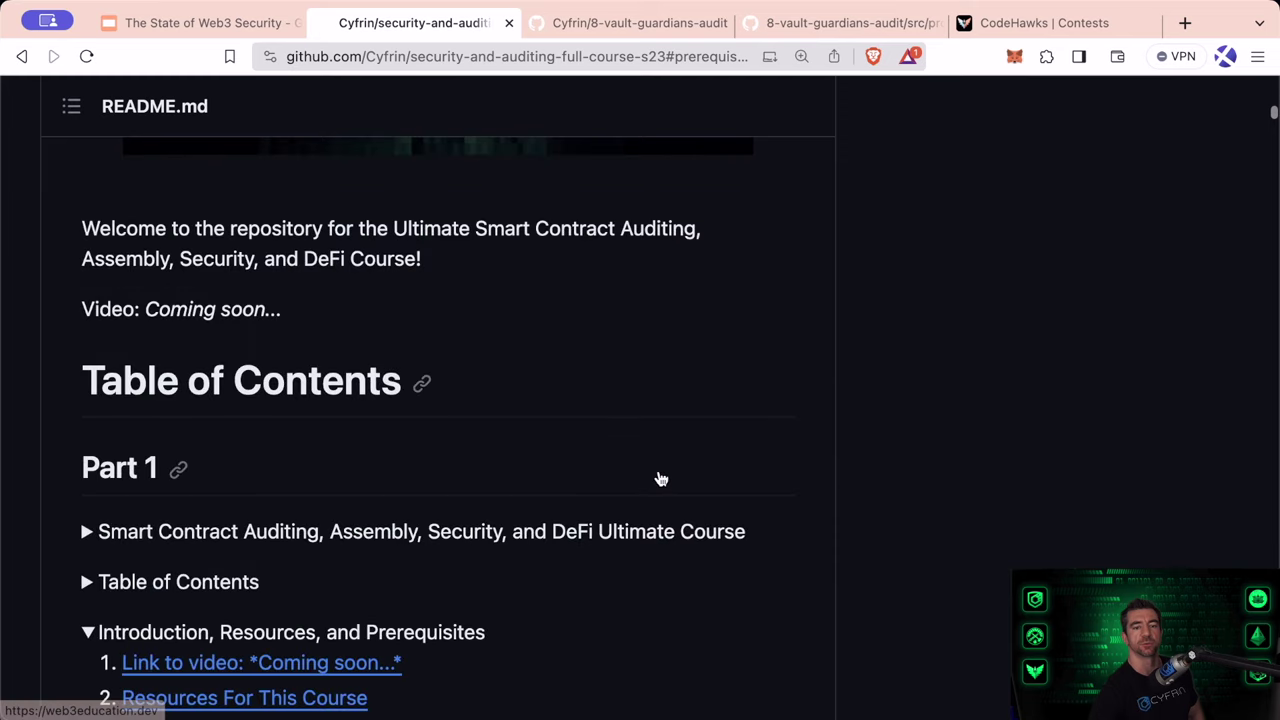
# Scroll the README and jump to its Welcome section from the table of contents.
pyautogui.scroll(-1, 113, 502)
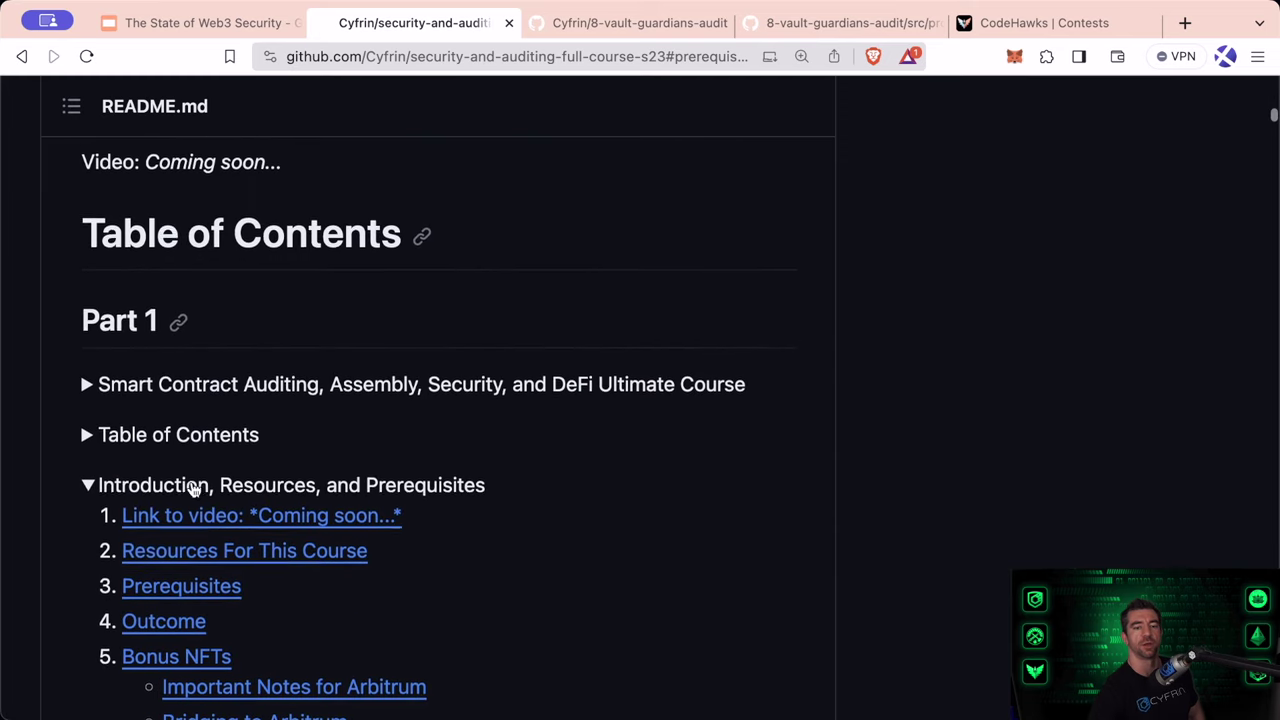
pyautogui.scroll(-4, 300, 480)
pyautogui.scroll(-5, 222, 507)
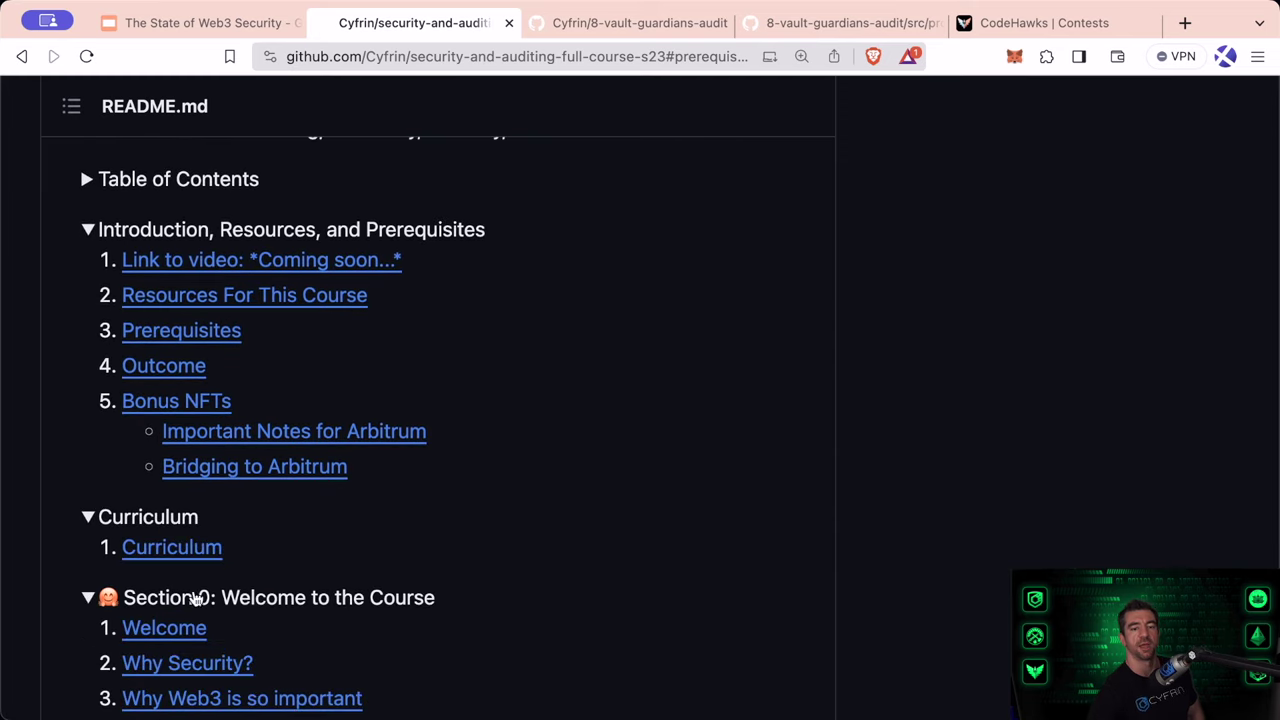
pyautogui.click(165, 465)
pyautogui.scroll(-15, 420, 494)
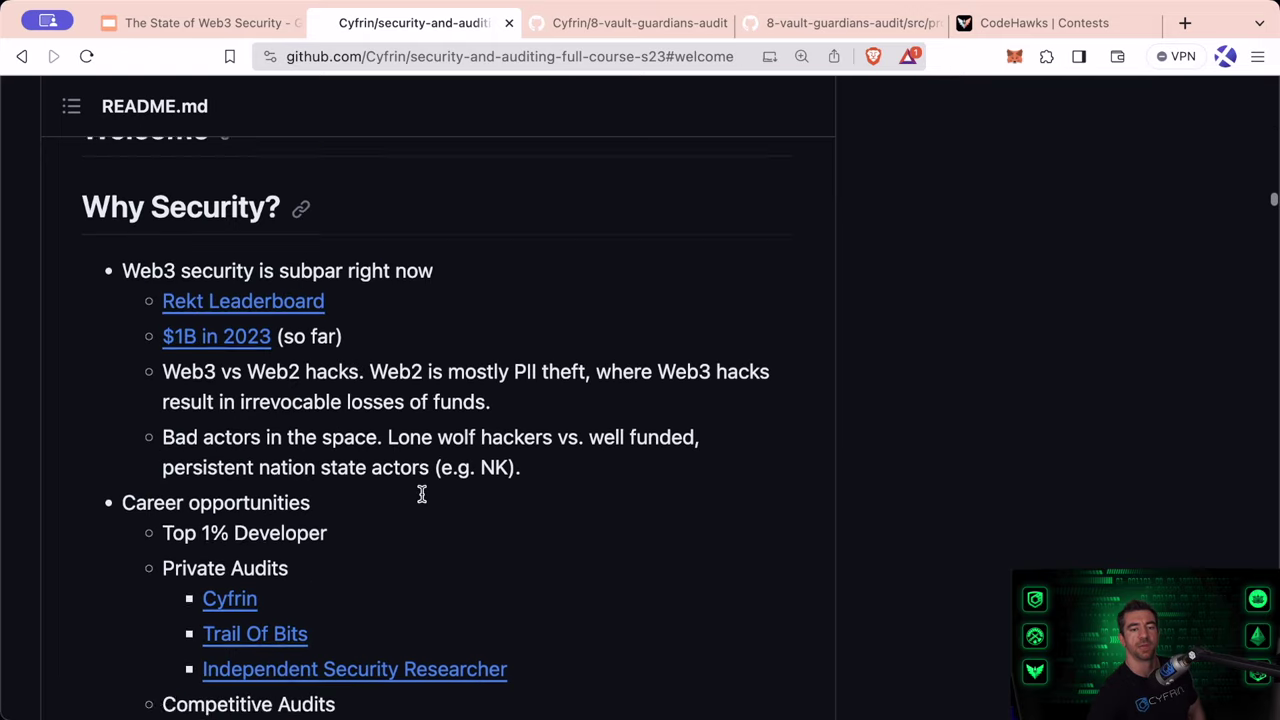
pyautogui.scroll(-1, 419, 500)
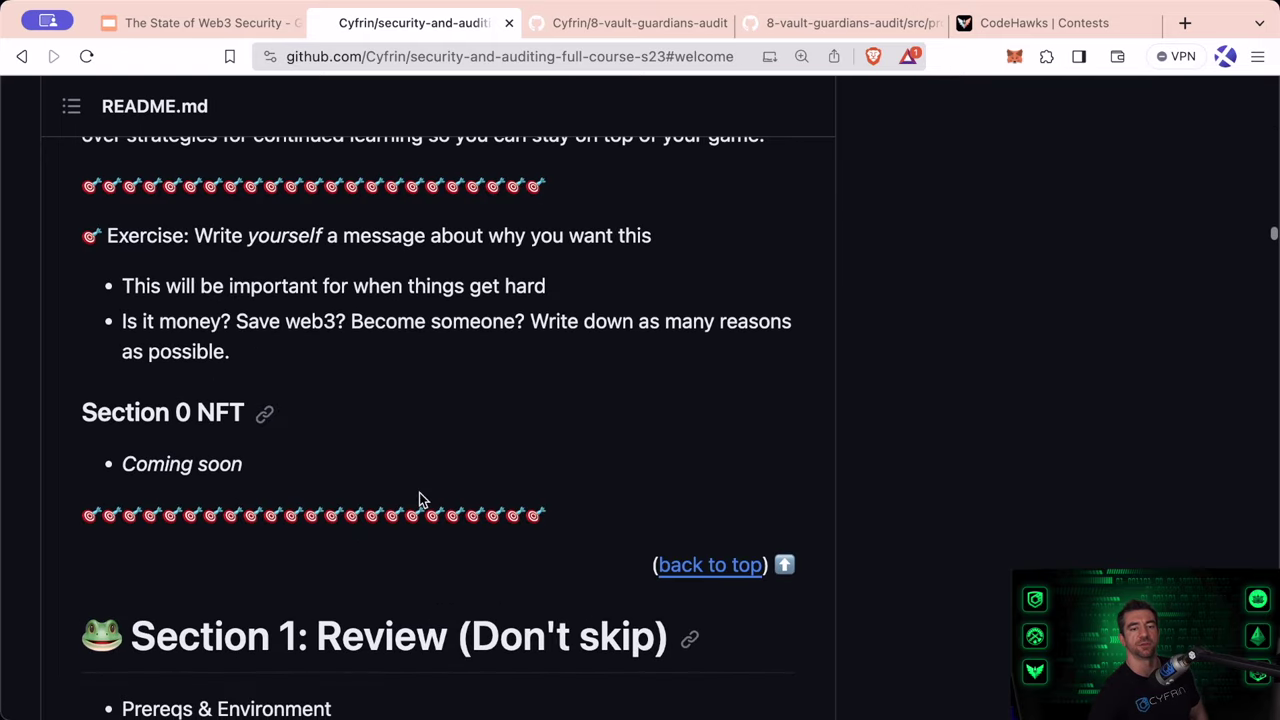
# Scroll down to the write-yourself-a-message exercise and enlarge the page text.
pyautogui.moveTo(259, 468); pyautogui.dragTo(245, 218)
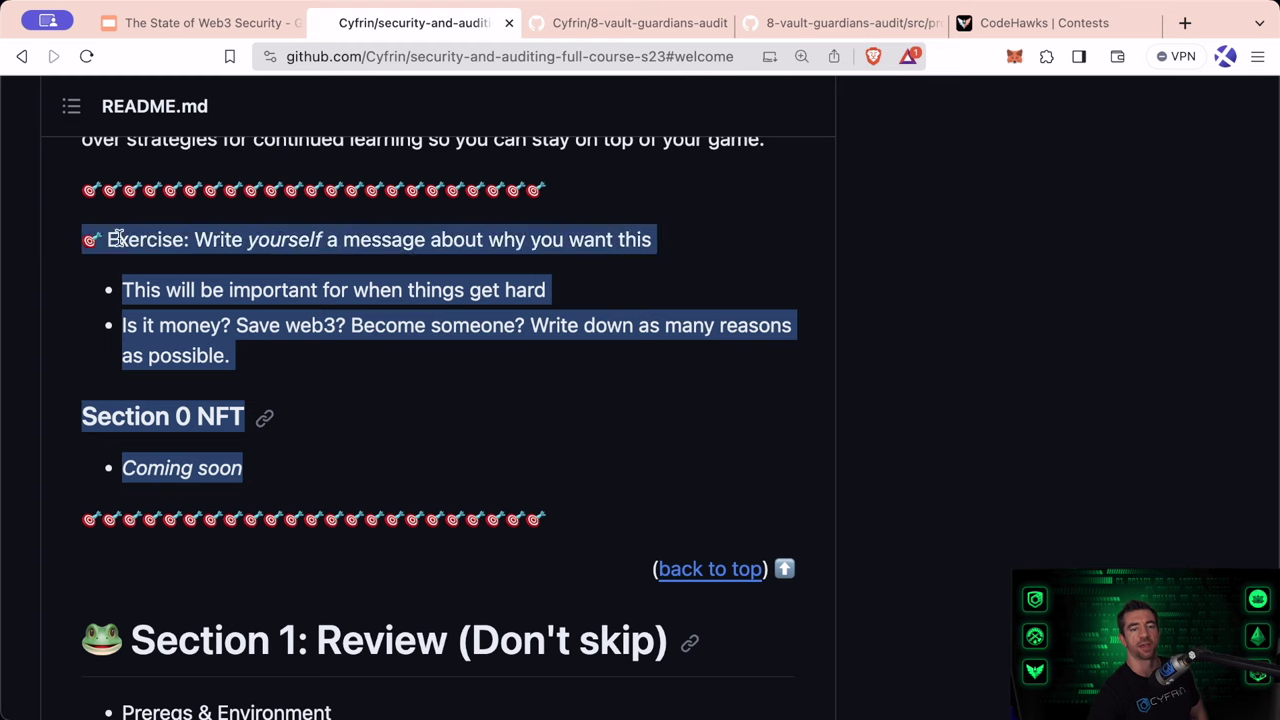
pyautogui.click(245, 218)
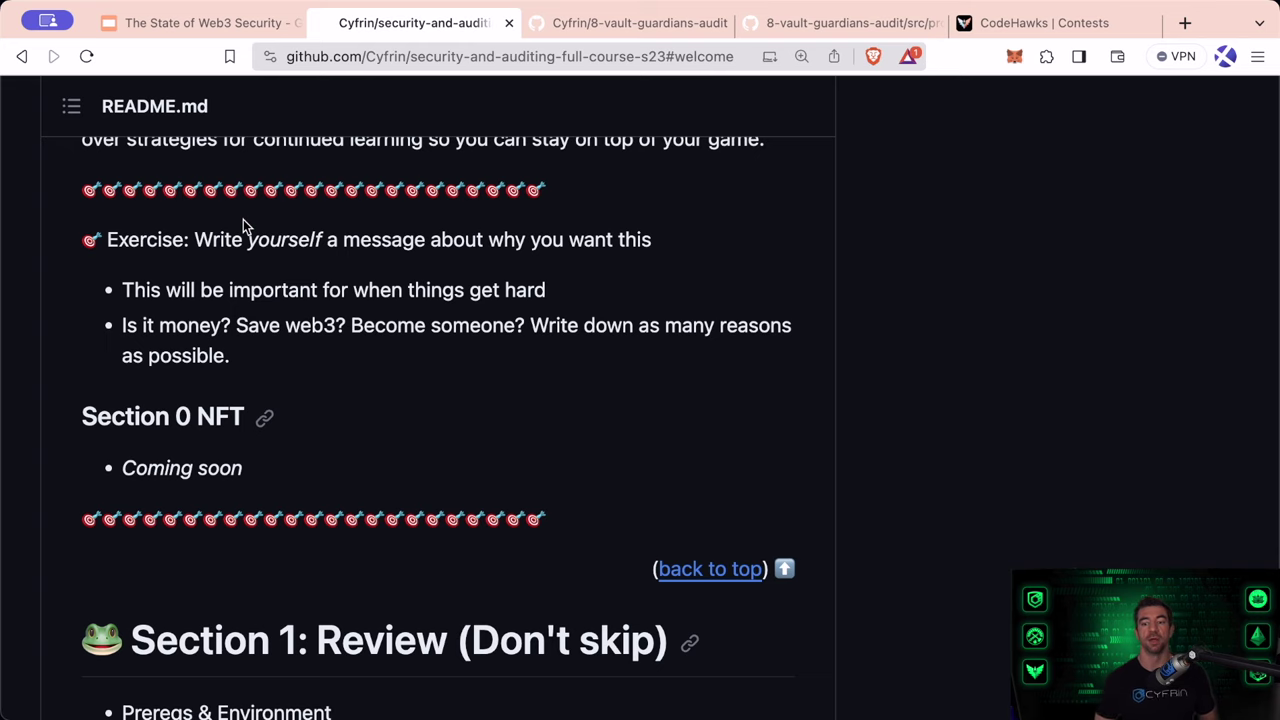
pyautogui.scroll(-1, 270, 250)
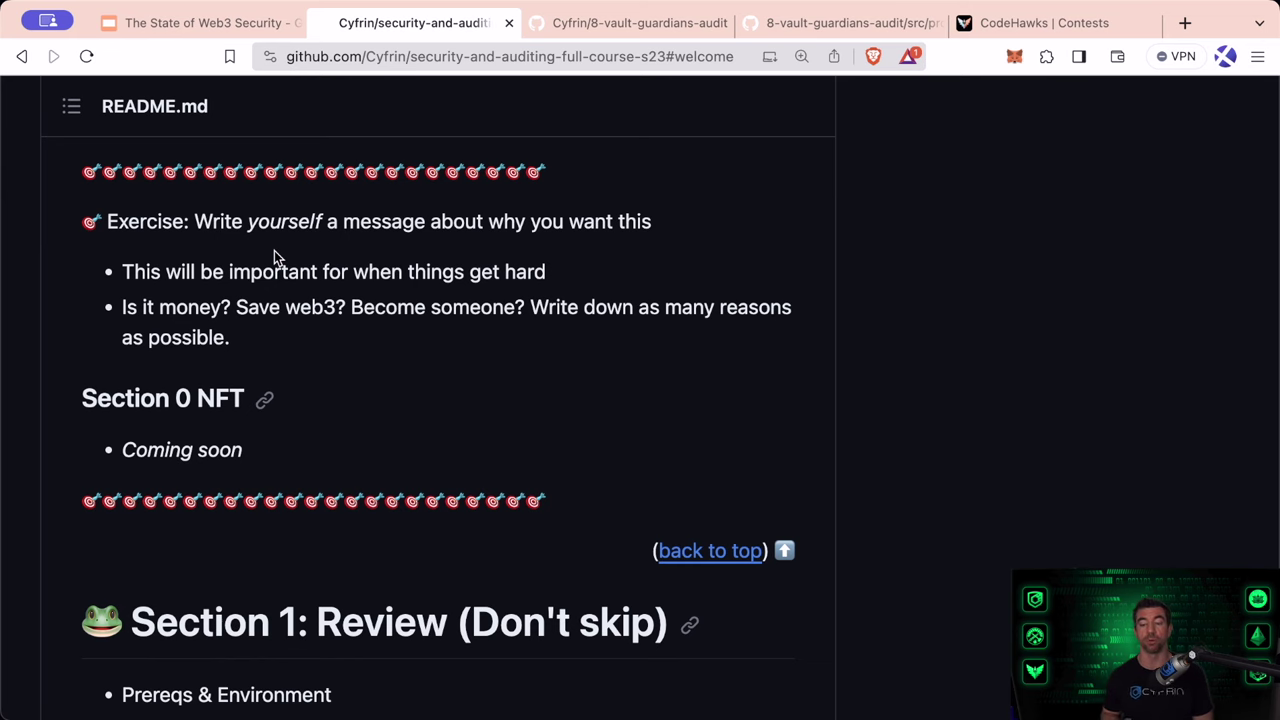
pyautogui.press('super+plus')
pyautogui.press('super+plus')
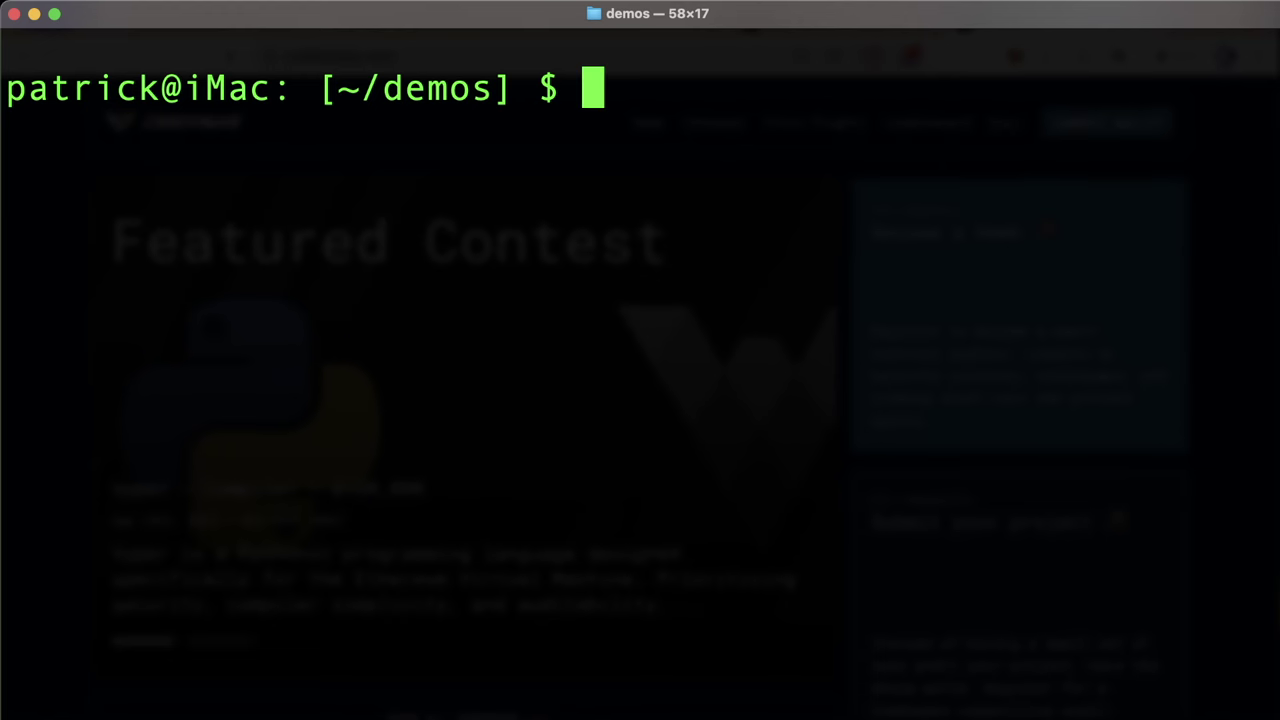
# Create the security-course folder in demos, move into it, and clear the terminal.
pyautogui.write('mkdir security-')
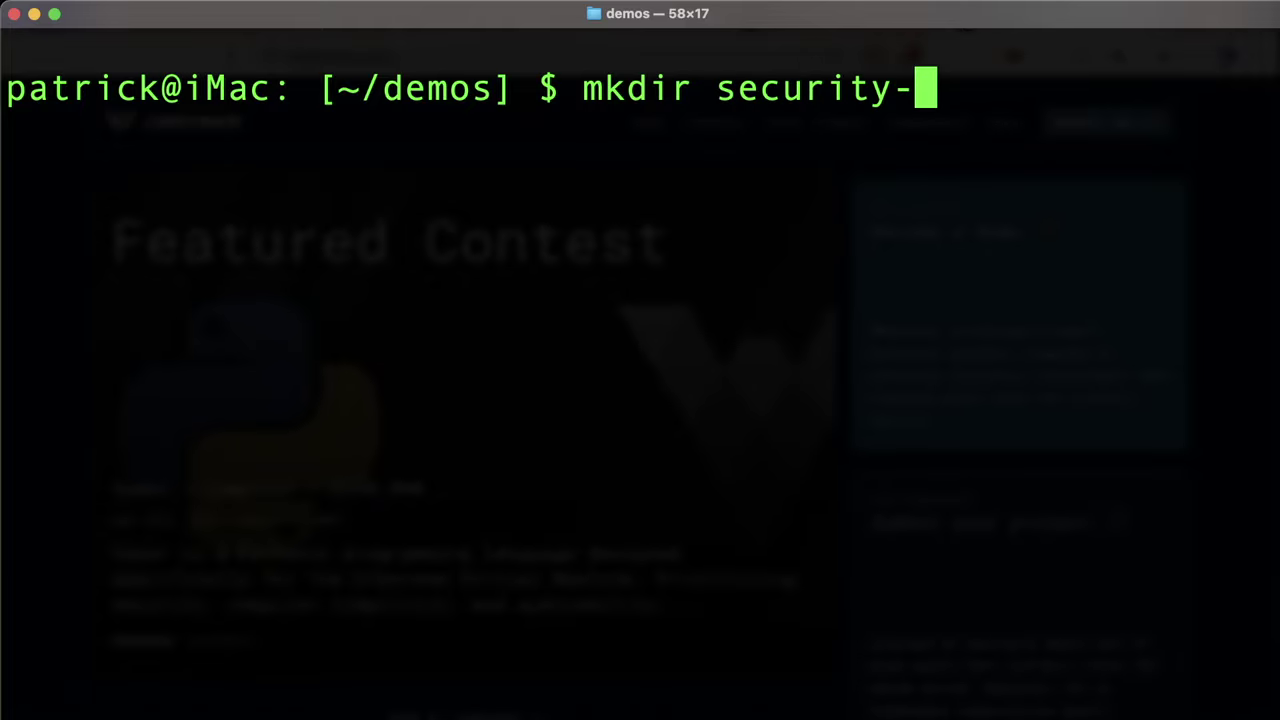
pyautogui.write('course')
pyautogui.press('Return')
pyautogui.write('cd sec')
pyautogui.press('Tab')
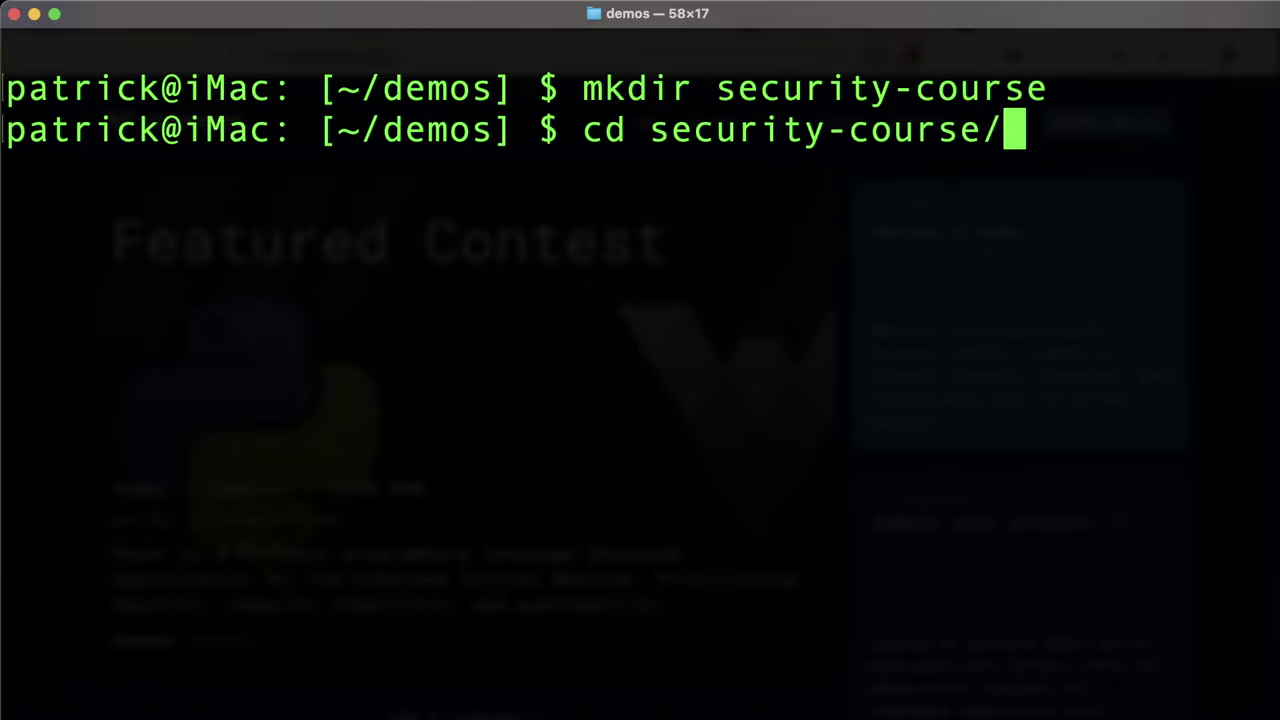
pyautogui.press('Return')
pyautogui.write('clear')
pyautogui.press('Return')
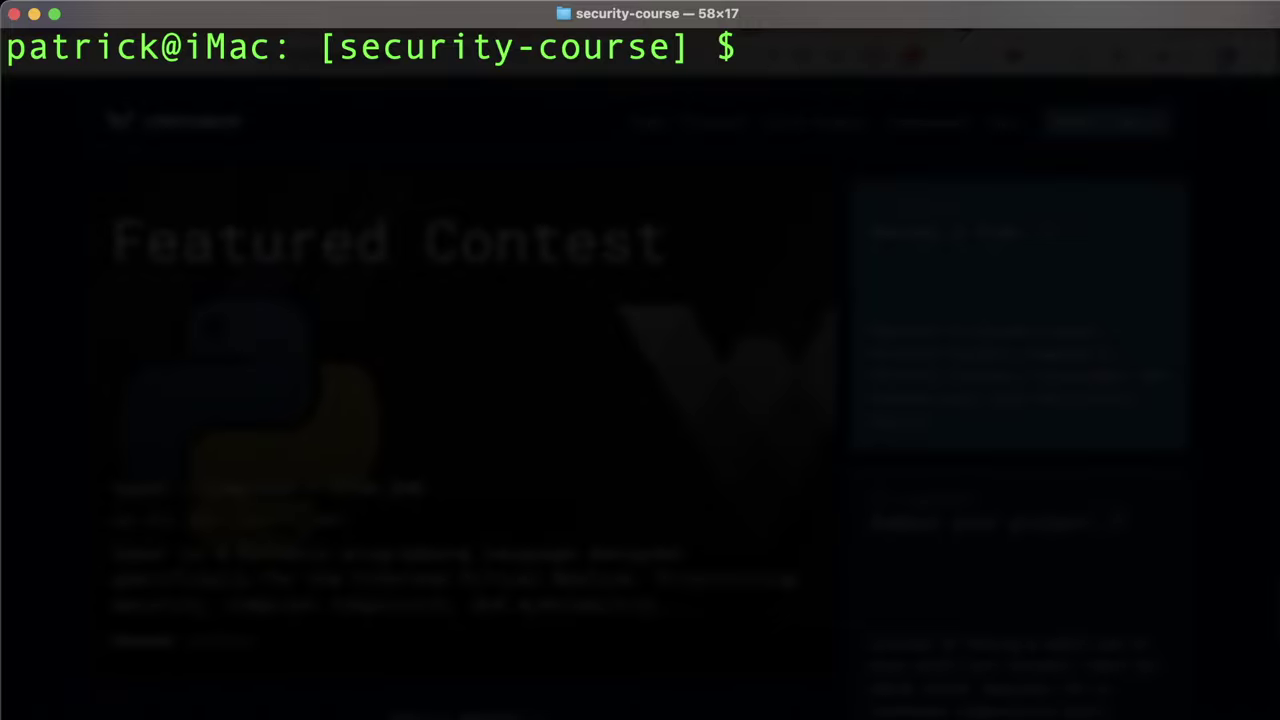
# Open security-course in VS Code with code . and move the window to the top-left.
pyautogui.write('code .')
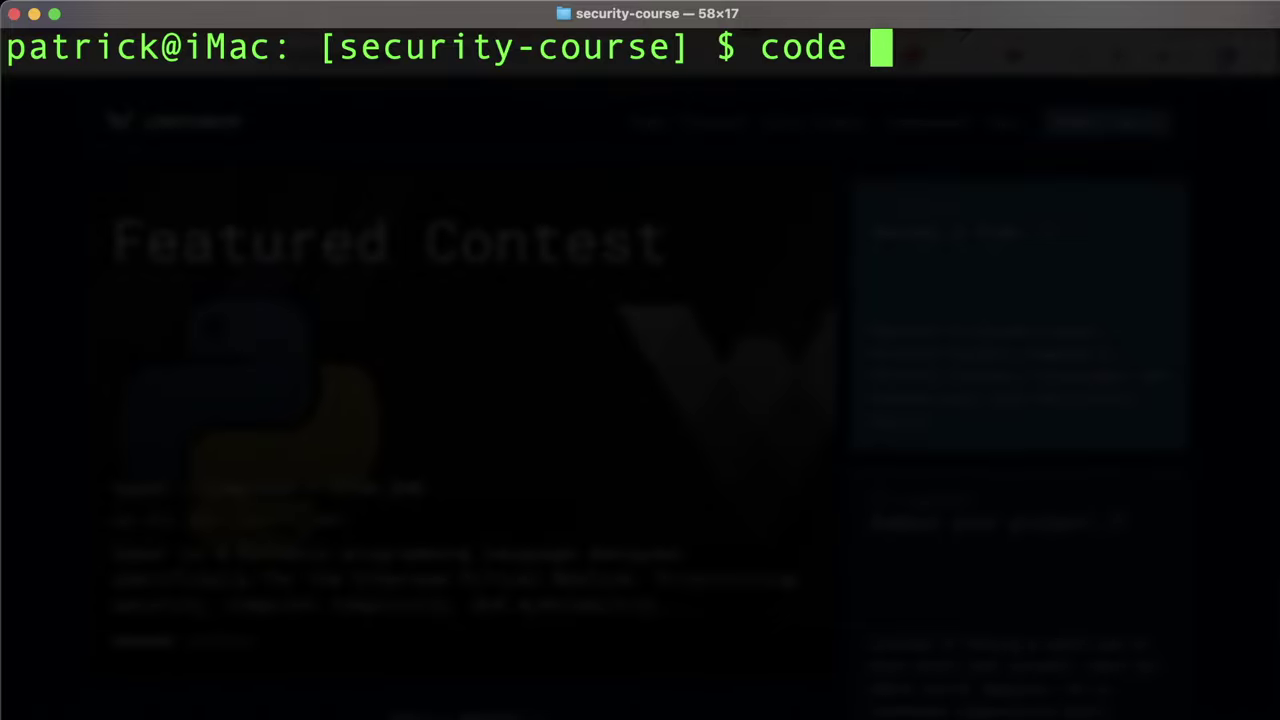
pyautogui.press('Return')
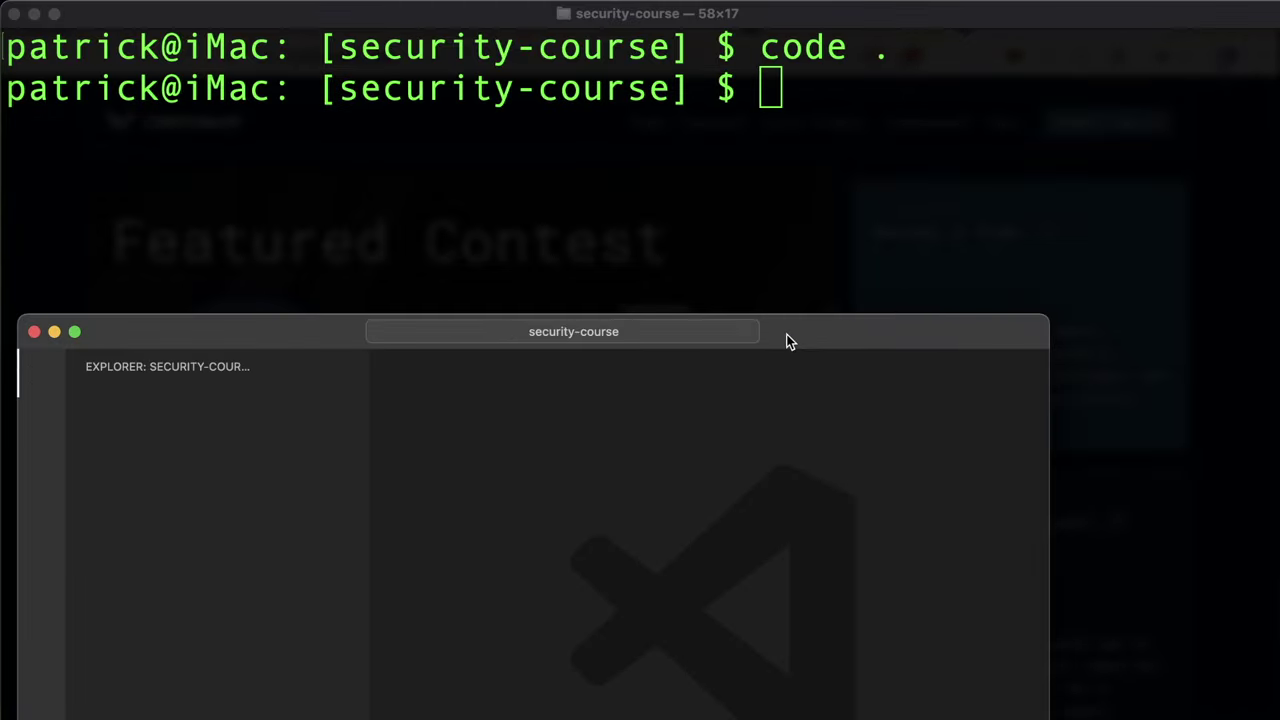
pyautogui.moveTo(788, 340); pyautogui.dragTo(767, 20)
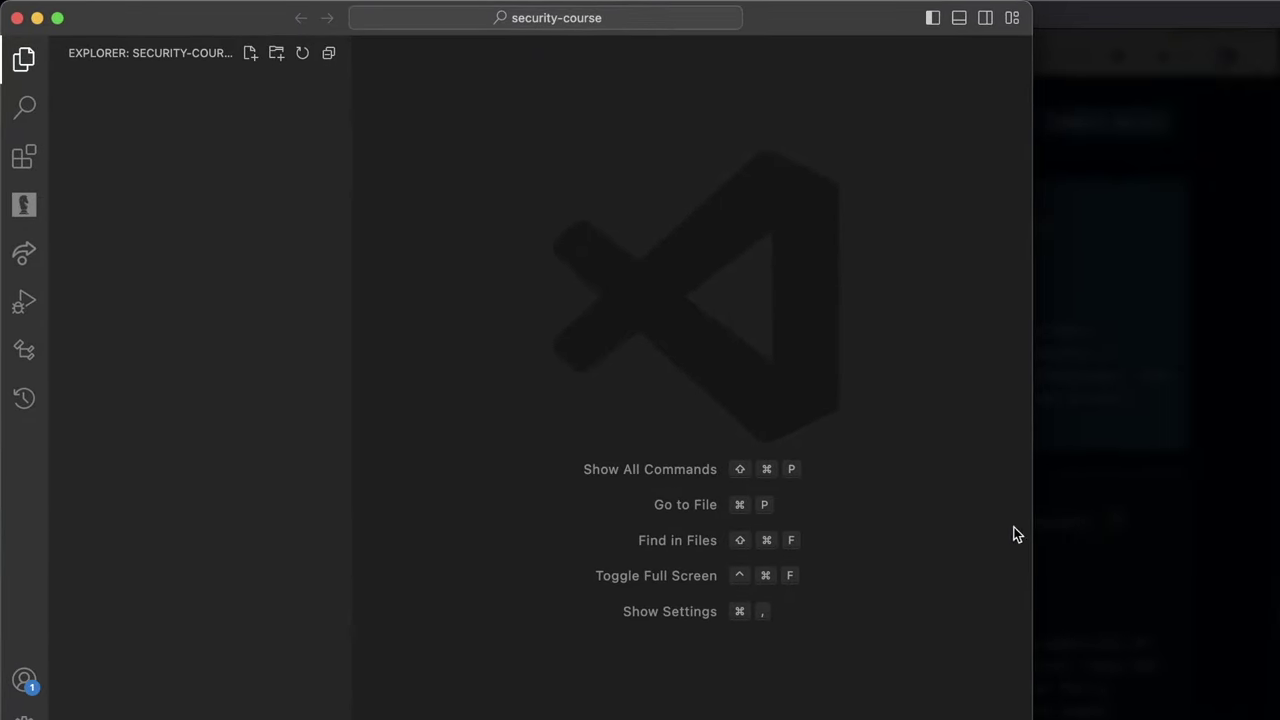
# Enlarge and zoom the VS Code window, then create notes.md in the project folder.
pyautogui.moveTo(1032, 719); pyautogui.dragTo(1279, 719)
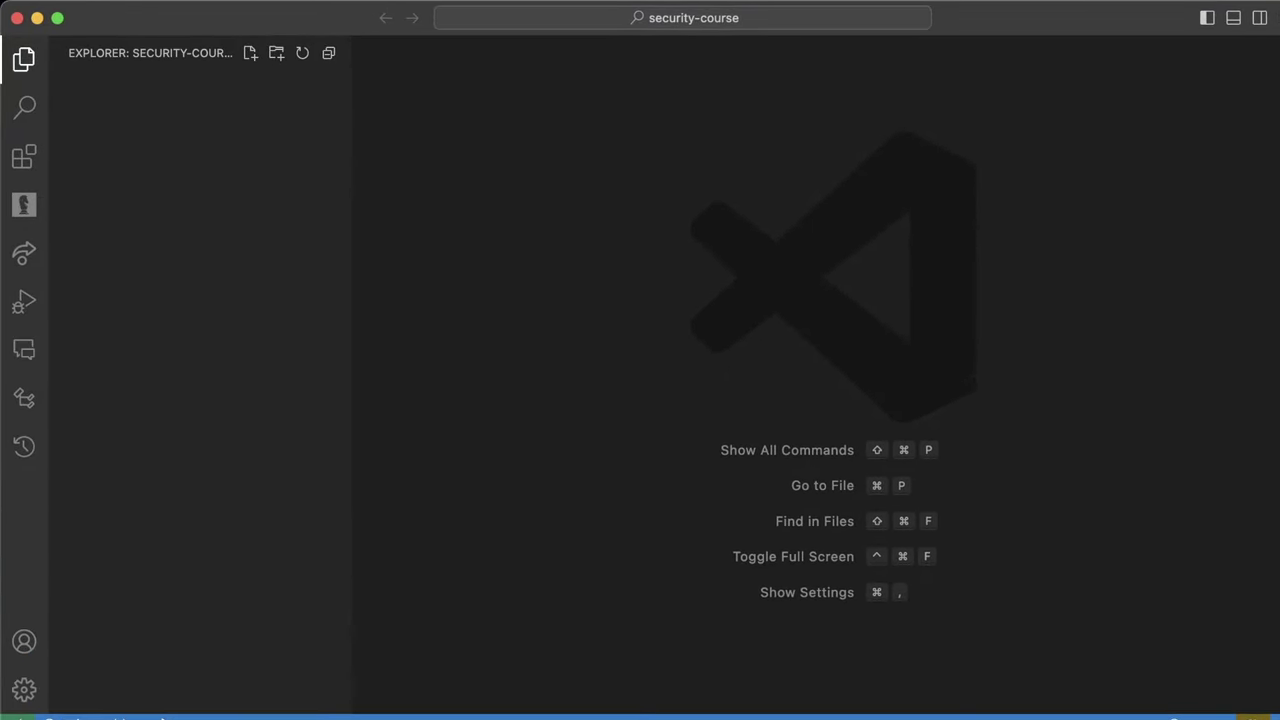
pyautogui.press('super+equal')
pyautogui.hotkey('ctrl', '`')
pyautogui.click(200, 263)
pyautogui.rightClick(196, 259)
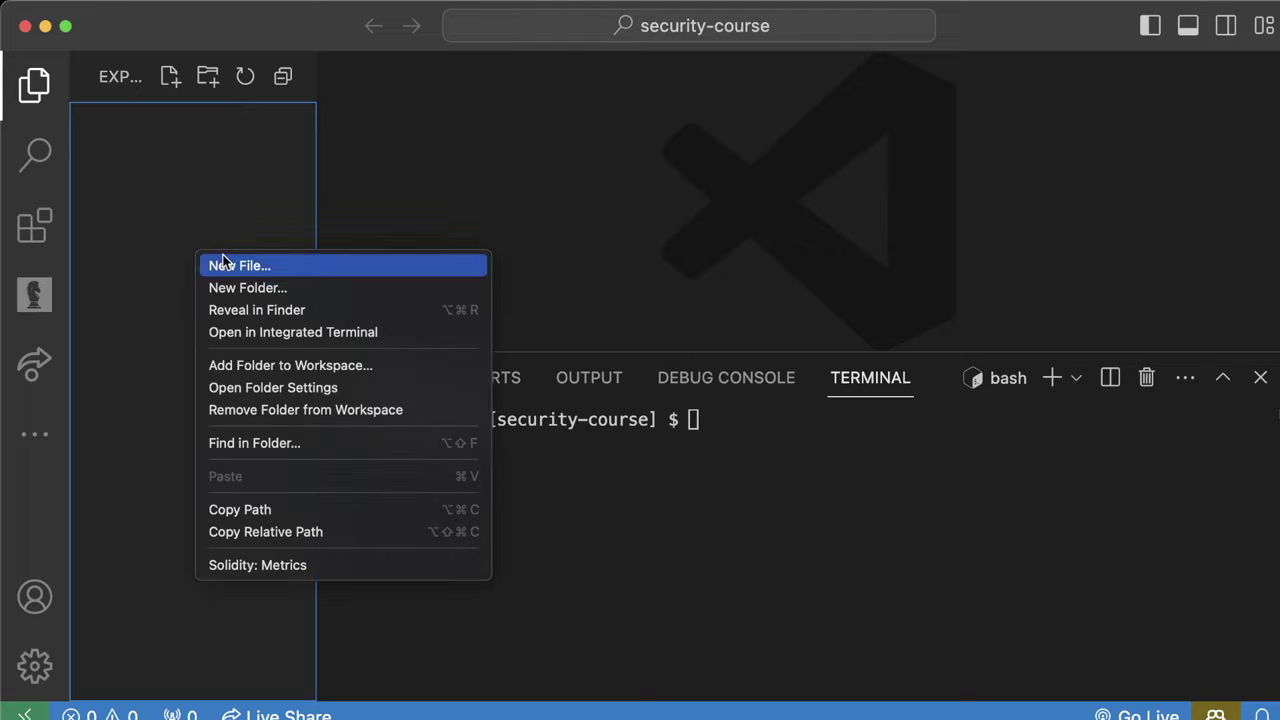
pyautogui.click(230, 265)
pyautogui.write('n')
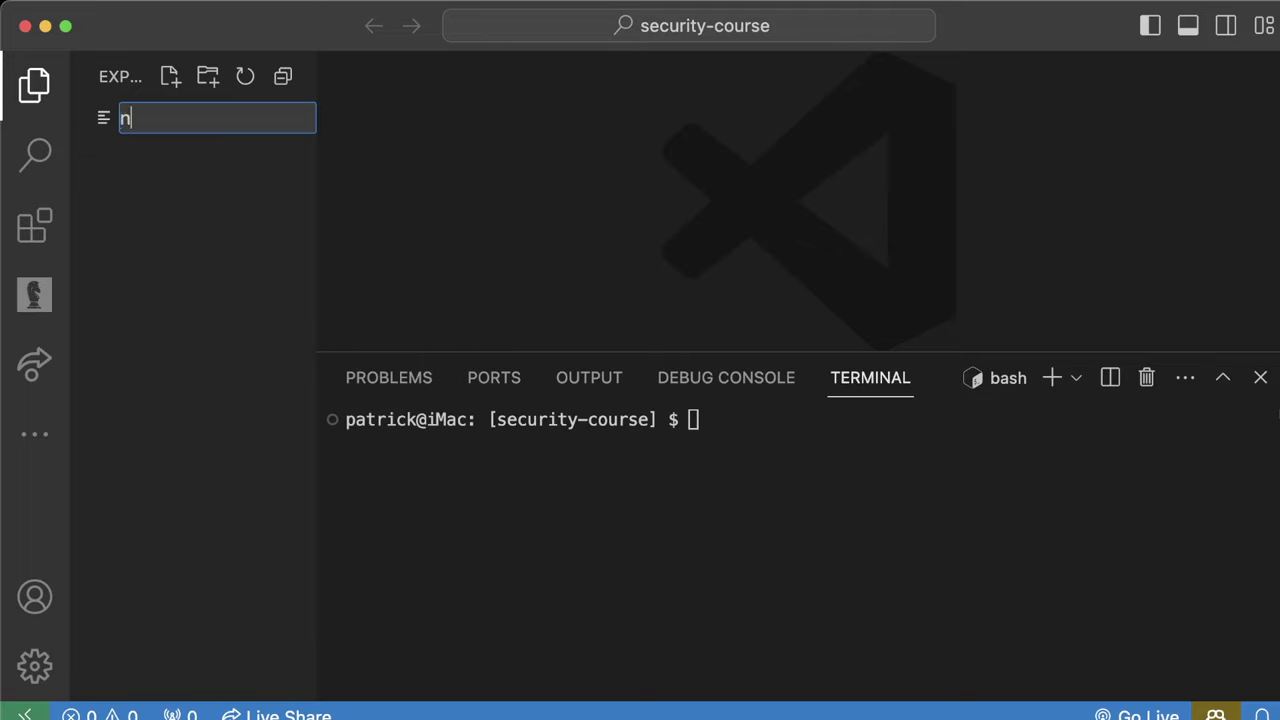
pyautogui.write('otes.md')
pyautogui.press('Return')
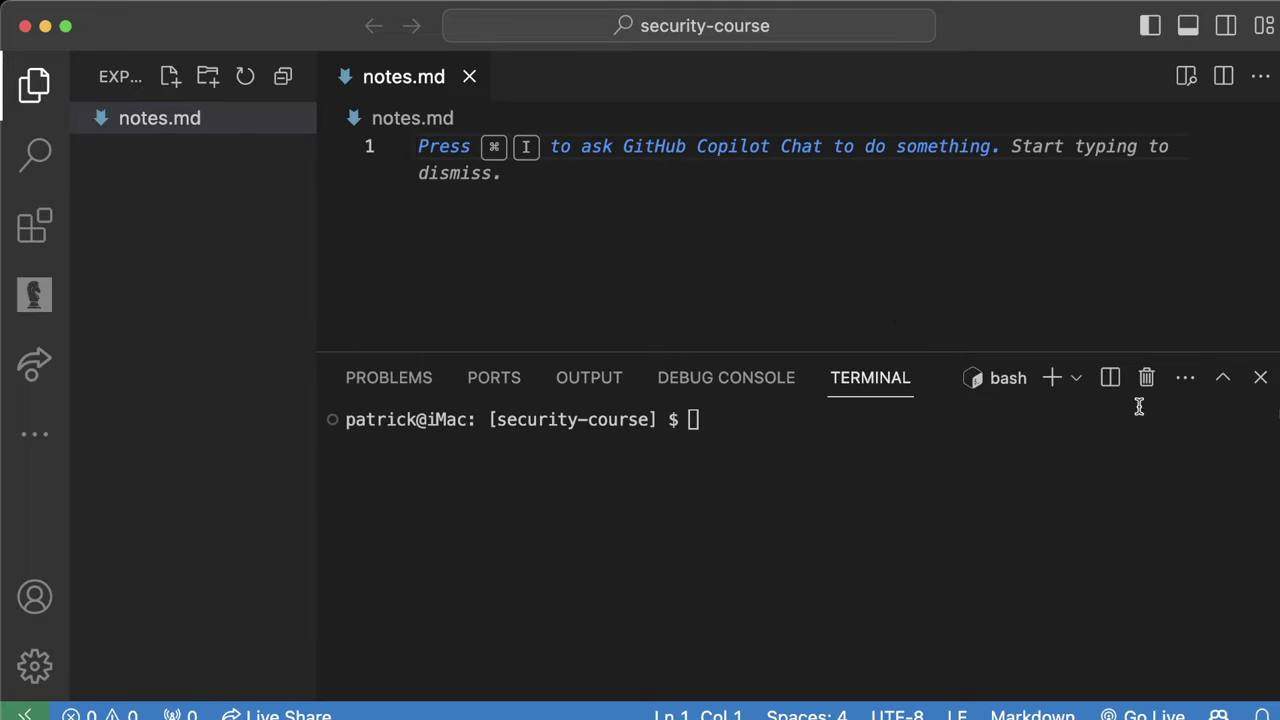
pyautogui.click(1147, 377)
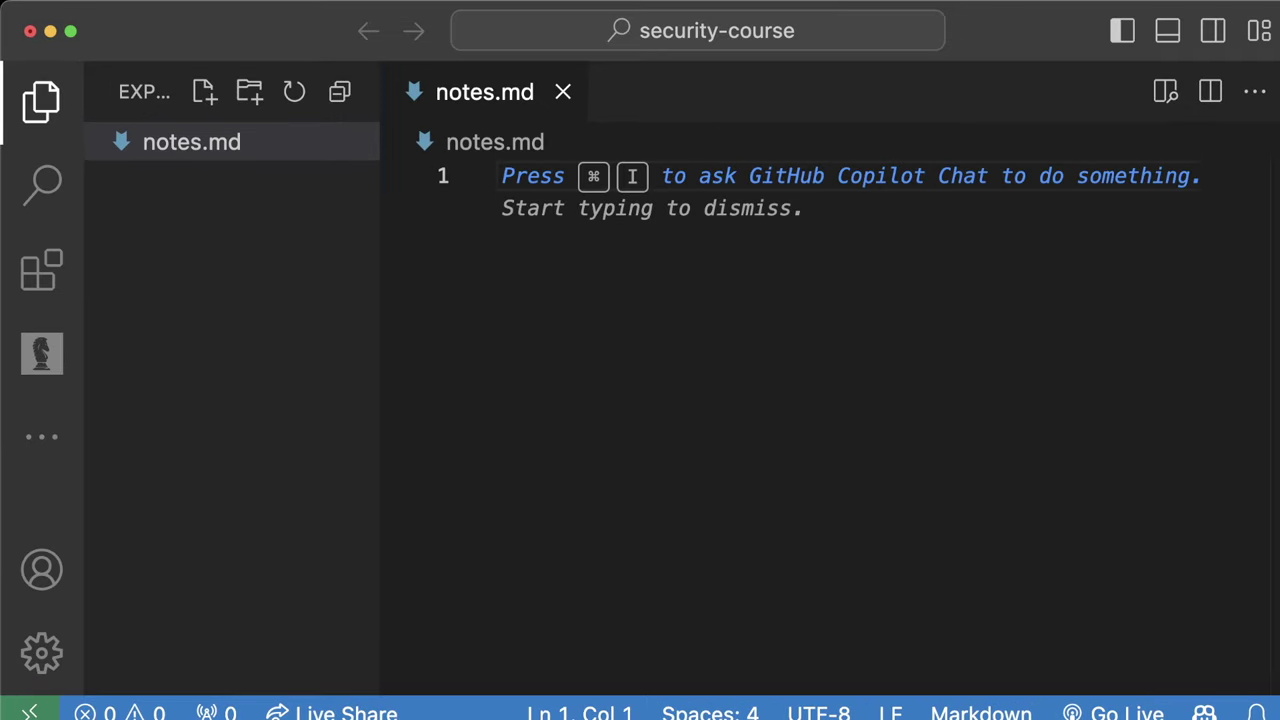
# Paste the README's exercise sentence into notes.md, followed by a 'My answer:' line.
pyautogui.write('Ex')
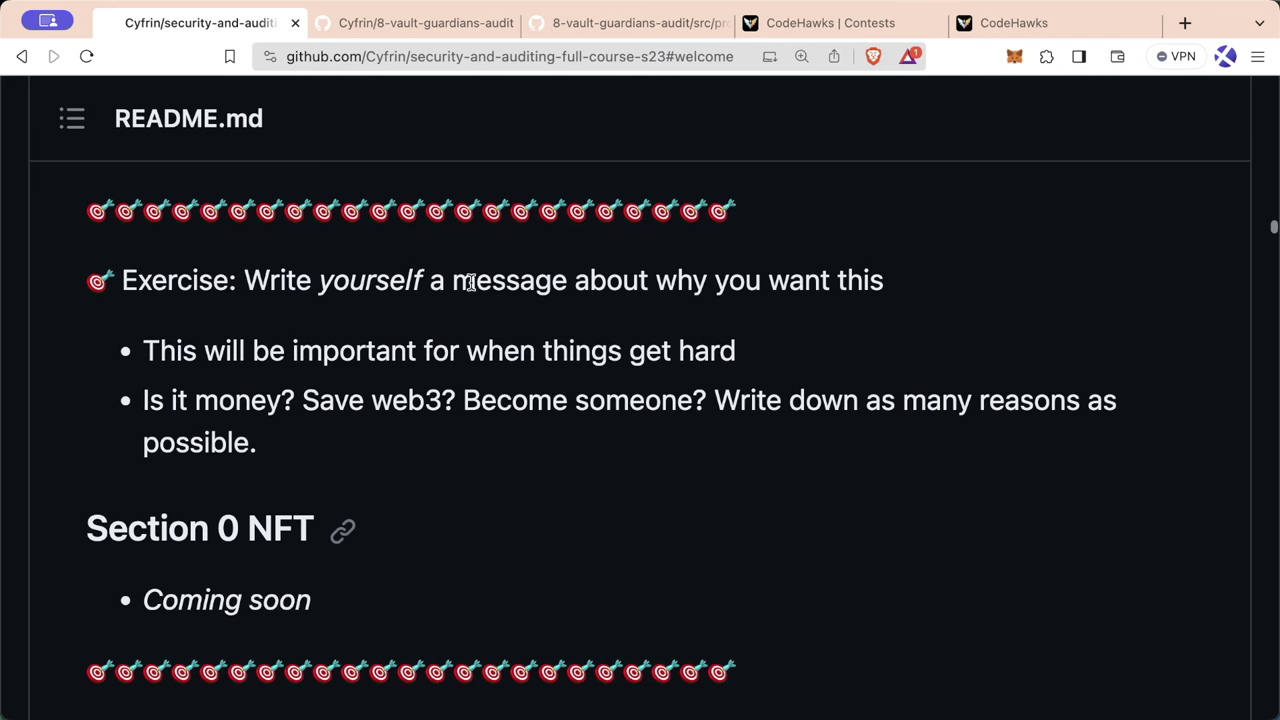
pyautogui.moveTo(895, 285); pyautogui.dragTo(121, 281)
pyautogui.press('super+c')
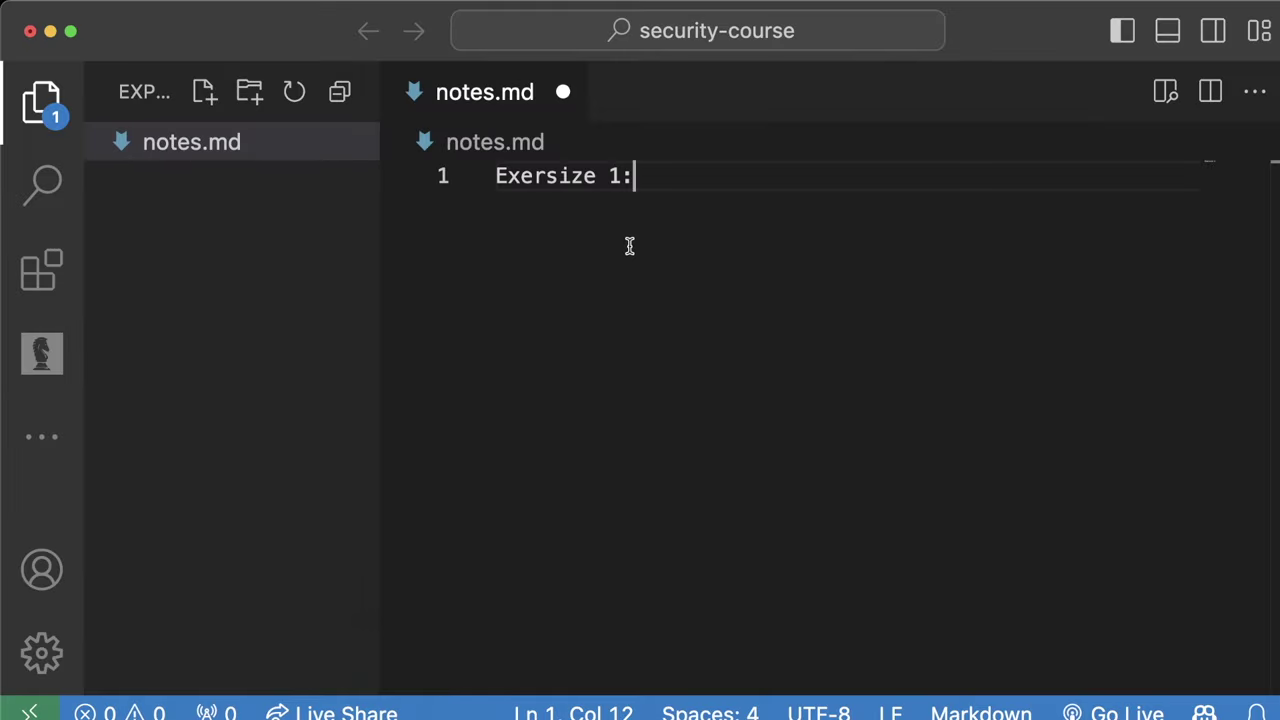
pyautogui.press('super+a')
pyautogui.press('super+v')
pyautogui.press('Return')
pyautogui.press('Return')
pyautogui.write('M')
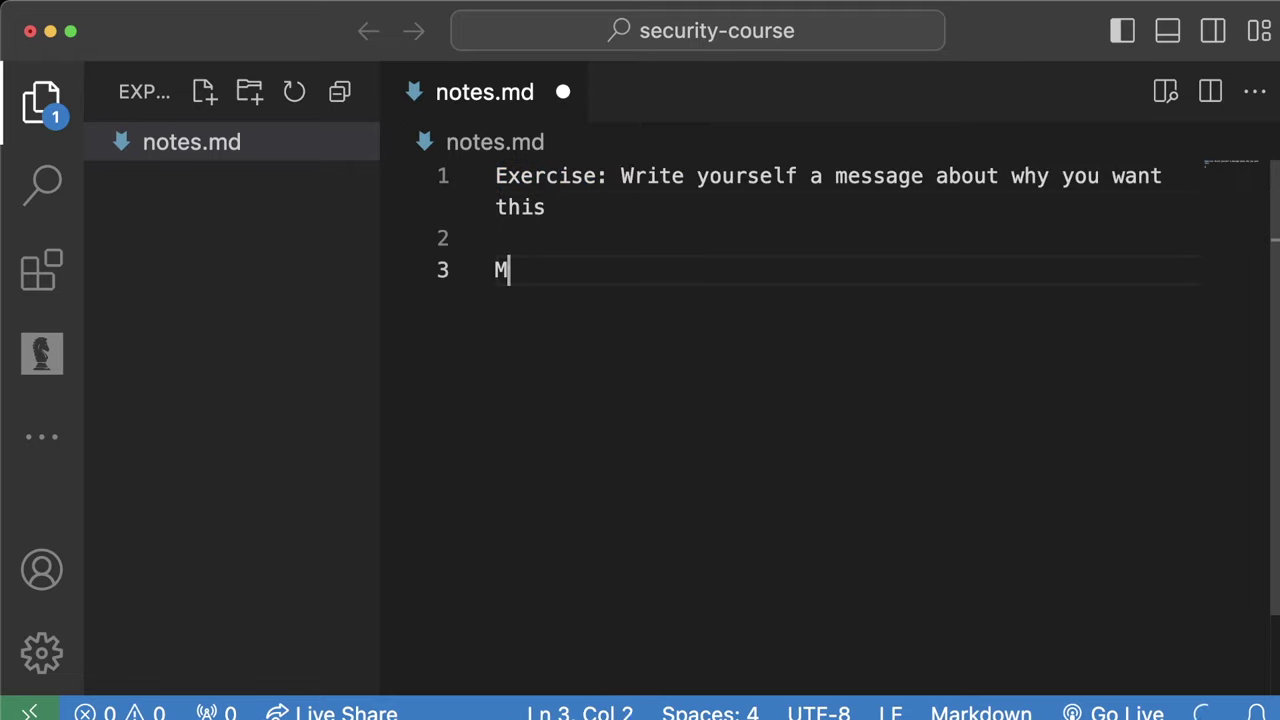
pyautogui.write('y answer:')
pyautogui.press('Return')
pyautogui.press('BackSpace')
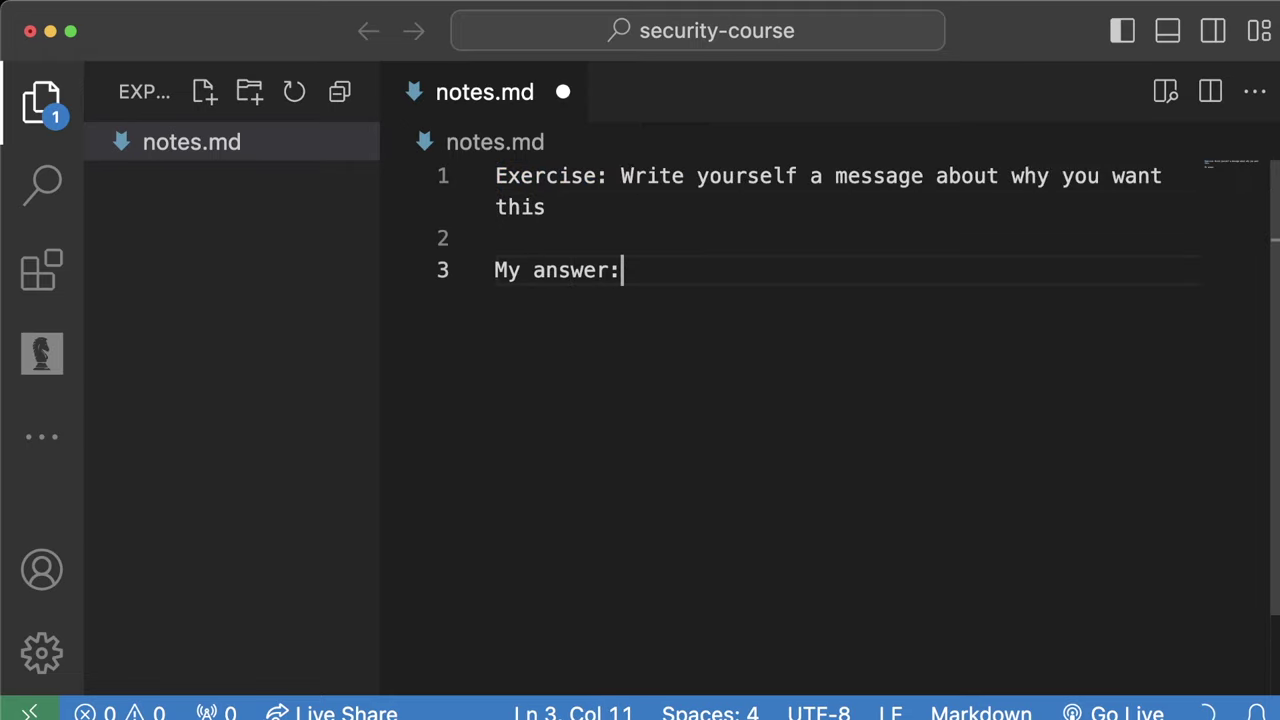
pyautogui.press('Return')
# List the reasons 'My kids', 'Save web3' and 'cuz lambo' as bullets under My answer.
pyautogui.write('- My kinds')
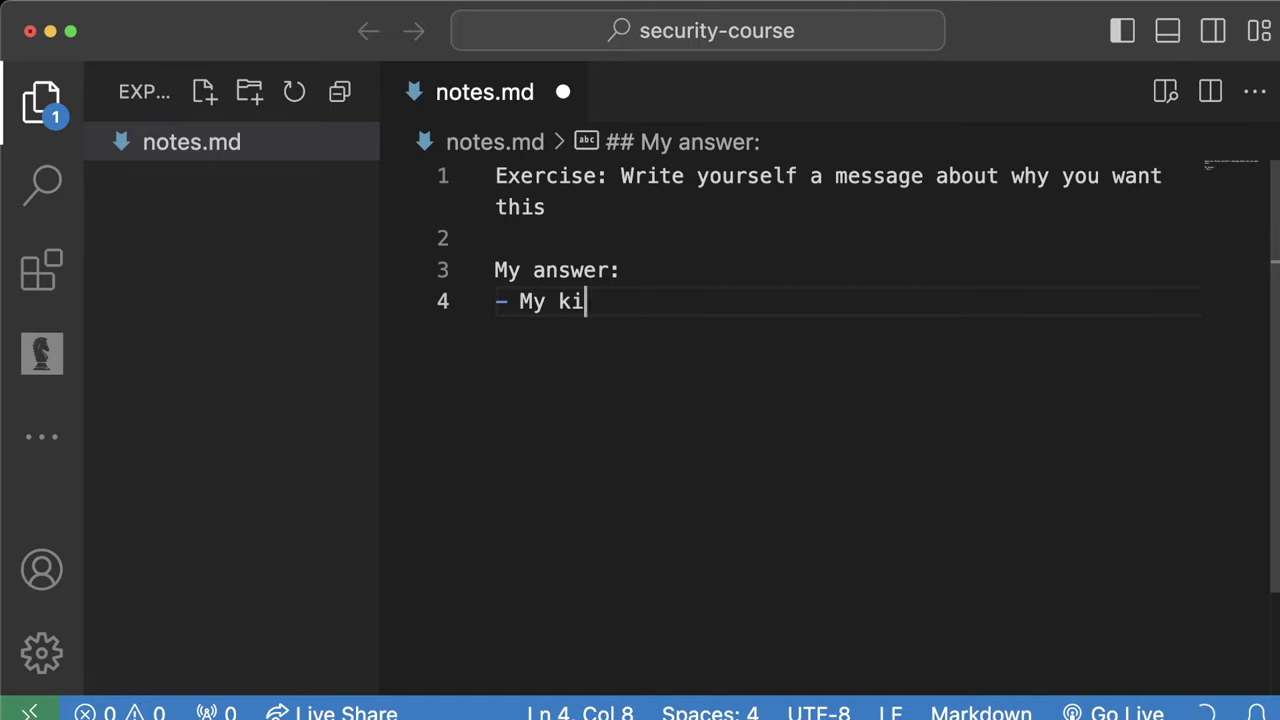
pyautogui.press('BackSpace')
pyautogui.press('BackSpace')
pyautogui.press('BackSpace')
pyautogui.write('ds')
pyautogui.press('Return')
pyautogui.write('Save')
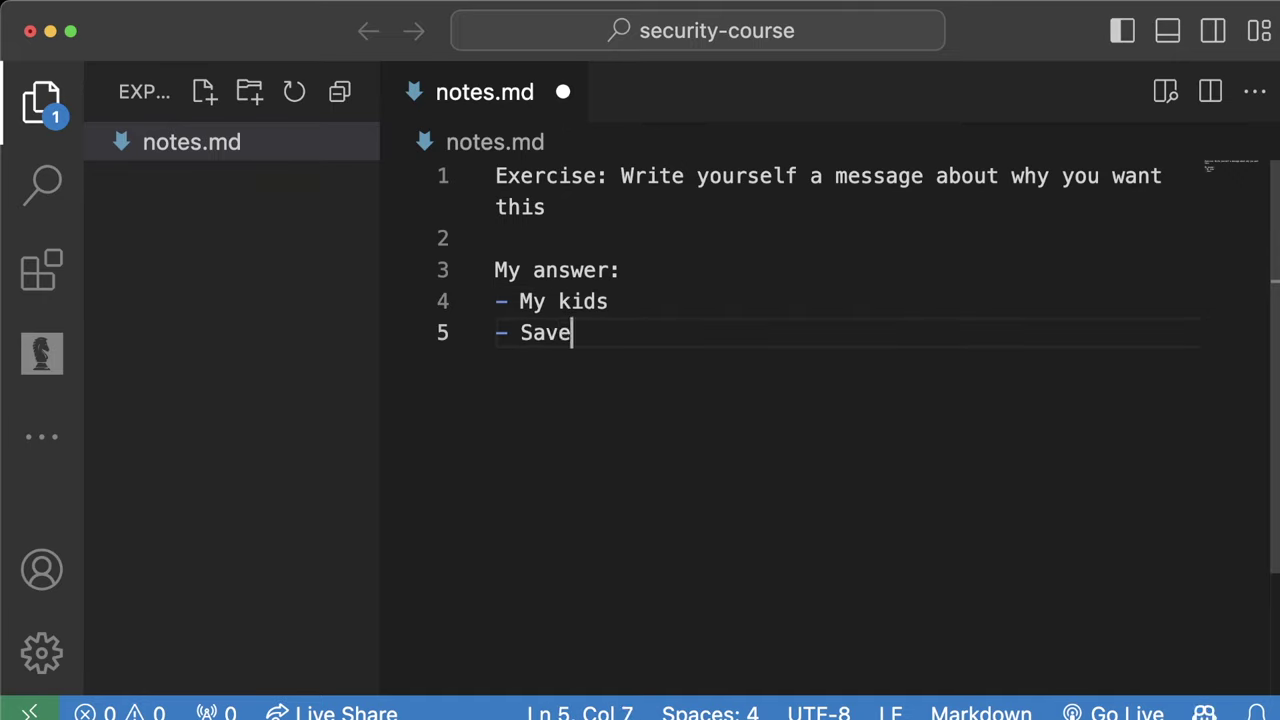
pyautogui.write(' web3')
pyautogui.press('Return')
pyautogui.write('cuz l')
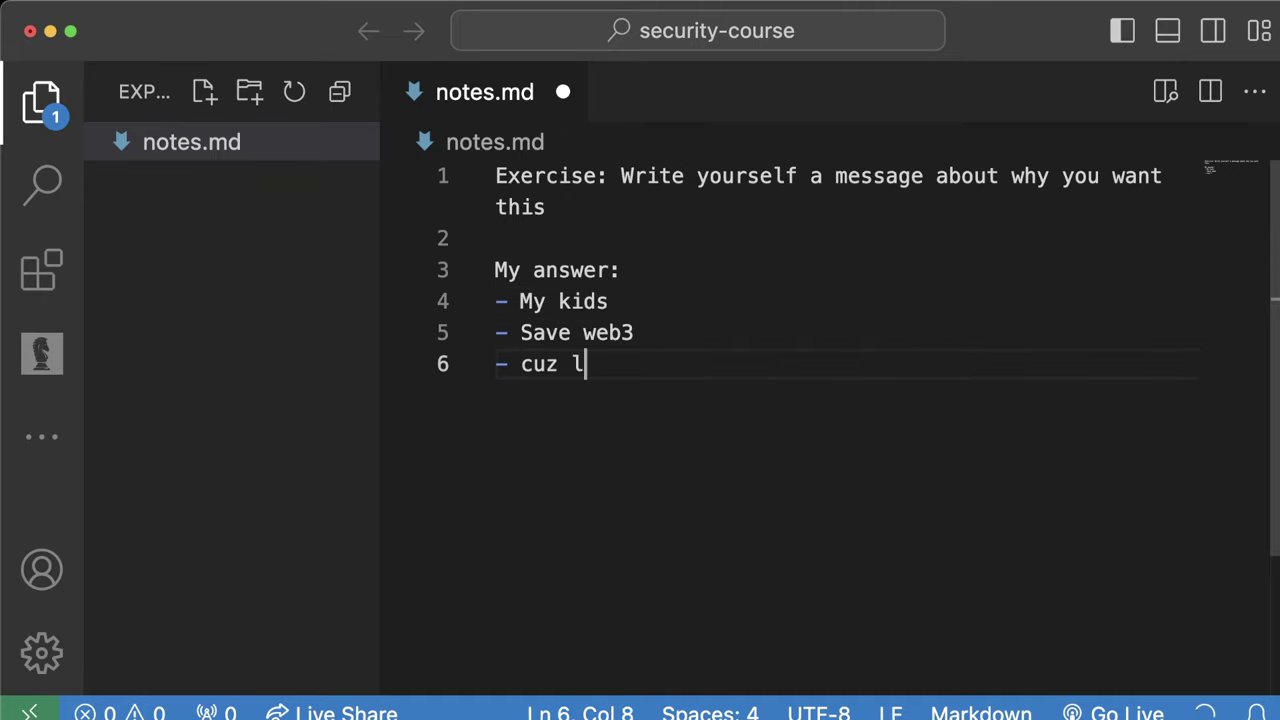
pyautogui.write('ambo')
pyautogui.press('Return')
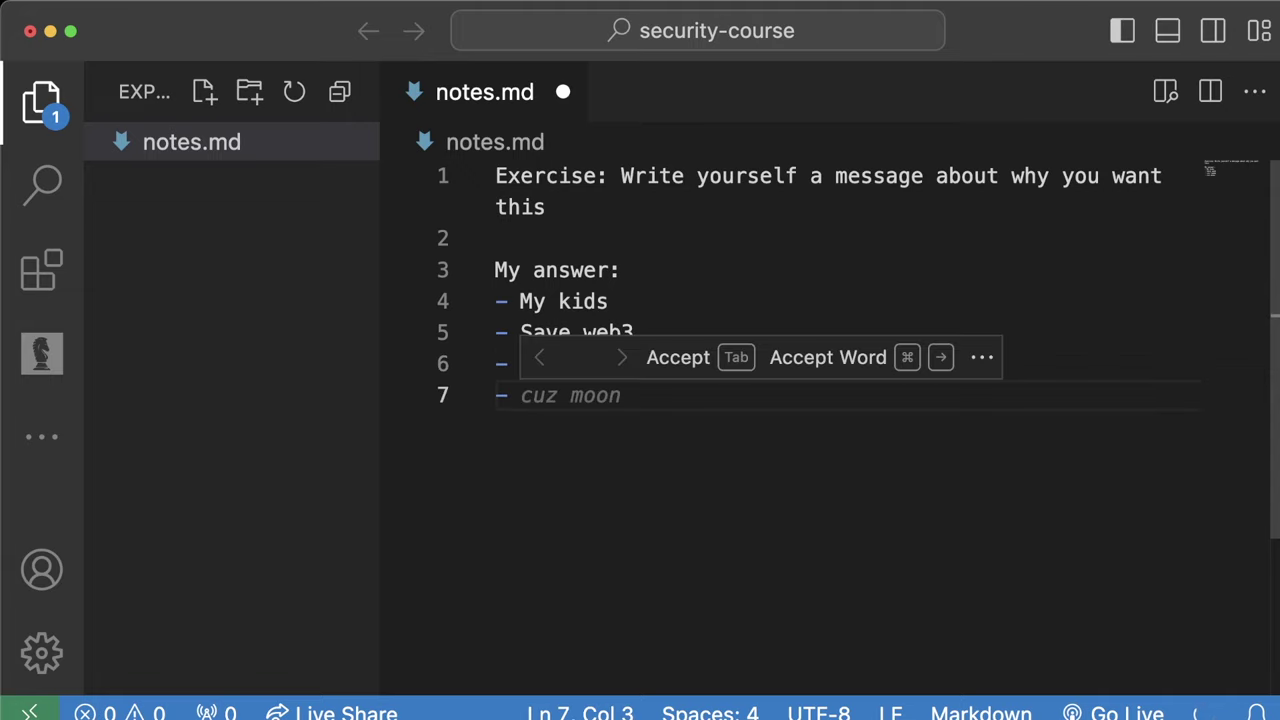
pyautogui.press('BackSpace')
pyautogui.press('BackSpace')
pyautogui.press('BackSpace')
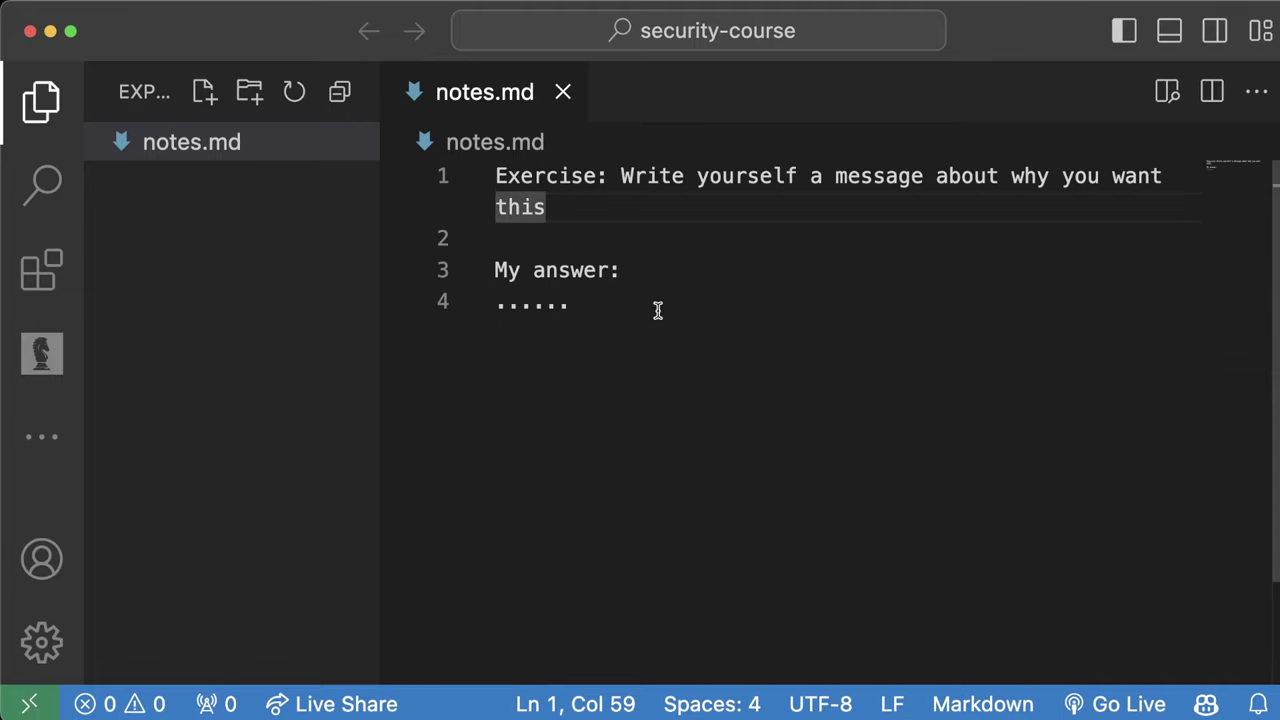
# Switch from VS Code to the browser showing the security-and-auditing-full-course-s23 repository.
pyautogui.click(600, 686)
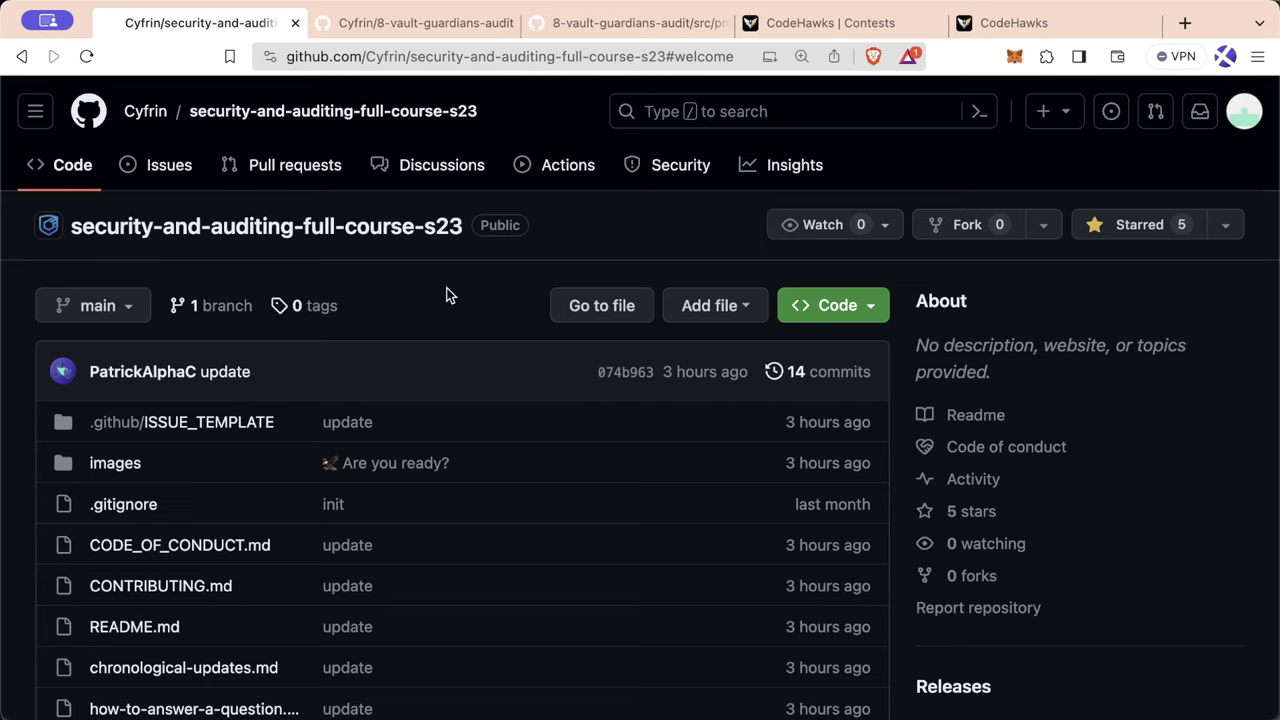
# Collapse the Introduction and Section 0 lists and jump to the README's Section 1.
pyautogui.scroll(-5, 446, 288)
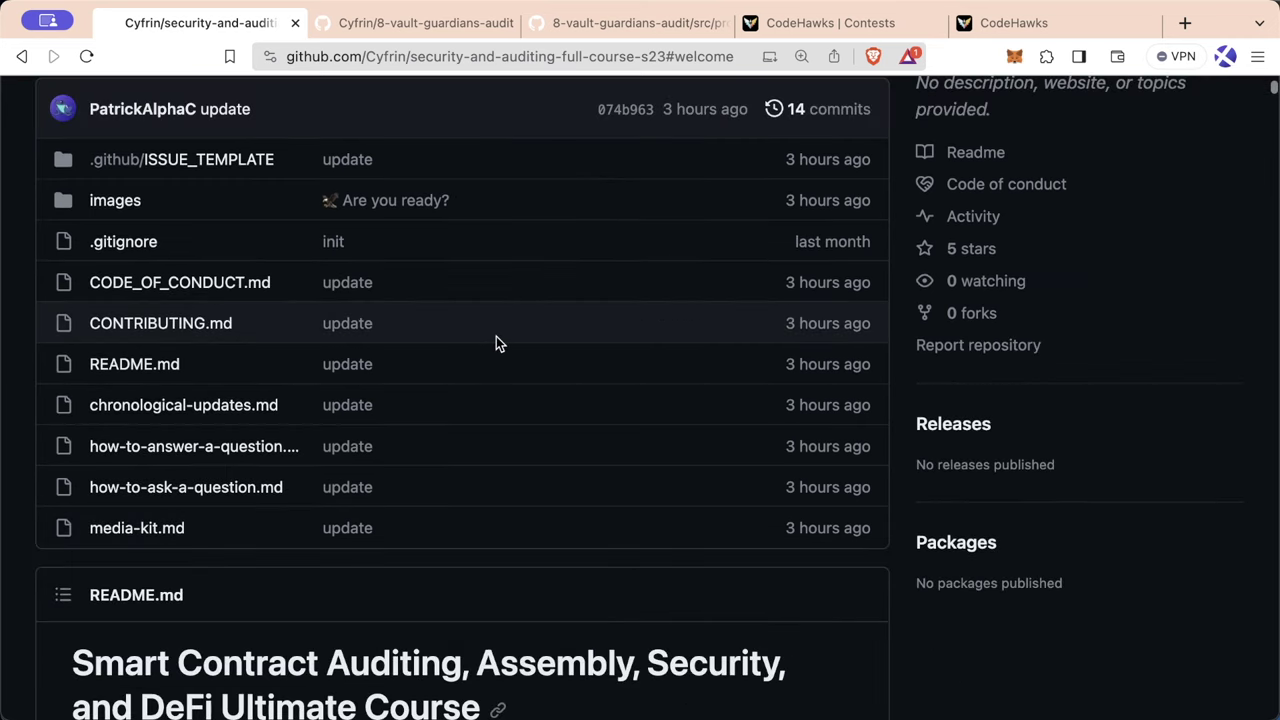
pyautogui.scroll(-10, 496, 337)
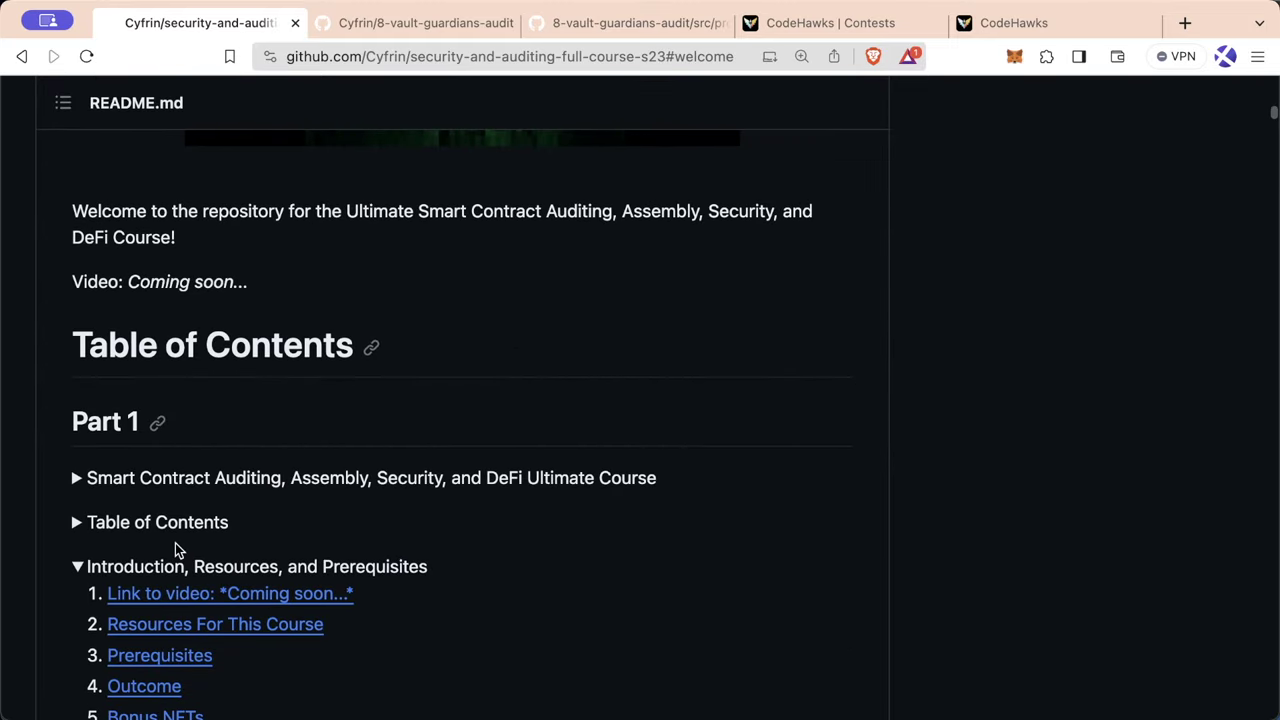
pyautogui.scroll(-2, 140, 520)
pyautogui.click(95, 448)
pyautogui.scroll(-3, 300, 300)
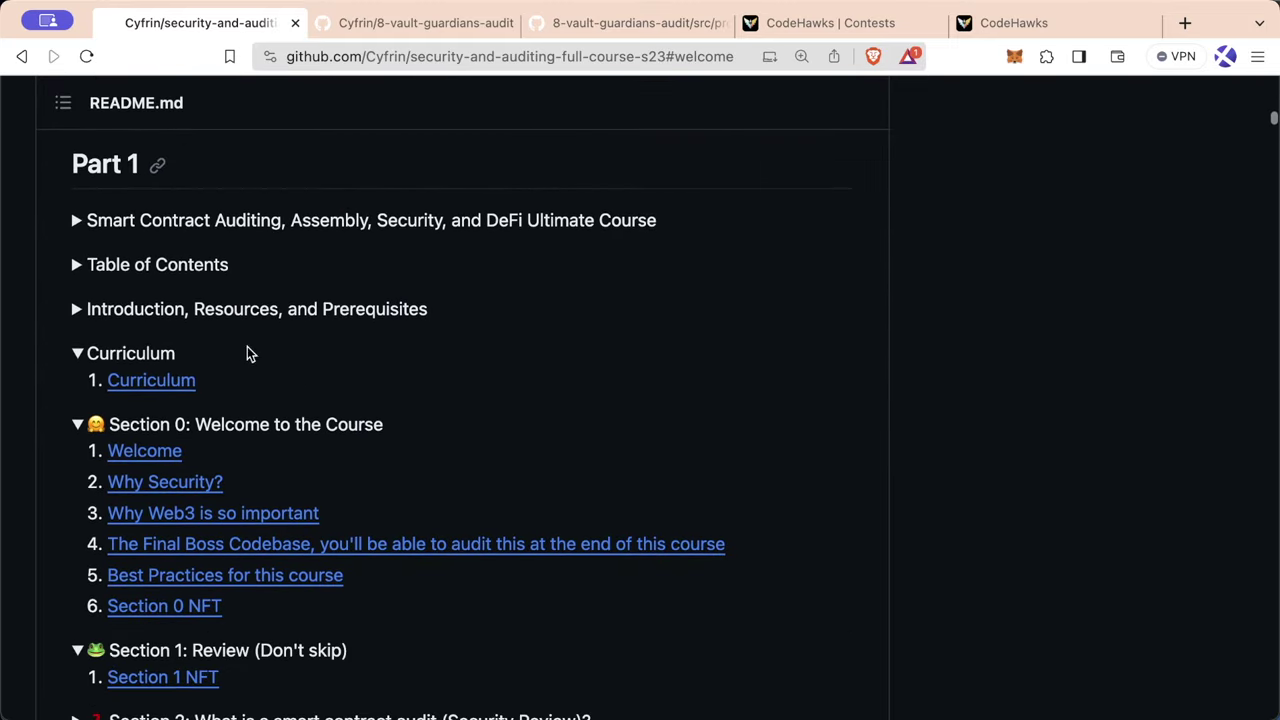
pyautogui.click(128, 425)
pyautogui.scroll(-1, 176, 415)
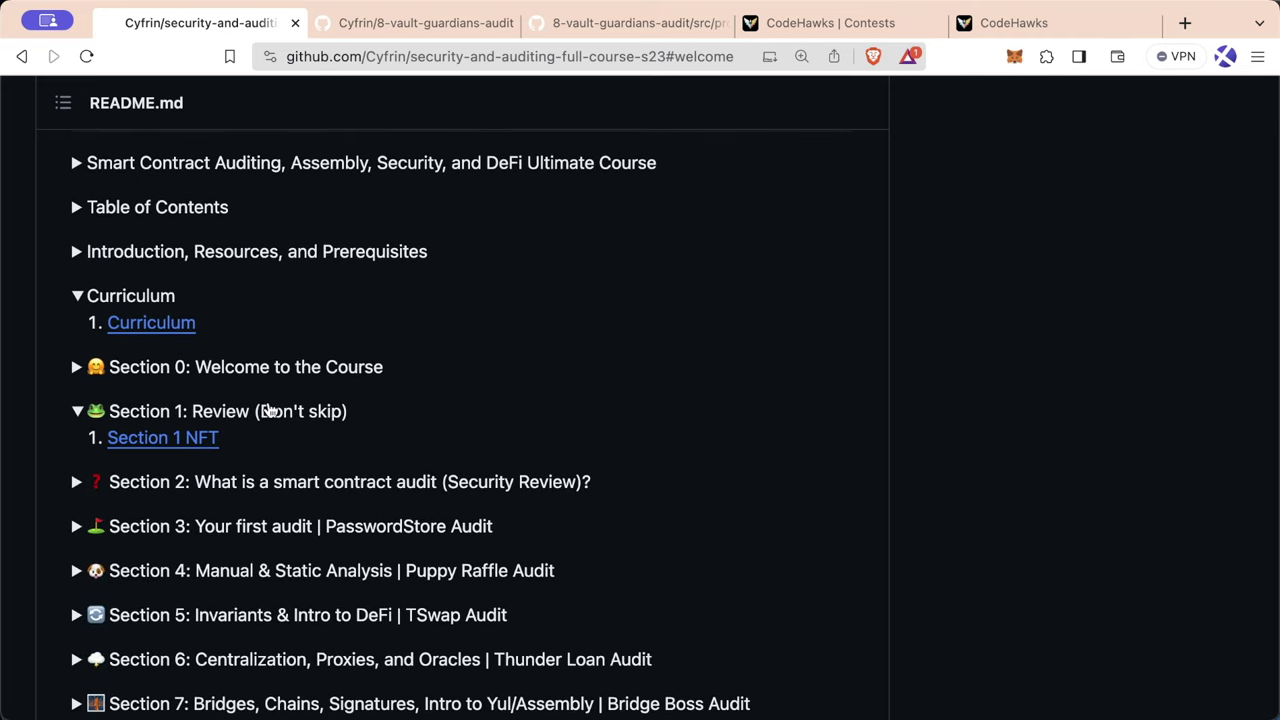
pyautogui.click(166, 447)
# Read the Section 1 Prereqs & Environment topics, then switch back to VS Code.
pyautogui.scroll(-3, 405, 335)
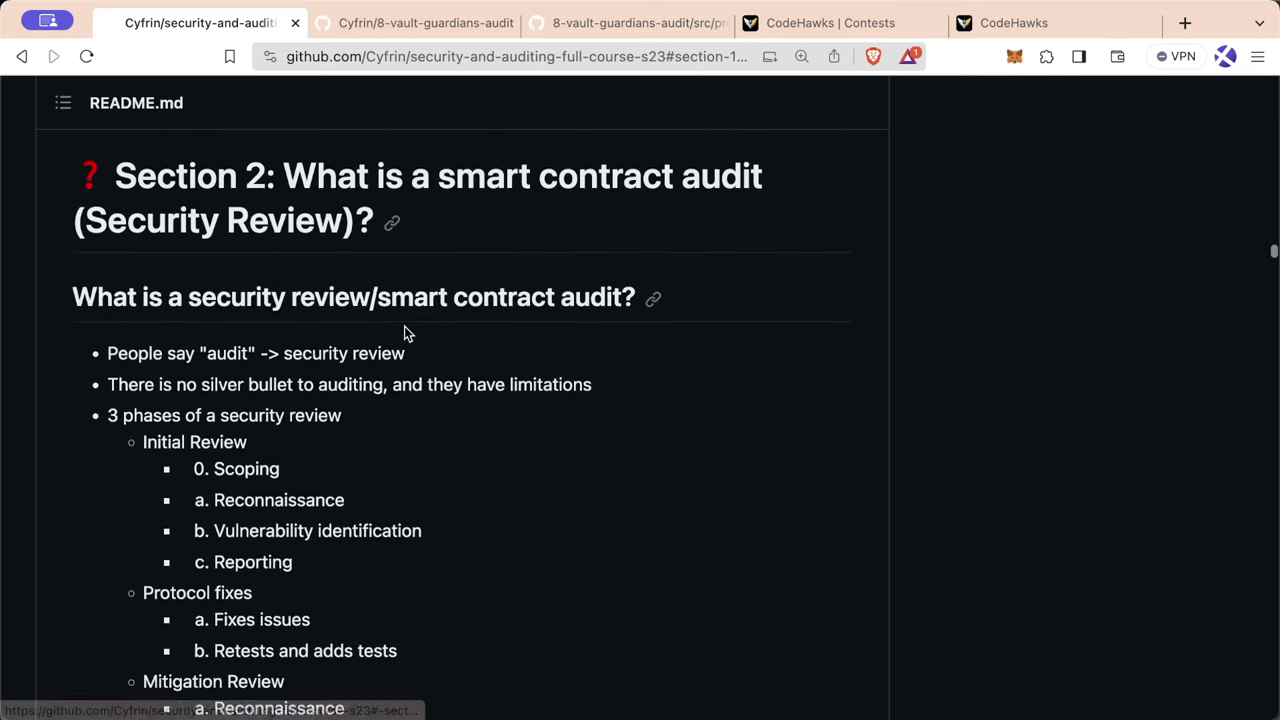
pyautogui.scroll(10, 351, 323)
pyautogui.scroll(-1, 347, 325)
pyautogui.moveTo(347, 325); pyautogui.dragTo(130, 348)
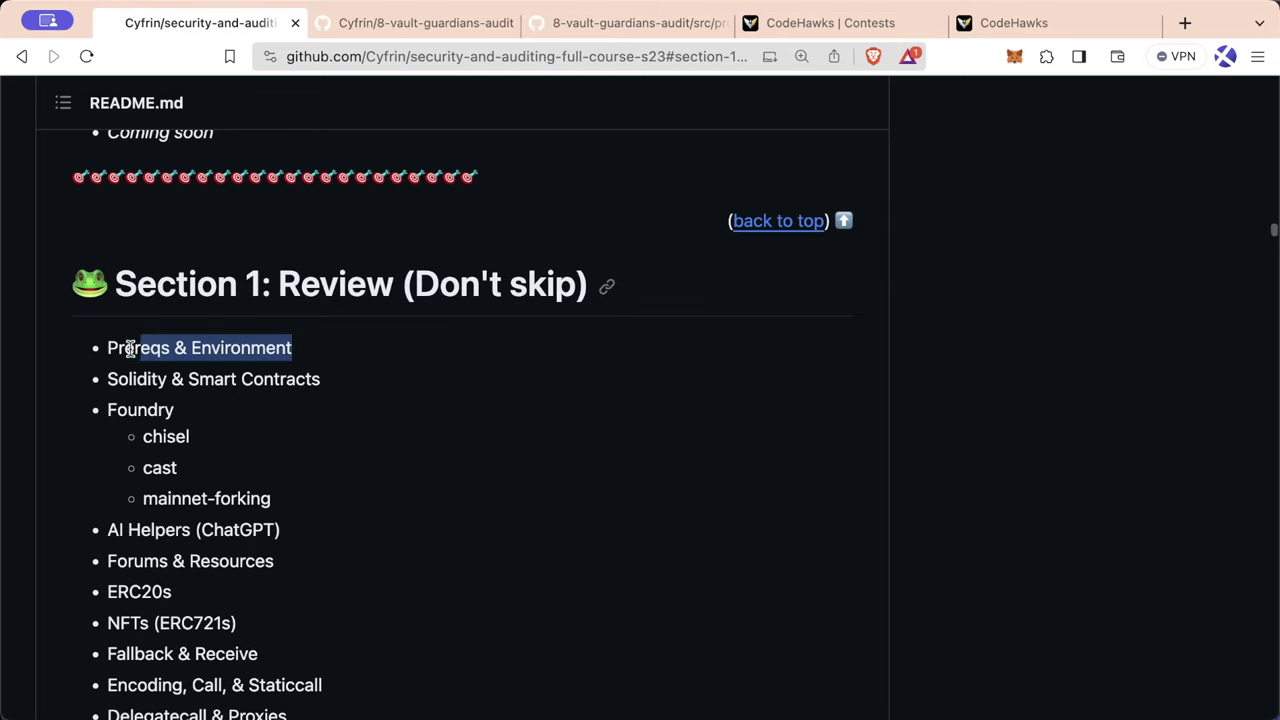
pyautogui.click(330, 350)
pyautogui.scroll(-1, 331, 357)
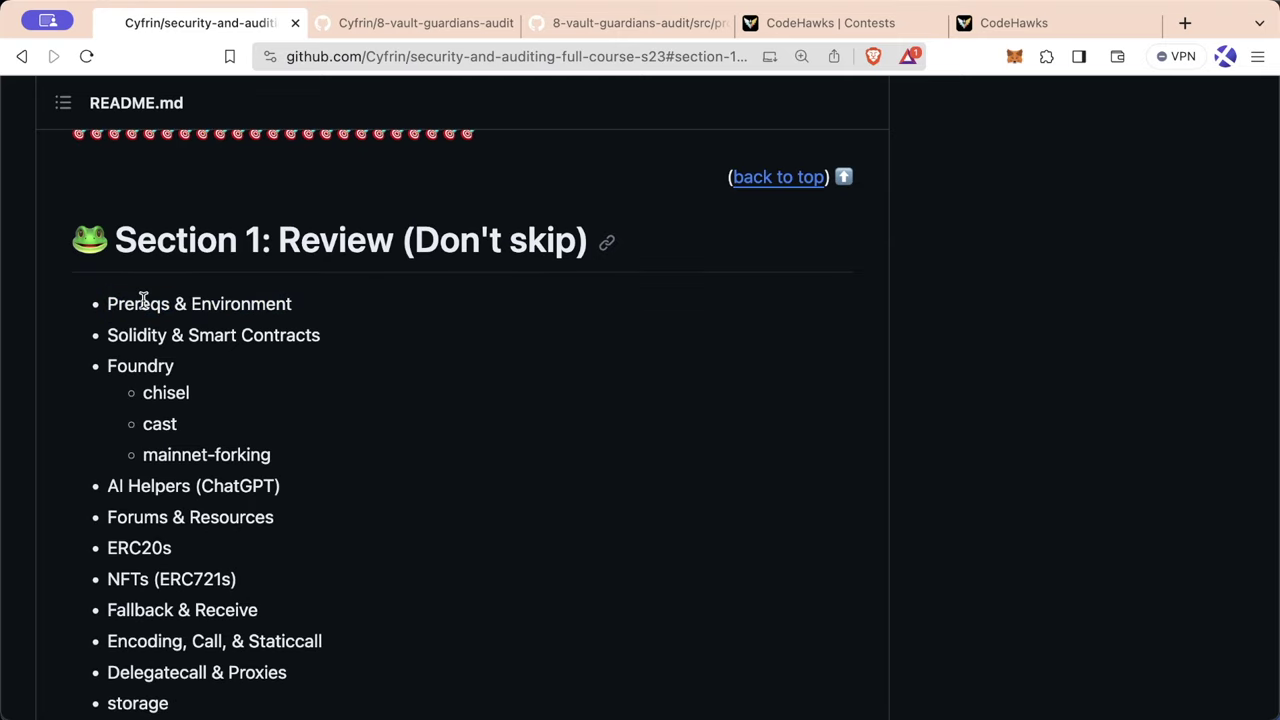
pyautogui.doubleClick(223, 306)
pyautogui.press('super+Tab')
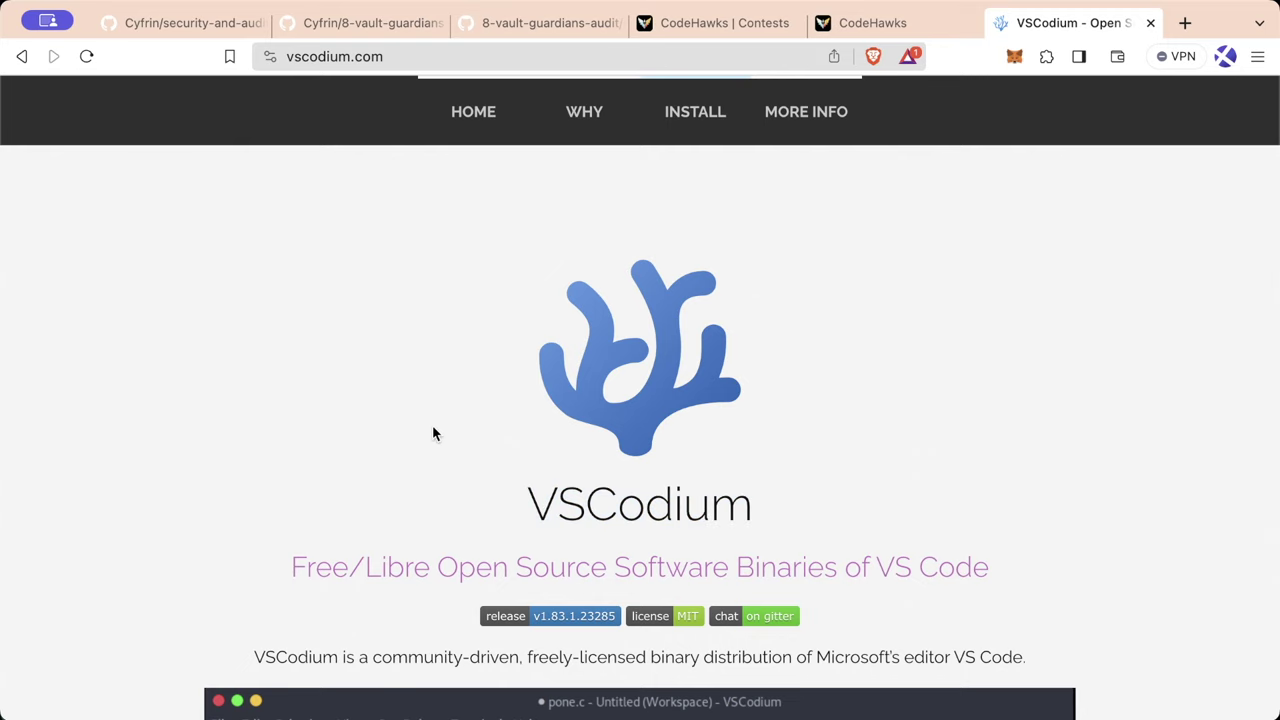
# Scroll down the vscodium.com homepage to look over its content.
pyautogui.scroll(-1, 306, 560)
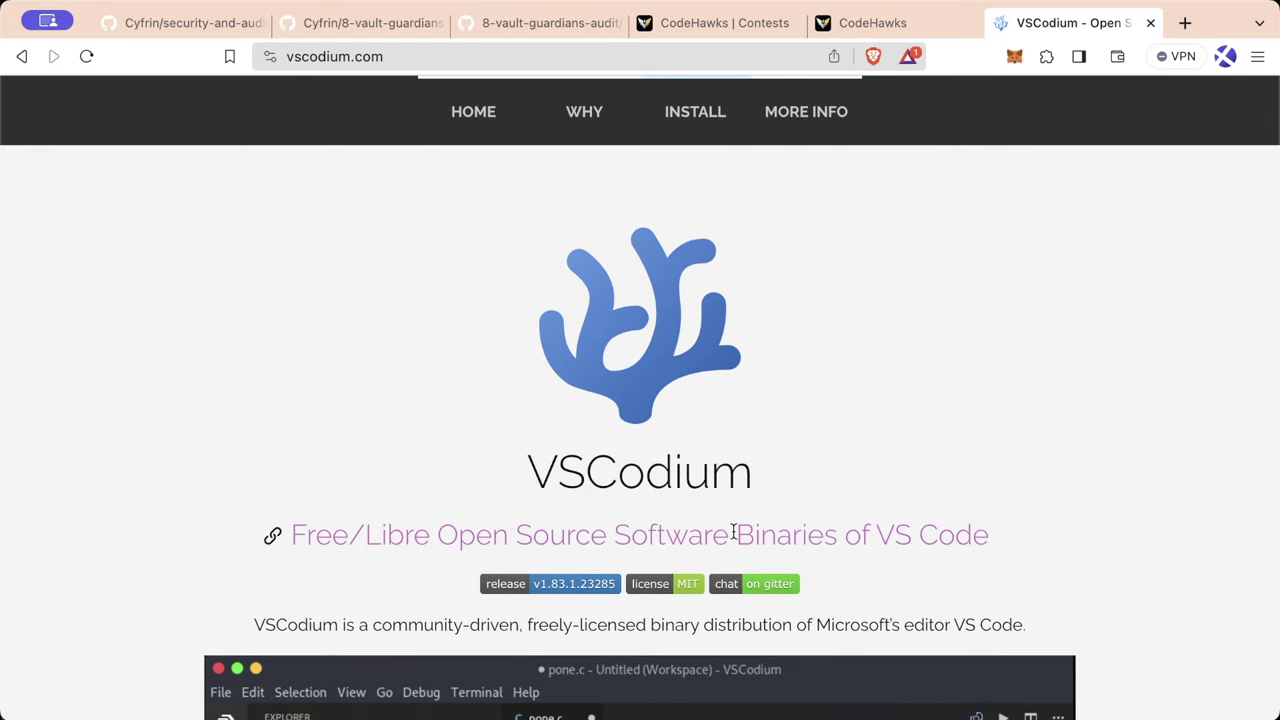
pyautogui.scroll(-2, 820, 500)
pyautogui.scroll(-3, 954, 366)
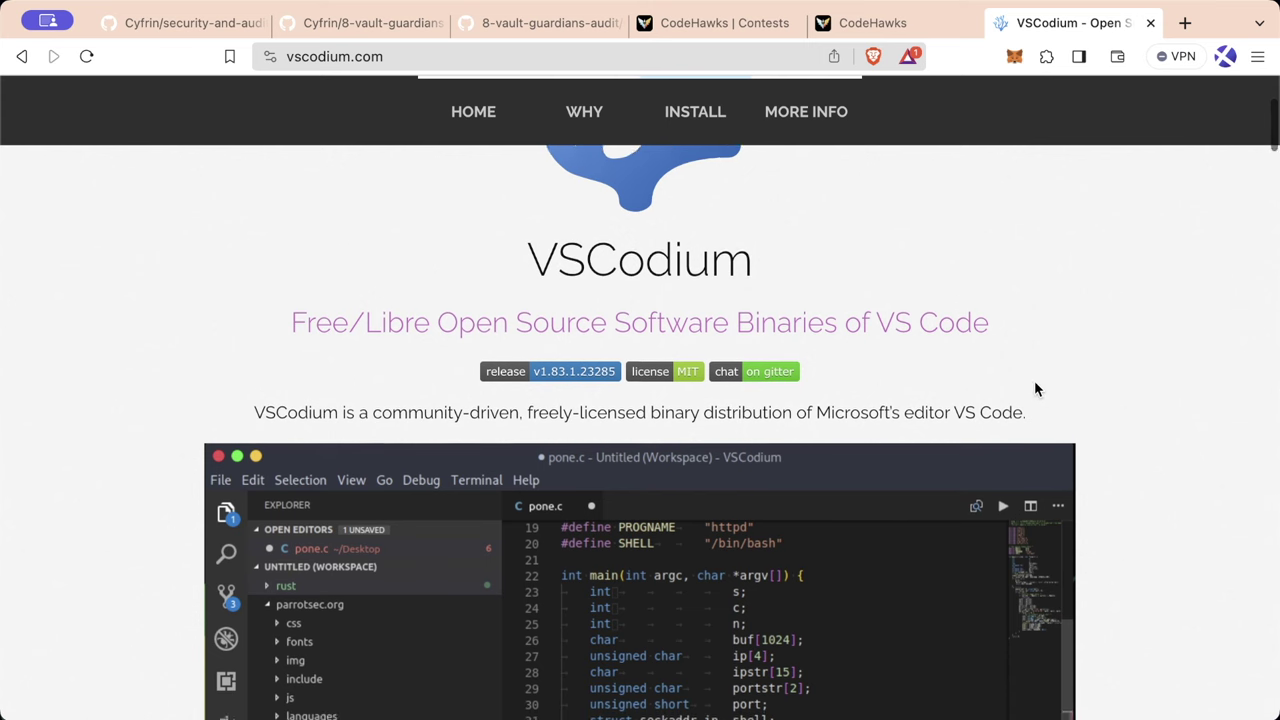
pyautogui.scroll(-3, 969, 303)
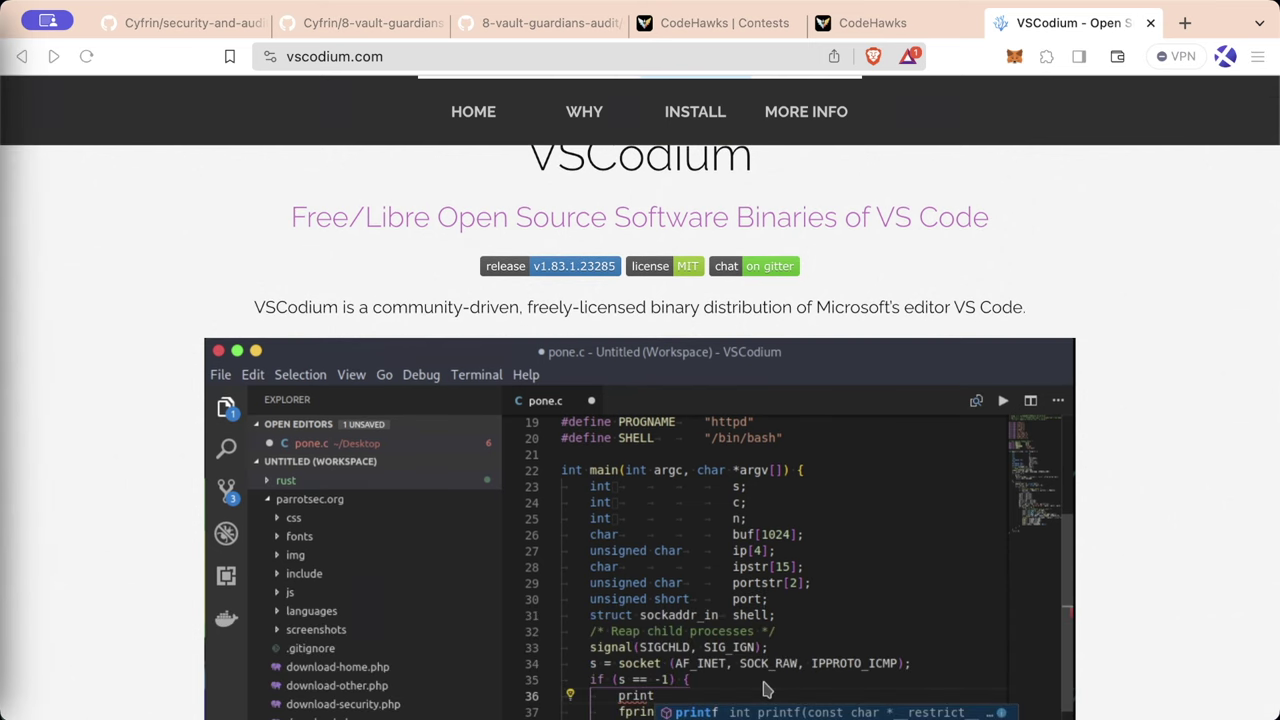
pyautogui.scroll(-8, 454, 390)
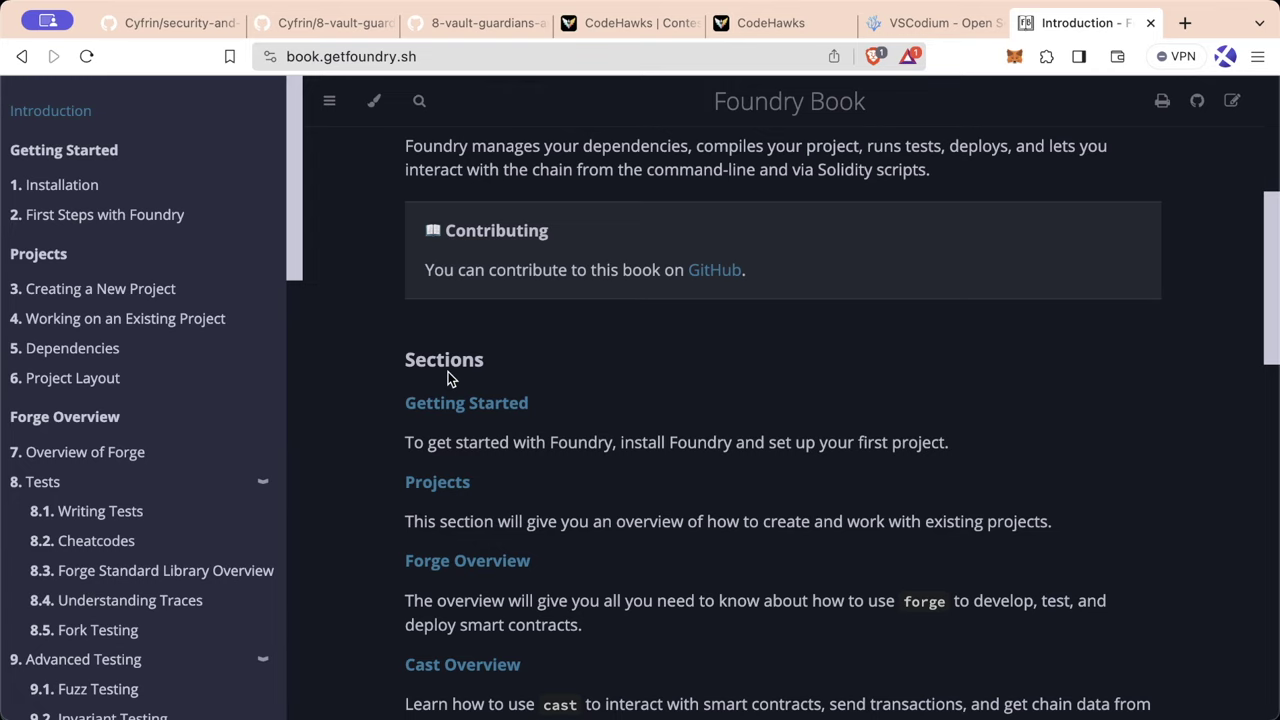
# Open the Foundry Book's 1. Installation page, read the Foundryup section, then return to VS Code.
pyautogui.scroll(-5, 449, 377)
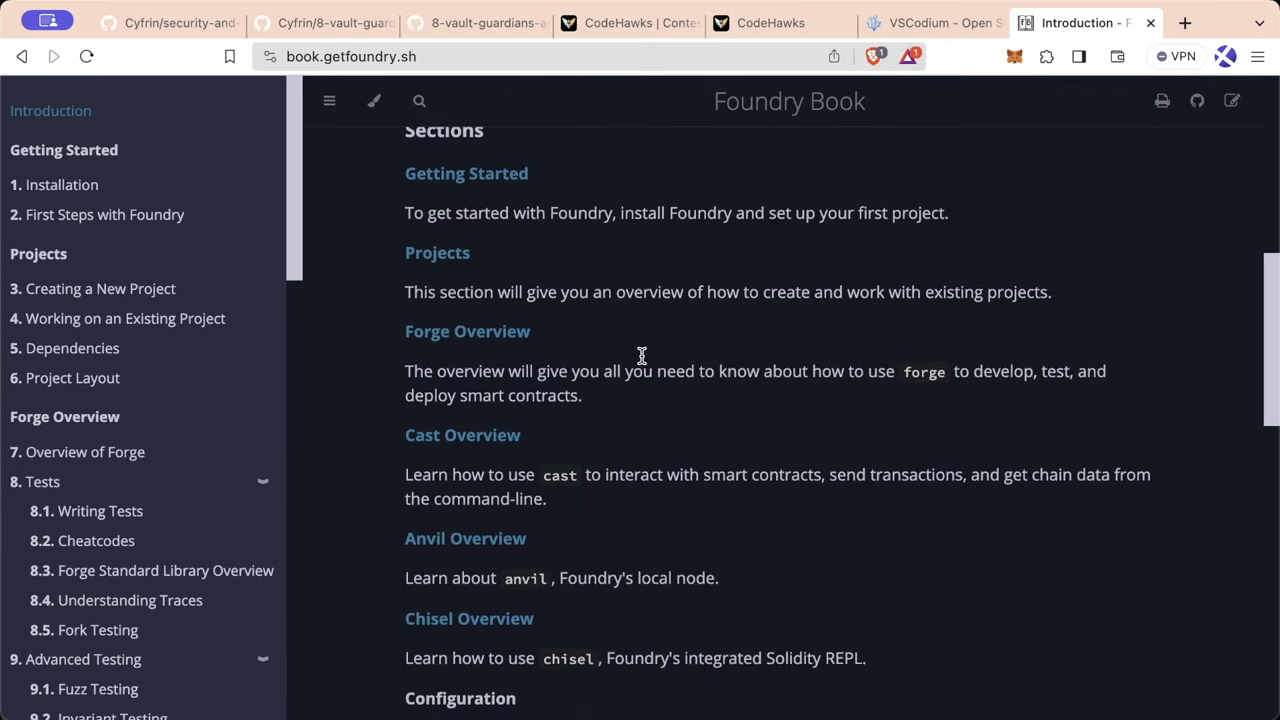
pyautogui.scroll(-5, 643, 355)
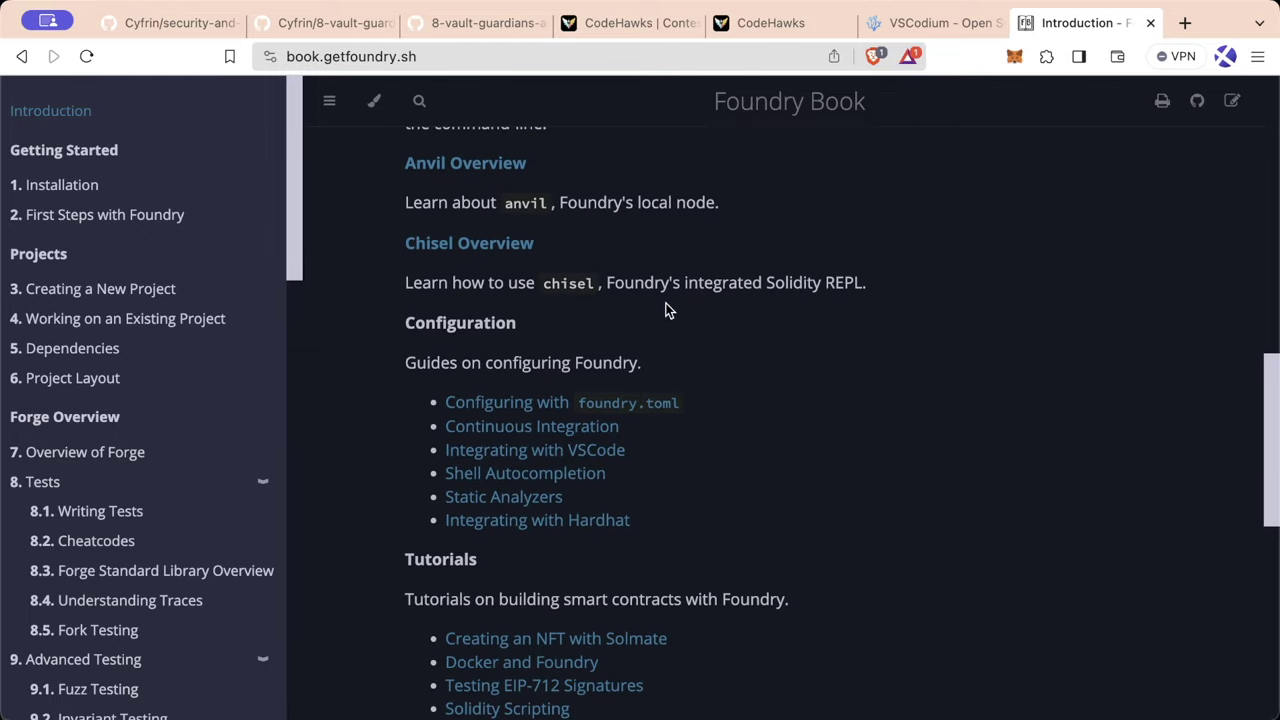
pyautogui.scroll(-7, 670, 313)
pyautogui.scroll(10, 672, 314)
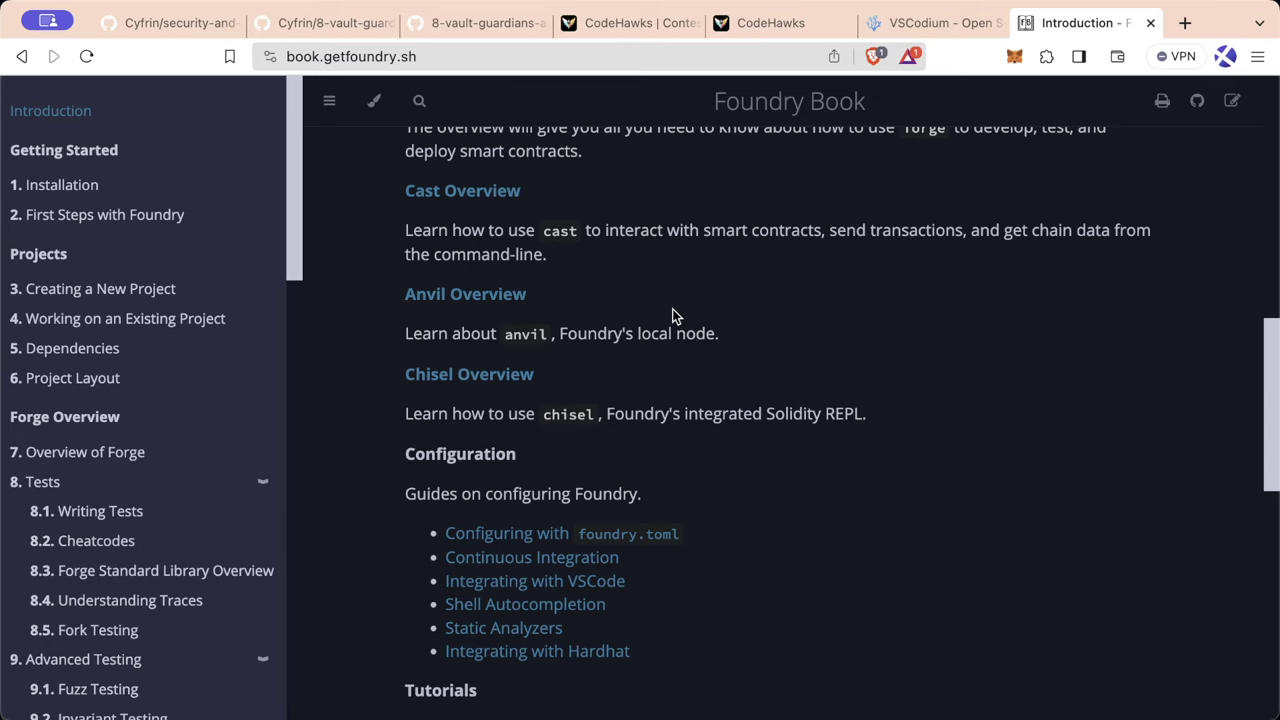
pyautogui.scroll(15, 718, 412)
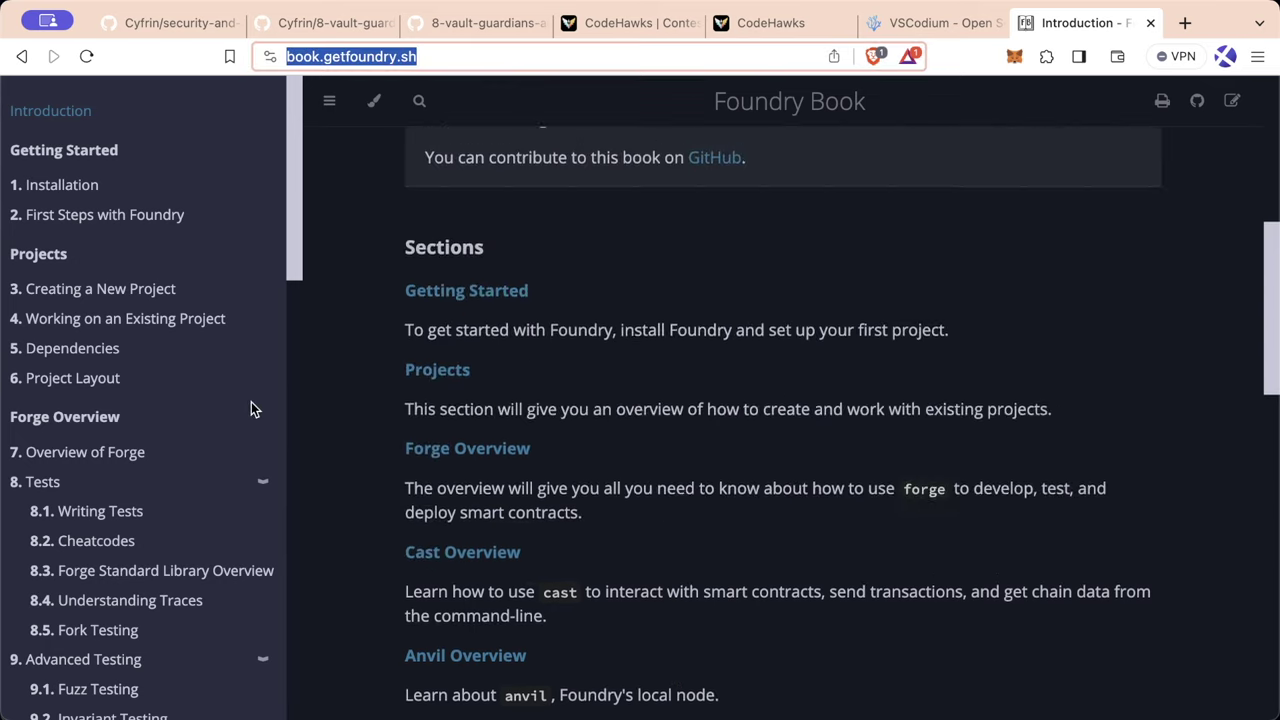
pyautogui.click(36, 187)
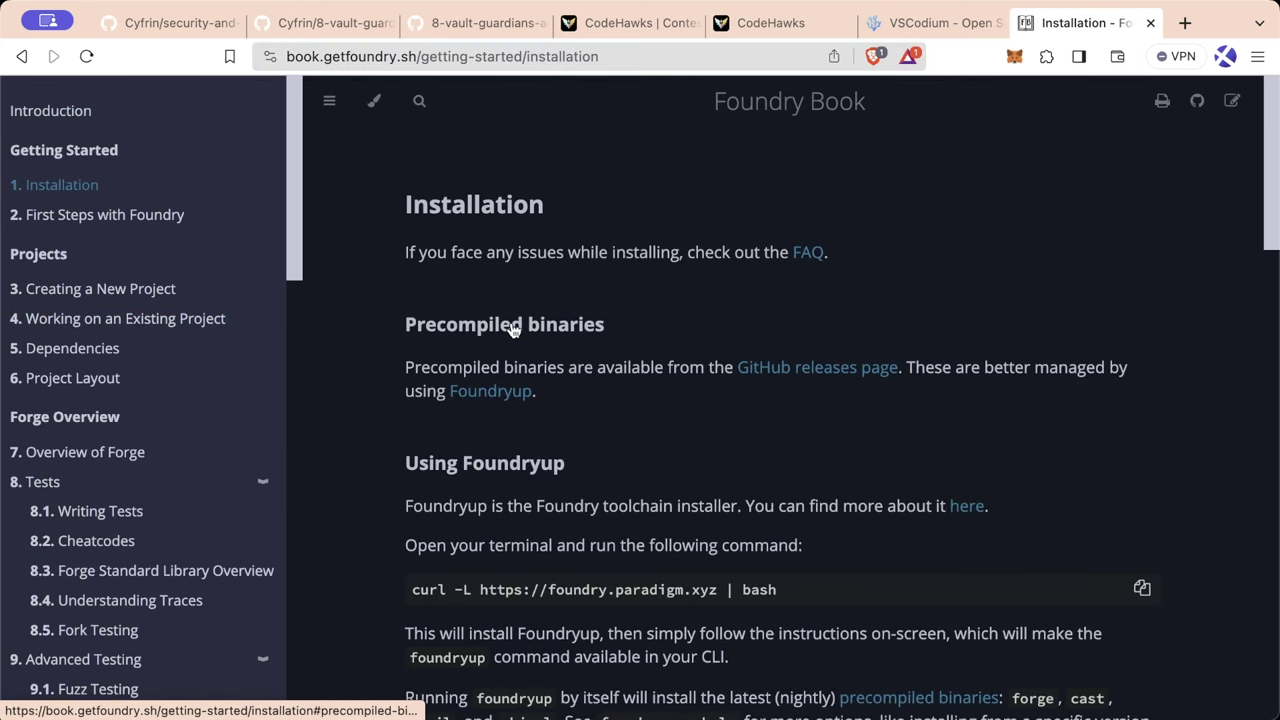
pyautogui.scroll(-5, 514, 329)
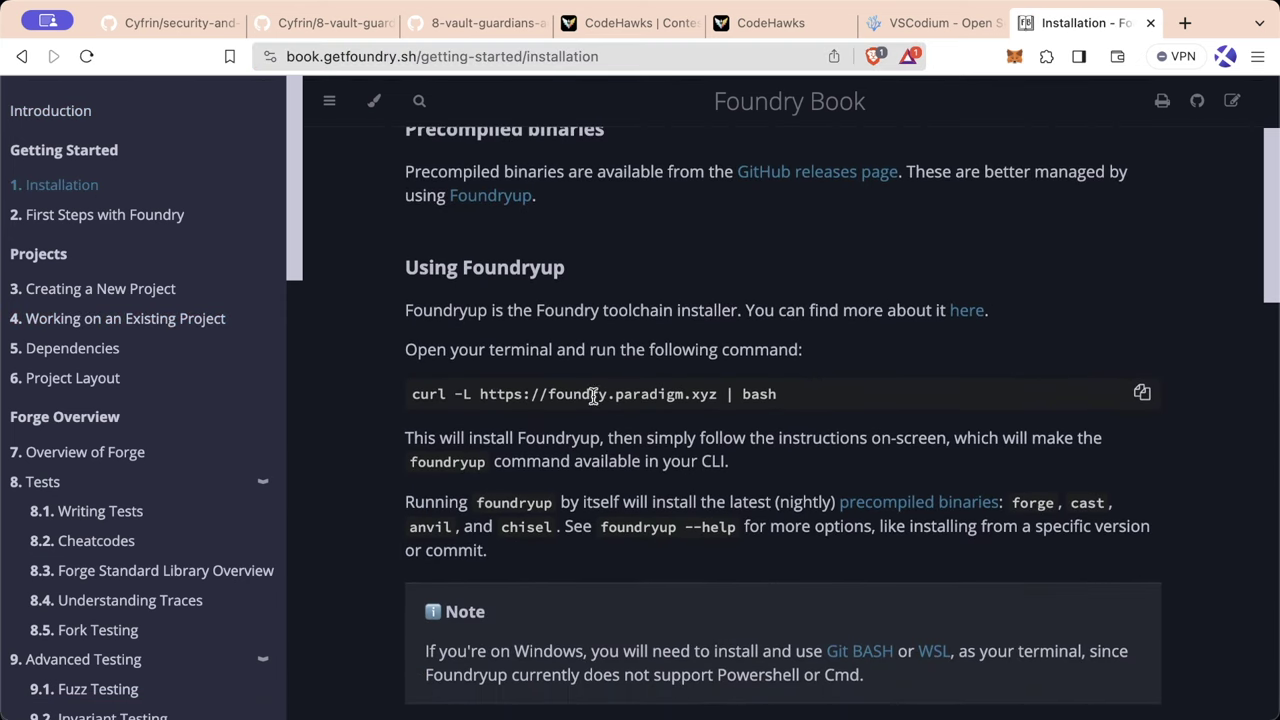
pyautogui.scroll(-1, 580, 410)
pyautogui.press('super+Tab')
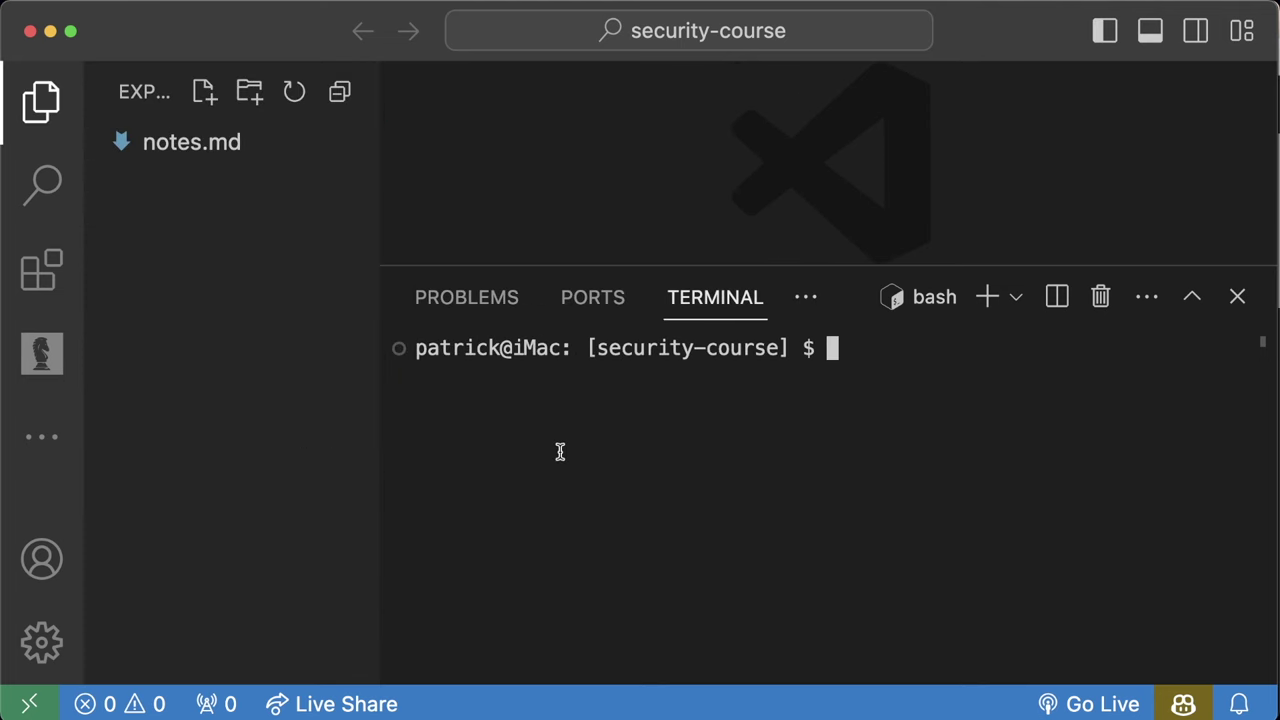
# Run foundryup to install Foundry, then check forge with forge --help.
pyautogui.write('foundryup')
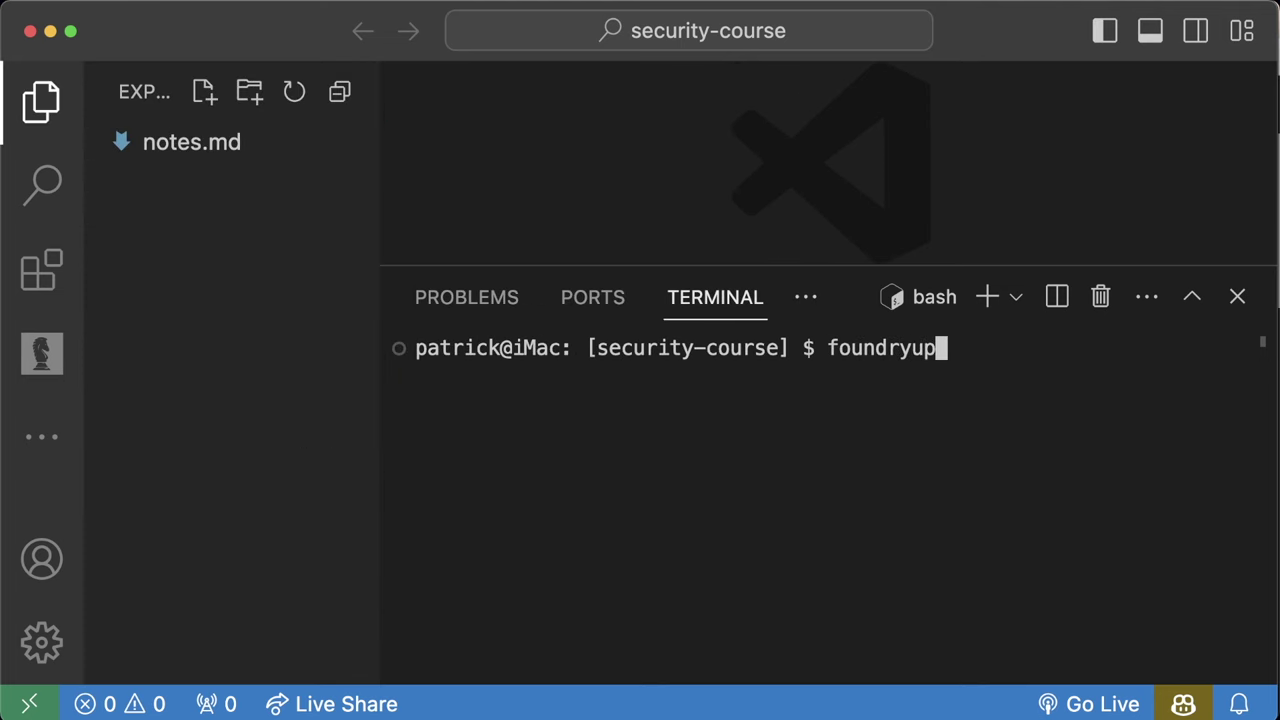
pyautogui.press('Return')
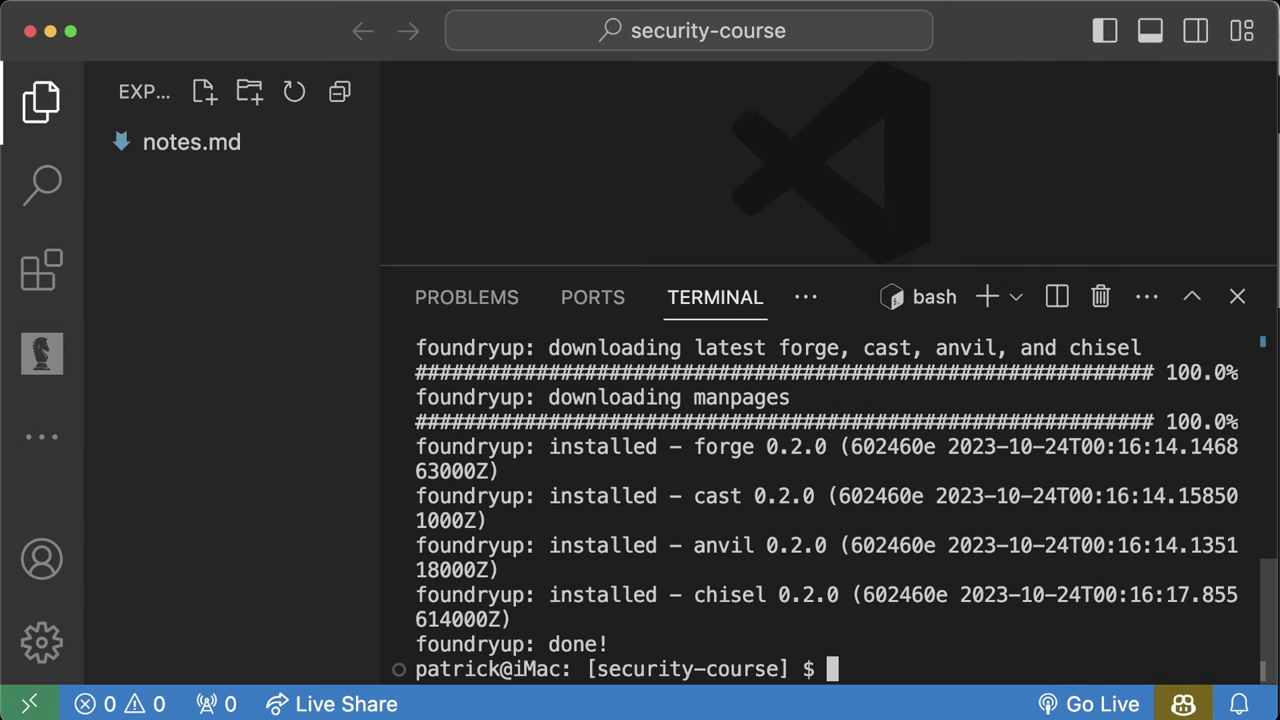
pyautogui.write('clear')
pyautogui.press('Return')
pyautogui.write('forge --help')
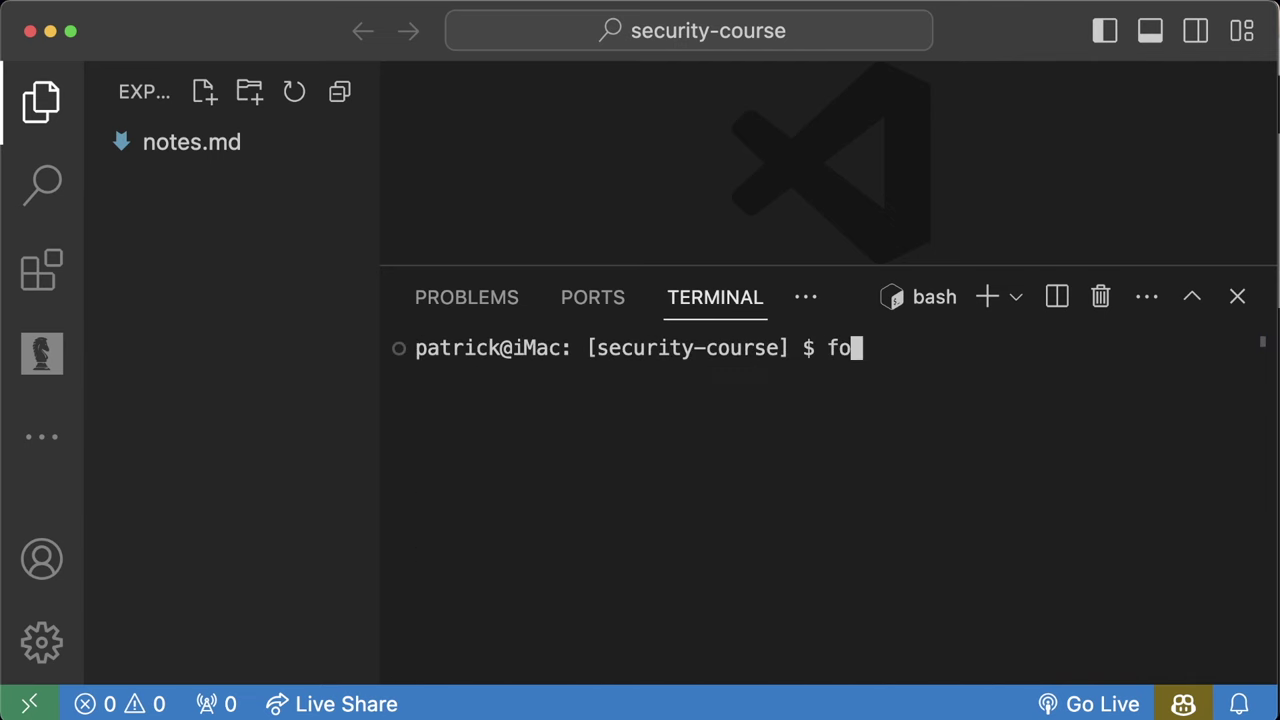
pyautogui.press('Return')
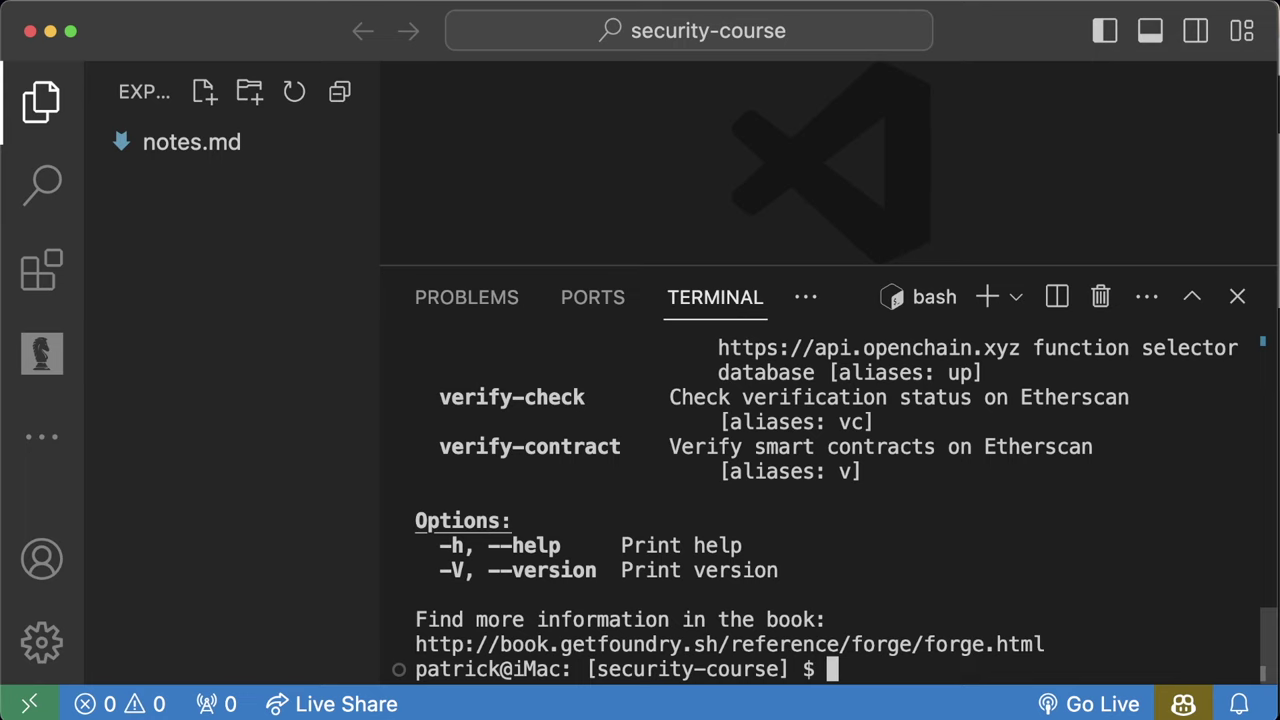
pyautogui.scroll(3, 609, 460)
pyautogui.scroll(-3, 612, 460)
pyautogui.press('super+k')
# Check cast --help, start and exit chisel, then clear the terminal.
pyautogui.write('cast --help')
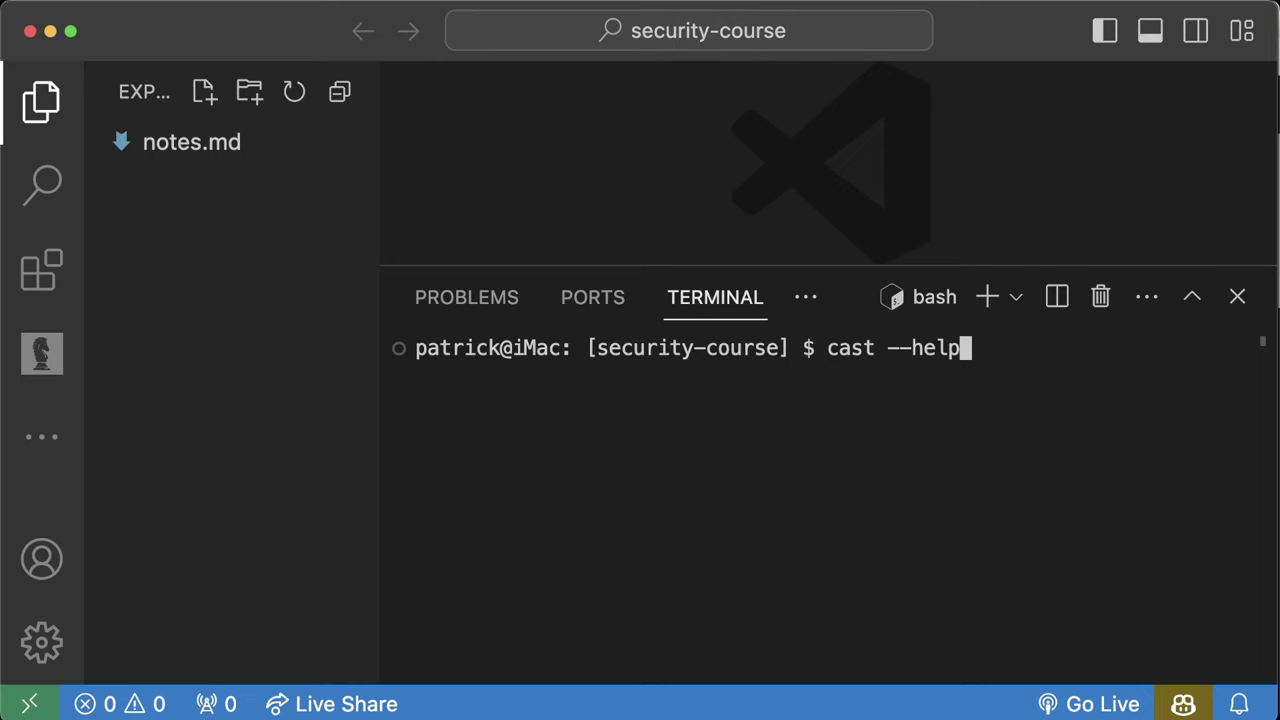
pyautogui.press('Return')
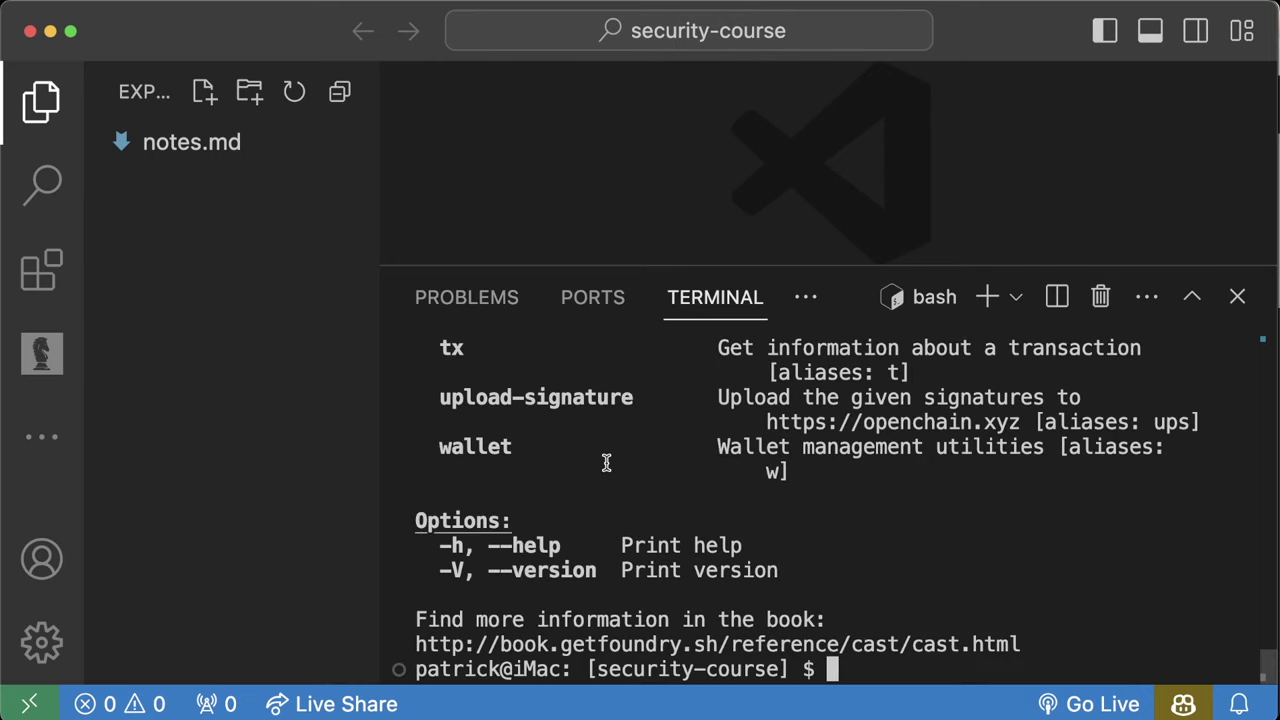
pyautogui.press('super+j')
pyautogui.press('super+j')
pyautogui.write('chisel')
pyautogui.press('Return')
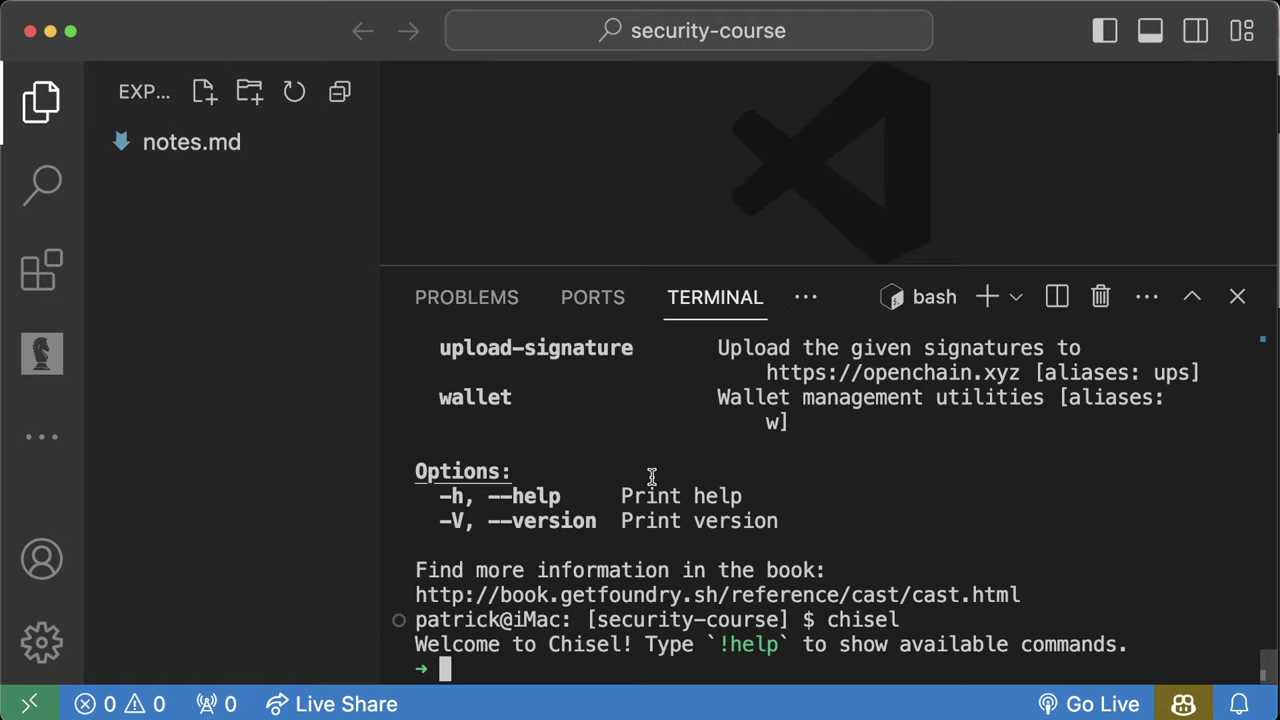
pyautogui.hotkey('ctrl', 'c')
pyautogui.hotkey('ctrl', 'c')
pyautogui.write('clear')
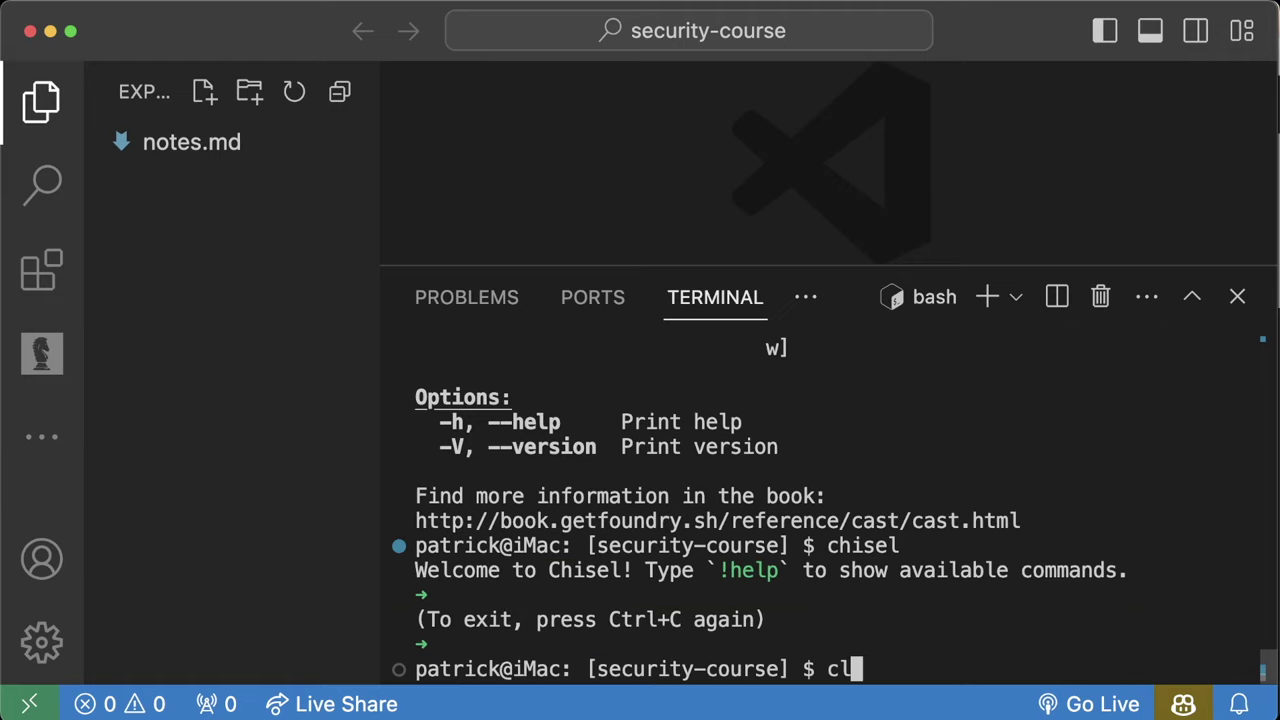
pyautogui.press('Return')
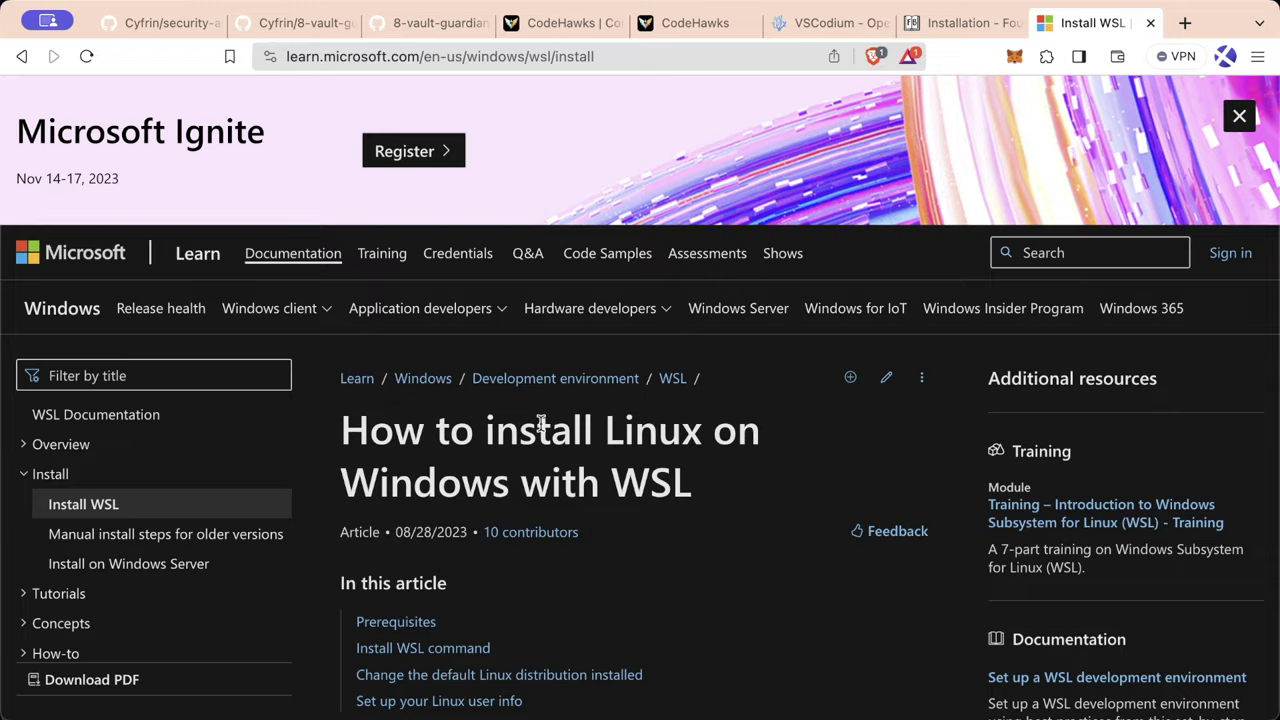
# Zoom the Install WSL article and scroll down to its Prerequisites section.
pyautogui.scroll(-3, 408, 462)
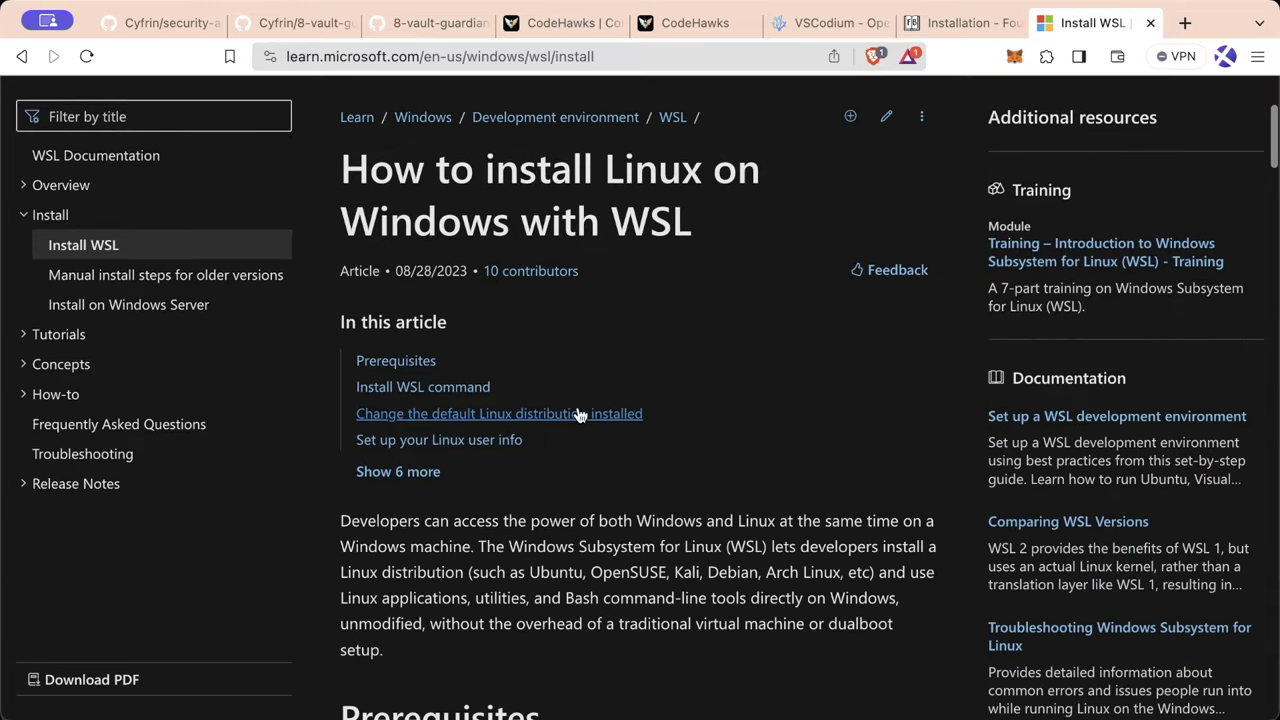
pyautogui.doubleClick(430, 224)
pyautogui.doubleClick(557, 225)
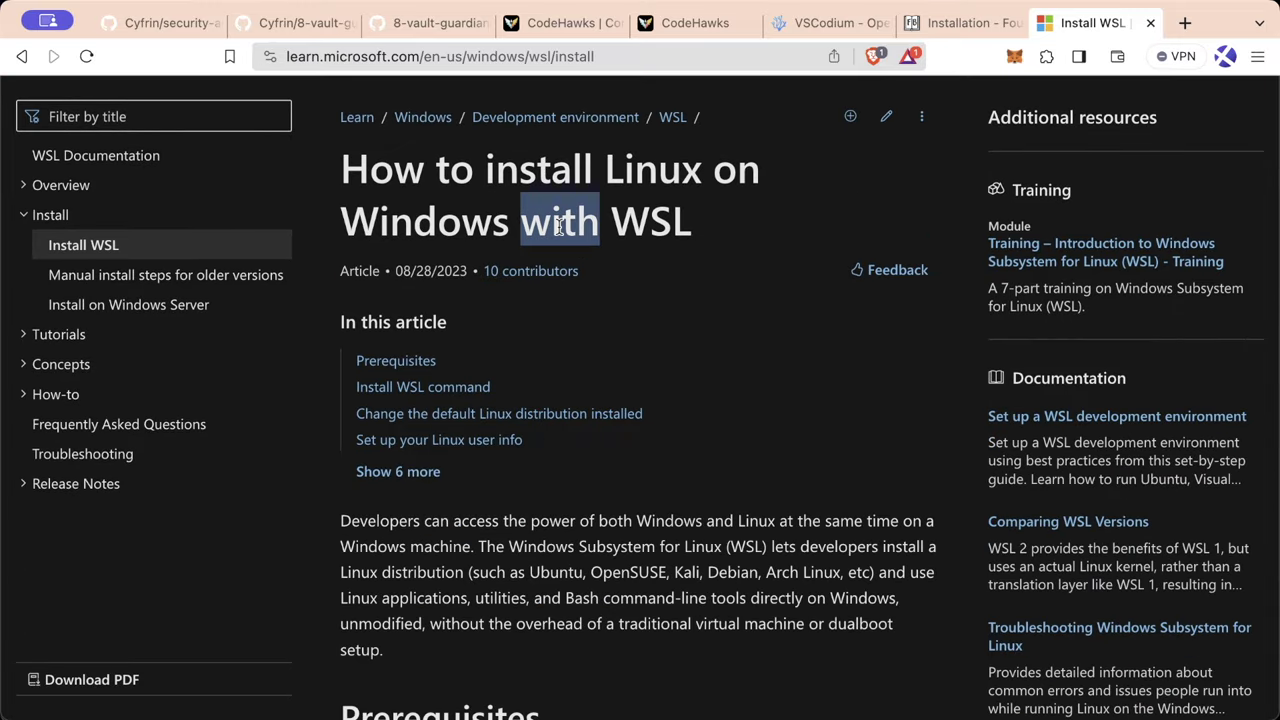
pyautogui.doubleClick(638, 222)
pyautogui.moveTo(600, 235); pyautogui.dragTo(345, 222)
pyautogui.click(665, 274)
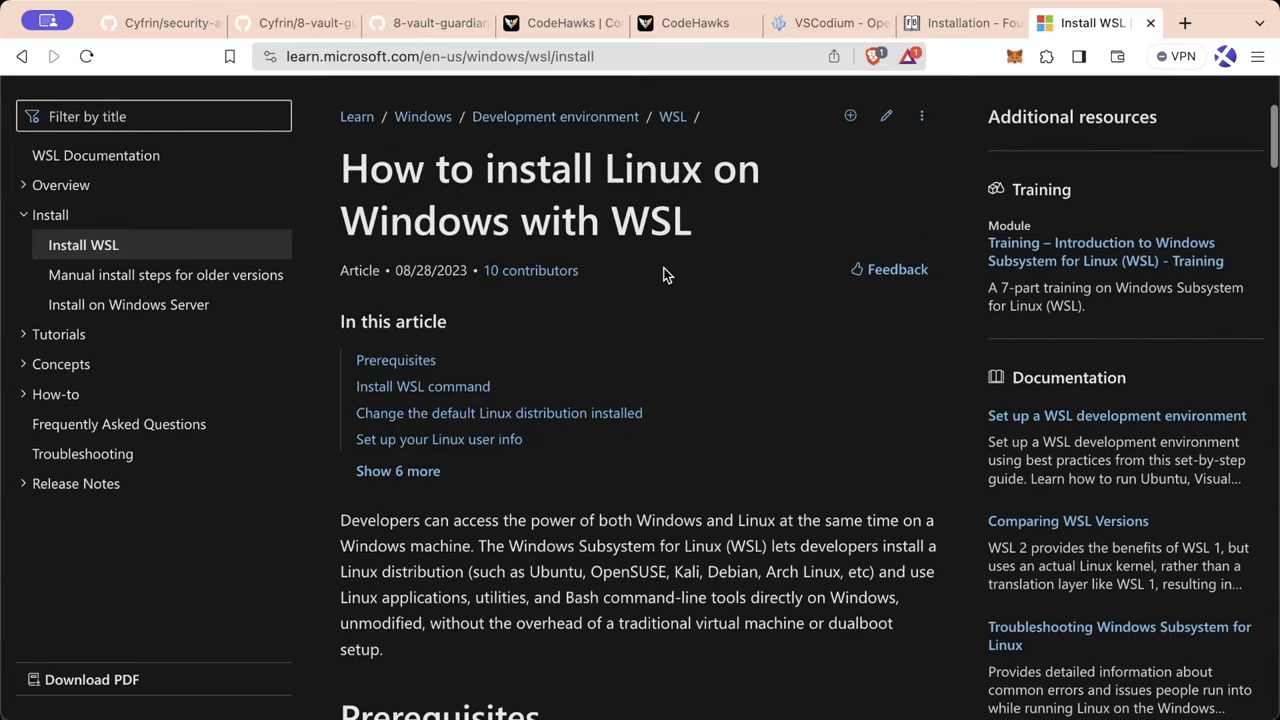
pyautogui.scroll(-2, 663, 275)
pyautogui.press('super+equal')
pyautogui.press('super+equal')
pyautogui.press('super+equal')
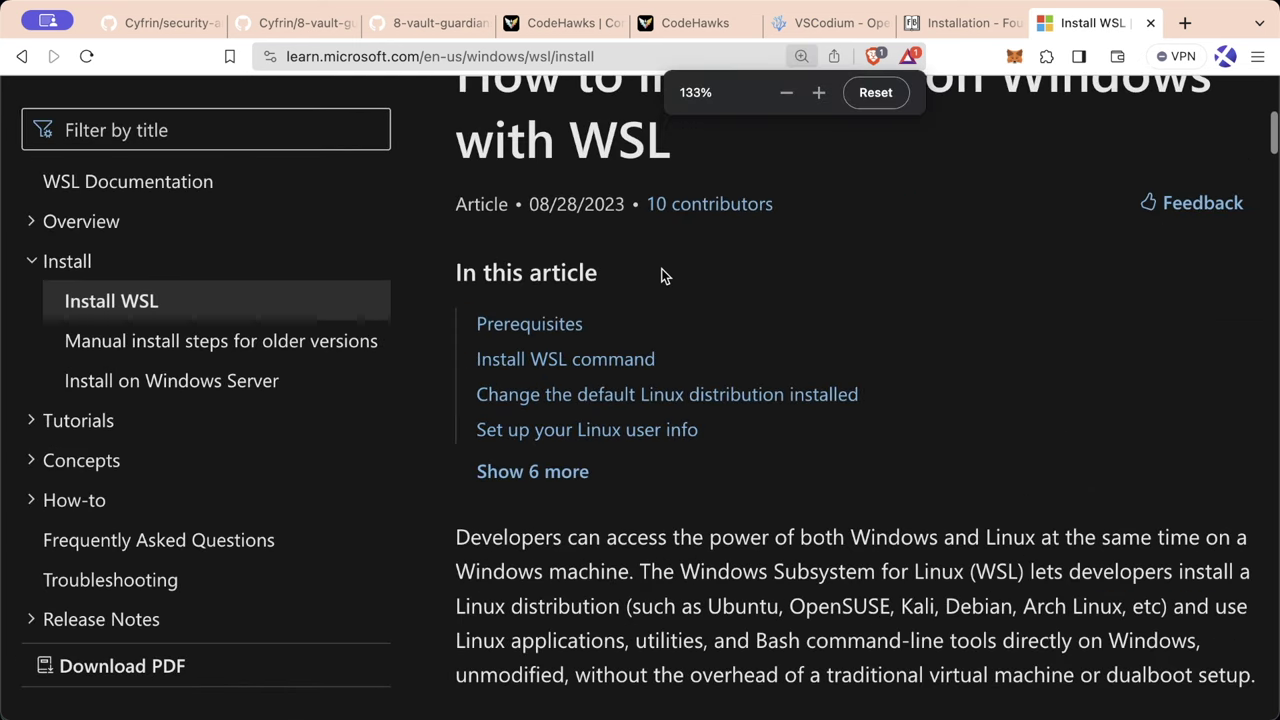
pyautogui.scroll(-8, 665, 276)
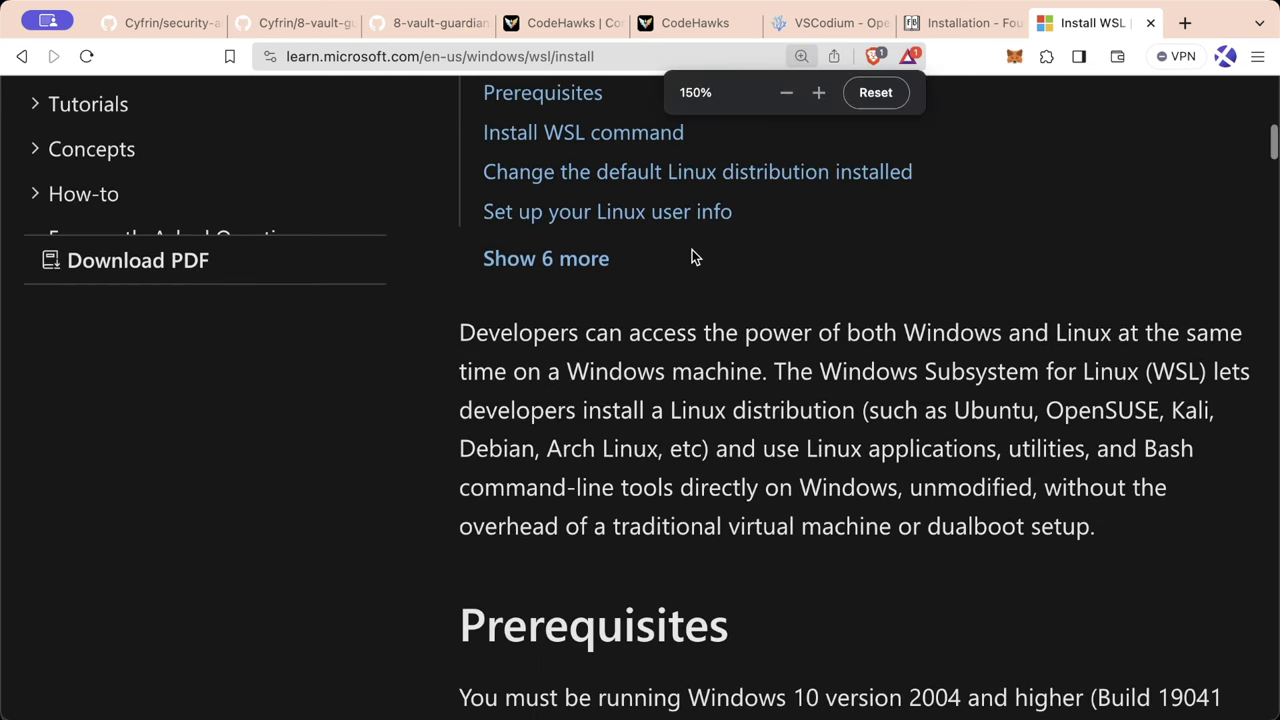
pyautogui.press('super+l')
pyautogui.click(335, 497)
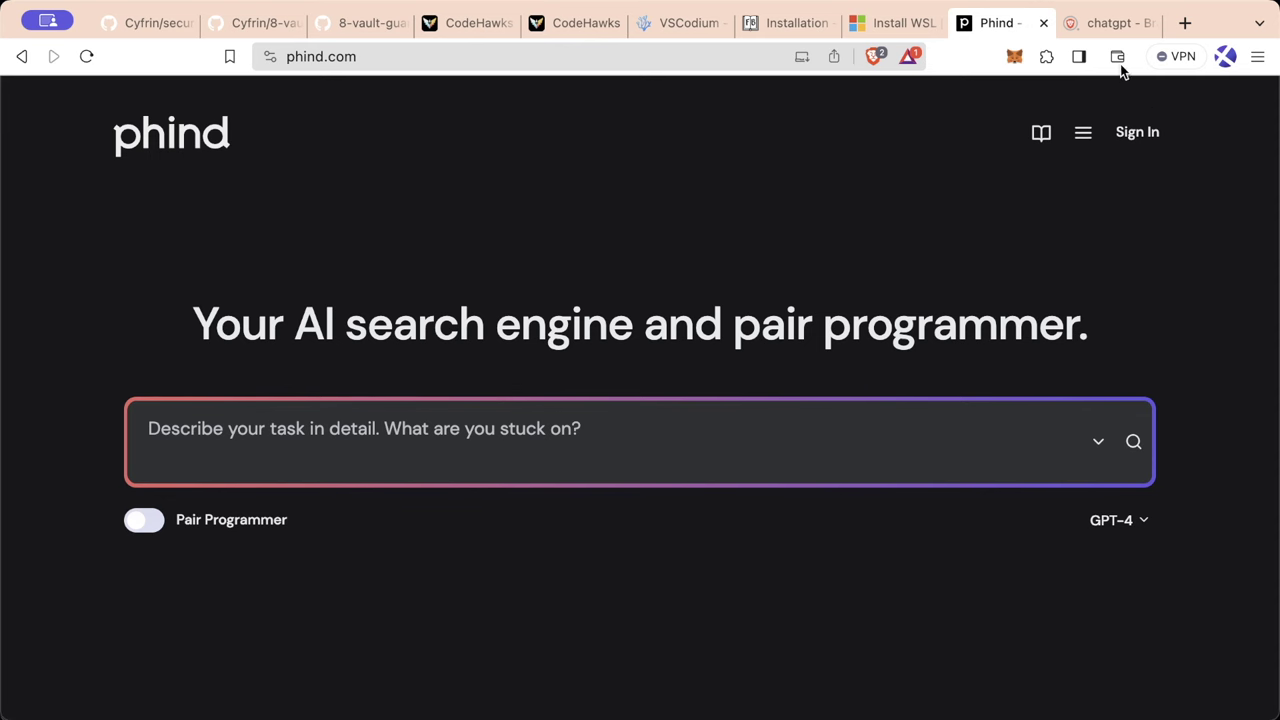
# Ask Phind 'how do I install foundry for the ETH ecosystem?' and scroll through the answer's sources.
pyautogui.click(1108, 22)
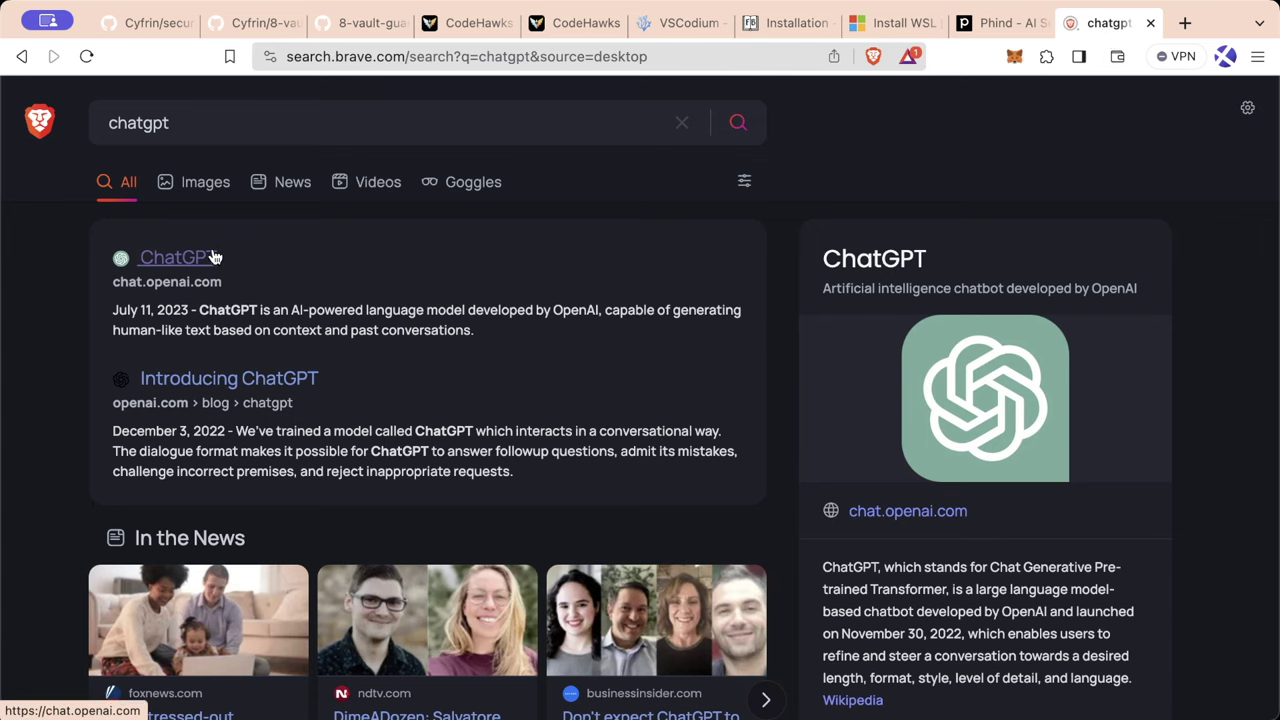
pyautogui.click(998, 22)
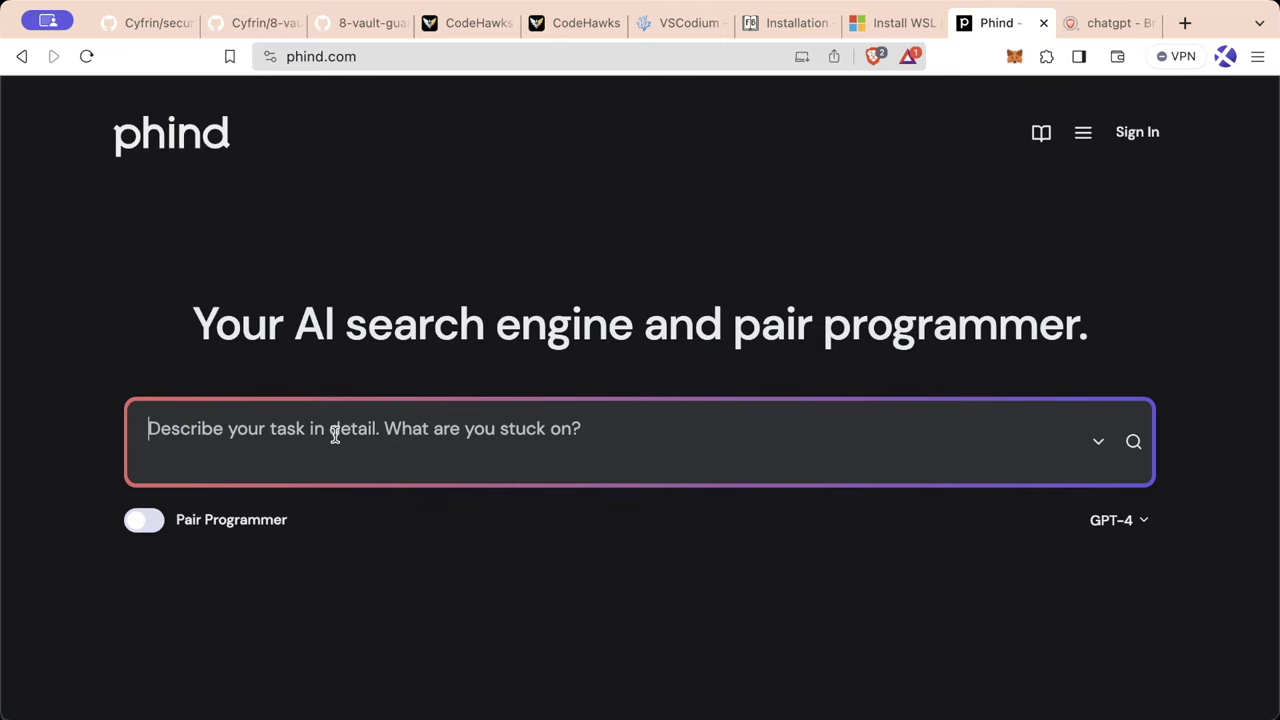
pyautogui.write('how do I')
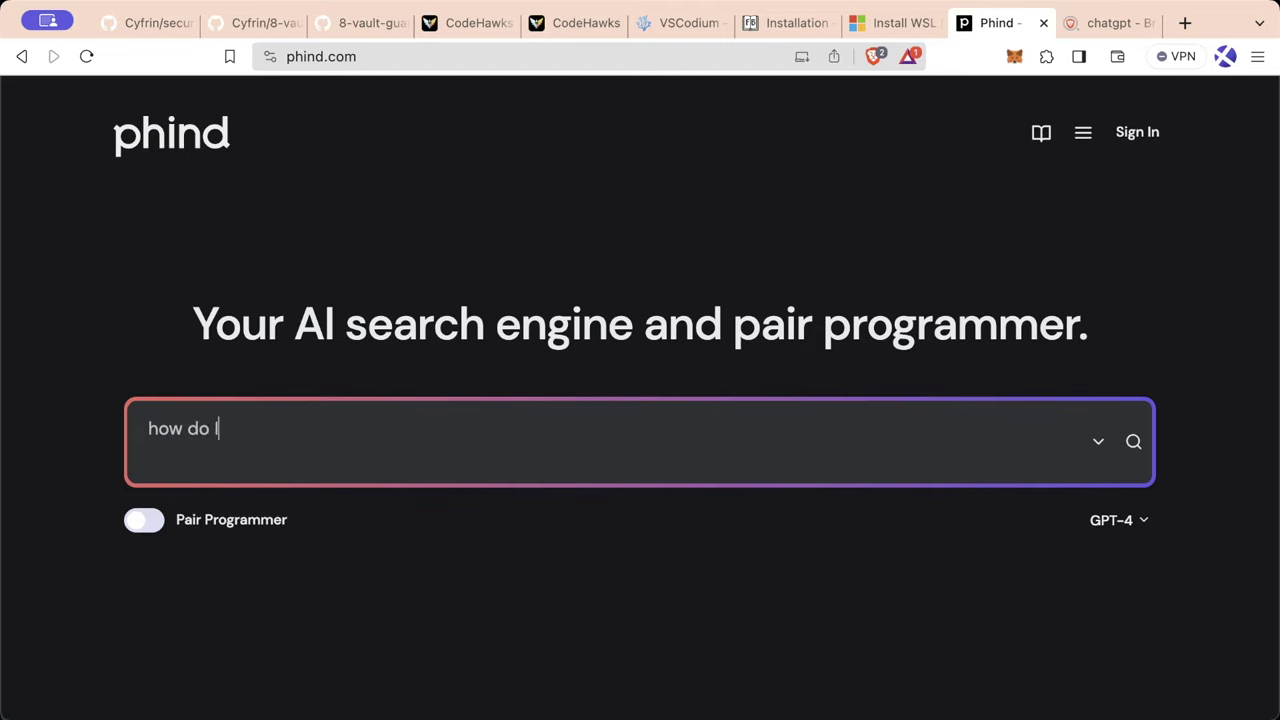
pyautogui.write(' install foundry ')
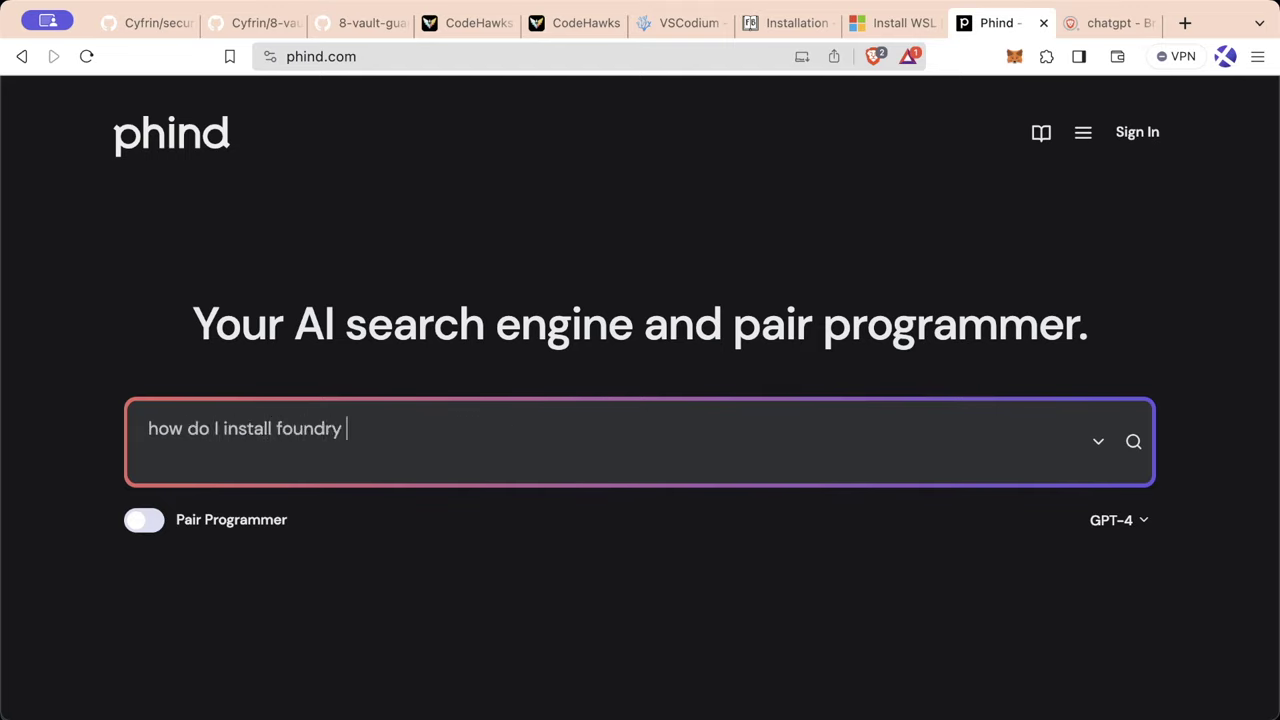
pyautogui.write('for the ETH e')
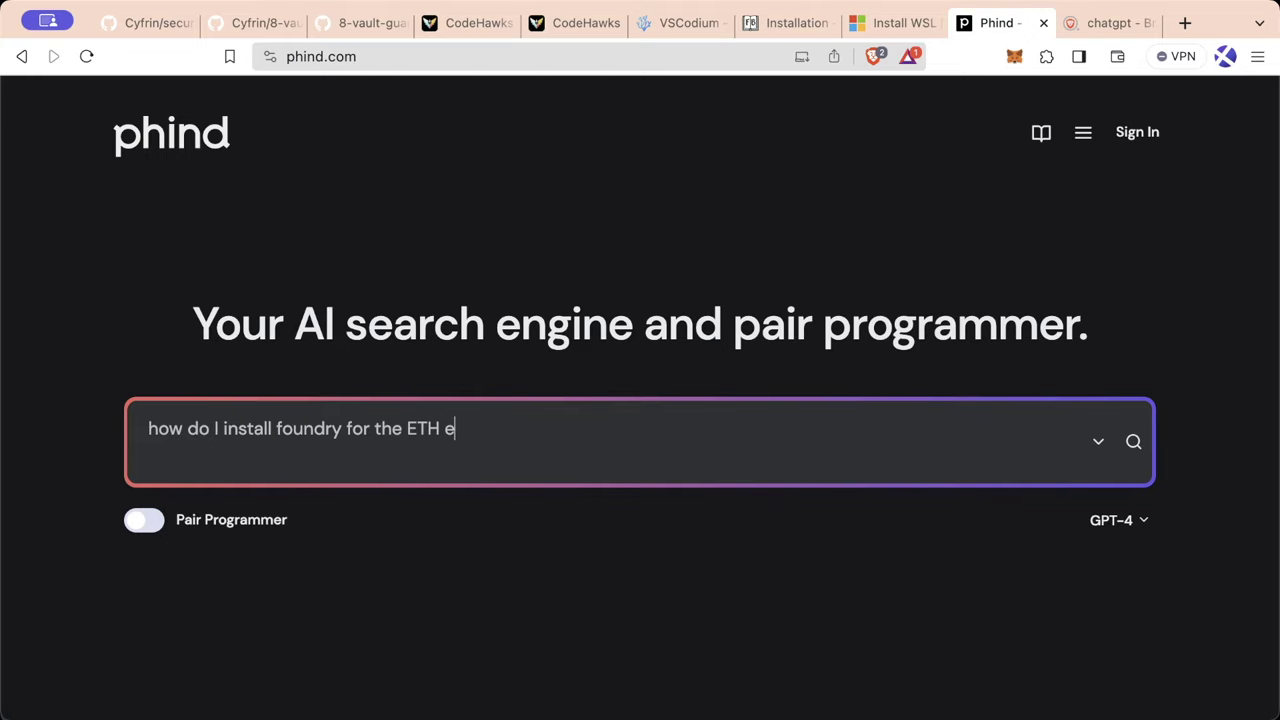
pyautogui.write('cosystem?')
pyautogui.press('Return')
pyautogui.scroll(-3, 914, 303)
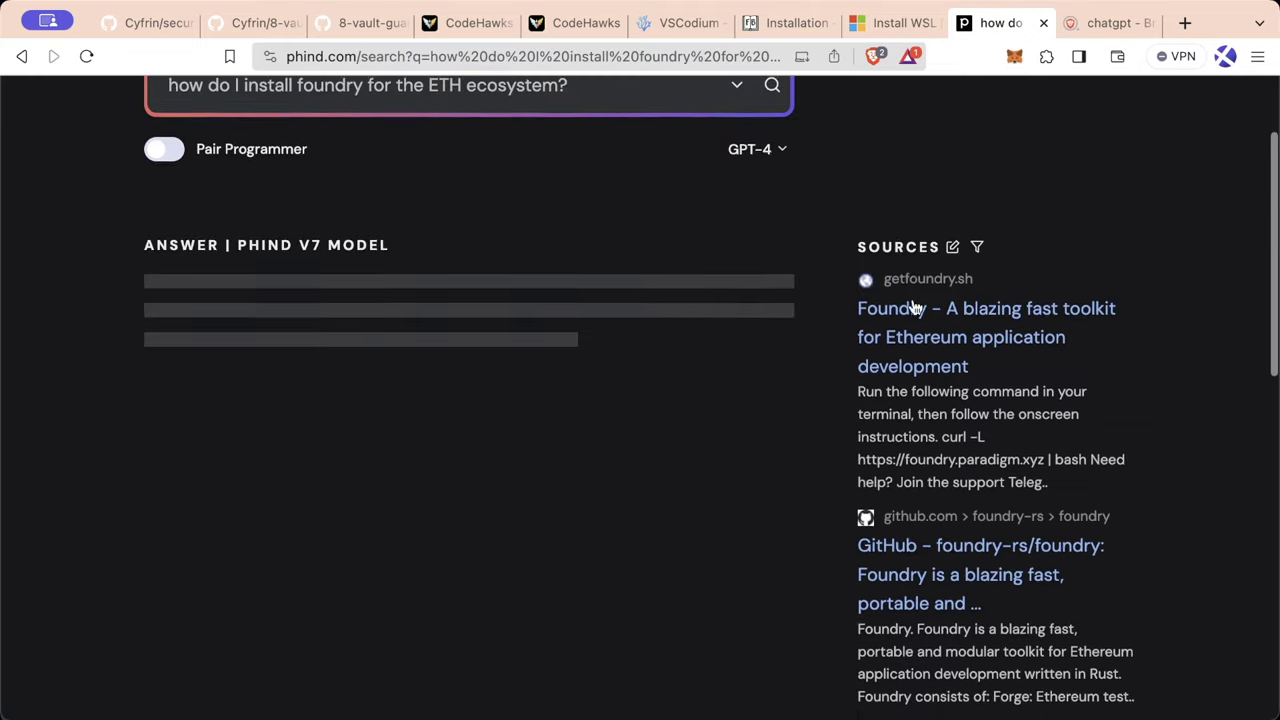
pyautogui.scroll(-5, 928, 208)
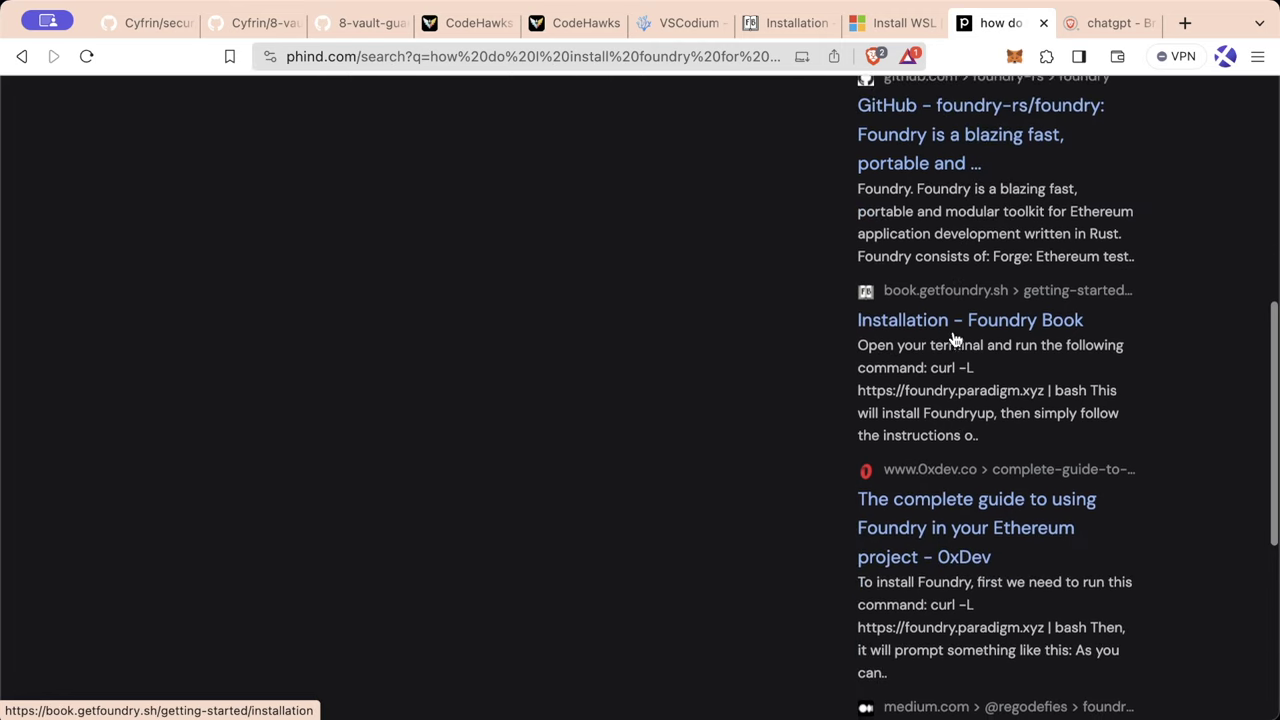
pyautogui.scroll(-2, 938, 455)
pyautogui.scroll(10, 926, 505)
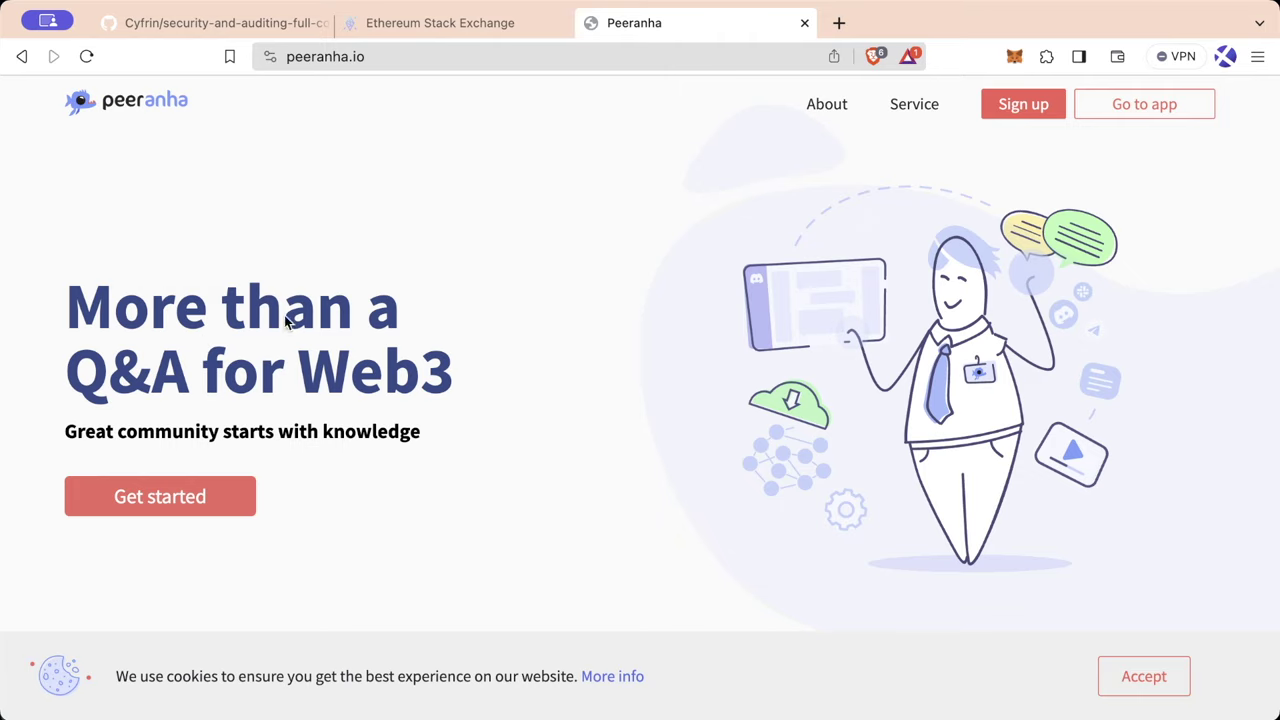
# Skim the latest Ethereum Stack Exchange questions, then open the Cyfrin course repo's GitHub Discussions with its welcome announcement.
pyautogui.click(477, 37)
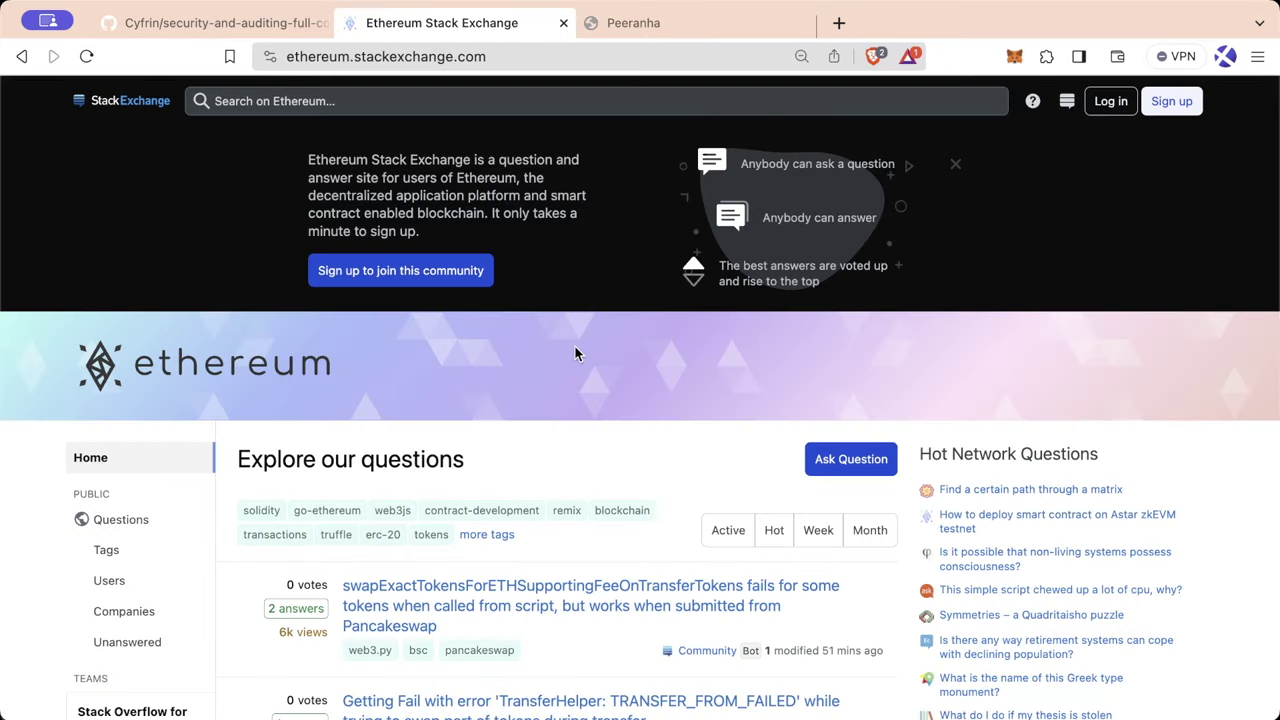
pyautogui.scroll(-5, 589, 347)
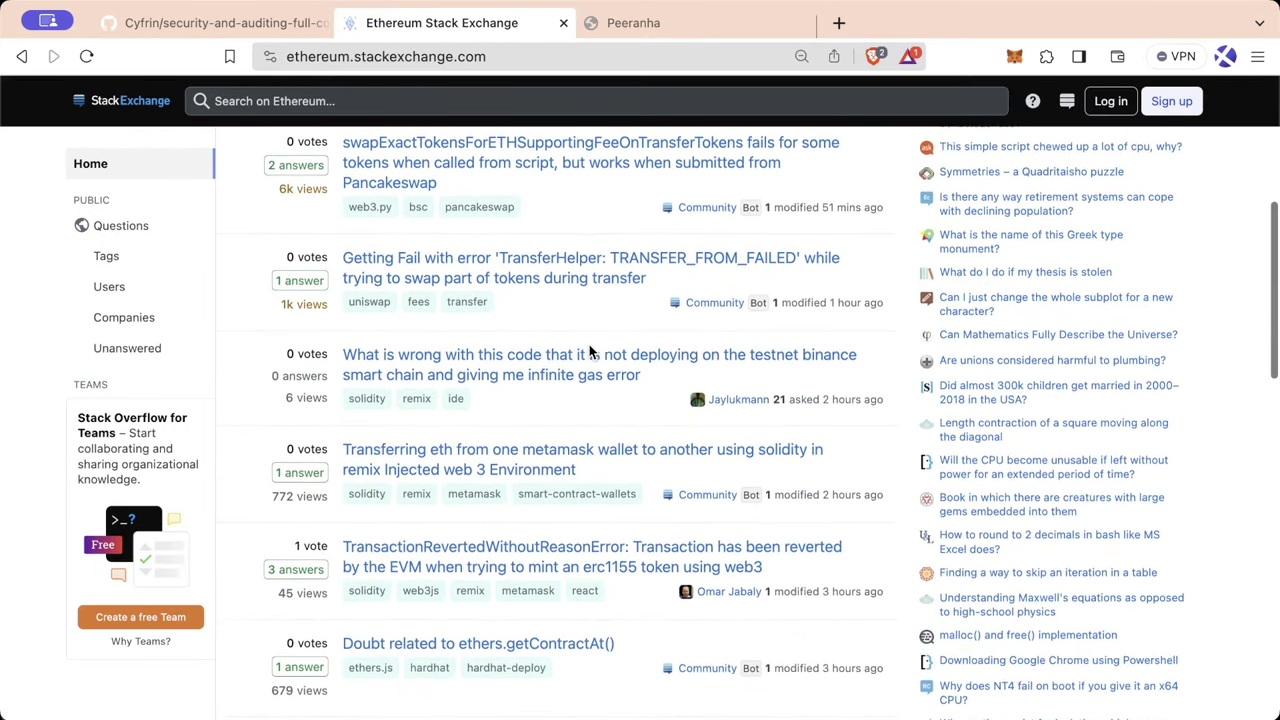
pyautogui.scroll(5, 589, 350)
pyautogui.hotkey('ctrl', 'shift', 'Tab')
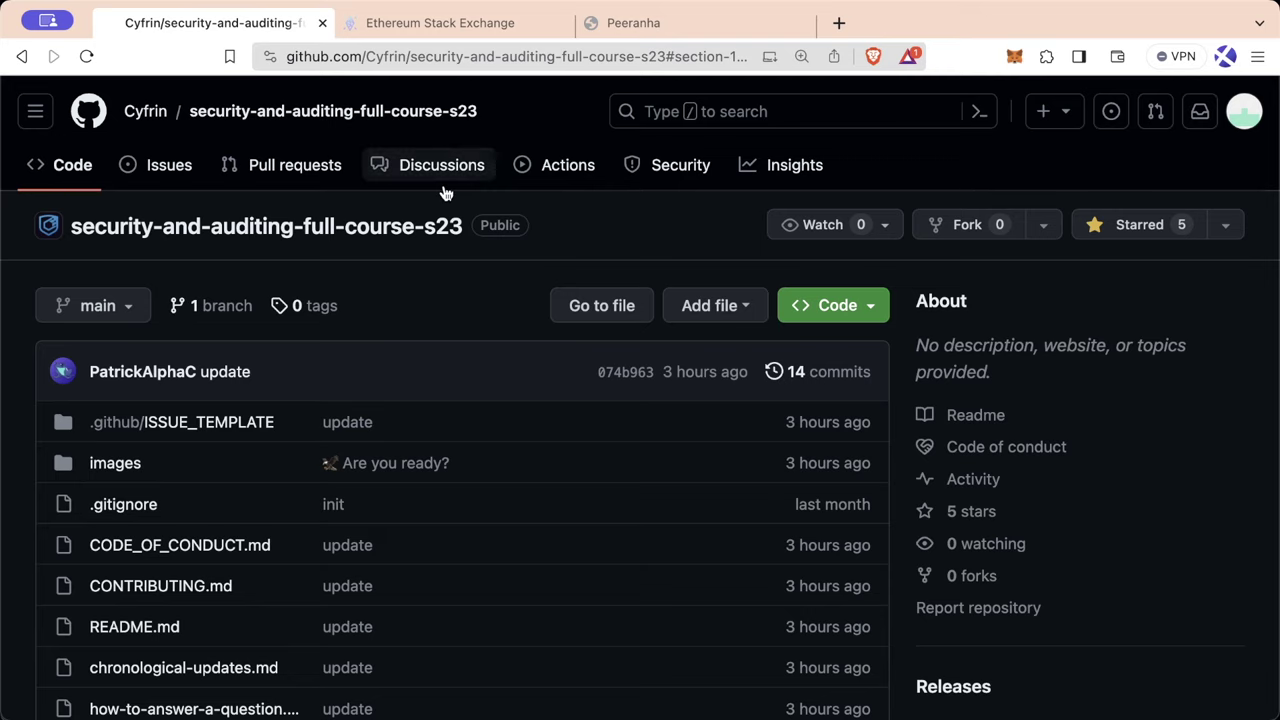
pyautogui.click(425, 164)
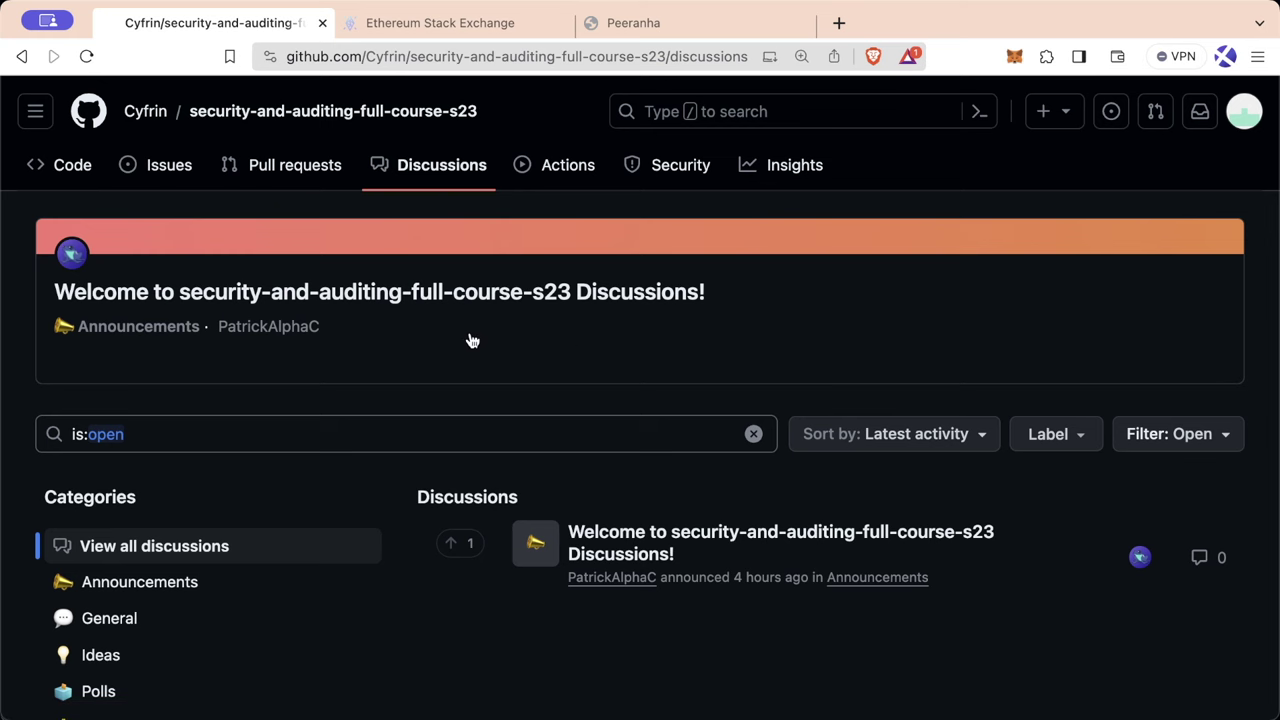
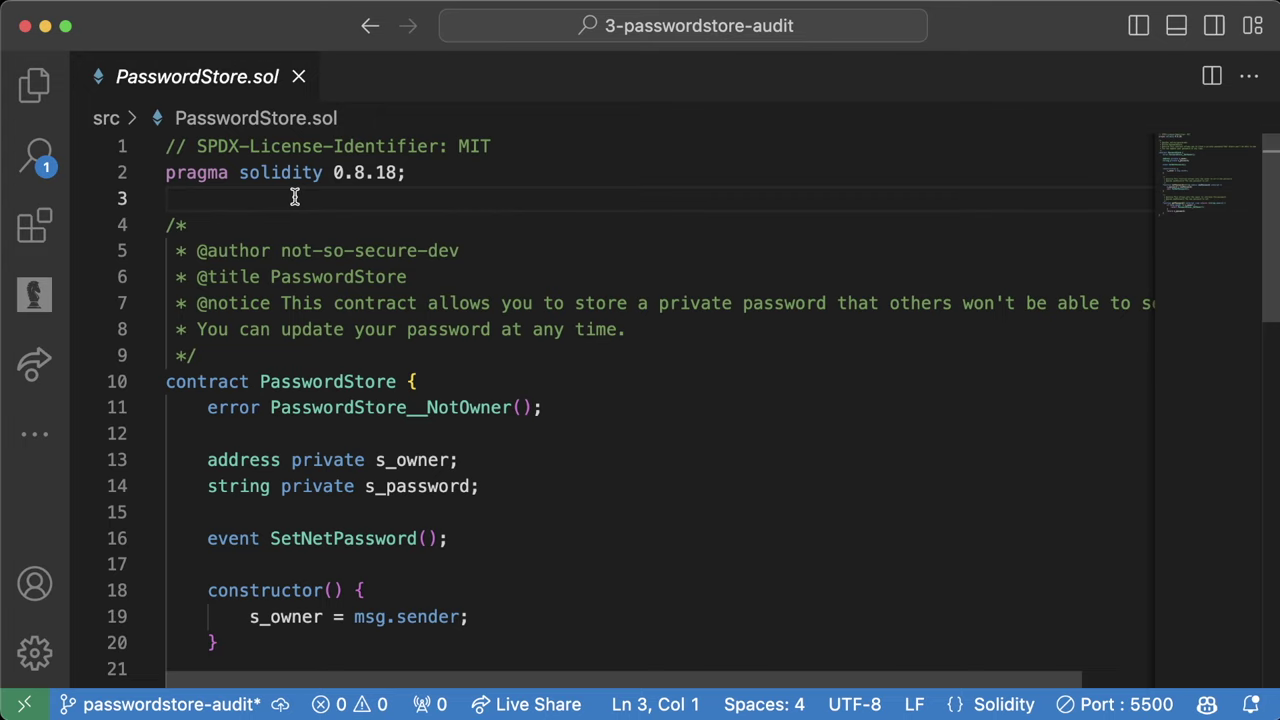
# Review the license comment and the setPassword lines of PasswordStore.sol.
pyautogui.moveTo(560, 146); pyautogui.dragTo(149, 146)
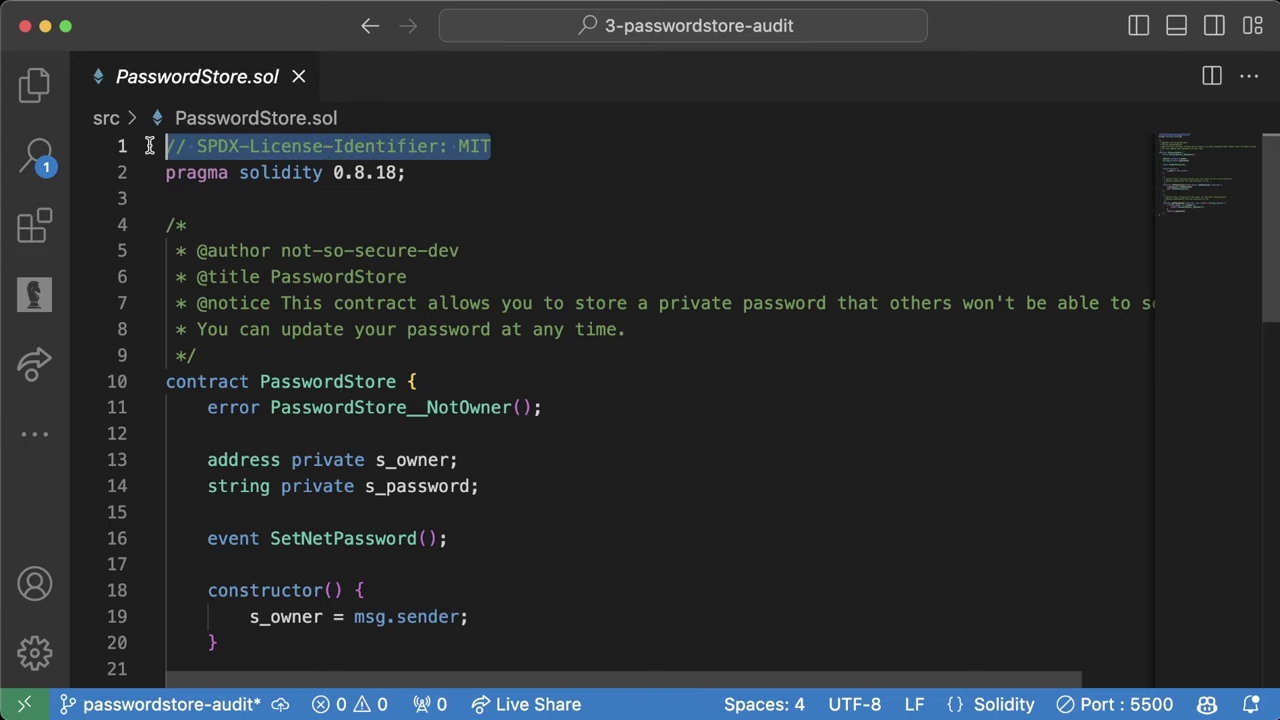
pyautogui.click(390, 205)
pyautogui.scroll(-10, 386, 250)
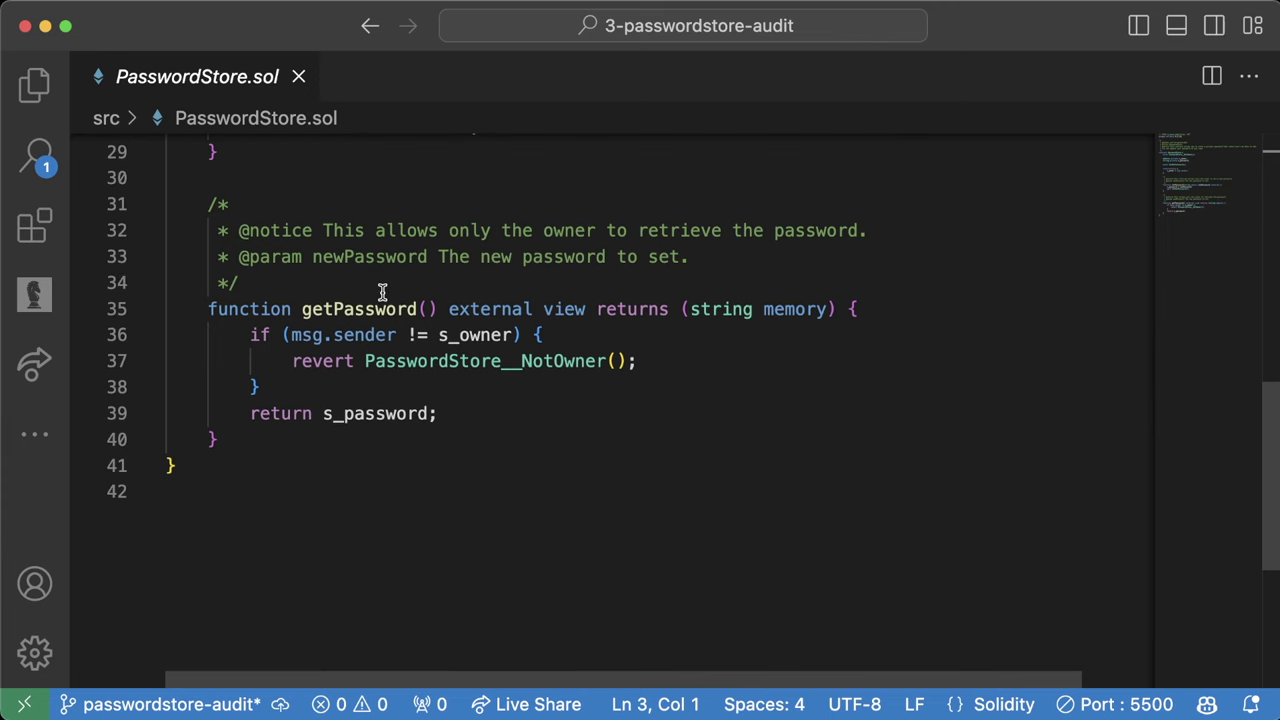
pyautogui.scroll(4, 388, 290)
pyautogui.scroll(-2, 388, 290)
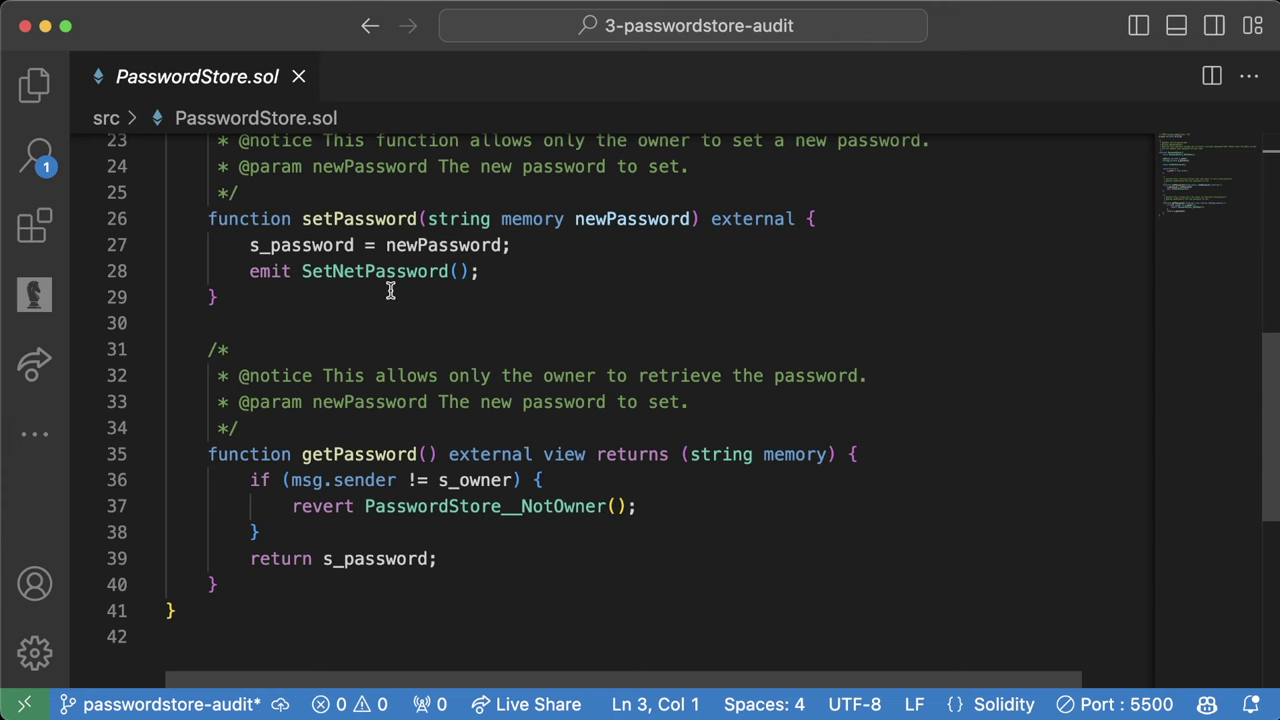
pyautogui.moveTo(390, 290); pyautogui.dragTo(358, 215)
pyautogui.scroll(2, 370, 245)
pyautogui.click(385, 248)
pyautogui.scroll(2, 390, 253)
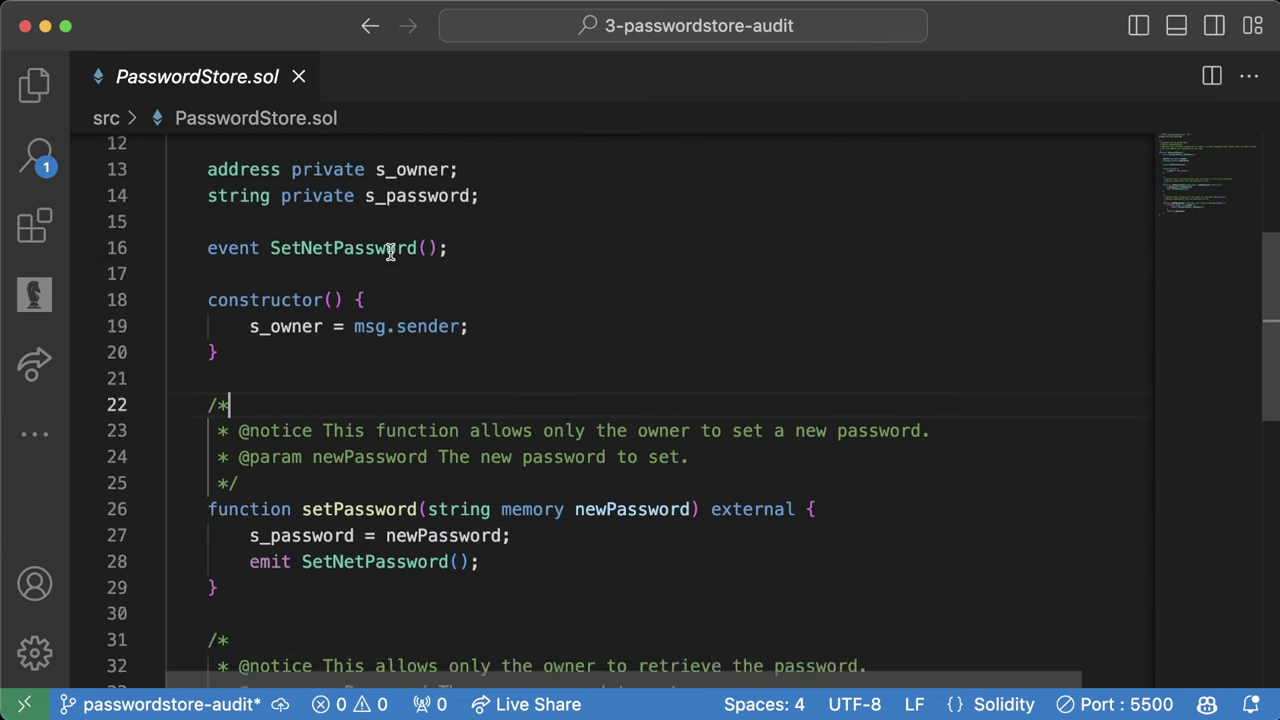
pyautogui.scroll(4, 390, 250)
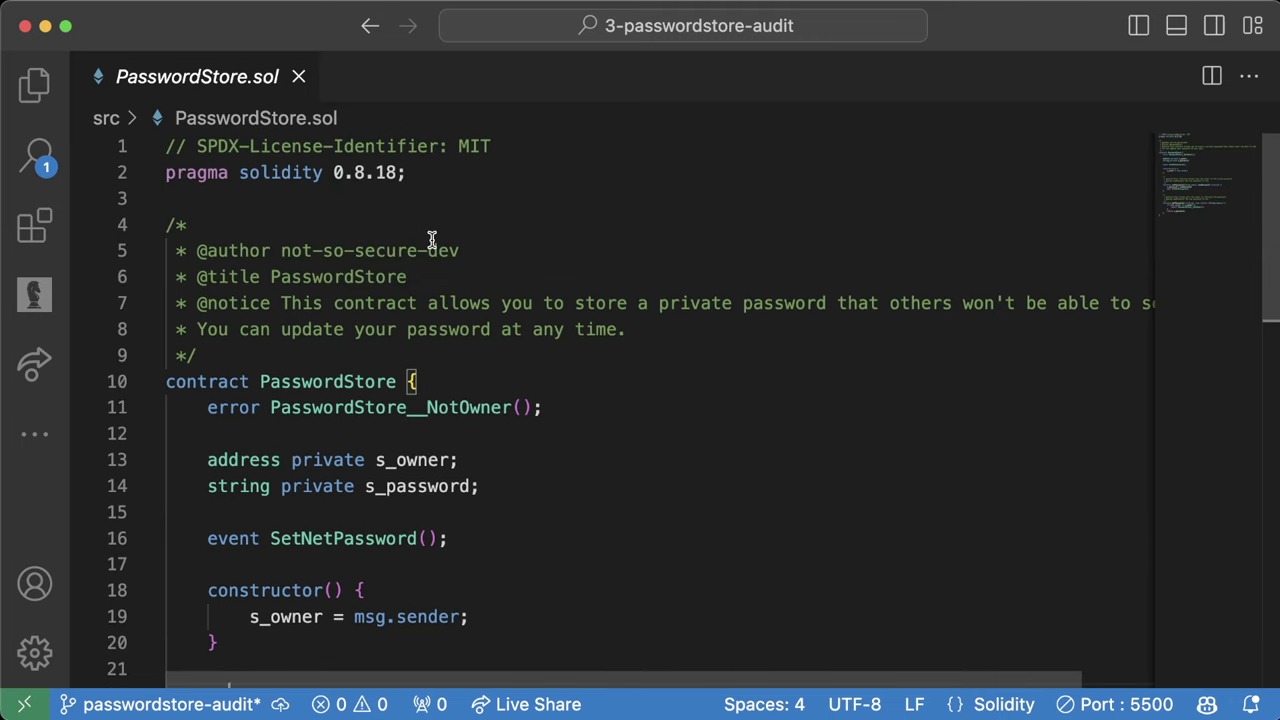
# Highlight the license line, the pragma line and its 0.8.18 compiler version.
pyautogui.click(480, 162)
pyautogui.tripleClick(480, 150)
pyautogui.click(333, 147)
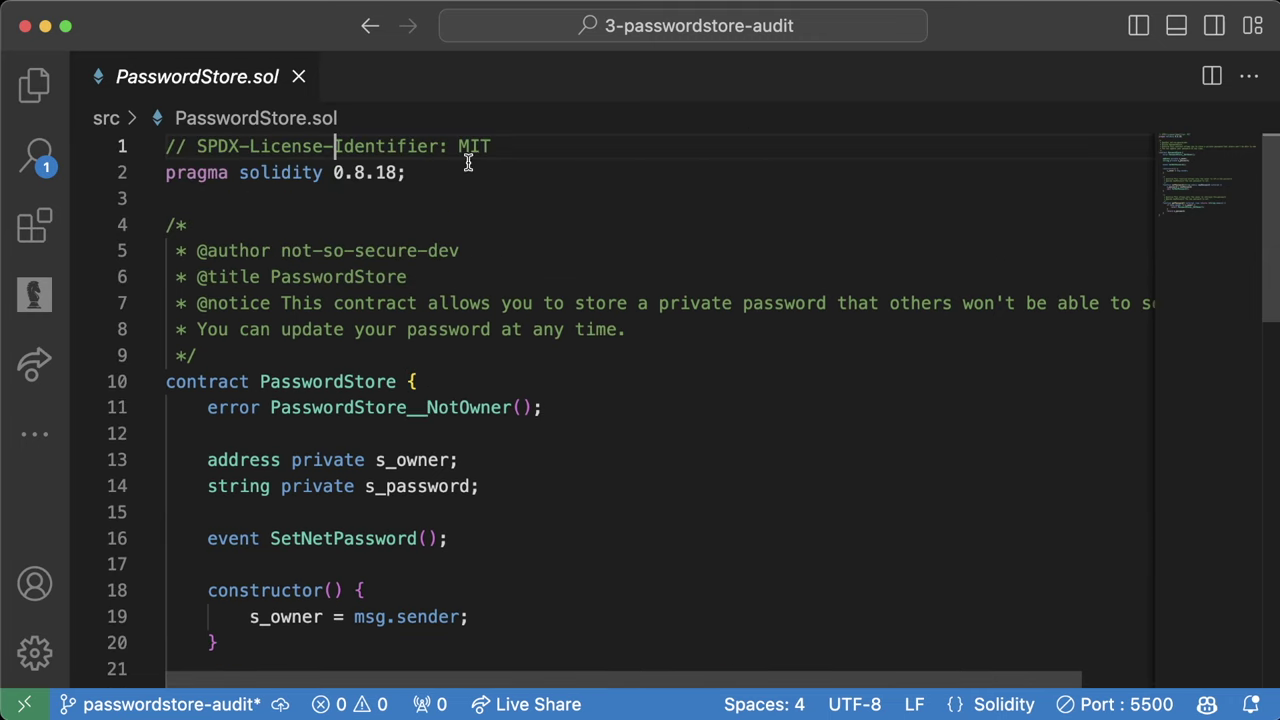
pyautogui.moveTo(545, 147); pyautogui.dragTo(166, 146)
pyautogui.click(466, 148)
pyautogui.moveTo(490, 174); pyautogui.dragTo(133, 175)
pyautogui.moveTo(440, 174); pyautogui.dragTo(335, 173)
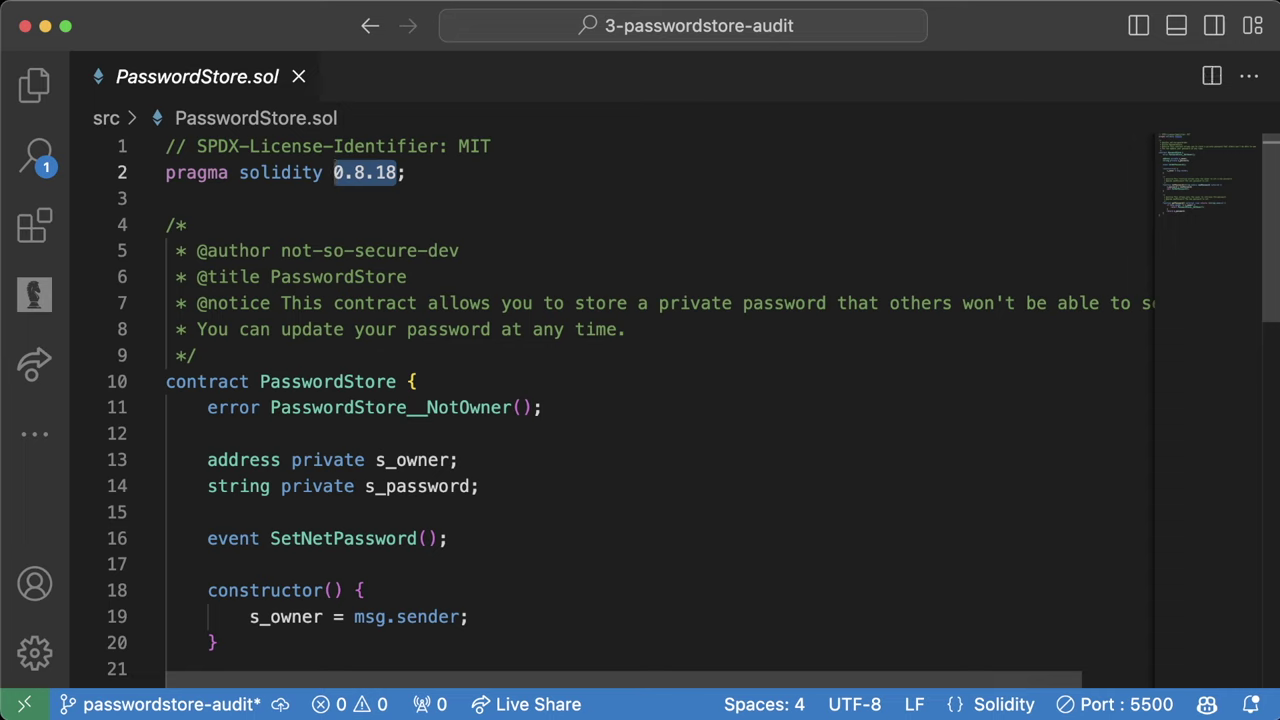
# Append '// q is this the correct compiler version?' to the pragma line.
pyautogui.click(407, 173)
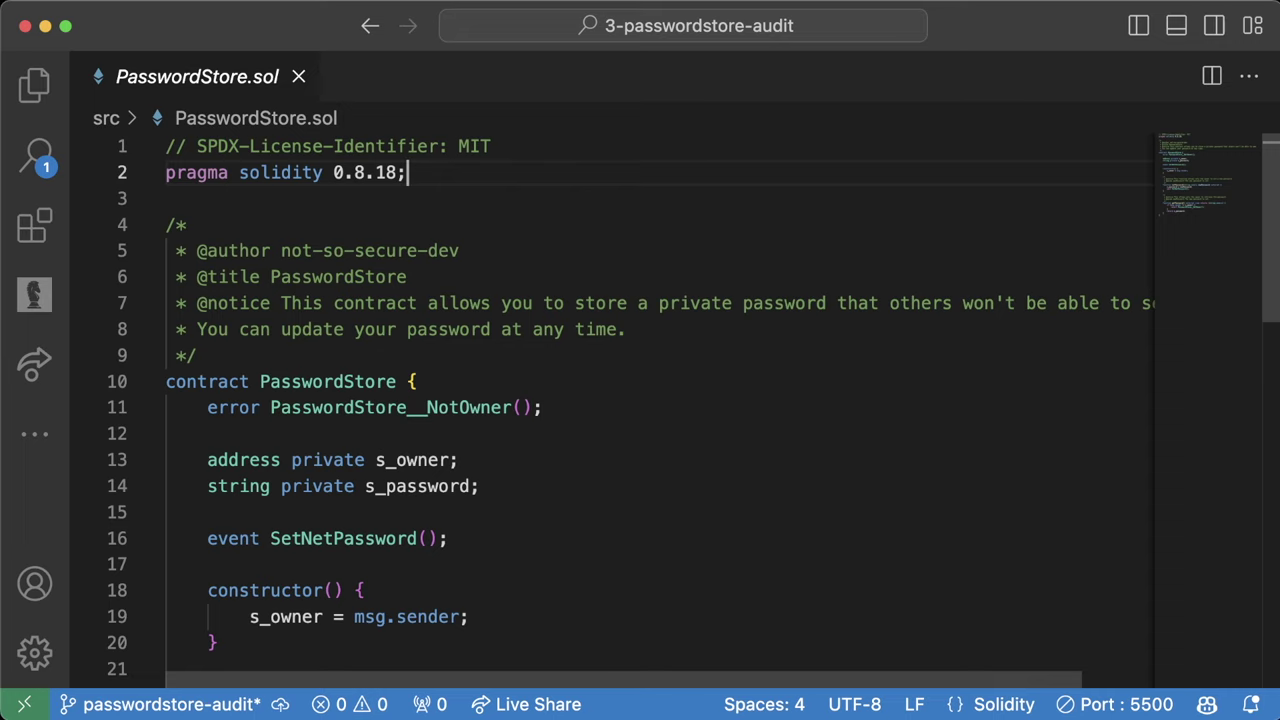
pyautogui.write('//')
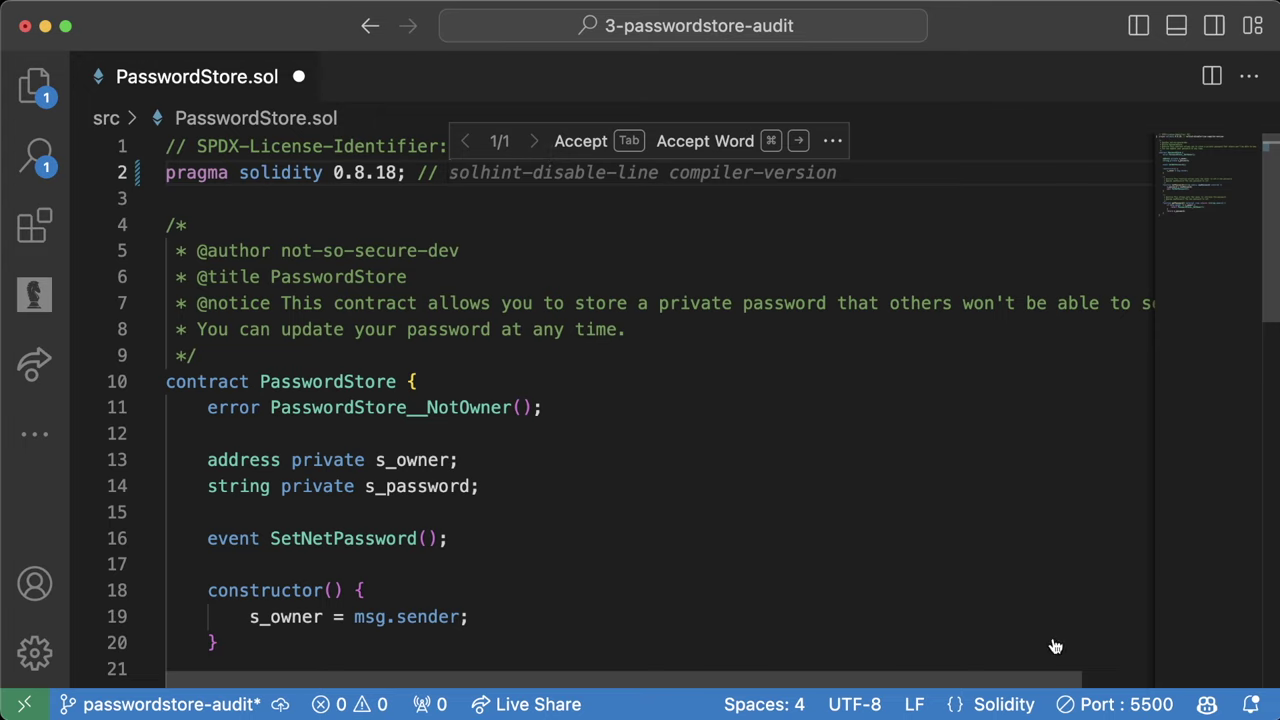
pyautogui.press('Escape')
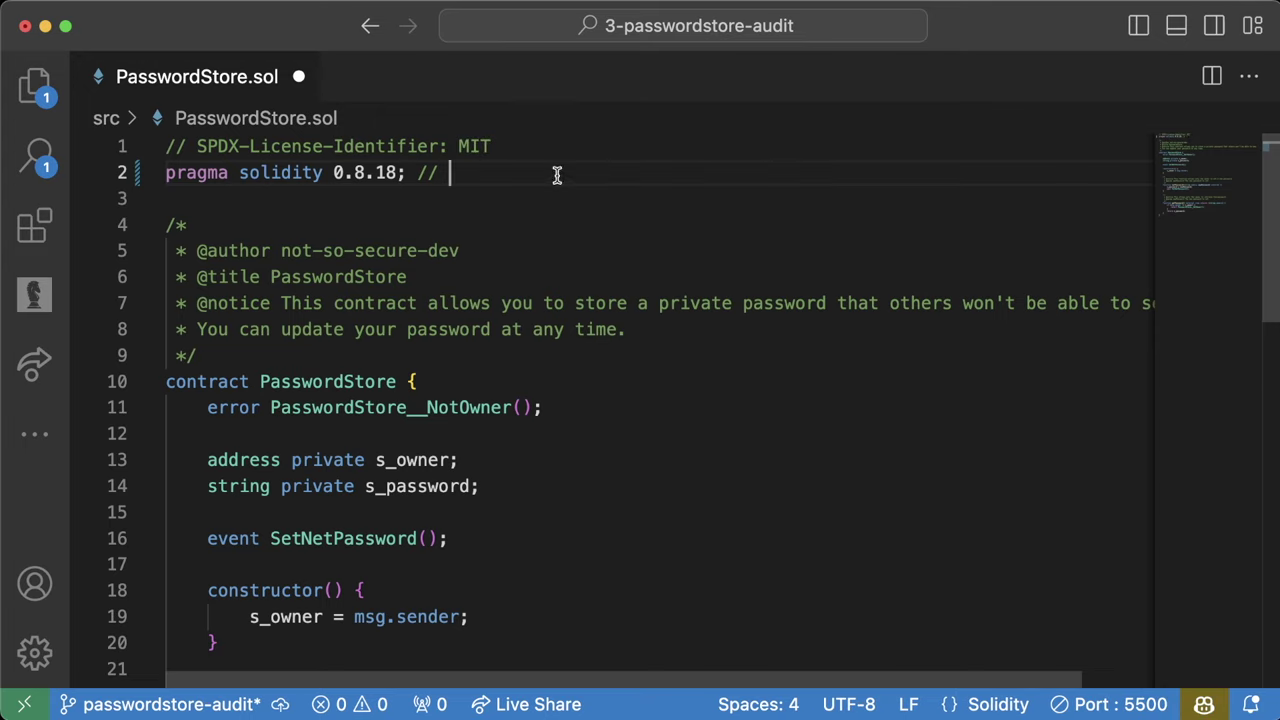
pyautogui.write('q is this the correct compiler')
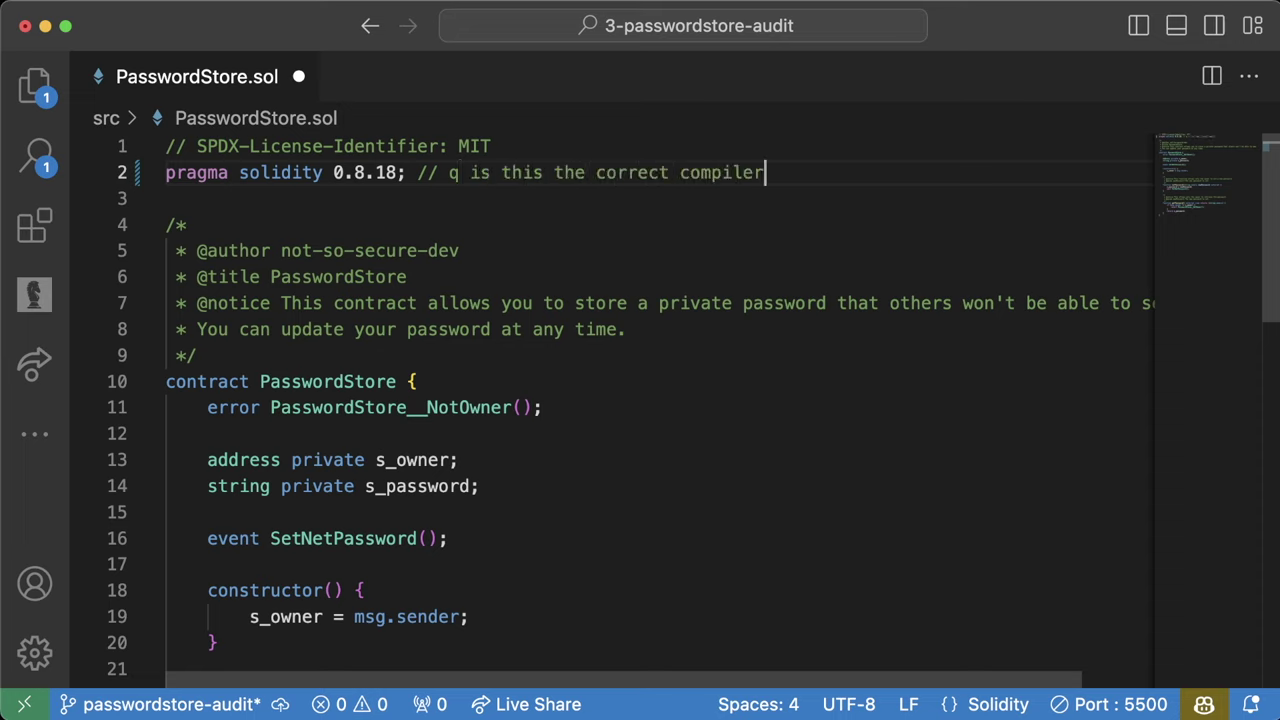
pyautogui.write(' version?')
# Search the project for '// q', jump to its single match, then return to the file tree.
pyautogui.click(60, 145)
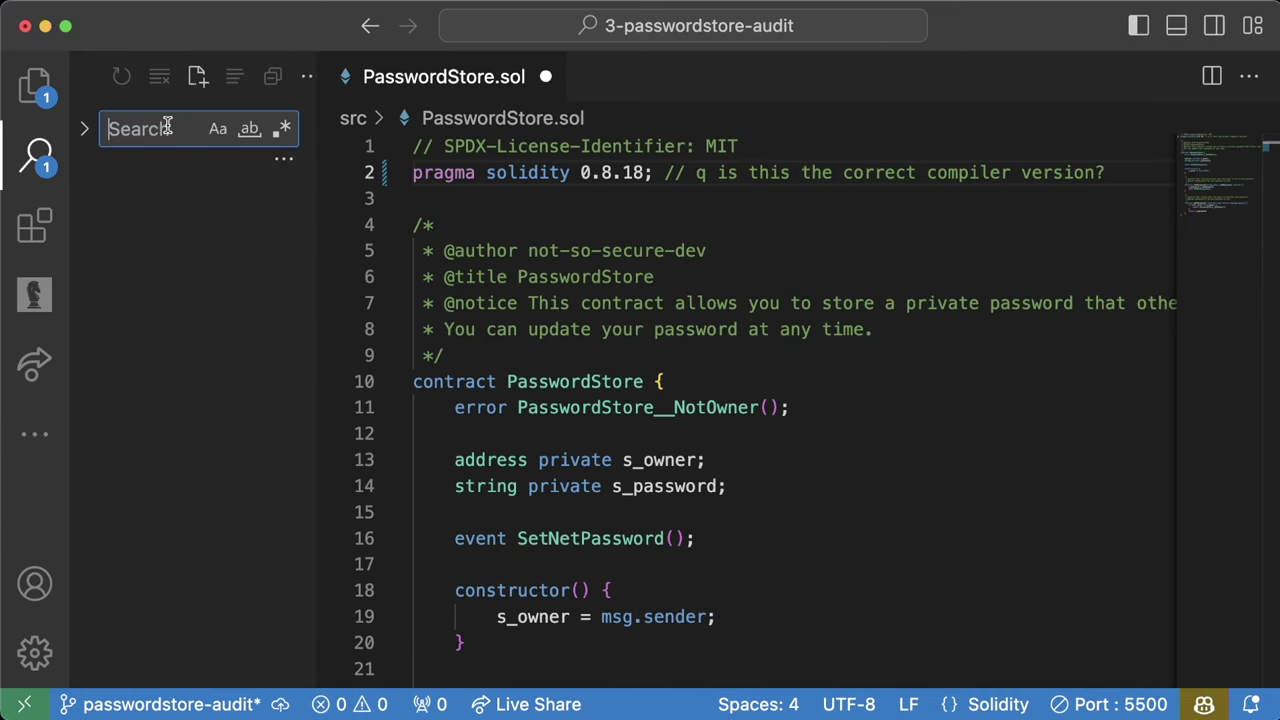
pyautogui.write('// q')
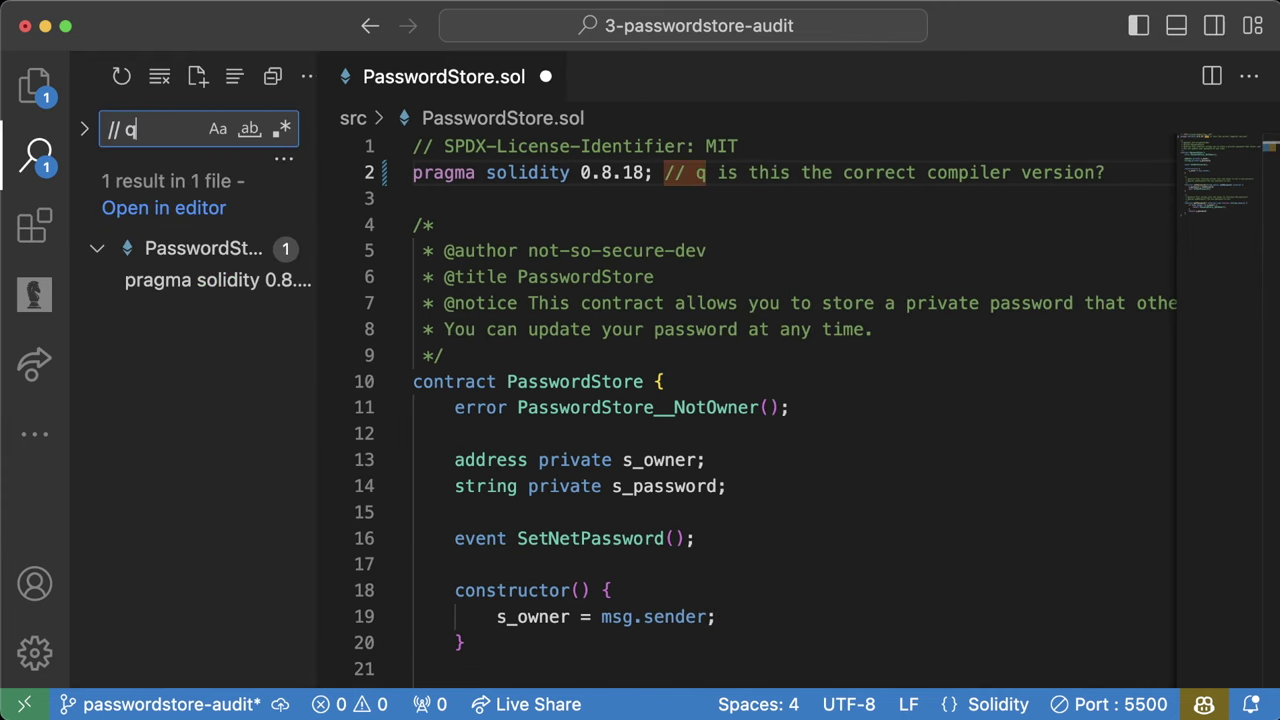
pyautogui.click(204, 290)
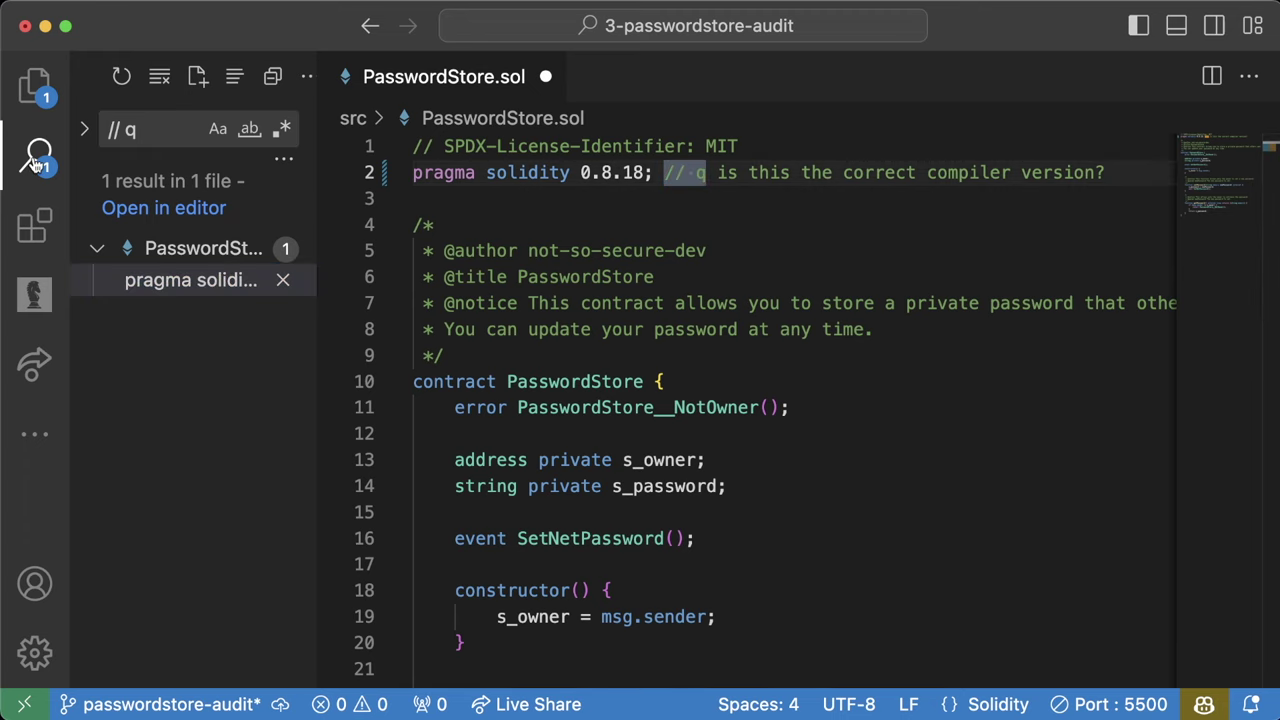
pyautogui.click(35, 85)
# Create a new file named .notes.md at the project root.
pyautogui.rightClick(189, 569)
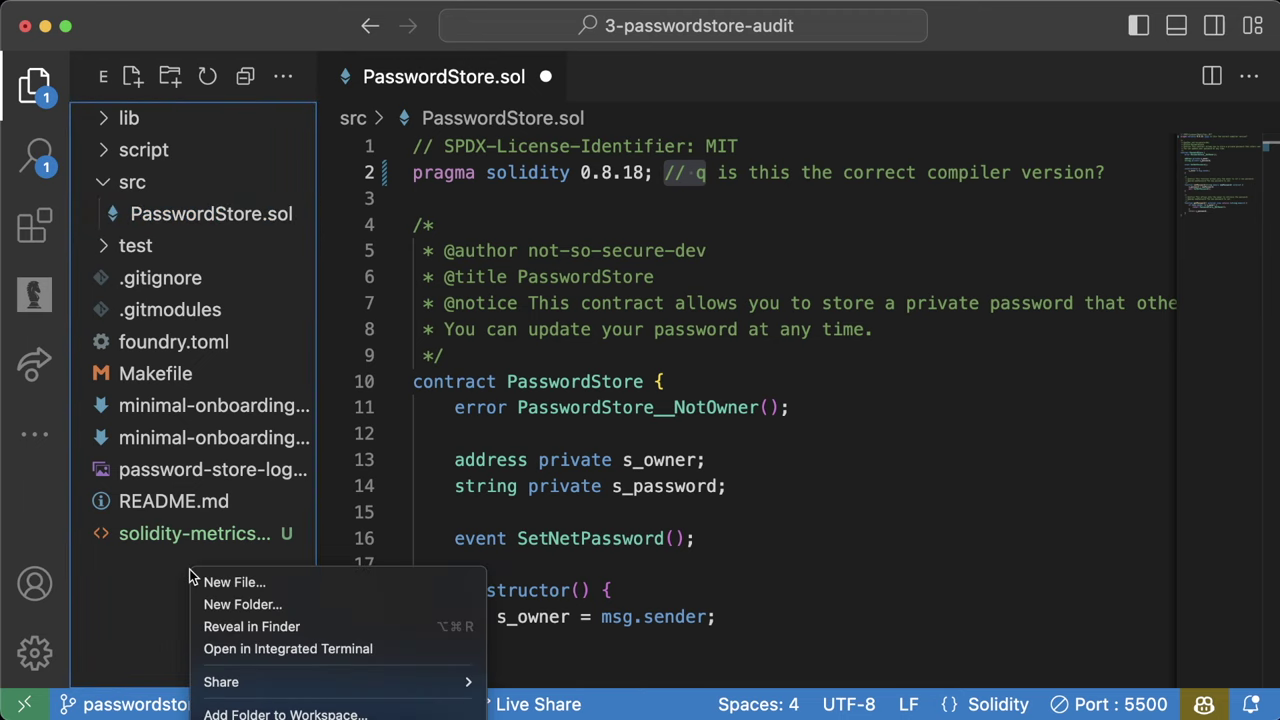
pyautogui.click(214, 579)
pyautogui.write('.notes.md')
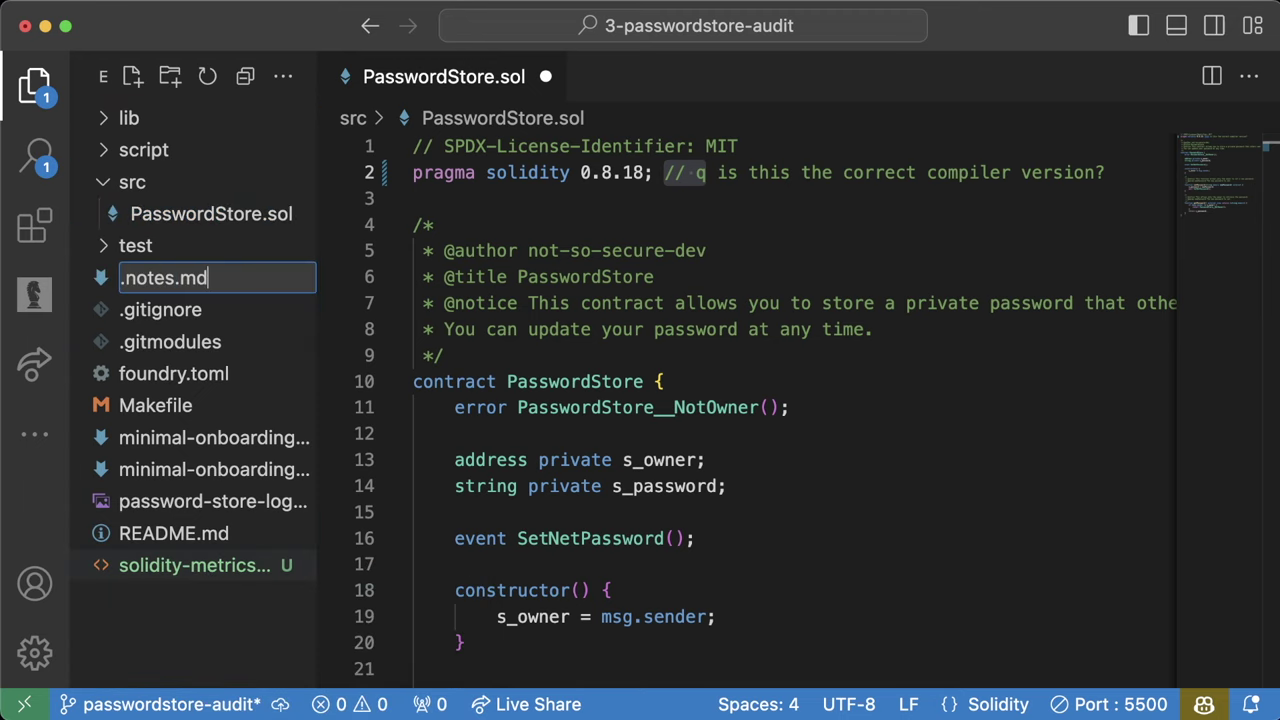
pyautogui.press('Return')
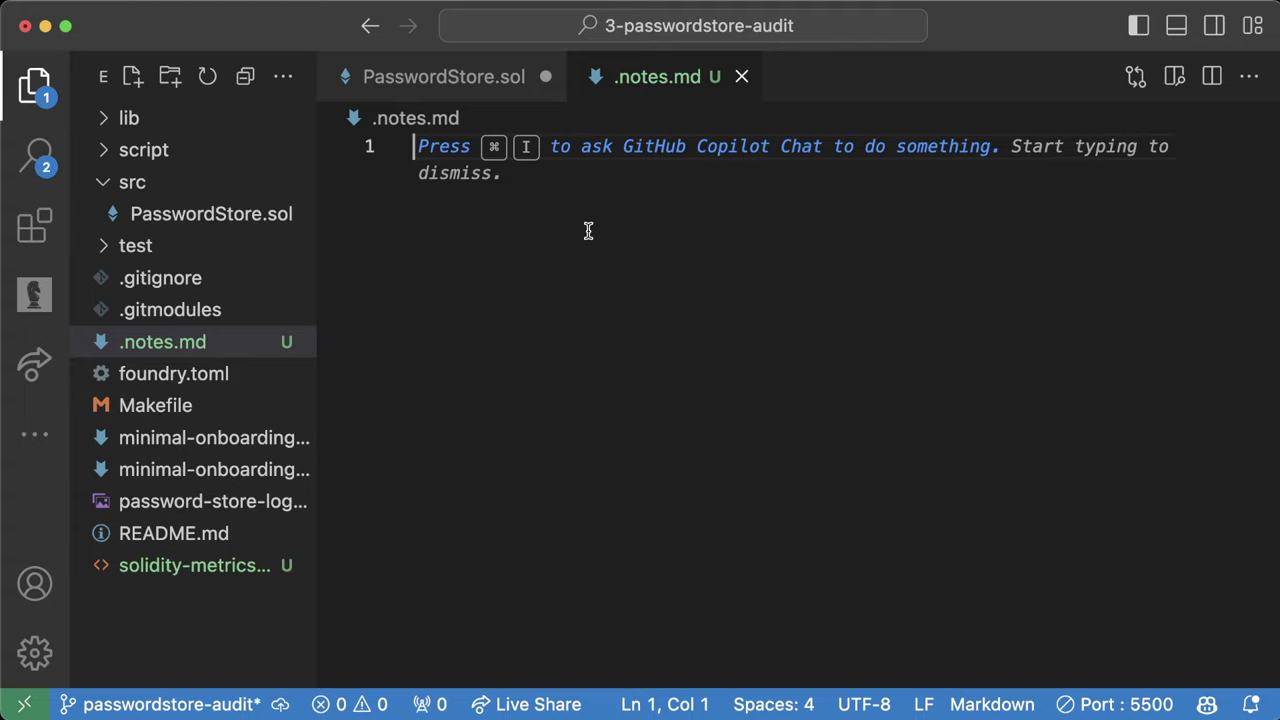
# Add the lines 'About the project, in my words' and 'Attack vectors' and save.
pyautogui.write('Attack vectors')
pyautogui.press('super+Left')
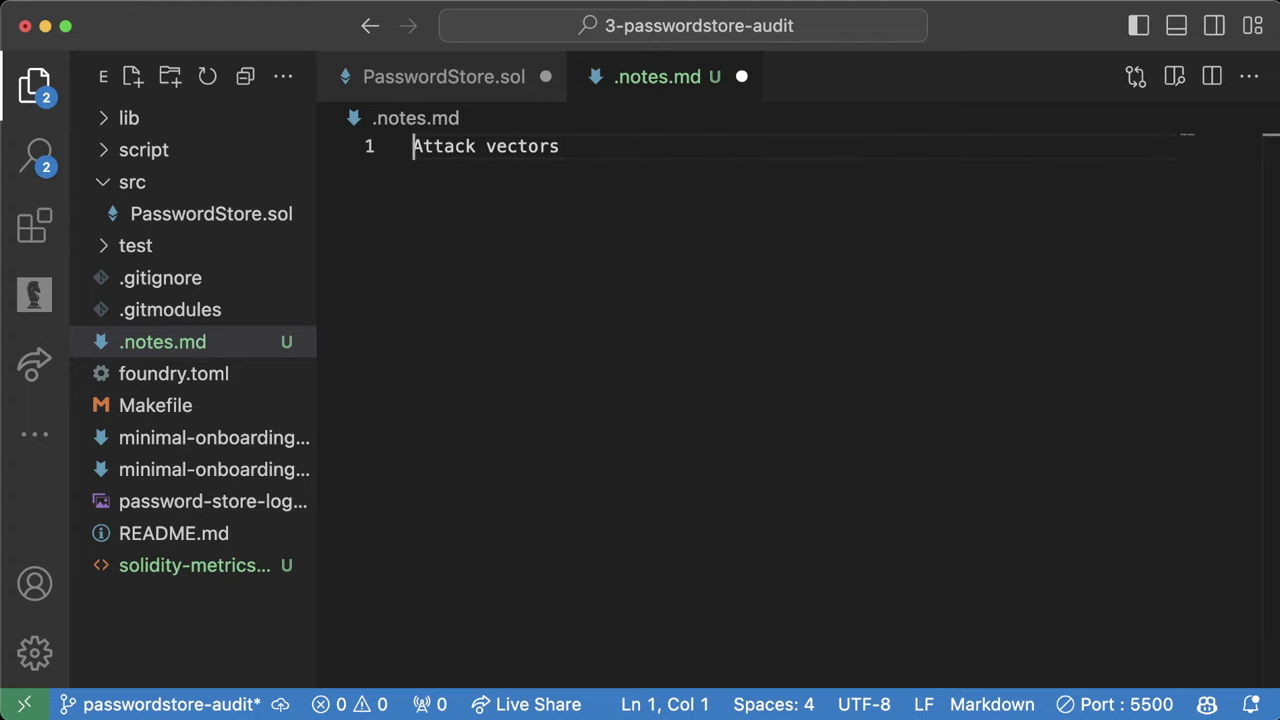
pyautogui.press('Return')
pyautogui.press('Return')
pyautogui.press('Up')
pyautogui.press('Up')
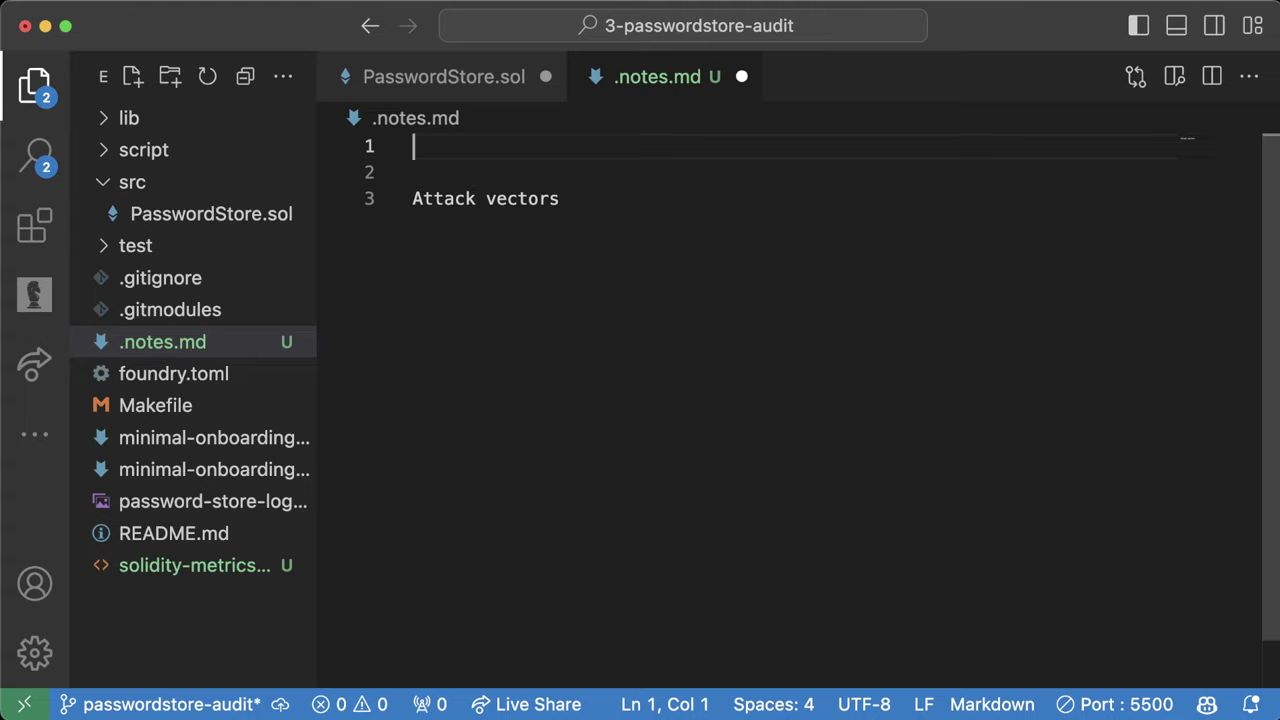
pyautogui.write('About te')
pyautogui.press('BackSpace')
pyautogui.press('BackSpace')
pyautogui.write('he project, i')
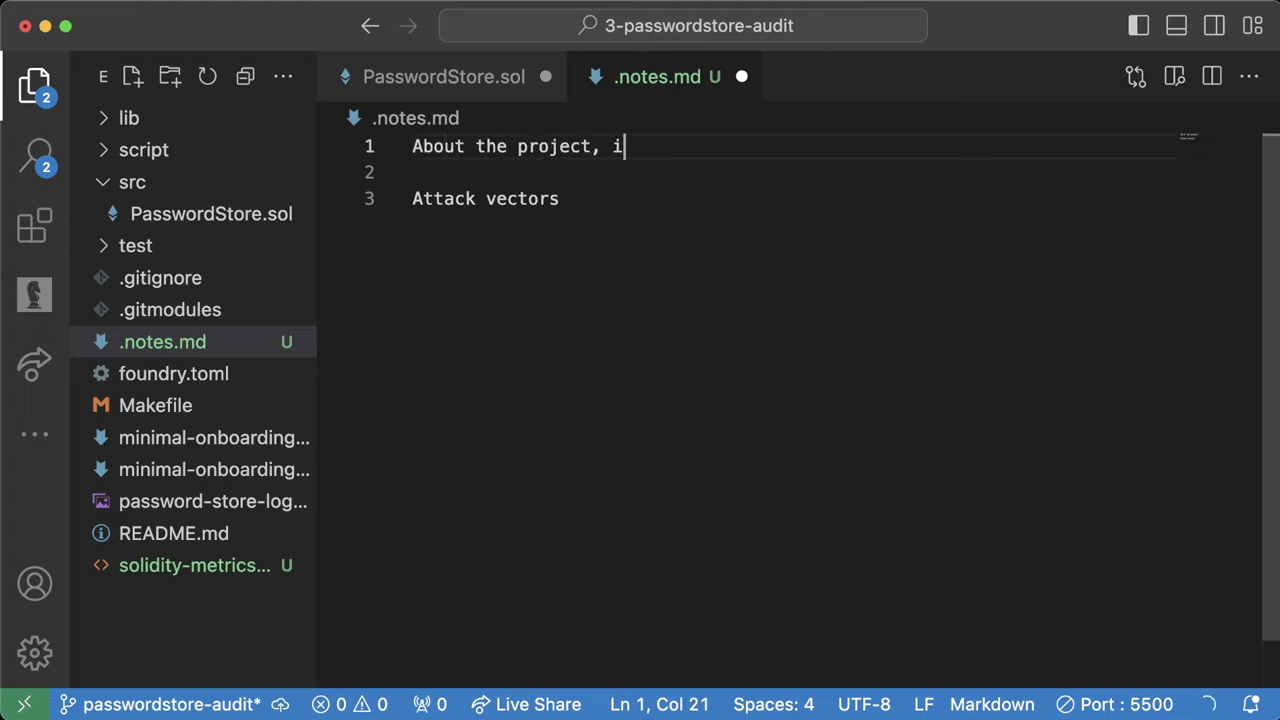
pyautogui.write('n my words')
pyautogui.press('super+s')
# Add 'Print off the source code to highlight it to take notes' below and save.
pyautogui.click(594, 222)
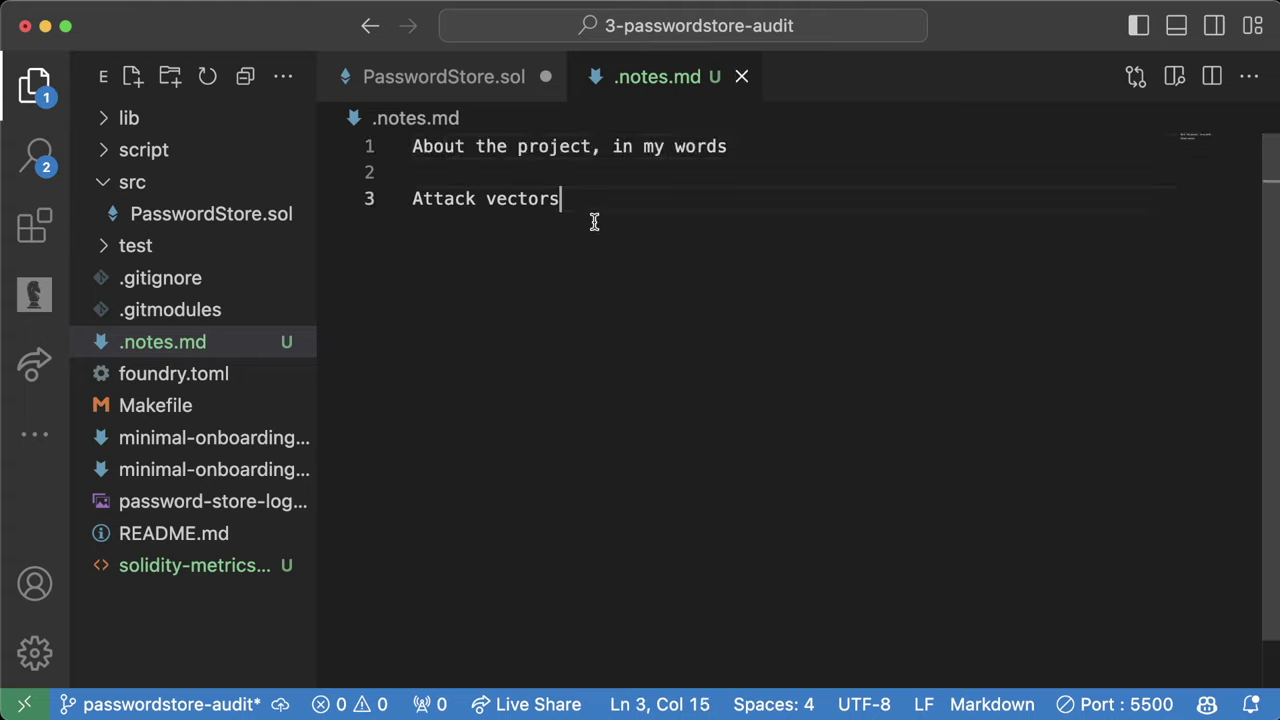
pyautogui.moveTo(594, 214); pyautogui.dragTo(408, 143)
pyautogui.click(552, 197)
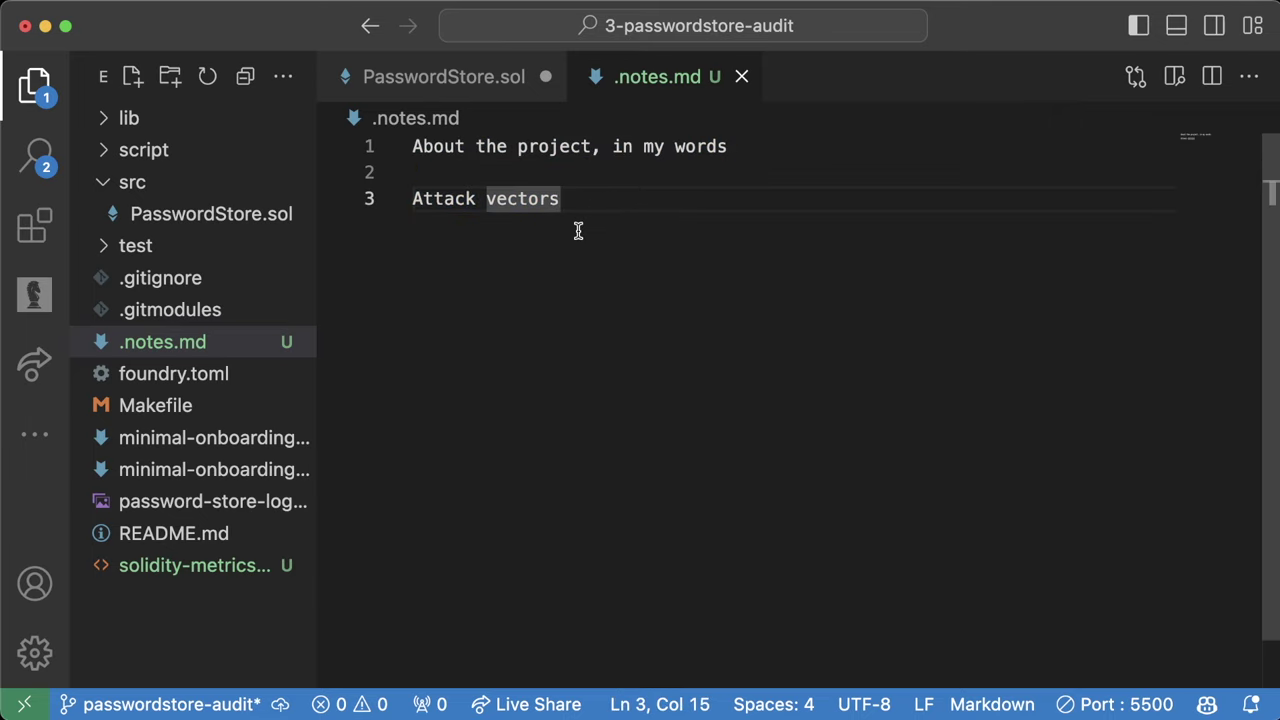
pyautogui.press('Return')
pyautogui.press('Return')
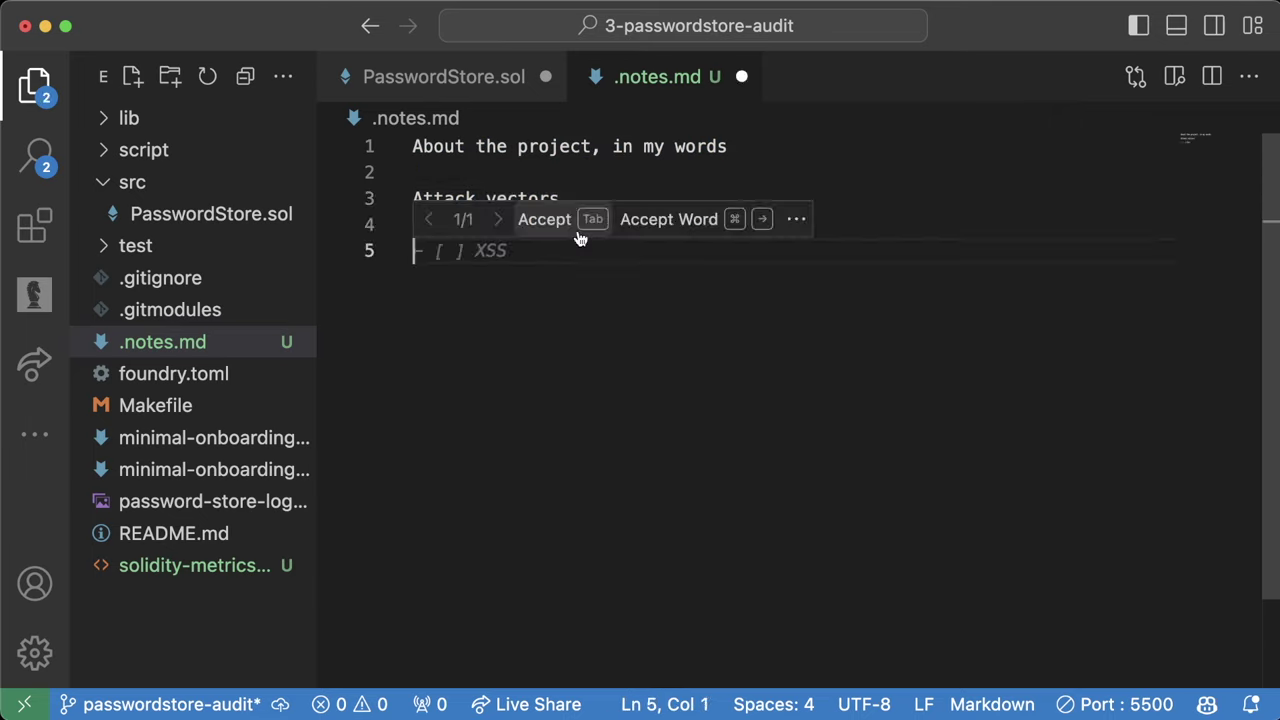
pyautogui.write('Print of')
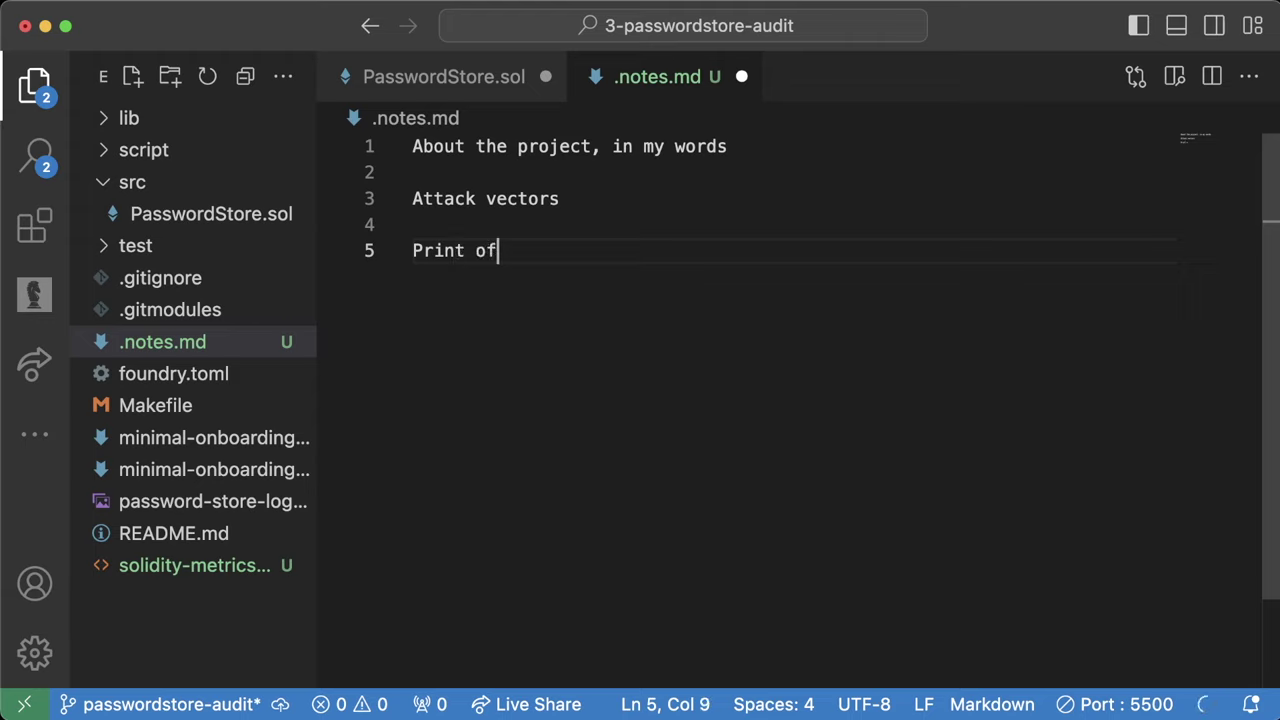
pyautogui.write('f the source code to hig')
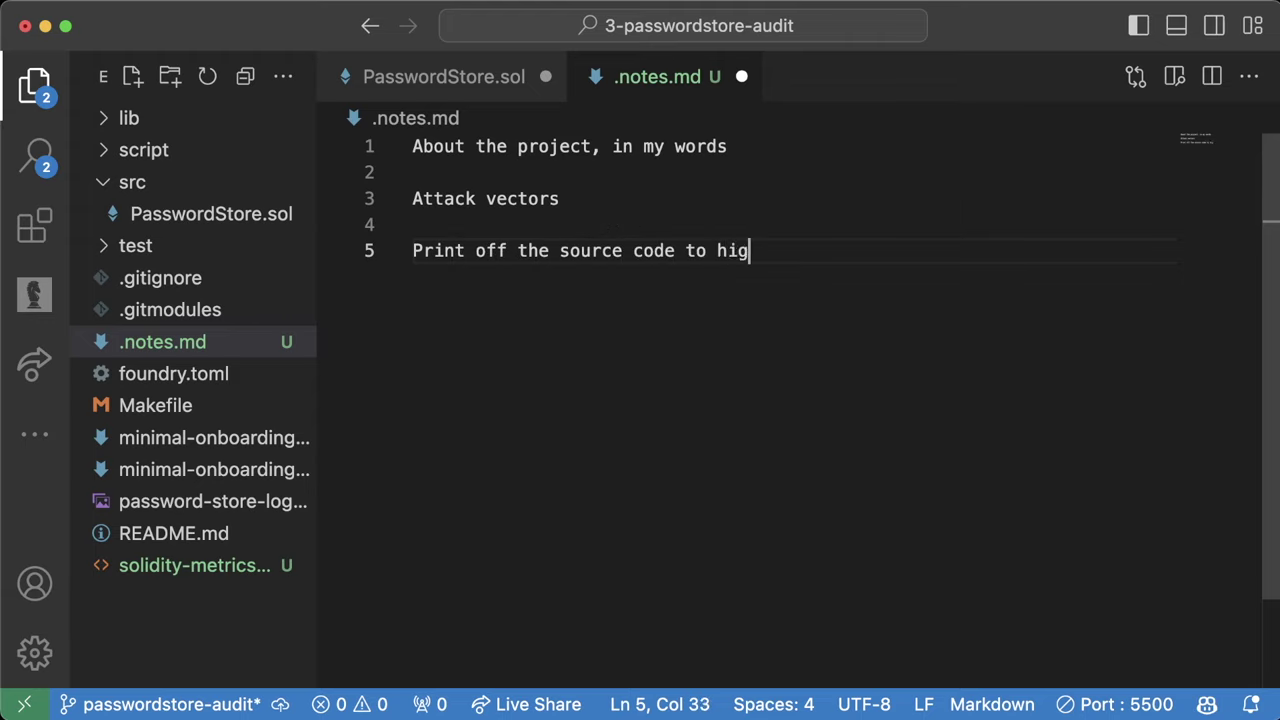
pyautogui.write('hlight it to take notes')
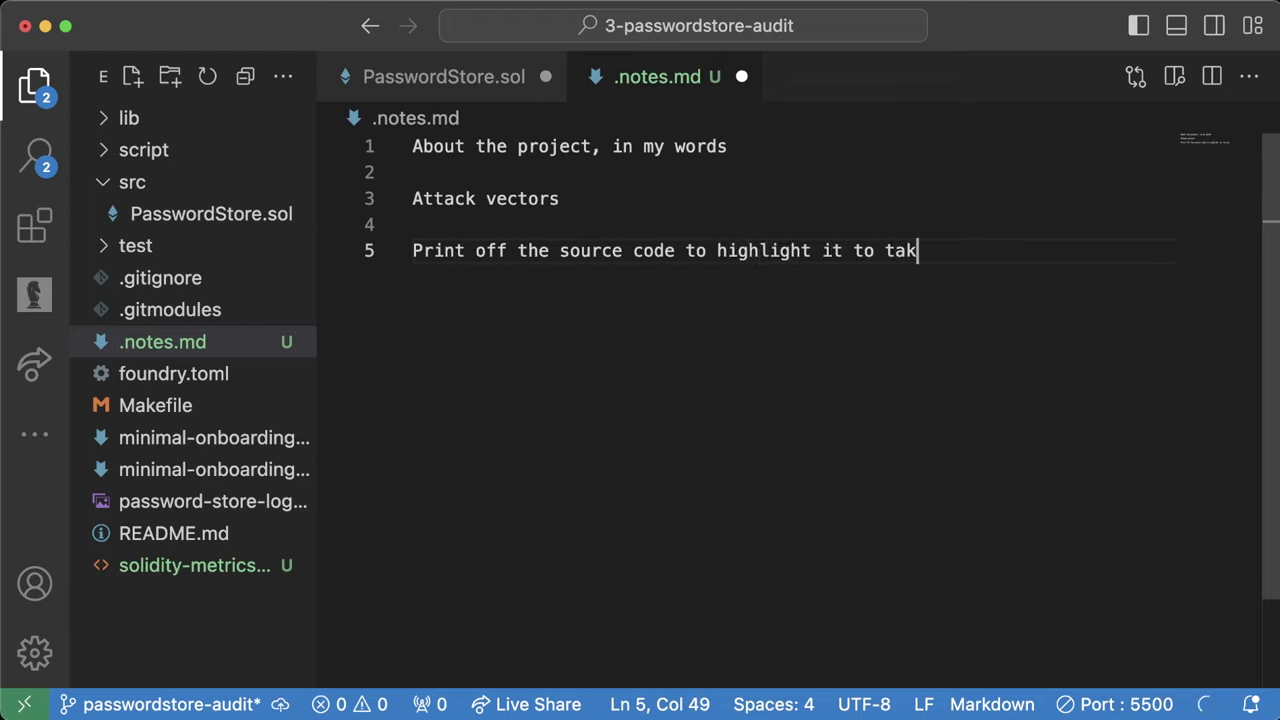
pyautogui.press('super+s')
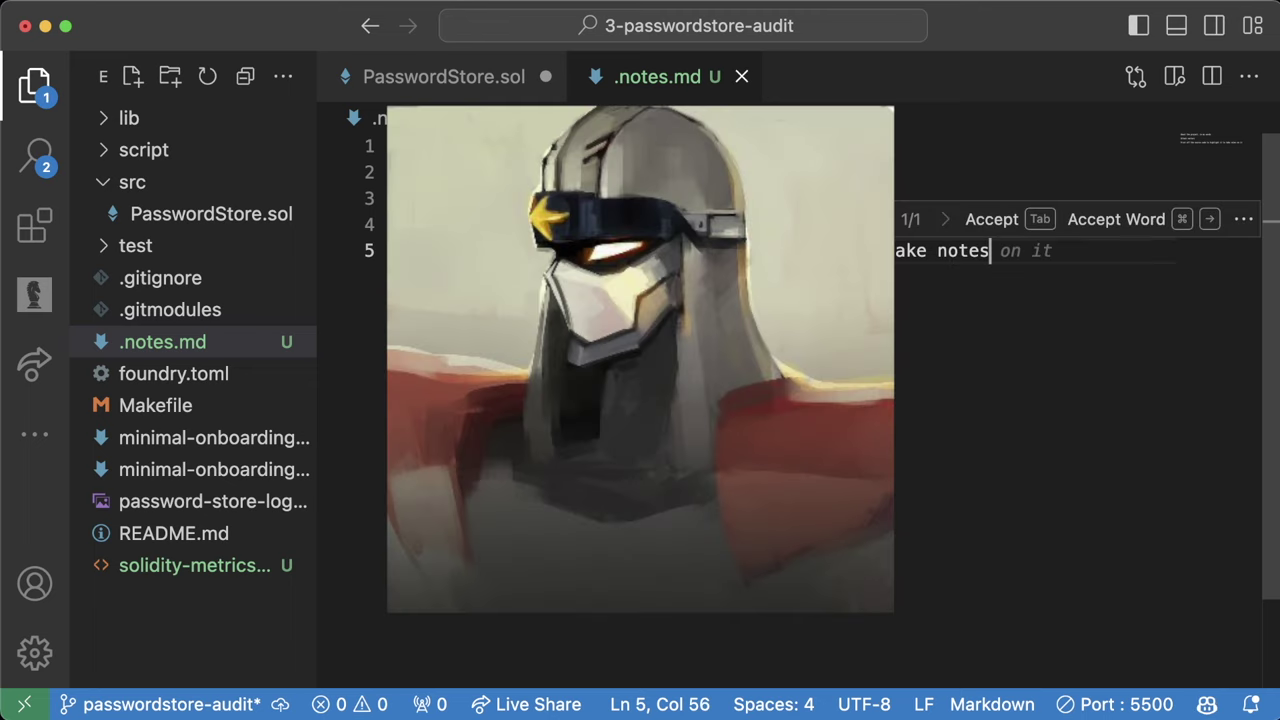
pyautogui.click(412, 224)
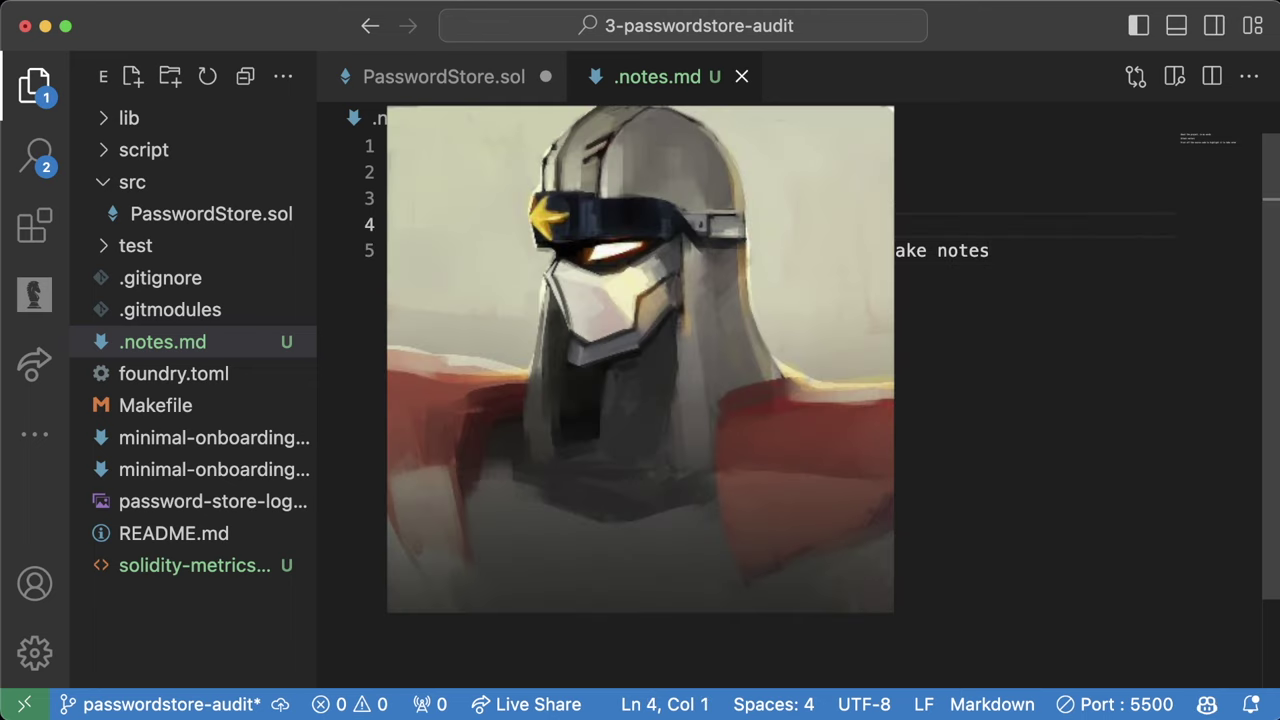
pyautogui.click(716, 250)
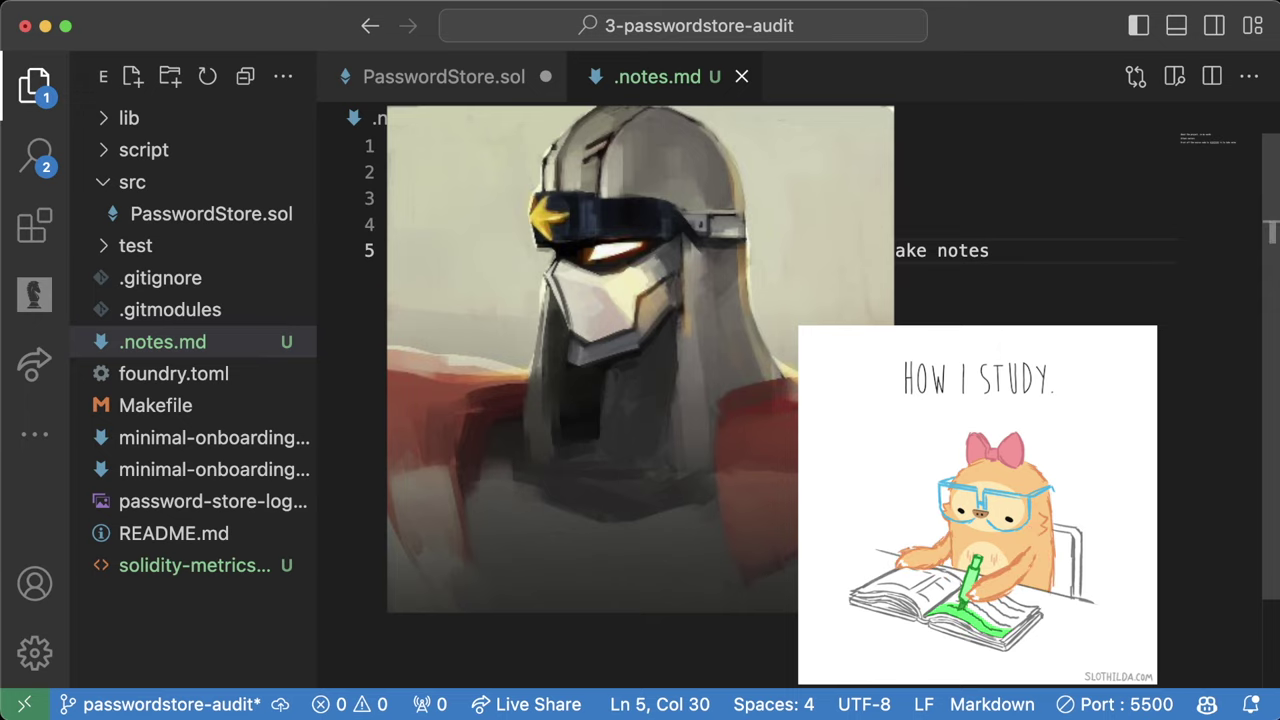
pyautogui.doubleClick(993, 252)
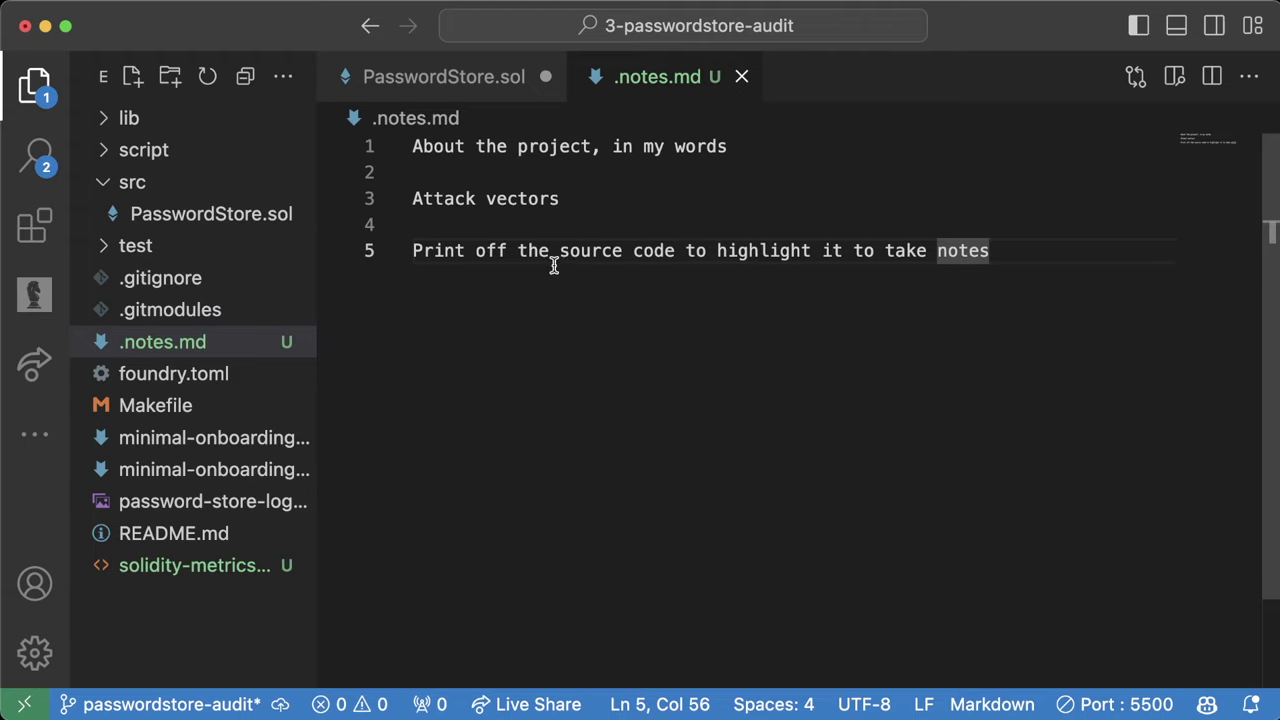
# Turn both note lines into markdown headings with '#'.
pyautogui.click(555, 218)
pyautogui.press('Up')
pyautogui.press('Up')
pyautogui.press('Up')
pyautogui.write('#')
pyautogui.press('Down')
pyautogui.press('Down')
pyautogui.press('Home')
pyautogui.write('#')
pyautogui.press('Down')
# Delete the printing tip, rename the heading to 'Attack vectors ideas', and save.
pyautogui.click(417, 250)
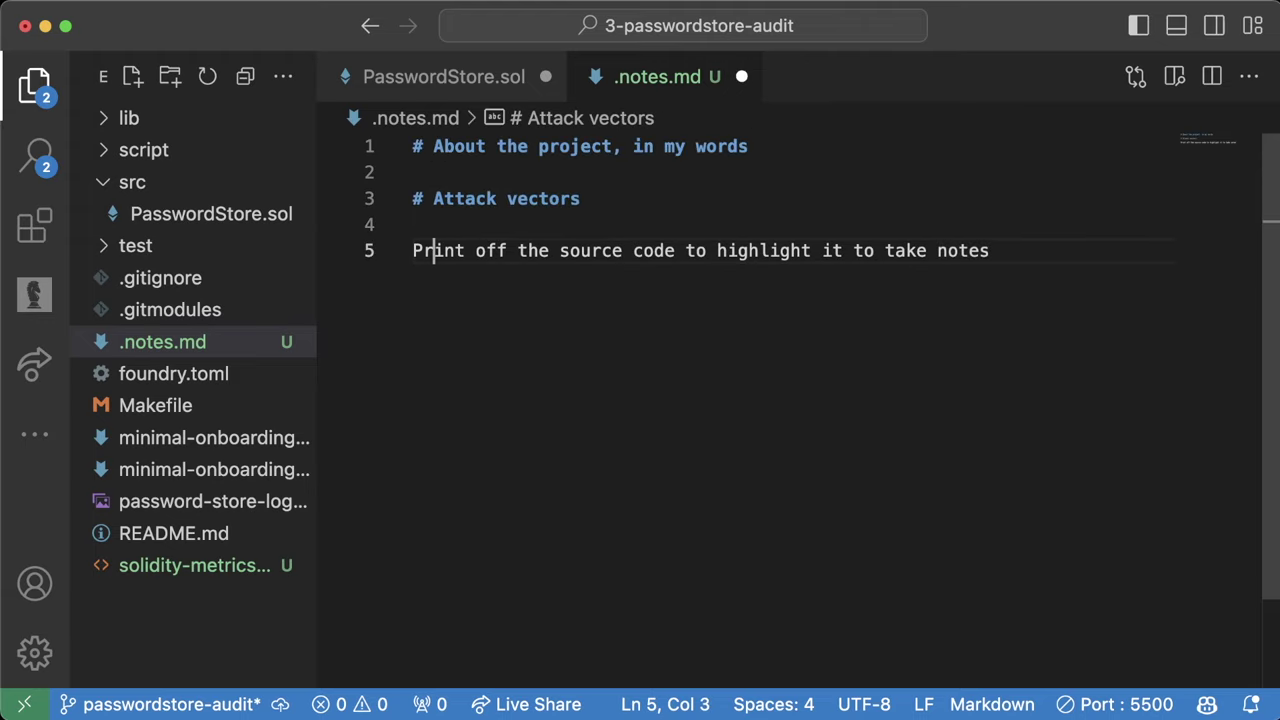
pyautogui.press('cmd+shift+k')
pyautogui.click(625, 200)
pyautogui.write('ideas')
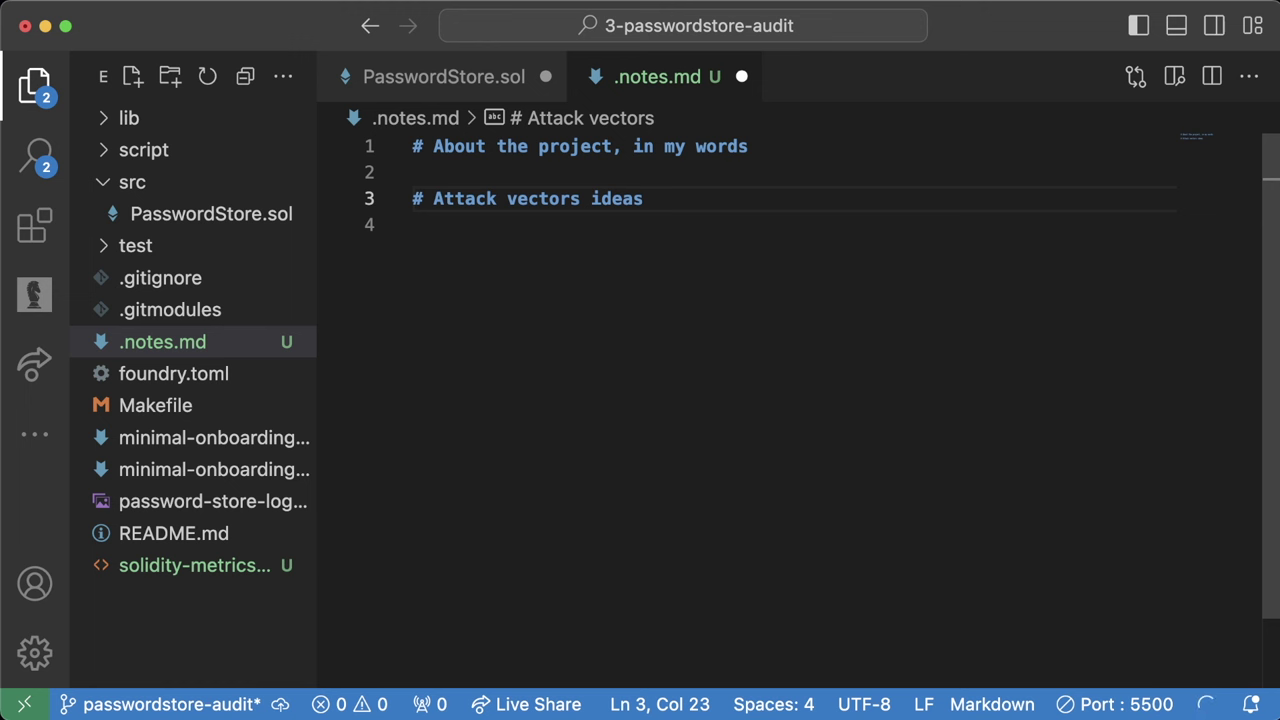
pyautogui.press('cmd+s')
# Switch back to PasswordStore.sol and save it.
pyautogui.press('cmd+shift+[')
pyautogui.press('cmd+s')
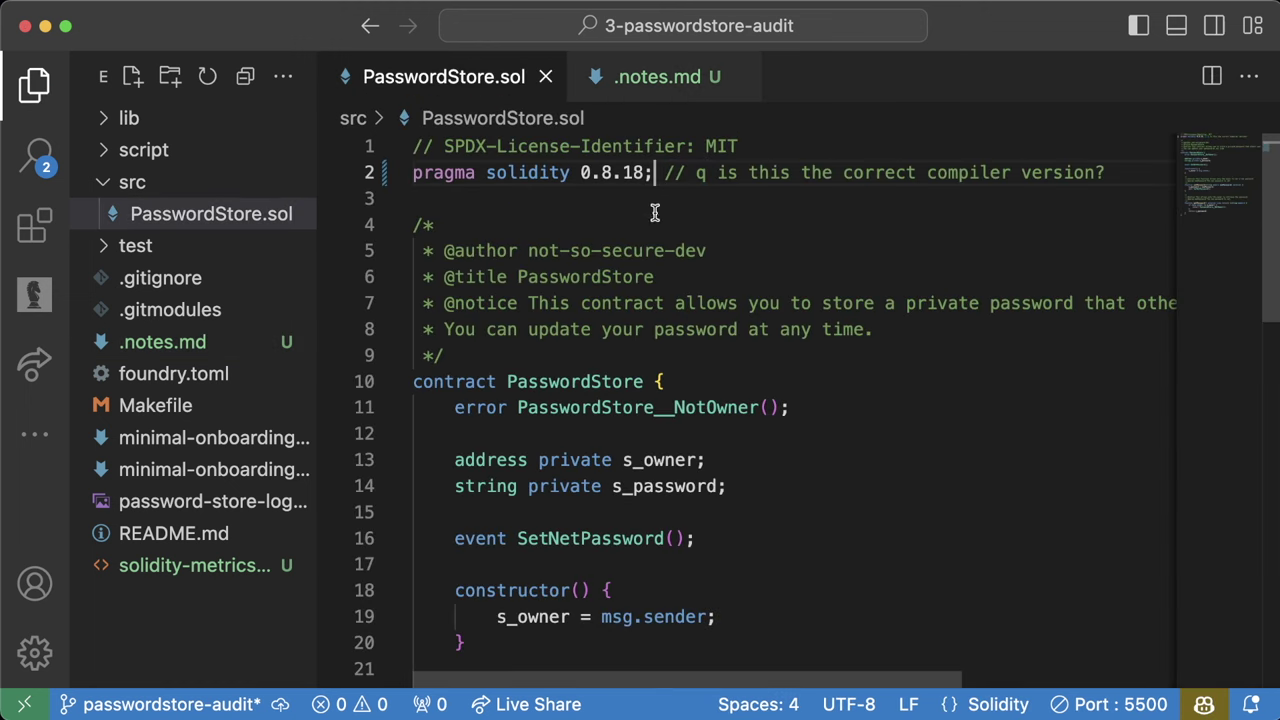
pyautogui.click(666, 230)
pyautogui.click(672, 200)
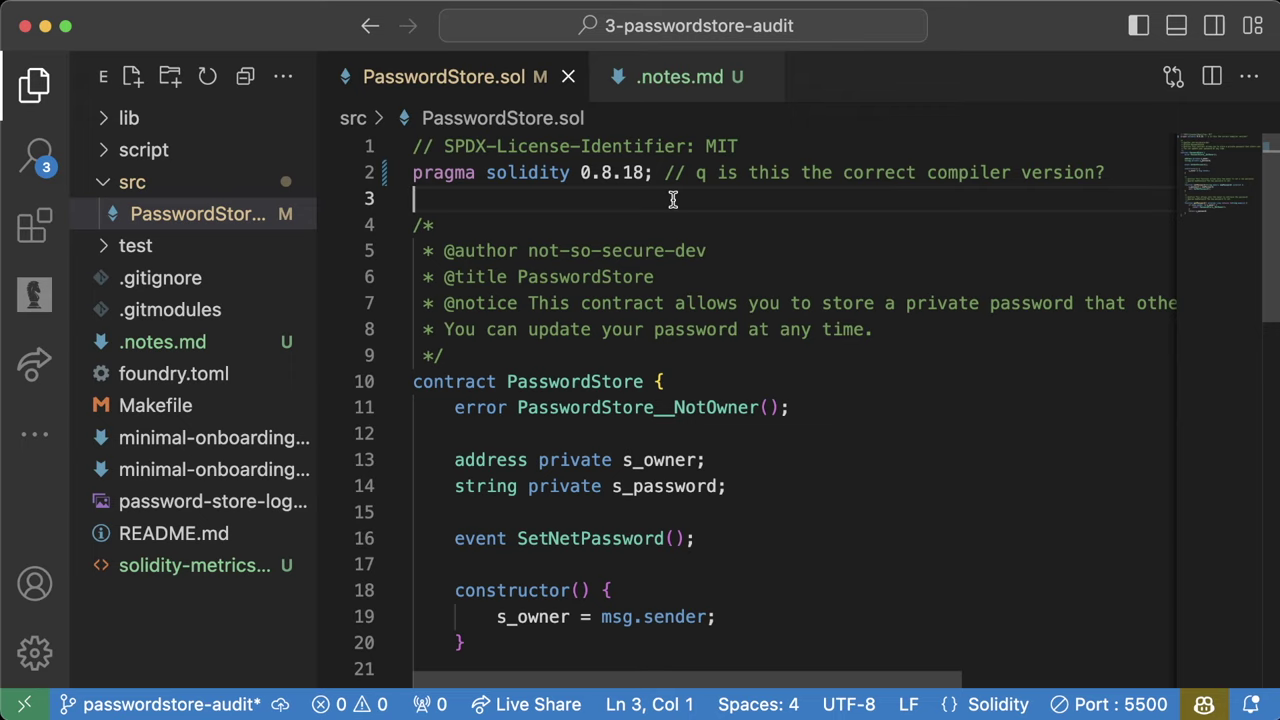
# Under the first heading, note that a user sets and retrieves a password other users shouldn't see.
pyautogui.click(680, 76)
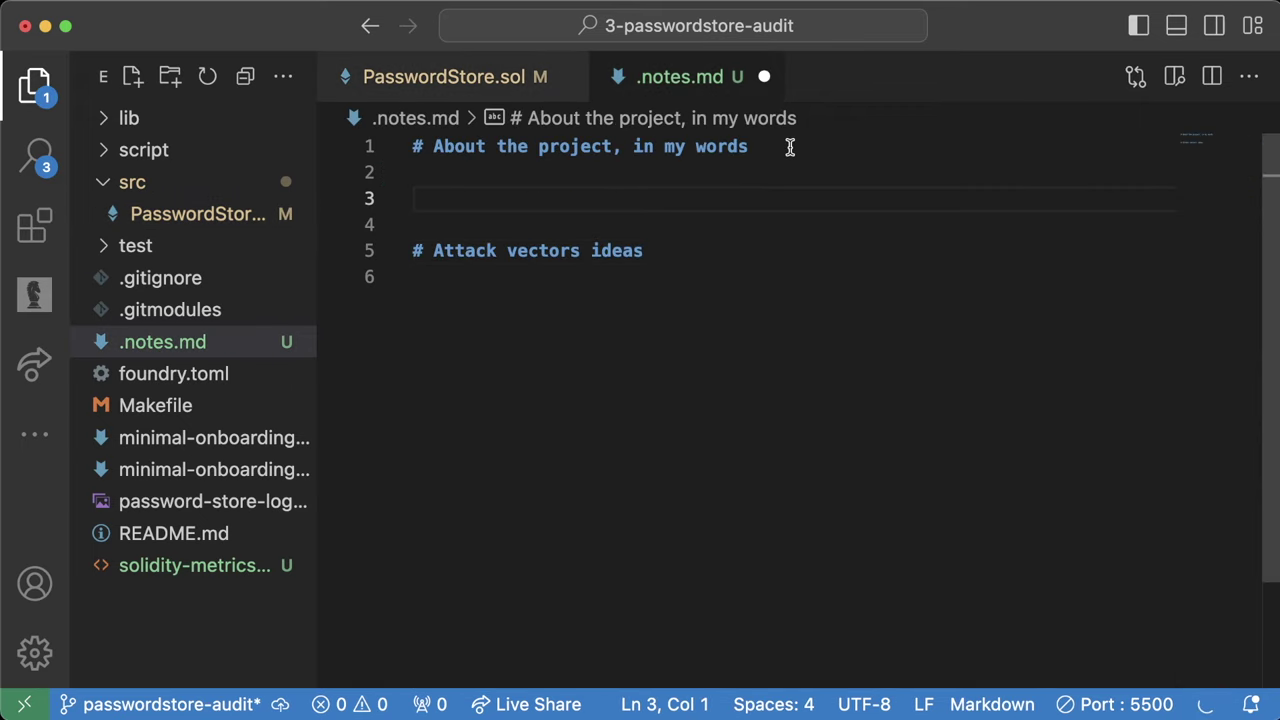
pyautogui.press('Escape')
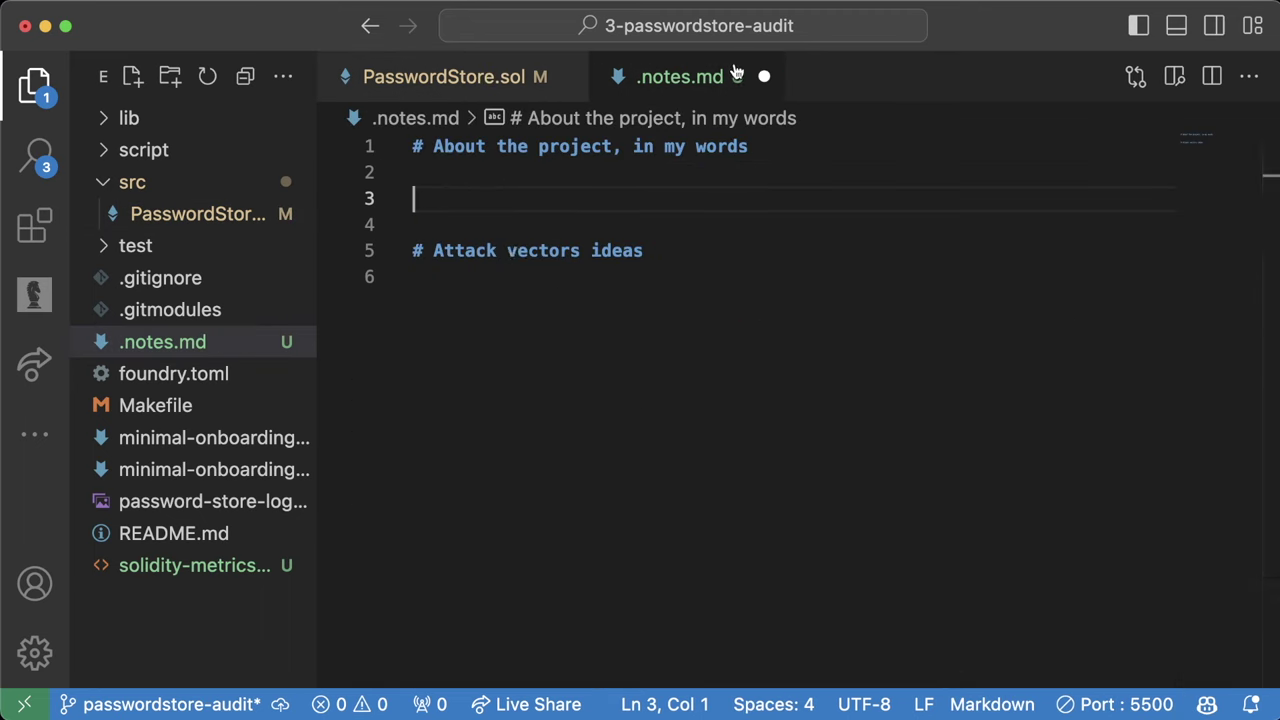
pyautogui.write('A user')
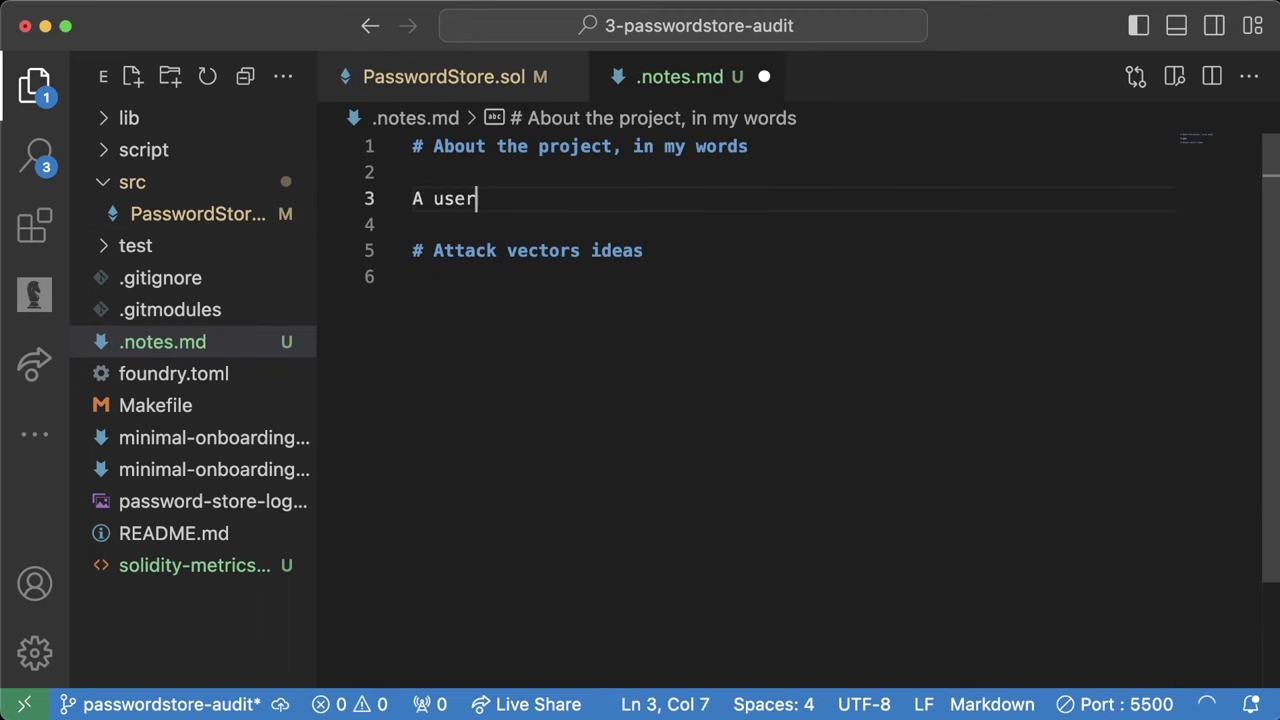
pyautogui.write(' should be able to s')
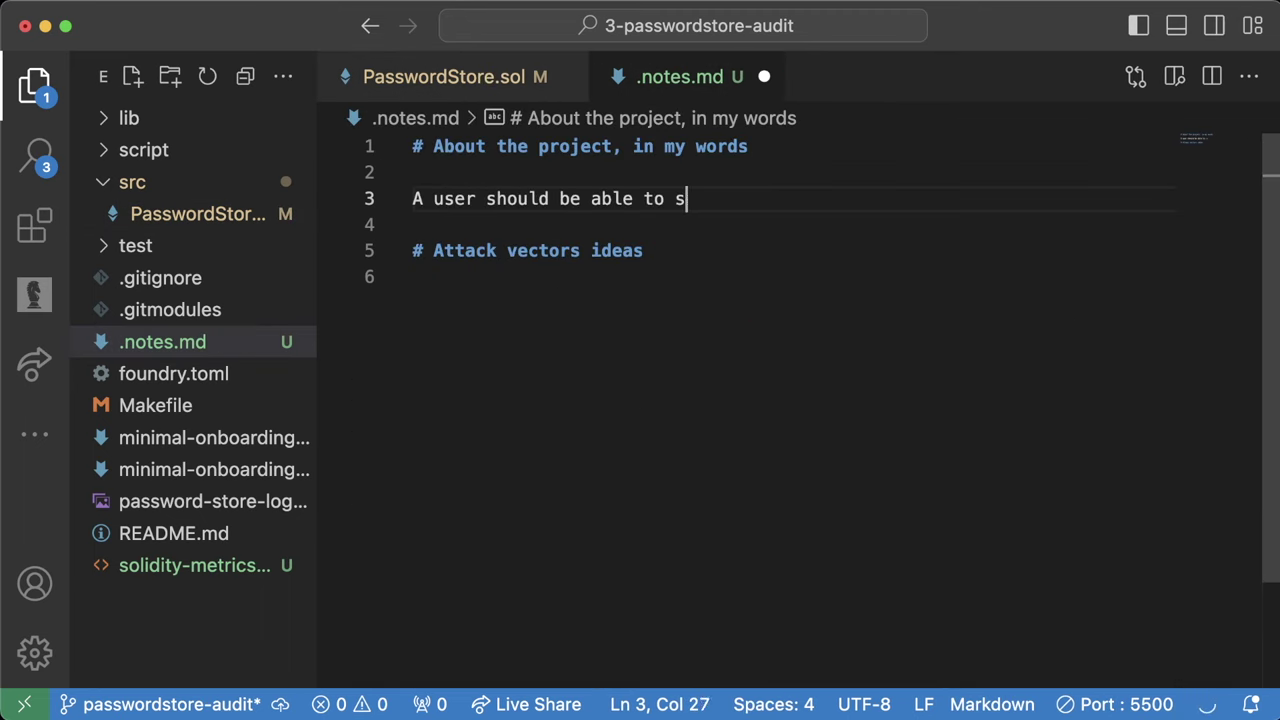
pyautogui.write('et a password,')
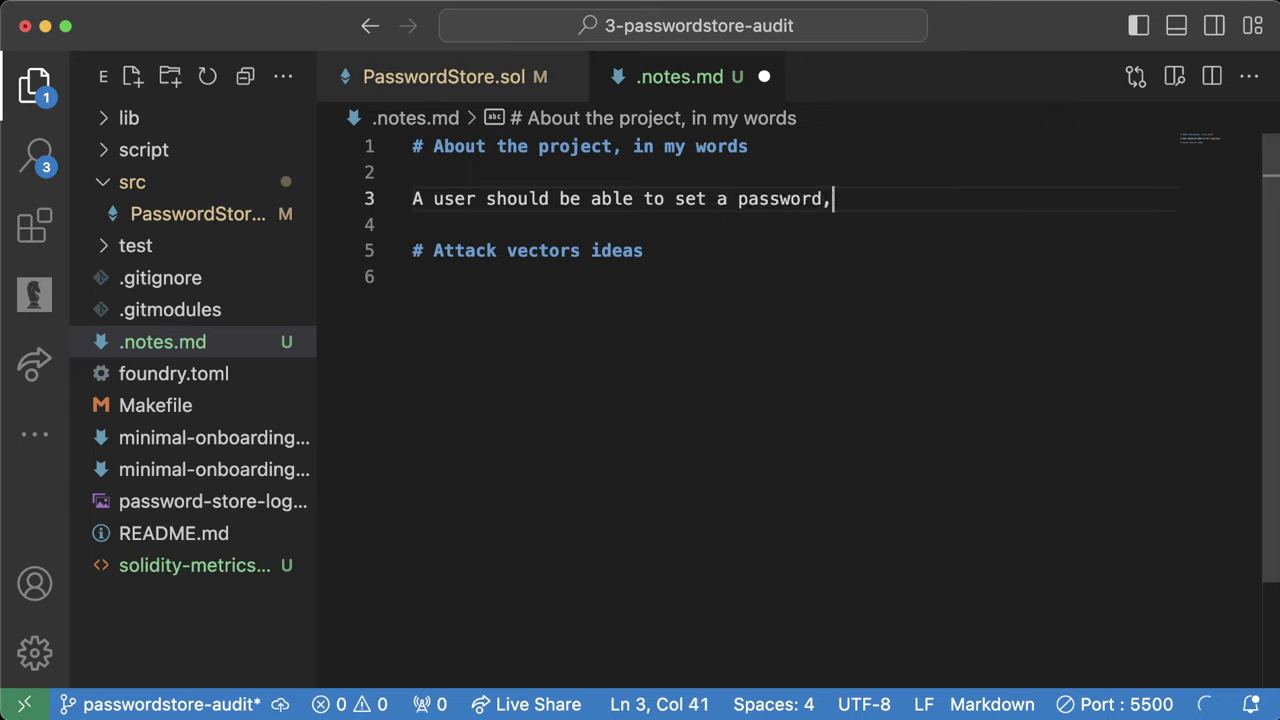
pyautogui.write(' and retrieve it. O')
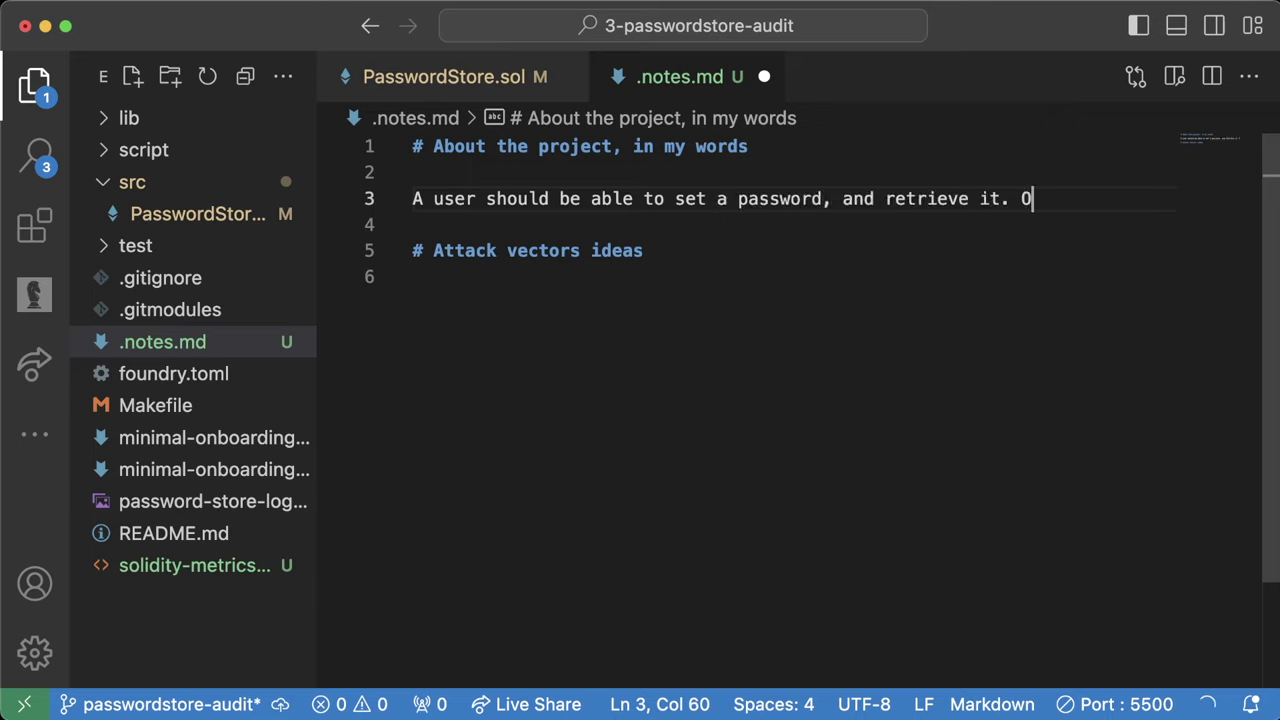
pyautogui.write('ther users should no')
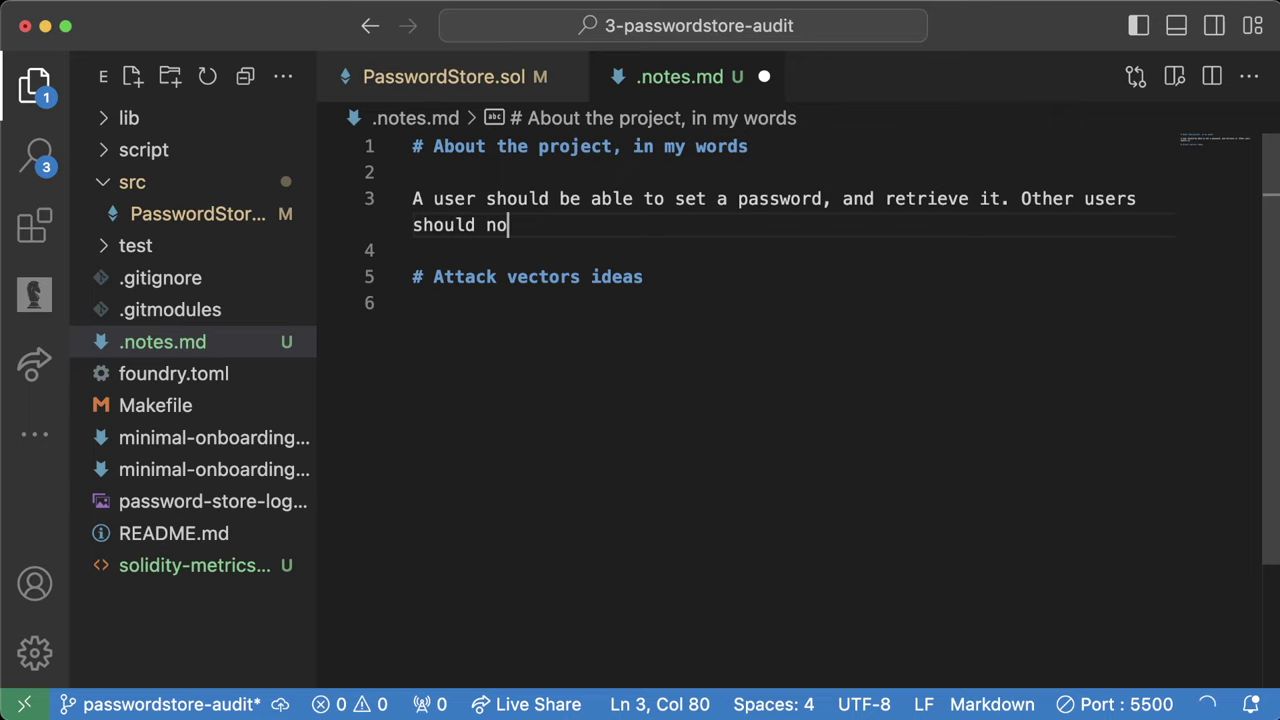
pyautogui.write('t be able to see')
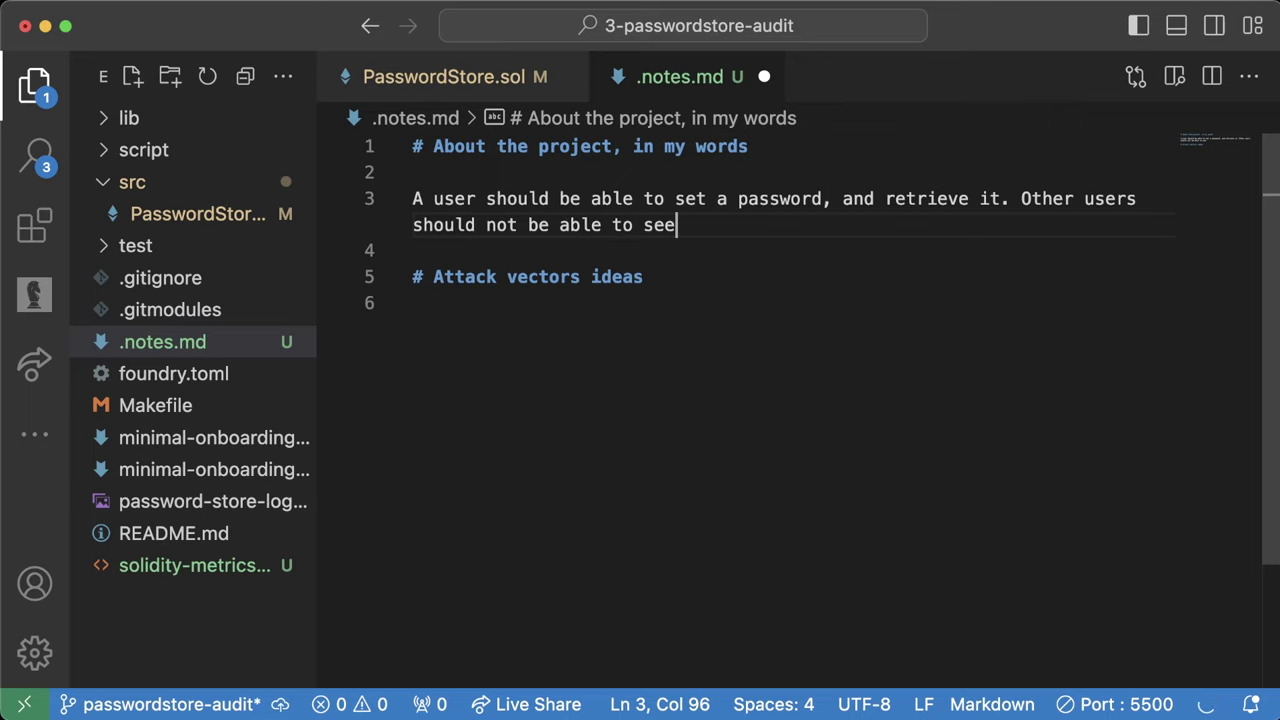
pyautogui.write(' my password')
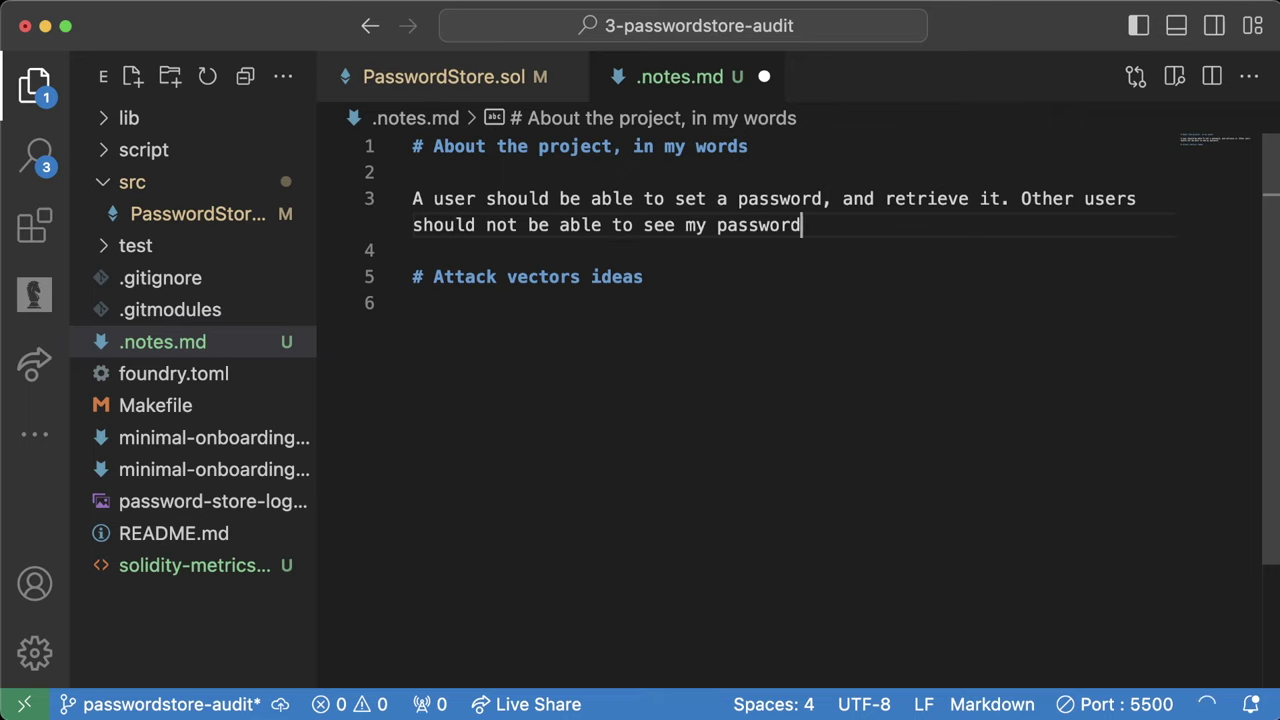
# Turn on word wrap for PasswordStore.sol via View: Toggle Word Wrap.
pyautogui.click(443, 76)
pyautogui.click(661, 266)
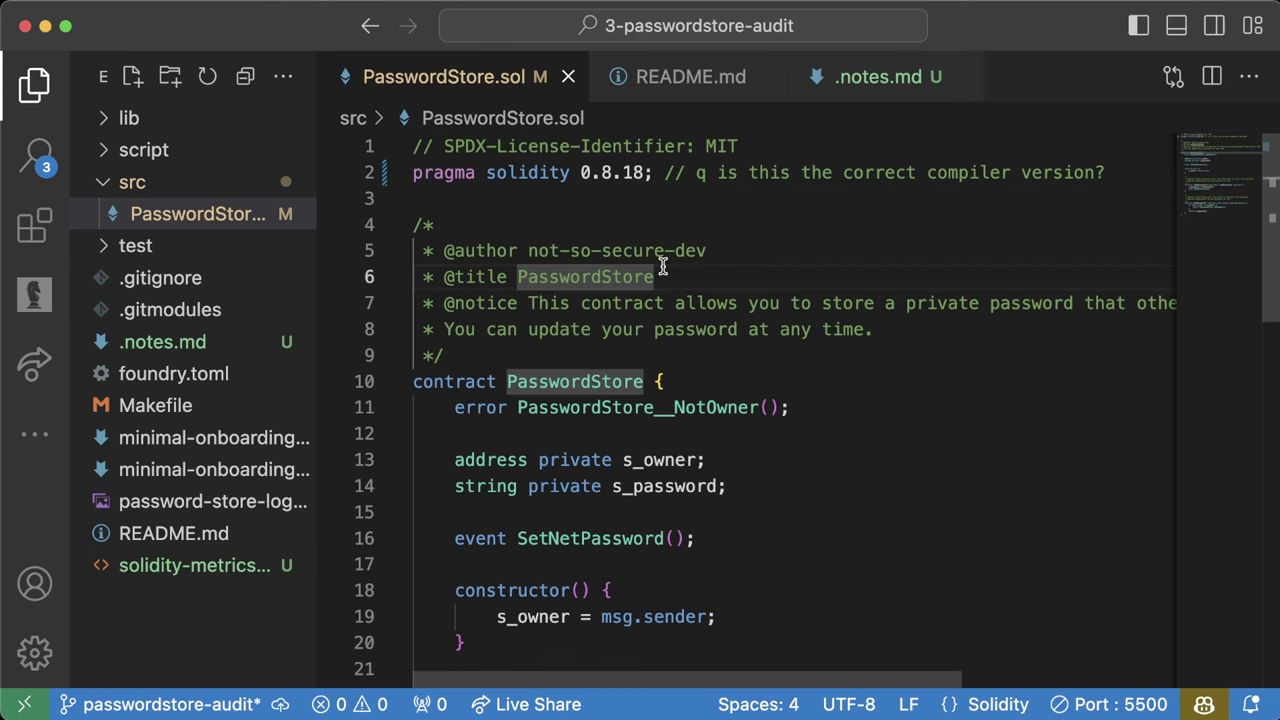
pyautogui.press('super+shift+p')
pyautogui.write('to')
pyautogui.press('Return')
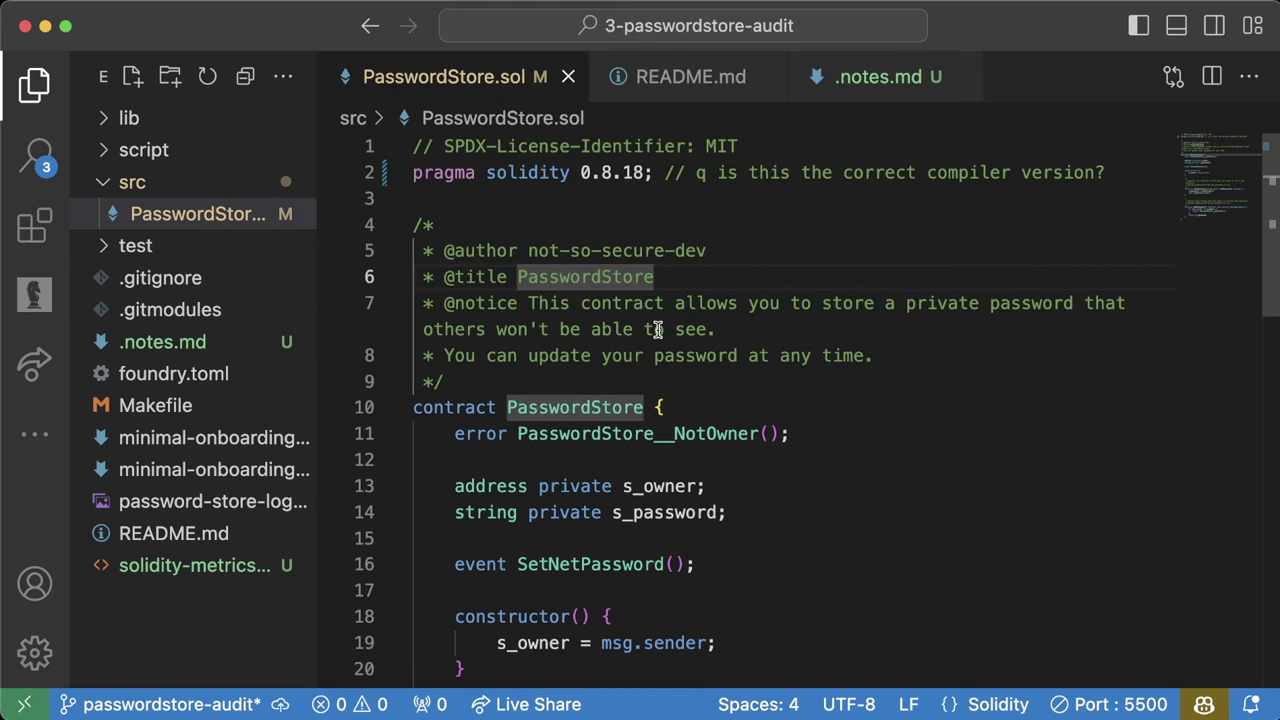
pyautogui.moveTo(737, 336); pyautogui.dragTo(449, 310)
pyautogui.click(607, 280)
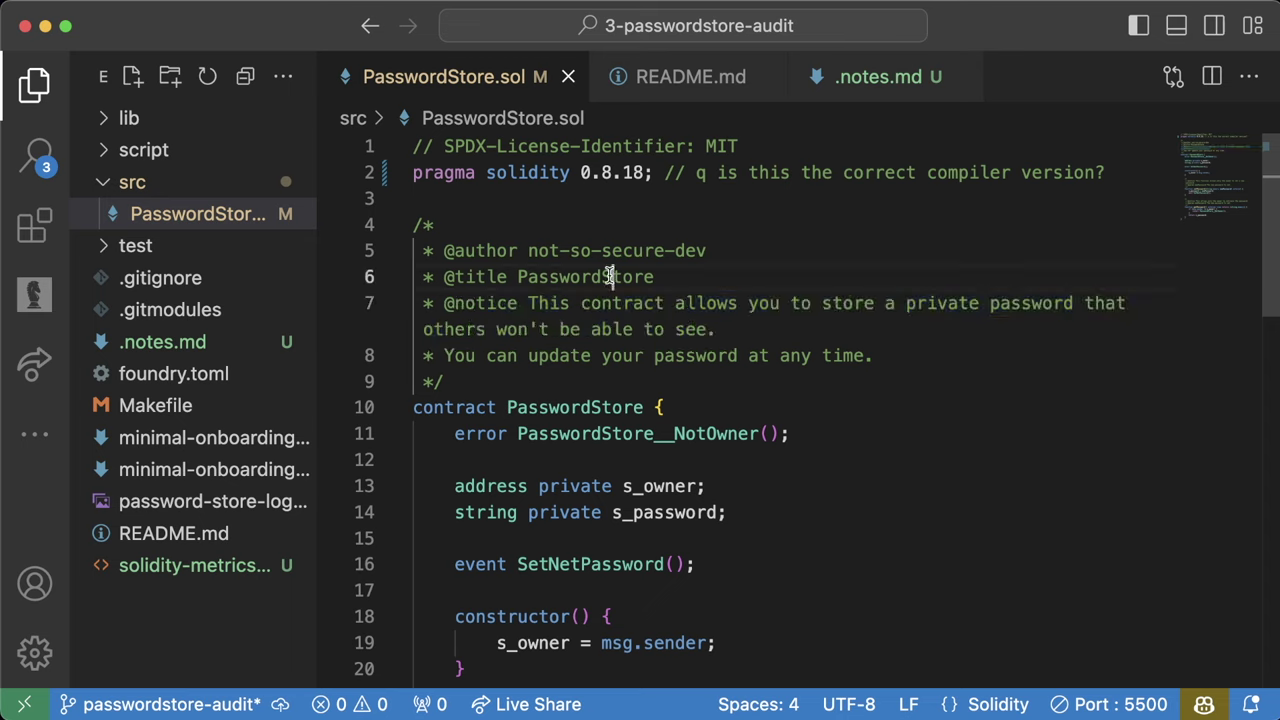
pyautogui.click(532, 228)
pyautogui.moveTo(461, 378); pyautogui.dragTo(412, 222)
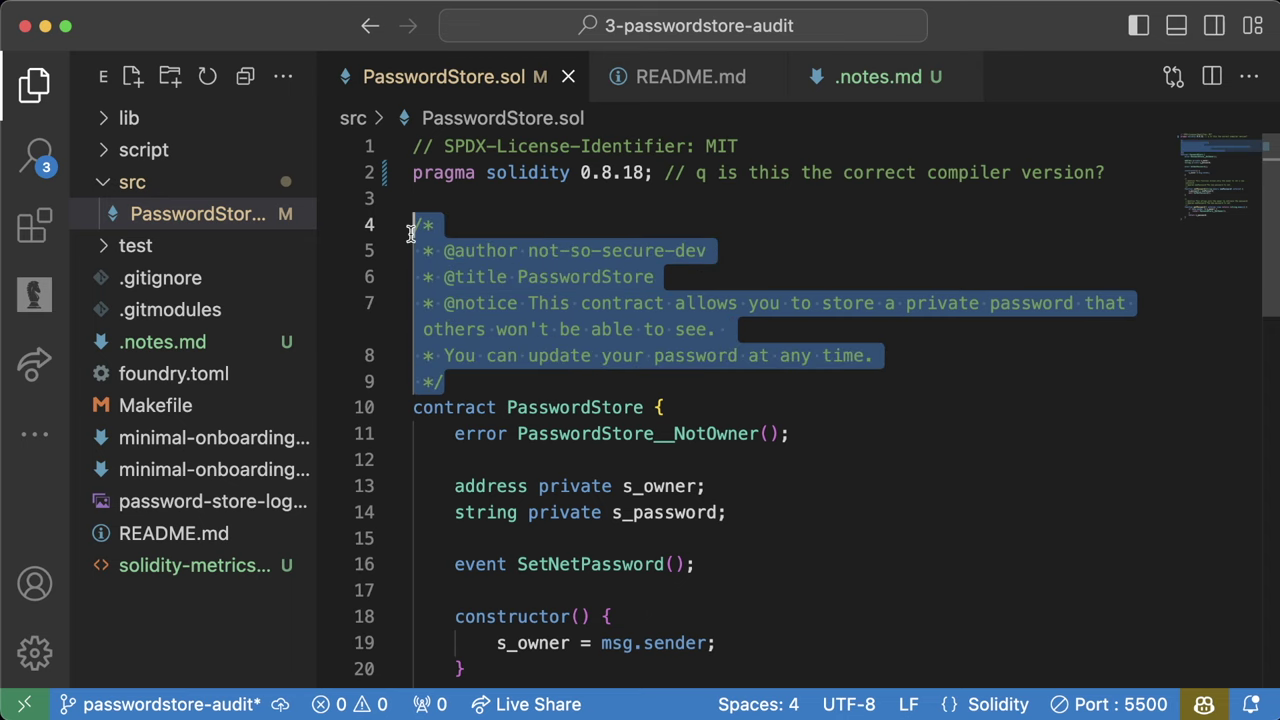
pyautogui.moveTo(449, 380); pyautogui.dragTo(410, 226)
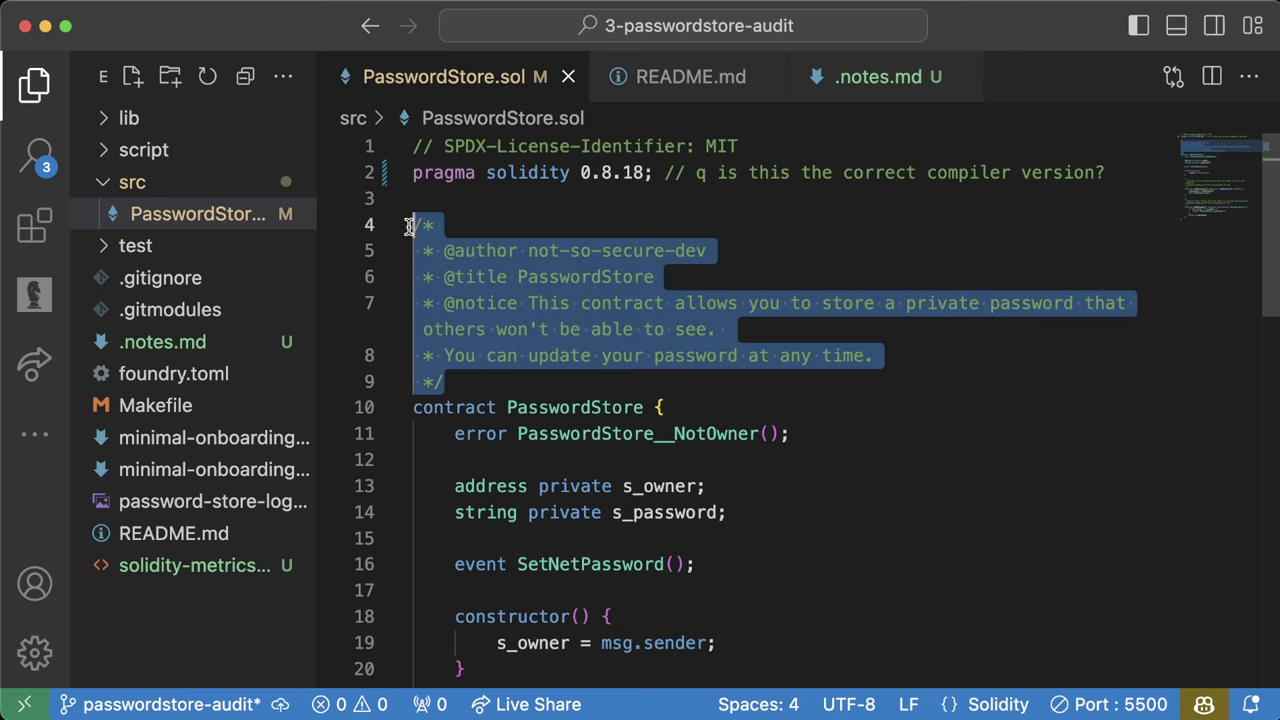
pyautogui.click(509, 210)
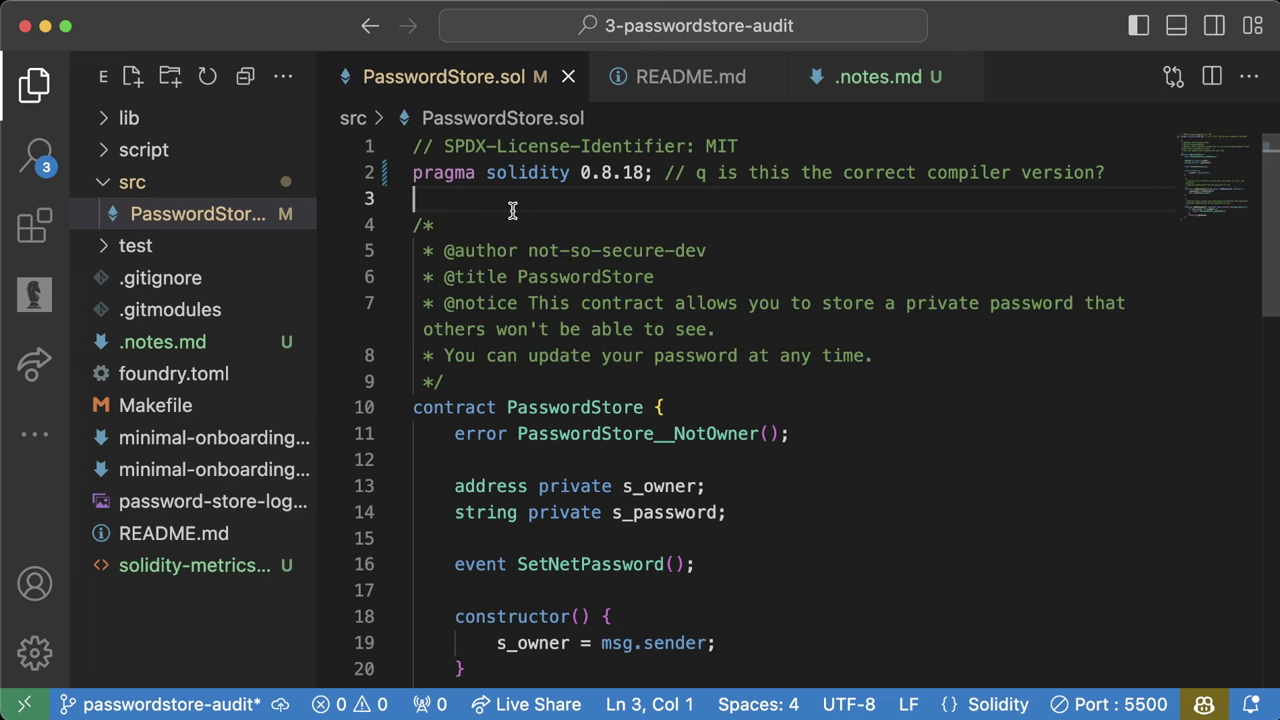
pyautogui.moveTo(528, 302); pyautogui.dragTo(737, 331)
pyautogui.click(737, 331)
pyautogui.moveTo(874, 355); pyautogui.dragTo(539, 241)
pyautogui.click(528, 383)
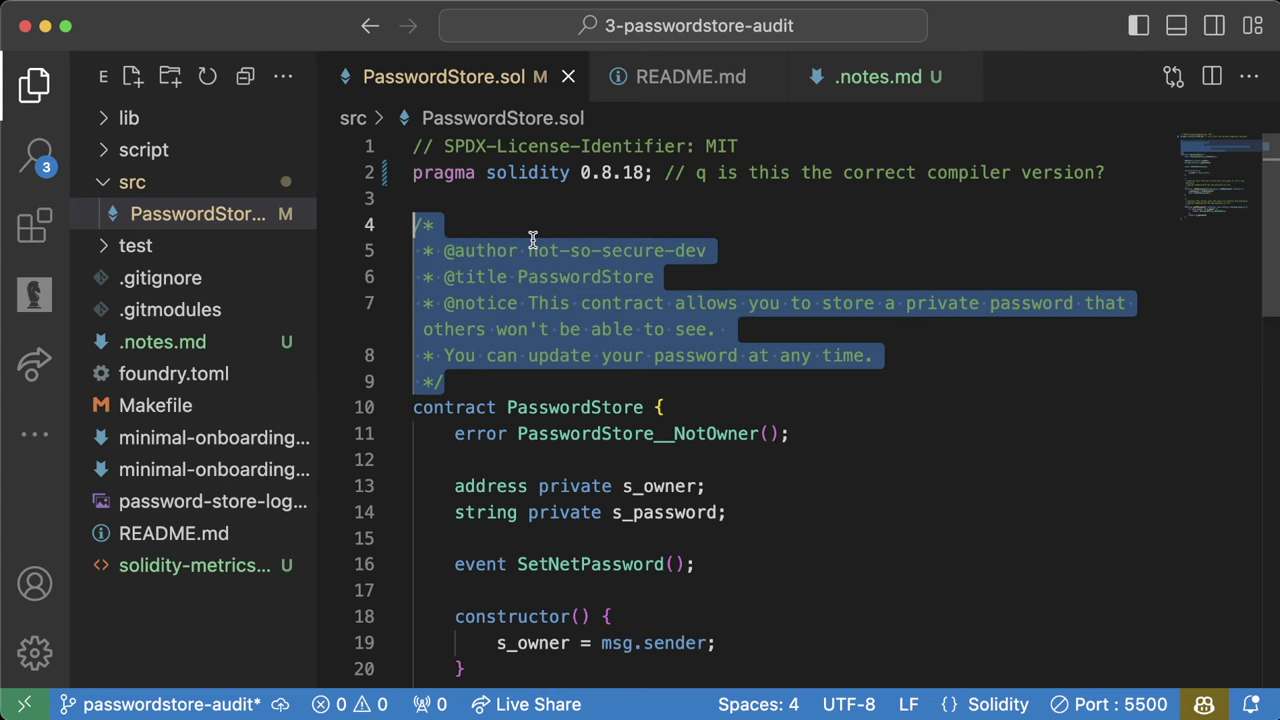
pyautogui.click(557, 222)
pyautogui.scroll(-3, 557, 222)
pyautogui.moveTo(414, 262); pyautogui.dragTo(697, 260)
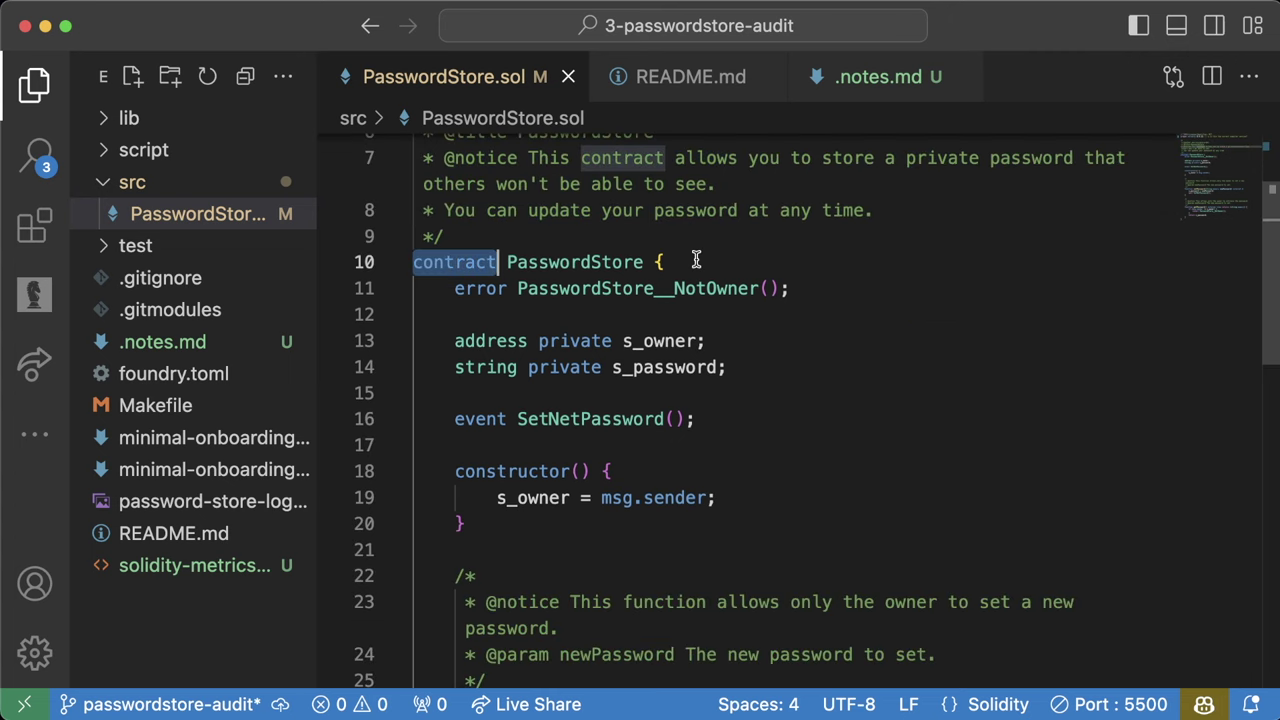
pyautogui.click(589, 236)
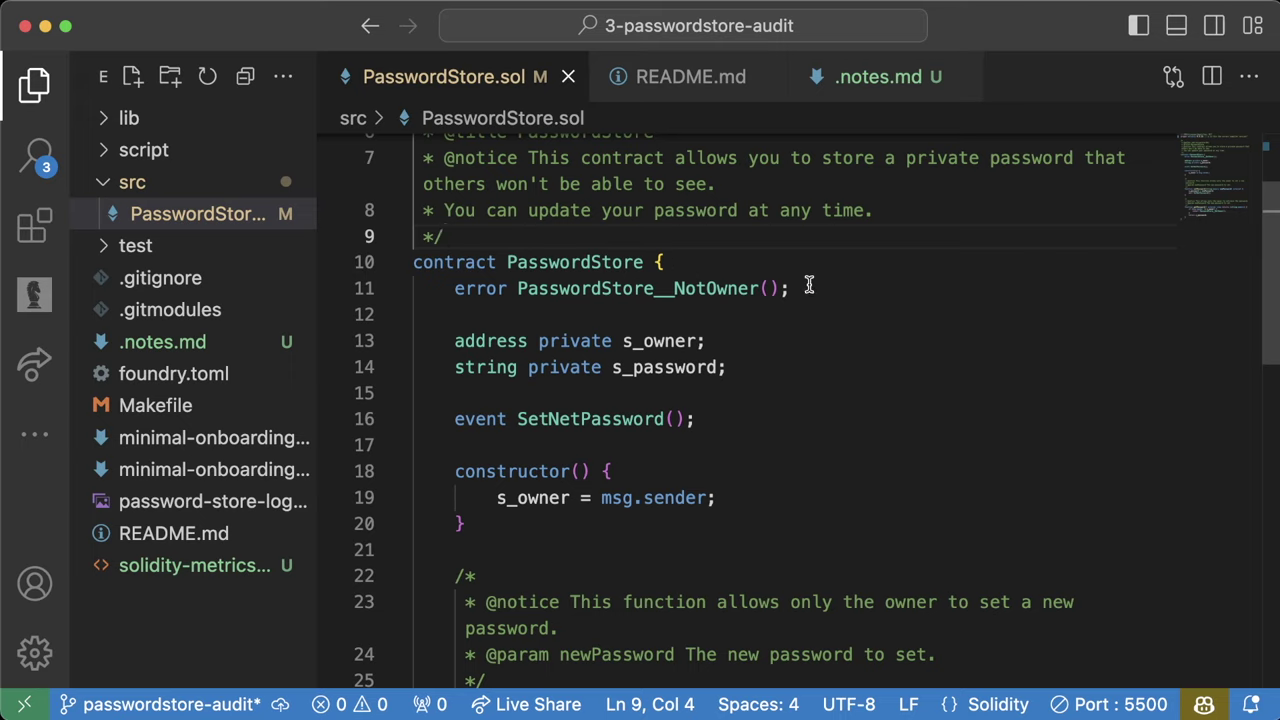
pyautogui.moveTo(804, 288); pyautogui.dragTo(452, 288)
pyautogui.doubleClick(610, 287)
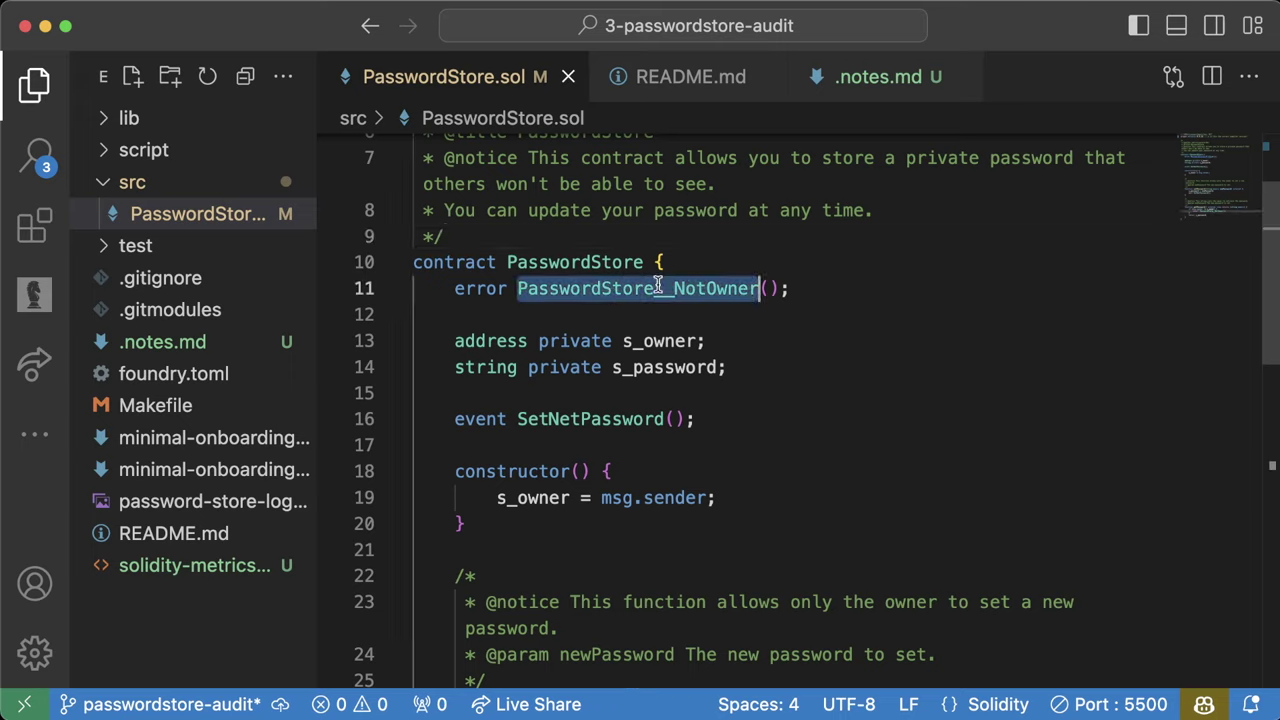
pyautogui.moveTo(672, 288); pyautogui.dragTo(516, 290)
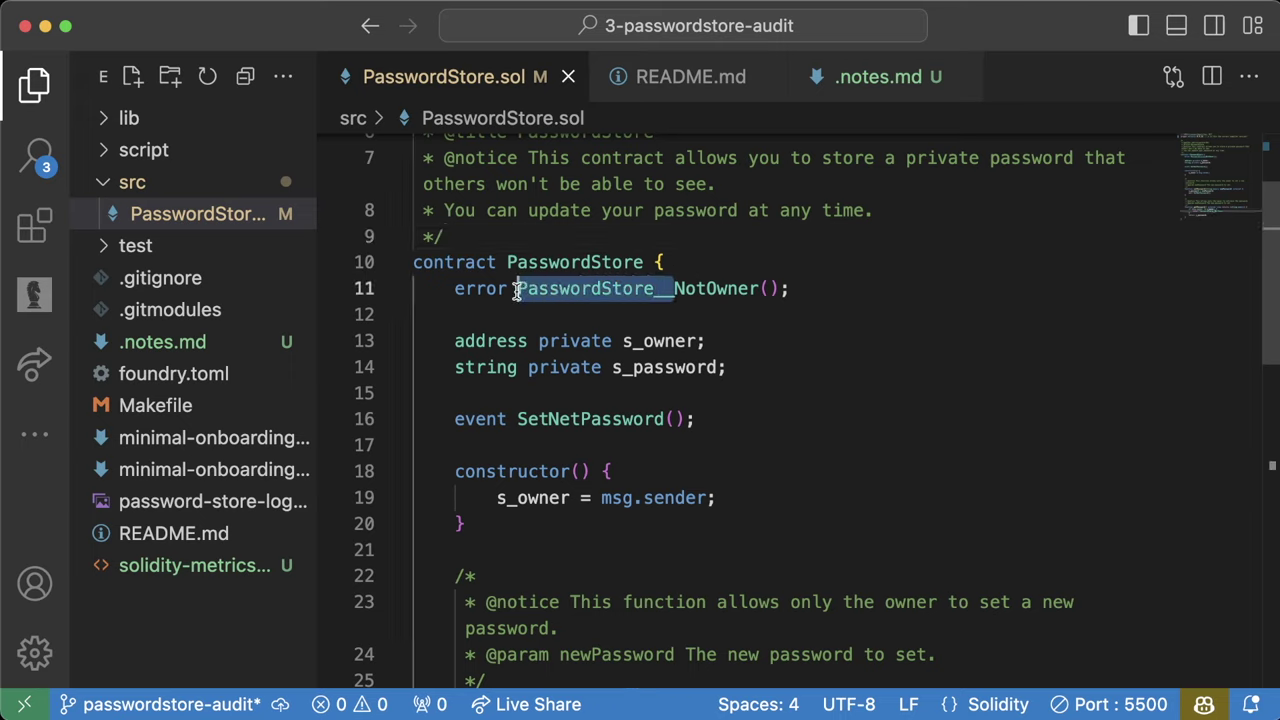
# Shorten the error to NotOwner and add a comment above it: 'n maybe use better error naming convention'.
pyautogui.click(698, 267)
pyautogui.press('Return')
pyautogui.write('//')
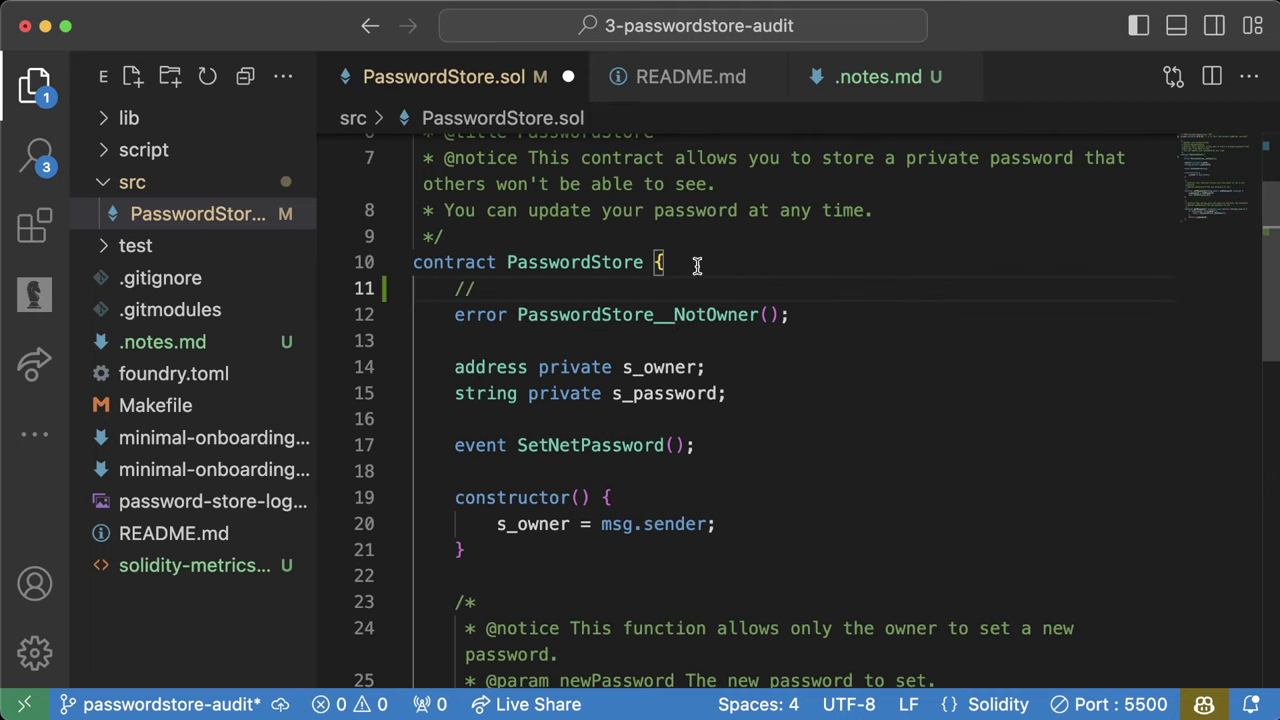
pyautogui.moveTo(672, 314); pyautogui.dragTo(516, 314)
pyautogui.press('BackSpace')
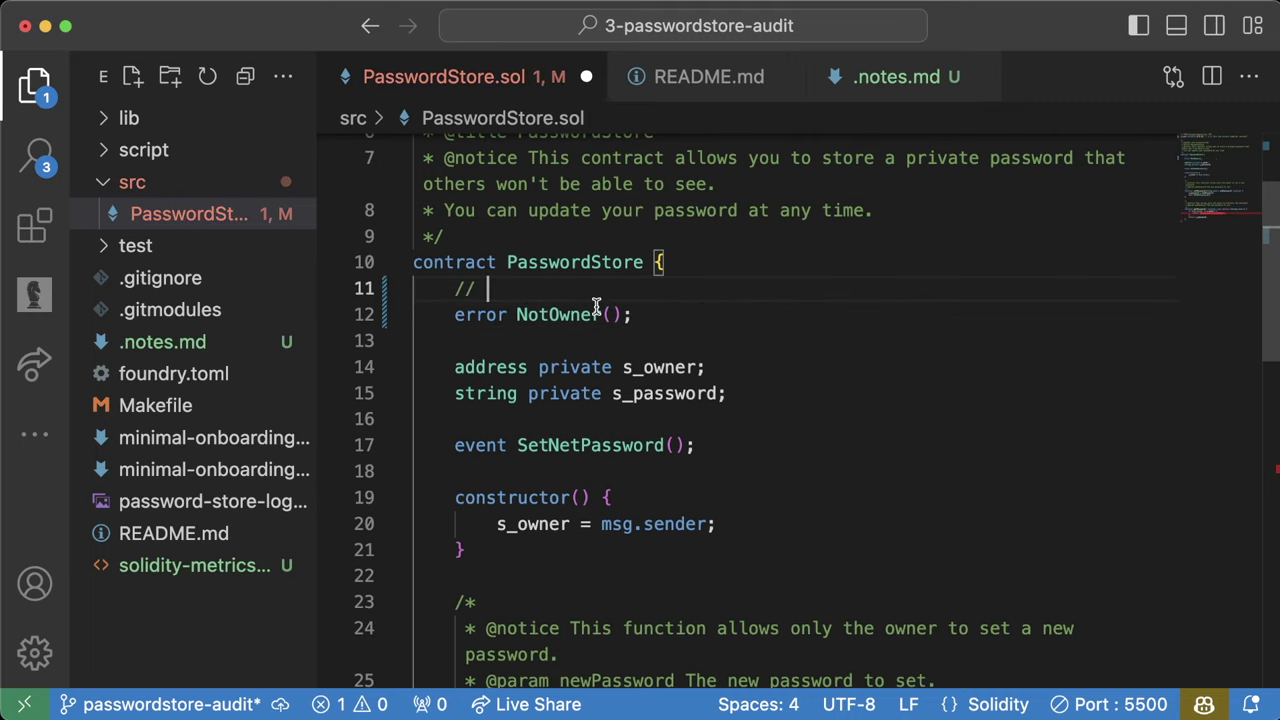
pyautogui.doubleClick(581, 314)
pyautogui.click(569, 292)
pyautogui.write('n ')
pyautogui.write('maybe us')
pyautogui.write('e better error naming con')
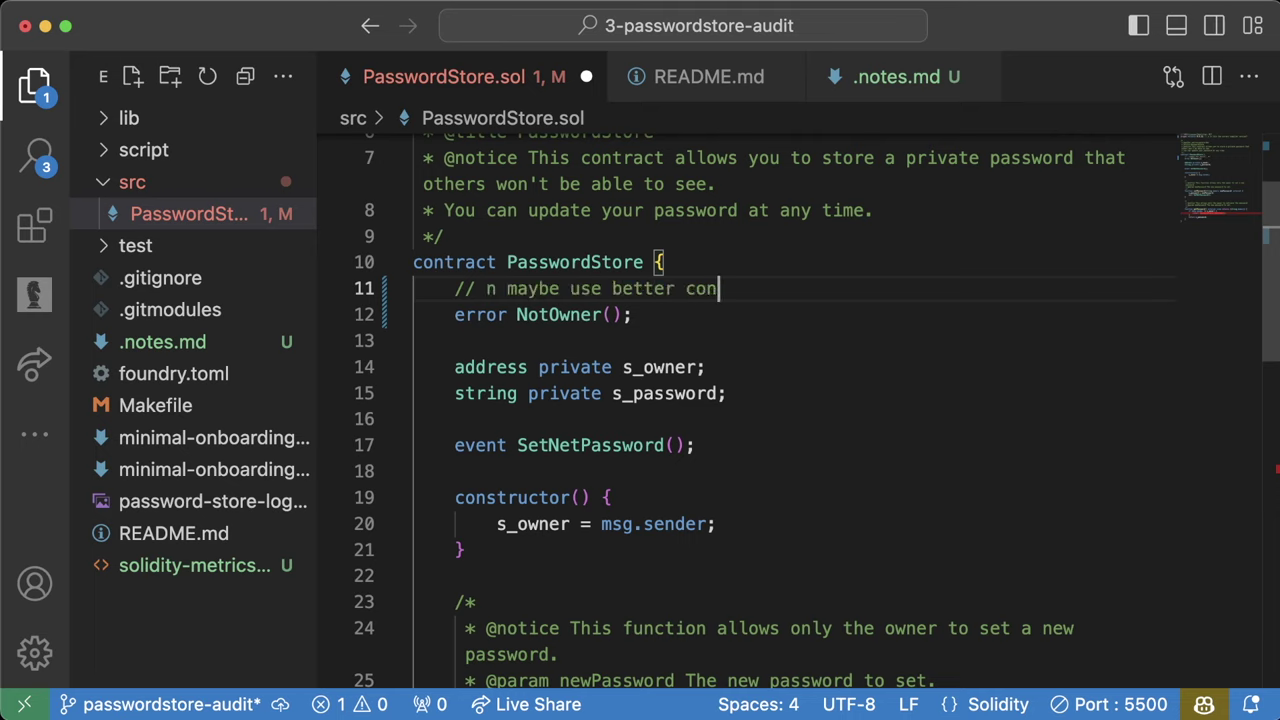
pyautogui.write('vention')
pyautogui.click(686, 288)
pyautogui.write('error naming')
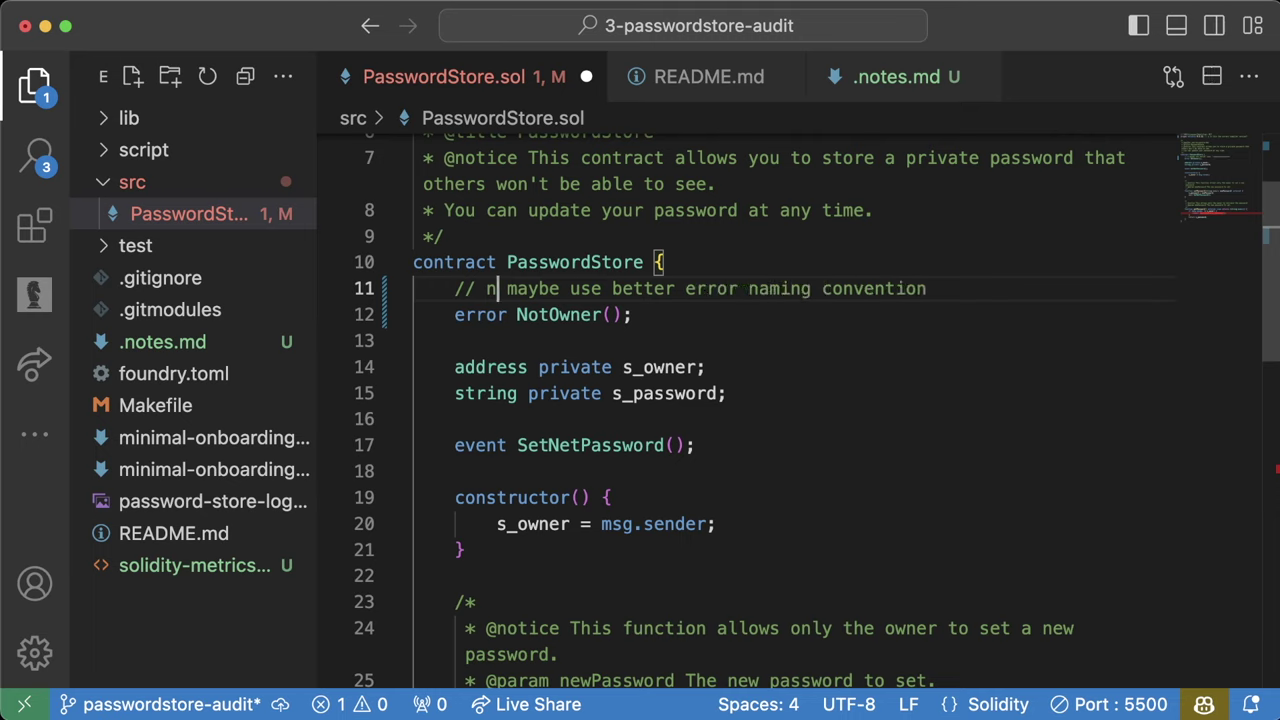
pyautogui.press('BackSpace')
pyautogui.write('@audit')
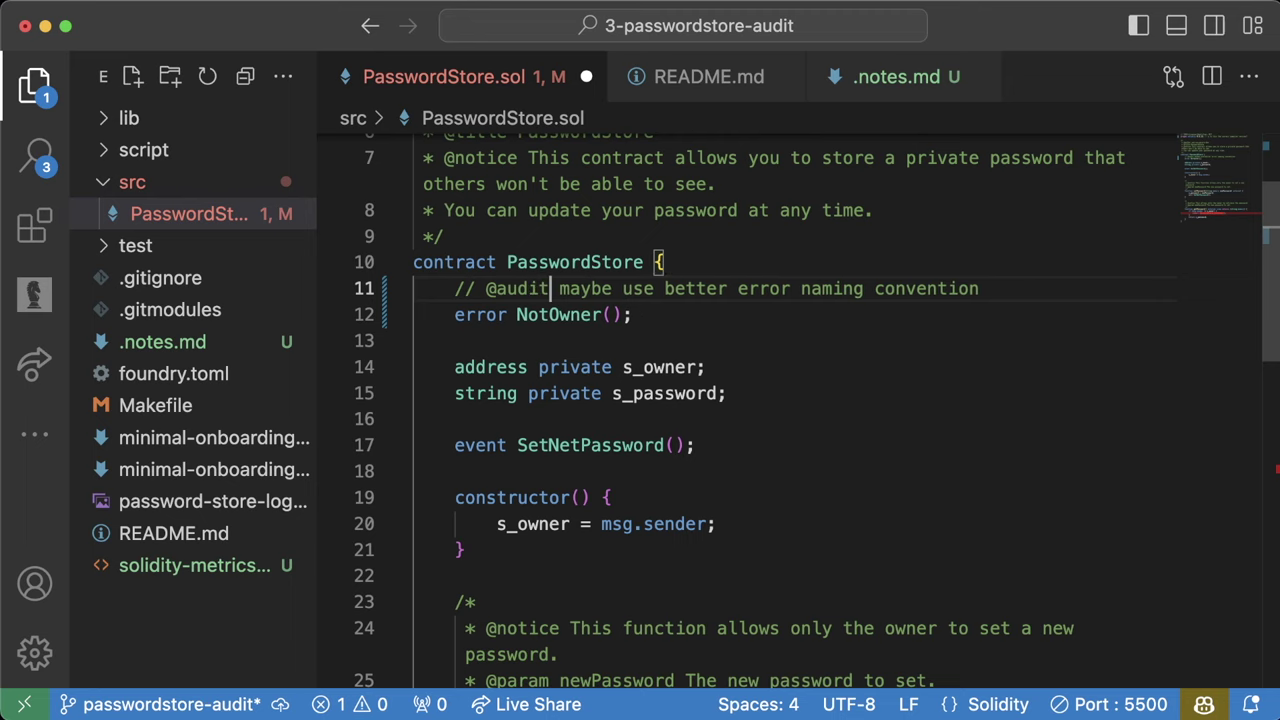
pyautogui.write('-i')
pyautogui.hotkey('alt', 'shift', 'Left')
pyautogui.hotkey('alt', 'shift', 'Left')
pyautogui.hotkey('alt', 'shift', 'Left')
pyautogui.hotkey('alt', 'shift', 'Left')
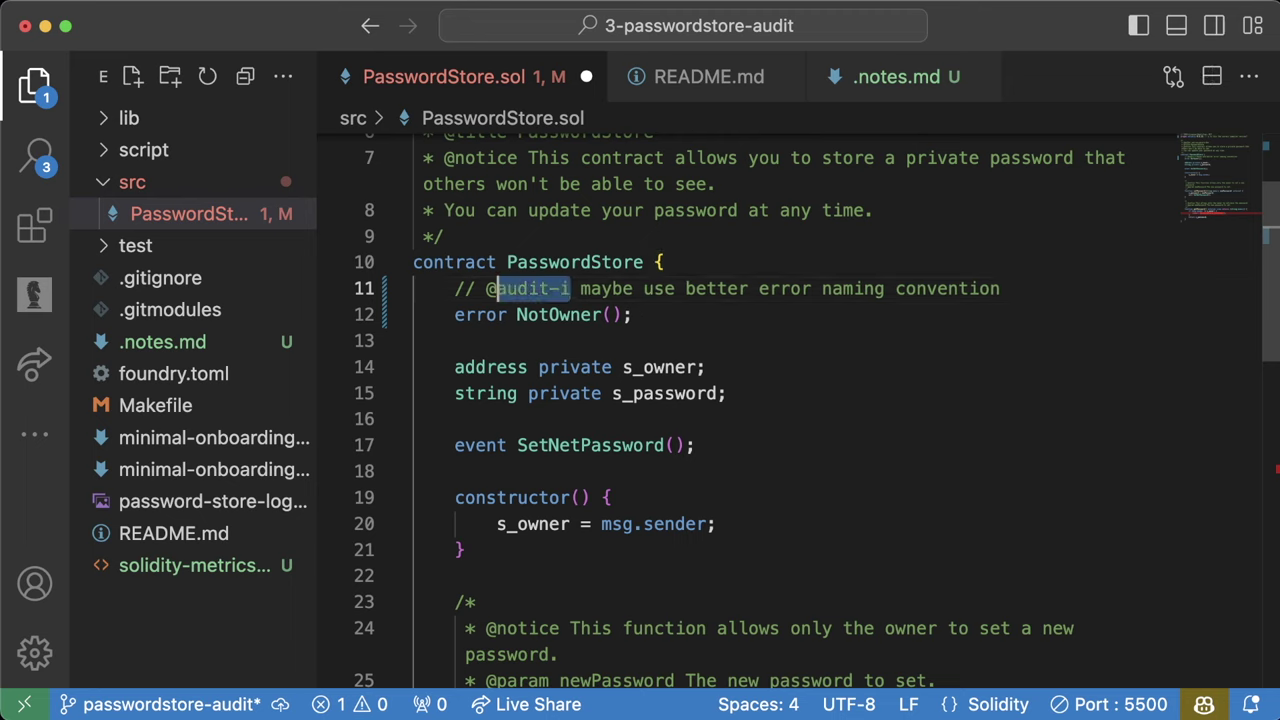
pyautogui.press('BackSpace')
pyautogui.write('i')
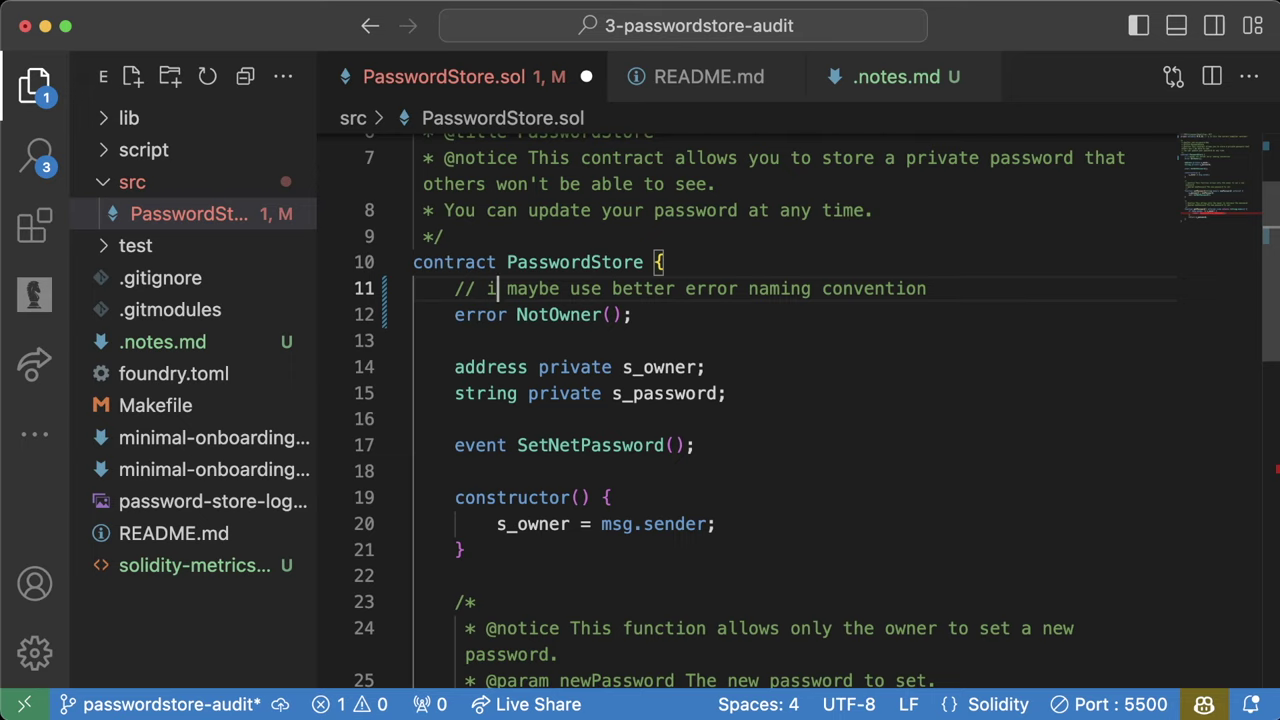
# Delete the comment line, then undo back to the PasswordStore__NotOwner error name.
pyautogui.press('BackSpace')
pyautogui.press('BackSpace')
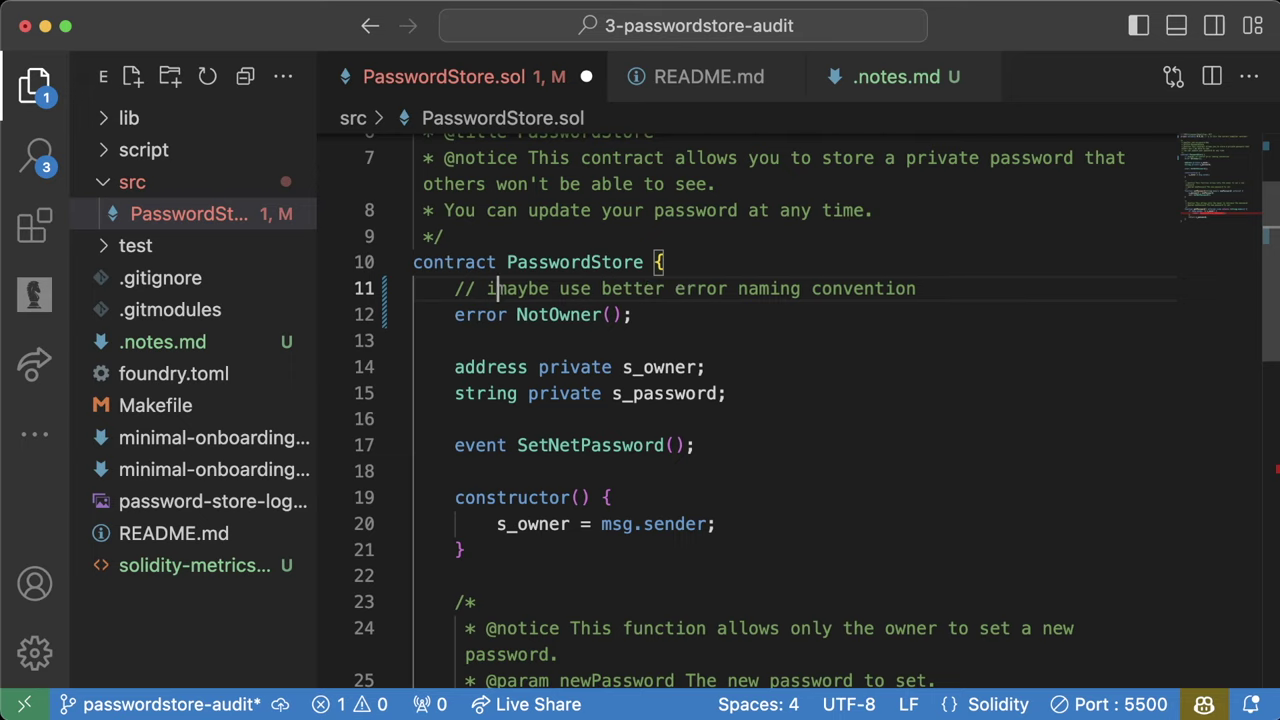
pyautogui.hotkey('shift', 'End')
pyautogui.press('BackSpace')
pyautogui.press('super+shift+k')
pyautogui.press('super+z')
pyautogui.press('super+z')
pyautogui.press('super+z')
pyautogui.press('super+z')
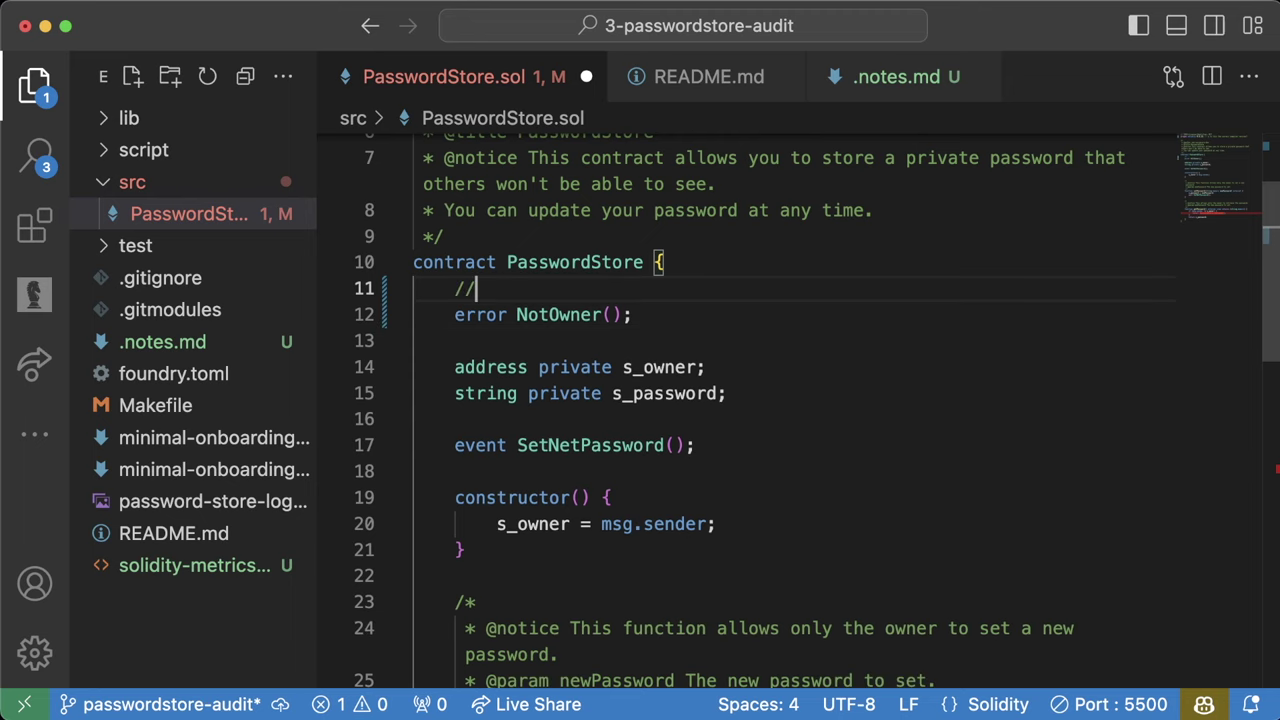
pyautogui.press('super+z')
pyautogui.press('super+z')
pyautogui.press('super+z')
pyautogui.press('super+z')
pyautogui.press('super+z')
pyautogui.press('super+z')
pyautogui.press('super+z')
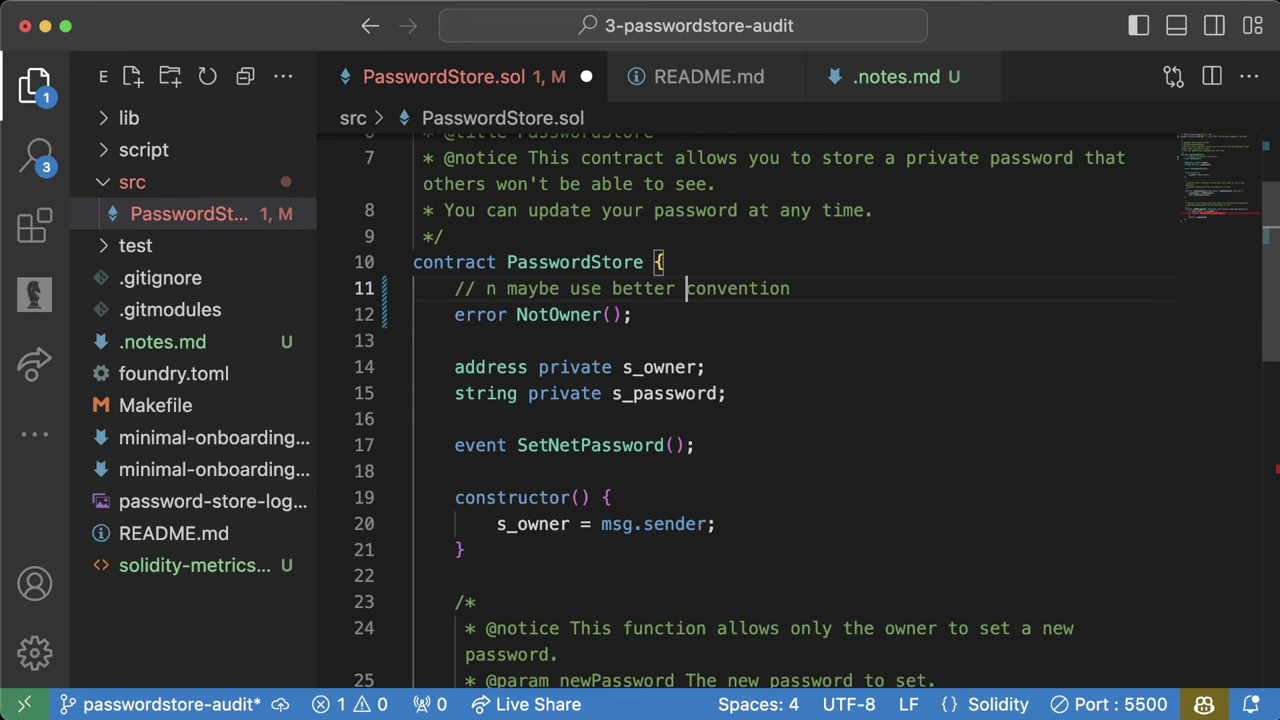
# Undo the leftover comment line and add blank lines below the error declaration.
pyautogui.press('super+z')
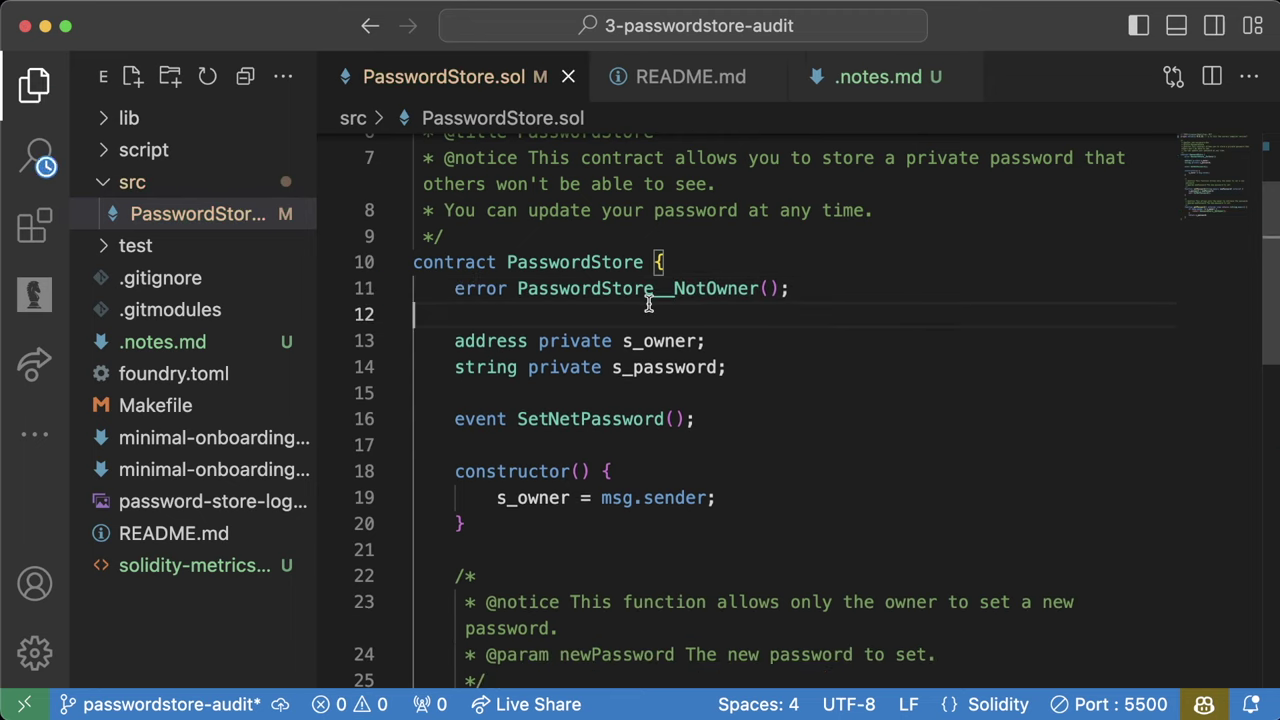
pyautogui.scroll(-4, 635, 197)
pyautogui.doubleClick(636, 197)
pyautogui.scroll(3, 722, 193)
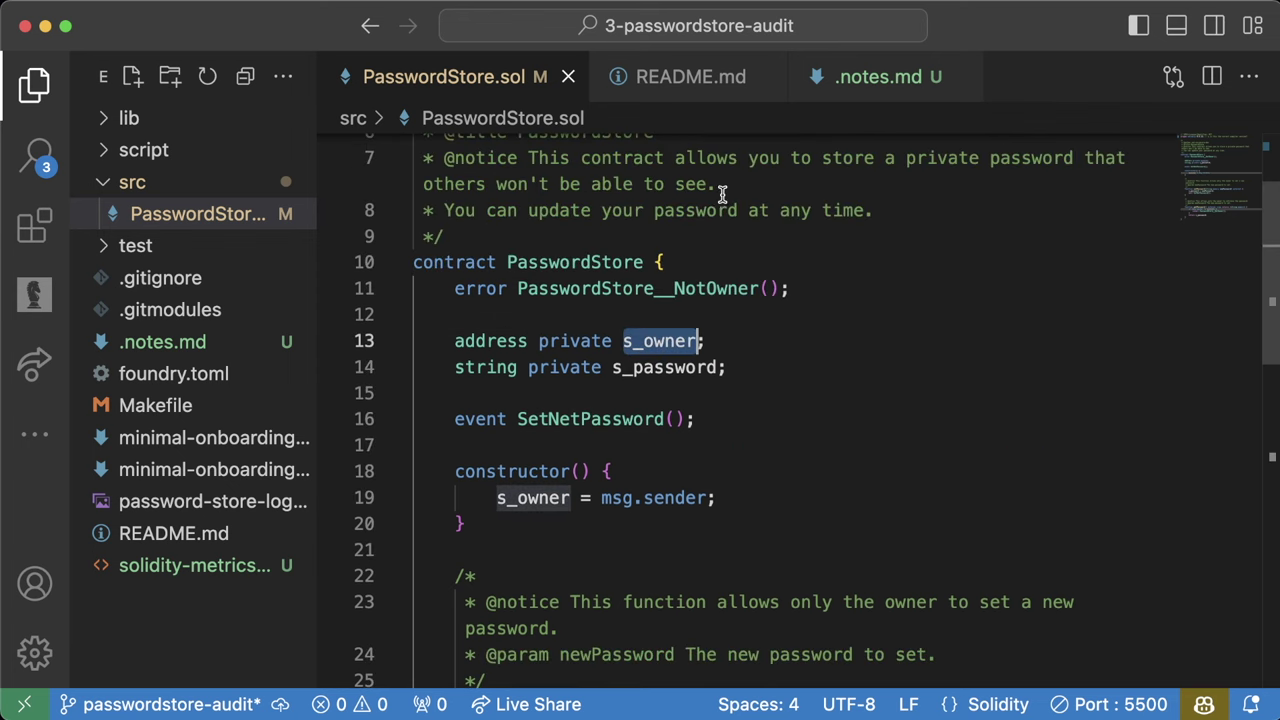
pyautogui.click(710, 314)
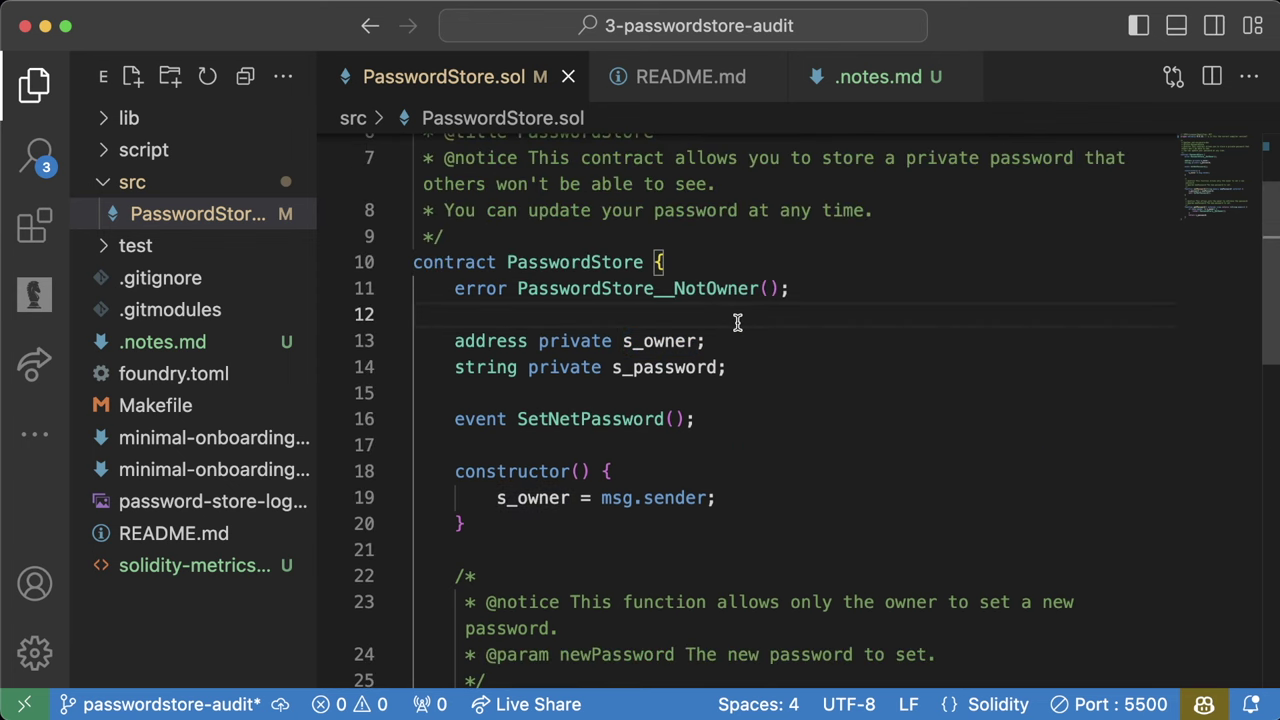
pyautogui.moveTo(466, 523); pyautogui.dragTo(399, 311)
pyautogui.click(806, 288)
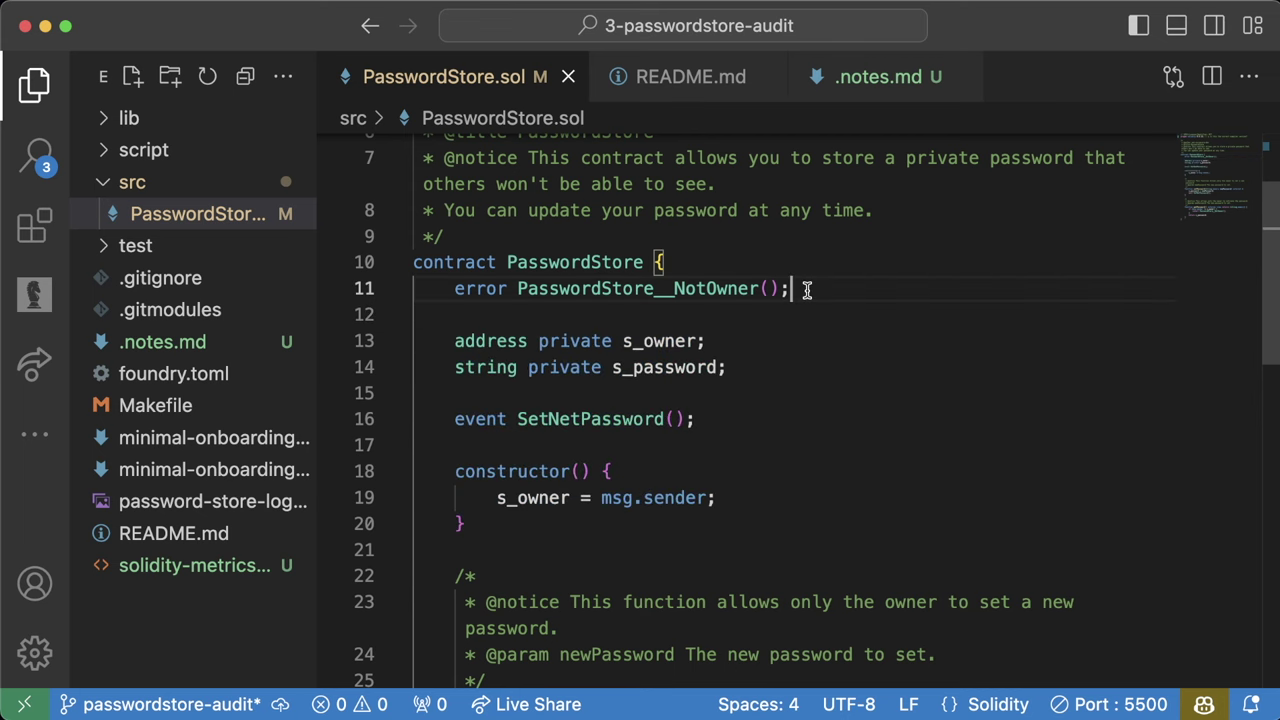
pyautogui.press('Return')
pyautogui.press('Return')
# Run 'headers state variables' in the terminal and copy the printed banner.
pyautogui.hotkey('ctrl', '`')
pyautogui.write('cle')
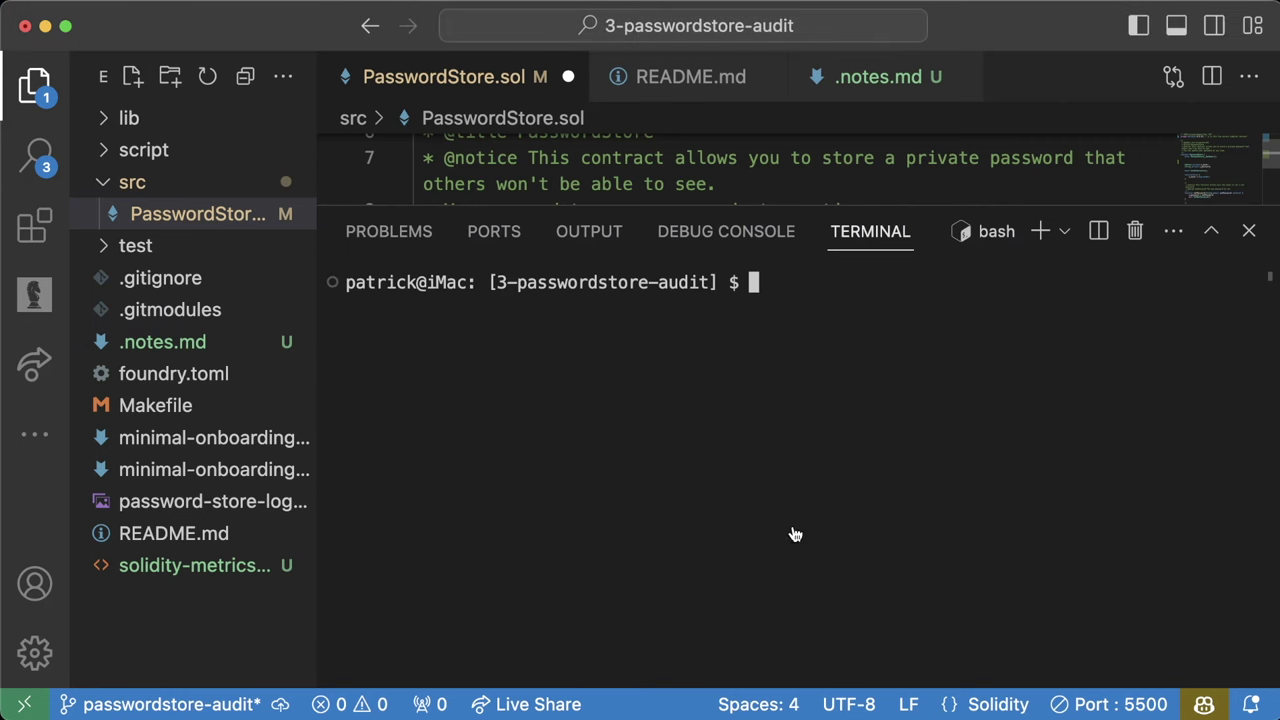
pyautogui.write('headers state')
pyautogui.write('variables')
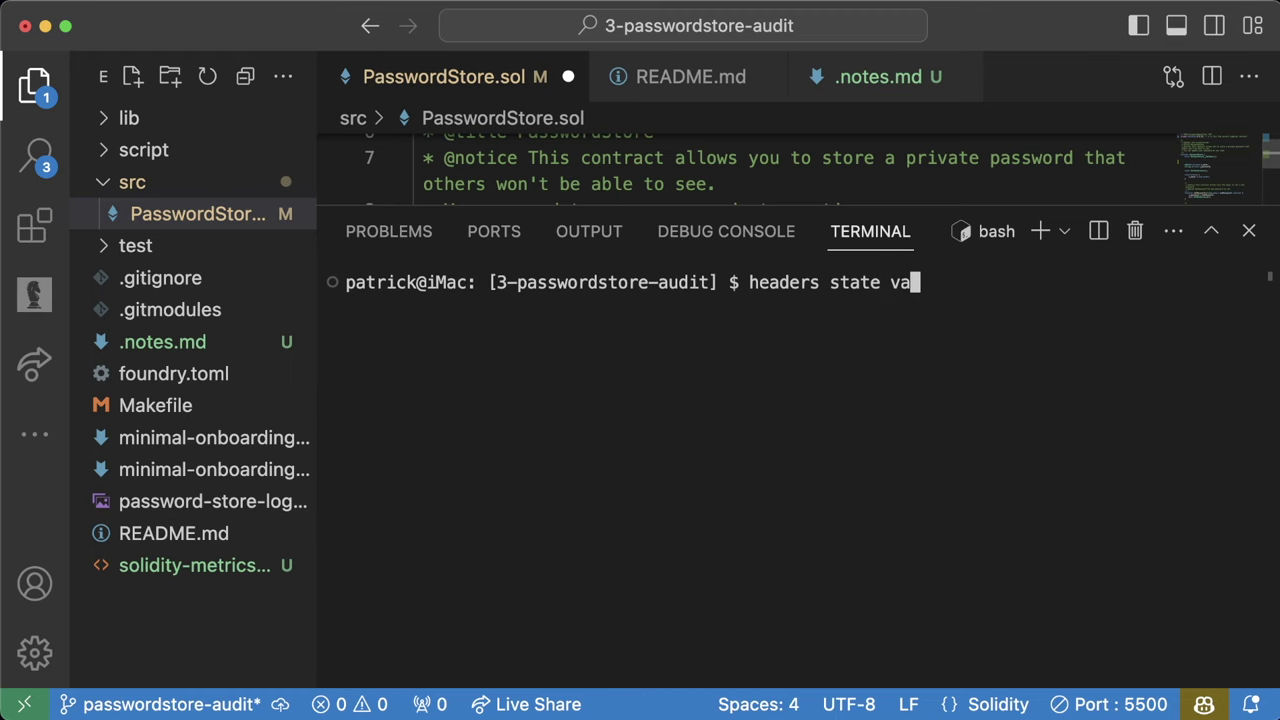
pyautogui.press('Return')
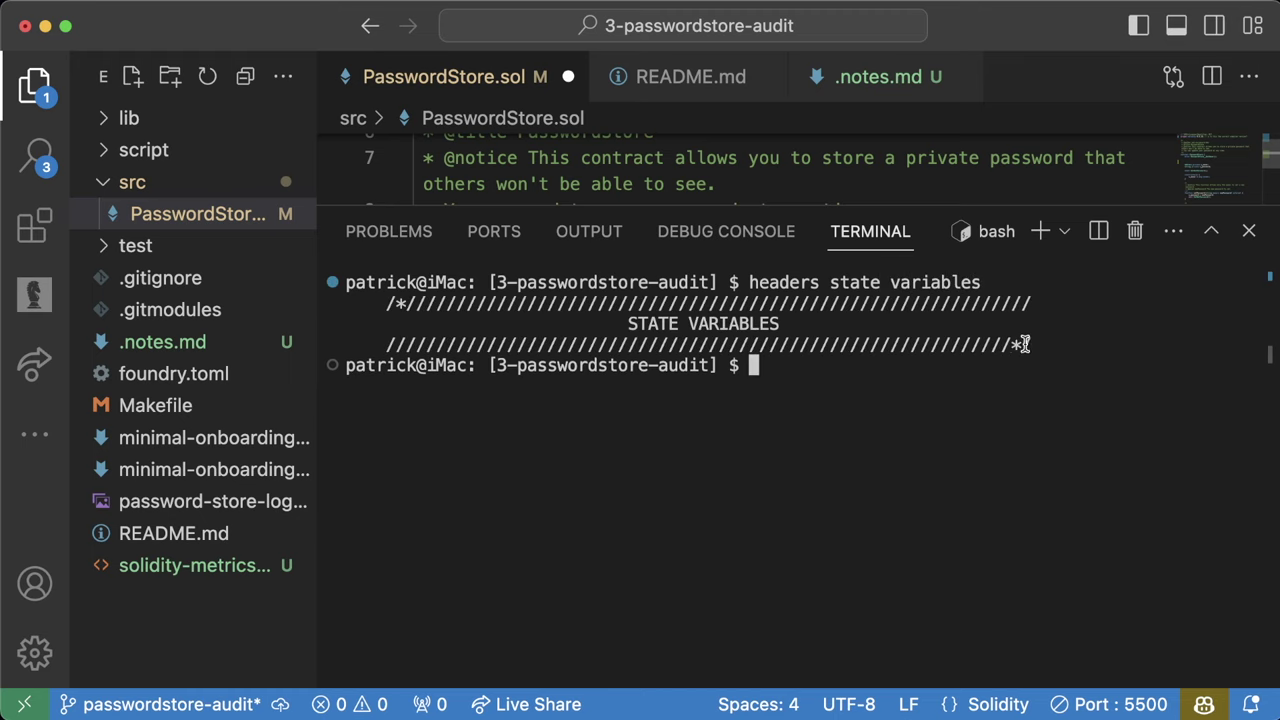
pyautogui.moveTo(1040, 344); pyautogui.dragTo(345, 303)
pyautogui.press('super+c')
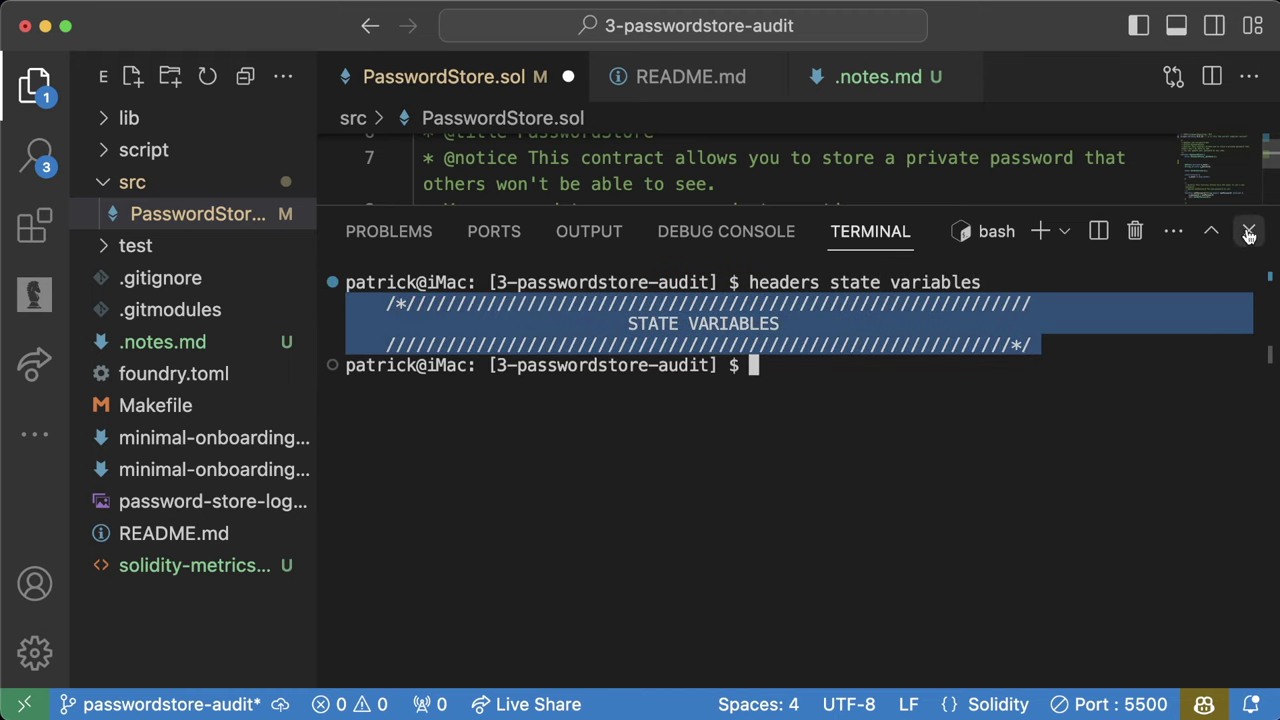
pyautogui.click(1248, 234)
# Paste the STATE VARIABLES banner above the state variables and a copy below them, then save.
pyautogui.click(746, 349)
pyautogui.press('super+v')
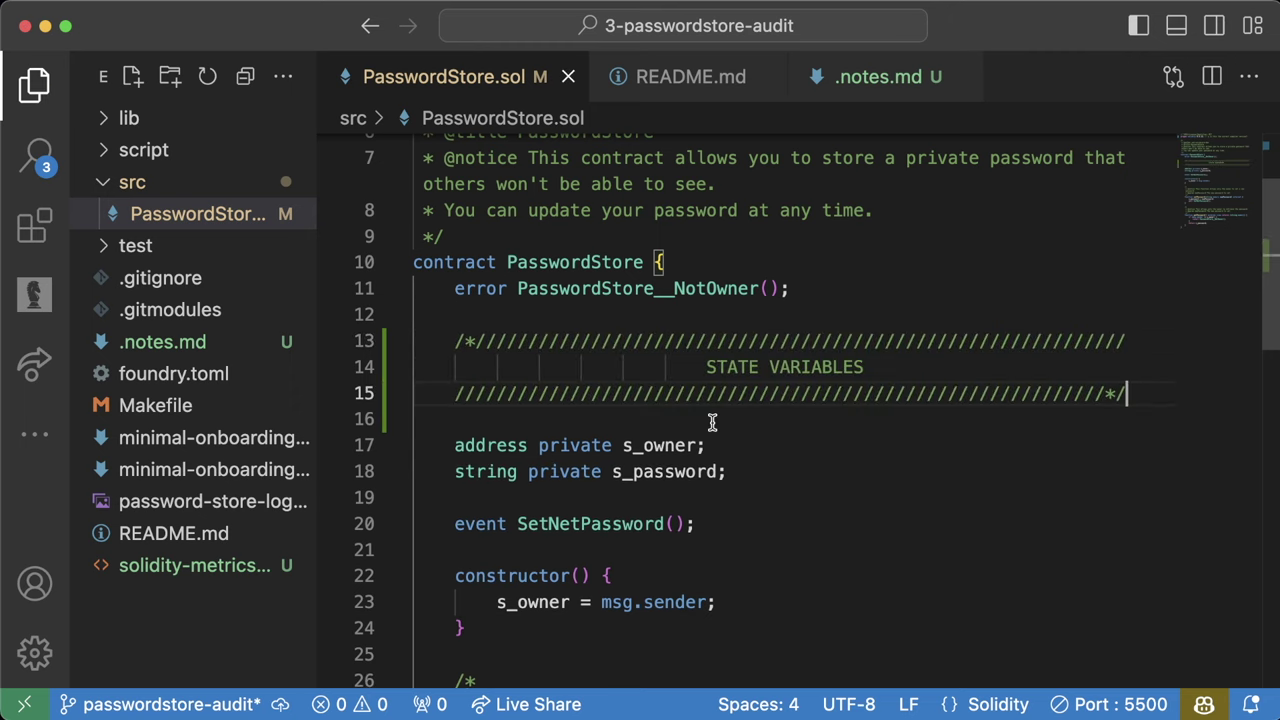
pyautogui.moveTo(1135, 394); pyautogui.dragTo(446, 340)
pyautogui.press('super+c')
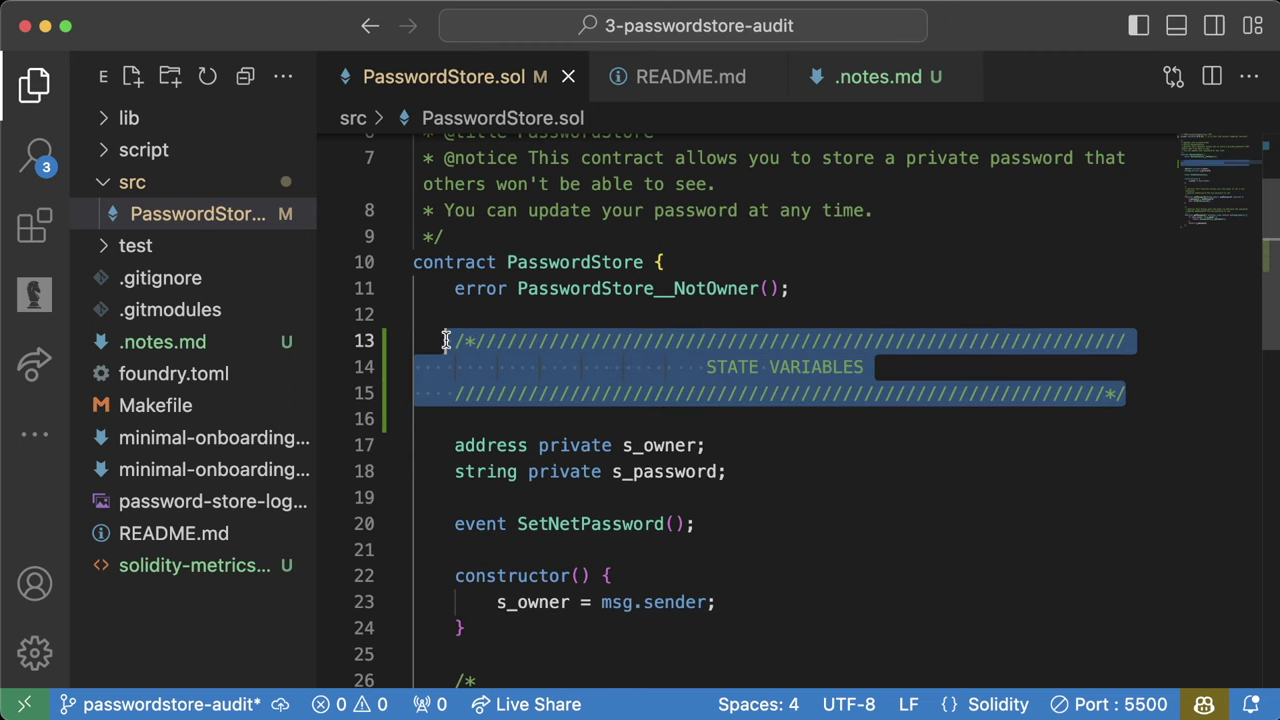
pyautogui.moveTo(754, 474); pyautogui.dragTo(460, 449)
pyautogui.click(763, 466)
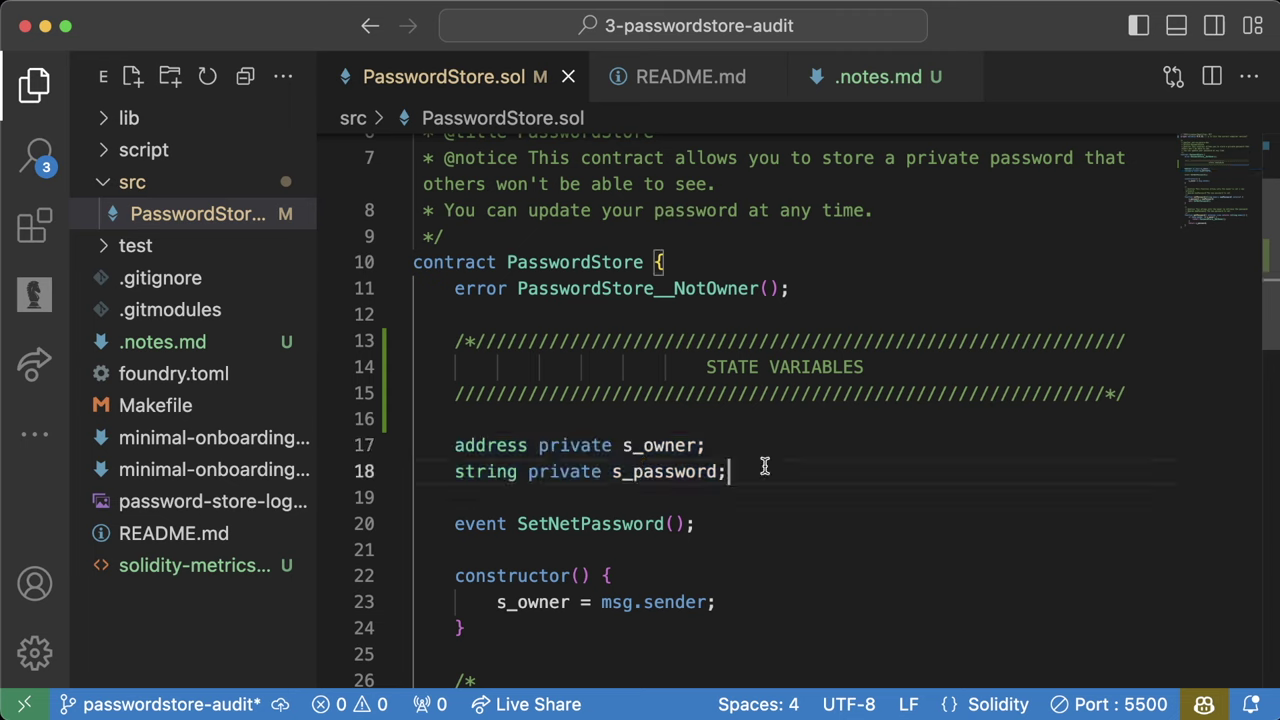
pyautogui.press('Return')
pyautogui.press('Return')
pyautogui.press('super+v')
pyautogui.press('super+s')
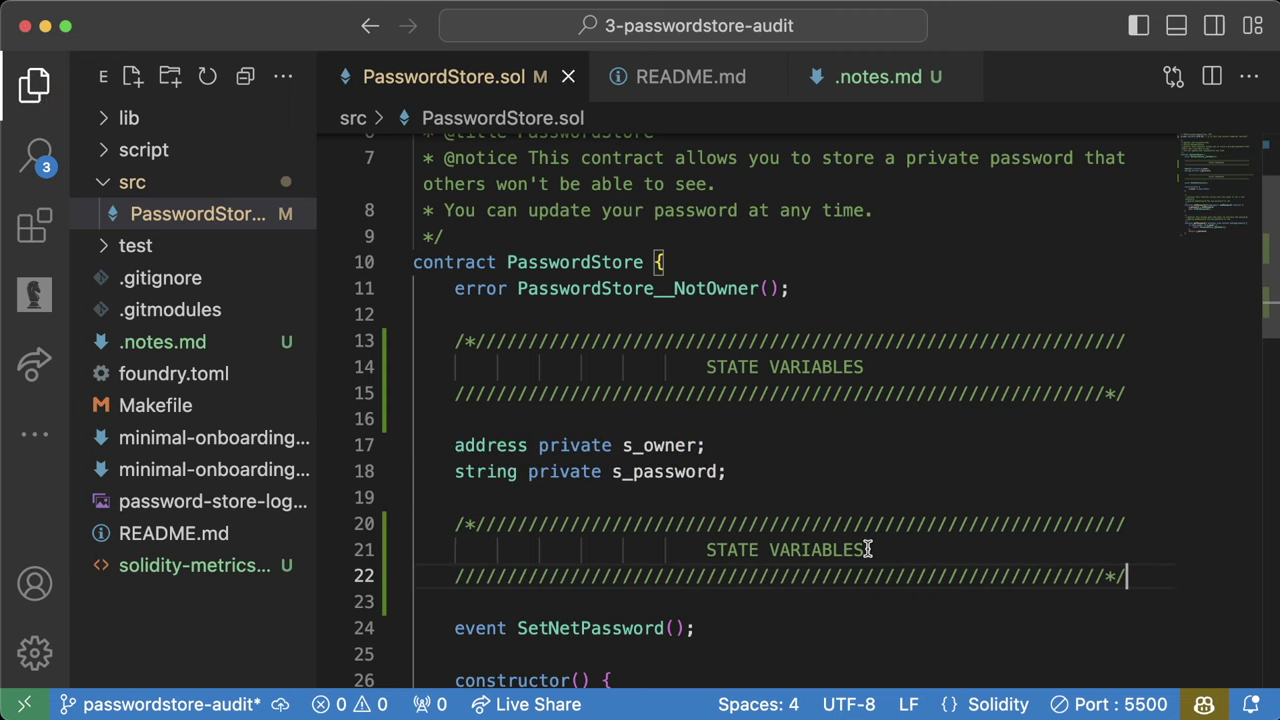
# Retitle the second banner EVENTS, centre it, and save.
pyautogui.moveTo(866, 549); pyautogui.dragTo(708, 551)
pyautogui.write('Eve')
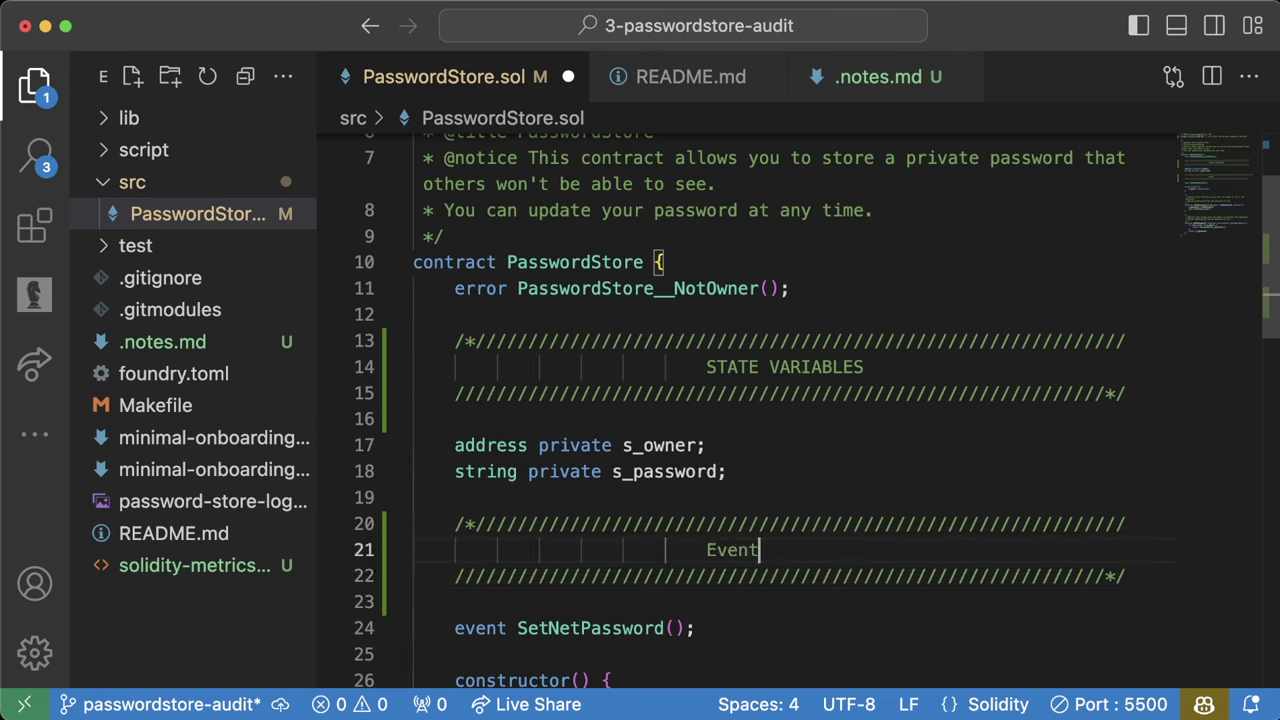
pyautogui.write('nt')
pyautogui.press('BackSpace')
pyautogui.press('BackSpace')
pyautogui.press('BackSpace')
pyautogui.press('BackSpace')
pyautogui.write('VENTS')
pyautogui.hotkey('alt', 'Left')
pyautogui.press('super+s')
pyautogui.click(766, 446)
pyautogui.scroll(-3, 767, 449)
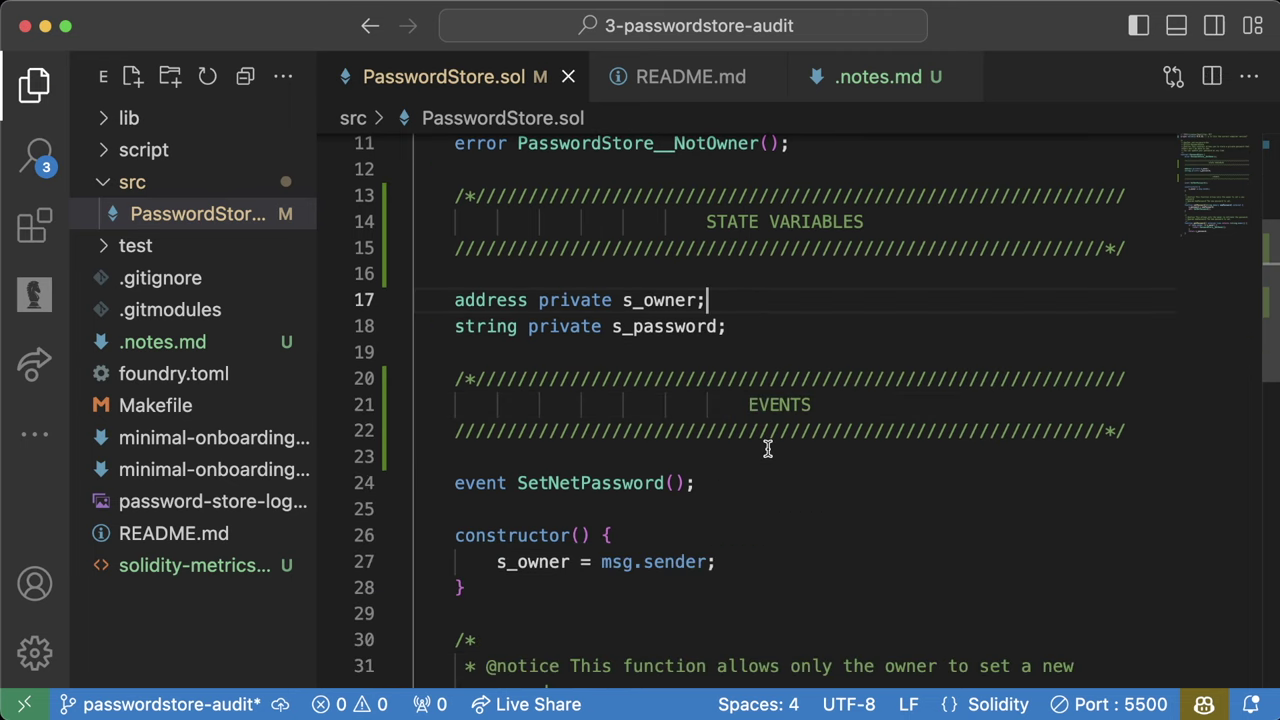
pyautogui.scroll(3, 751, 443)
pyautogui.doubleClick(737, 341)
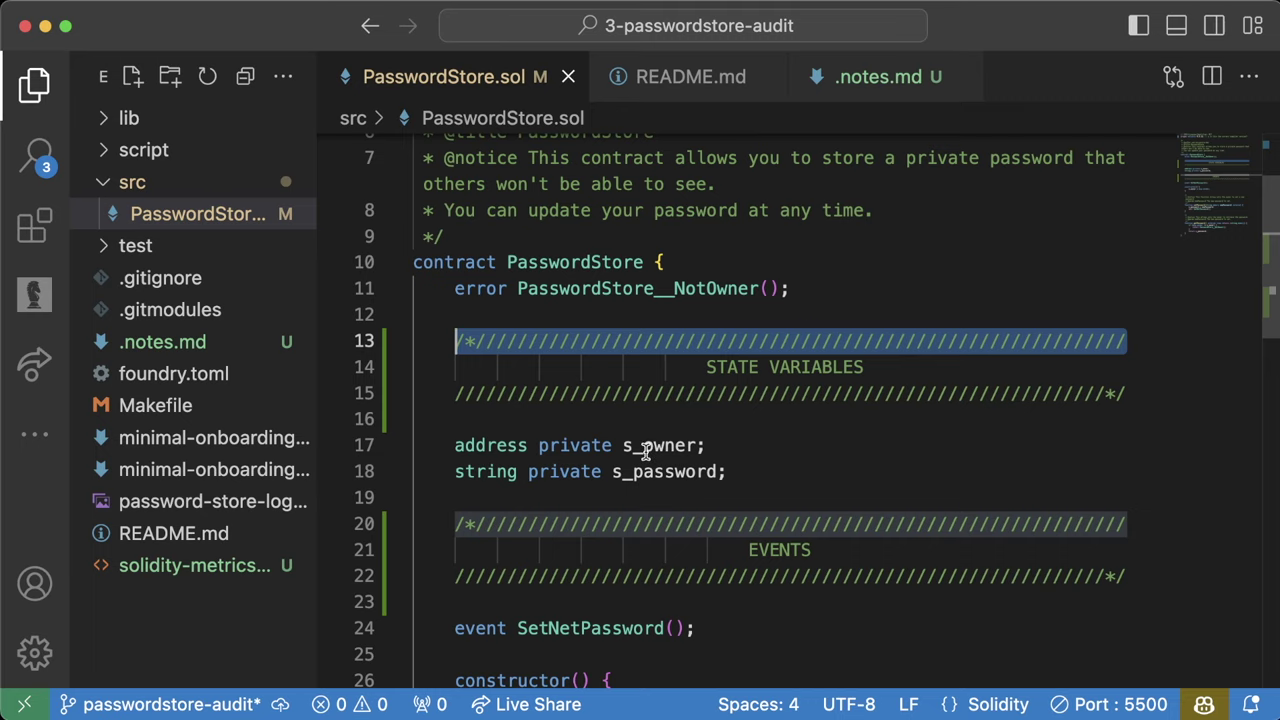
pyautogui.doubleClick(646, 446)
pyautogui.doubleClick(652, 471)
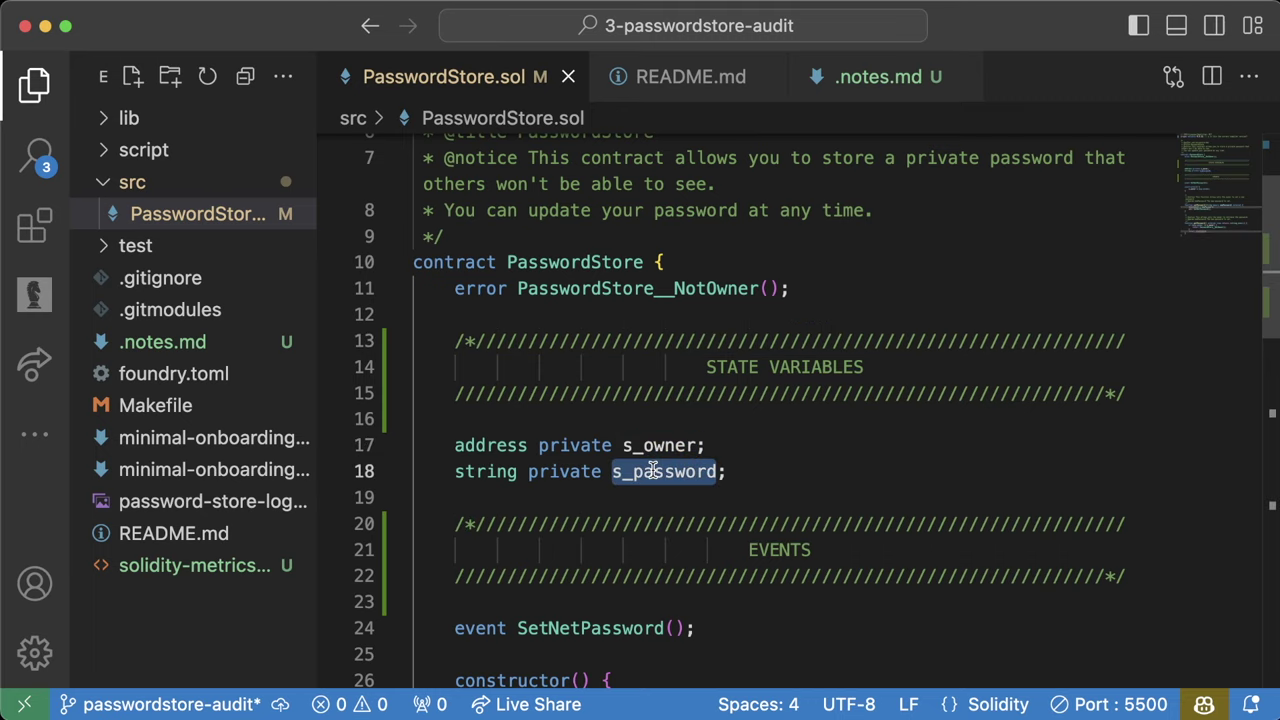
pyautogui.doubleClick(651, 443)
pyautogui.doubleClick(652, 468)
pyautogui.doubleClick(652, 442)
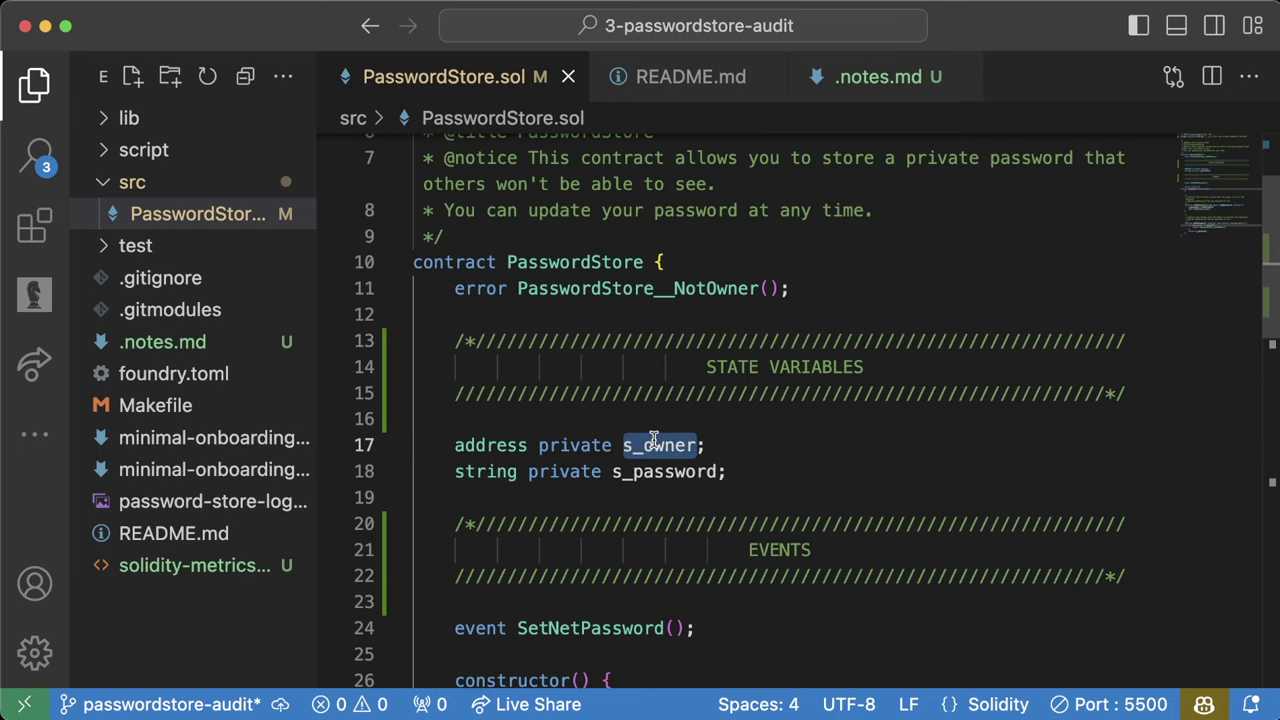
pyautogui.scroll(-3, 652, 442)
pyautogui.click(651, 358)
pyautogui.click(634, 300)
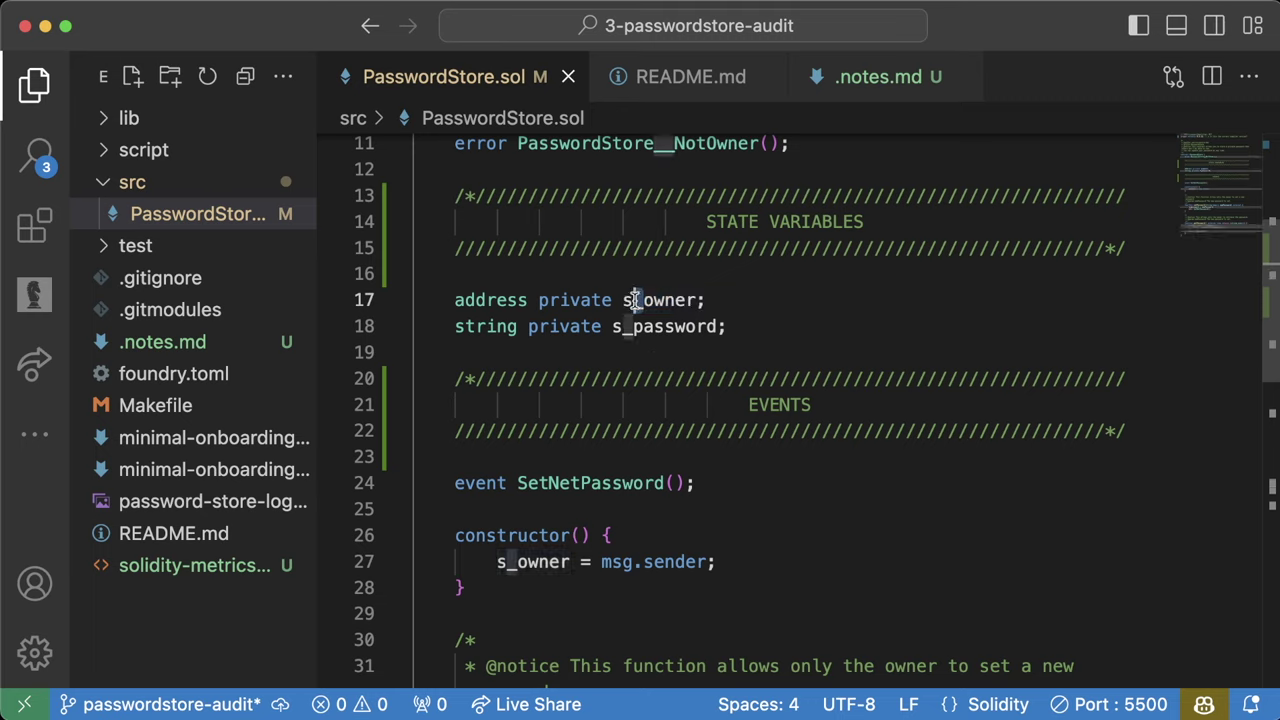
pyautogui.moveTo(634, 300); pyautogui.dragTo(624, 300)
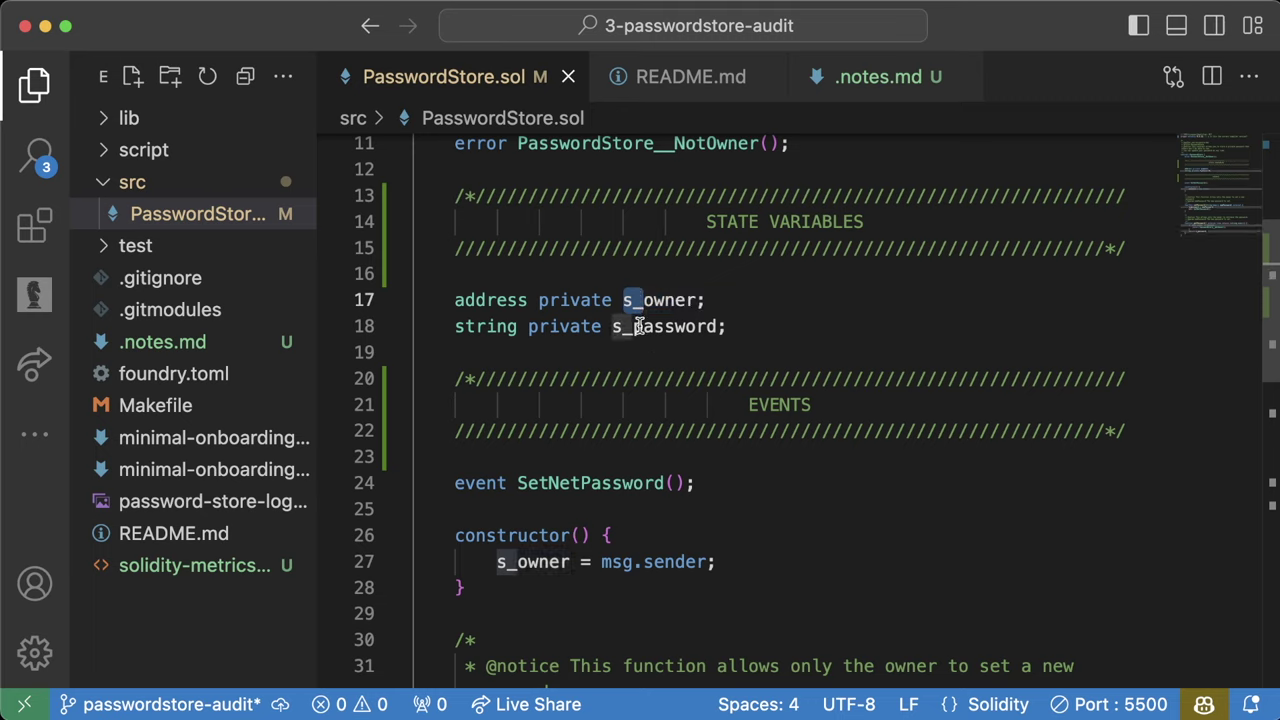
pyautogui.doubleClick(640, 326)
pyautogui.moveTo(749, 326); pyautogui.dragTo(387, 300)
pyautogui.doubleClick(663, 300)
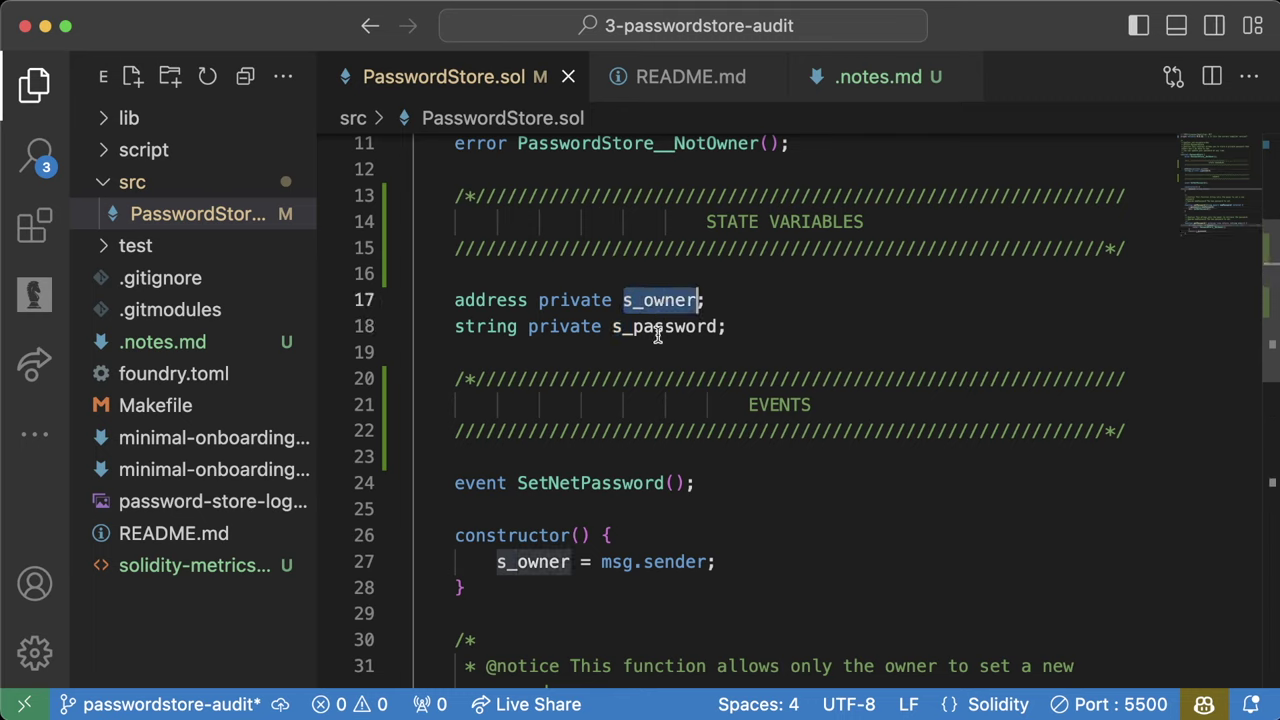
pyautogui.click(657, 326)
pyautogui.doubleClick(657, 326)
pyautogui.doubleClick(575, 300)
pyautogui.click(583, 326)
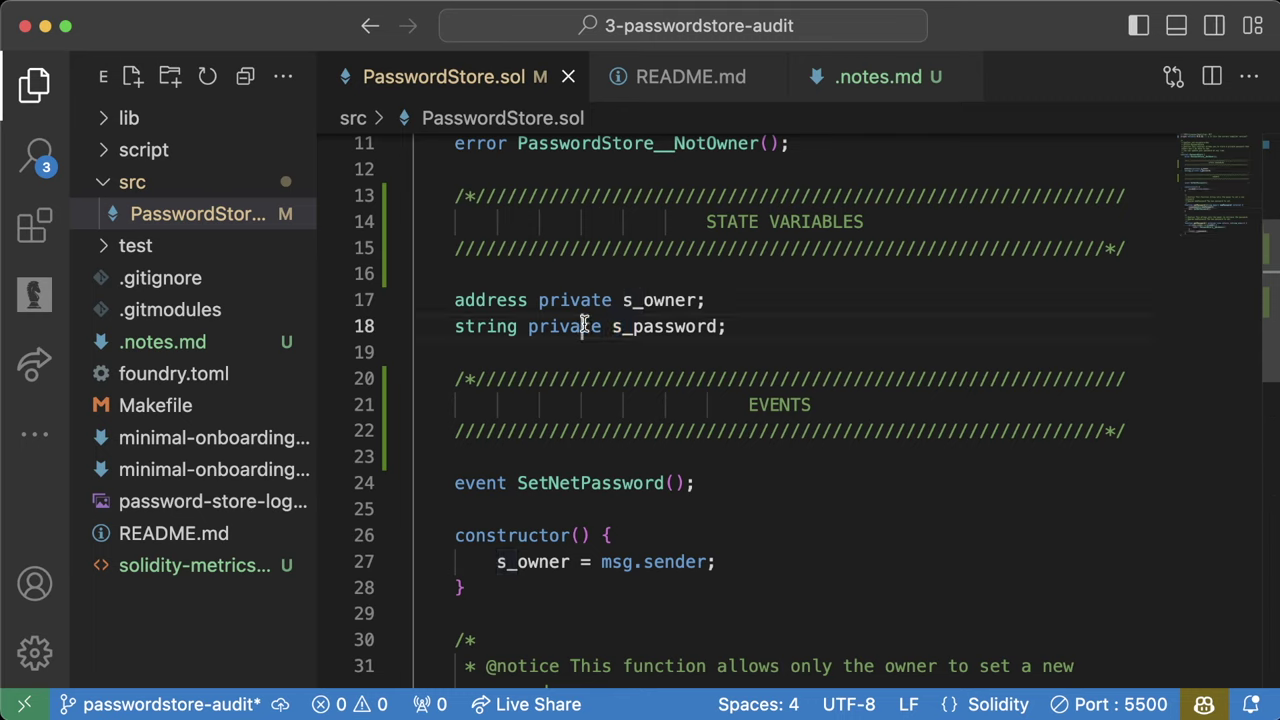
pyautogui.doubleClick(646, 326)
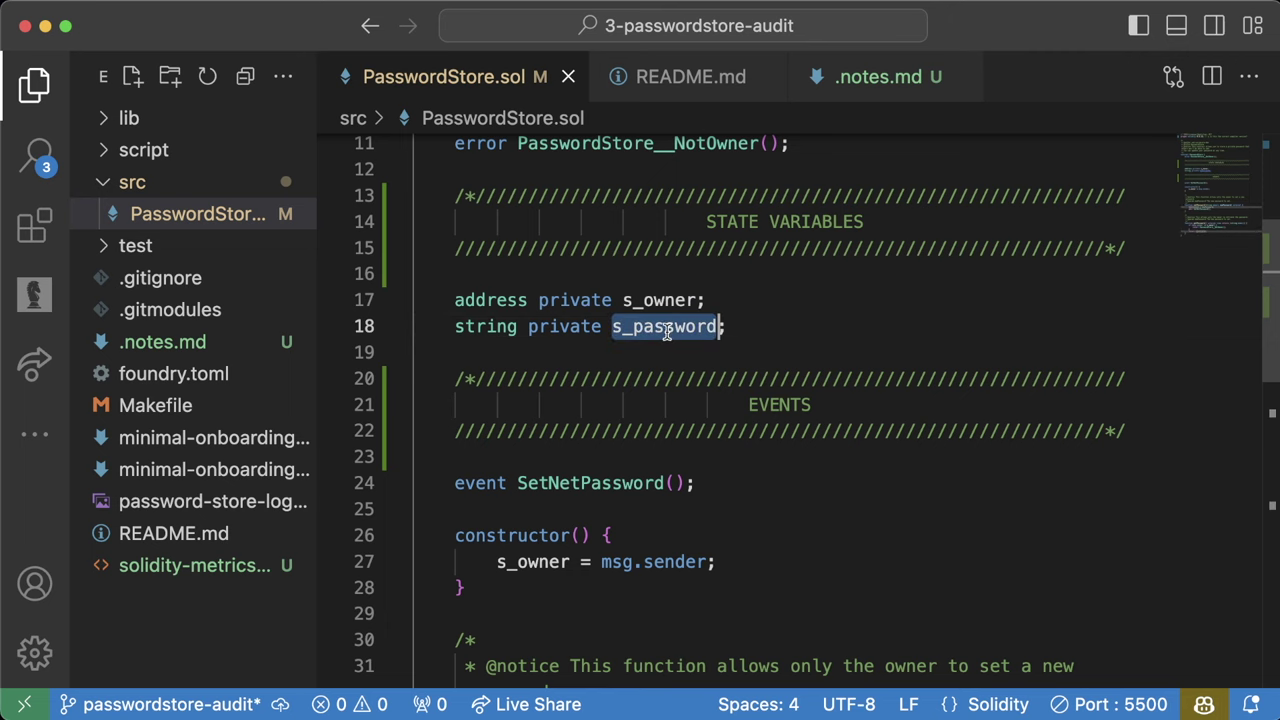
pyautogui.scroll(5, 780, 326)
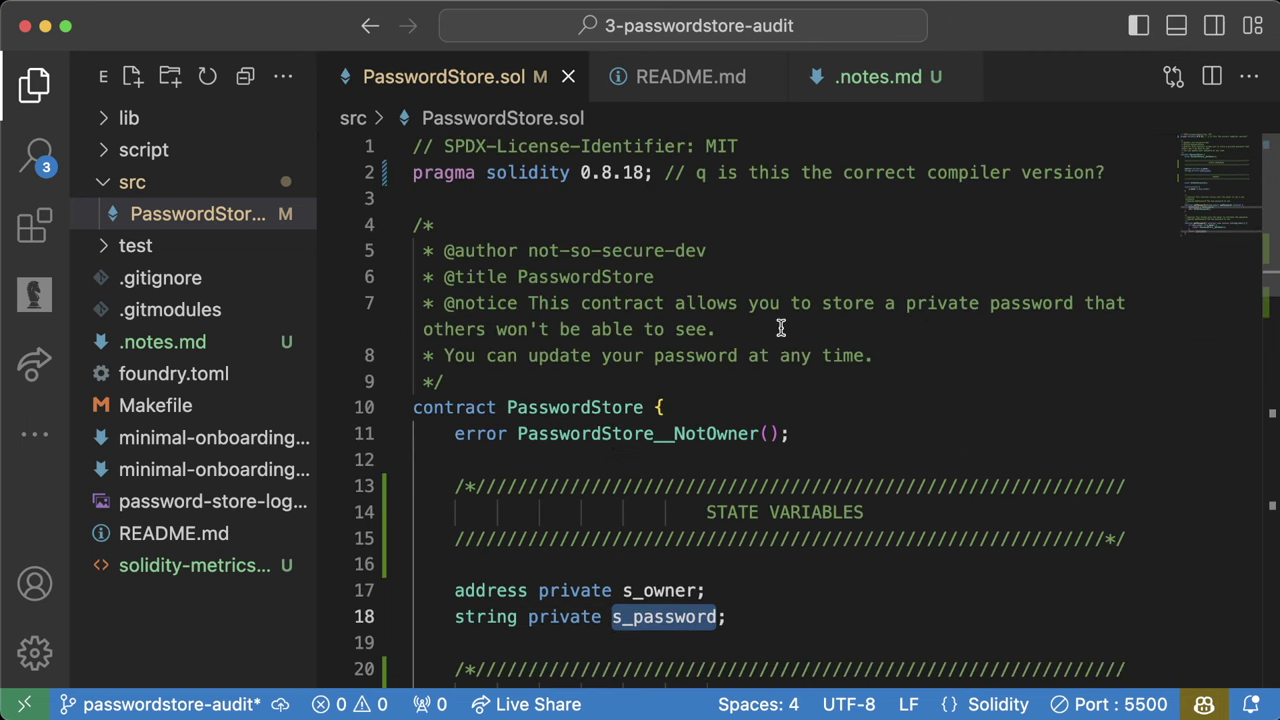
pyautogui.moveTo(725, 331); pyautogui.dragTo(528, 304)
pyautogui.scroll(-2, 775, 255)
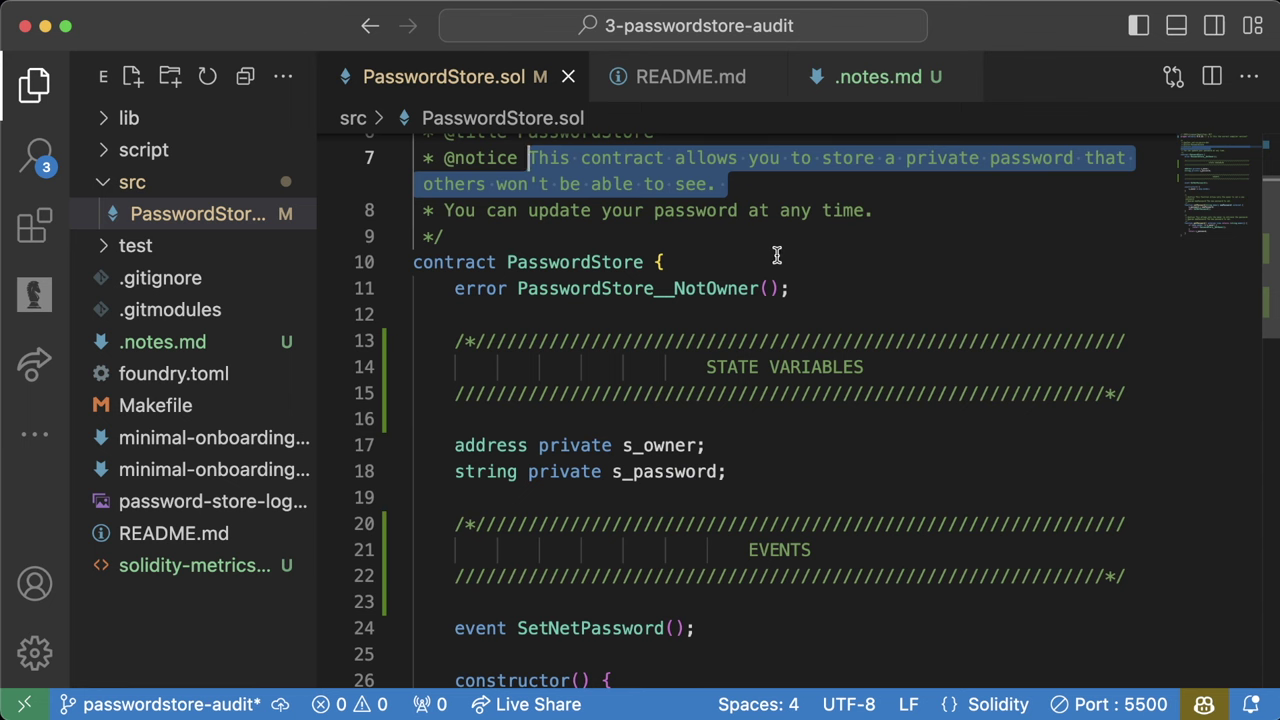
pyautogui.scroll(-3, 765, 256)
pyautogui.moveTo(695, 338); pyautogui.dragTo(452, 338)
pyautogui.click(597, 338)
pyautogui.doubleClick(597, 338)
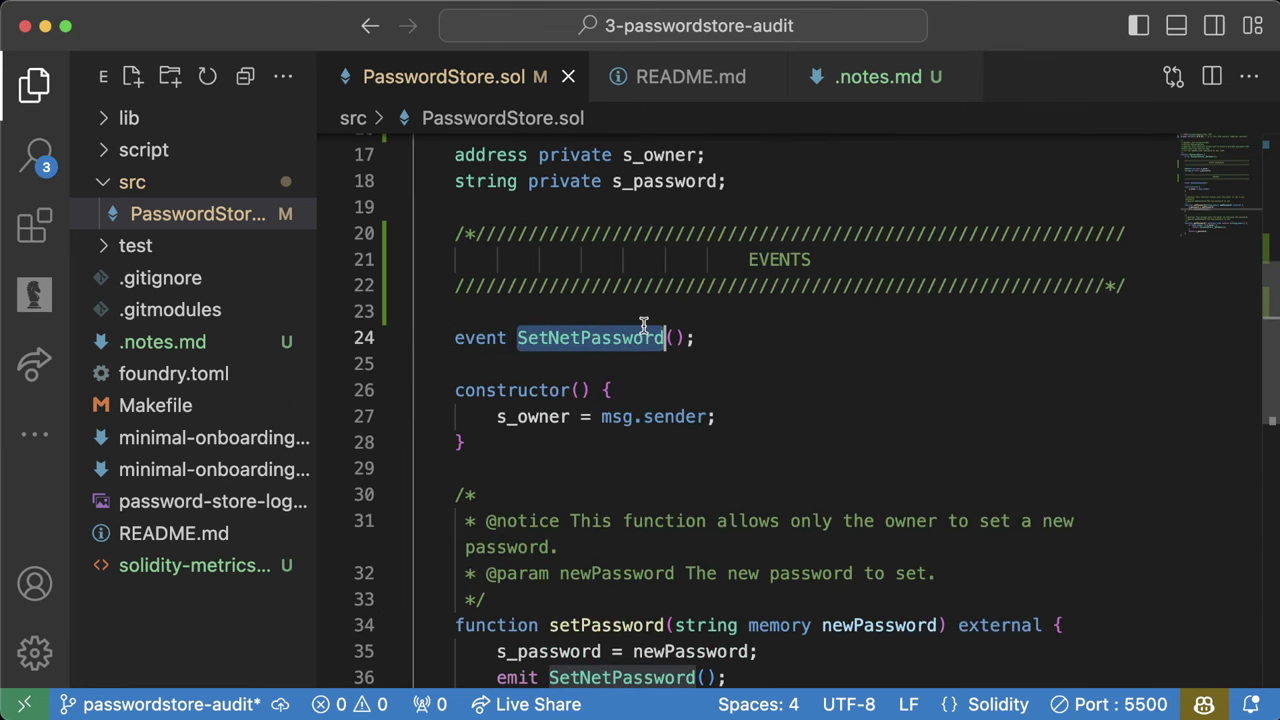
pyautogui.moveTo(466, 442); pyautogui.dragTo(392, 366)
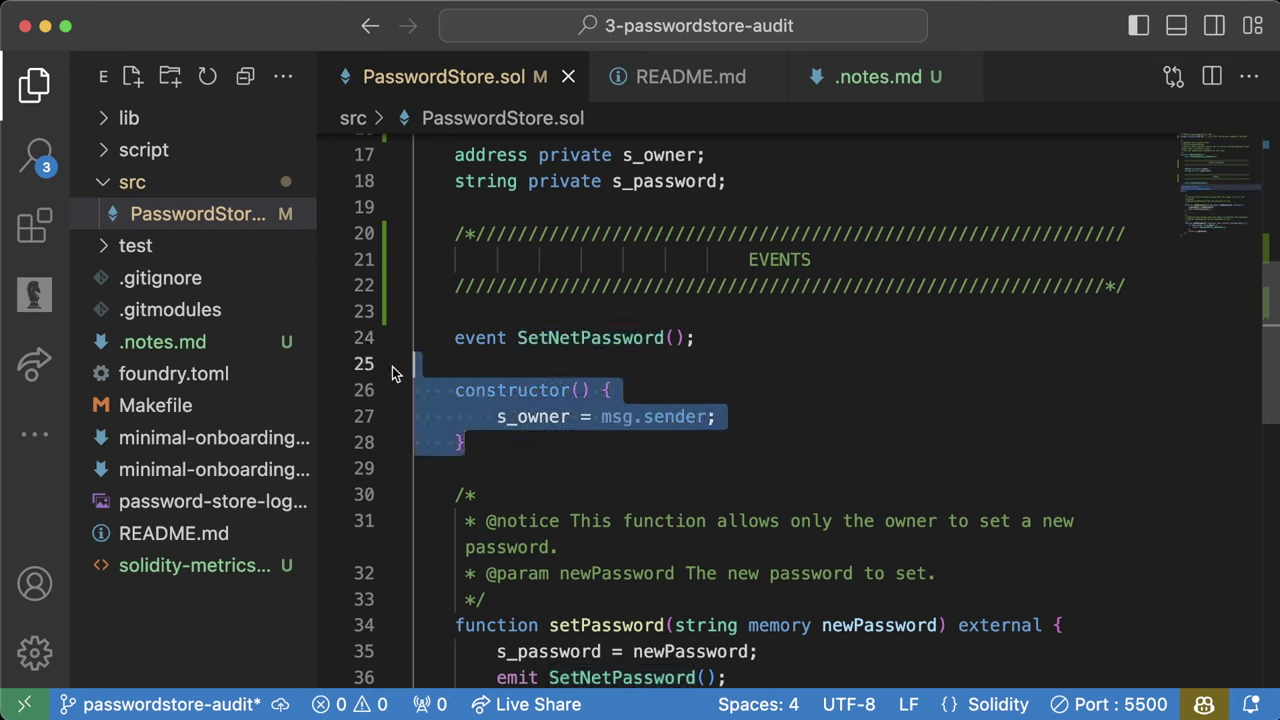
pyautogui.click(553, 427)
pyautogui.doubleClick(530, 417)
pyautogui.moveTo(601, 417); pyautogui.dragTo(706, 418)
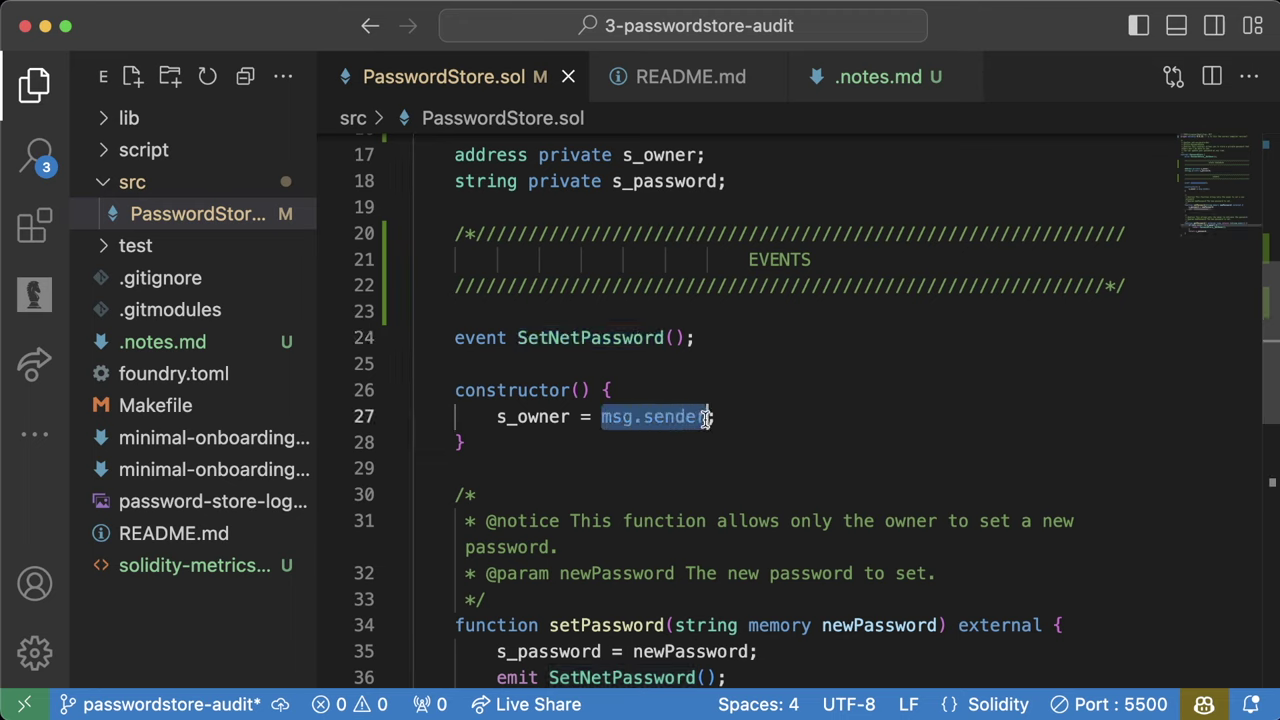
pyautogui.click(626, 446)
pyautogui.doubleClick(660, 155)
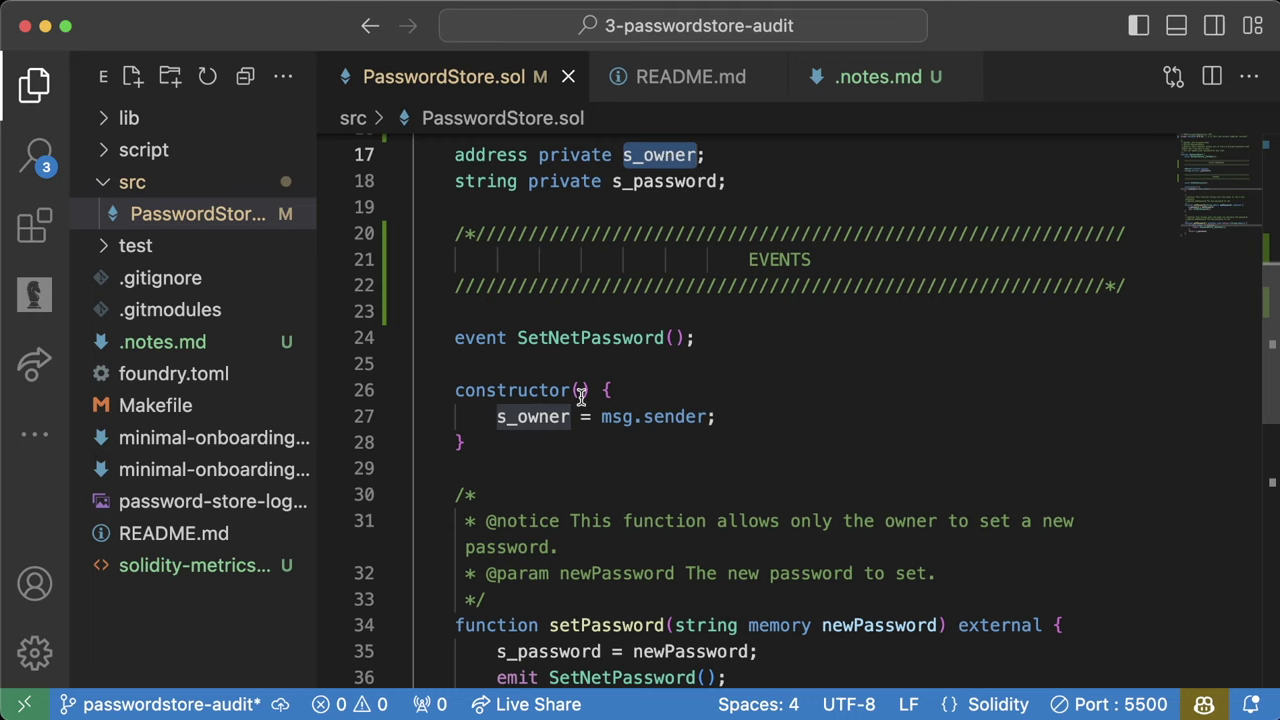
pyautogui.doubleClick(530, 417)
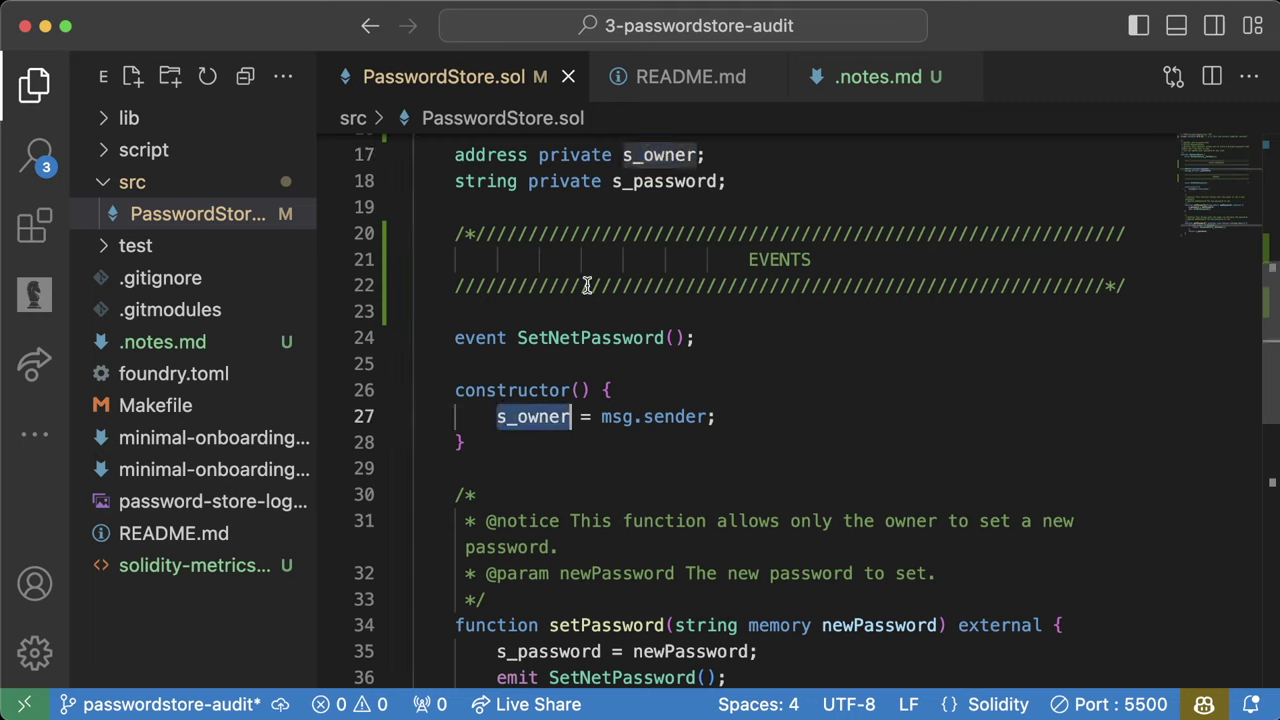
pyautogui.click(647, 155)
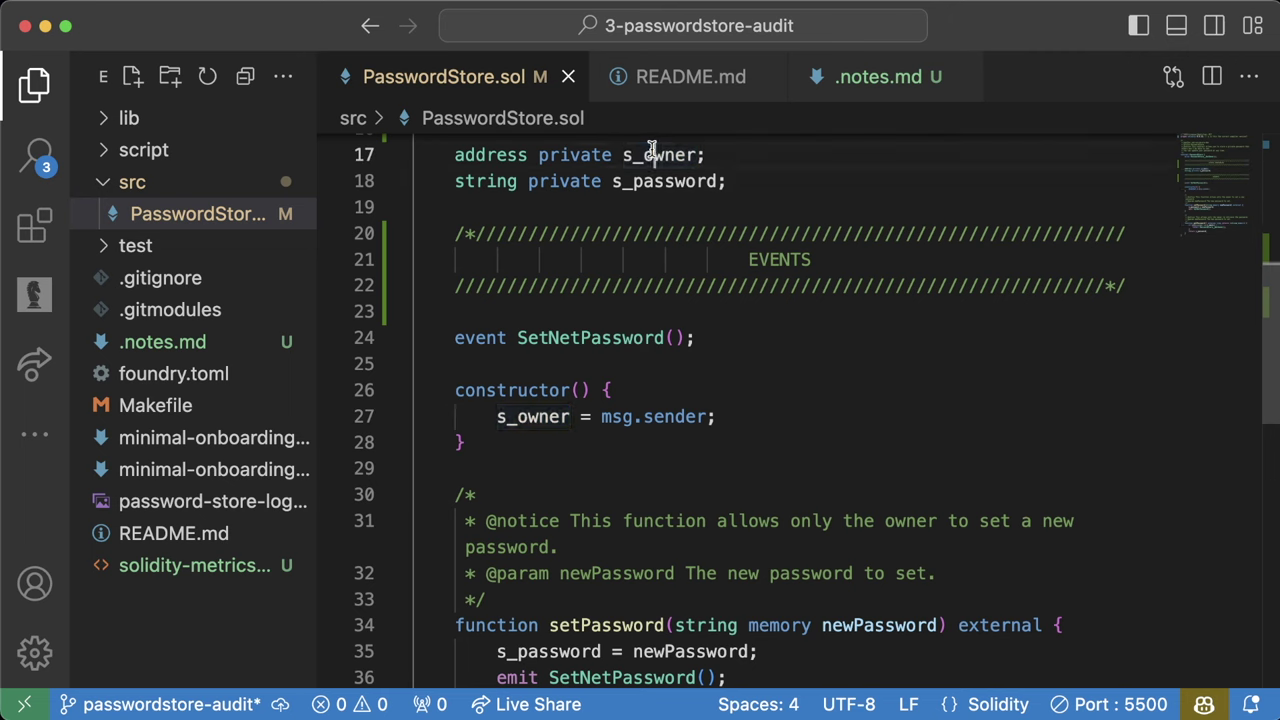
pyautogui.click(523, 437)
pyautogui.scroll(-5, 703, 281)
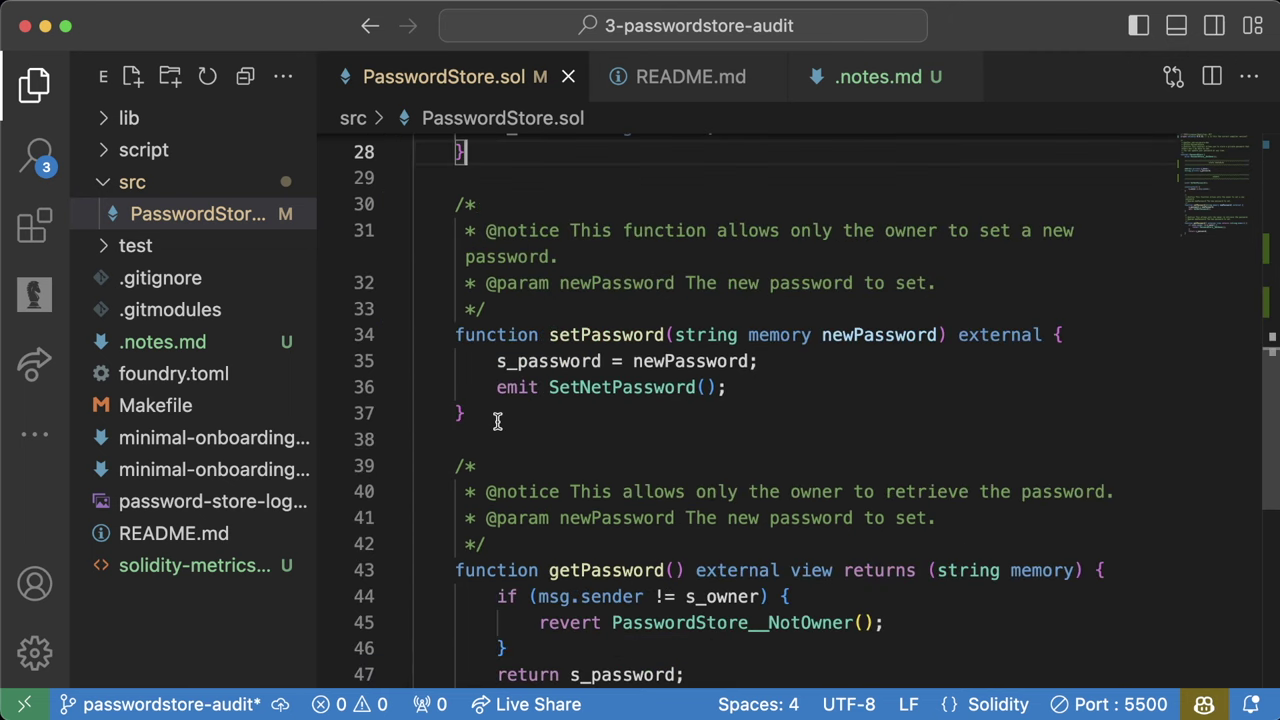
pyautogui.moveTo(497, 420); pyautogui.dragTo(365, 214)
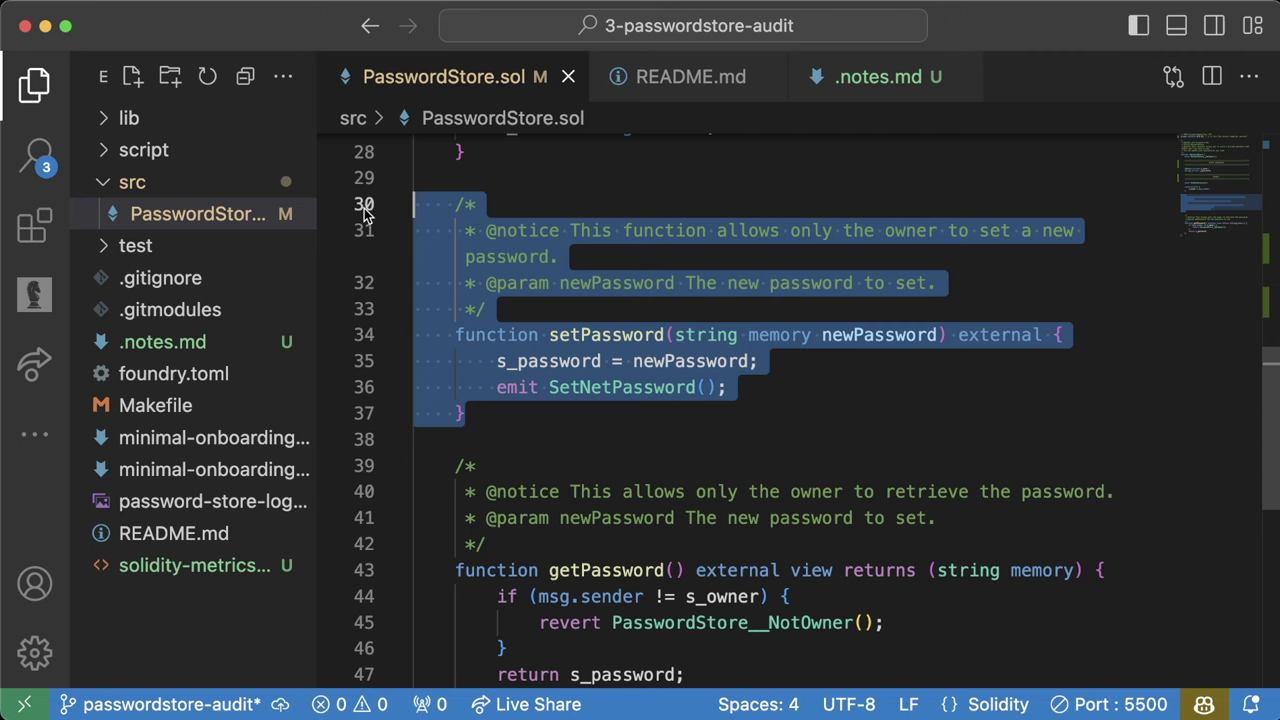
pyautogui.click(546, 312)
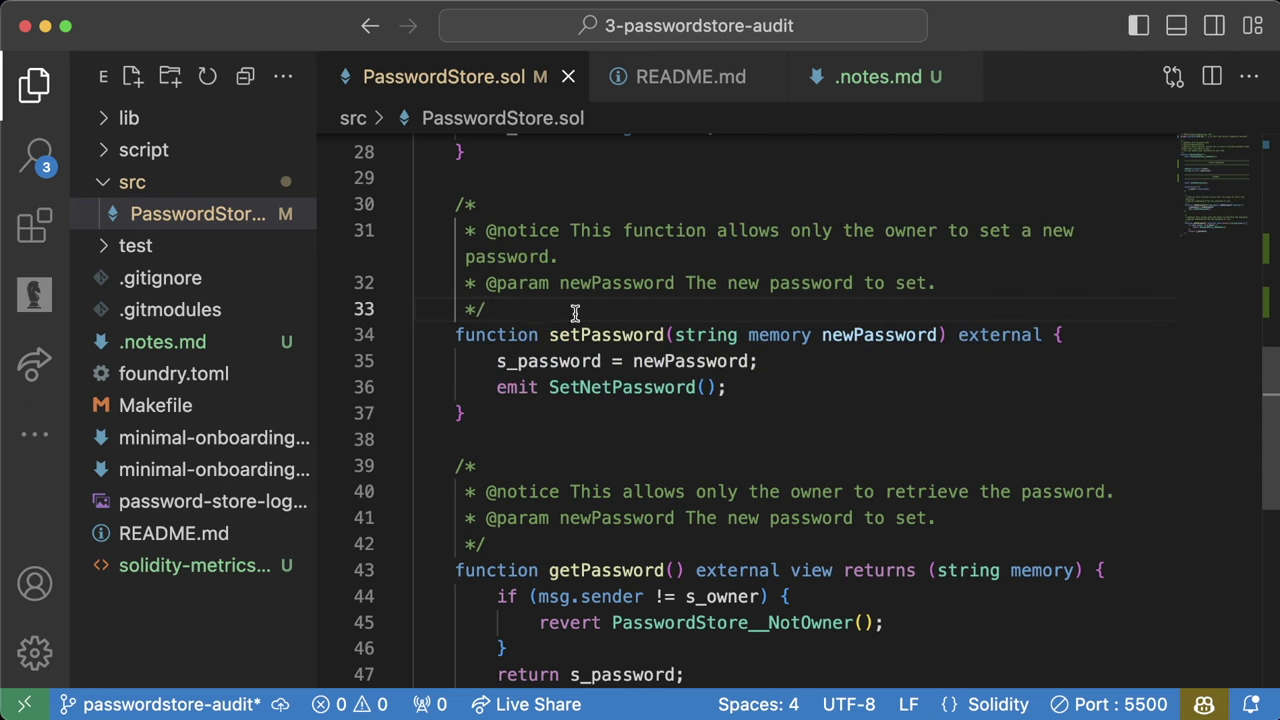
pyautogui.moveTo(575, 313); pyautogui.dragTo(366, 206)
pyautogui.click(543, 197)
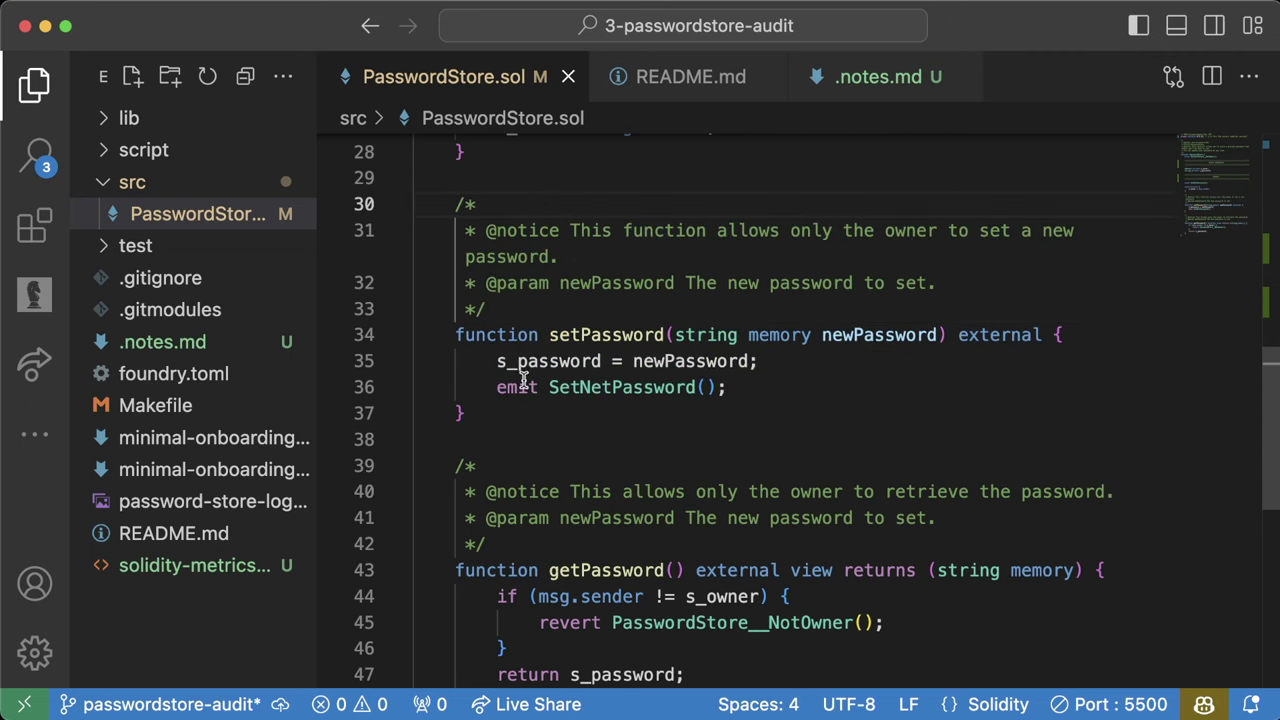
pyautogui.moveTo(420, 437); pyautogui.dragTo(422, 205)
pyautogui.click(561, 187)
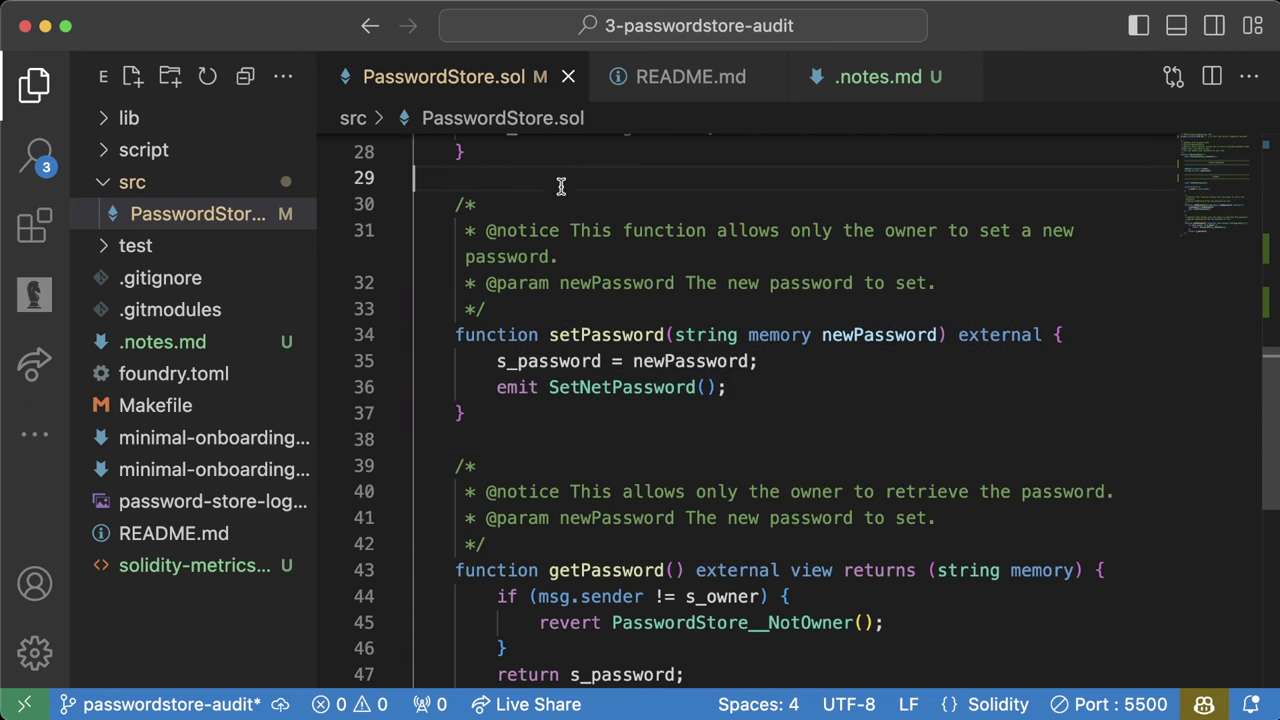
pyautogui.doubleClick(531, 233)
pyautogui.moveTo(567, 233); pyautogui.dragTo(583, 265)
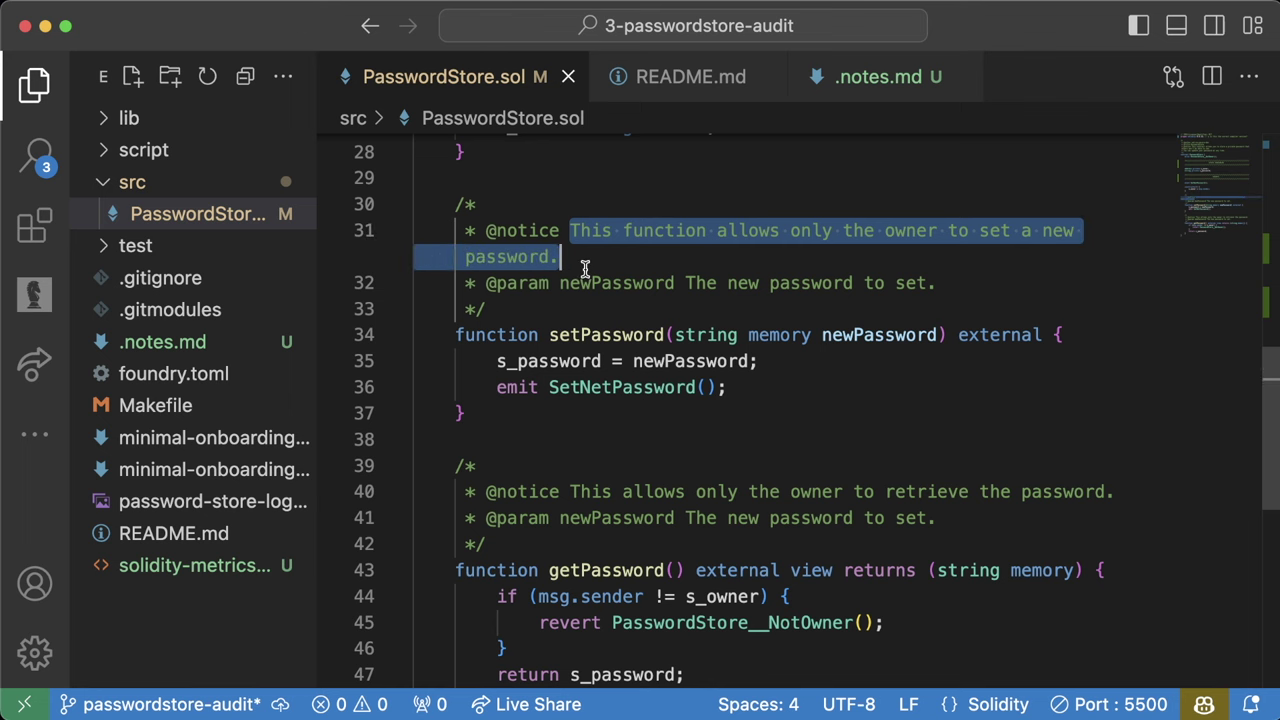
pyautogui.click(583, 265)
pyautogui.scroll(5, 587, 263)
pyautogui.doubleClick(516, 417)
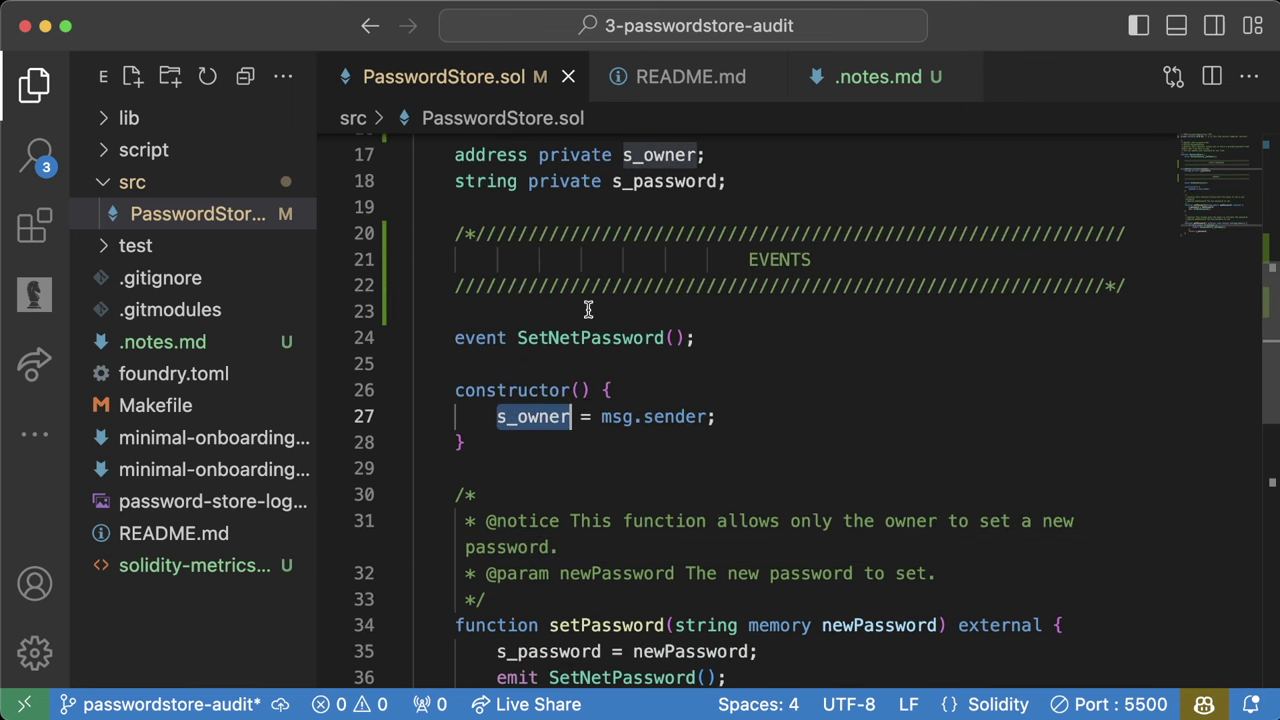
pyautogui.doubleClick(641, 155)
pyautogui.scroll(-5, 543, 441)
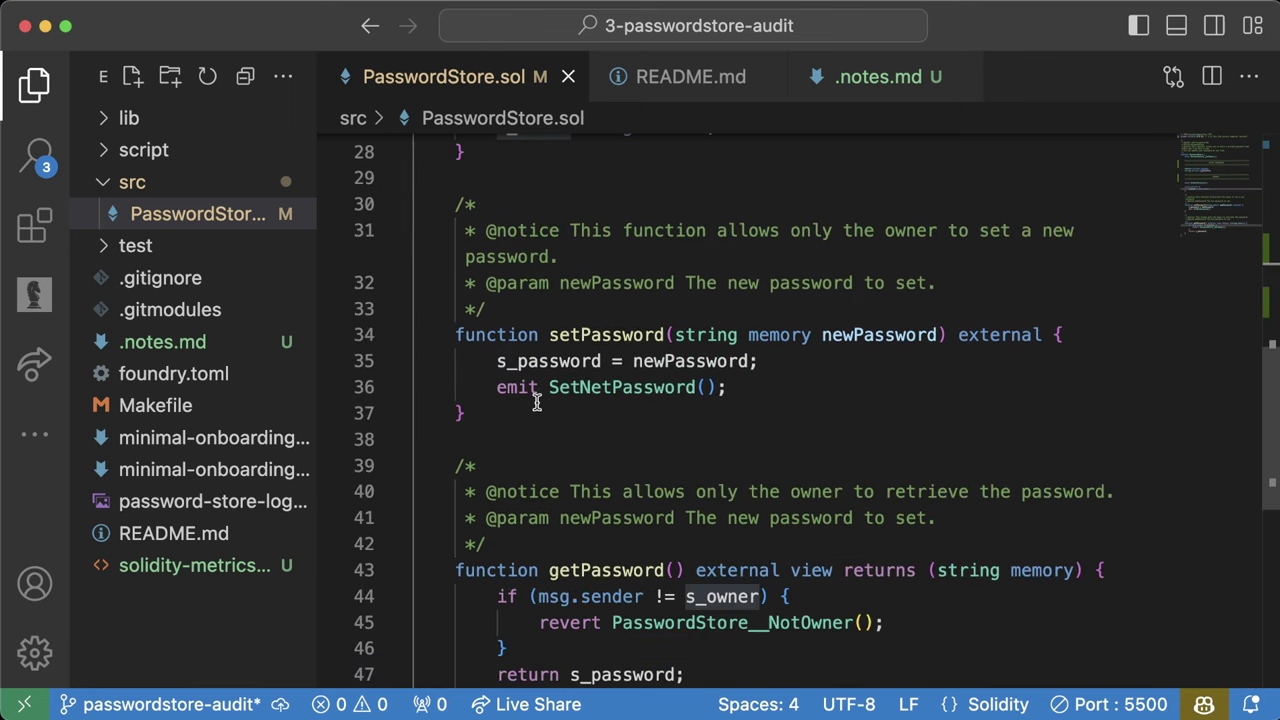
pyautogui.doubleClick(560, 284)
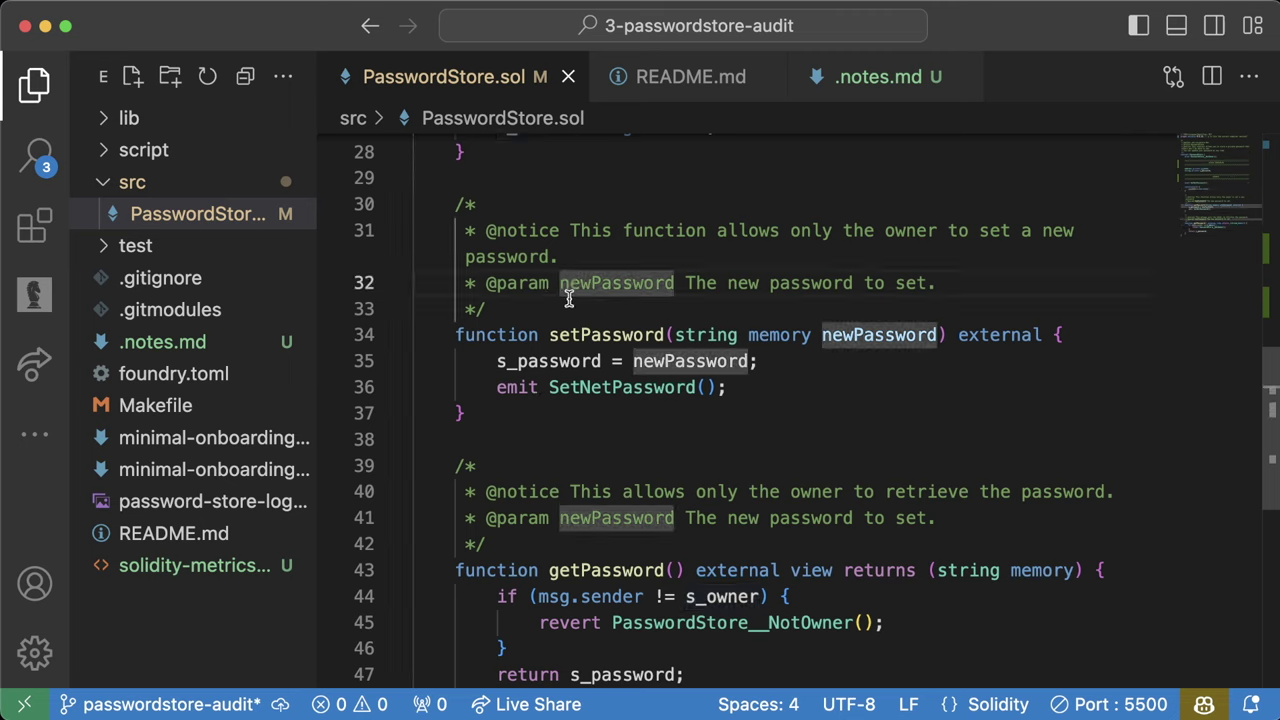
pyautogui.doubleClick(595, 285)
pyautogui.moveTo(686, 283); pyautogui.dragTo(966, 283)
pyautogui.moveTo(555, 305); pyautogui.dragTo(366, 206)
pyautogui.press('super+c')
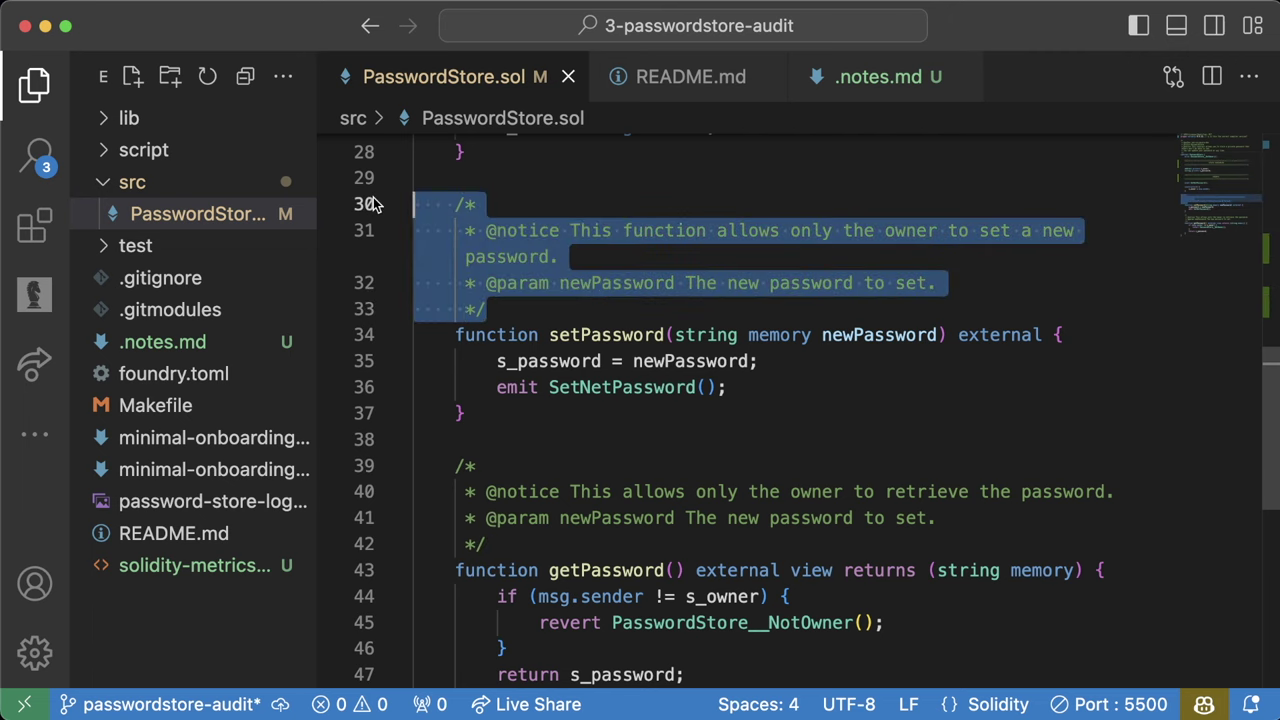
pyautogui.press('BackSpace')
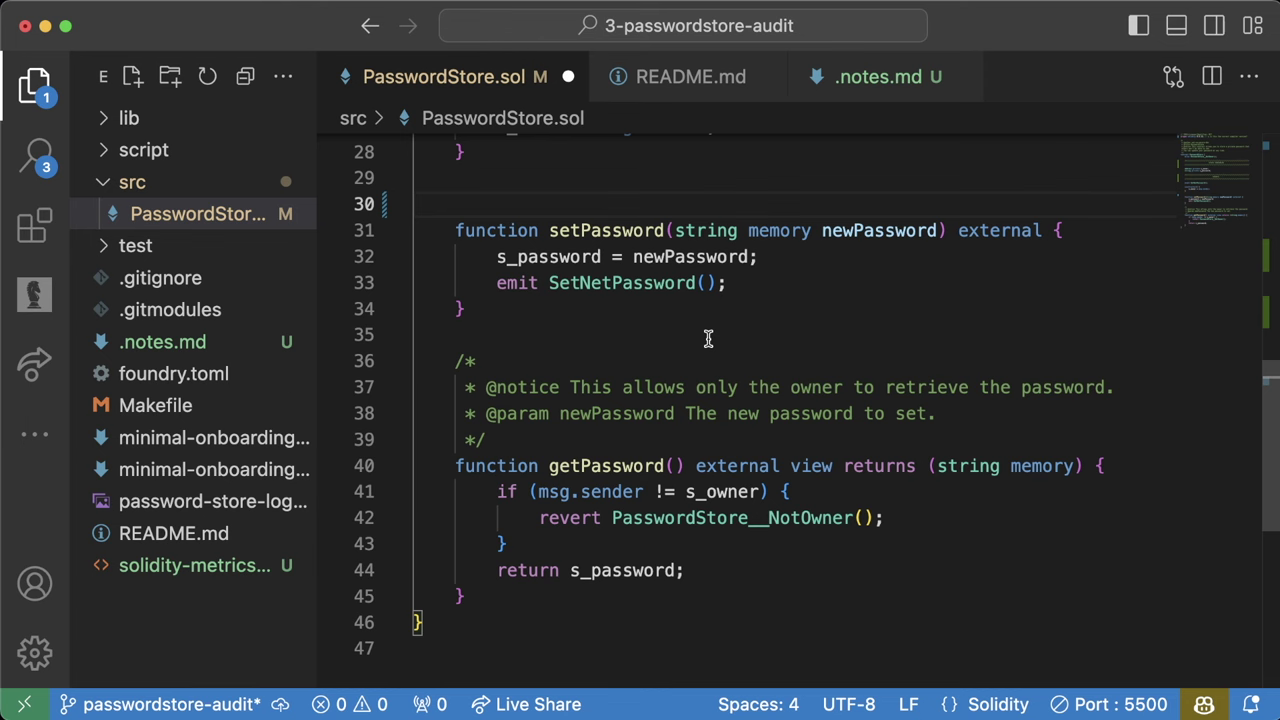
pyautogui.write('// ')
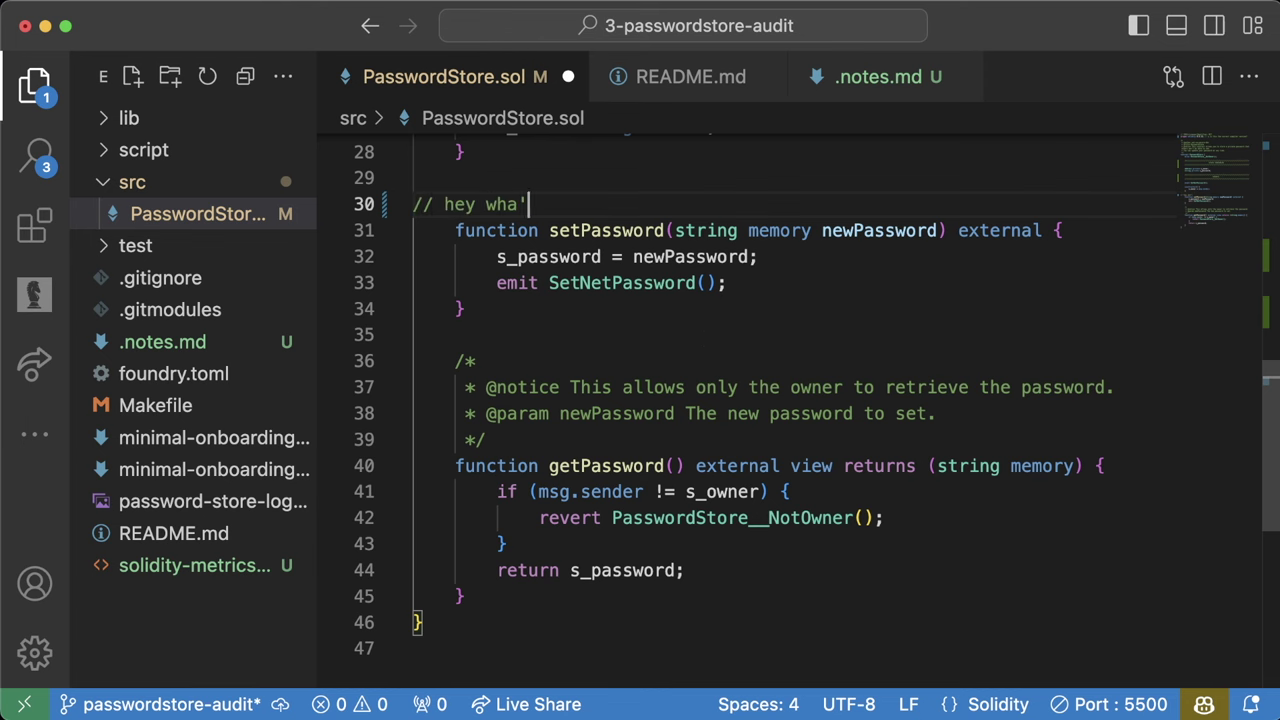
pyautogui.write("hey what's this func")
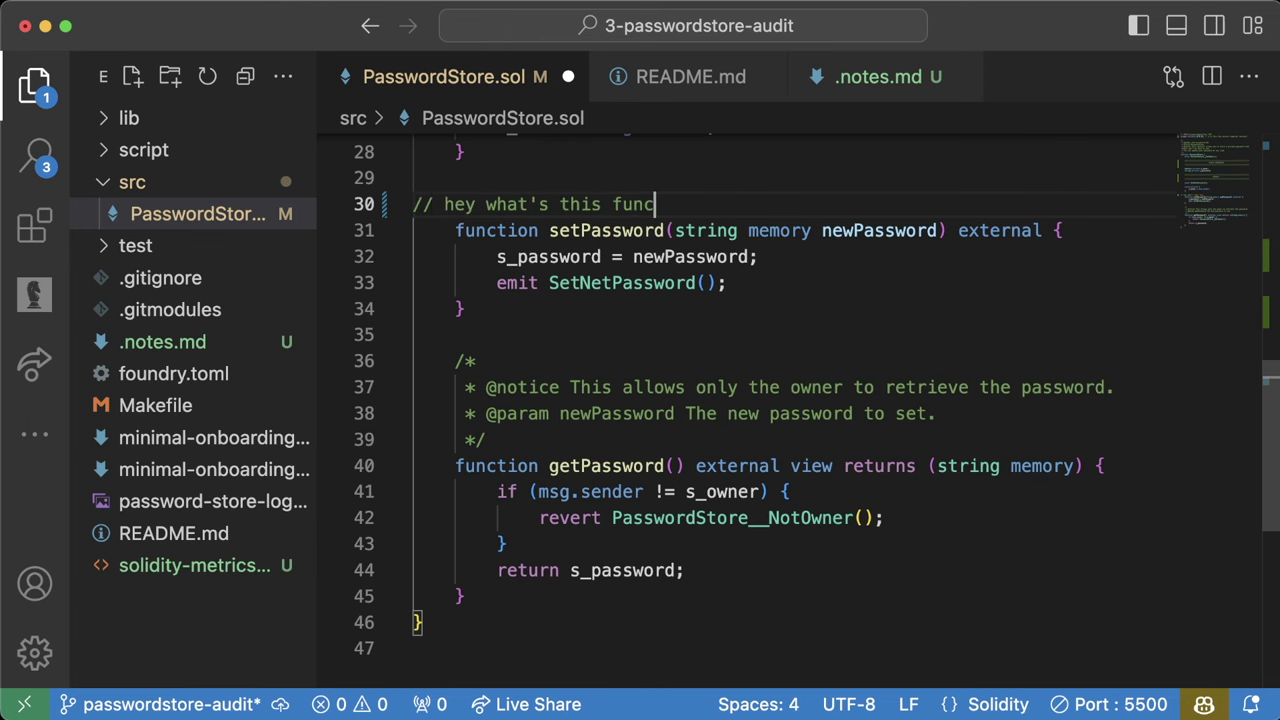
pyautogui.write('tion do?')
pyautogui.click(498, 309)
pyautogui.keyDown('shift'); pyautogui.click(402, 229); pyautogui.keyUp('shift')
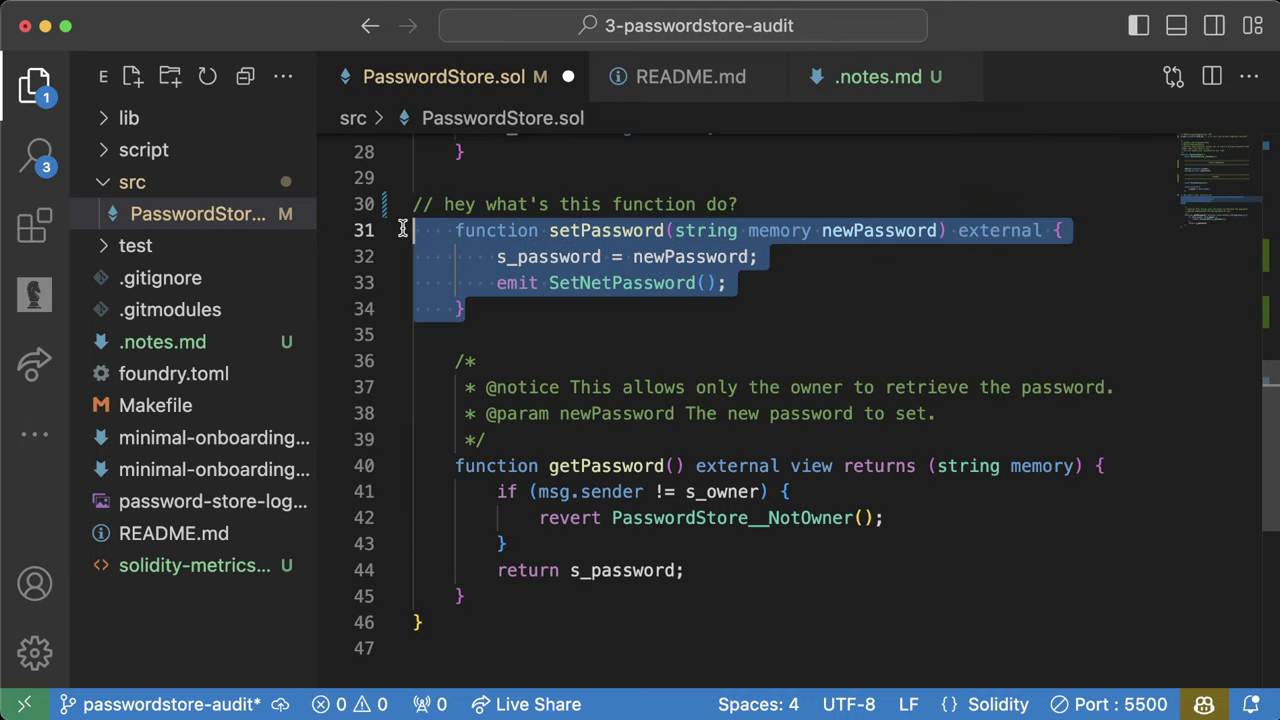
pyautogui.click(566, 232)
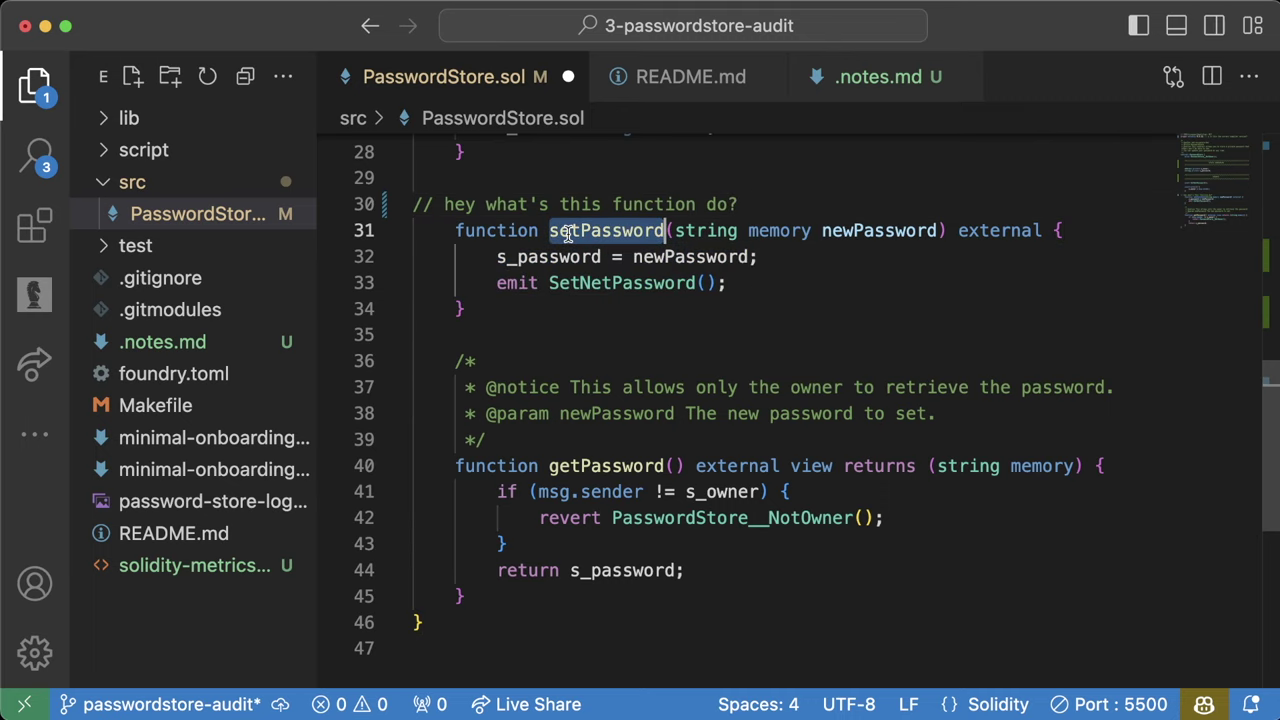
pyautogui.click(466, 309)
pyautogui.keyDown('shift'); pyautogui.click(398, 247); pyautogui.keyUp('shift')
pyautogui.keyDown('shift'); pyautogui.click(398, 229); pyautogui.keyUp('shift')
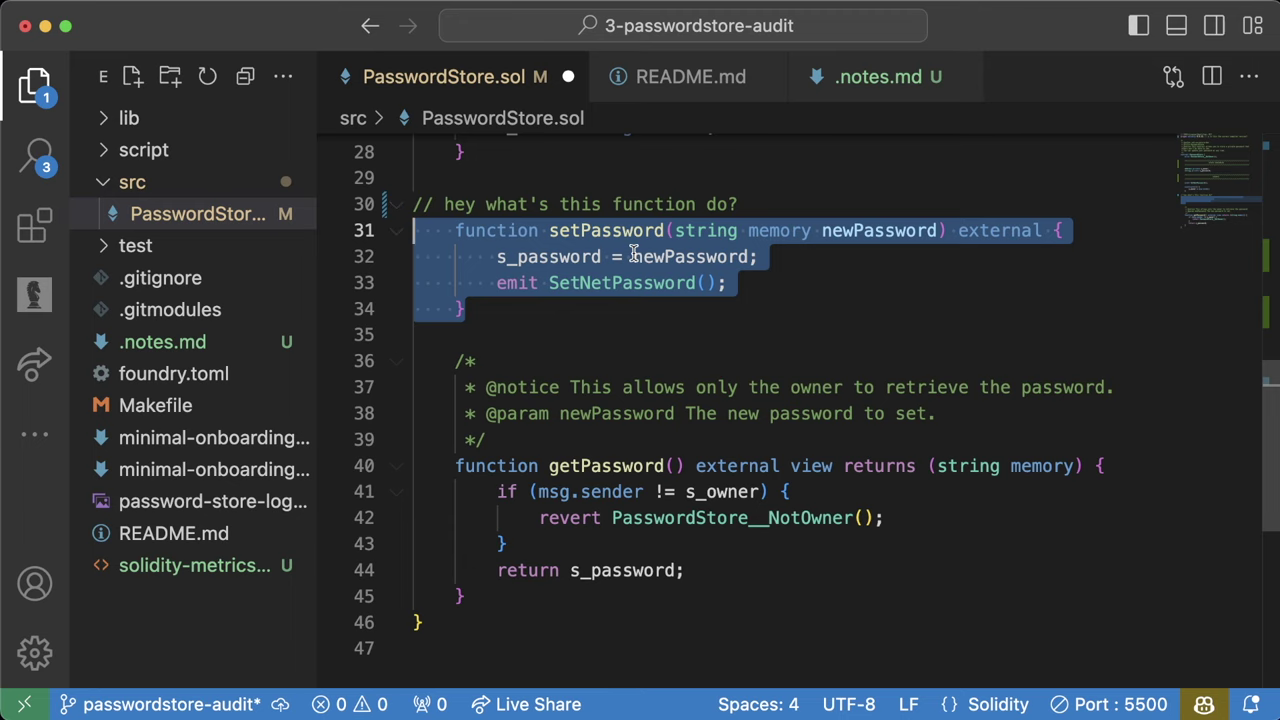
pyautogui.doubleClick(607, 229)
pyautogui.click(627, 318)
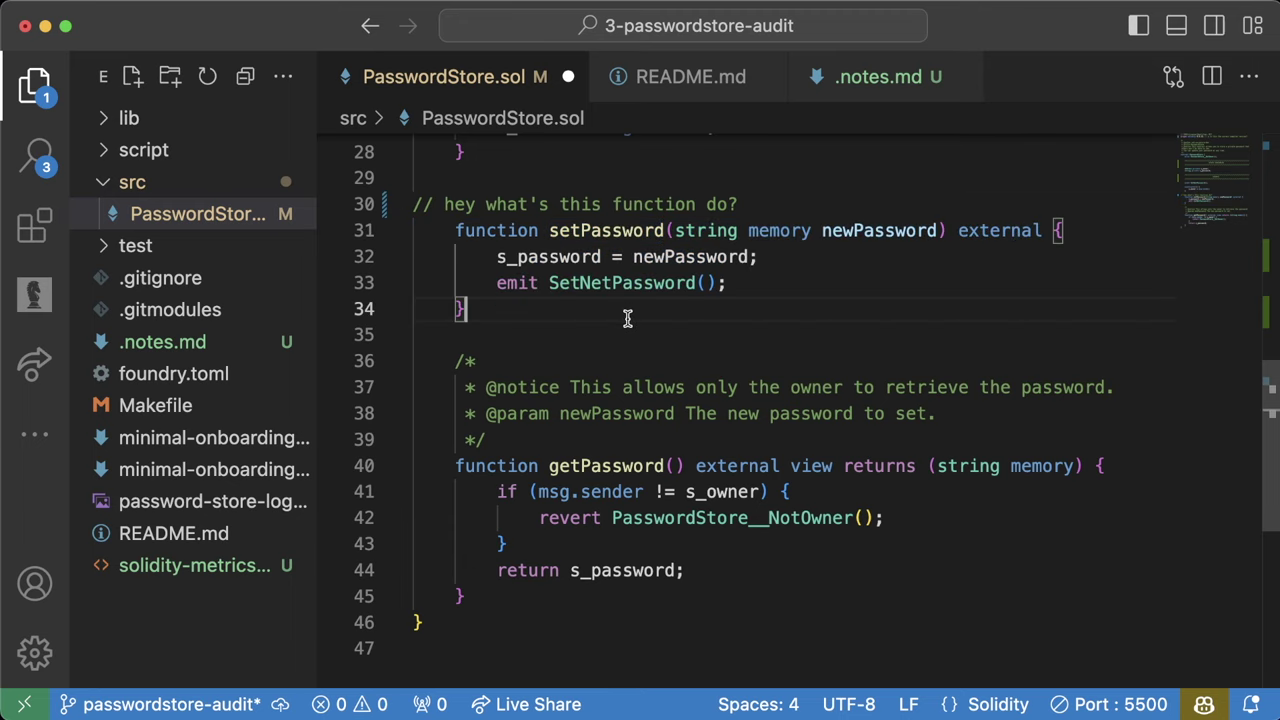
pyautogui.press('Up')
pyautogui.press('Up')
pyautogui.press('Up')
pyautogui.press('Up')
pyautogui.press('End')
pyautogui.hotkey('alt', 'BackSpace')
pyautogui.hotkey('alt', 'BackSpace')
pyautogui.hotkey('alt', 'BackSpace')
pyautogui.hotkey('alt', 'BackSpace')
pyautogui.hotkey('alt', 'BackSpace')
pyautogui.hotkey('alt', 'BackSpace')
pyautogui.hotkey('alt', 'BackSpace')
pyautogui.press('super+v')
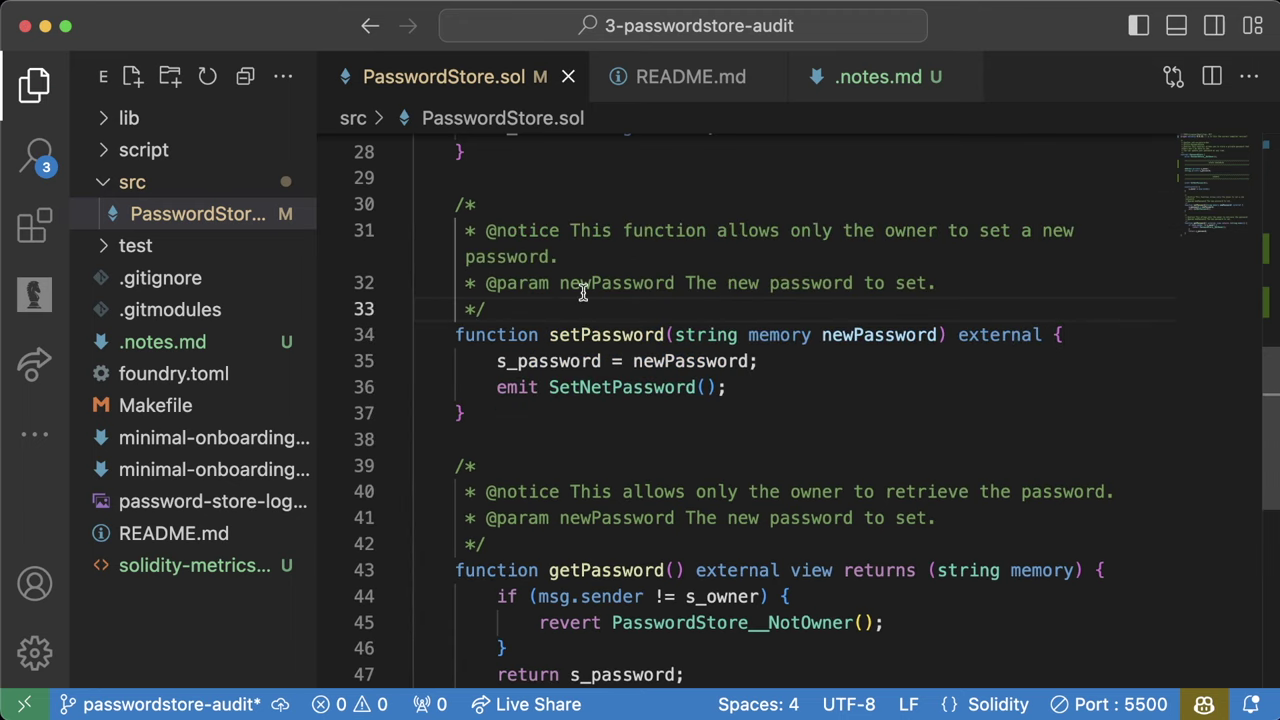
pyautogui.write('// q')
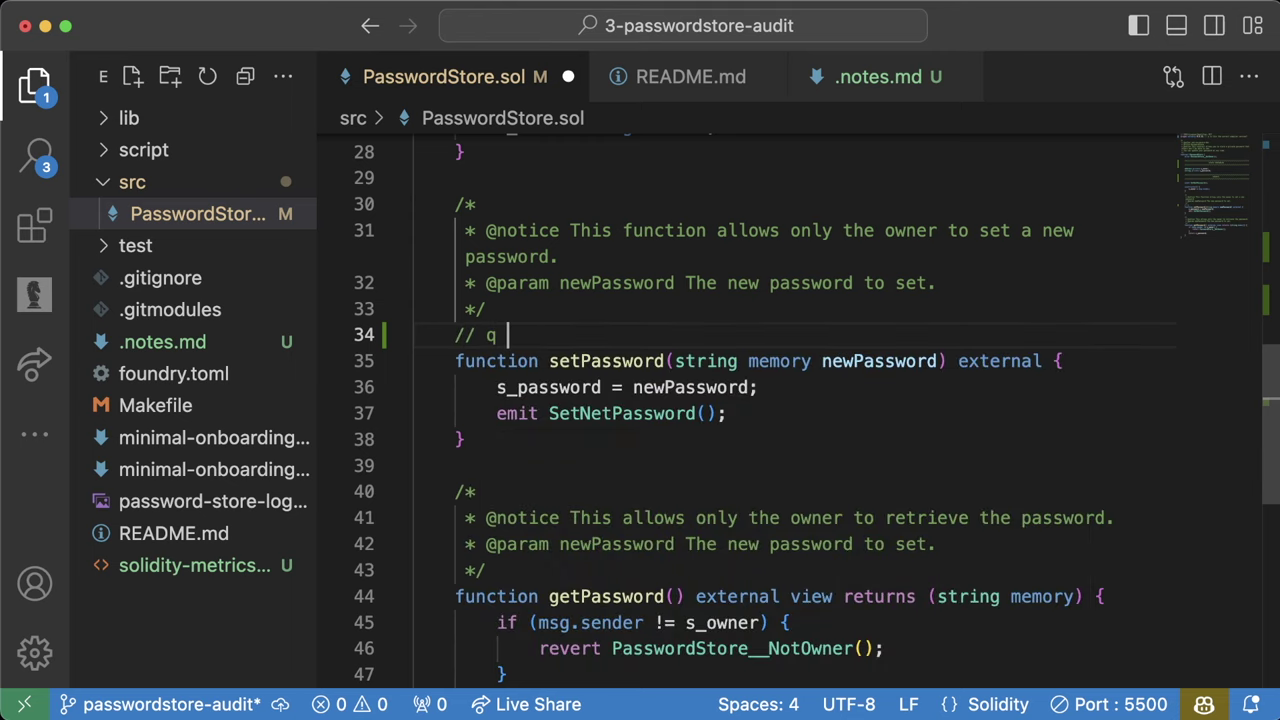
pyautogui.write(" what's this function ")
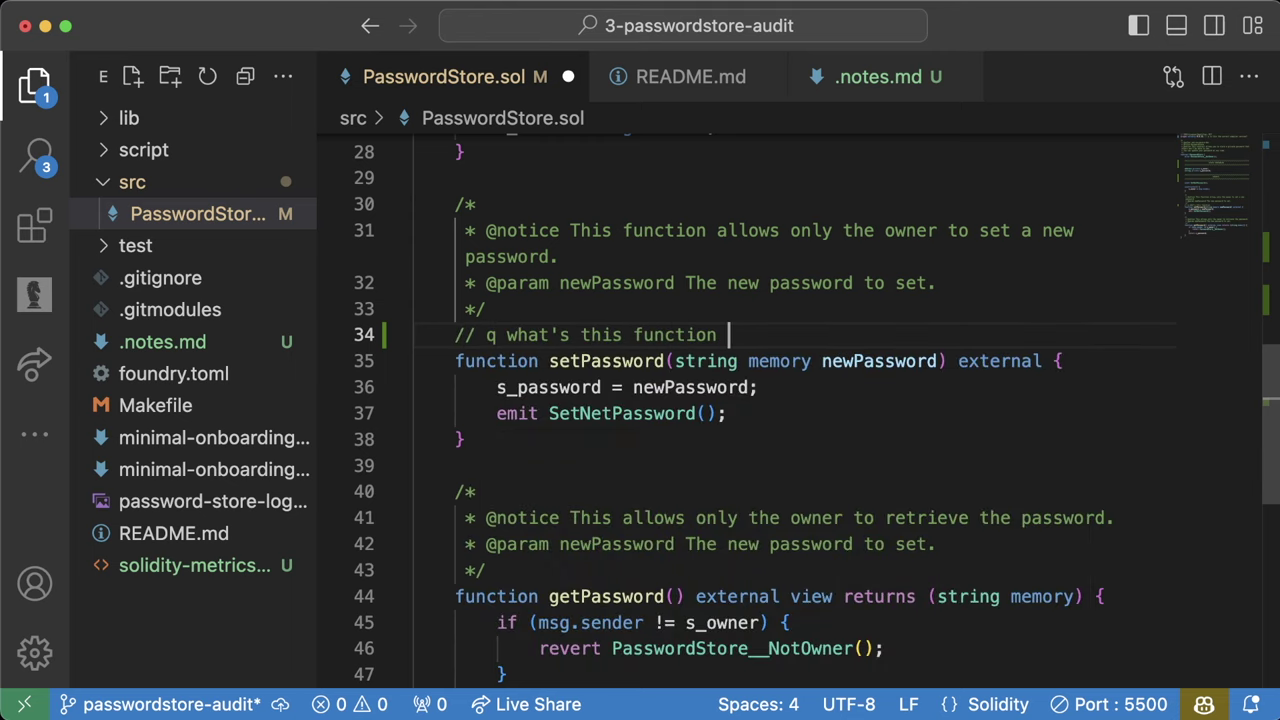
pyautogui.write('do?')
pyautogui.press('super+z')
pyautogui.press('super+s')
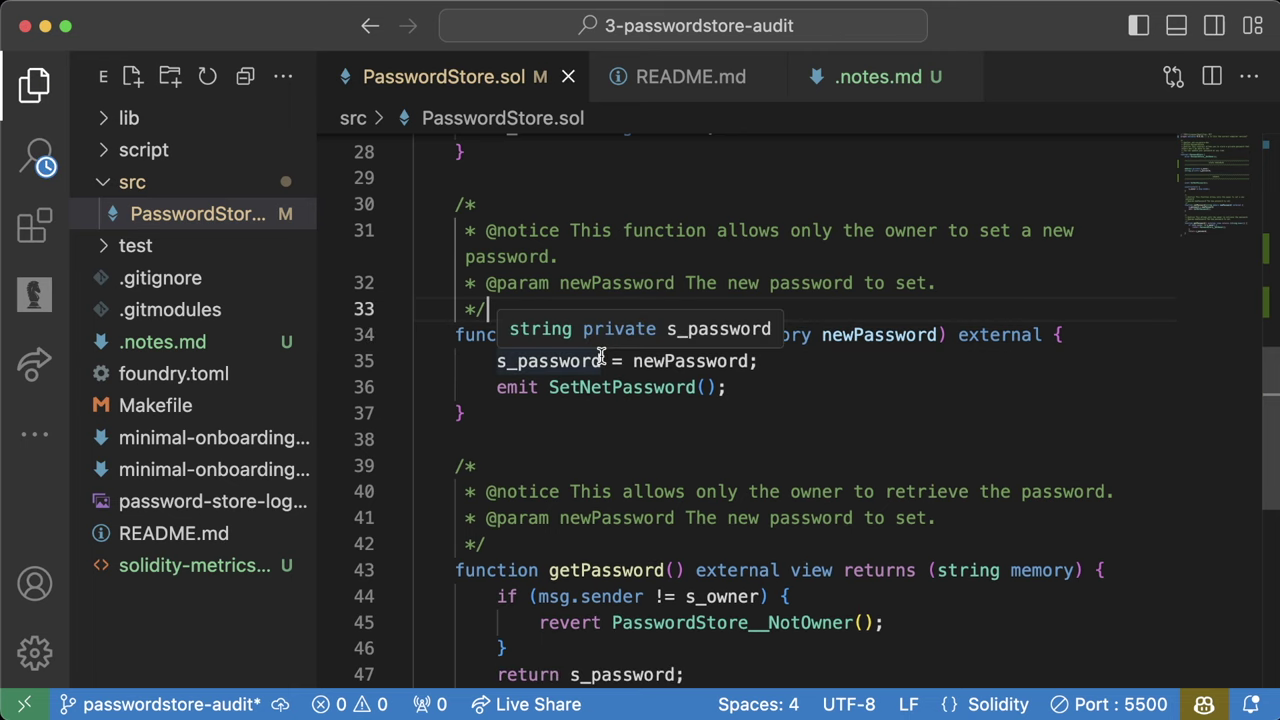
pyautogui.click(582, 409)
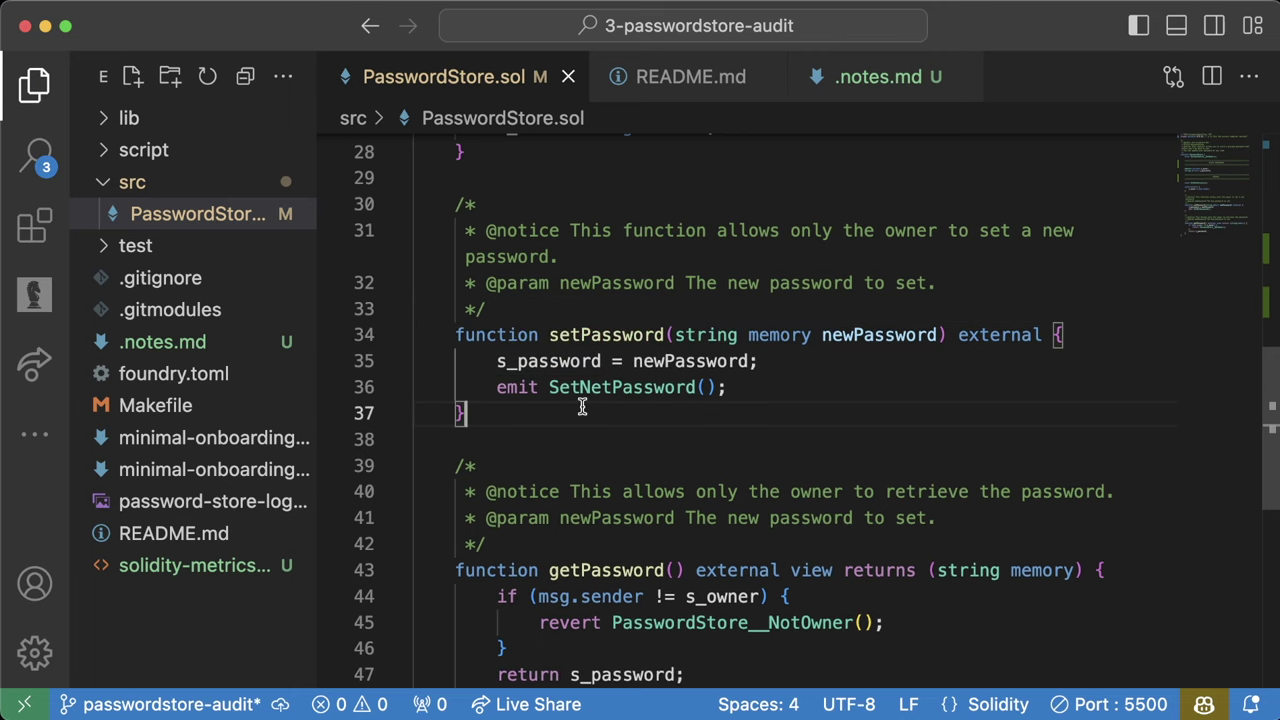
# Select the setPassword doc comment and function body to review them.
pyautogui.click(815, 283)
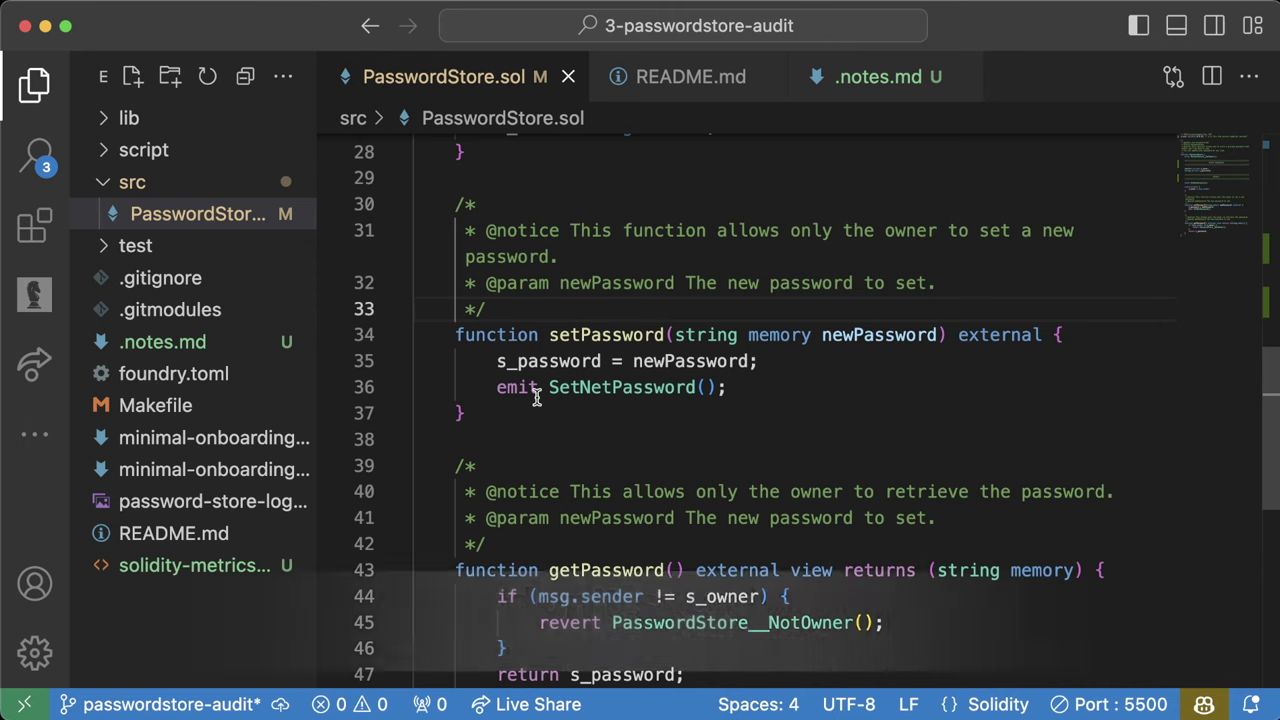
pyautogui.moveTo(468, 414); pyautogui.dragTo(403, 207)
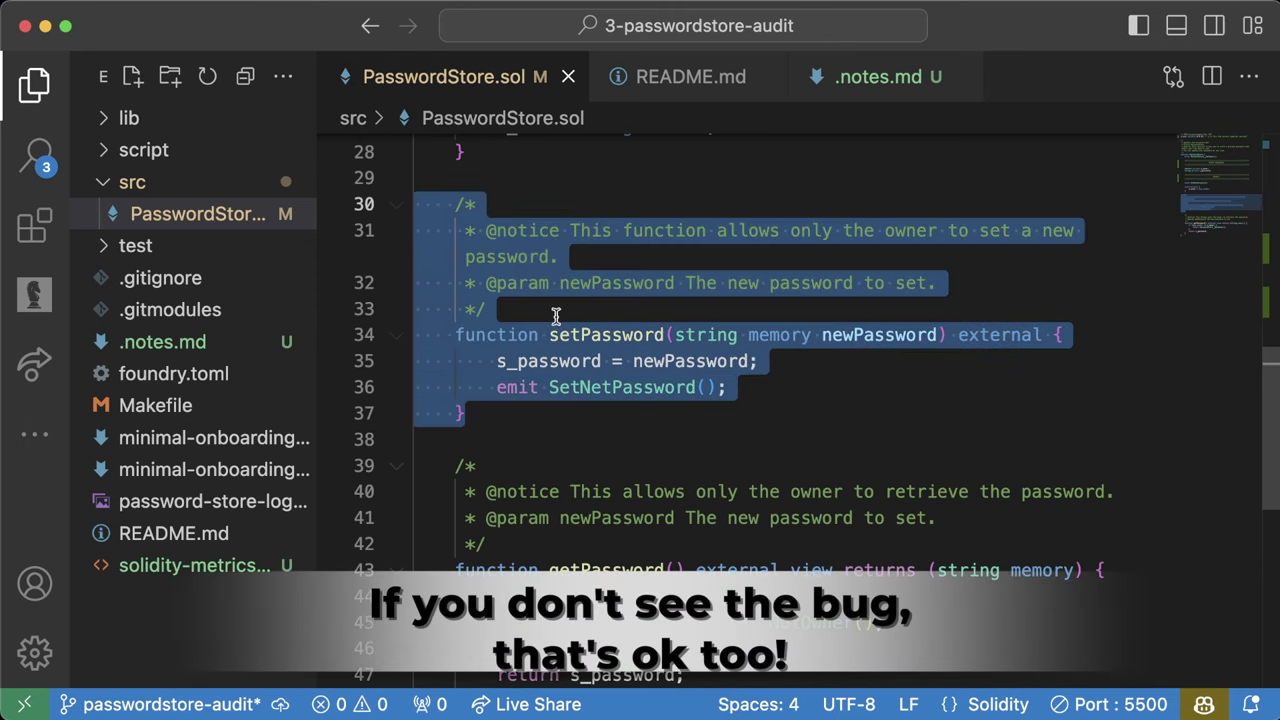
pyautogui.click(478, 432)
pyautogui.moveTo(488, 310); pyautogui.dragTo(400, 194)
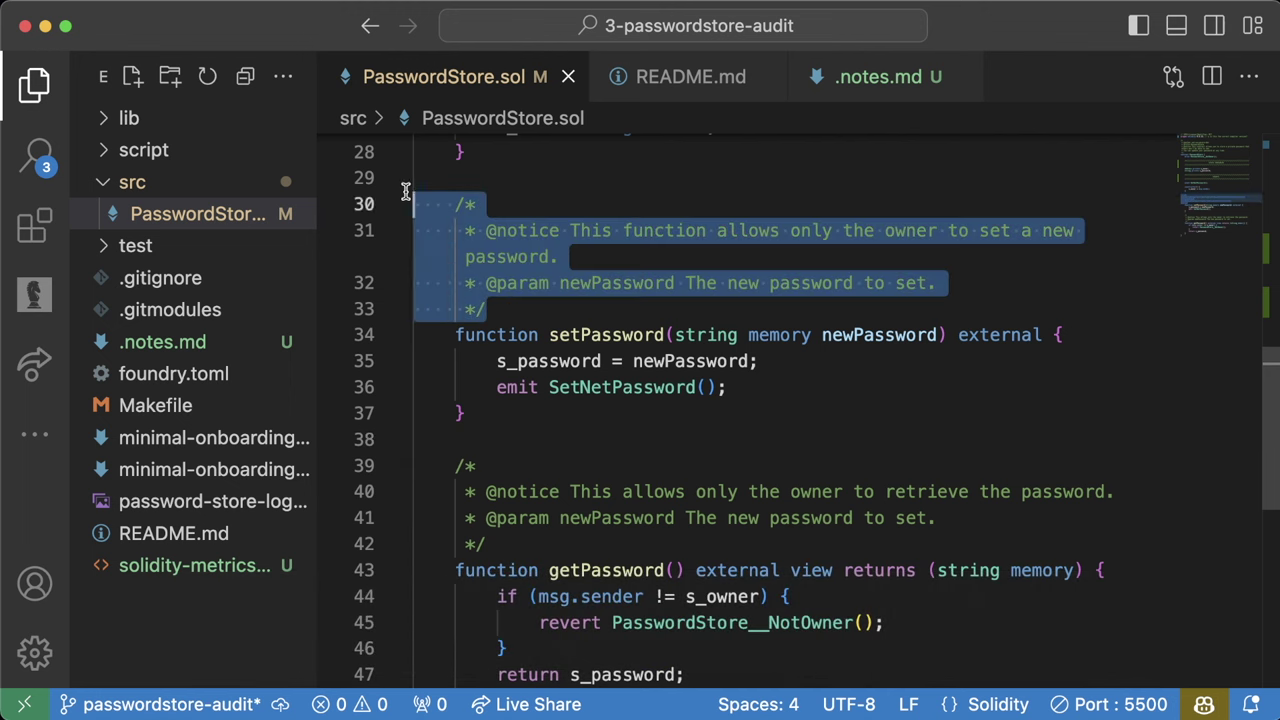
pyautogui.click(466, 413)
pyautogui.moveTo(444, 413); pyautogui.dragTo(409, 204)
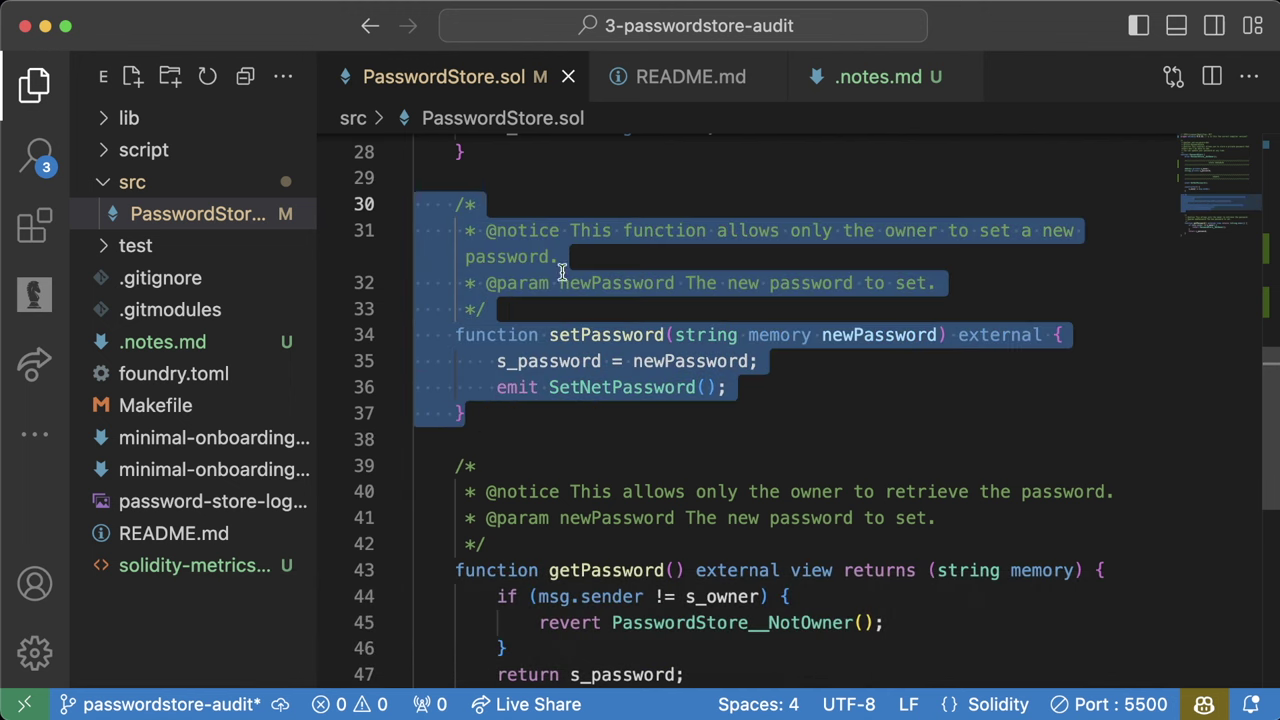
pyautogui.click(562, 317)
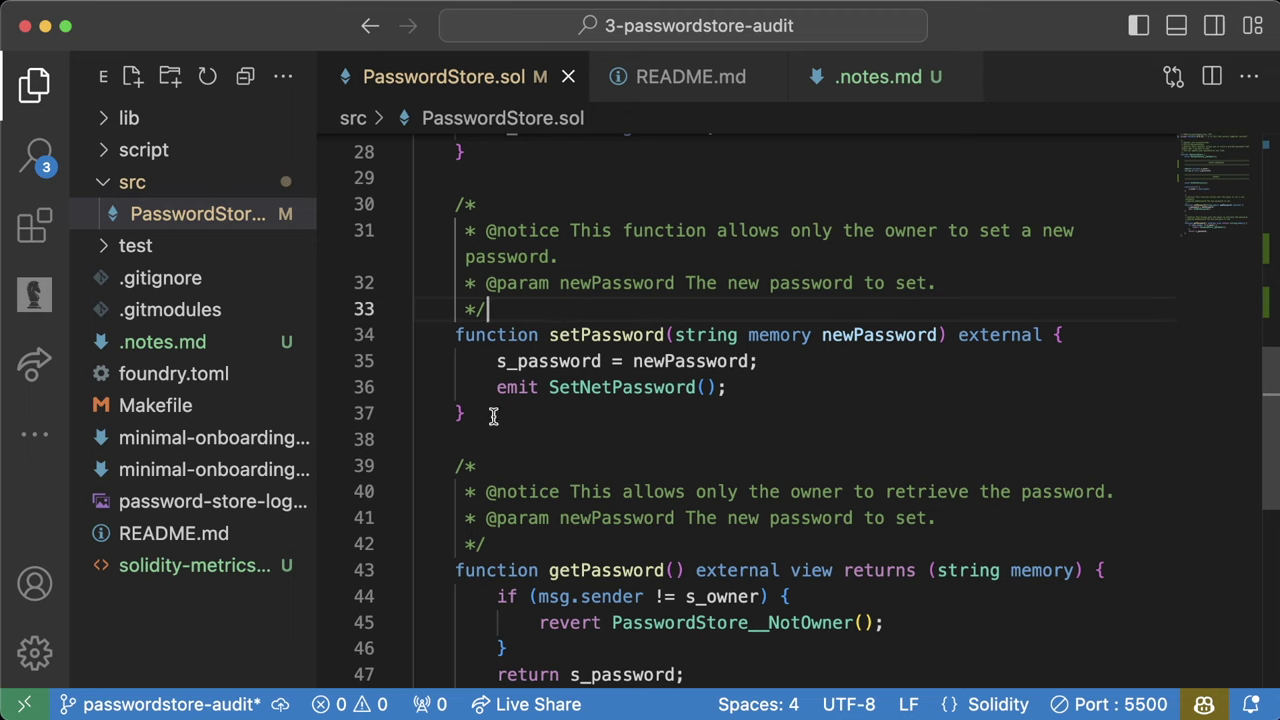
pyautogui.moveTo(491, 417); pyautogui.dragTo(409, 203)
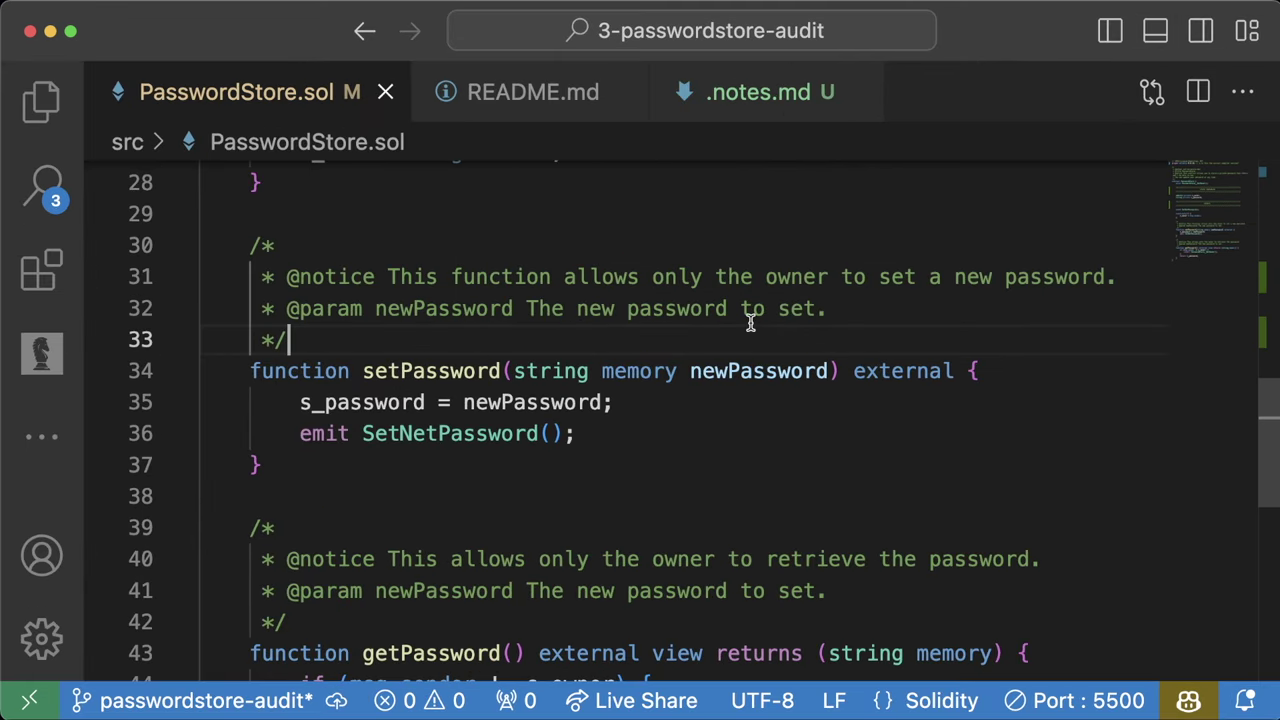
pyautogui.click(309, 470)
# Examine setPassword's signature words: string, memory, newPassword, external, and the s_password assignment.
pyautogui.moveTo(309, 470); pyautogui.dragTo(237, 369)
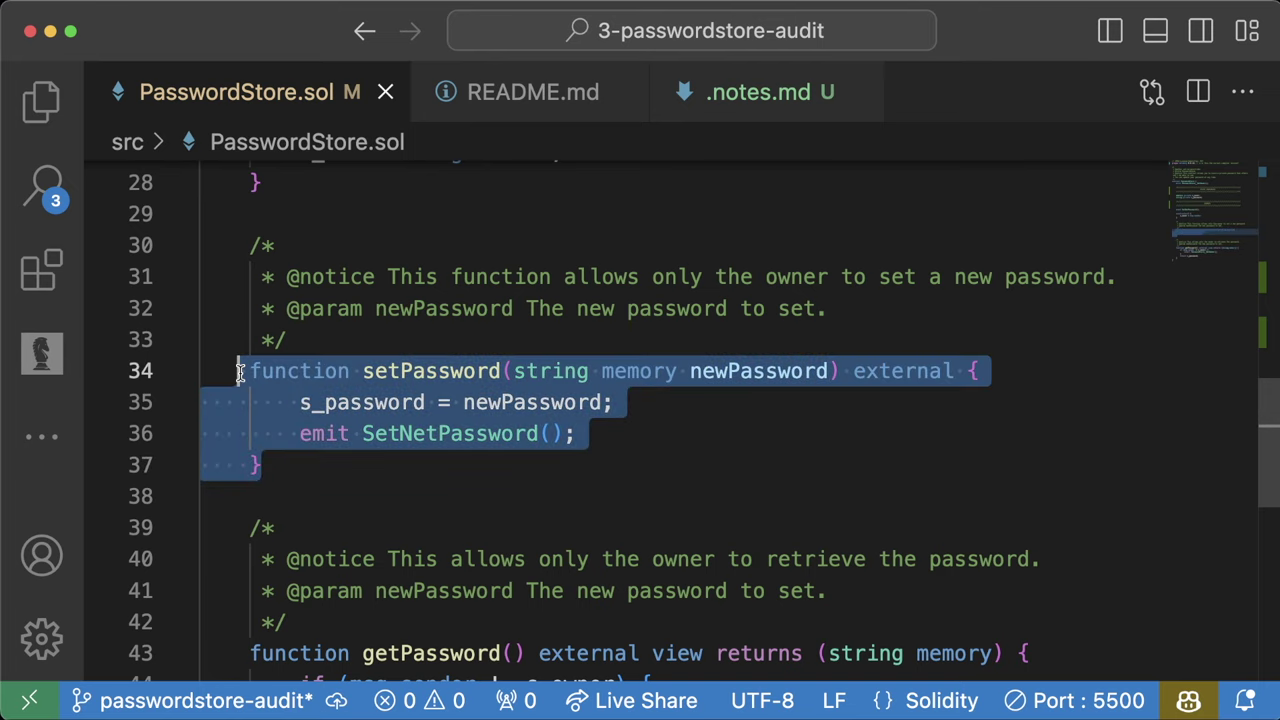
pyautogui.doubleClick(463, 372)
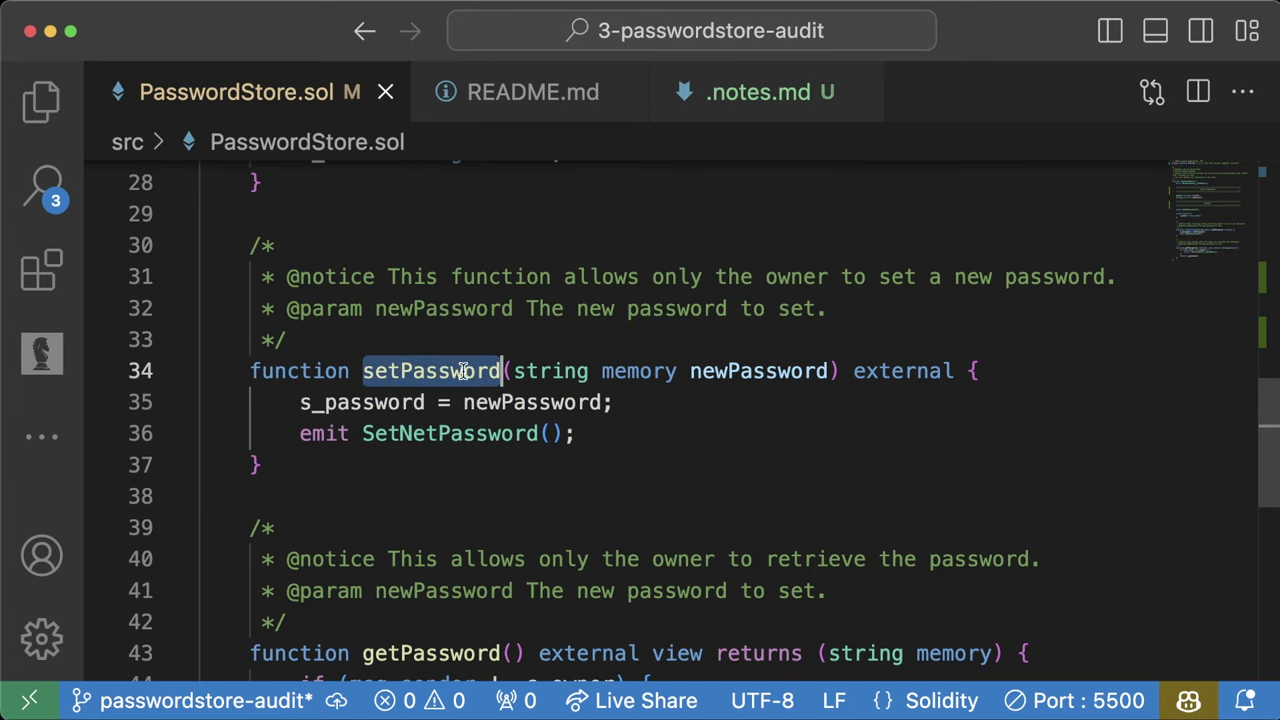
pyautogui.doubleClick(561, 372)
pyautogui.doubleClick(637, 372)
pyautogui.doubleClick(763, 372)
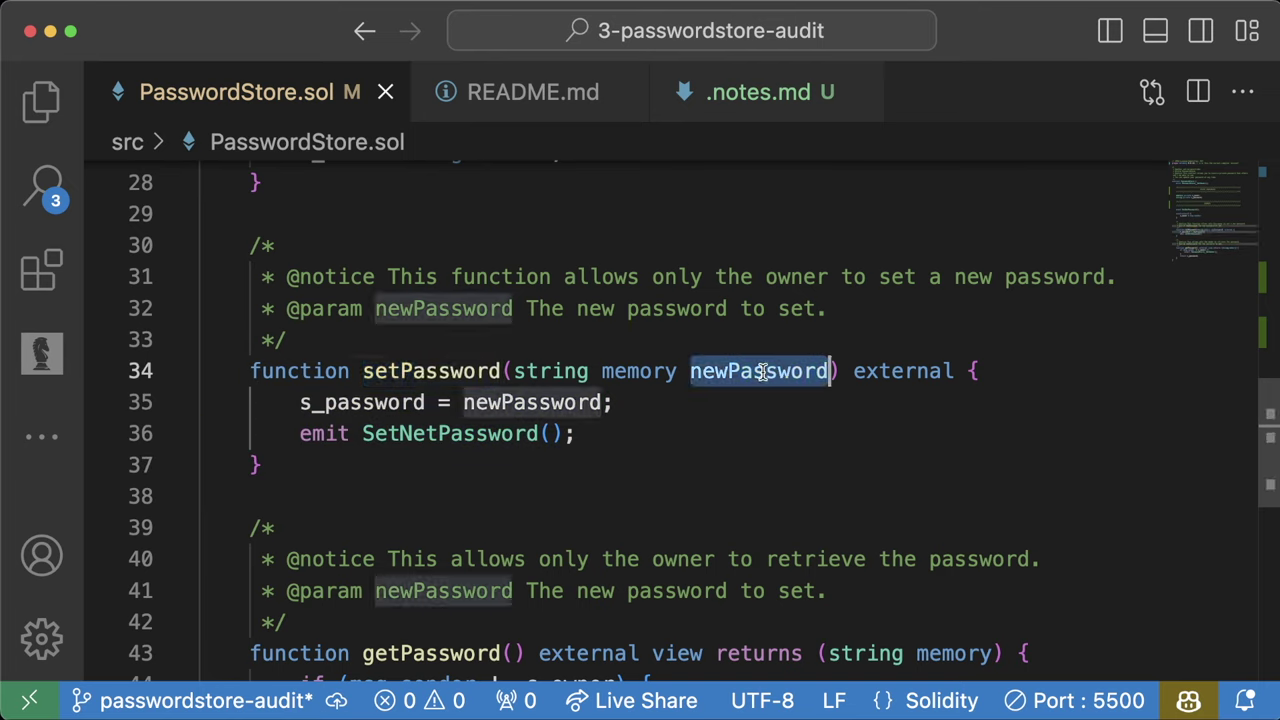
pyautogui.doubleClick(893, 371)
pyautogui.doubleClick(355, 404)
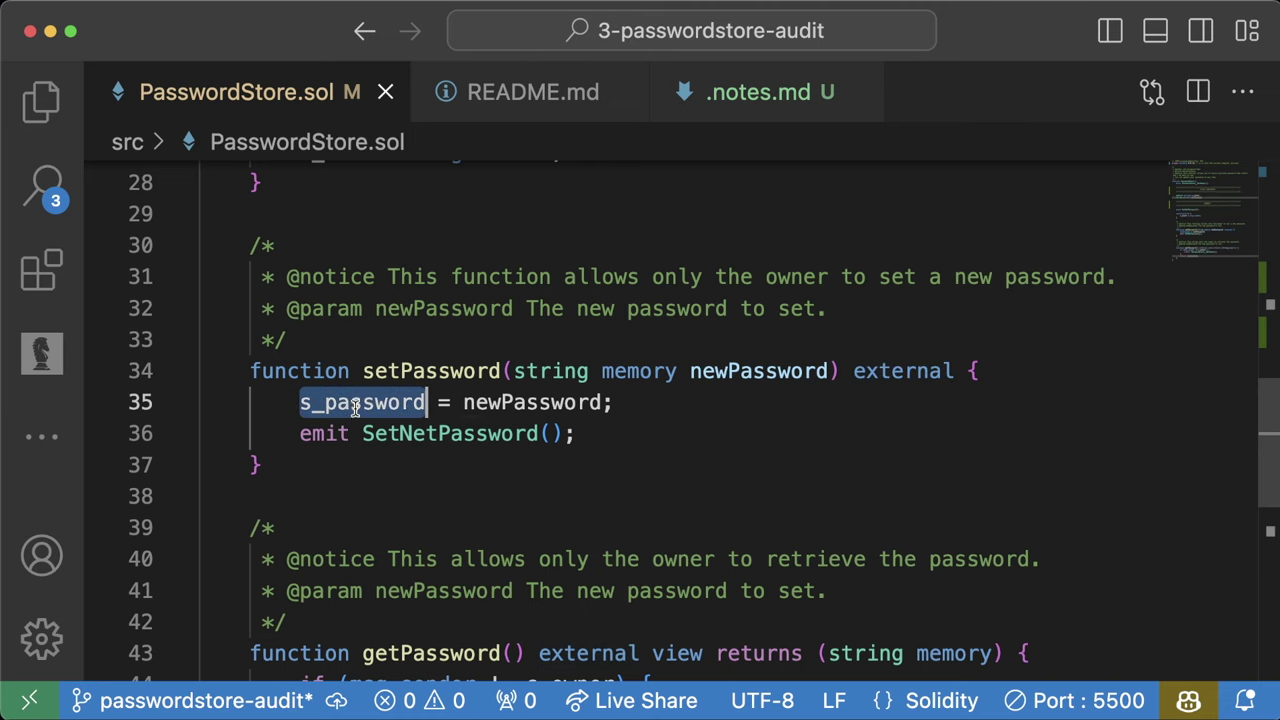
pyautogui.doubleClick(494, 404)
# Add '// q can a non-owner set the password?' and '// q should a non-owner be able to set a password?' above setPassword.
pyautogui.click(498, 348)
pyautogui.press('Return')
pyautogui.write('//')
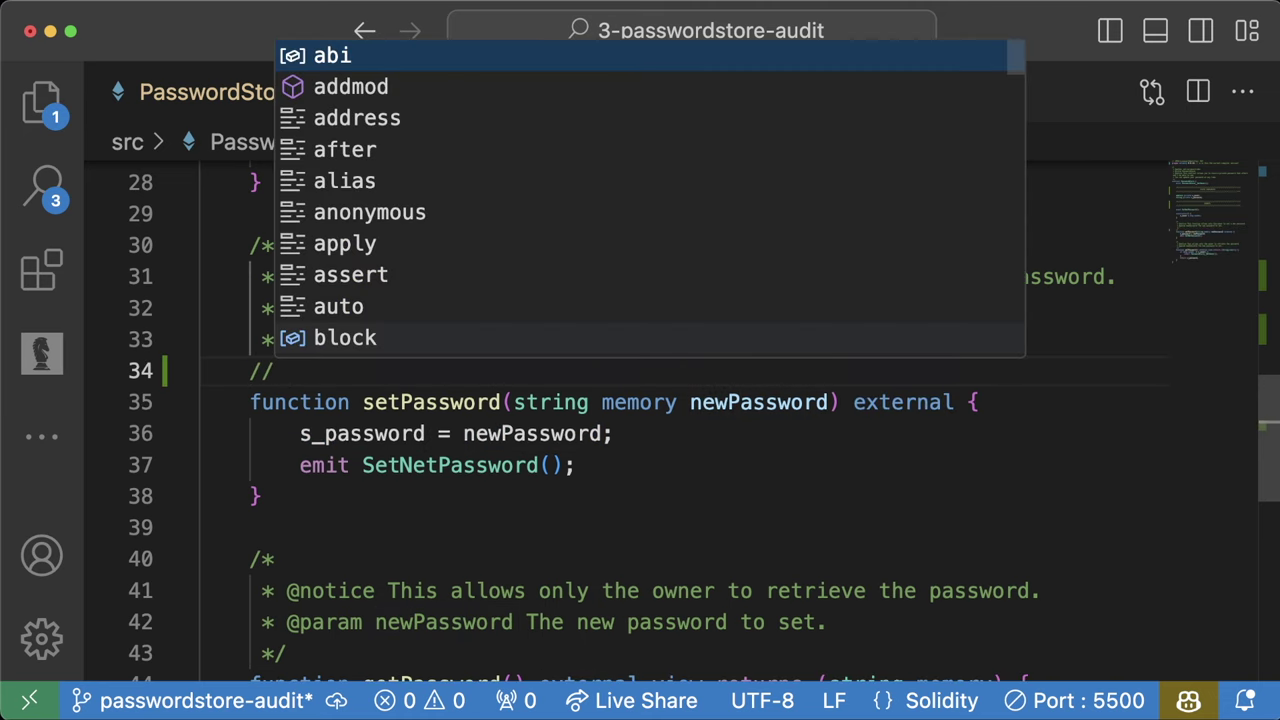
pyautogui.write(' q')
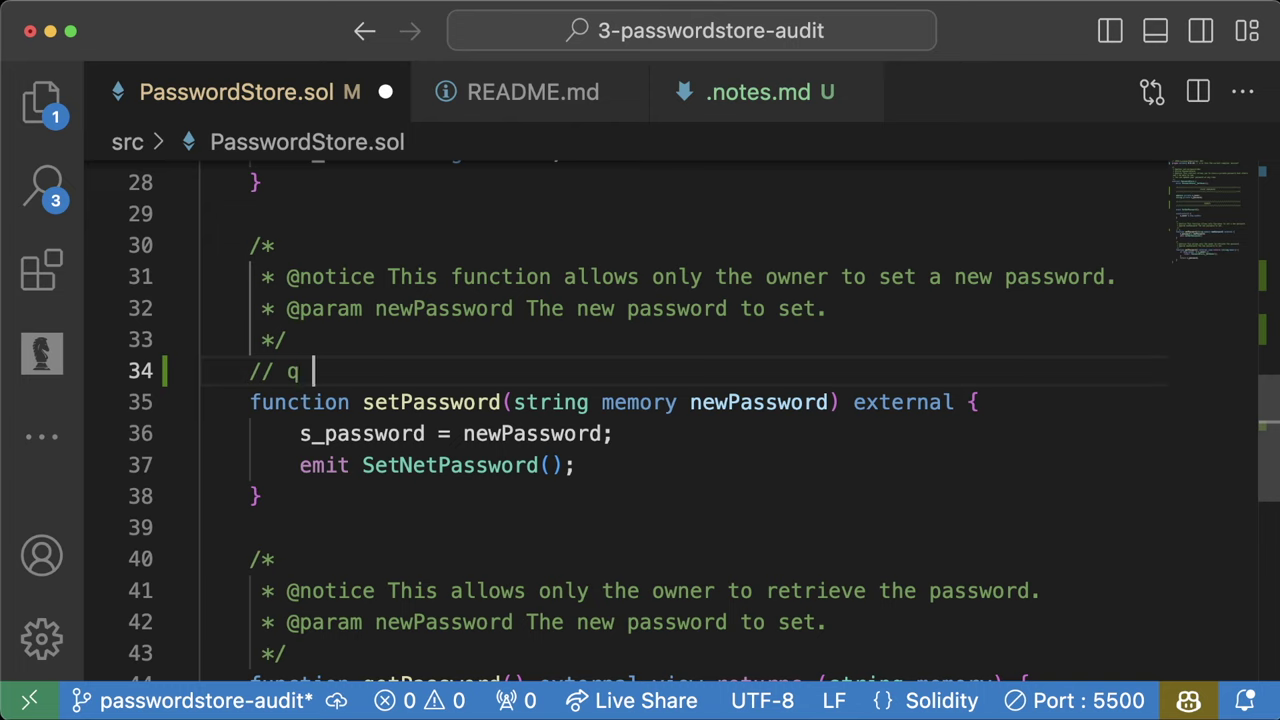
pyautogui.write(' can a non-own')
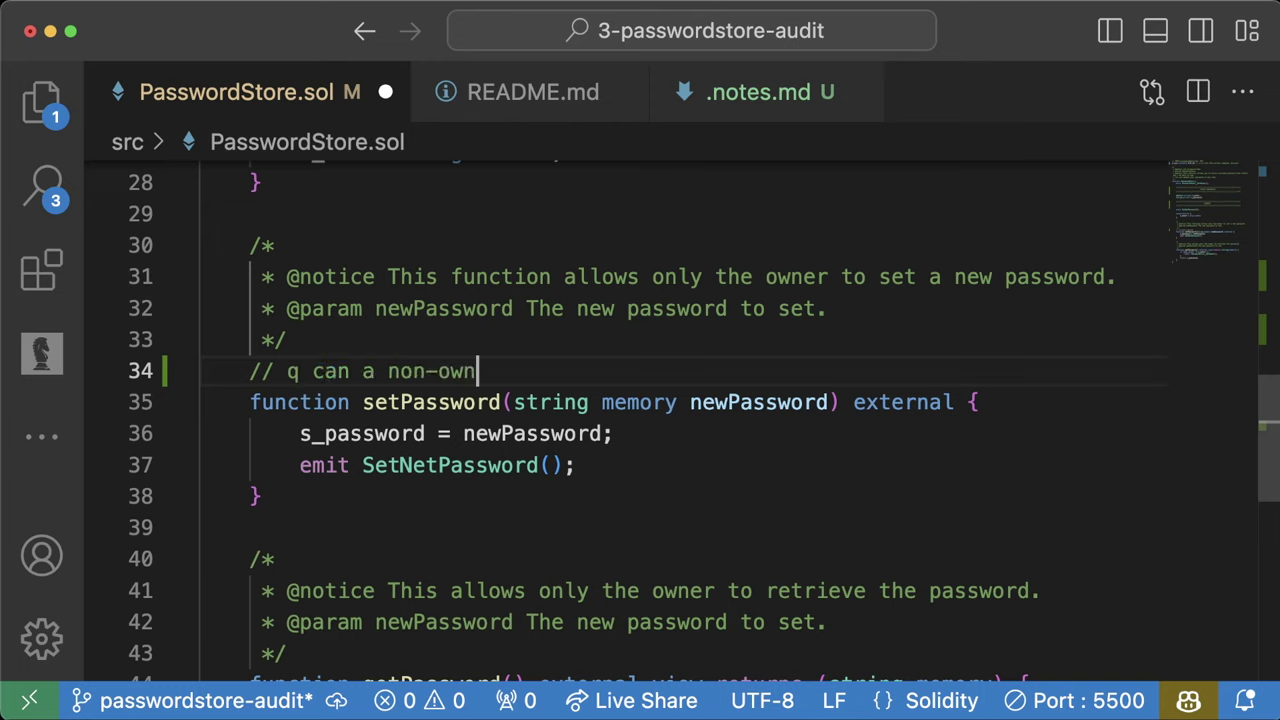
pyautogui.write('er set the pass')
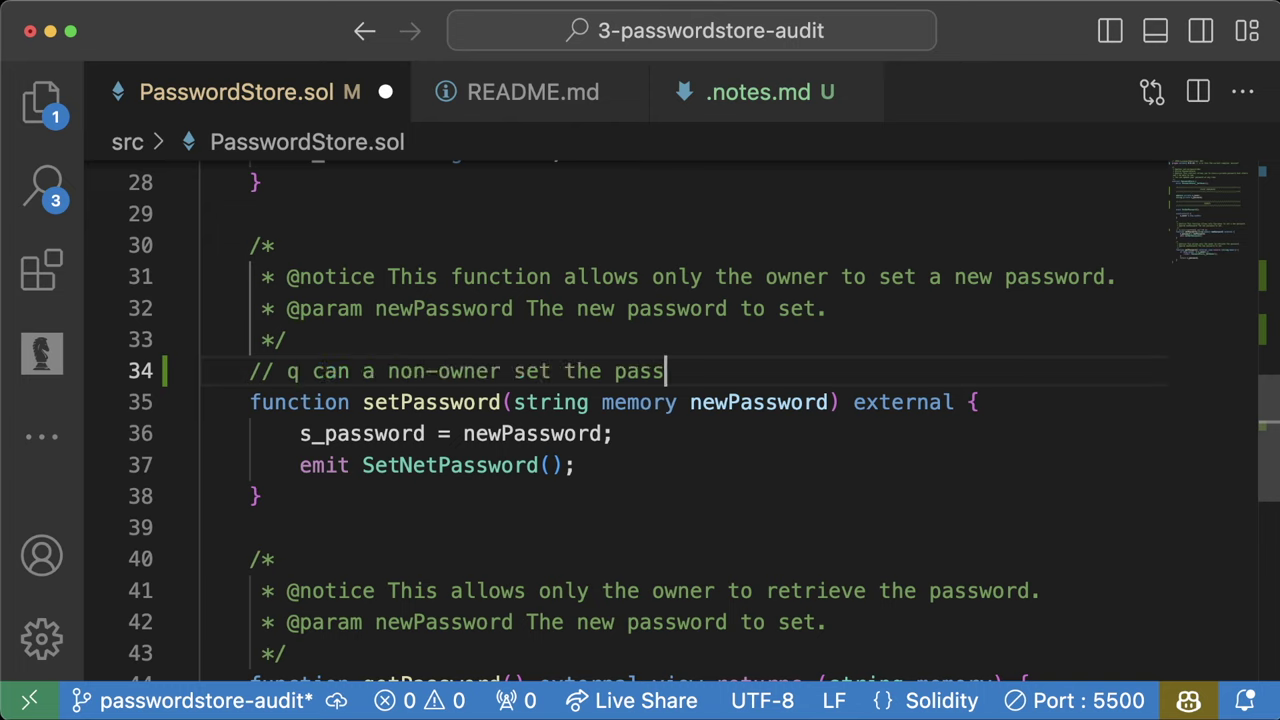
pyautogui.write('word?')
pyautogui.moveTo(477, 500); pyautogui.dragTo(240, 390)
pyautogui.click(248, 374)
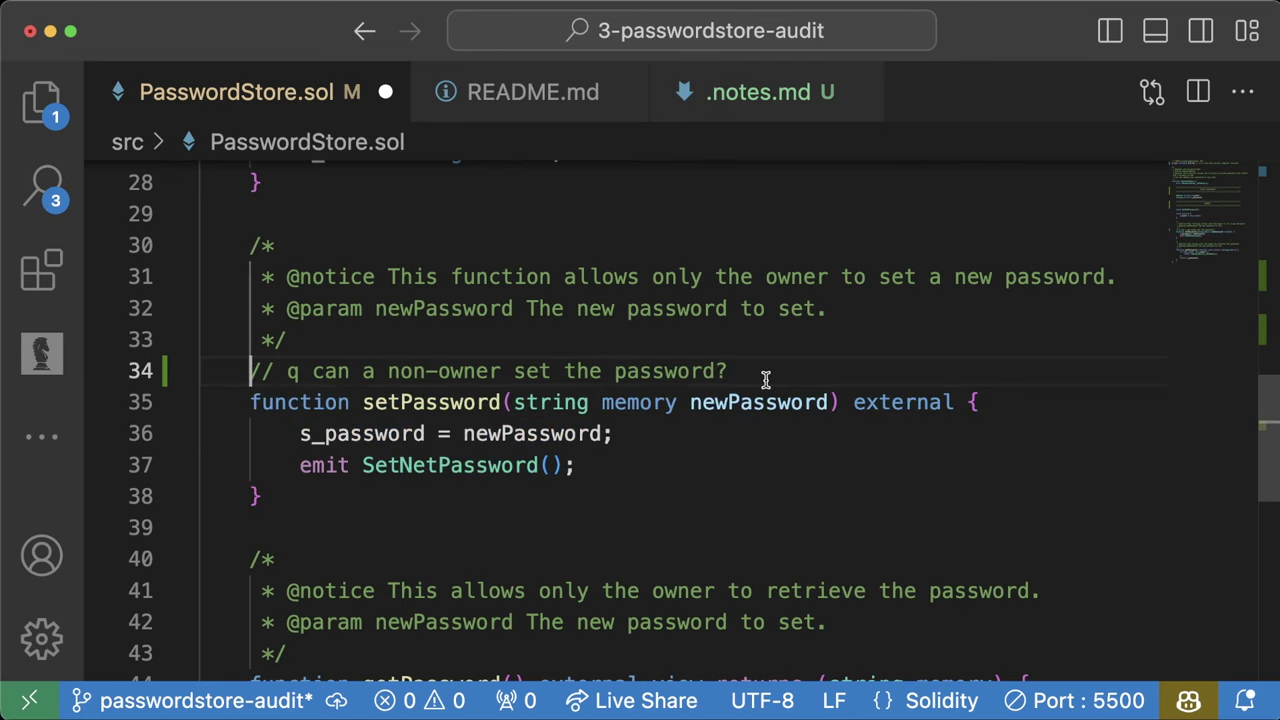
pyautogui.click(769, 373)
pyautogui.press('Return')
pyautogui.write('// ')
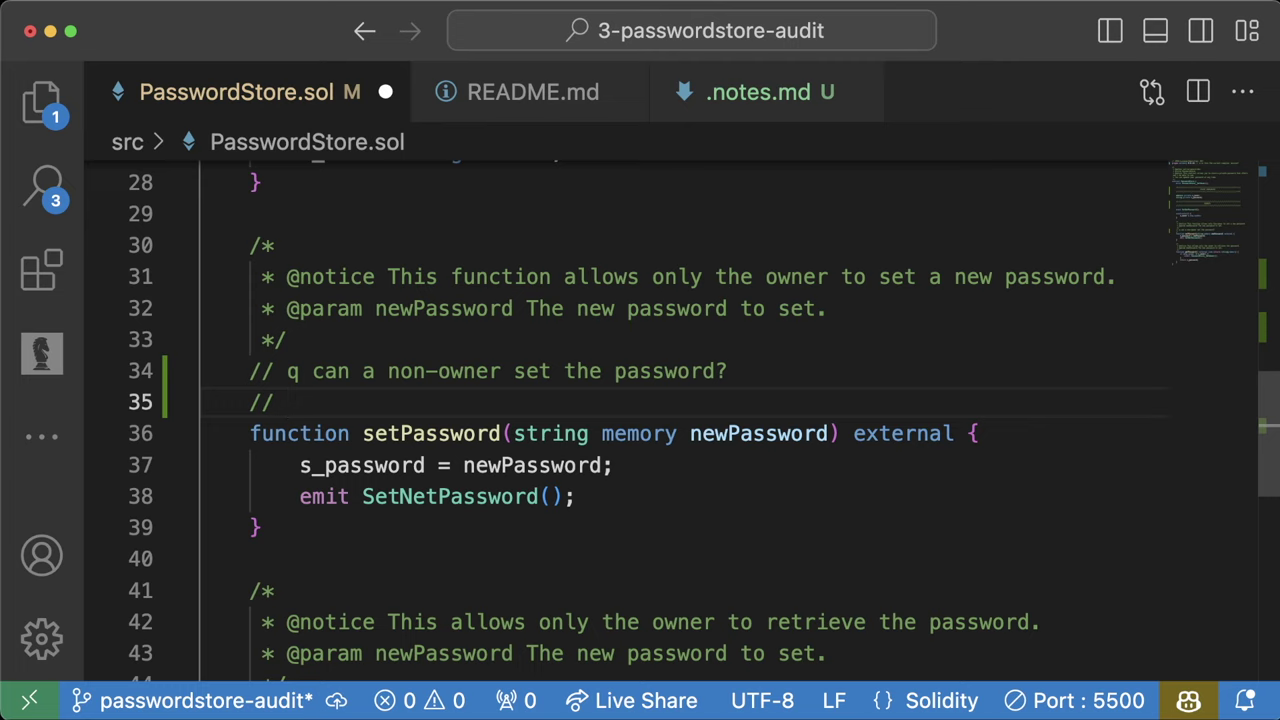
pyautogui.write('q should a n')
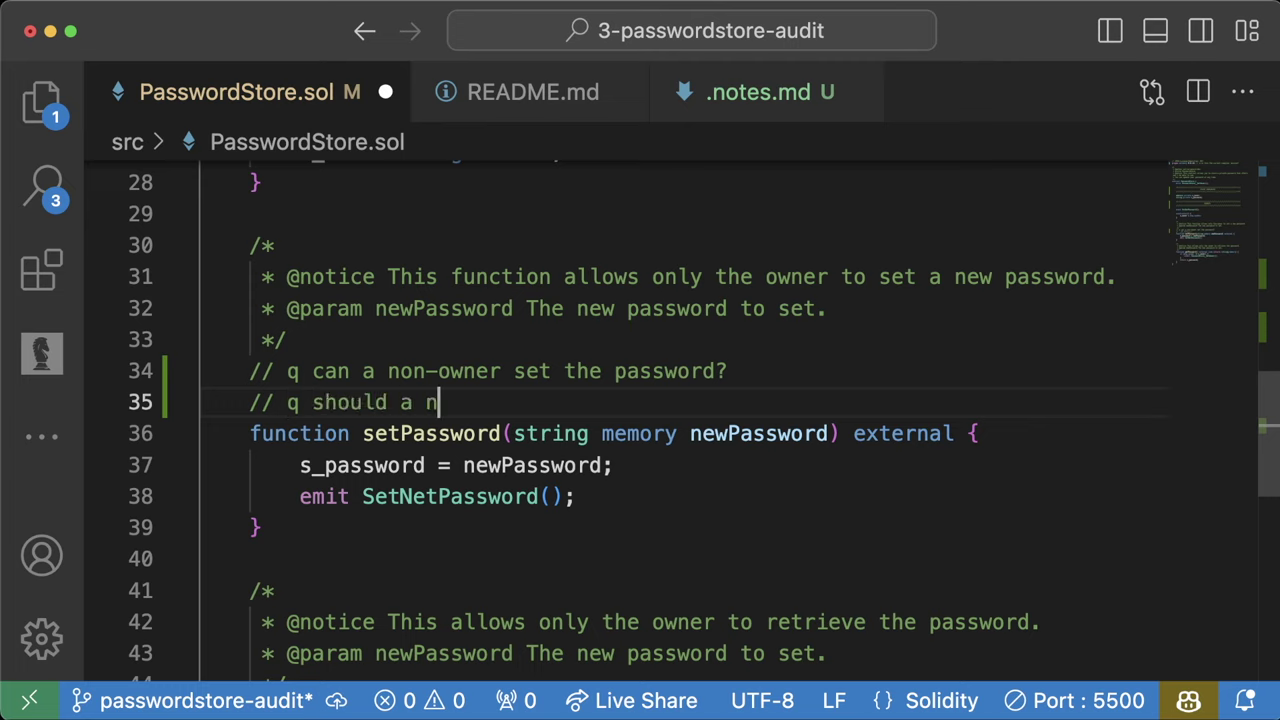
pyautogui.write('on-owner be able')
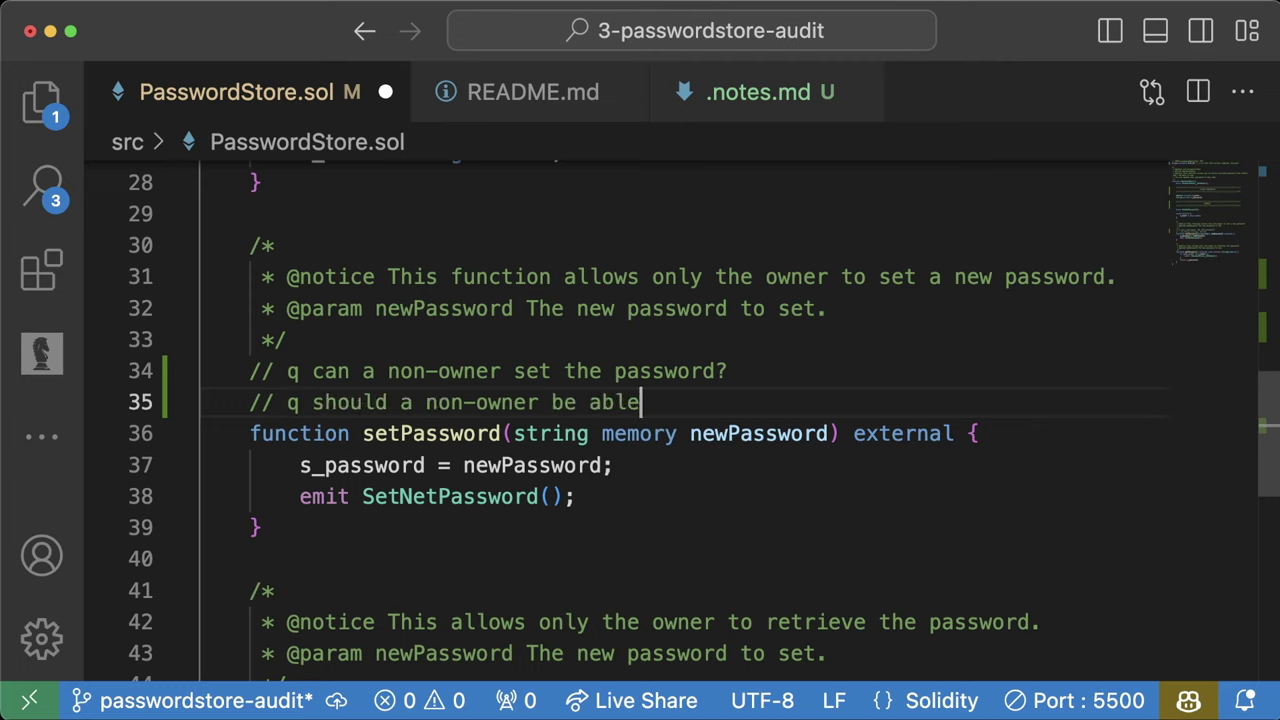
pyautogui.write(' tosset a password?')
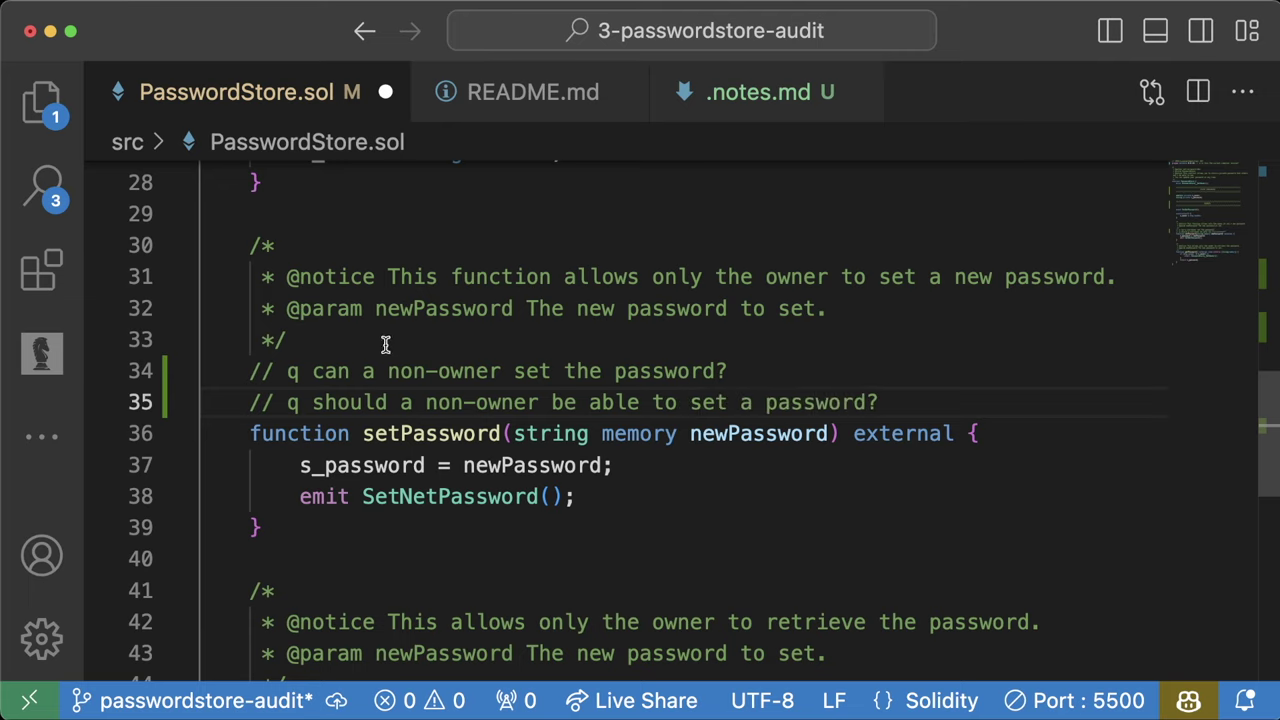
pyautogui.moveTo(386, 343); pyautogui.dragTo(202, 247)
pyautogui.click(918, 410)
pyautogui.press('Return')
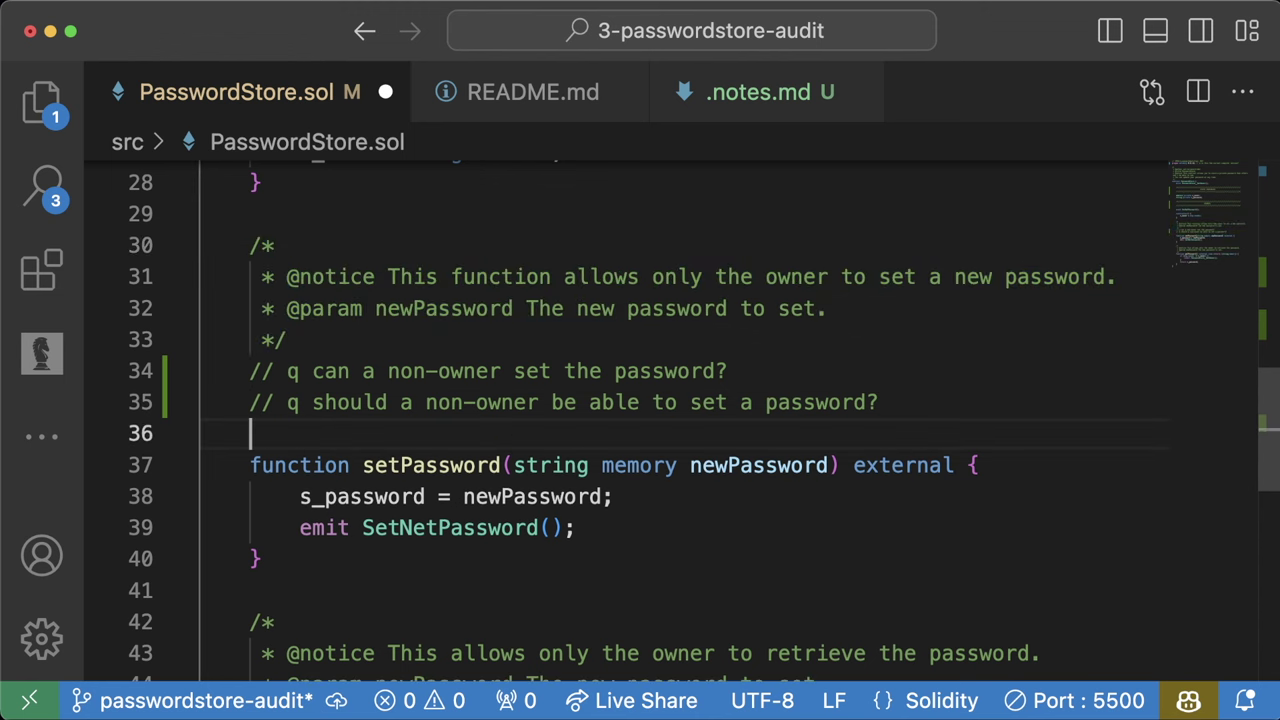
pyautogui.write('// @audi')
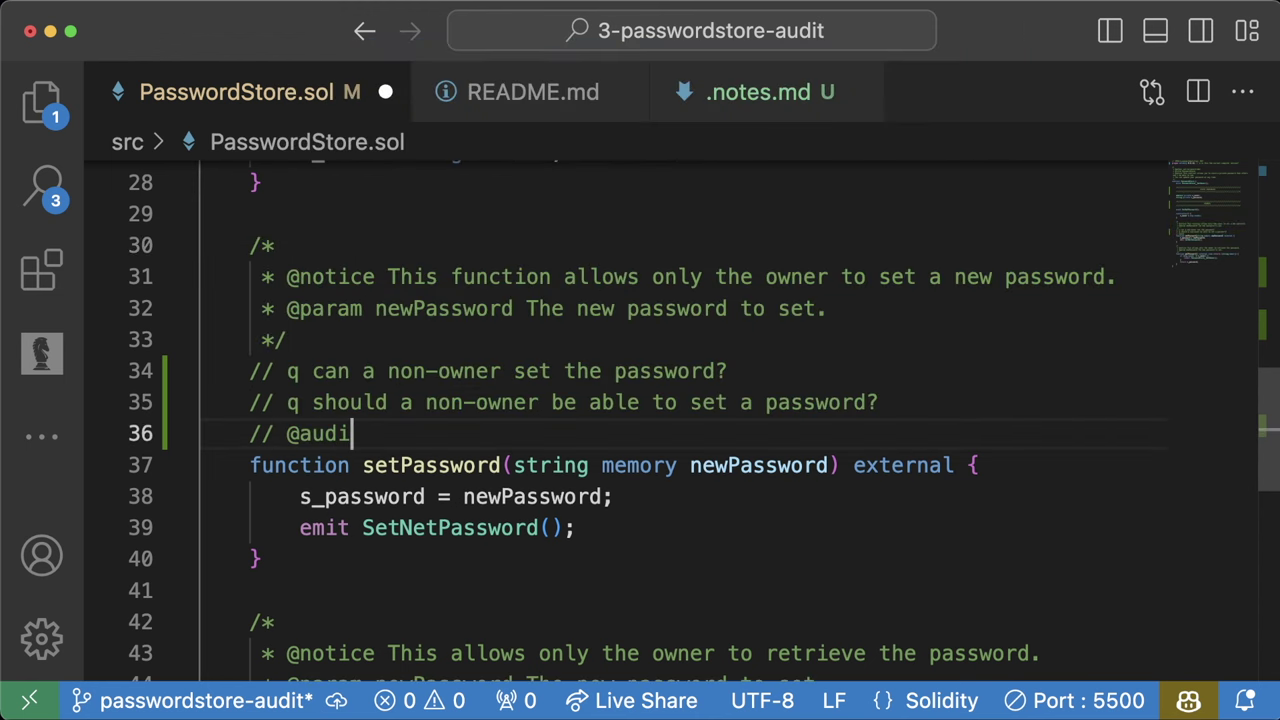
pyautogui.write('t ')
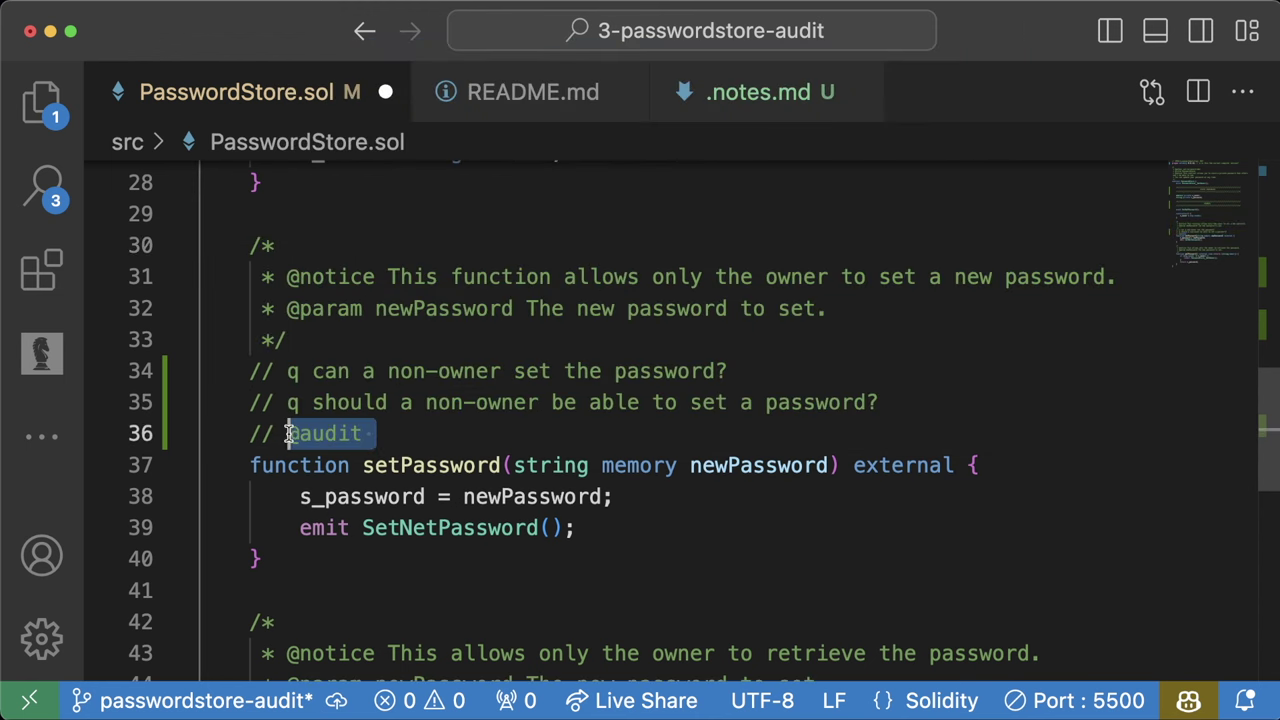
pyautogui.write('-h')
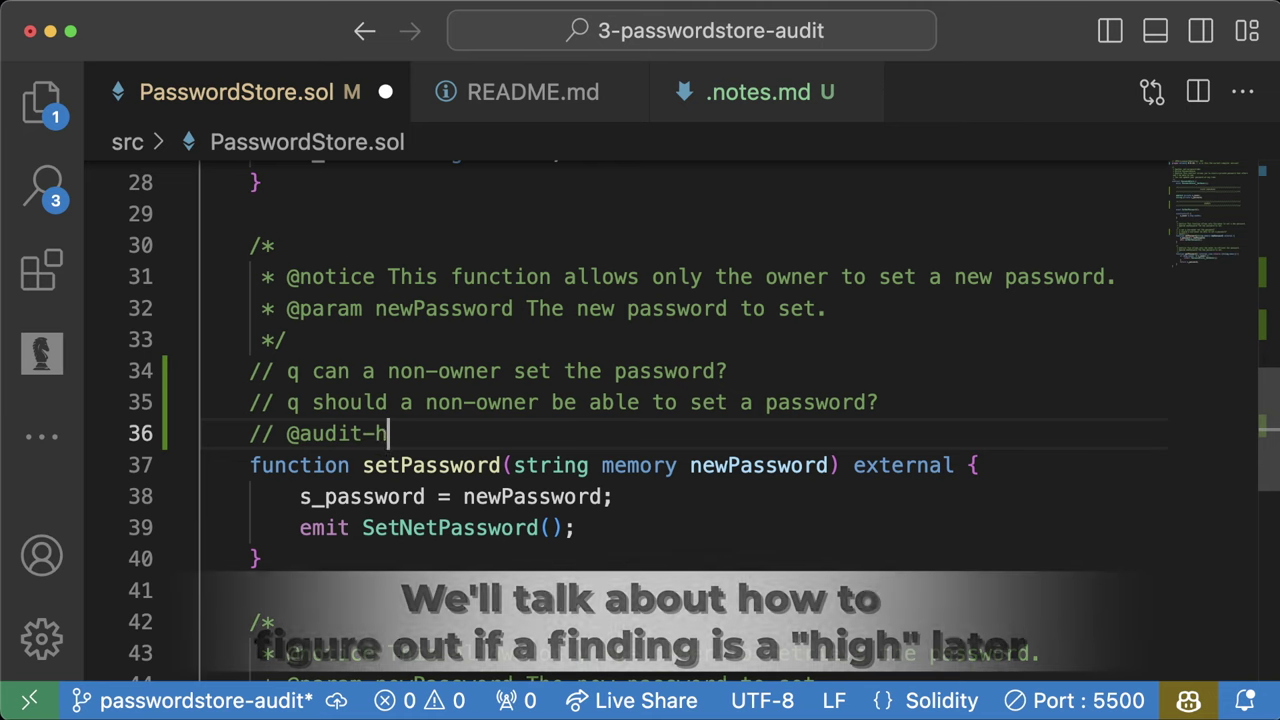
pyautogui.write('igh any us')
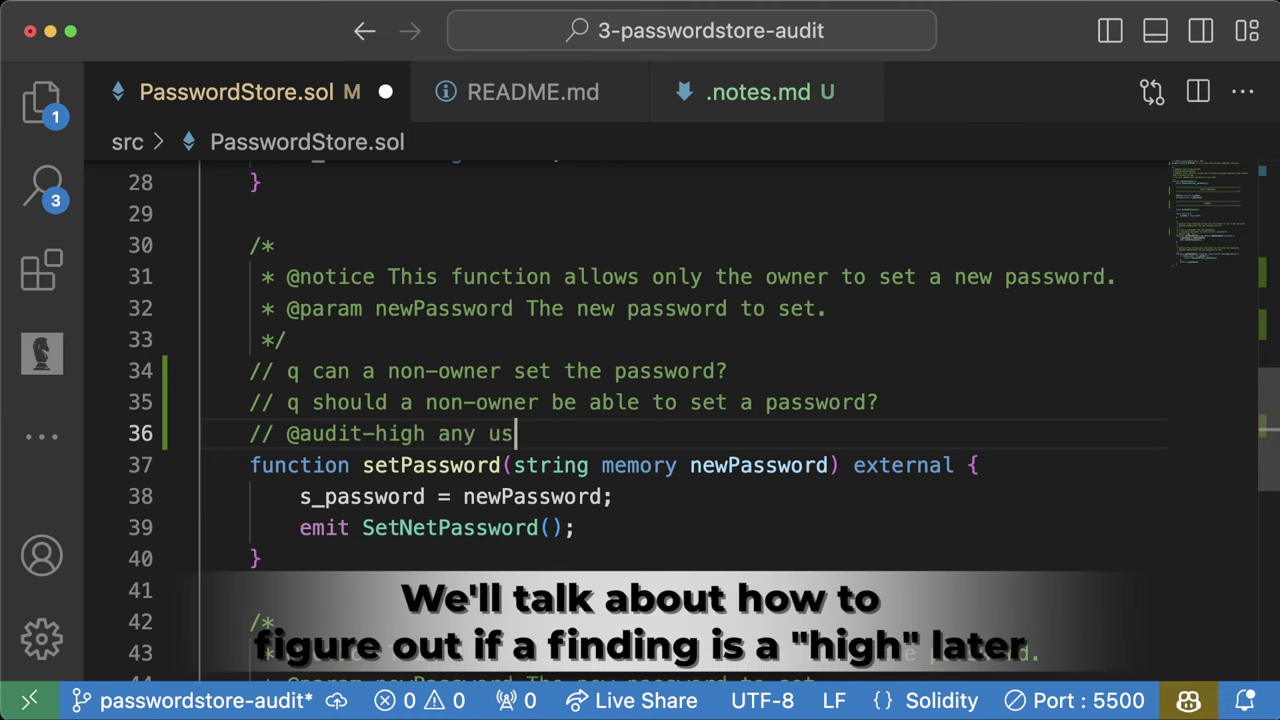
pyautogui.write('er can set a password')
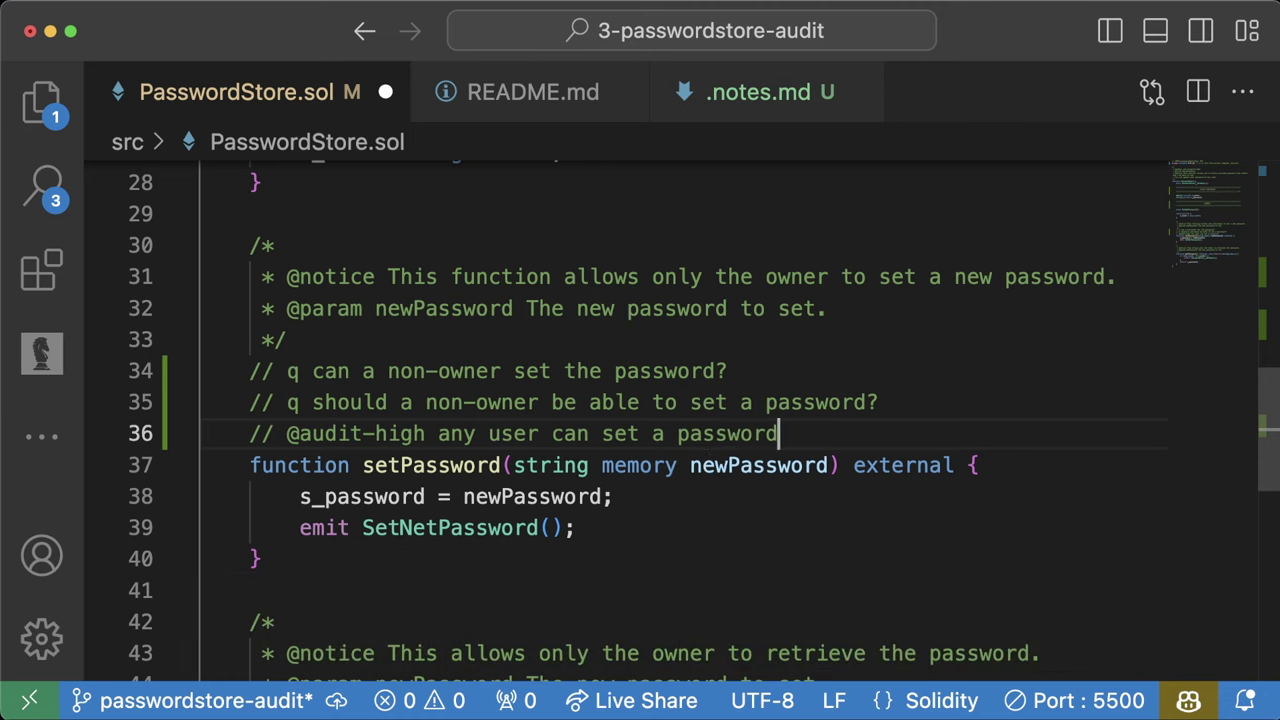
pyautogui.press('super+s')
pyautogui.moveTo(823, 429); pyautogui.dragTo(251, 434)
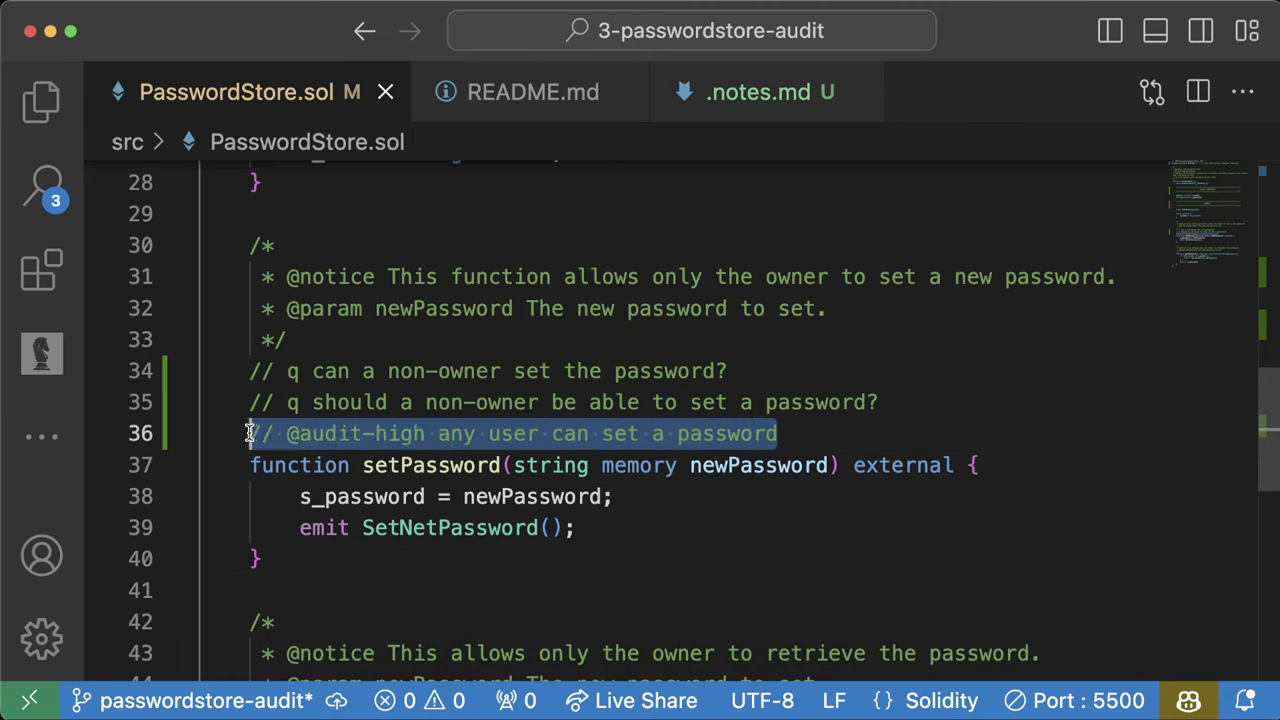
pyautogui.click(818, 425)
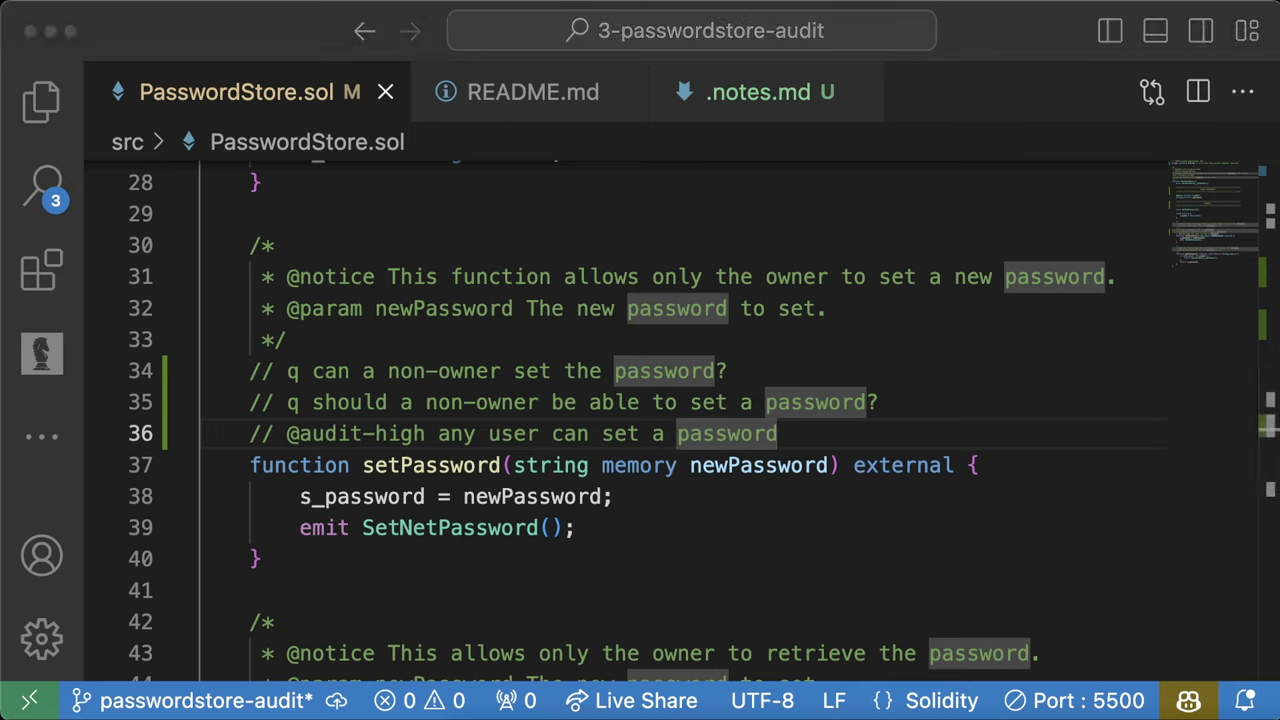
# Add '// missing access control' below the audit note, fixing the 'controll' typo, and save.
pyautogui.click(734, 486)
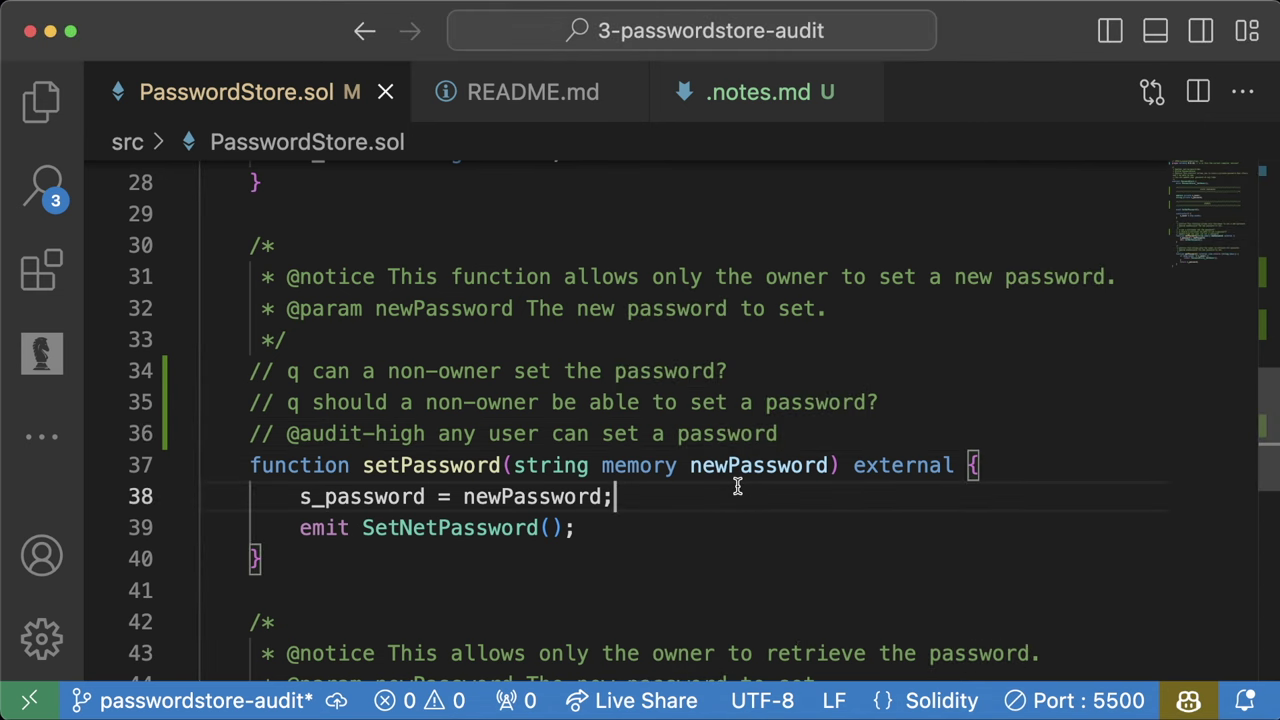
pyautogui.click(849, 438)
pyautogui.press('Return')
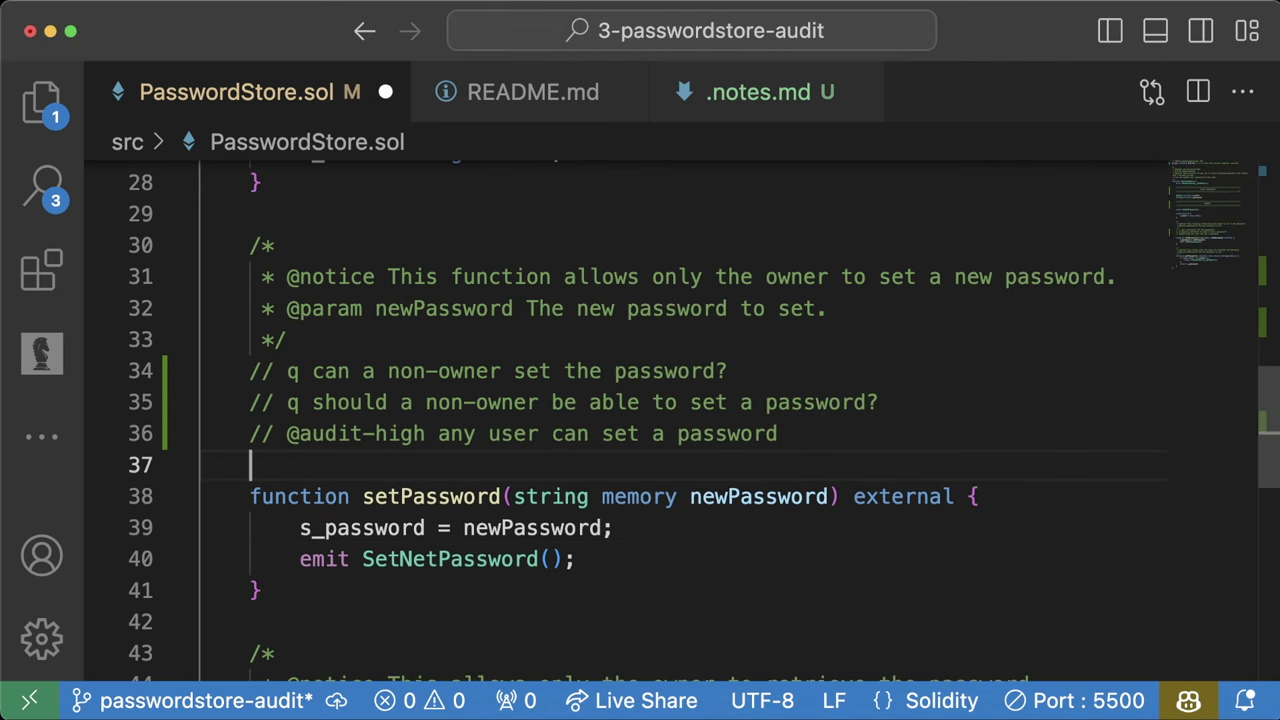
pyautogui.write('// missi')
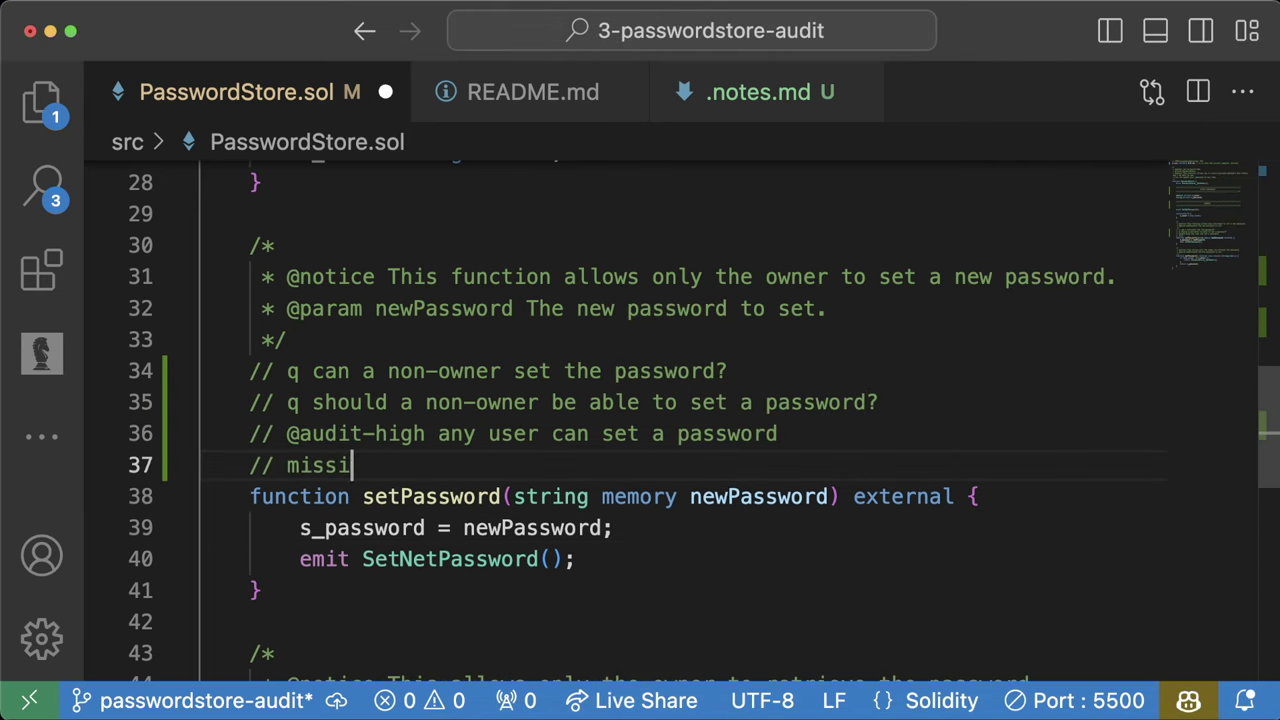
pyautogui.write('ng access c')
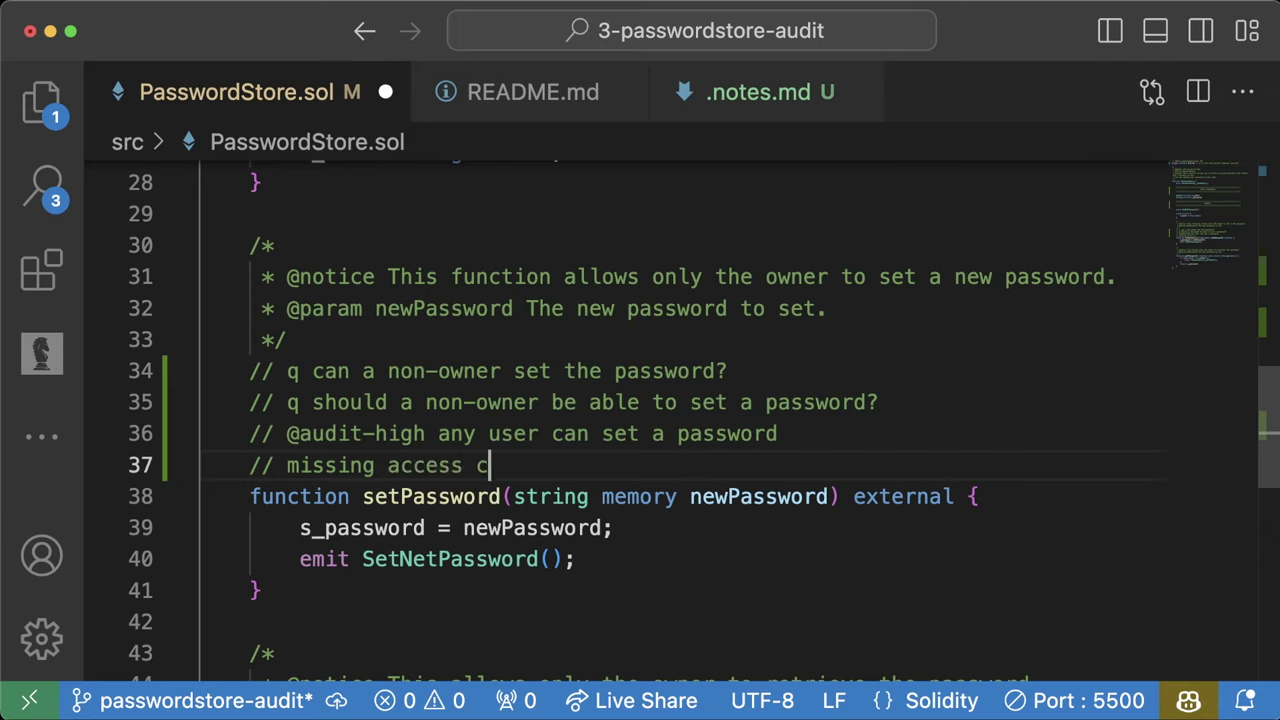
pyautogui.write('ontroll')
pyautogui.moveTo(280, 600); pyautogui.dragTo(162, 510)
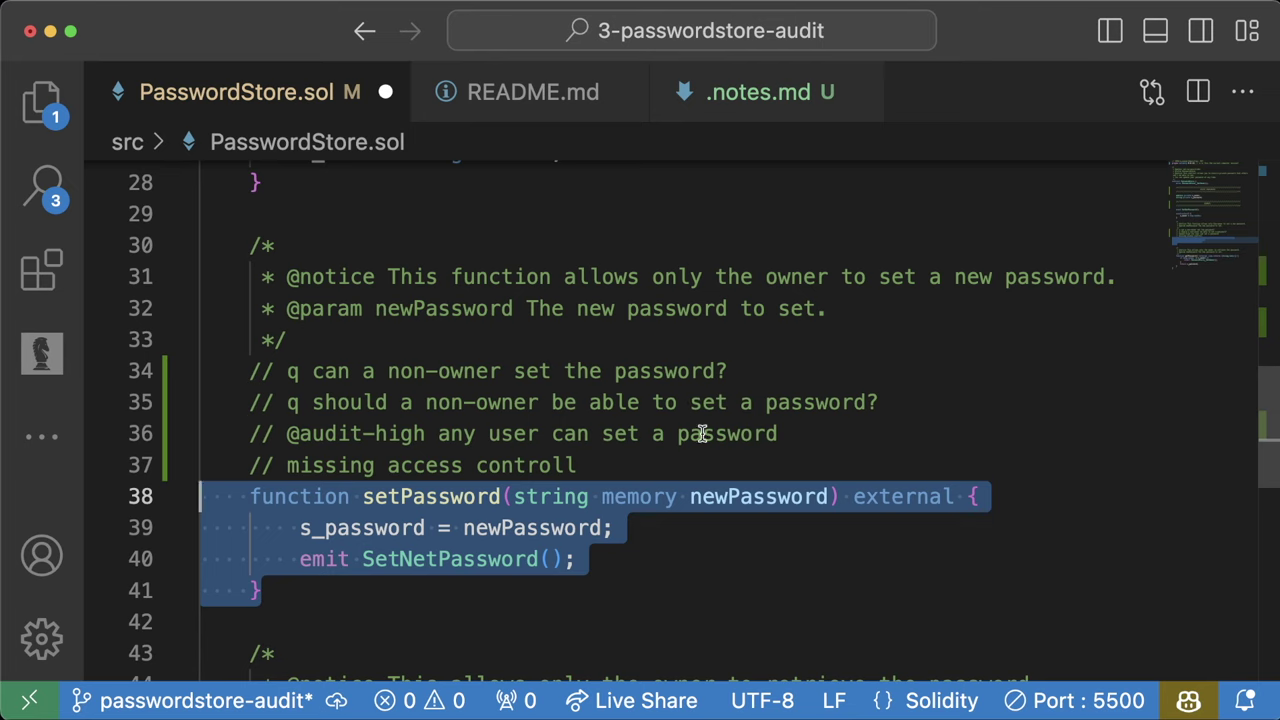
pyautogui.click(660, 458)
pyautogui.press('BackSpace')
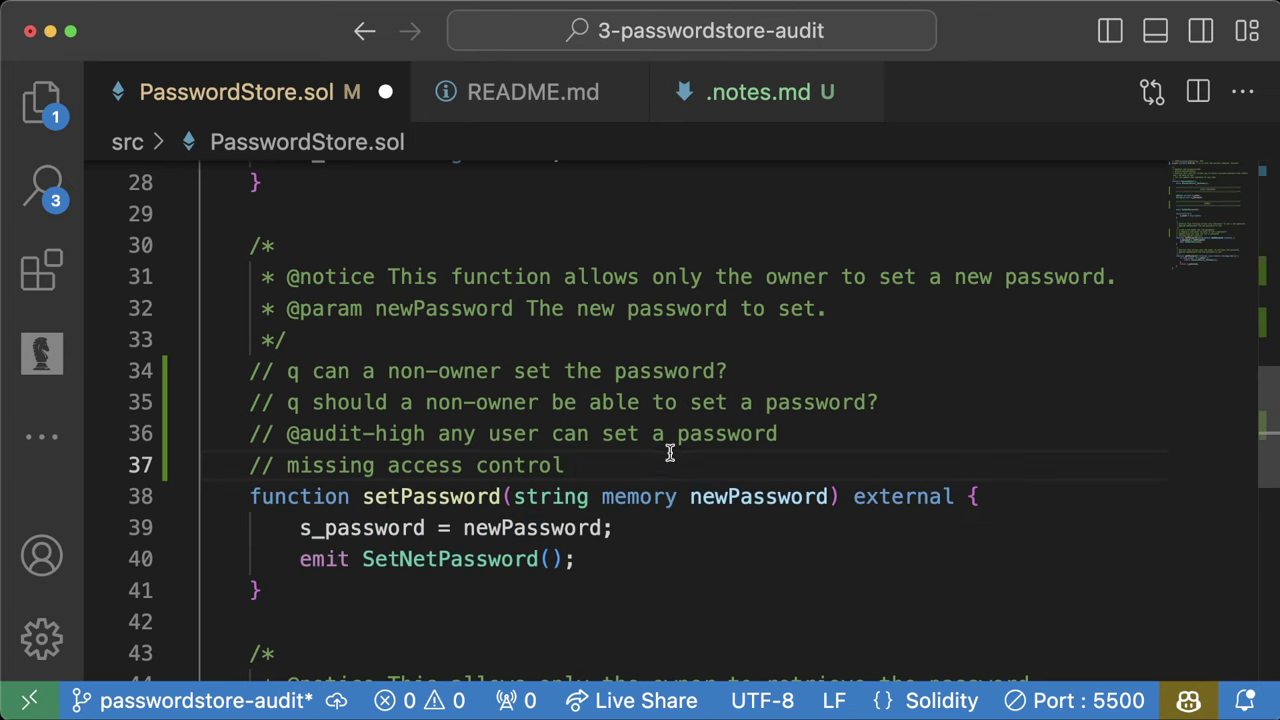
pyautogui.press('cmd+s')
pyautogui.moveTo(452, 605); pyautogui.dragTo(190, 518)
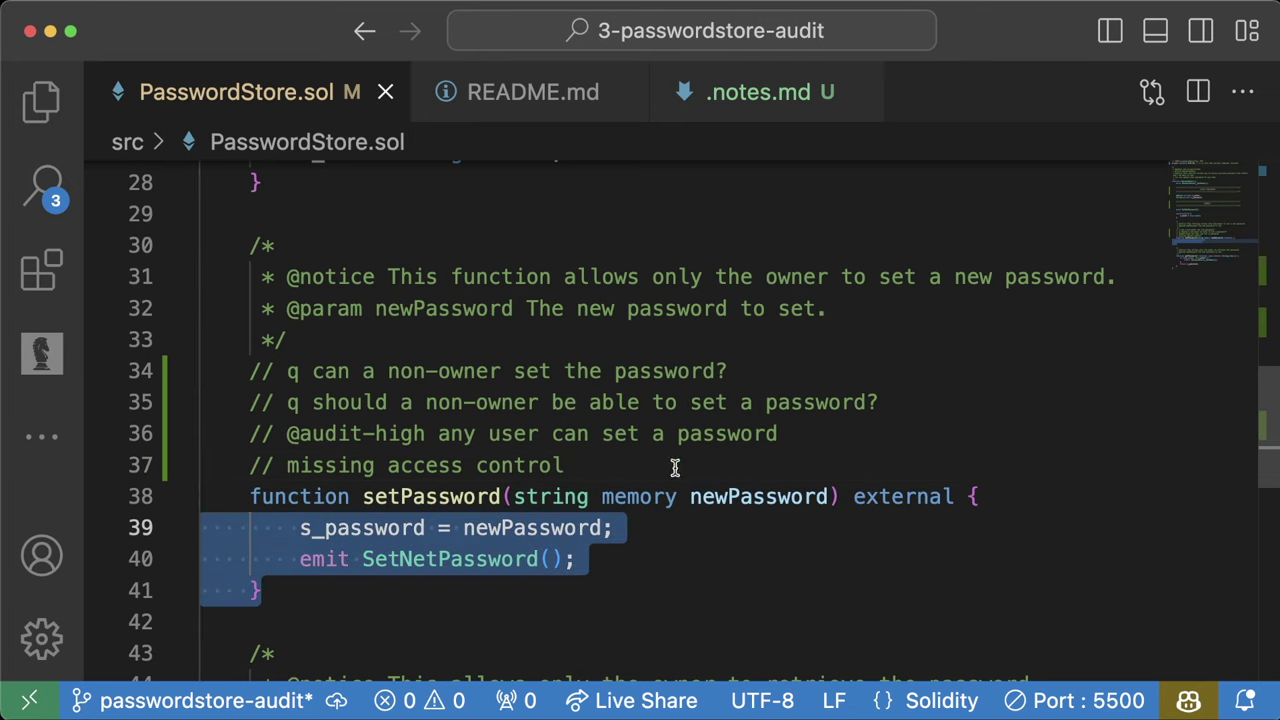
pyautogui.click(675, 466)
pyautogui.moveTo(657, 463); pyautogui.dragTo(107, 386)
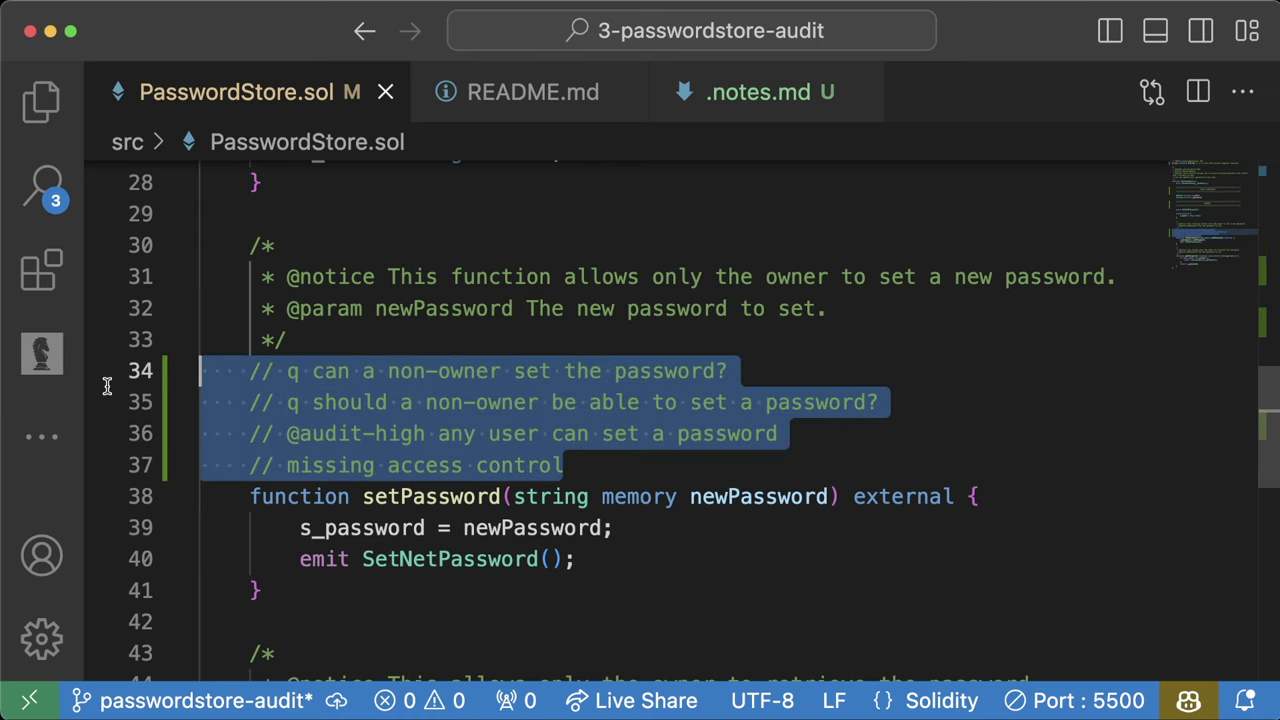
pyautogui.click(499, 458)
pyautogui.moveTo(428, 434); pyautogui.dragTo(286, 434)
pyautogui.click(378, 434)
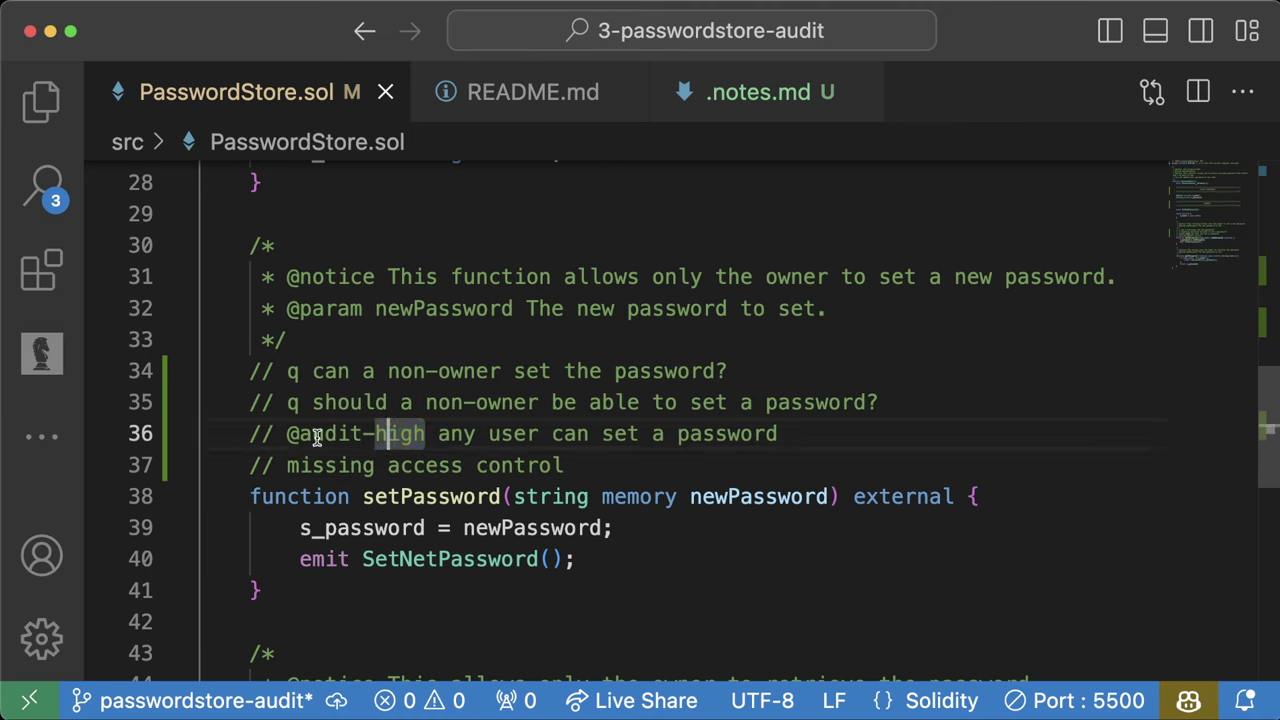
pyautogui.hotkey('alt', 'Delete')
pyautogui.press('BackSpace')
pyautogui.doubleClick(350, 431)
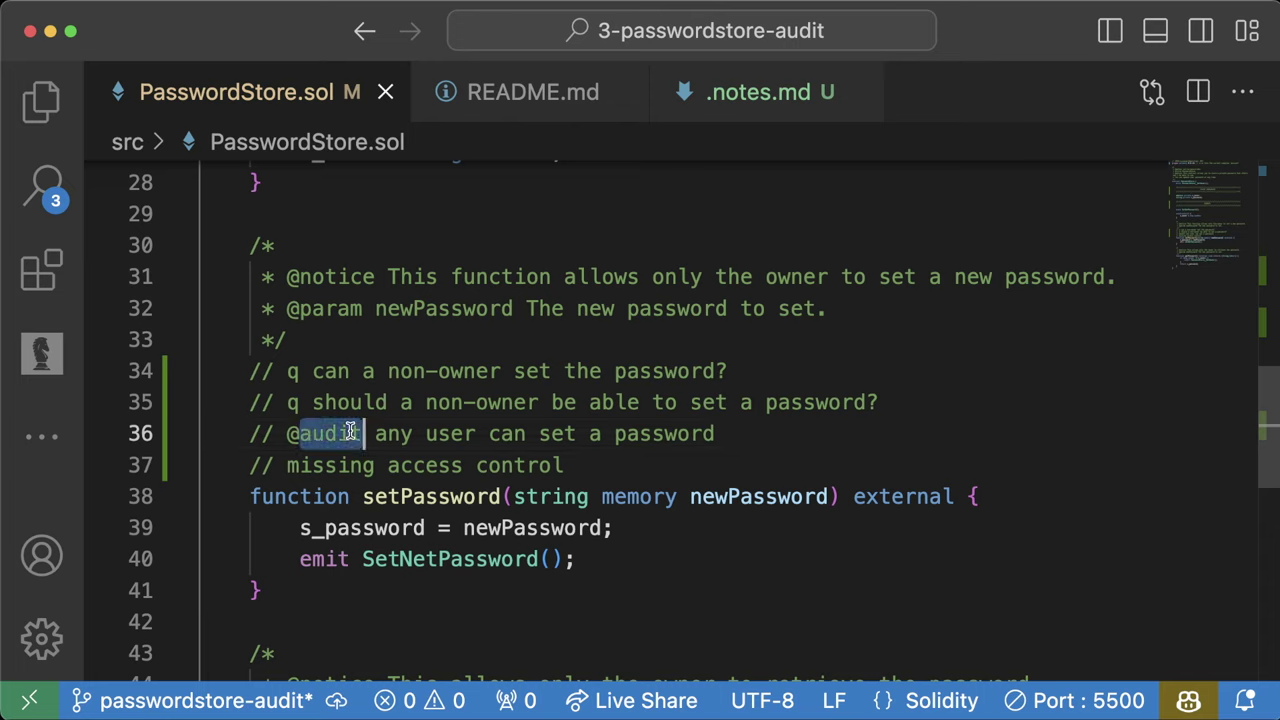
pyautogui.moveTo(714, 433); pyautogui.dragTo(248, 433)
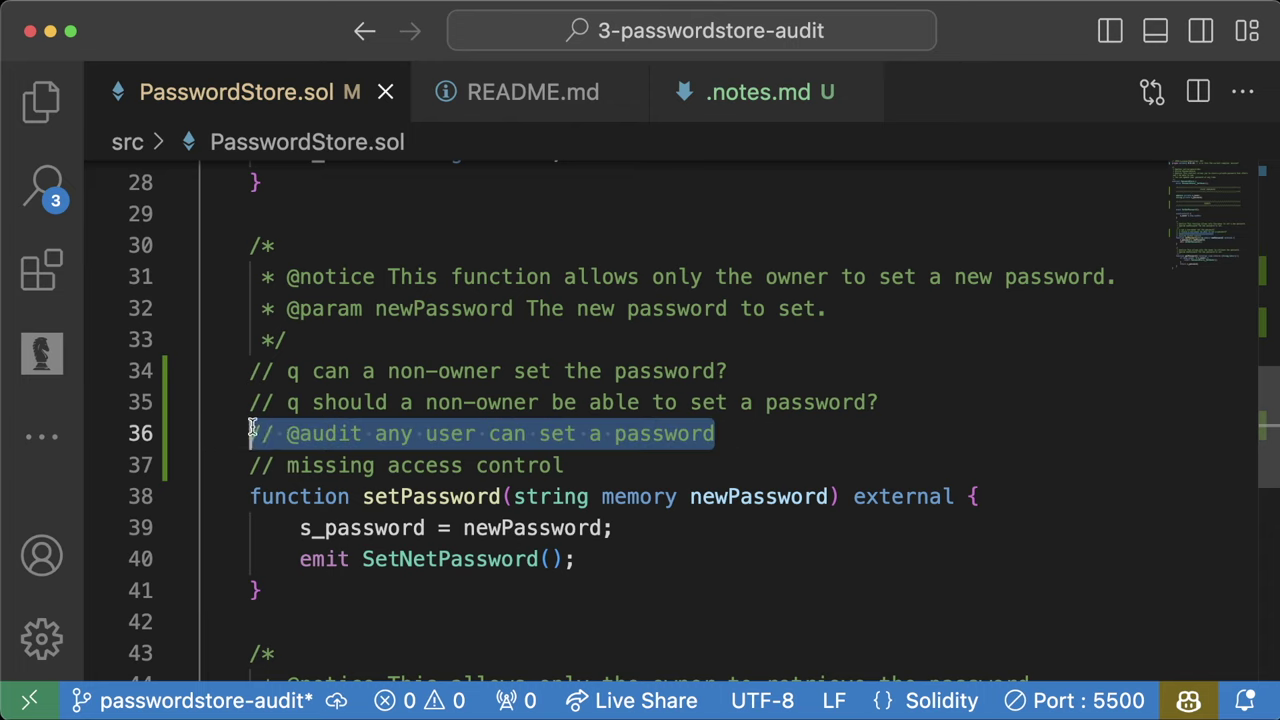
pyautogui.click(478, 433)
# Review the revised line 36 audit note alongside the setPassword function.
pyautogui.moveTo(763, 433); pyautogui.dragTo(251, 434)
pyautogui.moveTo(294, 583); pyautogui.dragTo(163, 441)
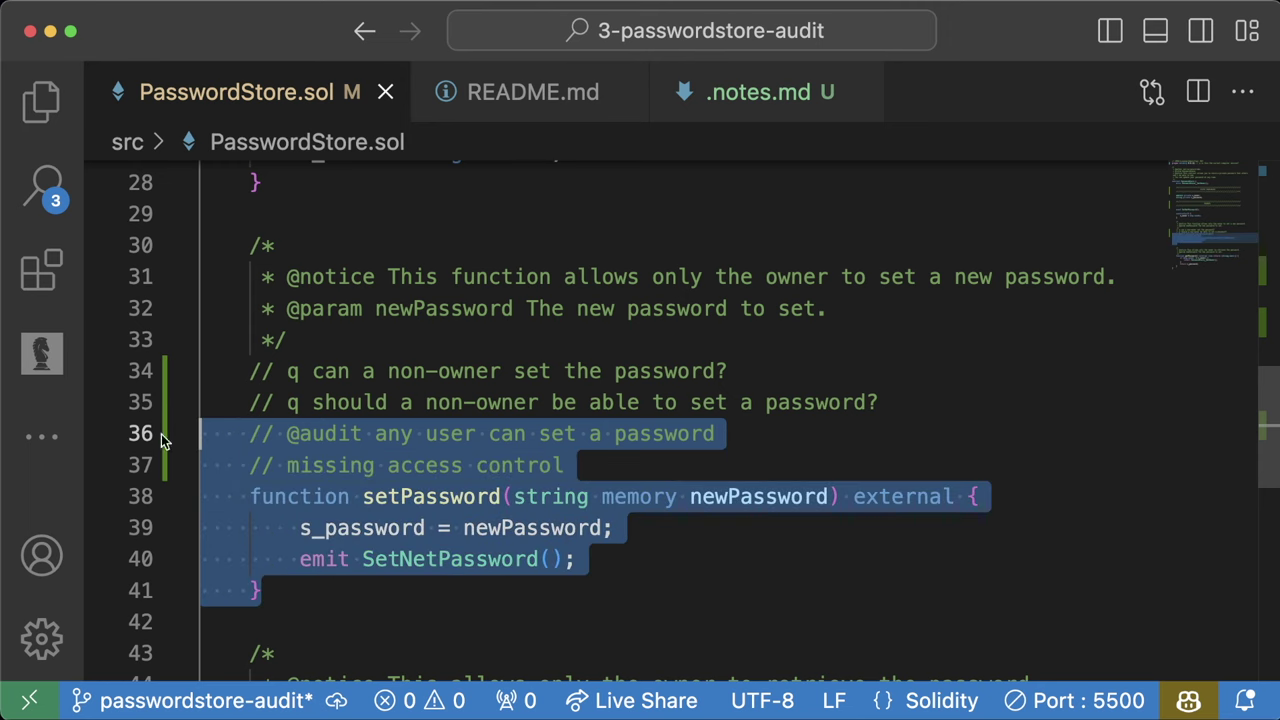
pyautogui.click(746, 434)
pyautogui.moveTo(746, 434); pyautogui.dragTo(249, 434)
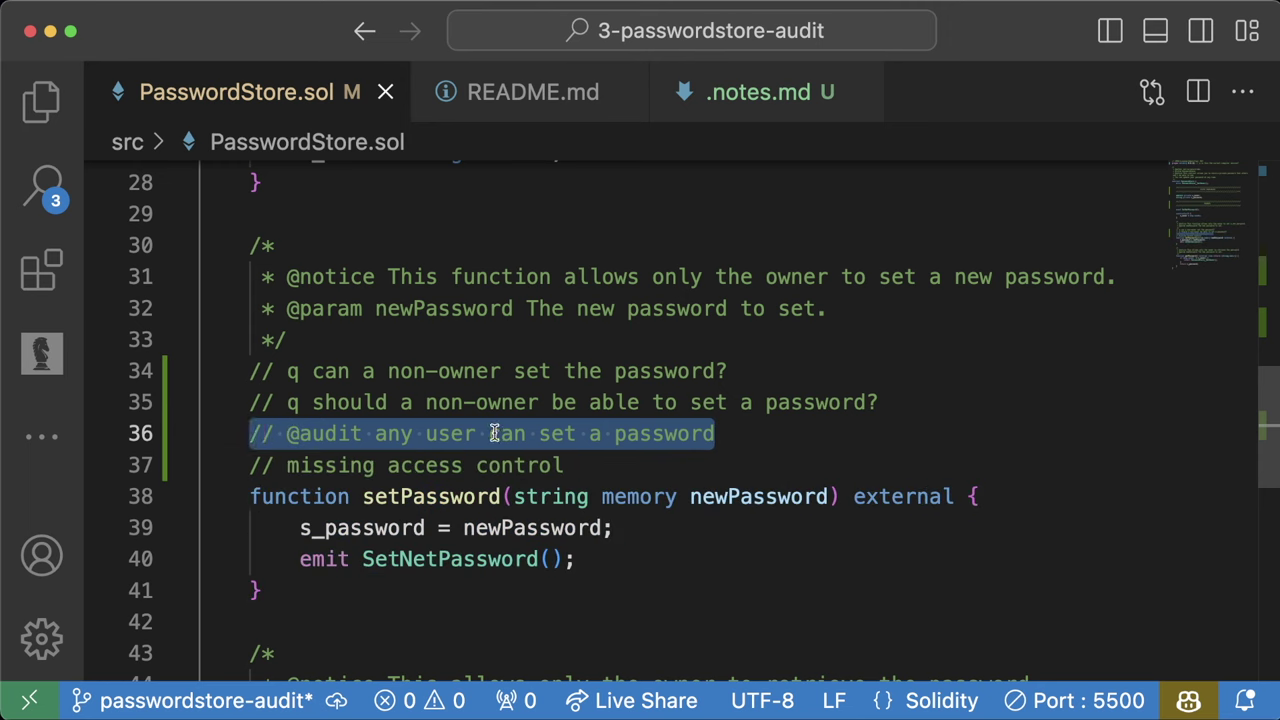
pyautogui.click(743, 439)
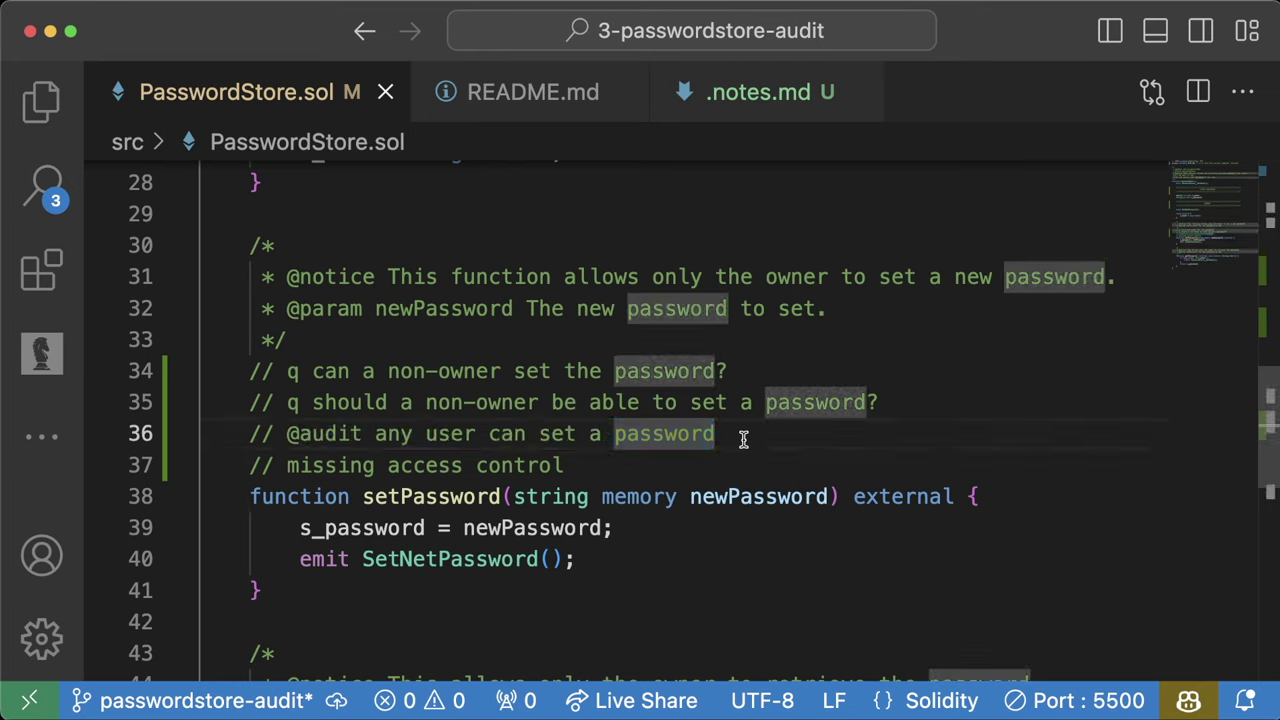
pyautogui.moveTo(743, 439); pyautogui.dragTo(246, 434)
pyautogui.click(800, 430)
pyautogui.moveTo(800, 430); pyautogui.dragTo(251, 436)
pyautogui.click(808, 432)
# Review setPassword with all four annotation comments, then move below its closing brace.
pyautogui.moveTo(766, 431); pyautogui.dragTo(249, 430)
pyautogui.click(724, 436)
pyautogui.moveTo(283, 591); pyautogui.dragTo(200, 246)
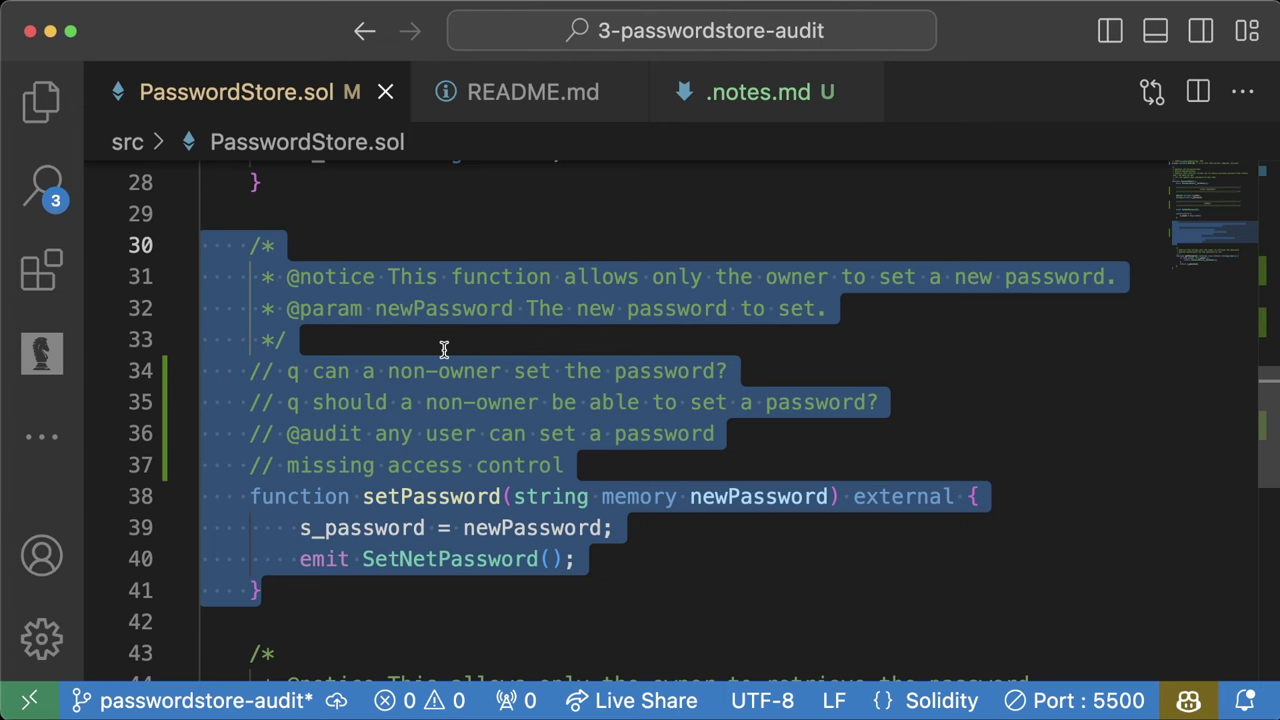
pyautogui.moveTo(646, 466); pyautogui.dragTo(168, 373)
pyautogui.click(367, 329)
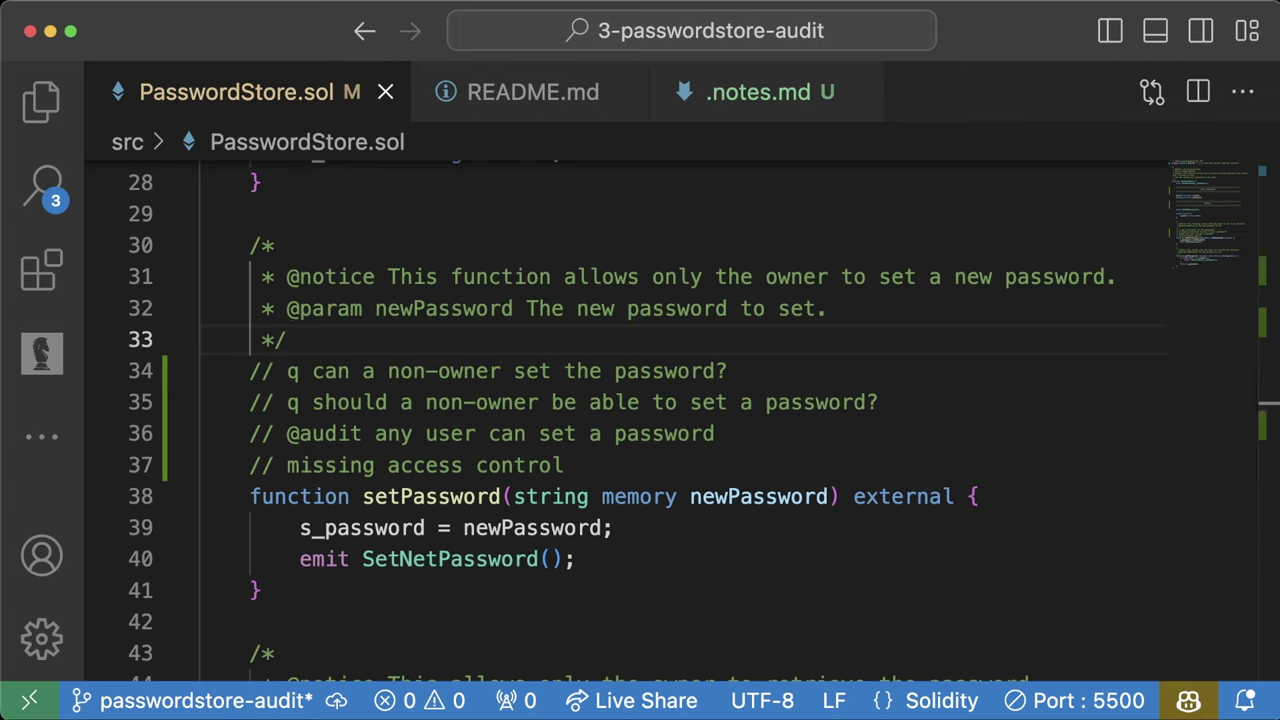
pyautogui.click(703, 586)
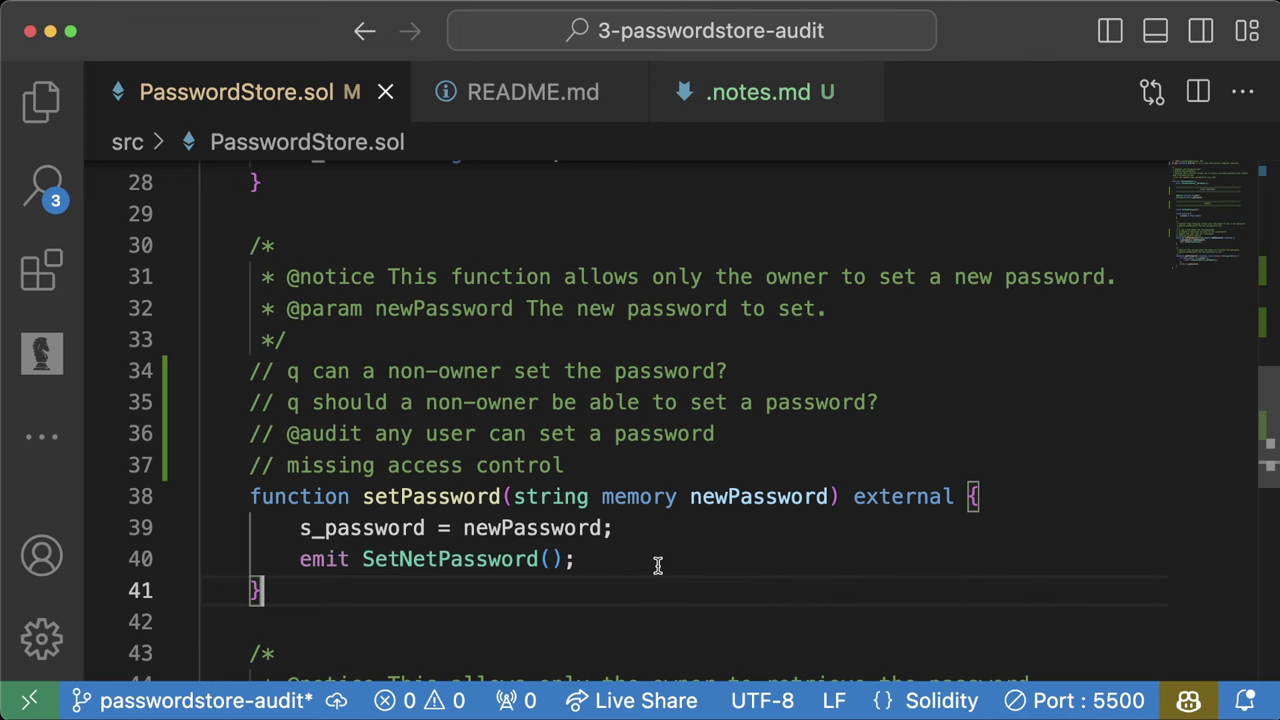
# Scroll to getPassword and review its doc comment and owner-only retrieval notice.
pyautogui.scroll(-4, 657, 563)
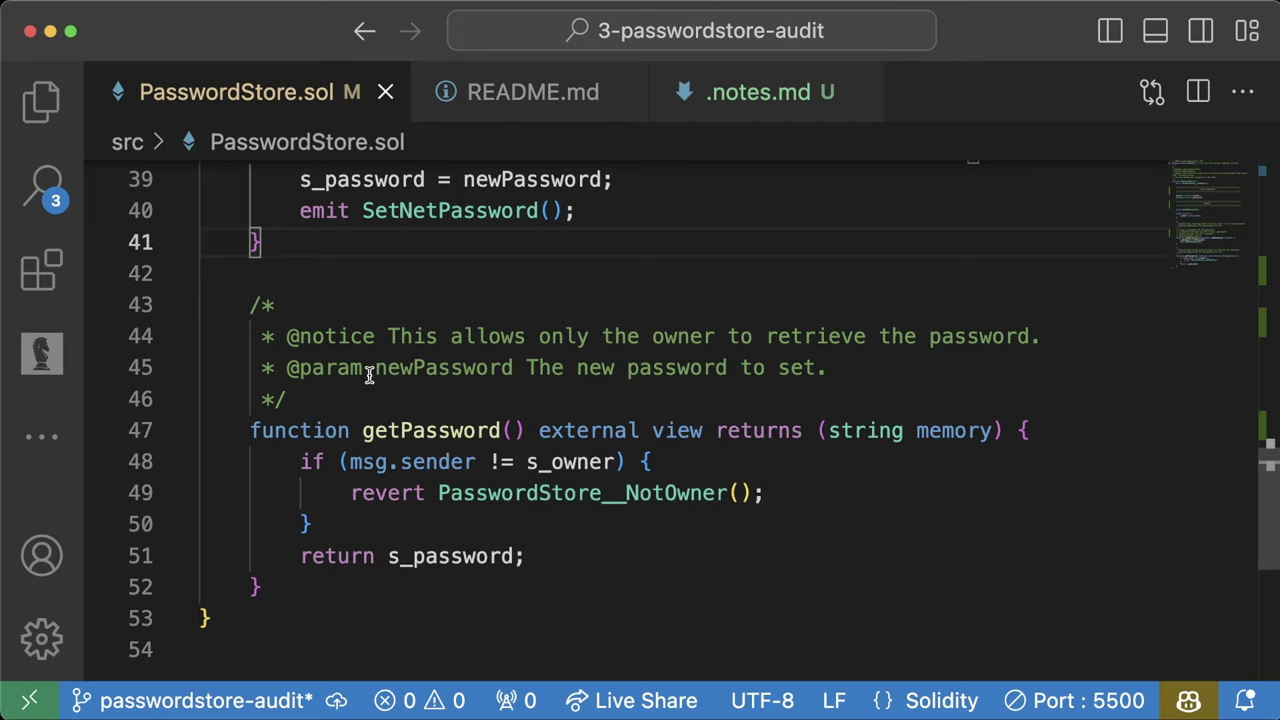
pyautogui.click(373, 368)
pyautogui.moveTo(262, 587); pyautogui.dragTo(197, 310)
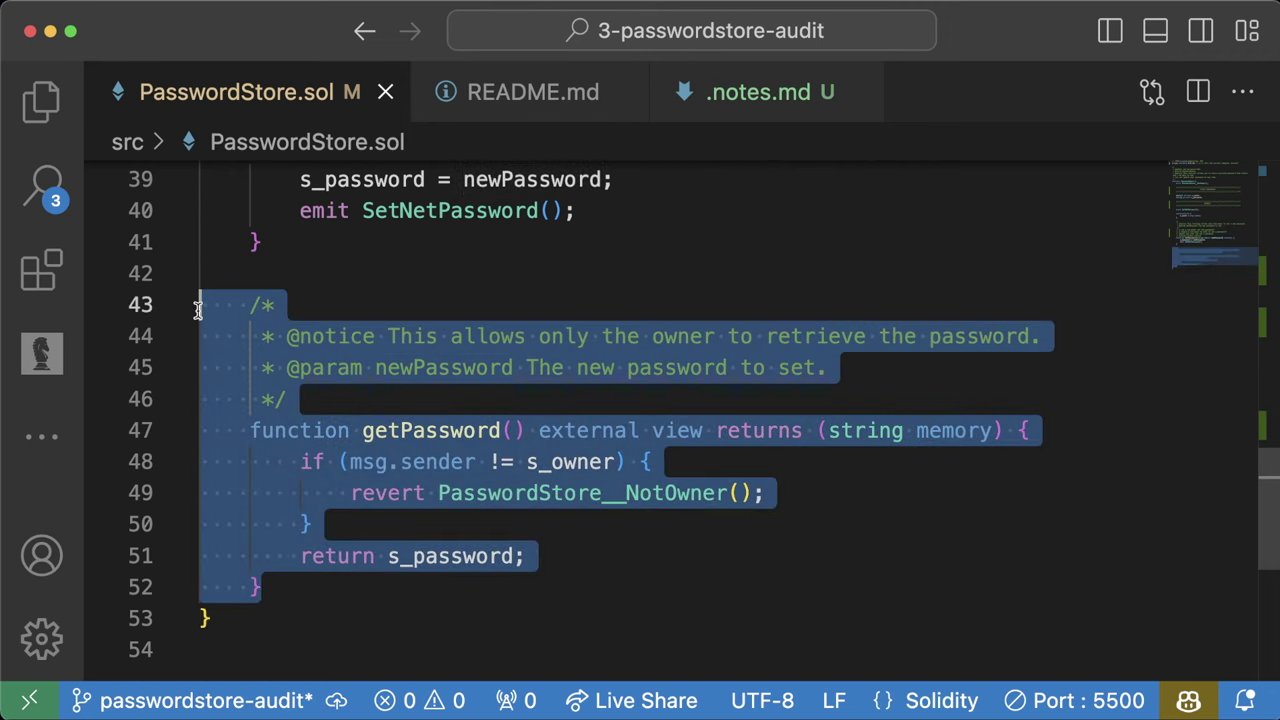
pyautogui.click(376, 259)
pyautogui.moveTo(290, 399); pyautogui.dragTo(171, 297)
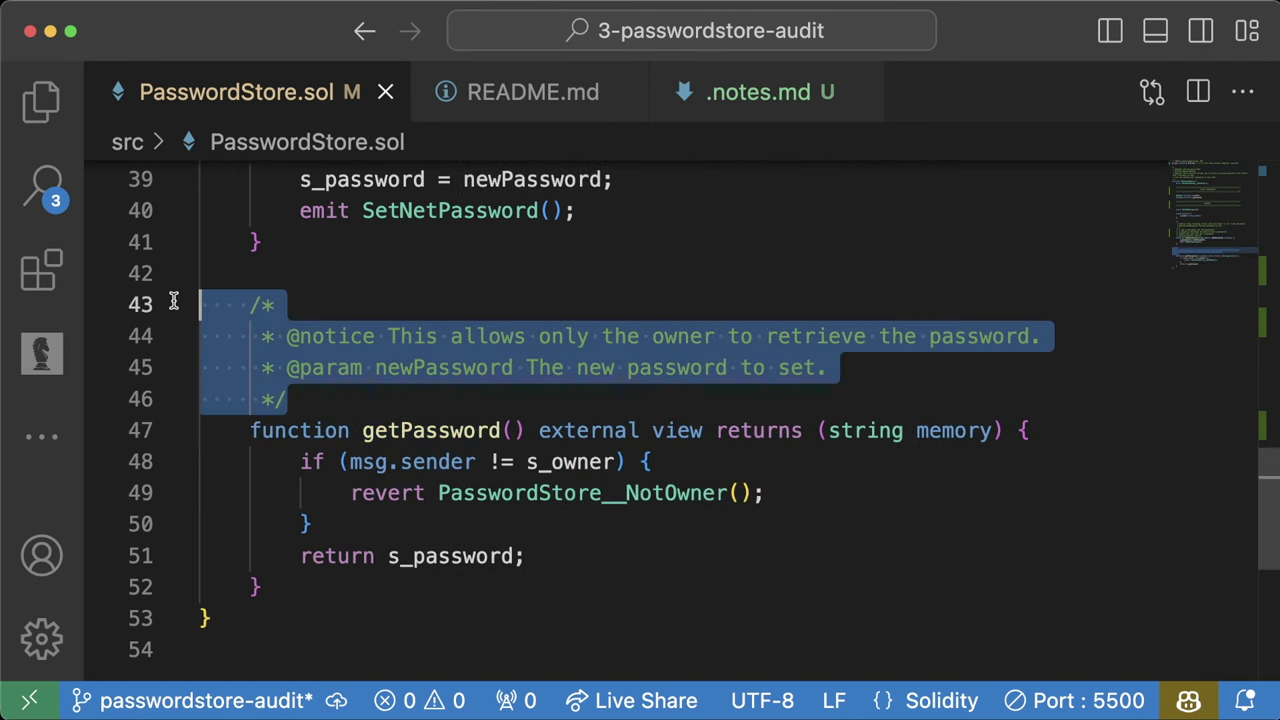
pyautogui.click(378, 336)
pyautogui.moveTo(378, 336); pyautogui.dragTo(1063, 338)
# Compare the README's store-and-retrieve and others-cannot-access requirements with the contract.
pyautogui.click(560, 100)
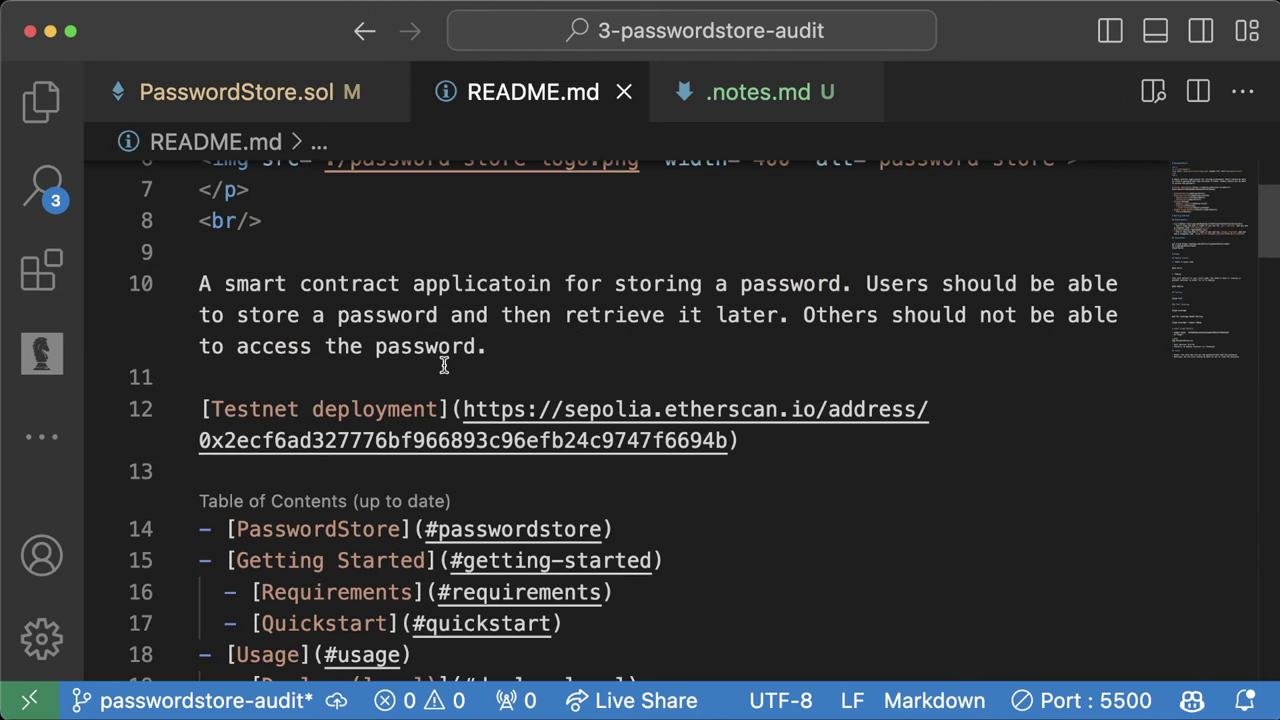
pyautogui.moveTo(866, 284); pyautogui.dragTo(791, 315)
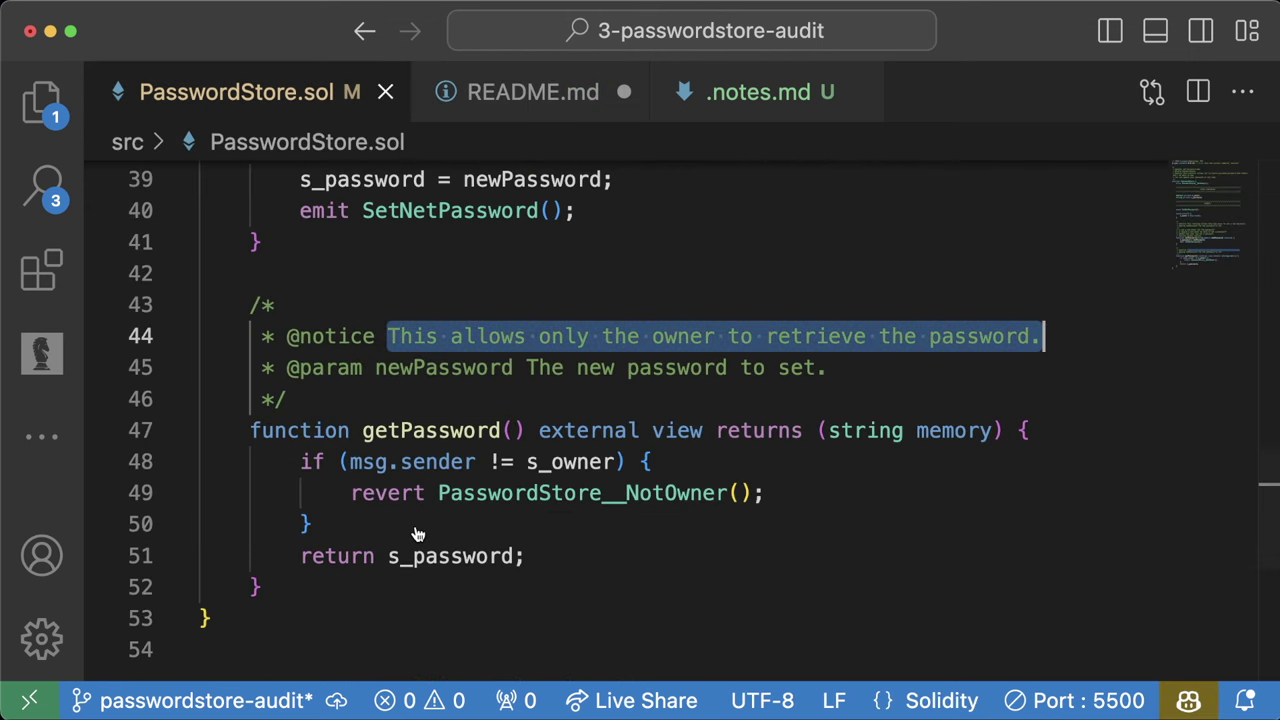
pyautogui.click(274, 586)
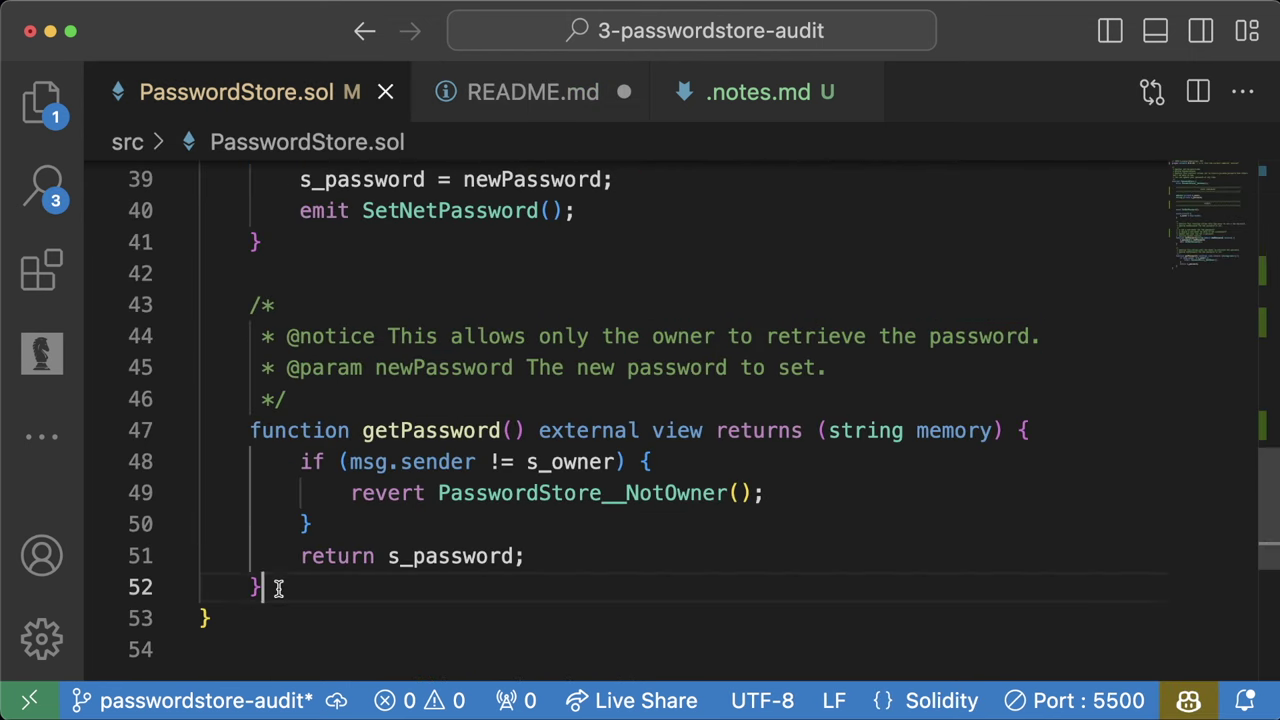
pyautogui.keyDown('shift'); pyautogui.click(229, 331); pyautogui.keyUp('shift')
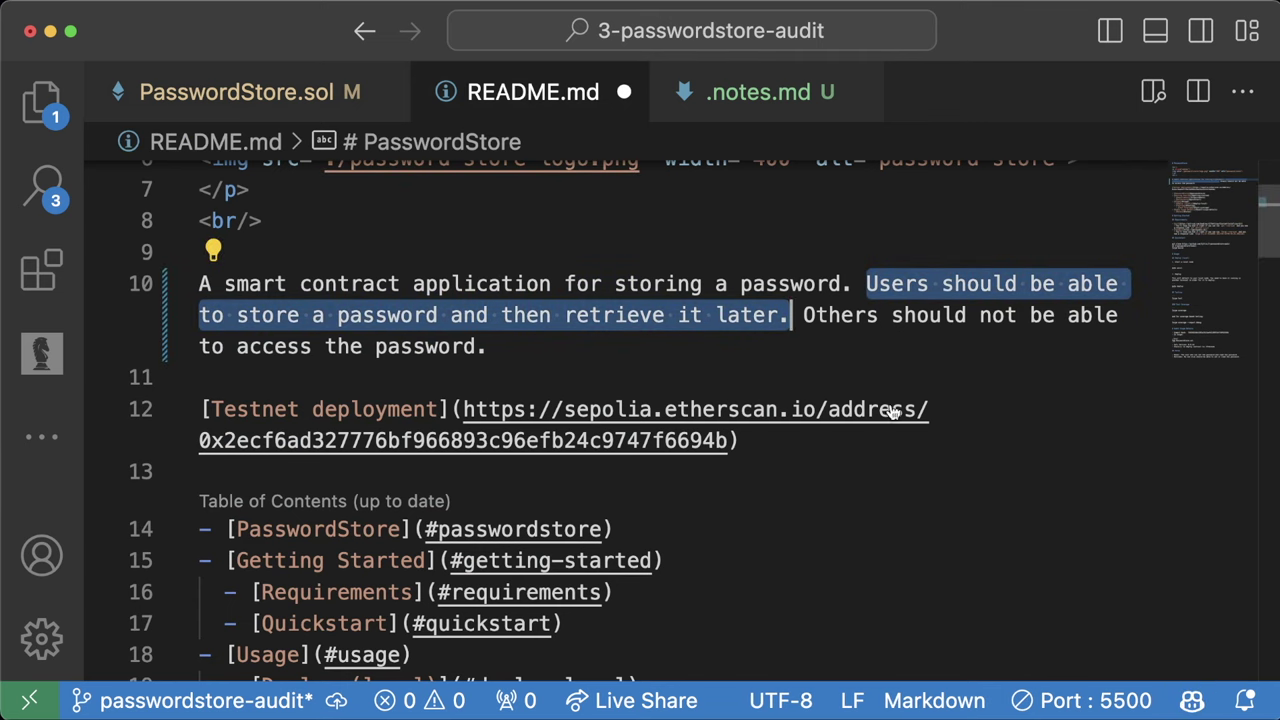
pyautogui.moveTo(657, 360); pyautogui.dragTo(803, 315)
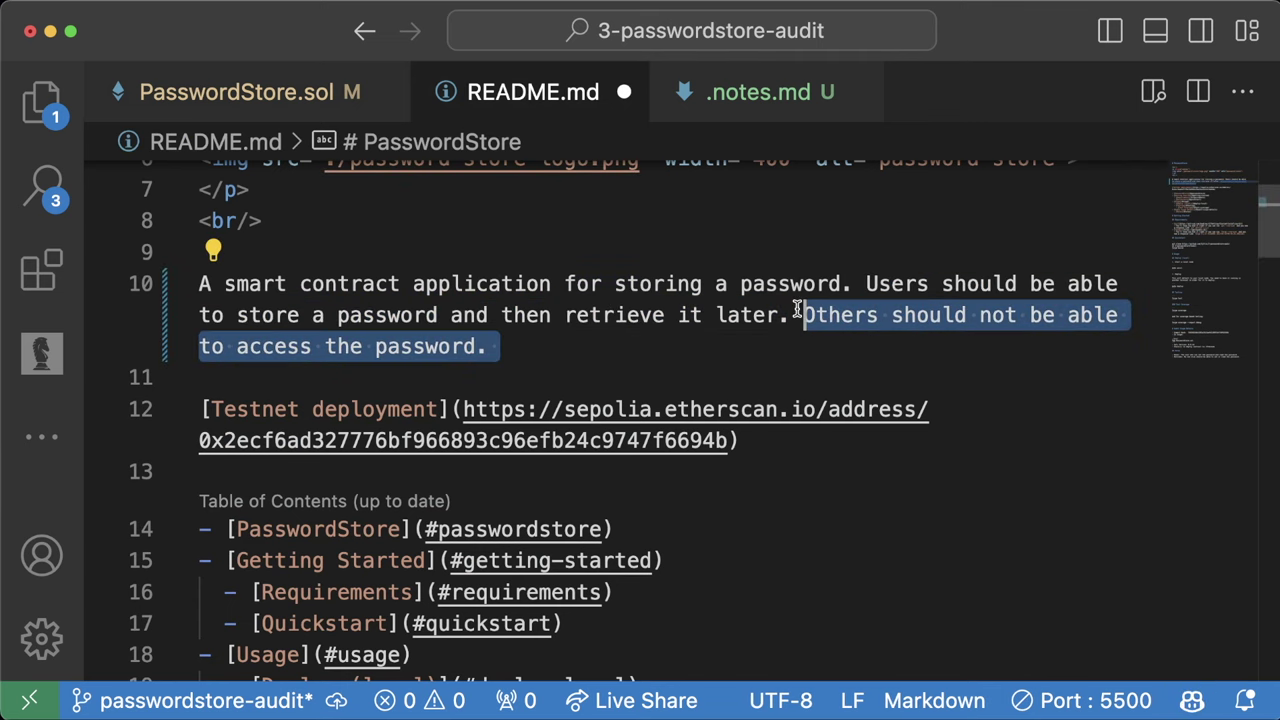
pyautogui.click(706, 346)
pyautogui.click(250, 90)
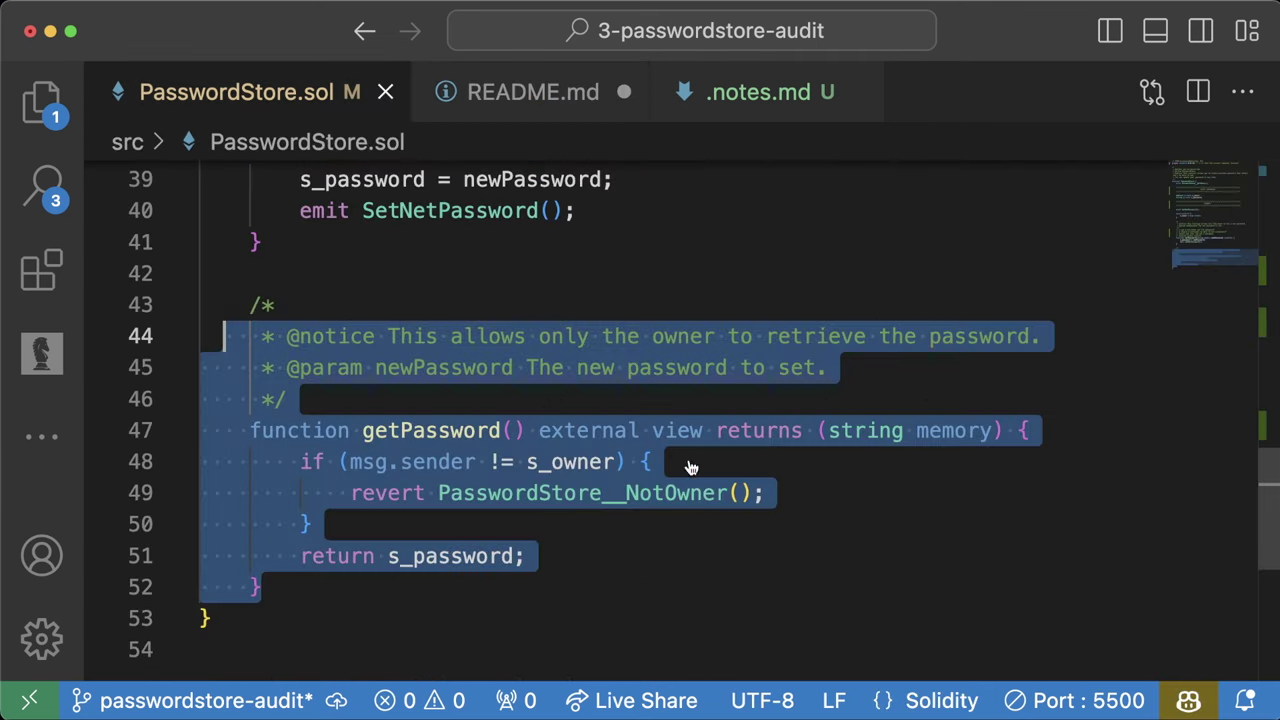
# Back in PasswordStore.sol, inspect getPassword's doc comment lines and set the caret at line 44's end.
pyautogui.click(646, 398)
pyautogui.moveTo(1041, 336); pyautogui.dragTo(387, 336)
pyautogui.doubleClick(829, 331)
pyautogui.click(930, 367)
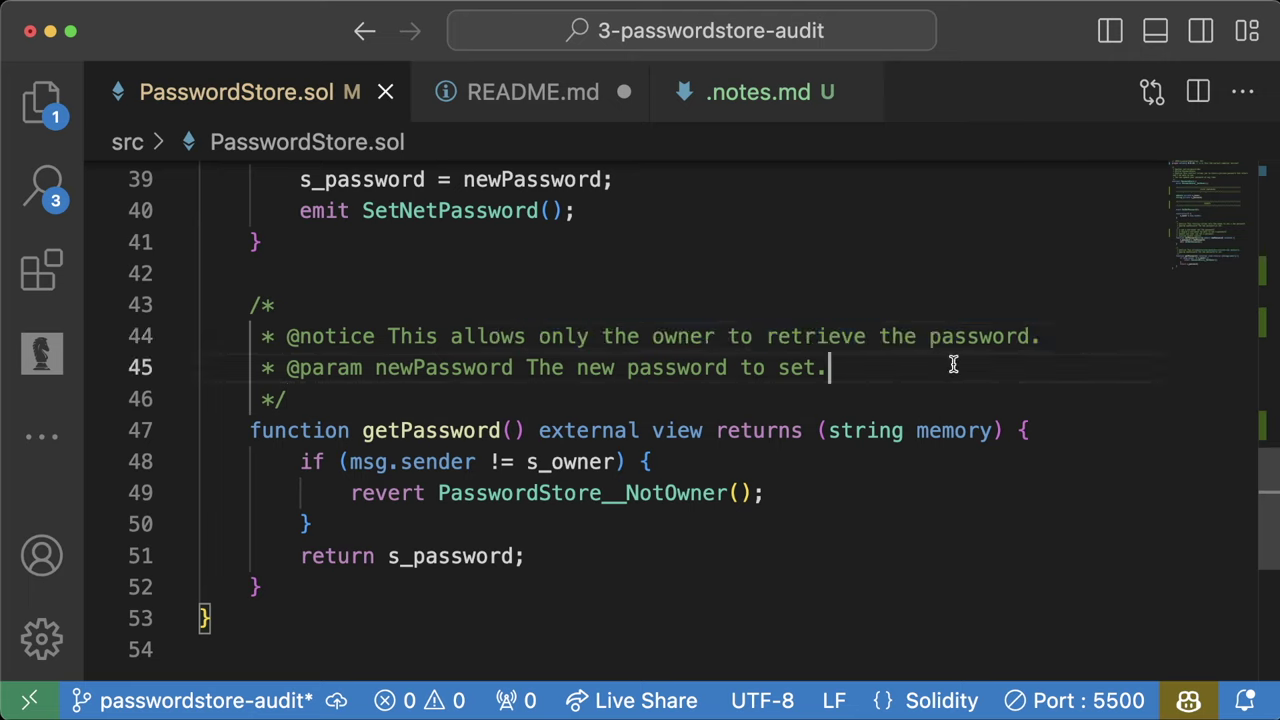
pyautogui.click(400, 368)
pyautogui.doubleClick(340, 368)
pyautogui.click(820, 367)
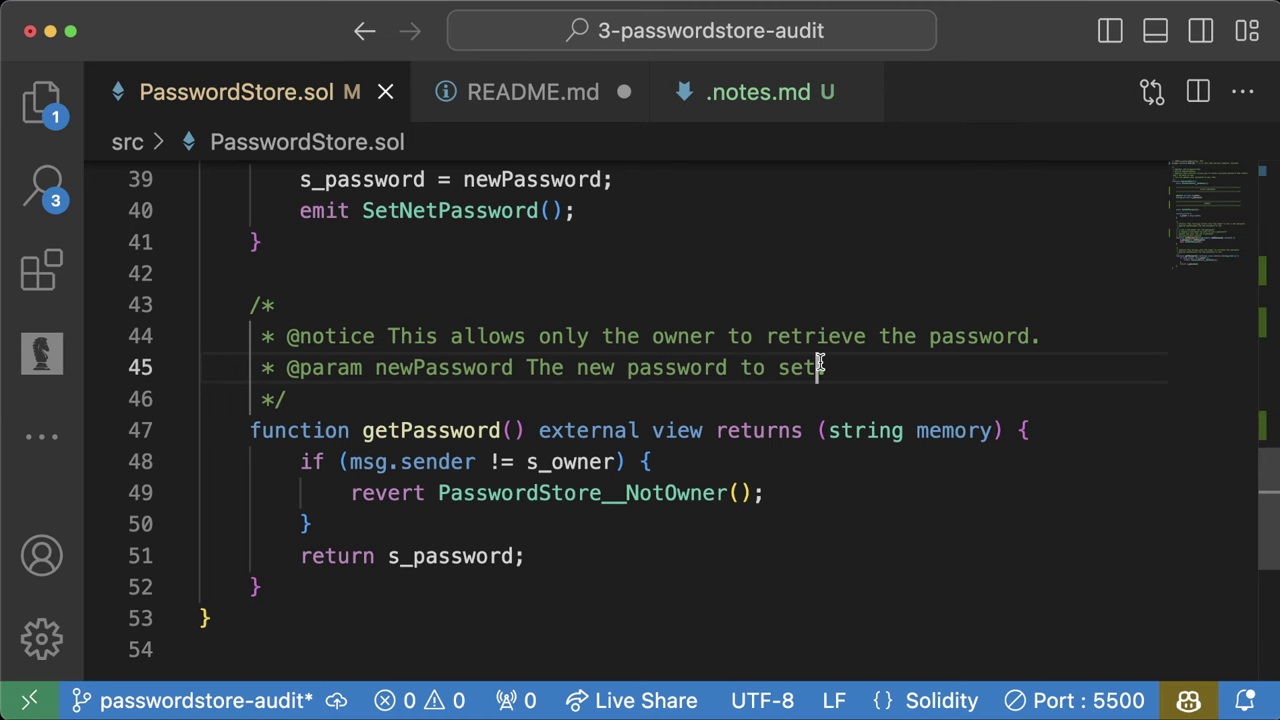
pyautogui.click(1086, 334)
pyautogui.press('Return')
pyautogui.write('// @audit')
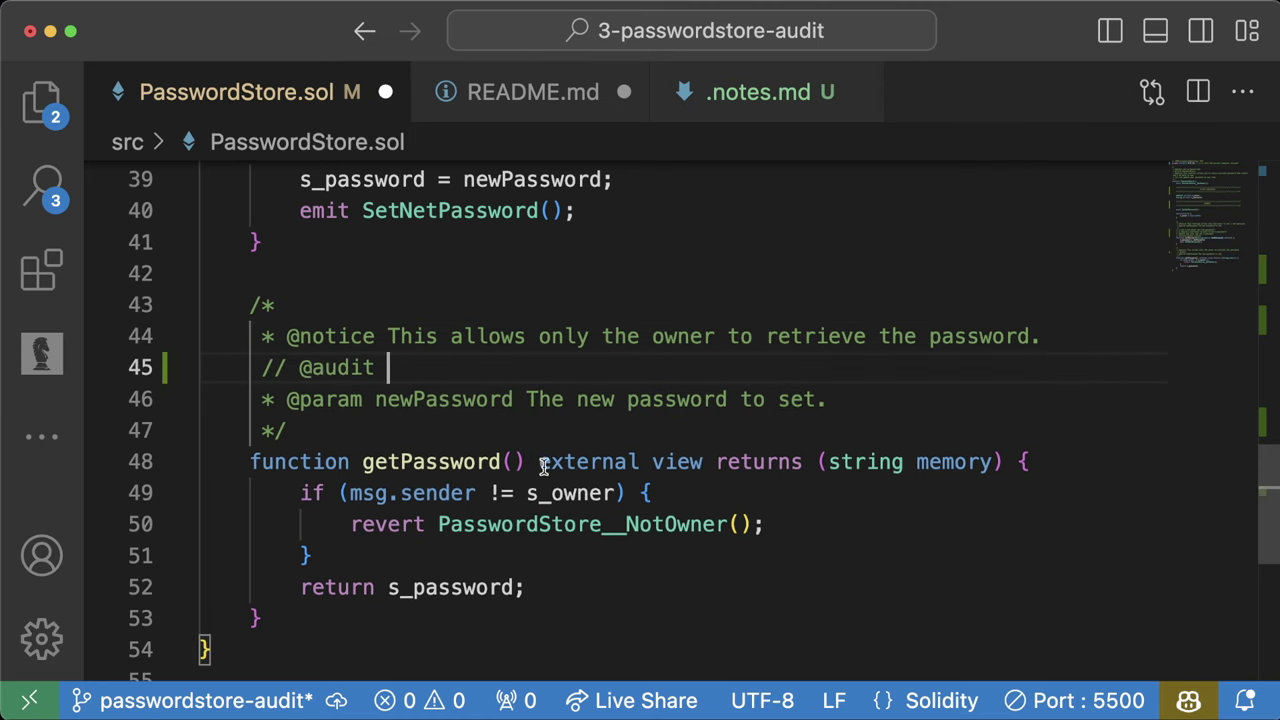
pyautogui.moveTo(527, 462); pyautogui.dragTo(362, 462)
pyautogui.click(360, 368)
pyautogui.click(417, 363)
pyautogui.write('their is no')
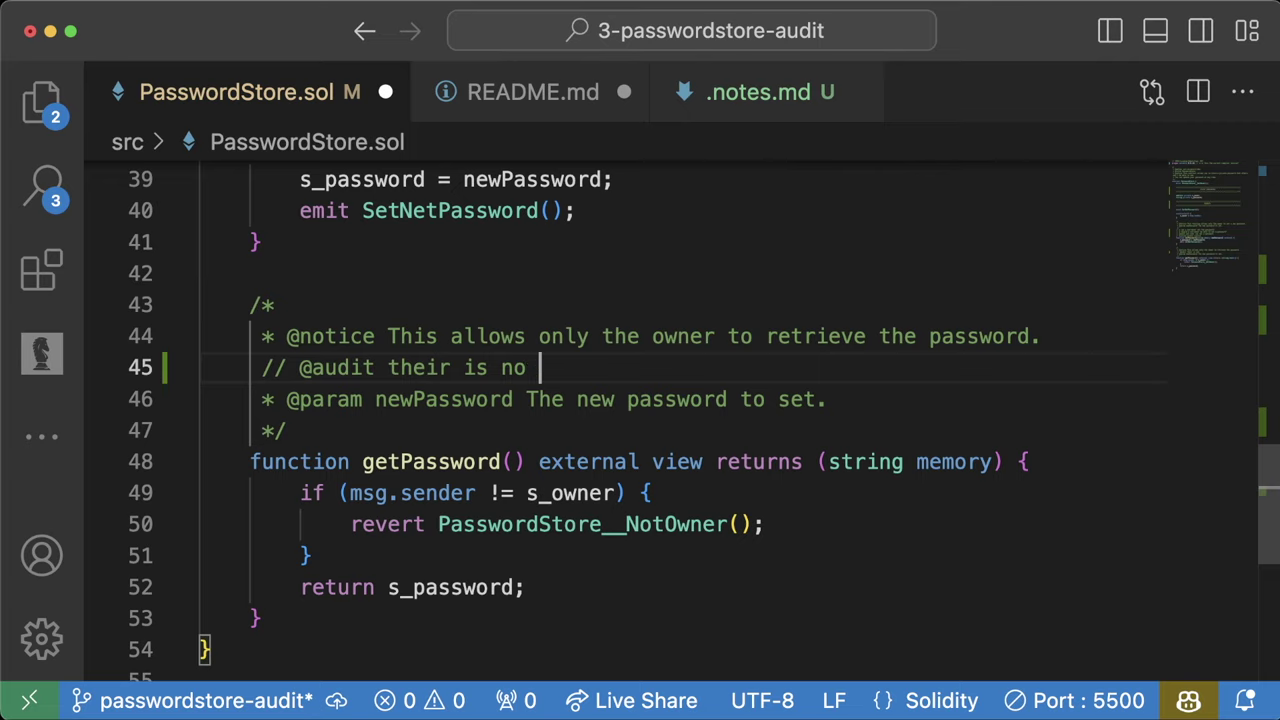
pyautogui.write('tnewPassword p')
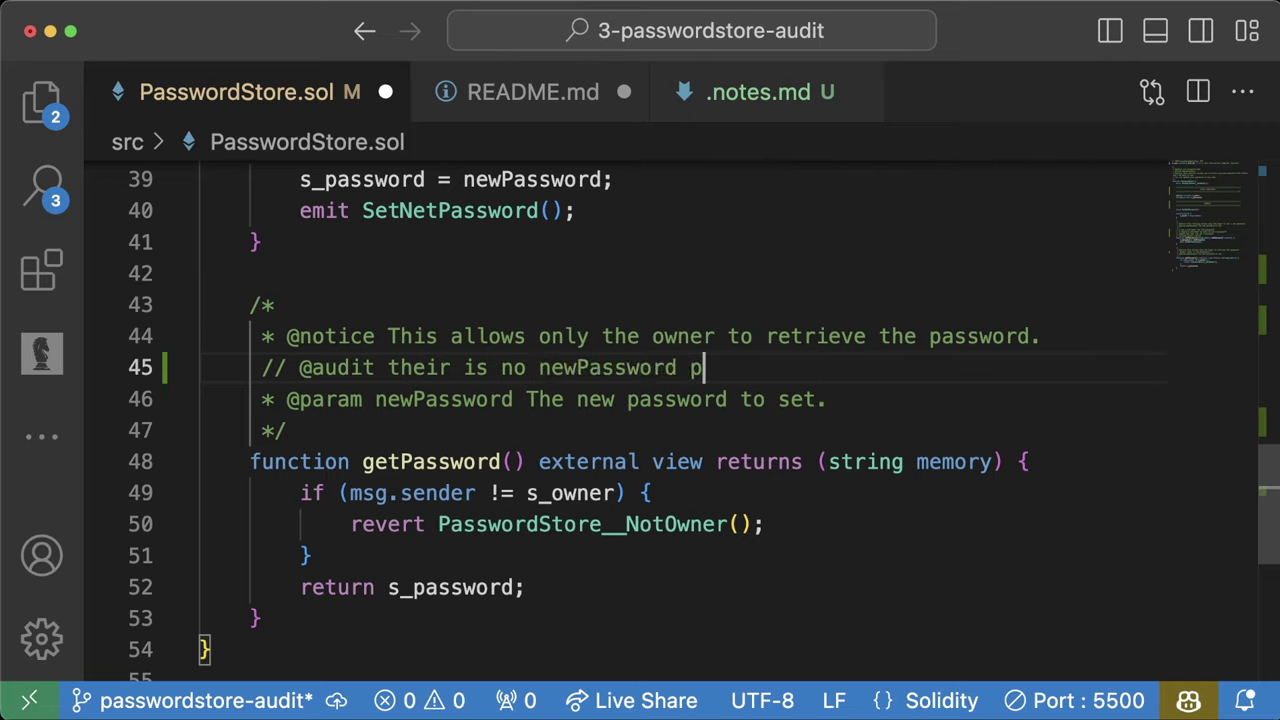
pyautogui.write('arameter!')
pyautogui.doubleClick(327, 399)
pyautogui.doubleClick(423, 399)
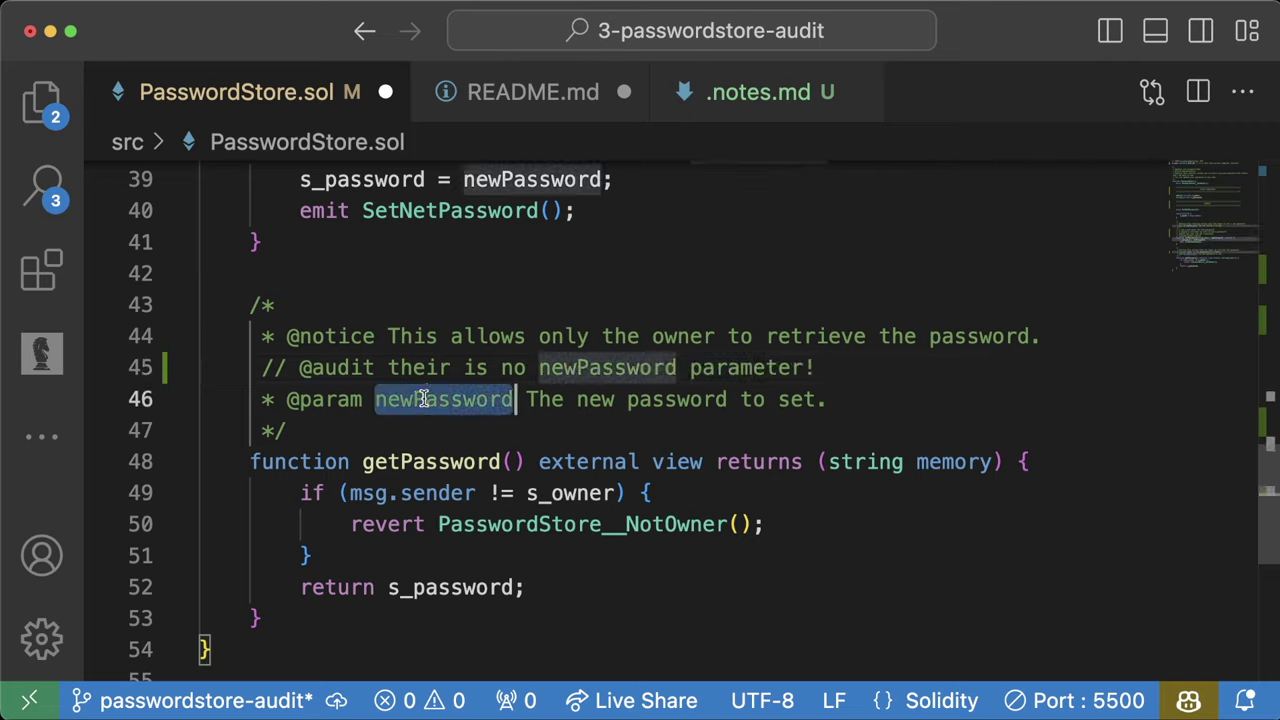
pyautogui.moveTo(846, 399); pyautogui.dragTo(262, 399)
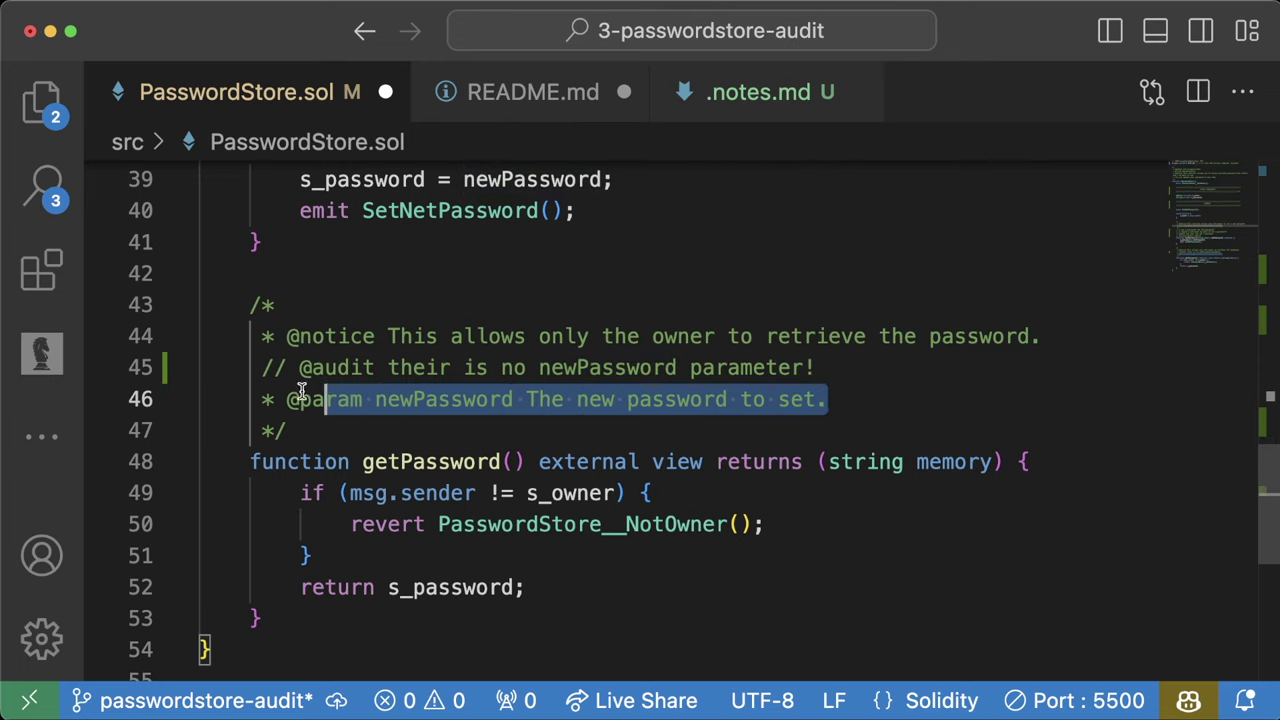
pyautogui.click(513, 458)
pyautogui.moveTo(852, 399); pyautogui.dragTo(137, 397)
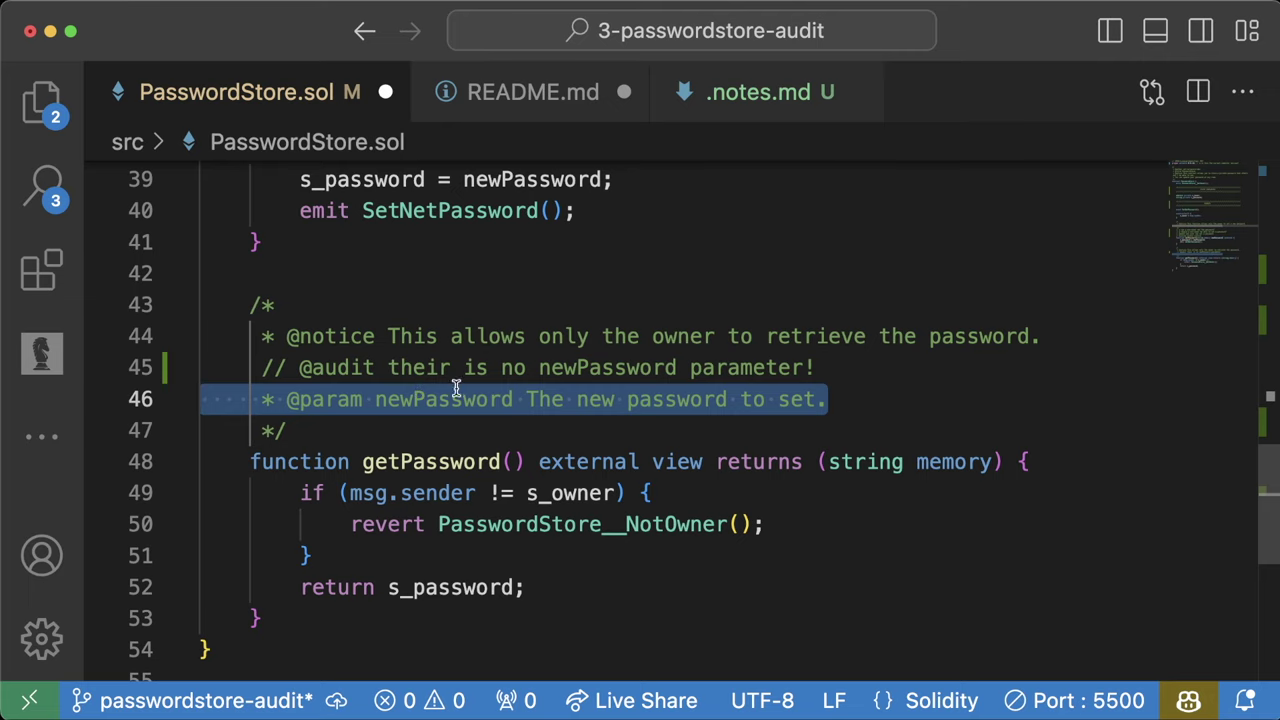
pyautogui.click(832, 368)
pyautogui.moveTo(848, 400); pyautogui.dragTo(108, 383)
# Inspect getPassword's signature keywords and the msg.sender owner check.
pyautogui.scroll(-2, 600, 420)
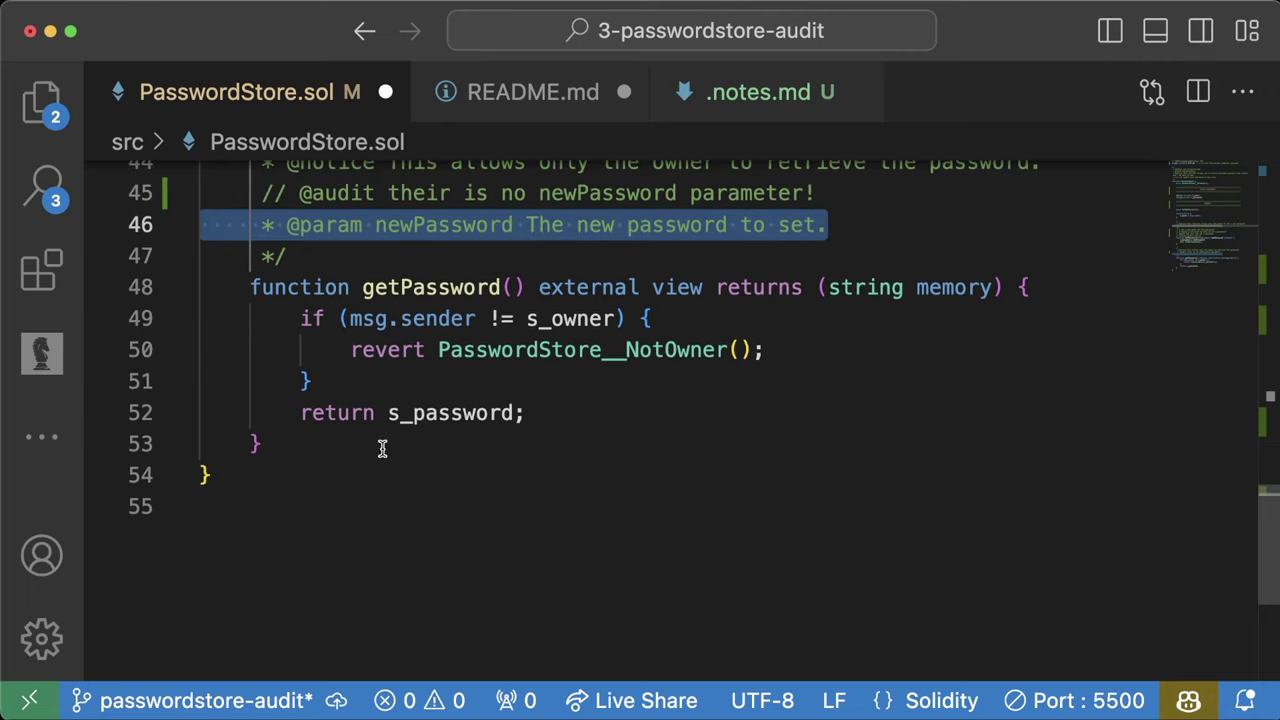
pyautogui.moveTo(304, 444); pyautogui.dragTo(290, 279)
pyautogui.click(440, 287)
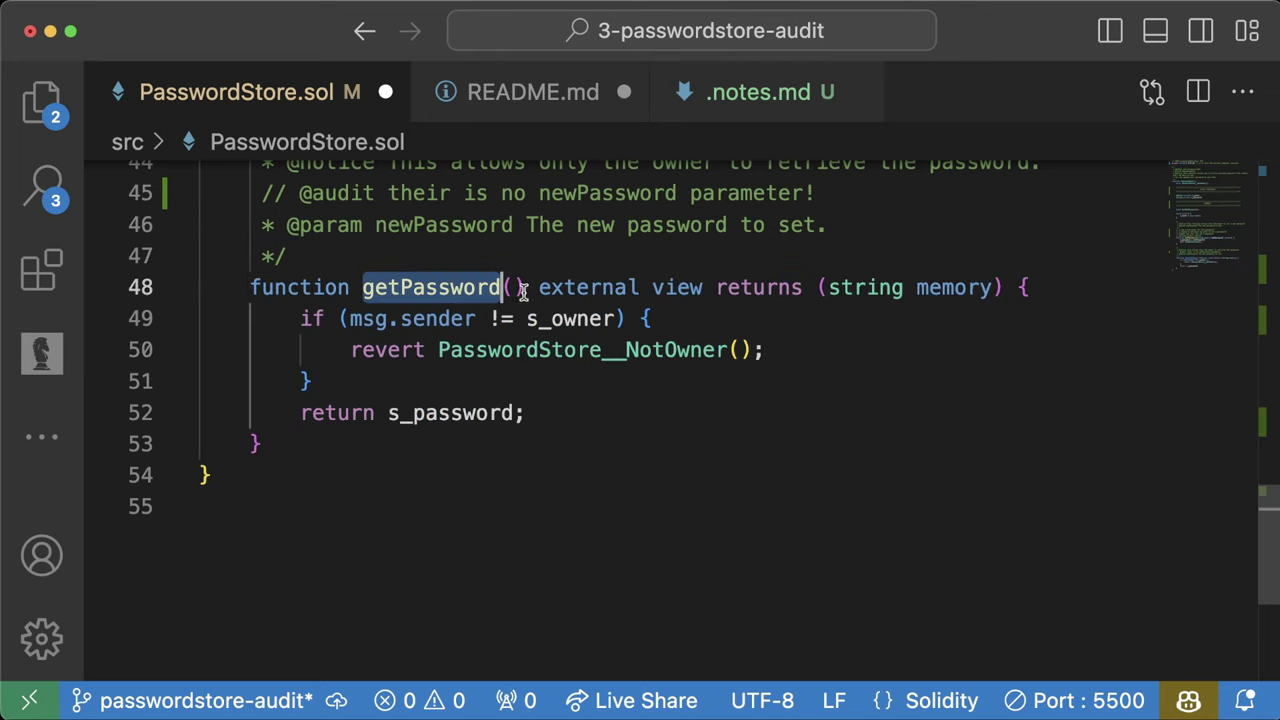
pyautogui.click(599, 287)
pyautogui.click(666, 287)
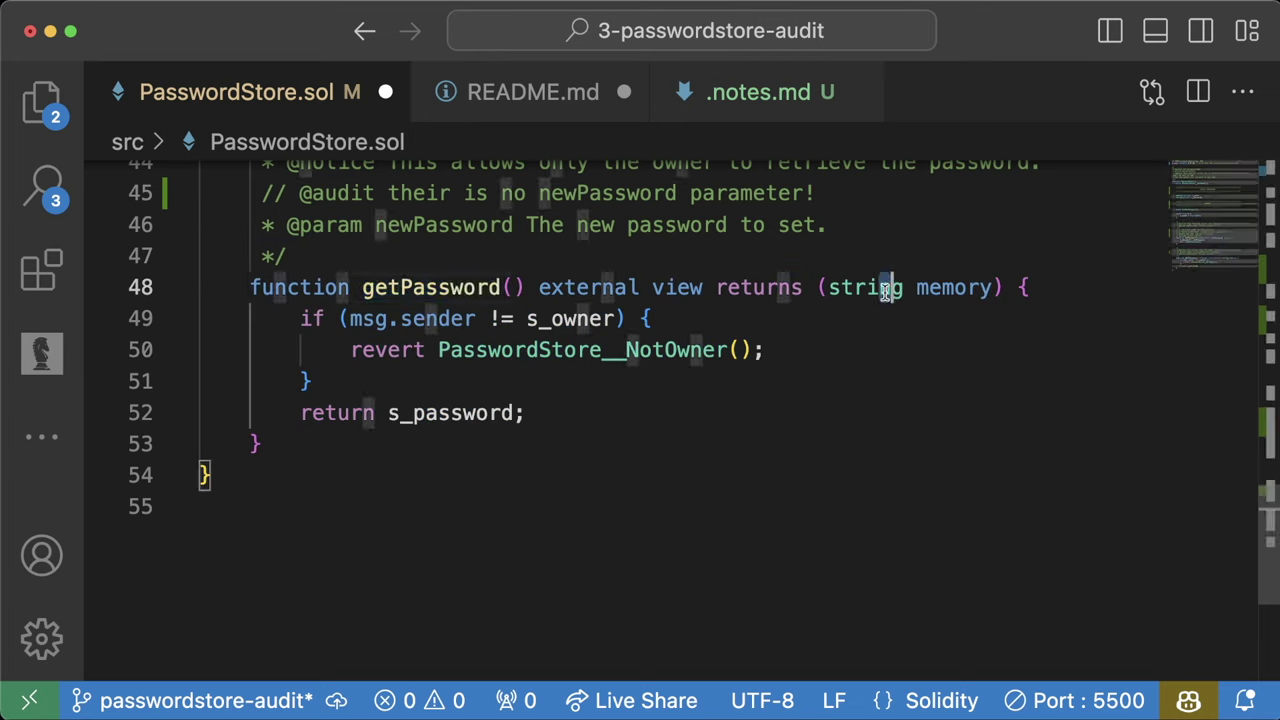
pyautogui.moveTo(347, 318); pyautogui.dragTo(614, 318)
# Inspect getPassword's PasswordStore__NotOwner error, owner check and s_password return statement.
pyautogui.doubleClick(697, 349)
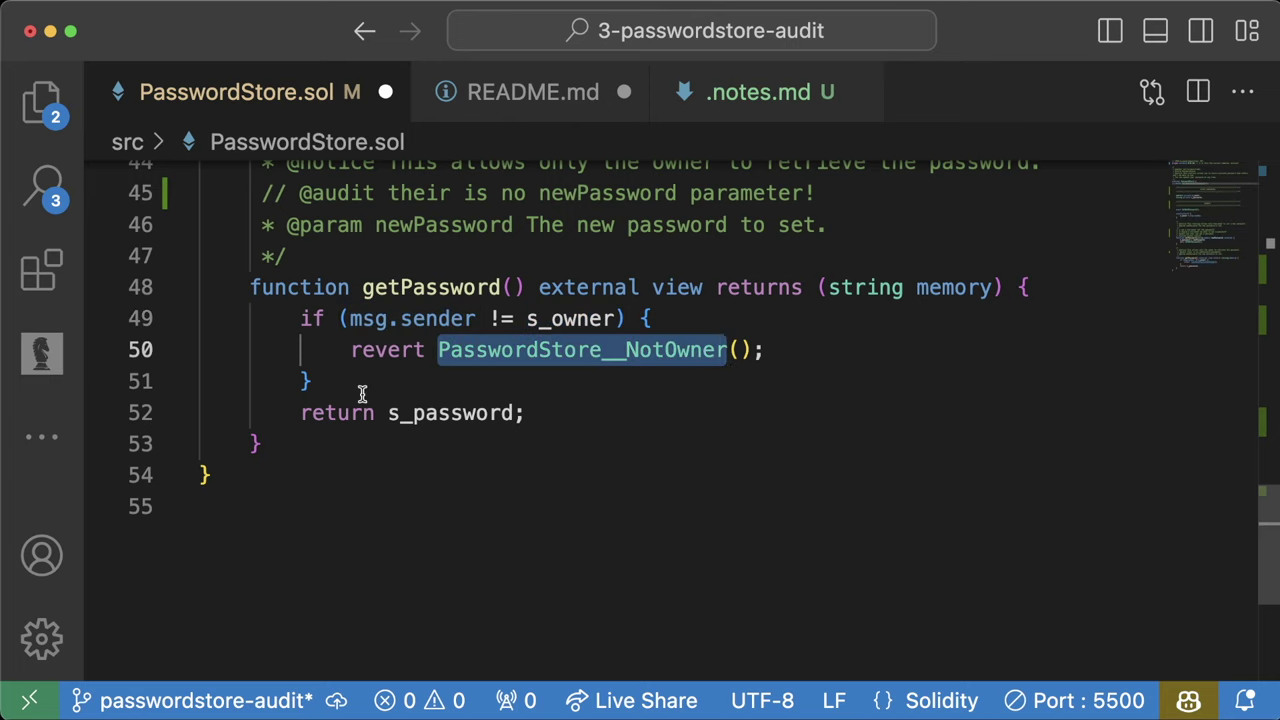
pyautogui.moveTo(360, 394); pyautogui.dragTo(196, 317)
pyautogui.scroll(5, 539, 265)
pyautogui.scroll(-3, 539, 265)
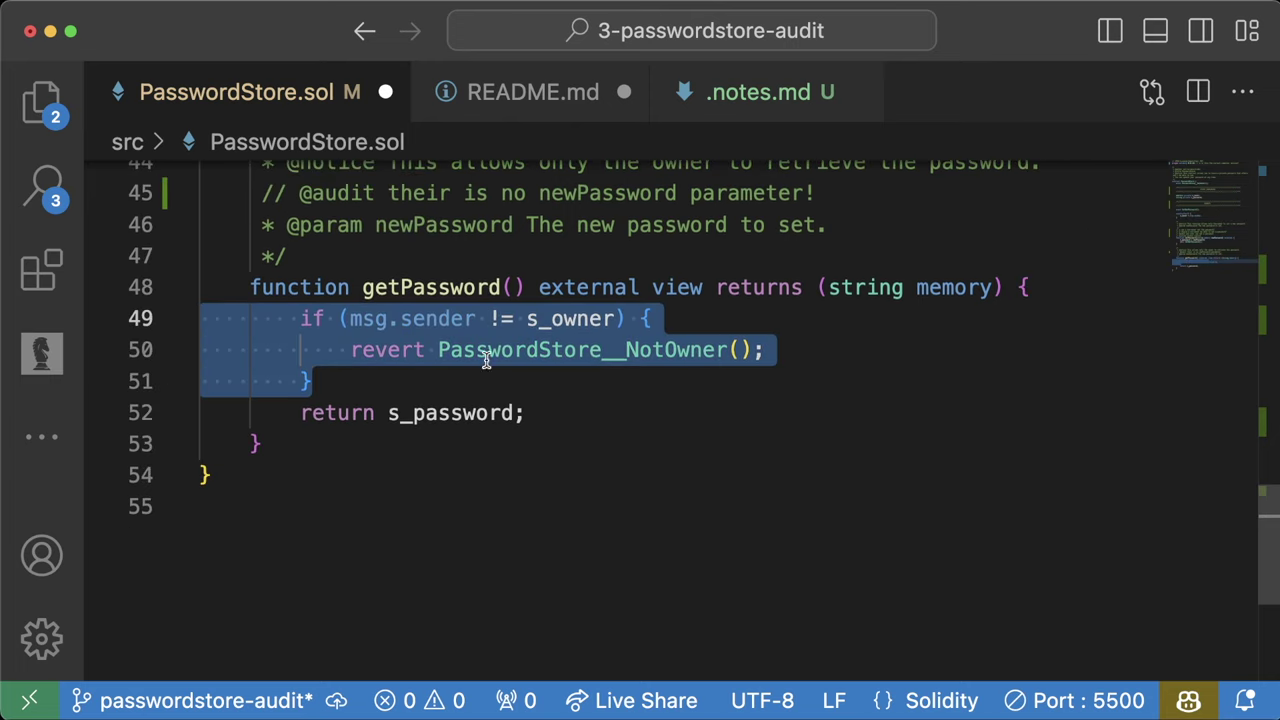
pyautogui.click(434, 412)
pyautogui.doubleClick(434, 412)
pyautogui.moveTo(284, 440); pyautogui.dragTo(197, 289)
pyautogui.click(409, 352)
pyautogui.click(306, 365)
pyautogui.moveTo(306, 365); pyautogui.dragTo(221, 304)
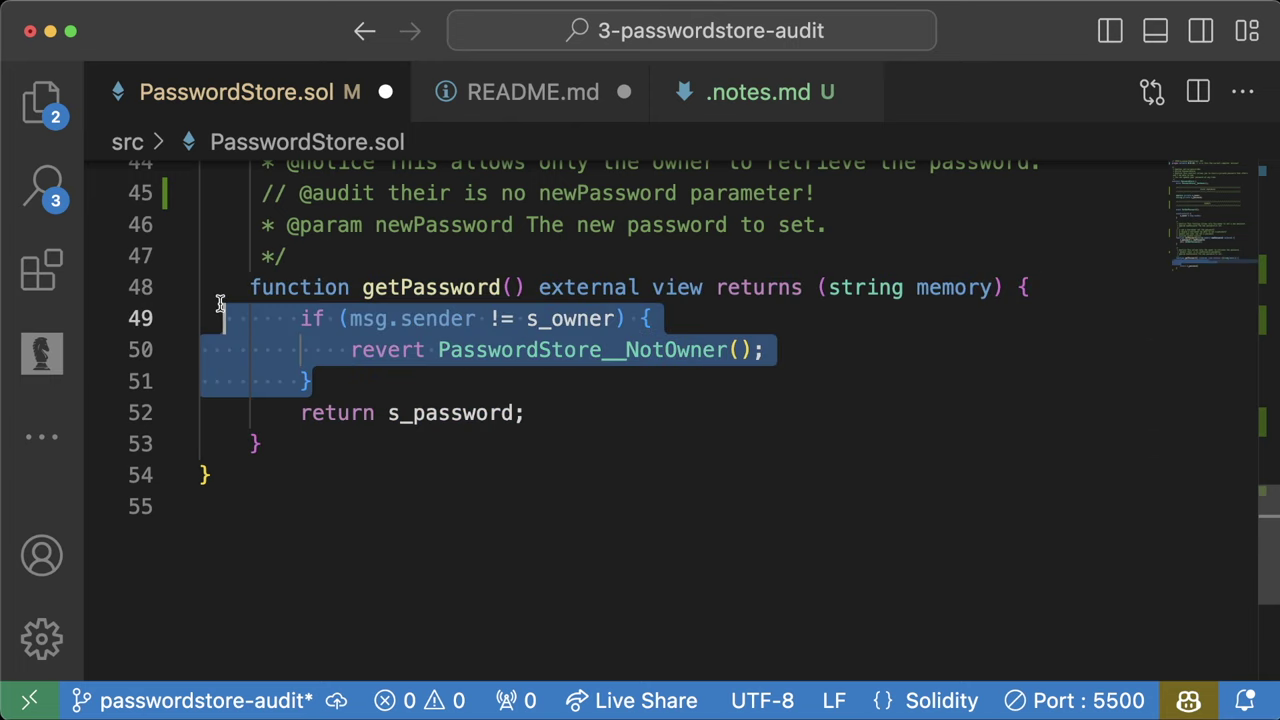
pyautogui.click(545, 322)
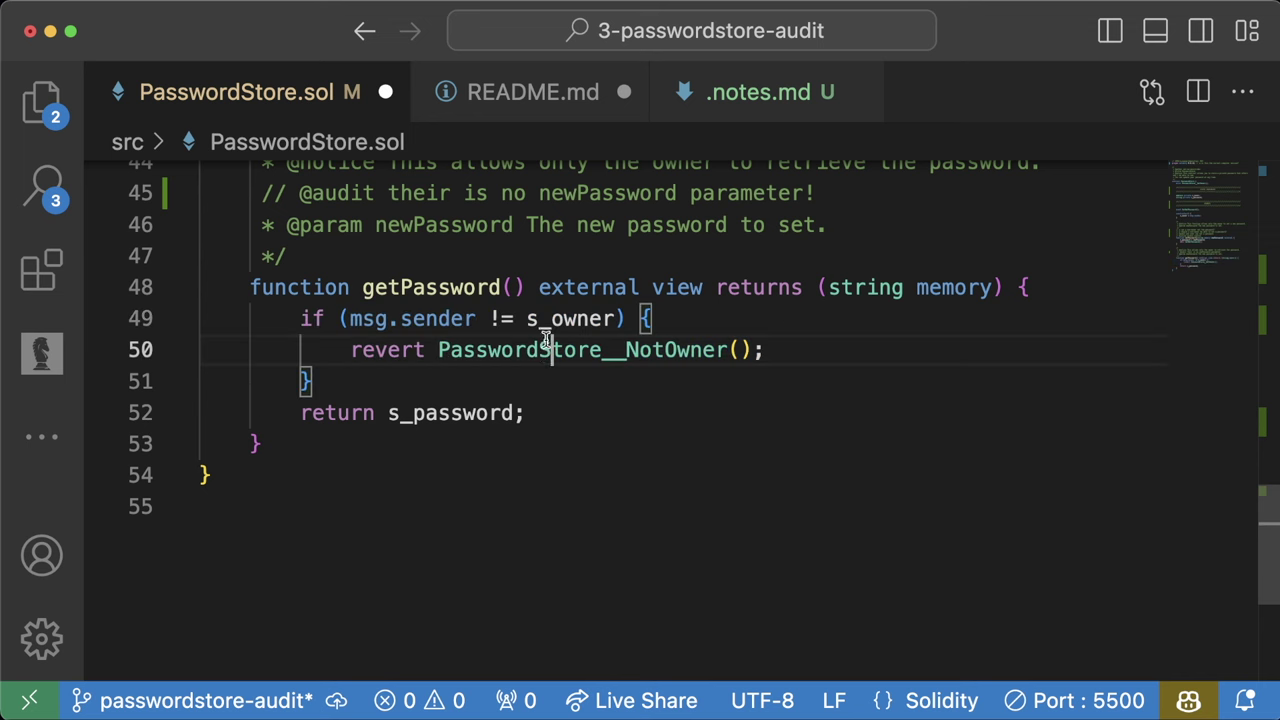
# Trace s_owner up to its state variable declaration and zoom the editor in.
pyautogui.doubleClick(547, 320)
pyautogui.scroll(10, 479, 313)
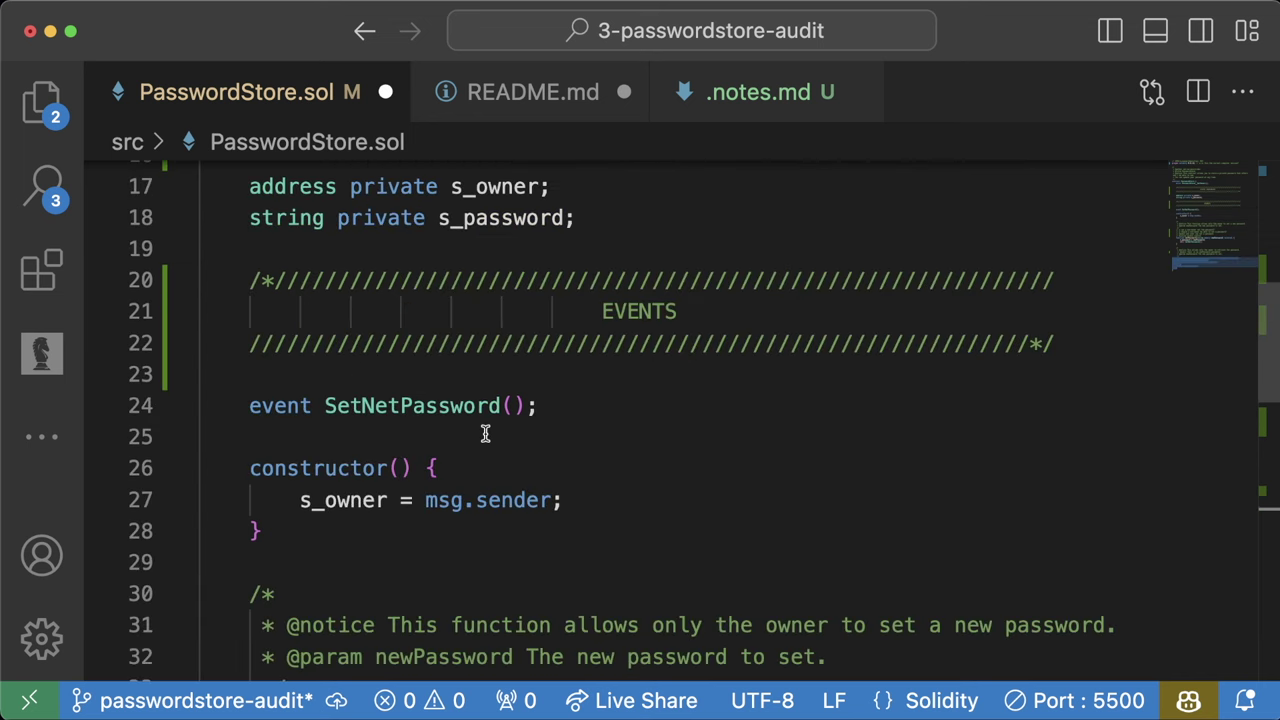
pyautogui.doubleClick(349, 502)
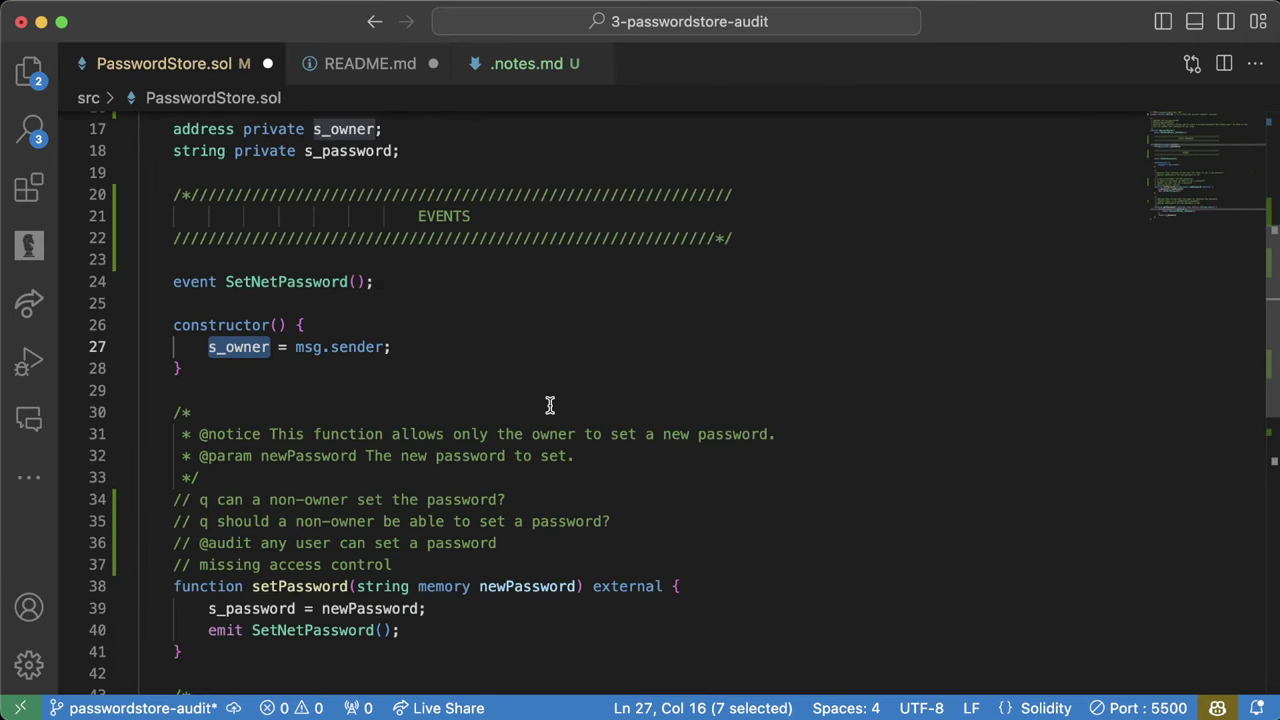
pyautogui.scroll(6, 528, 476)
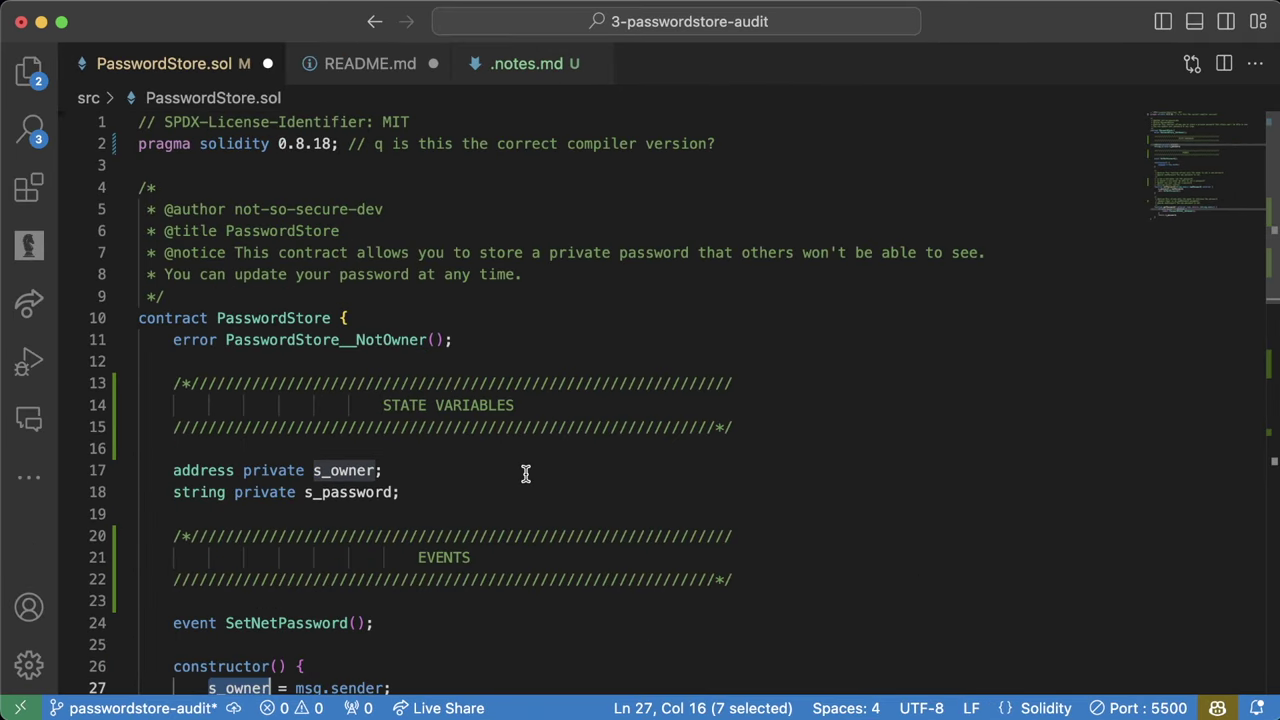
pyautogui.press('super+equal')
pyautogui.press('super+equal')
pyautogui.scroll(-4, 537, 451)
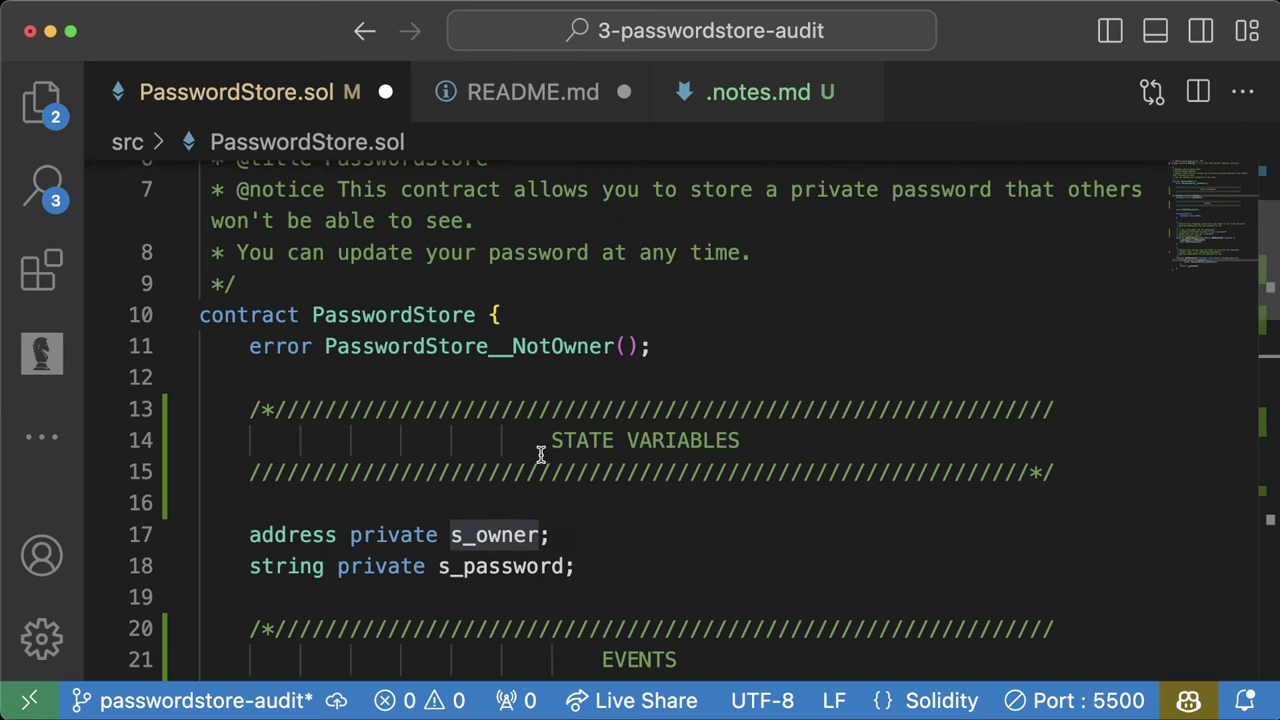
pyautogui.click(761, 425)
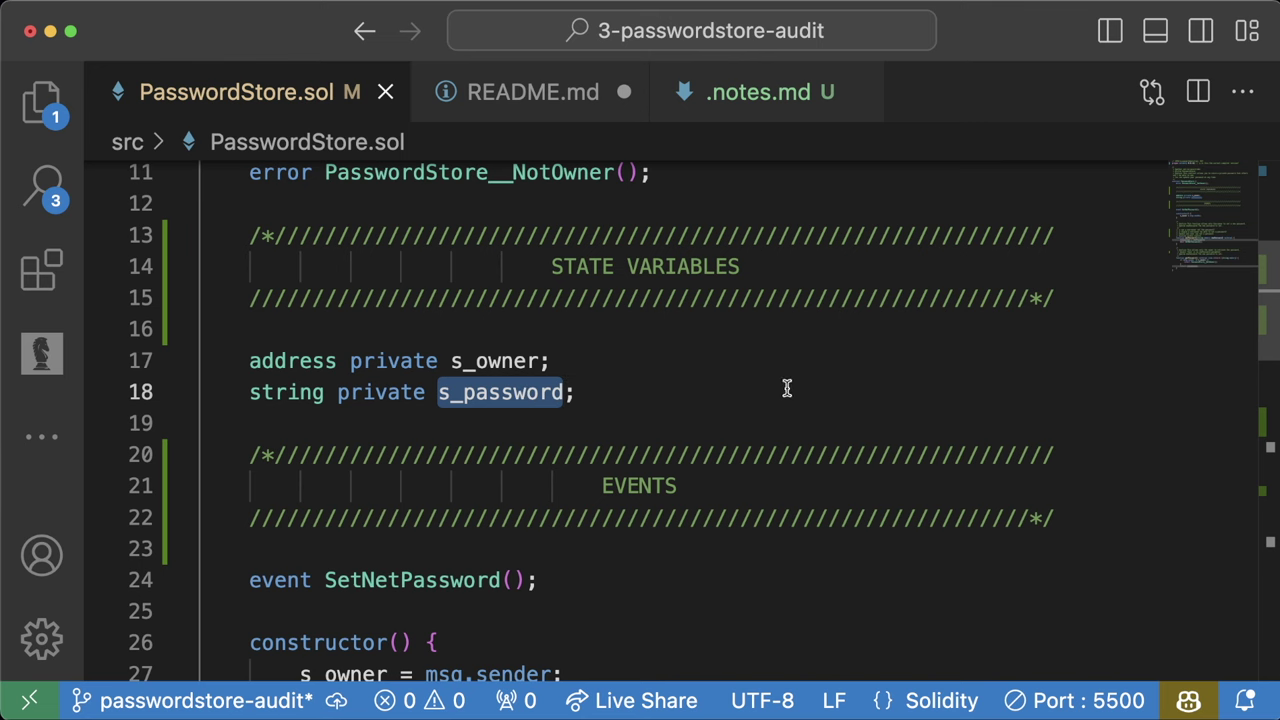
# Examine the s_password declaration and its private keyword.
pyautogui.click(583, 375)
pyautogui.doubleClick(505, 392)
pyautogui.click(488, 392)
pyautogui.doubleClick(371, 395)
pyautogui.click(517, 392)
pyautogui.doubleClick(517, 392)
pyautogui.moveTo(588, 392); pyautogui.dragTo(256, 393)
pyautogui.click(564, 359)
pyautogui.press('Return')
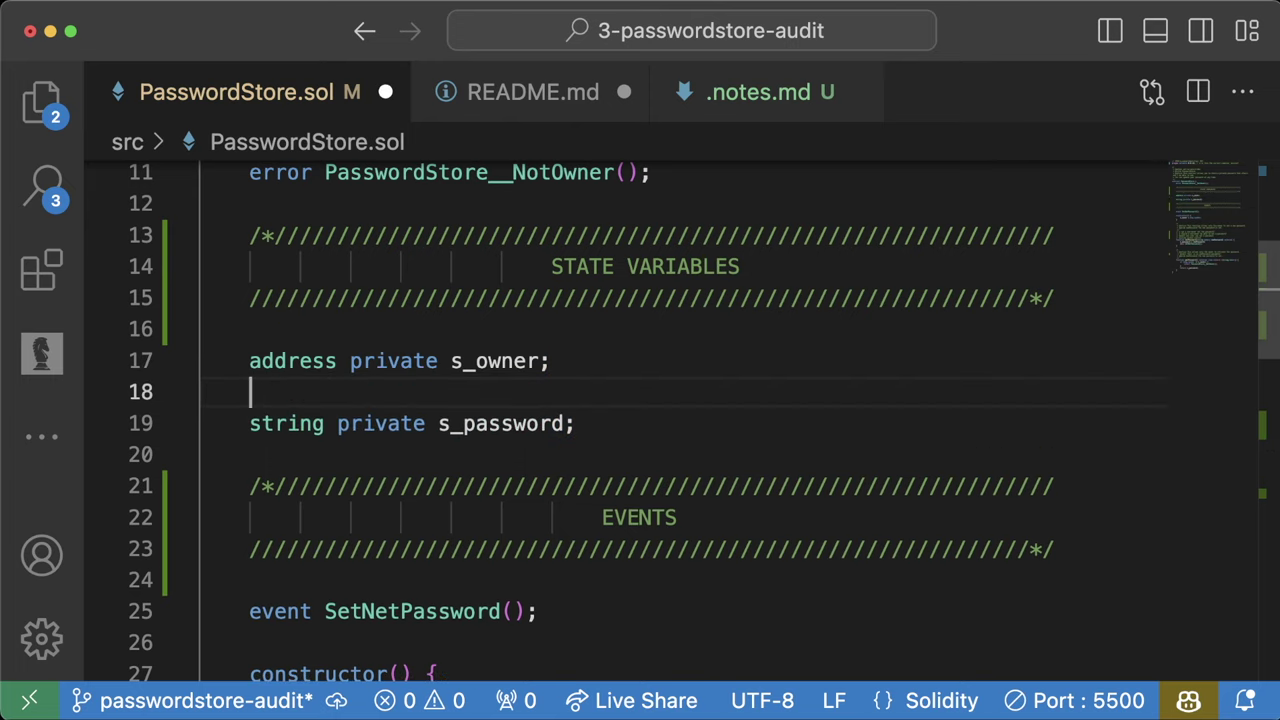
pyautogui.write('// @audit the')
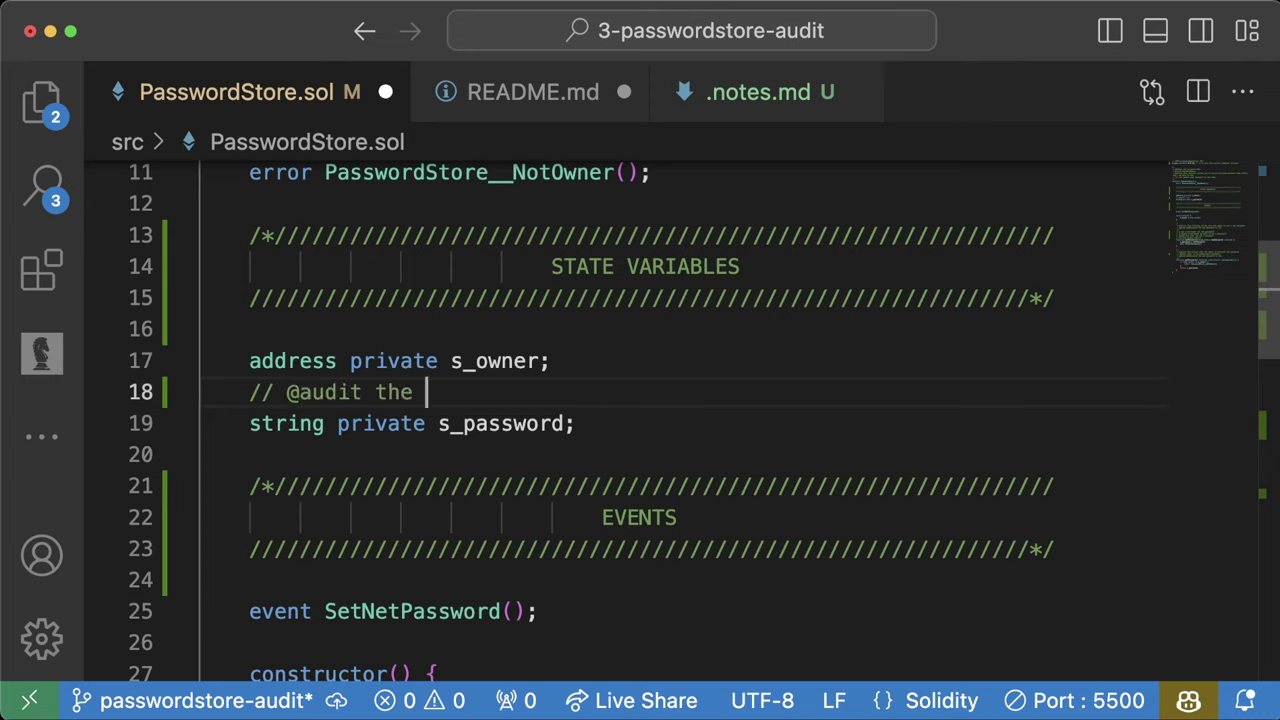
pyautogui.write(' s_password va')
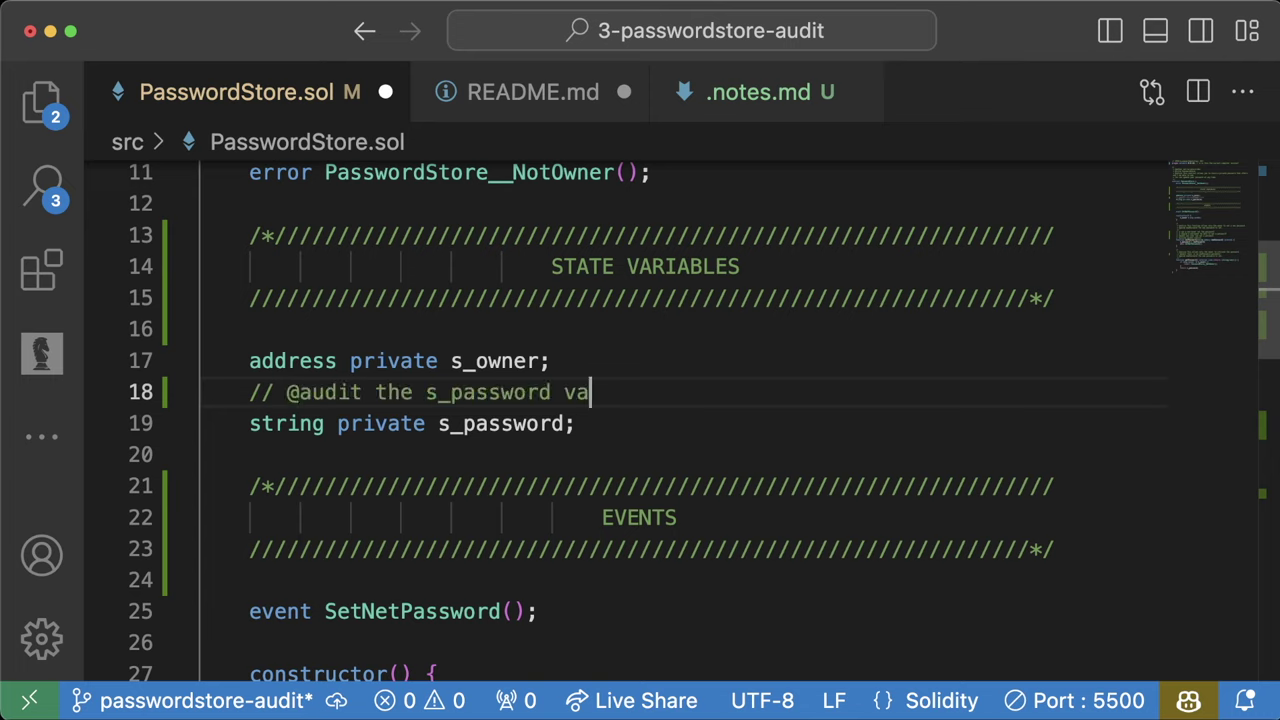
pyautogui.write('riable is not act')
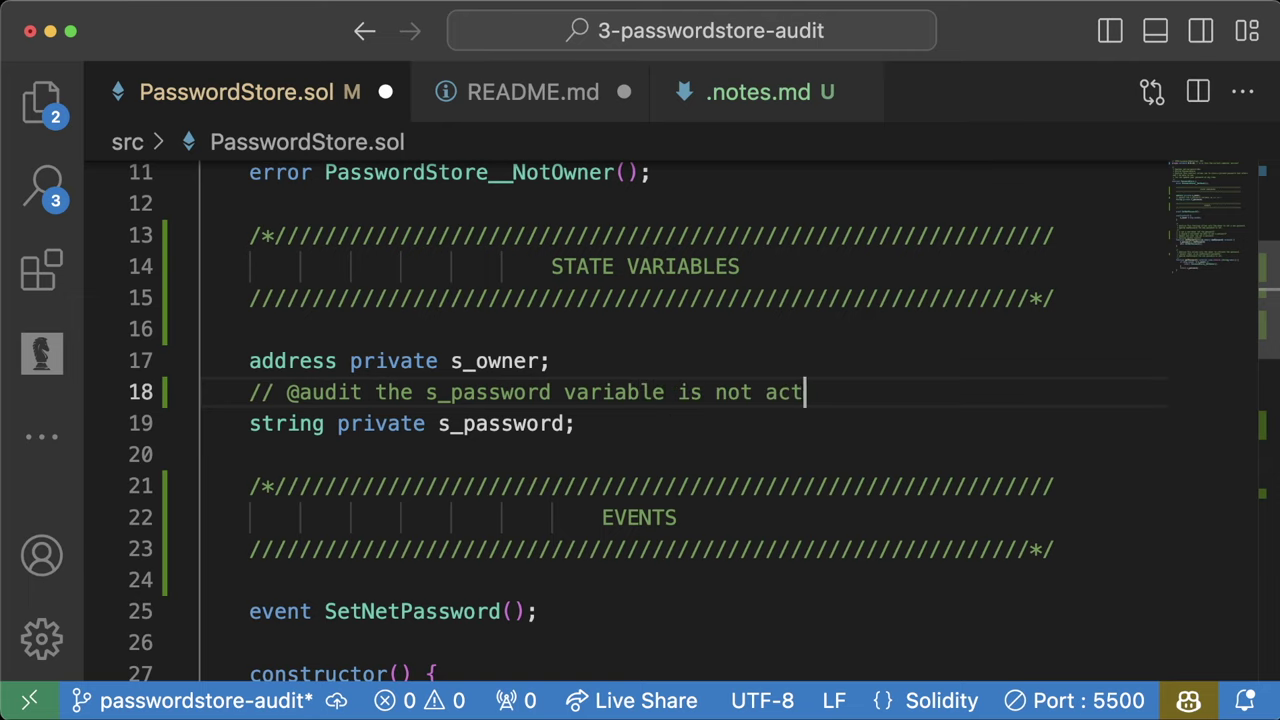
pyautogui.write('uvally private! ')
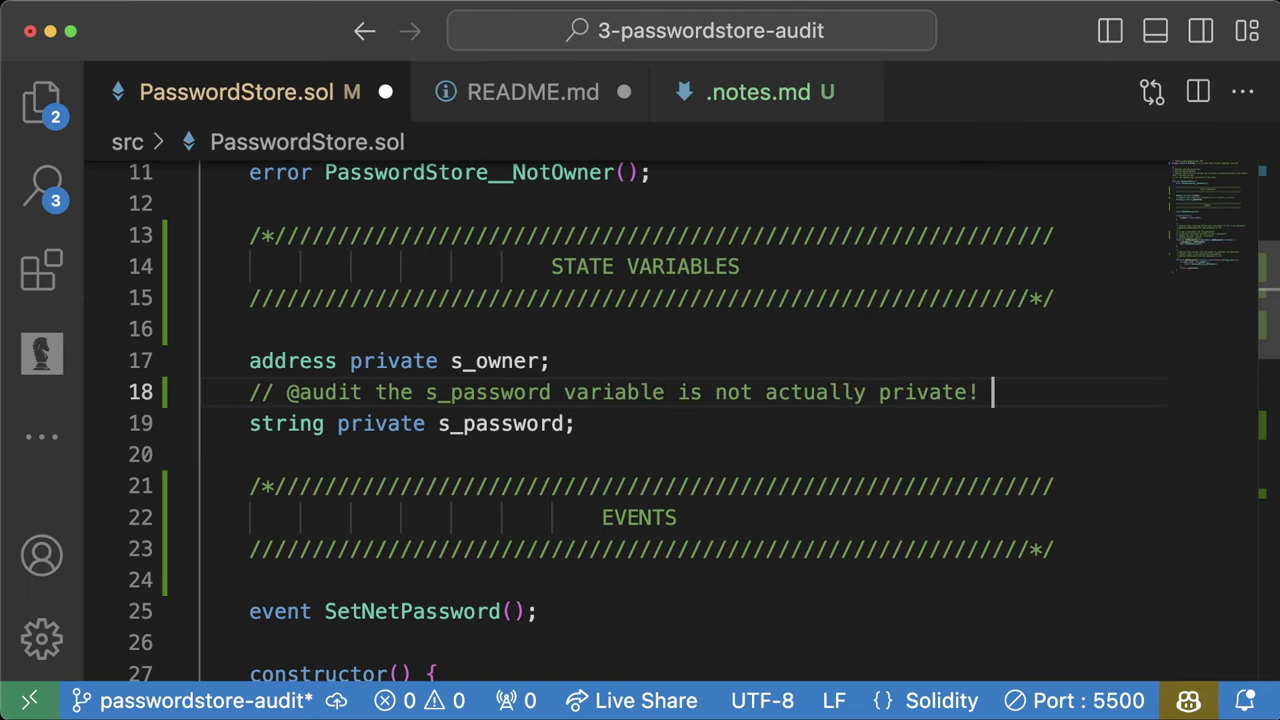
pyautogui.write('This is not a s')
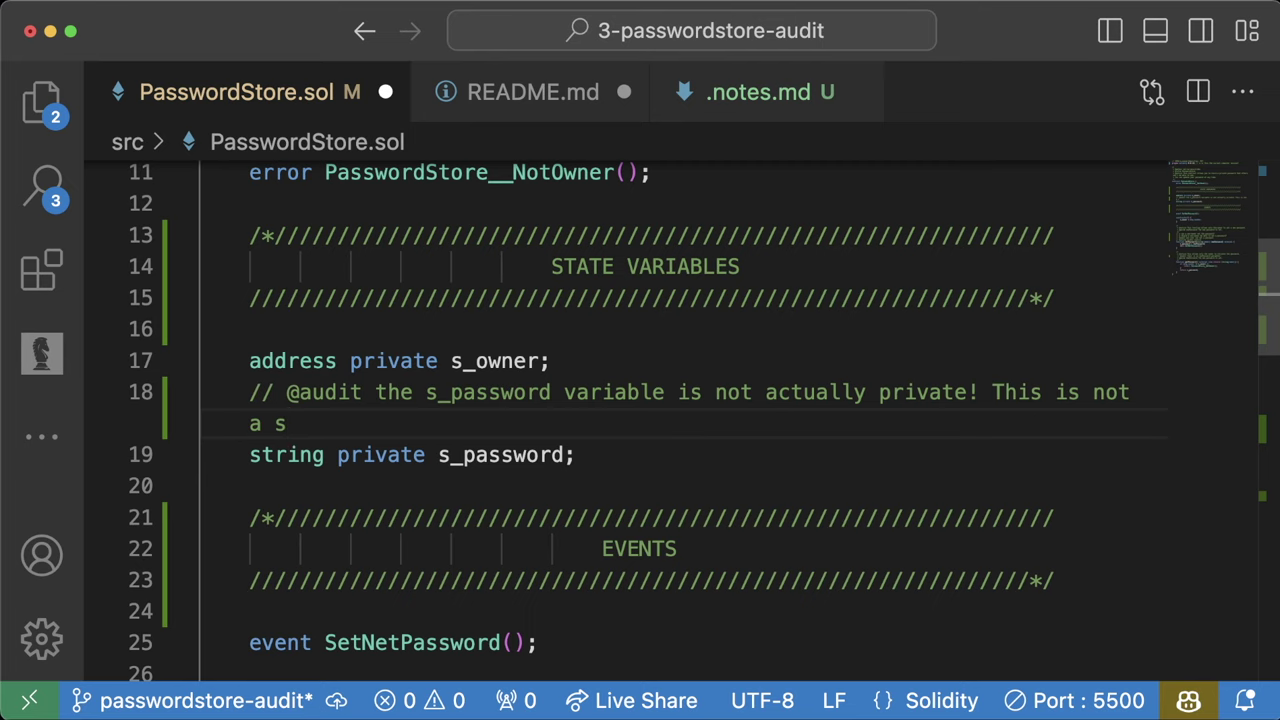
pyautogui.write('afe place to se')
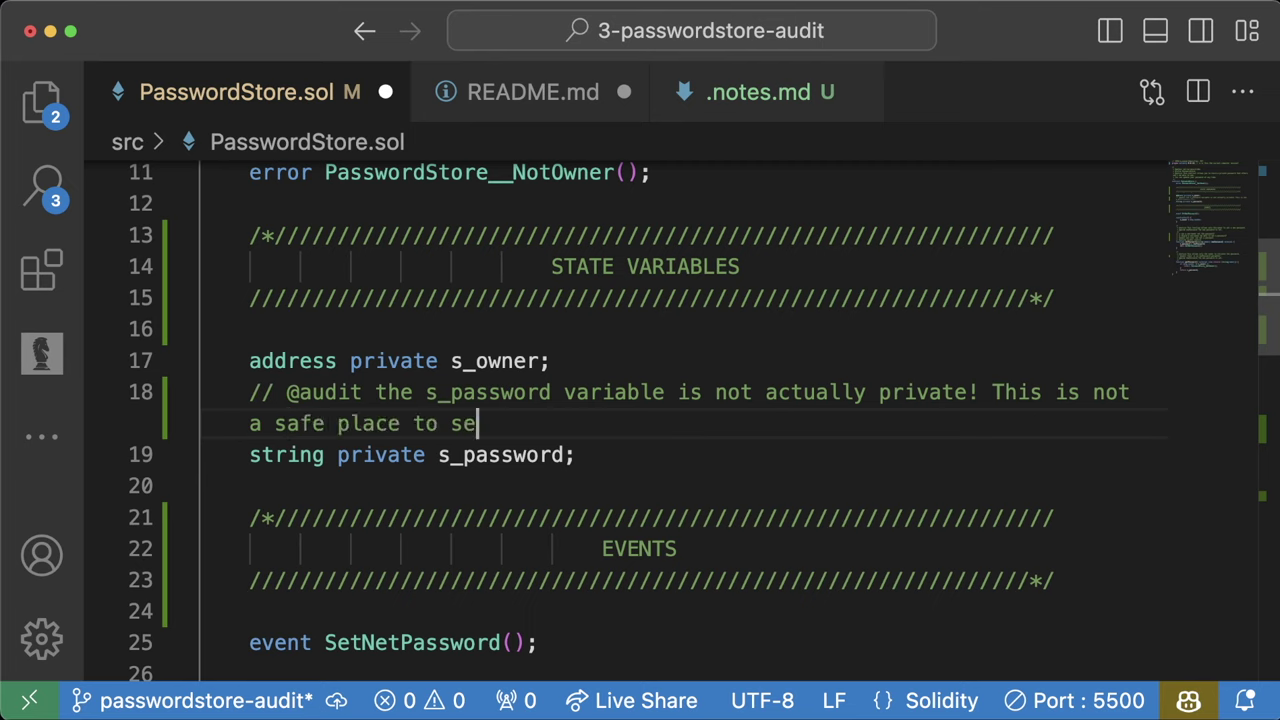
pyautogui.write('cure your passw')
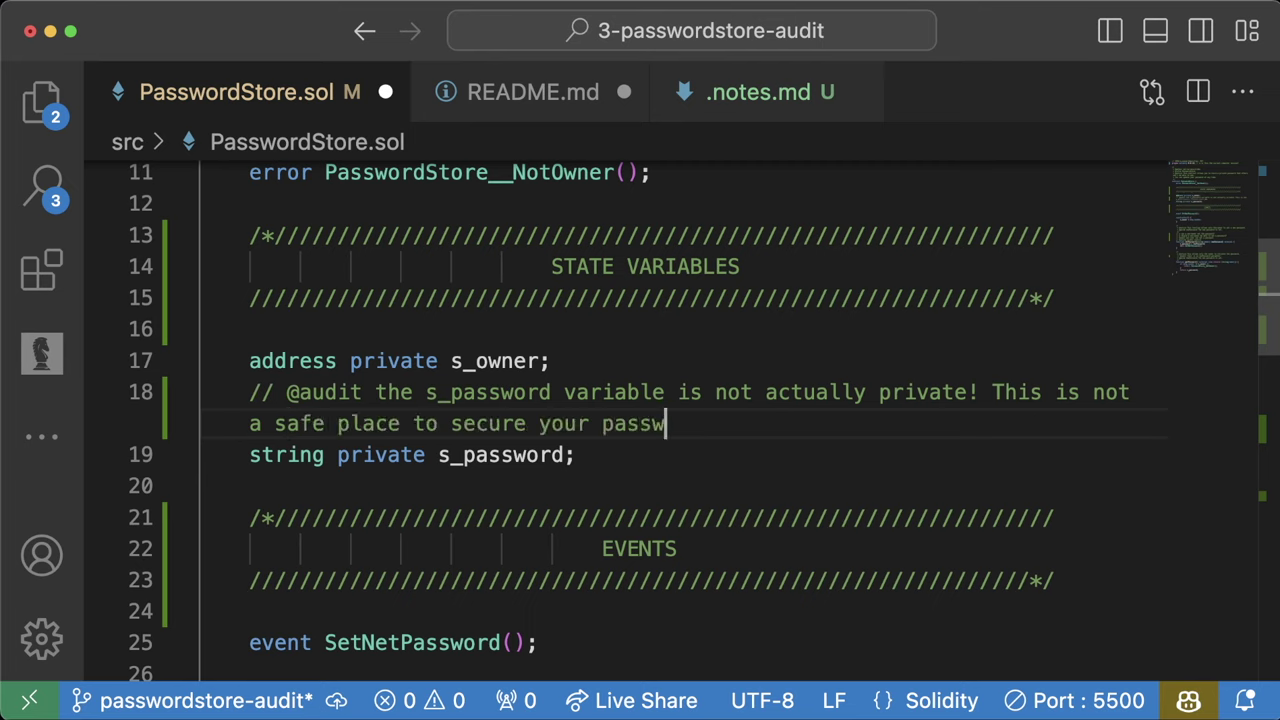
pyautogui.write('ord!')
pyautogui.press('cmd+s')
# Review the s_password declaration, its private keyword and its mention in the new note.
pyautogui.doubleClick(500, 455)
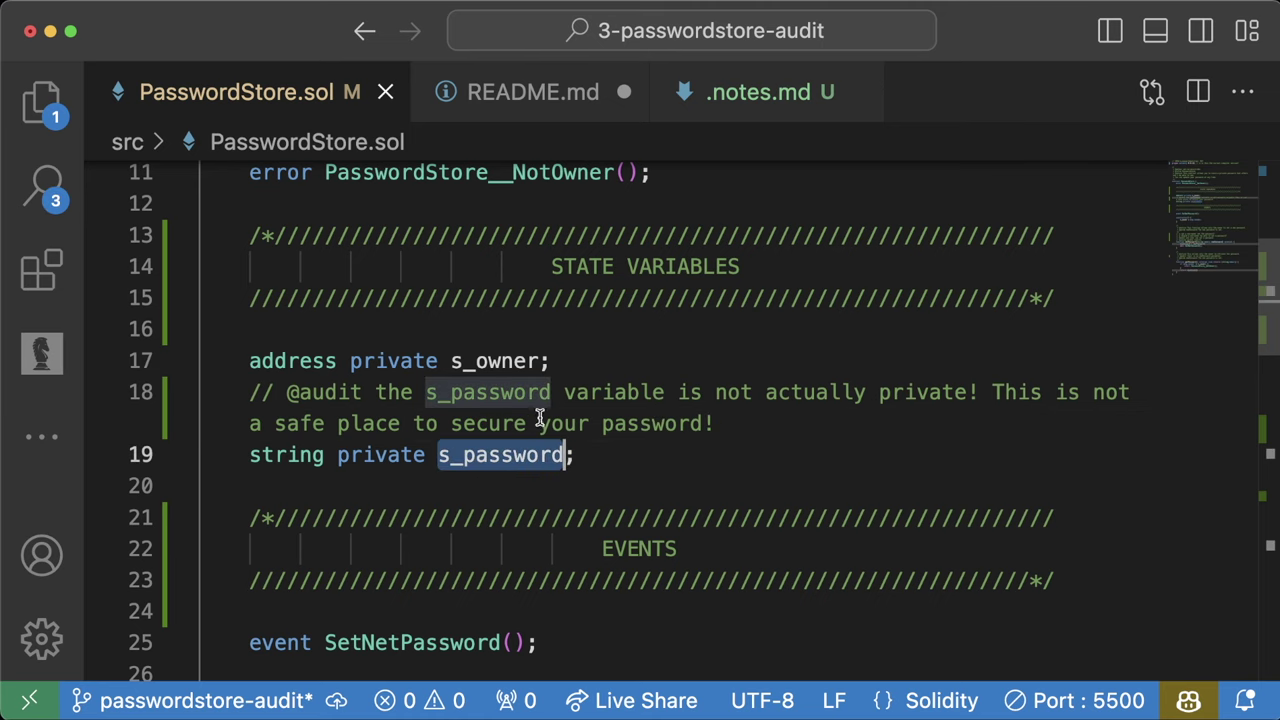
pyautogui.doubleClick(381, 452)
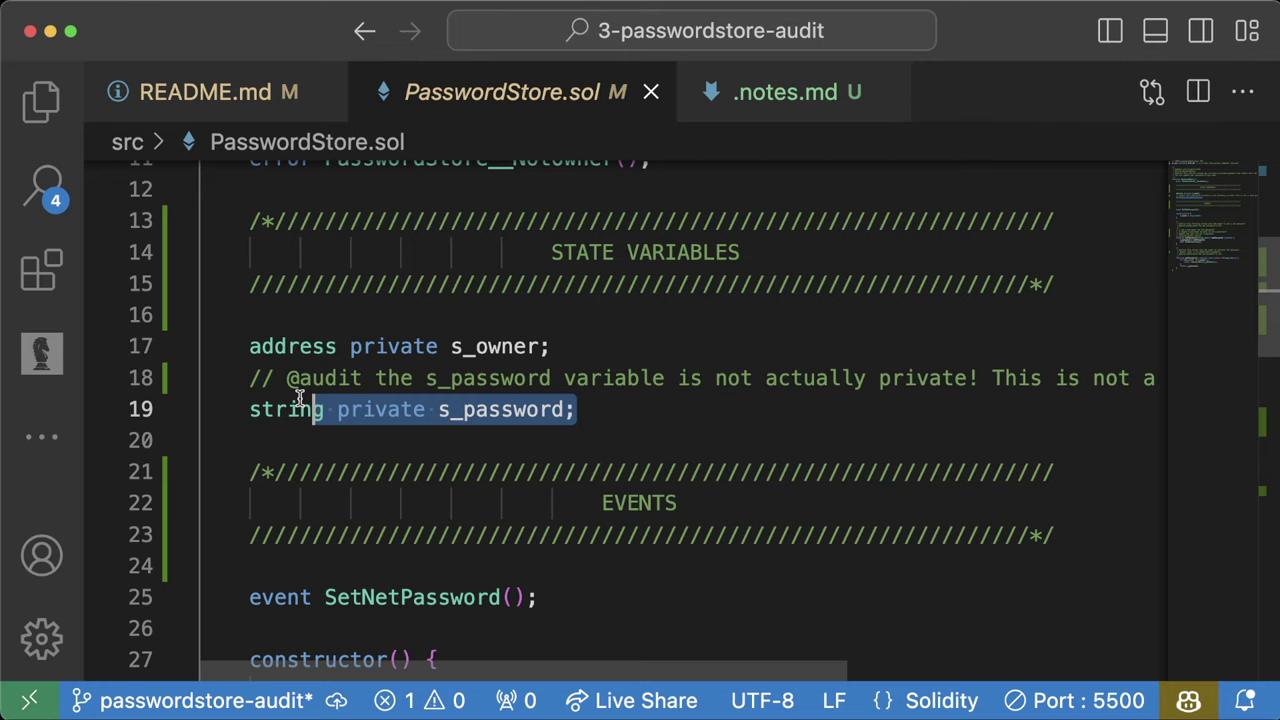
pyautogui.moveTo(298, 398); pyautogui.dragTo(250, 409)
pyautogui.moveTo(596, 418); pyautogui.dragTo(250, 409)
pyautogui.doubleClick(488, 409)
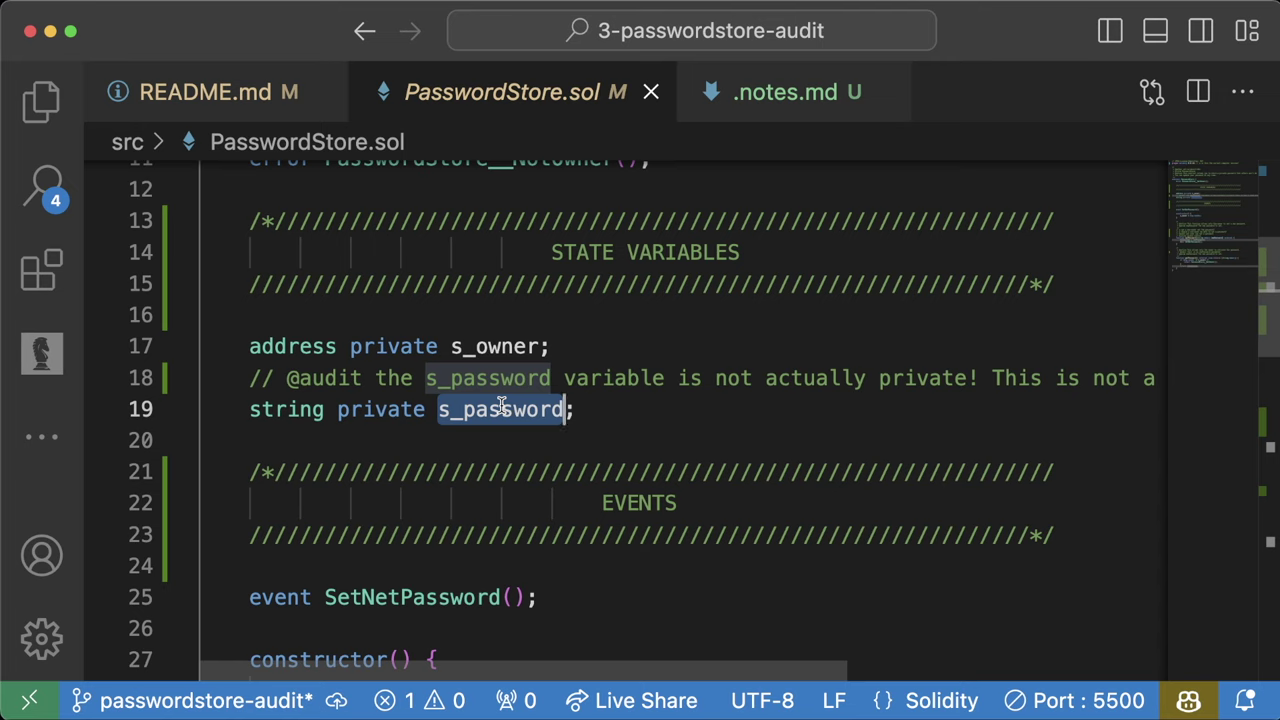
pyautogui.moveTo(626, 420); pyautogui.dragTo(240, 417)
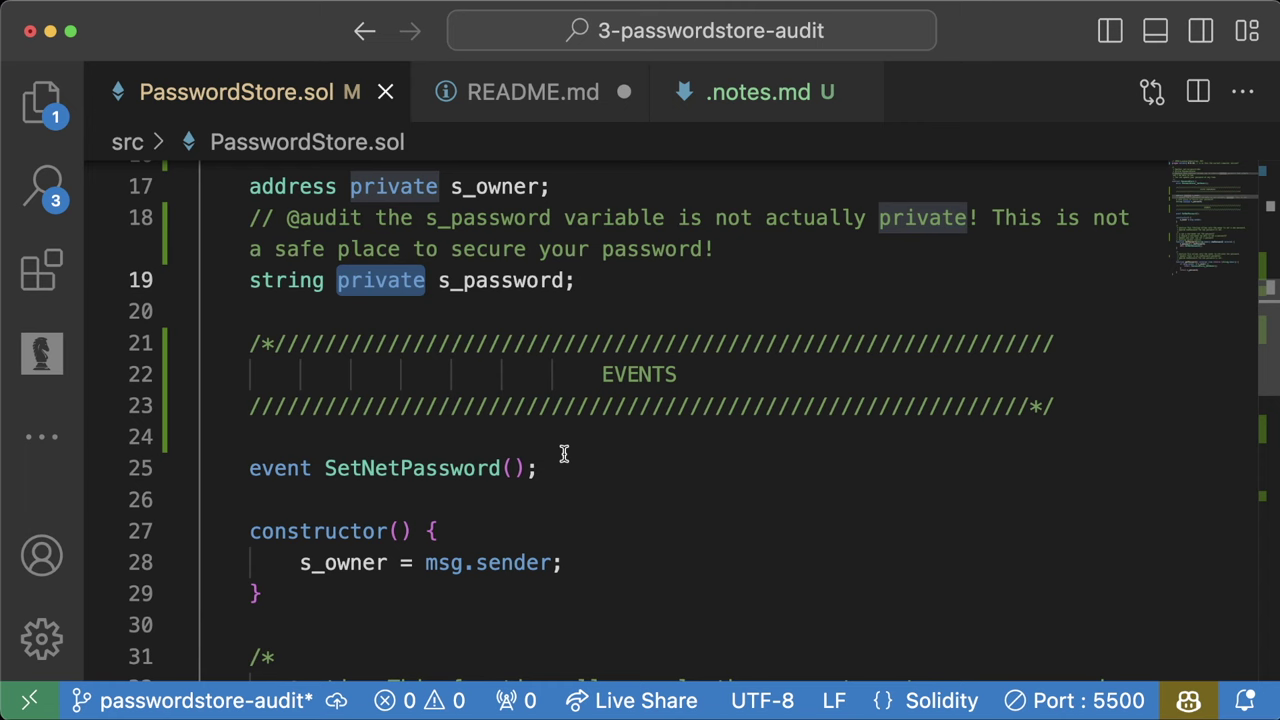
pyautogui.scroll(-2, 563, 451)
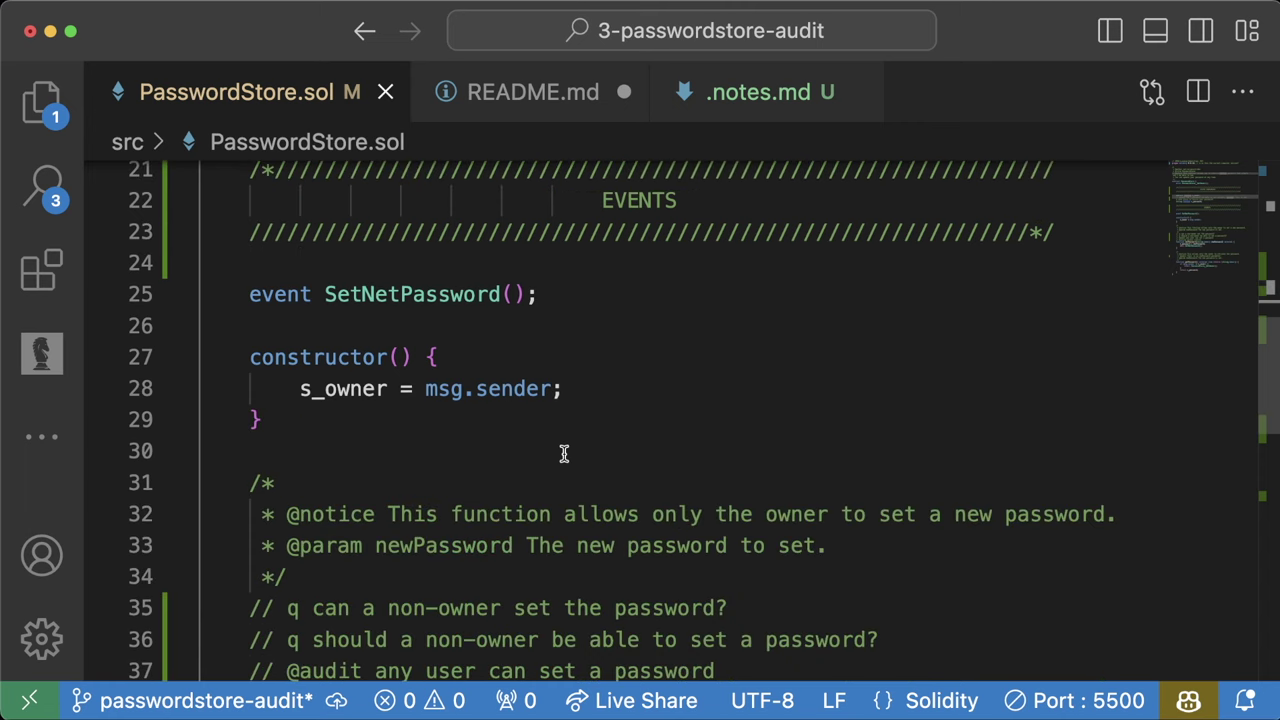
pyautogui.scroll(-5, 563, 451)
pyautogui.scroll(2, 594, 449)
pyautogui.scroll(-2, 594, 449)
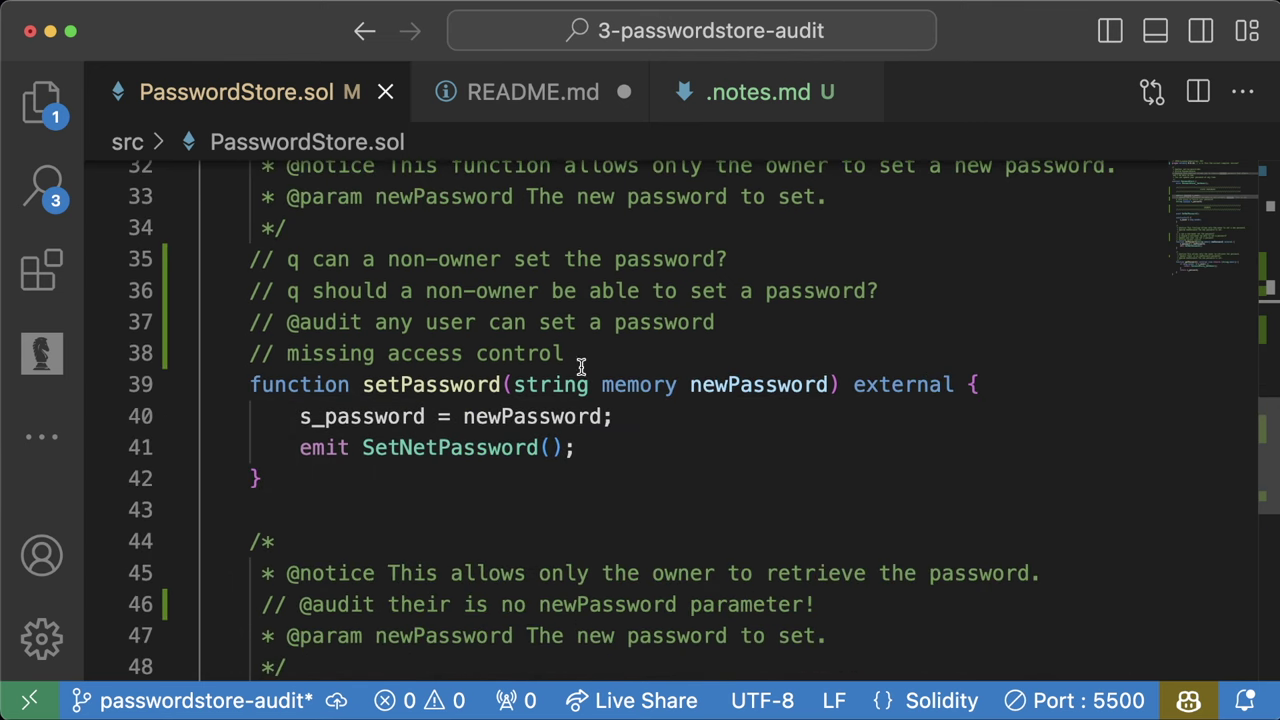
pyautogui.moveTo(600, 357); pyautogui.dragTo(177, 357)
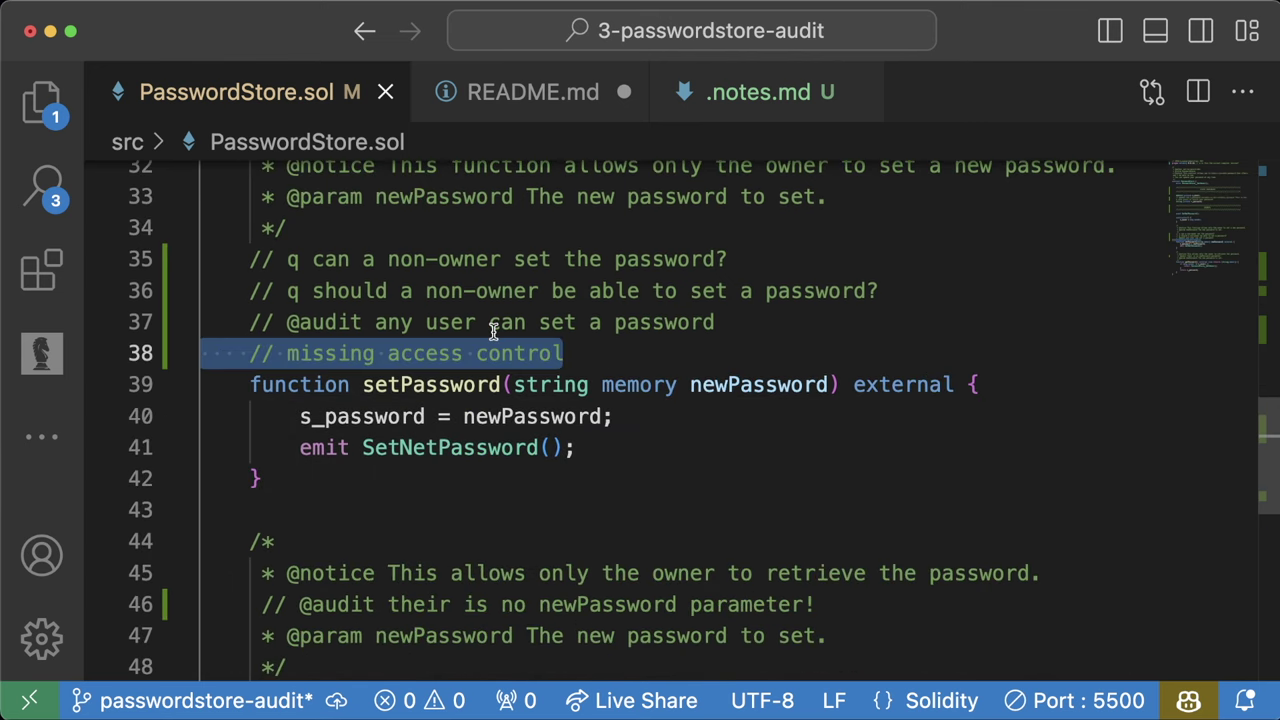
pyautogui.click(421, 390)
pyautogui.moveTo(265, 479); pyautogui.dragTo(175, 388)
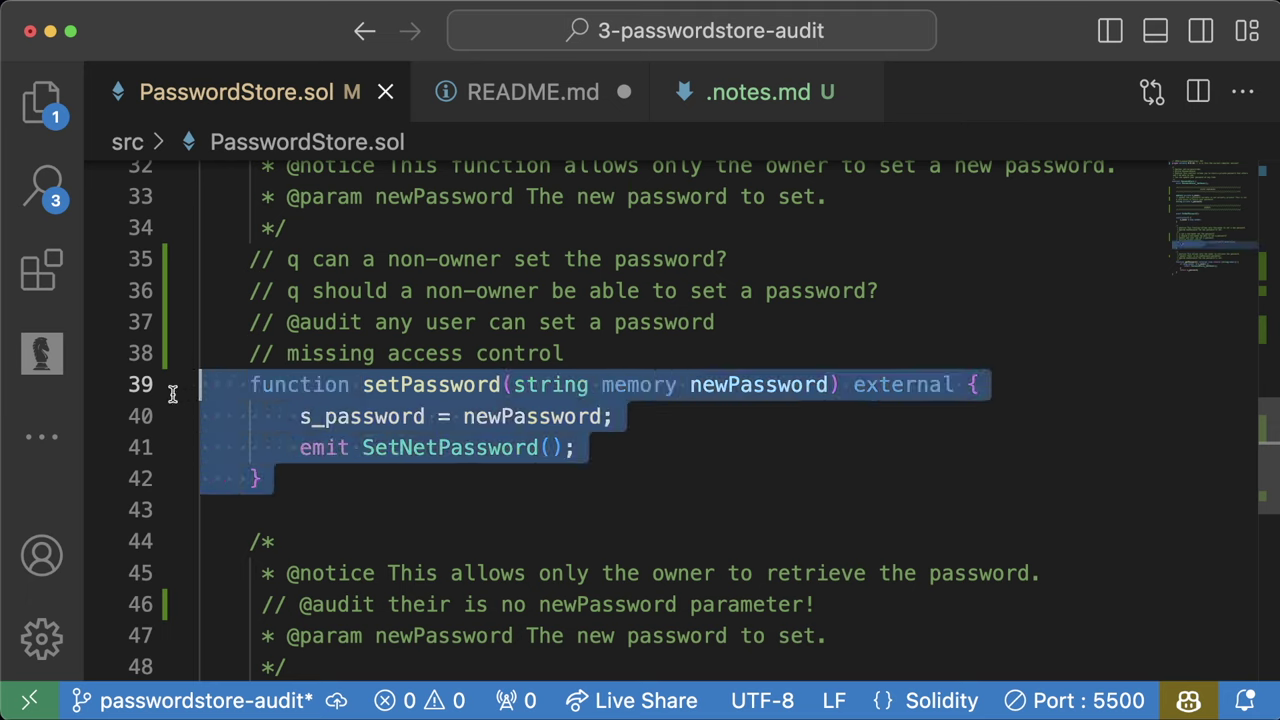
pyautogui.click(966, 386)
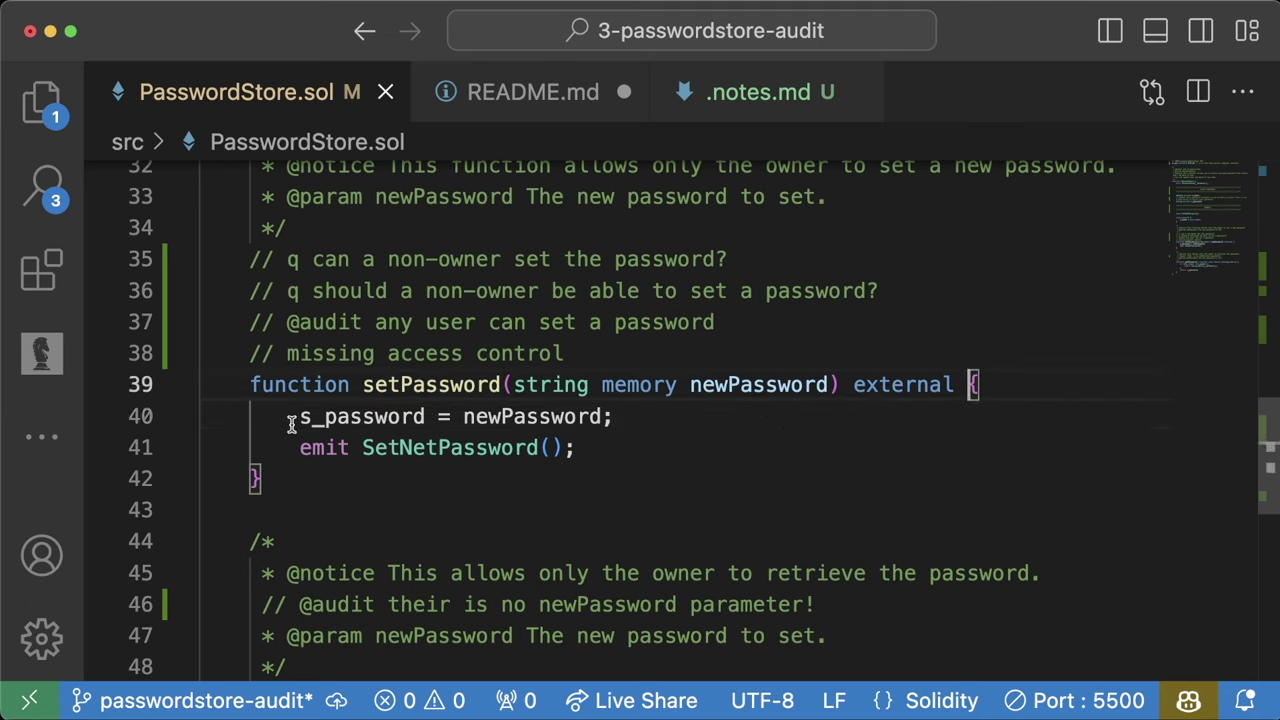
# Add an indented blank line at the top of setPassword's body.
pyautogui.doubleClick(429, 384)
pyautogui.click(1010, 388)
pyautogui.press('Return')
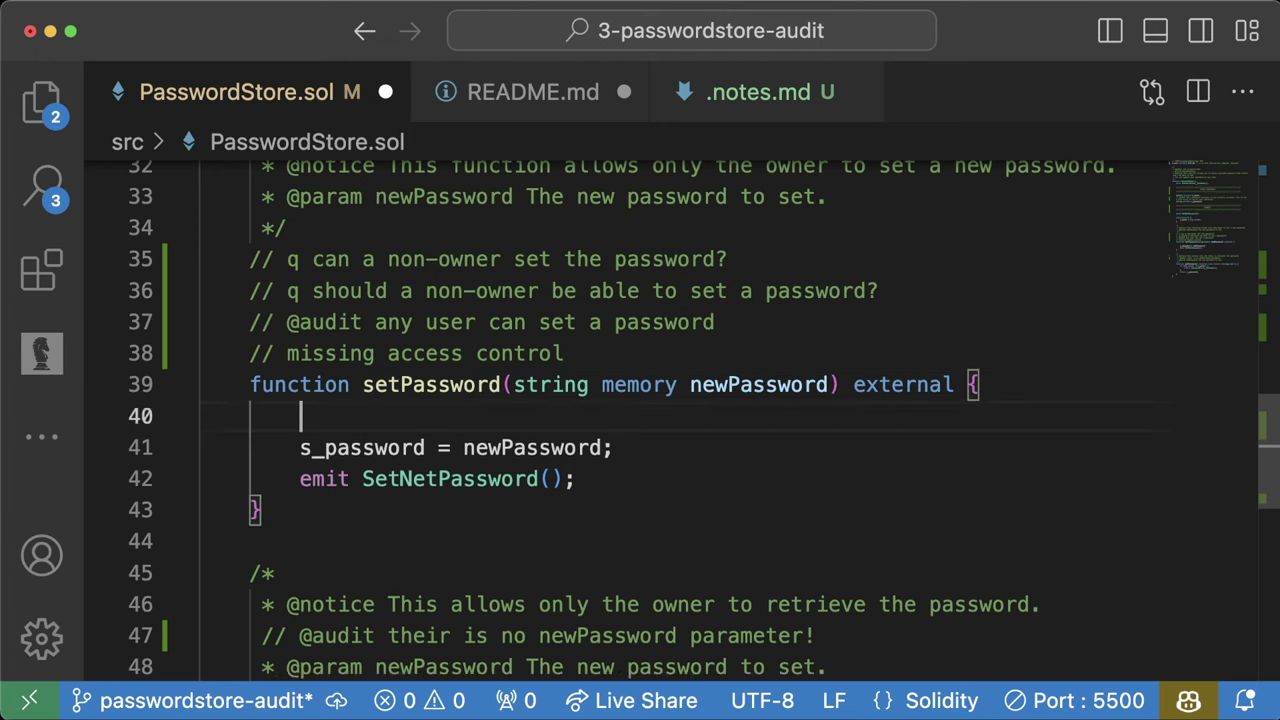
pyautogui.press('Return')
pyautogui.press('Up')
pyautogui.press('Tab')
# Draft an owner check: if(msg.sender != s_owner){ revert Notwor….
pyautogui.write('if')
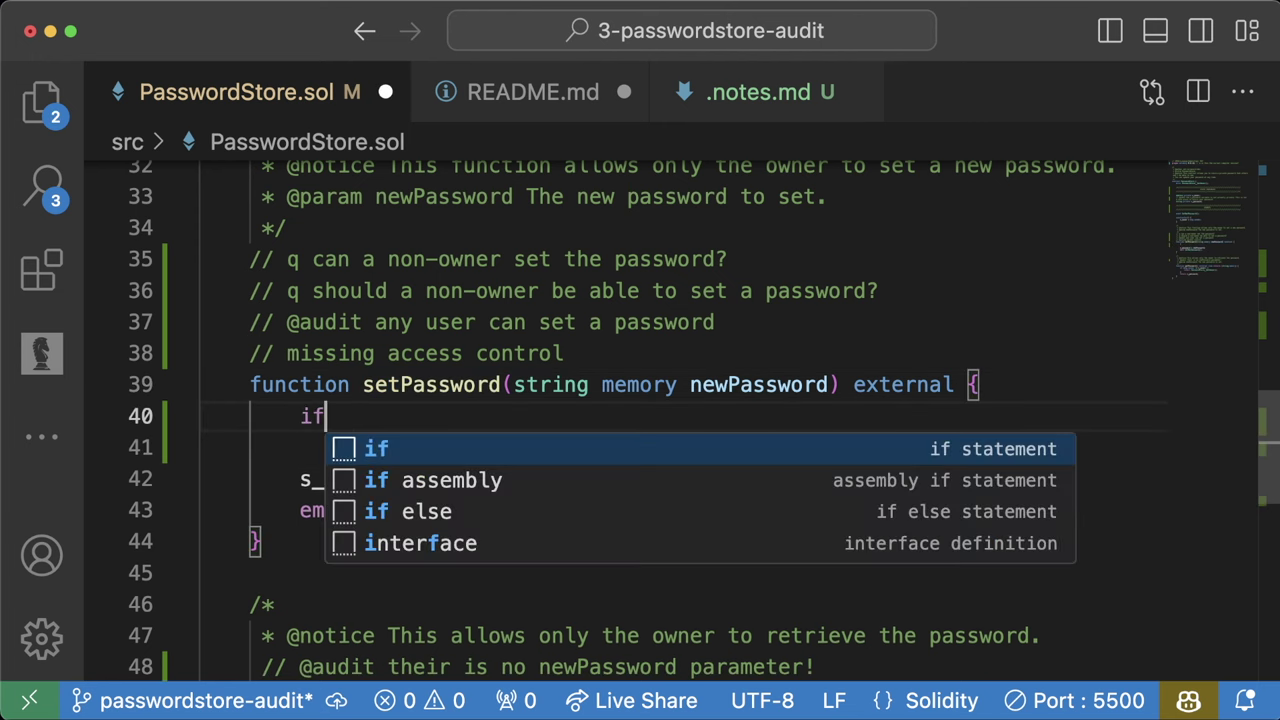
pyautogui.write('(msg.sender != s_w')
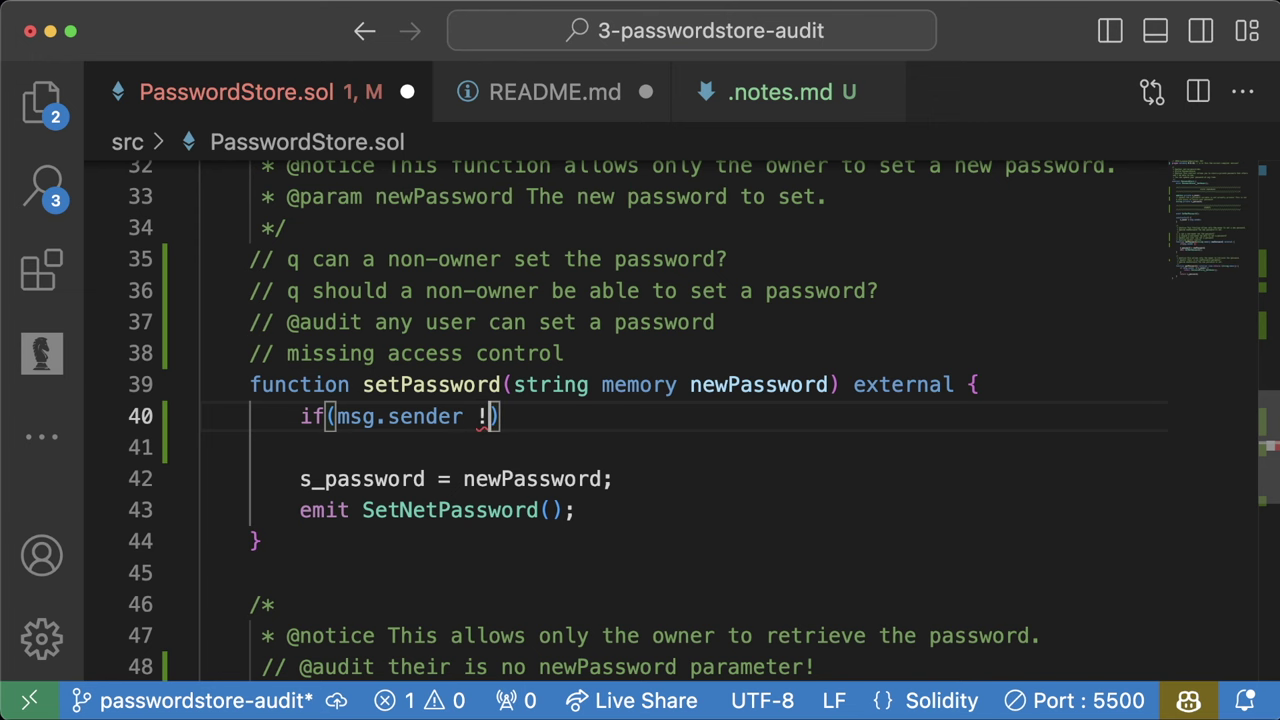
pyautogui.press('BackSpace')
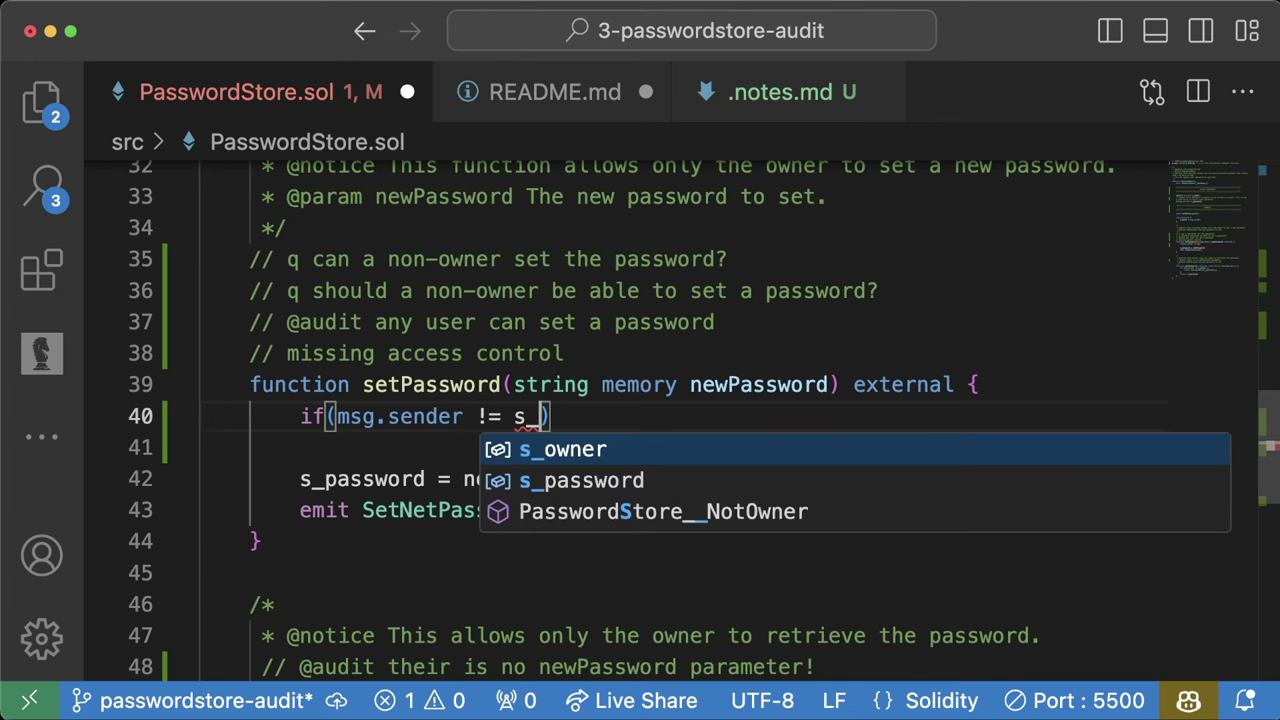
pyautogui.write('o')
pyautogui.press('Tab')
pyautogui.press('Right')
pyautogui.write('{')
pyautogui.press('Return')
pyautogui.write('revert')
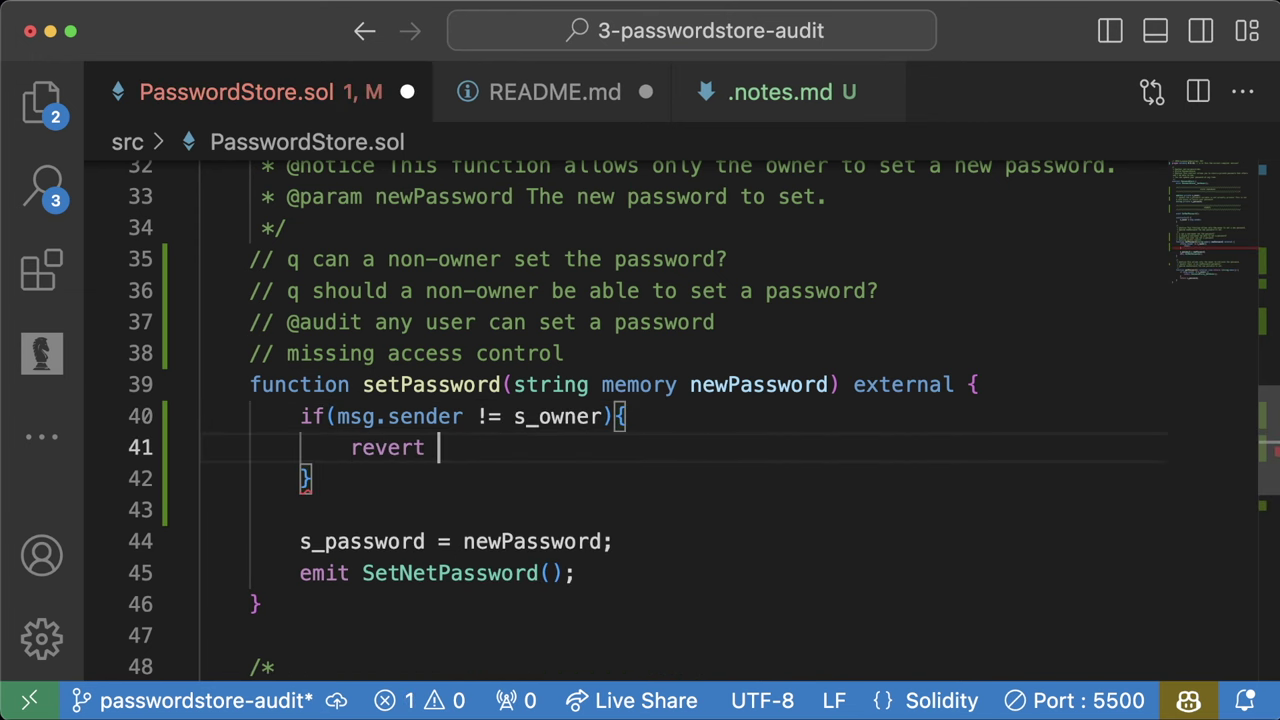
pyautogui.write(' Notwor')
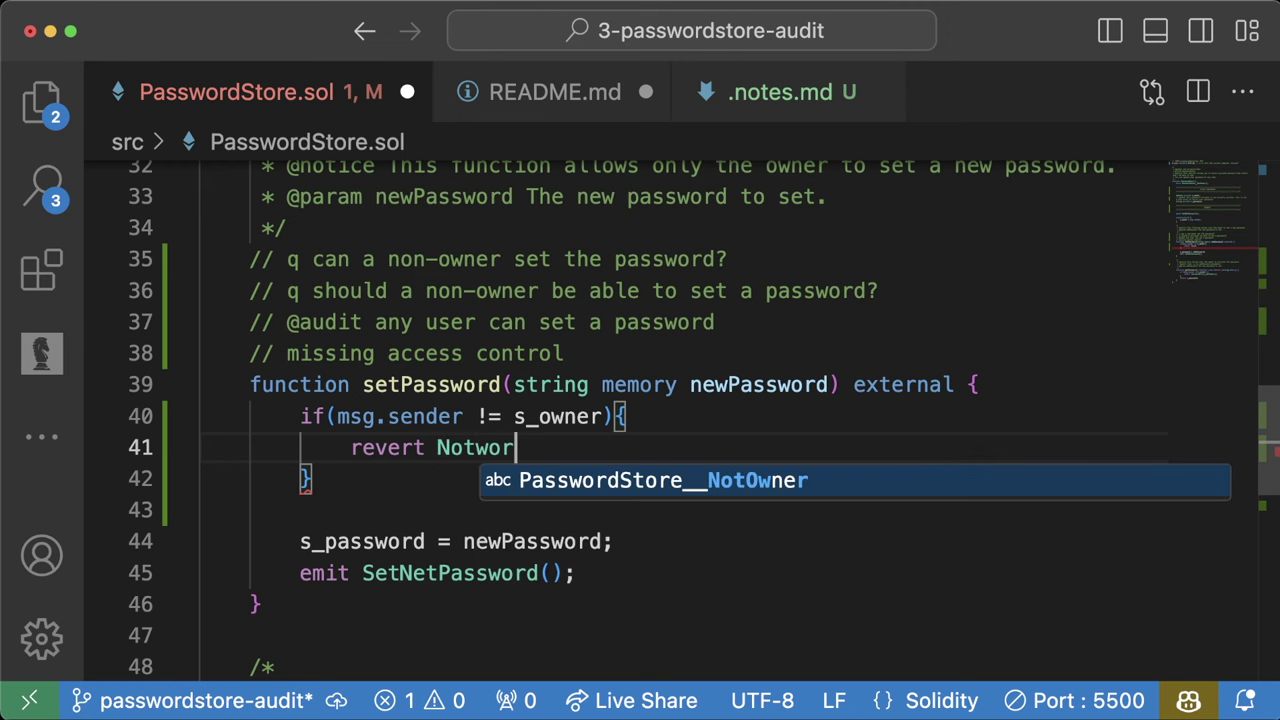
# Remove the drafted owner check and save PasswordStore.sol.
pyautogui.click(386, 414)
pyautogui.press('super+shift+k')
pyautogui.press('super+shift+k')
pyautogui.press('super+shift+k')
pyautogui.press('super+shift+k')
pyautogui.press('super+s')
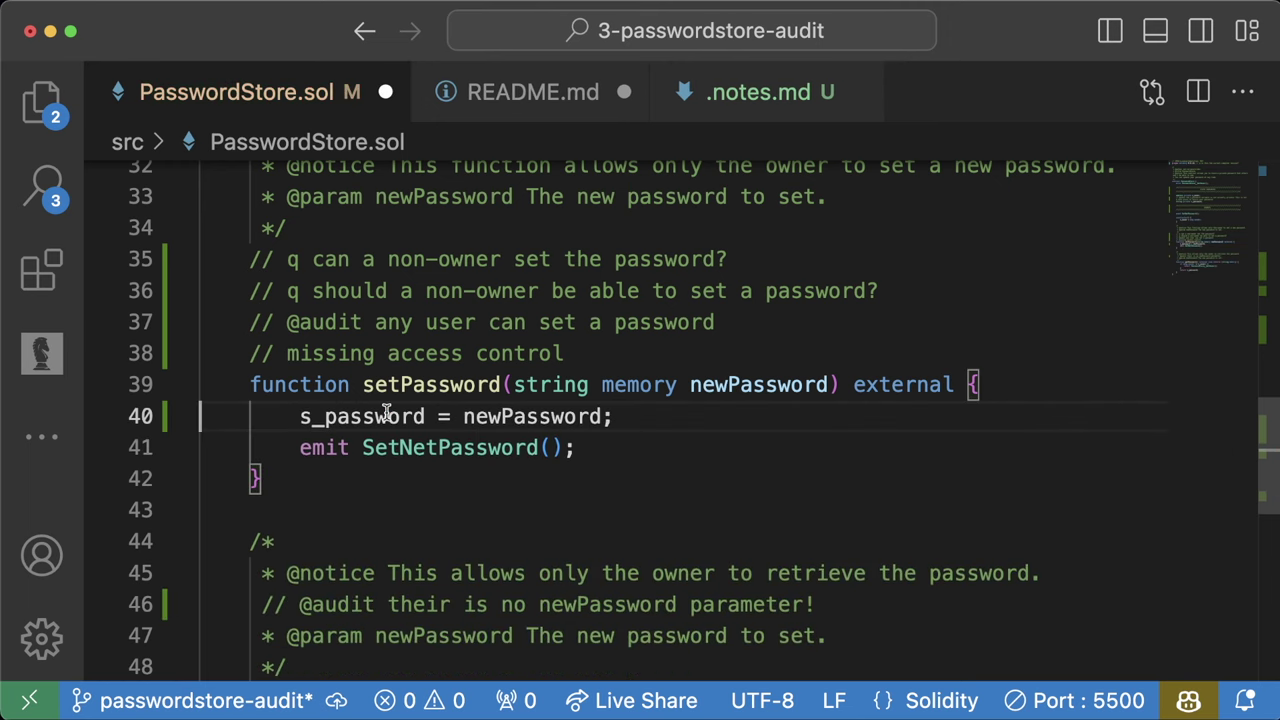
pyautogui.scroll(2, 518, 510)
pyautogui.scroll(-5, 518, 510)
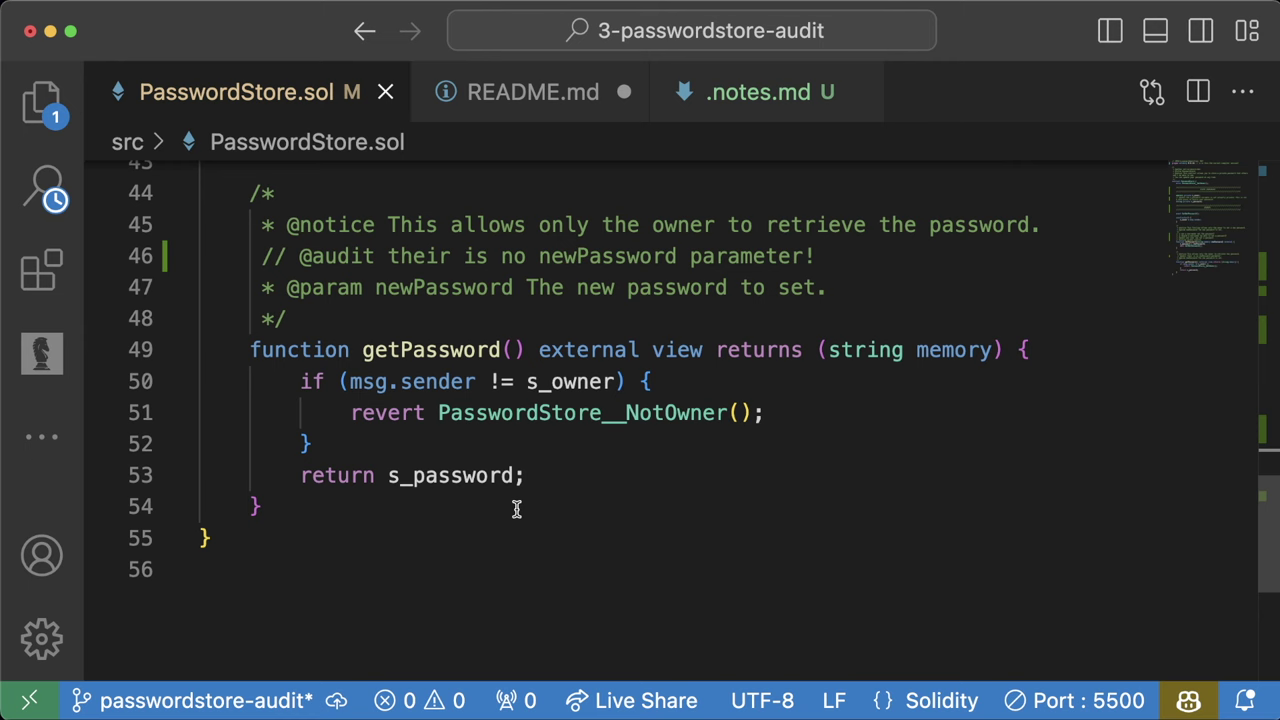
pyautogui.click(413, 256)
pyautogui.moveTo(868, 289); pyautogui.dragTo(171, 289)
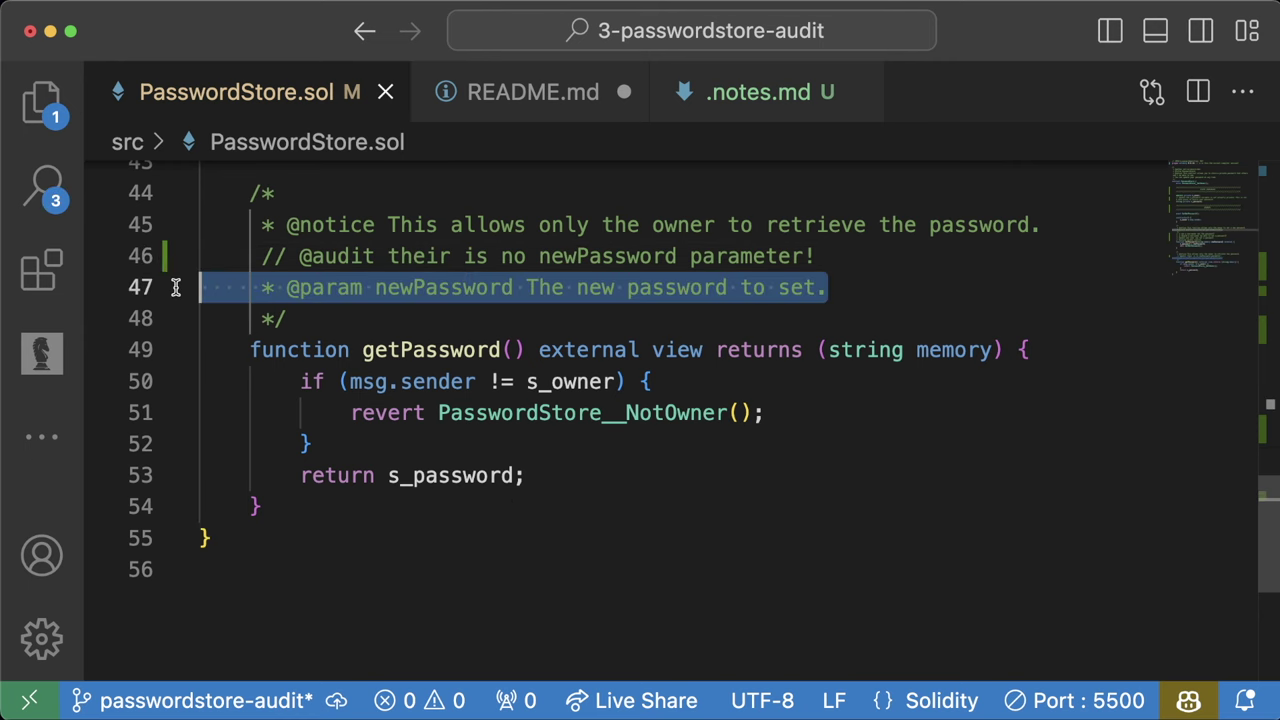
pyautogui.scroll(6, 560, 400)
pyautogui.click(749, 518)
pyautogui.click(506, 400)
pyautogui.scroll(2, 506, 409)
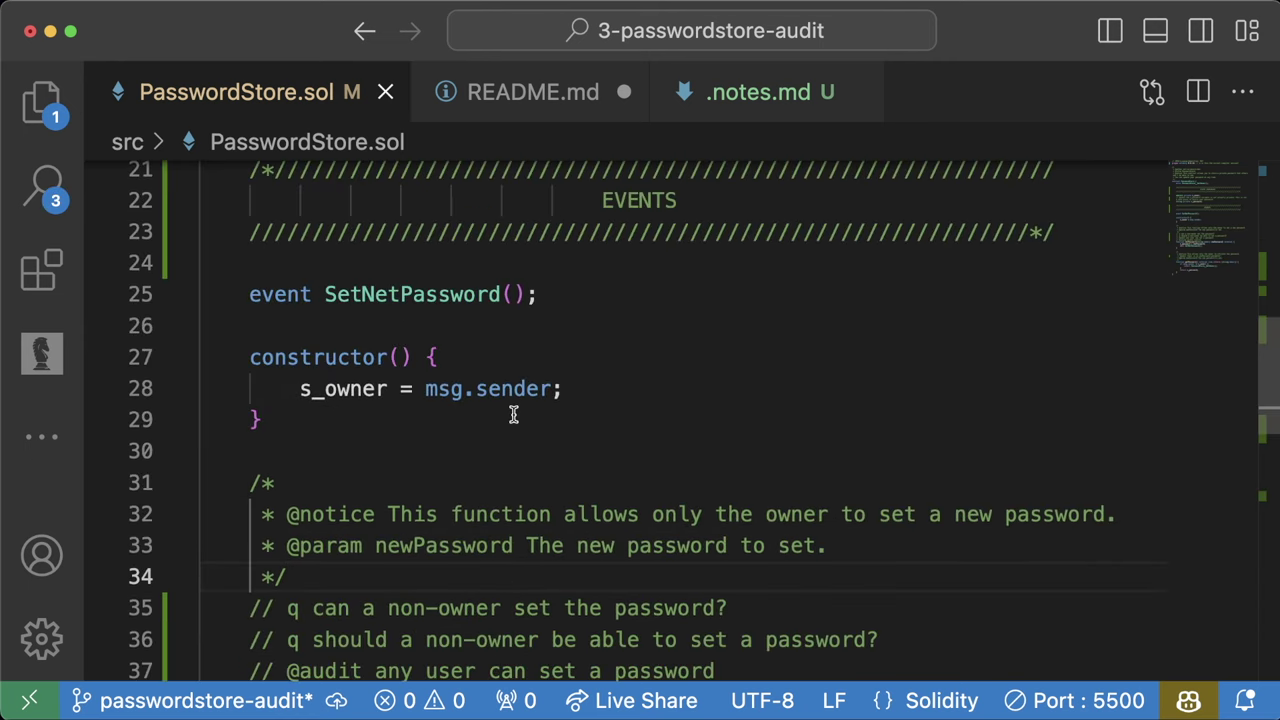
pyautogui.scroll(7, 502, 441)
pyautogui.scroll(-3, 504, 440)
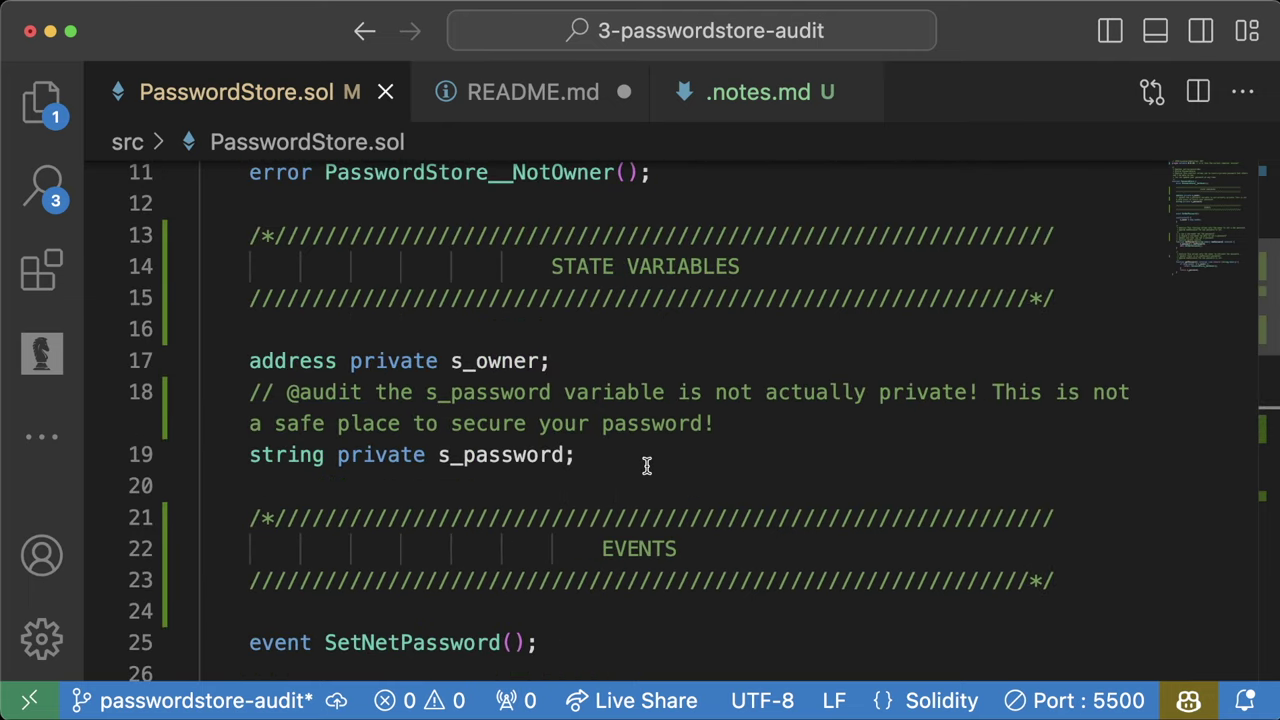
pyautogui.moveTo(620, 456); pyautogui.dragTo(171, 389)
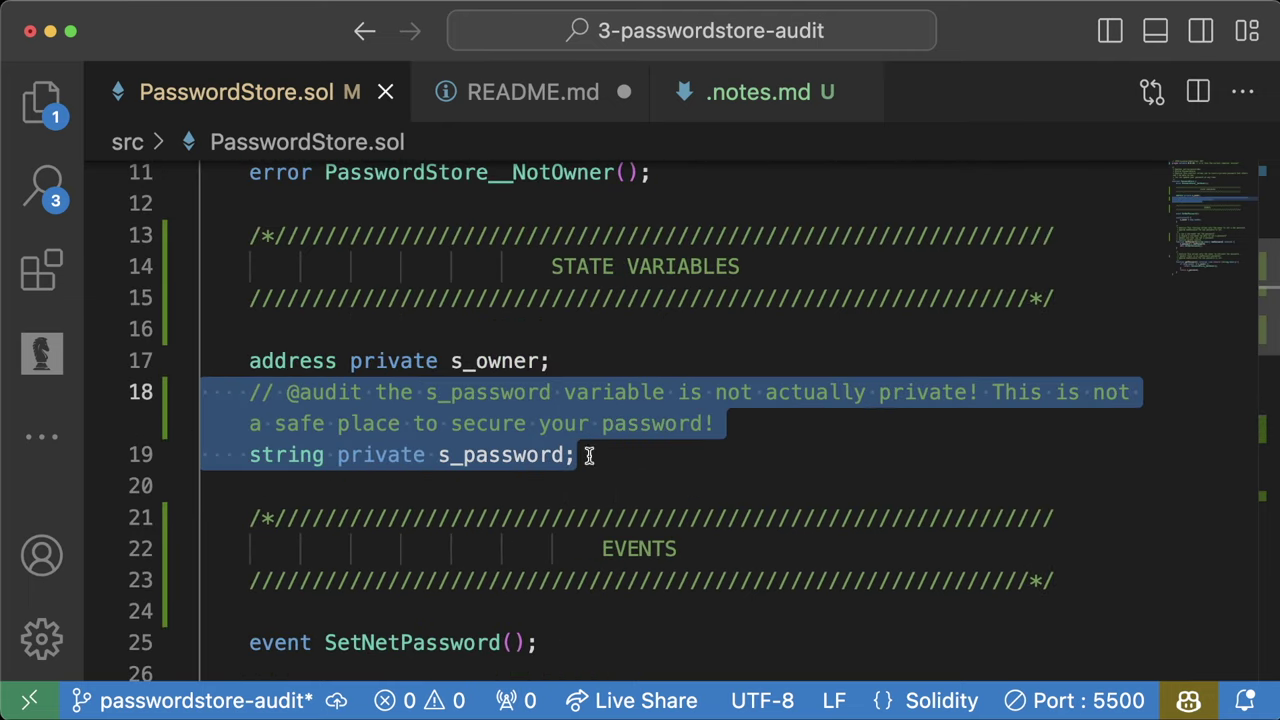
pyautogui.doubleClick(510, 456)
pyautogui.click(611, 457)
pyautogui.doubleClick(508, 456)
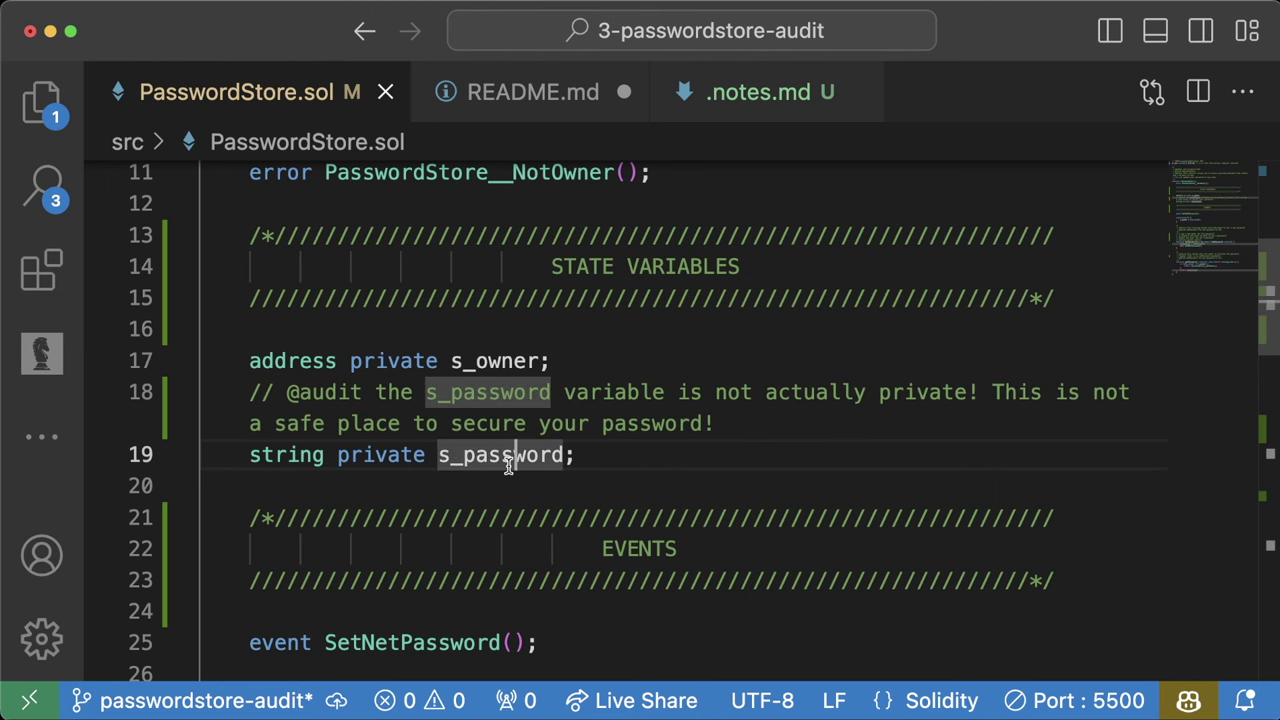
pyautogui.click(606, 451)
pyautogui.scroll(-6, 606, 451)
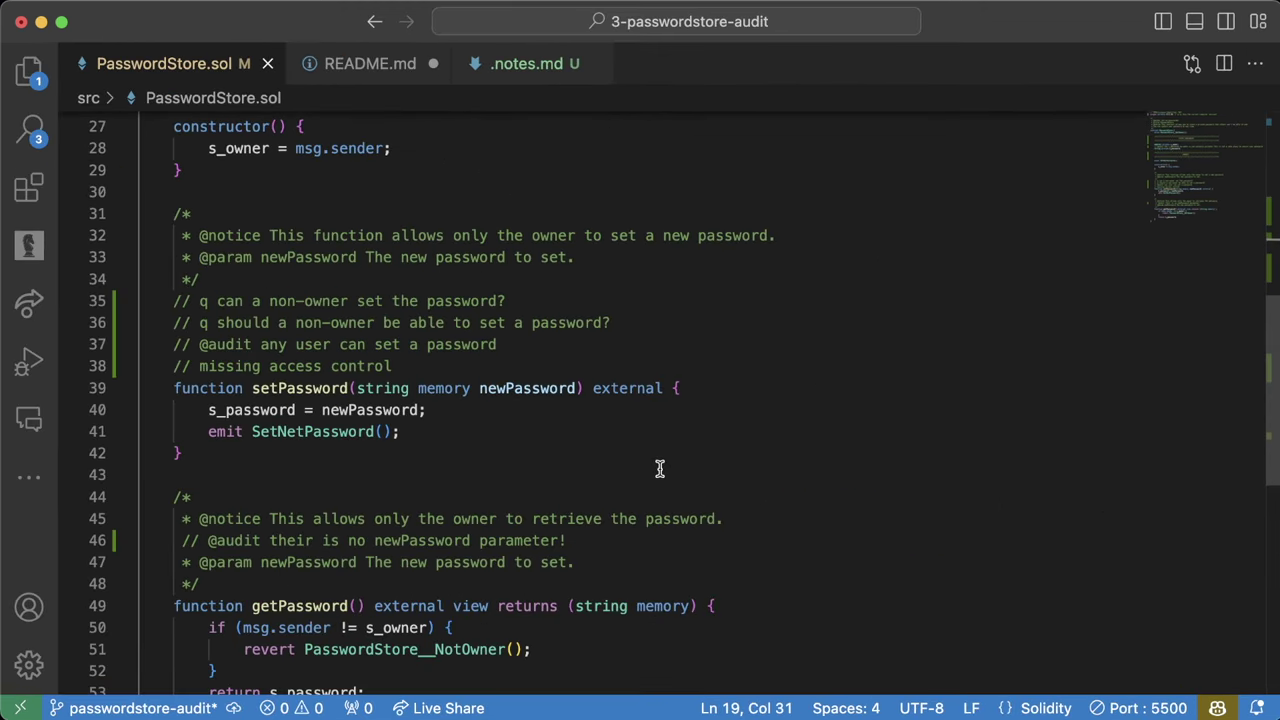
pyautogui.scroll(8, 660, 469)
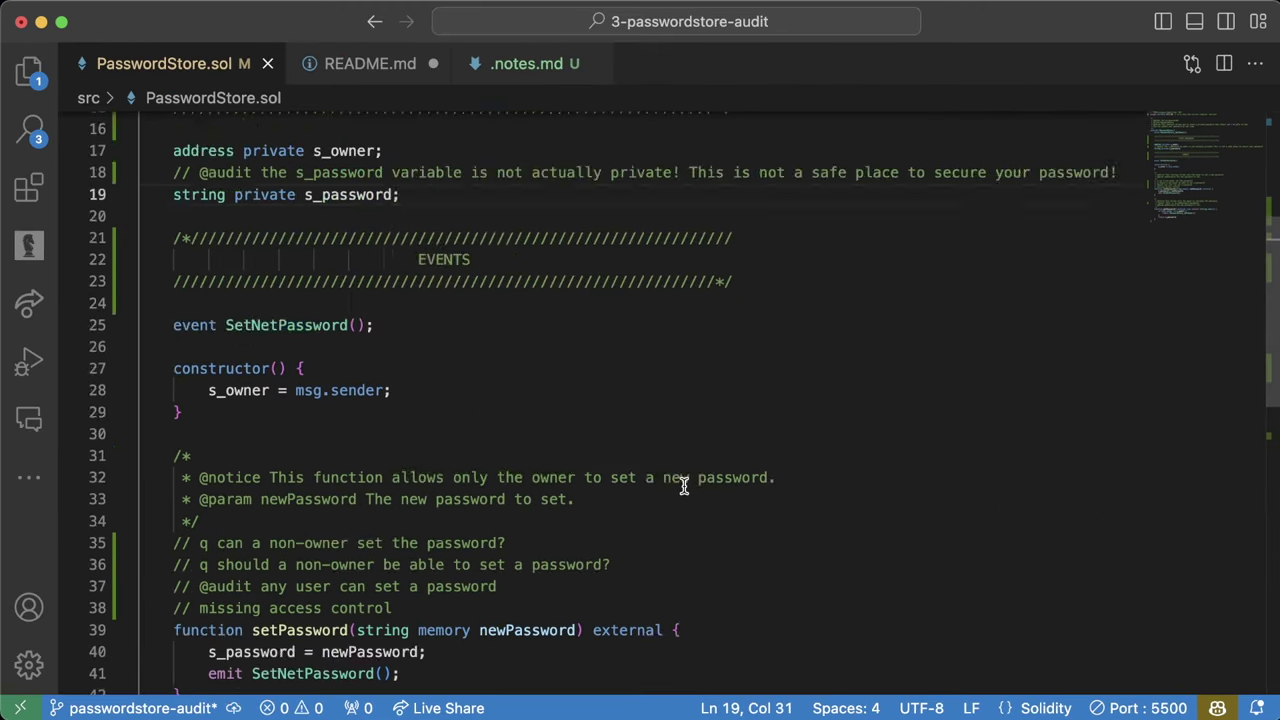
pyautogui.scroll(-2, 682, 486)
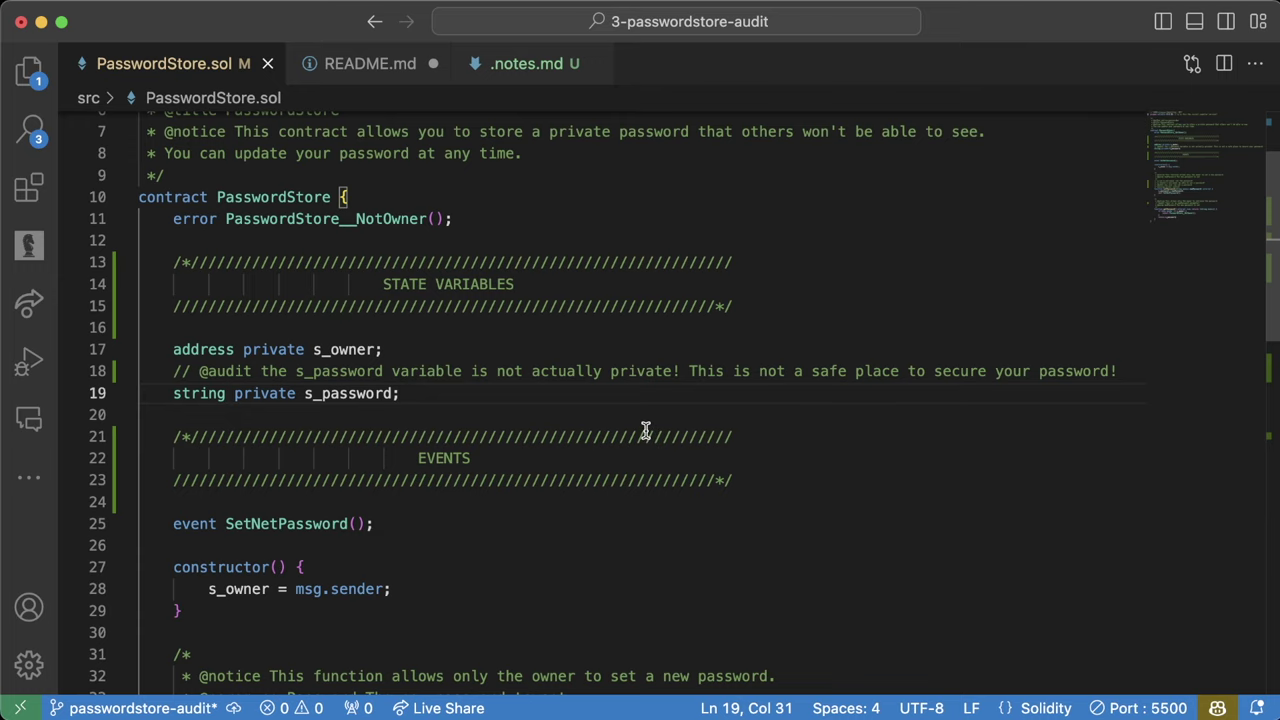
pyautogui.scroll(-4, 466, 386)
pyautogui.click(451, 391)
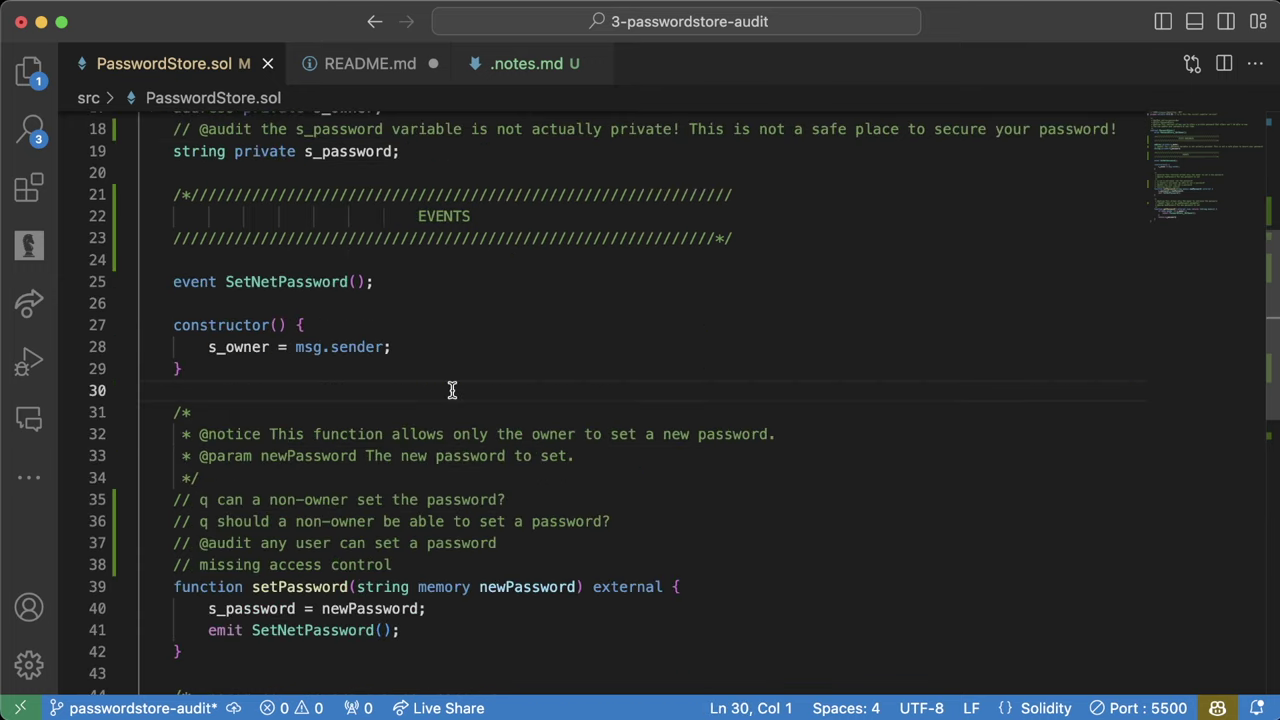
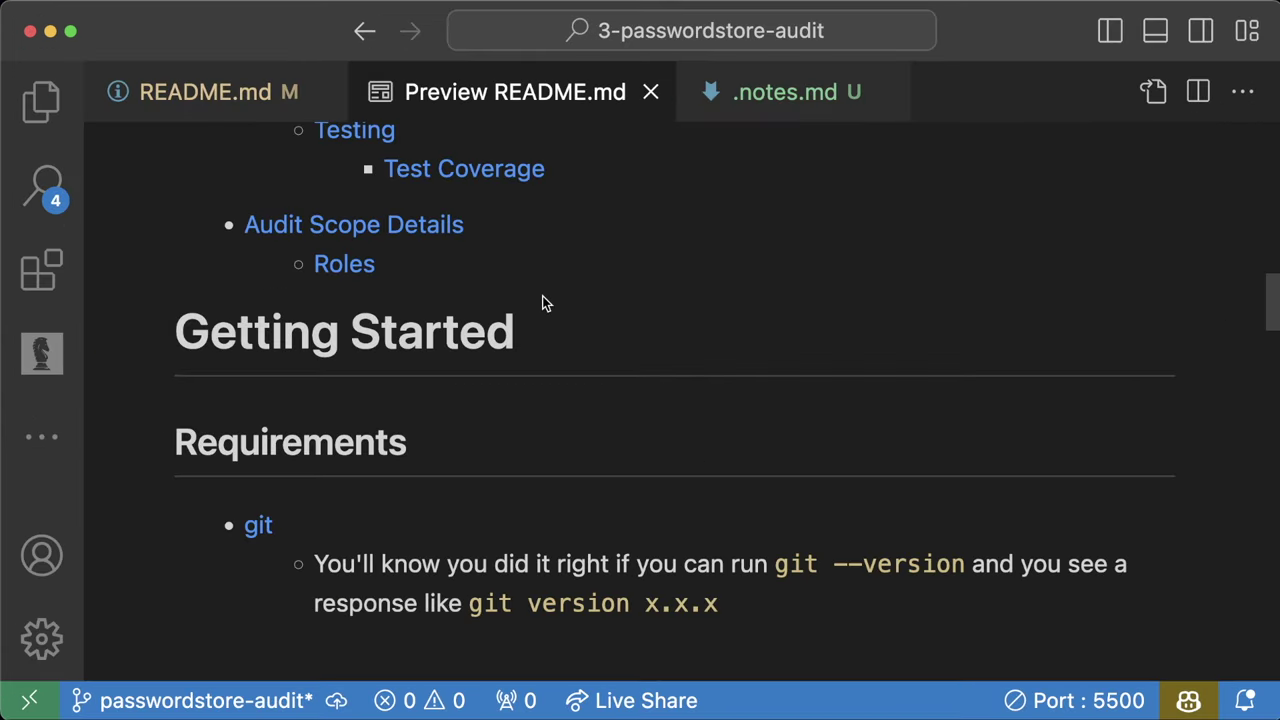
# Close the README preview and start a forge command in the integrated terminal.
pyautogui.scroll(-5, 543, 300)
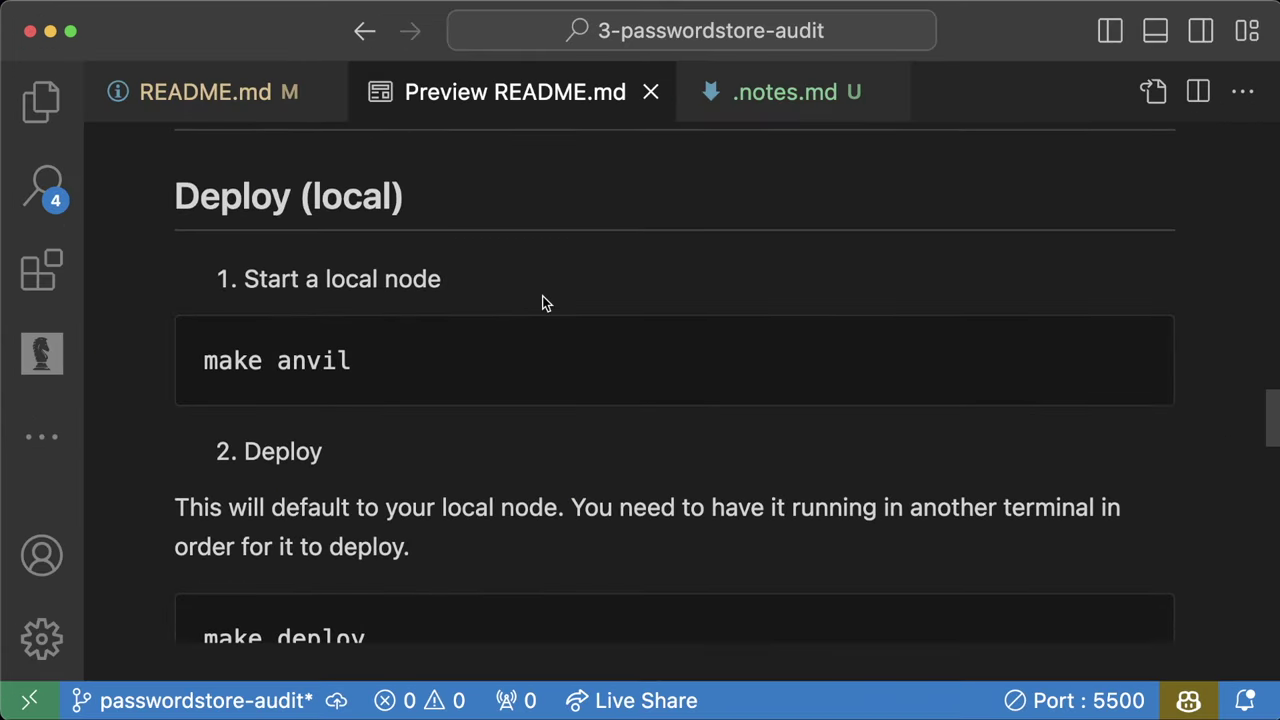
pyautogui.scroll(-6, 543, 300)
pyautogui.scroll(4, 538, 304)
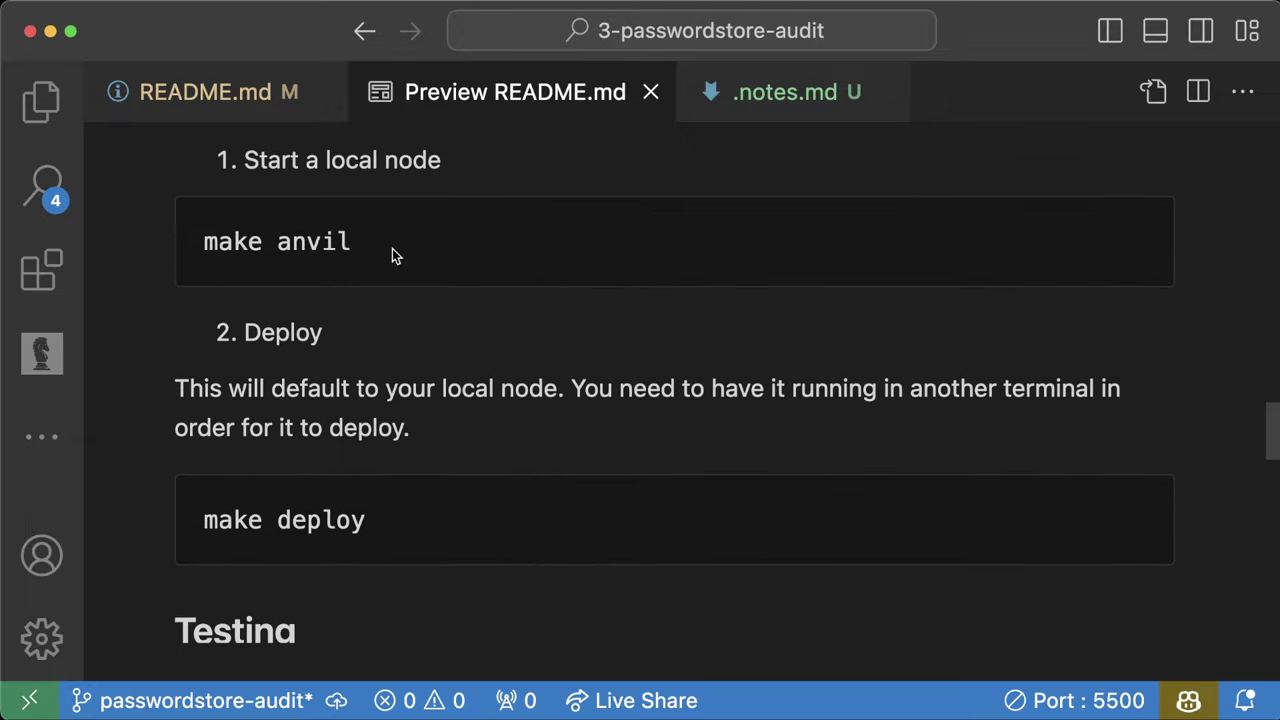
pyautogui.scroll(-5, 392, 248)
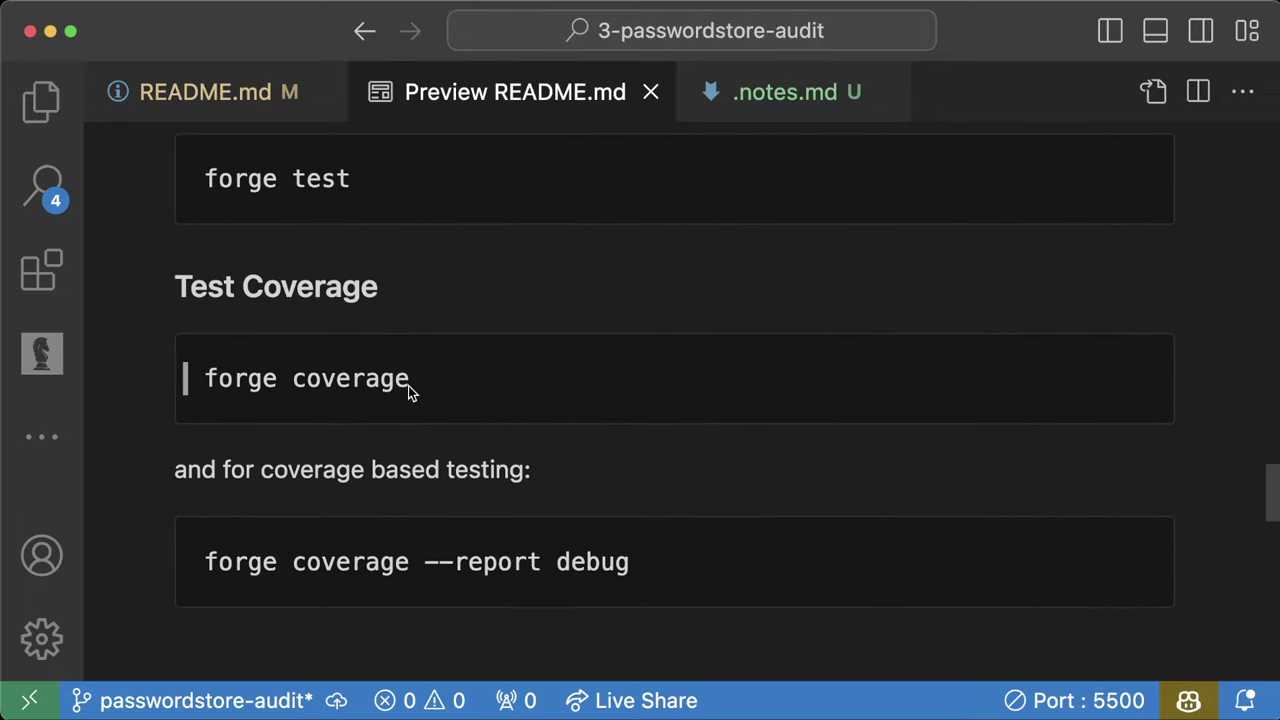
pyautogui.scroll(-1, 430, 383)
pyautogui.press('super+w')
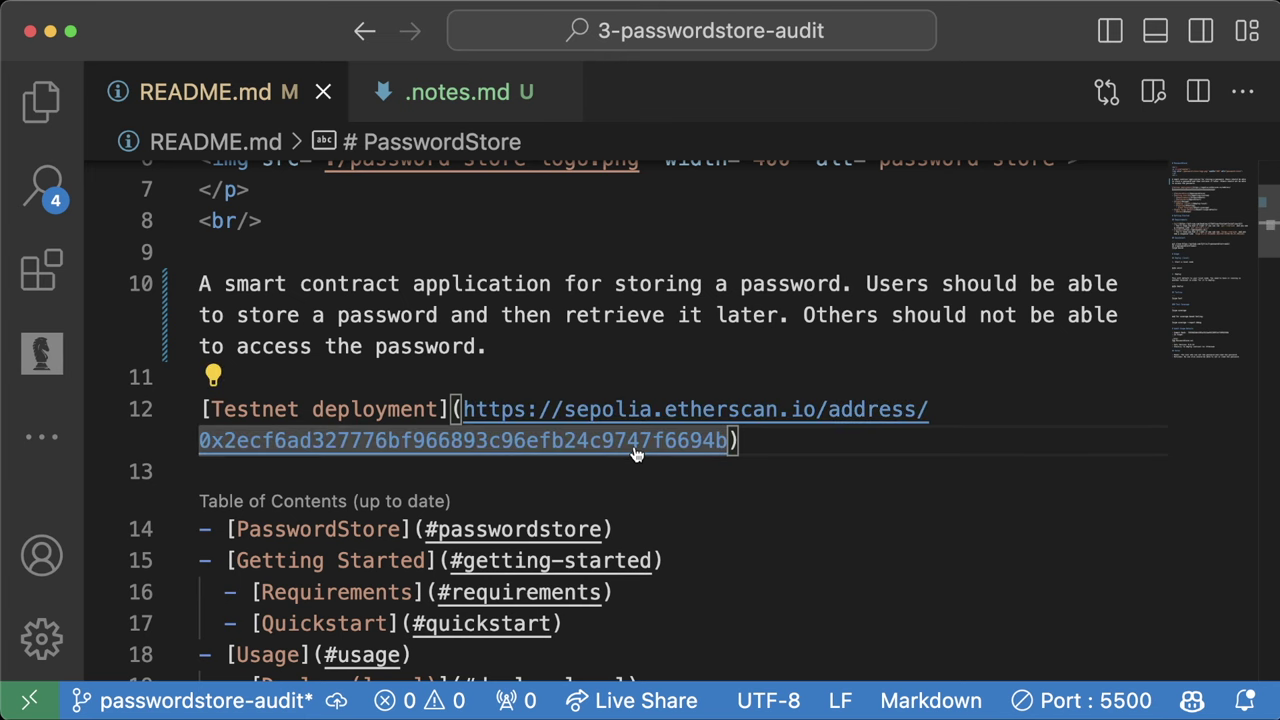
pyautogui.hotkey('ctrl', '`')
pyautogui.write('forge cl')
pyautogui.press('BackSpace')
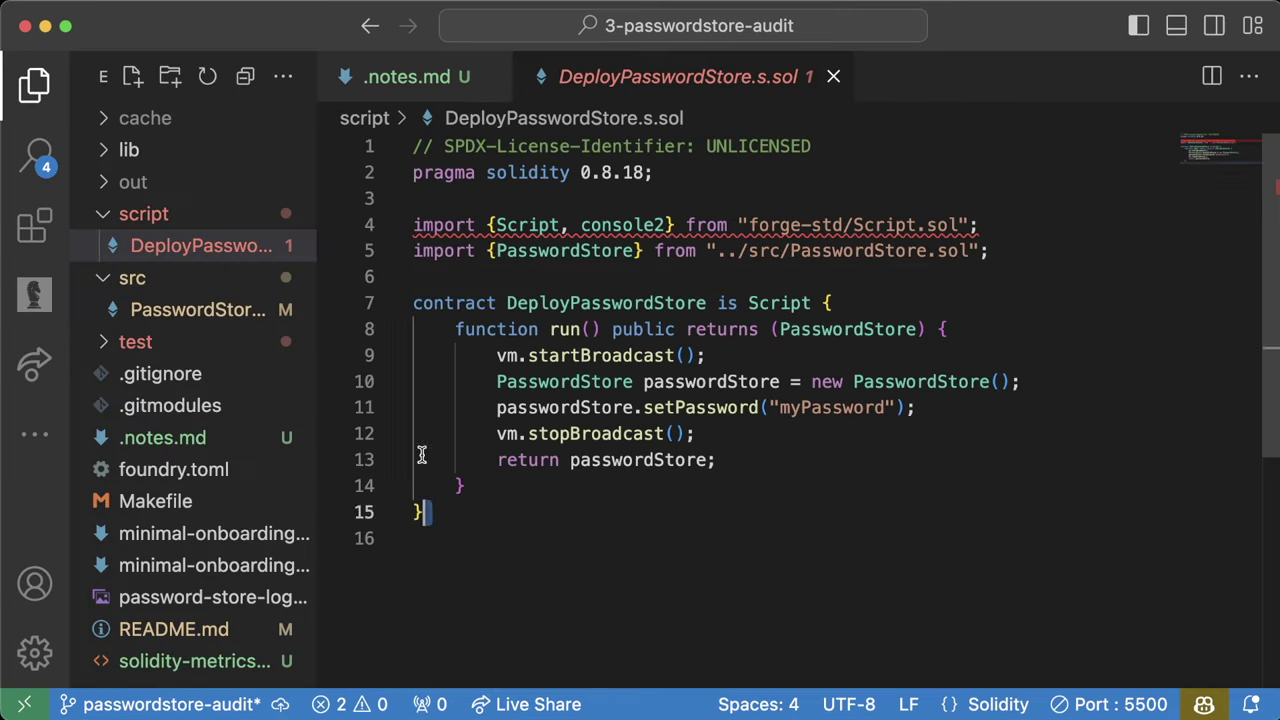
# Look over the deploy script, then open src/PasswordStore.sol.
pyautogui.keyDown('shift'); pyautogui.click(413, 303); pyautogui.keyUp('shift')
pyautogui.click(496, 251)
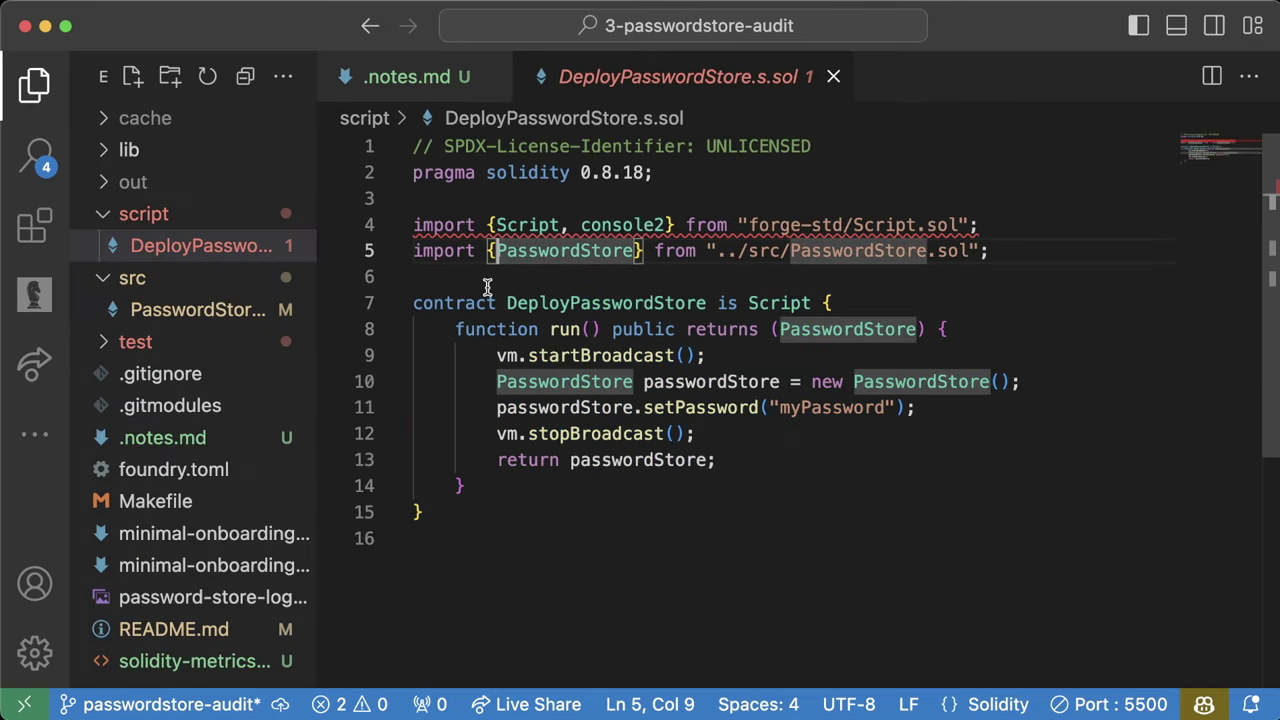
pyautogui.click(487, 288)
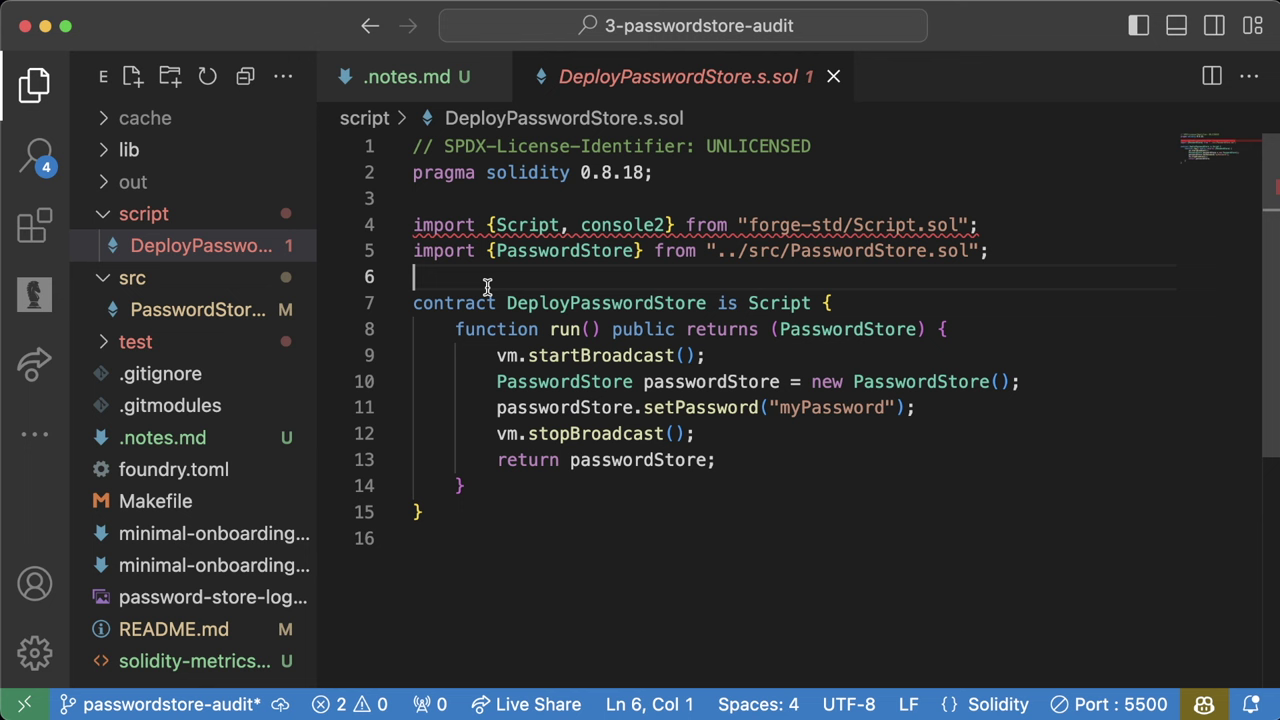
pyautogui.click(234, 309)
pyautogui.scroll(-9, 672, 435)
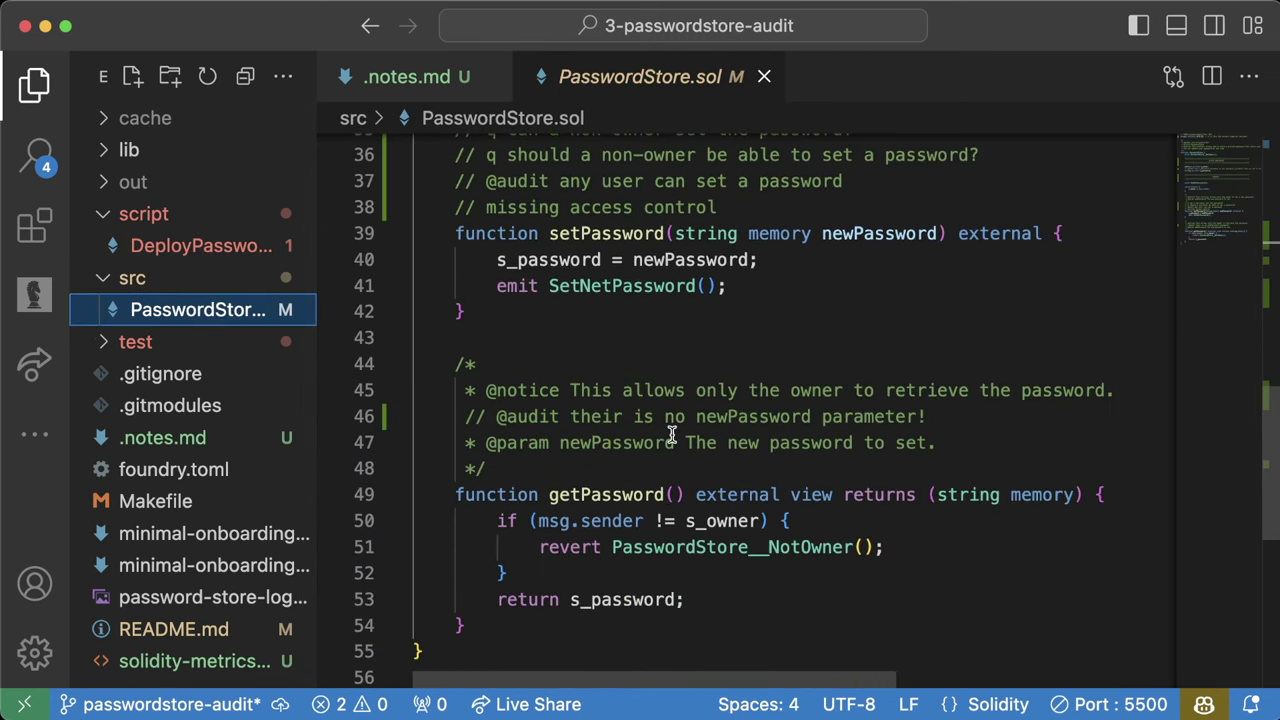
pyautogui.scroll(12, 672, 435)
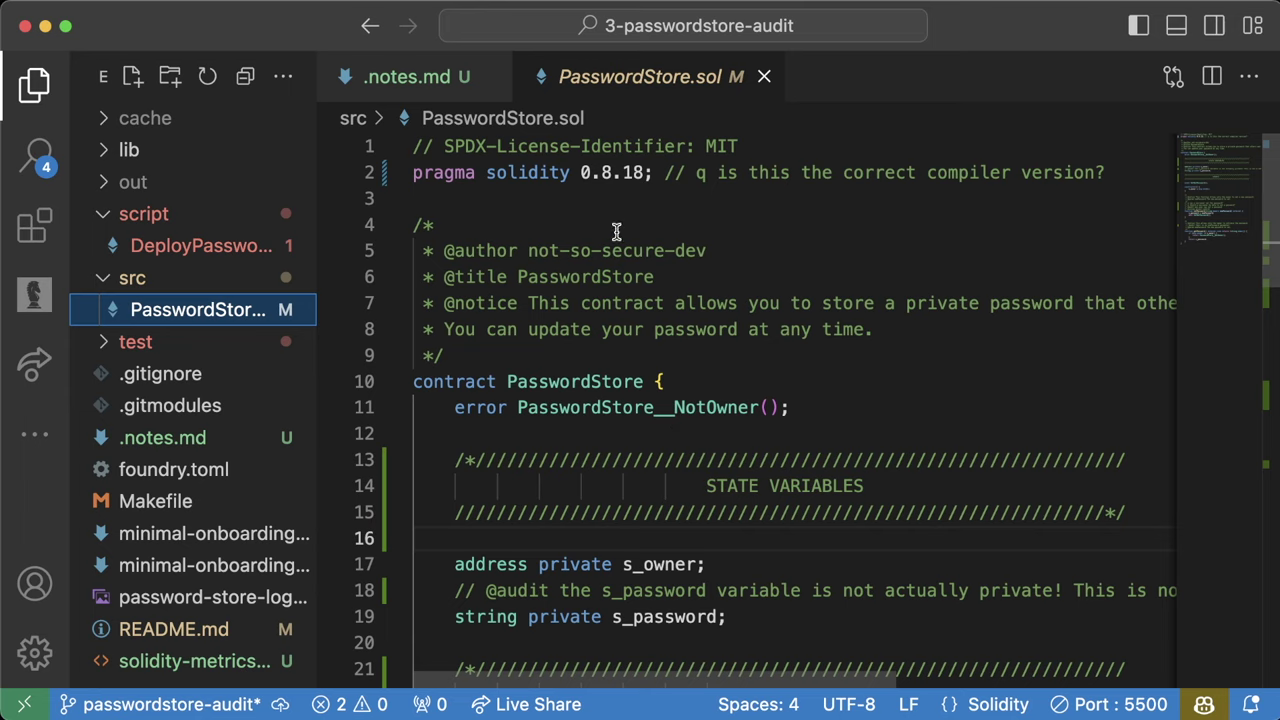
# Search the project for '// q', delete the compiler-version question comment and save.
pyautogui.press('super+shift+f')
pyautogui.write('//')
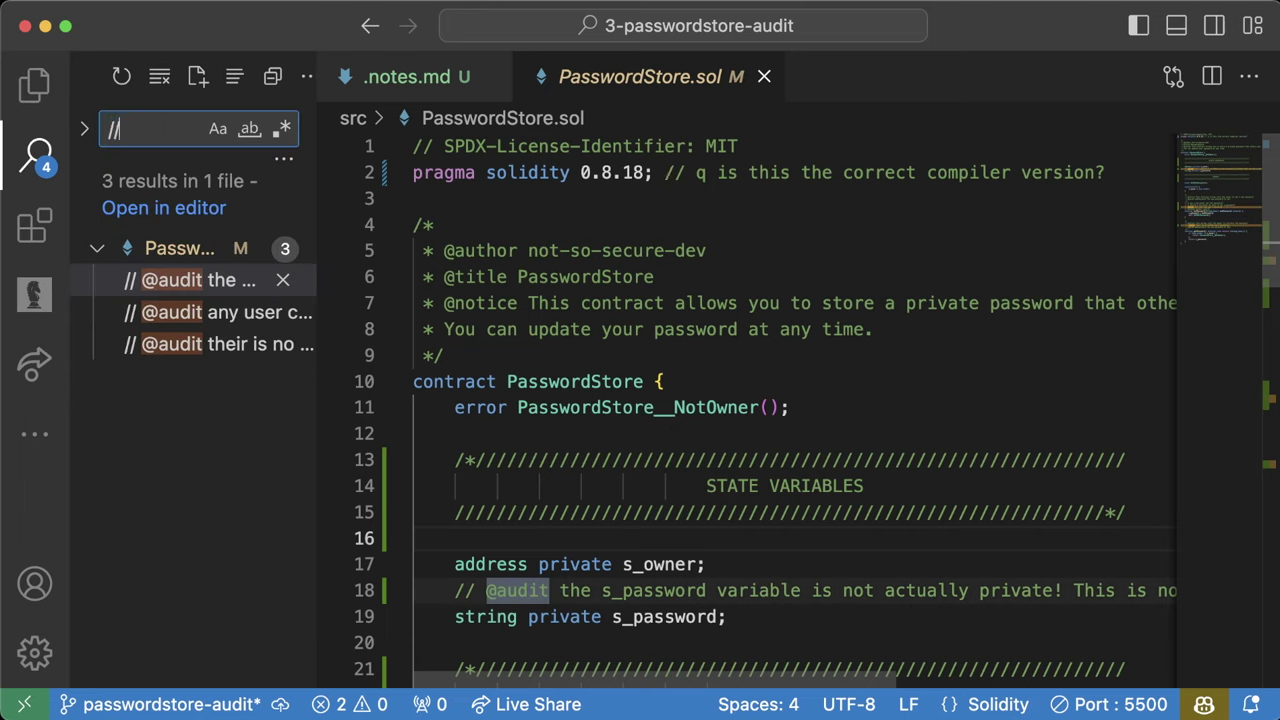
pyautogui.write(' q')
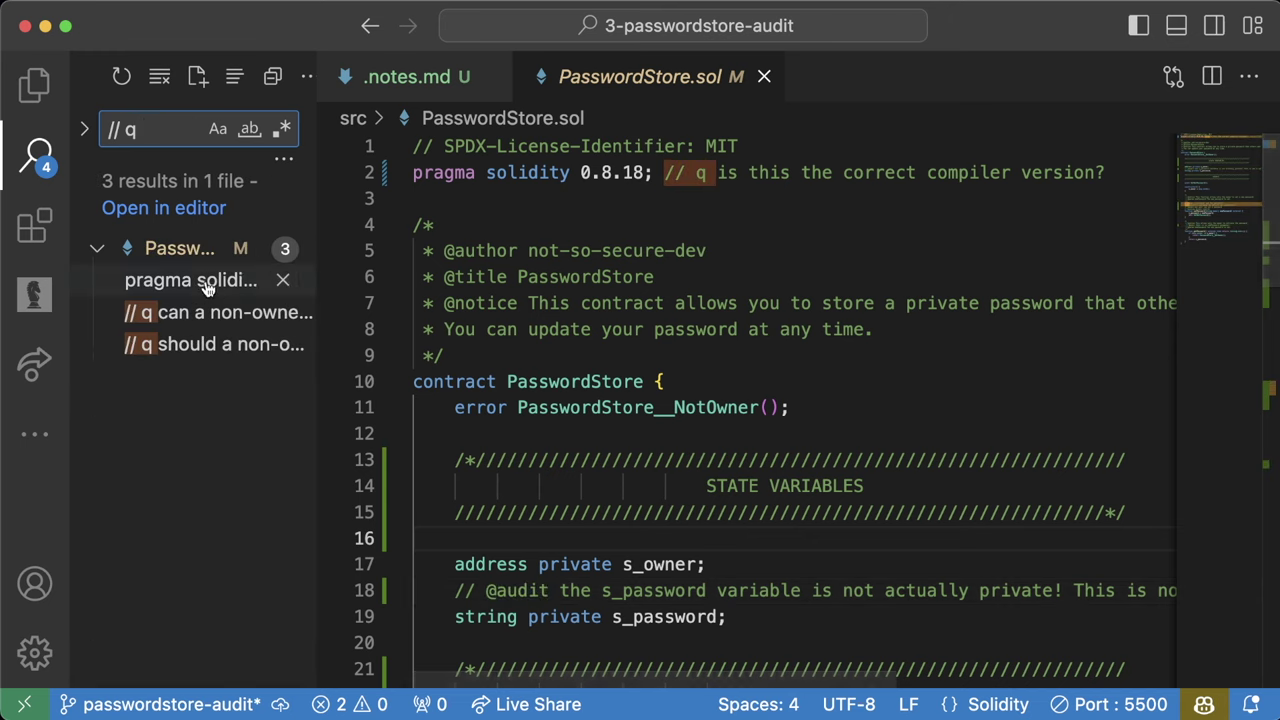
pyautogui.click(746, 204)
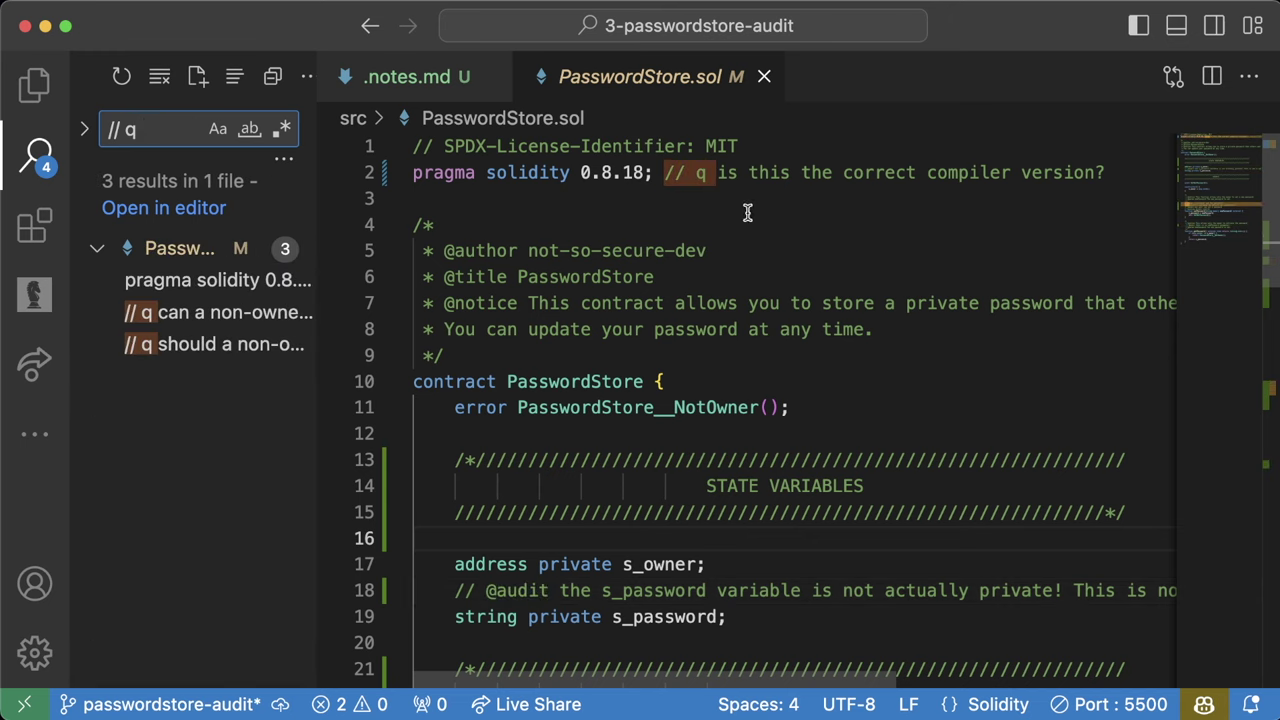
pyautogui.moveTo(1109, 172); pyautogui.dragTo(665, 172)
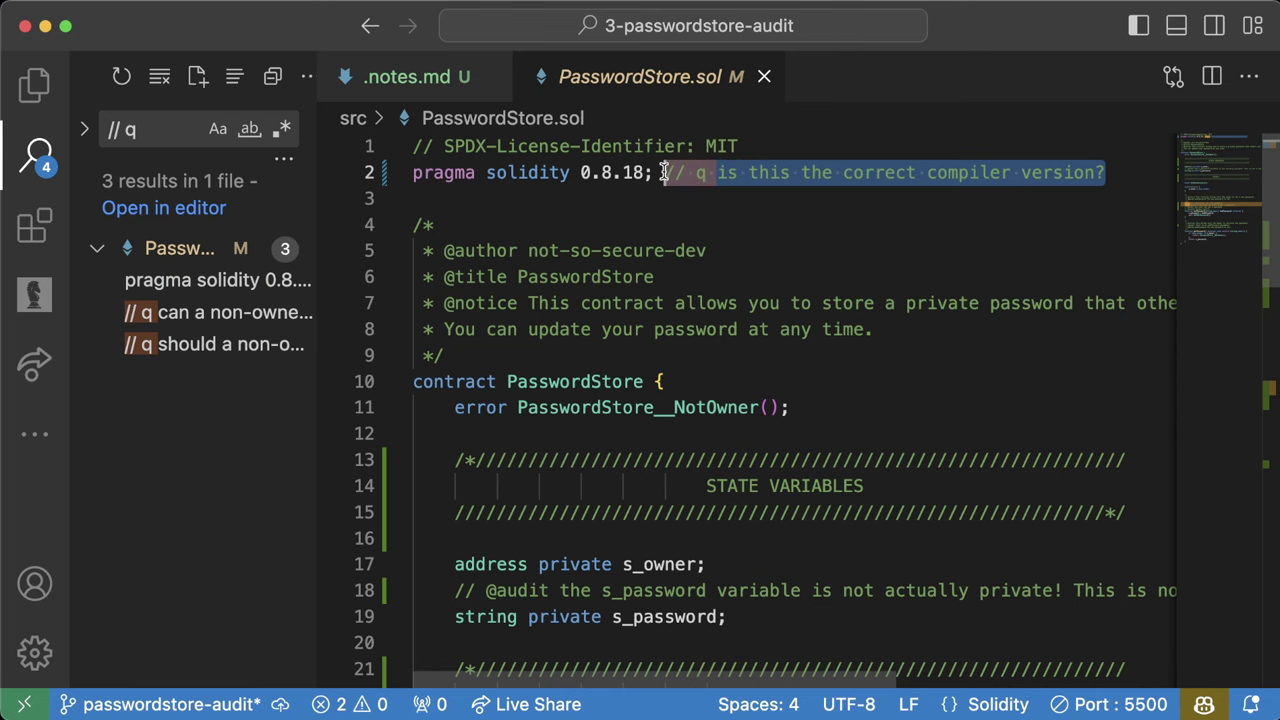
pyautogui.press('BackSpace')
pyautogui.hotkey('ctrl', 's')
pyautogui.click(200, 280)
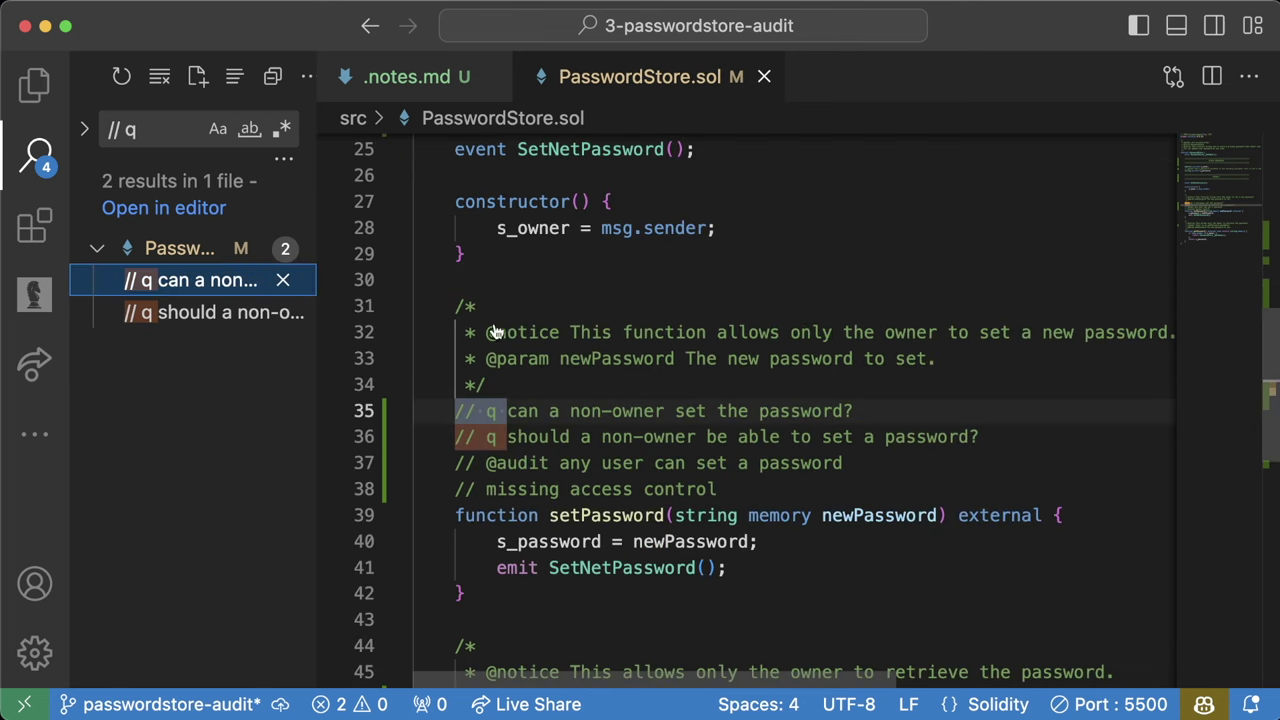
pyautogui.hotkey('ctrl', 'shift', 'k')
pyautogui.hotkey('ctrl', 'shift', 'k')
pyautogui.moveTo(845, 411); pyautogui.dragTo(455, 411)
pyautogui.click(537, 332)
# Clear the '// q' search query and close the .notes.md file.
pyautogui.press('super+shift+f')
pyautogui.press('BackSpace')
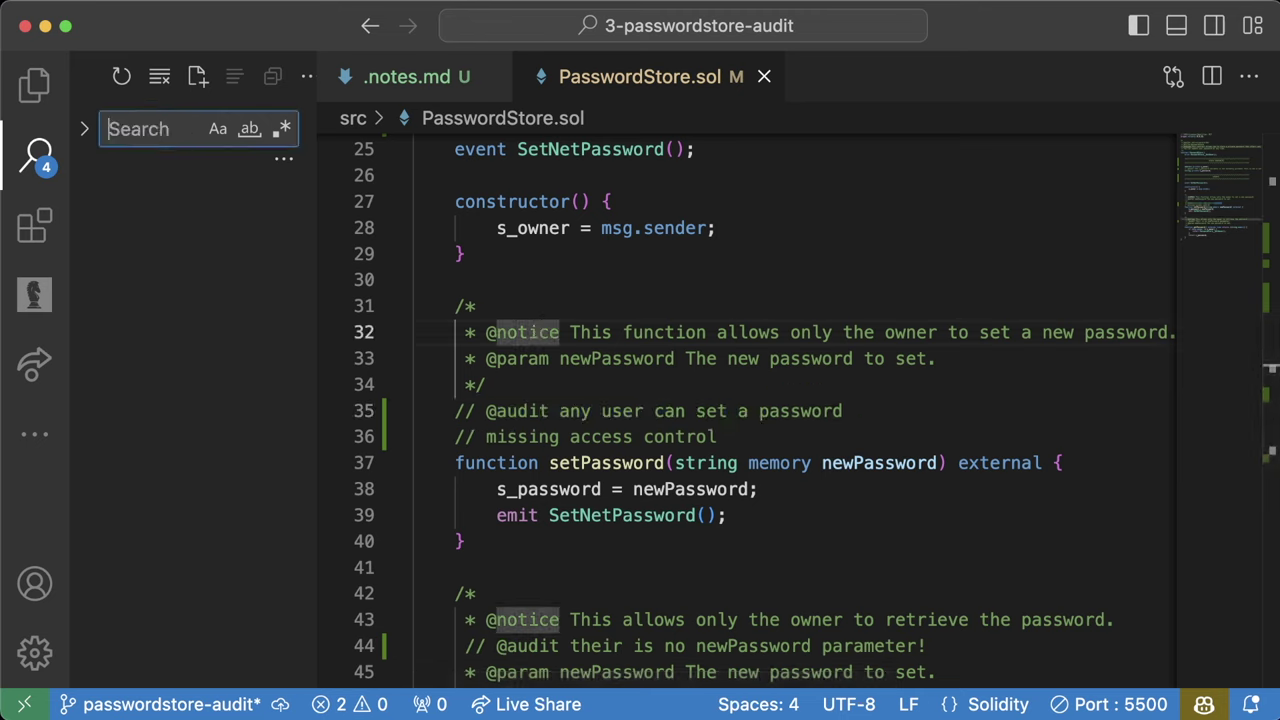
pyautogui.click(688, 284)
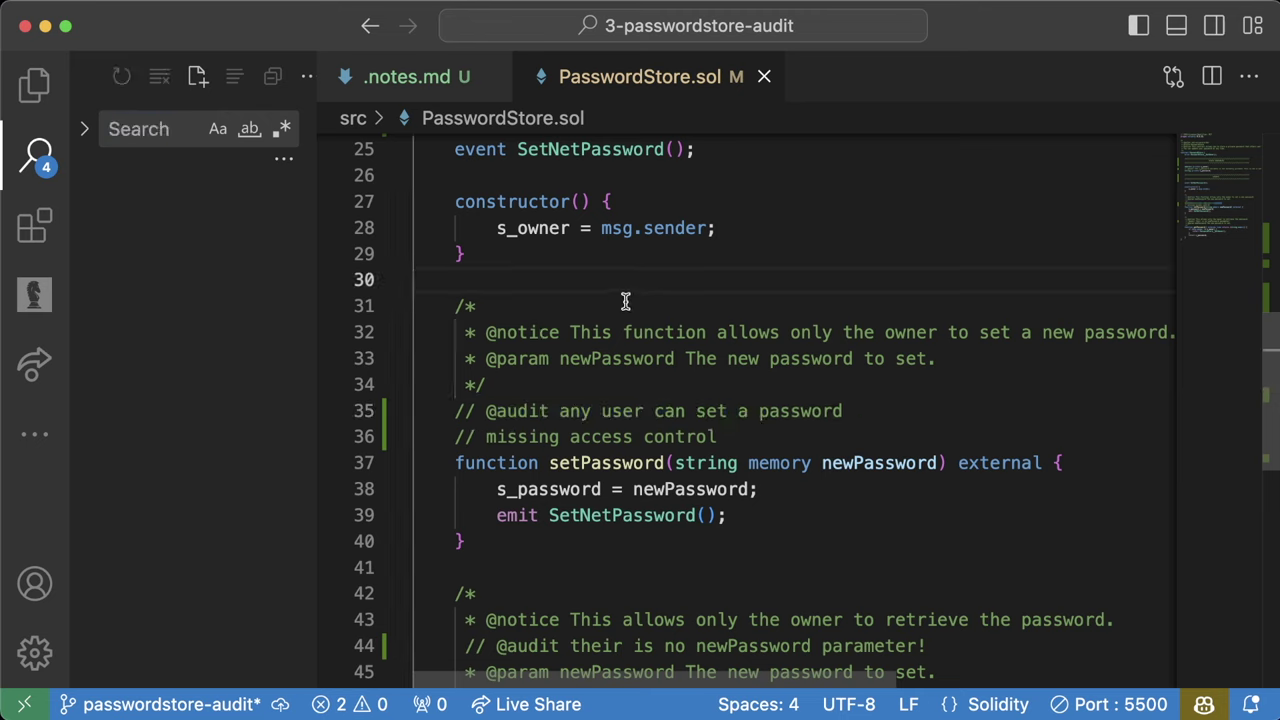
pyautogui.click(430, 77)
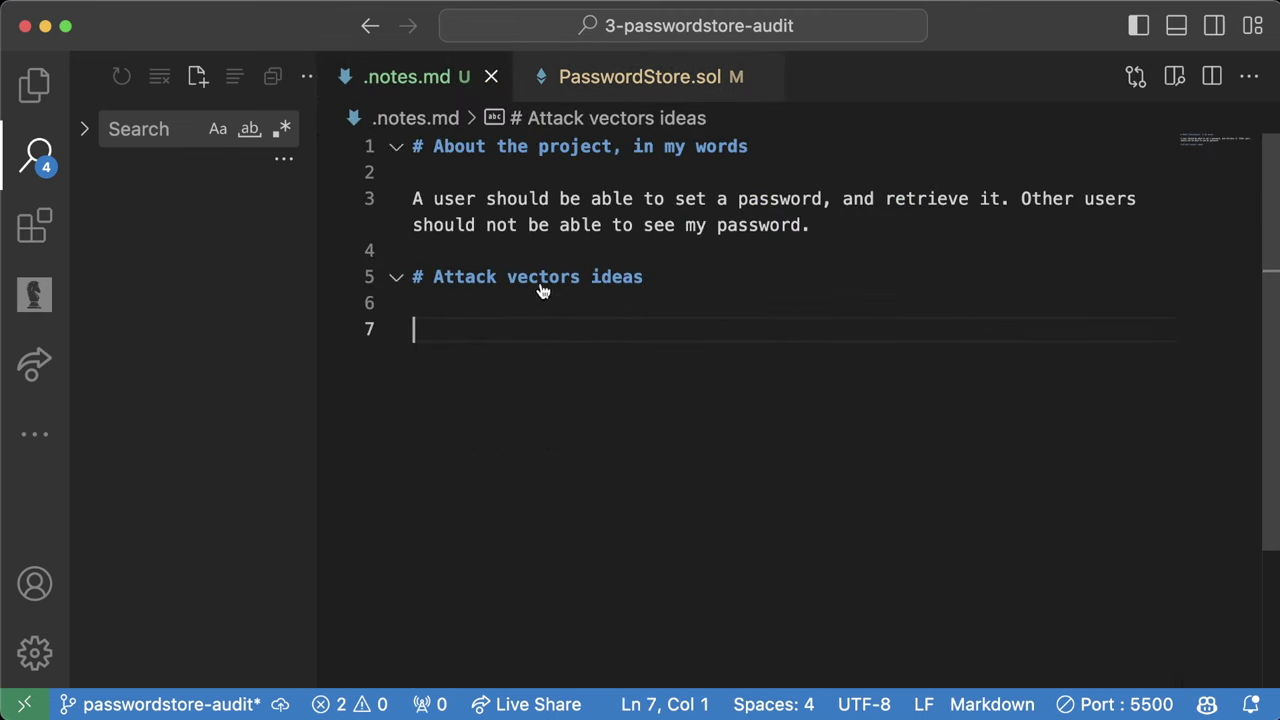
pyautogui.press('super+w')
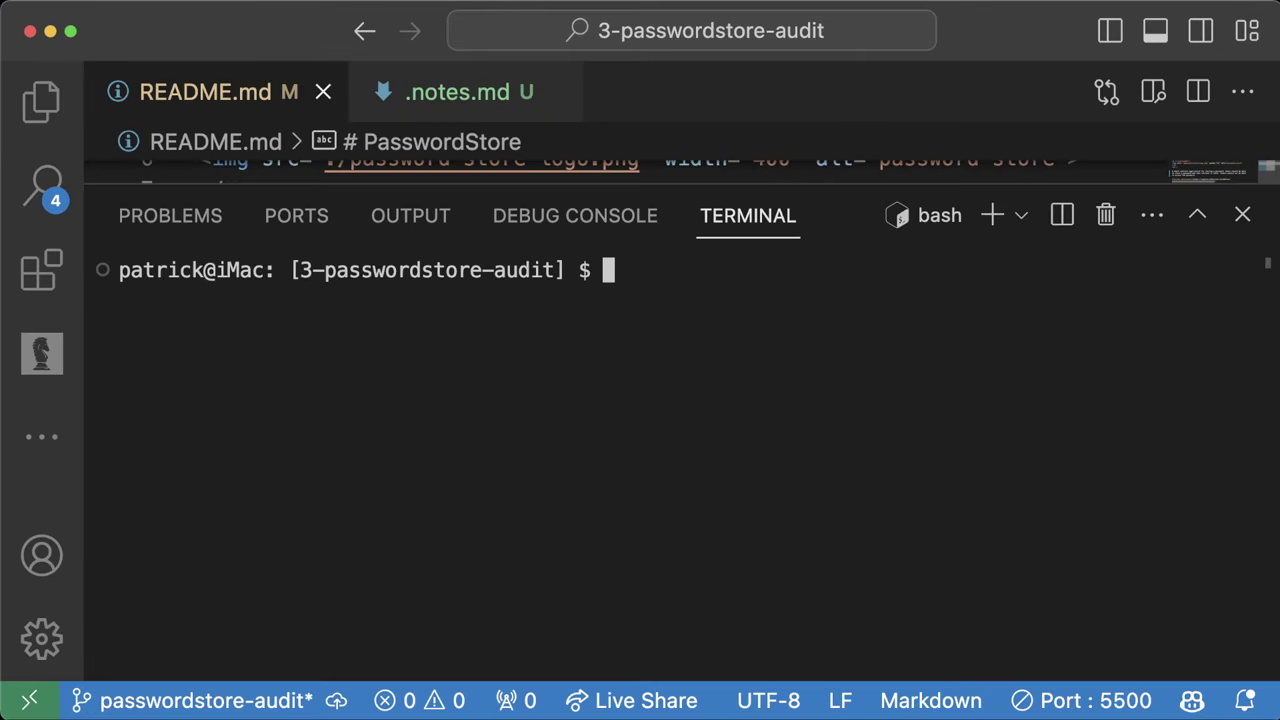
# Run forge test, then open PasswordStore.sol and the PasswordStore.t.sol test file.
pyautogui.write('forge test')
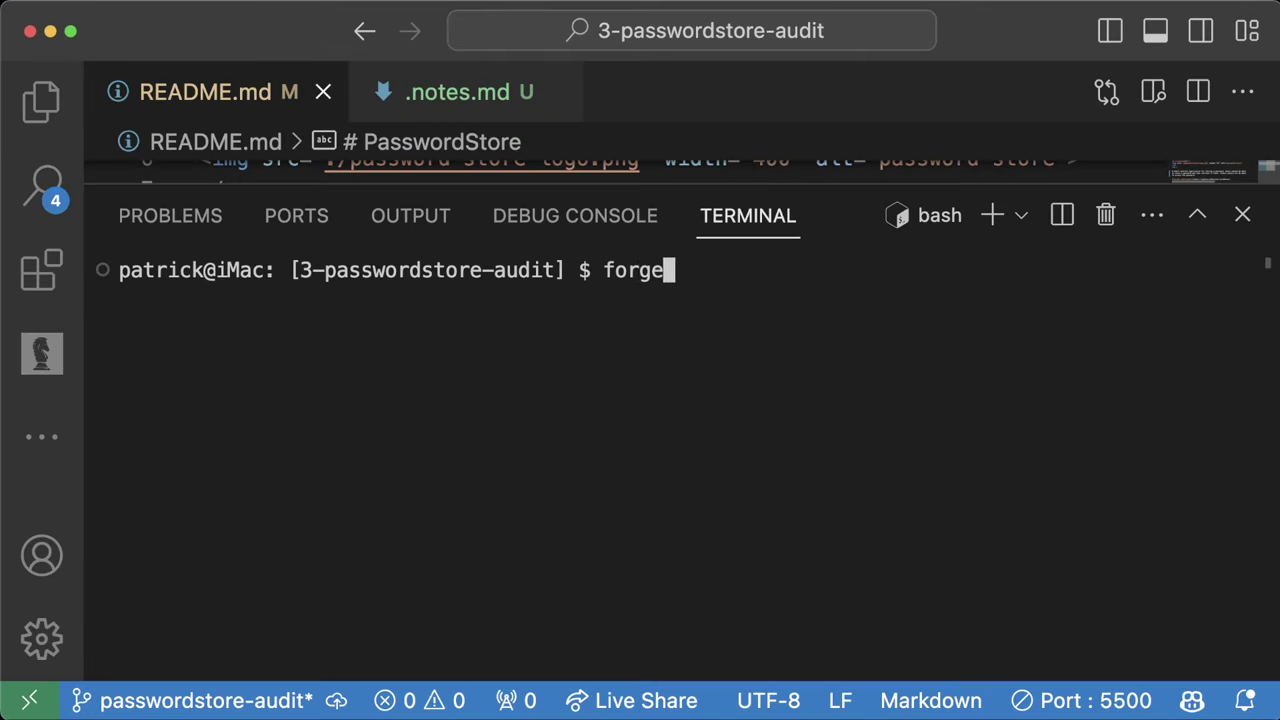
pyautogui.press('Return')
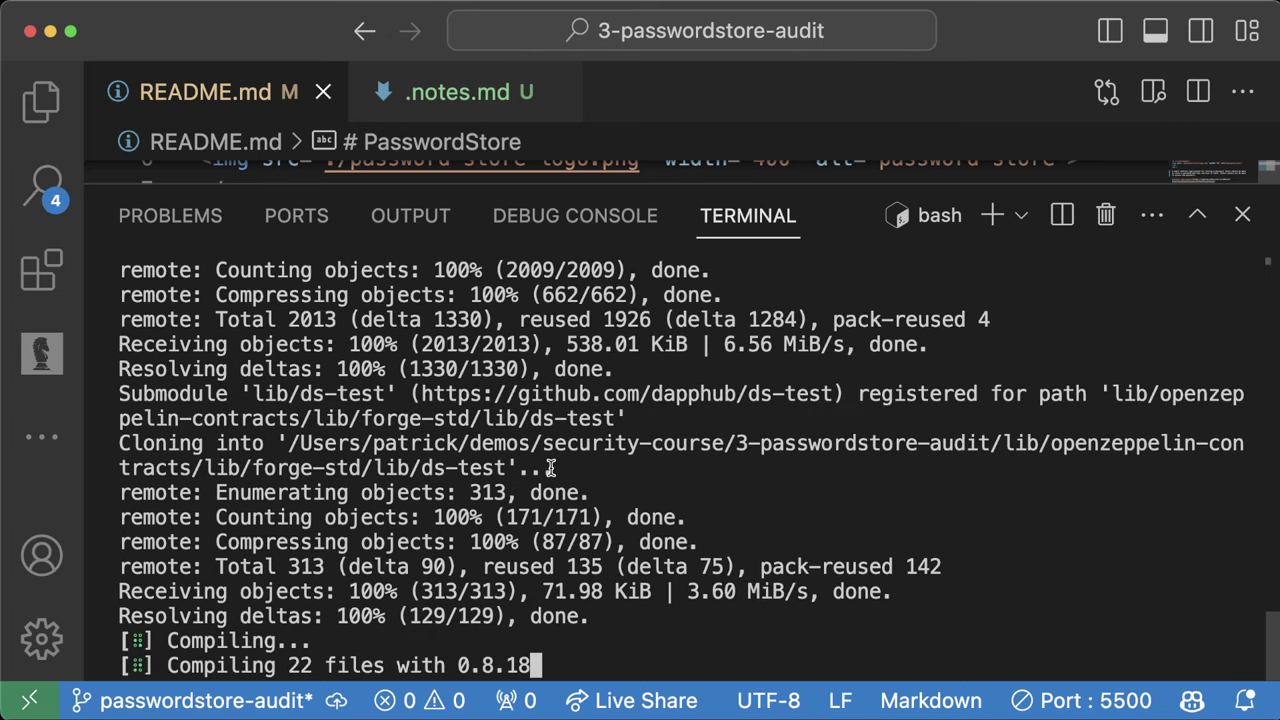
pyautogui.click(41, 101)
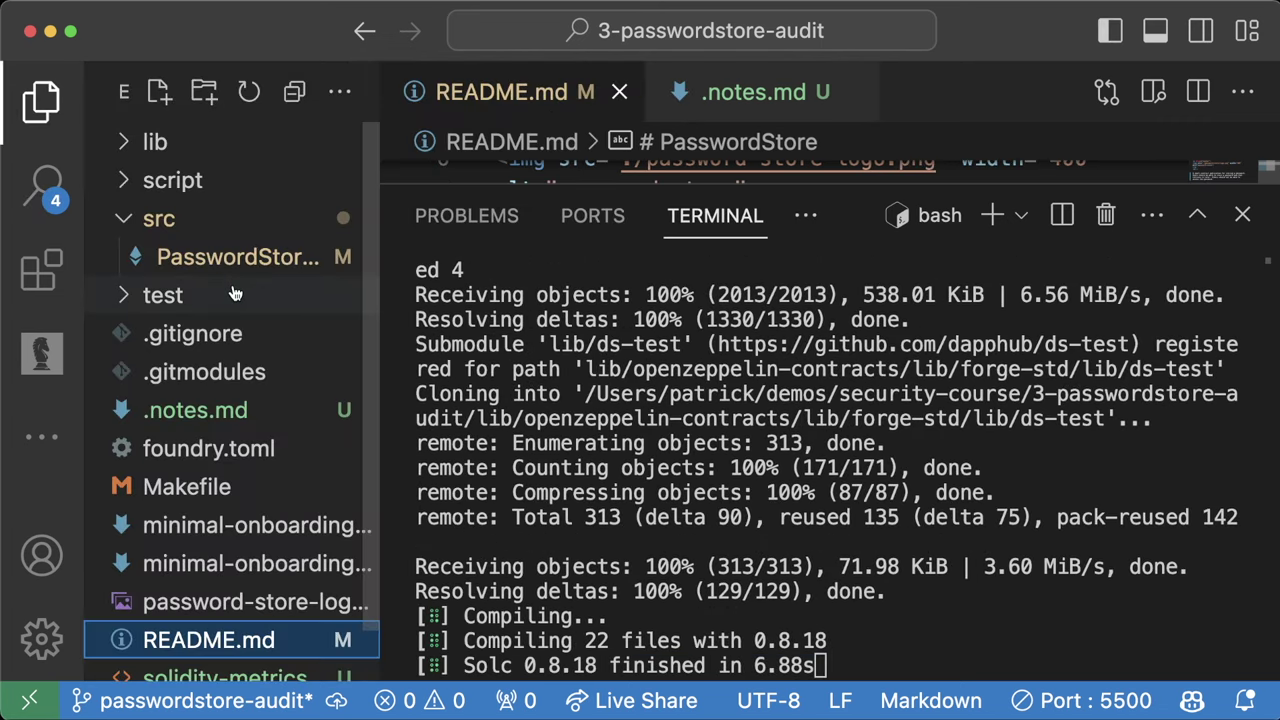
pyautogui.click(236, 292)
pyautogui.click(232, 336)
pyautogui.click(206, 412)
pyautogui.press('super+b')
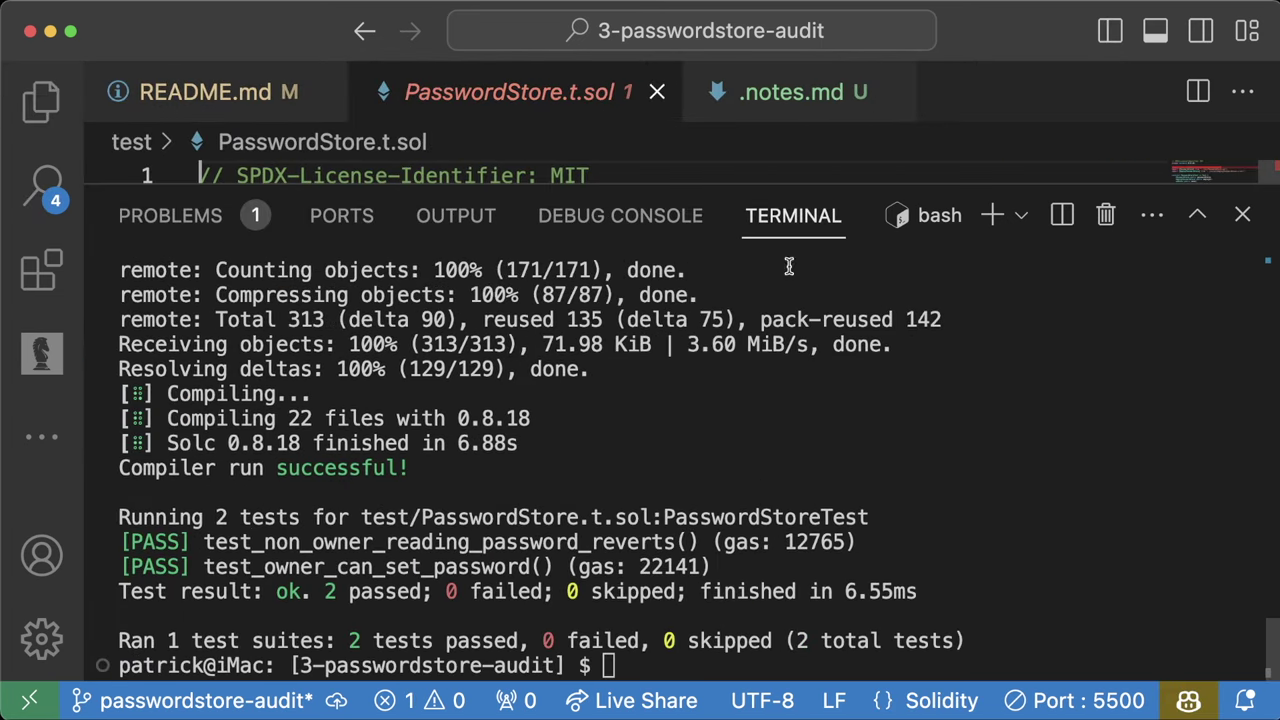
# Highlight the test_owner_can_set_password and test_non_owner_reading_password_reverts test functions.
pyautogui.click(1243, 215)
pyautogui.scroll(-5, 648, 345)
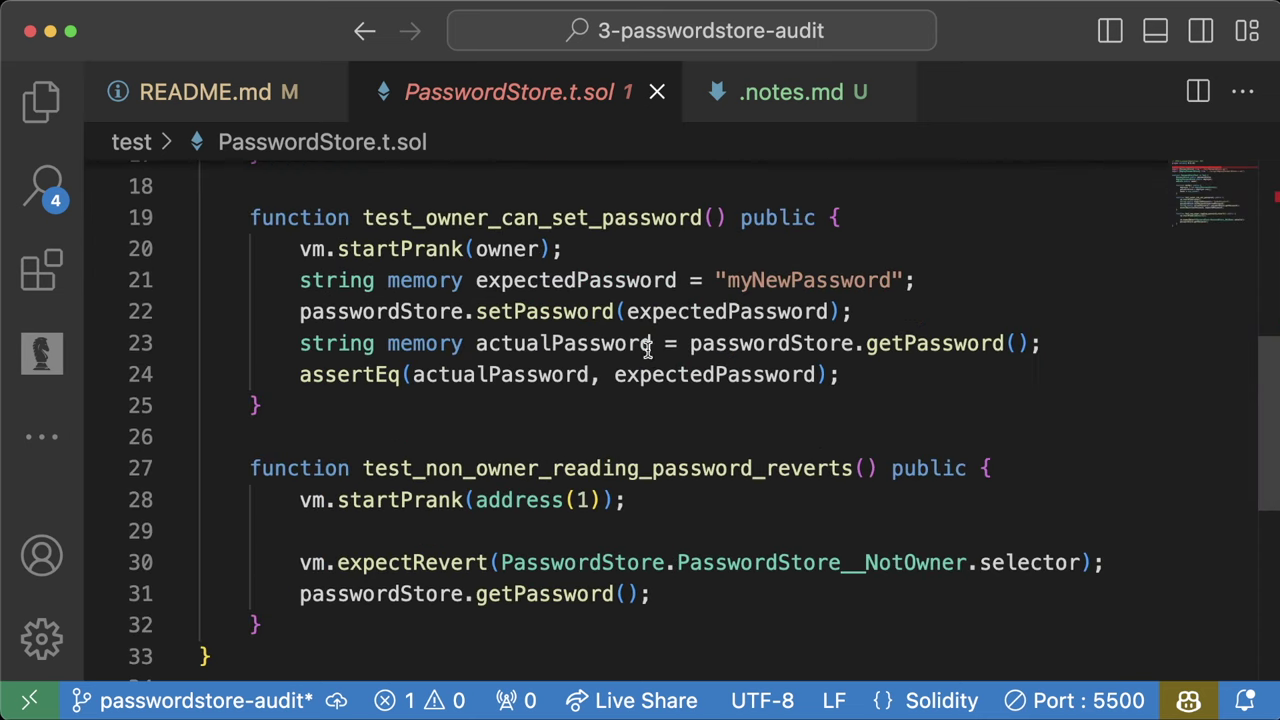
pyautogui.moveTo(348, 414); pyautogui.dragTo(197, 225)
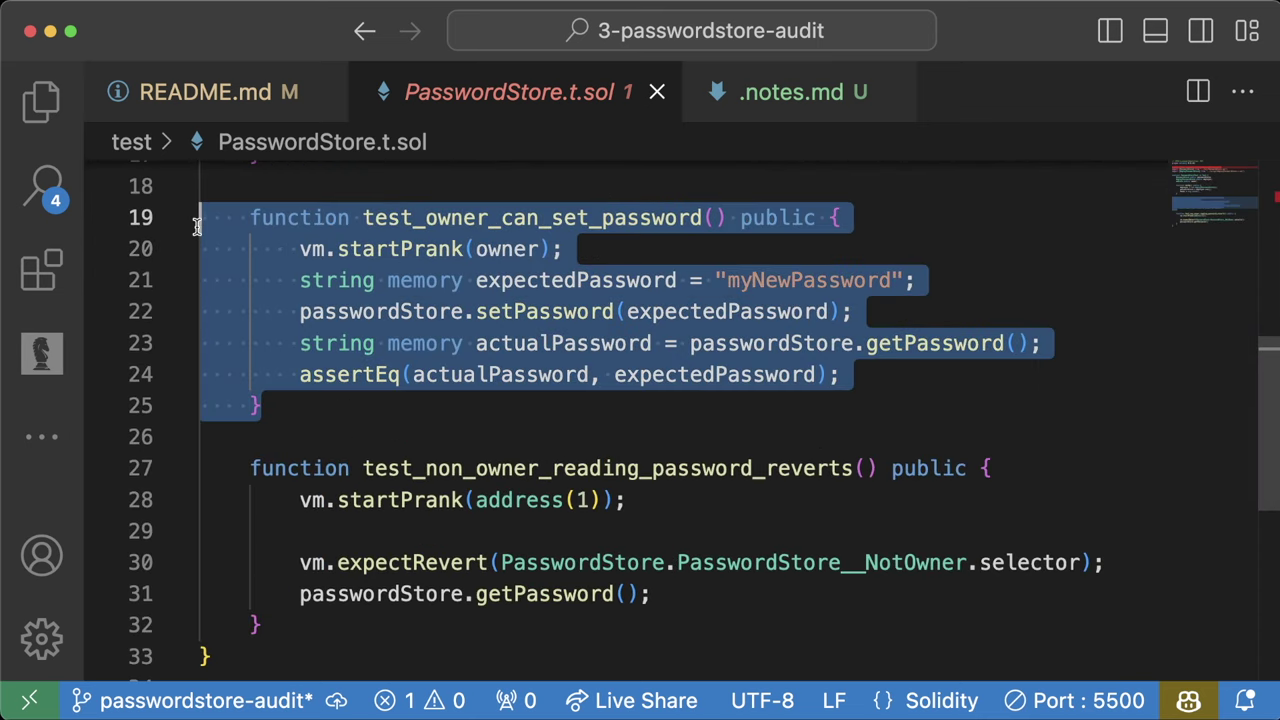
pyautogui.doubleClick(428, 218)
pyautogui.scroll(-2, 410, 430)
pyautogui.click(260, 451)
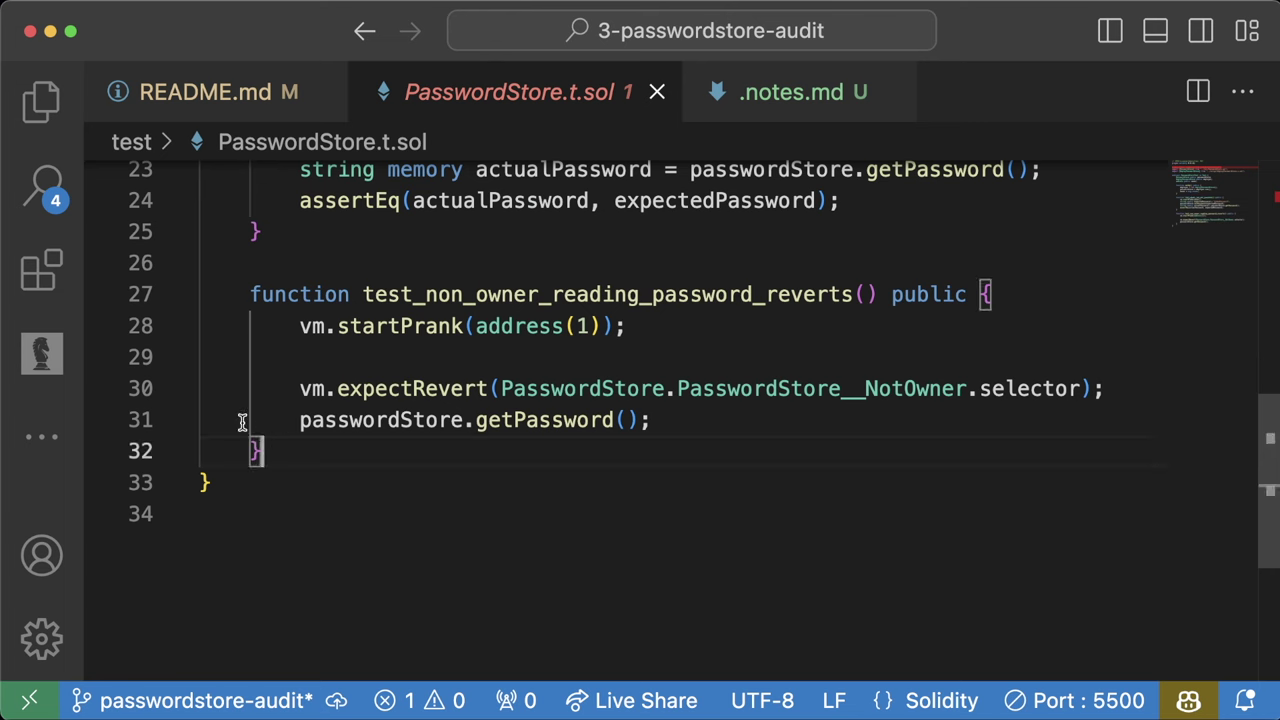
pyautogui.moveTo(260, 451); pyautogui.dragTo(177, 294)
pyautogui.doubleClick(766, 294)
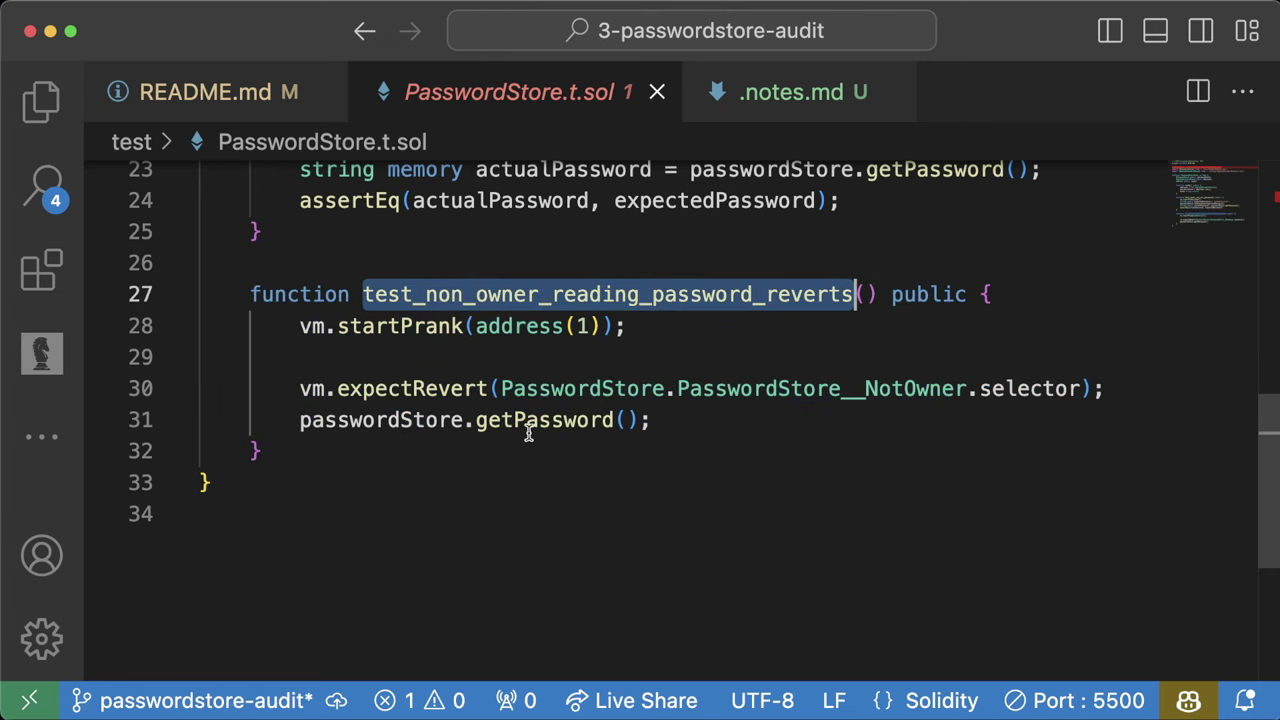
# Review test_owner_can_set_password again, leaving the caret on blank line 26.
pyautogui.scroll(5, 470, 445)
pyautogui.moveTo(276, 578); pyautogui.dragTo(167, 390)
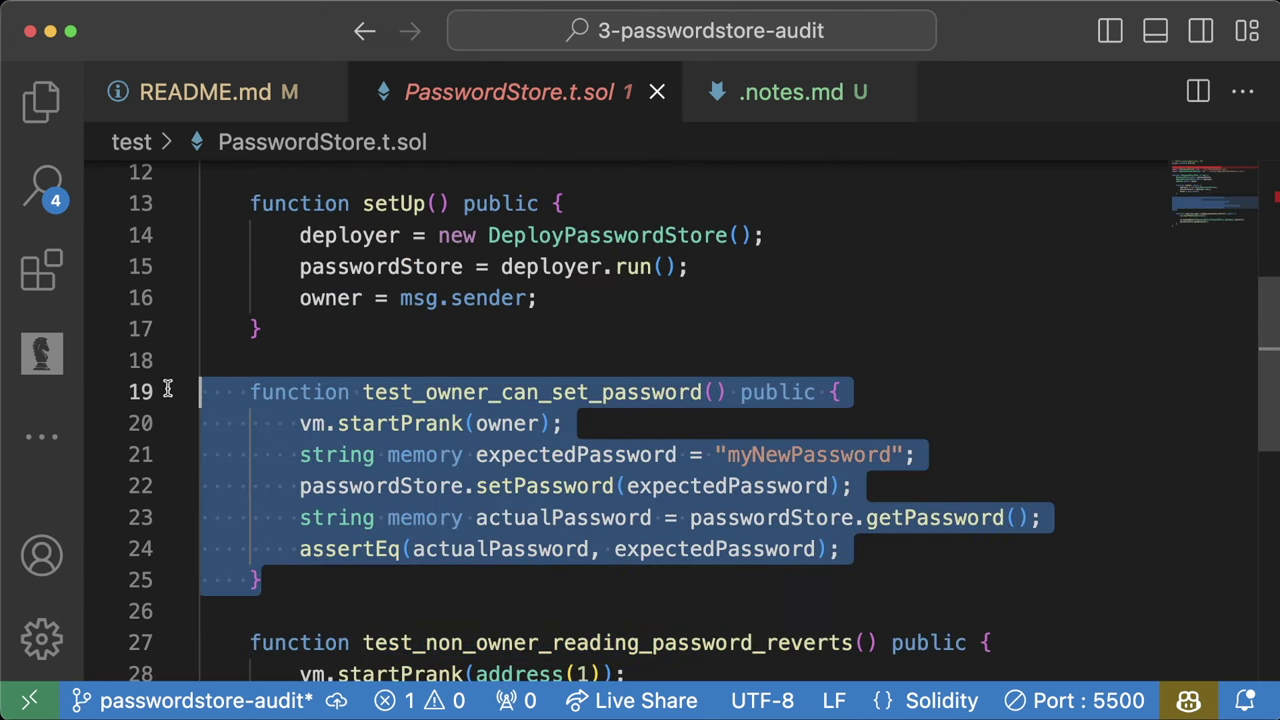
pyautogui.doubleClick(552, 390)
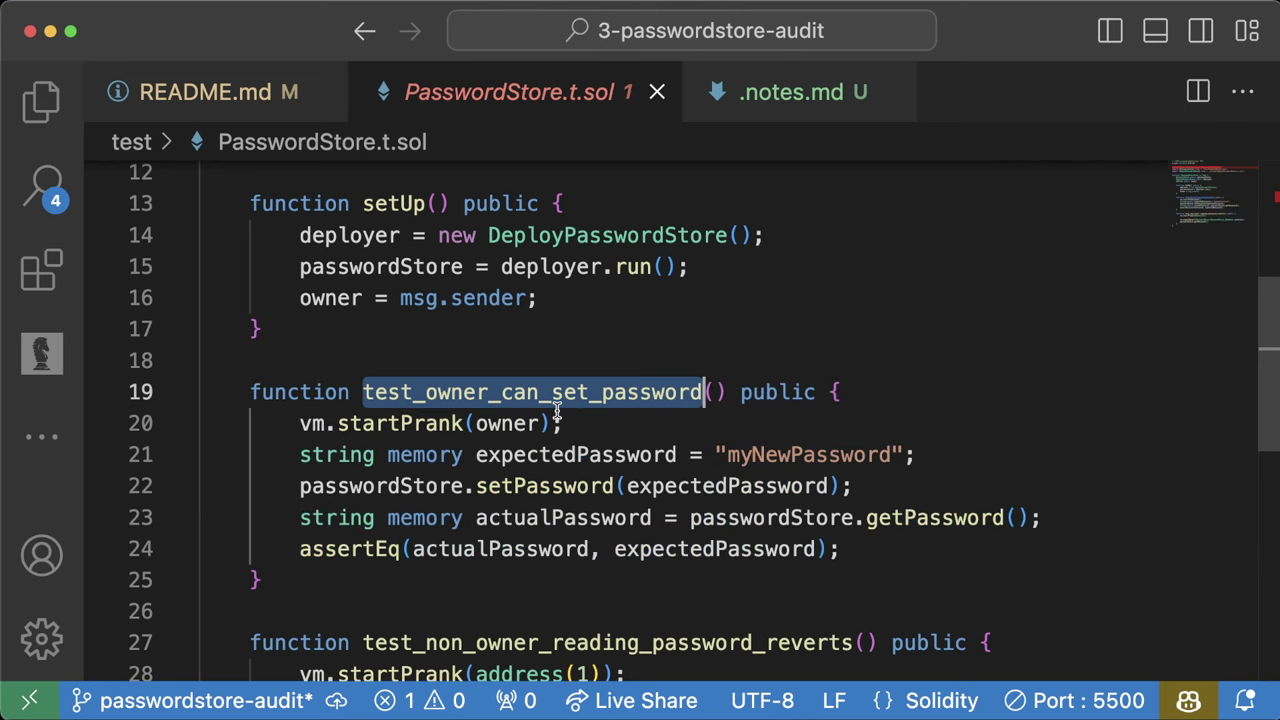
pyautogui.scroll(-2, 560, 405)
pyautogui.click(560, 378)
pyautogui.click(543, 405)
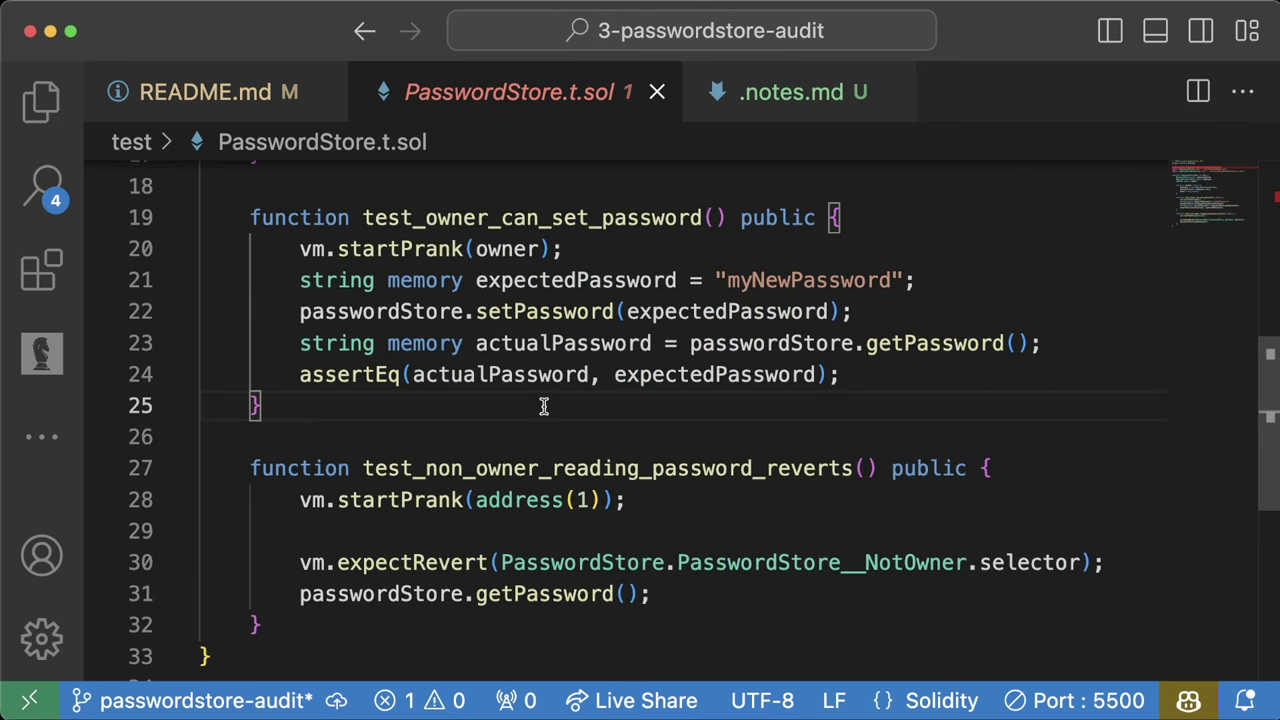
pyautogui.scroll(-2, 550, 430)
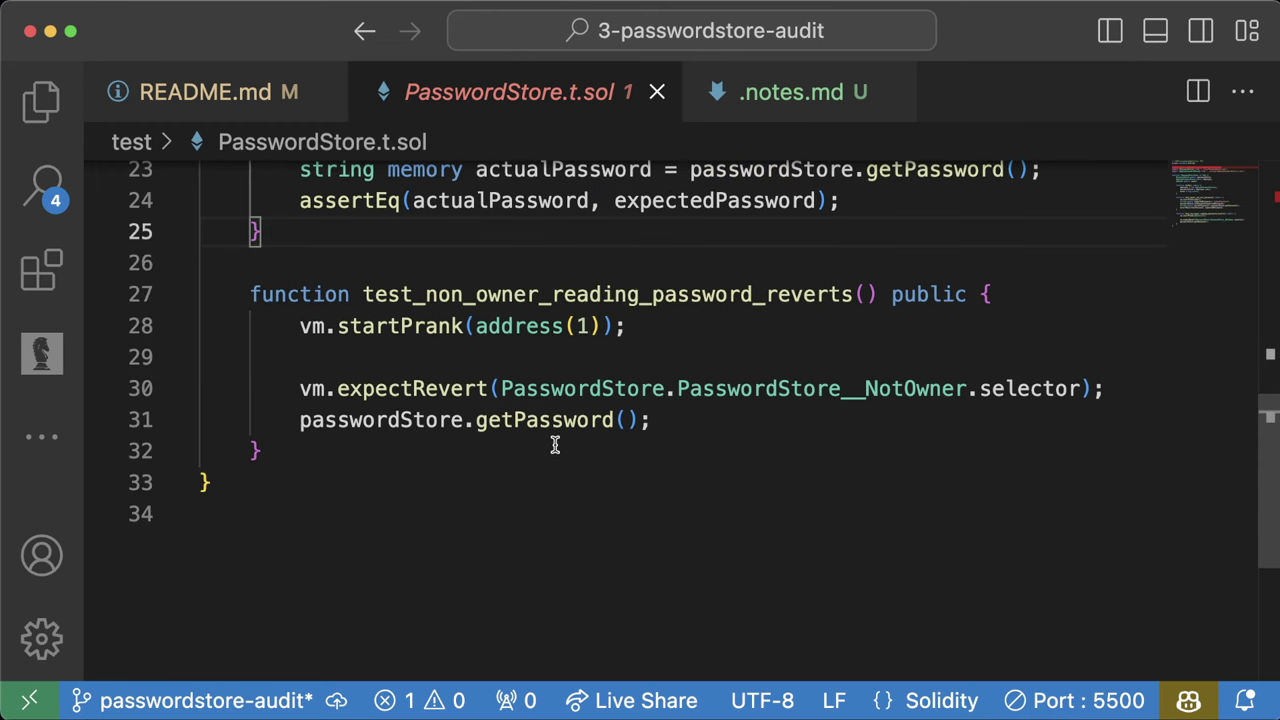
pyautogui.scroll(2, 480, 360)
pyautogui.press('Down')
pyautogui.scroll(-2, 400, 280)
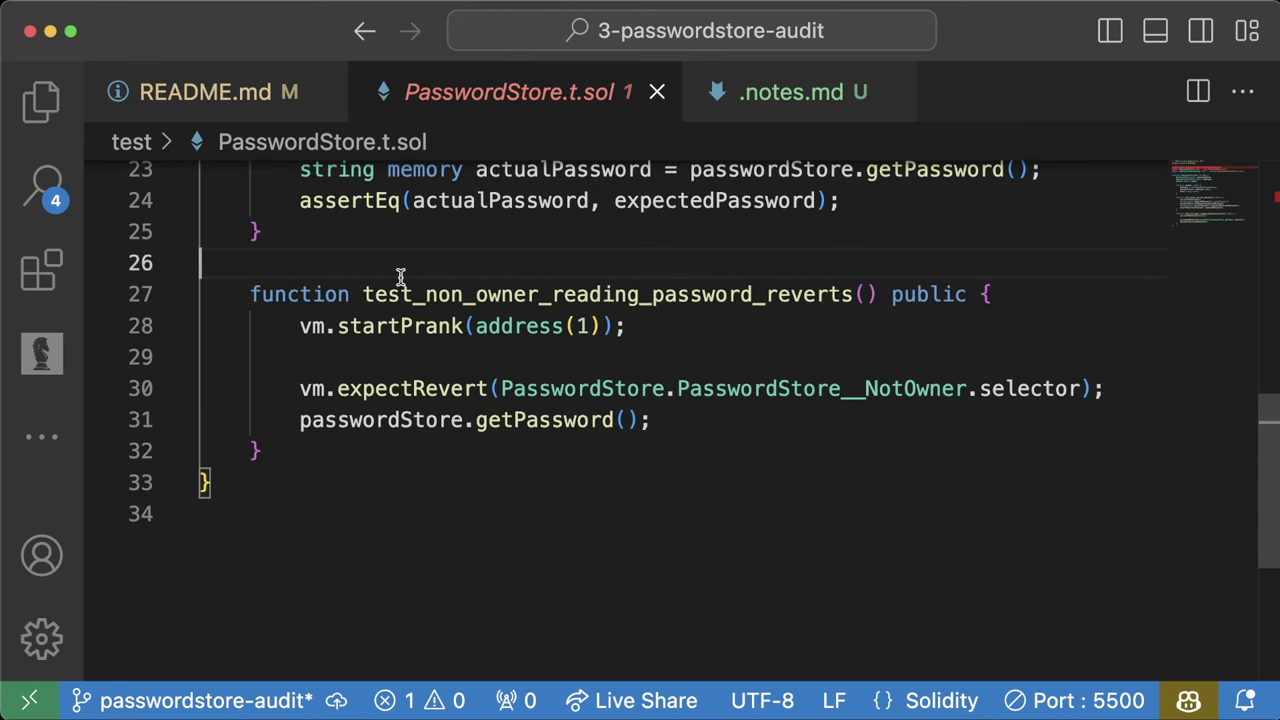
# Clear the terminal, run forge coverage, and highlight the 100% src/PasswordStore.sol row.
pyautogui.hotkey('ctrl', '`')
pyautogui.write('clear')
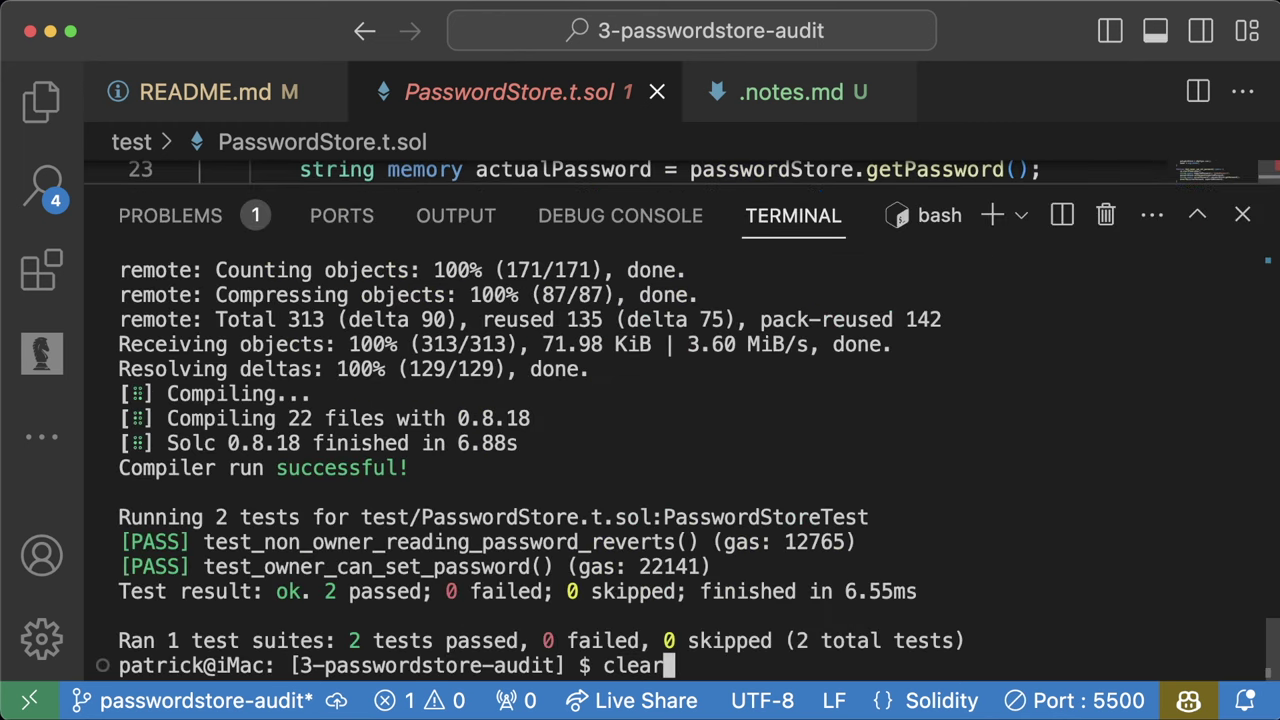
pyautogui.press('Return')
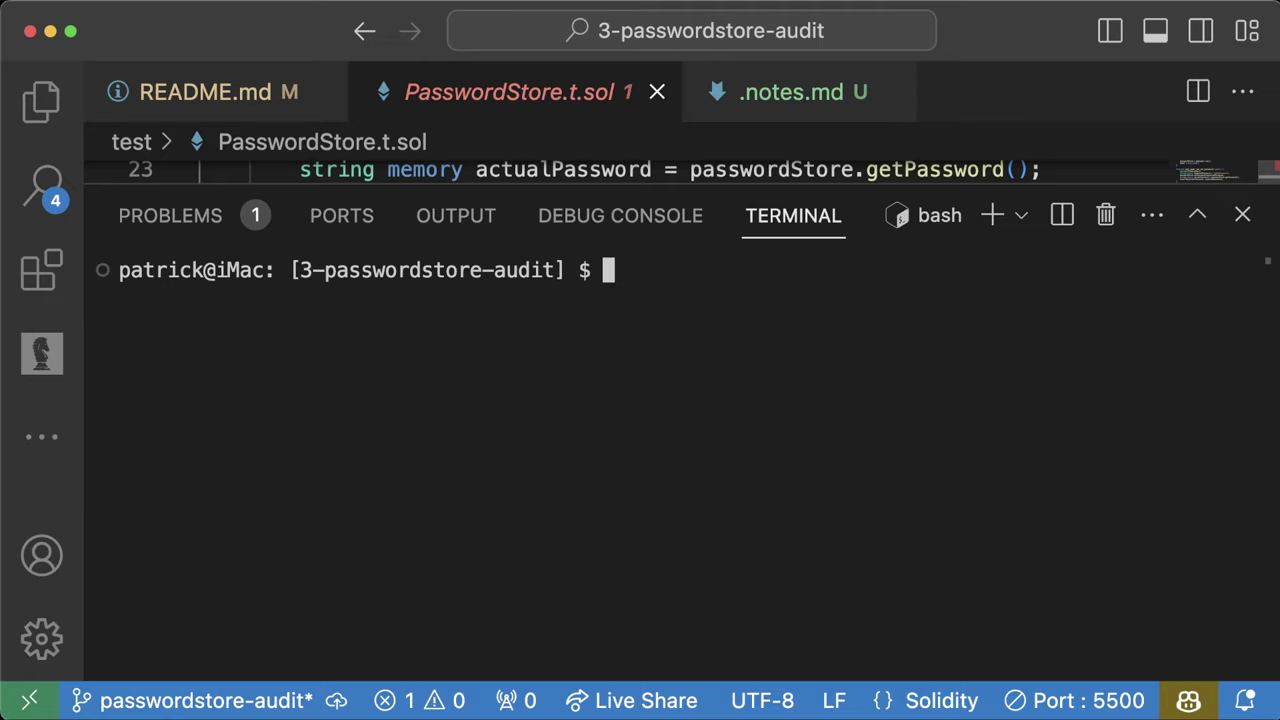
pyautogui.write('forge cove')
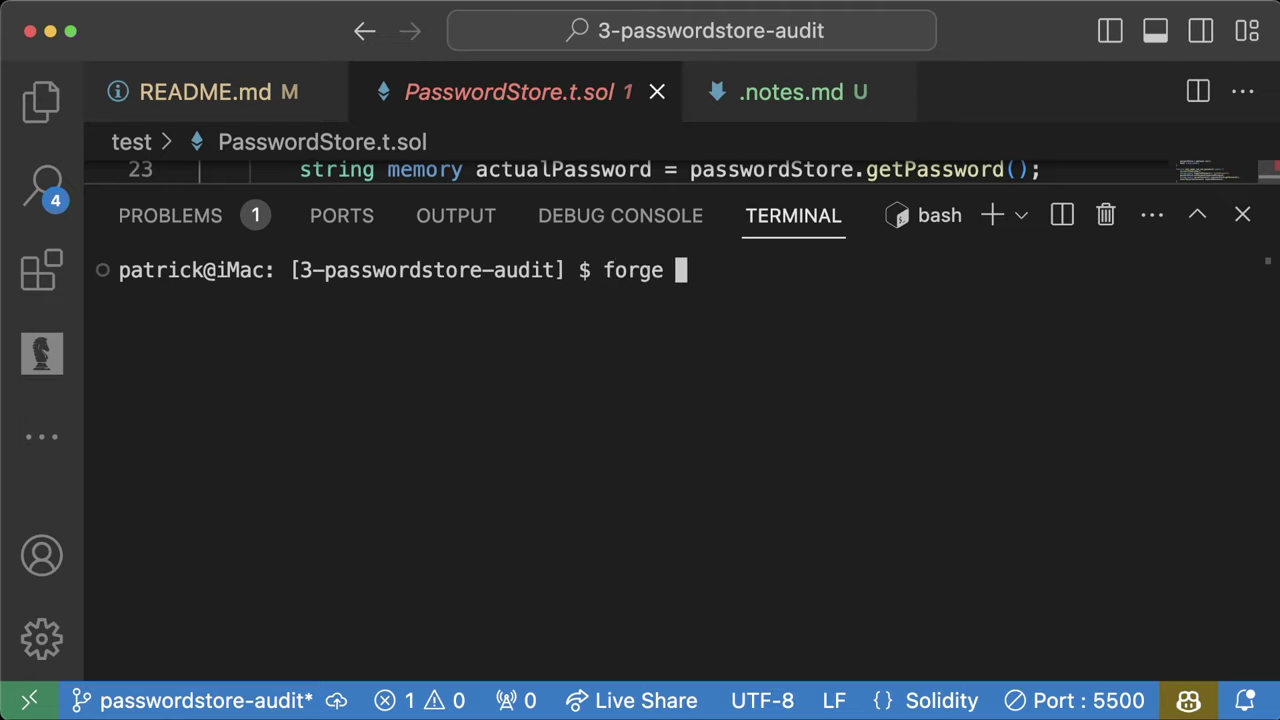
pyautogui.write('rage')
pyautogui.press('Return')
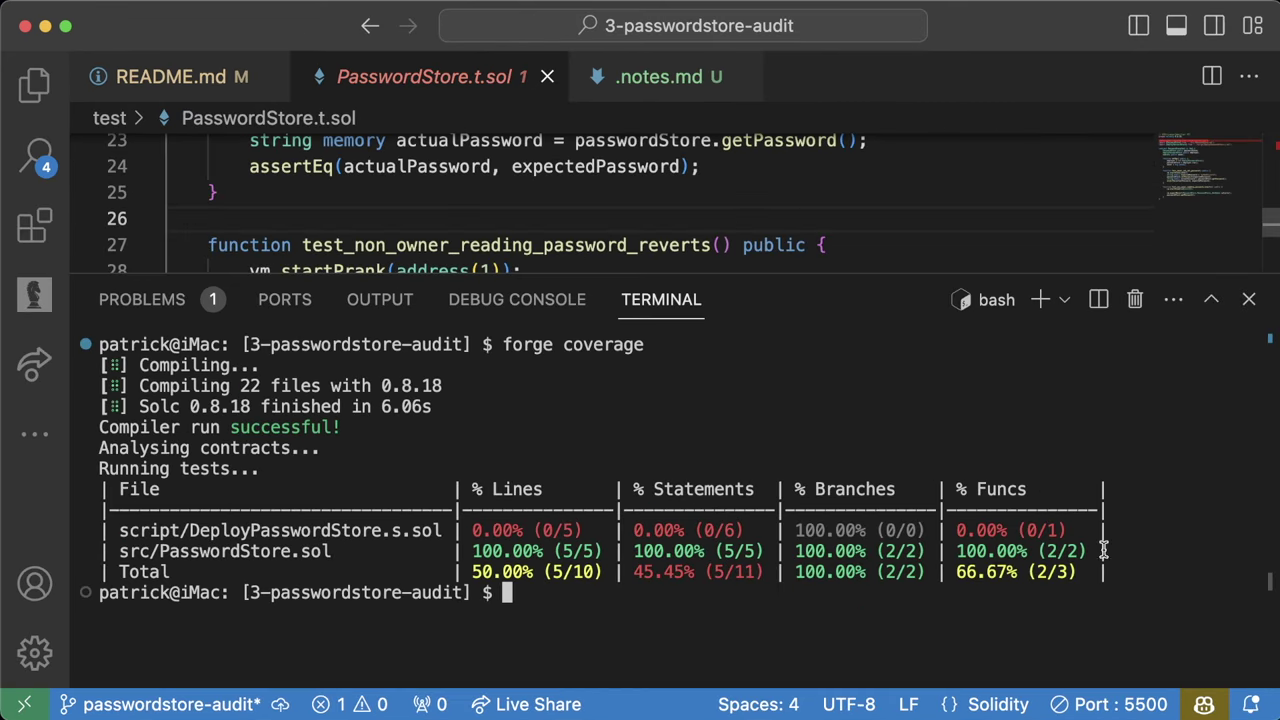
pyautogui.moveTo(1104, 549); pyautogui.dragTo(100, 551)
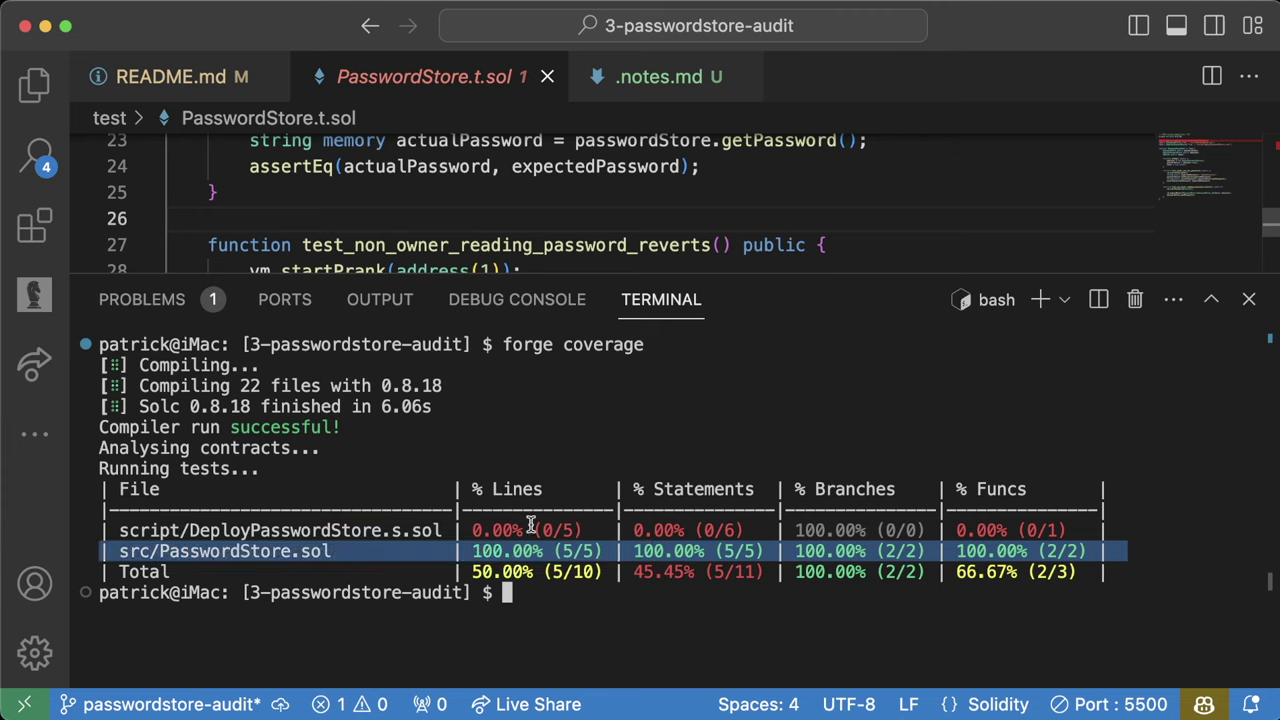
pyautogui.click(1102, 551)
pyautogui.moveTo(1140, 550); pyautogui.dragTo(85, 567)
# Close the terminal and open src/PasswordStore.sol with the file list hidden.
pyautogui.click(1249, 299)
pyautogui.press('super+b')
pyautogui.click(193, 277)
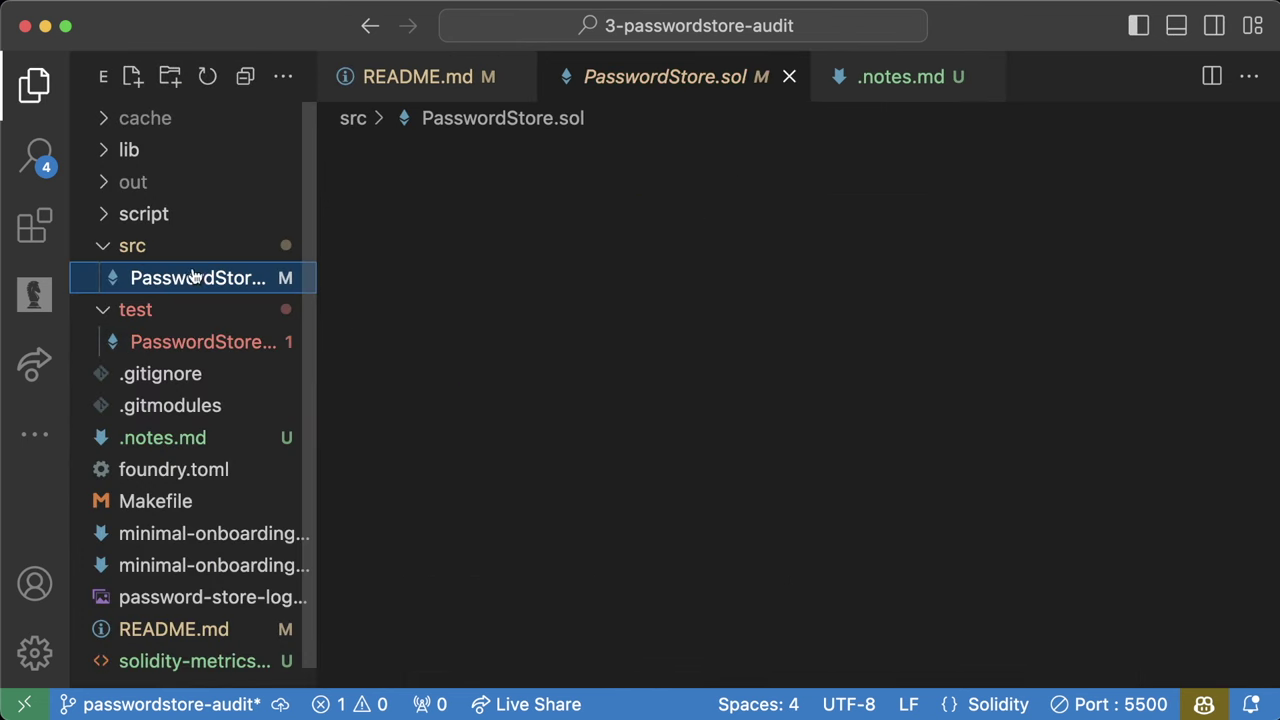
pyautogui.click(34, 84)
pyautogui.scroll(-2, 470, 350)
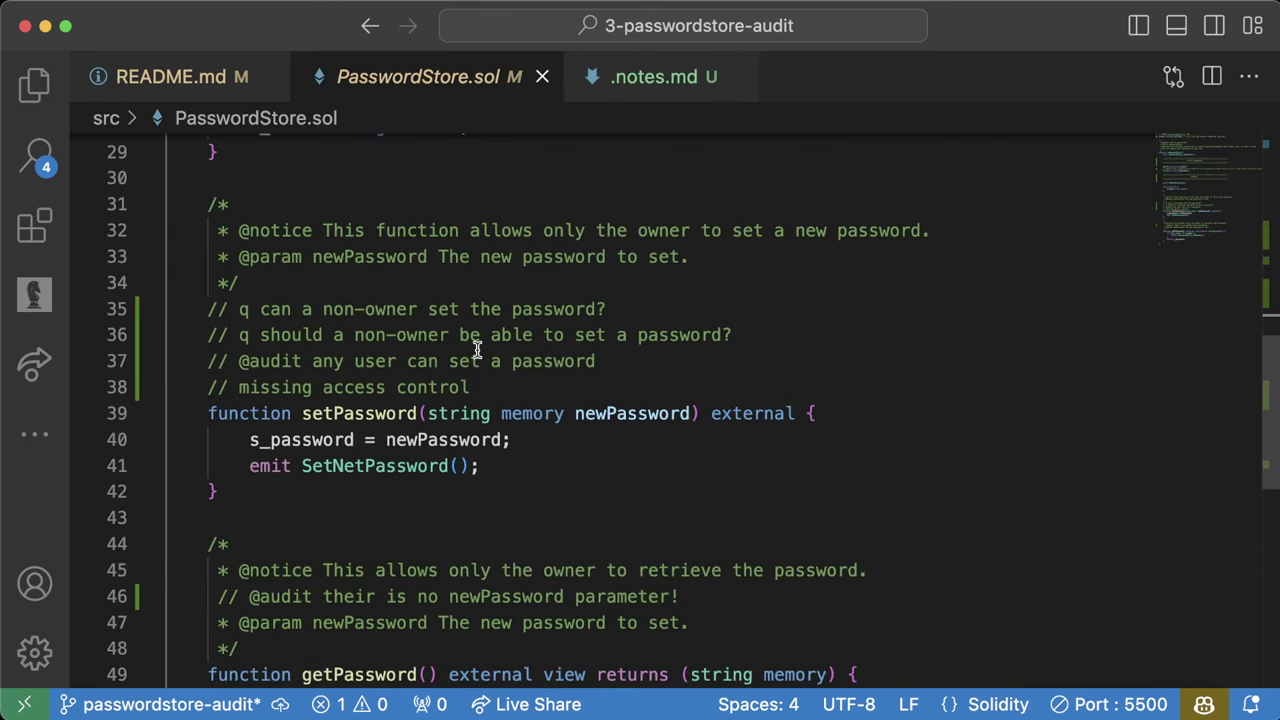
pyautogui.moveTo(364, 503); pyautogui.dragTo(143, 409)
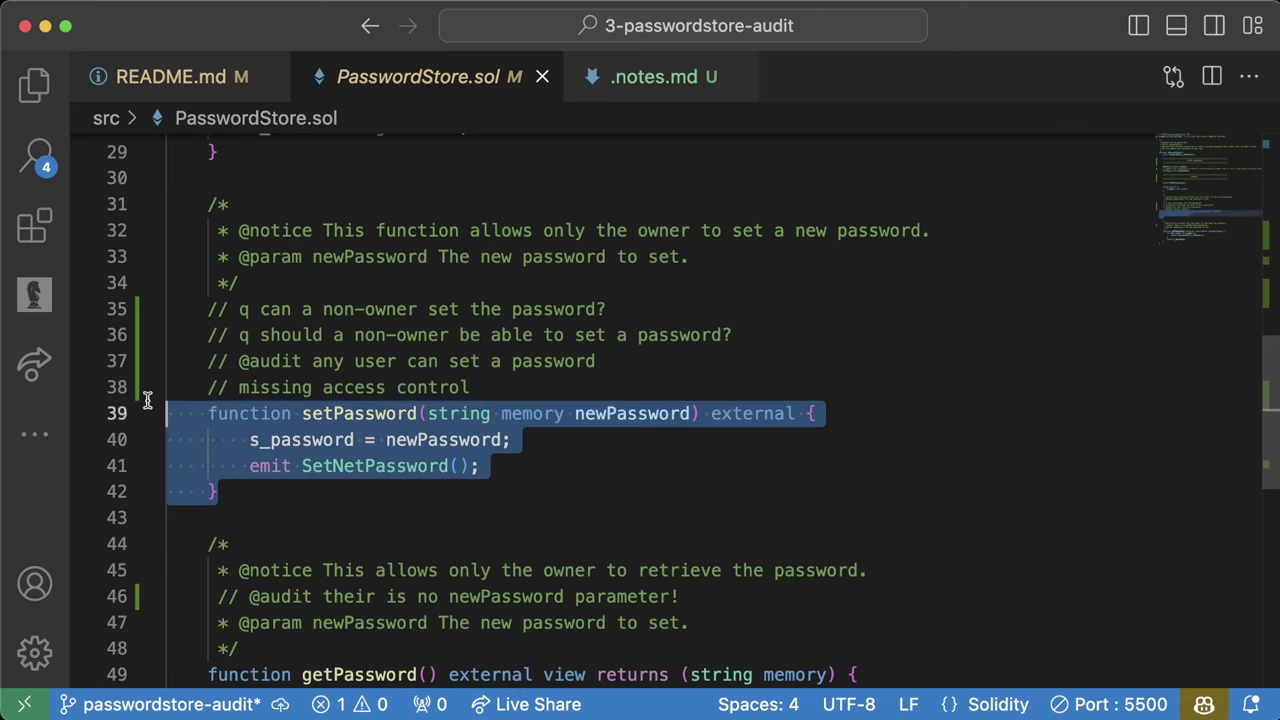
pyautogui.scroll(-6, 426, 360)
pyautogui.scroll(10, 426, 346)
pyautogui.moveTo(551, 332); pyautogui.dragTo(171, 289)
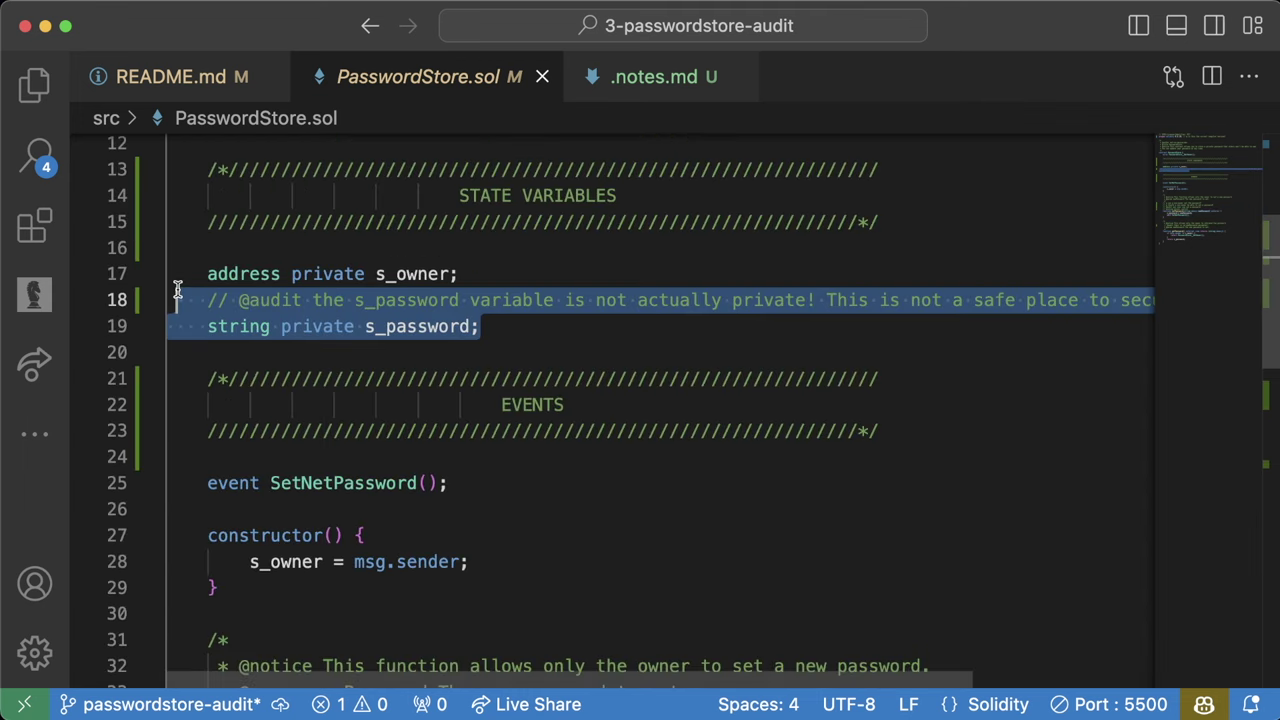
pyautogui.scroll(-10, 707, 328)
pyautogui.scroll(4, 707, 328)
pyautogui.moveTo(690, 177); pyautogui.dragTo(163, 177)
pyautogui.scroll(2, 518, 383)
pyautogui.scroll(4, 517, 375)
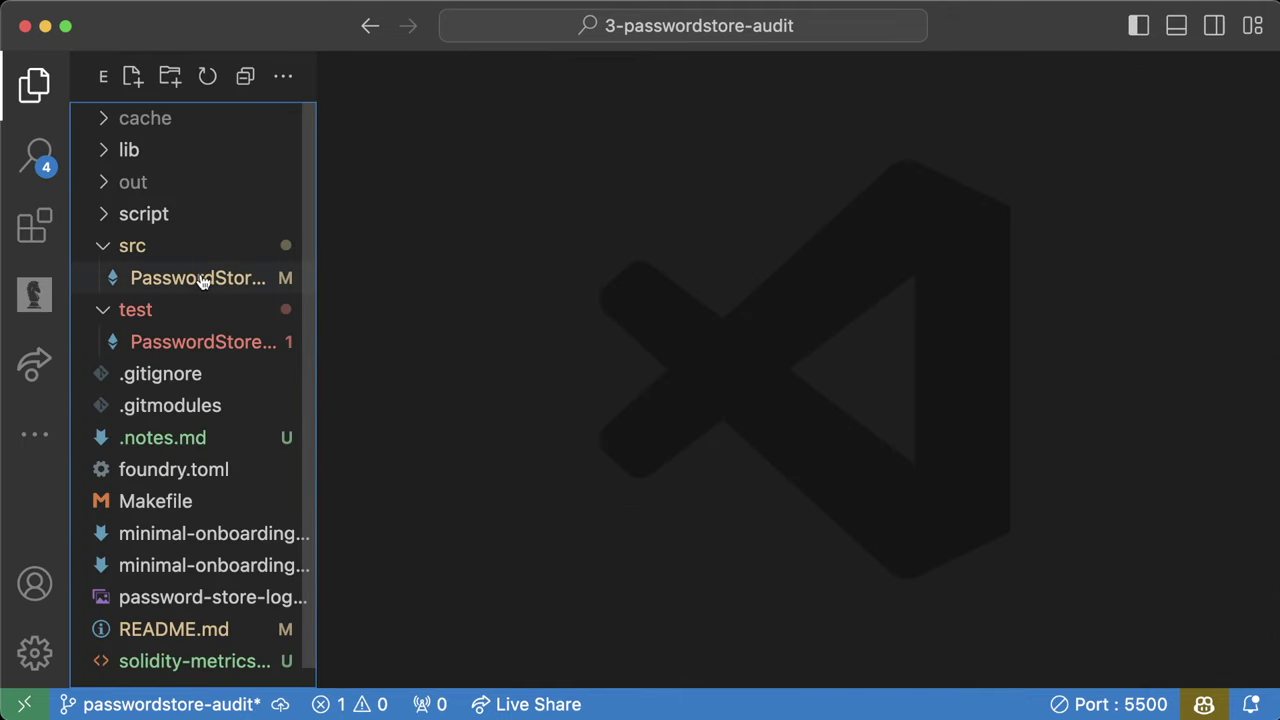
# Open .notes.md, add a blank line under Attack vectors ideas, and open project search.
pyautogui.click(206, 320)
pyautogui.click(163, 405)
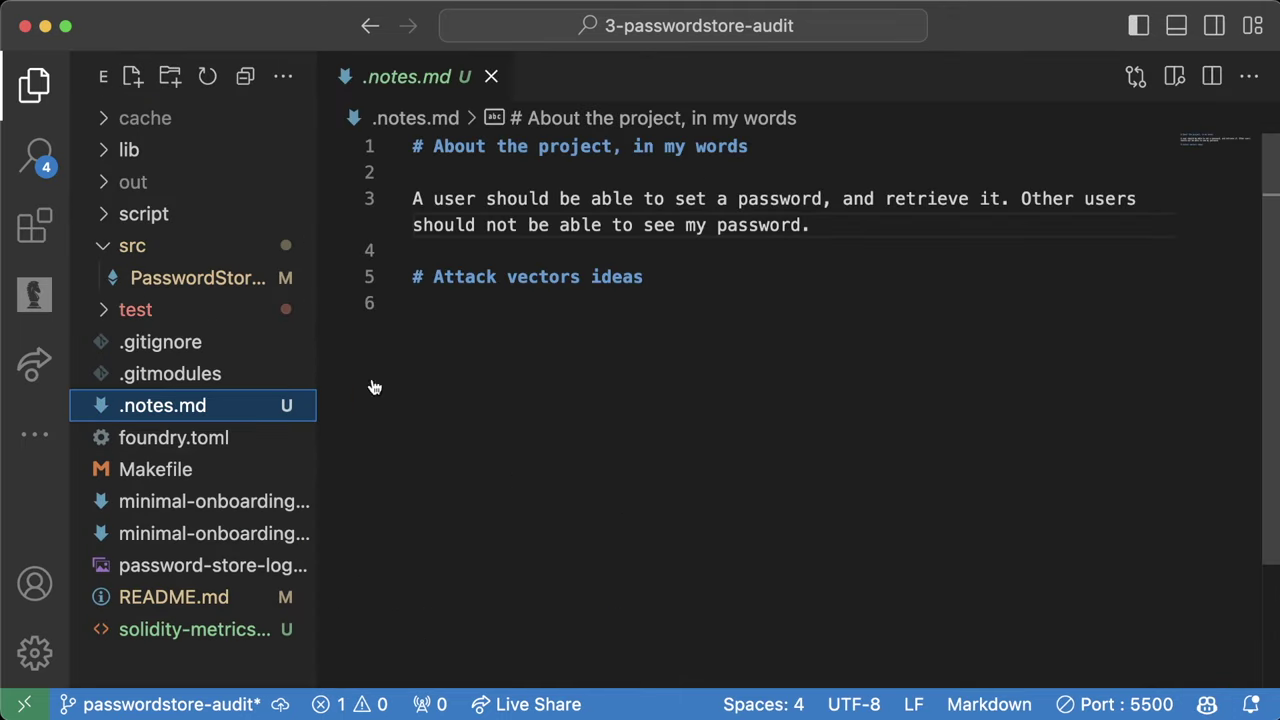
pyautogui.click(371, 383)
pyautogui.press('Return')
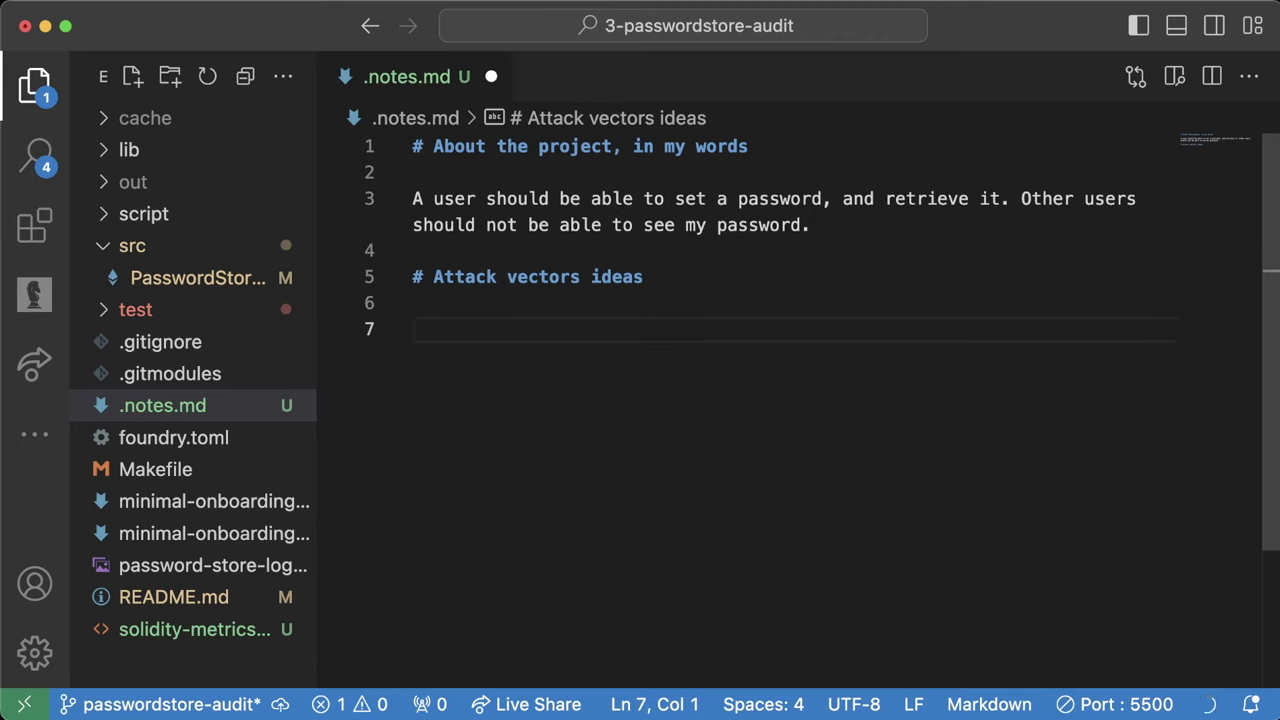
pyautogui.press('super+shift+f')
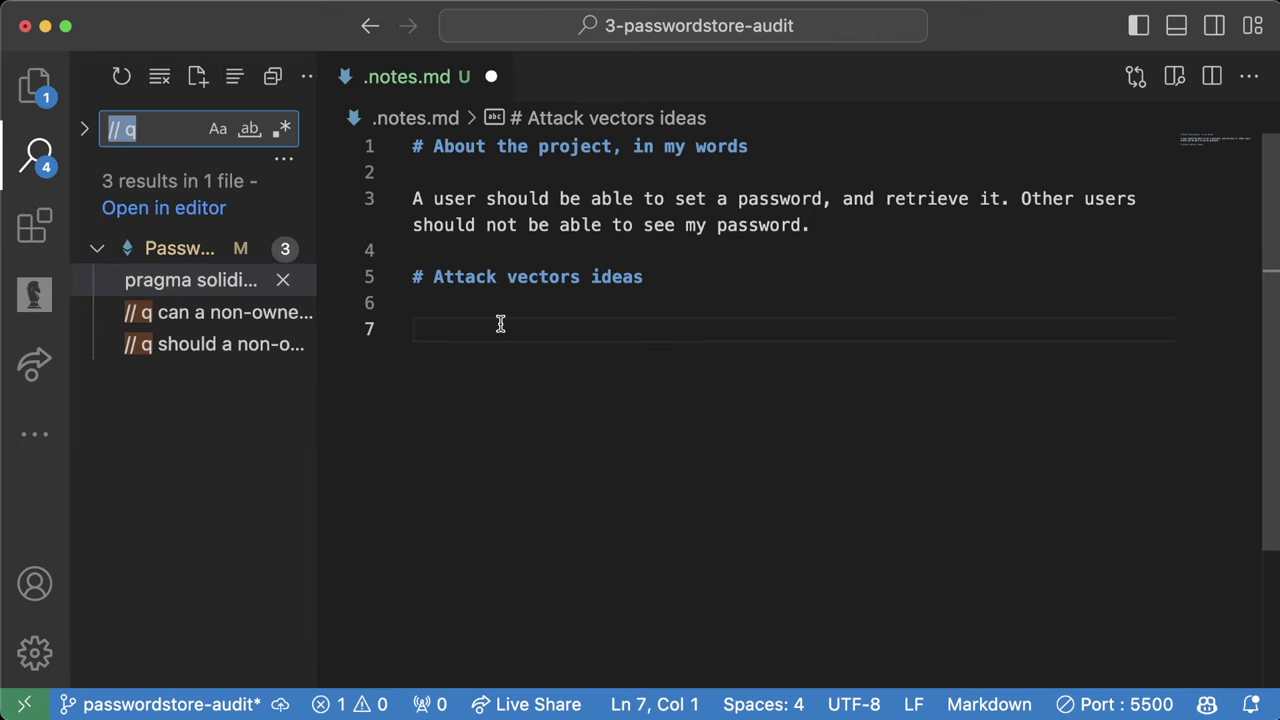
pyautogui.write('@audit')
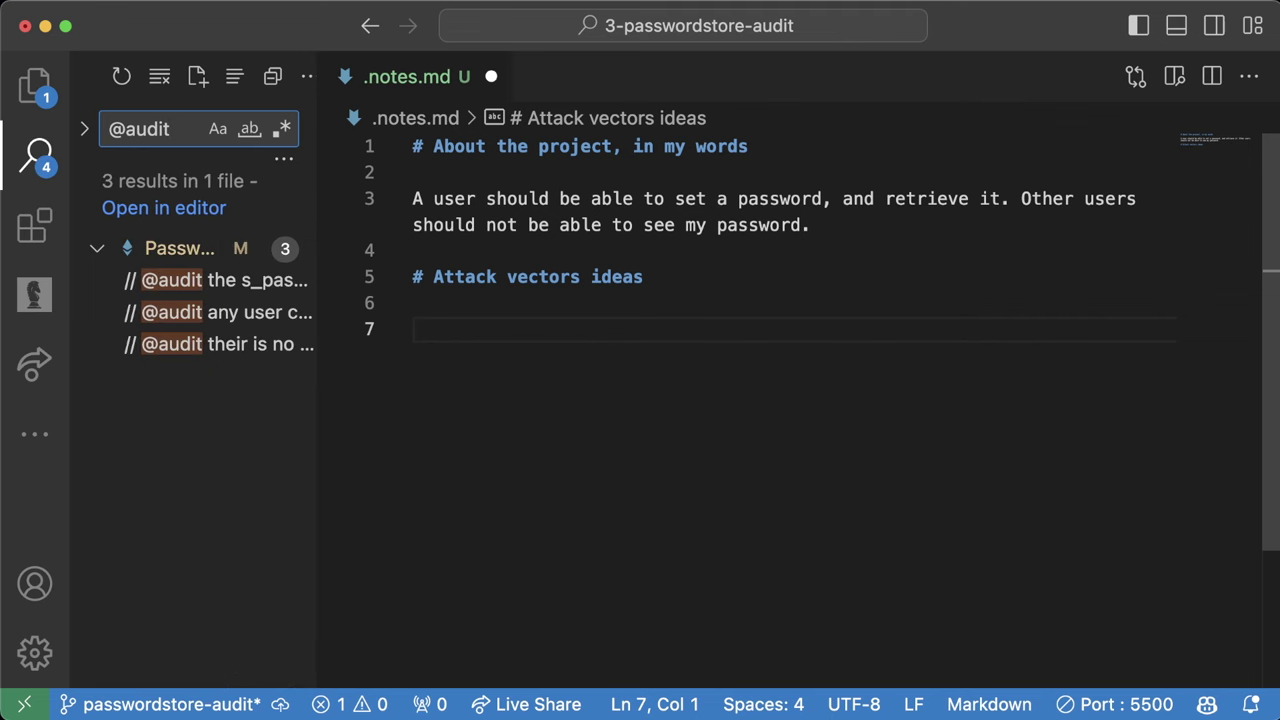
pyautogui.click(177, 284)
pyautogui.click(182, 313)
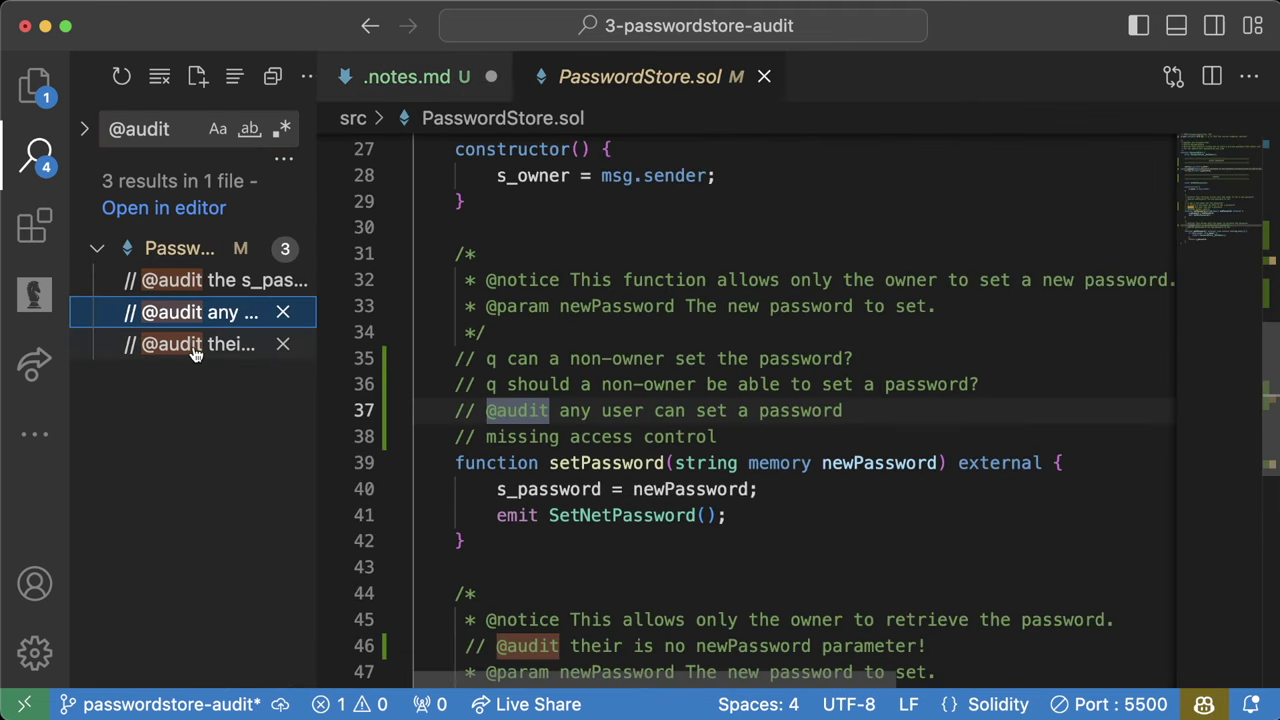
pyautogui.click(190, 344)
pyautogui.click(188, 284)
pyautogui.click(195, 312)
pyautogui.click(196, 344)
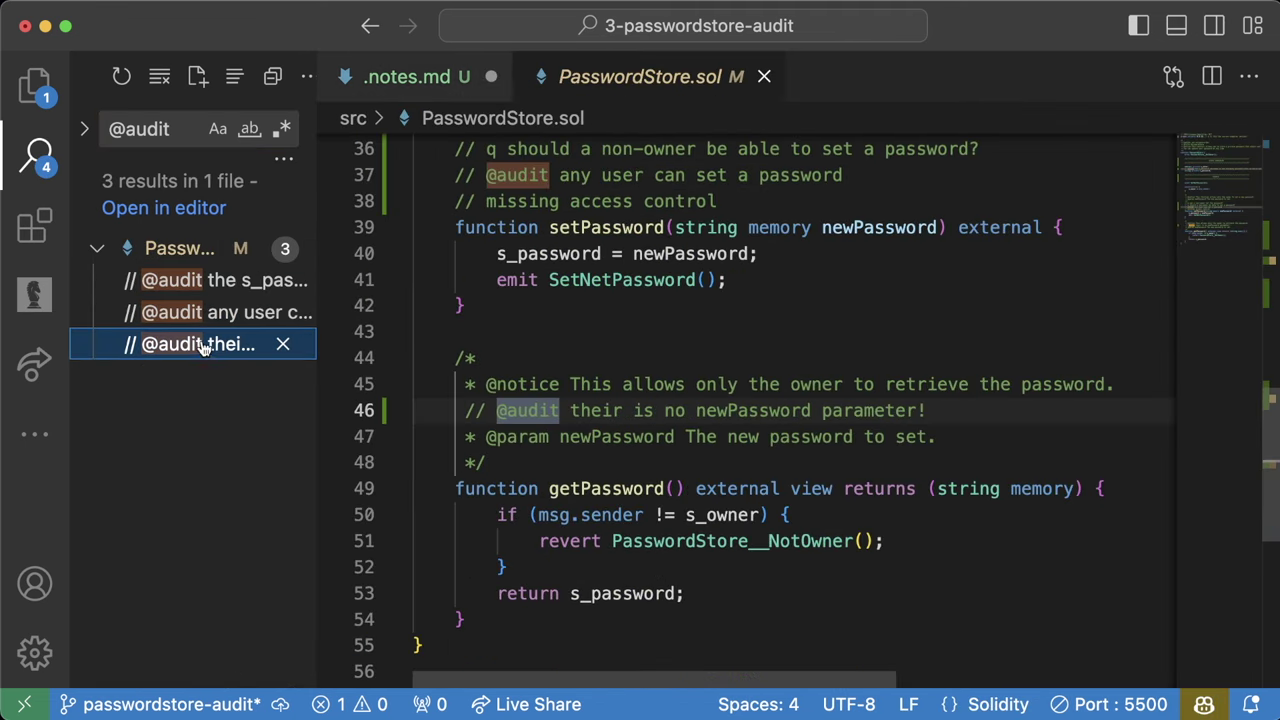
pyautogui.click(197, 312)
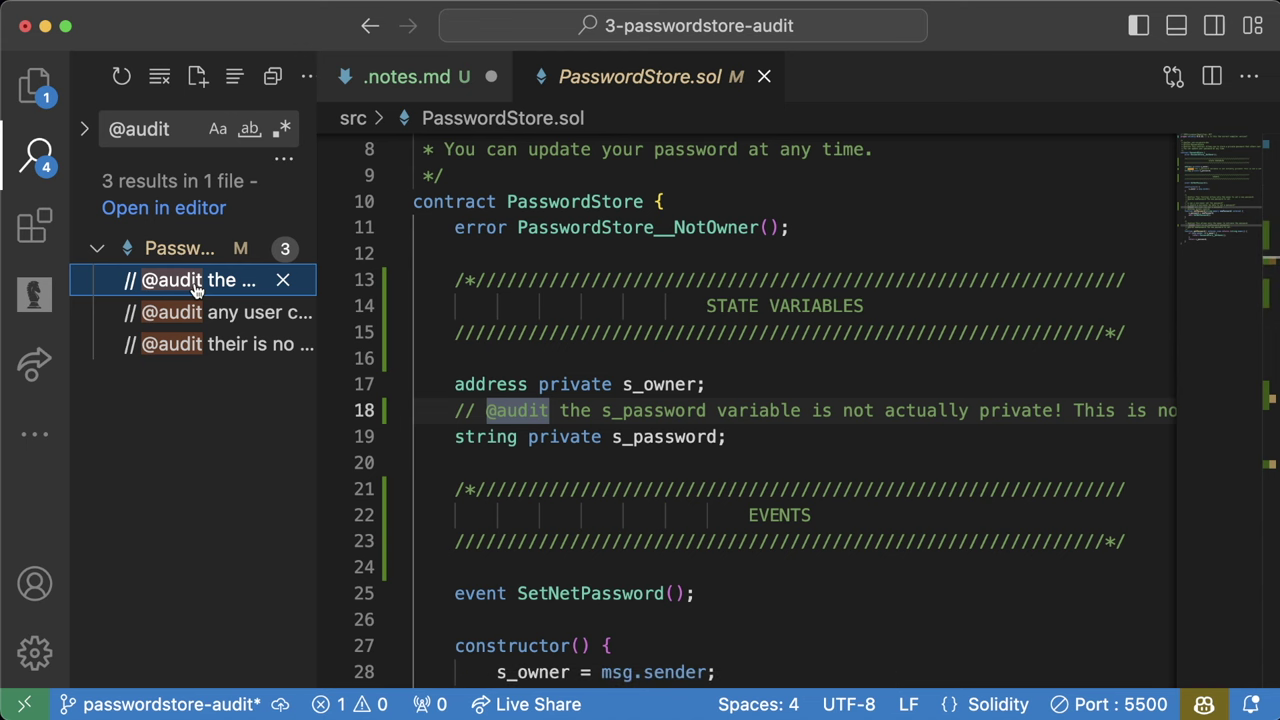
pyautogui.click(548, 369)
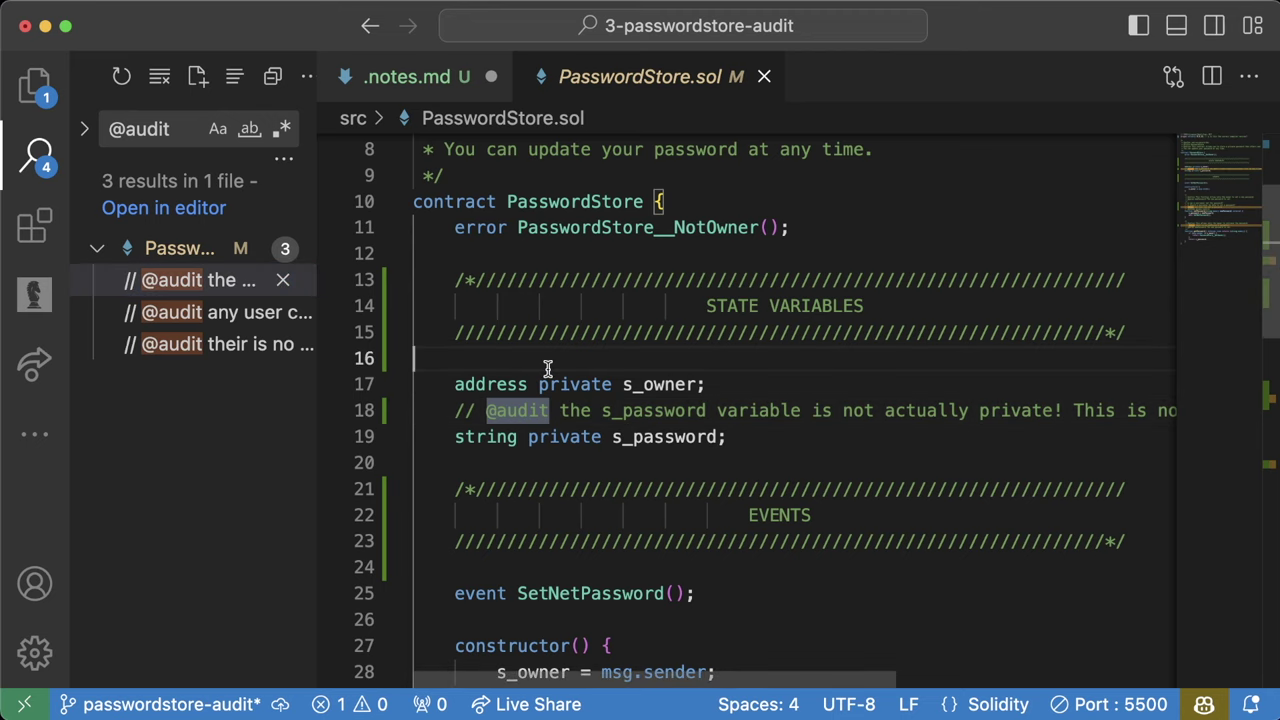
pyautogui.click(634, 541)
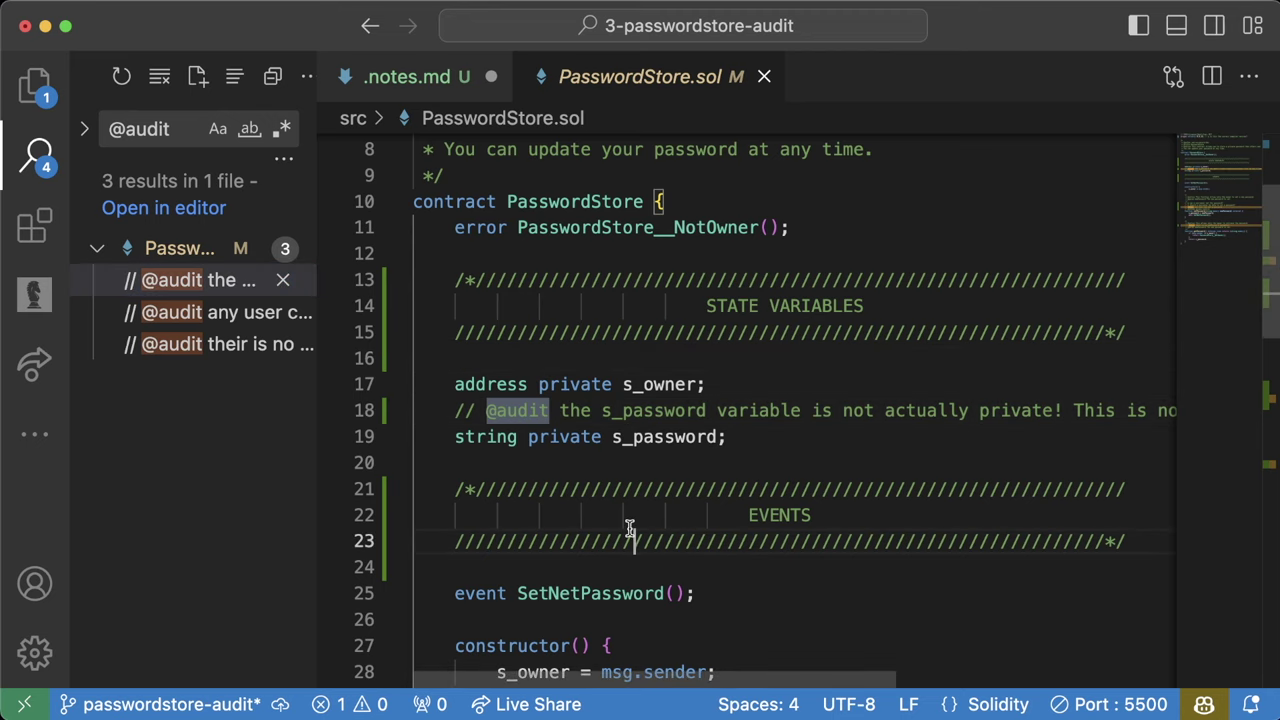
pyautogui.click(171, 286)
pyautogui.click(175, 312)
pyautogui.click(175, 344)
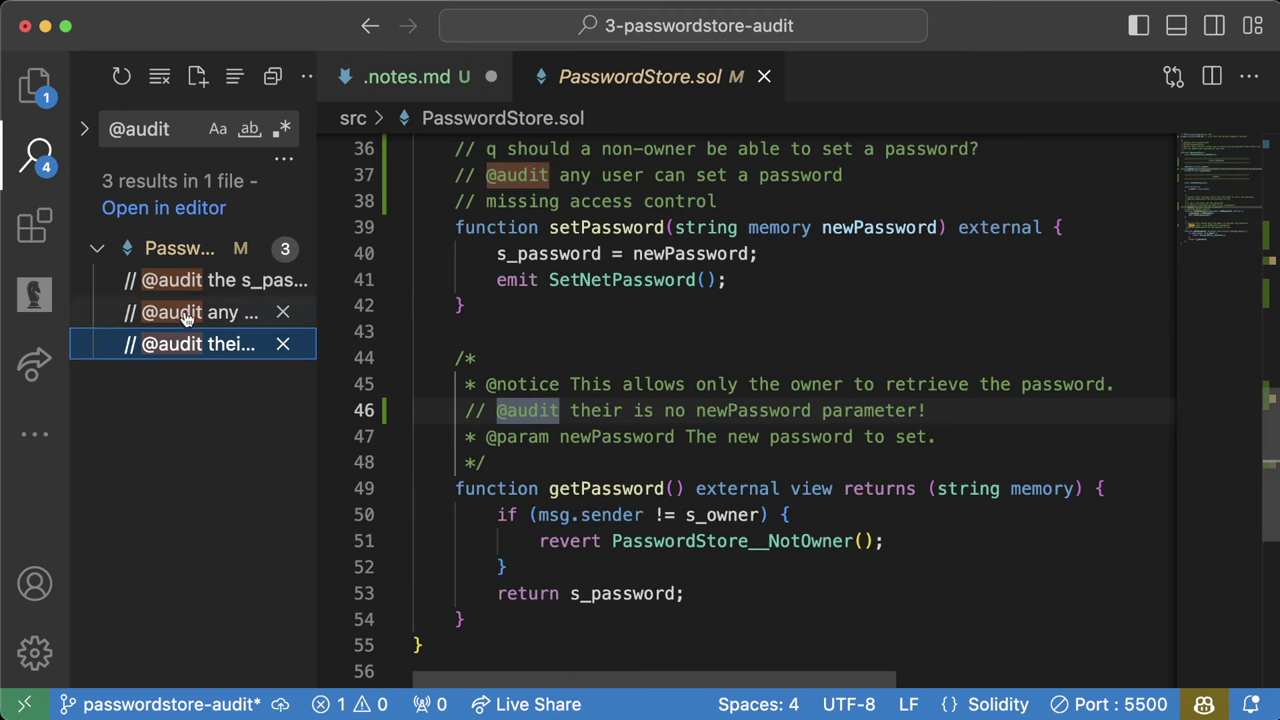
pyautogui.click(190, 288)
pyautogui.click(559, 346)
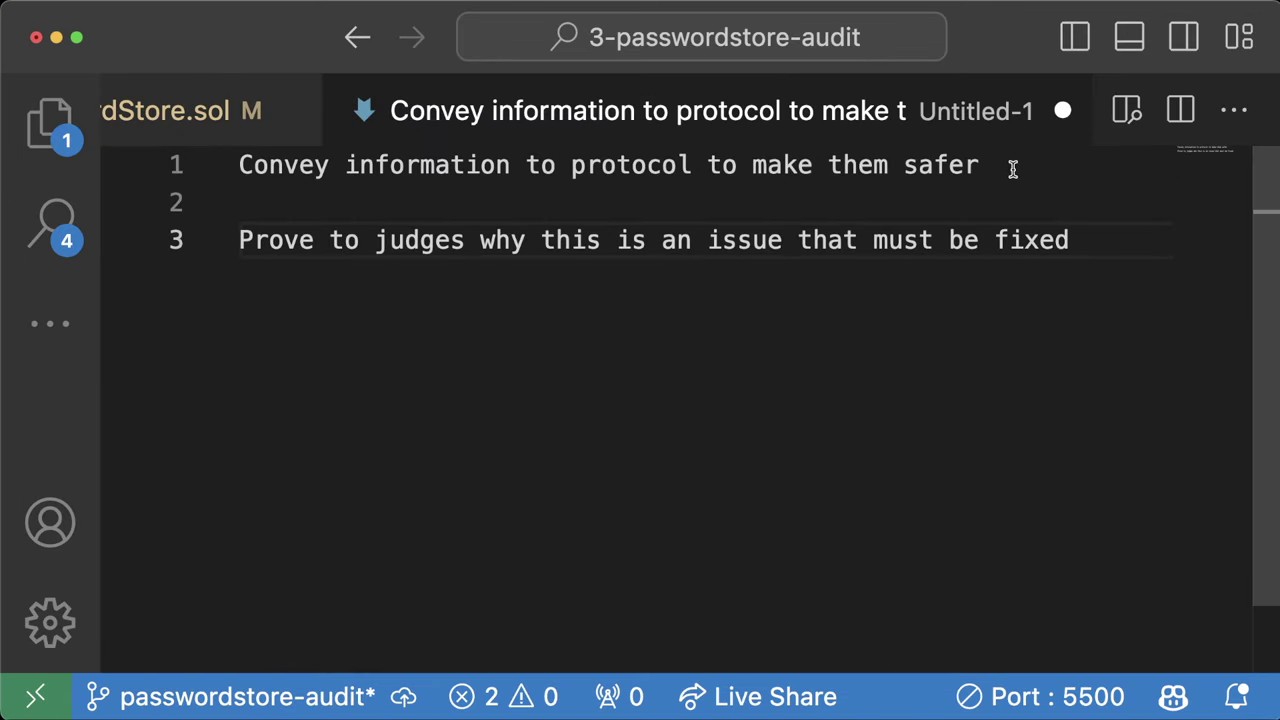
# Highlight the 'Convey information to protocol to make them safer' note line and its key words.
pyautogui.moveTo(1091, 168); pyautogui.dragTo(236, 165)
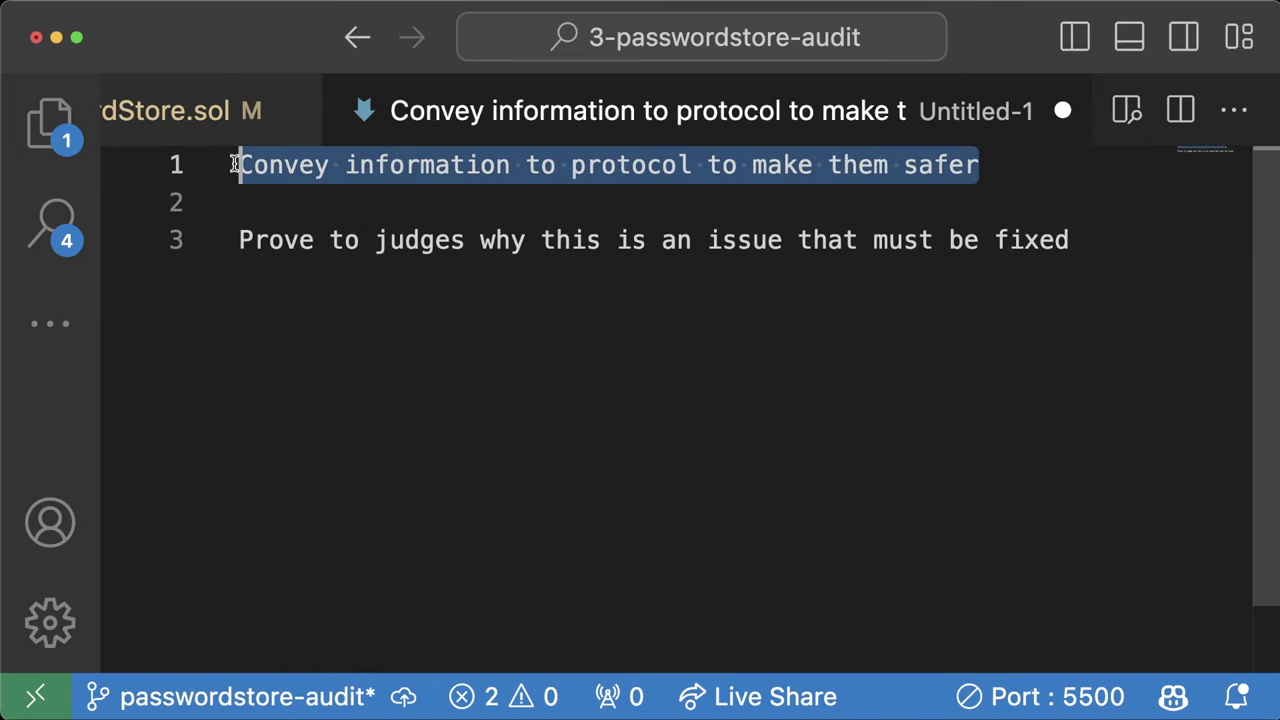
pyautogui.doubleClick(480, 166)
pyautogui.doubleClick(632, 165)
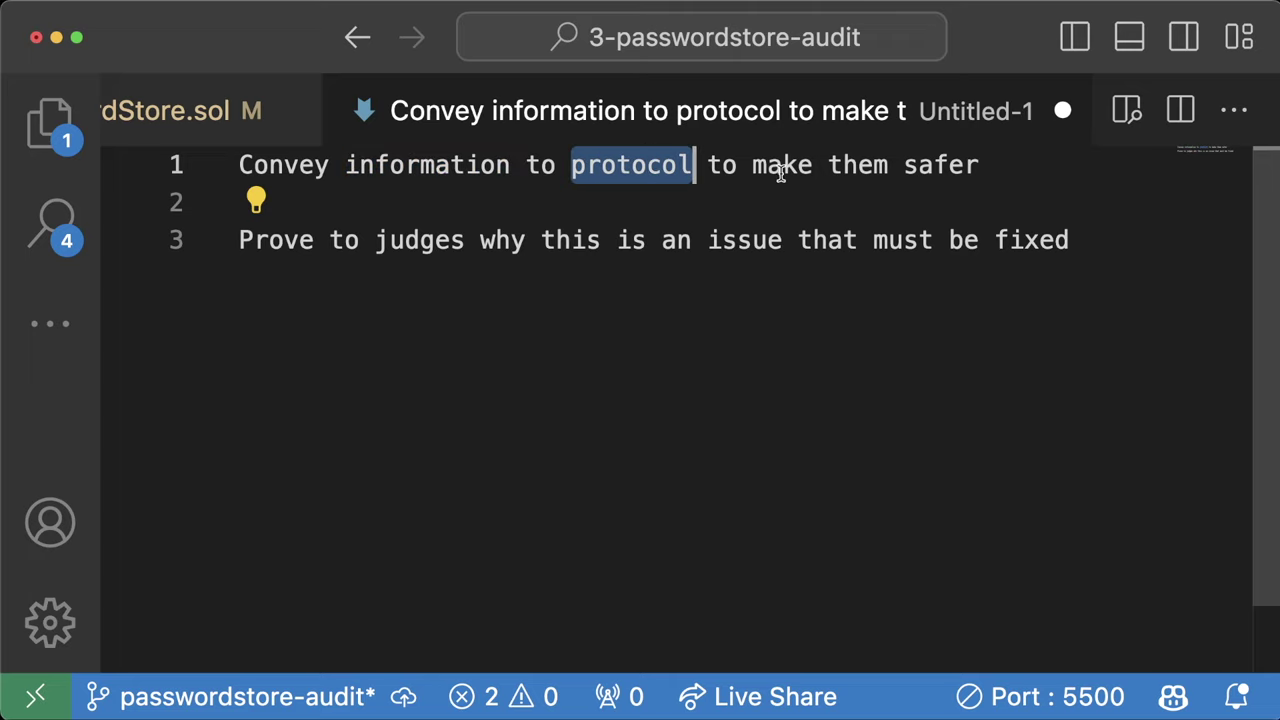
pyautogui.click(934, 171)
pyautogui.moveTo(934, 171); pyautogui.dragTo(237, 165)
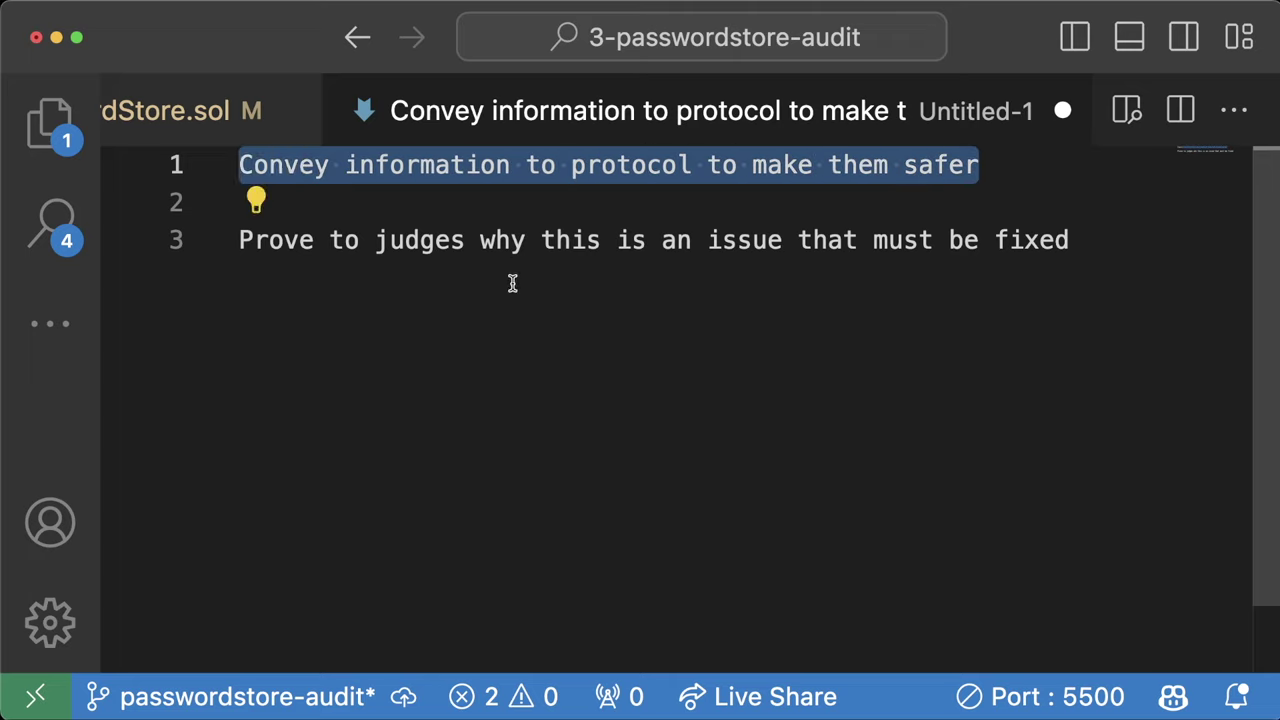
pyautogui.click(886, 206)
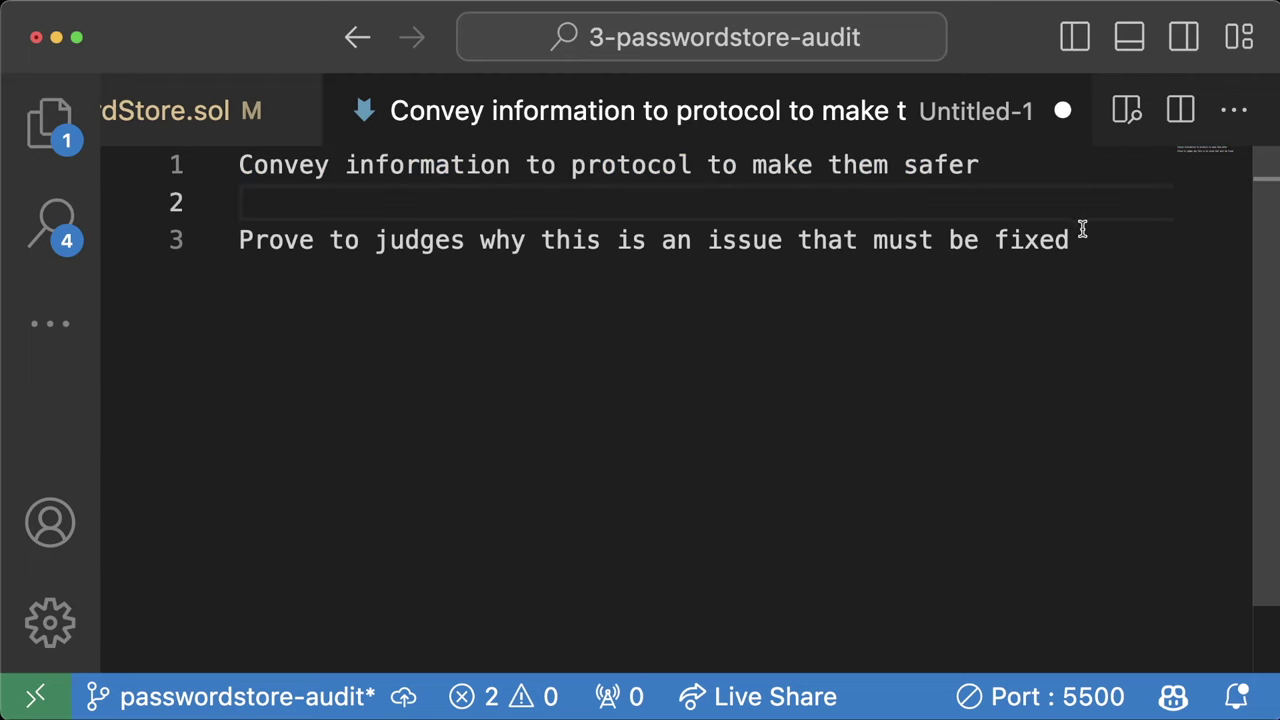
pyautogui.moveTo(1010, 172); pyautogui.dragTo(237, 163)
pyautogui.click(554, 349)
# Remove the 'Prove to judges' and other extra lines so only the Convey line remains.
pyautogui.moveTo(554, 349); pyautogui.dragTo(223, 240)
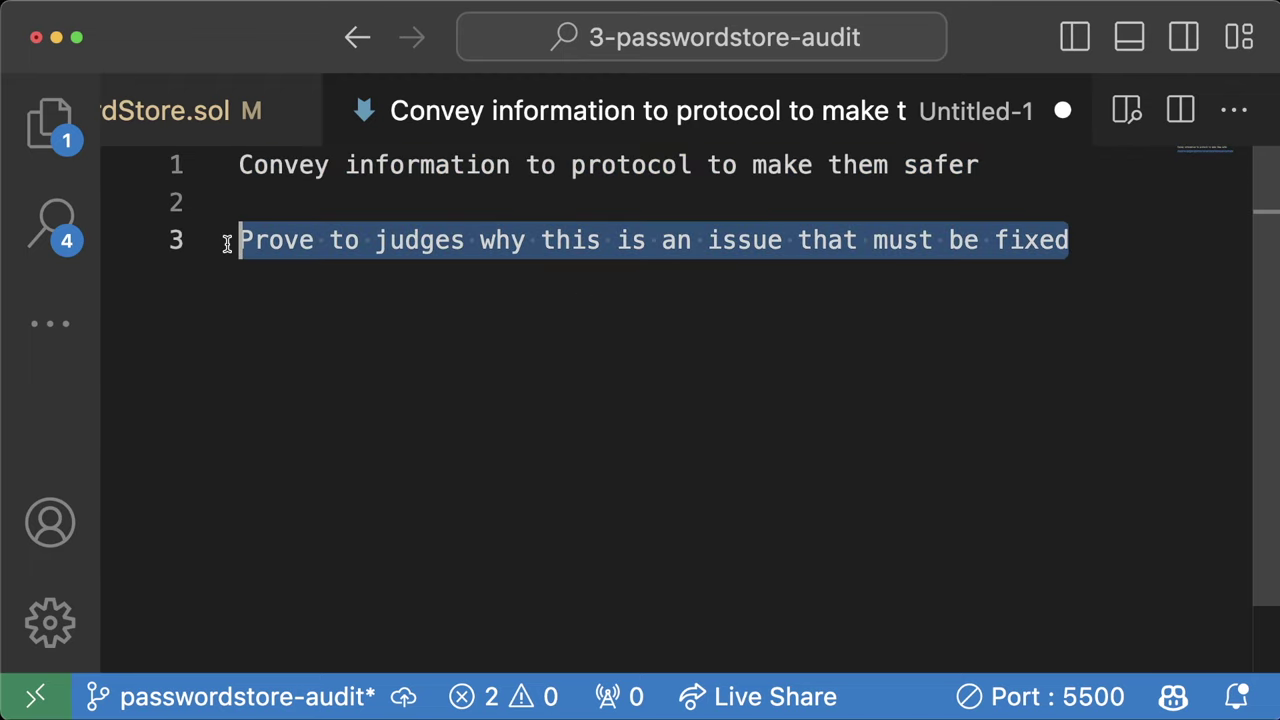
pyautogui.click(446, 327)
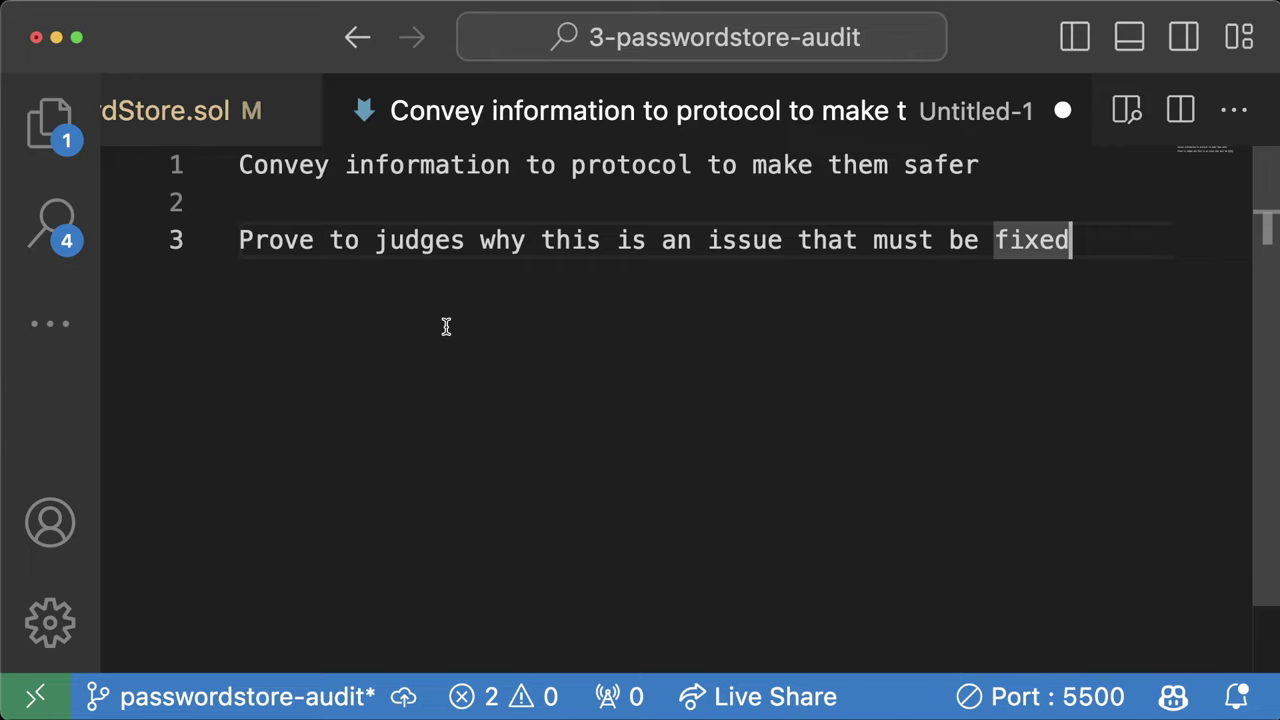
pyautogui.tripleClick(1024, 240)
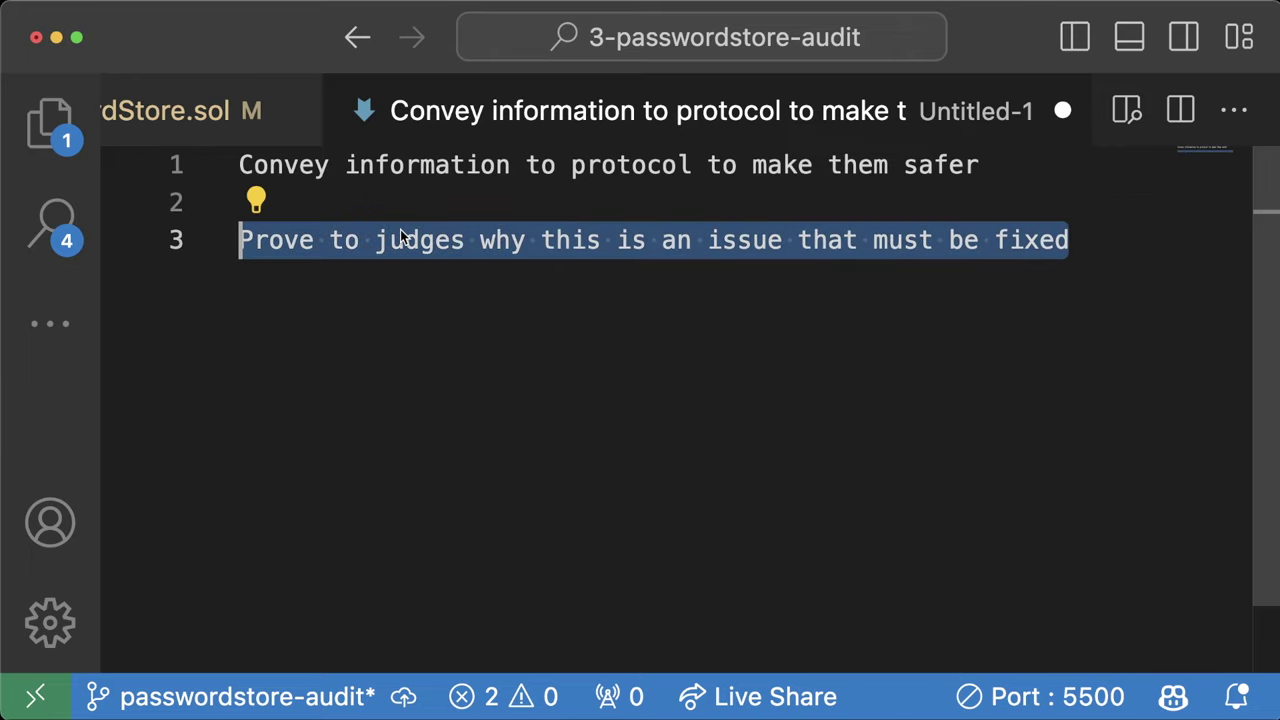
pyautogui.click(456, 240)
pyautogui.press('super+z')
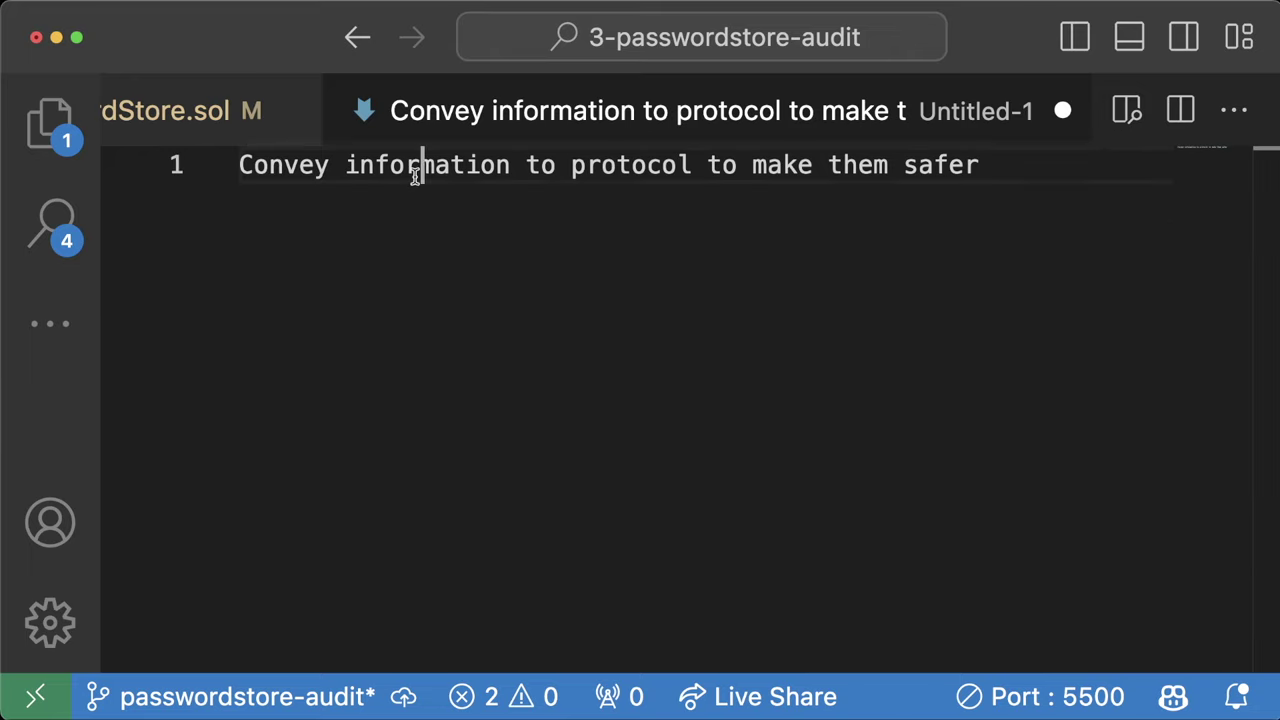
pyautogui.doubleClick(414, 165)
pyautogui.press('super+period')
pyautogui.click(963, 204)
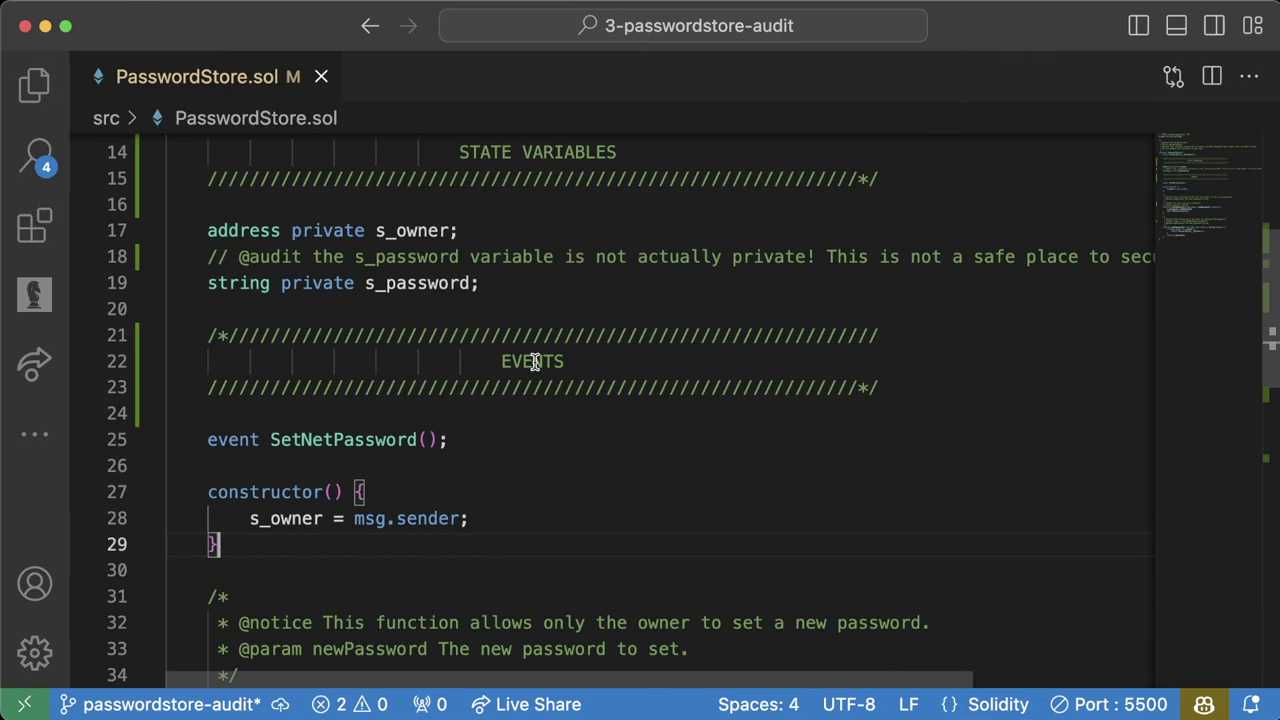
# Point out the EVENTS header and empty line 20 in PasswordStore.sol without editing.
pyautogui.doubleClick(535, 362)
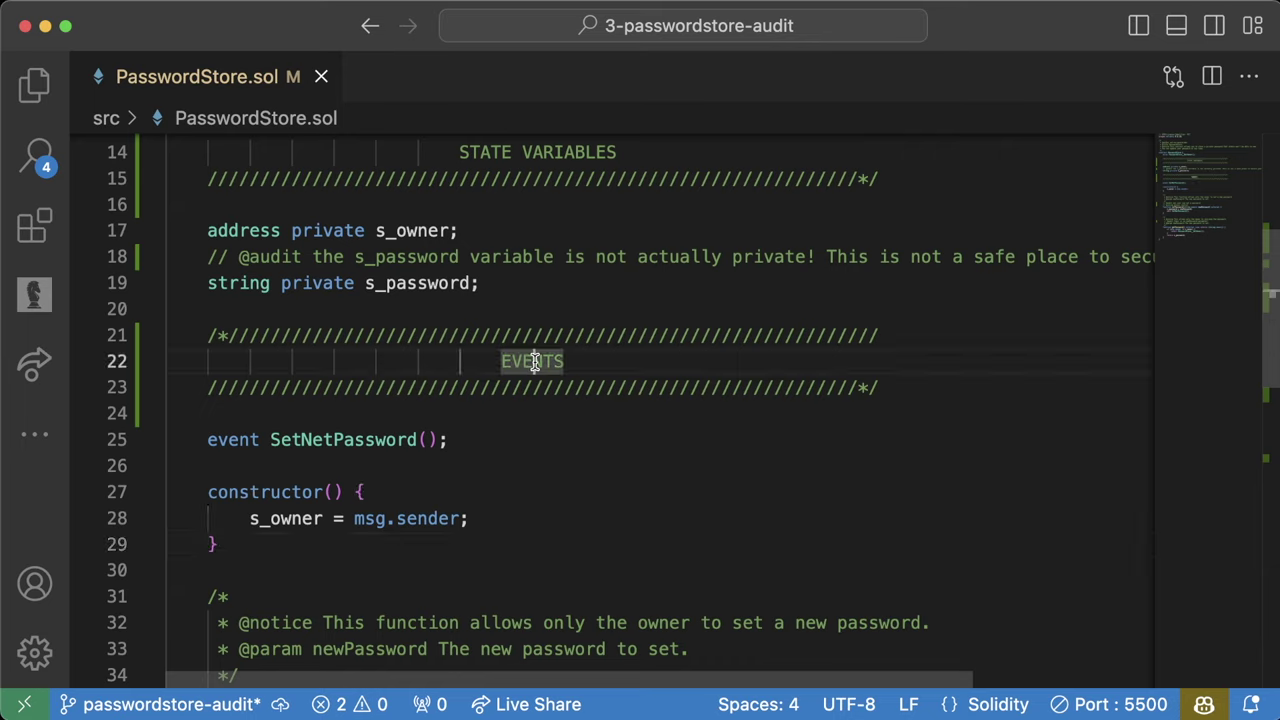
pyautogui.click(554, 299)
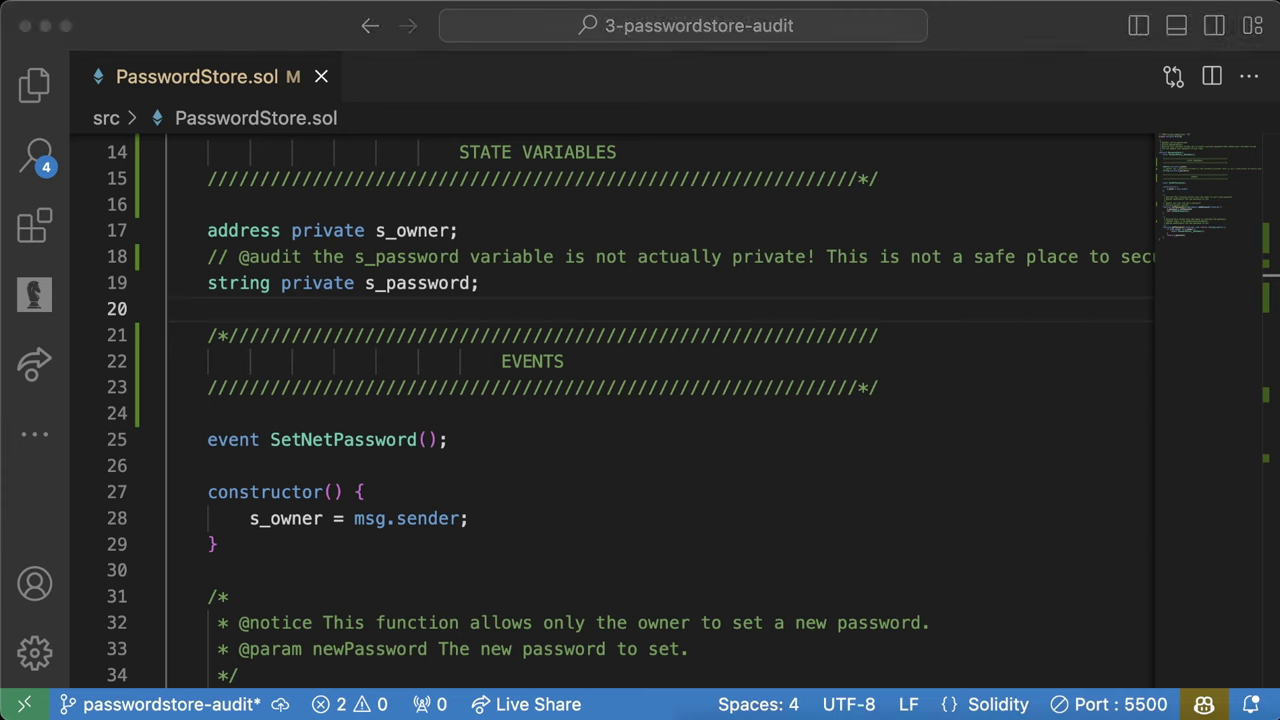
# In Brave, browse the security course README and reload the repository to show new files.
pyautogui.hotkey('ctrl', 'Right')
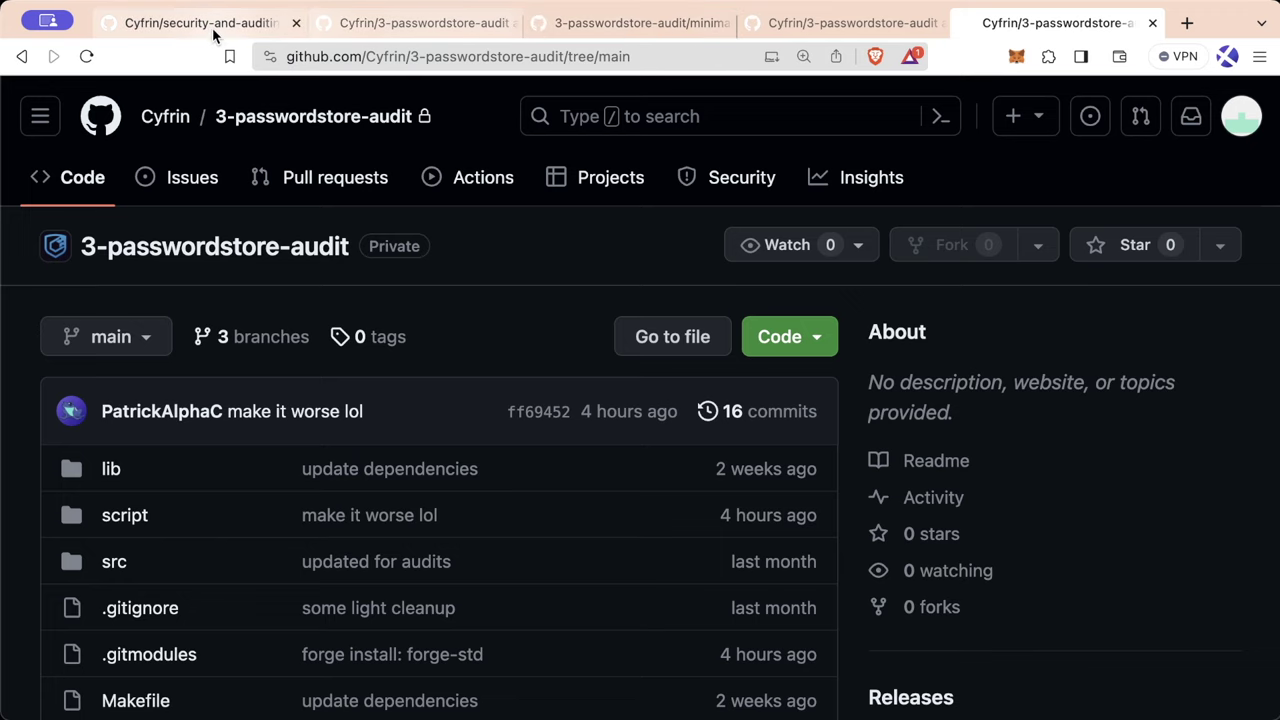
pyautogui.click(206, 34)
pyautogui.scroll(-10, 611, 289)
pyautogui.scroll(-5, 707, 440)
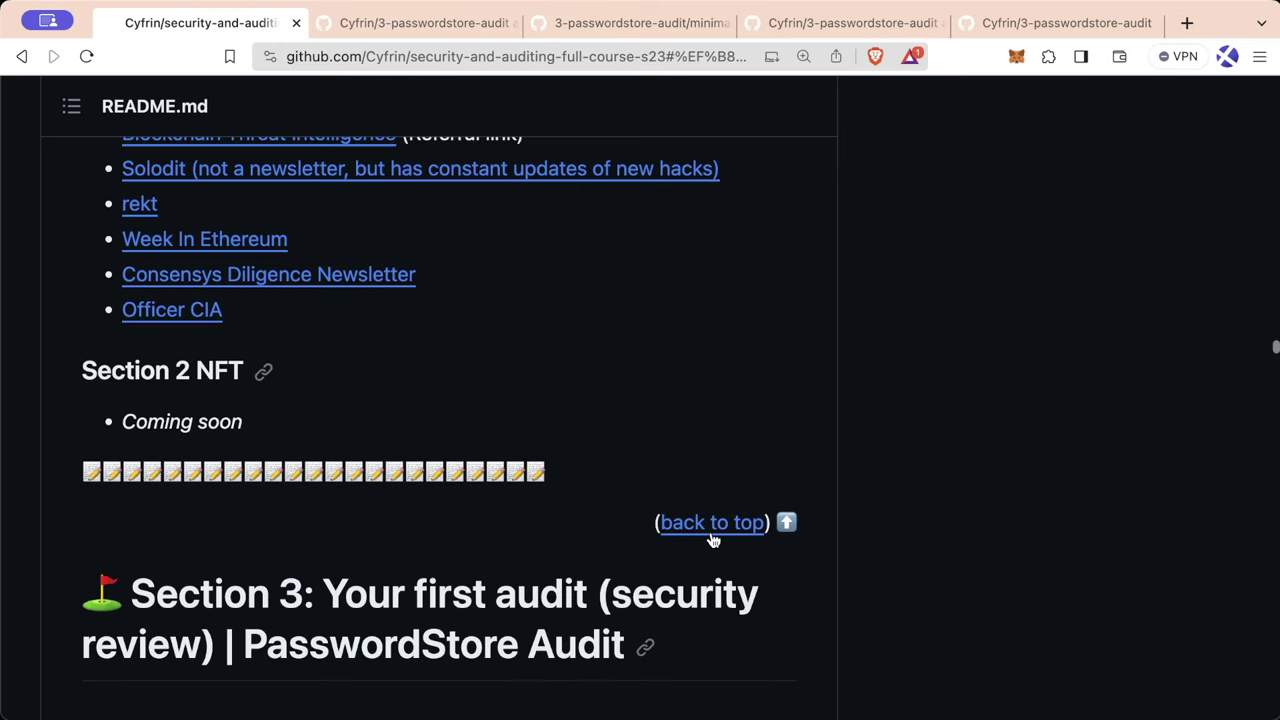
pyautogui.click(735, 520)
pyautogui.scroll(15, 862, 312)
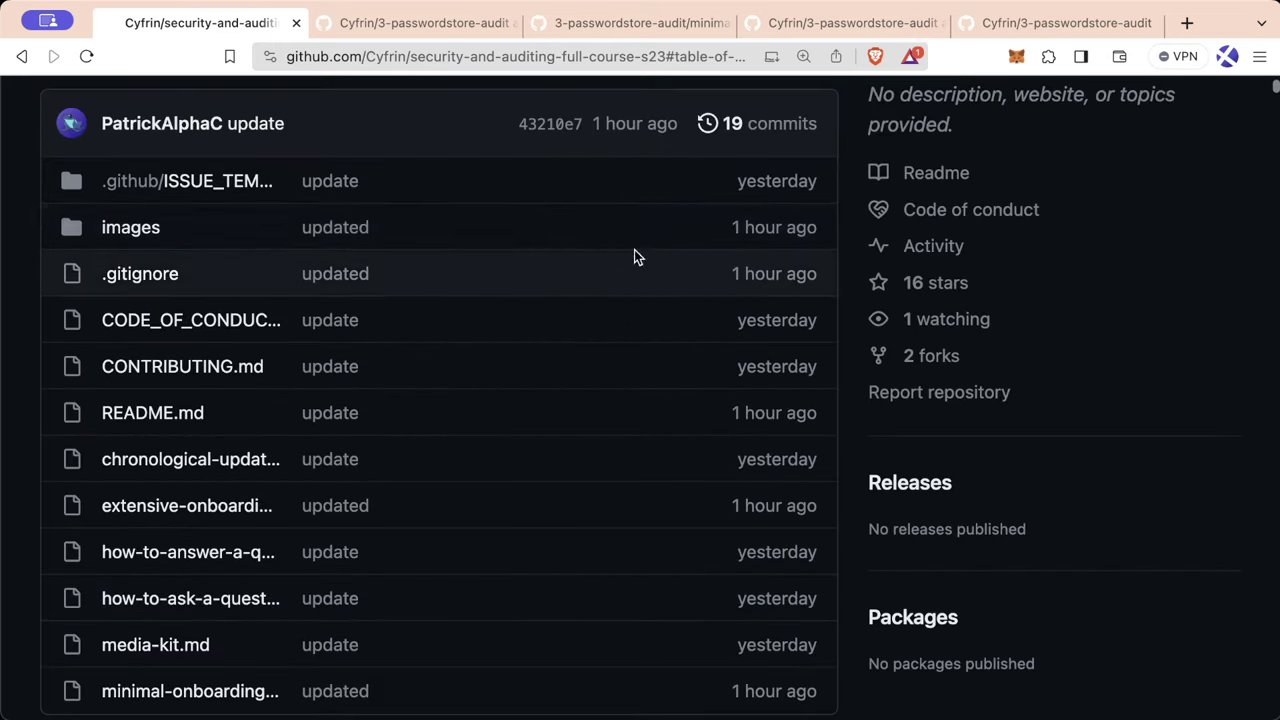
pyautogui.scroll(-3, 469, 194)
pyautogui.press('super+r')
pyautogui.scroll(-2, 444, 338)
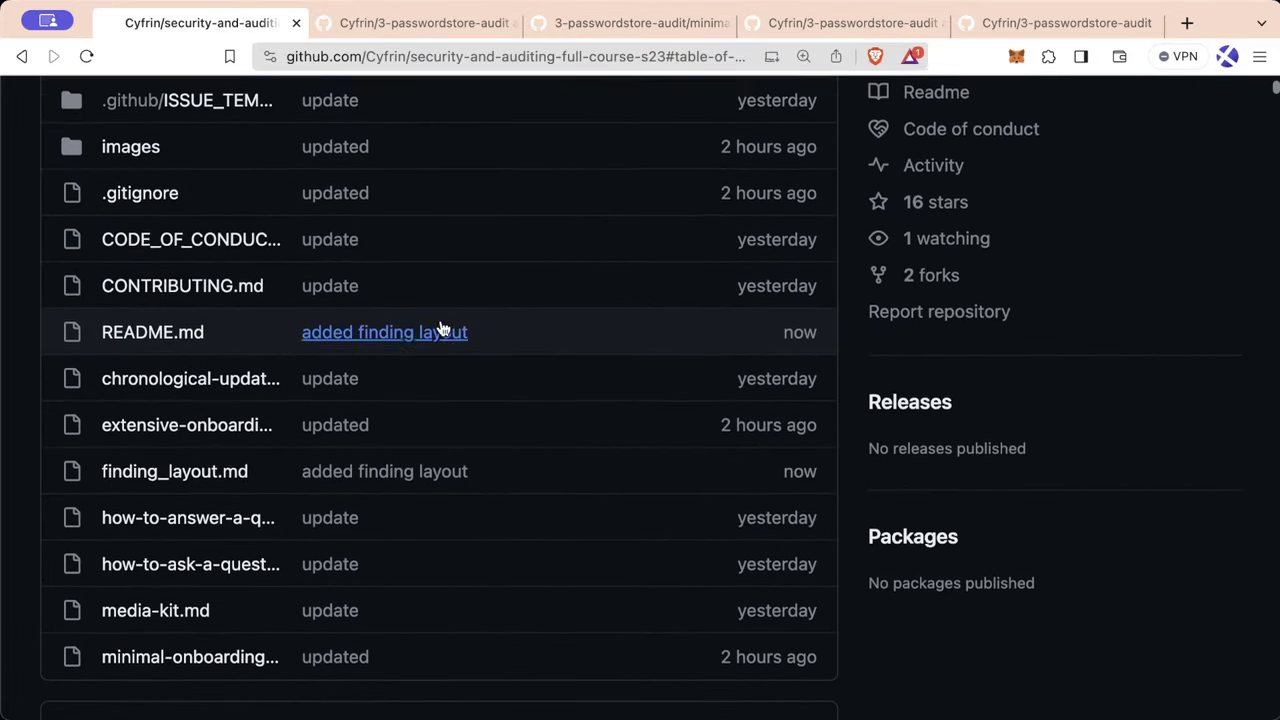
# Open finding_layout.md as raw markdown and select the whole finding template.
pyautogui.click(206, 440)
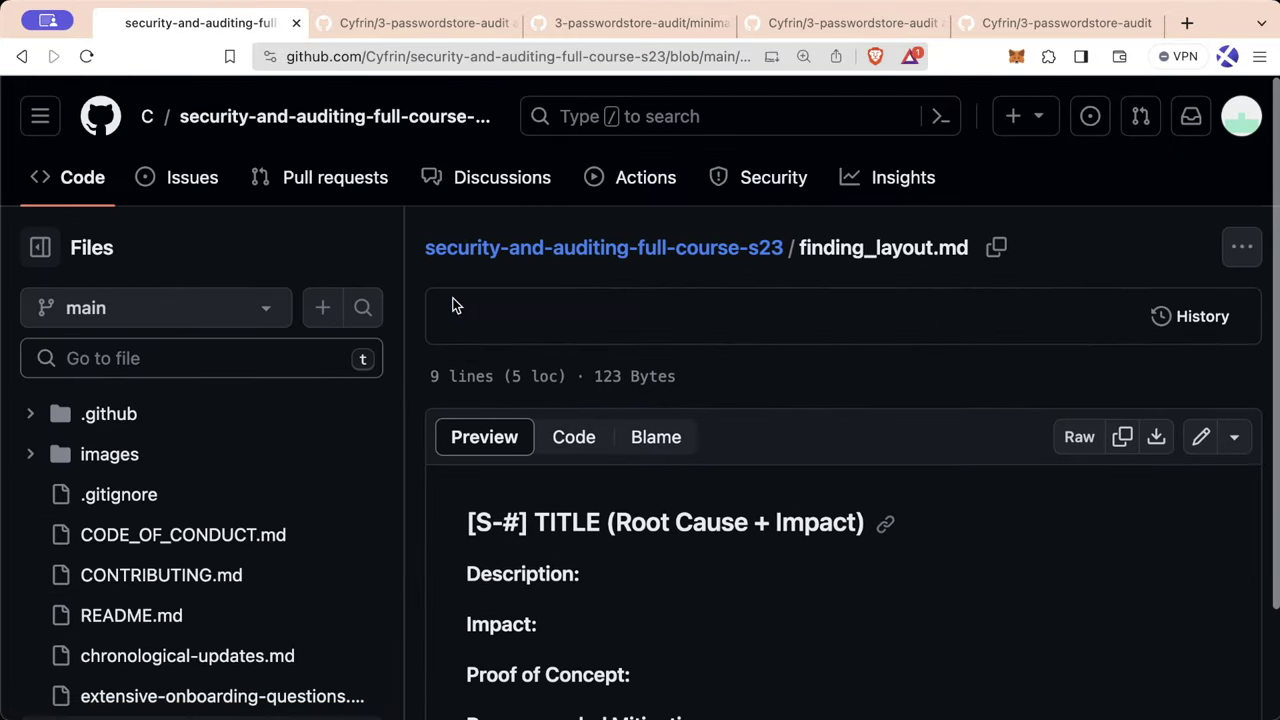
pyautogui.scroll(-3, 609, 438)
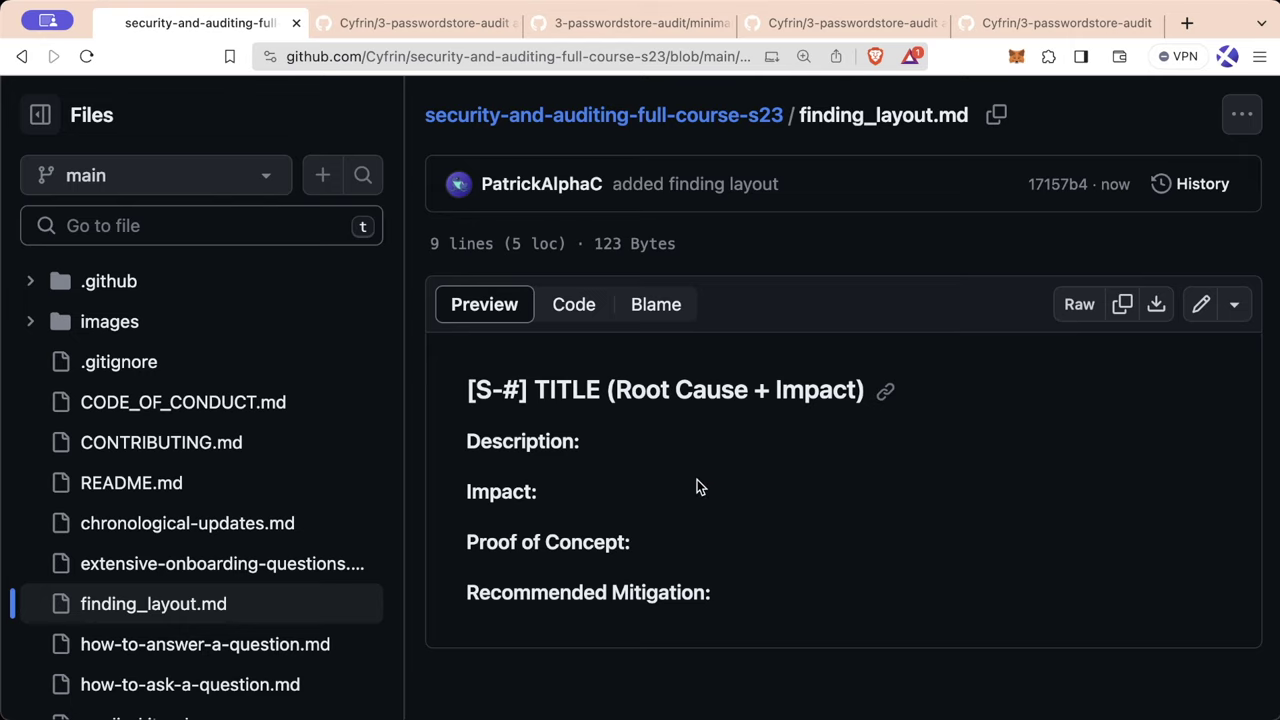
pyautogui.click(1070, 312)
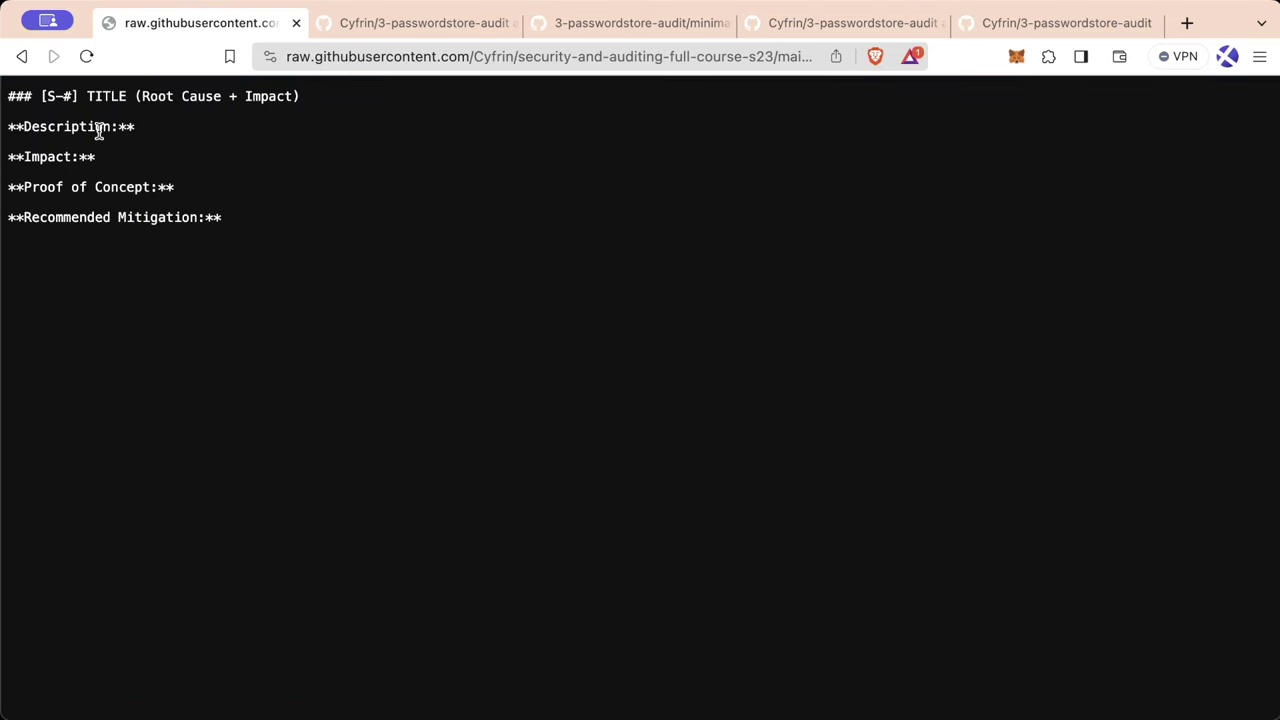
pyautogui.moveTo(254, 222); pyautogui.dragTo(2, 96)
pyautogui.press('super+c')
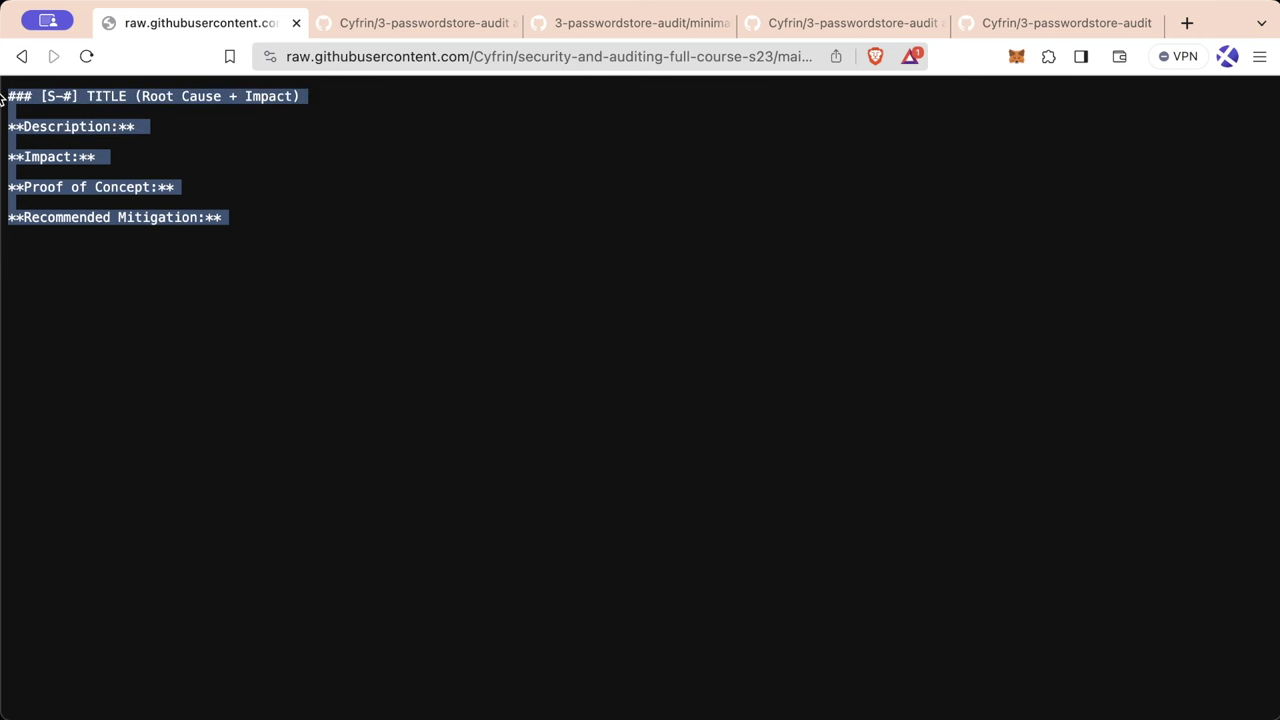
pyautogui.click(890, 680)
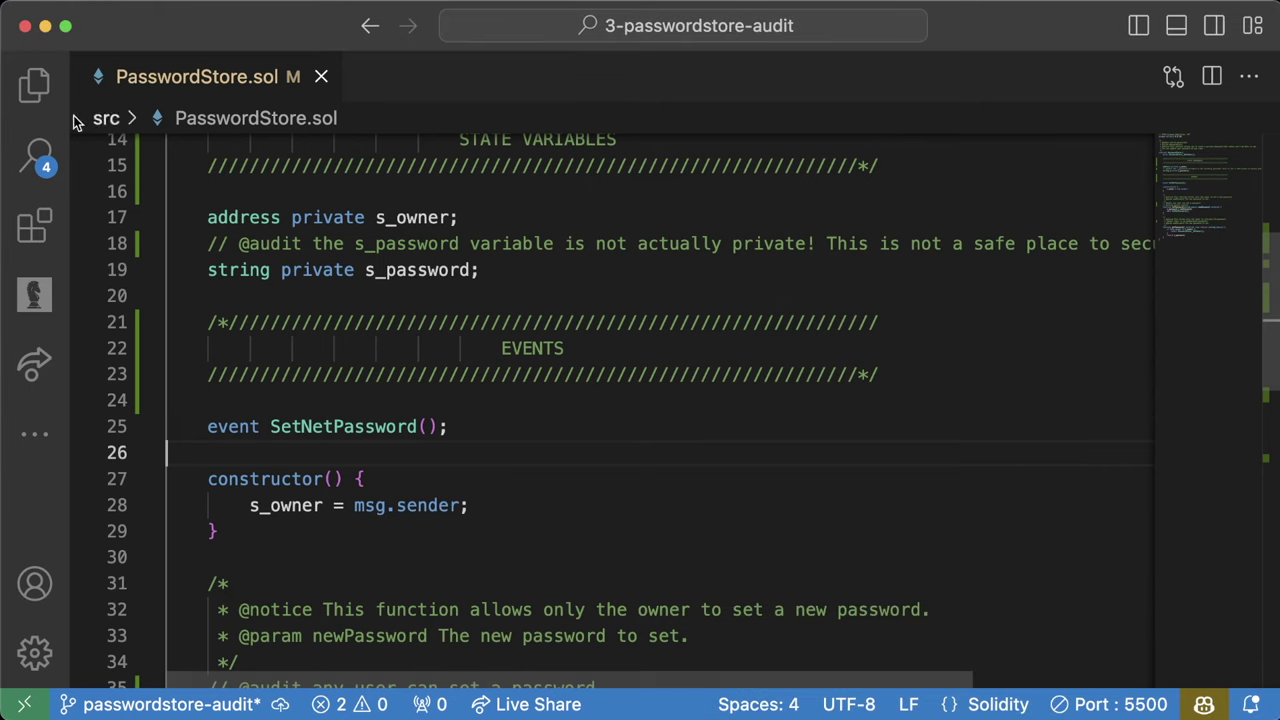
# Collapse the script and src folders and create an 'audit-data' folder at the project root.
pyautogui.click(175, 216)
pyautogui.click(177, 247)
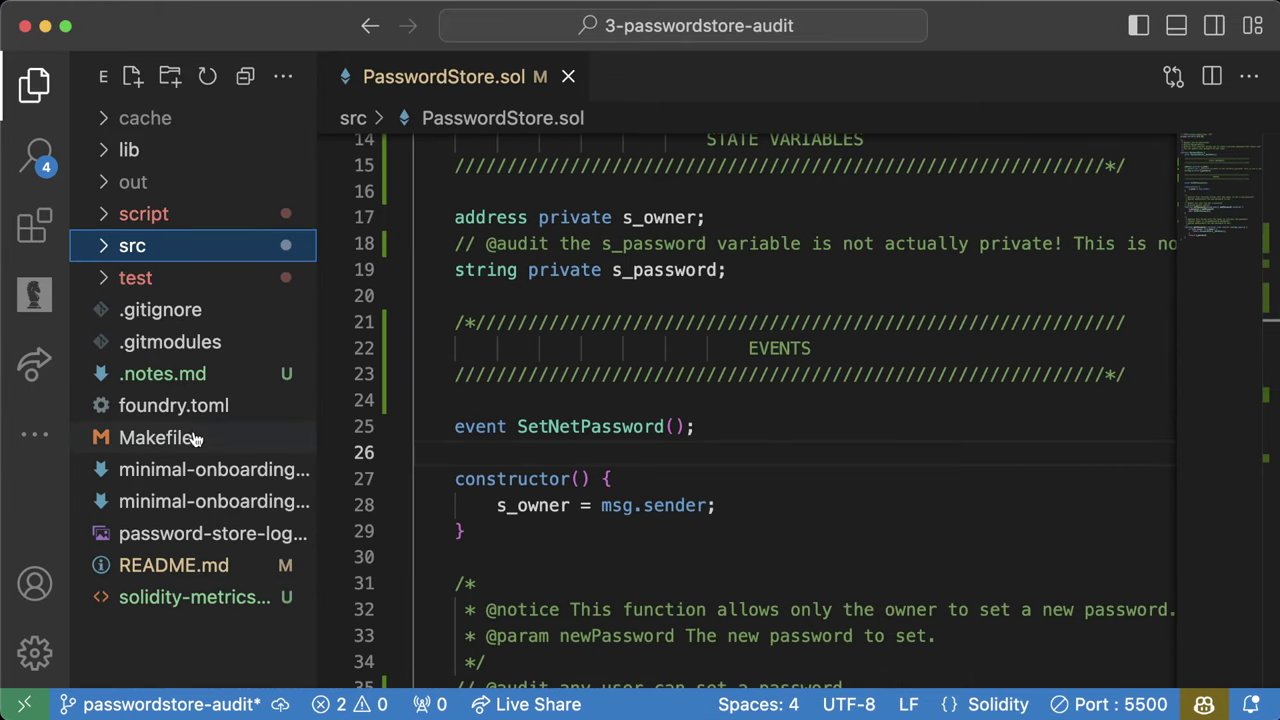
pyautogui.rightClick(171, 630)
pyautogui.click(227, 655)
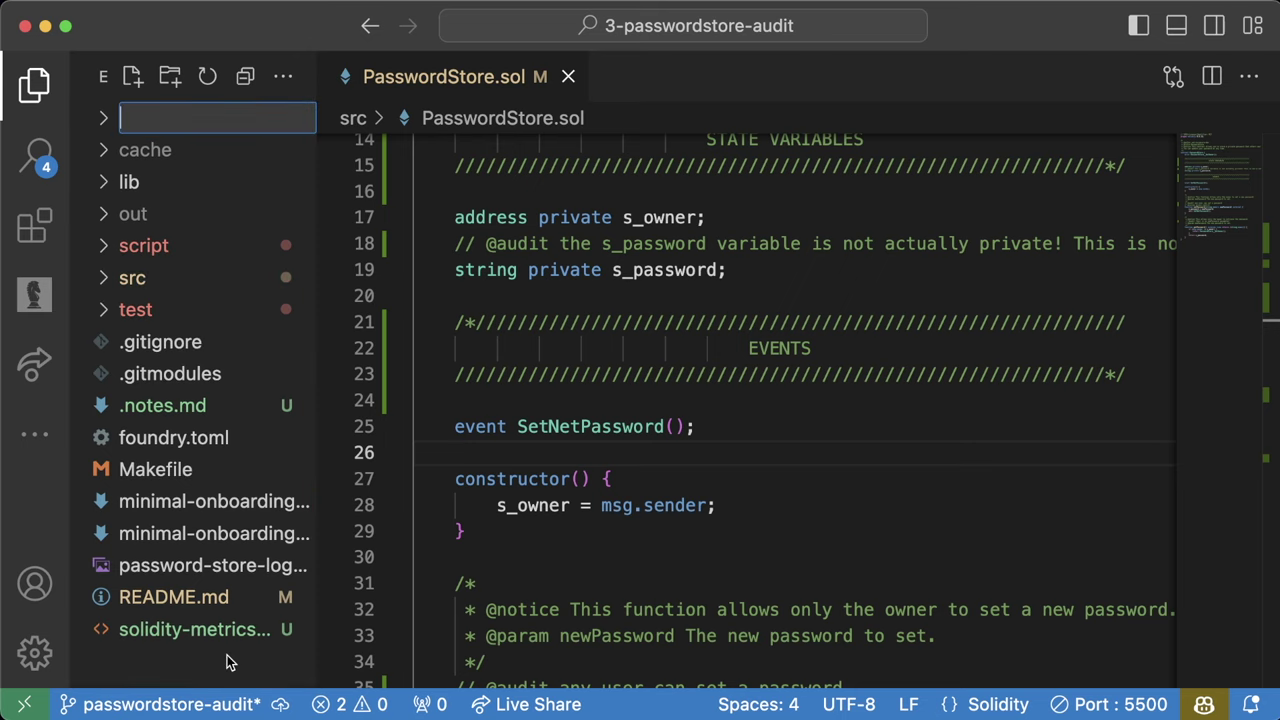
pyautogui.write('audit-data')
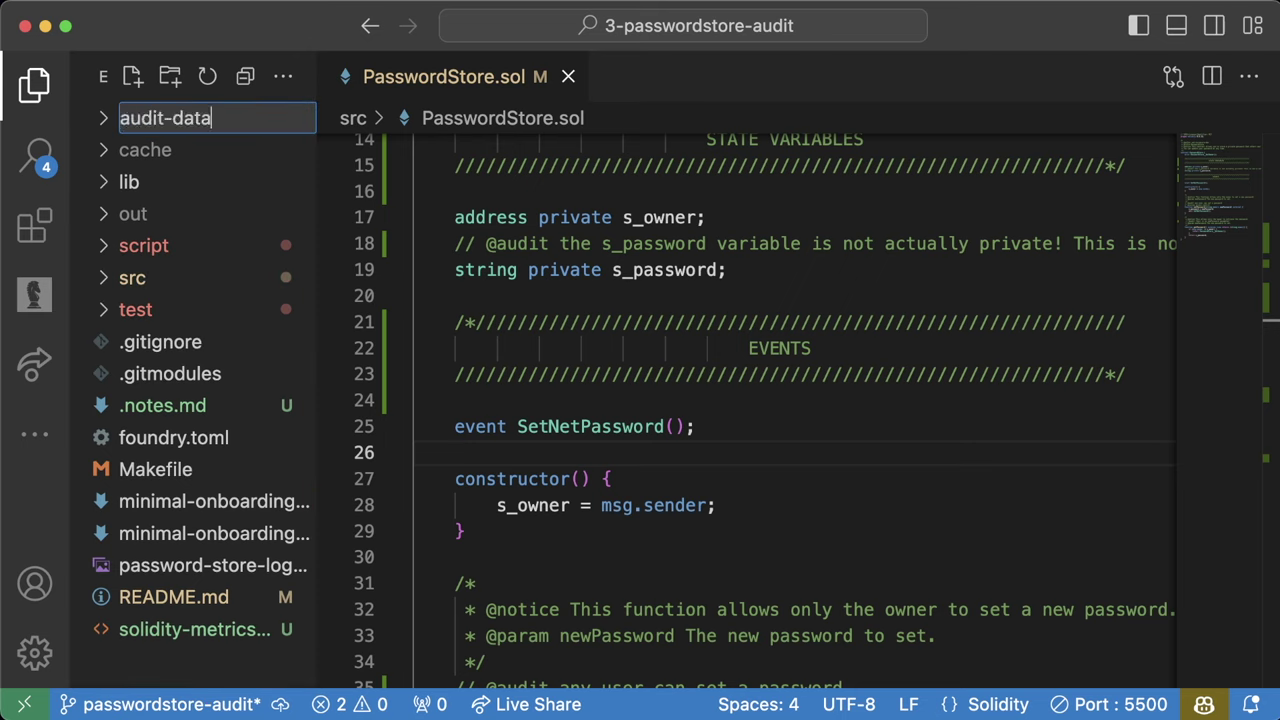
pyautogui.press('Return')
# Create finding_layout.md in audit-data, paste the finding template, and save it.
pyautogui.rightClick(190, 130)
pyautogui.press('Escape')
pyautogui.write('f')
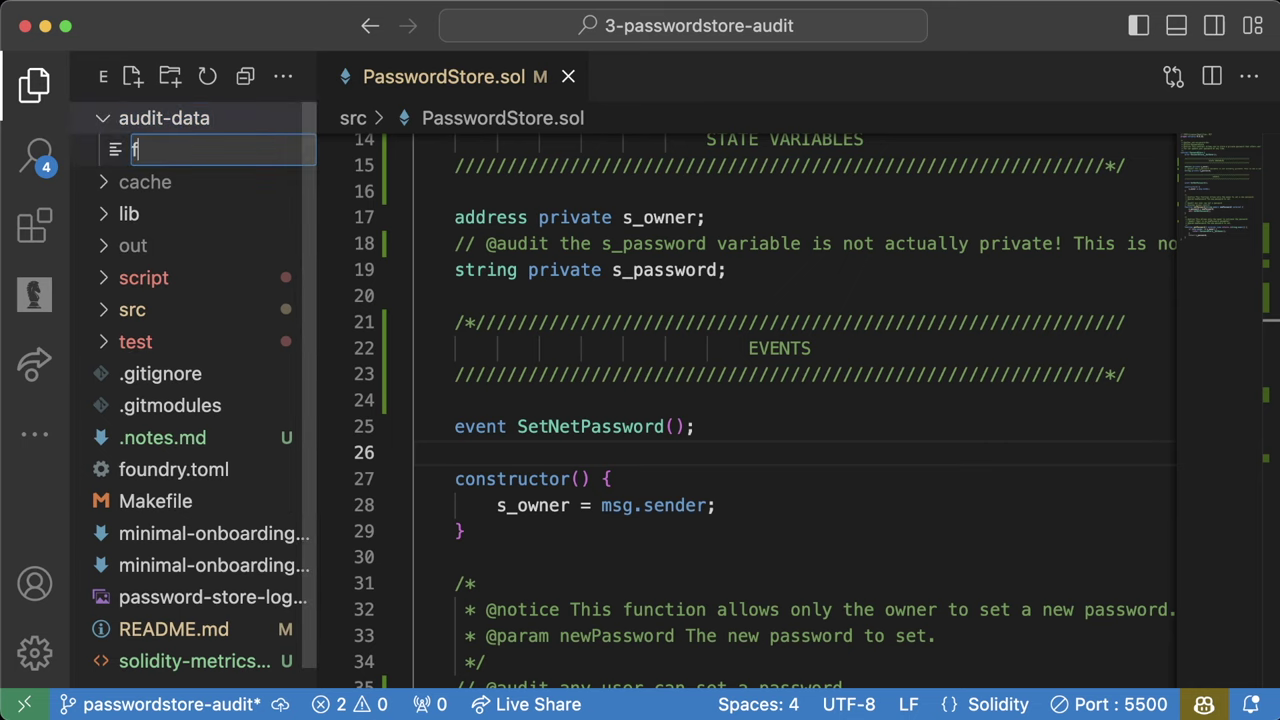
pyautogui.write('inding_layout.md')
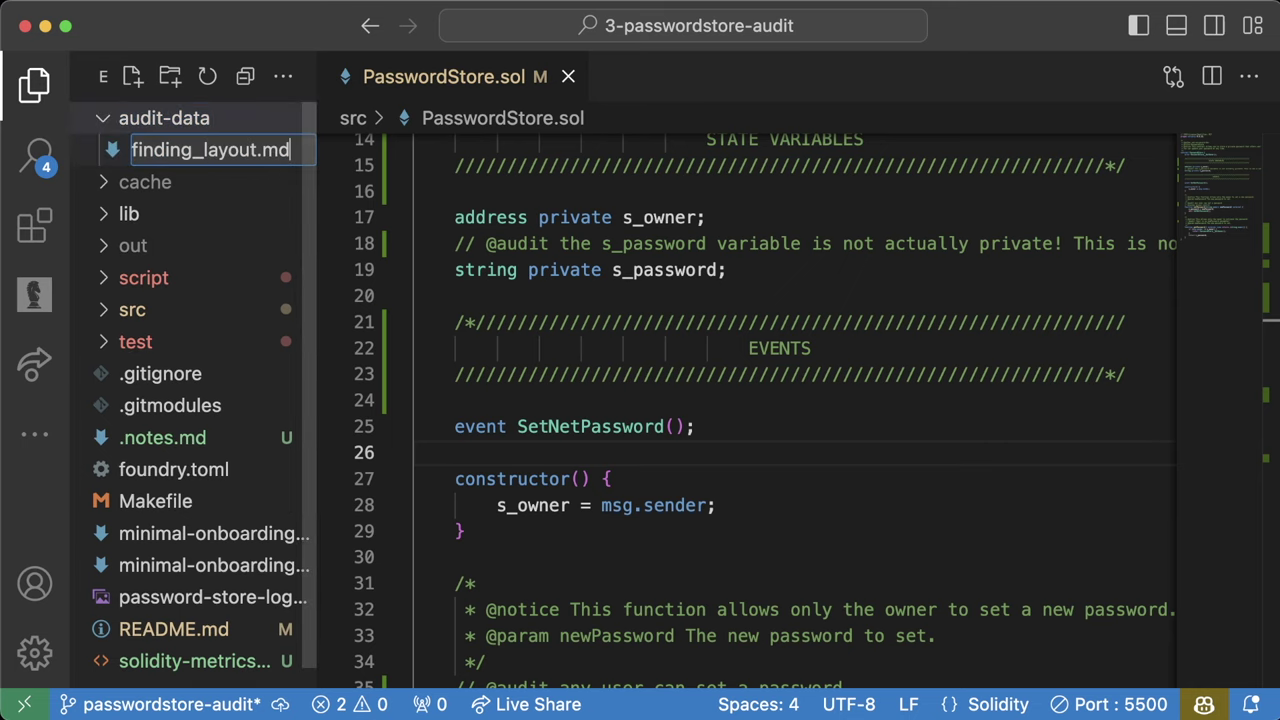
pyautogui.press('Return')
pyautogui.press('super+v')
pyautogui.click(698, 258)
pyautogui.press('super+s')
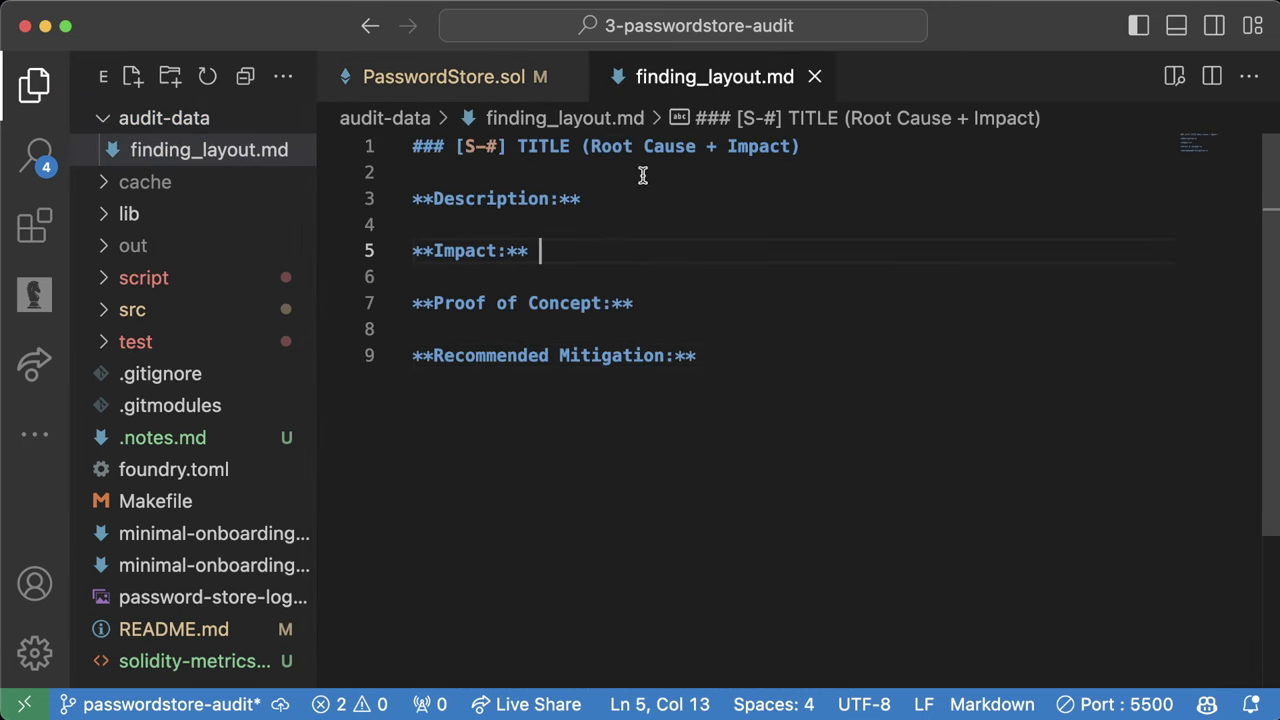
pyautogui.press('super+b')
pyautogui.click(412, 200)
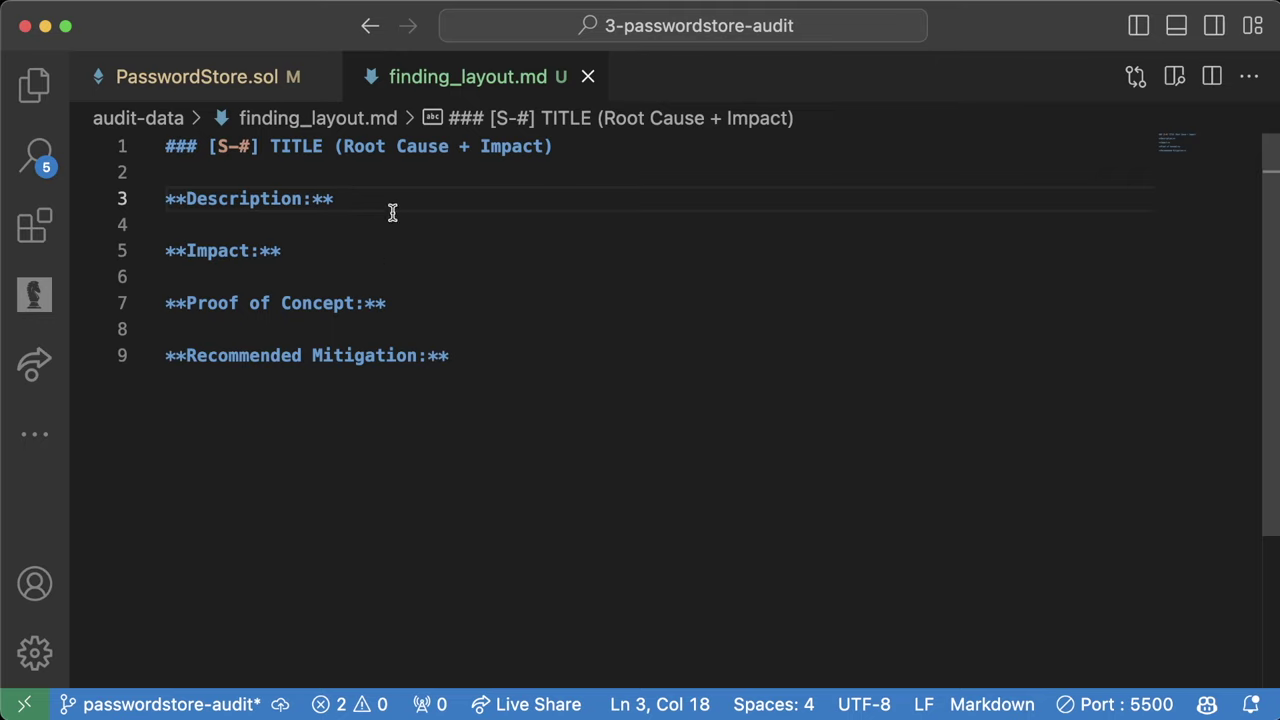
# Preview the finding template as rendered Markdown, then close the preview.
pyautogui.press('super+shift+v')
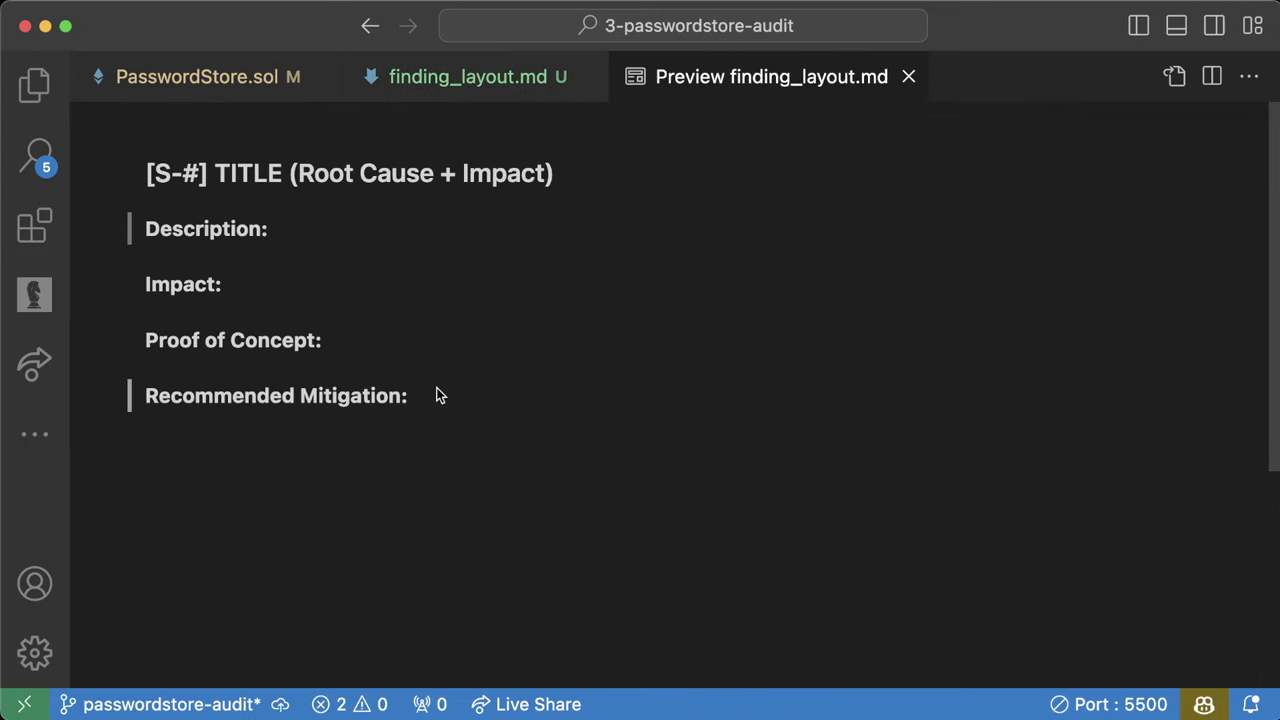
pyautogui.press('super+w')
pyautogui.press('super+shift+p')
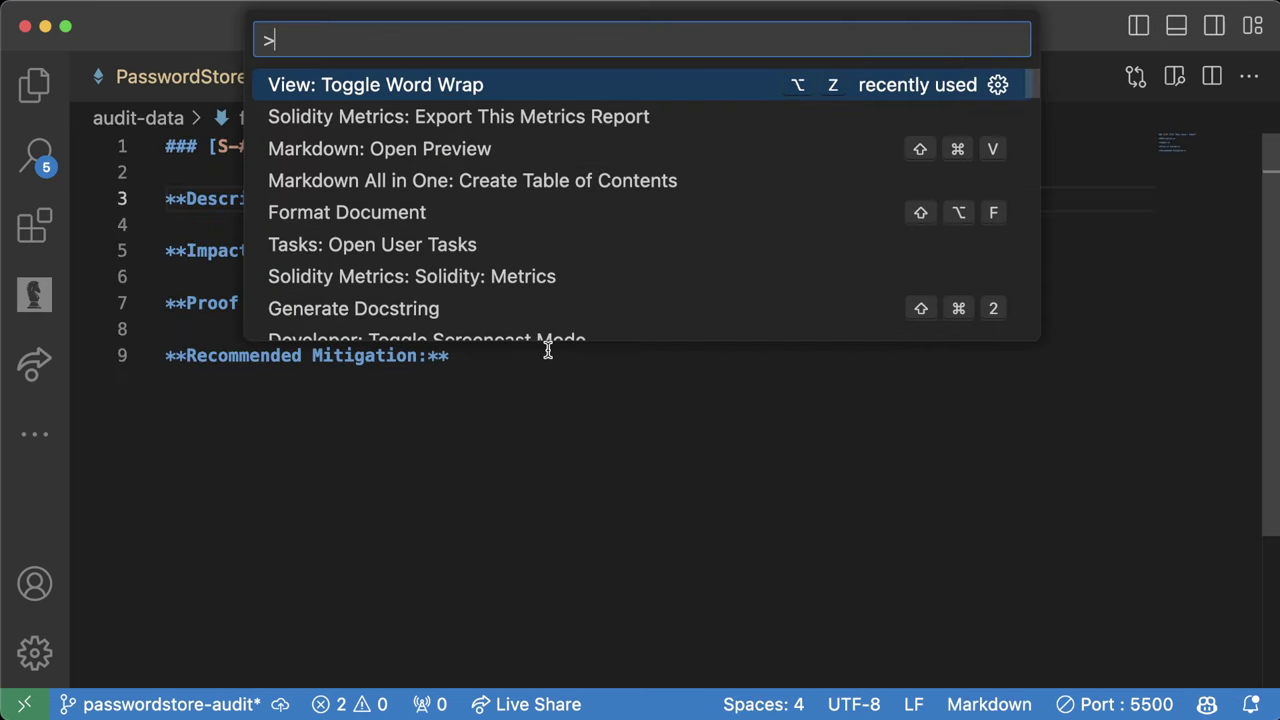
pyautogui.write('pre')
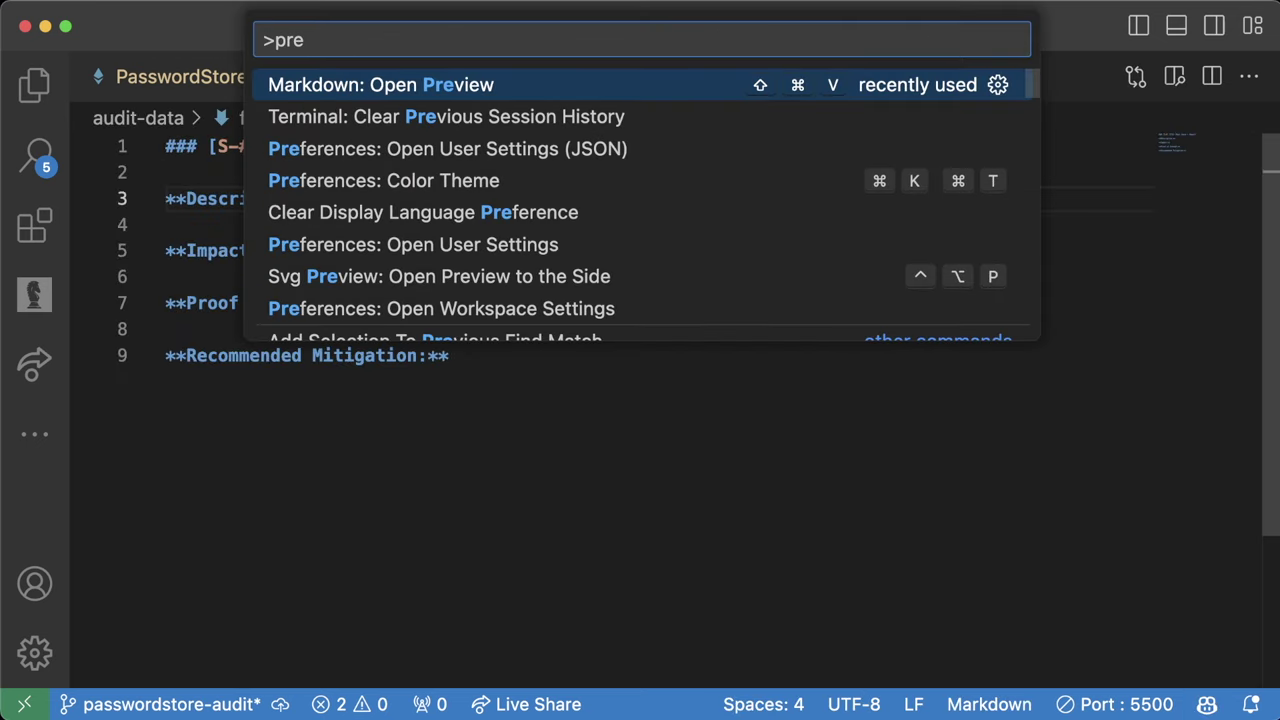
pyautogui.click(811, 93)
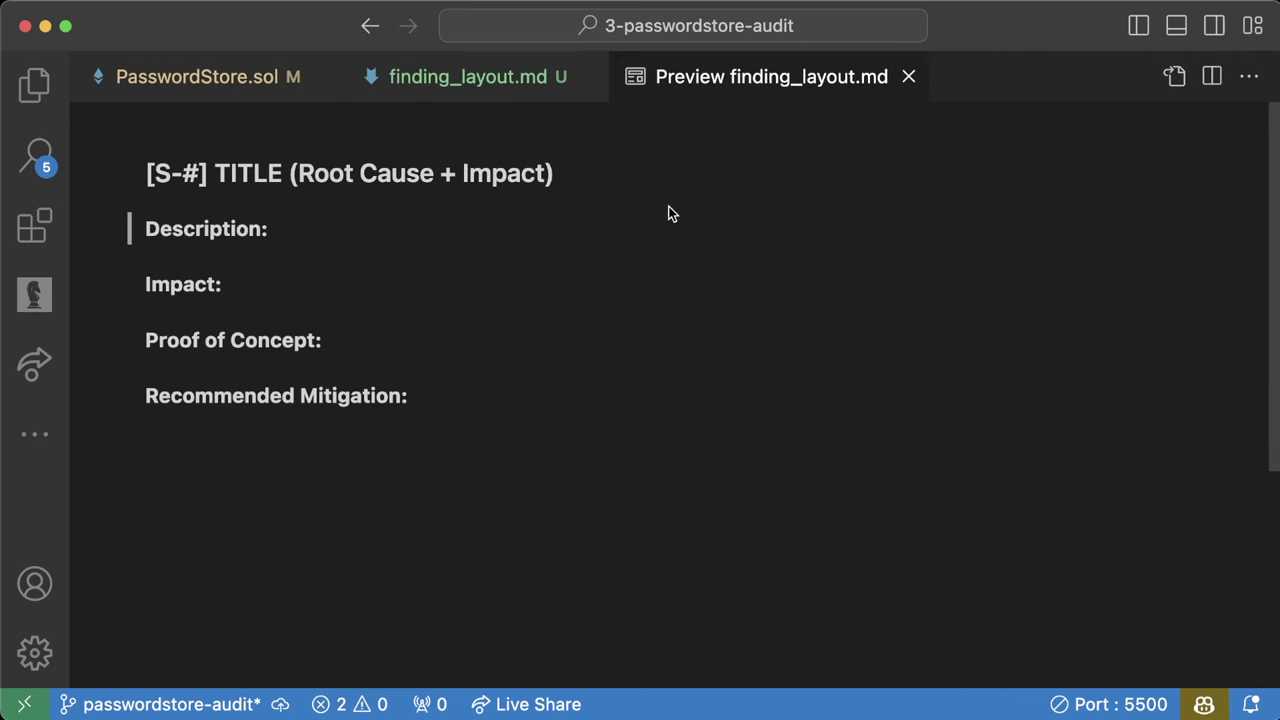
pyautogui.press('super+w')
# Review the Description, Impact, Proof of Concept and Recommended Mitigation headings, and save the file.
pyautogui.click(501, 307)
pyautogui.click(358, 168)
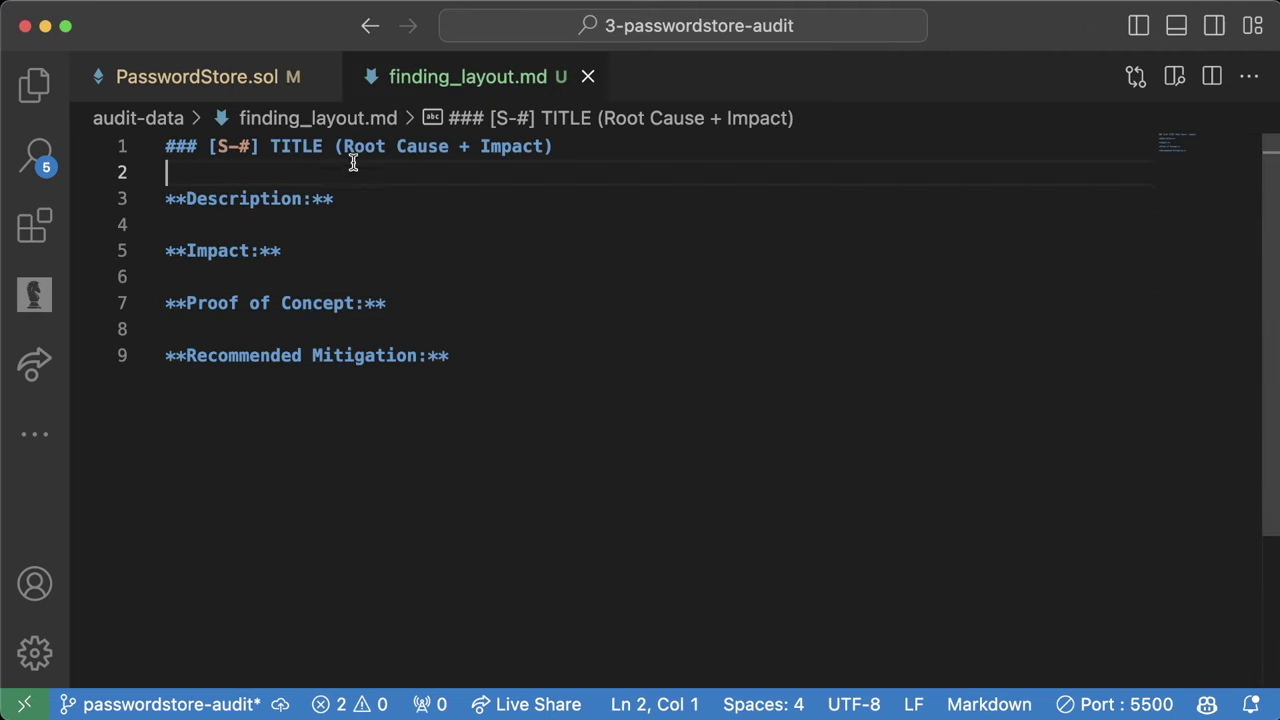
pyautogui.click(349, 251)
pyautogui.click(350, 198)
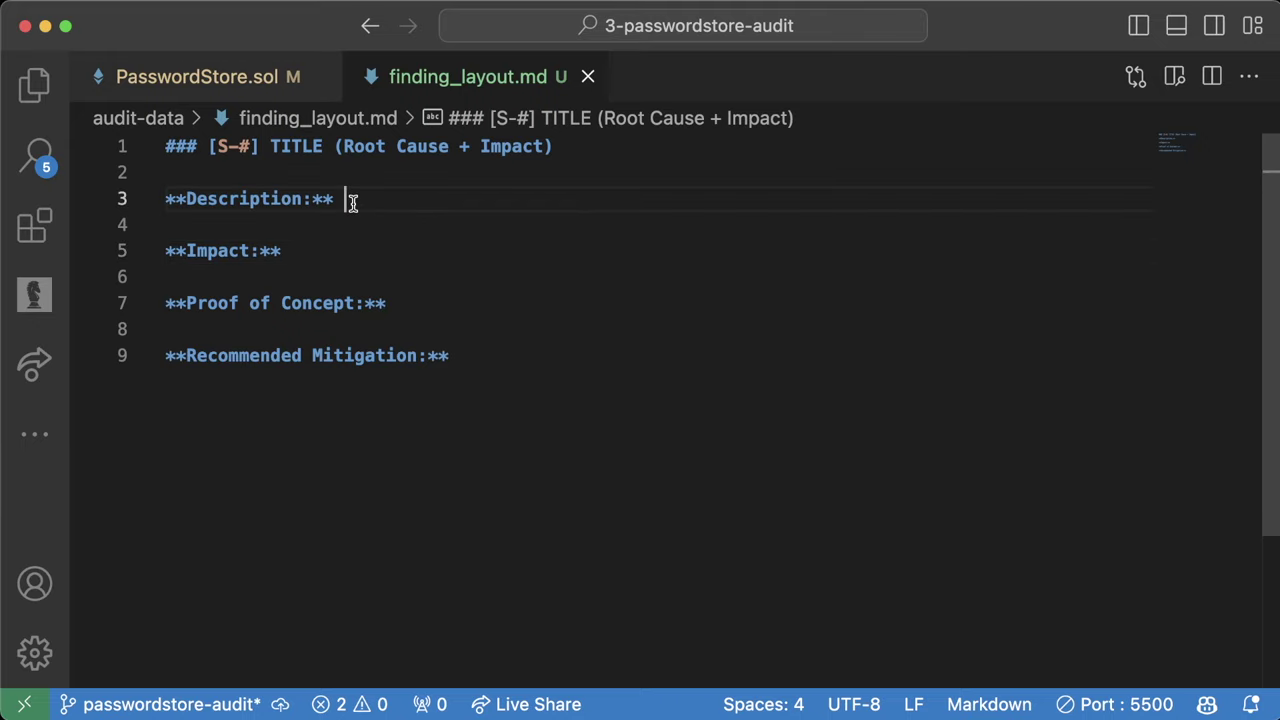
pyautogui.click(324, 256)
pyautogui.click(425, 306)
pyautogui.click(476, 355)
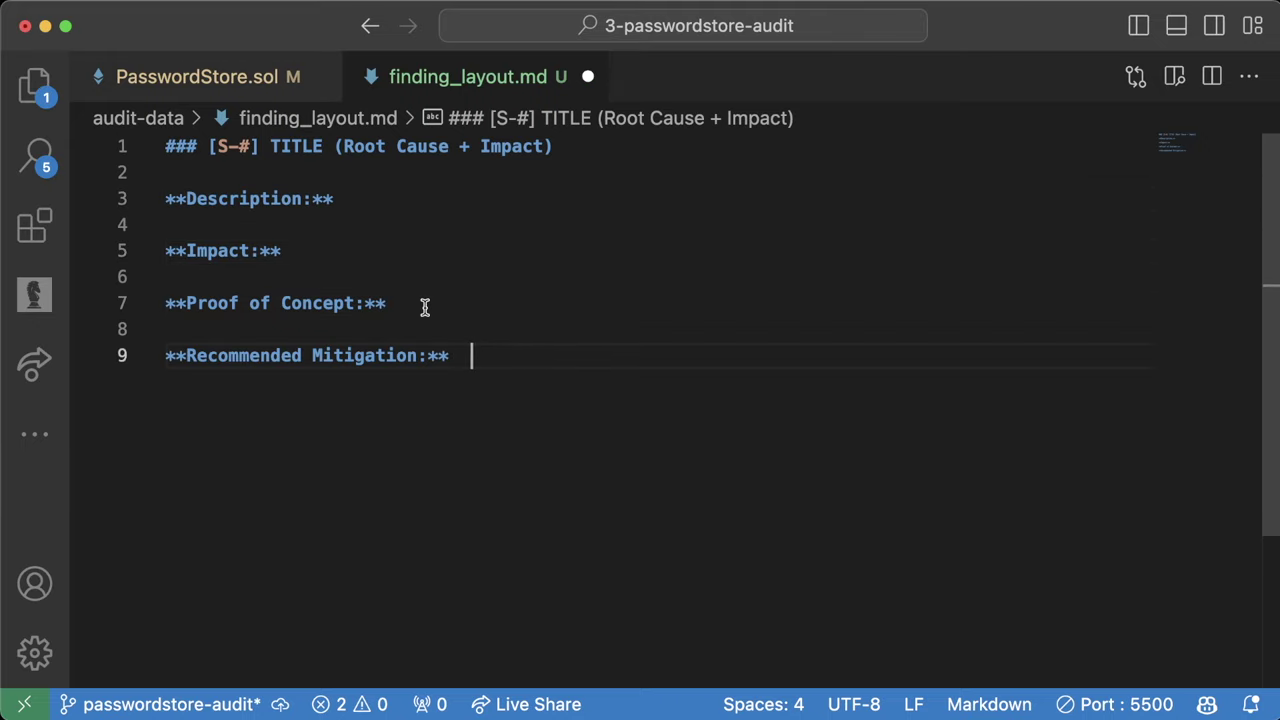
pyautogui.click(416, 302)
pyautogui.click(491, 371)
pyautogui.press('super+s')
# Undo to bring back the three numbered notes above the title.
pyautogui.click(414, 244)
pyautogui.click(376, 222)
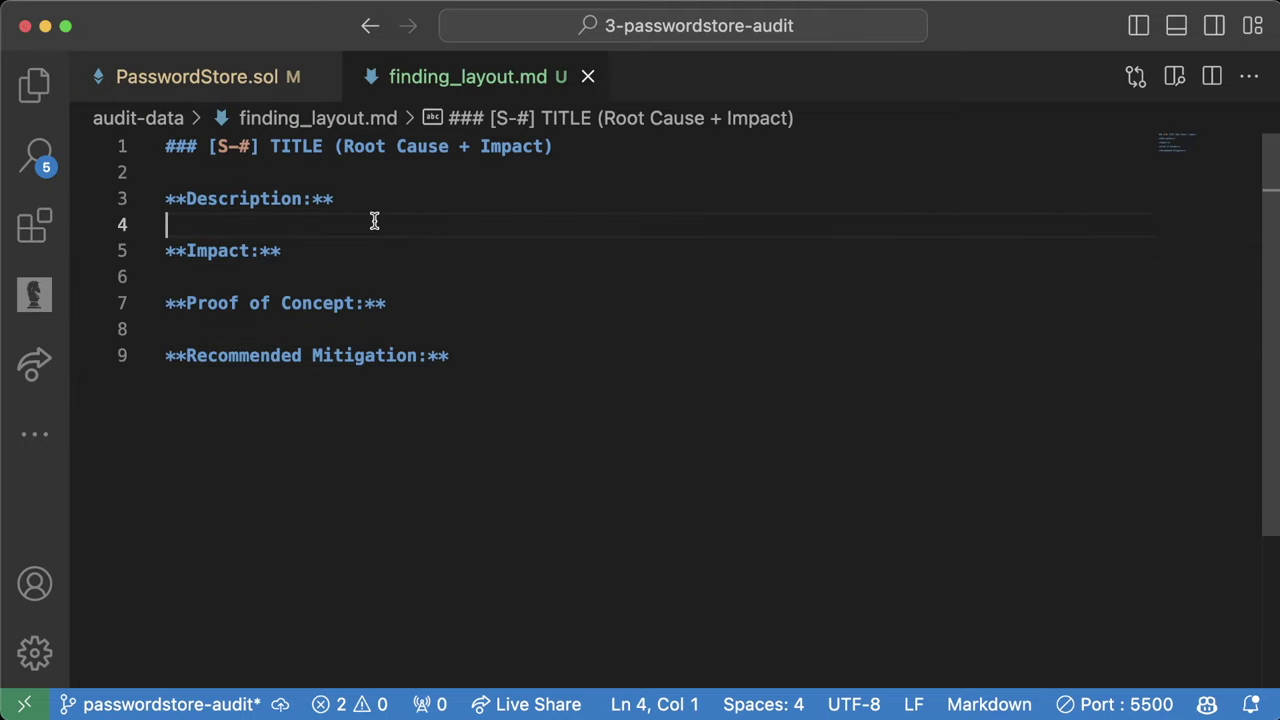
pyautogui.click(361, 185)
pyautogui.click(357, 176)
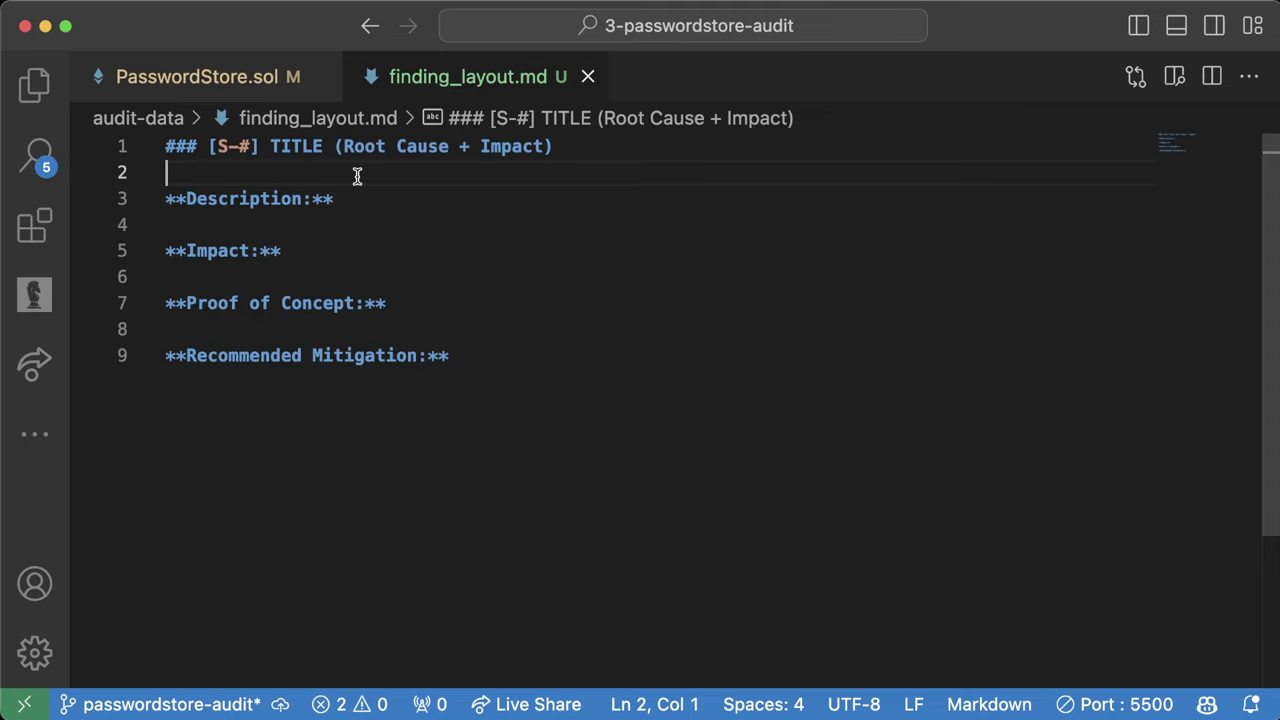
pyautogui.press('super+z')
# Delete the three-point intro list so the file starts at the TITLE heading, and select the template.
pyautogui.click(249, 146)
pyautogui.doubleClick(368, 146)
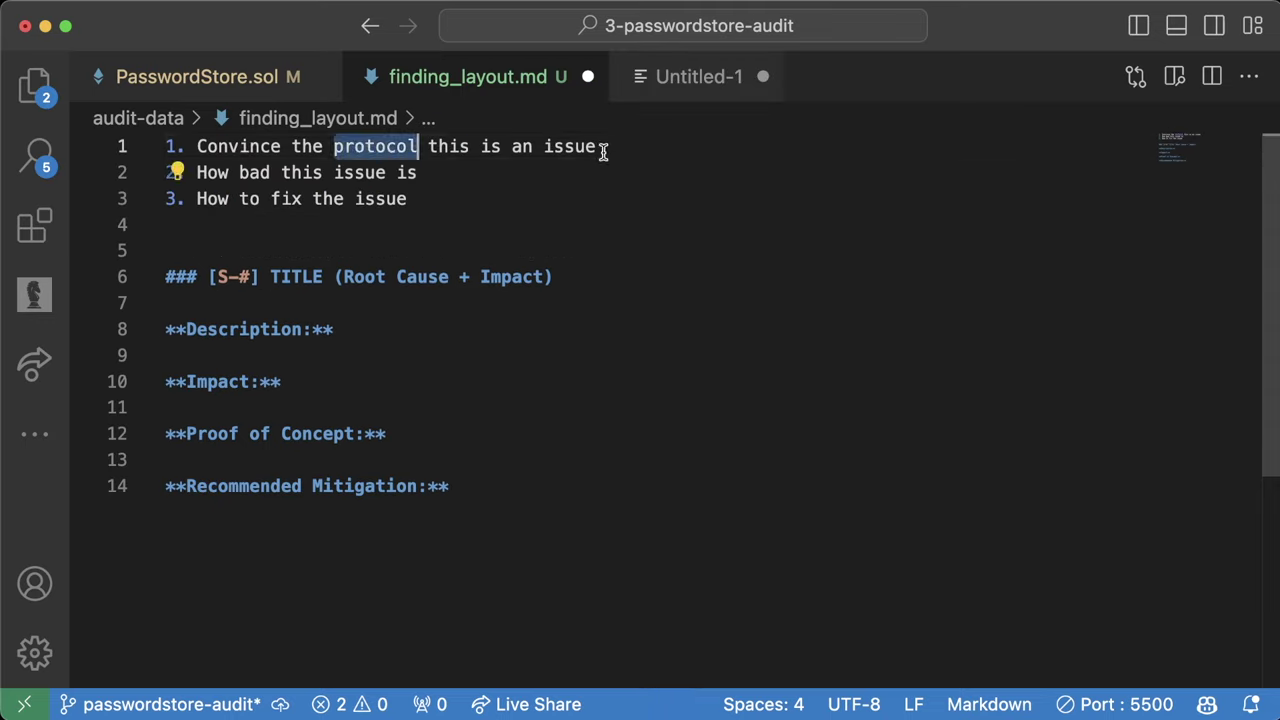
pyautogui.moveTo(603, 146); pyautogui.dragTo(197, 146)
pyautogui.moveTo(437, 174); pyautogui.dragTo(197, 172)
pyautogui.moveTo(448, 198); pyautogui.dragTo(168, 200)
pyautogui.click(452, 200)
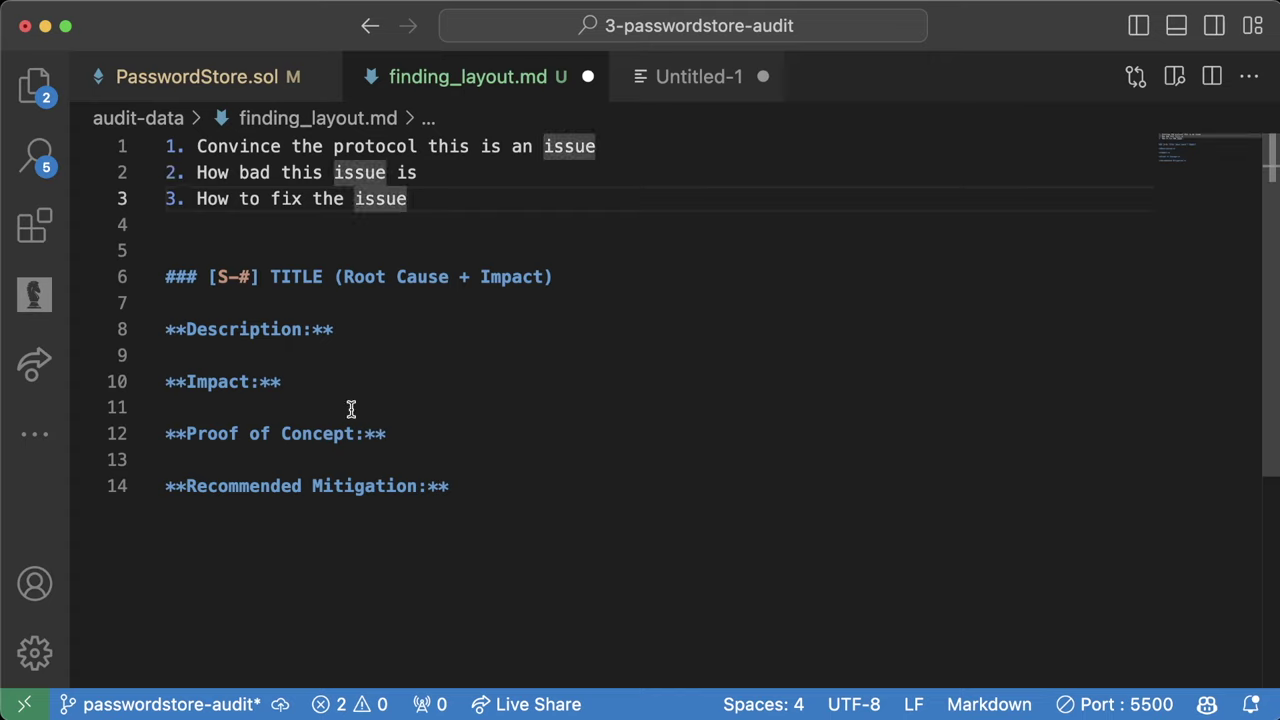
pyautogui.moveTo(437, 210); pyautogui.dragTo(166, 146)
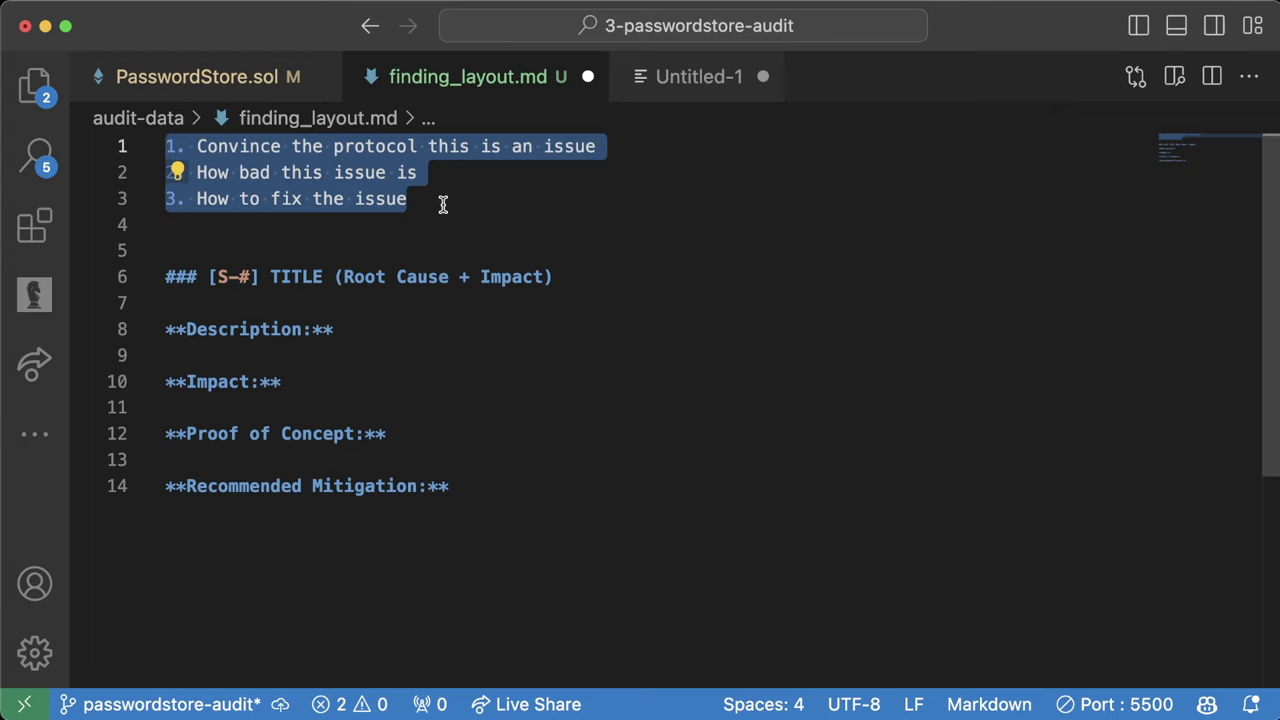
pyautogui.click(412, 258)
pyautogui.click(168, 276)
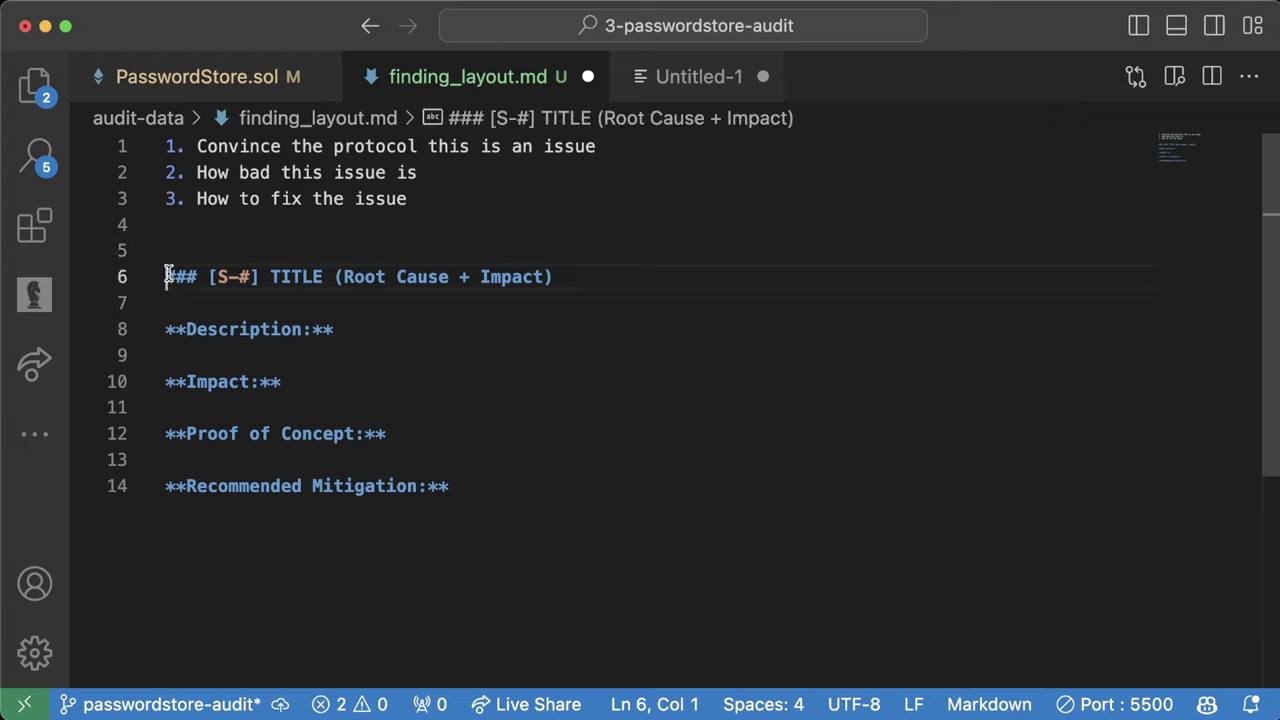
pyautogui.moveTo(168, 276); pyautogui.dragTo(166, 143)
pyautogui.press('BackSpace')
pyautogui.press('super+a')
pyautogui.press('super+c')
# Create findings.md in audit-data and paste the finding template into it.
pyautogui.click(32, 92)
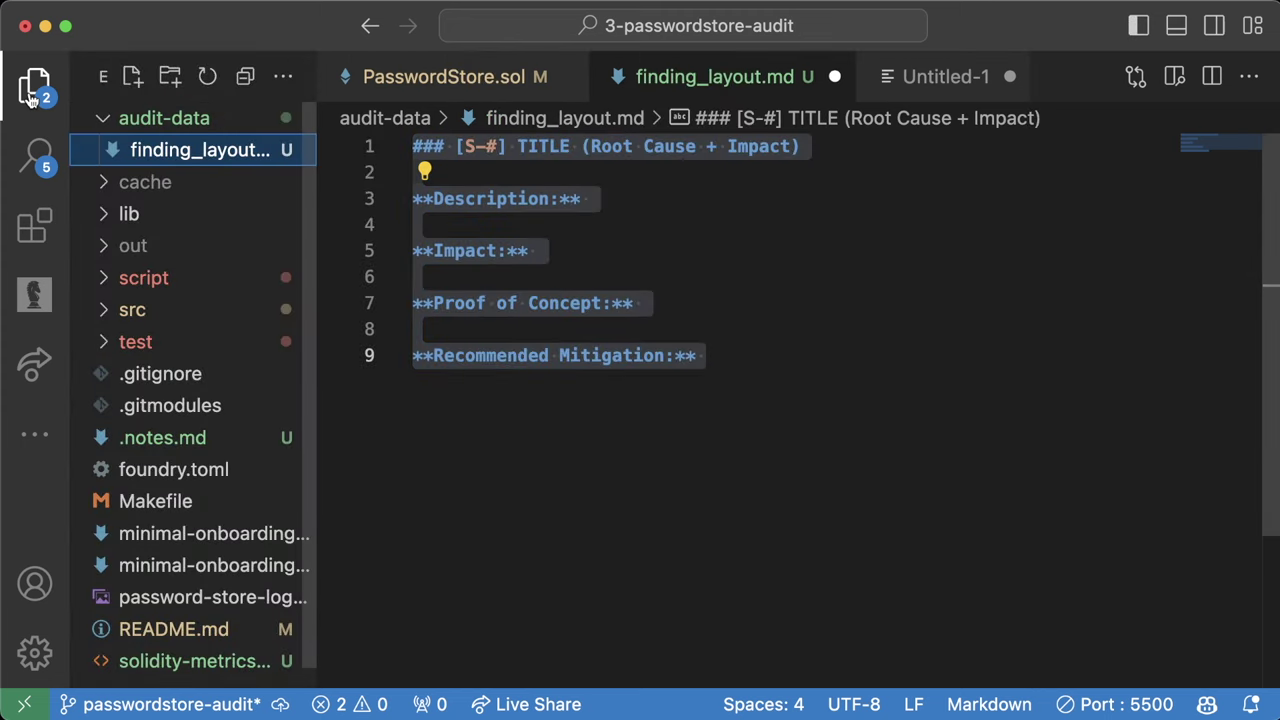
pyautogui.click(175, 119)
pyautogui.click(173, 119)
pyautogui.rightClick(172, 120)
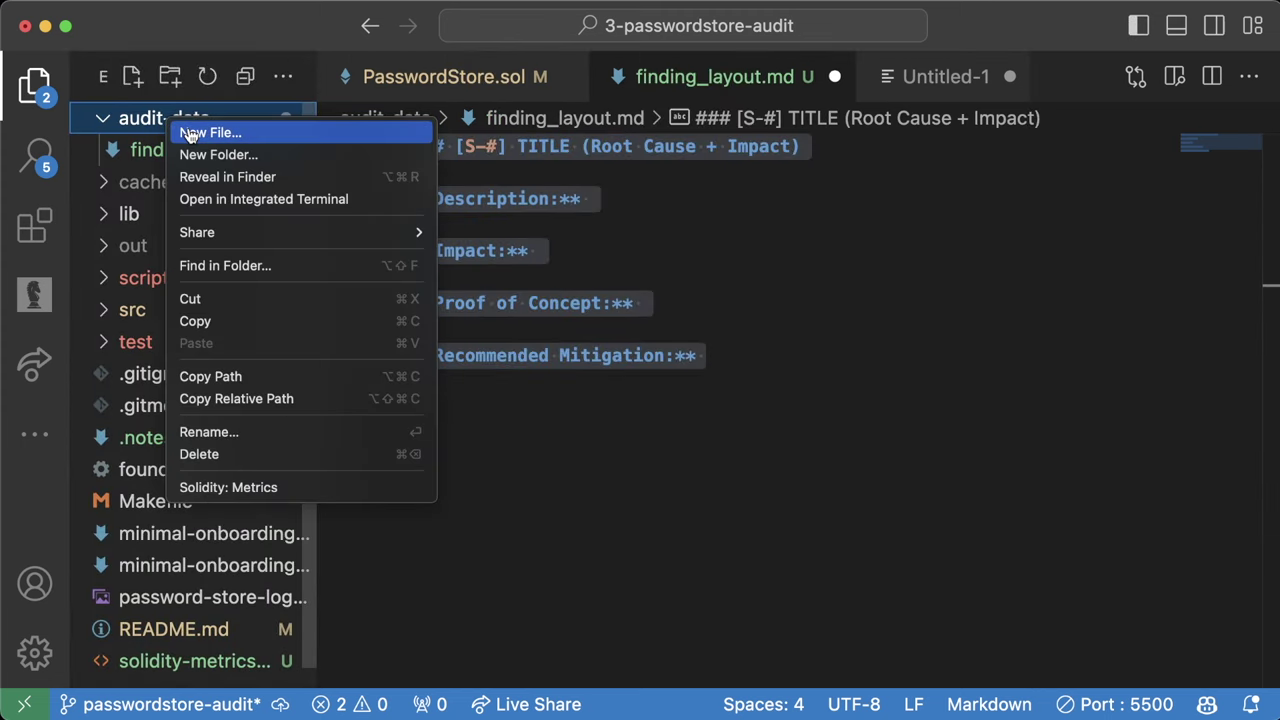
pyautogui.click(190, 133)
pyautogui.write('findings')
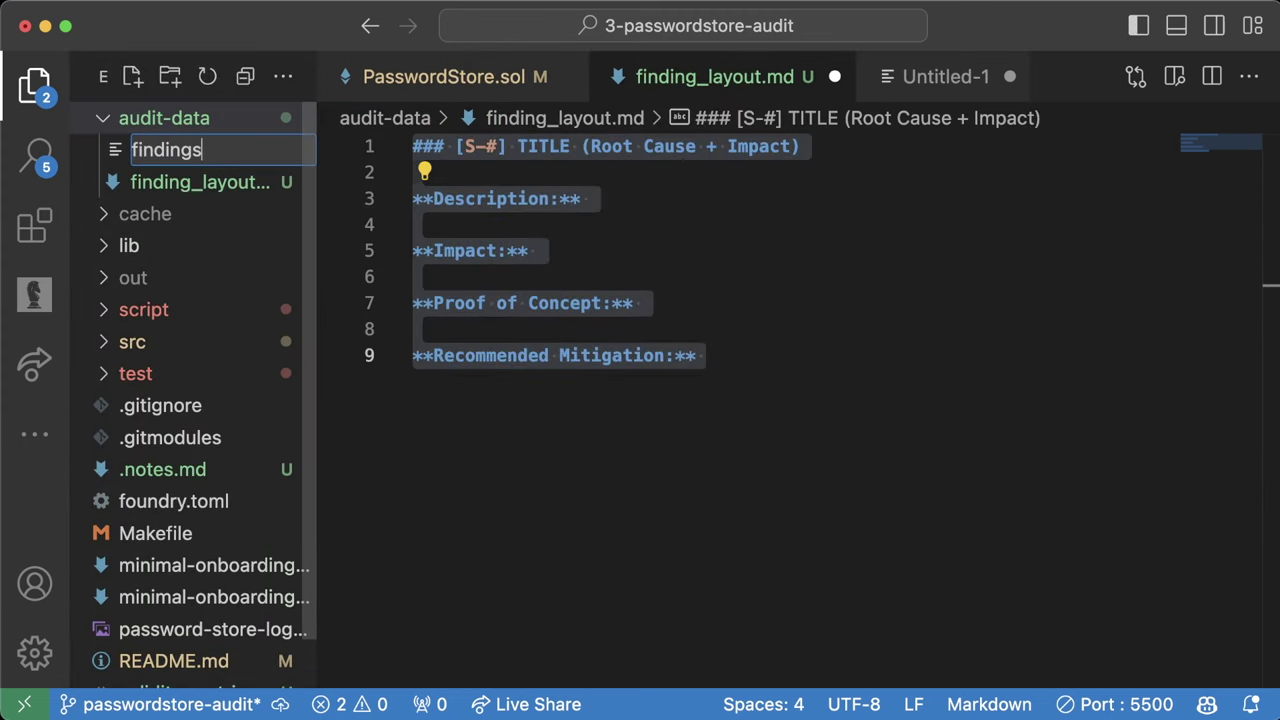
pyautogui.write('.md')
pyautogui.press('Return')
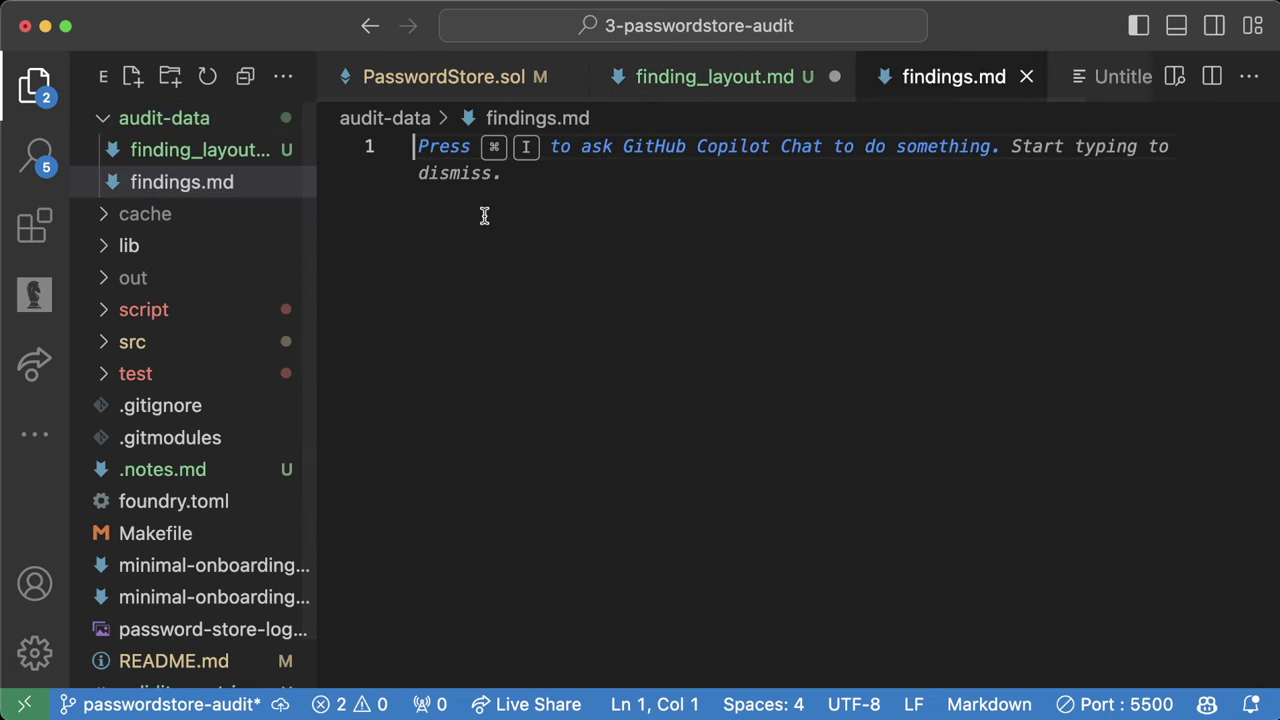
pyautogui.press('super+v')
pyautogui.click(34, 84)
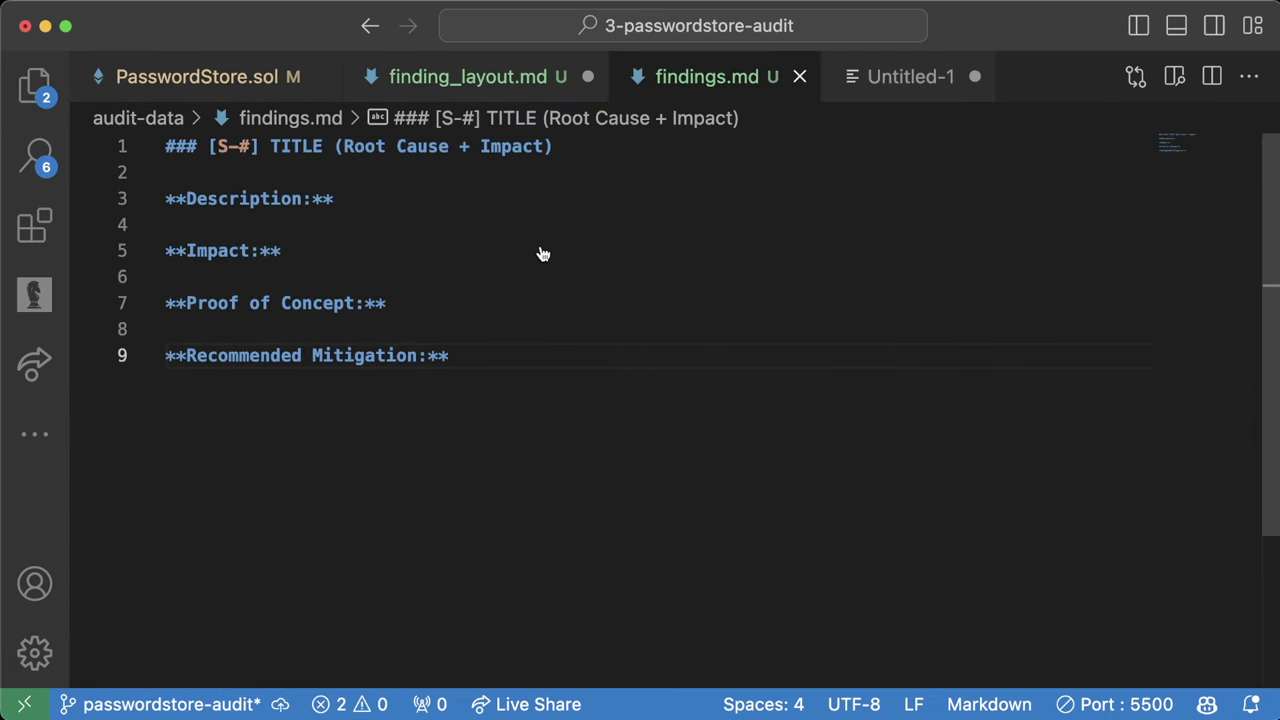
pyautogui.click(510, 196)
pyautogui.middleClick(491, 88)
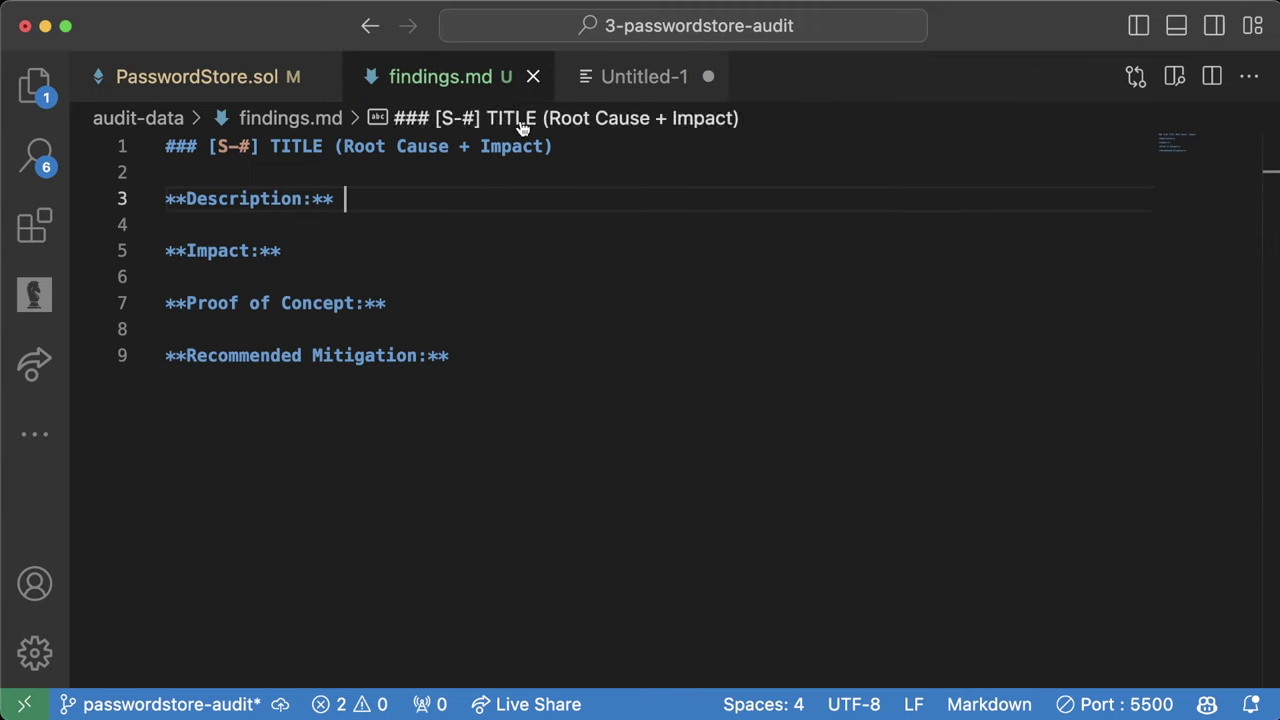
pyautogui.click(663, 80)
pyautogui.press('super+w')
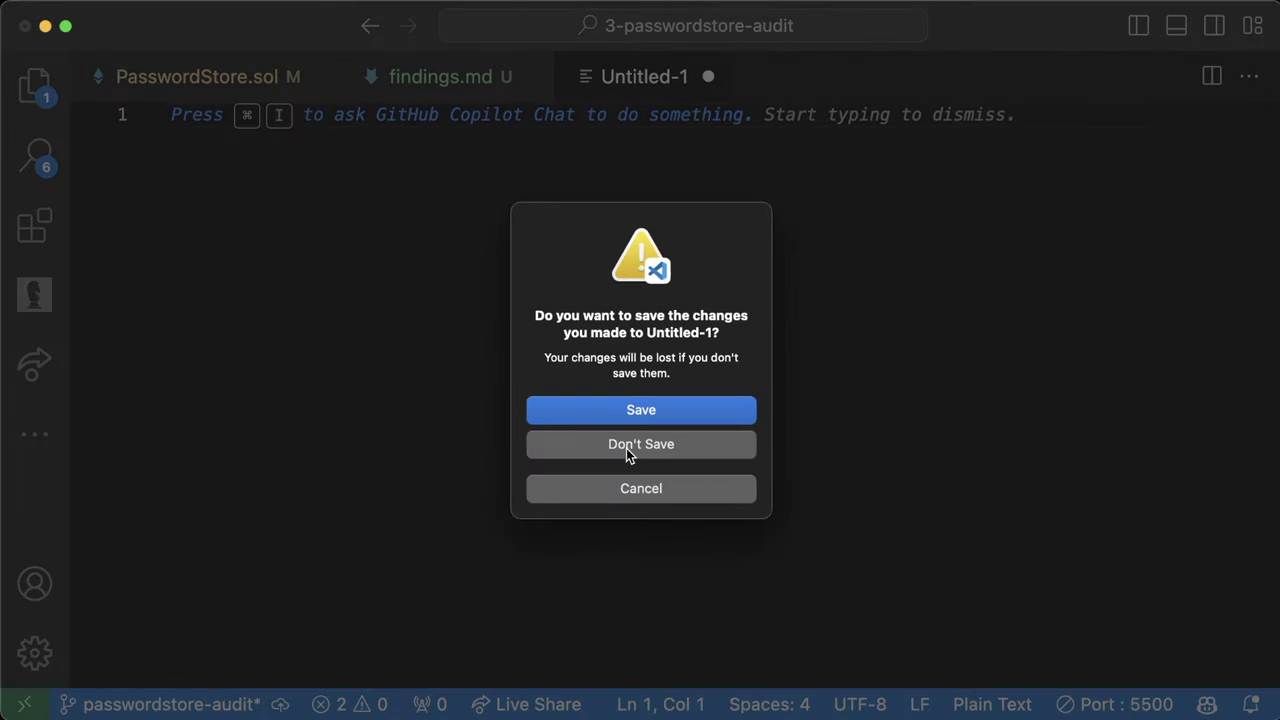
pyautogui.click(628, 451)
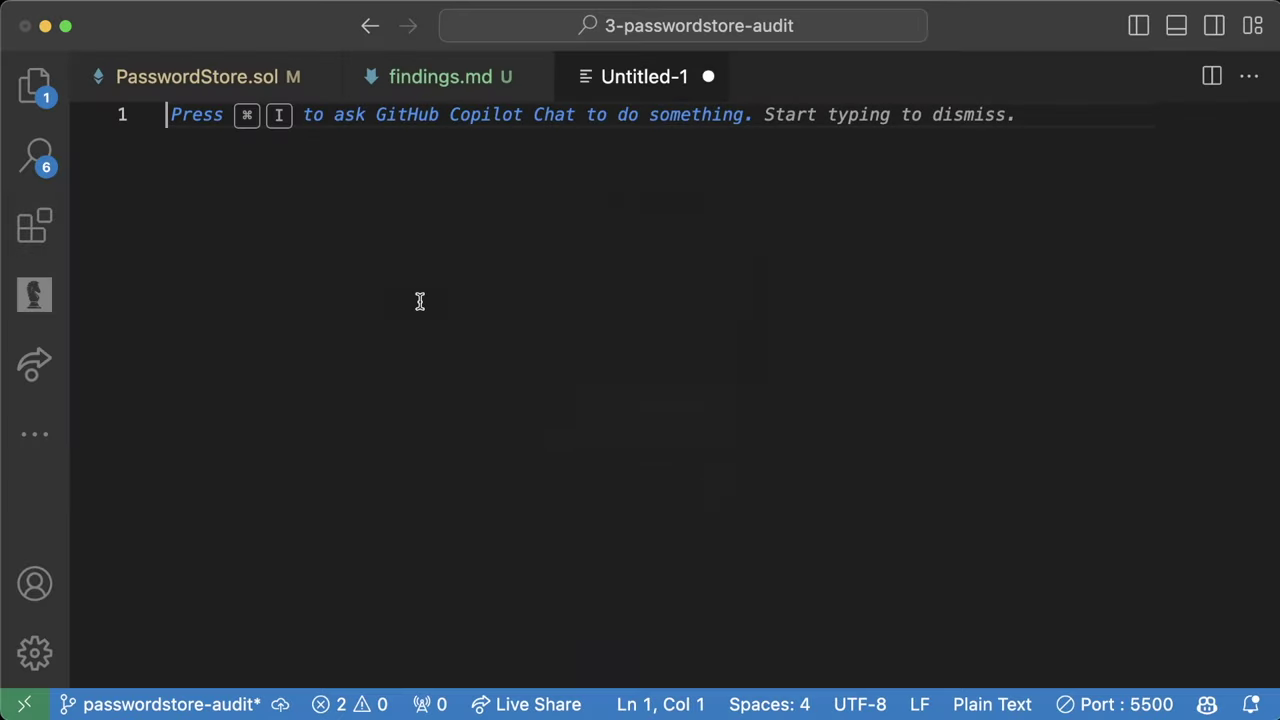
pyautogui.click(42, 163)
pyautogui.write('// @audit')
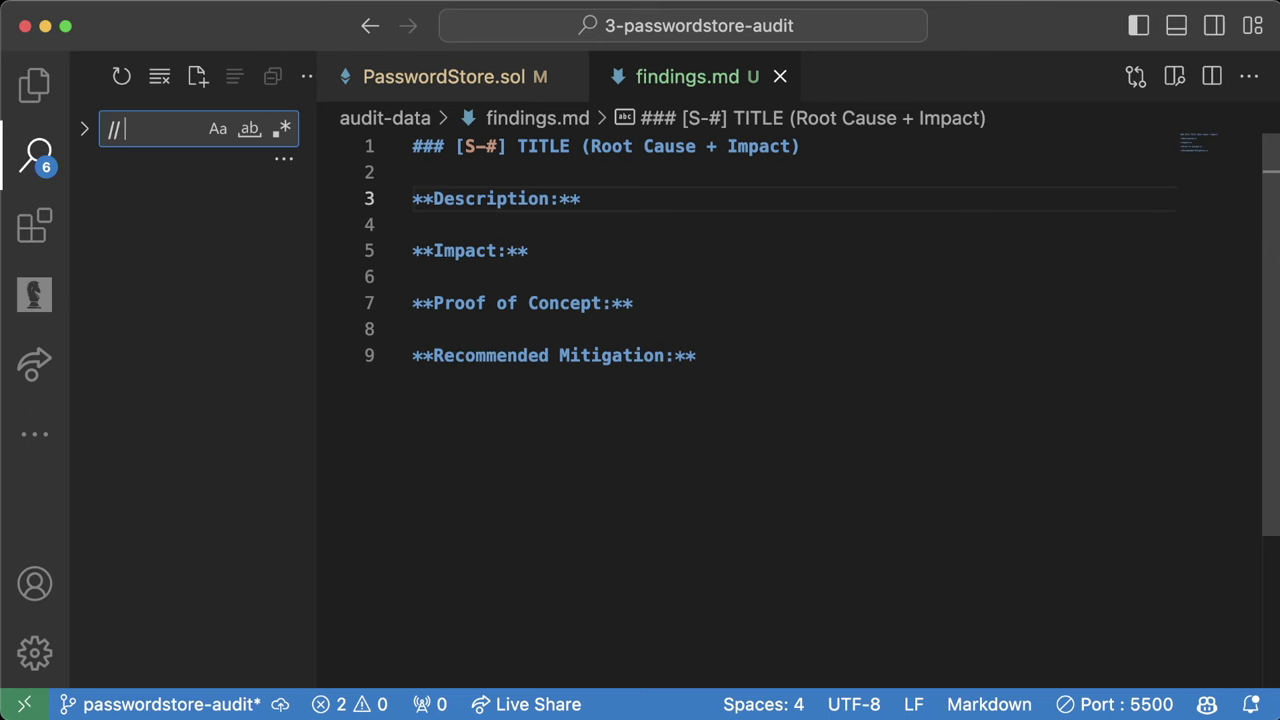
pyautogui.click(182, 310)
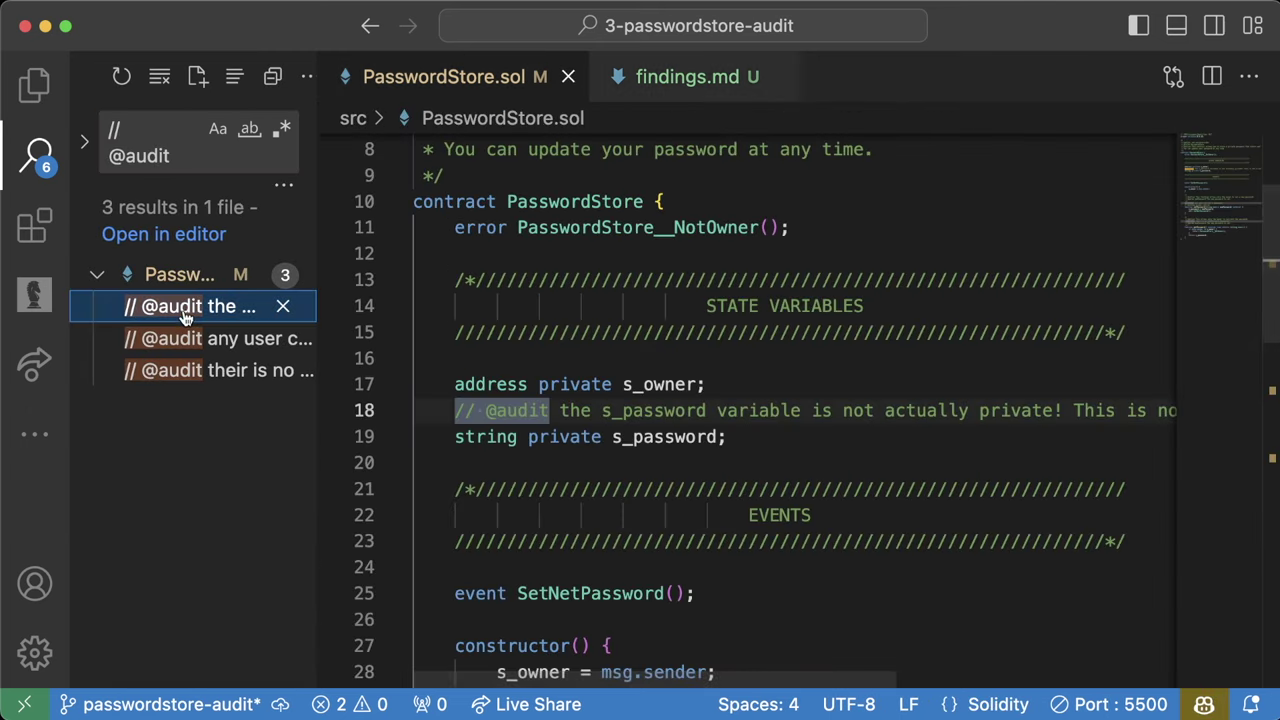
pyautogui.click(42, 118)
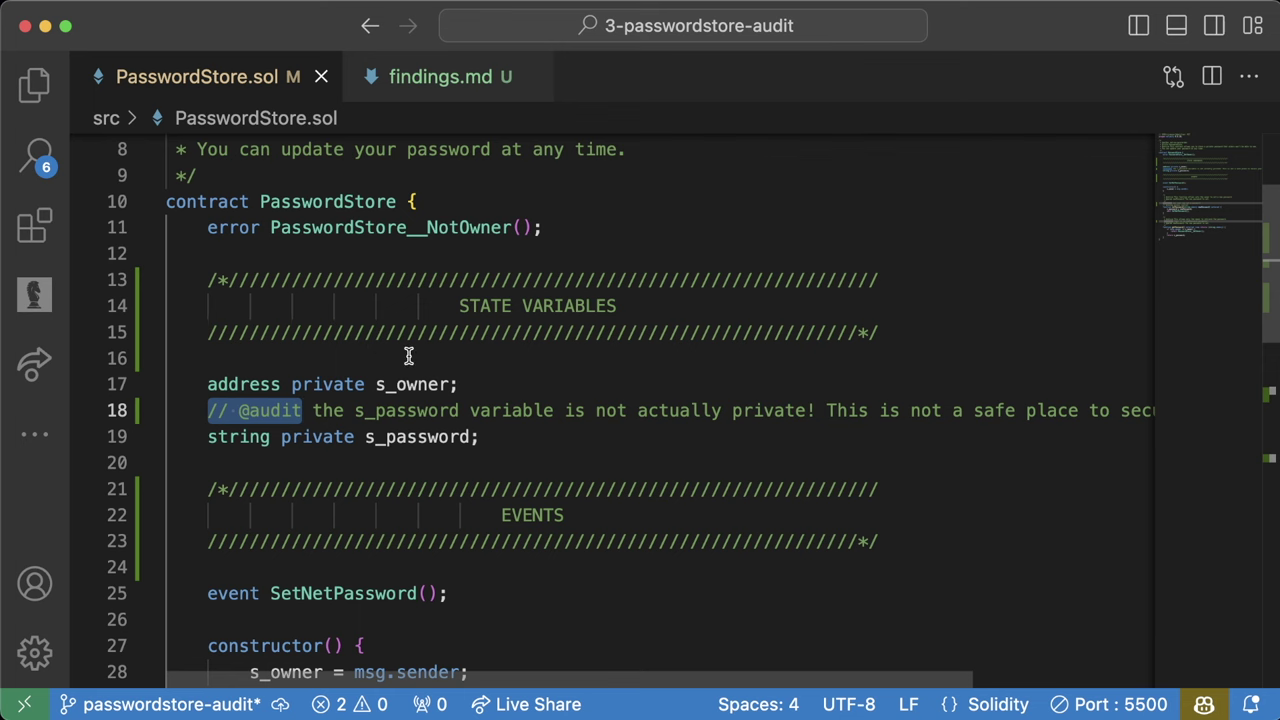
pyautogui.scroll(-3, 408, 356)
pyautogui.hotkey('alt', 'z')
pyautogui.doubleClick(366, 265)
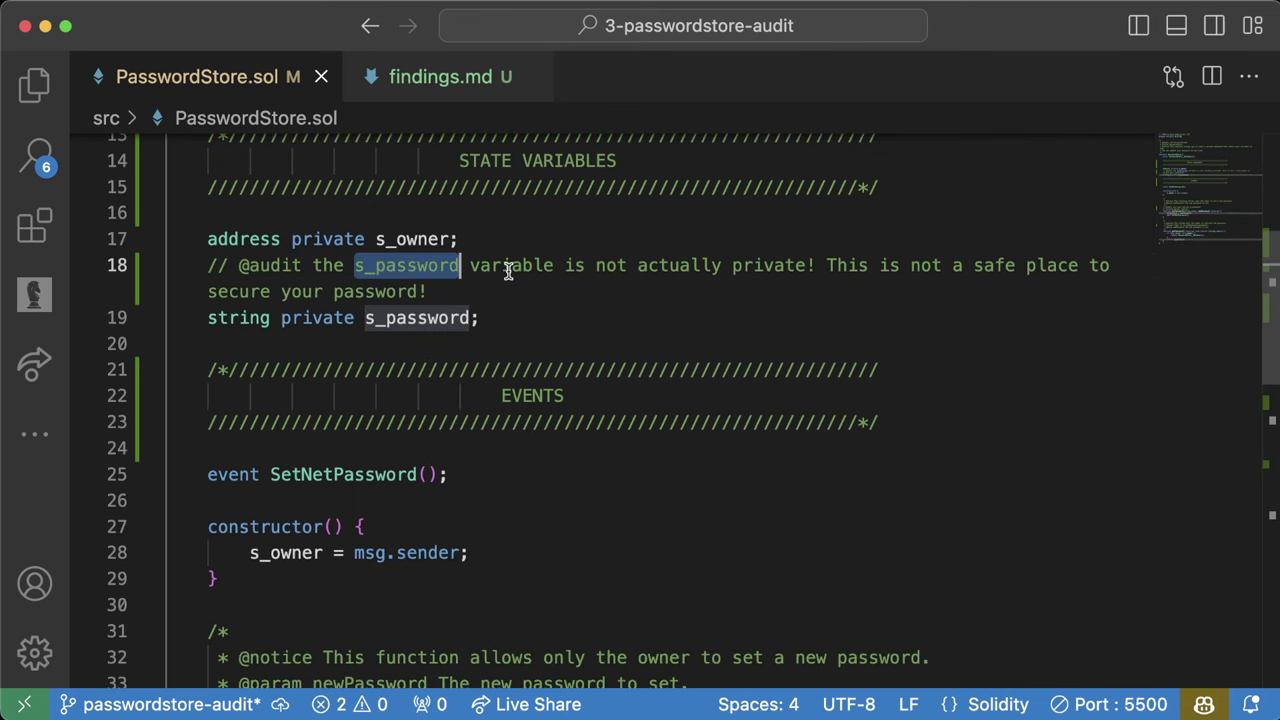
pyautogui.doubleClick(757, 265)
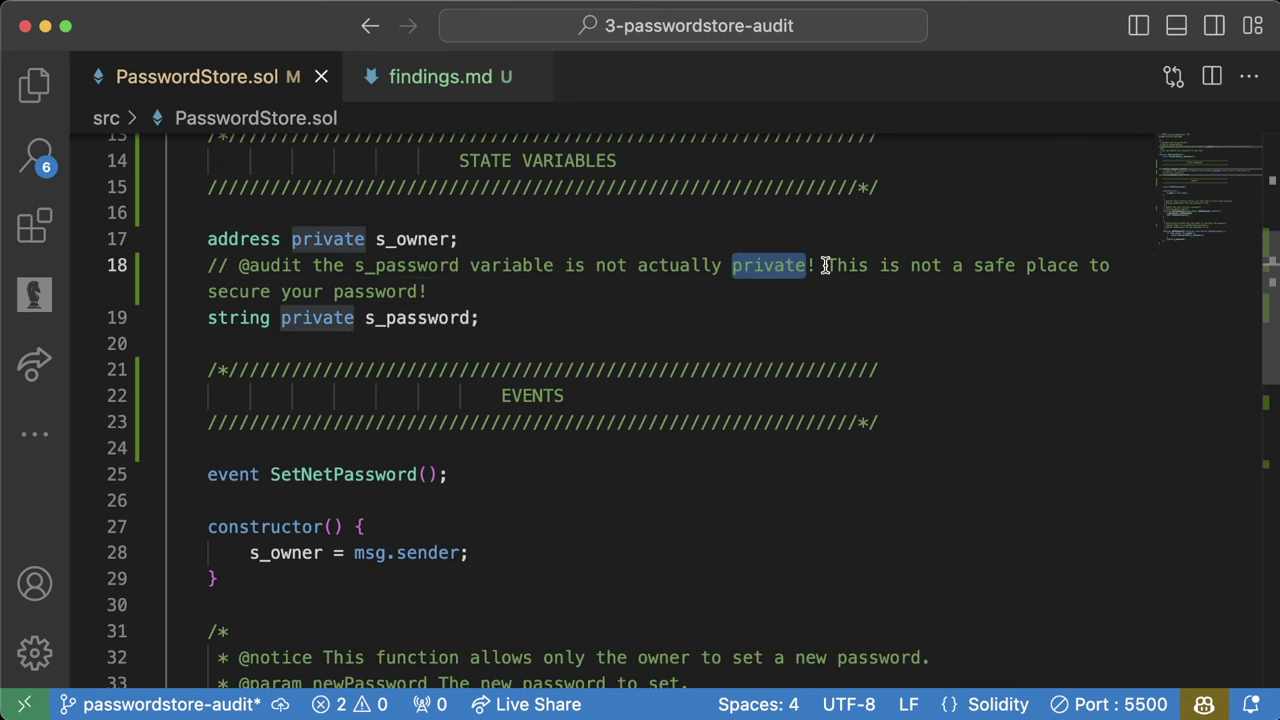
pyautogui.moveTo(825, 265); pyautogui.dragTo(208, 268)
pyautogui.click(460, 286)
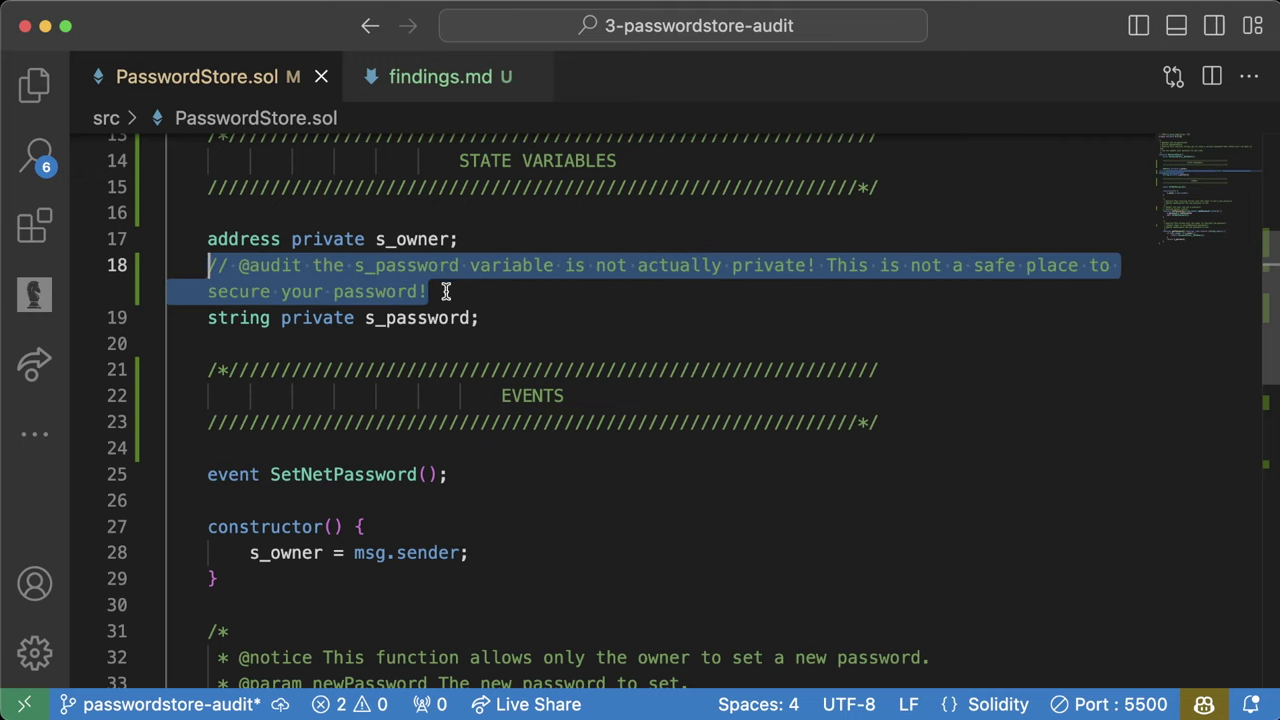
pyautogui.doubleClick(318, 318)
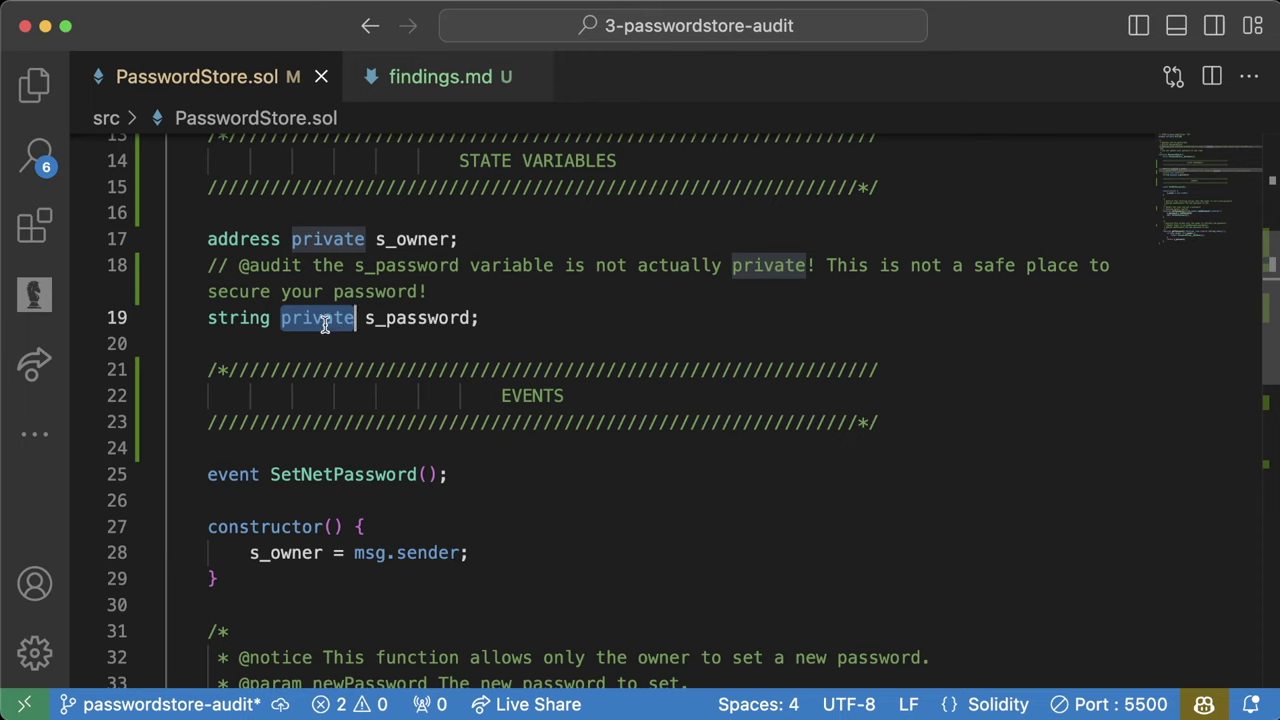
pyautogui.moveTo(508, 317); pyautogui.dragTo(207, 317)
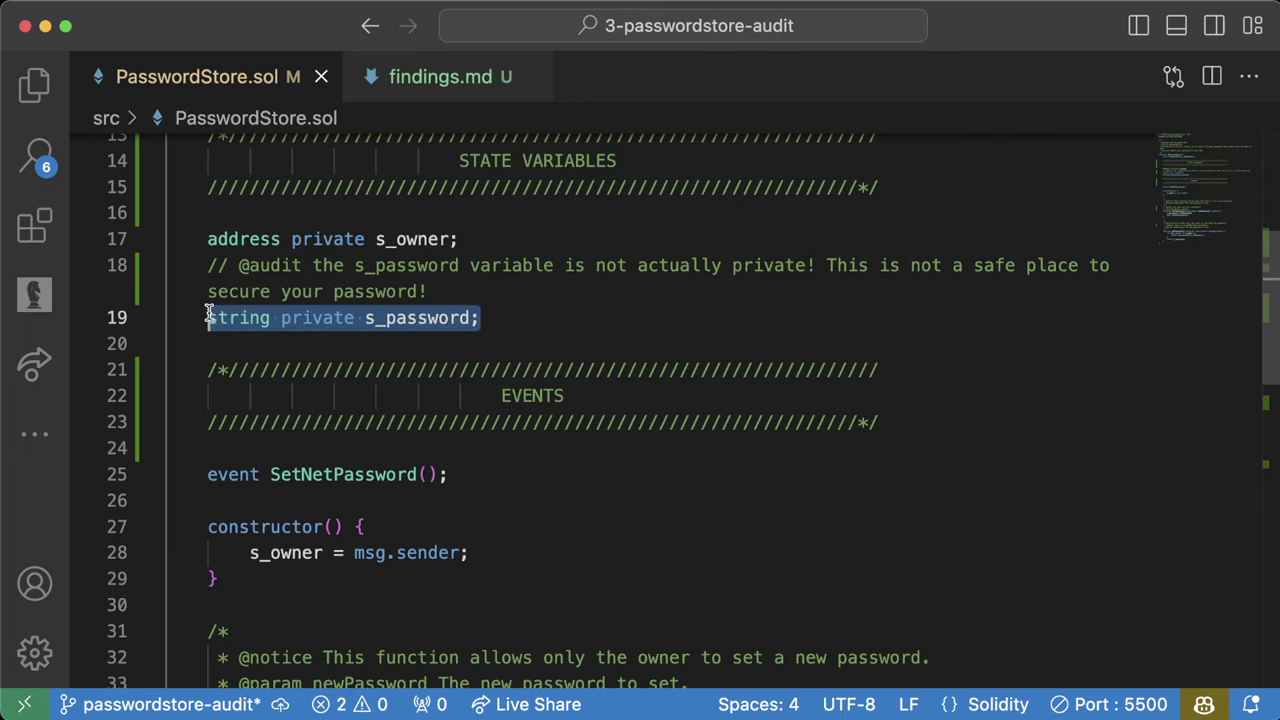
pyautogui.click(318, 317)
pyautogui.moveTo(480, 317); pyautogui.dragTo(210, 318)
pyautogui.click(304, 317)
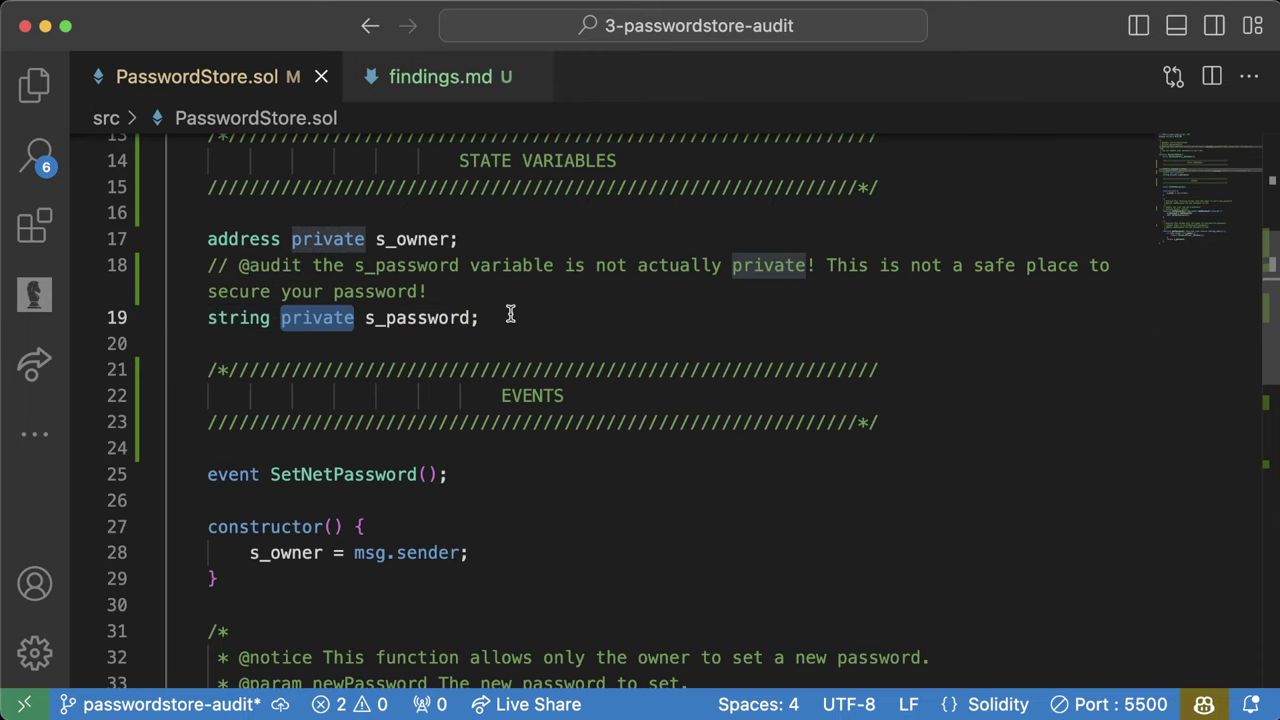
pyautogui.click(440, 76)
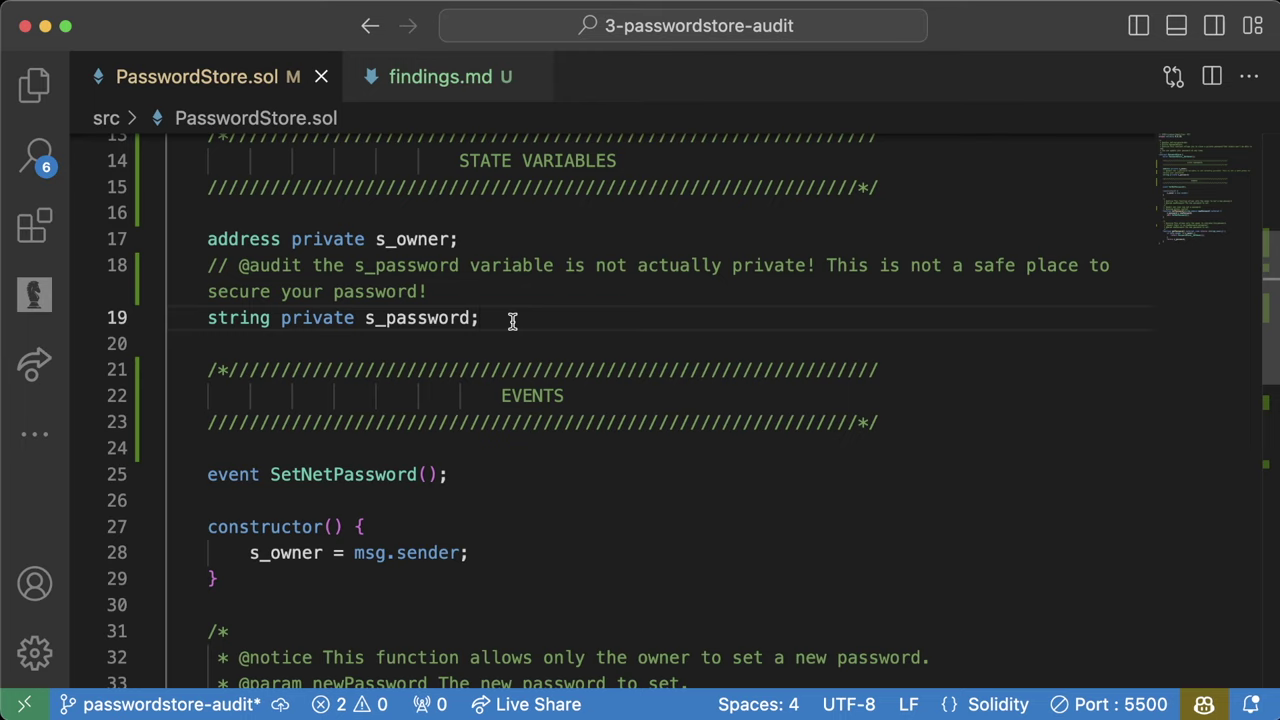
# Examine the [S-#], TITLE, Root Cause and Impact placeholders in the findings.md heading.
pyautogui.click(447, 90)
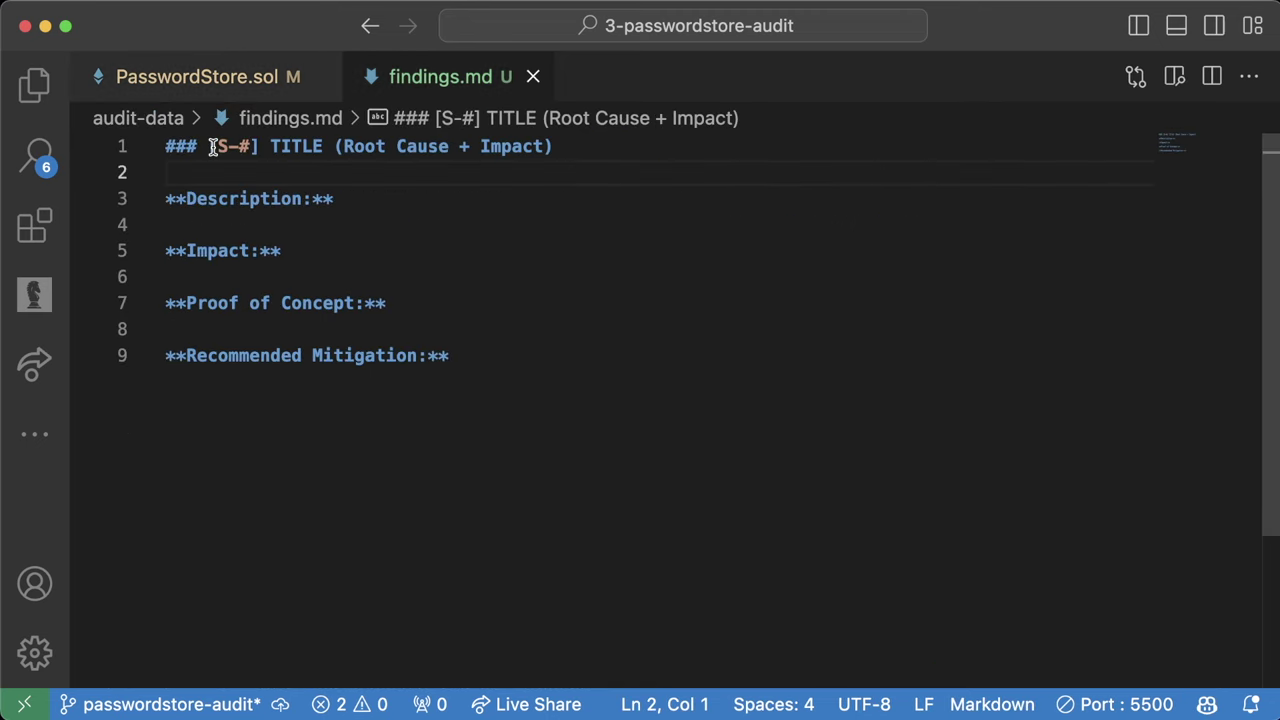
pyautogui.moveTo(208, 147); pyautogui.dragTo(258, 147)
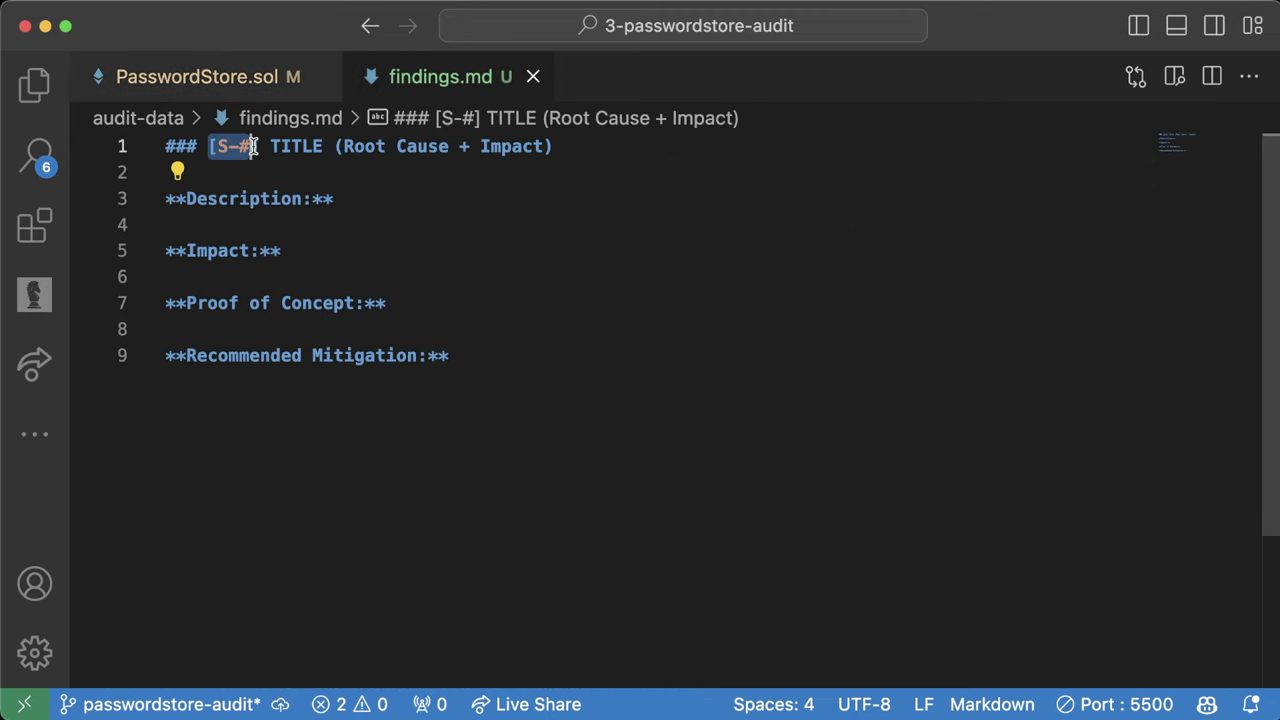
pyautogui.click(240, 148)
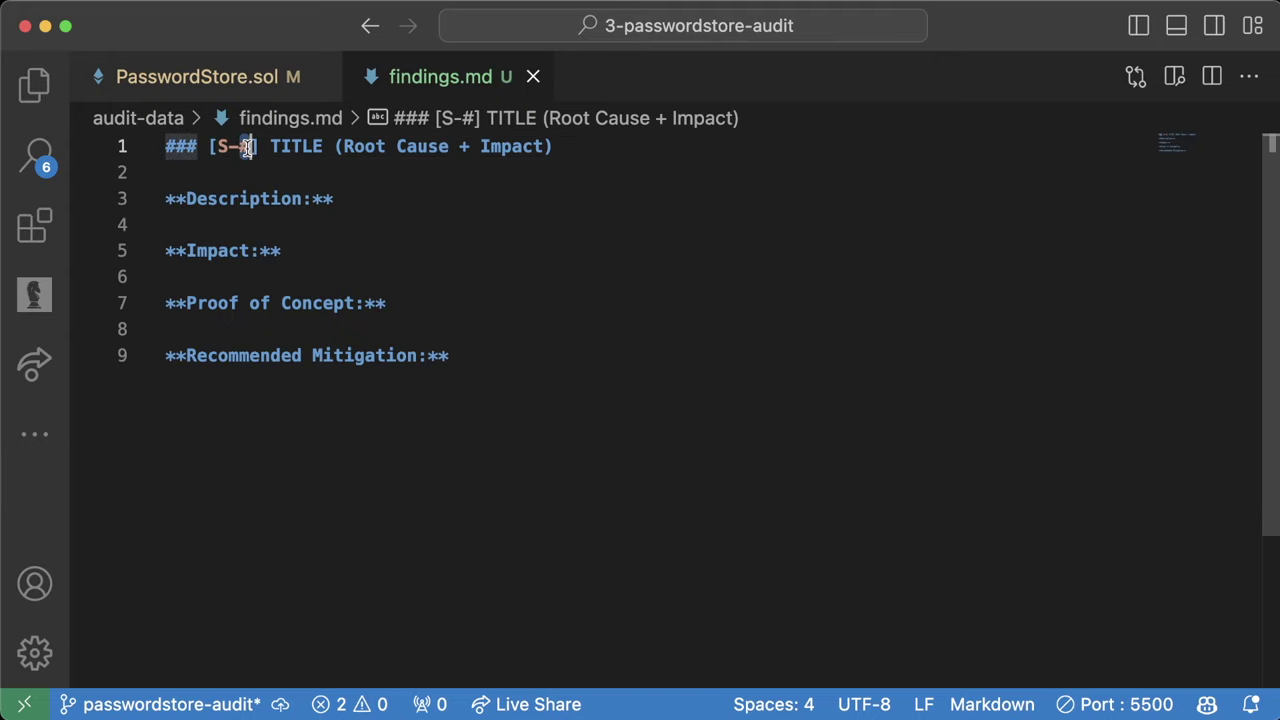
pyautogui.click(257, 147)
pyautogui.press('super+Down')
pyautogui.click(257, 147)
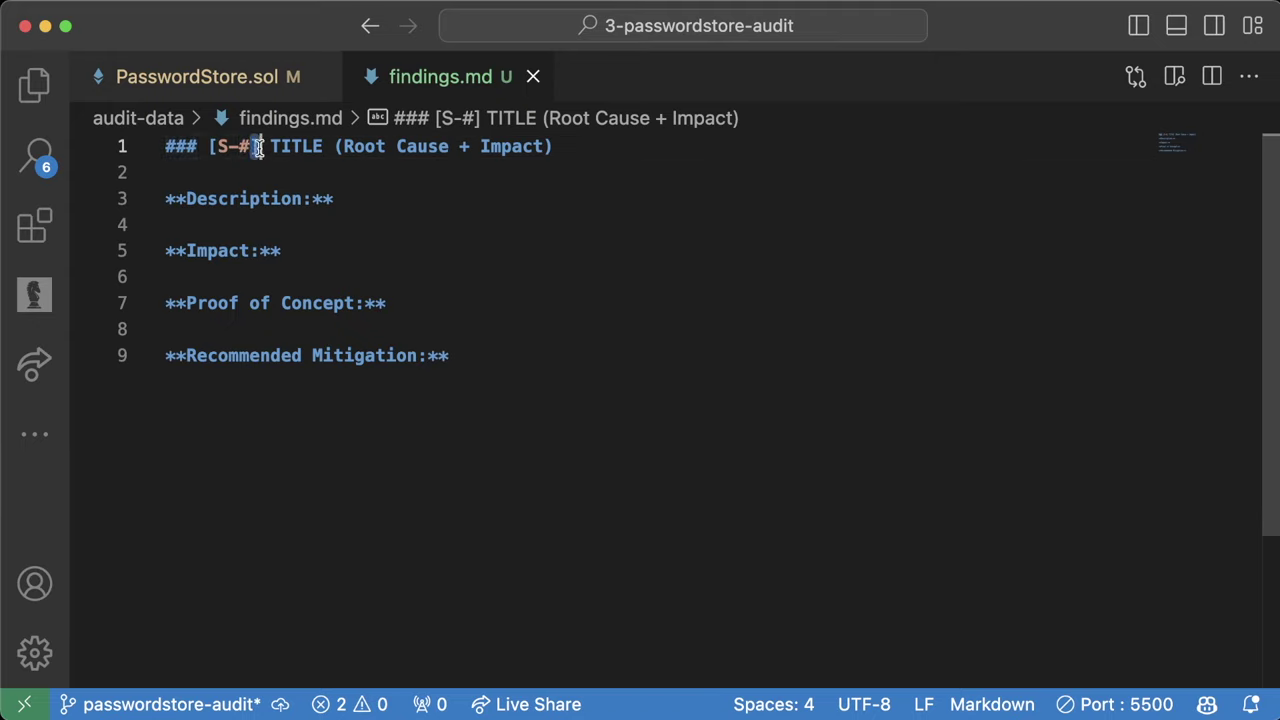
pyautogui.click(212, 147)
pyautogui.doubleClick(296, 147)
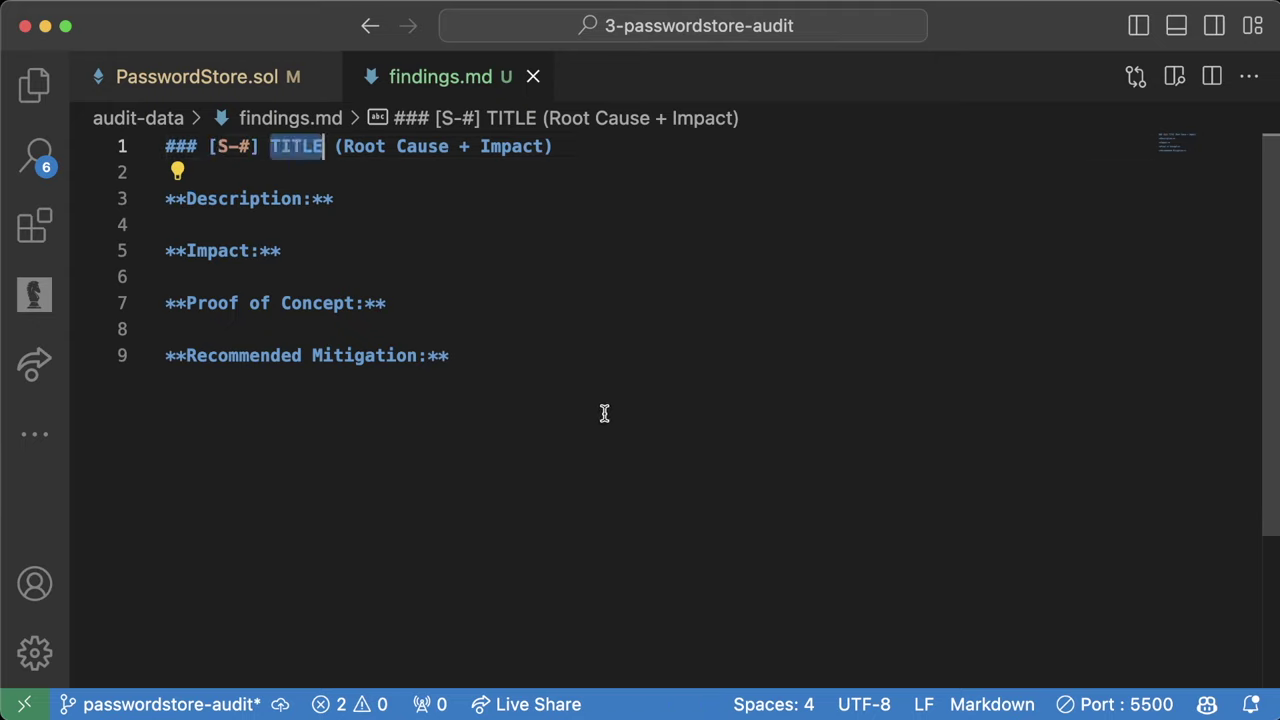
pyautogui.click(355, 180)
pyautogui.doubleClick(306, 149)
pyautogui.click(347, 177)
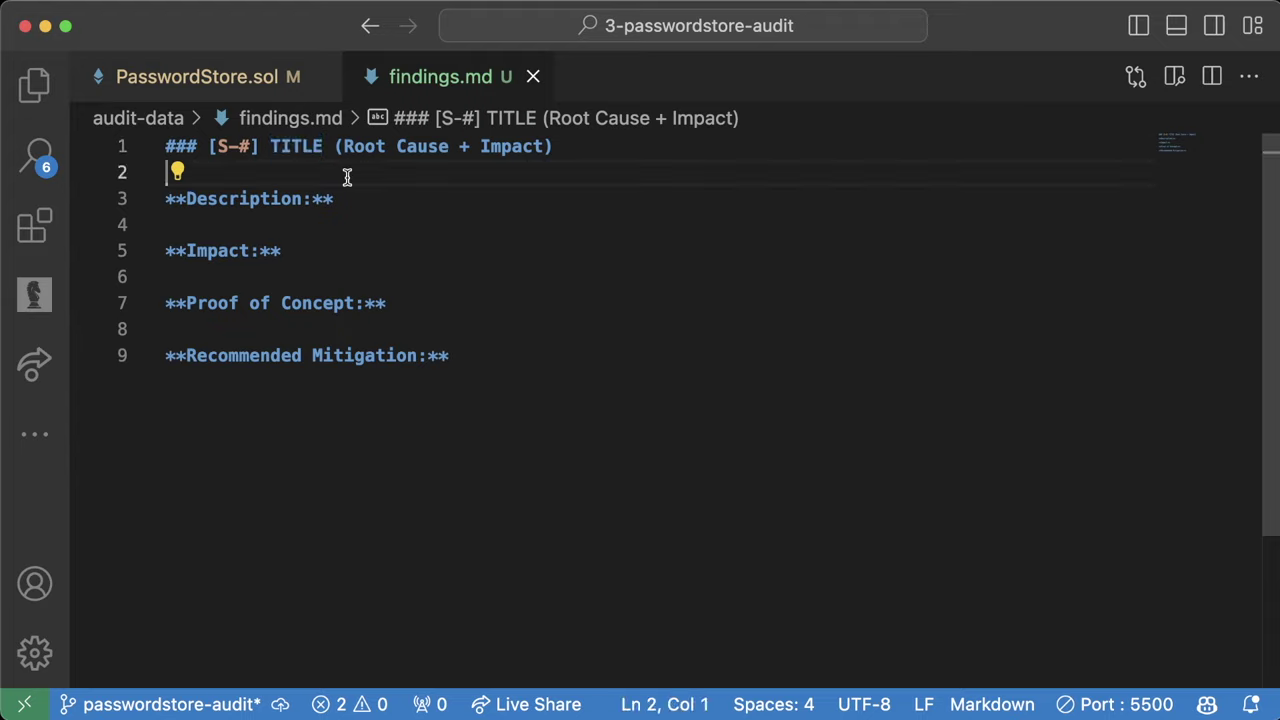
pyautogui.moveTo(451, 146); pyautogui.dragTo(343, 143)
pyautogui.doubleClick(491, 143)
pyautogui.click(600, 146)
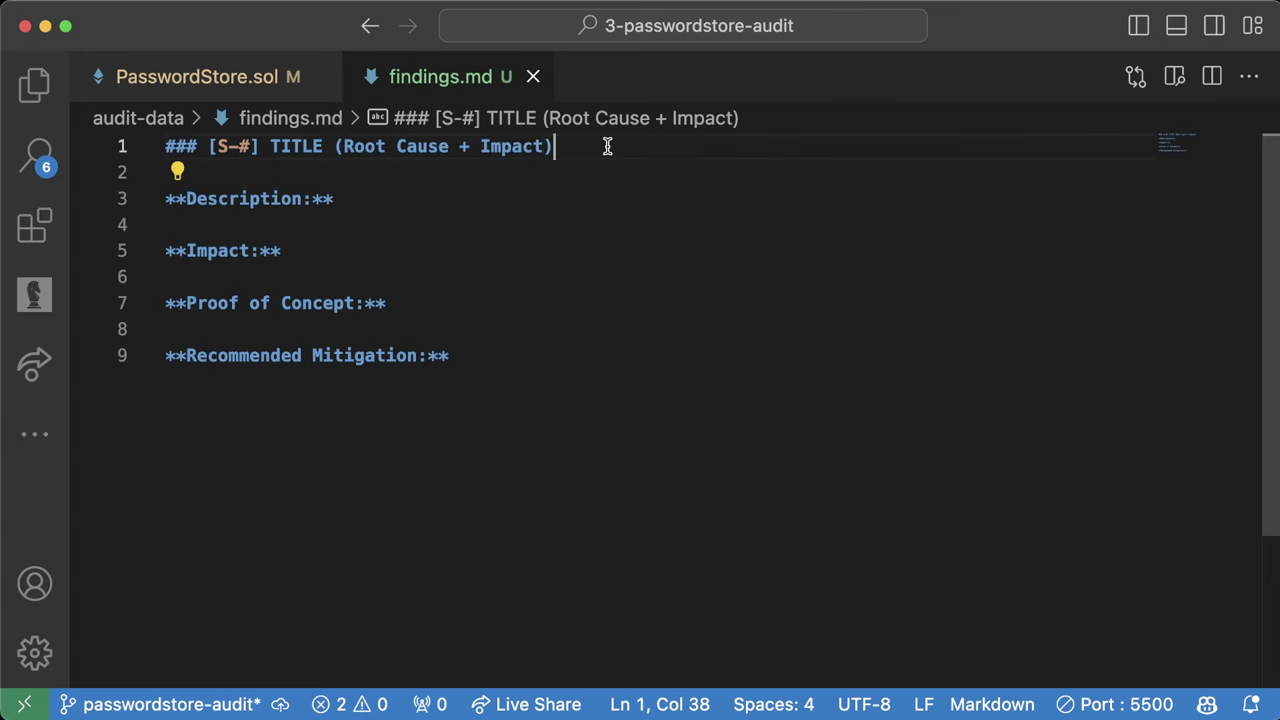
pyautogui.click(263, 77)
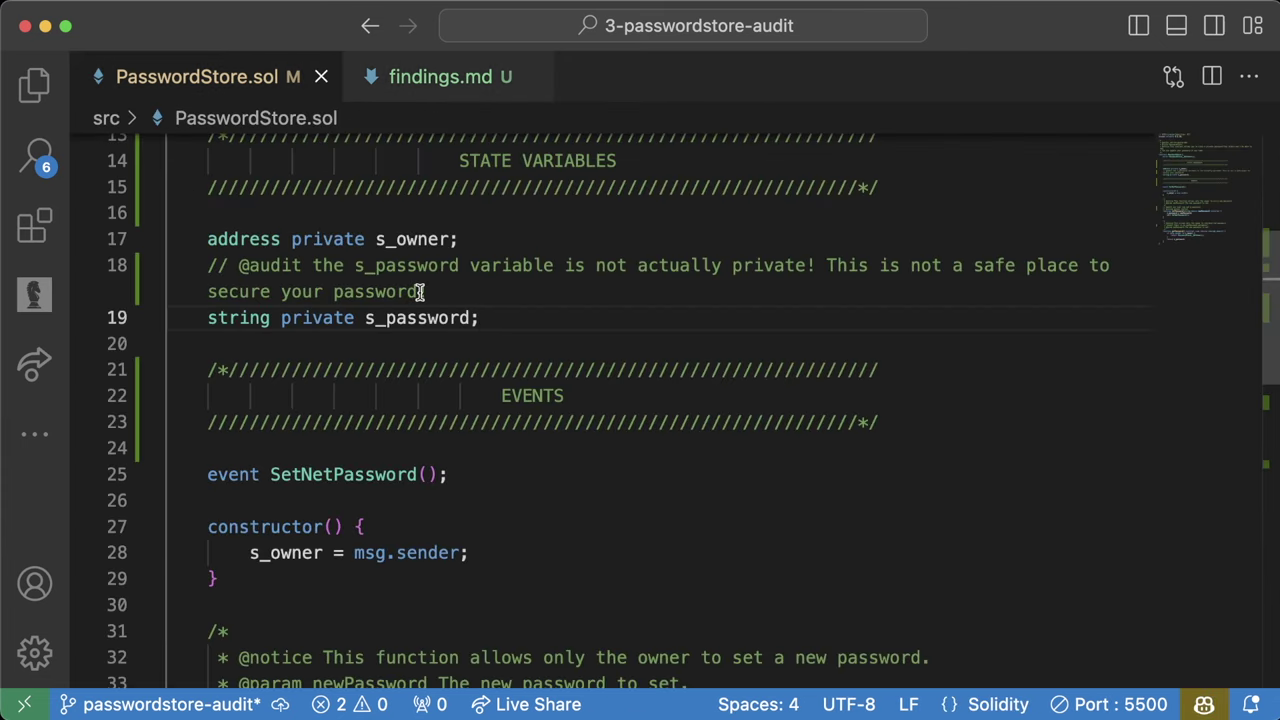
pyautogui.moveTo(430, 291); pyautogui.dragTo(208, 265)
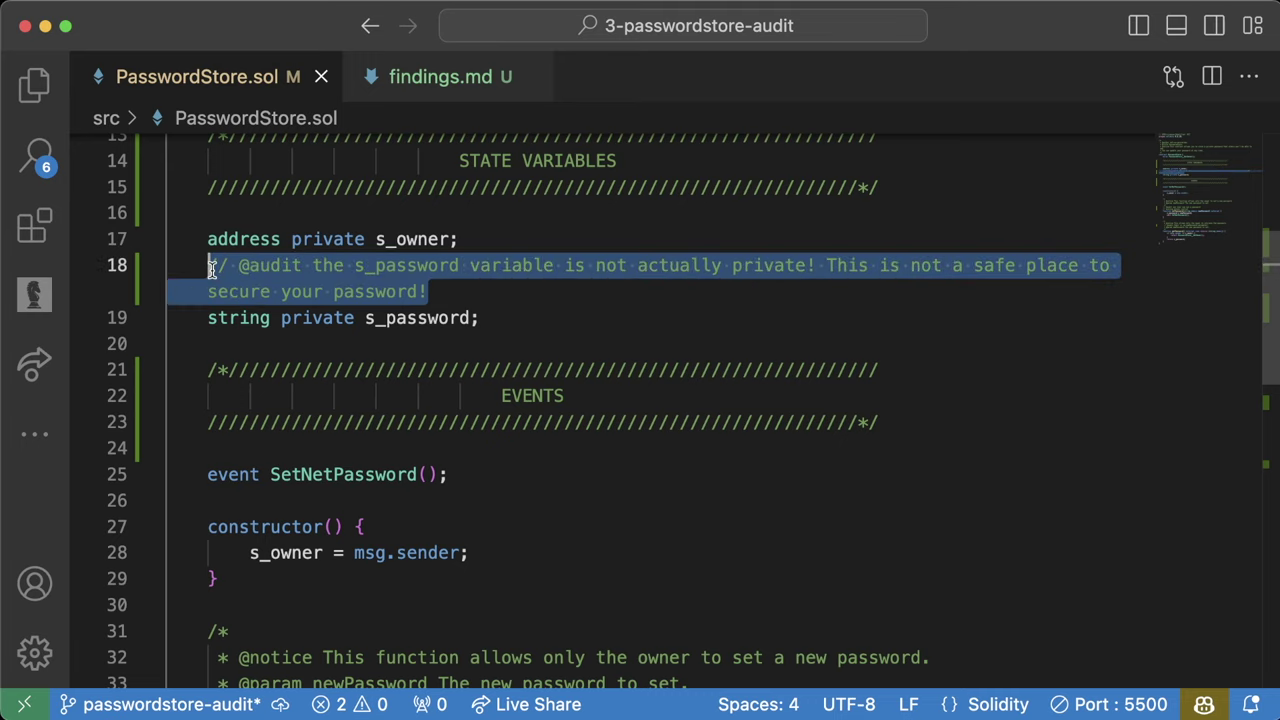
pyautogui.click(476, 290)
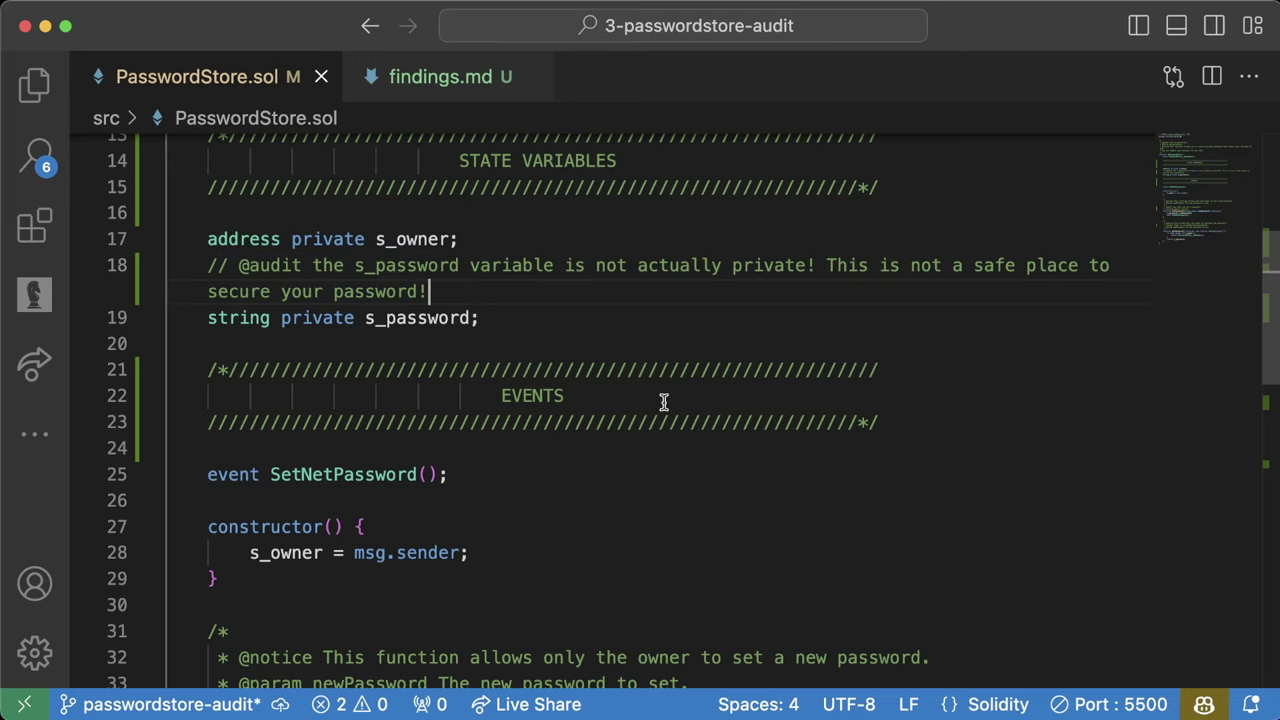
pyautogui.doubleClick(417, 318)
pyautogui.doubleClick(417, 318)
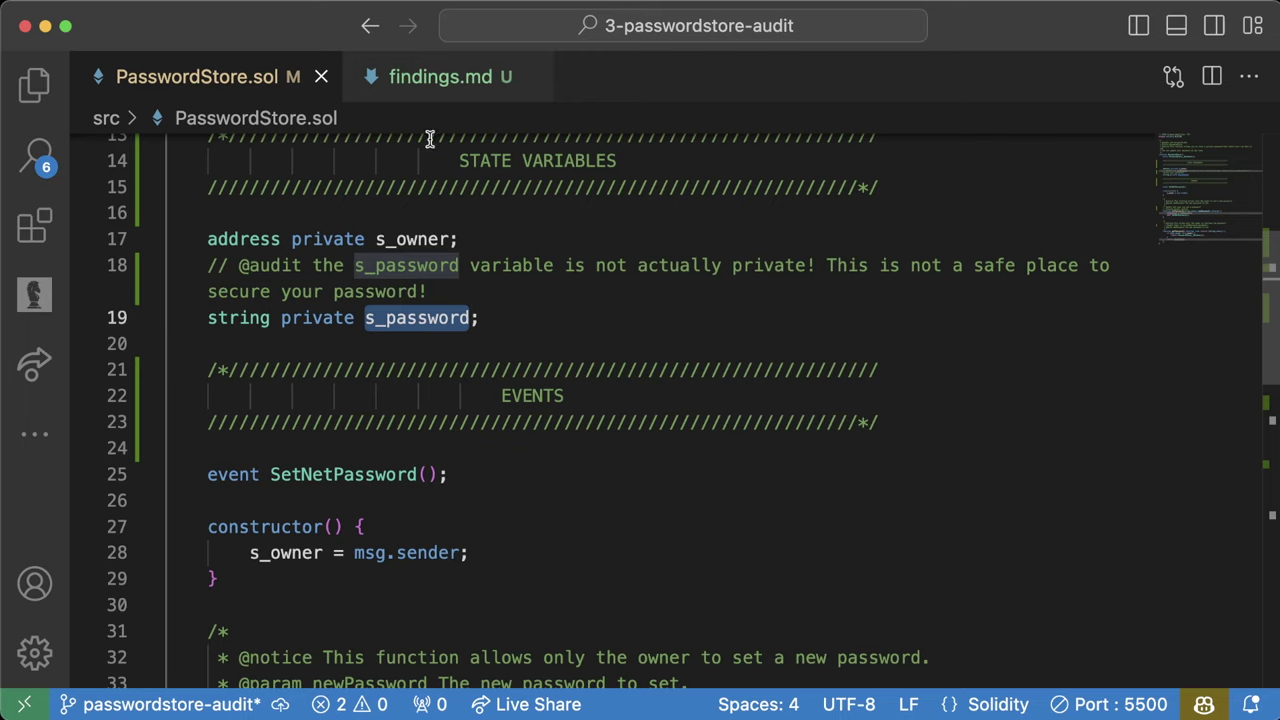
# Draft a title saying on-chain storage variables are visible regardless of the visibility keyword.
pyautogui.hotkey('ctrl', 'Tab')
pyautogui.moveTo(588, 146); pyautogui.dragTo(268, 146)
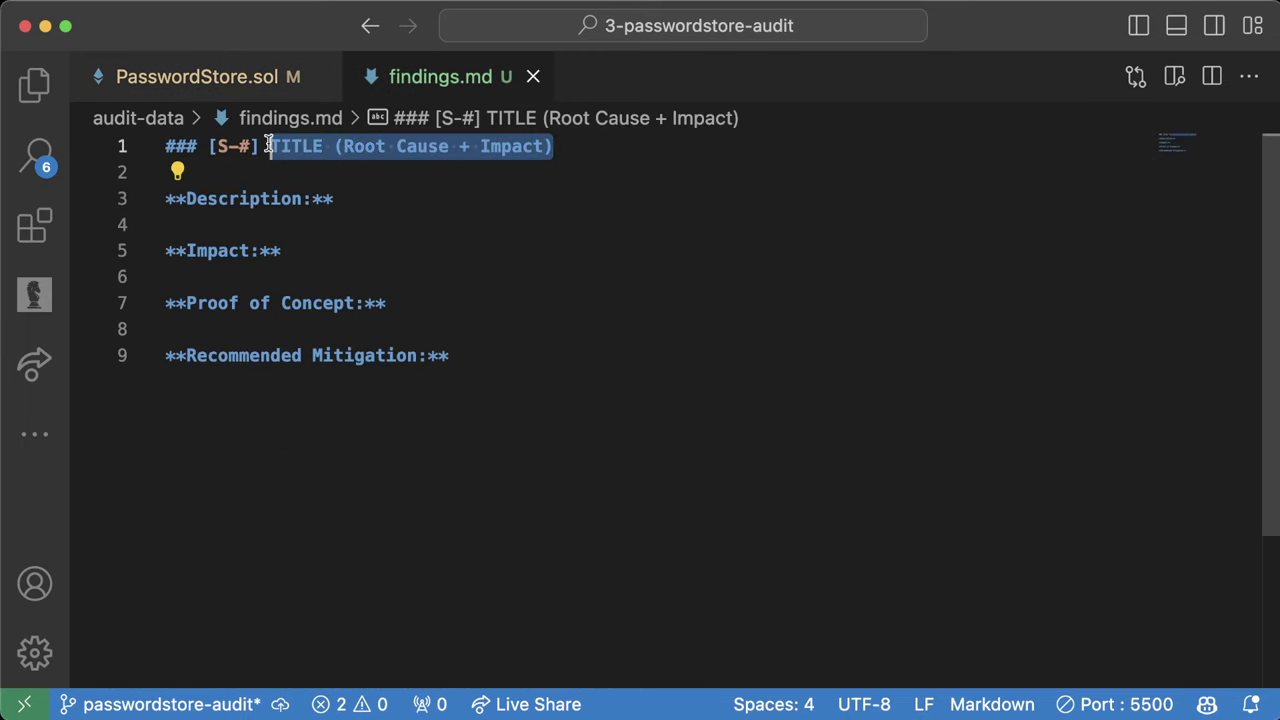
pyautogui.write('Variables ')
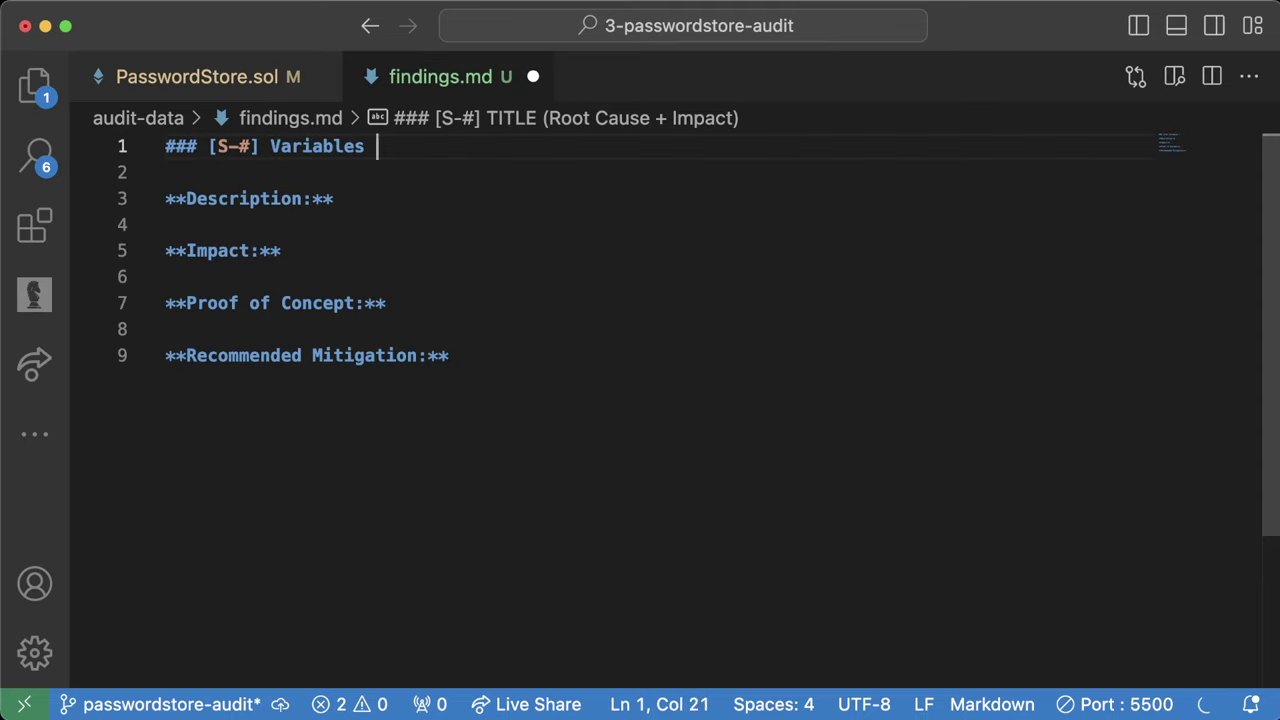
pyautogui.write('store')
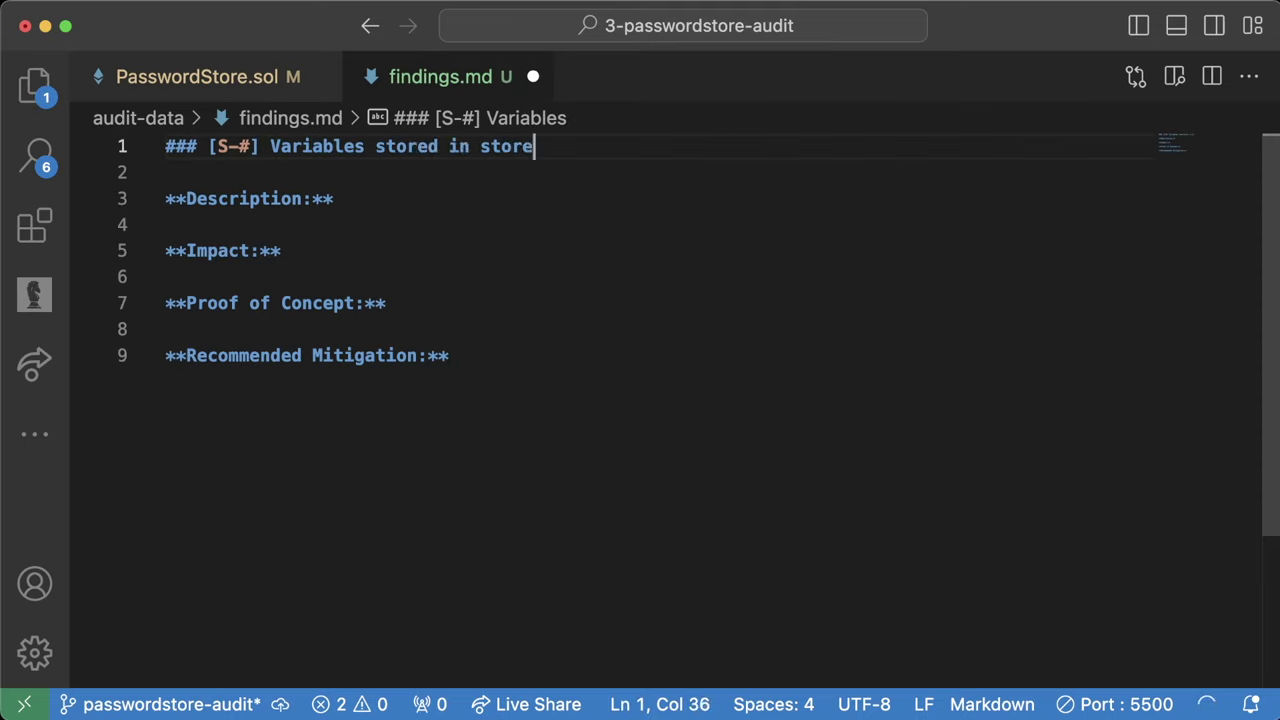
pyautogui.press('BackSpace')
pyautogui.write('age on-chain are ')
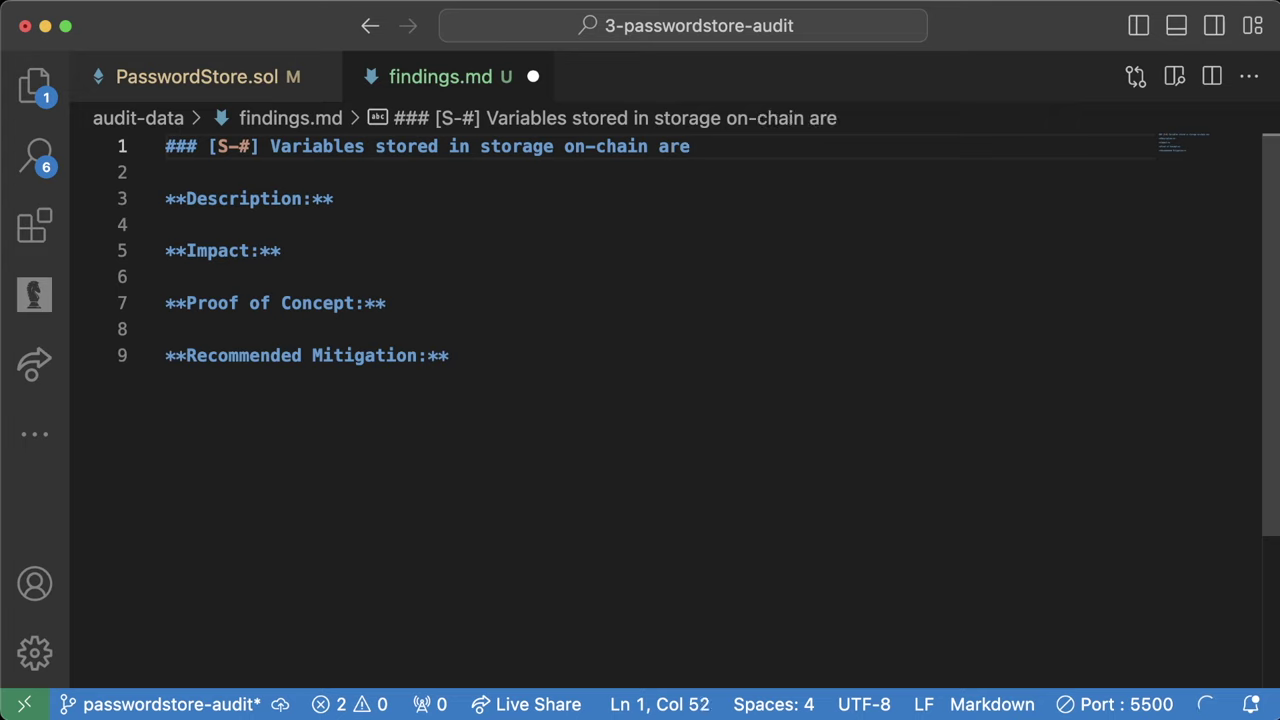
pyautogui.write('visalbe to an')
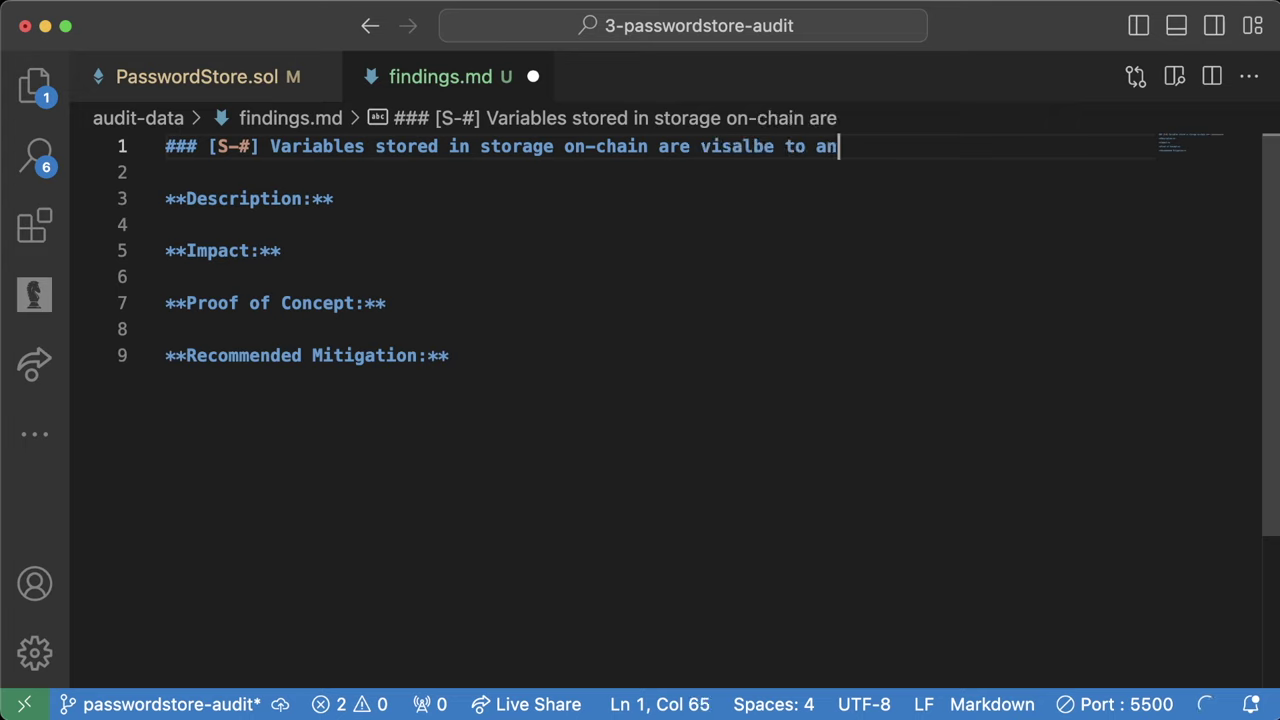
pyautogui.write('yone, no matter the ')
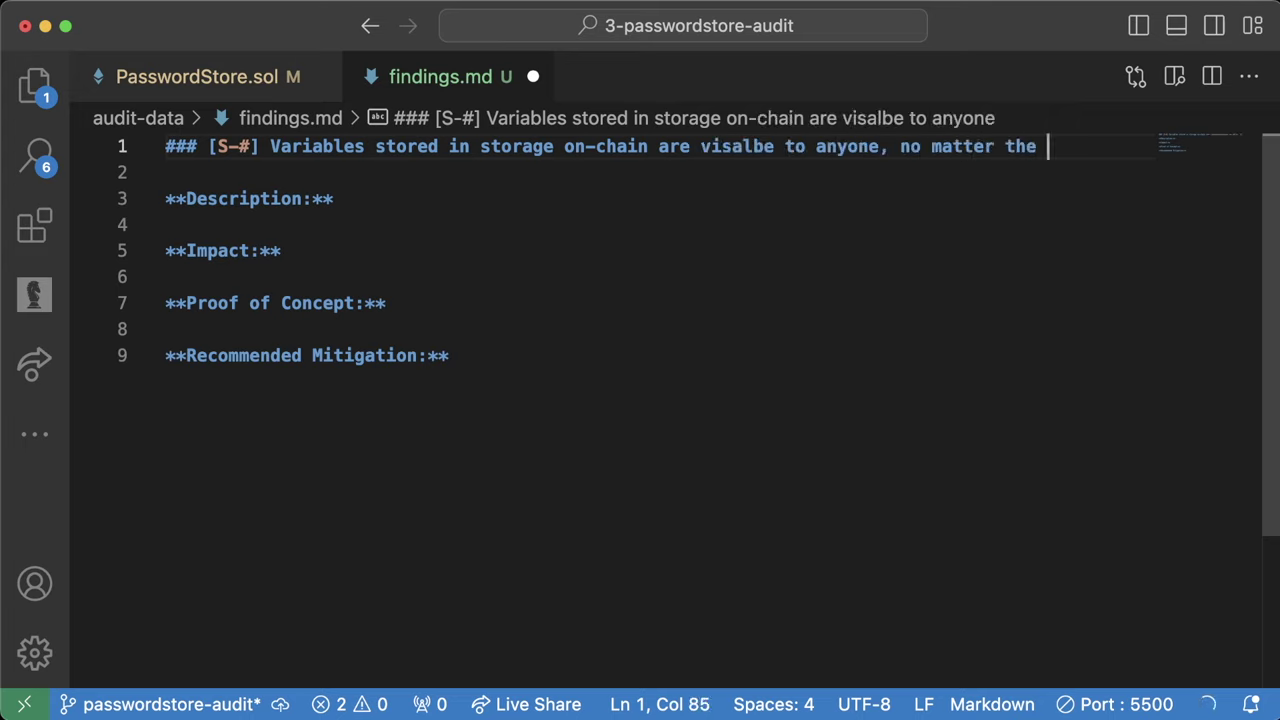
pyautogui.write('solidity visibu')
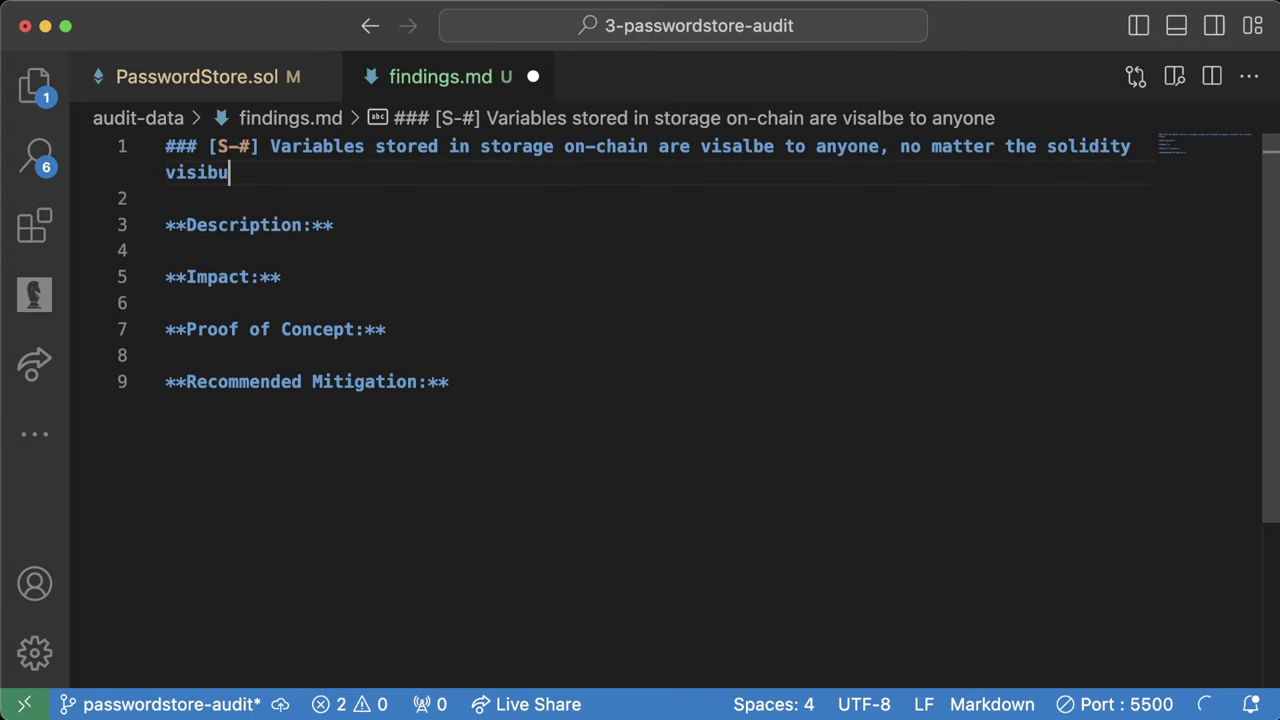
pyautogui.press('BackSpace')
pyautogui.write('ility keyword')
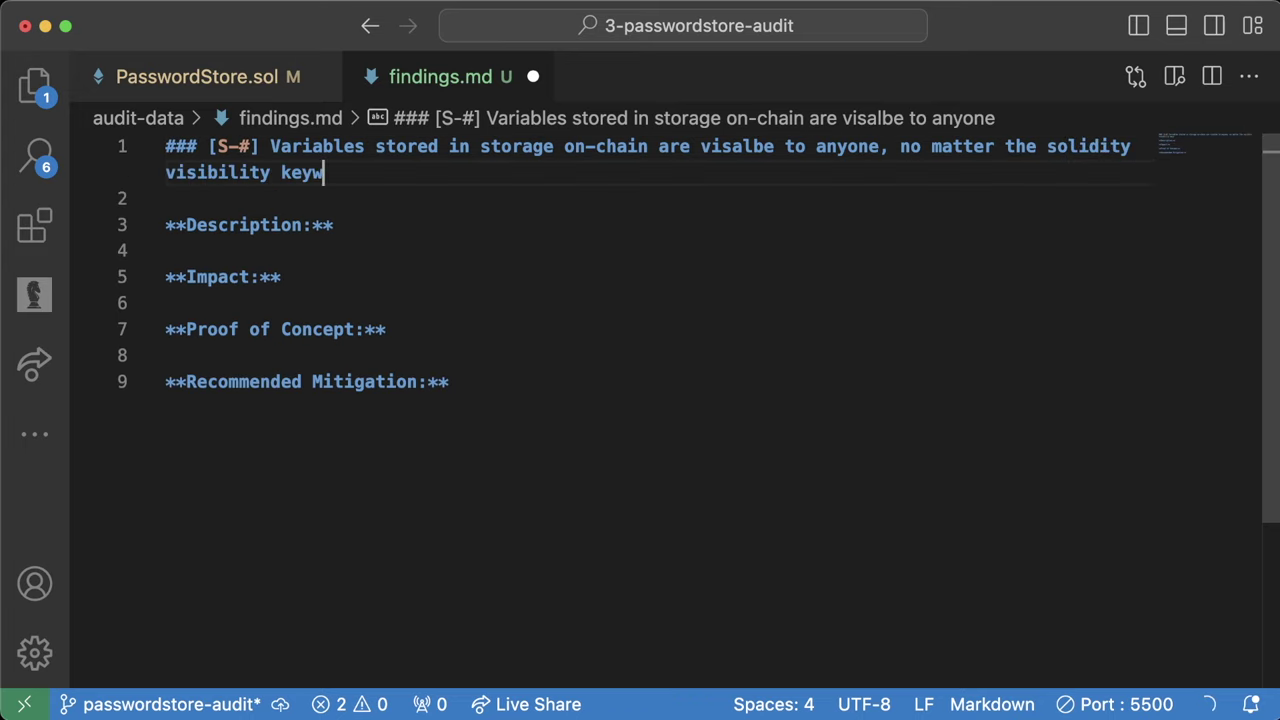
pyautogui.click(335, 225)
pyautogui.moveTo(380, 170); pyautogui.dragTo(270, 148)
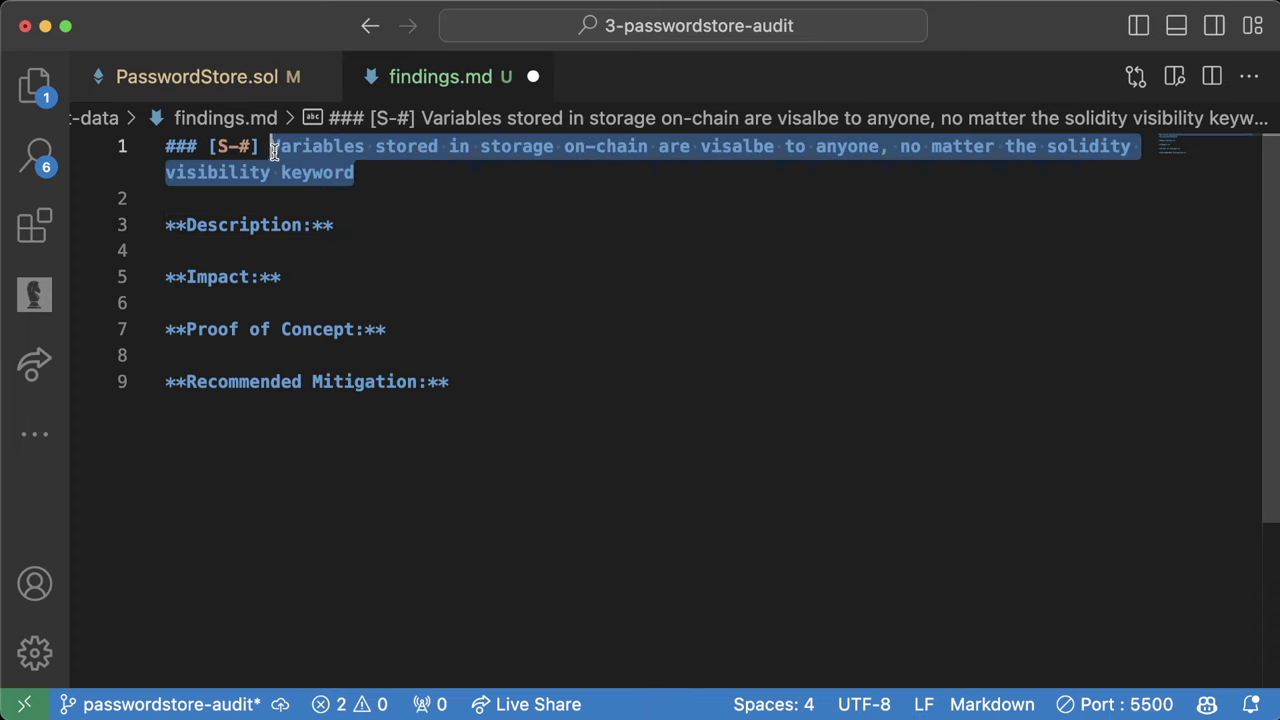
pyautogui.click(398, 172)
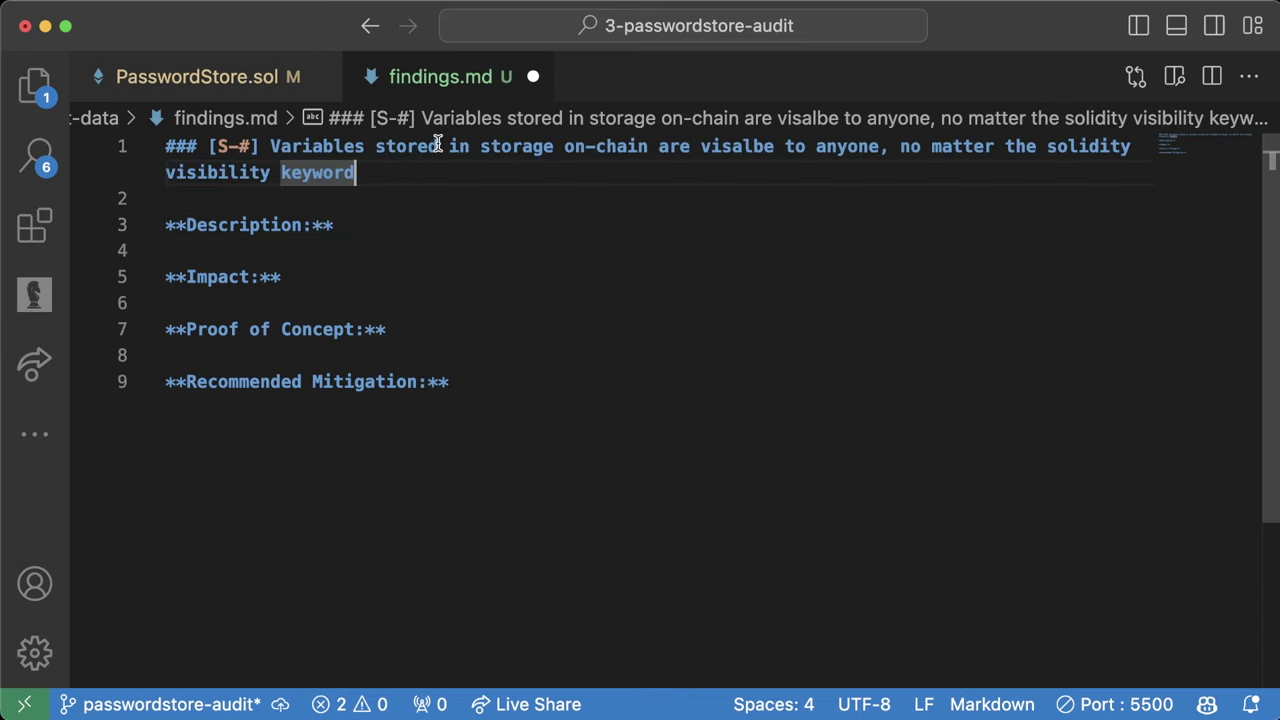
pyautogui.write('meaning the passwo')
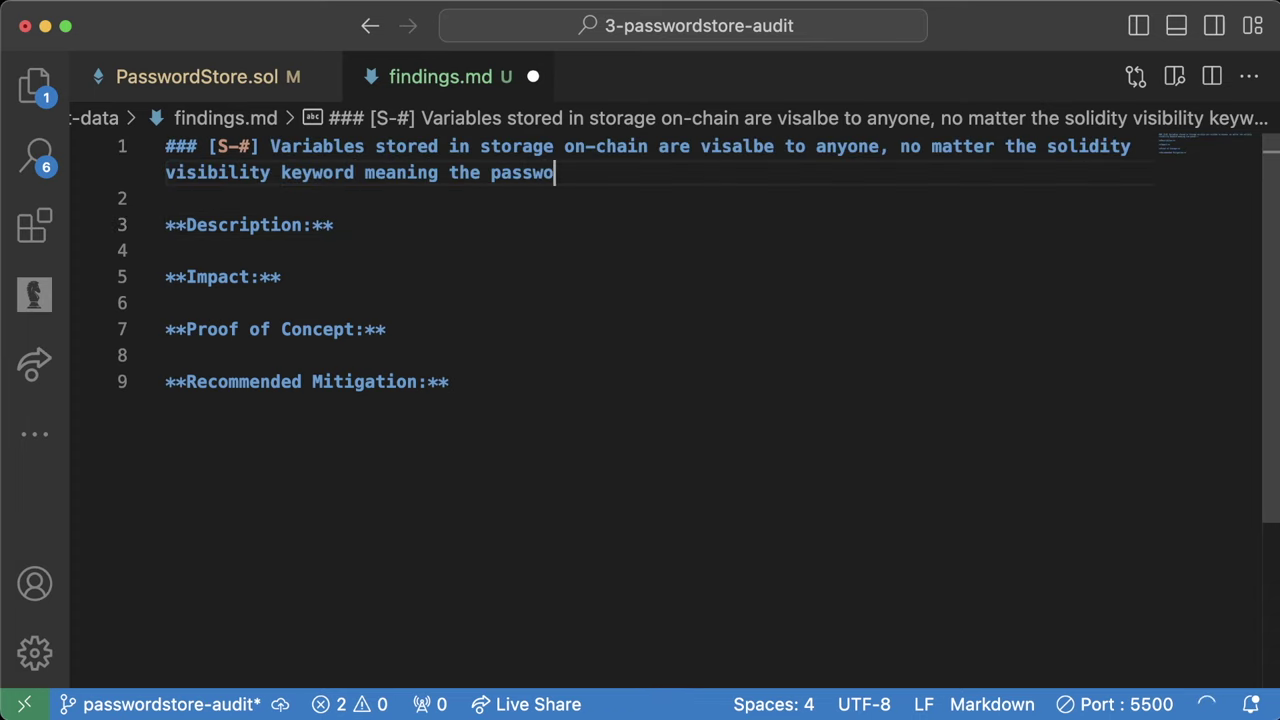
pyautogui.write('rd is not actual')
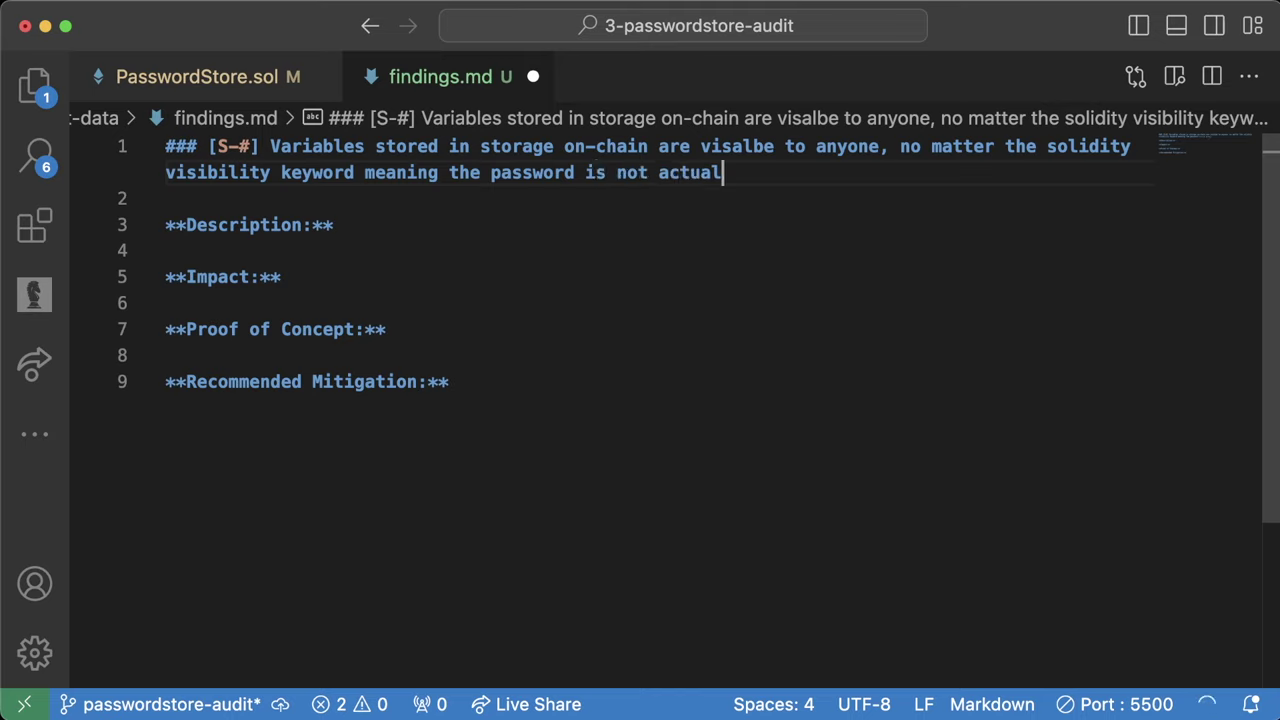
pyautogui.write('ly a private passwor')
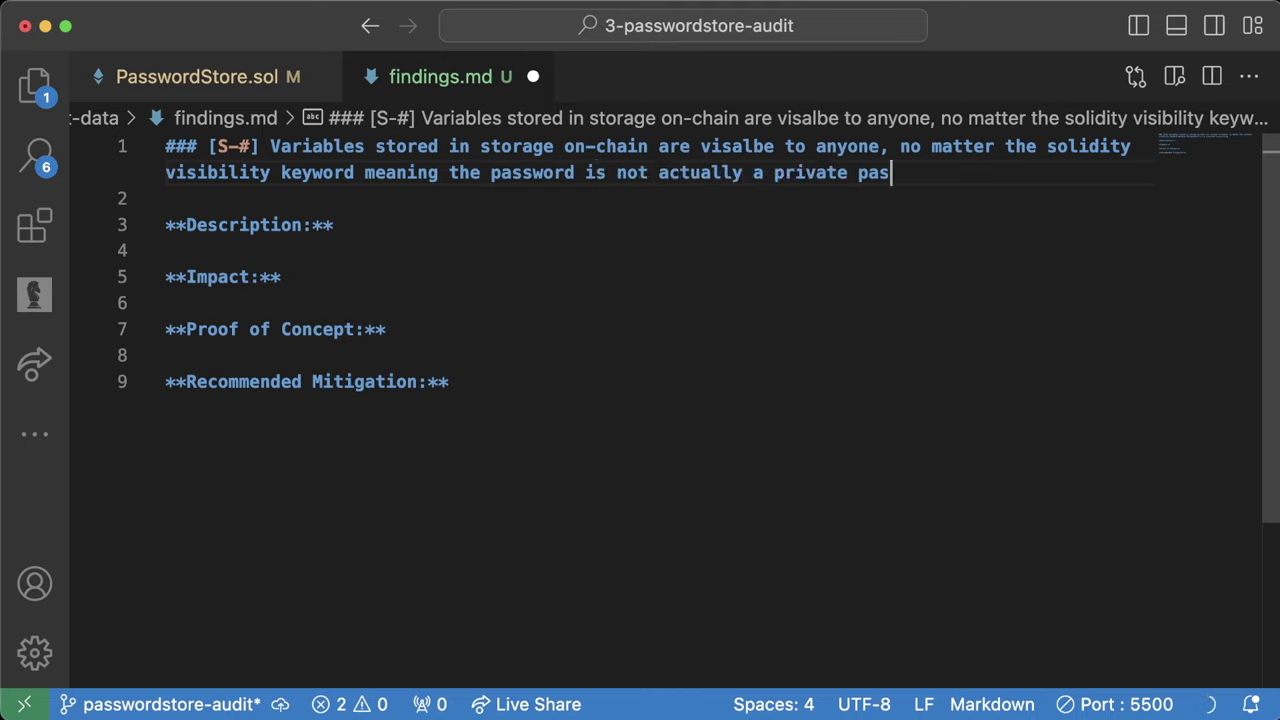
pyautogui.press('Down')
pyautogui.press('Down')
pyautogui.press('Down')
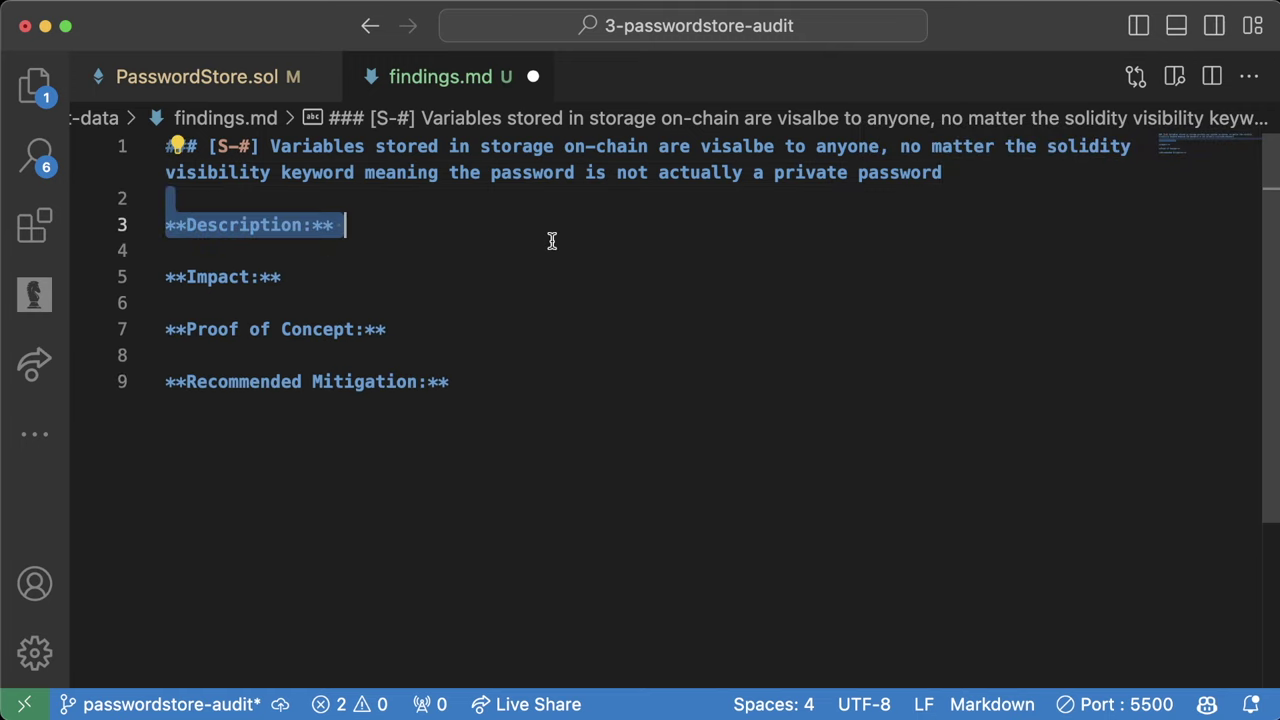
# Replace the heading with 'Storing the password on-chain makes it visable to anyone'.
pyautogui.moveTo(270, 146); pyautogui.dragTo(946, 174)
pyautogui.click(728, 247)
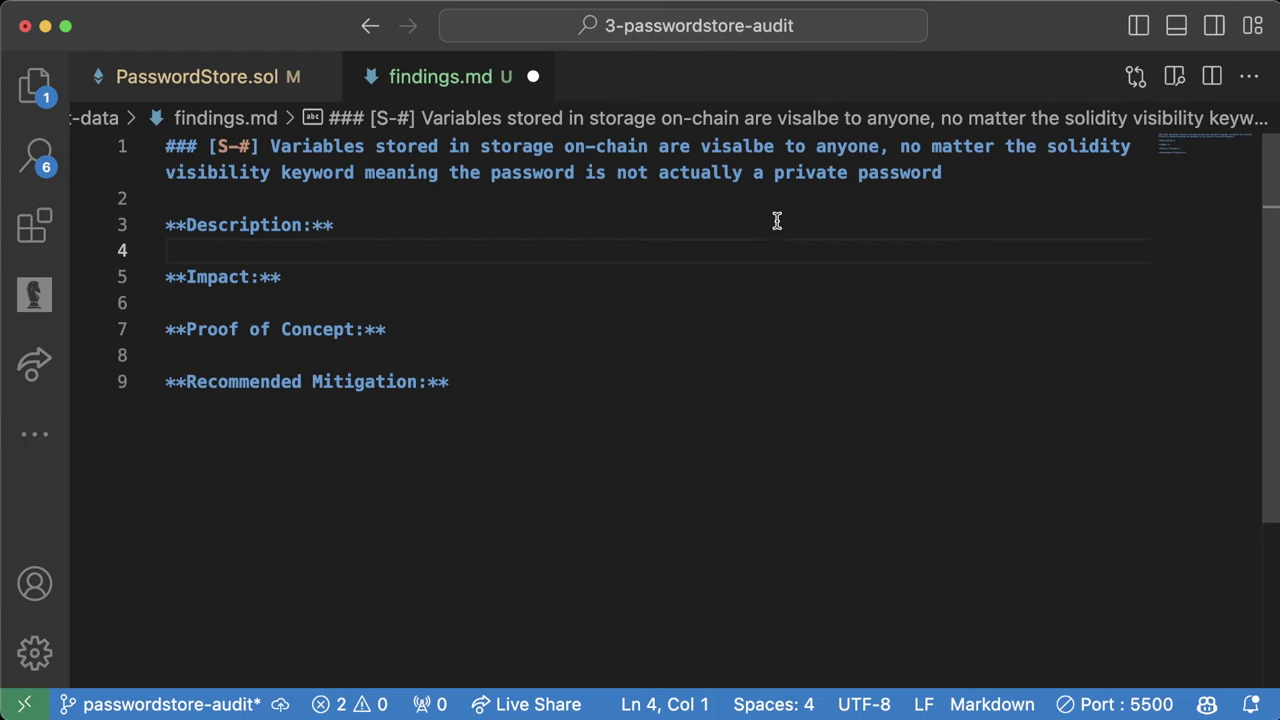
pyautogui.moveTo(960, 168); pyautogui.dragTo(272, 138)
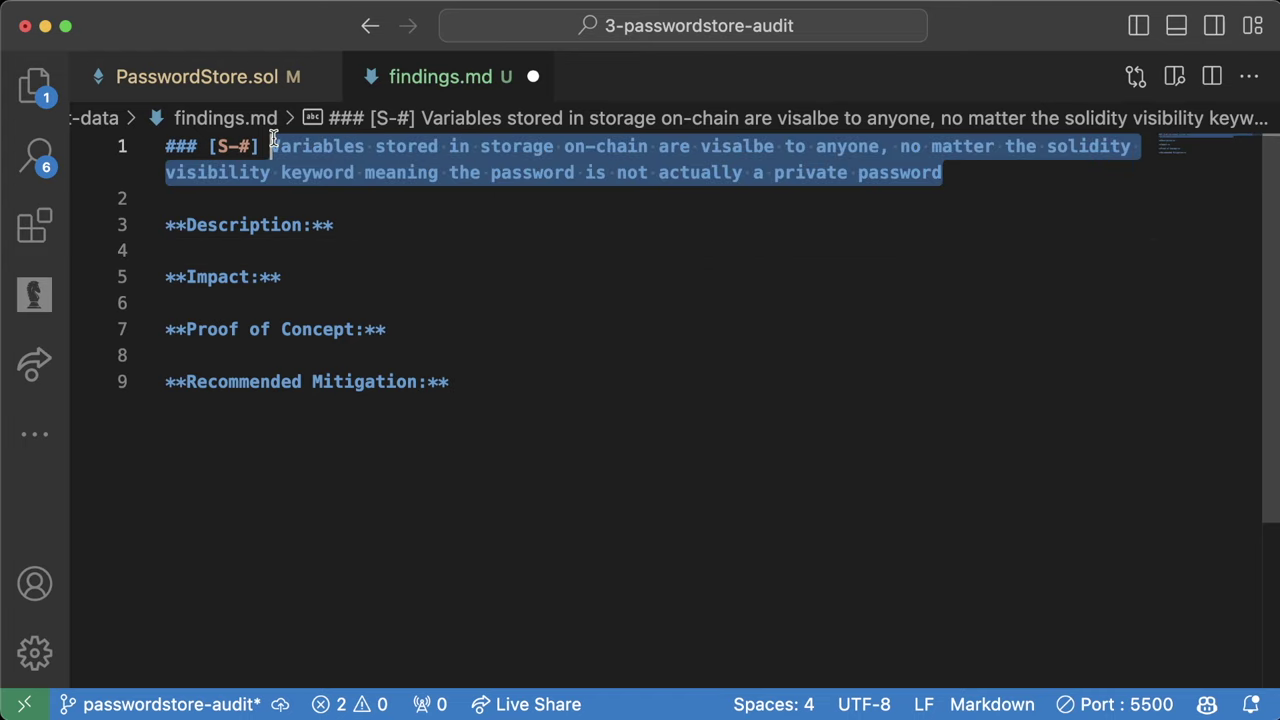
pyautogui.write('Storing the')
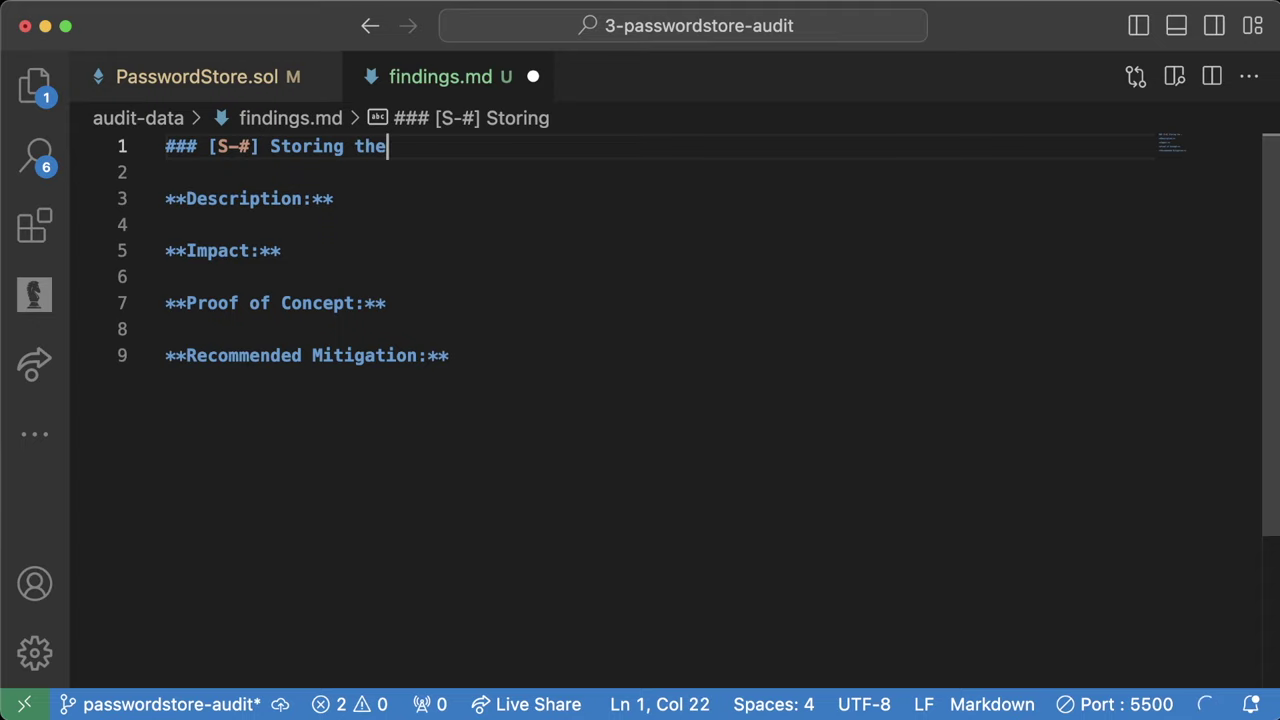
pyautogui.write(' password on-cha')
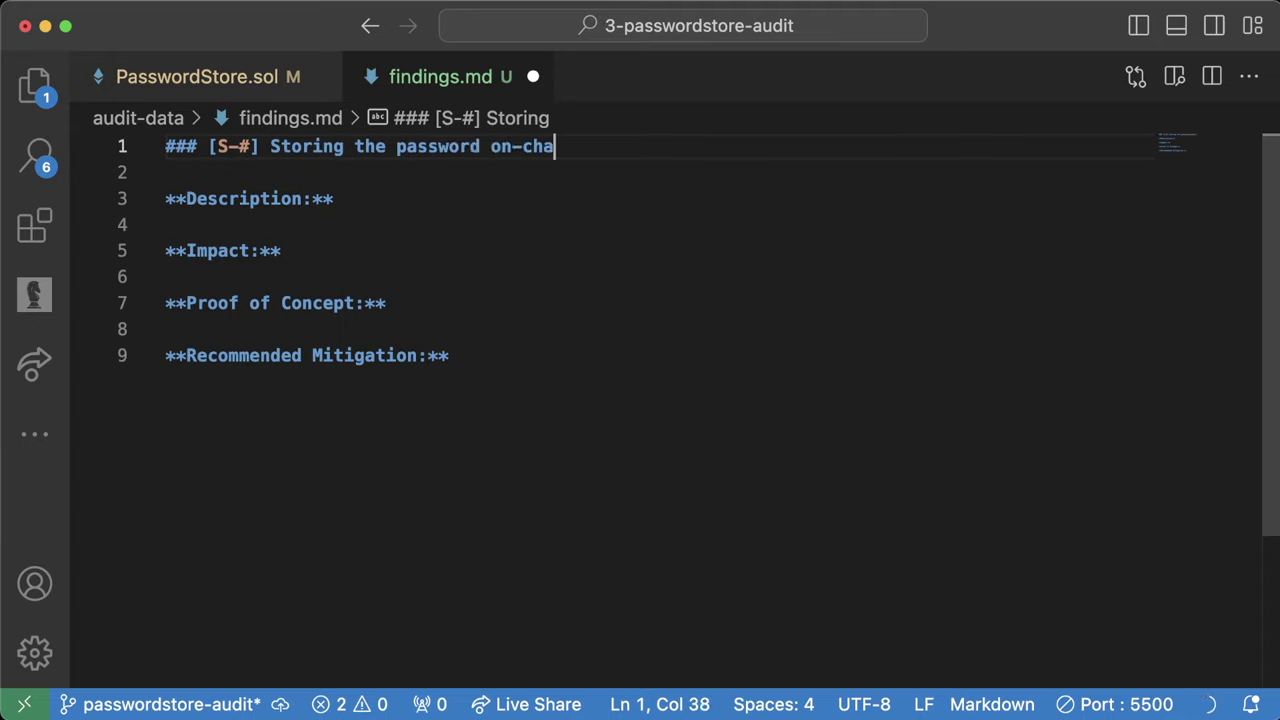
pyautogui.write('in makes it vis')
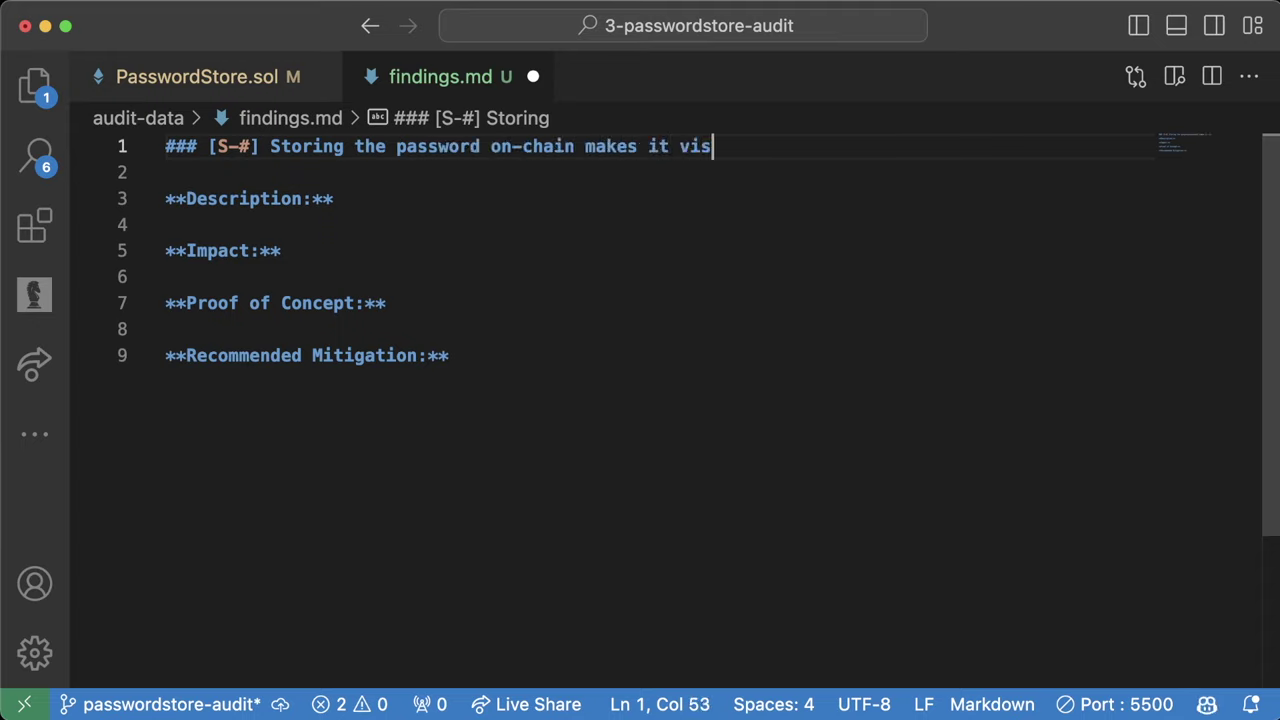
pyautogui.write('able to anyone')
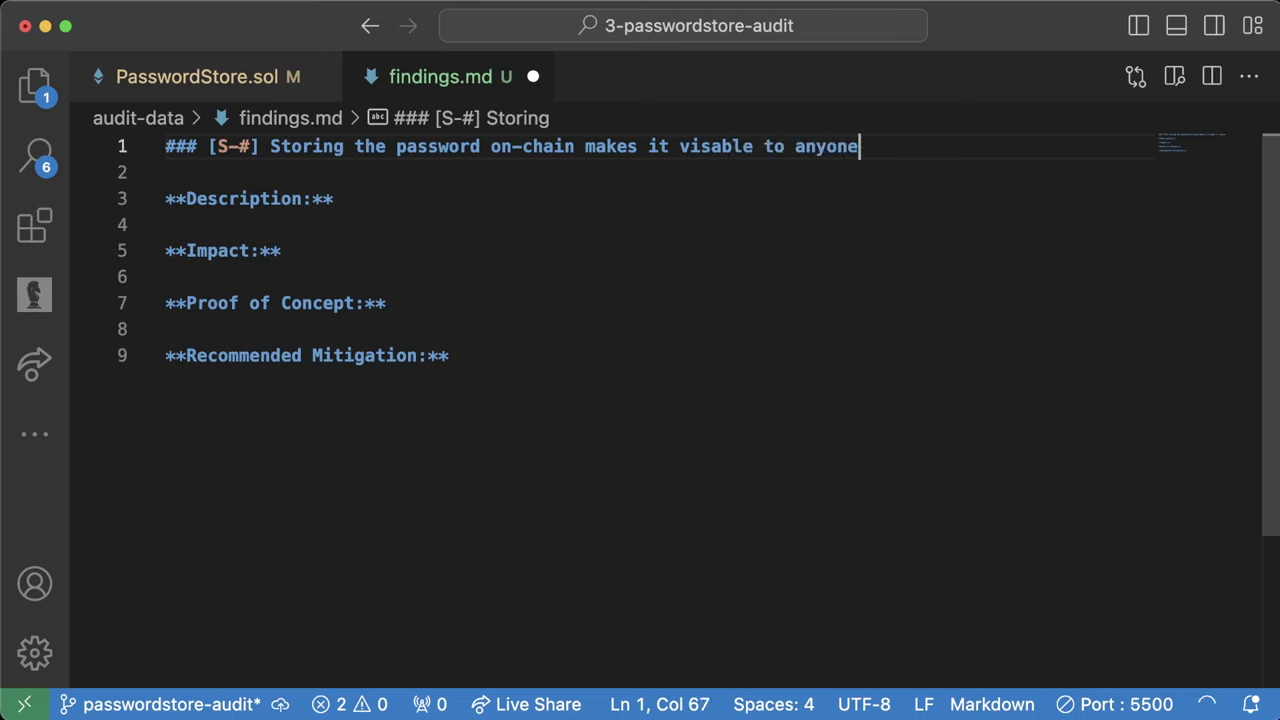
pyautogui.click(306, 170)
# Append ', and no longer private' to the title and save findings.md.
pyautogui.moveTo(268, 148); pyautogui.dragTo(869, 149)
pyautogui.click(584, 198)
pyautogui.click(872, 147)
pyautogui.write(', and n')
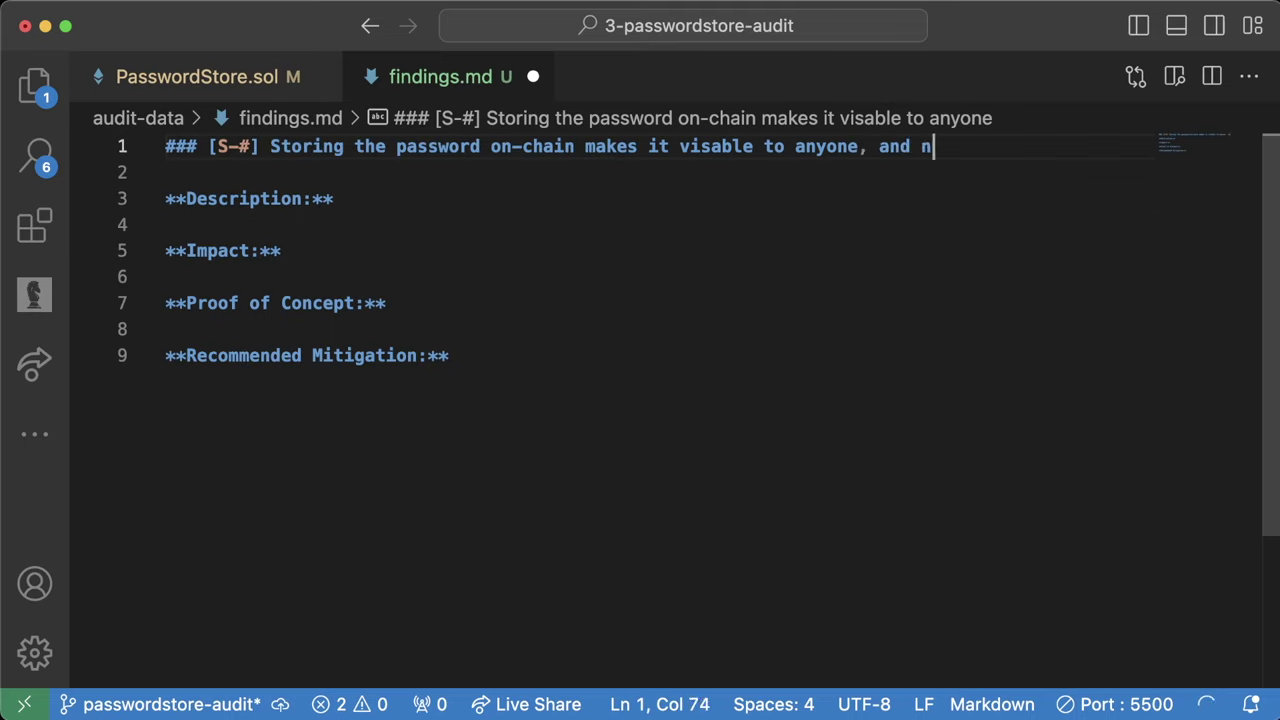
pyautogui.write('o longer private')
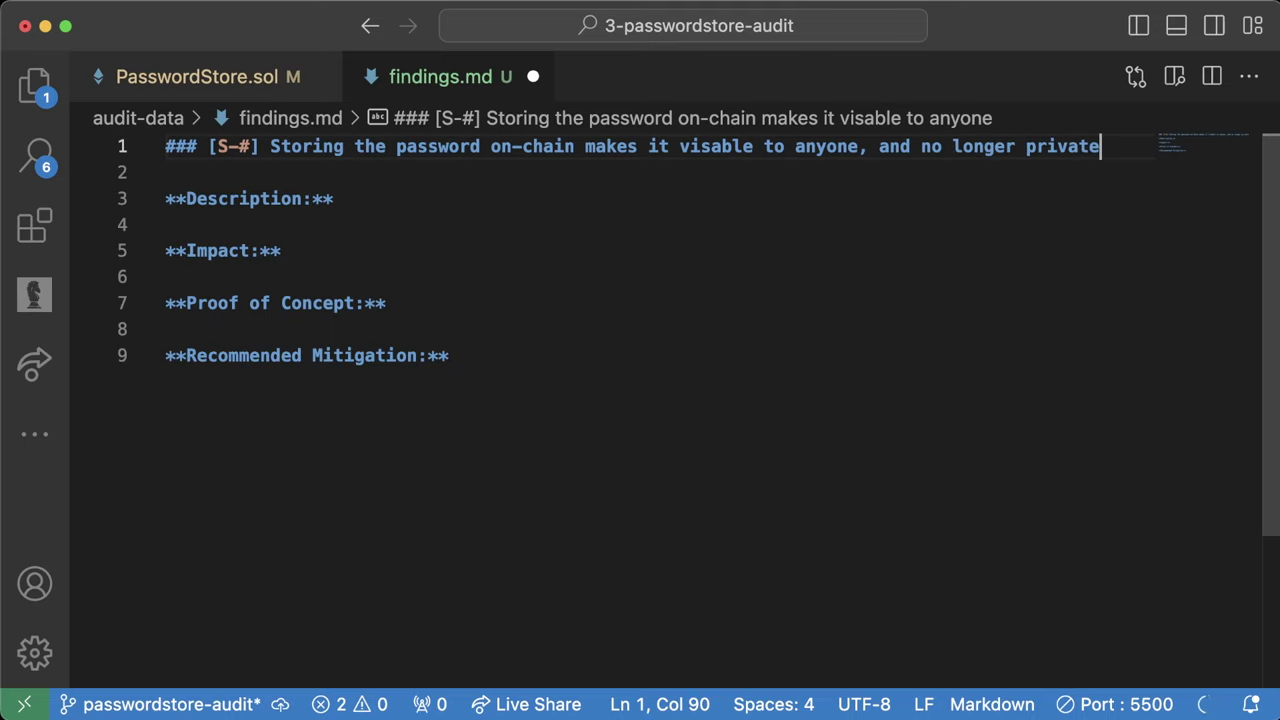
pyautogui.click(480, 199)
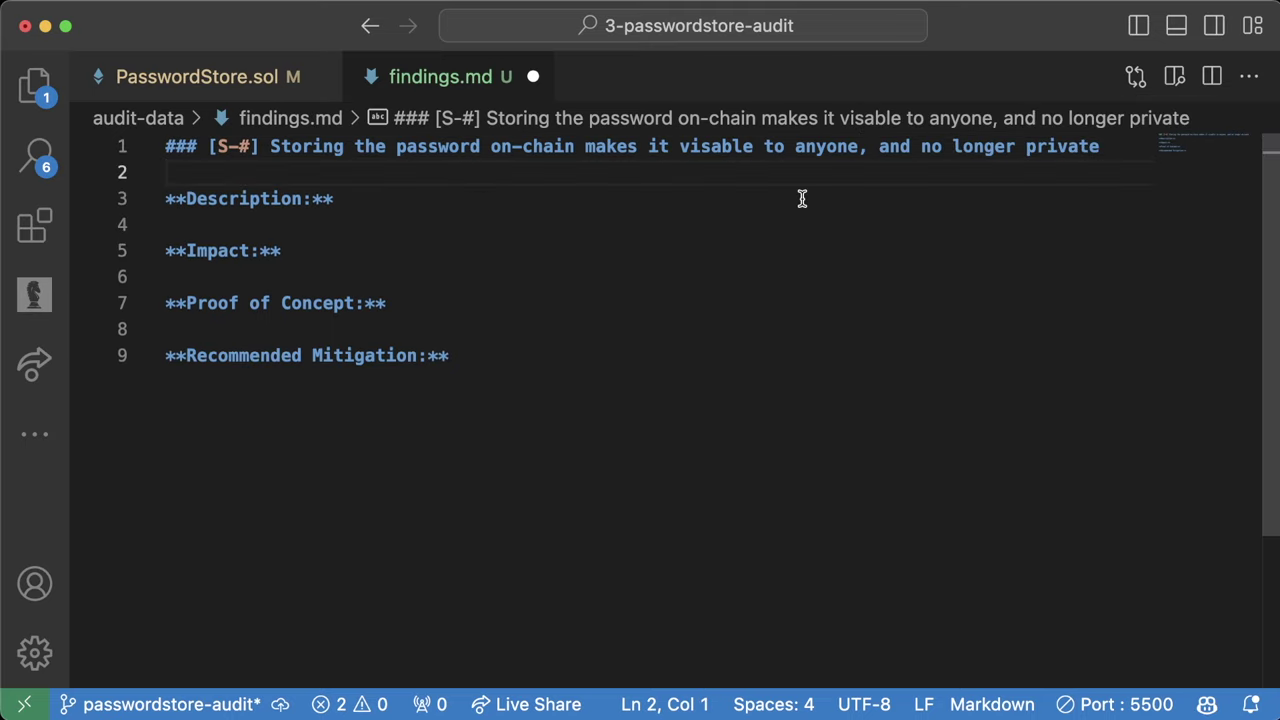
pyautogui.press('cmd+s')
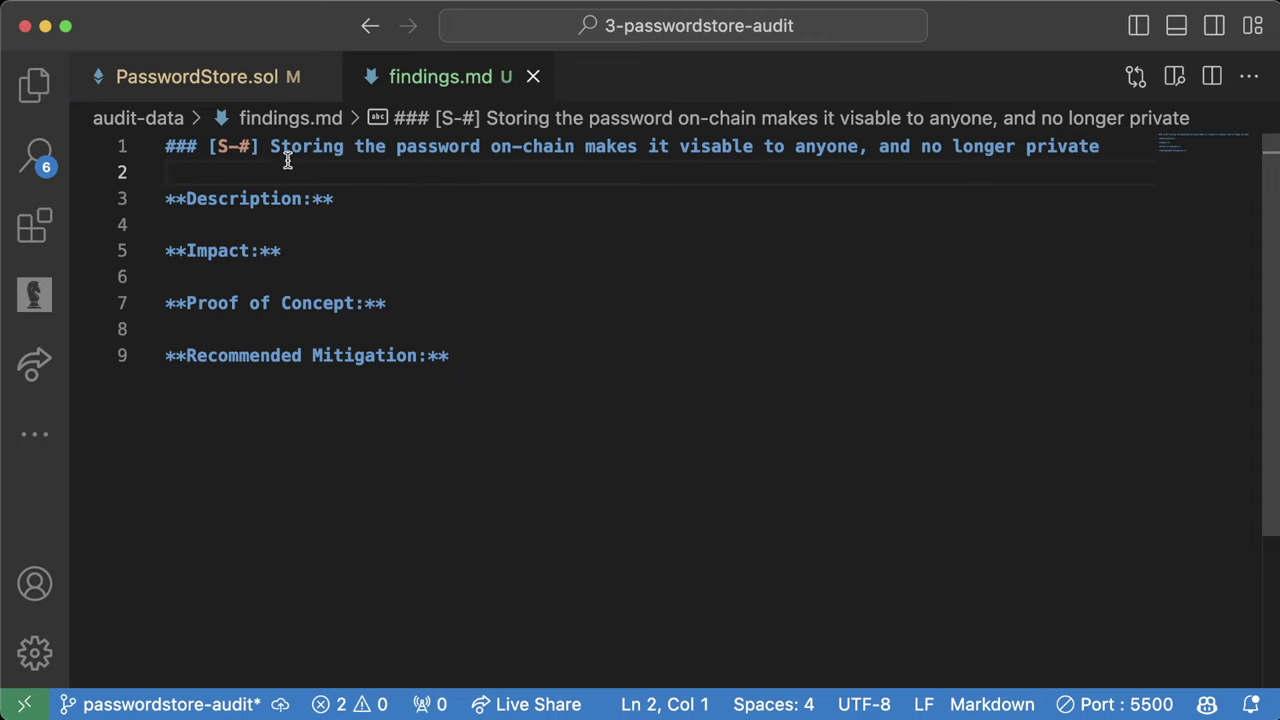
pyautogui.click(271, 146)
pyautogui.click(312, 146)
pyautogui.moveTo(270, 146); pyautogui.dragTo(1100, 146)
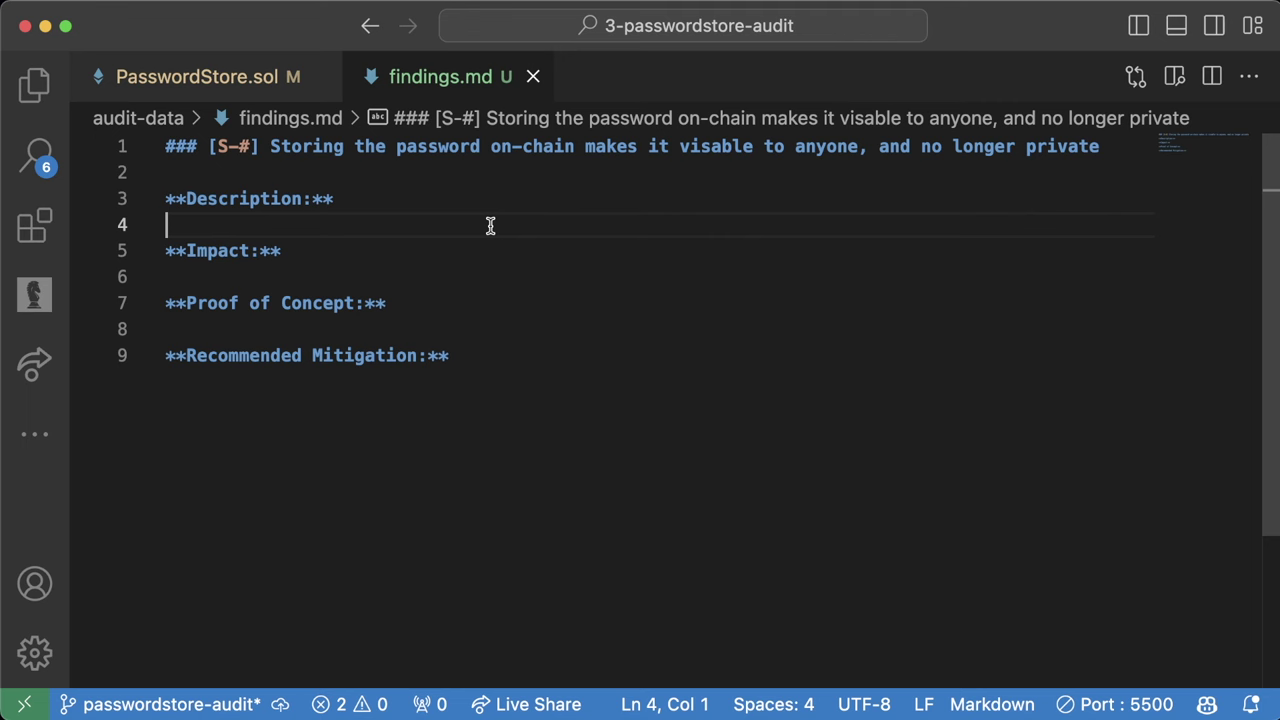
# Write the Description sentence: s_password is a private variable, accessed only through the getPassword function by the owner.
pyautogui.click(483, 200)
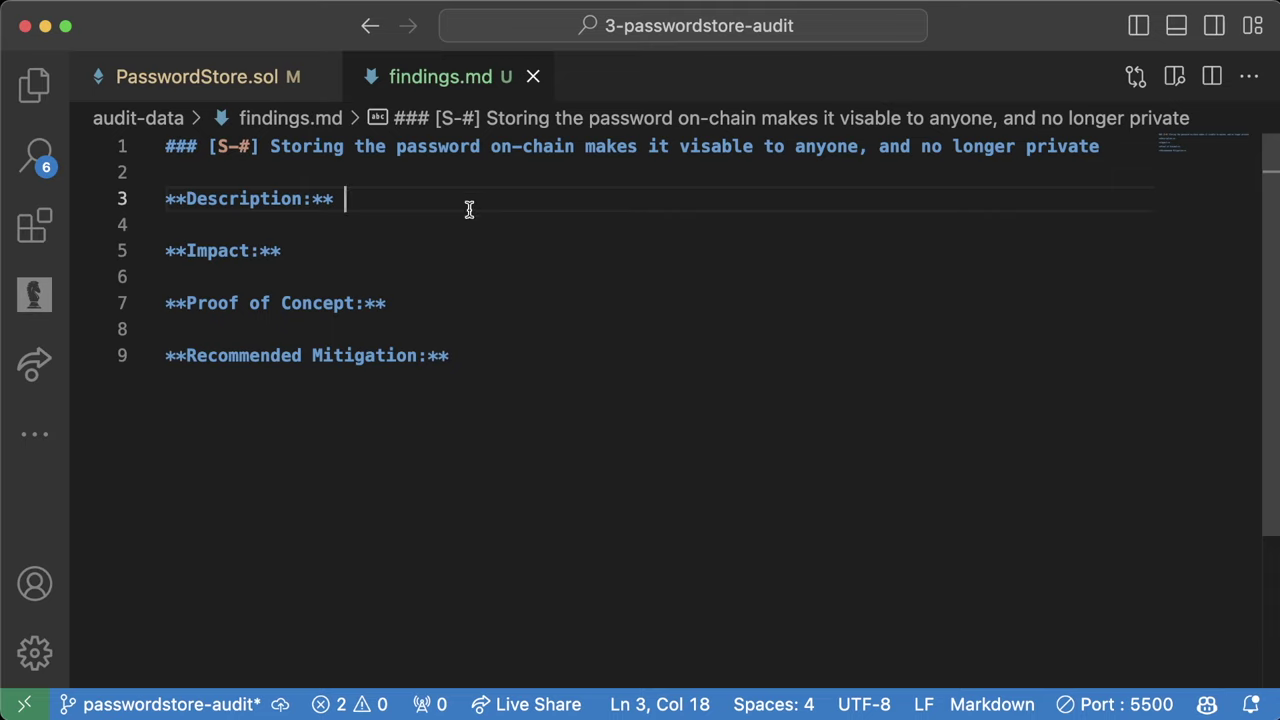
pyautogui.doubleClick(237, 204)
pyautogui.click(397, 196)
pyautogui.write('All data ')
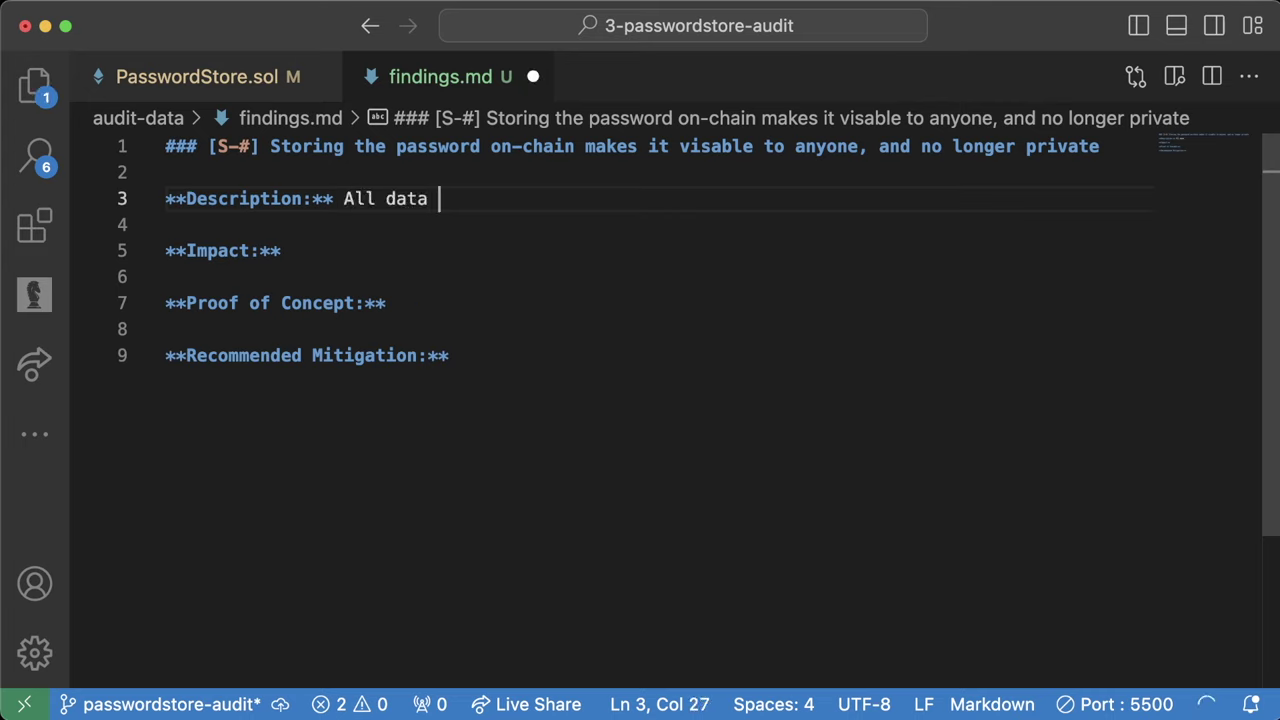
pyautogui.write('stored on-chain ')
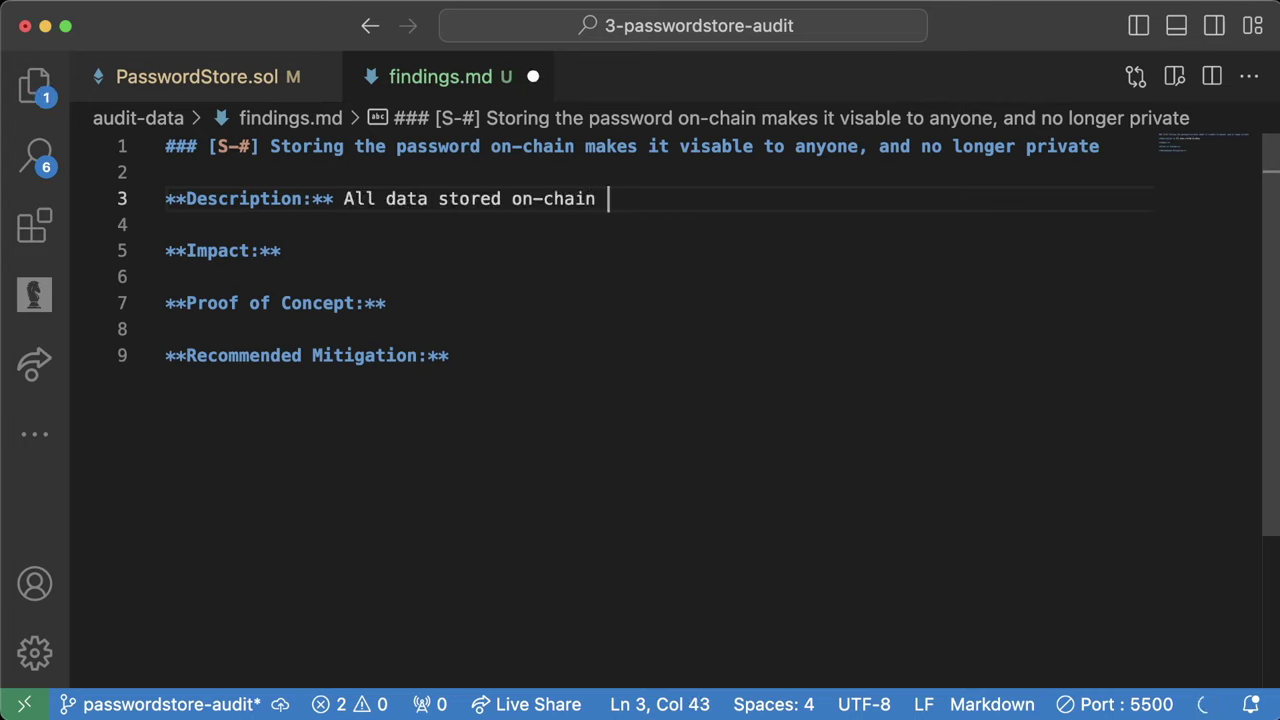
pyautogui.write('is visible to anyone')
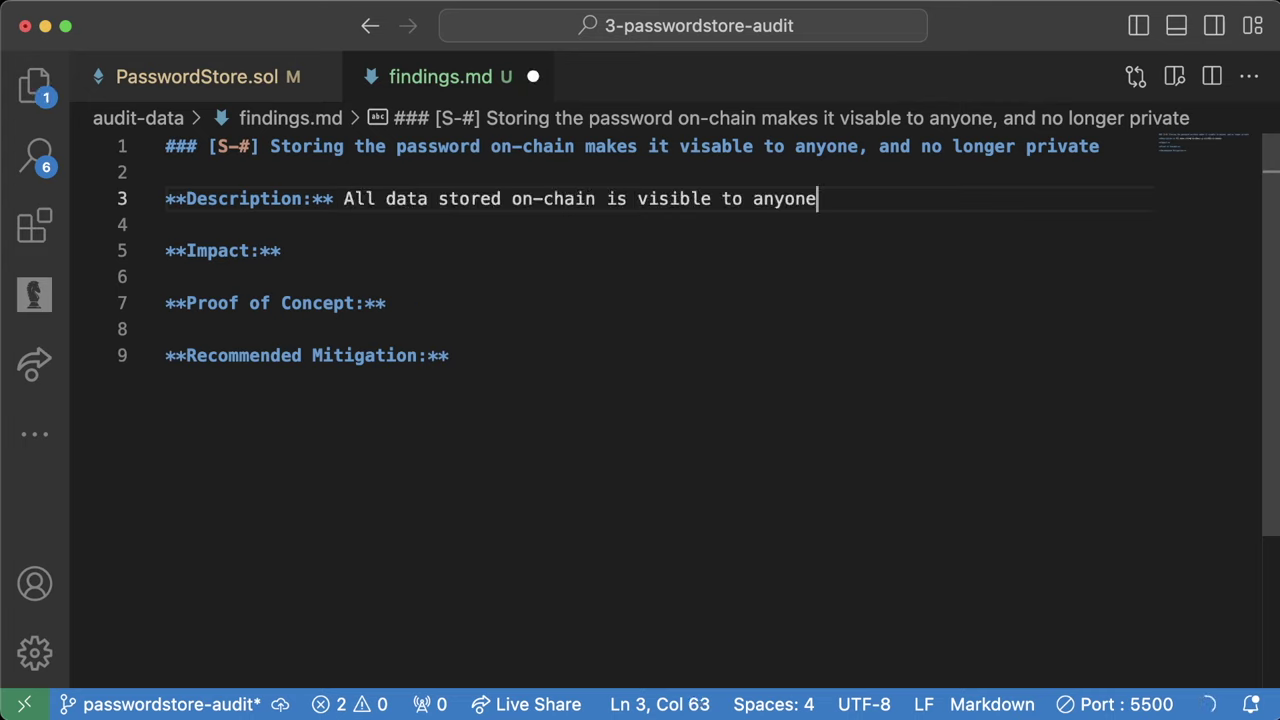
pyautogui.write(', and can be read directly from the blockchain.')
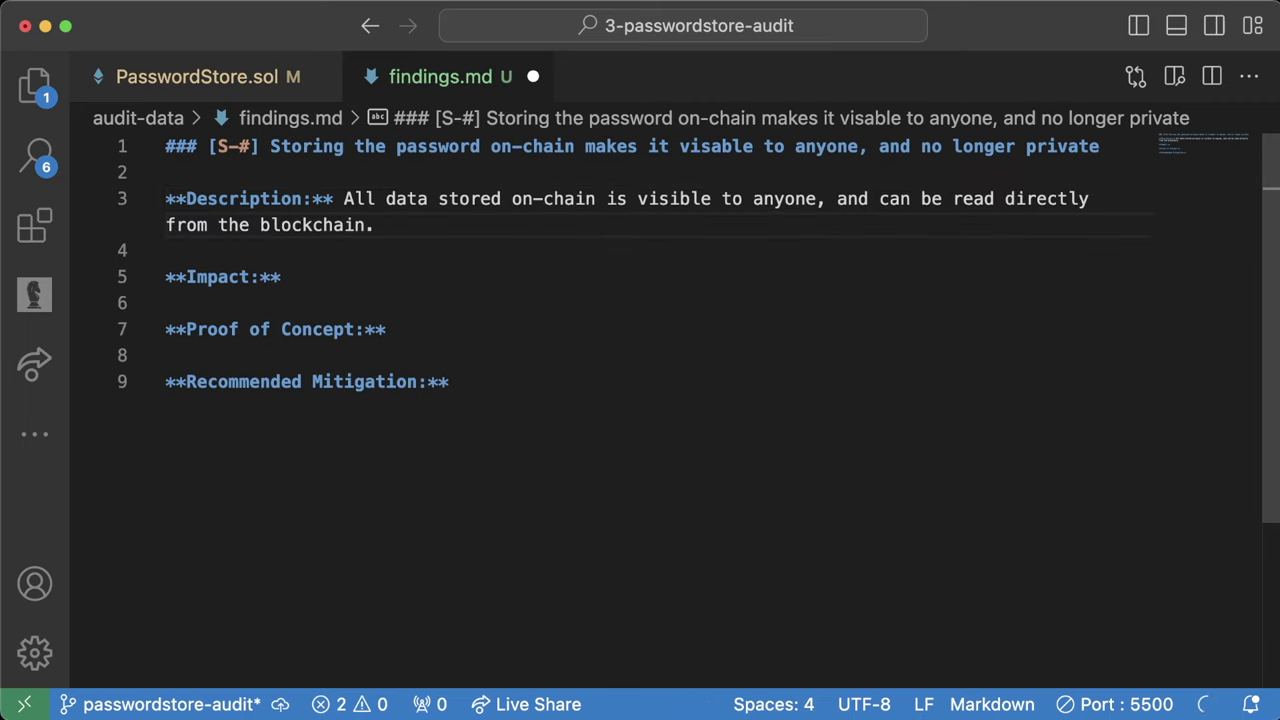
pyautogui.press('Escape')
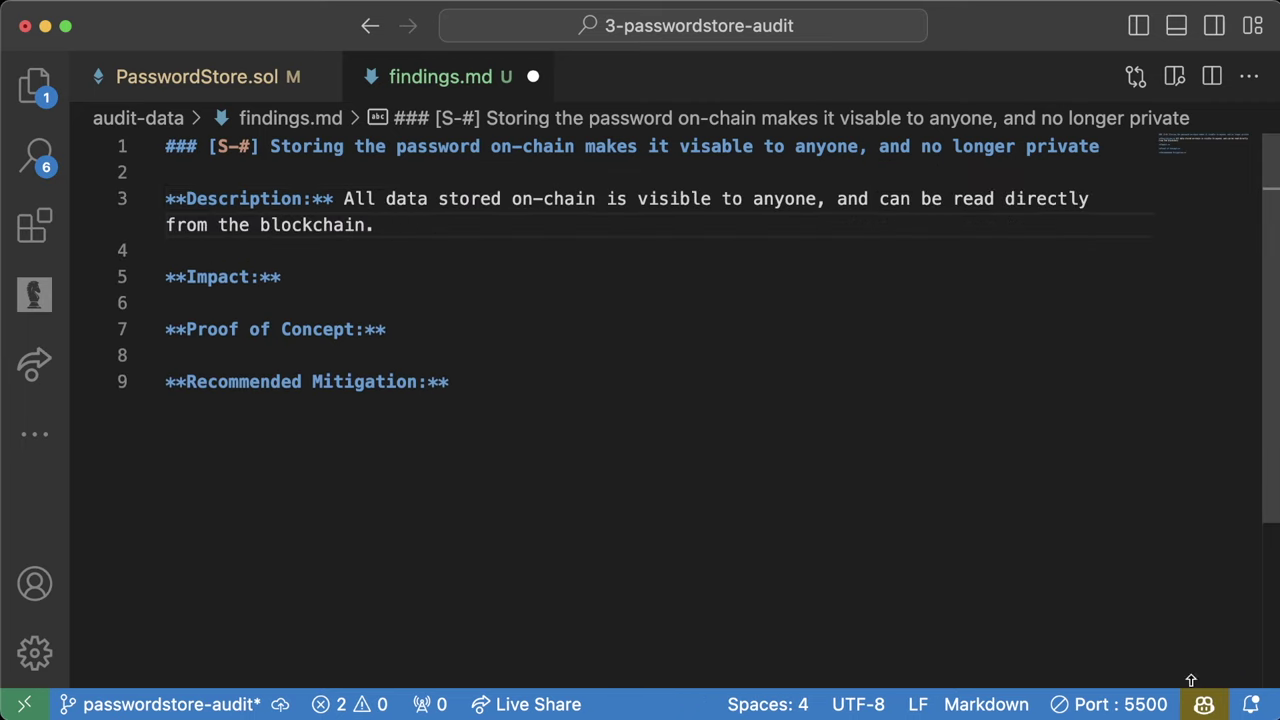
pyautogui.write('The s_password variabl')
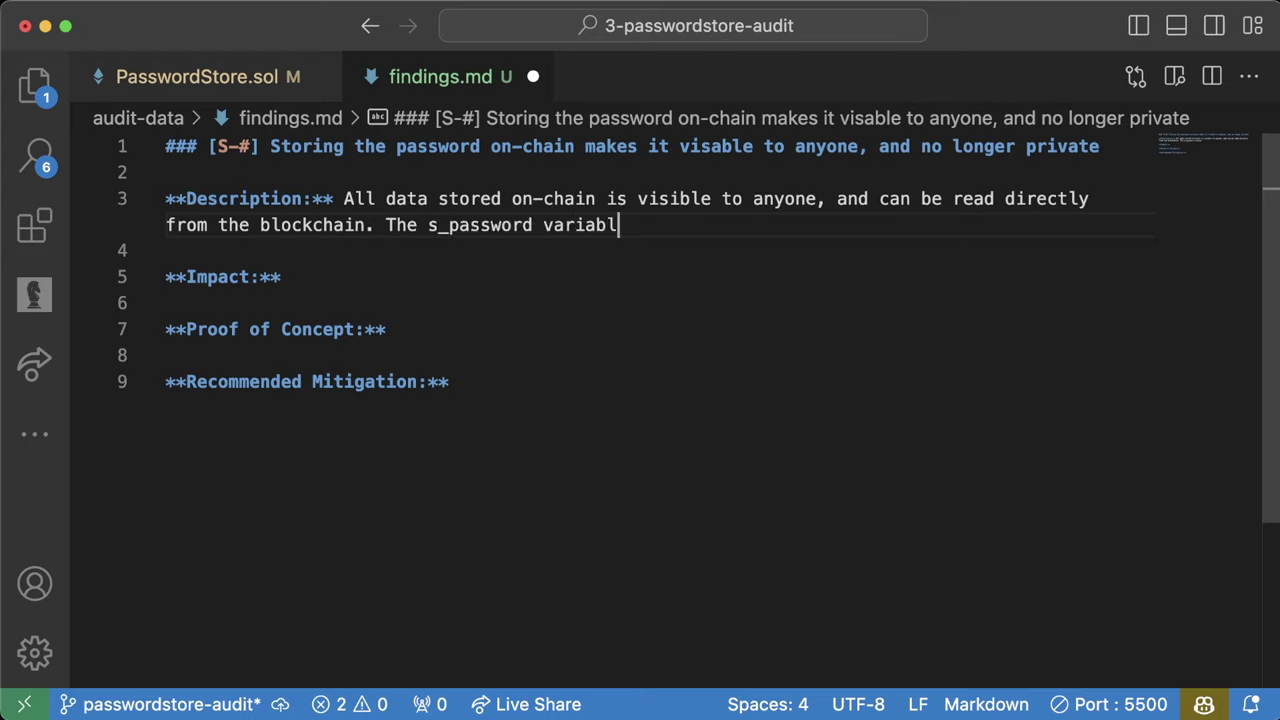
pyautogui.write('e is intended to ')
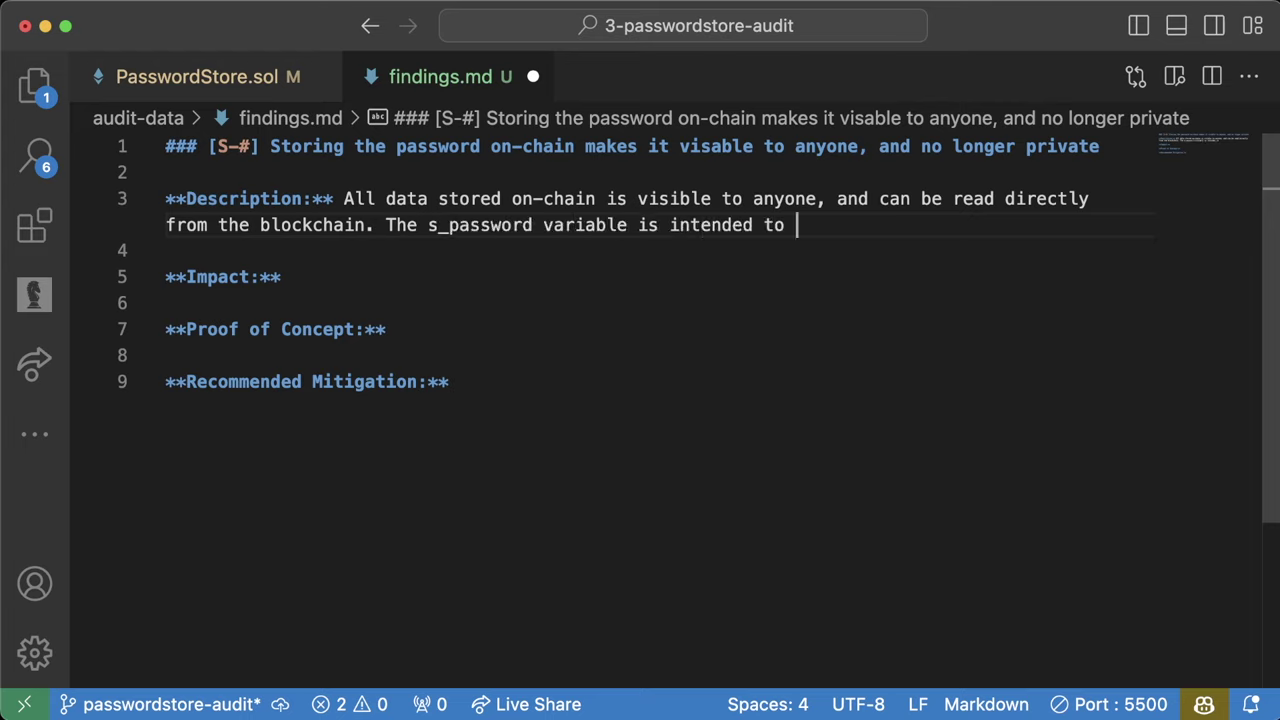
pyautogui.write('be a private var')
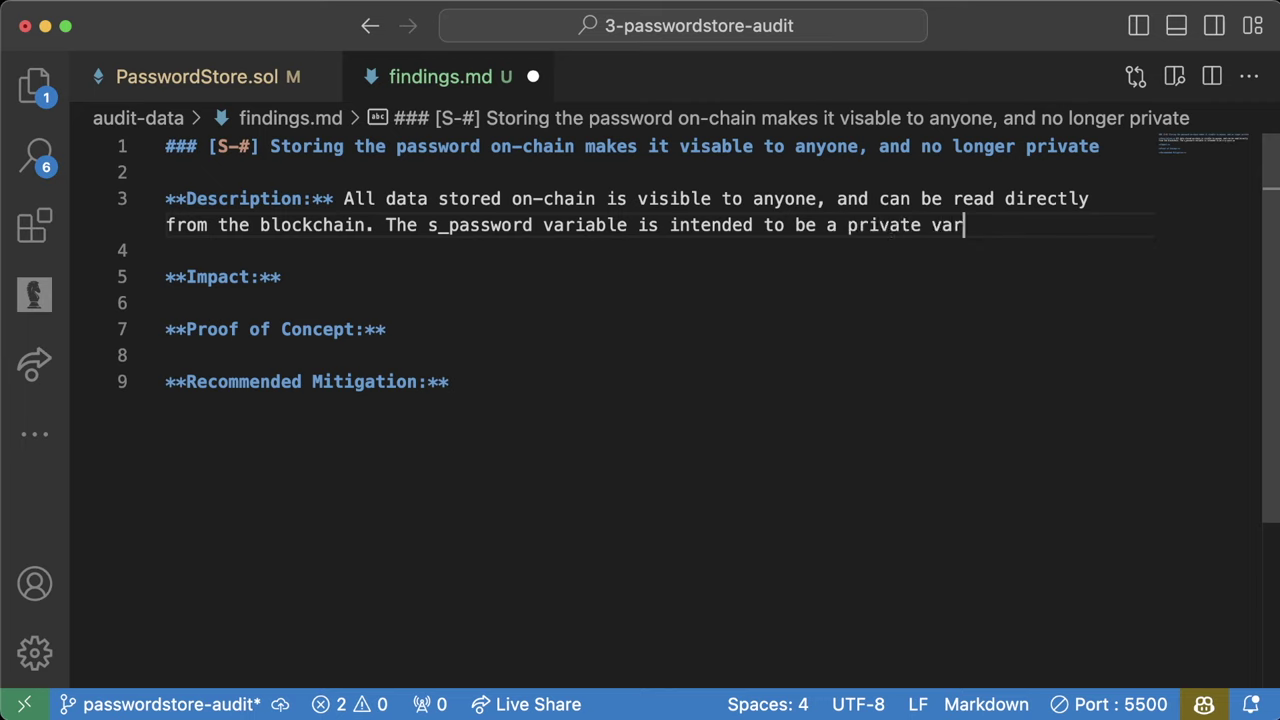
pyautogui.write('iable and only')
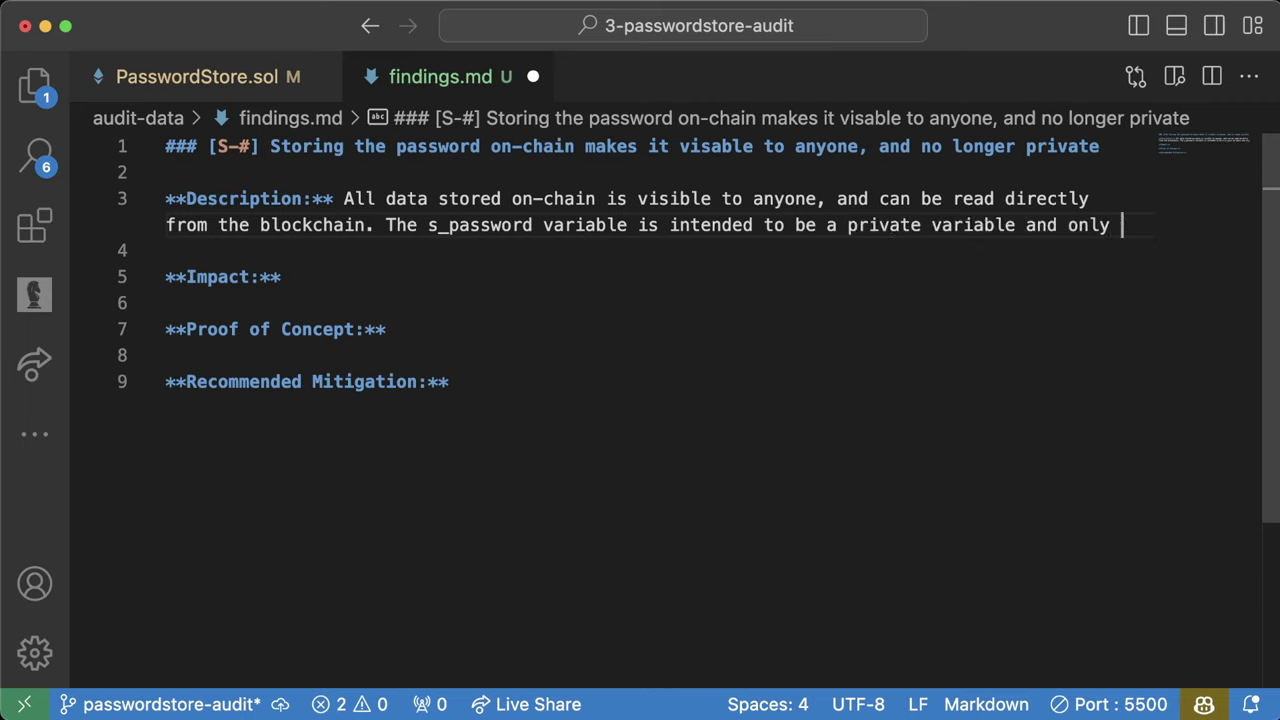
pyautogui.write(' accessed through getPass')
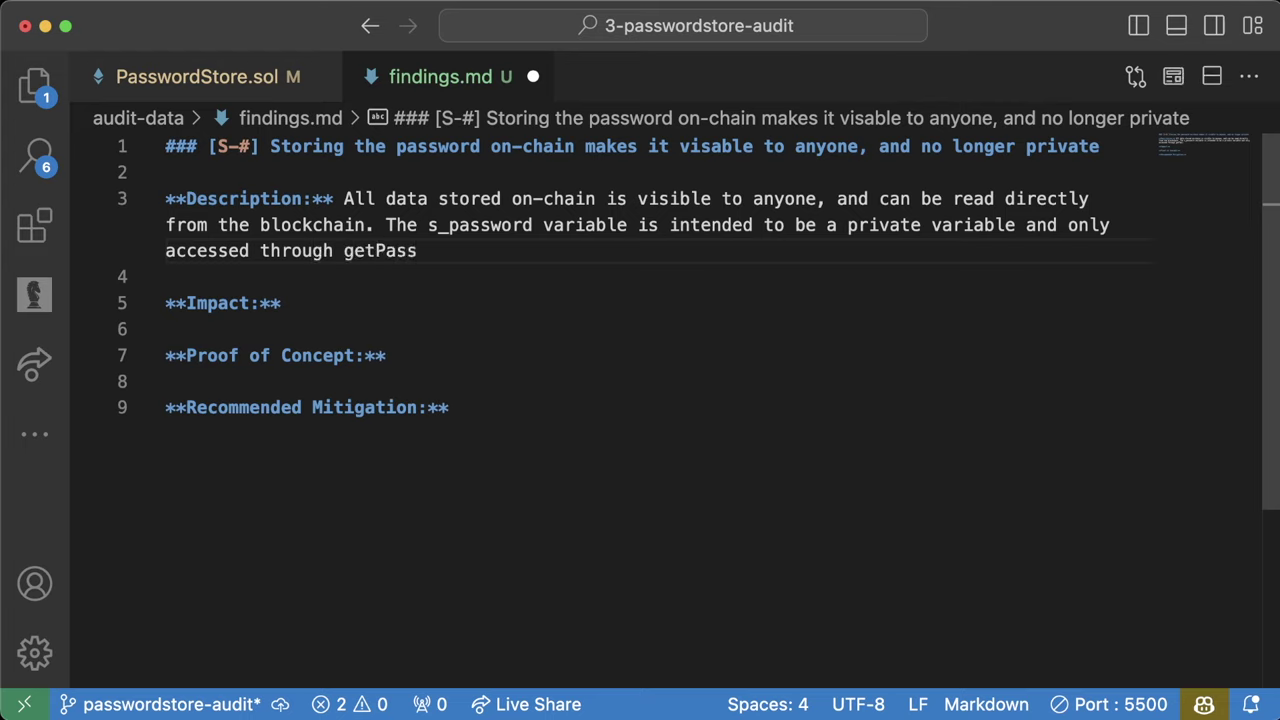
pyautogui.click(386, 251)
pyautogui.write('the')
pyautogui.click(460, 251)
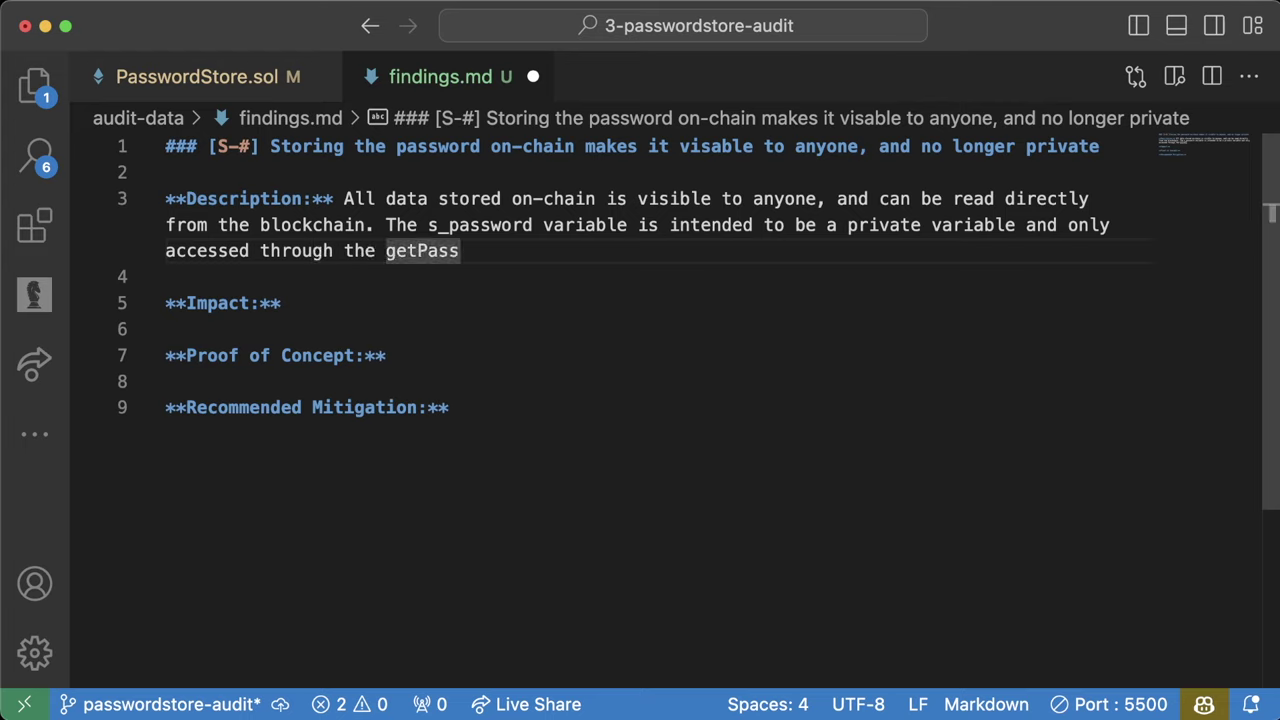
pyautogui.write('word function,')
pyautogui.press('Tab')
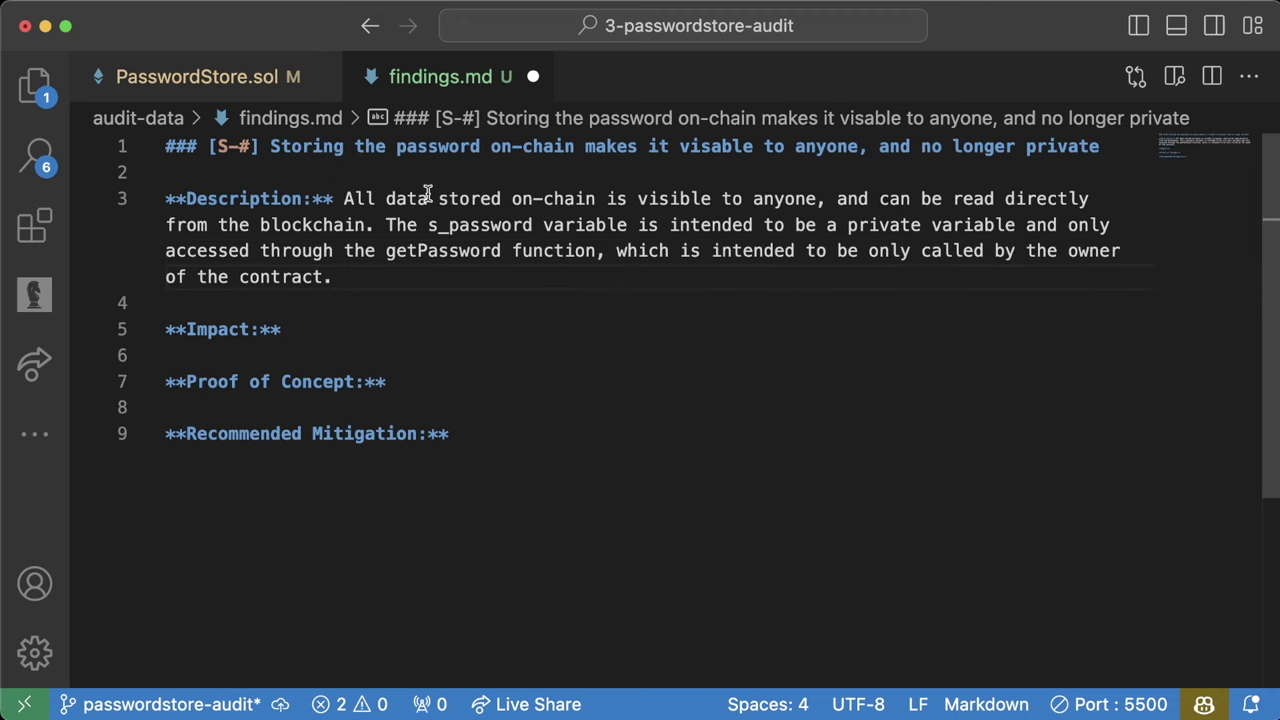
# Add a new line about reading data off chain and save findings.md.
pyautogui.press('Return')
pyautogui.press('Return')
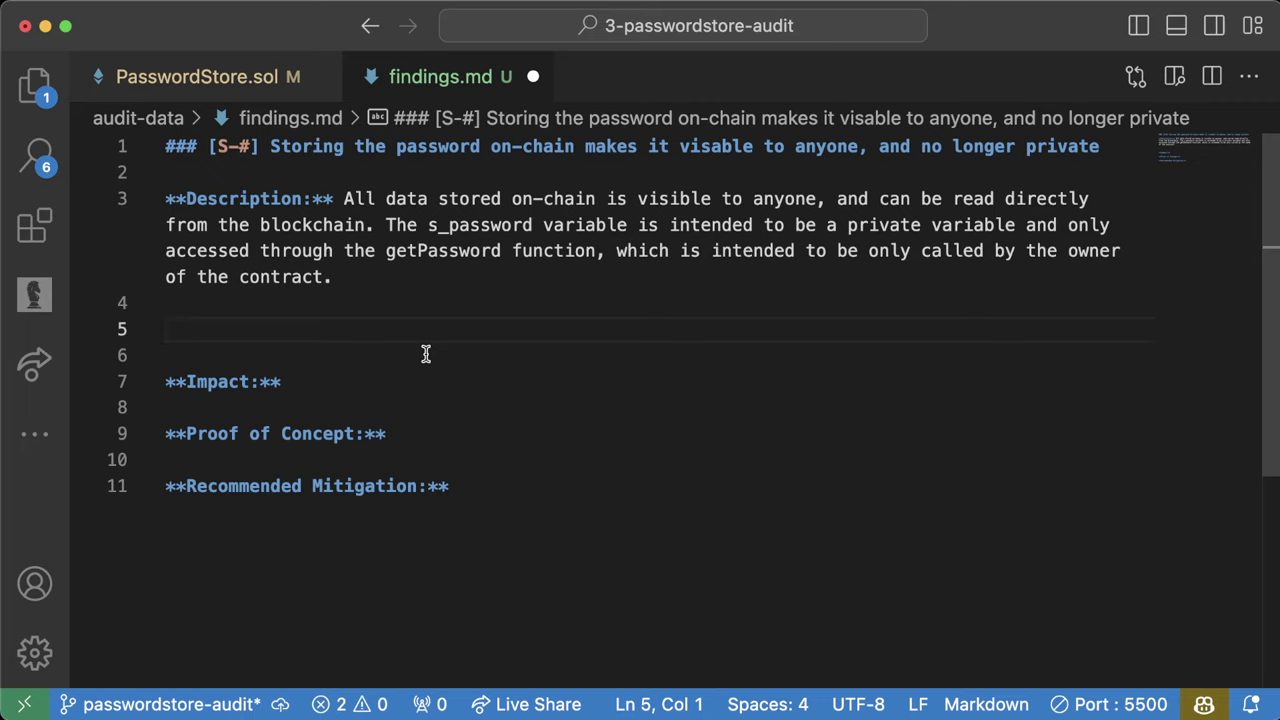
pyautogui.press('Tab')
pyautogui.click(438, 329)
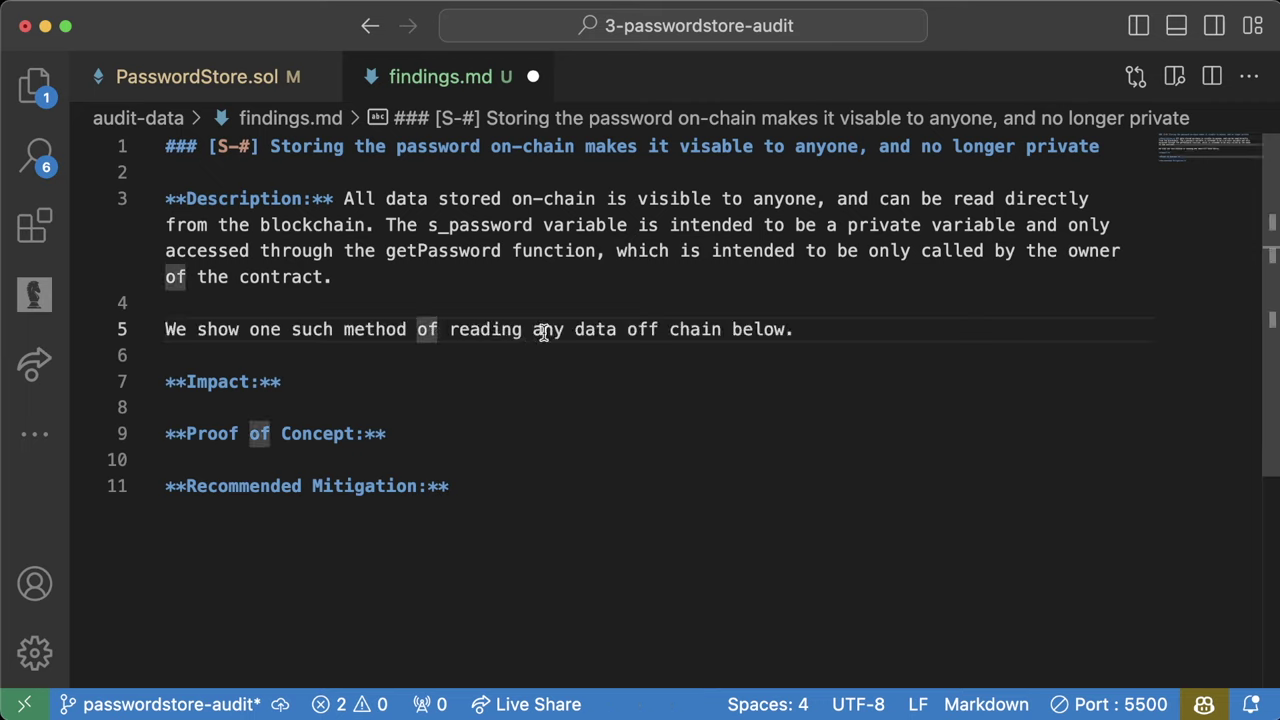
pyautogui.click(545, 329)
pyautogui.moveTo(846, 329); pyautogui.dragTo(150, 333)
pyautogui.click(370, 381)
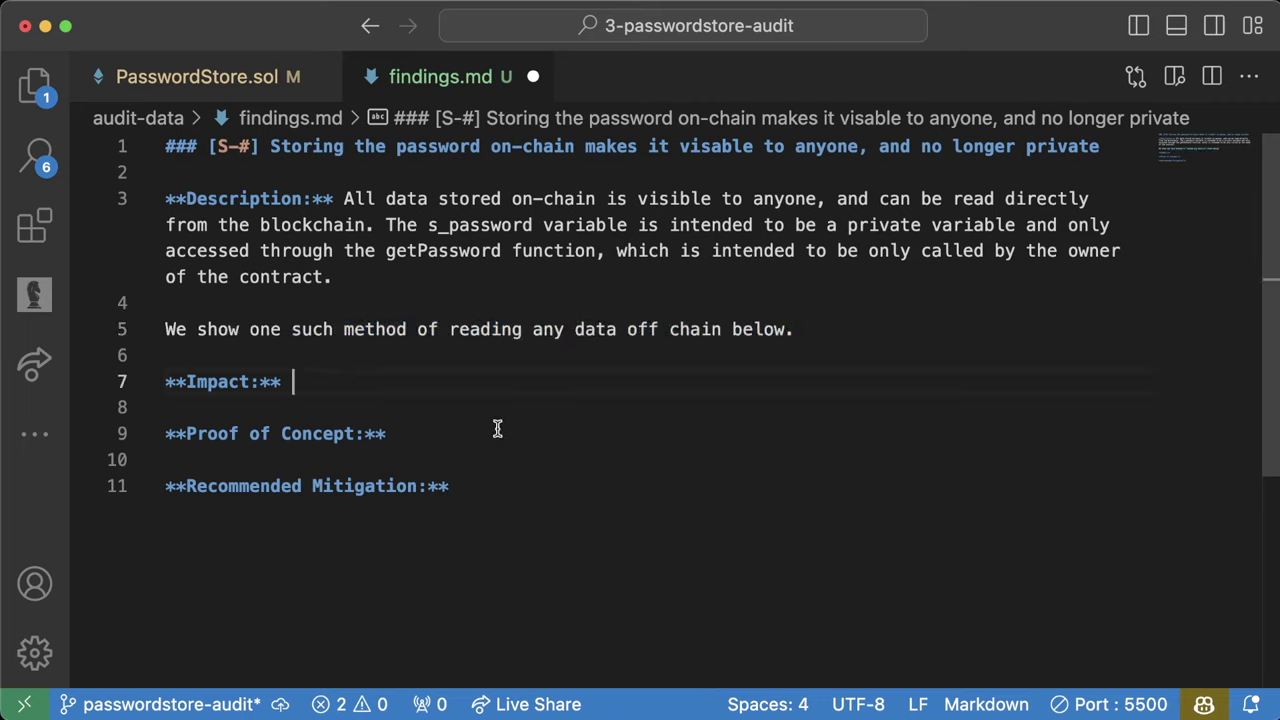
pyautogui.moveTo(497, 433); pyautogui.dragTo(160, 433)
pyautogui.click(550, 329)
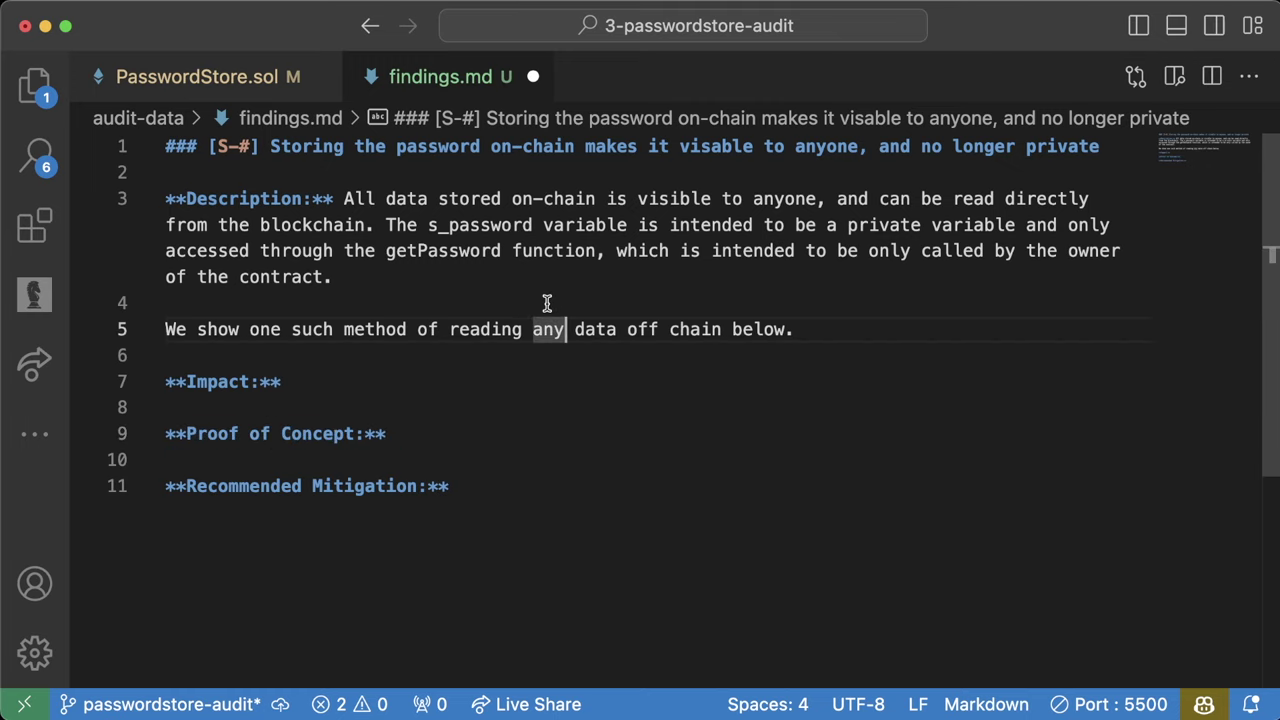
pyautogui.hotkey('ctrl', 's')
pyautogui.click(543, 303)
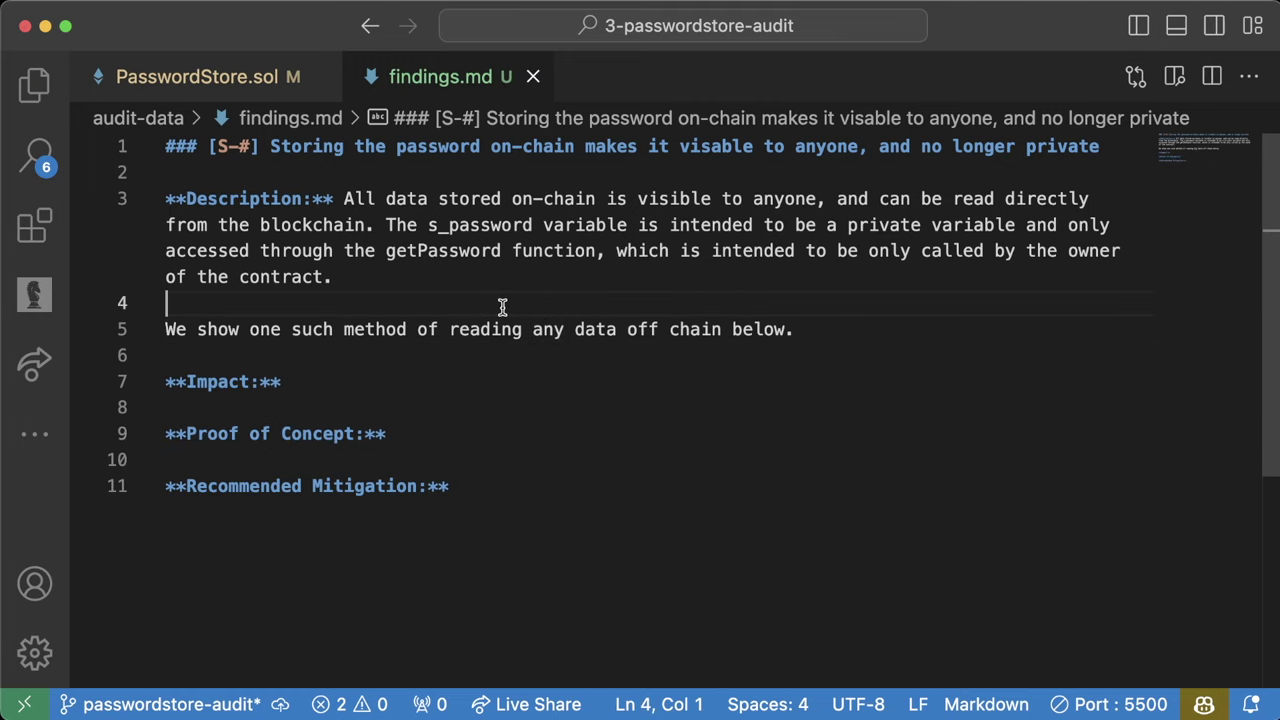
# Preview findings.md, then review the s_password and getPassword wording in the Description.
pyautogui.press('super+shift+v')
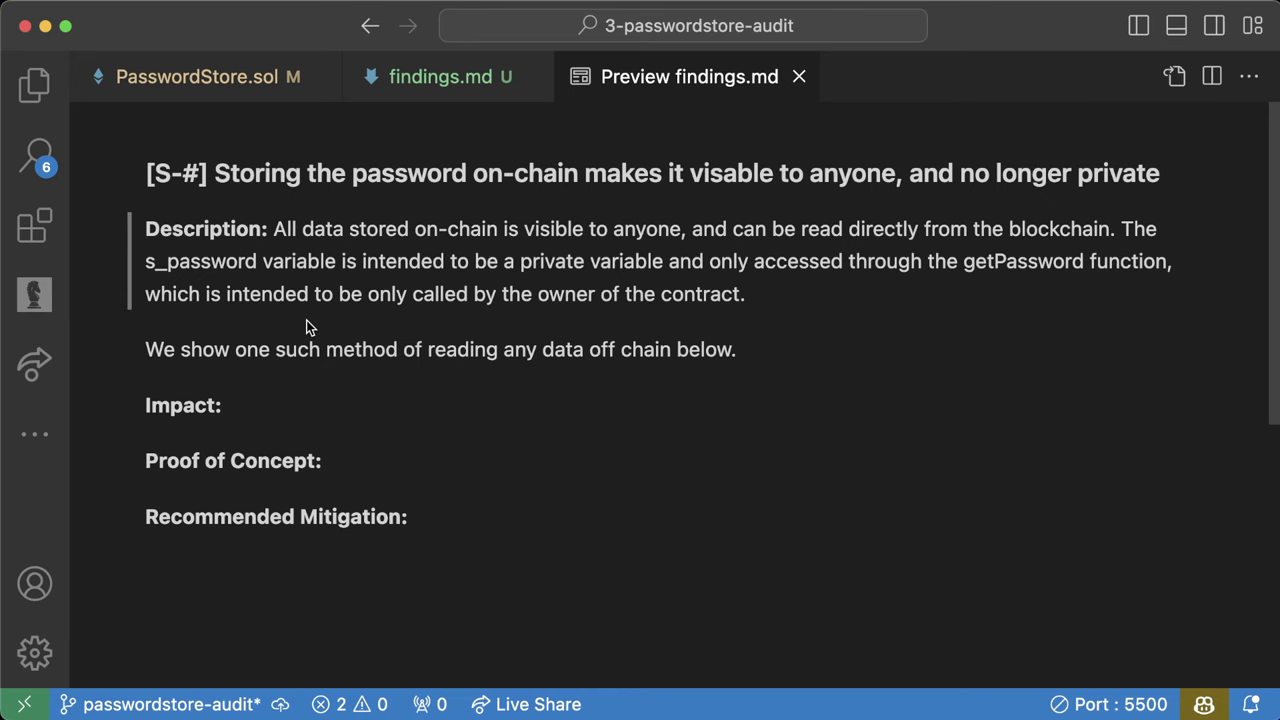
pyautogui.press('super+w')
pyautogui.doubleClick(480, 225)
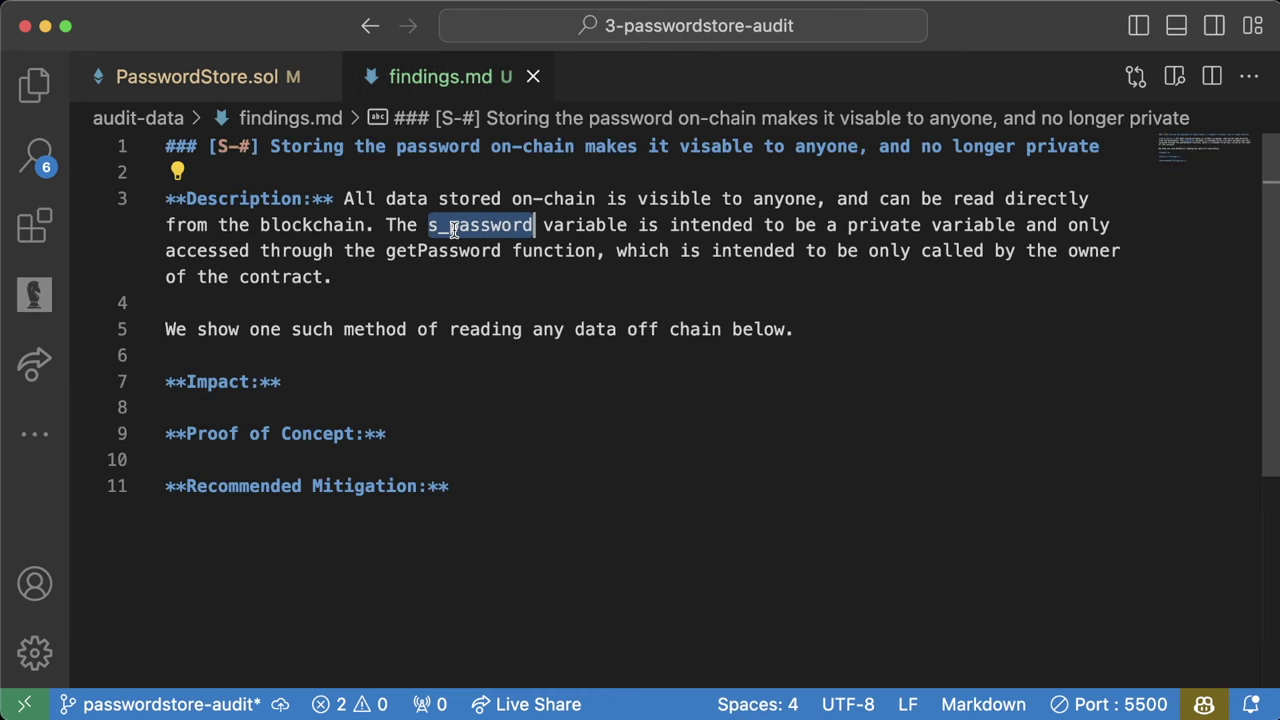
pyautogui.click(458, 277)
pyautogui.doubleClick(456, 225)
pyautogui.doubleClick(432, 251)
pyautogui.click(462, 287)
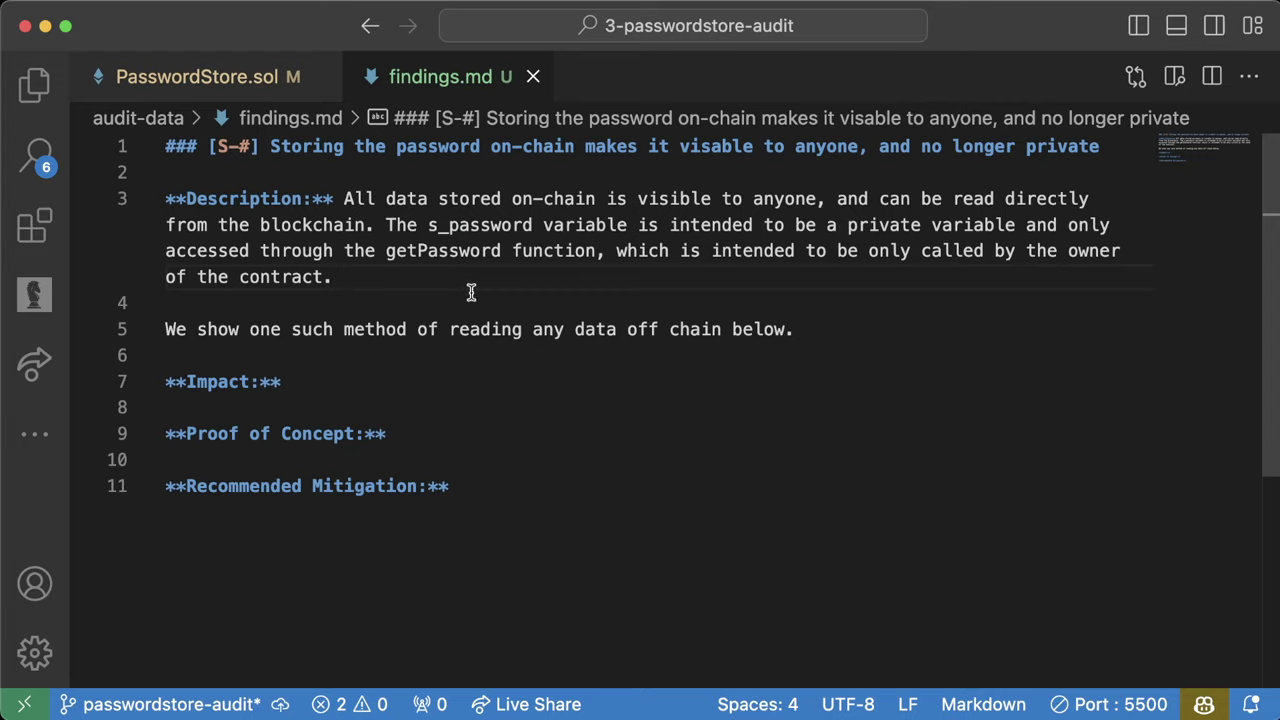
pyautogui.click(429, 225)
pyautogui.doubleClick(436, 225)
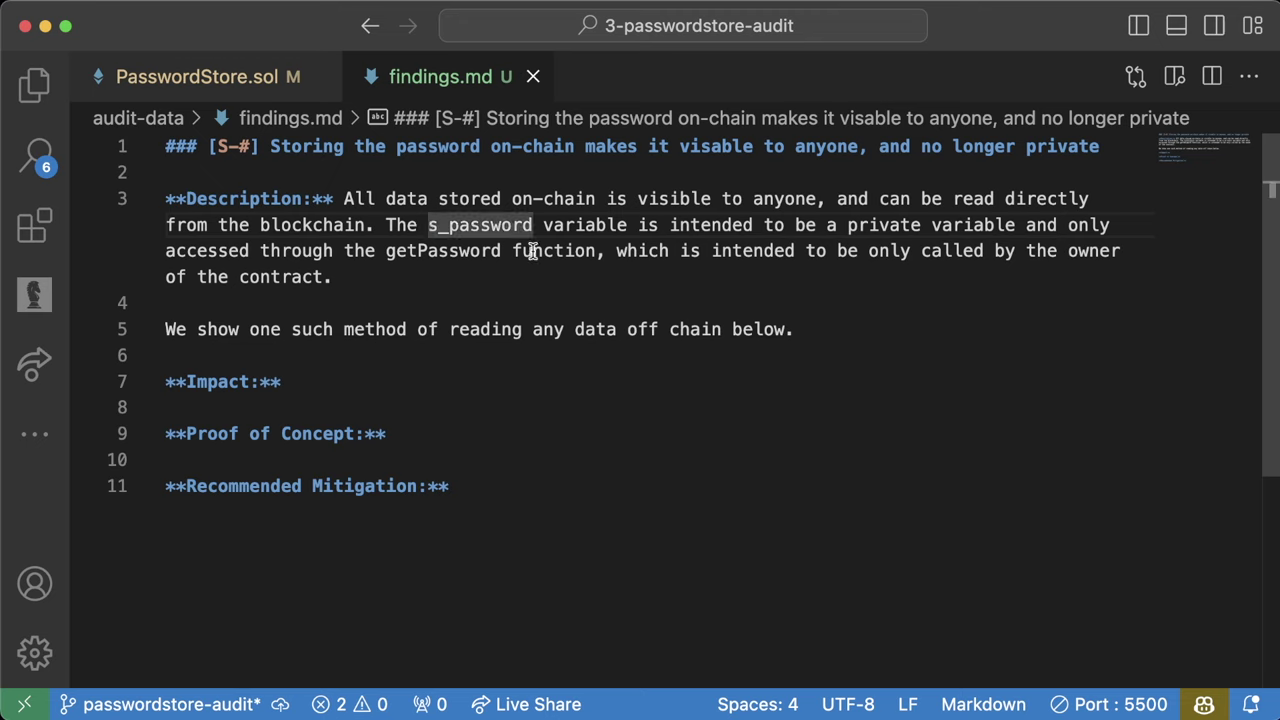
# Wrap s_password in backticks as inline code.
pyautogui.press('Left')
pyautogui.write('`')
pyautogui.hotkey('alt', 'Right')
pyautogui.write('`')
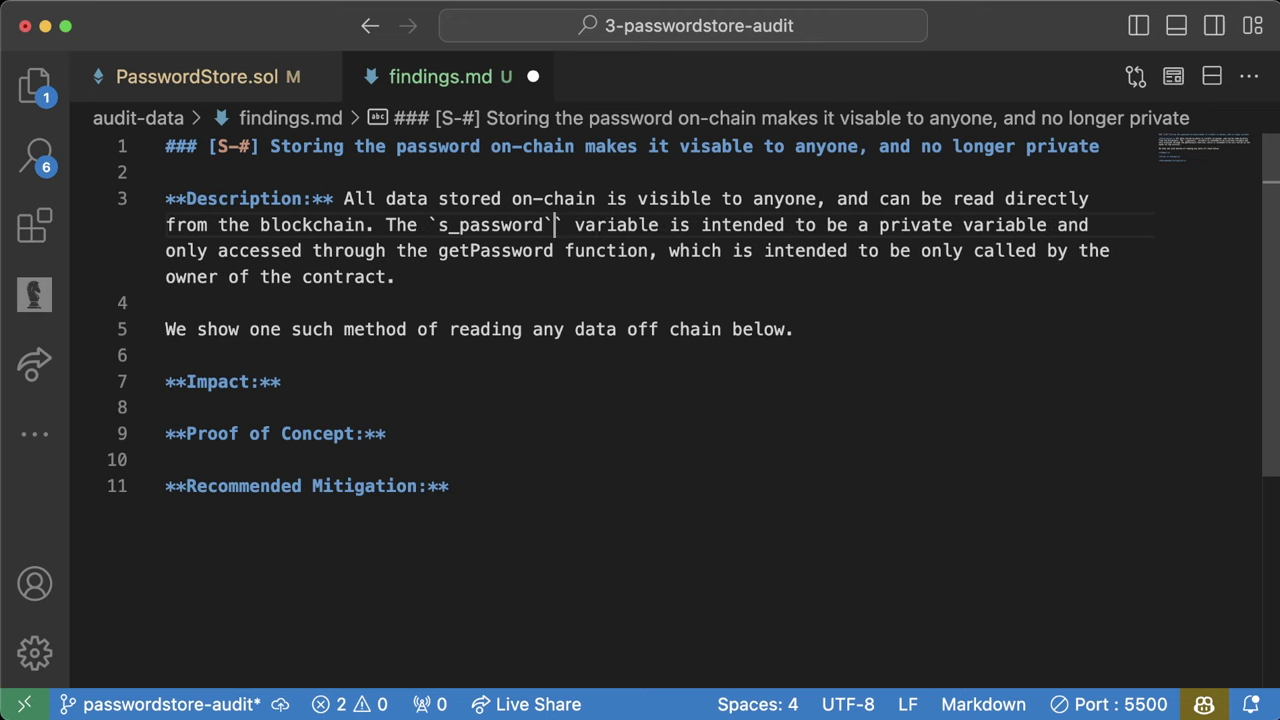
pyautogui.press('Delete')
pyautogui.hotkey('alt', 'Left')
pyautogui.hotkey('alt', 'Left')
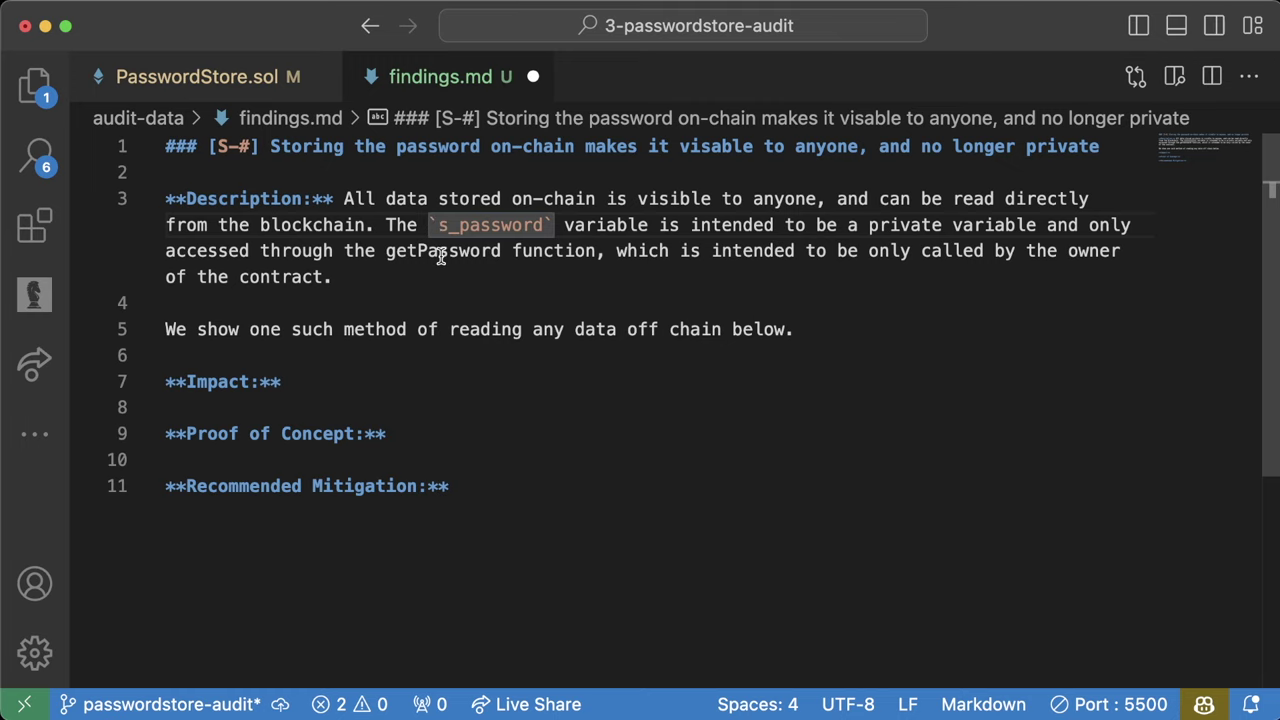
pyautogui.write('P')
pyautogui.press('BackSpace')
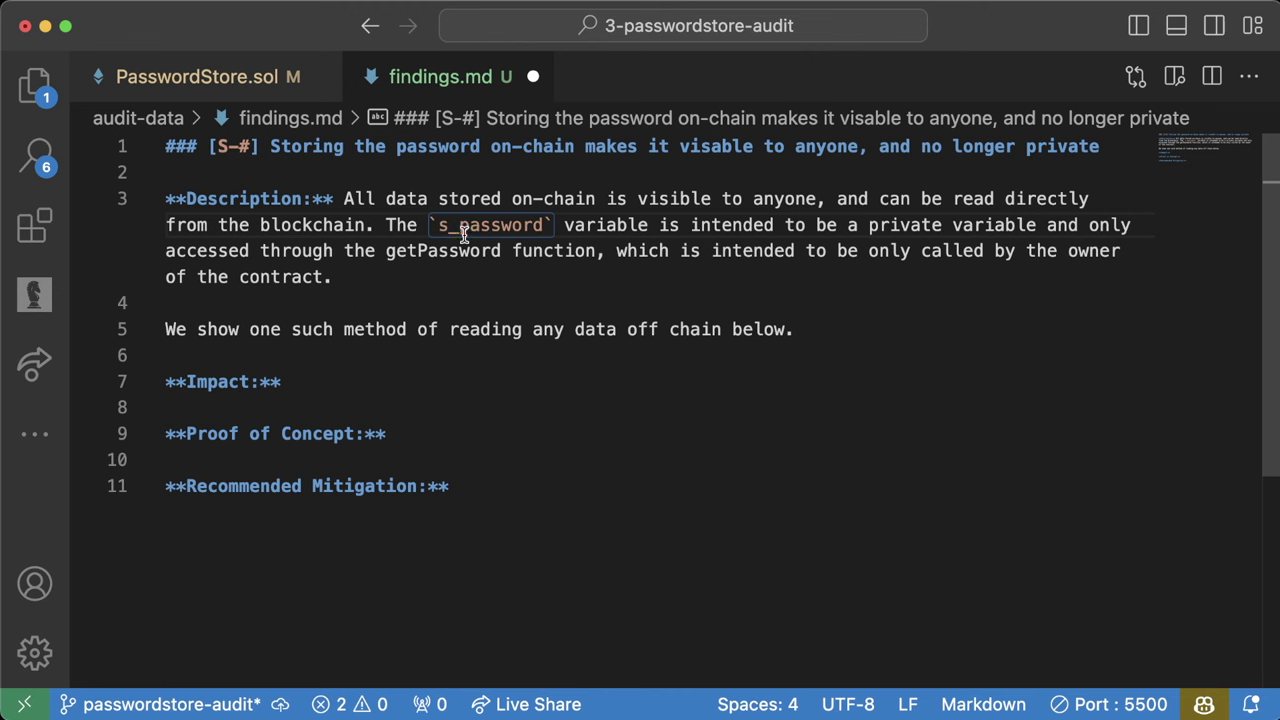
# Prefix the s_password code span with PasswordStore::, checking the contract name in PasswordStore.sol.
pyautogui.doubleClick(458, 226)
pyautogui.click(240, 80)
pyautogui.click(472, 88)
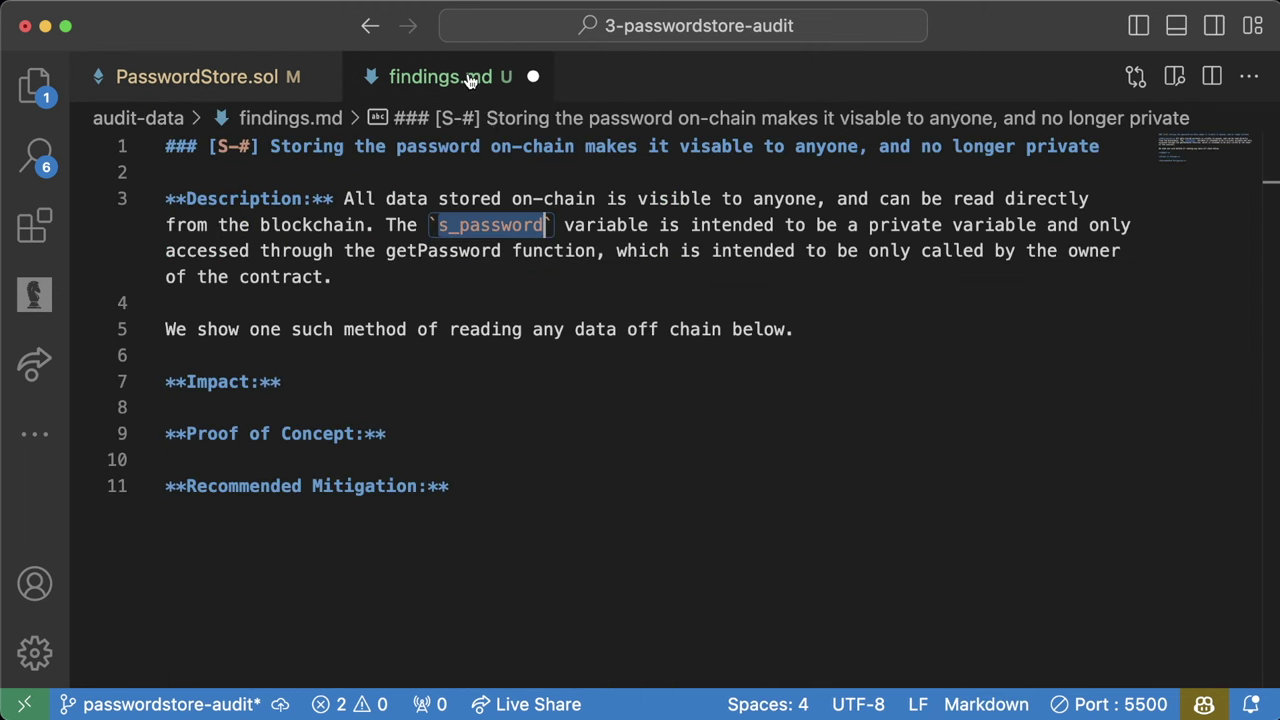
pyautogui.click(440, 226)
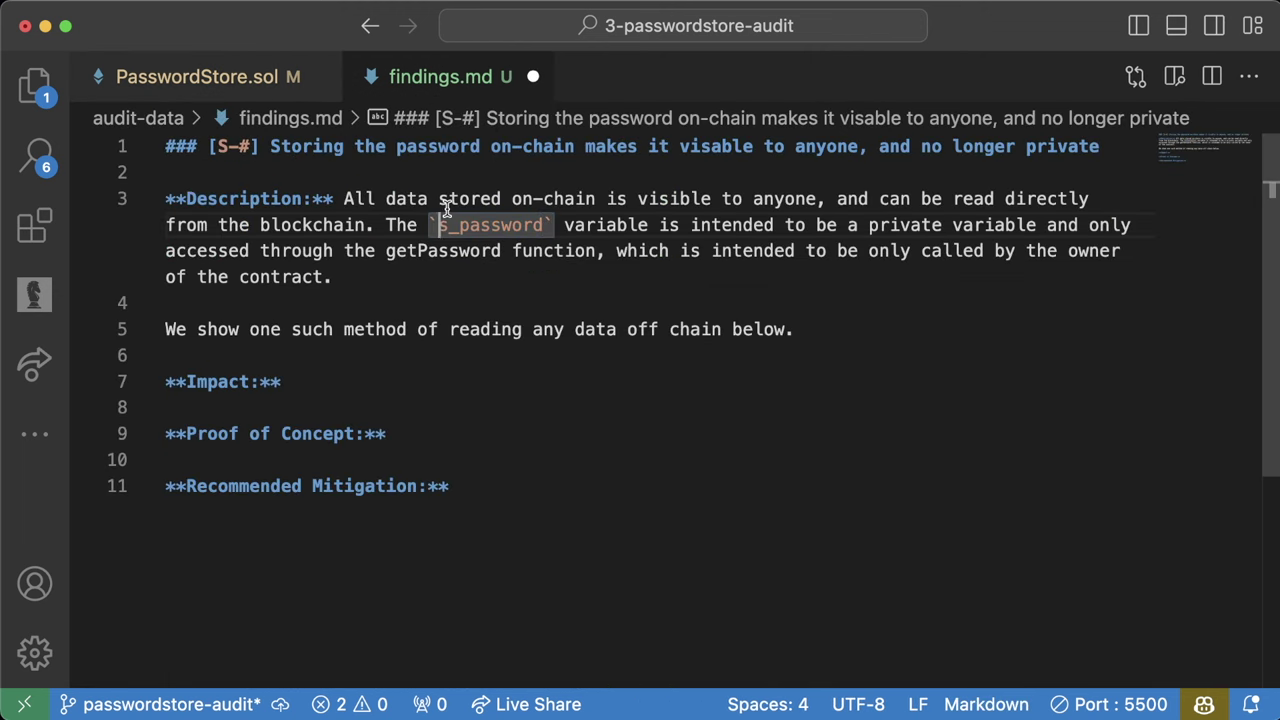
pyautogui.write('PasswordStor')
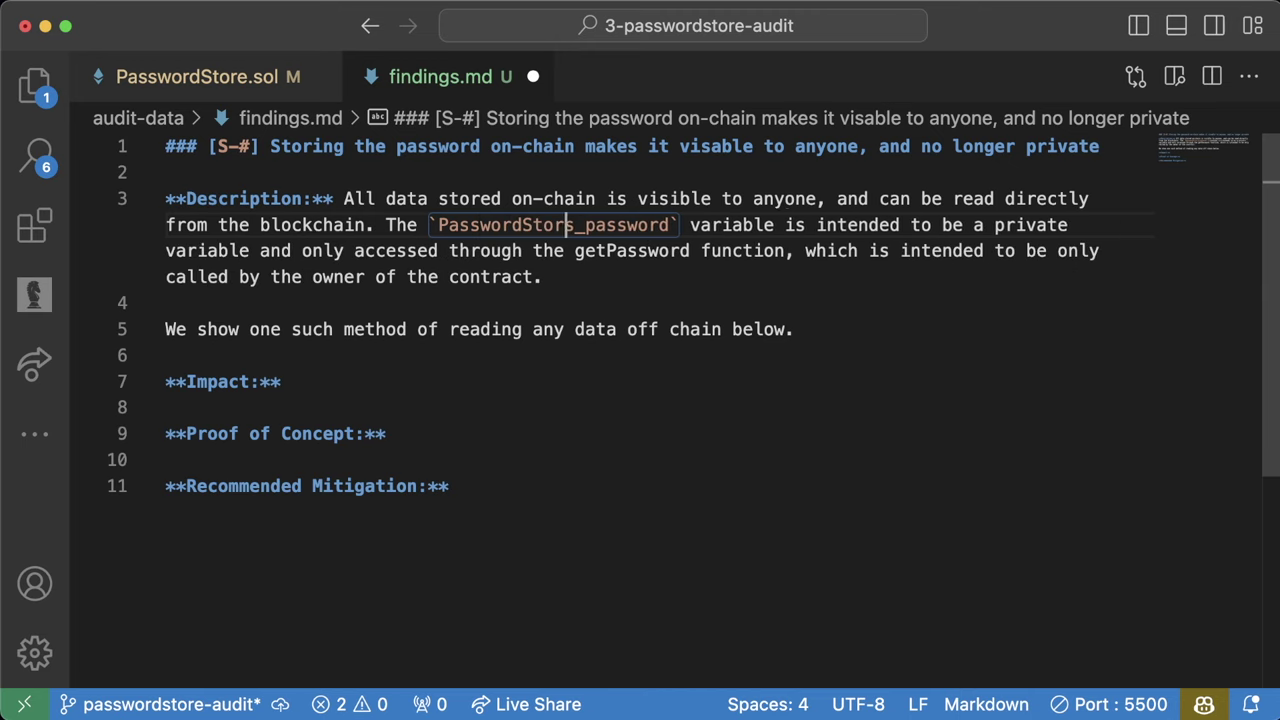
pyautogui.write('e::')
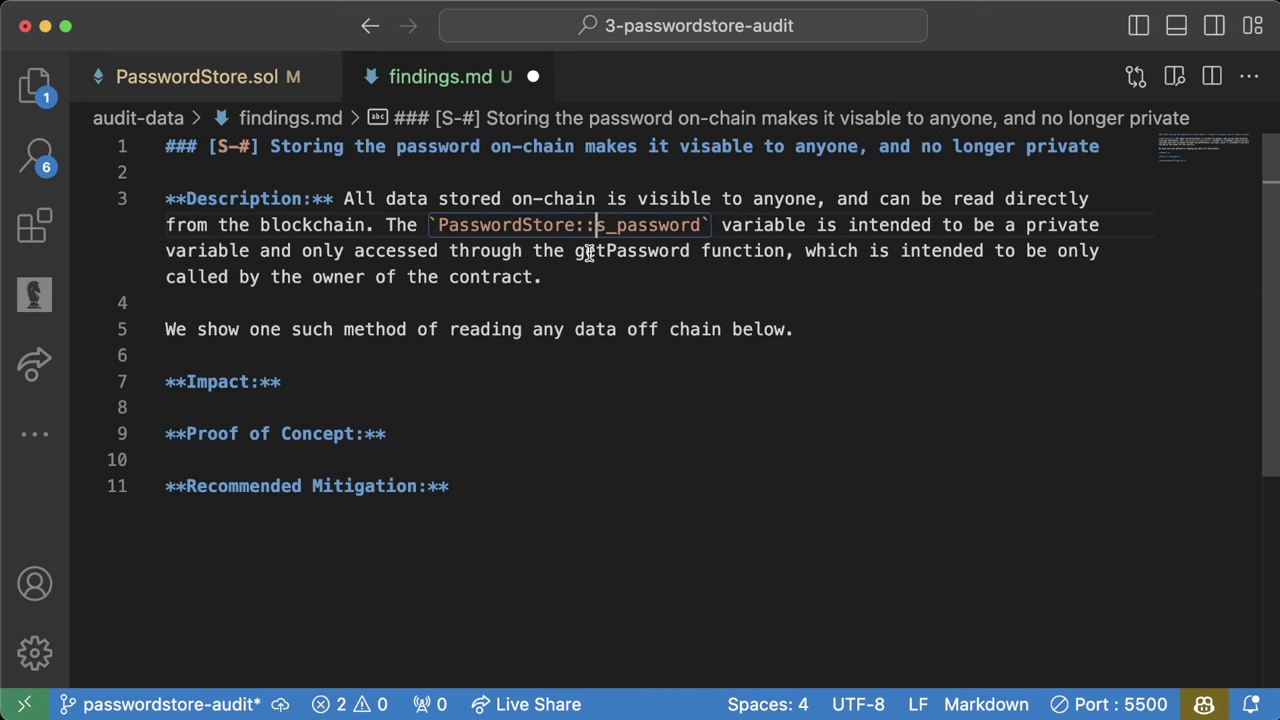
# Format getPassword as inline code PasswordStore::getPassword and save findings.md.
pyautogui.click(643, 265)
pyautogui.click(594, 250)
pyautogui.moveTo(590, 225); pyautogui.dragTo(437, 224)
pyautogui.press('super+c')
pyautogui.click(577, 251)
pyautogui.write('`')
pyautogui.press('super+v')
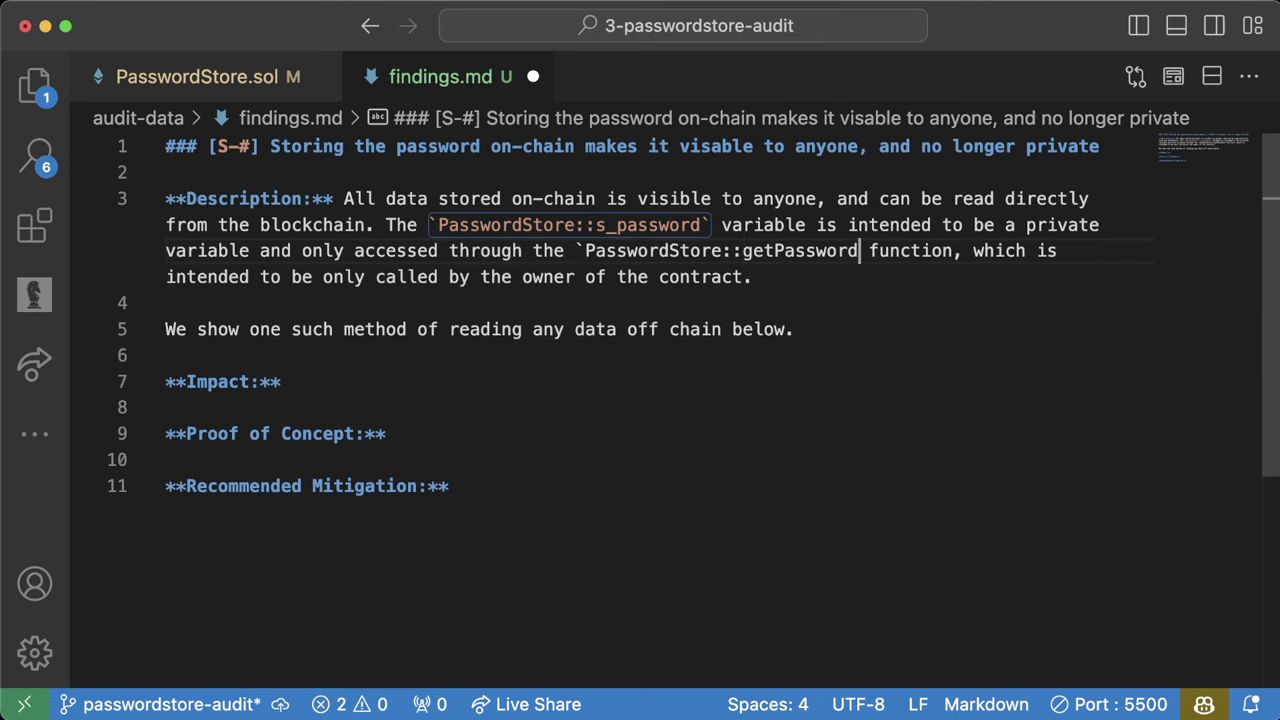
pyautogui.click(858, 251)
pyautogui.write('`')
pyautogui.doubleClick(611, 251)
pyautogui.click(741, 251)
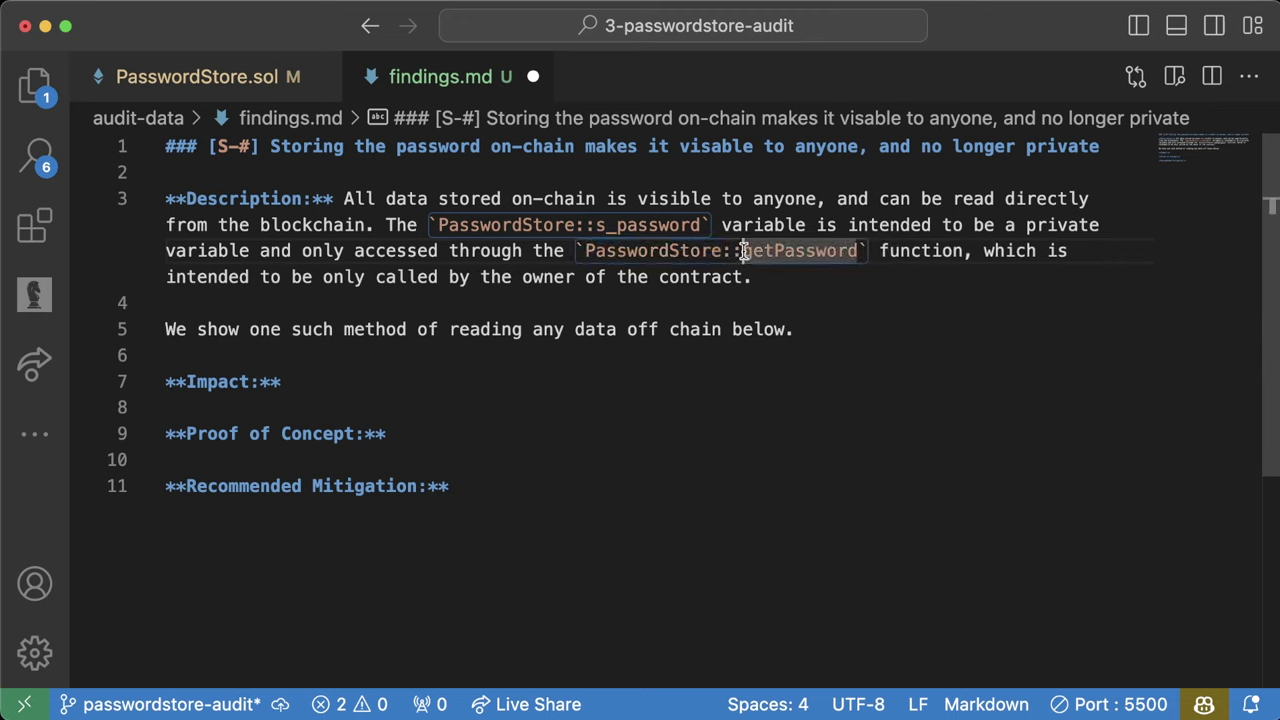
pyautogui.doubleClick(748, 251)
pyautogui.press('super+s')
pyautogui.click(848, 290)
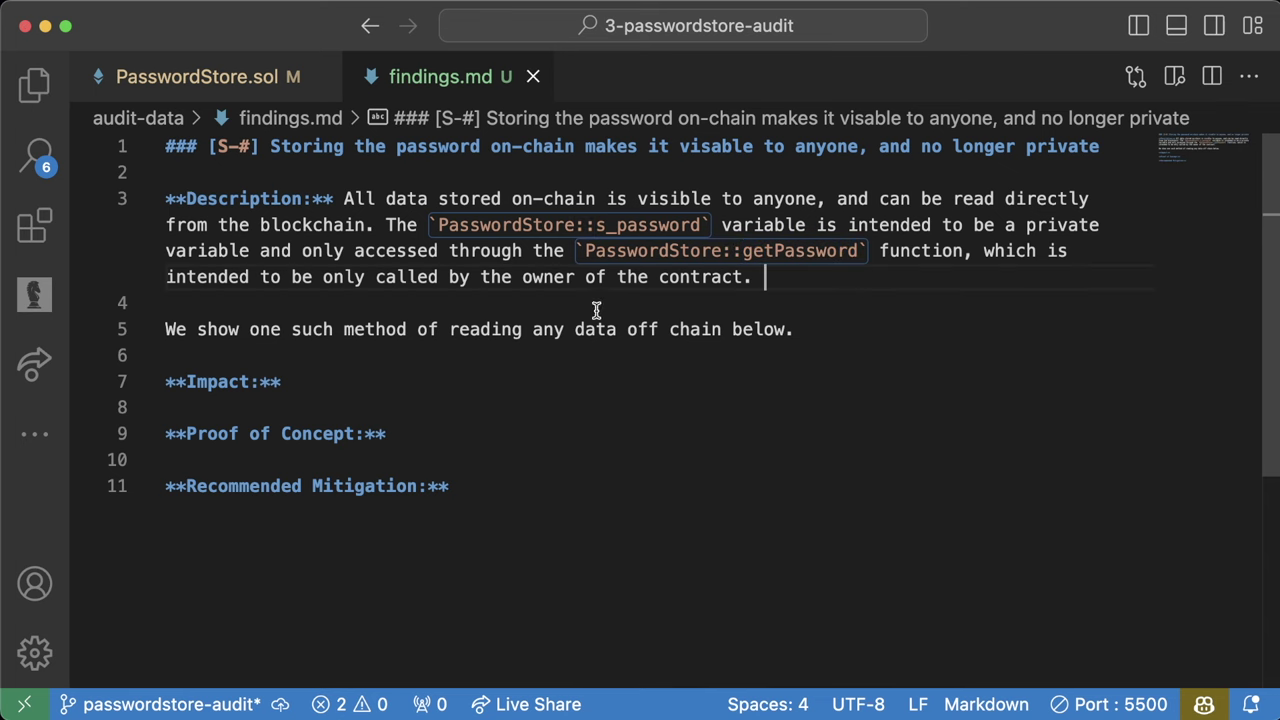
# Check both code spans in the rendered preview, then return to the markdown source.
pyautogui.press('super+shift+v')
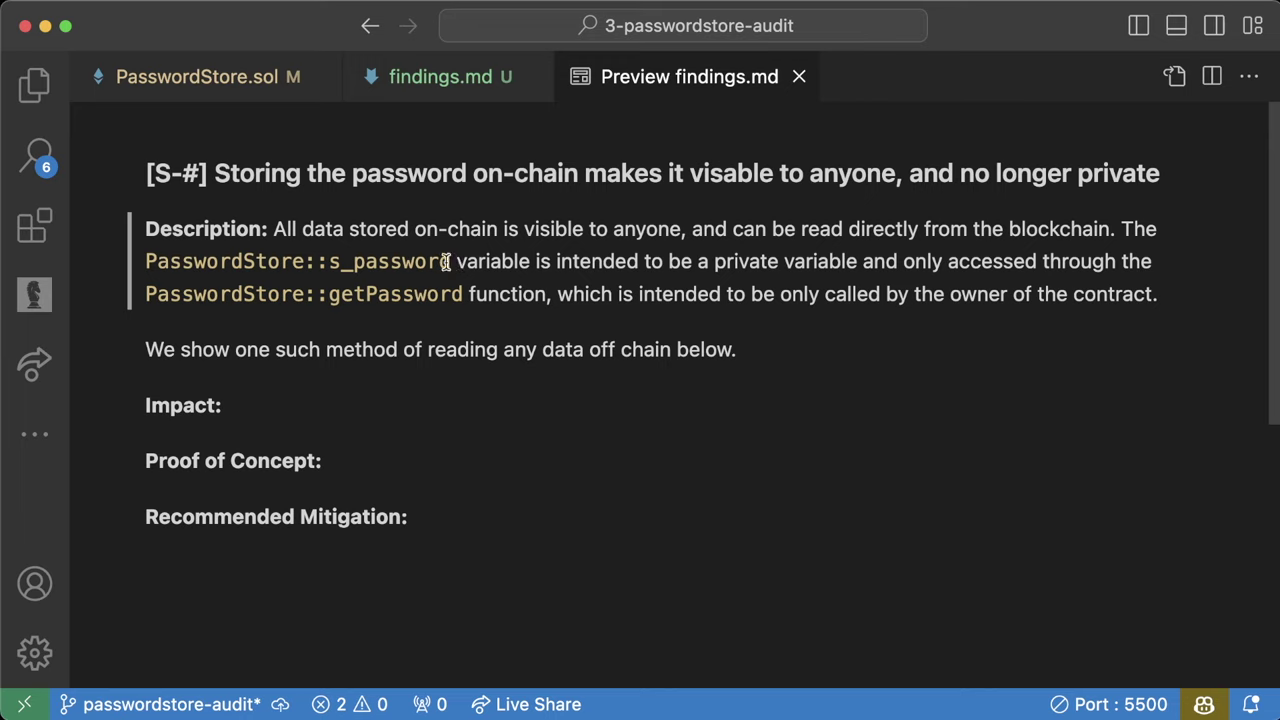
pyautogui.moveTo(446, 261); pyautogui.dragTo(142, 263)
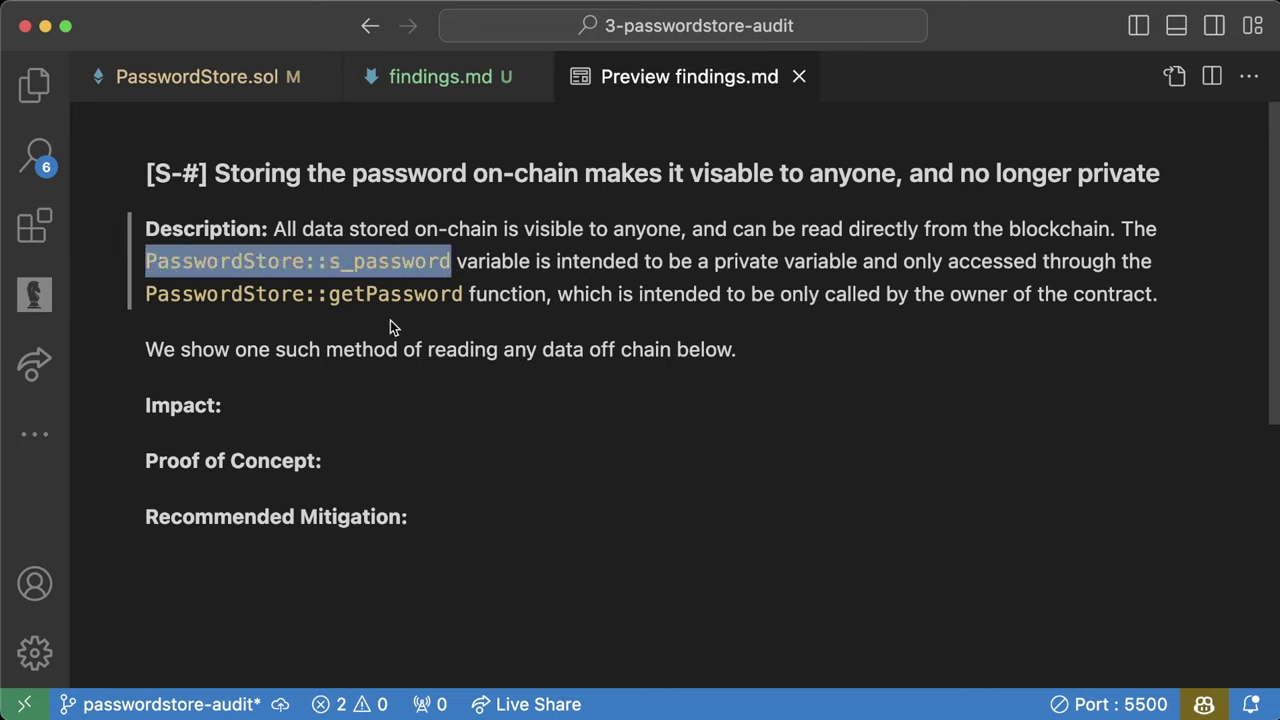
pyautogui.click(467, 268)
pyautogui.moveTo(452, 262); pyautogui.dragTo(329, 262)
pyautogui.moveTo(464, 294); pyautogui.dragTo(329, 294)
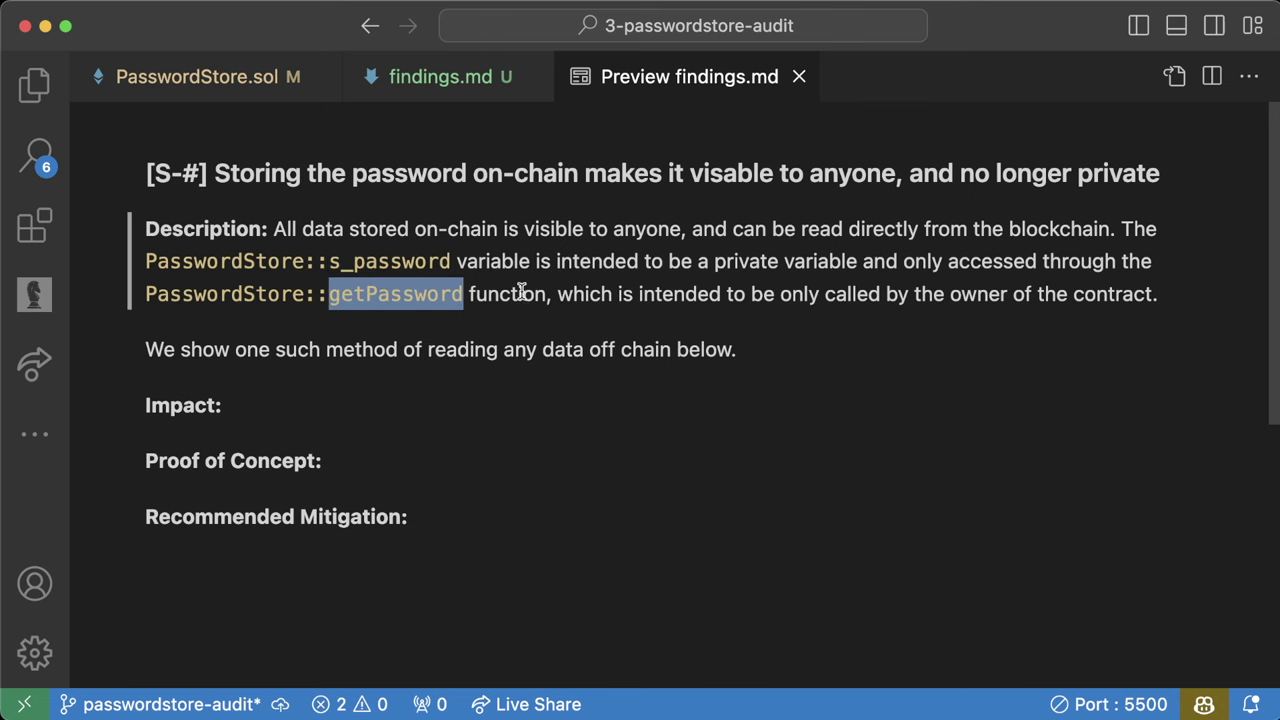
pyautogui.doubleClick(521, 292)
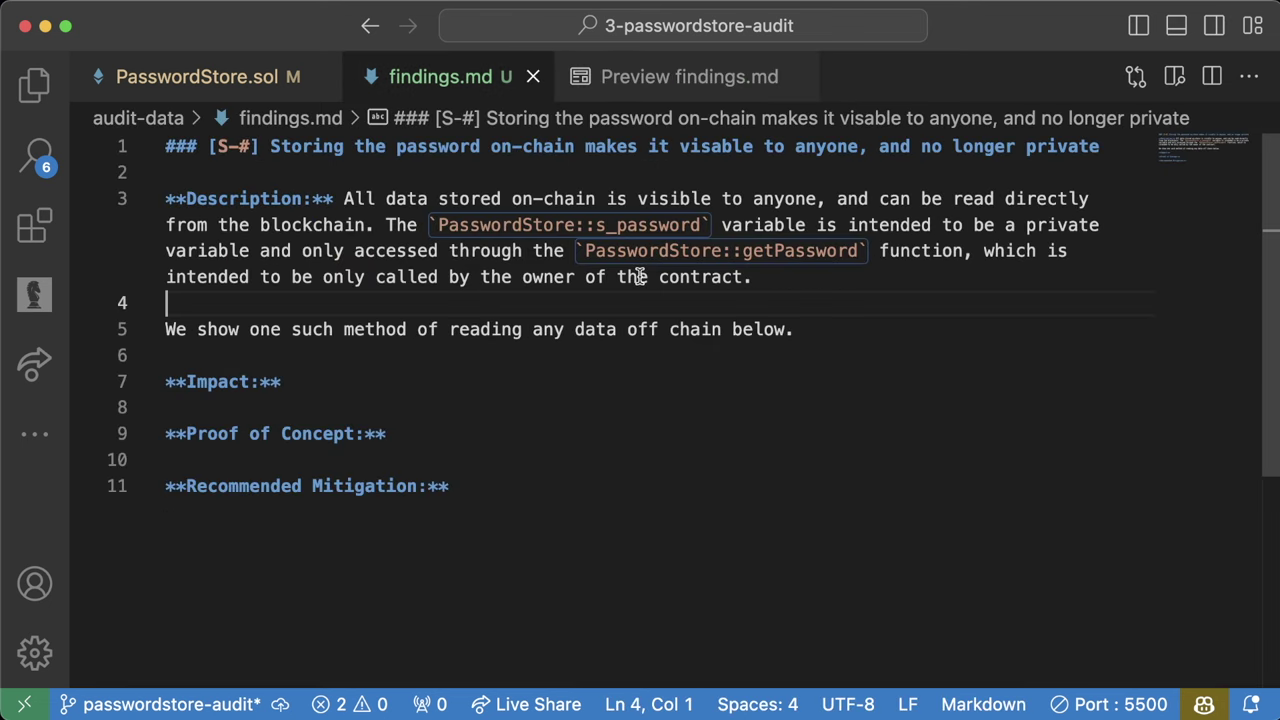
# Extend the Impact sentence: anyone can read the private password, breaking the protocol's functionality.
pyautogui.click(638, 277)
pyautogui.press('Down')
pyautogui.press('Down')
pyautogui.press('Down')
pyautogui.press('Down')
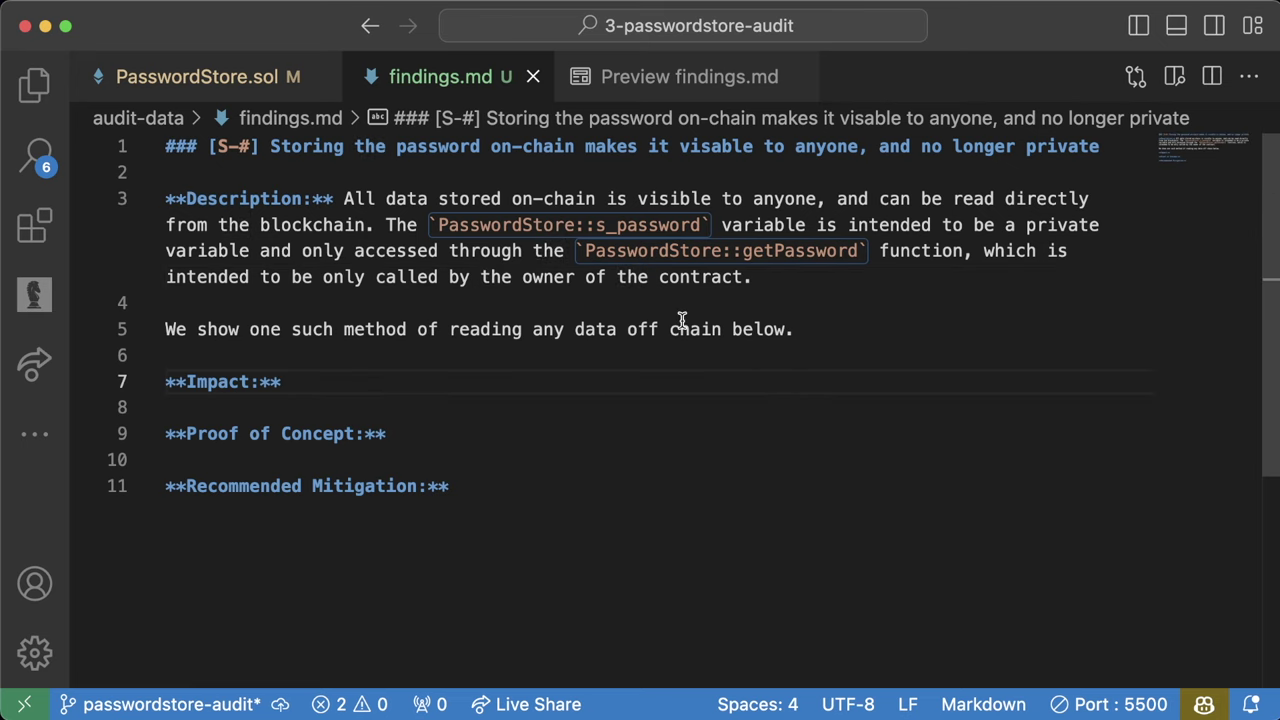
pyautogui.moveTo(299, 356); pyautogui.dragTo(371, 251)
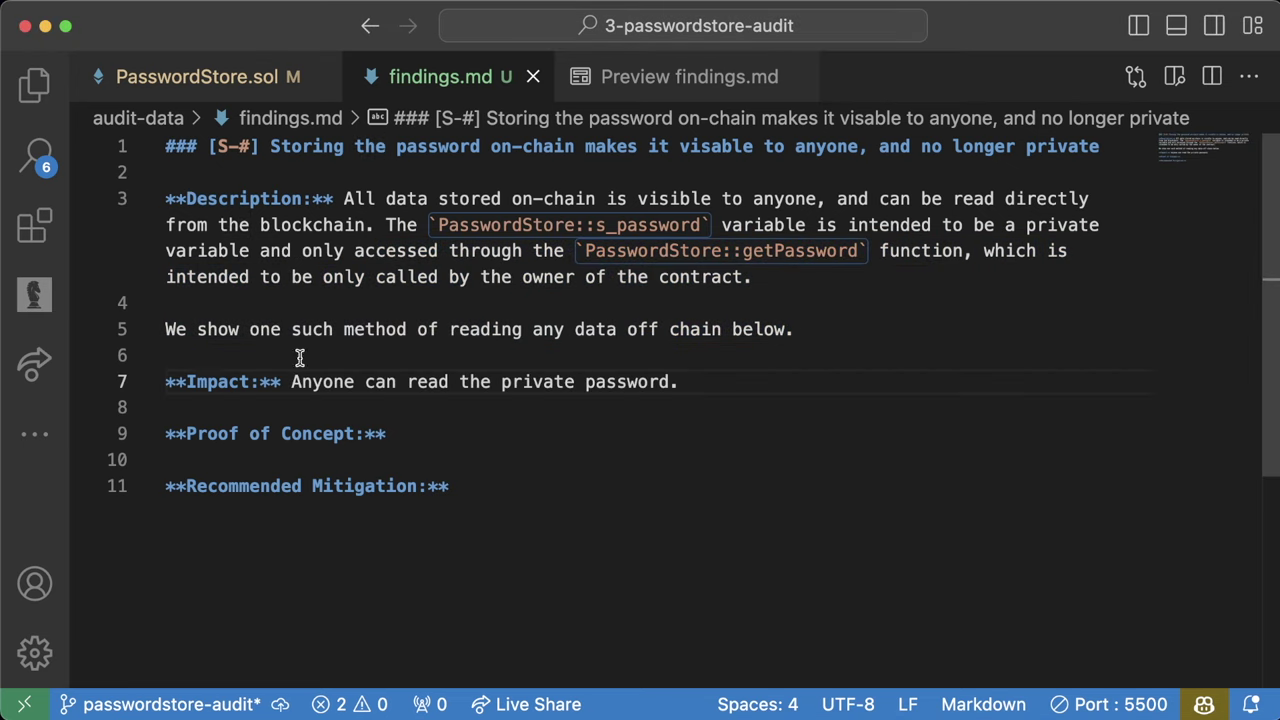
pyautogui.moveTo(291, 381); pyautogui.dragTo(686, 386)
pyautogui.click(686, 386)
pyautogui.press('BackSpace')
pyautogui.write(',')
pyautogui.press('Tab')
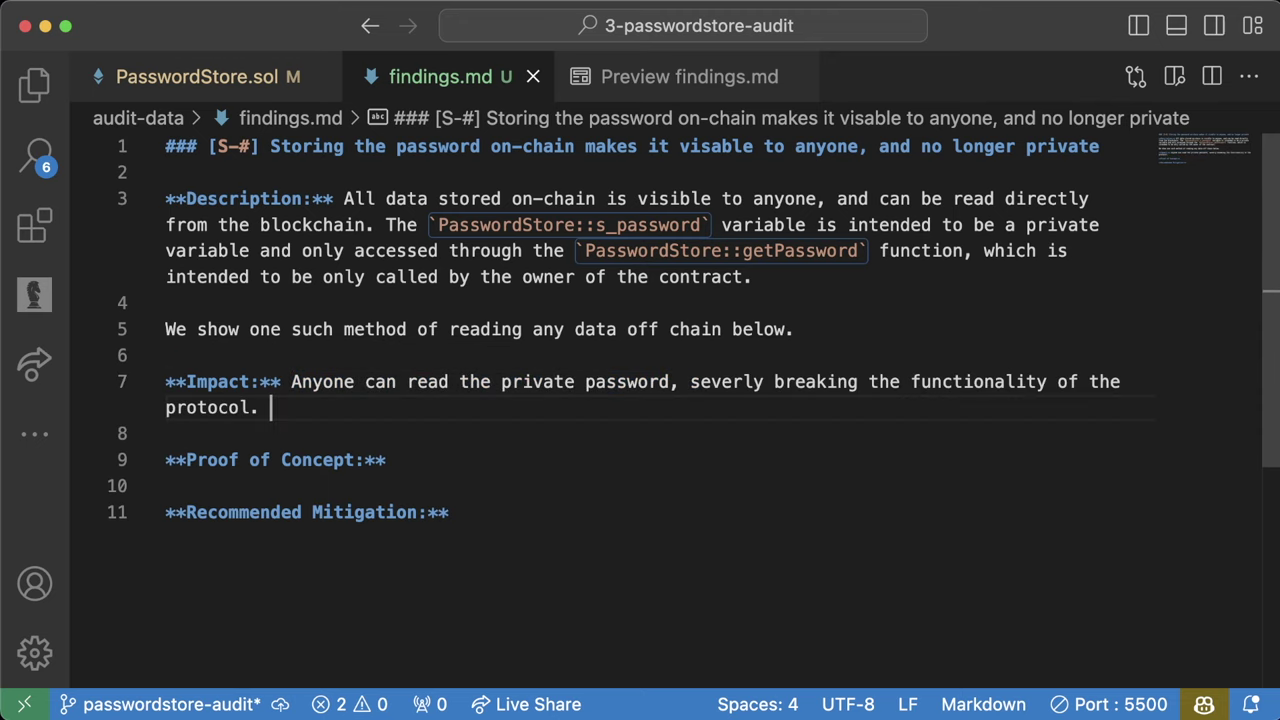
pyautogui.doubleClick(994, 381)
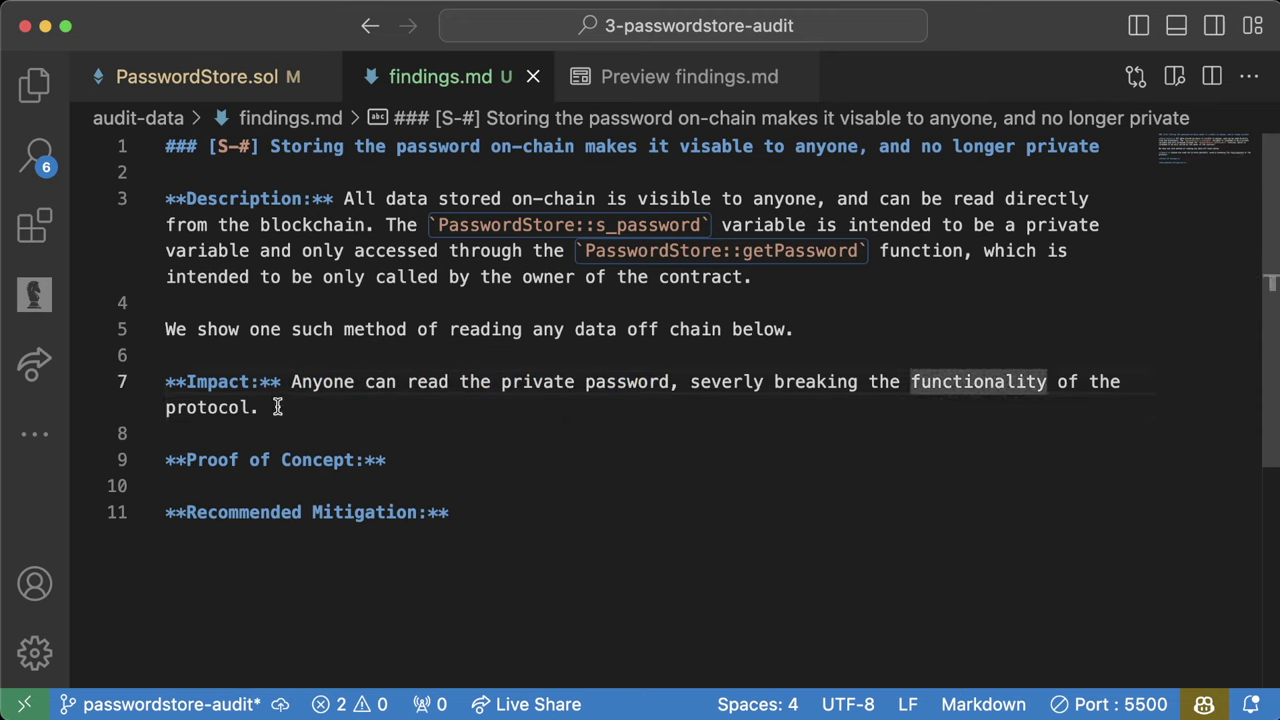
pyautogui.moveTo(278, 407); pyautogui.dragTo(283, 380)
pyautogui.click(411, 437)
# Append '(Proof of Code)' after Proof of Concept, save, and add blank lines below it.
pyautogui.click(432, 457)
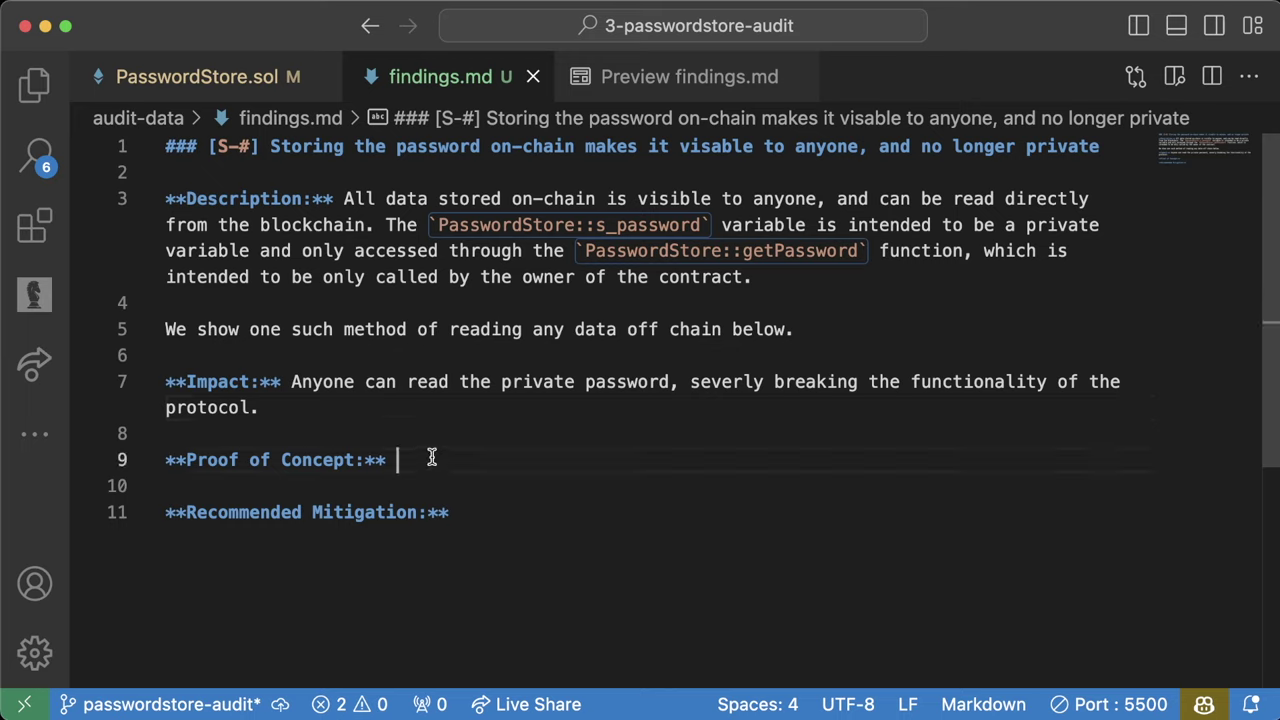
pyautogui.moveTo(457, 466); pyautogui.dragTo(148, 466)
pyautogui.click(320, 476)
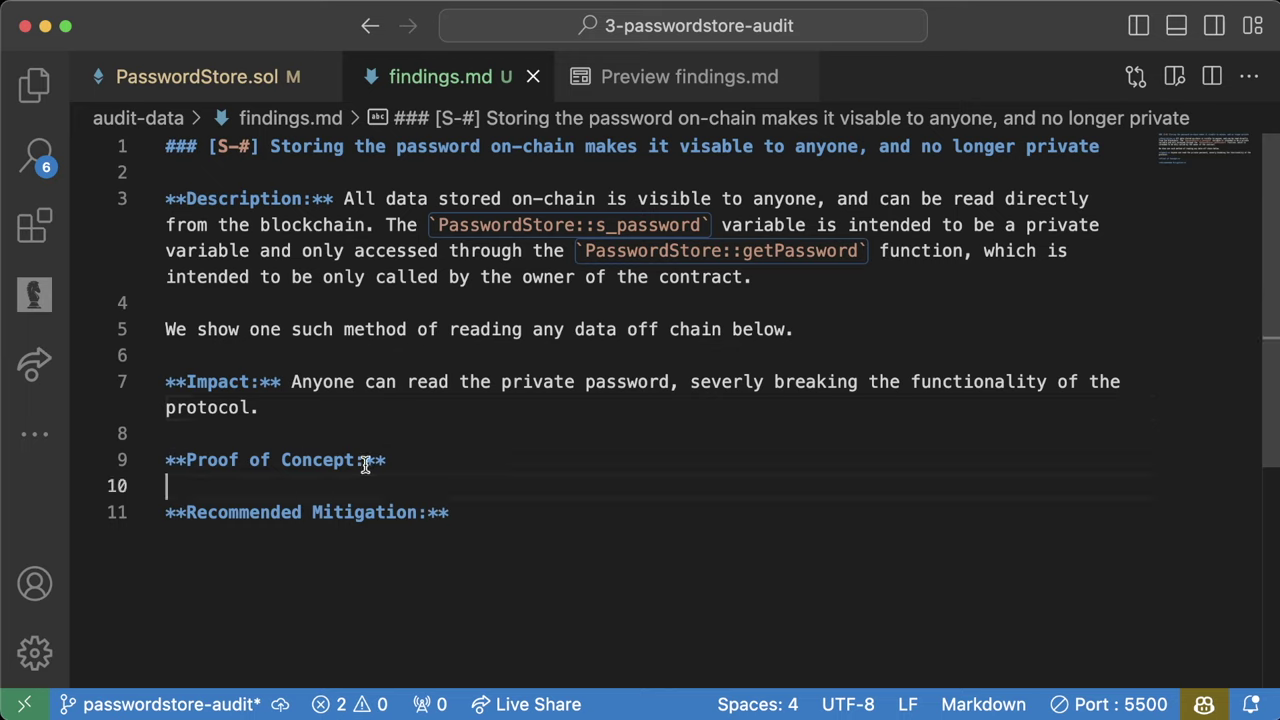
pyautogui.click(445, 450)
pyautogui.write('(Proof of Co')
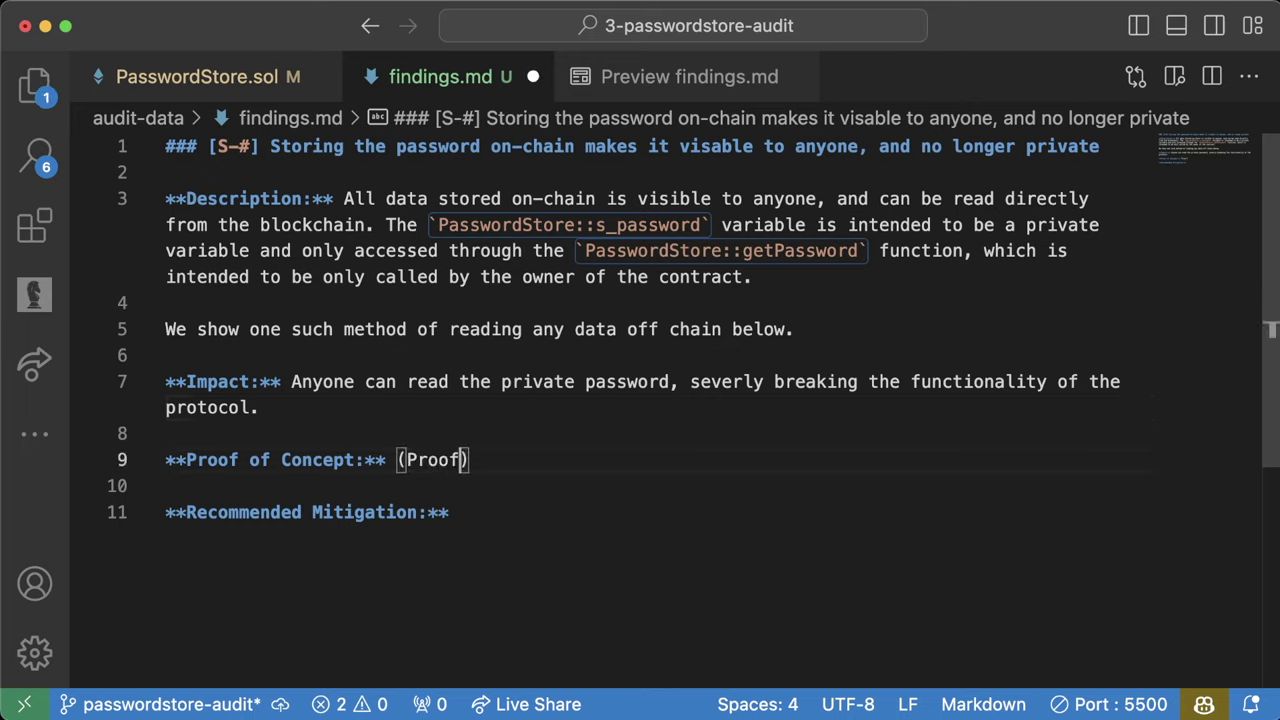
pyautogui.write('de')
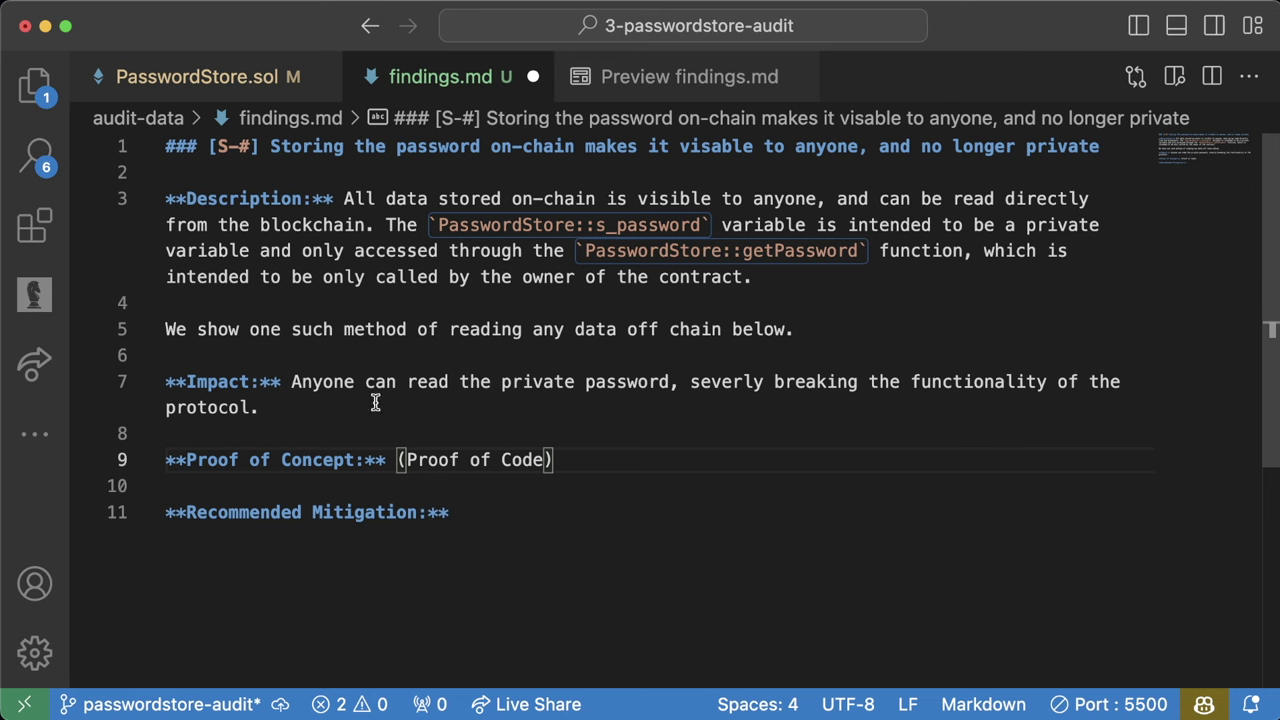
pyautogui.press('cmd+s')
pyautogui.moveTo(820, 329); pyautogui.dragTo(341, 196)
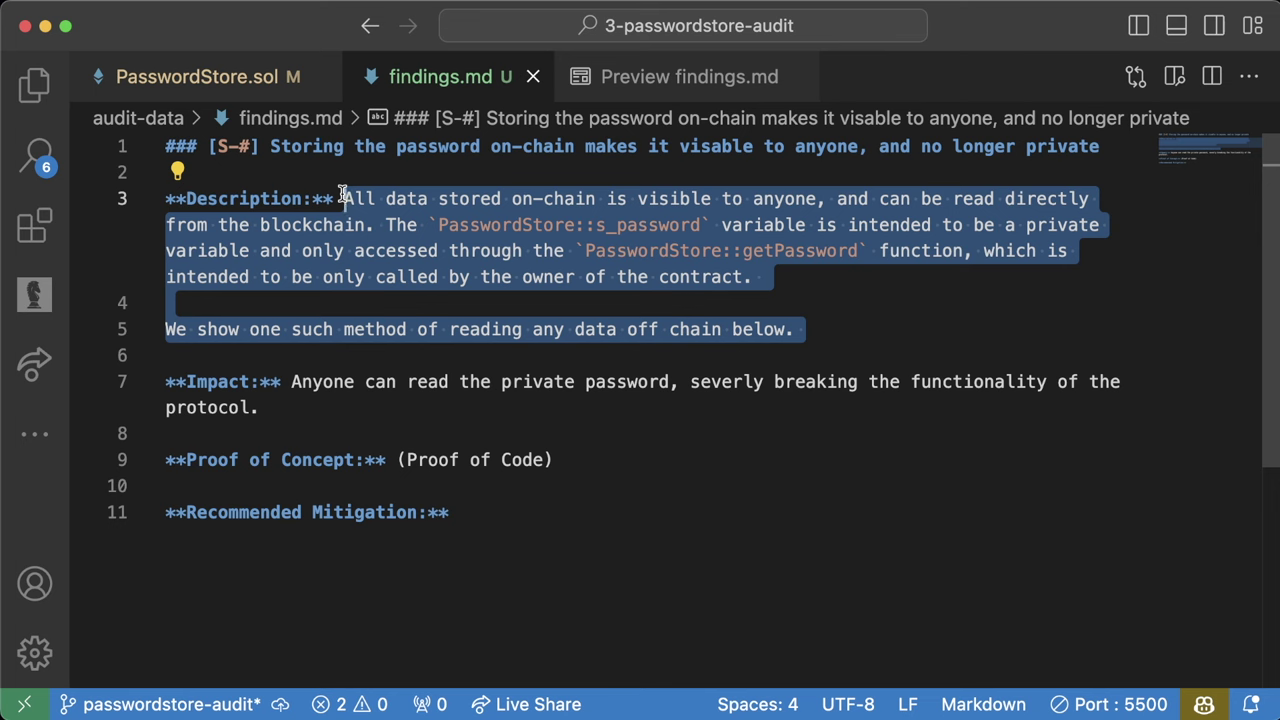
pyautogui.click(343, 196)
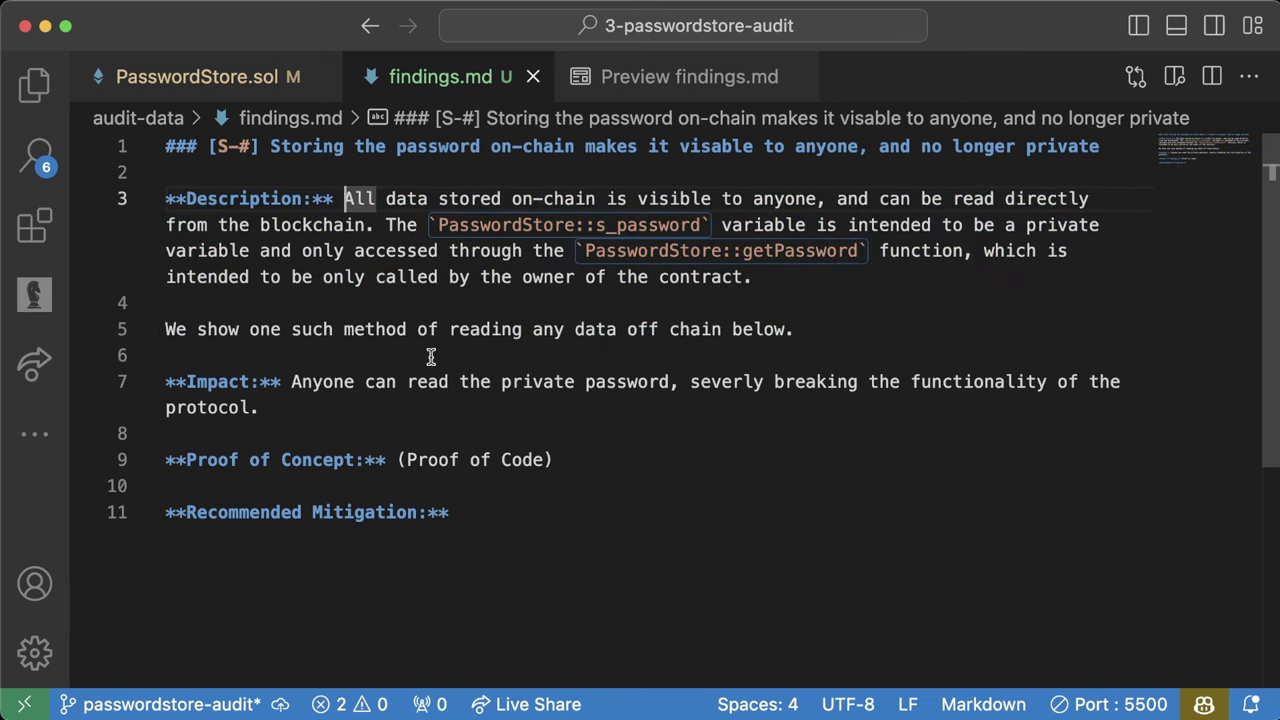
pyautogui.click(590, 460)
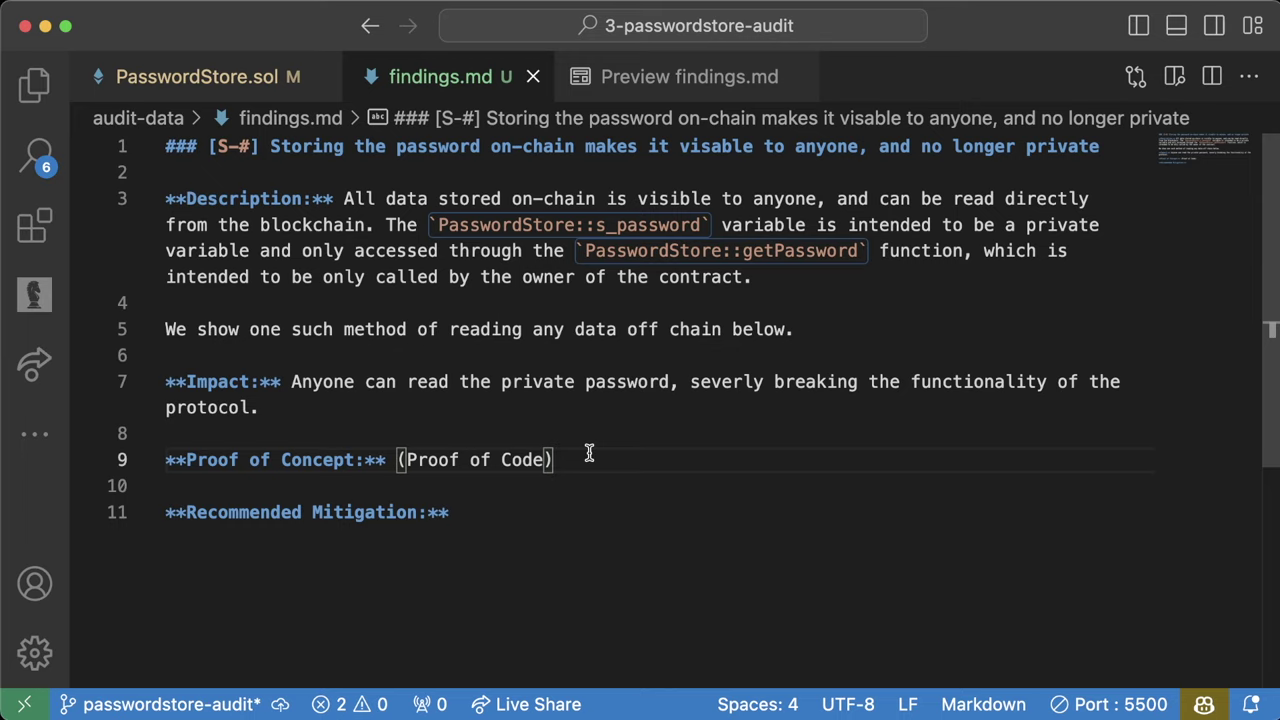
pyautogui.press('Return')
pyautogui.press('Return')
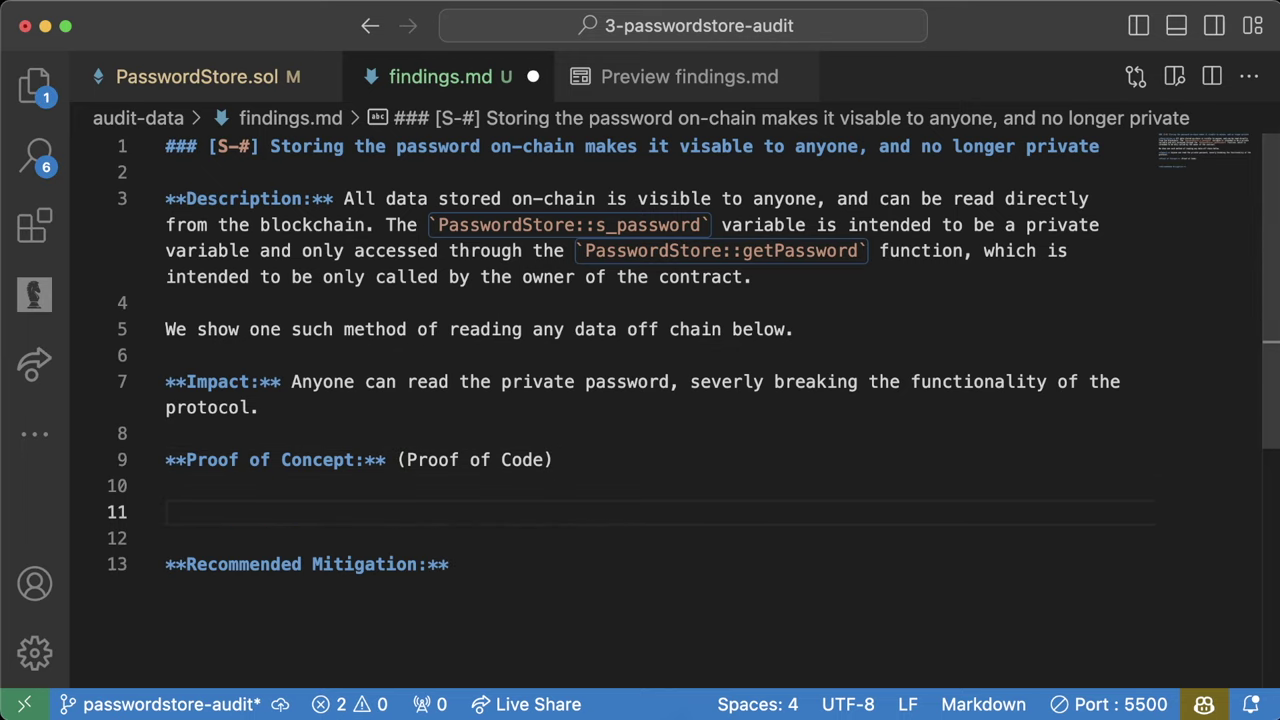
# Paste 'The below test case shows how anyone can read the password directly from the blockchain.' and save.
pyautogui.hotkey('ctrl', 'v')
pyautogui.hotkey('ctrl', 's')
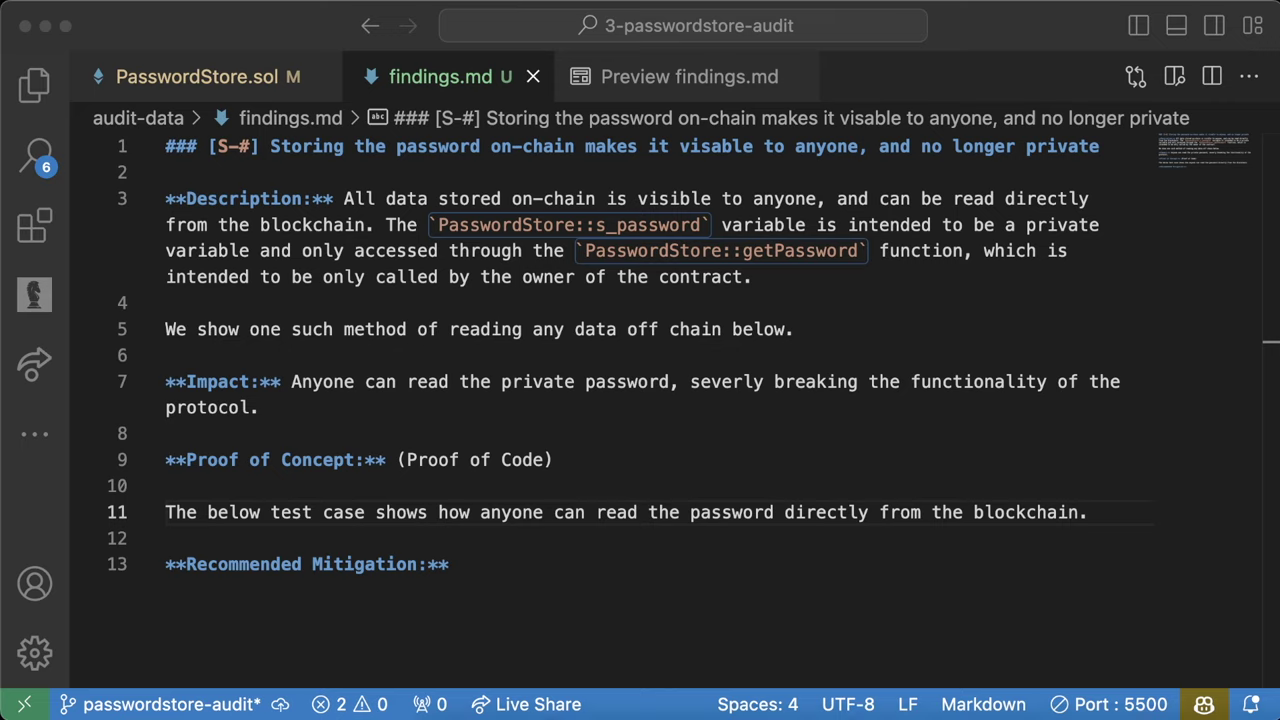
pyautogui.click(1088, 485)
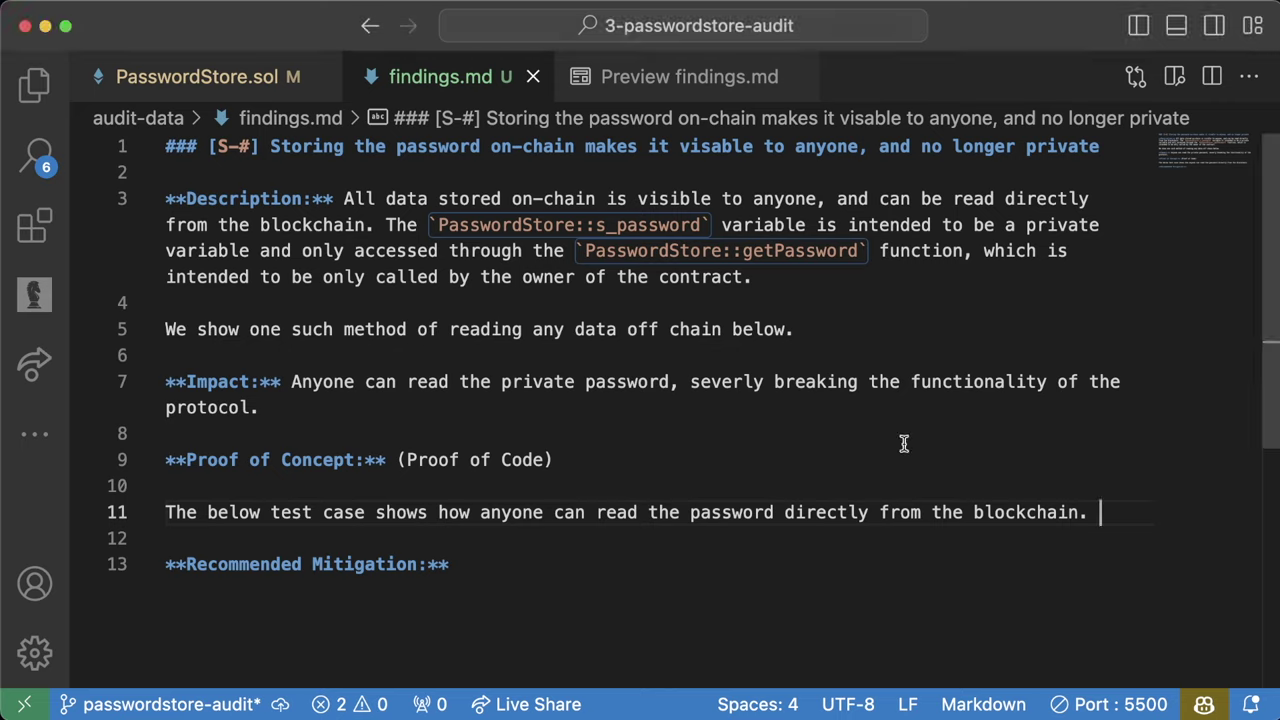
pyautogui.moveTo(438, 512); pyautogui.dragTo(1094, 512)
pyautogui.click(1094, 512)
# Run anvil in a maximized terminal on 127.0.0.1:8545, then open a second bash terminal.
pyautogui.click(765, 490)
pyautogui.hotkey('ctrl', '`')
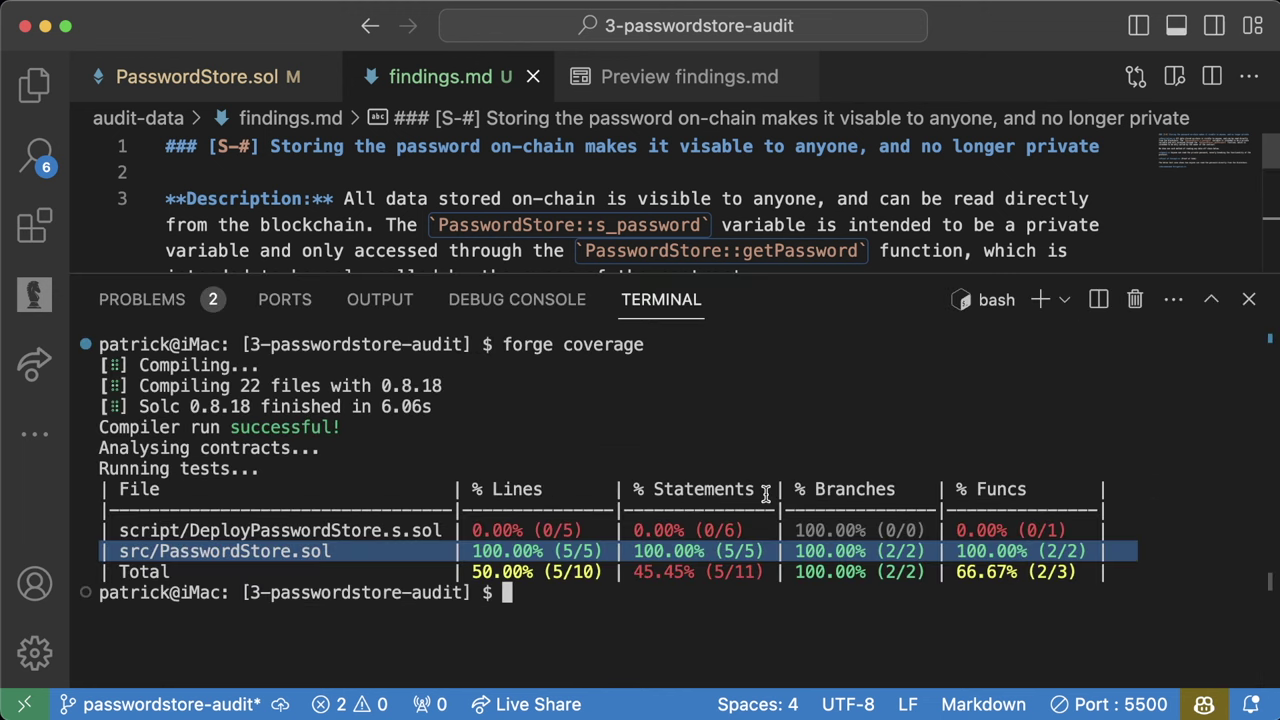
pyautogui.write('clear')
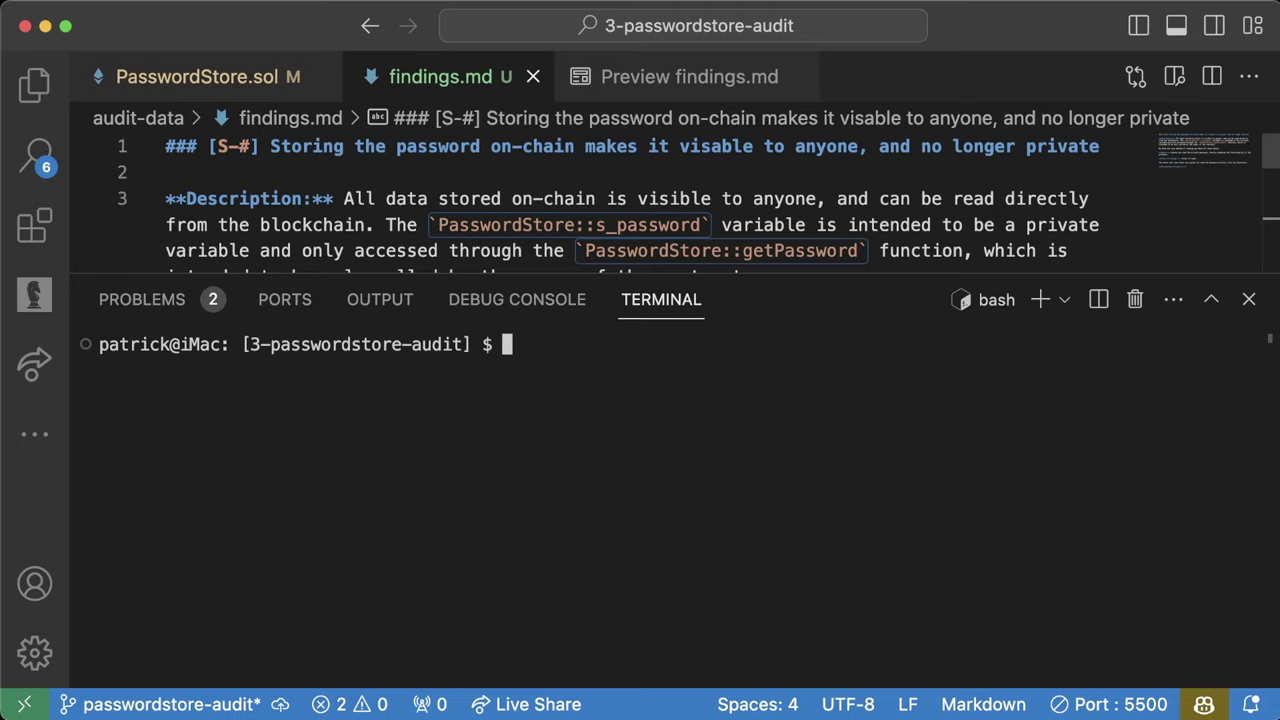
pyautogui.moveTo(792, 272); pyautogui.dragTo(782, 60)
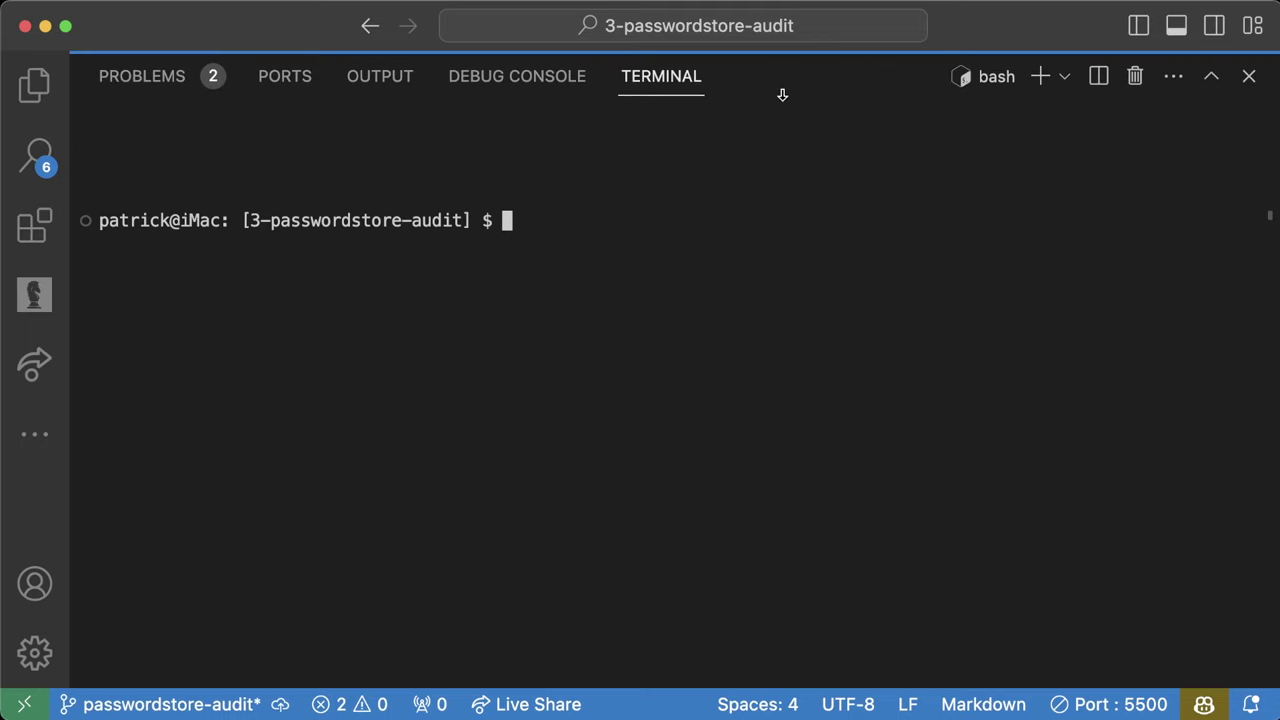
pyautogui.write('anvil')
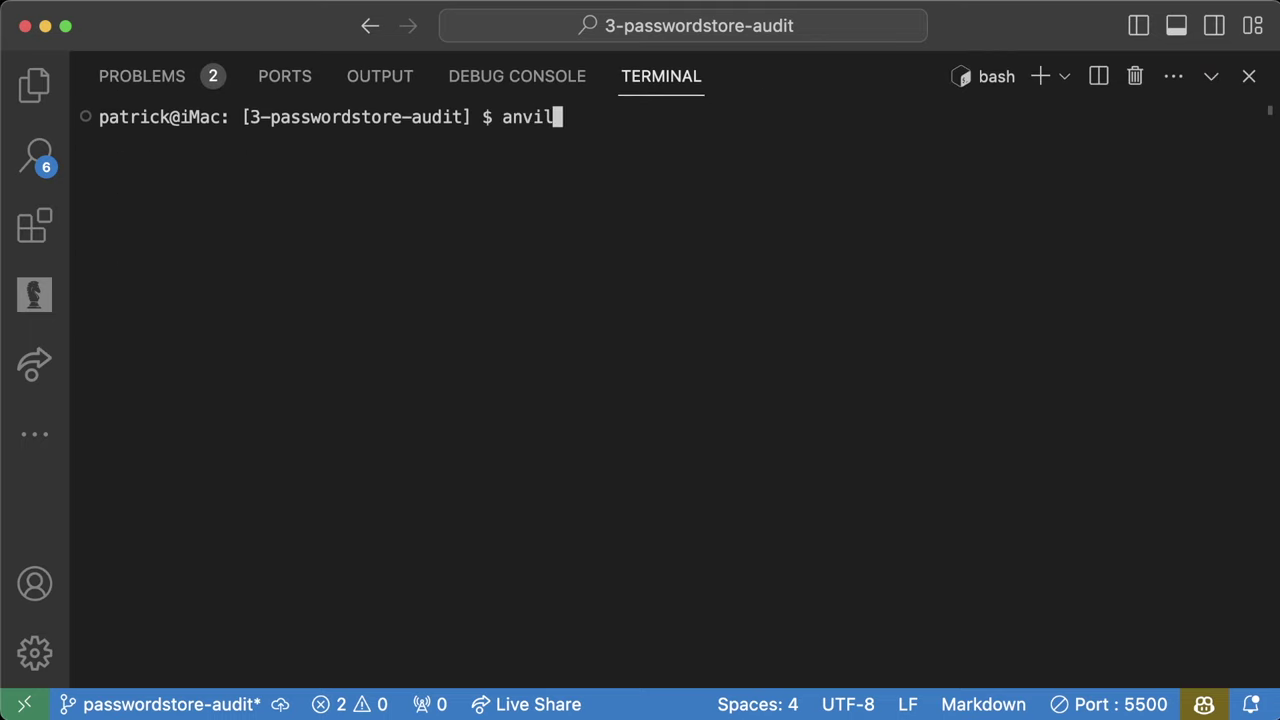
pyautogui.press('Return')
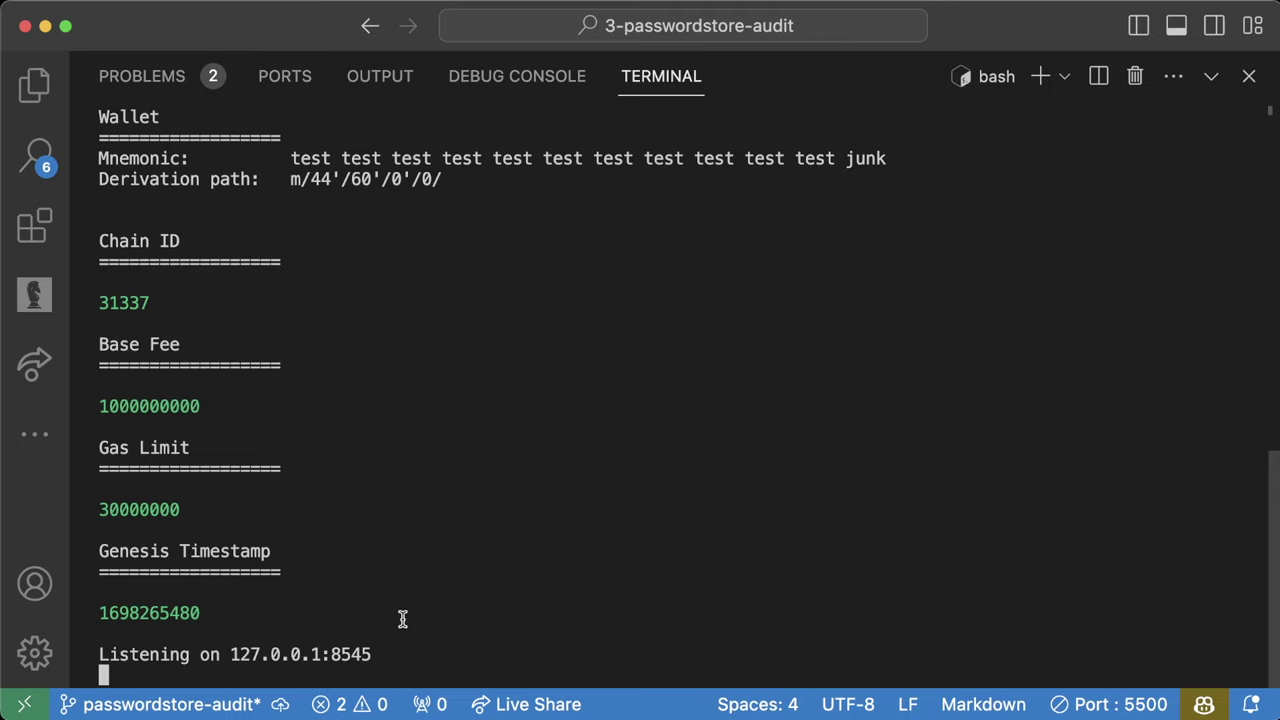
pyautogui.moveTo(394, 652); pyautogui.dragTo(181, 268)
pyautogui.click(369, 271)
pyautogui.hotkey('ctrl', 'shift', '`')
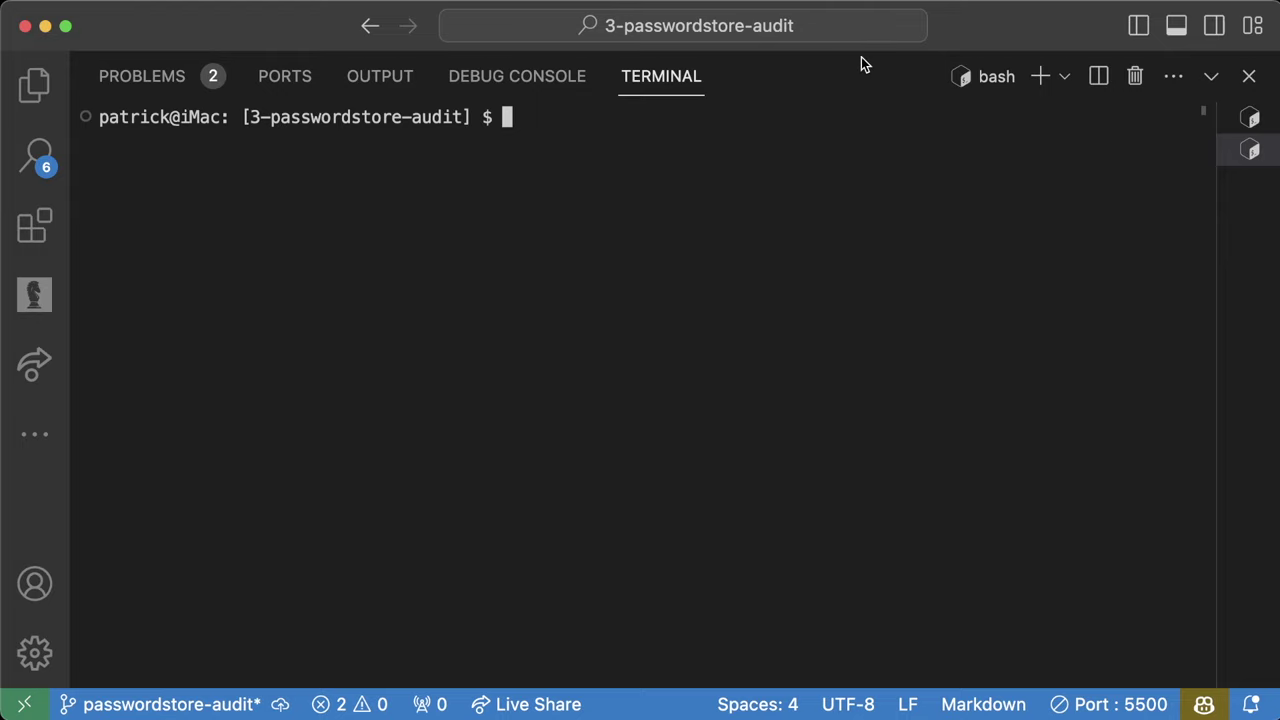
pyautogui.moveTo(860, 53); pyautogui.dragTo(831, 306)
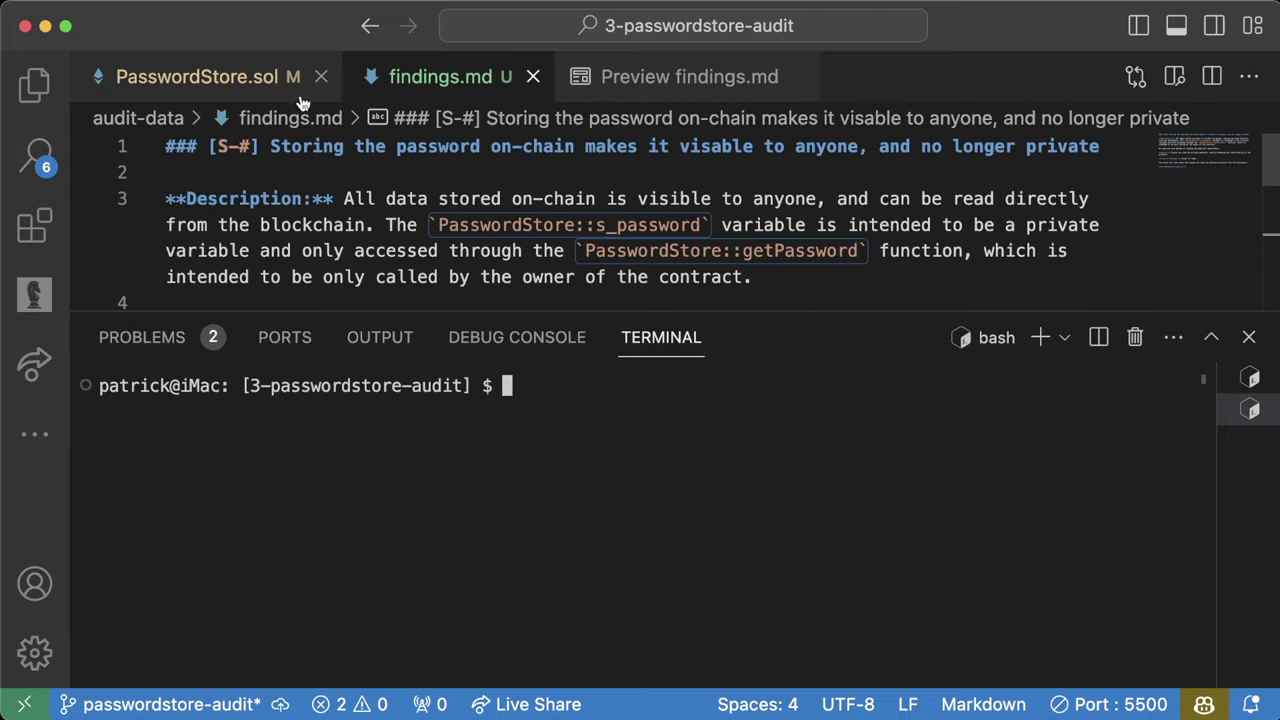
# Check PasswordStore.sol, the running anvil terminal and the DeployPasswordStore script.
pyautogui.click(220, 77)
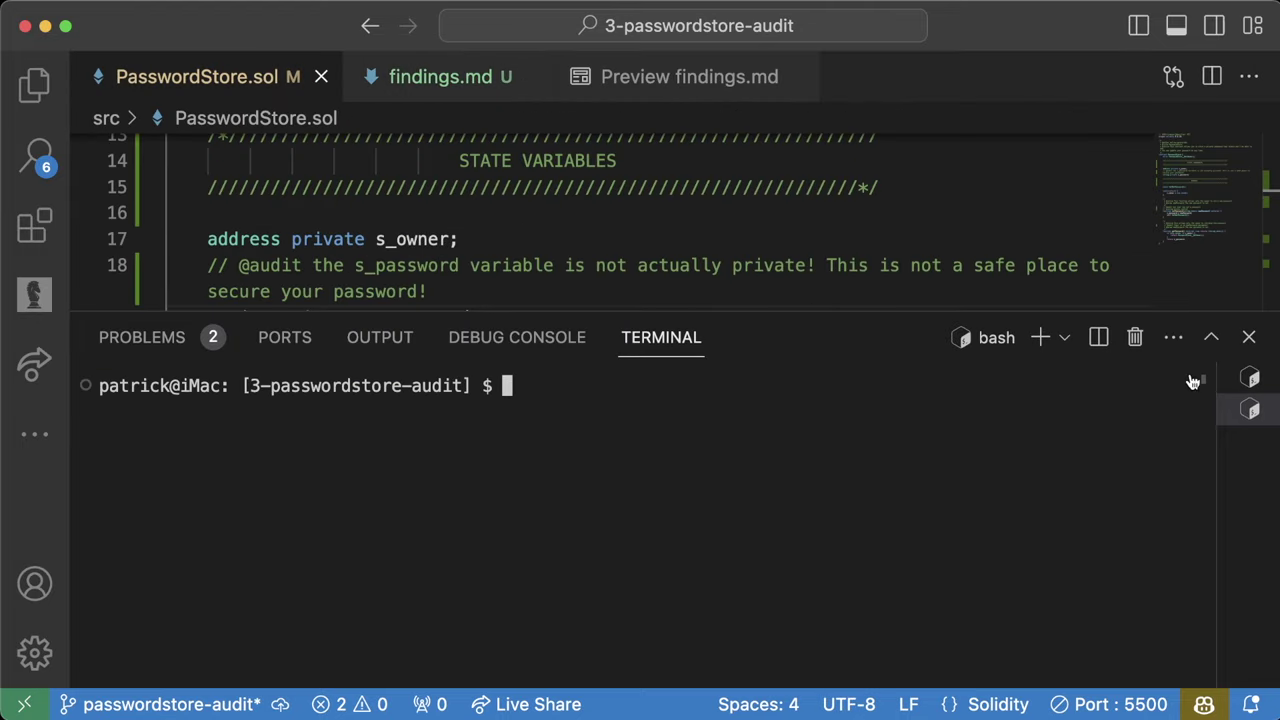
pyautogui.click(1250, 377)
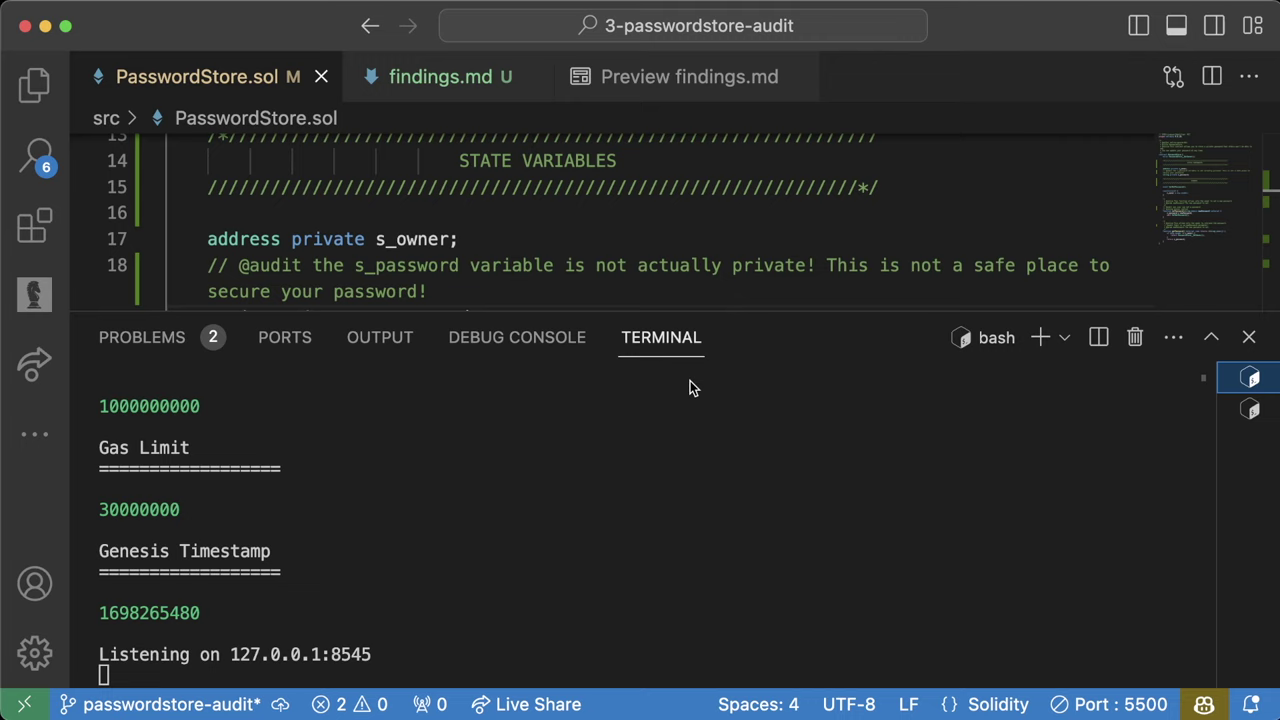
pyautogui.click(1250, 409)
pyautogui.moveTo(578, 309); pyautogui.dragTo(578, 390)
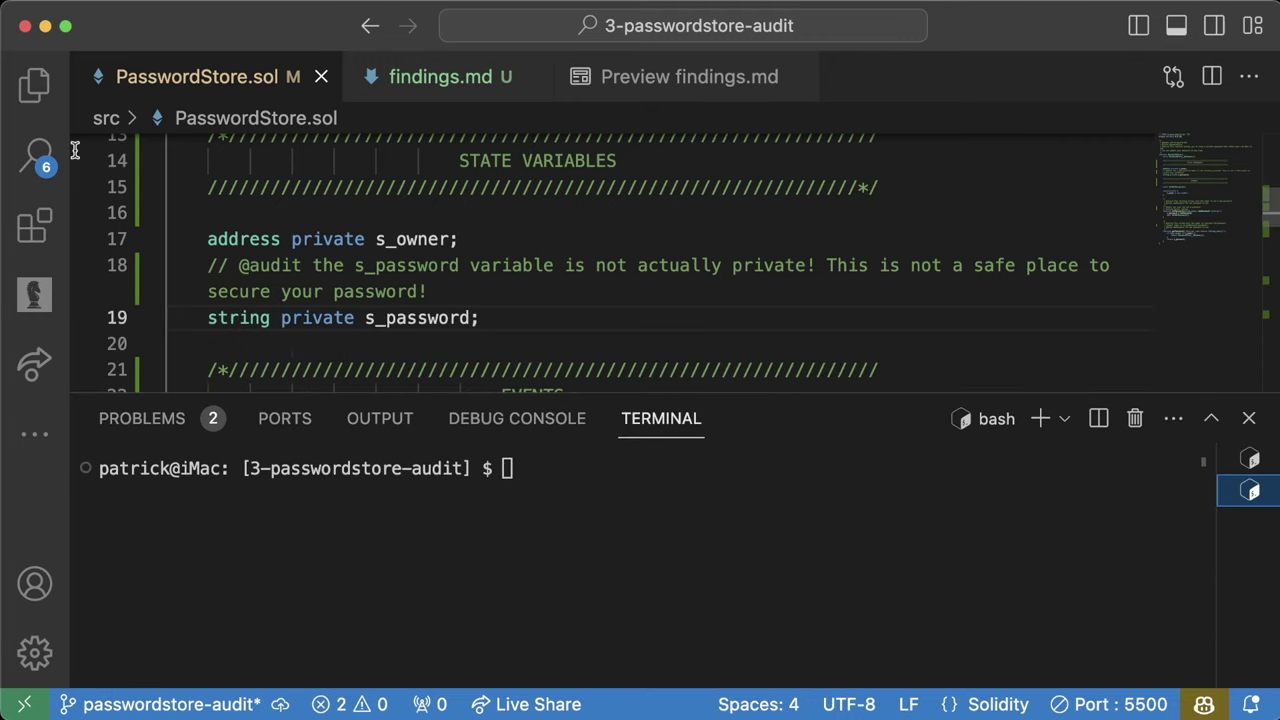
pyautogui.click(34, 85)
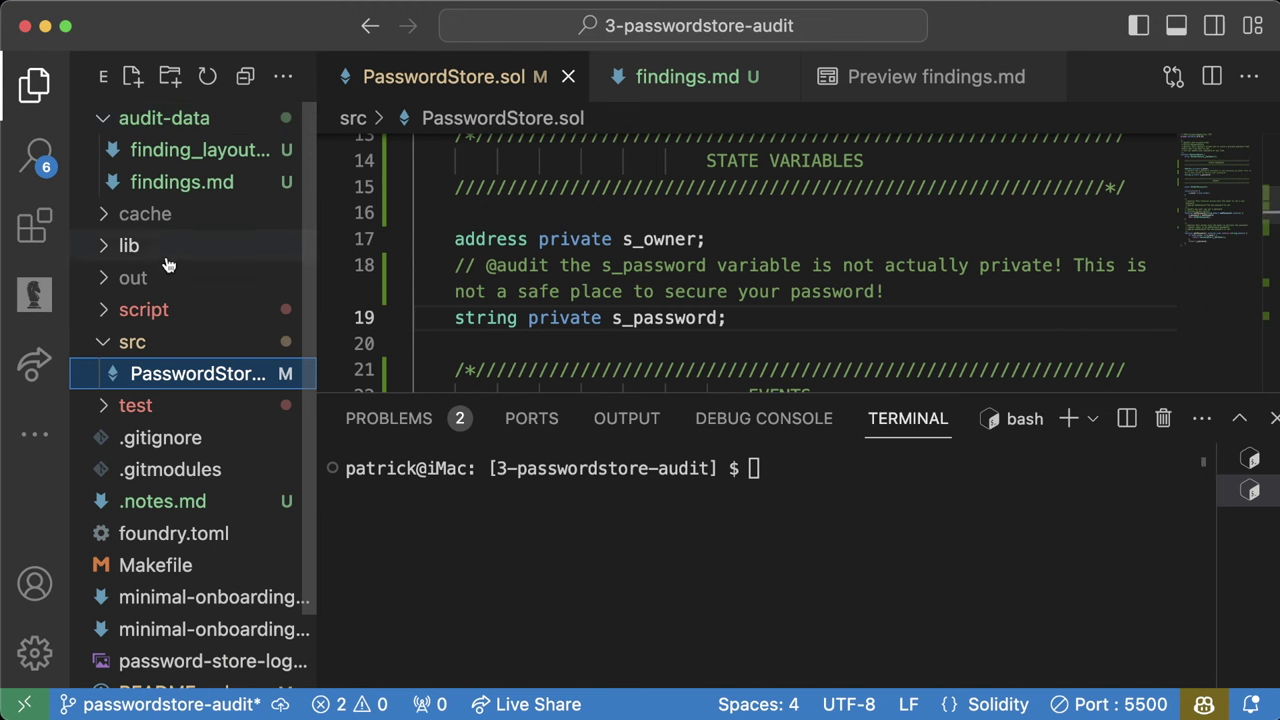
pyautogui.click(143, 309)
pyautogui.click(175, 341)
pyautogui.click(34, 85)
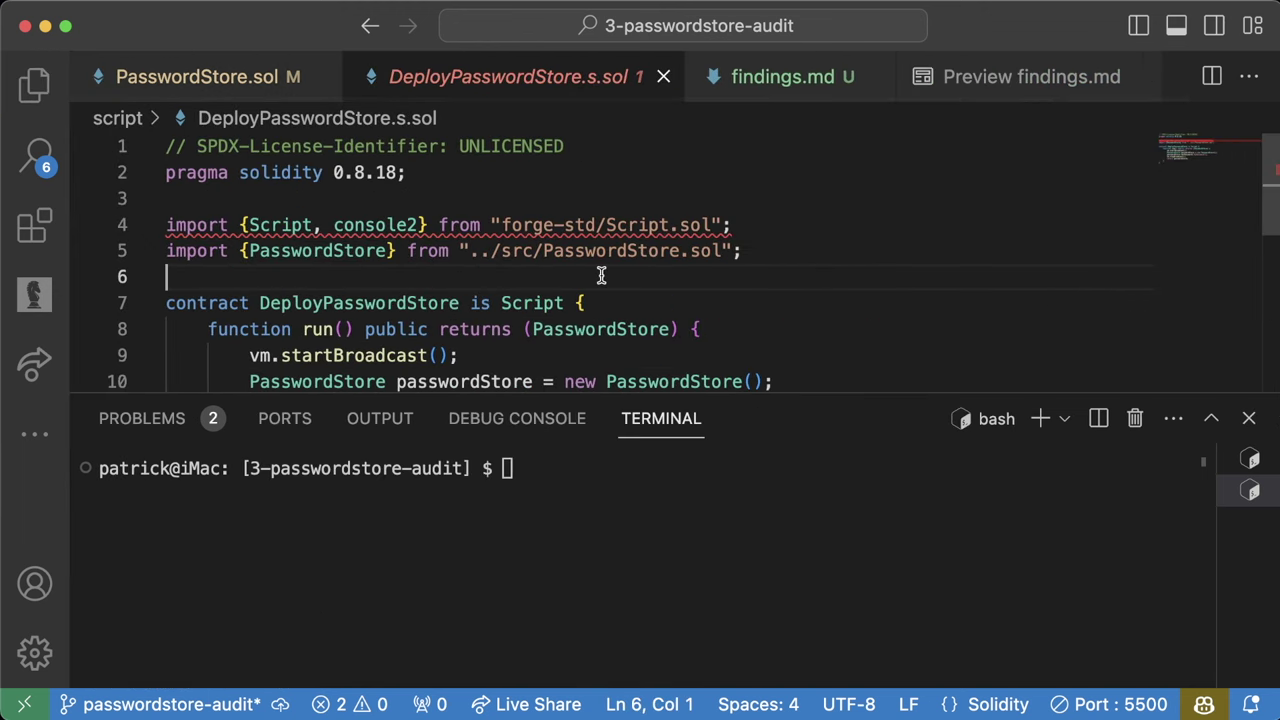
# Open the Makefile and run make deploy to put PasswordStore on the local anvil chain.
pyautogui.press('cmd+p')
pyautogui.write('make')
pyautogui.press('Return')
pyautogui.scroll(-4, 537, 263)
pyautogui.scroll(-10, 537, 263)
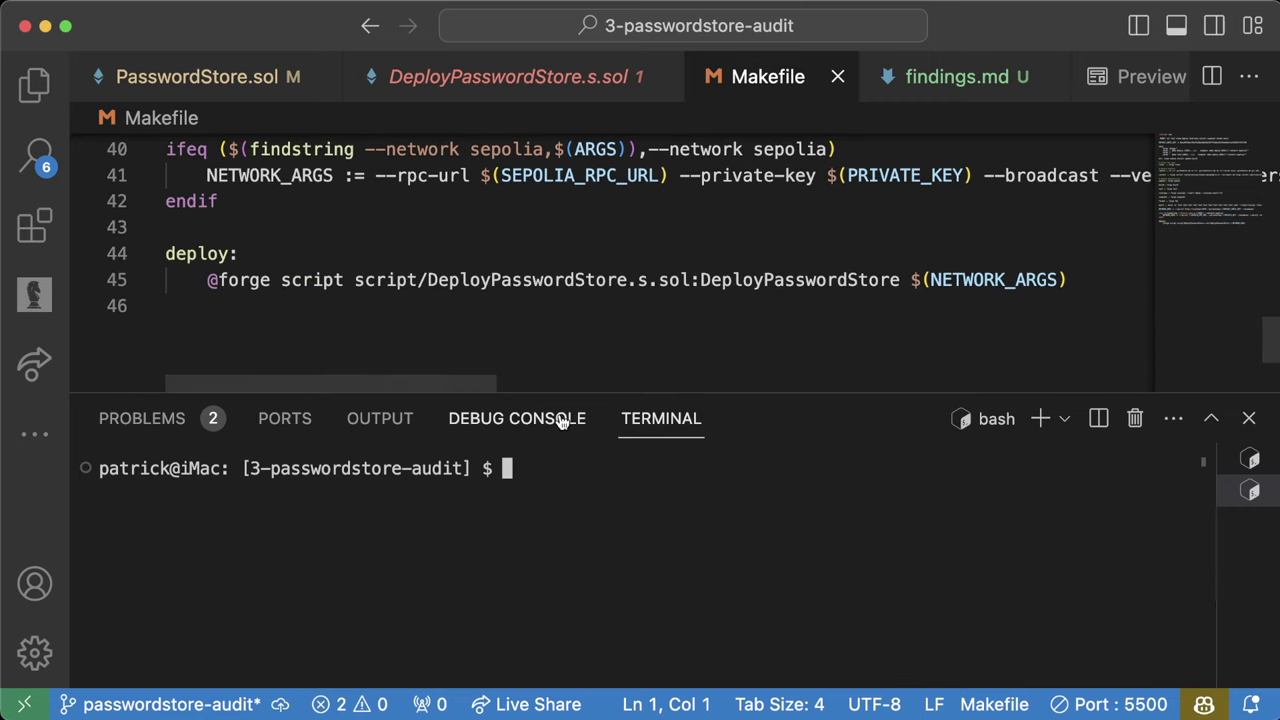
pyautogui.write('make deploy')
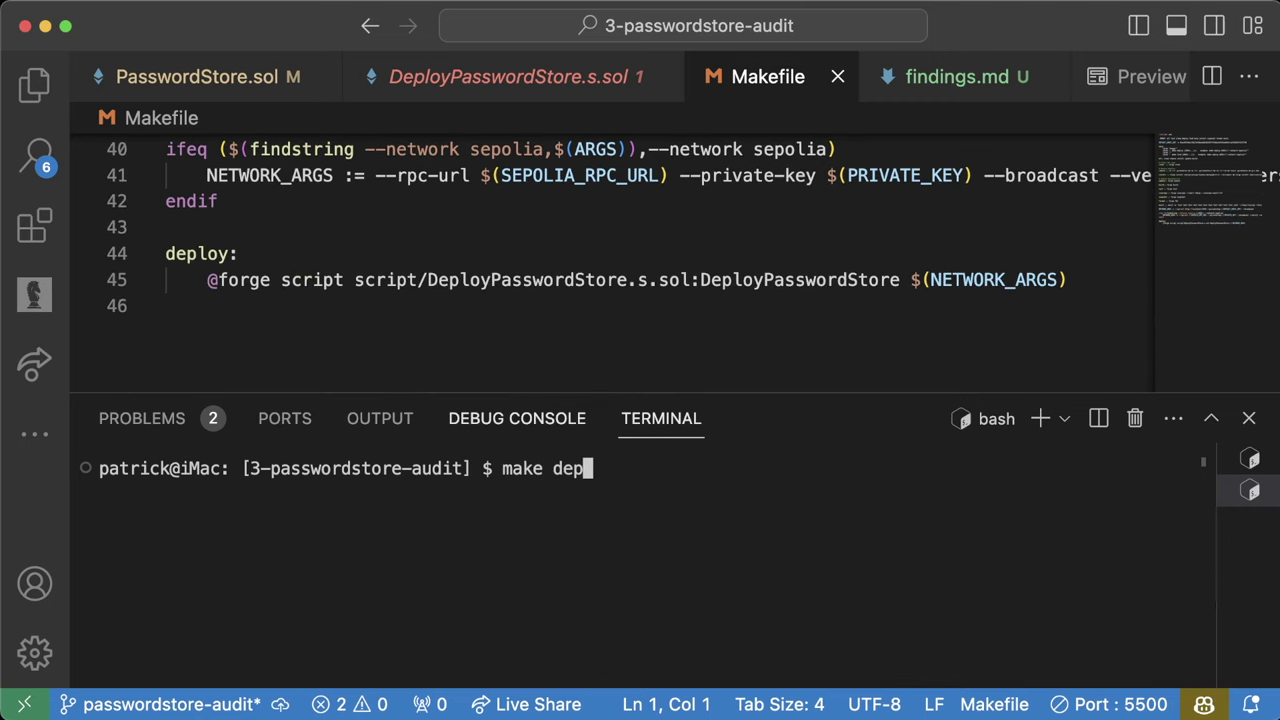
pyautogui.press('Return')
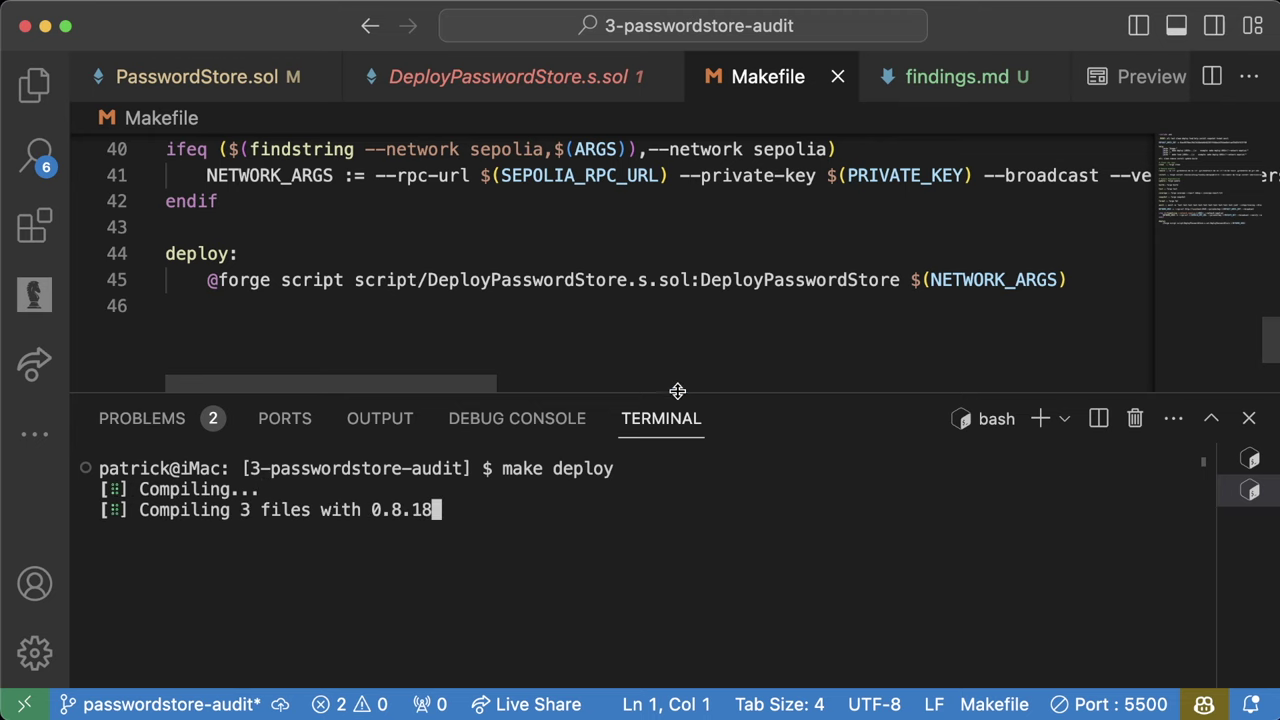
# Copy the deployed contract address and start a cast storage command with it.
pyautogui.moveTo(677, 389); pyautogui.dragTo(600, 55)
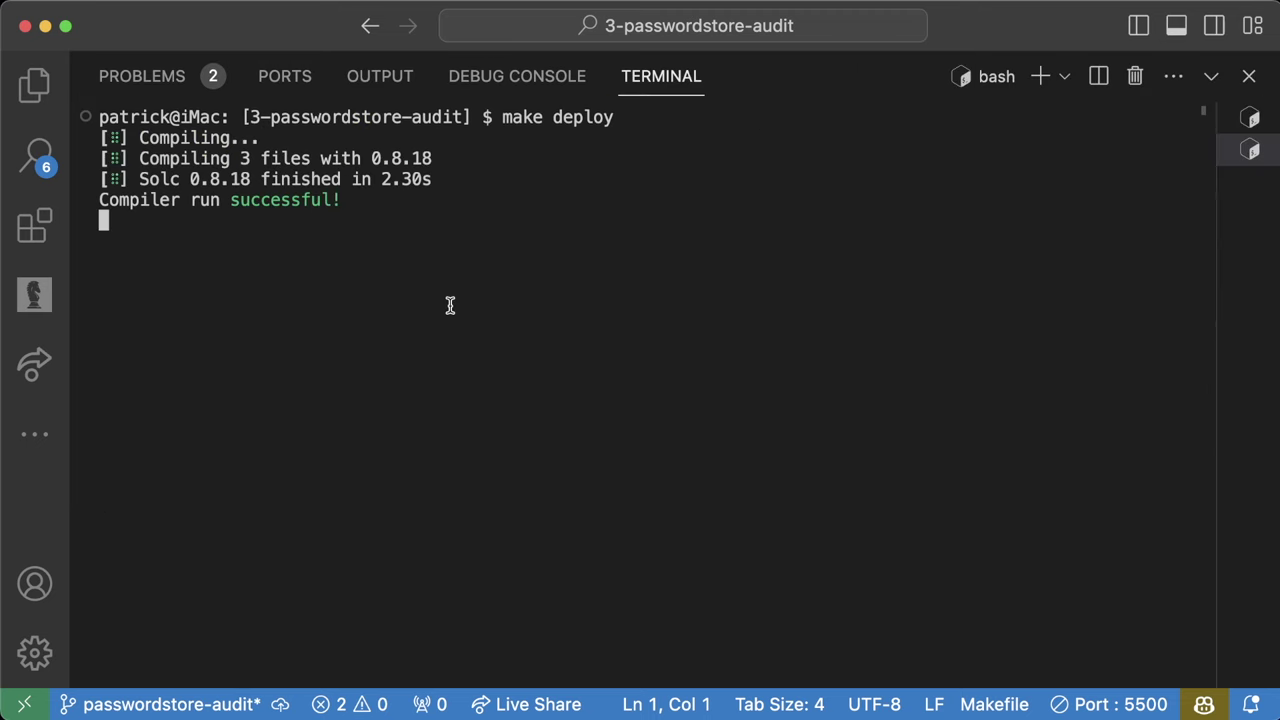
pyautogui.scroll(10, 424, 253)
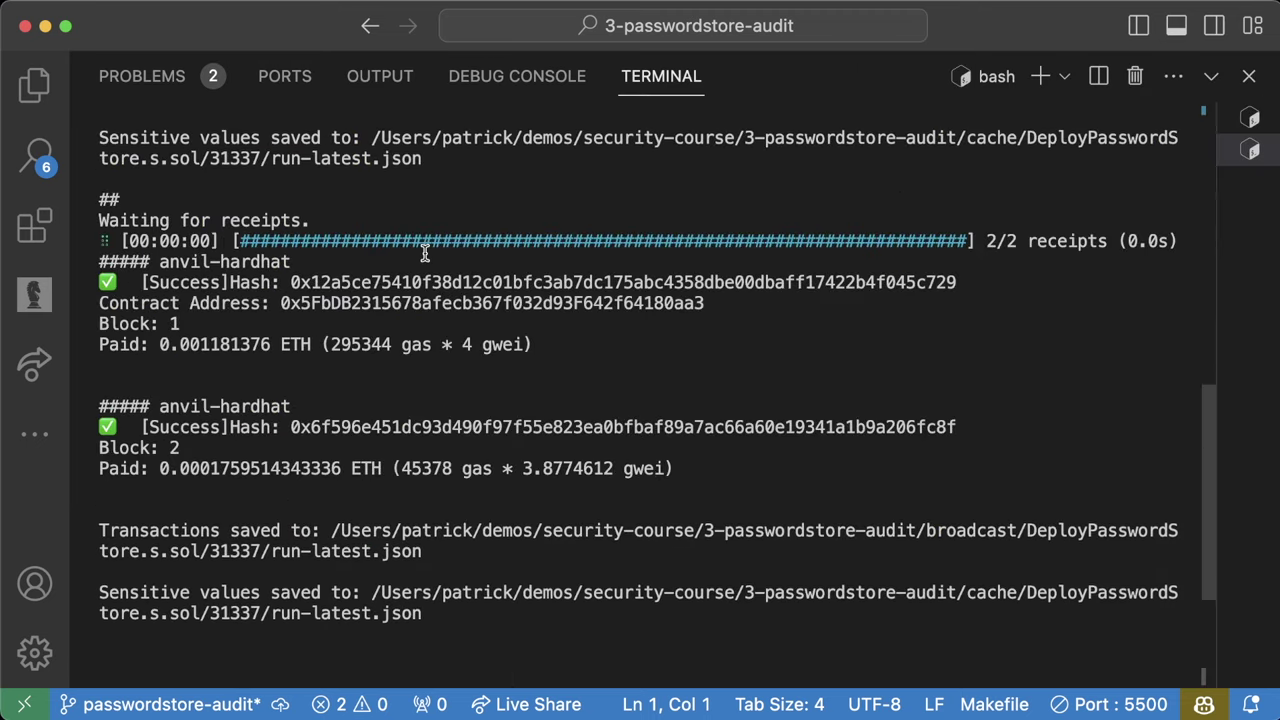
pyautogui.scroll(3, 424, 253)
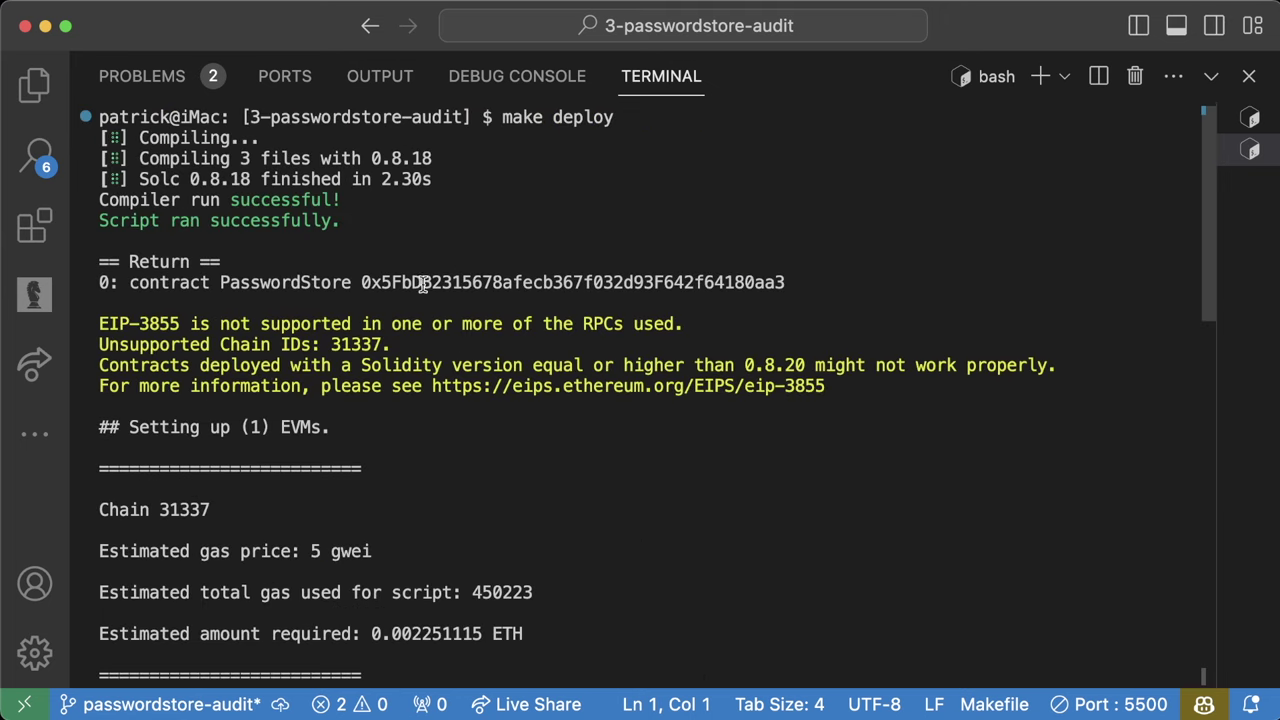
pyautogui.doubleClick(420, 283)
pyautogui.press('super+c')
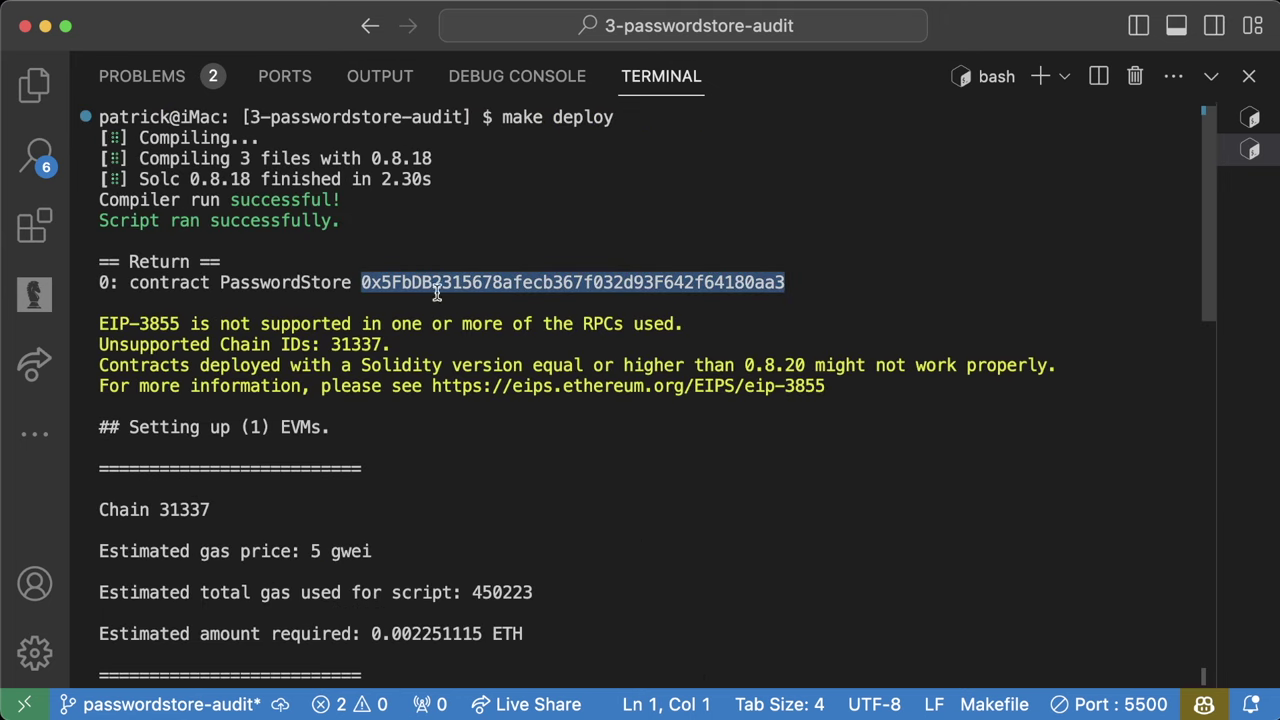
pyautogui.click(1250, 117)
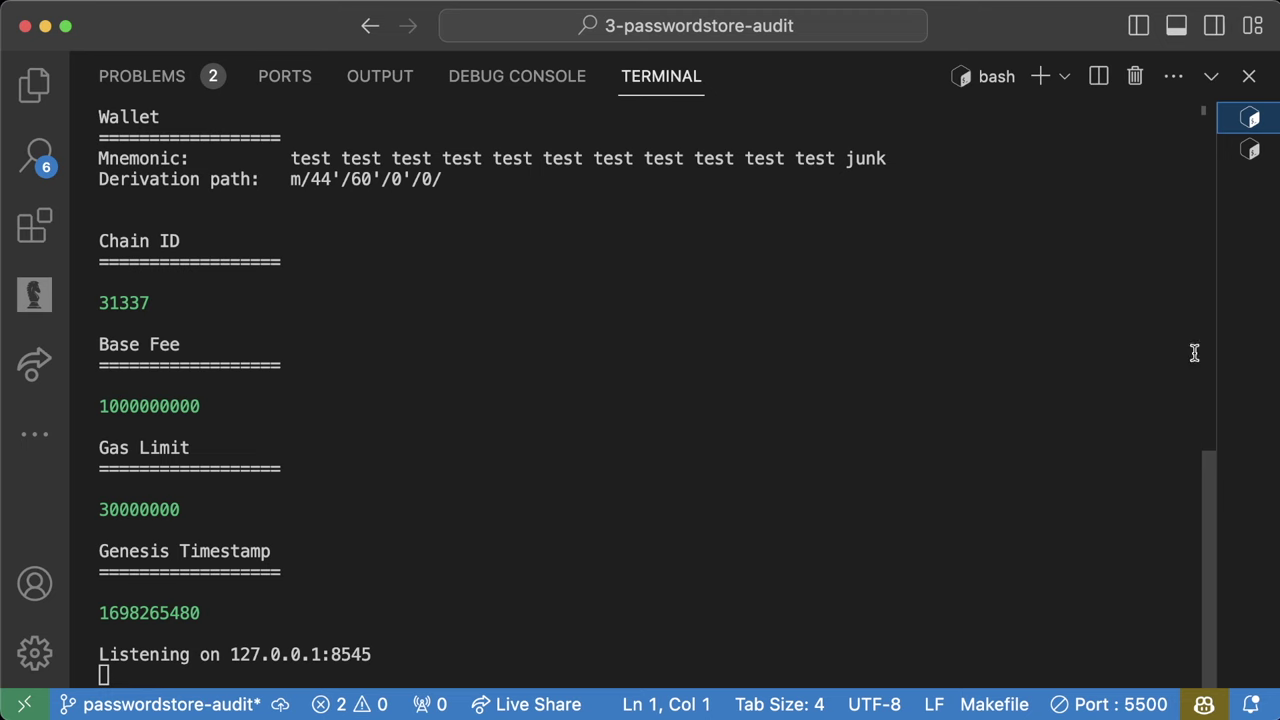
pyautogui.click(1250, 150)
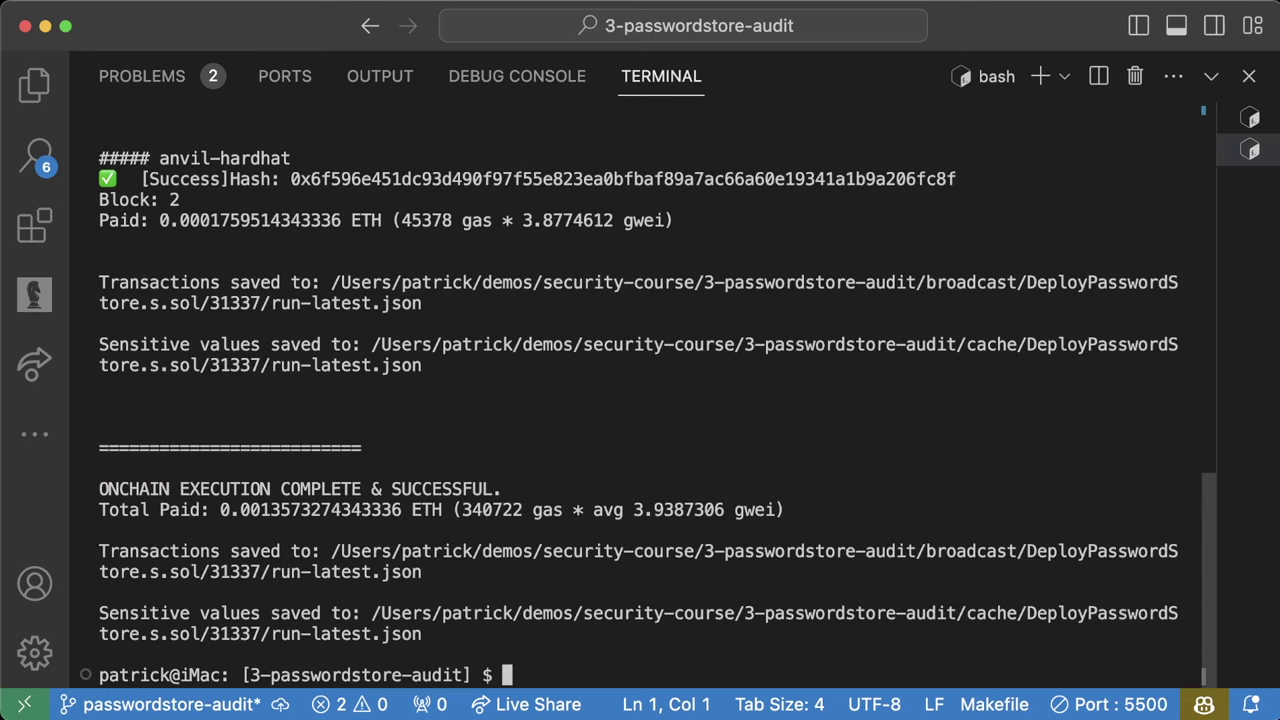
pyautogui.press('super+k')
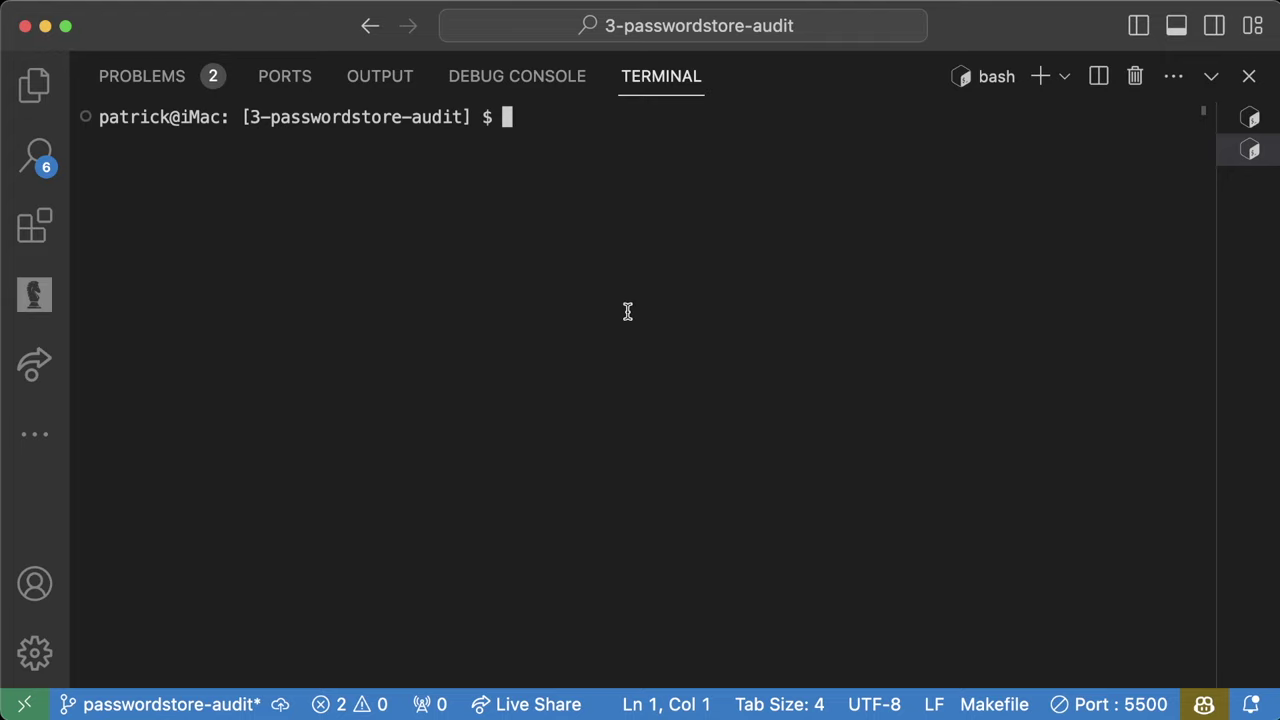
pyautogui.write('cast storage')
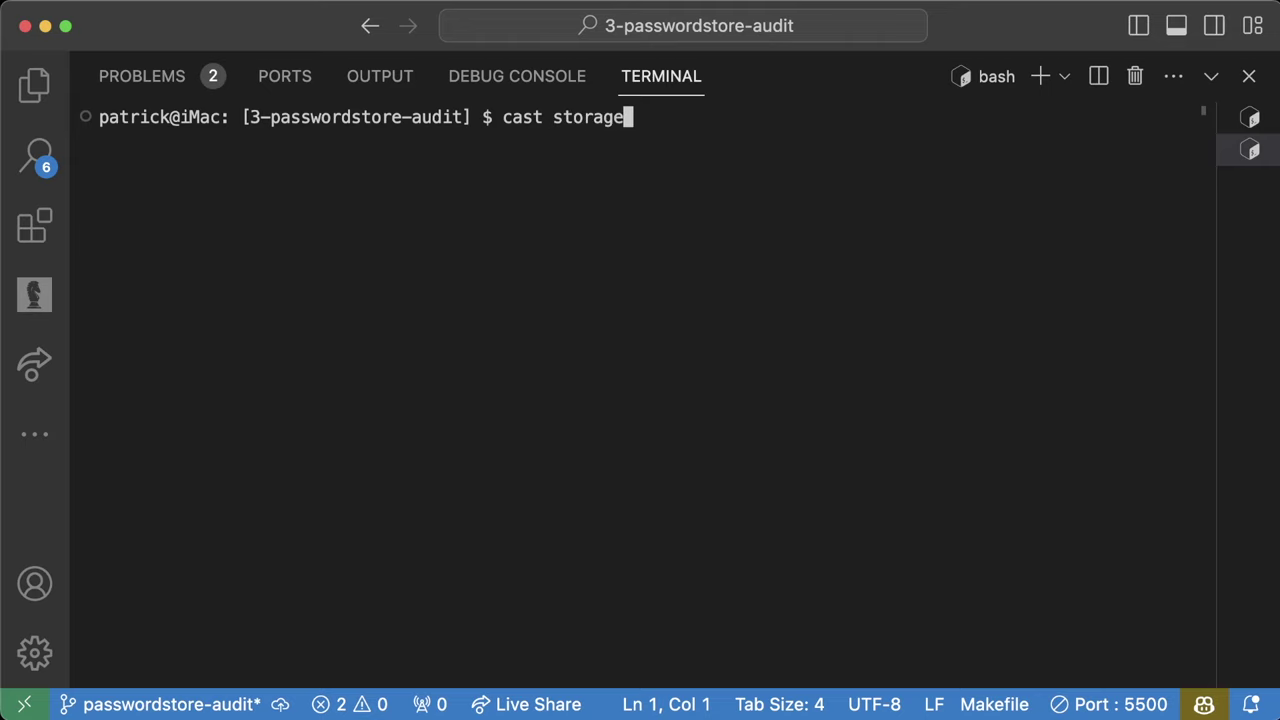
pyautogui.press('super+v')
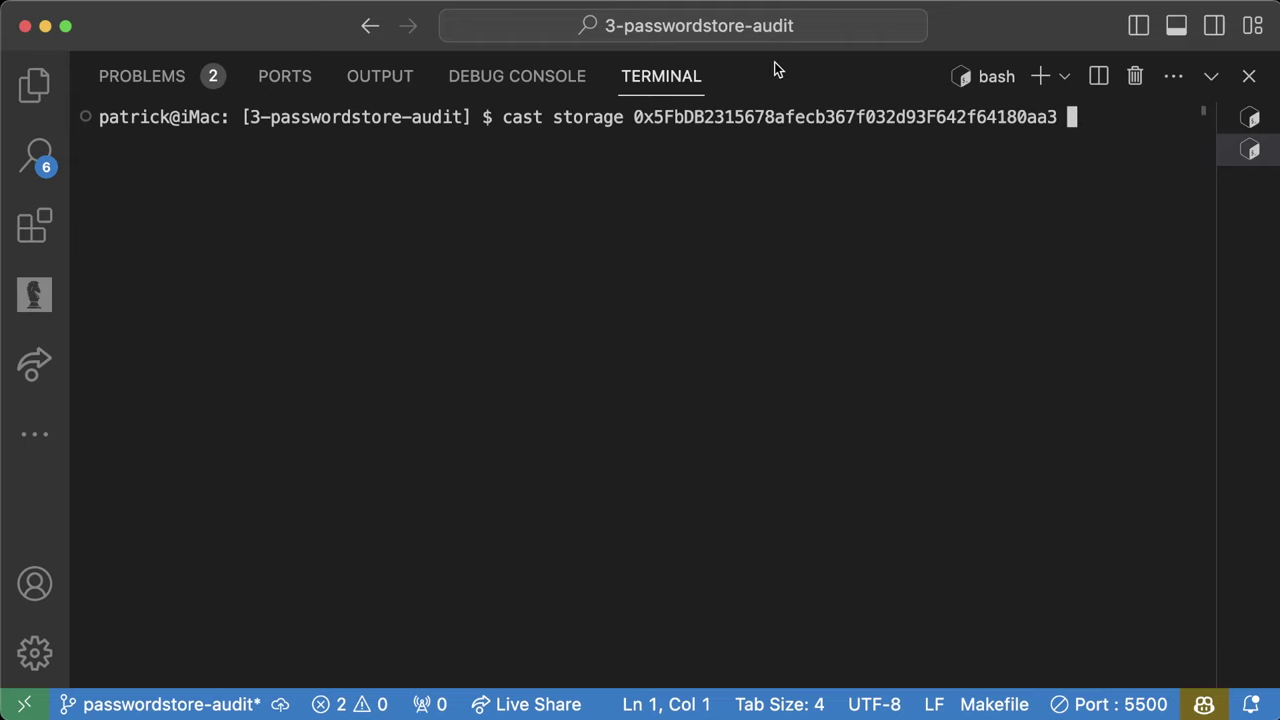
# Comment s_owner as // 0 and s_password as // 1 in PasswordStore.sol.
pyautogui.moveTo(772, 53); pyautogui.dragTo(725, 412)
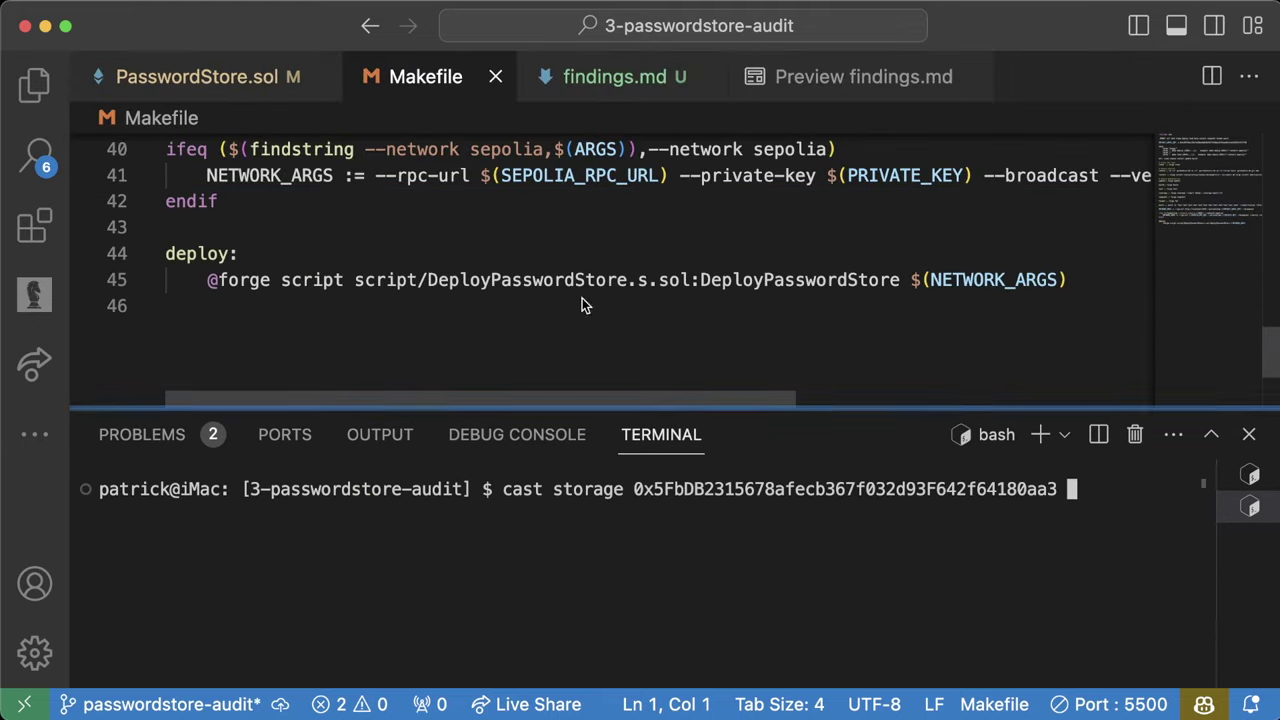
pyautogui.scroll(5, 561, 252)
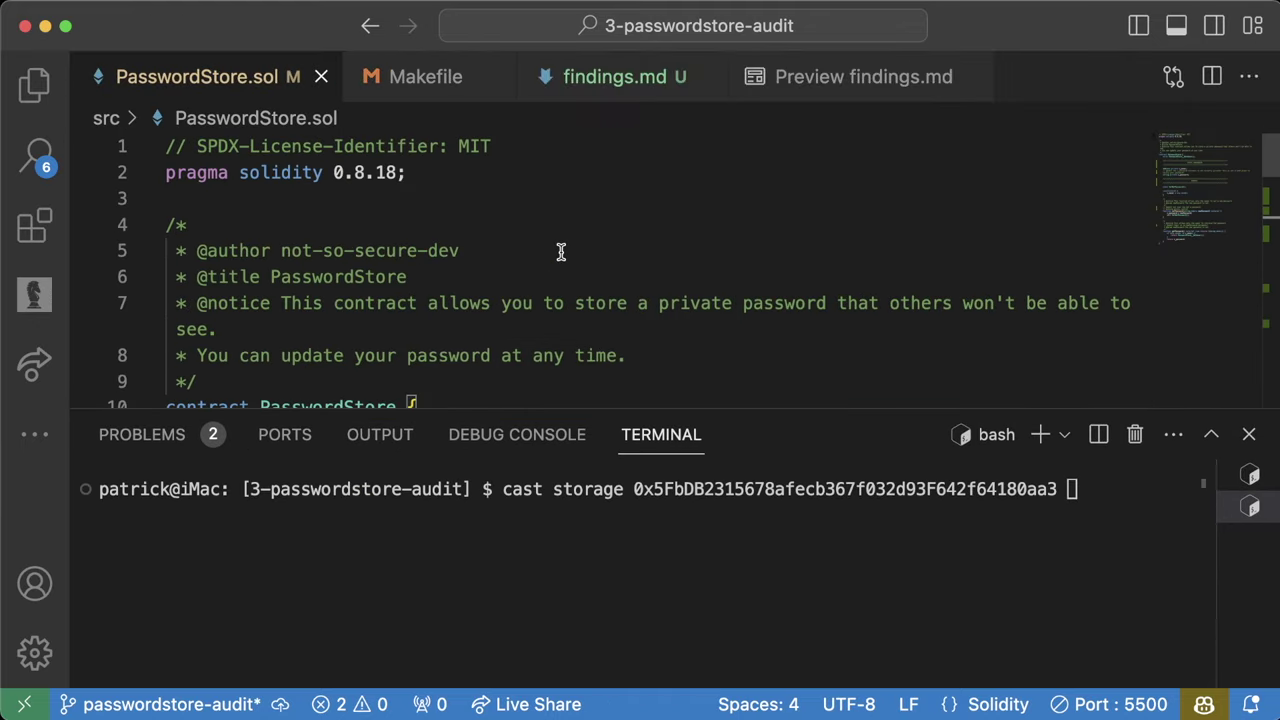
pyautogui.scroll(-5, 561, 252)
pyautogui.doubleClick(398, 158)
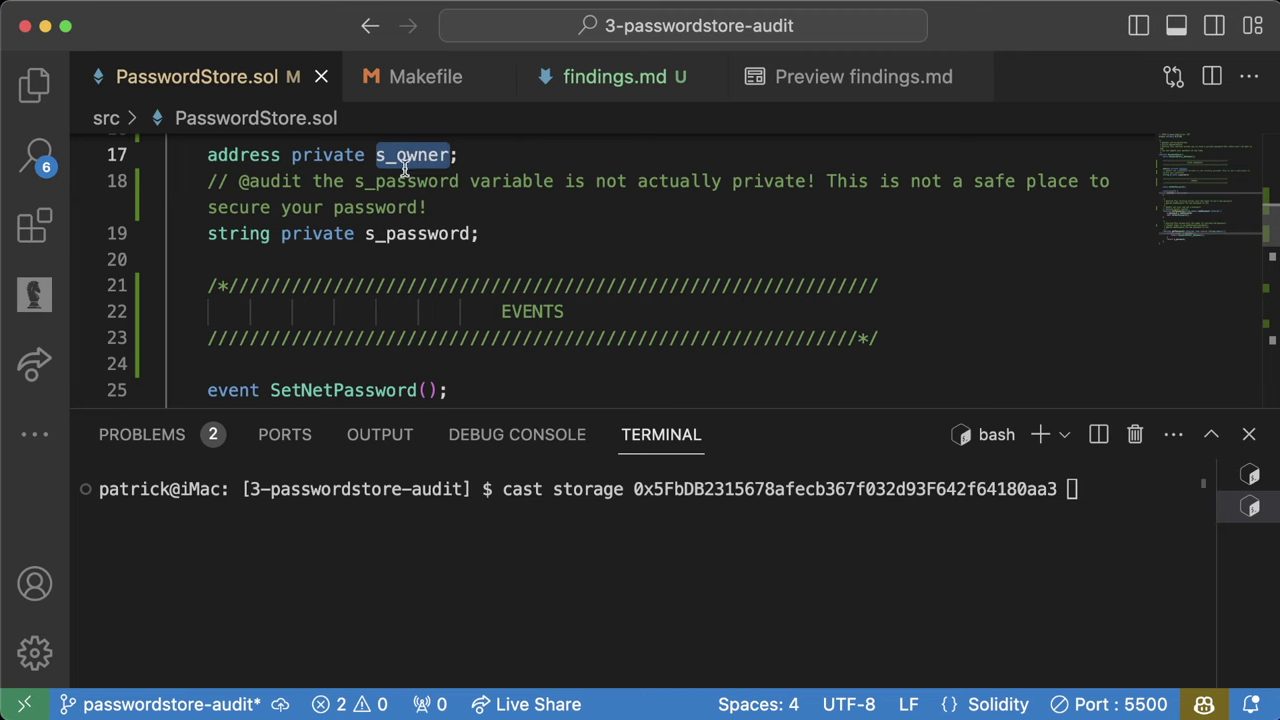
pyautogui.click(471, 157)
pyautogui.write('// 0')
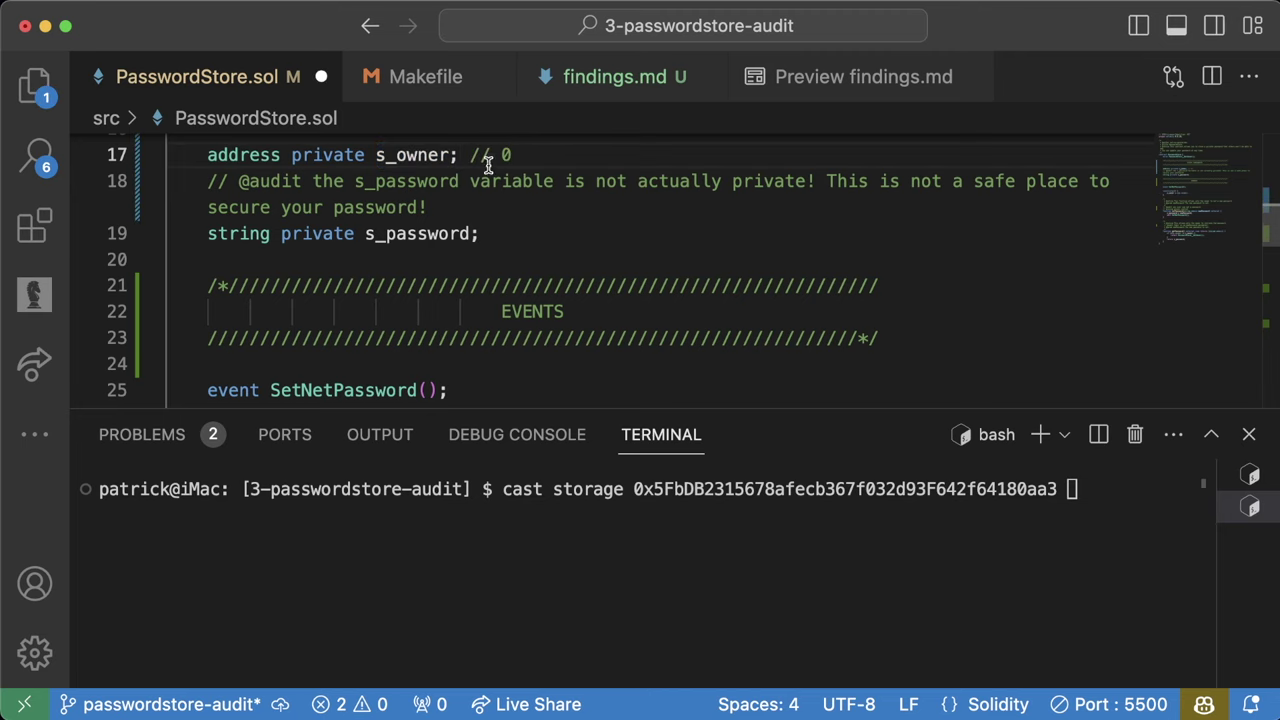
pyautogui.click(481, 234)
pyautogui.write('// 1')
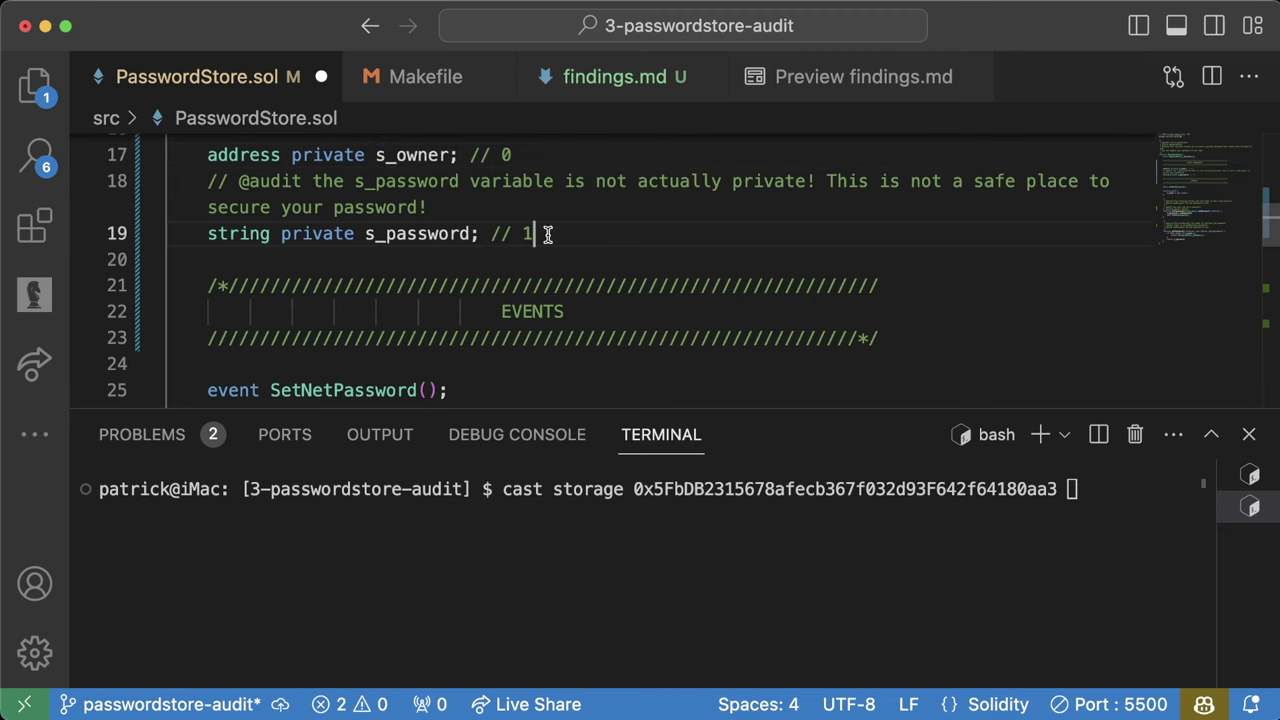
pyautogui.moveTo(661, 407); pyautogui.dragTo(657, 60)
pyautogui.doubleClick(591, 117)
pyautogui.doubleClick(703, 117)
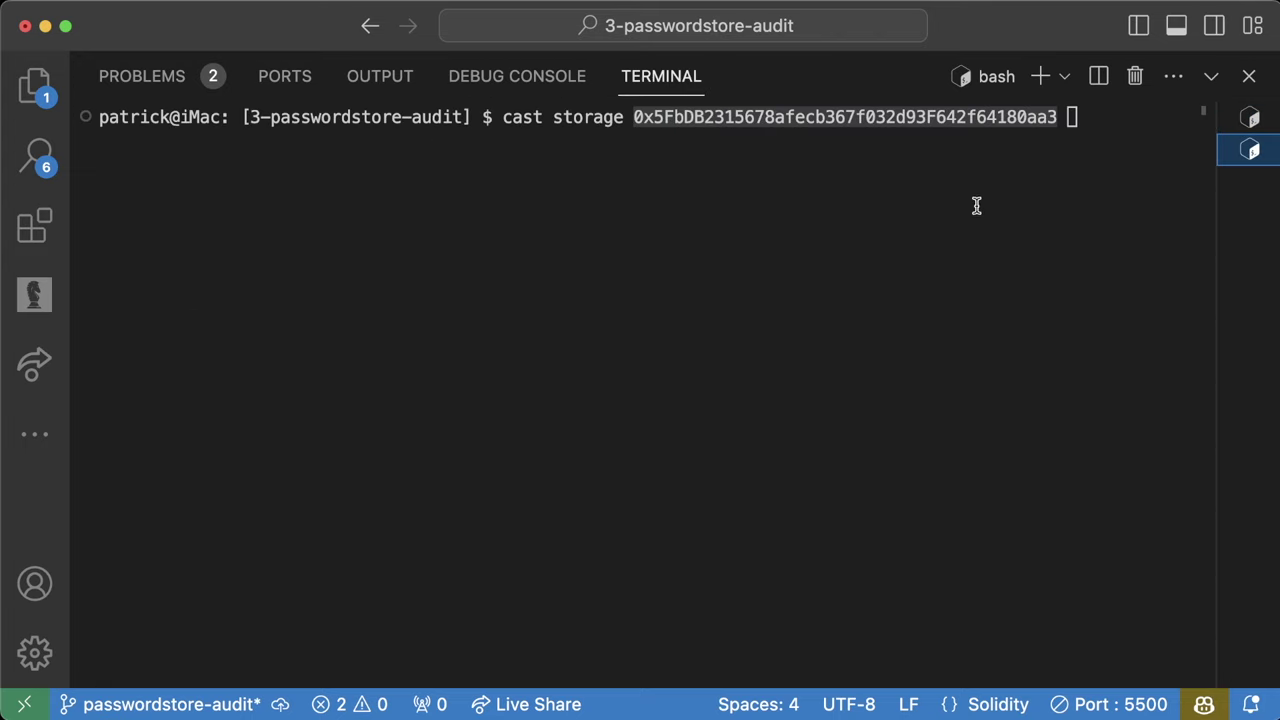
pyautogui.write('1')
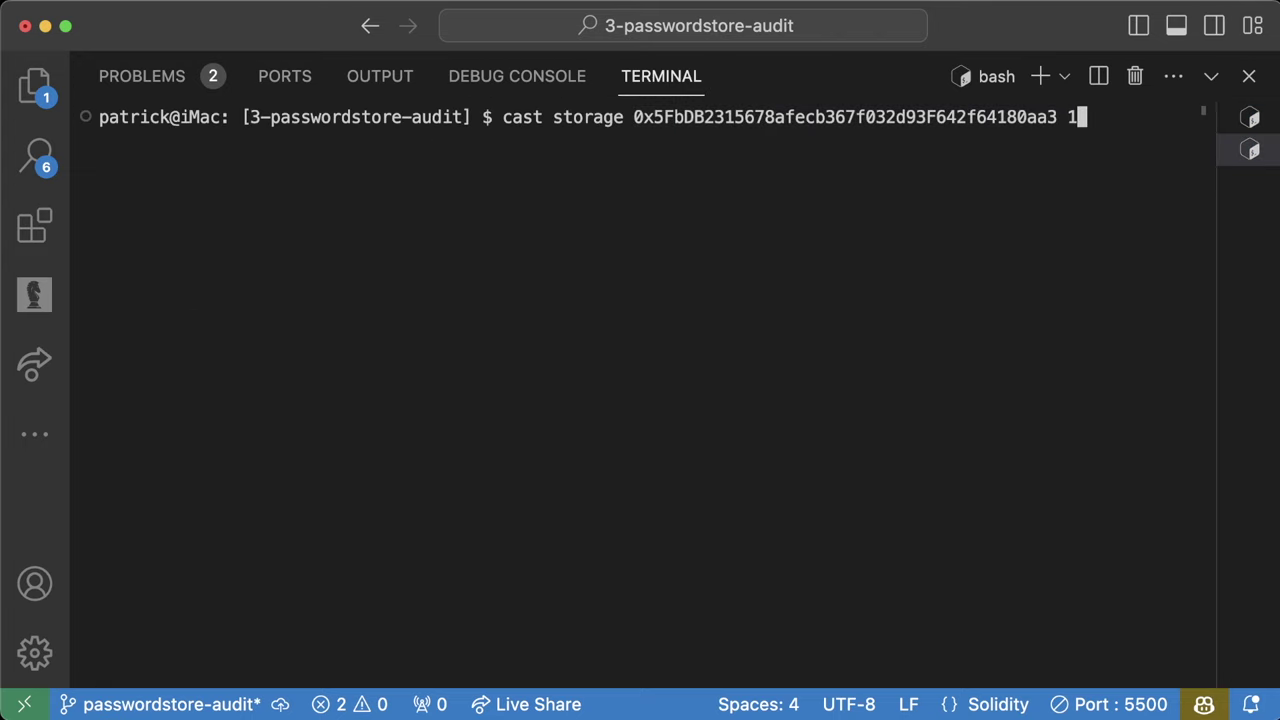
pyautogui.write(' --rpc-url')
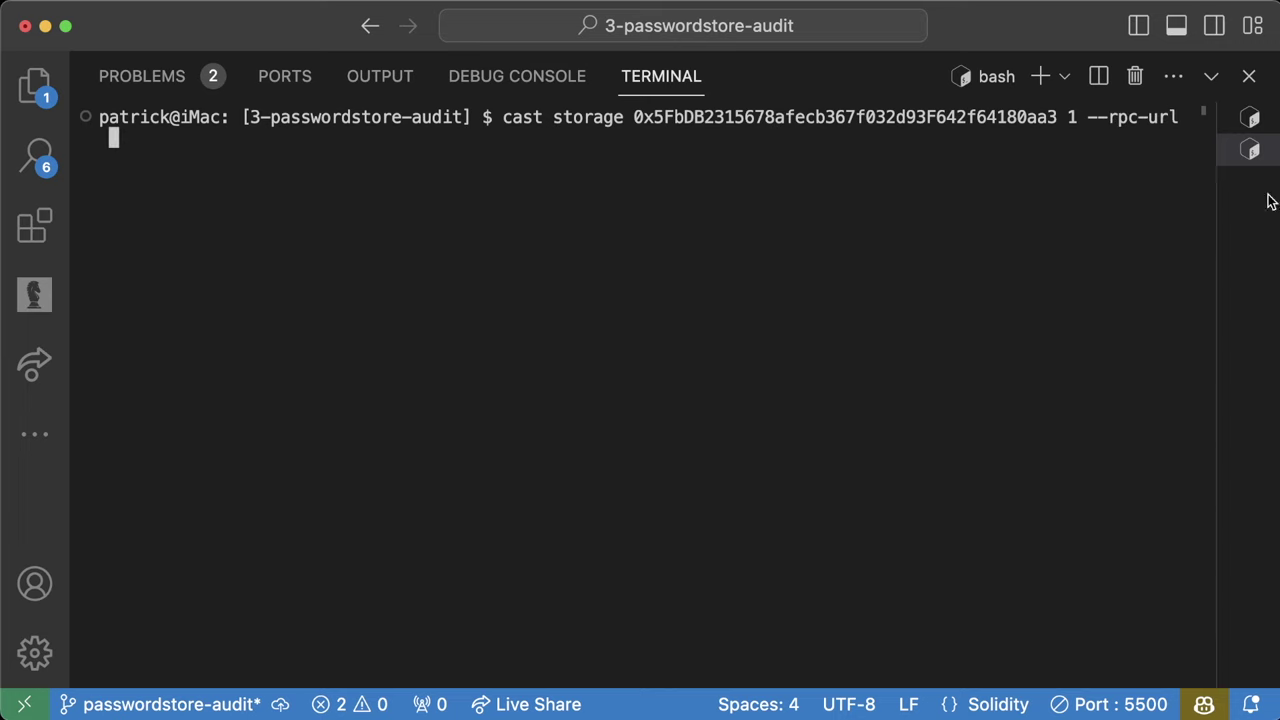
pyautogui.click(1242, 119)
pyautogui.moveTo(375, 651); pyautogui.dragTo(233, 656)
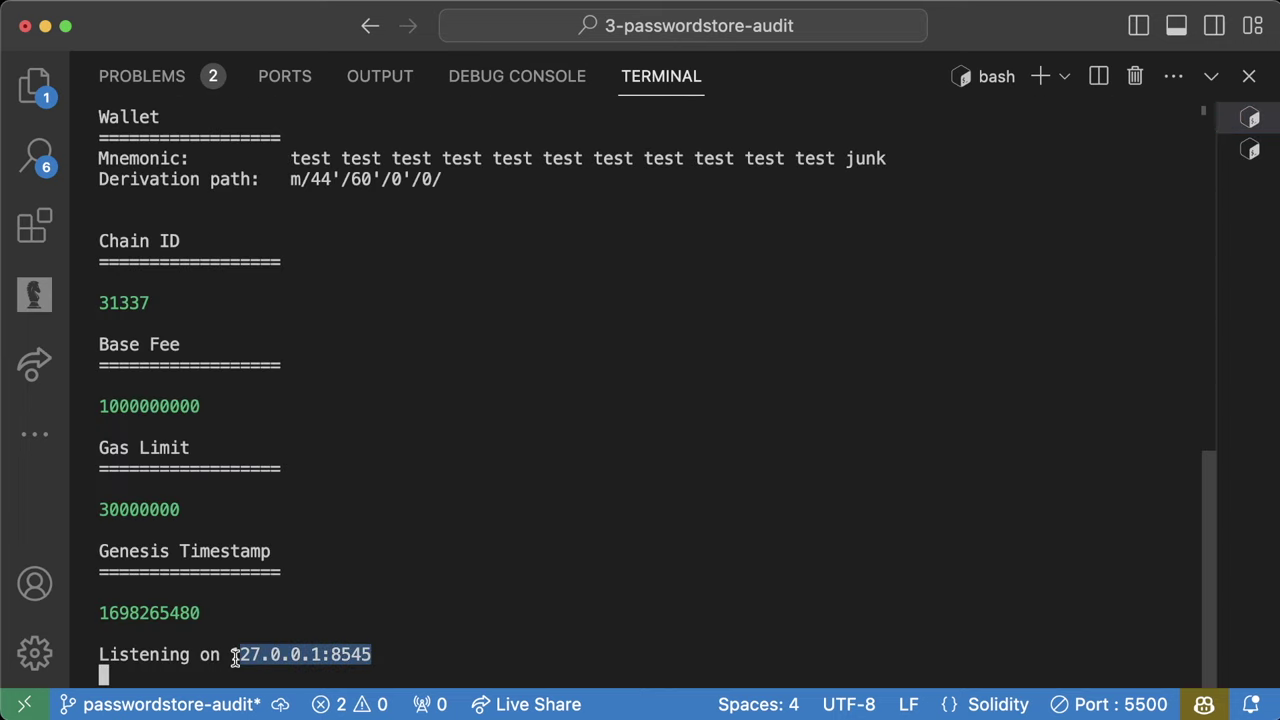
pyautogui.click(1250, 149)
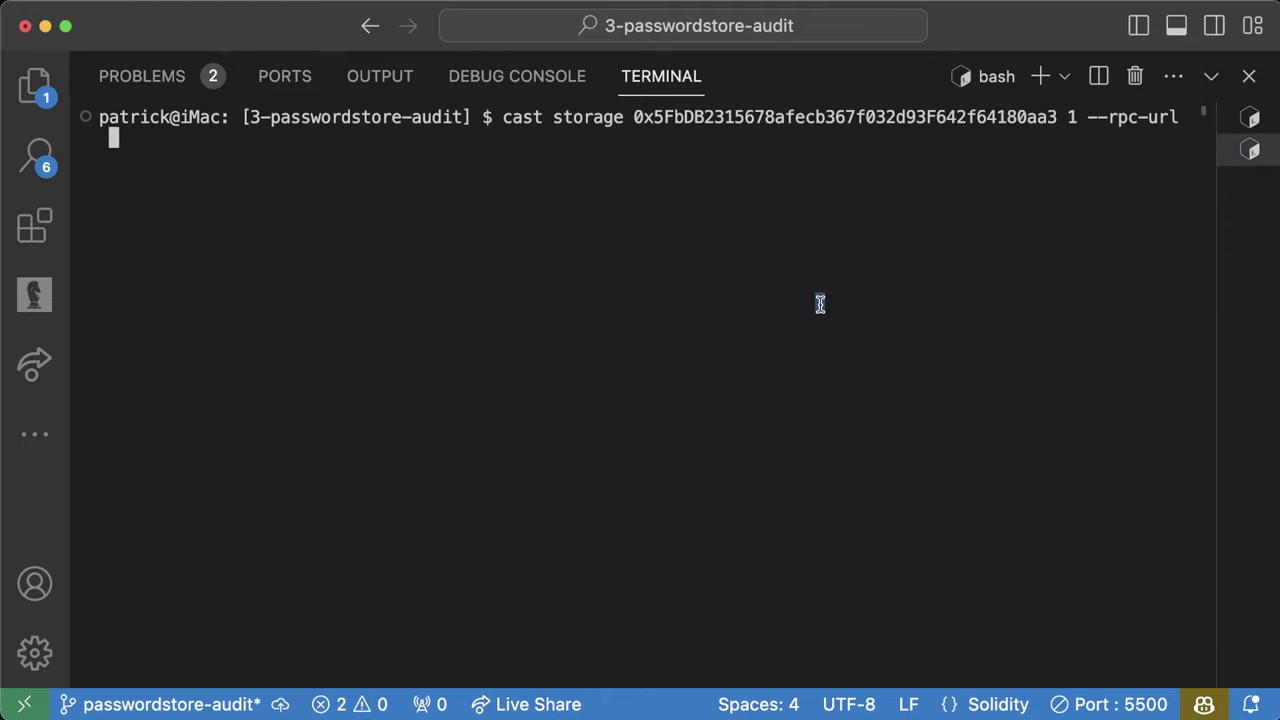
pyautogui.write('http://')
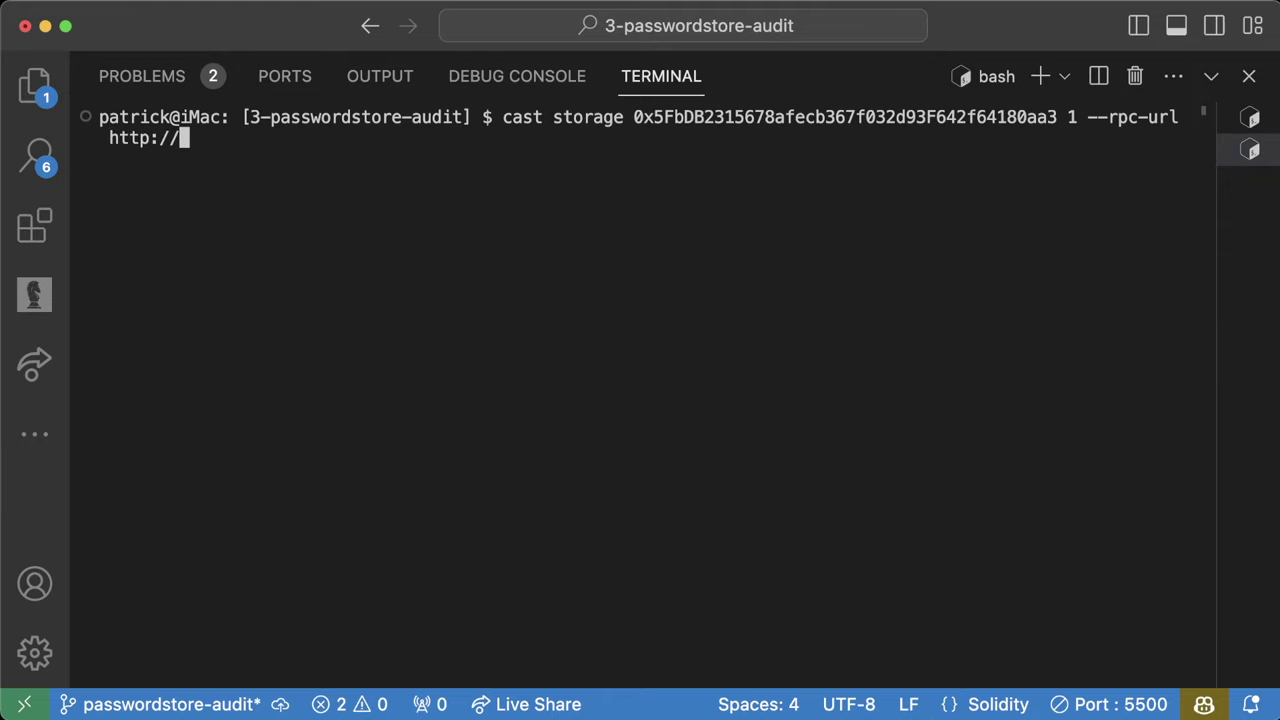
pyautogui.write('127.0.0.1:8545')
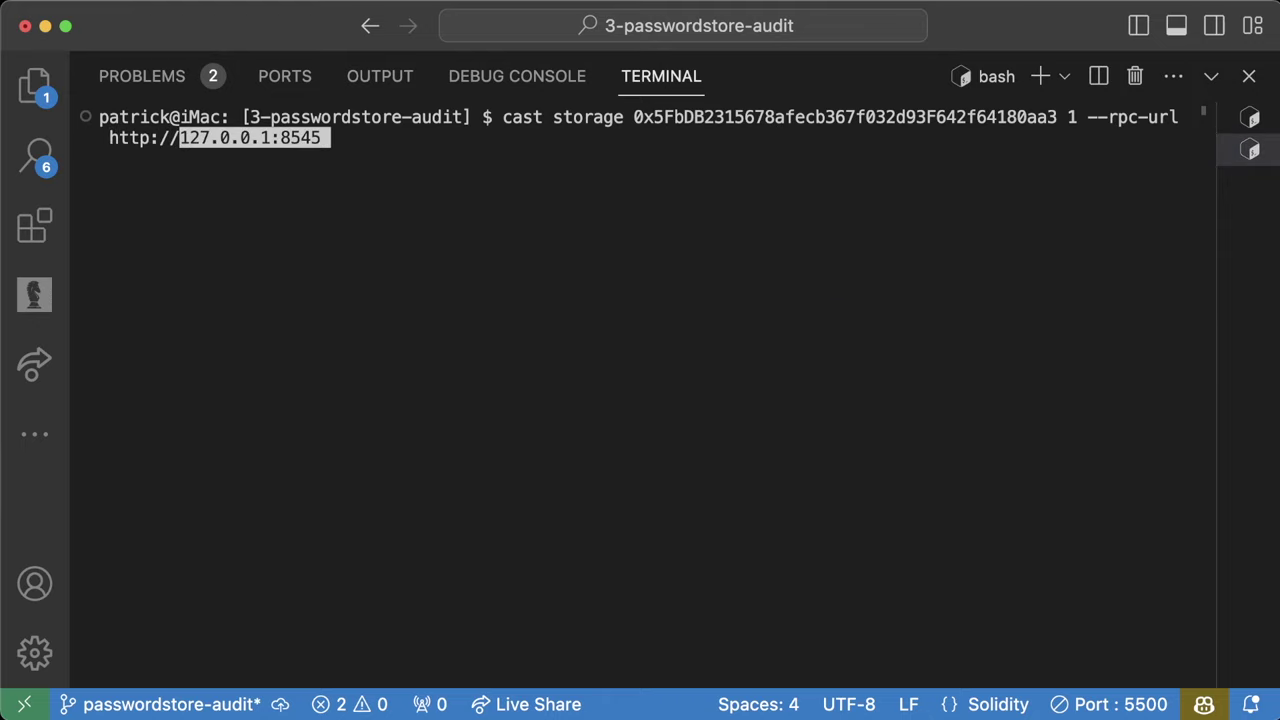
pyautogui.press('Return')
pyautogui.doubleClick(389, 158)
pyautogui.press('super+c')
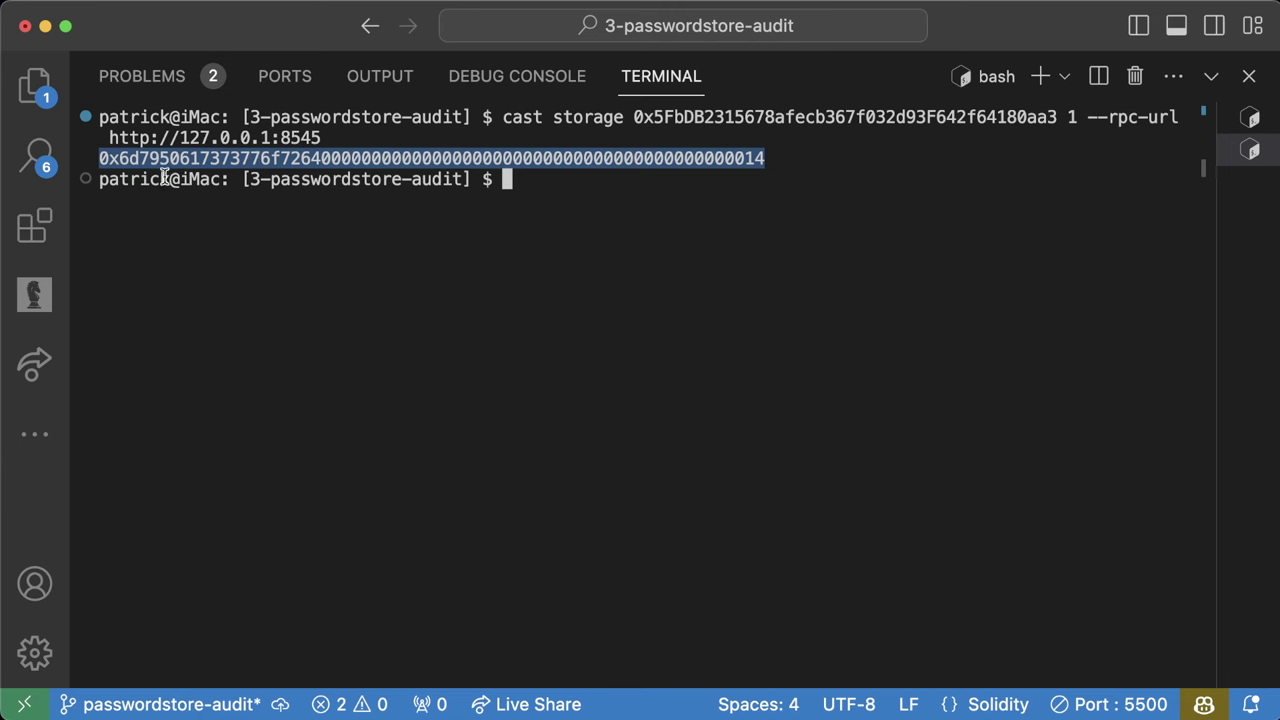
pyautogui.click(34, 85)
pyautogui.click(190, 230)
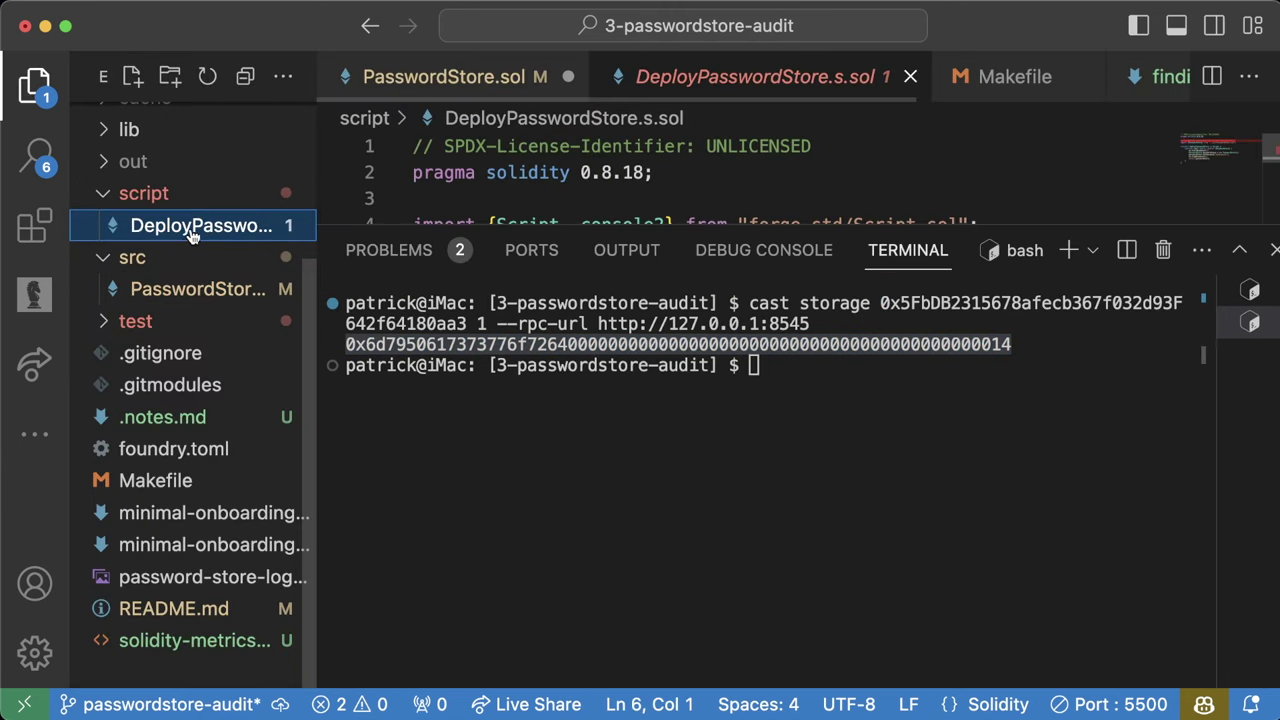
pyautogui.press('super+j')
pyautogui.click(576, 407)
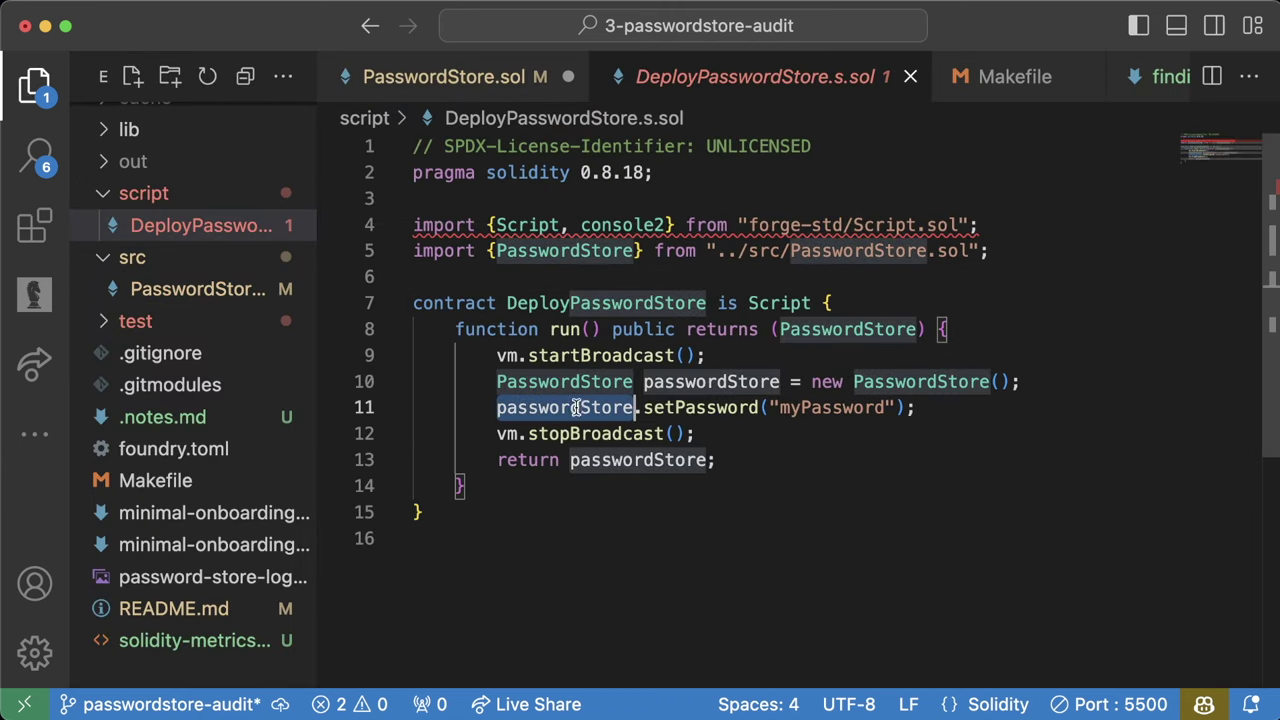
pyautogui.click(684, 407)
pyautogui.doubleClick(820, 408)
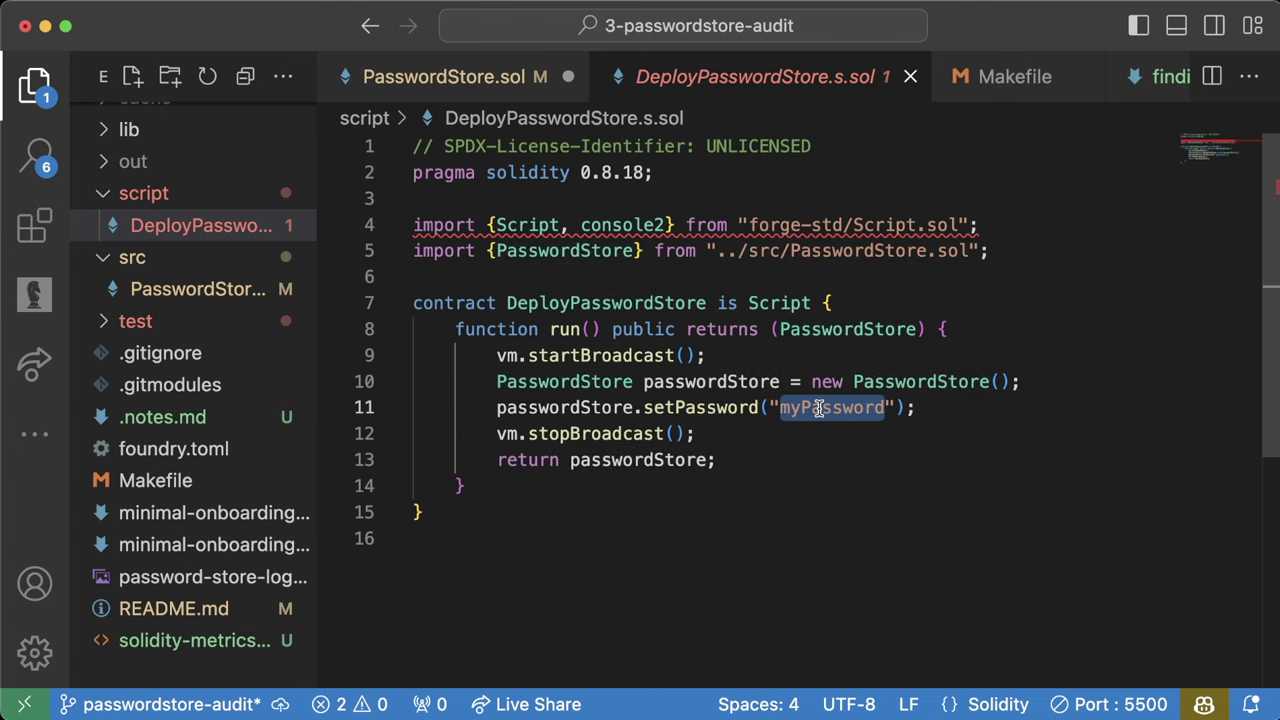
pyautogui.press('super+j')
pyautogui.click(46, 96)
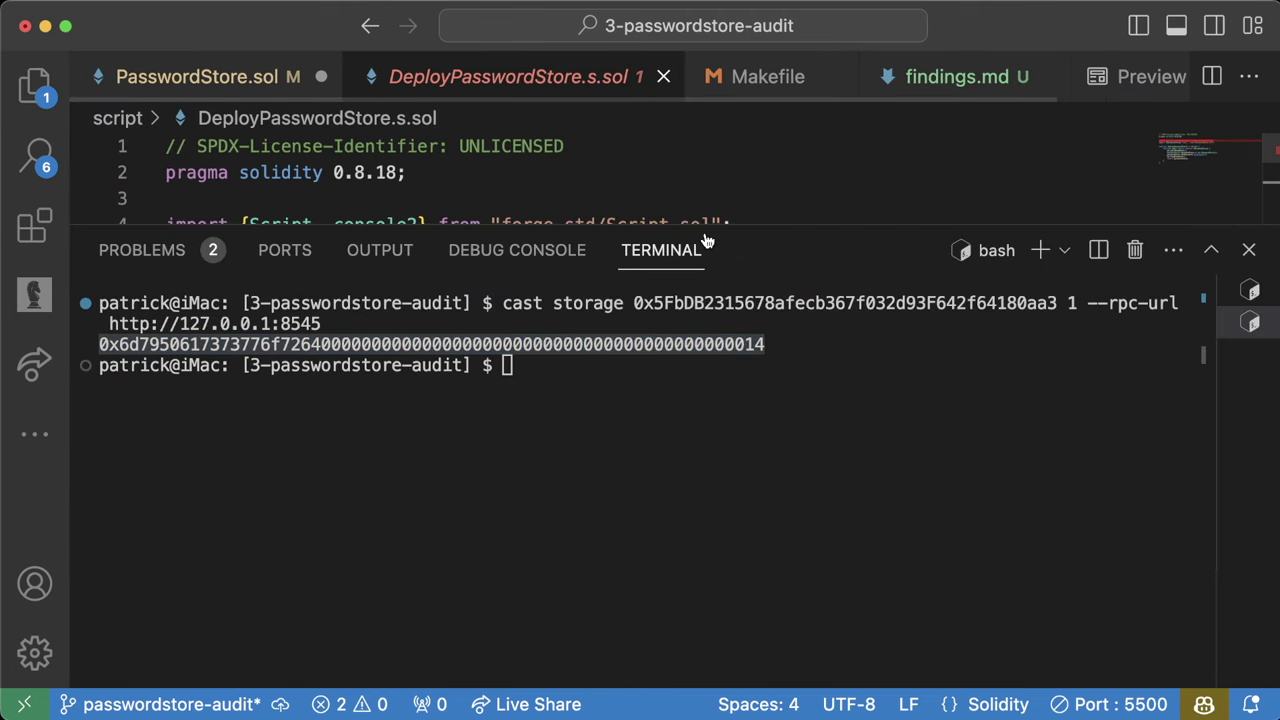
pyautogui.moveTo(708, 228); pyautogui.dragTo(700, 94)
pyautogui.click(569, 336)
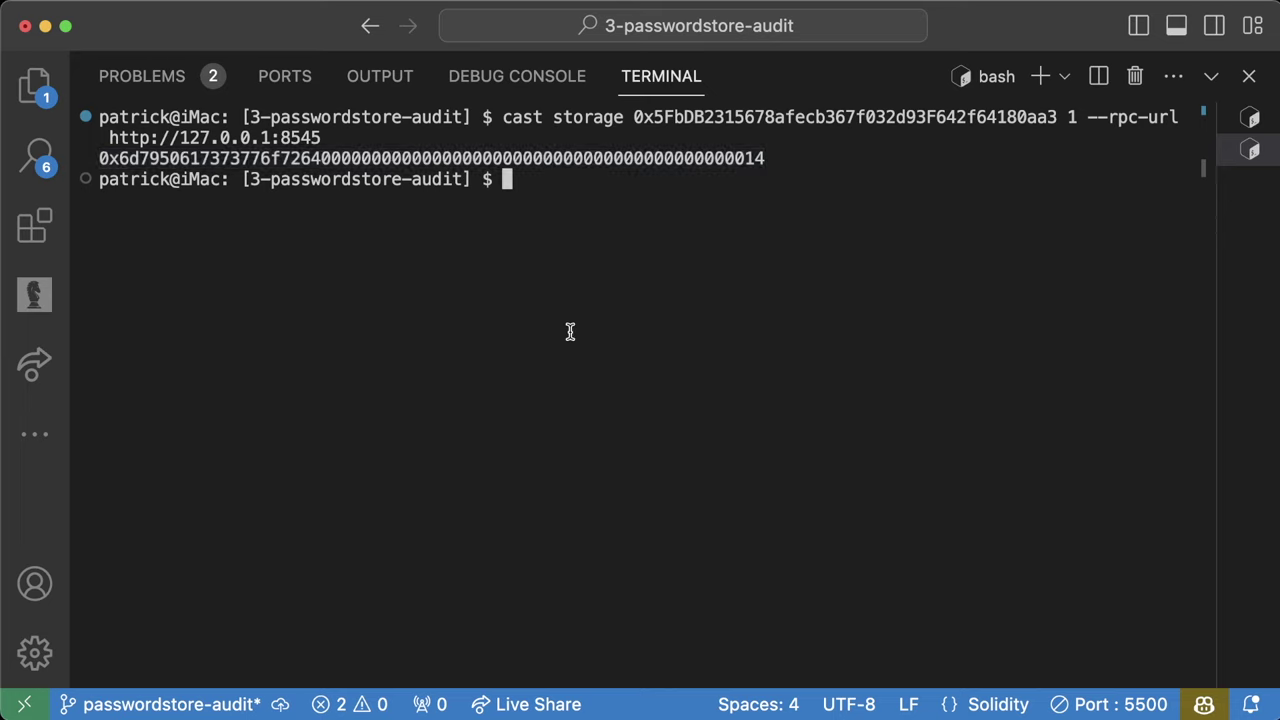
pyautogui.write('cast parse-by')
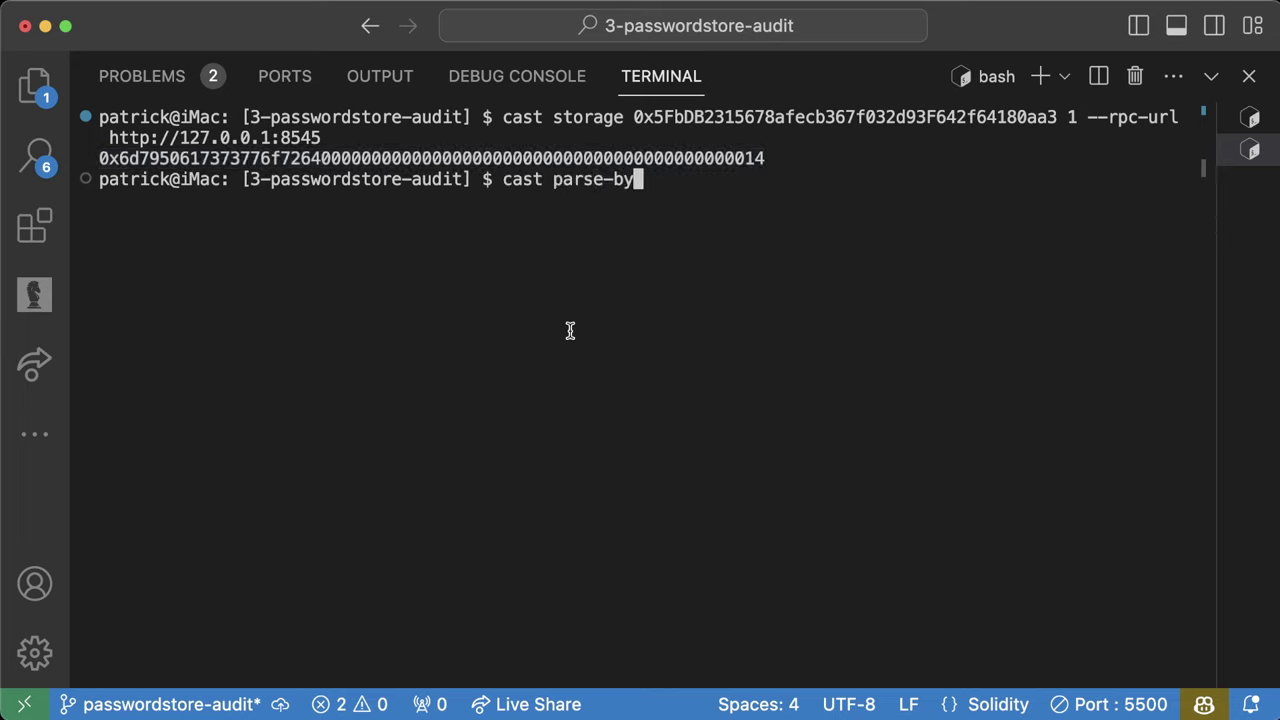
pyautogui.write('tes32-string')
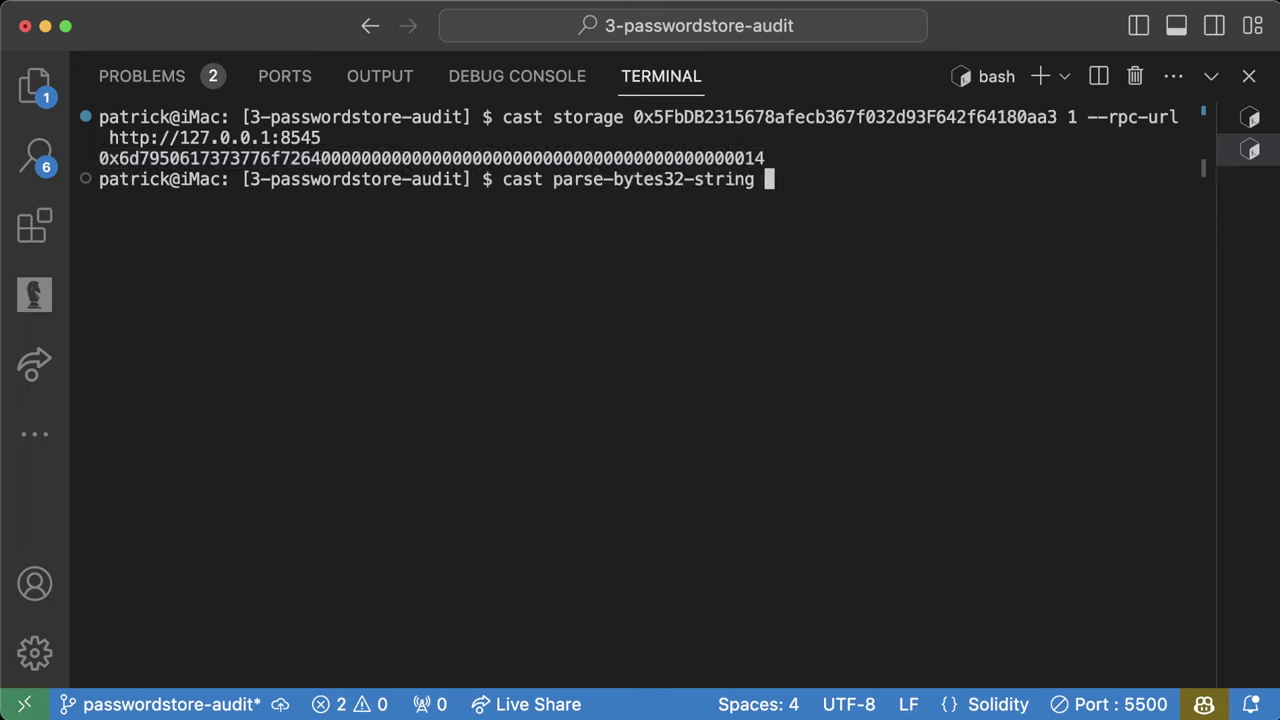
pyautogui.press('super+v')
pyautogui.press('Return')
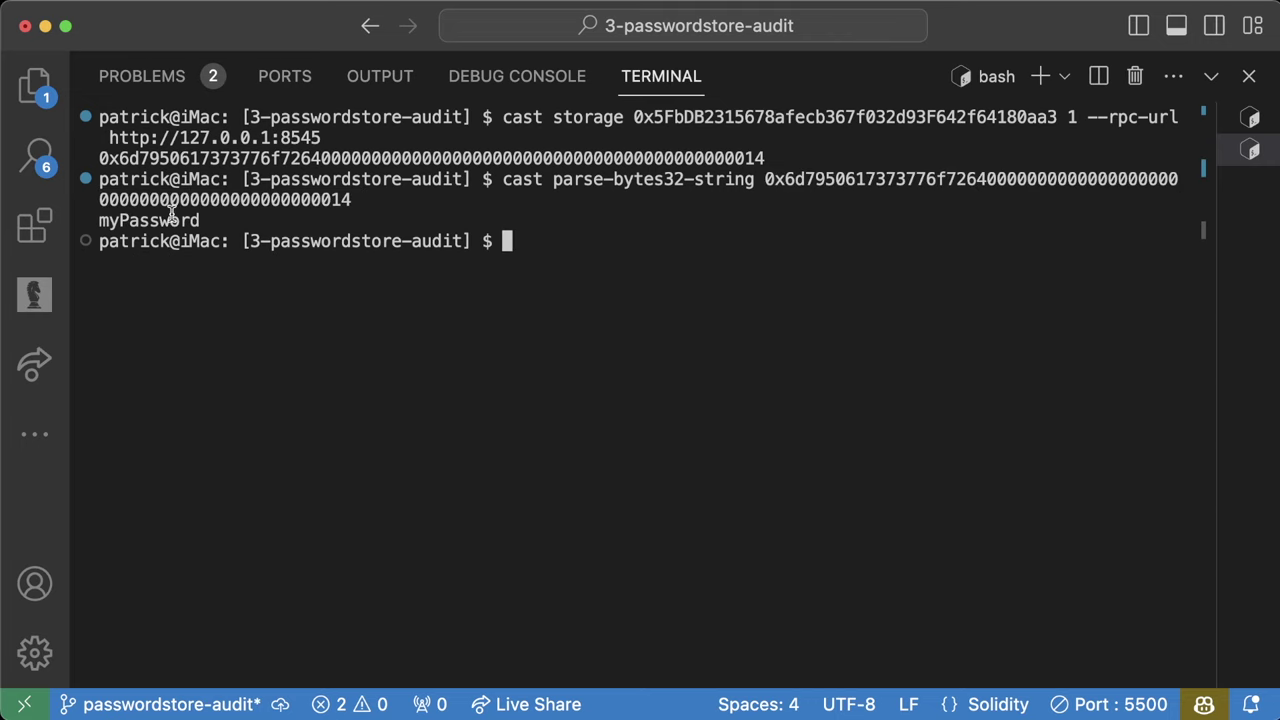
pyautogui.doubleClick(156, 220)
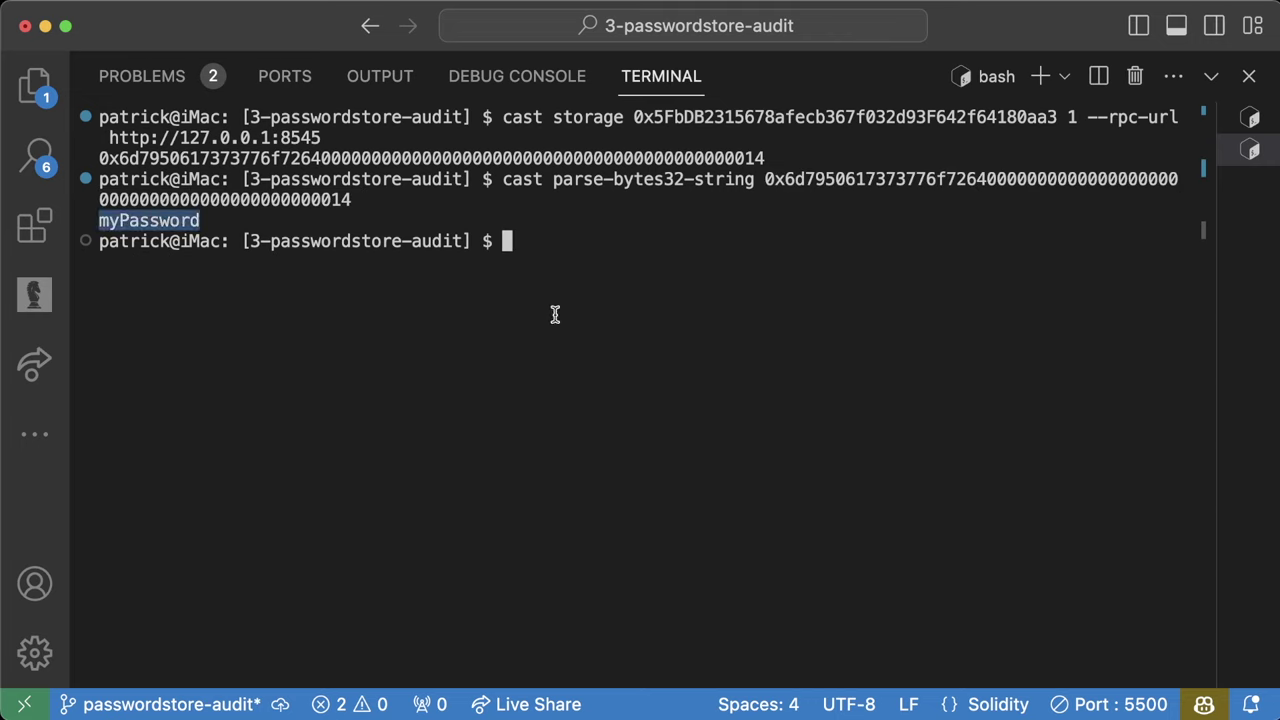
pyautogui.doubleClick(806, 181)
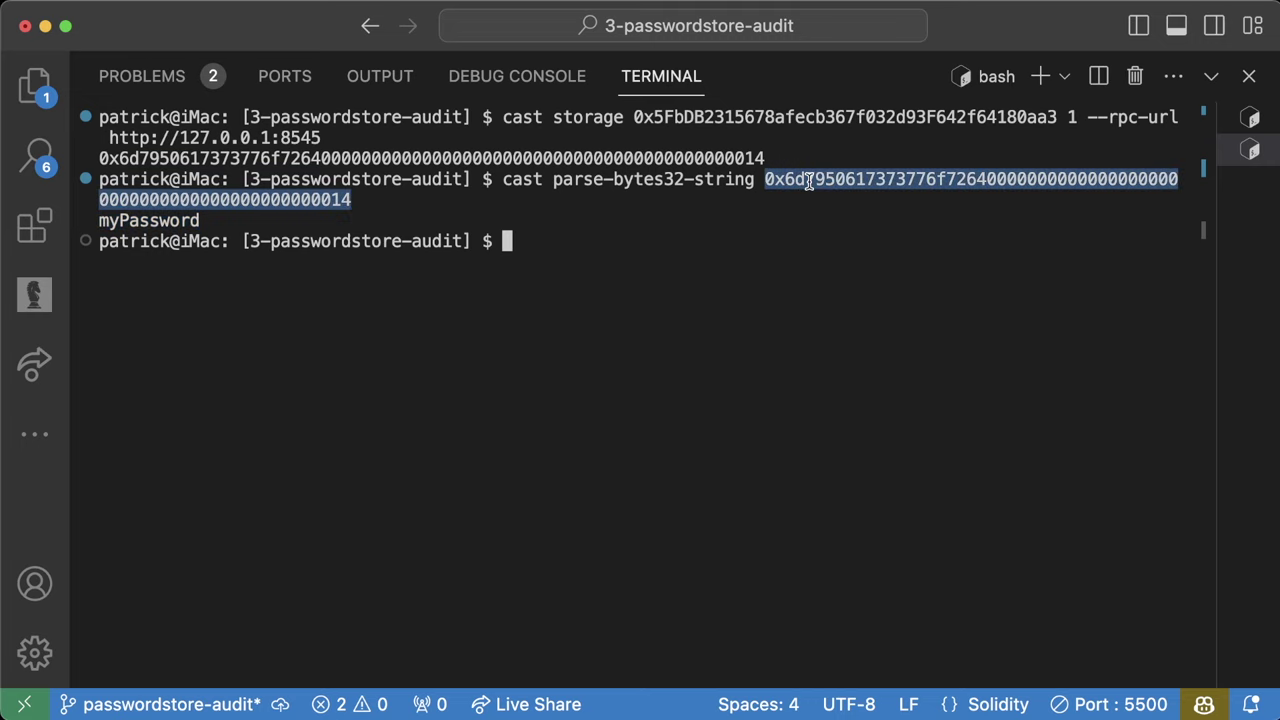
pyautogui.click(808, 181)
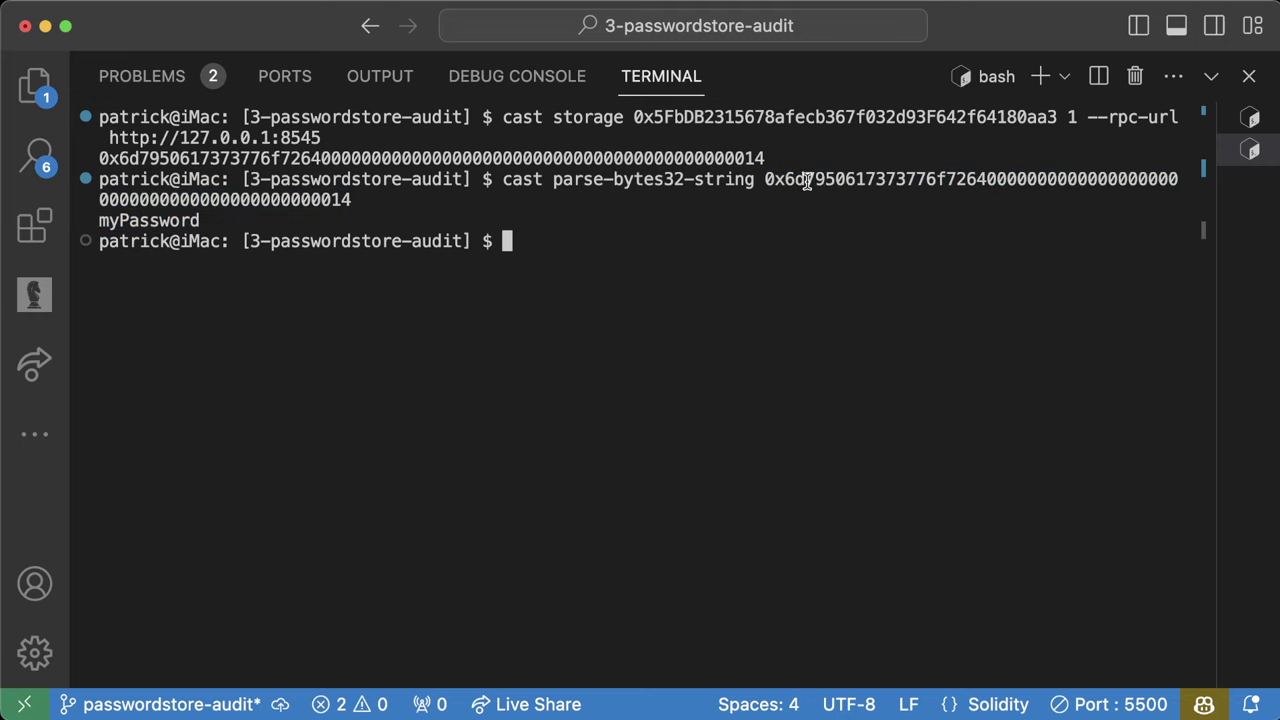
pyautogui.moveTo(830, 53); pyautogui.dragTo(814, 309)
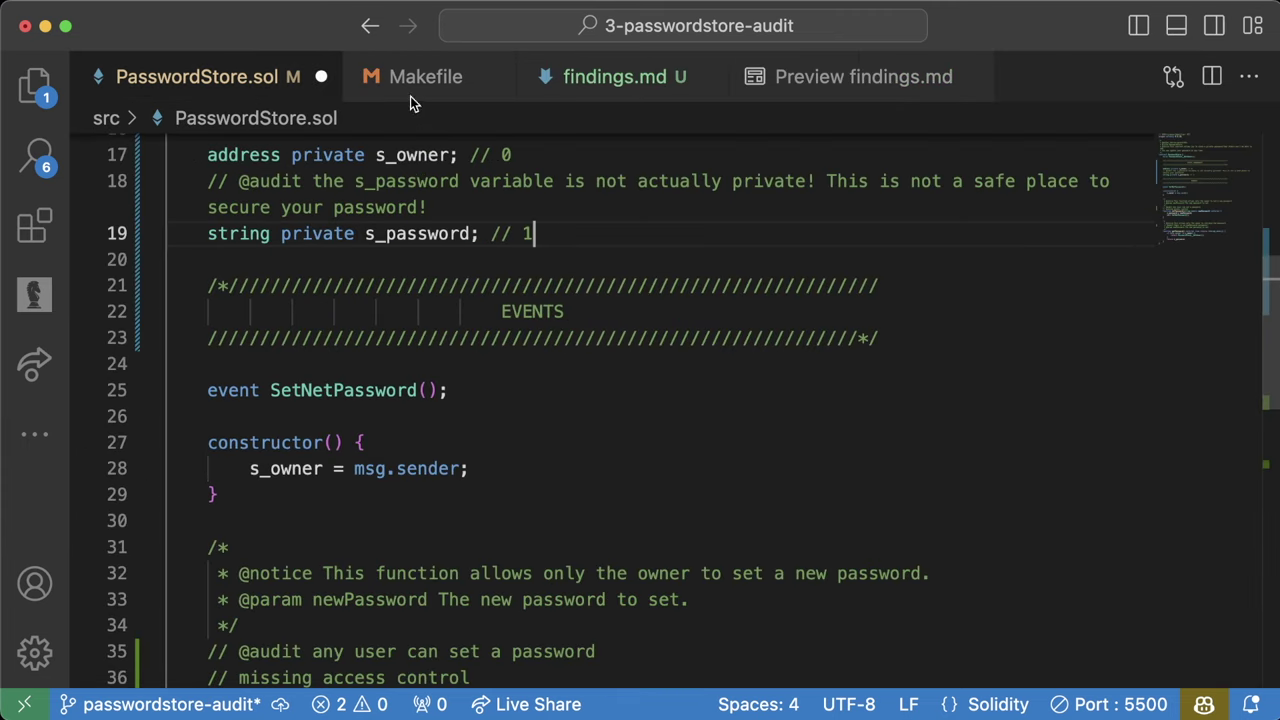
# Paste the numbered proof-of-concept steps after the intro sentence in findings.md.
pyautogui.click(614, 77)
pyautogui.scroll(-3, 1012, 418)
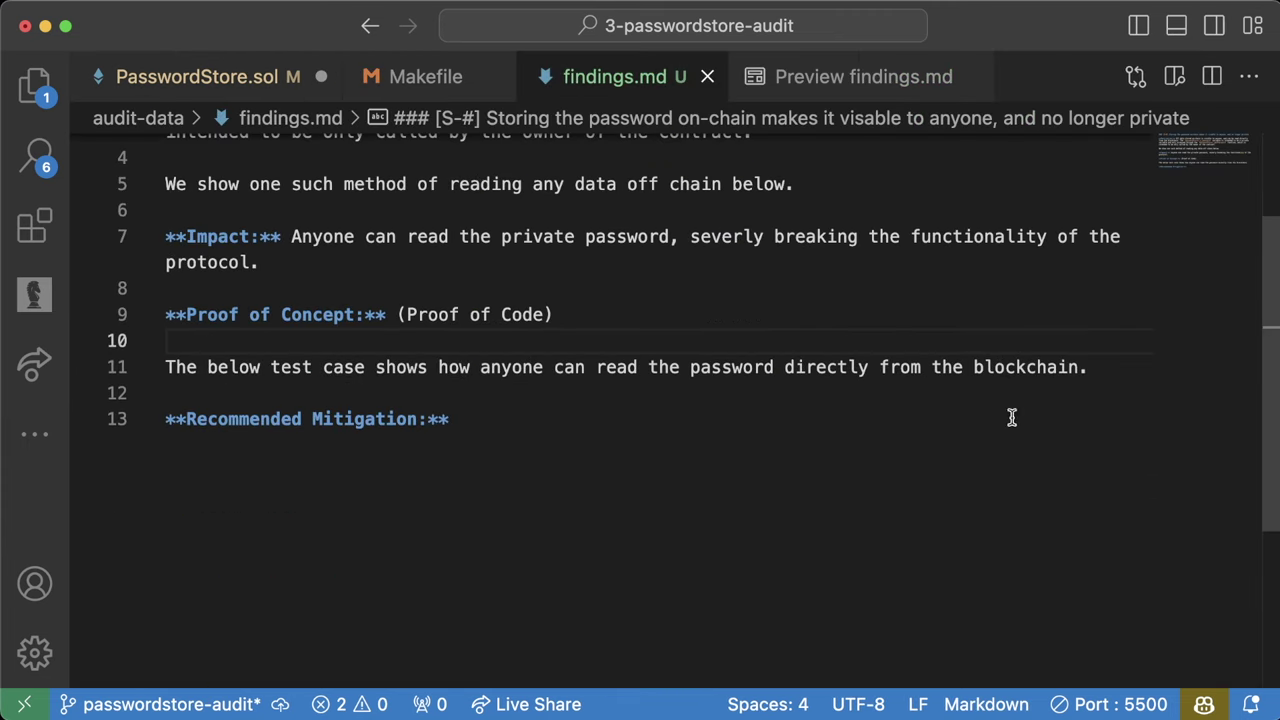
pyautogui.click(1100, 367)
pyautogui.press('Return')
pyautogui.press('Return')
pyautogui.press('super+v')
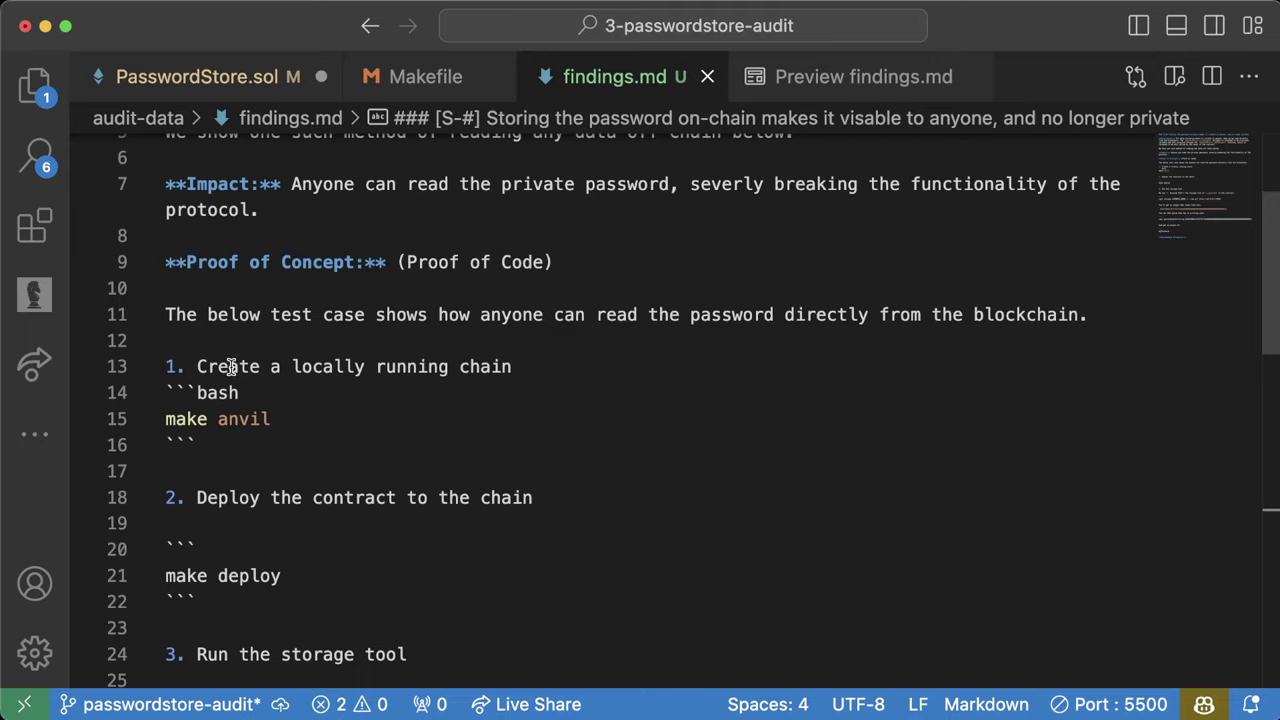
# Review the pasted make anvil, make deploy and cast storage steps with the sample hex output.
pyautogui.click(230, 367)
pyautogui.click(330, 367)
pyautogui.moveTo(220, 445); pyautogui.dragTo(150, 345)
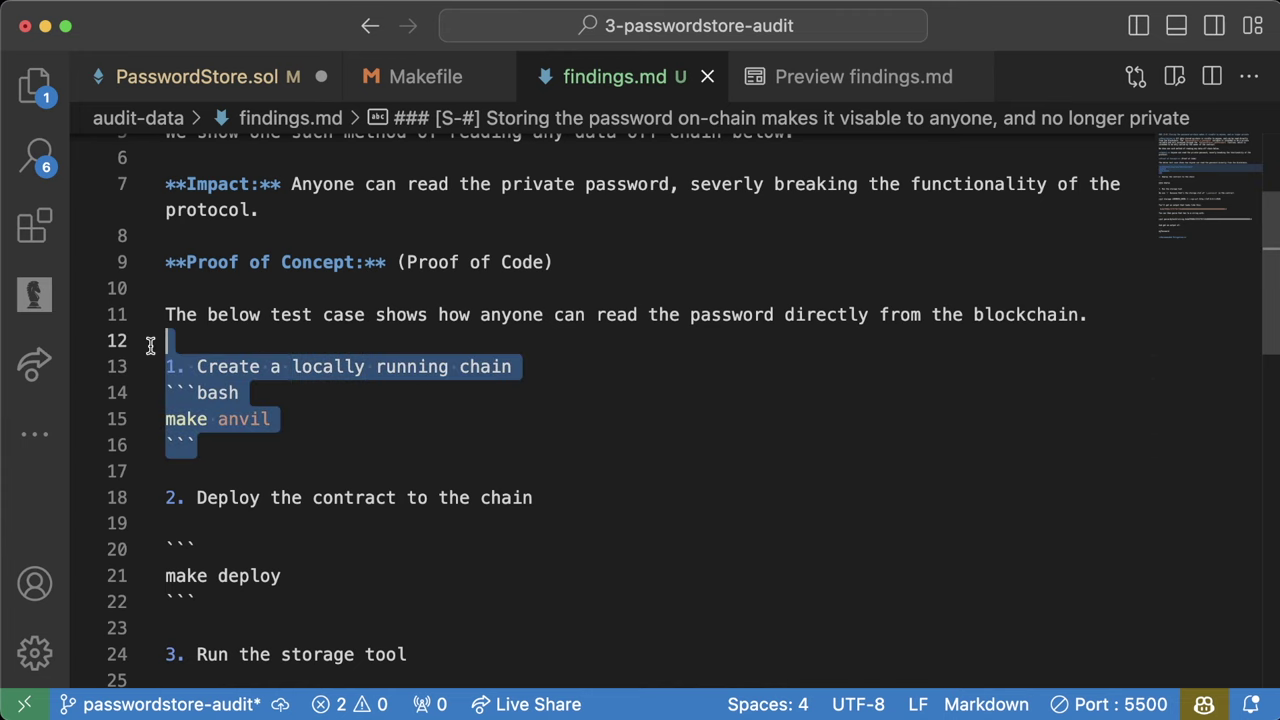
pyautogui.click(170, 341)
pyautogui.scroll(-2, 300, 345)
pyautogui.click(200, 457)
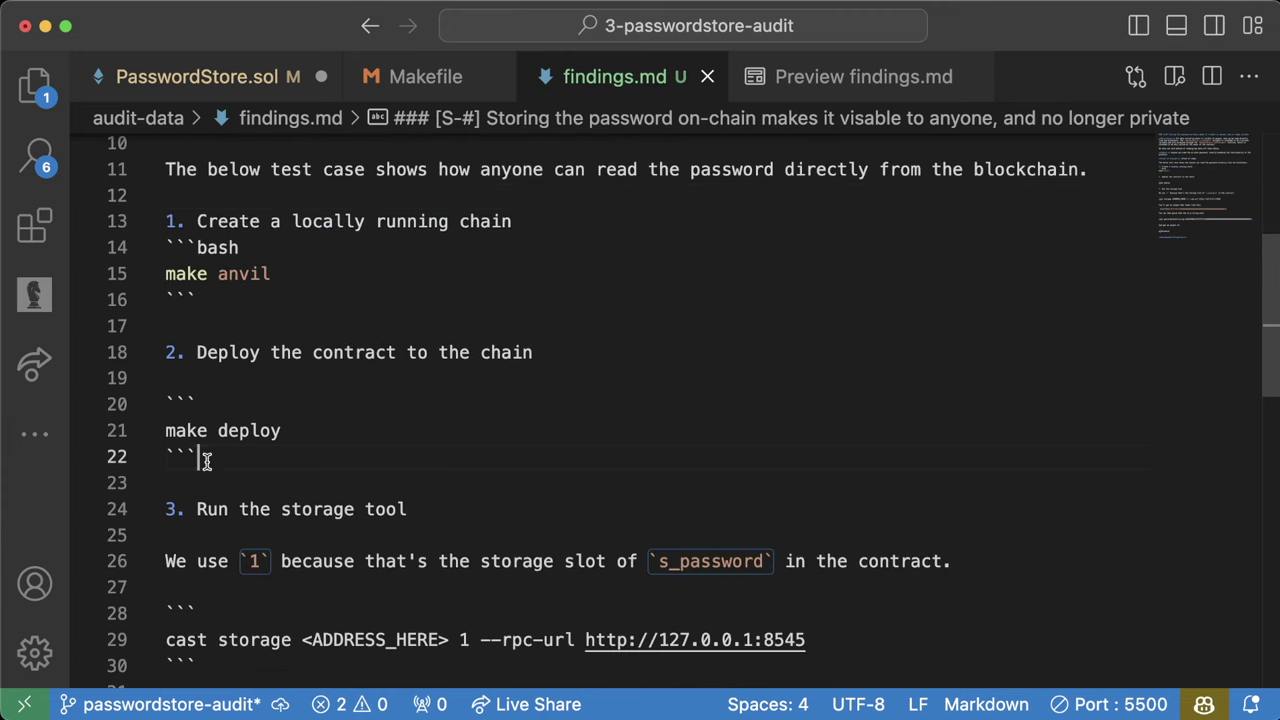
pyautogui.moveTo(205, 460); pyautogui.dragTo(149, 357)
pyautogui.scroll(-4, 149, 357)
pyautogui.moveTo(211, 300); pyautogui.dragTo(170, 218)
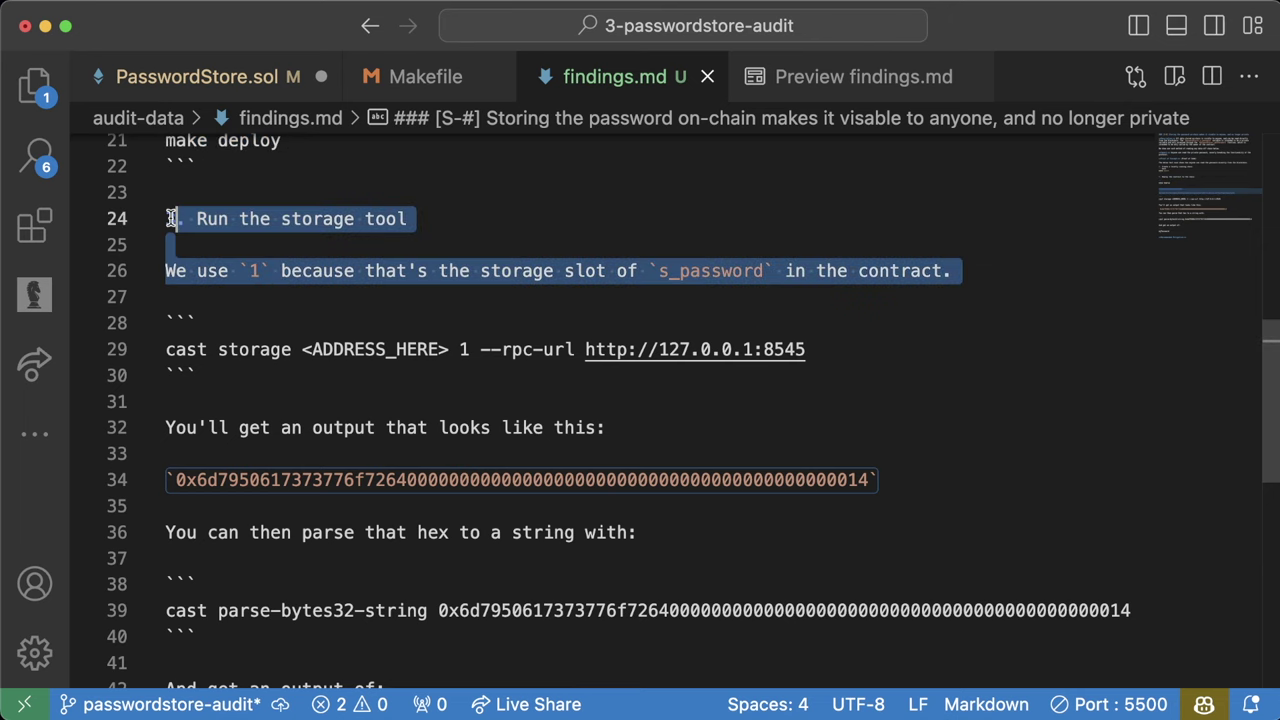
pyautogui.moveTo(822, 340); pyautogui.dragTo(157, 340)
pyautogui.moveTo(606, 427); pyautogui.dragTo(216, 427)
pyautogui.click(243, 480)
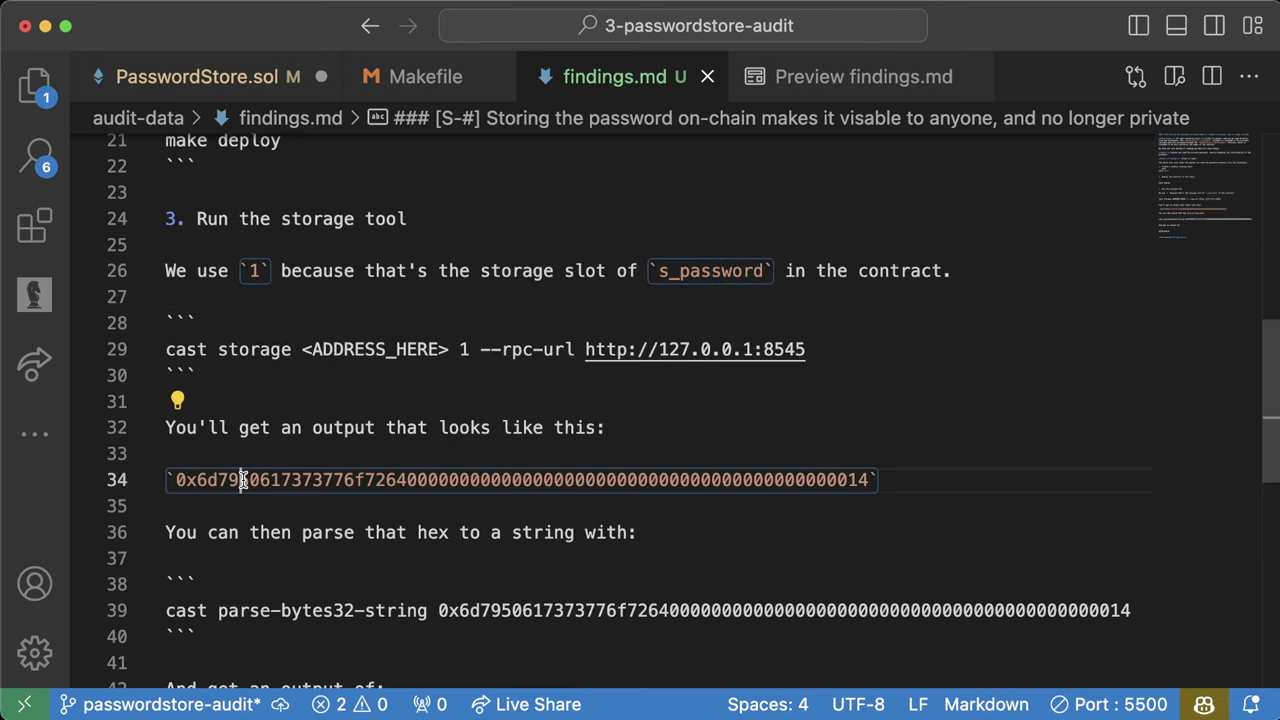
pyautogui.tripleClick(243, 480)
pyautogui.scroll(-3, 343, 377)
pyautogui.moveTo(663, 375); pyautogui.dragTo(166, 361)
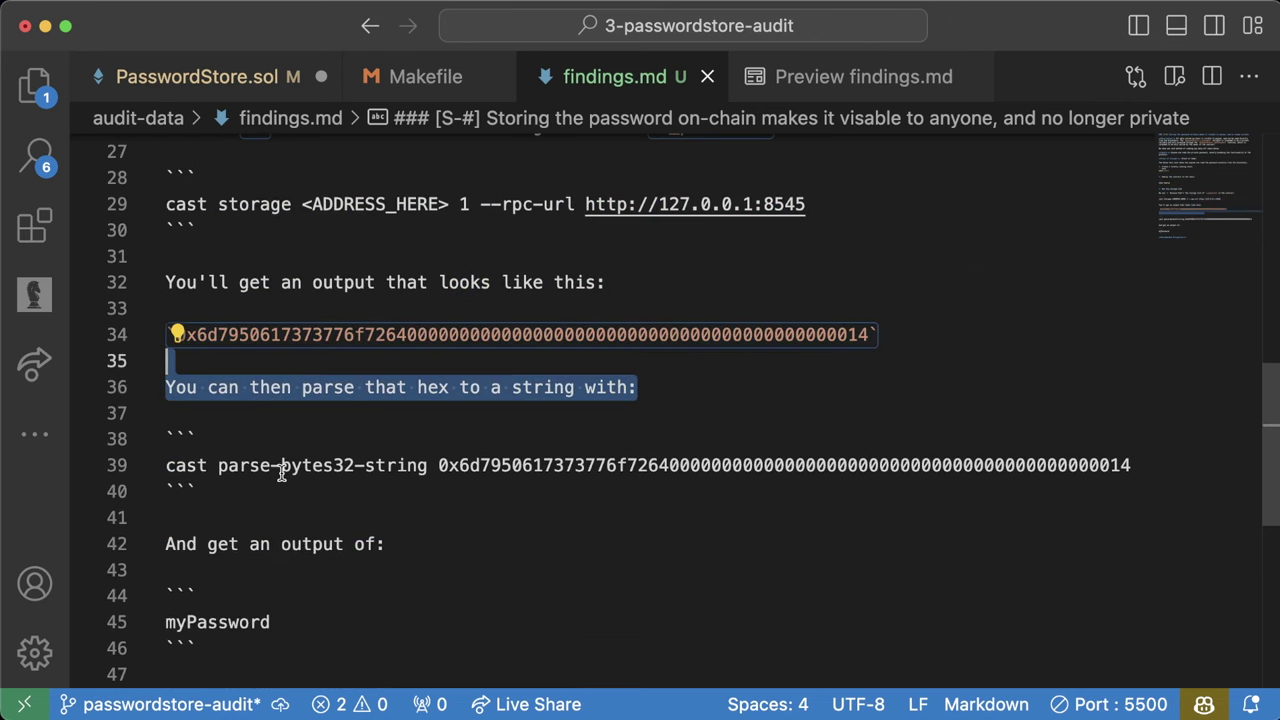
pyautogui.doubleClick(300, 465)
pyautogui.doubleClick(396, 465)
pyautogui.scroll(-4, 334, 480)
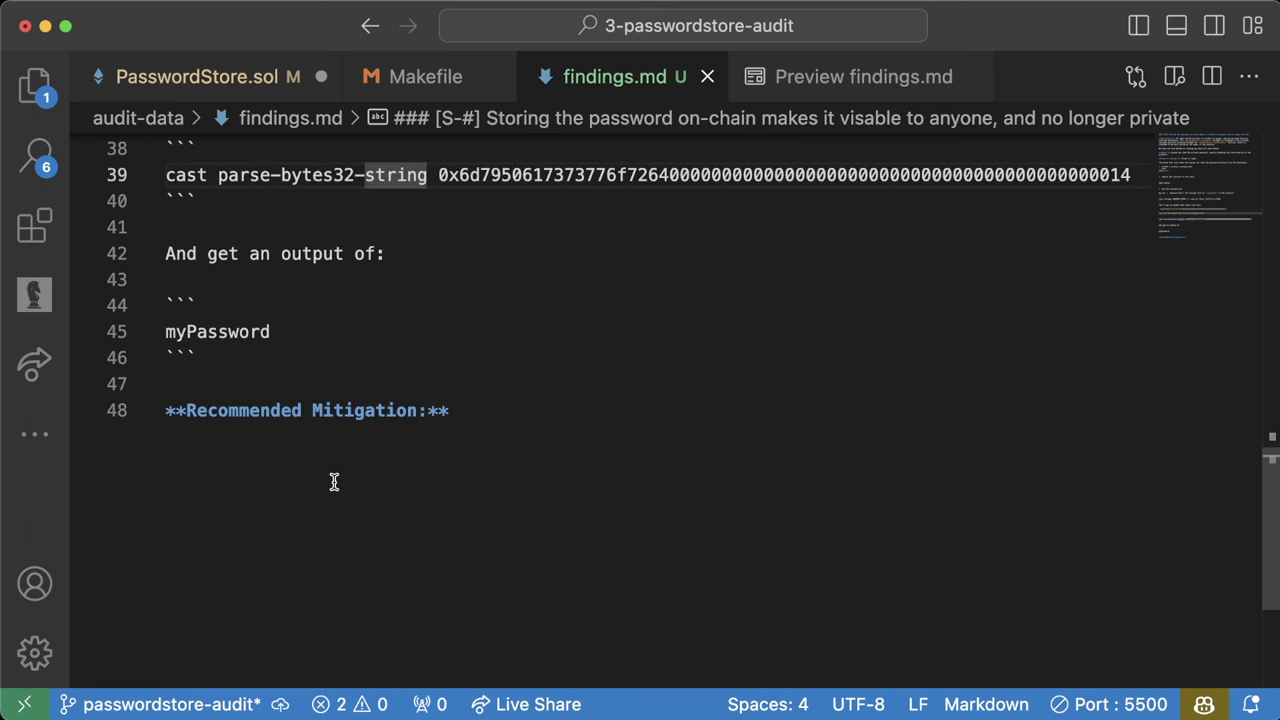
pyautogui.doubleClick(196, 331)
pyautogui.scroll(10, 345, 348)
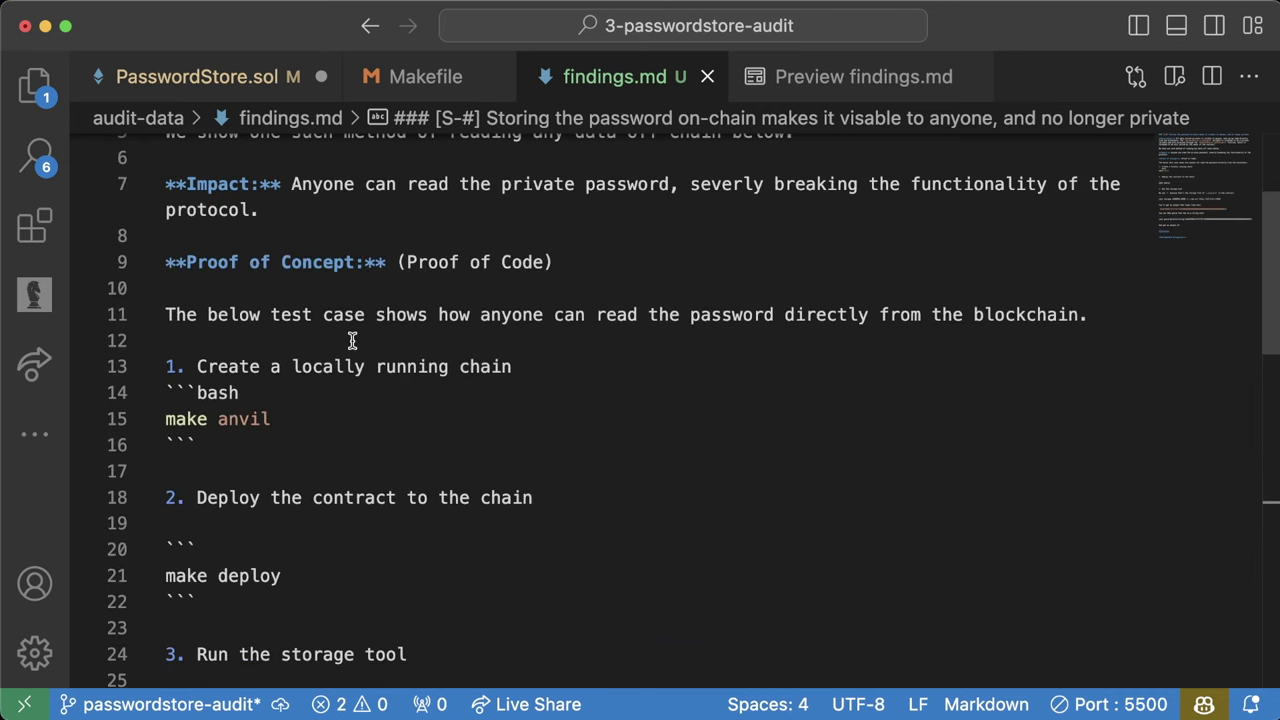
# Check the (Proof of Code) label and the make anvil step near line 10.
pyautogui.moveTo(552, 262); pyautogui.dragTo(398, 262)
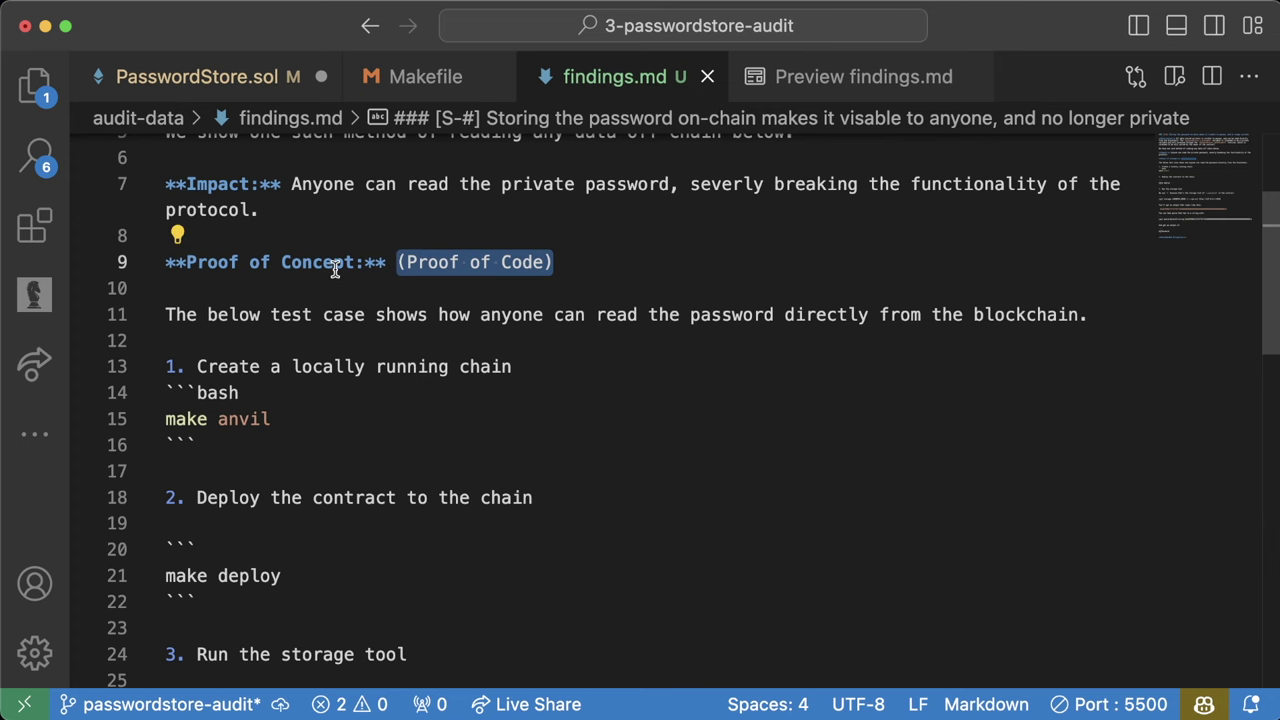
pyautogui.click(335, 427)
pyautogui.scroll(3, 335, 427)
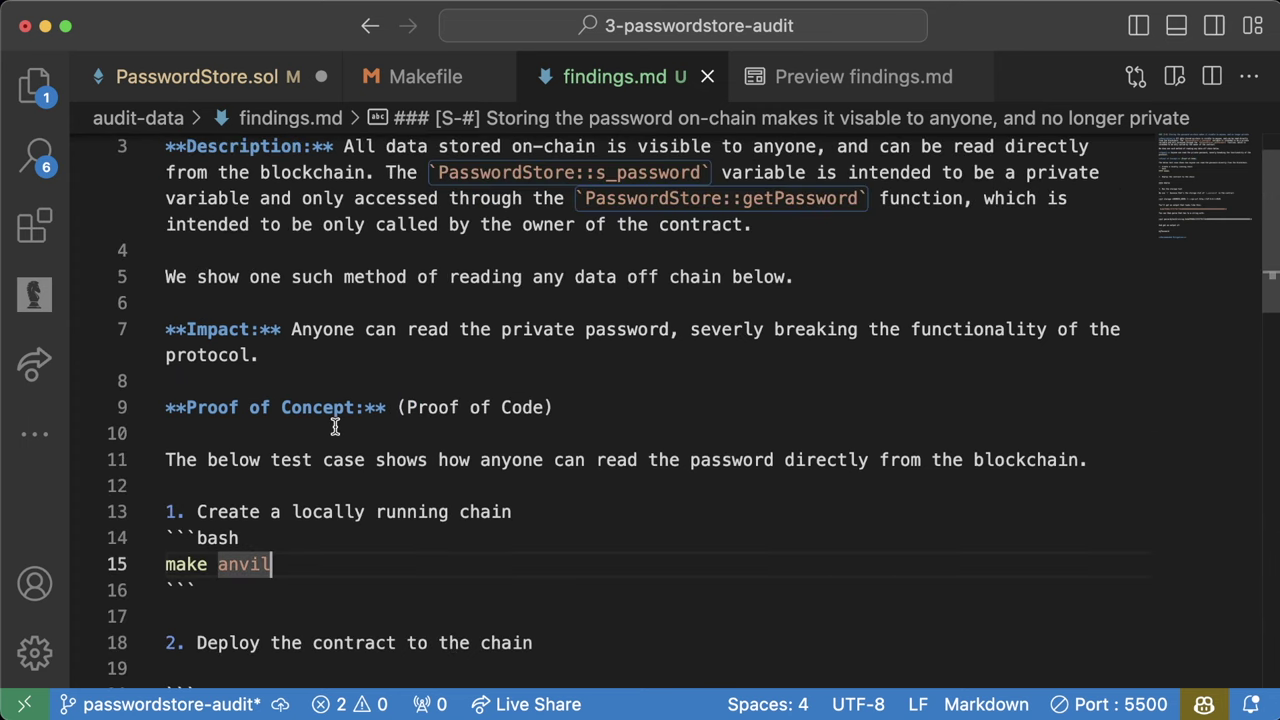
pyautogui.click(335, 427)
pyautogui.scroll(-10, 340, 410)
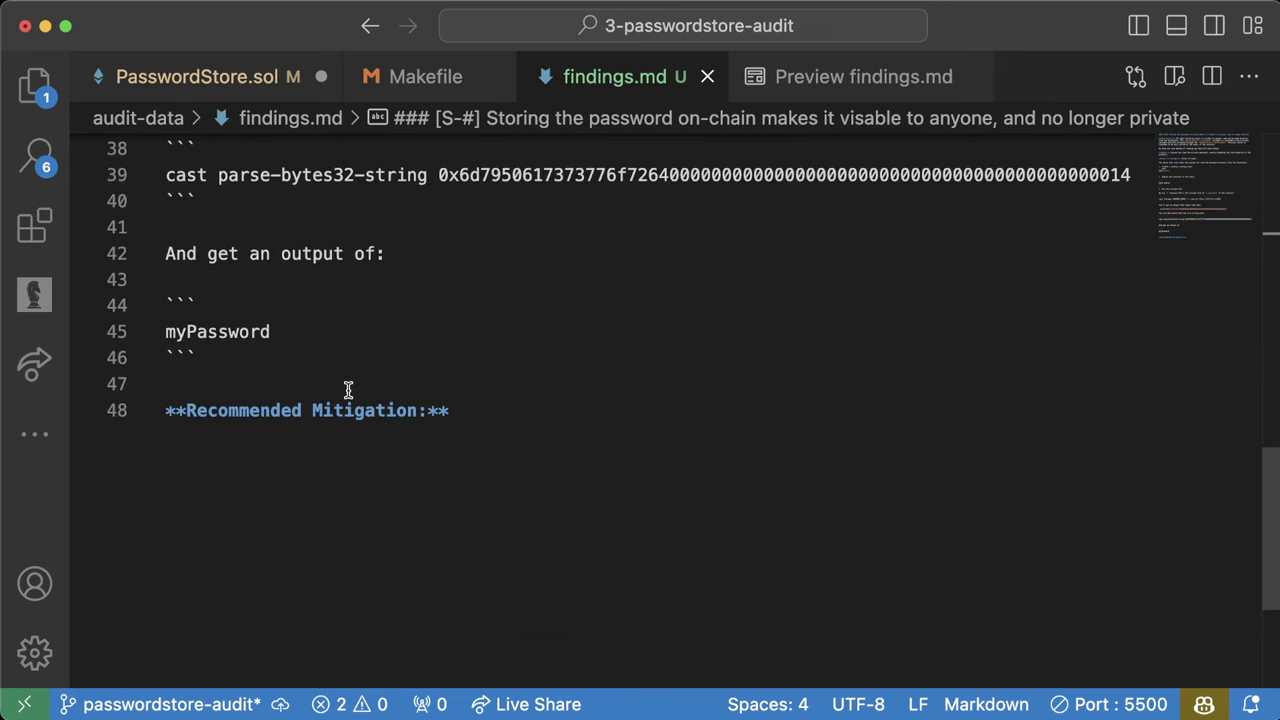
pyautogui.scroll(10, 290, 420)
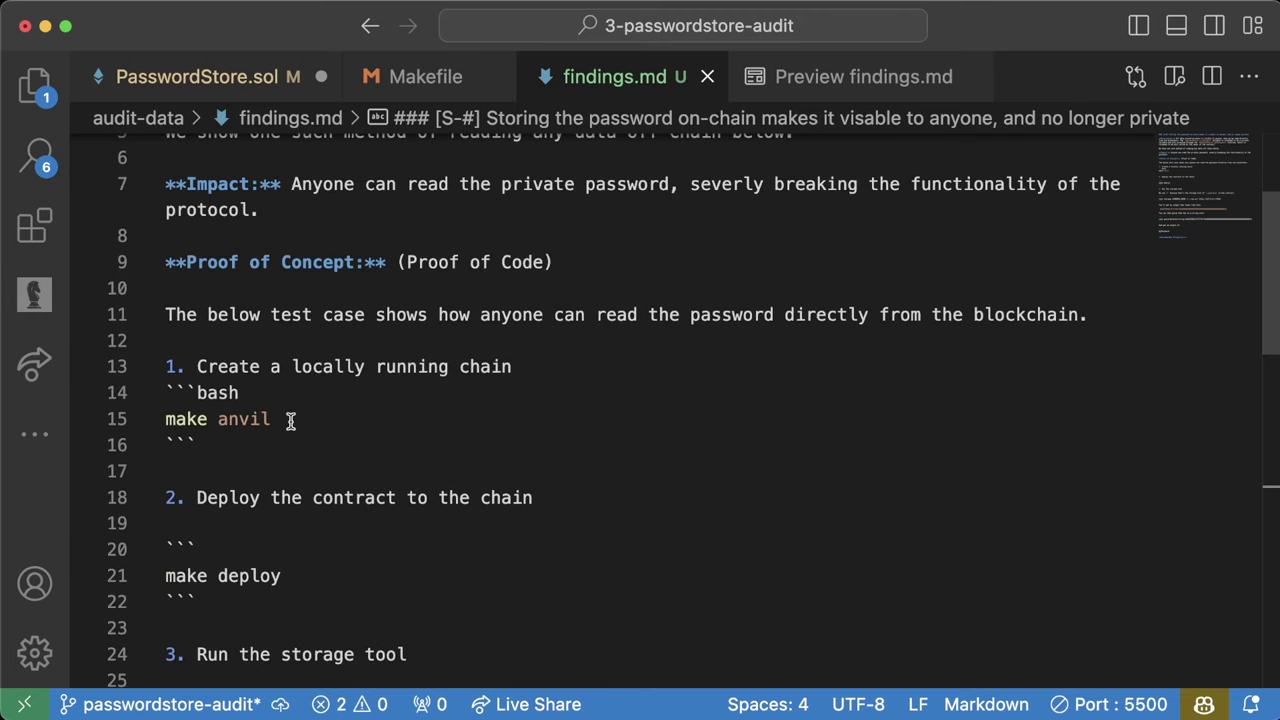
pyautogui.click(295, 427)
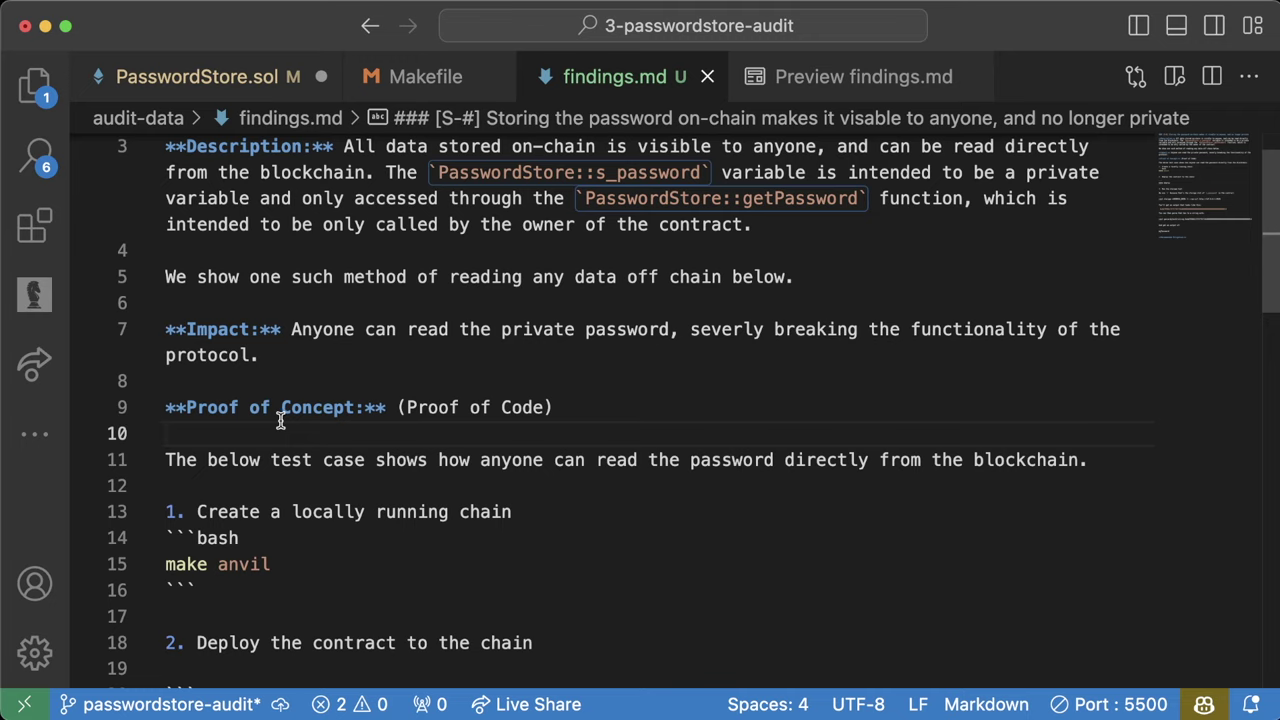
pyautogui.scroll(-3, 285, 440)
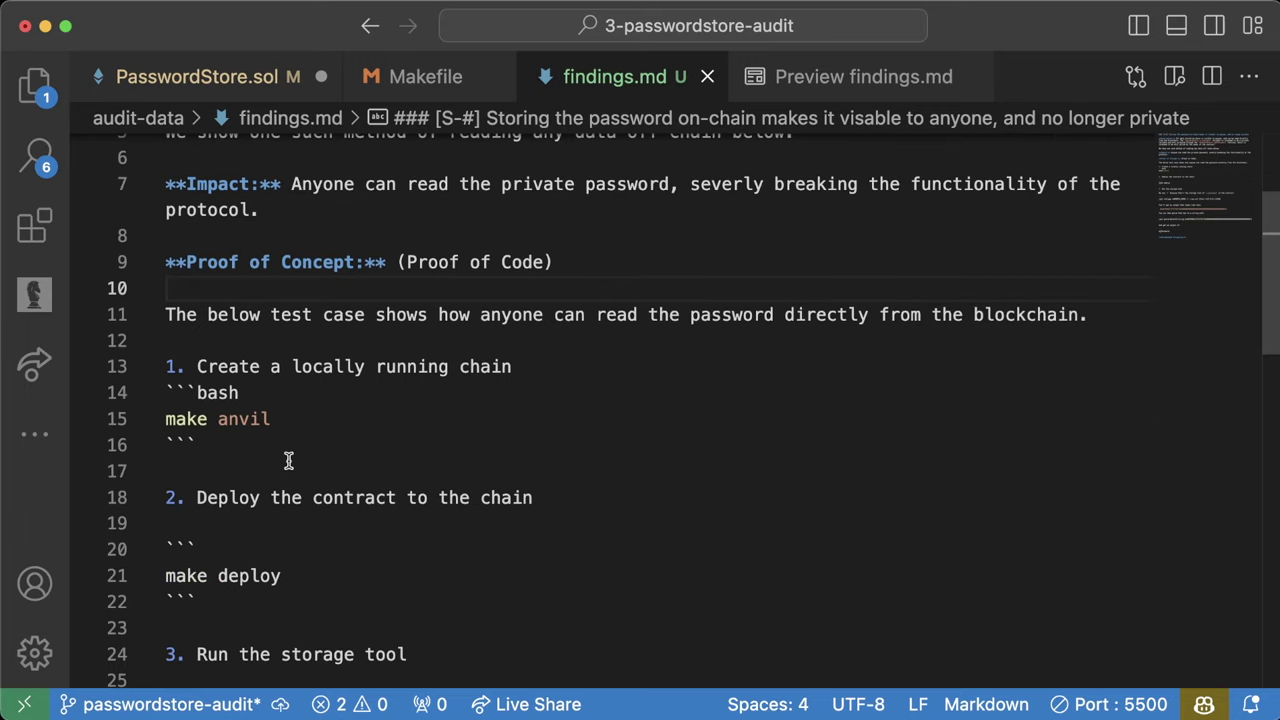
pyautogui.click(271, 419)
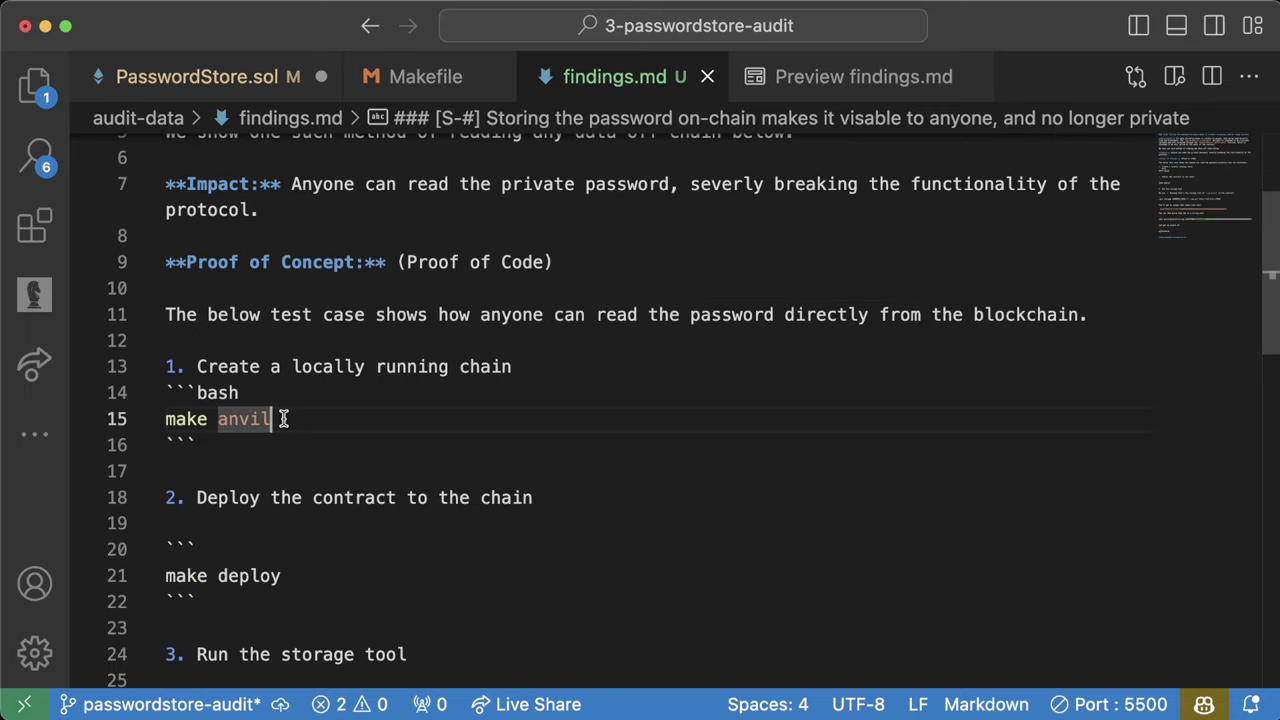
pyautogui.scroll(-2, 300, 423)
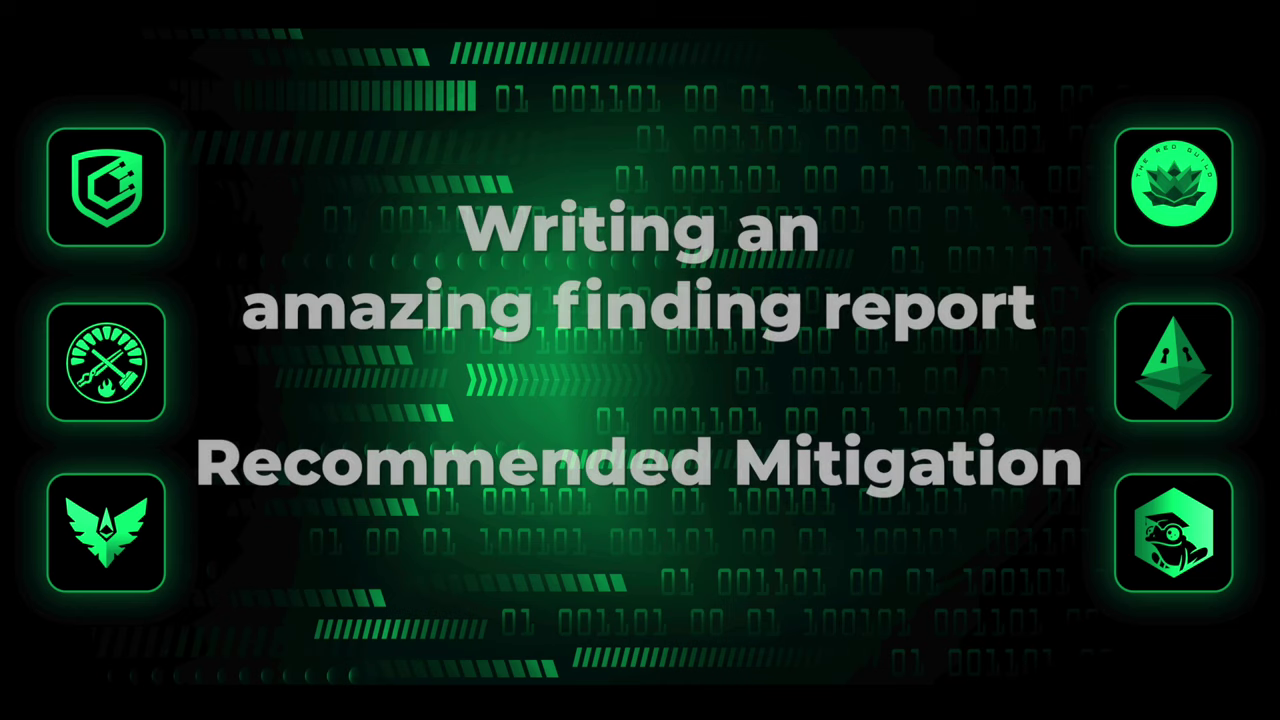
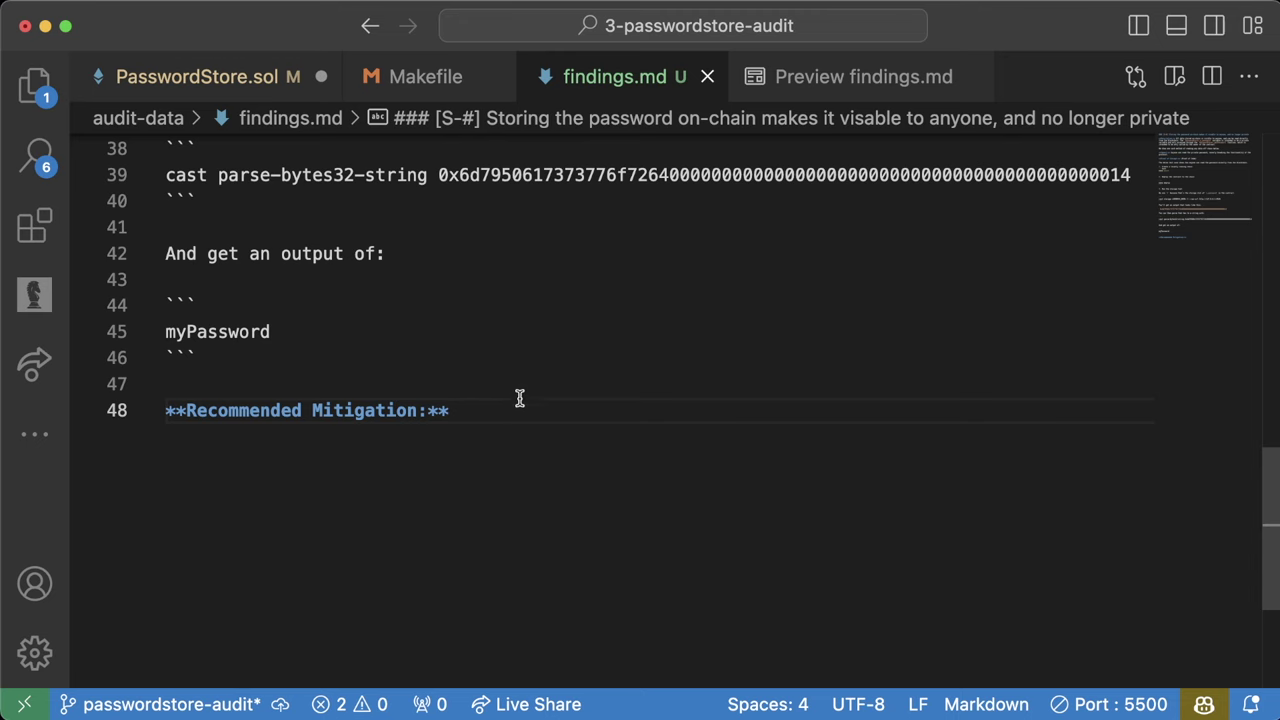
# Review the PasswordStore contract's notice text and its s_owner and s_password declarations.
pyautogui.click(236, 86)
pyautogui.scroll(5, 476, 370)
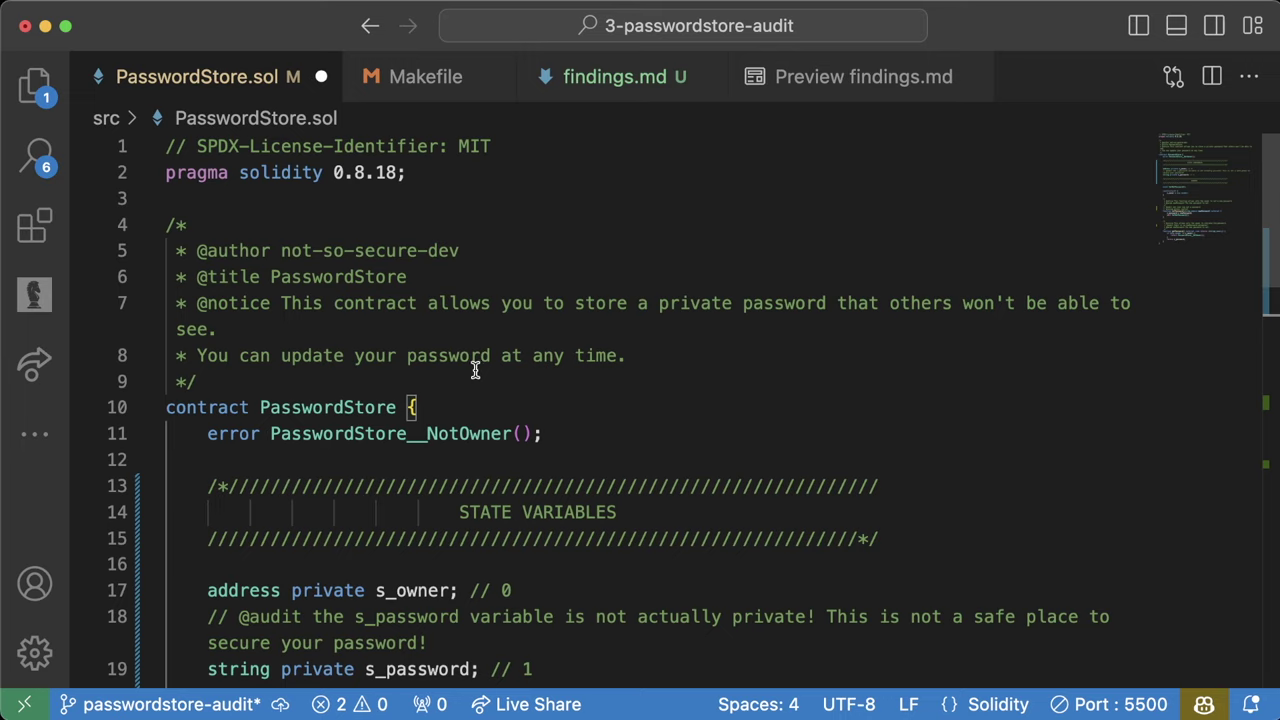
pyautogui.click(323, 329)
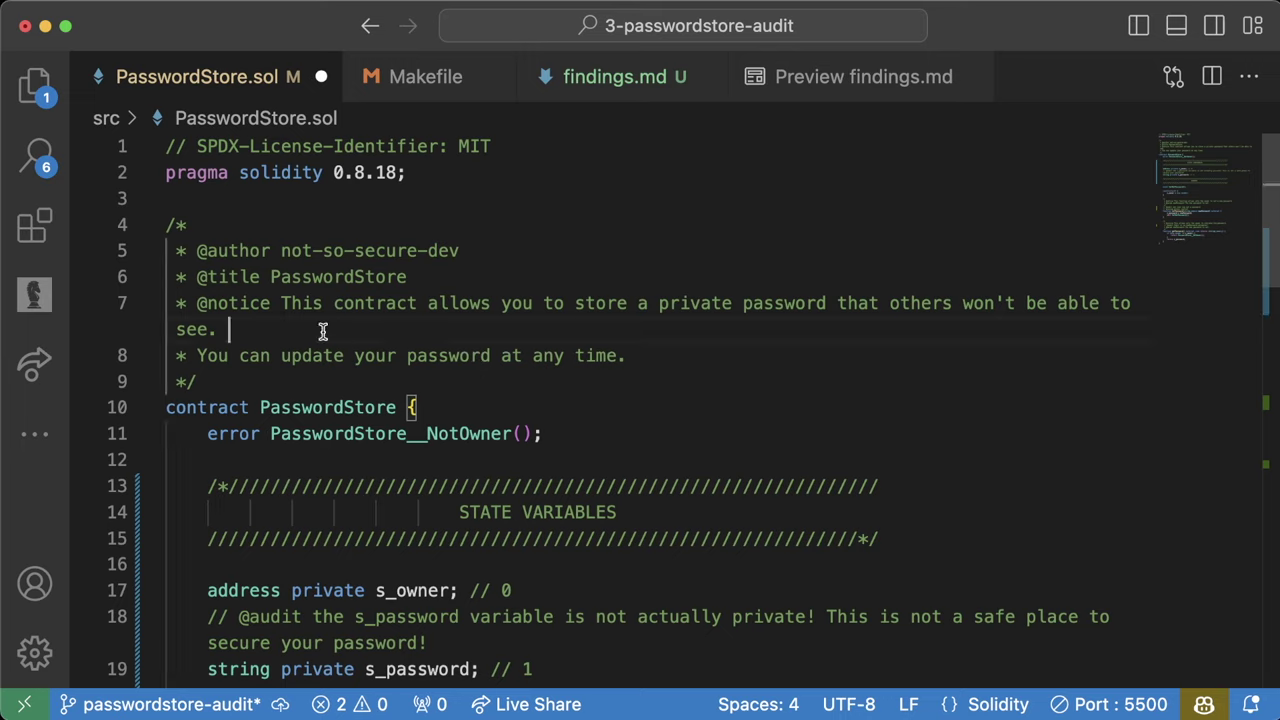
pyautogui.moveTo(323, 329); pyautogui.dragTo(280, 303)
pyautogui.click(582, 329)
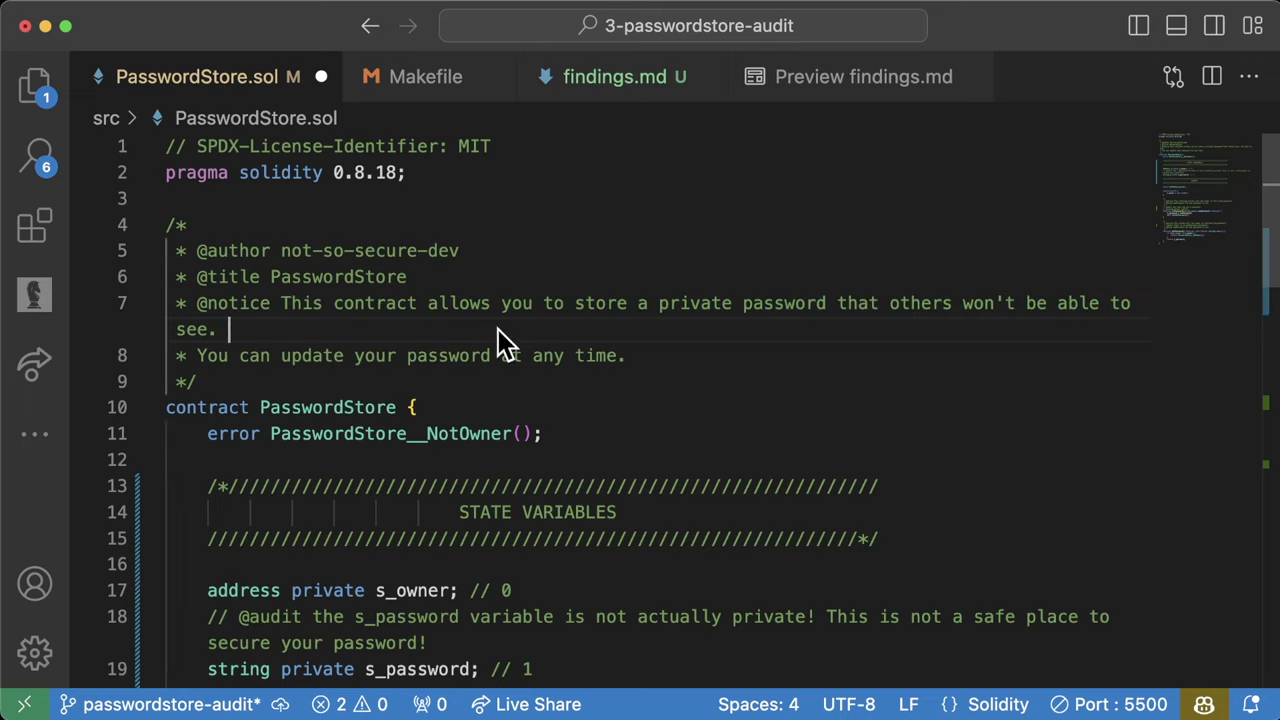
pyautogui.moveTo(365, 303); pyautogui.dragTo(383, 330)
pyautogui.click(383, 330)
pyautogui.scroll(-5, 426, 332)
pyautogui.click(453, 378)
pyautogui.click(558, 382)
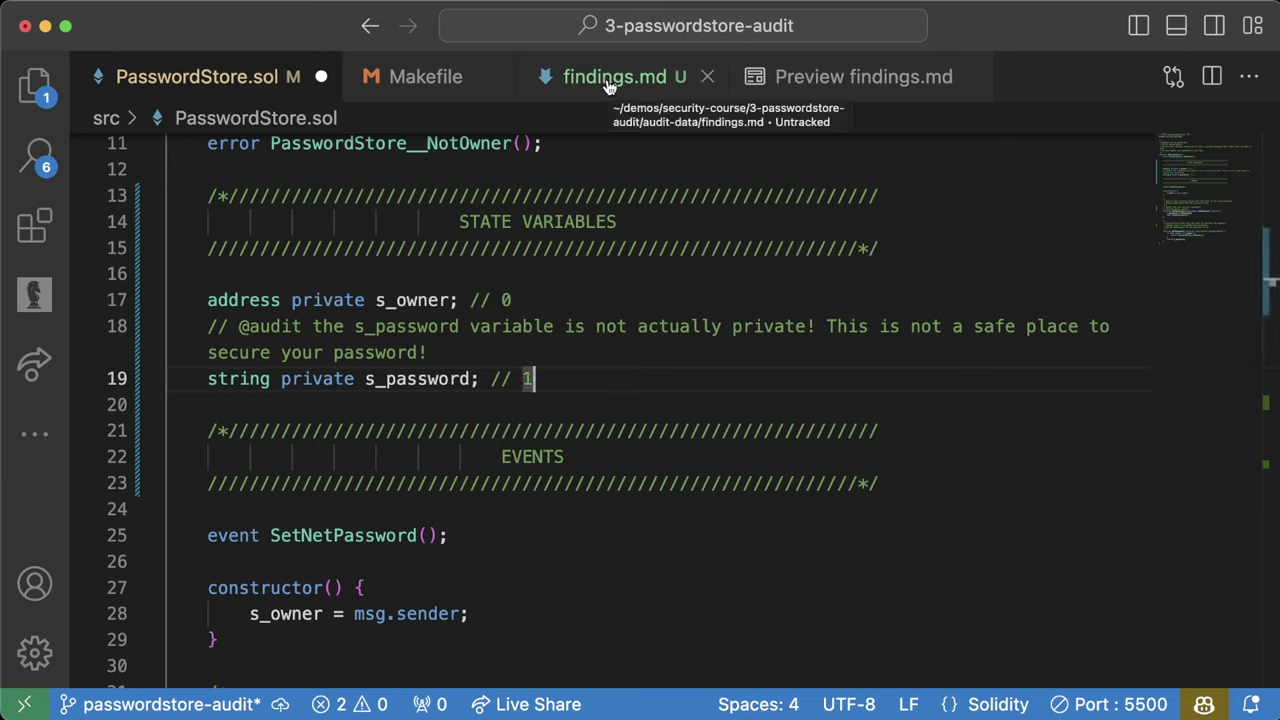
pyautogui.click(552, 299)
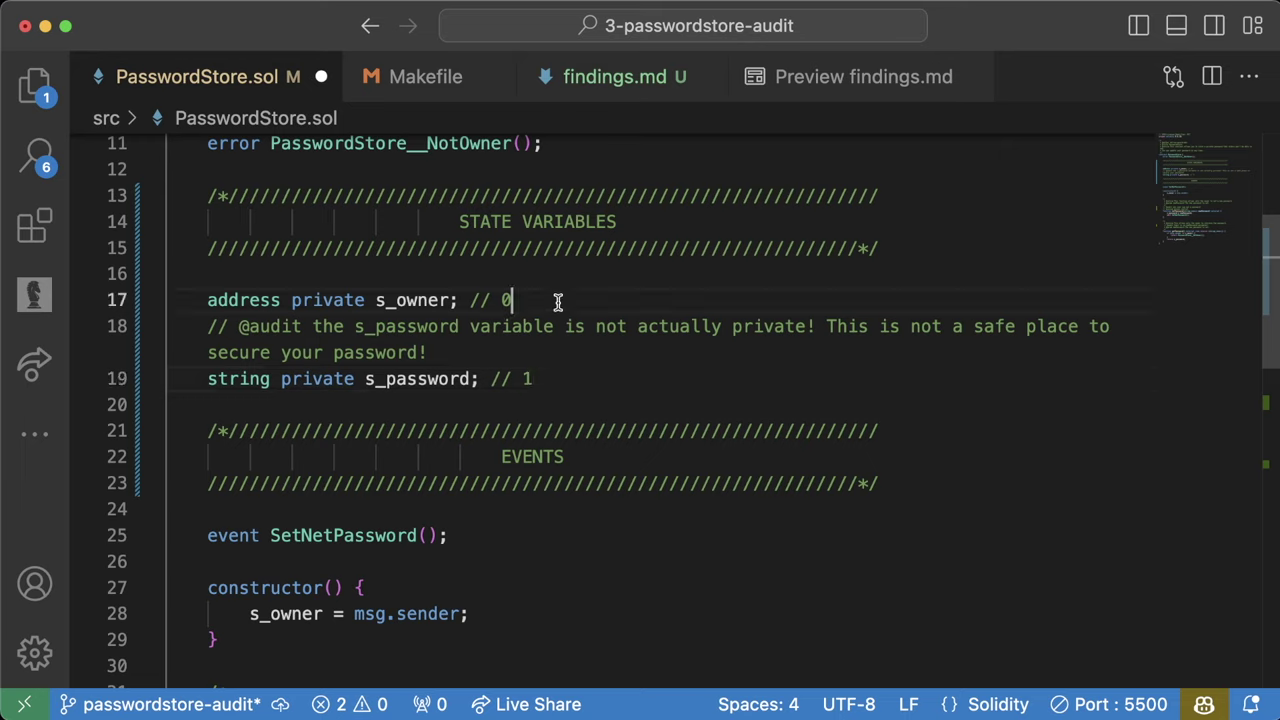
pyautogui.click(548, 265)
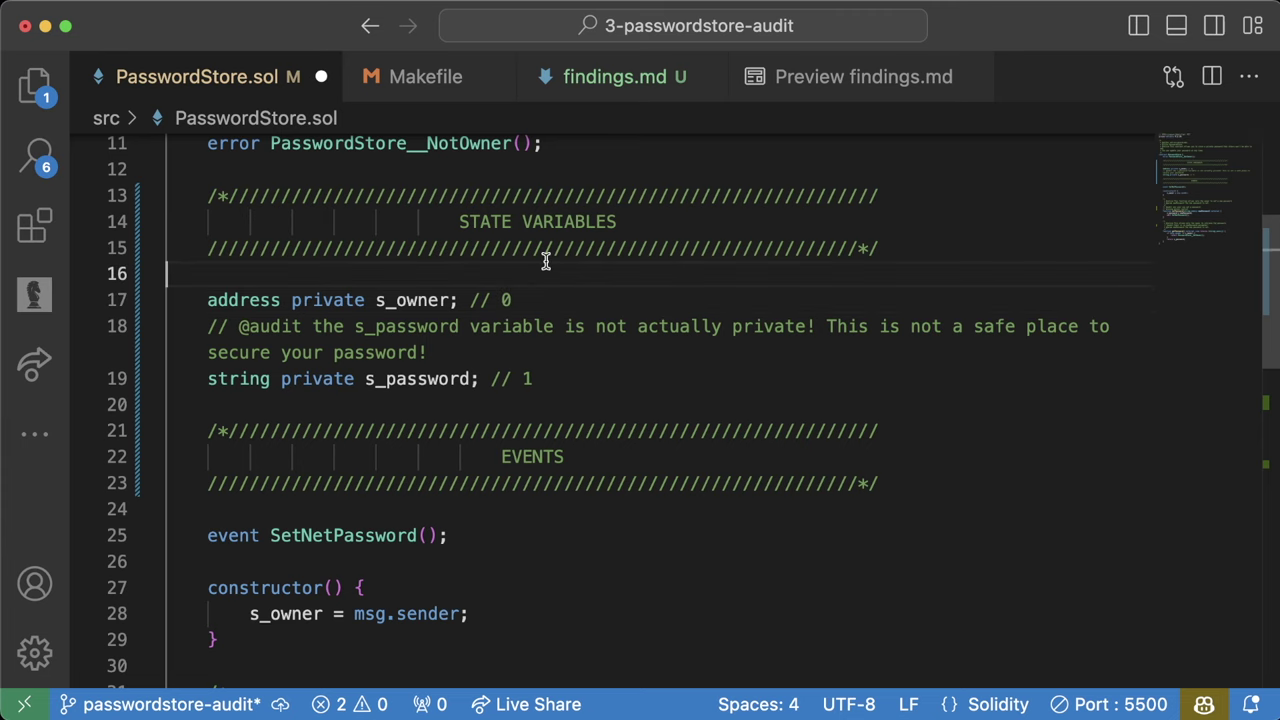
# Place the caret after Recommended Mitigation in findings.md, rechecking the contract source along the way.
pyautogui.click(638, 88)
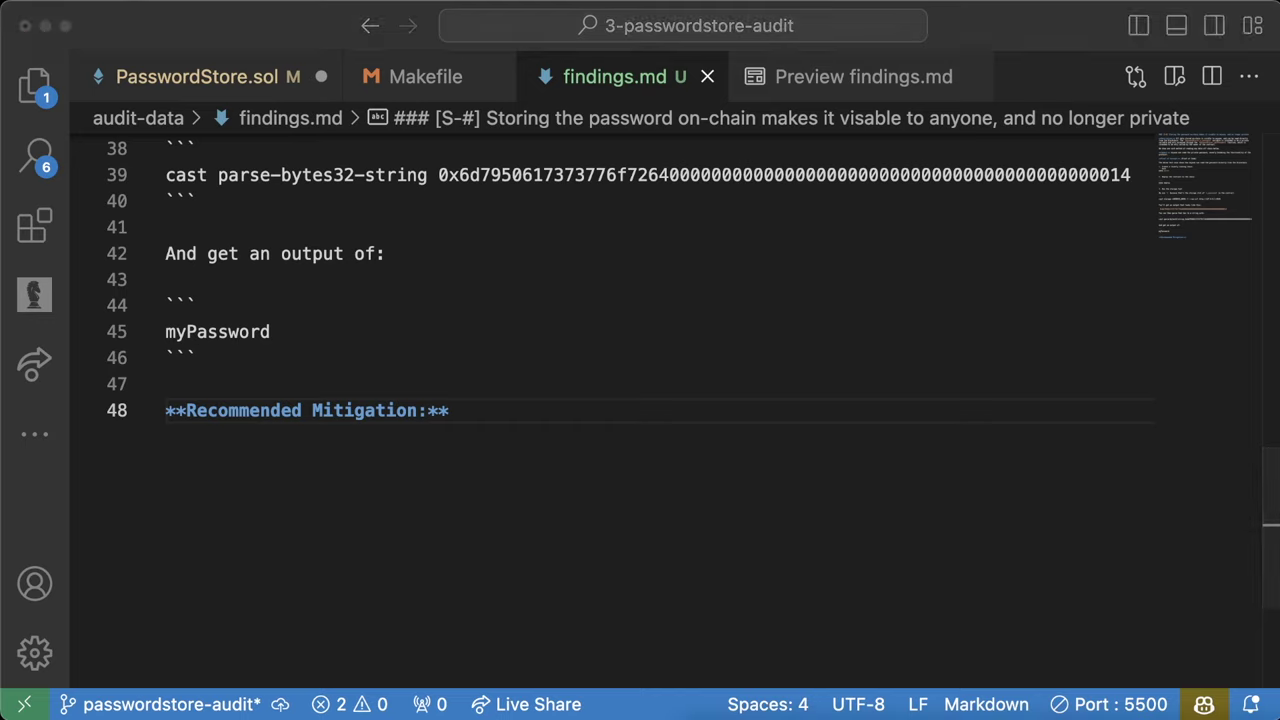
pyautogui.click(556, 421)
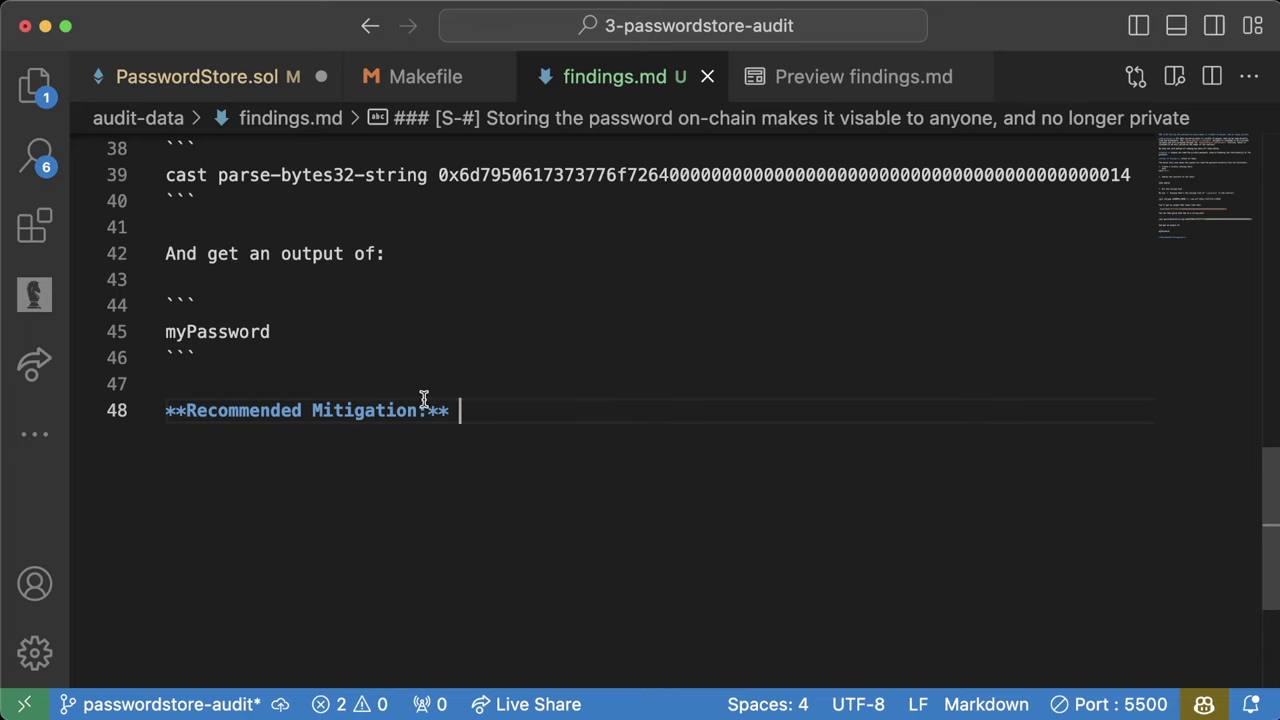
pyautogui.click(200, 76)
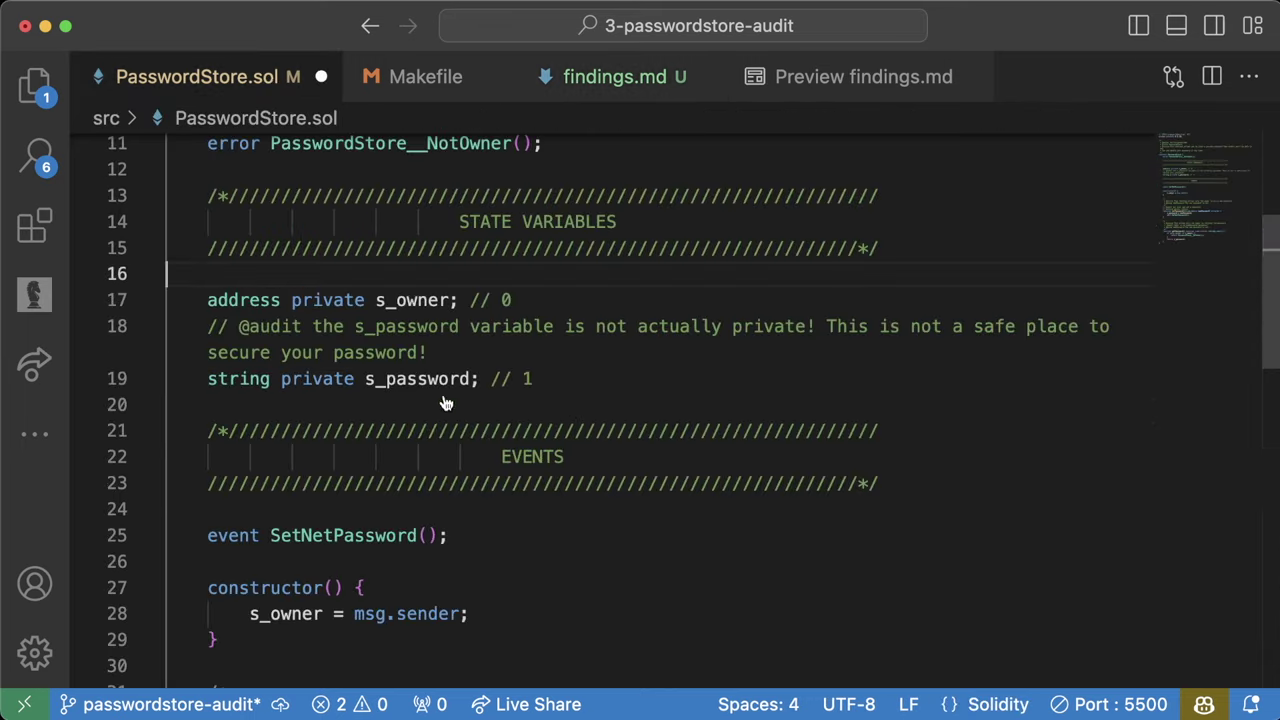
pyautogui.click(527, 404)
pyautogui.scroll(-10, 527, 404)
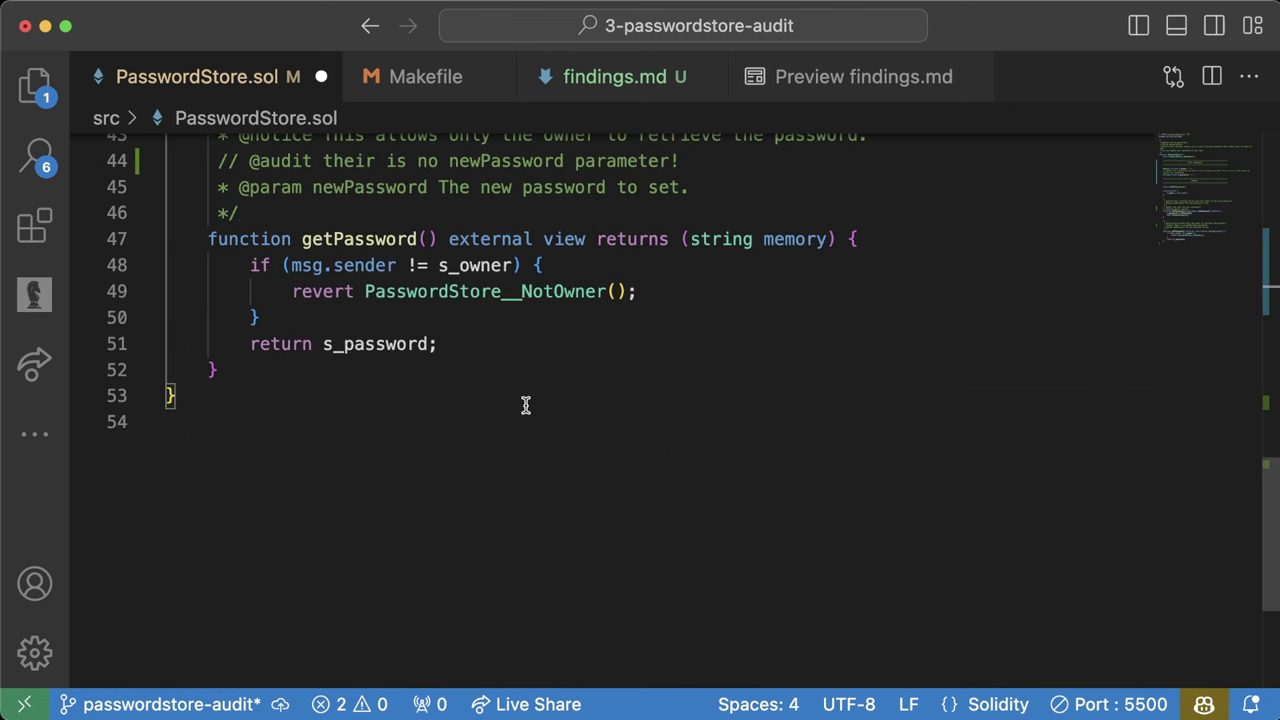
pyautogui.scroll(7, 527, 404)
pyautogui.scroll(3, 525, 404)
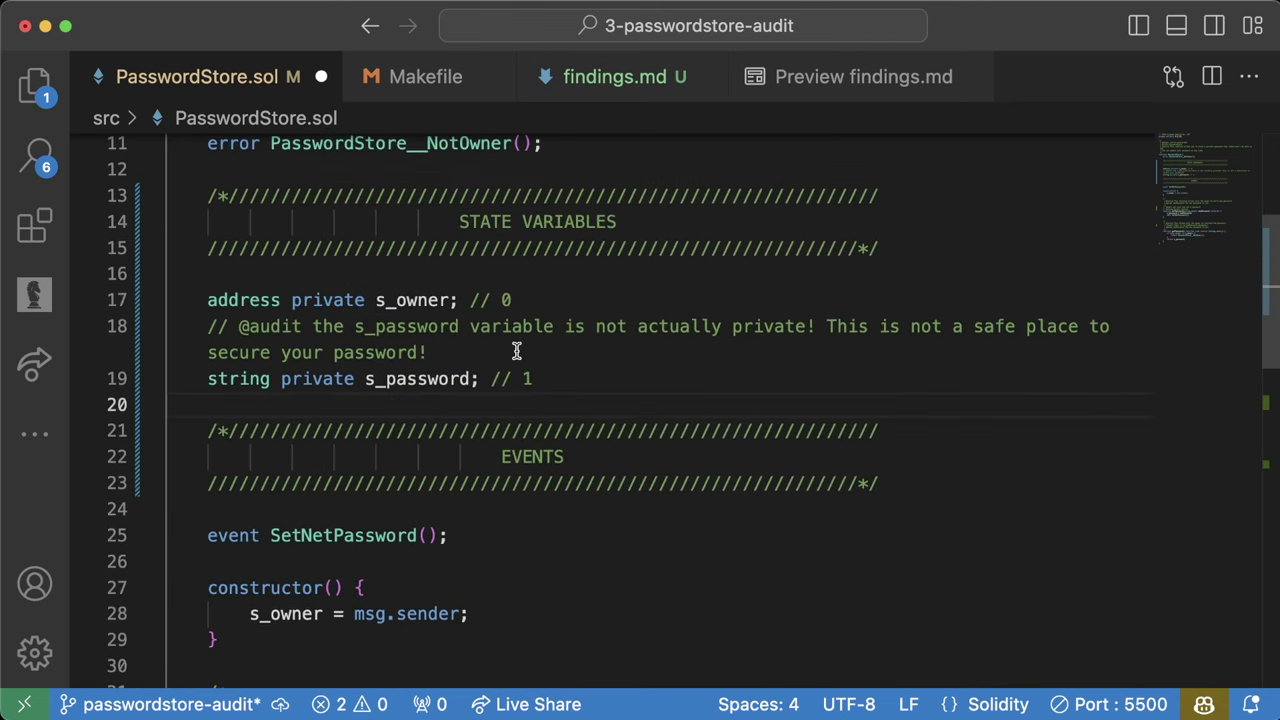
pyautogui.click(607, 86)
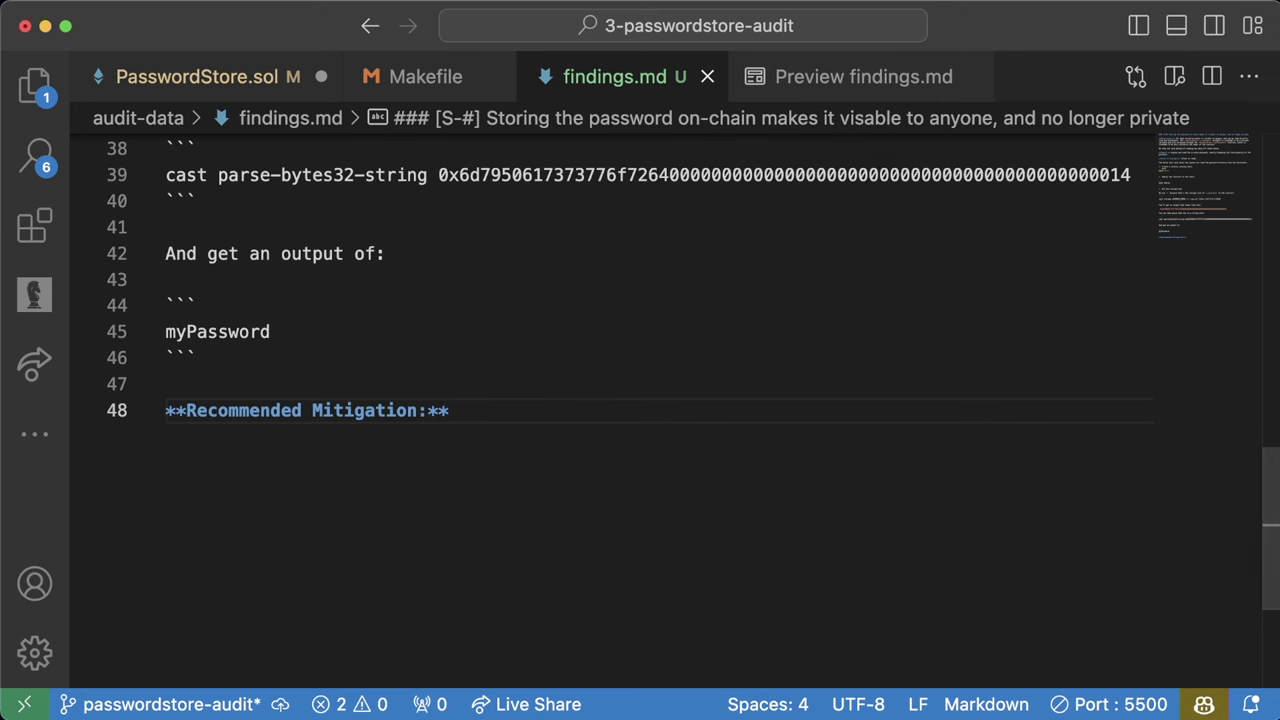
# Paste the mitigation paragraph about encrypting the password off-chain and tidy the blank lines after it.
pyautogui.press('super+Tab')
pyautogui.press('super+Tab')
pyautogui.press('super+v')
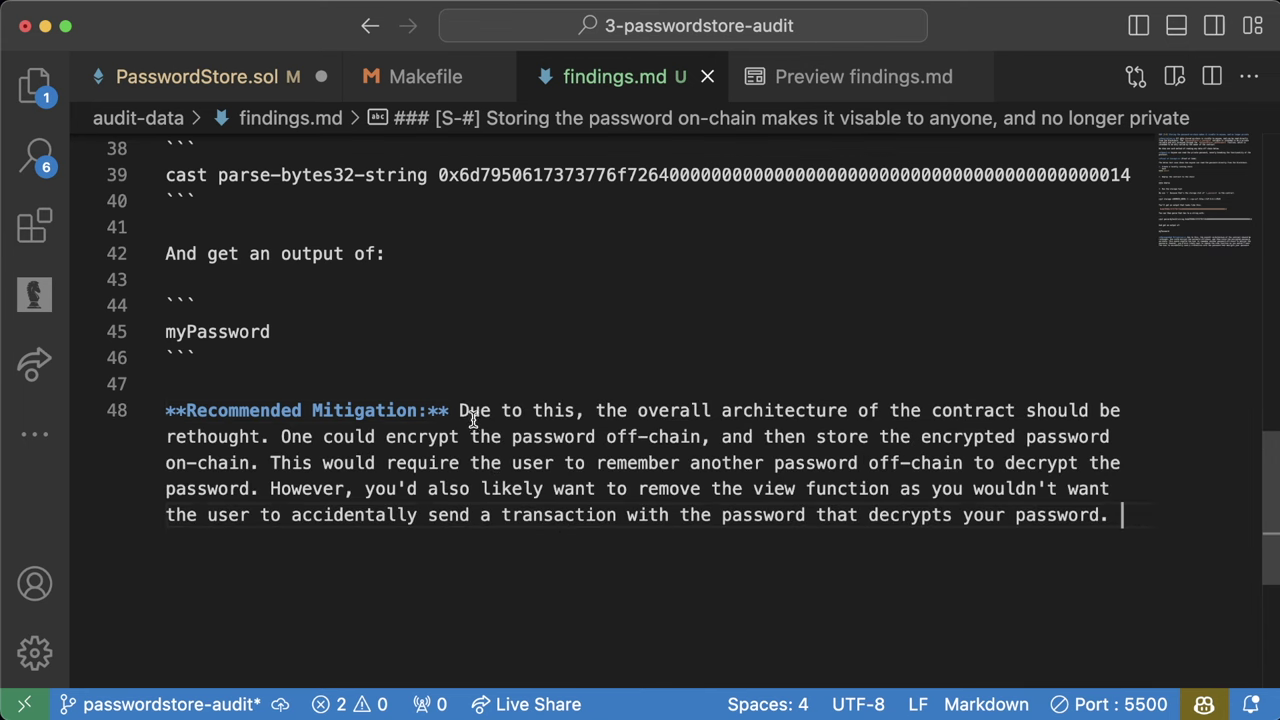
pyautogui.moveTo(458, 410); pyautogui.dragTo(1117, 515)
pyautogui.click(279, 436)
pyautogui.click(1117, 515)
pyautogui.keyDown('shift'); pyautogui.click(457, 409); pyautogui.keyUp('shift')
pyautogui.click(755, 561)
pyautogui.press('Return')
pyautogui.press('Return')
pyautogui.press('BackSpace')
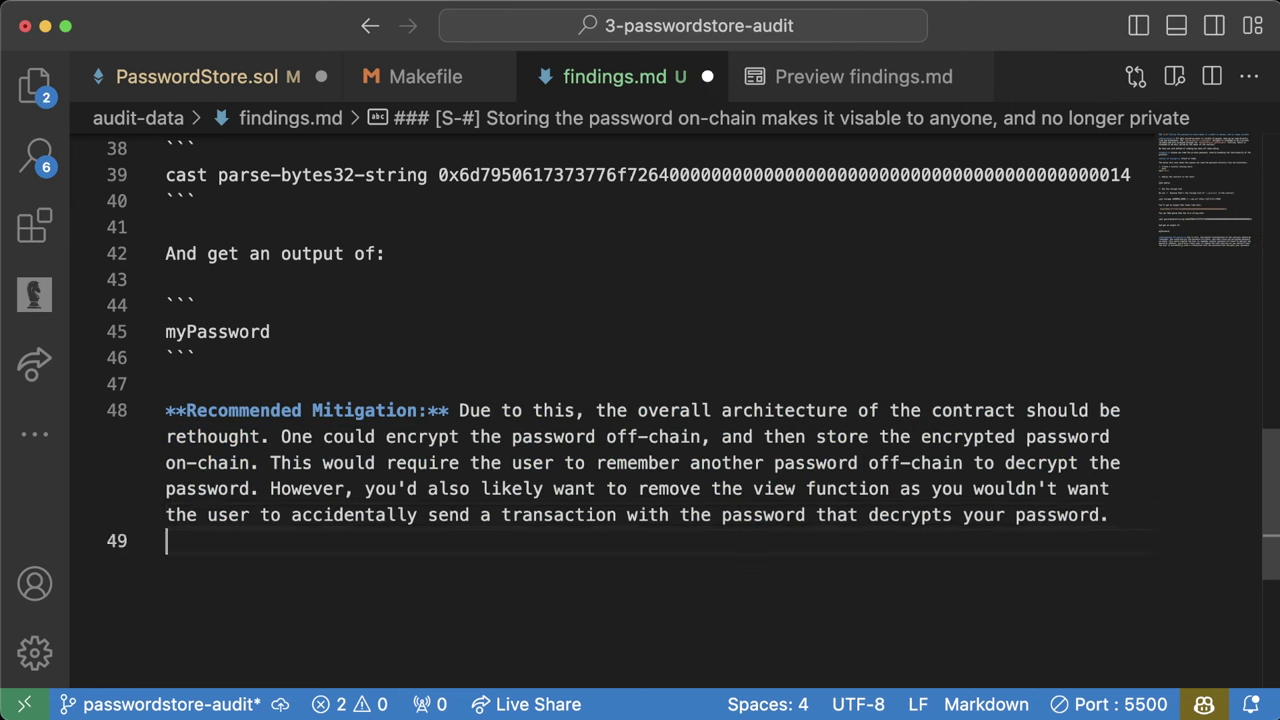
pyautogui.press('BackSpace')
# Reread the pasted mitigation paragraph by selecting it.
pyautogui.moveTo(1122, 515); pyautogui.dragTo(459, 410)
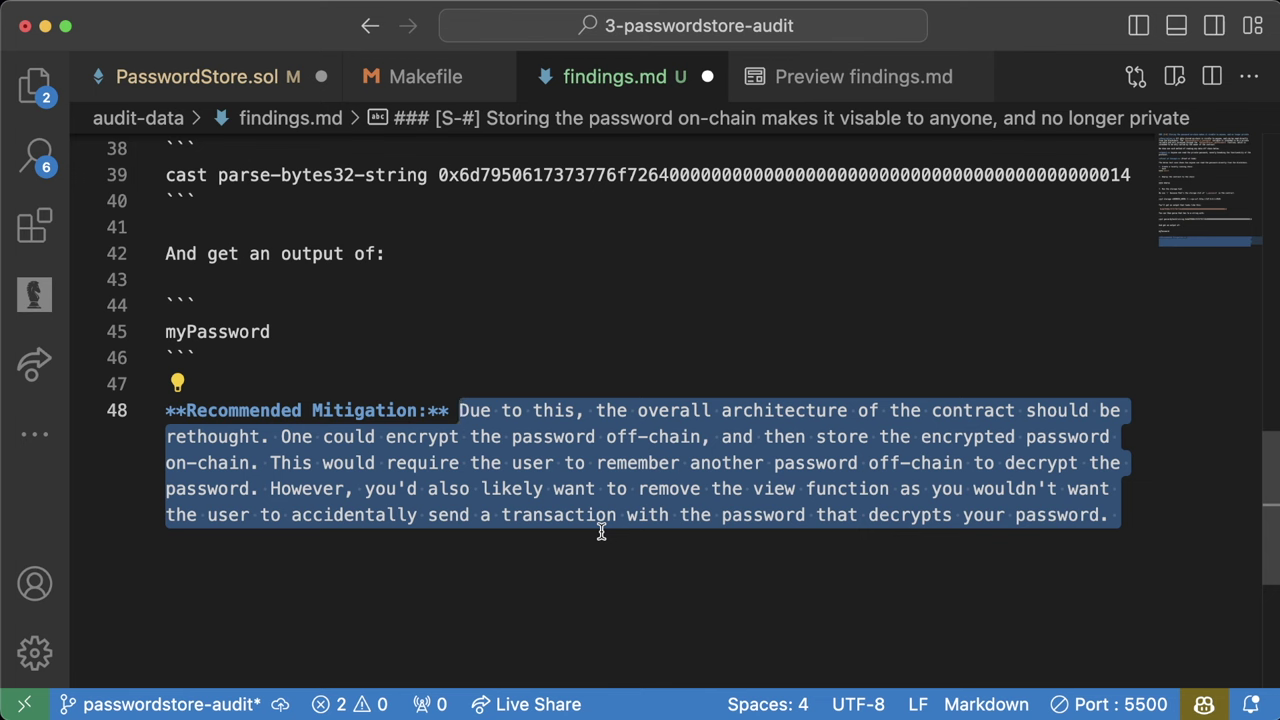
pyautogui.click(757, 529)
pyautogui.moveTo(1122, 515); pyautogui.dragTo(452, 413)
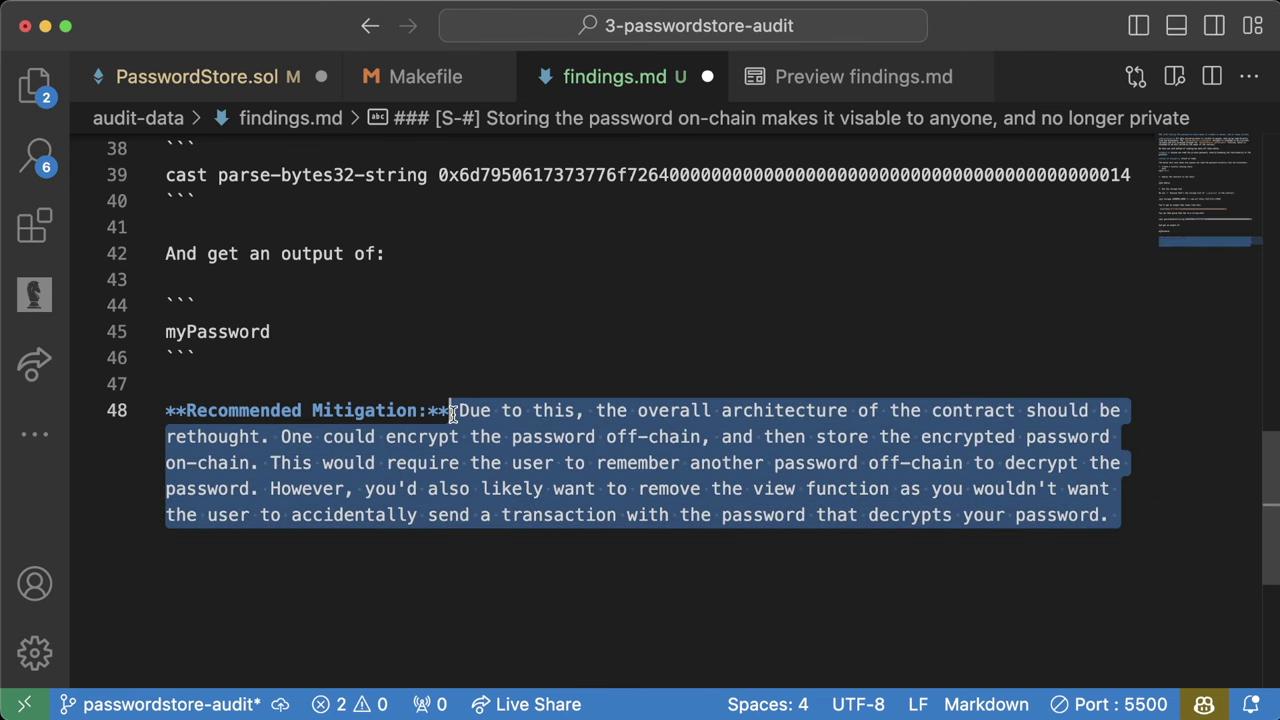
pyautogui.click(514, 455)
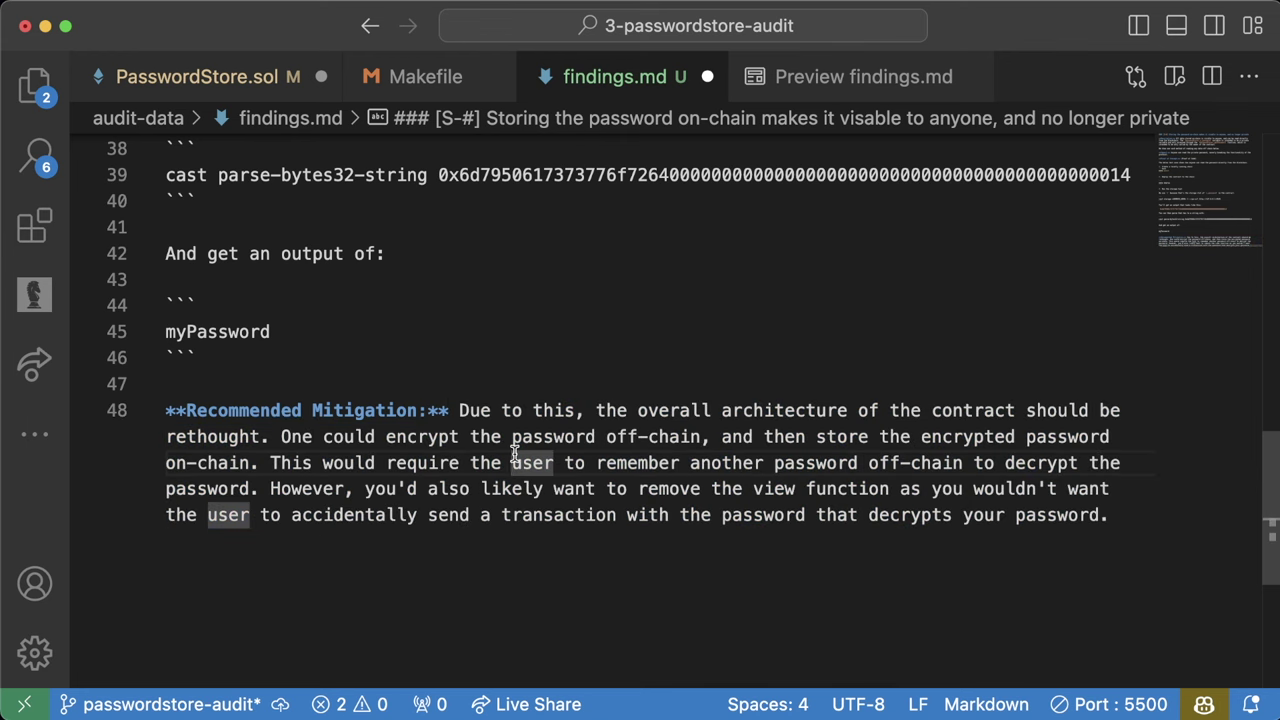
pyautogui.moveTo(452, 410)
pyautogui.mouseDown()
pyautogui.moveTo(951, 437)
pyautogui.moveTo(1113, 514)
pyautogui.moveTo(614, 483)
pyautogui.moveTo(449, 409)
pyautogui.moveTo(1137, 514)
pyautogui.moveTo(449, 410)
pyautogui.mouseUp()
pyautogui.click(1113, 514)
pyautogui.click(460, 410)
pyautogui.click(1137, 514)
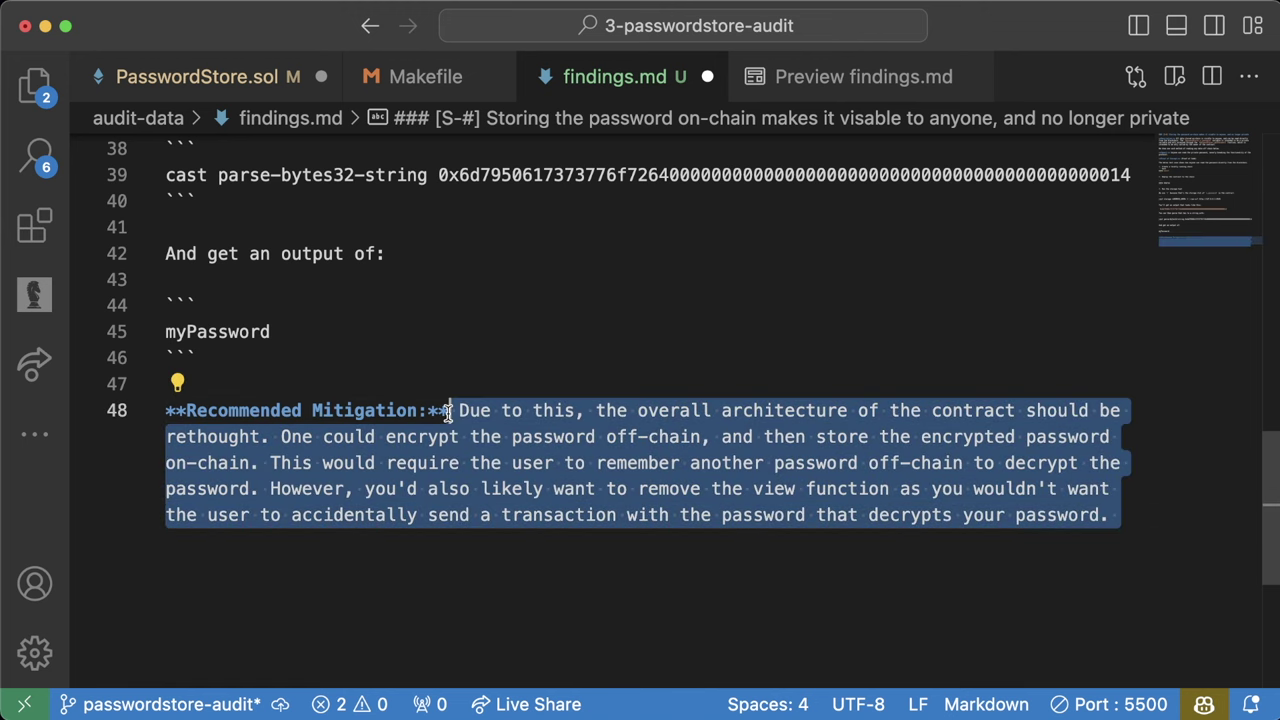
pyautogui.click(449, 410)
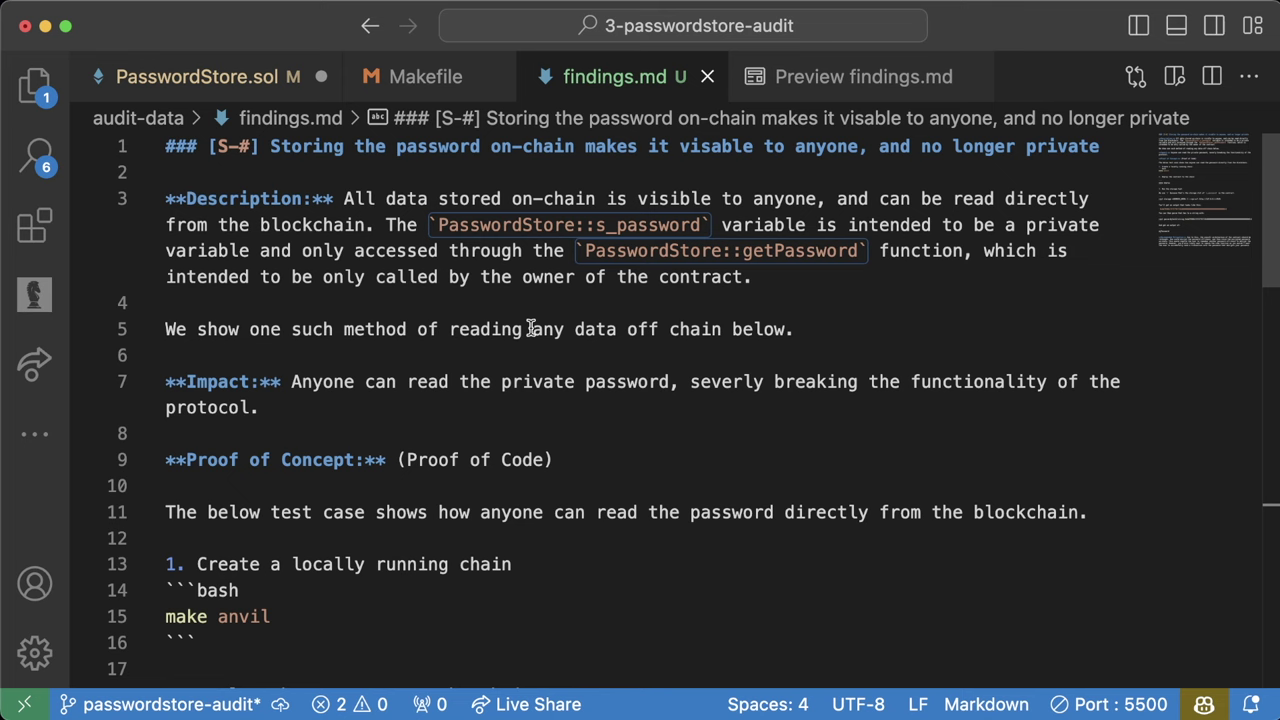
pyautogui.press('super+shift+v')
pyautogui.scroll(15, 577, 303)
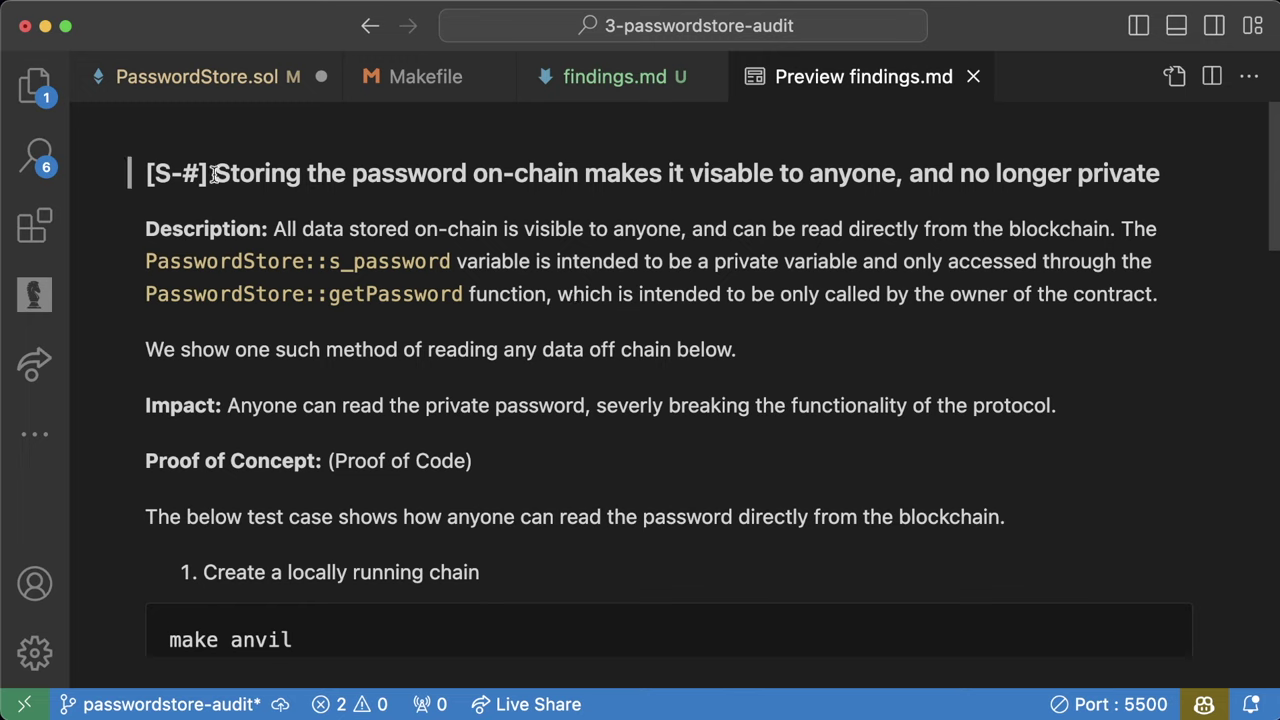
pyautogui.moveTo(213, 175); pyautogui.dragTo(138, 186)
pyautogui.click(348, 204)
pyautogui.scroll(-5, 408, 220)
pyautogui.scroll(3, 437, 208)
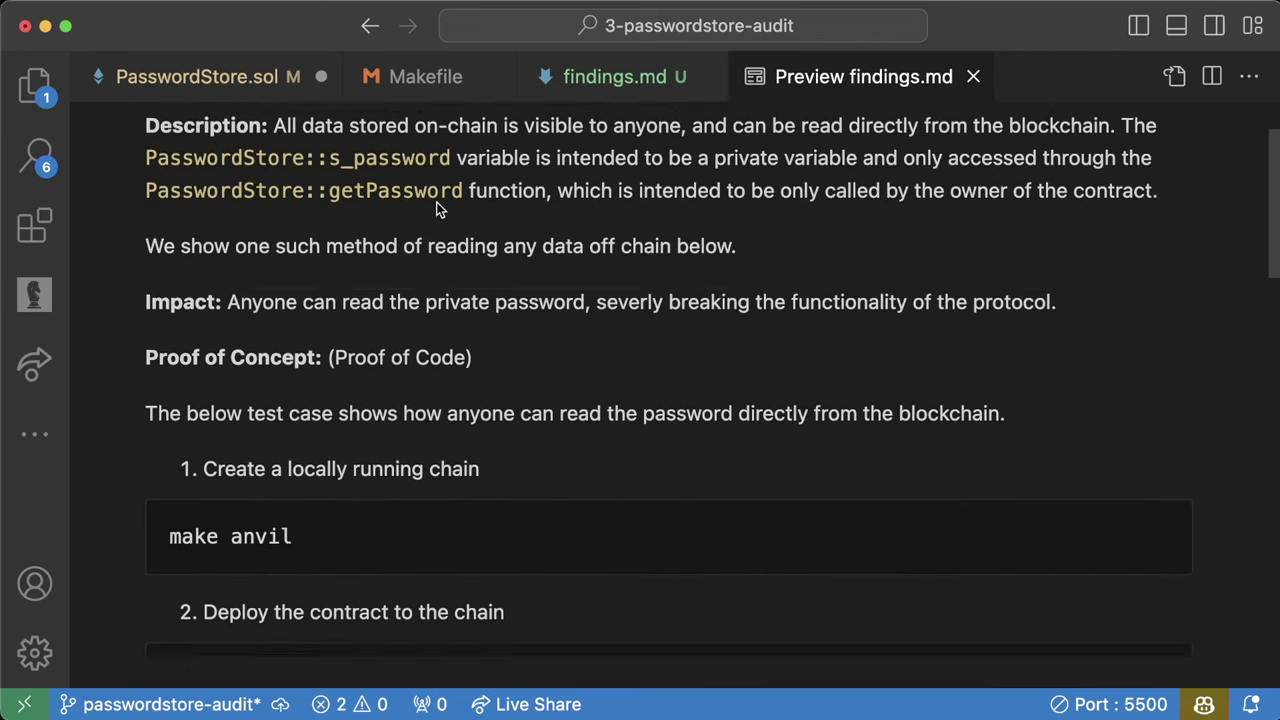
pyautogui.scroll(2, 437, 208)
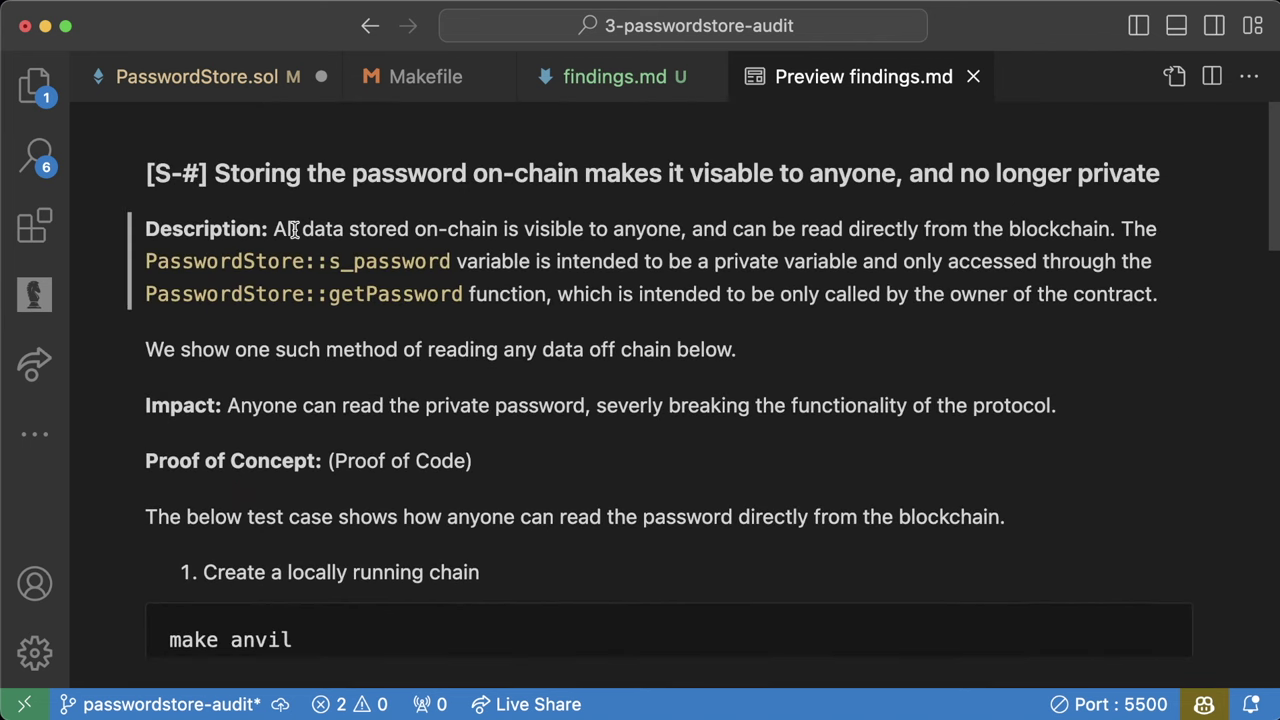
pyautogui.moveTo(148, 173); pyautogui.dragTo(1162, 173)
pyautogui.click(915, 178)
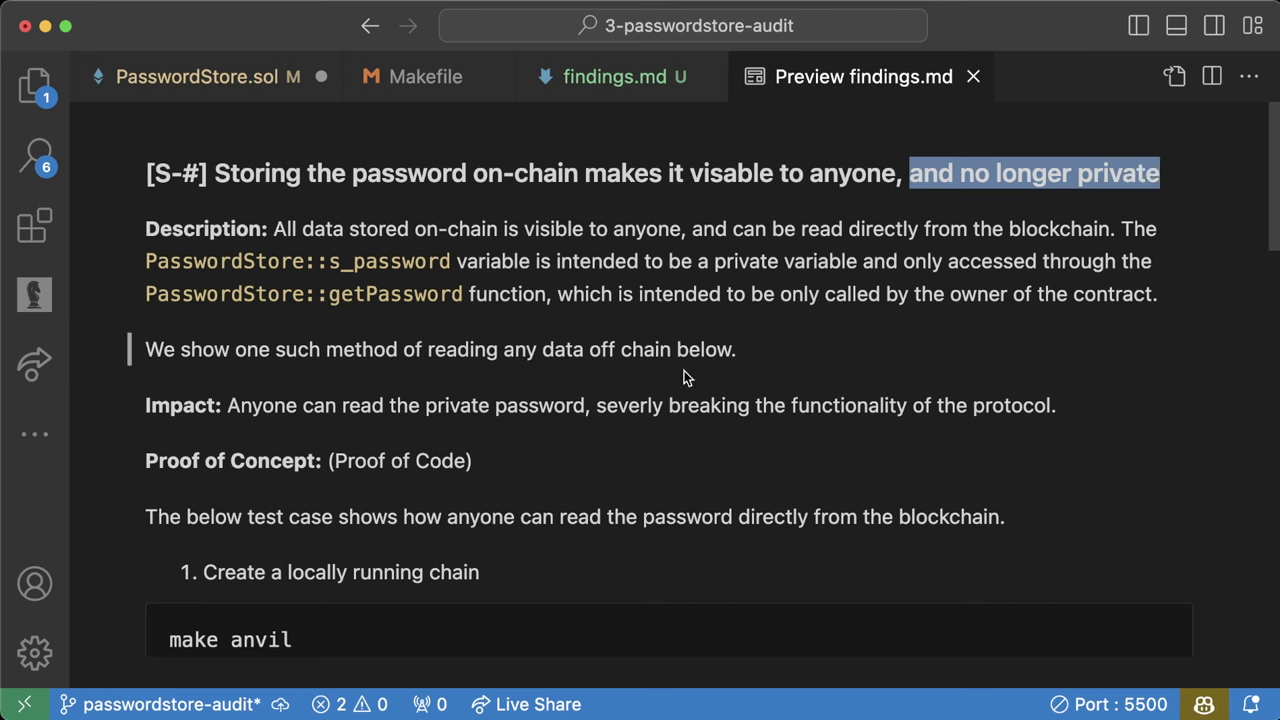
pyautogui.click(284, 227)
pyautogui.moveTo(276, 228); pyautogui.dragTo(1151, 303)
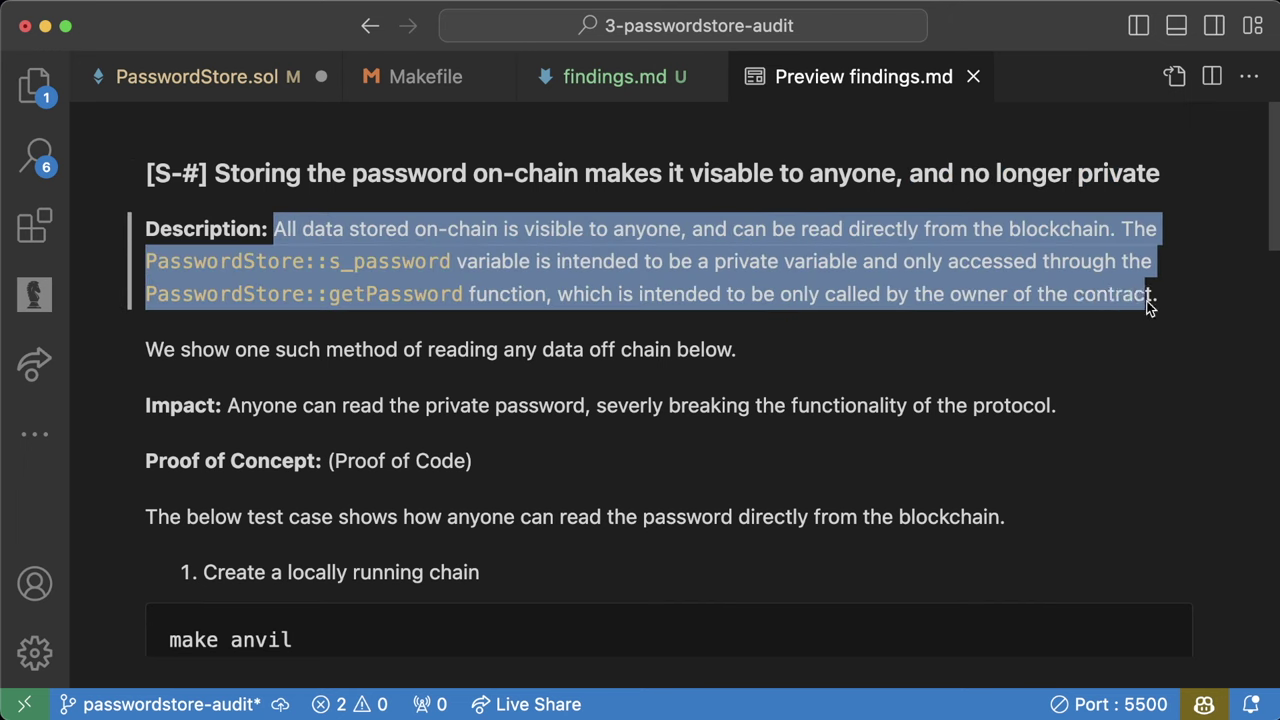
pyautogui.click(489, 260)
pyautogui.moveTo(451, 261); pyautogui.dragTo(145, 261)
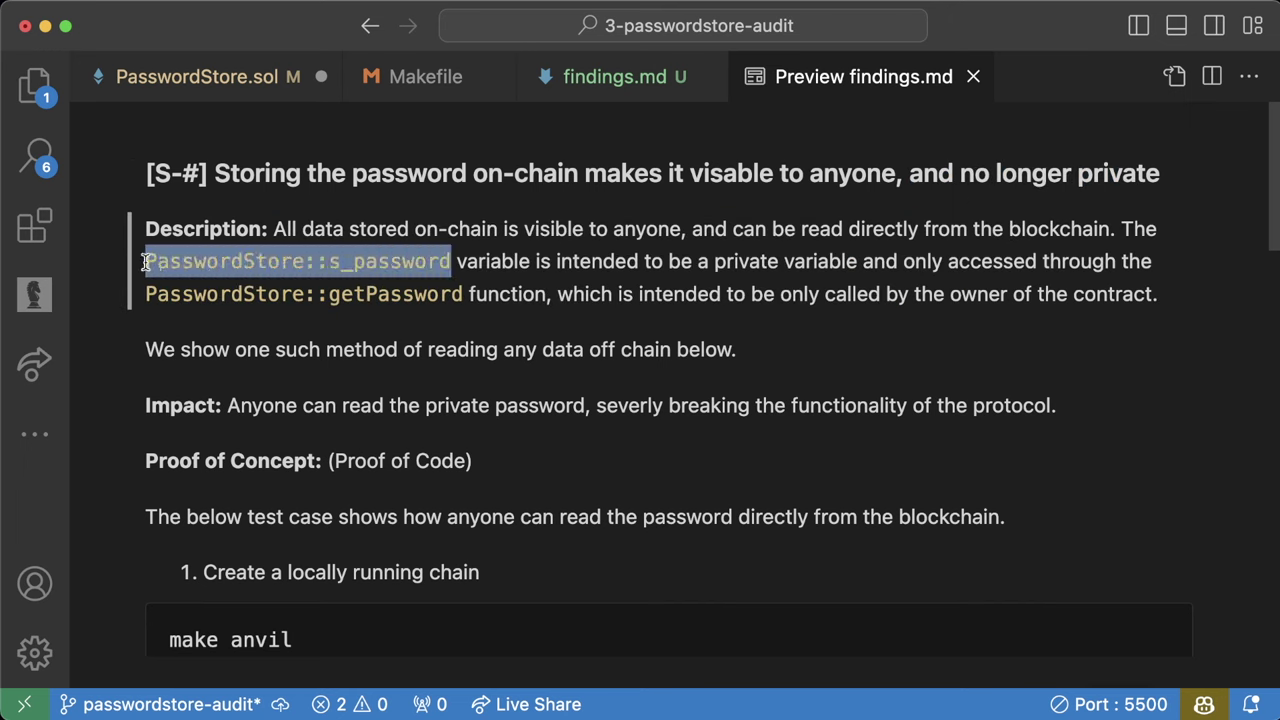
pyautogui.scroll(-1, 402, 261)
pyautogui.moveTo(228, 356); pyautogui.dragTo(1065, 357)
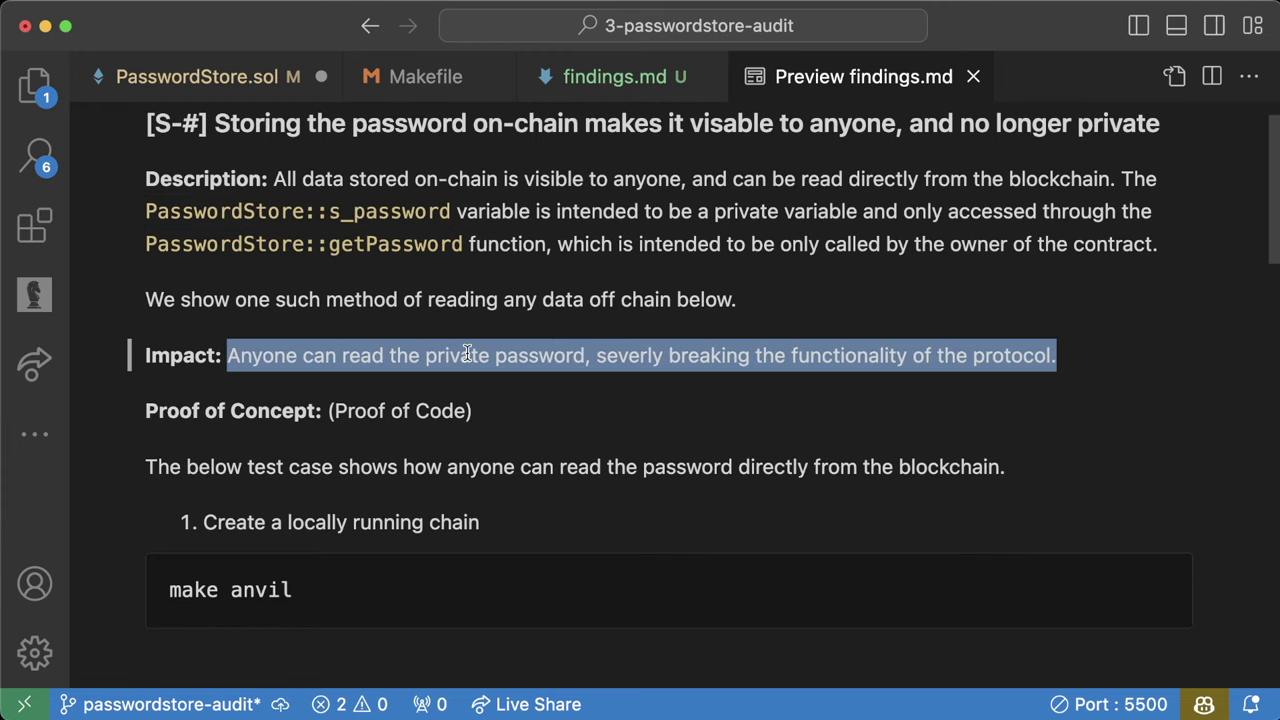
pyautogui.click(398, 389)
pyautogui.moveTo(145, 389); pyautogui.dragTo(445, 163)
pyautogui.scroll(2, 364, 364)
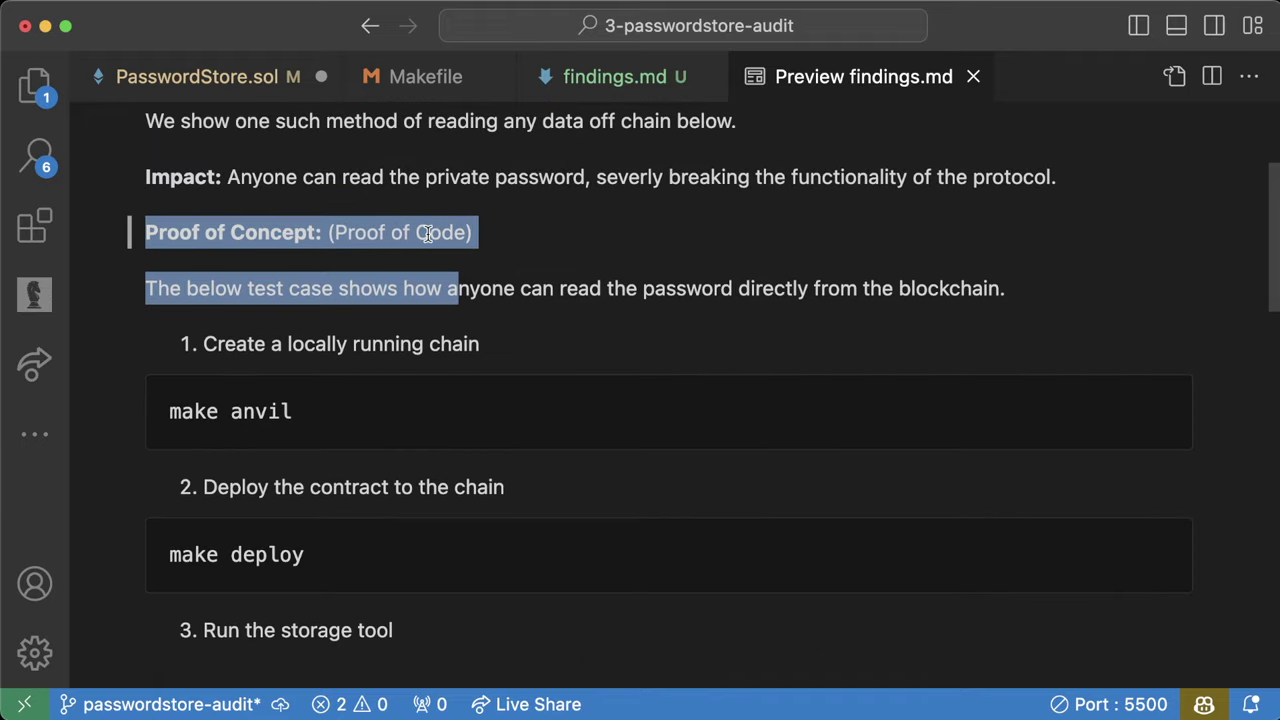
pyautogui.scroll(-10, 427, 233)
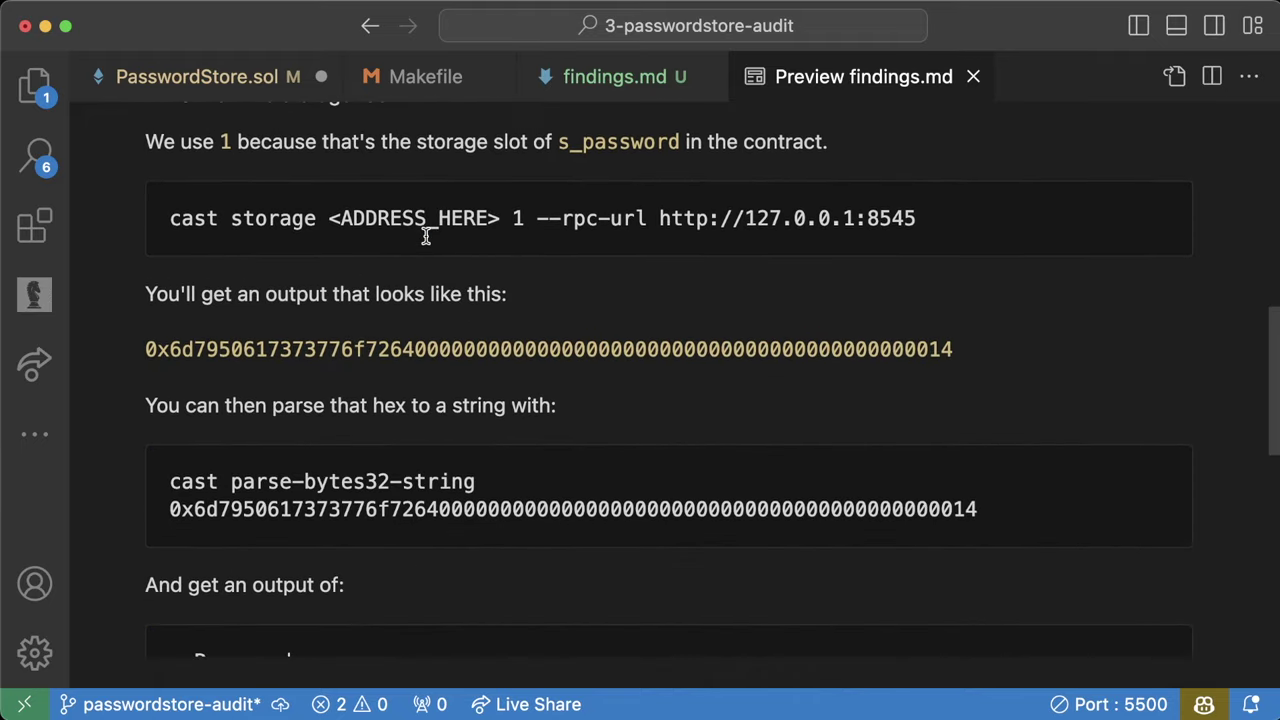
pyautogui.scroll(-4, 425, 236)
pyautogui.scroll(-5, 425, 236)
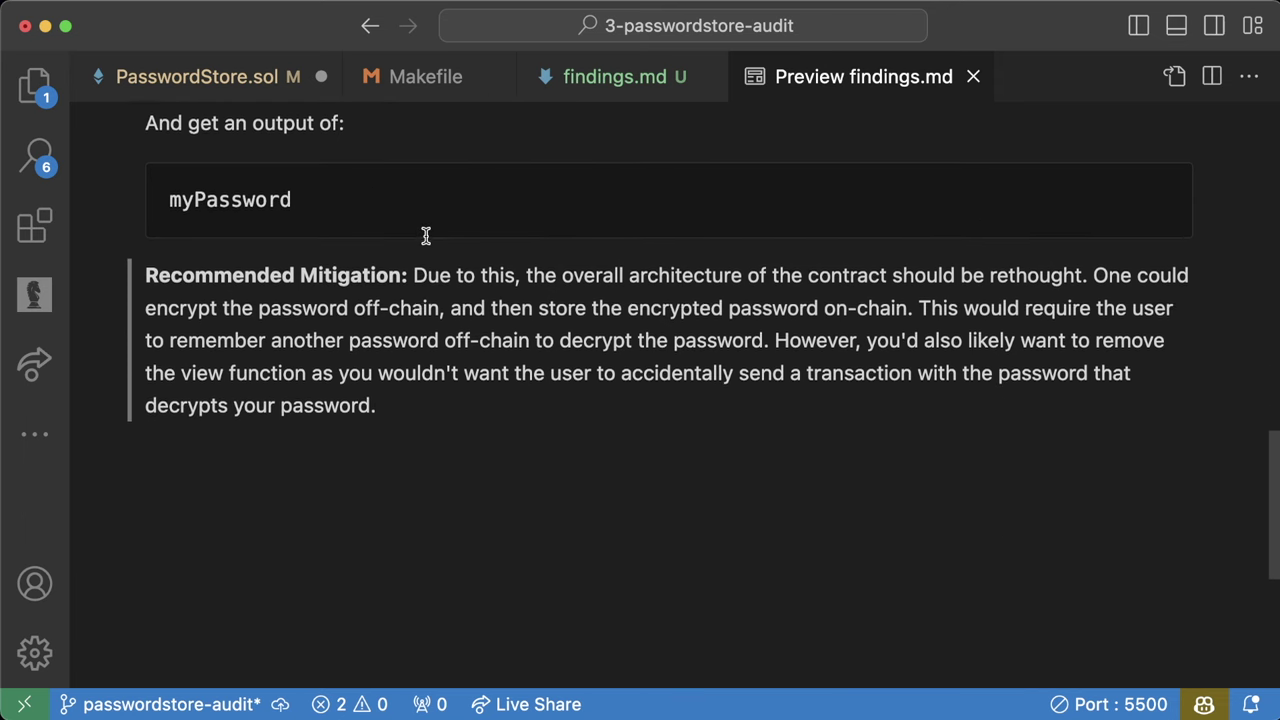
pyautogui.scroll(-1, 425, 236)
pyautogui.moveTo(408, 397); pyautogui.dragTo(403, 230)
pyautogui.click(500, 393)
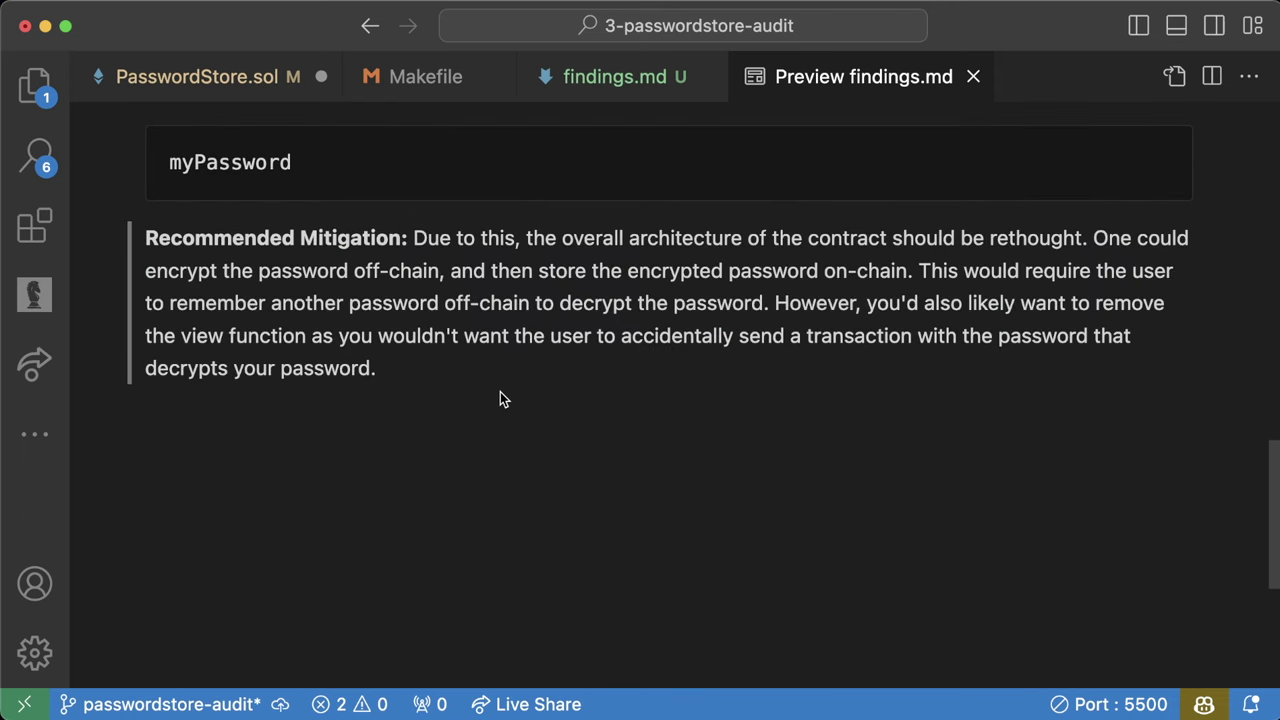
pyautogui.moveTo(266, 262); pyautogui.dragTo(922, 270)
pyautogui.click(938, 272)
pyautogui.moveTo(500, 371); pyautogui.dragTo(411, 240)
pyautogui.click(445, 396)
pyautogui.moveTo(423, 371); pyautogui.dragTo(131, 240)
pyautogui.click(445, 389)
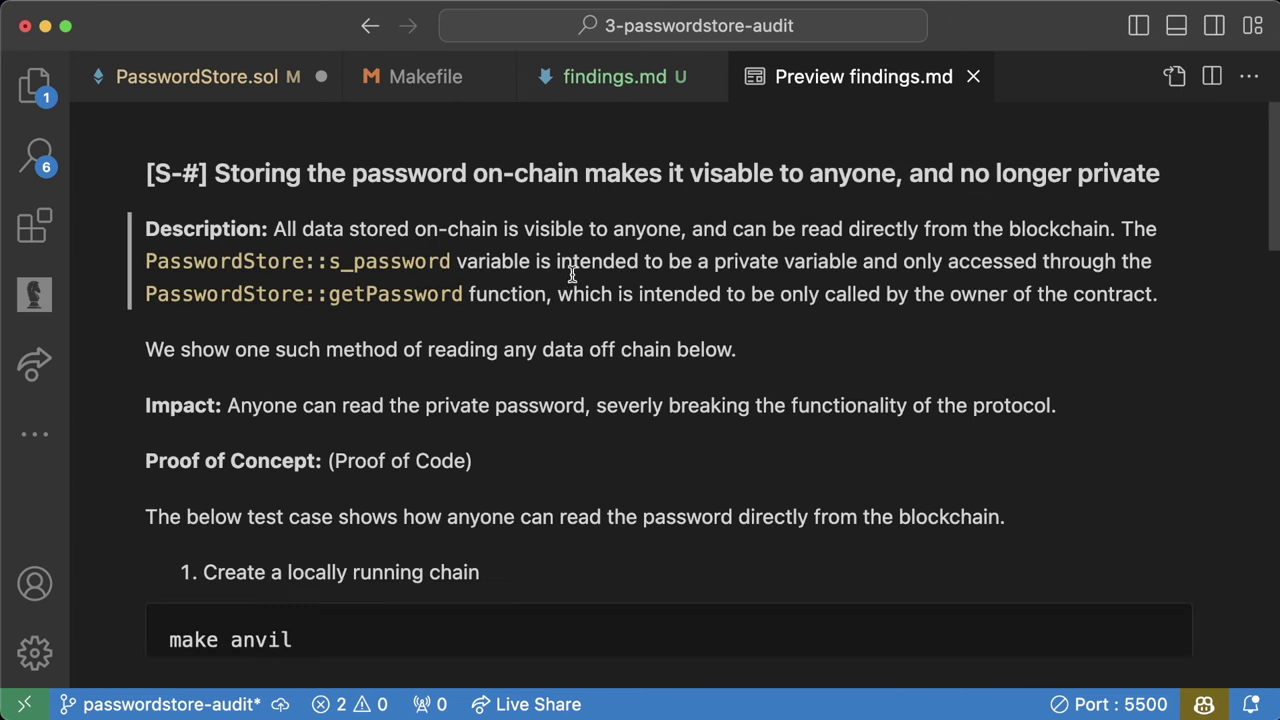
pyautogui.scroll(-2, 600, 330)
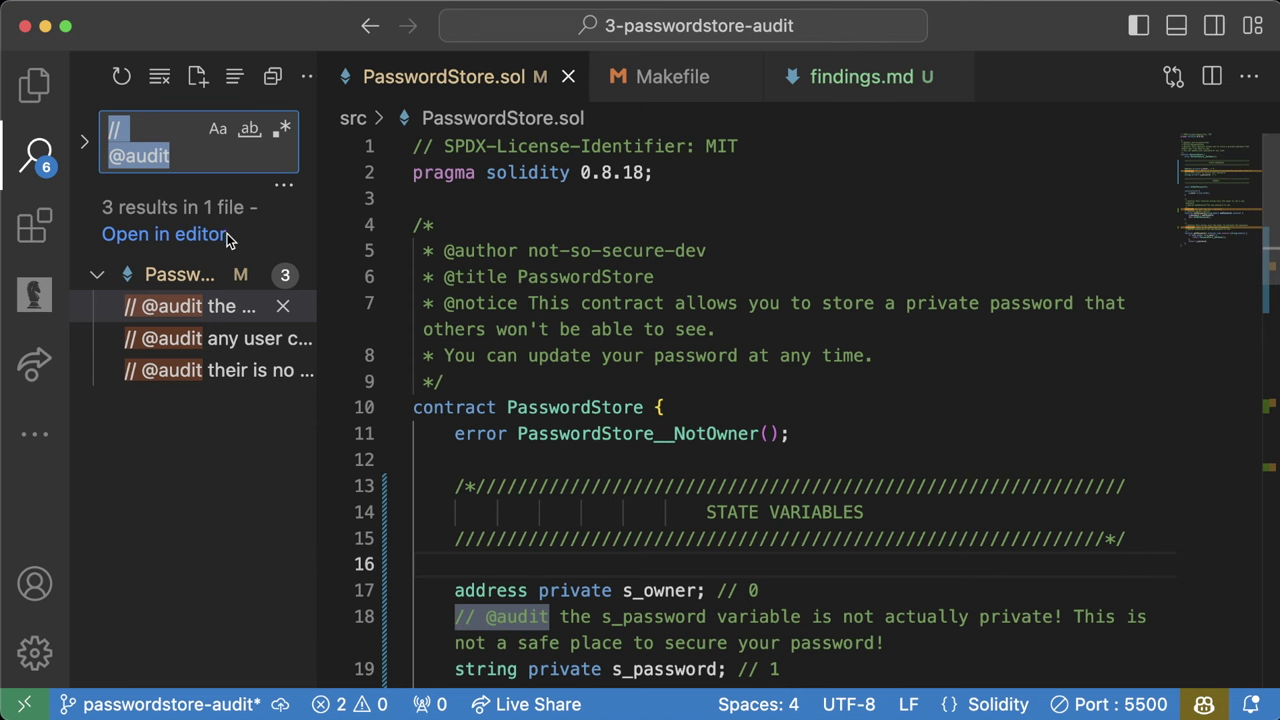
pyautogui.click(214, 307)
pyautogui.click(608, 414)
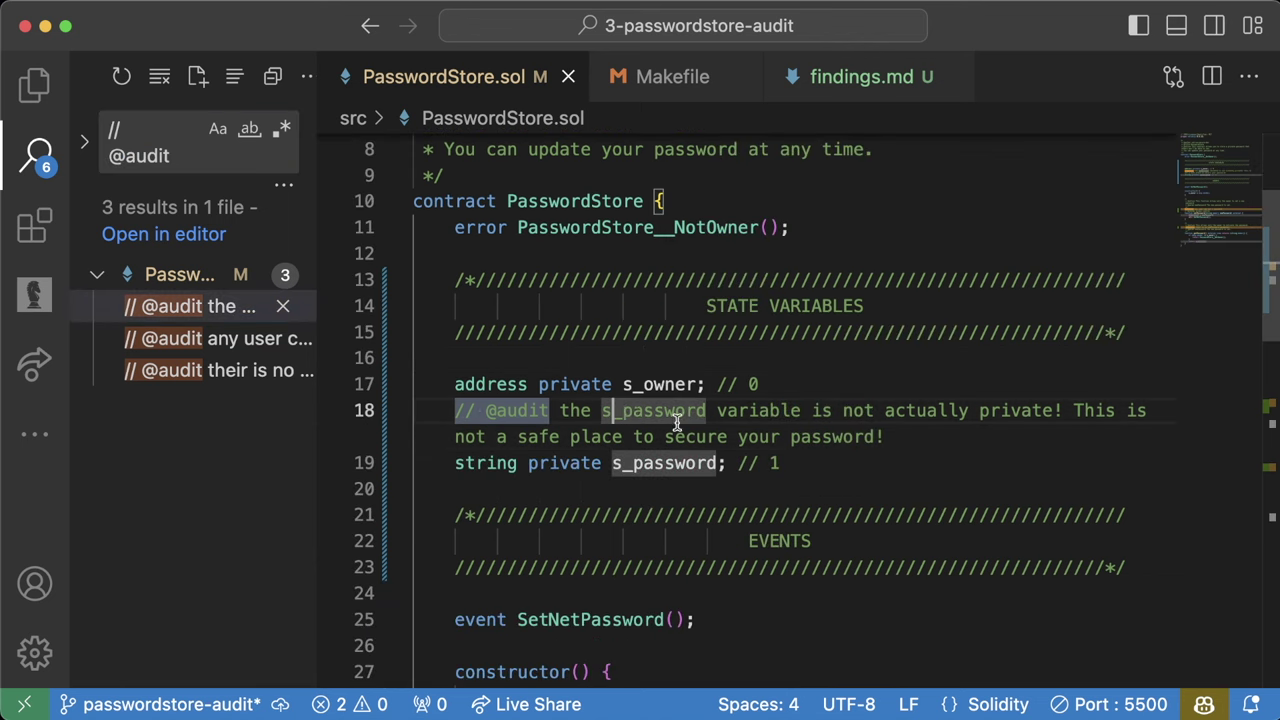
pyautogui.moveTo(900, 440); pyautogui.dragTo(347, 407)
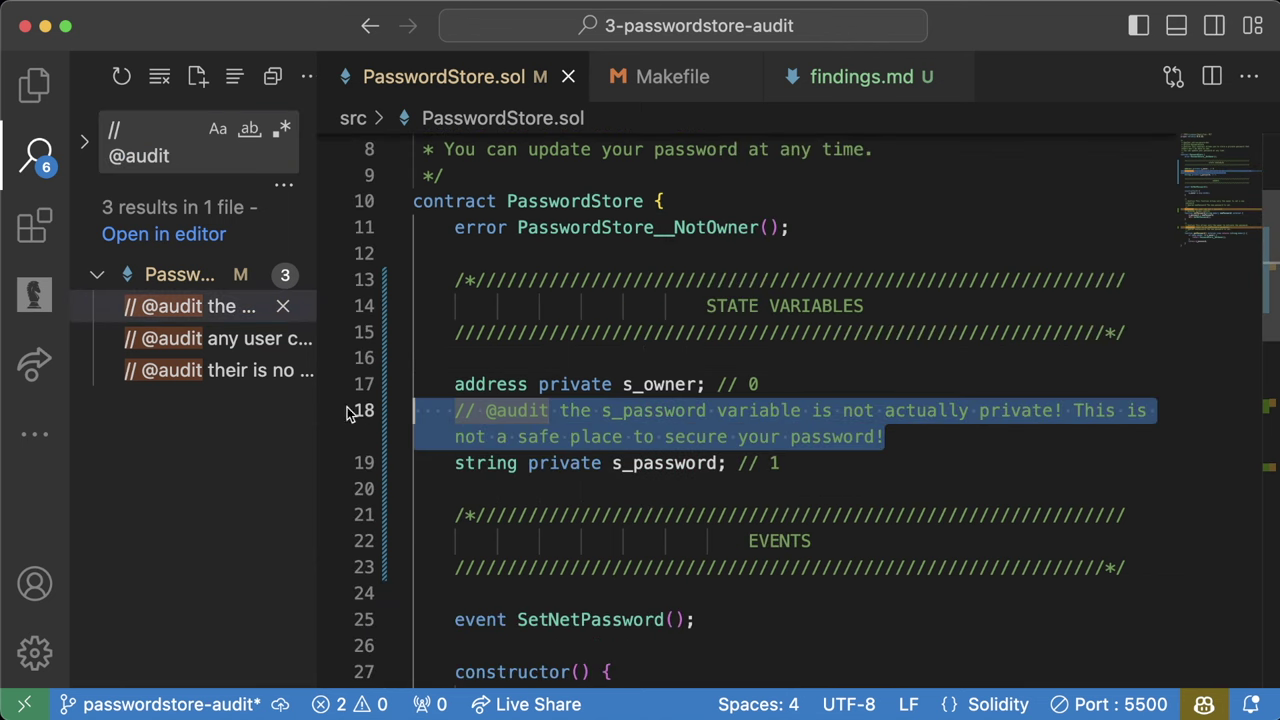
pyautogui.click(220, 340)
pyautogui.click(220, 340)
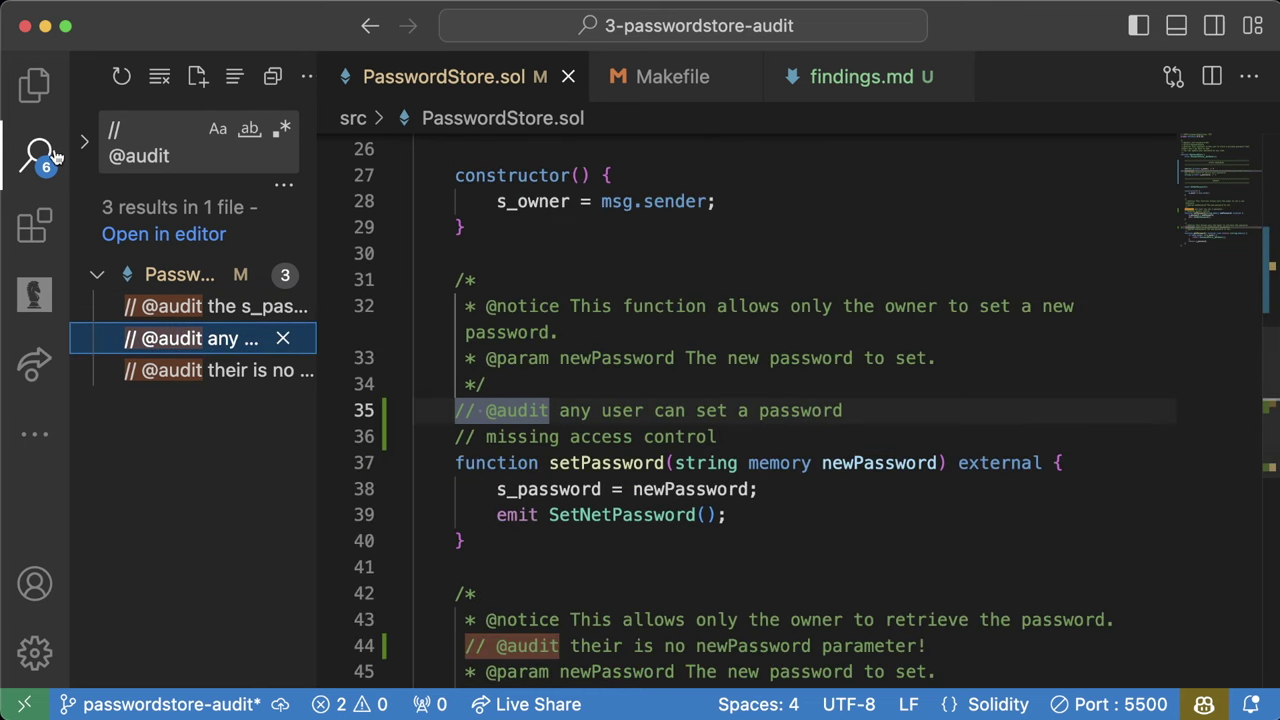
# Review the setPassword function and its missing access control comments in PasswordStore.sol.
pyautogui.press('super+b')
pyautogui.moveTo(503, 412); pyautogui.dragTo(151, 393)
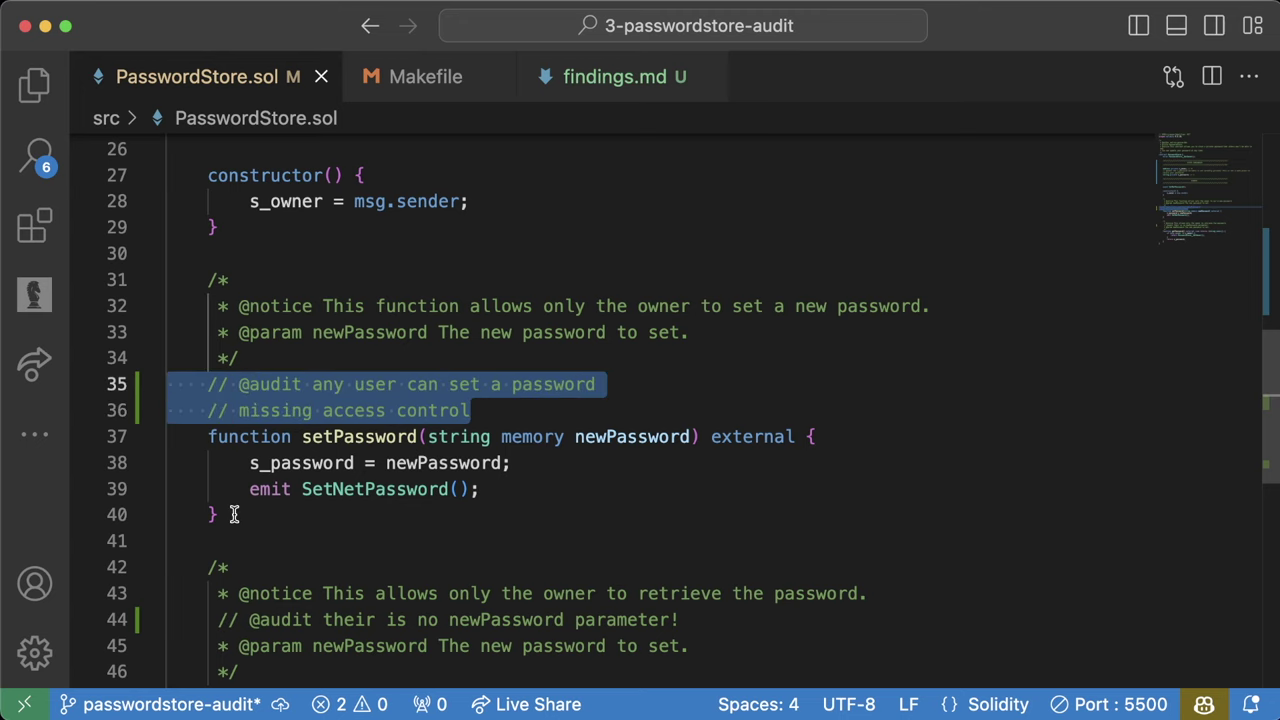
pyautogui.moveTo(233, 515); pyautogui.dragTo(120, 440)
pyautogui.scroll(-3, 497, 320)
pyautogui.doubleClick(358, 292)
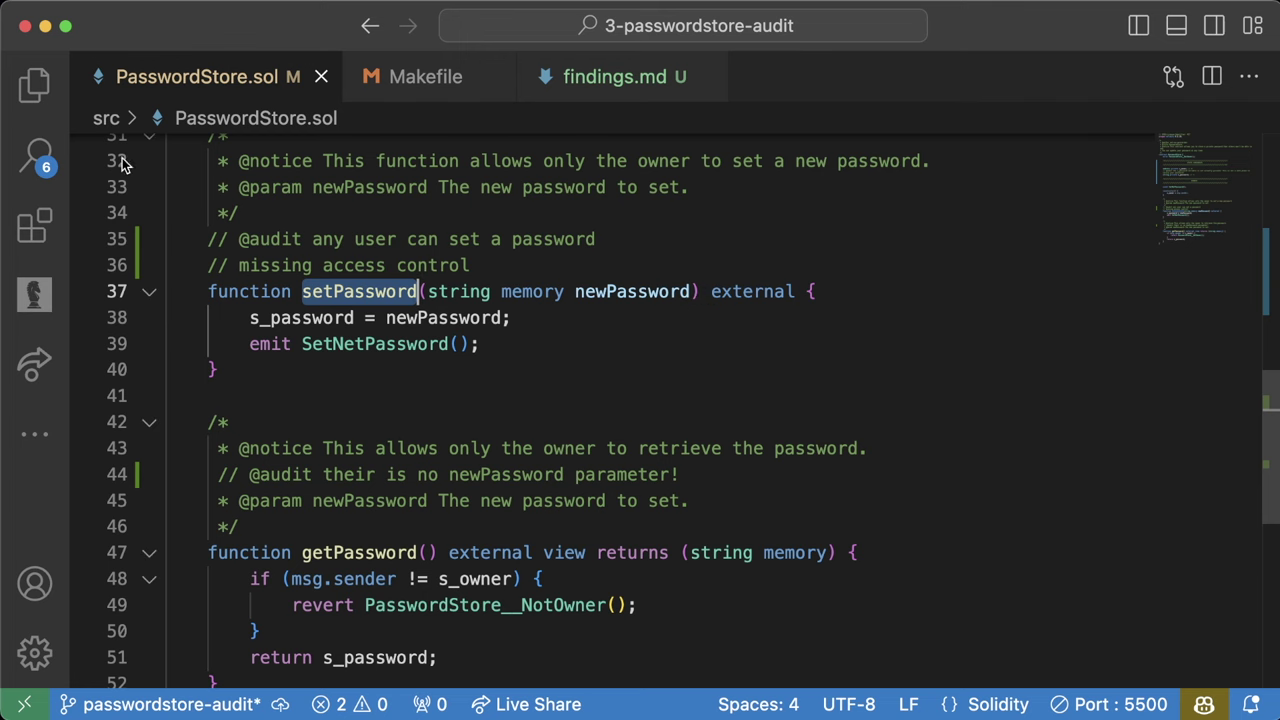
pyautogui.click(267, 373)
# Open audit-data/finding_layout.md from the Explorer.
pyautogui.click(34, 84)
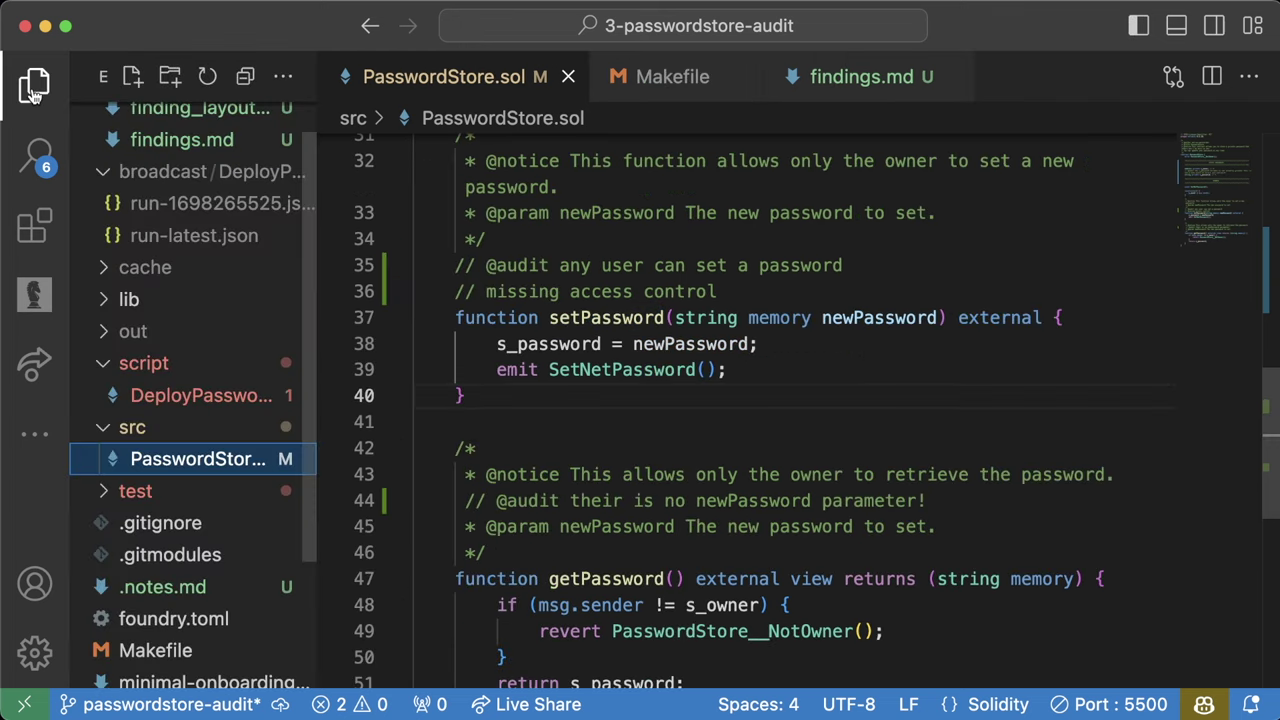
pyautogui.scroll(1, 166, 329)
pyautogui.click(200, 150)
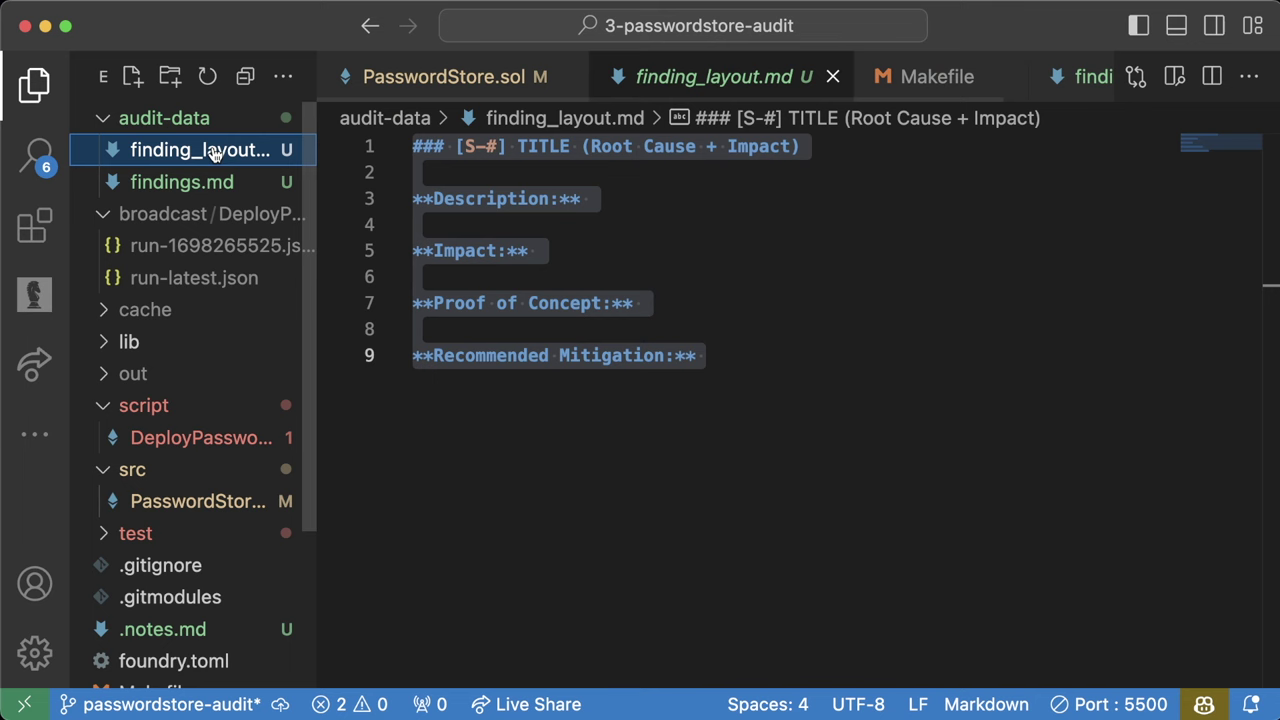
# Copy the finding template and paste it after the last finding in findings.md.
pyautogui.click(546, 262)
pyautogui.press('super+a')
pyautogui.press('super+c')
pyautogui.press('super+b')
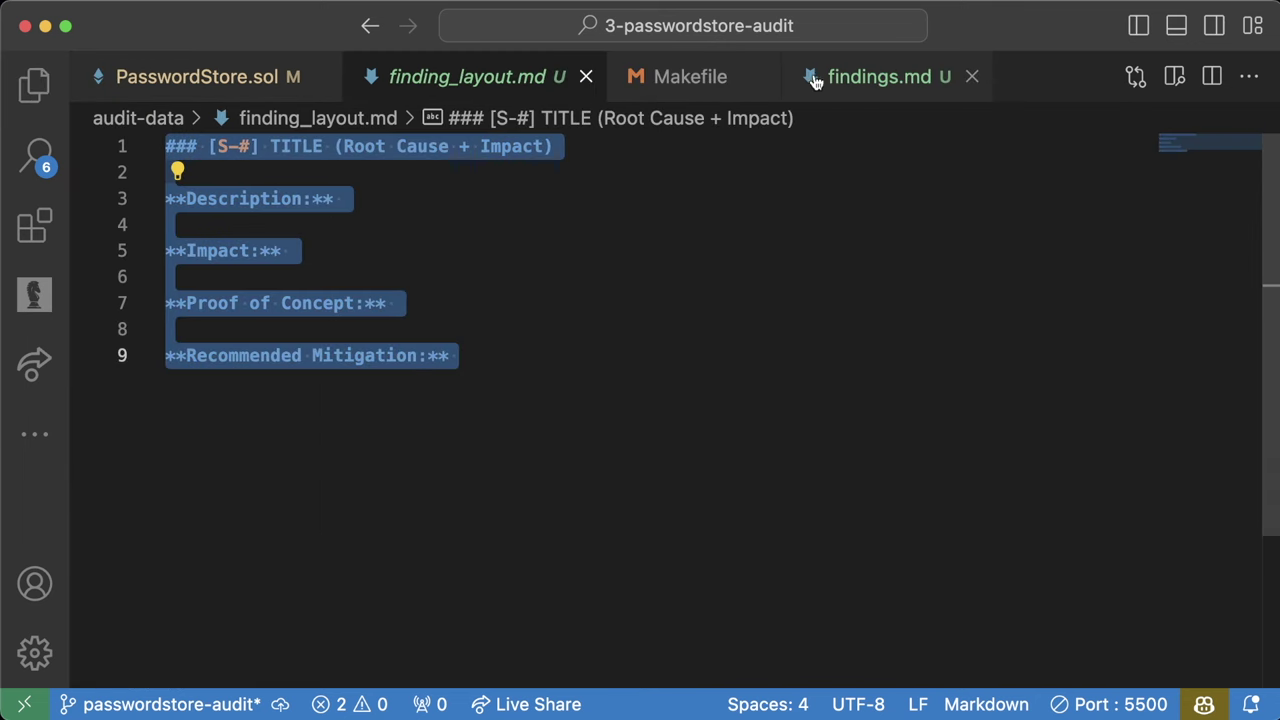
pyautogui.click(870, 77)
pyautogui.scroll(-5, 456, 316)
pyautogui.scroll(-10, 456, 316)
pyautogui.click(409, 326)
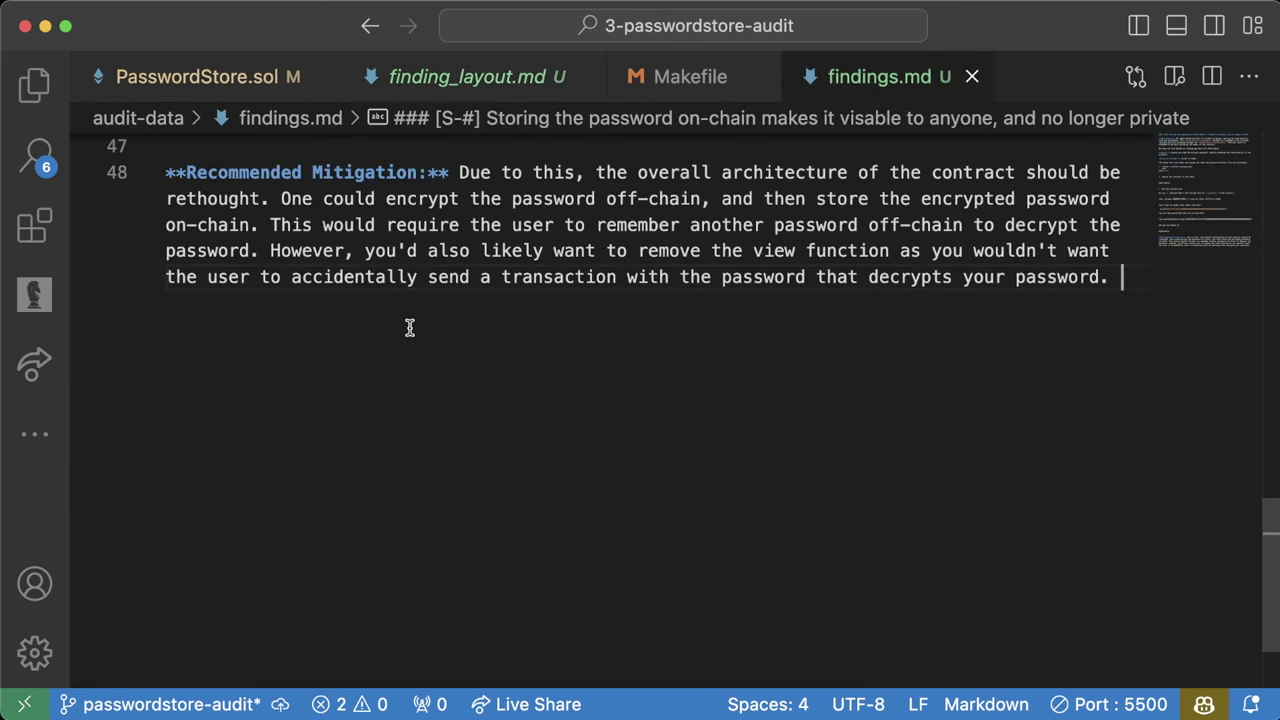
pyautogui.press('Return')
pyautogui.press('Return')
pyautogui.press('super+v')
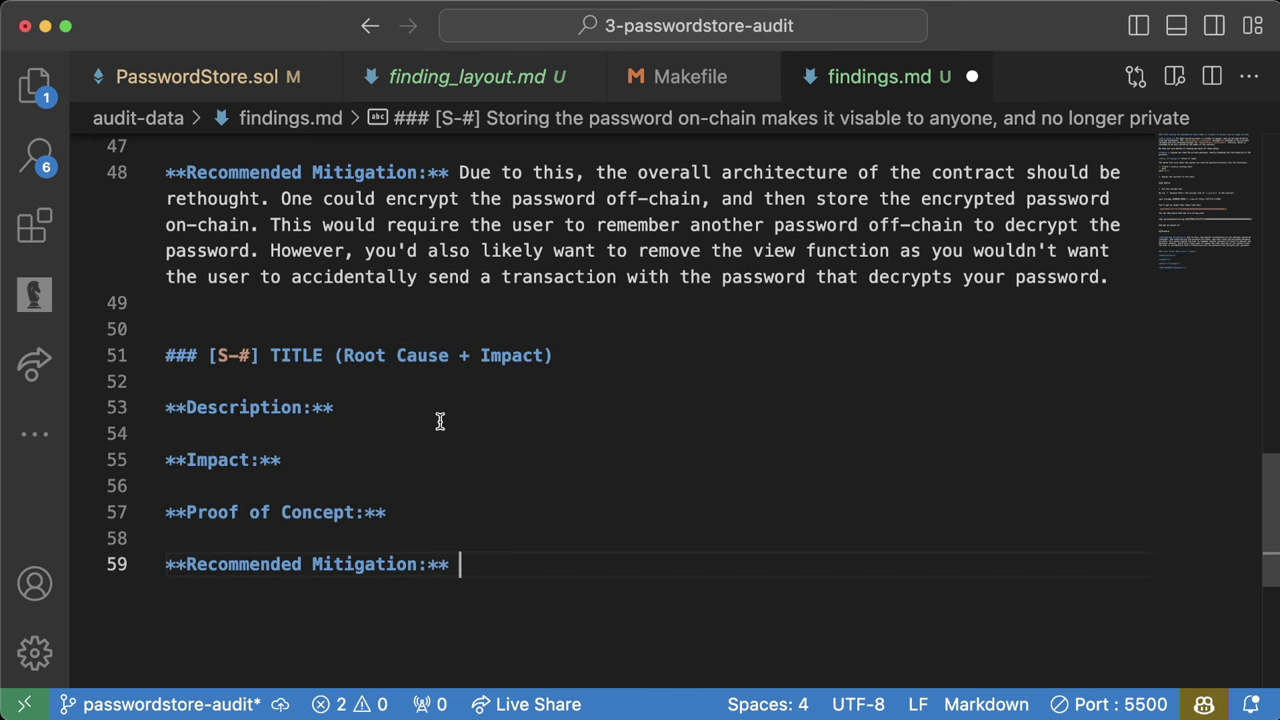
pyautogui.scroll(-3, 443, 423)
# Title the new finding '`PasswordStore::setPassword` has no access controls, meaning a non-owner could change the password' and save.
pyautogui.hotkey('ctrl', 'Tab')
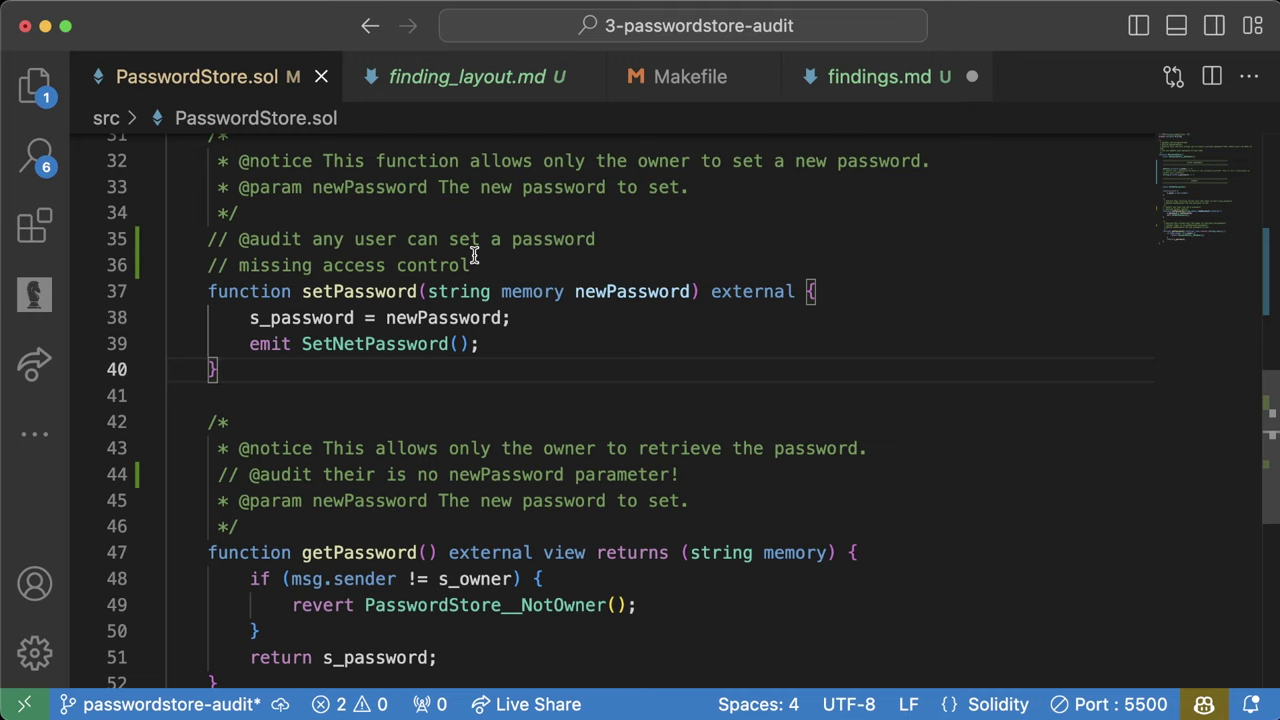
pyautogui.doubleClick(338, 291)
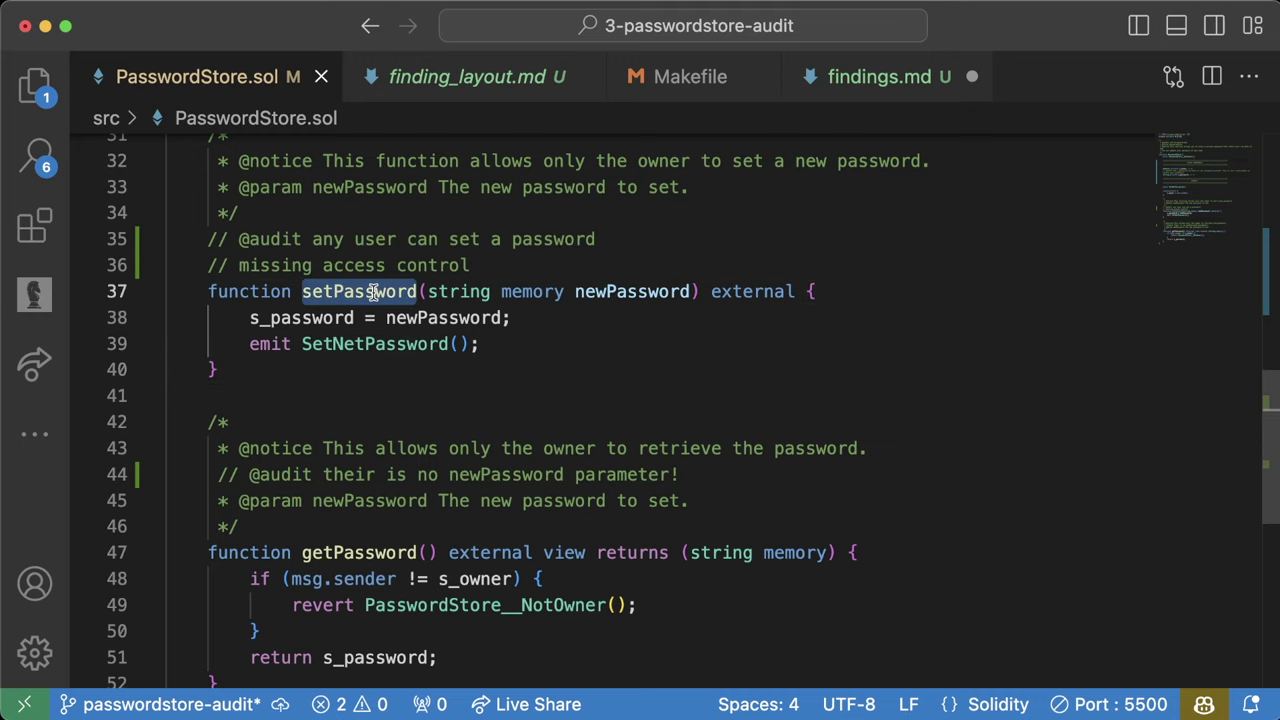
pyautogui.click(897, 77)
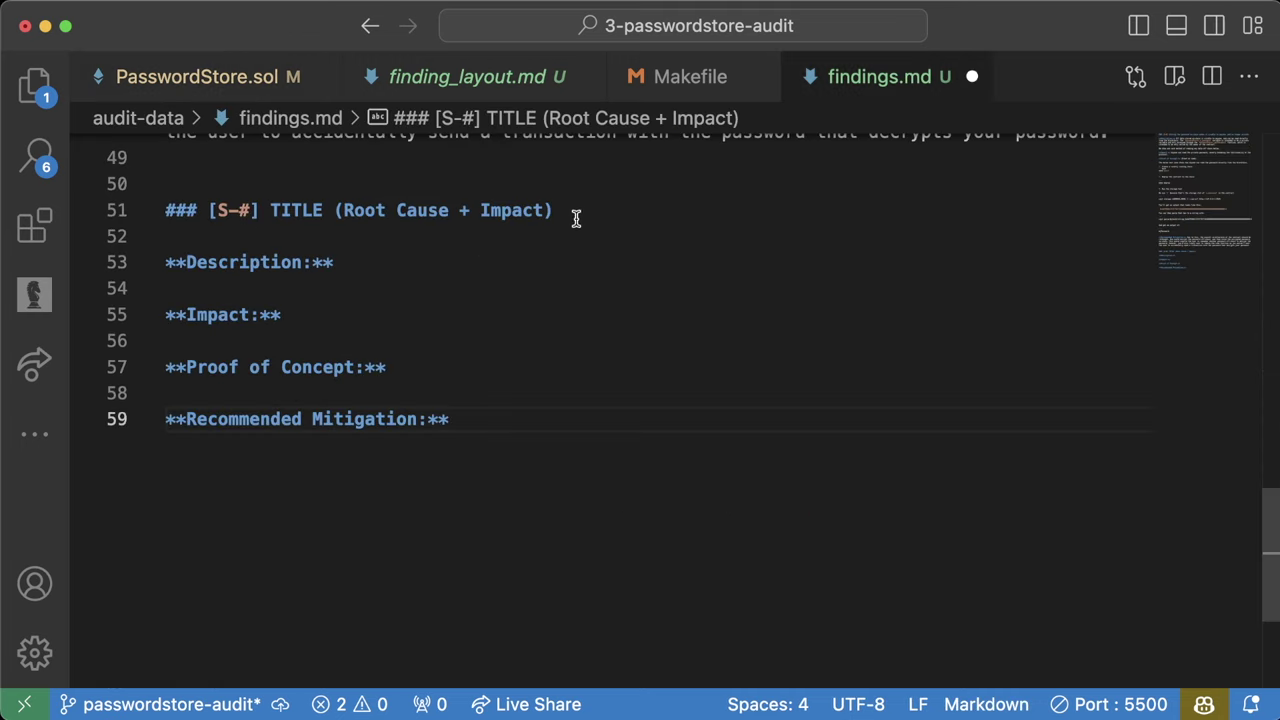
pyautogui.moveTo(281, 210); pyautogui.dragTo(566, 210)
pyautogui.write('`')
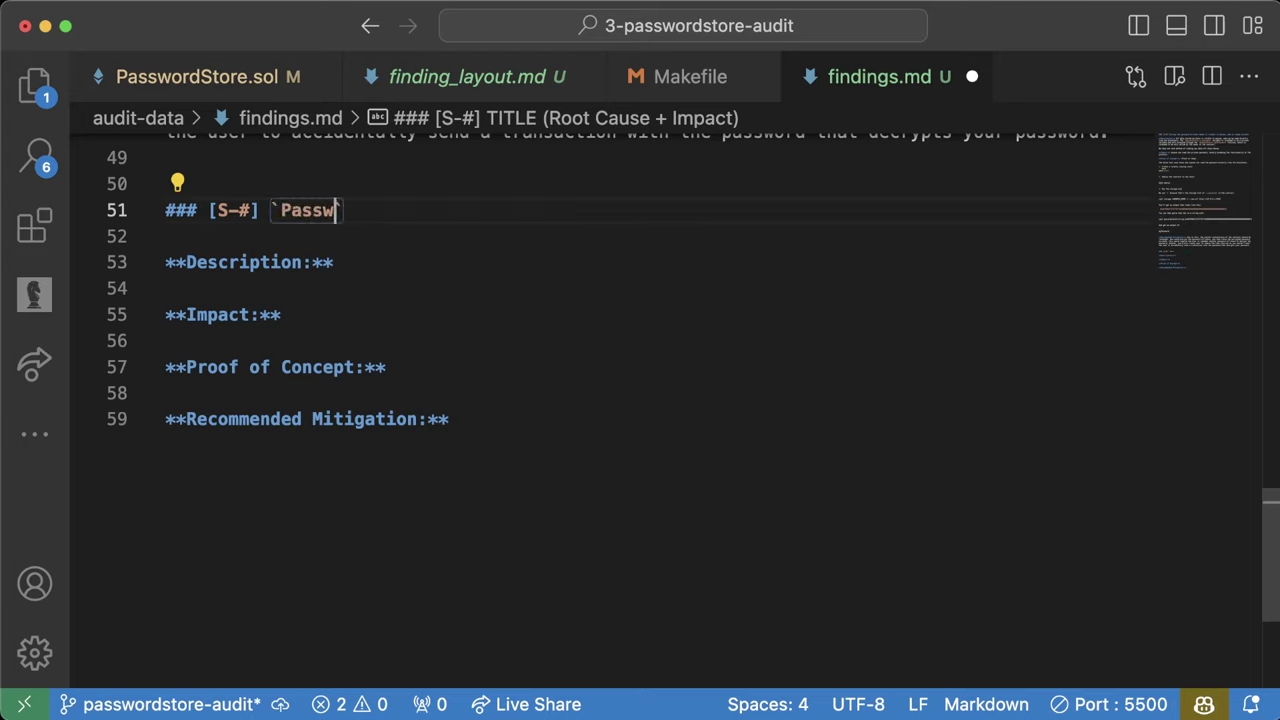
pyautogui.write('PasswordStore::setPassword` has no ')
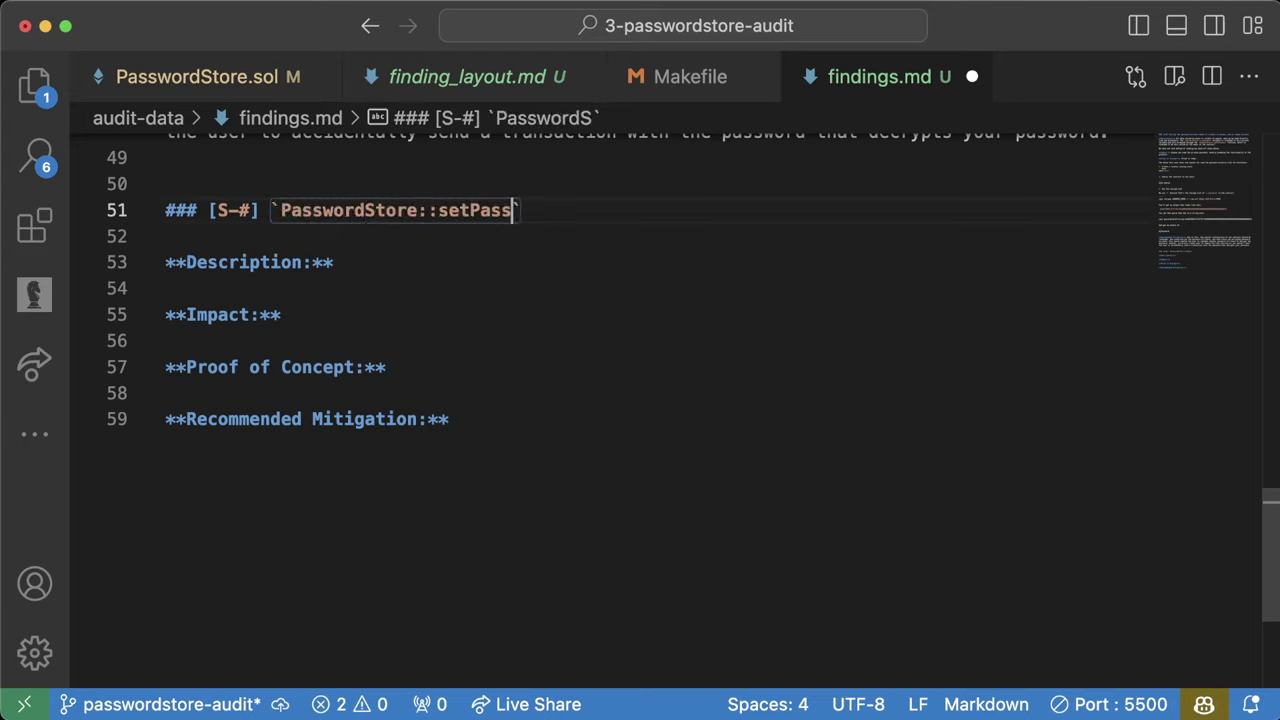
pyautogui.write('access')
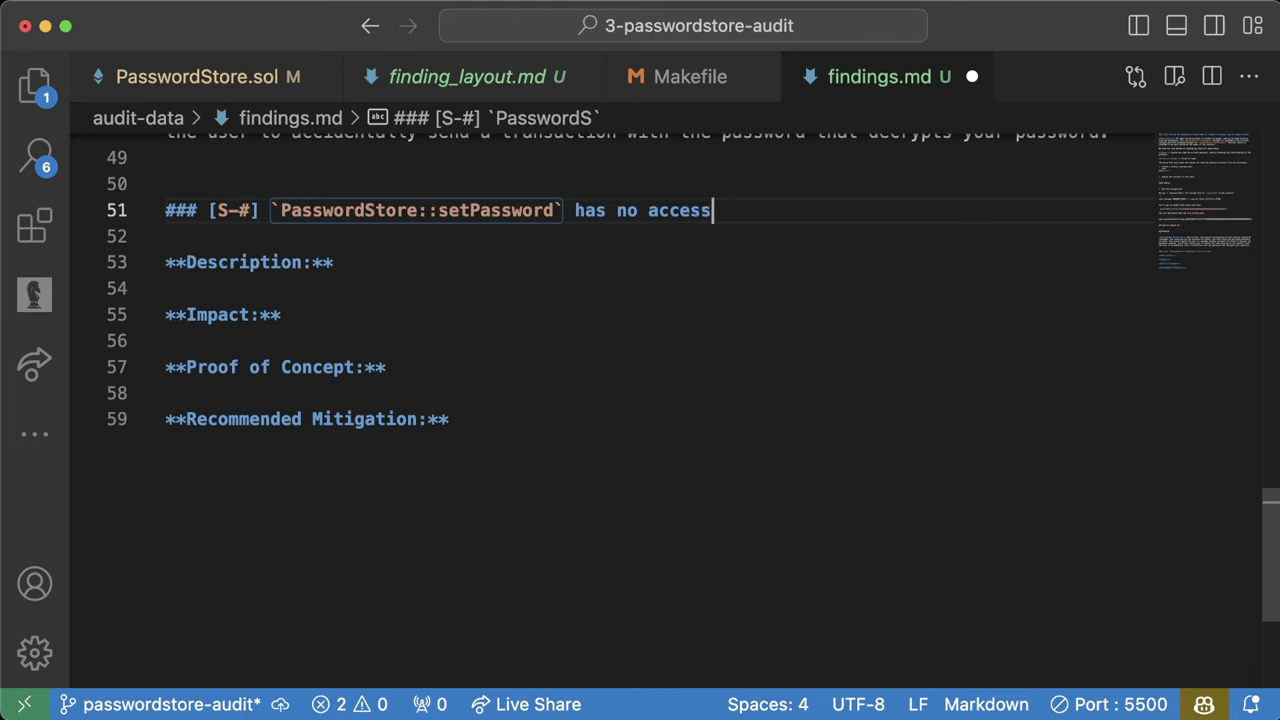
pyautogui.write(' controls, m')
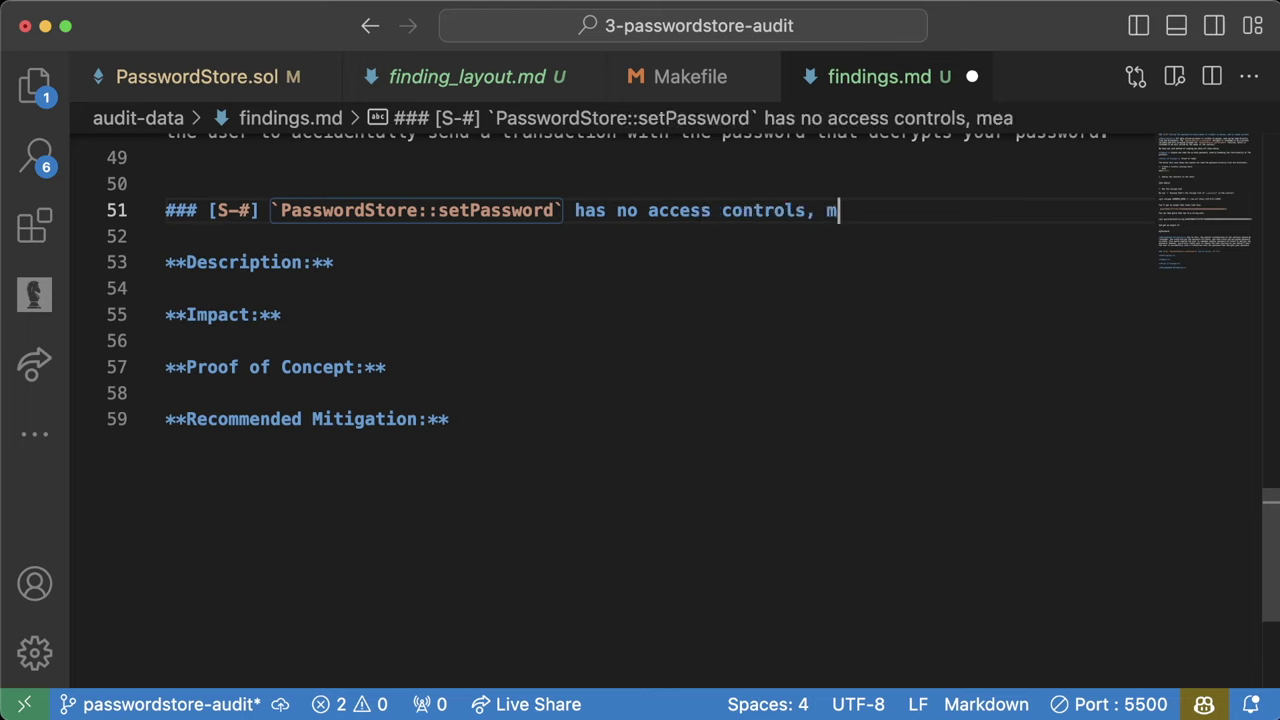
pyautogui.write('eaeaning a no')
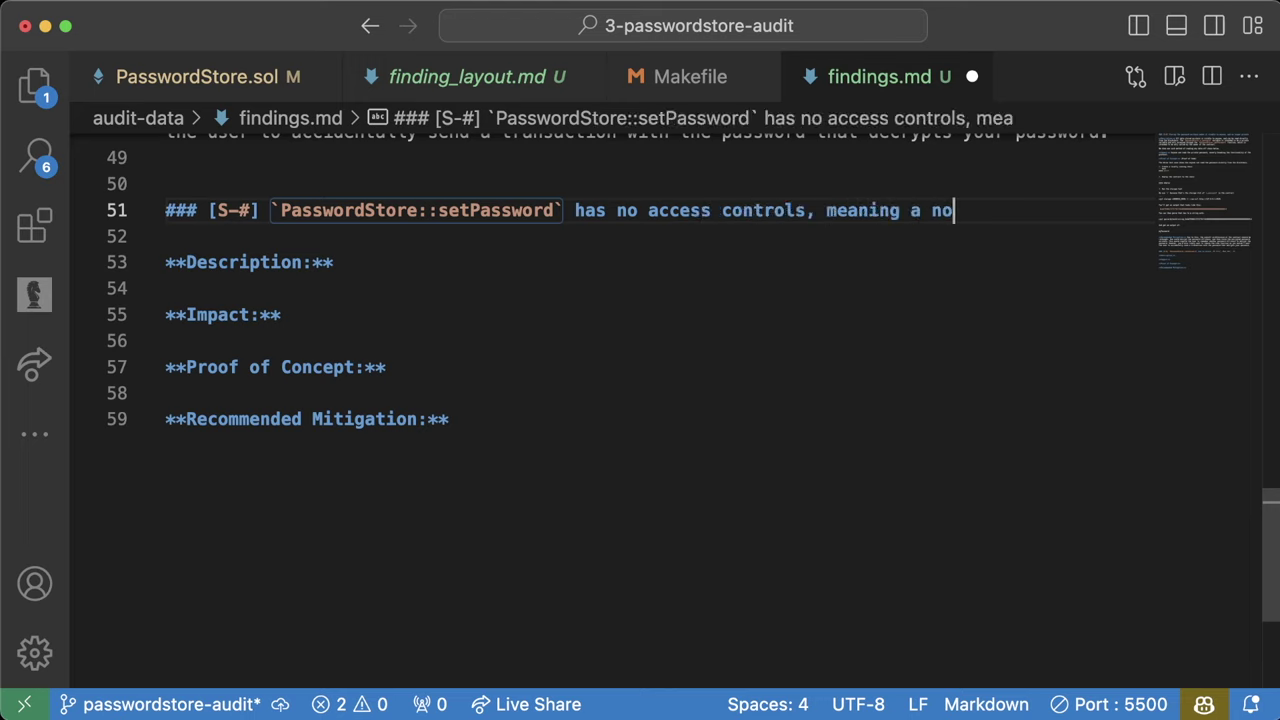
pyautogui.write('n-owner could change the password')
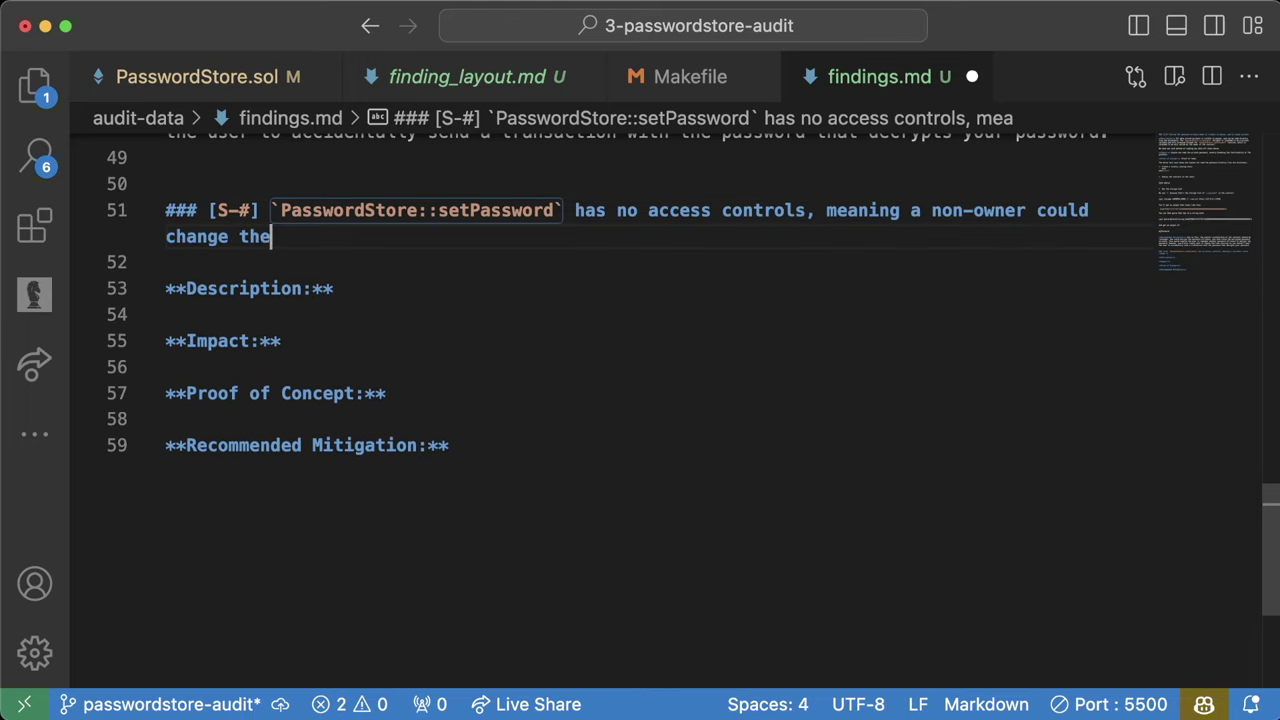
pyautogui.press('super+s')
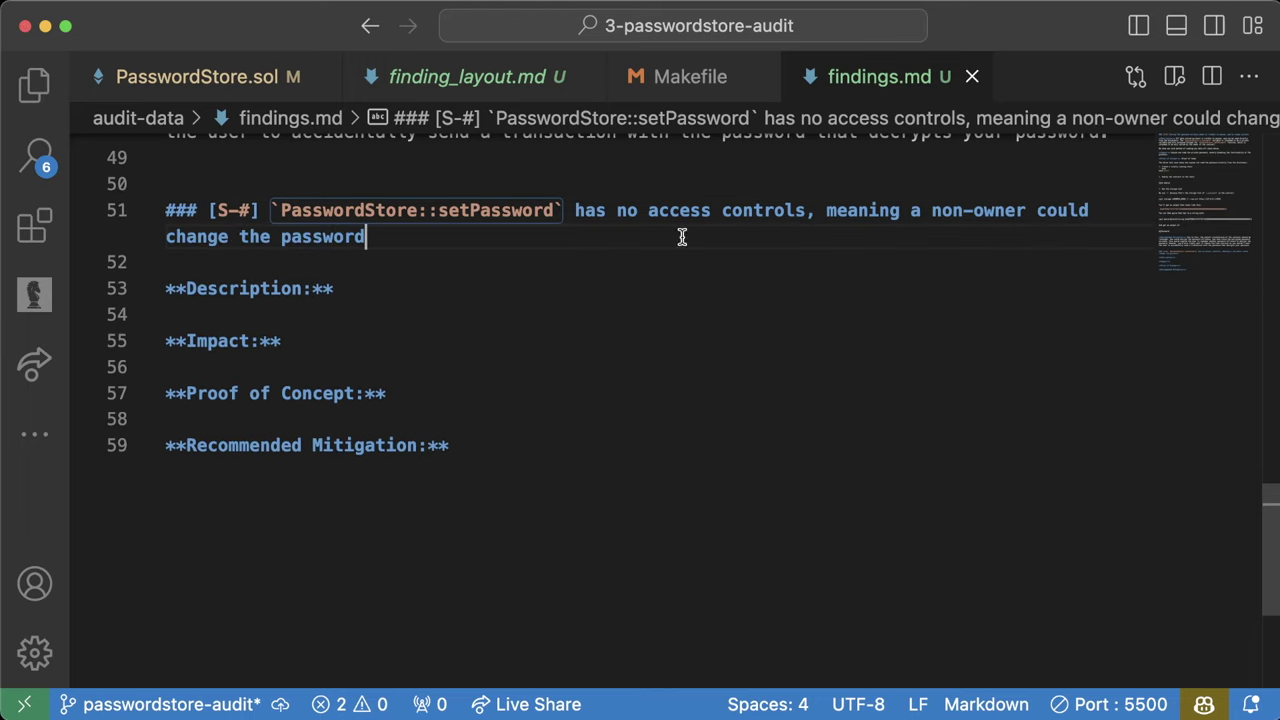
# Review the new title's wording and place the caret after the Description label.
pyautogui.moveTo(812, 212)
pyautogui.mouseDown()
pyautogui.moveTo(266, 206)
pyautogui.moveTo(814, 210)
pyautogui.mouseUp()
pyautogui.click(394, 237)
pyautogui.keyDown('shift'); pyautogui.click(826, 210); pyautogui.keyUp('shift')
pyautogui.click(829, 212)
pyautogui.keyDown('shift'); pyautogui.click(794, 229); pyautogui.keyUp('shift')
pyautogui.click(626, 254)
pyautogui.click(540, 290)
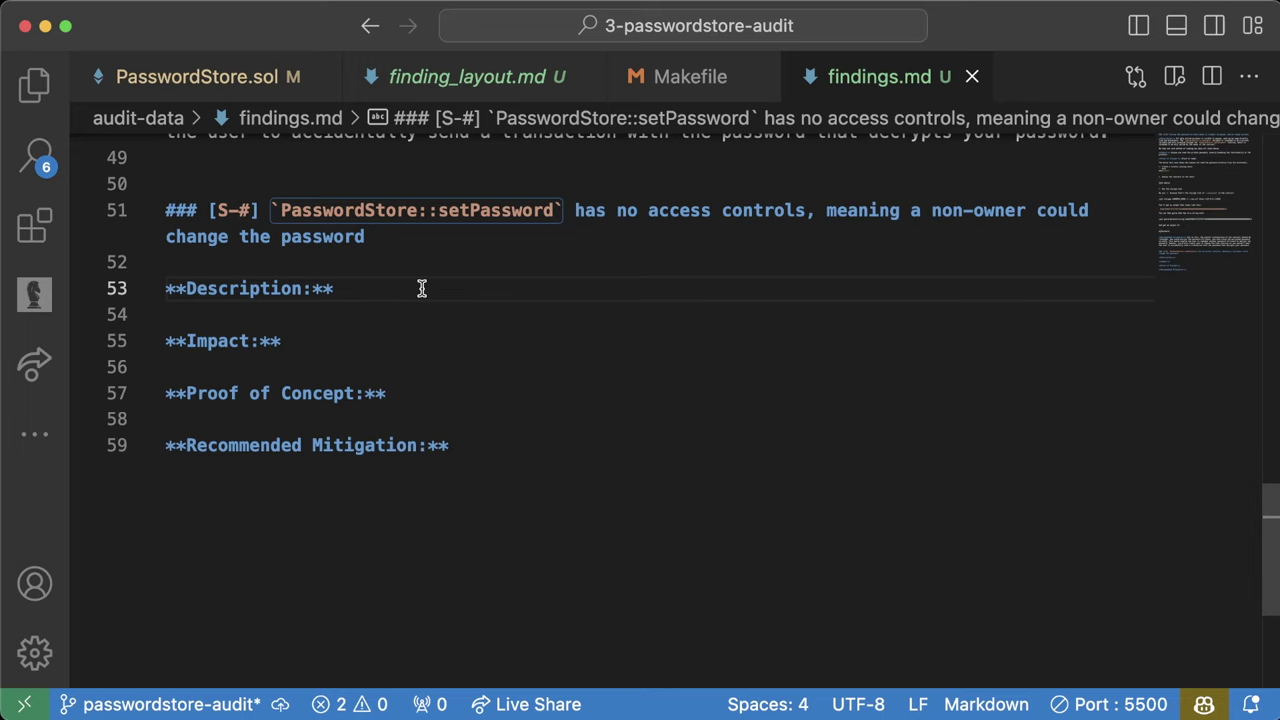
# Write the Description from the suggested sentence citing the owner-only natspec, and save.
pyautogui.write('The')
pyautogui.press('Tab')
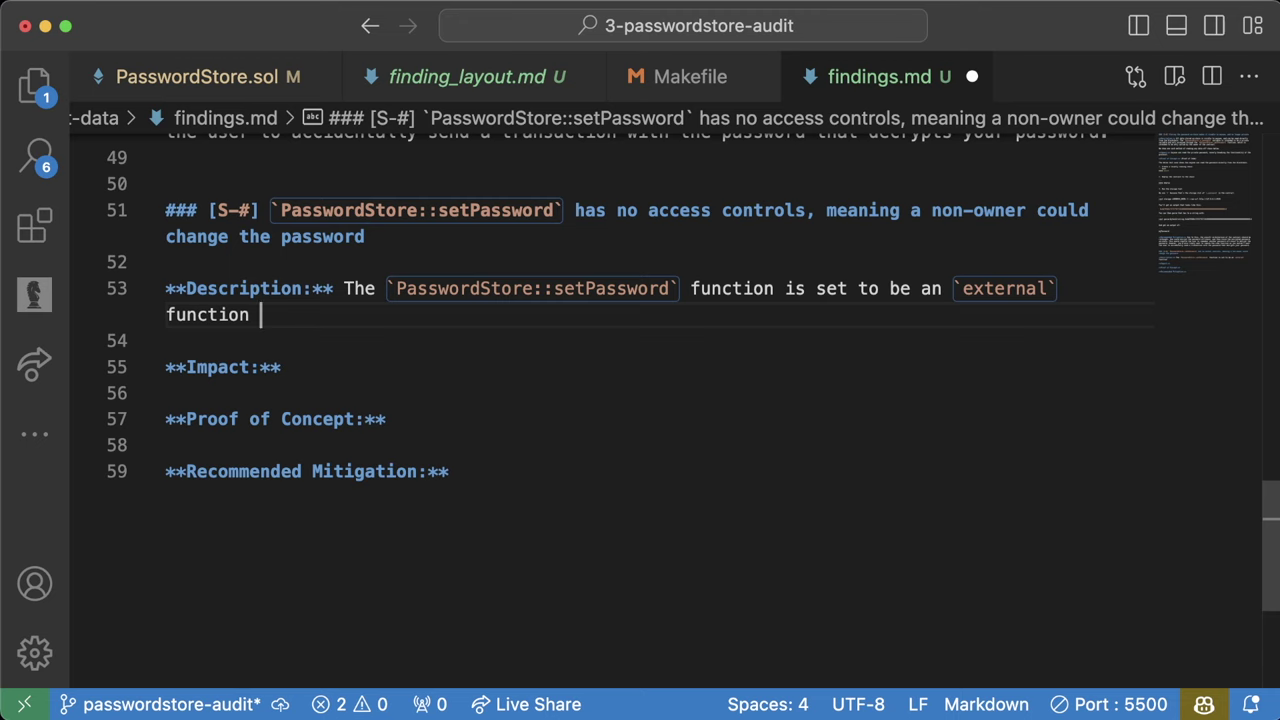
pyautogui.press('Tab')
pyautogui.click(494, 357)
pyautogui.hotkey('ctrl', 's')
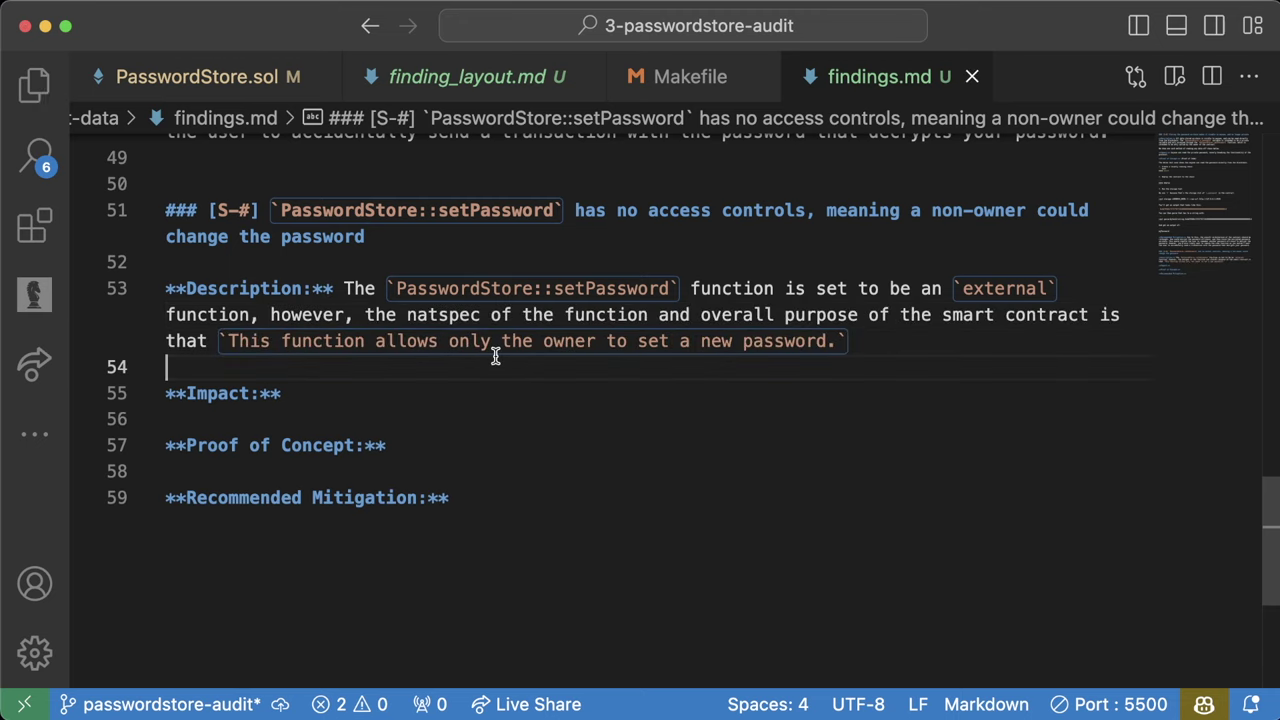
# Review the Description's mentions of PasswordStore, setPassword and the natspec explanation.
pyautogui.doubleClick(437, 290)
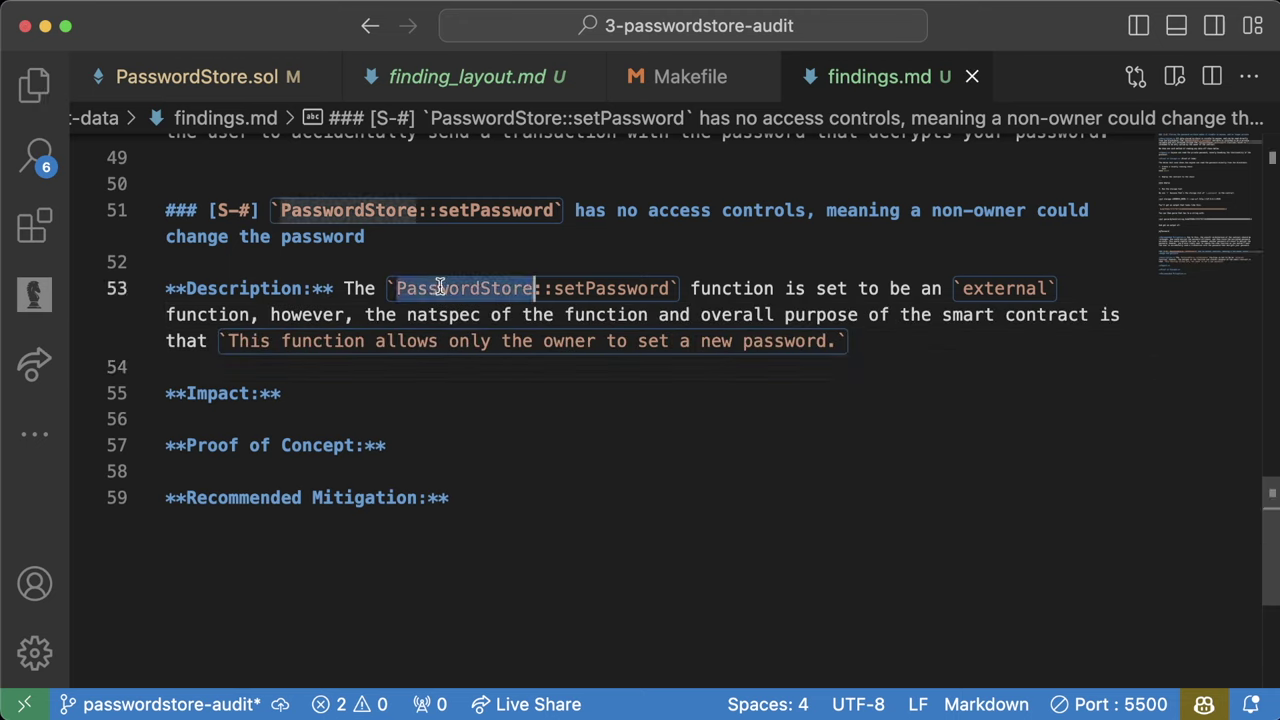
pyautogui.doubleClick(580, 290)
pyautogui.doubleClick(728, 288)
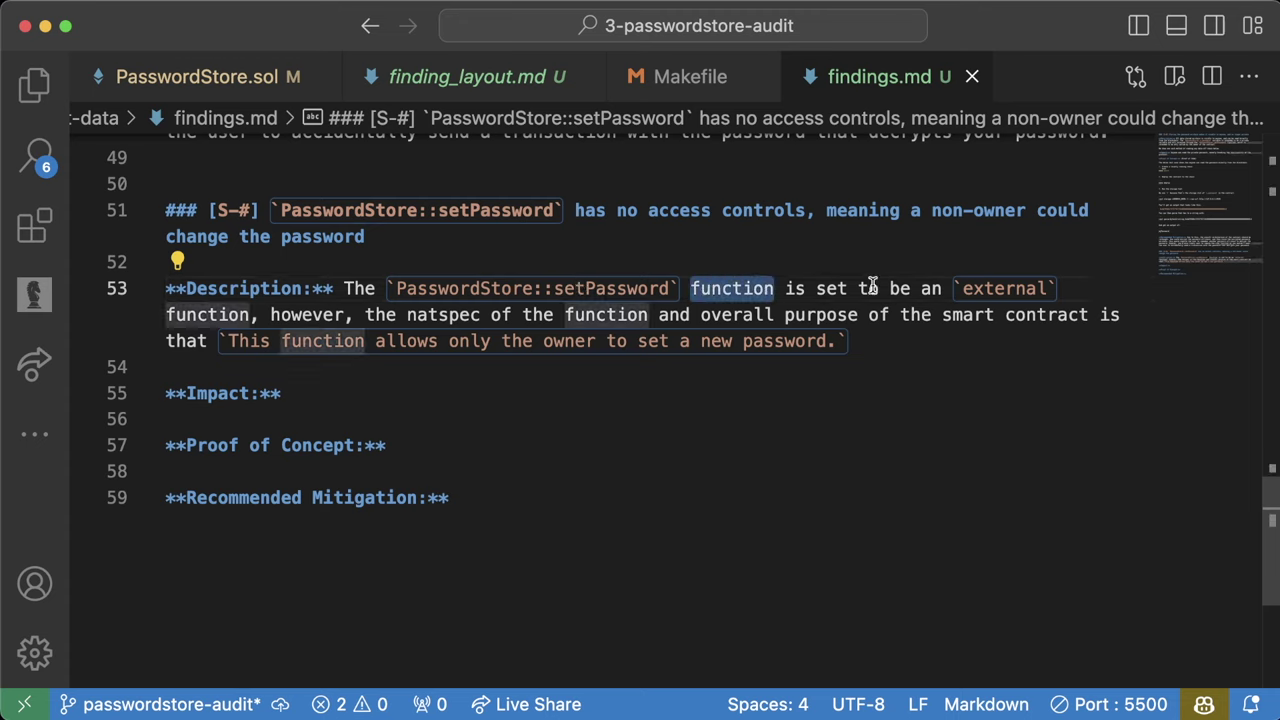
pyautogui.click(292, 316)
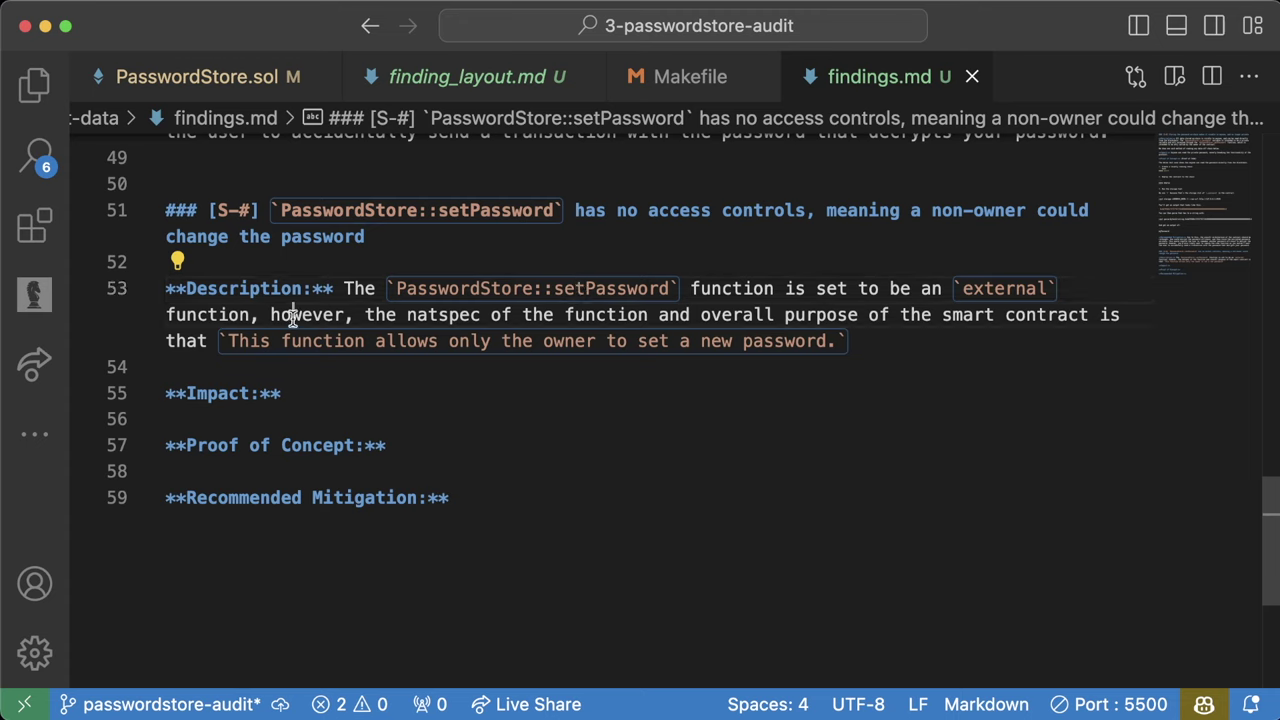
pyautogui.click(426, 314)
pyautogui.moveTo(553, 316); pyautogui.dragTo(1112, 316)
pyautogui.click(309, 341)
# Check the quoted owner-only natspec sentence and the full Description line.
pyautogui.click(251, 341)
pyautogui.click(343, 341)
pyautogui.moveTo(491, 341); pyautogui.dragTo(826, 341)
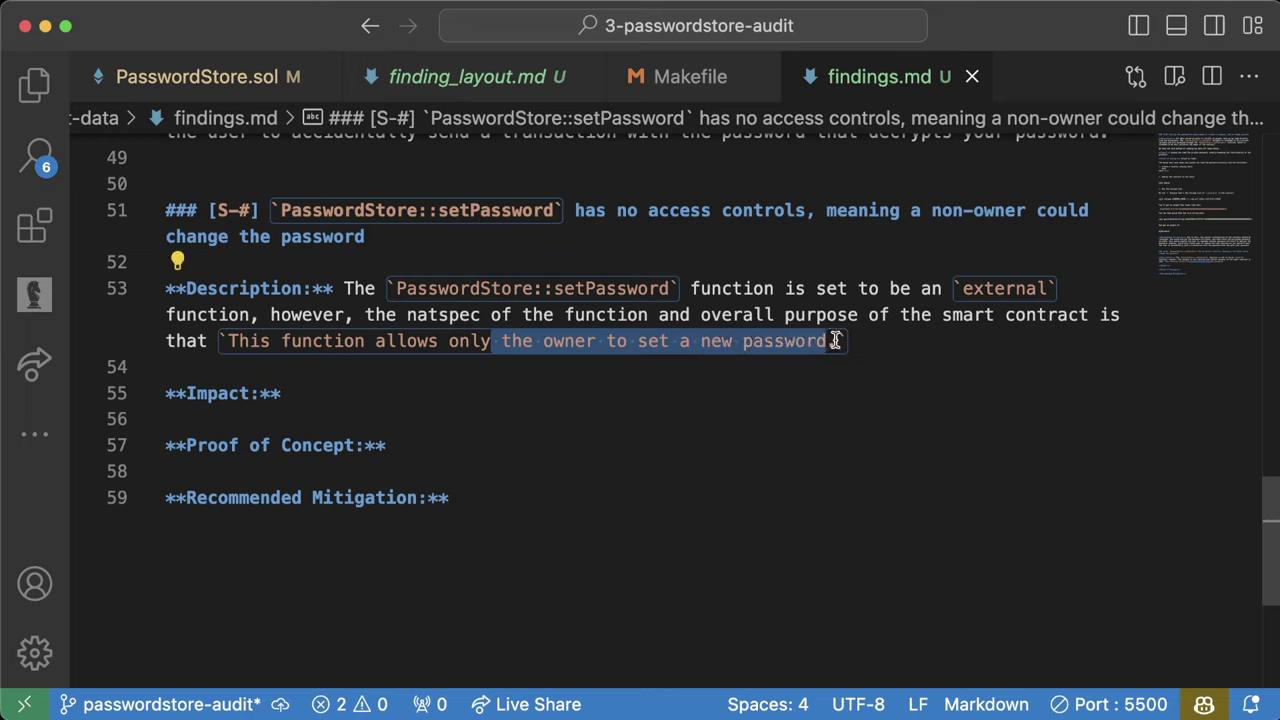
pyautogui.click(840, 341)
pyautogui.keyDown('shift'); pyautogui.click(222, 341); pyautogui.keyUp('shift')
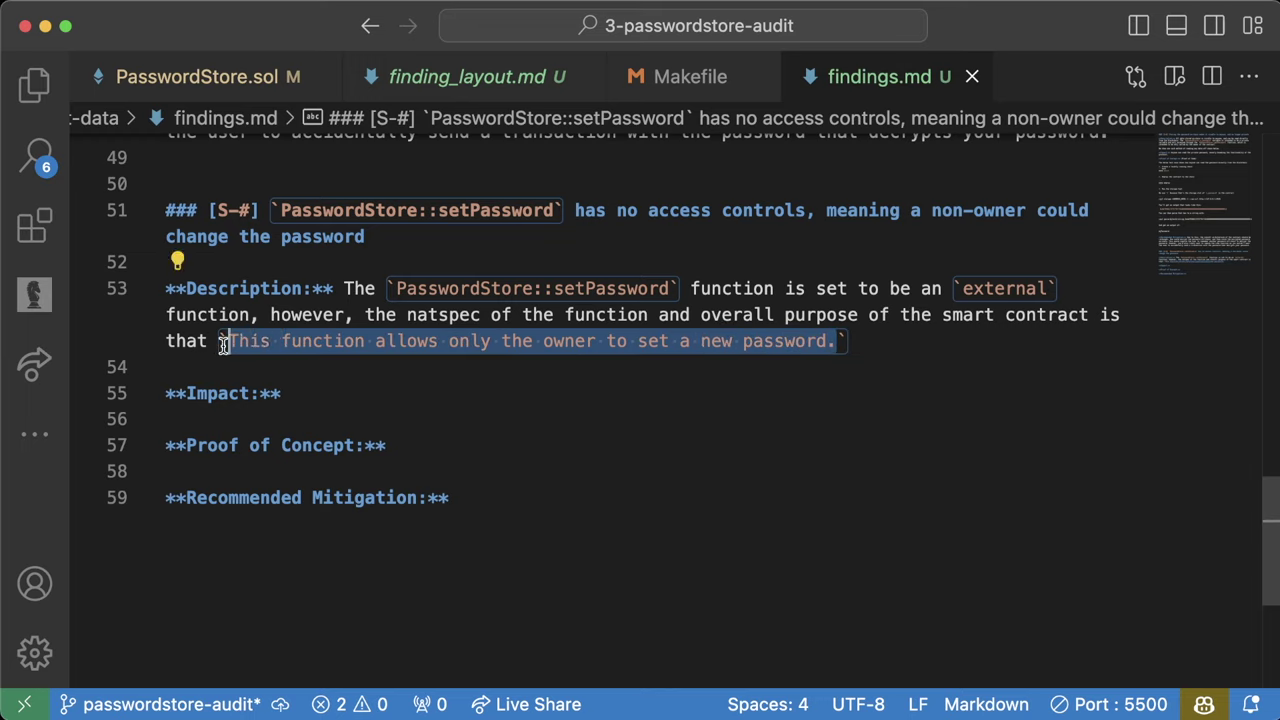
pyautogui.click(860, 344)
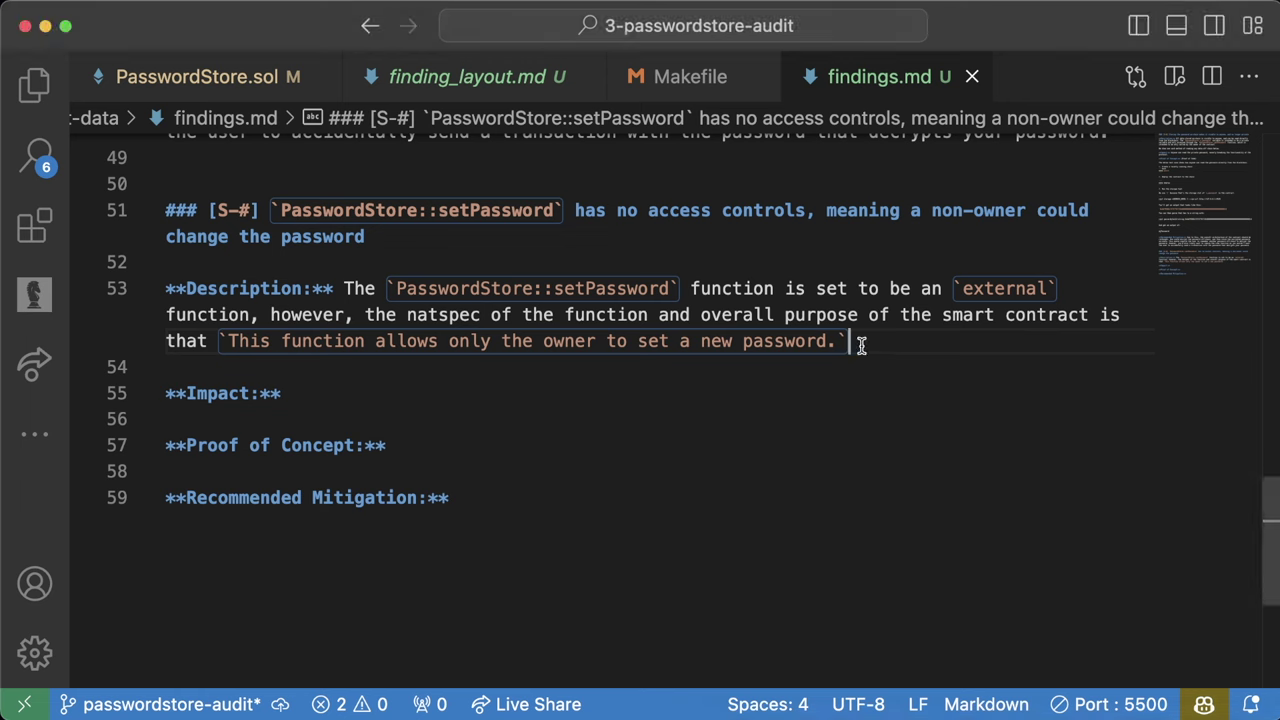
pyautogui.moveTo(860, 349); pyautogui.dragTo(160, 291)
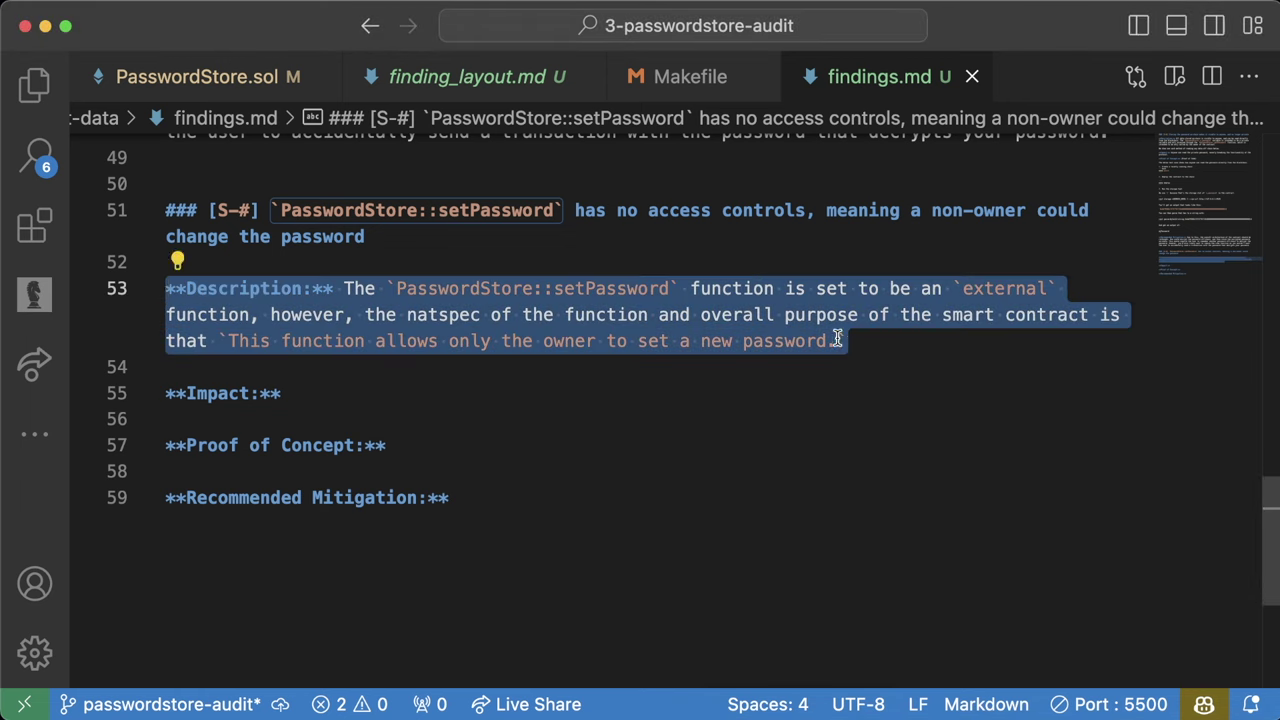
pyautogui.click(911, 350)
pyautogui.moveTo(911, 350); pyautogui.dragTo(163, 289)
pyautogui.click(491, 400)
# Open the rendered Markdown preview of findings.md and check the Description paragraph.
pyautogui.press('super+shift+v')
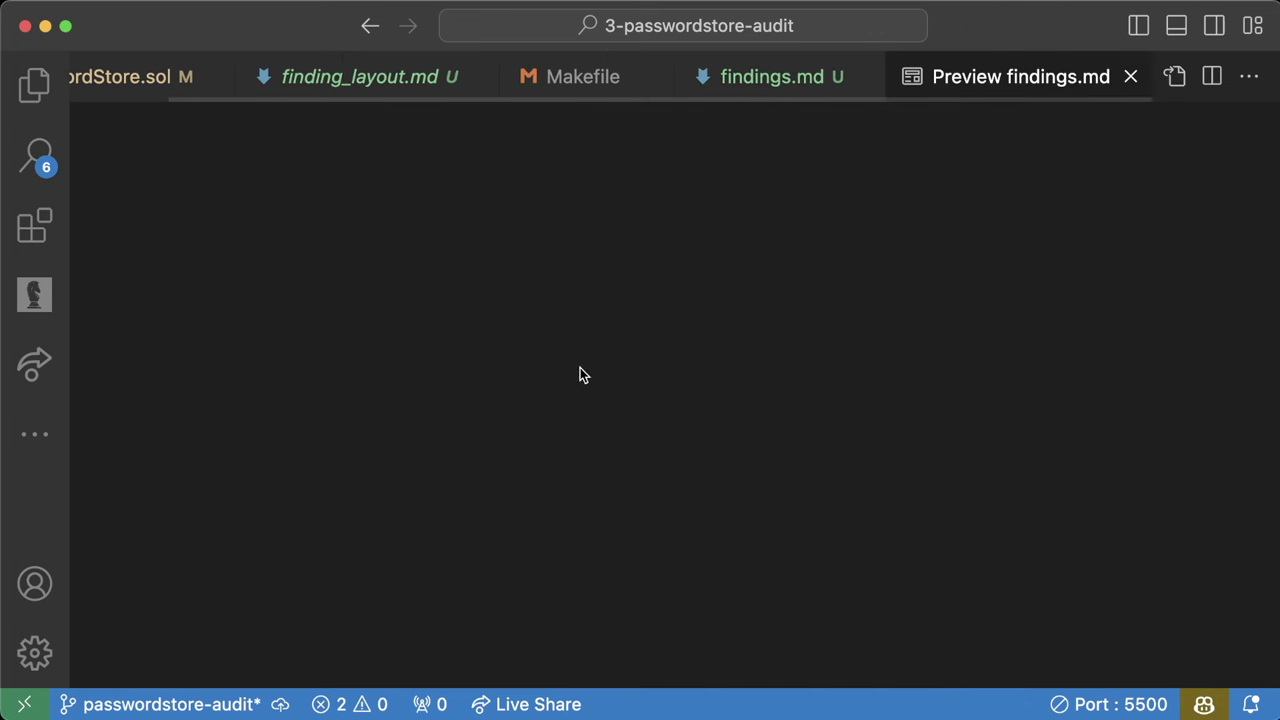
pyautogui.scroll(2, 619, 370)
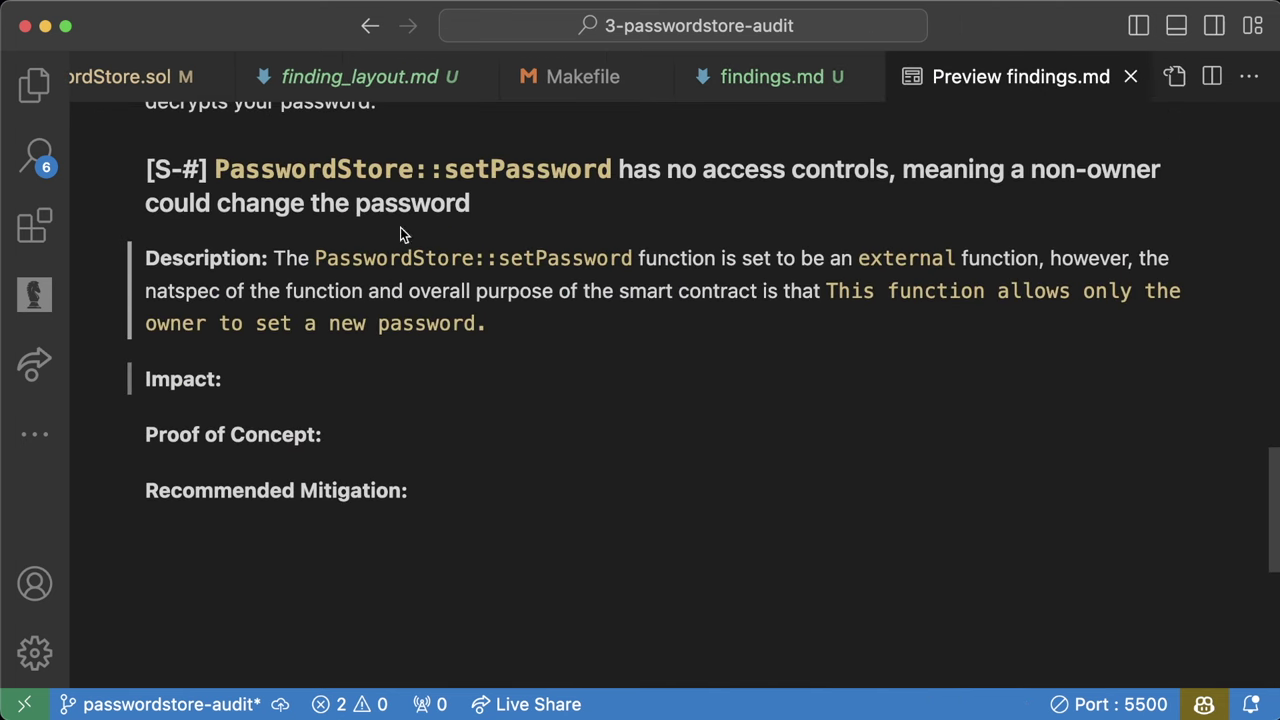
pyautogui.moveTo(484, 325); pyautogui.dragTo(139, 281)
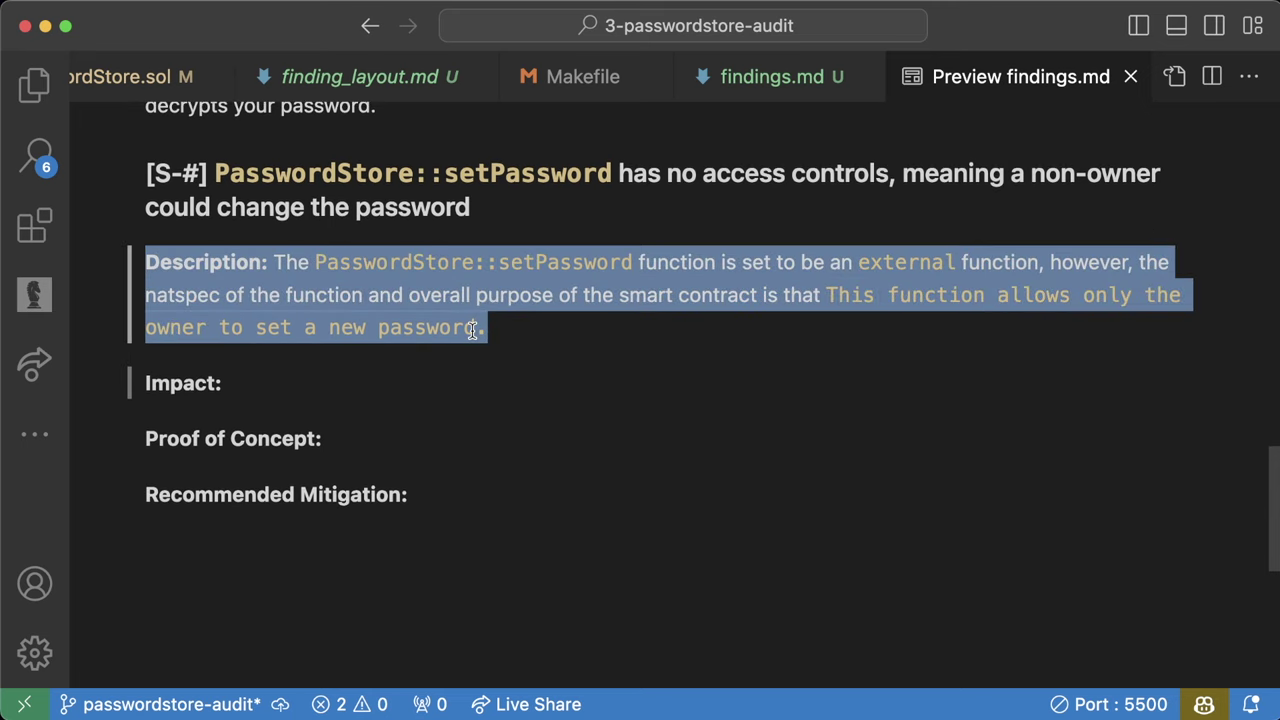
# Close the preview and add a blank line below the Description.
pyautogui.press('super+w')
pyautogui.click(884, 341)
pyautogui.press('Return')
pyautogui.press('Return')
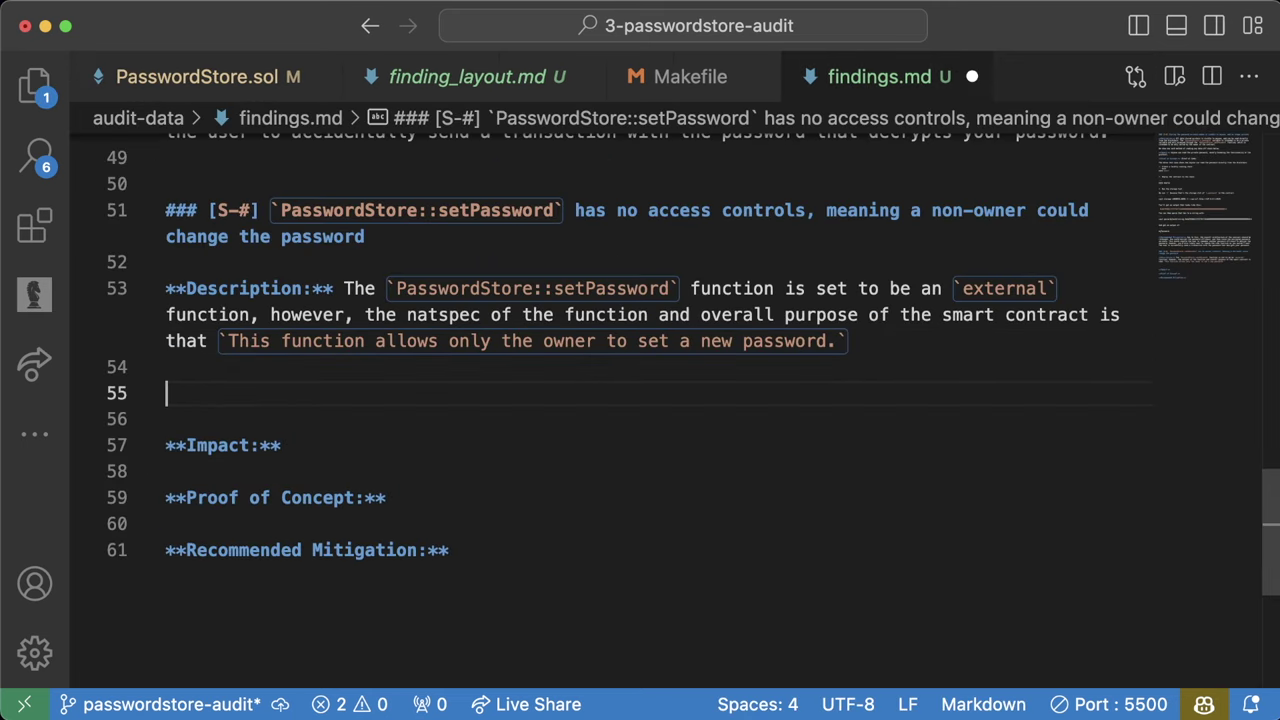
# Create an empty ```javascript code block below the Description.
pyautogui.write('```')
pyautogui.press('Return')
pyautogui.write('```')
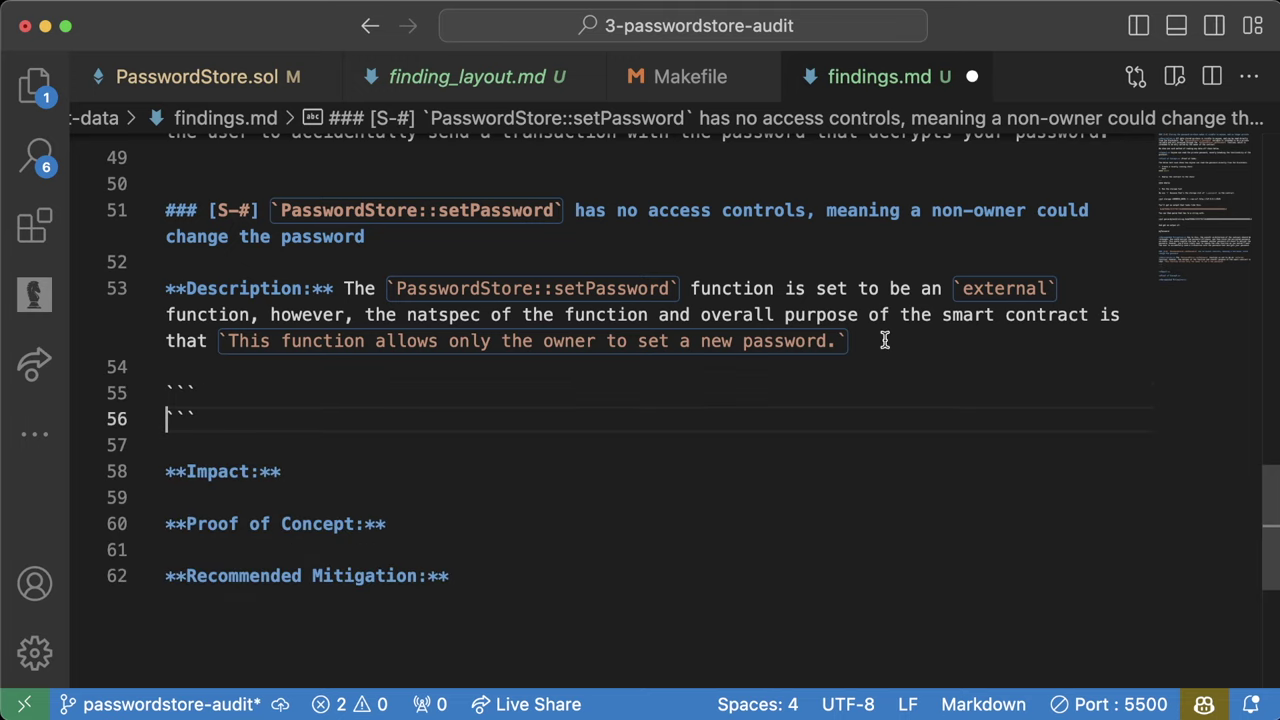
pyautogui.press('Home')
pyautogui.press('Return')
pyautogui.press('Up')
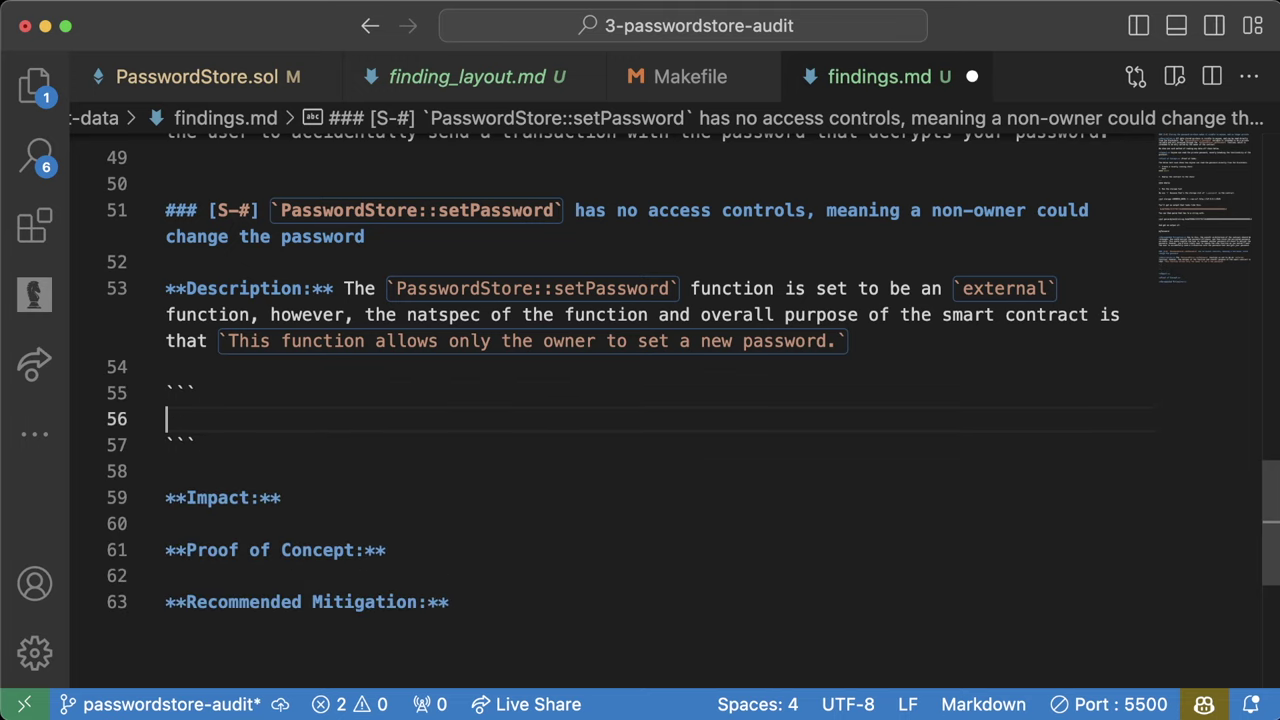
pyautogui.press('Up')
pyautogui.write('java')
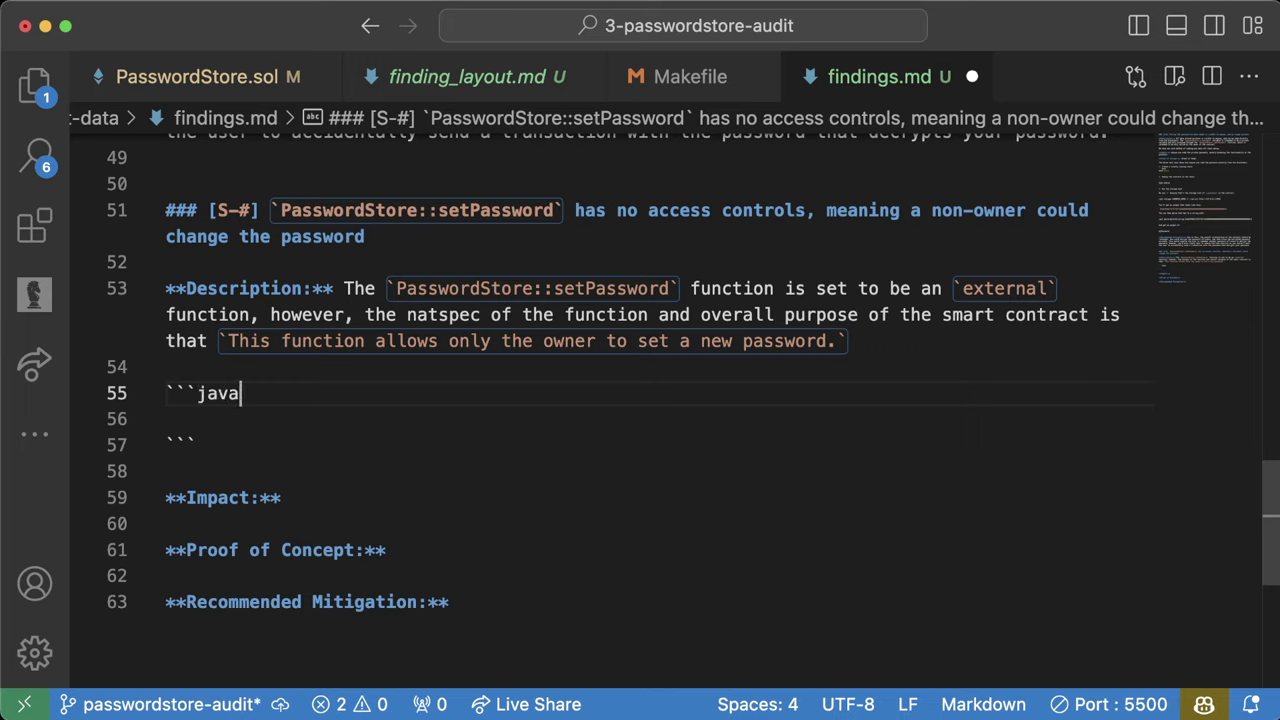
pyautogui.write('script')
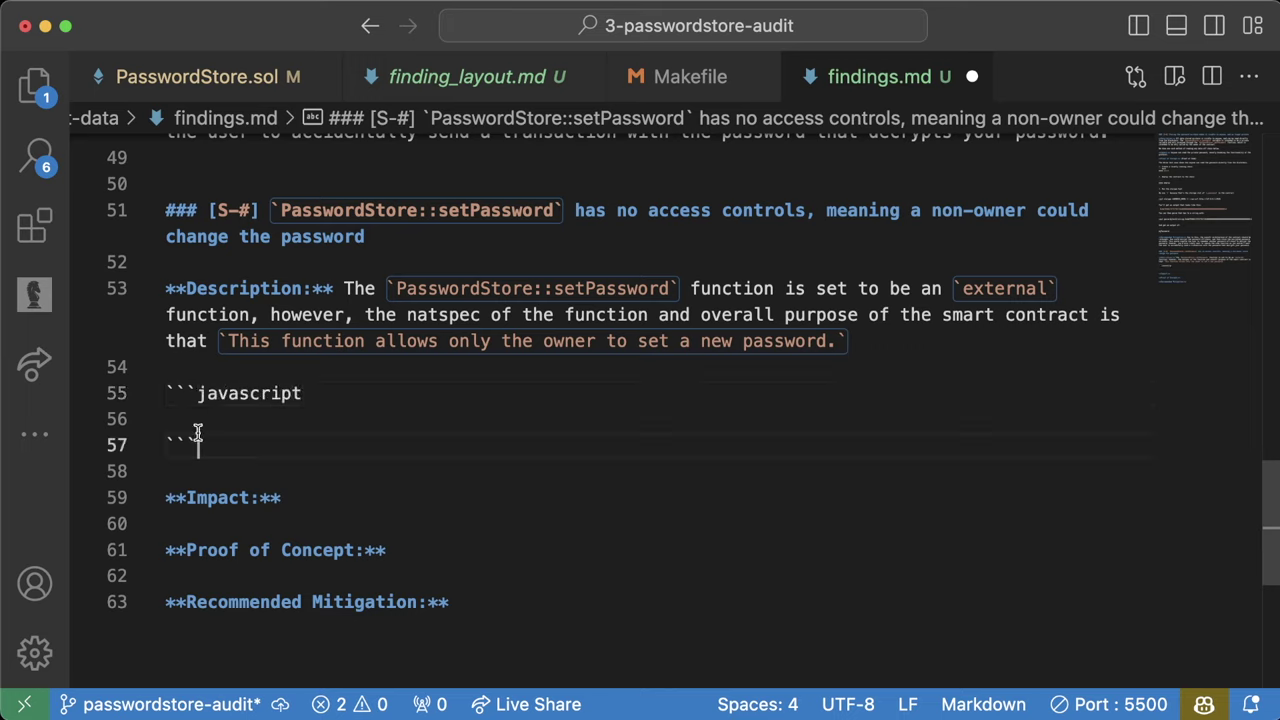
pyautogui.moveTo(194, 436); pyautogui.dragTo(174, 389)
pyautogui.click(208, 420)
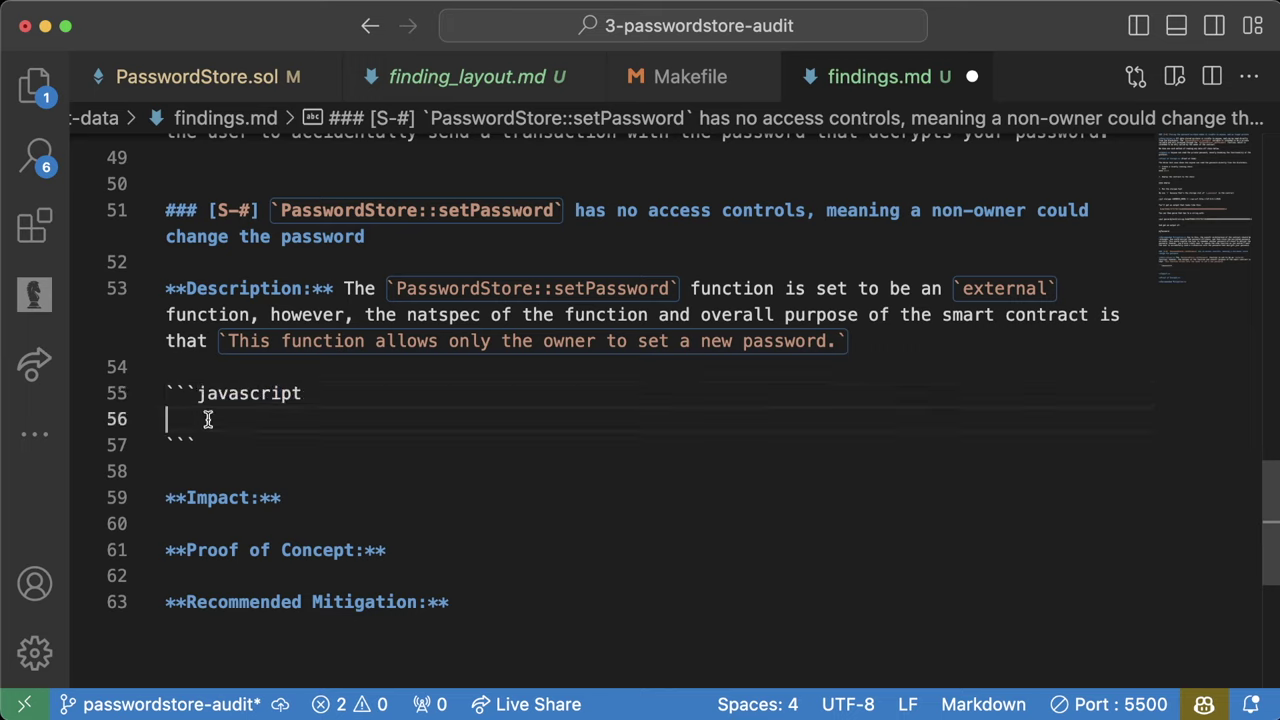
# Copy the setPassword function from PasswordStore.sol into the code block.
pyautogui.click(196, 76)
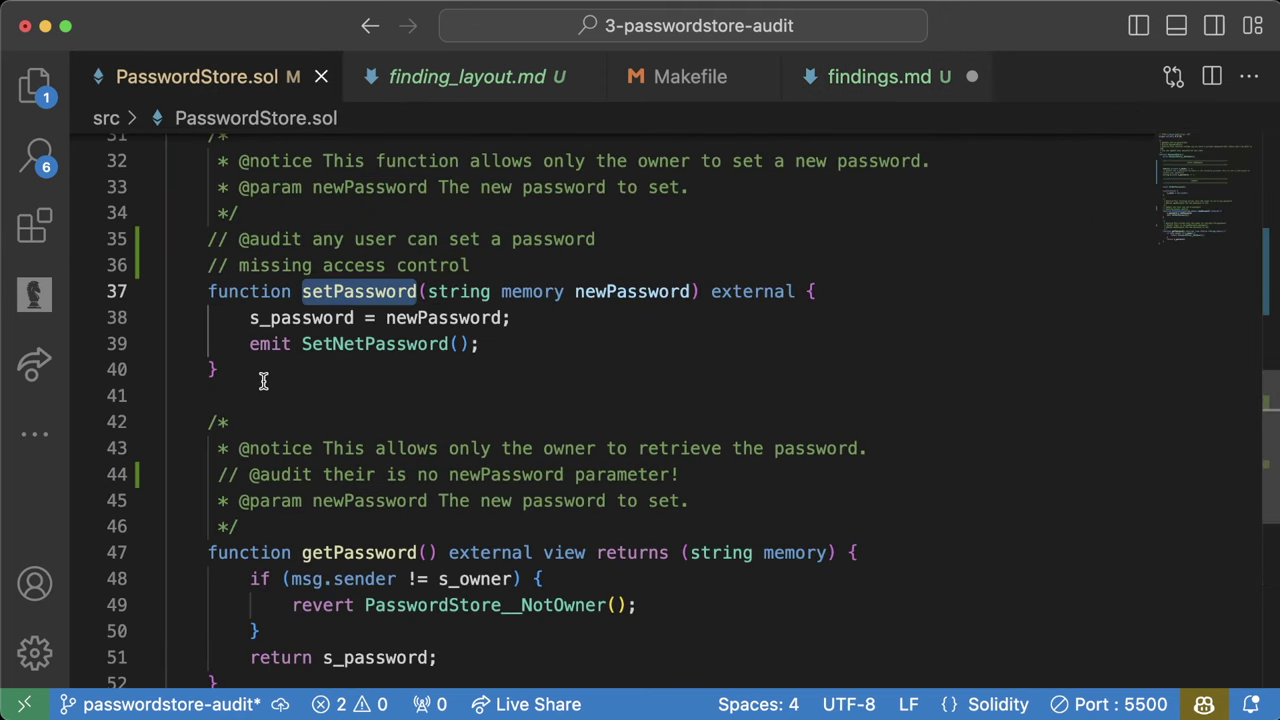
pyautogui.moveTo(263, 380); pyautogui.dragTo(111, 297)
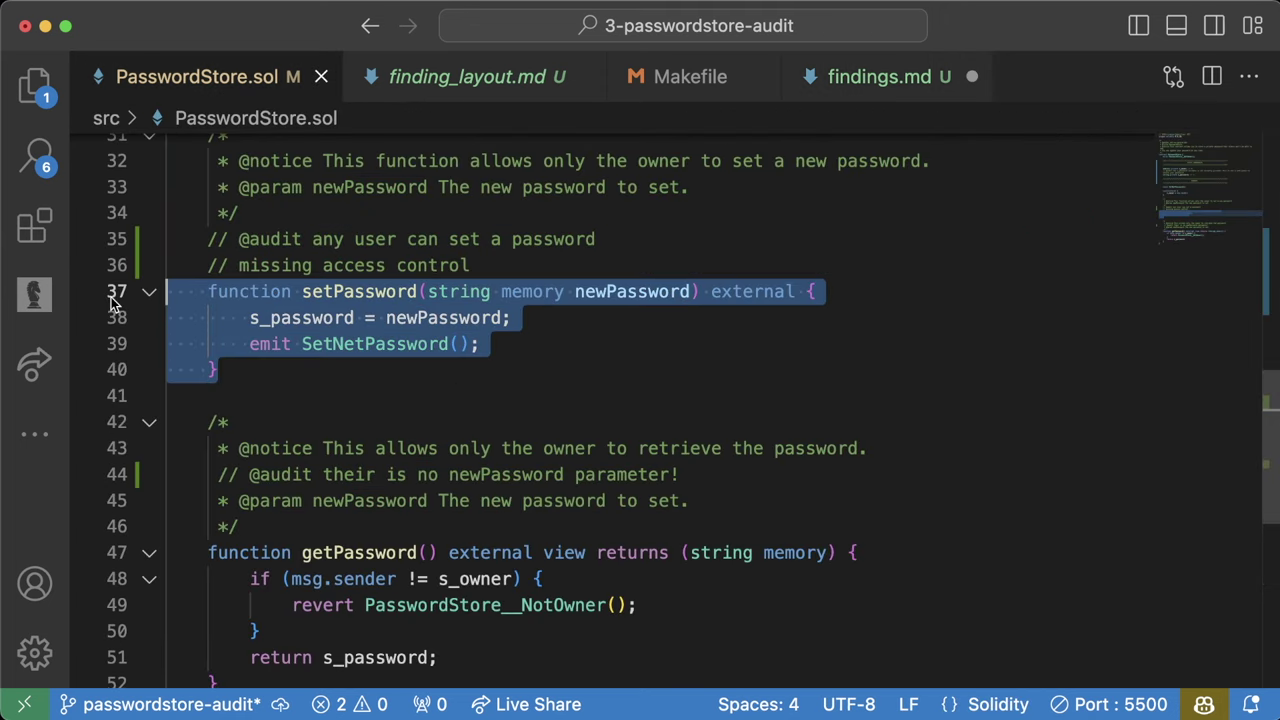
pyautogui.hotkey('ctrl', 'c')
pyautogui.click(878, 76)
pyautogui.hotkey('ctrl', 'v')
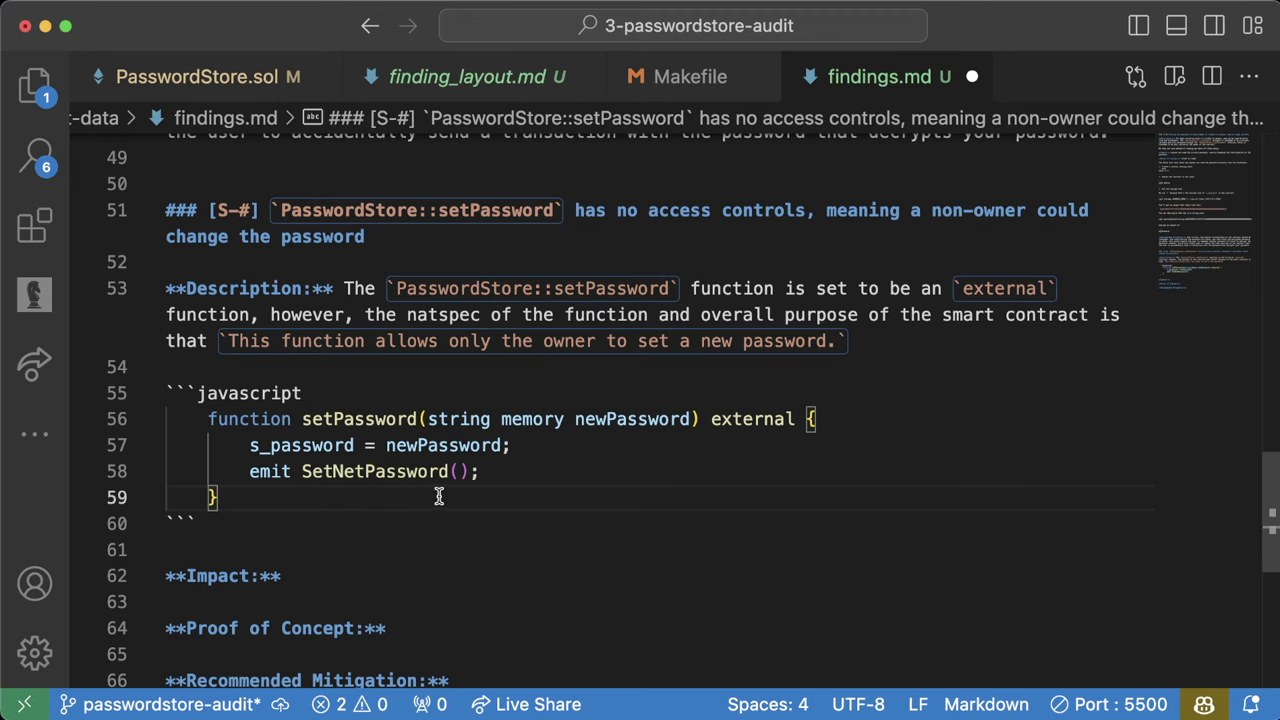
pyautogui.click(869, 417)
pyautogui.press('Return')
pyautogui.write('/')
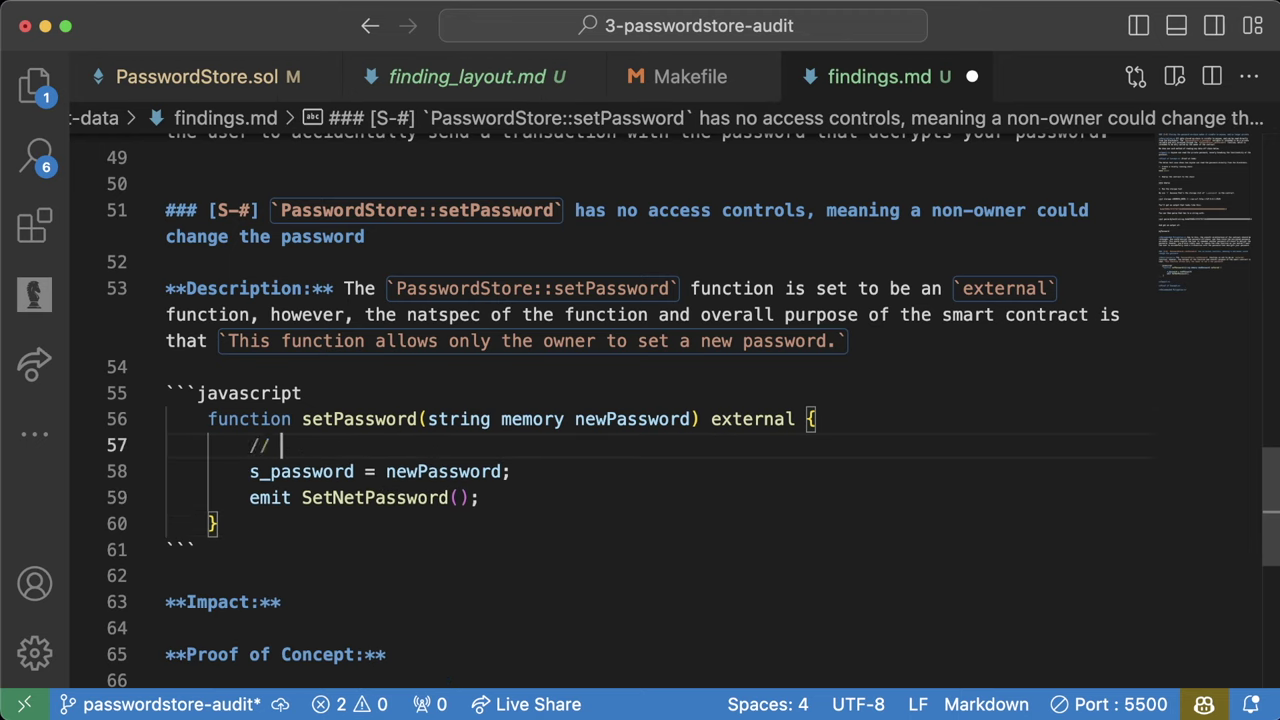
pyautogui.write('/ @audit - There are no access controls')
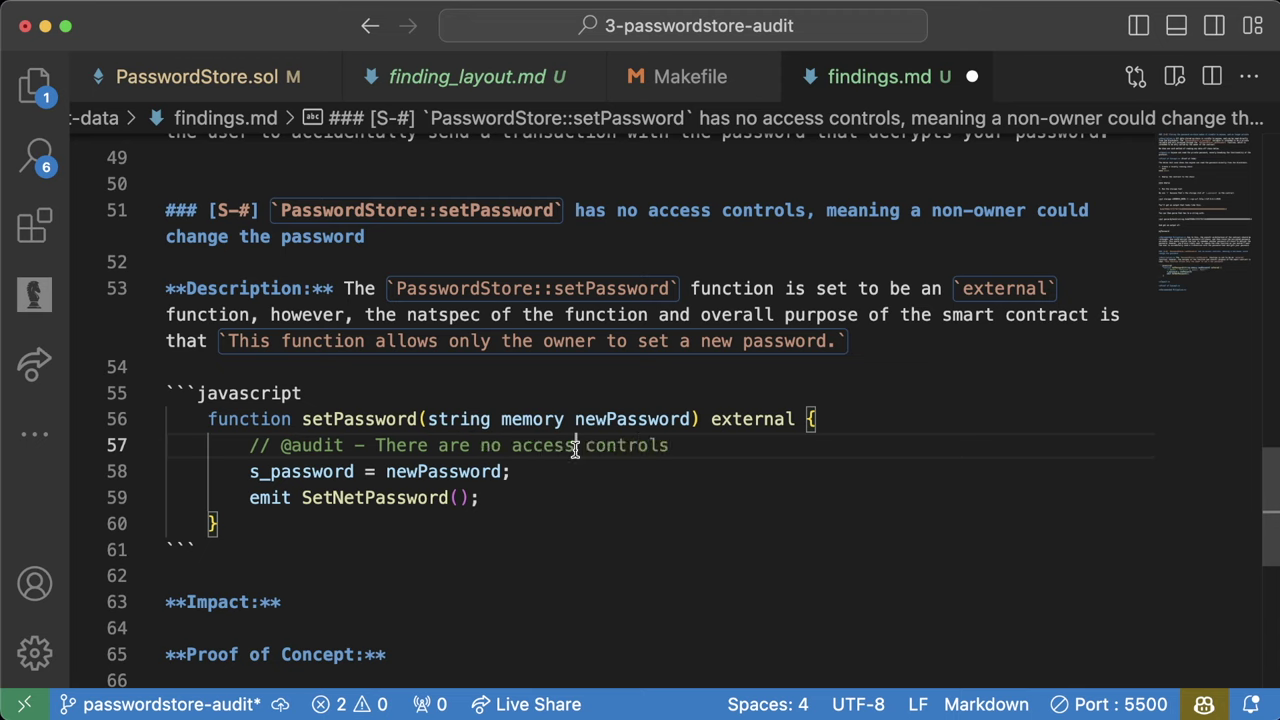
pyautogui.press('super+Left')
pyautogui.write('@>')
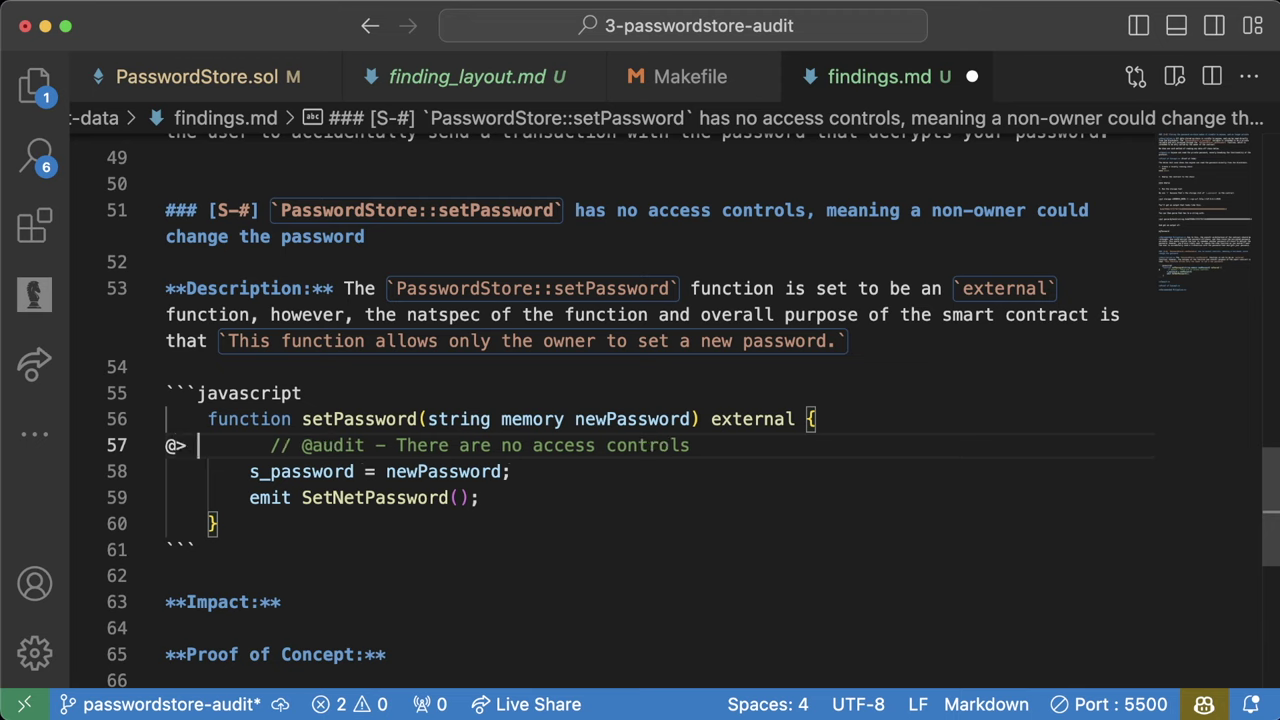
pyautogui.press('super+s')
pyautogui.moveTo(726, 445); pyautogui.dragTo(151, 457)
pyautogui.click(172, 447)
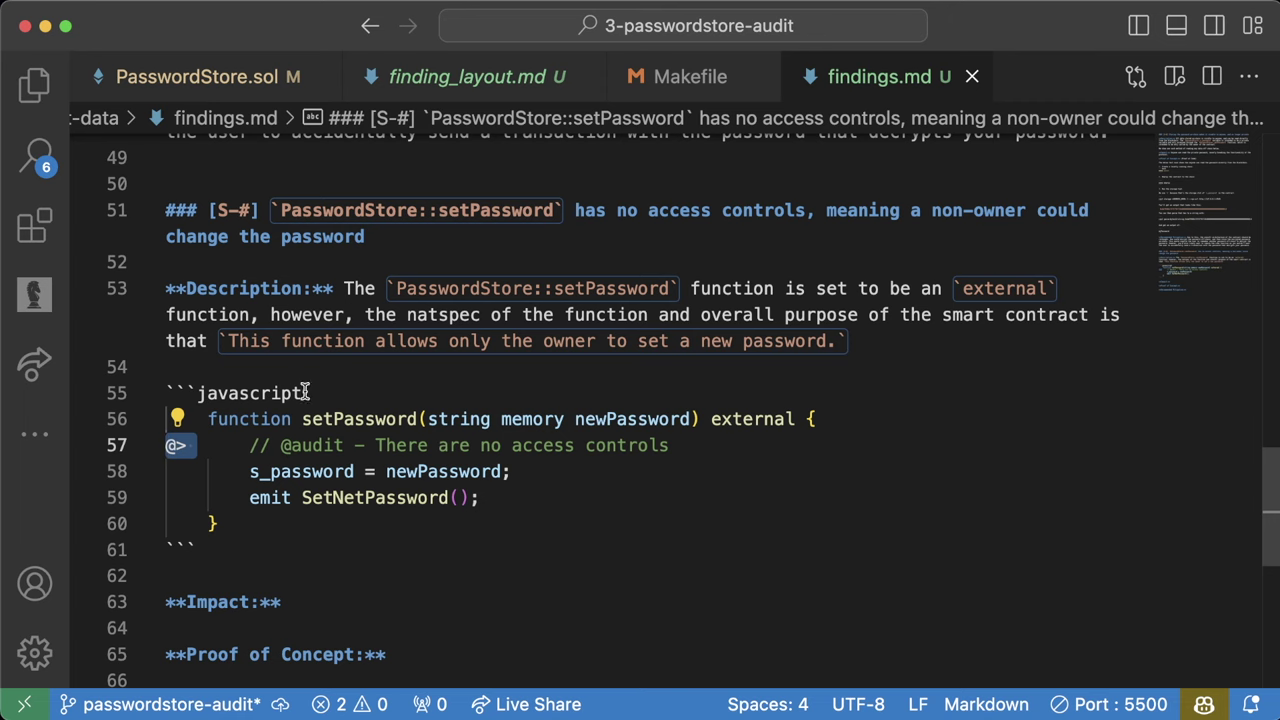
pyautogui.press('super+shift+v')
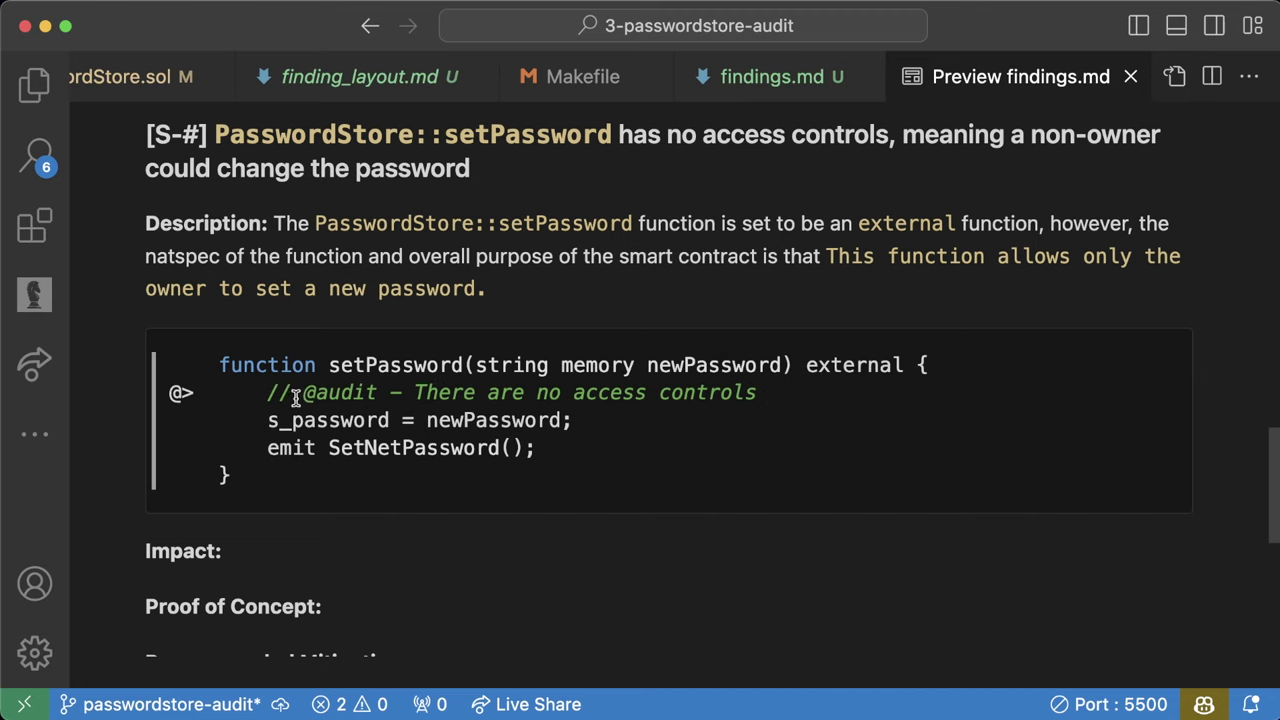
pyautogui.press('super+w')
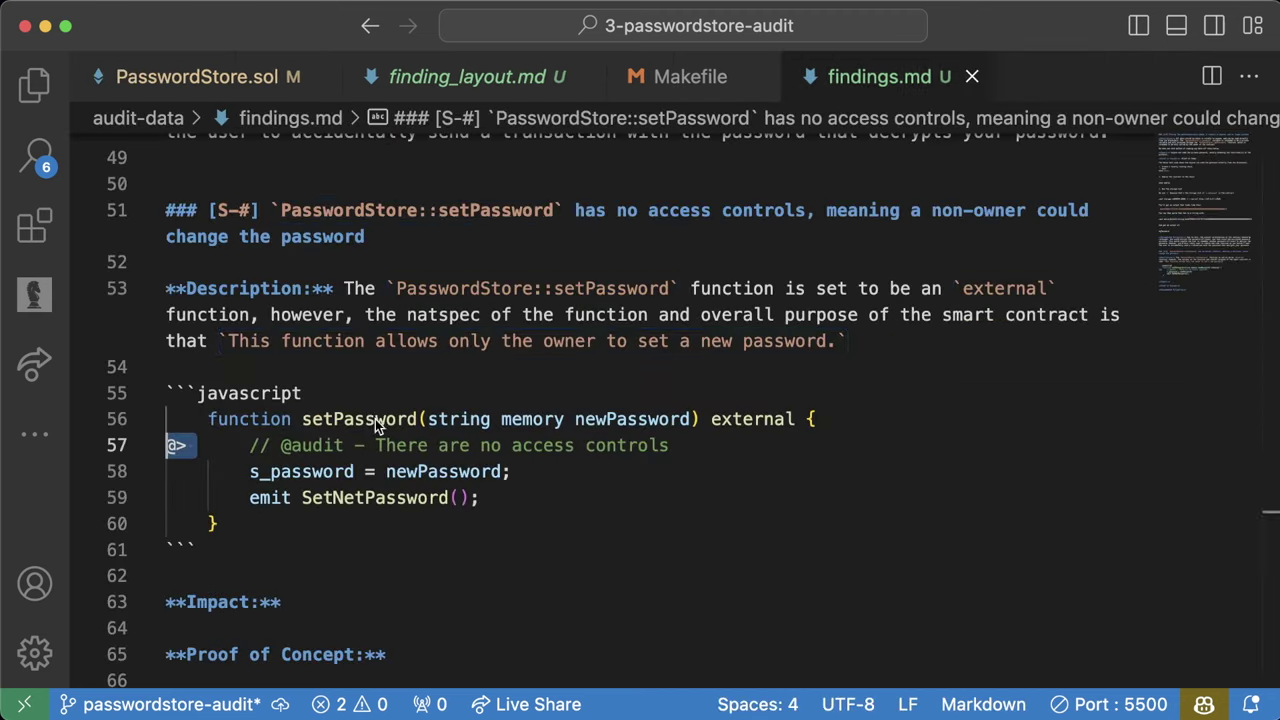
pyautogui.doubleClick(285, 392)
pyautogui.press('BackSpace')
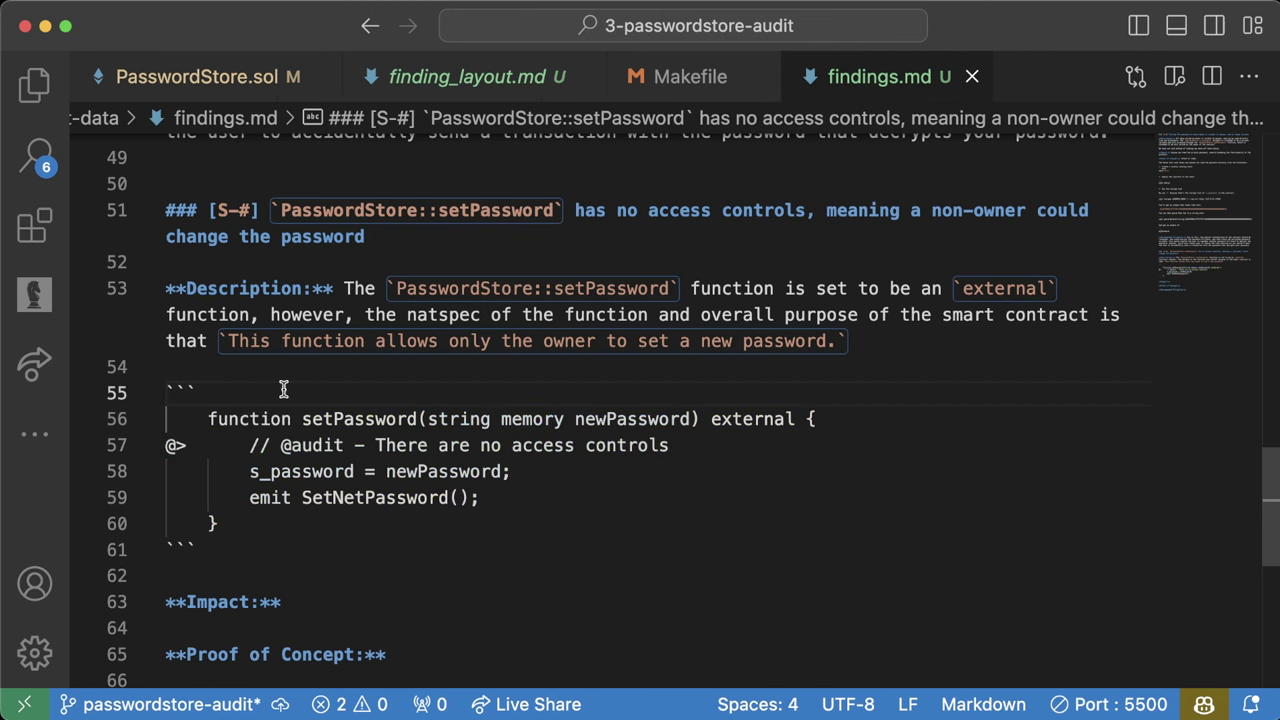
pyautogui.press('super+shift+v')
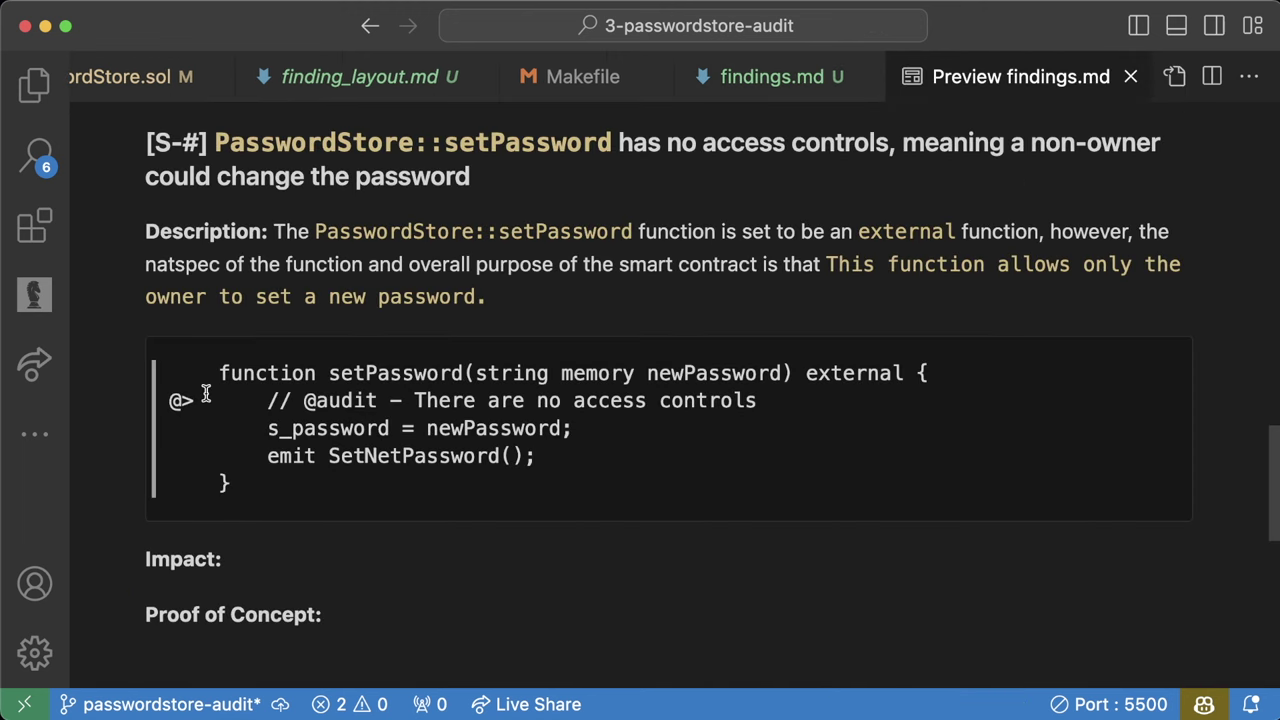
pyautogui.press('super+w')
pyautogui.press('super+z')
pyautogui.doubleClick(322, 400)
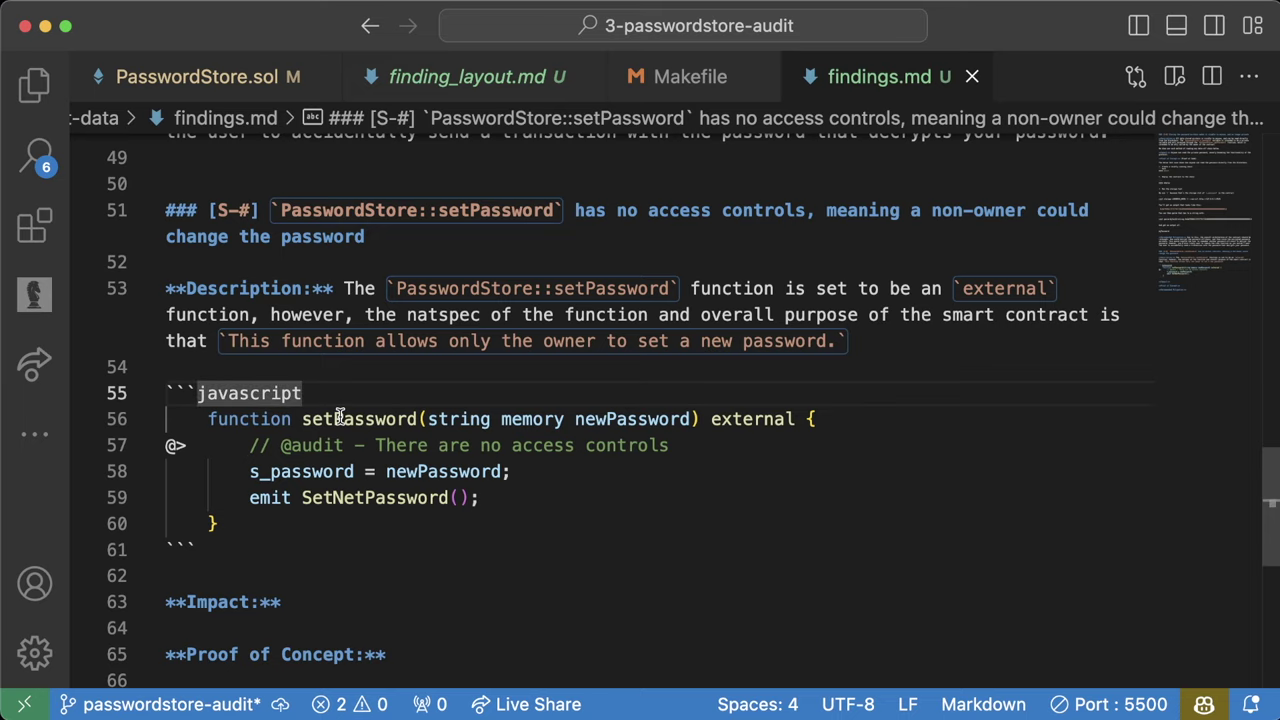
pyautogui.scroll(-5, 338, 415)
pyautogui.click(460, 311)
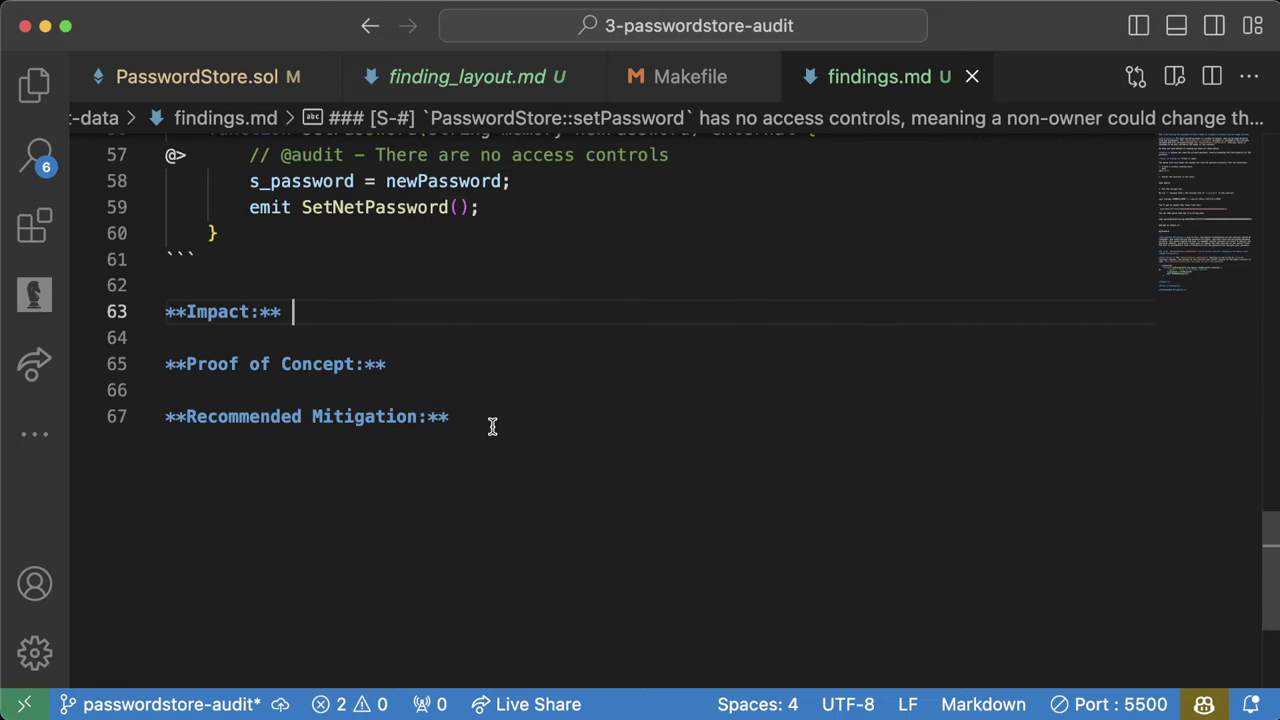
# Write the Impact: anyone can set/change the password, severly breaking the contract's intended functionality.
pyautogui.write('Anyone can')
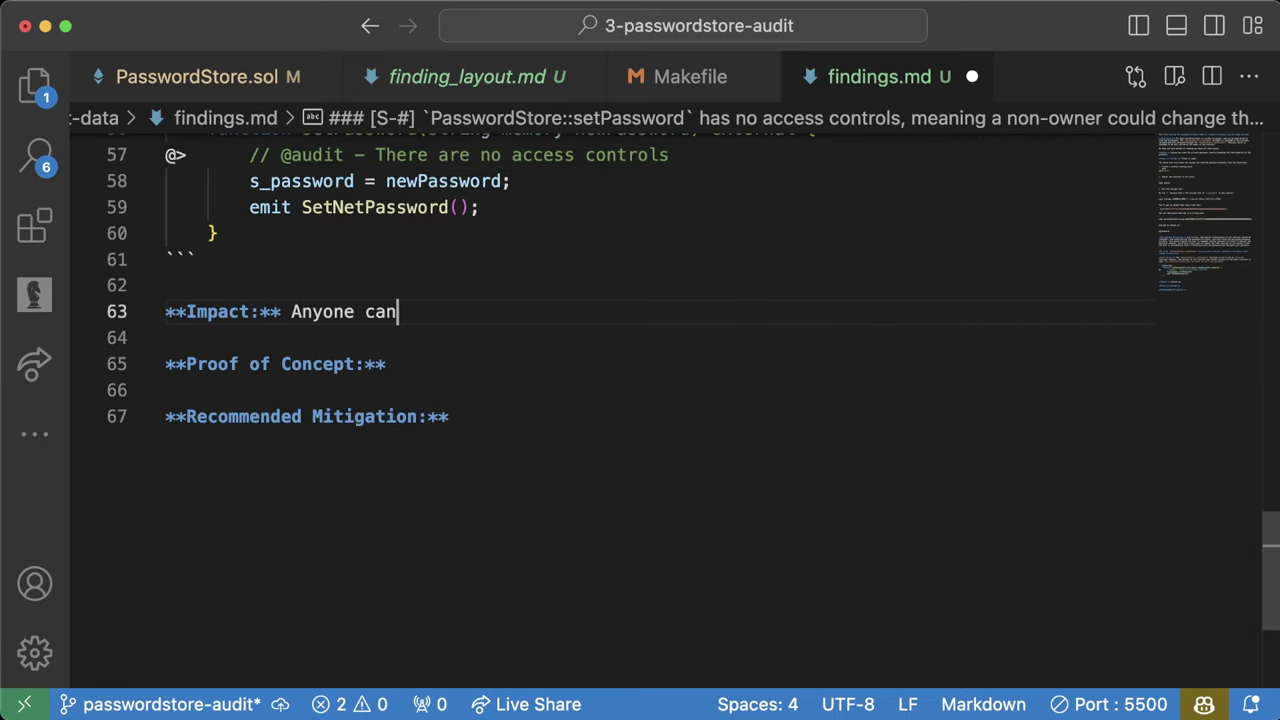
pyautogui.write(' set/change th')
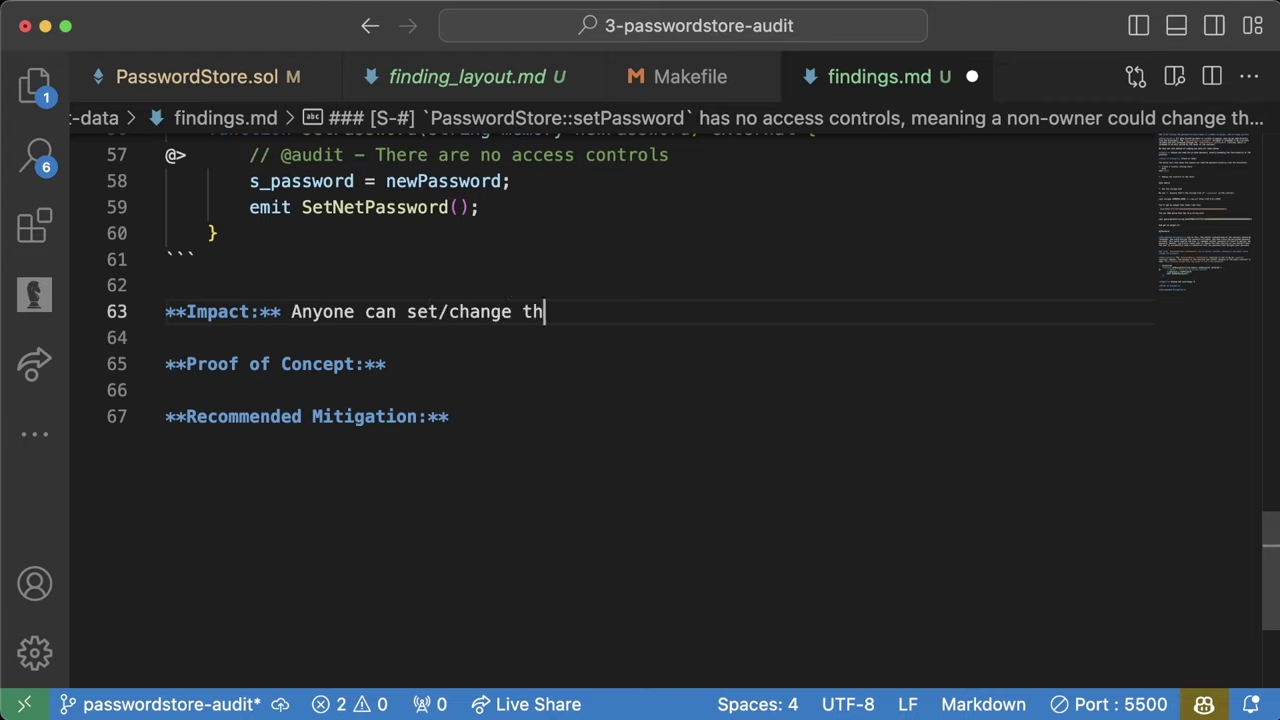
pyautogui.write('e password of the ')
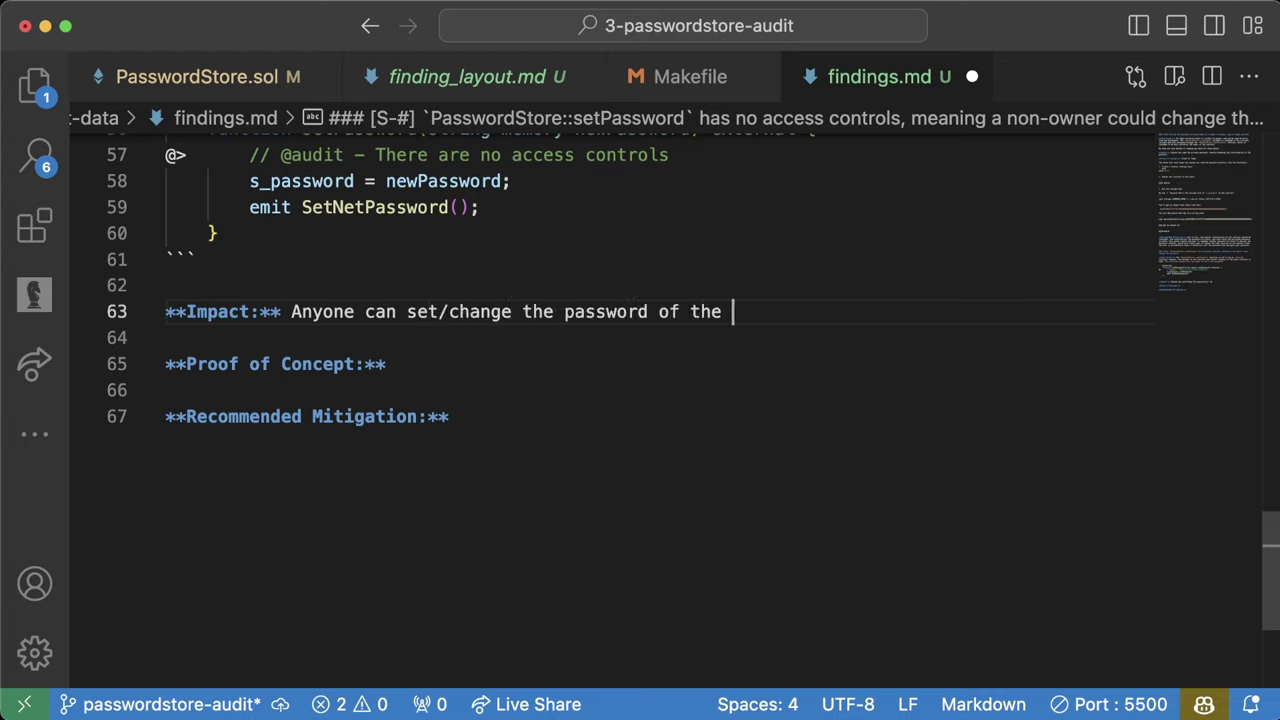
pyautogui.write('contract, severly ')
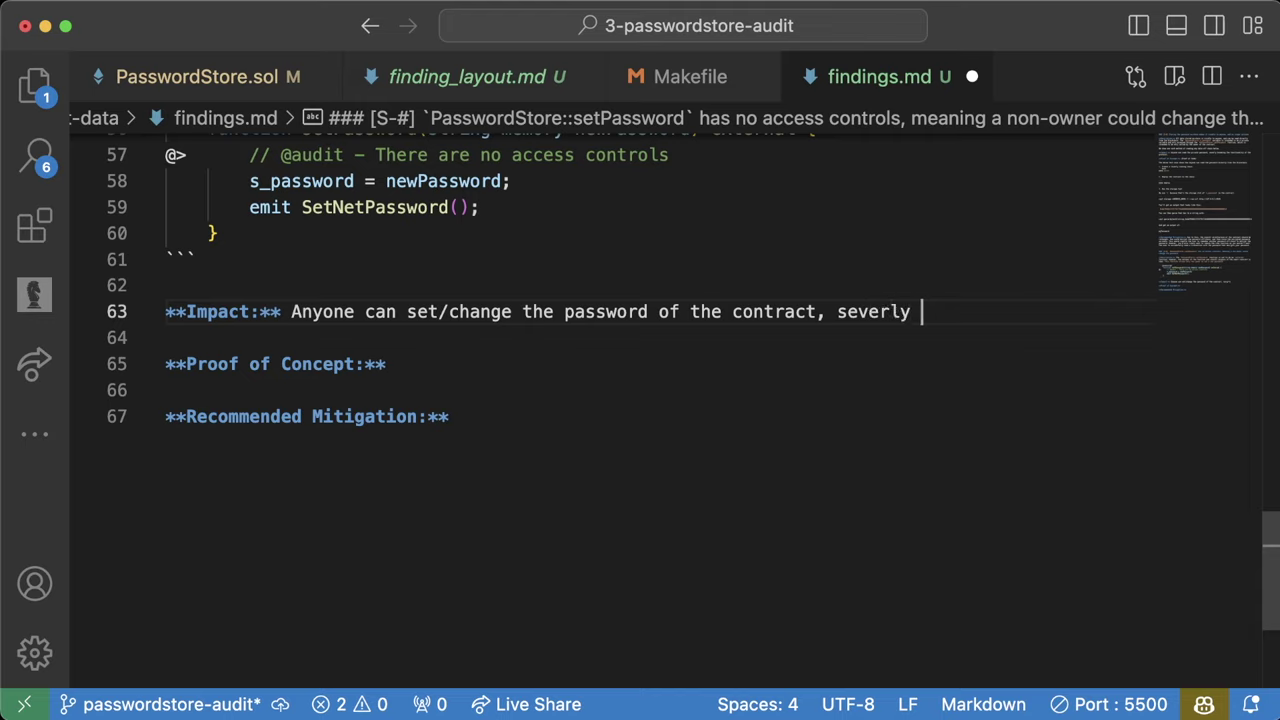
pyautogui.write('breaking the cont')
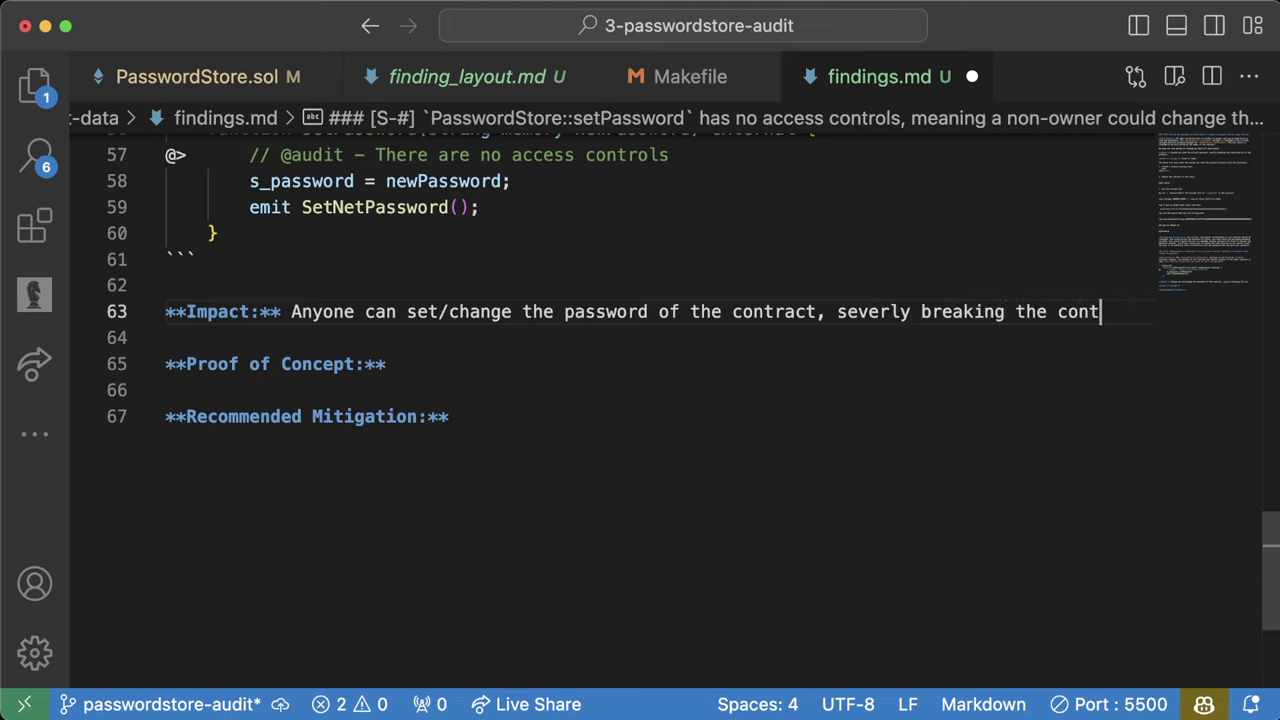
pyautogui.write('ract intended fu')
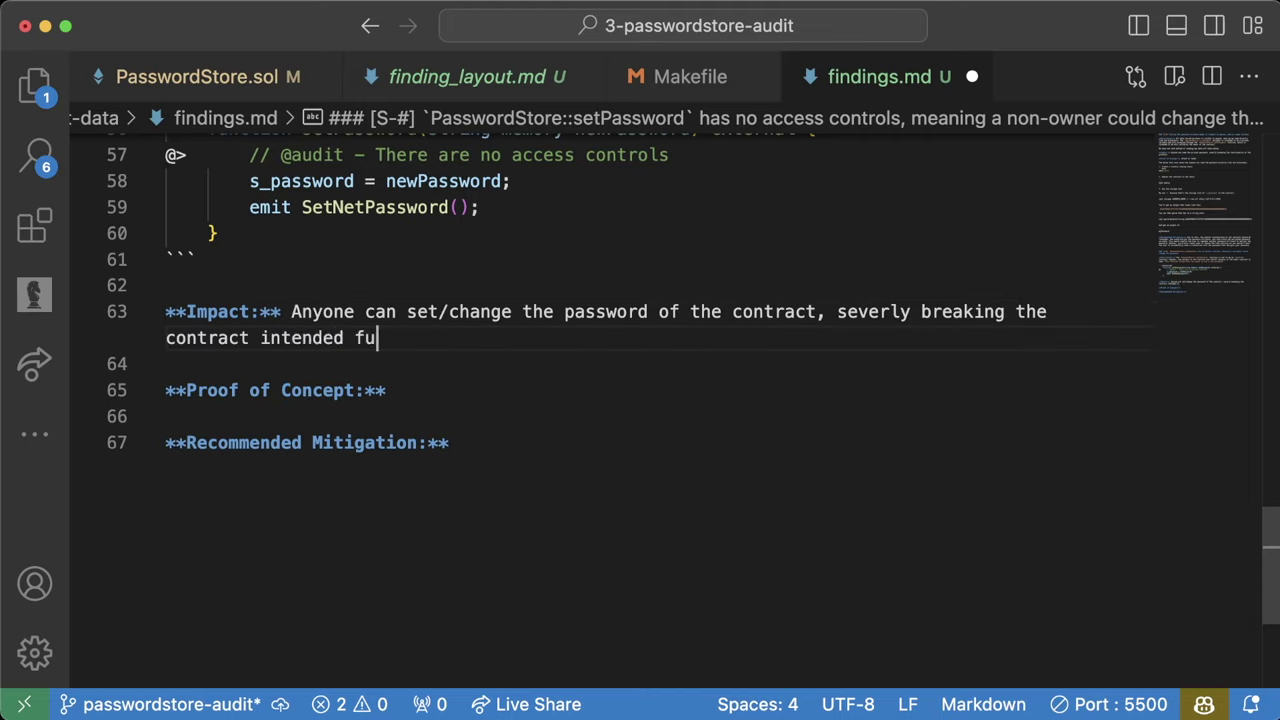
pyautogui.write('nctionality.')
pyautogui.click(397, 390)
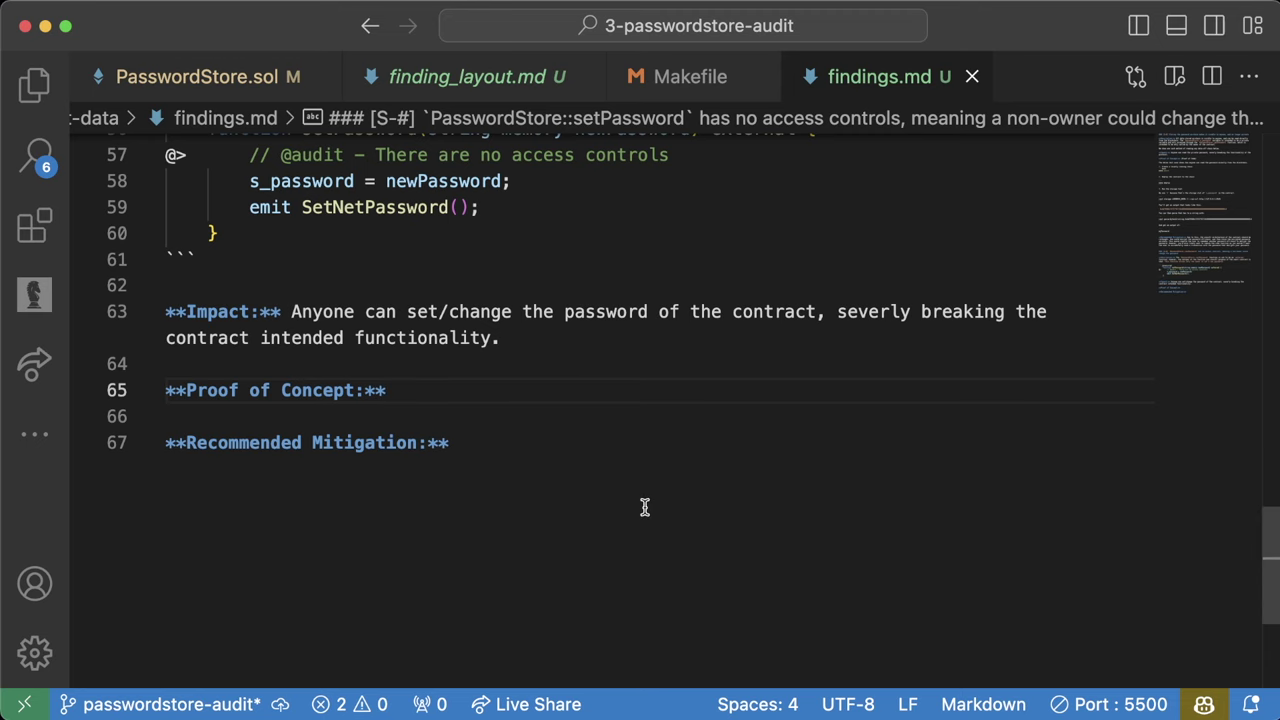
# Open PasswordStore.t.sol from the test folder and hide the sidebar.
pyautogui.scroll(3, 629, 480)
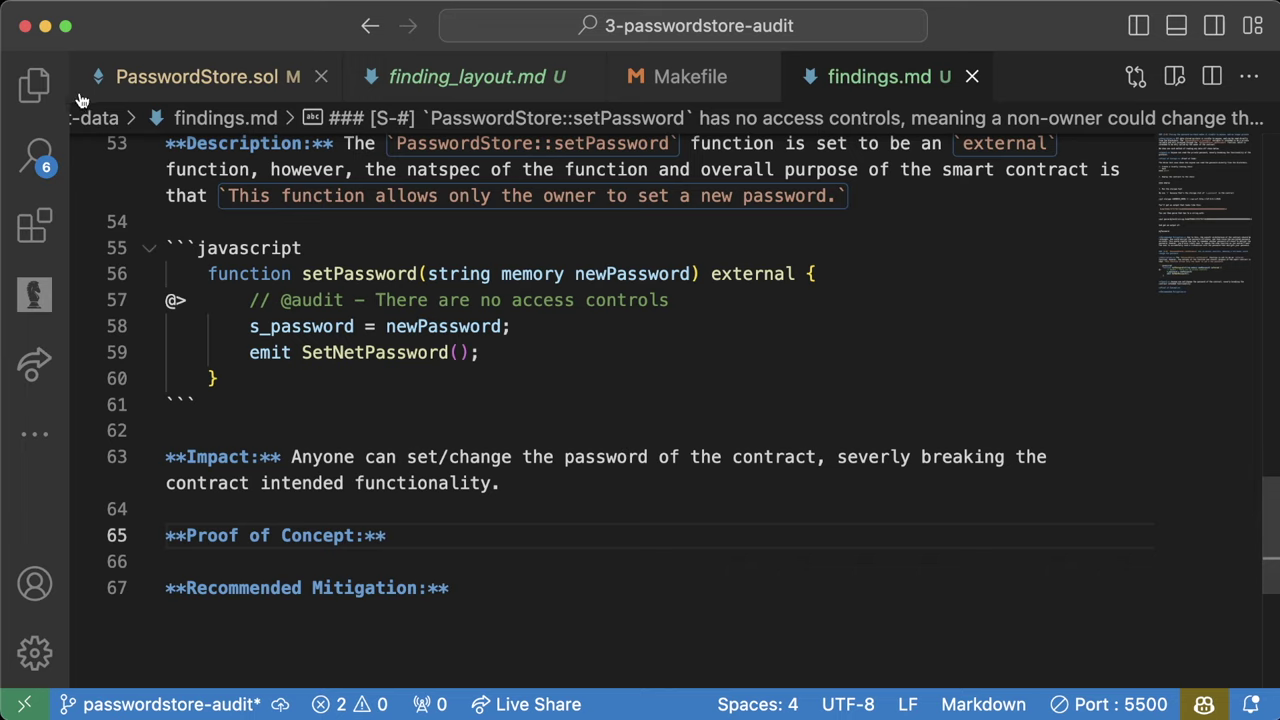
pyautogui.click(34, 84)
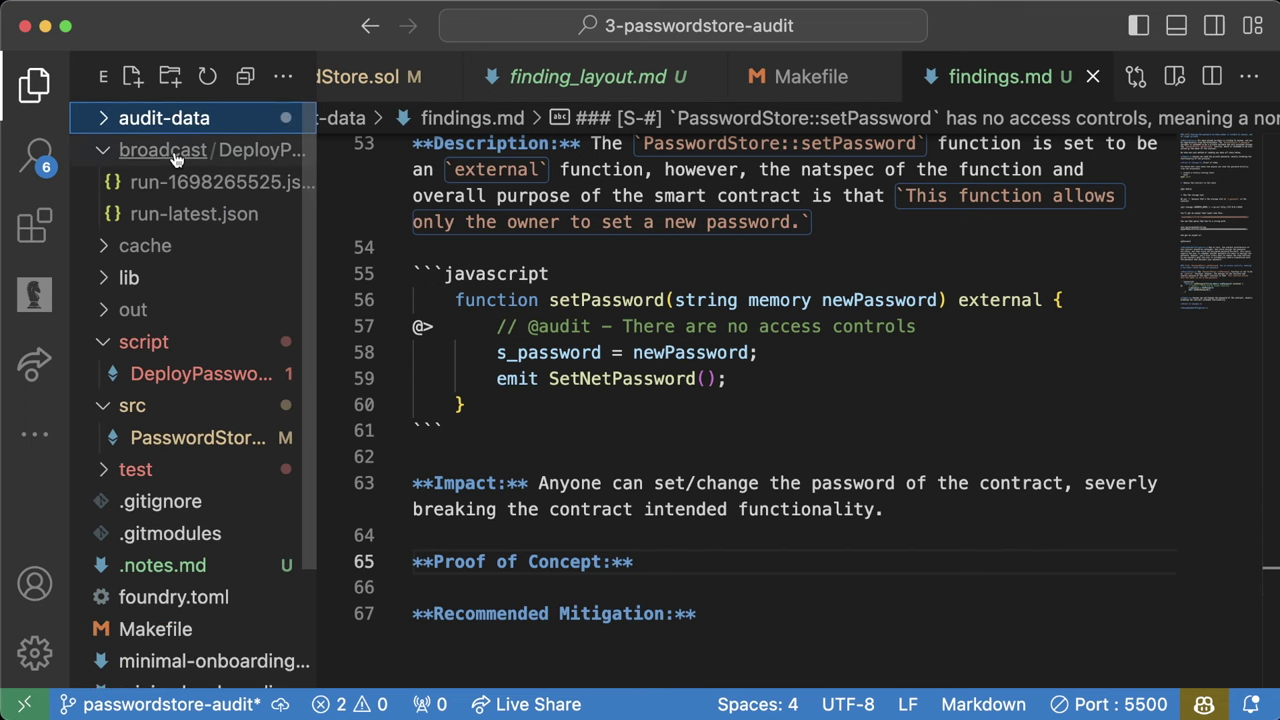
pyautogui.click(170, 152)
pyautogui.click(174, 406)
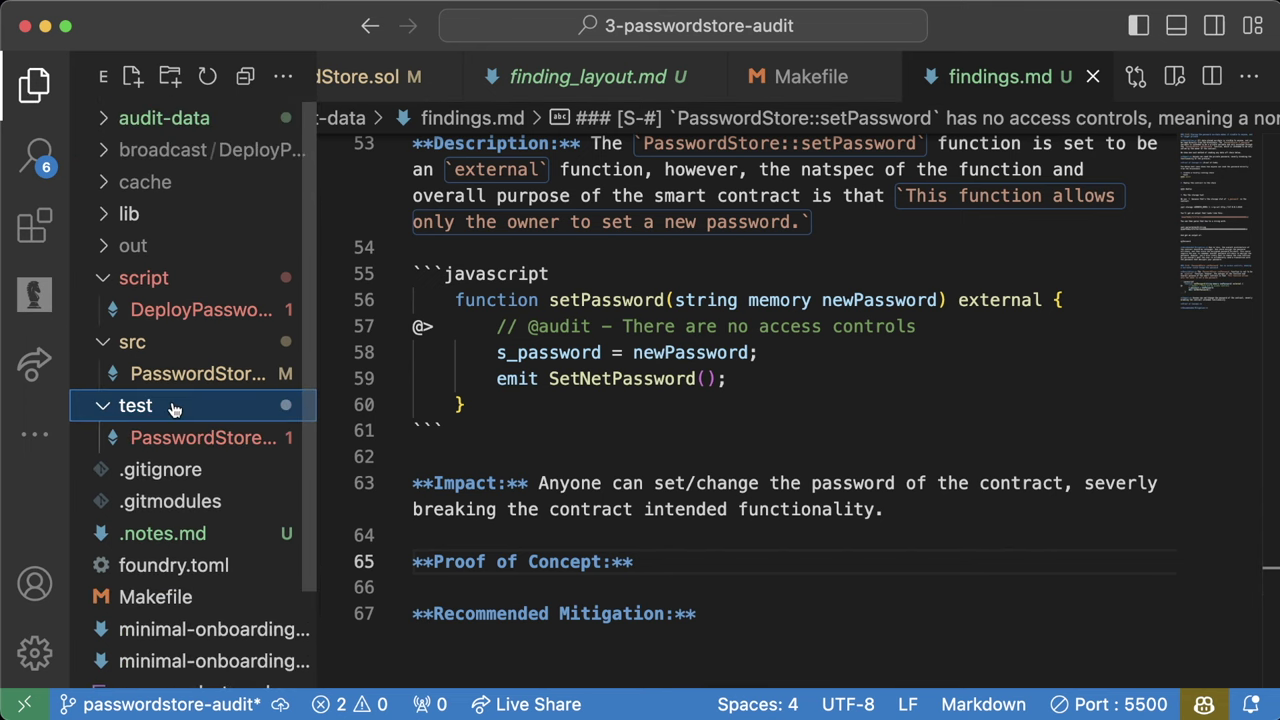
pyautogui.click(180, 440)
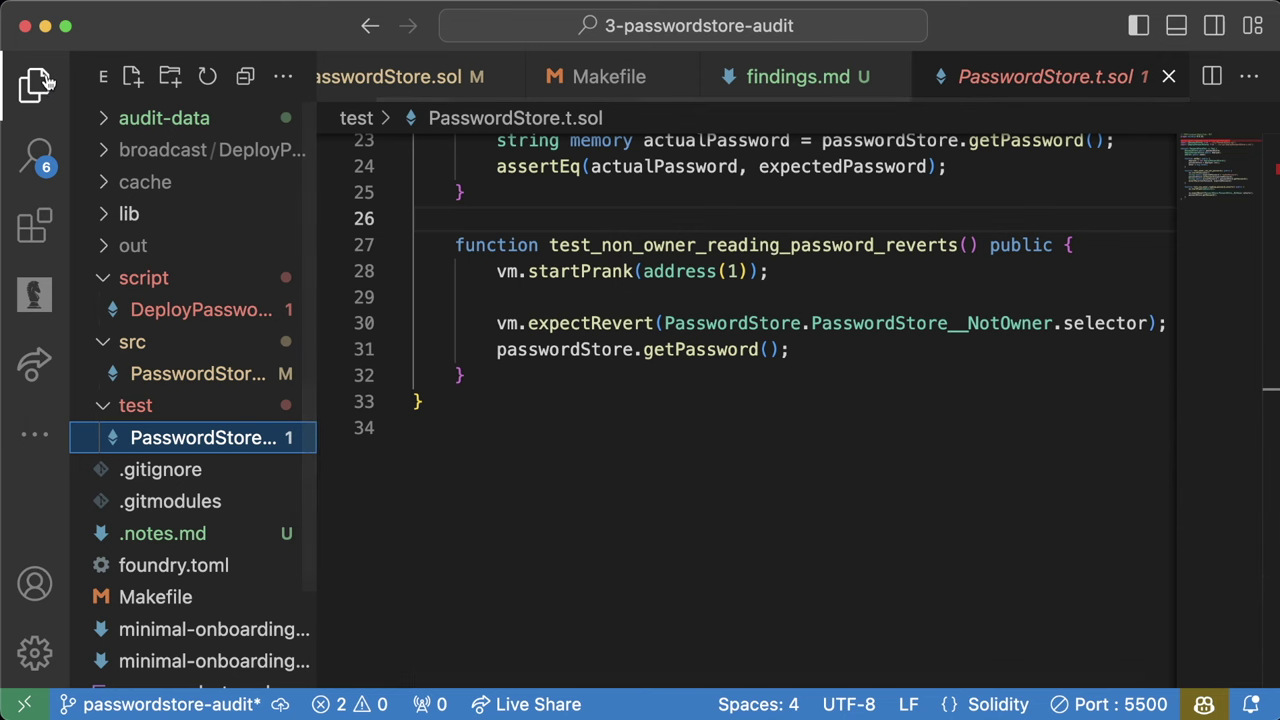
pyautogui.press('super+b')
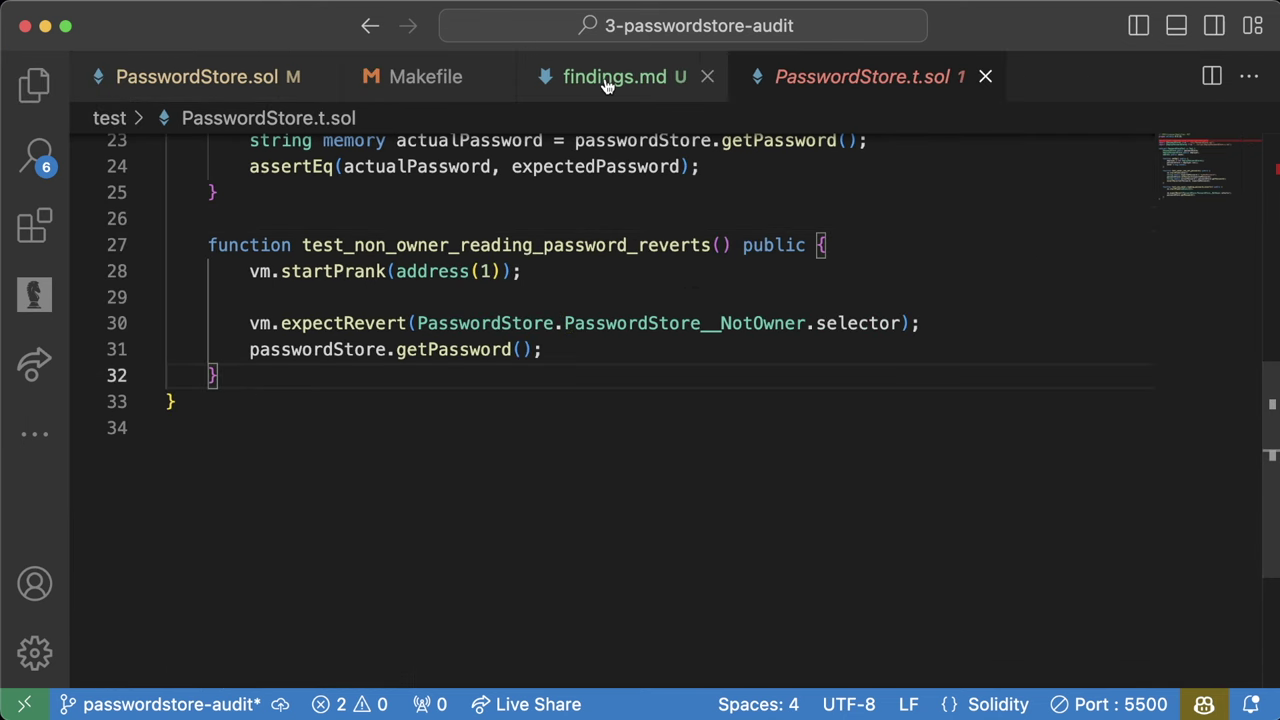
# Review the setPassword function in PasswordStore.sol, then go back to the PasswordStore.t.sol tab.
pyautogui.click(237, 76)
pyautogui.moveTo(300, 366); pyautogui.dragTo(162, 282)
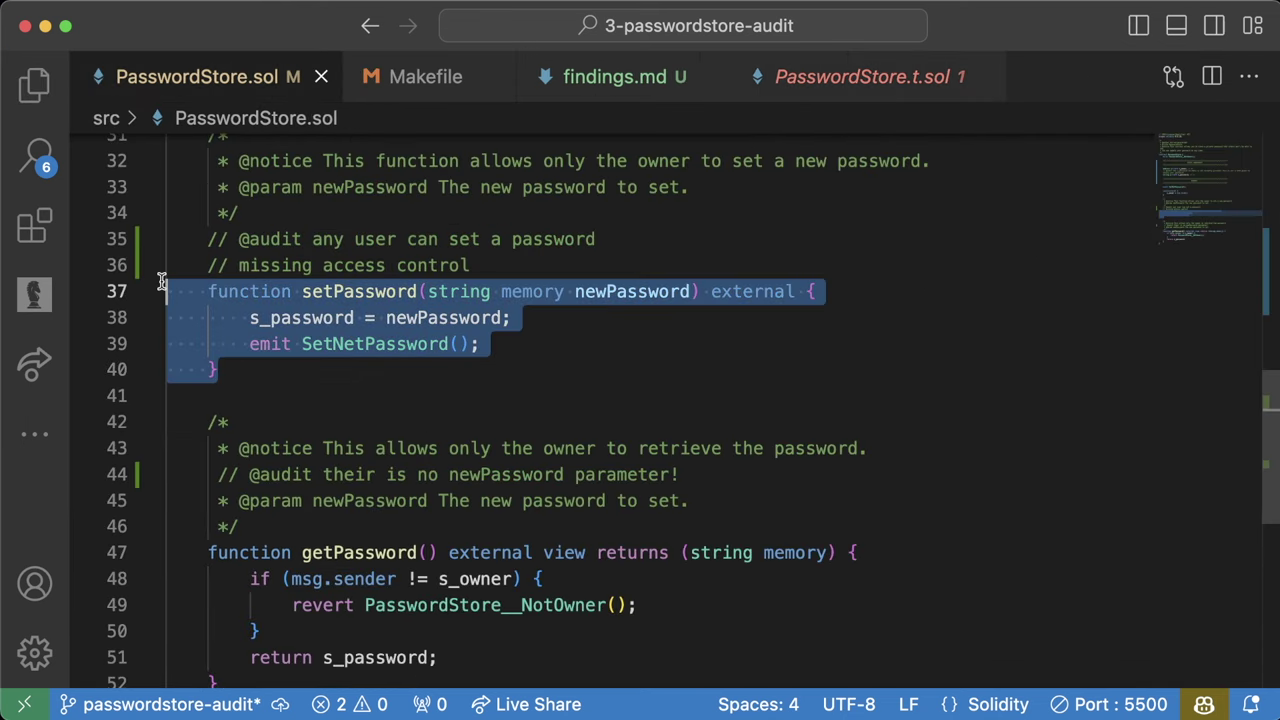
pyautogui.doubleClick(397, 290)
pyautogui.moveTo(239, 370); pyautogui.dragTo(160, 295)
pyautogui.click(861, 99)
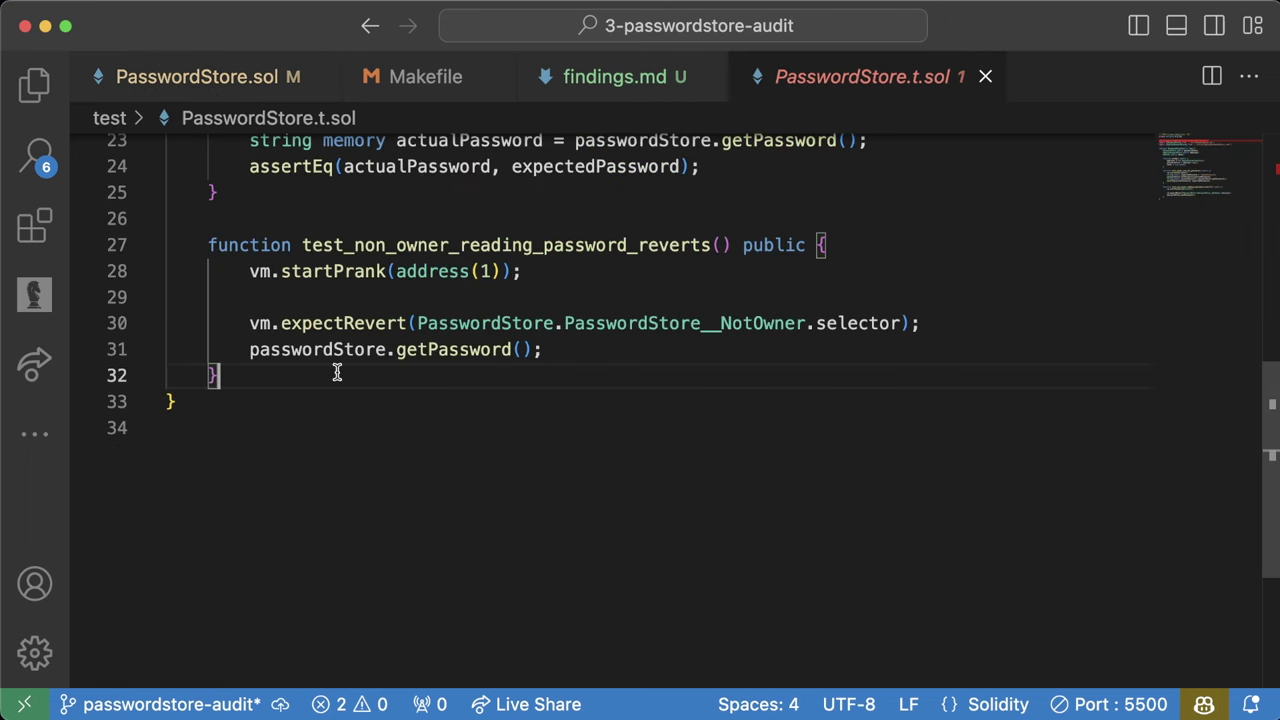
# Add a new test function test_anyone_can_set_password(address randomAddress) public.
pyautogui.press('Return')
pyautogui.press('Return')
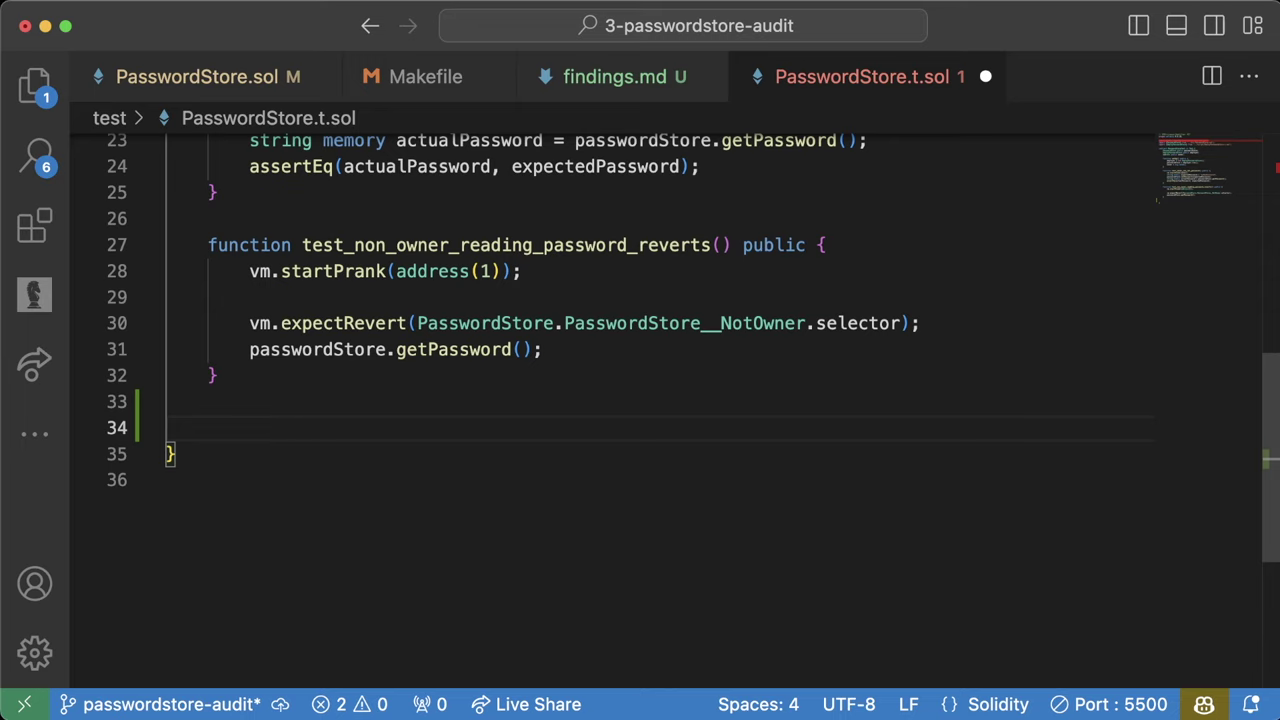
pyautogui.write('function test_an')
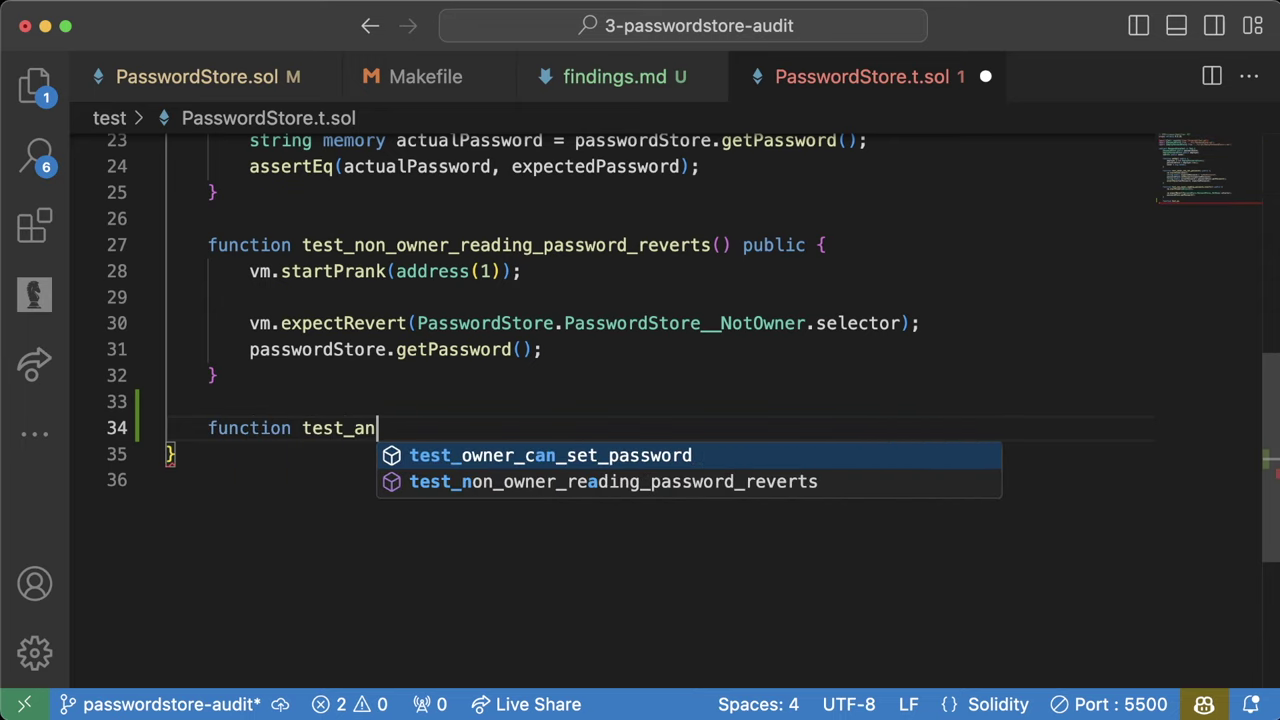
pyautogui.write('yone_can_set')
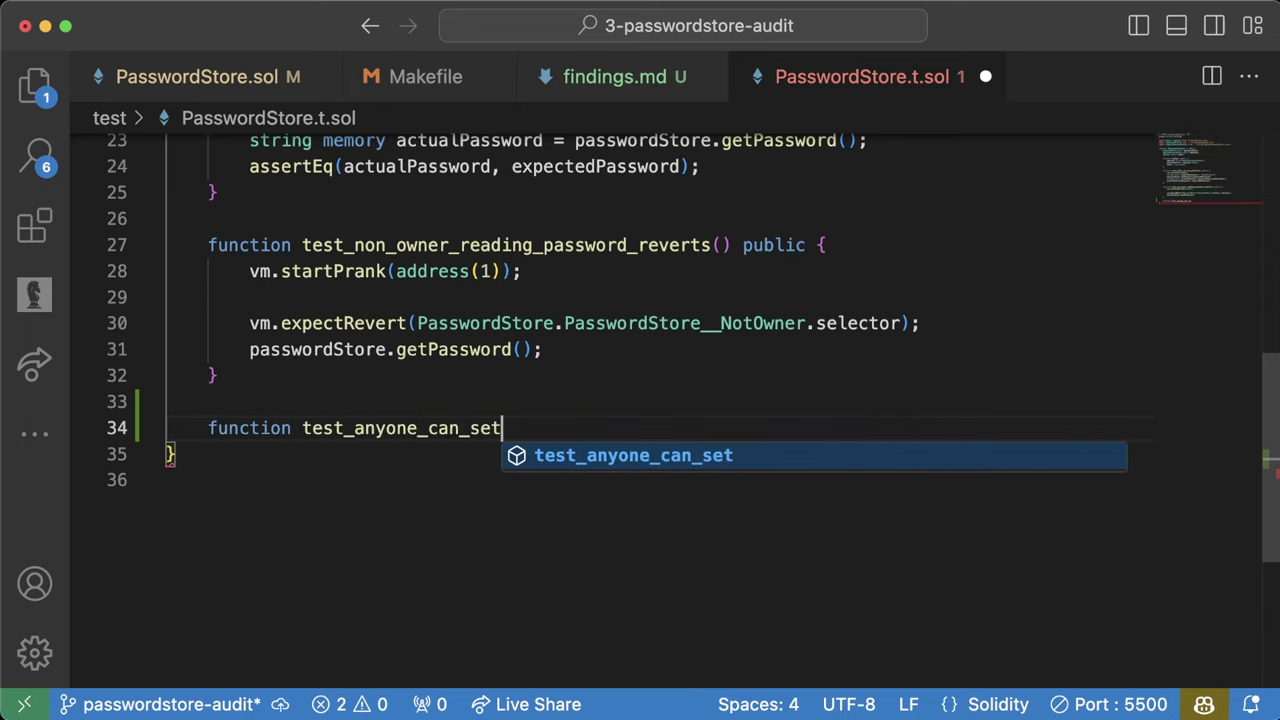
pyautogui.write('_password(')
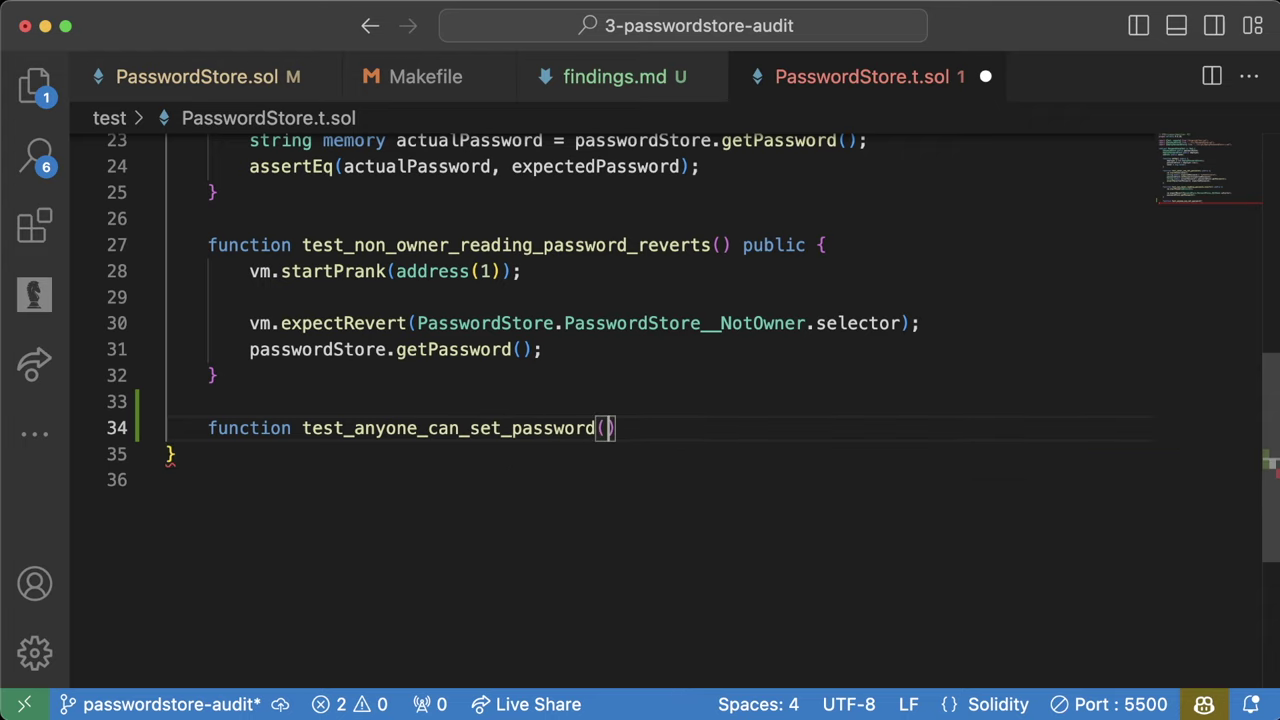
pyautogui.write('address rand')
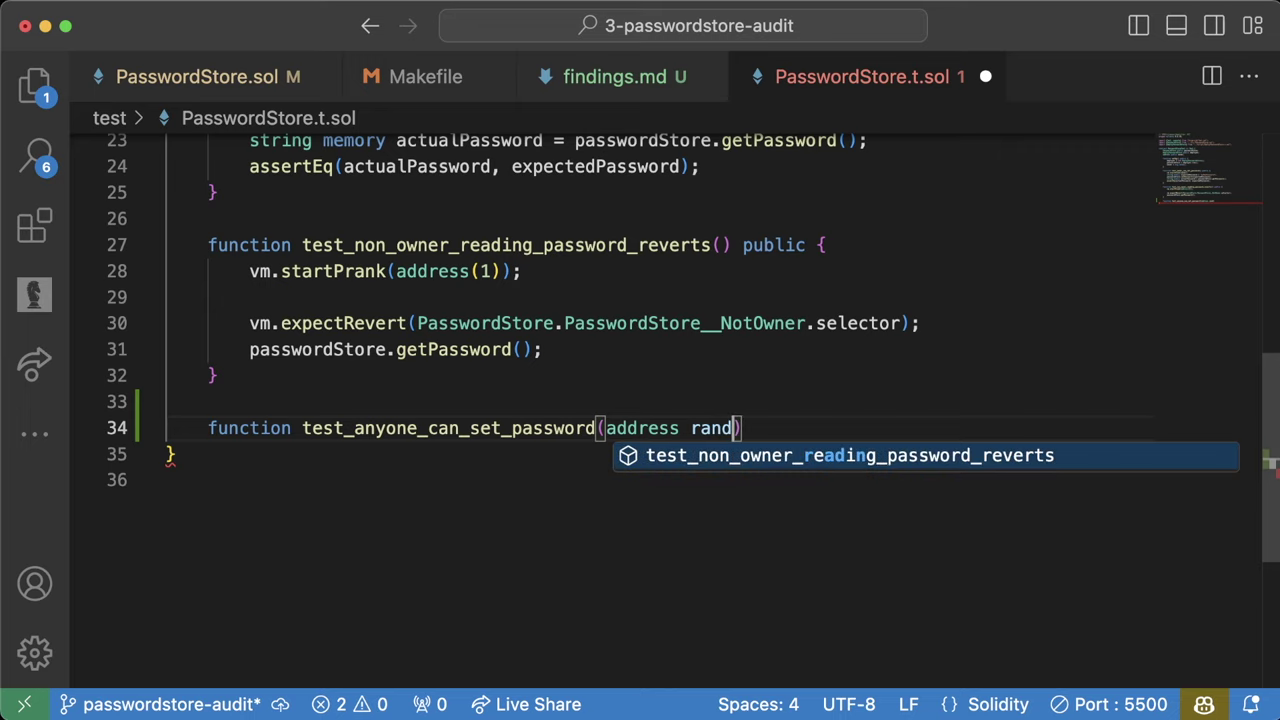
pyautogui.write('omAddress) pub')
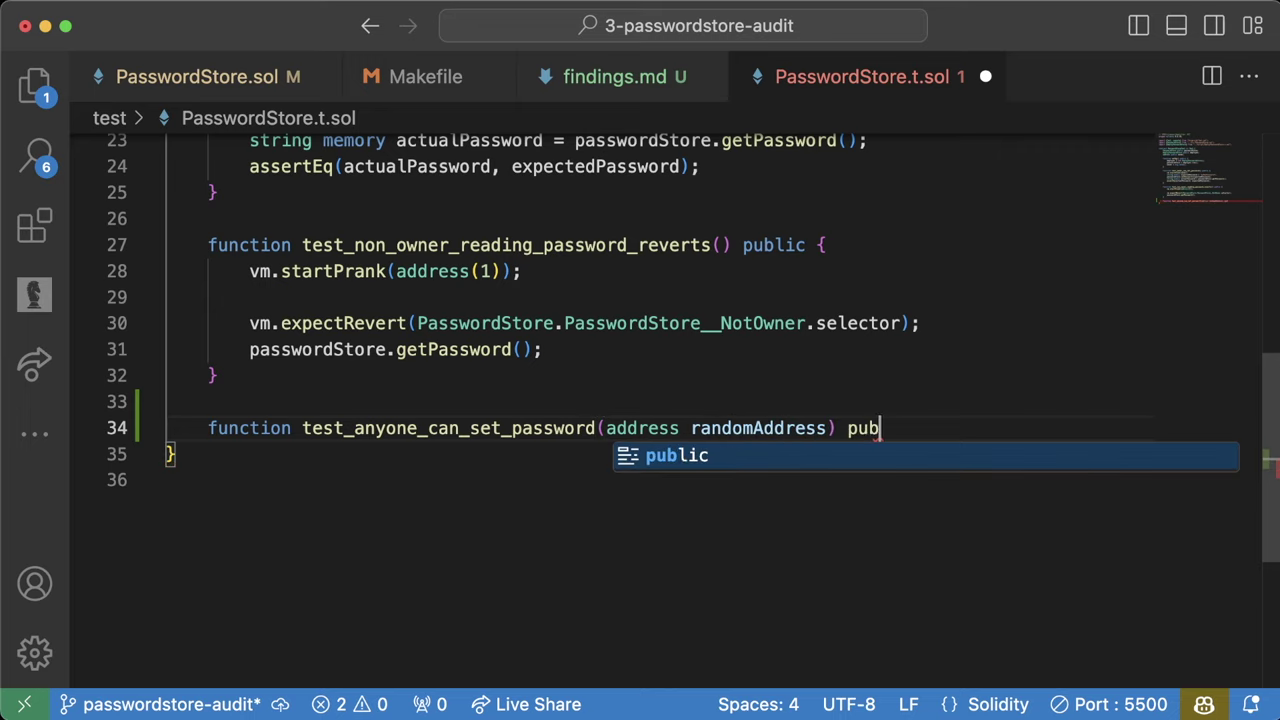
pyautogui.write('lic {')
pyautogui.press('Return')
pyautogui.scroll(-2, 731, 283)
pyautogui.doubleClick(731, 283)
pyautogui.press('super+c')
pyautogui.click(589, 309)
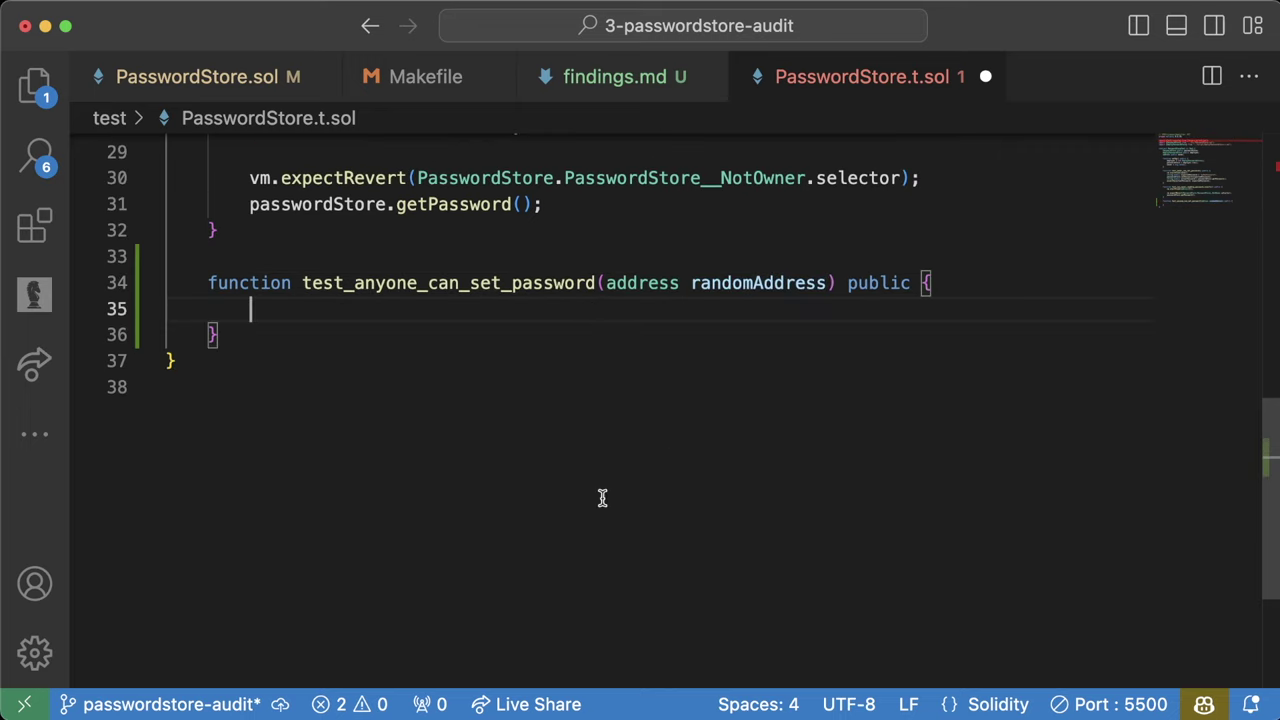
pyautogui.write('vm.prank(')
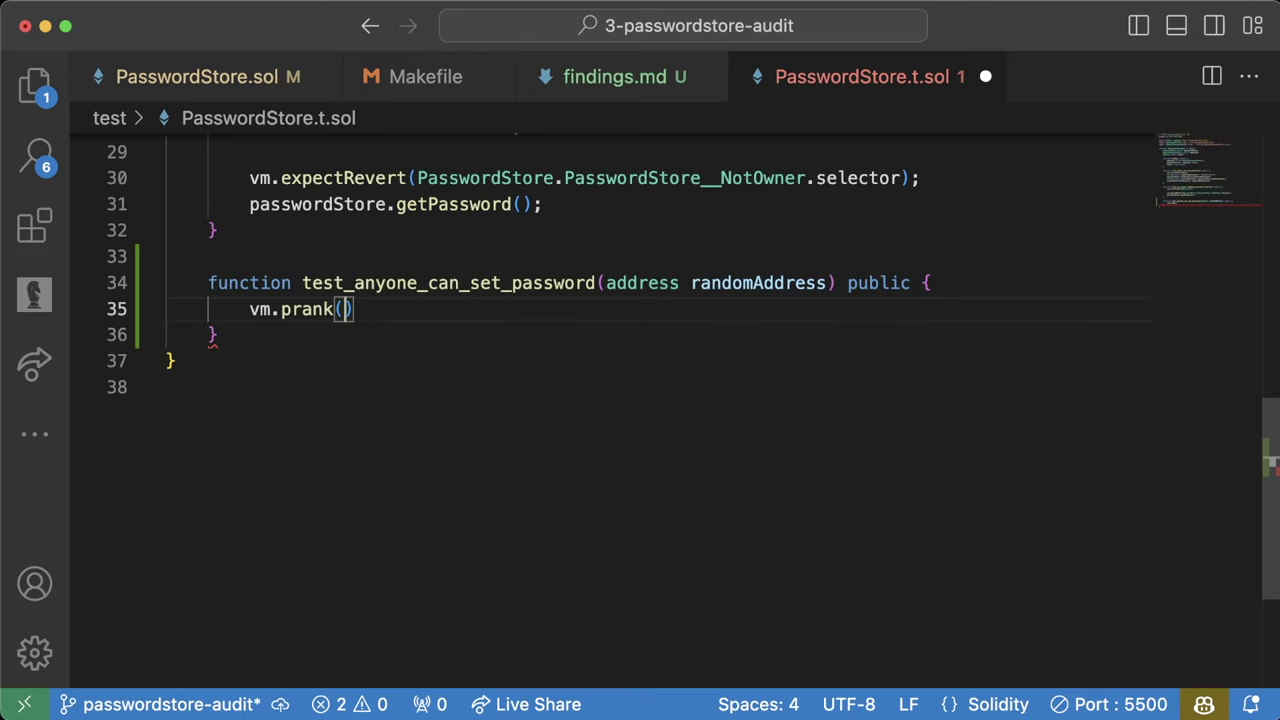
pyautogui.press('super+v')
pyautogui.write(');')
pyautogui.press('Return')
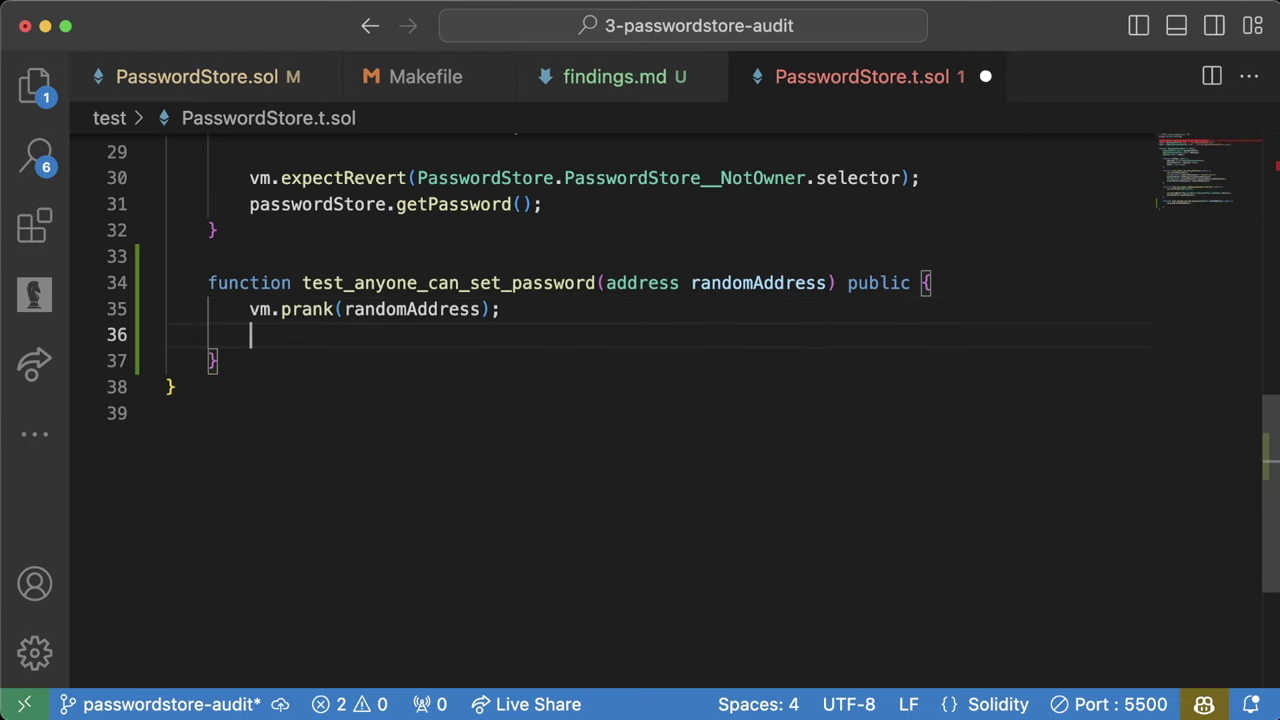
pyautogui.write('string m')
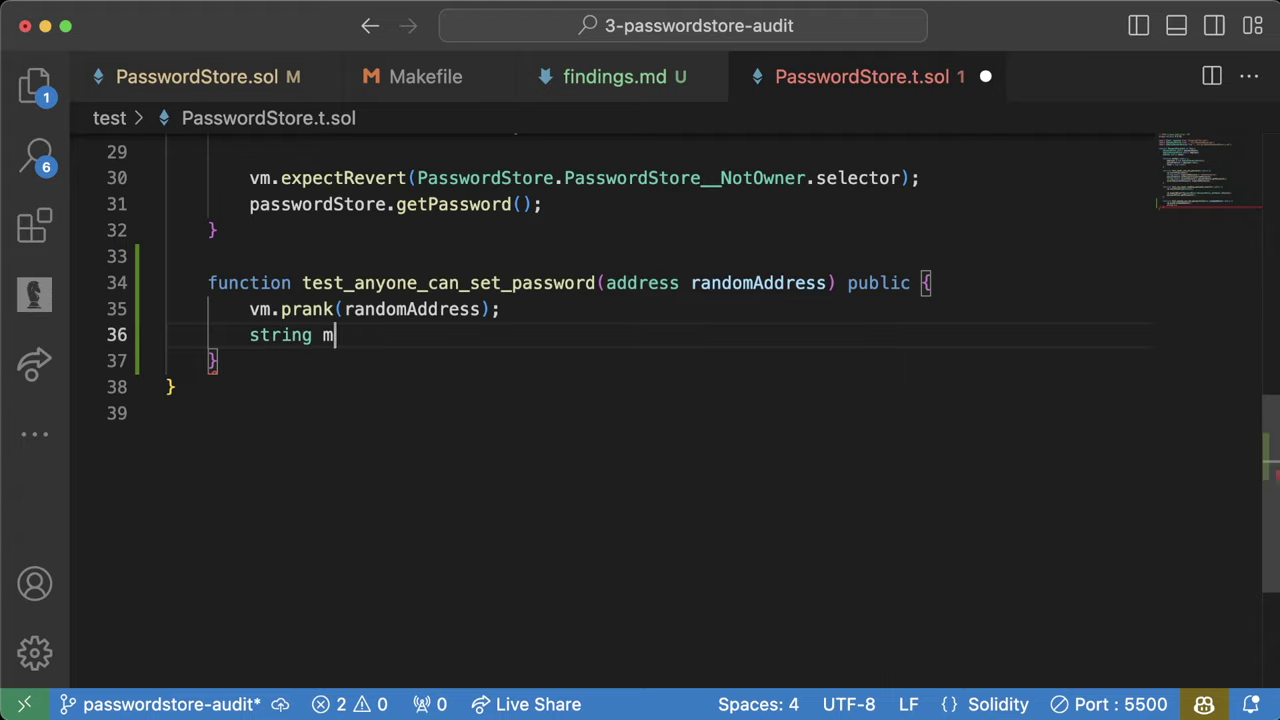
pyautogui.write('emory expec')
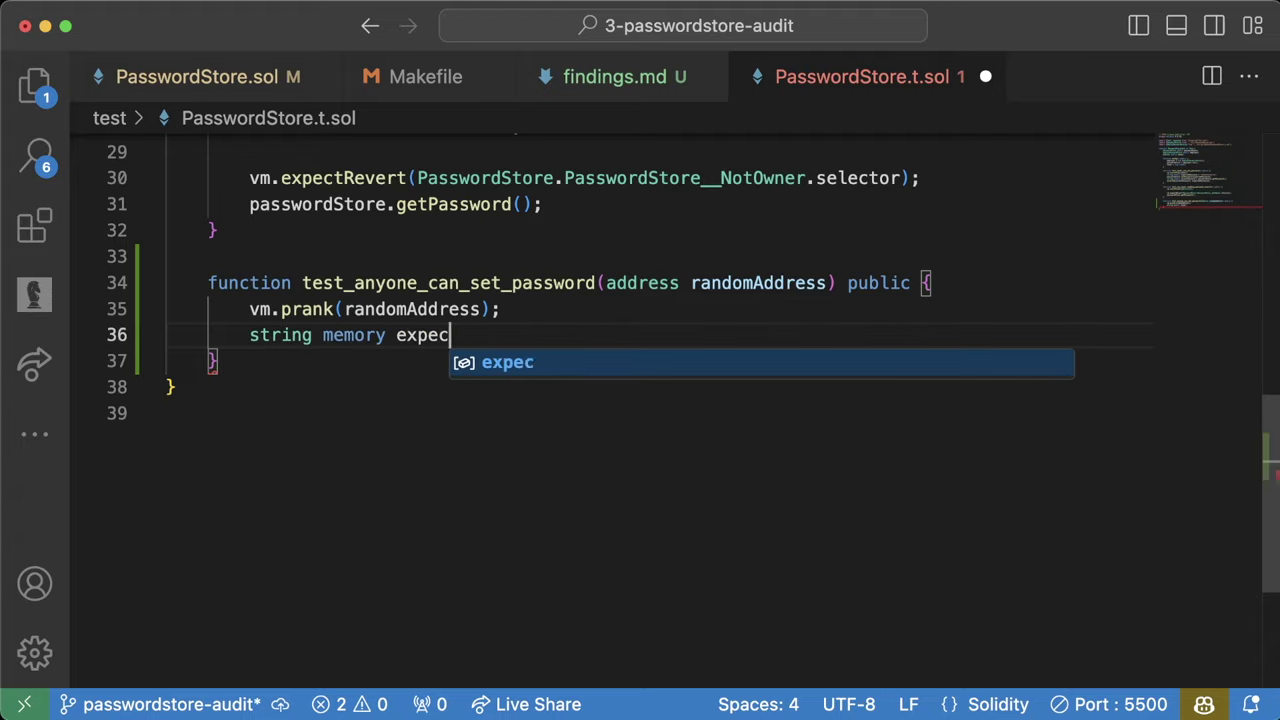
pyautogui.write('tedPassword = ')
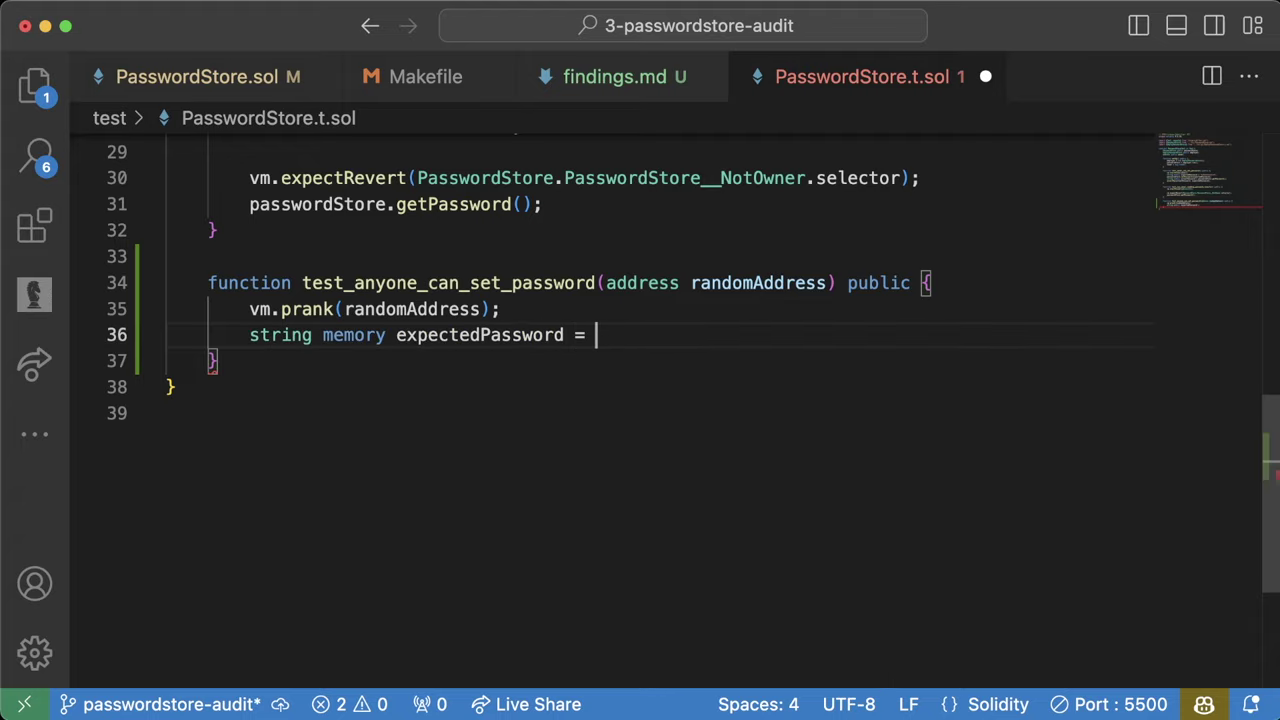
pyautogui.write('"myNewPassword')
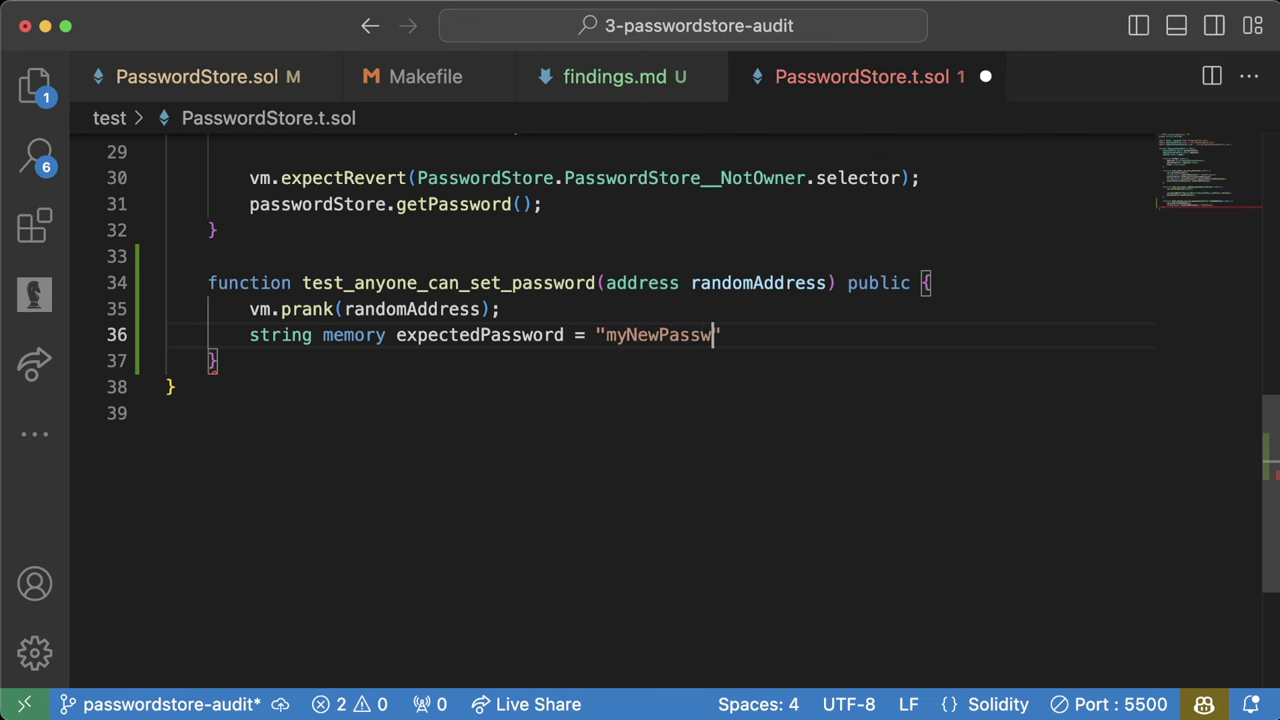
pyautogui.write('";')
pyautogui.hotkey('ctrl', 's')
pyautogui.scroll(10, 500, 440)
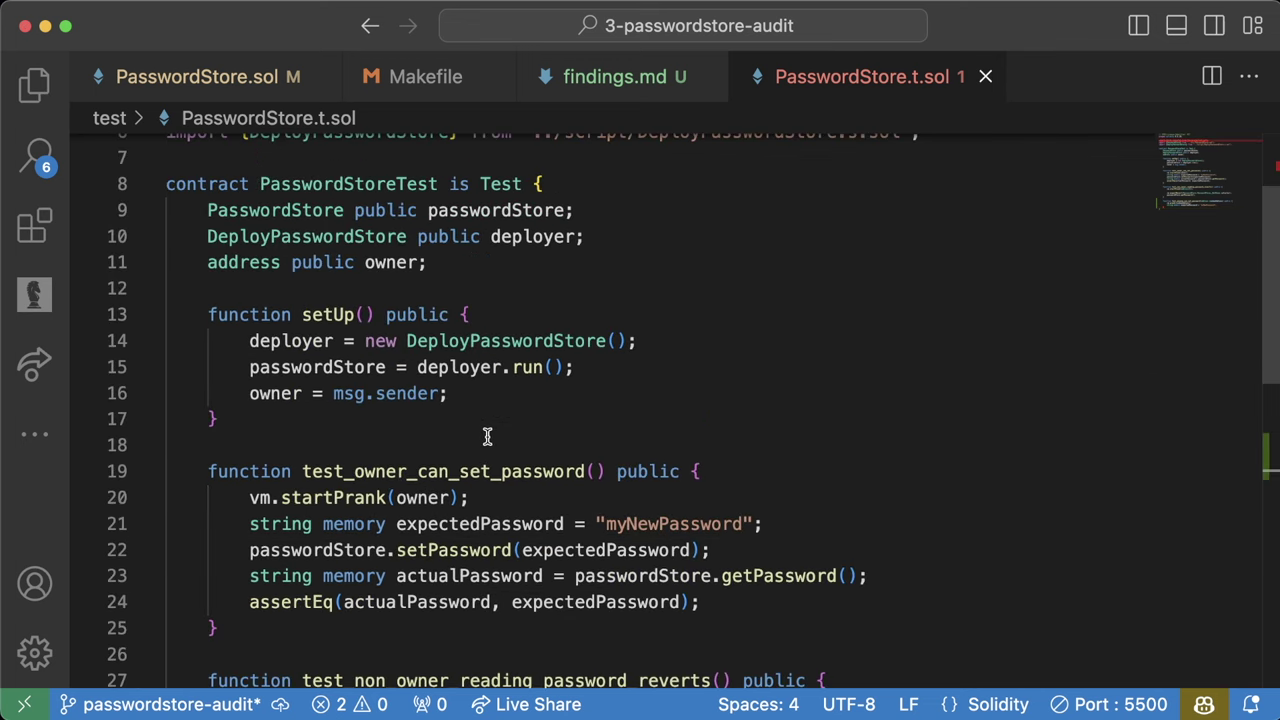
# After checking passwordStore in setUp, add passwordStore.setPassword(expectedPassword); to the test.
pyautogui.click(282, 393)
pyautogui.doubleClick(300, 367)
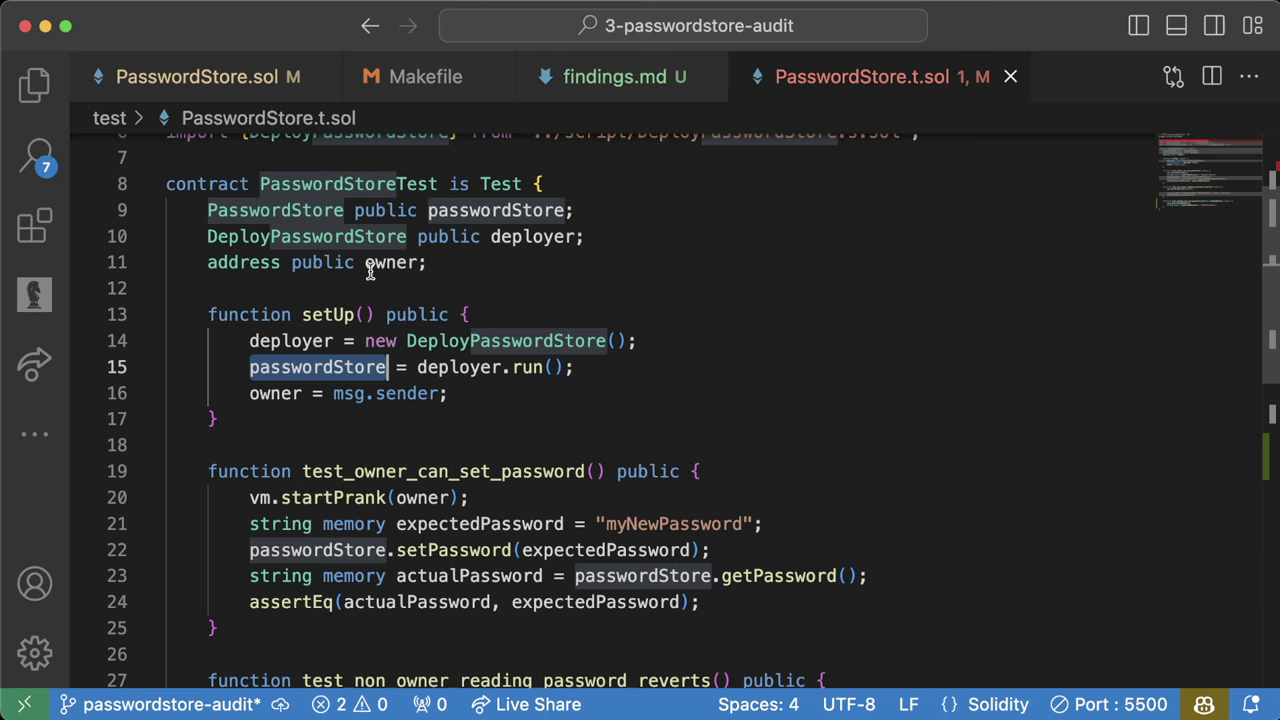
pyautogui.click(478, 212)
pyautogui.click(333, 367)
pyautogui.scroll(-9, 405, 350)
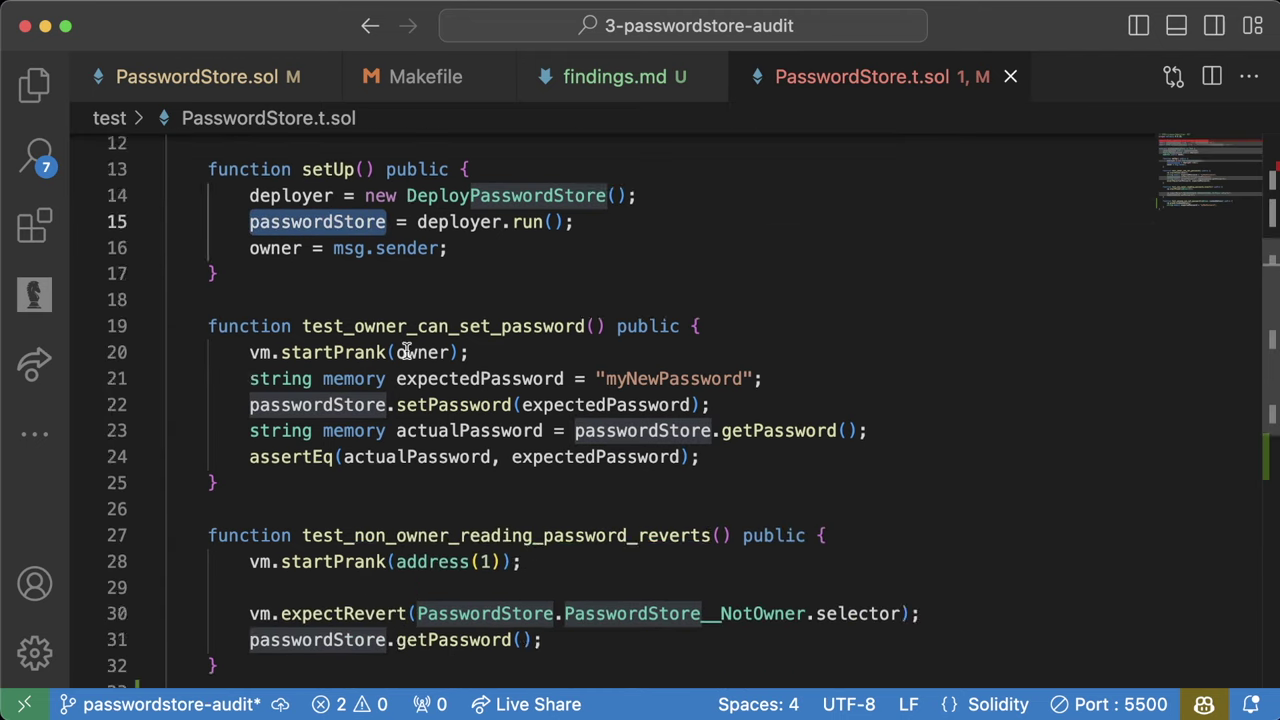
pyautogui.click(795, 198)
pyautogui.press('Return')
pyautogui.write('passwordStore')
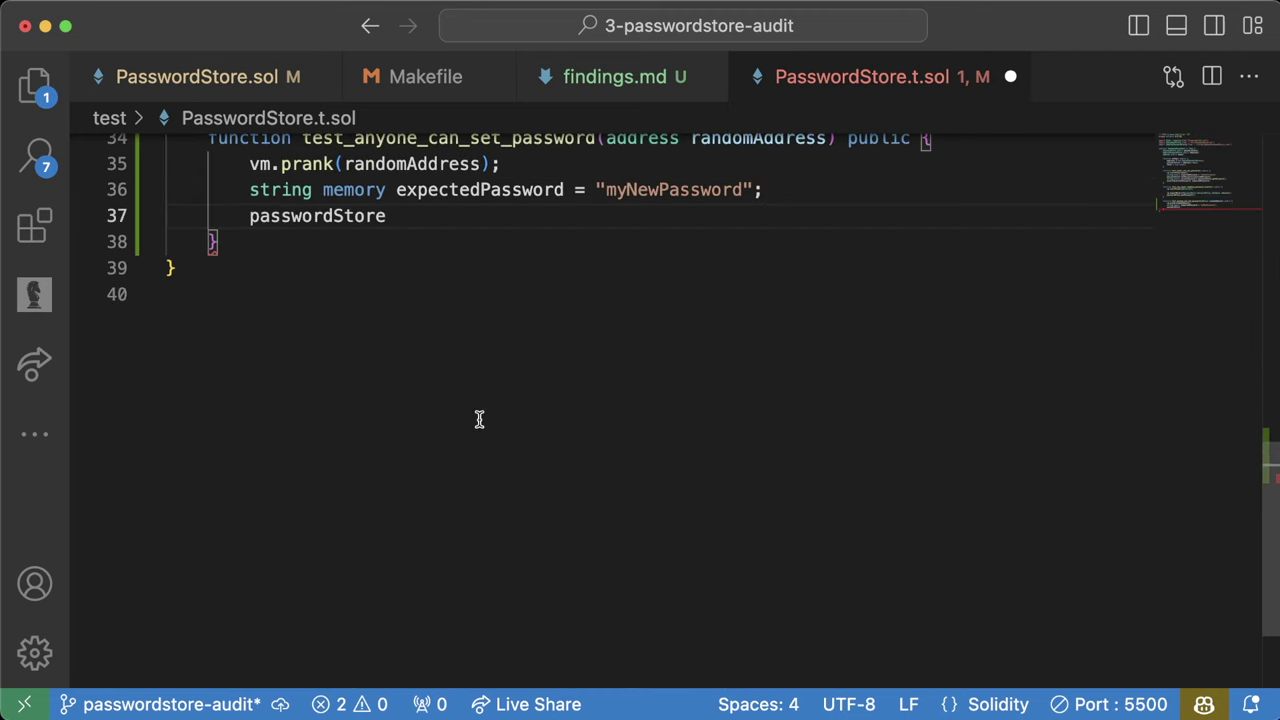
pyautogui.scroll(2, 479, 419)
pyautogui.write('.set')
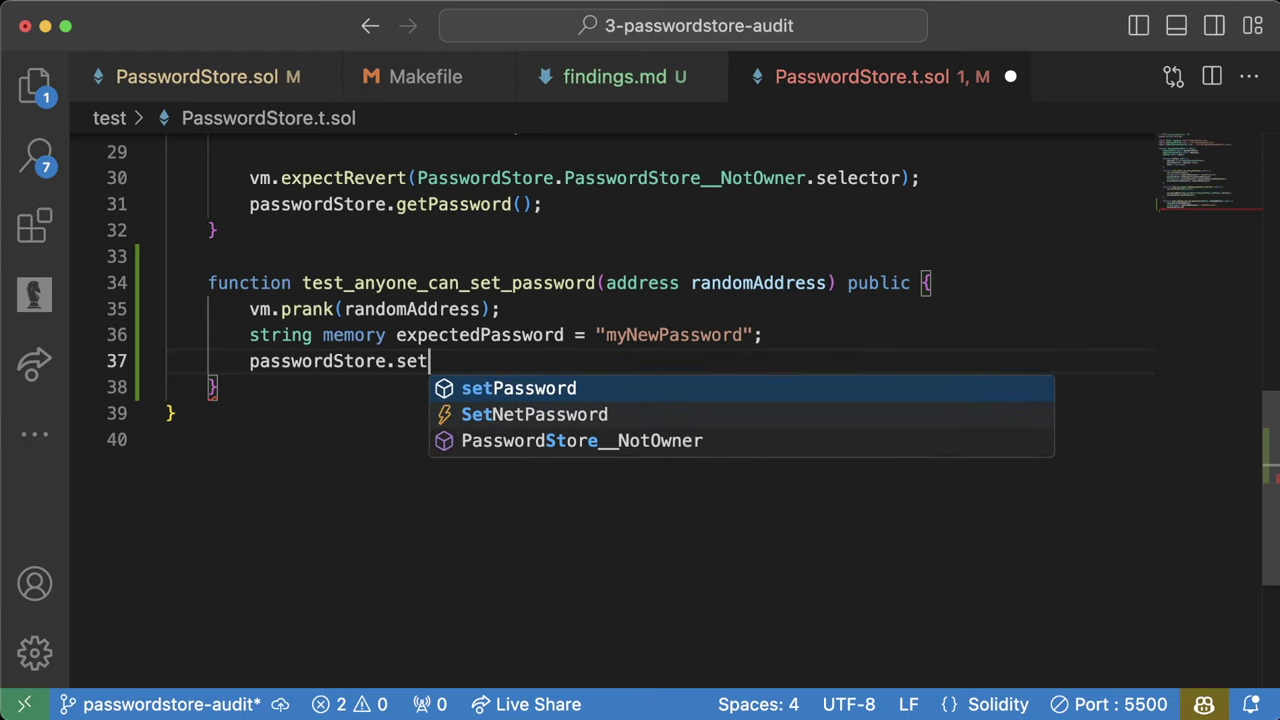
pyautogui.write('Password(expec')
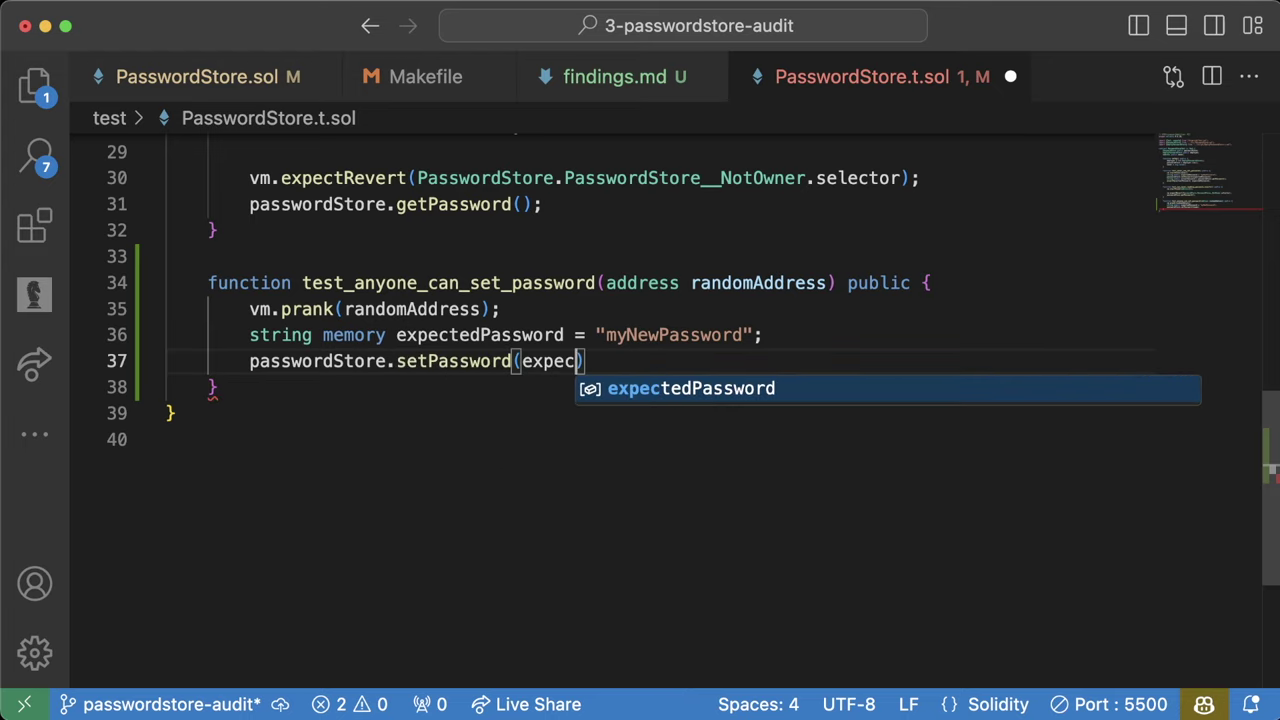
pyautogui.press('Tab')
pyautogui.write(');')
pyautogui.press('Return')
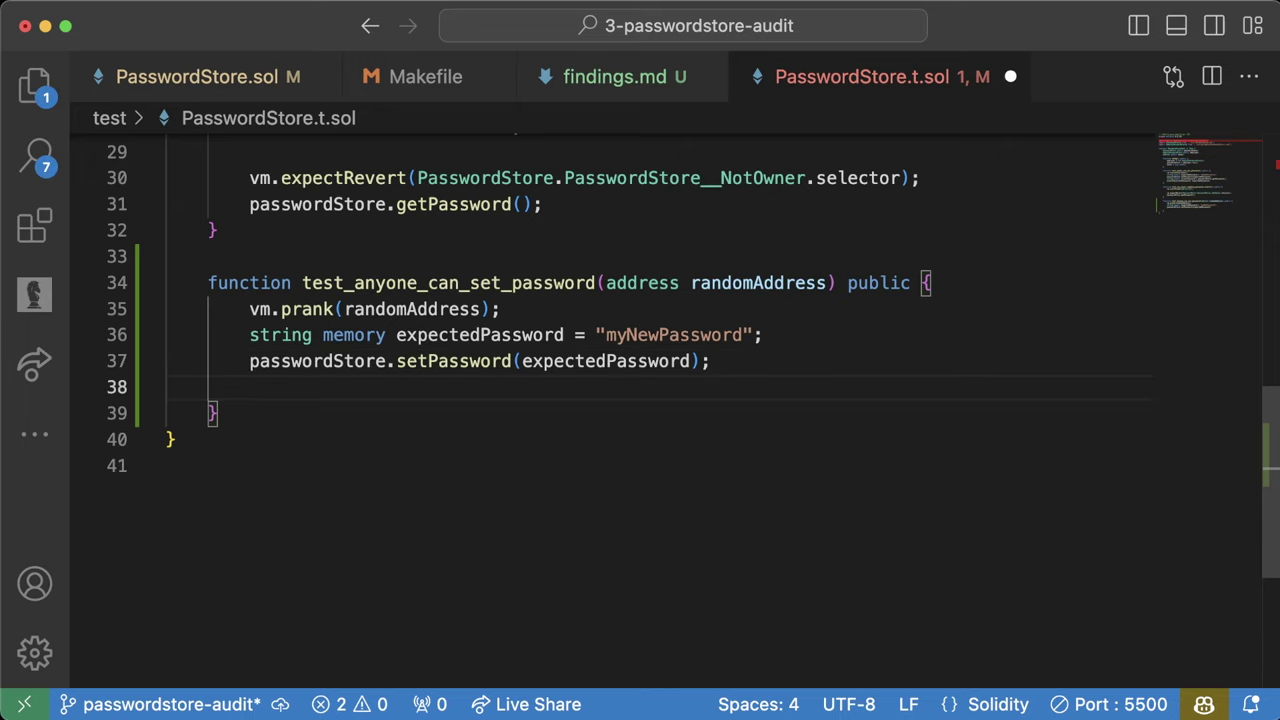
# Add vm.prank(owner); after the setPassword call, checking how owner is assigned in setUp.
pyautogui.moveTo(545, 310); pyautogui.dragTo(250, 309)
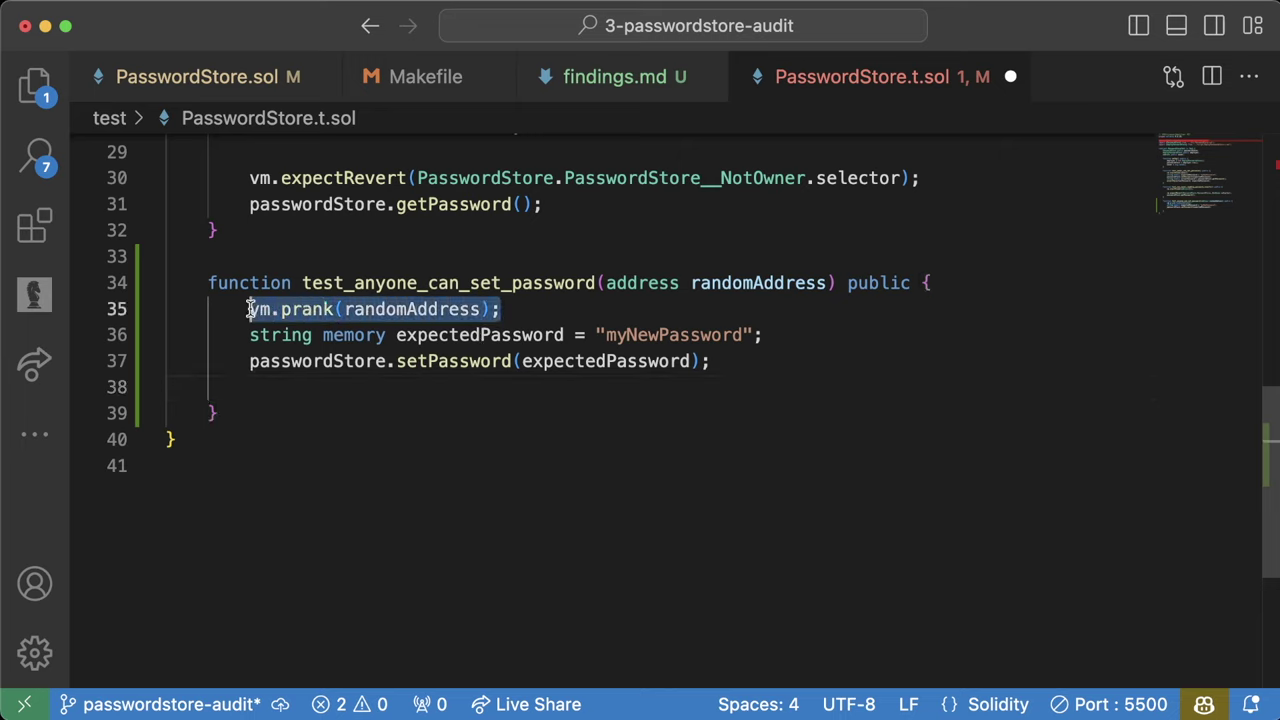
pyautogui.moveTo(724, 363); pyautogui.dragTo(249, 334)
pyautogui.click(313, 387)
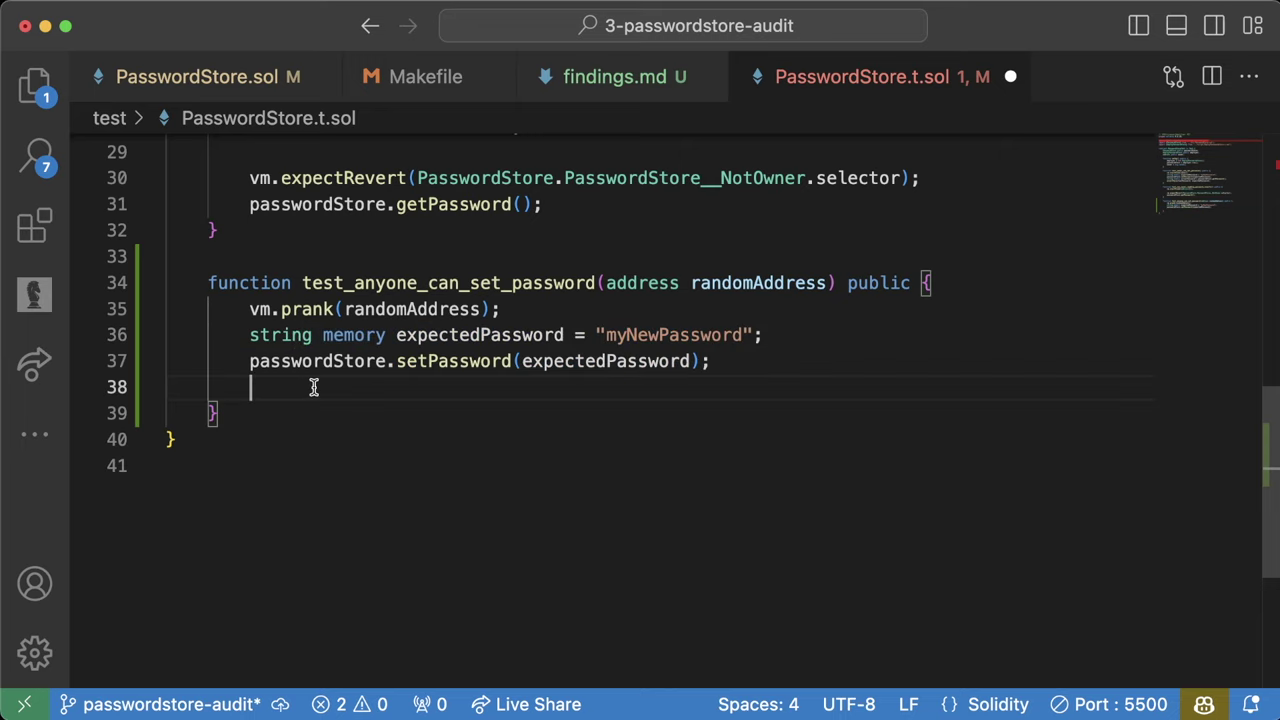
pyautogui.press('Return')
pyautogui.write('vm.pra')
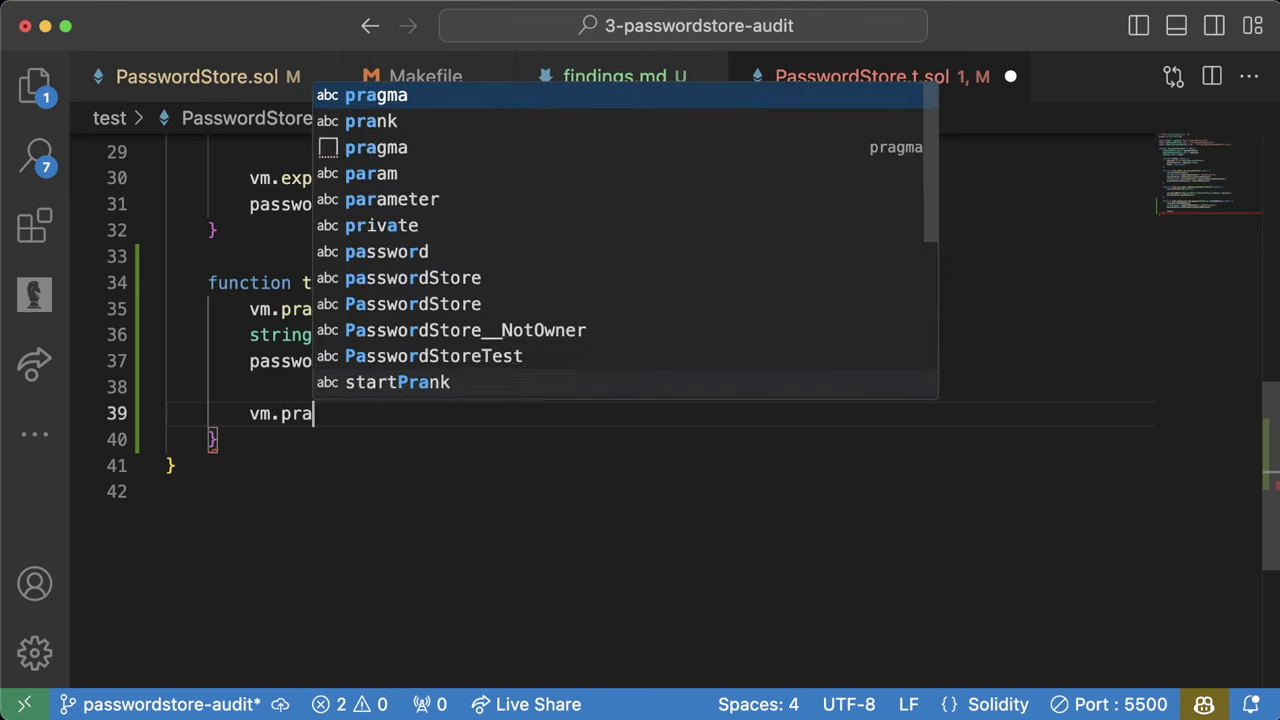
pyautogui.write('nk(owner);')
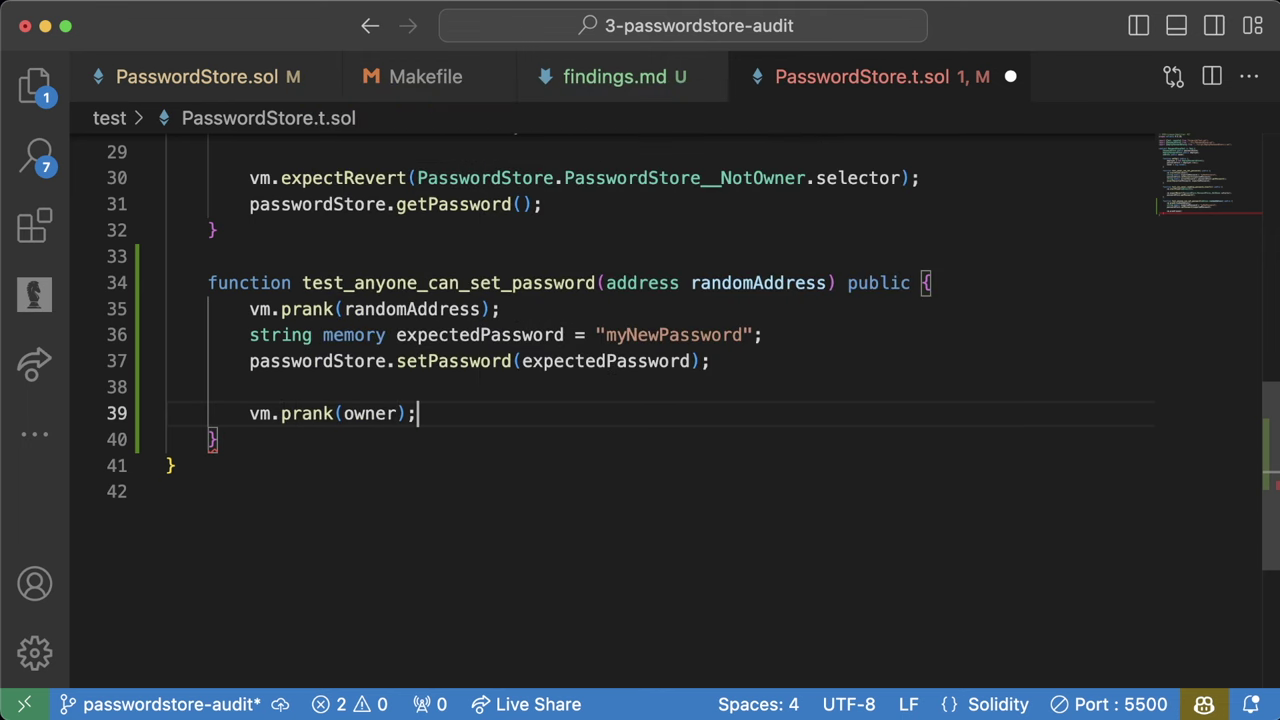
pyautogui.scroll(10, 428, 337)
pyautogui.click(281, 395)
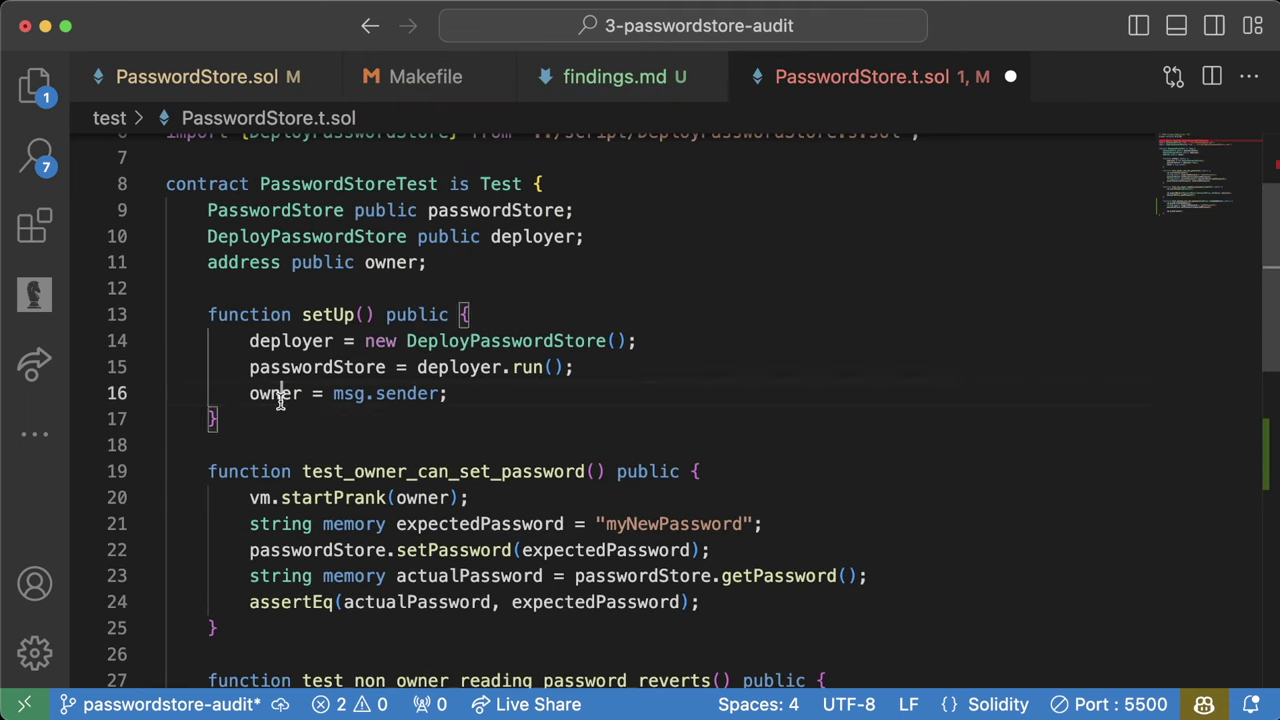
pyautogui.scroll(-10, 337, 334)
pyautogui.click(440, 412)
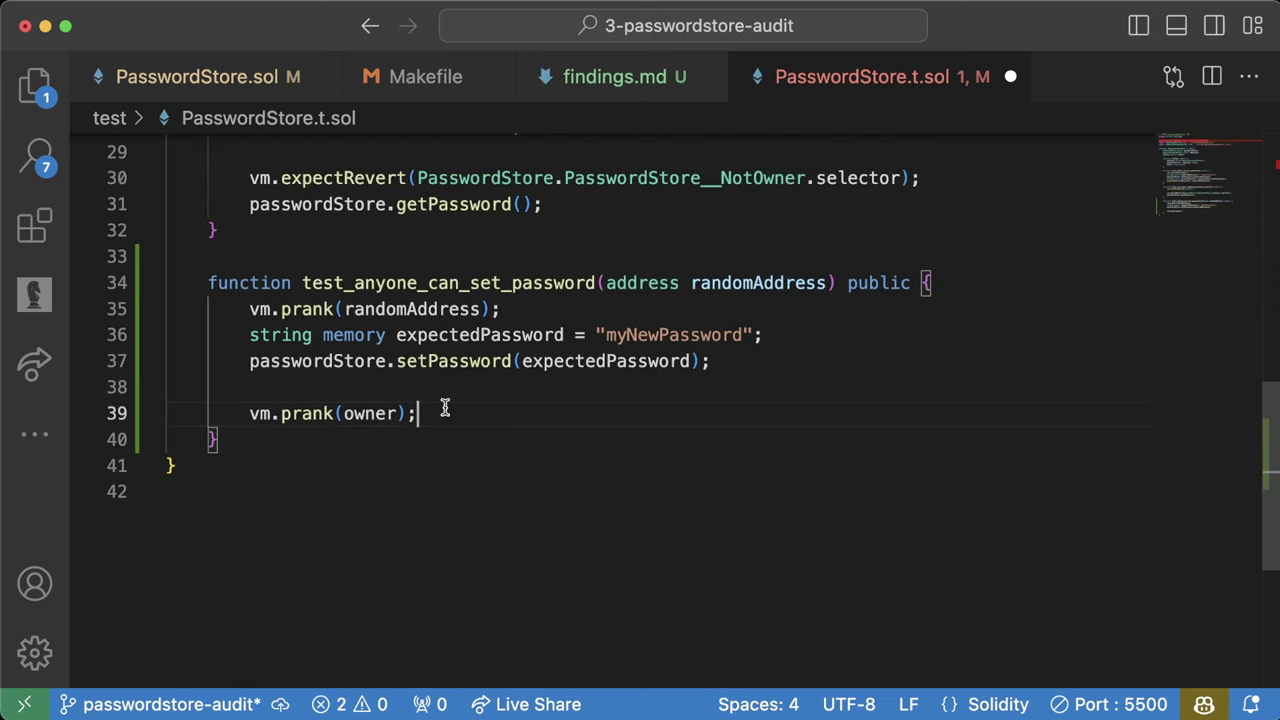
pyautogui.scroll(-3, 445, 408)
# Read actualPassword via passwordStore.getPassword(), assertEq it against expectedPassword, and save.
pyautogui.press('Return')
pyautogui.write('string memory actu')
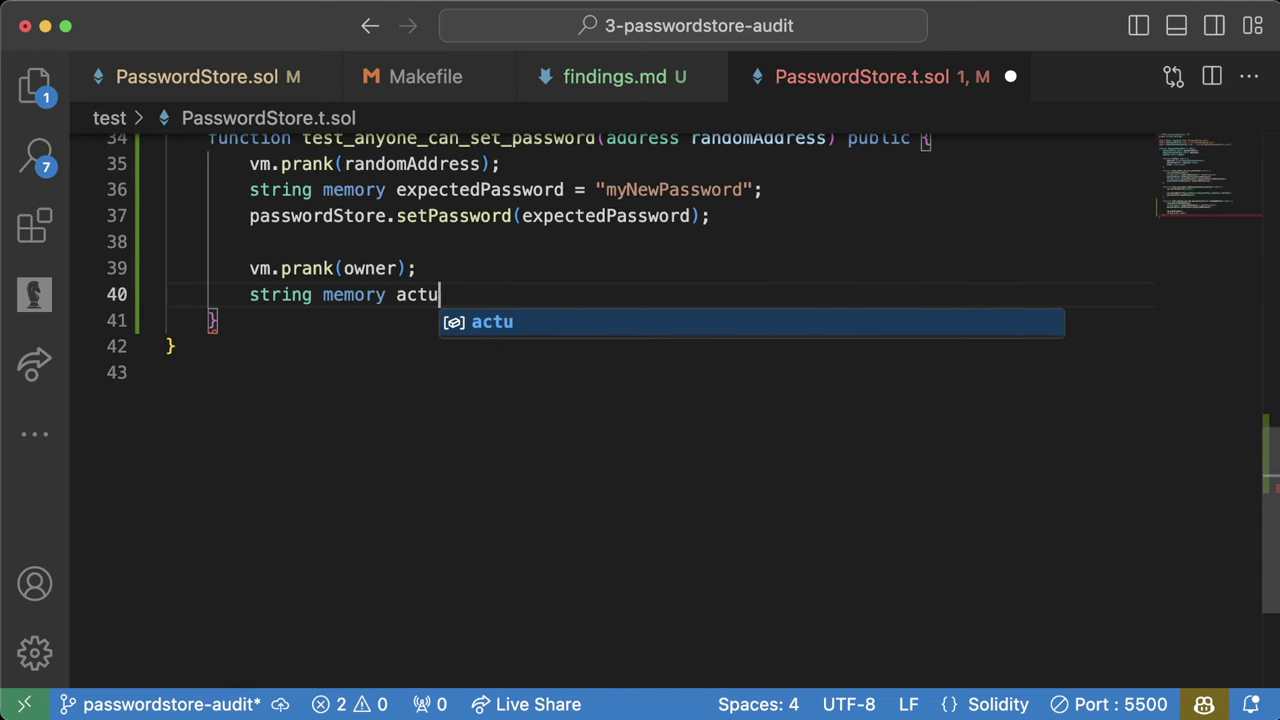
pyautogui.write('alPassword =')
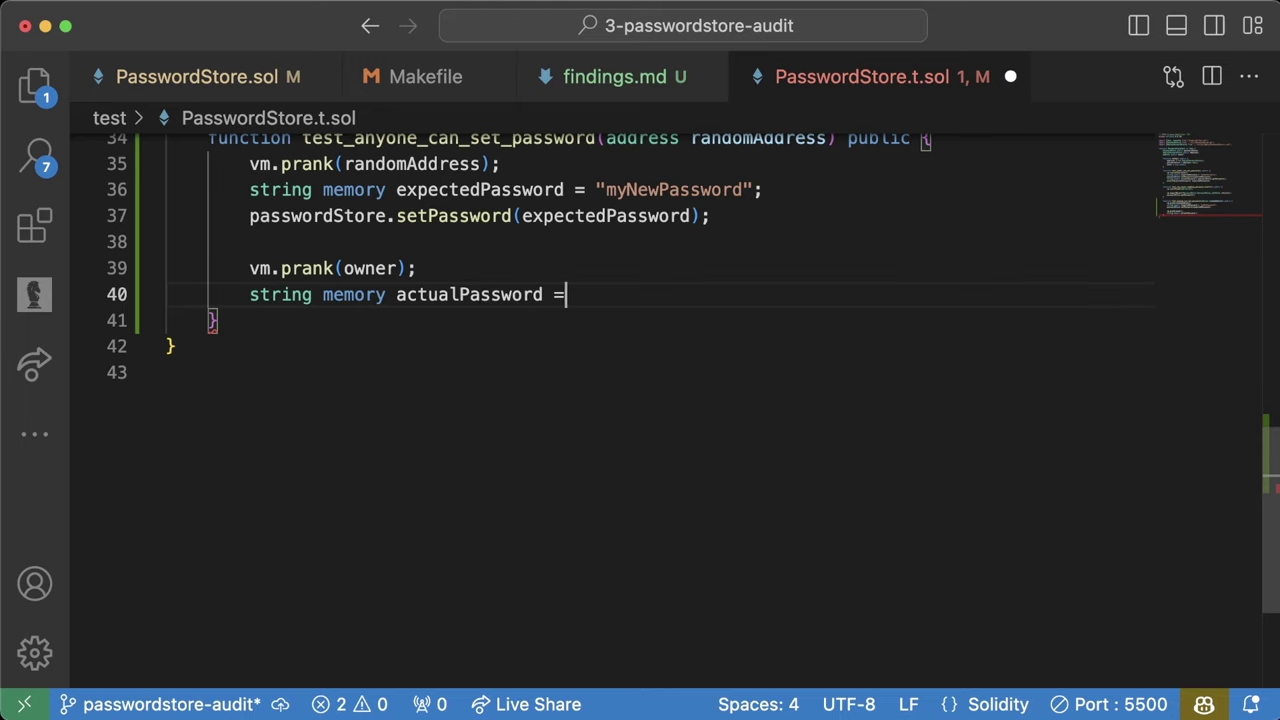
pyautogui.write(' passwordStor')
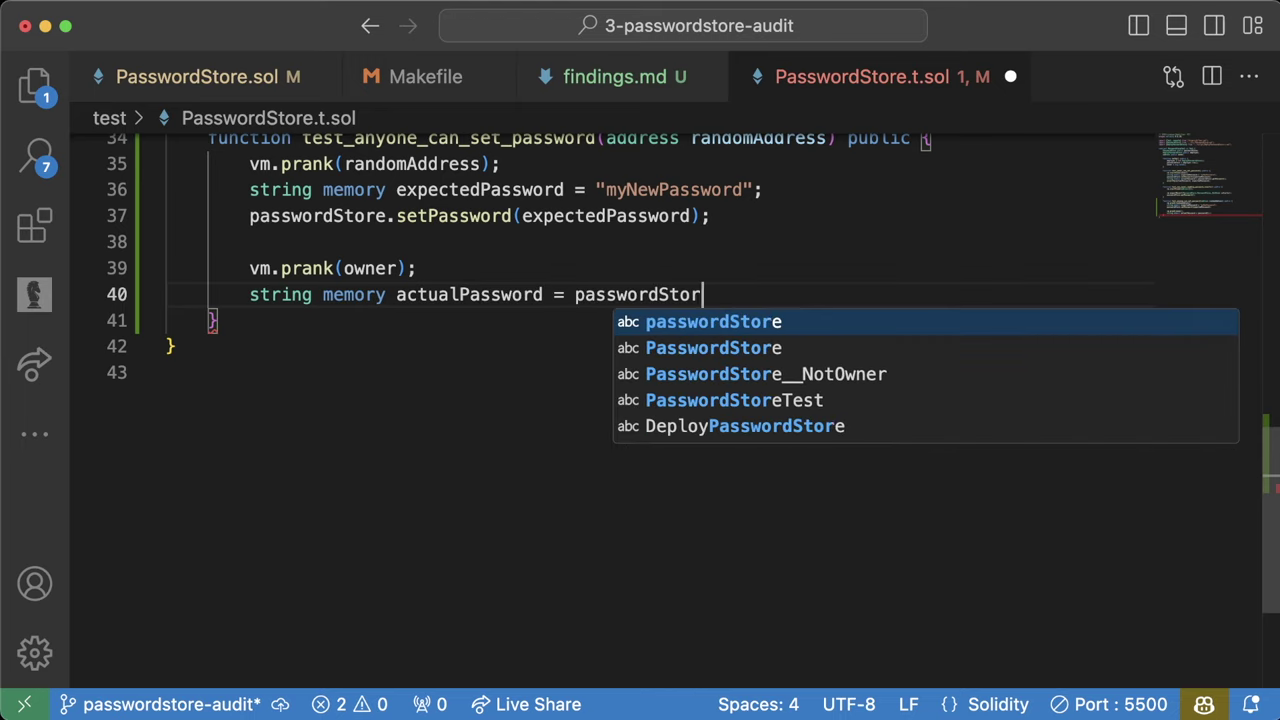
pyautogui.write('e.getPassword();')
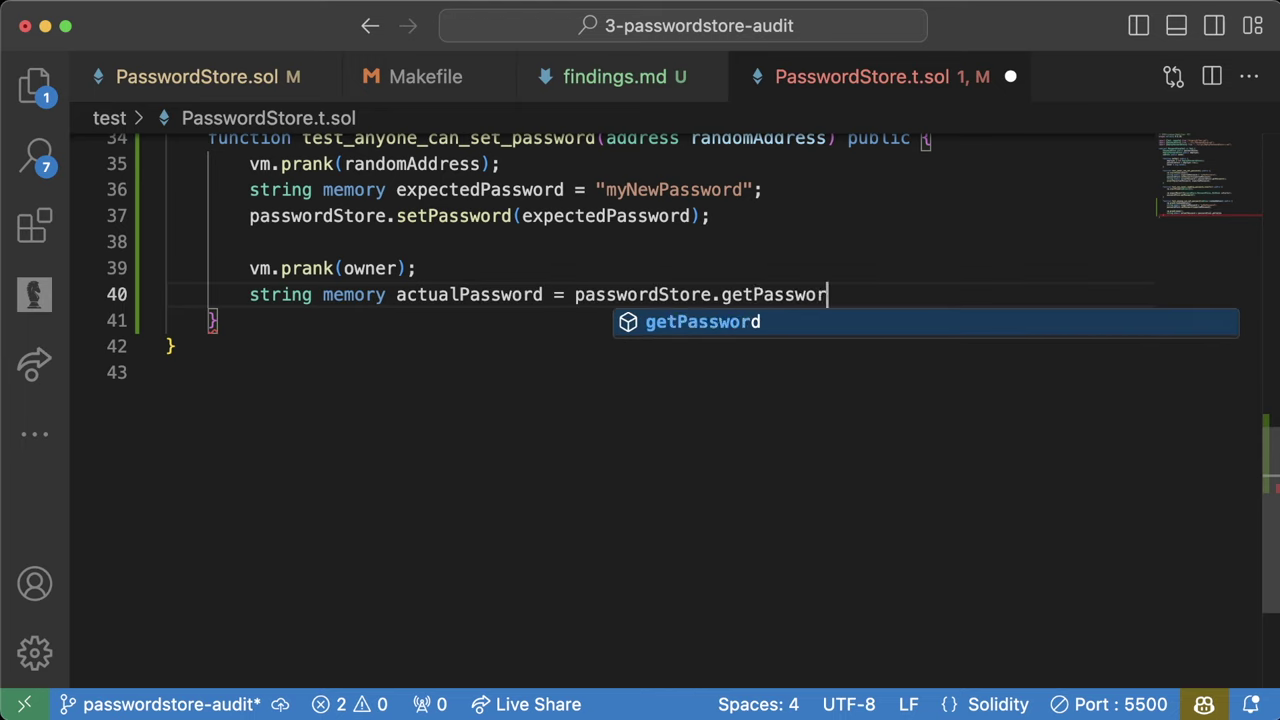
pyautogui.press('Return')
pyautogui.write('assertEq(actual')
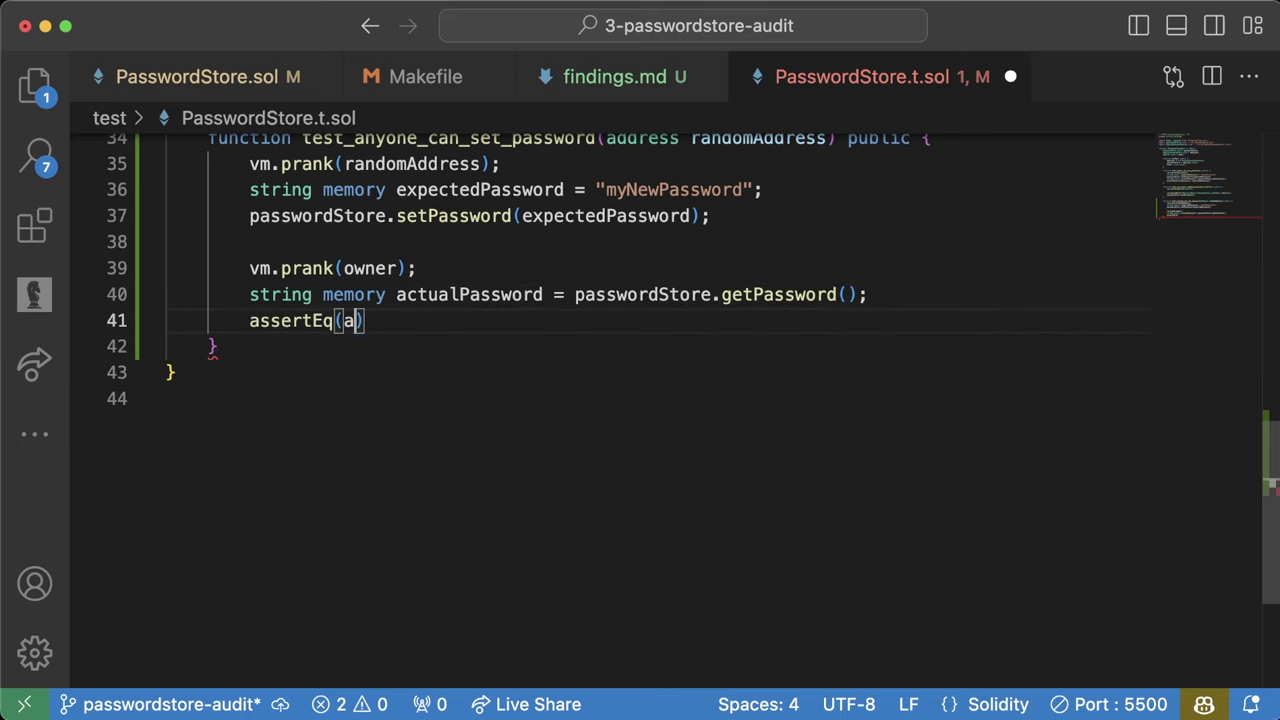
pyautogui.write('Password, ex')
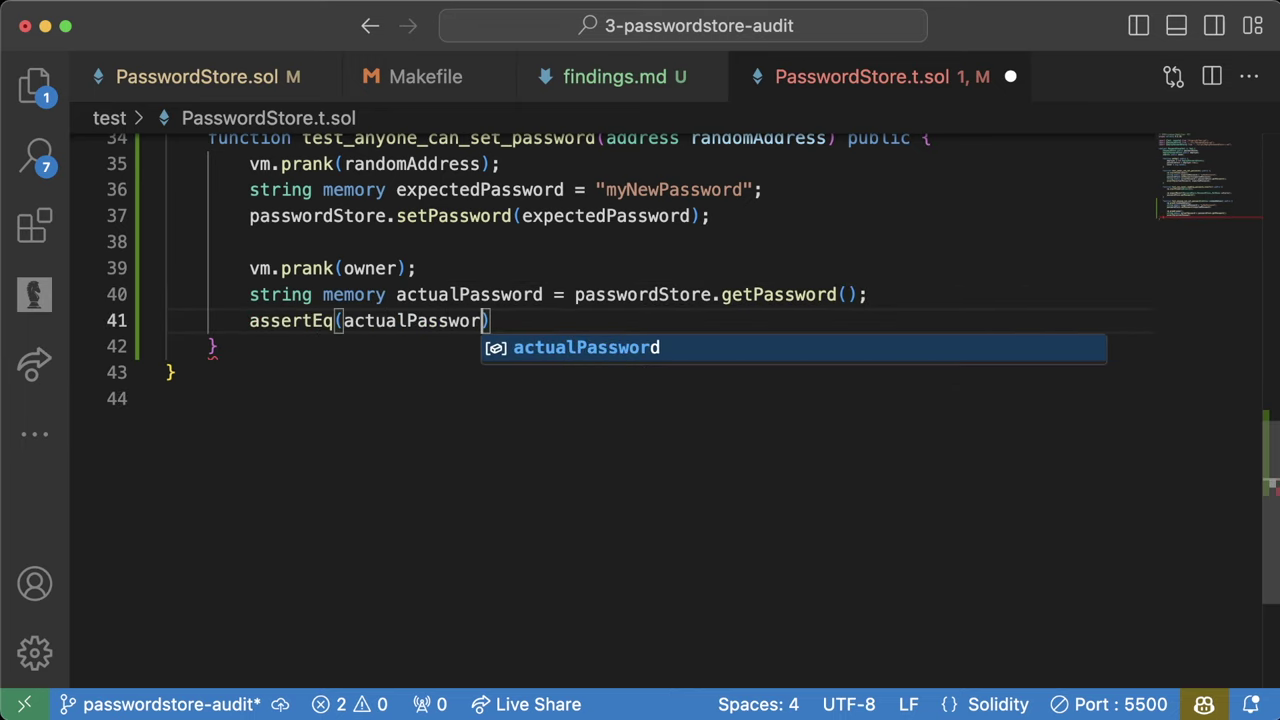
pyautogui.write('pectedPassword)')
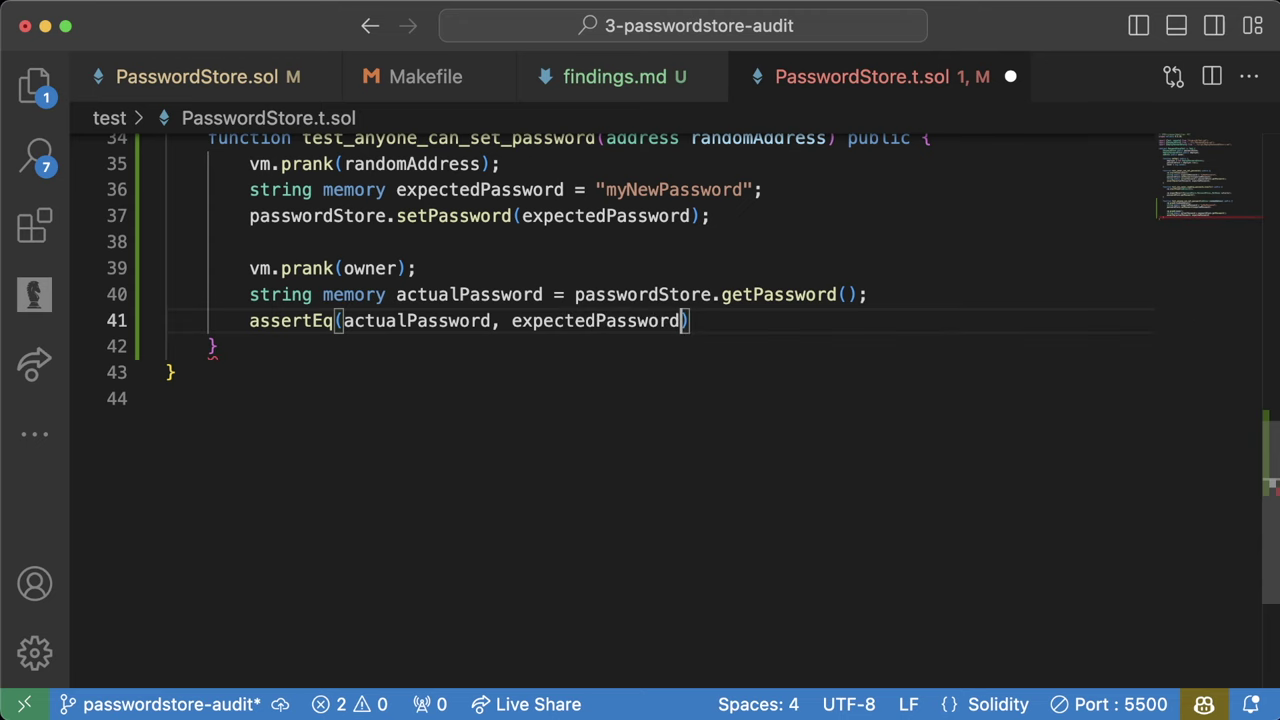
pyautogui.write(';')
pyautogui.press('cmd+s')
pyautogui.scroll(3, 440, 300)
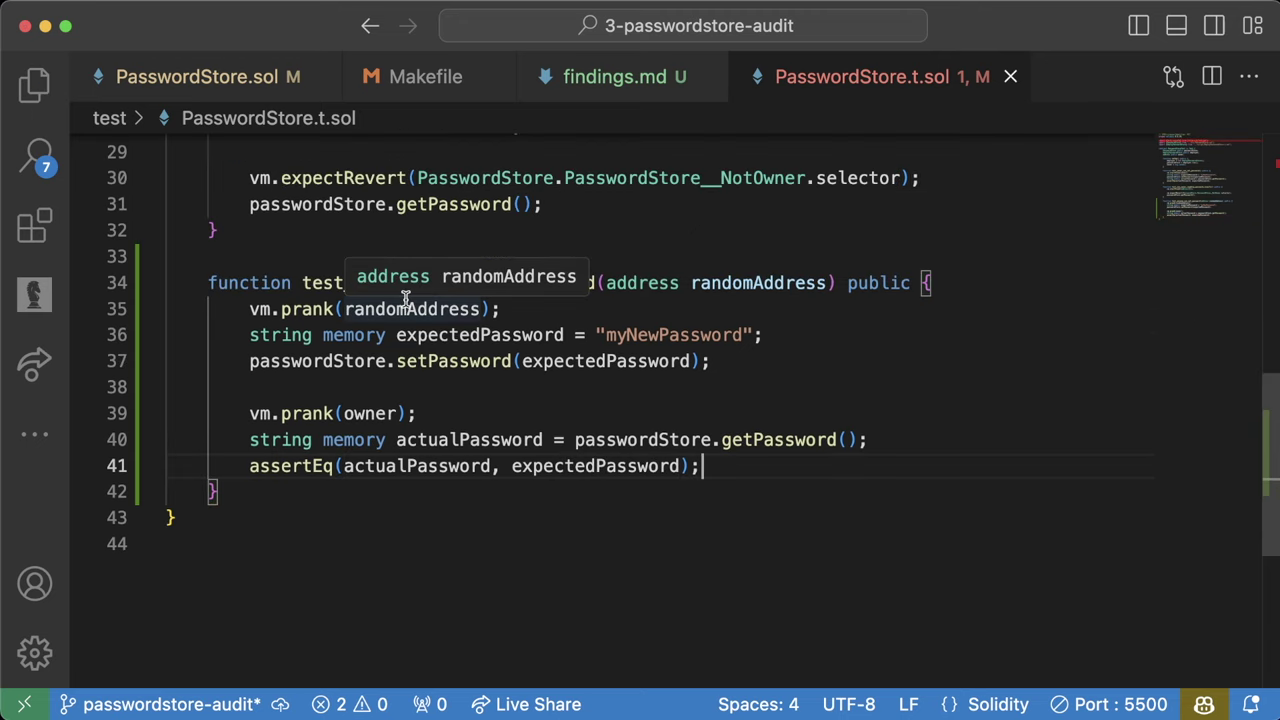
pyautogui.doubleClick(403, 311)
pyautogui.click(548, 309)
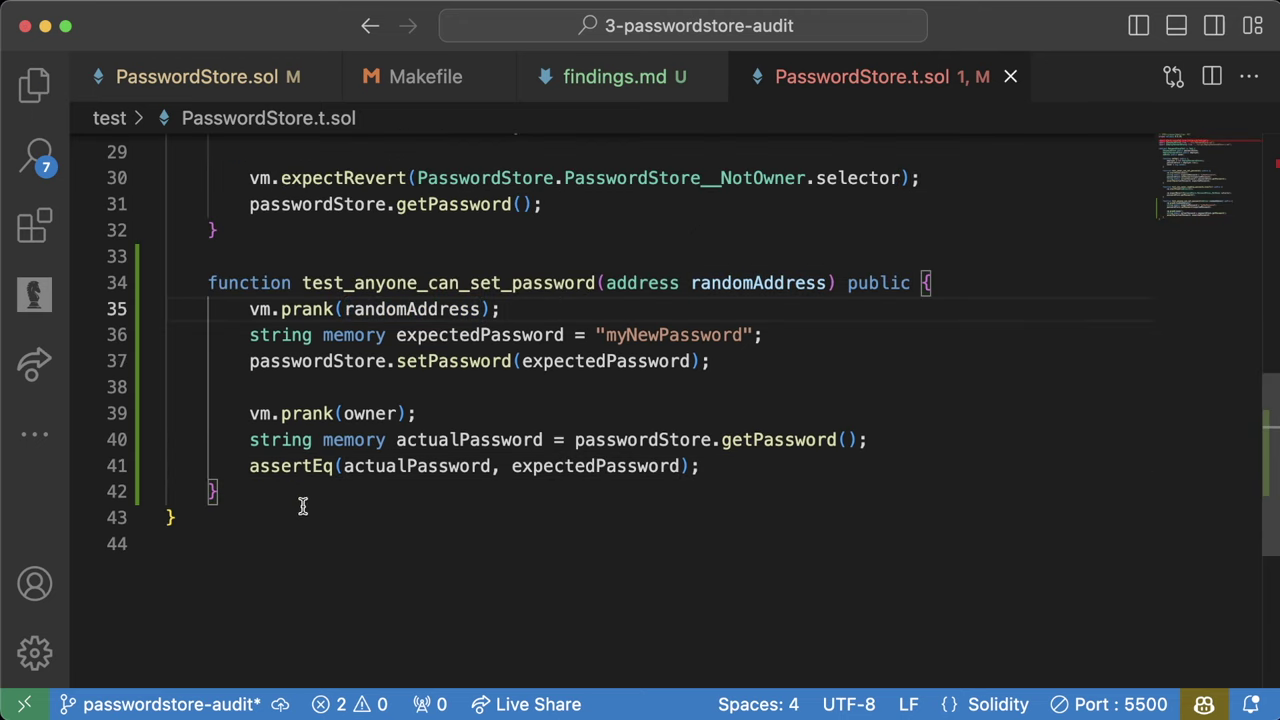
# Insert vm.assume(randomAddress != owner); as the test's first line and save.
pyautogui.moveTo(250, 492); pyautogui.dragTo(208, 290)
pyautogui.click(958, 280)
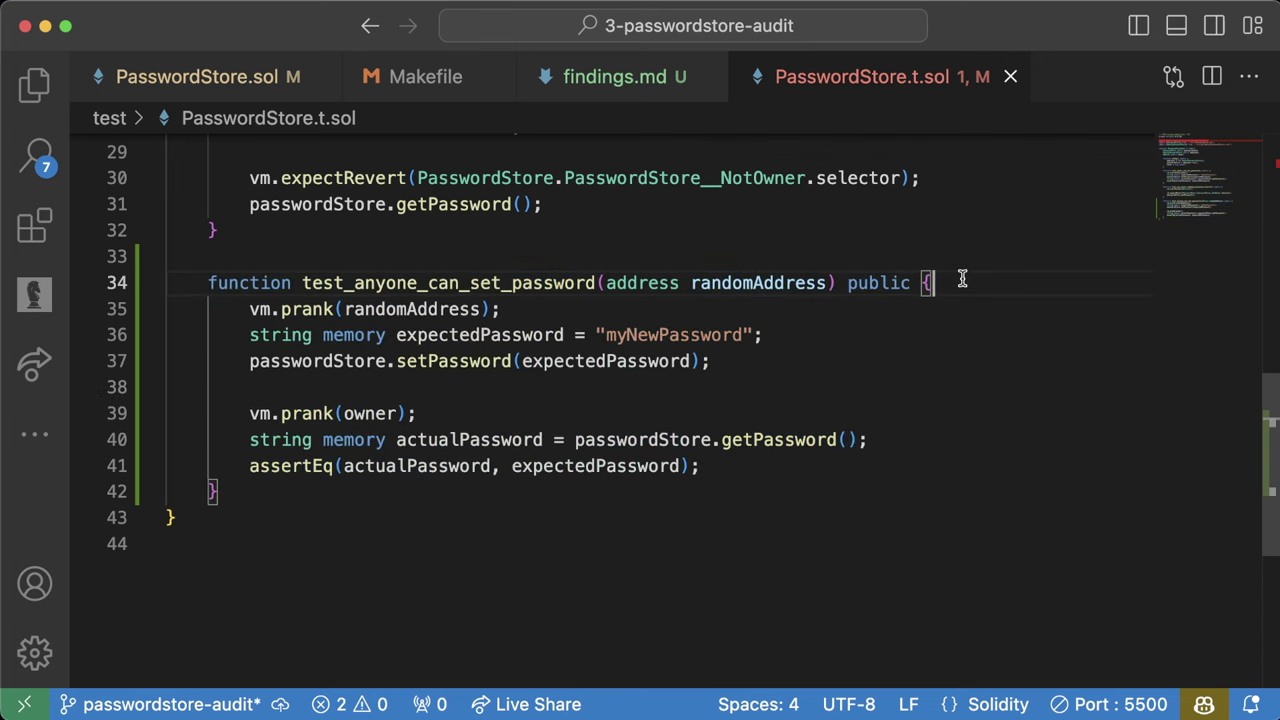
pyautogui.press('Return')
pyautogui.write('vm.')
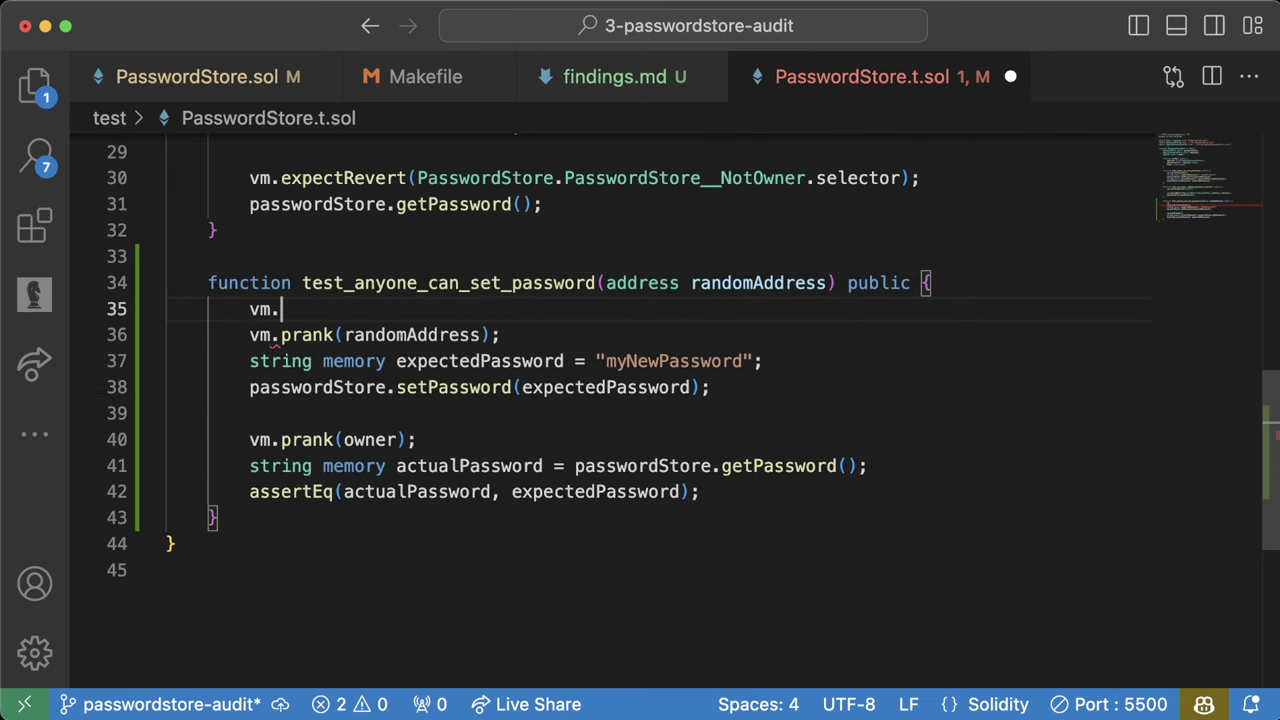
pyautogui.write('assume(')
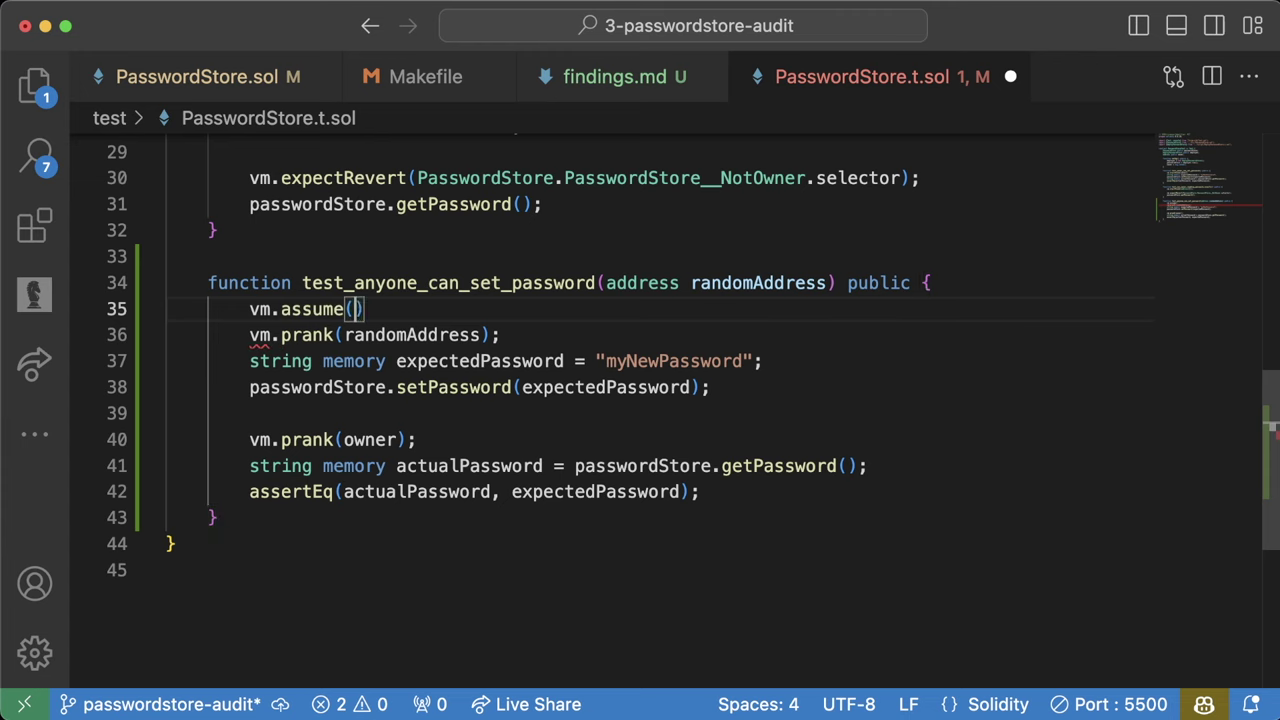
pyautogui.write('random')
pyautogui.write('Address !=')
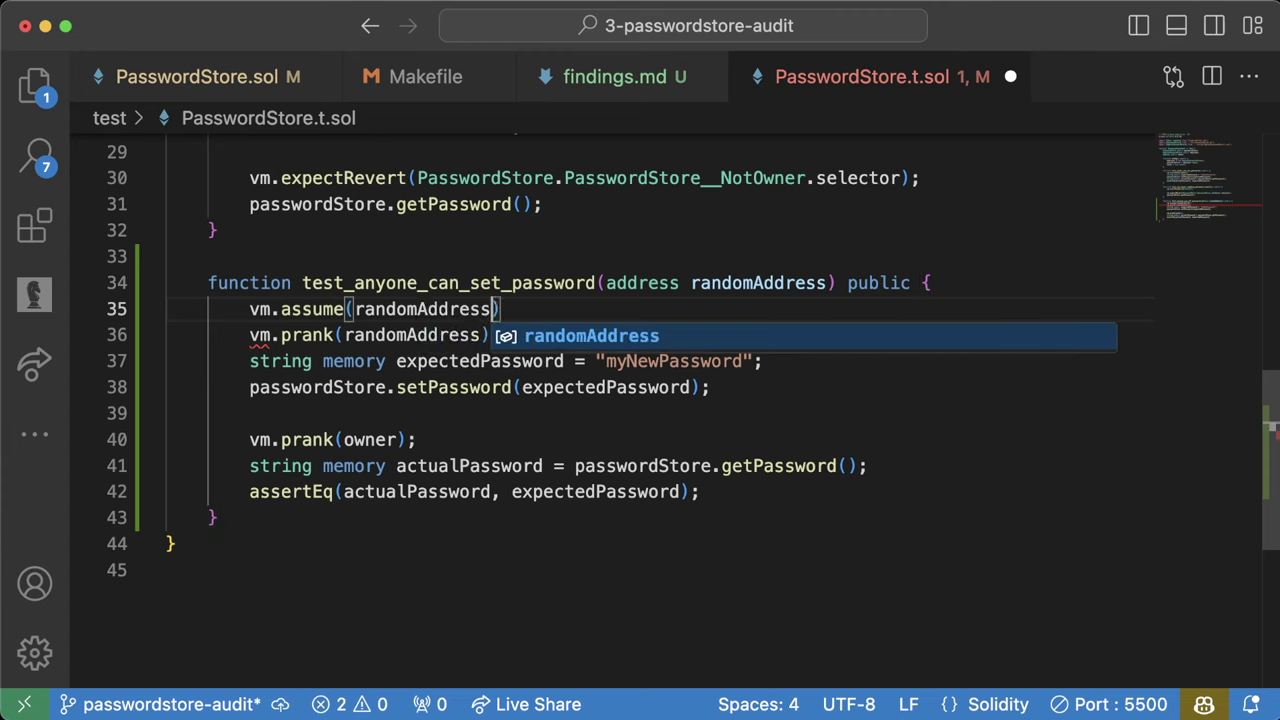
pyautogui.write(' owner);')
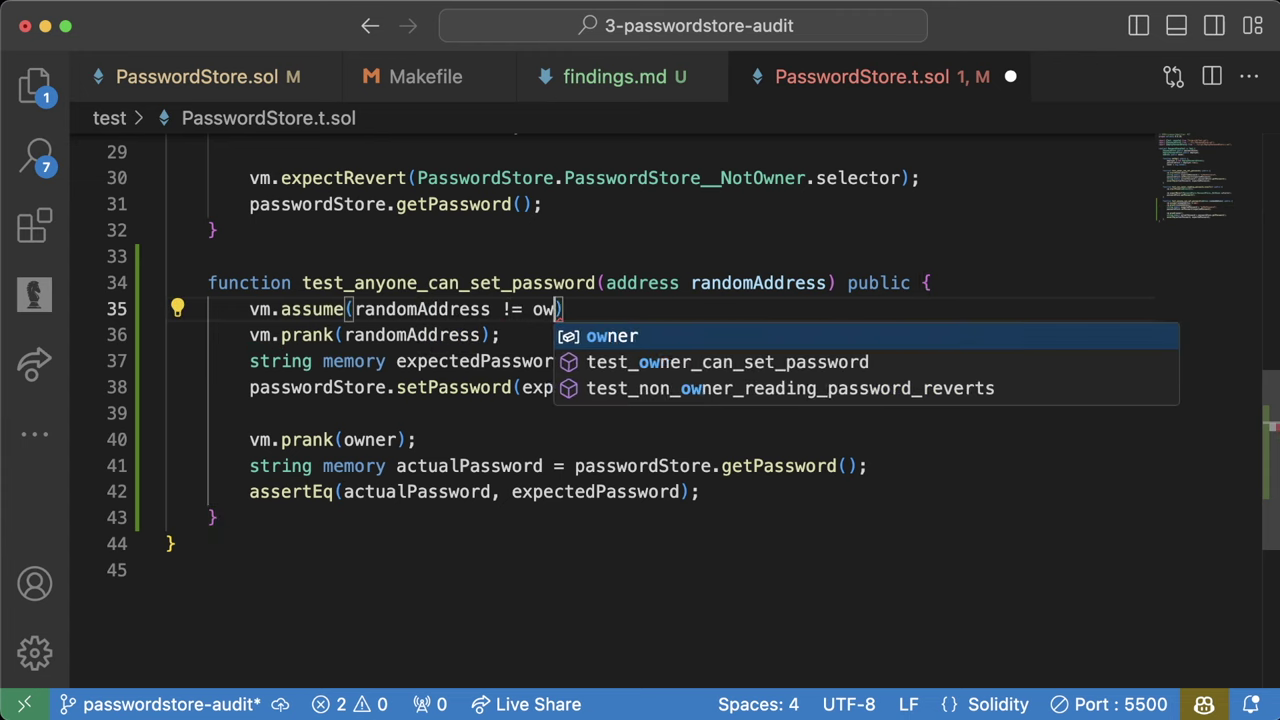
pyautogui.hotkey('ctrl', 's')
# Select the test name test_anyone_can_set_password and open the integrated terminal.
pyautogui.doubleClick(495, 273)
pyautogui.press('super+c')
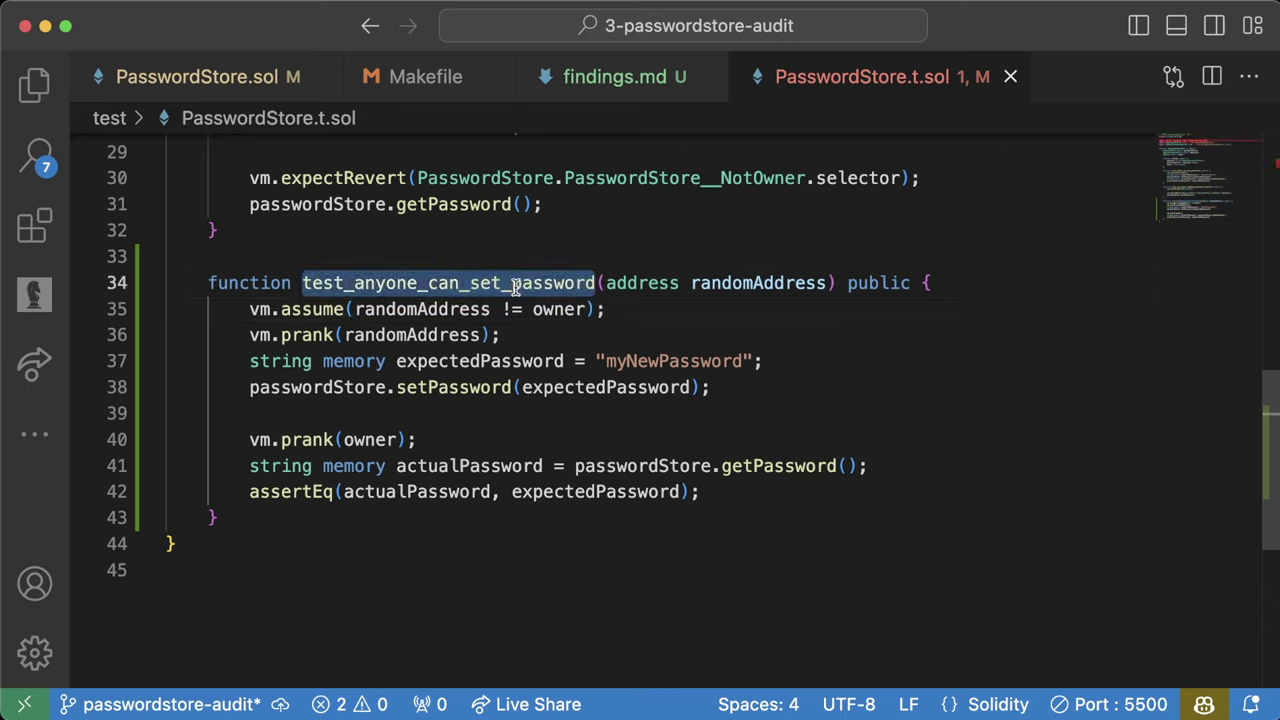
pyautogui.moveTo(764, 364); pyautogui.dragTo(257, 363)
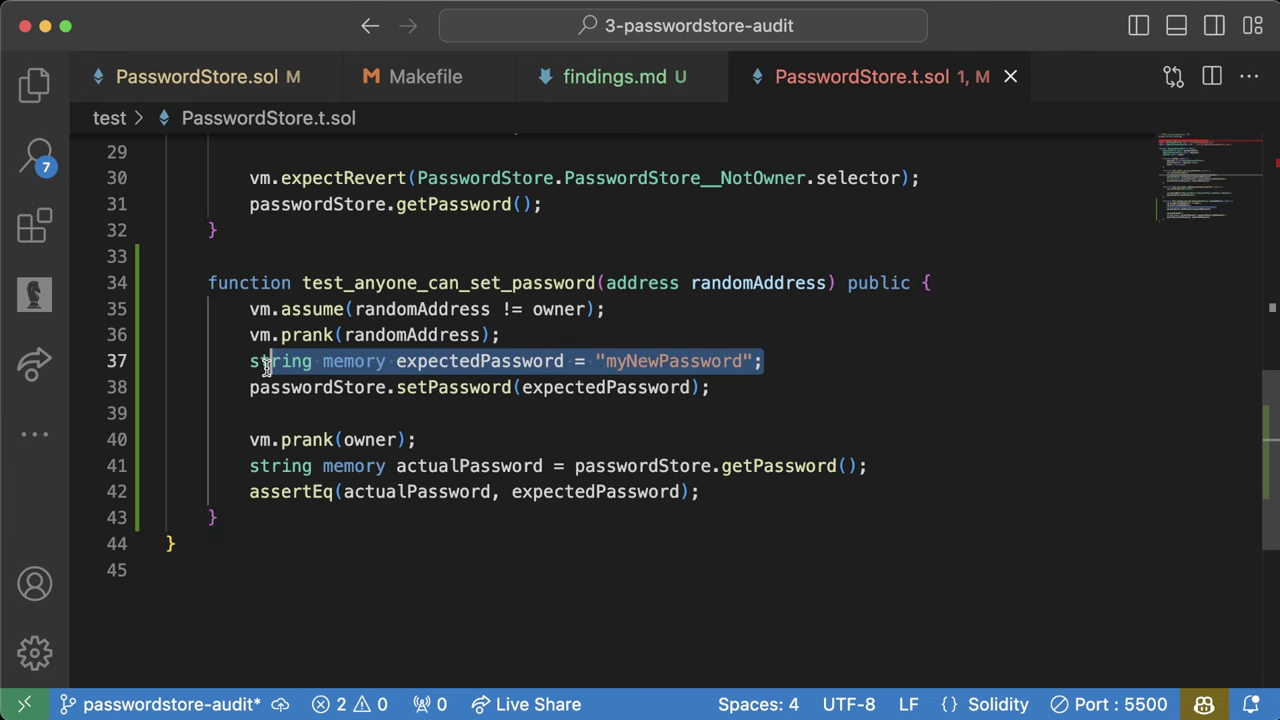
pyautogui.doubleClick(411, 387)
pyautogui.hotkey('ctrl', '`')
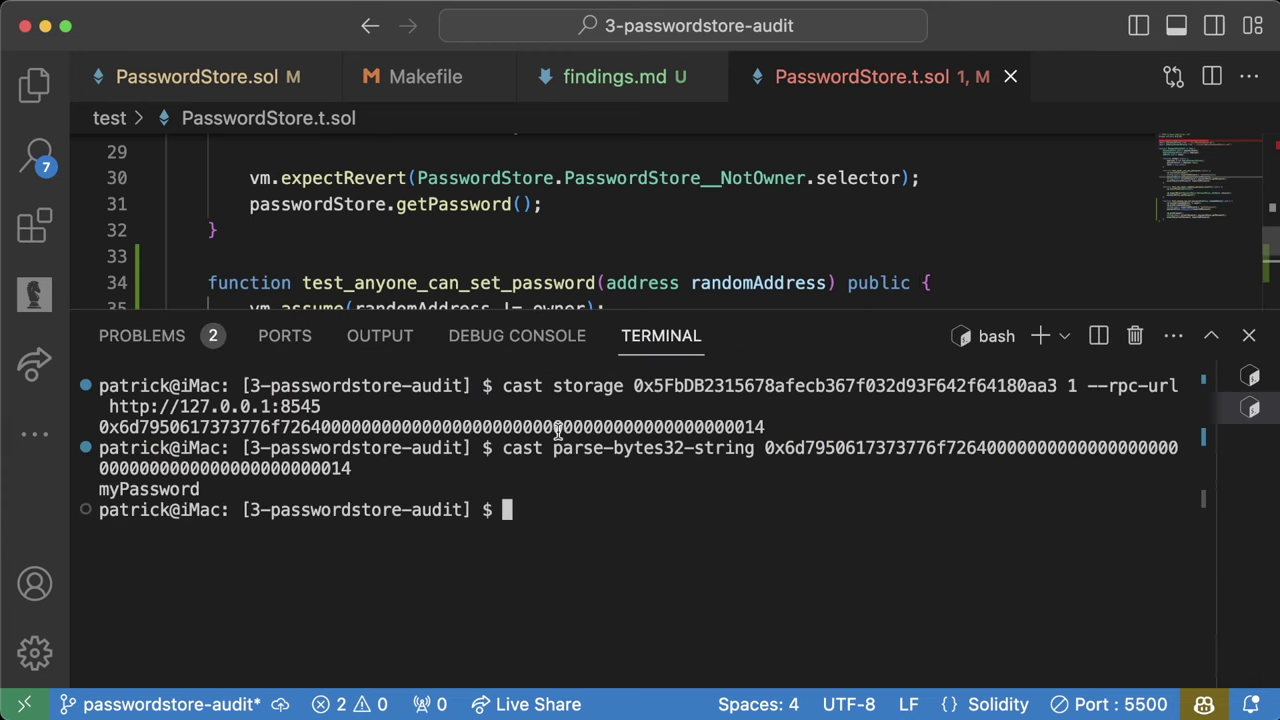
# Run forge test --mt test_anyone_can_set_password and confirm all 256 fuzz runs pass.
pyautogui.hotkey('ctrl', 'l')
pyautogui.write('forge test --mt')
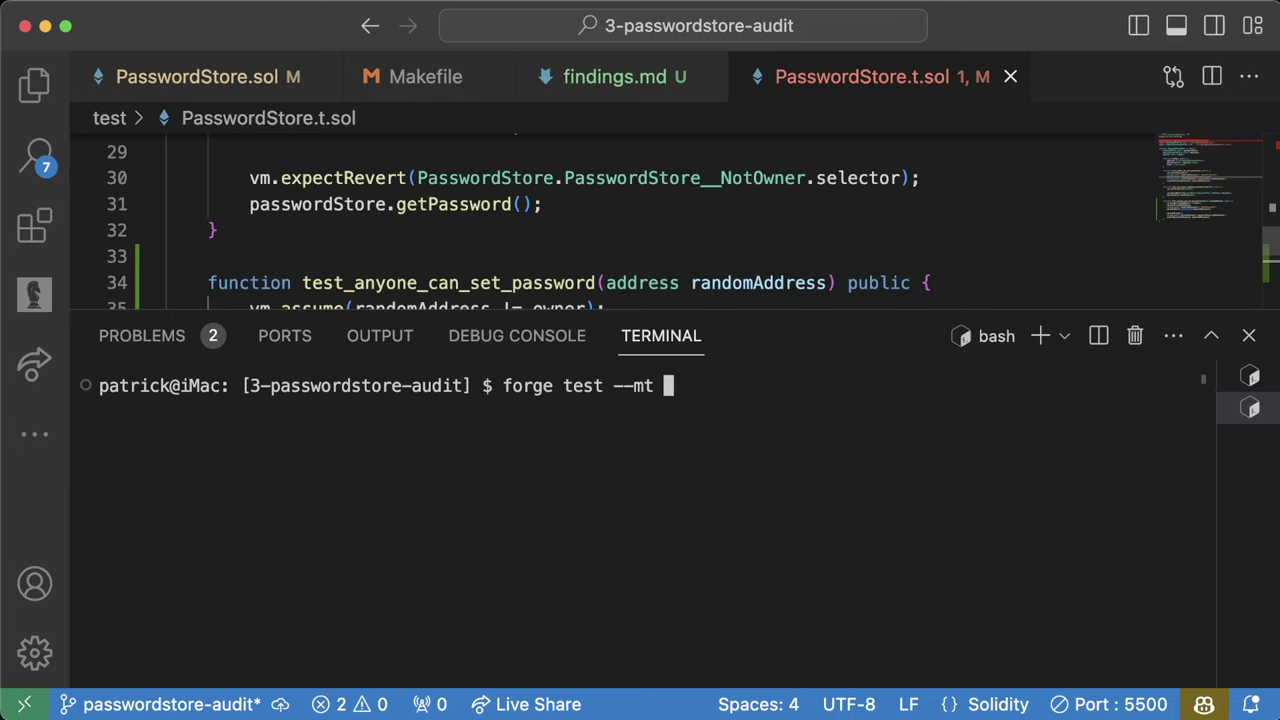
pyautogui.press('super+v')
pyautogui.press('Return')
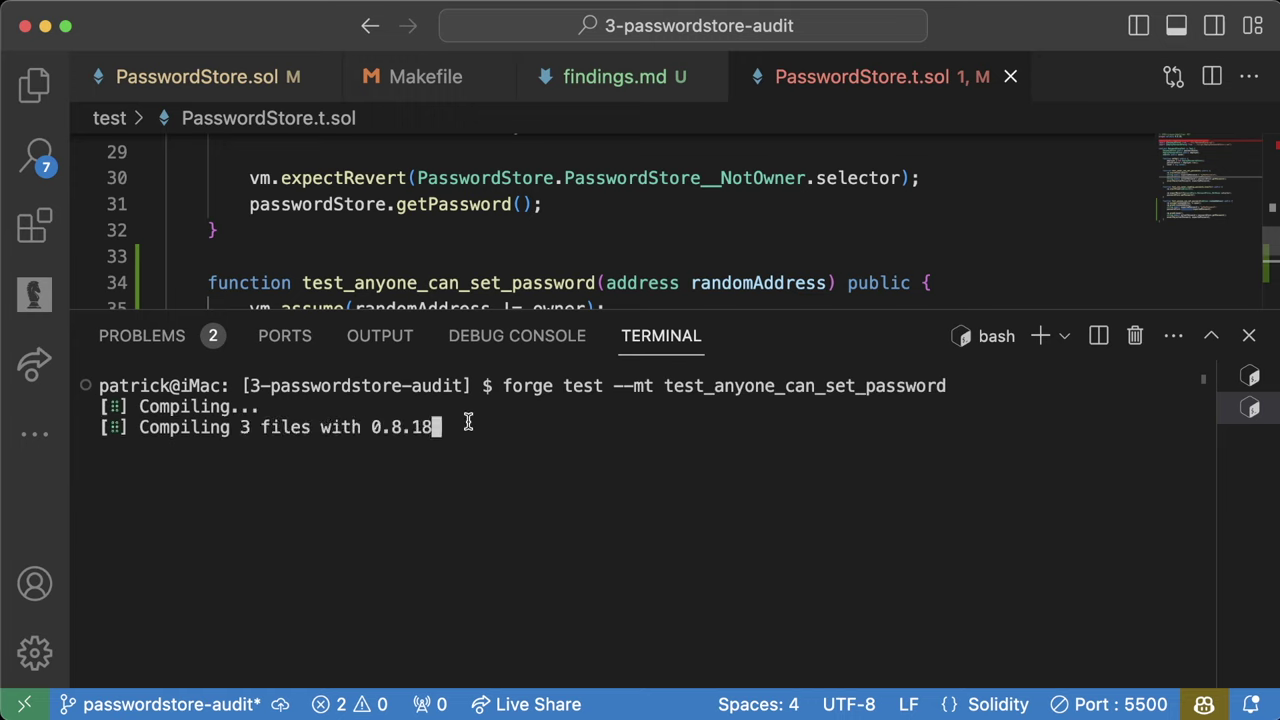
pyautogui.doubleClick(290, 556)
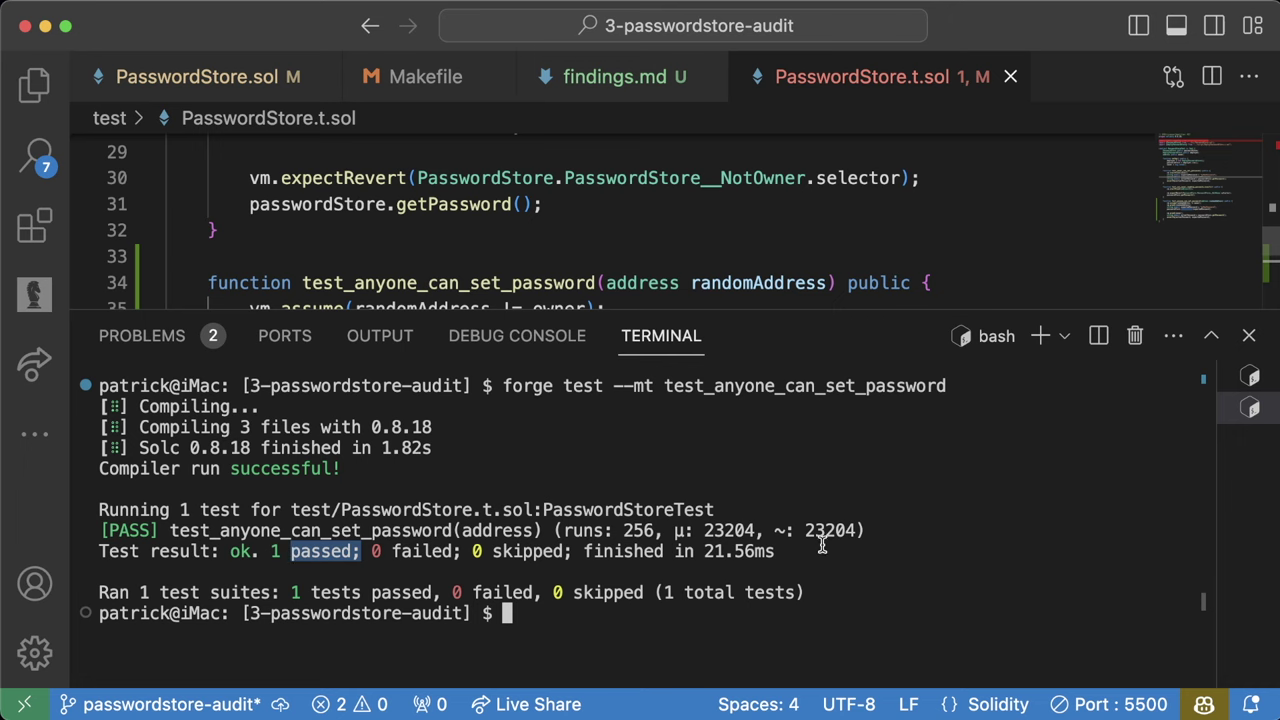
pyautogui.moveTo(822, 544); pyautogui.dragTo(88, 514)
# Close the terminal panel and select the whole test_anyone_can_set_password function.
pyautogui.click(712, 466)
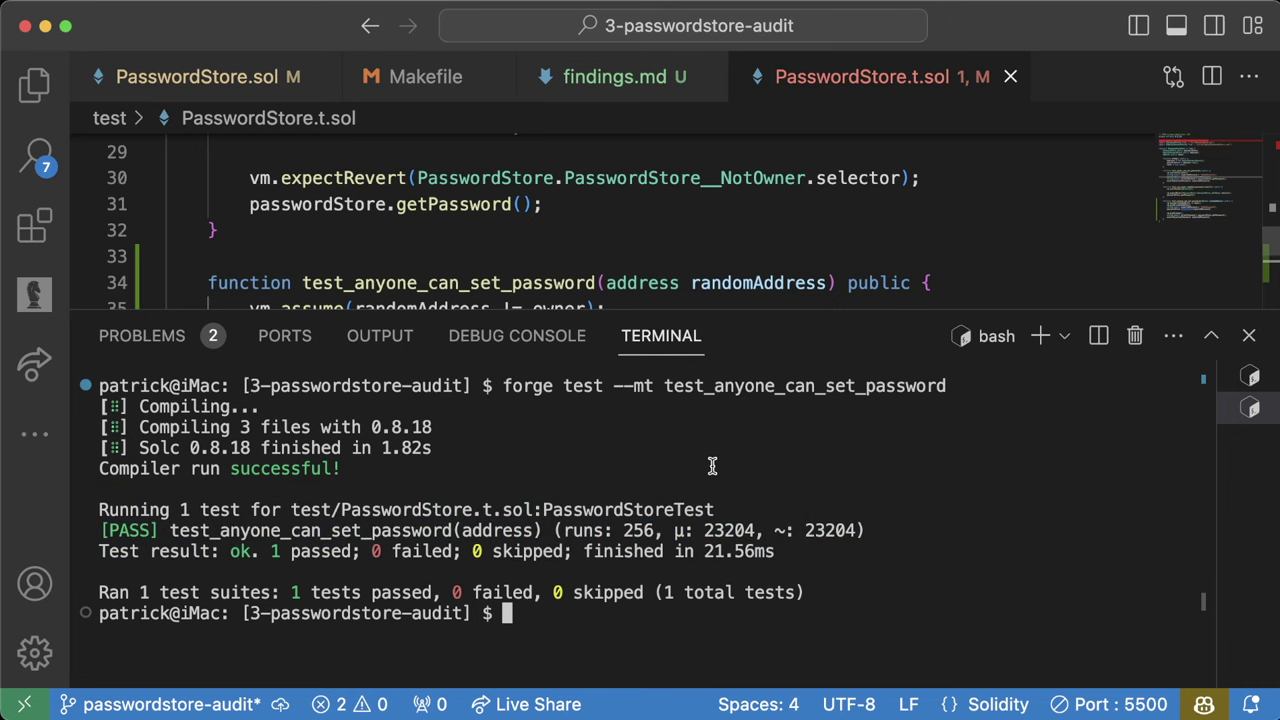
pyautogui.click(1251, 335)
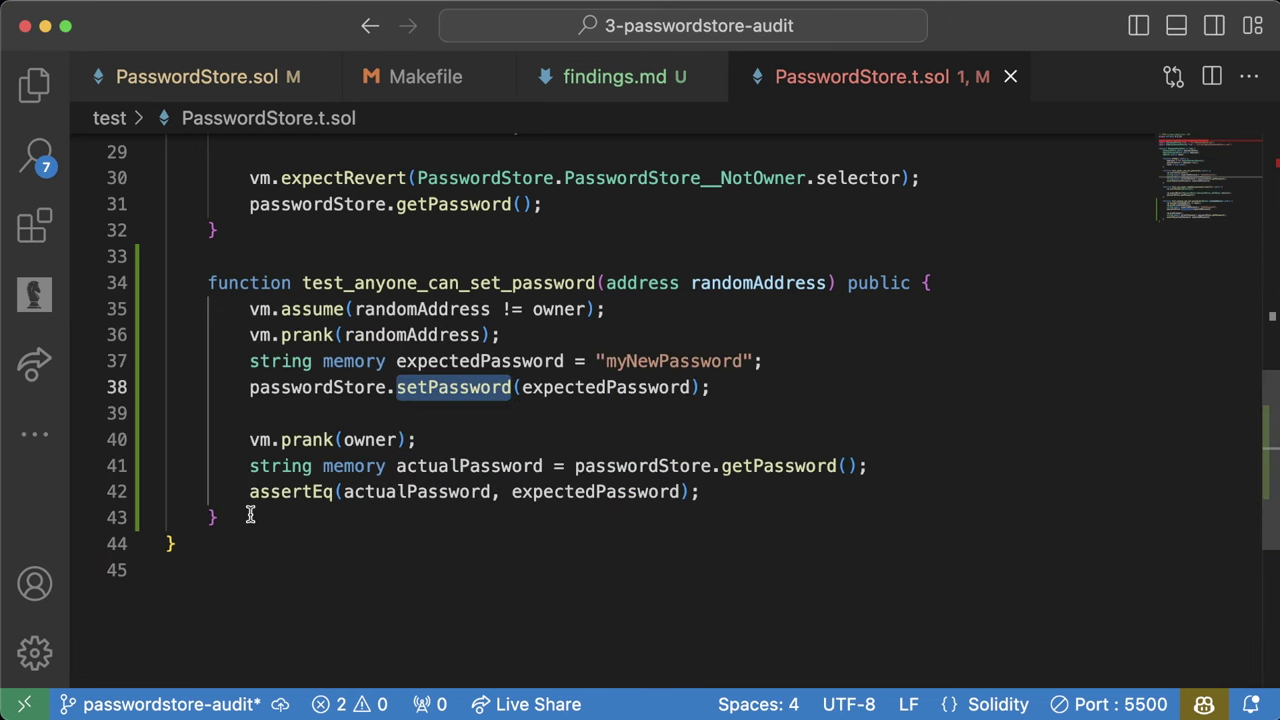
pyautogui.moveTo(257, 516); pyautogui.dragTo(114, 285)
pyautogui.press('super+c')
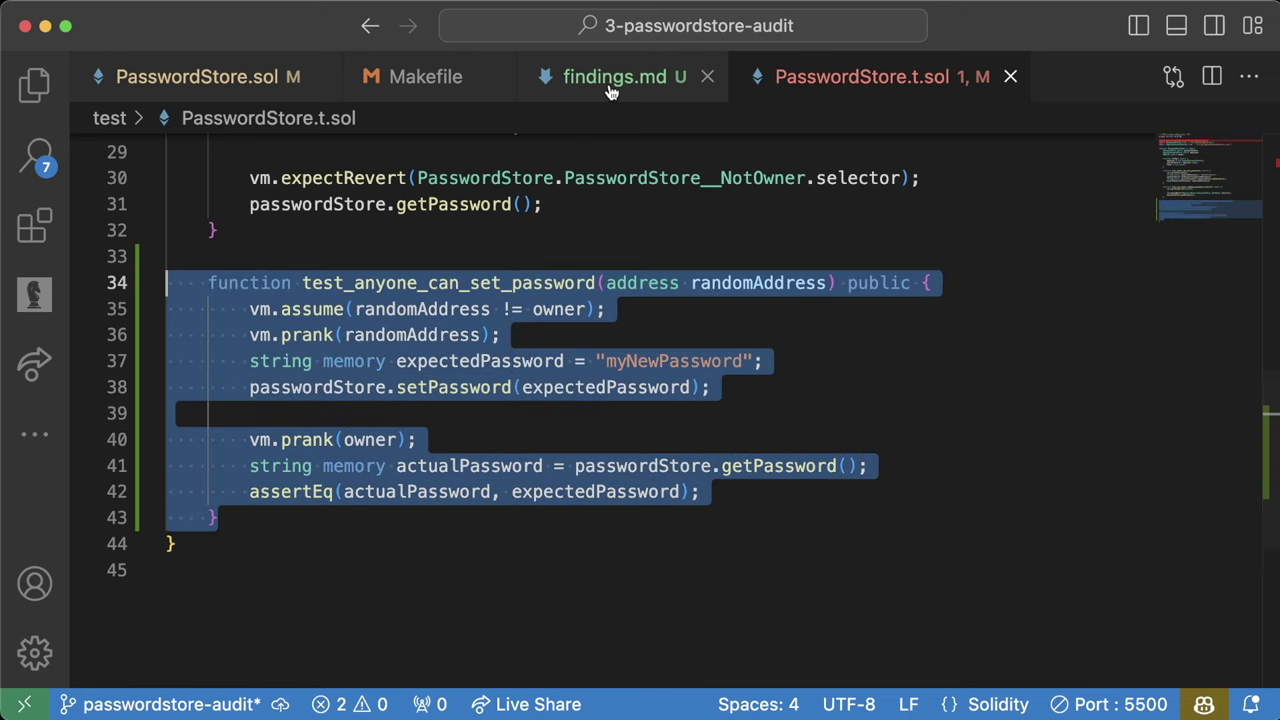
# In findings.md, write the PoC line about adding the following to PasswordStore.t.sol and start a code fence.
pyautogui.click(609, 82)
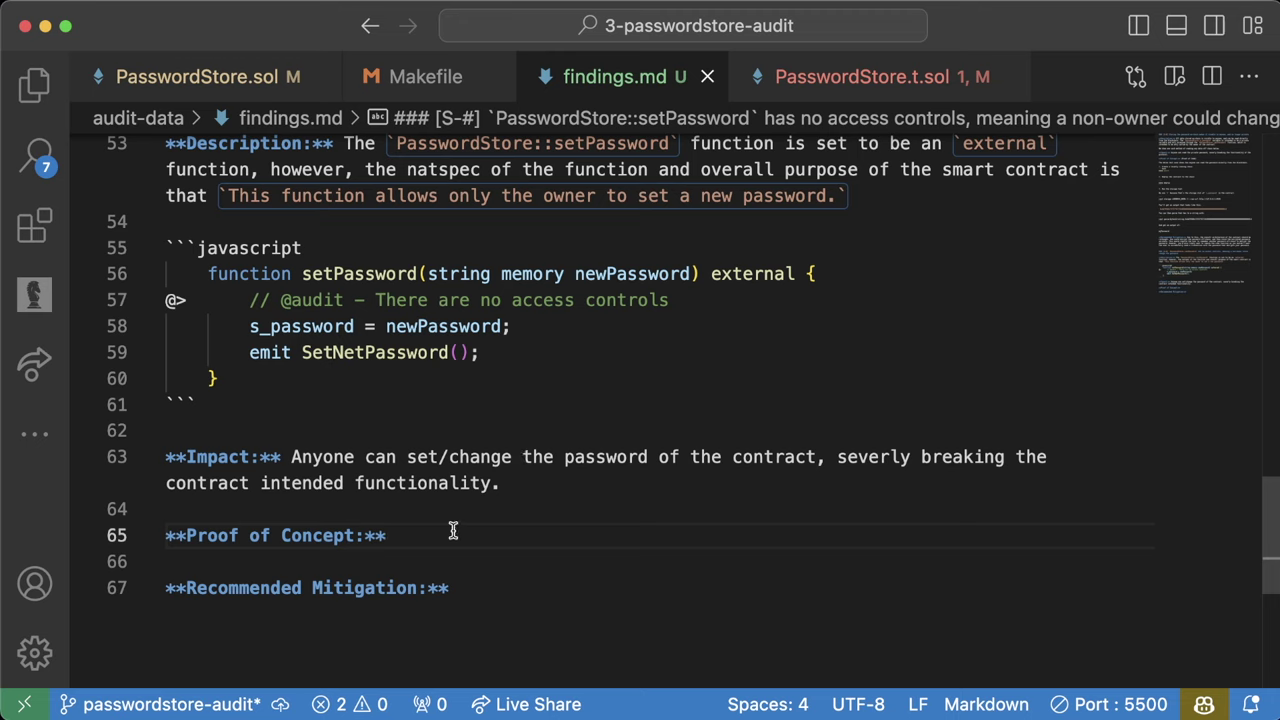
pyautogui.write('Add the followi')
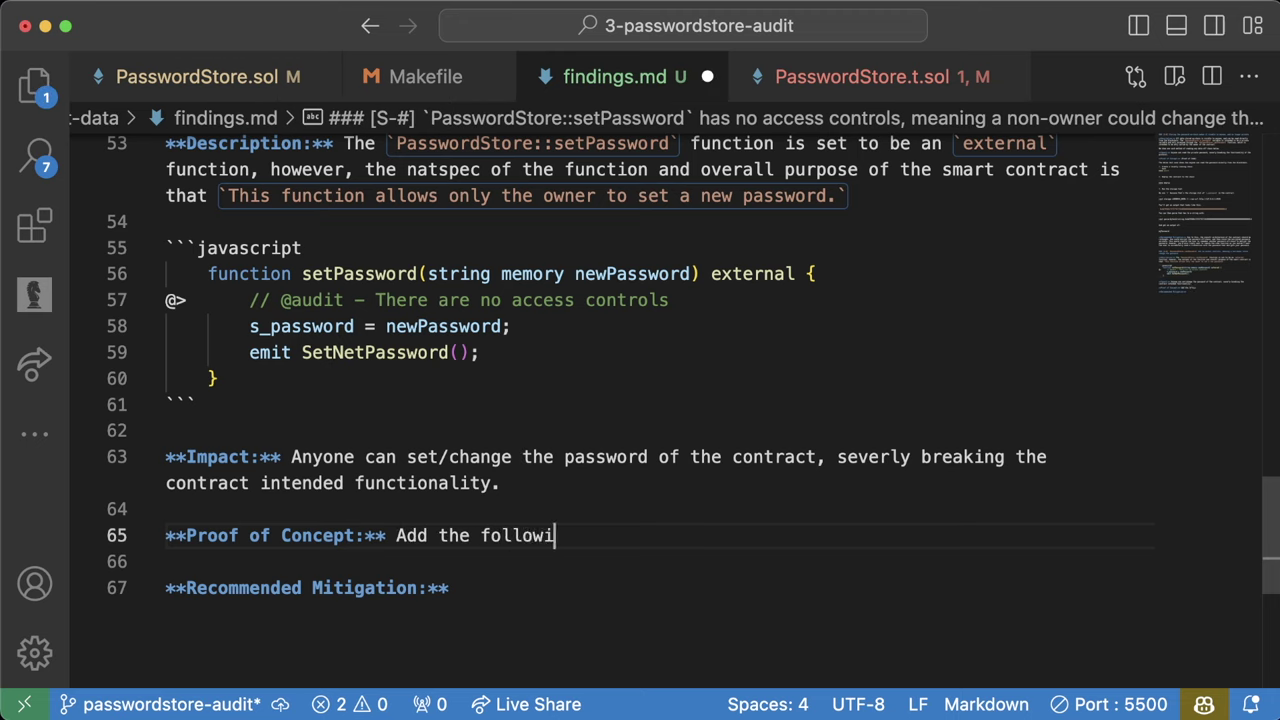
pyautogui.write('ng tho the `')
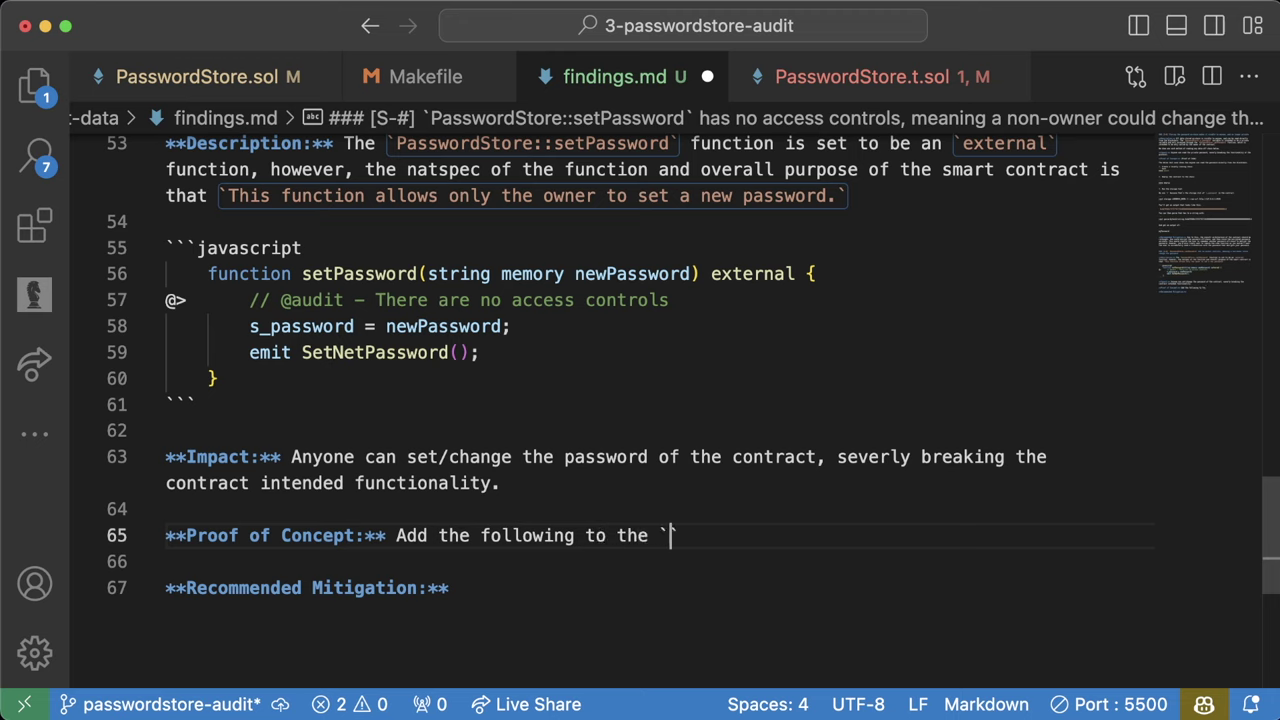
pyautogui.write('PasswordStore.t')
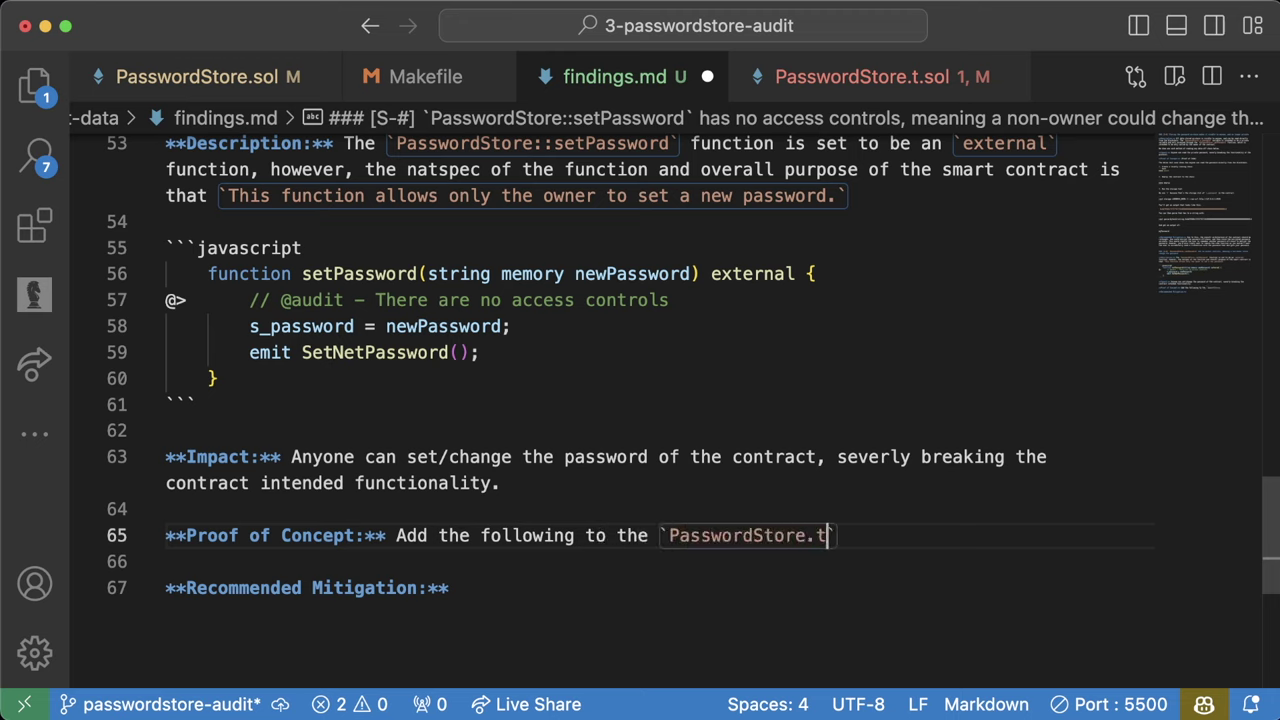
pyautogui.write('.sol` test ')
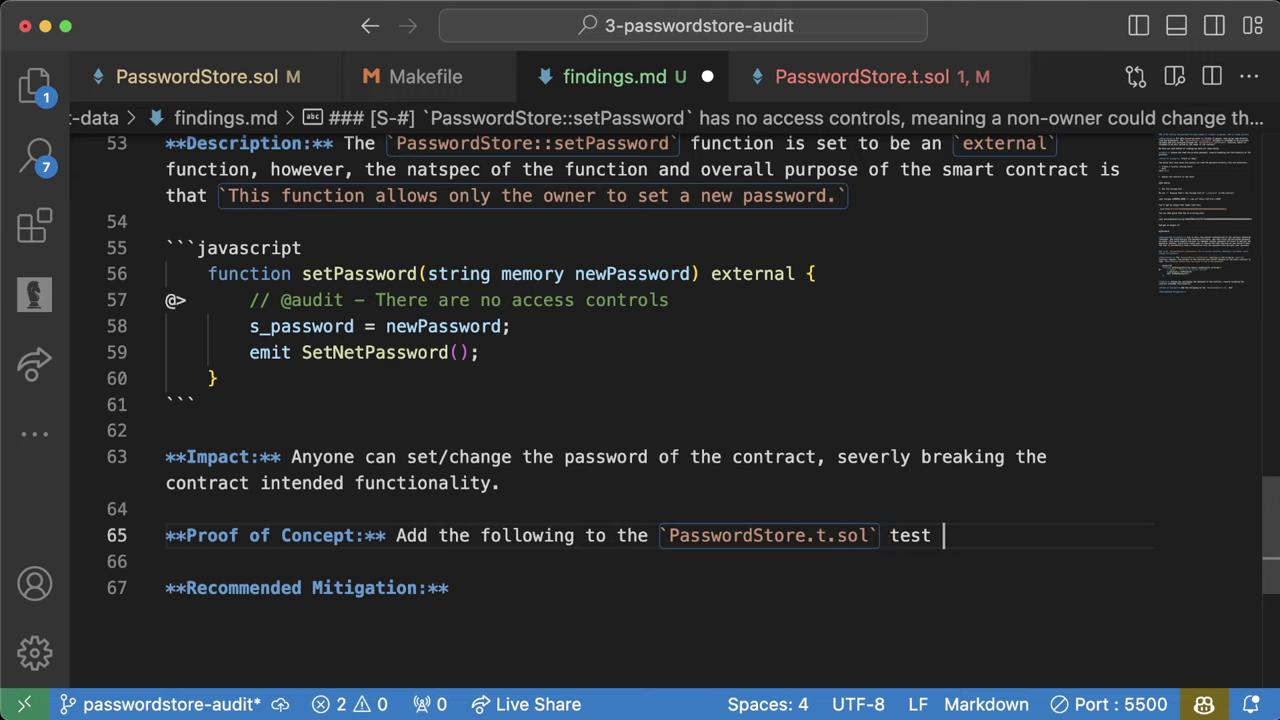
pyautogui.write('file.')
pyautogui.press('Return')
pyautogui.press('Return')
pyautogui.write('```')
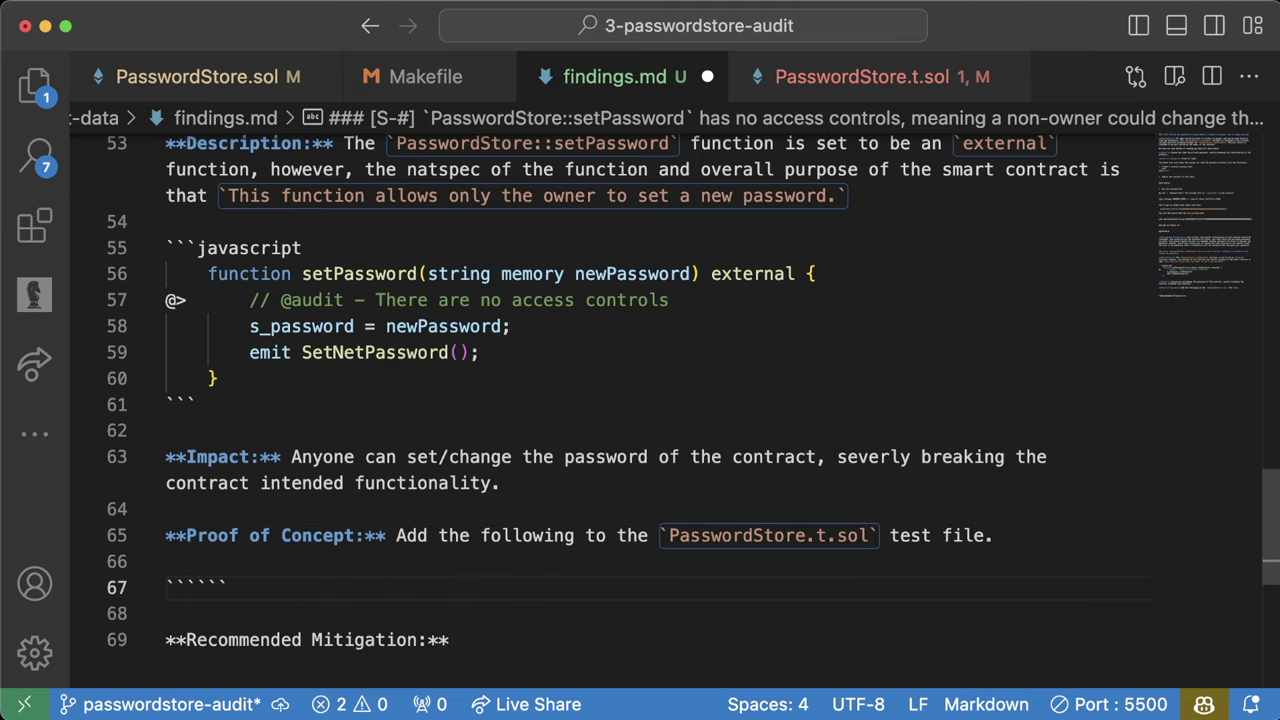
pyautogui.press('Return')
pyautogui.press('Return')
# Paste the test function into a ```javascript block, save, and view the Markdown Preview.
pyautogui.scroll(-1, 640, 400)
pyautogui.click(200, 544)
pyautogui.write('java')
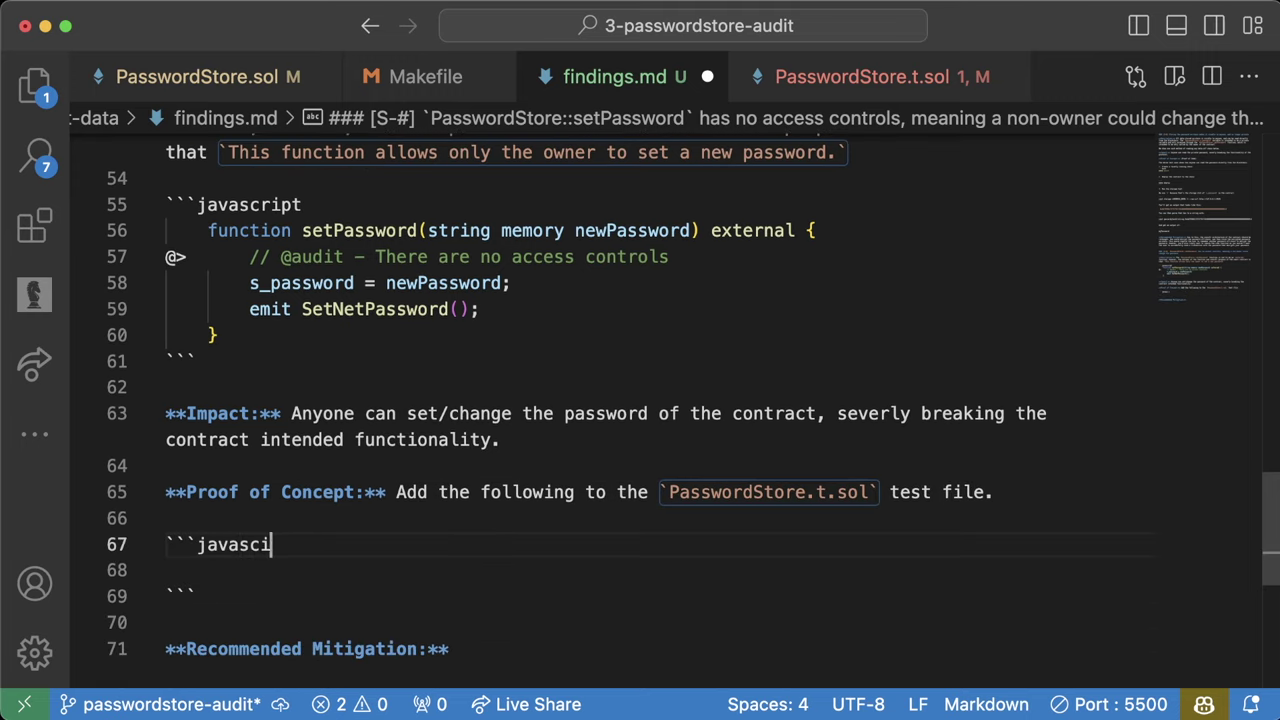
pyautogui.write('script')
pyautogui.press('Return')
pyautogui.press('super+v')
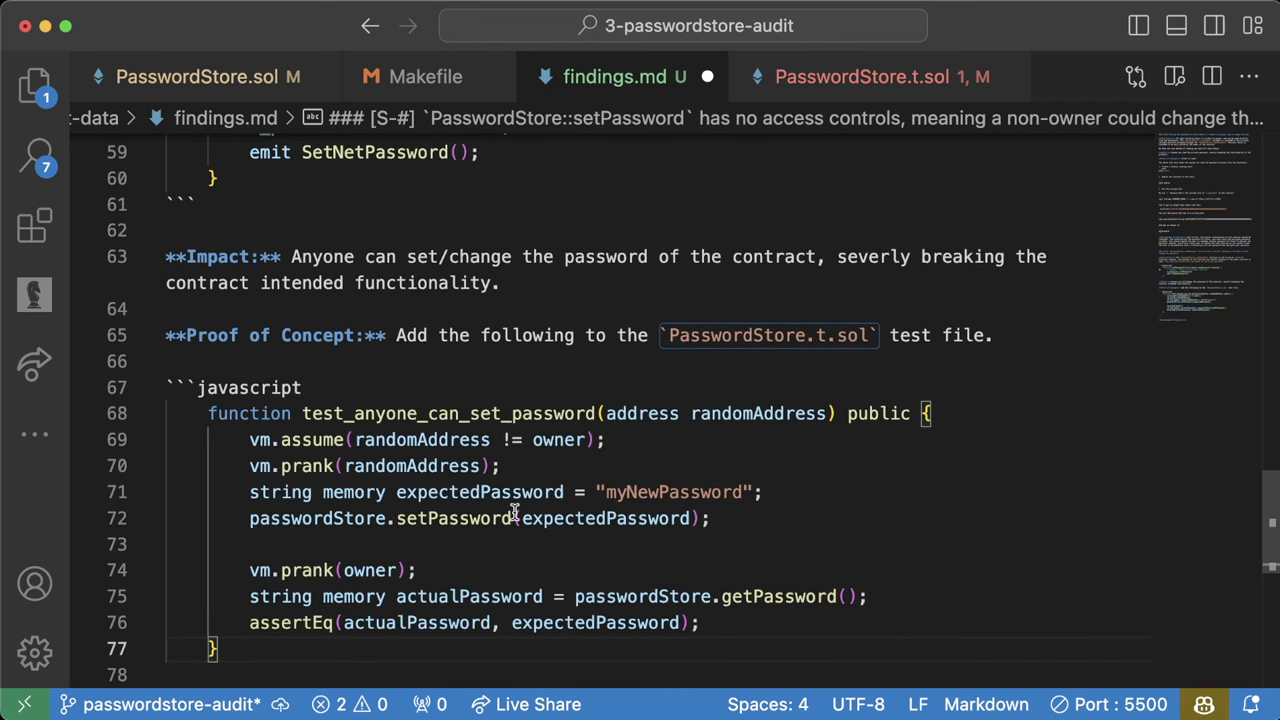
pyautogui.scroll(-1, 517, 512)
pyautogui.press('super+s')
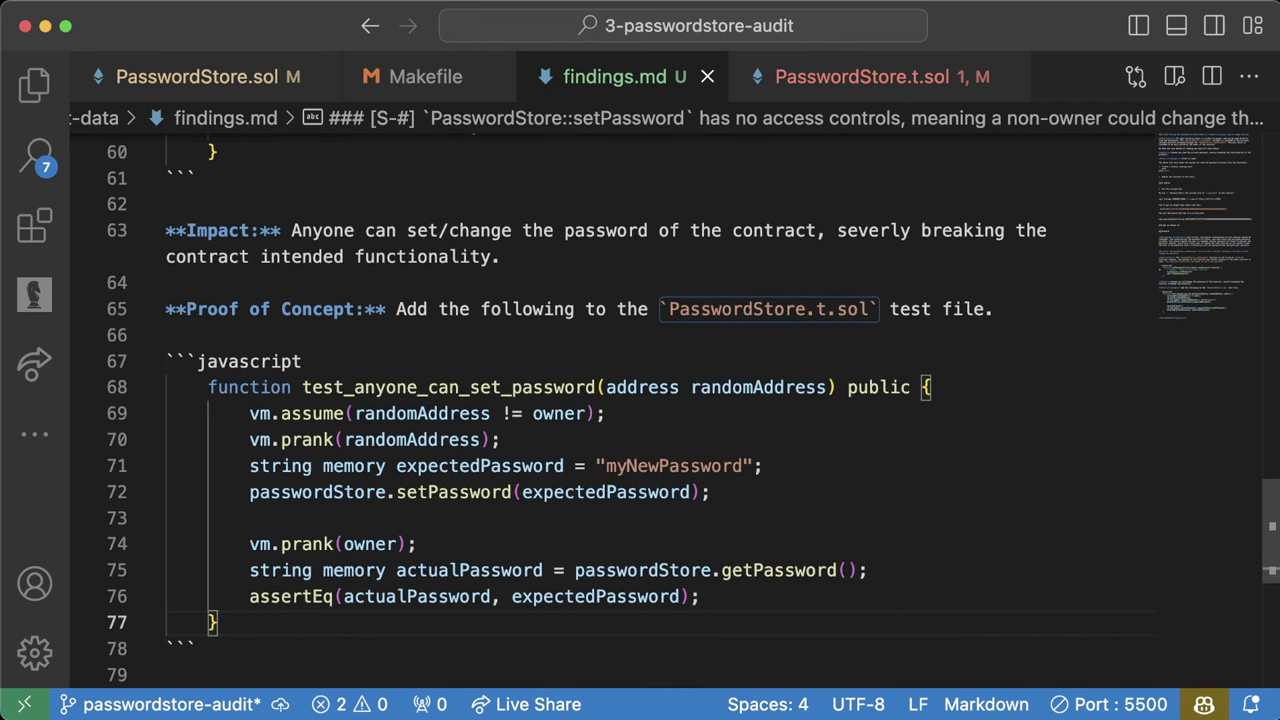
pyautogui.press('super+shift+v')
pyautogui.scroll(3, 557, 421)
# Put a <detail> tag above the code fence and </details> below it, then save.
pyautogui.scroll(-10, 557, 421)
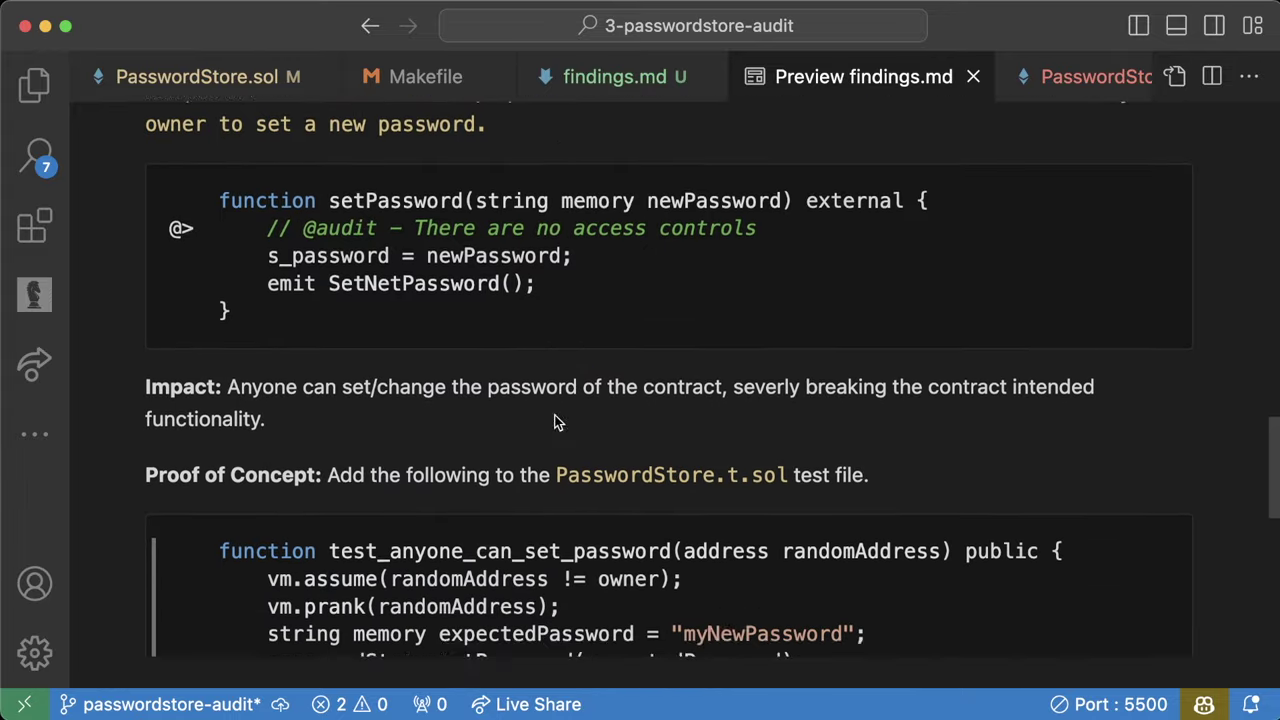
pyautogui.press('super+w')
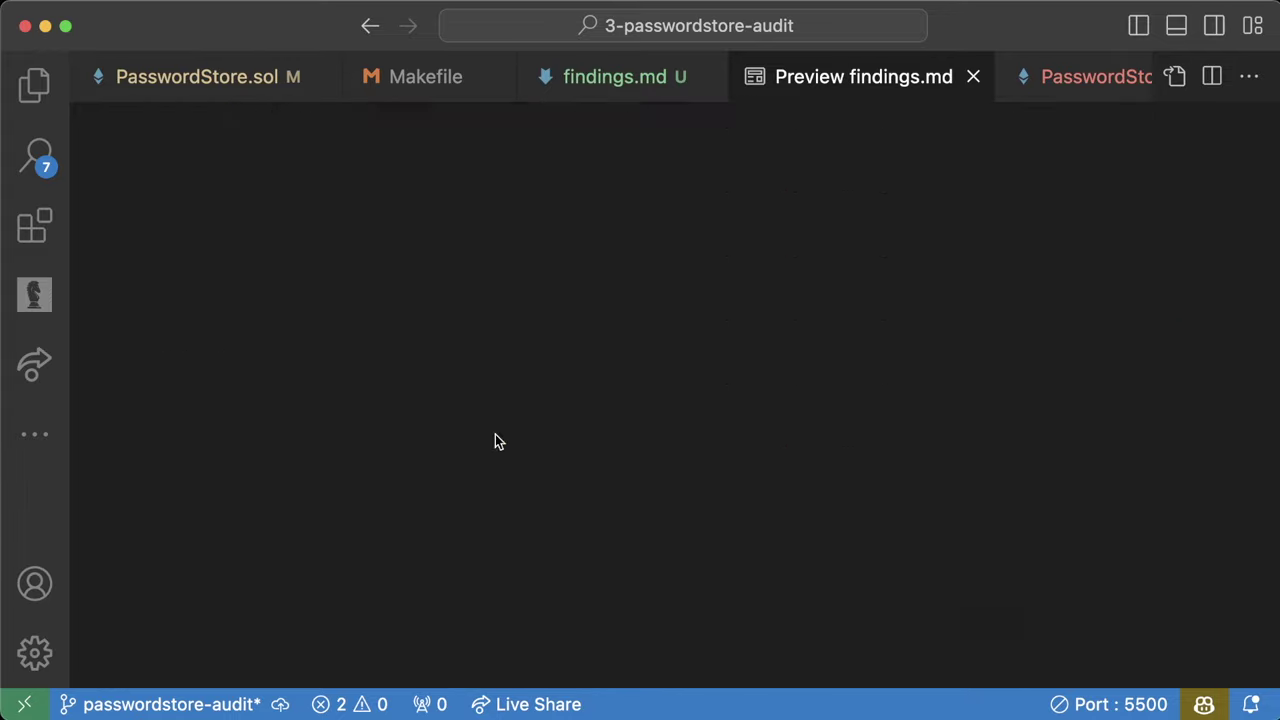
pyautogui.click(323, 347)
pyautogui.press('Return')
pyautogui.write('<detail>')
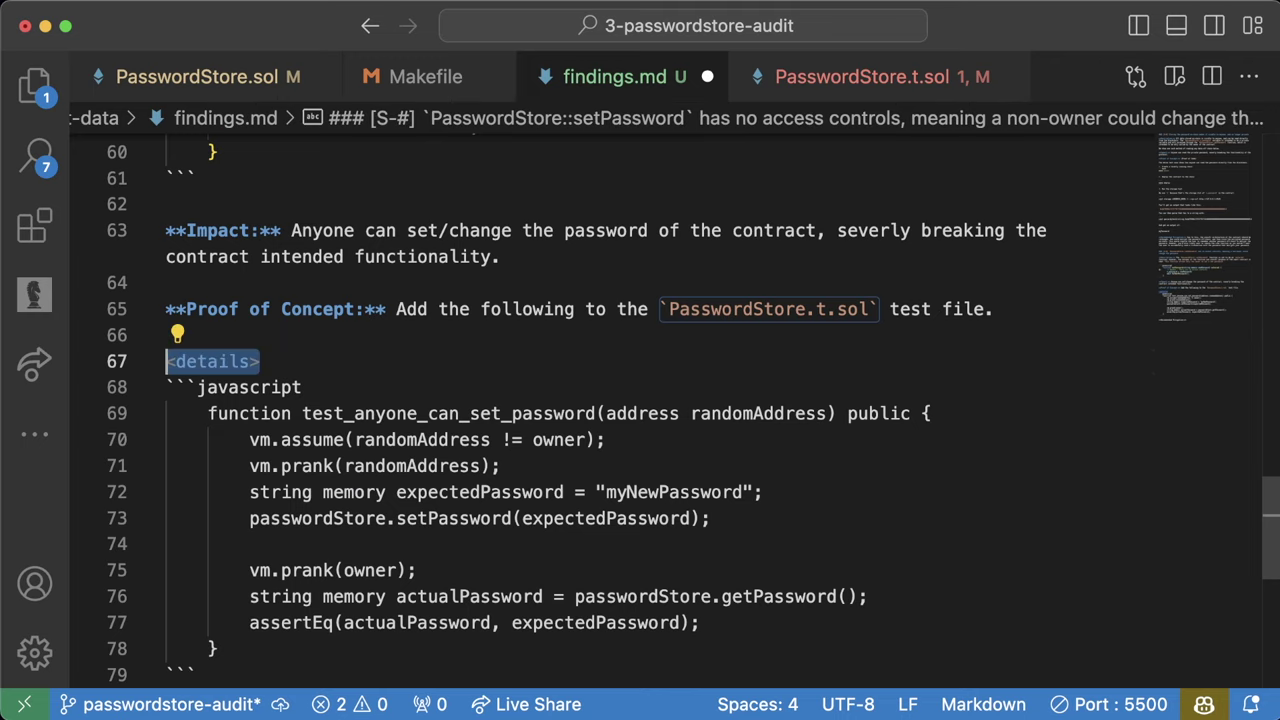
pyautogui.scroll(-5, 334, 352)
pyautogui.click(280, 234)
pyautogui.press('Return')
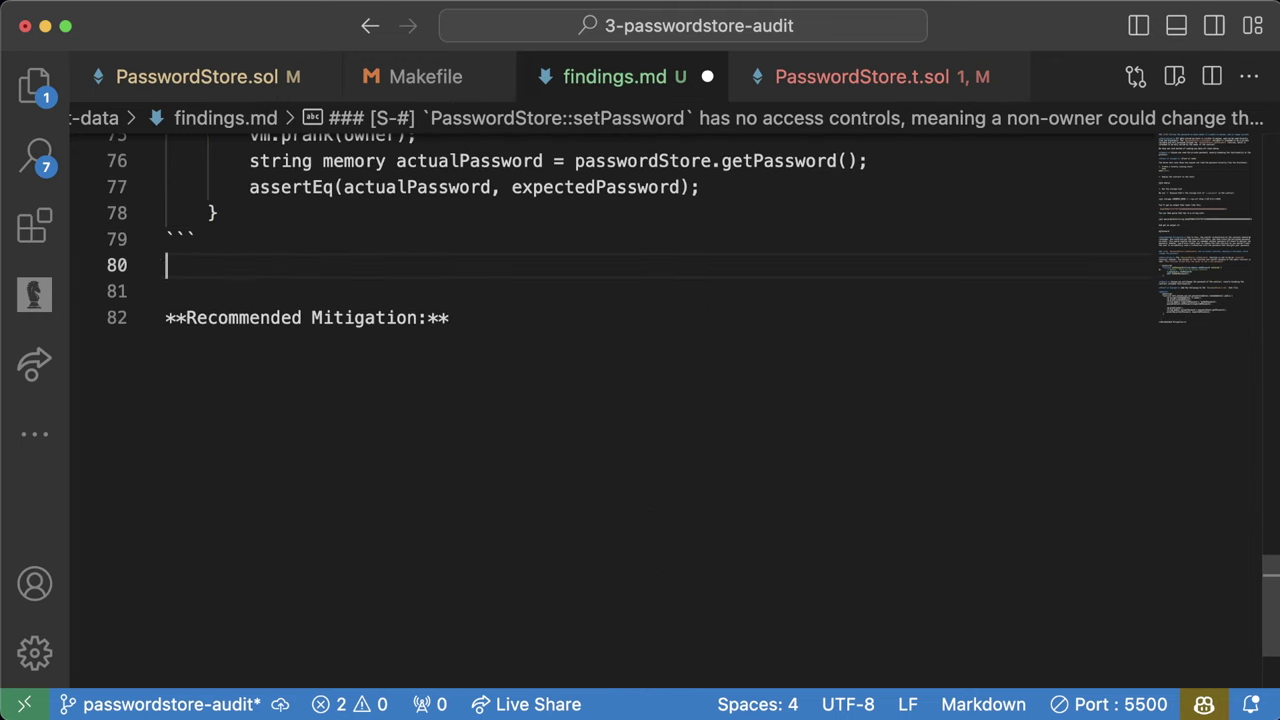
pyautogui.write('<details>')
pyautogui.press('Home')
pyautogui.press('Right')
pyautogui.write('/')
pyautogui.press('super+s')
# Check in Markdown Preview that the Details section expands and collapses over the code.
pyautogui.scroll(2, 363, 252)
pyautogui.scroll(4, 363, 252)
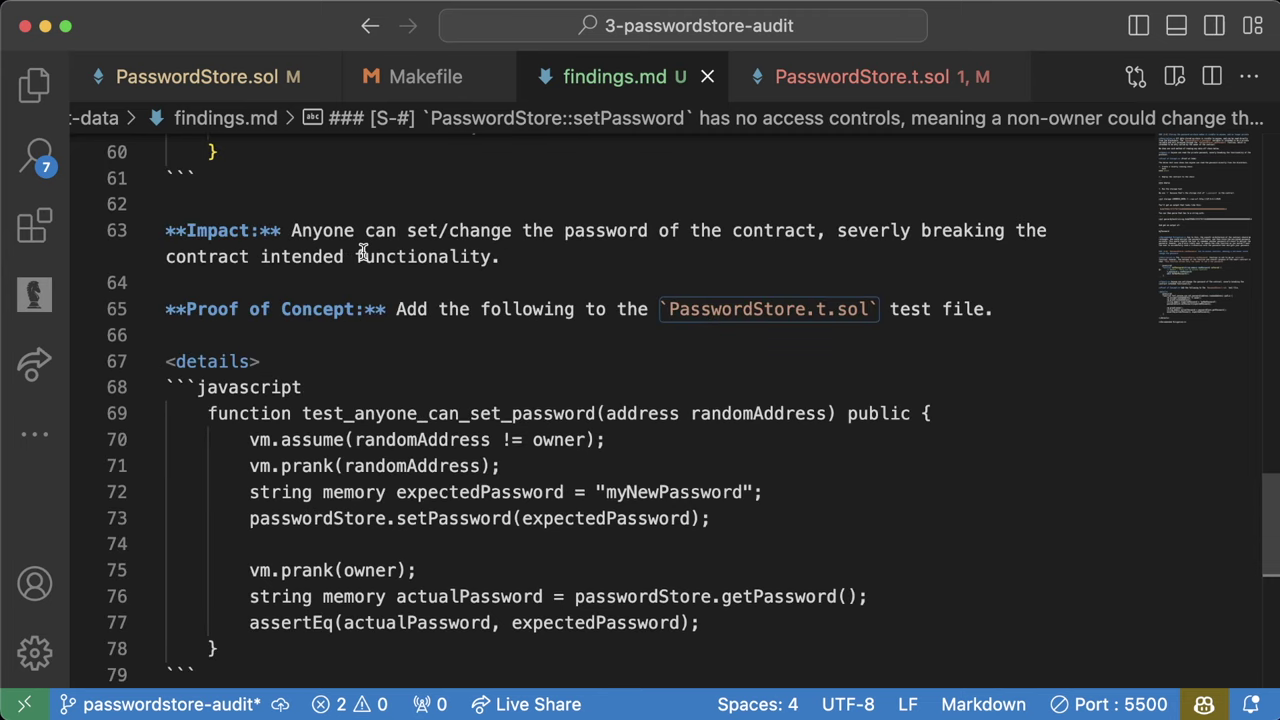
pyautogui.press('super+shift+v')
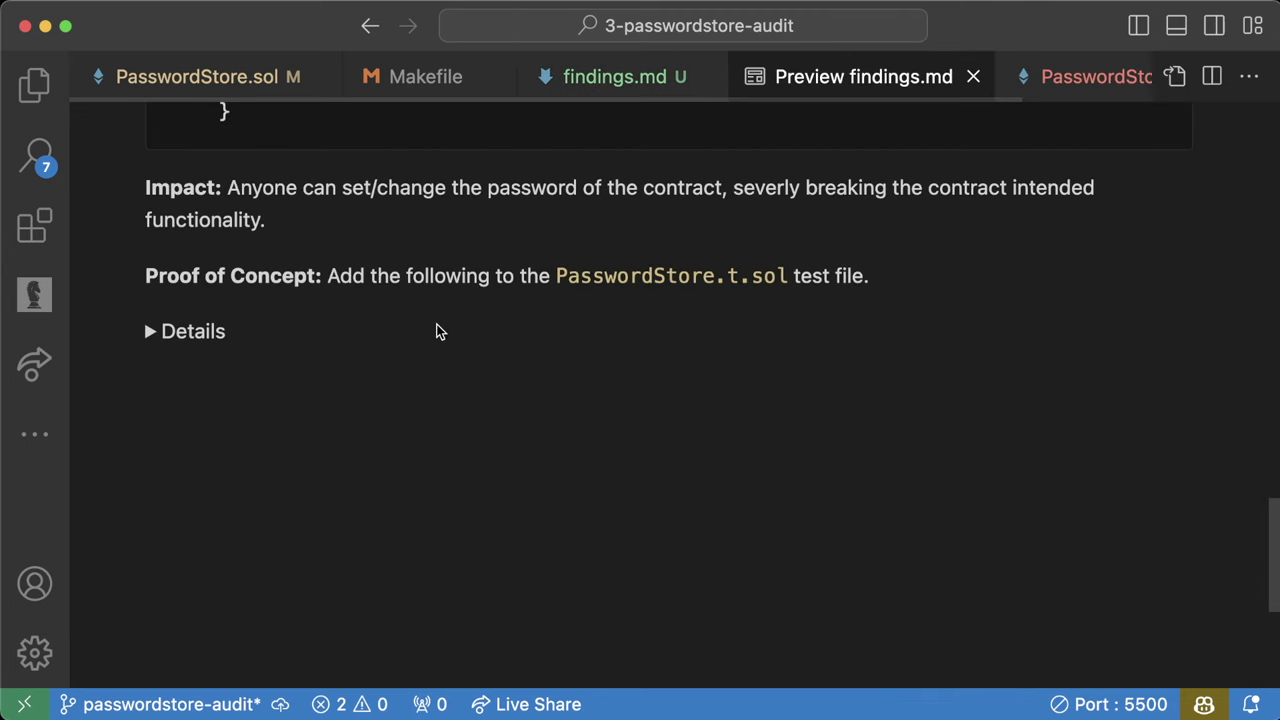
pyautogui.scroll(3, 434, 331)
pyautogui.scroll(-2, 229, 420)
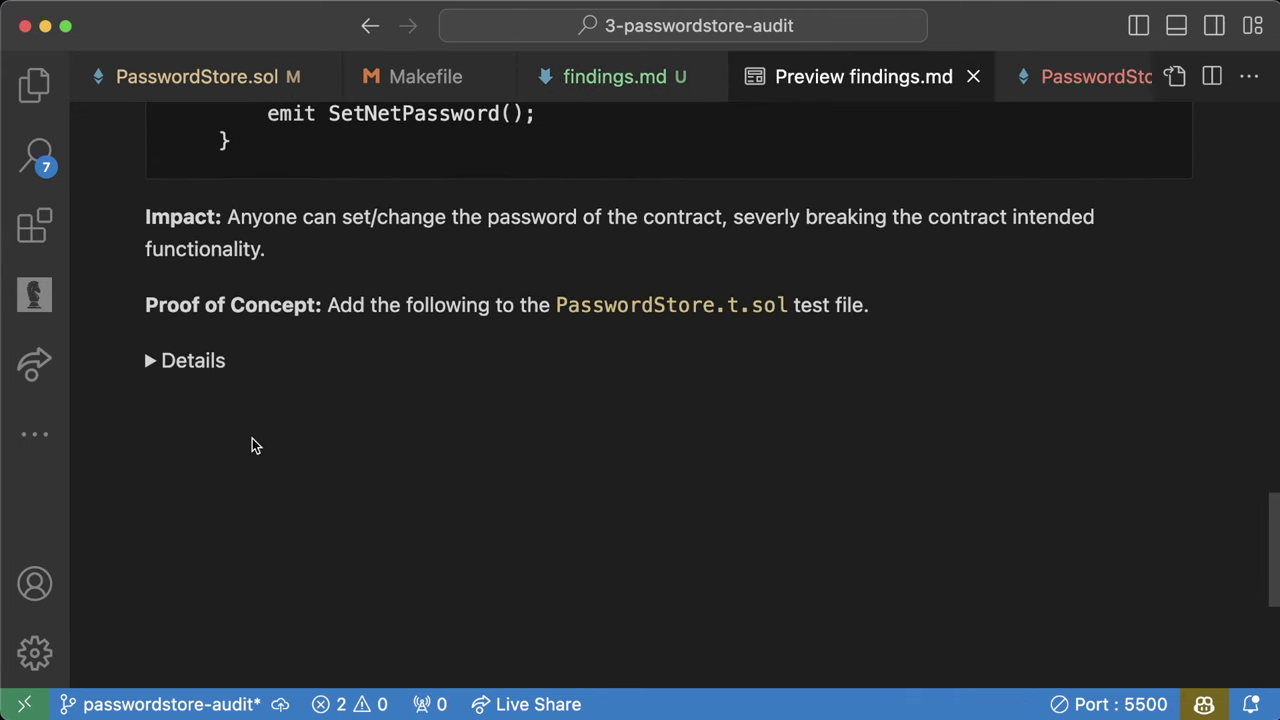
pyautogui.click(148, 362)
pyautogui.scroll(-2, 263, 349)
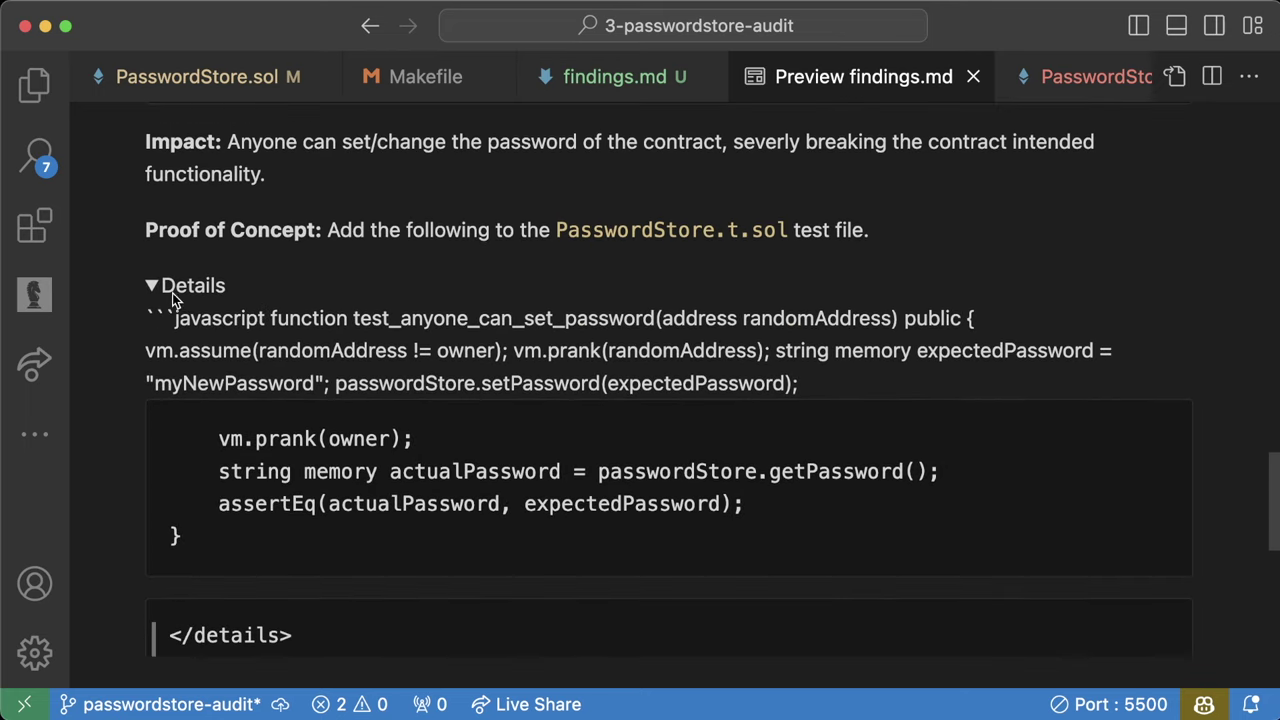
pyautogui.click(172, 290)
pyautogui.hotkey('ctrl', 'Tab')
# Add blank lines inside the details tags, save, and recheck the collapsible section in the preview.
pyautogui.click(285, 361)
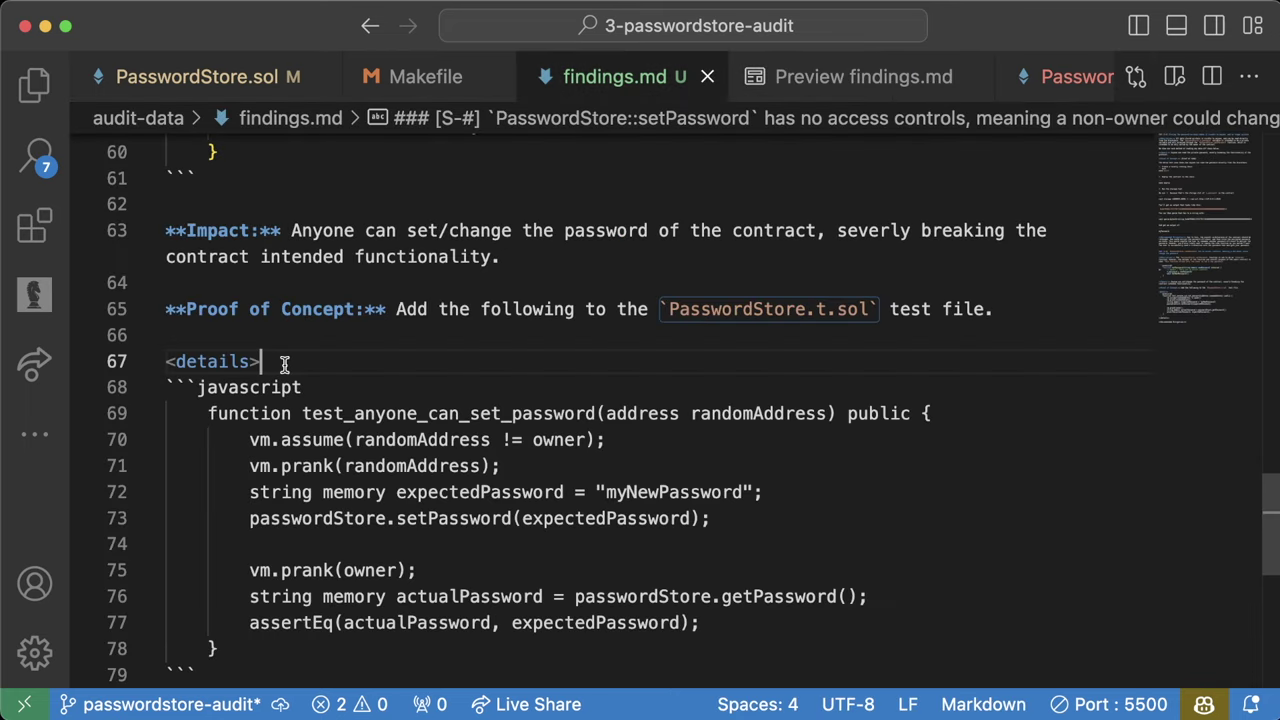
pyautogui.press('Return')
pyautogui.scroll(-4, 285, 390)
pyautogui.press('Return')
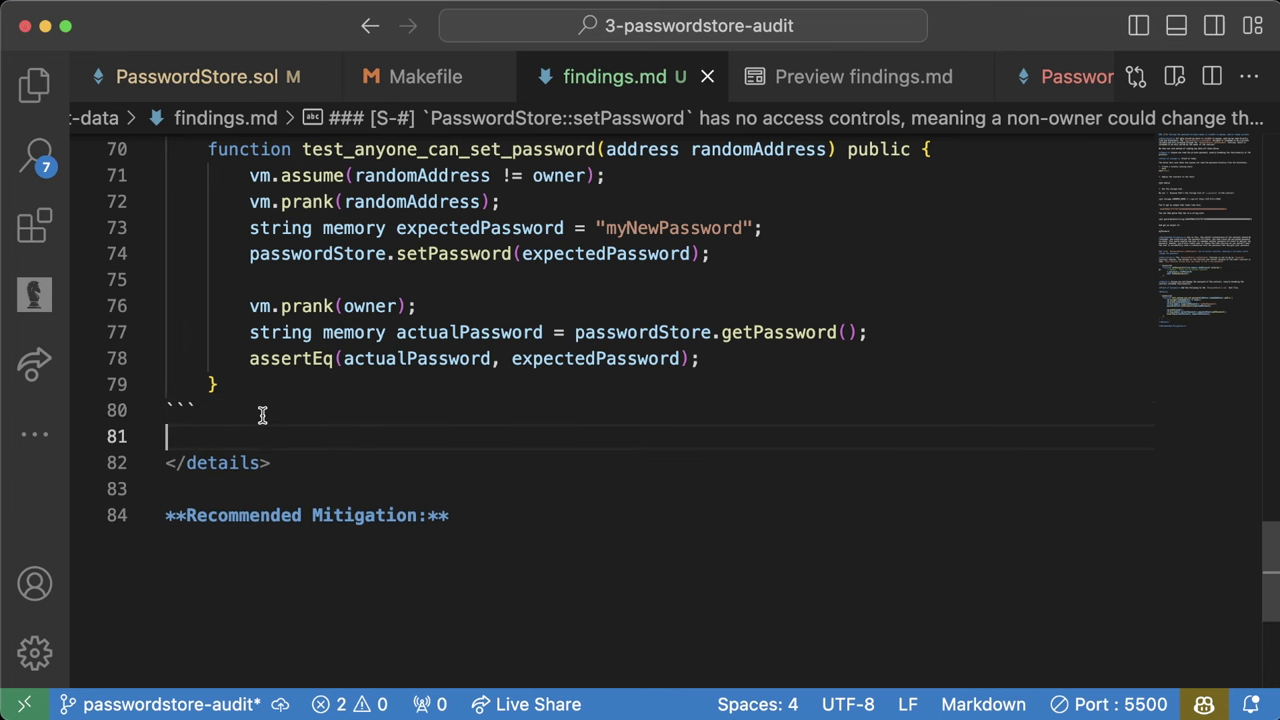
pyautogui.press('super+s')
pyautogui.hotkey('ctrl', 'Tab')
pyautogui.click(190, 372)
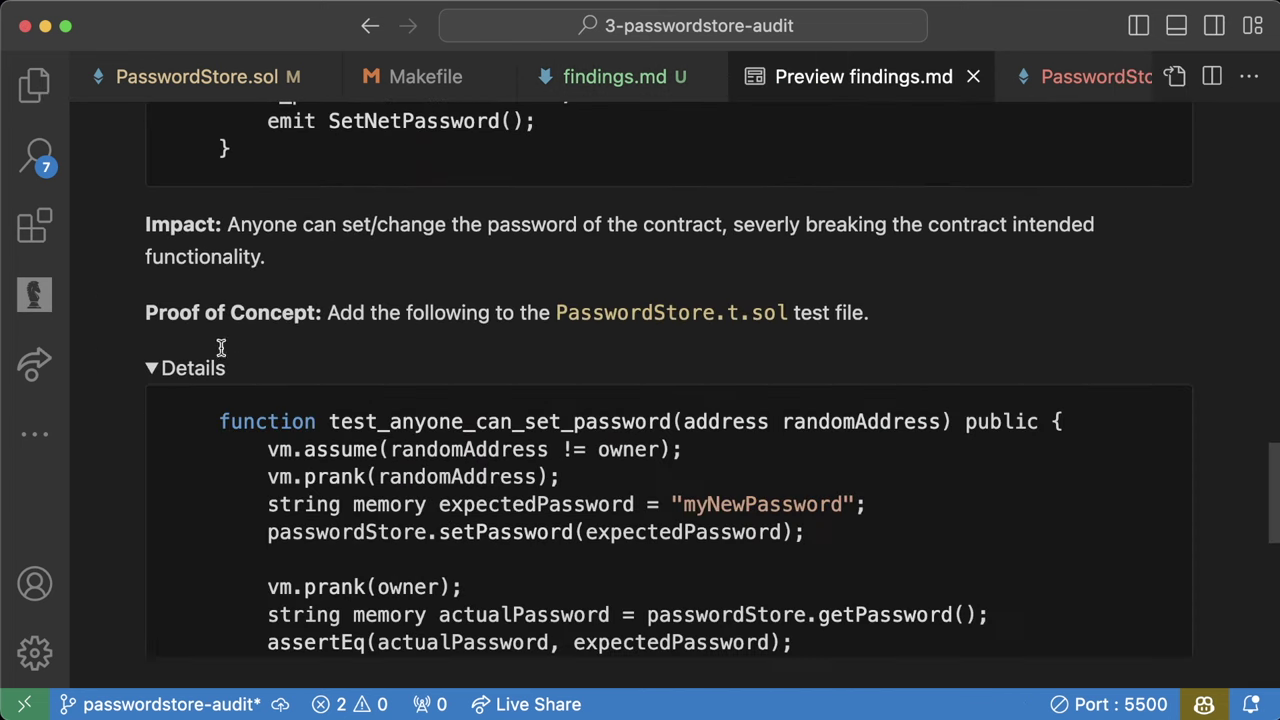
pyautogui.scroll(-3, 383, 303)
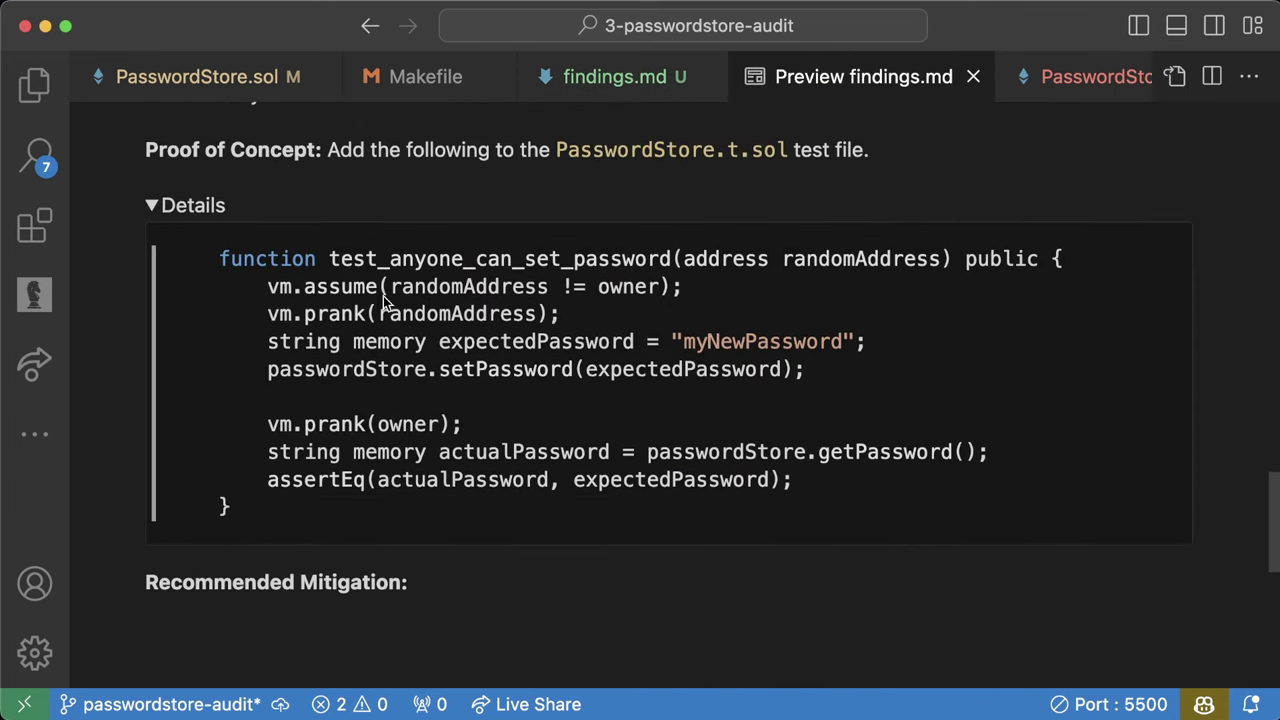
pyautogui.click(185, 216)
pyautogui.click(152, 204)
pyautogui.hotkey('ctrl', 'Tab')
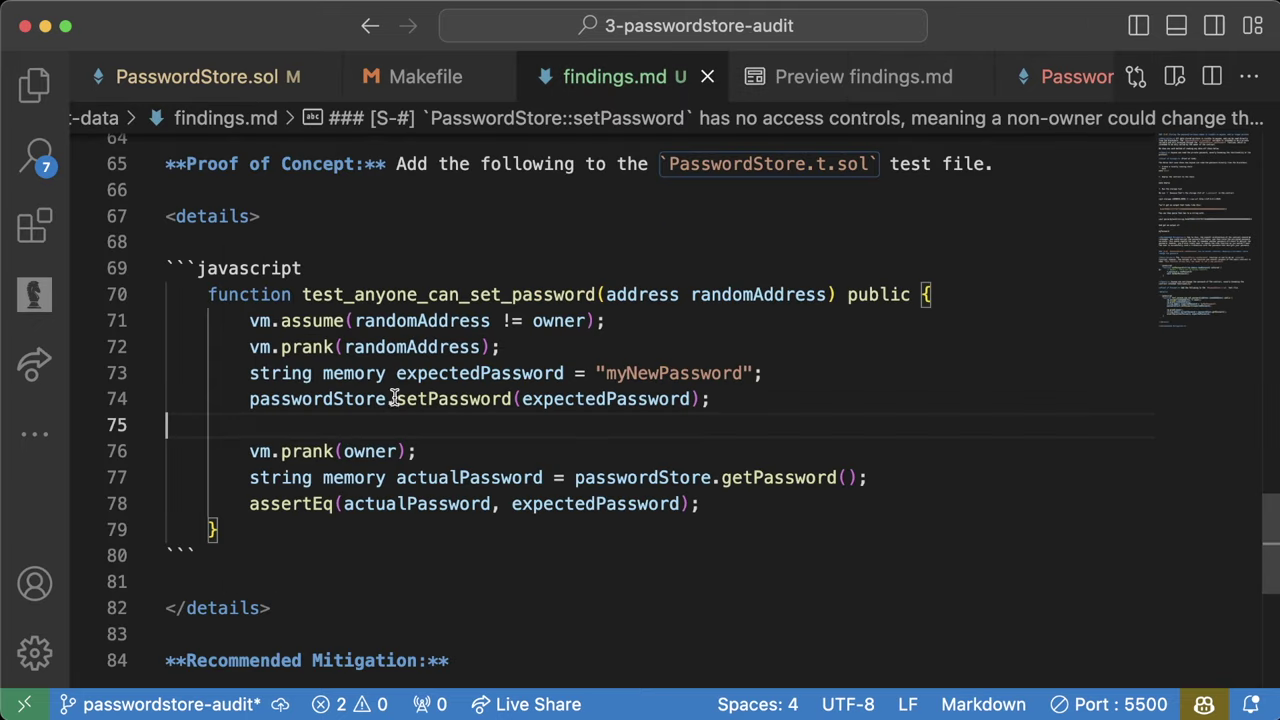
# Review the test code and add a line under the opening details tag for a summary.
pyautogui.moveTo(219, 530); pyautogui.dragTo(165, 294)
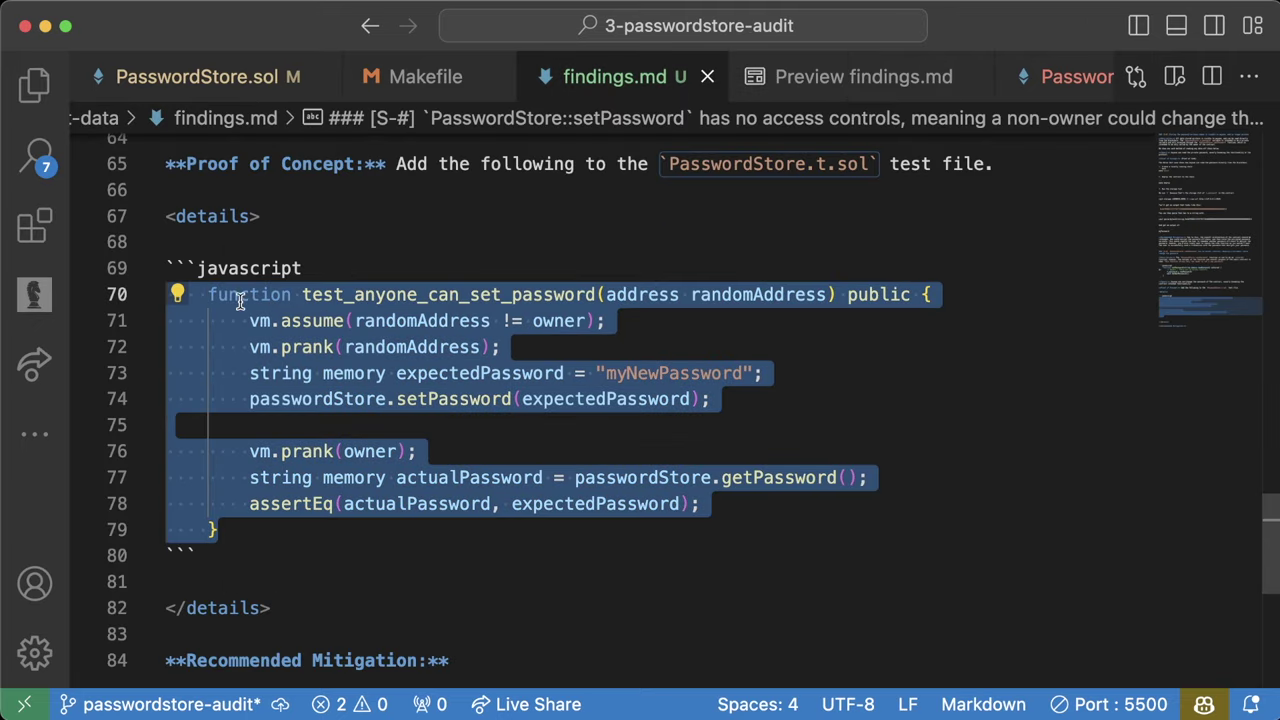
pyautogui.click(237, 520)
pyautogui.moveTo(249, 523); pyautogui.dragTo(165, 308)
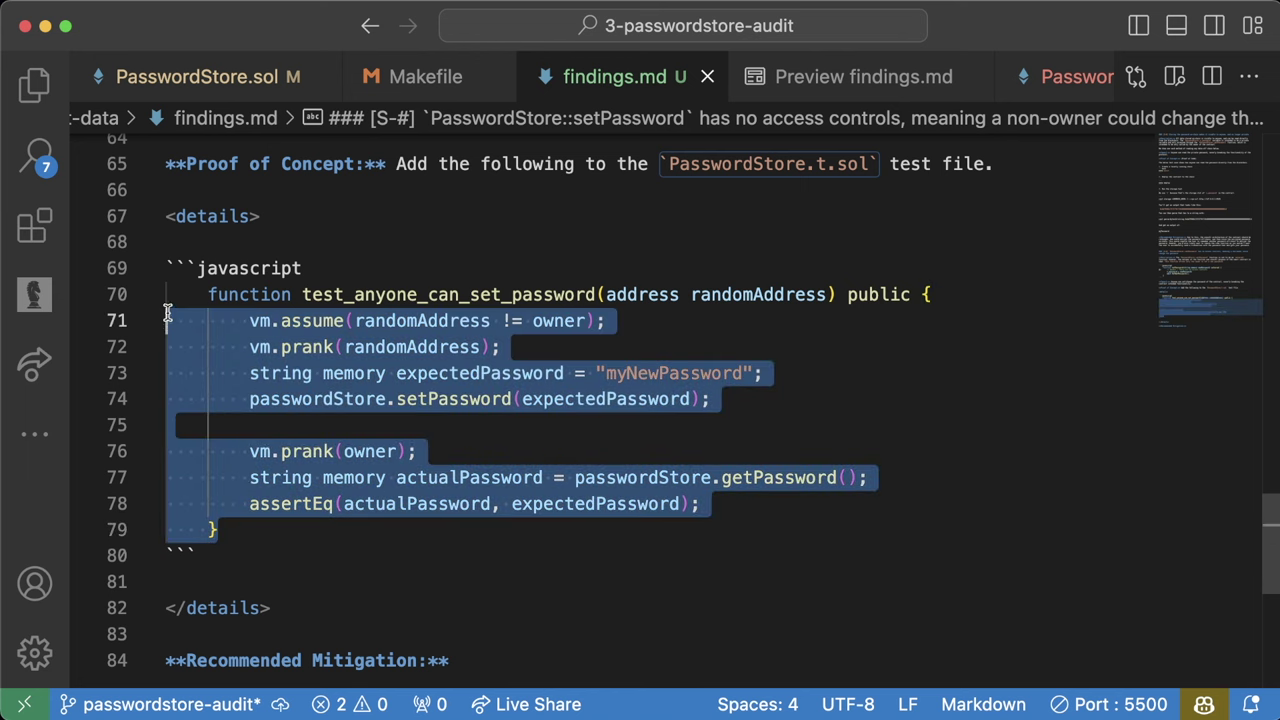
pyautogui.click(265, 222)
pyautogui.scroll(-3, 285, 400)
pyautogui.click(246, 423)
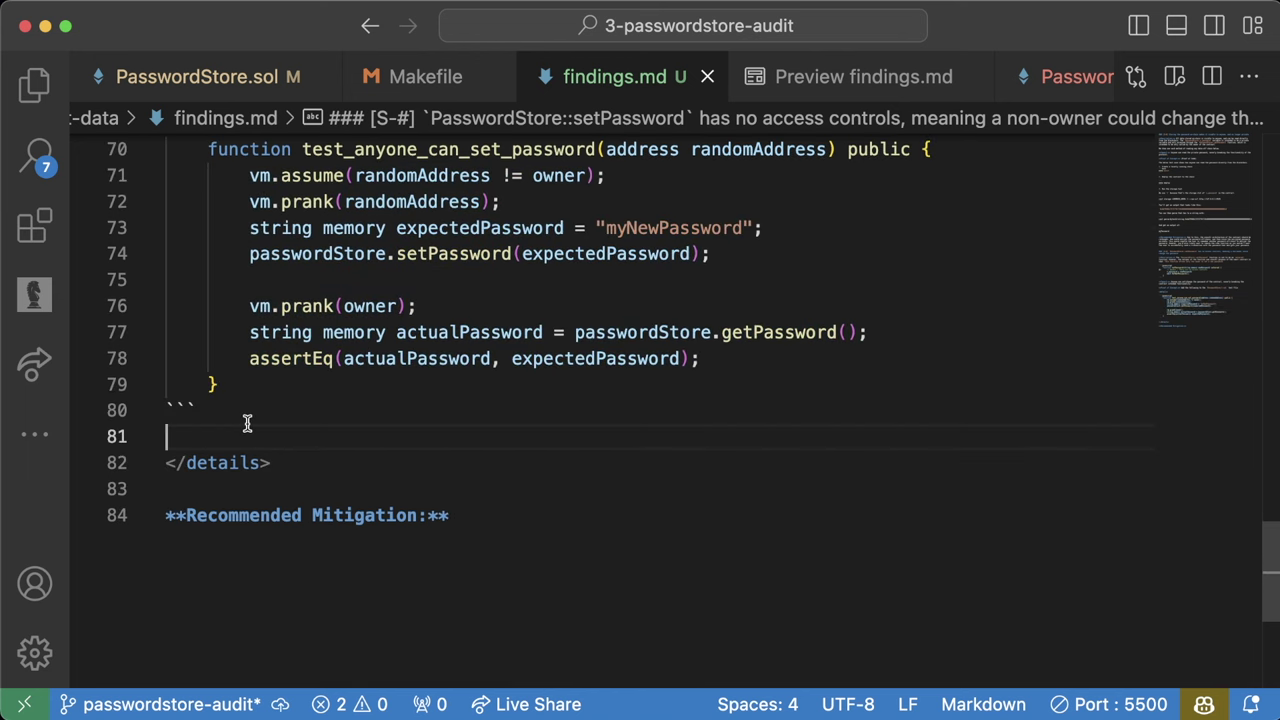
pyautogui.scroll(3, 300, 400)
pyautogui.click(306, 220)
pyautogui.press('Return')
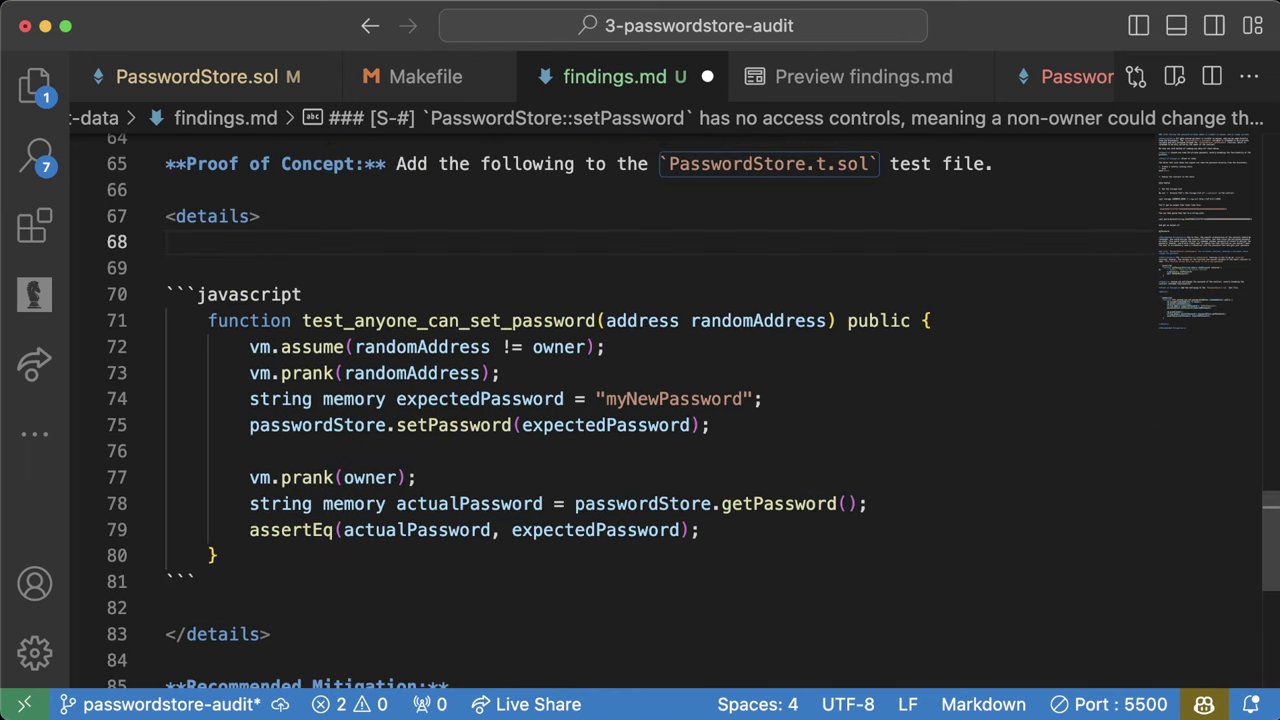
# Label the collapsible PoC section with <summary>Code</summary>, save, and confirm it in the preview.
pyautogui.write('<summary>Code</s')
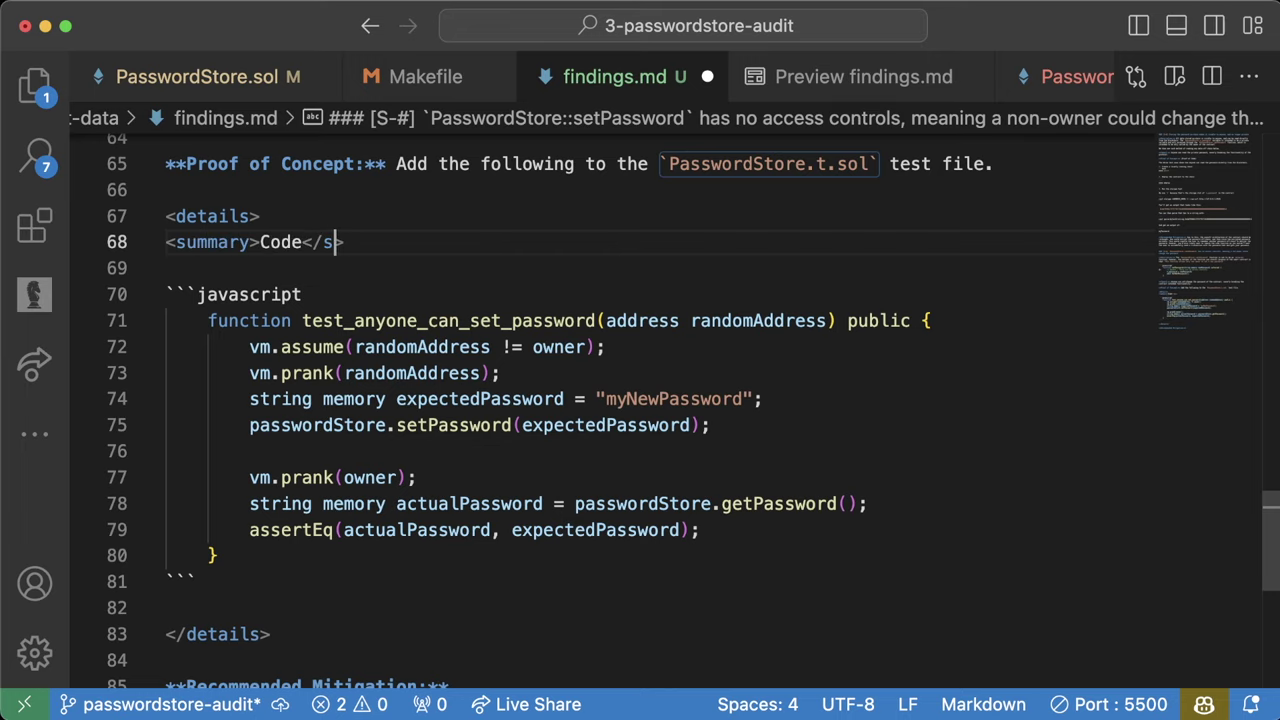
pyautogui.write('ummary>')
pyautogui.press('super+s')
pyautogui.hotkey('ctrl', 'Tab')
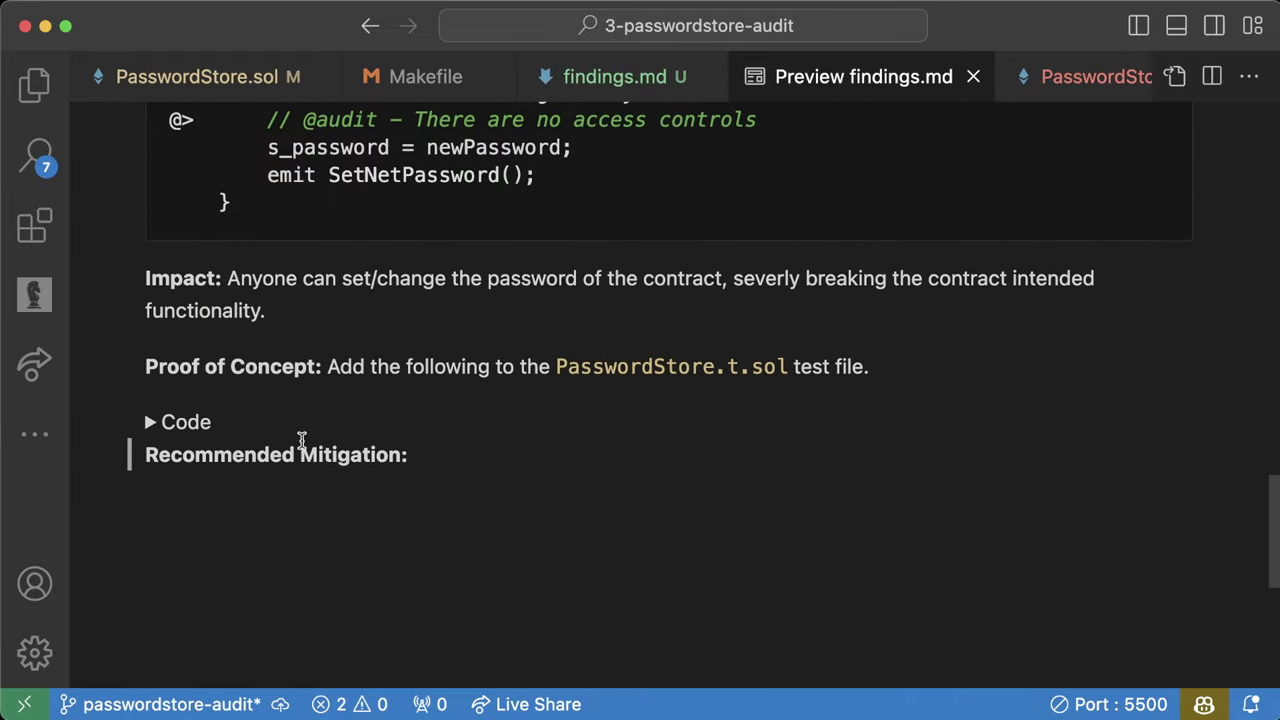
pyautogui.click(149, 421)
pyautogui.press('super+w')
# Begin Recommended Mitigation with 'Add an access control conditional to the `setPassword` function'.
pyautogui.click(523, 384)
pyautogui.scroll(3, 411, 367)
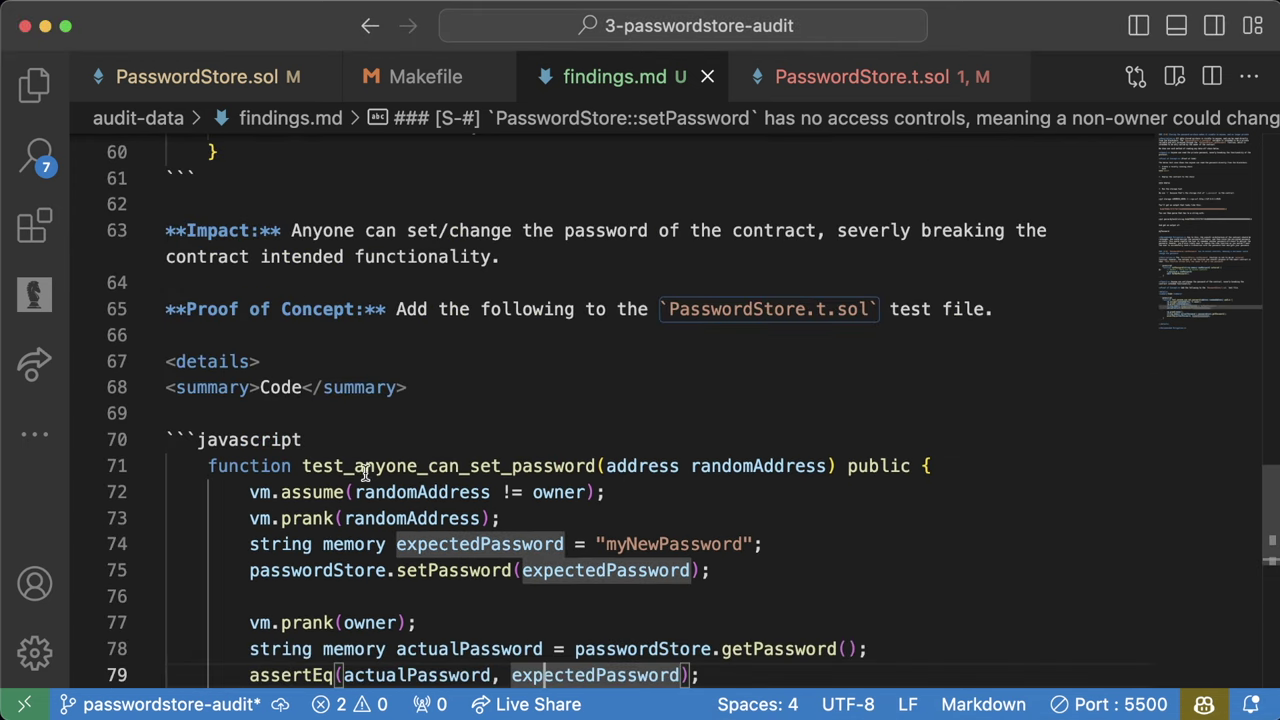
pyautogui.scroll(-3, 365, 470)
pyautogui.moveTo(246, 558); pyautogui.dragTo(172, 320)
pyautogui.click(414, 374)
pyautogui.moveTo(252, 558); pyautogui.dragTo(177, 294)
pyautogui.scroll(-5, 423, 240)
pyautogui.click(480, 250)
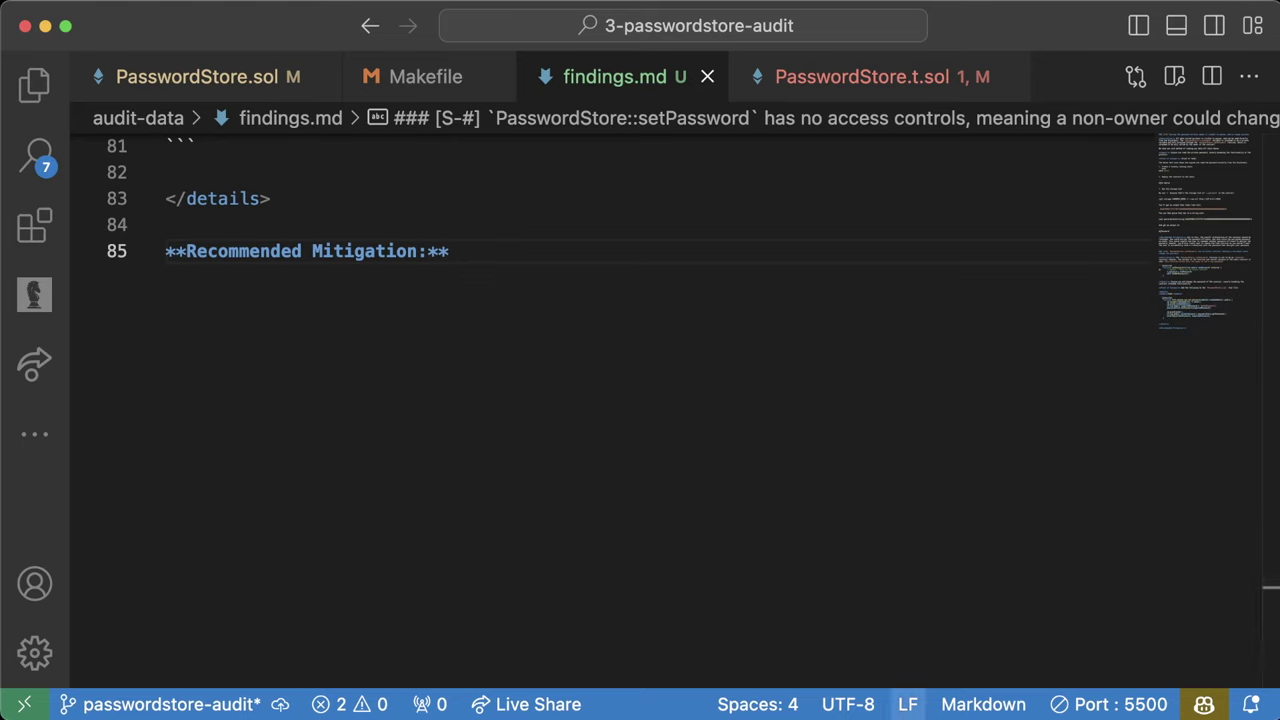
pyautogui.write('Add an access ')
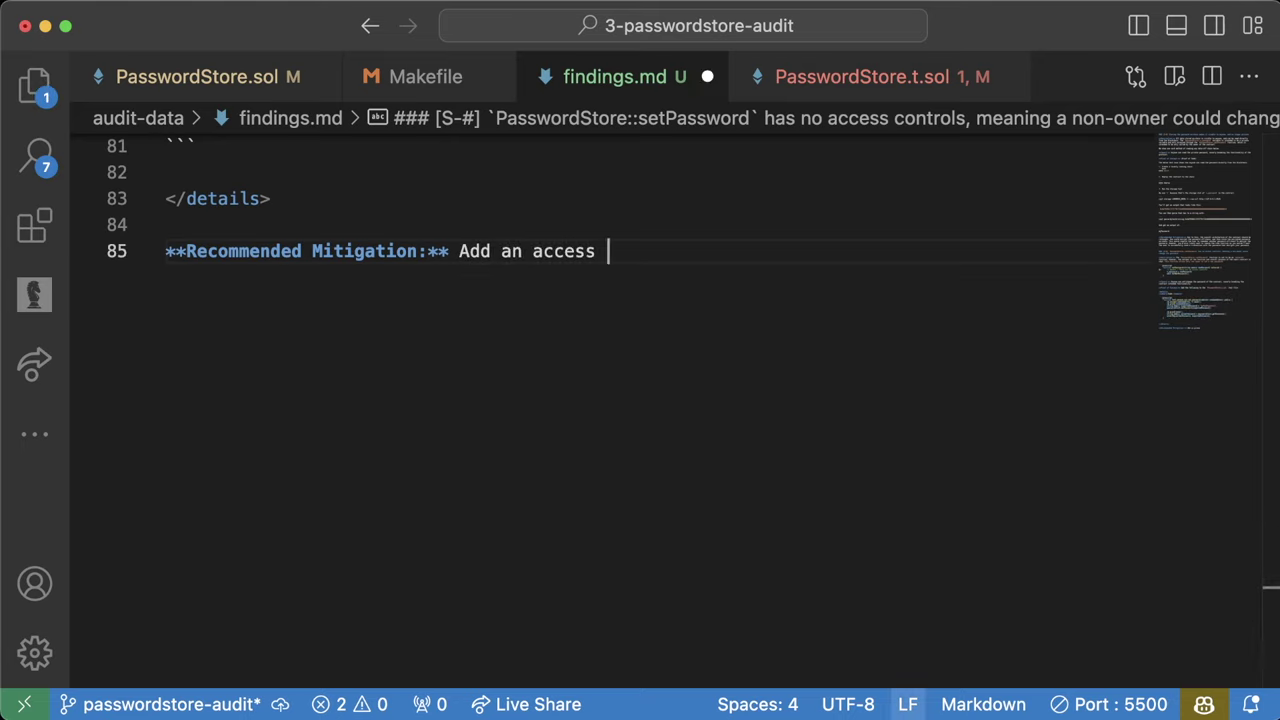
pyautogui.write('control conditi')
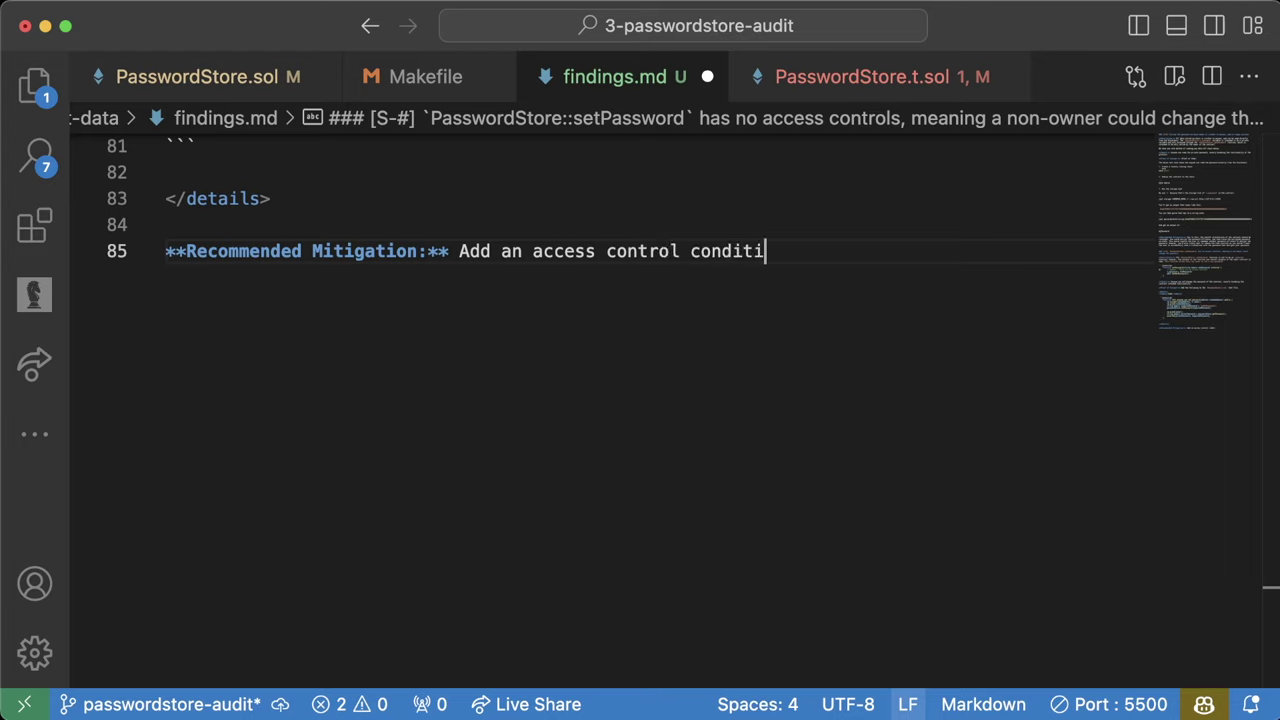
pyautogui.write('onal to the `set')
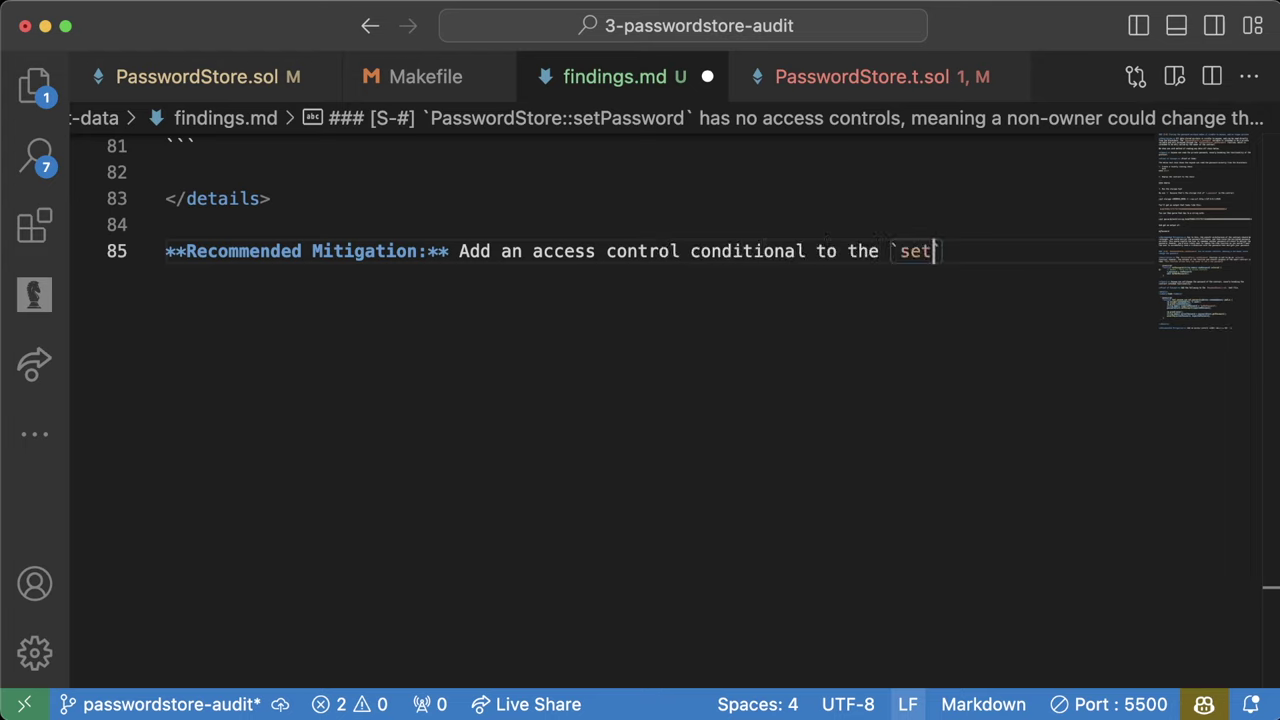
pyautogui.write('Password` func')
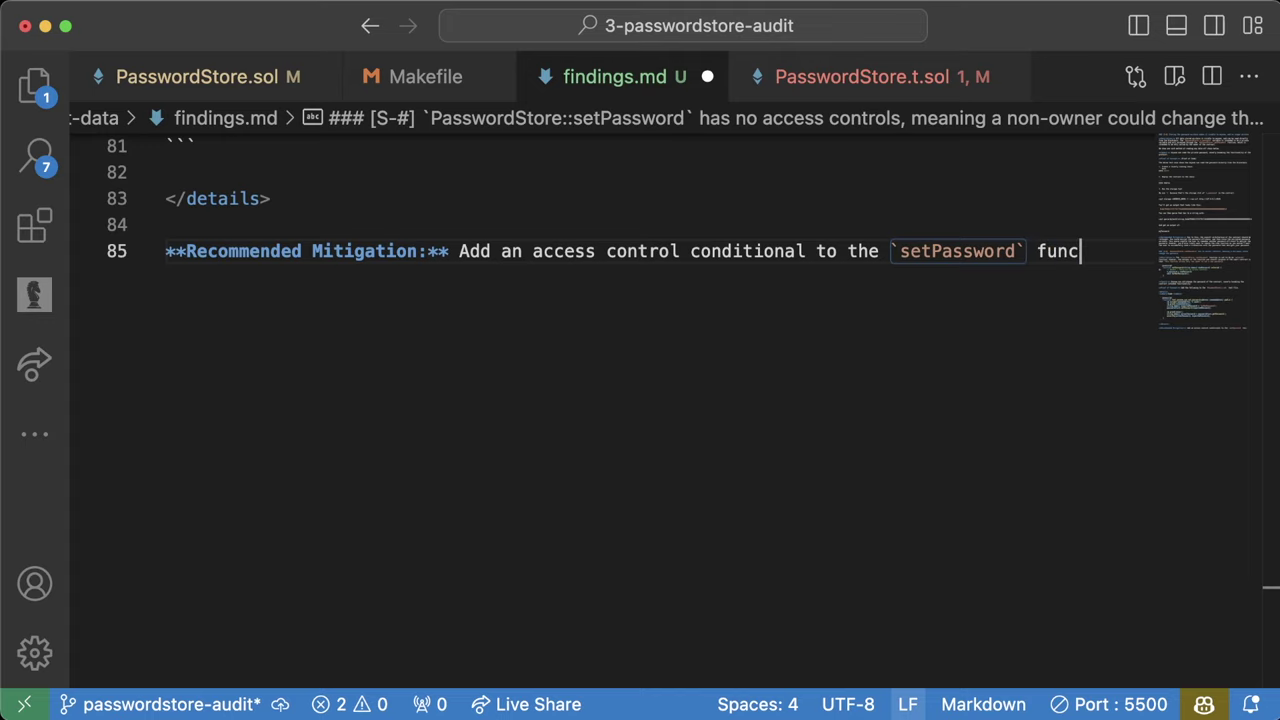
pyautogui.write('tion')
# Add a javascript code block: if(msg.sender != s_owner){ revert PasswordStore__NotOwner(); }.
pyautogui.press('Return')
pyautogui.press('Return')
pyautogui.write('```')
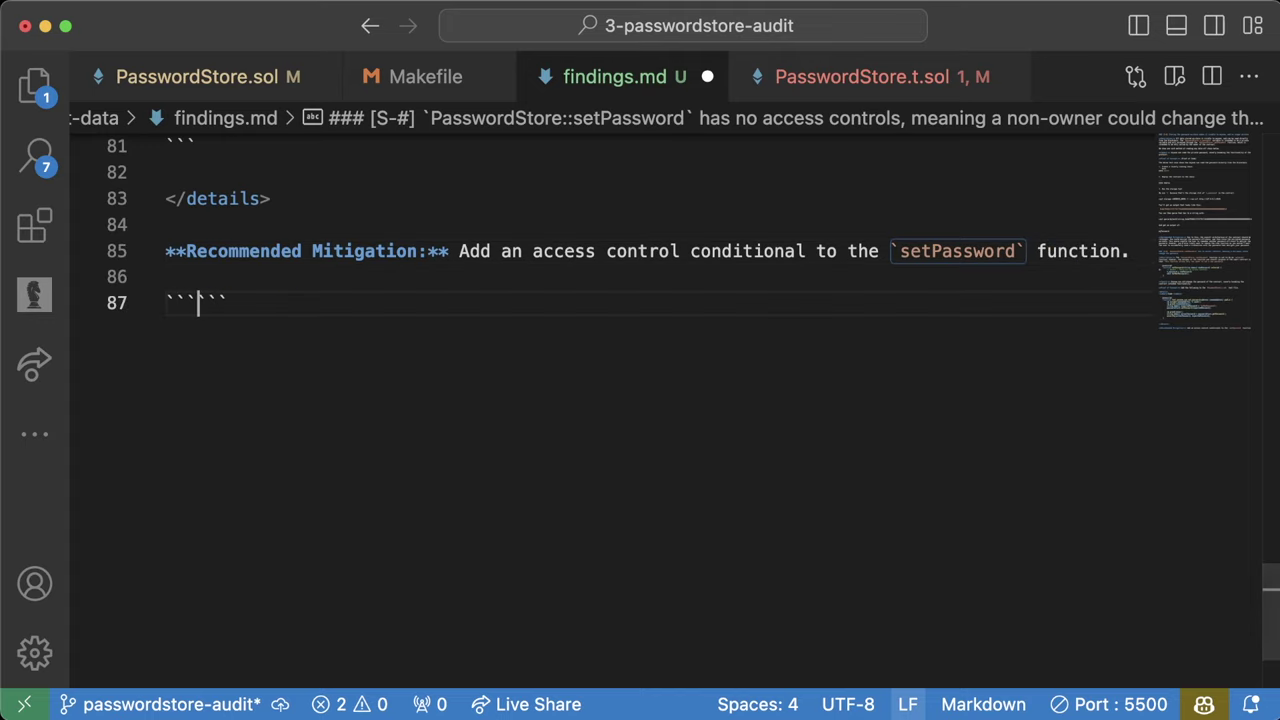
pyautogui.press('Return')
pyautogui.press('Return')
pyautogui.click(166, 302)
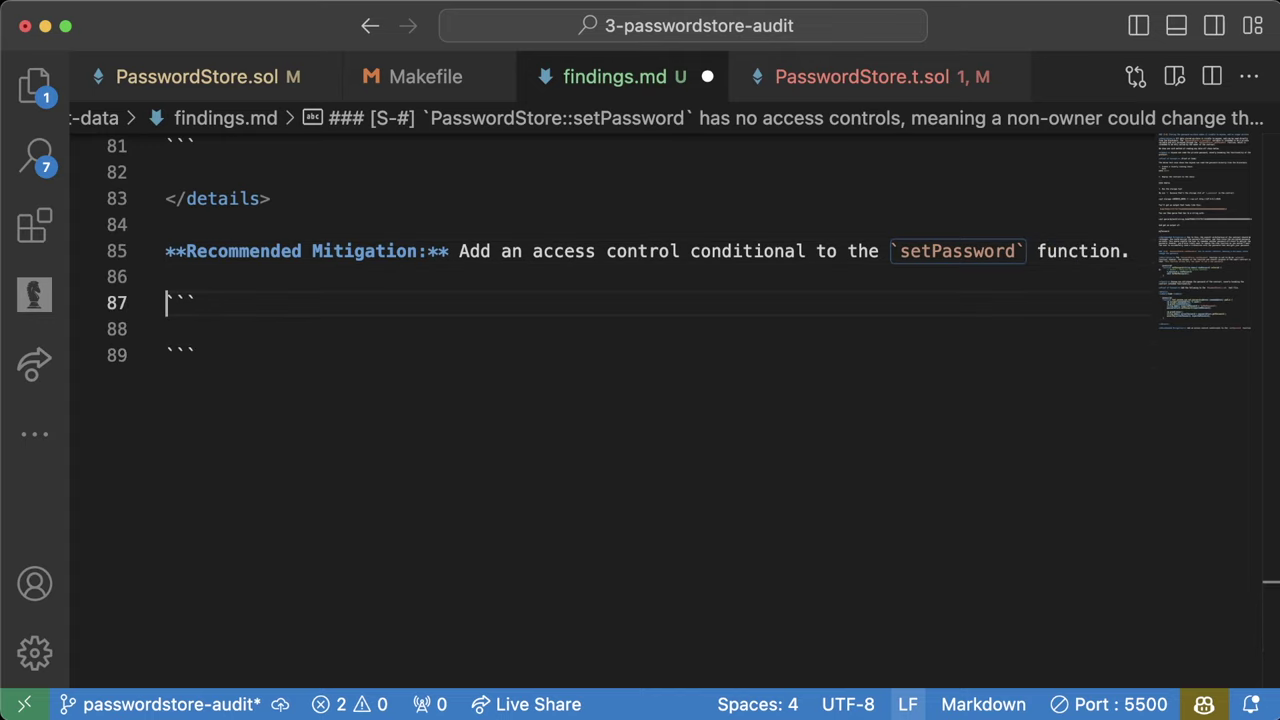
pyautogui.write('javascript')
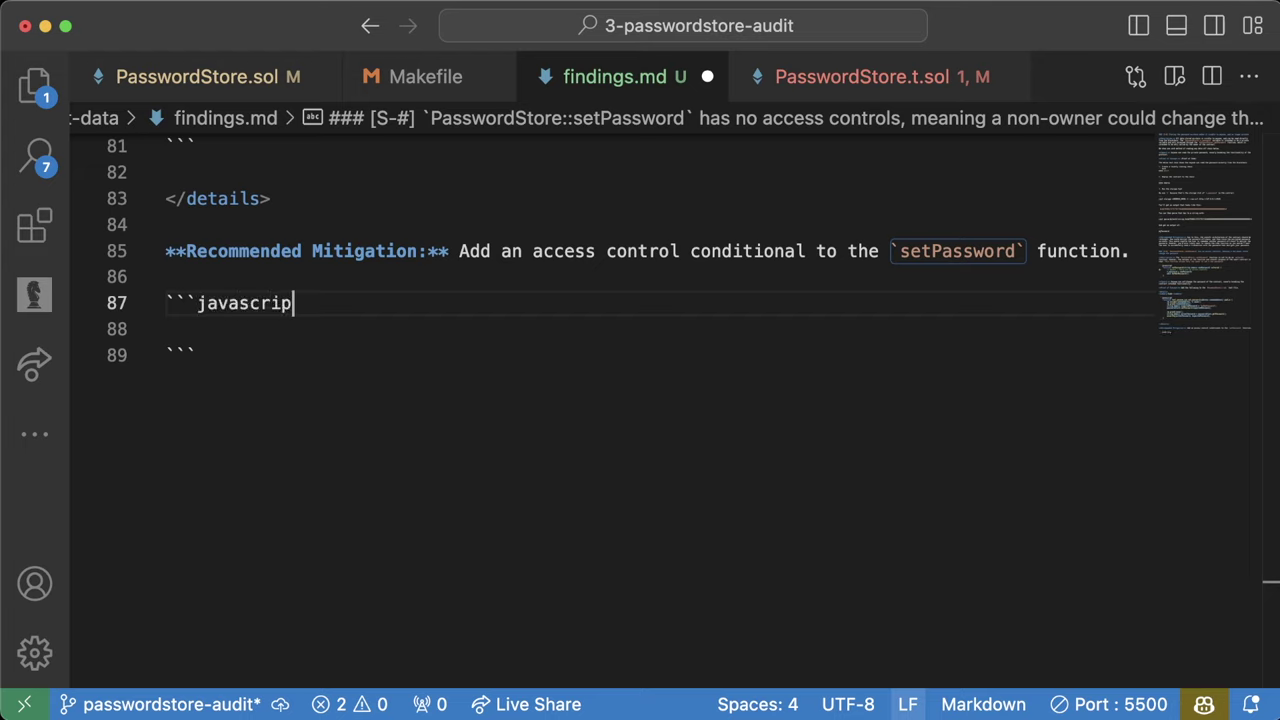
pyautogui.press('Return')
pyautogui.write('if(msg.sender ')
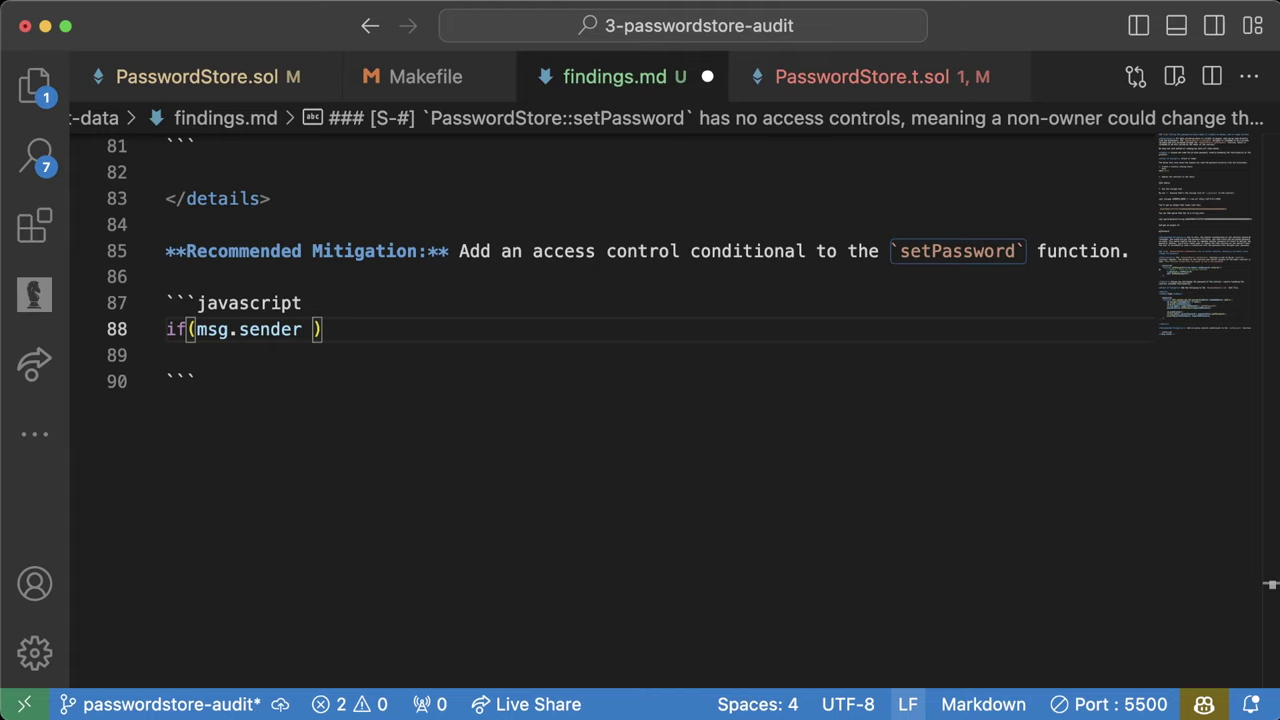
pyautogui.write('!= s_owner')
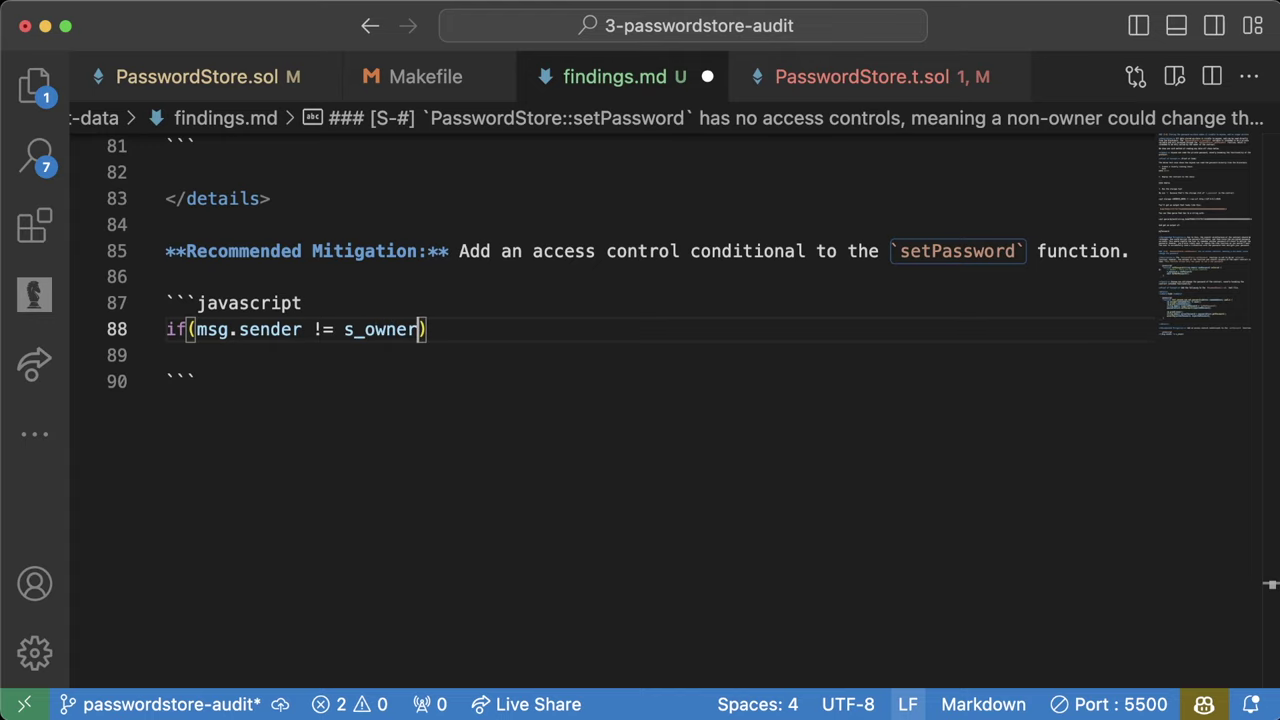
pyautogui.write('){')
pyautogui.press('Return')
pyautogui.write('revert Passw')
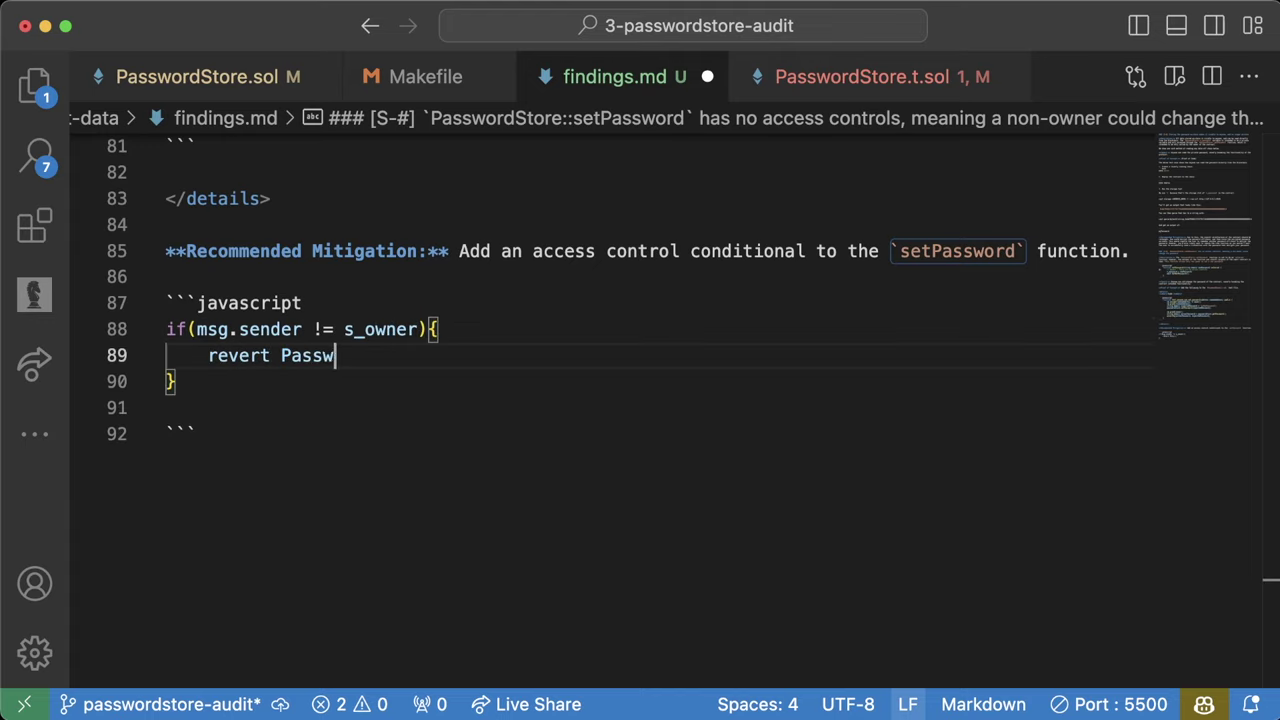
pyautogui.write('ordStore__NotOw')
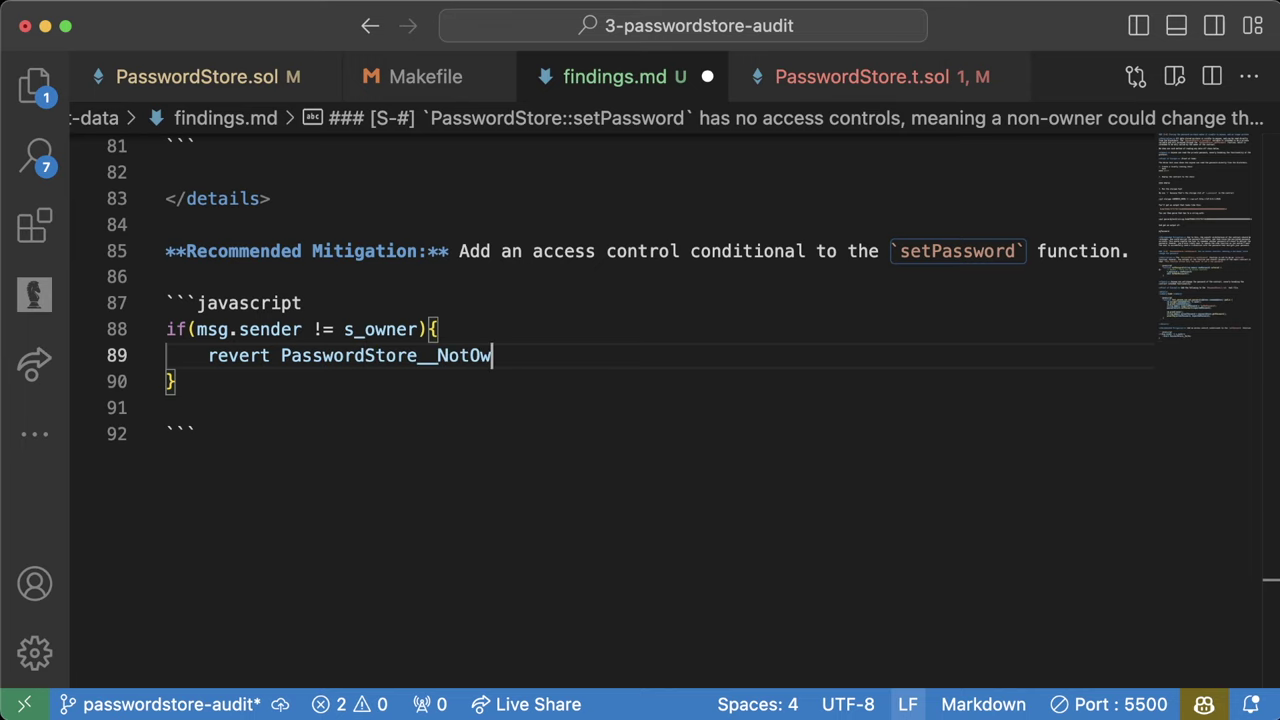
pyautogui.write('ner();')
# Save findings.md and check the rendered Markdown preview before closing it.
pyautogui.press('super+s')
pyautogui.press('super+shift+v')
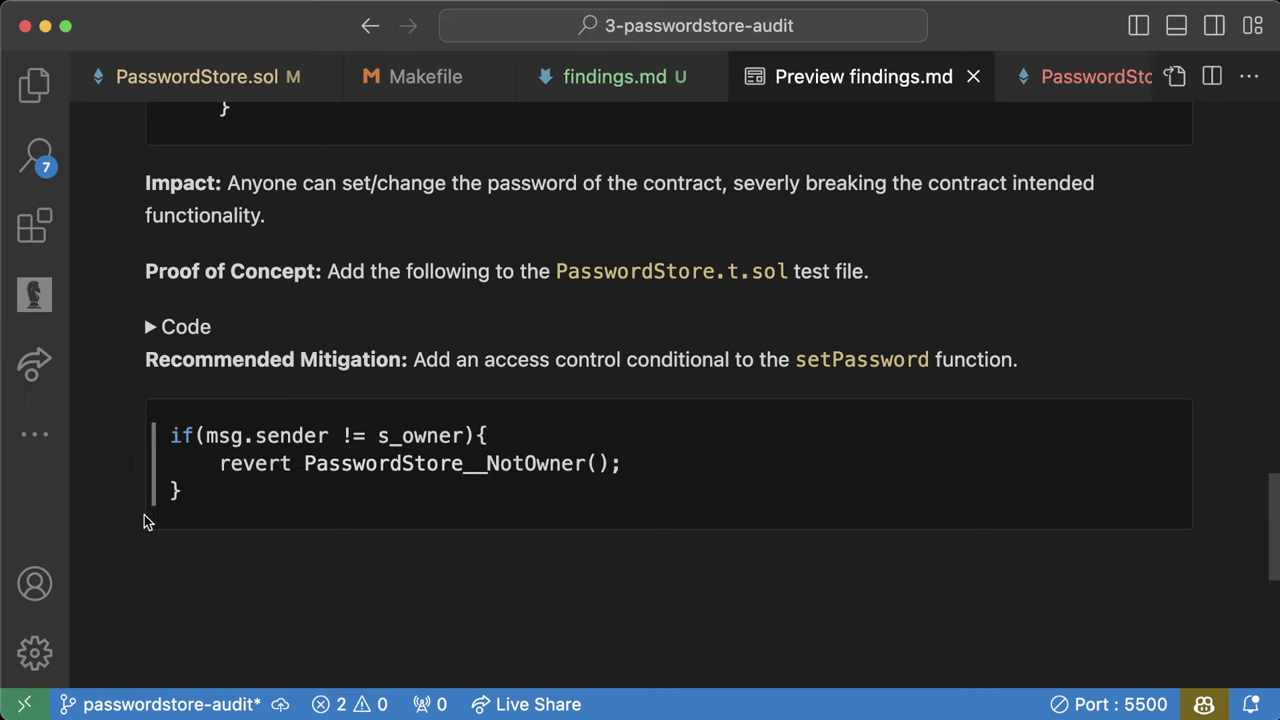
pyautogui.doubleClick(182, 500)
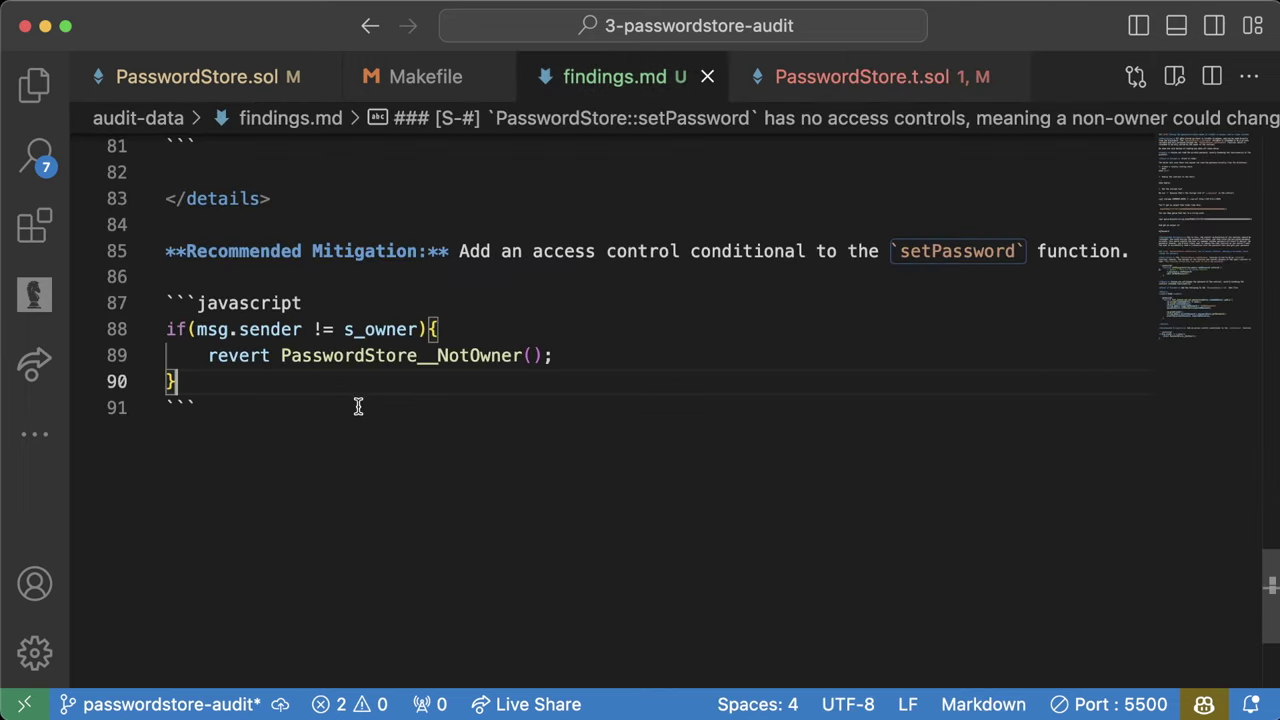
pyautogui.press('super+shift+f')
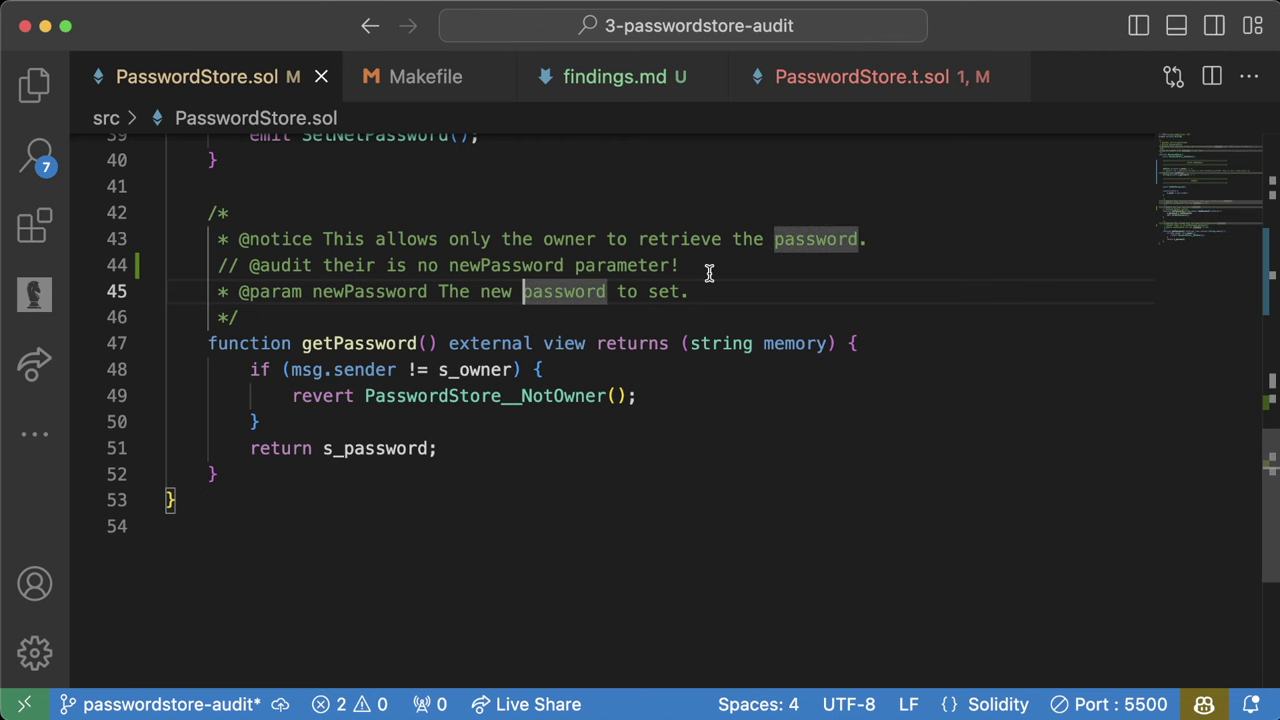
pyautogui.moveTo(709, 268); pyautogui.dragTo(104, 263)
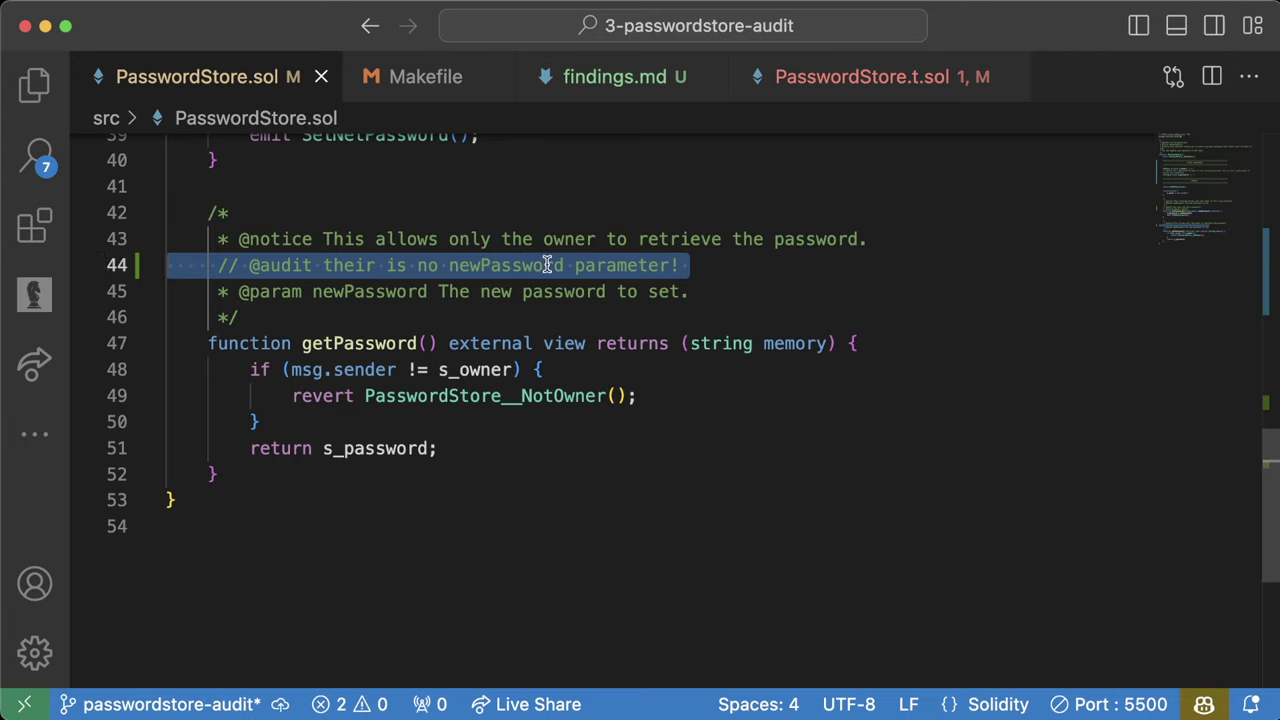
pyautogui.click(586, 291)
pyautogui.moveTo(731, 268); pyautogui.dragTo(138, 262)
pyautogui.click(296, 265)
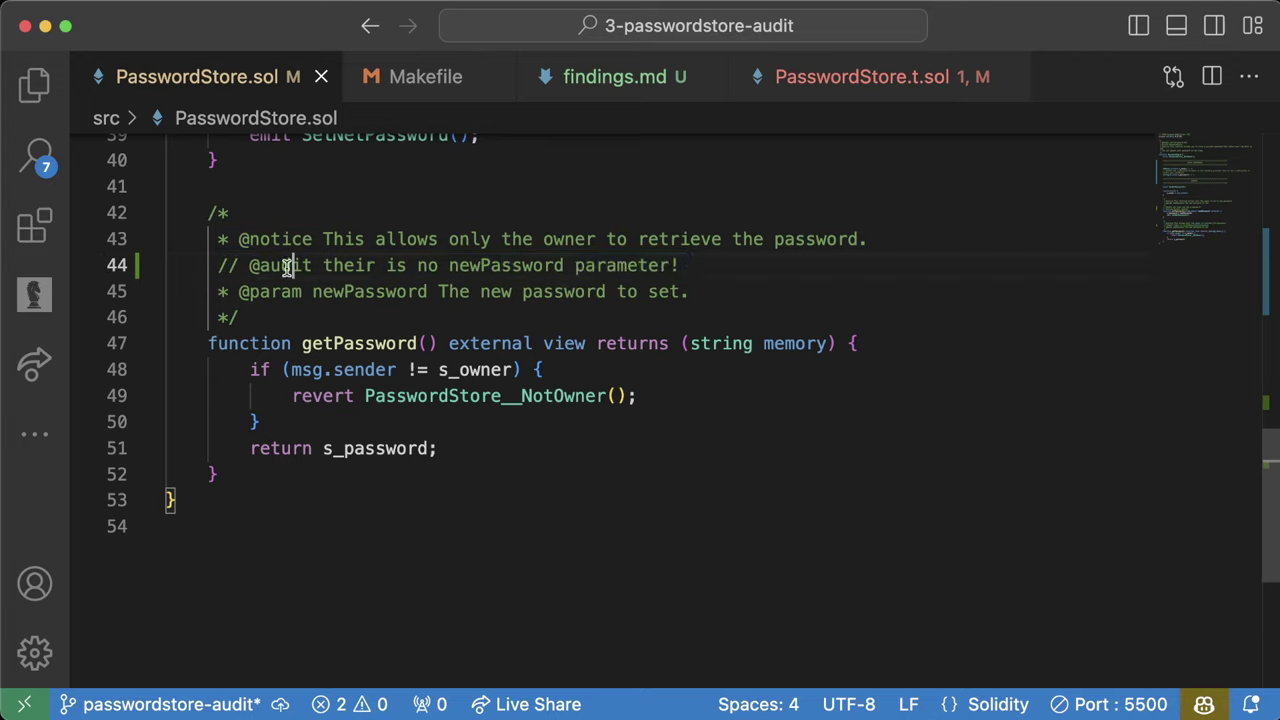
pyautogui.click(342, 265)
pyautogui.click(554, 265)
pyautogui.click(758, 270)
pyautogui.moveTo(765, 270); pyautogui.dragTo(137, 263)
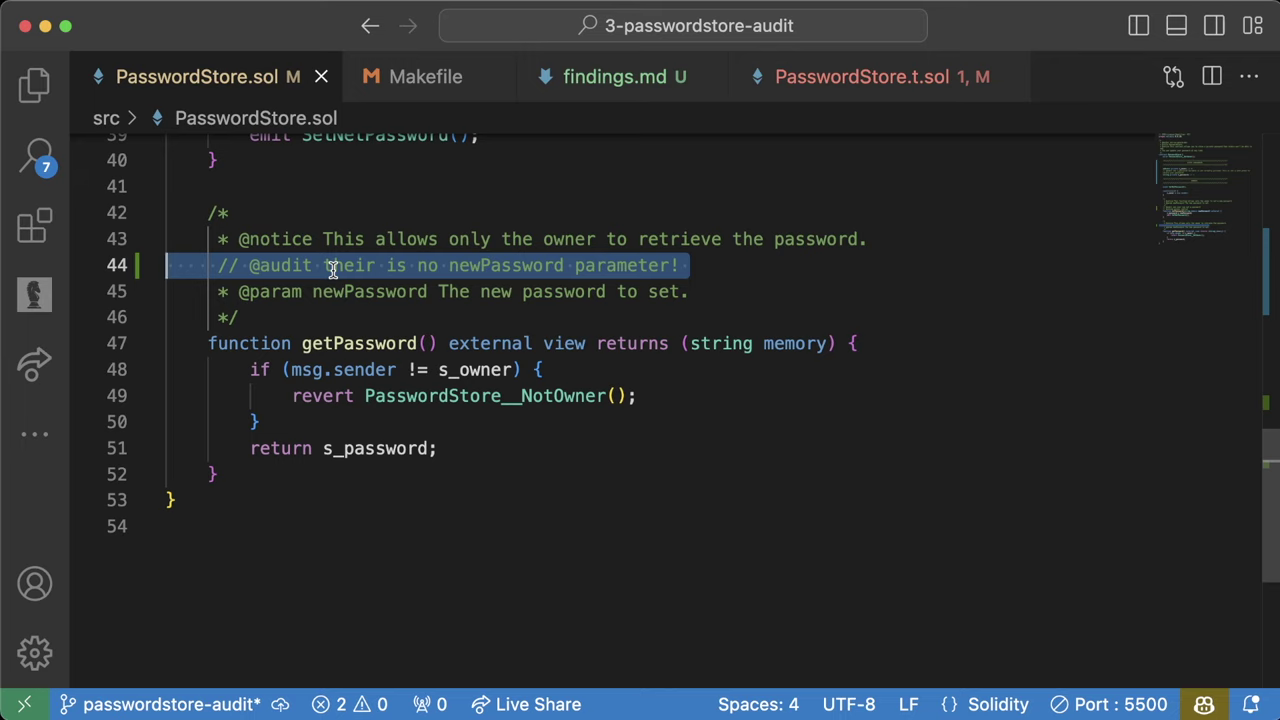
pyautogui.click(333, 266)
pyautogui.click(352, 290)
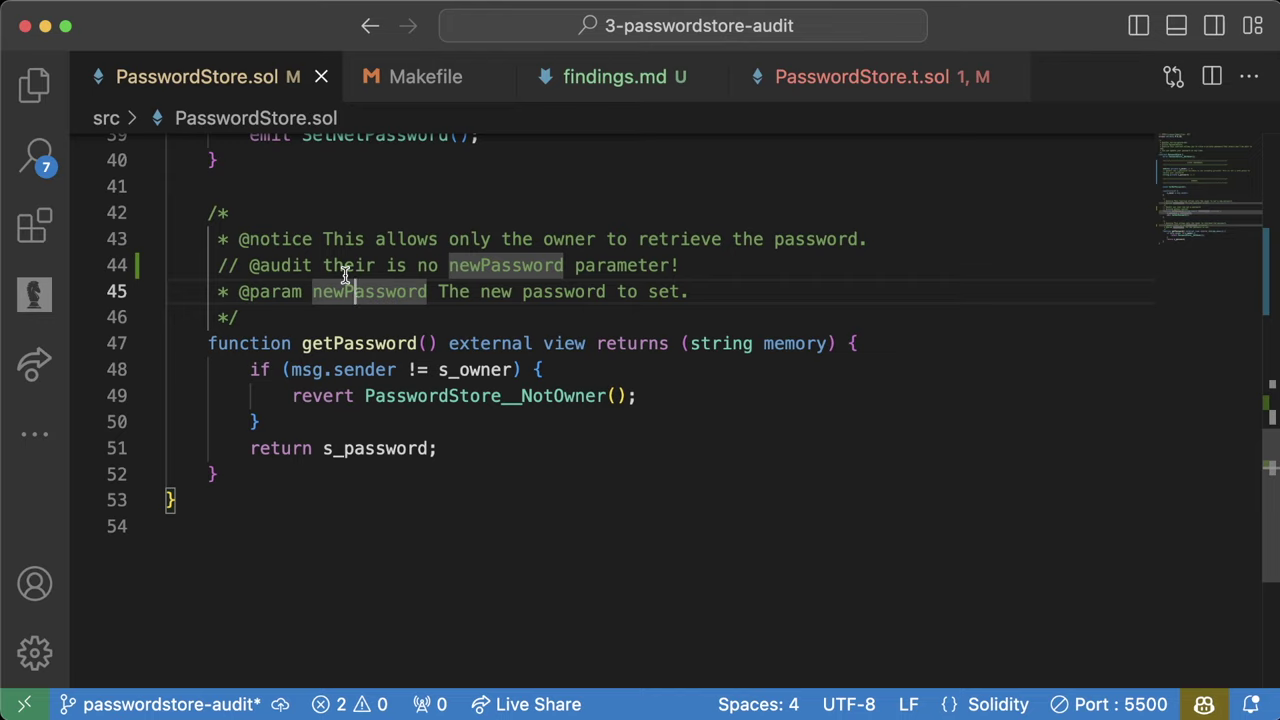
pyautogui.doubleClick(366, 284)
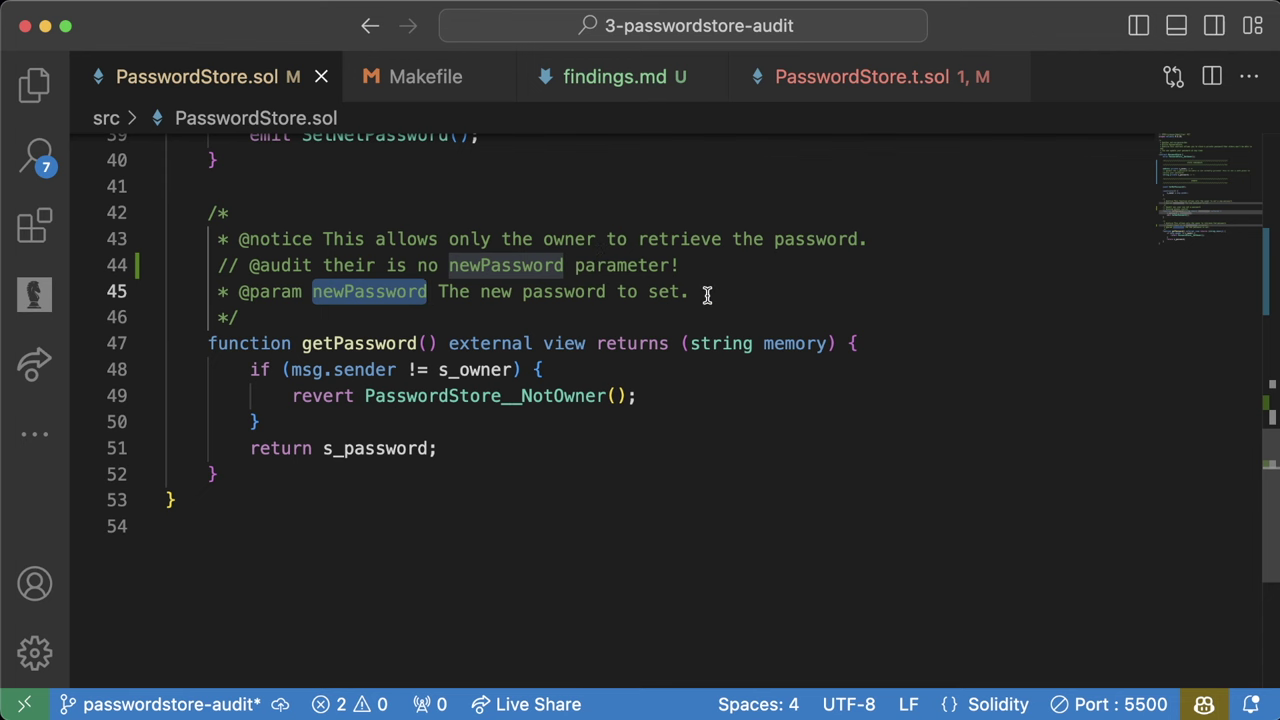
pyautogui.click(34, 85)
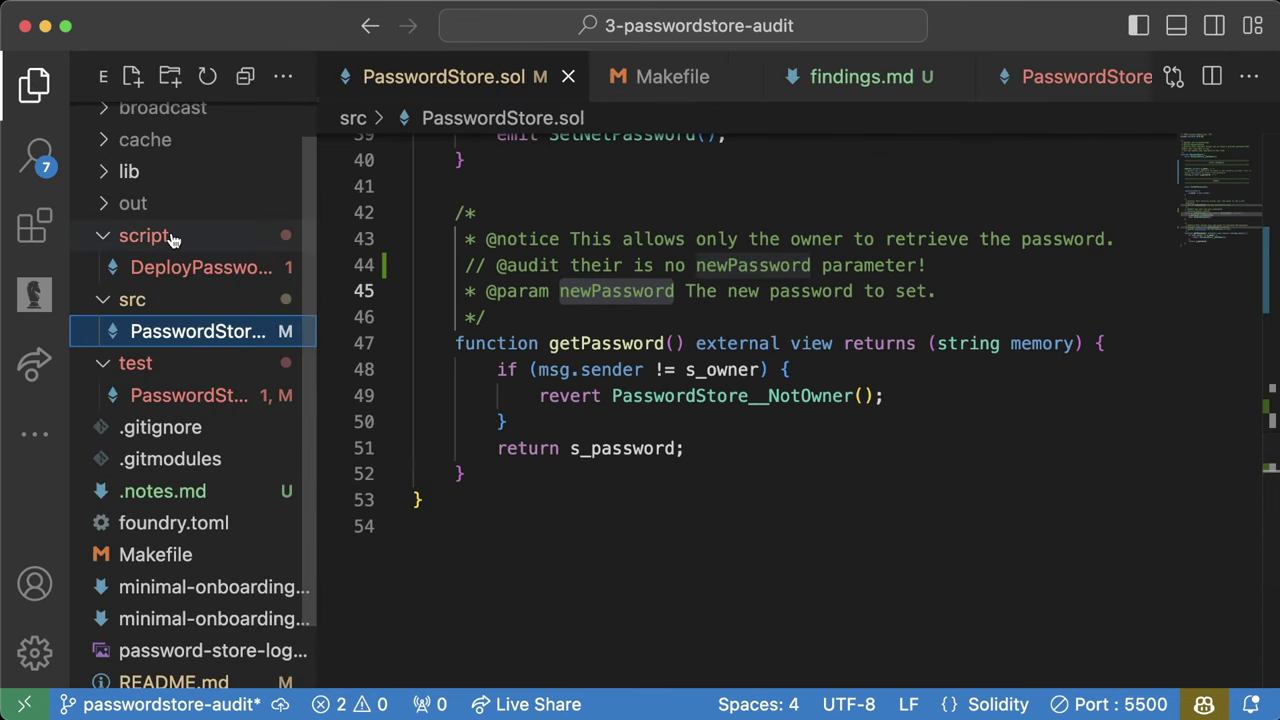
pyautogui.press('super+b')
pyautogui.click(493, 290)
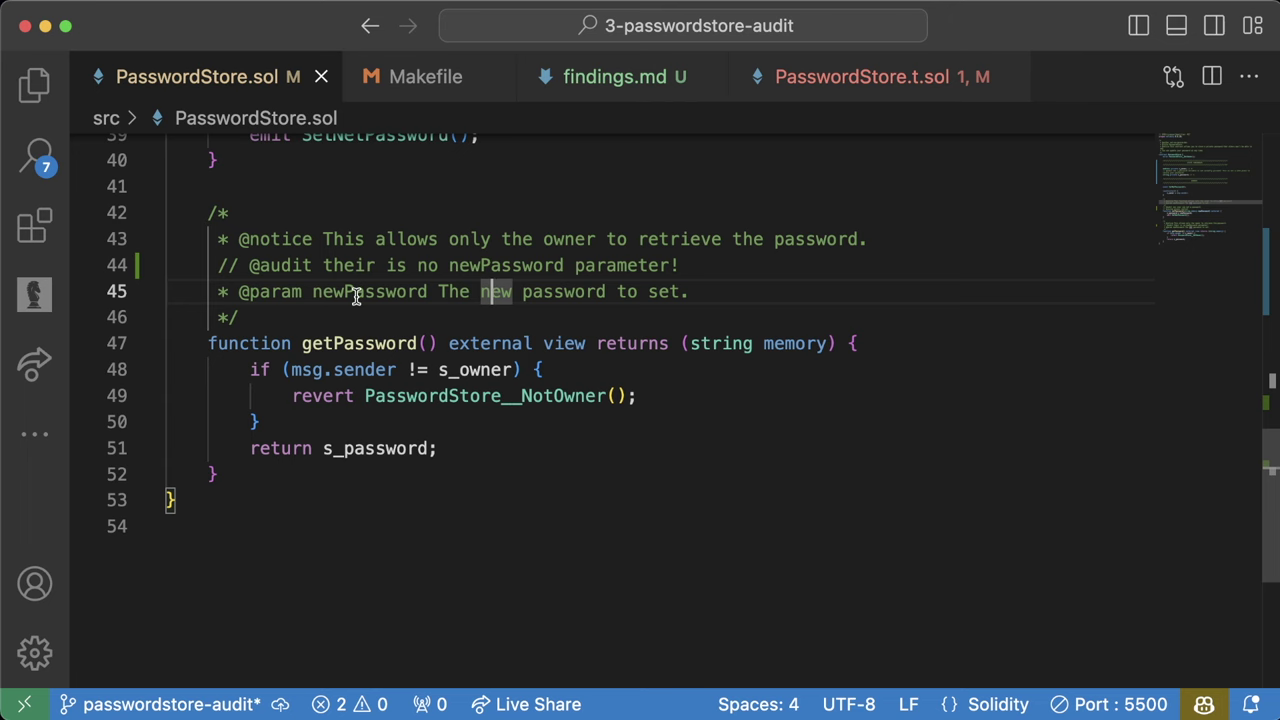
pyautogui.click(38, 92)
pyautogui.click(170, 272)
# Copy the finding_layout.md template from audit-data and paste it below the first finding in findings.md, saving.
pyautogui.click(176, 120)
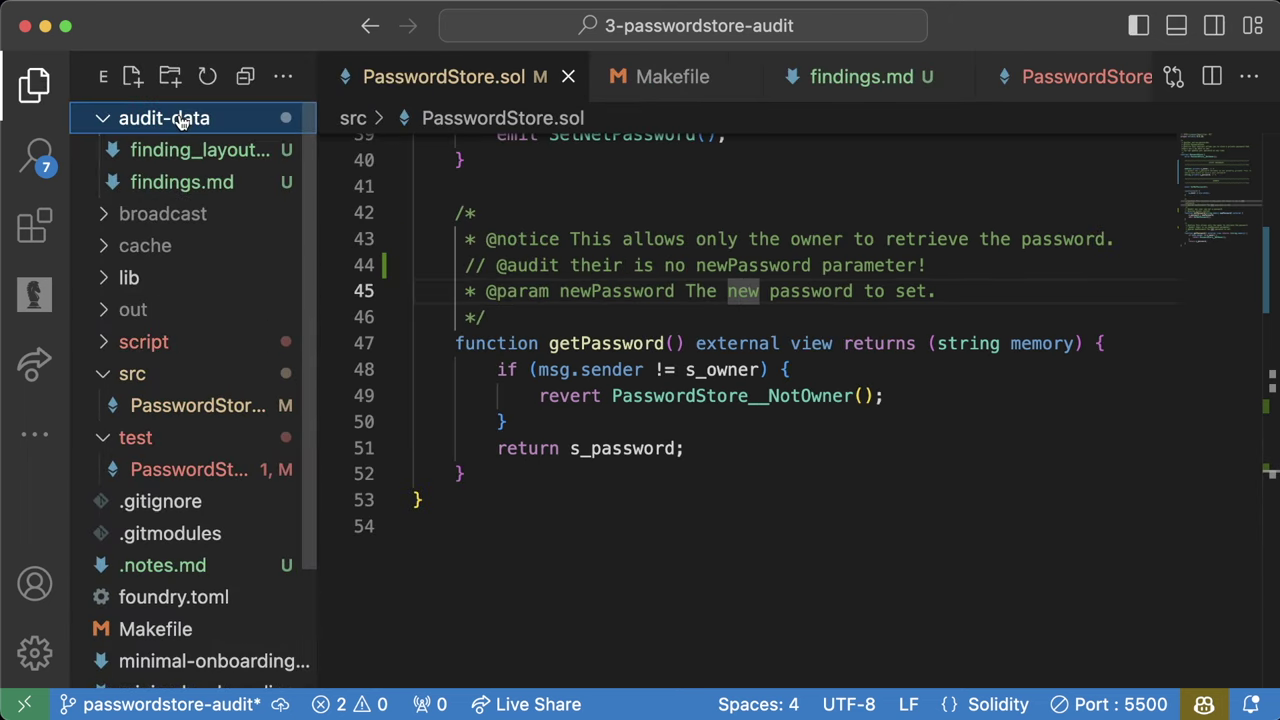
pyautogui.click(188, 160)
pyautogui.press('super+a')
pyautogui.press('super+c')
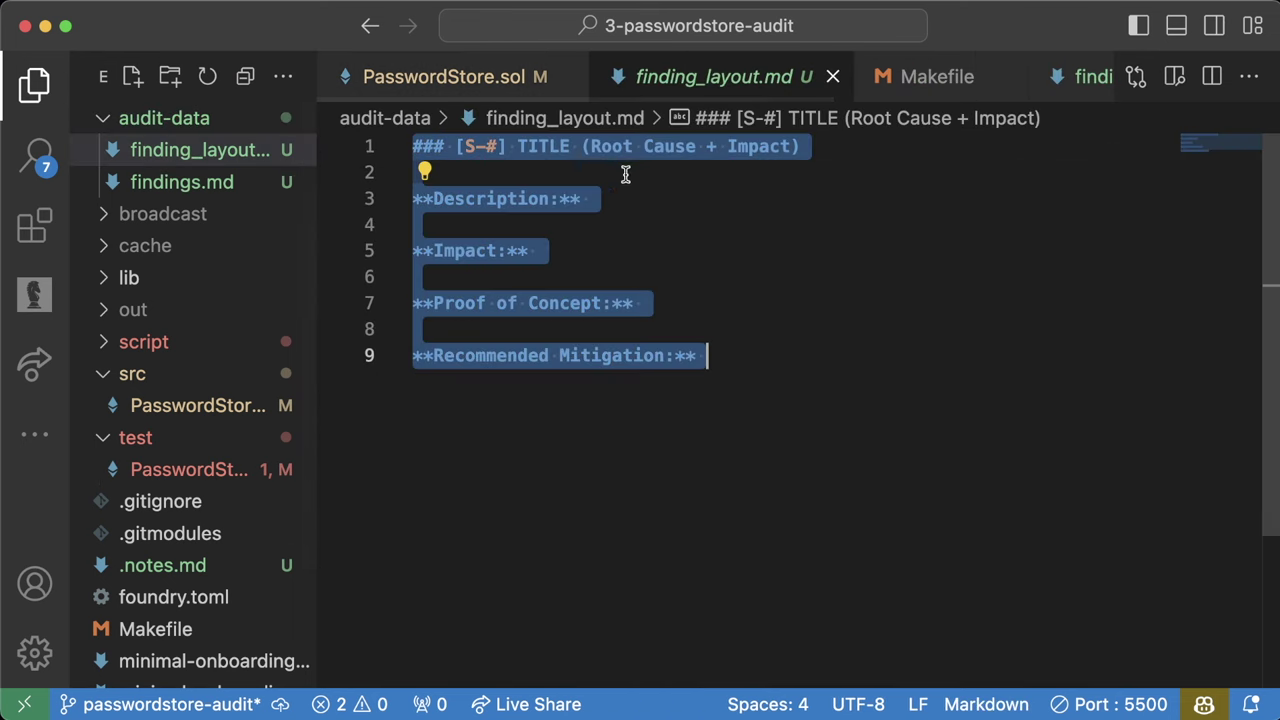
pyautogui.press('super+b')
pyautogui.click(697, 76)
pyautogui.press('super+w')
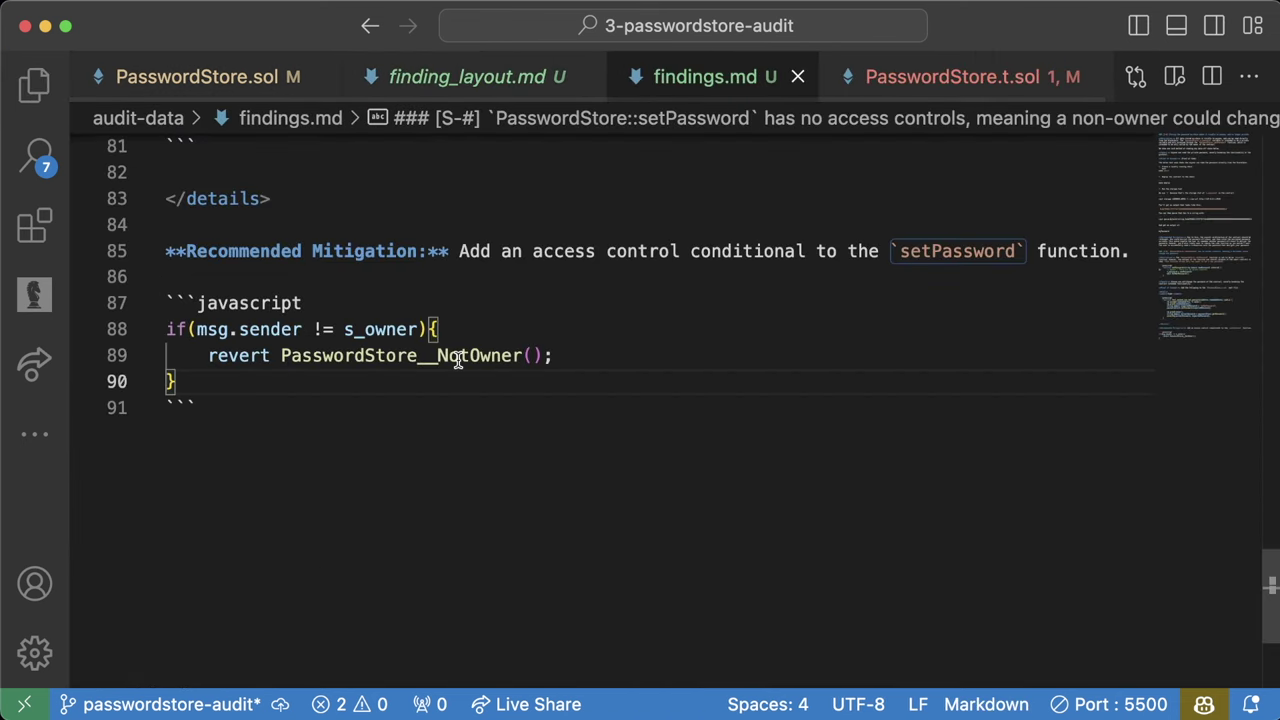
pyautogui.click(434, 407)
pyautogui.press('Return')
pyautogui.press('super+v')
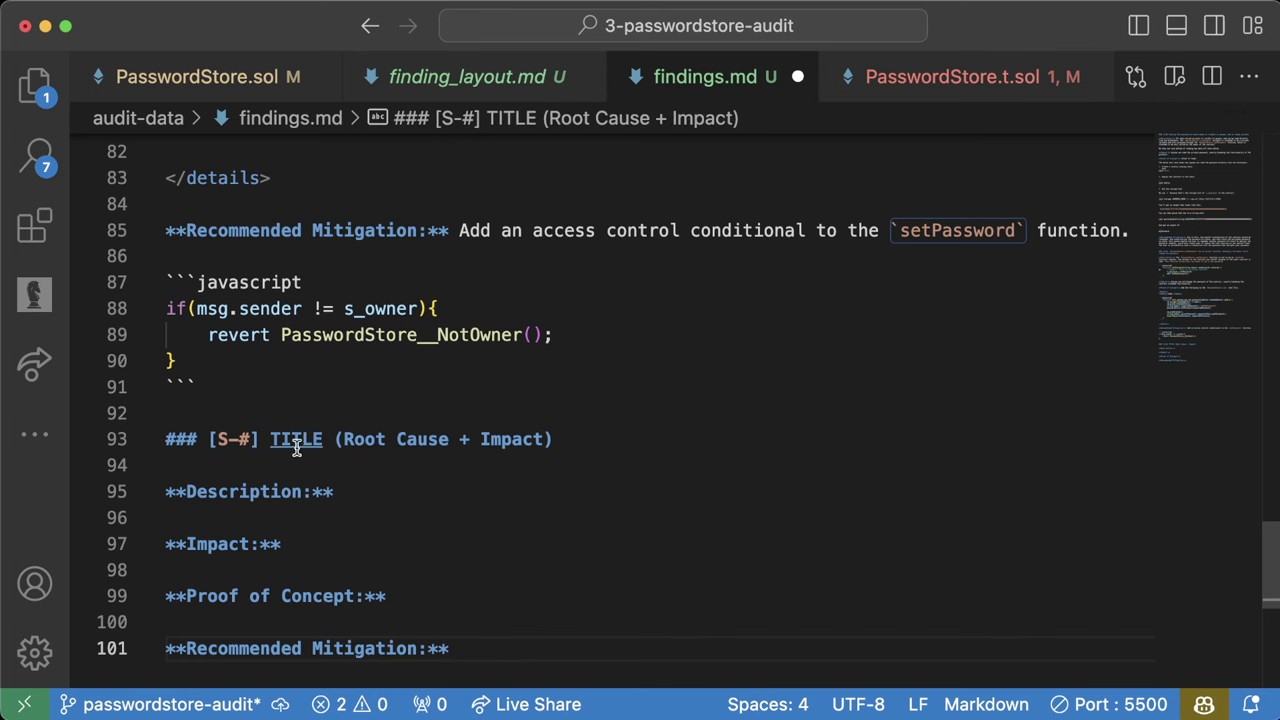
pyautogui.press('super+s')
pyautogui.moveTo(258, 440); pyautogui.dragTo(208, 440)
pyautogui.scroll(-3, 427, 463)
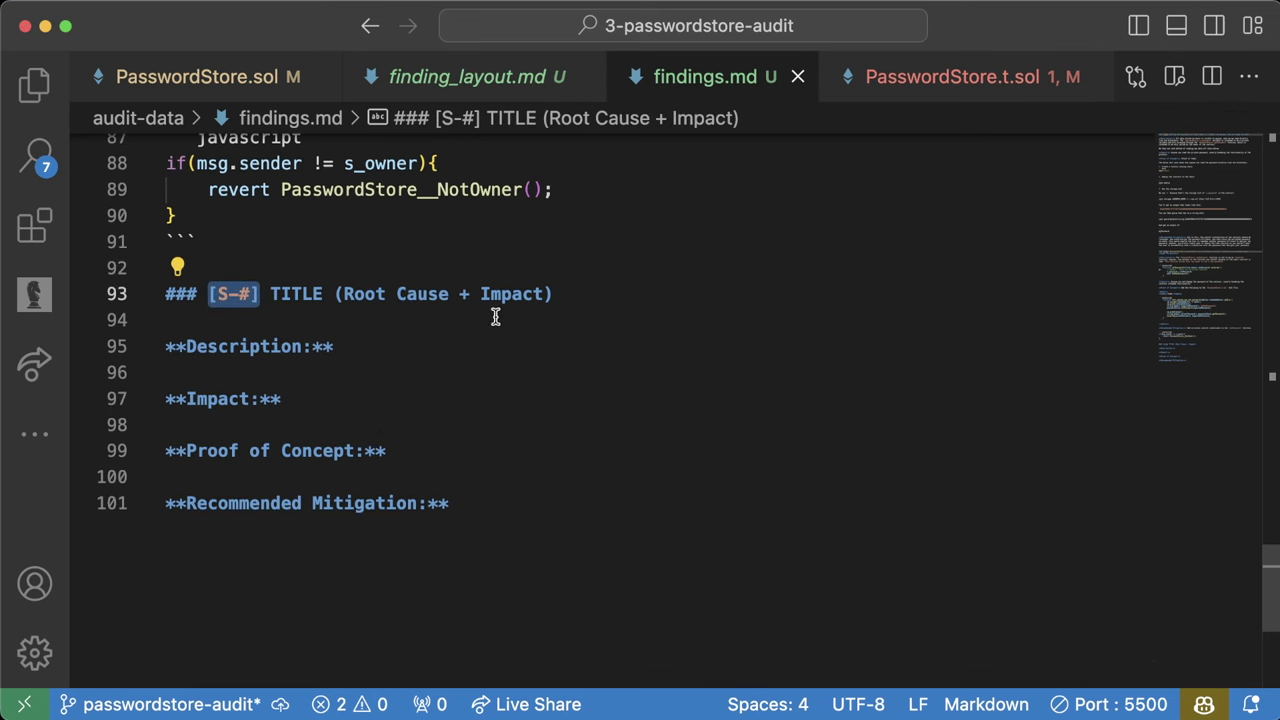
pyautogui.click(34, 86)
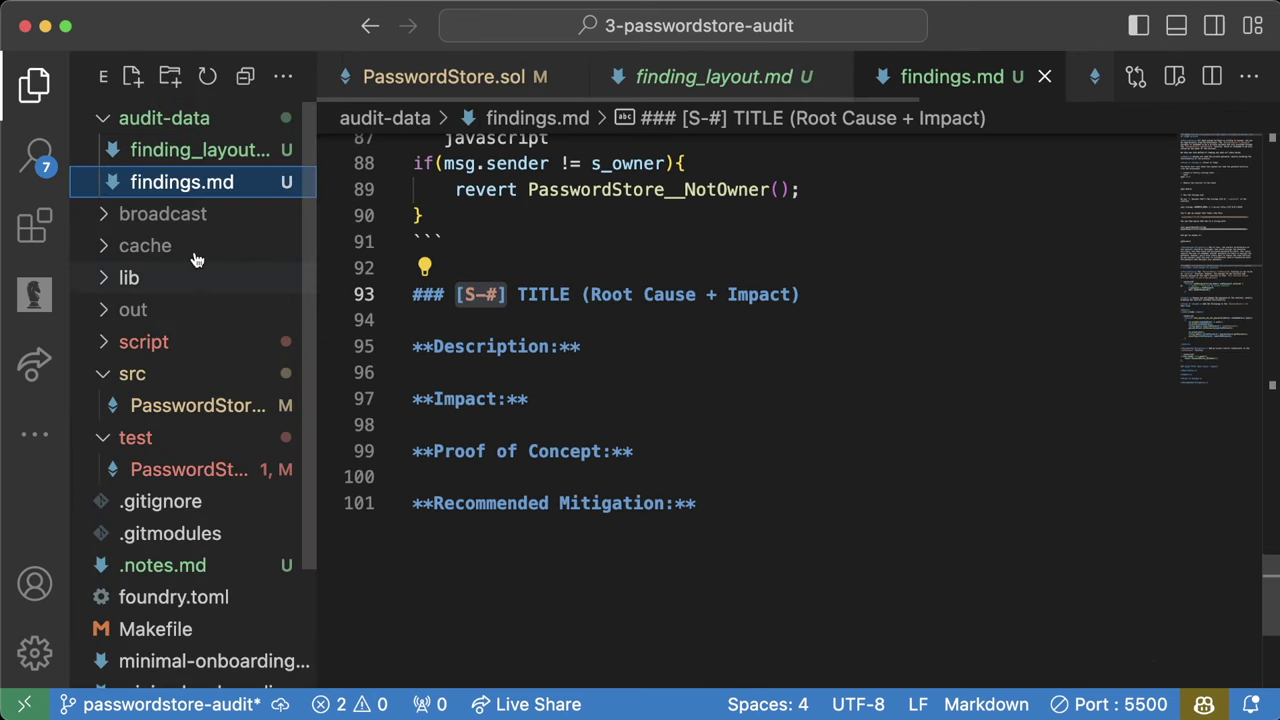
pyautogui.click(145, 440)
pyautogui.click(166, 410)
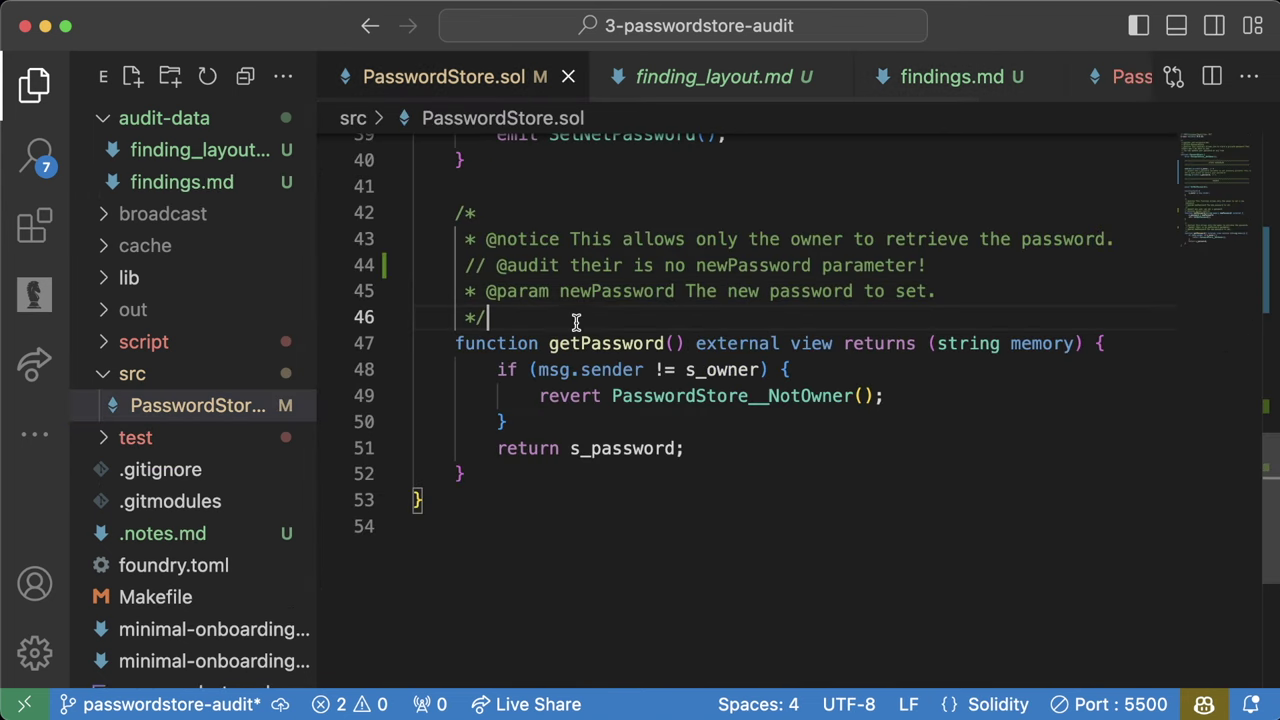
pyautogui.moveTo(980, 288); pyautogui.dragTo(463, 291)
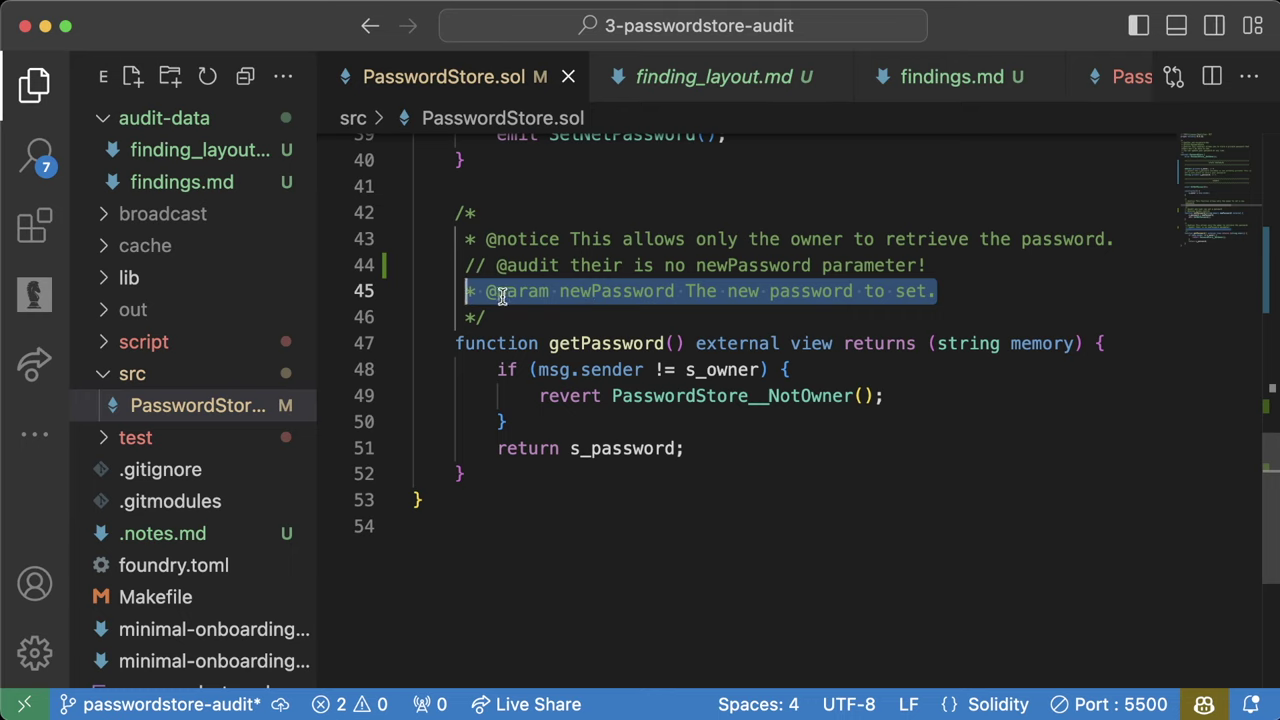
pyautogui.moveTo(945, 291); pyautogui.dragTo(464, 291)
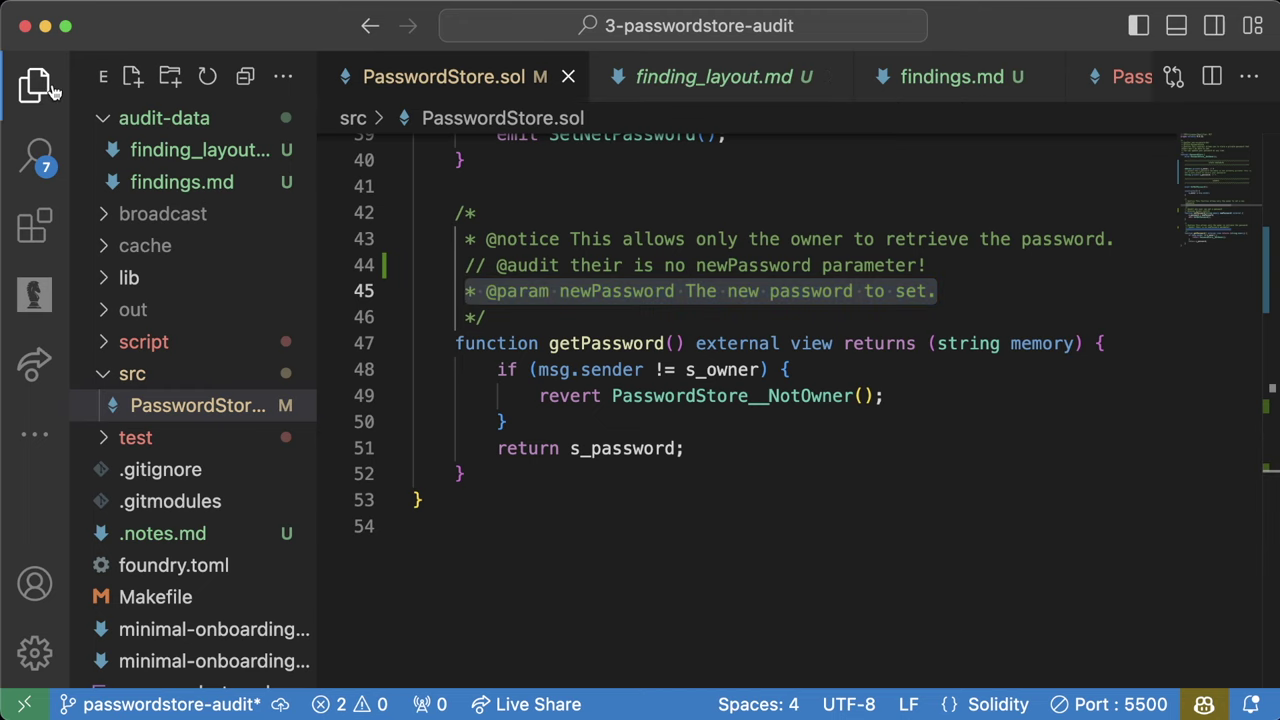
pyautogui.press('super+b')
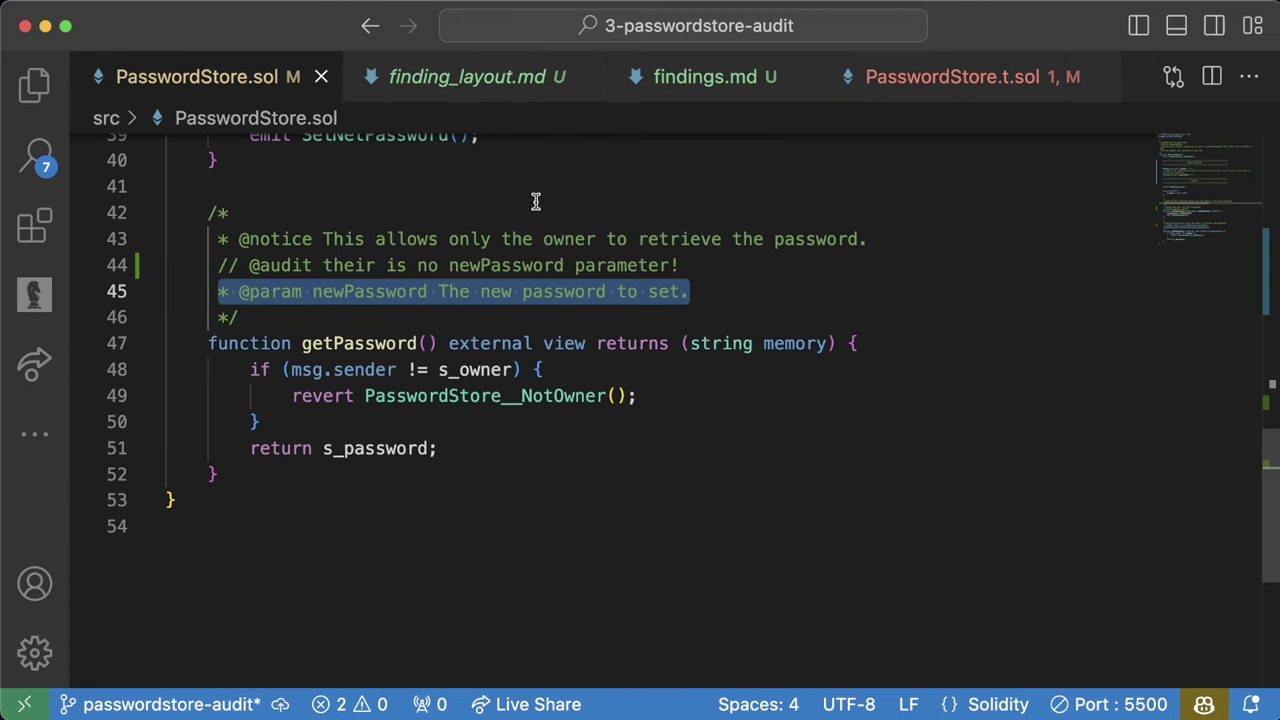
pyautogui.click(482, 80)
# Paste the title: getPassword natspec indicates a nonexistent parameter, making it incorrect.
pyautogui.hotkey('ctrl', 'v')
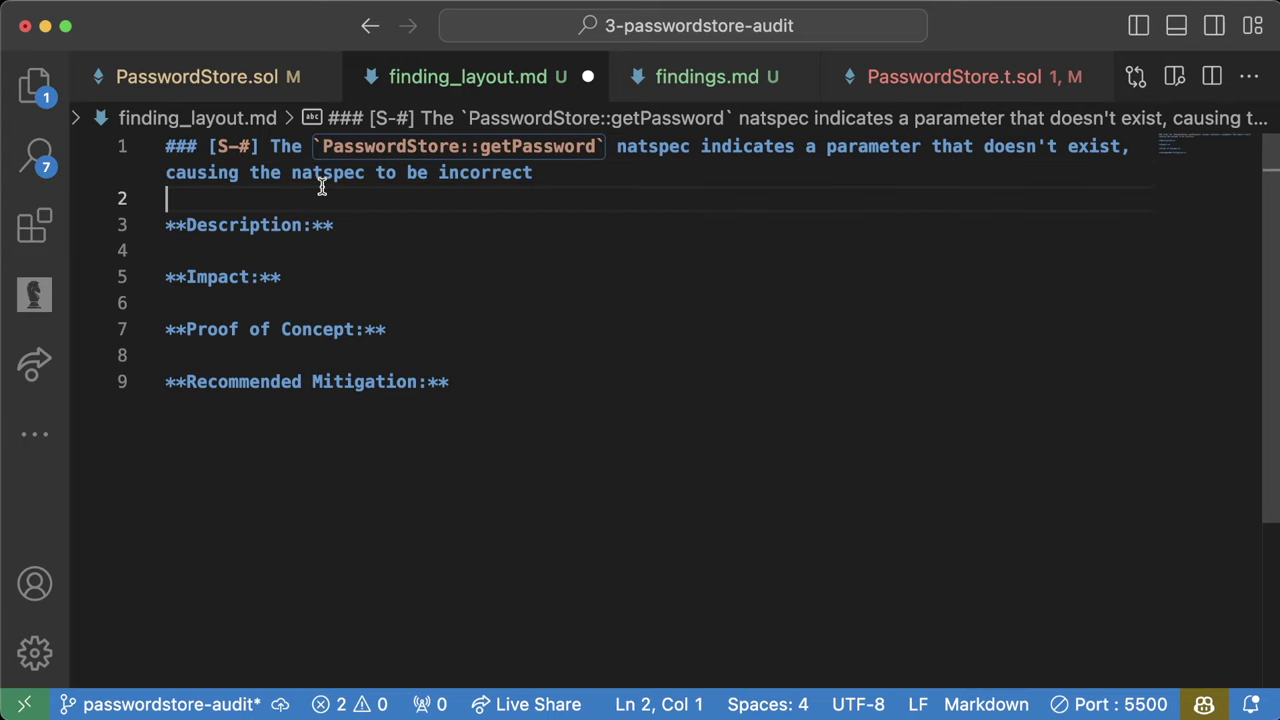
pyautogui.doubleClick(366, 146)
pyautogui.doubleClick(527, 146)
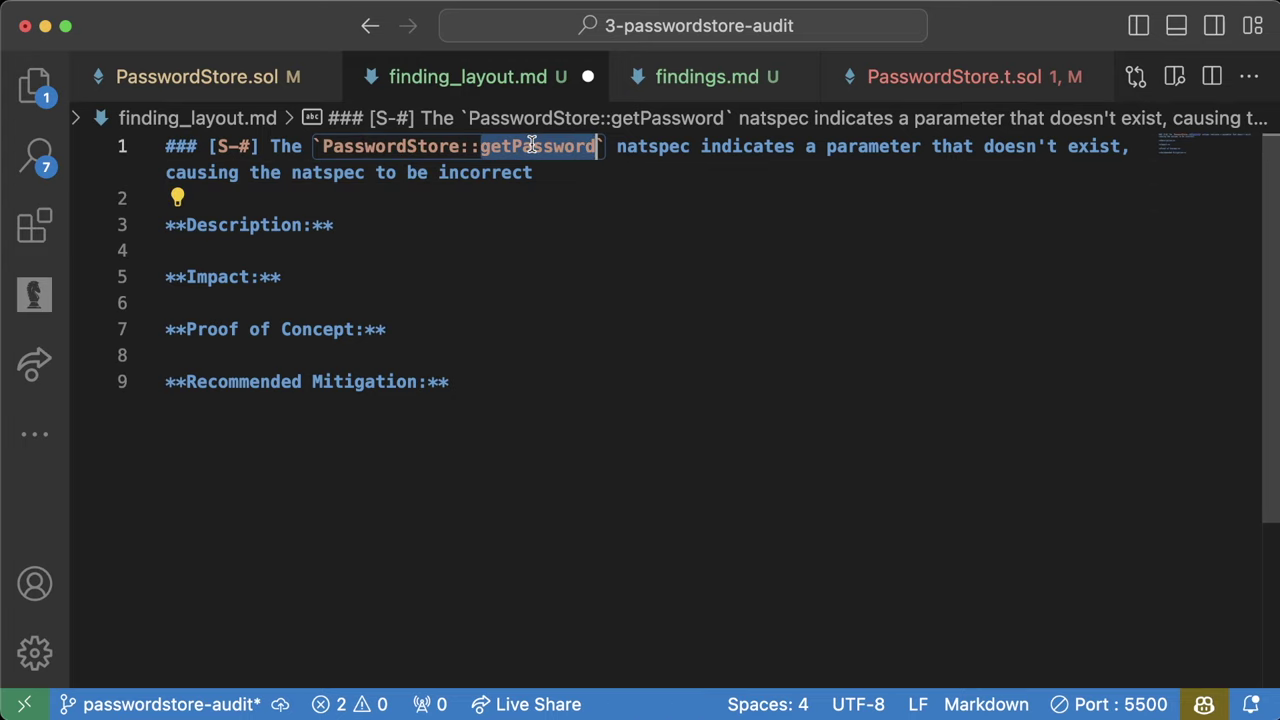
pyautogui.doubleClick(632, 146)
pyautogui.doubleClick(733, 146)
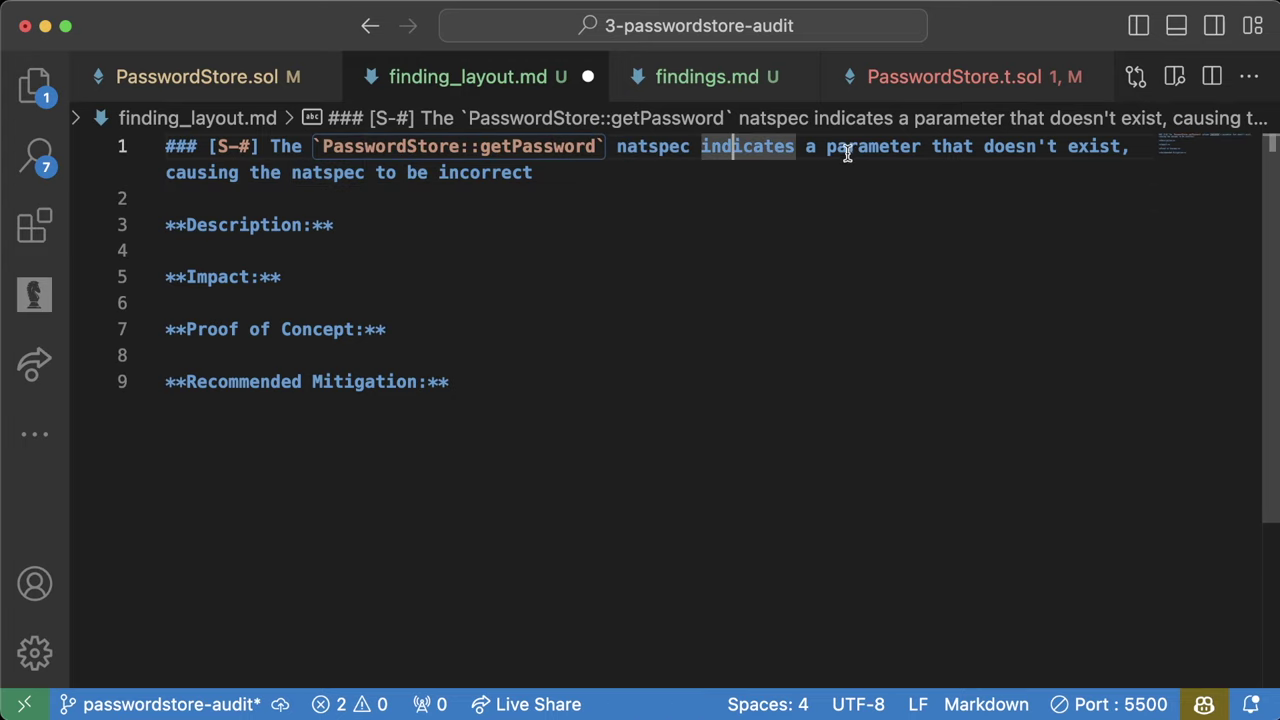
pyautogui.moveTo(842, 146); pyautogui.dragTo(1116, 146)
pyautogui.click(316, 168)
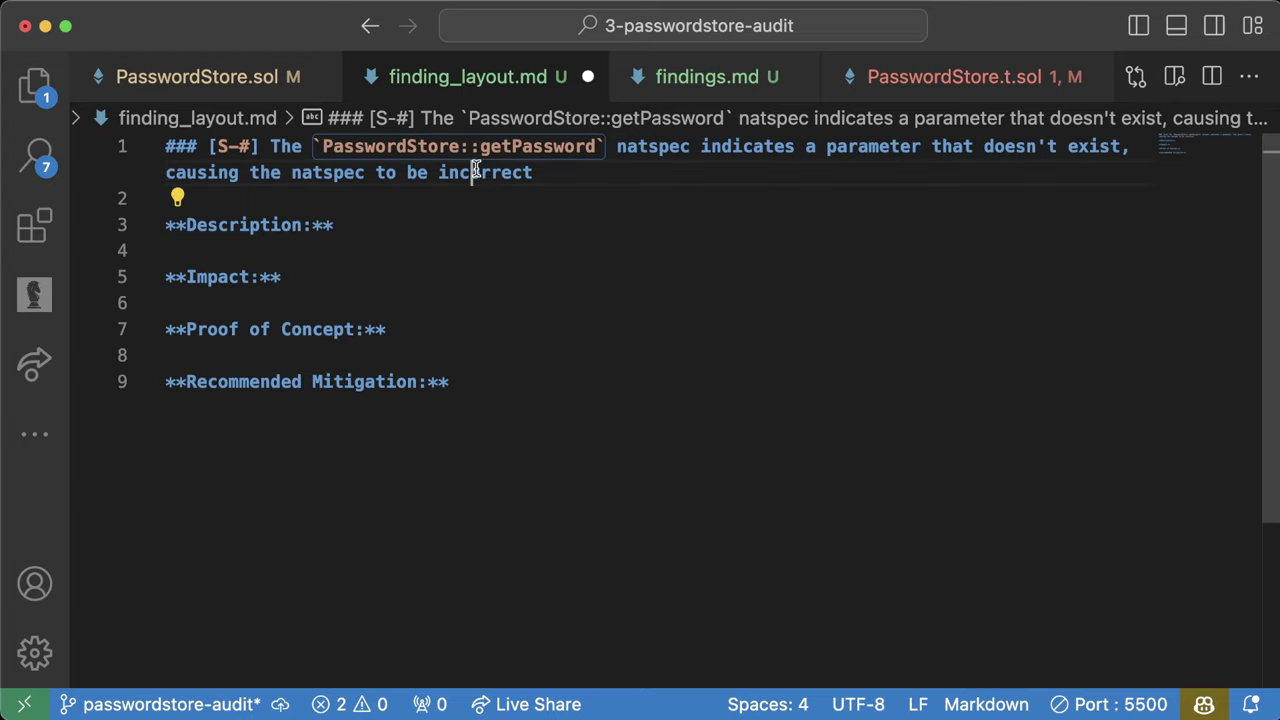
pyautogui.click(565, 172)
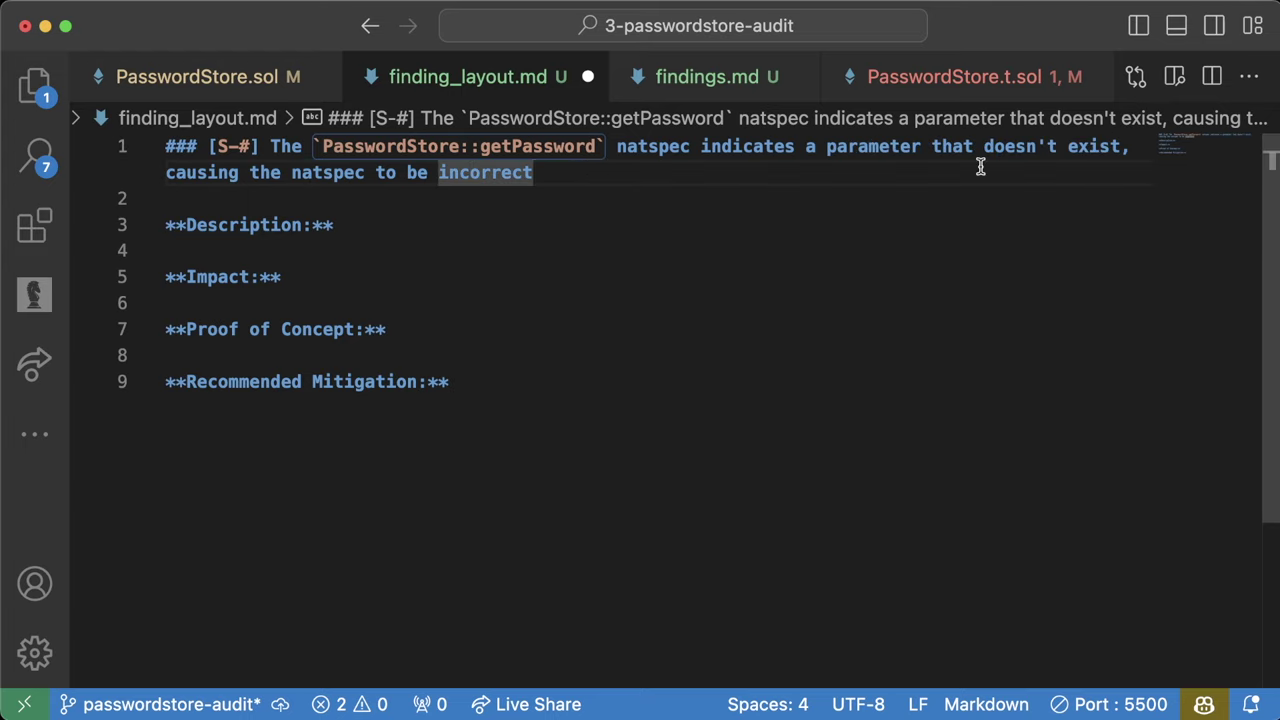
pyautogui.keyDown('shift'); pyautogui.click(1120, 146); pyautogui.keyUp('shift')
pyautogui.press('BackSpace')
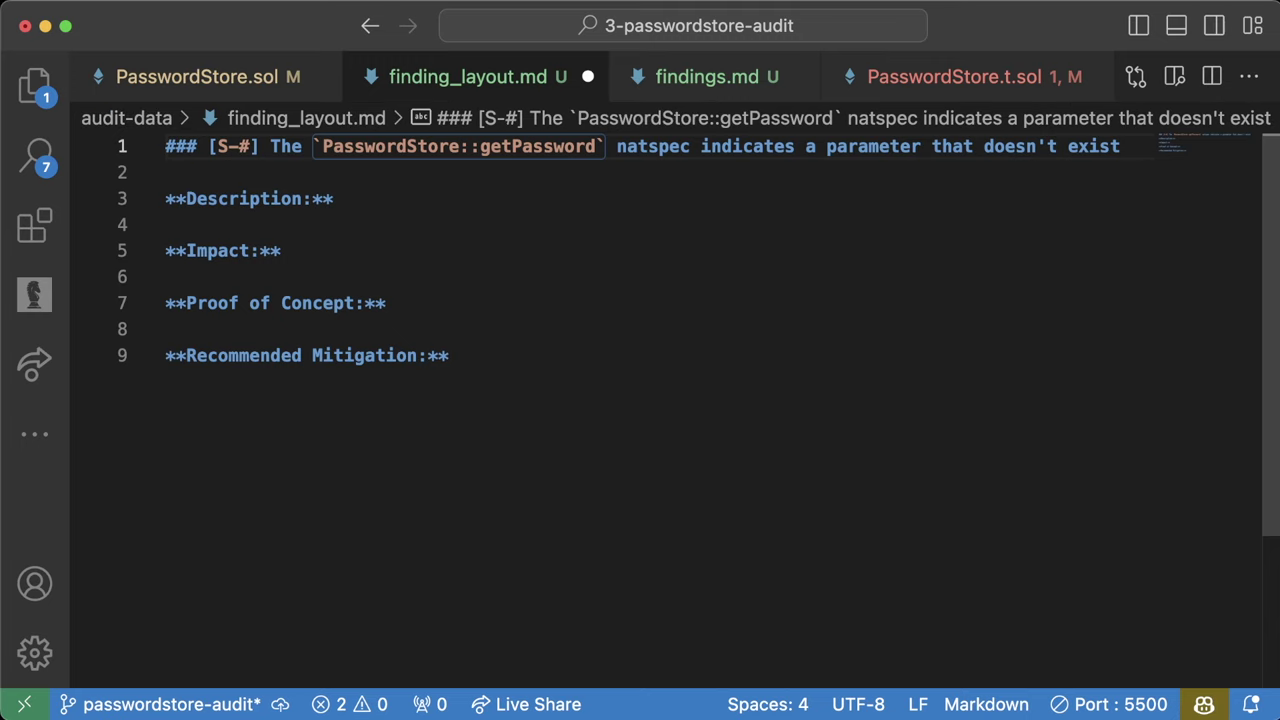
pyautogui.press('super+z')
# Paste the getPassword code block and signature sentence under Description.
pyautogui.click(697, 224)
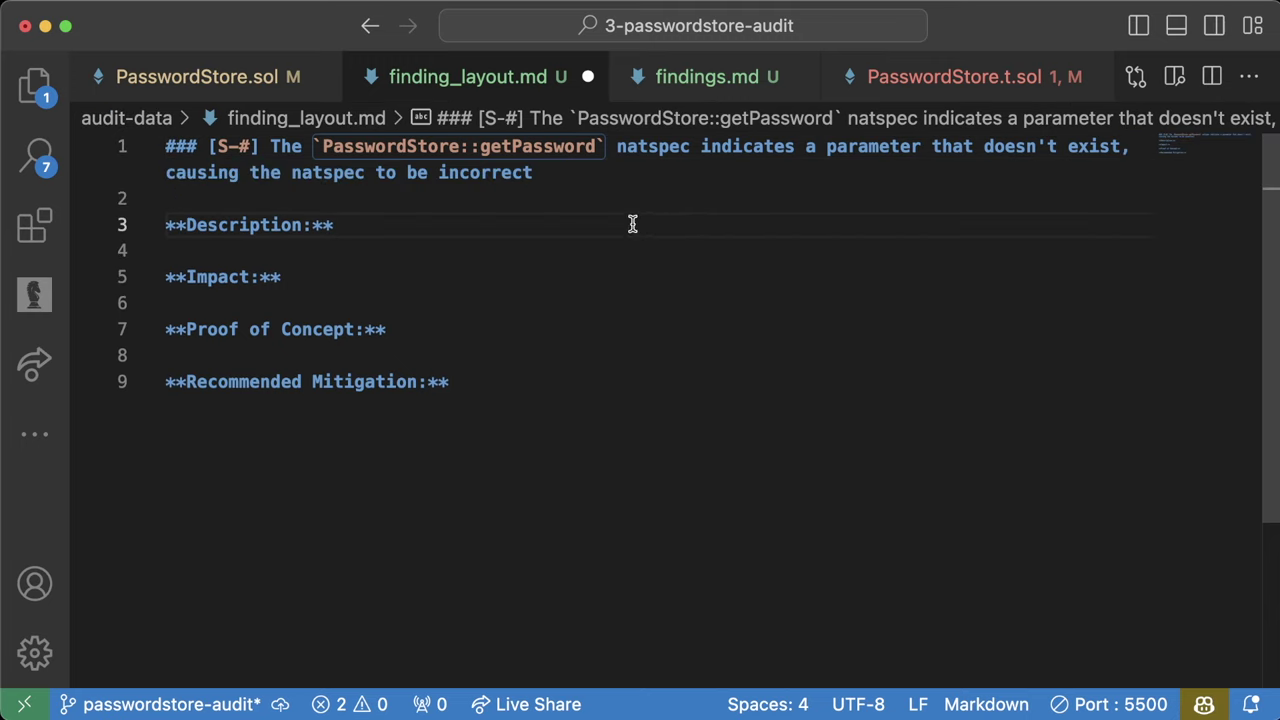
pyautogui.press('super+v')
pyautogui.click(414, 323)
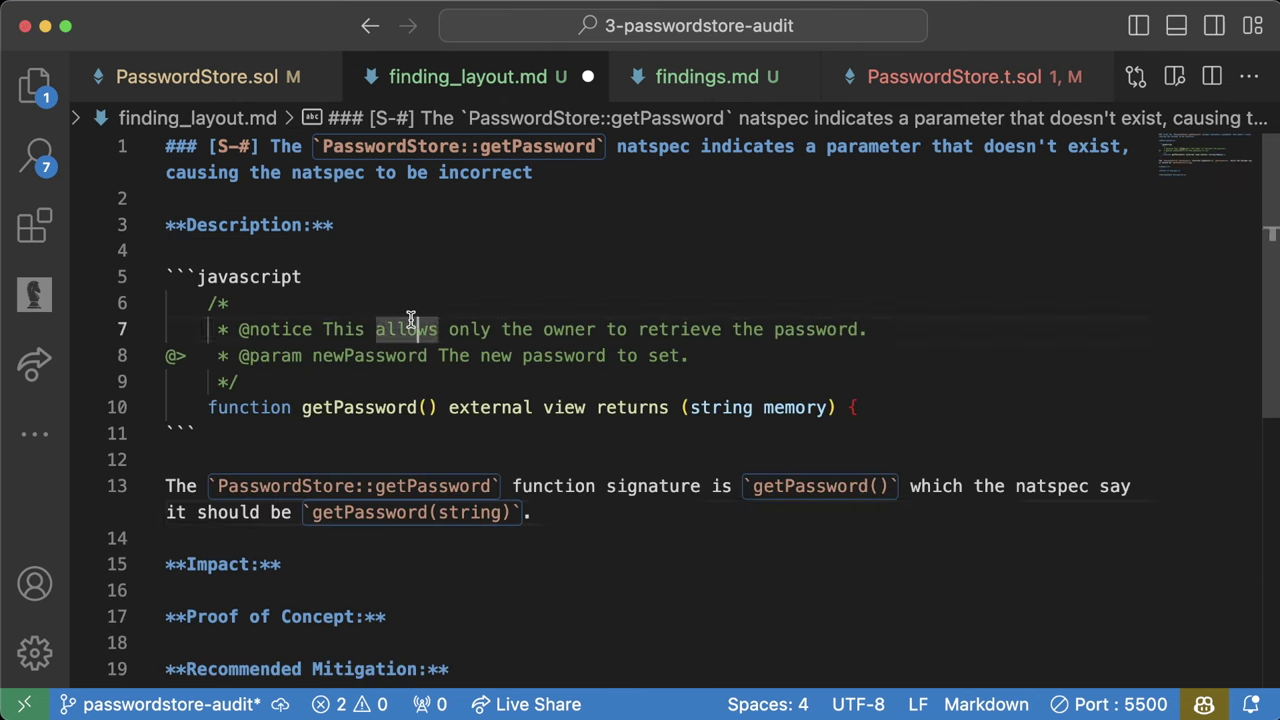
pyautogui.click(432, 299)
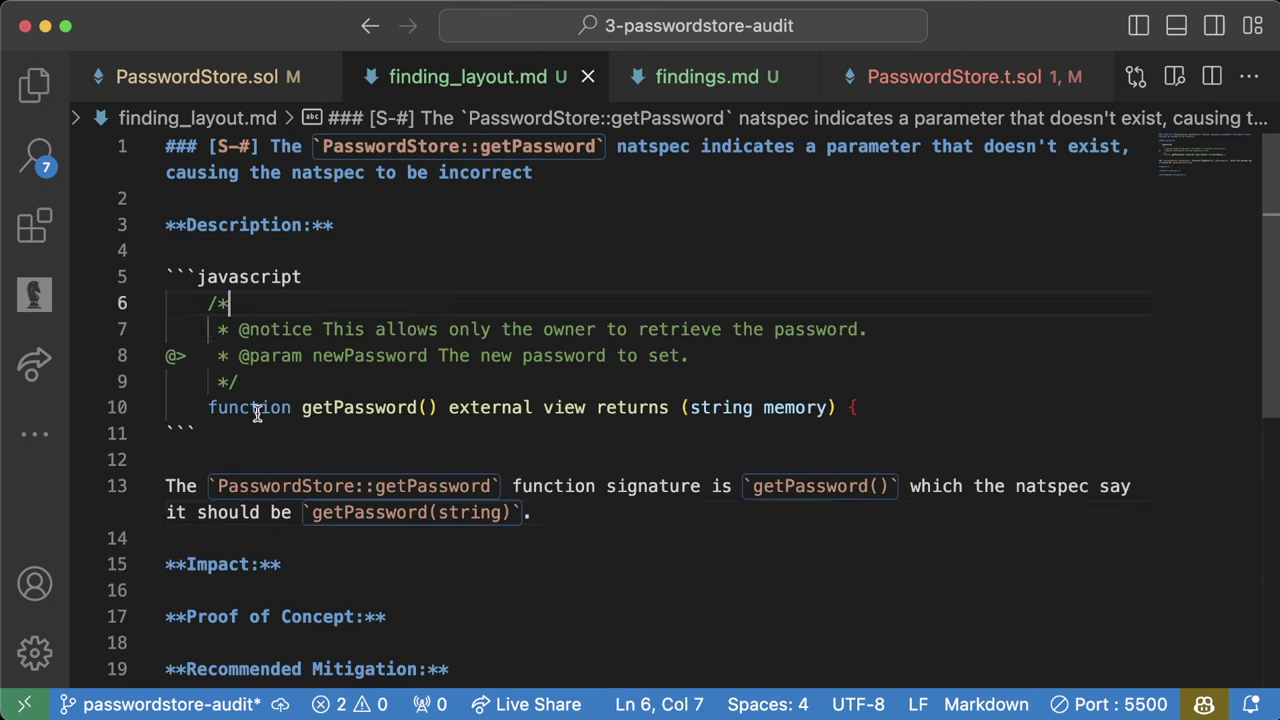
pyautogui.moveTo(200, 433); pyautogui.dragTo(143, 280)
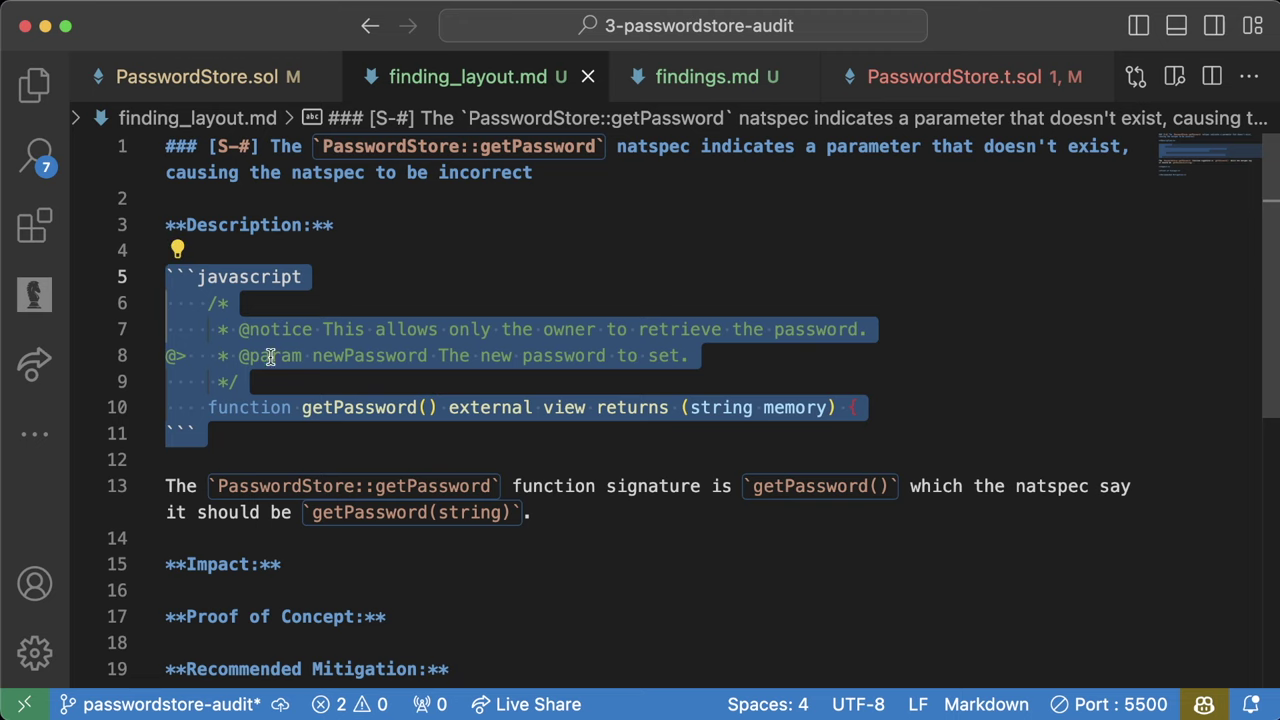
pyautogui.click(176, 357)
pyautogui.moveTo(705, 357); pyautogui.dragTo(129, 355)
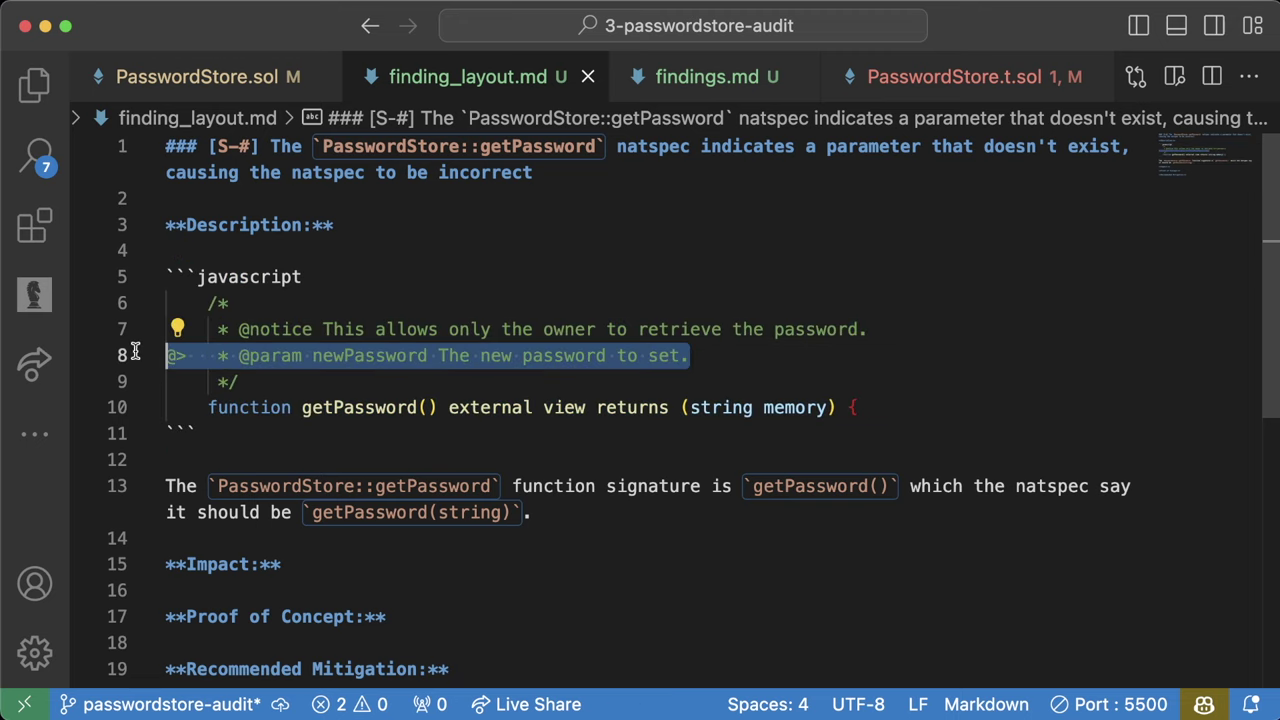
pyautogui.scroll(-4, 361, 302)
# Reword the signature sentence, changing 'which' to 'while' and 'say' to 'says'.
pyautogui.doubleClick(300, 196)
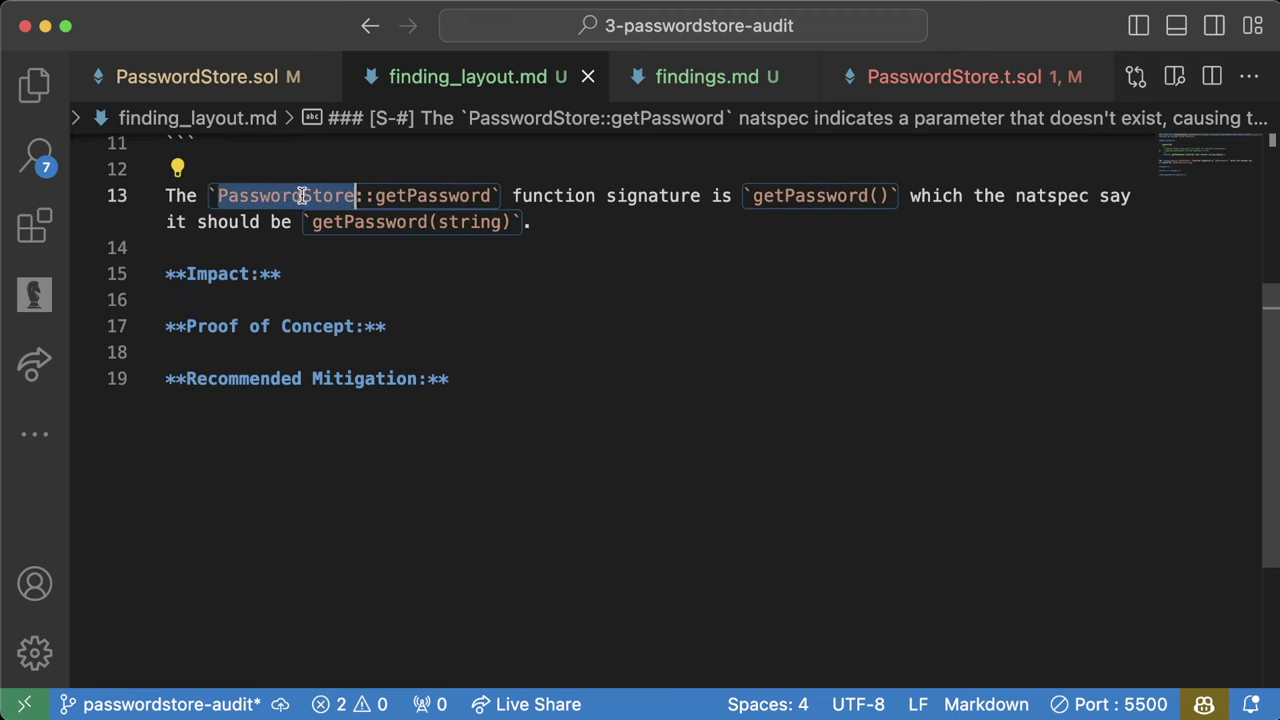
pyautogui.doubleClick(431, 196)
pyautogui.doubleClick(543, 196)
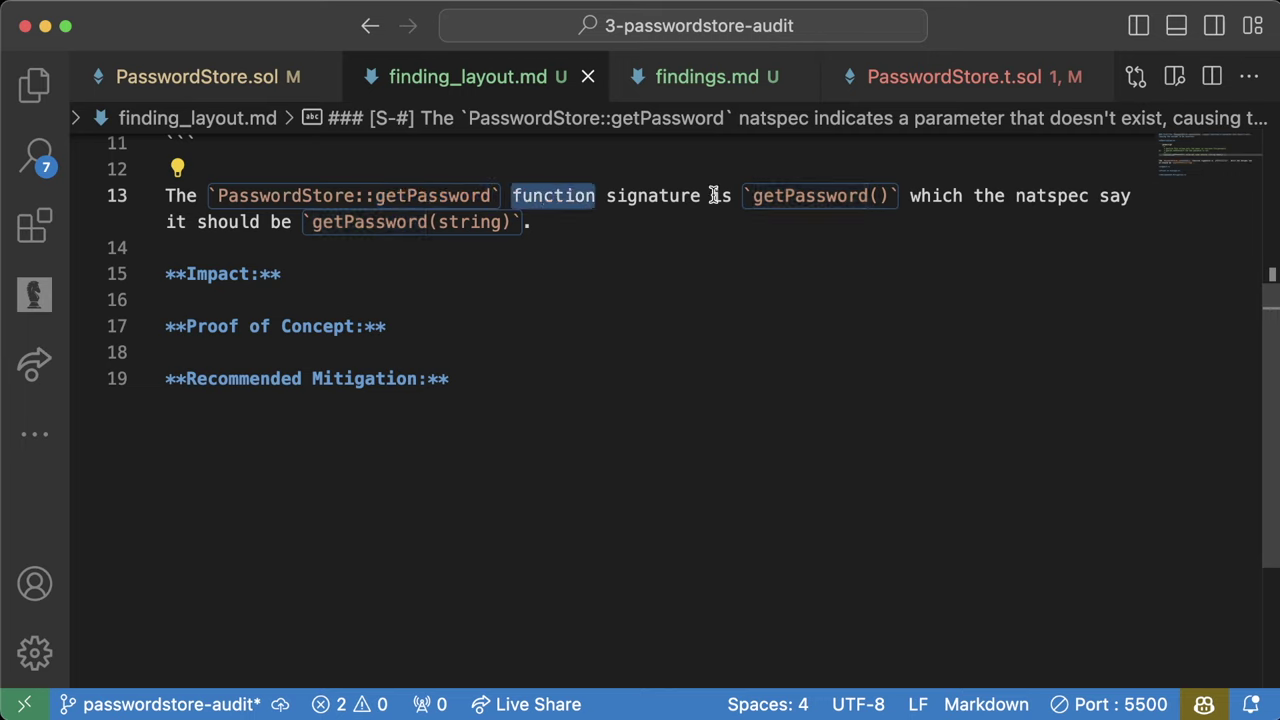
pyautogui.doubleClick(766, 196)
pyautogui.doubleClick(922, 196)
pyautogui.write('while')
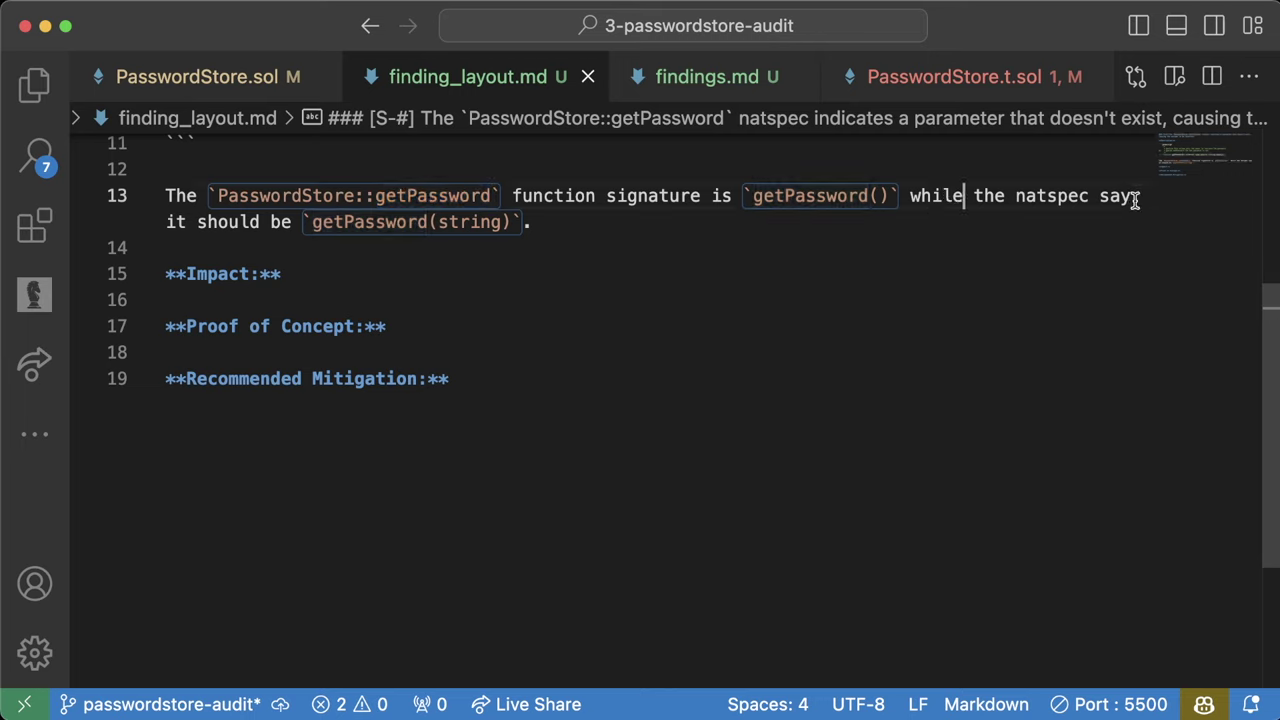
pyautogui.click(1135, 200)
pyautogui.write('s')
pyautogui.doubleClick(428, 222)
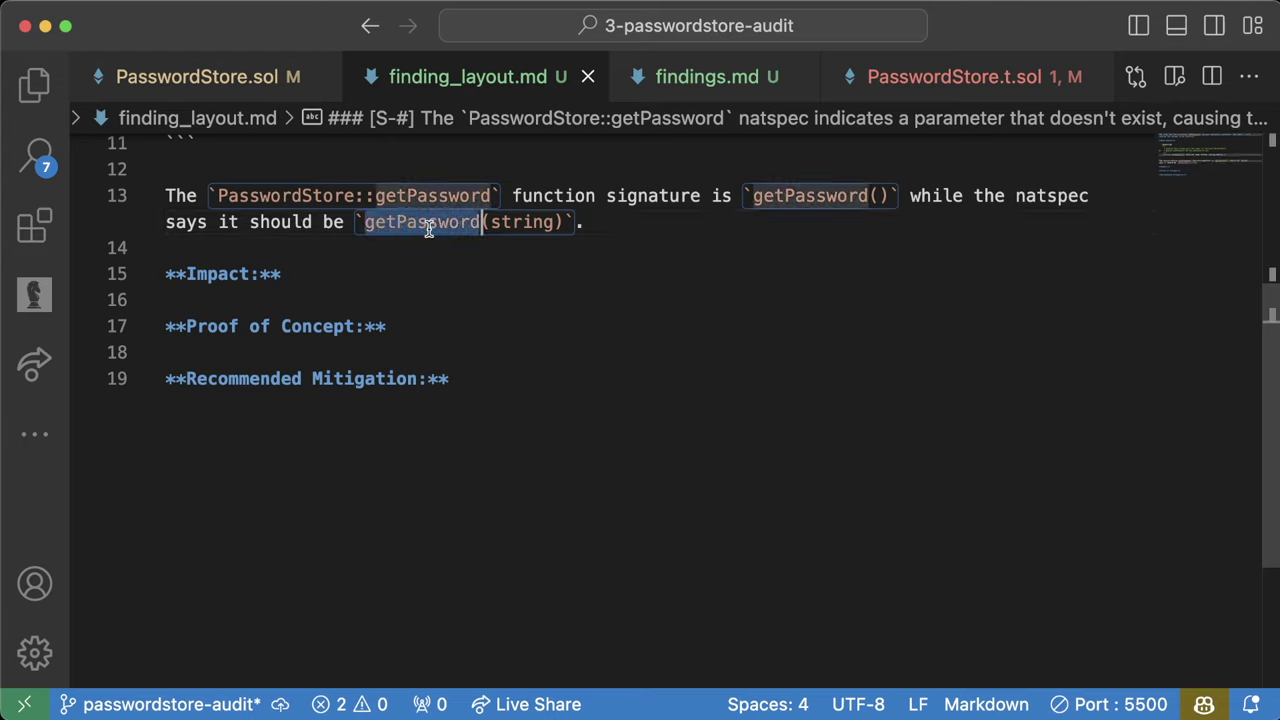
pyautogui.doubleClick(520, 222)
# Write the Impact as 'The natspec is incorrrect.'.
pyautogui.click(397, 272)
pyautogui.write('The natspec is incorrrect.')
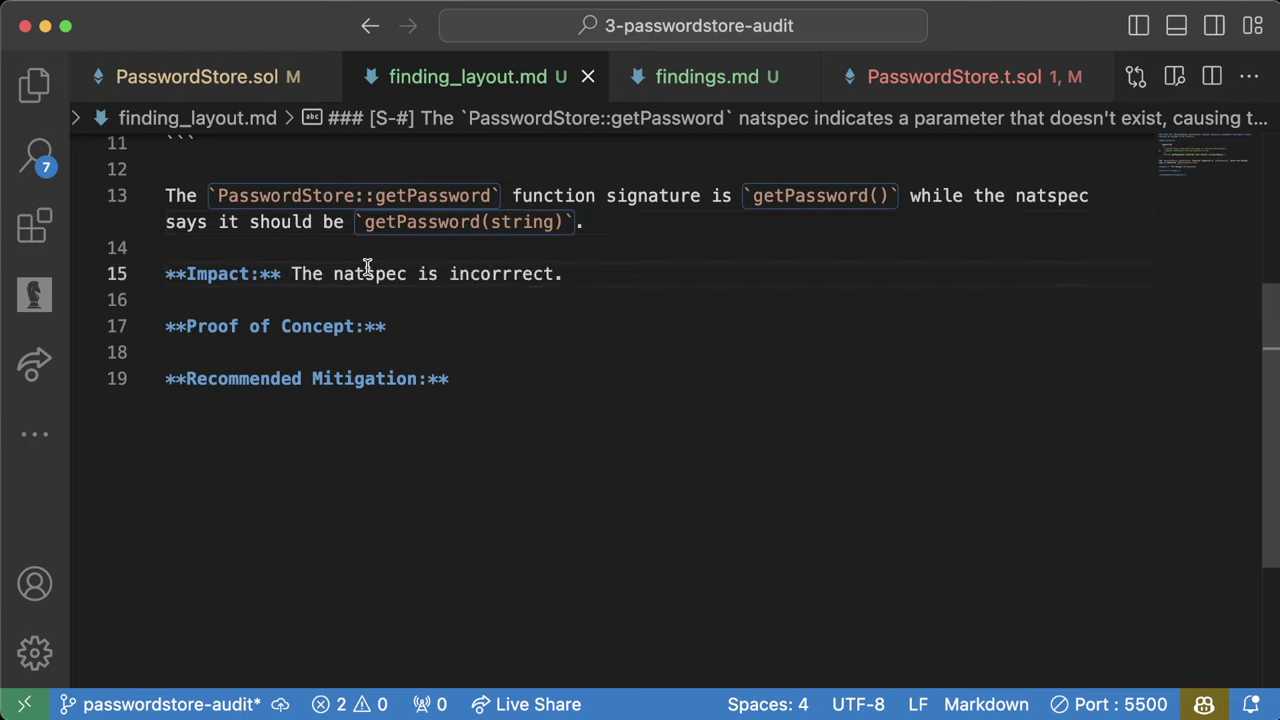
pyautogui.moveTo(577, 273); pyautogui.dragTo(291, 273)
pyautogui.click(620, 274)
# Delete the Proof of Concept section and set the mitigation to 'Remove the incorrect natspec line.'.
pyautogui.click(502, 326)
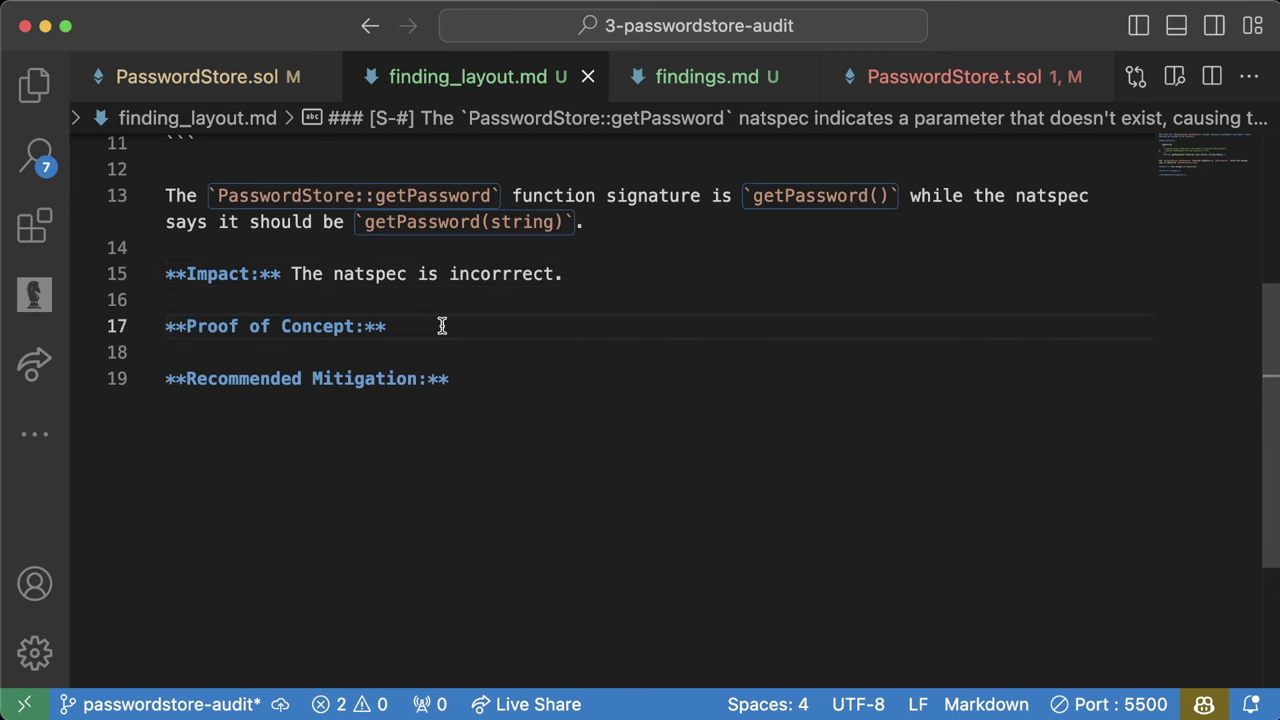
pyautogui.scroll(3, 462, 323)
pyautogui.press('super+shift+k')
pyautogui.press('super+shift+k')
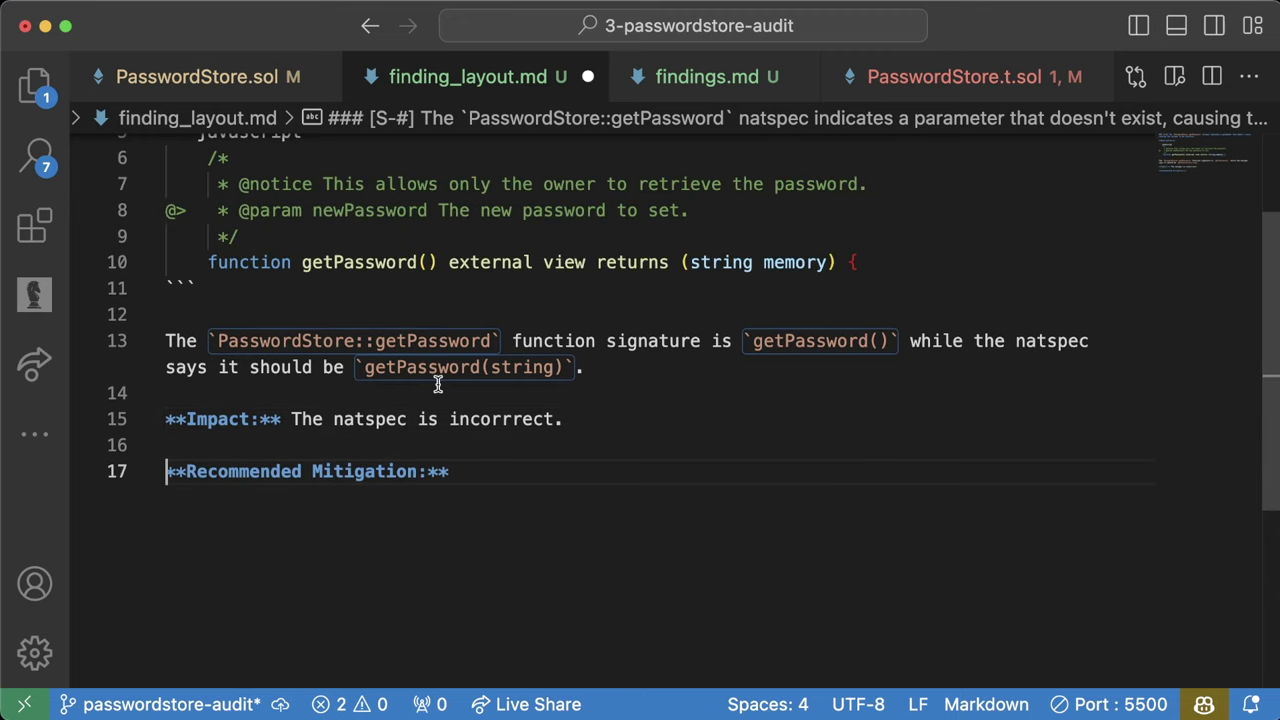
pyautogui.scroll(3, 479, 444)
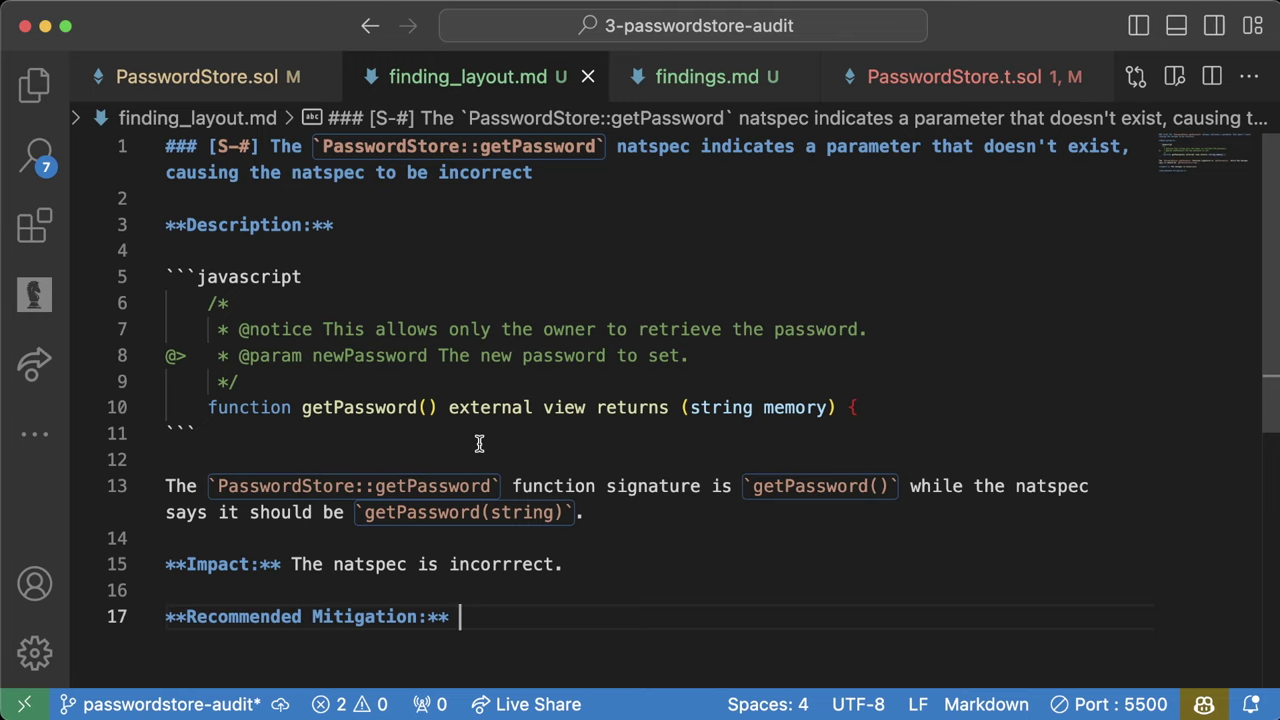
pyautogui.scroll(-3, 479, 444)
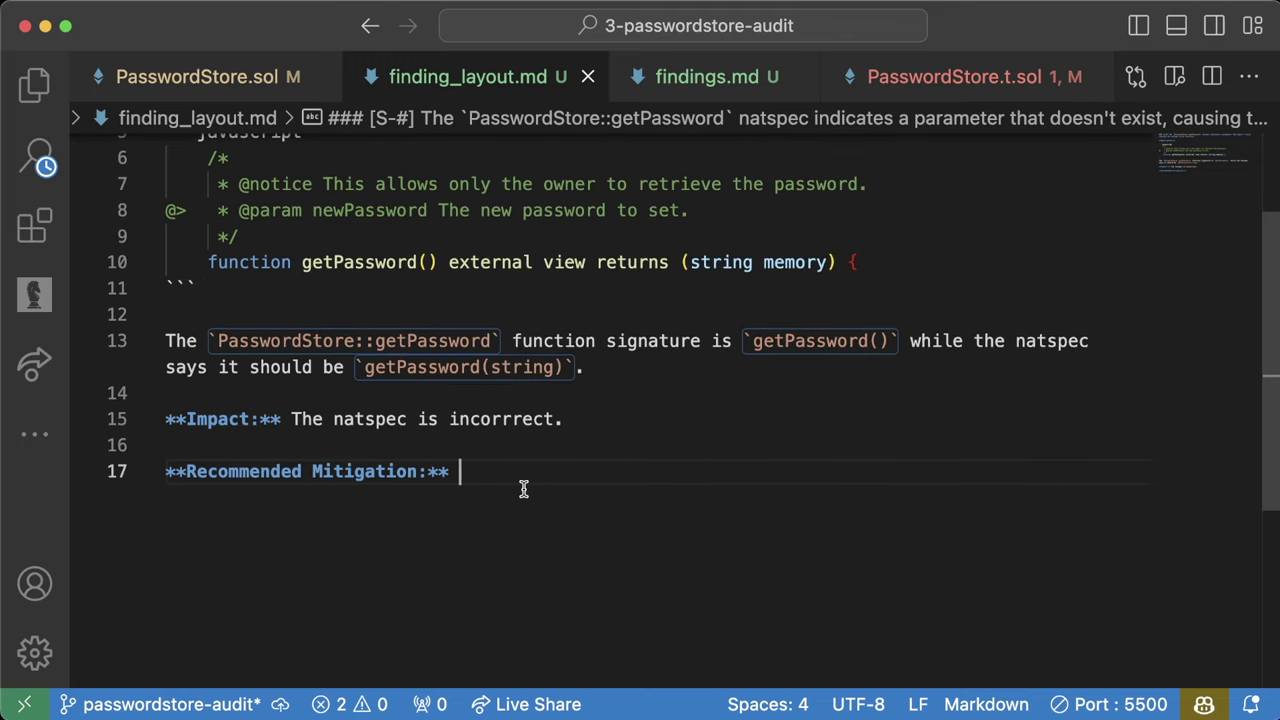
pyautogui.write('Remove the incorrect natspec line.')
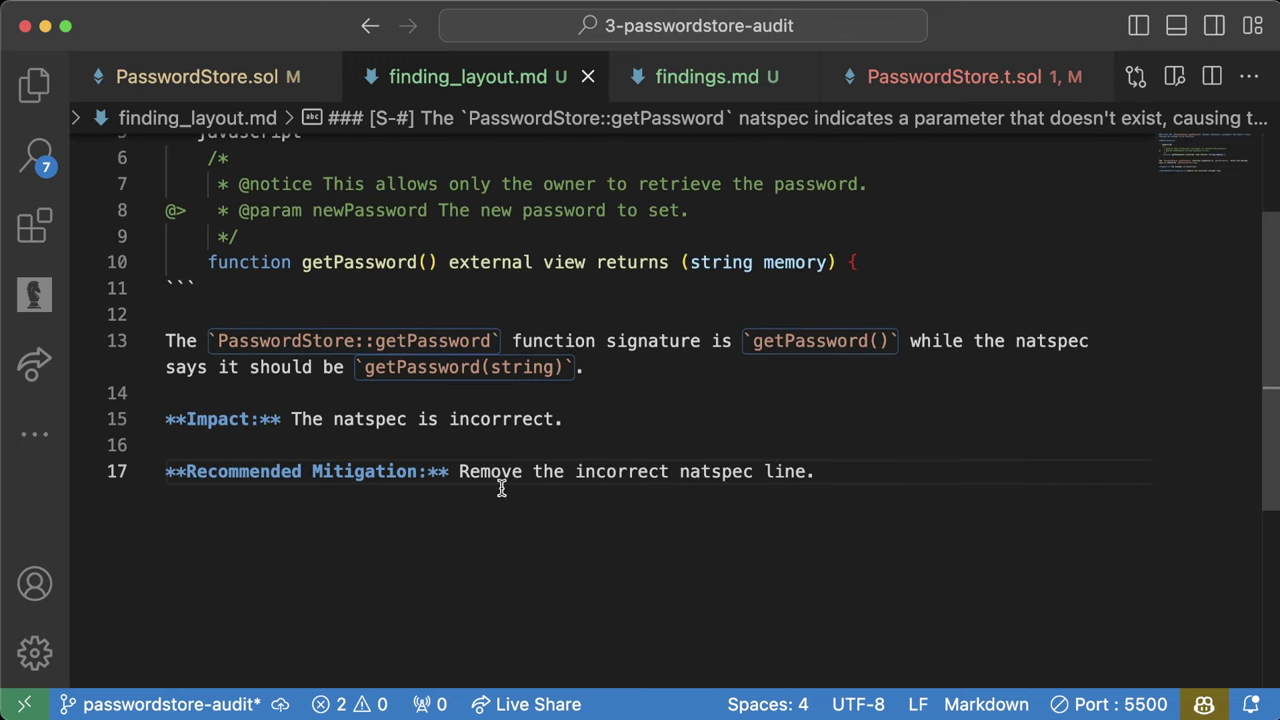
pyautogui.click(854, 462)
pyautogui.press('Return')
pyautogui.press('Return')
pyautogui.write('`')
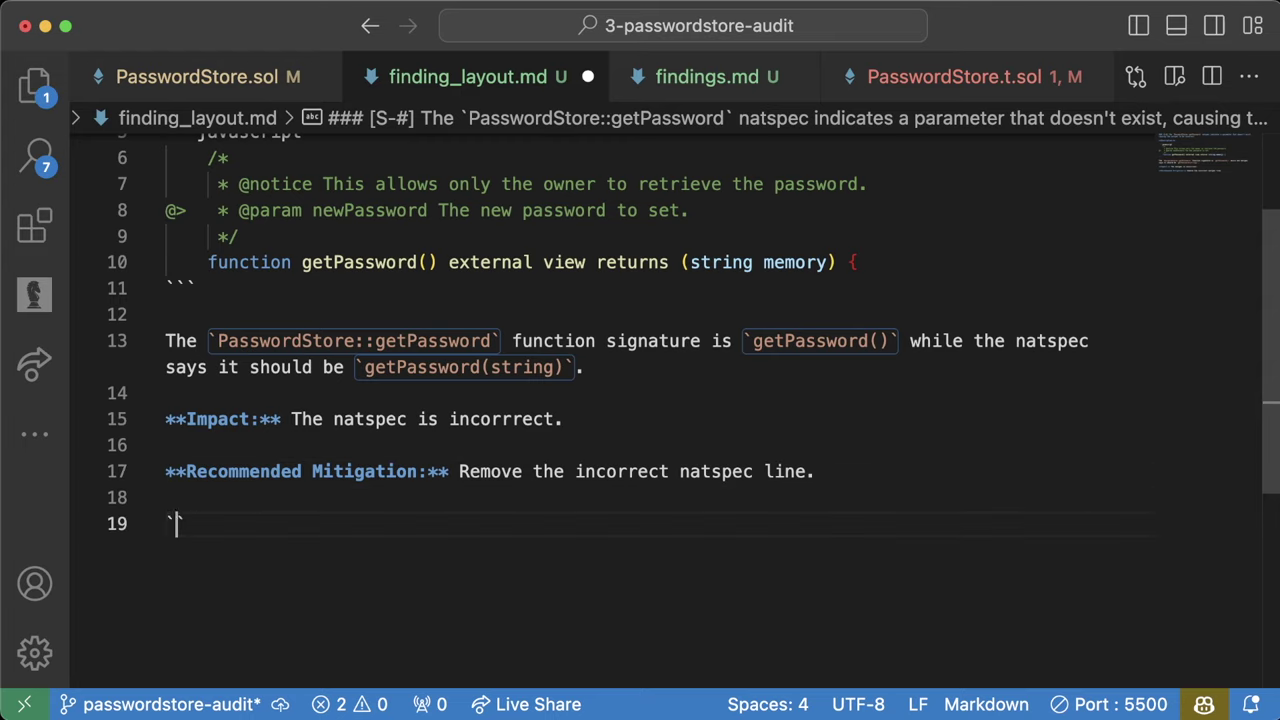
pyautogui.write('``')
pyautogui.press('Return')
pyautogui.press('Return')
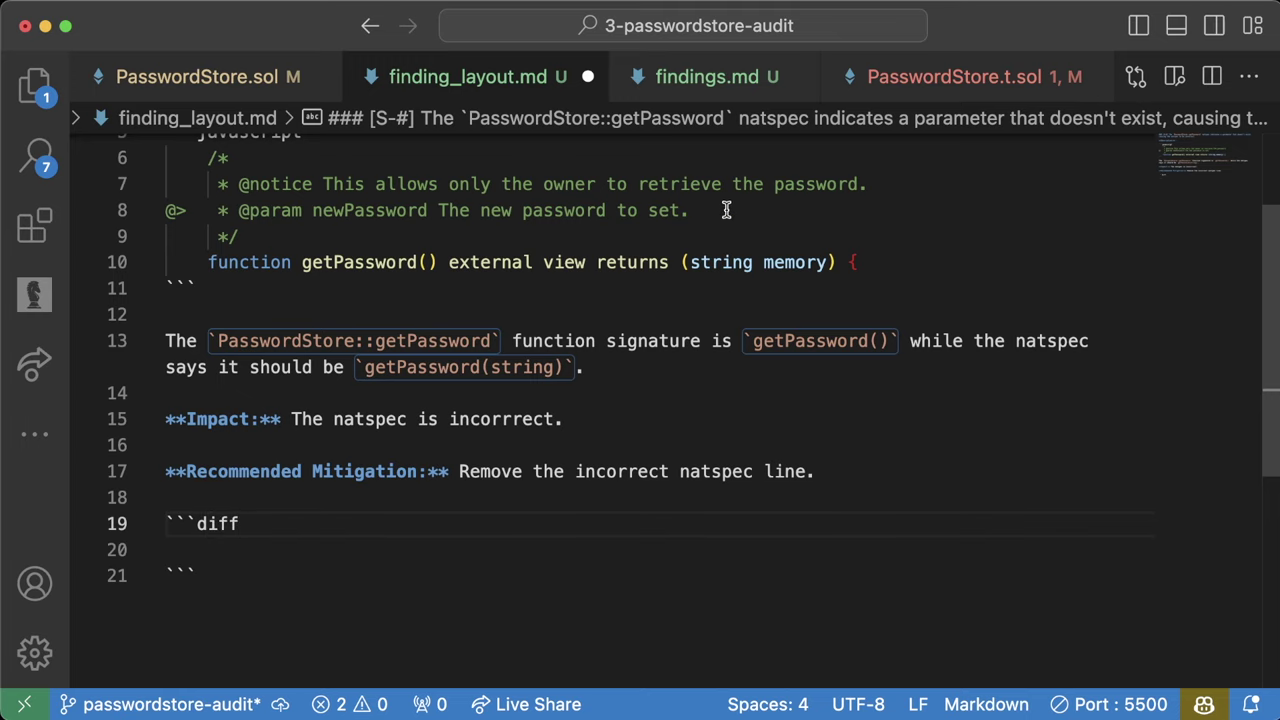
pyautogui.click(209, 77)
pyautogui.click(505, 317)
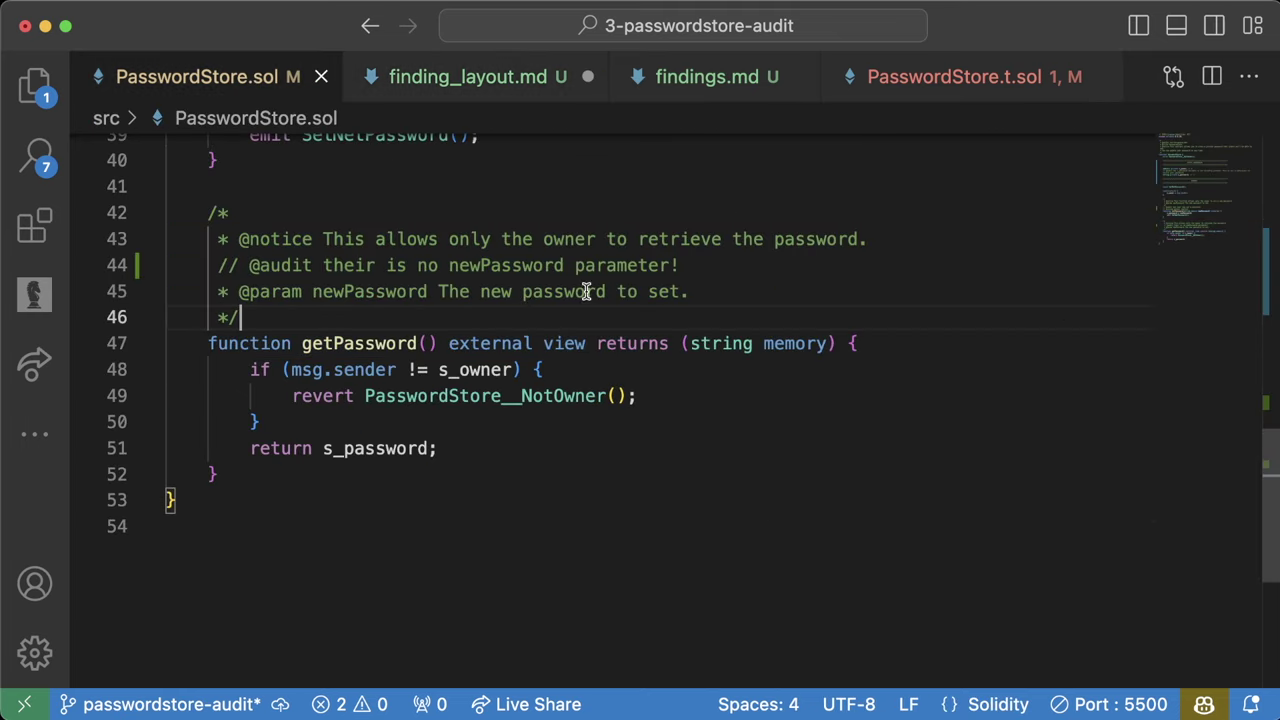
pyautogui.moveTo(755, 290); pyautogui.dragTo(80, 278)
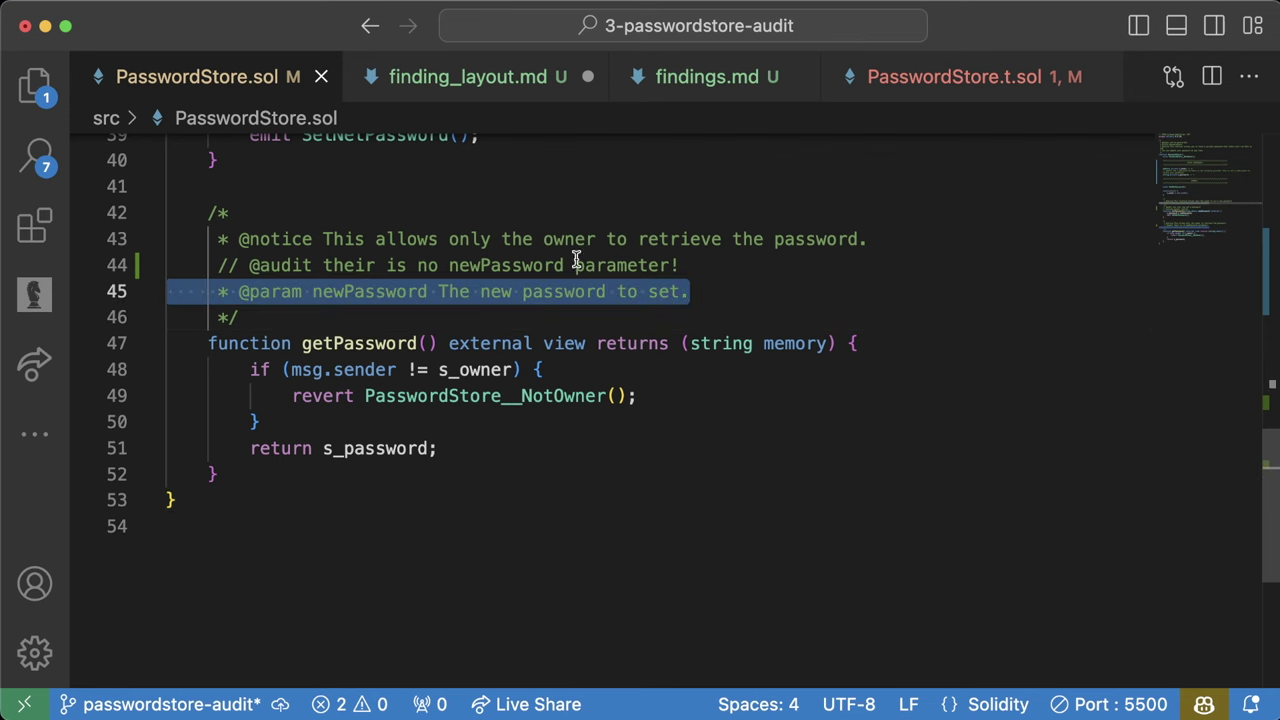
pyautogui.press('super+c')
pyautogui.hotkey('ctrl', 'Tab')
pyautogui.press('Return')
pyautogui.press('super+v')
# Prefix the pasted line with '-', save, and preview the rendered diff block.
pyautogui.scroll(-5, 340, 470)
pyautogui.scroll(3, 401, 430)
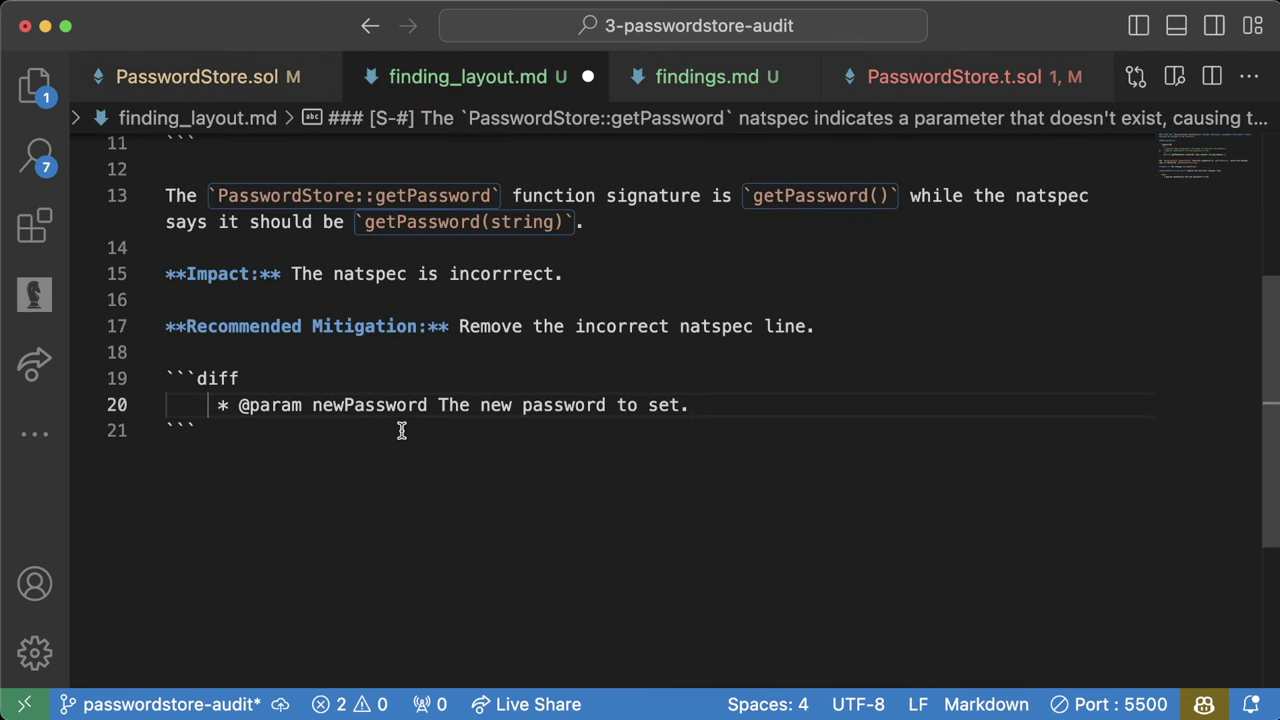
pyautogui.write('-')
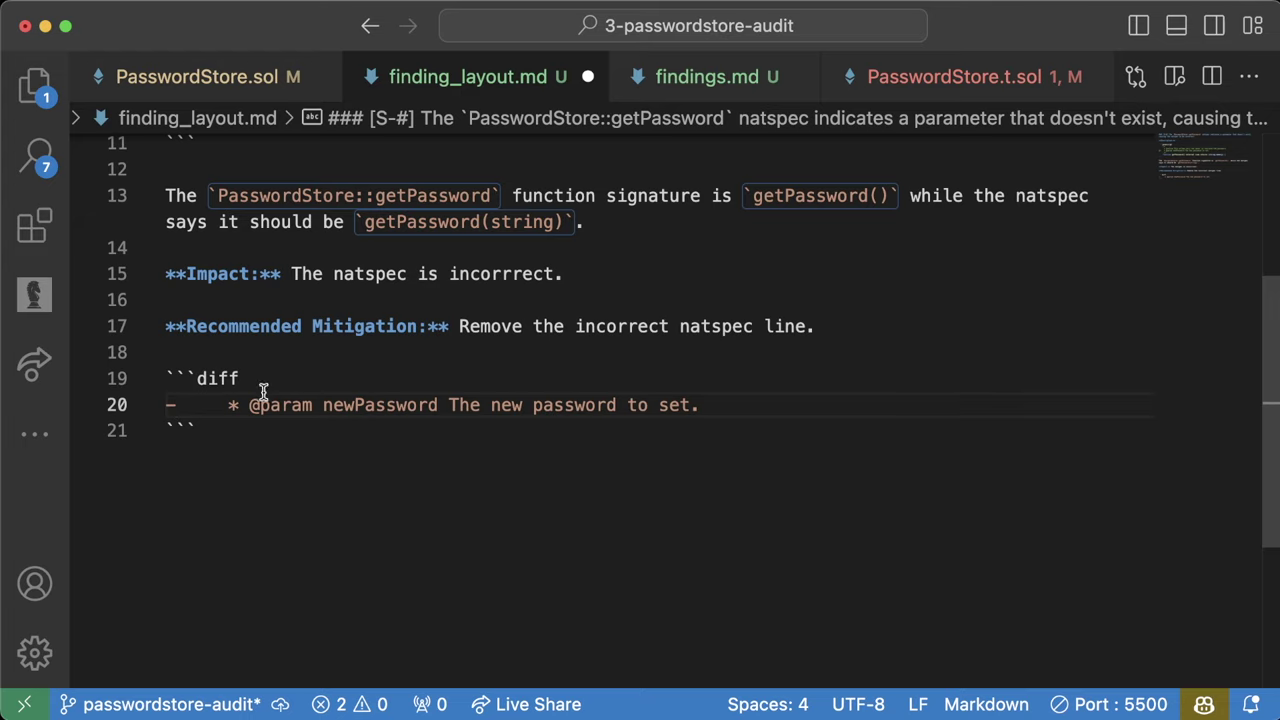
pyautogui.press('super+s')
pyautogui.moveTo(197, 378); pyautogui.dragTo(166, 378)
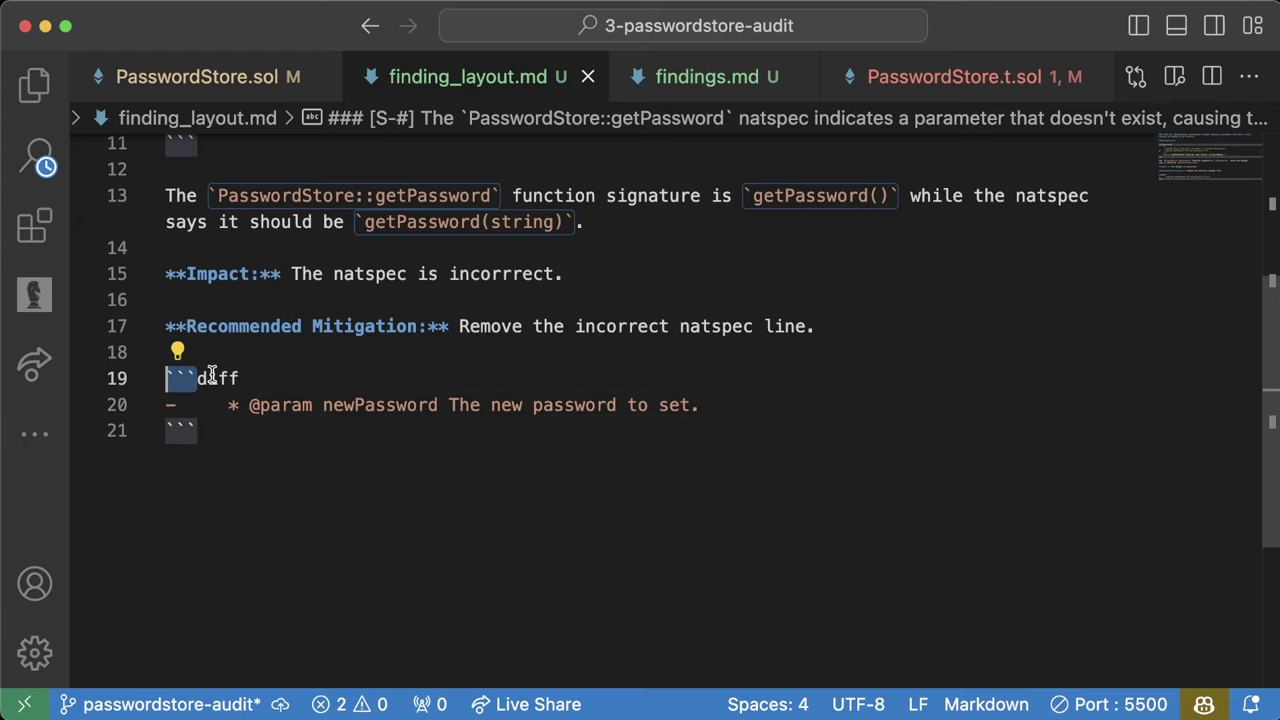
pyautogui.doubleClick(212, 378)
pyautogui.moveTo(236, 432); pyautogui.dragTo(148, 391)
pyautogui.click(361, 329)
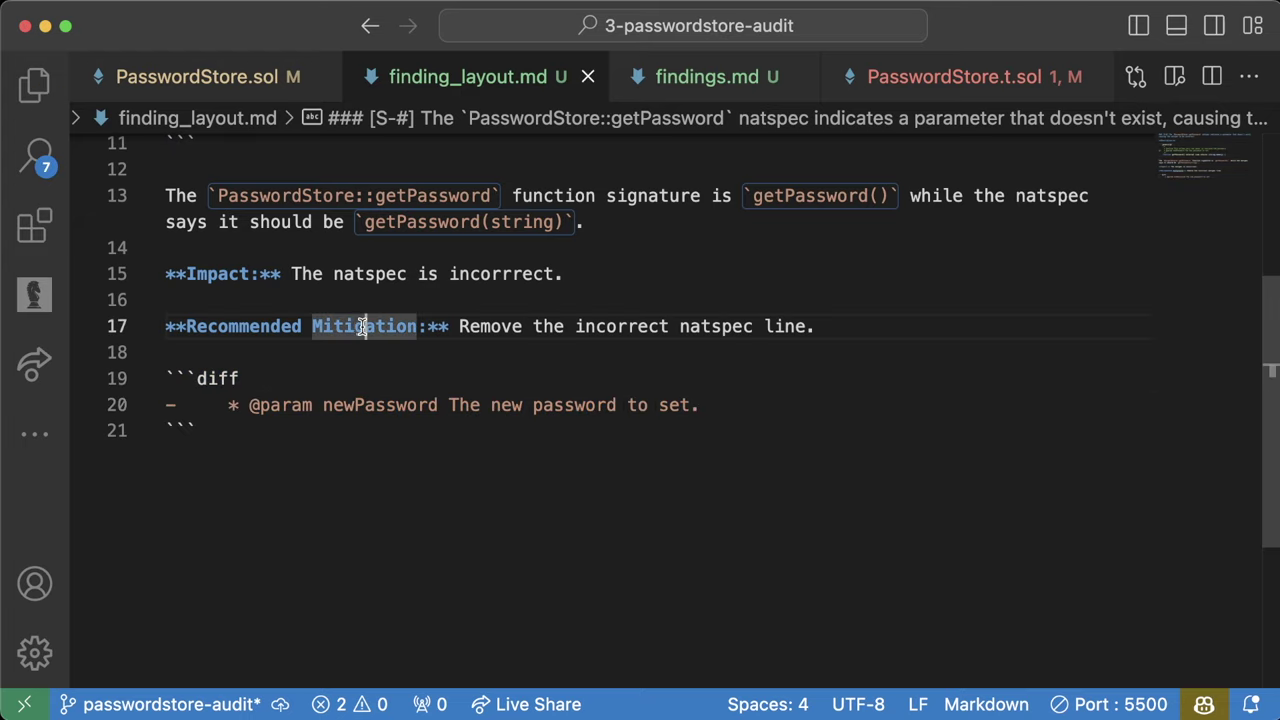
pyautogui.press('super+shift+v')
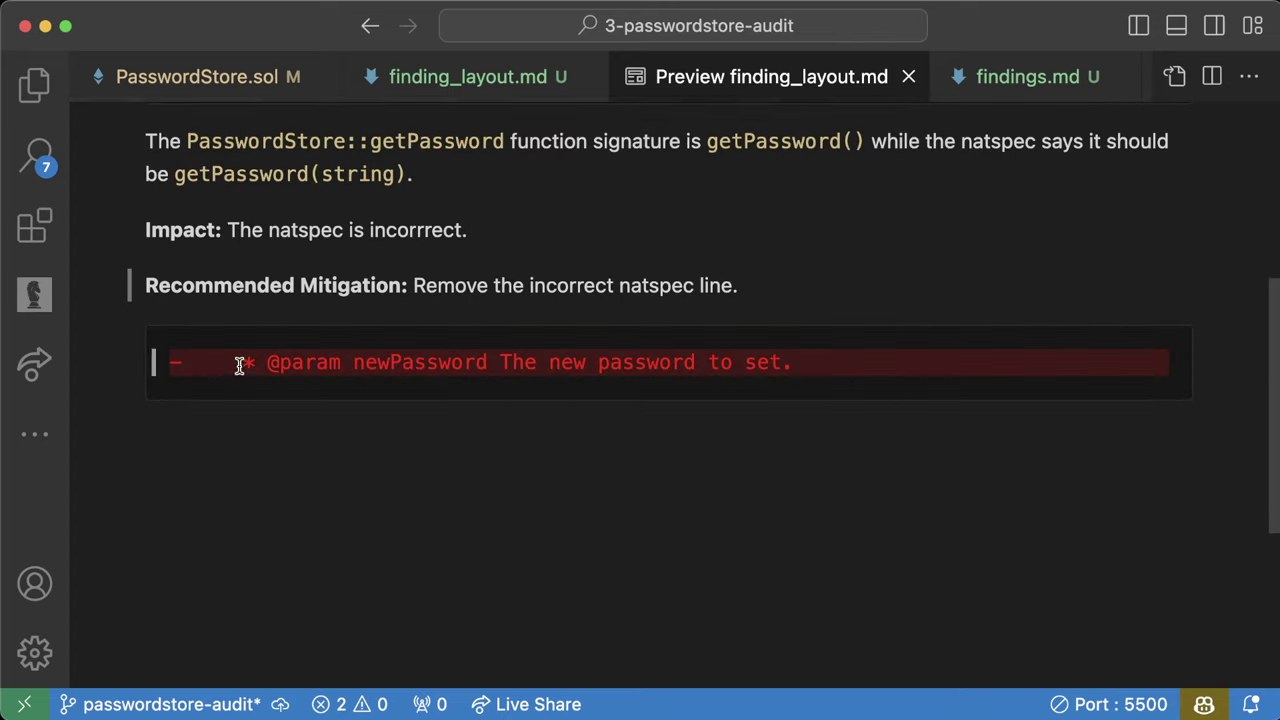
# Change the diff line's marker to '+', save, and compare it in the preview.
pyautogui.click(483, 77)
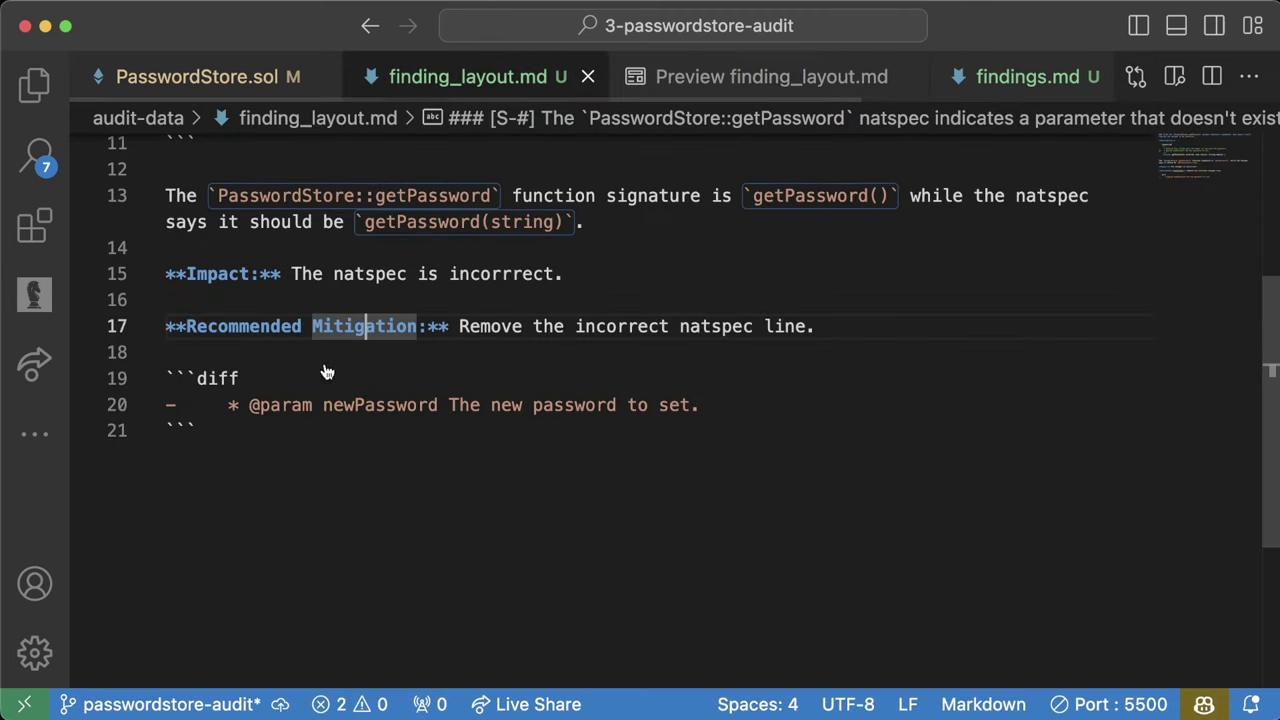
pyautogui.click(177, 405)
pyautogui.press('BackSpace')
pyautogui.write('+')
pyautogui.press('super+s')
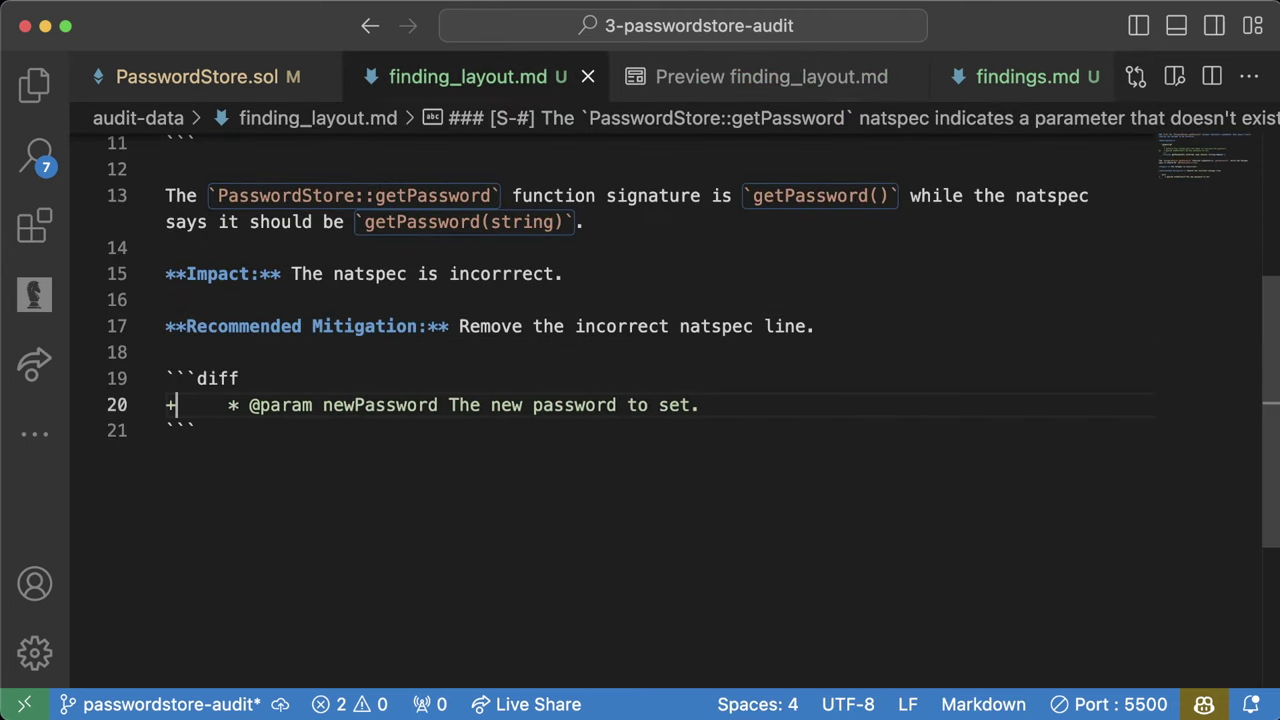
pyautogui.click(677, 80)
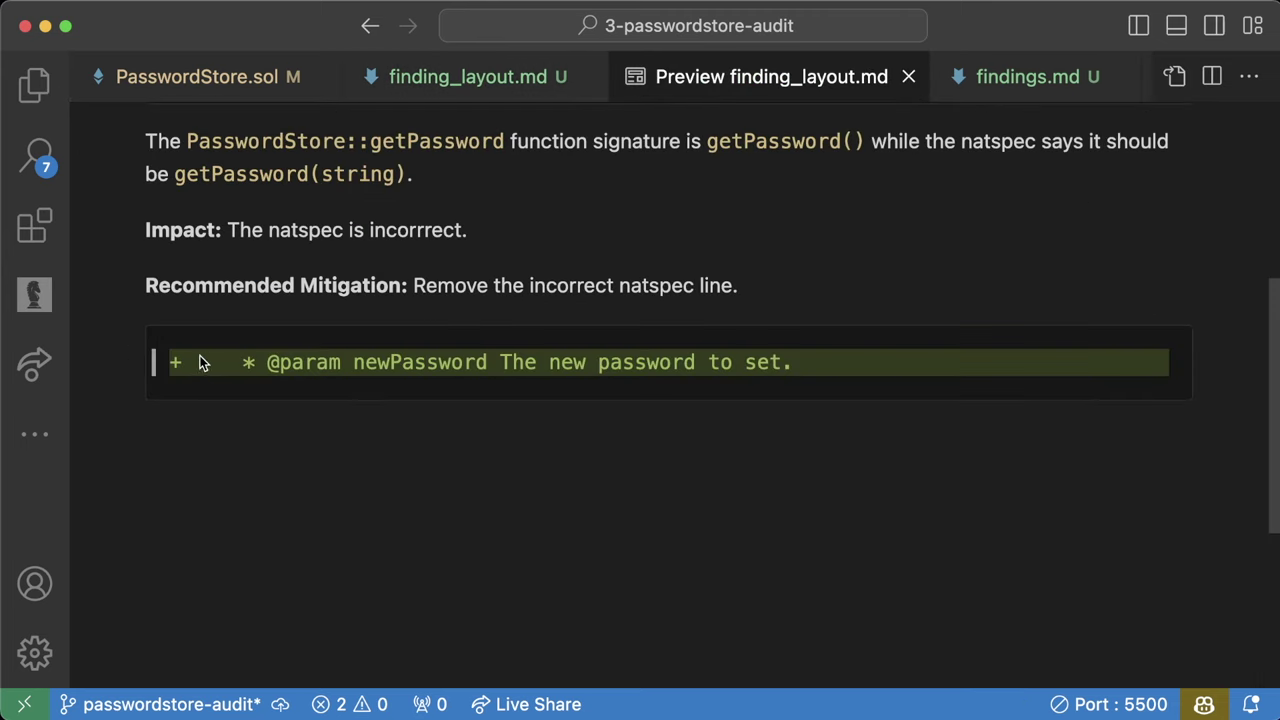
pyautogui.click(471, 77)
pyautogui.click(357, 358)
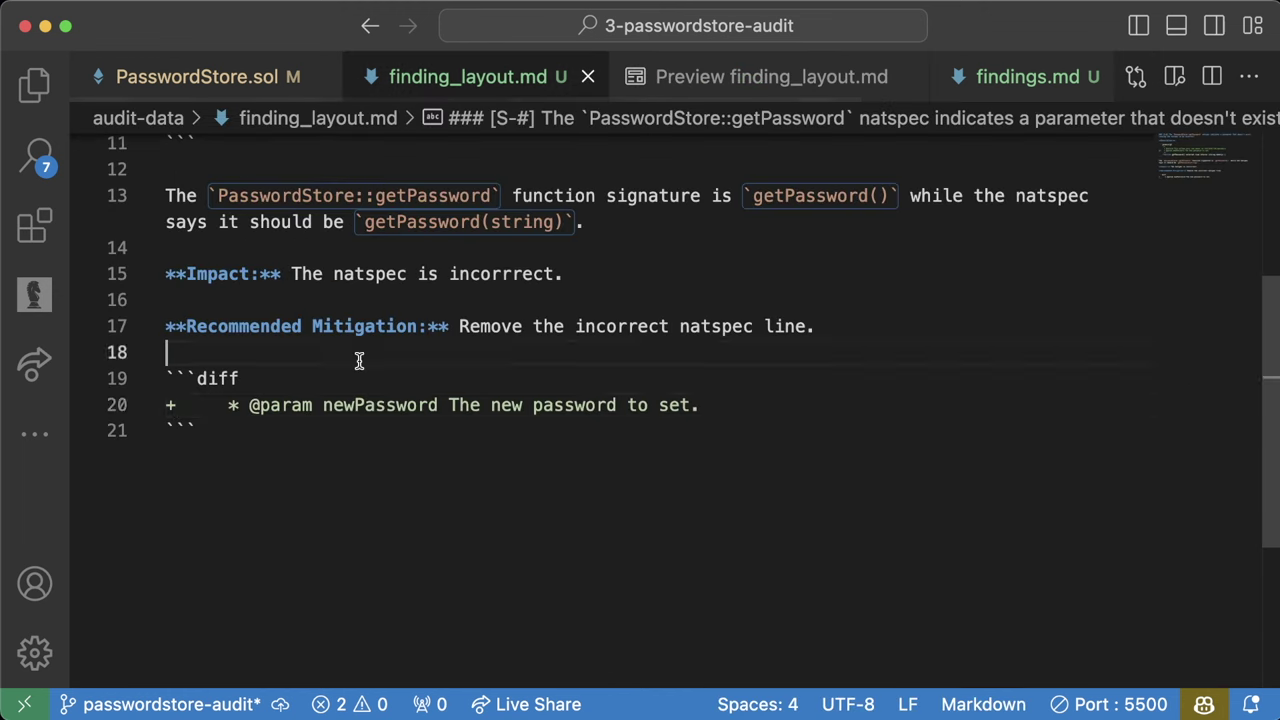
pyautogui.press('Down')
pyautogui.press('Down')
pyautogui.press('Delete')
pyautogui.write('-')
pyautogui.press('super+s')
# Add a new line inside the diff block, save, and check it in the preview.
pyautogui.moveTo(223, 434); pyautogui.dragTo(160, 374)
pyautogui.click(286, 370)
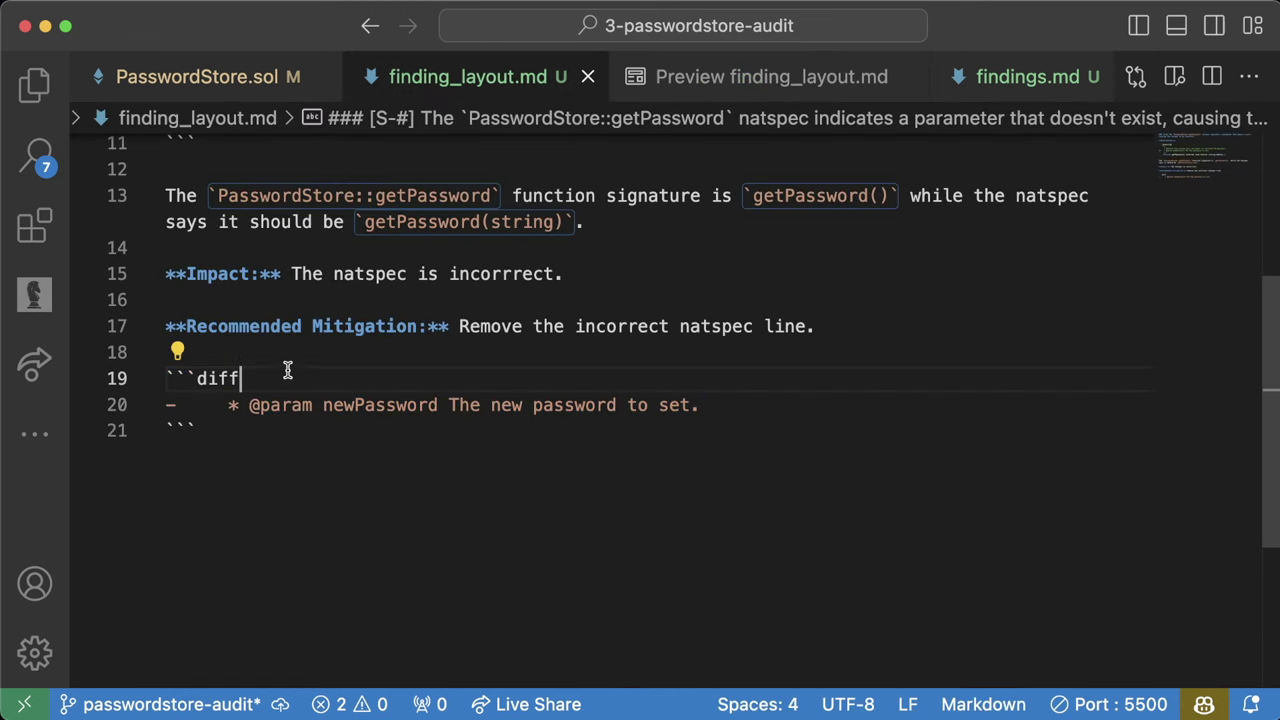
pyautogui.press('Return')
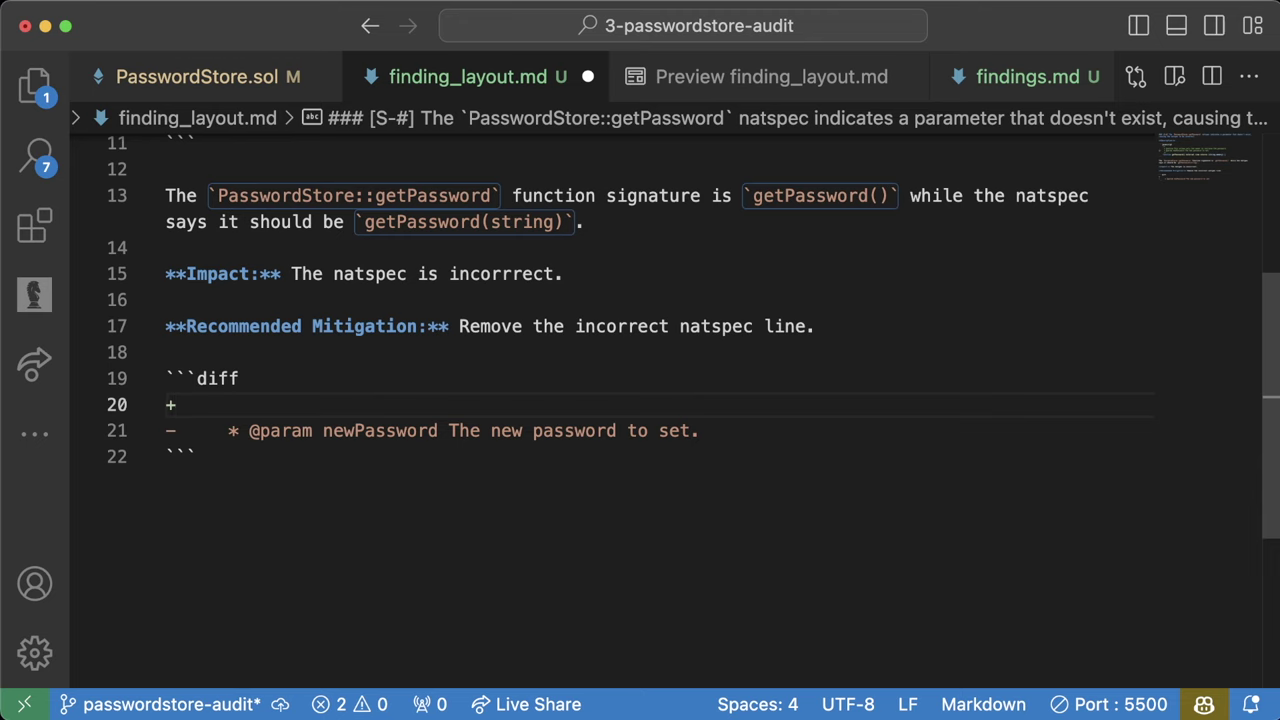
pyautogui.press('super+s')
pyautogui.click(771, 77)
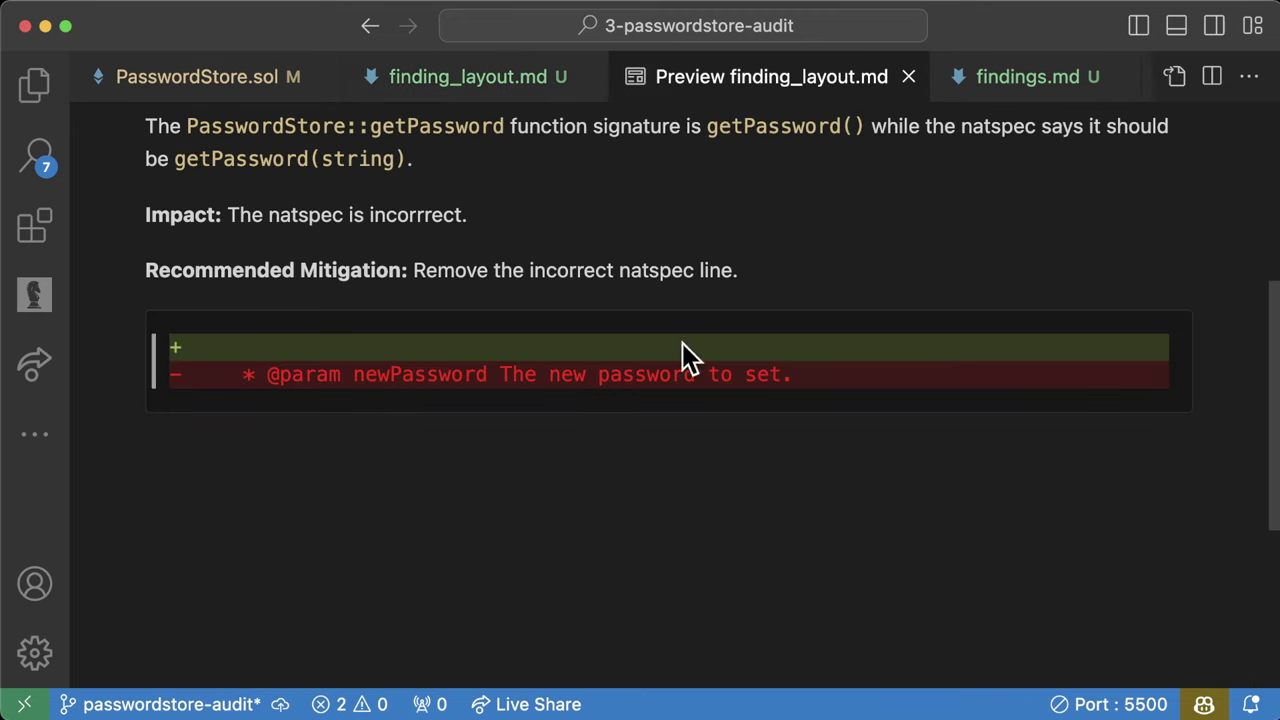
pyautogui.moveTo(806, 385); pyautogui.dragTo(218, 366)
pyautogui.press('super+w')
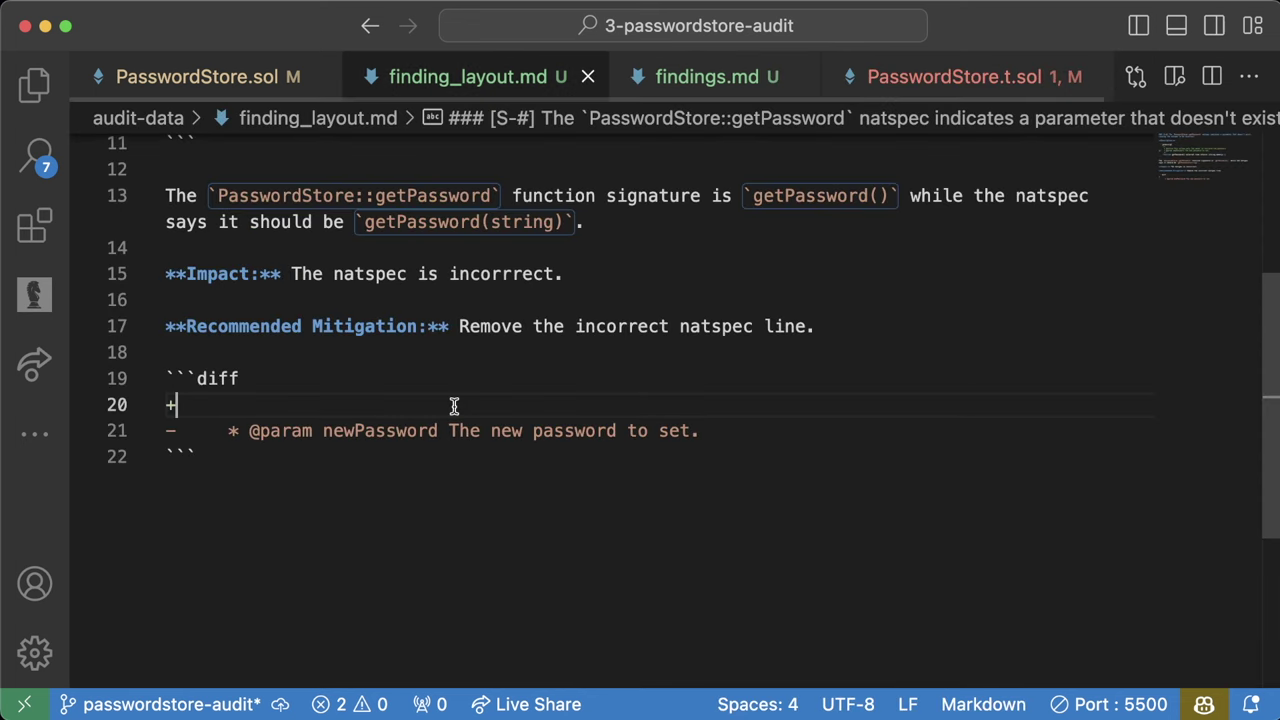
# Delete the extra empty line from the diff block and save.
pyautogui.press('BackSpace')
pyautogui.press('BackSpace')
pyautogui.press('super+s')
pyautogui.moveTo(700, 405); pyautogui.dragTo(166, 405)
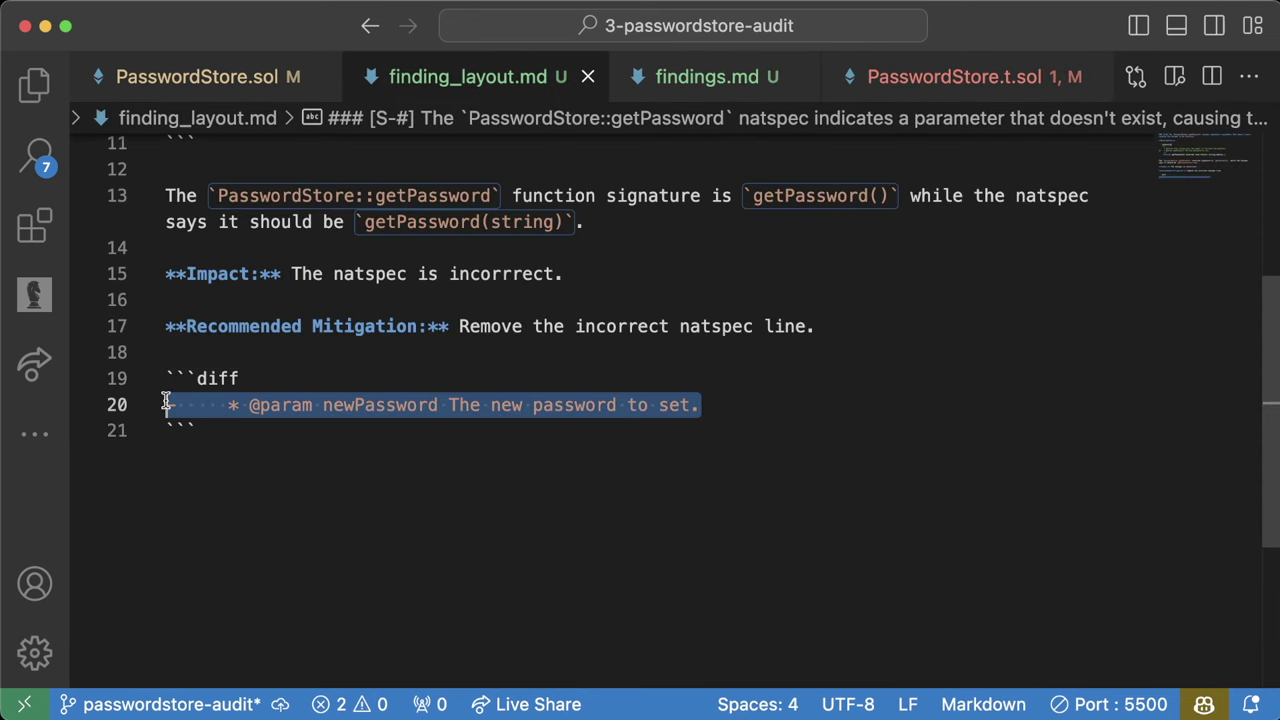
pyautogui.click(244, 430)
pyautogui.moveTo(244, 430); pyautogui.dragTo(168, 378)
pyautogui.click(228, 378)
# Select the finished diff block several times to review it.
pyautogui.click(410, 326)
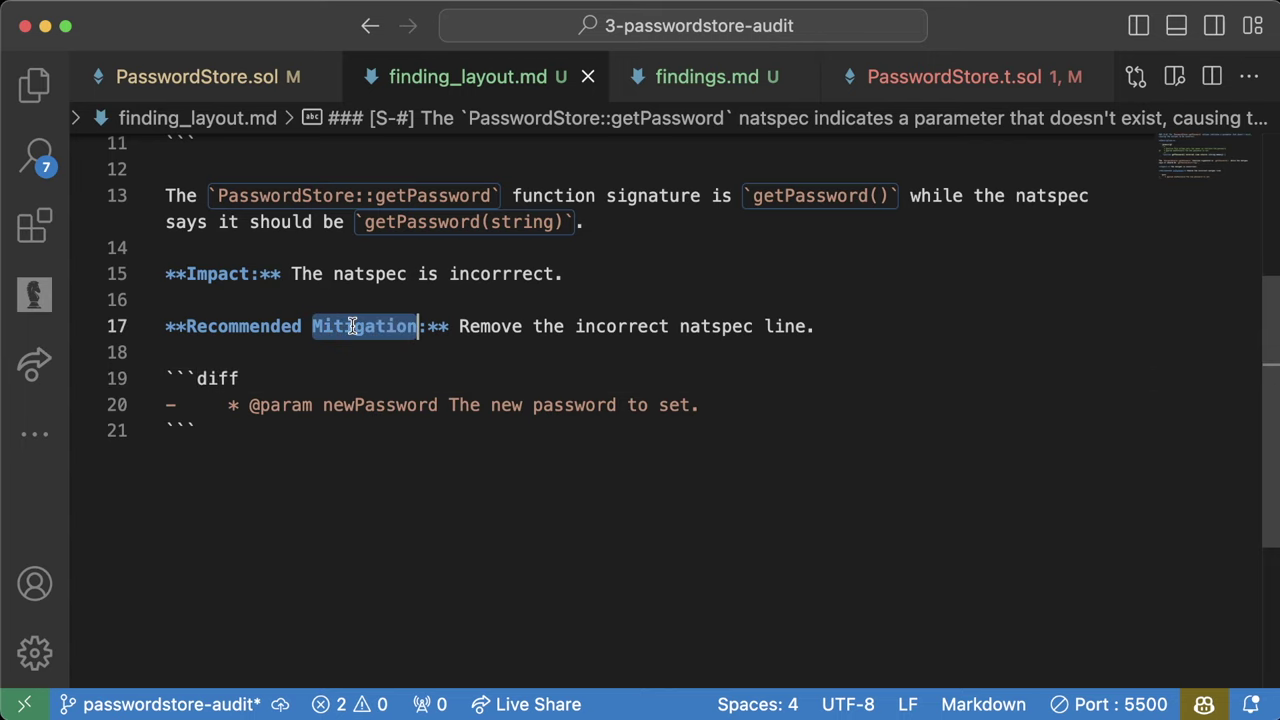
pyautogui.click(255, 445)
pyautogui.moveTo(255, 445); pyautogui.dragTo(166, 378)
pyautogui.click(250, 378)
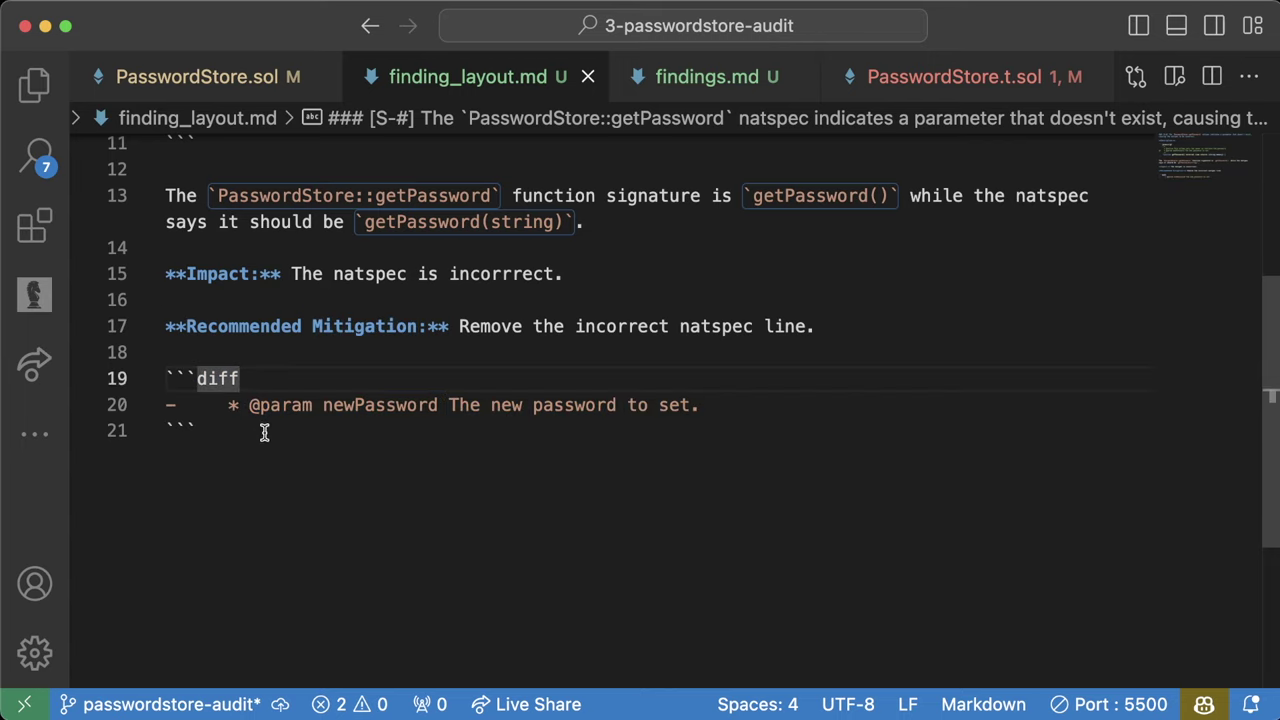
pyautogui.moveTo(203, 445); pyautogui.dragTo(151, 377)
pyautogui.click(250, 354)
pyautogui.moveTo(246, 443); pyautogui.dragTo(171, 374)
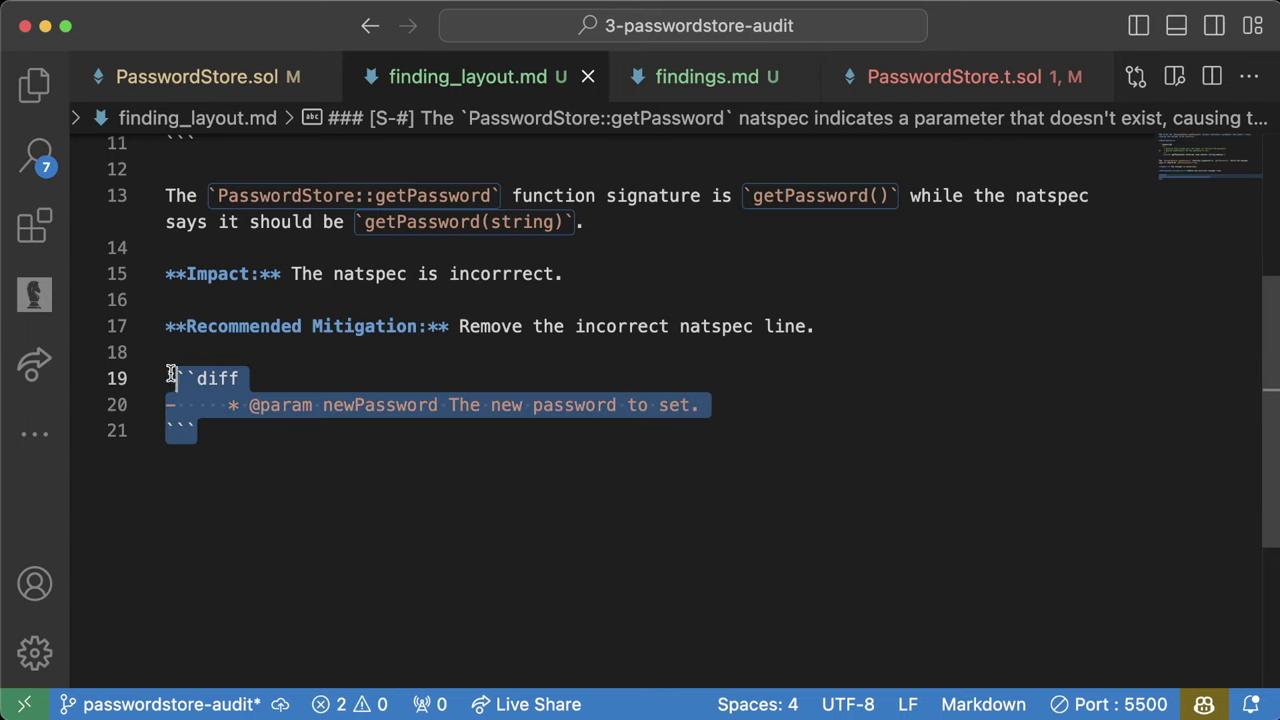
pyautogui.click(289, 345)
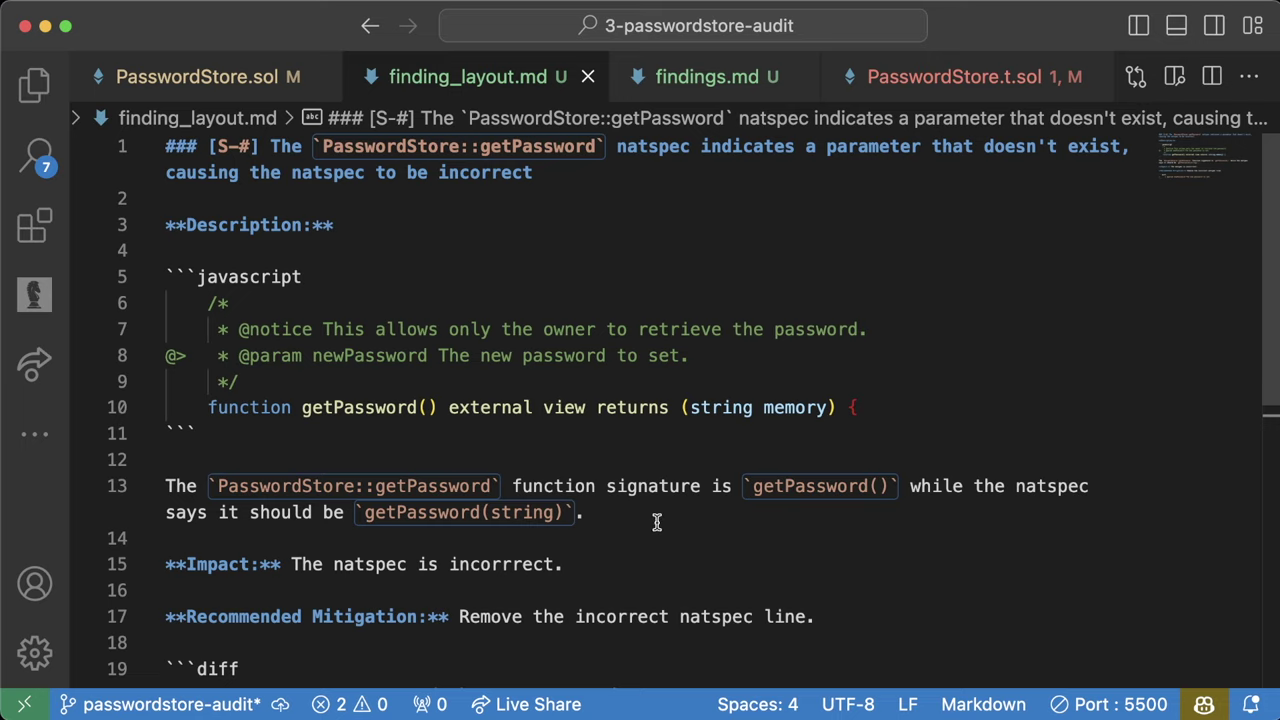
# Review the severity placeholder and getPassword heading of the finding in finding_layout.md.
pyautogui.moveTo(275, 150); pyautogui.dragTo(208, 150)
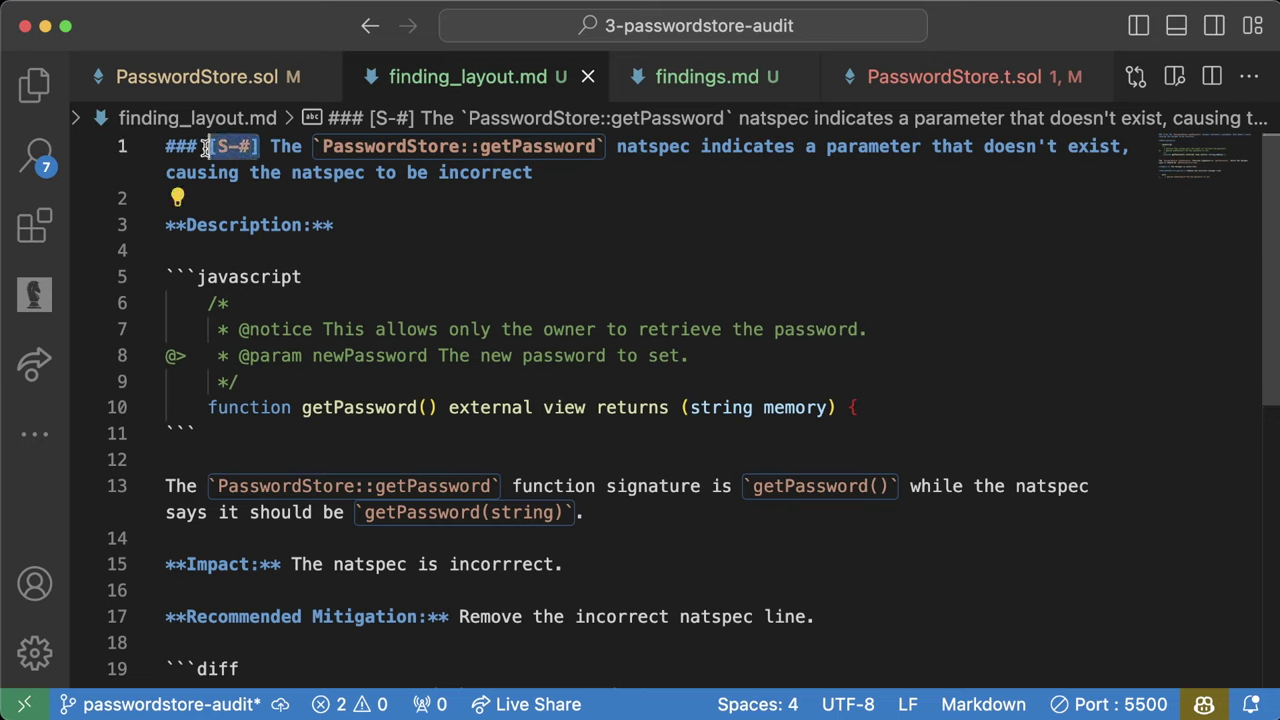
pyautogui.click(364, 191)
pyautogui.doubleClick(540, 146)
pyautogui.click(600, 205)
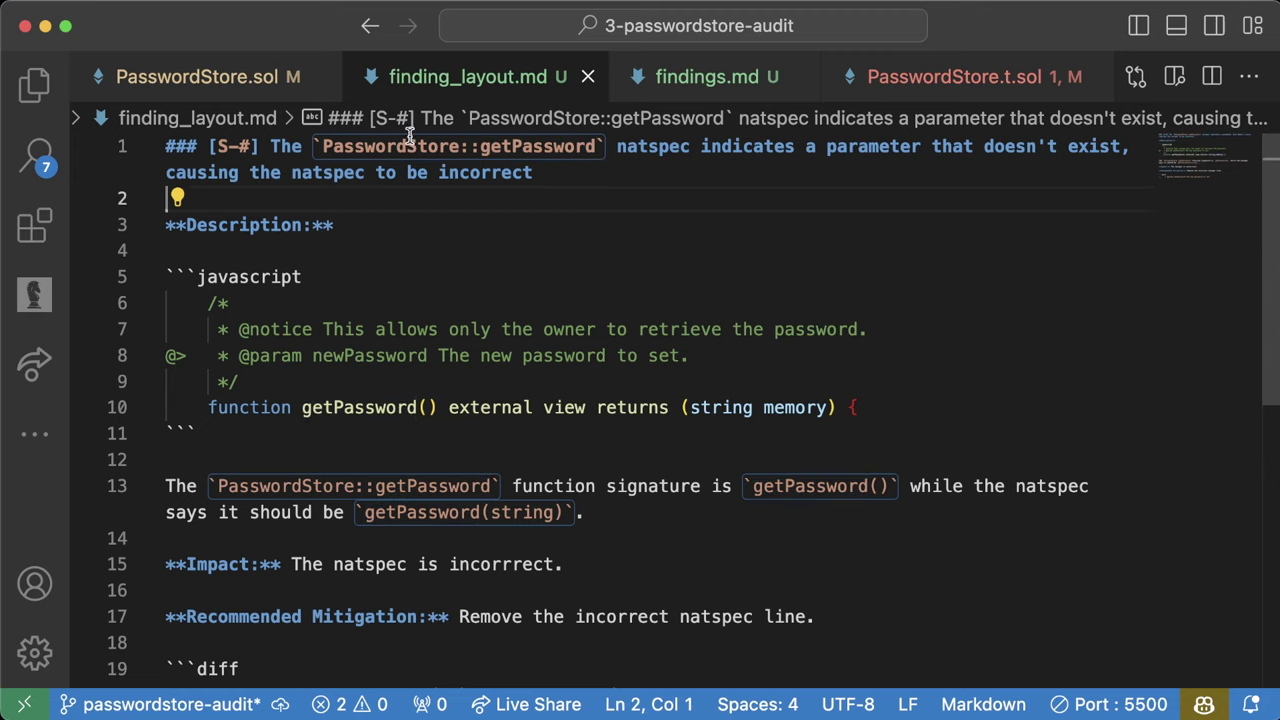
pyautogui.click(491, 248)
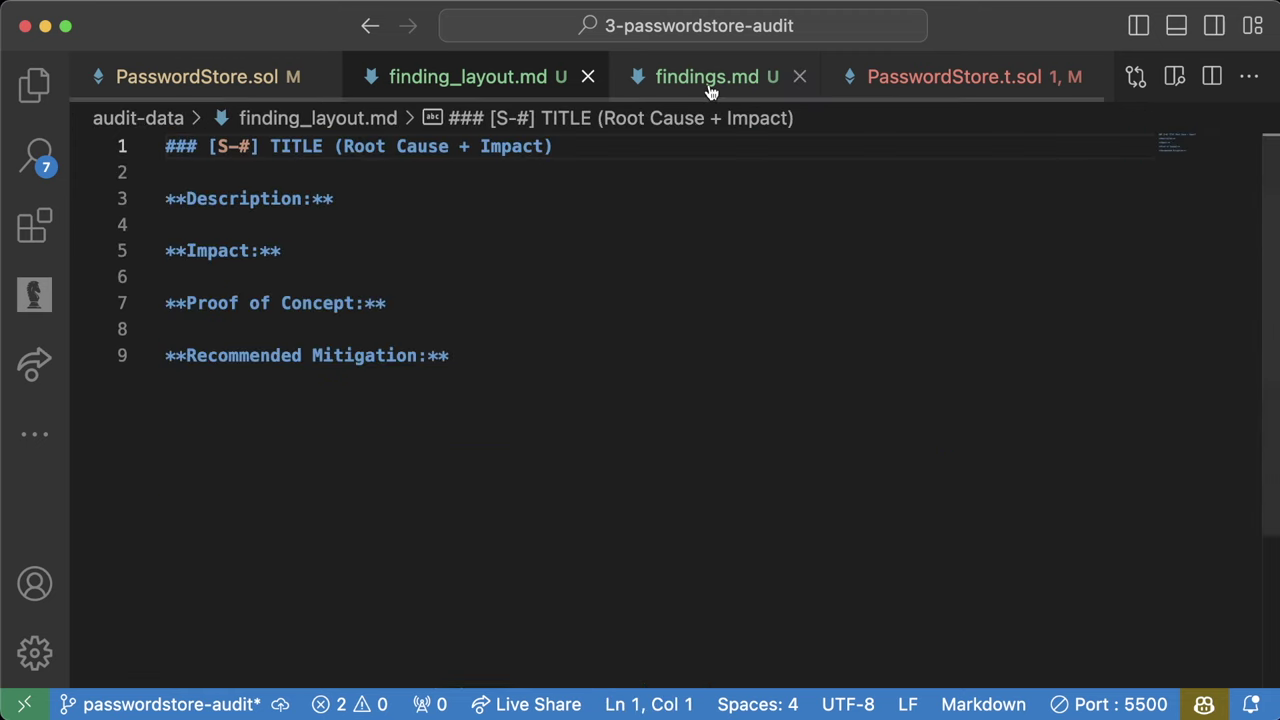
# In findings.md, select the blank finding template at the end and check the first finding's heading.
pyautogui.click(709, 91)
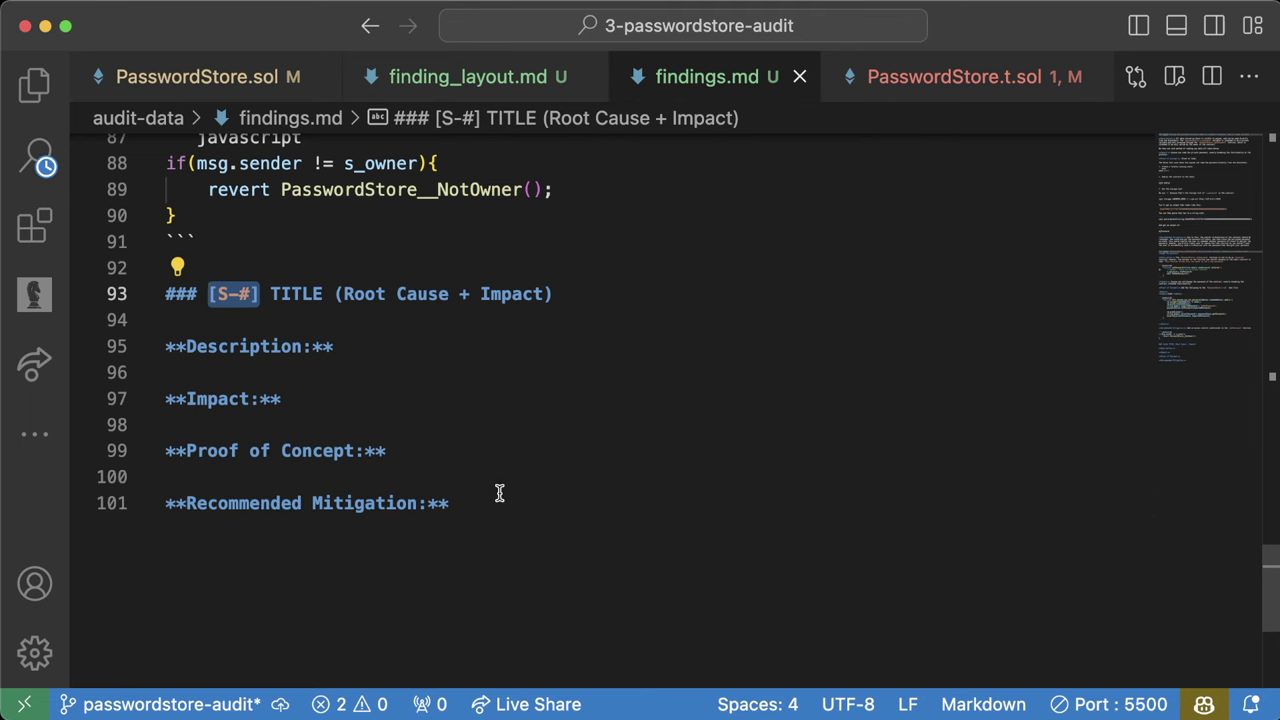
pyautogui.moveTo(500, 503); pyautogui.dragTo(165, 297)
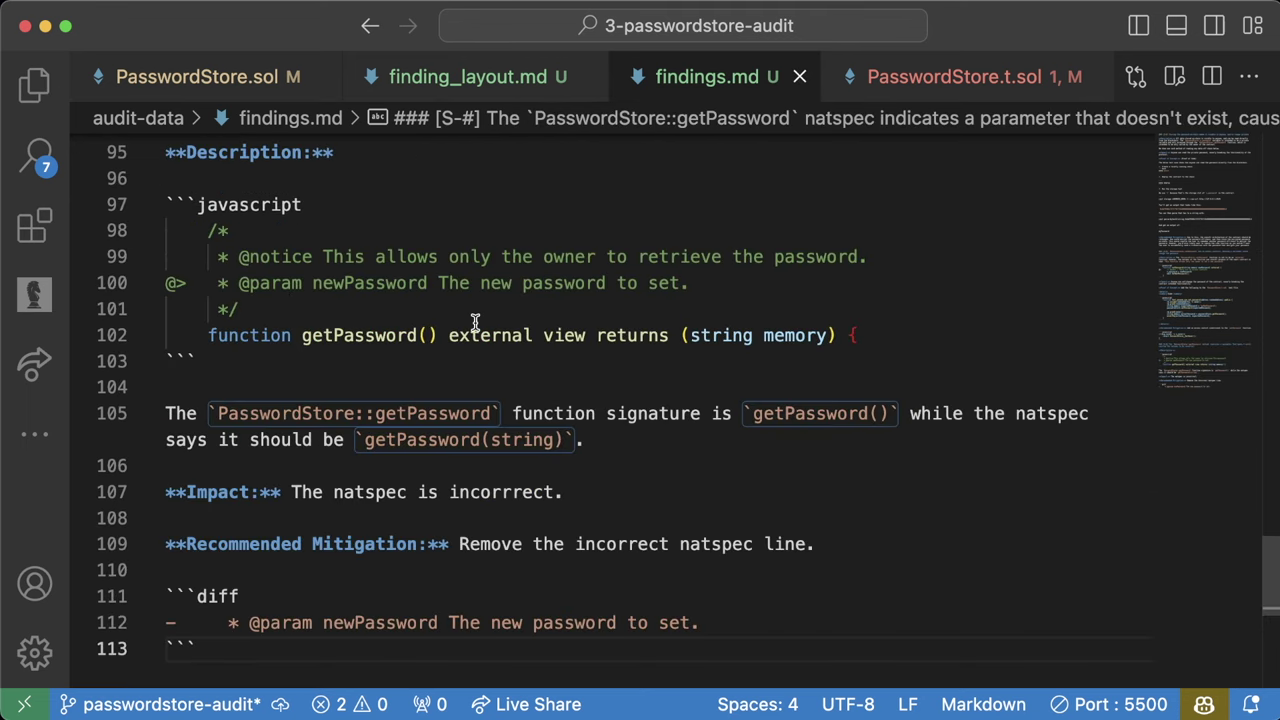
pyautogui.scroll(20, 475, 320)
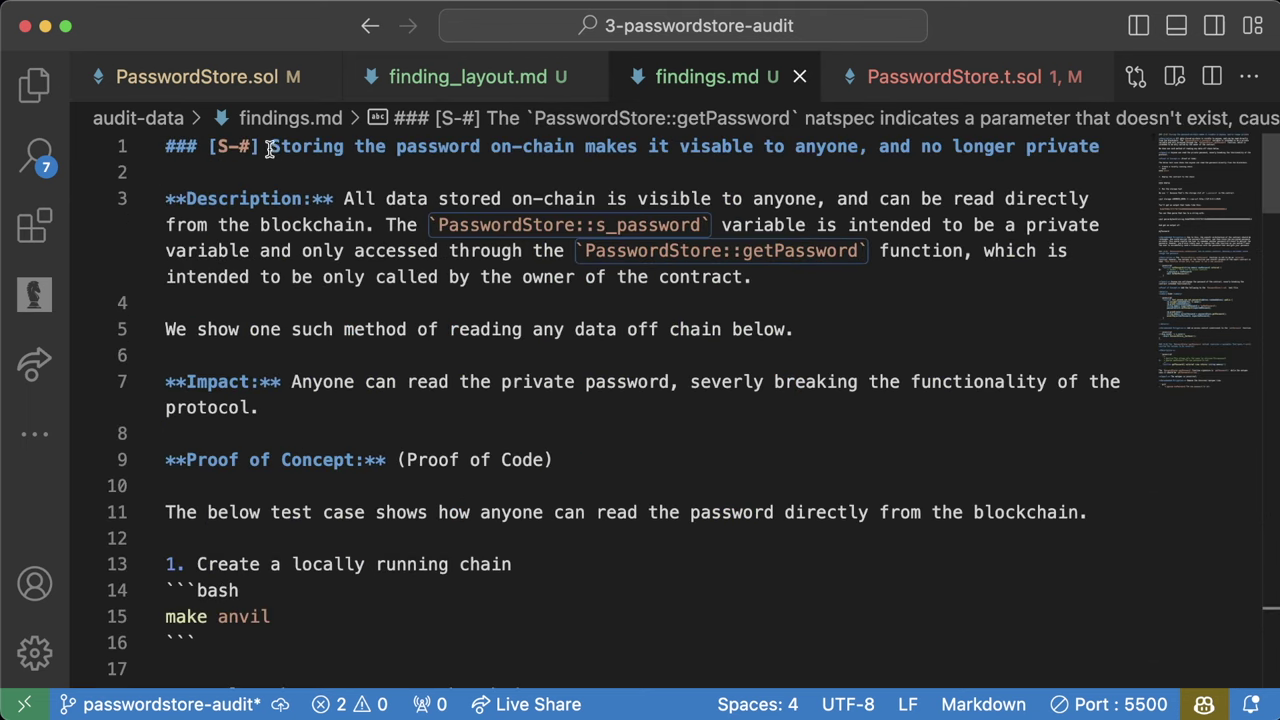
pyautogui.moveTo(268, 149); pyautogui.dragTo(1100, 147)
pyautogui.scroll(-6, 605, 300)
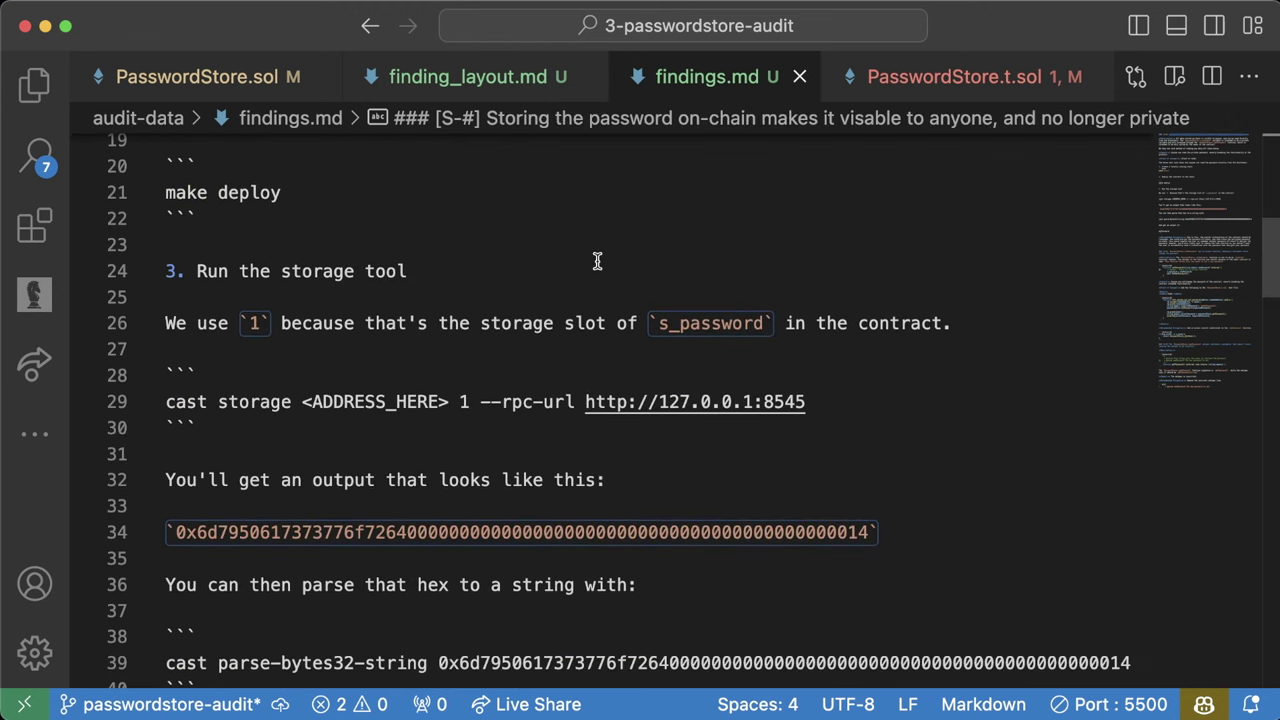
pyautogui.scroll(-10, 597, 261)
# Review the PasswordStore setPassword finding heading in findings.md.
pyautogui.doubleClick(290, 218)
pyautogui.doubleClick(498, 222)
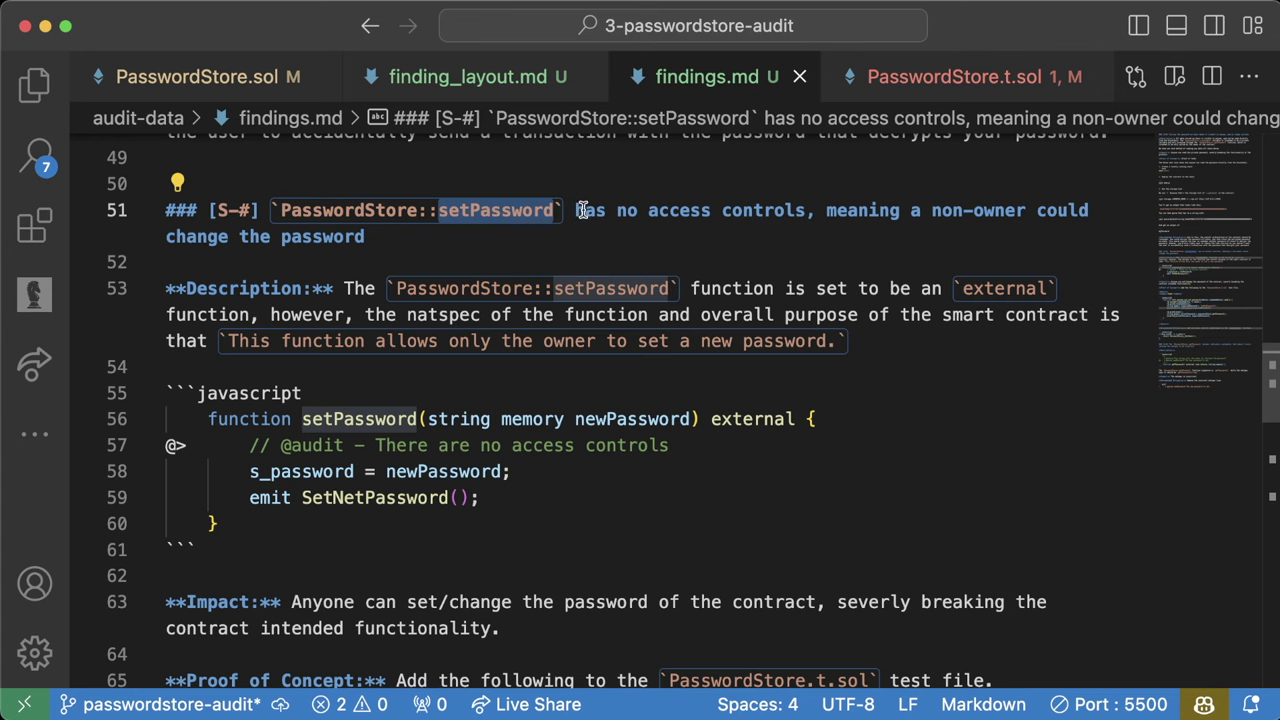
pyautogui.moveTo(580, 211); pyautogui.dragTo(457, 229)
pyautogui.click(457, 229)
pyautogui.scroll(-10, 458, 230)
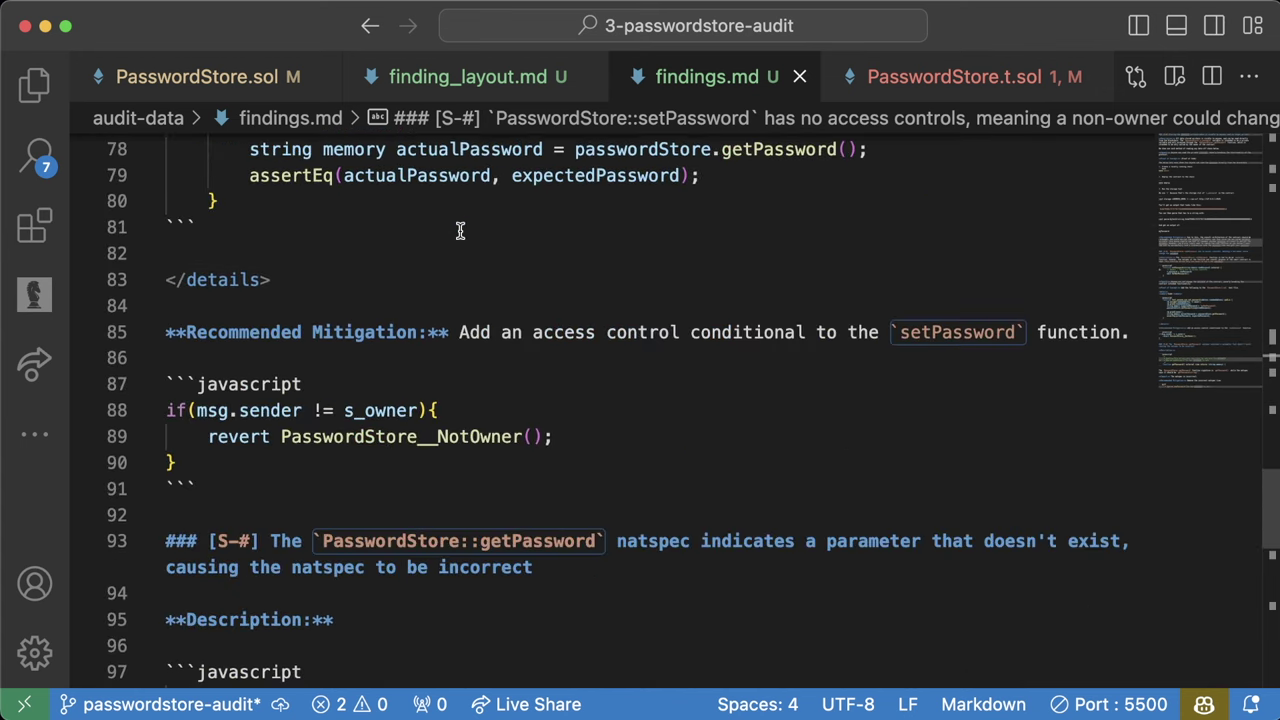
pyautogui.scroll(-4, 460, 231)
# Review the getPassword natspec finding heading, then switch to a new ChatGPT chat.
pyautogui.click(323, 252)
pyautogui.click(508, 251)
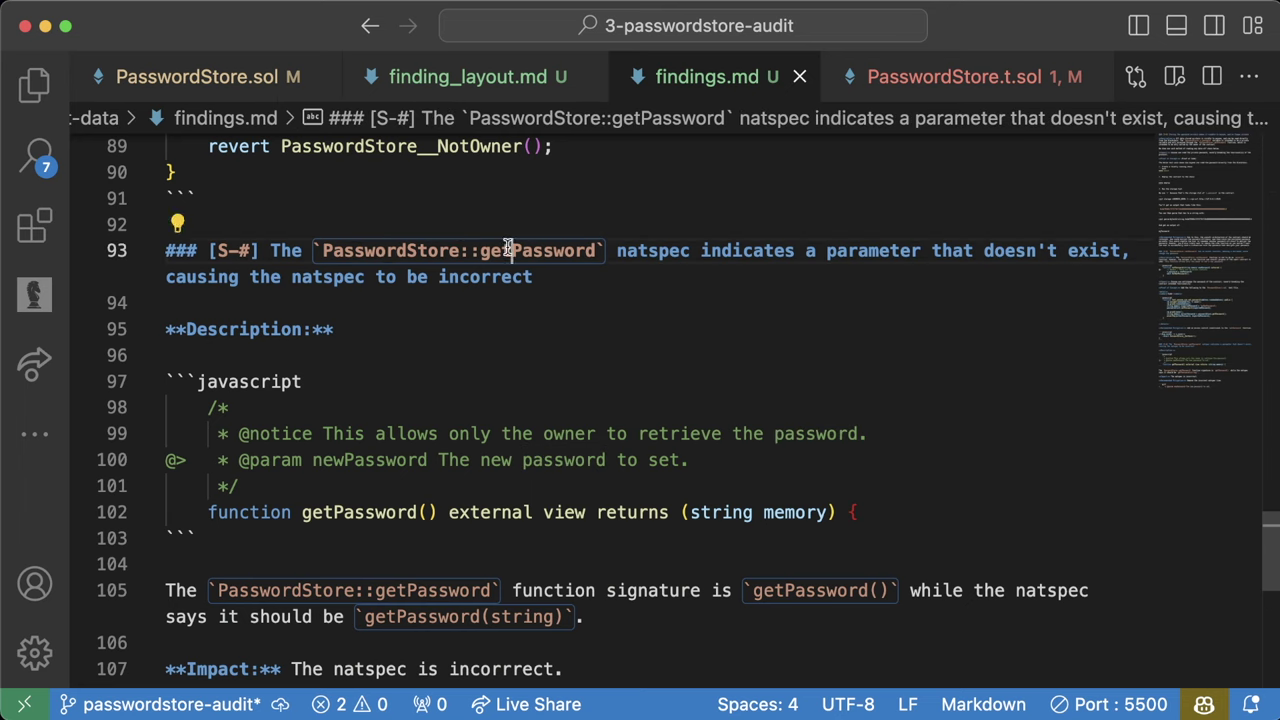
pyautogui.click(631, 251)
pyautogui.moveTo(757, 272); pyautogui.dragTo(688, 289)
pyautogui.scroll(20, 683, 295)
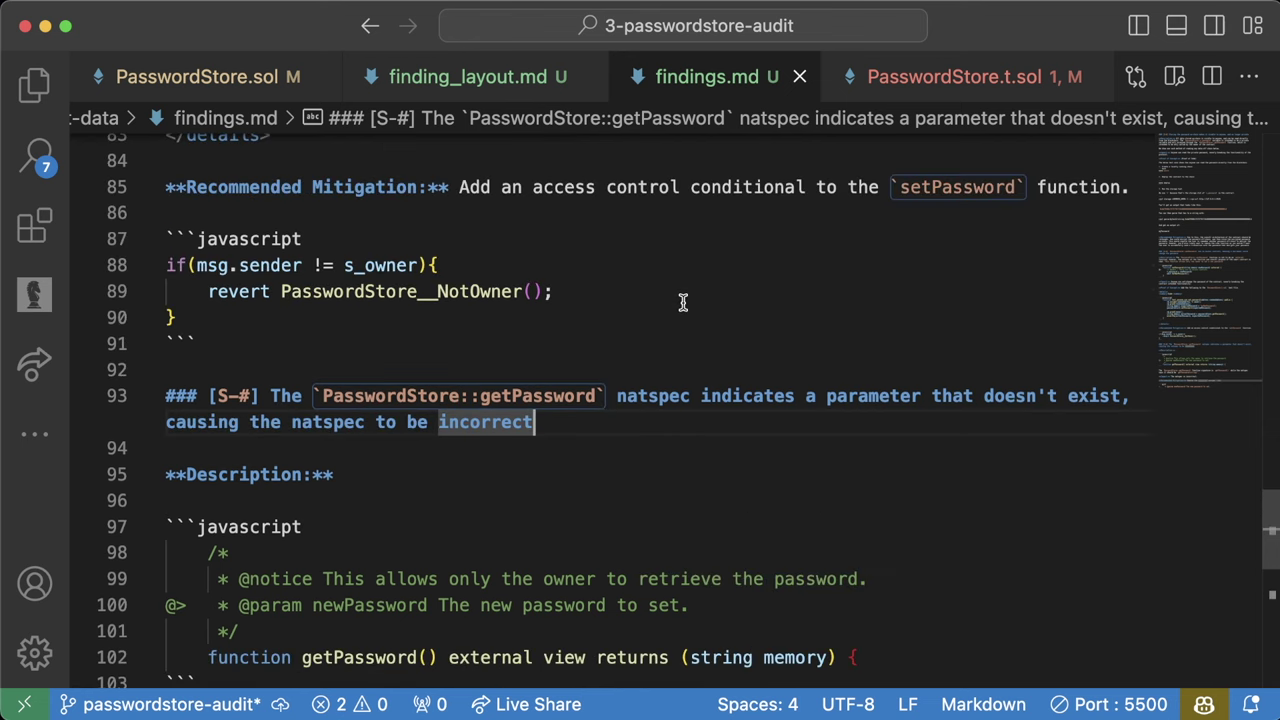
pyautogui.click(669, 276)
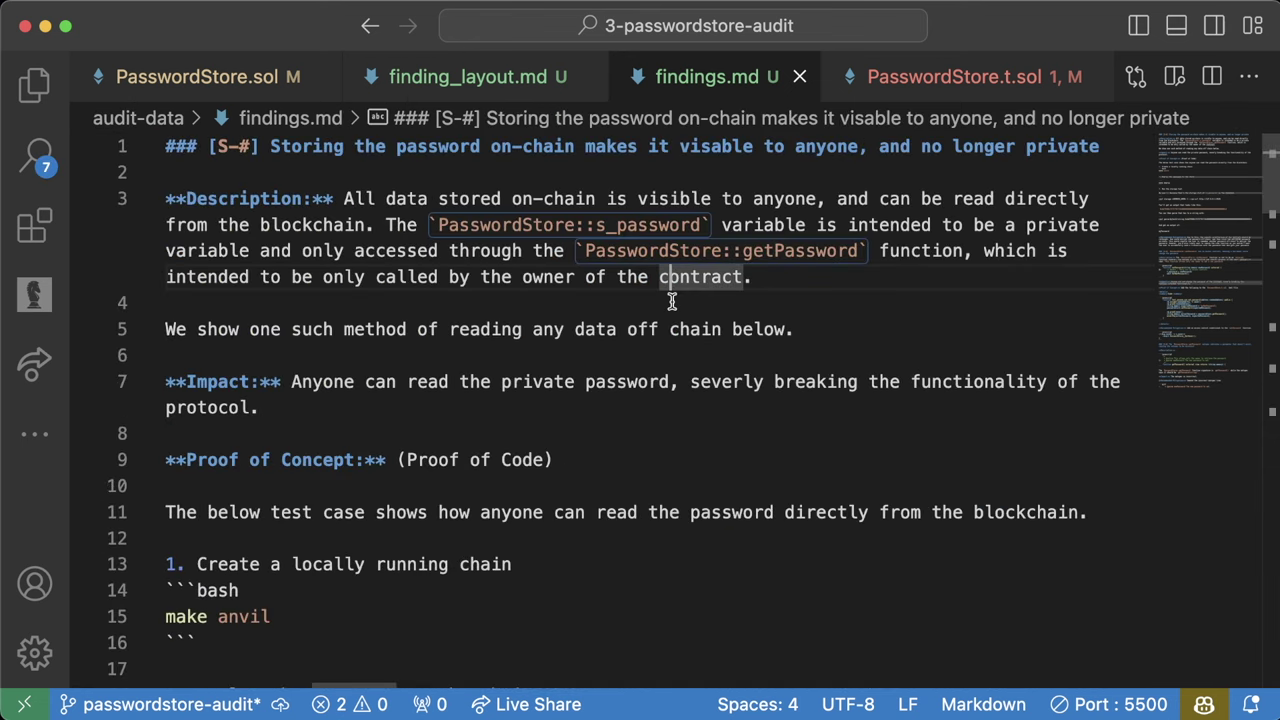
pyautogui.click(671, 301)
pyautogui.press('super+Tab')
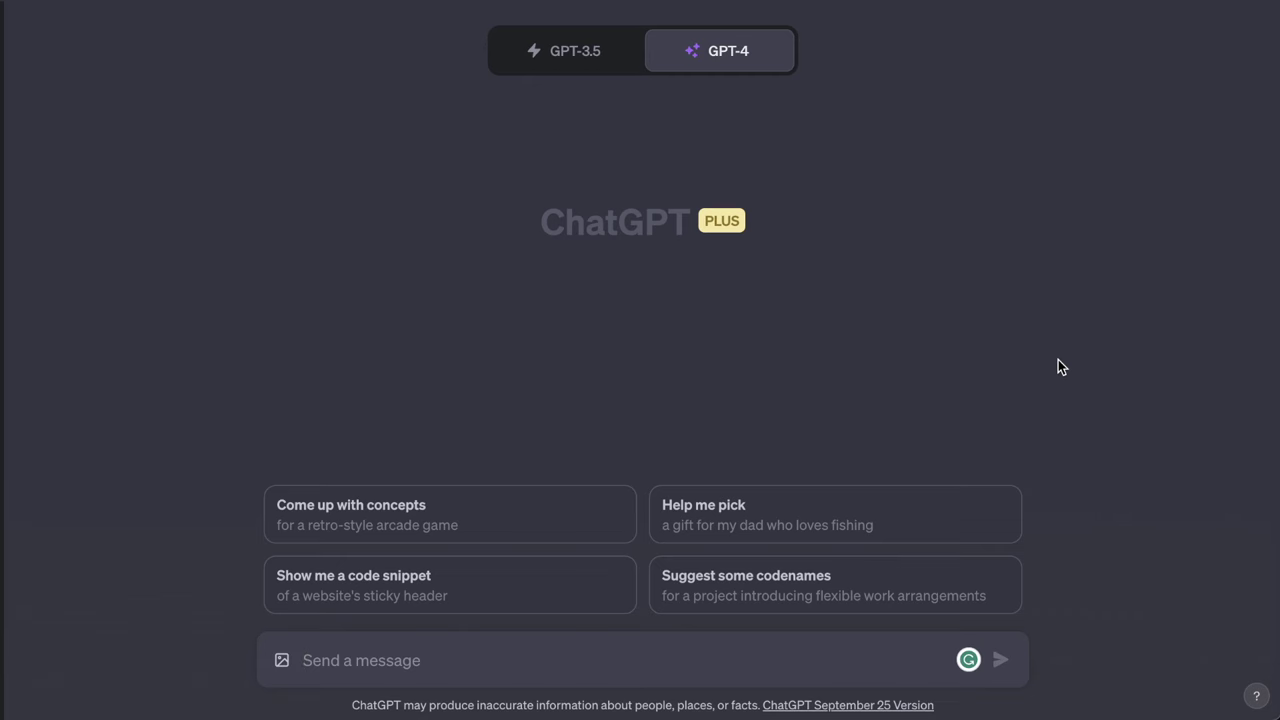
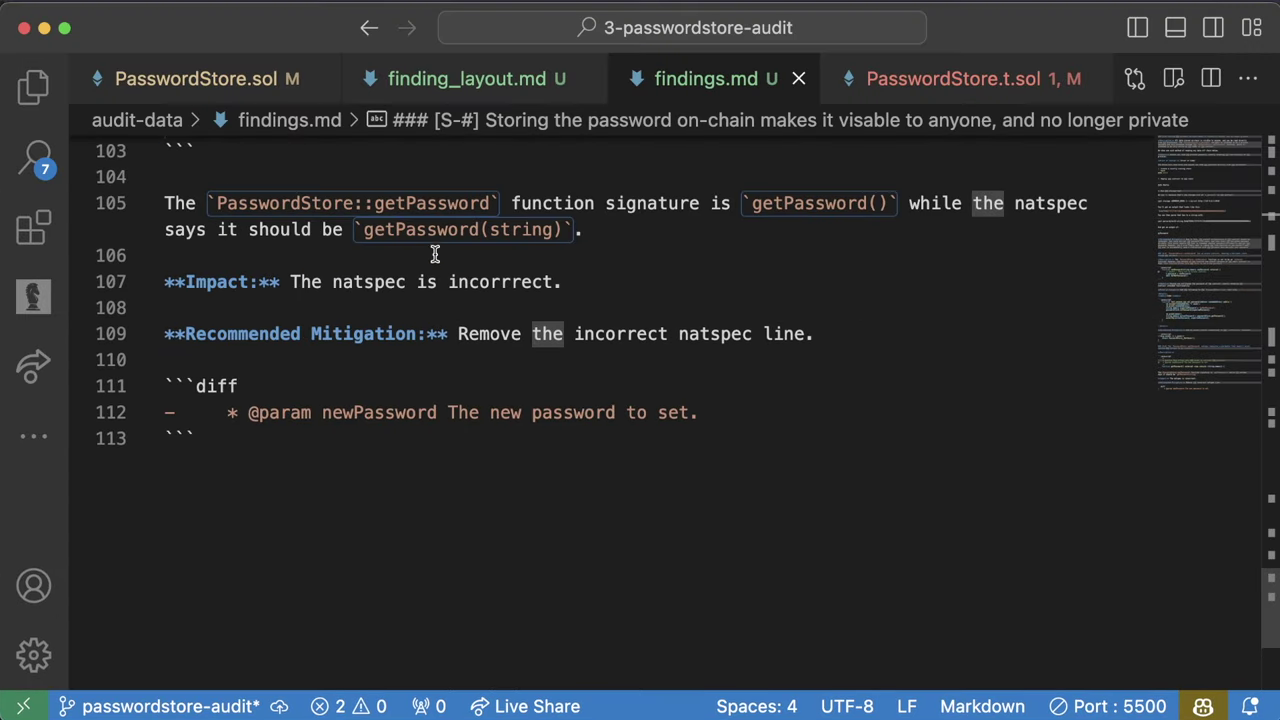
# Select the getPassword natspec finding from line 113 up to its heading on line 93 for copying.
pyautogui.moveTo(328, 478); pyautogui.dragTo(77, 423)
pyautogui.scroll(10, 251, 418)
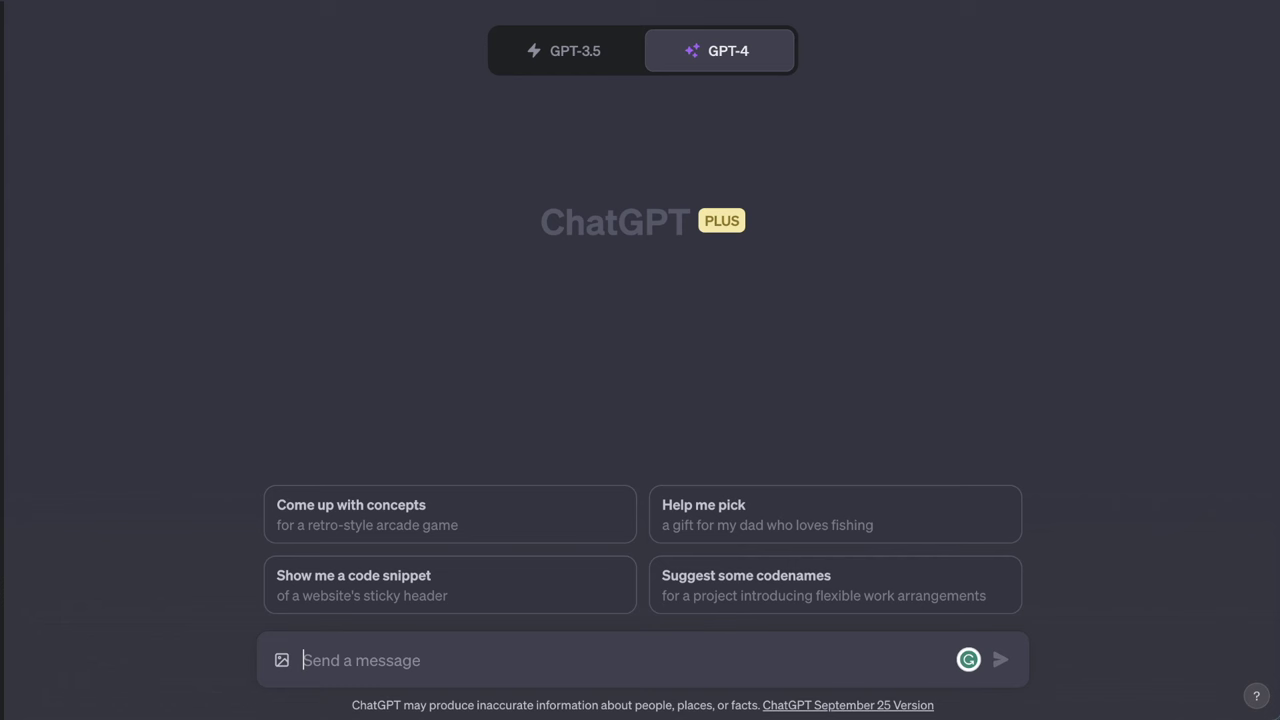
# Paste the getPassword finding into the GPT-4 prompt with a grammar-check request and send it.
pyautogui.moveTo(720, 50)
pyautogui.hotkey('ctrl', 'v')
pyautogui.hotkey('ctrl', '+')
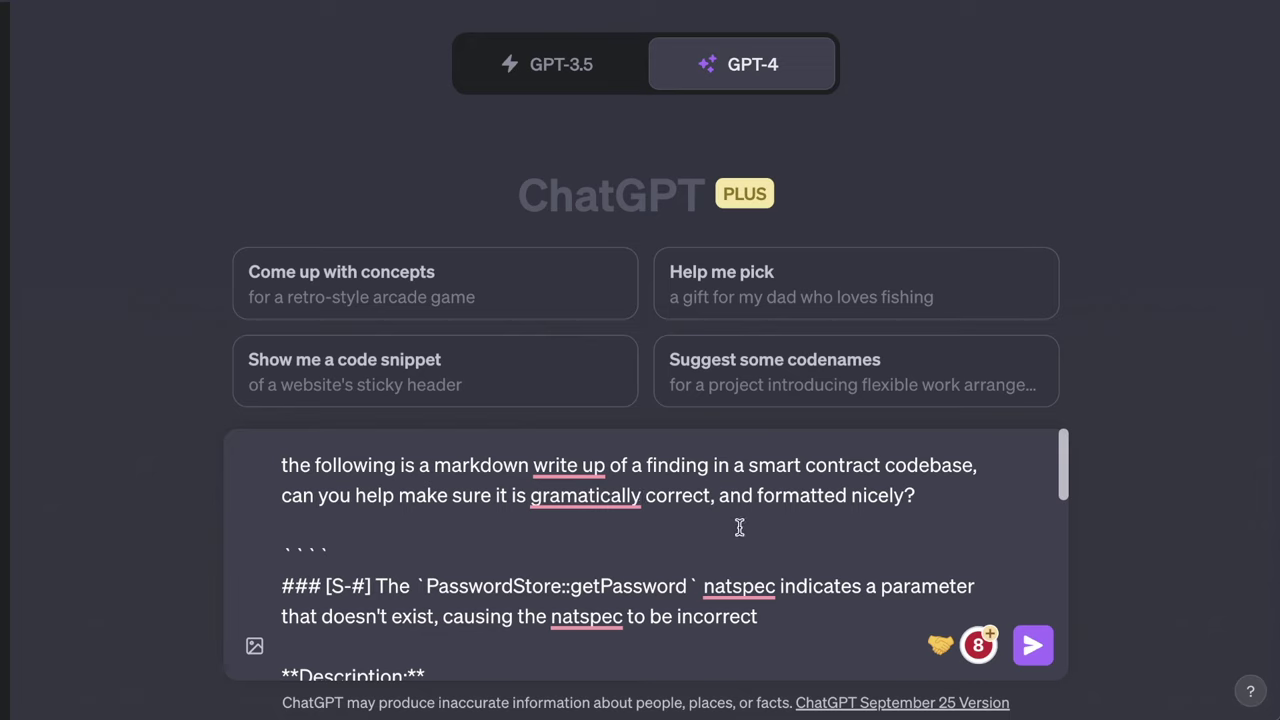
pyautogui.scroll(-1, 620, 534)
pyautogui.moveTo(408, 551); pyautogui.dragTo(269, 549)
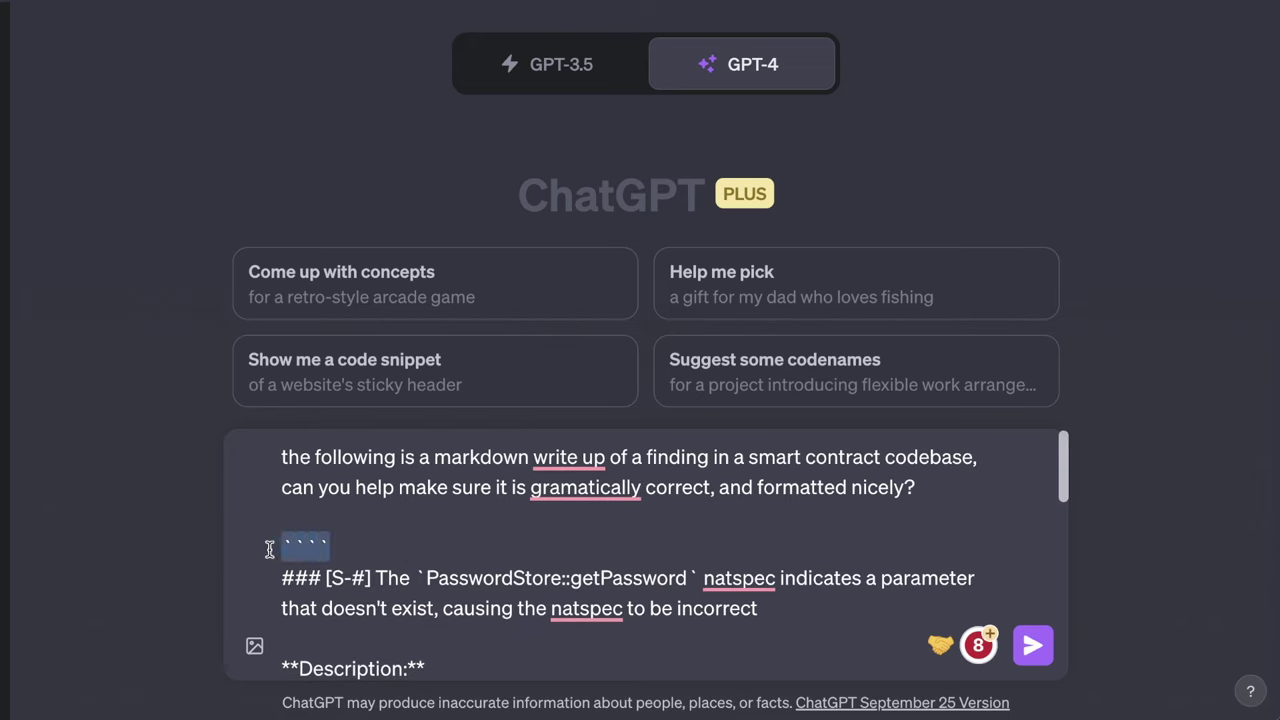
pyautogui.click(434, 540)
pyautogui.scroll(-6, 600, 543)
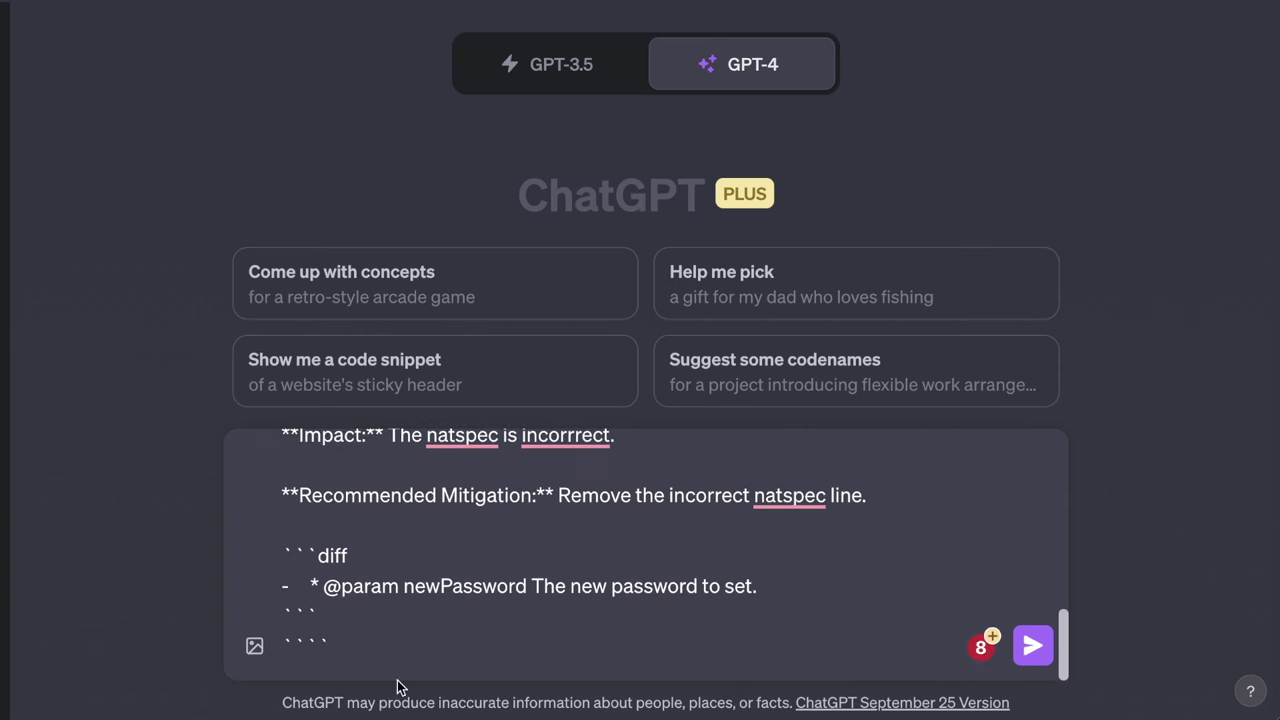
pyautogui.press('Return')
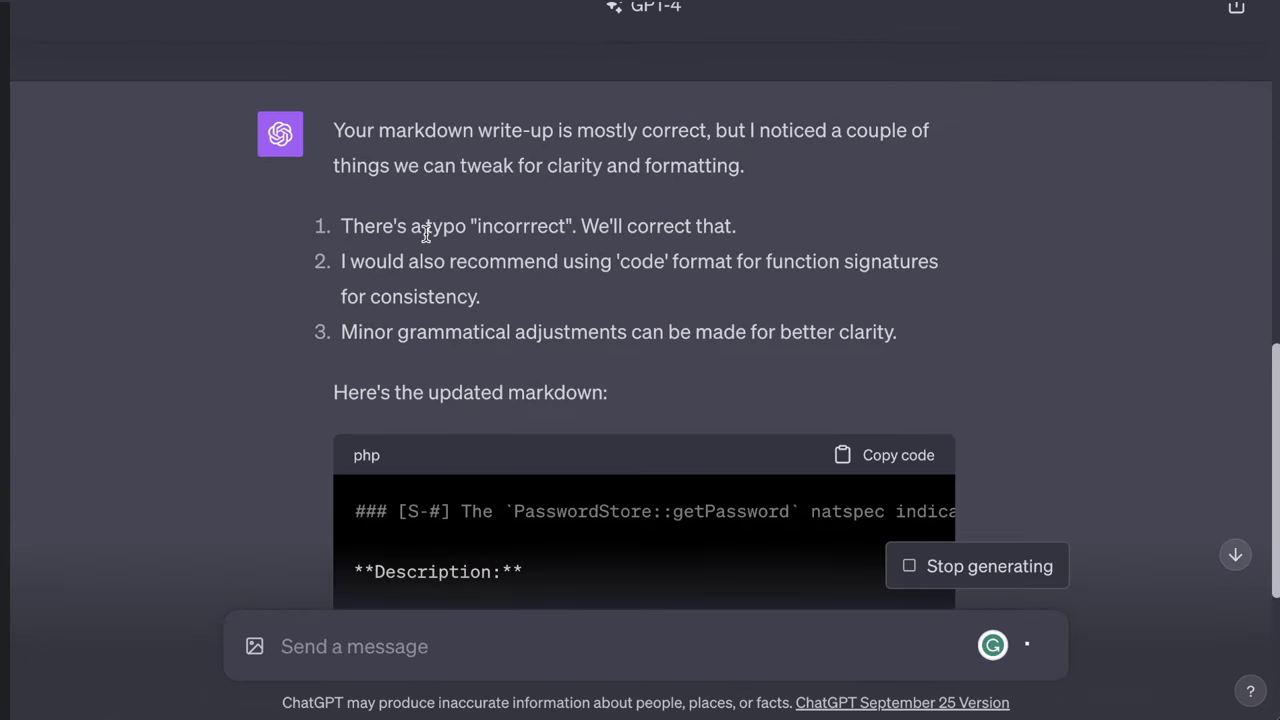
# Review GPT-4's reply flagging the 'incorrrect' typo and copy its updated markdown version.
pyautogui.doubleClick(539, 232)
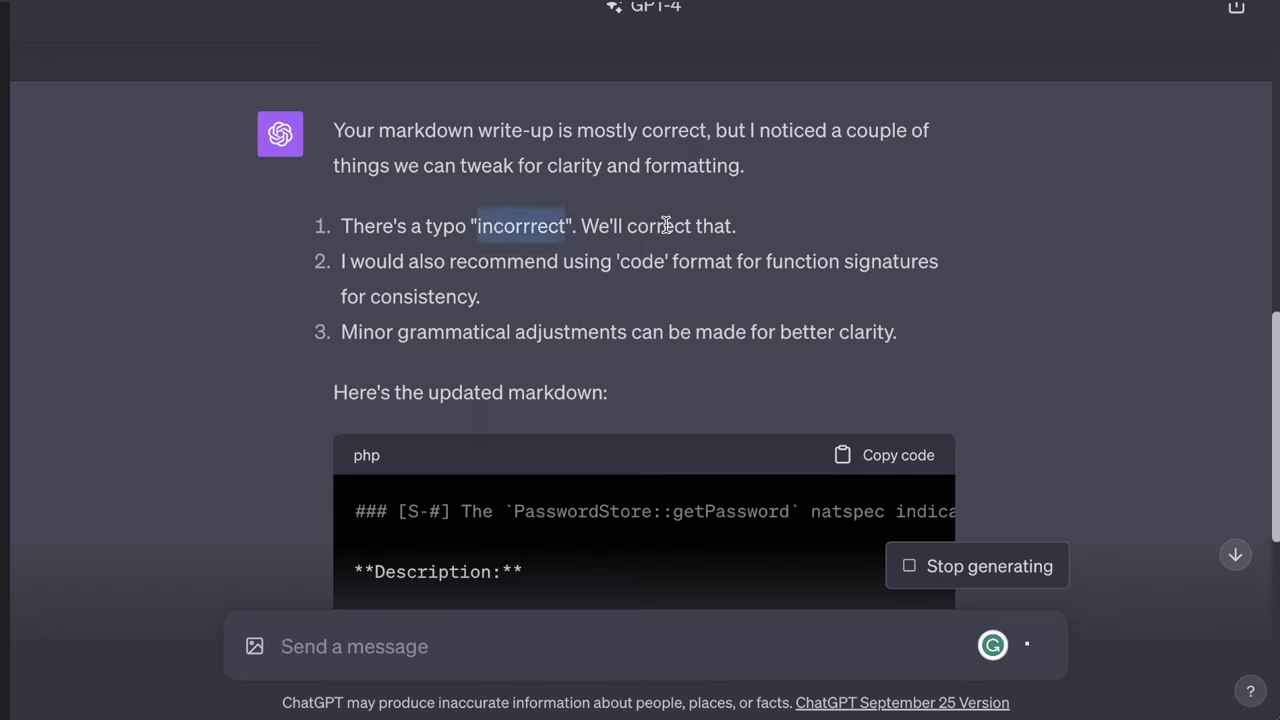
pyautogui.moveTo(342, 260); pyautogui.dragTo(909, 268)
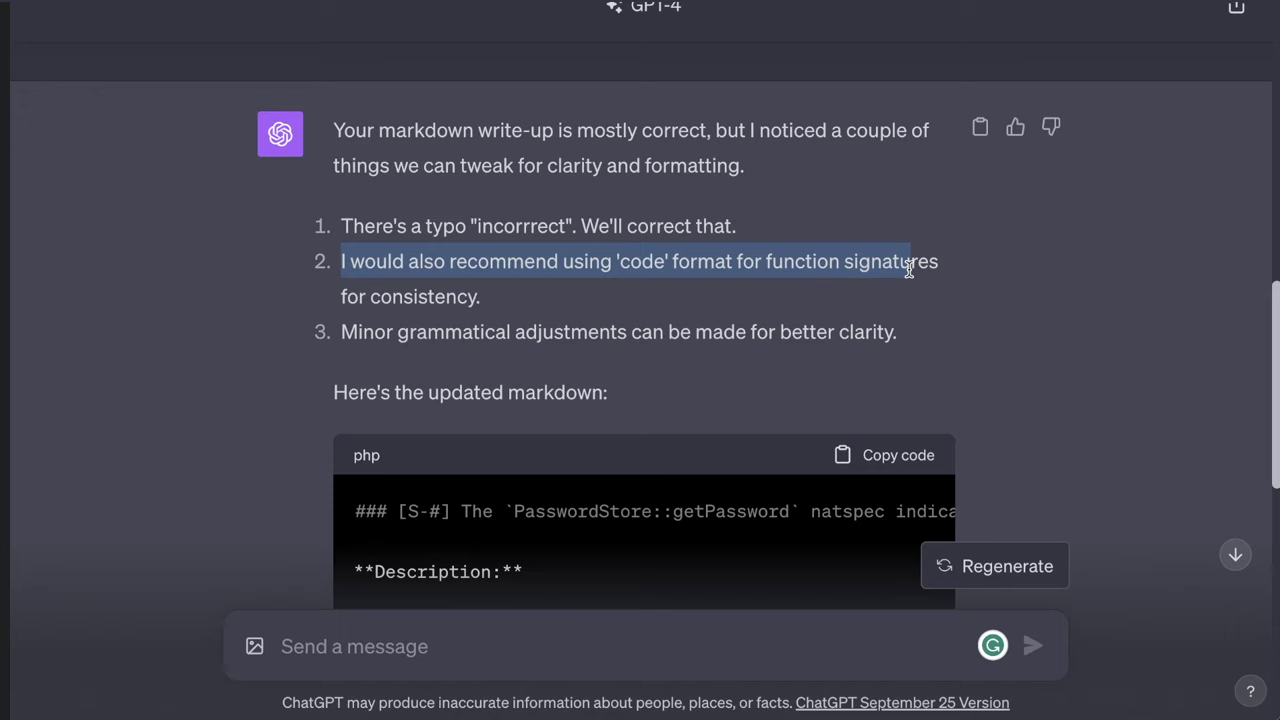
pyautogui.click(548, 305)
pyautogui.scroll(-1, 530, 303)
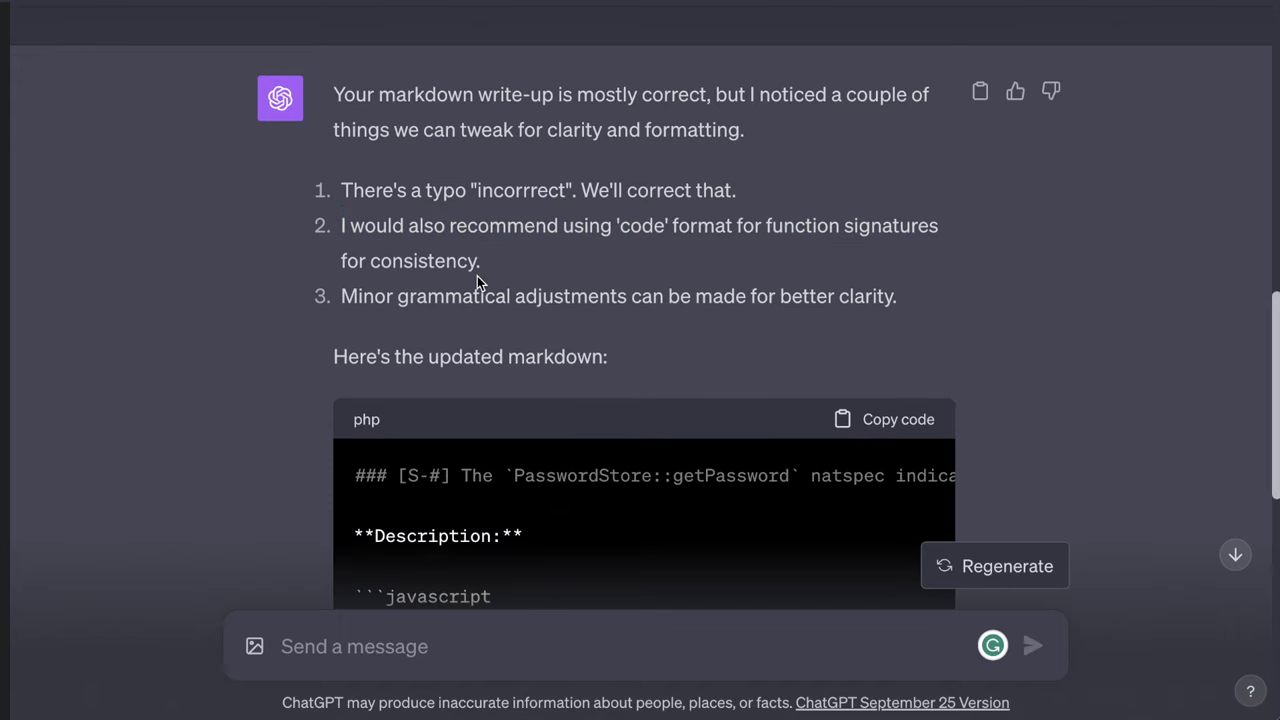
pyautogui.doubleClick(425, 292)
pyautogui.doubleClick(557, 292)
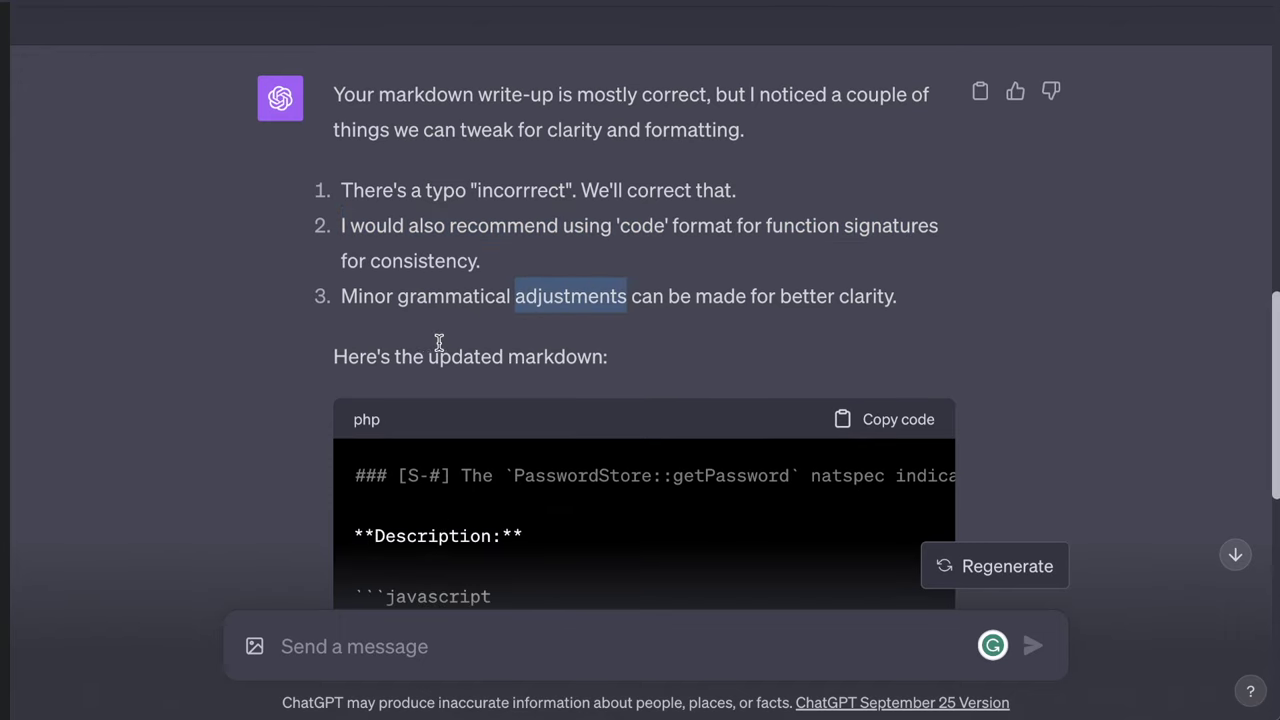
pyautogui.scroll(-6, 438, 342)
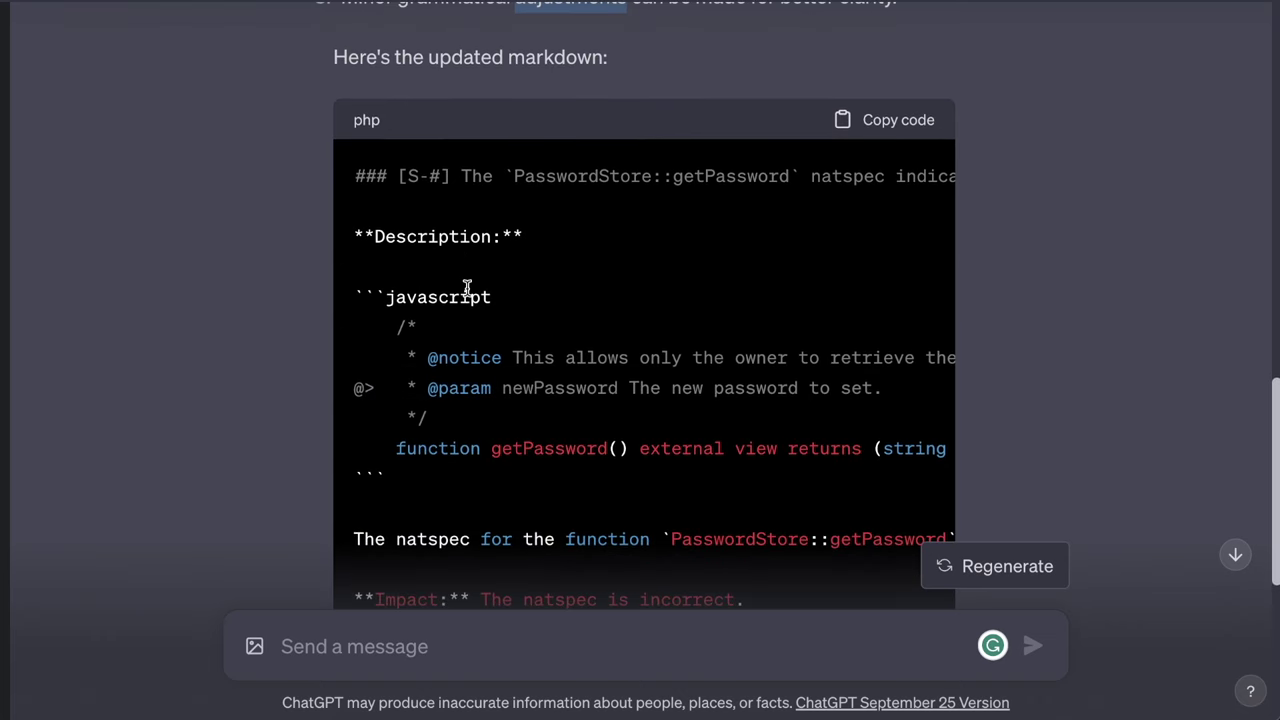
pyautogui.scroll(-8, 466, 288)
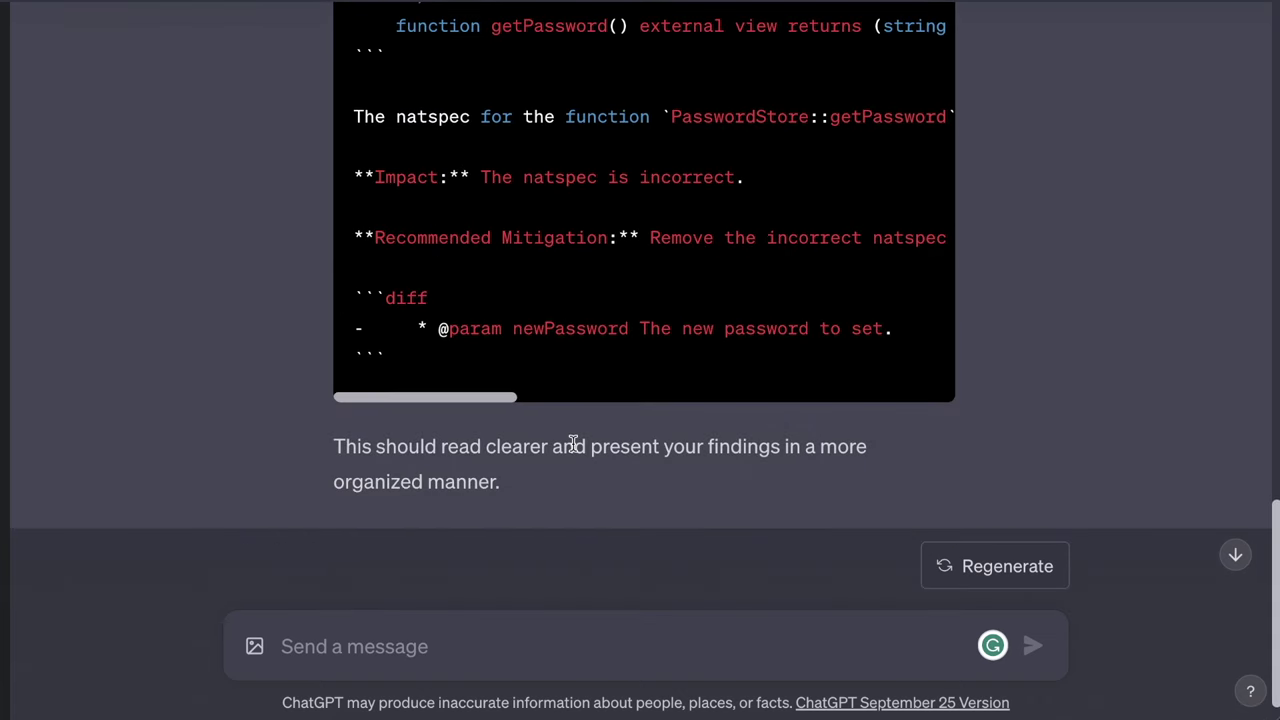
pyautogui.scroll(12, 516, 478)
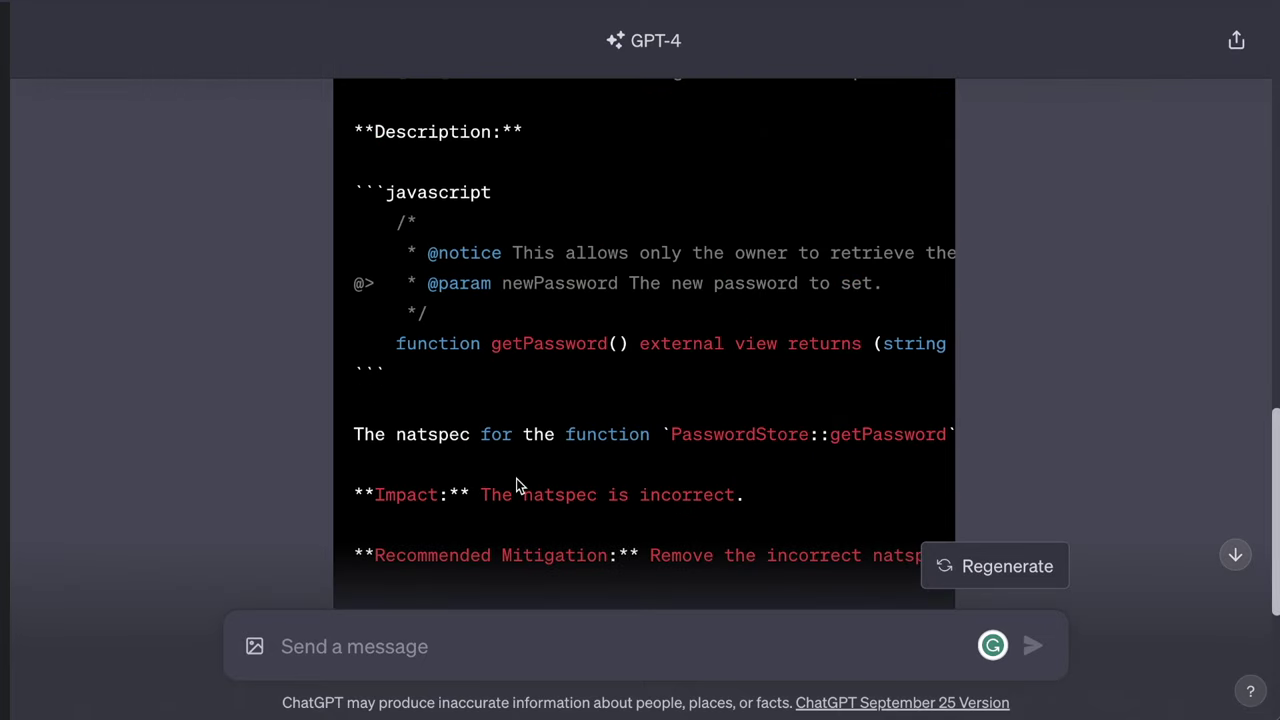
pyautogui.click(862, 466)
# Replace the old natspec finding in findings.md with the ChatGPT version and save it.
pyautogui.press('super+Tab')
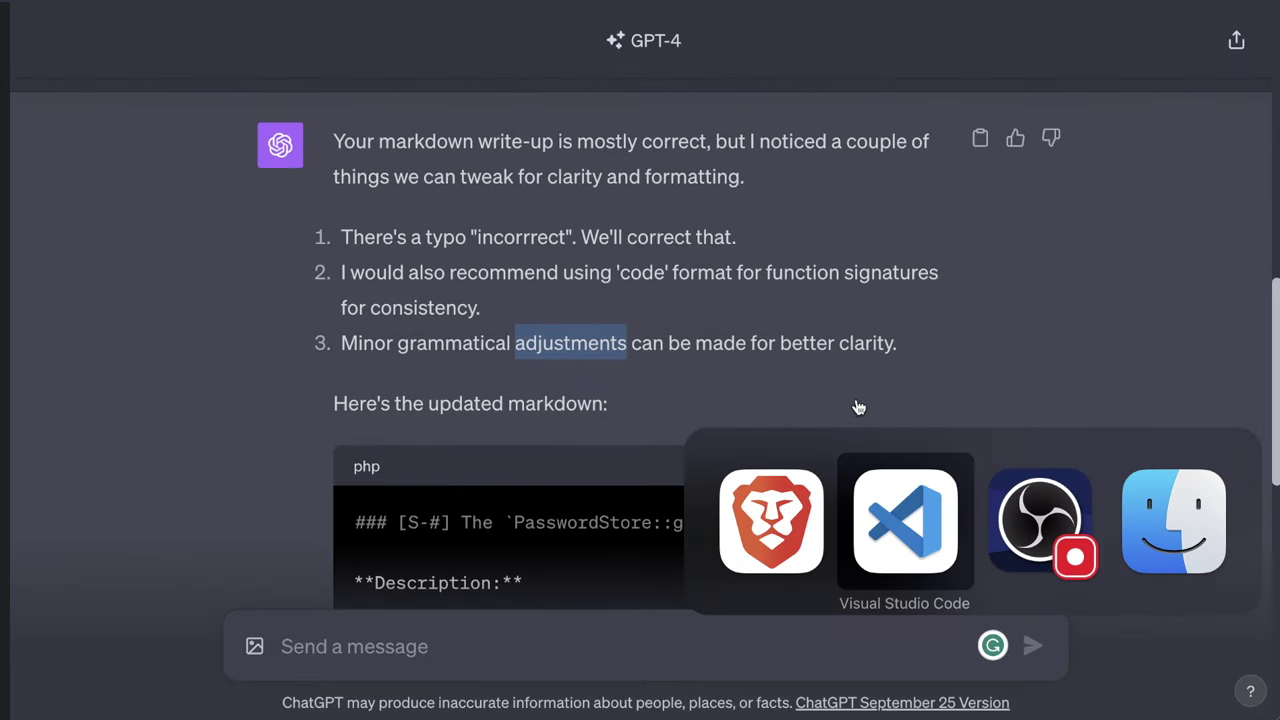
pyautogui.scroll(-5, 867, 160)
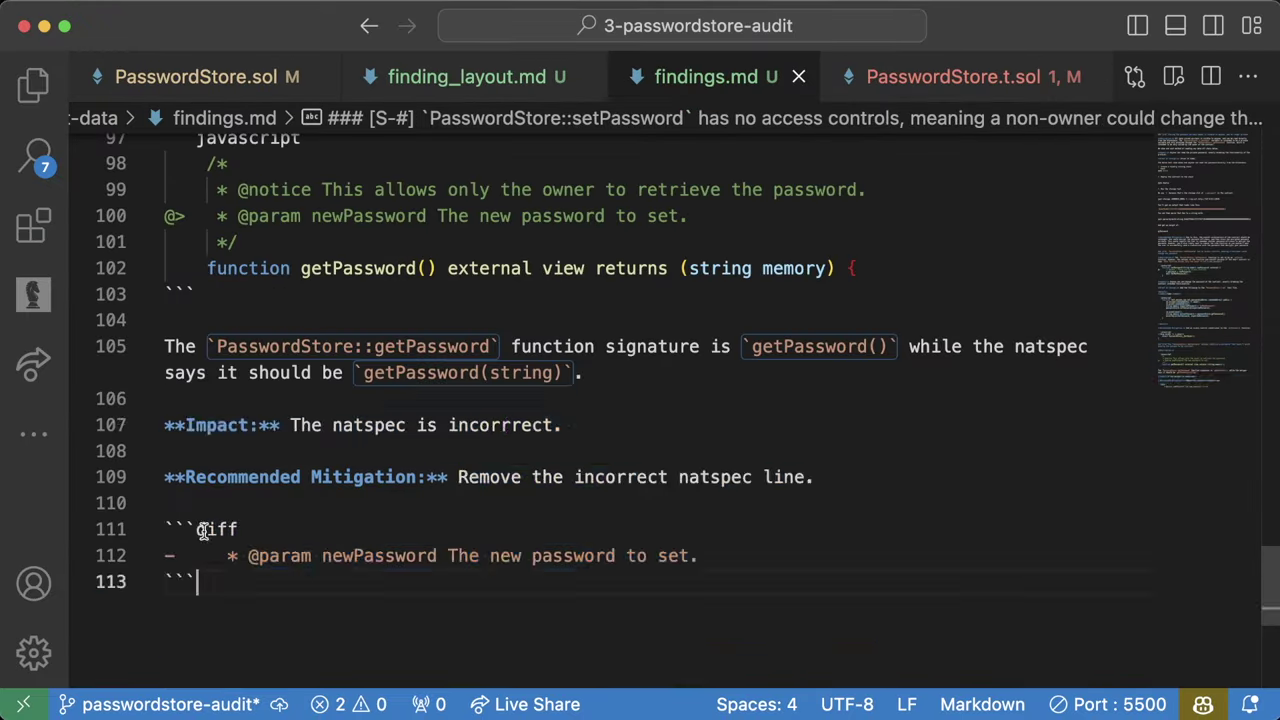
pyautogui.moveTo(200, 583); pyautogui.dragTo(166, 270)
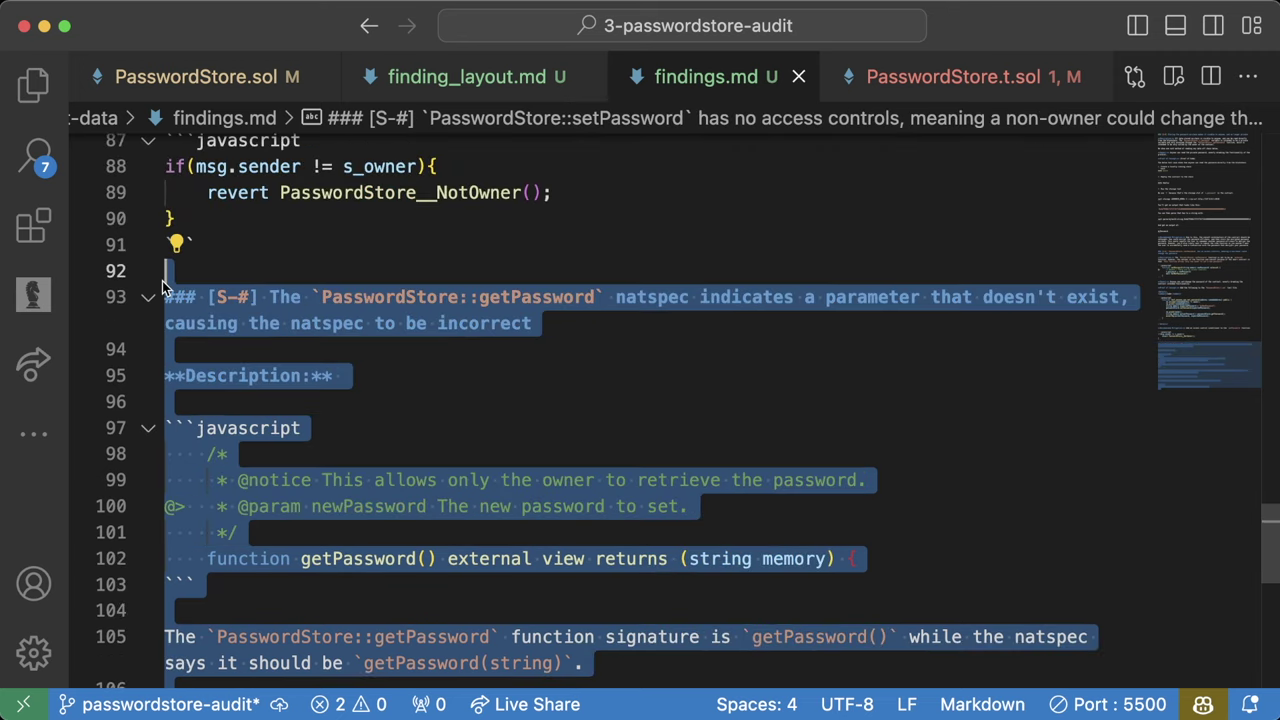
pyautogui.press('BackSpace')
pyautogui.press('super+z')
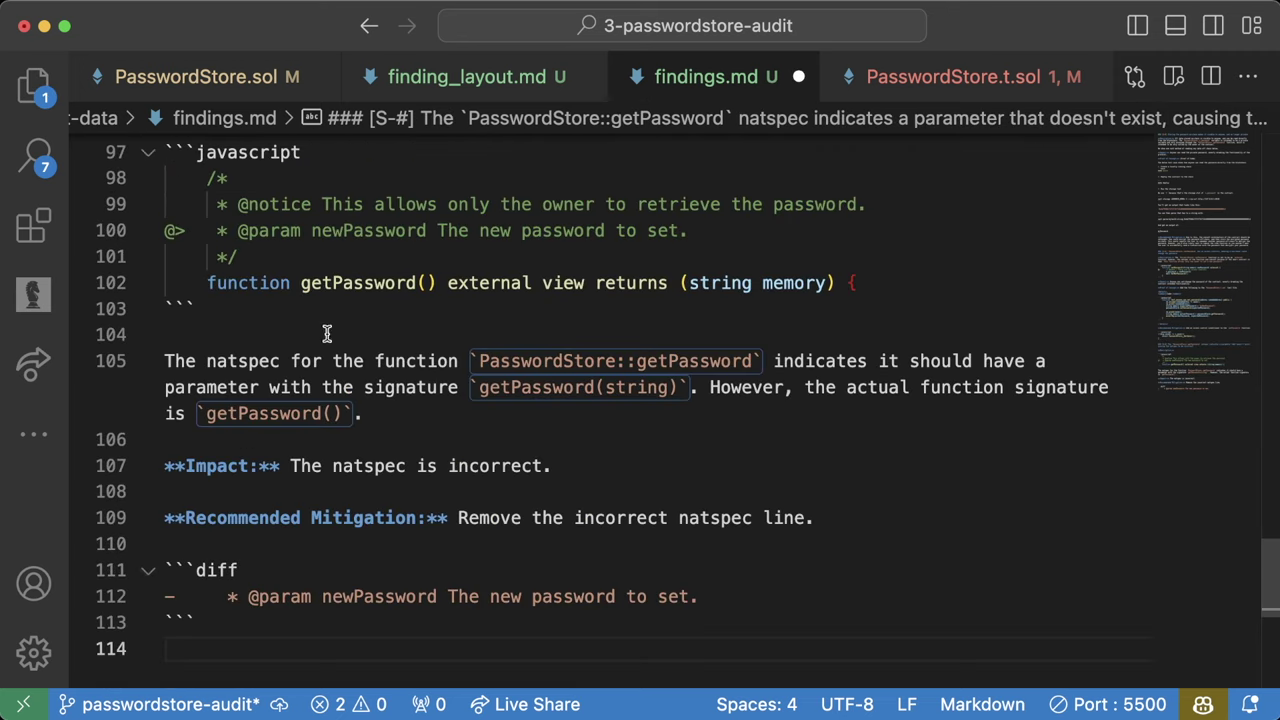
pyautogui.click(316, 334)
pyautogui.scroll(3, 316, 334)
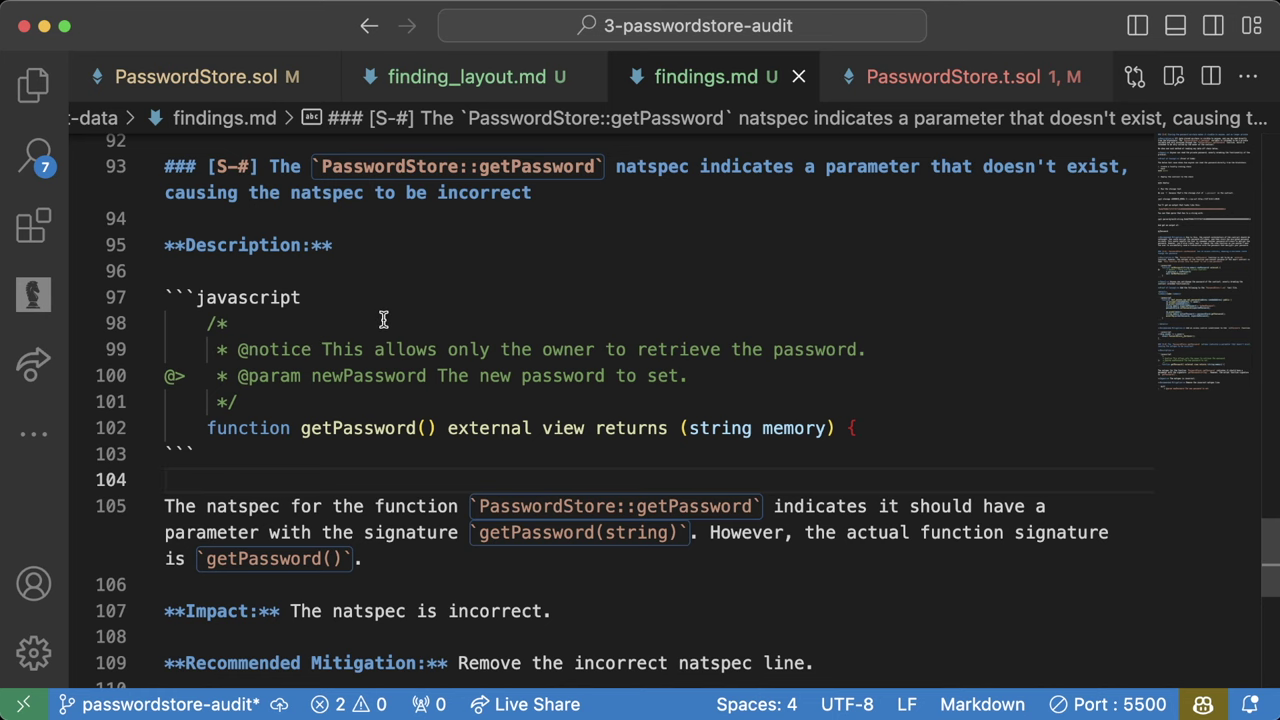
# Check the reworded finding in the rendered Markdown preview of findings.md, then close the preview.
pyautogui.press('super+shift+v')
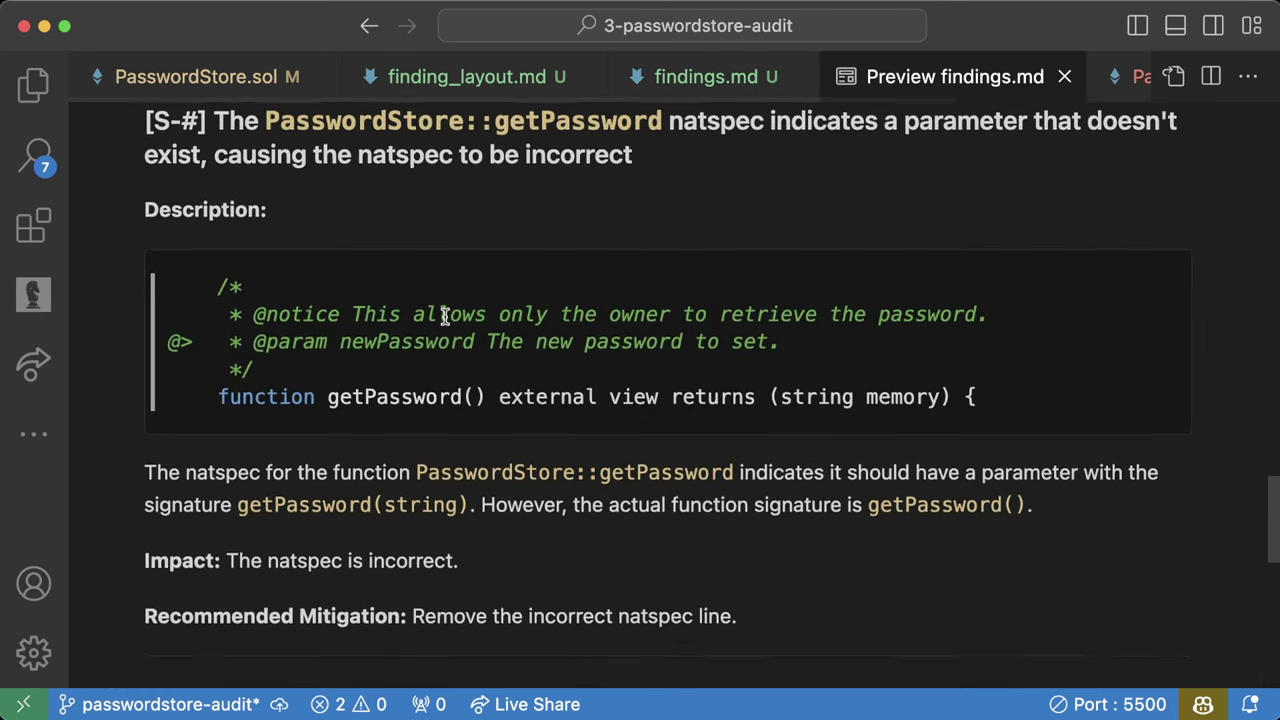
pyautogui.scroll(2, 445, 316)
pyautogui.scroll(-2, 445, 316)
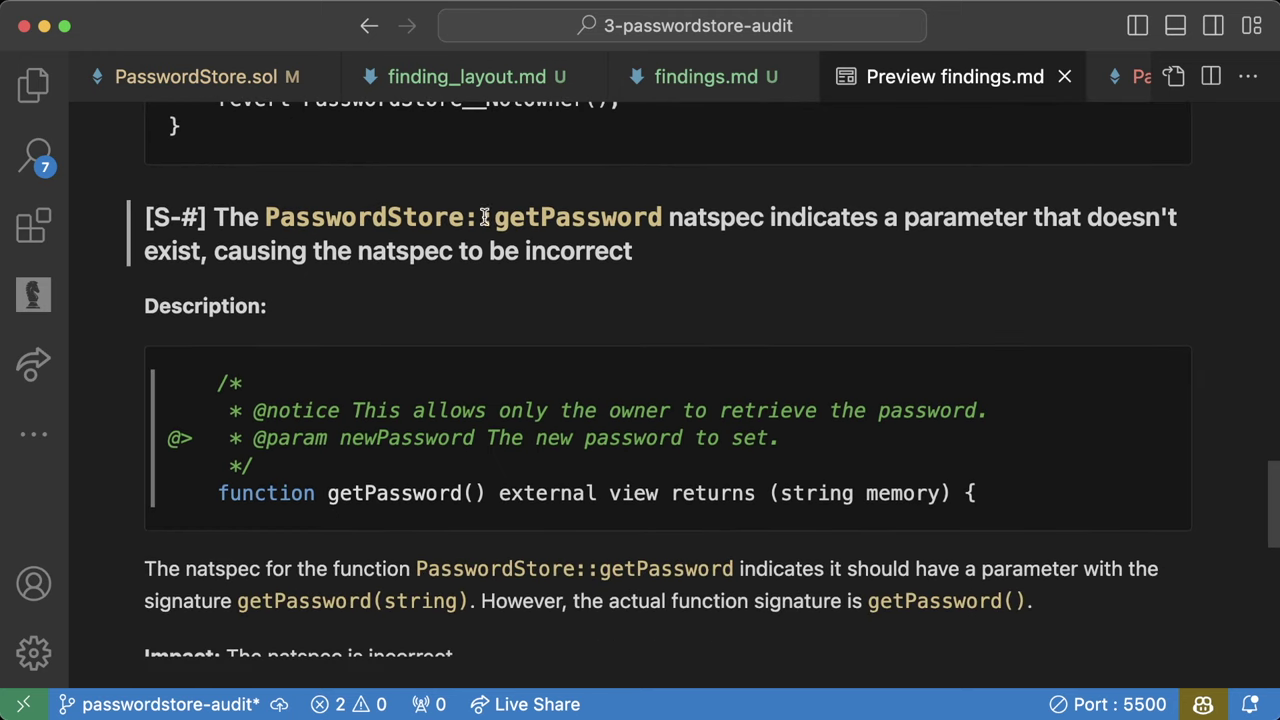
pyautogui.scroll(-2, 291, 368)
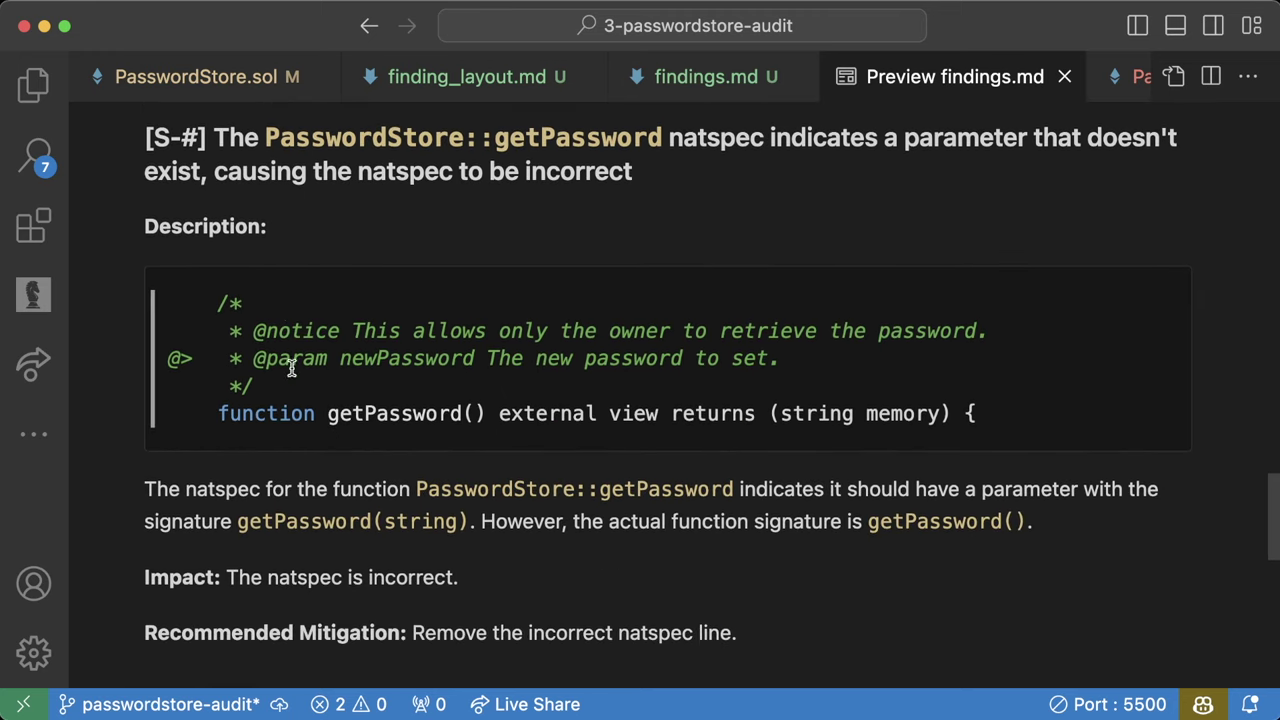
pyautogui.scroll(-5, 372, 352)
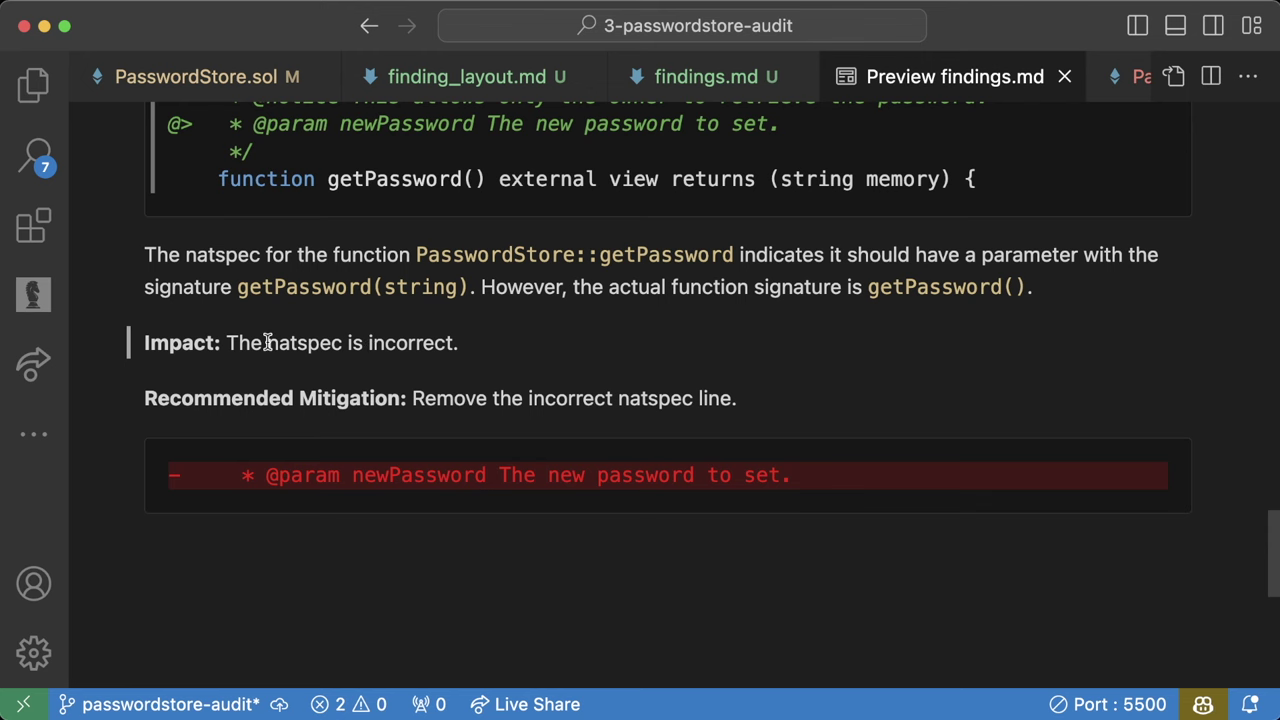
pyautogui.press('super+w')
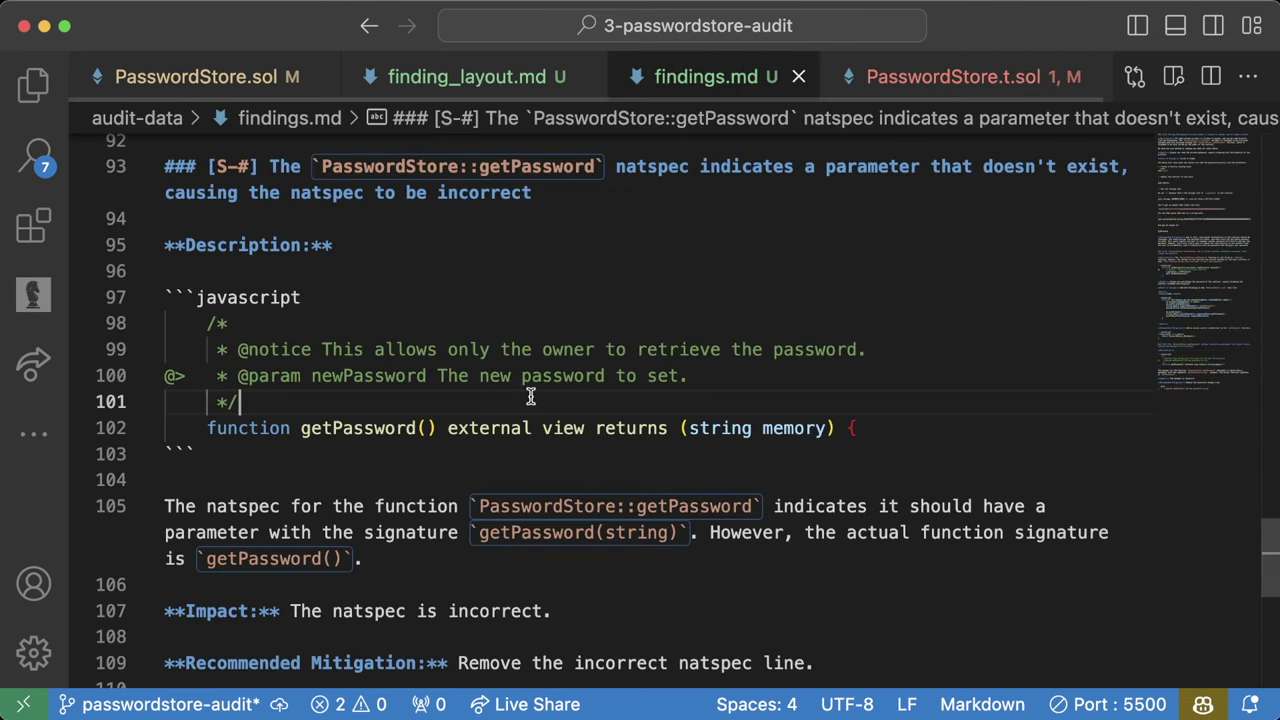
# Review the pasted finding's lines 96–111, including the 'diff' block and the word 'incorrect'.
pyautogui.scroll(-6, 314, 314)
pyautogui.doubleClick(217, 424)
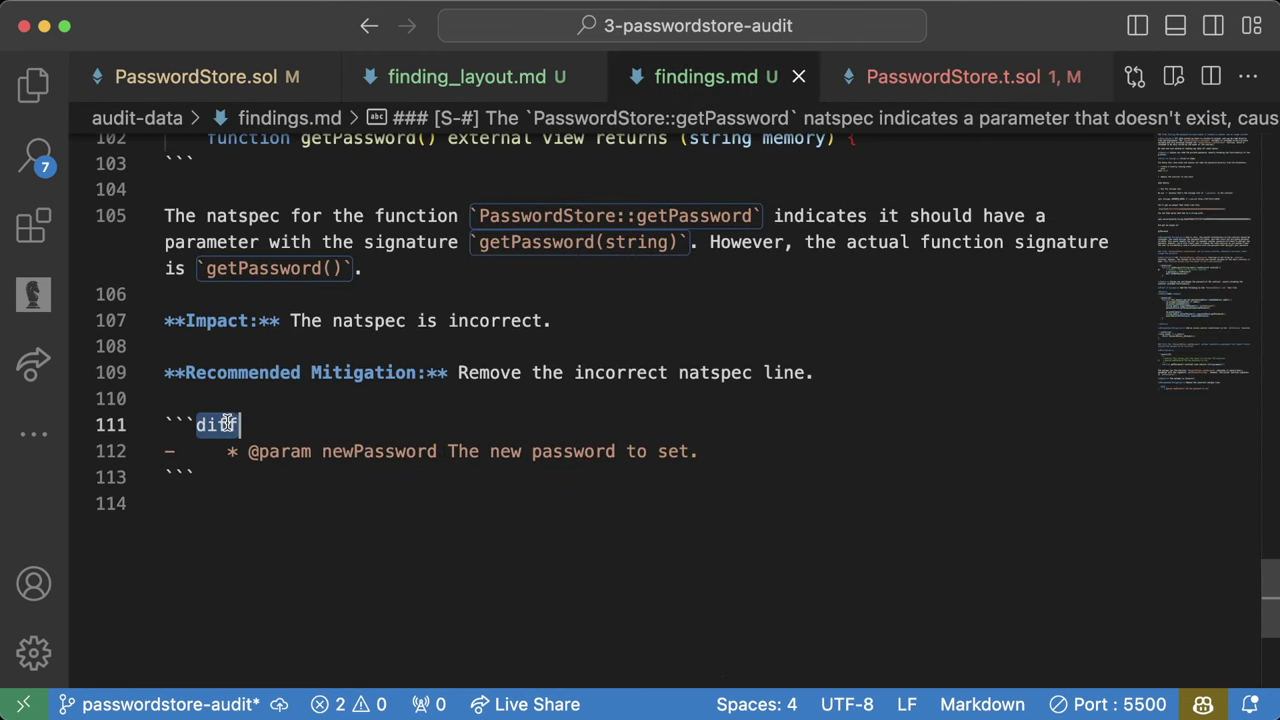
pyautogui.scroll(3, 376, 361)
pyautogui.doubleClick(511, 462)
pyautogui.scroll(3, 509, 460)
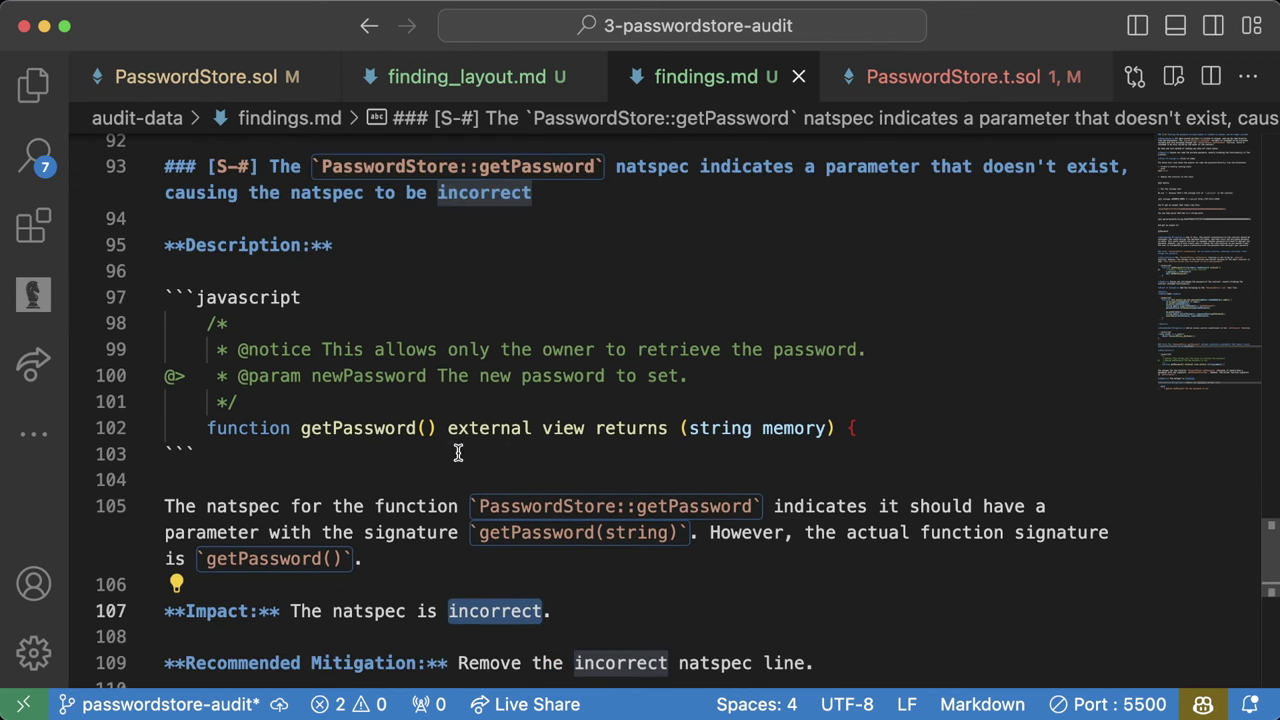
pyautogui.click(457, 451)
pyautogui.scroll(3, 457, 453)
pyautogui.click(442, 424)
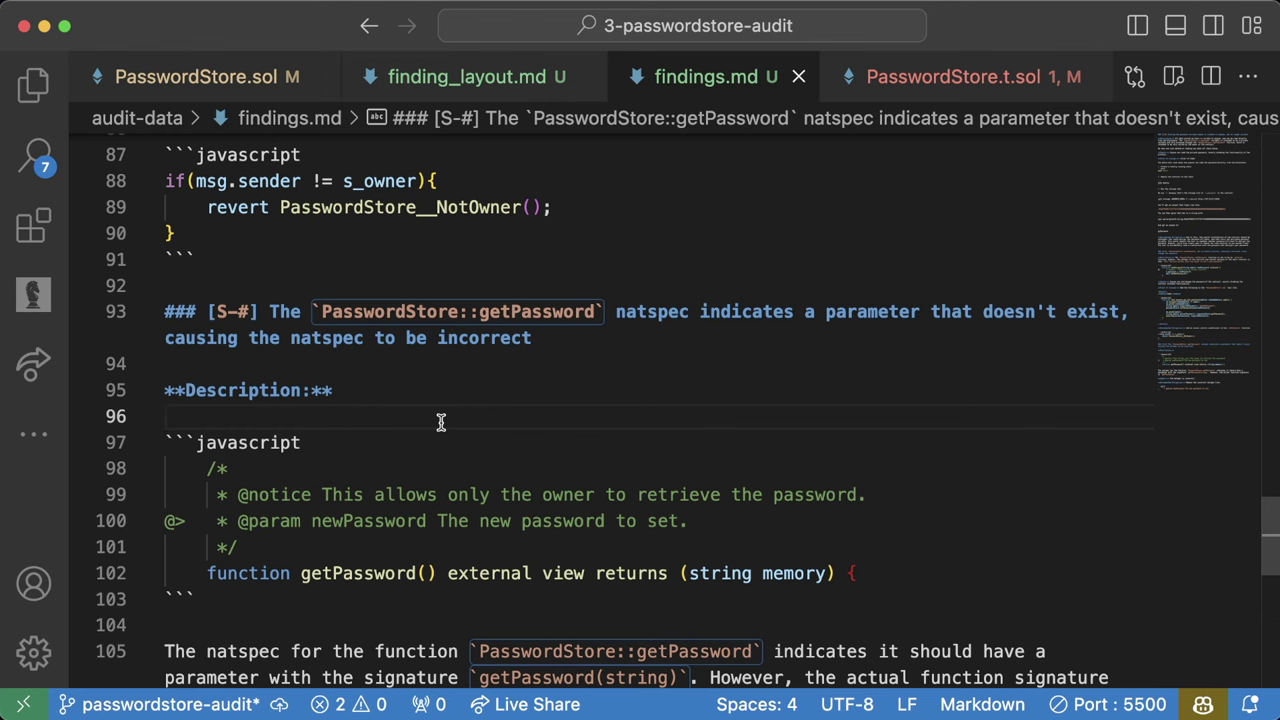
pyautogui.scroll(-5, 440, 421)
pyautogui.click(427, 430)
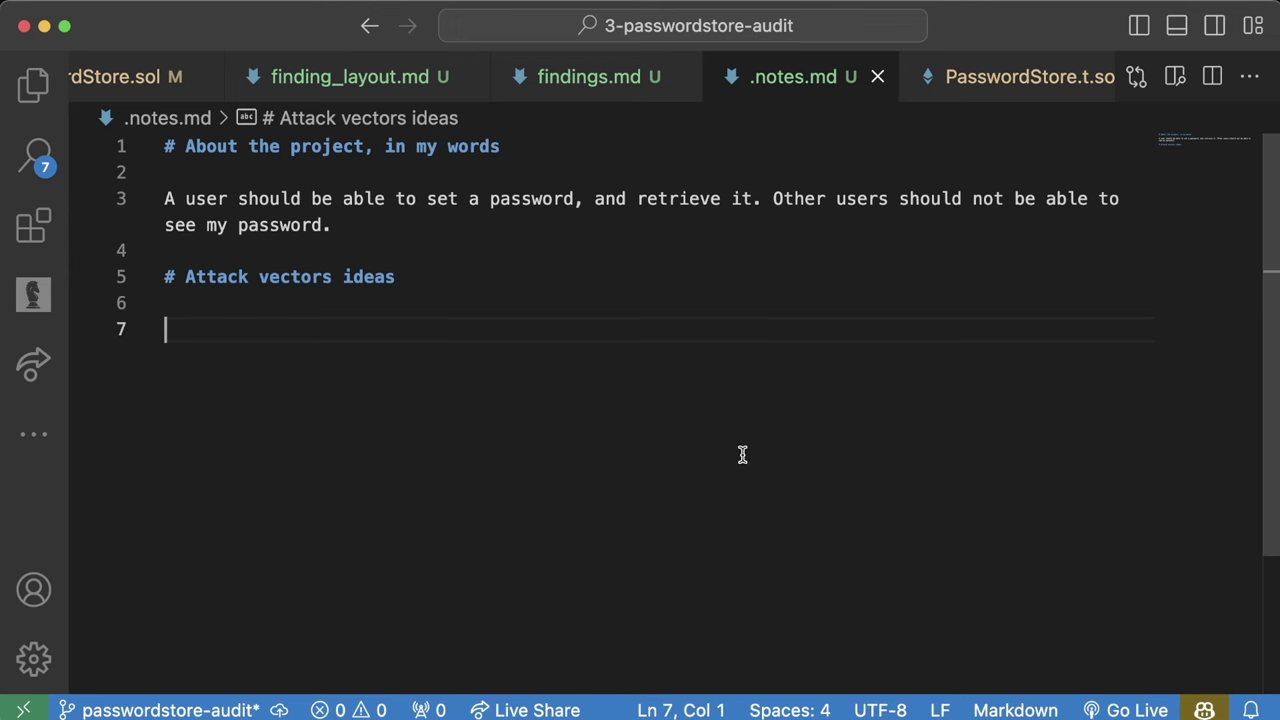
# Select the '### [S-#]' severity placeholder in the findings.md title.
pyautogui.hotkey('ctrl', 'Tab')
pyautogui.scroll(-12, 374, 238)
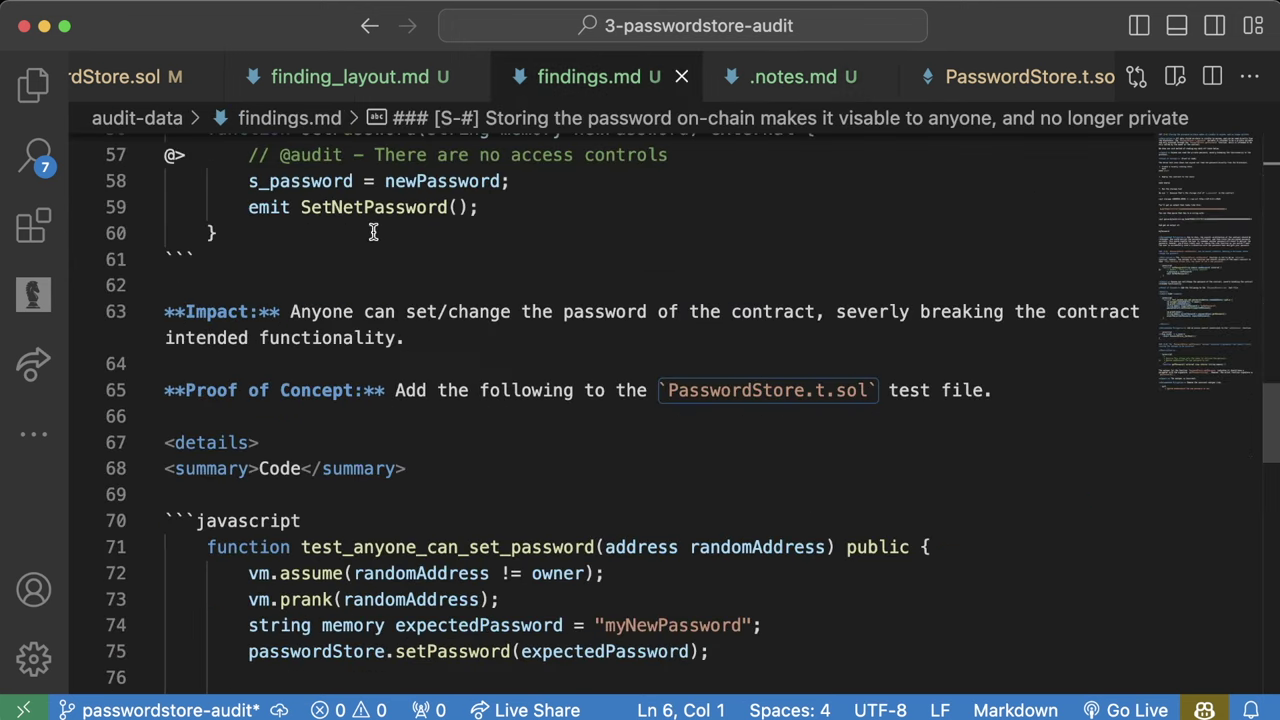
pyautogui.scroll(18, 445, 359)
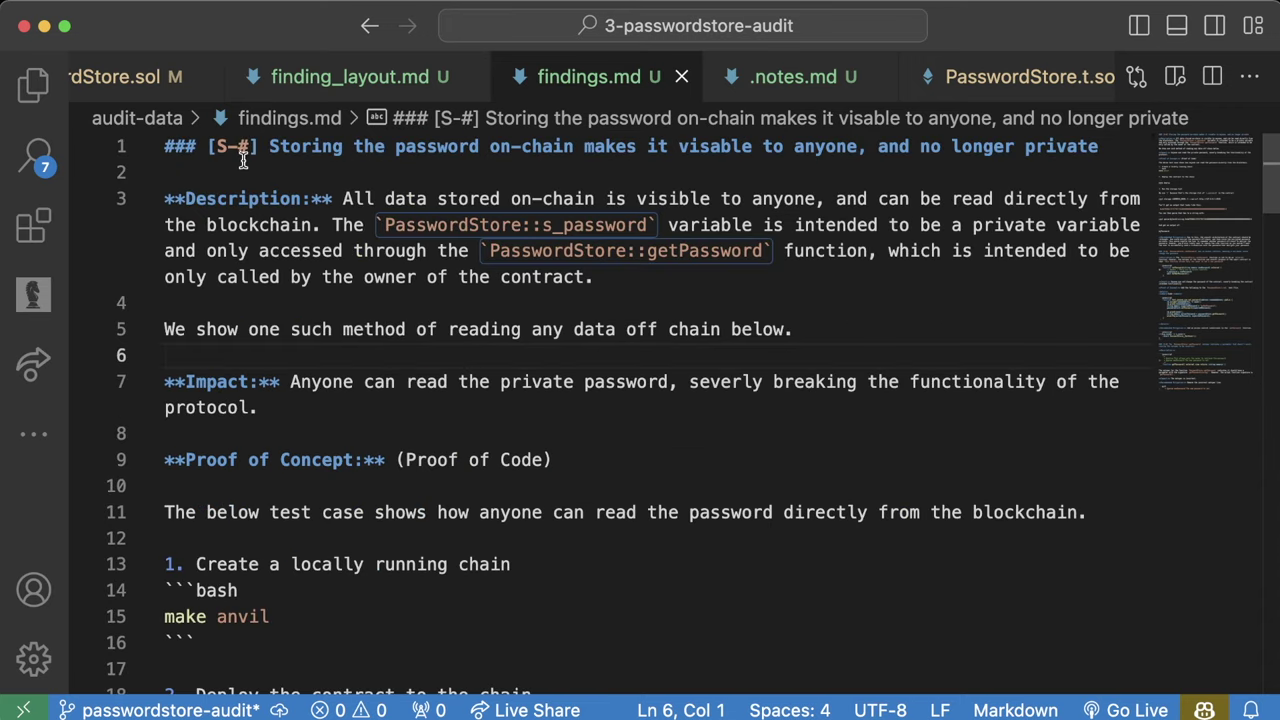
pyautogui.moveTo(258, 146); pyautogui.dragTo(164, 146)
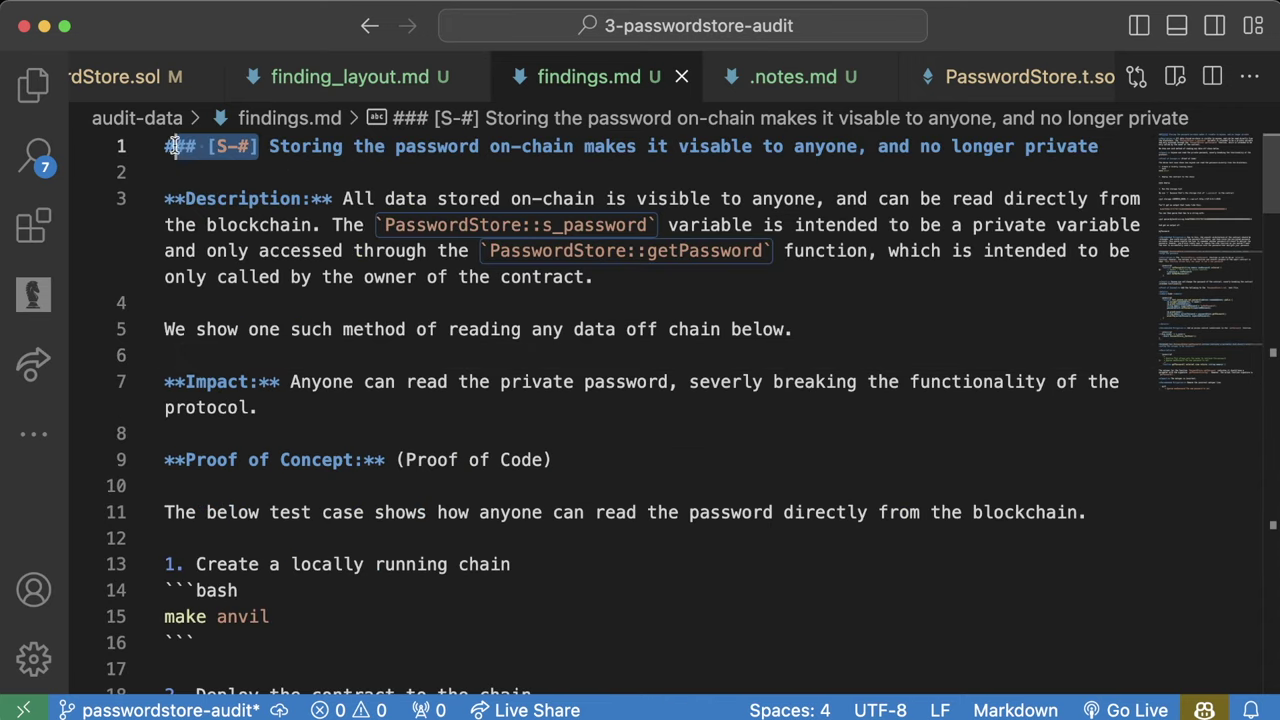
pyautogui.scroll(-8, 260, 140)
pyautogui.scroll(8, 255, 145)
pyautogui.click(262, 146)
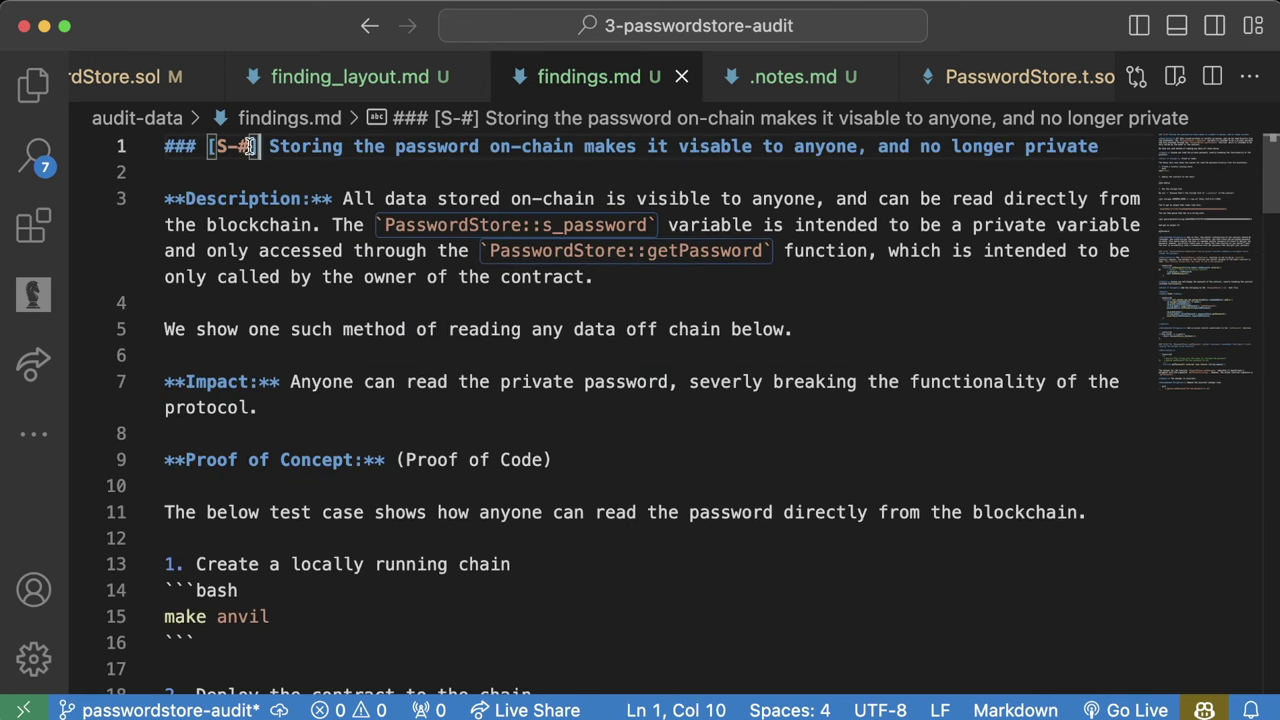
pyautogui.moveTo(262, 146); pyautogui.dragTo(164, 146)
pyautogui.click(237, 170)
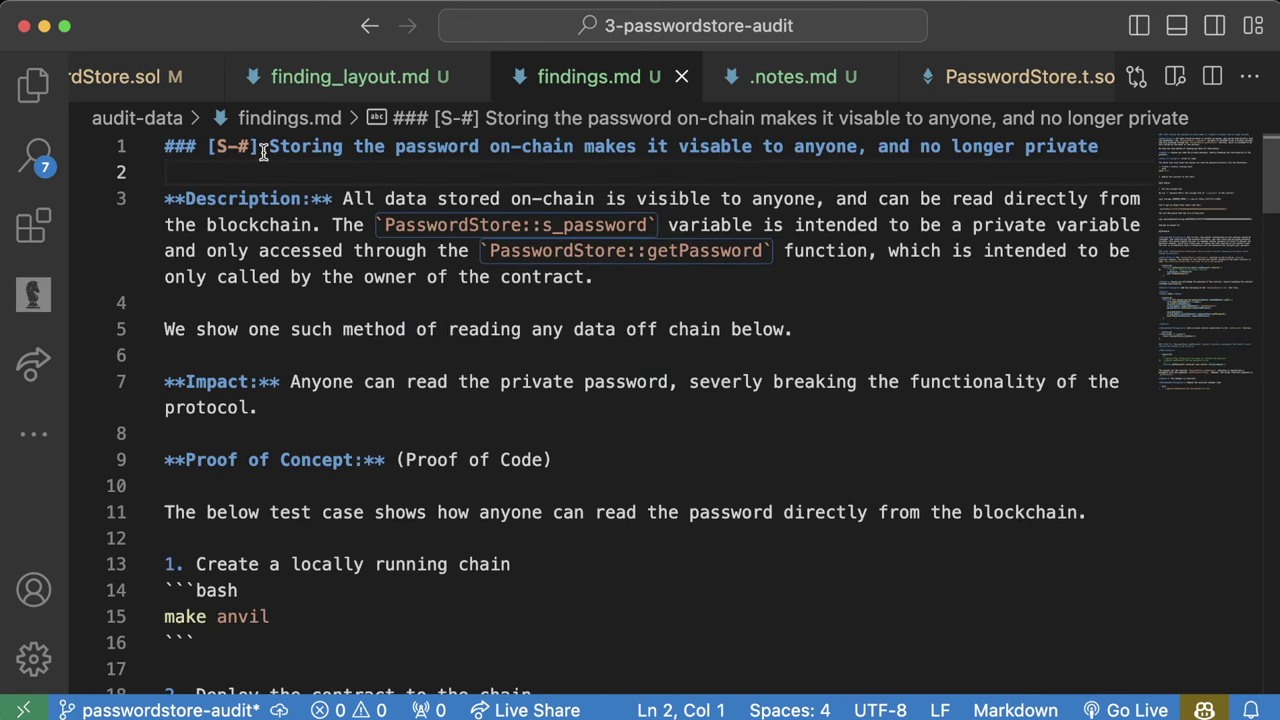
# Preview the rendered findings document around the setPassword code sample, then close the preview.
pyautogui.click(795, 77)
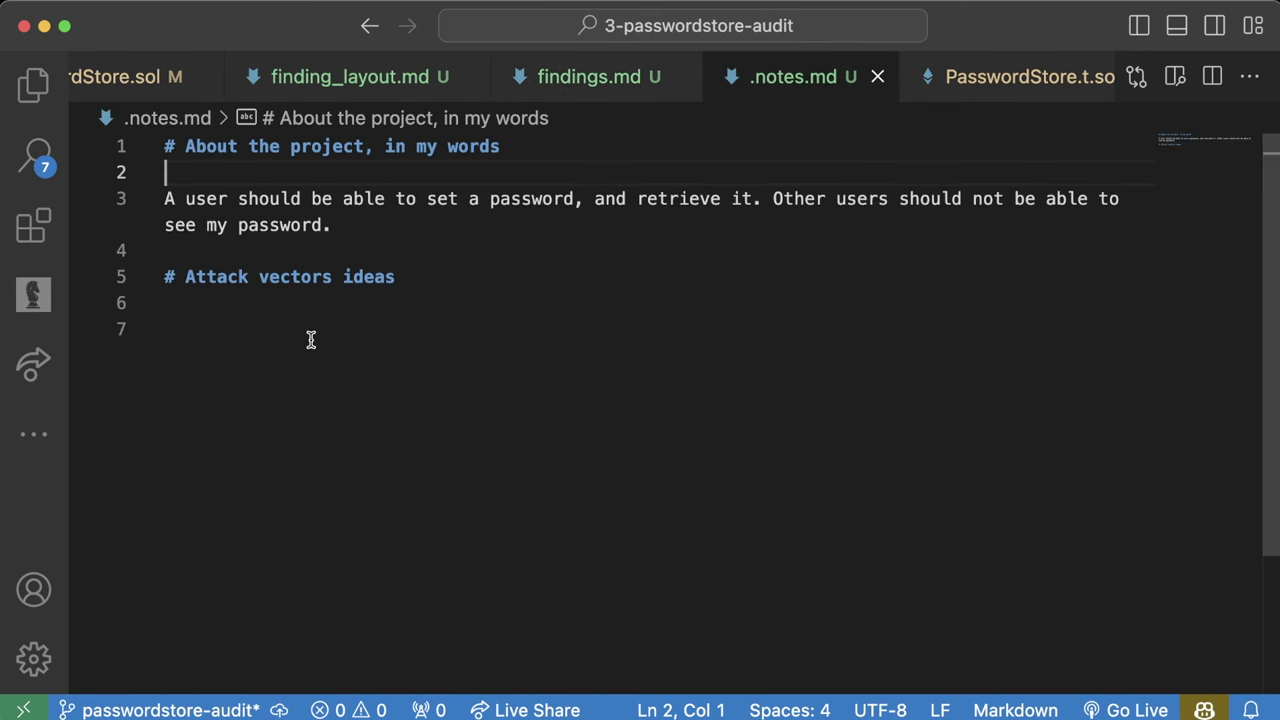
pyautogui.hotkey('ctrl', 'Tab')
pyautogui.scroll(-20, 580, 389)
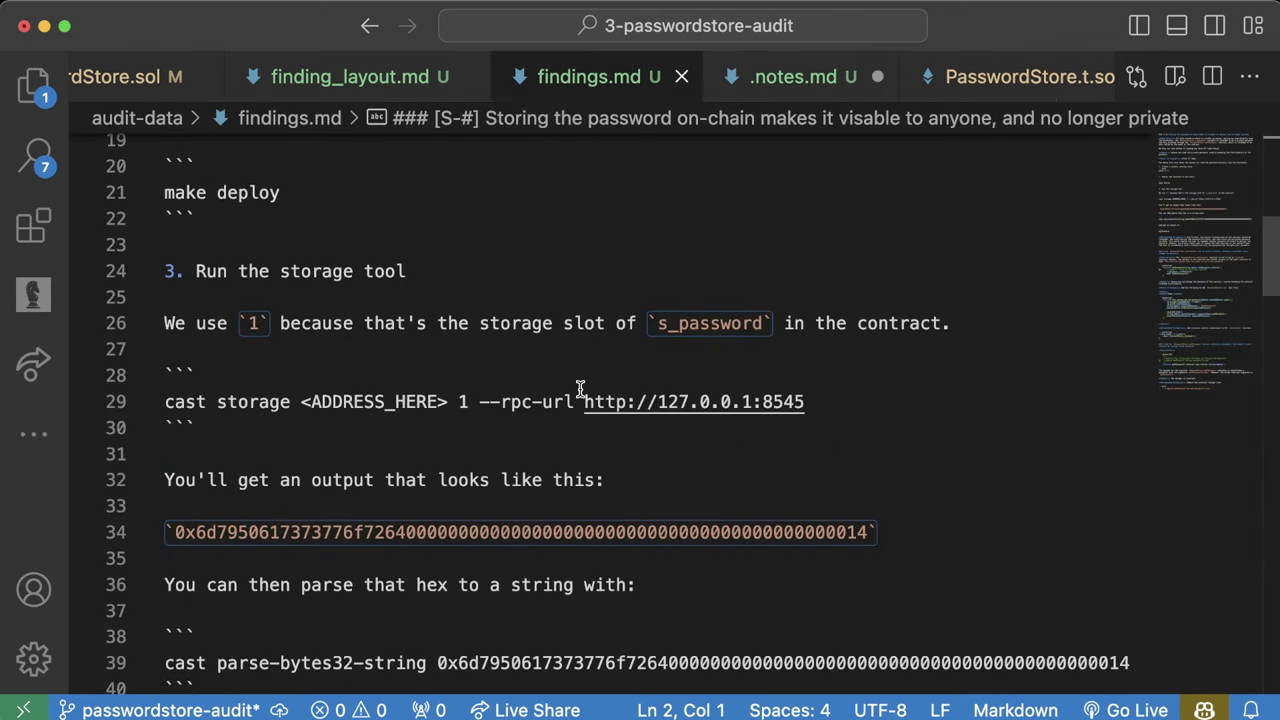
pyautogui.click(580, 389)
pyautogui.press('super+shift+v')
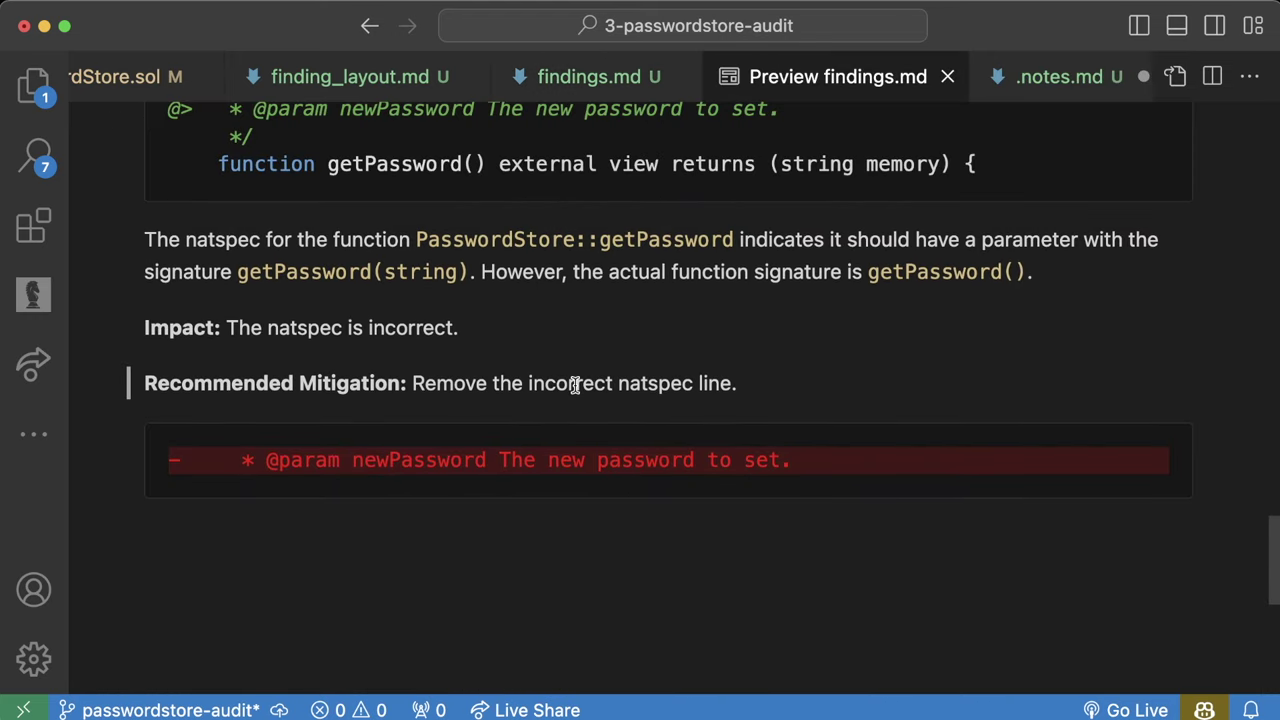
pyautogui.press('super+w')
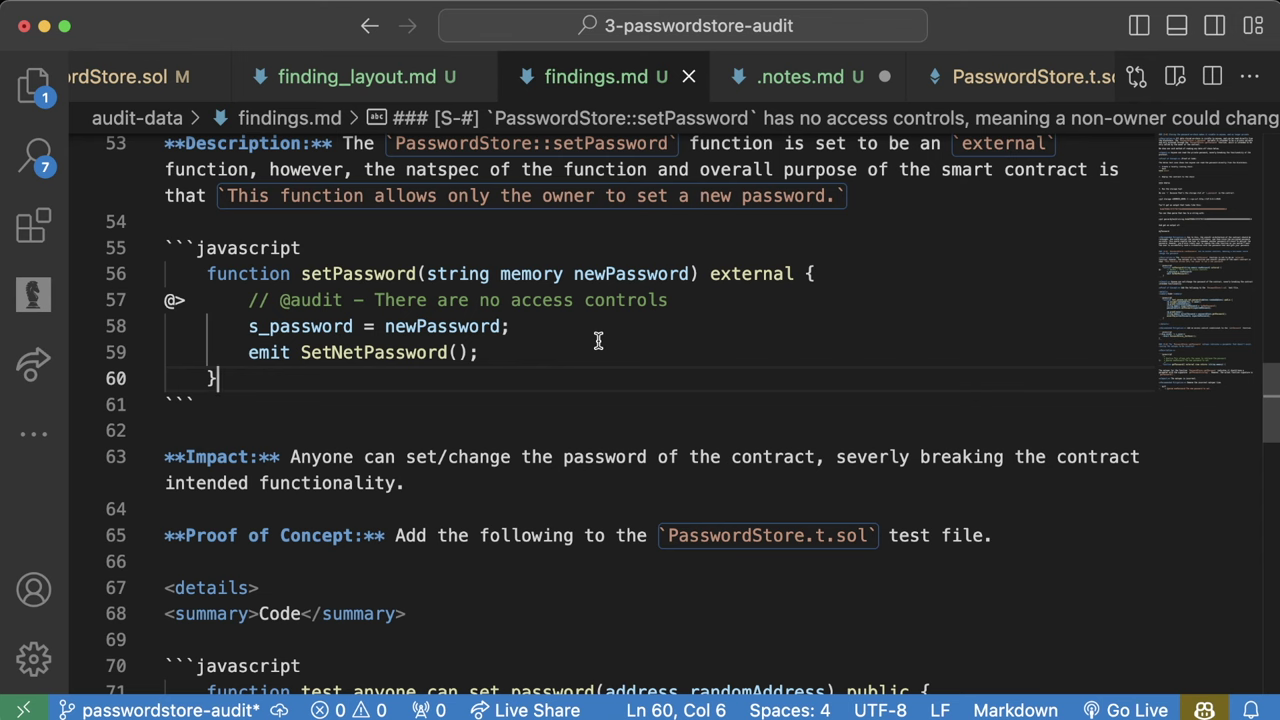
# Review the 'Severity rating' and 'More professional looking document' items under Attack vectors ideas in .notes.md.
pyautogui.click(598, 341)
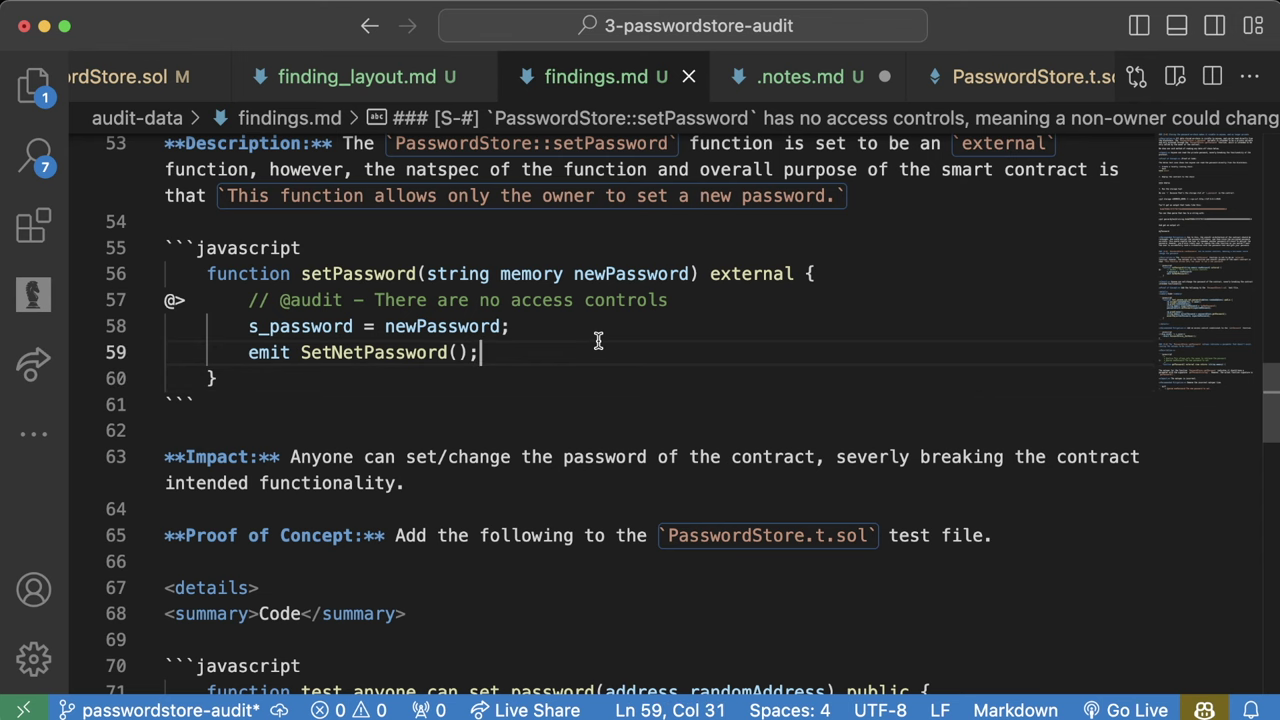
pyautogui.click(832, 82)
pyautogui.click(600, 78)
pyautogui.scroll(15, 543, 420)
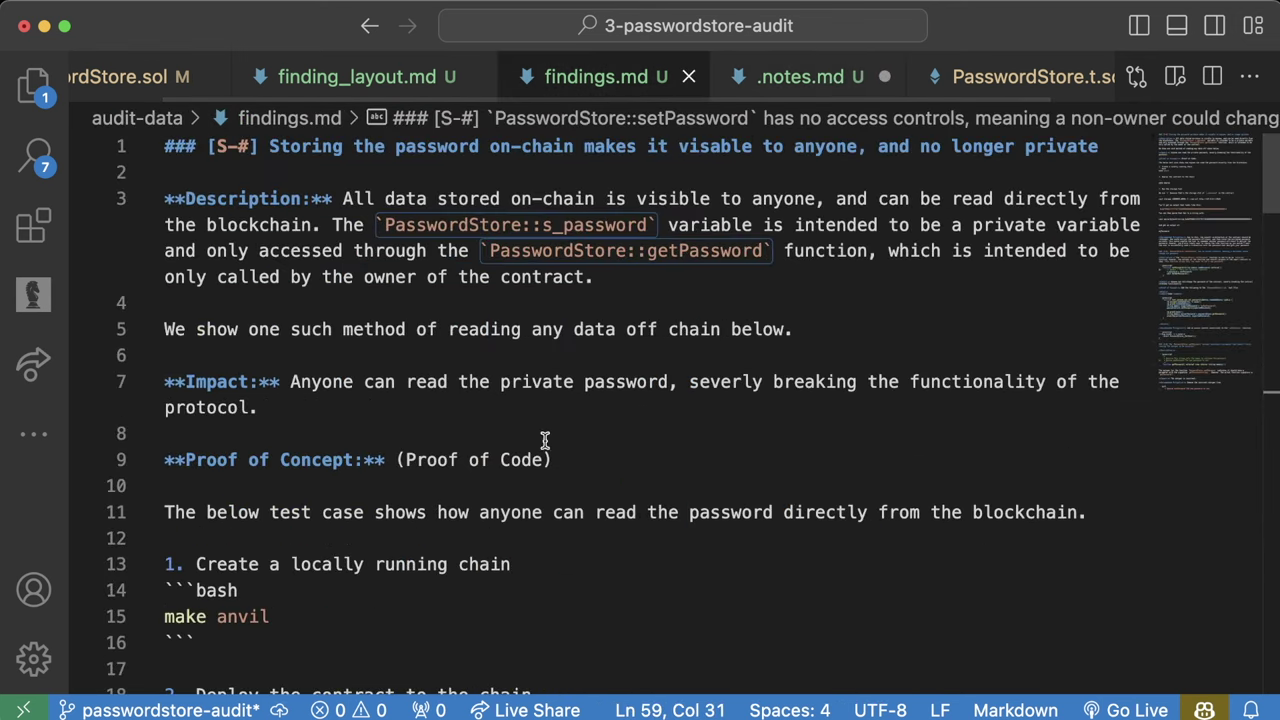
pyautogui.click(538, 340)
pyautogui.click(525, 362)
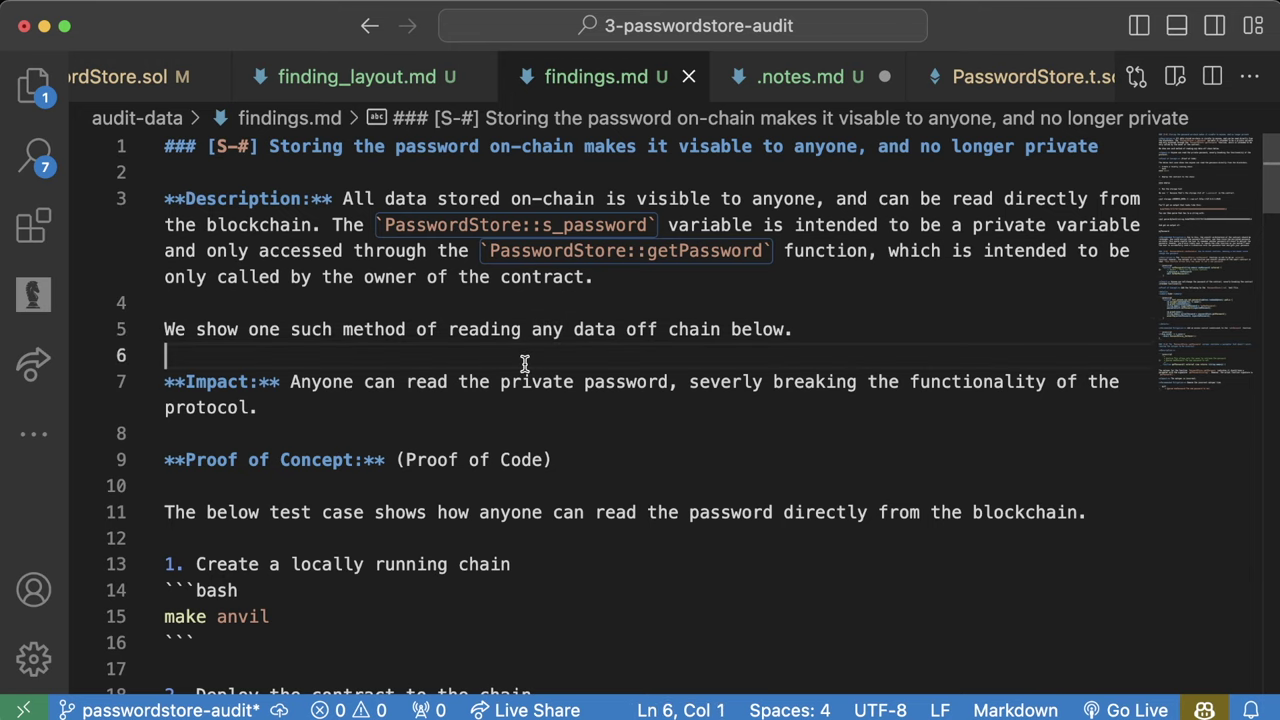
pyautogui.hotkey('ctrl', 'Tab')
pyautogui.moveTo(556, 357); pyautogui.dragTo(191, 357)
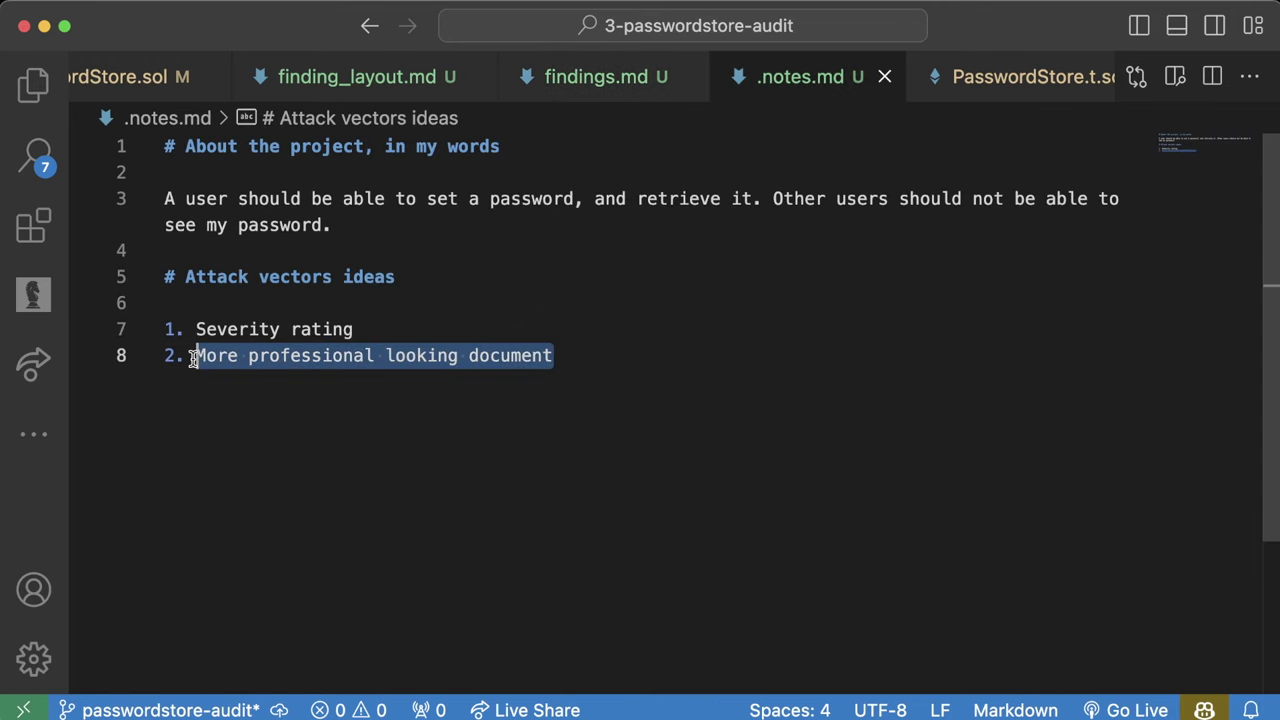
pyautogui.click(192, 357)
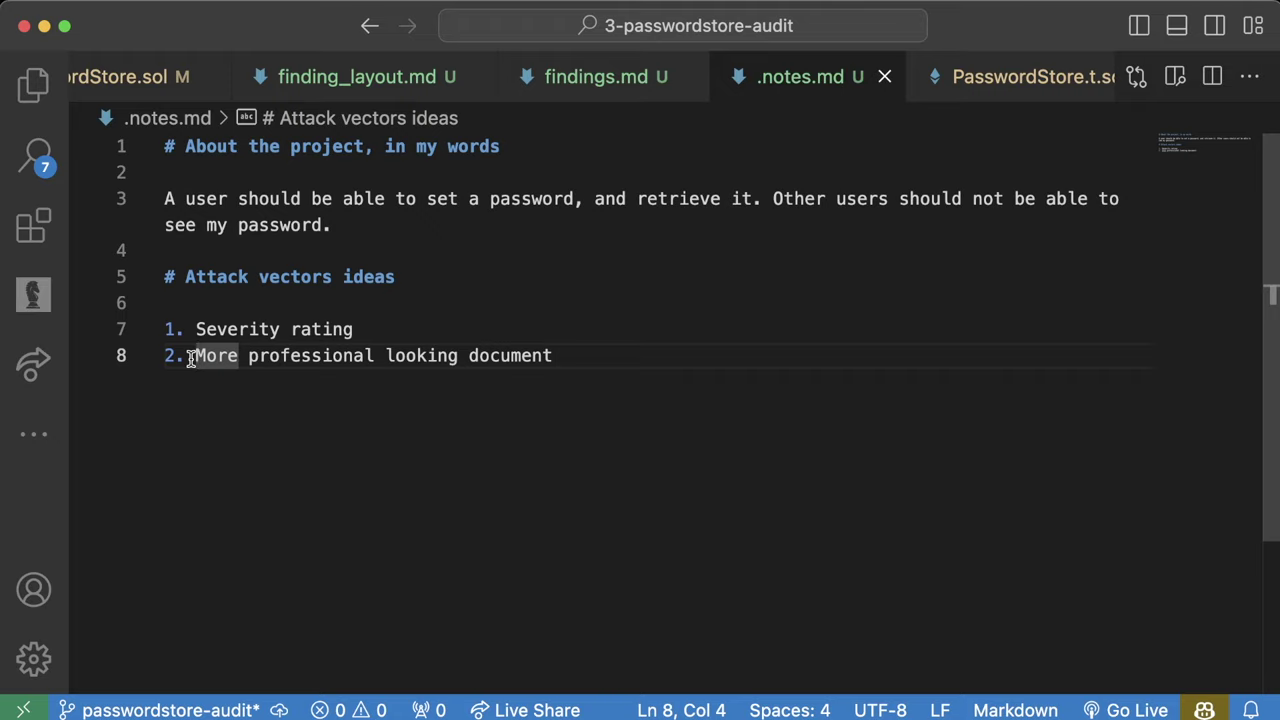
pyautogui.moveTo(552, 357); pyautogui.dragTo(166, 342)
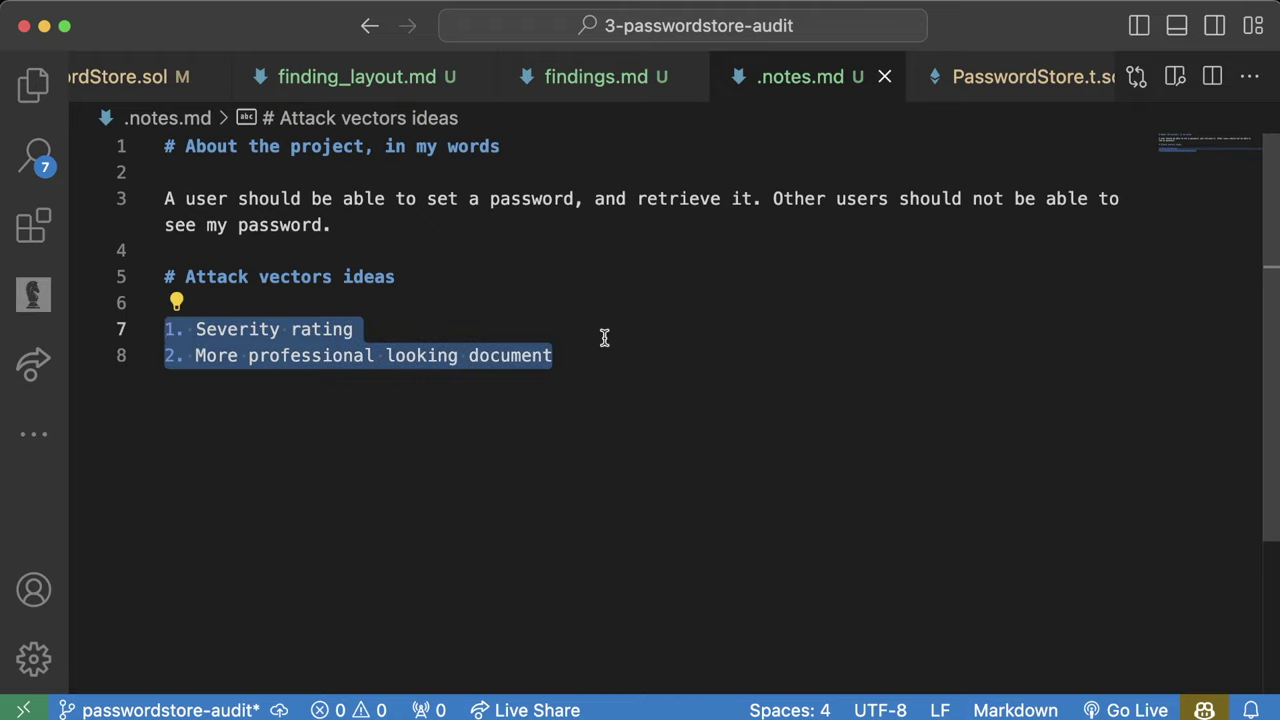
pyautogui.click(666, 403)
# Open audit-data/report.pdf in the GitHub repo and scroll to the High findings H-1 and H-2.
pyautogui.click(1073, 688)
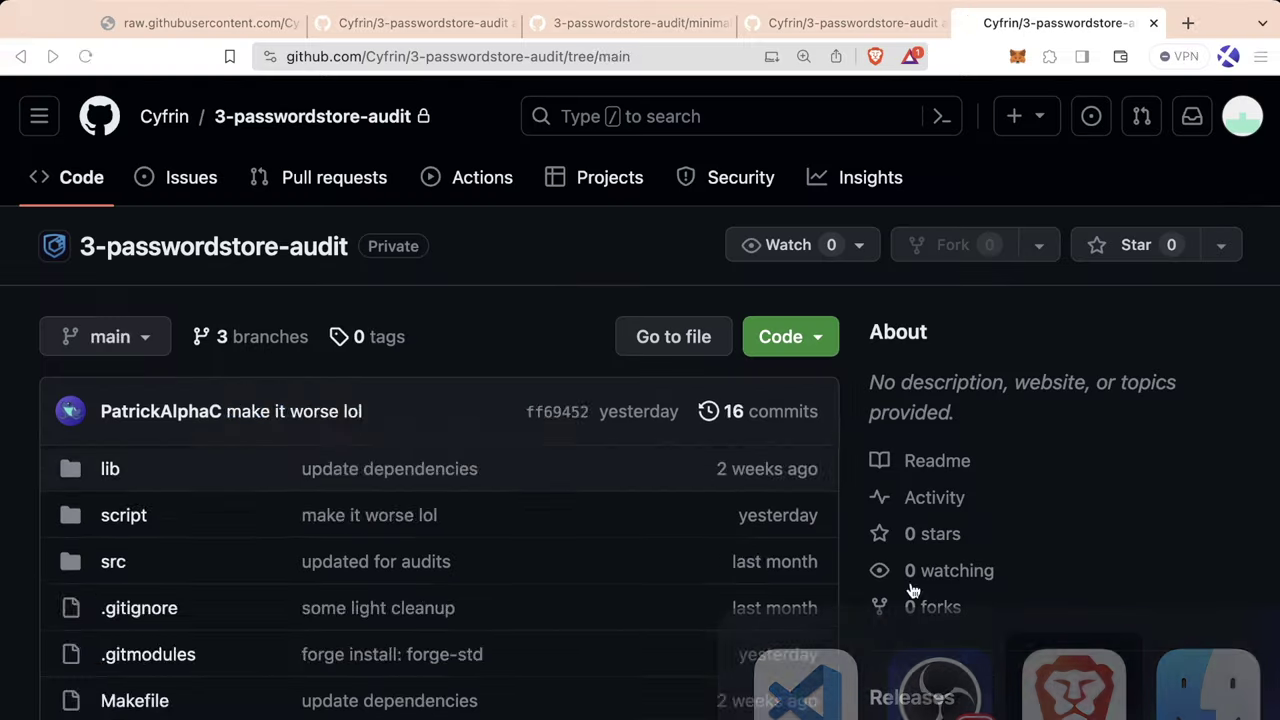
pyautogui.scroll(-3, 574, 342)
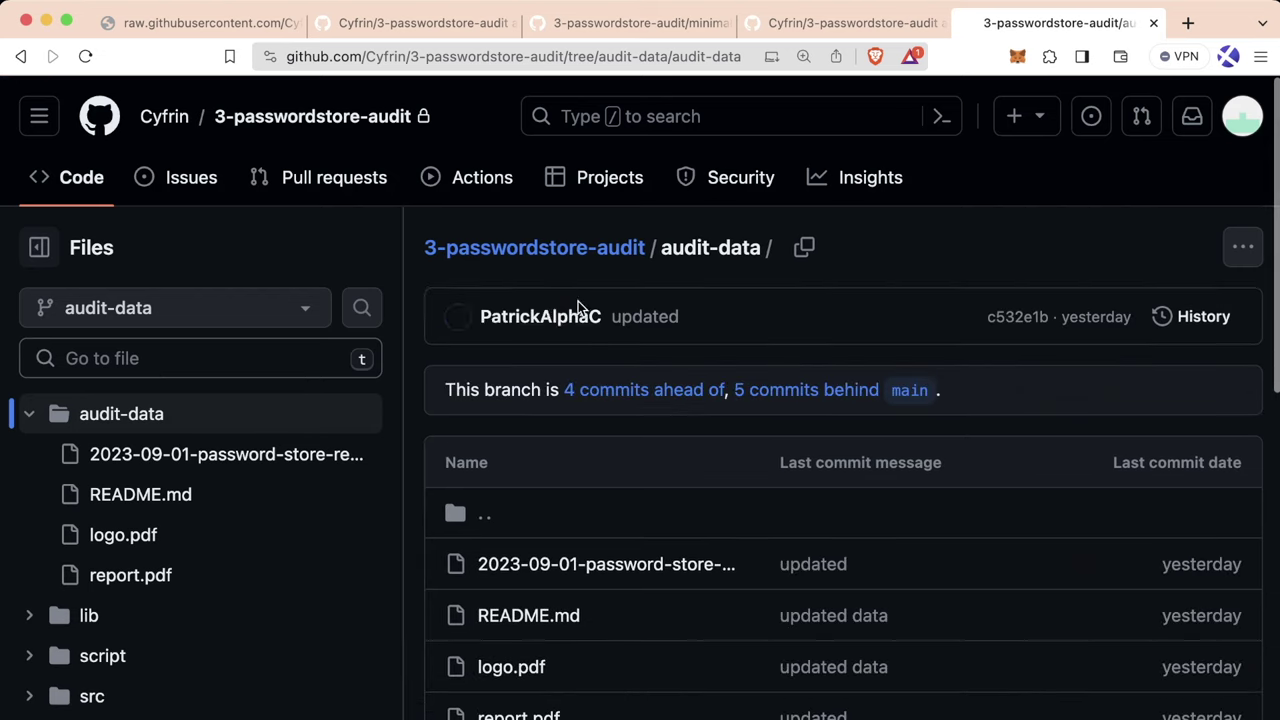
pyautogui.scroll(-3, 543, 320)
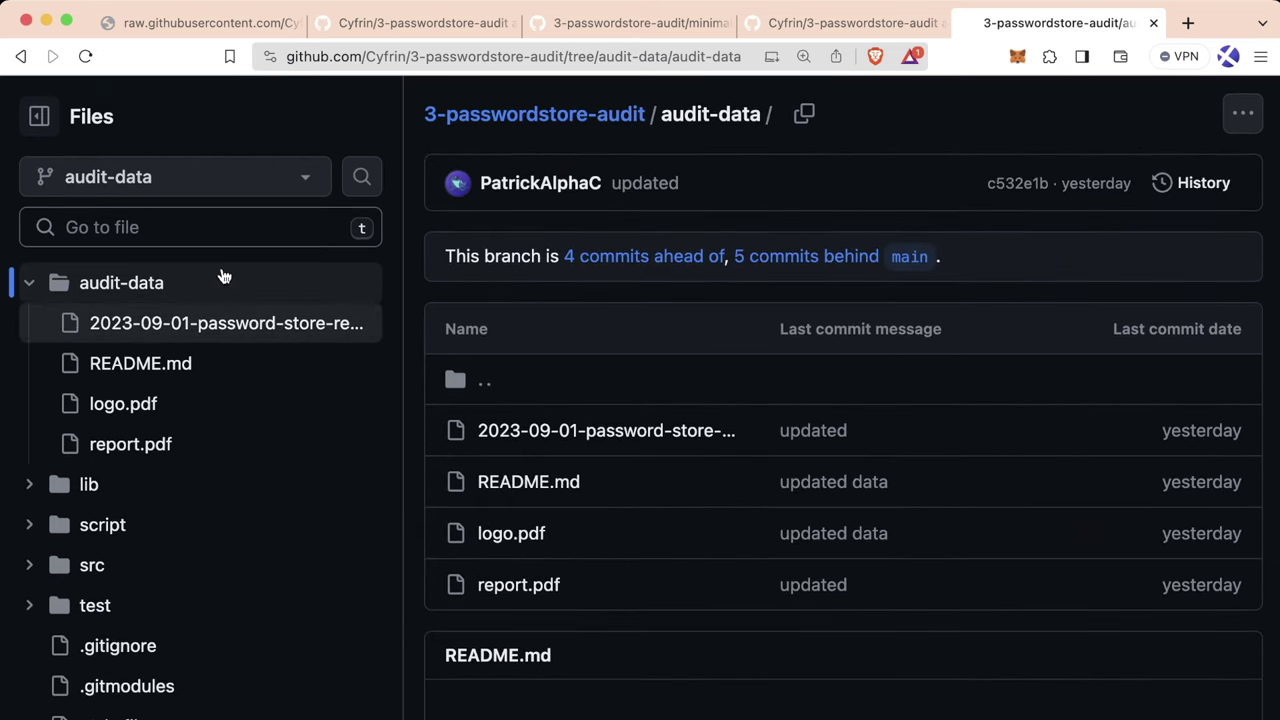
pyautogui.click(135, 444)
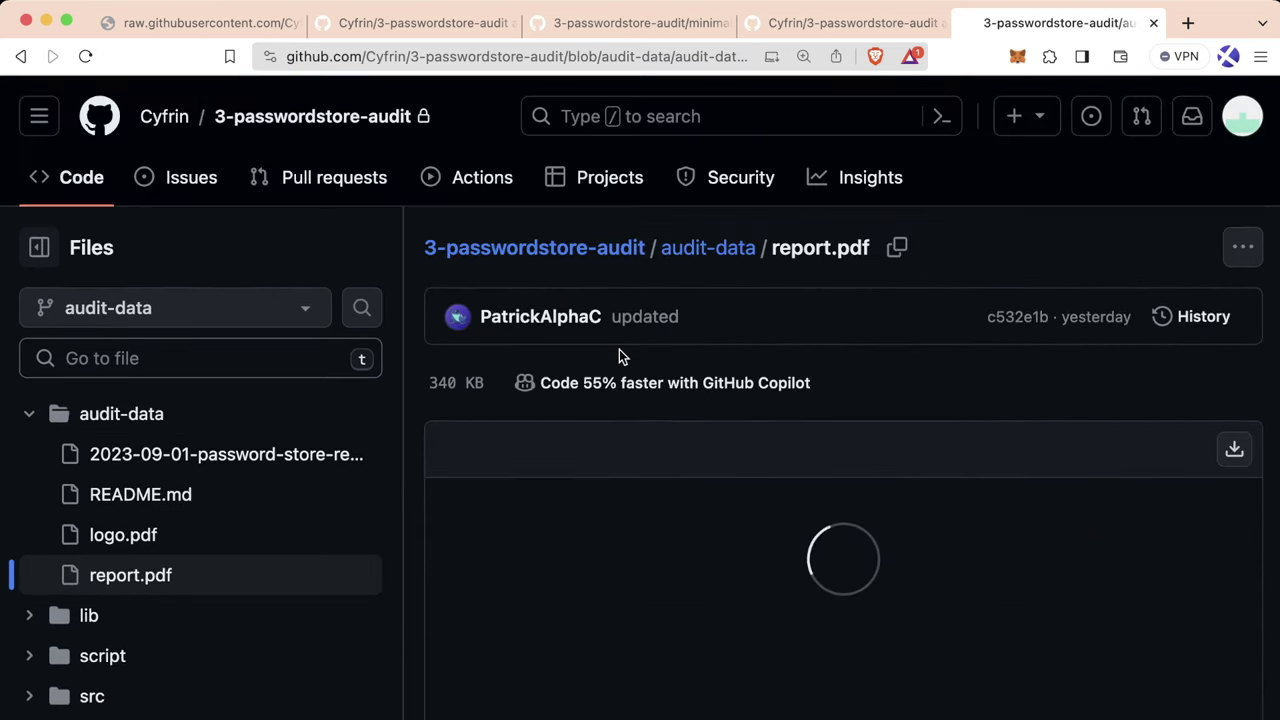
pyautogui.scroll(-5, 619, 352)
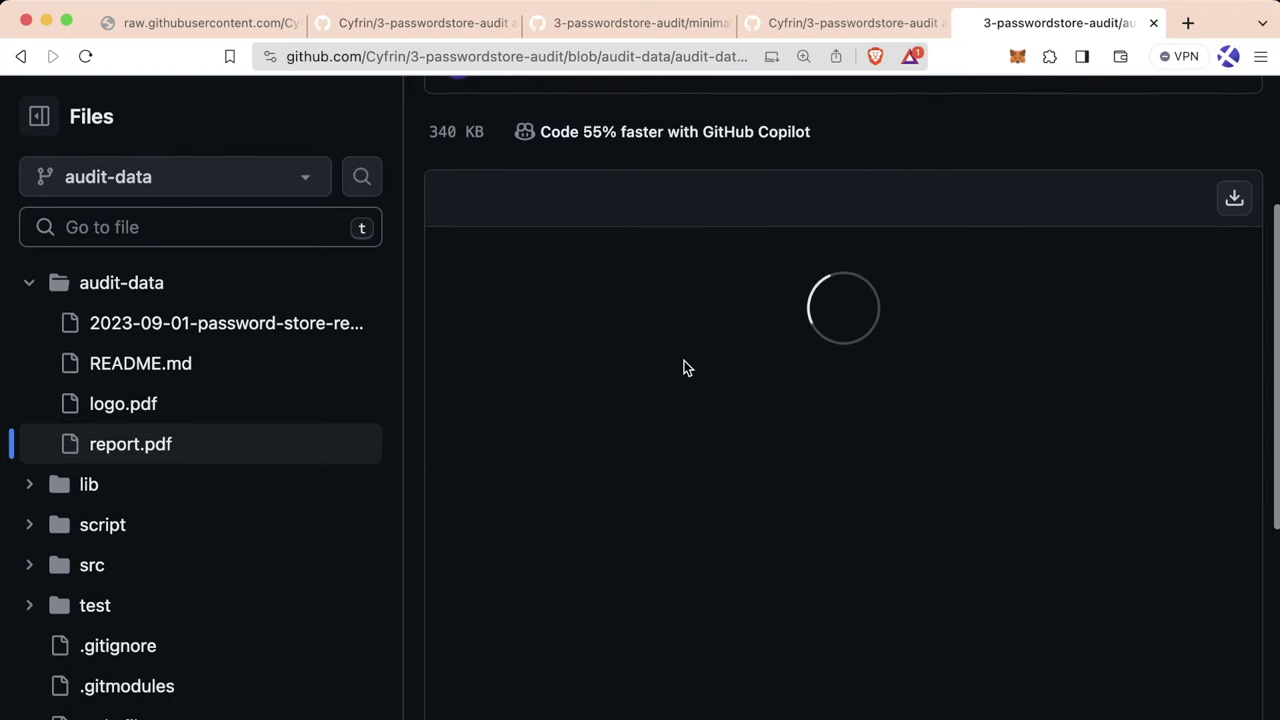
pyautogui.scroll(-1, 686, 366)
pyautogui.scroll(-5, 794, 426)
pyautogui.scroll(-20, 794, 426)
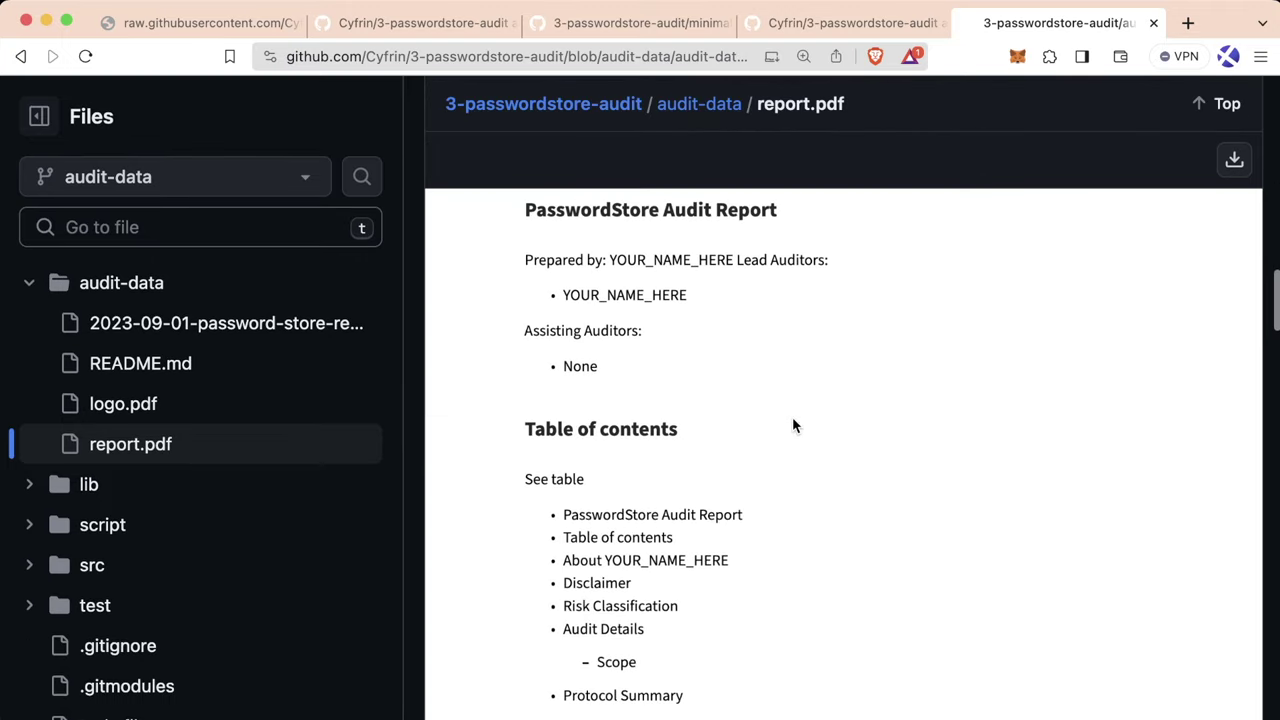
pyautogui.scroll(-7, 794, 426)
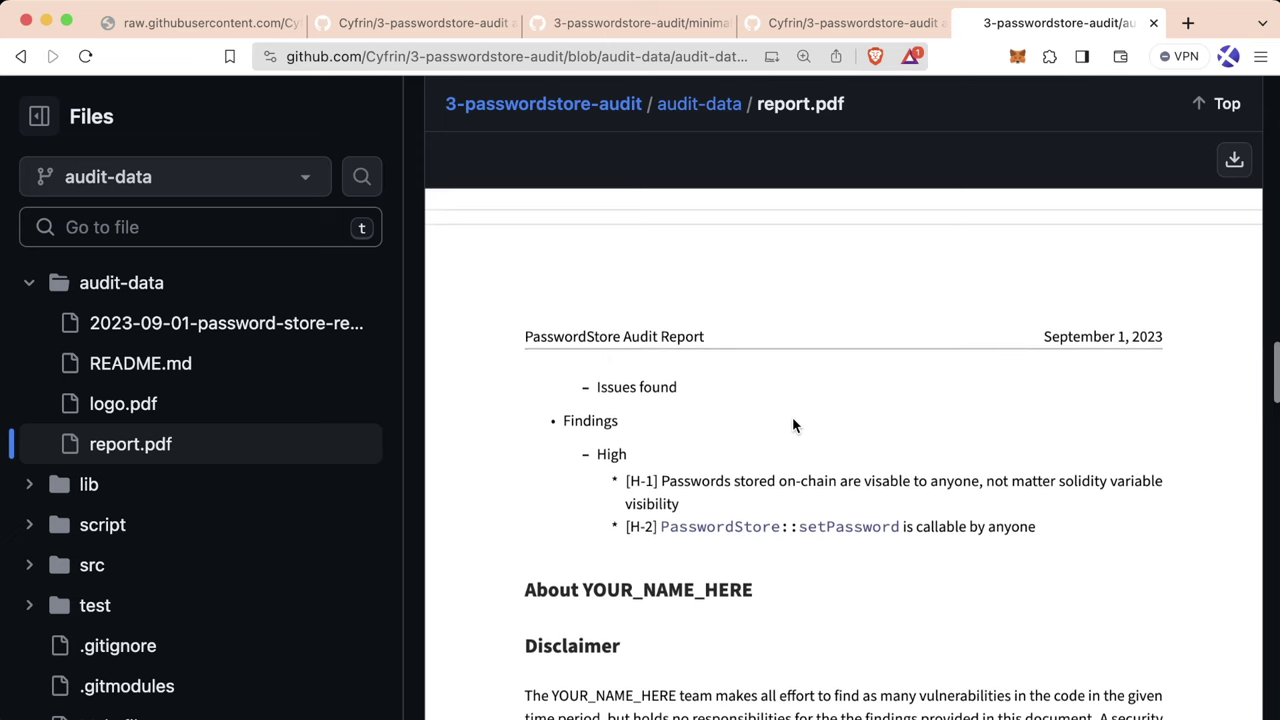
pyautogui.scroll(3, 729, 445)
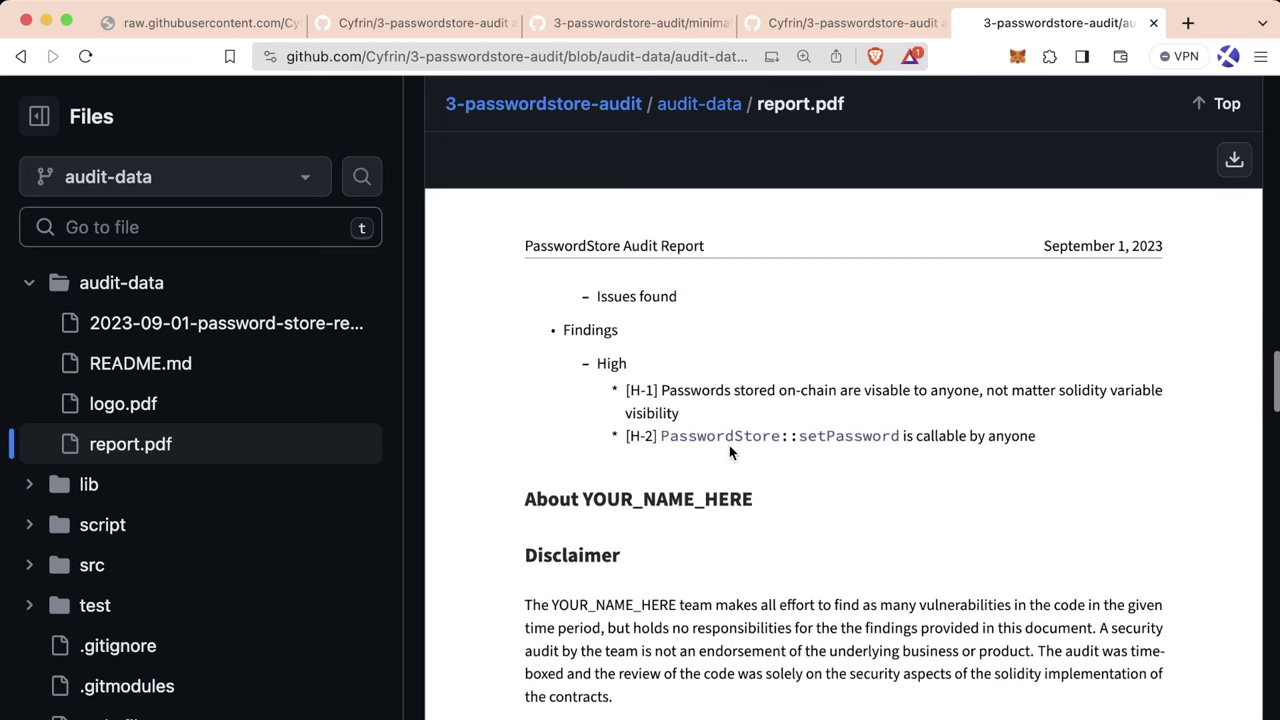
pyautogui.press('super+Tab')
# Select the [S-#] placeholder in the findings.md heading and the 'Severity rating' note in .notes.md.
pyautogui.click(596, 76)
pyautogui.moveTo(258, 146); pyautogui.dragTo(164, 146)
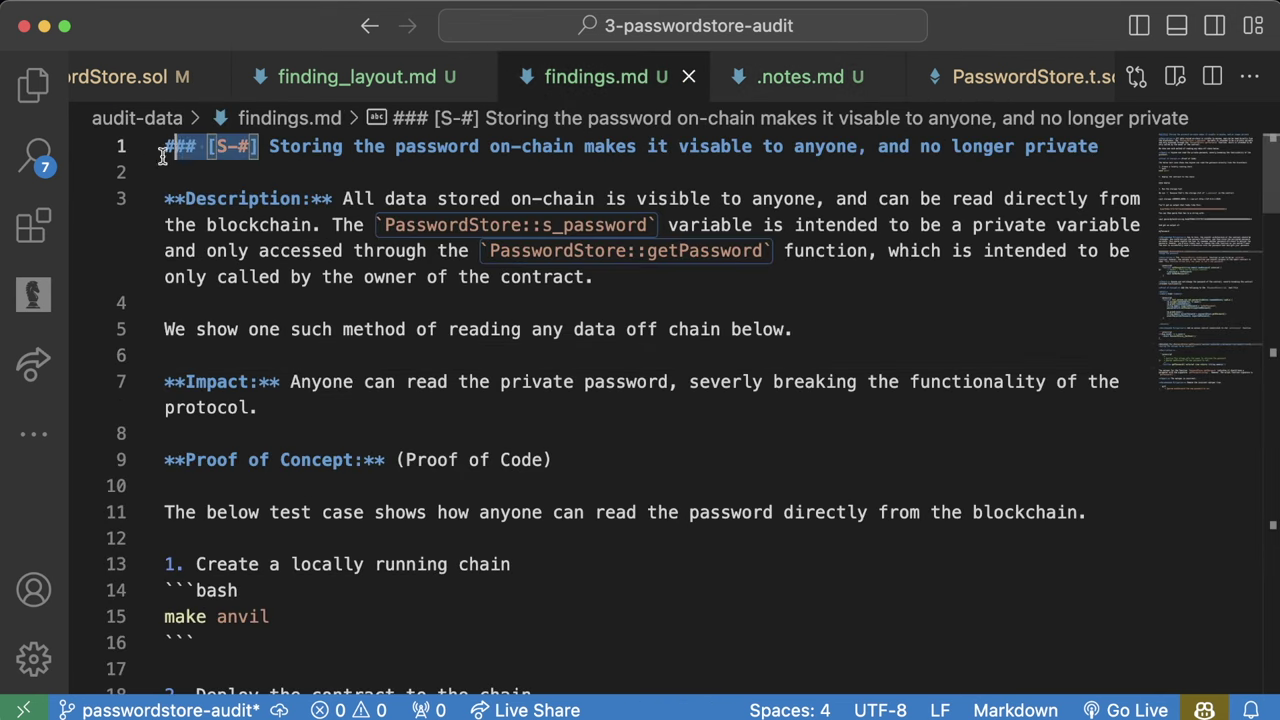
pyautogui.click(165, 172)
pyautogui.moveTo(262, 146); pyautogui.dragTo(135, 150)
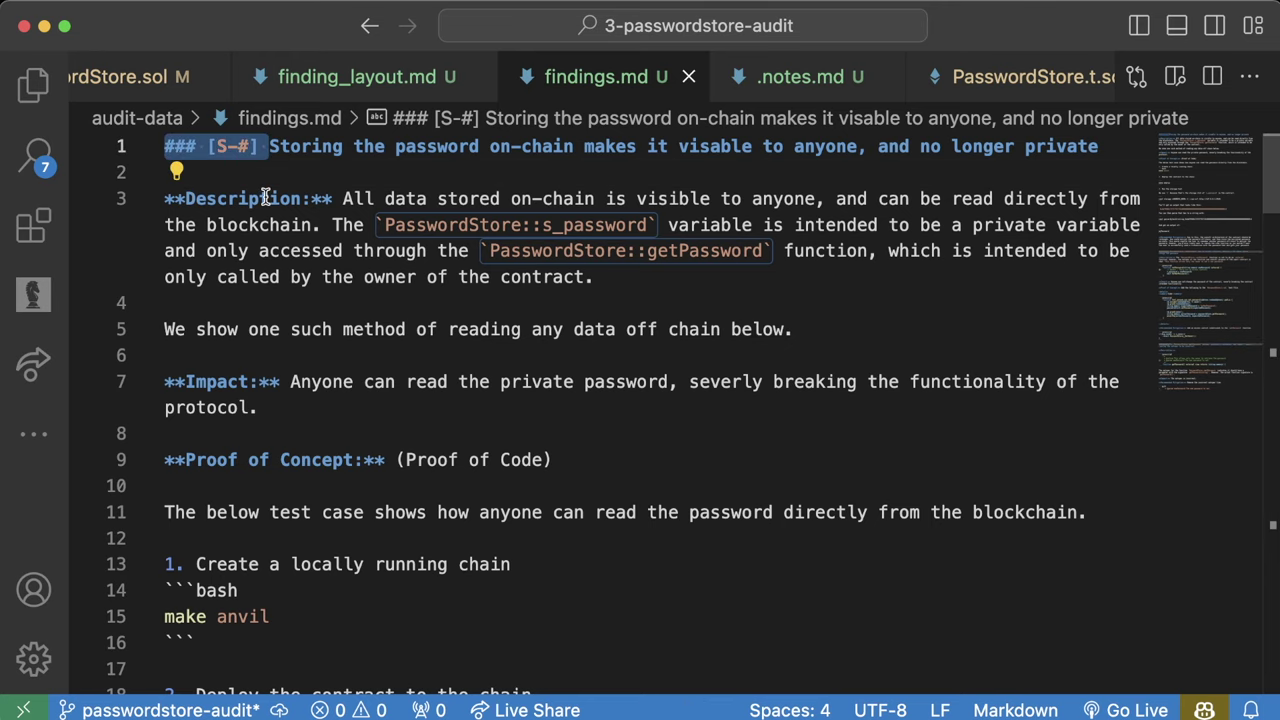
pyautogui.click(795, 76)
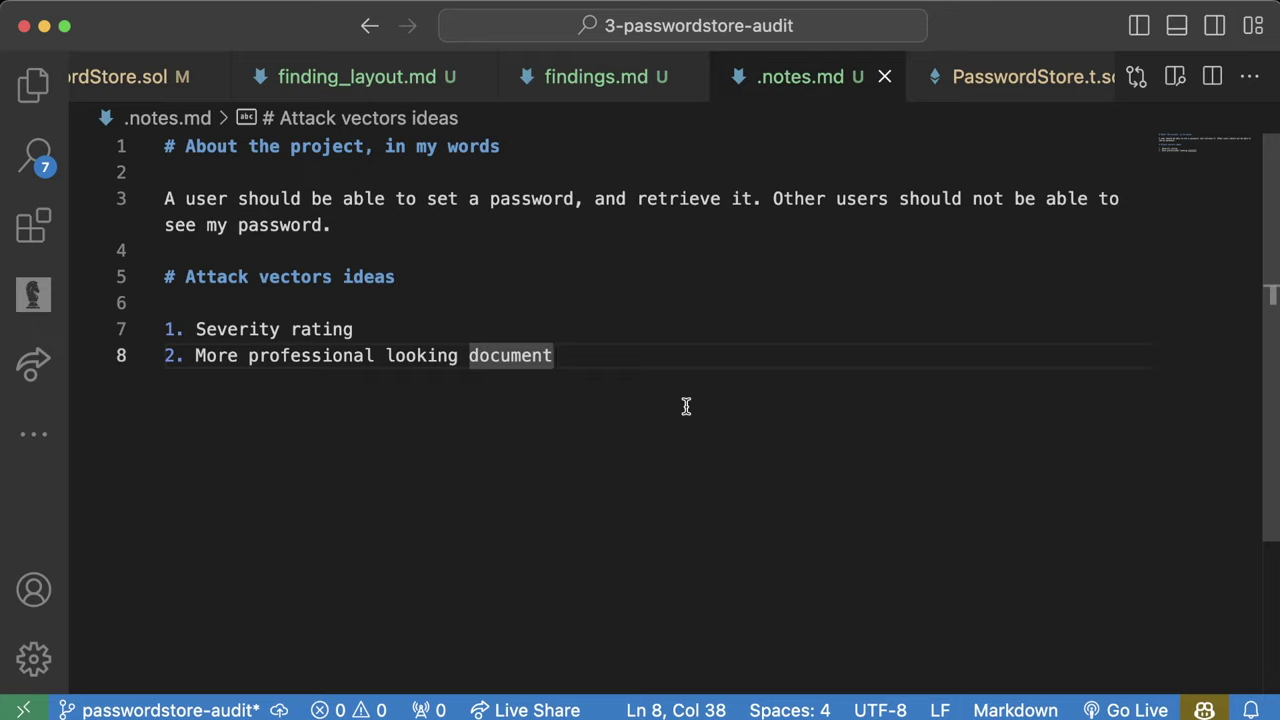
pyautogui.click(479, 318)
pyautogui.moveTo(479, 318); pyautogui.dragTo(196, 329)
pyautogui.click(603, 337)
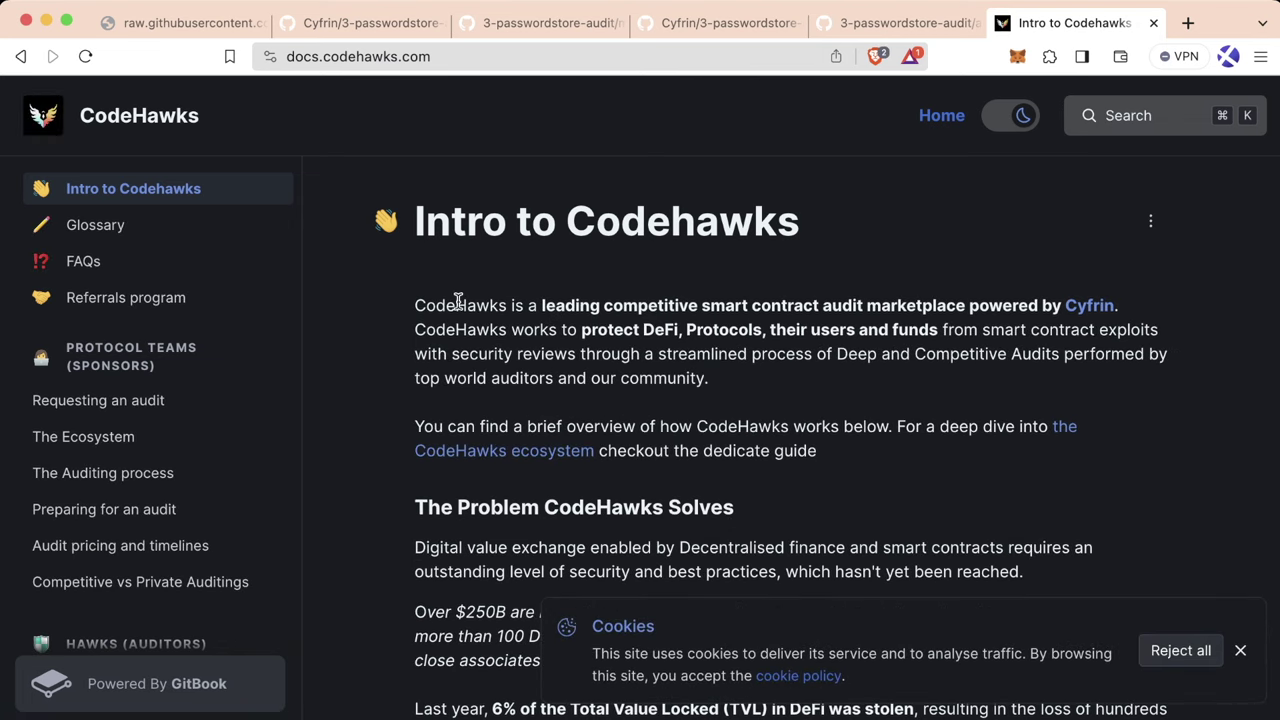
# Follow the course README's Section 3 notes to the Severity Guide link in the CodeHawks docs.
pyautogui.scroll(-5, 190, 340)
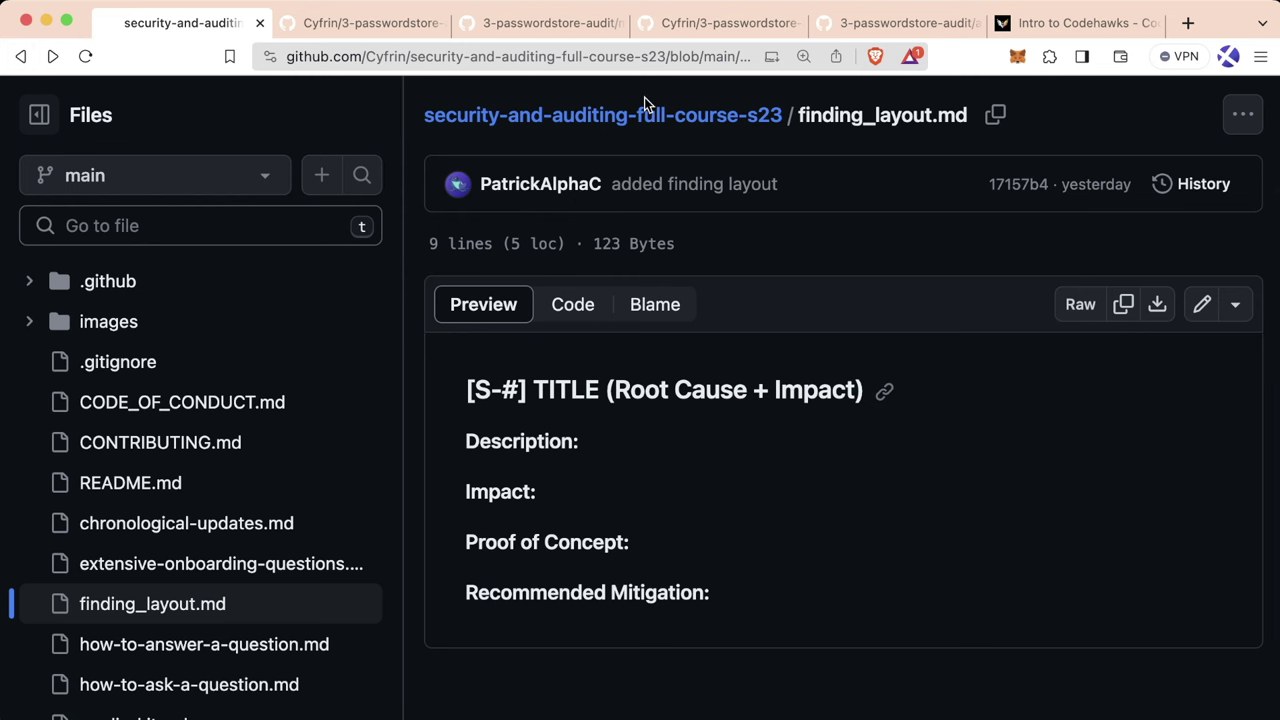
pyautogui.click(648, 115)
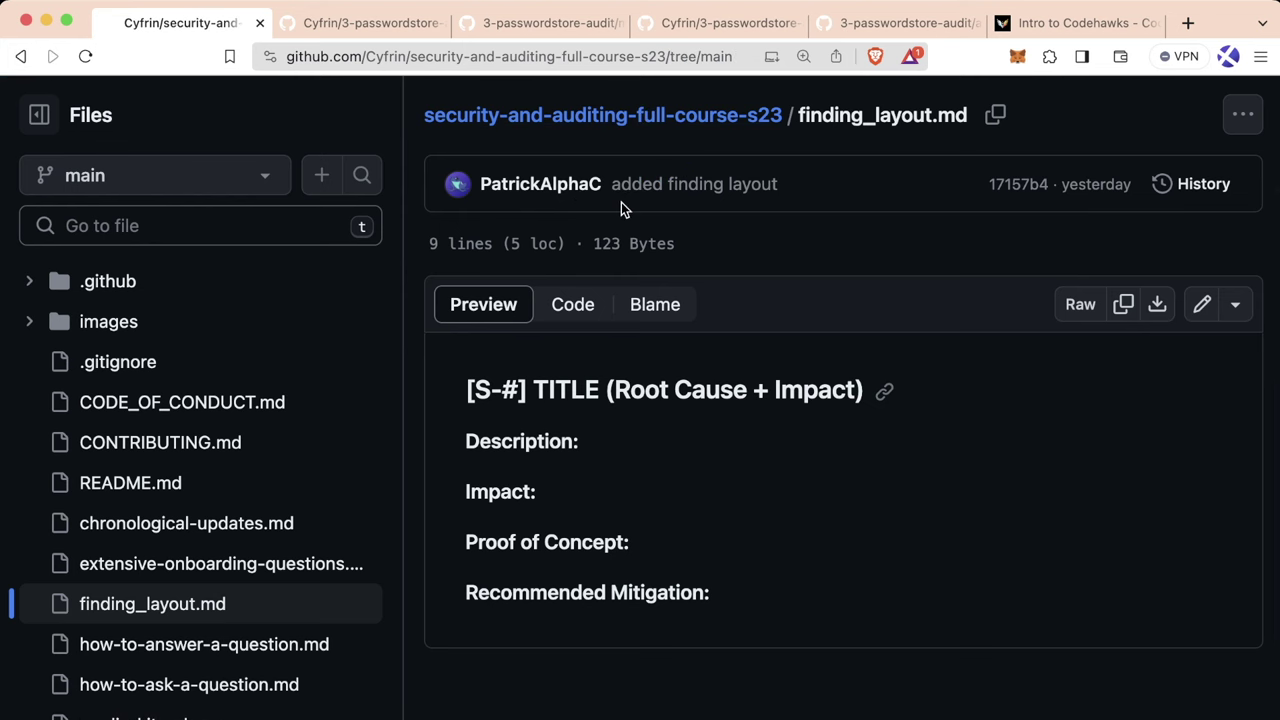
pyautogui.scroll(-15, 600, 350)
pyautogui.scroll(-3, 600, 310)
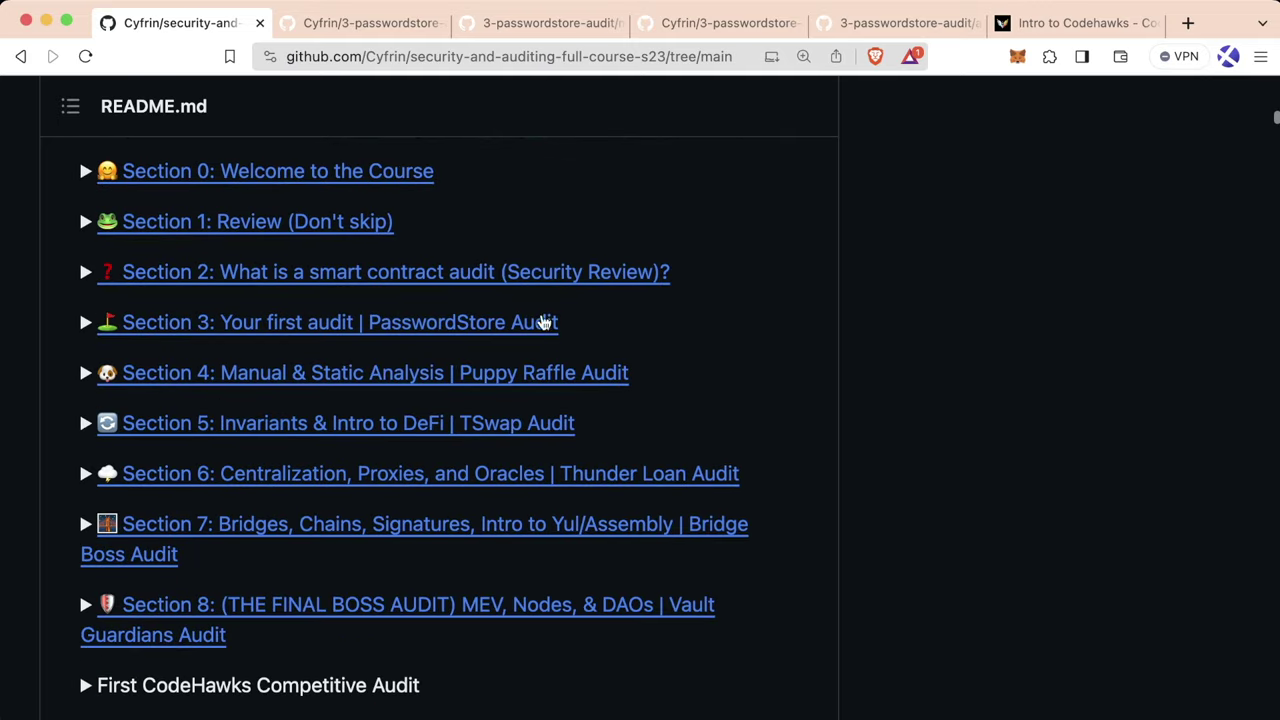
pyautogui.click(217, 323)
pyautogui.scroll(-10, 680, 272)
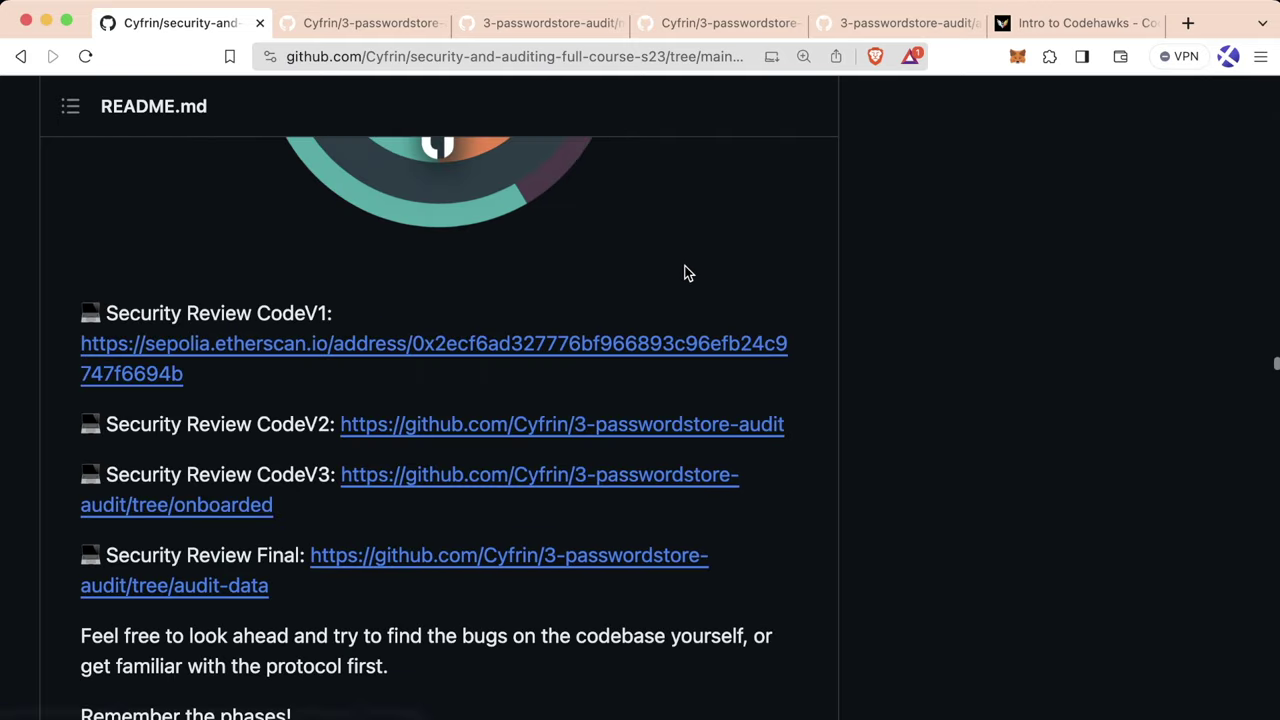
pyautogui.scroll(-20, 680, 272)
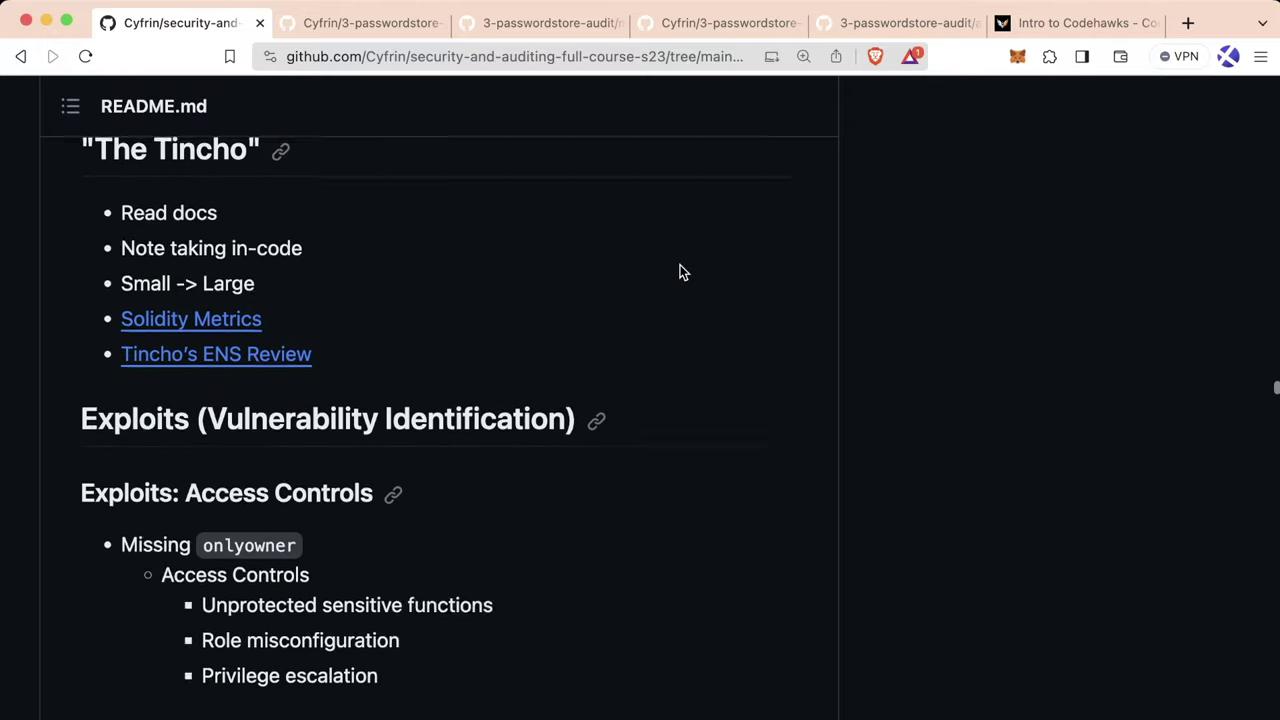
pyautogui.scroll(-5, 680, 272)
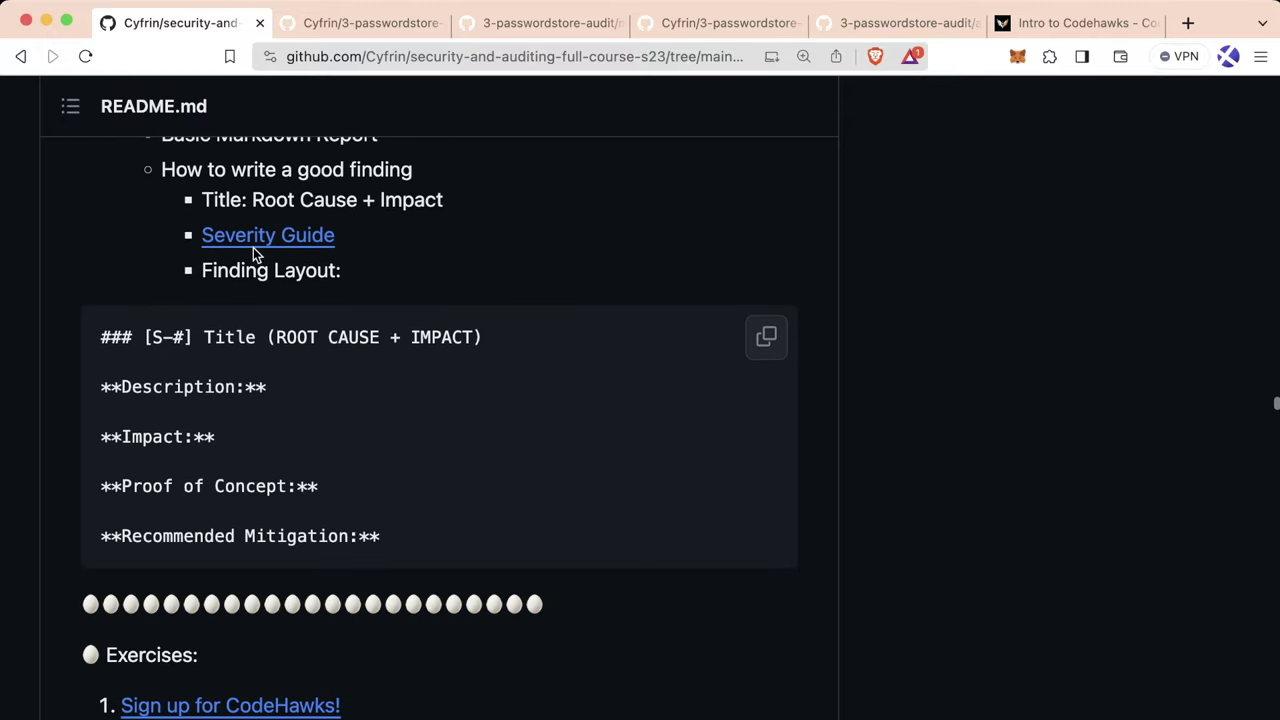
pyautogui.click(252, 242)
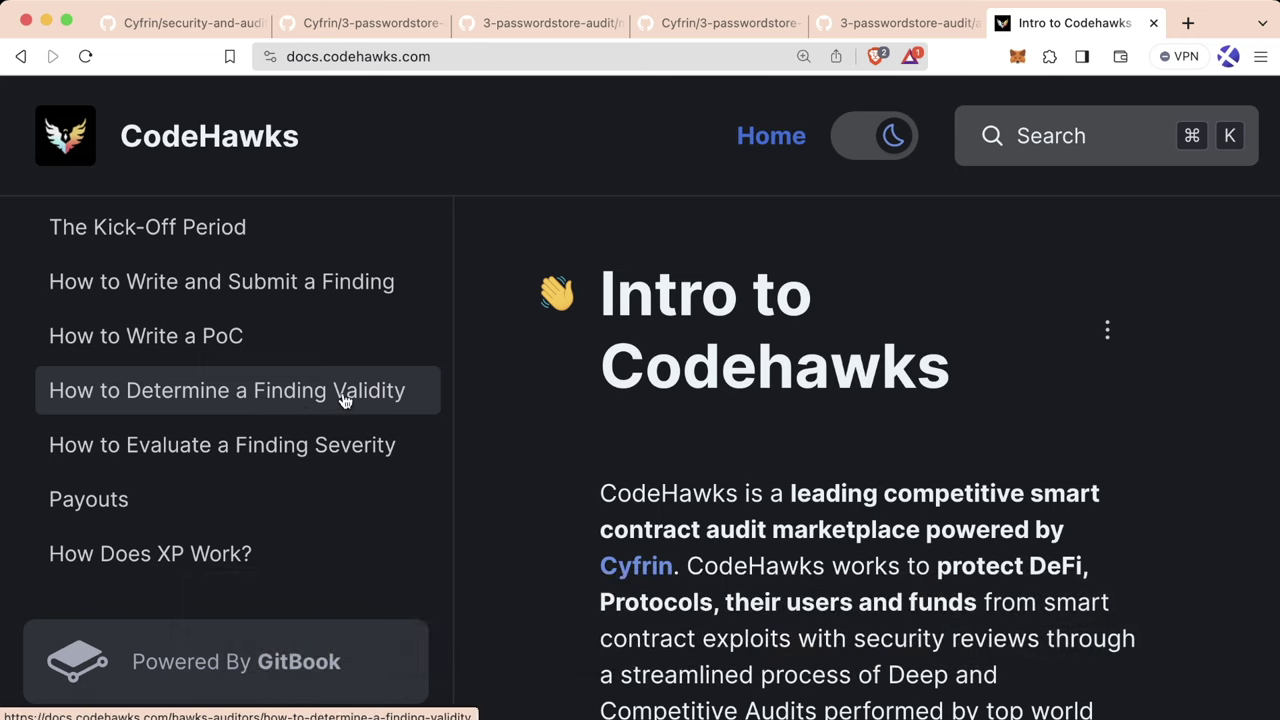
# Open 'How to Evaluate a Finding Severity' and study the High/Medium/Low categories and the impact-likelihood matrix.
pyautogui.click(348, 443)
pyautogui.scroll(-5, 717, 437)
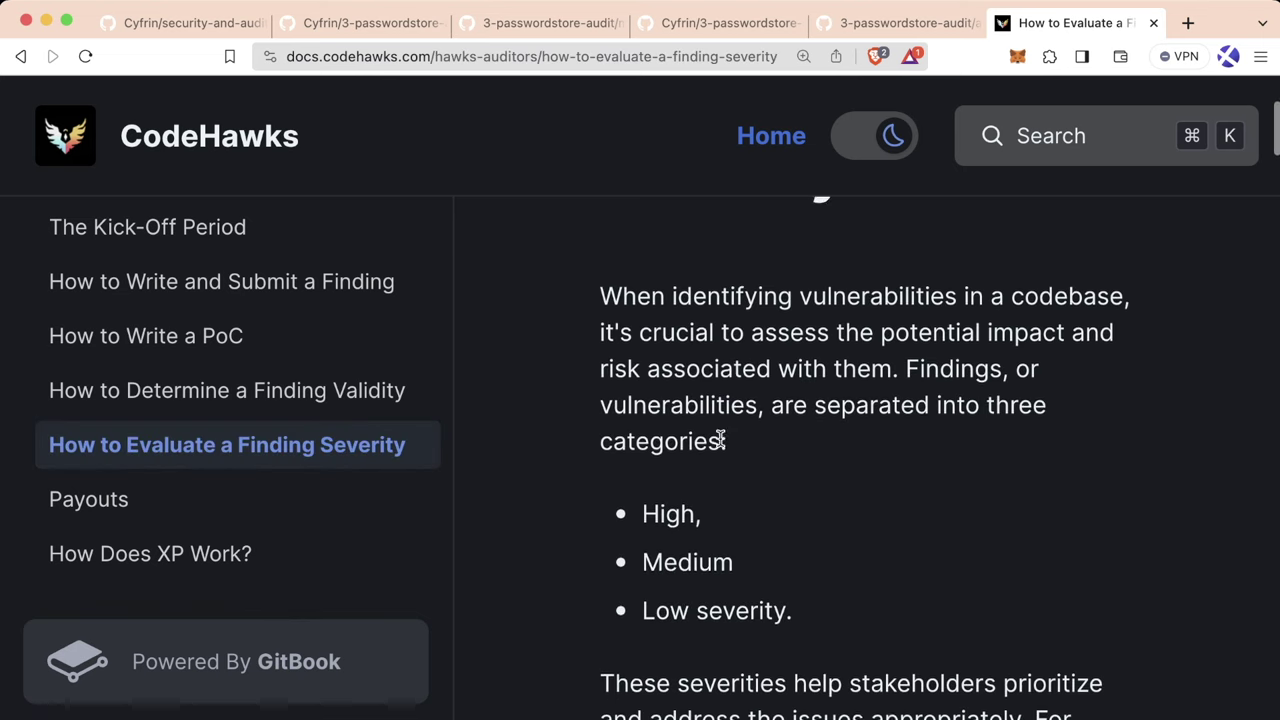
pyautogui.moveTo(645, 479); pyautogui.dragTo(805, 578)
pyautogui.click(676, 578)
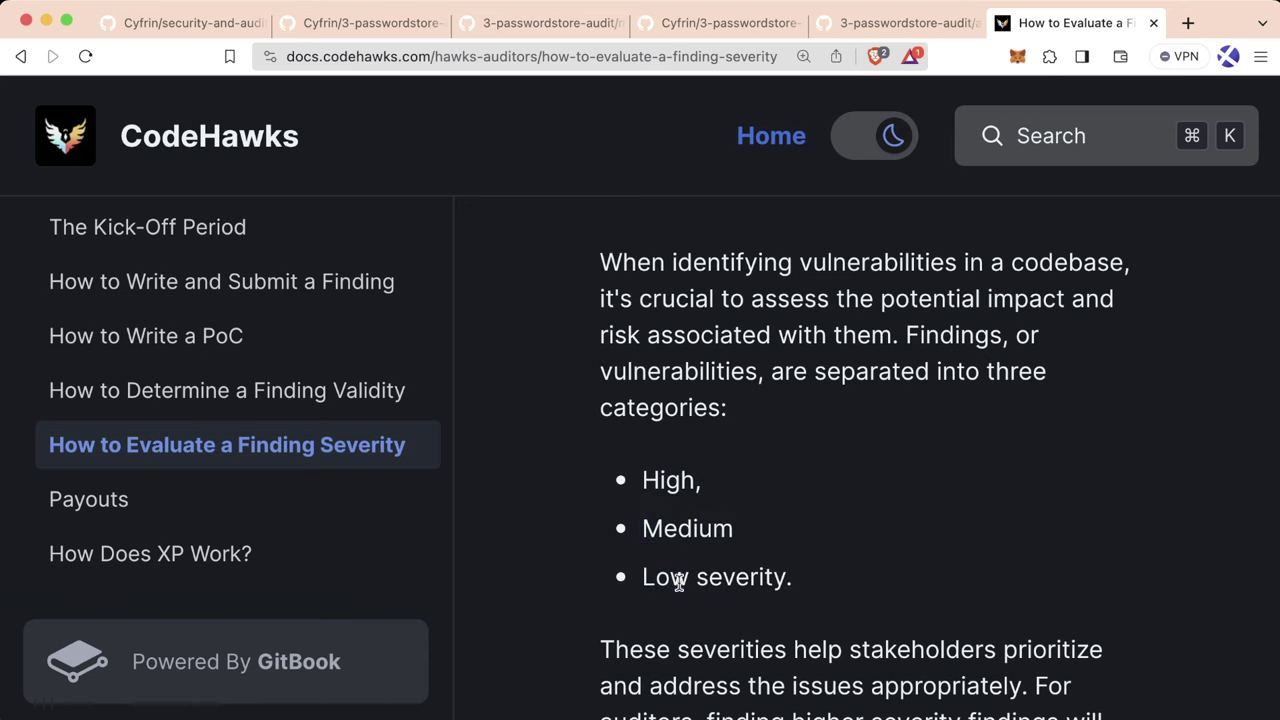
pyautogui.scroll(-3, 825, 578)
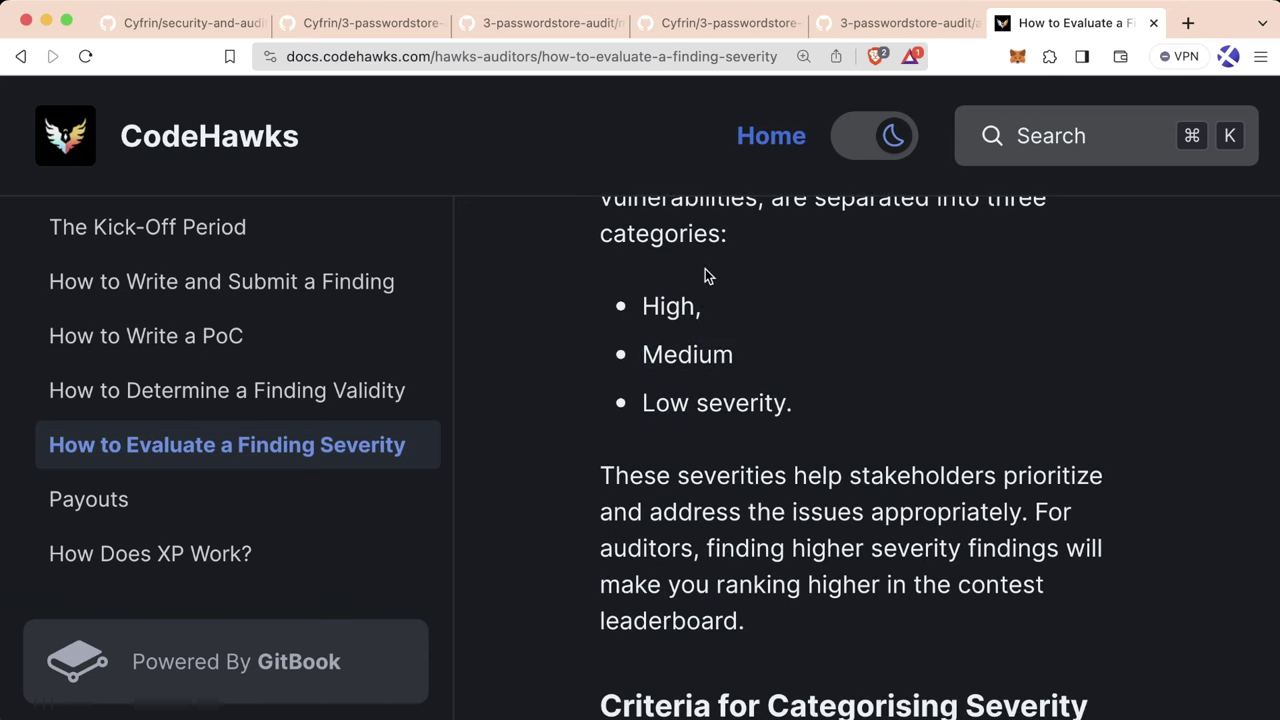
pyautogui.scroll(2, 705, 269)
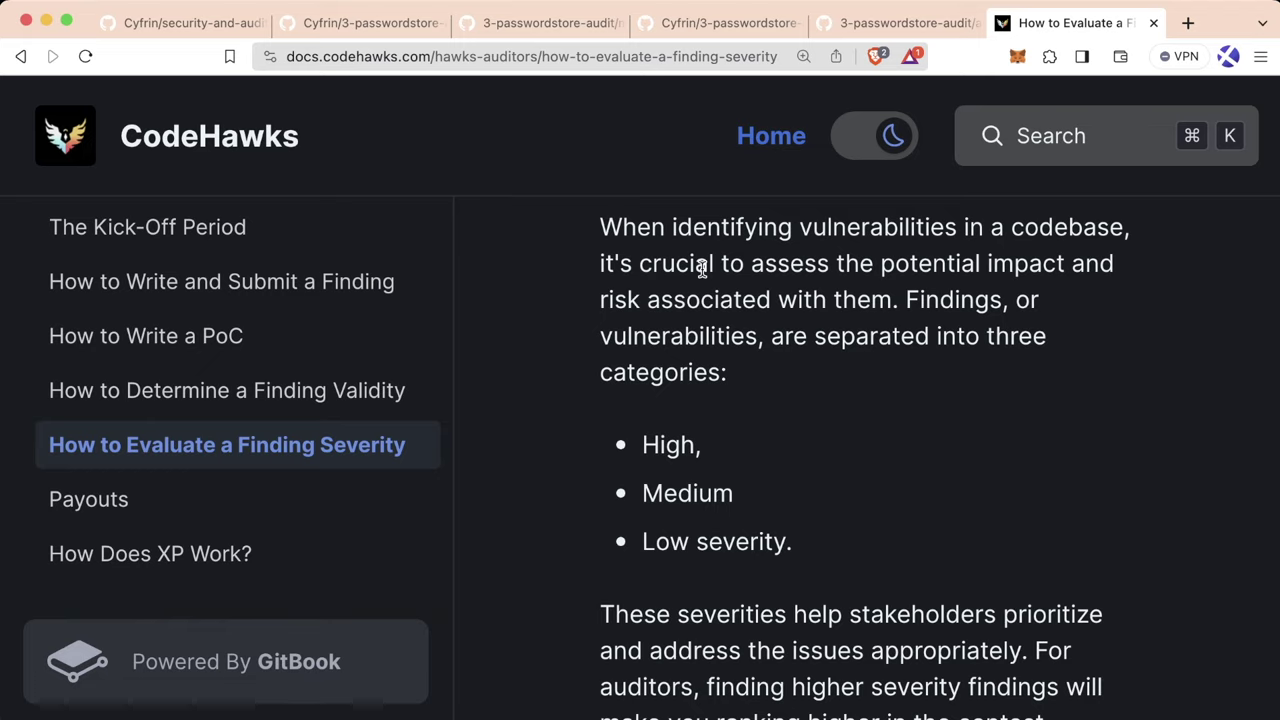
pyautogui.moveTo(815, 533); pyautogui.dragTo(634, 443)
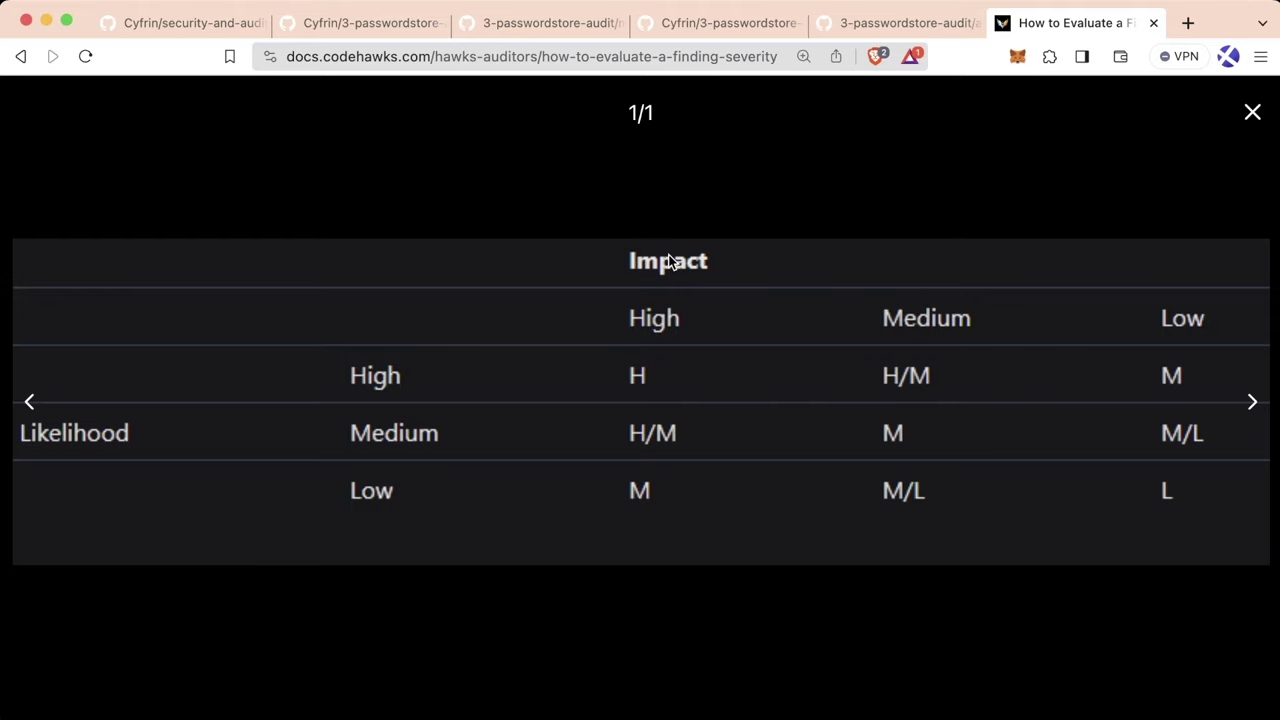
pyautogui.click(1251, 114)
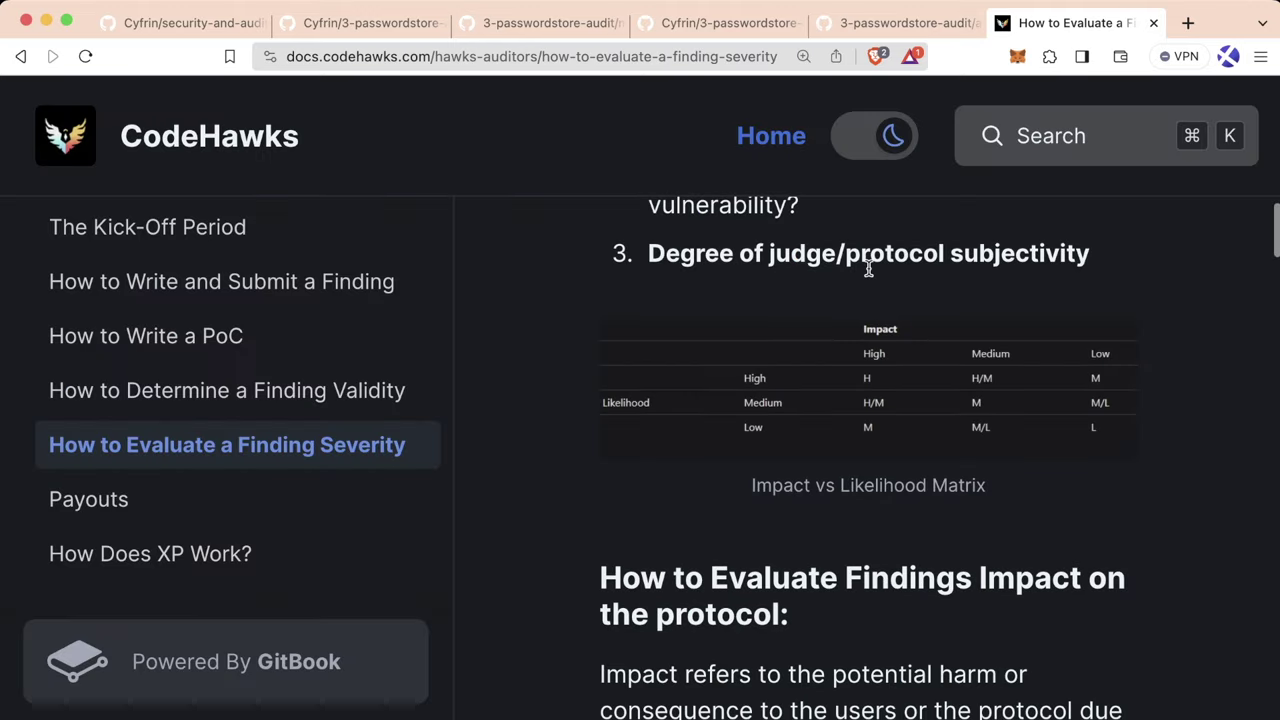
# Read through the Impact levels, highlighting the funds-at-risk and severe-disruption High Impact bullets.
pyautogui.scroll(-1, 868, 267)
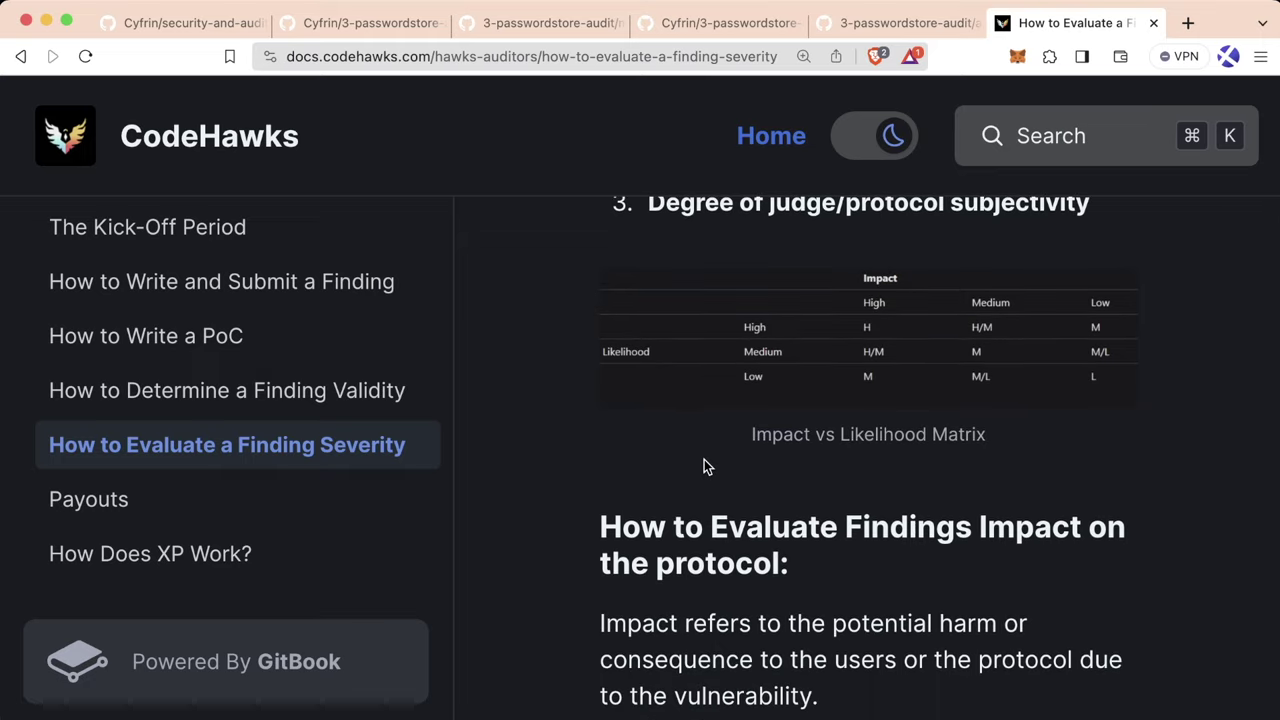
pyautogui.scroll(-4, 704, 461)
pyautogui.moveTo(704, 461); pyautogui.dragTo(855, 358)
pyautogui.scroll(5, 708, 400)
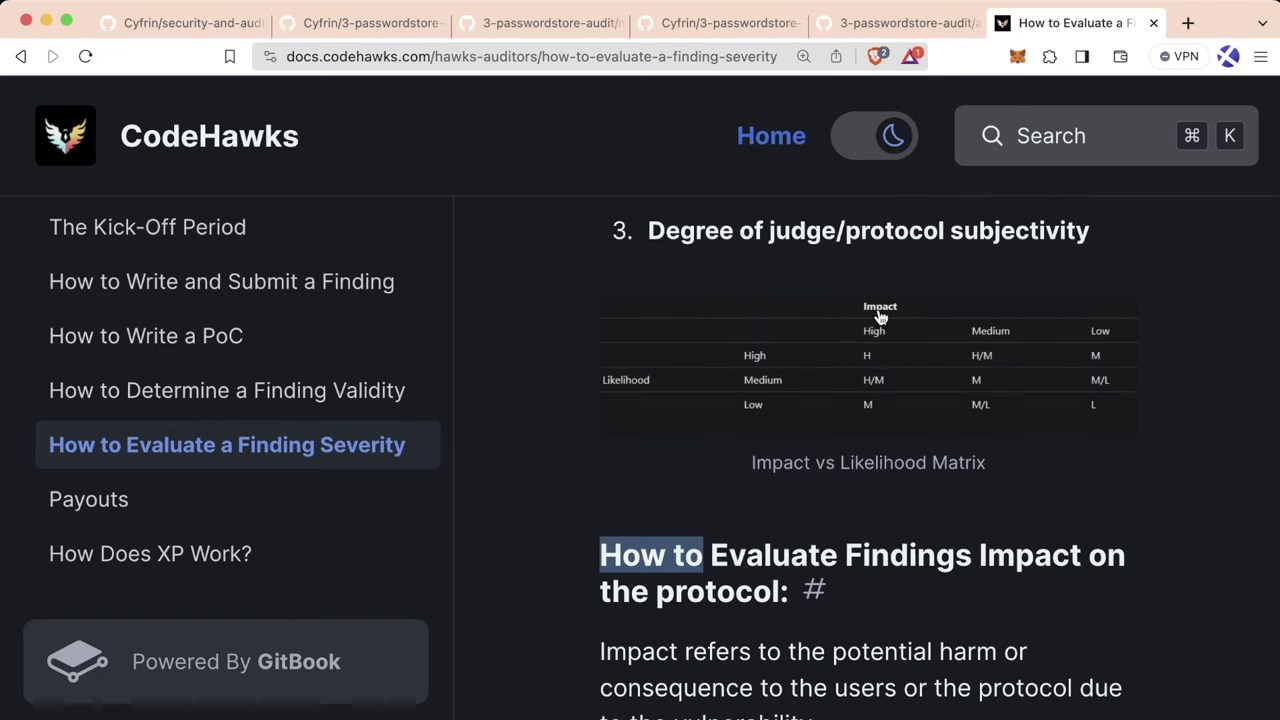
pyautogui.scroll(-3, 815, 335)
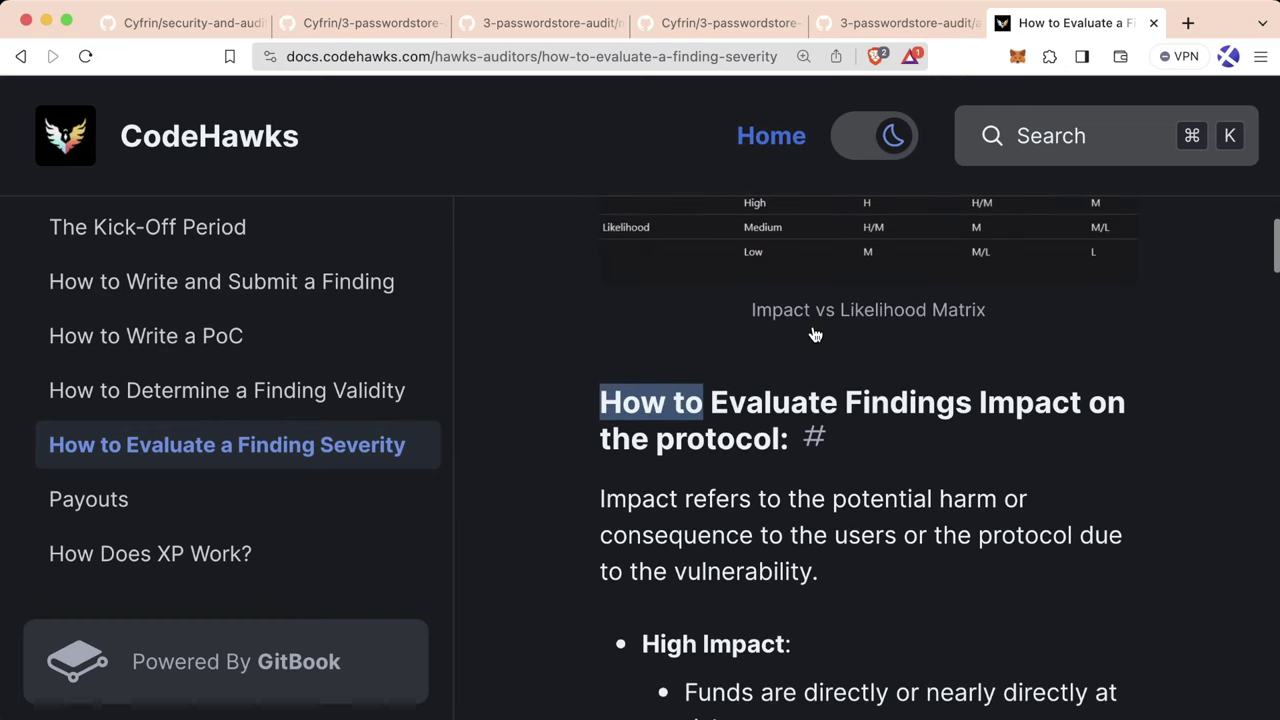
pyautogui.scroll(-3, 700, 380)
pyautogui.click(680, 374)
pyautogui.scroll(-4, 700, 374)
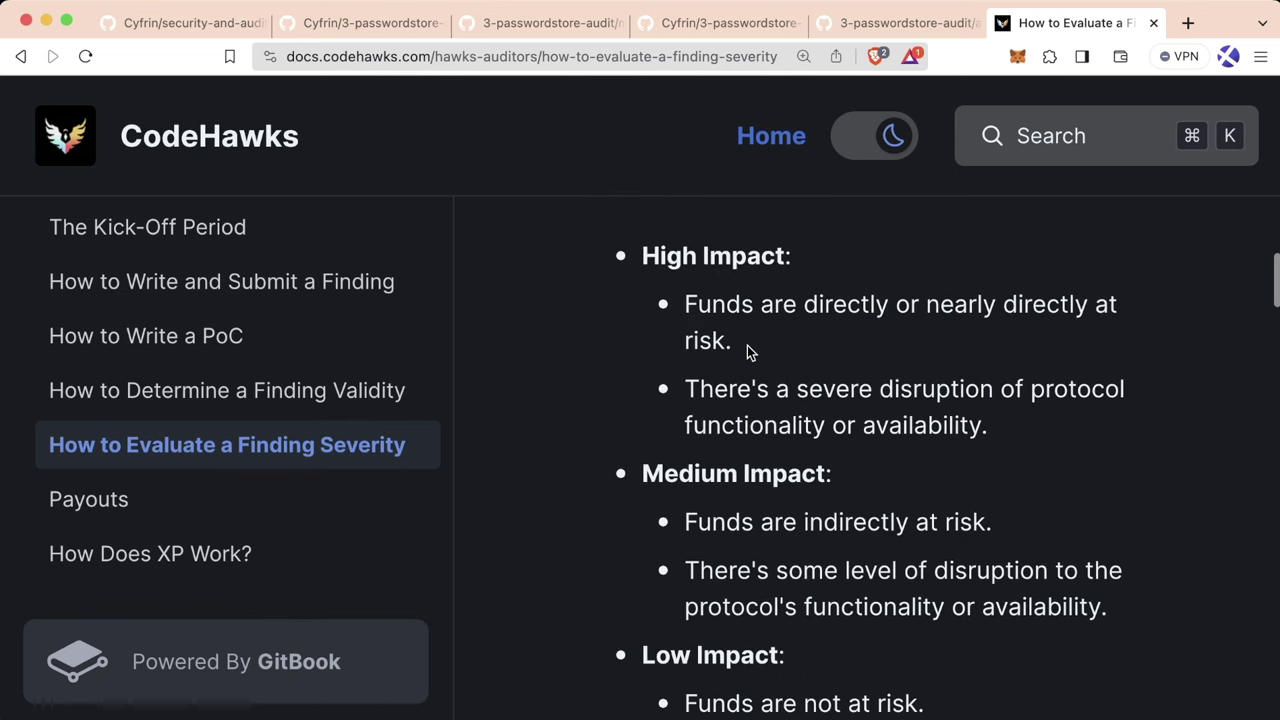
pyautogui.moveTo(748, 352); pyautogui.dragTo(681, 302)
pyautogui.click(802, 334)
pyautogui.scroll(1, 803, 334)
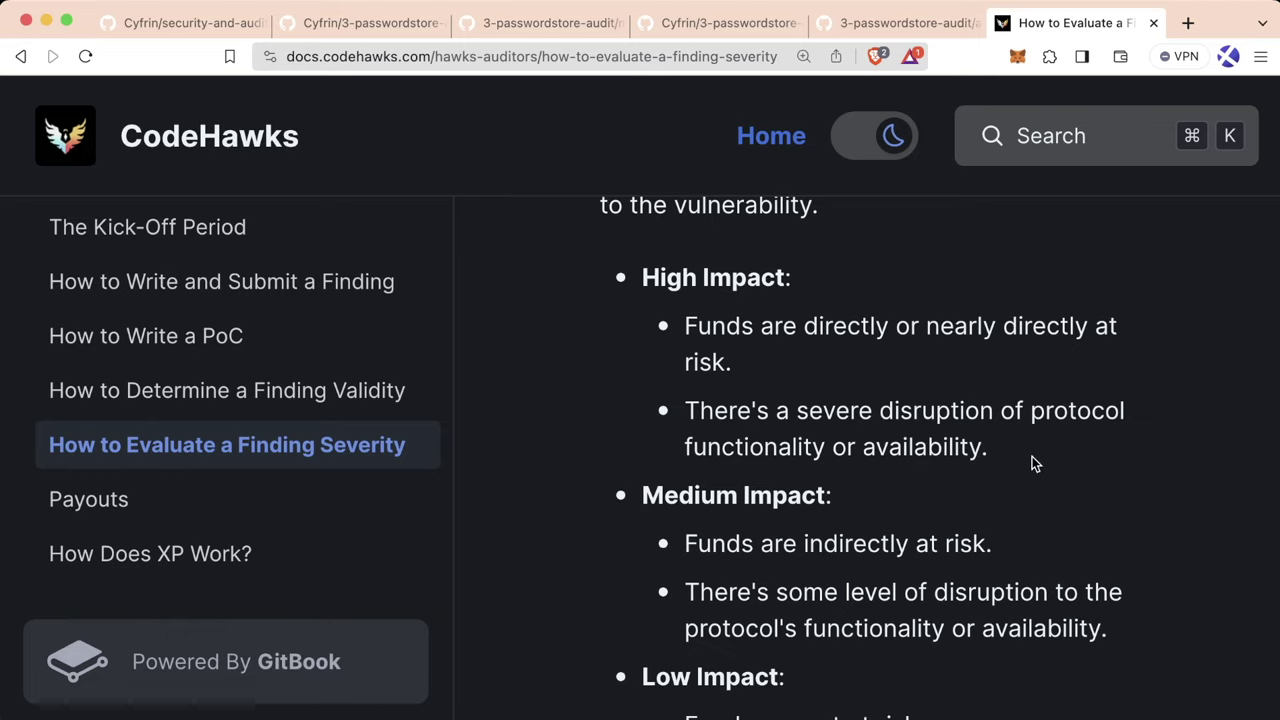
pyautogui.moveTo(1032, 460); pyautogui.dragTo(692, 421)
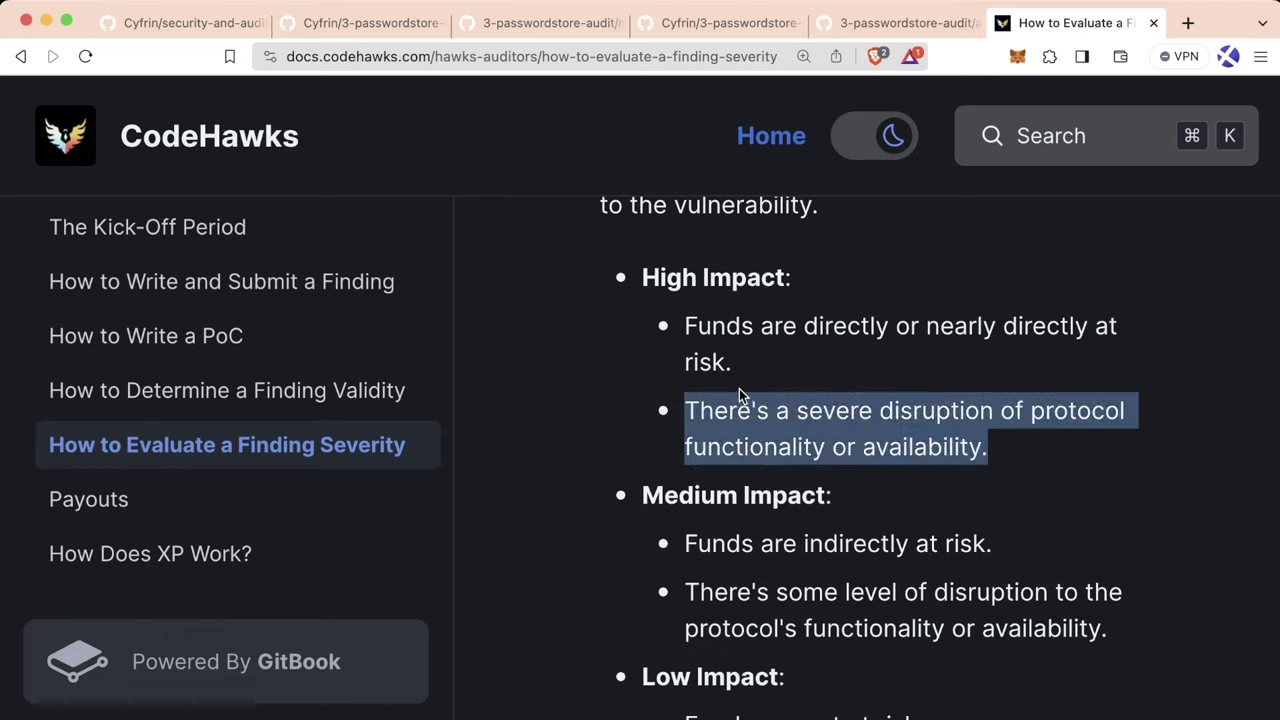
pyautogui.doubleClick(769, 437)
pyautogui.click(940, 450)
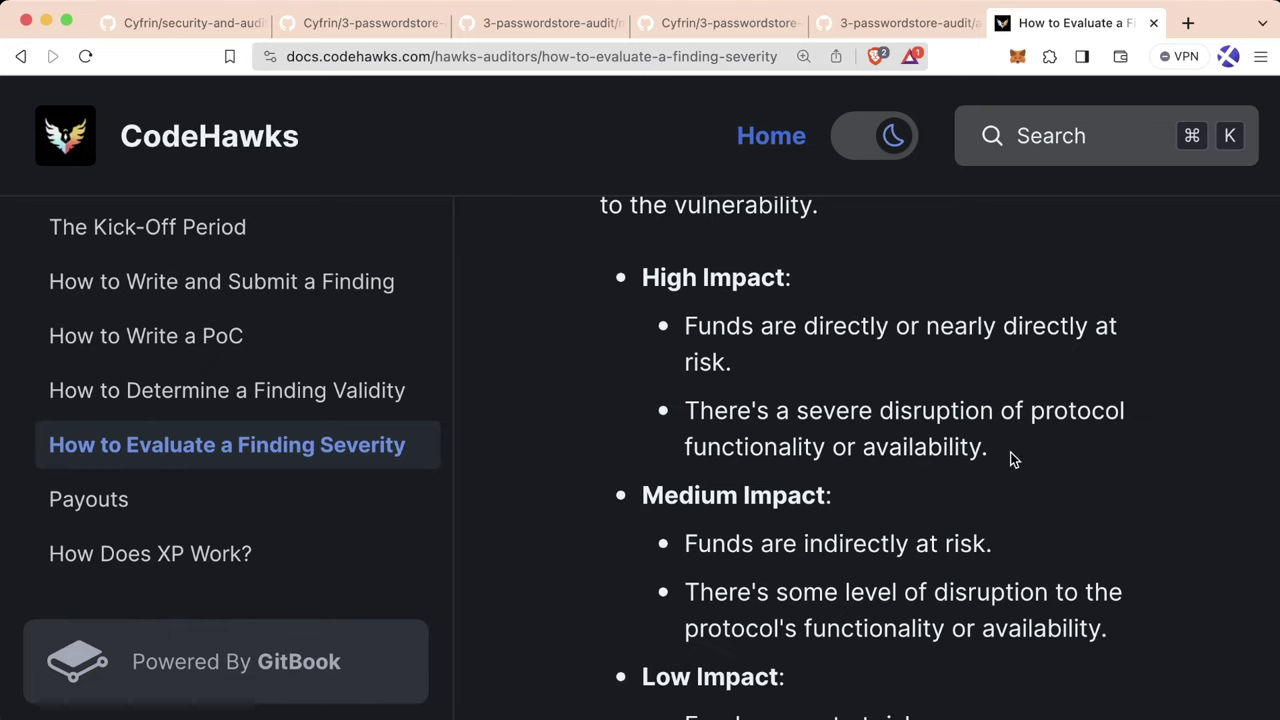
pyautogui.click(943, 680)
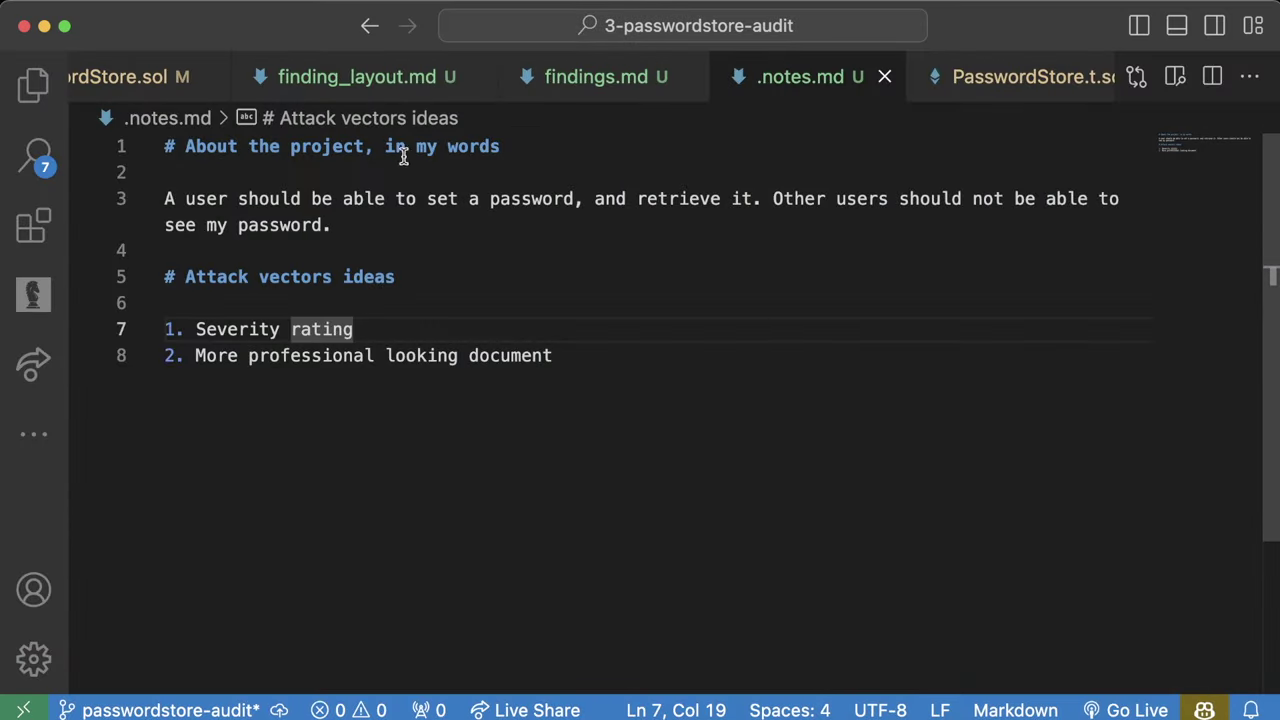
# Bring up PasswordStore.sol and scroll through the contract around the setPassword function.
pyautogui.click(125, 77)
pyautogui.scroll(10, 566, 362)
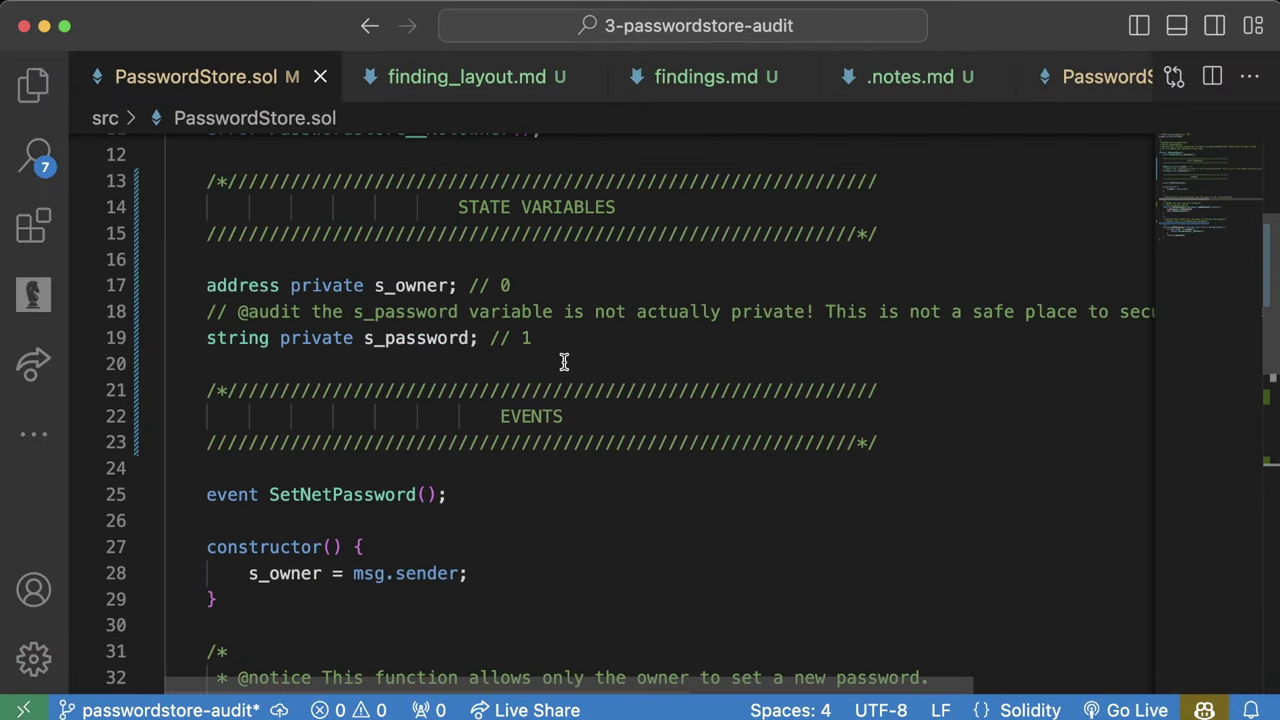
pyautogui.scroll(4, 564, 362)
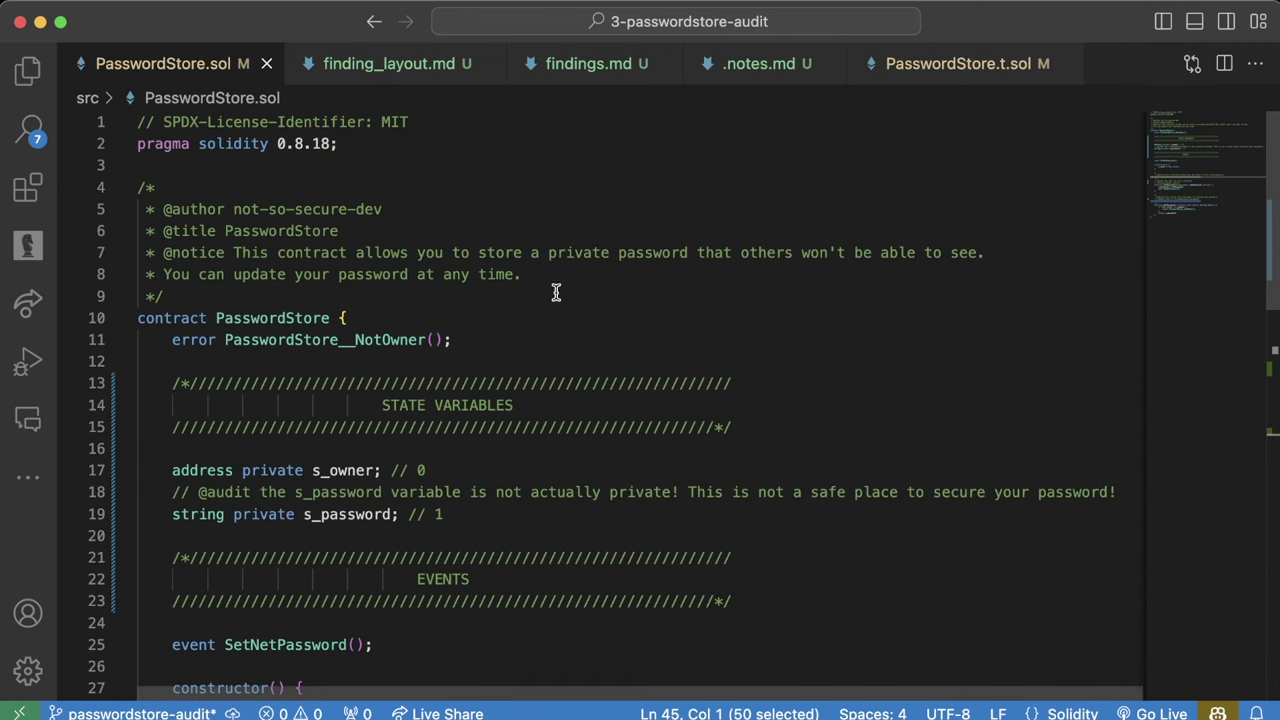
pyautogui.scroll(-10, 563, 361)
pyautogui.scroll(-2, 554, 359)
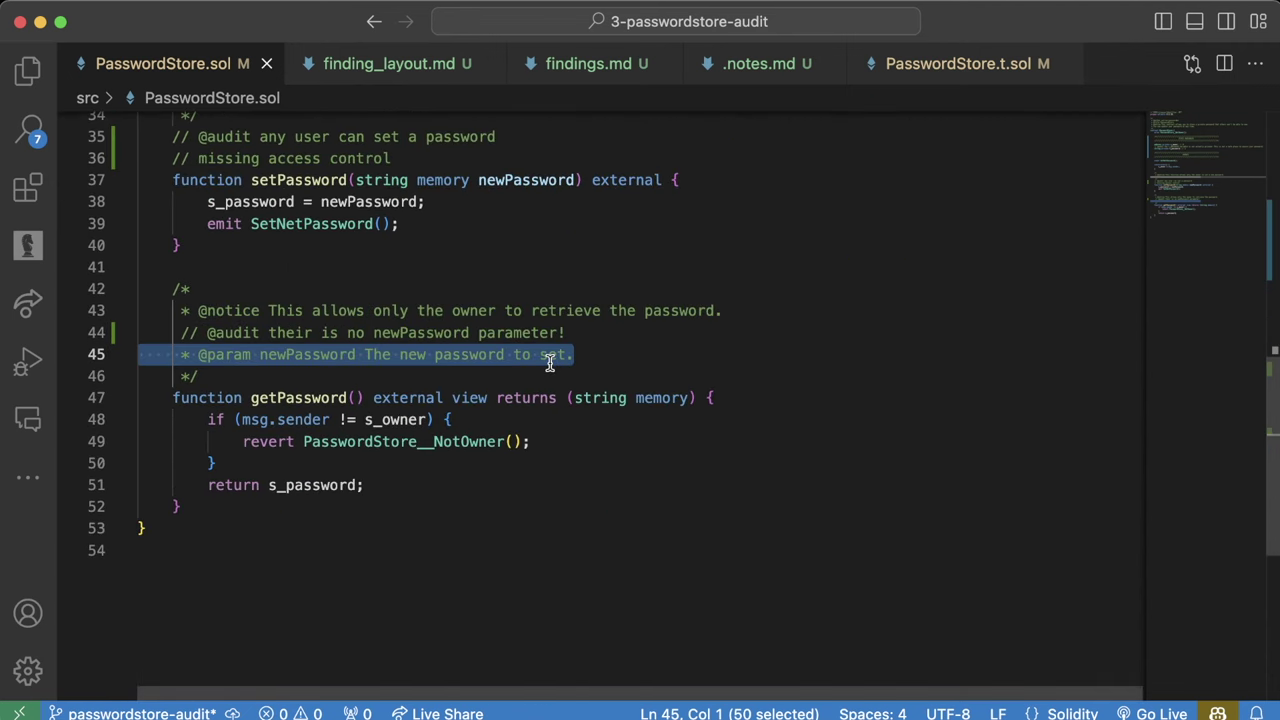
pyautogui.scroll(2, 549, 362)
pyautogui.click(550, 382)
pyautogui.click(466, 347)
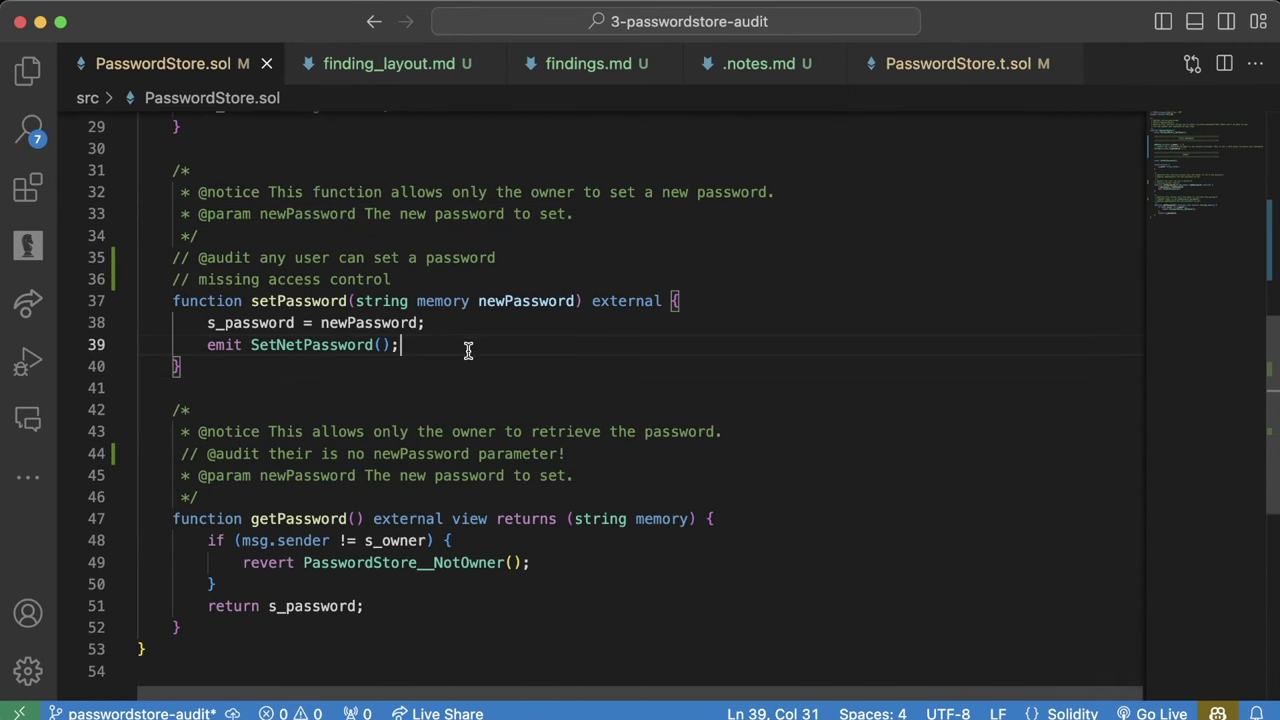
pyautogui.click(449, 374)
pyautogui.scroll(10, 447, 374)
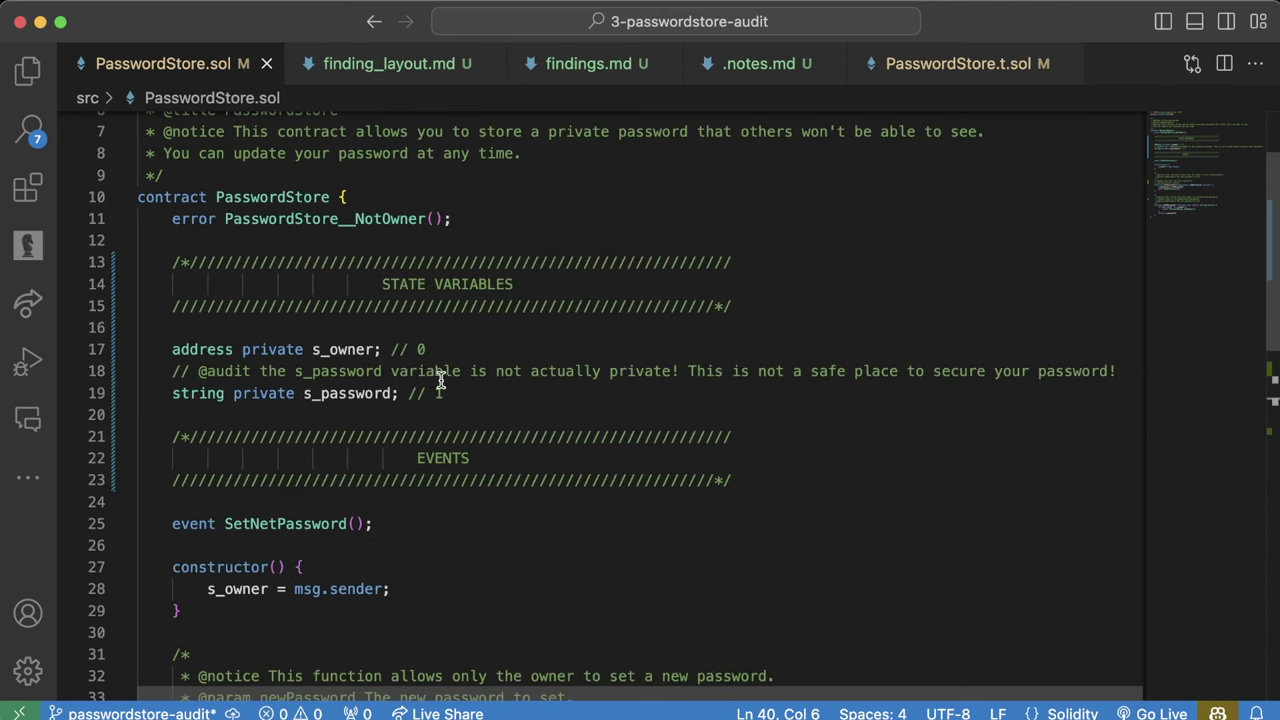
pyautogui.press('super+equal')
pyautogui.moveTo(287, 303); pyautogui.dragTo(245, 320)
pyautogui.click(403, 337)
pyautogui.moveTo(403, 337); pyautogui.dragTo(275, 310)
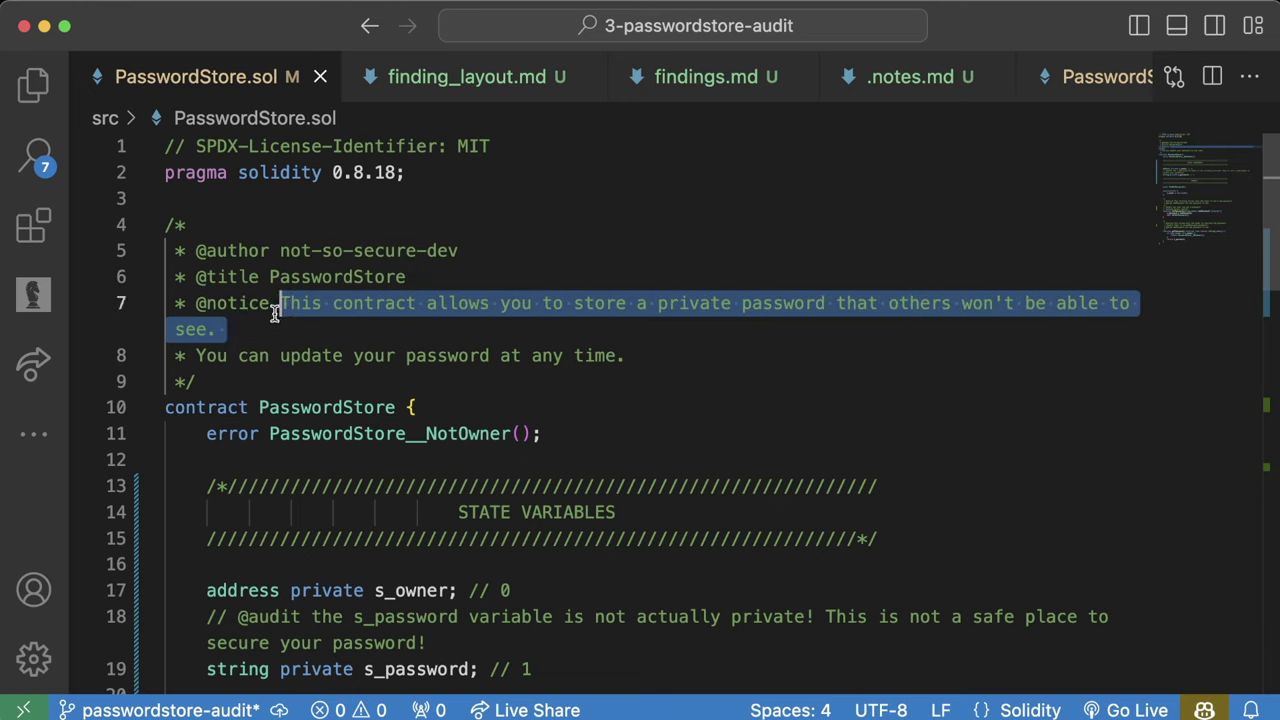
pyautogui.click(282, 333)
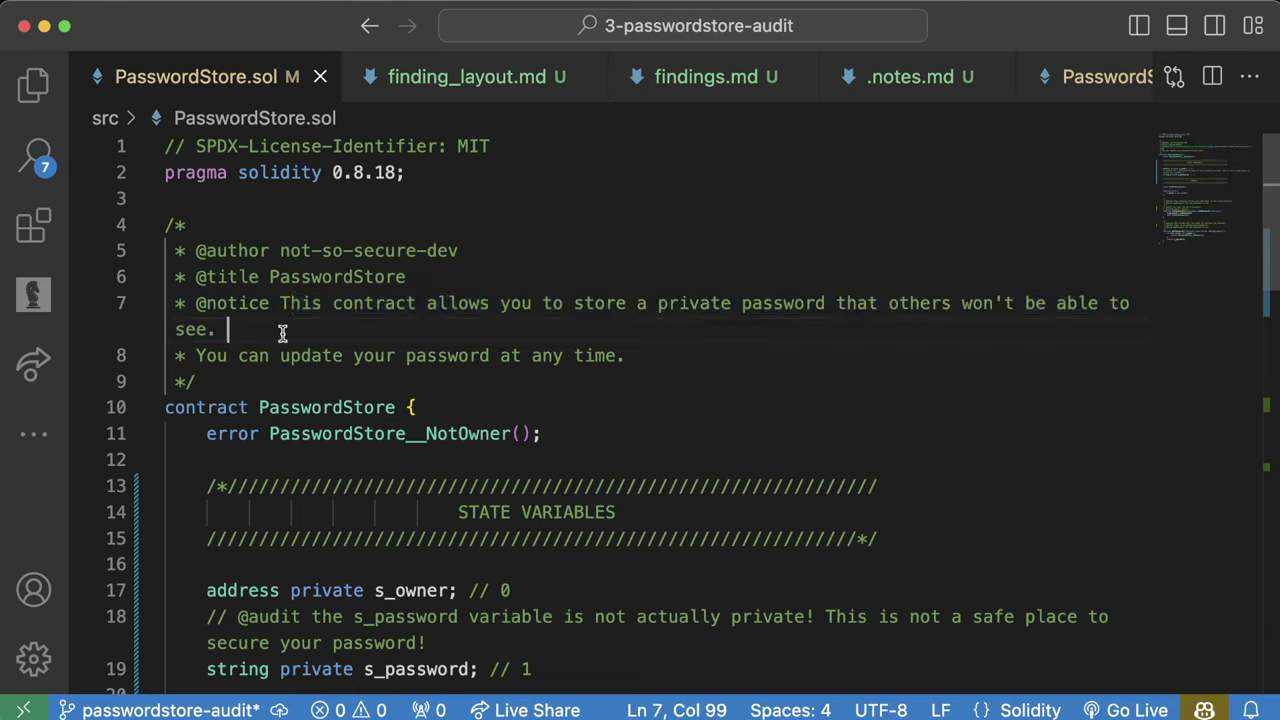
pyautogui.moveTo(282, 333); pyautogui.dragTo(258, 324)
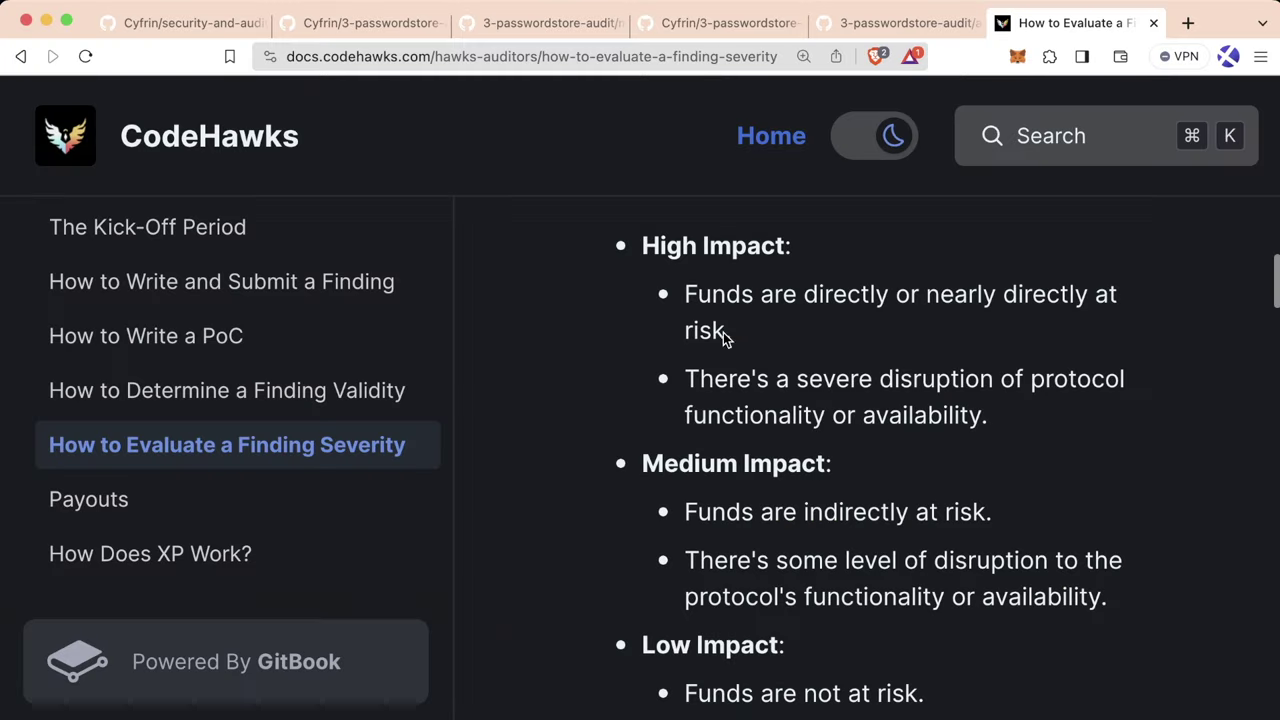
pyautogui.moveTo(780, 330); pyautogui.dragTo(670, 292)
pyautogui.click(783, 327)
pyautogui.moveTo(988, 414); pyautogui.dragTo(686, 380)
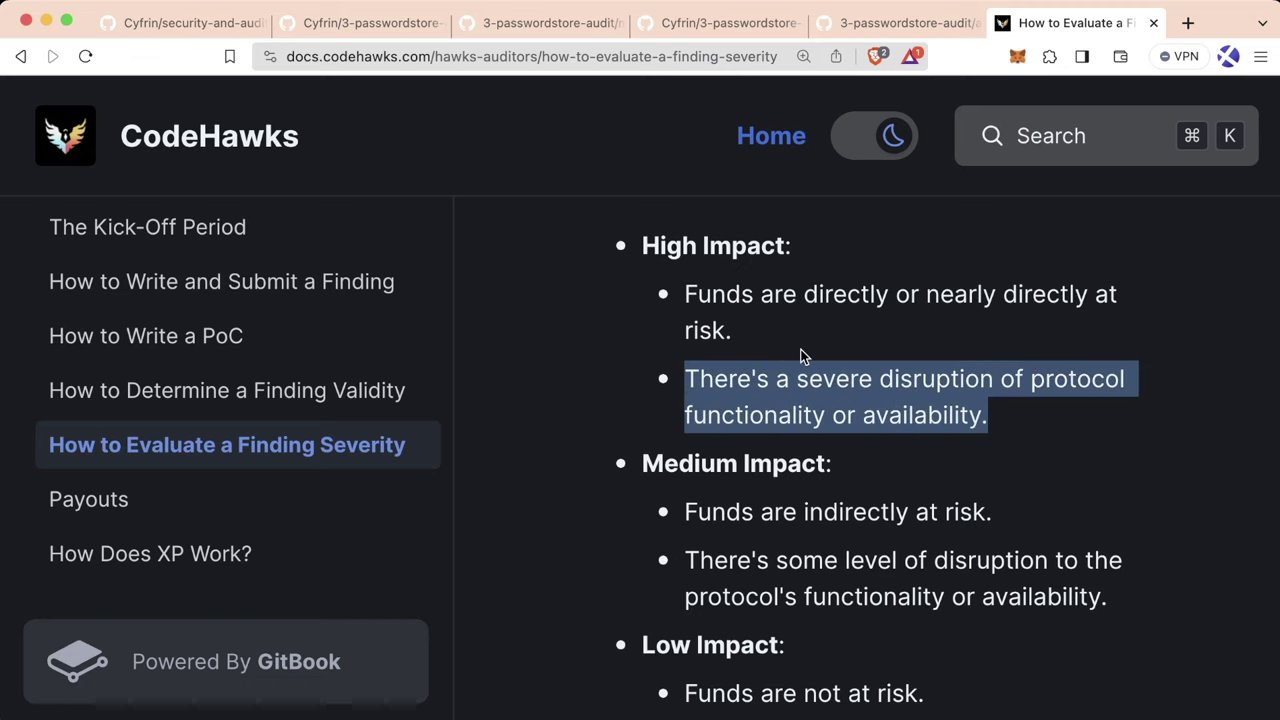
pyautogui.scroll(-4, 805, 355)
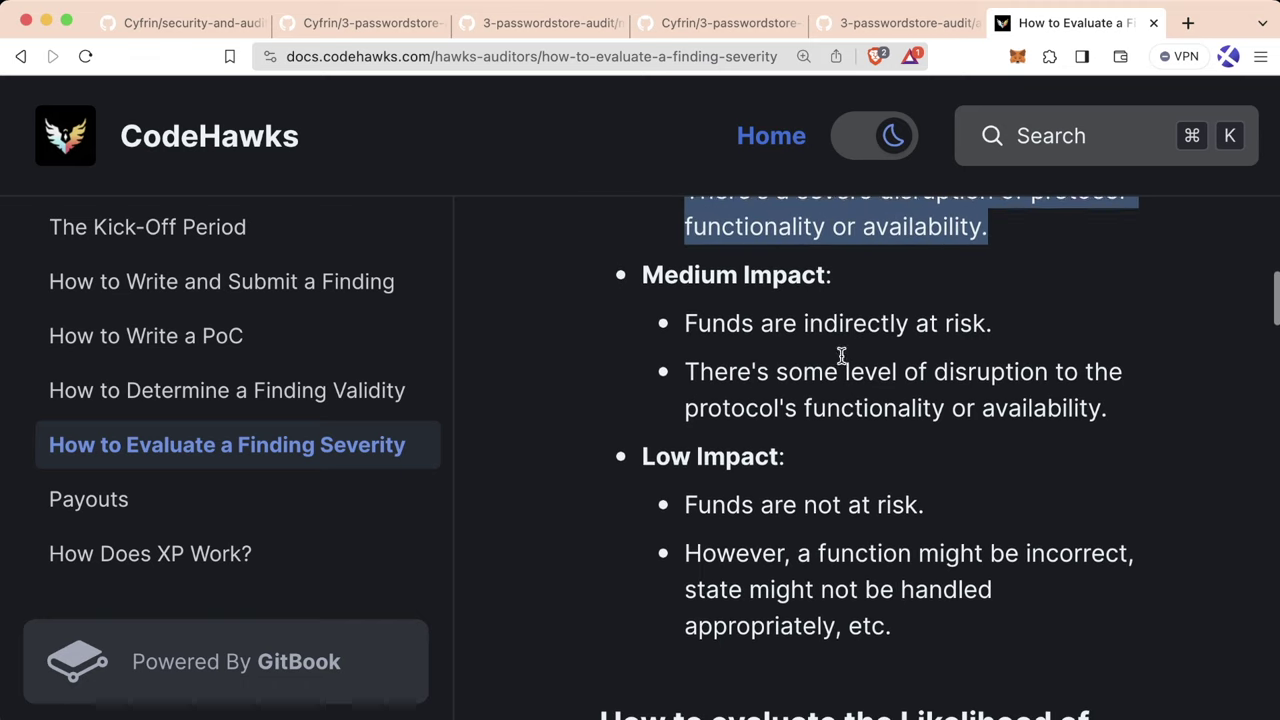
pyautogui.moveTo(1025, 325); pyautogui.dragTo(692, 323)
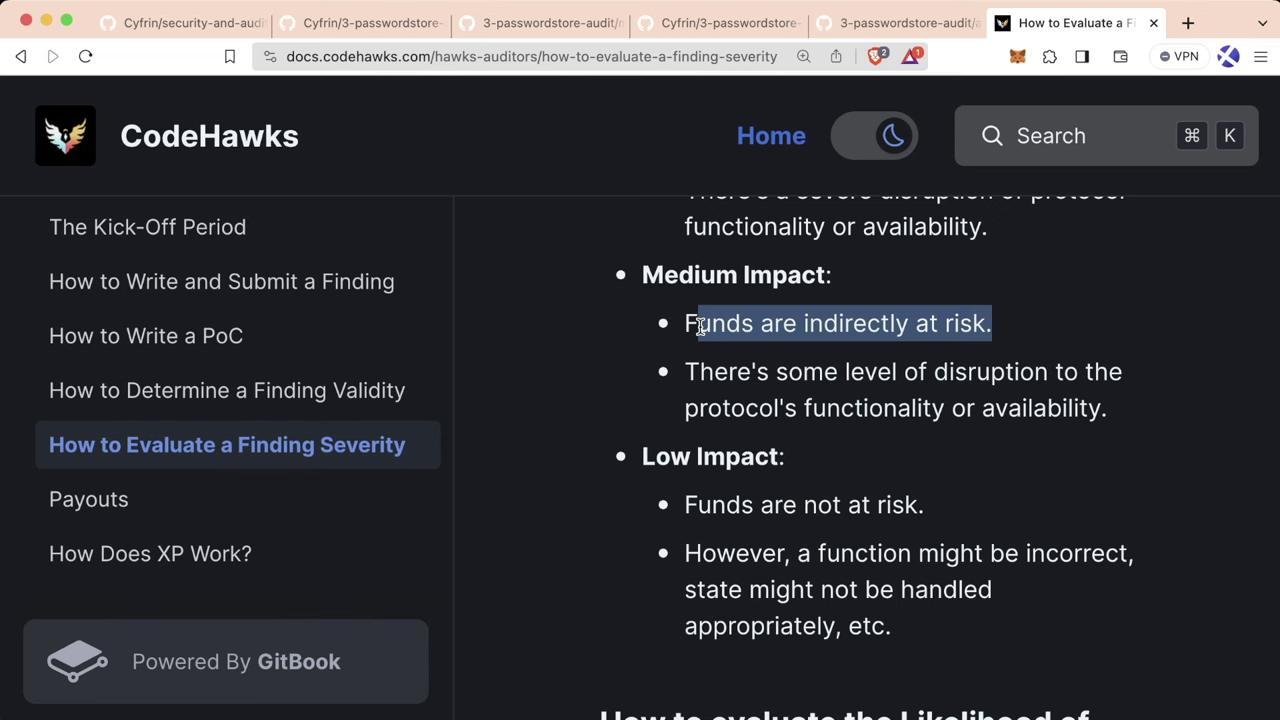
pyautogui.click(792, 312)
pyautogui.scroll(-1, 815, 342)
pyautogui.scroll(-1, 826, 356)
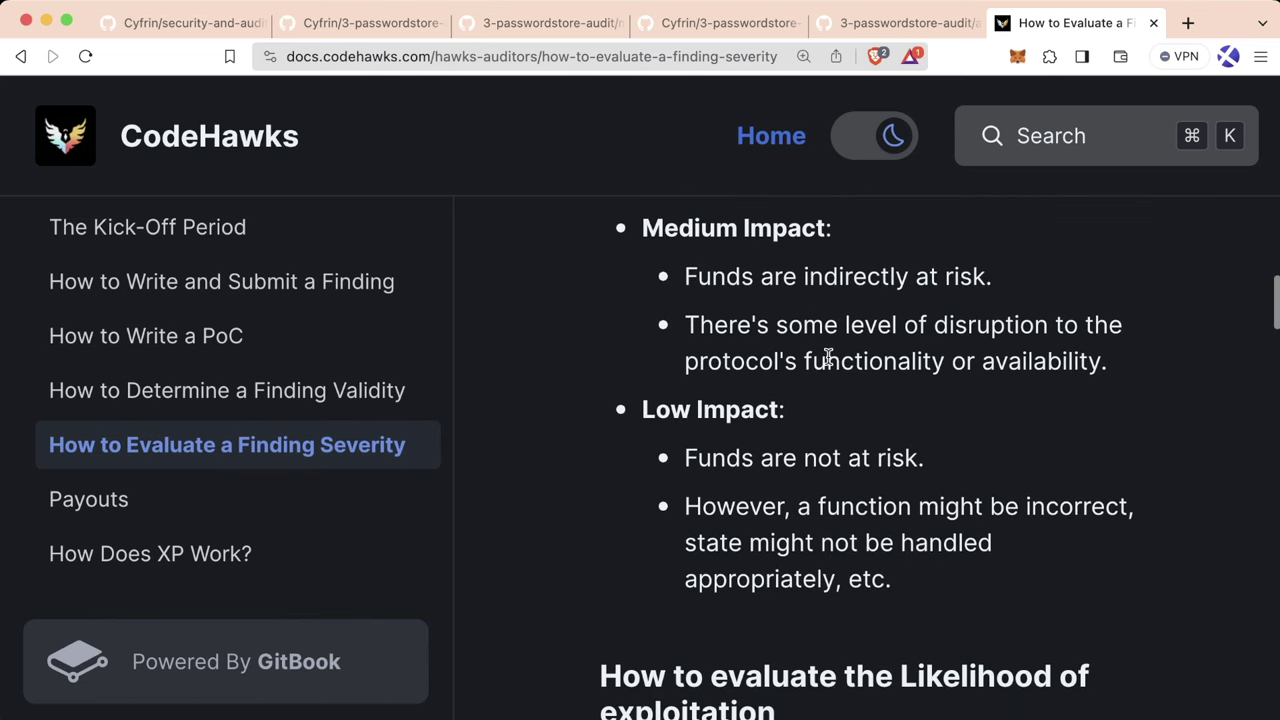
pyautogui.moveTo(1120, 358); pyautogui.dragTo(697, 323)
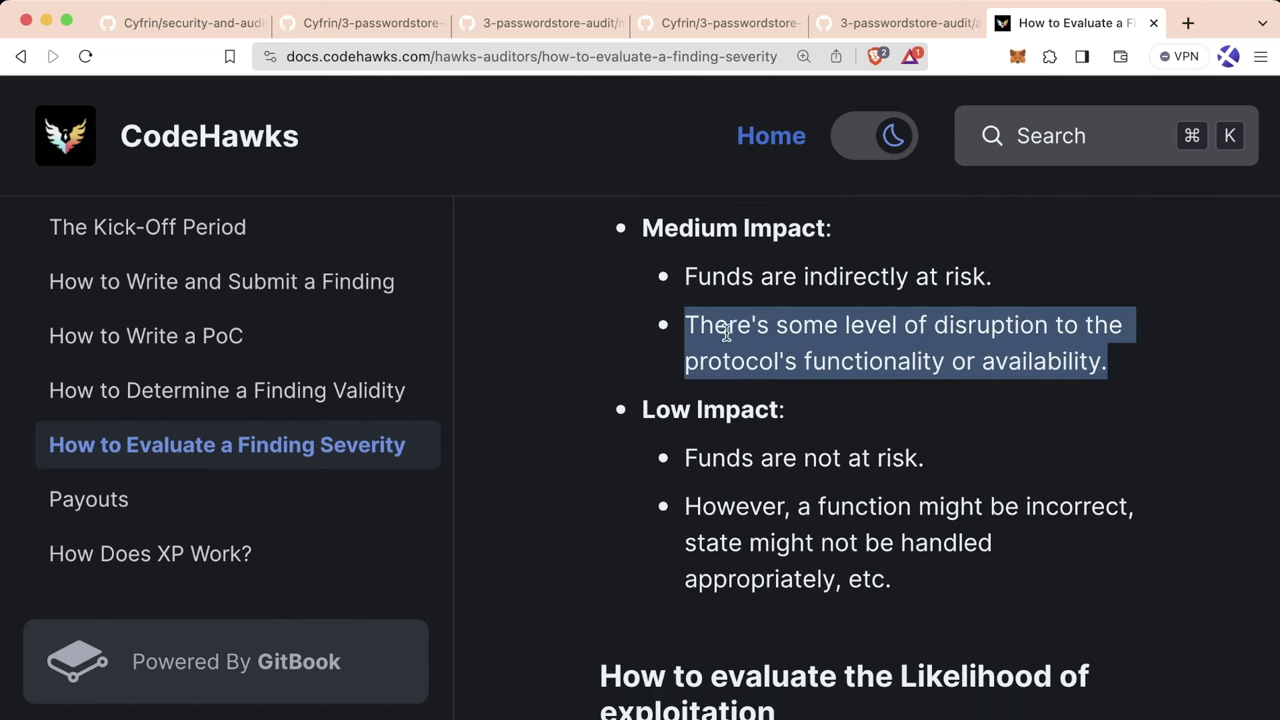
pyautogui.click(892, 358)
pyautogui.scroll(-3, 892, 358)
pyautogui.scroll(-1, 892, 357)
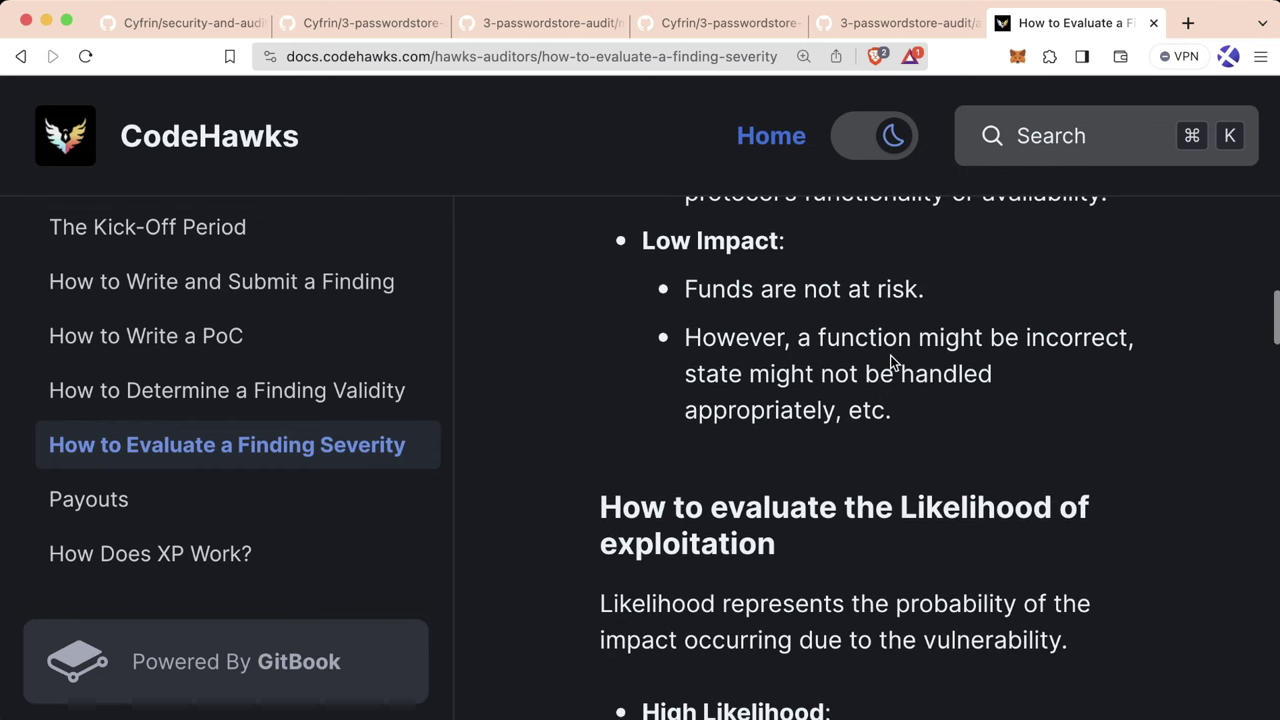
pyautogui.moveTo(933, 288); pyautogui.dragTo(686, 294)
pyautogui.moveTo(891, 411); pyautogui.dragTo(676, 362)
pyautogui.click(904, 422)
pyautogui.scroll(5, 770, 360)
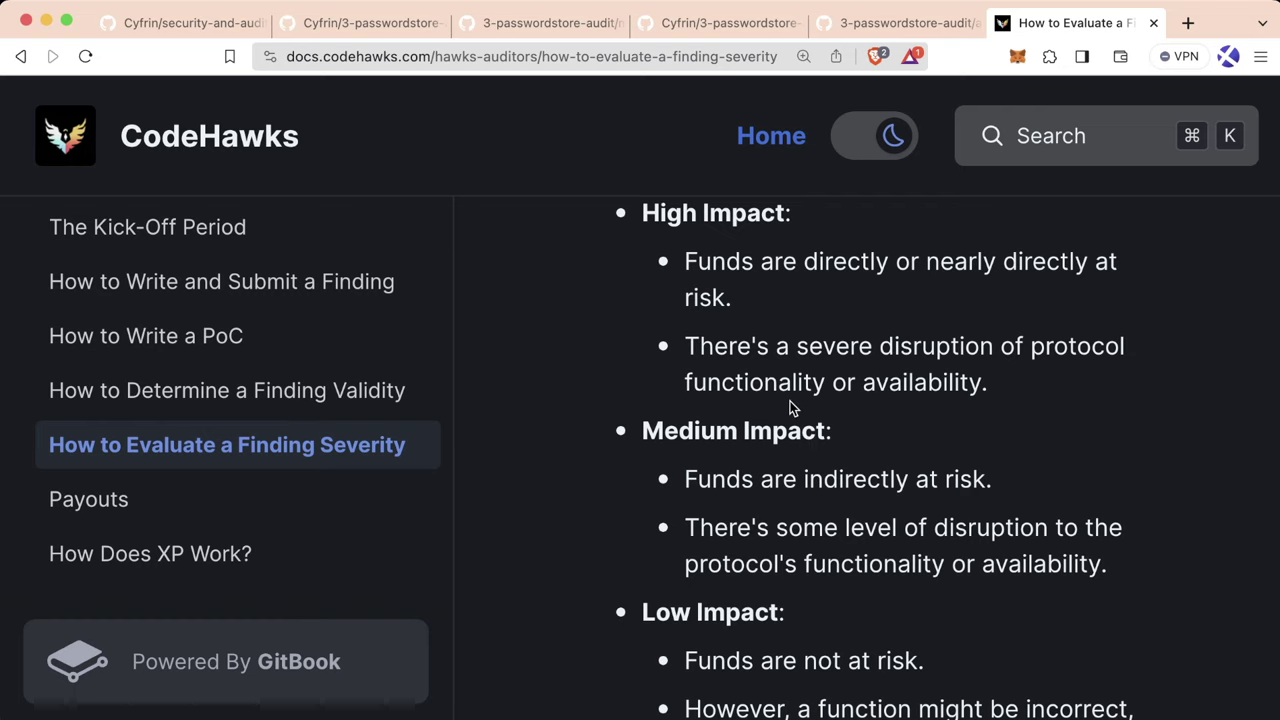
pyautogui.scroll(-8, 790, 402)
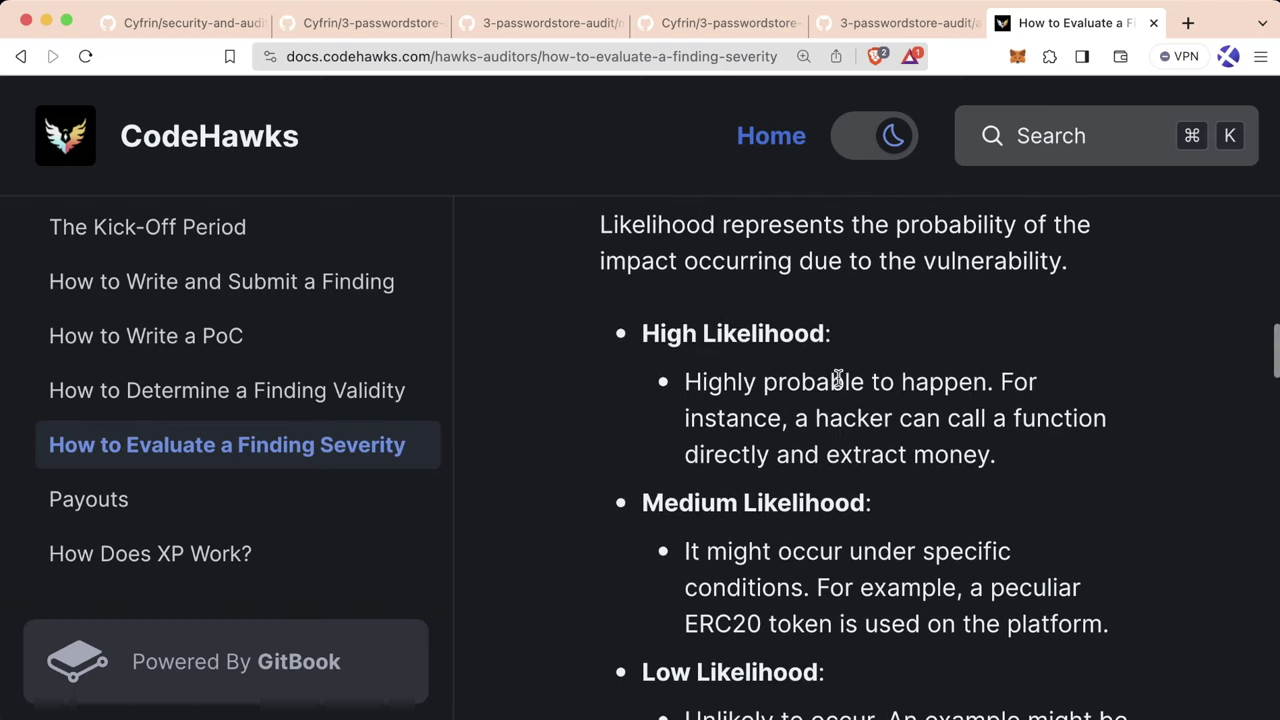
pyautogui.scroll(-3, 838, 377)
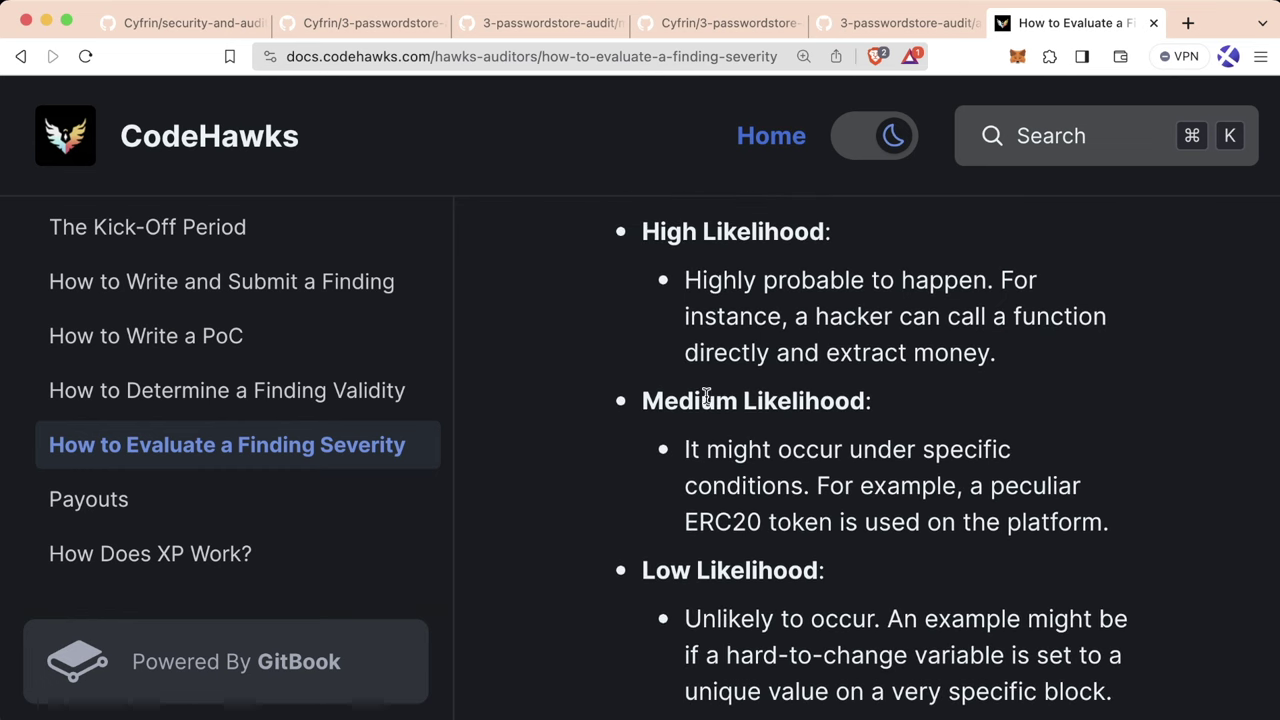
pyautogui.moveTo(686, 279); pyautogui.dragTo(987, 290)
pyautogui.click(1027, 306)
pyautogui.moveTo(1025, 363); pyautogui.dragTo(797, 323)
pyautogui.click(1020, 362)
pyautogui.scroll(-2, 1020, 355)
pyautogui.scroll(-3, 1020, 349)
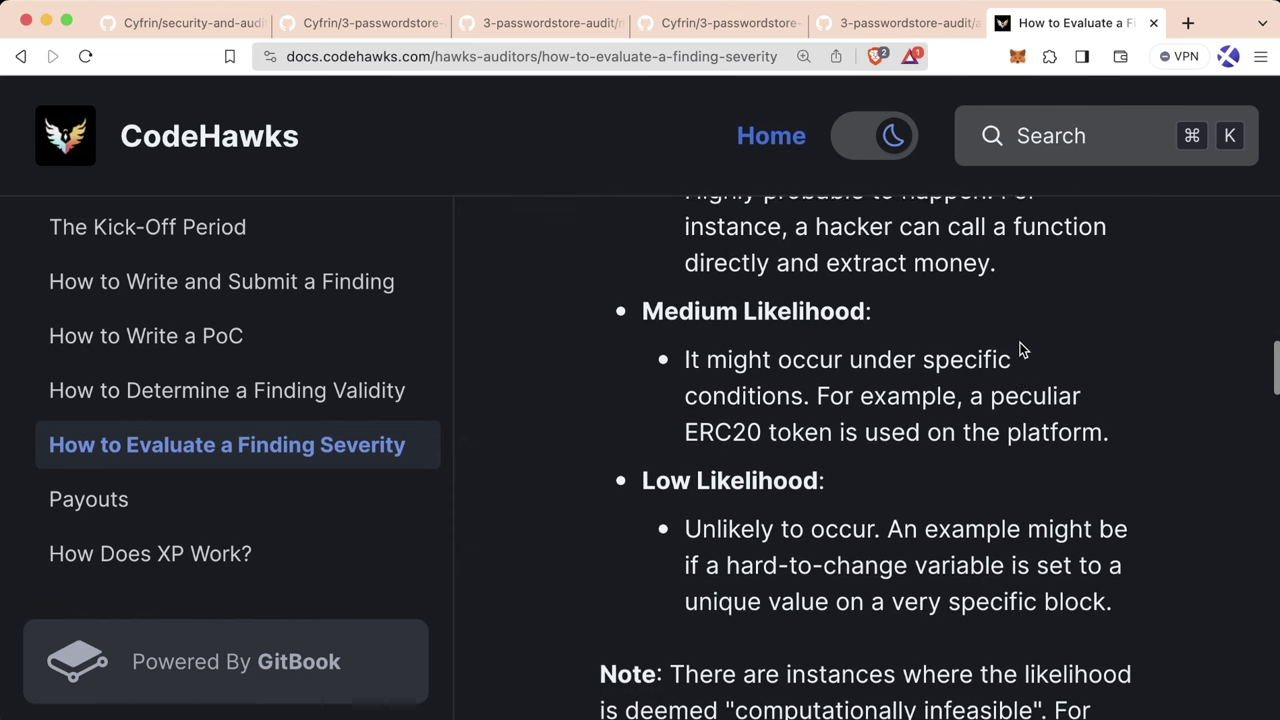
pyautogui.scroll(-1, 1020, 348)
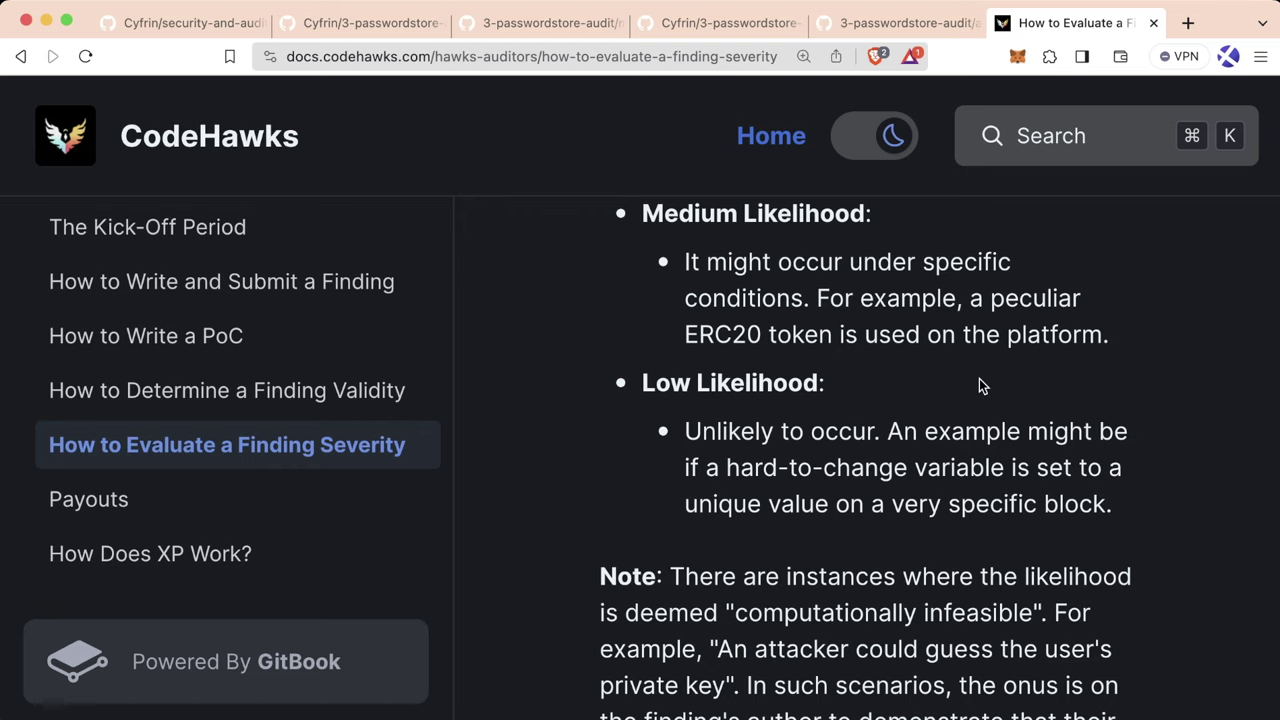
pyautogui.scroll(-3, 995, 380)
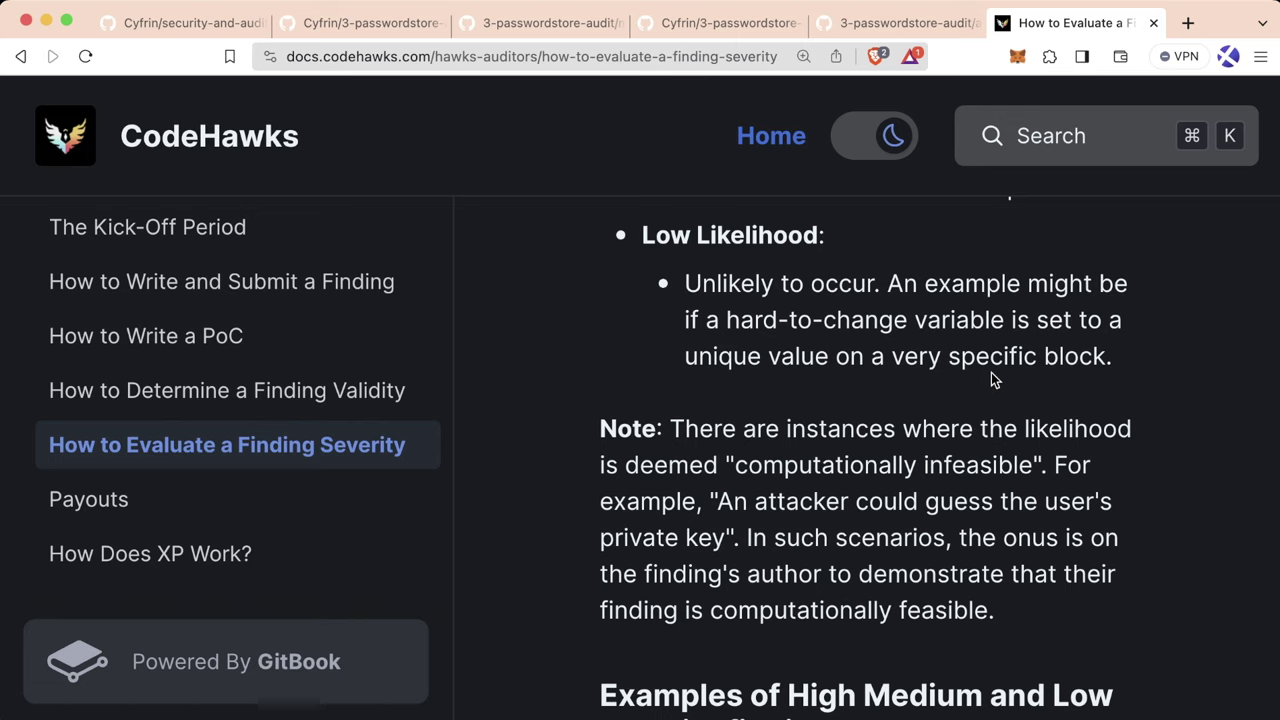
pyautogui.moveTo(1124, 356); pyautogui.dragTo(652, 240)
pyautogui.click(997, 237)
pyautogui.scroll(-4, 966, 380)
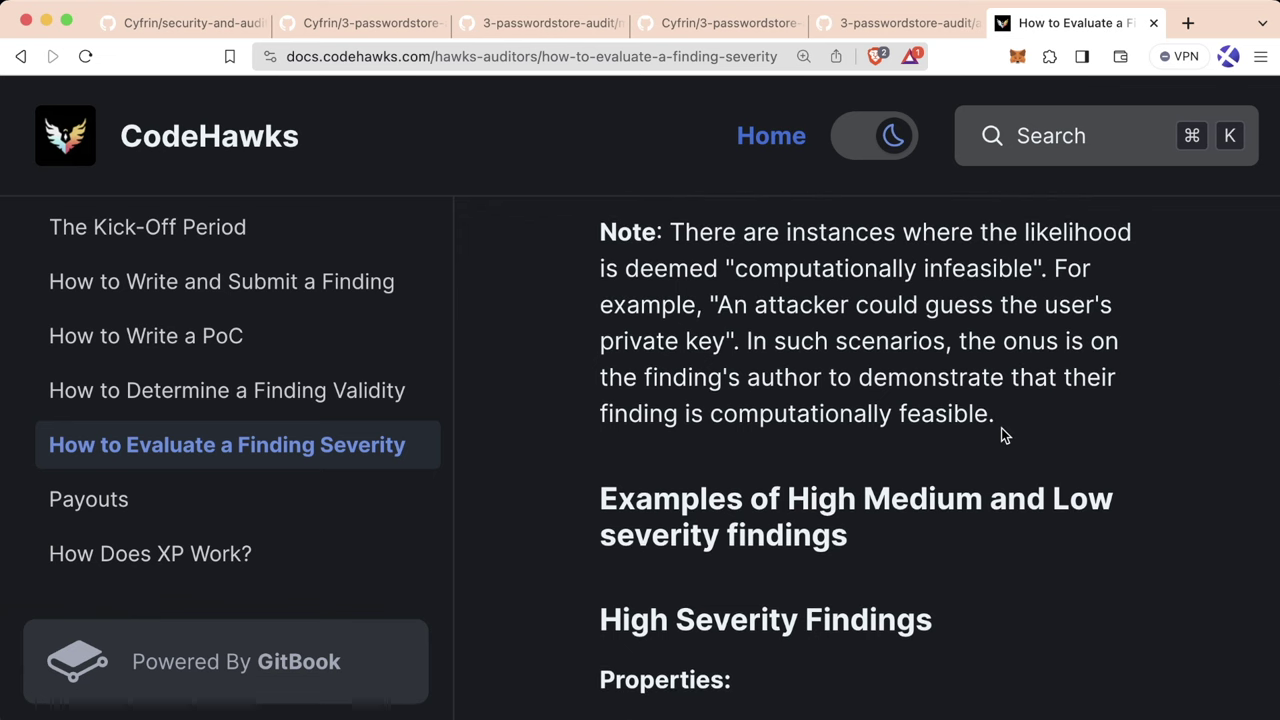
pyautogui.scroll(5, 1000, 405)
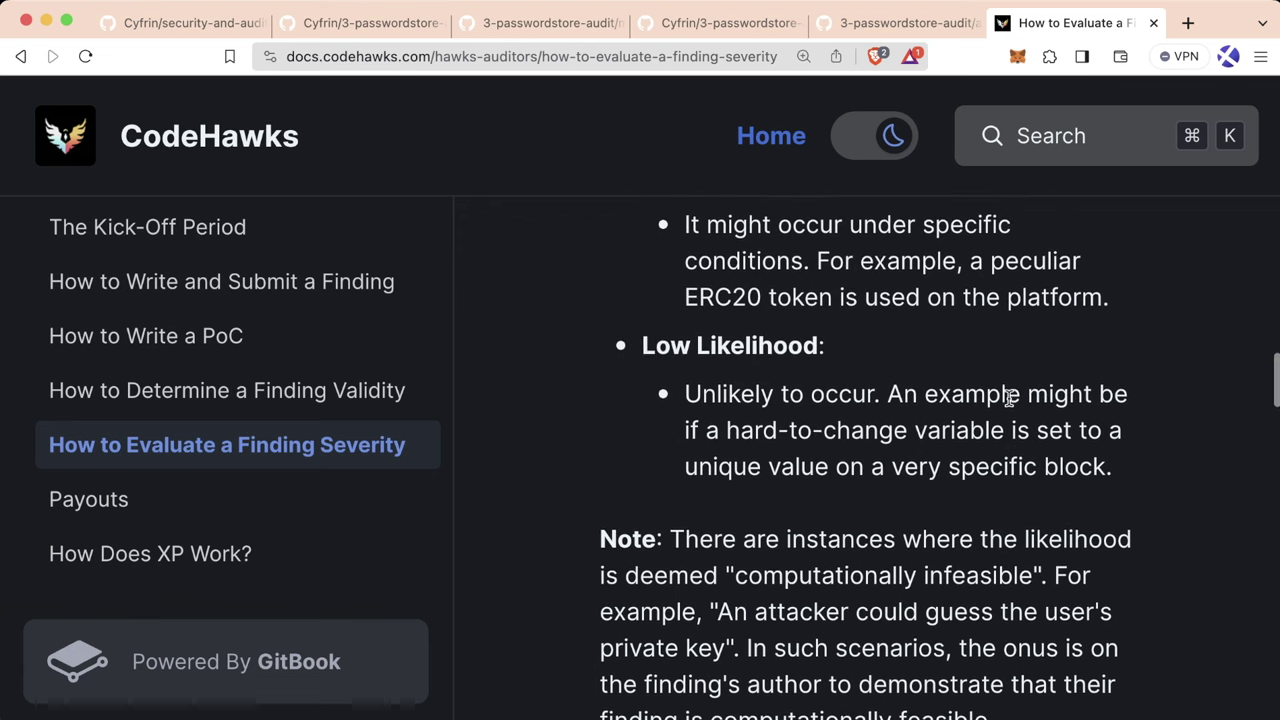
pyautogui.moveTo(1128, 440); pyautogui.dragTo(642, 316)
pyautogui.click(945, 318)
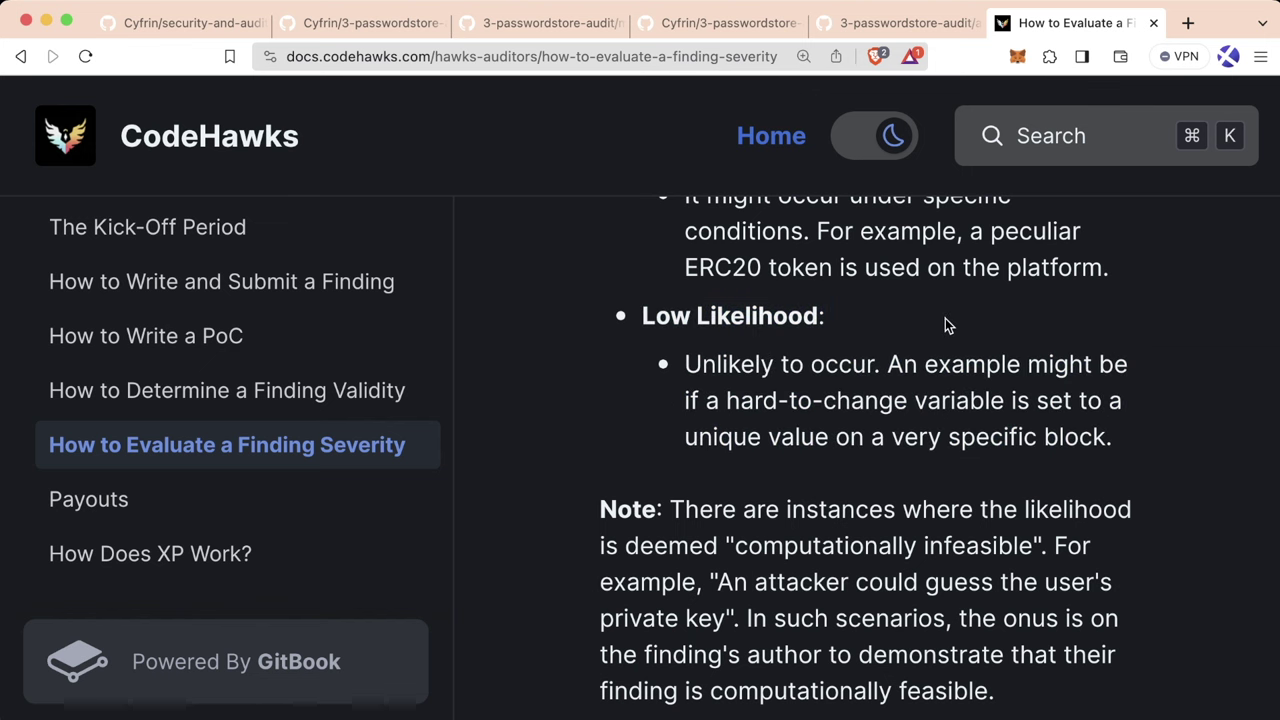
pyautogui.scroll(-2, 983, 348)
pyautogui.scroll(-1, 983, 348)
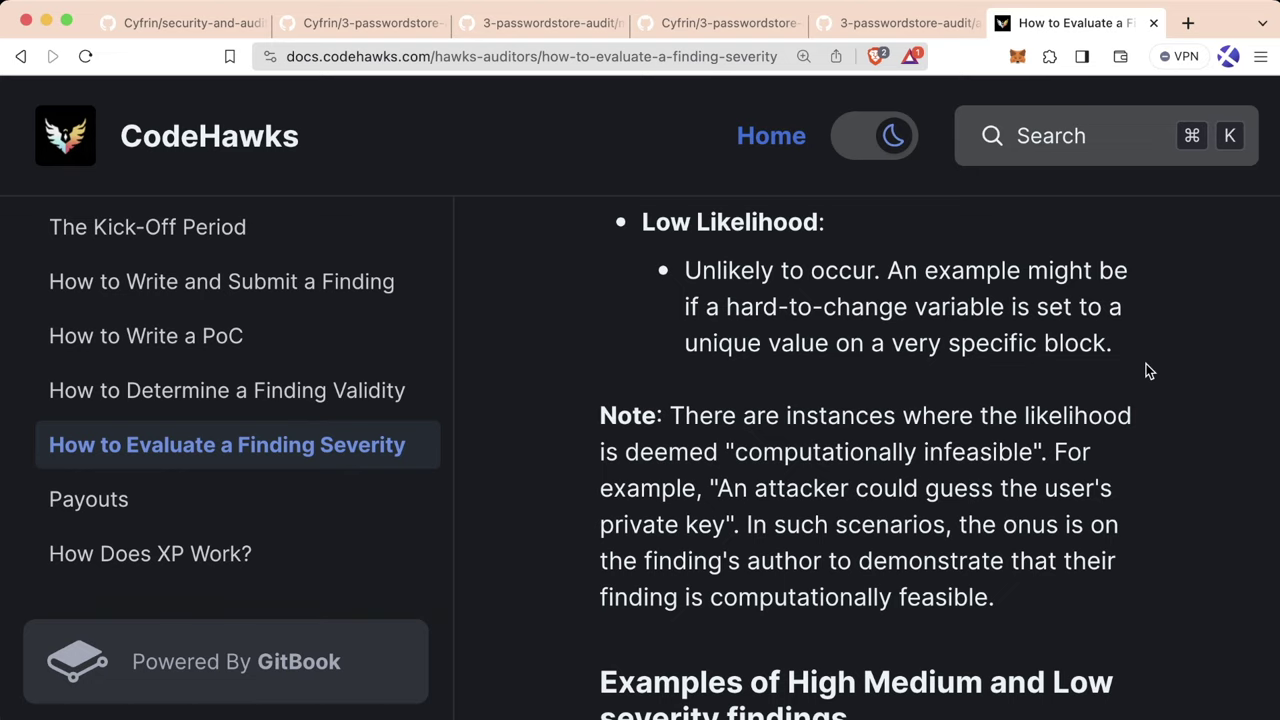
pyautogui.scroll(2, 1148, 370)
pyautogui.scroll(-3, 912, 428)
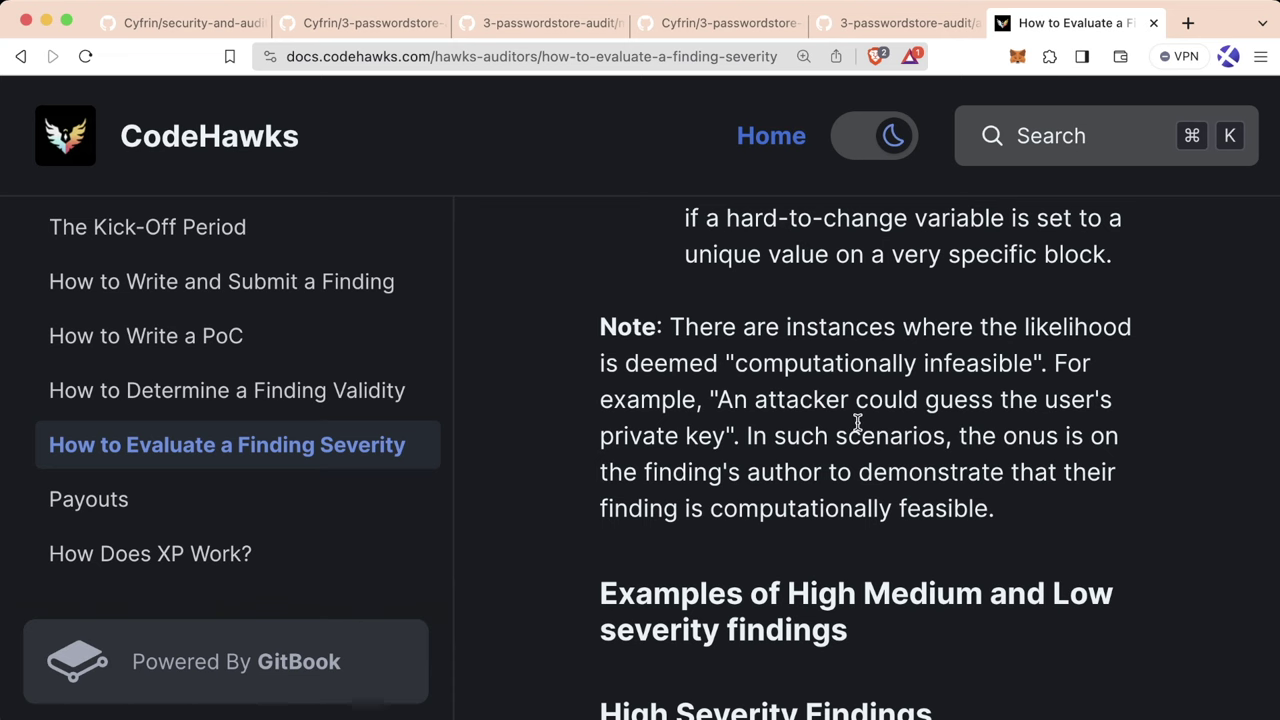
# Review the High, Medium and Low severity examples and the How to Evaluate a Finding Severity title.
pyautogui.scroll(-7, 886, 443)
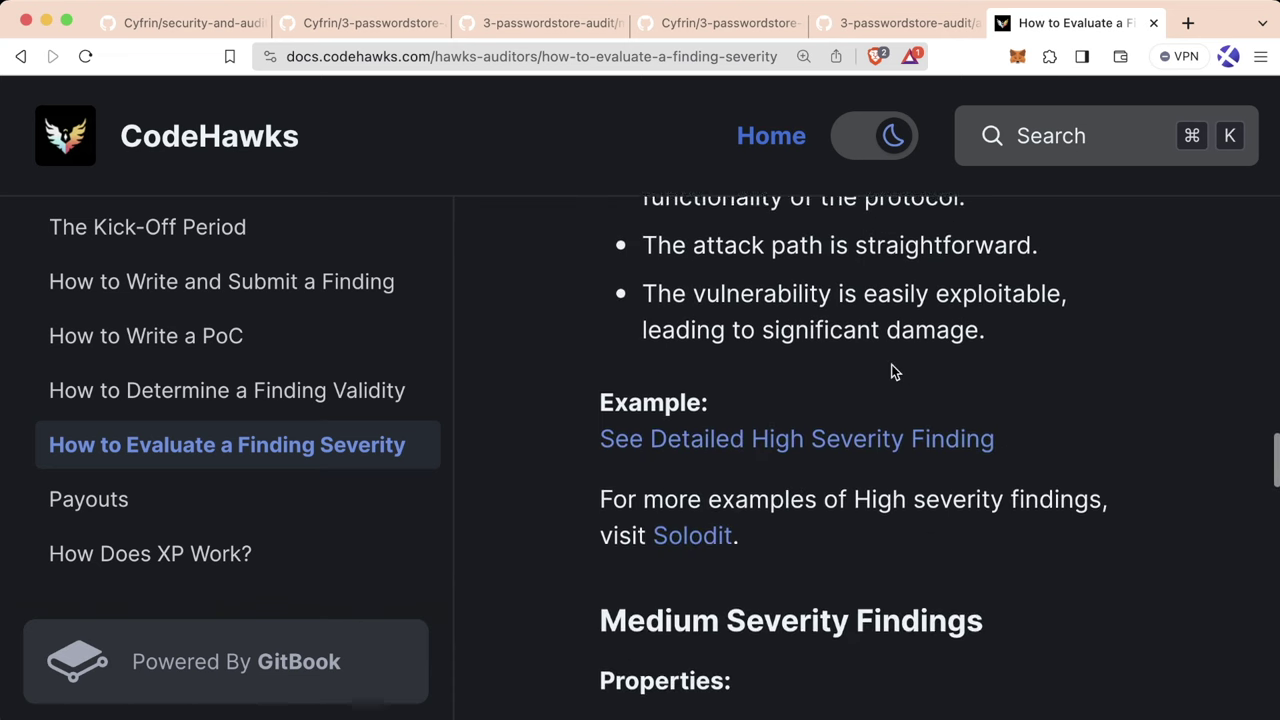
pyautogui.scroll(4, 894, 371)
pyautogui.scroll(-3, 950, 337)
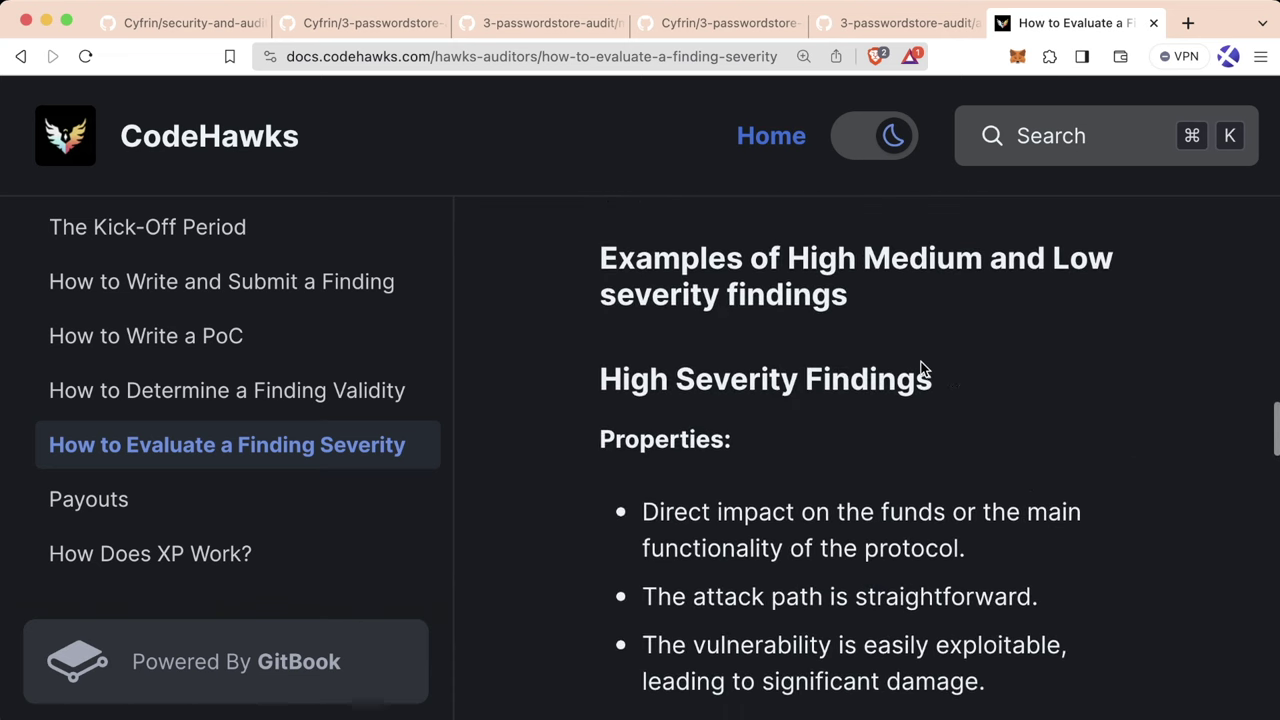
pyautogui.scroll(-7, 927, 402)
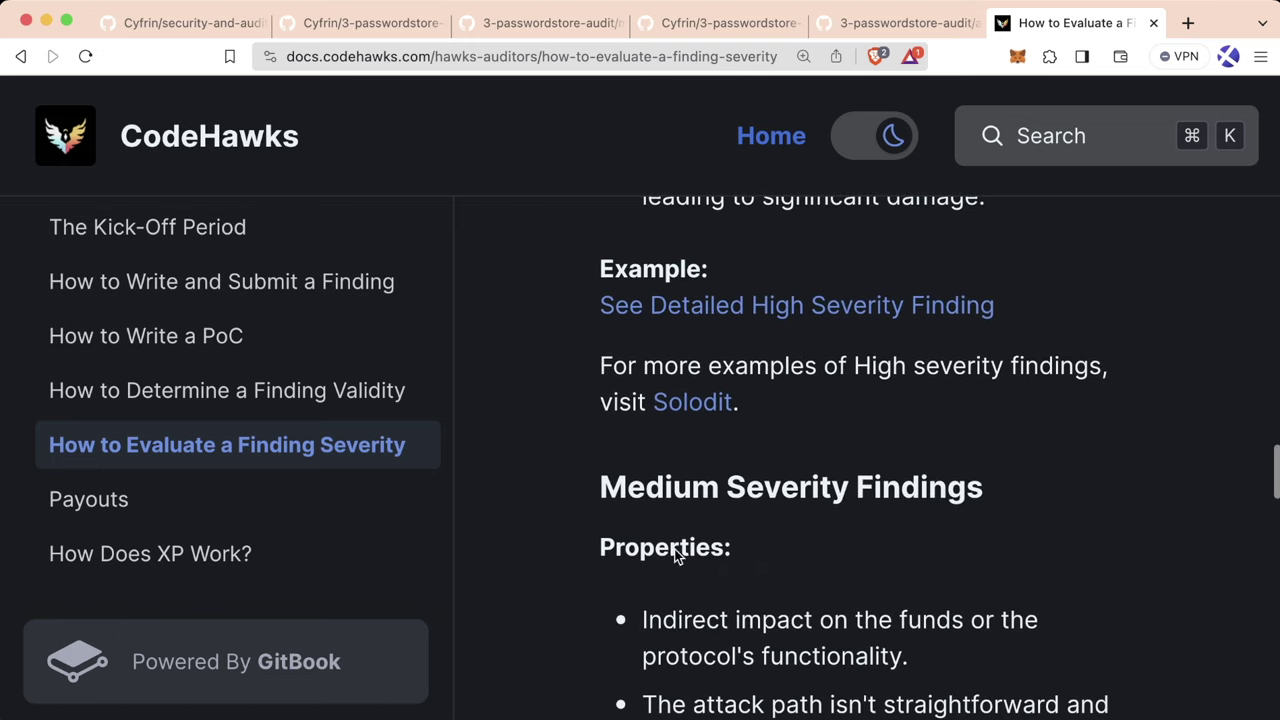
pyautogui.scroll(-4, 815, 450)
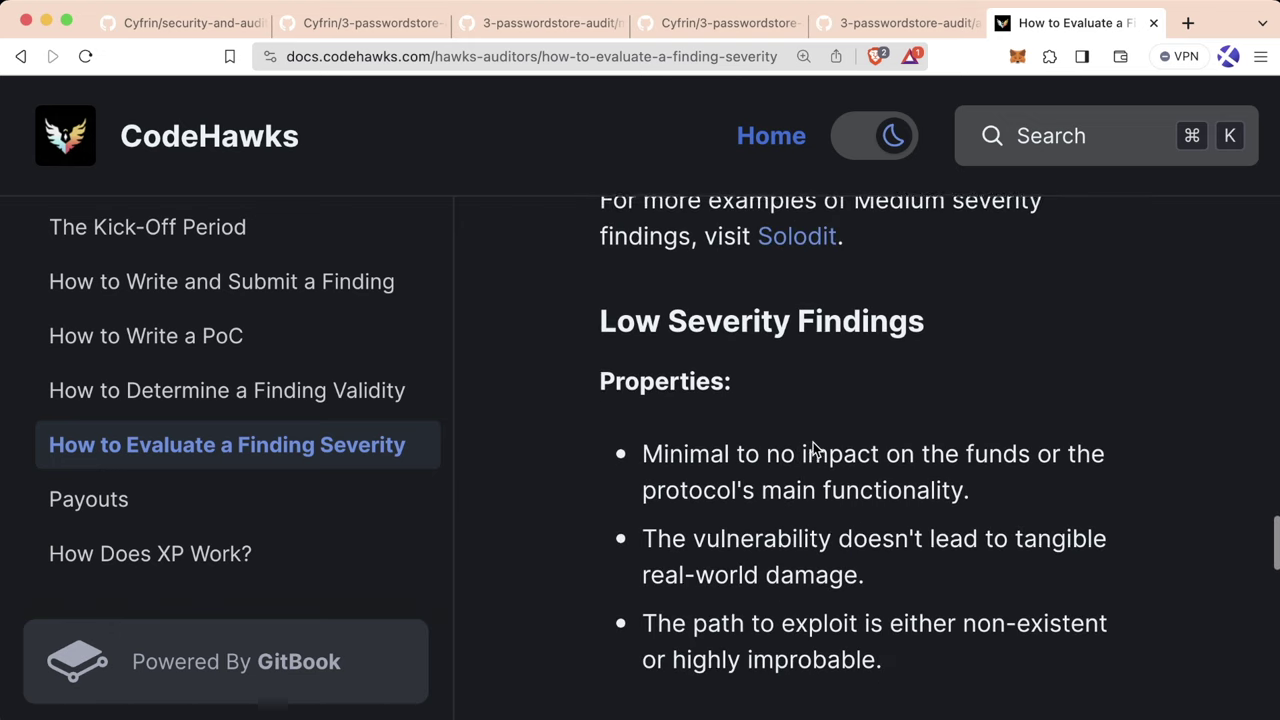
pyautogui.scroll(1, 813, 449)
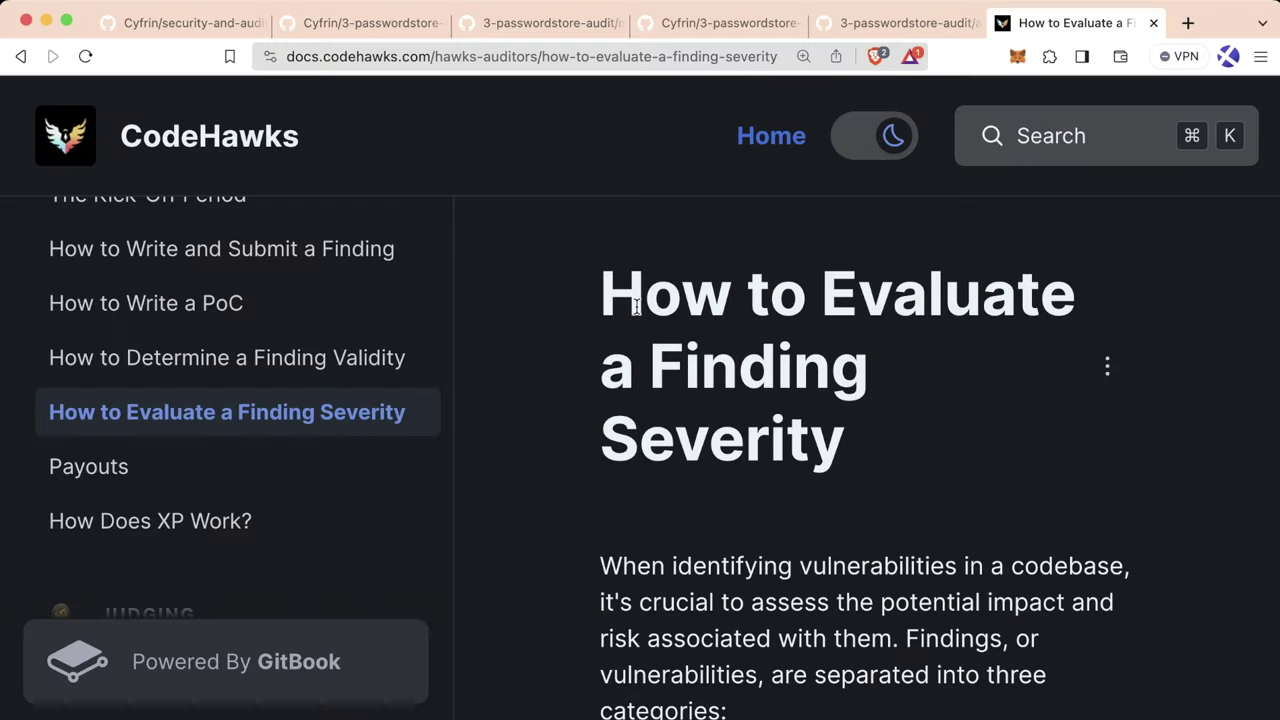
pyautogui.moveTo(636, 306); pyautogui.dragTo(874, 438)
pyautogui.click(874, 438)
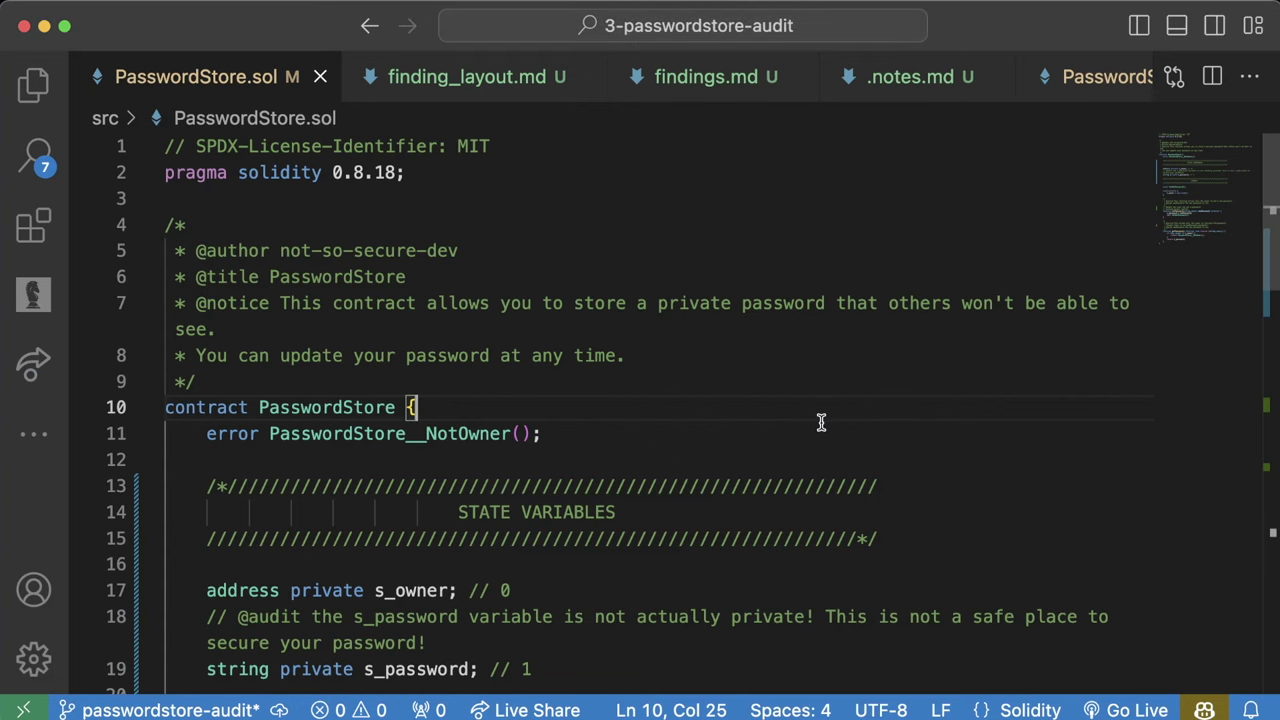
# In findings.md, fold all three findings and zoom the editor in one step.
pyautogui.click(662, 96)
pyautogui.click(462, 277)
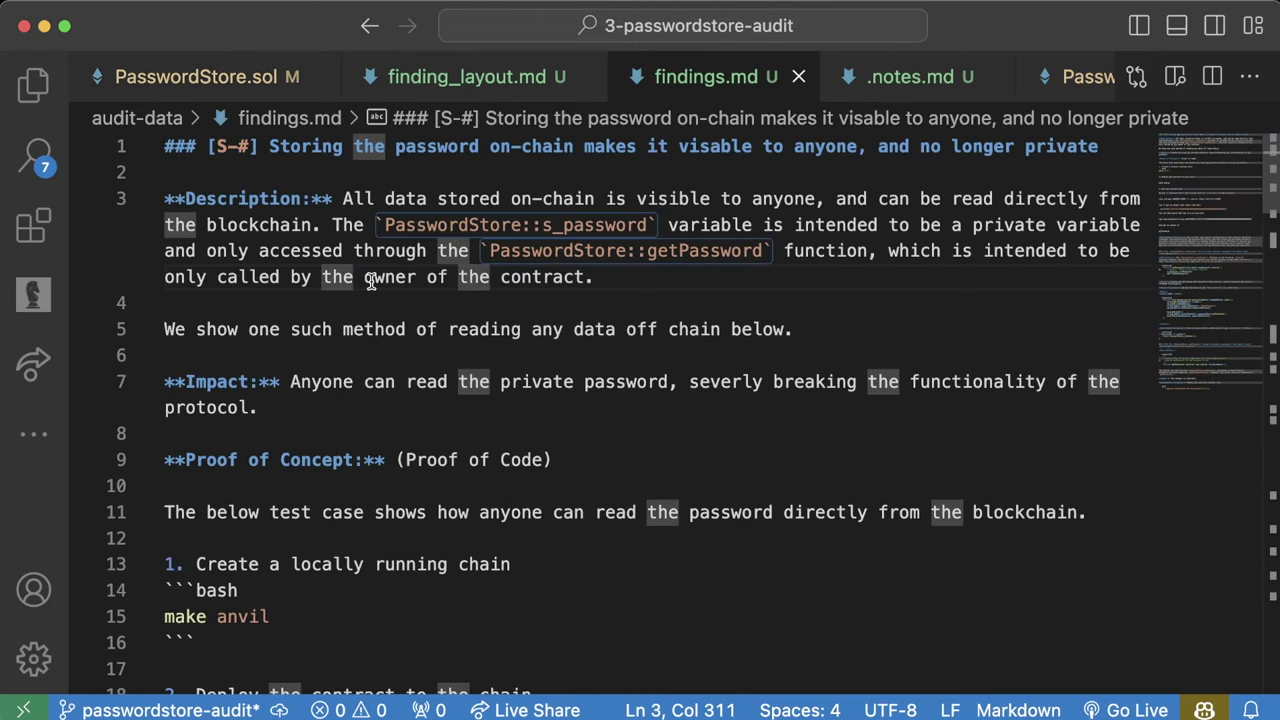
pyautogui.click(148, 147)
pyautogui.click(149, 198)
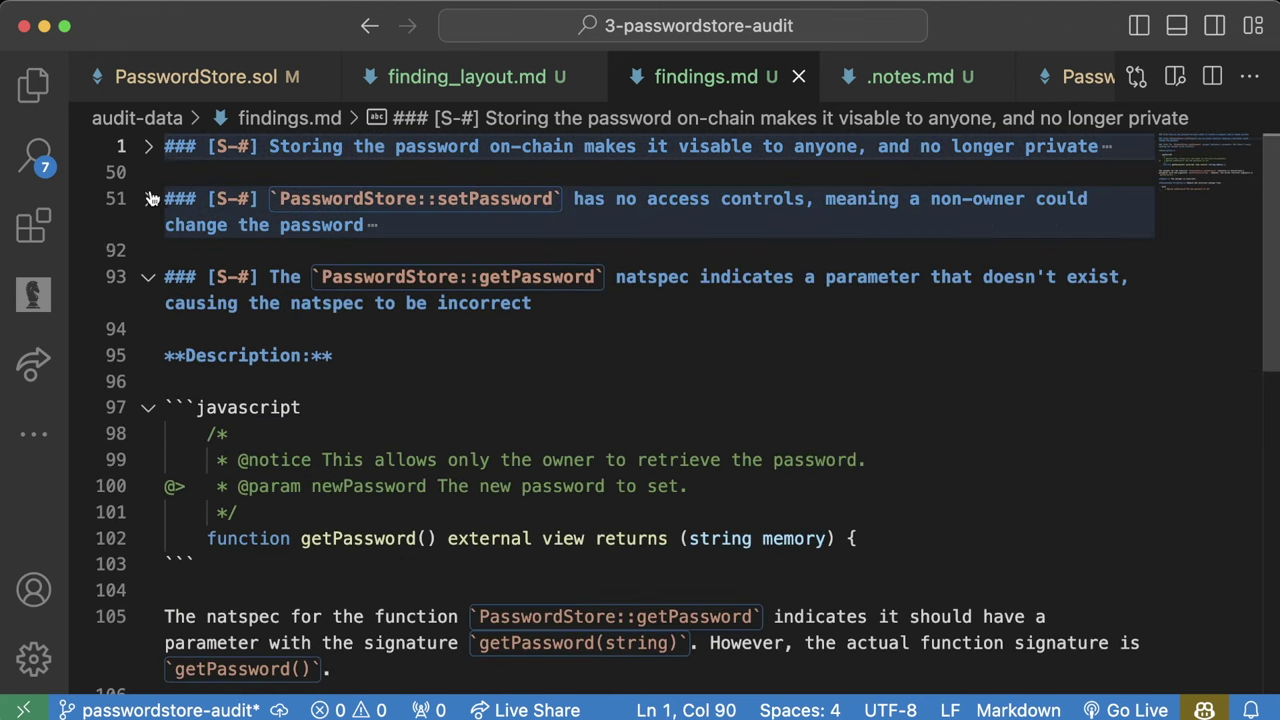
pyautogui.click(148, 279)
pyautogui.click(382, 240)
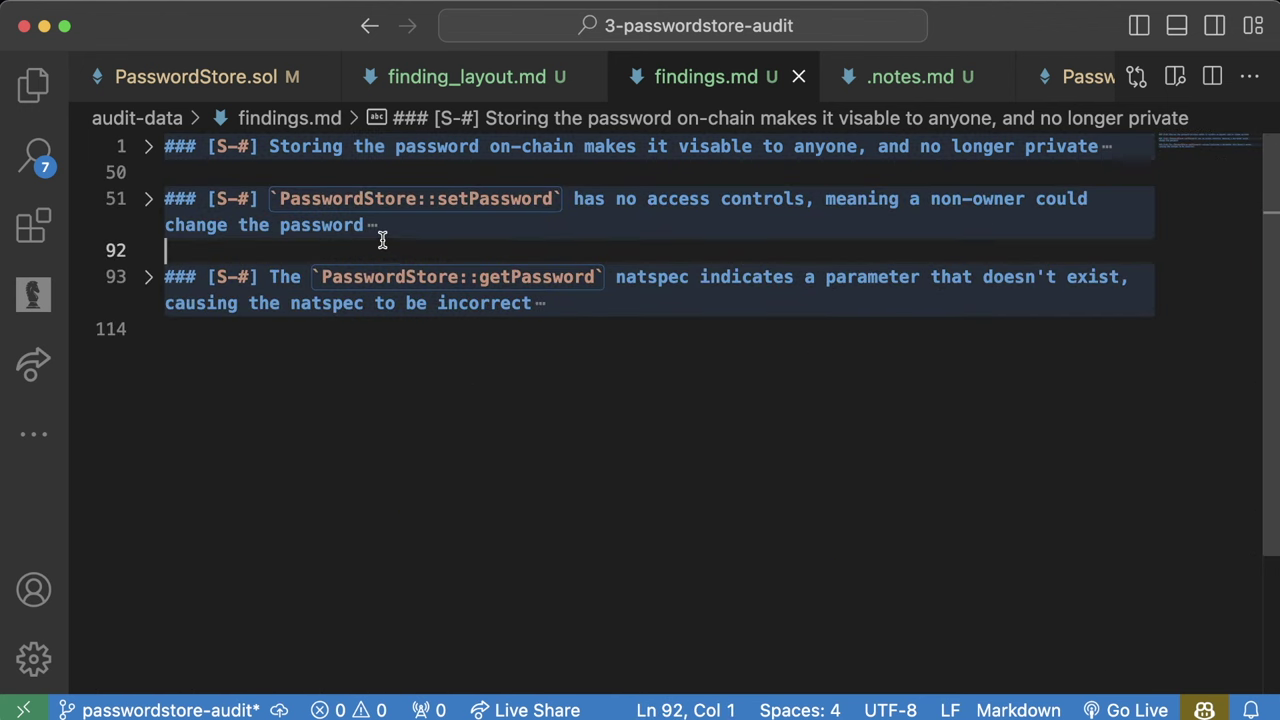
pyautogui.click(389, 370)
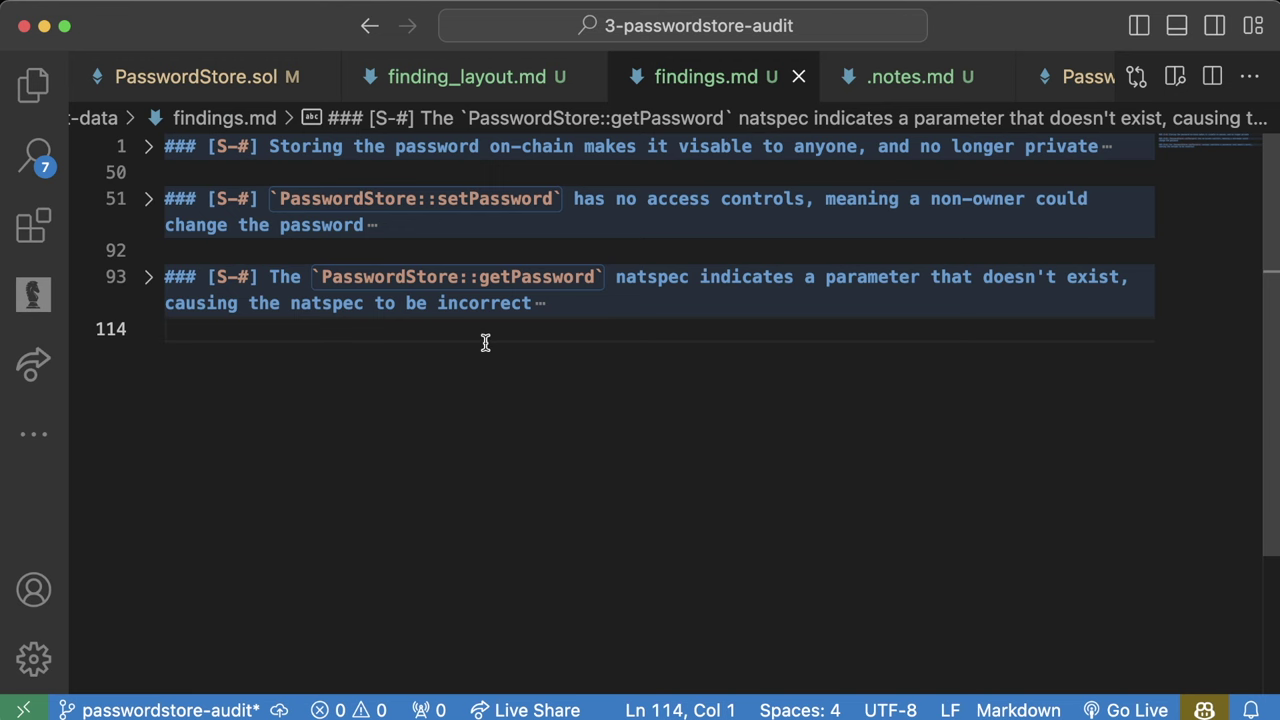
pyautogui.press('super+equal')
pyautogui.click(332, 209)
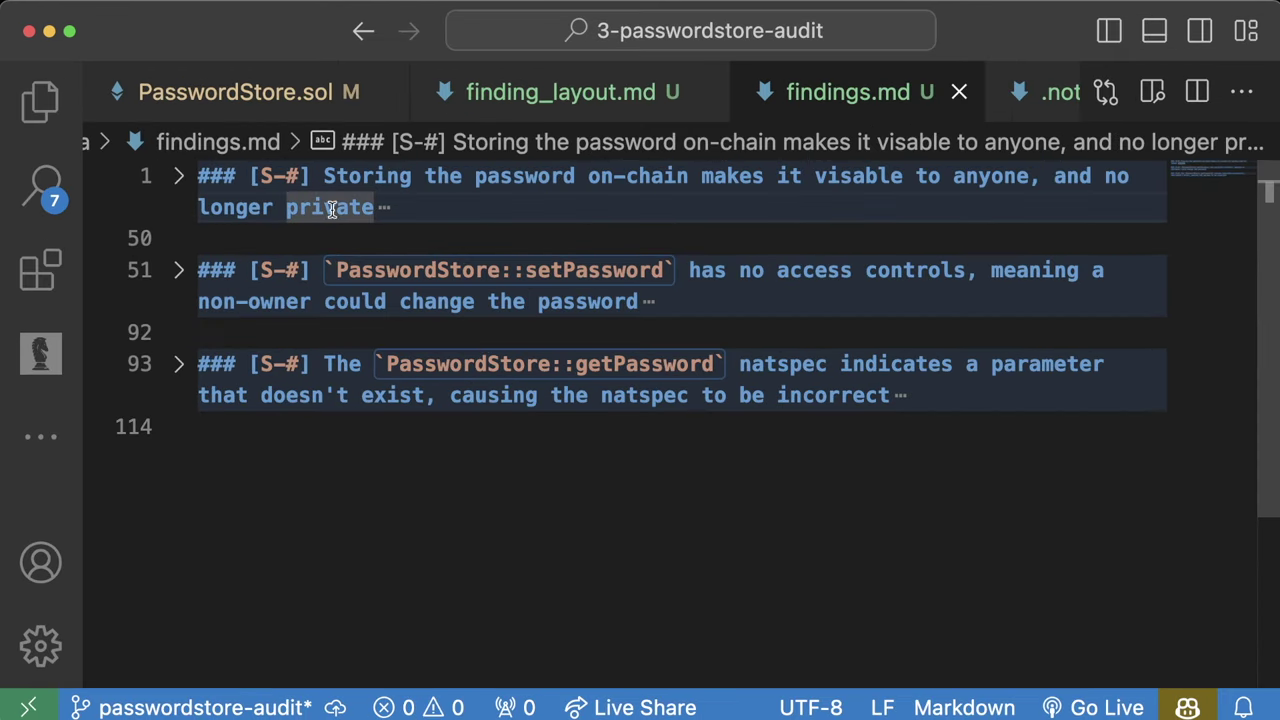
pyautogui.moveTo(324, 176); pyautogui.dragTo(403, 195)
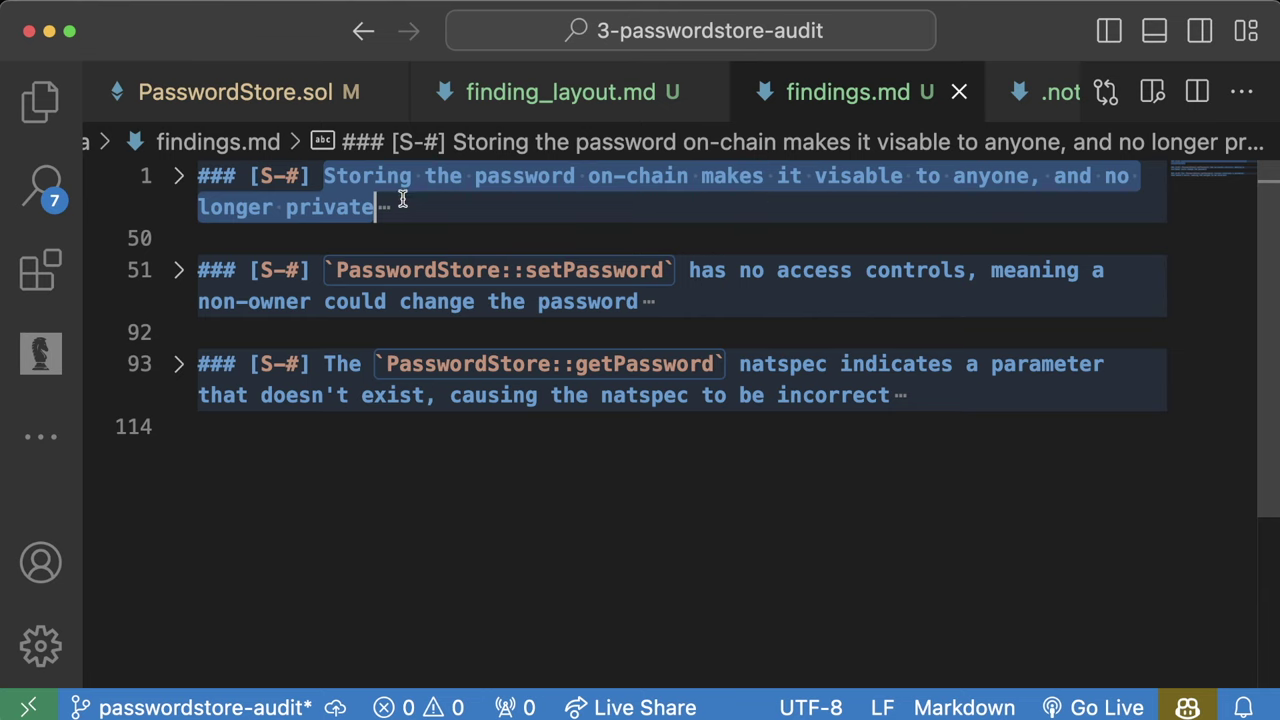
pyautogui.click(440, 519)
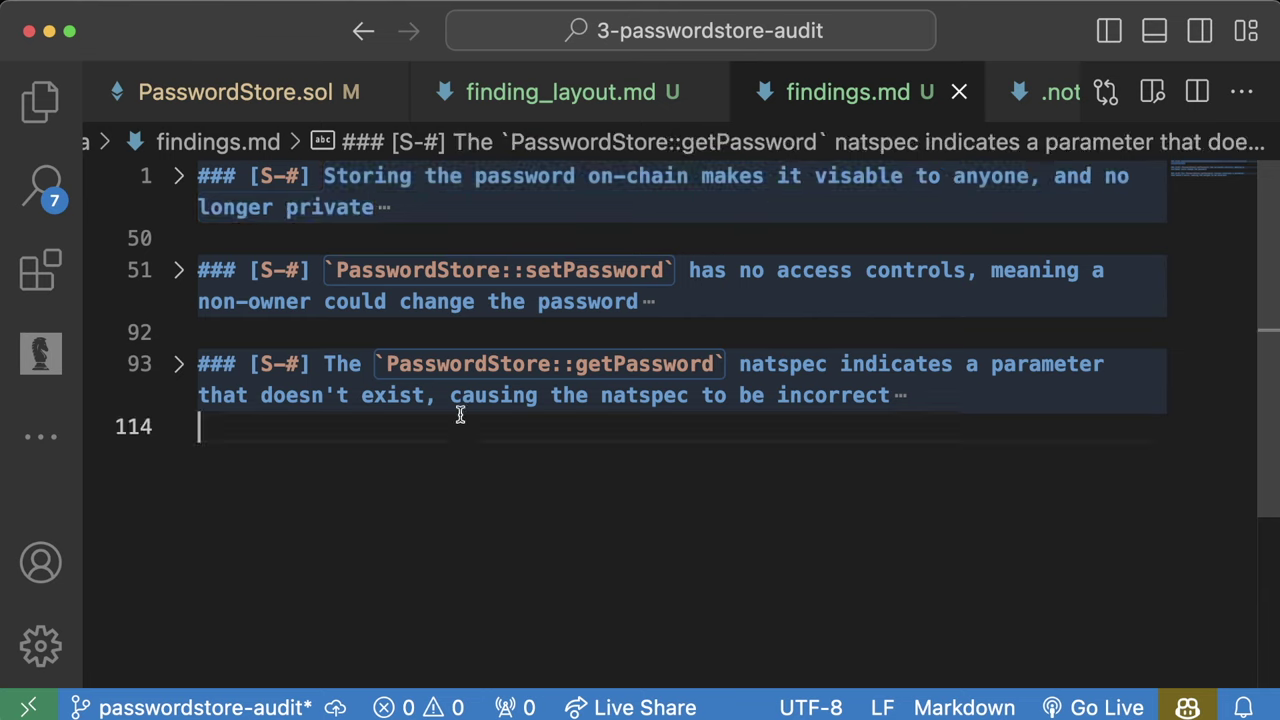
# Add a '## Likelihood & Impact:' heading below the first finding.
pyautogui.click(350, 245)
pyautogui.press('Return')
pyautogui.press('Return')
pyautogui.press('Return')
pyautogui.press('Return')
pyautogui.press('Return')
pyautogui.press('Return')
pyautogui.click(200, 268)
pyautogui.write('##')
pyautogui.doubleClick(203, 265)
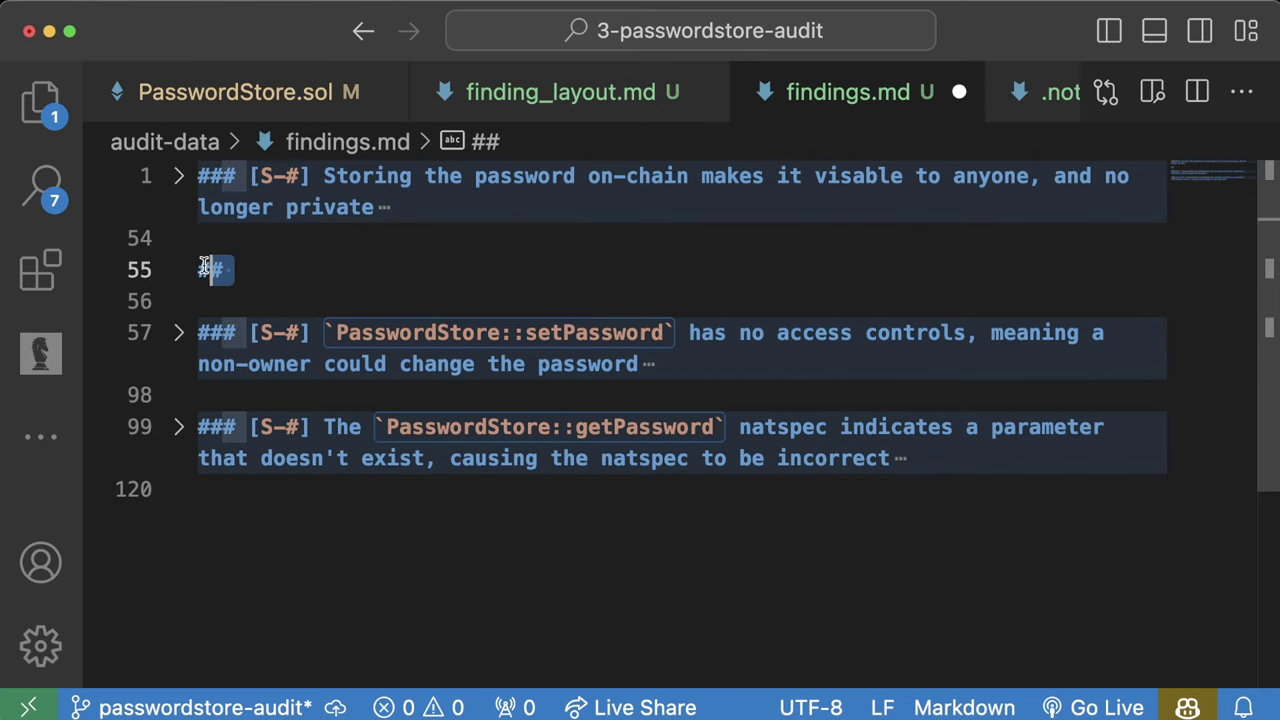
pyautogui.click(261, 270)
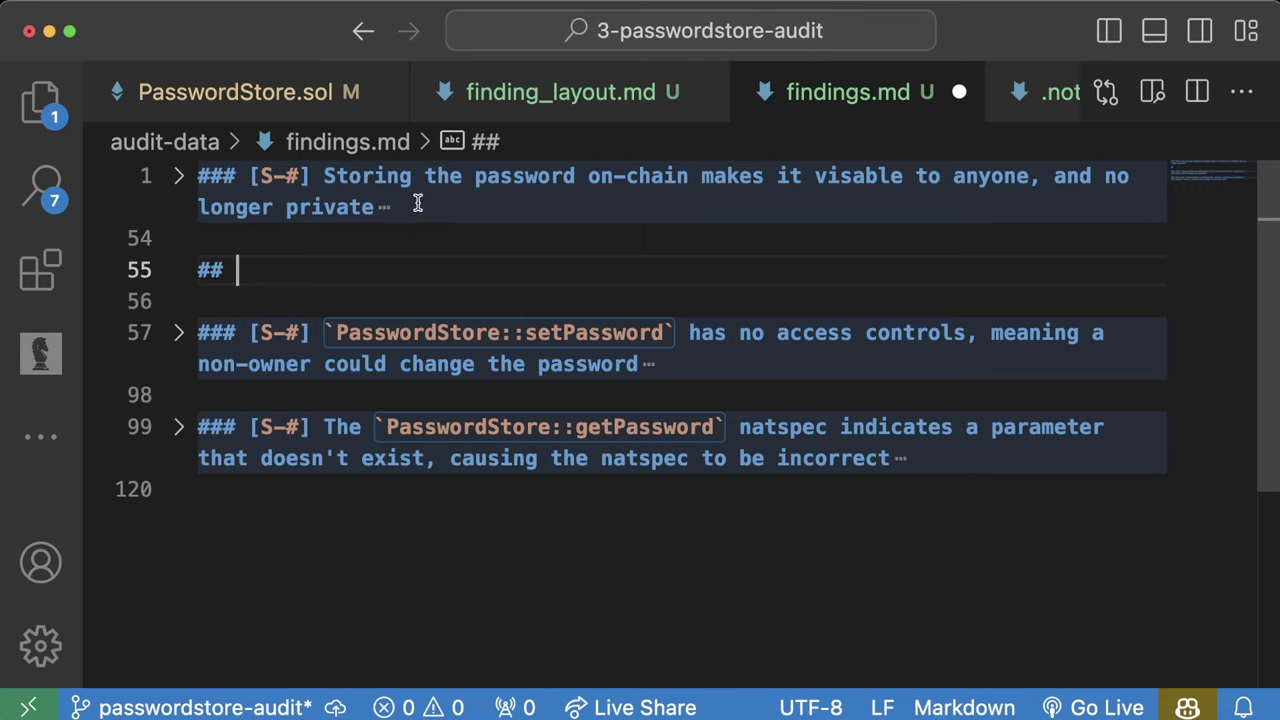
pyautogui.write('Likelihood')
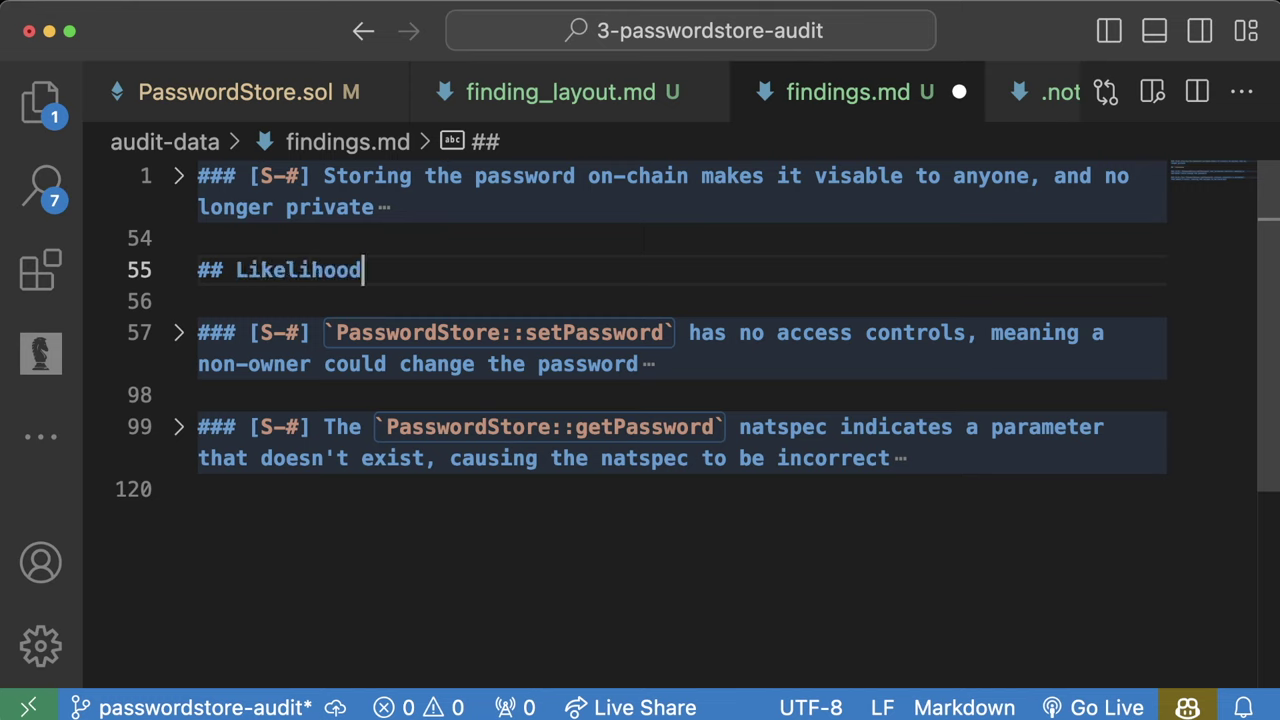
pyautogui.write(' & Impact:')
pyautogui.press('Return')
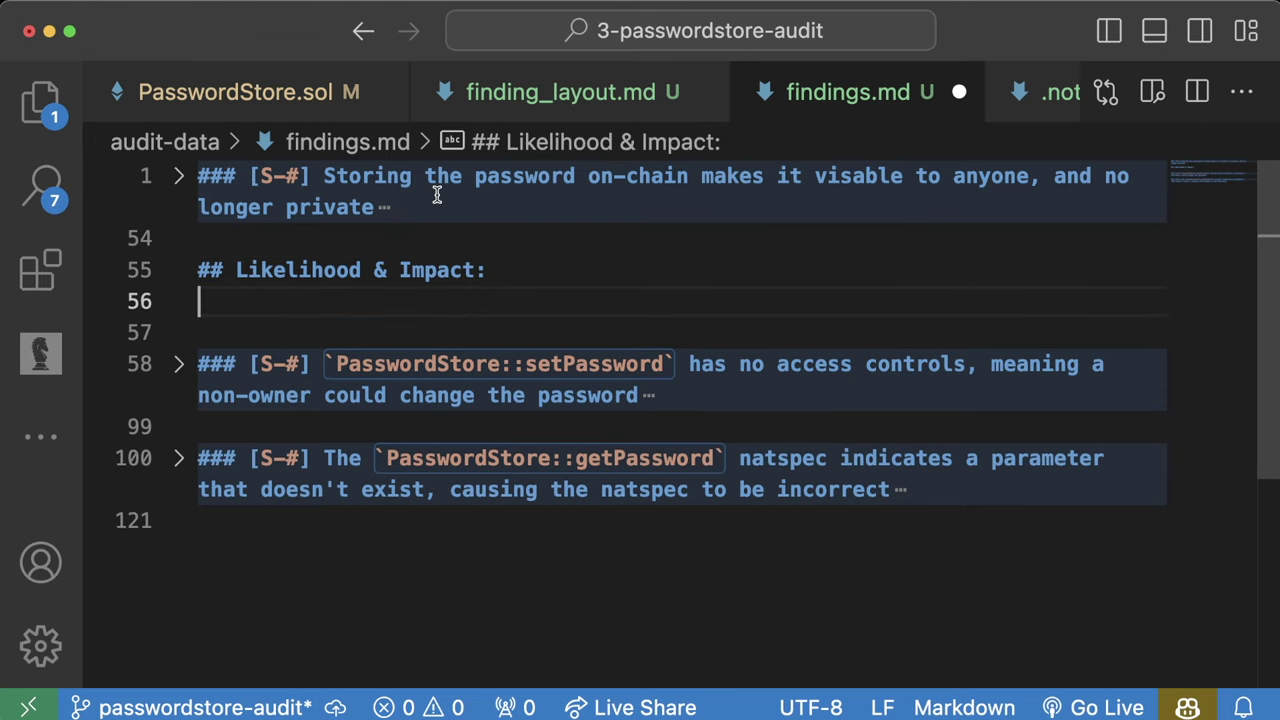
pyautogui.press('super+Tab')
# Read the High Impact criteria: funds directly at risk and severe disruption of protocol functionality.
pyautogui.scroll(-15, 714, 339)
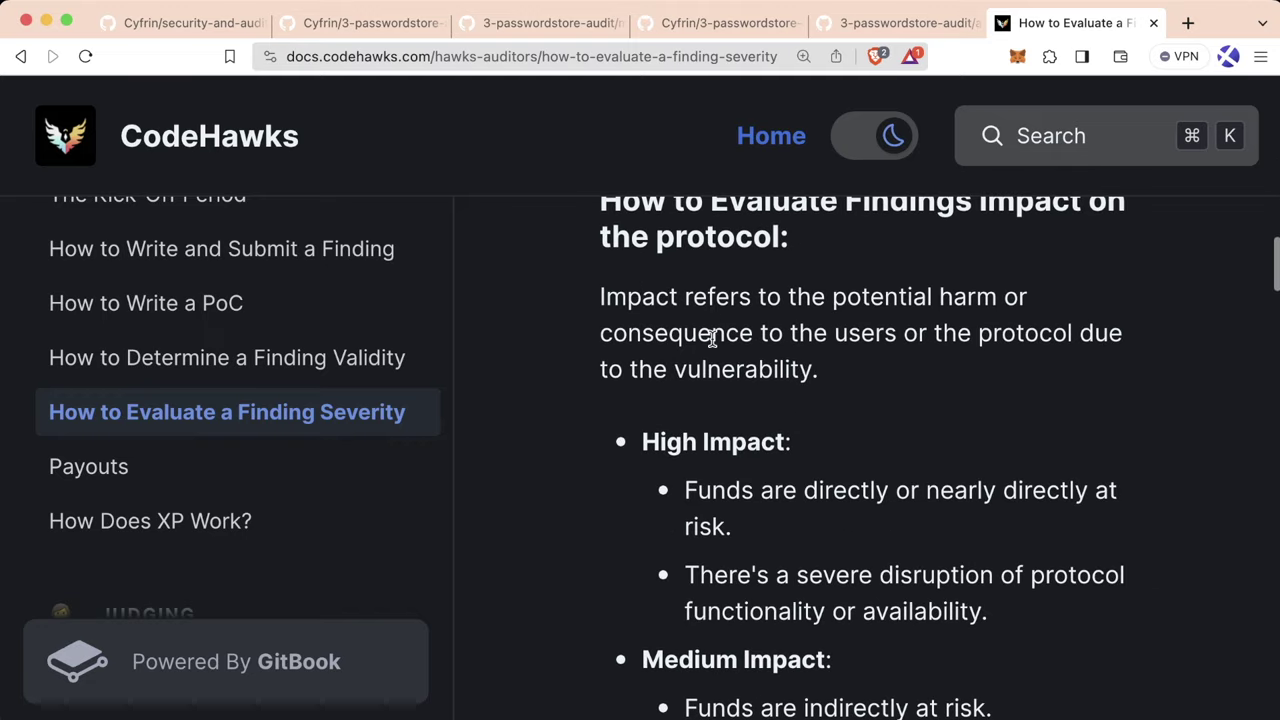
pyautogui.scroll(-3, 713, 338)
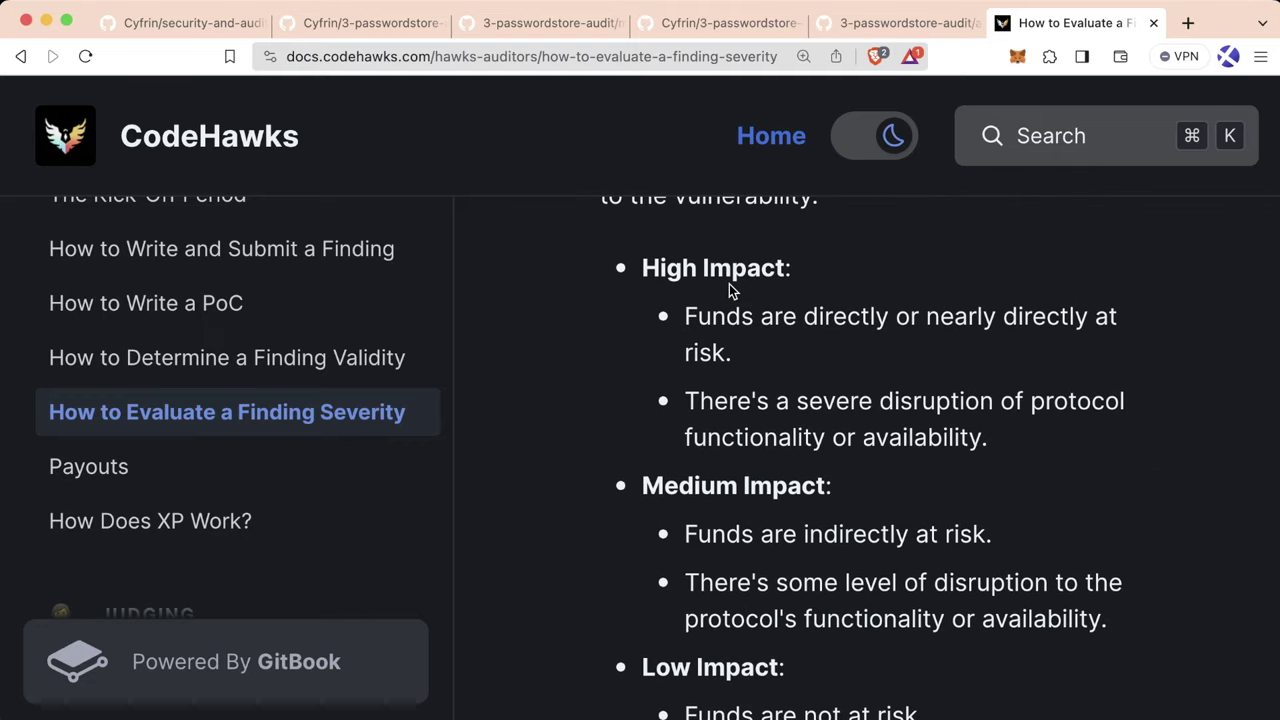
pyautogui.moveTo(740, 360); pyautogui.dragTo(685, 317)
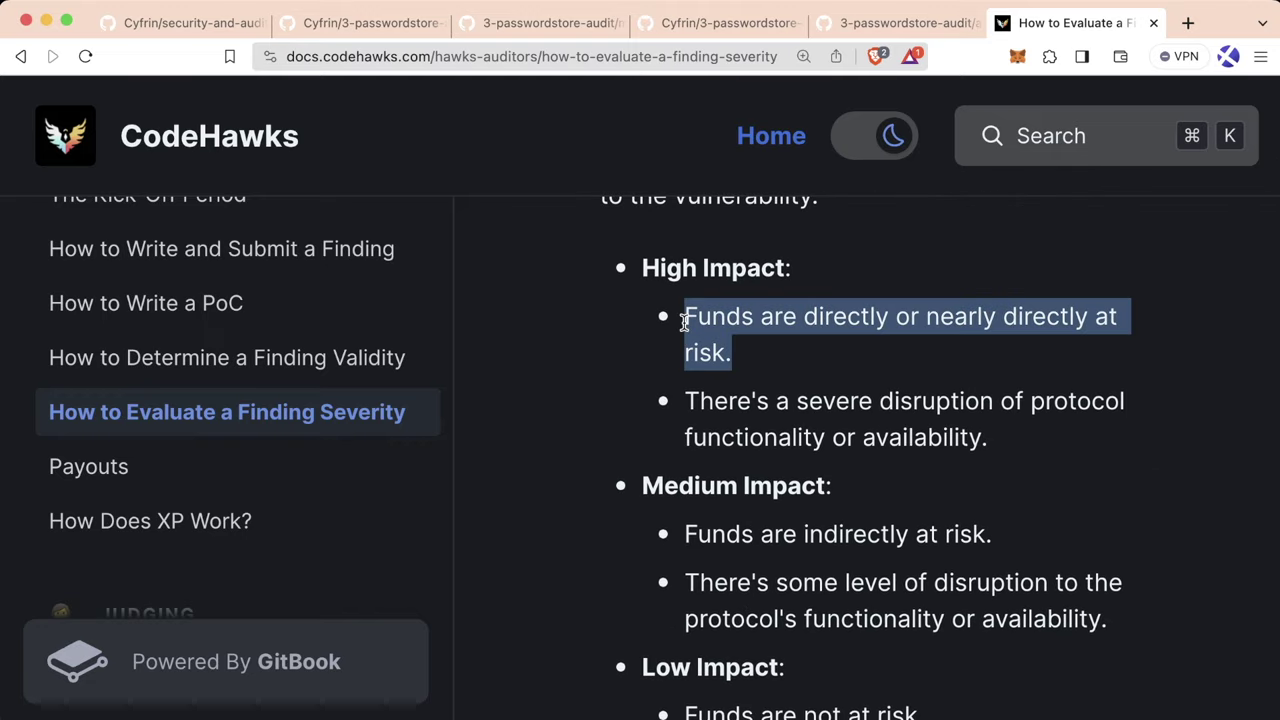
pyautogui.click(778, 362)
pyautogui.moveTo(1000, 442); pyautogui.dragTo(692, 408)
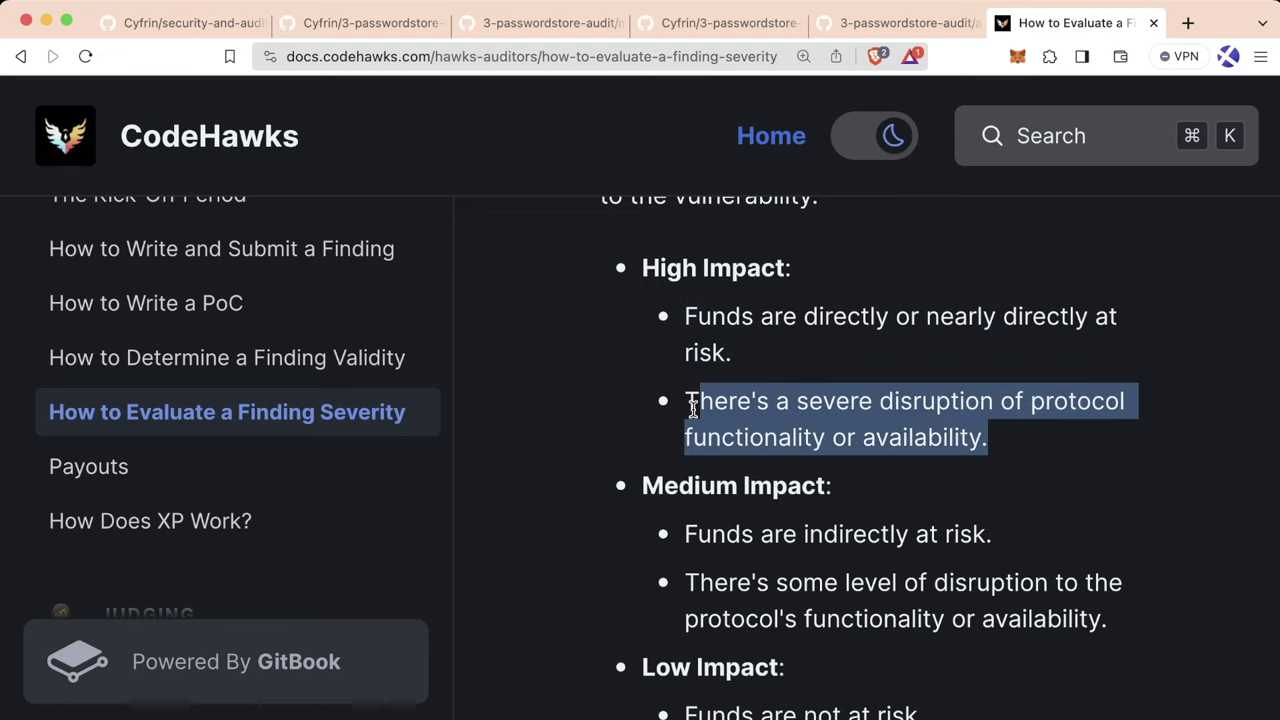
pyautogui.click(945, 430)
pyautogui.doubleClick(758, 440)
pyautogui.click(933, 450)
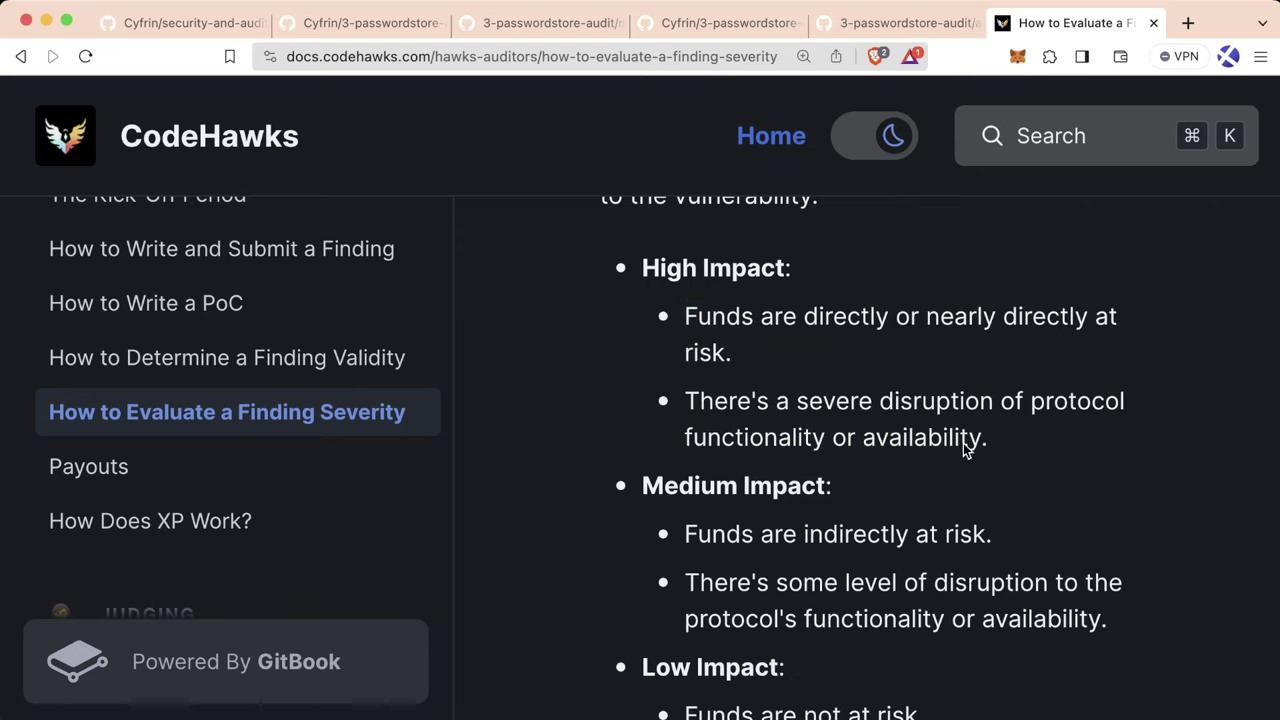
pyautogui.moveTo(825, 437); pyautogui.dragTo(684, 415)
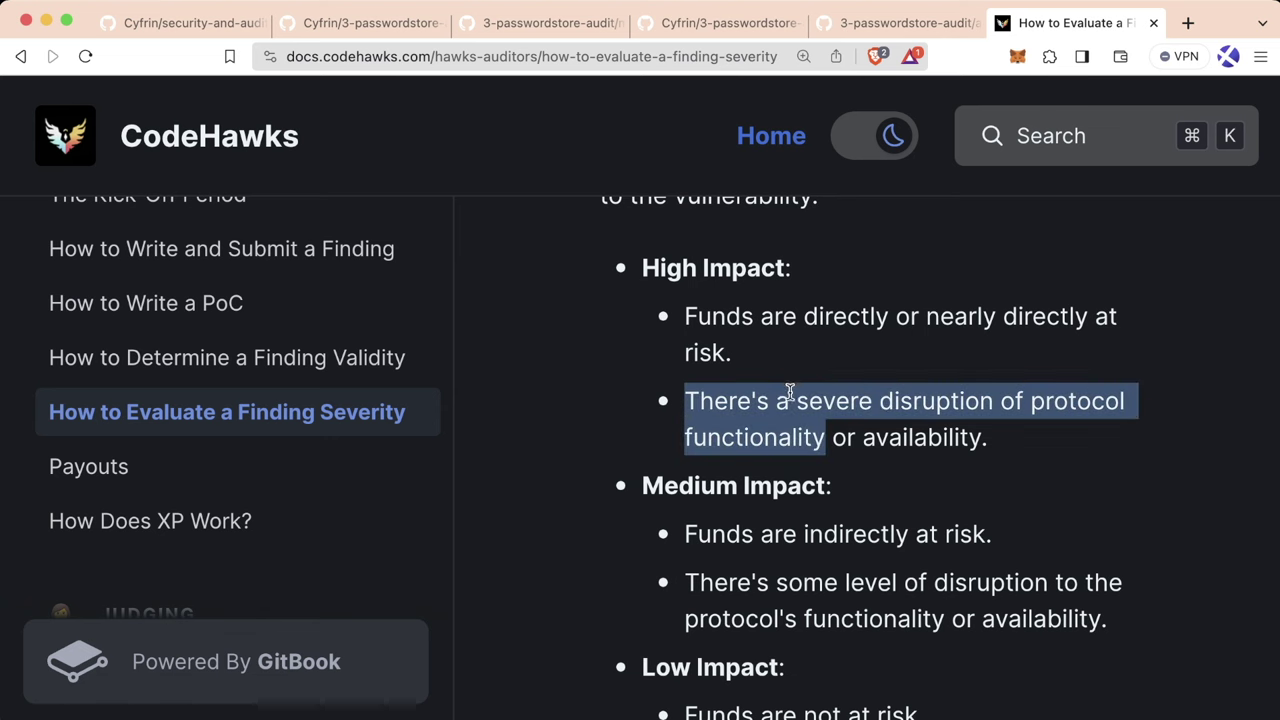
pyautogui.press('super+Tab')
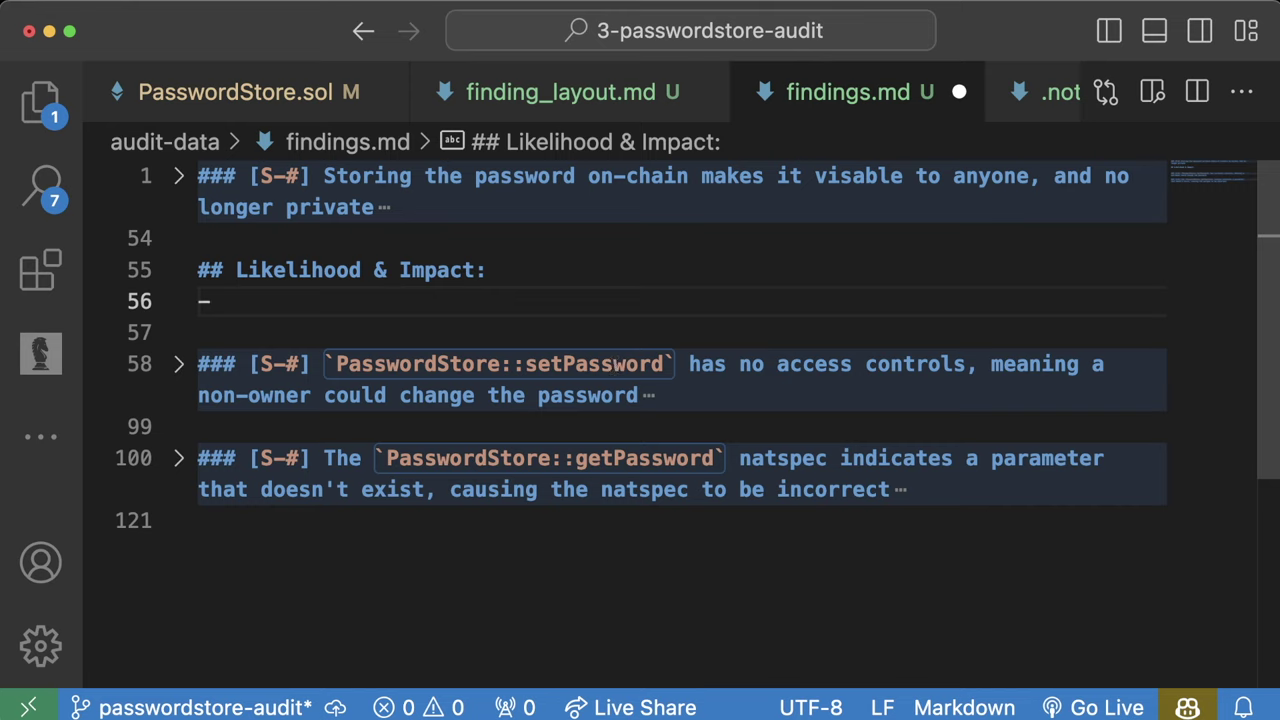
# Record 'Impact: HIGH' under Likelihood & Impact and start the next list item.
pyautogui.write('Impact: HIGH')
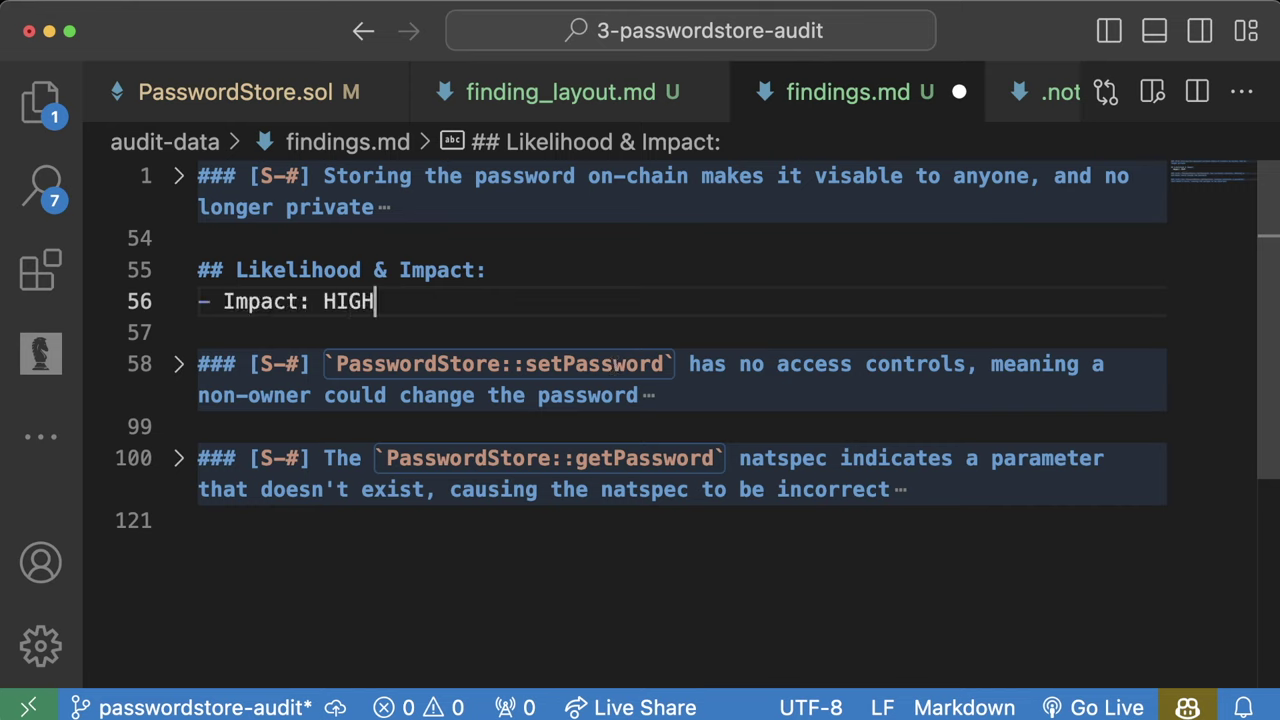
pyautogui.press('Return')
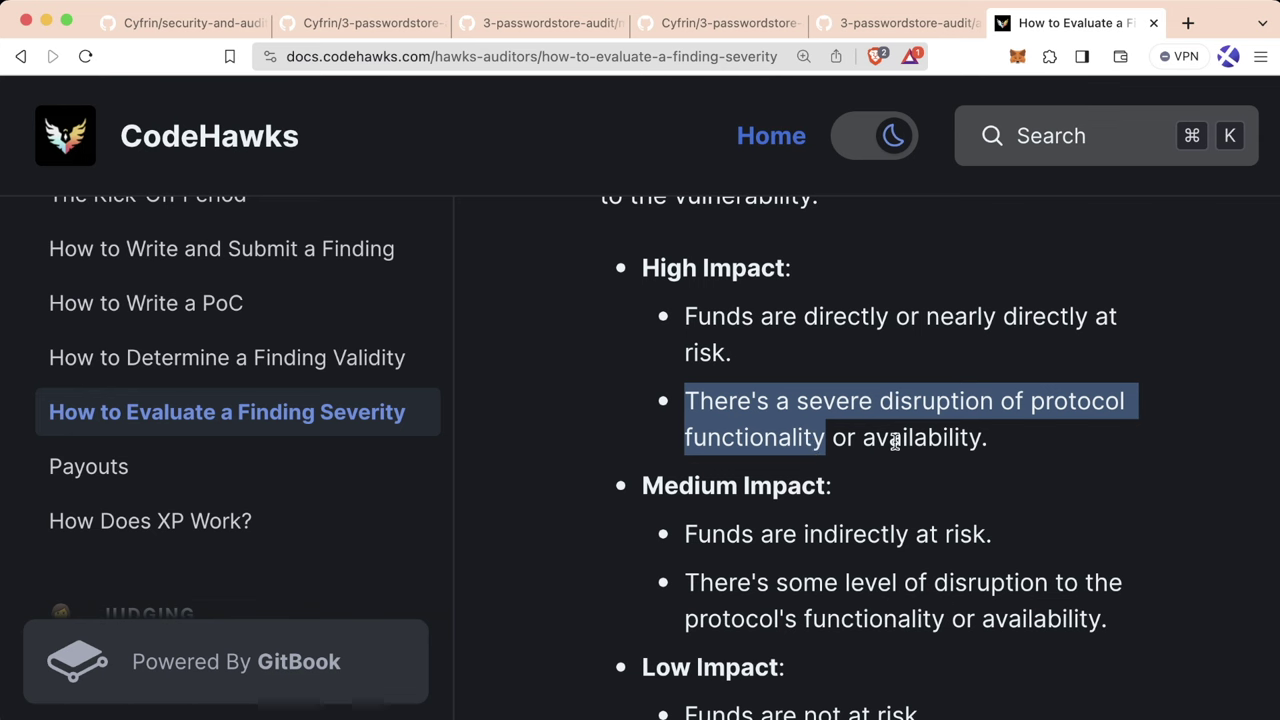
# Consult the High Likelihood definition on the CodeHawks severity page.
pyautogui.scroll(-10, 895, 443)
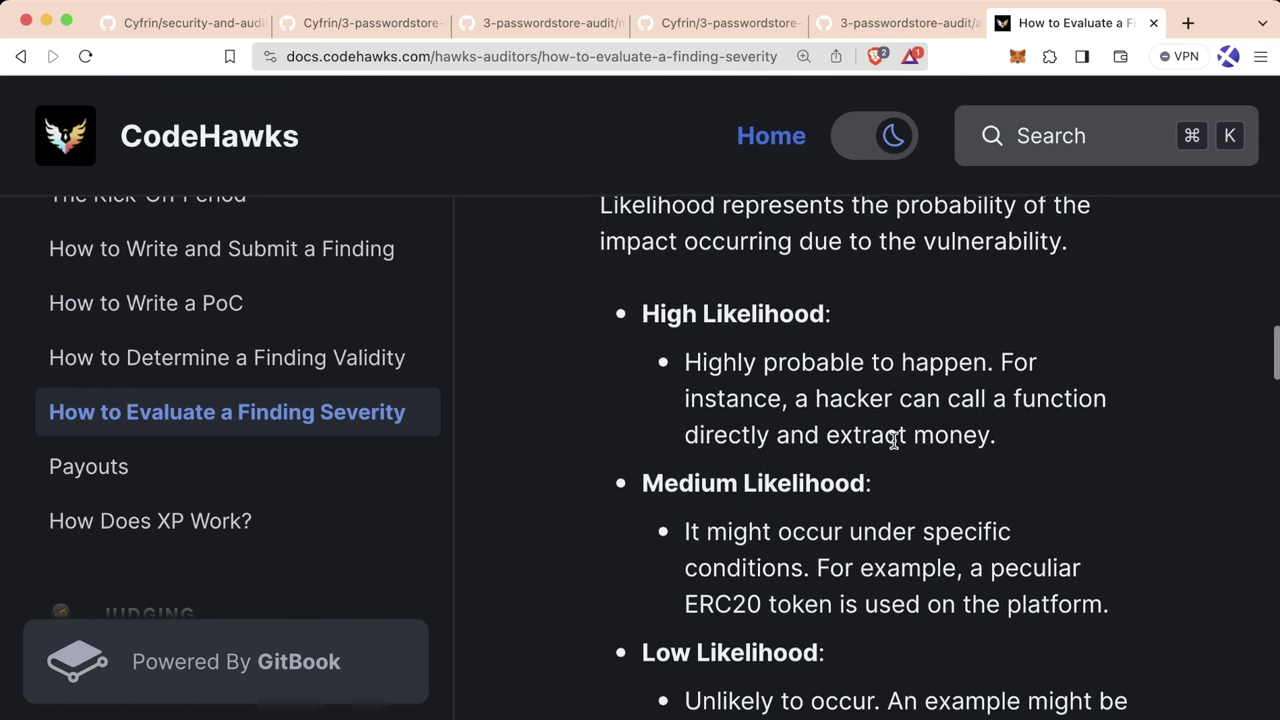
pyautogui.scroll(-3, 895, 443)
pyautogui.scroll(1, 894, 446)
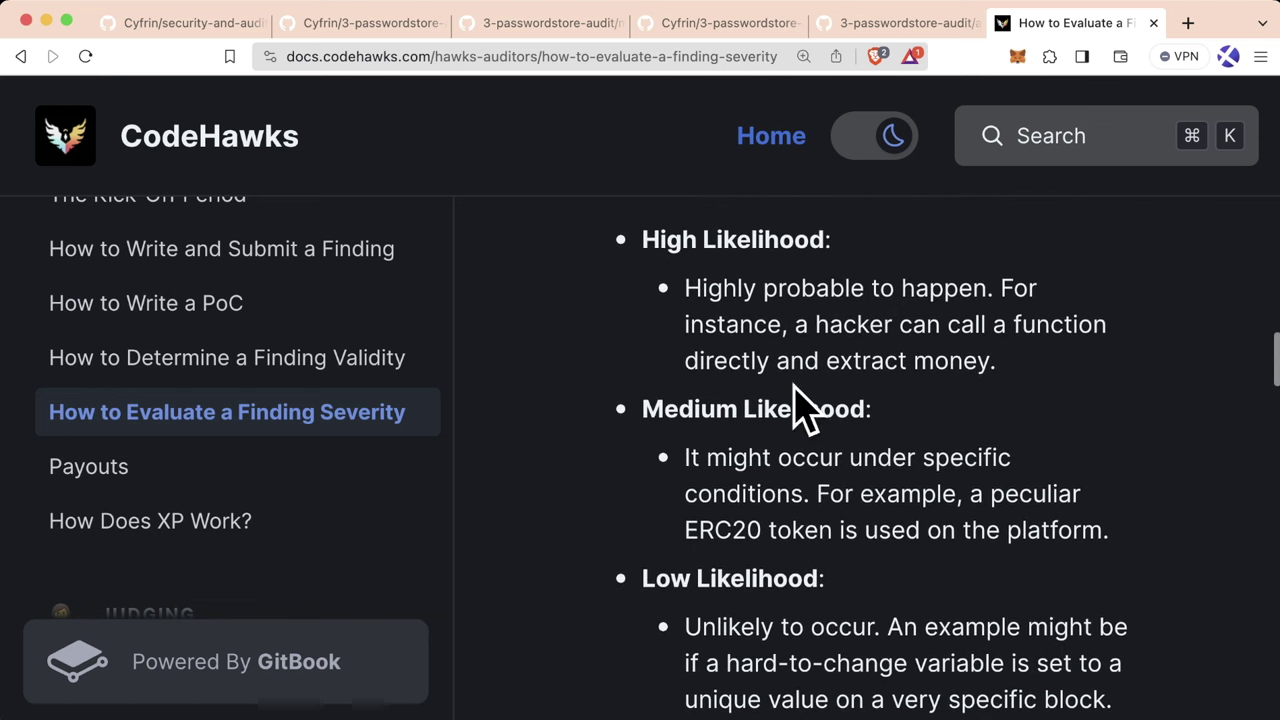
pyautogui.press('super+Tab')
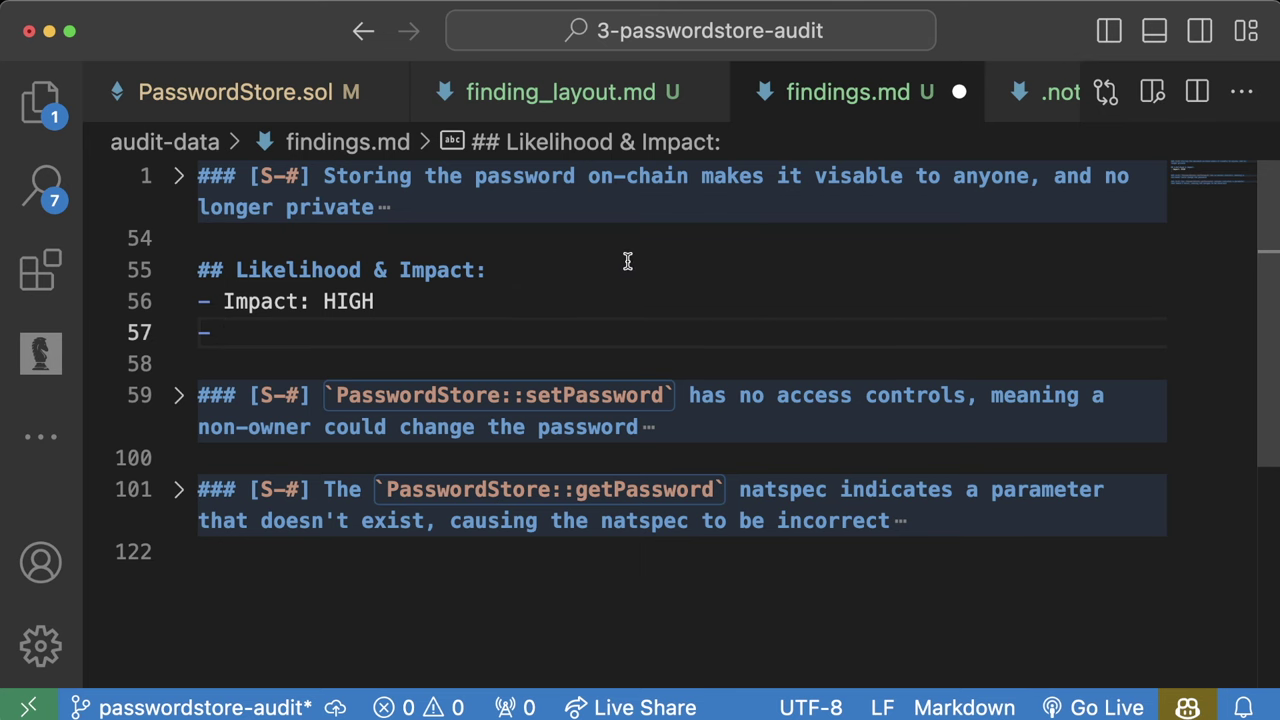
pyautogui.press('super+Tab')
pyautogui.scroll(1, 740, 332)
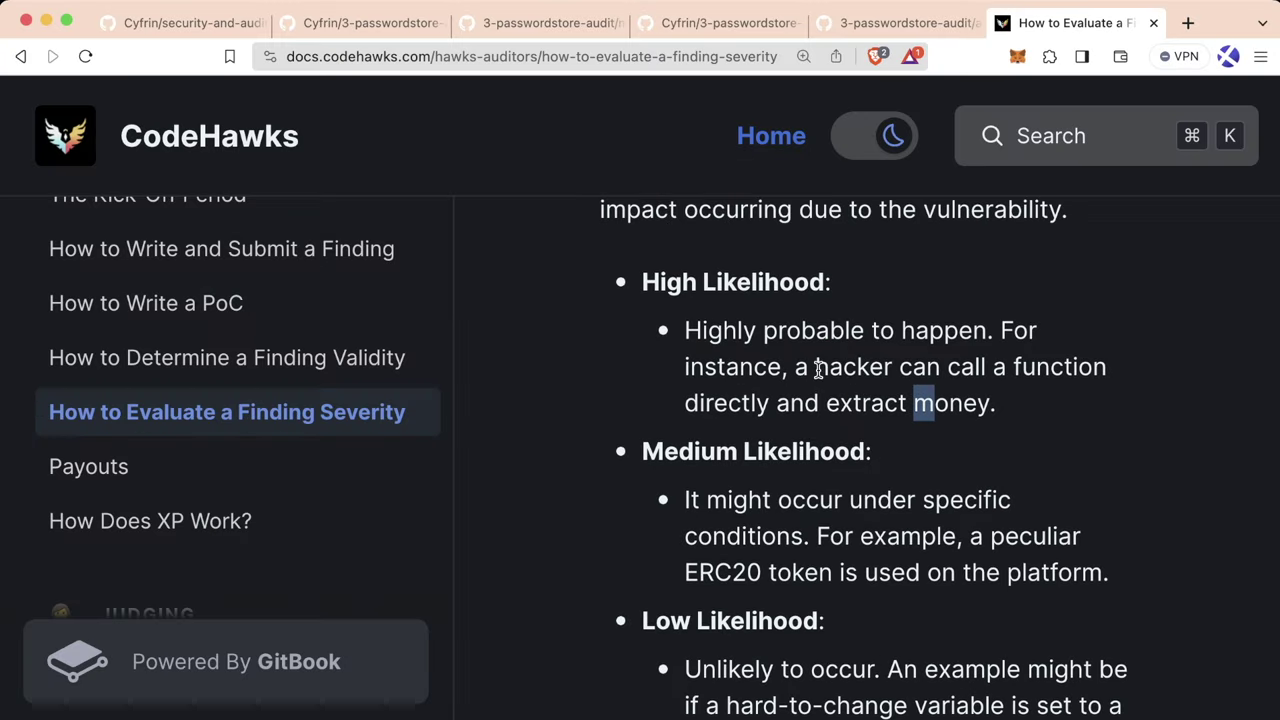
pyautogui.moveTo(815, 366); pyautogui.dragTo(995, 403)
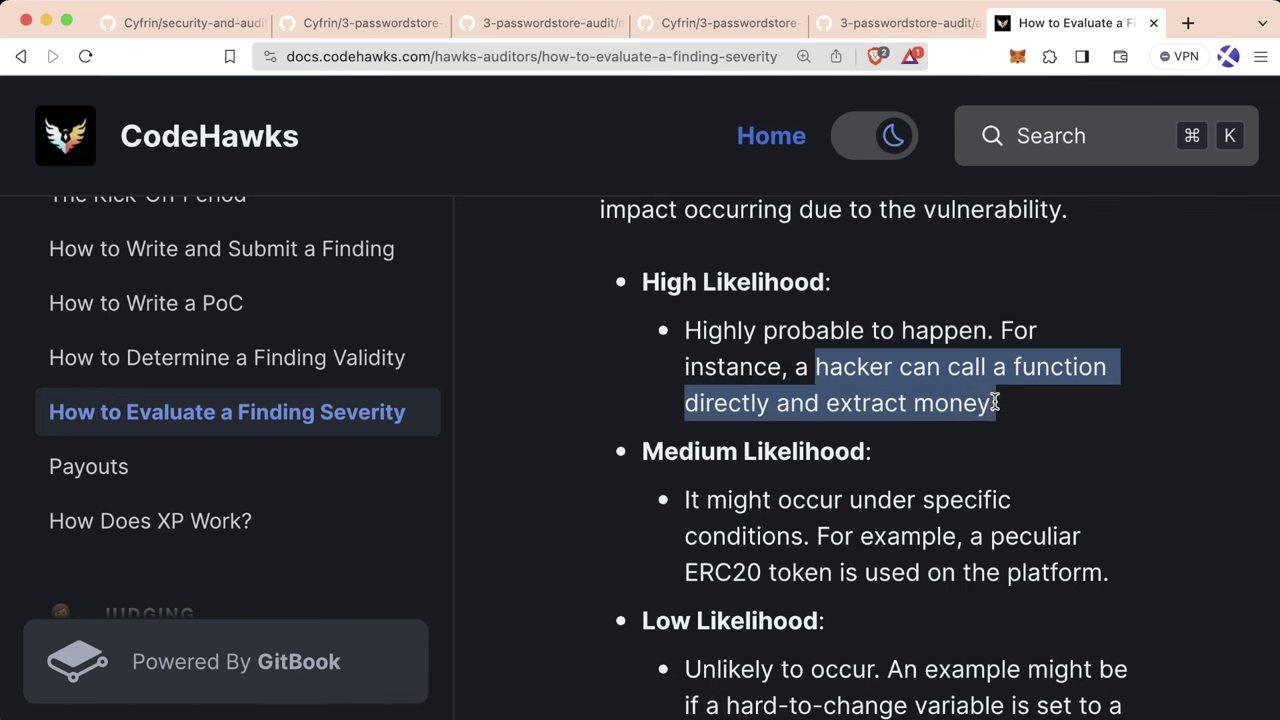
pyautogui.click(1020, 399)
pyautogui.press('super+Tab')
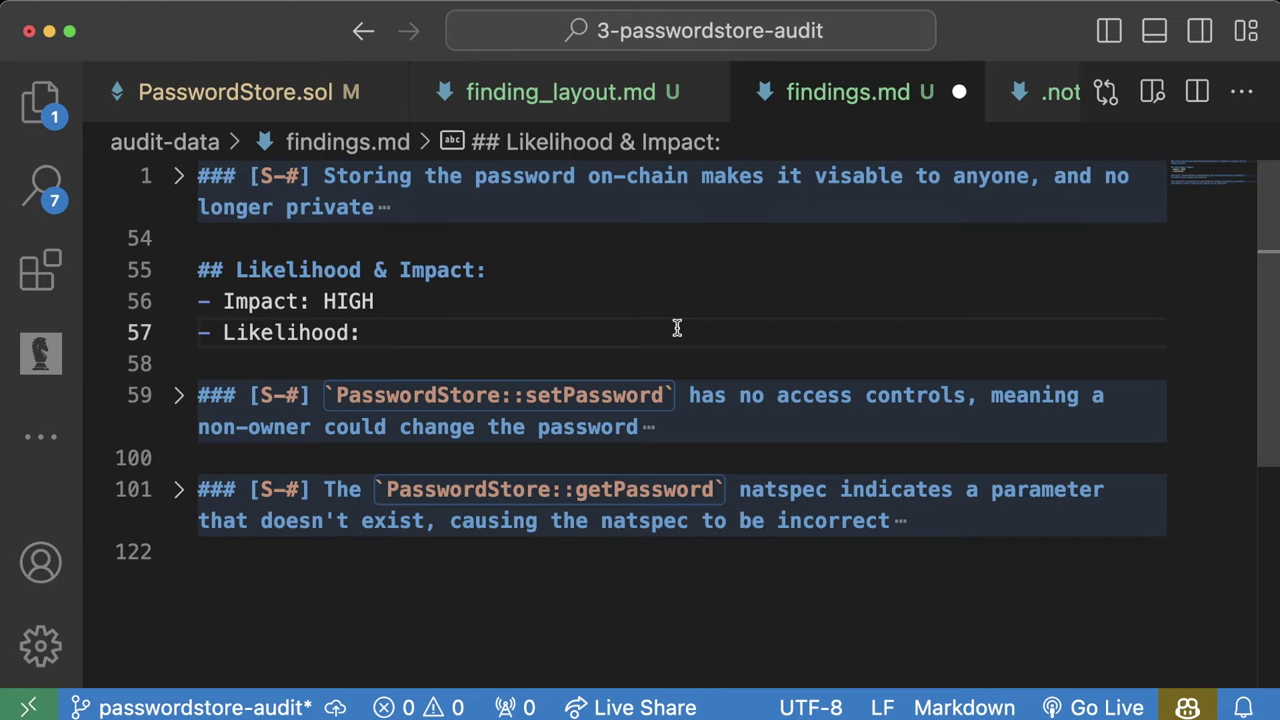
# Rate the first finding's Likelihood HIGH, add '- Severity: HIGH', and save.
pyautogui.write('HIGH')
pyautogui.keyDown('shift'); pyautogui.click(204, 300); pyautogui.keyUp('shift')
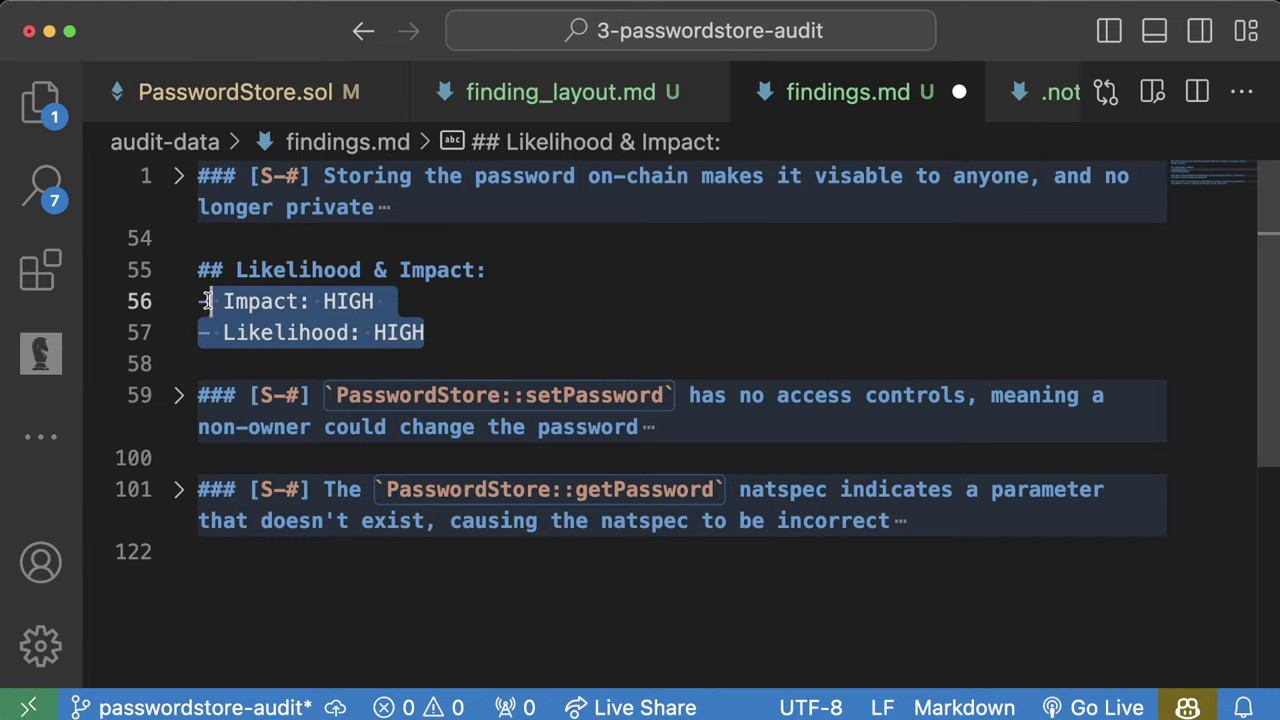
pyautogui.click(474, 342)
pyautogui.moveTo(474, 342); pyautogui.dragTo(194, 329)
pyautogui.moveTo(389, 306); pyautogui.dragTo(195, 303)
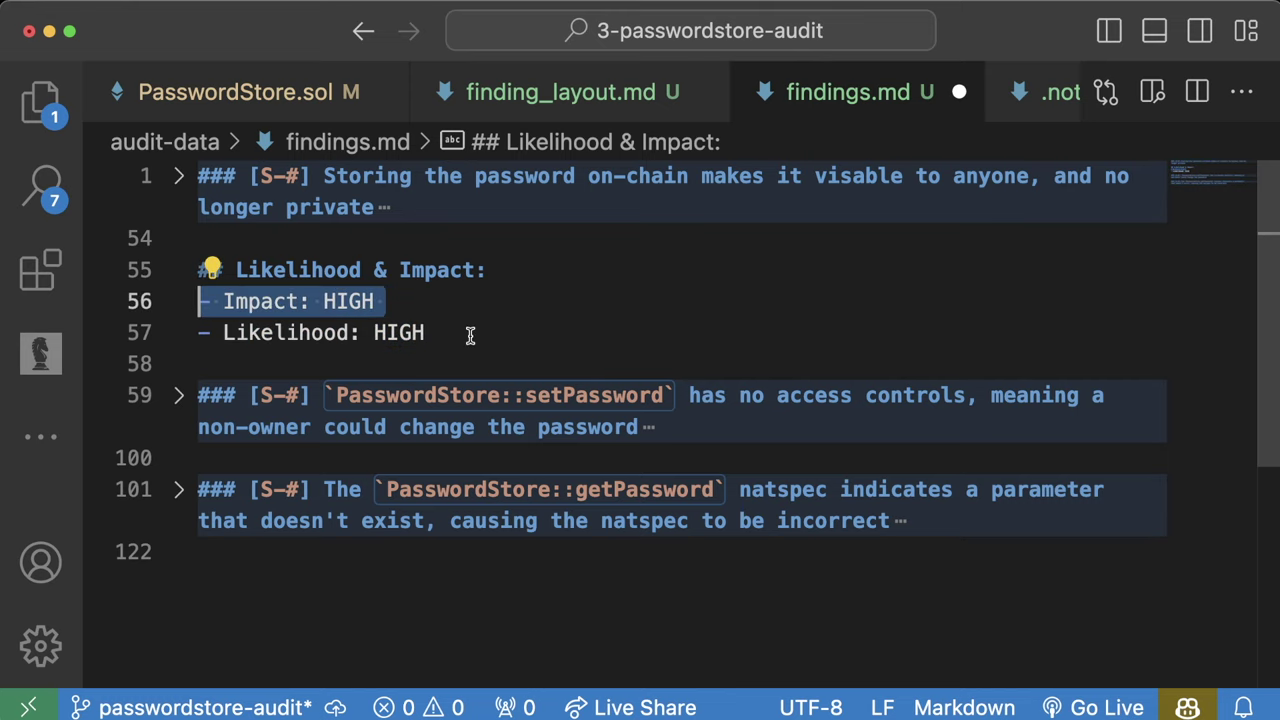
pyautogui.click(471, 332)
pyautogui.press('Return')
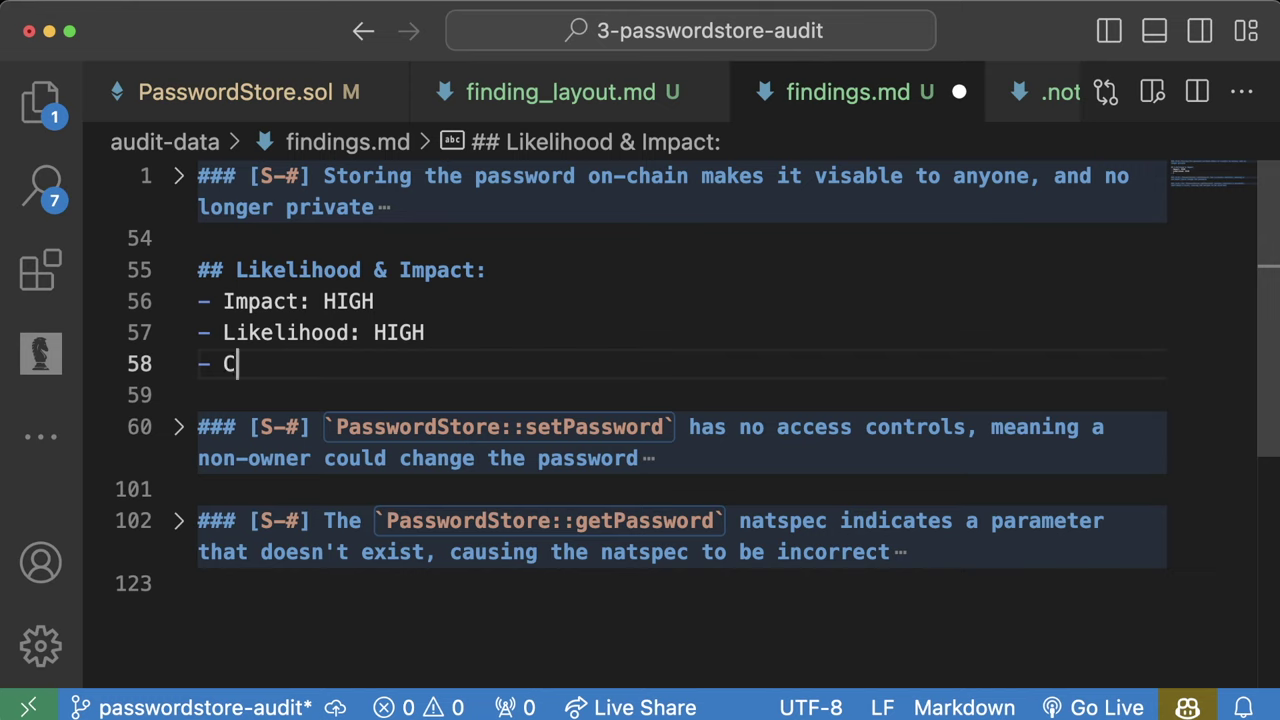
pyautogui.write('CRIT')
pyautogui.press('super+z')
pyautogui.press('super+z')
pyautogui.doubleClick(420, 333)
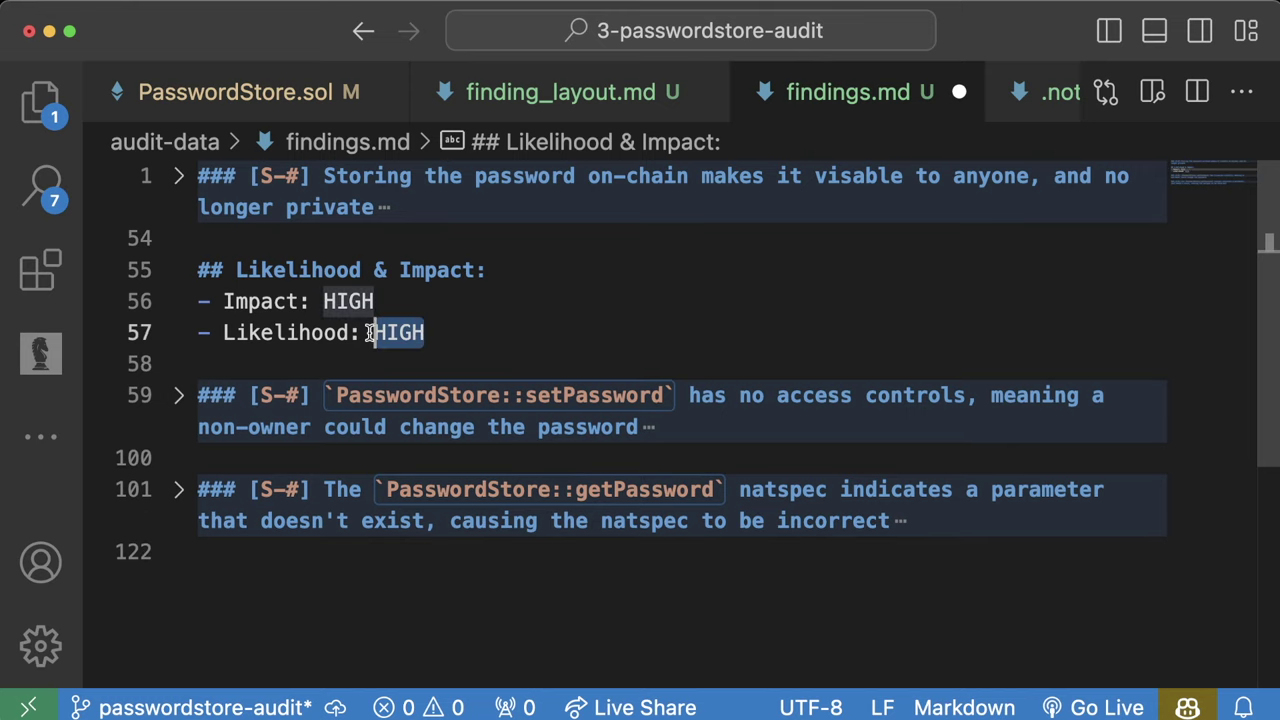
pyautogui.click(440, 333)
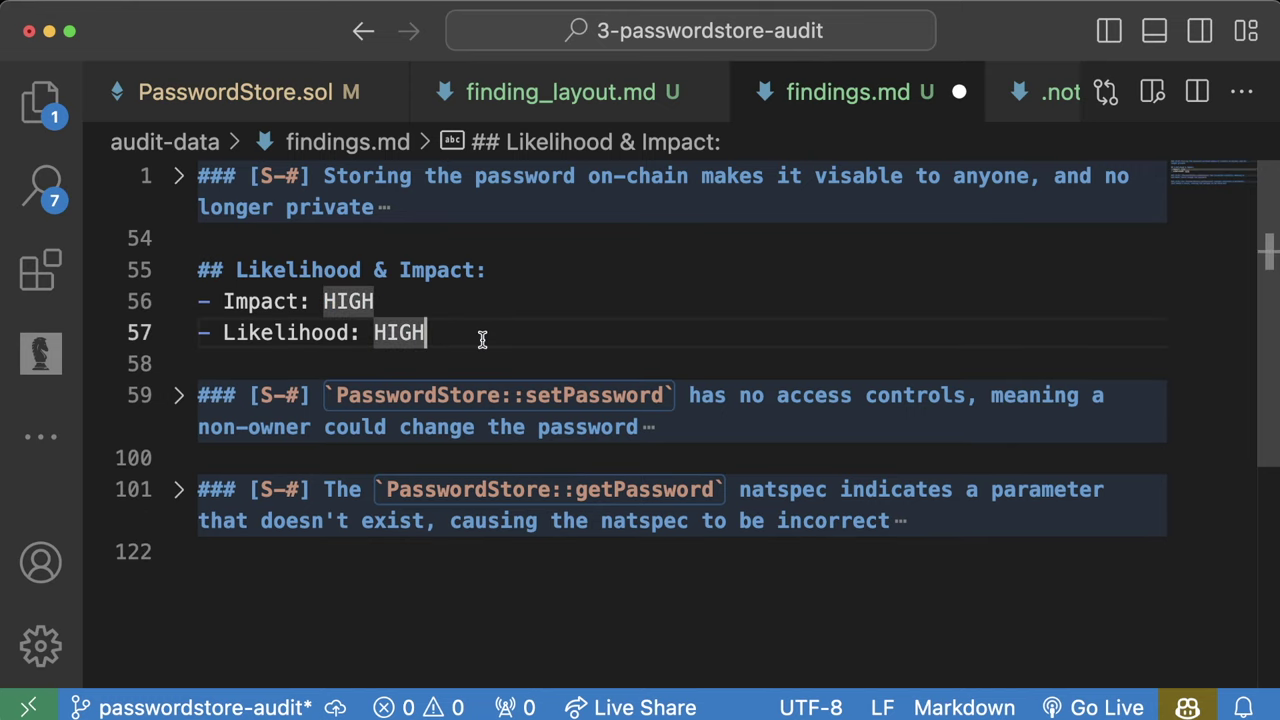
pyautogui.press('Return')
pyautogui.write('Severity: HIGH')
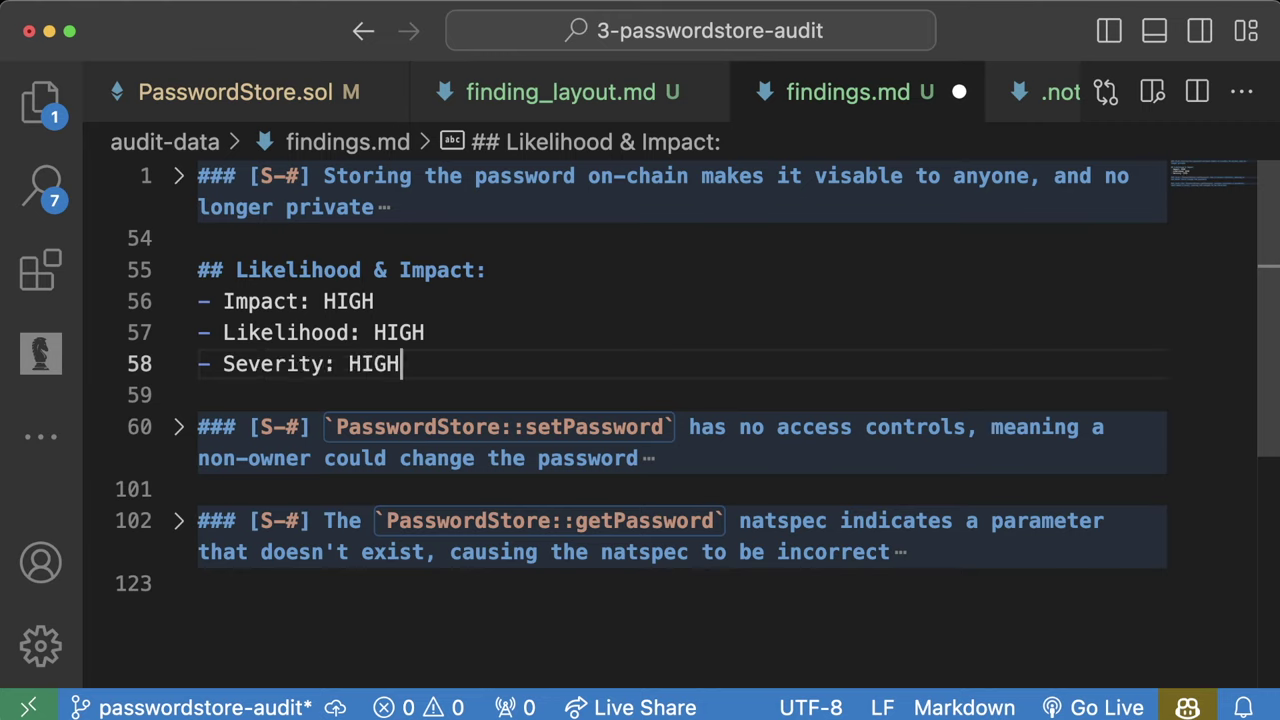
pyautogui.press('super+s')
# Change the first finding's heading tag from [S-#] to [H-1] and save.
pyautogui.doubleClick(375, 366)
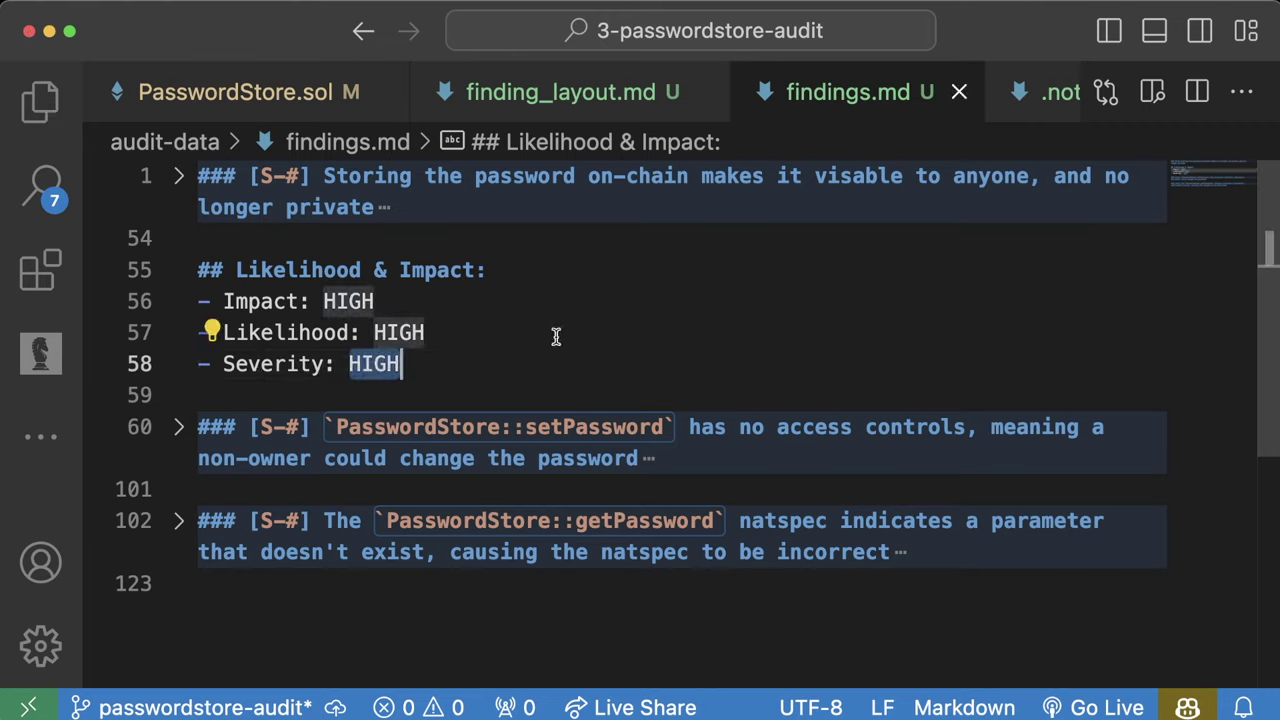
pyautogui.doubleClick(291, 268)
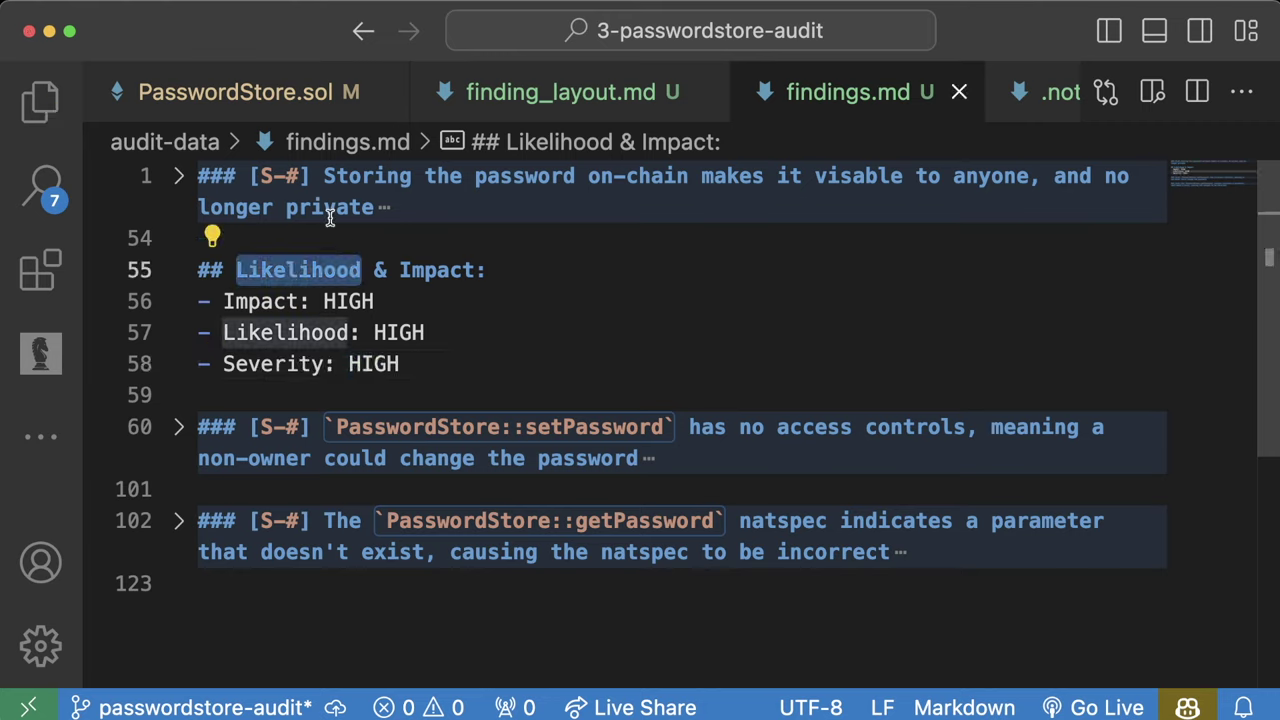
pyautogui.click(272, 176)
pyautogui.press('BackSpace')
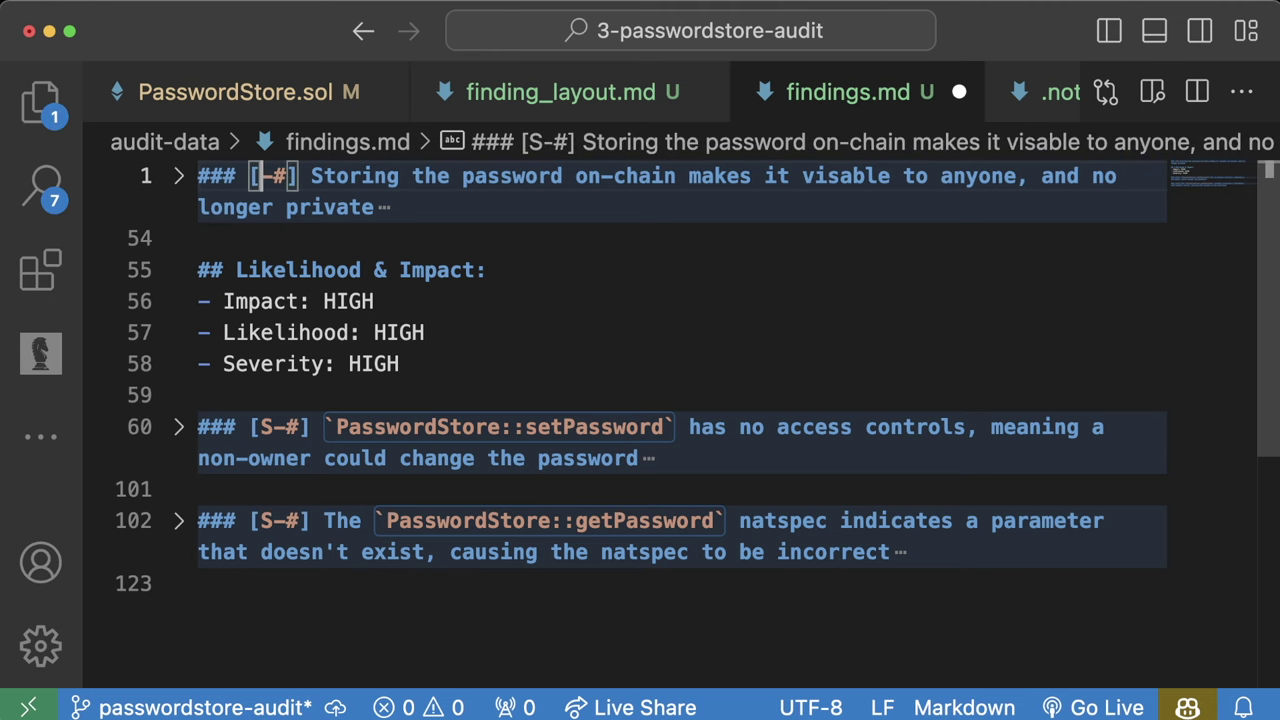
pyautogui.write('H')
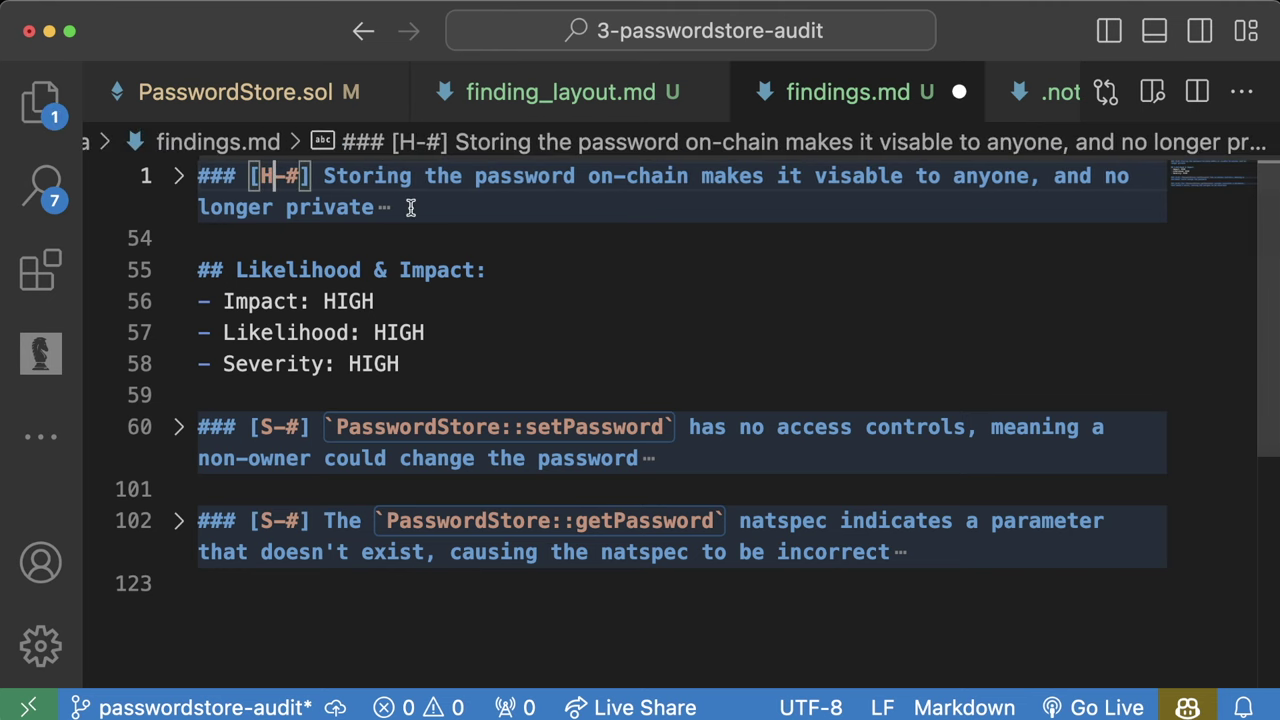
pyautogui.click(304, 176)
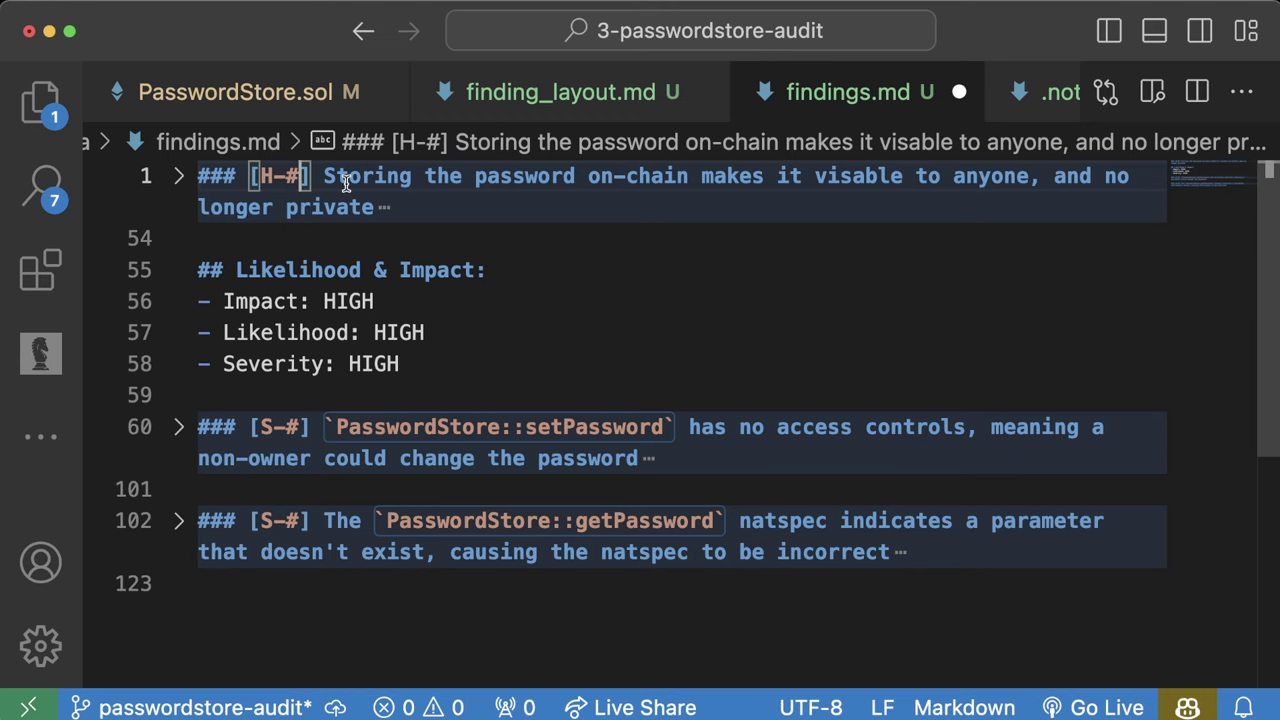
pyautogui.press('BackSpace')
pyautogui.write('1')
pyautogui.press('cmd+s')
# Paste '## High', '## Medium', '## Low' headings and note '- Worst offenders -> Least bad' under High.
pyautogui.click(380, 395)
pyautogui.write('## High ## Medium ## Low')
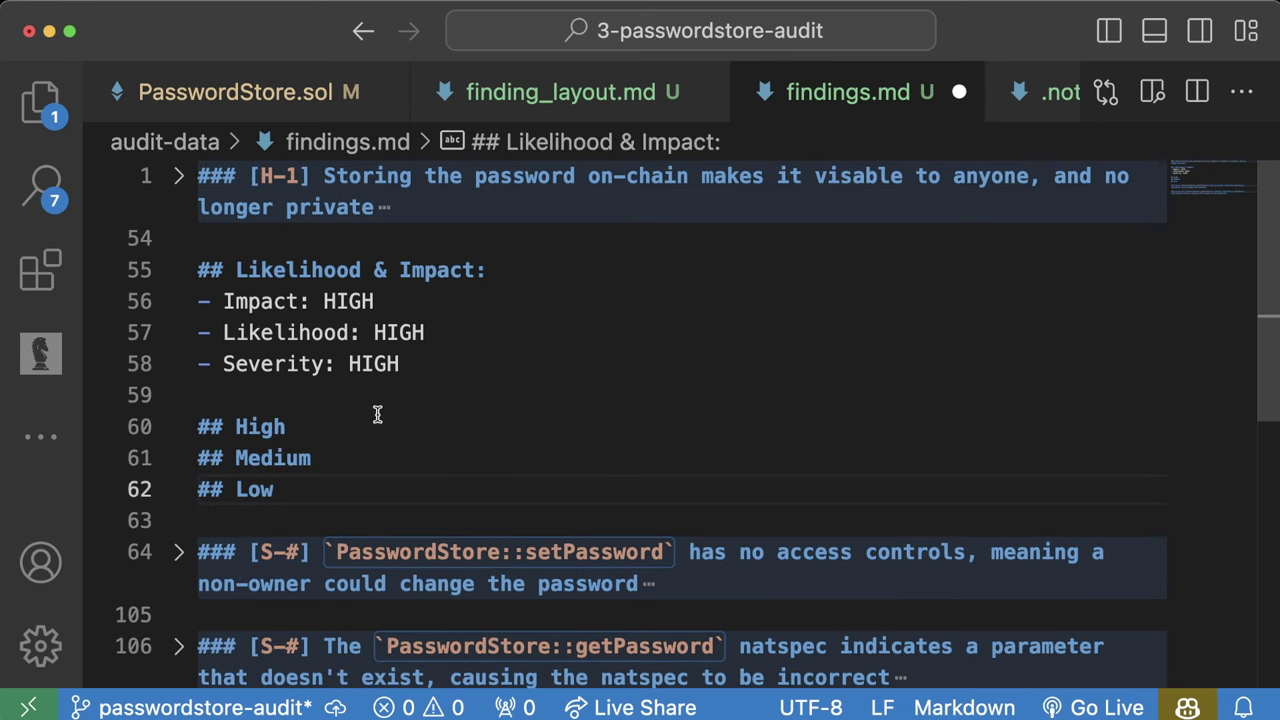
pyautogui.doubleClick(246, 429)
pyautogui.doubleClick(286, 462)
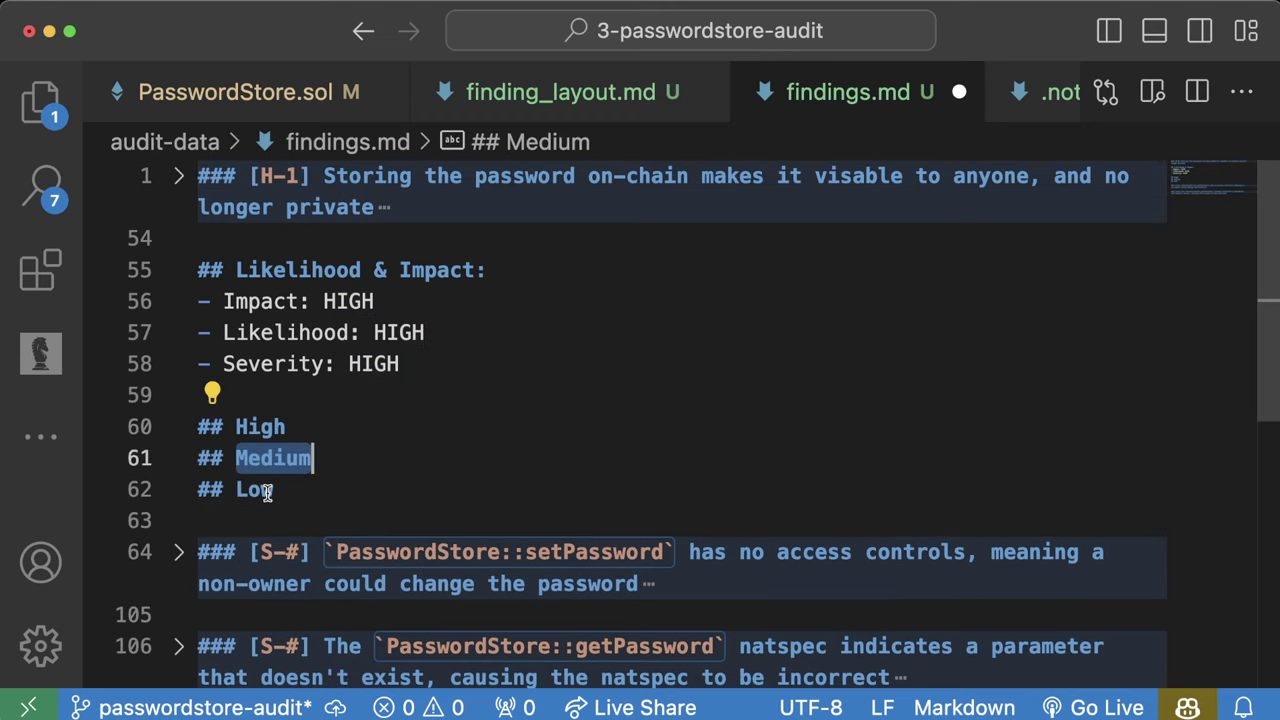
pyautogui.press('Down')
pyautogui.press('Down')
pyautogui.doubleClick(306, 432)
pyautogui.press('End')
pyautogui.press('Return')
pyautogui.write('- Worst offenders -> Least bad')
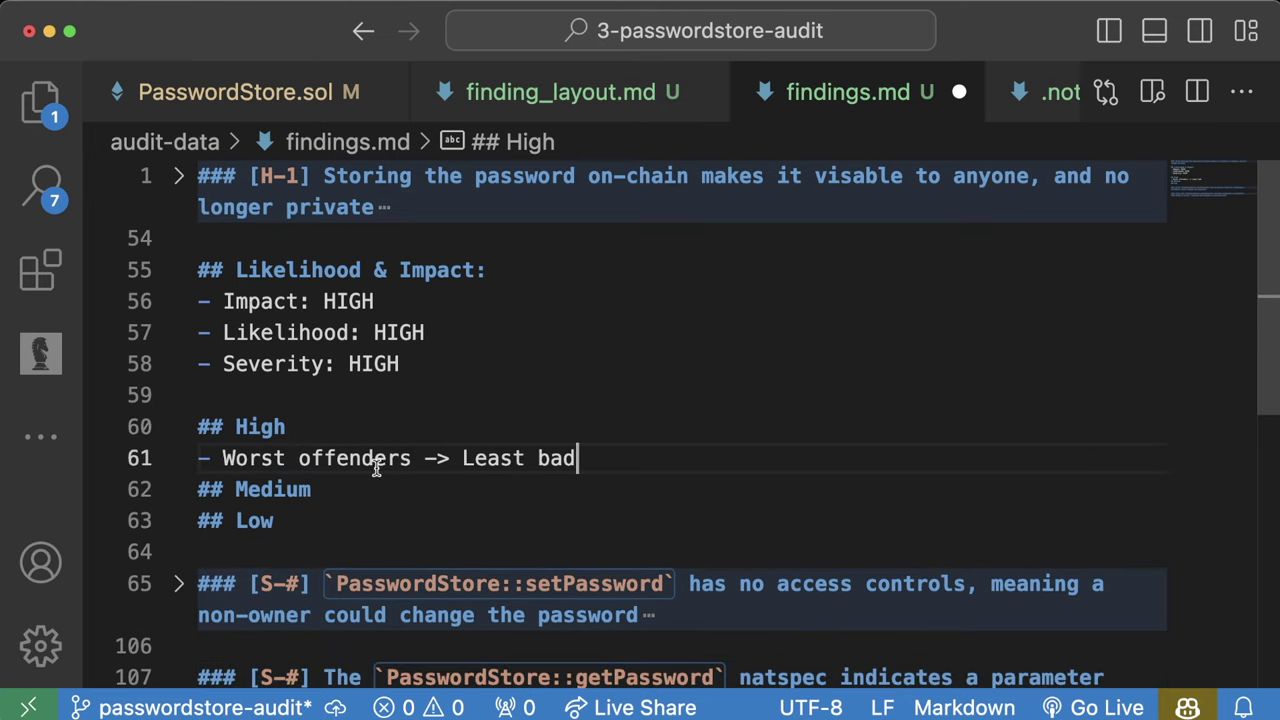
pyautogui.doubleClick(372, 460)
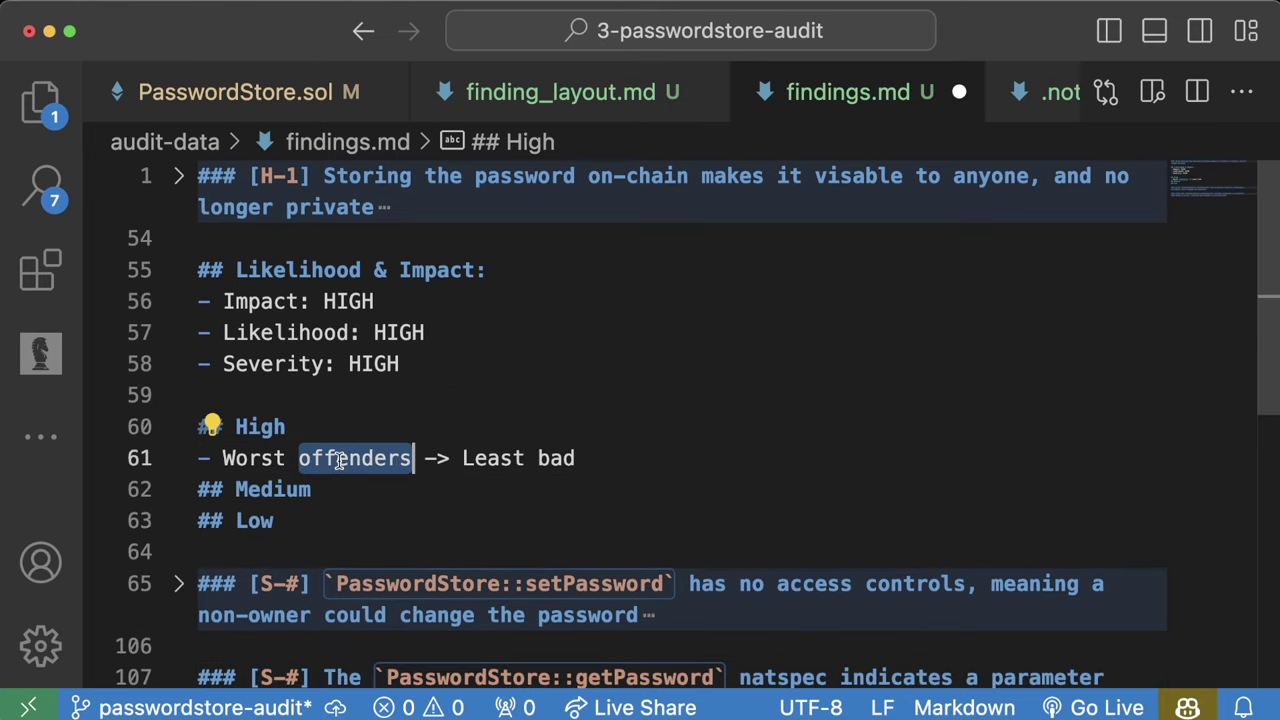
pyautogui.doubleClick(268, 458)
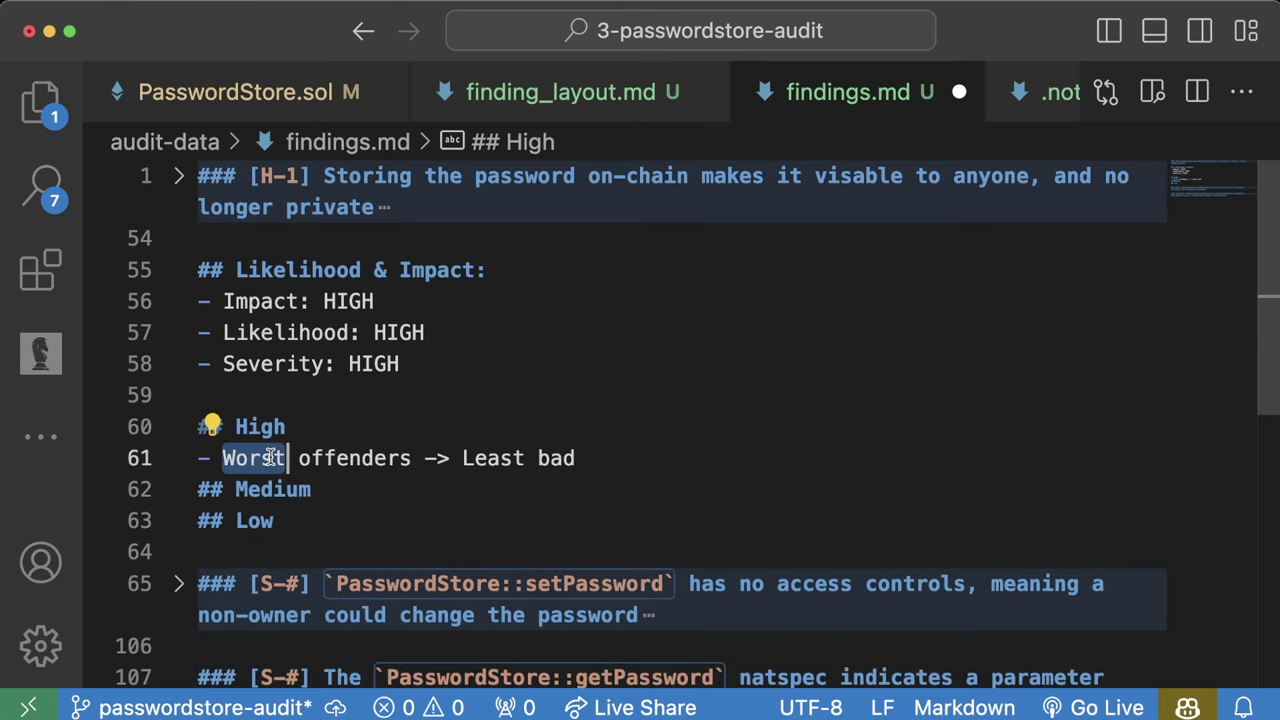
pyautogui.doubleClick(560, 460)
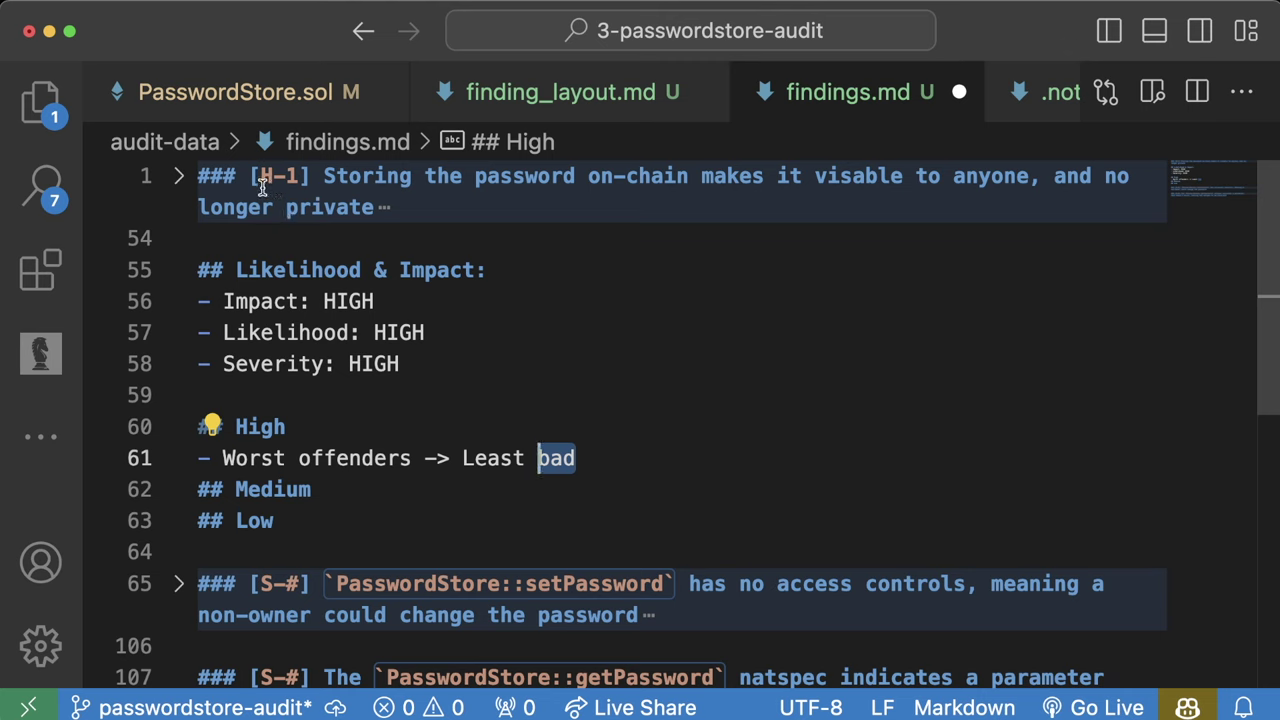
pyautogui.moveTo(258, 176); pyautogui.dragTo(299, 177)
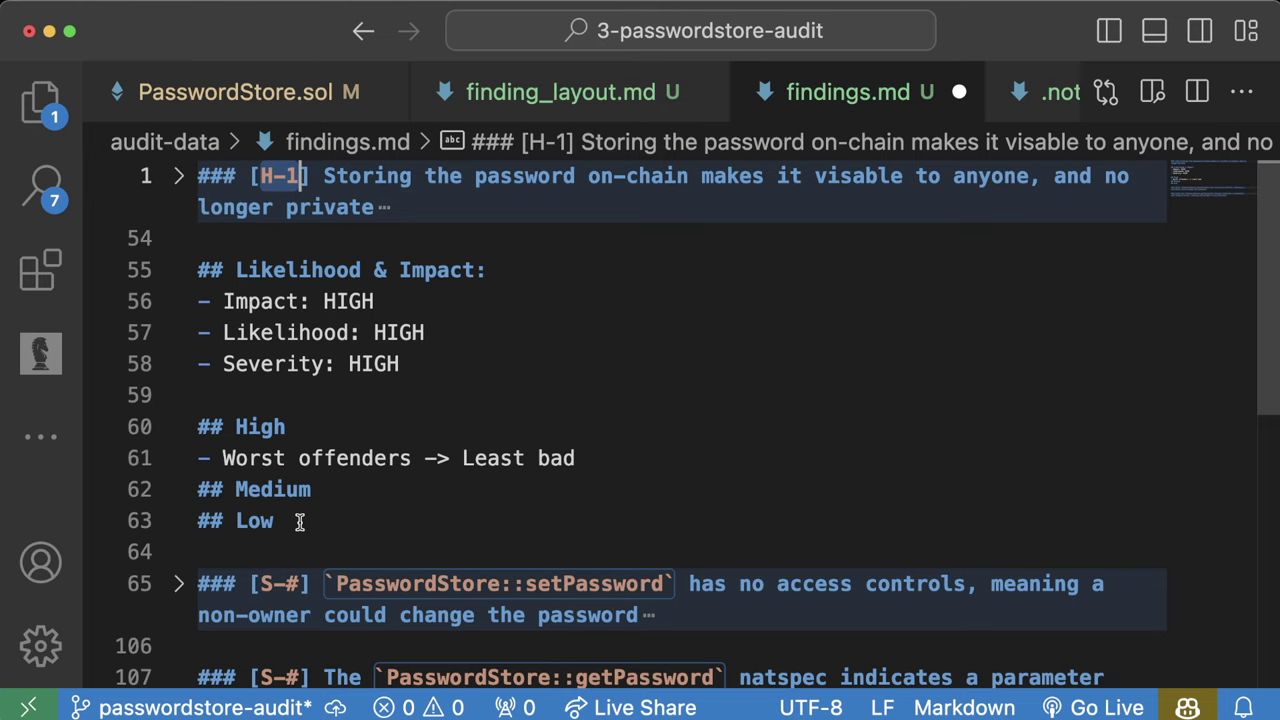
pyautogui.moveTo(299, 521); pyautogui.dragTo(197, 427)
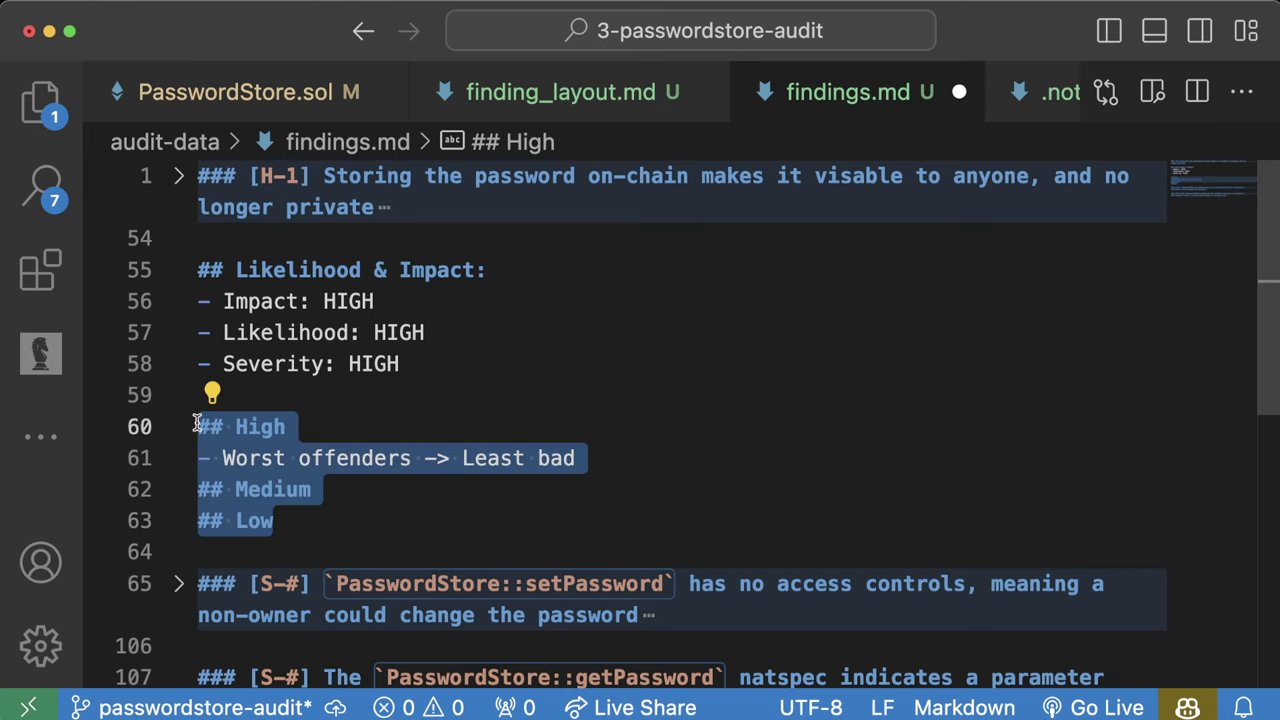
# Move the Impact/Likelihood/Severity ratings block to the end of the setPassword finding.
pyautogui.press('super+z')
pyautogui.press('super+z')
pyautogui.press('super+z')
pyautogui.press('super+z')
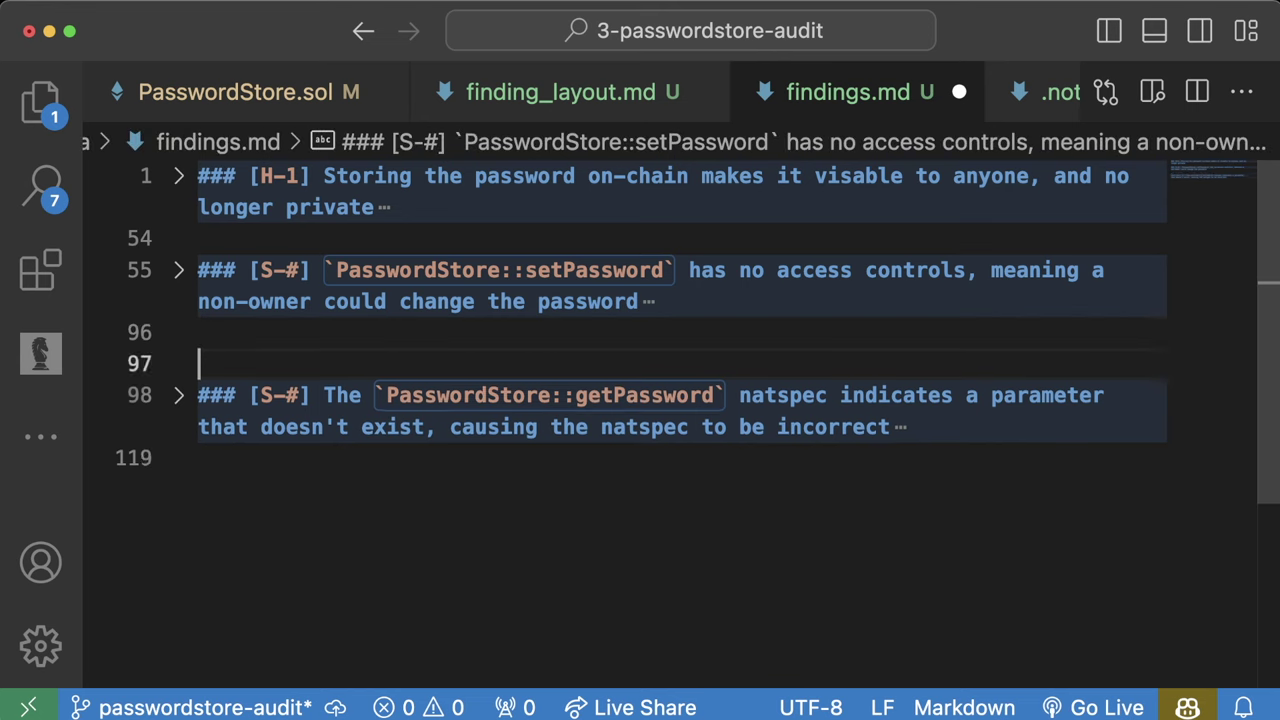
pyautogui.press('super+z')
pyautogui.scroll(10, 280, 466)
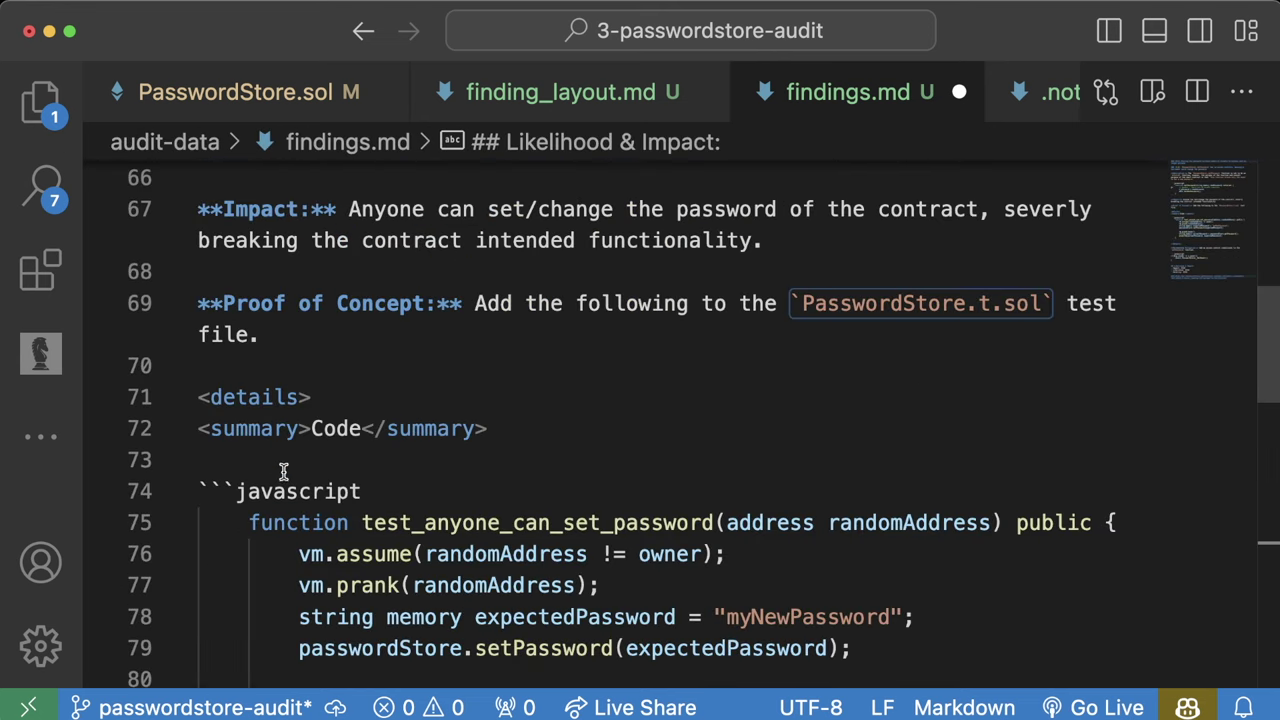
pyautogui.click(178, 270)
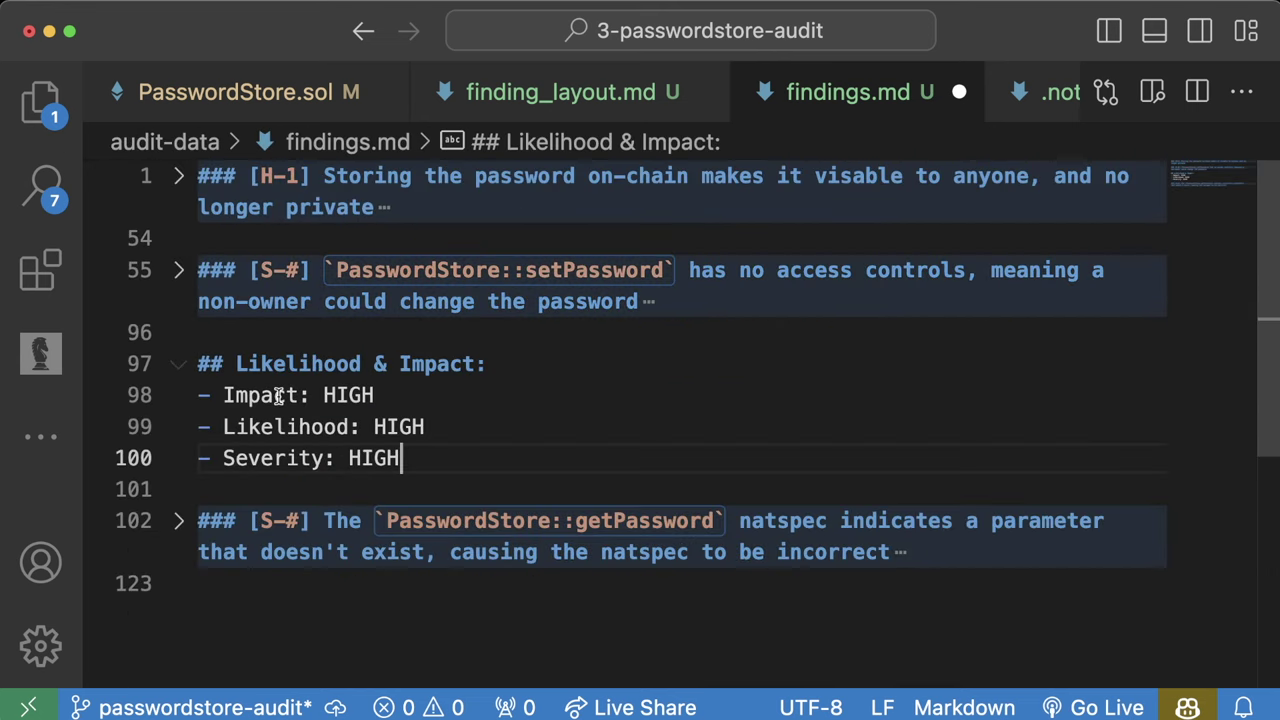
# Delete the three HIGH values, leaving Impact, Likelihood and Severity blank.
pyautogui.doubleClick(360, 395)
pyautogui.press('BackSpace')
pyautogui.doubleClick(398, 427)
pyautogui.press('super+d')
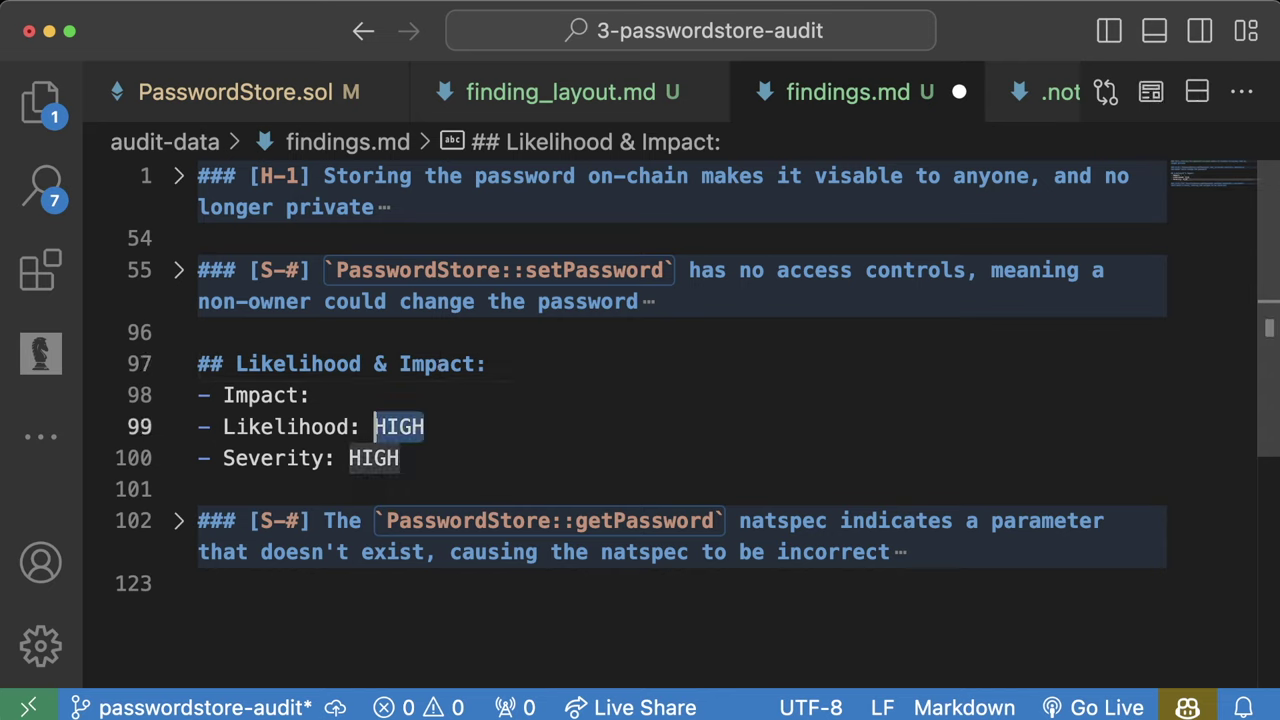
pyautogui.press('BackSpace')
pyautogui.click(386, 430)
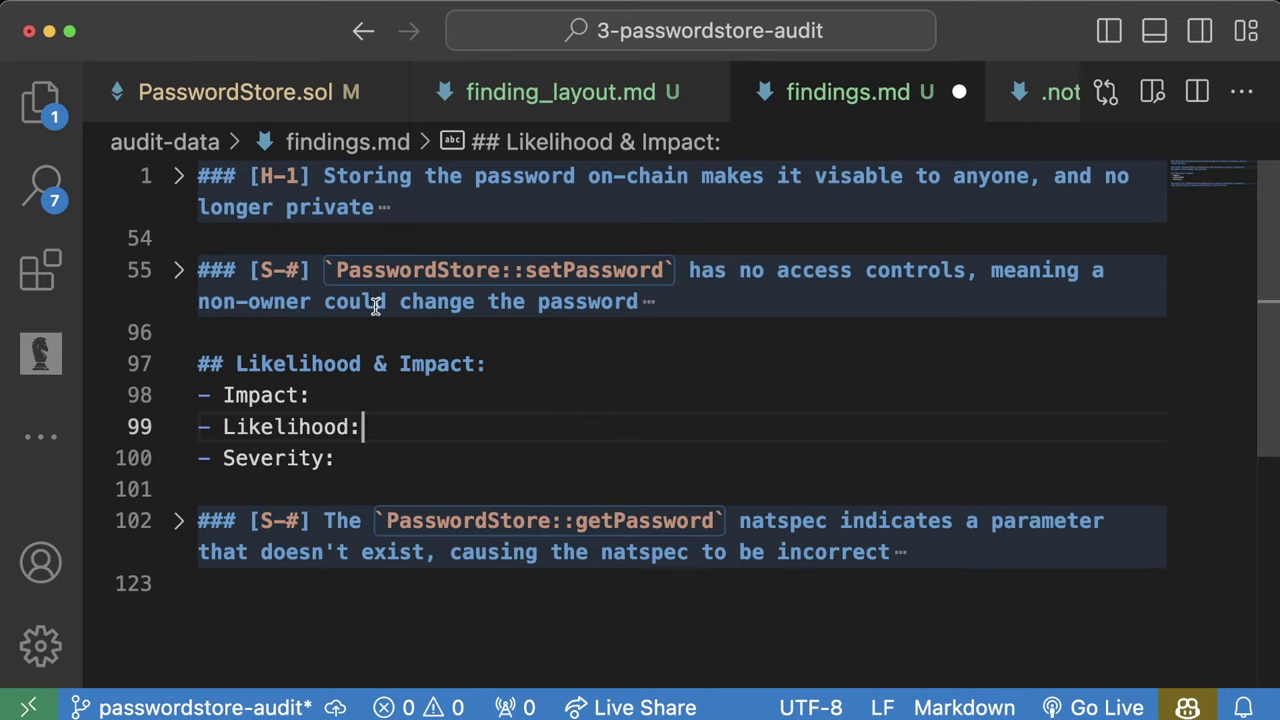
pyautogui.click(397, 395)
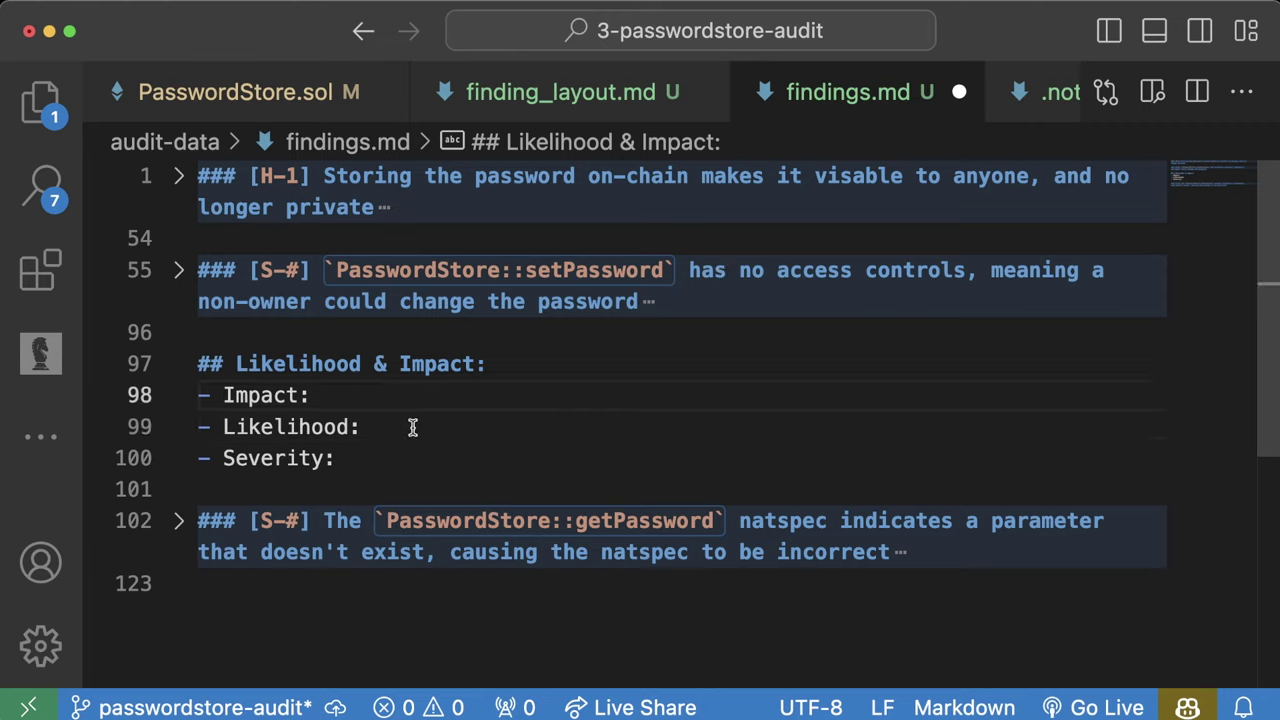
pyautogui.press('super+Tab')
# Reread the High Impact criteria in the CodeHawks severity guide.
pyautogui.scroll(10, 770, 378)
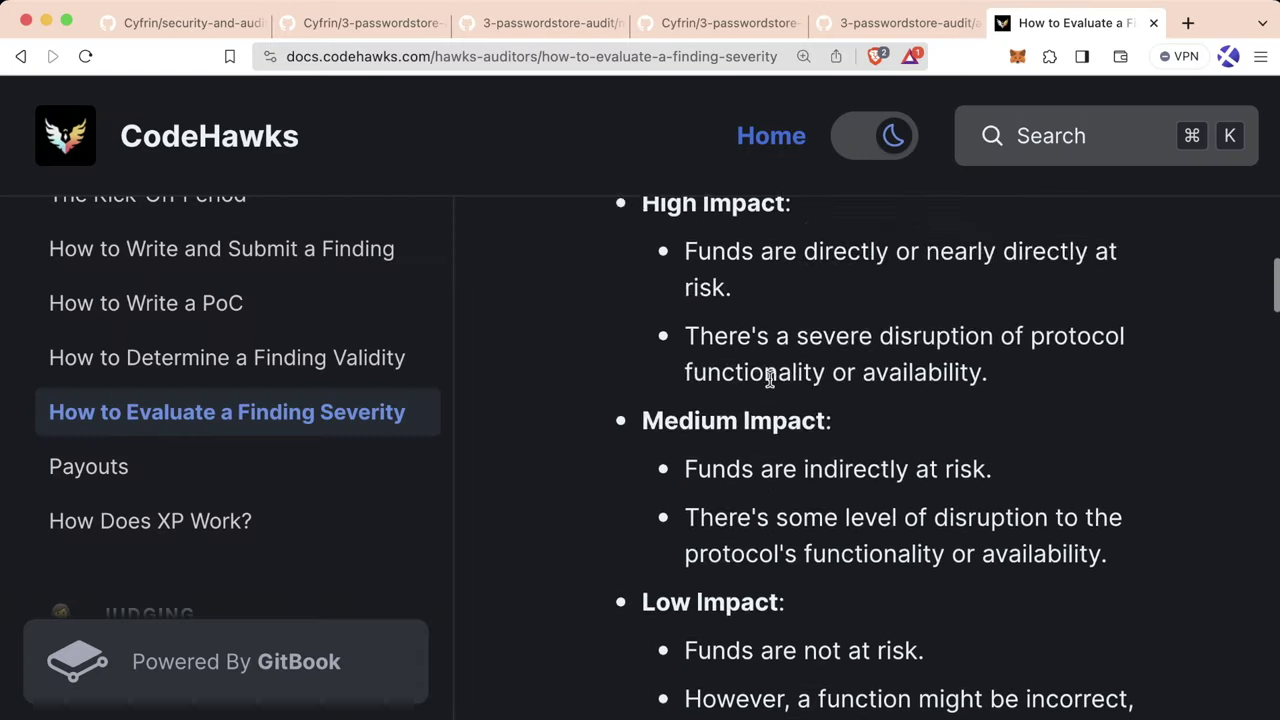
pyautogui.scroll(-1, 866, 505)
pyautogui.moveTo(790, 477); pyautogui.dragTo(829, 520)
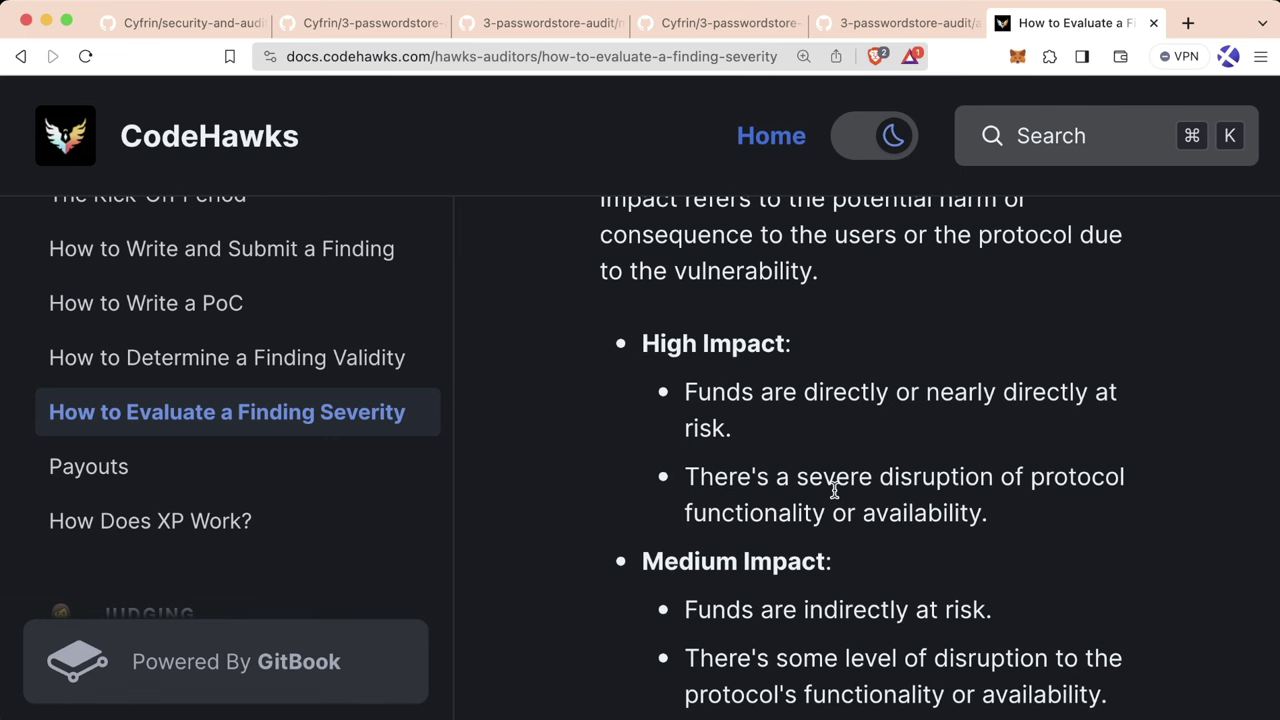
pyautogui.press('super+Tab')
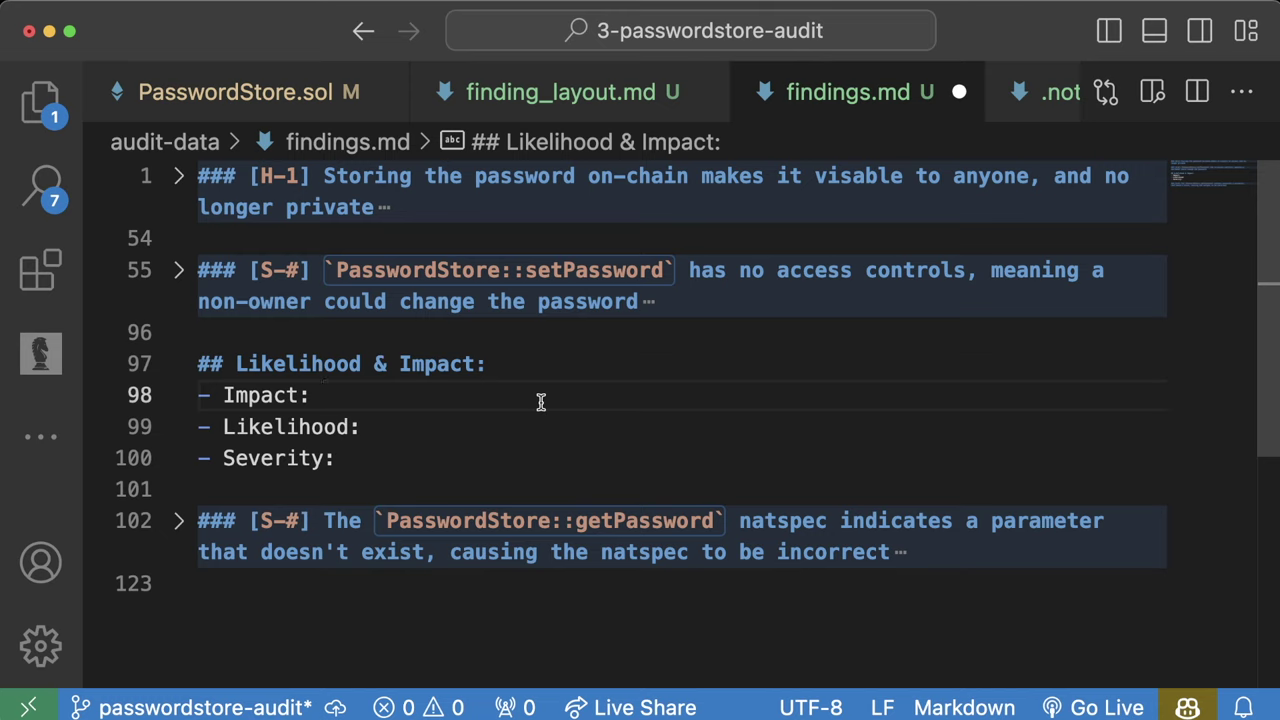
# Rate the setPassword finding's Impact HIGH and check the High Likelihood description.
pyautogui.write('HIGH')
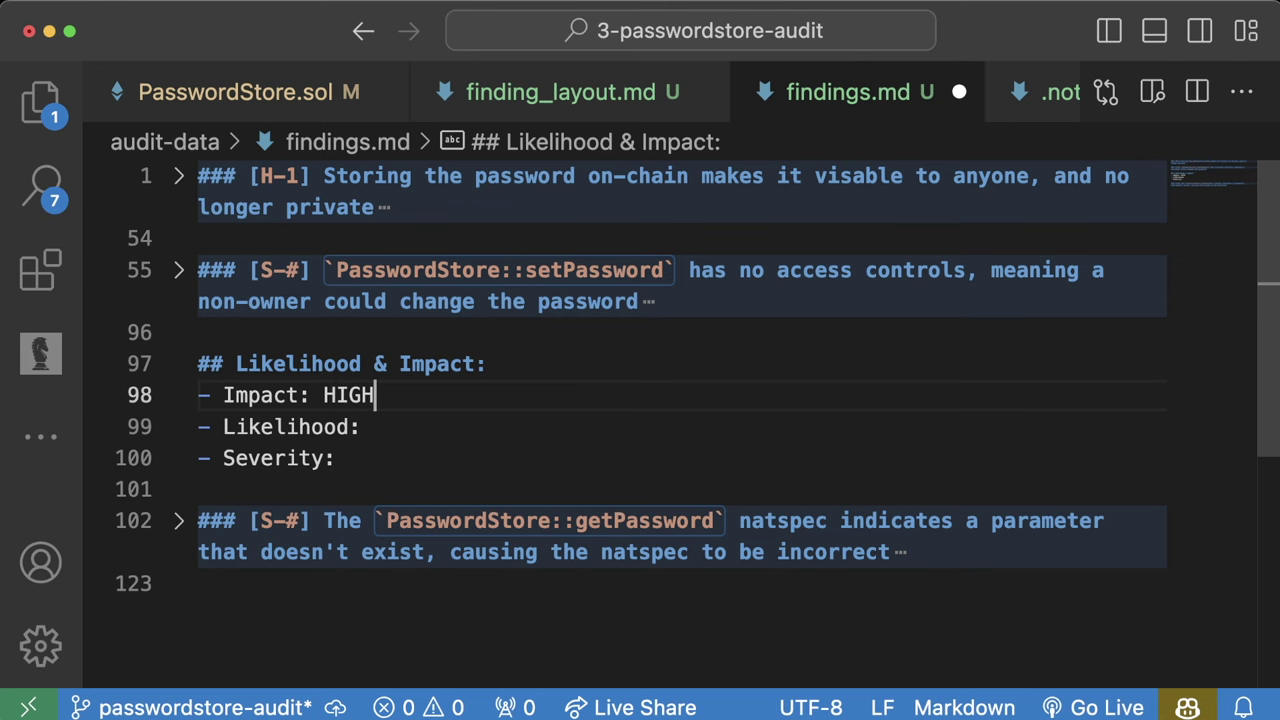
pyautogui.click(471, 428)
pyautogui.press('BackSpace')
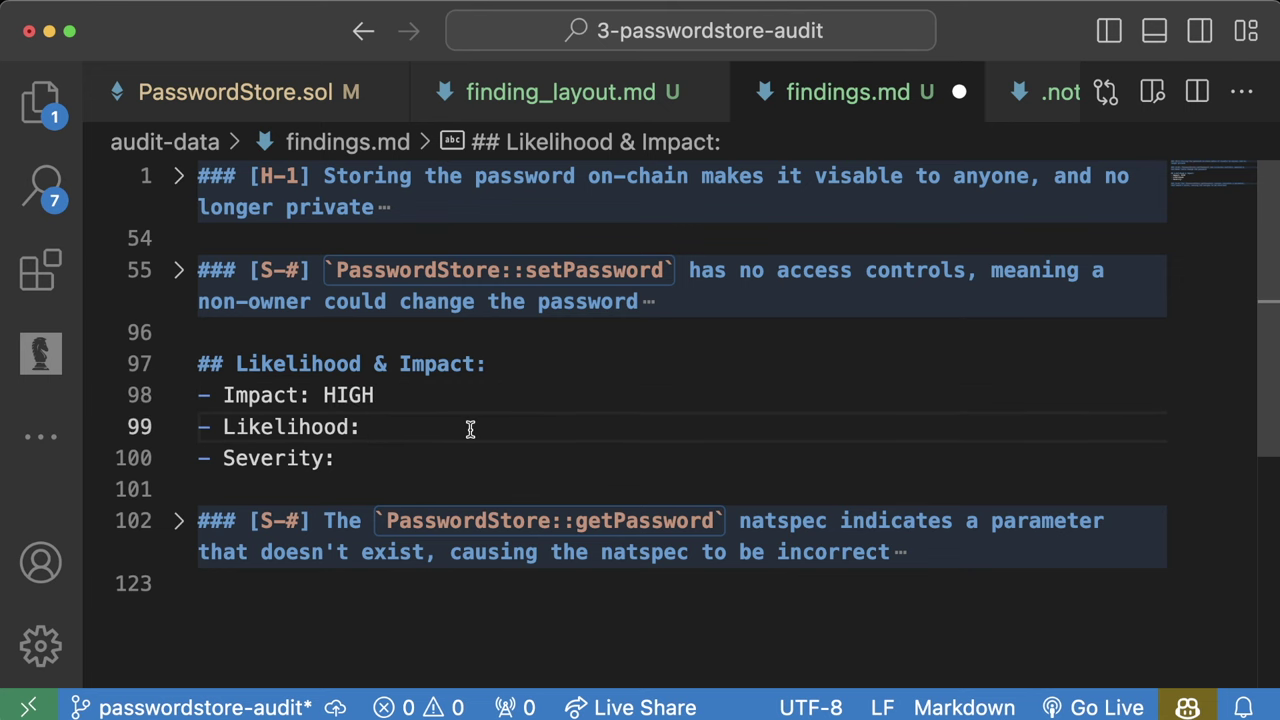
pyautogui.press('super+Tab')
pyautogui.scroll(-10, 688, 415)
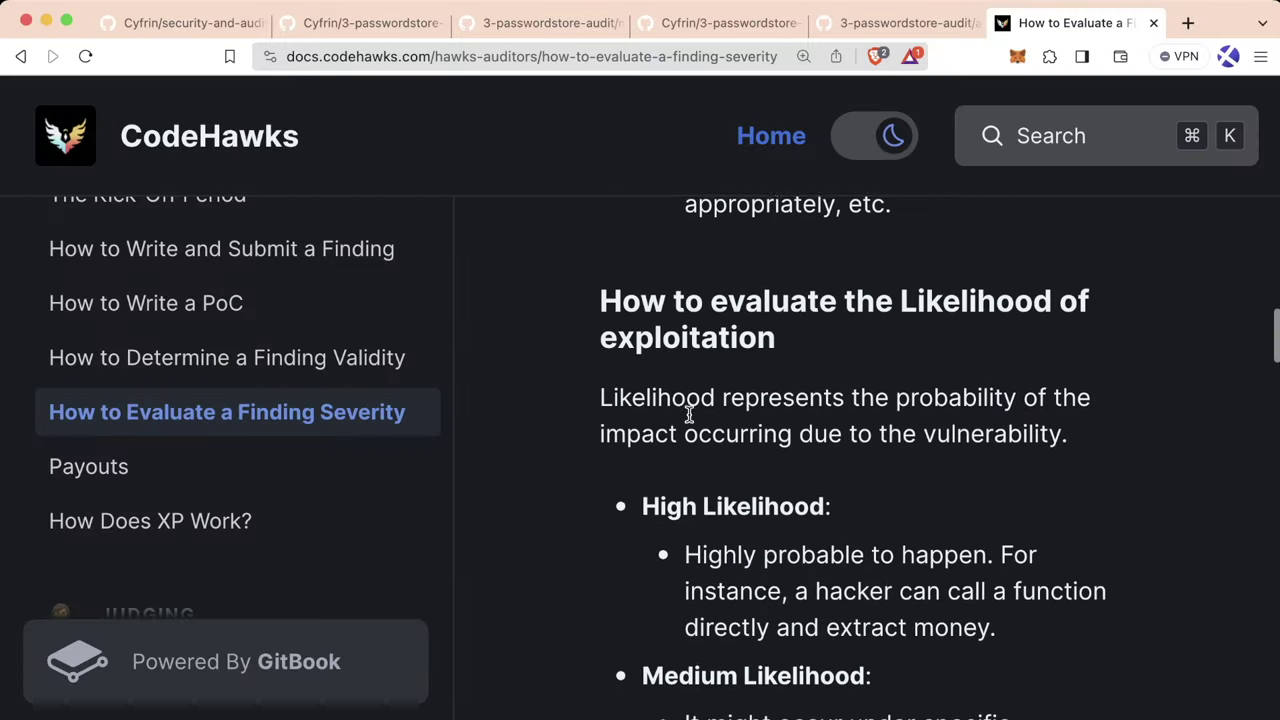
pyautogui.moveTo(1024, 467); pyautogui.dragTo(599, 413)
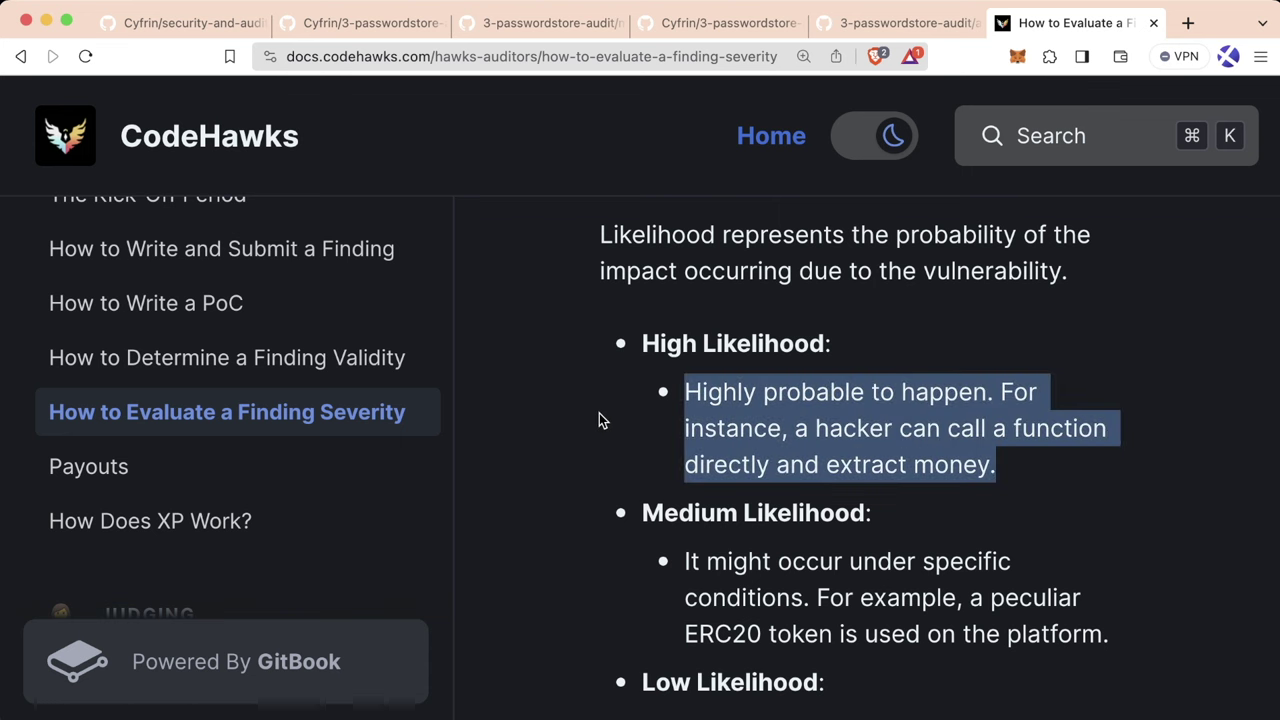
pyautogui.click(599, 413)
pyautogui.press('super+Tab')
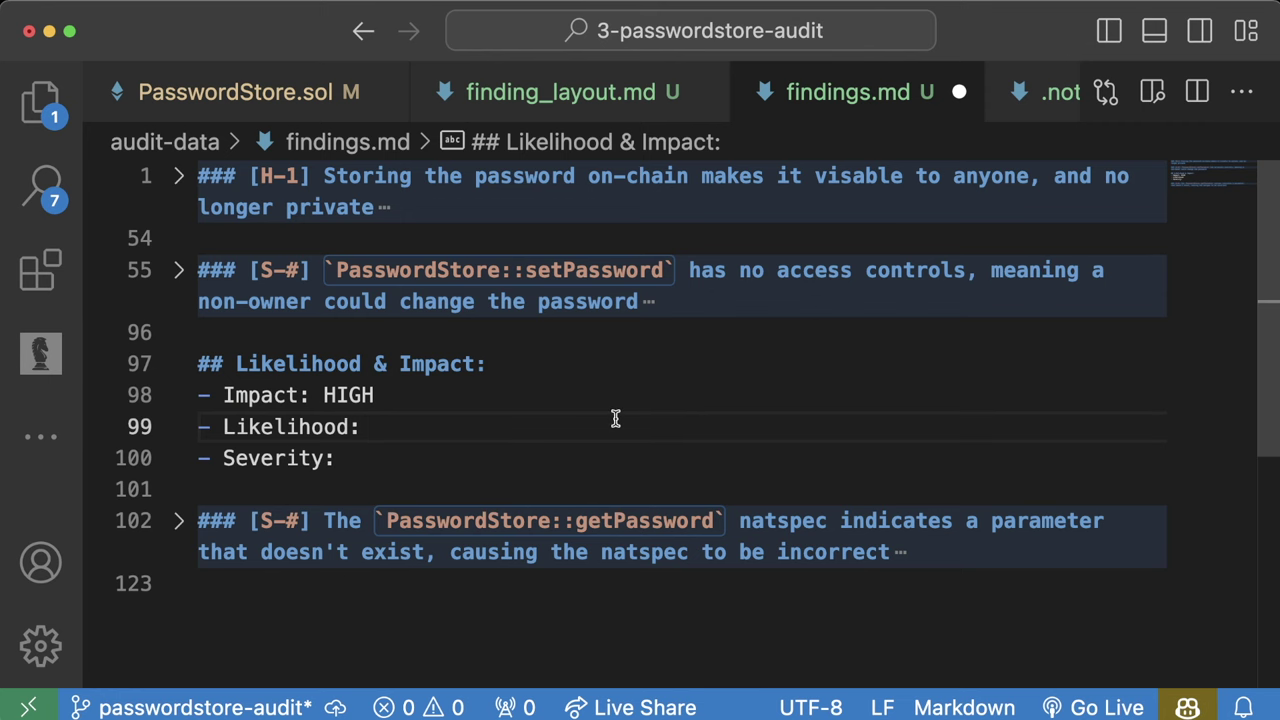
# Review setPassword in PasswordStore.sol, then rate Likelihood and Severity HIGH.
pyautogui.click(235, 91)
pyautogui.scroll(-10, 560, 480)
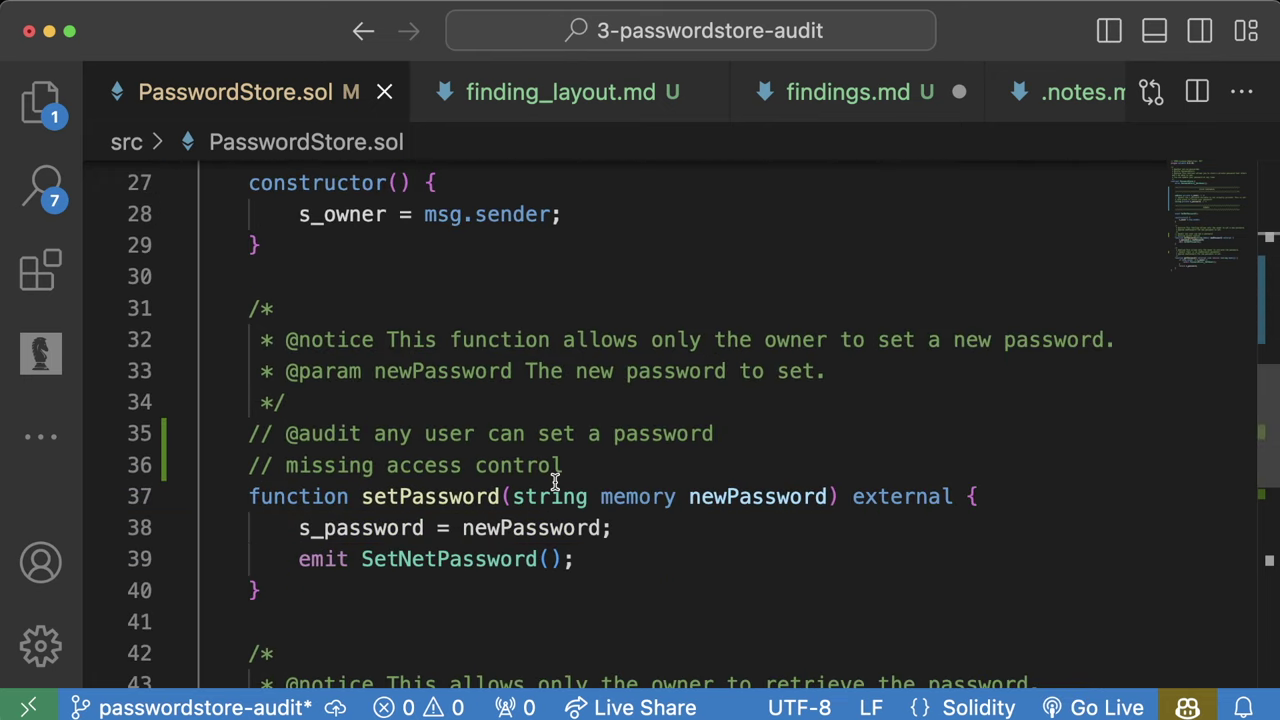
pyautogui.moveTo(348, 385); pyautogui.dragTo(166, 323)
pyautogui.click(240, 414)
pyautogui.click(306, 416)
pyautogui.moveTo(280, 416); pyautogui.dragTo(192, 322)
pyautogui.click(720, 321)
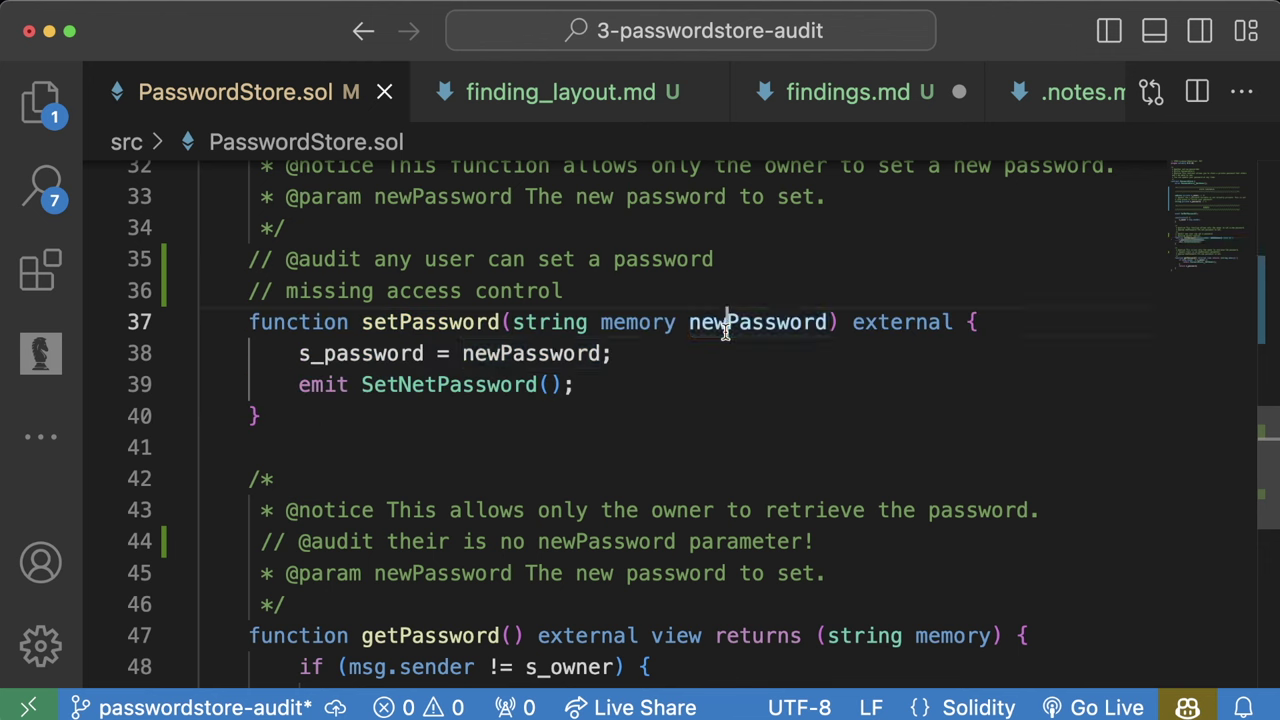
pyautogui.click(830, 96)
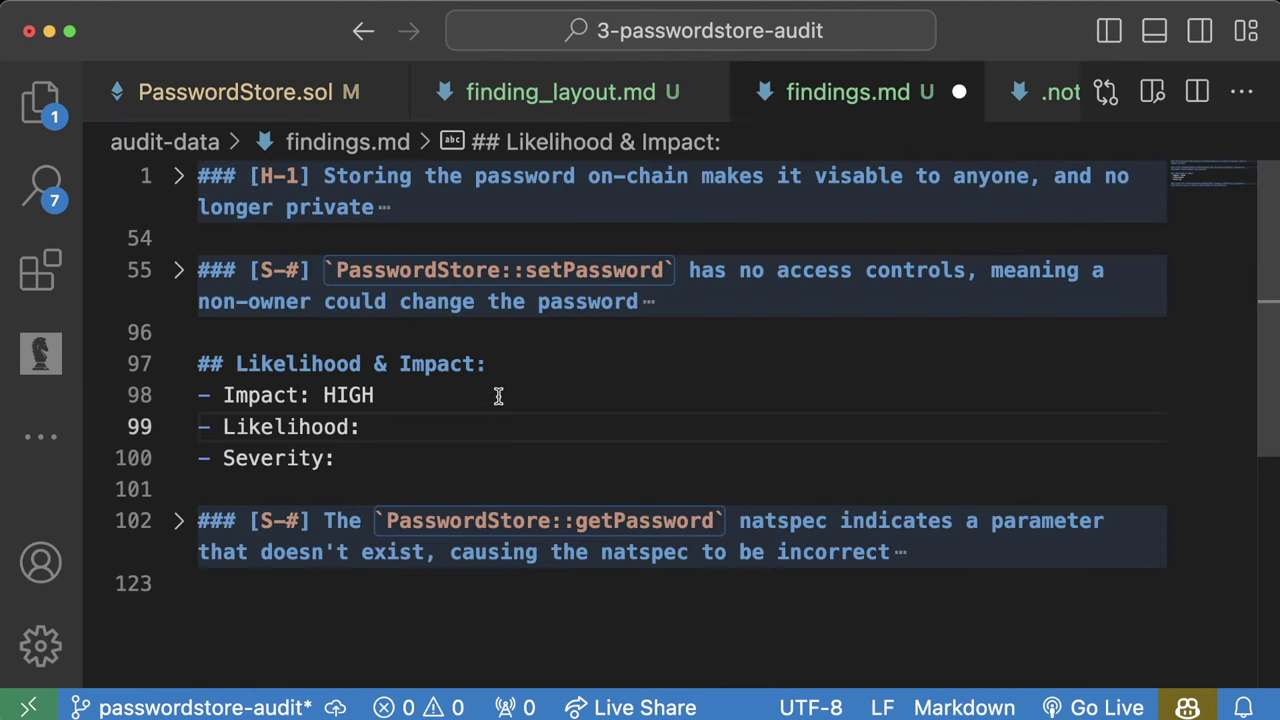
pyautogui.write('HIGH')
pyautogui.press('Down')
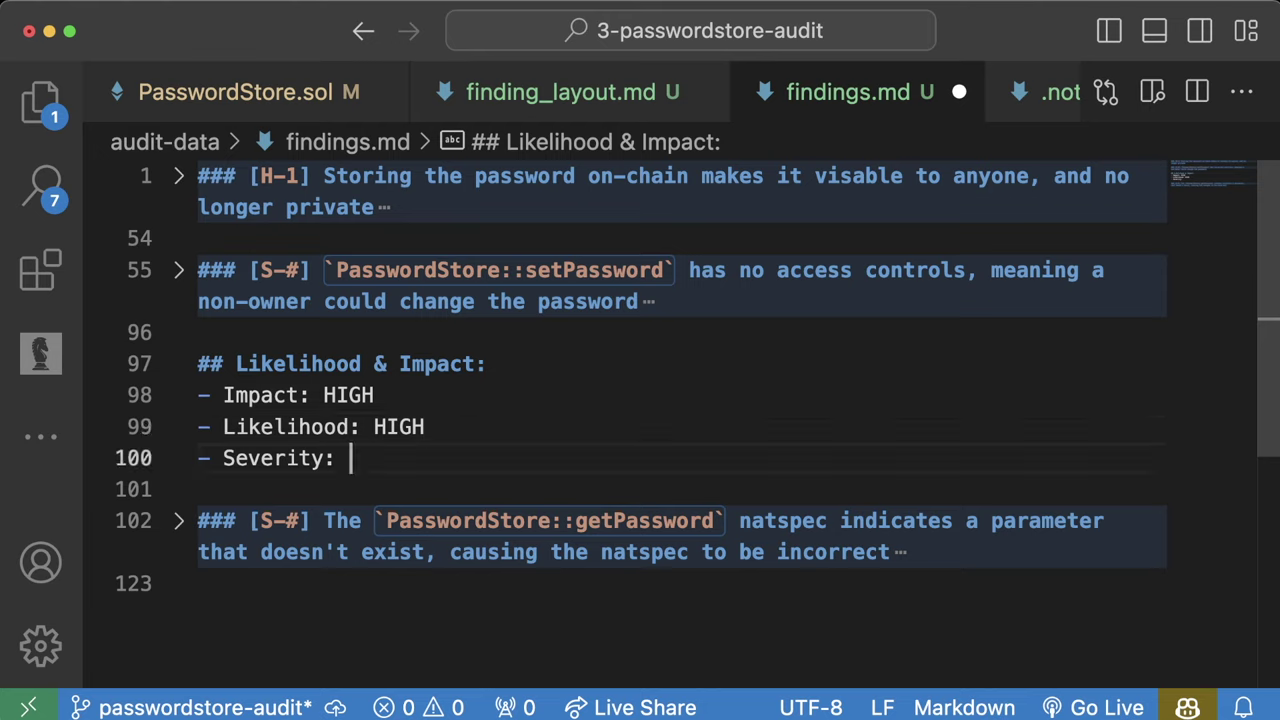
pyautogui.write('HIGH')
# Retag the setPassword finding heading from [S-#] to [H-2].
pyautogui.doubleClick(265, 270)
pyautogui.write('H')
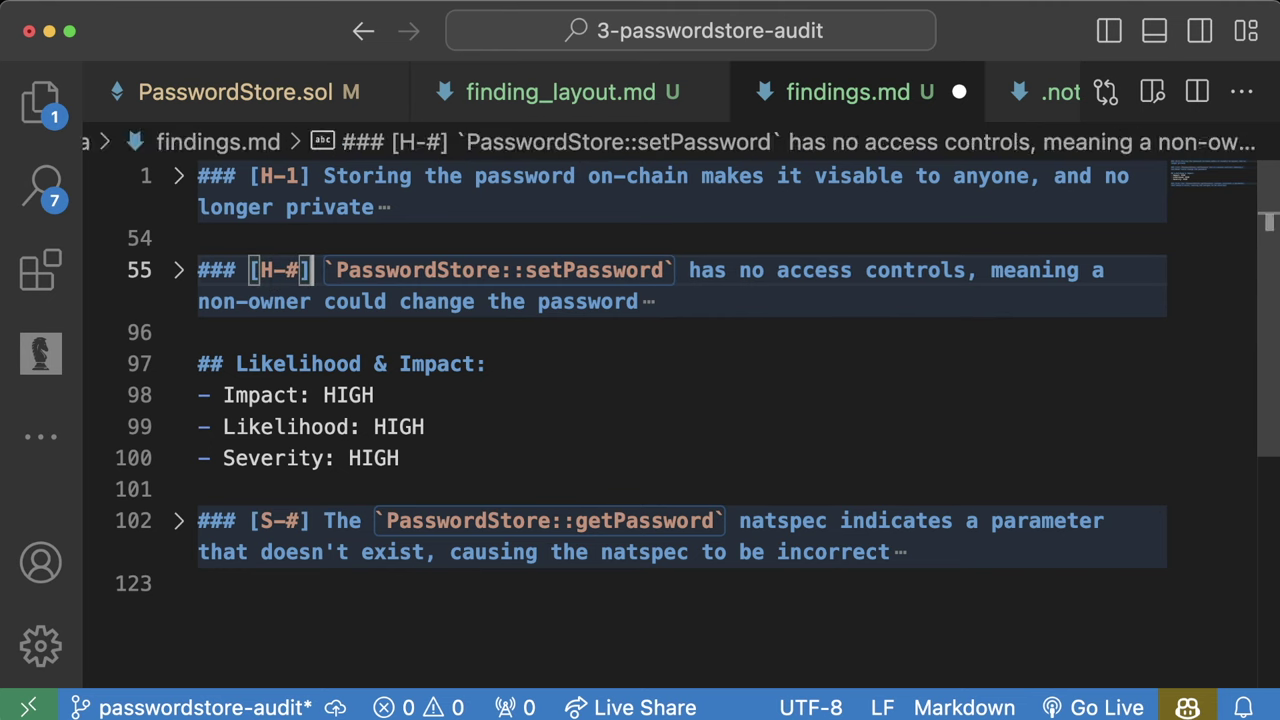
pyautogui.press('Left')
pyautogui.hotkey('shift', 'Left')
pyautogui.write('2')
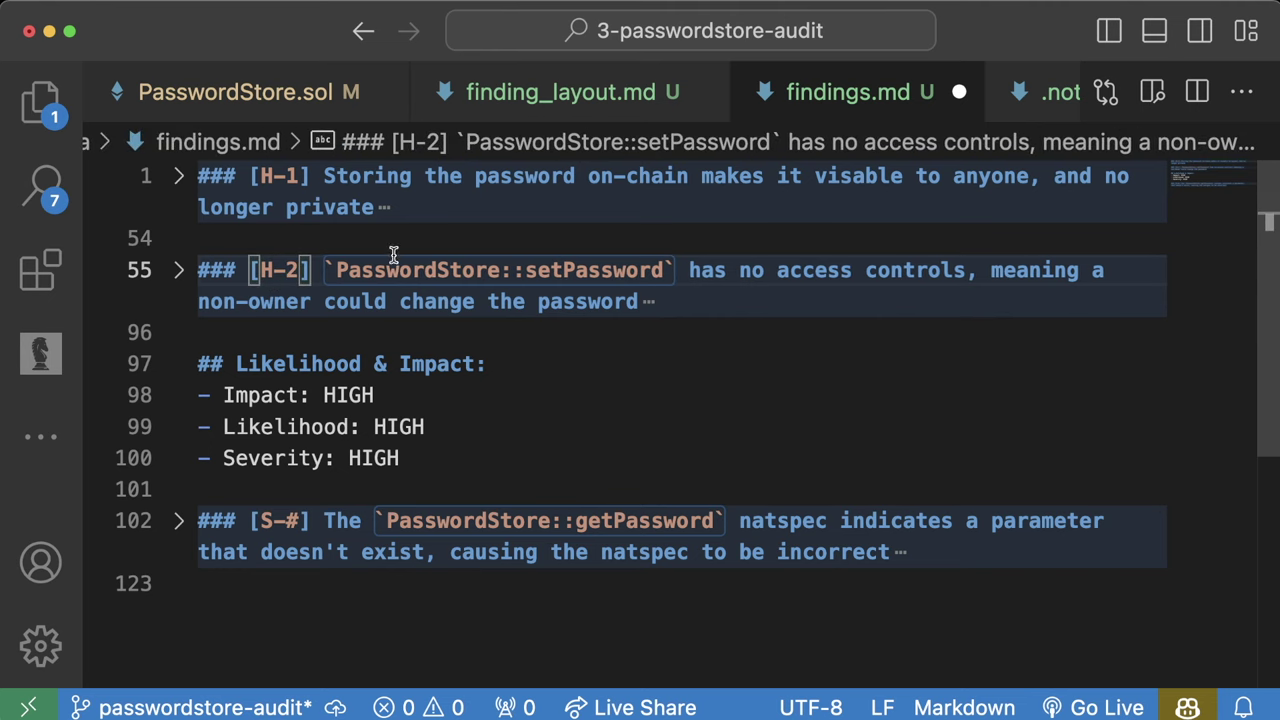
pyautogui.moveTo(260, 178); pyautogui.dragTo(300, 178)
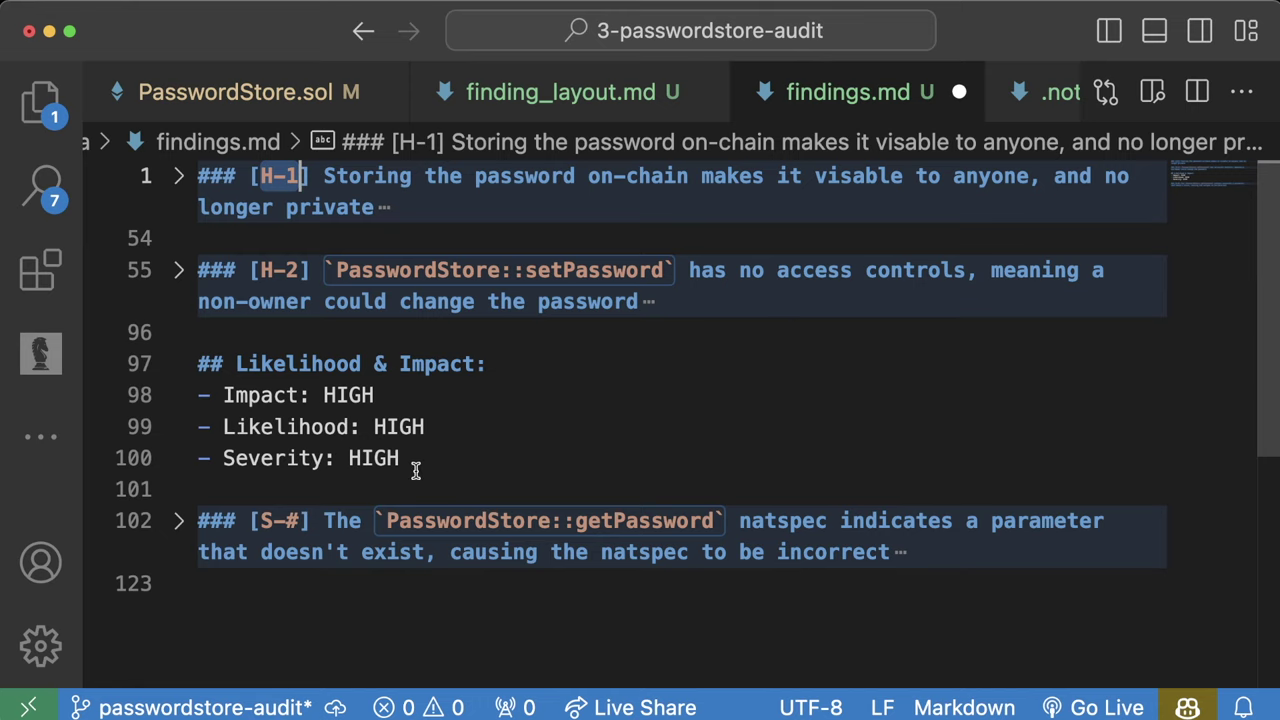
# Move the Likelihood & Impact block to sit below the getPassword natspec finding.
pyautogui.moveTo(416, 471); pyautogui.dragTo(194, 363)
pyautogui.press('super+x')
pyautogui.press('BackSpace')
pyautogui.press('BackSpace')
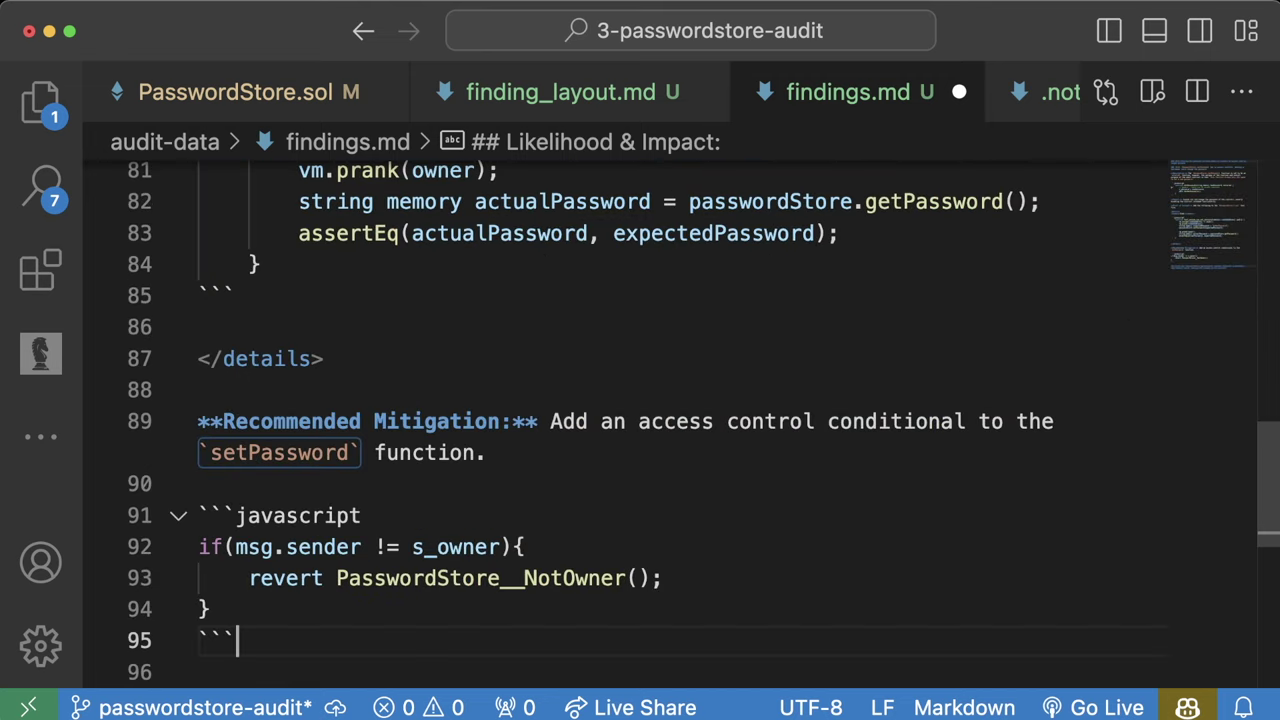
pyautogui.scroll(10, 177, 262)
pyautogui.click(178, 270)
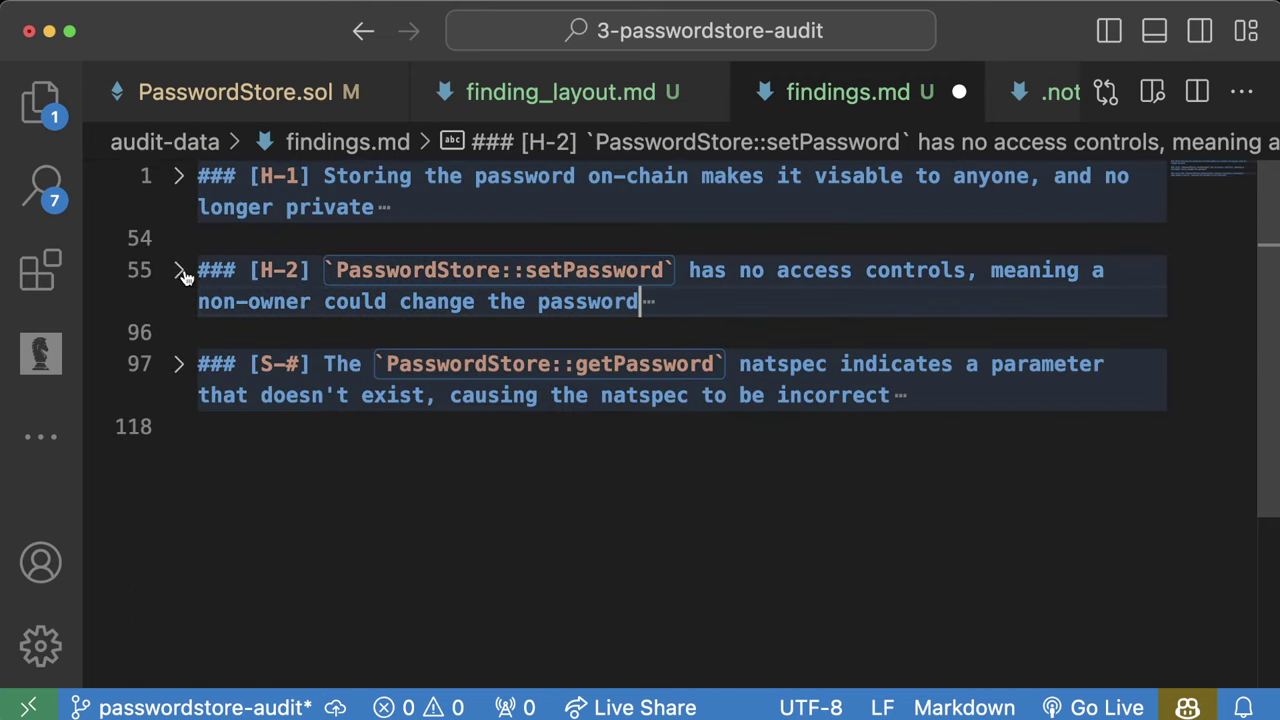
pyautogui.click(304, 478)
pyautogui.press('Return')
pyautogui.press('super+v')
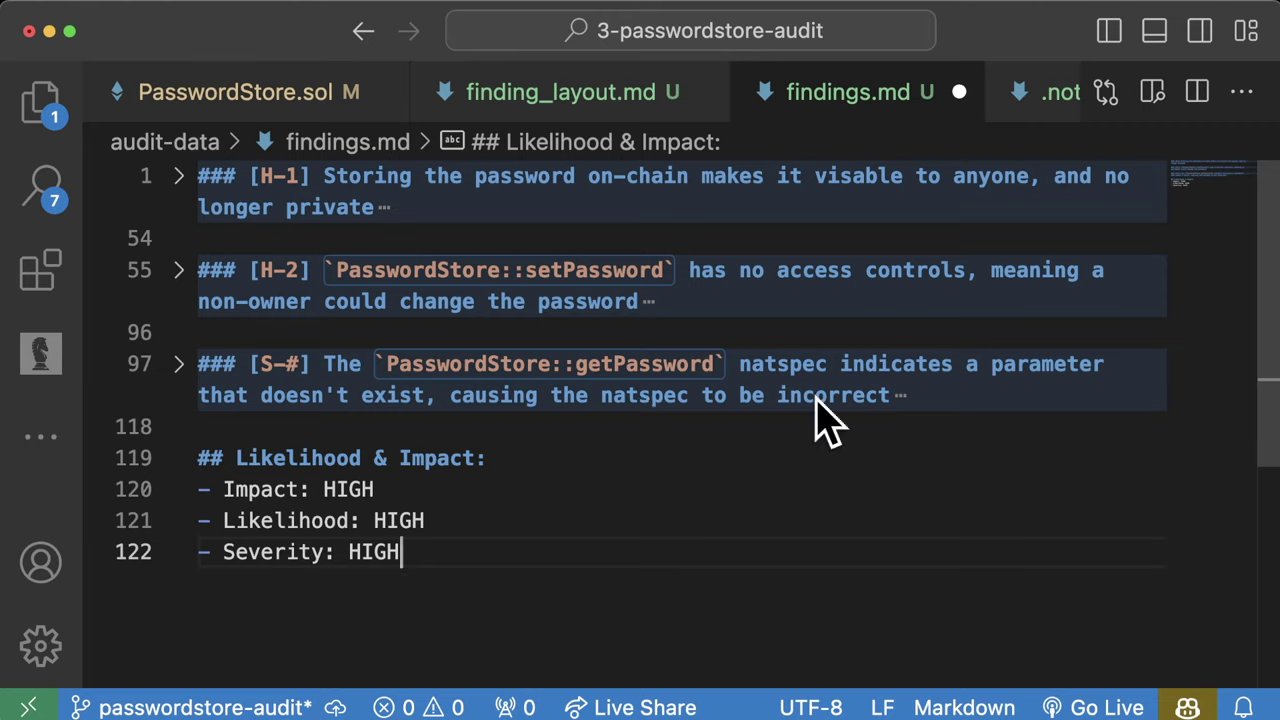
# Blank out the HIGH Impact, Likelihood and Severity values and bring up the CodeHawks severity guide.
pyautogui.doubleClick(348, 490)
pyautogui.press('BackSpace')
pyautogui.doubleClick(398, 521)
pyautogui.press('super+d')
pyautogui.press('BackSpace')
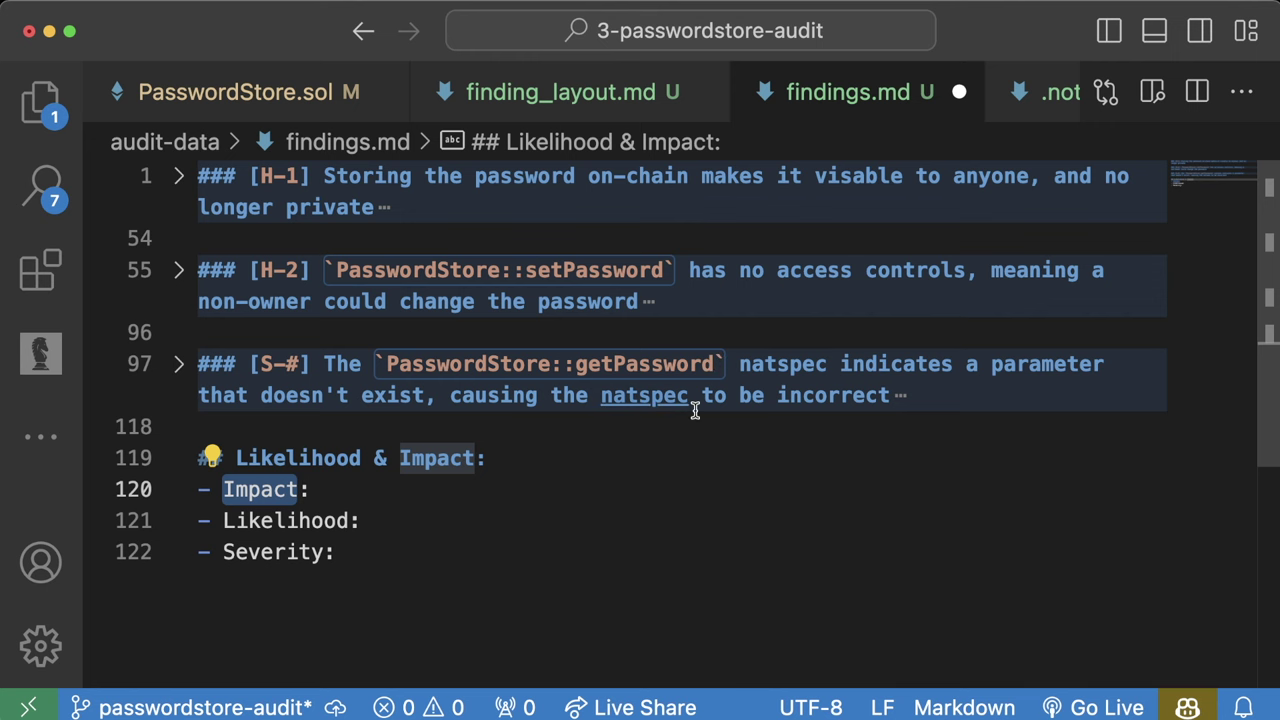
pyautogui.press('super+Tab')
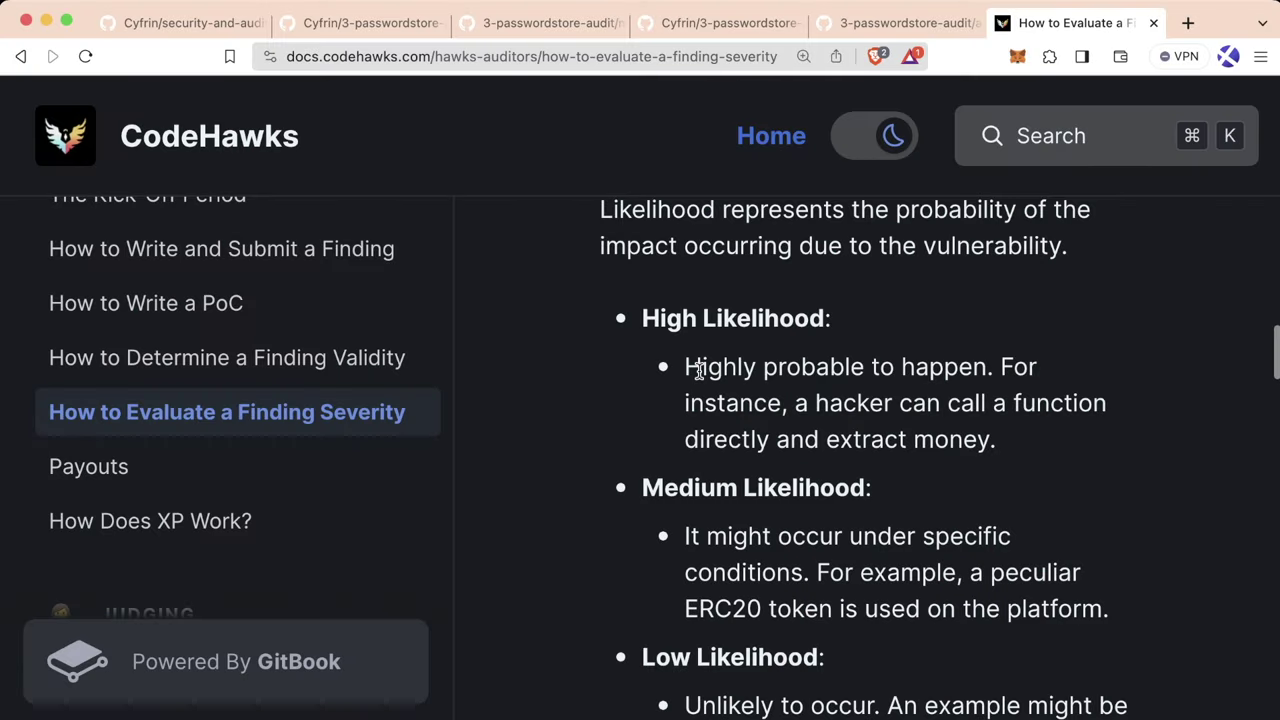
pyautogui.scroll(5, 697, 368)
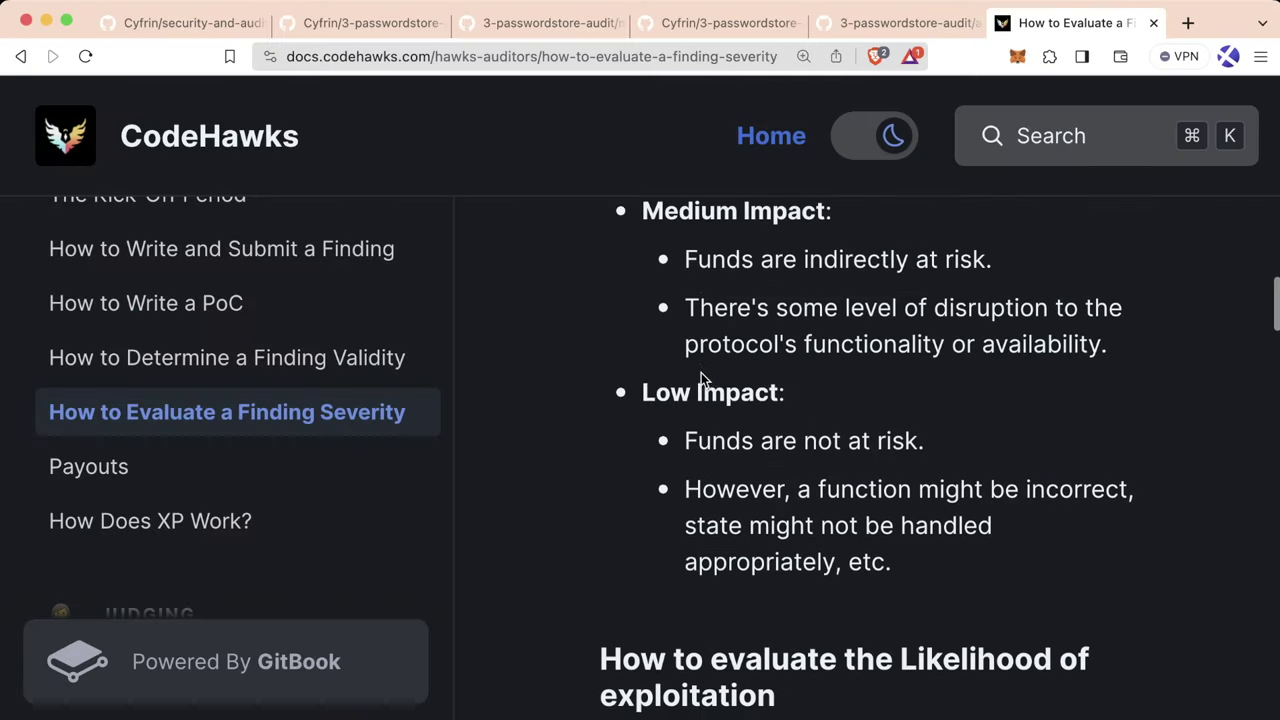
pyautogui.scroll(3, 701, 372)
pyautogui.moveTo(685, 356); pyautogui.dragTo(738, 388)
pyautogui.click(758, 391)
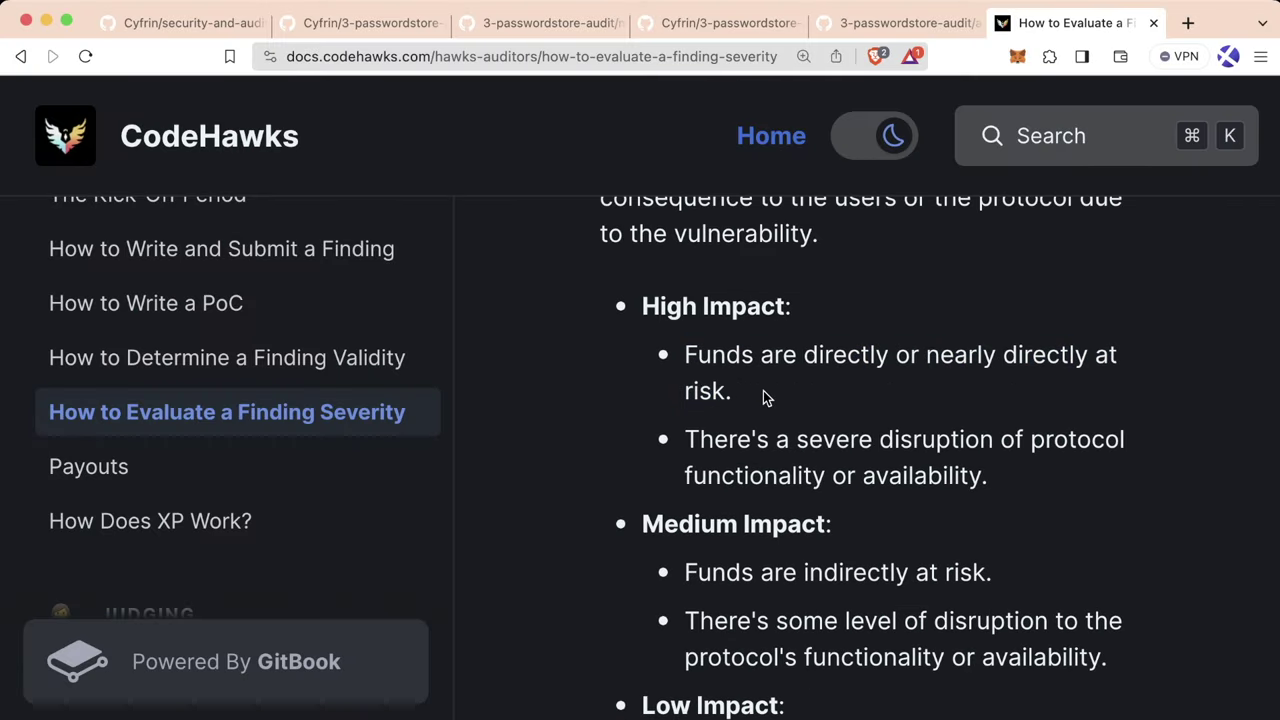
pyautogui.moveTo(1010, 480); pyautogui.dragTo(670, 447)
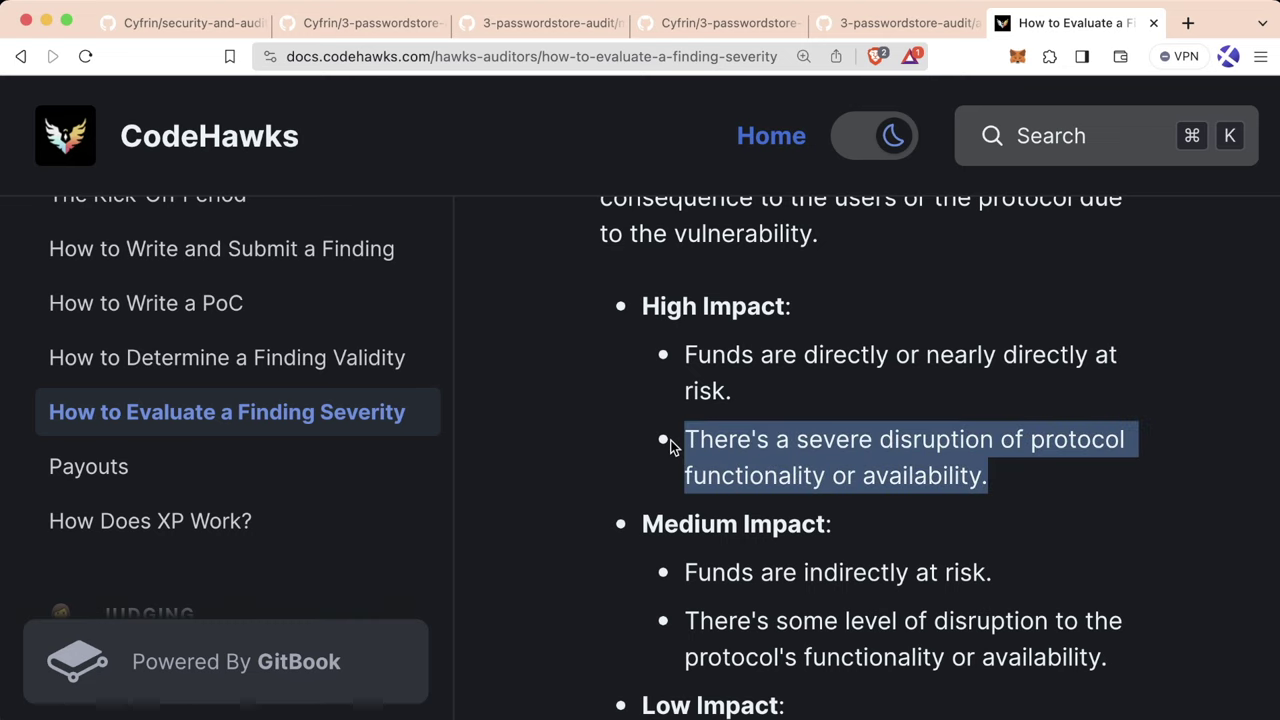
pyautogui.click(792, 411)
pyautogui.scroll(-4, 802, 416)
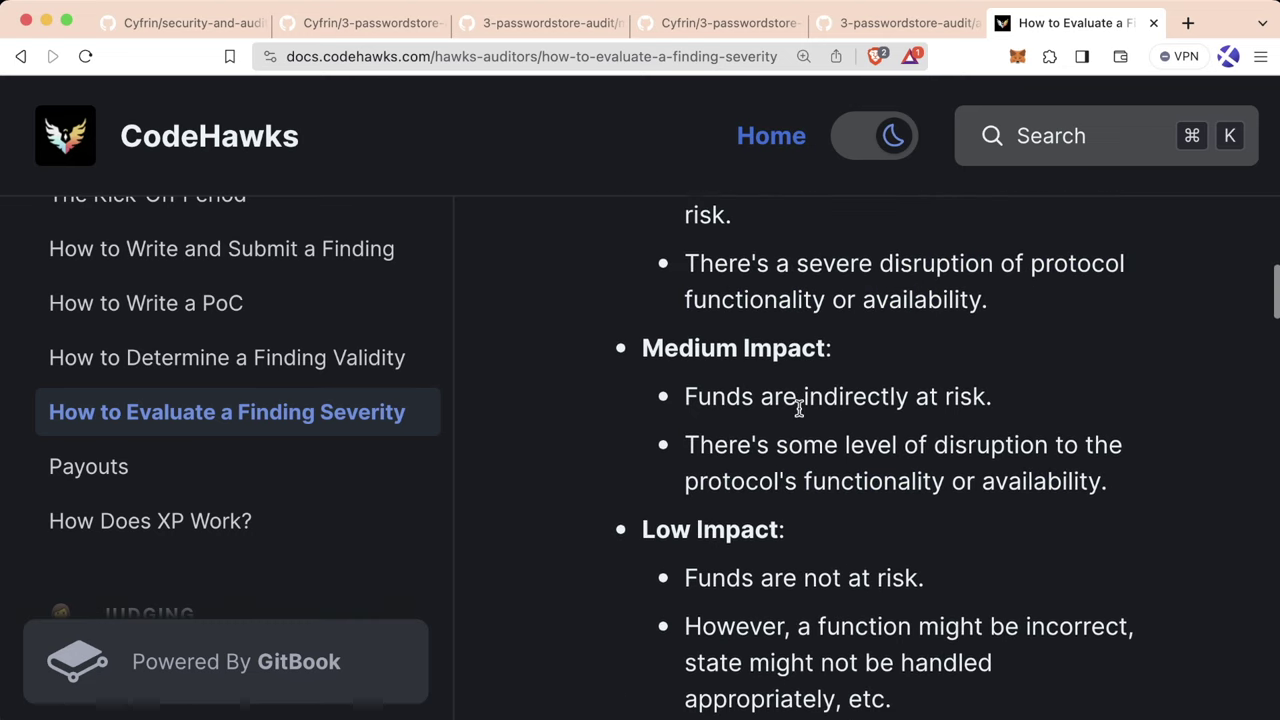
pyautogui.moveTo(993, 388); pyautogui.dragTo(686, 390)
pyautogui.click(806, 376)
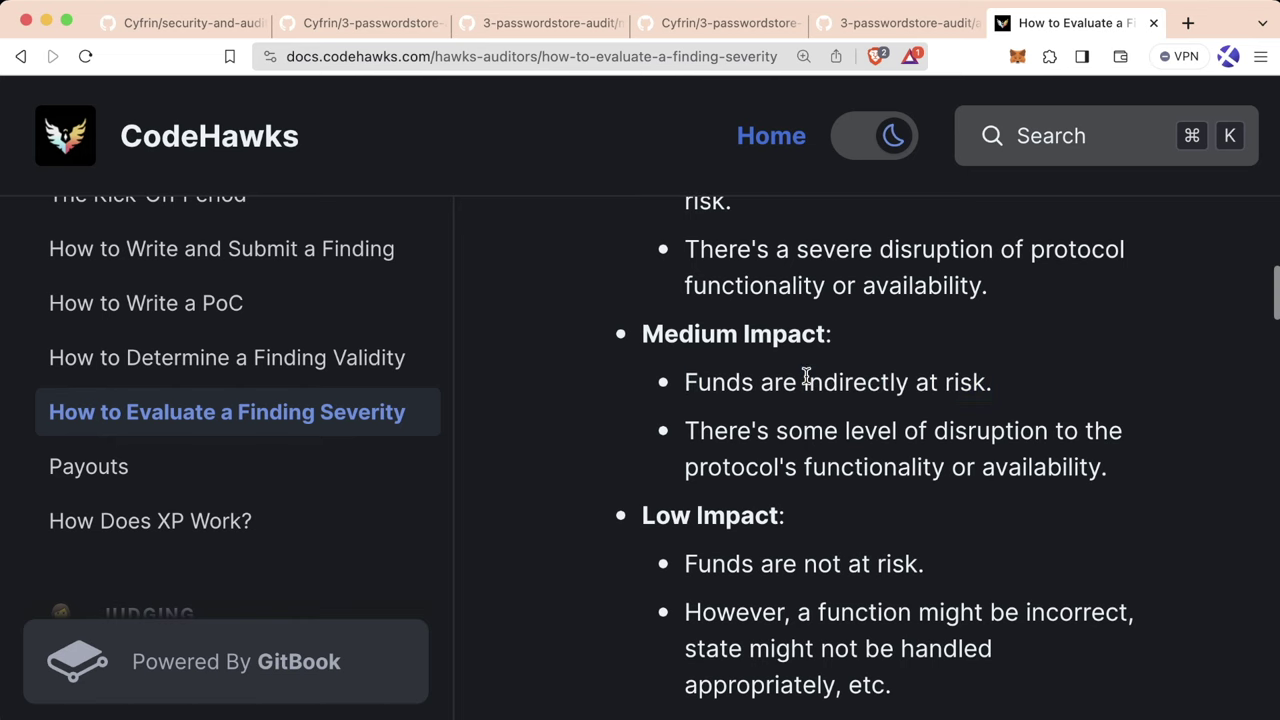
pyautogui.scroll(-1, 806, 376)
pyautogui.scroll(-1, 806, 376)
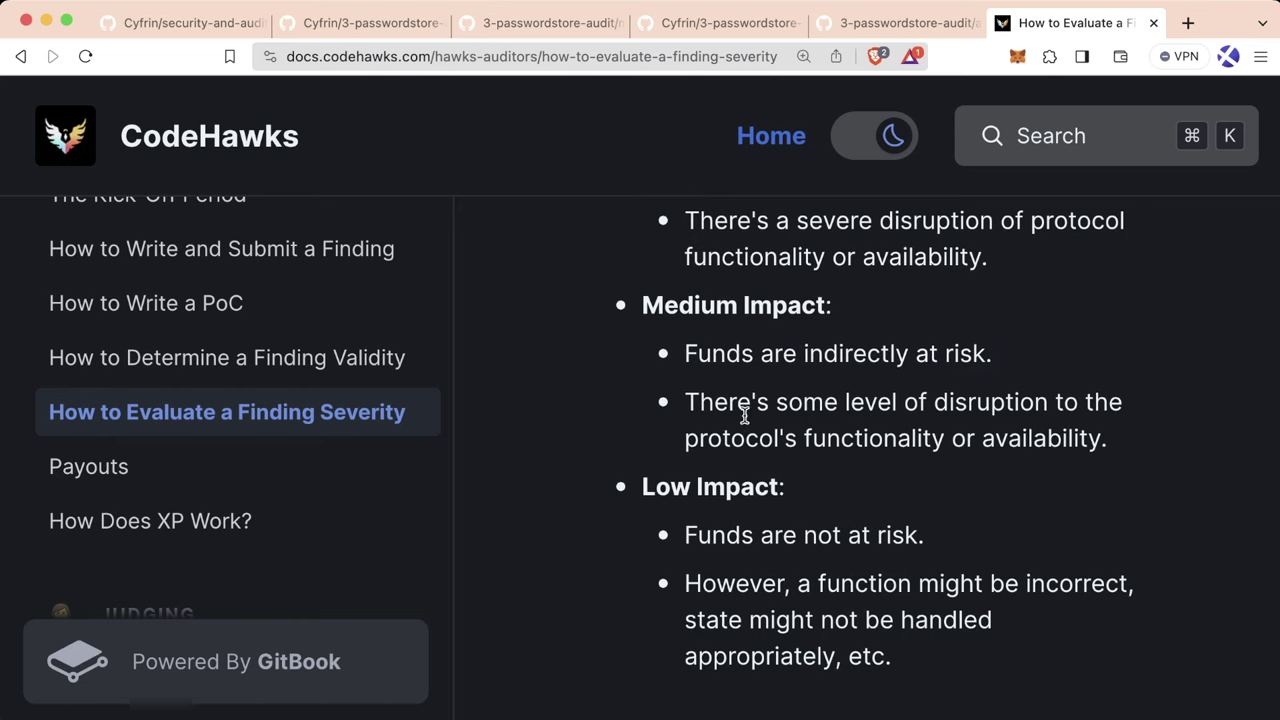
pyautogui.moveTo(703, 402); pyautogui.dragTo(1103, 437)
pyautogui.click(1103, 437)
pyautogui.scroll(-3, 739, 463)
pyautogui.scroll(-1, 739, 463)
pyautogui.doubleClick(720, 371)
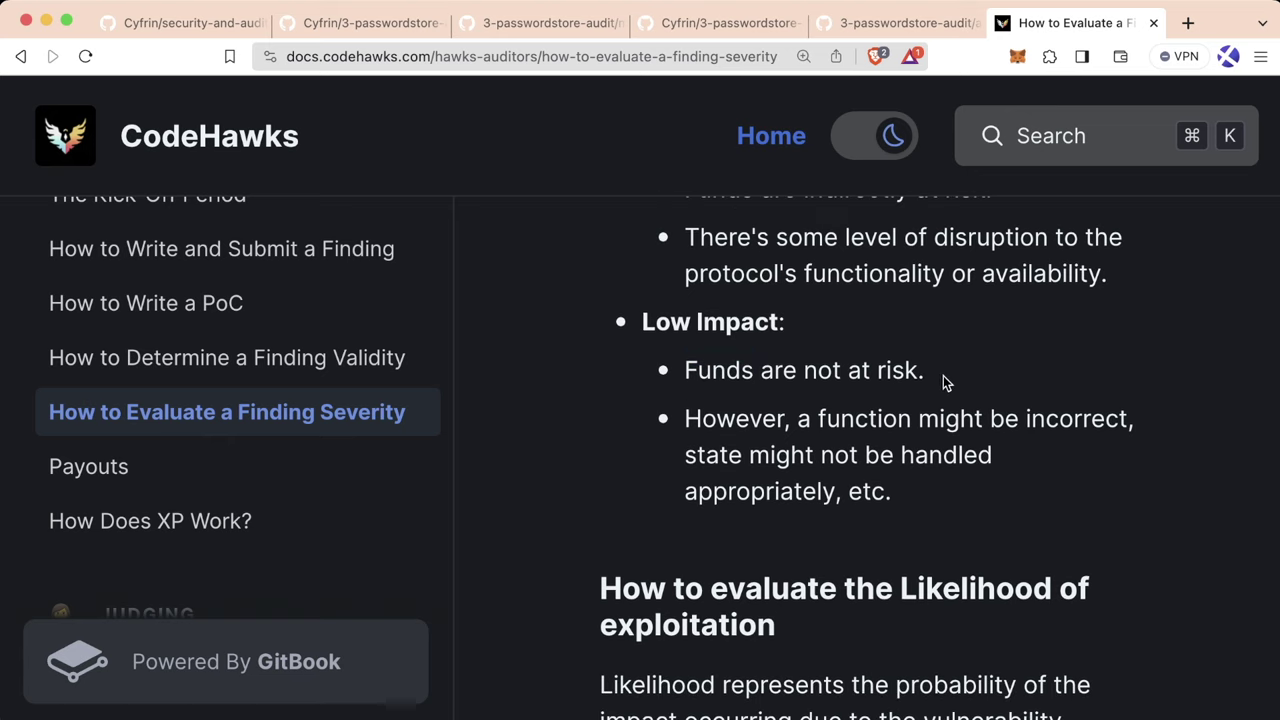
pyautogui.moveTo(943, 375); pyautogui.dragTo(665, 373)
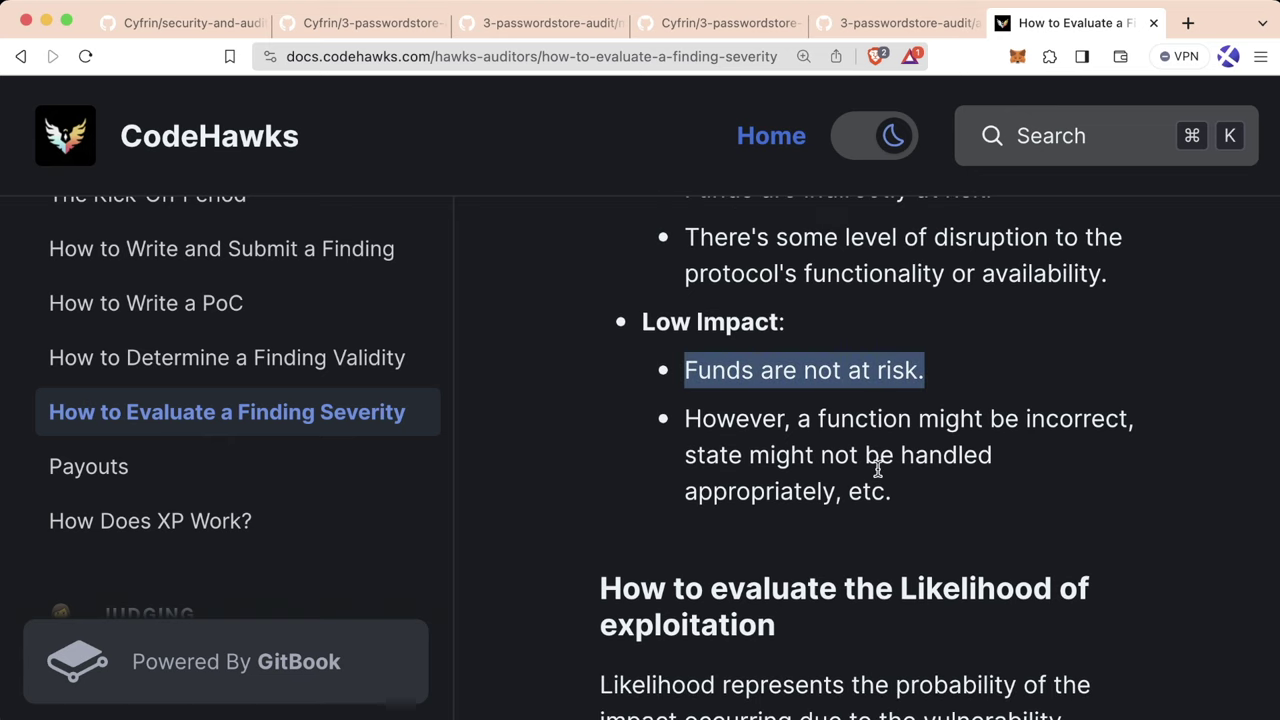
pyautogui.moveTo(930, 500); pyautogui.dragTo(674, 433)
pyautogui.doubleClick(714, 455)
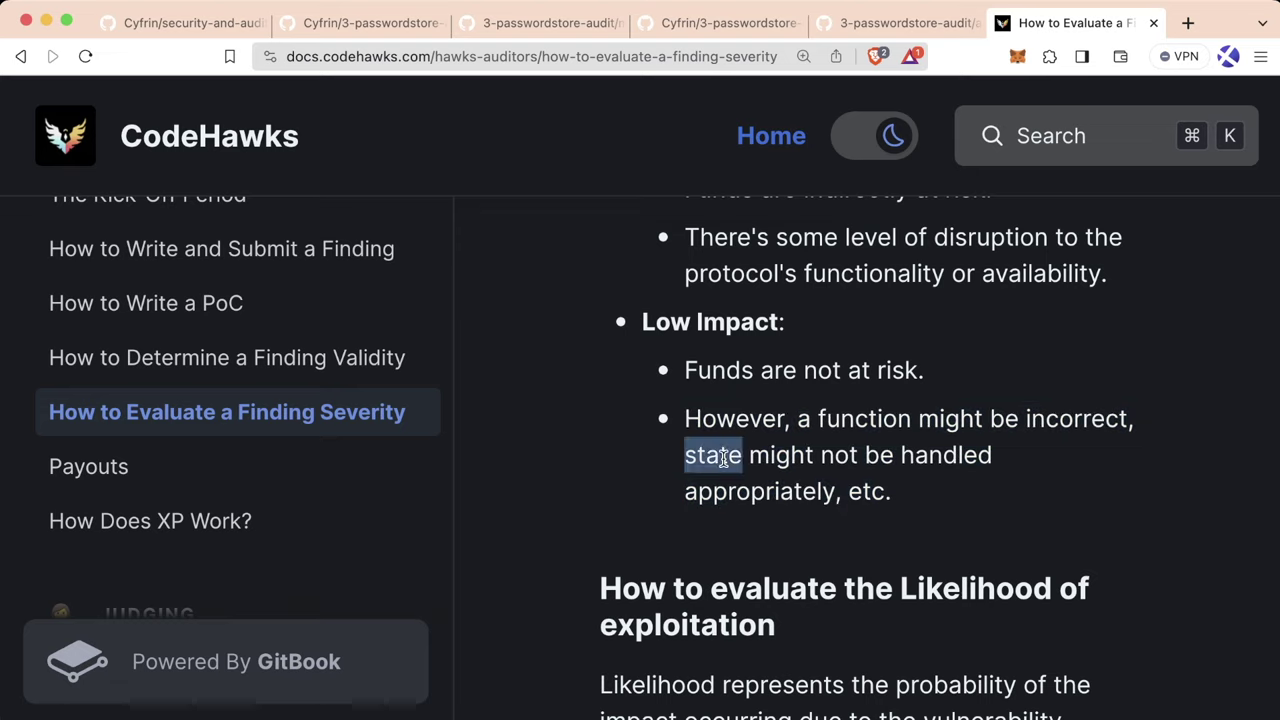
pyautogui.doubleClick(781, 455)
pyautogui.click(948, 457)
pyautogui.moveTo(916, 500); pyautogui.dragTo(686, 420)
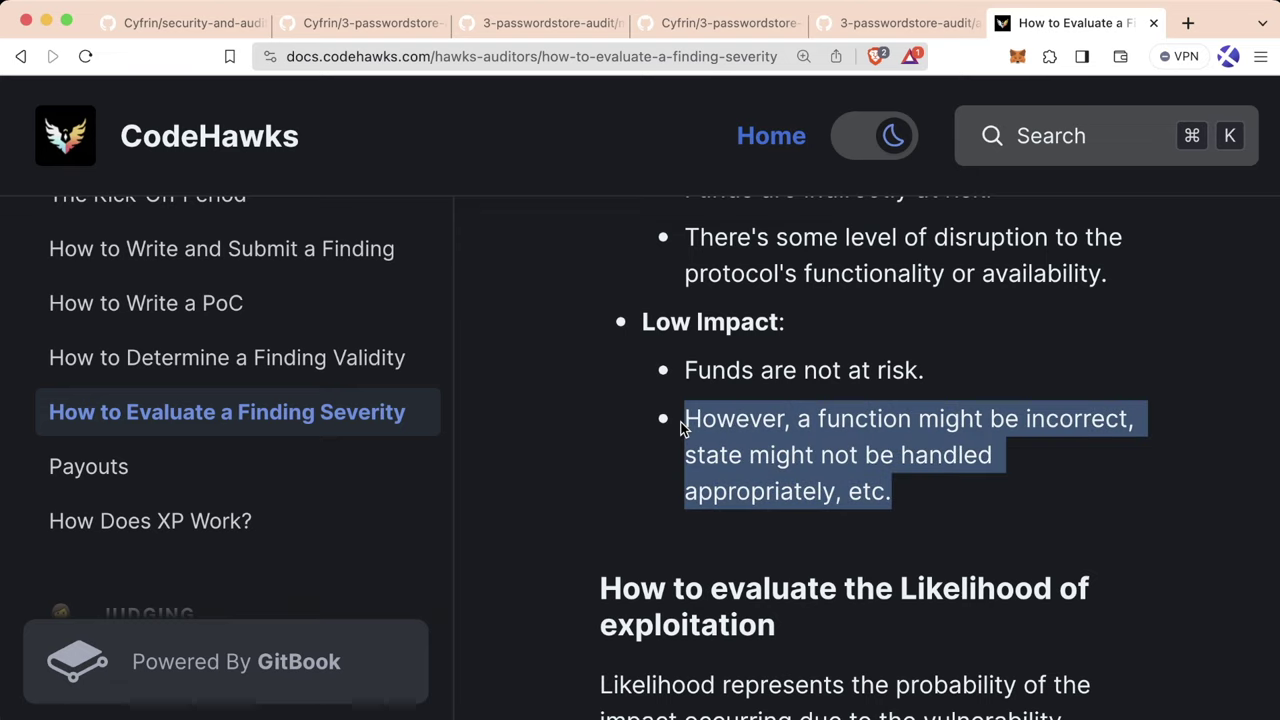
pyautogui.click(757, 440)
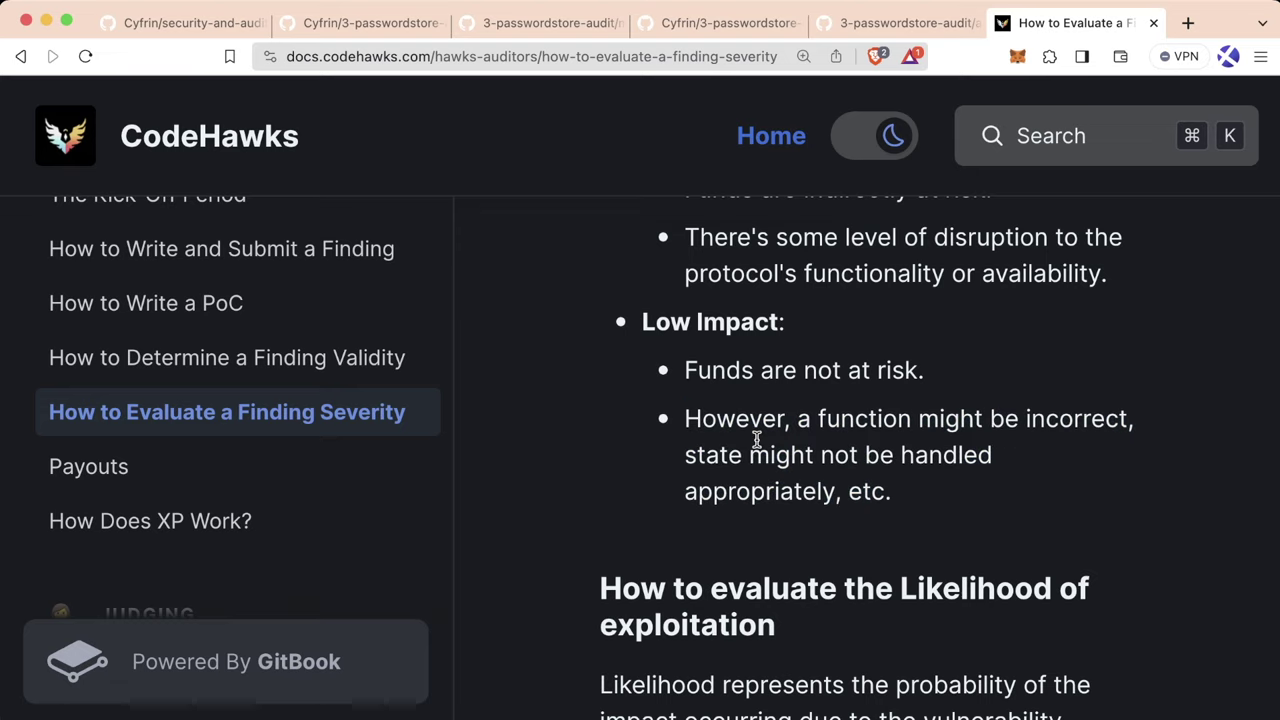
pyautogui.moveTo(820, 418); pyautogui.dragTo(1127, 420)
pyautogui.click(1028, 477)
pyautogui.moveTo(925, 495); pyautogui.dragTo(663, 349)
pyautogui.click(857, 458)
pyautogui.moveTo(895, 492); pyautogui.dragTo(660, 330)
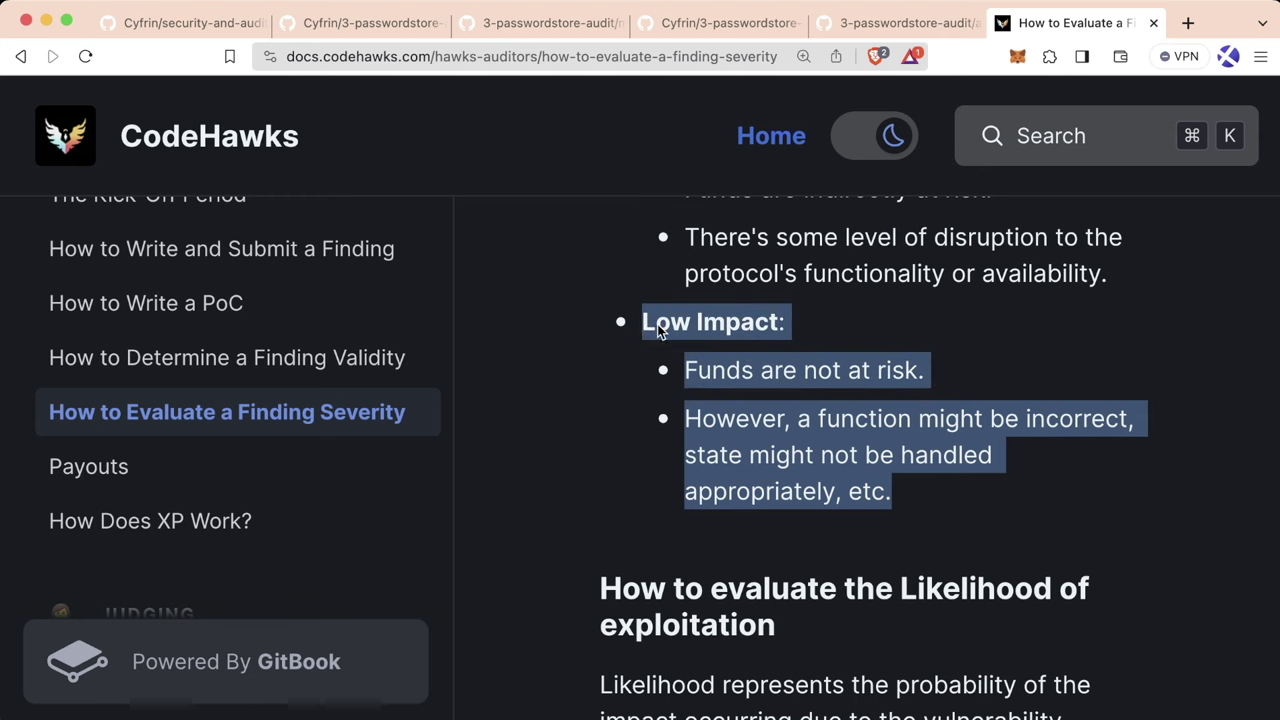
pyautogui.click(897, 341)
# Enter first-pass ratings NONE for Impact and HIGH? for Likelihood.
pyautogui.press('super+Tab')
pyautogui.click(503, 483)
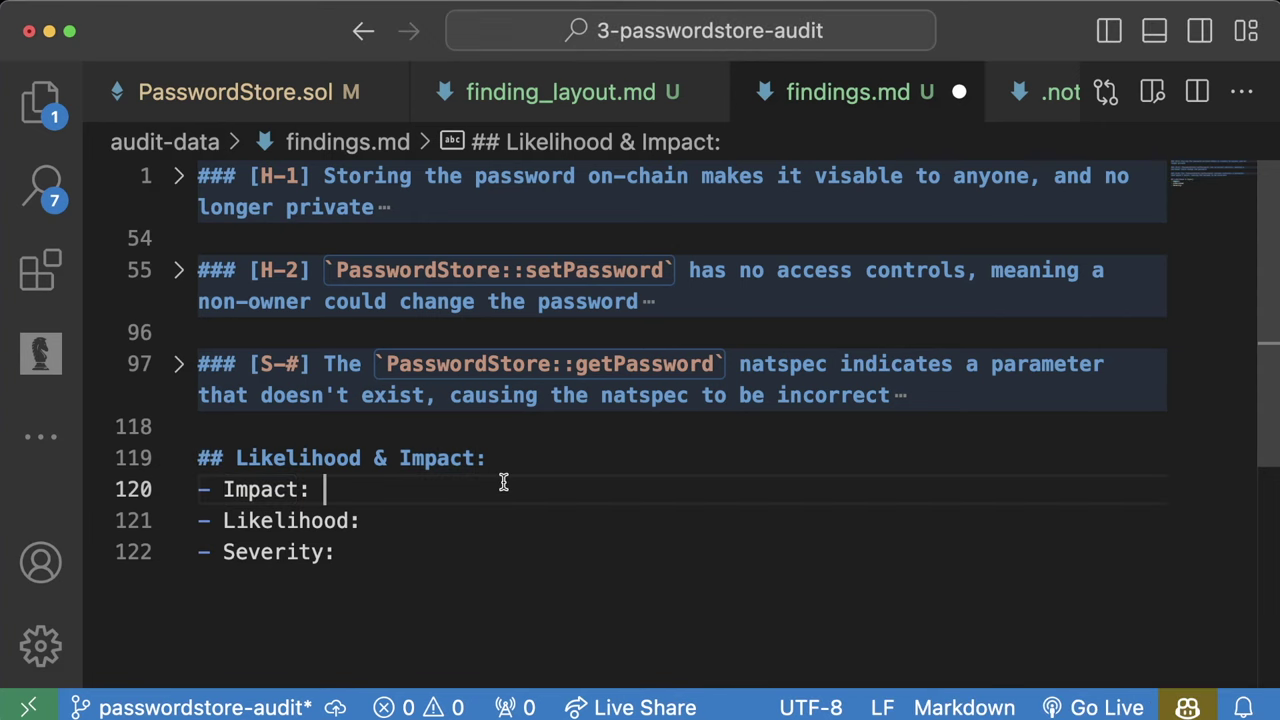
pyautogui.write('None')
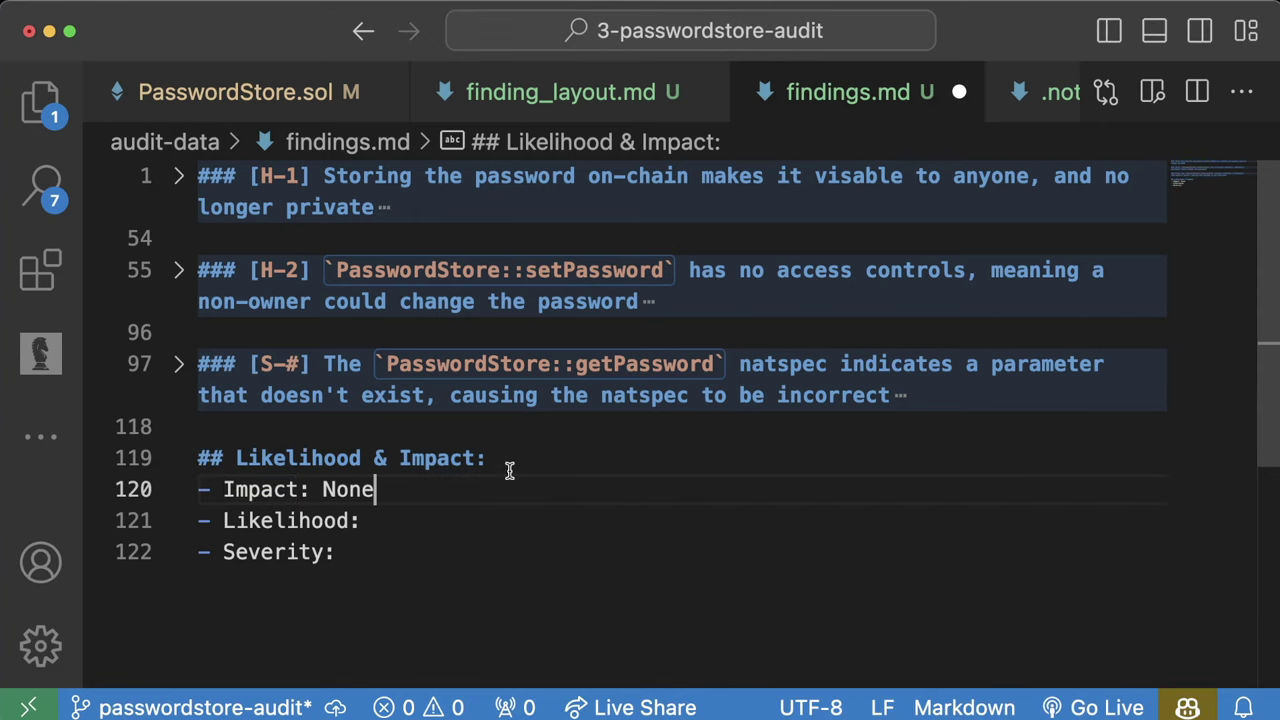
pyautogui.press('BackSpace')
pyautogui.press('BackSpace')
pyautogui.press('BackSpace')
pyautogui.write('ONE')
pyautogui.click(418, 515)
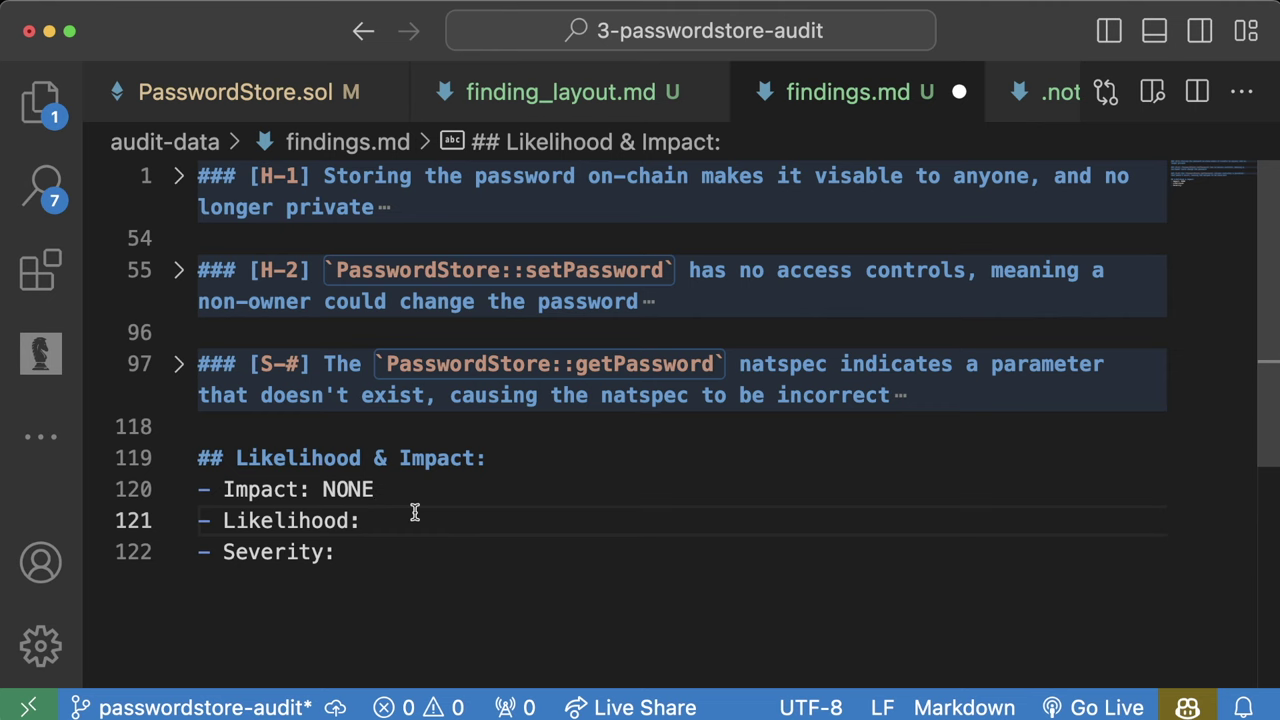
pyautogui.scroll(-2, 420, 509)
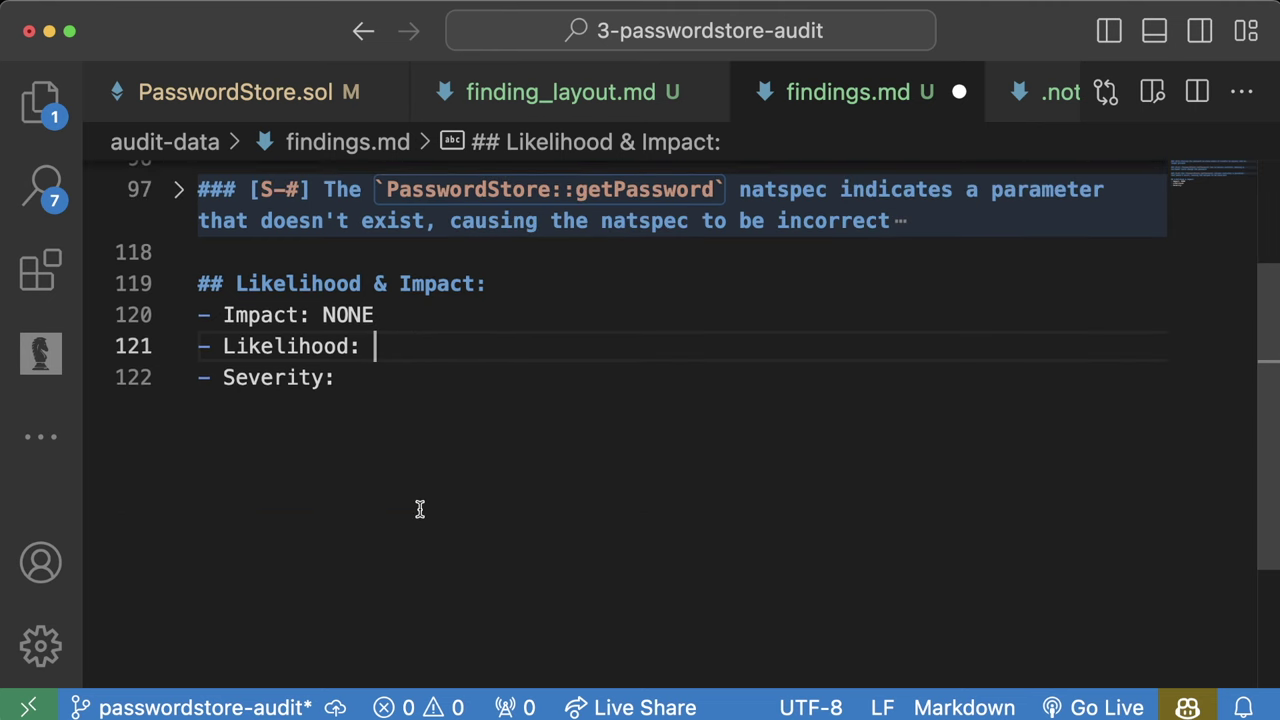
pyautogui.scroll(2, 420, 509)
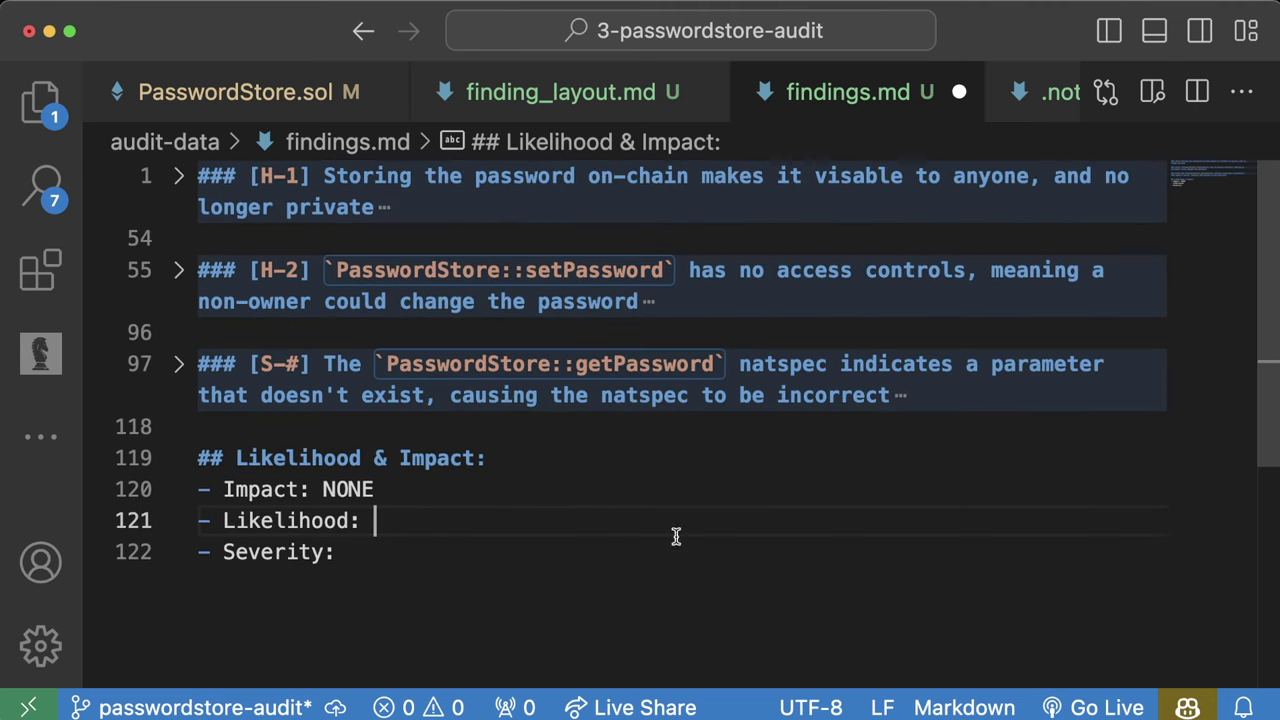
pyautogui.write('HIGH?')
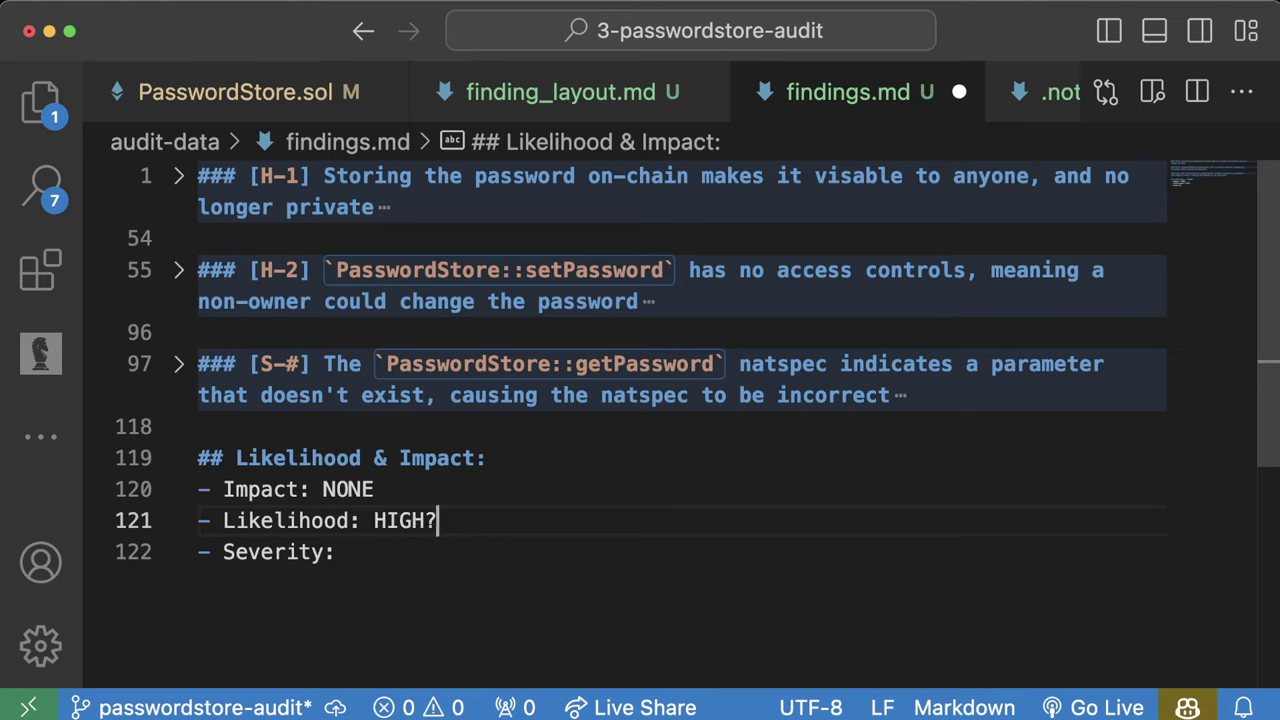
# Correct the ratings to Impact HIGH and Likelihood NONE.
pyautogui.doubleClick(376, 489)
pyautogui.click(403, 563)
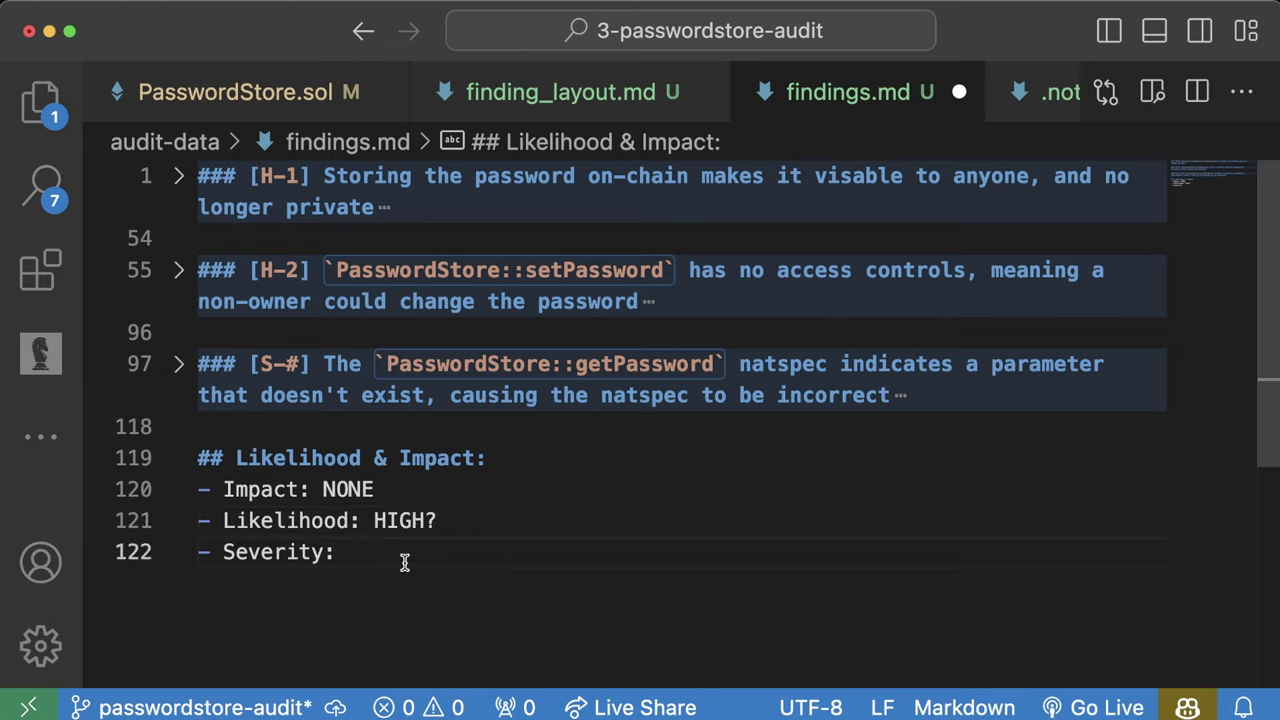
pyautogui.doubleClick(376, 489)
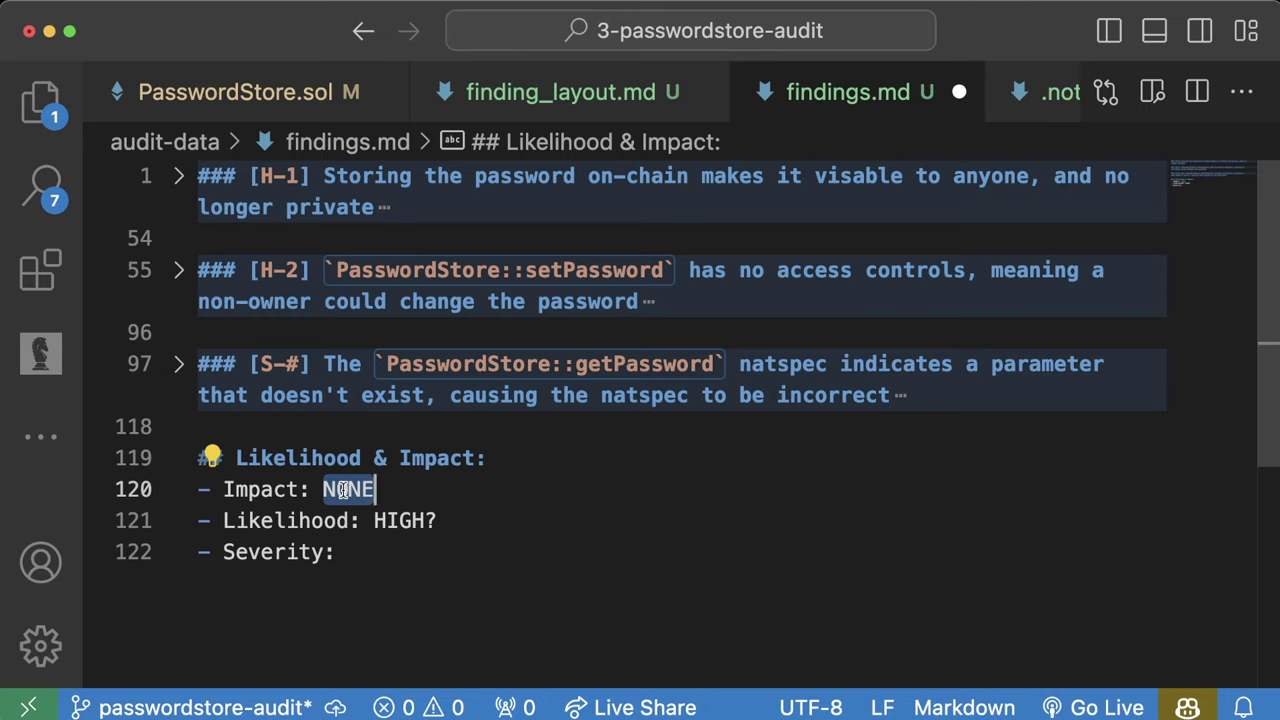
pyautogui.doubleClick(396, 521)
pyautogui.click(446, 524)
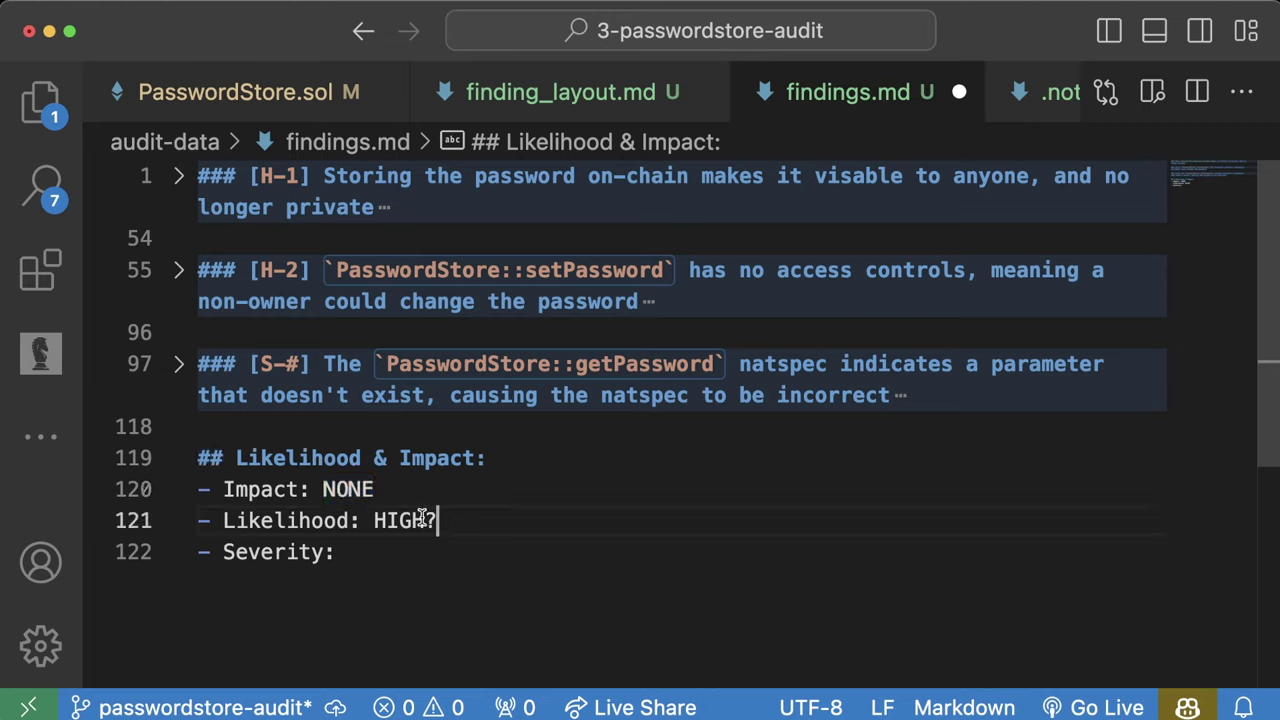
pyautogui.moveTo(440, 521); pyautogui.dragTo(372, 521)
pyautogui.write('NONE')
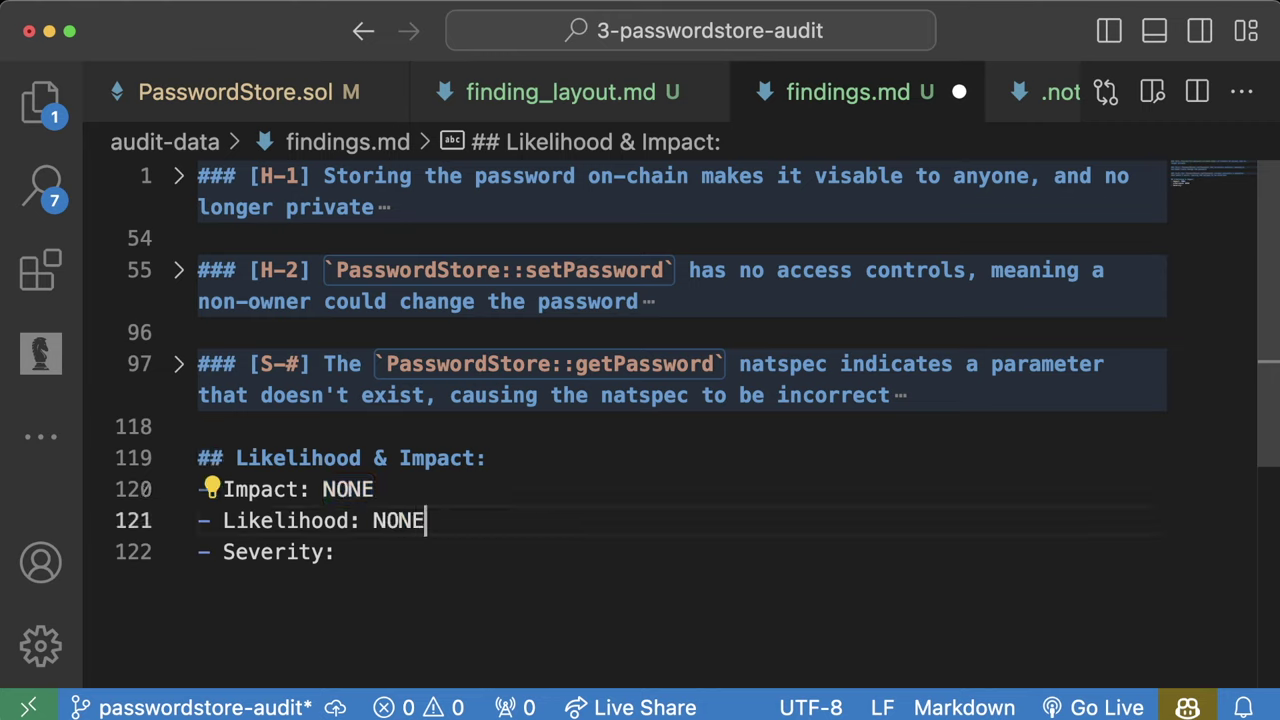
pyautogui.doubleClick(338, 489)
pyautogui.write('HIGH')
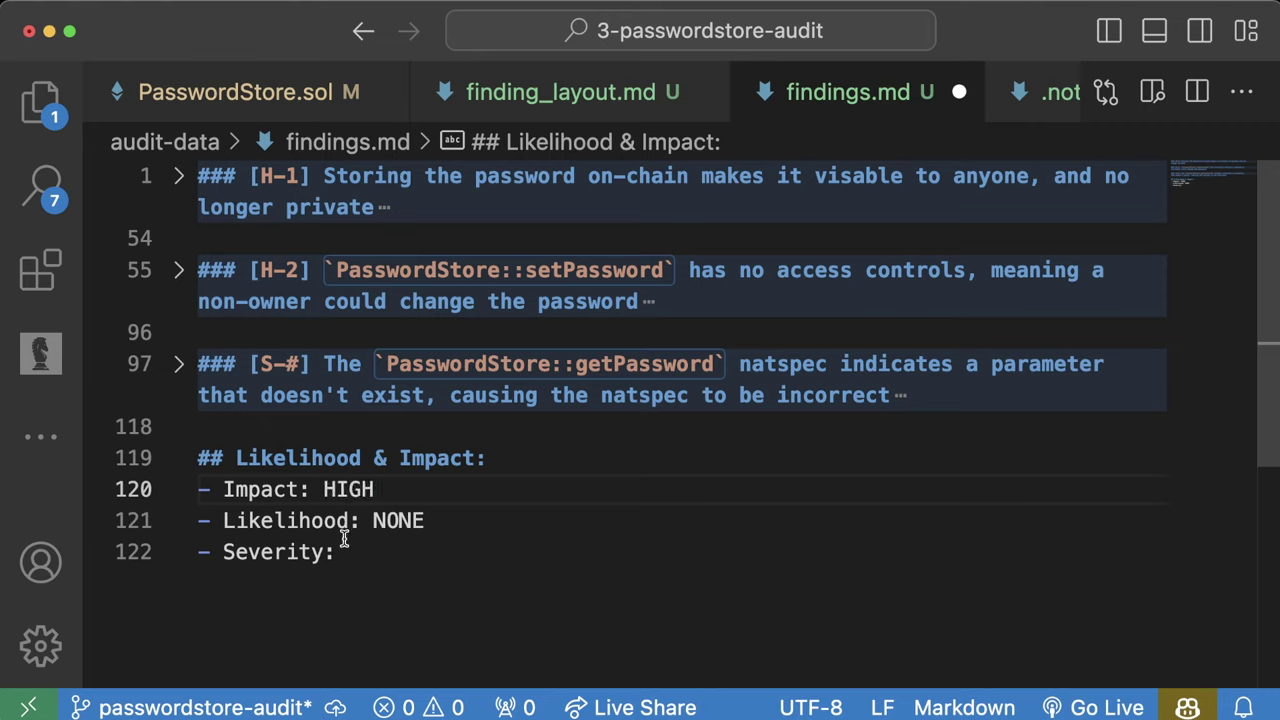
# Set Severity to Informational/Gas/Non-crits and paste the Informational definition note below it.
pyautogui.click(372, 552)
pyautogui.write('Infor')
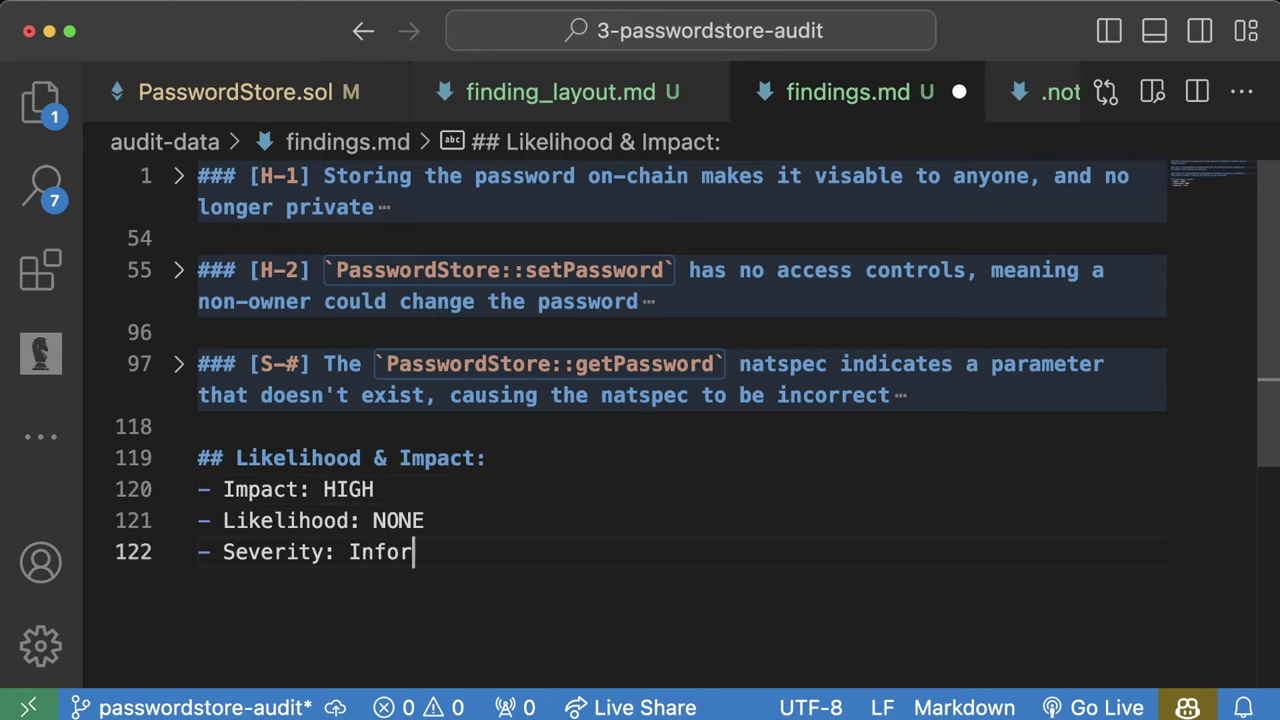
pyautogui.write('mational/Gas')
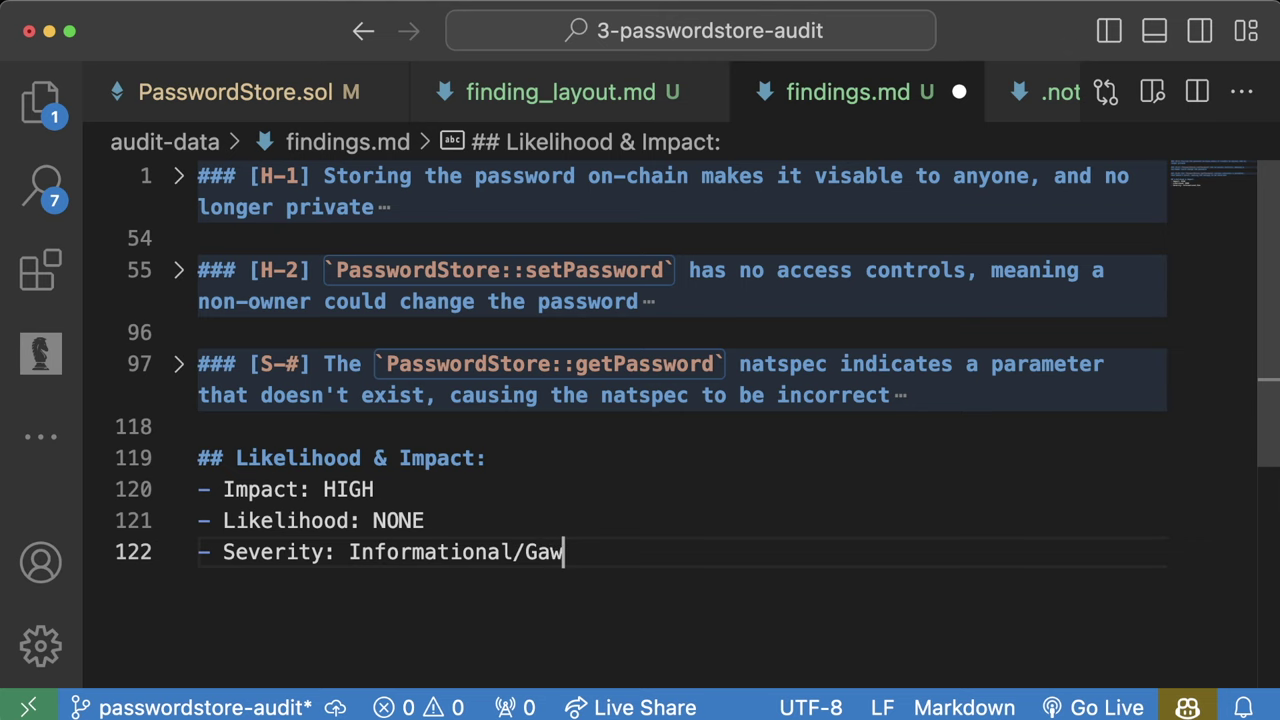
pyautogui.scroll(-3, 586, 363)
pyautogui.write('/Non-crits')
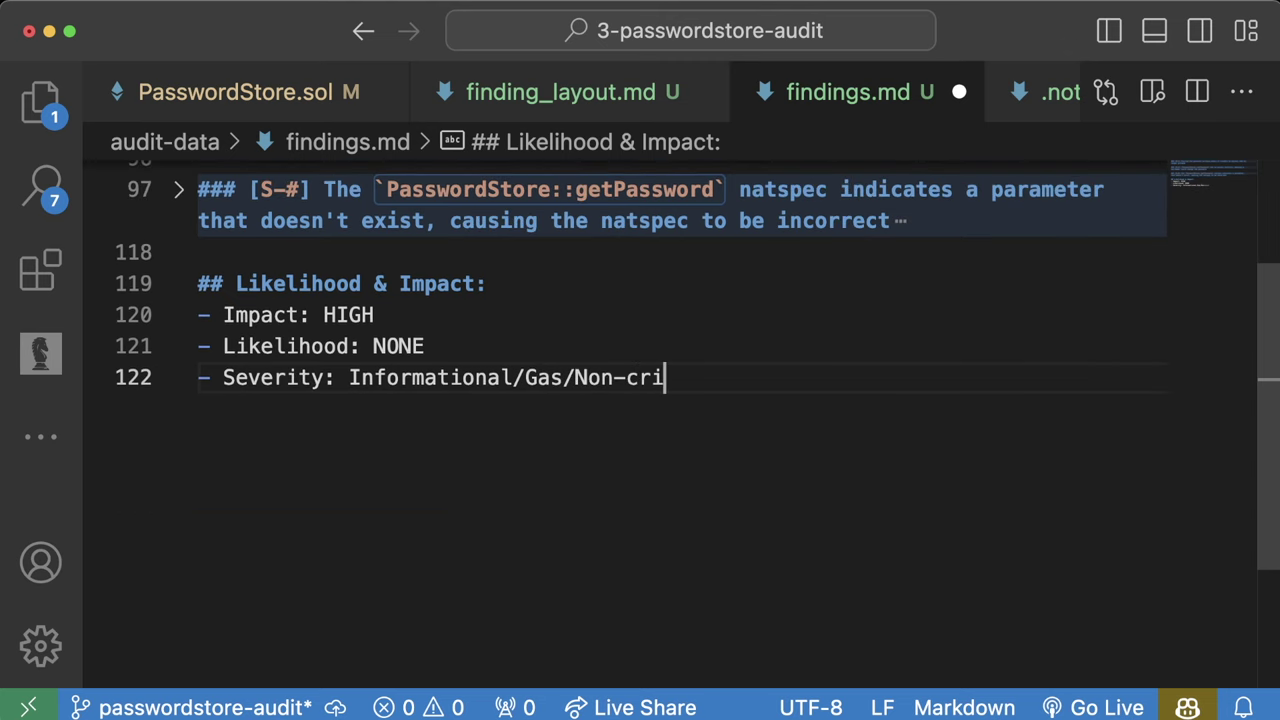
pyautogui.press('Return')
pyautogui.press('Return')
pyautogui.write("Informational: Hey, this isn't a bug, but you should know...")
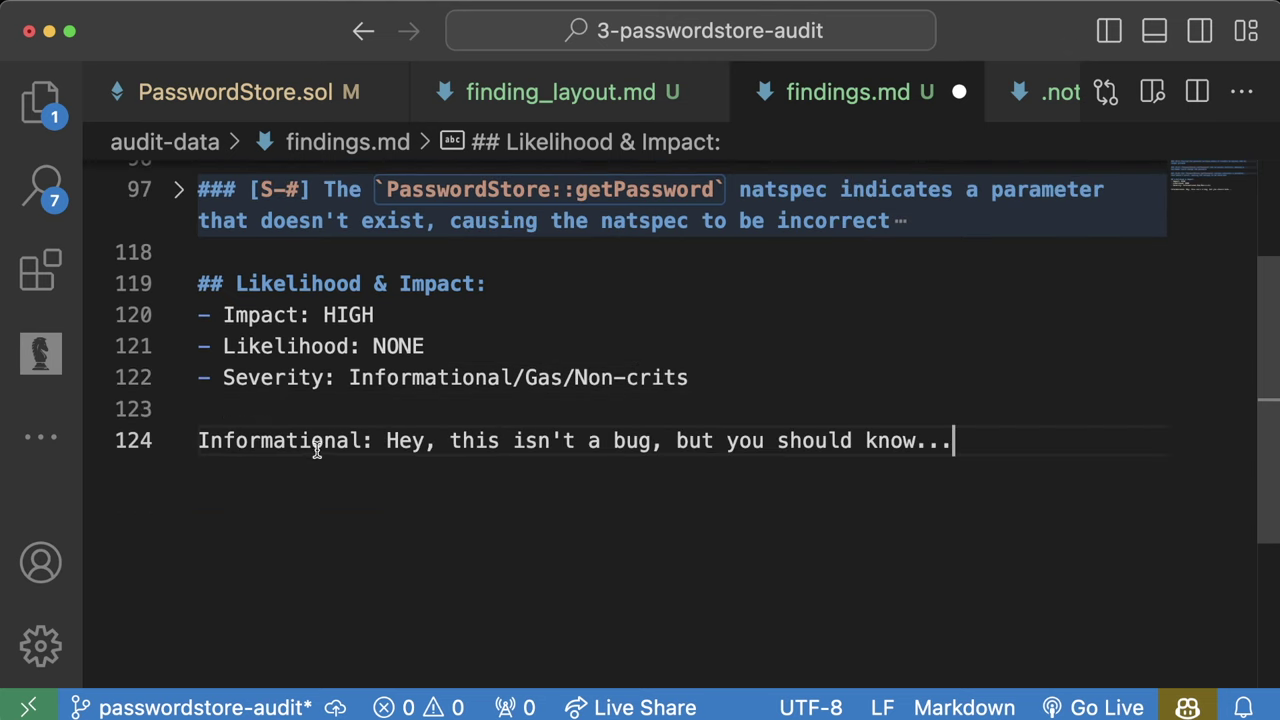
pyautogui.click(366, 443)
# Review the Informational note and the Informational/Gas/Non-crits Severity line.
pyautogui.click(386, 442)
pyautogui.moveTo(386, 443); pyautogui.dragTo(964, 459)
pyautogui.click(952, 458)
pyautogui.moveTo(376, 440); pyautogui.dragTo(980, 440)
pyautogui.click(980, 440)
pyautogui.doubleClick(436, 378)
pyautogui.doubleClick(535, 378)
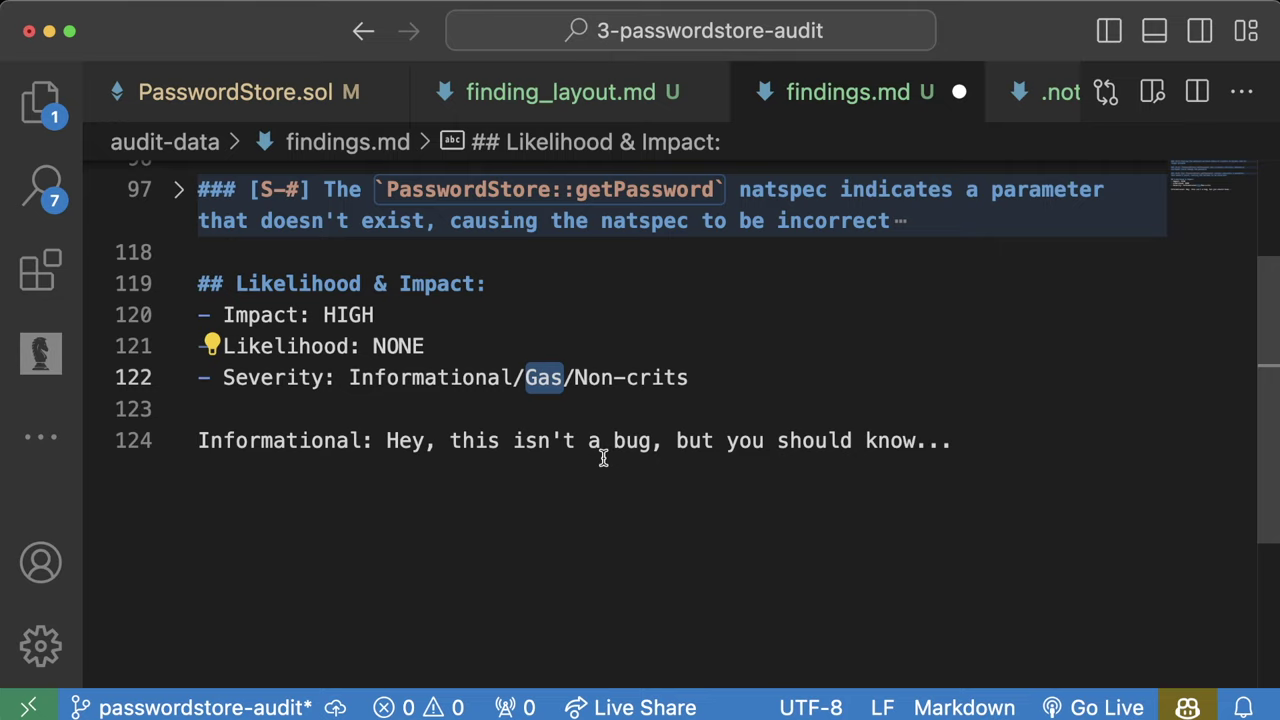
pyautogui.moveTo(692, 378); pyautogui.dragTo(578, 372)
pyautogui.moveTo(690, 378); pyautogui.dragTo(579, 377)
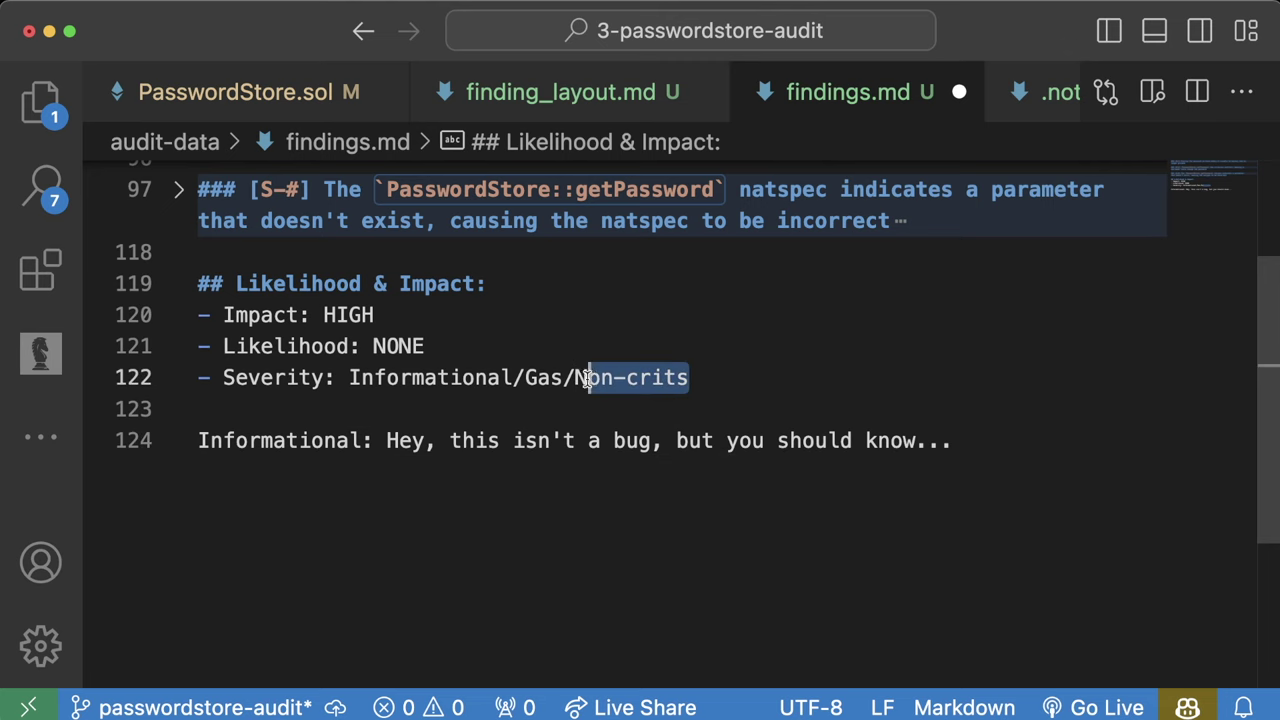
pyautogui.click(517, 409)
pyautogui.scroll(2, 366, 420)
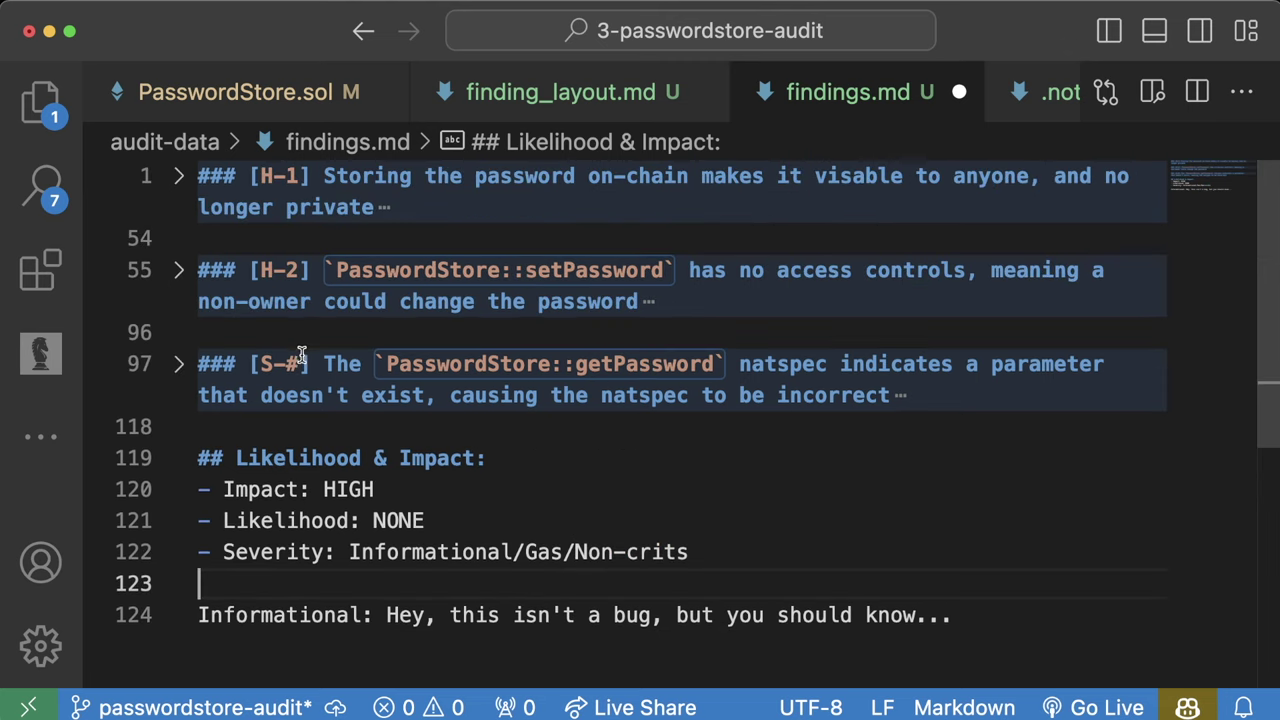
# Retag the natspec finding heading from [S-#] to [I-1].
pyautogui.doubleClick(266, 364)
pyautogui.write('I')
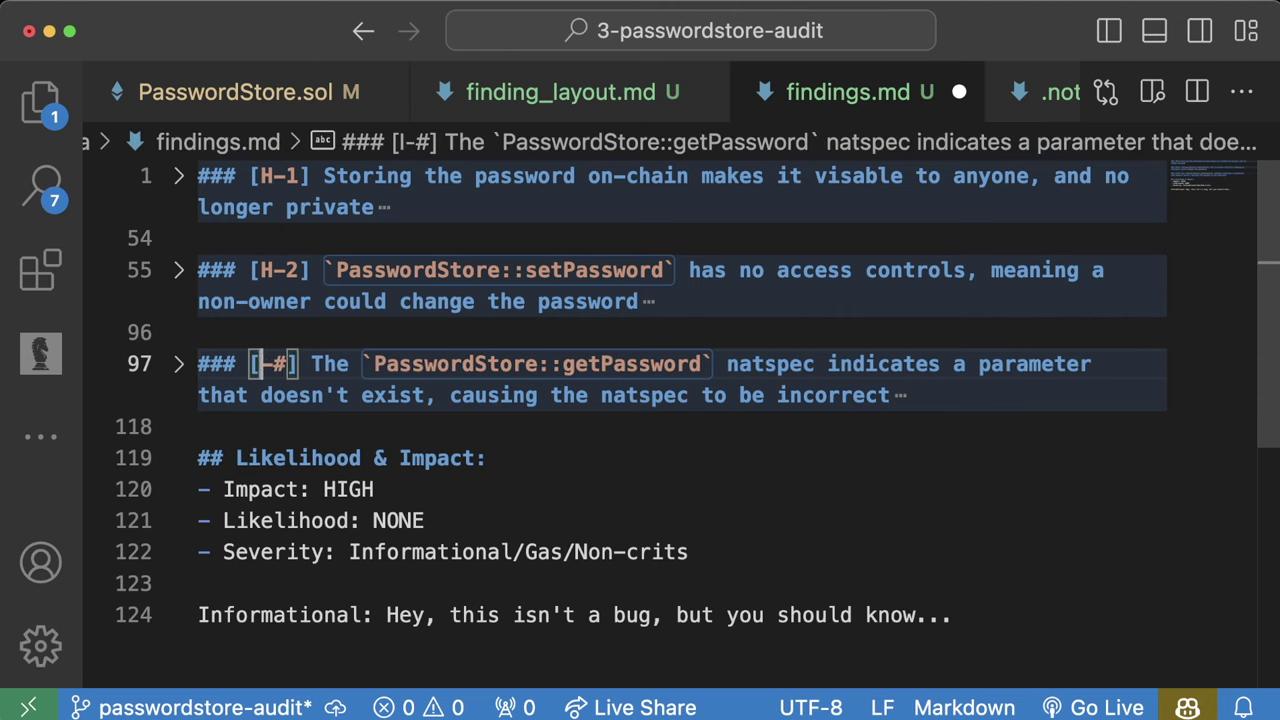
pyautogui.press('BackSpace')
pyautogui.write('NC')
pyautogui.press('BackSpace')
pyautogui.press('BackSpace')
pyautogui.write('I')
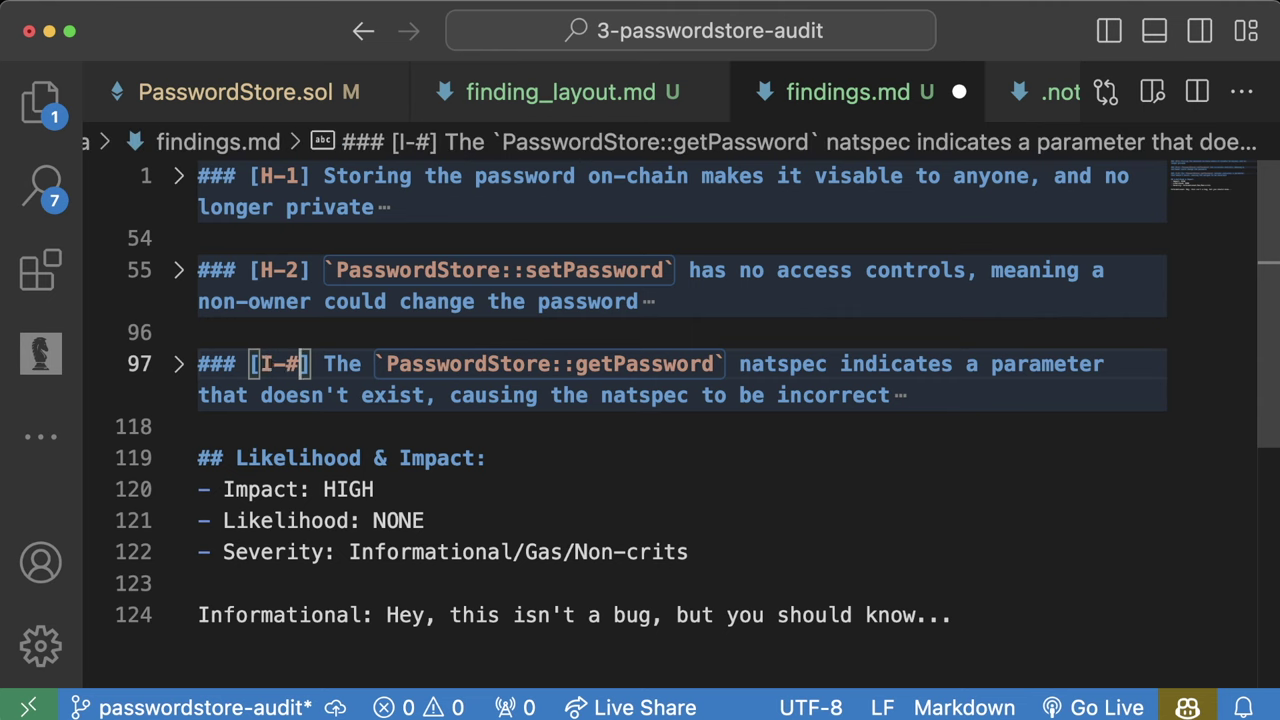
pyautogui.press('BackSpace')
pyautogui.write('1')
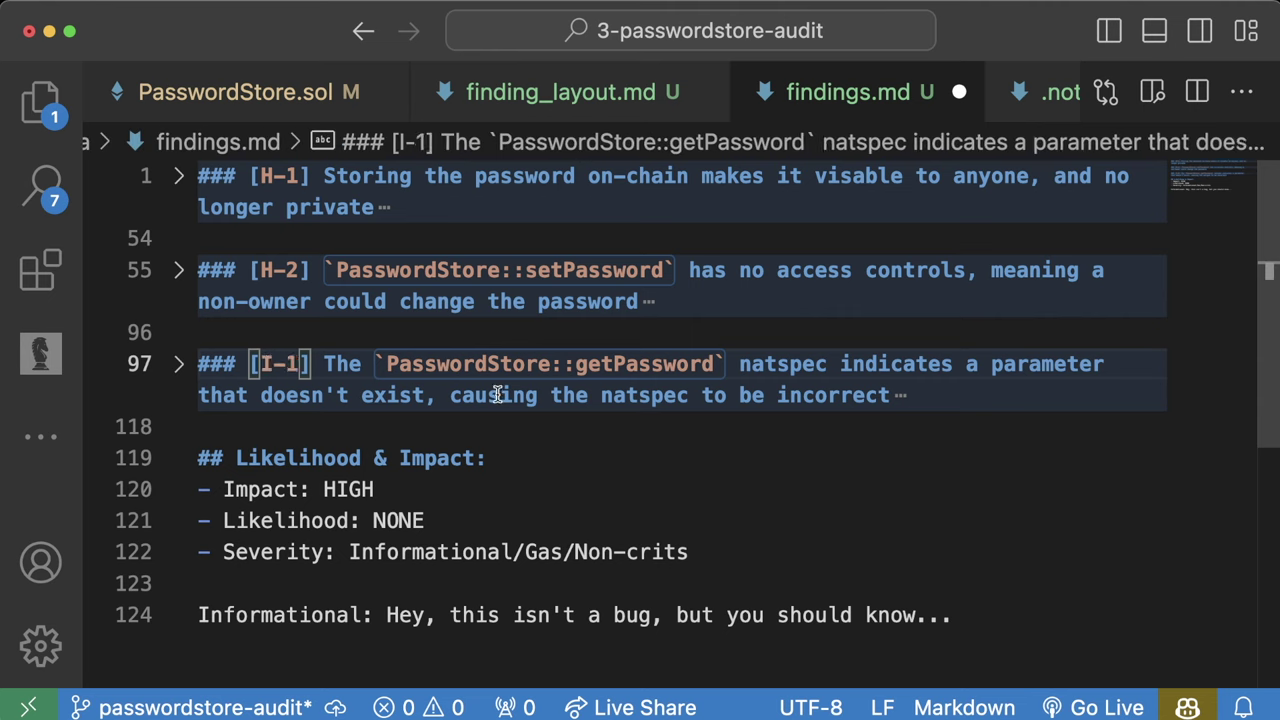
pyautogui.click(280, 368)
# Delete the Likelihood & Impact, Impact and Likelihood lines, then unfold the I-1 and H-1 sections.
pyautogui.scroll(-2, 400, 370)
pyautogui.click(357, 290)
pyautogui.press('super+shift+k')
pyautogui.press('super+shift+k')
pyautogui.press('super+shift+k')
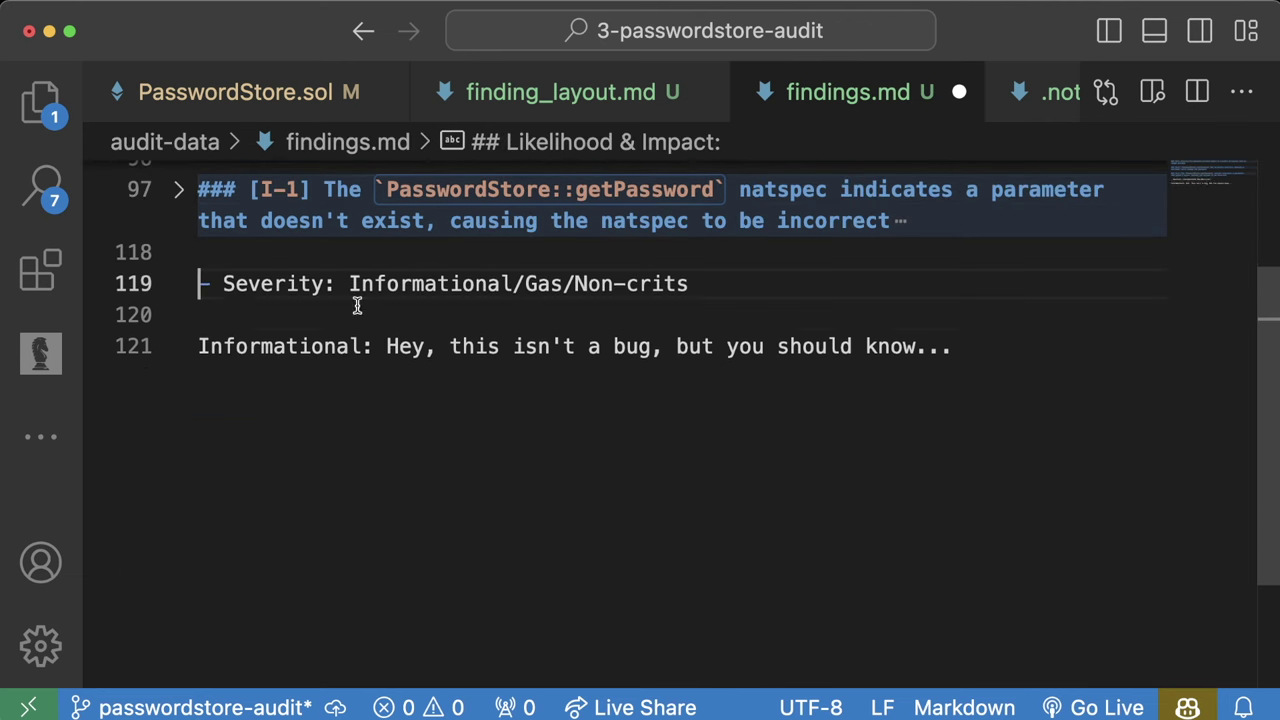
pyautogui.press('super+shift+k')
pyautogui.press('super+shift+k')
pyautogui.press('super+shift+k')
pyautogui.scroll(4, 414, 370)
pyautogui.click(414, 420)
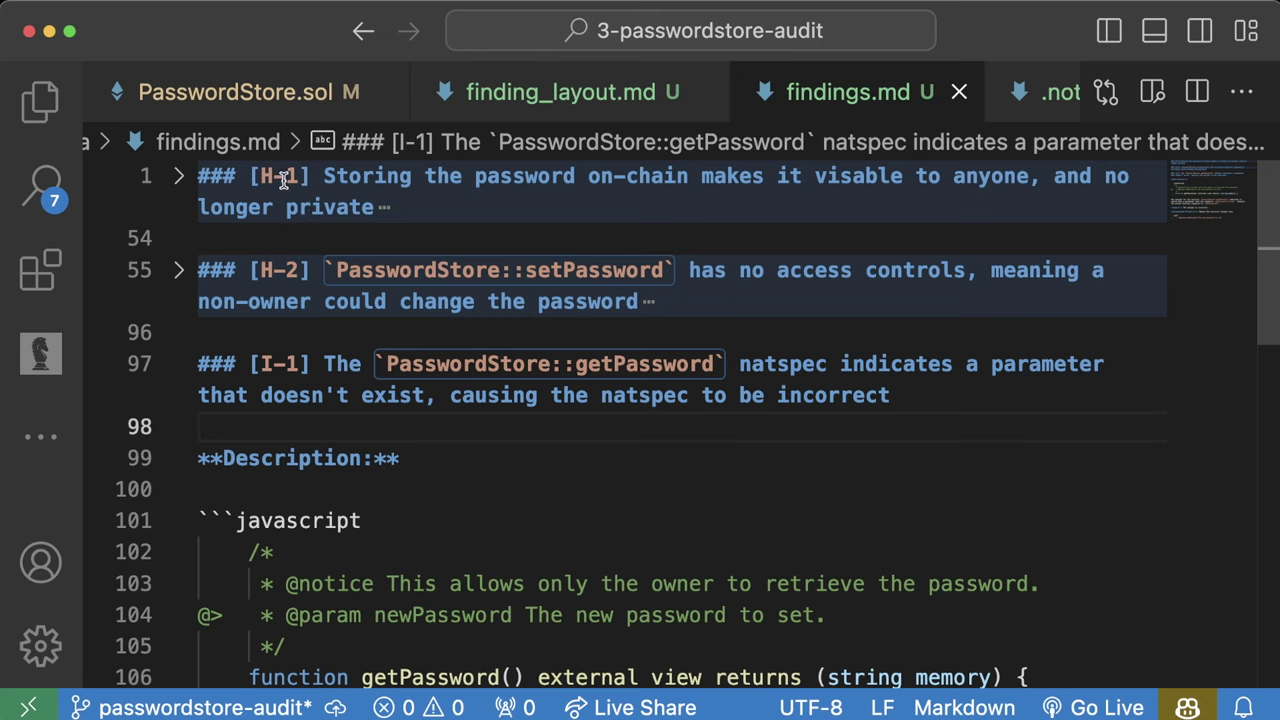
pyautogui.click(178, 176)
# Go to PasswordStore.sol and rest the caret on empty line 41 below setPassword.
pyautogui.click(457, 238)
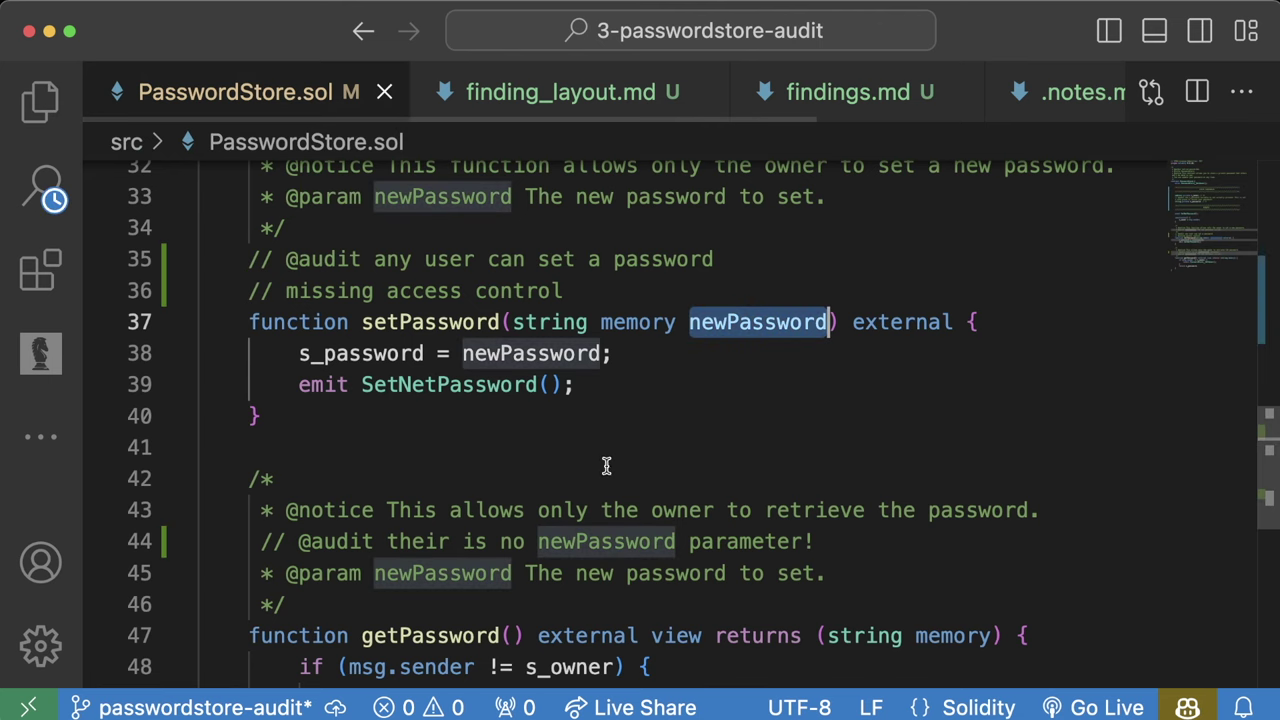
pyautogui.click(606, 477)
pyautogui.click(604, 454)
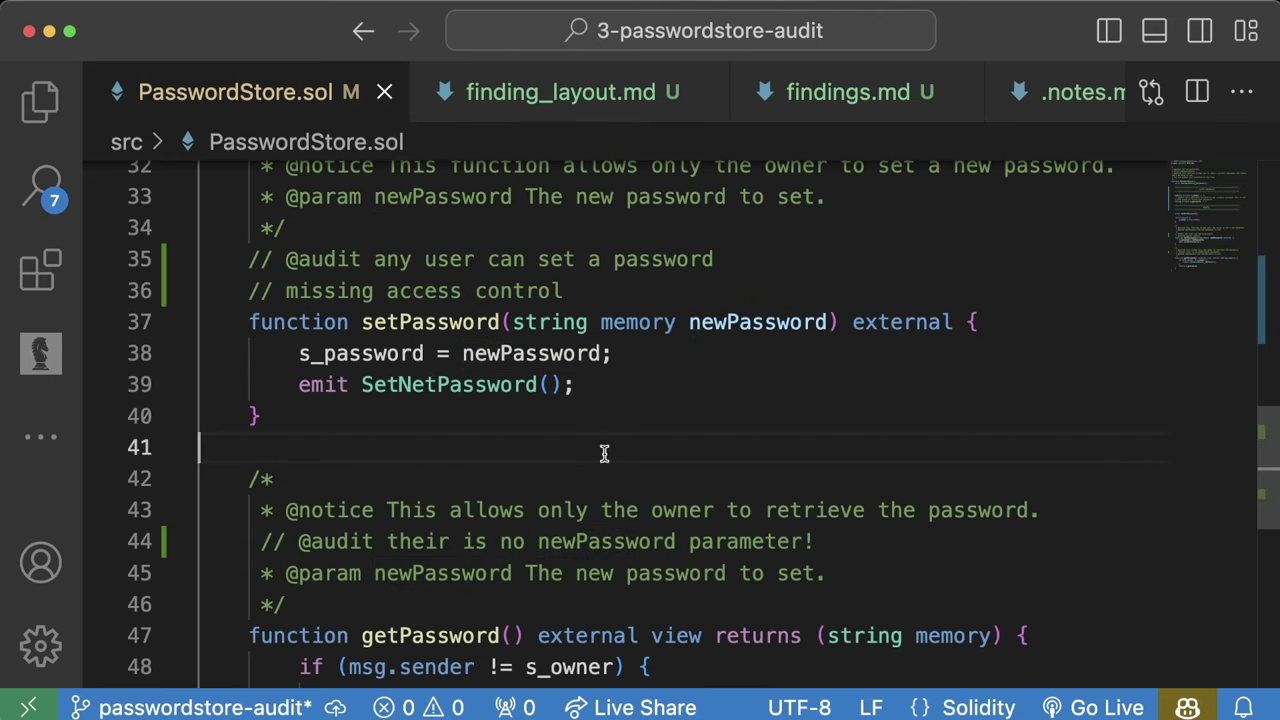
# Highlight 'Maybe' in the answer about whether to keep reviewing code.
pyautogui.click(667, 430)
pyautogui.click(657, 445)
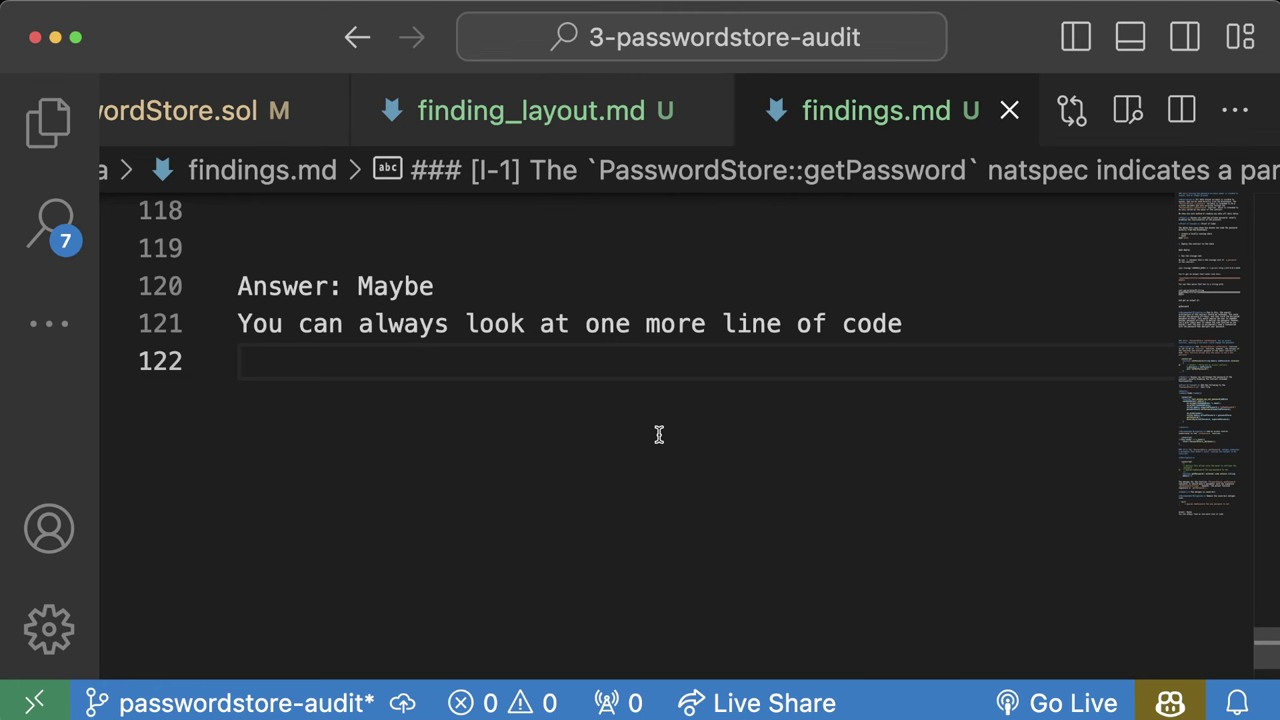
pyautogui.doubleClick(470, 284)
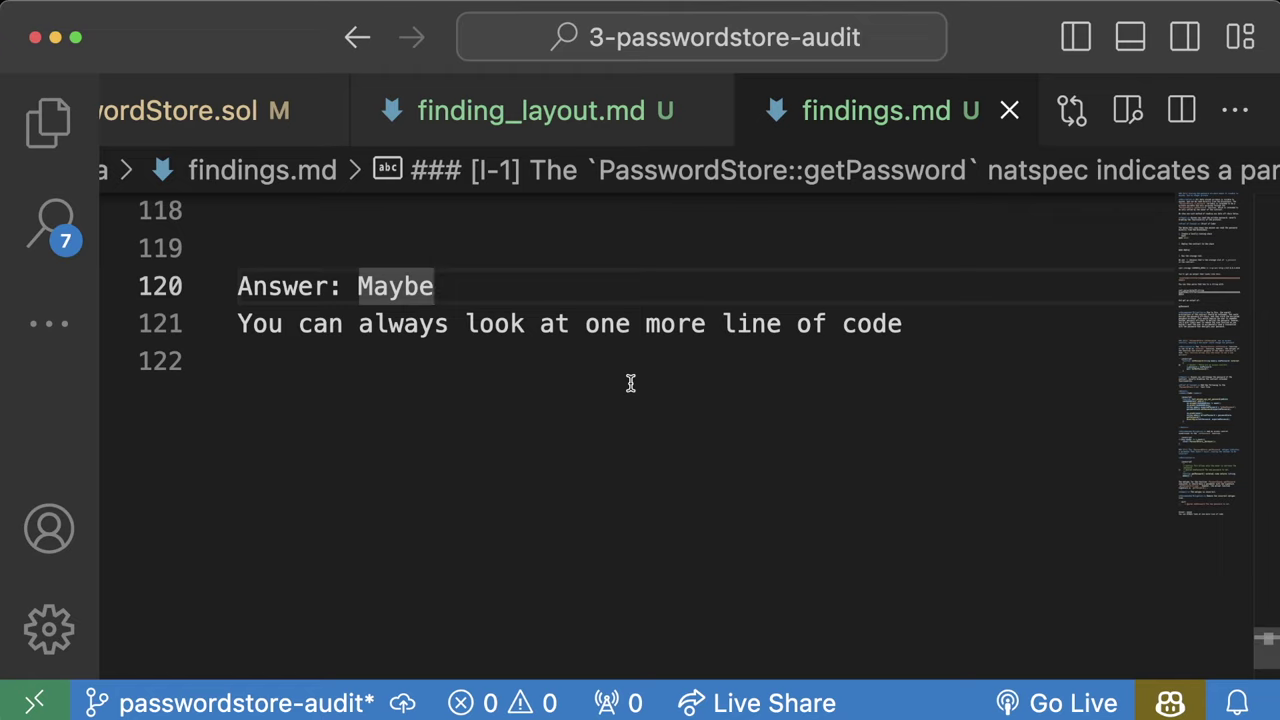
# Look back over the PasswordStore.sol contract around setPassword.
pyautogui.click(248, 112)
pyautogui.click(700, 478)
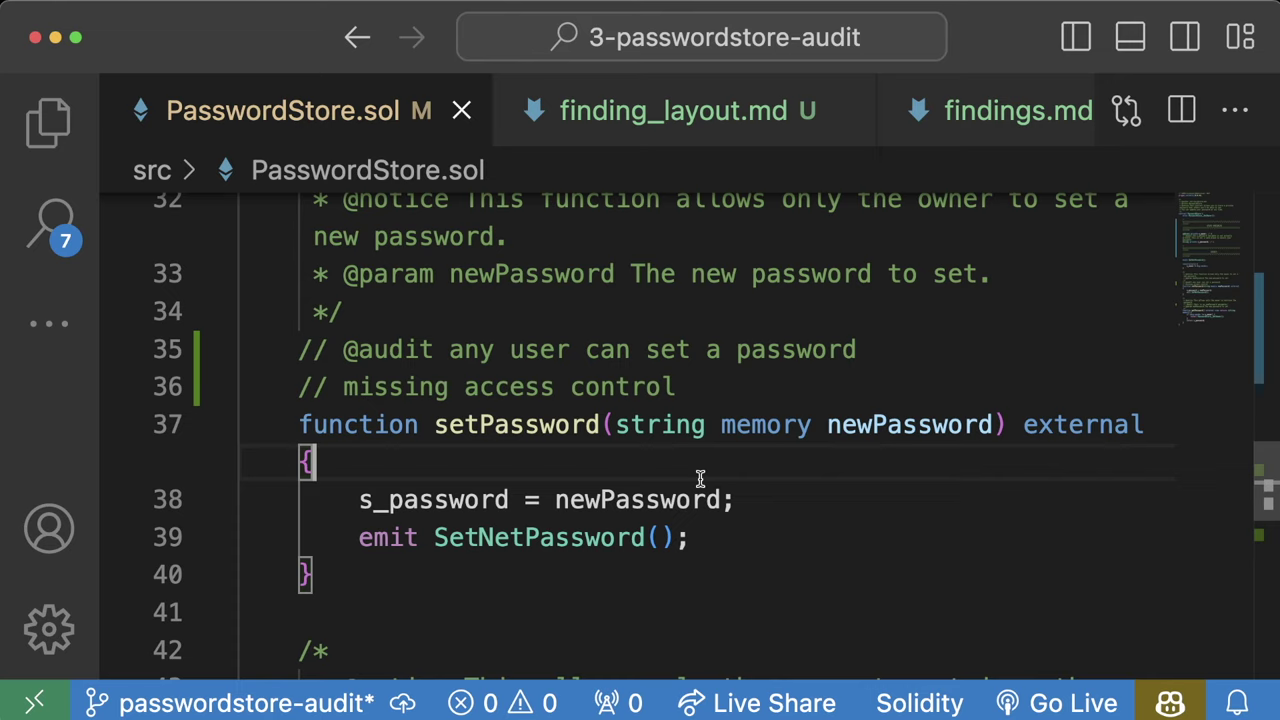
pyautogui.scroll(6, 754, 490)
pyautogui.scroll(-3, 755, 488)
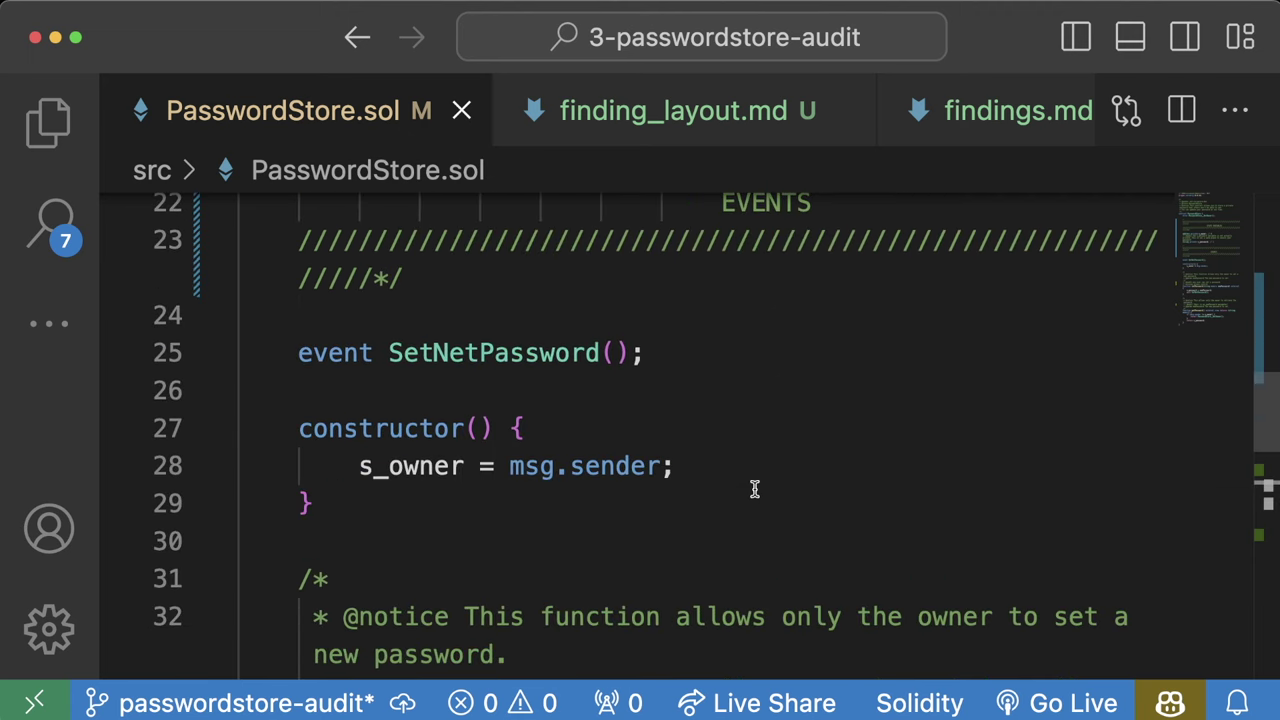
pyautogui.scroll(-8, 755, 488)
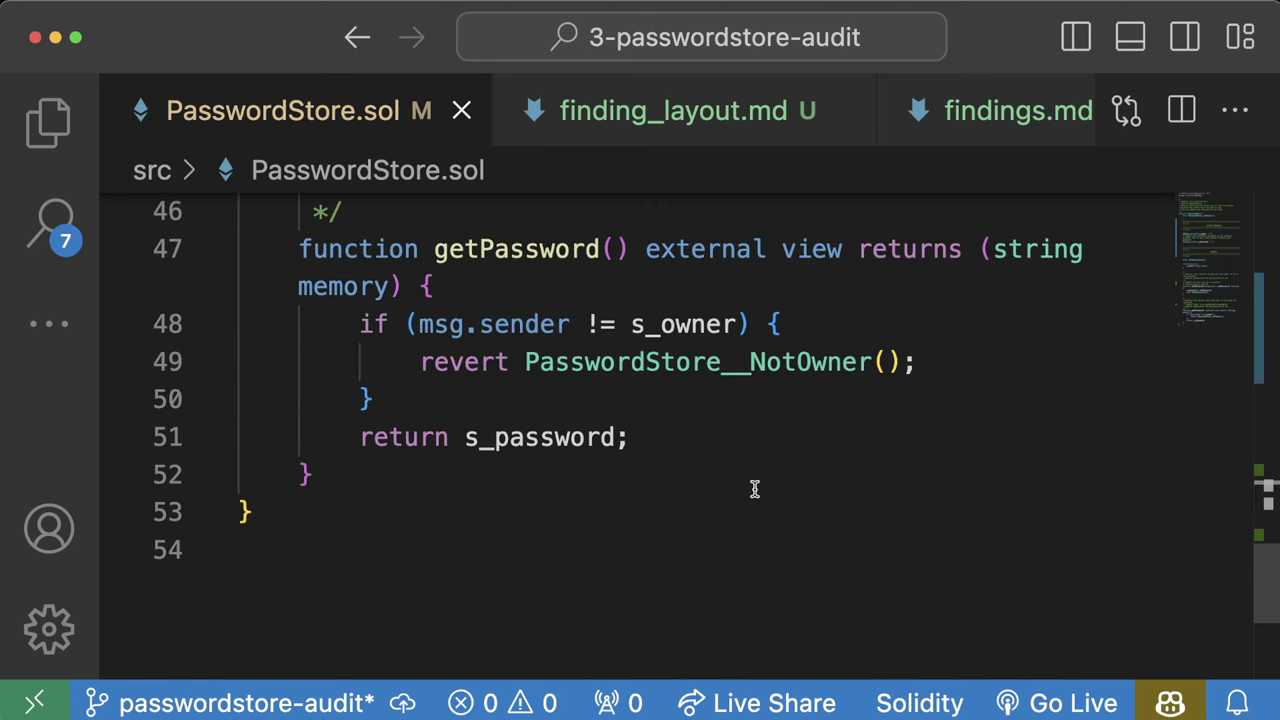
pyautogui.scroll(8, 760, 490)
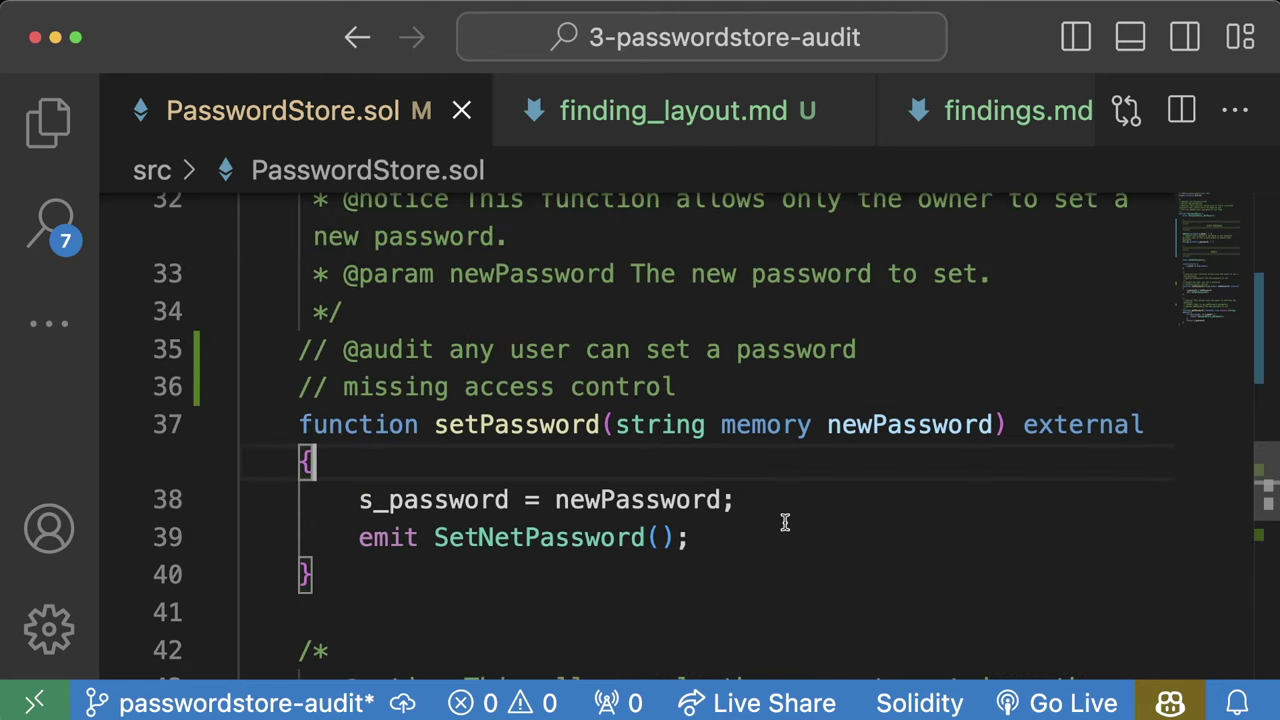
pyautogui.scroll(2, 785, 522)
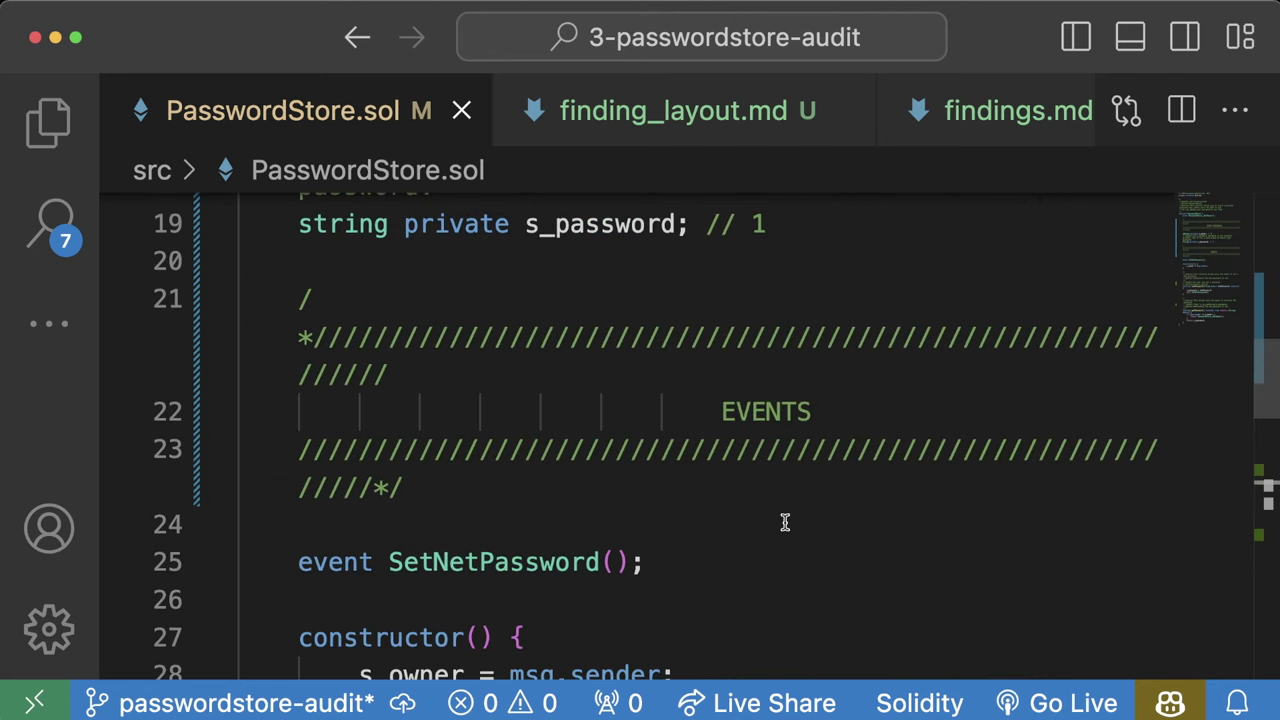
pyautogui.click(785, 522)
pyautogui.scroll(6, 785, 522)
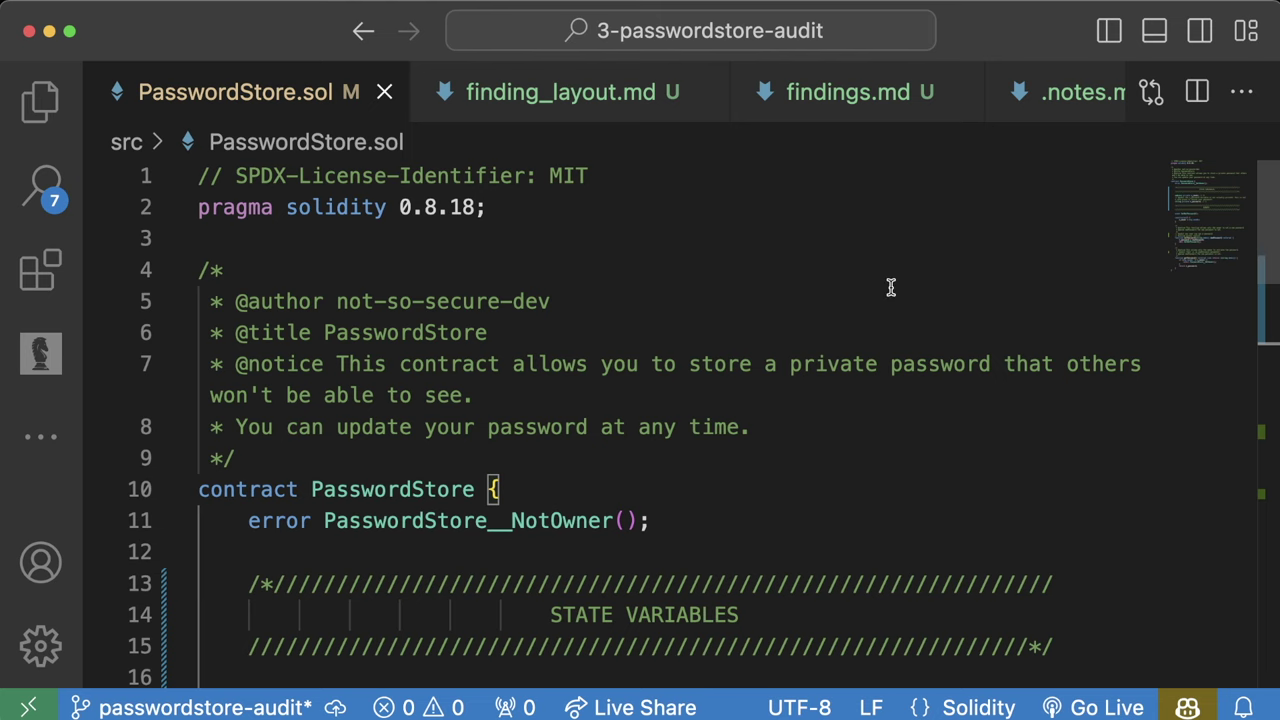
# Return to findings.md and clear the Maybe selection.
pyautogui.click(1065, 95)
pyautogui.click(670, 92)
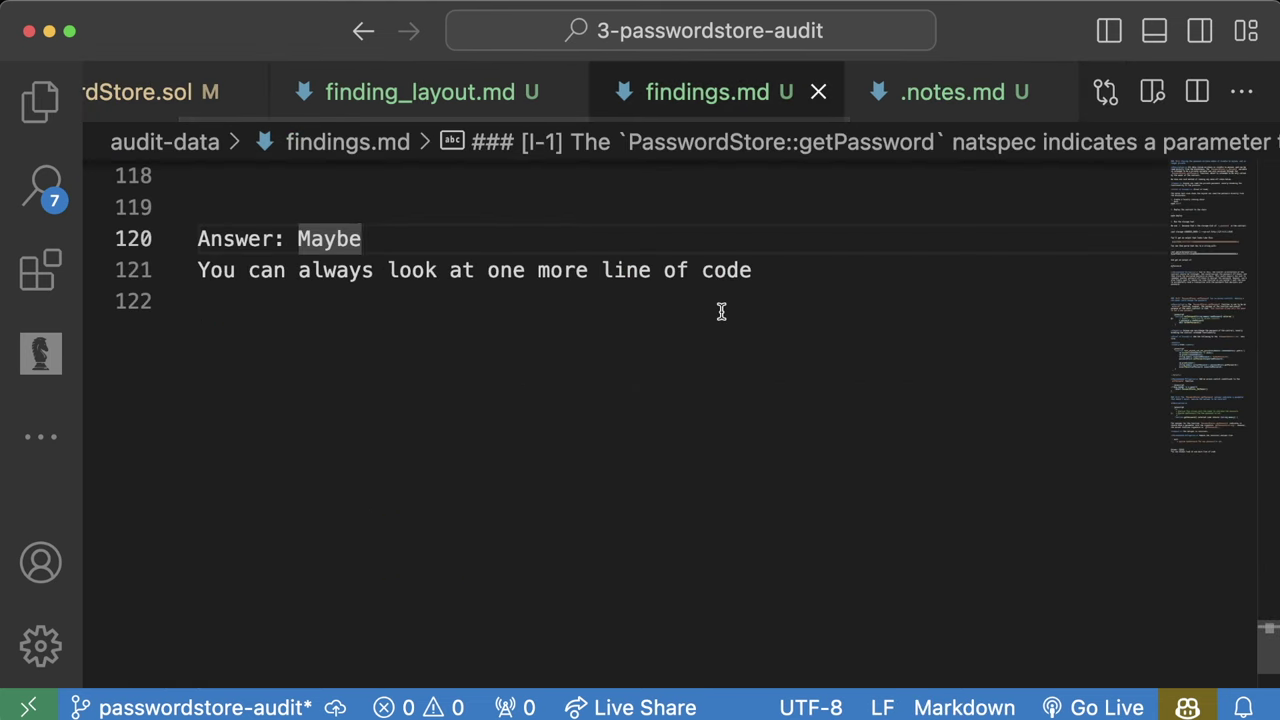
pyautogui.click(721, 311)
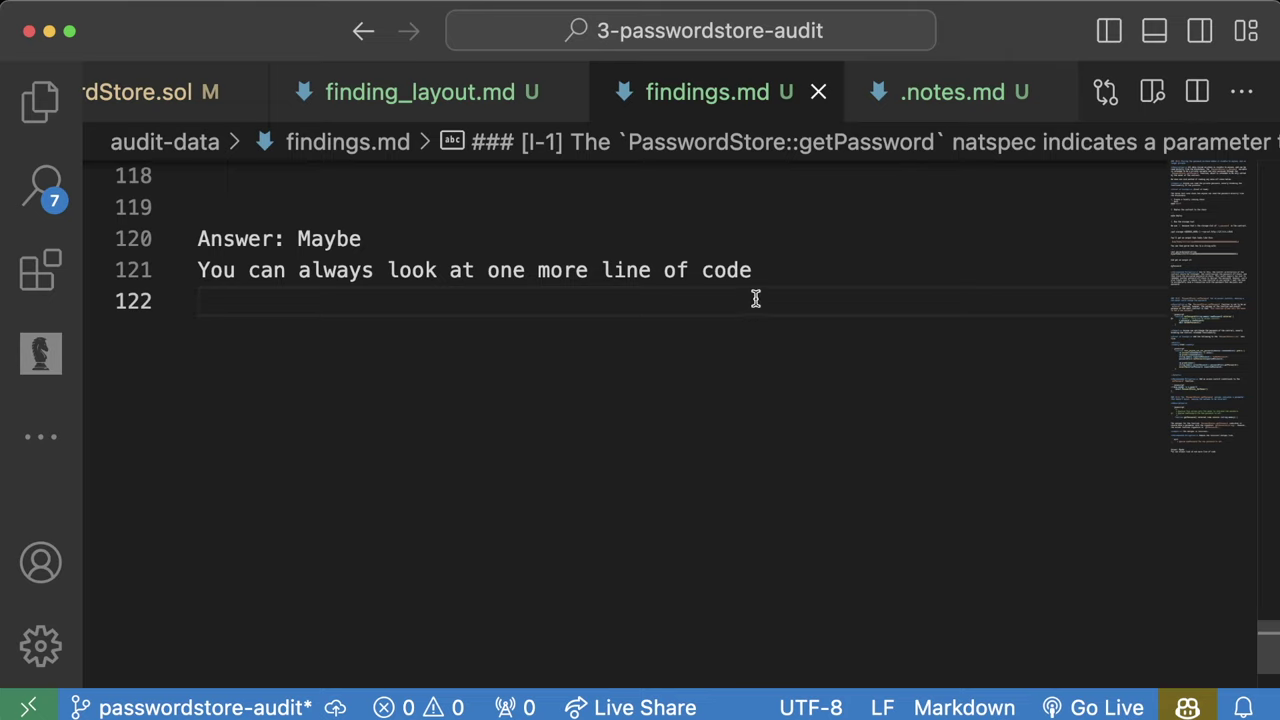
# Review the two answer lines at the end of findings.md, ending on 'Answer: Maybe'.
pyautogui.moveTo(754, 297); pyautogui.dragTo(198, 238)
pyautogui.click(336, 309)
pyautogui.scroll(5, 614, 297)
pyautogui.scroll(-2, 646, 279)
pyautogui.scroll(-3, 646, 279)
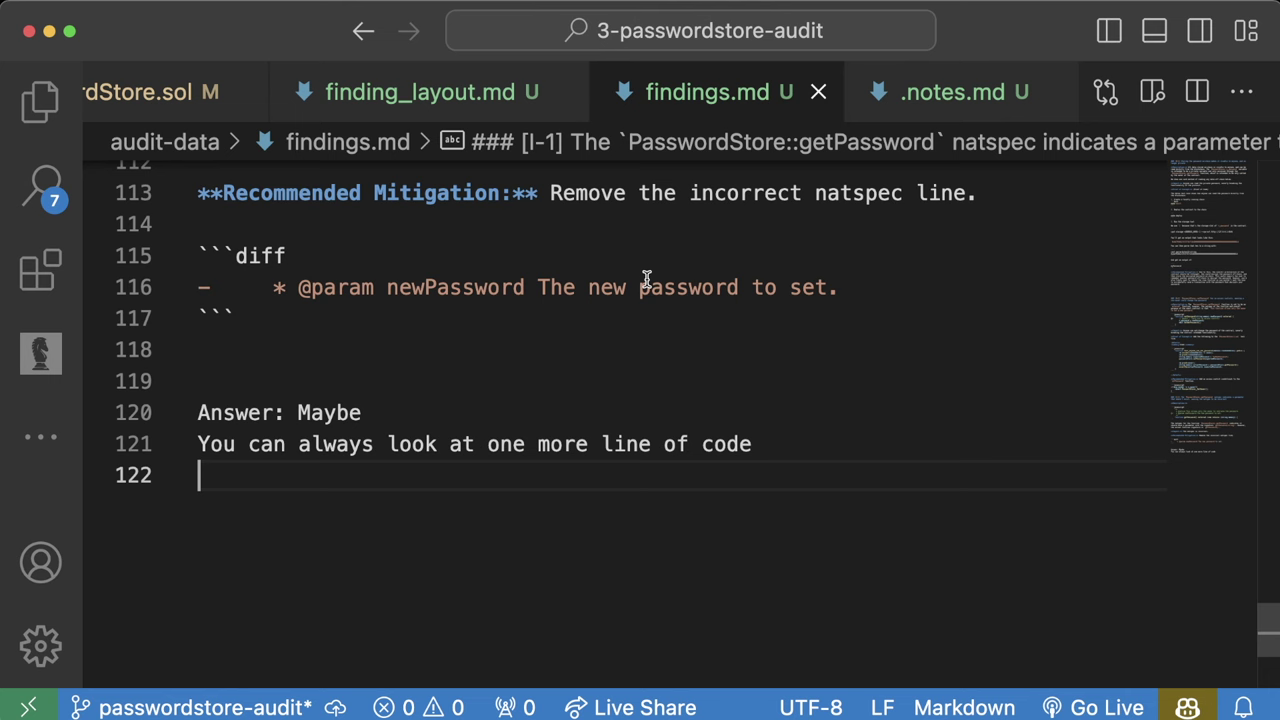
pyautogui.click(434, 413)
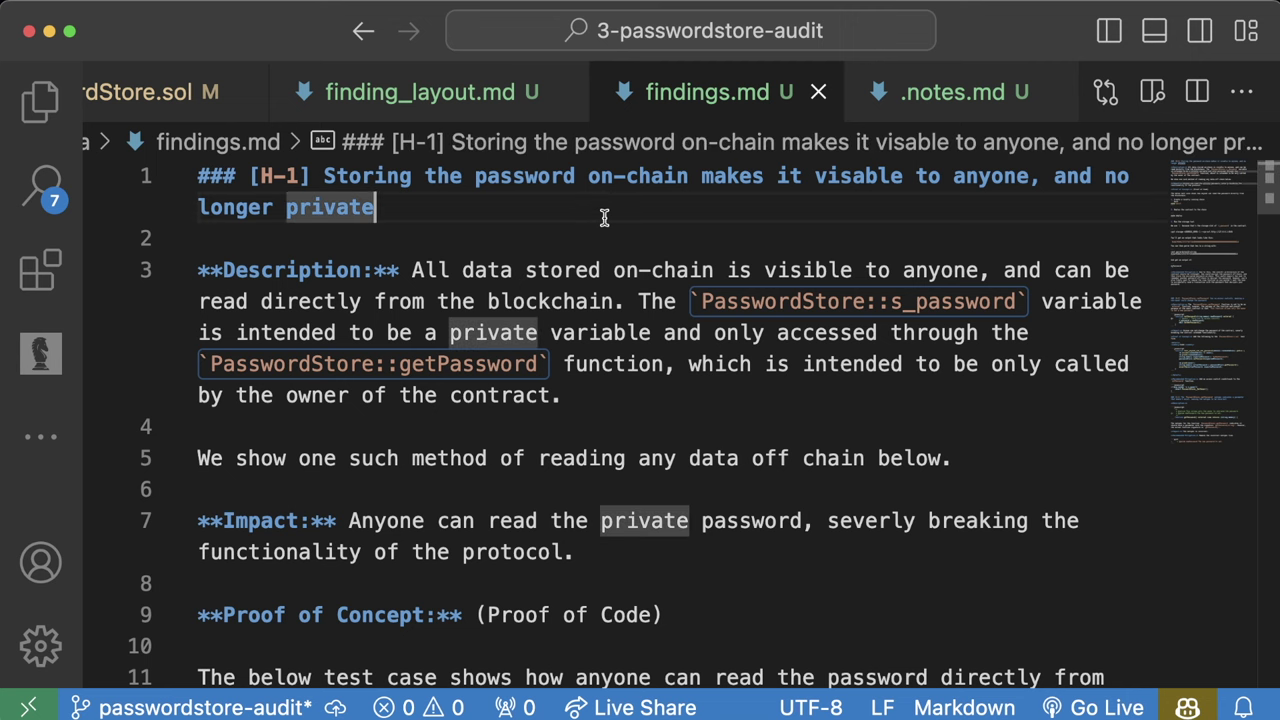
# Open the Cyfrin audit-report-templating repository from the course README's Template link and read its README.
pyautogui.press('super+Tab')
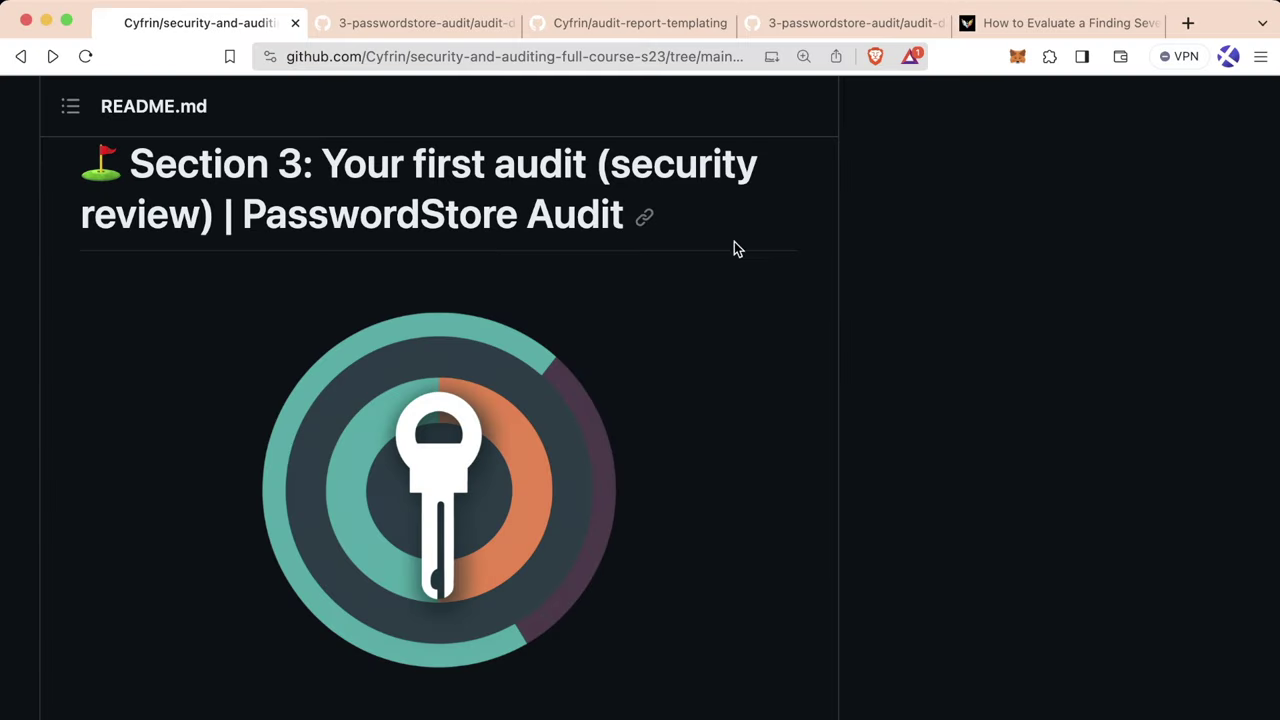
pyautogui.scroll(-10, 663, 286)
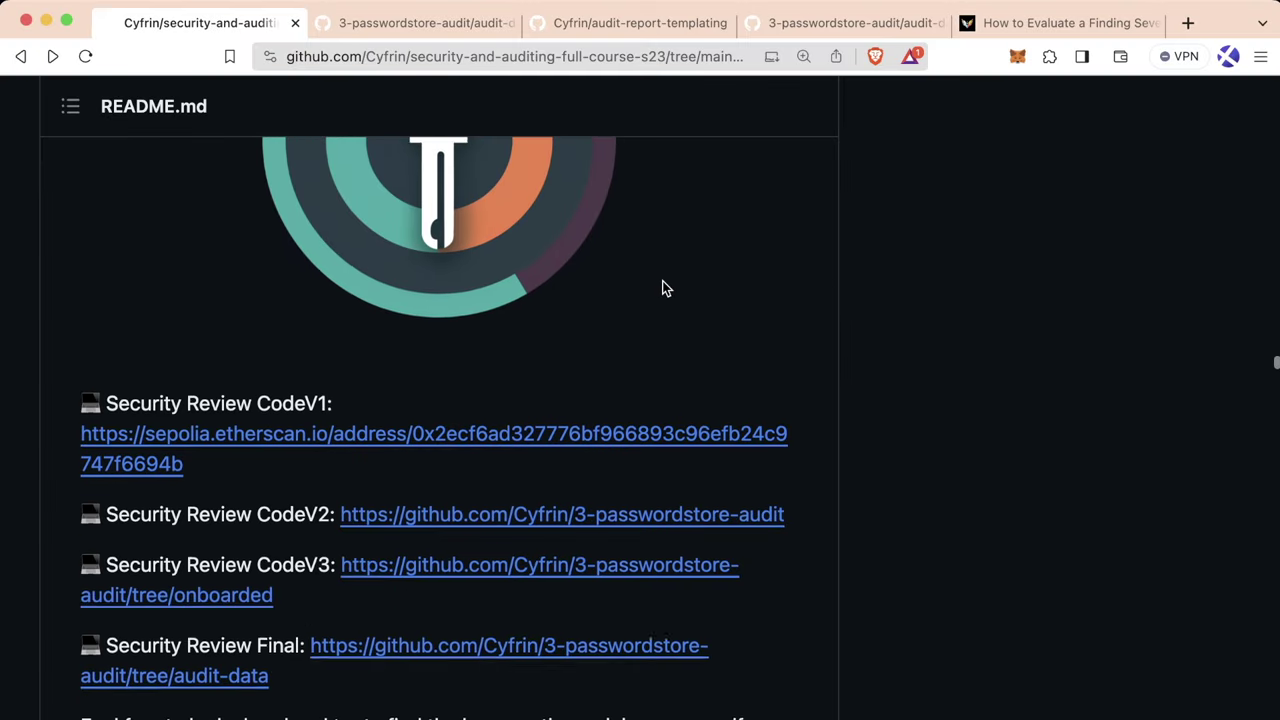
pyautogui.scroll(-4, 663, 288)
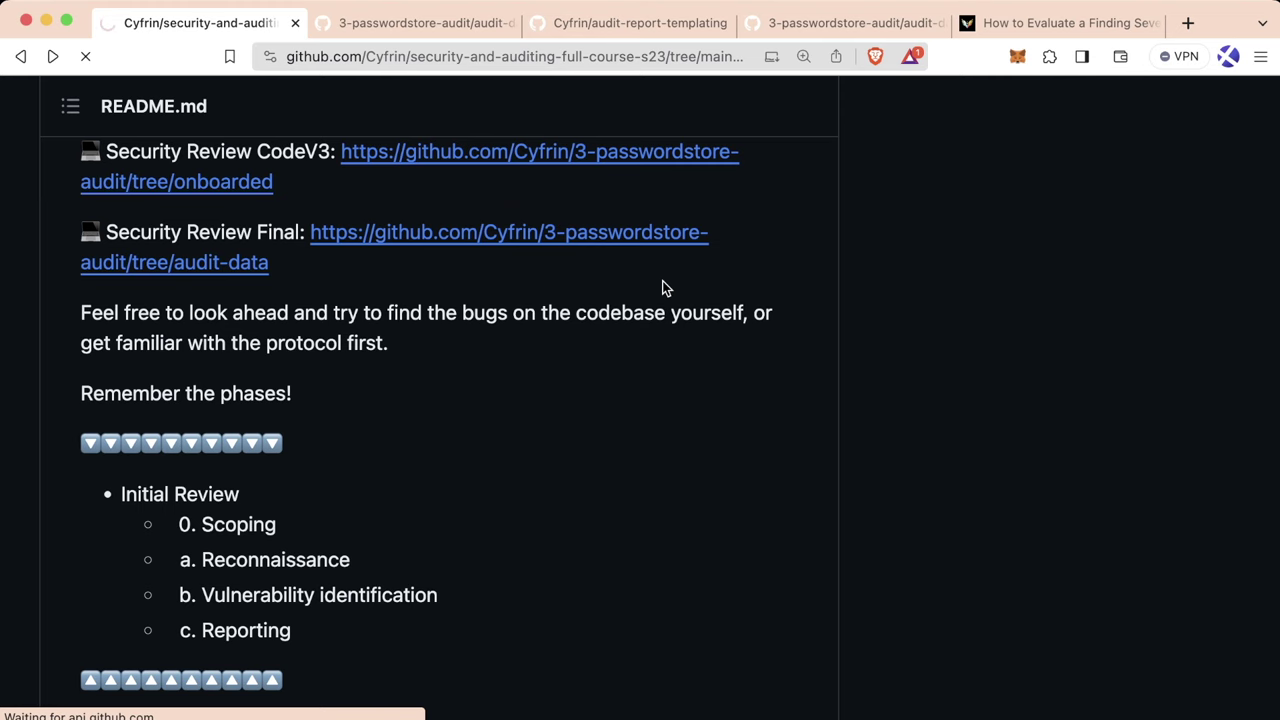
pyautogui.scroll(-15, 664, 288)
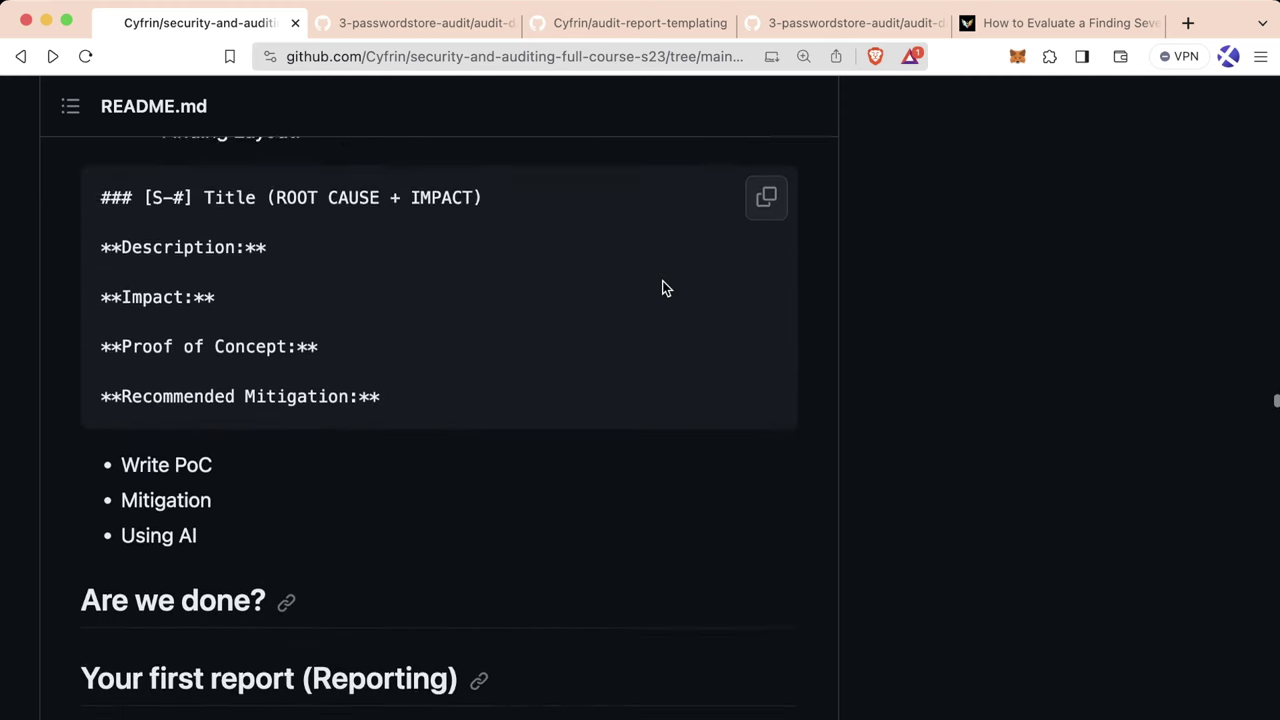
pyautogui.scroll(-5, 663, 288)
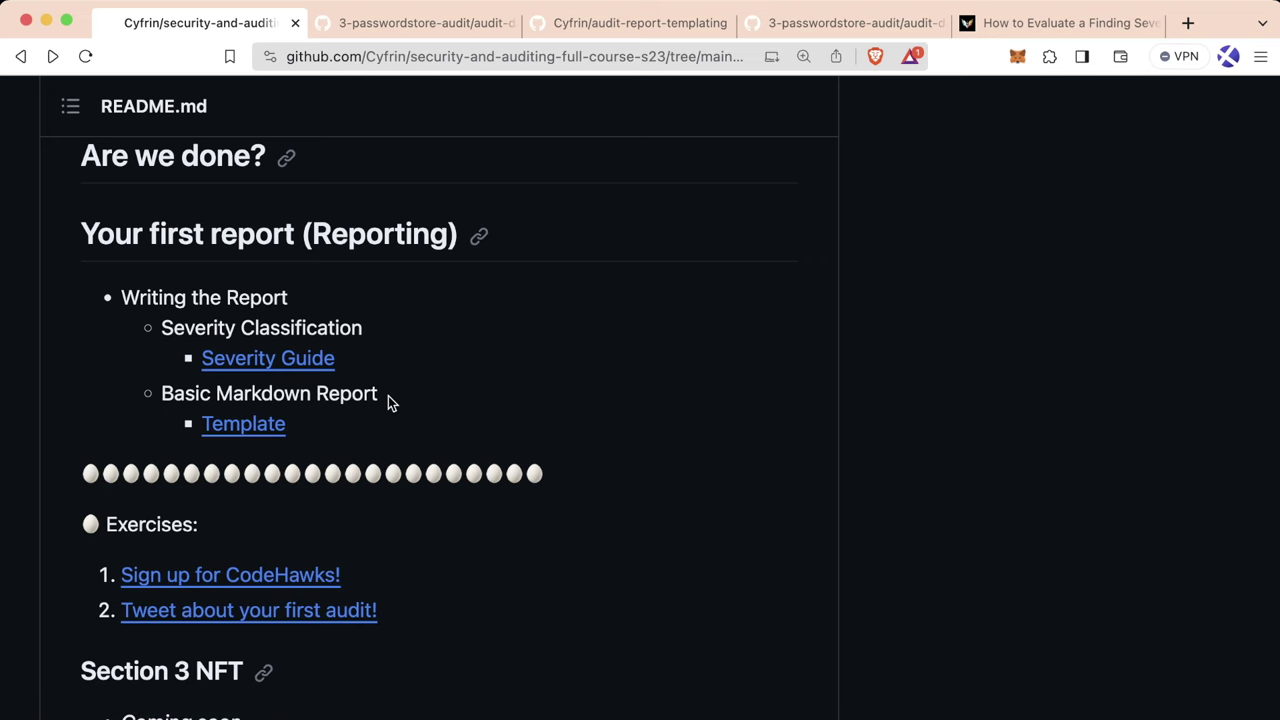
pyautogui.click(246, 428)
pyautogui.scroll(-5, 588, 358)
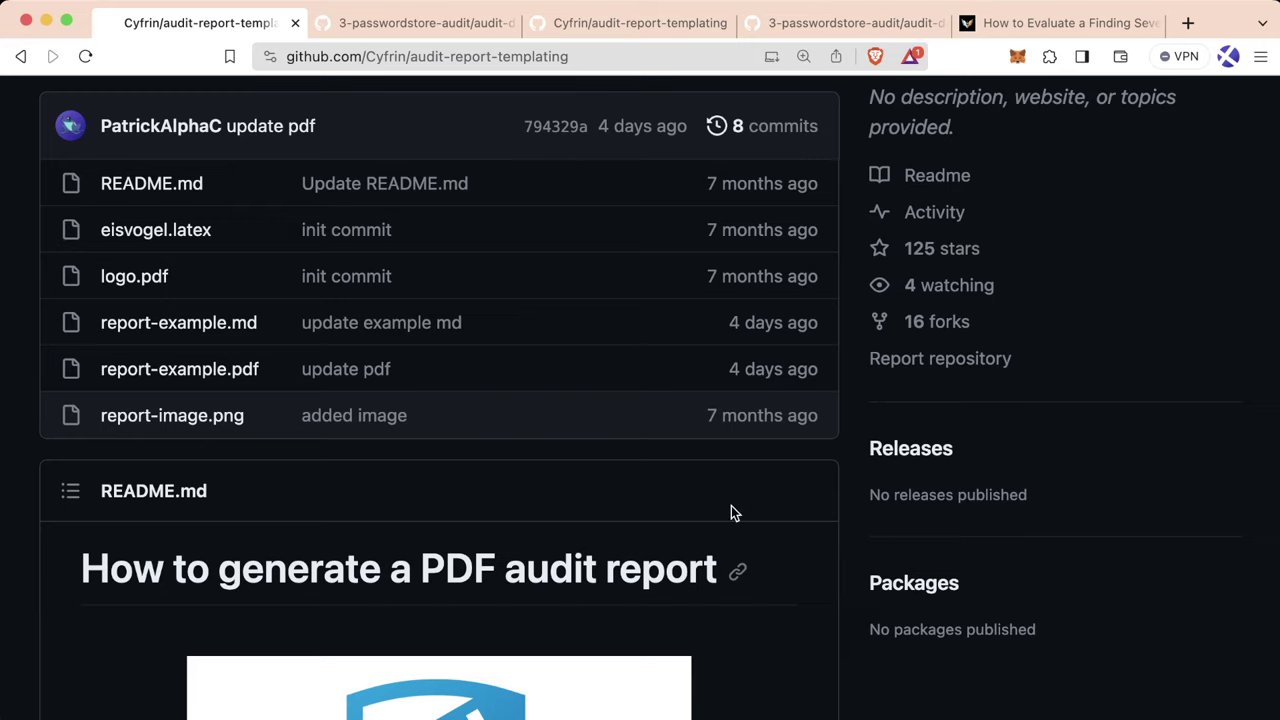
pyautogui.scroll(-9, 820, 505)
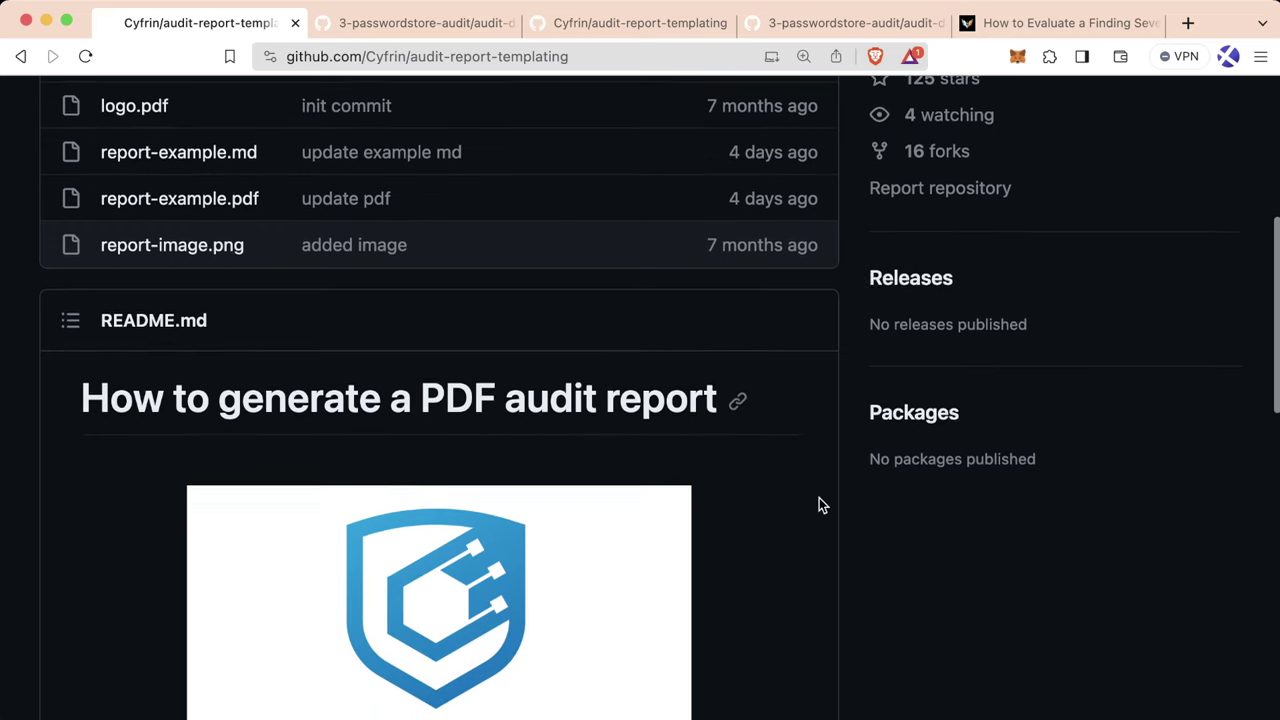
pyautogui.scroll(-4, 635, 515)
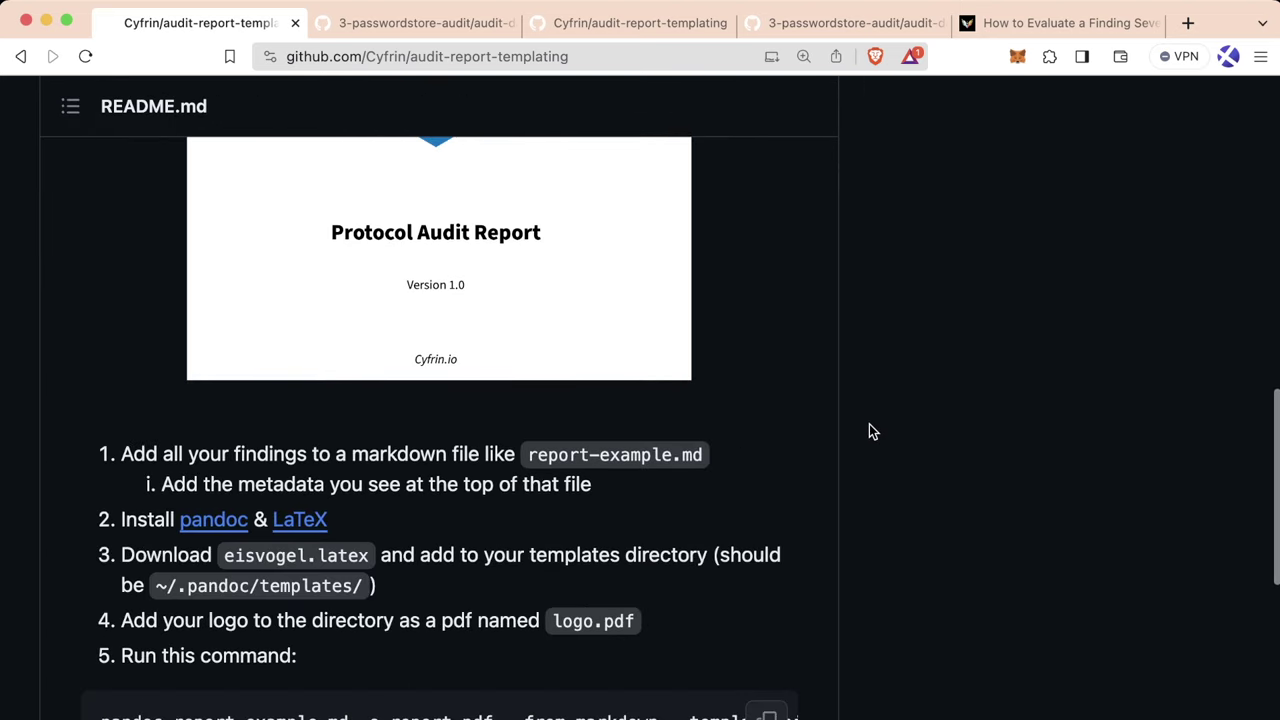
pyautogui.scroll(3, 869, 427)
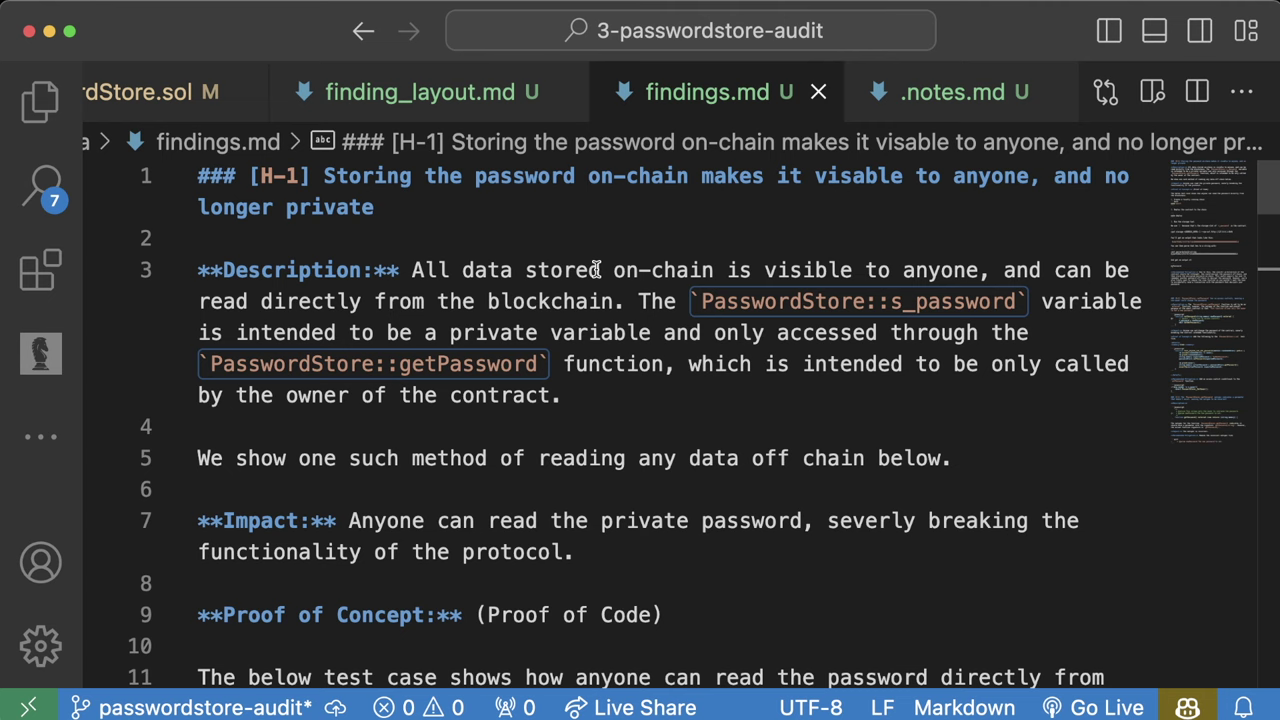
pyautogui.doubleClick(578, 270)
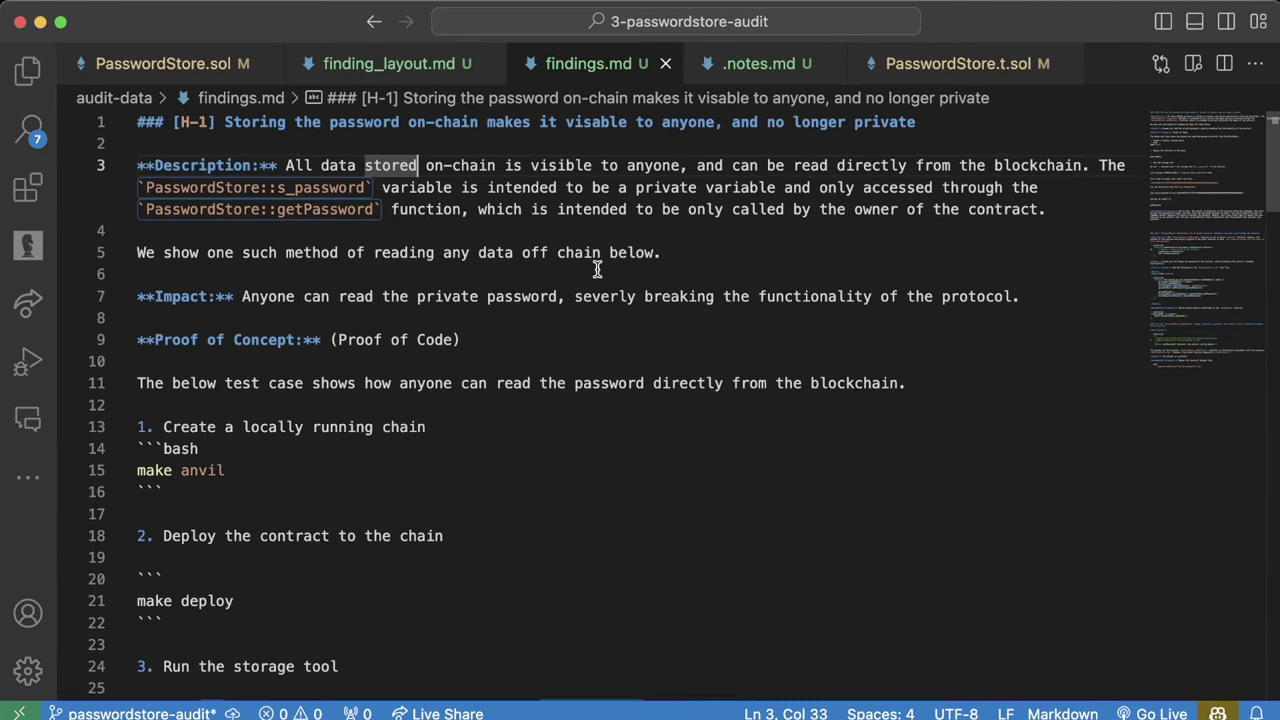
pyautogui.click(596, 271)
pyautogui.scroll(-5, 597, 271)
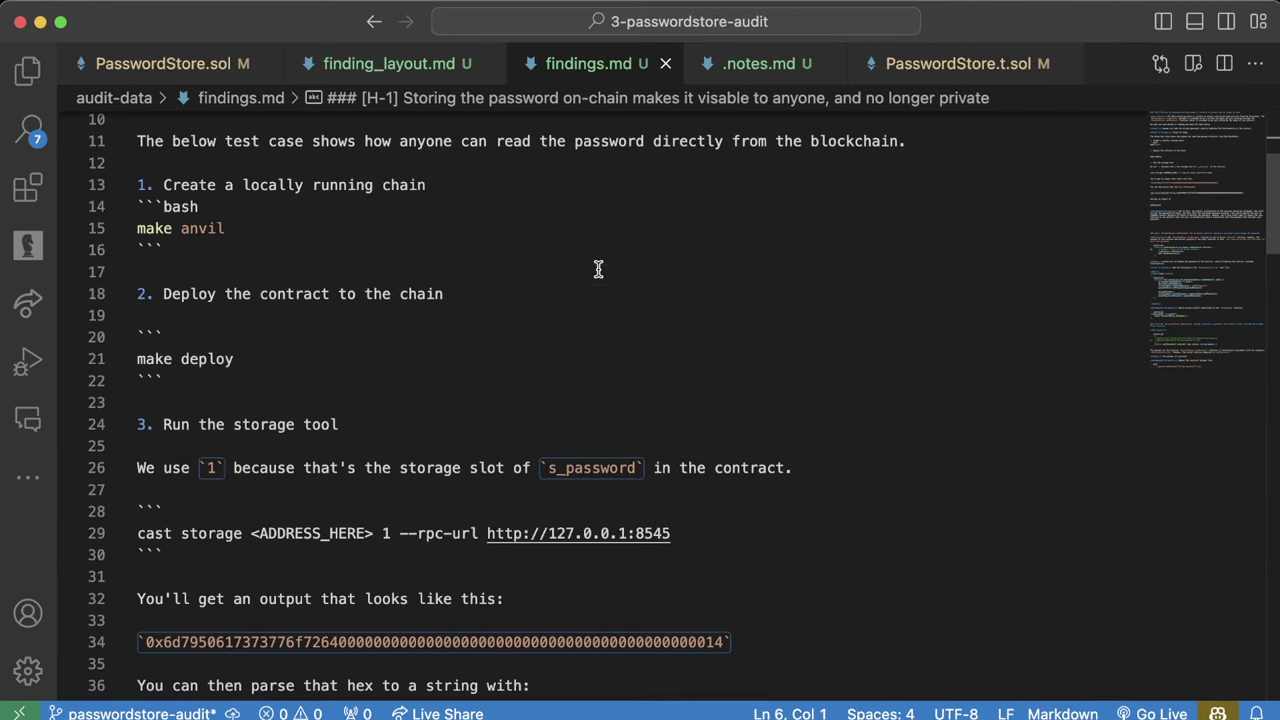
pyautogui.click(658, 425)
pyautogui.click(609, 405)
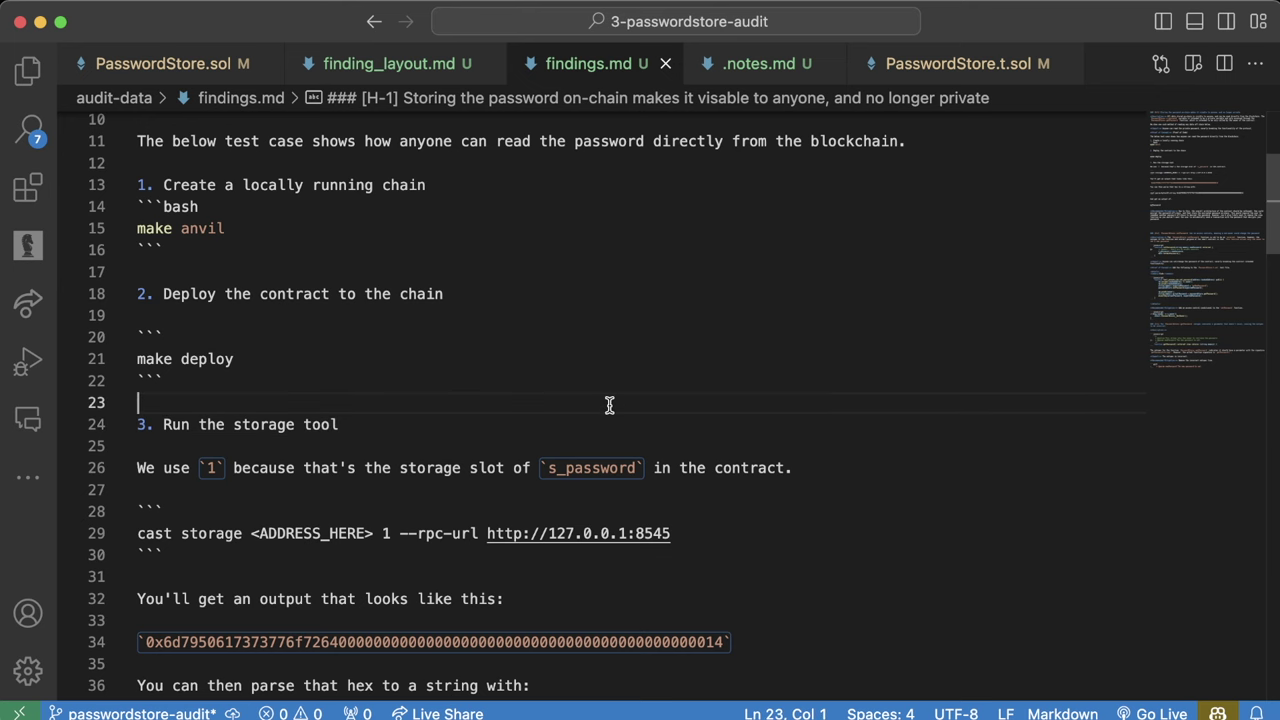
# Star the audit-report-templating repository and scroll to its install steps.
pyautogui.press('super+Tab')
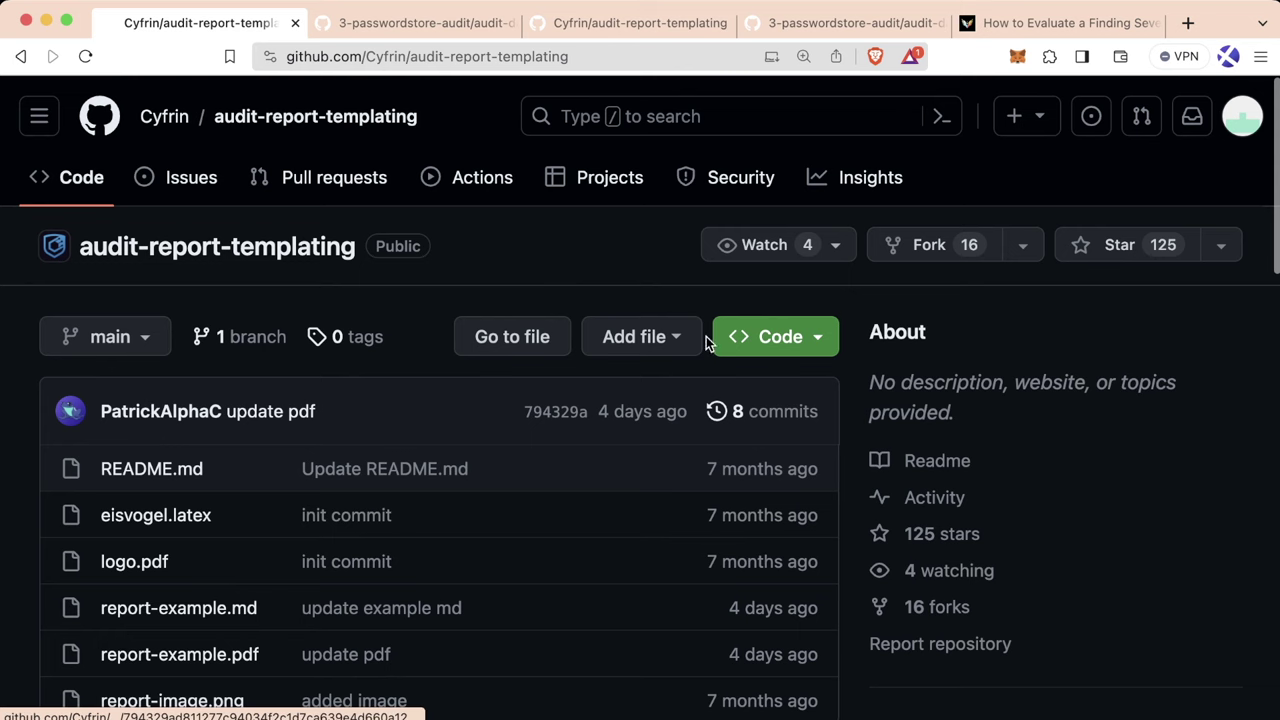
pyautogui.click(1100, 245)
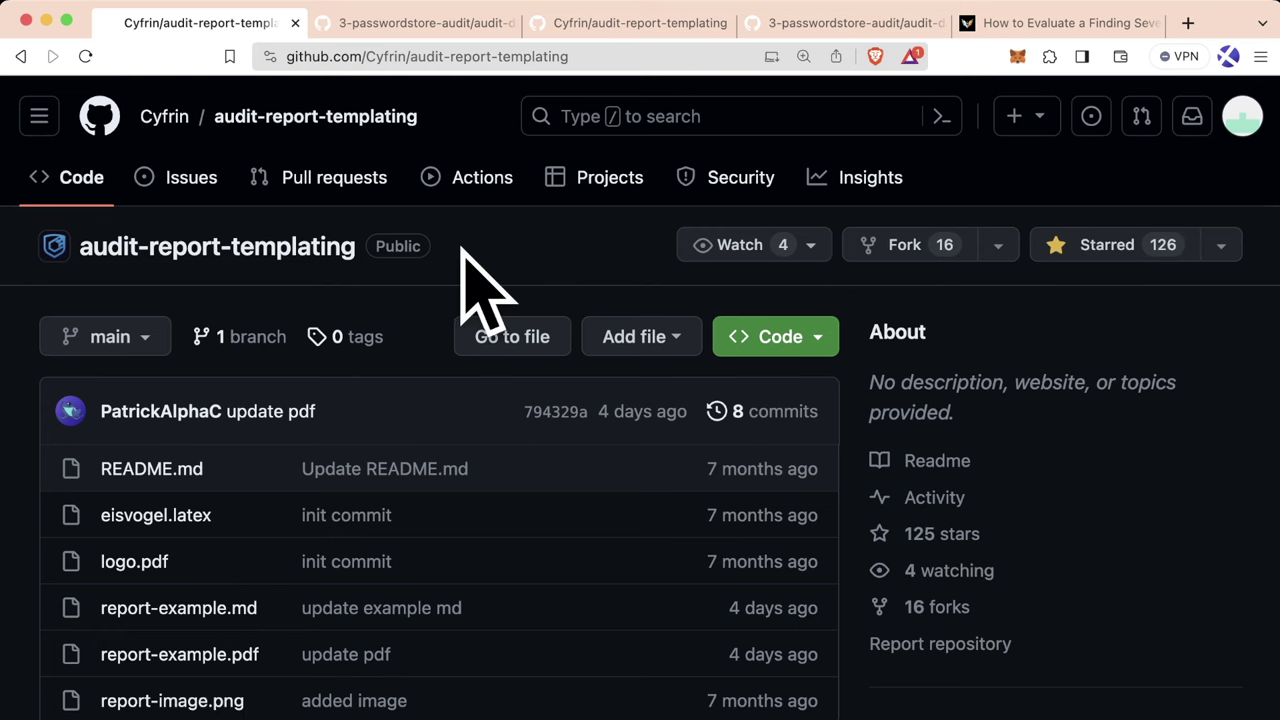
pyautogui.scroll(-10, 540, 266)
pyautogui.scroll(5, 556, 298)
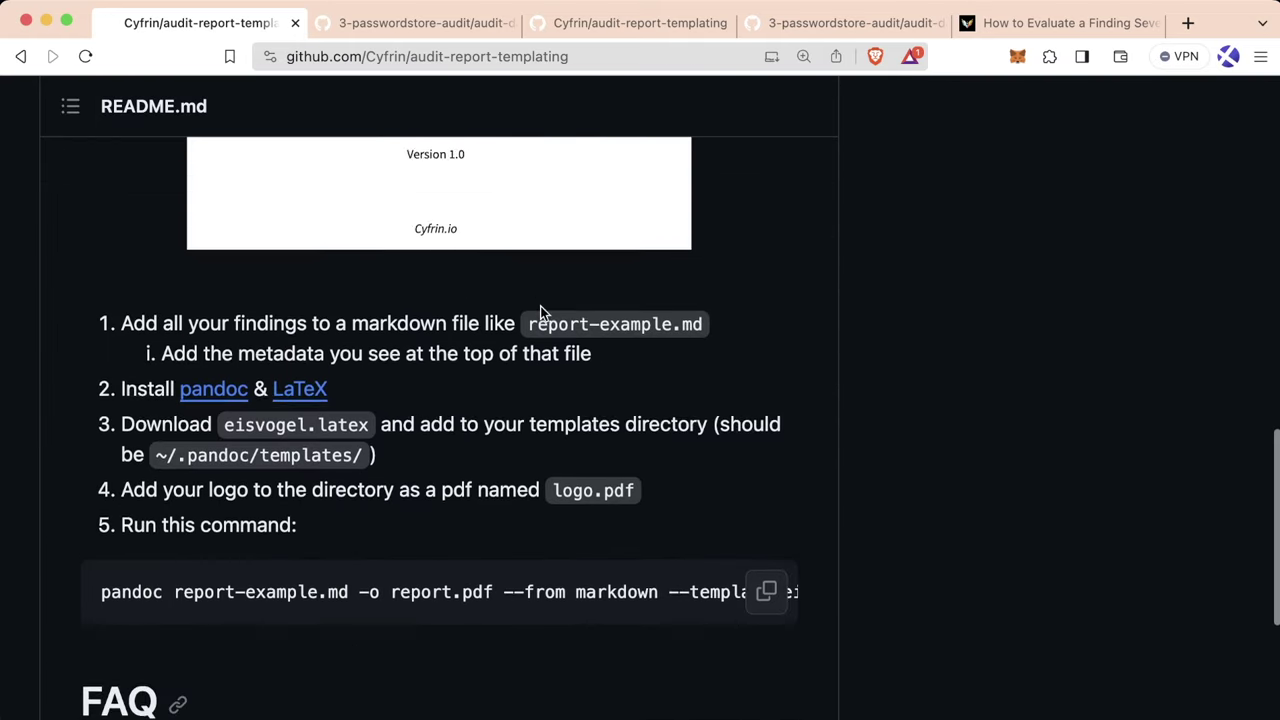
pyautogui.scroll(-2, 520, 337)
pyautogui.scroll(-5, 700, 260)
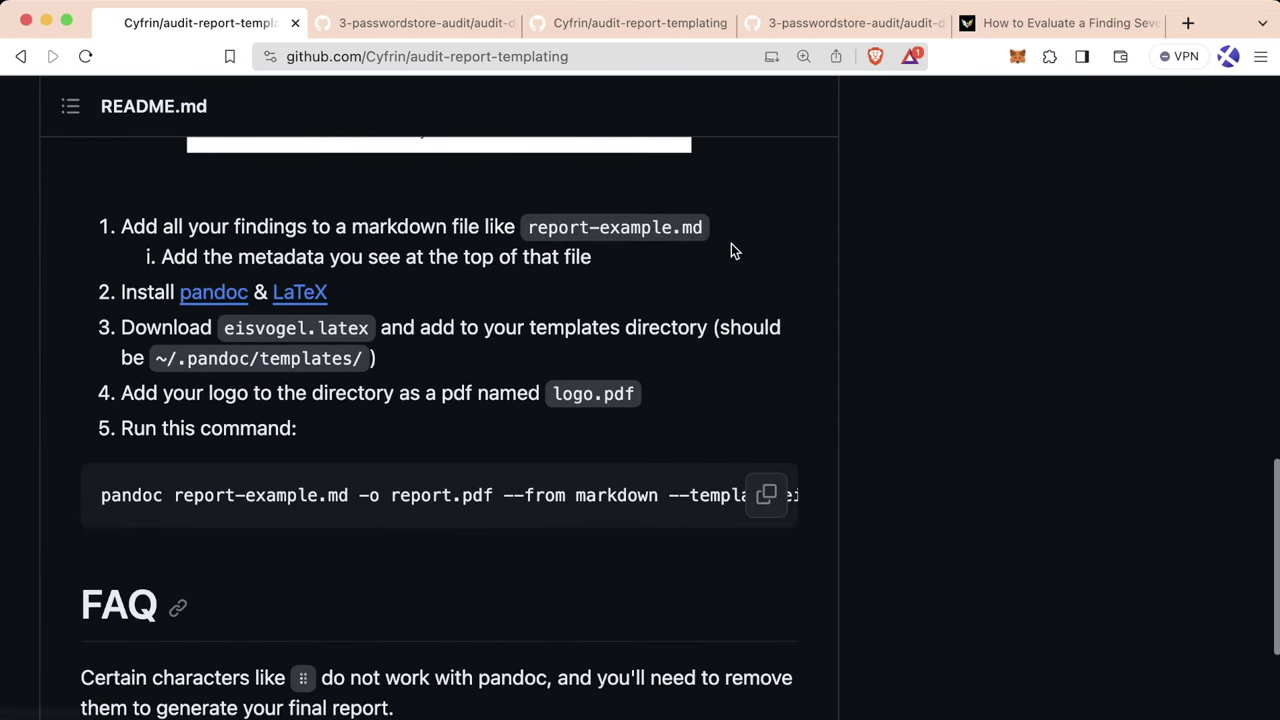
pyautogui.scroll(2, 731, 243)
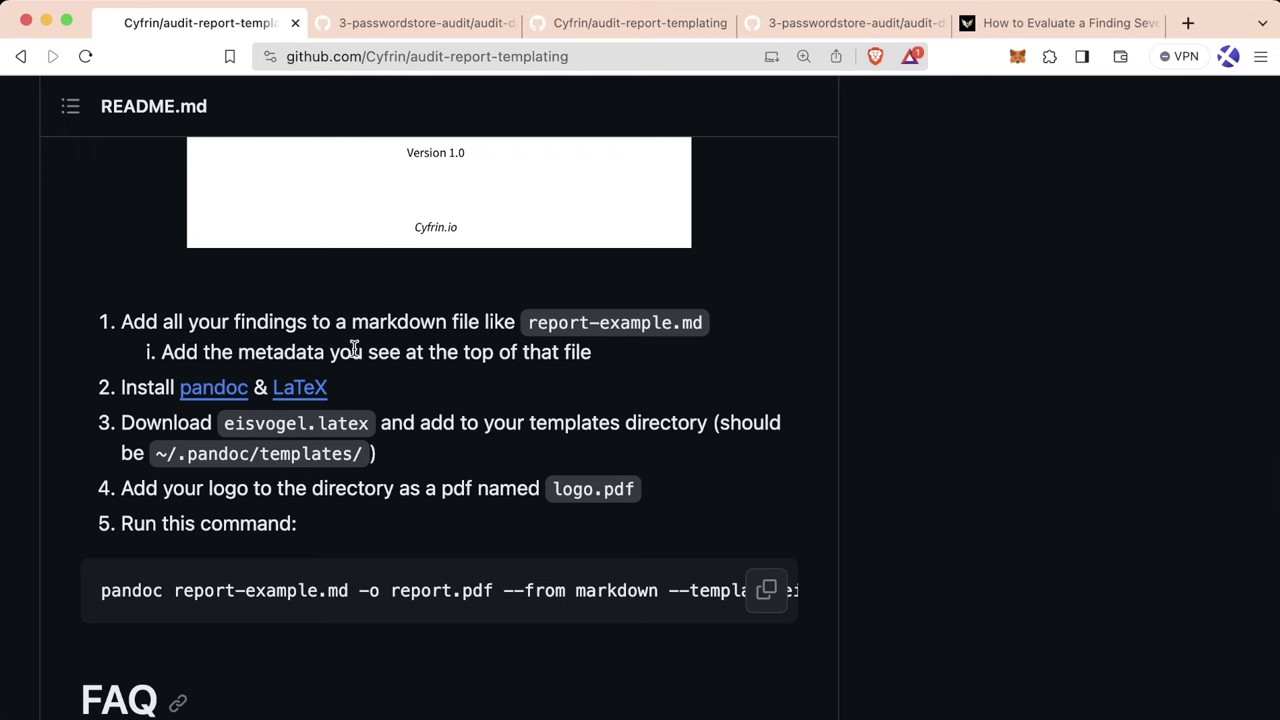
pyautogui.scroll(-1, 400, 330)
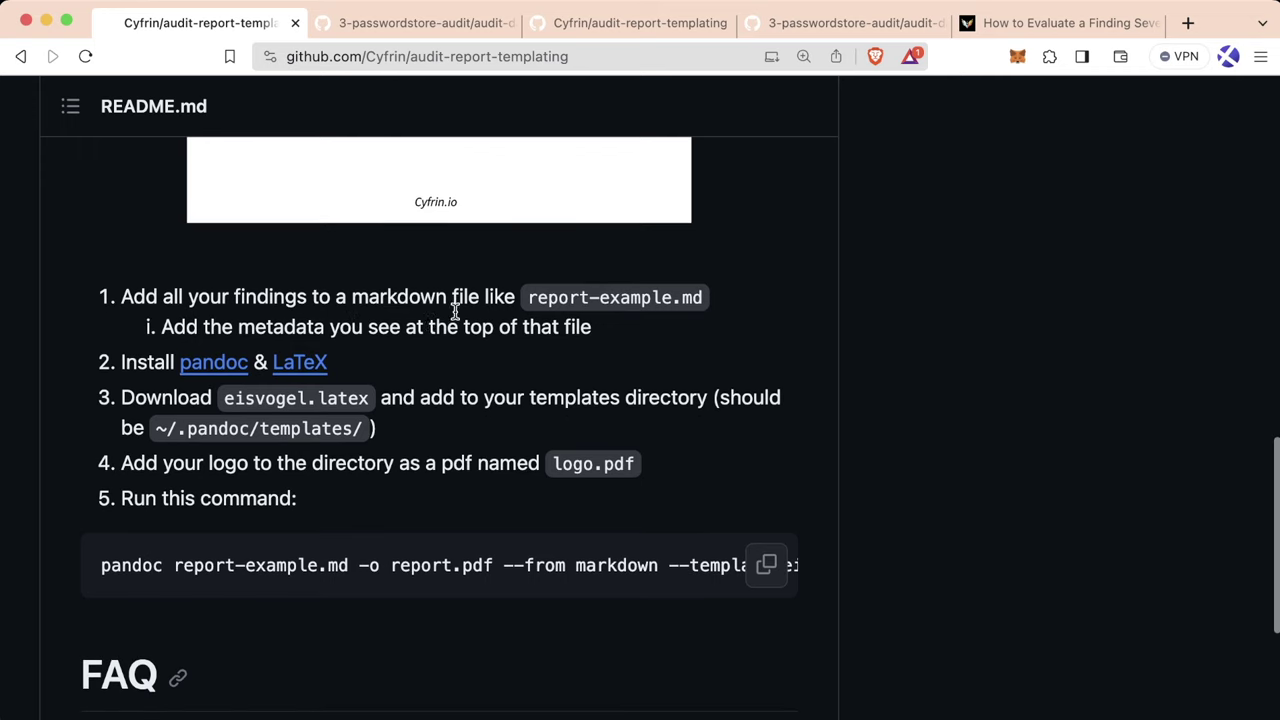
# Review the Pandoc installation and Get LaTeX pages in new tabs, then close both.
pyautogui.keyDown('super'); pyautogui.click(240, 372); pyautogui.keyUp('super')
pyautogui.keyDown('super'); pyautogui.click(289, 366); pyautogui.keyUp('super')
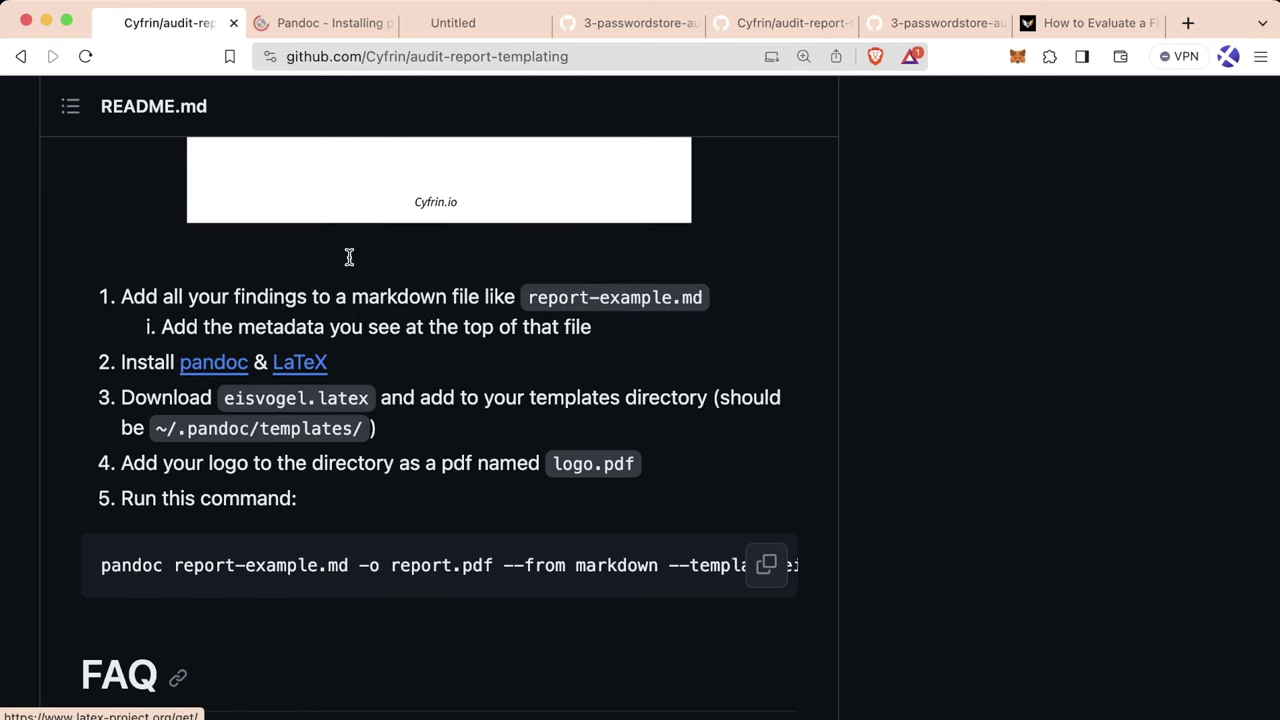
pyautogui.click(330, 24)
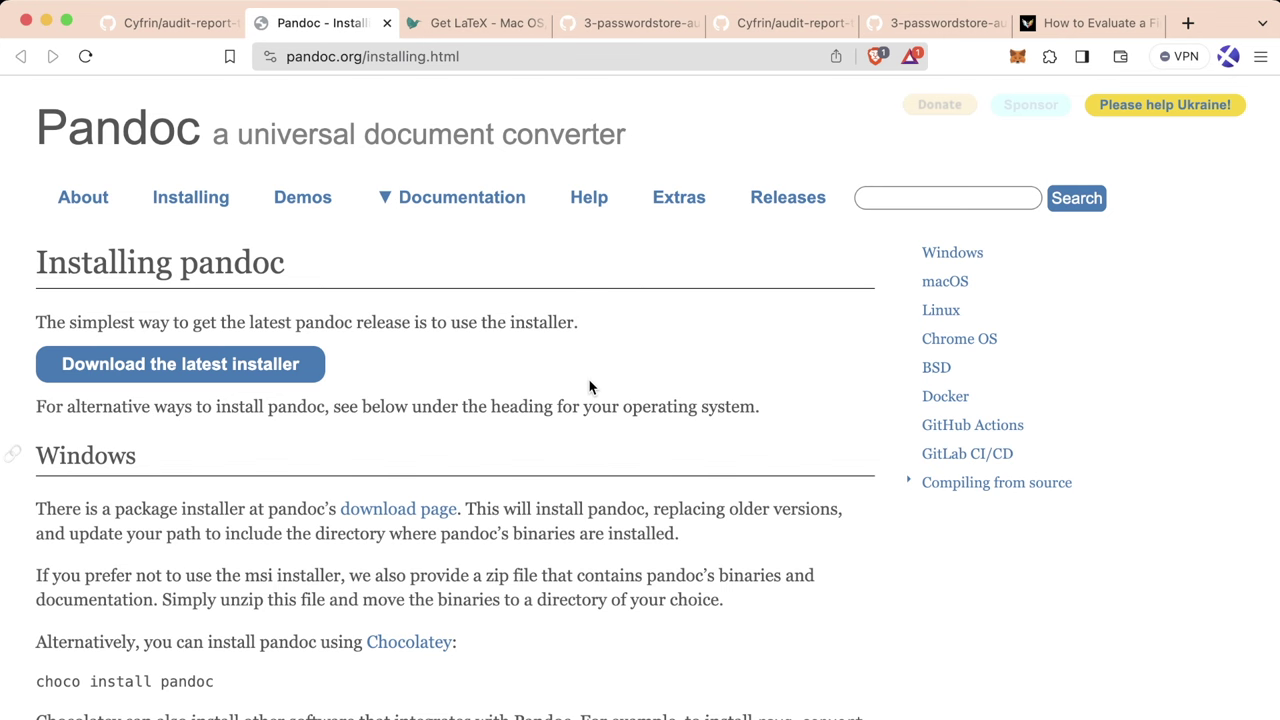
pyautogui.press('super+w')
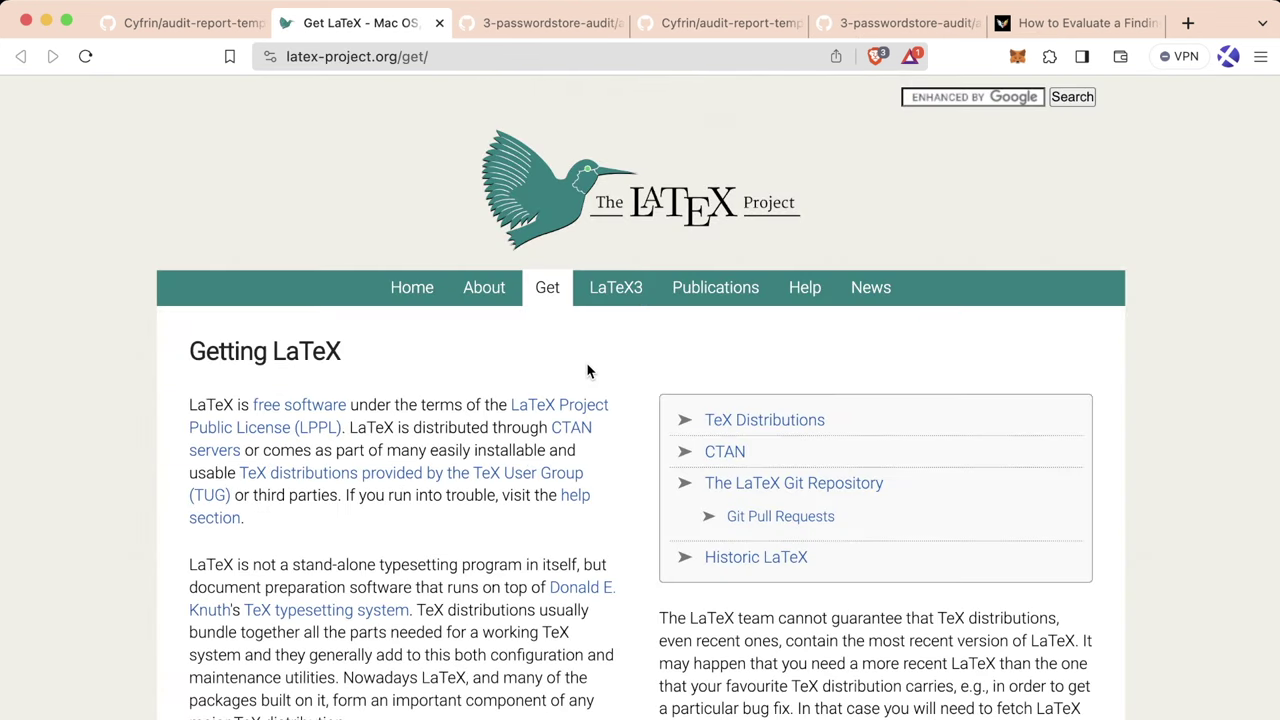
pyautogui.scroll(-6, 586, 366)
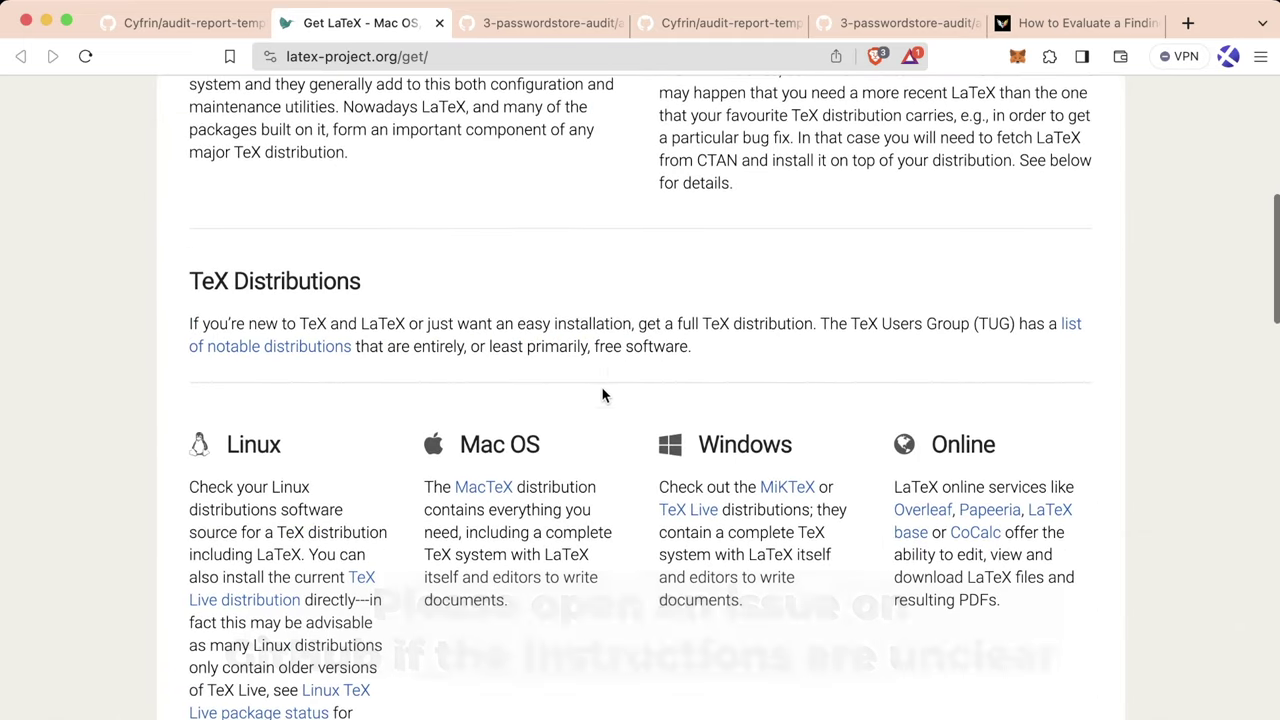
pyautogui.scroll(-3, 609, 362)
pyautogui.press('super+w')
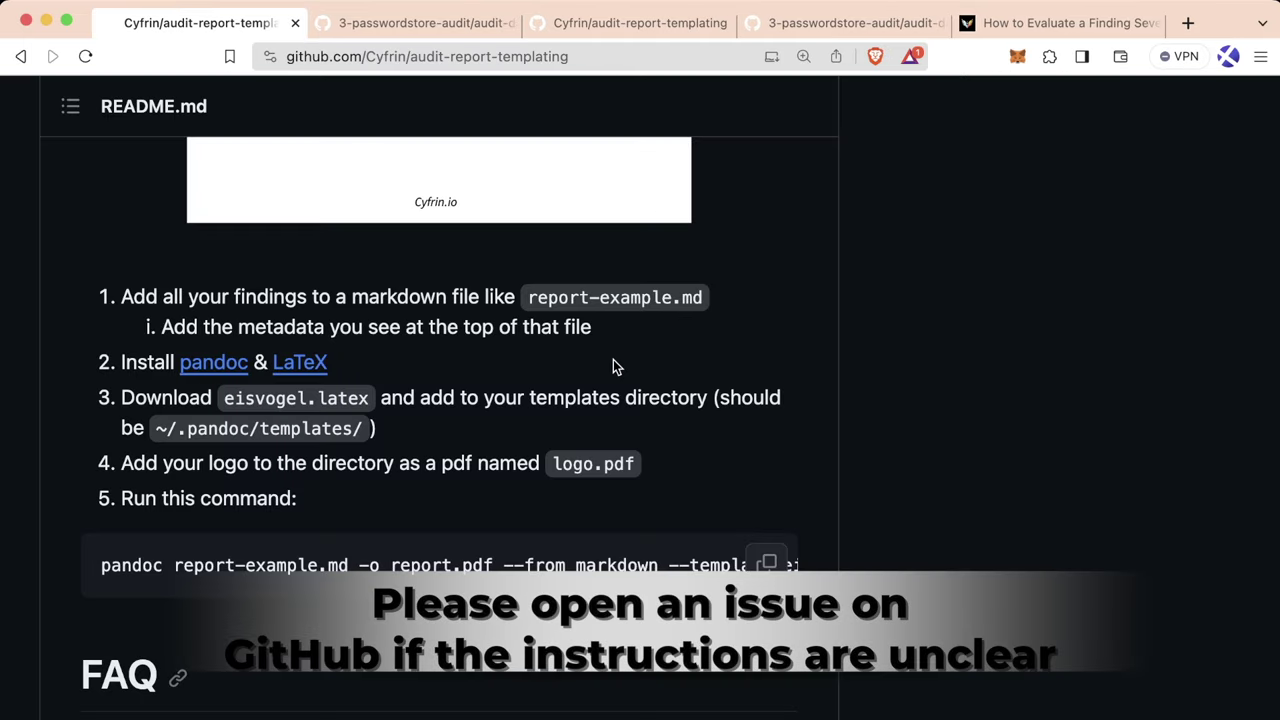
pyautogui.scroll(-2, 613, 366)
pyautogui.press('super+Tab')
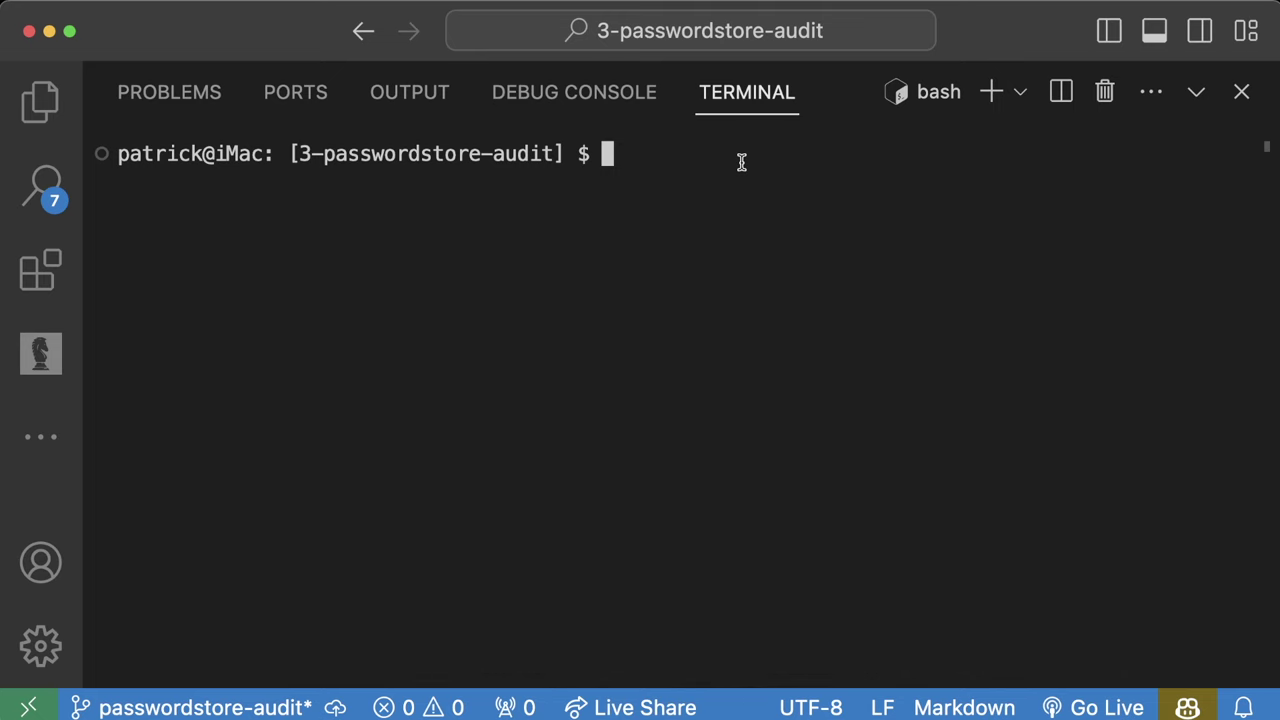
pyautogui.write('pandoc --help')
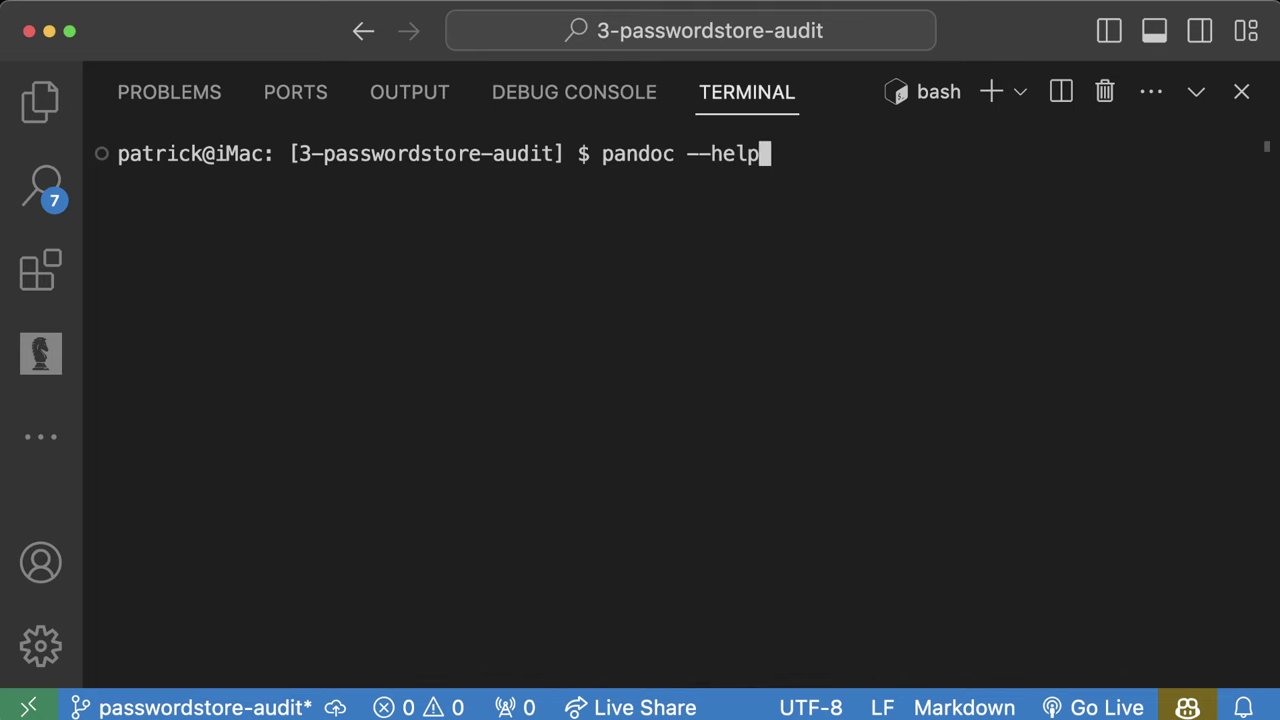
pyautogui.press('Return')
pyautogui.scroll(15, 758, 288)
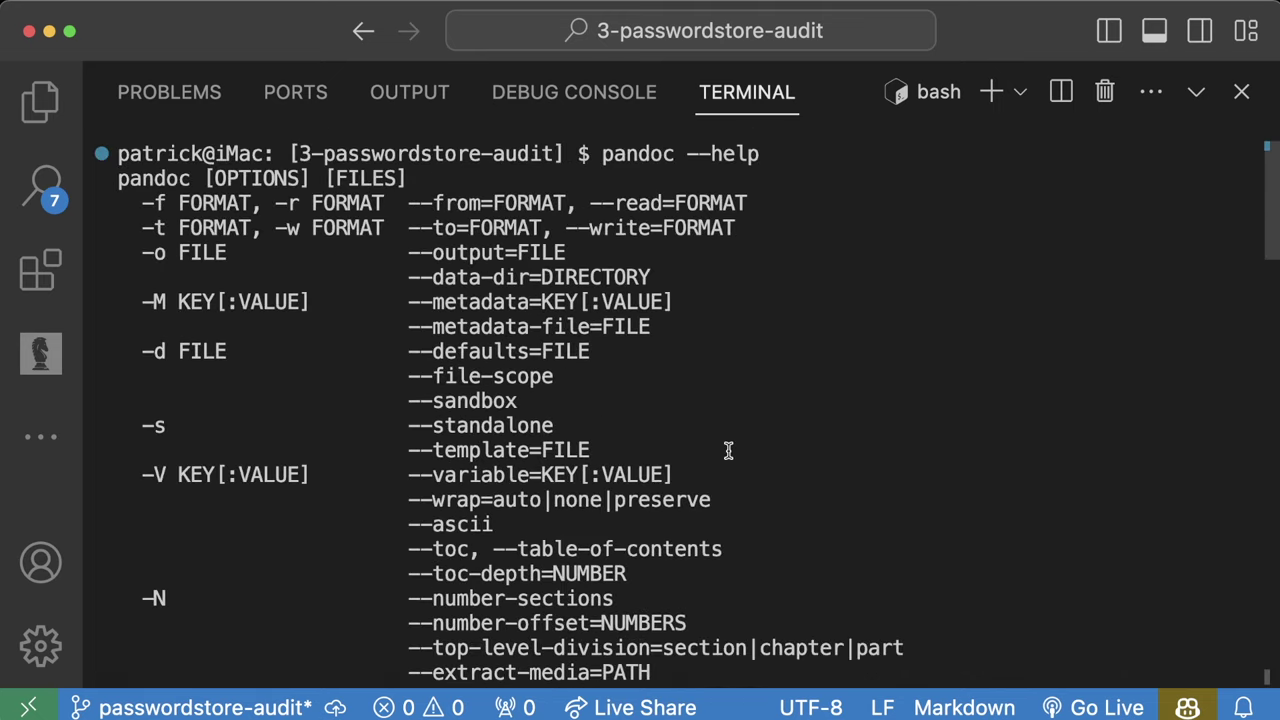
pyautogui.scroll(-15, 563, 372)
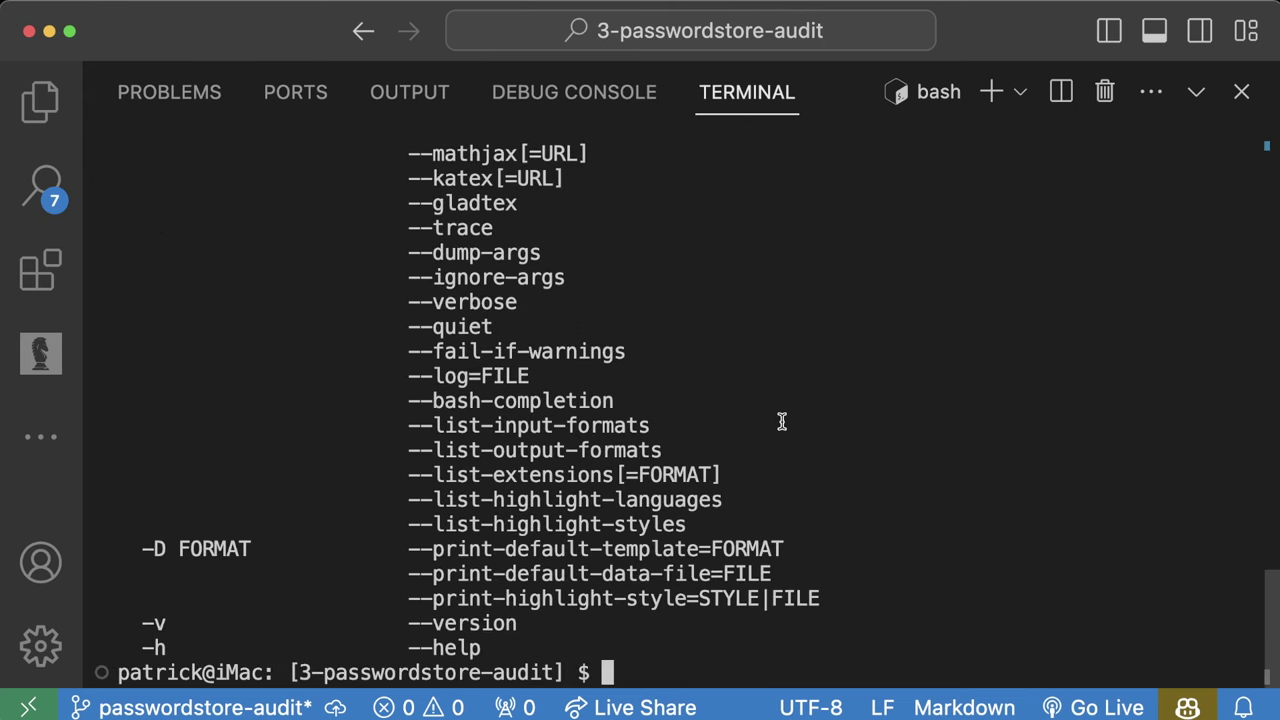
pyautogui.write('clear')
pyautogui.press('Return')
pyautogui.moveTo(368, 347)
pyautogui.mouseDown()
pyautogui.moveTo(213, 350)
pyautogui.moveTo(239, 338)
pyautogui.moveTo(224, 347)
pyautogui.moveTo(366, 345)
pyautogui.mouseUp()
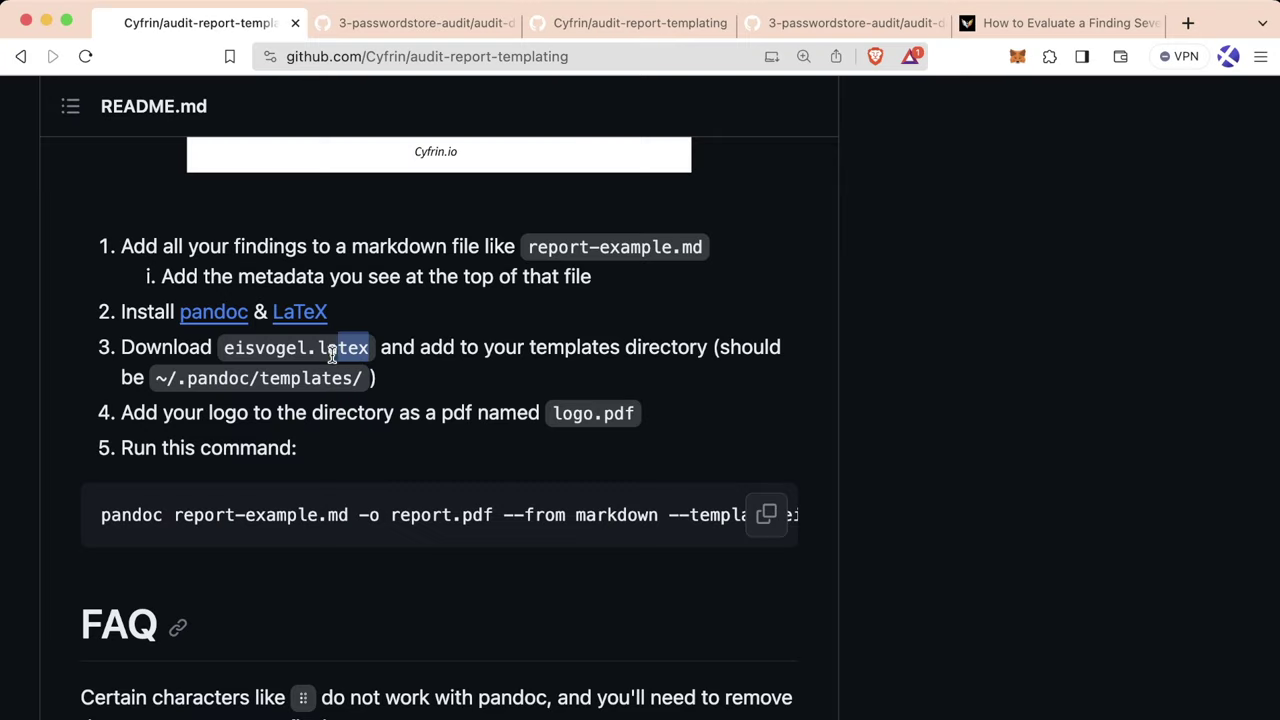
# Read the README setup step naming the eisvogel.latex template.
pyautogui.click(397, 345)
pyautogui.scroll(1, 420, 350)
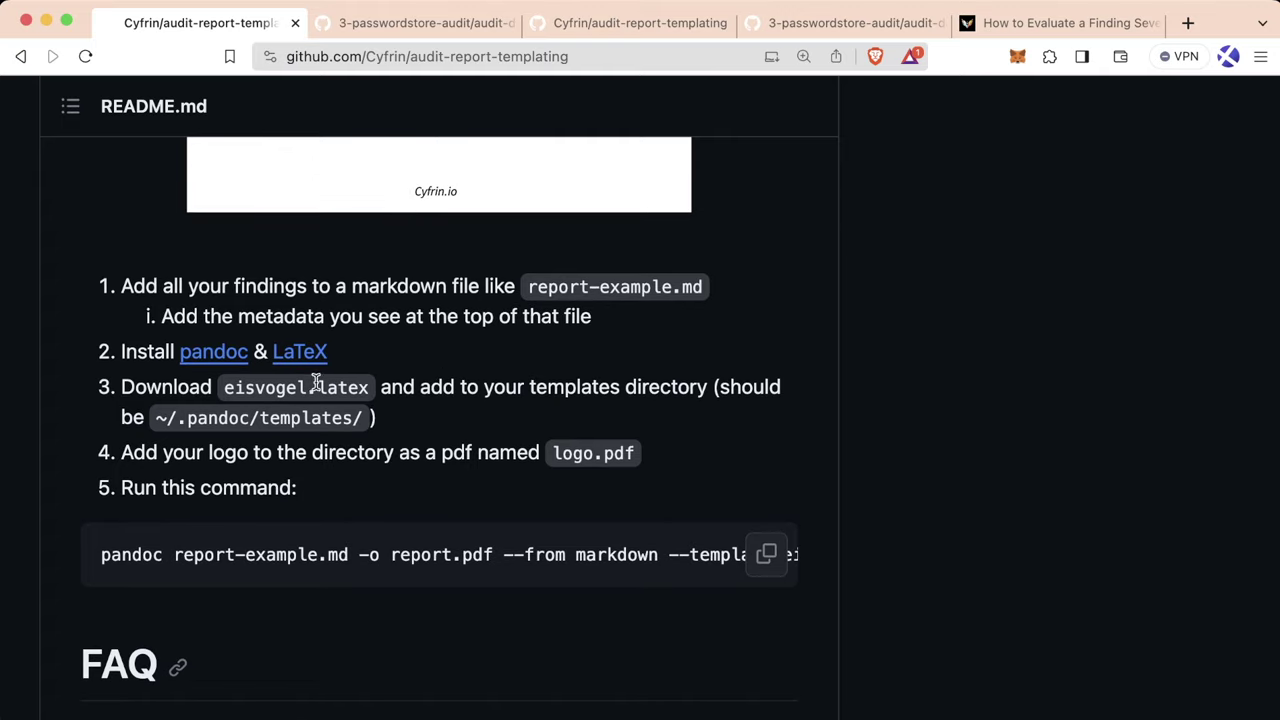
pyautogui.moveTo(225, 387); pyautogui.dragTo(366, 388)
pyautogui.click(390, 387)
pyautogui.moveTo(225, 387)
pyautogui.mouseDown()
pyautogui.moveTo(370, 393)
pyautogui.moveTo(220, 390)
pyautogui.mouseUp()
pyautogui.click(316, 393)
pyautogui.click(371, 388)
pyautogui.scroll(5, 459, 375)
pyautogui.scroll(6, 540, 300)
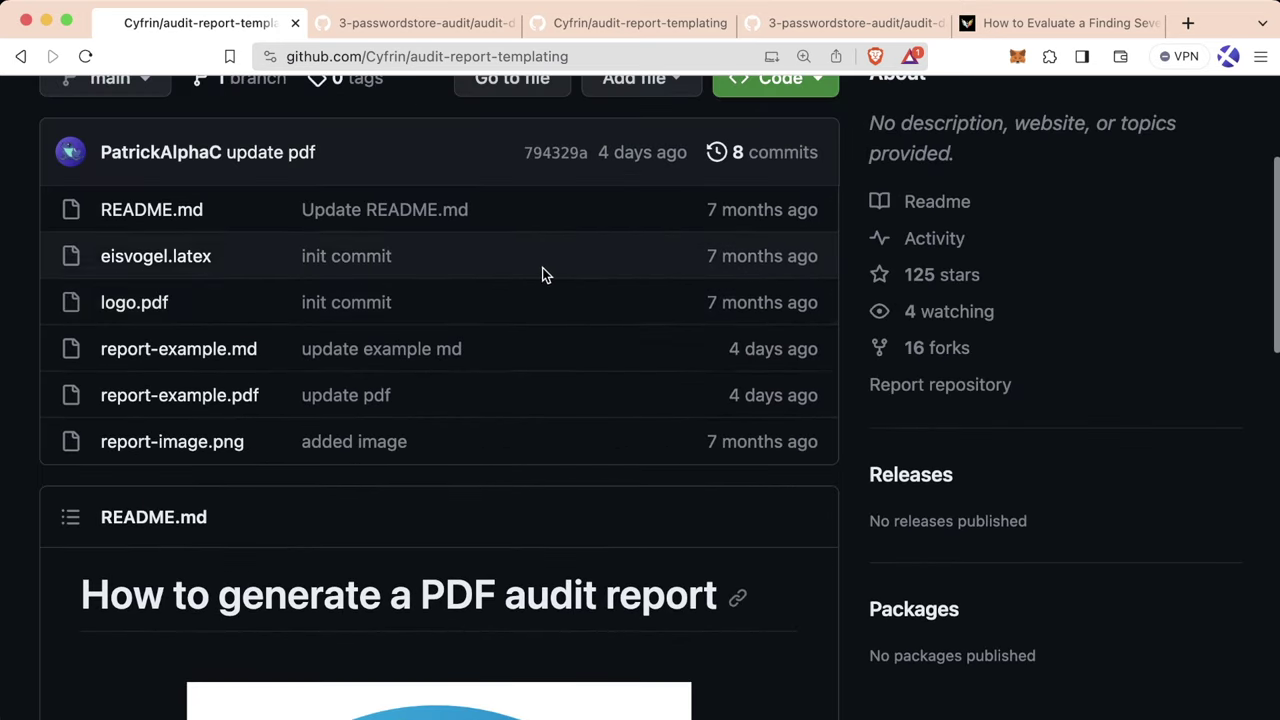
pyautogui.scroll(-3, 539, 322)
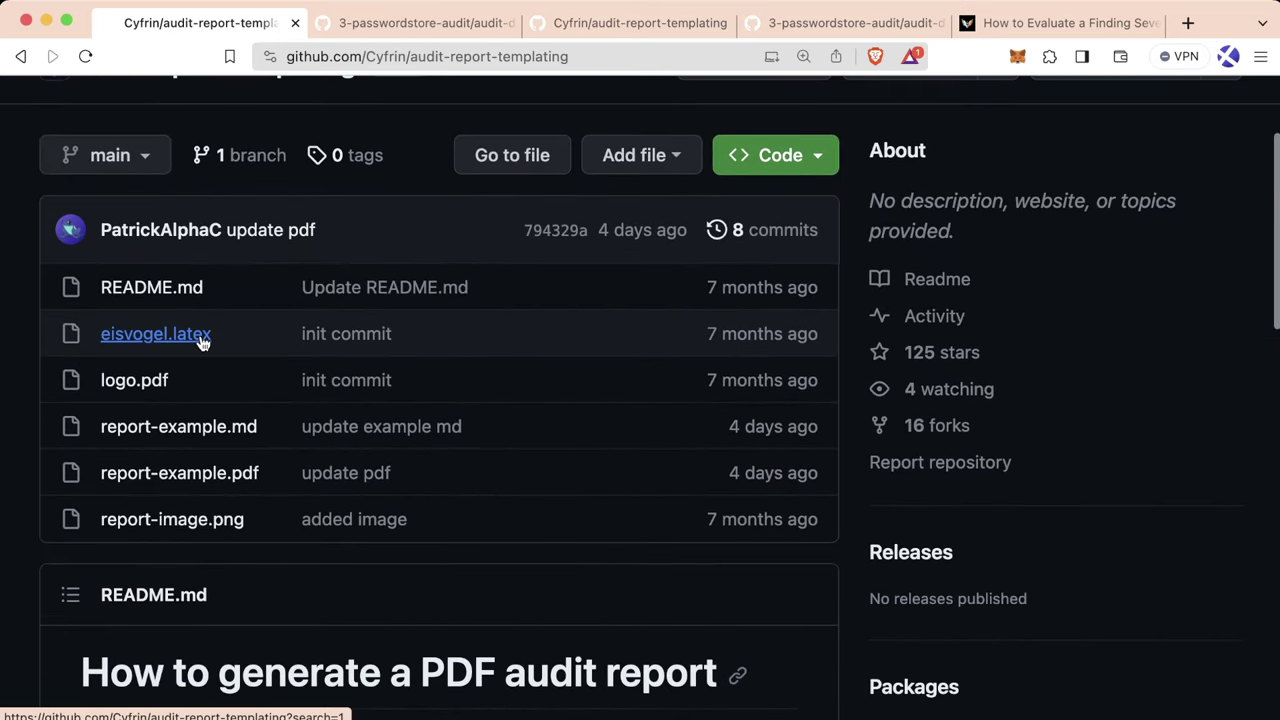
# Open eisvogel.latex in the repository, scroll through it, and select all its code.
pyautogui.click(196, 334)
pyautogui.scroll(-20, 477, 360)
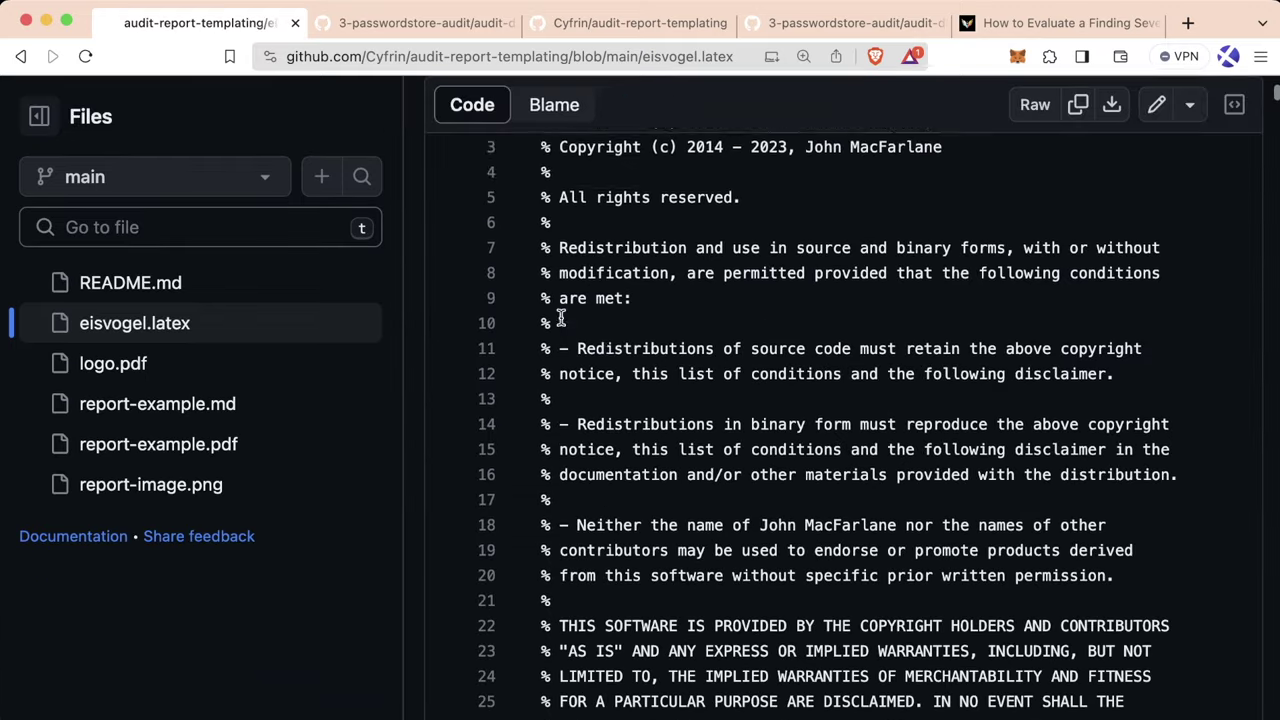
pyautogui.scroll(-20, 605, 358)
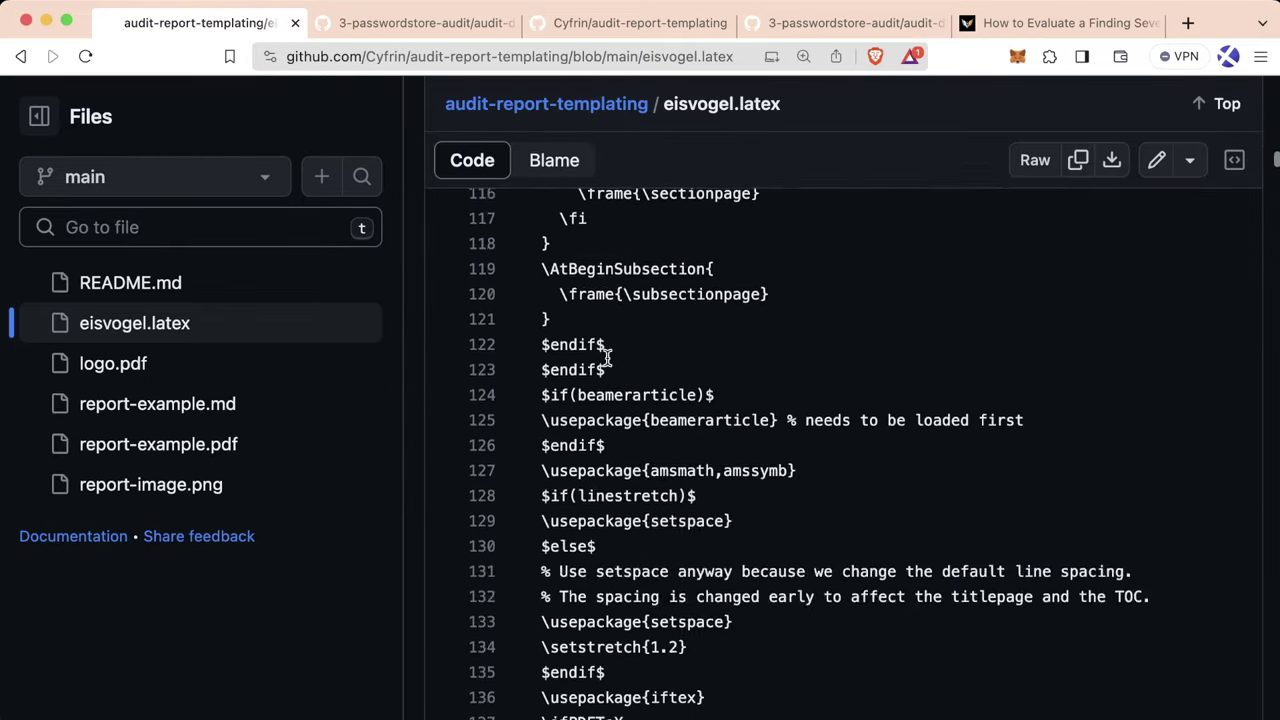
pyautogui.scroll(-20, 607, 358)
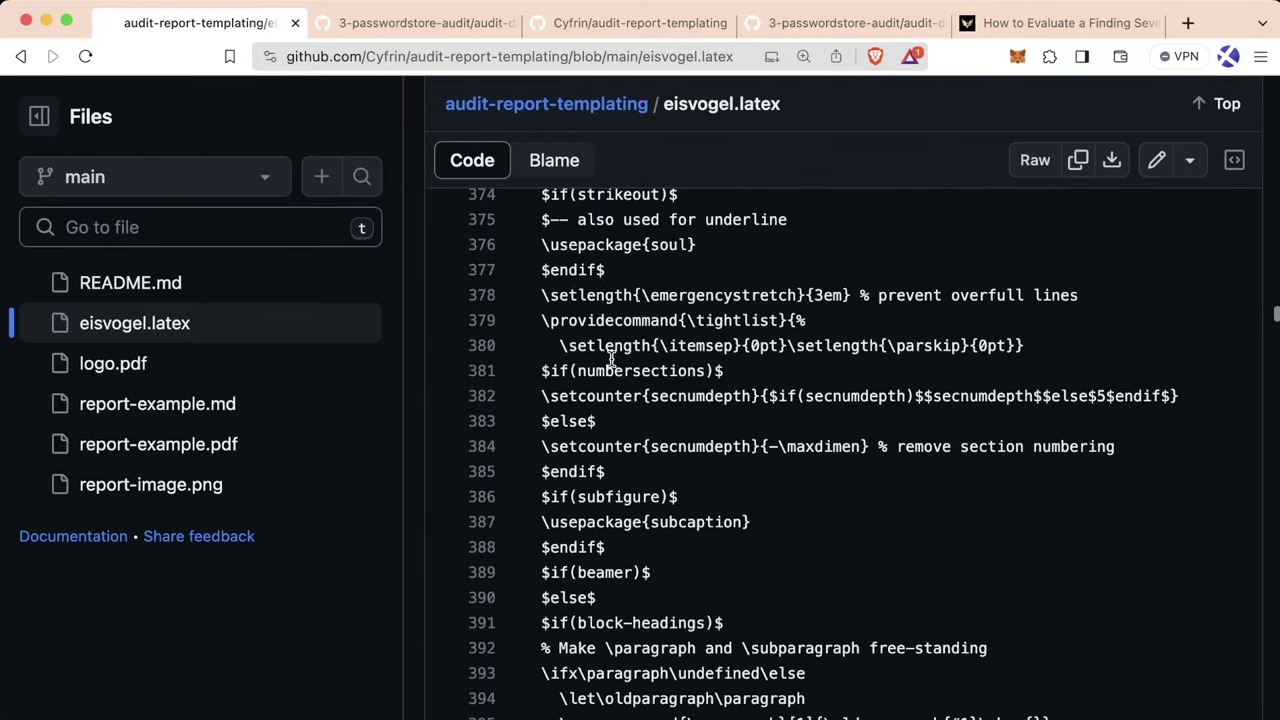
pyautogui.scroll(-20, 669, 355)
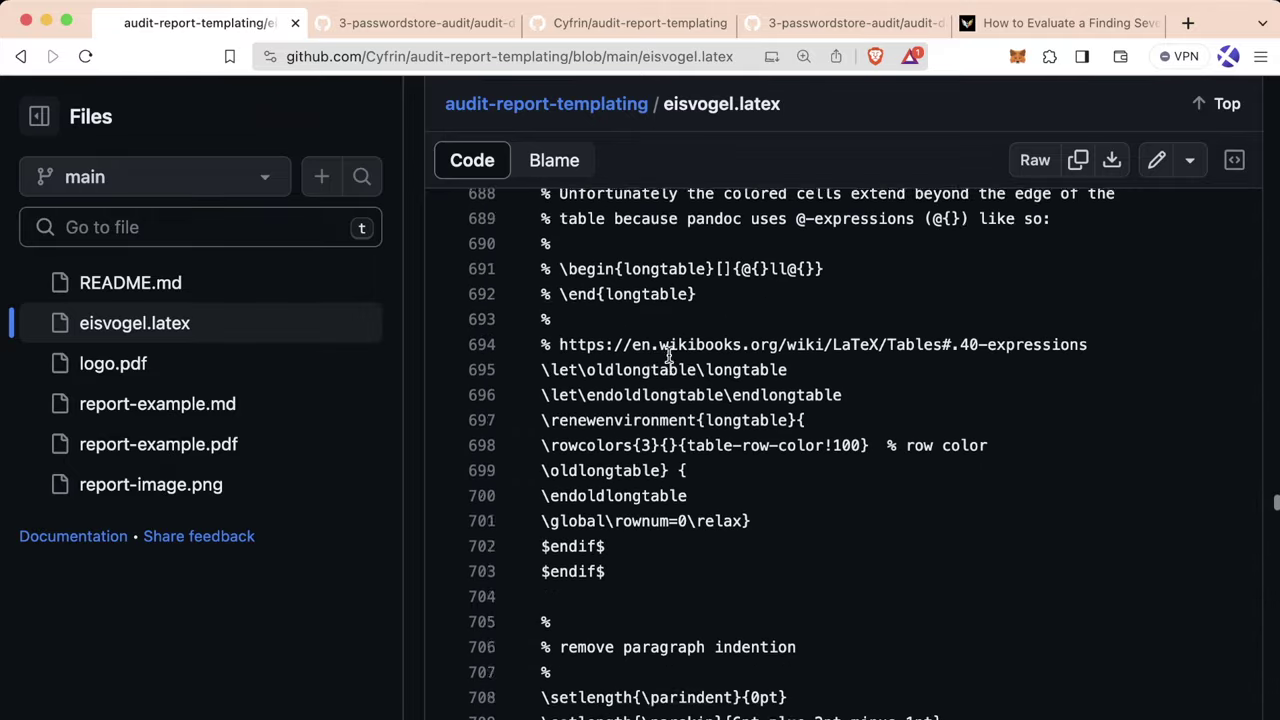
pyautogui.scroll(20, 669, 355)
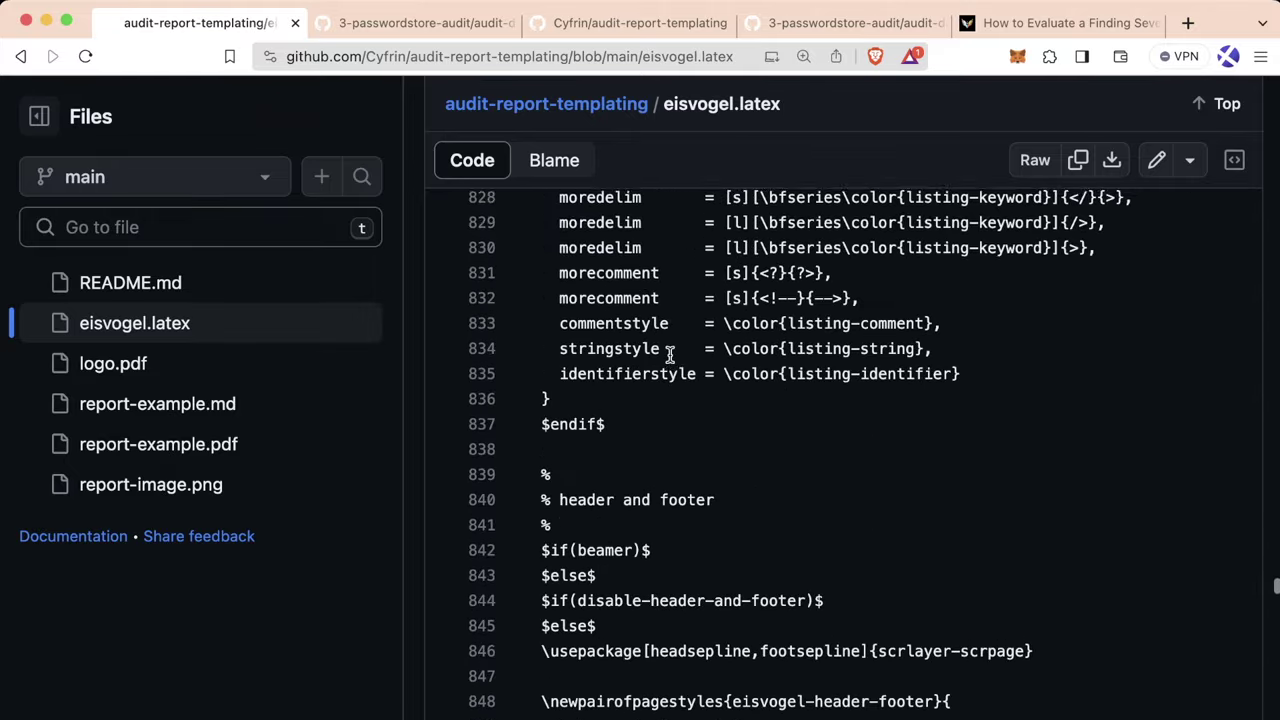
pyautogui.press('super+a')
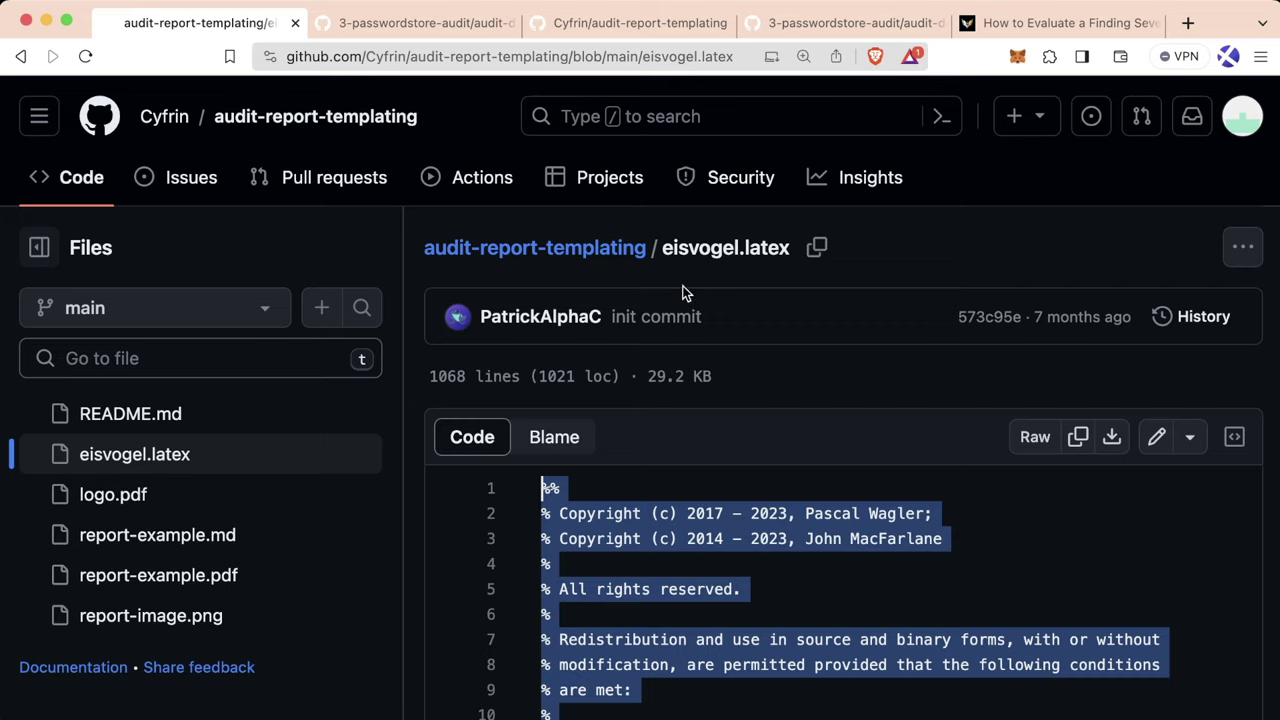
pyautogui.press('super+Tab')
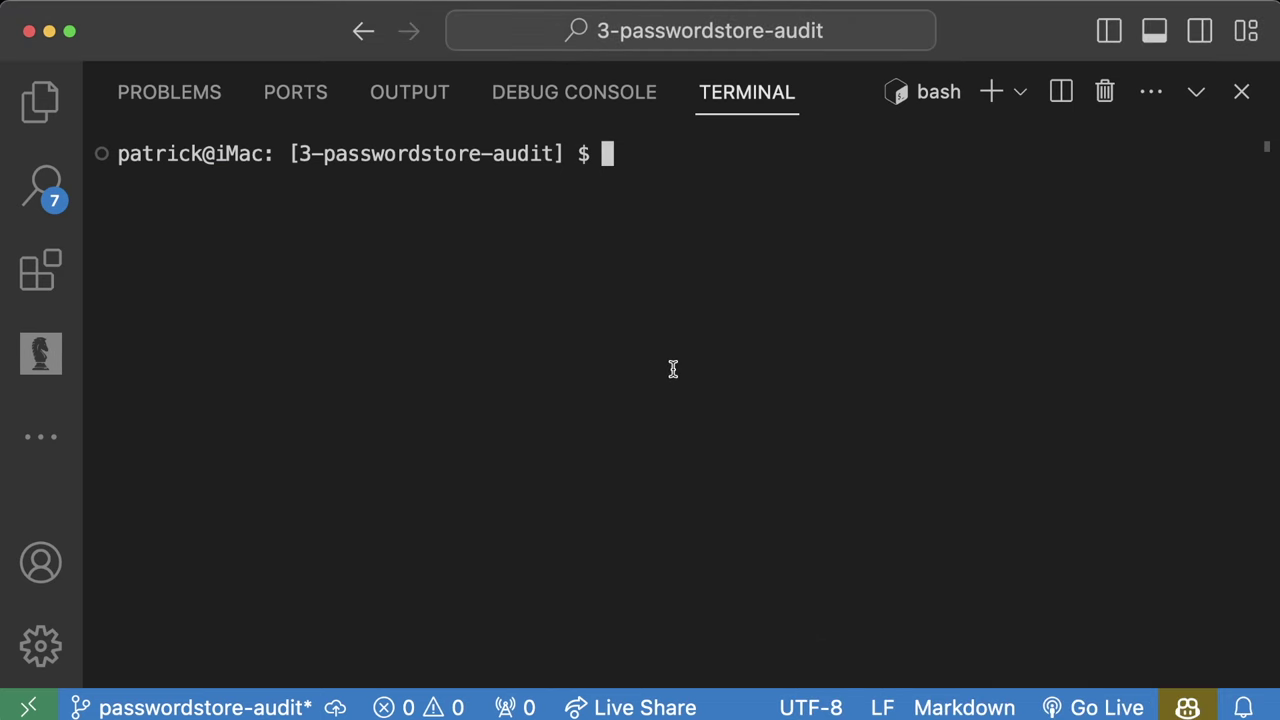
# In the terminal, move into ~/.pandoc/templates and list its files.
pyautogui.write('cd')
pyautogui.press('Return')
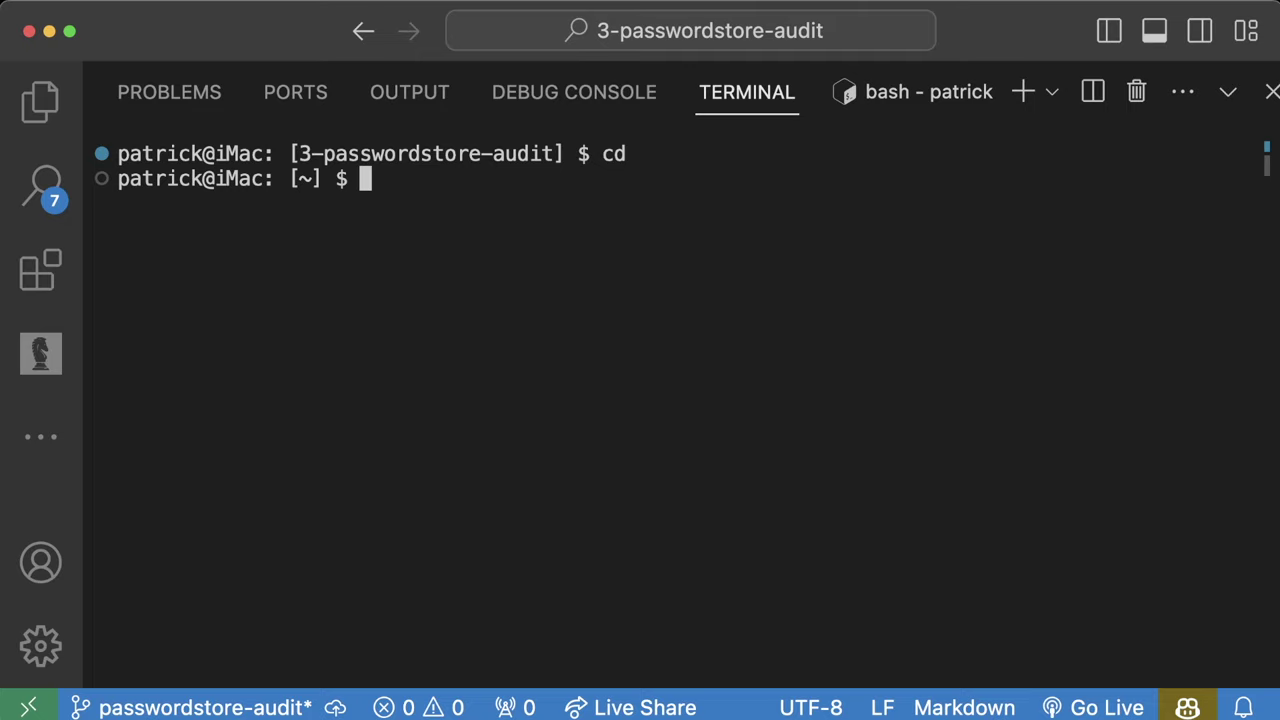
pyautogui.write('cd .pan')
pyautogui.press('Tab')
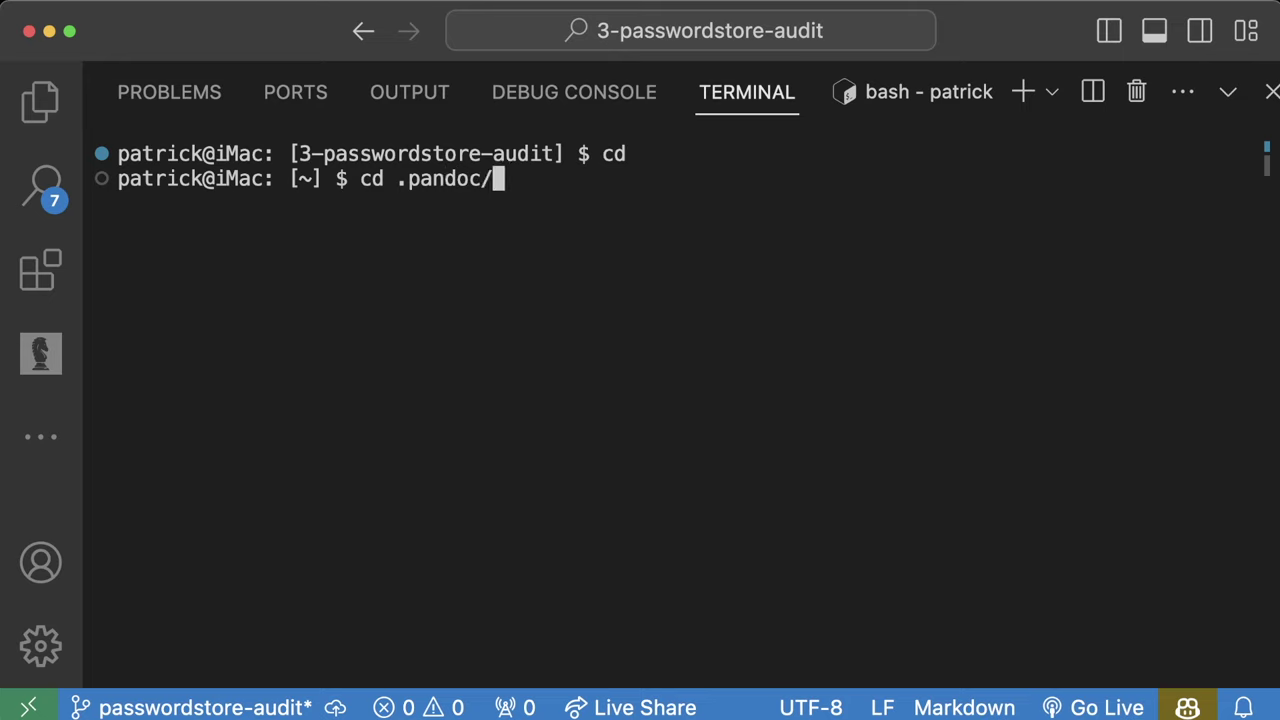
pyautogui.press('Return')
pyautogui.write('ls')
pyautogui.press('Return')
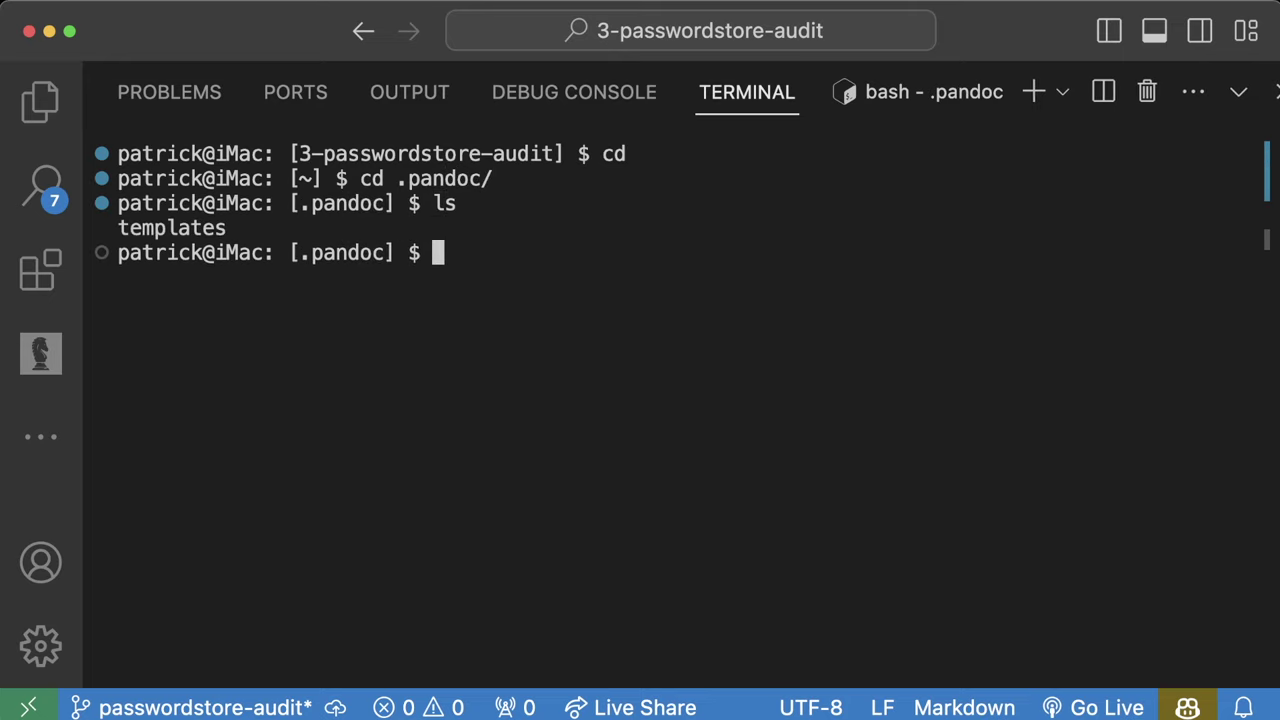
pyautogui.write('cd templat')
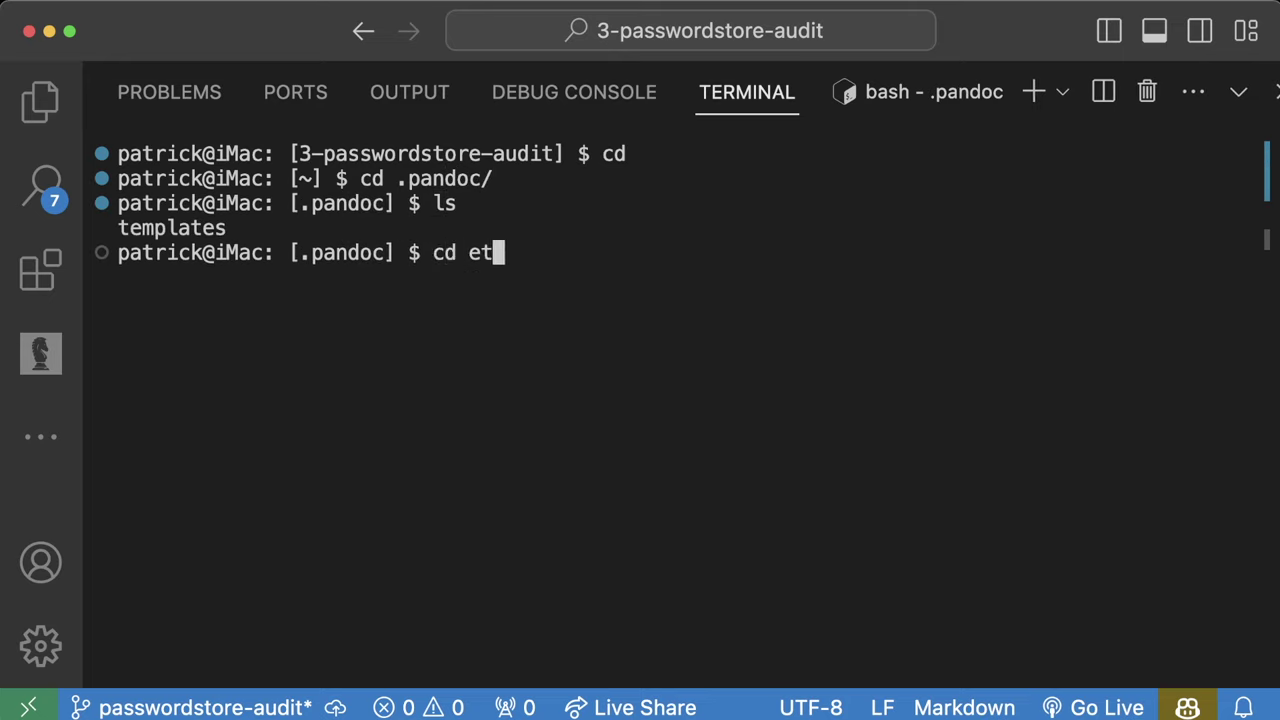
pyautogui.press('BackSpace')
pyautogui.press('BackSpace')
pyautogui.write('t')
pyautogui.press('Tab')
pyautogui.press('Return')
pyautogui.write('ls')
pyautogui.press('Return')
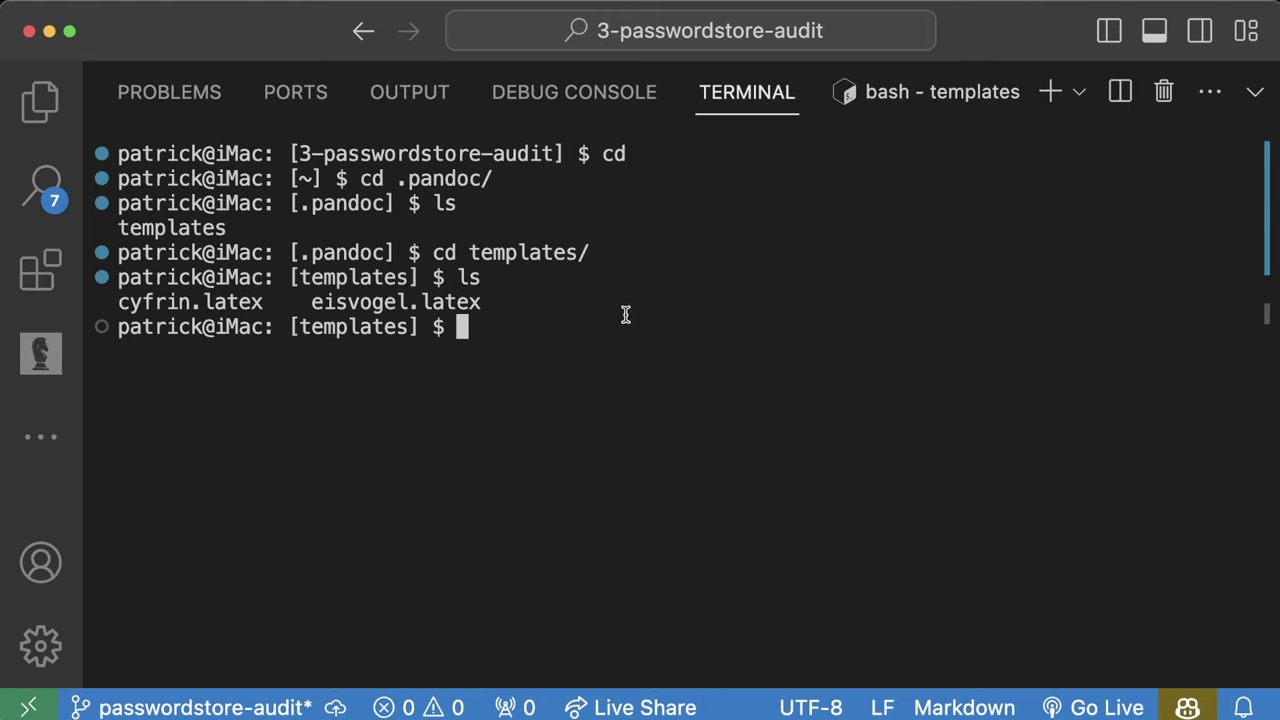
# Copy the cyfrin.latex and eisvogel.latex names from the listing and highlight eisvogel.latex.
pyautogui.moveTo(157, 303); pyautogui.dragTo(490, 304)
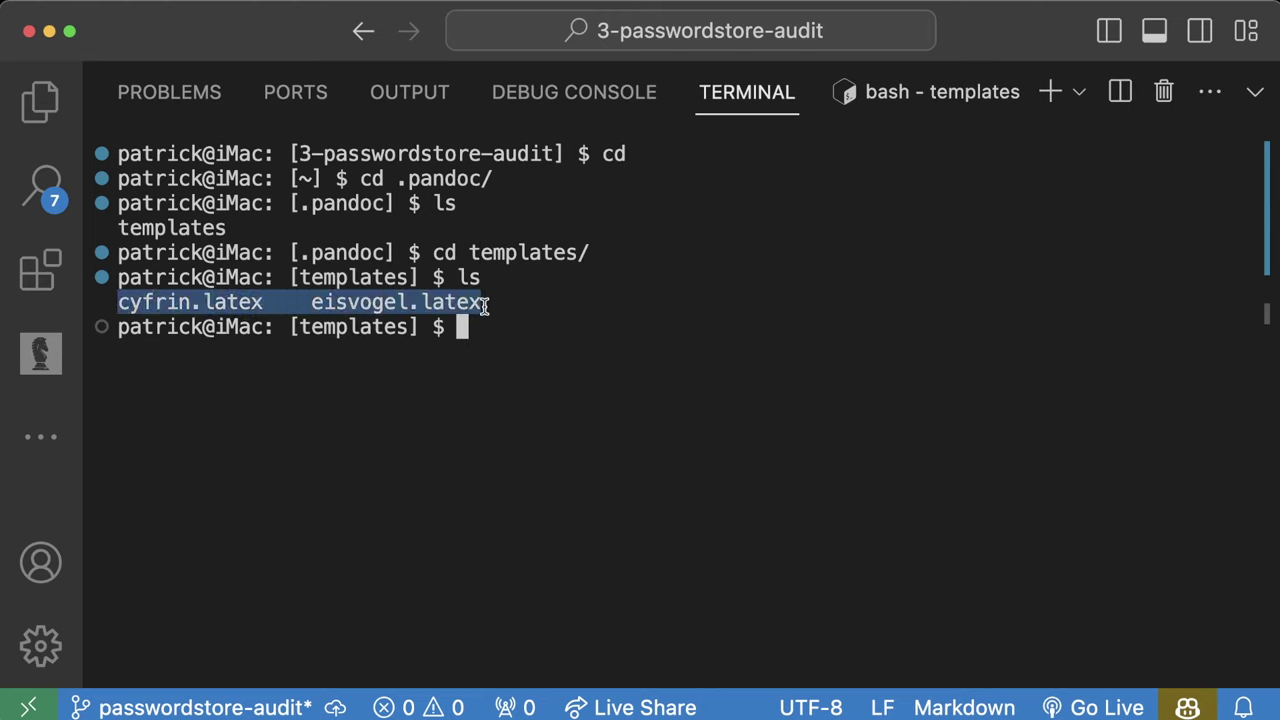
pyautogui.press('super+c')
pyautogui.moveTo(313, 304); pyautogui.dragTo(477, 301)
pyautogui.click(316, 310)
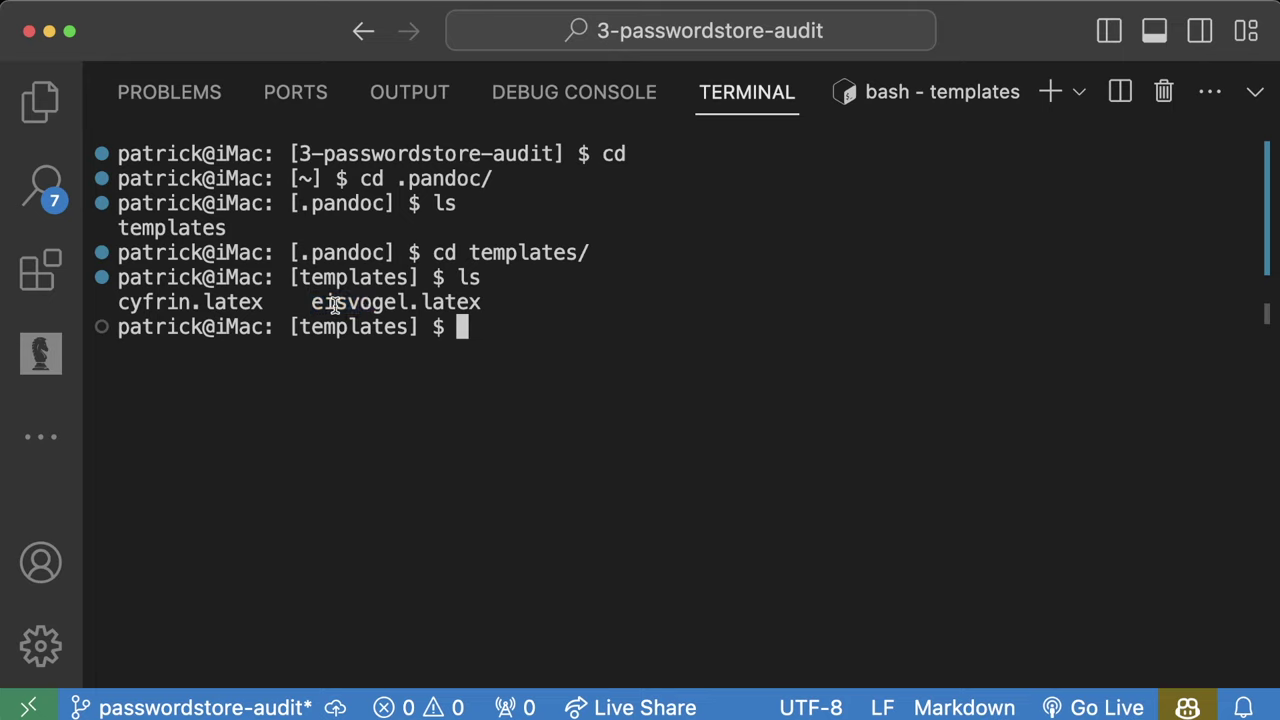
pyautogui.moveTo(372, 303); pyautogui.dragTo(400, 303)
pyautogui.click(423, 303)
pyautogui.doubleClick(467, 303)
pyautogui.click(488, 307)
pyautogui.doubleClick(458, 303)
# Review the eisvogel.latex code, including the line-spacing lines 128–130.
pyautogui.press('super+Tab')
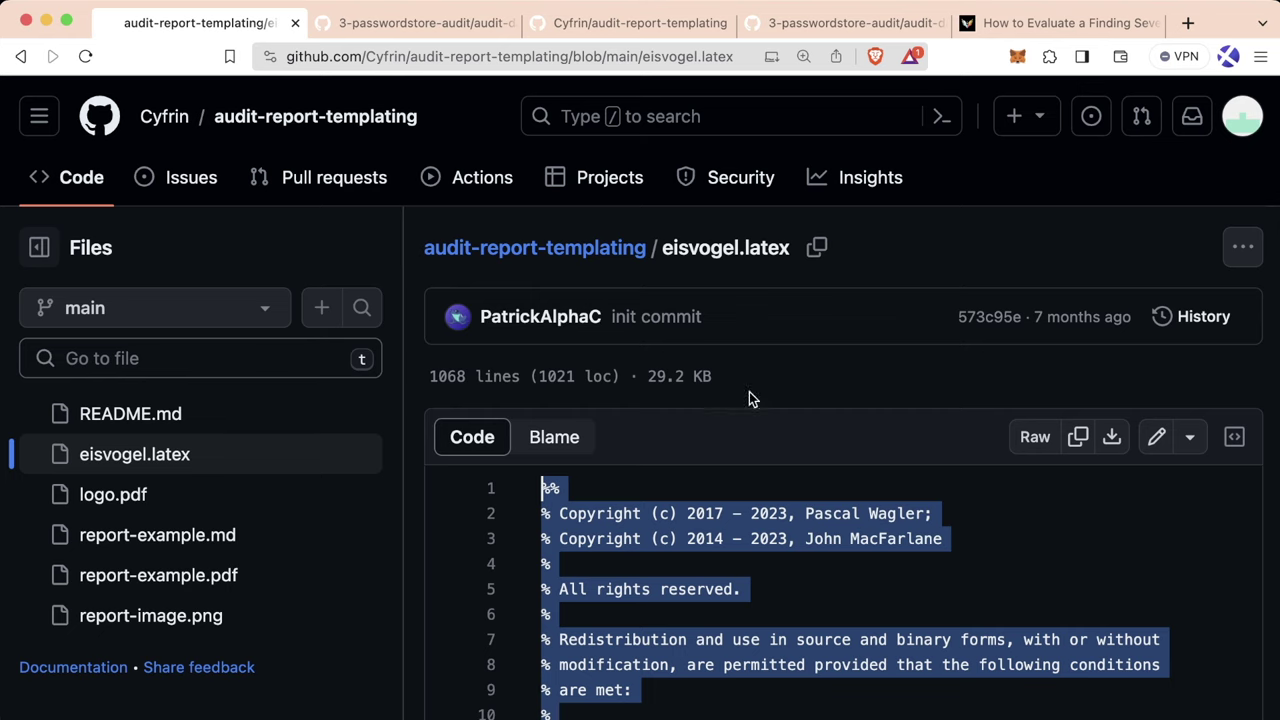
pyautogui.press('Left')
pyautogui.scroll(-3, 757, 412)
pyautogui.scroll(-20, 757, 412)
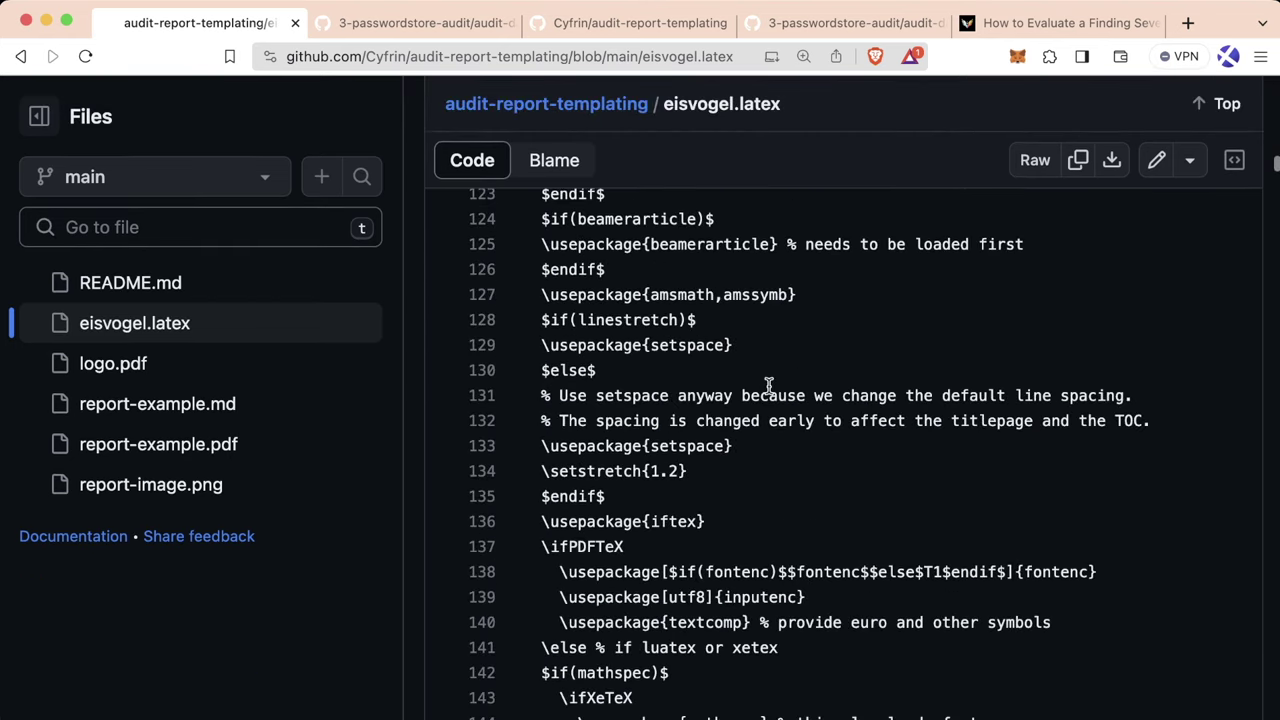
pyautogui.moveTo(542, 281); pyautogui.dragTo(617, 480)
pyautogui.scroll(-10, 606, 420)
pyautogui.scroll(-3, 614, 425)
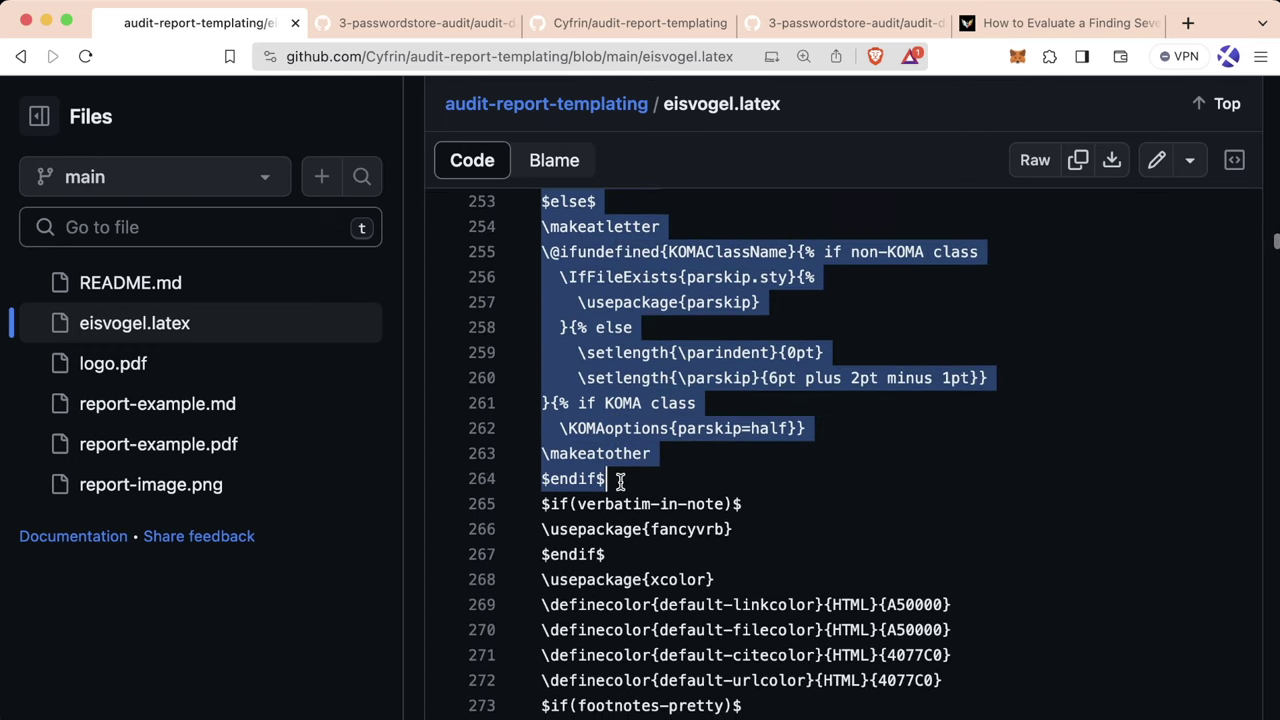
pyautogui.click(617, 481)
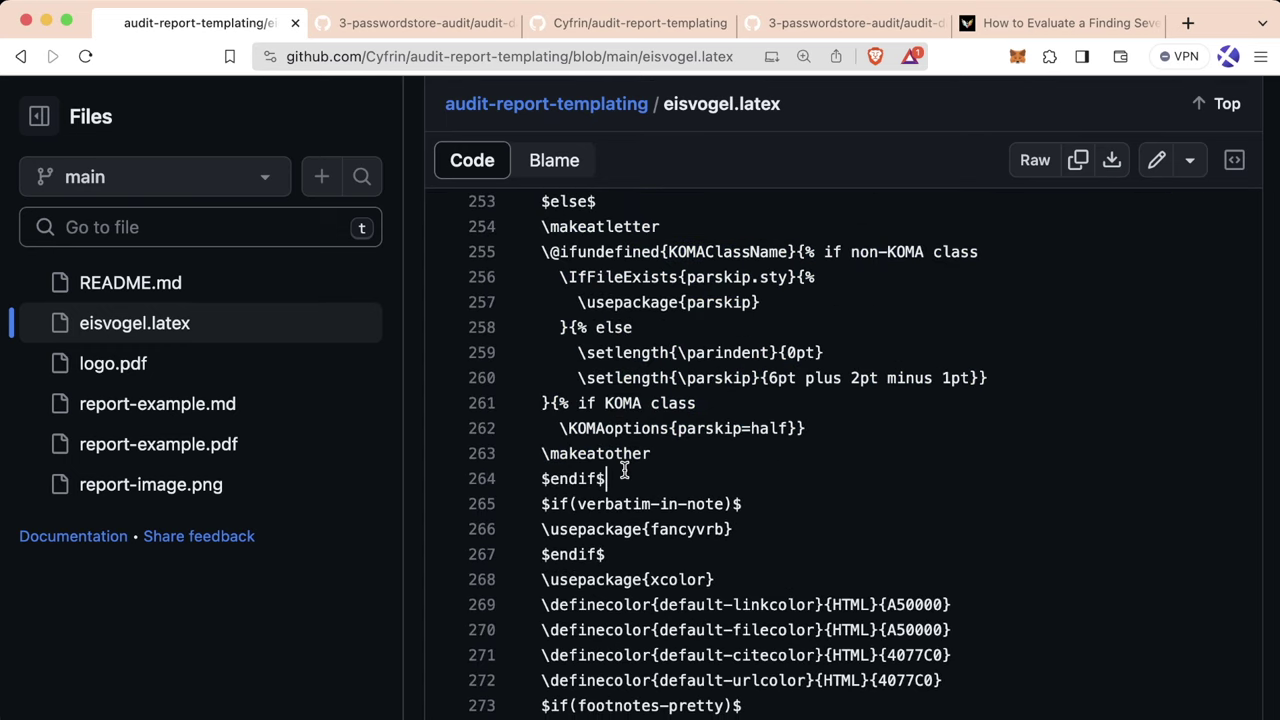
pyautogui.scroll(-20, 625, 470)
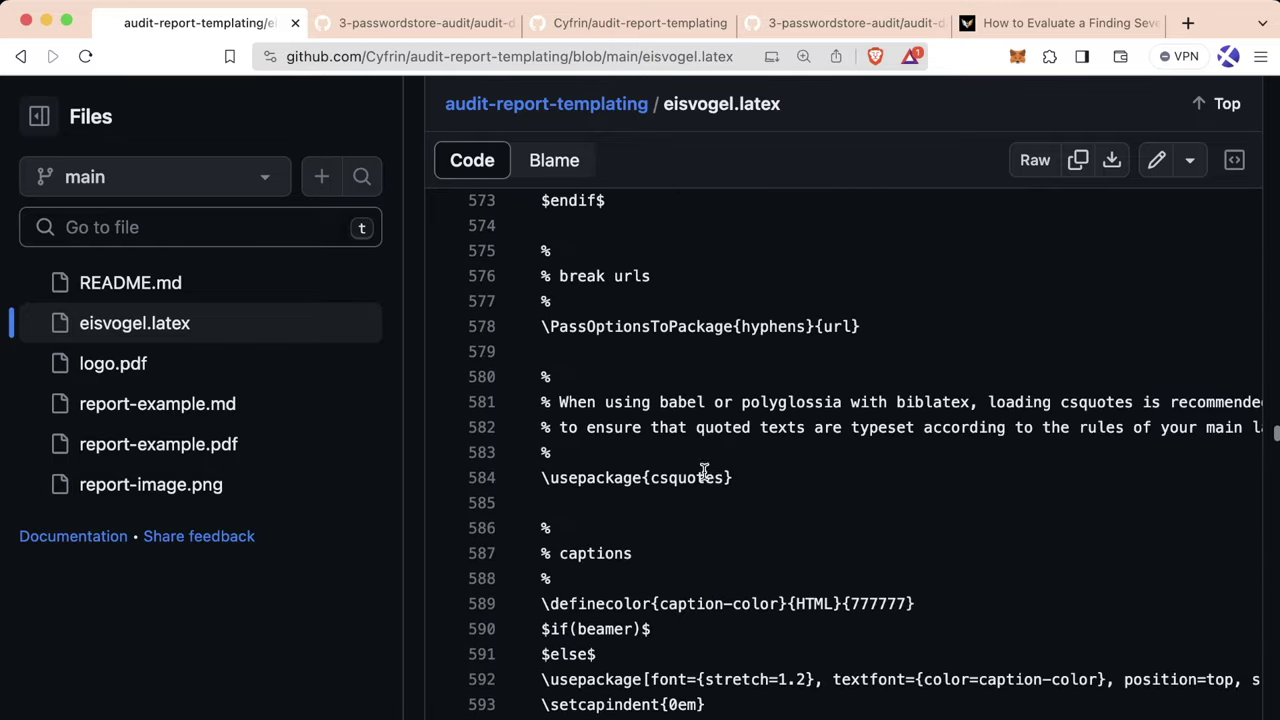
pyautogui.scroll(20, 699, 477)
pyautogui.scroll(20, 711, 470)
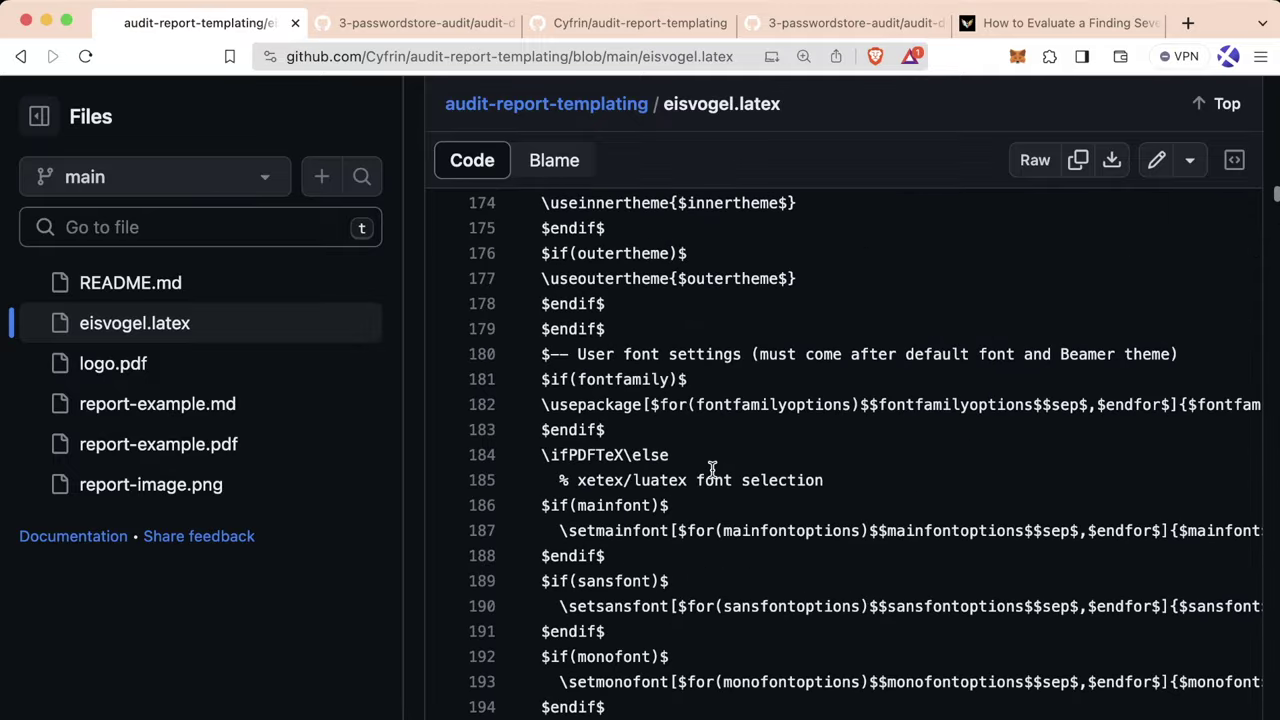
pyautogui.scroll(-15, 712, 472)
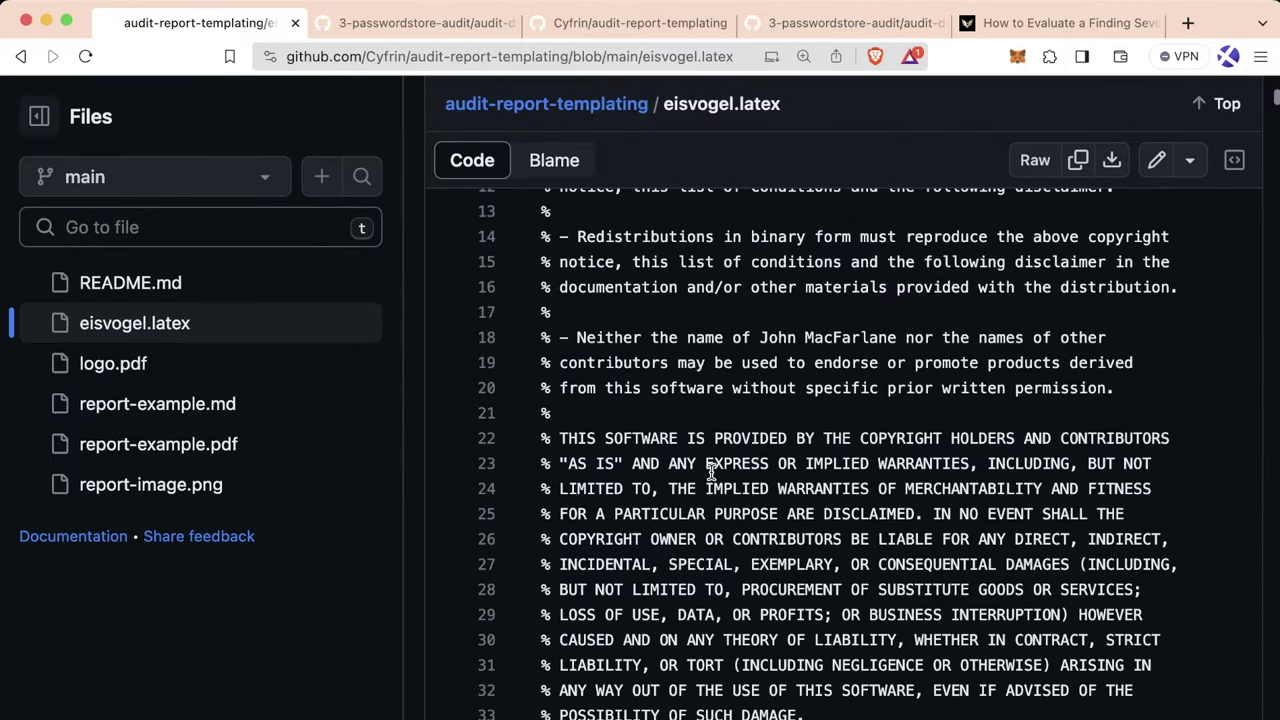
pyautogui.scroll(-5, 711, 471)
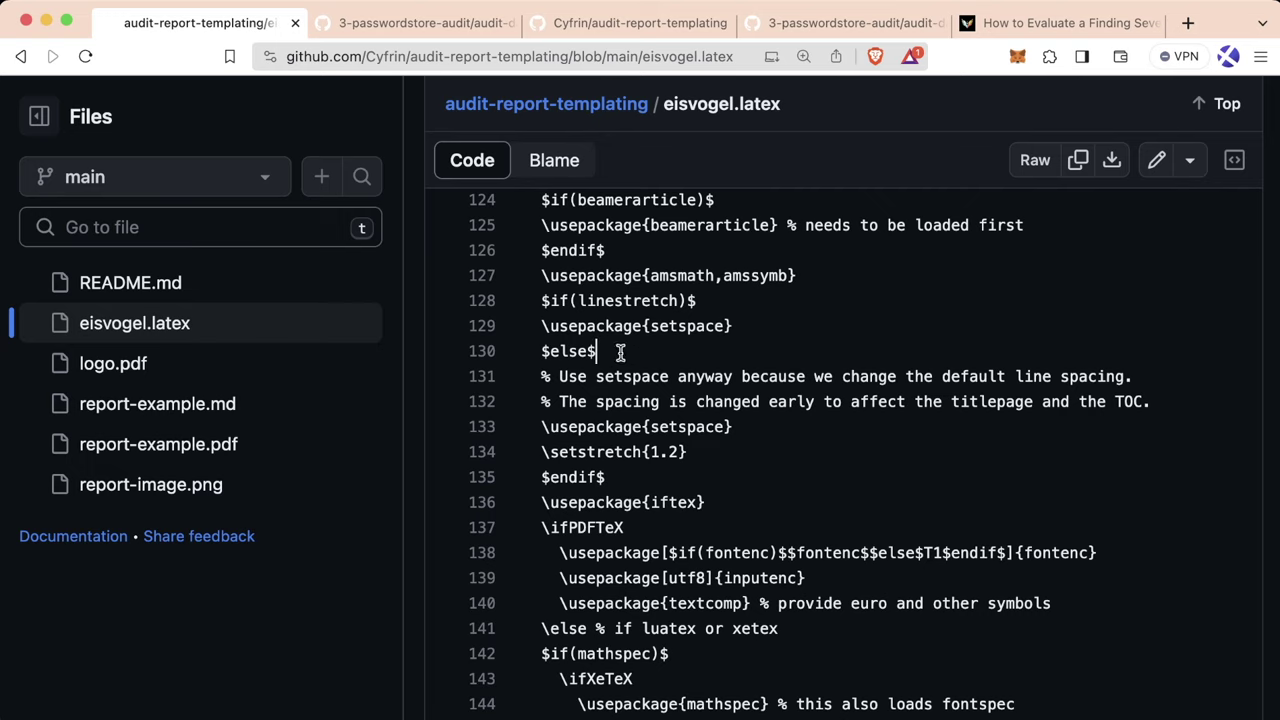
pyautogui.moveTo(617, 351); pyautogui.dragTo(541, 300)
pyautogui.click(712, 300)
# Clear the VS Code terminal screen with the clear command.
pyautogui.press('super+Tab')
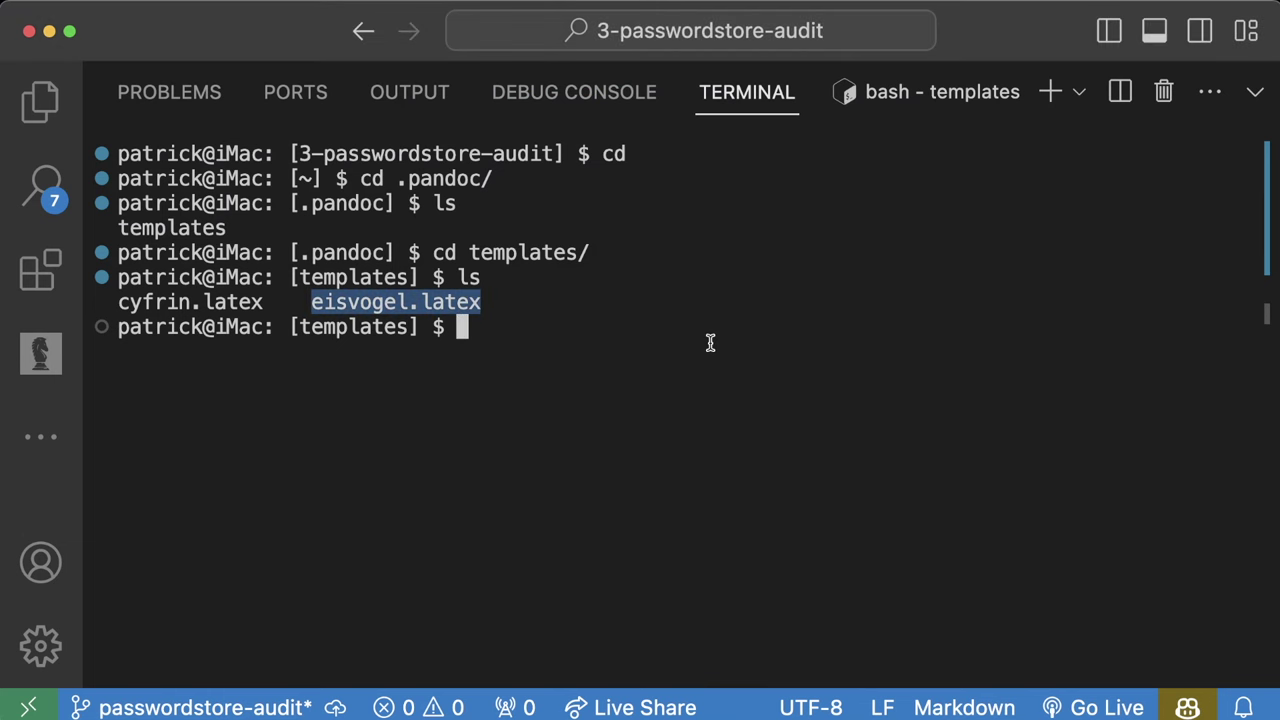
pyautogui.click(708, 343)
pyautogui.write('clear')
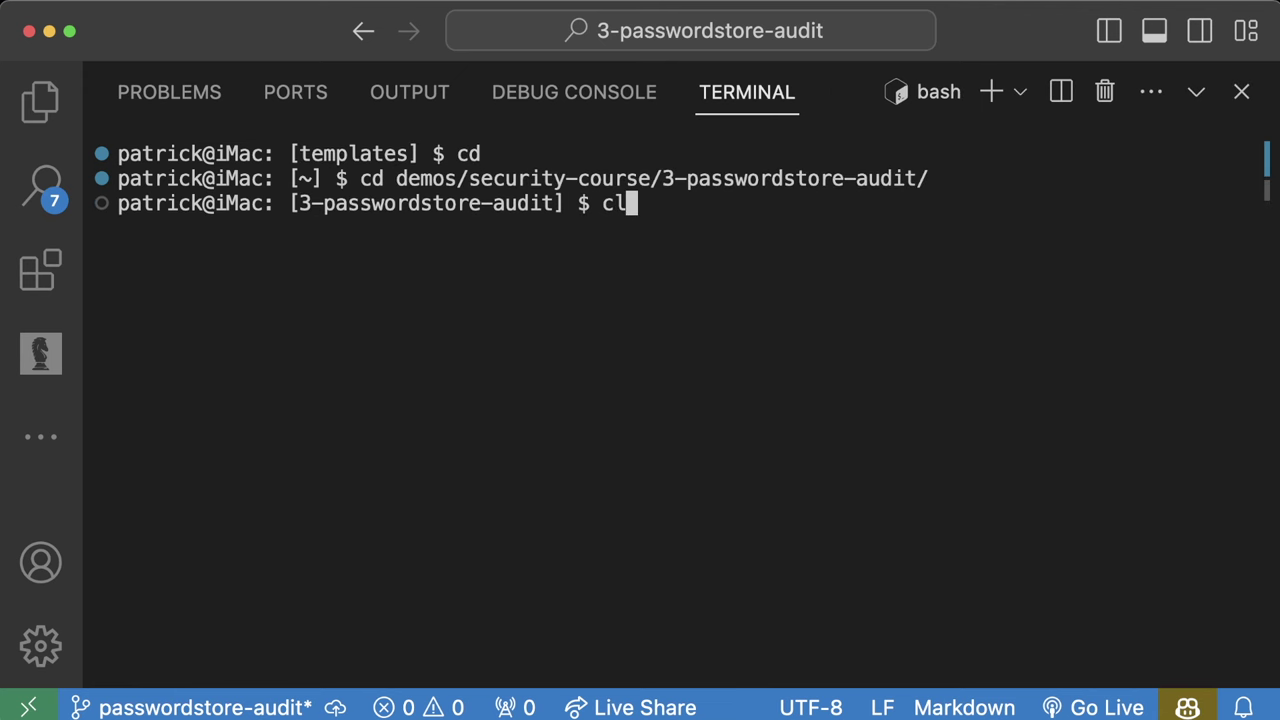
pyautogui.write('ear')
pyautogui.press('Return')
pyautogui.press('super+Tab')
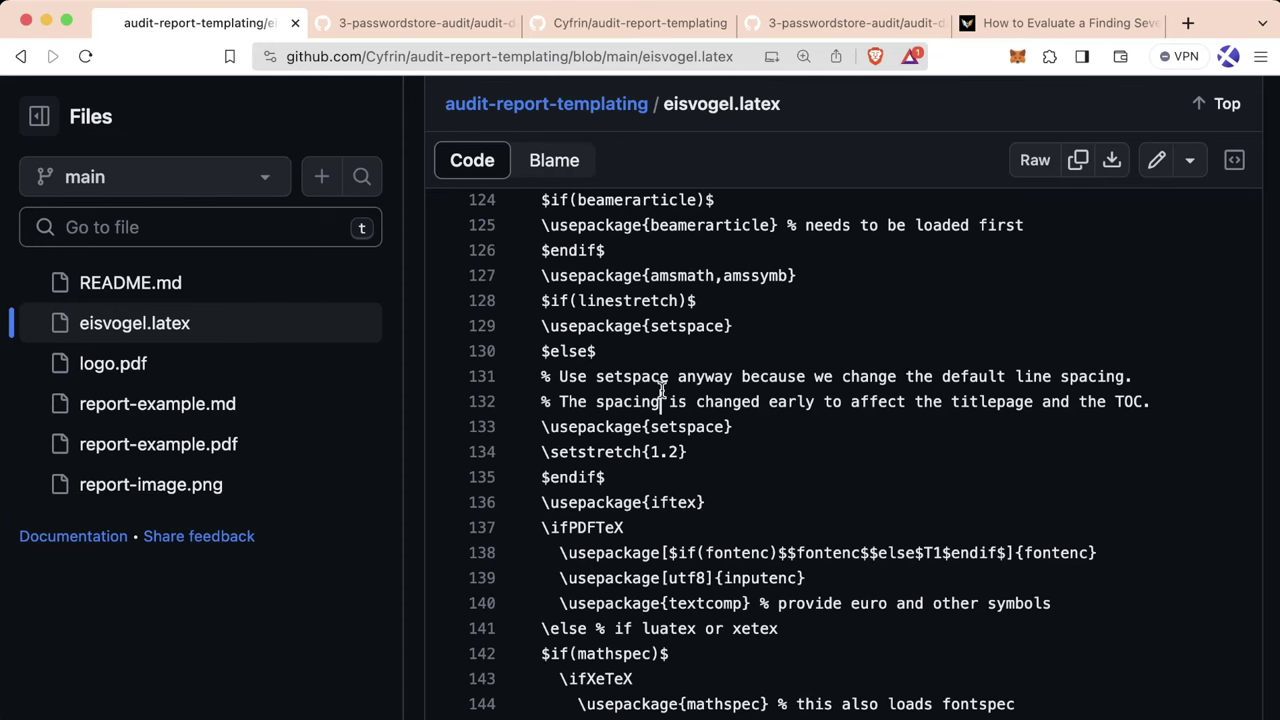
# Read README steps 3–4 about the templates directory and the logo.pdf file.
pyautogui.click(20, 56)
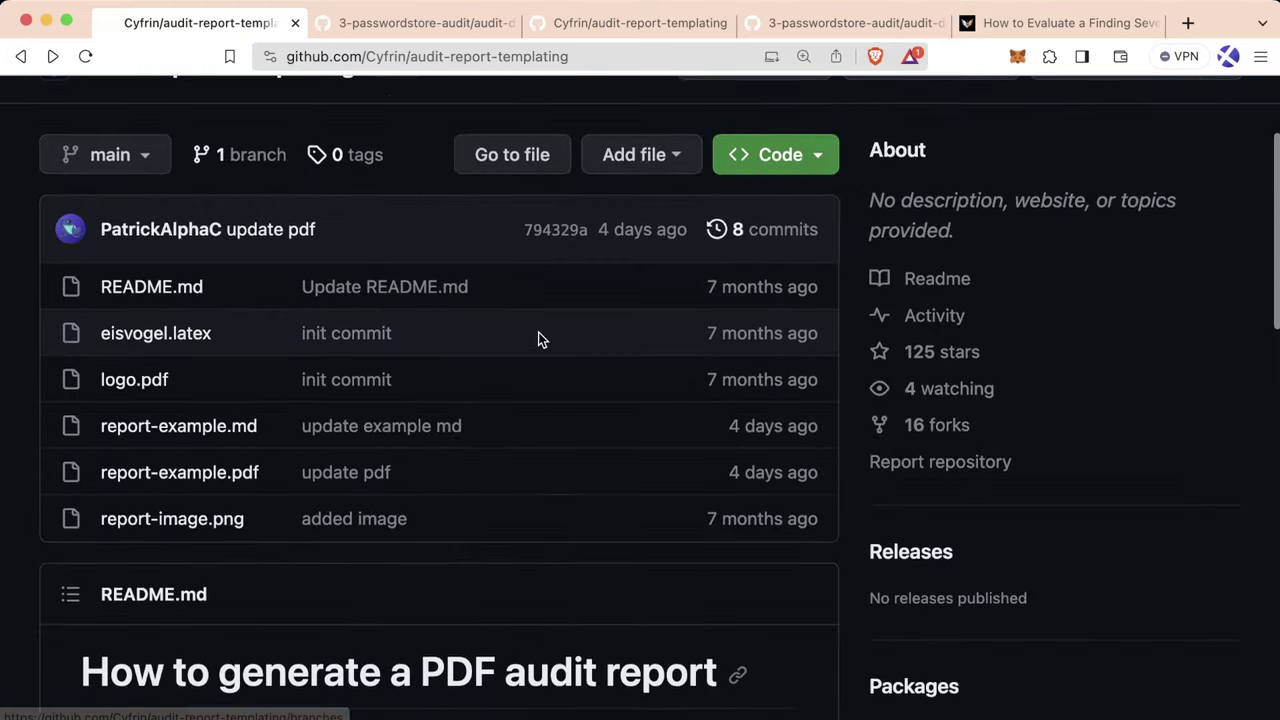
pyautogui.scroll(-5, 537, 330)
pyautogui.scroll(-10, 536, 332)
pyautogui.scroll(2, 437, 351)
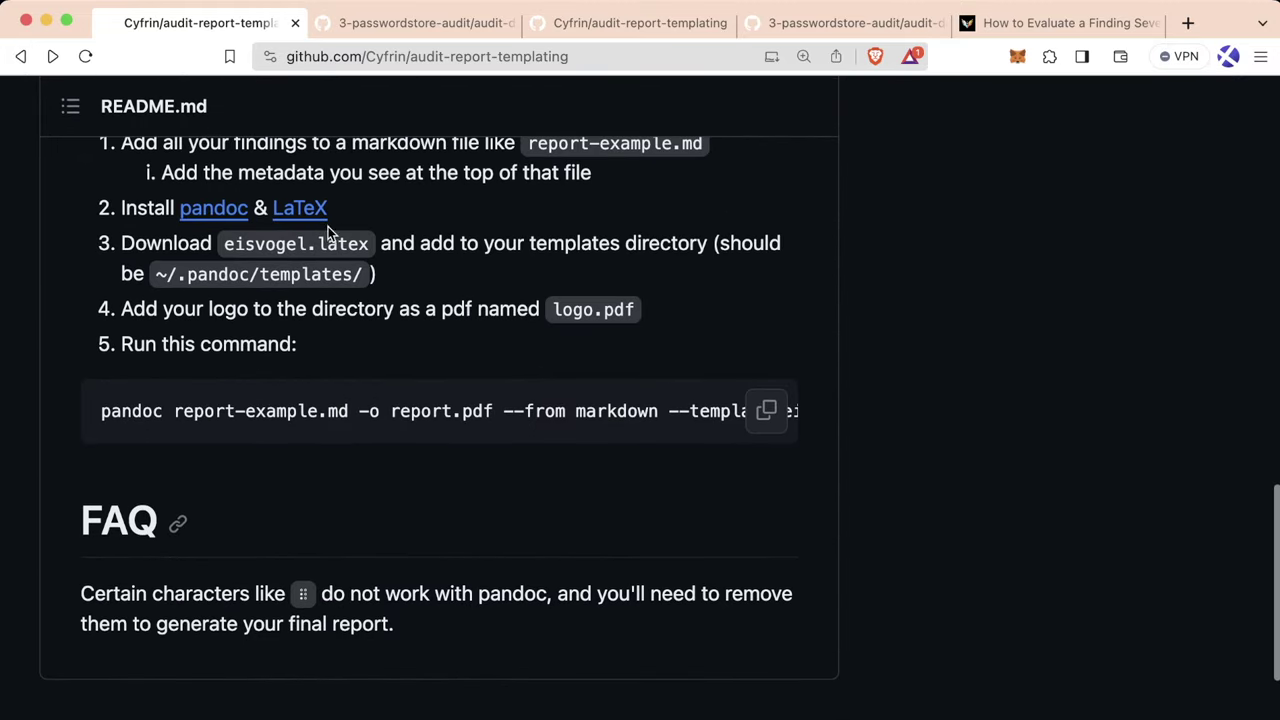
pyautogui.moveTo(328, 210); pyautogui.dragTo(131, 193)
pyautogui.scroll(1, 432, 284)
pyautogui.moveTo(398, 320); pyautogui.dragTo(128, 288)
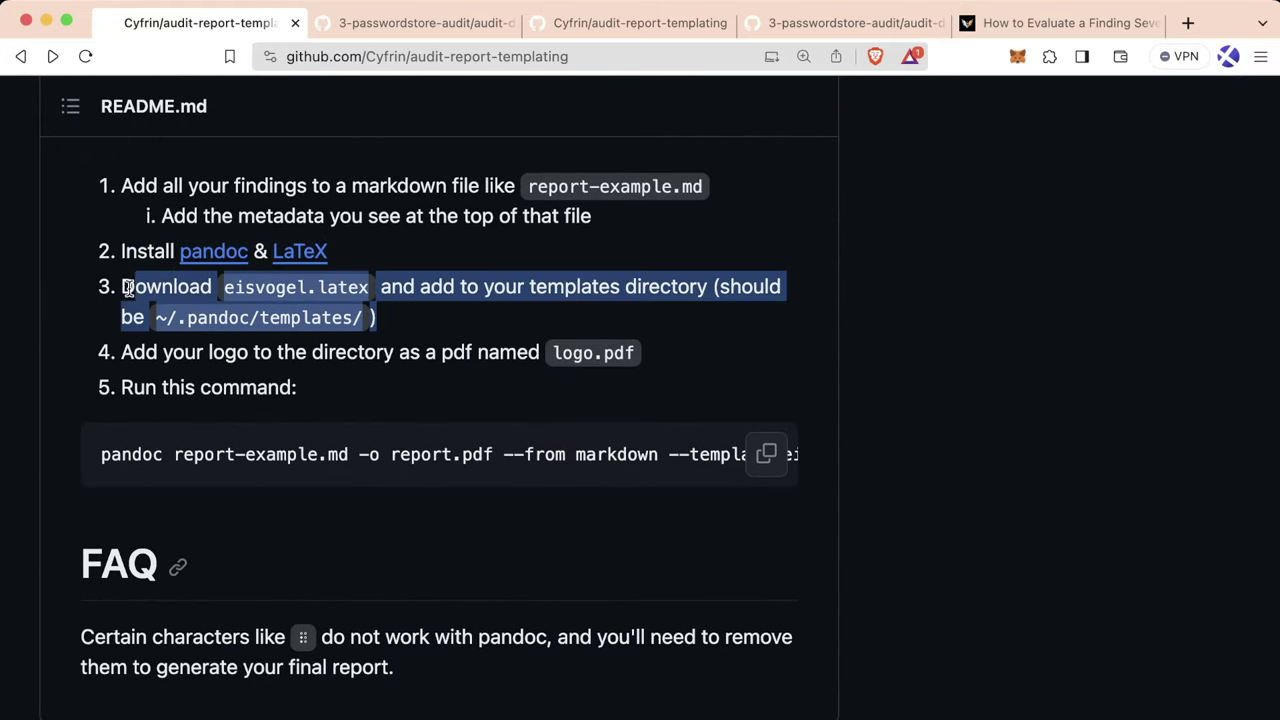
pyautogui.click(416, 305)
pyautogui.moveTo(119, 352); pyautogui.dragTo(503, 352)
pyautogui.click(405, 350)
pyautogui.moveTo(402, 351); pyautogui.dragTo(627, 352)
pyautogui.doubleClick(562, 351)
pyautogui.click(560, 338)
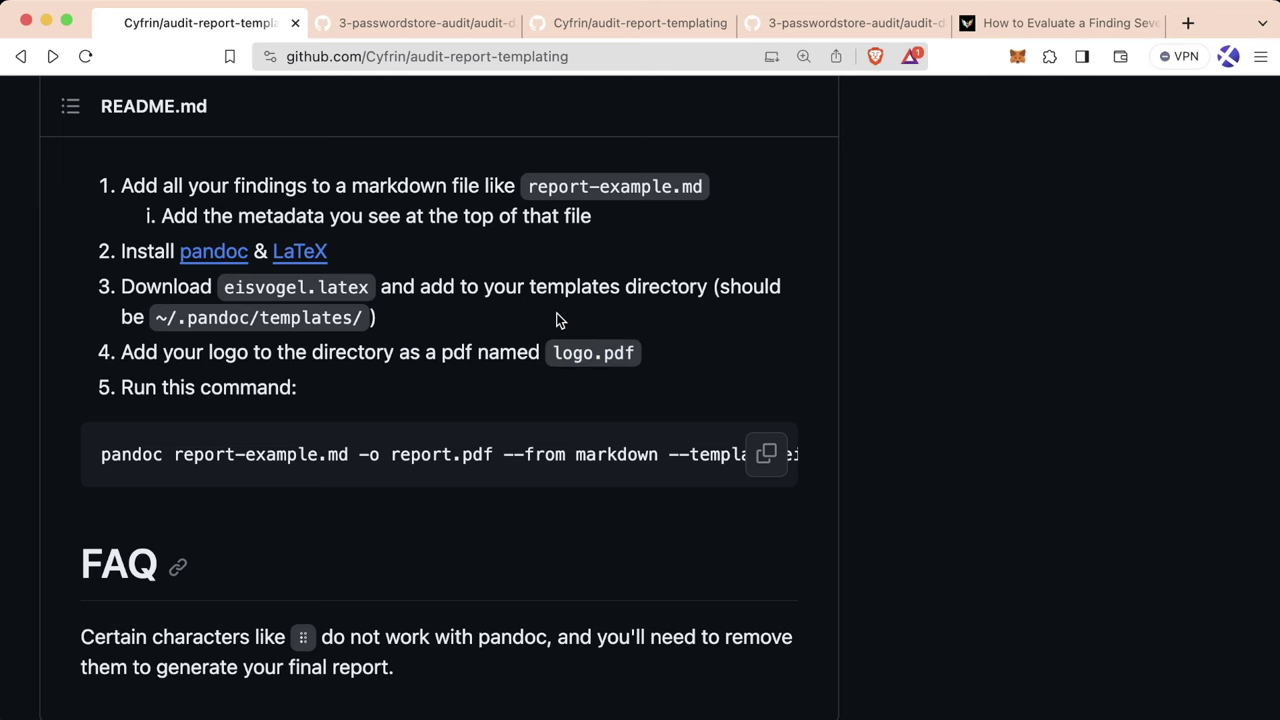
pyautogui.scroll(1, 543, 334)
pyautogui.press('super+Tab')
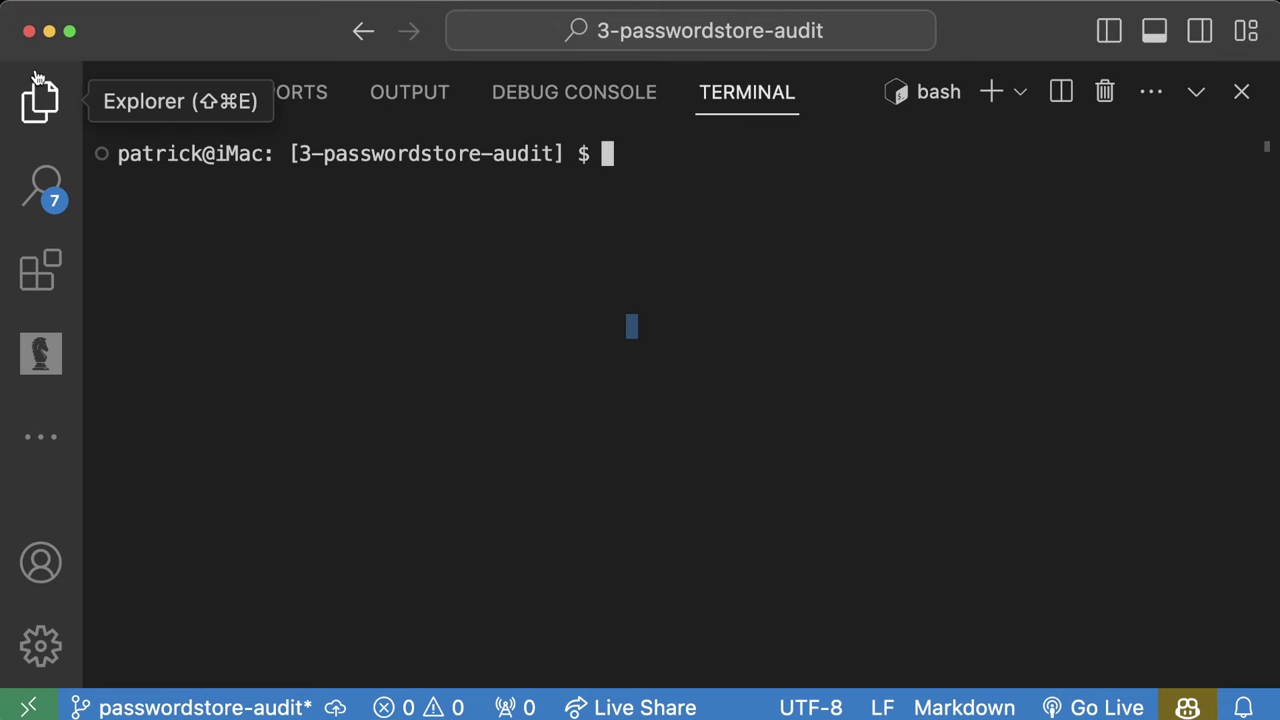
# Copy logo.pdf from the Finder cyfrin-brand folder into the project's audit-data folder.
pyautogui.click(40, 98)
pyautogui.click(200, 145)
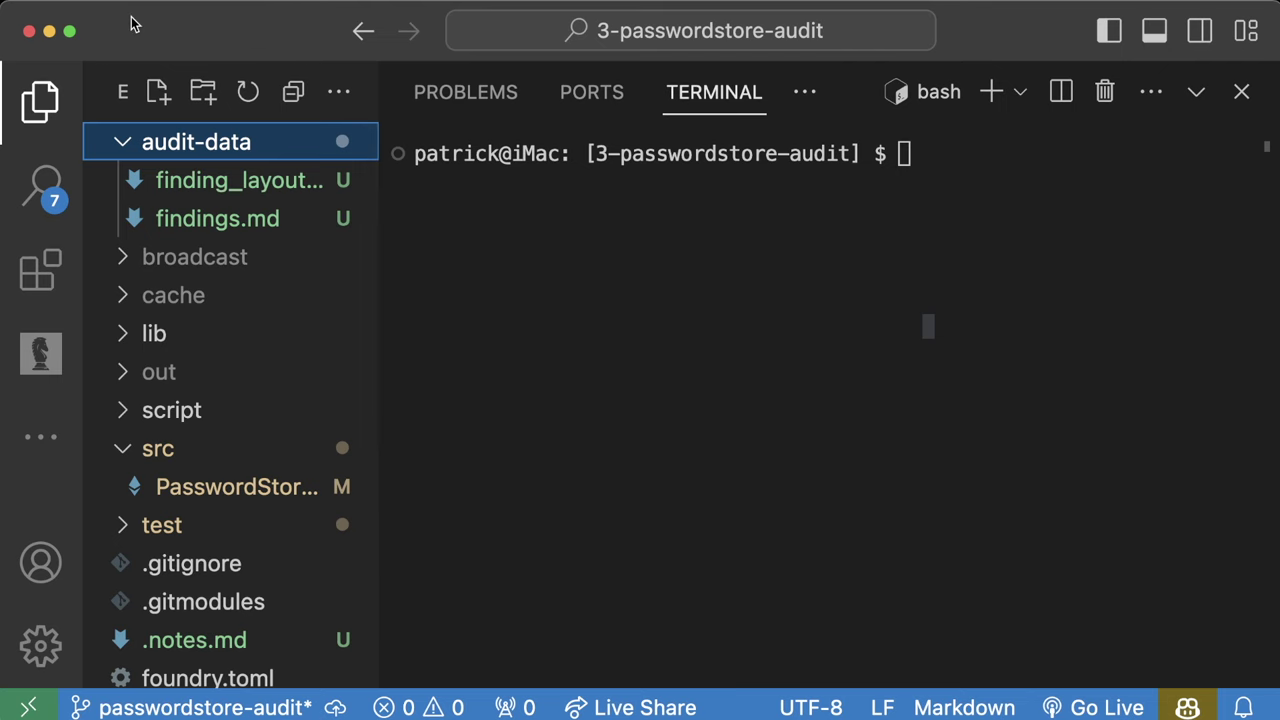
pyautogui.press('super+Tab')
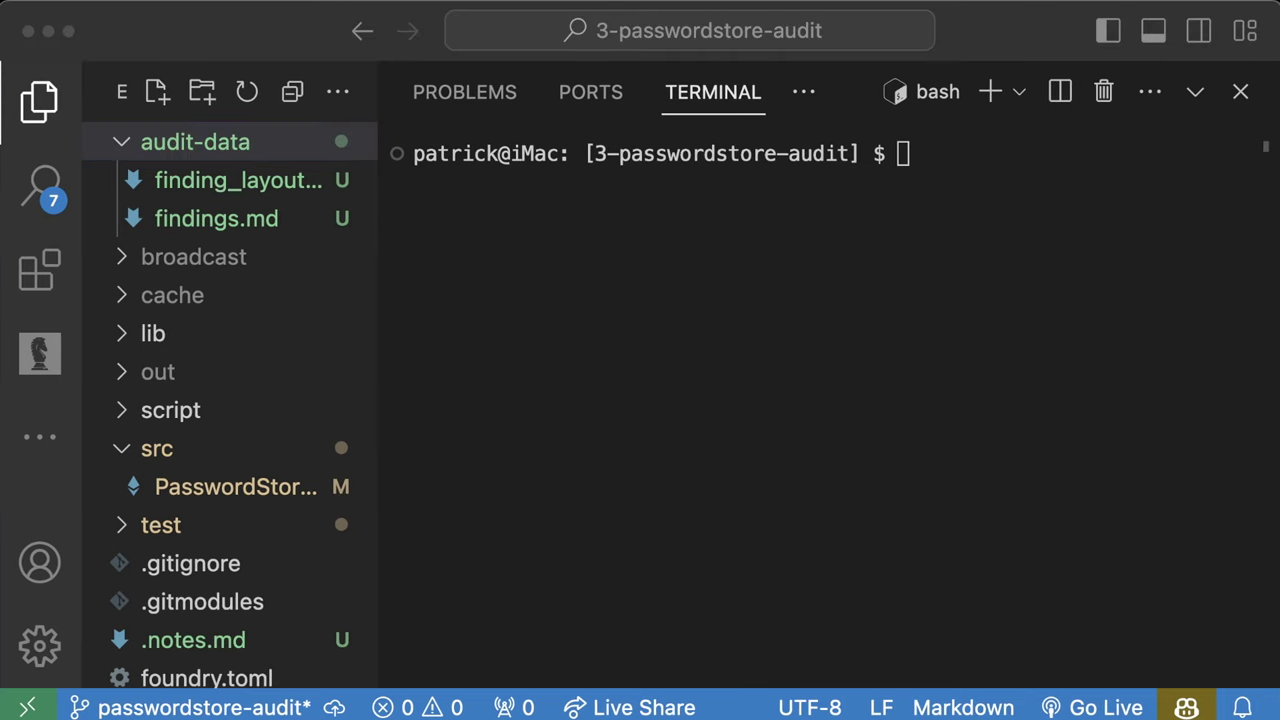
pyautogui.moveTo(774, 191); pyautogui.dragTo(806, 197)
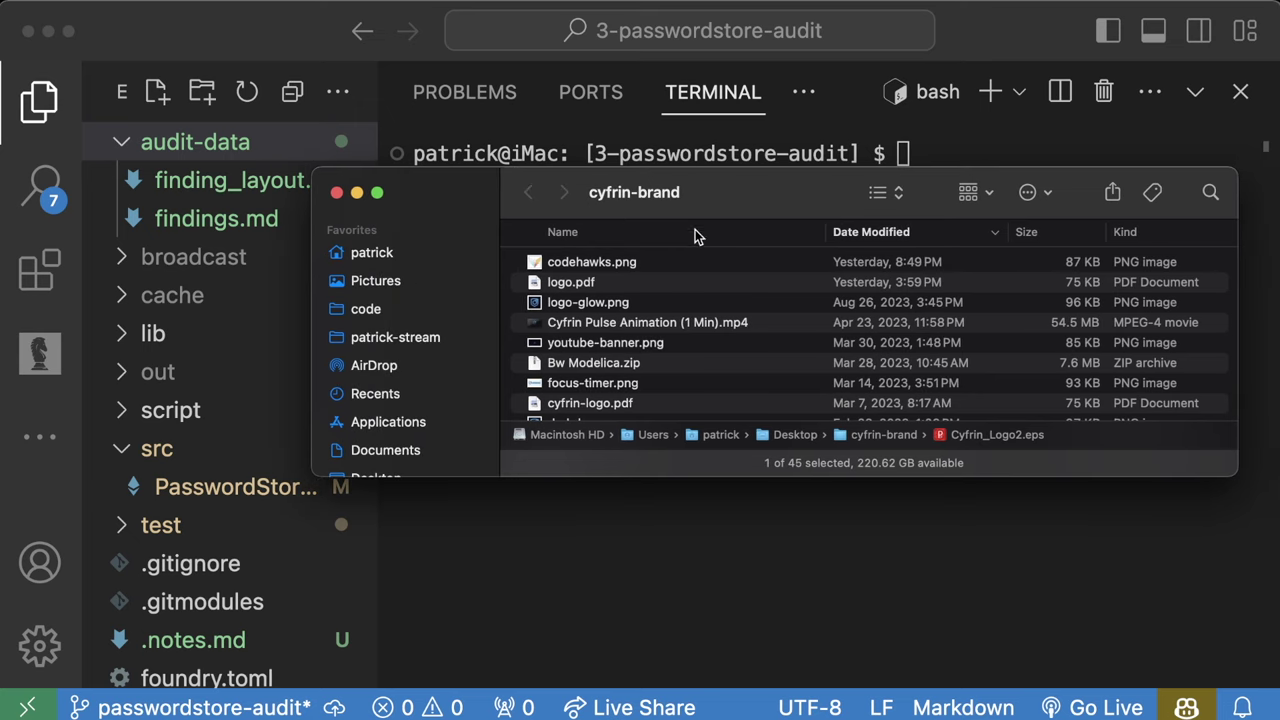
pyautogui.click(626, 305)
pyautogui.click(605, 281)
pyautogui.press('space')
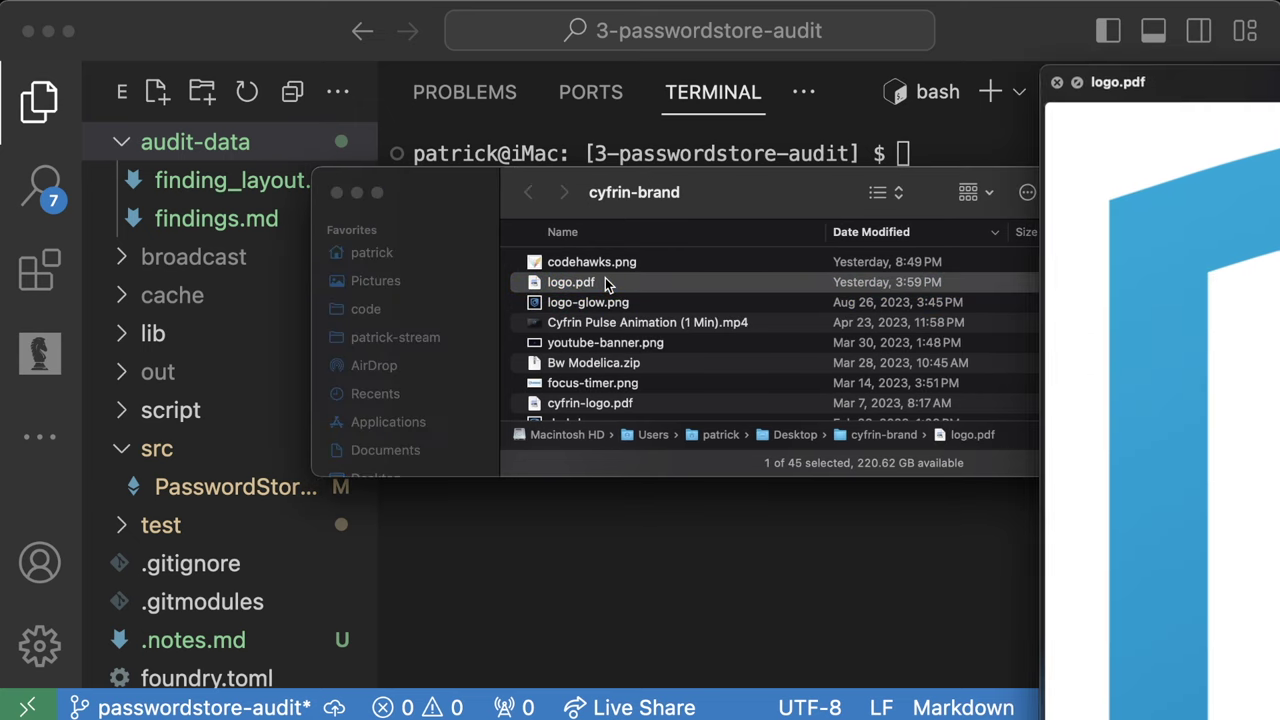
pyautogui.press('space')
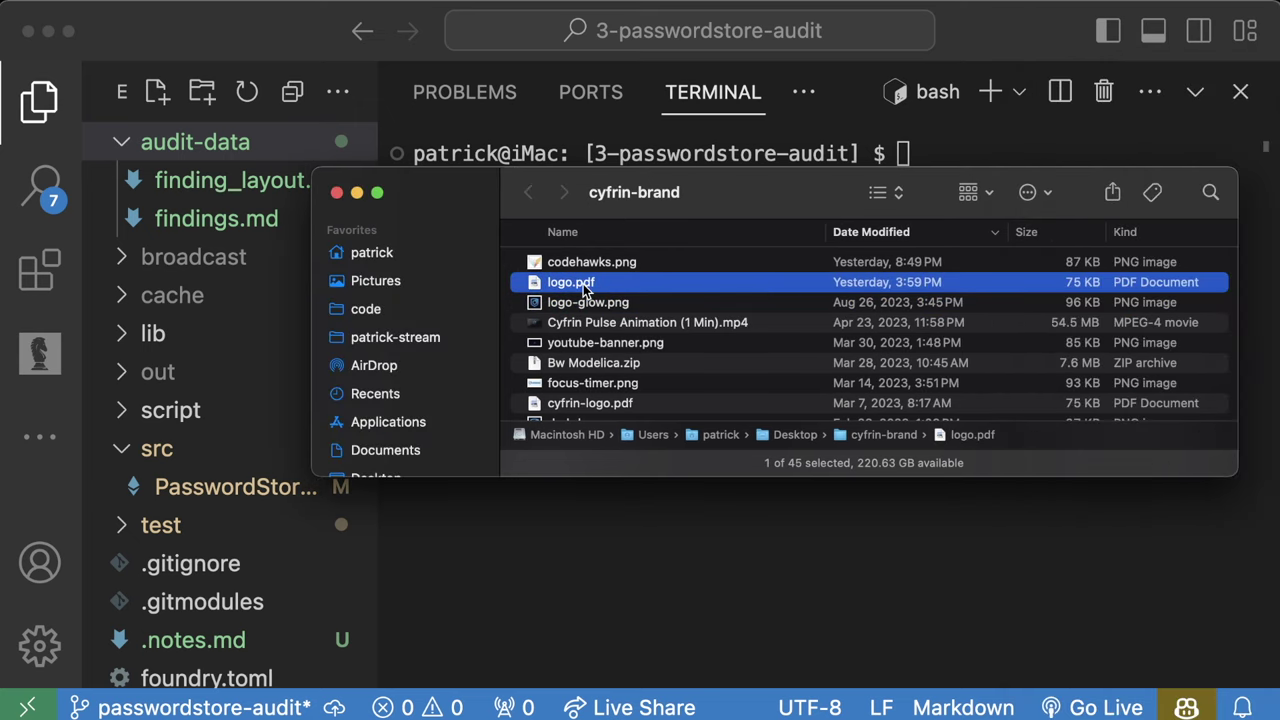
pyautogui.moveTo(585, 285); pyautogui.dragTo(226, 149)
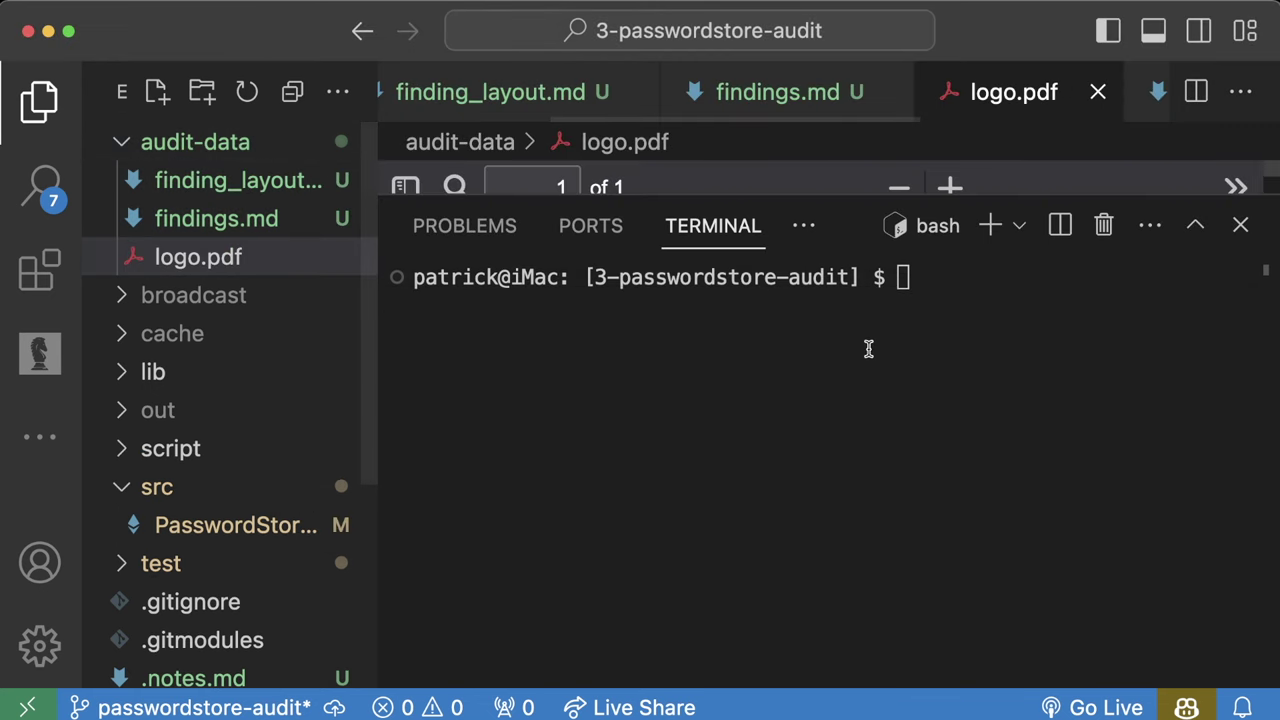
# Close the terminal panel to view the logo.pdf preview of the Cyfrin logo.
pyautogui.click(1240, 225)
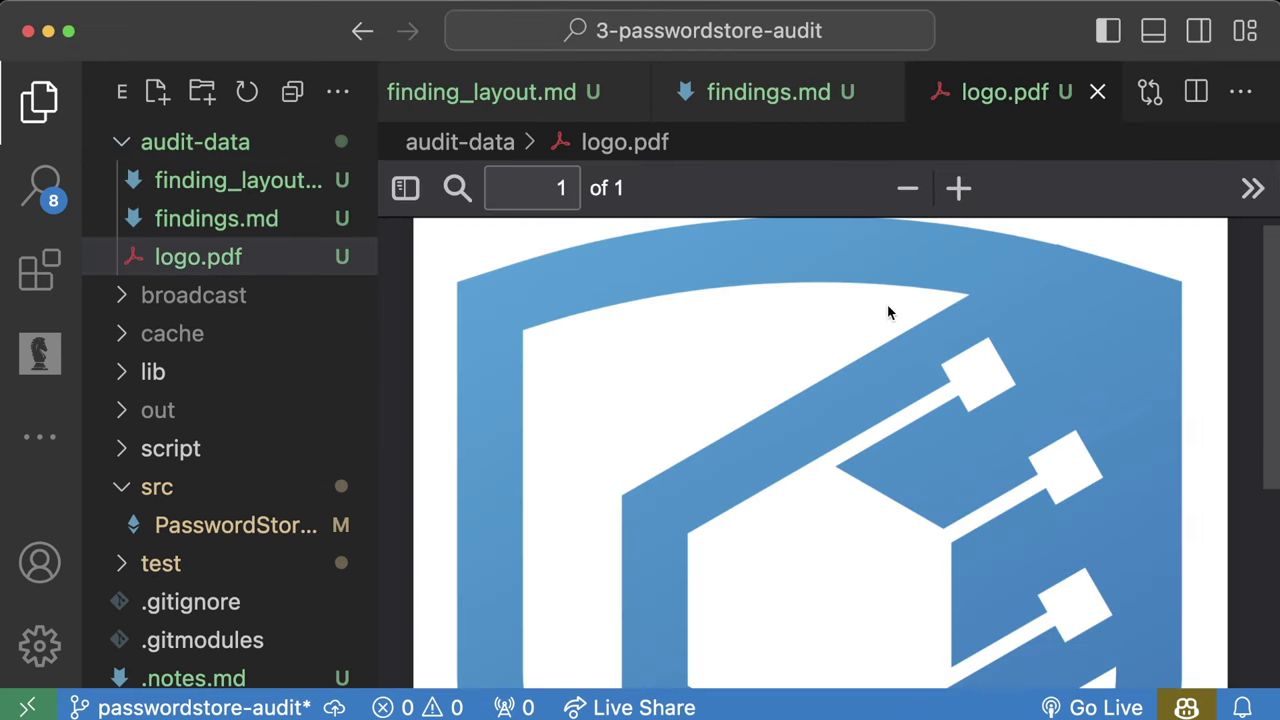
pyautogui.scroll(-5, 697, 298)
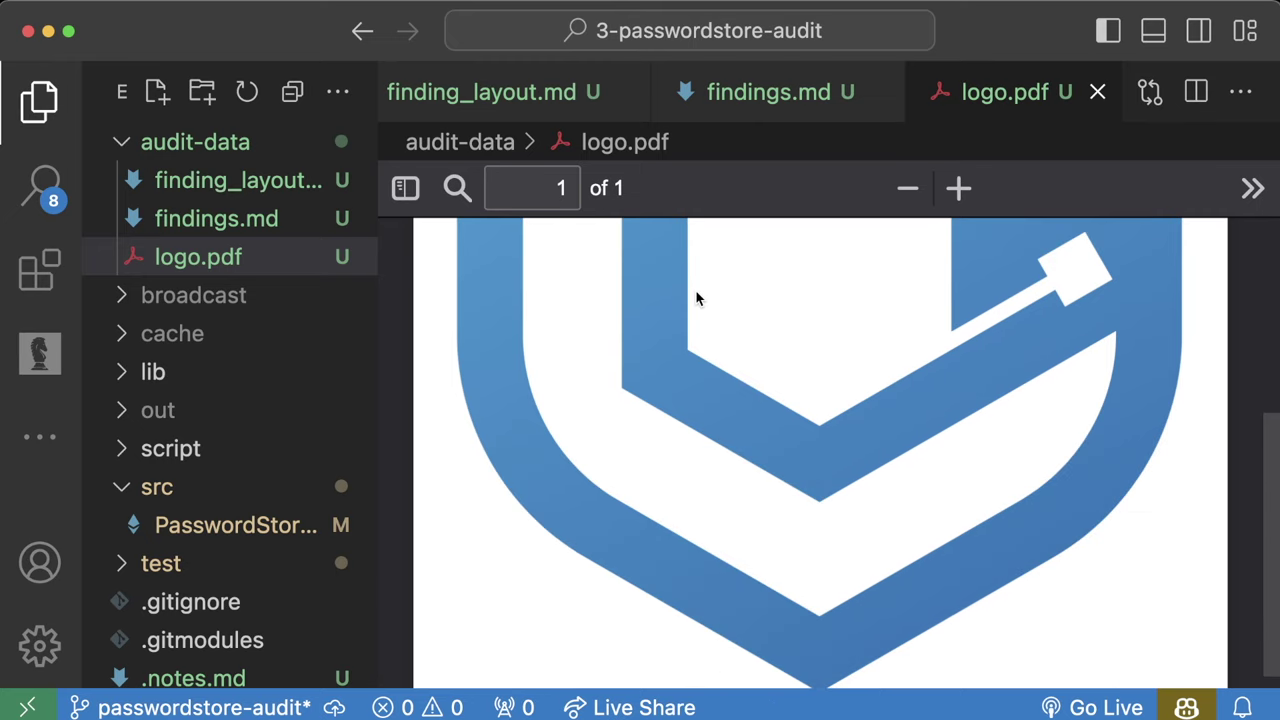
pyautogui.scroll(6, 697, 298)
pyautogui.scroll(-5, 720, 320)
pyautogui.scroll(5, 709, 345)
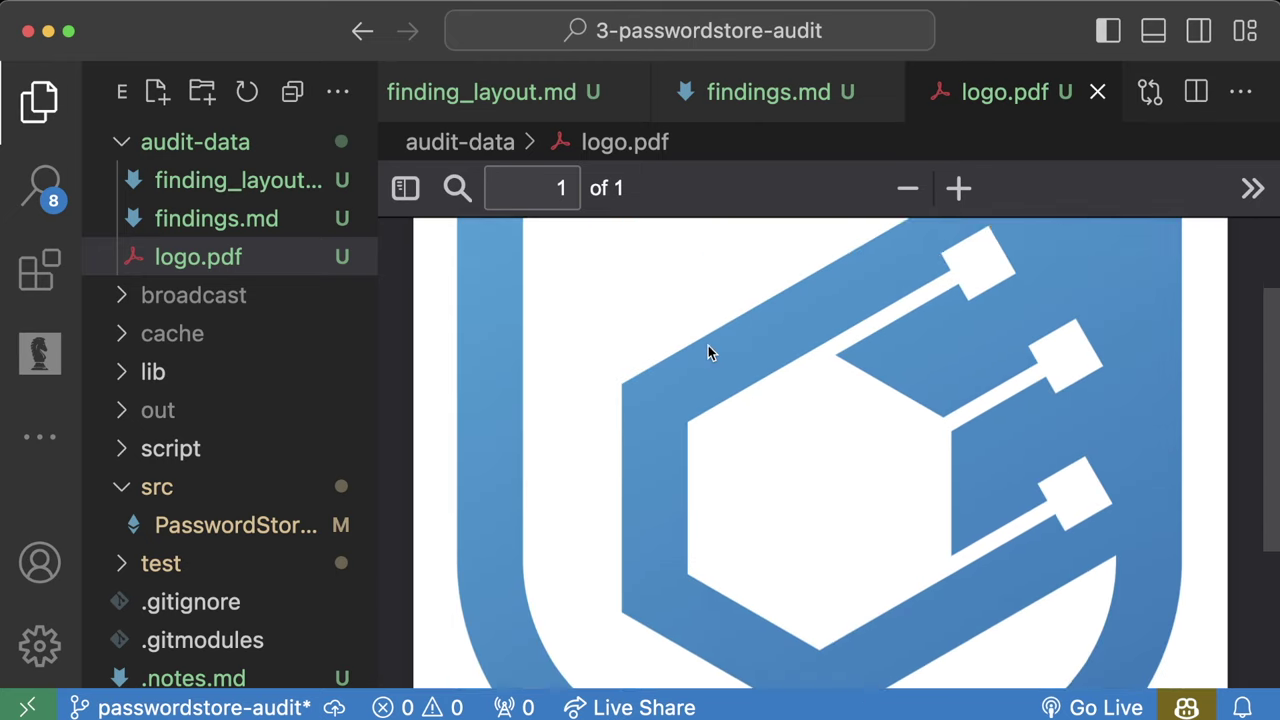
pyautogui.click(50, 275)
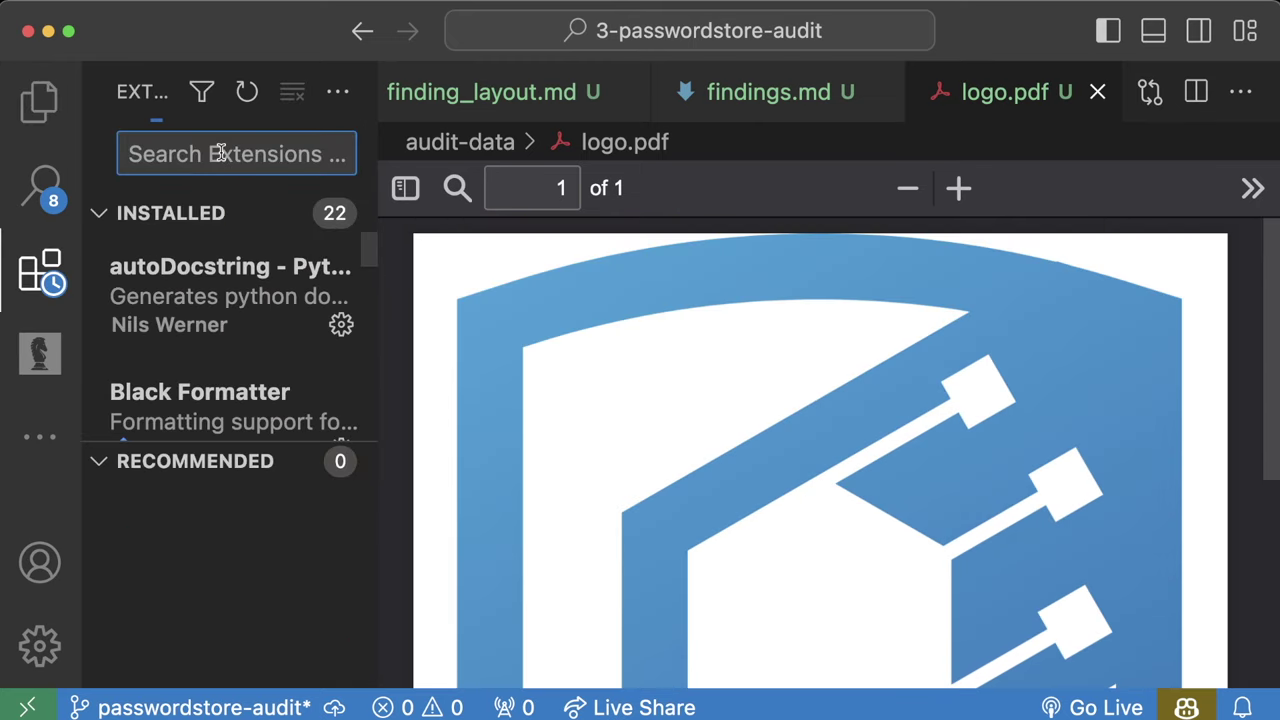
# Disable the vscode-pdf extension and reload the window.
pyautogui.write('pdf')
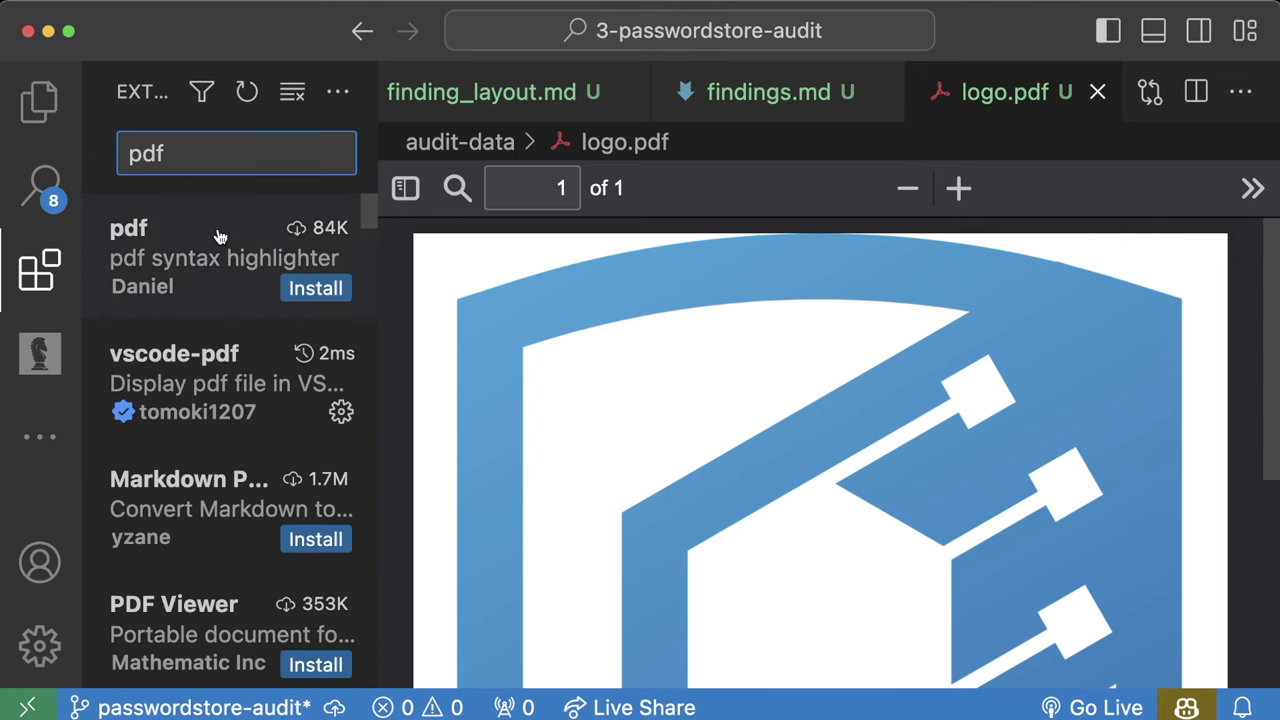
pyautogui.click(180, 375)
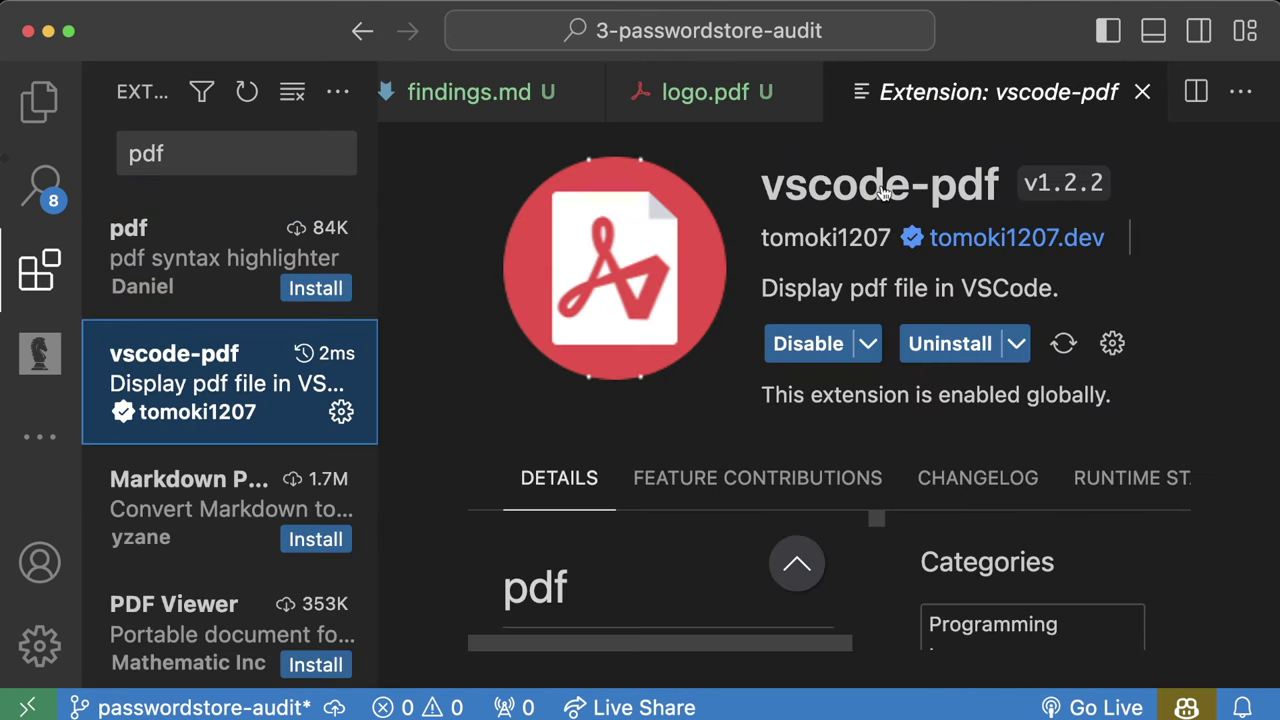
pyautogui.click(808, 344)
pyautogui.click(1141, 91)
pyautogui.click(228, 409)
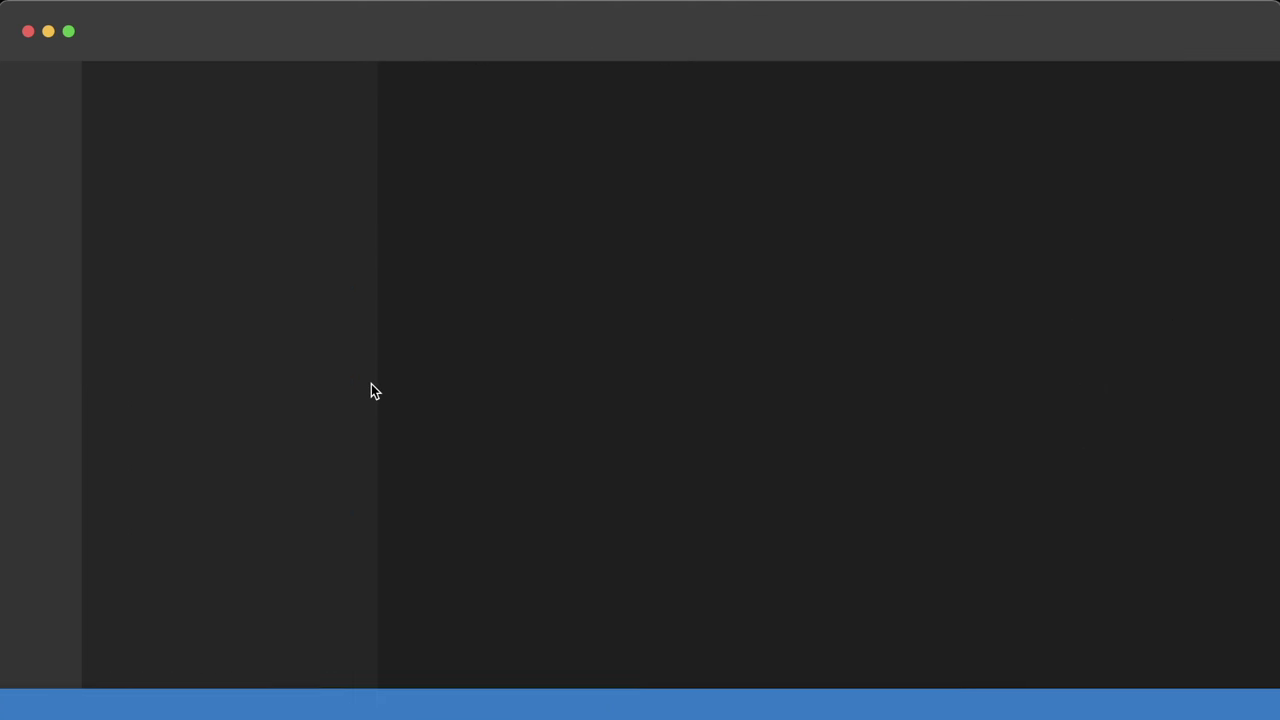
# Open logo.pdf from the file tree, where it now shows as raw text.
pyautogui.press('super+shift+e')
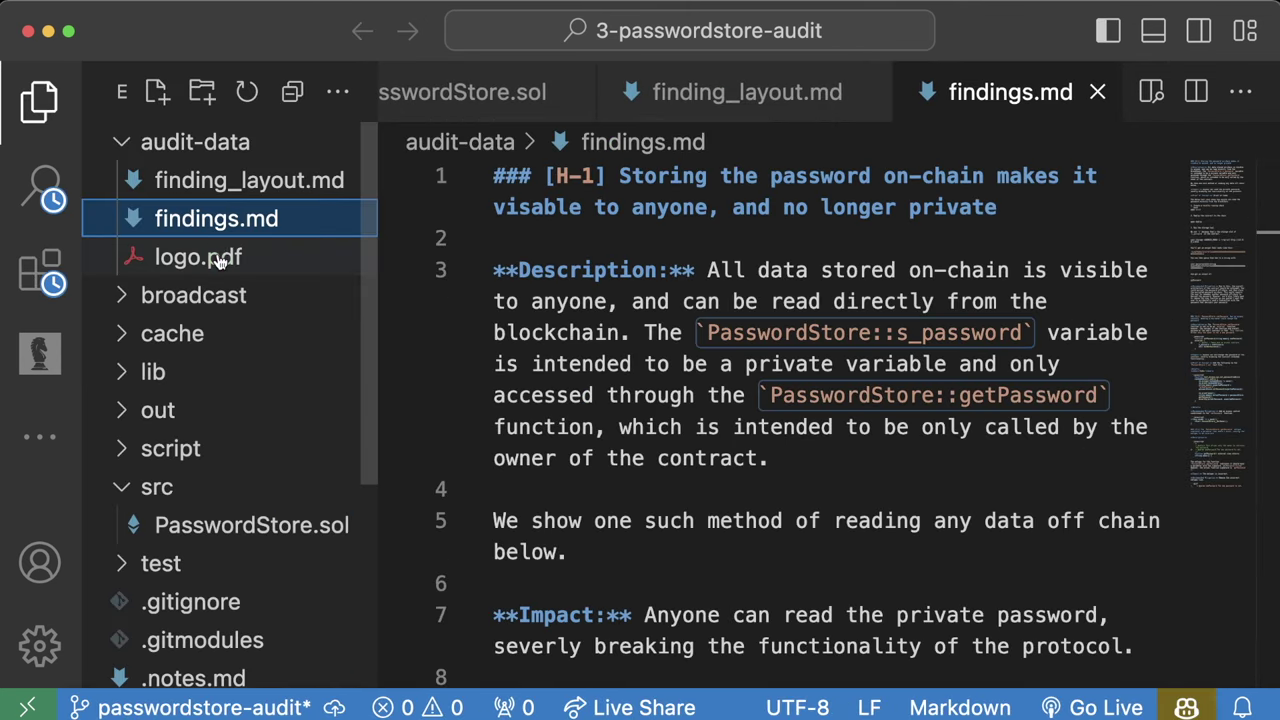
pyautogui.click(198, 257)
pyautogui.scroll(-5, 971, 251)
pyautogui.scroll(5, 971, 251)
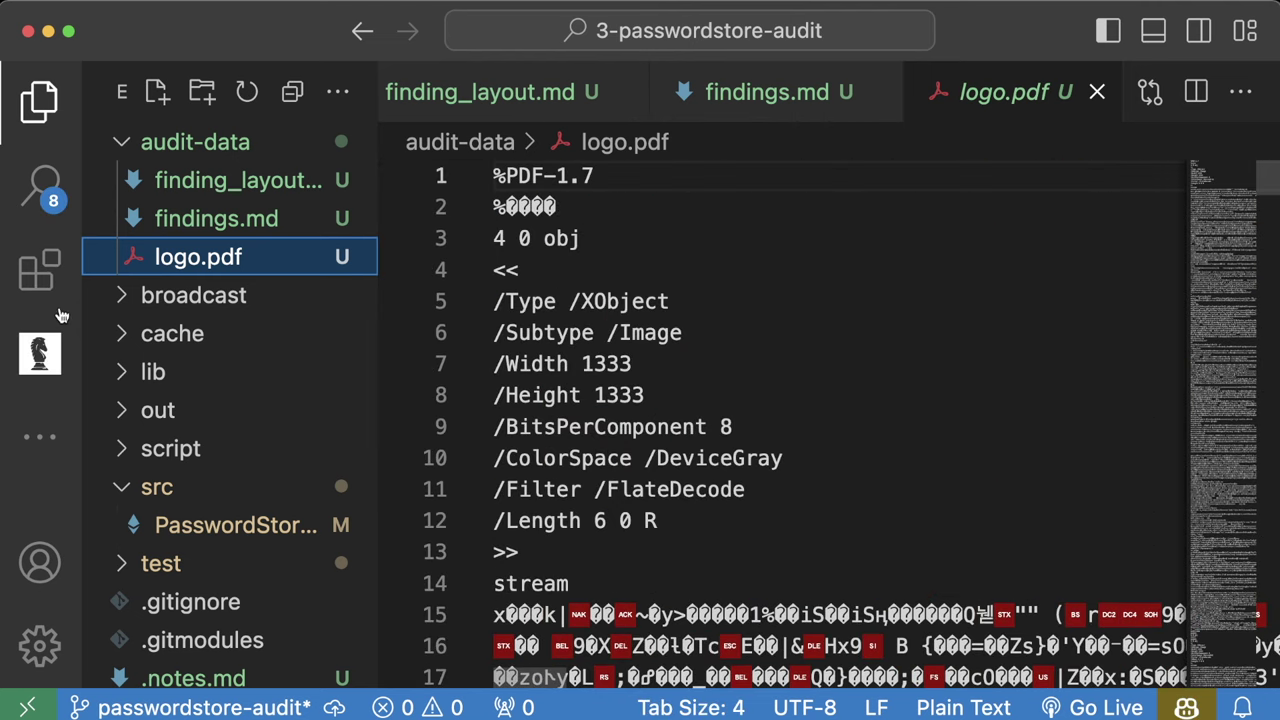
# Re-enable vscode-pdf from the Extensions search, then close its details and the logo.pdf tab.
pyautogui.click(40, 271)
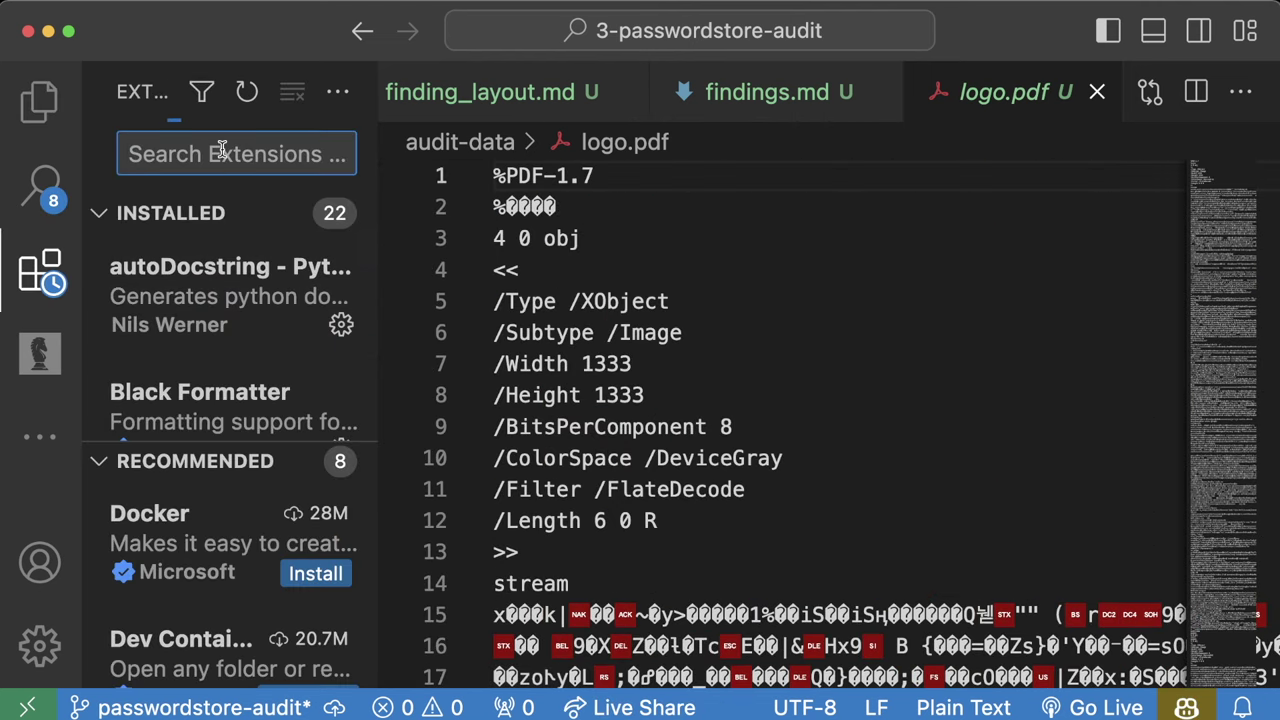
pyautogui.write('pdf')
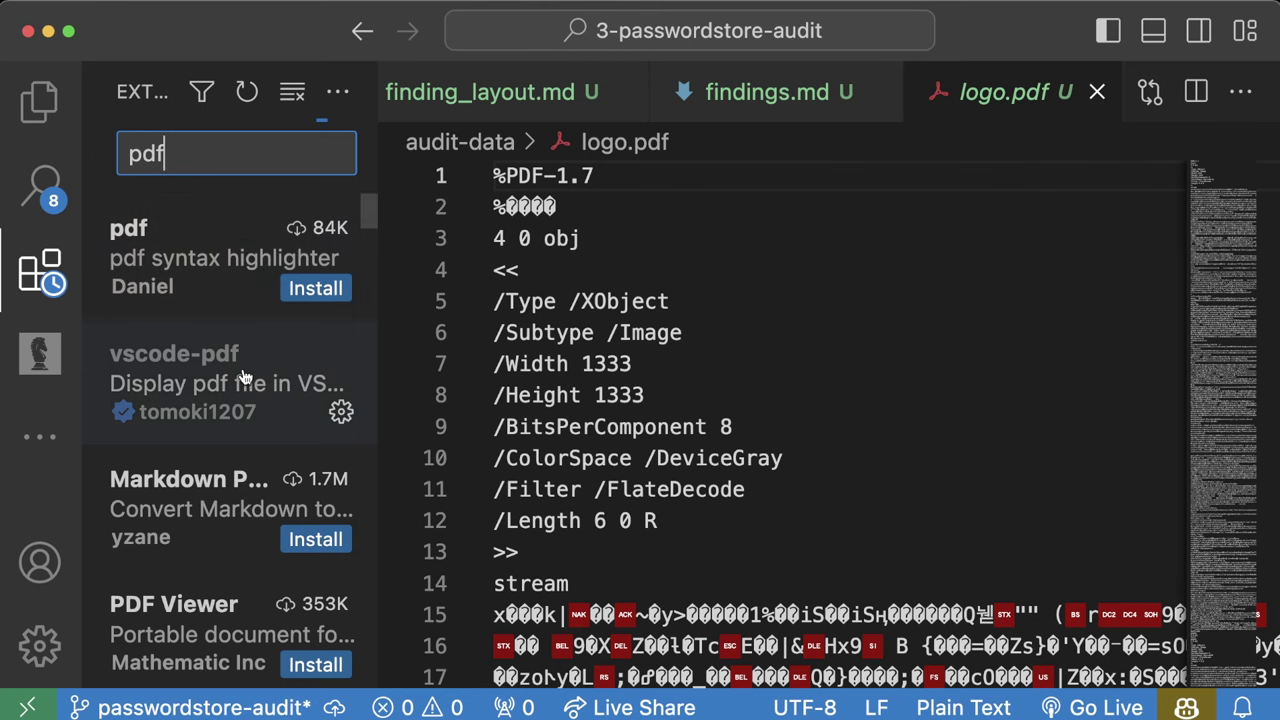
pyautogui.click(245, 378)
pyautogui.click(800, 343)
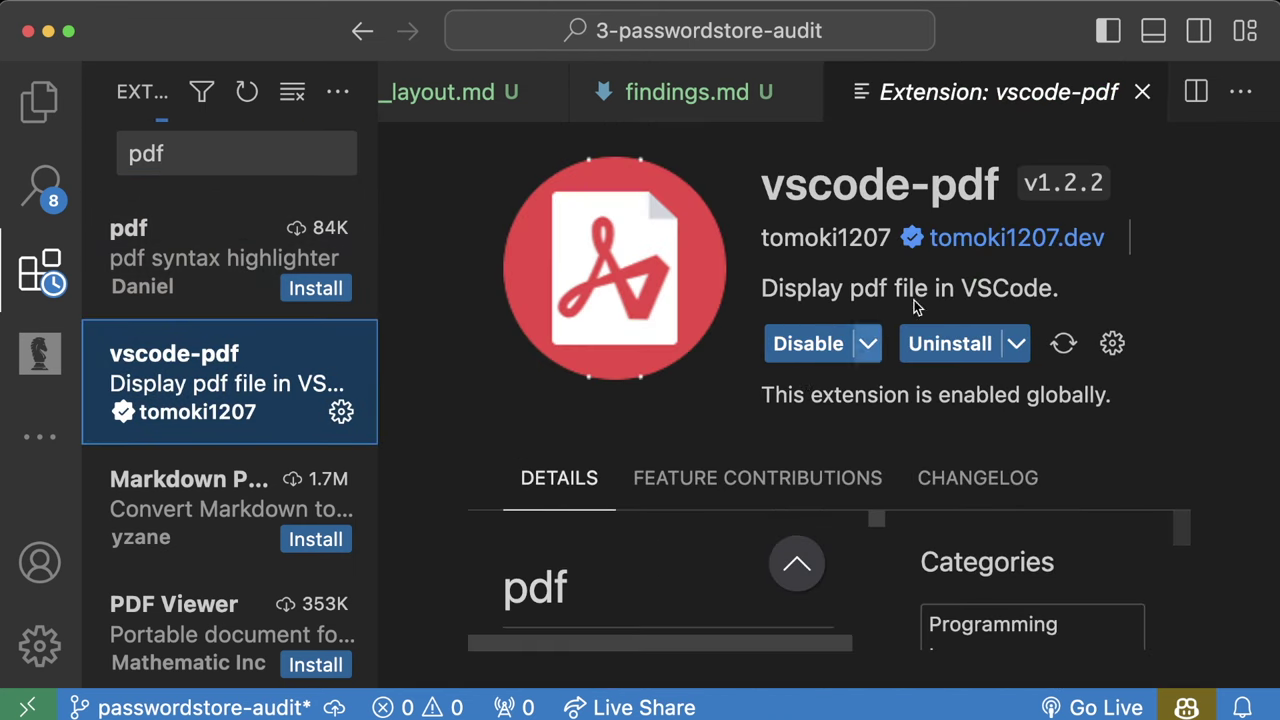
pyautogui.press('super+w')
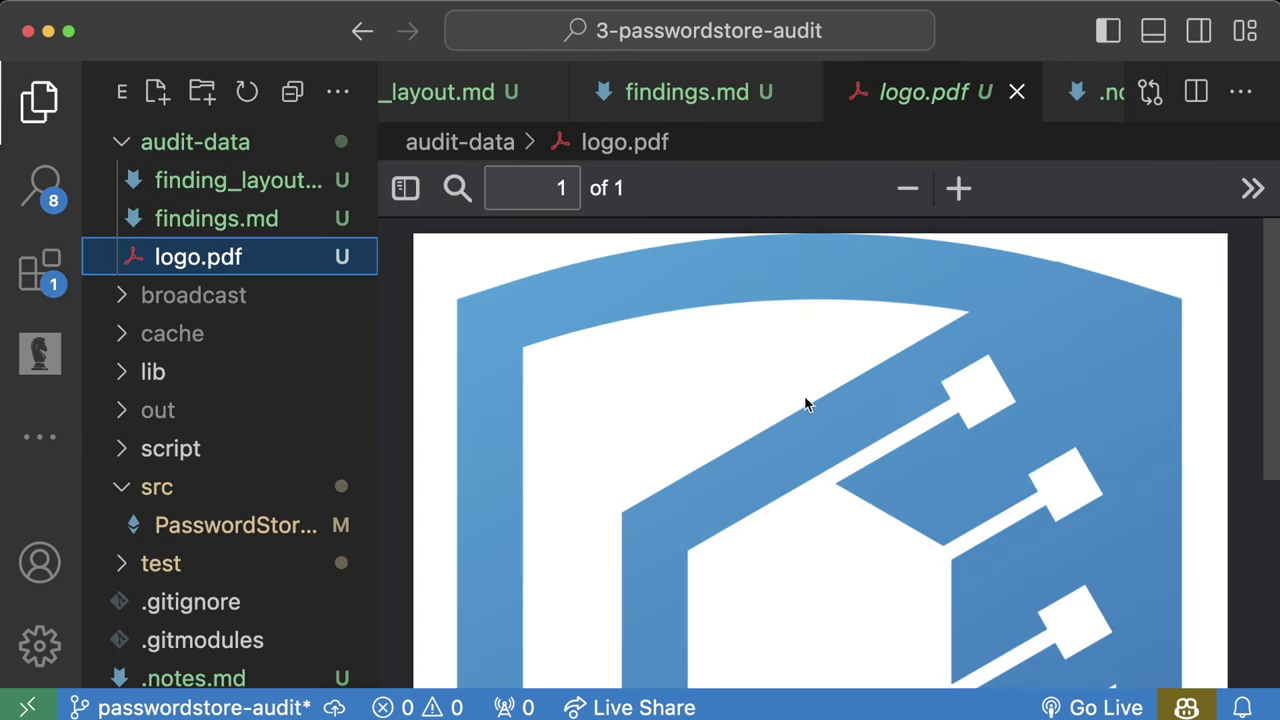
pyautogui.press('super+w')
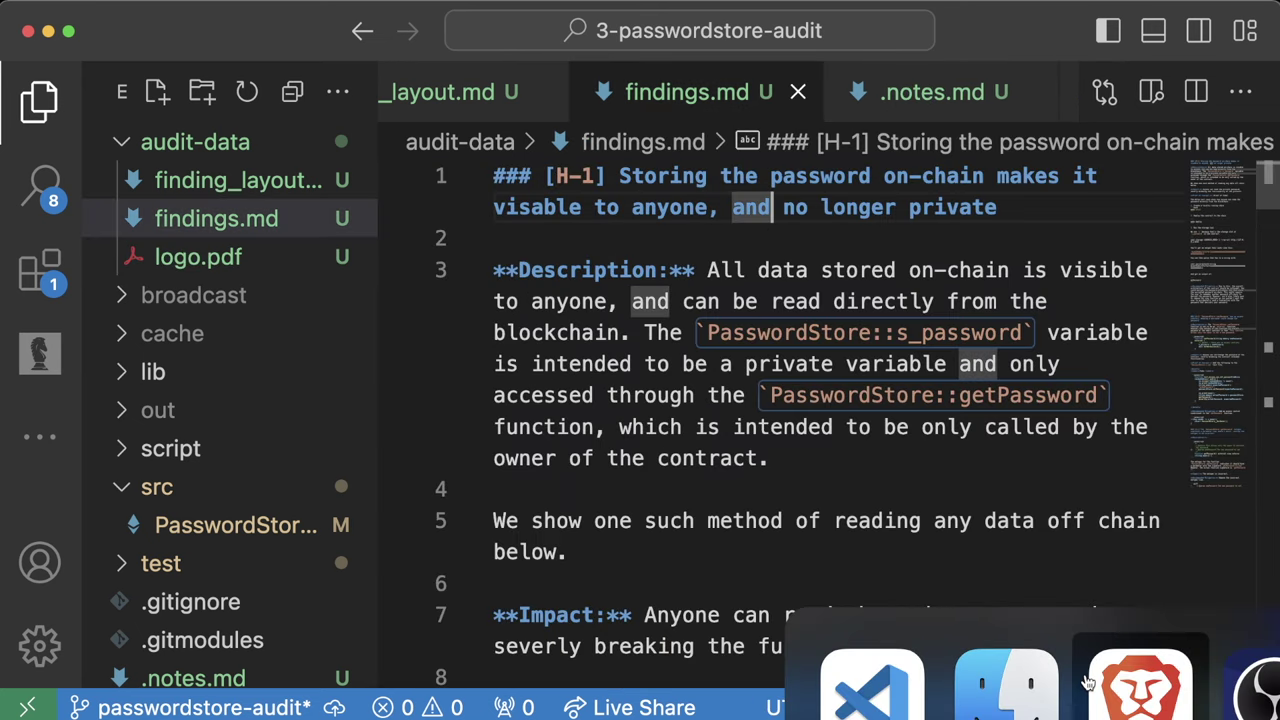
# Read through the README's pandoc command and report-writing steps in the browser.
pyautogui.click(1157, 701)
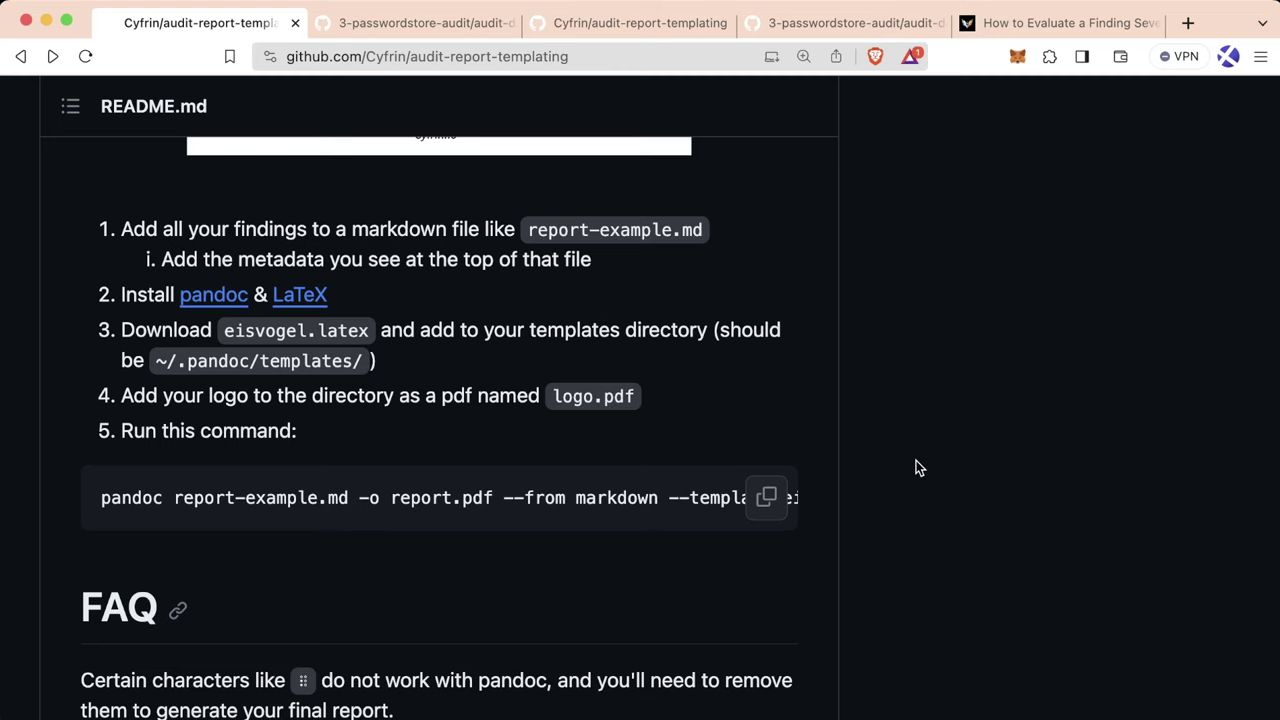
pyautogui.scroll(-1, 337, 443)
pyautogui.moveTo(241, 428); pyautogui.dragTo(523, 408)
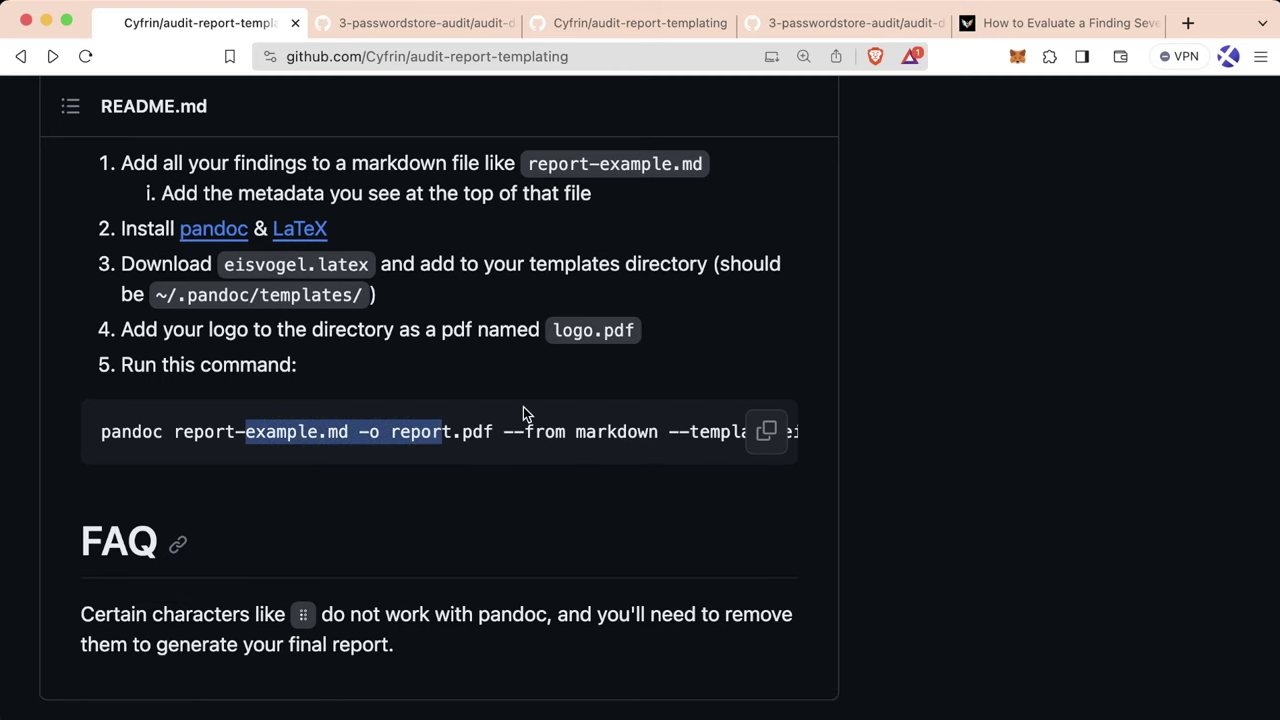
pyautogui.click(523, 408)
pyautogui.scroll(3, 523, 408)
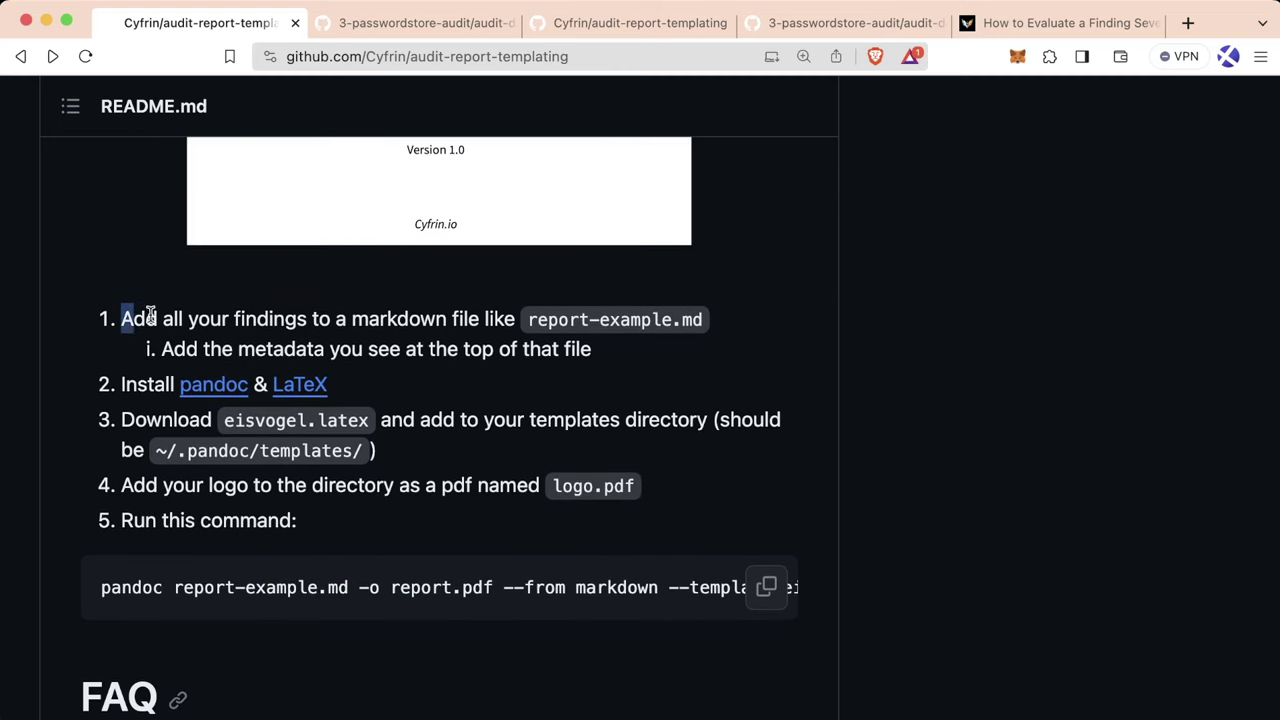
pyautogui.moveTo(123, 318); pyautogui.dragTo(620, 354)
pyautogui.click(620, 354)
pyautogui.moveTo(123, 320); pyautogui.dragTo(692, 320)
pyautogui.click(668, 357)
pyautogui.moveTo(213, 345); pyautogui.dragTo(446, 346)
pyautogui.moveTo(598, 352); pyautogui.dragTo(163, 348)
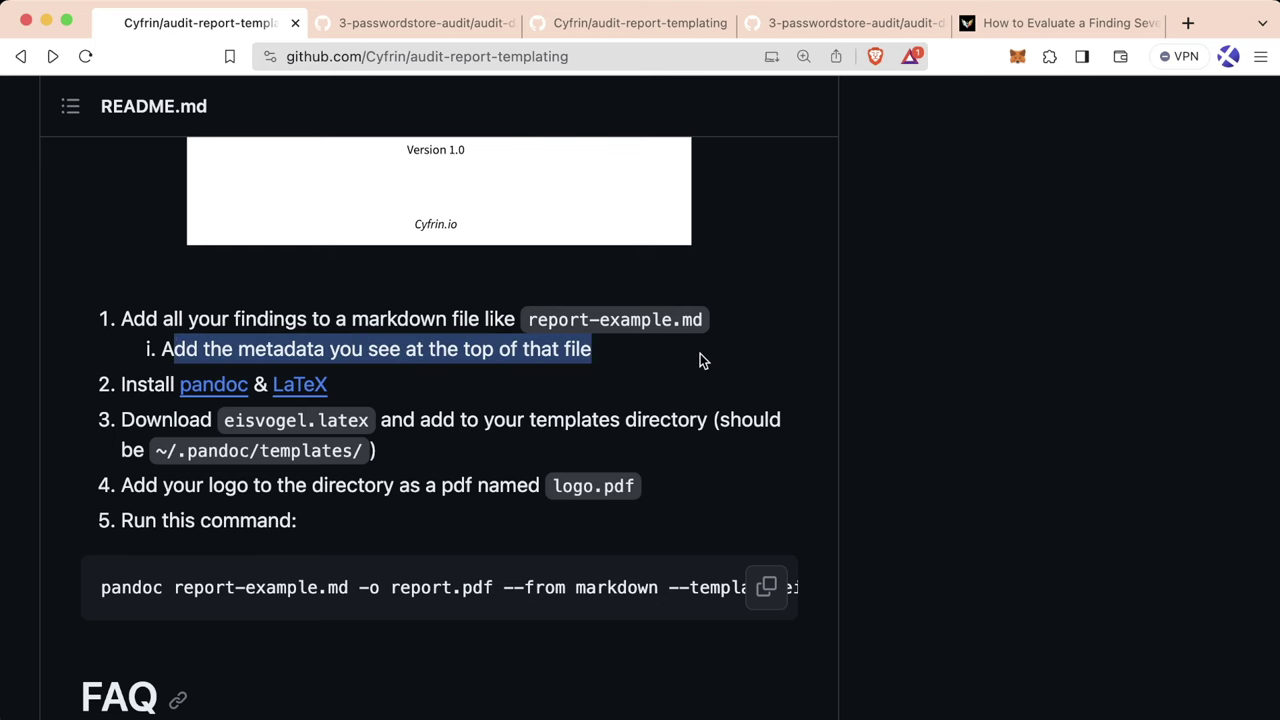
pyautogui.click(702, 355)
pyautogui.scroll(10, 704, 351)
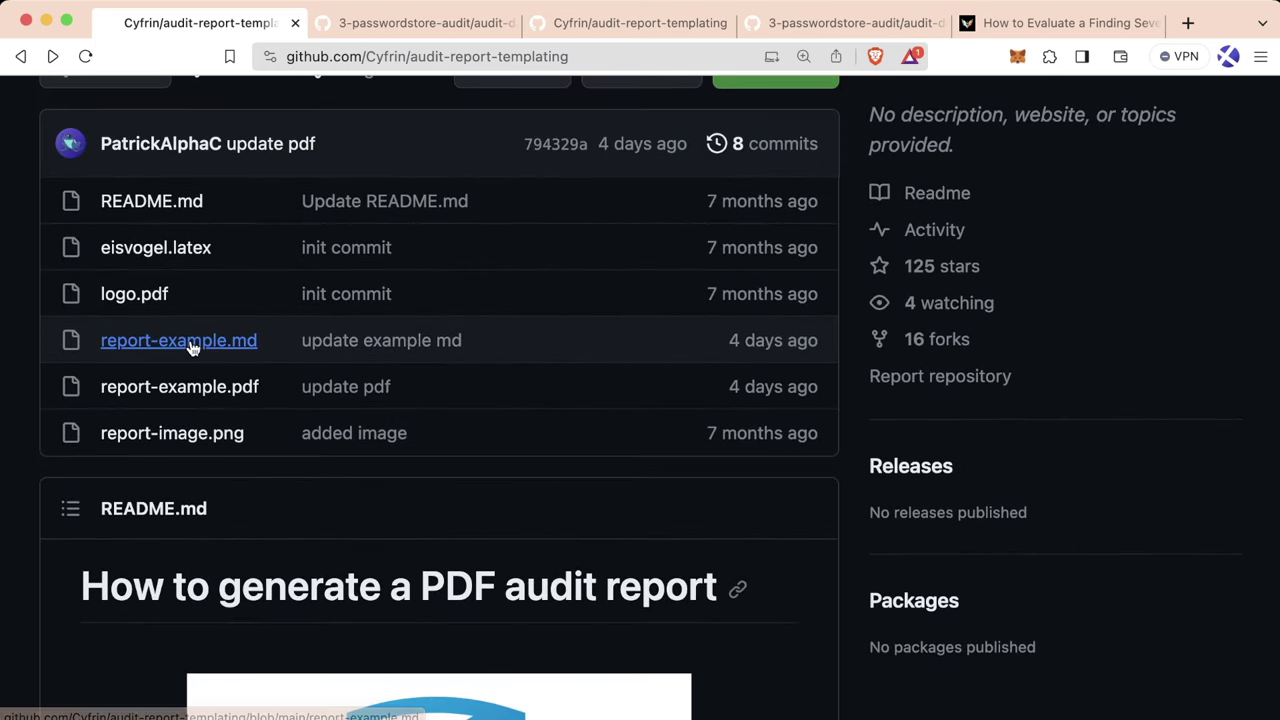
# Copy the whole raw report-example.md template from GitHub and return to VS Code.
pyautogui.click(163, 340)
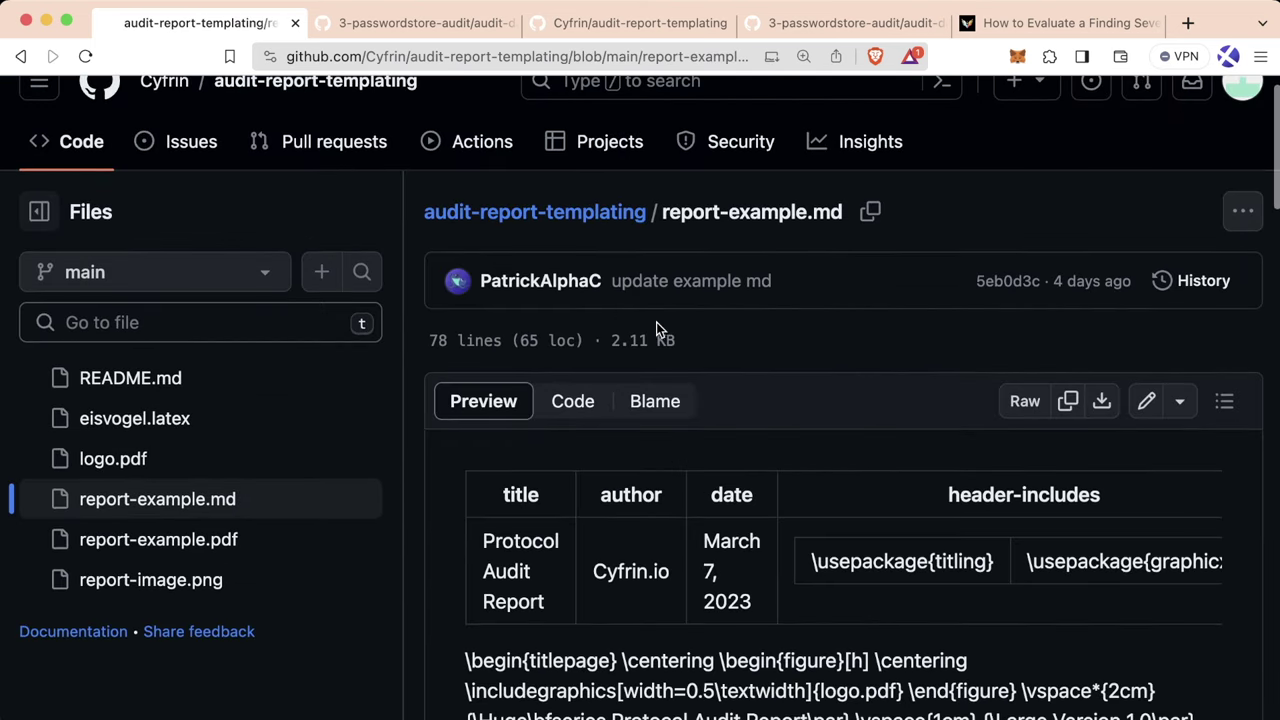
pyautogui.click(1024, 404)
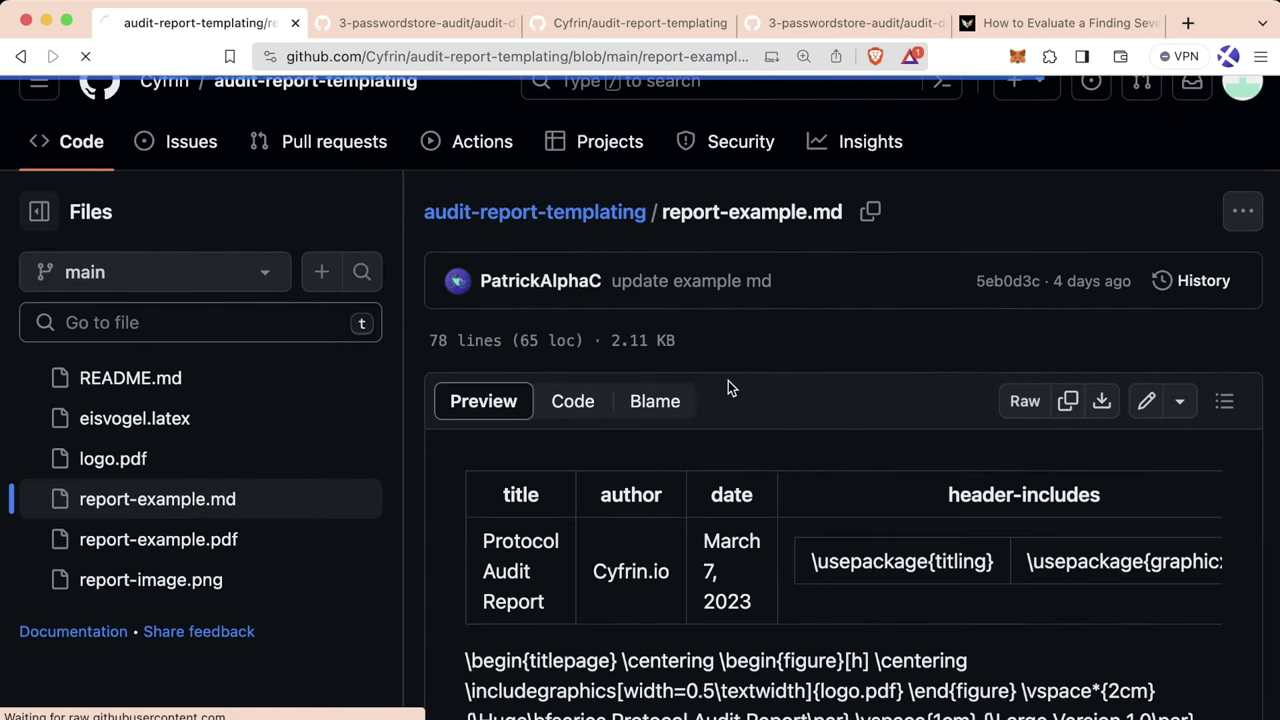
pyautogui.scroll(-10, 586, 345)
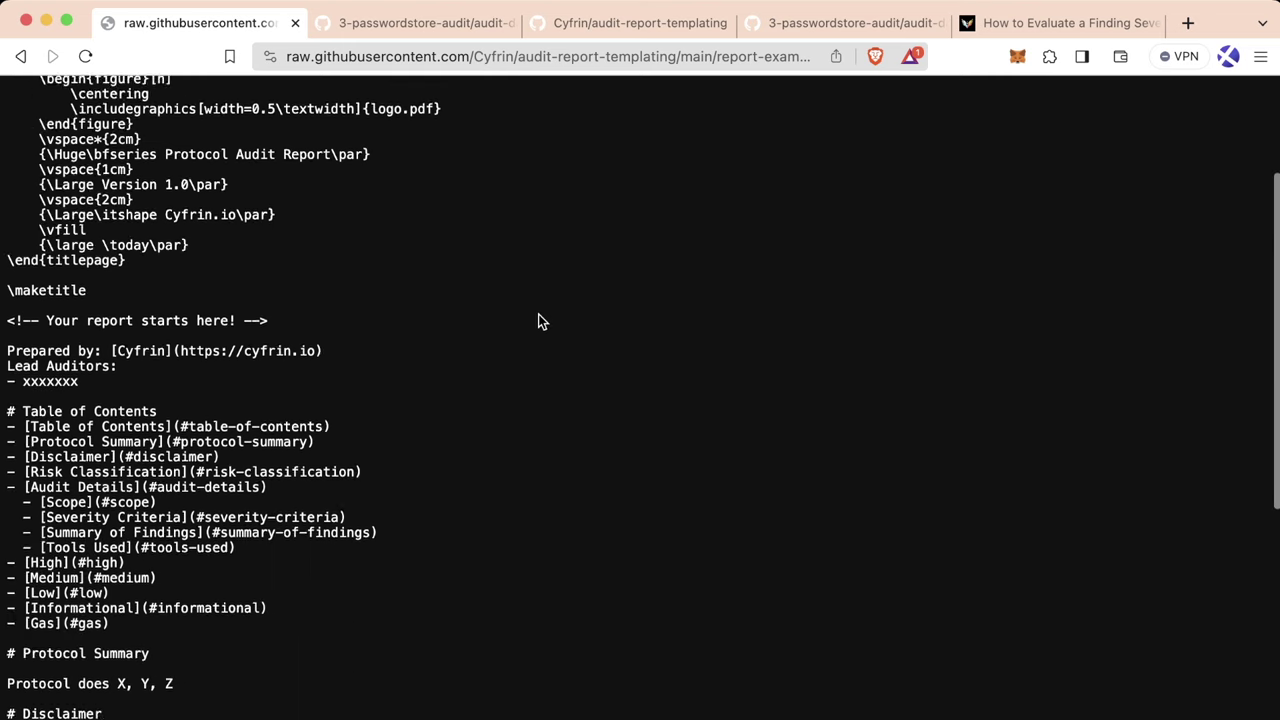
pyautogui.scroll(10, 456, 427)
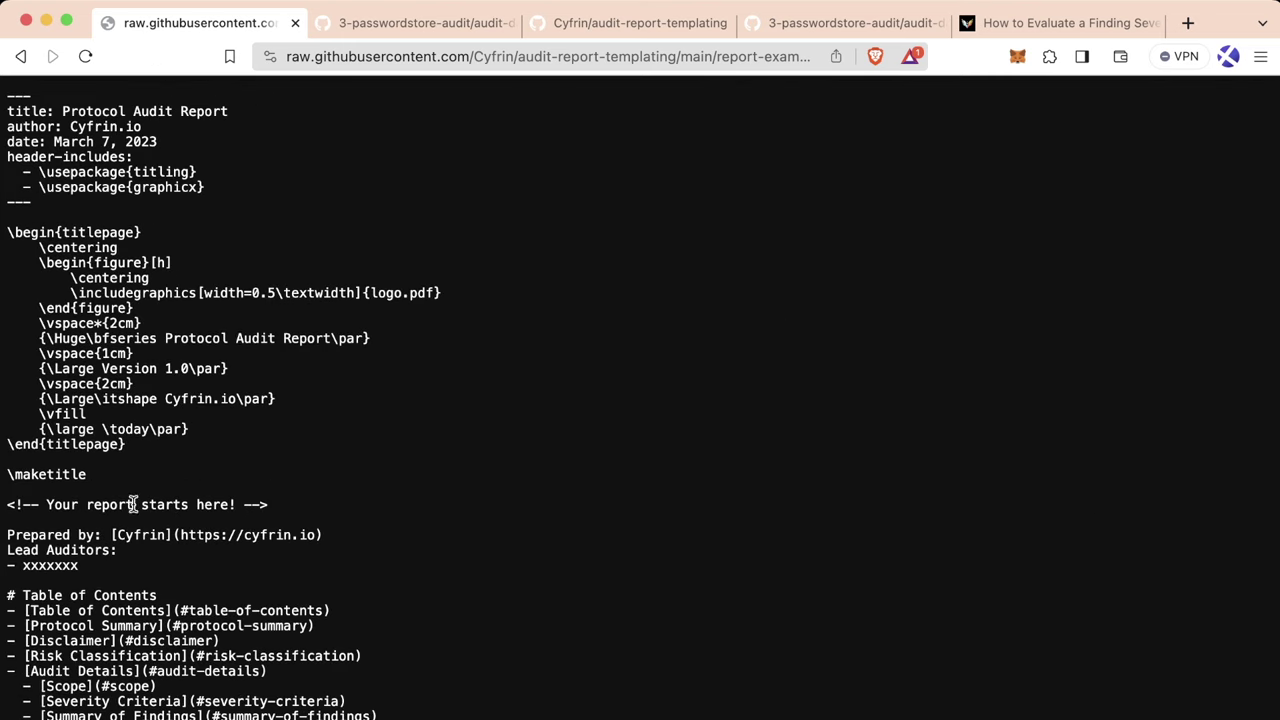
pyautogui.moveTo(78, 484); pyautogui.dragTo(6, 92)
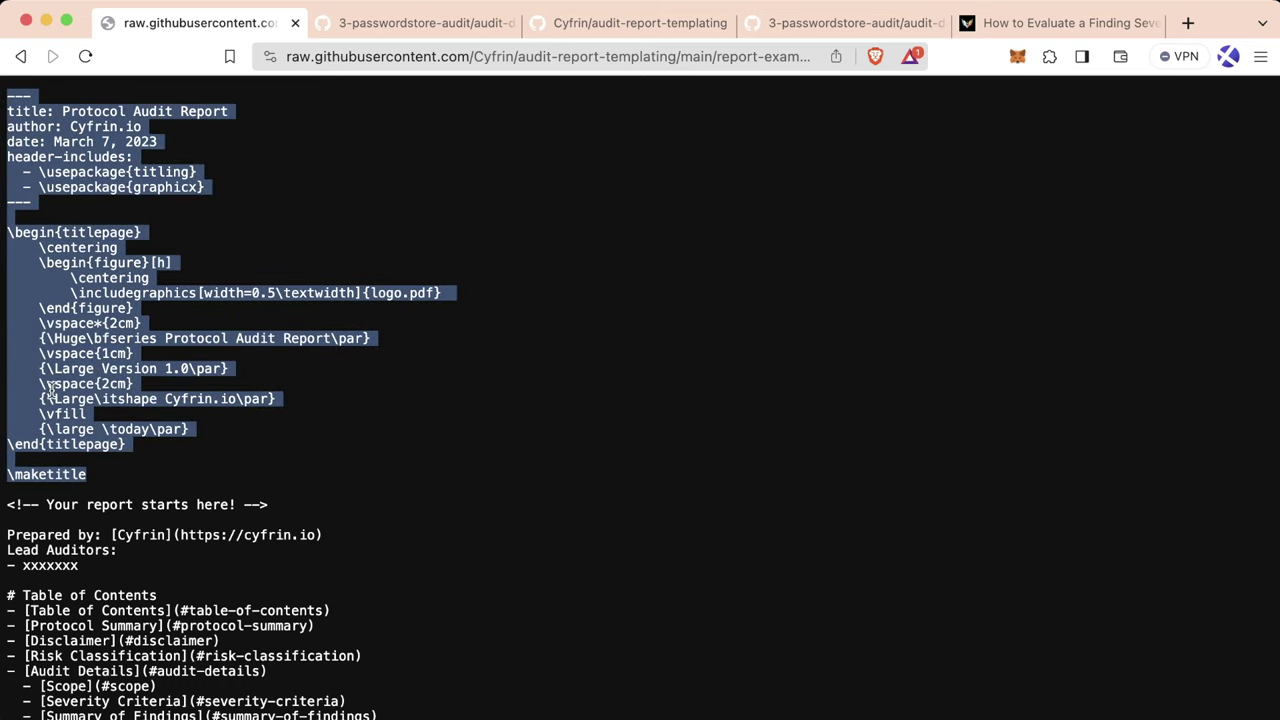
pyautogui.moveTo(94, 466); pyautogui.dragTo(6, 94)
pyautogui.click(337, 246)
pyautogui.scroll(-10, 320, 280)
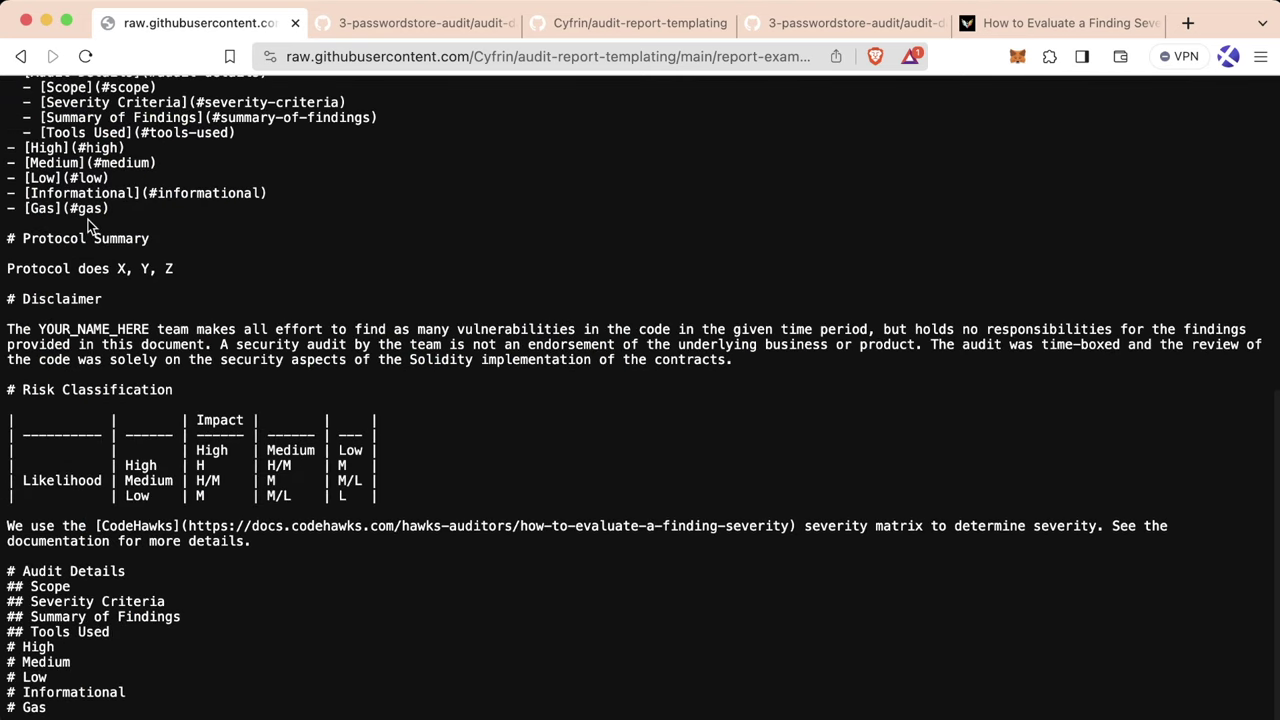
pyautogui.moveTo(88, 226); pyautogui.dragTo(543, 571)
pyautogui.scroll(10, 449, 406)
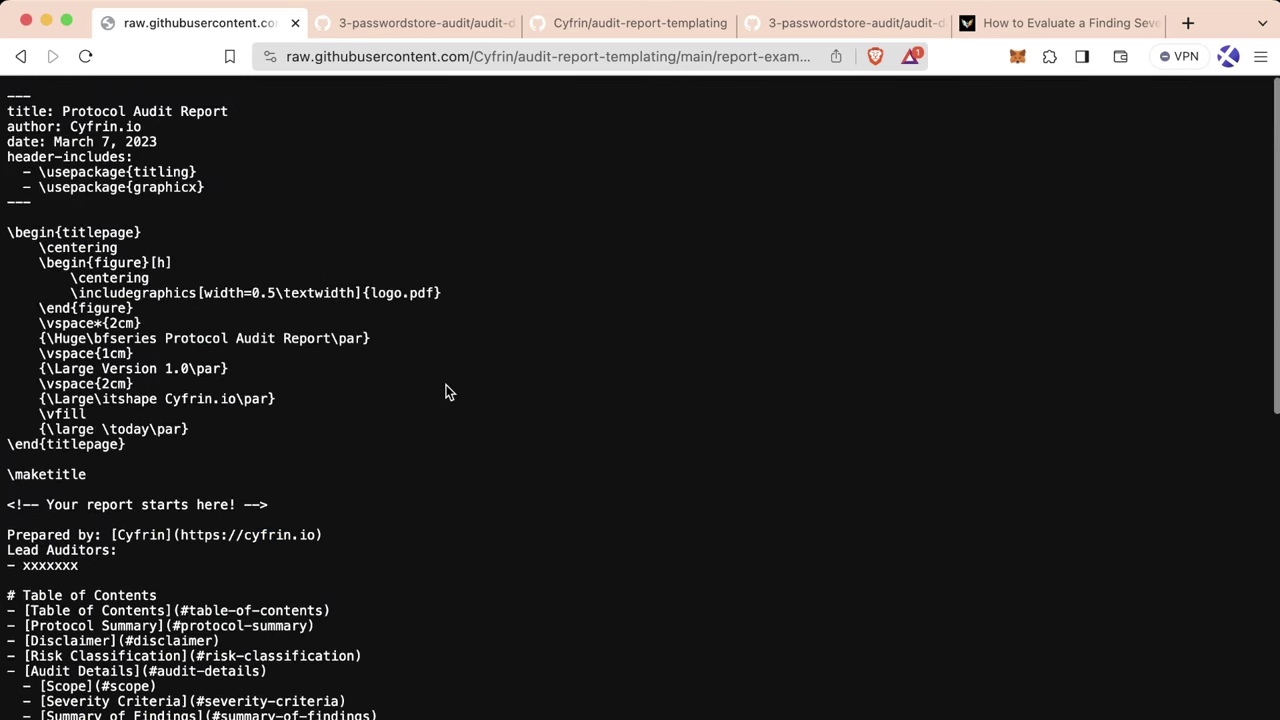
pyautogui.press('super+a')
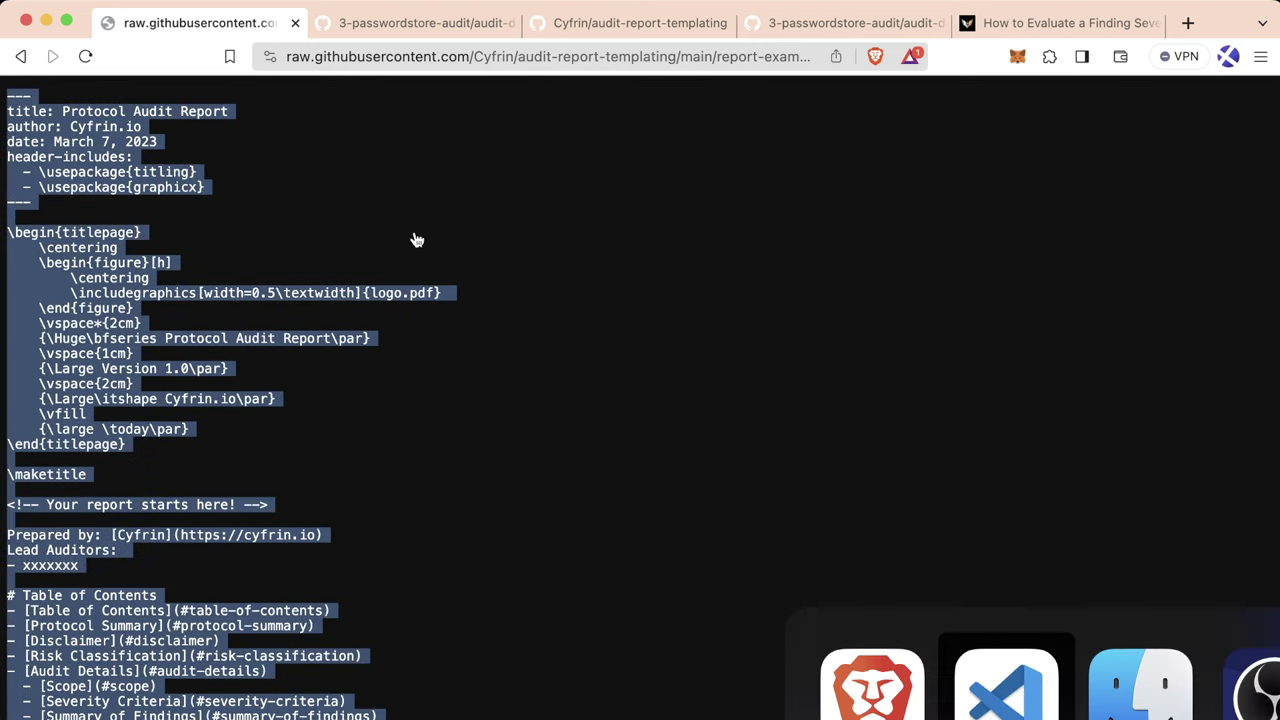
pyautogui.press('super+Tab')
# Create report.md in audit-data, paste the copied template into it and save.
pyautogui.rightClick(208, 146)
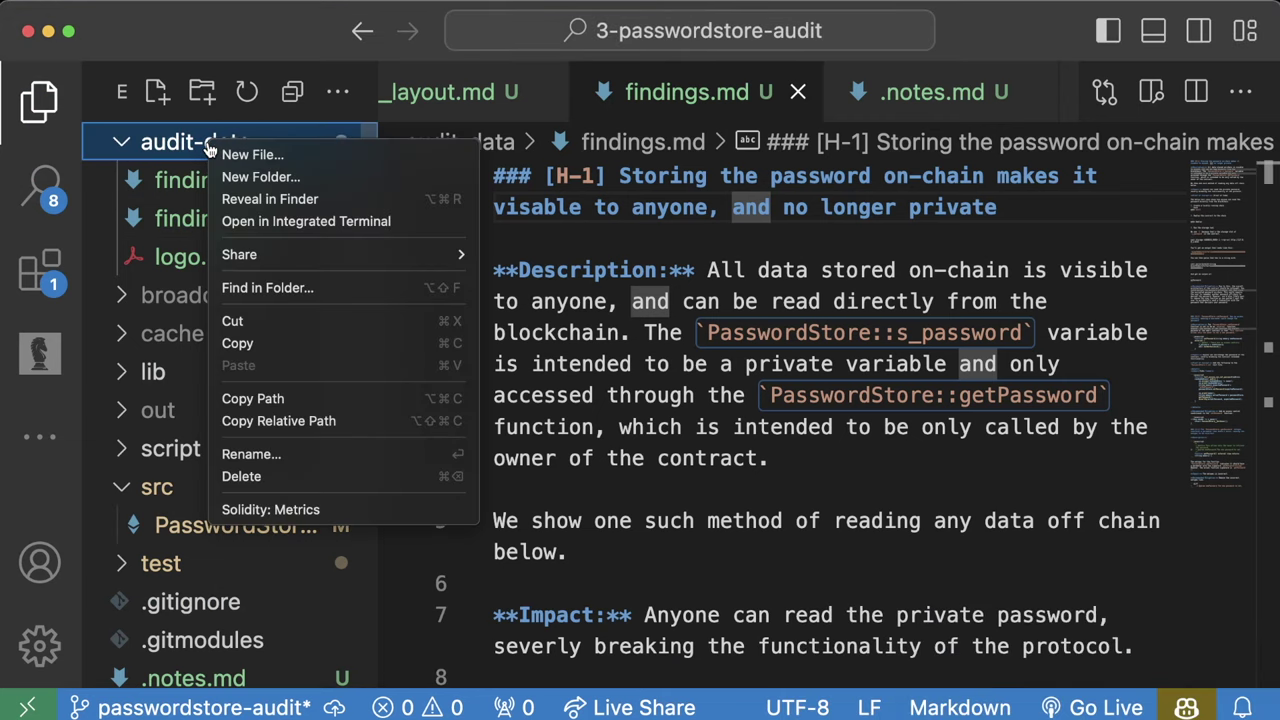
pyautogui.click(254, 160)
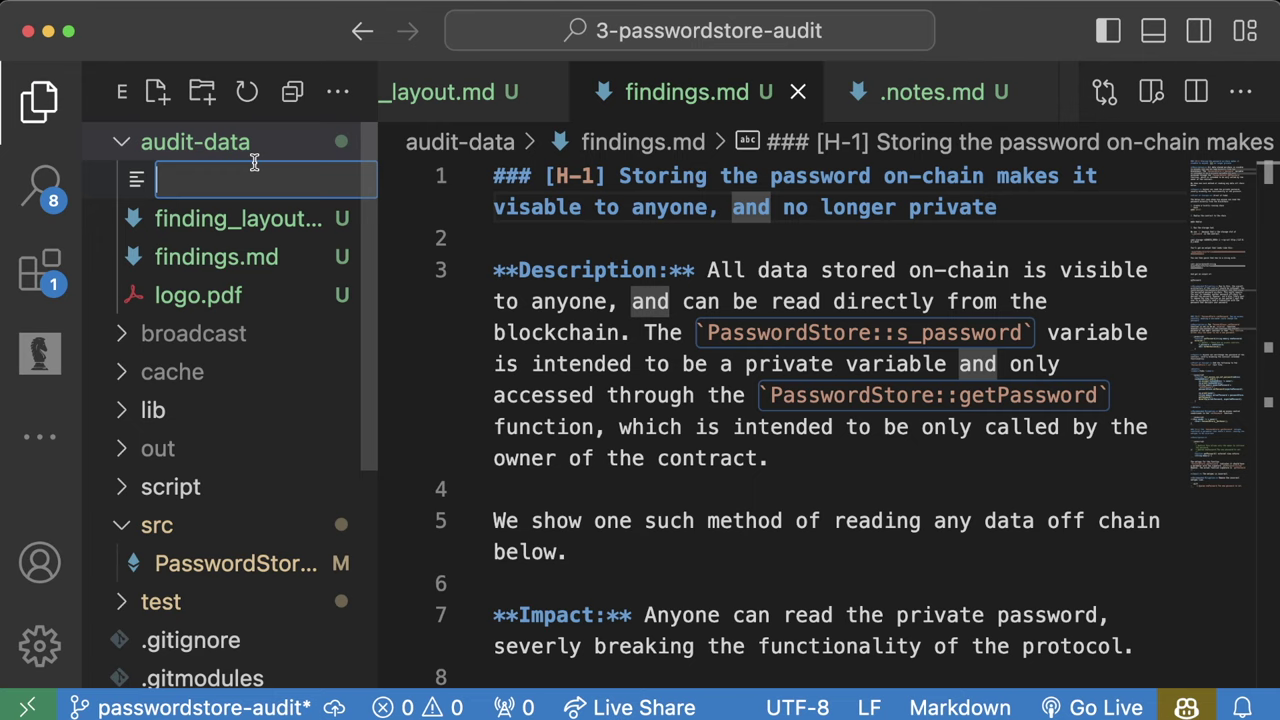
pyautogui.write('report.m')
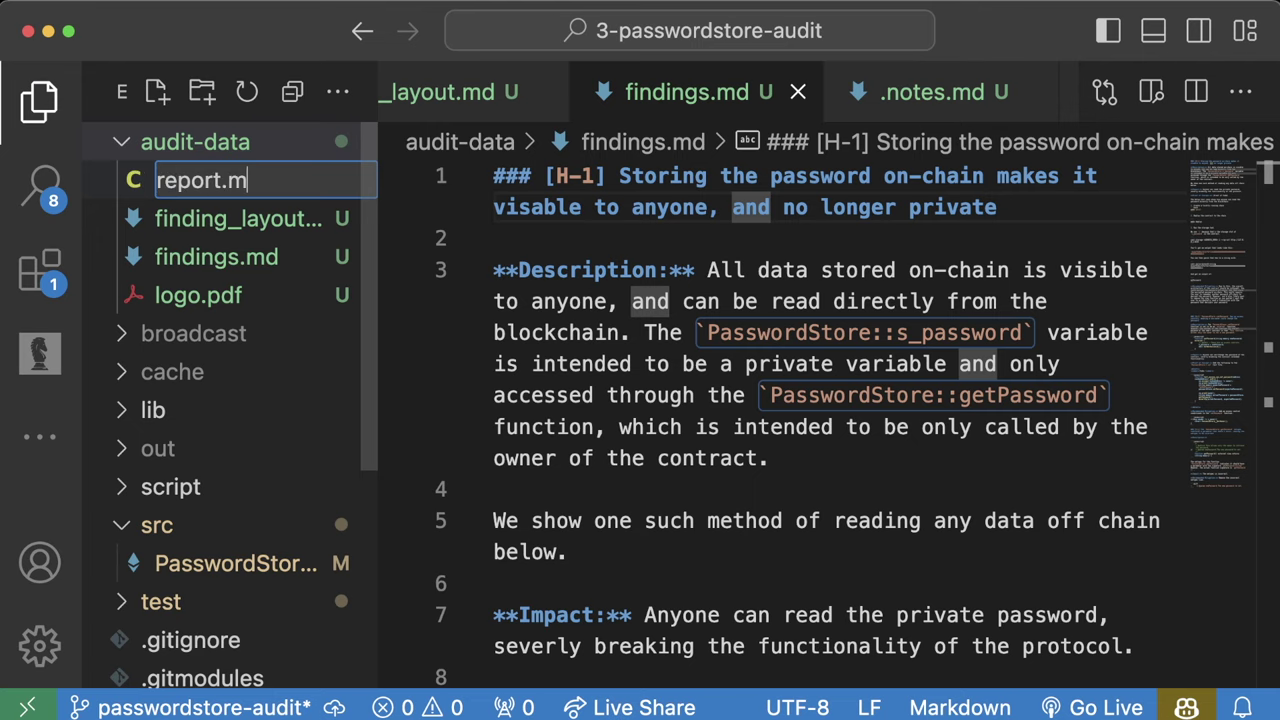
pyautogui.write('d')
pyautogui.press('Return')
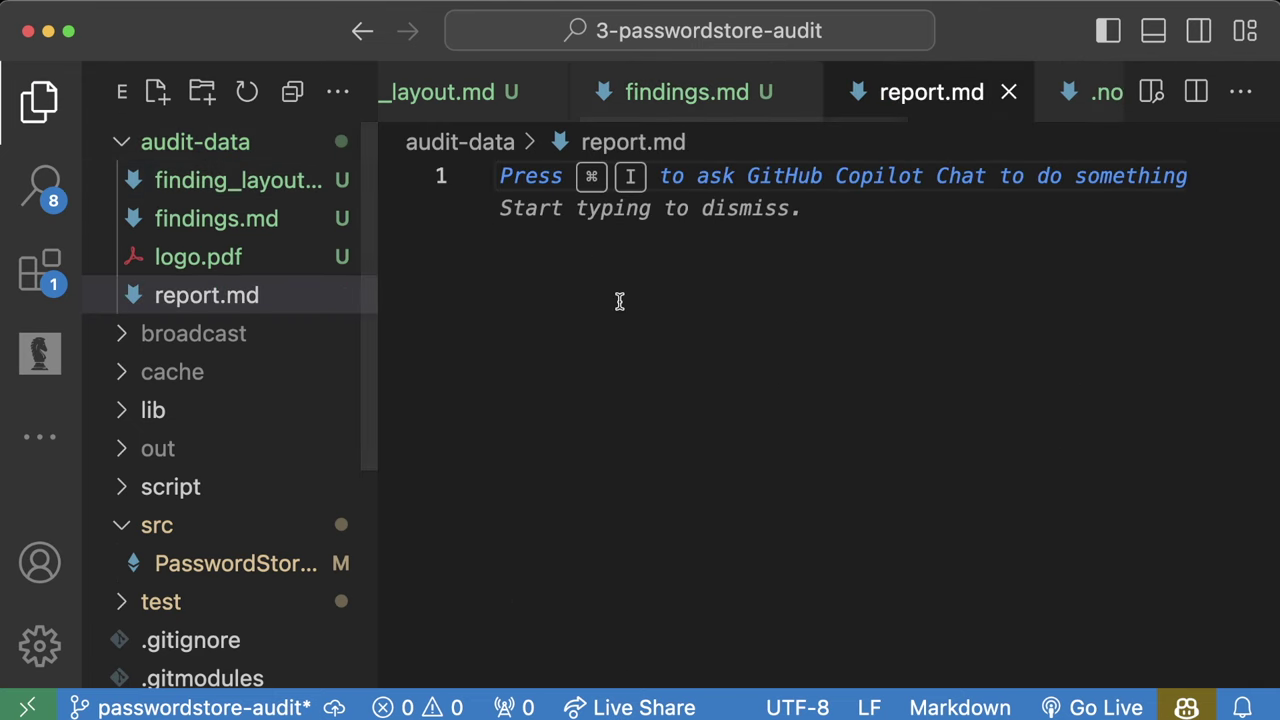
pyautogui.press('super+b')
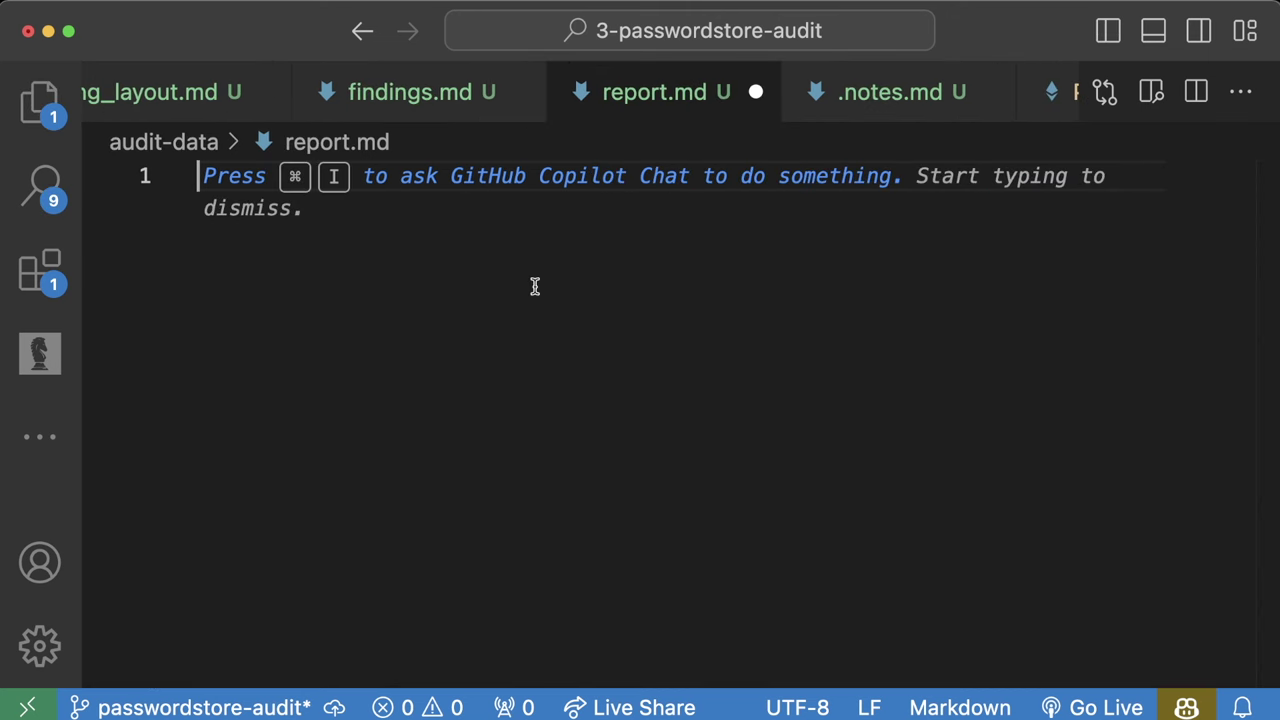
pyautogui.press('super+v')
pyautogui.press('super+s')
pyautogui.press('super+Up')
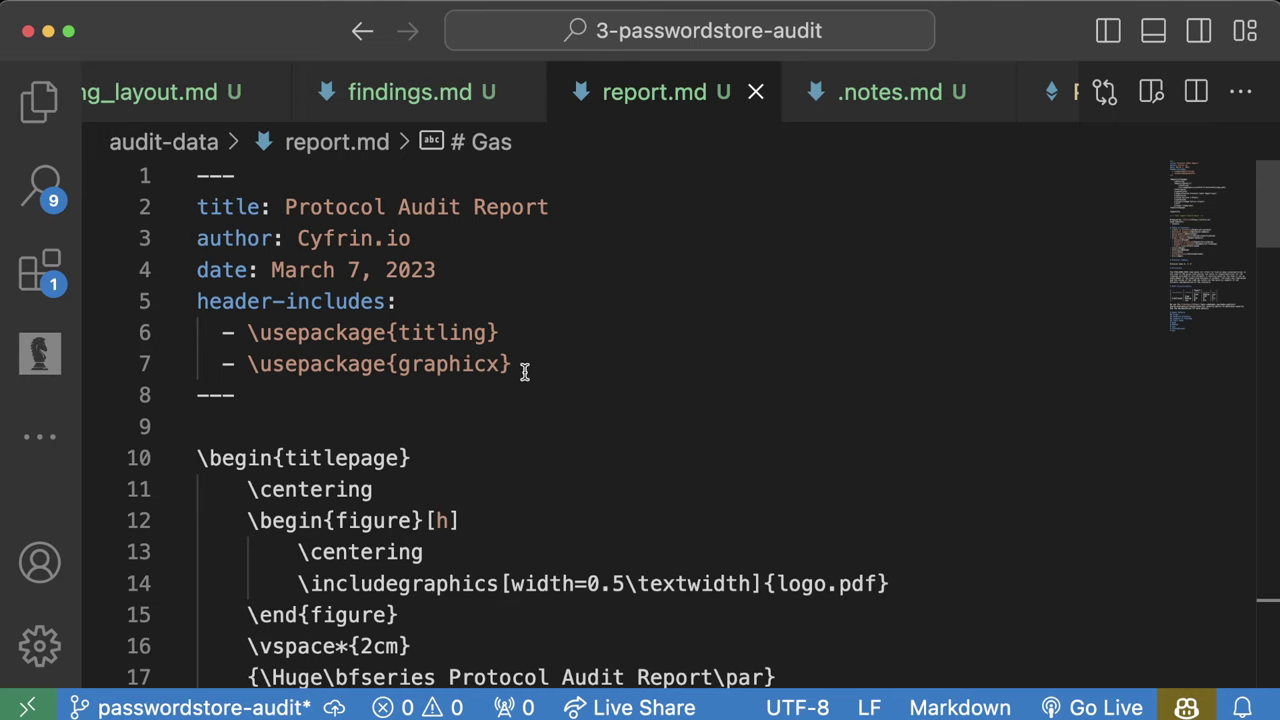
# Replace the front-matter author Cyfrin.io with YOUR NAME.
pyautogui.moveTo(274, 412); pyautogui.dragTo(180, 179)
pyautogui.click(220, 205)
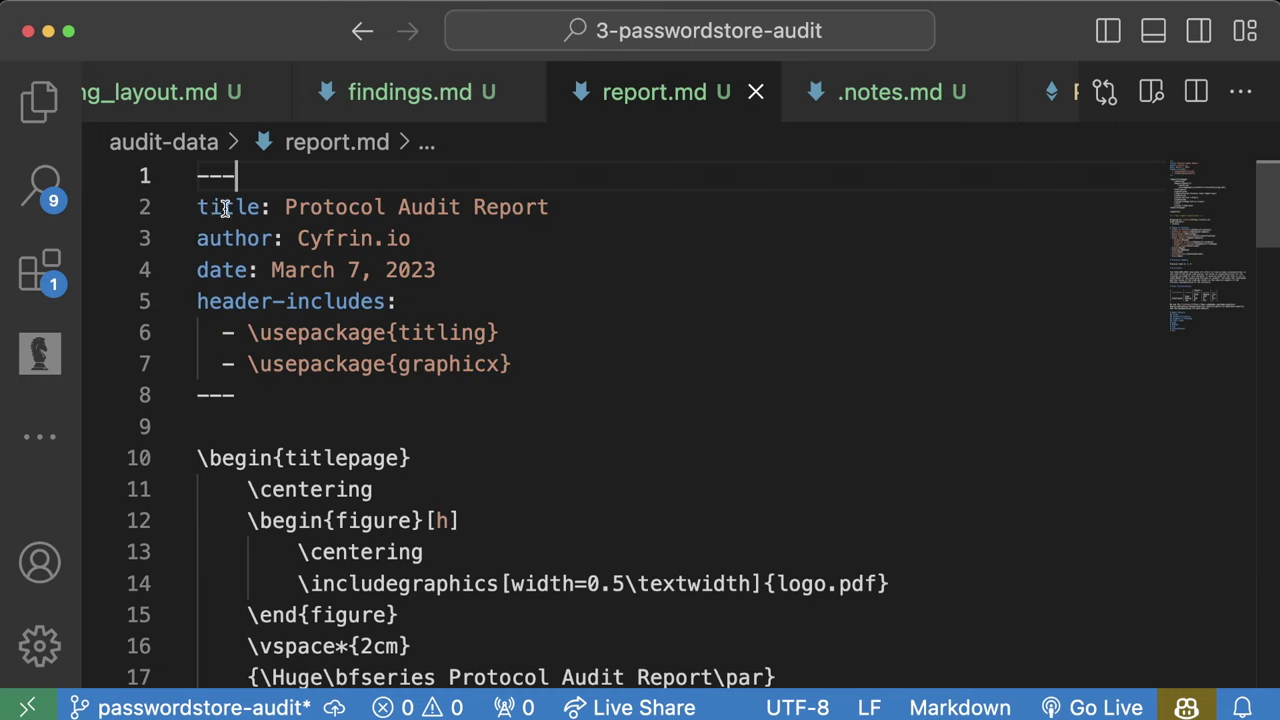
pyautogui.moveTo(551, 206); pyautogui.dragTo(289, 206)
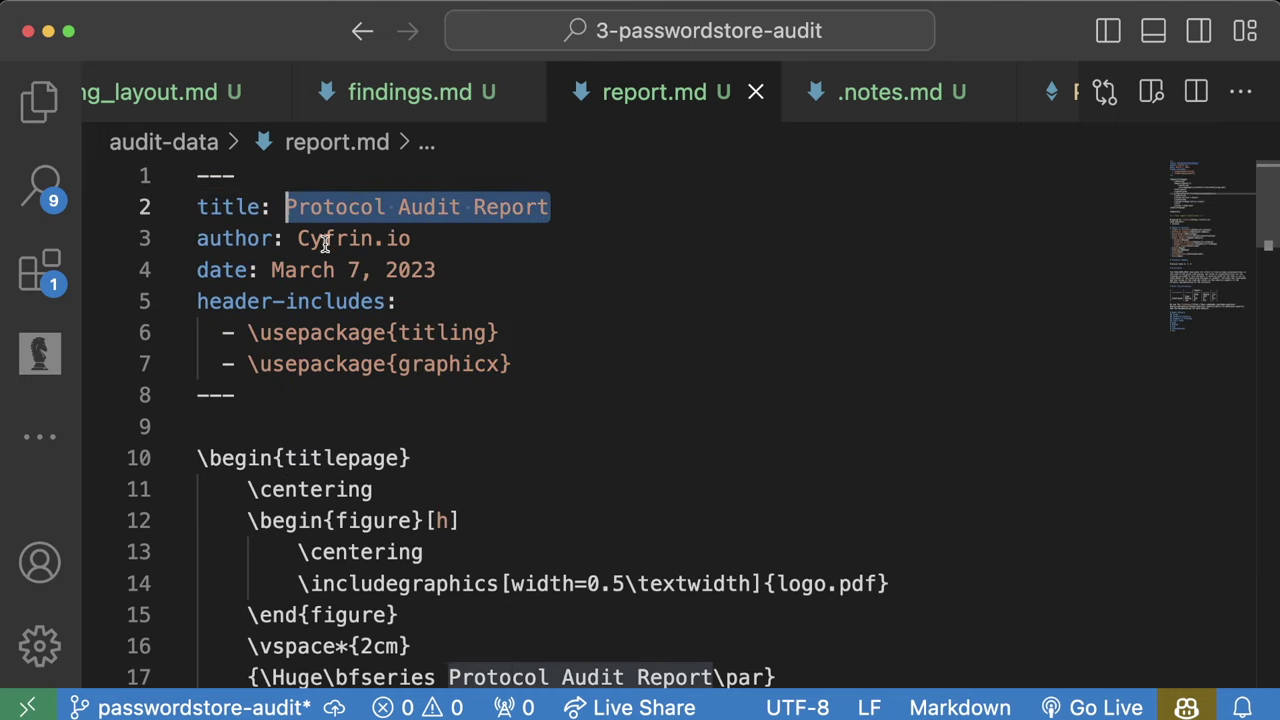
pyautogui.doubleClick(363, 240)
pyautogui.moveTo(436, 238); pyautogui.dragTo(310, 240)
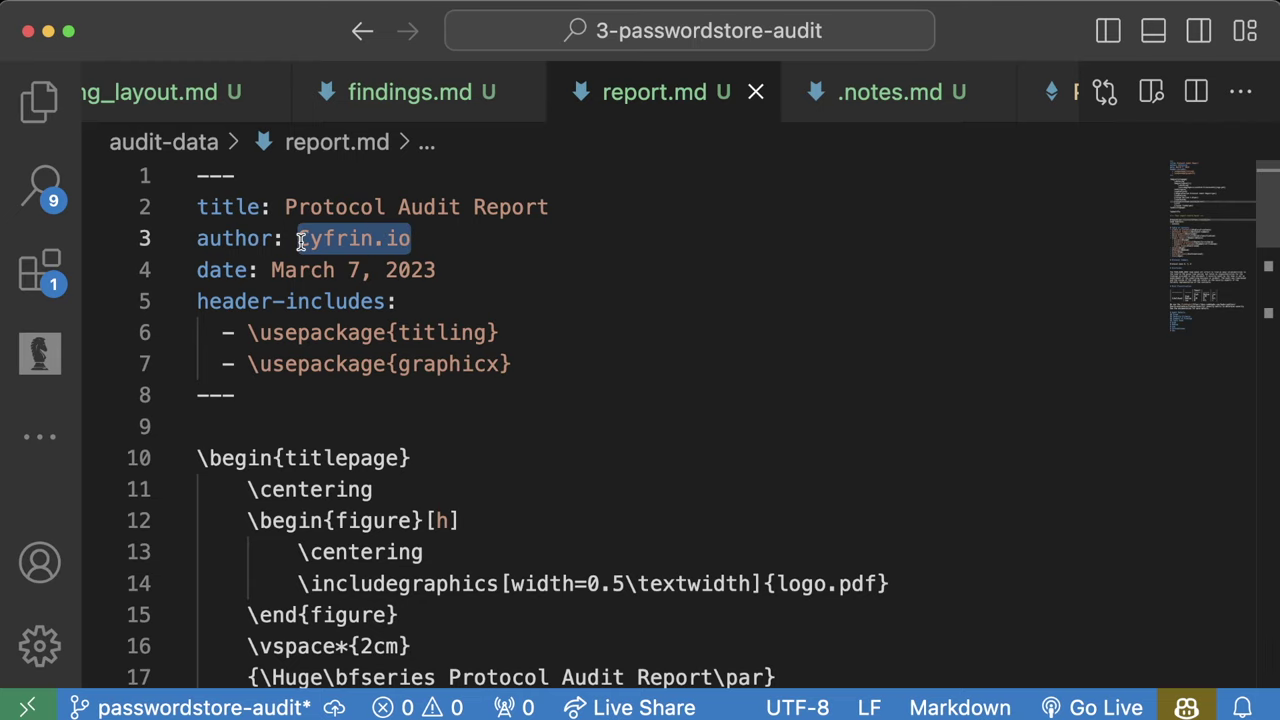
pyautogui.write('YOUR NAME')
# Look over the front matter's date, usepackage and header-includes lines.
pyautogui.moveTo(438, 270); pyautogui.dragTo(274, 276)
pyautogui.moveTo(535, 373); pyautogui.dragTo(204, 331)
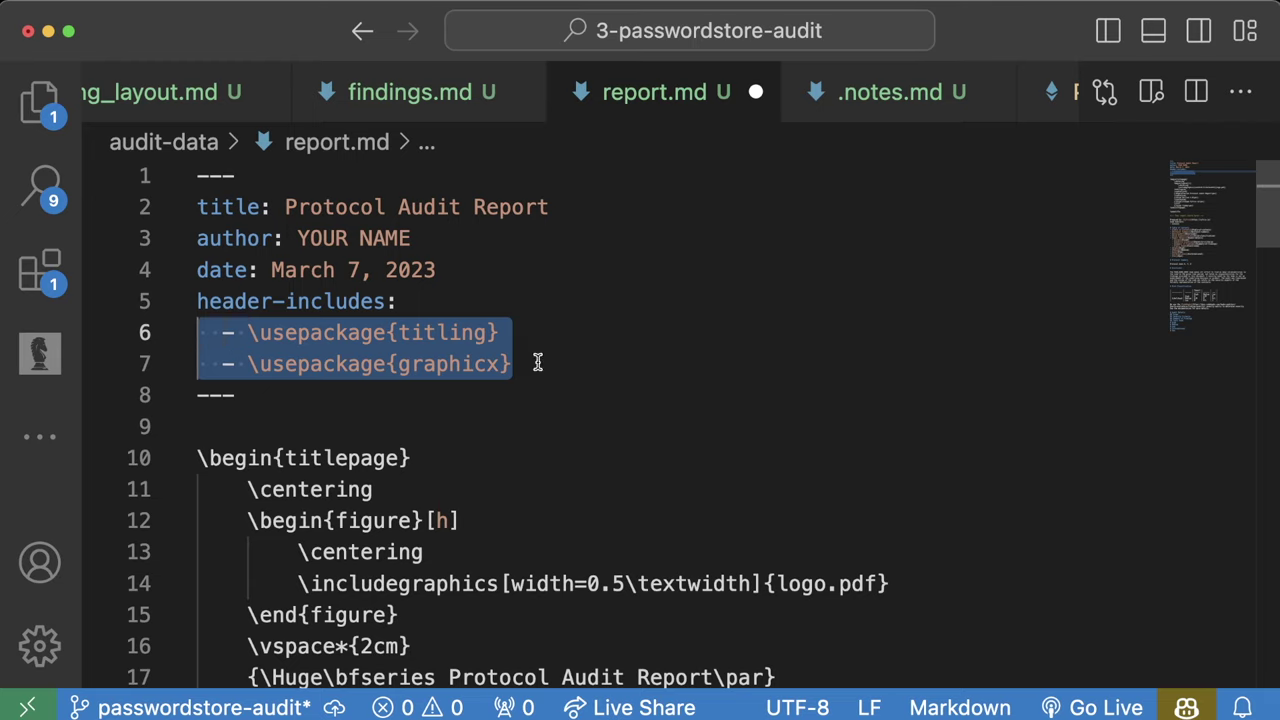
pyautogui.moveTo(537, 362); pyautogui.dragTo(189, 337)
pyautogui.click(587, 345)
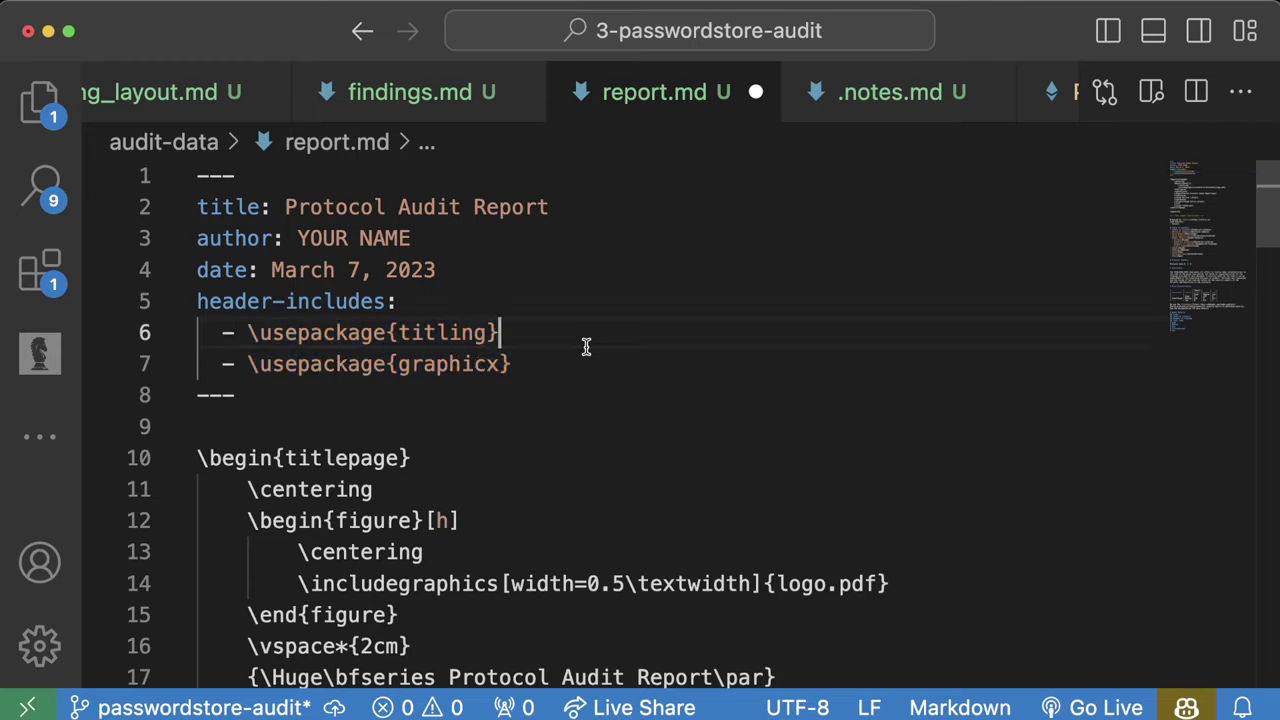
pyautogui.click(553, 364)
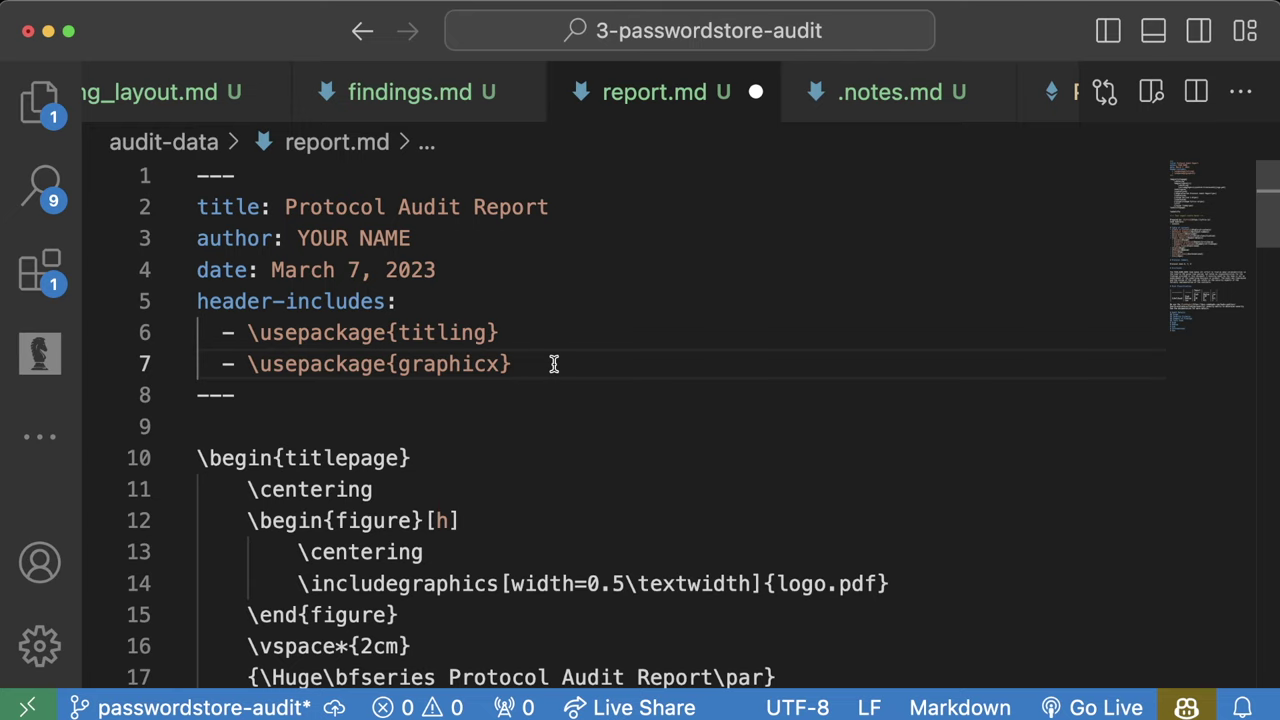
pyautogui.moveTo(558, 364); pyautogui.dragTo(200, 305)
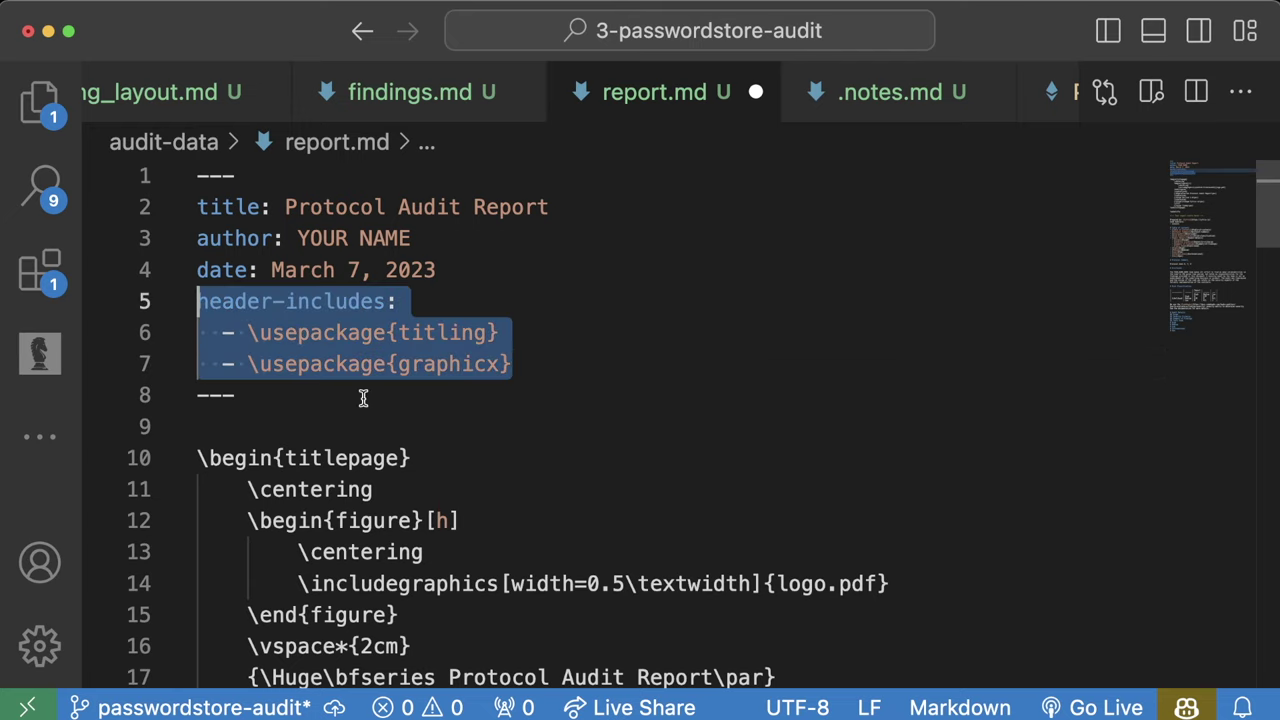
pyautogui.click(360, 395)
pyautogui.scroll(-4, 370, 380)
pyautogui.scroll(2, 390, 360)
pyautogui.moveTo(270, 254); pyautogui.dragTo(566, 320)
pyautogui.scroll(-2, 395, 284)
pyautogui.scroll(-4, 480, 403)
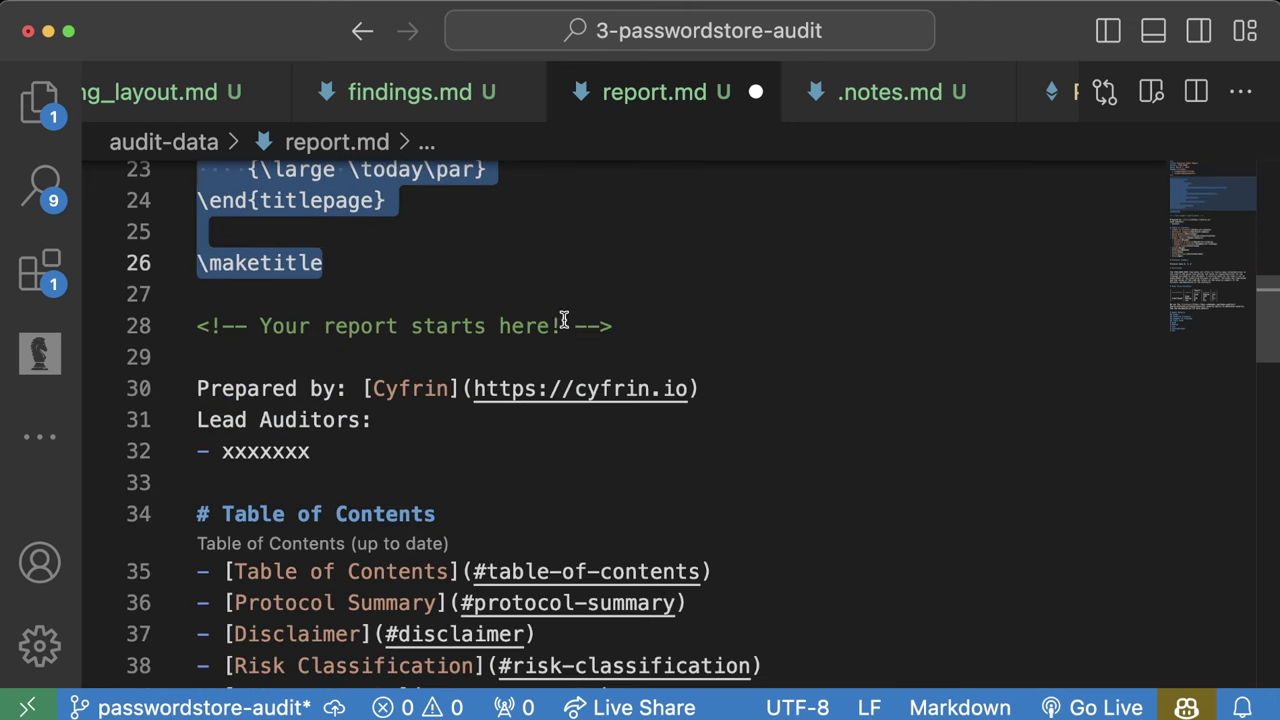
# Inspect the Cyfrin.io reference on line 21 of the title page.
pyautogui.scroll(2, 566, 320)
pyautogui.click(600, 331)
pyautogui.scroll(4, 600, 331)
pyautogui.scroll(-3, 602, 331)
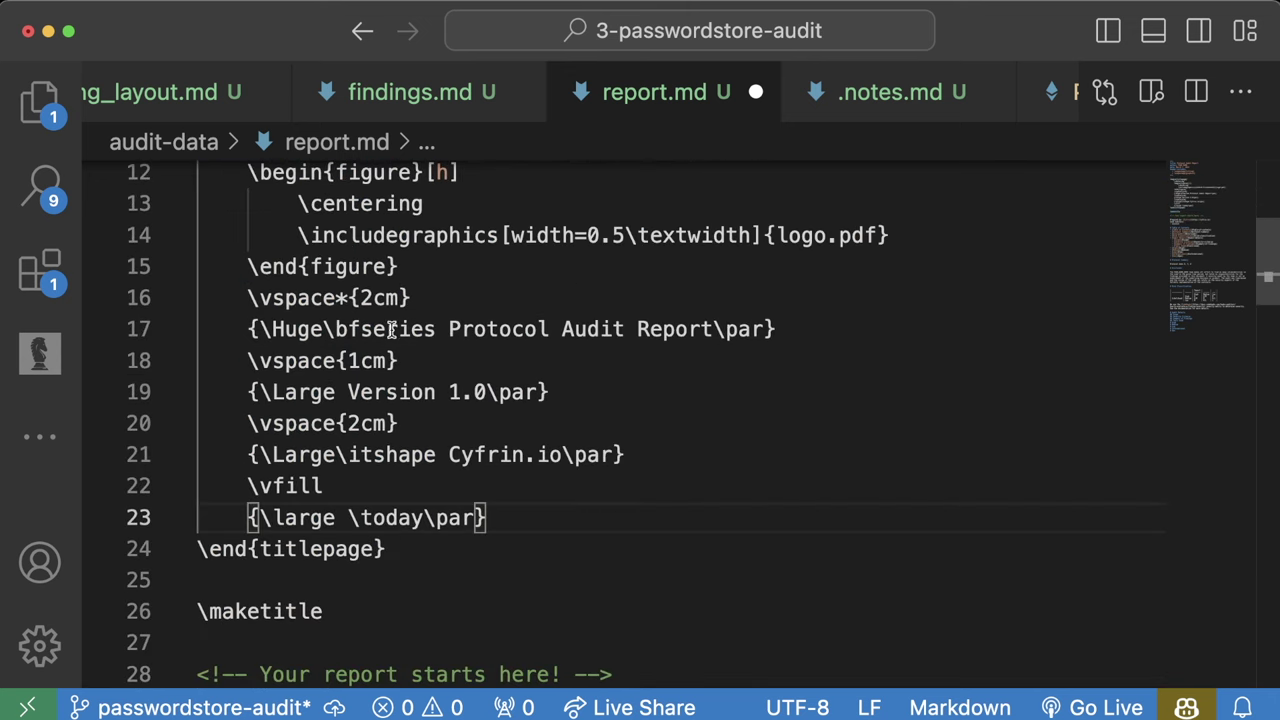
pyautogui.doubleClick(480, 455)
pyautogui.click(448, 445)
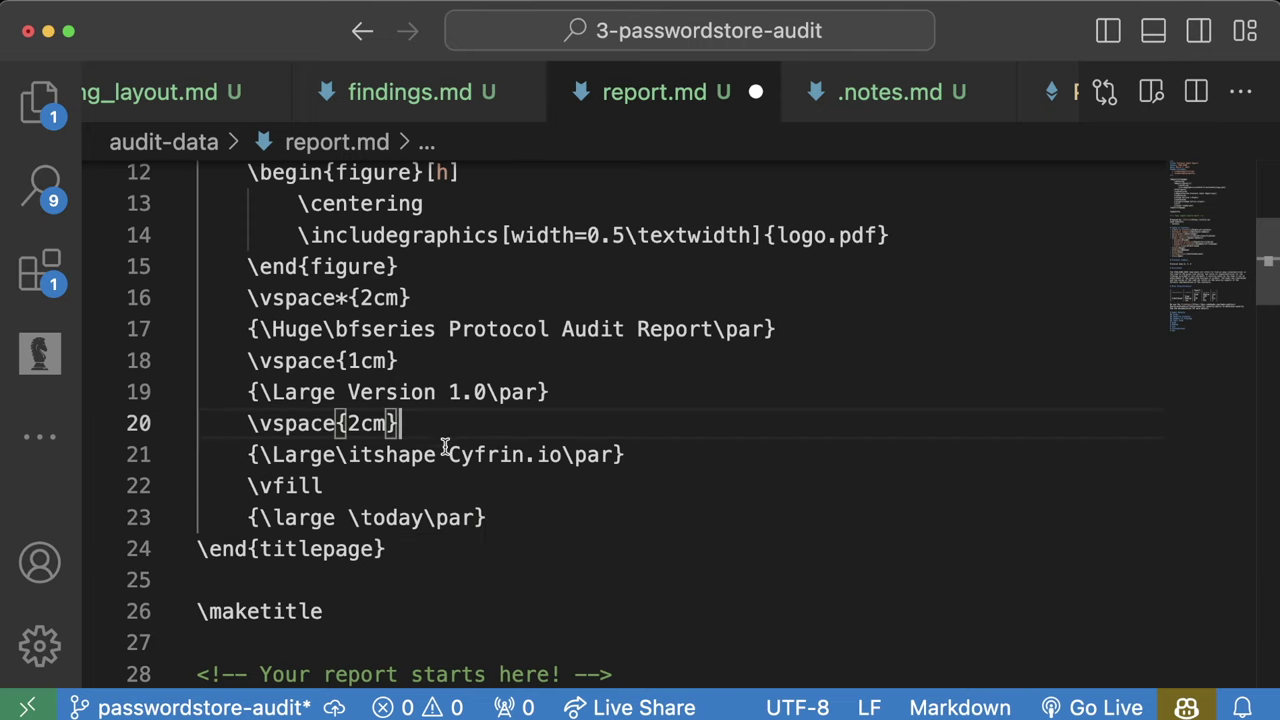
pyautogui.moveTo(448, 452); pyautogui.dragTo(557, 455)
pyautogui.scroll(3, 549, 425)
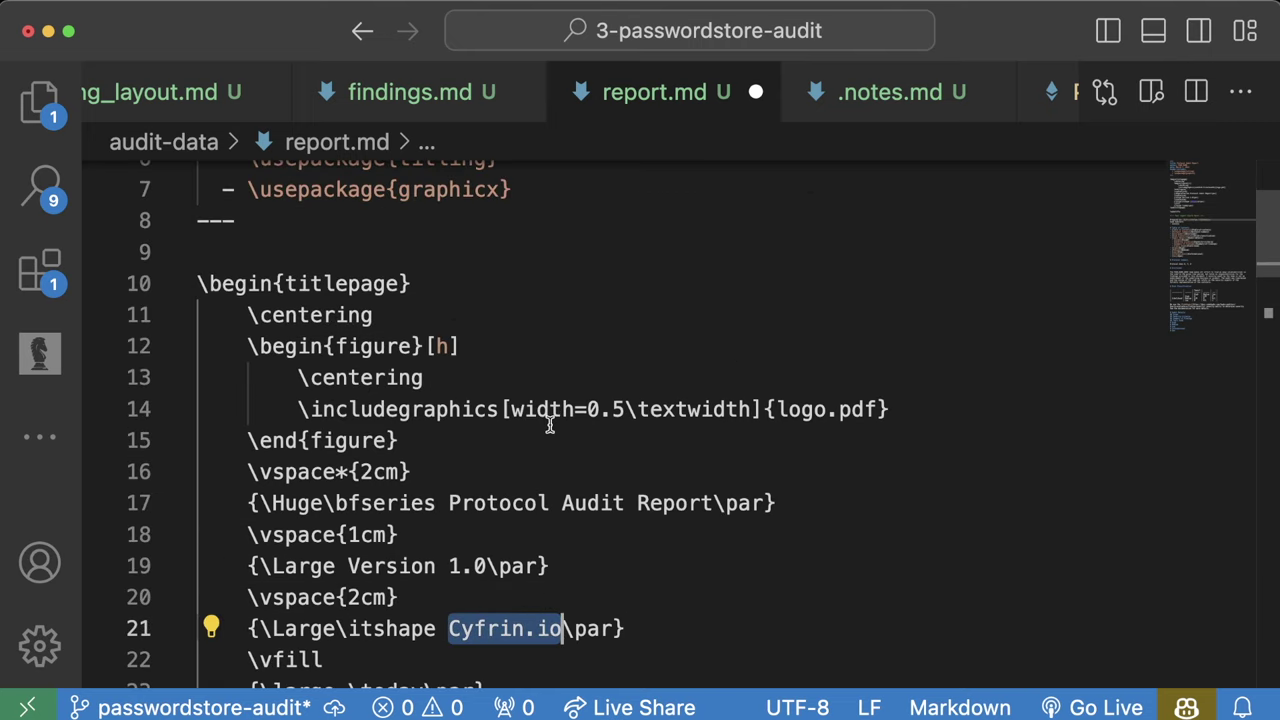
pyautogui.click(523, 323)
pyautogui.scroll(-3, 523, 323)
# Inspect the includegraphics line that loads logo.pdf on line 14.
pyautogui.moveTo(776, 235); pyautogui.dragTo(874, 233)
pyautogui.moveTo(968, 243); pyautogui.dragTo(298, 235)
pyautogui.click(897, 265)
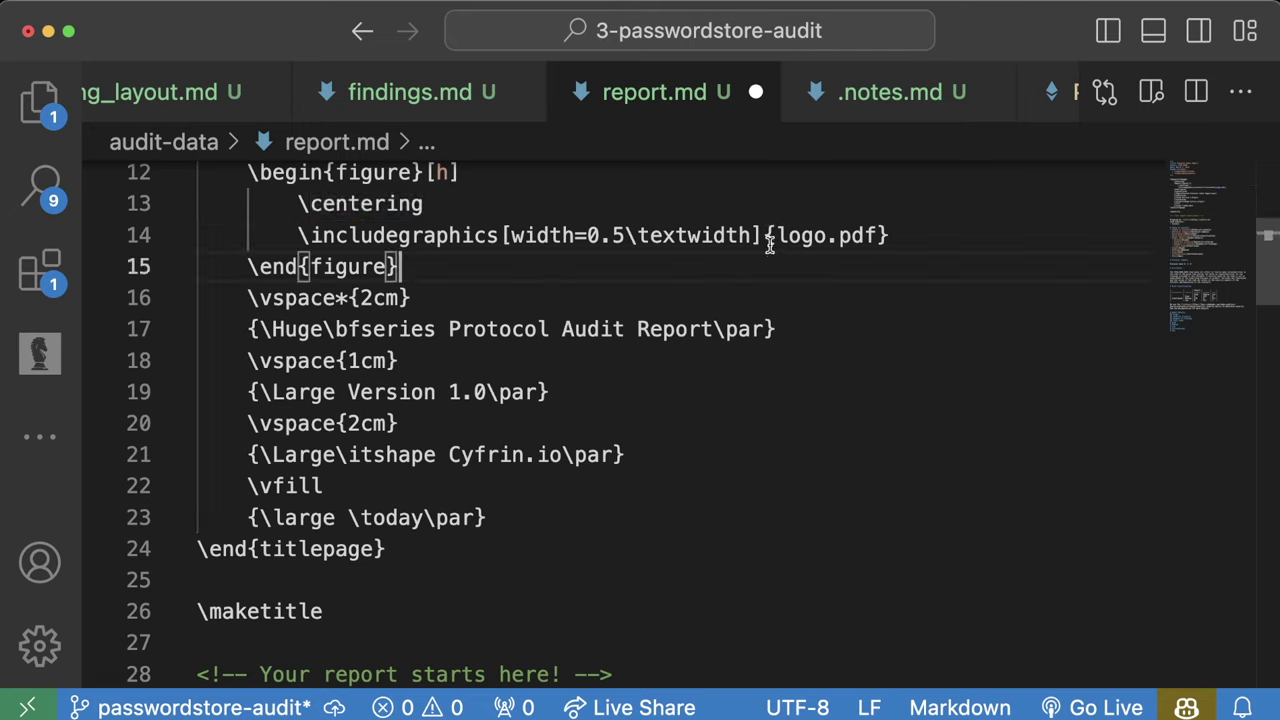
pyautogui.moveTo(774, 235); pyautogui.dragTo(310, 230)
pyautogui.click(500, 263)
pyautogui.scroll(-6, 501, 280)
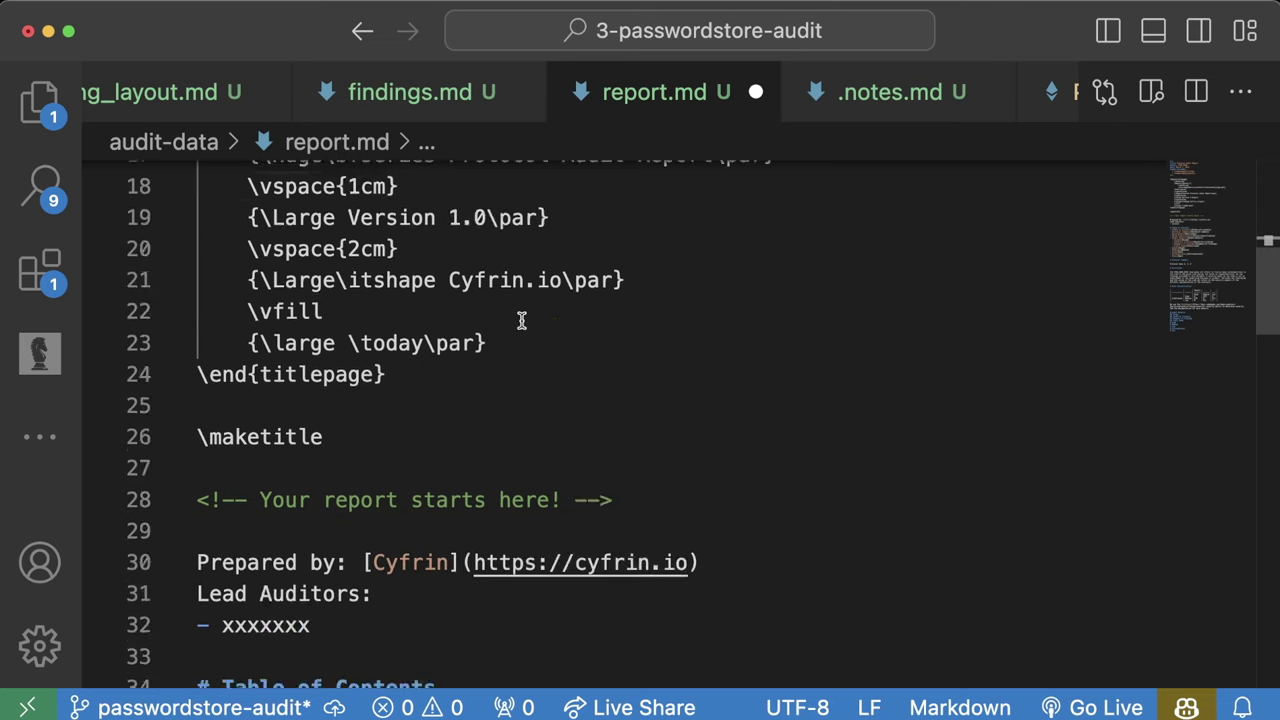
pyautogui.scroll(2, 625, 218)
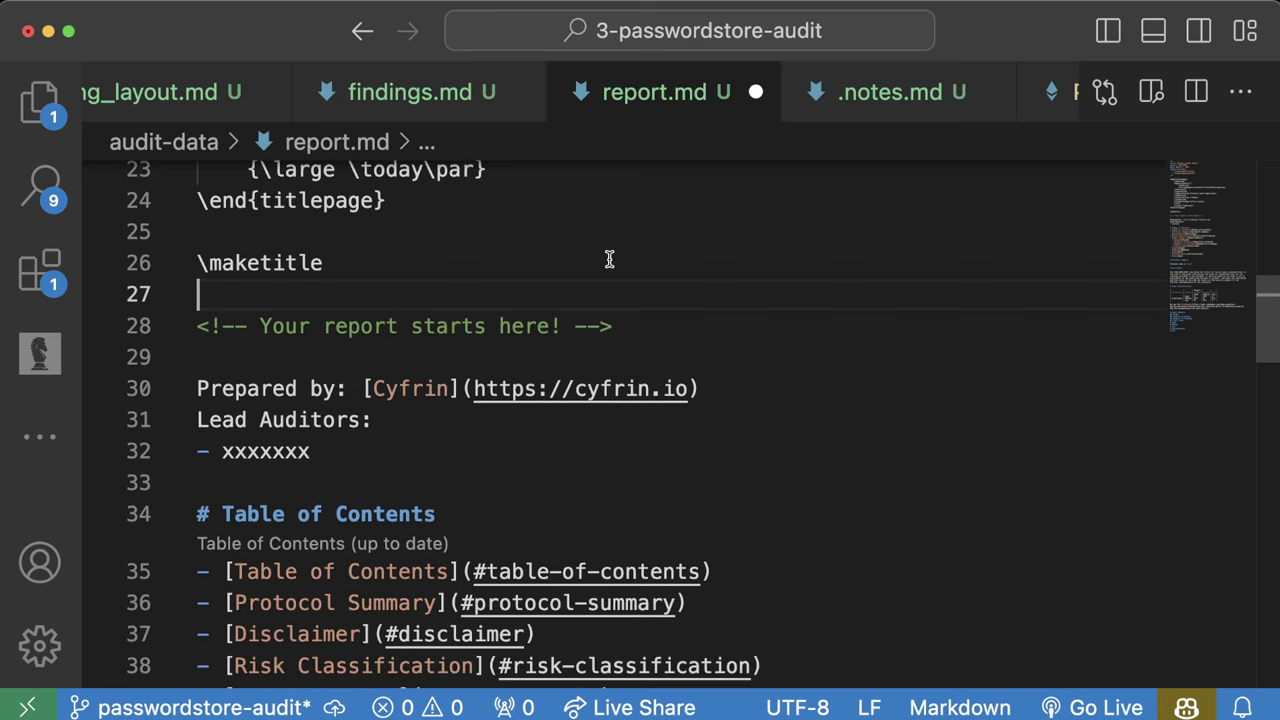
pyautogui.moveTo(650, 328); pyautogui.dragTo(214, 323)
# Change the credit line to 'Prepared by: You!!!'.
pyautogui.click(398, 388)
pyautogui.scroll(-5, 437, 409)
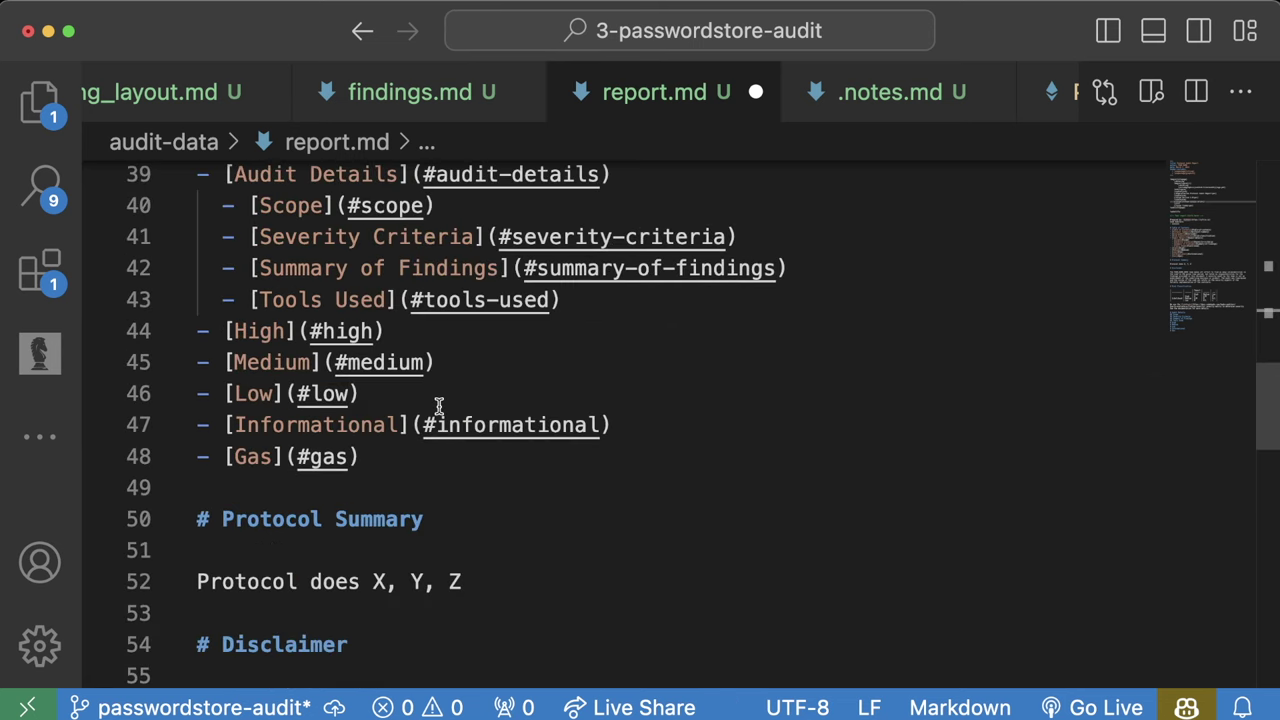
pyautogui.scroll(5, 437, 409)
pyautogui.doubleClick(275, 389)
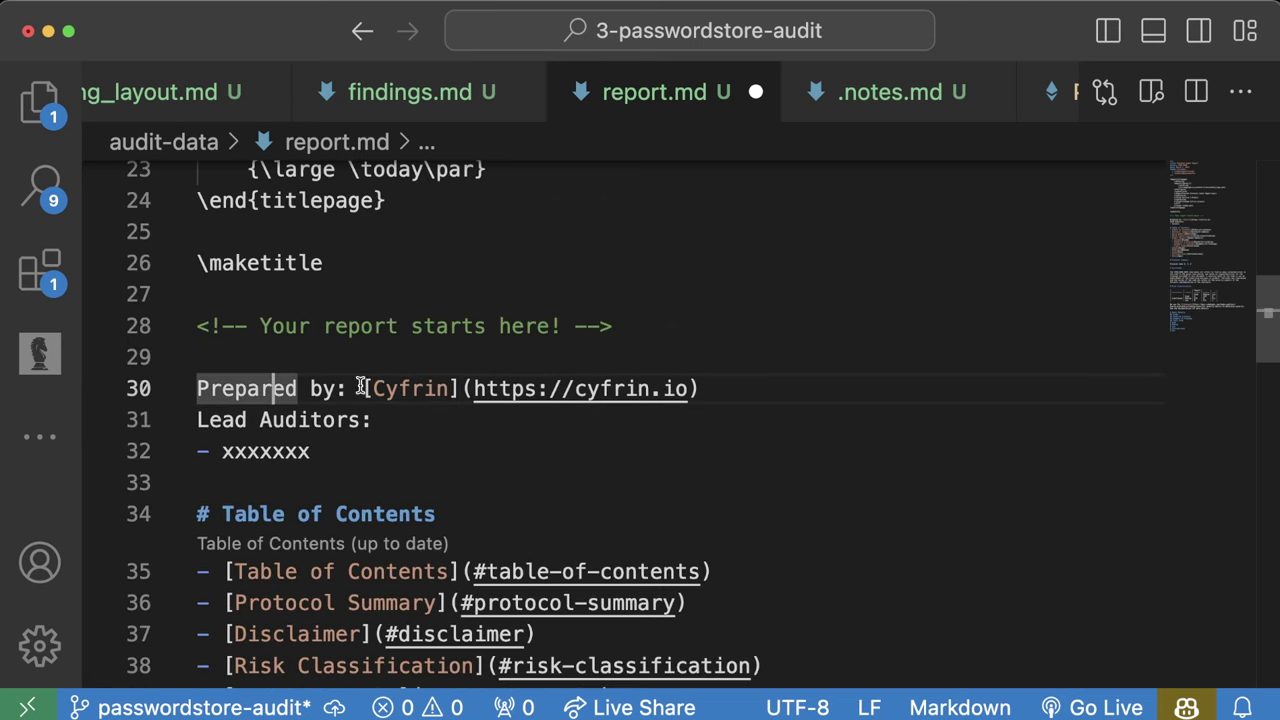
pyautogui.doubleClick(398, 389)
pyautogui.write('You!!!')
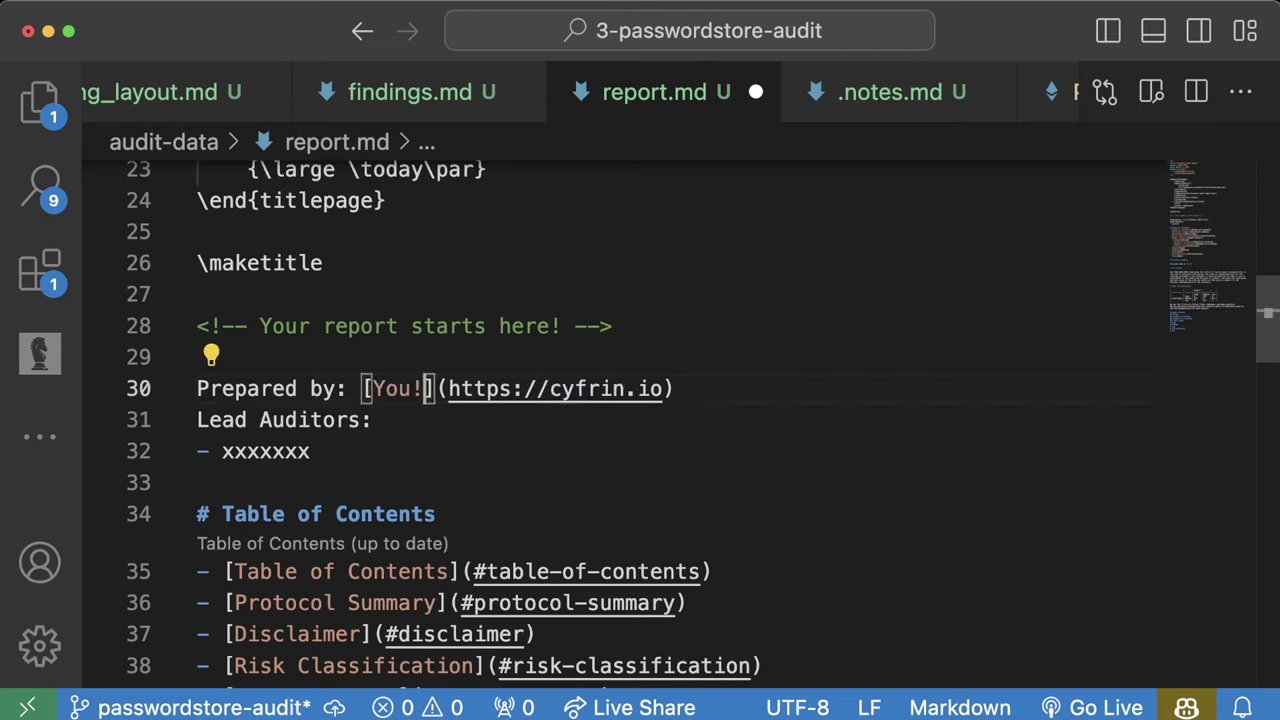
# Replace xxxxxxx with 'your', rename Lead Auditors to Lead Security Researcher, and save.
pyautogui.moveTo(686, 389); pyautogui.dragTo(468, 389)
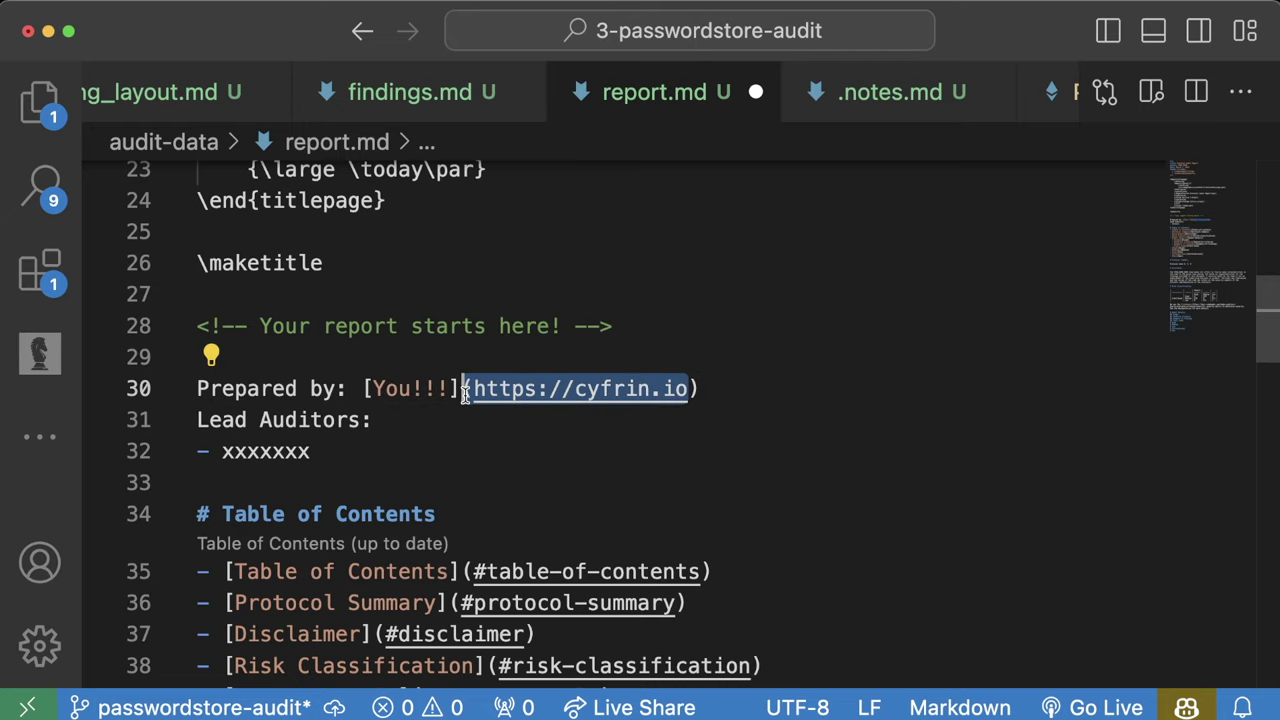
pyautogui.moveTo(337, 451); pyautogui.dragTo(218, 451)
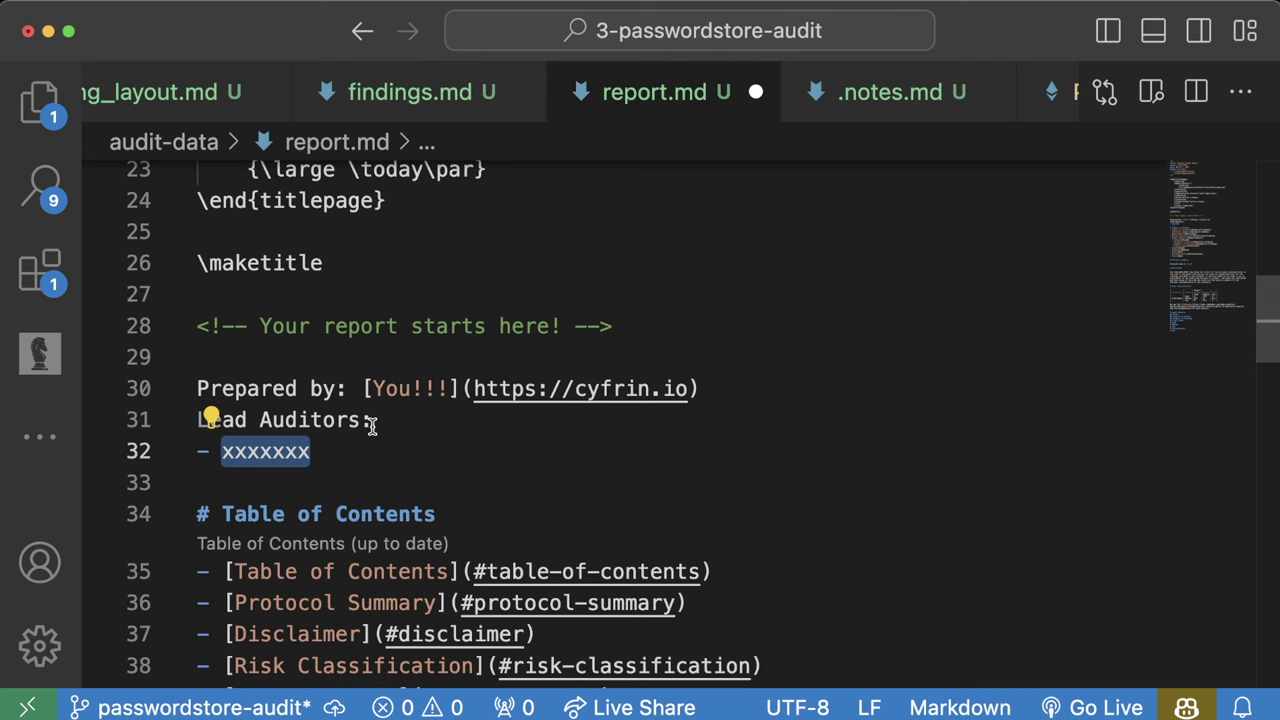
pyautogui.scroll(-3, 371, 427)
pyautogui.write('your')
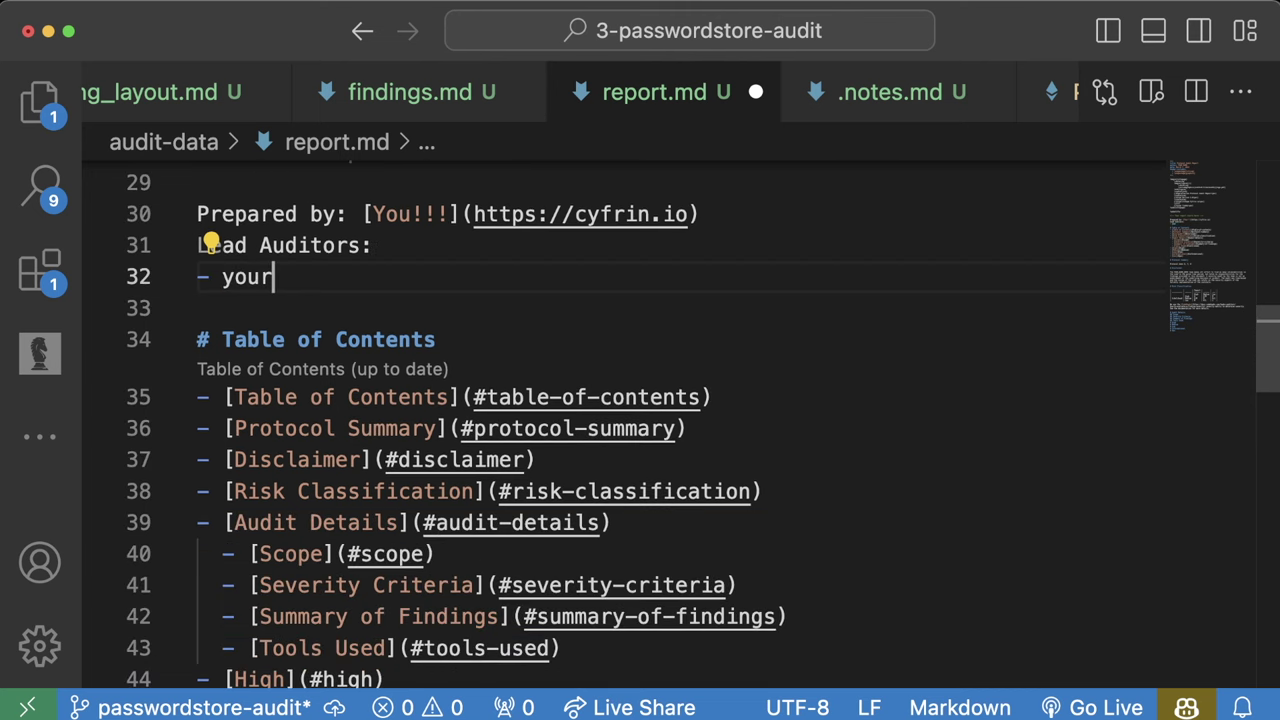
pyautogui.doubleClick(312, 245)
pyautogui.write('Security Re')
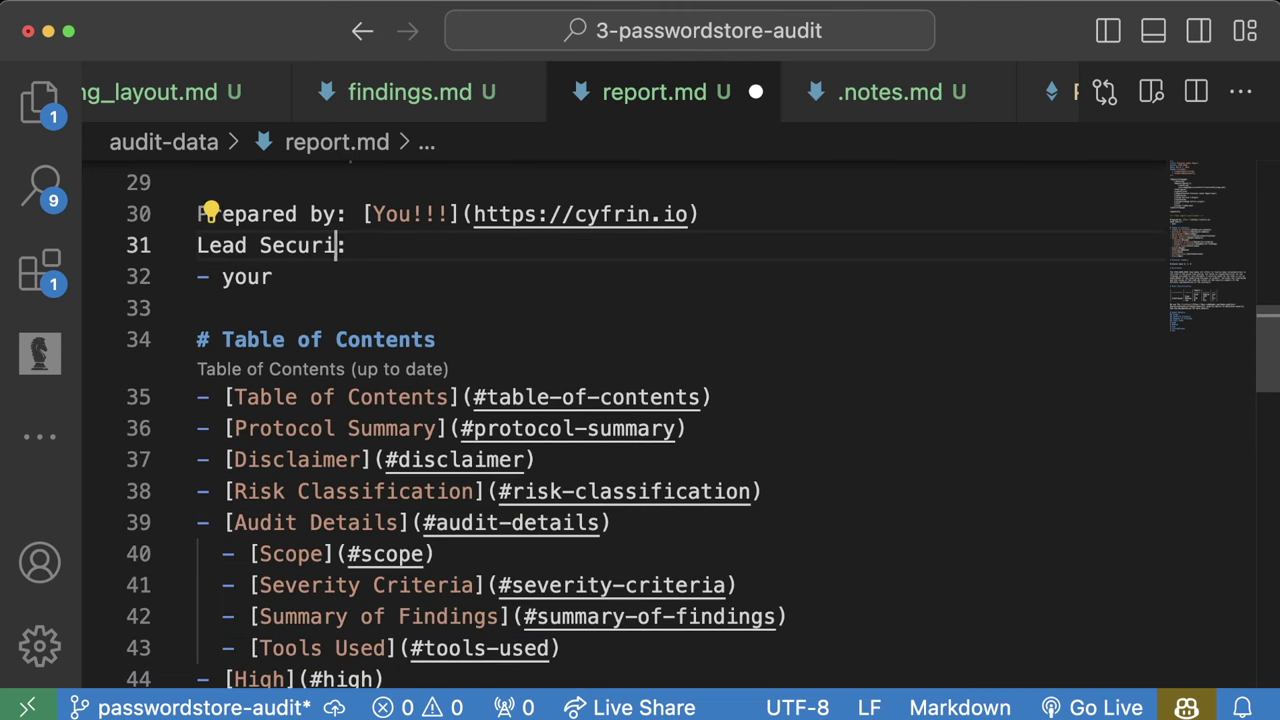
pyautogui.write('searcher')
pyautogui.press('super+s')
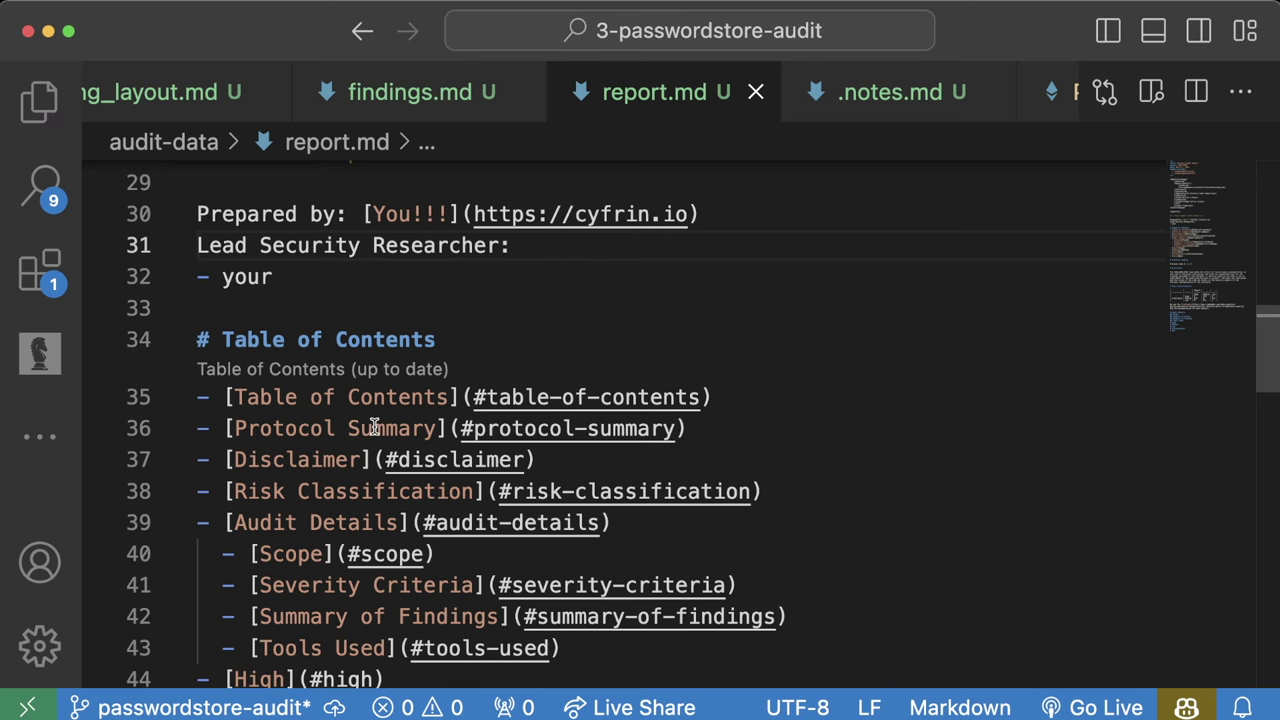
pyautogui.click(380, 295)
pyautogui.scroll(-3, 380, 295)
pyautogui.scroll(3, 448, 295)
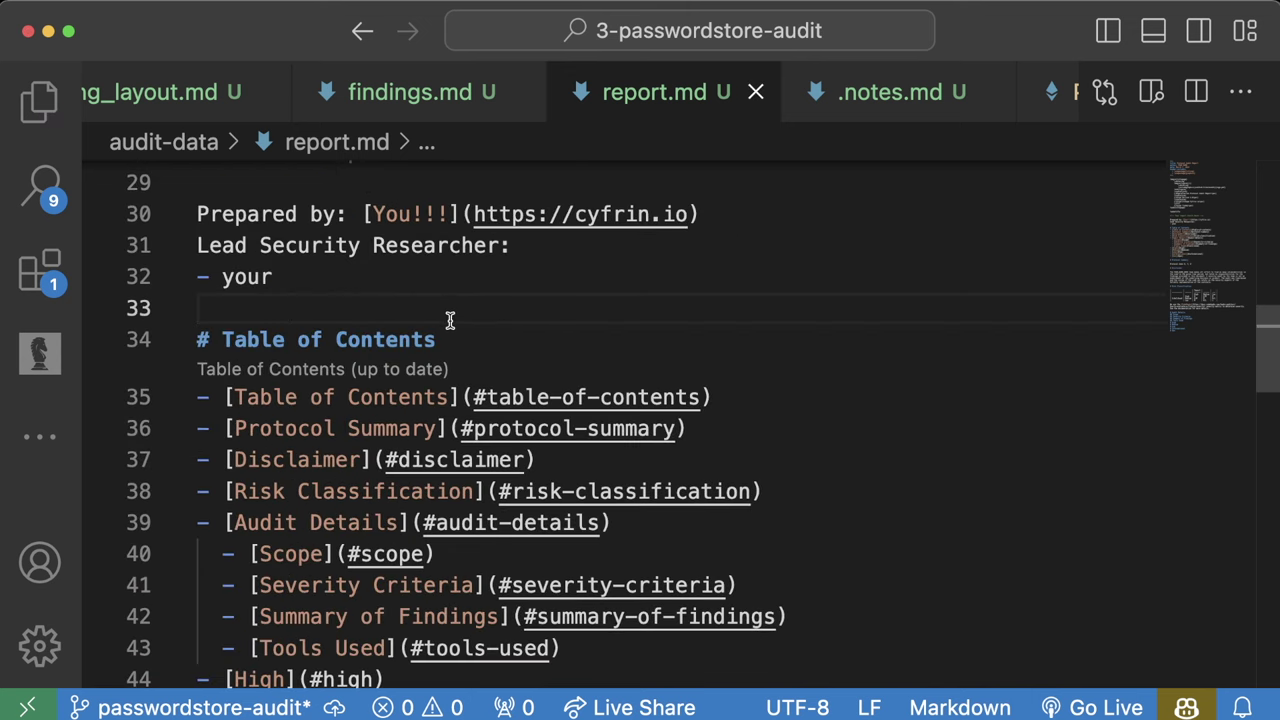
pyautogui.doubleClick(246, 277)
pyautogui.press('super+shift+x')
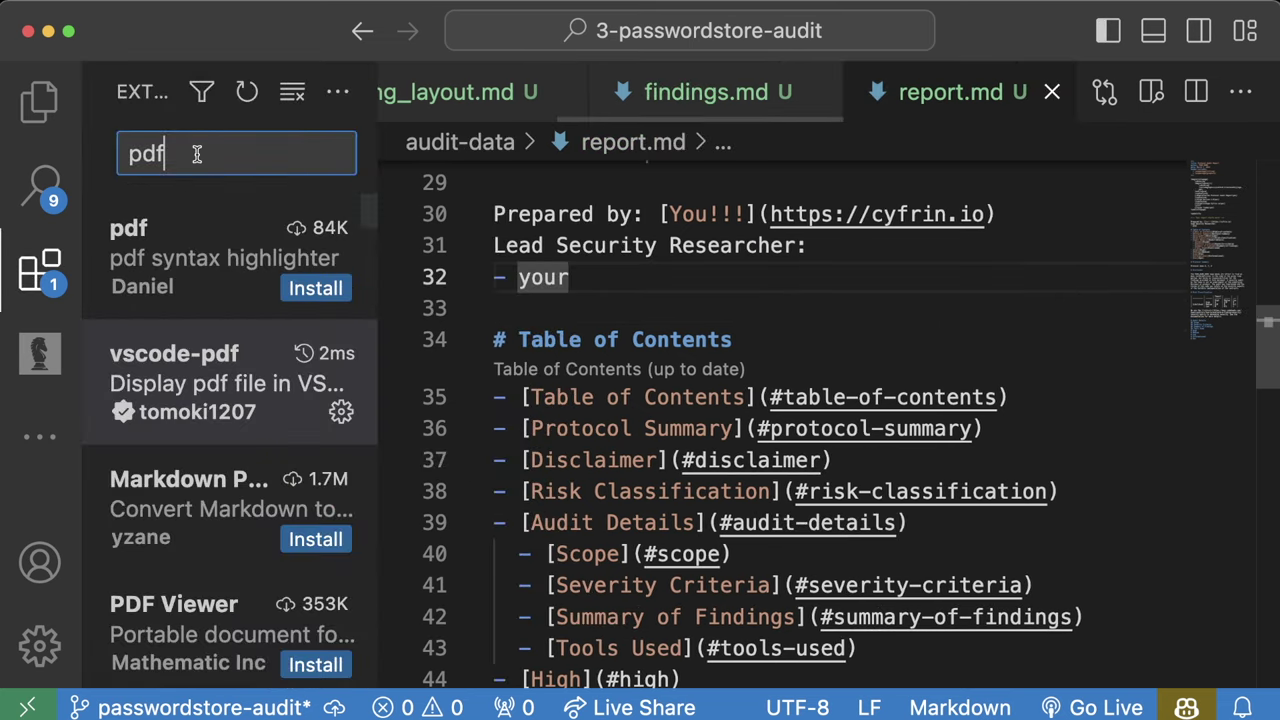
pyautogui.press('super+a')
pyautogui.write('markdow')
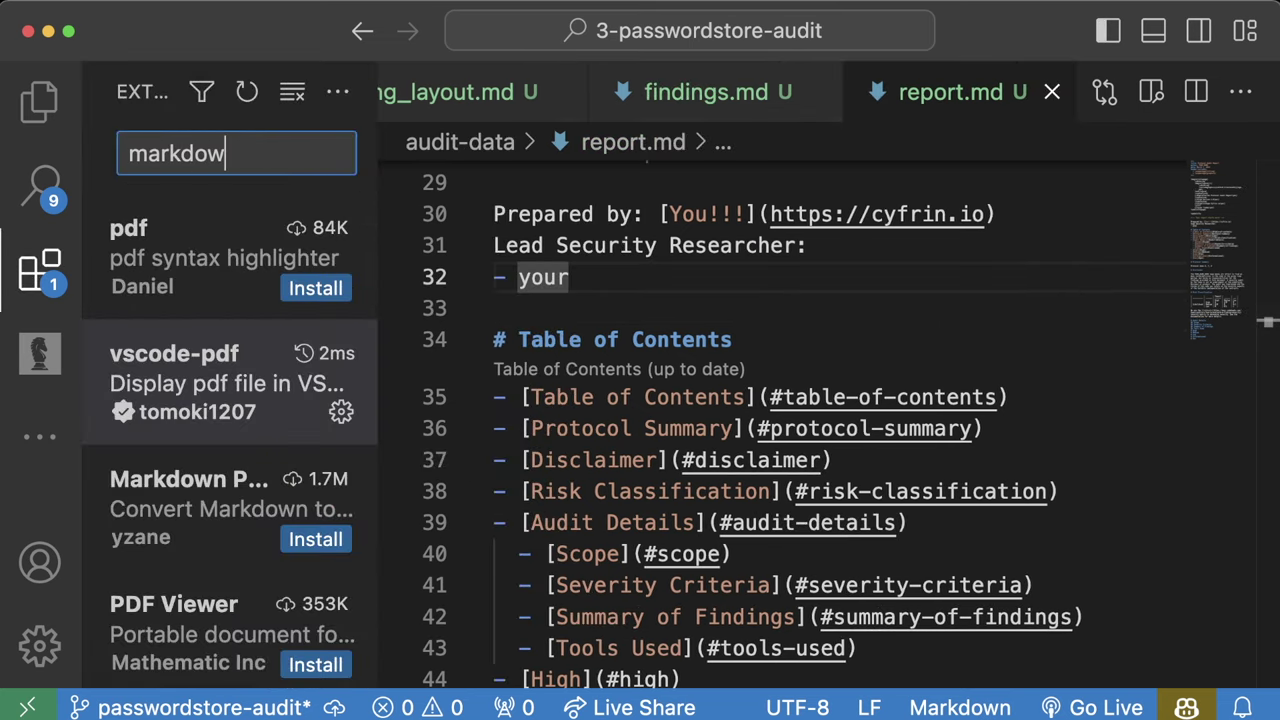
pyautogui.write('n')
pyautogui.click(237, 365)
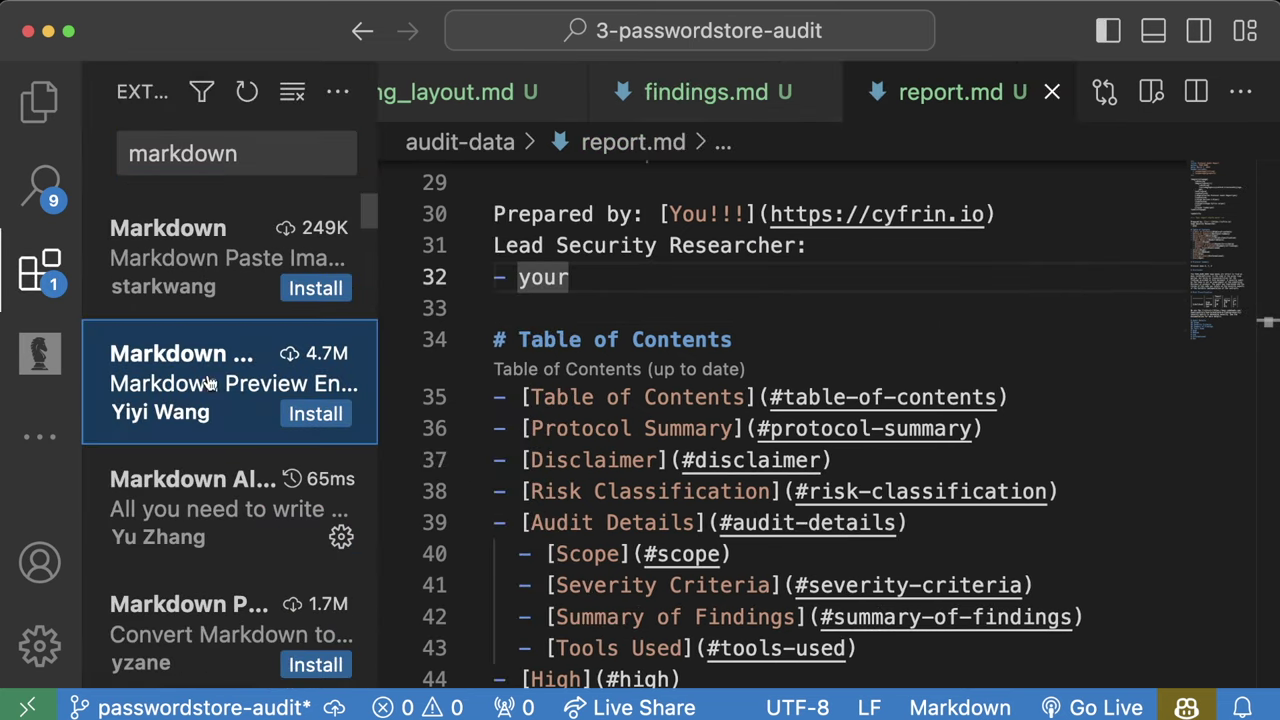
pyautogui.click(230, 240)
pyautogui.scroll(-5, 230, 330)
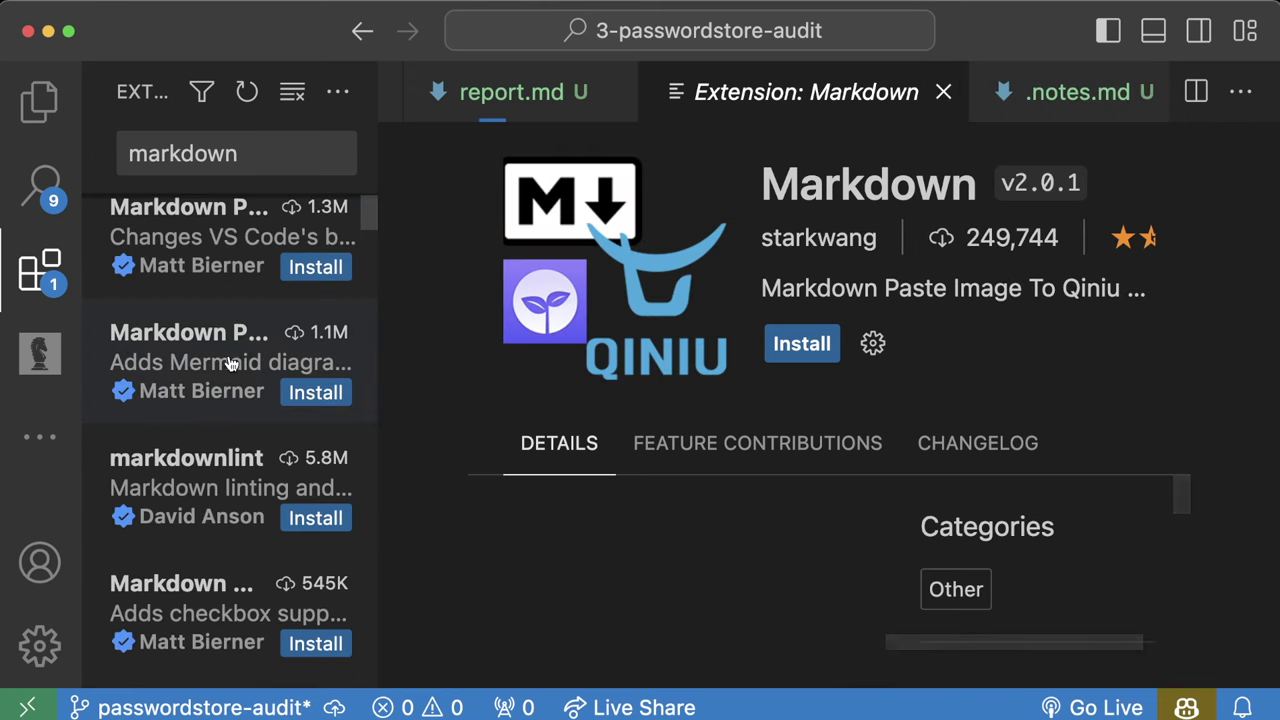
pyautogui.scroll(3, 223, 310)
pyautogui.click(220, 310)
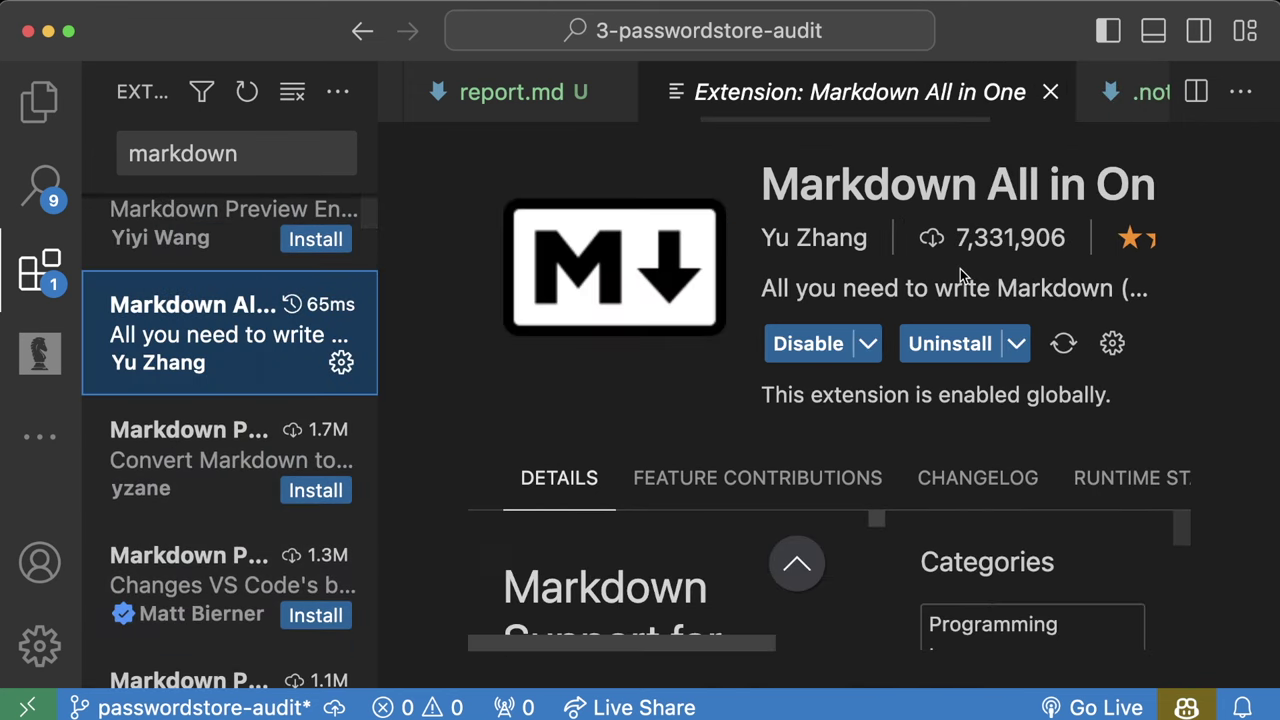
pyautogui.click(1052, 92)
pyautogui.press('super+shift+p')
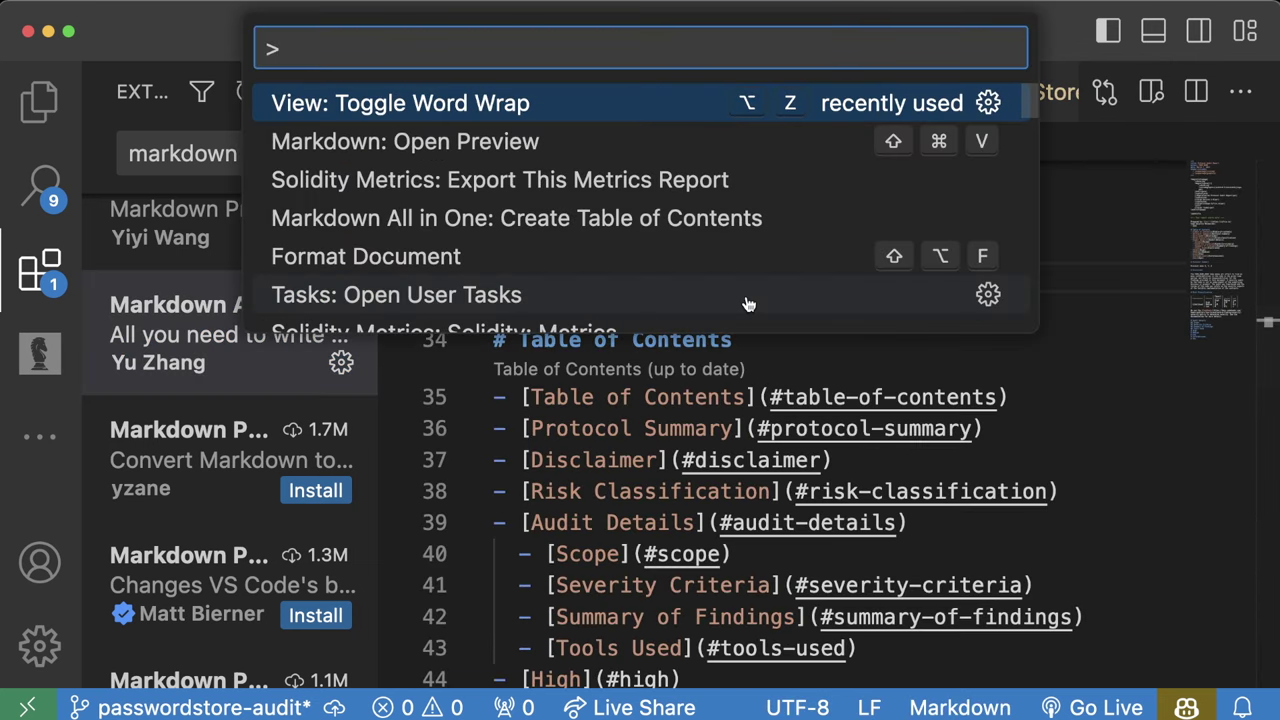
pyautogui.write('table')
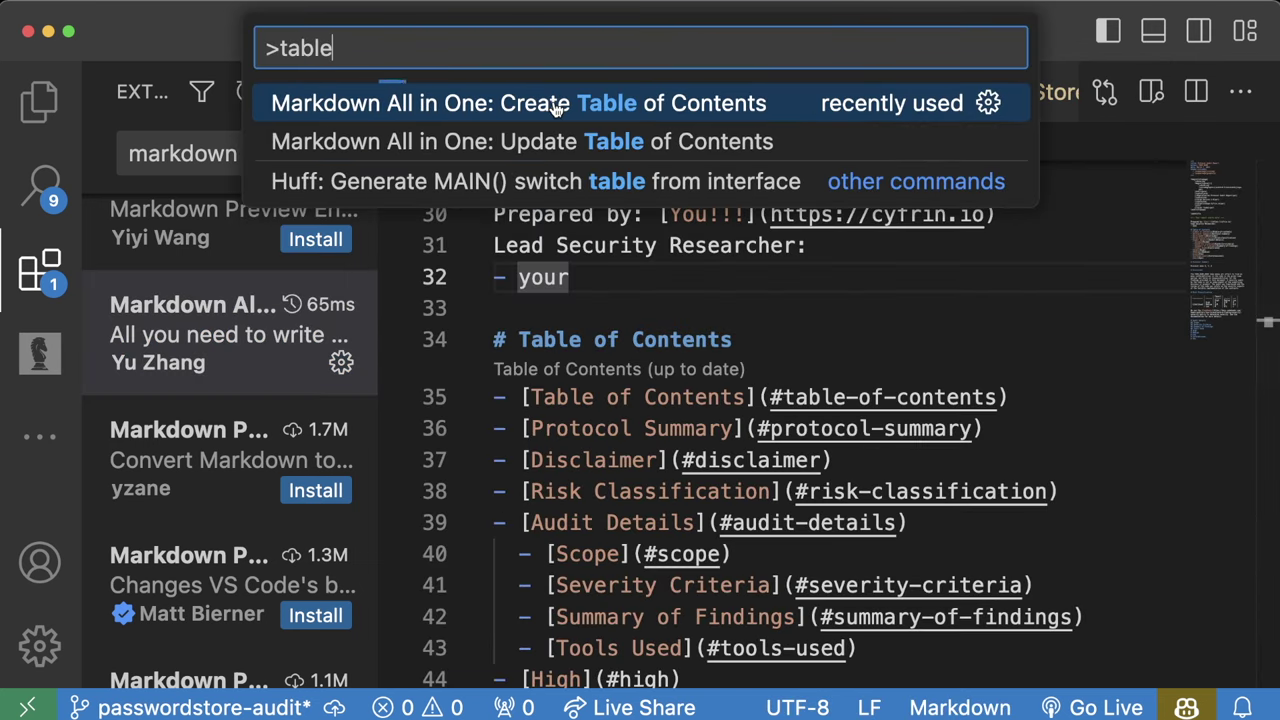
pyautogui.click(567, 150)
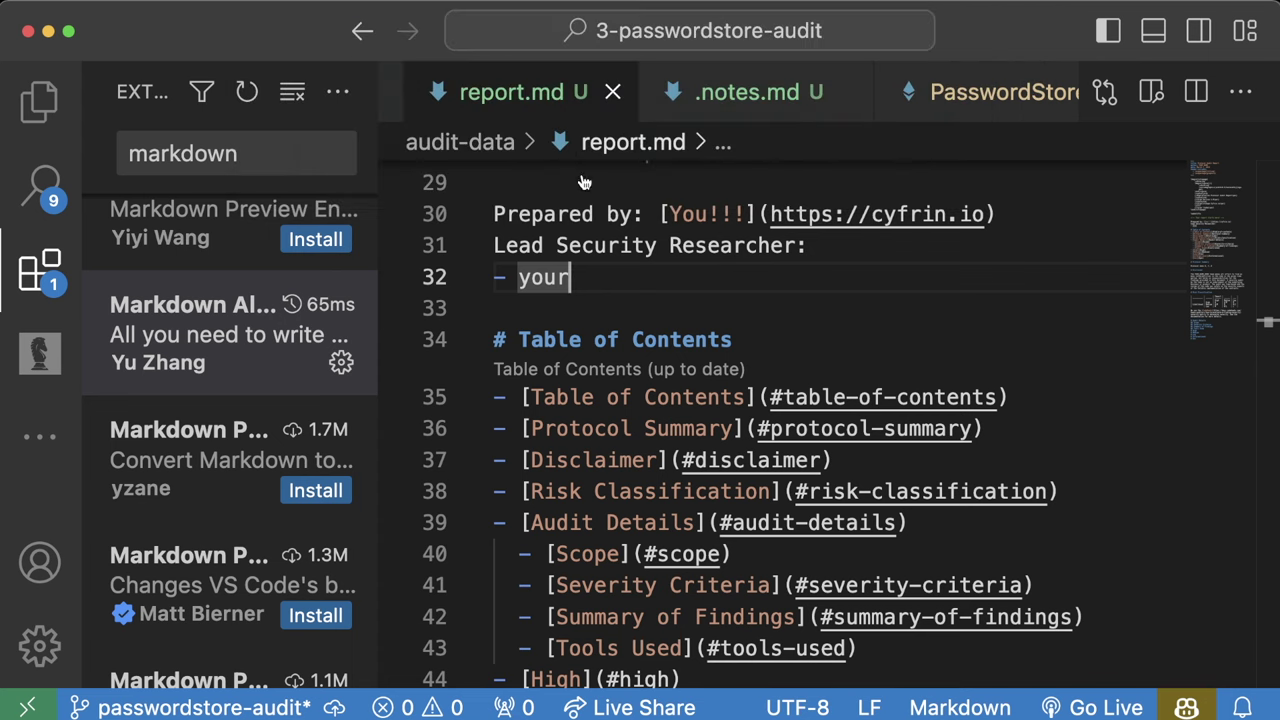
pyautogui.press('super+shift+e')
pyautogui.press('Down')
pyautogui.press('Down')
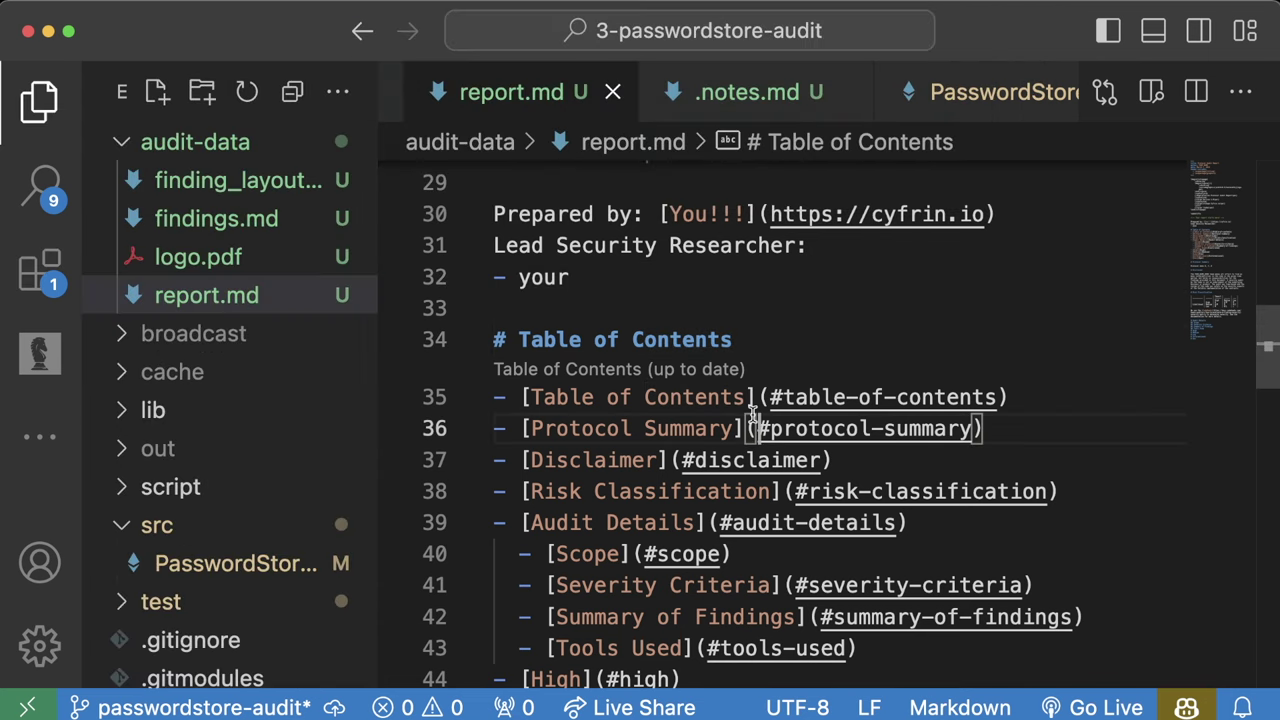
pyautogui.press('super+b')
pyautogui.press('Up')
pyautogui.press('Up')
pyautogui.press('super+minus')
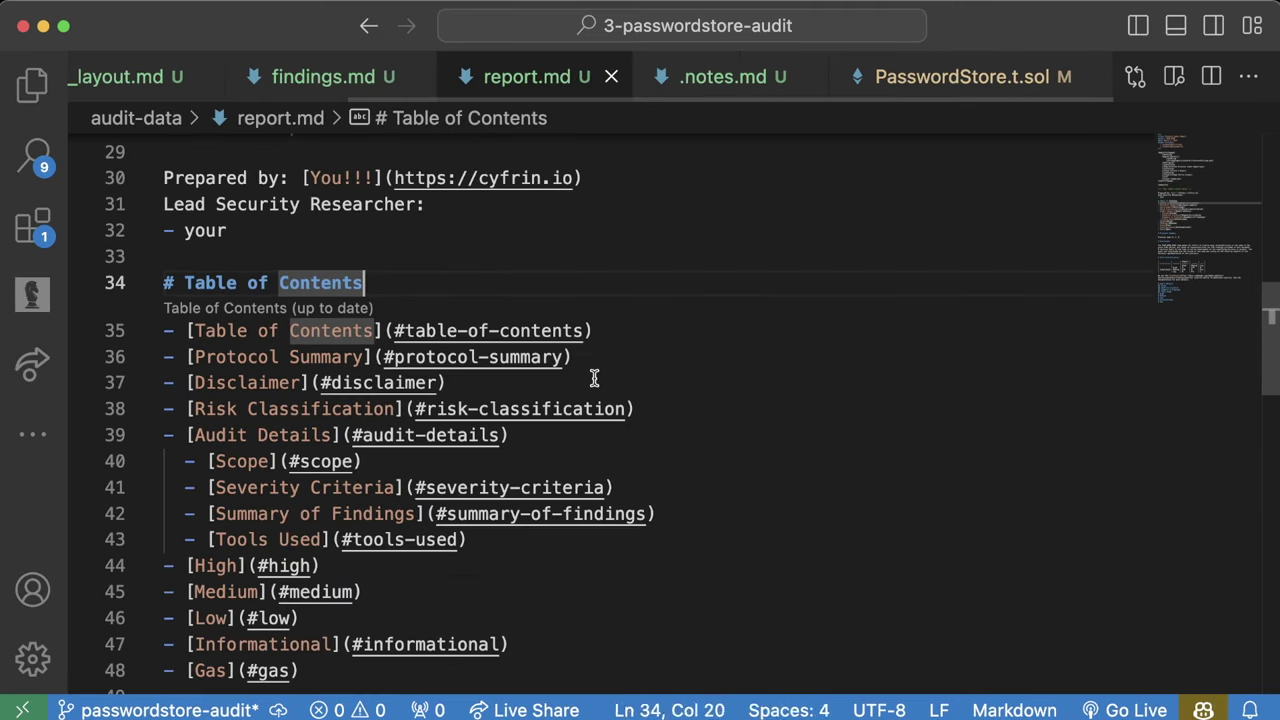
pyautogui.press('Up')
pyautogui.press('Up')
pyautogui.press('Return')
pyautogui.press('Return')
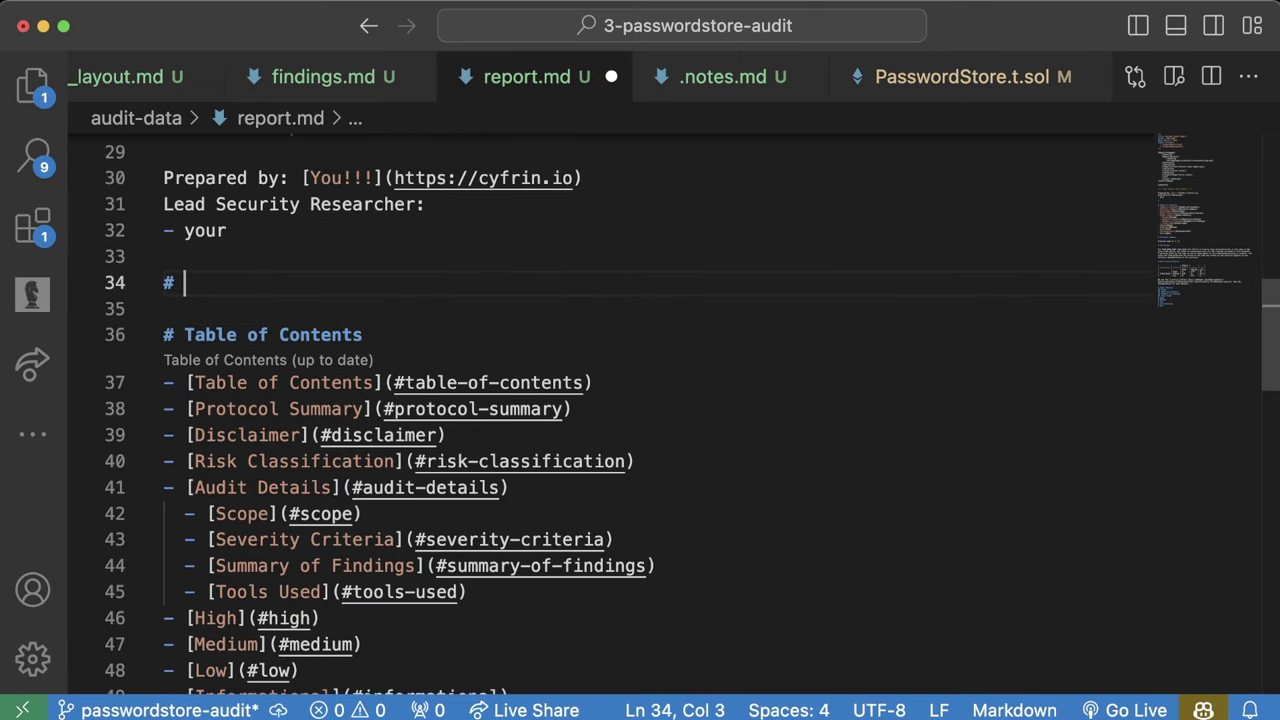
pyautogui.moveTo(190, 283); pyautogui.dragTo(153, 287)
pyautogui.click(208, 283)
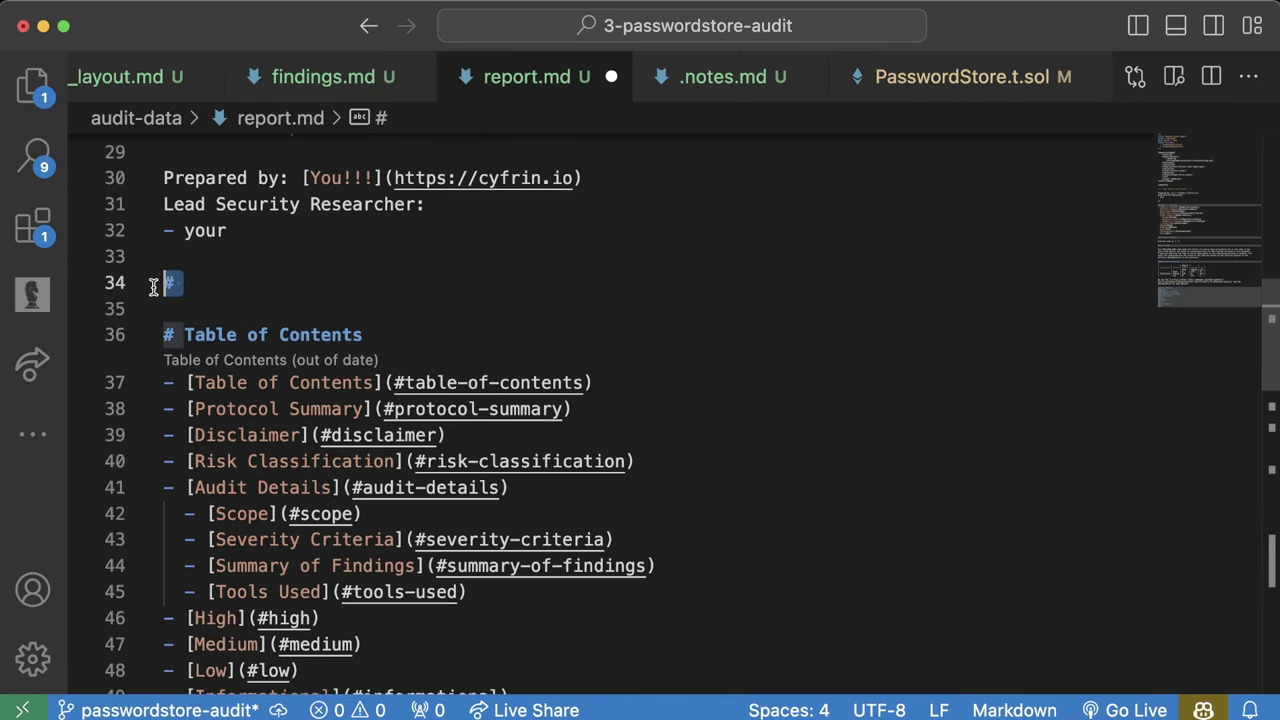
pyautogui.click(213, 285)
pyautogui.write('SOMETHING')
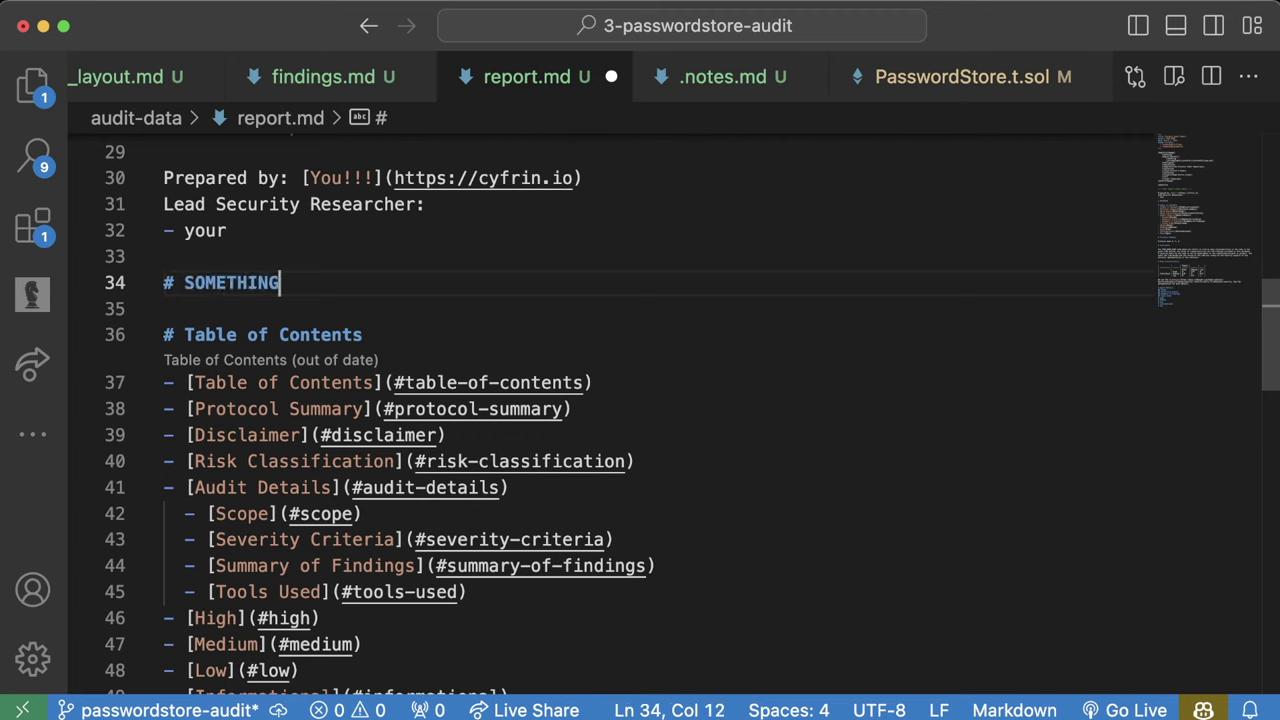
pyautogui.press('super+s')
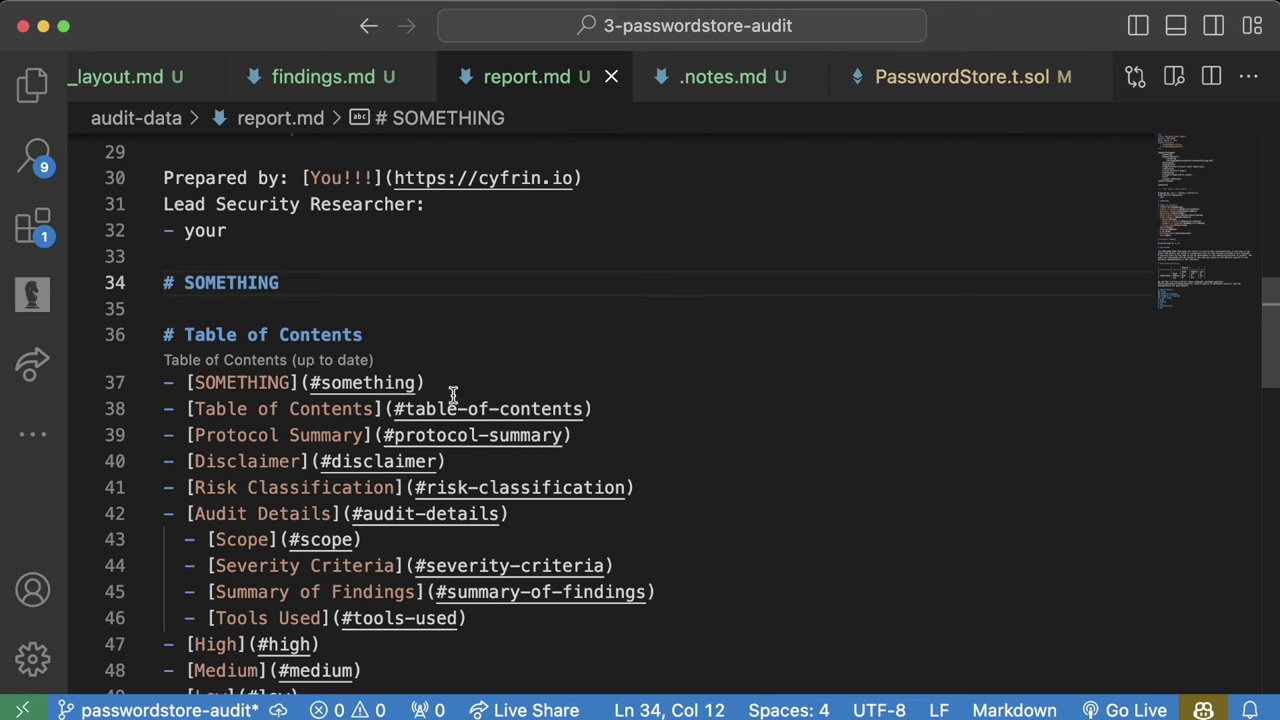
pyautogui.moveTo(452, 394); pyautogui.dragTo(169, 381)
pyautogui.click(478, 335)
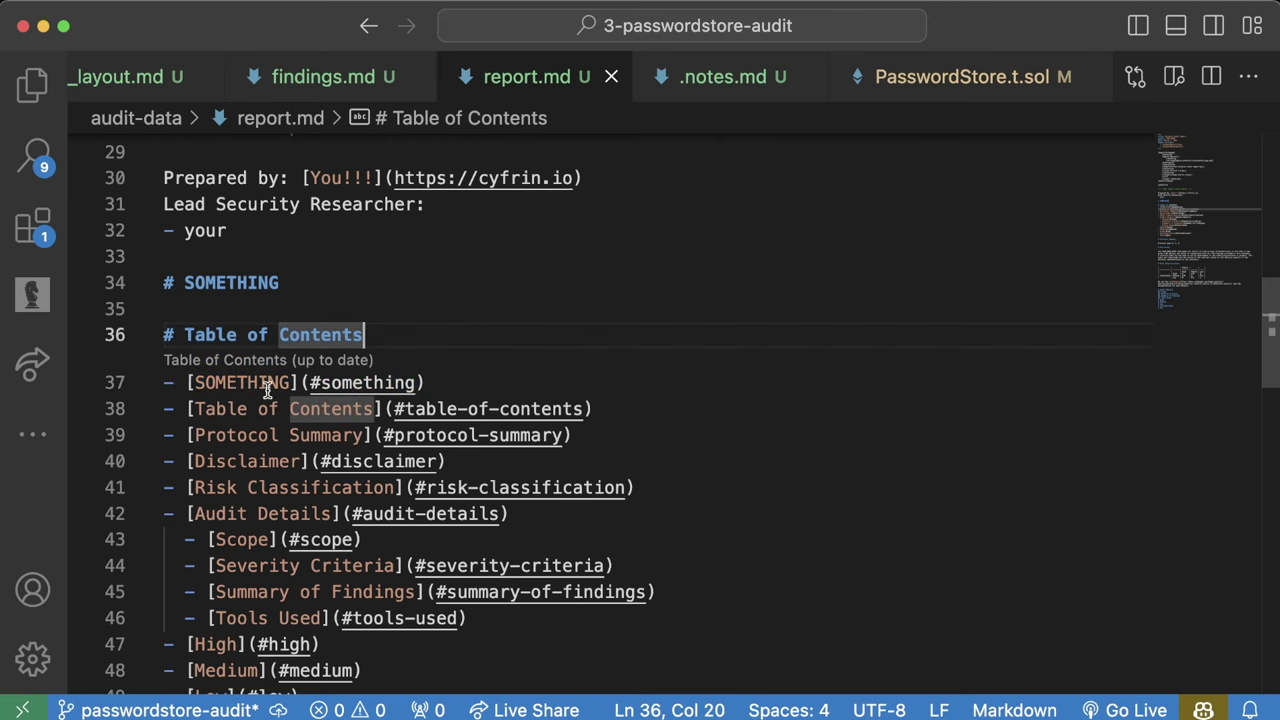
pyautogui.press('super+shift+v')
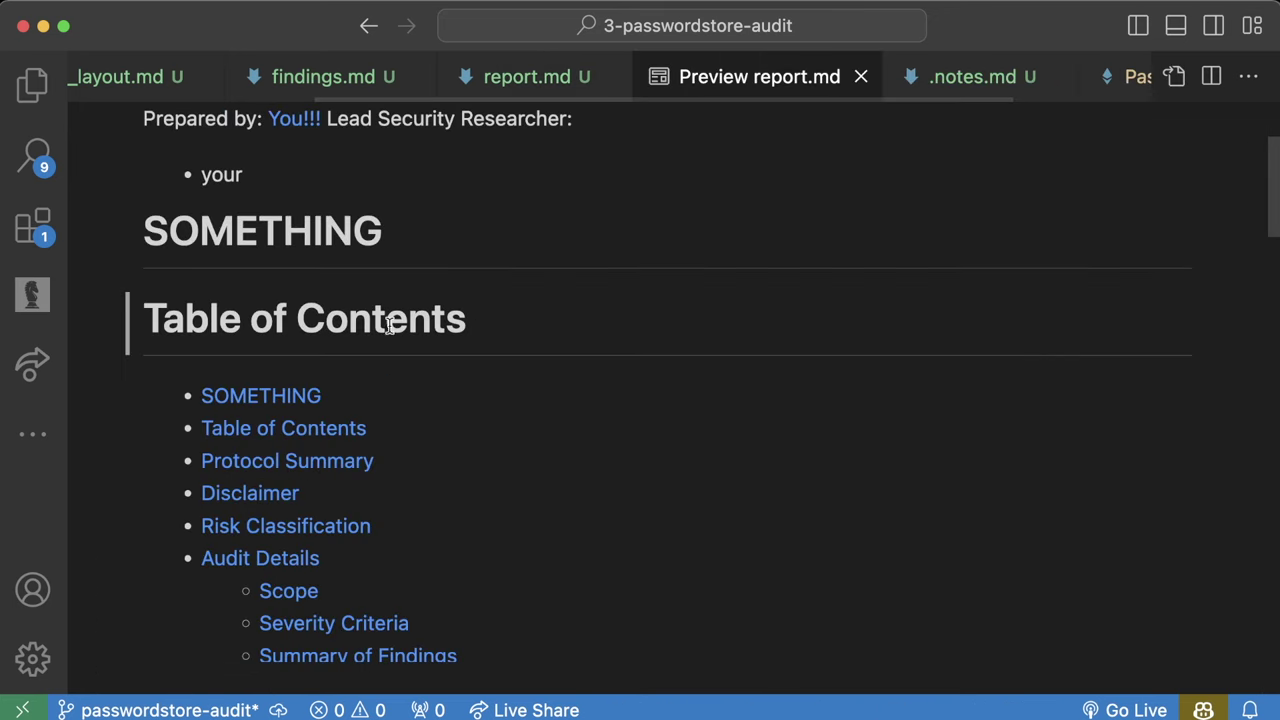
pyautogui.scroll(-2, 280, 403)
pyautogui.click(286, 326)
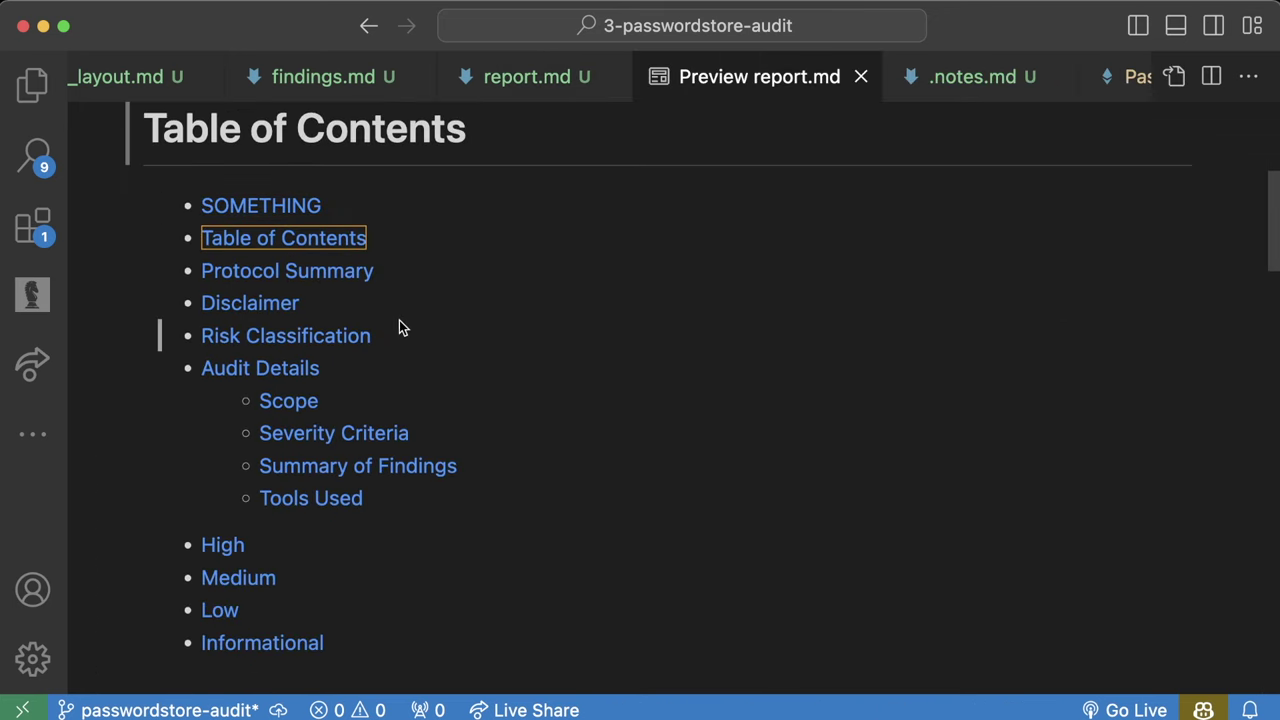
pyautogui.click(286, 274)
pyautogui.scroll(5, 372, 368)
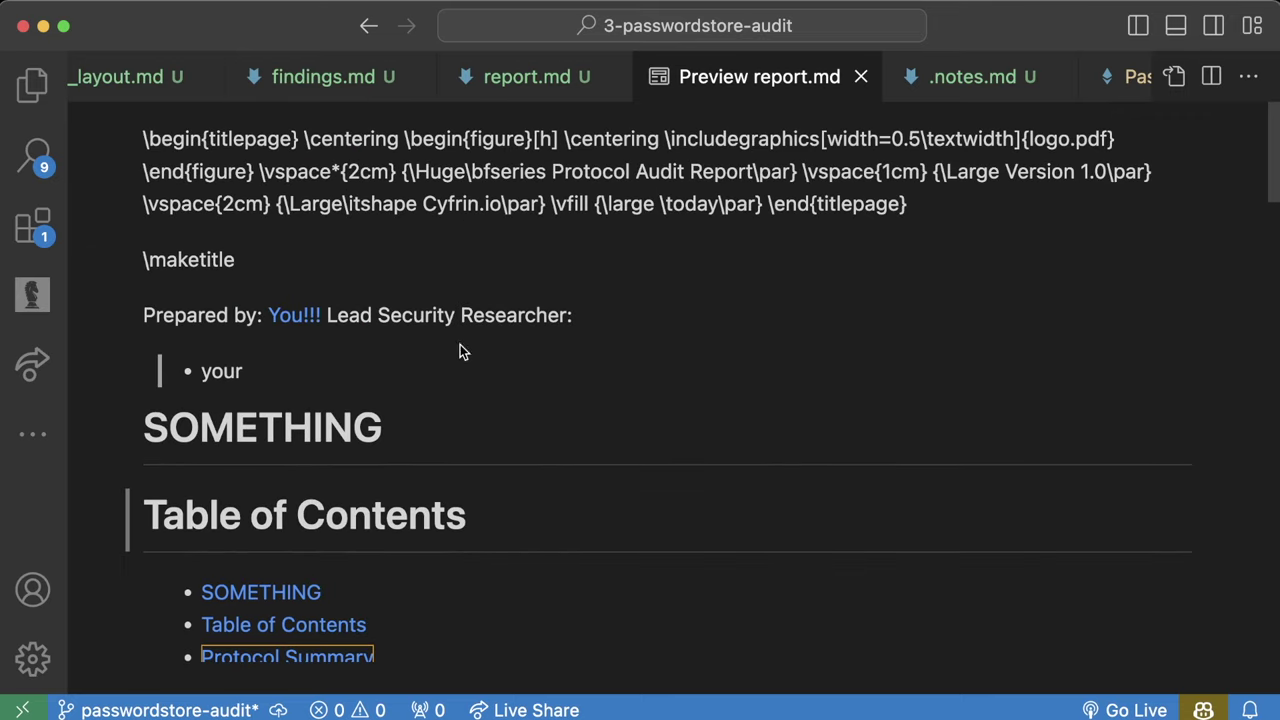
pyautogui.press('super+w')
pyautogui.click(293, 282)
pyautogui.press('super+BackSpace')
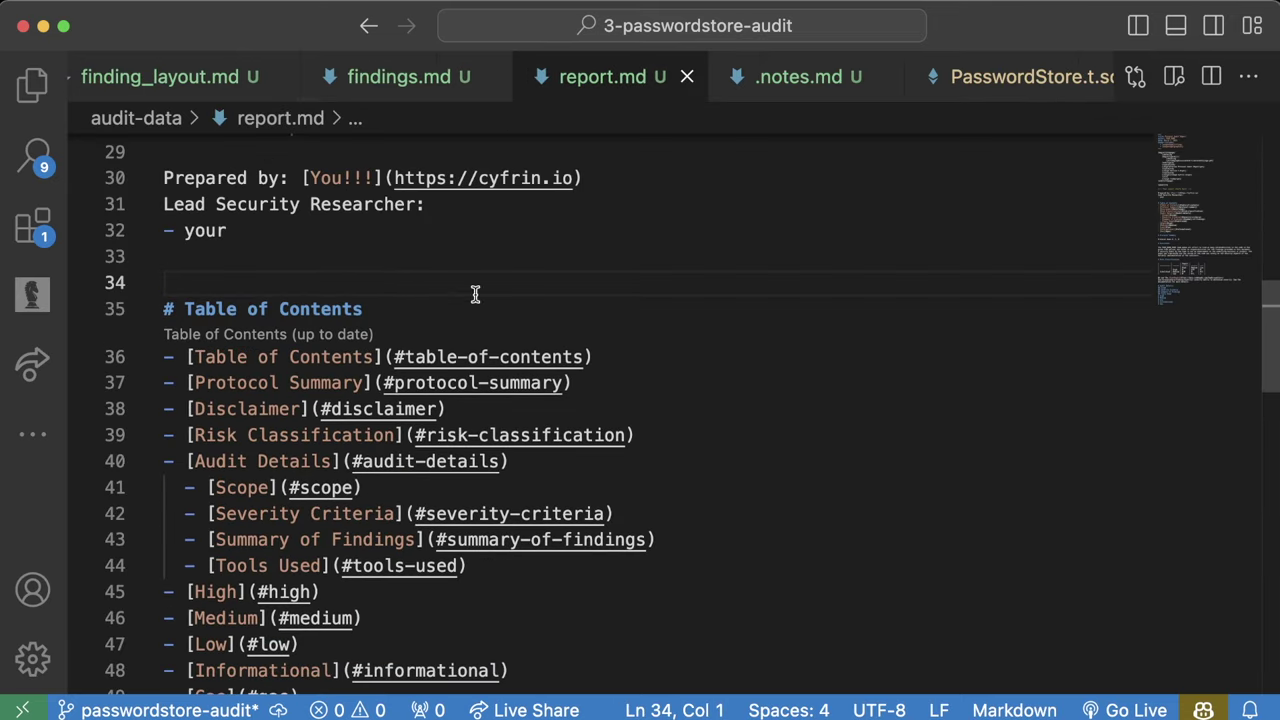
# Remove the leftover empty line and look over the table of contents.
pyautogui.press('BackSpace')
pyautogui.scroll(-2, 357, 430)
pyautogui.moveTo(298, 499); pyautogui.dragTo(170, 211)
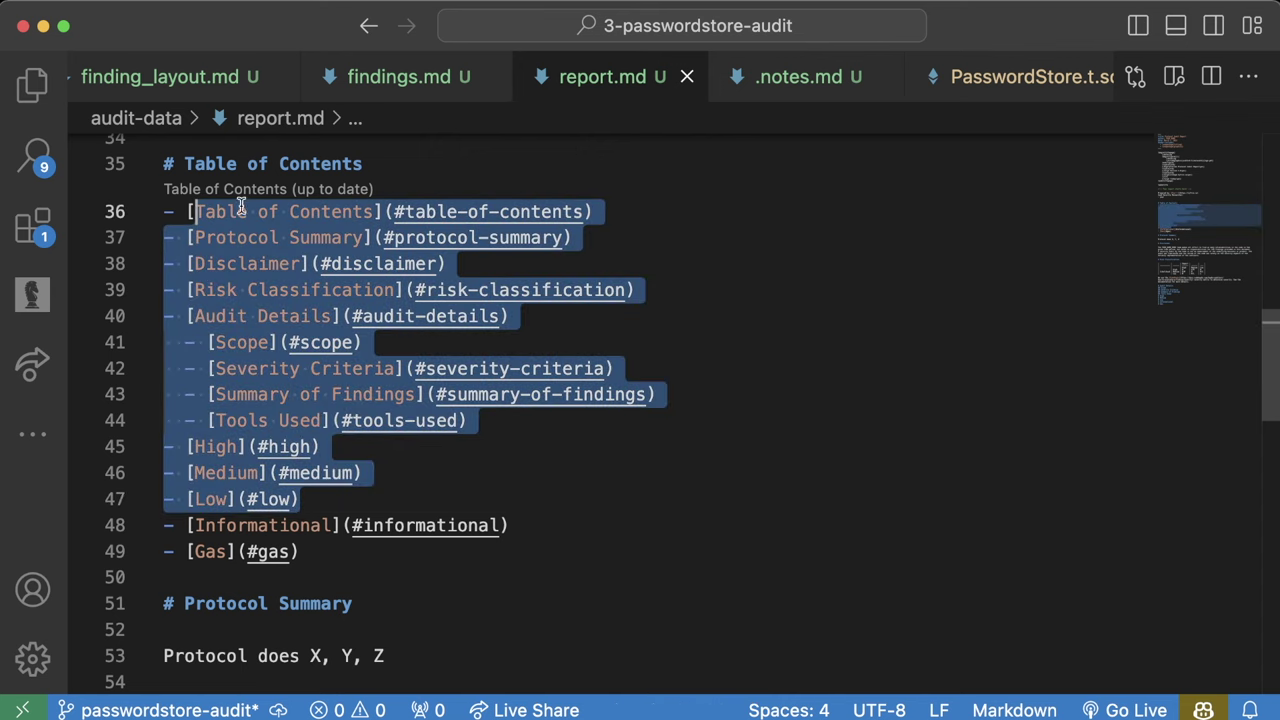
pyautogui.scroll(-3, 302, 275)
pyautogui.click(502, 362)
pyautogui.scroll(-3, 491, 366)
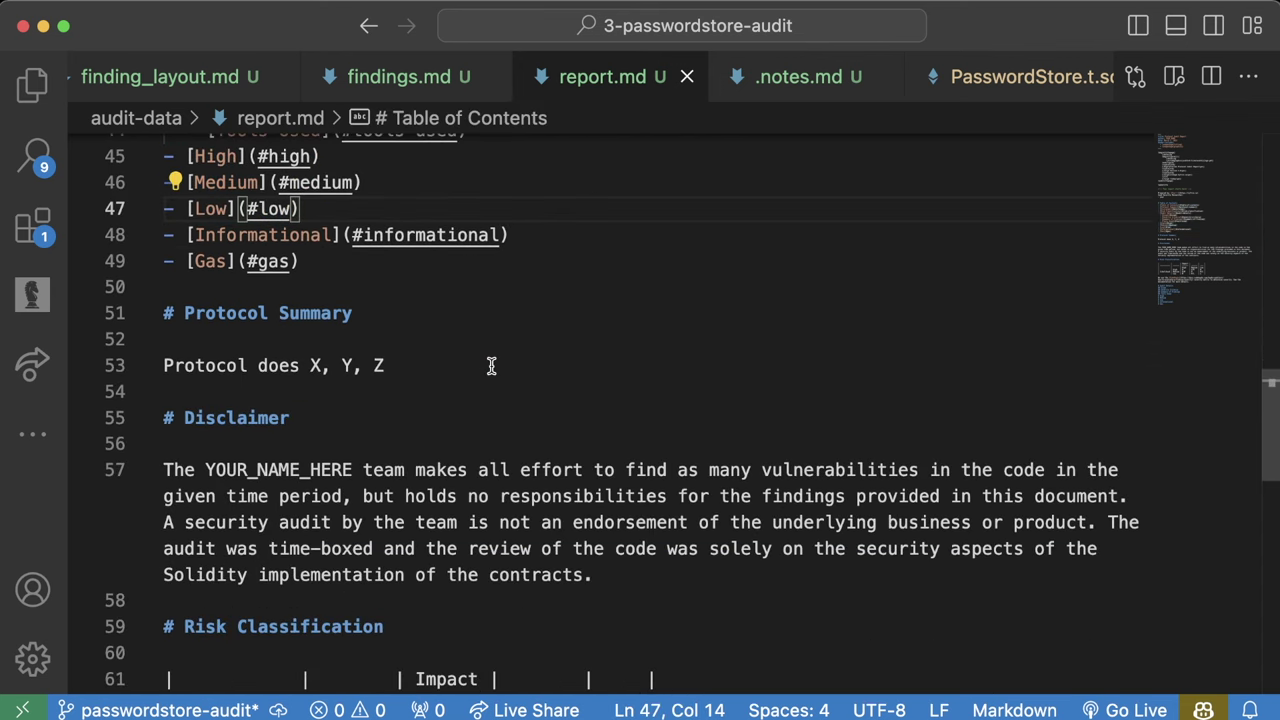
# Paste the PasswordStore protocol description over the 'Protocol does X, Y, Z' placeholder.
pyautogui.moveTo(476, 364); pyautogui.dragTo(163, 363)
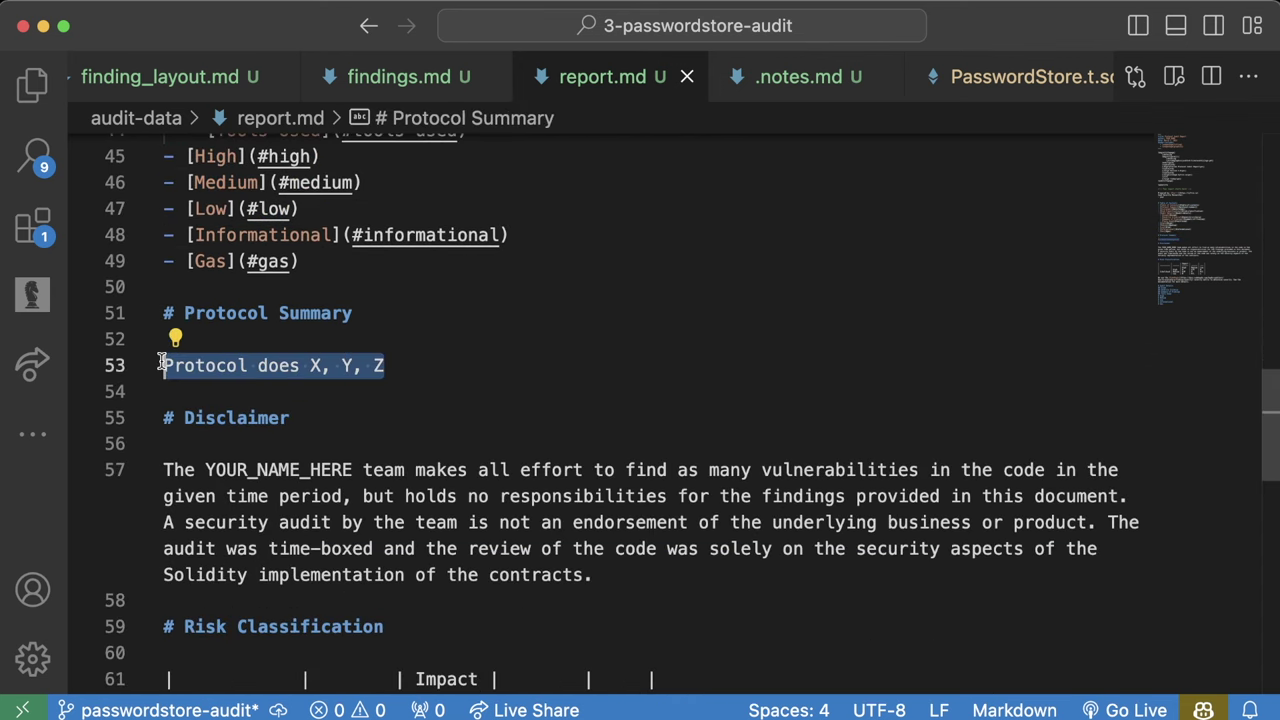
pyautogui.click(423, 313)
pyautogui.moveTo(423, 313); pyautogui.dragTo(160, 313)
pyautogui.click(437, 366)
pyautogui.moveTo(437, 366); pyautogui.dragTo(150, 368)
pyautogui.click(467, 368)
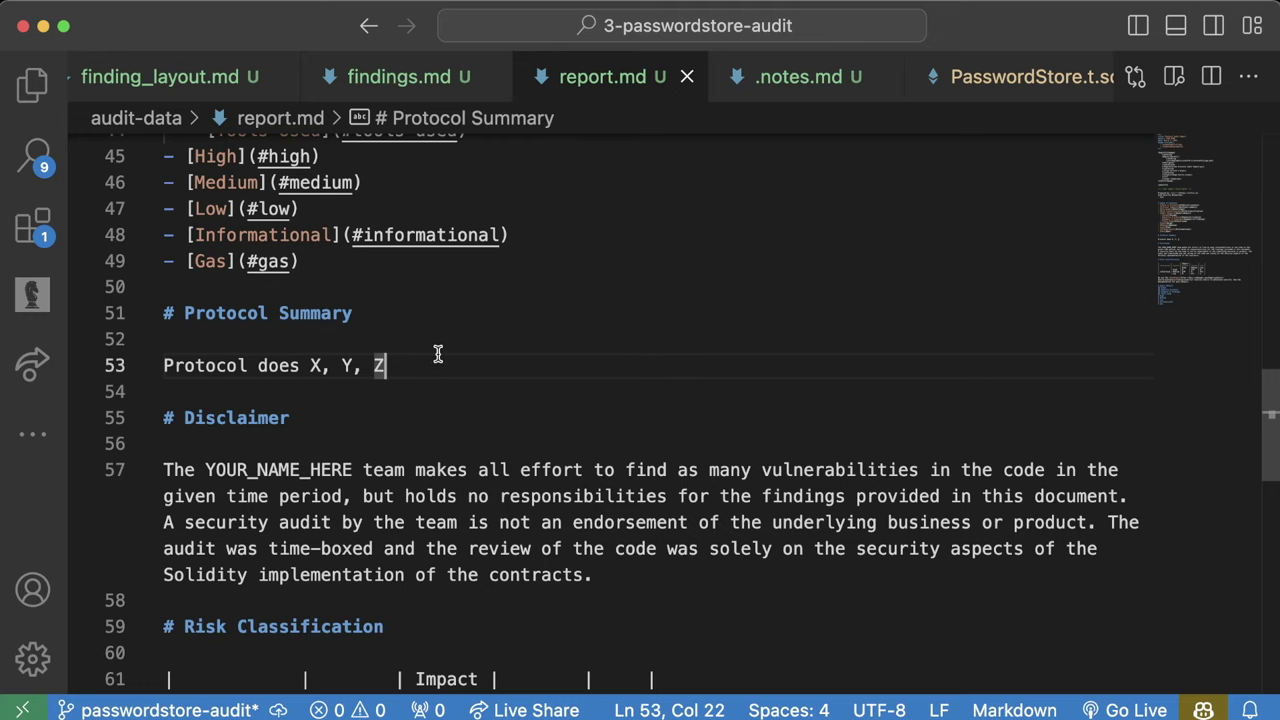
pyautogui.press('Down')
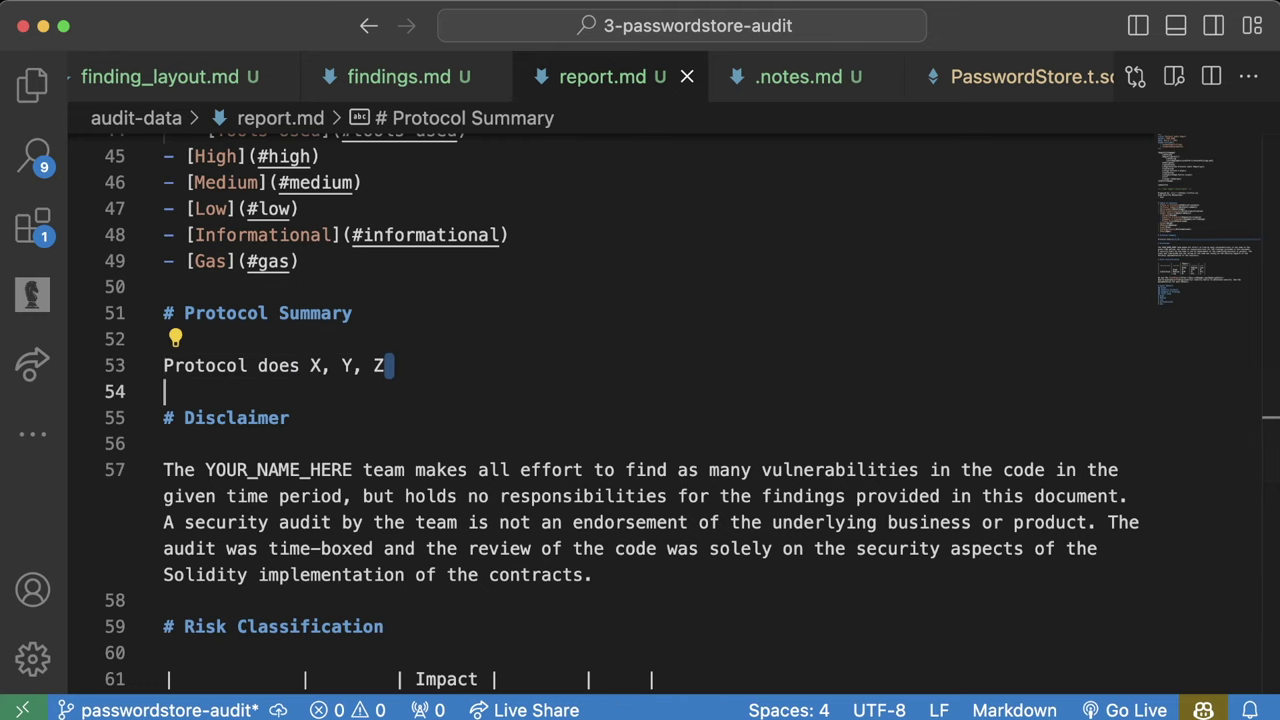
pyautogui.click(126, 380)
pyautogui.moveTo(126, 380); pyautogui.dragTo(163, 363)
pyautogui.press('super+v')
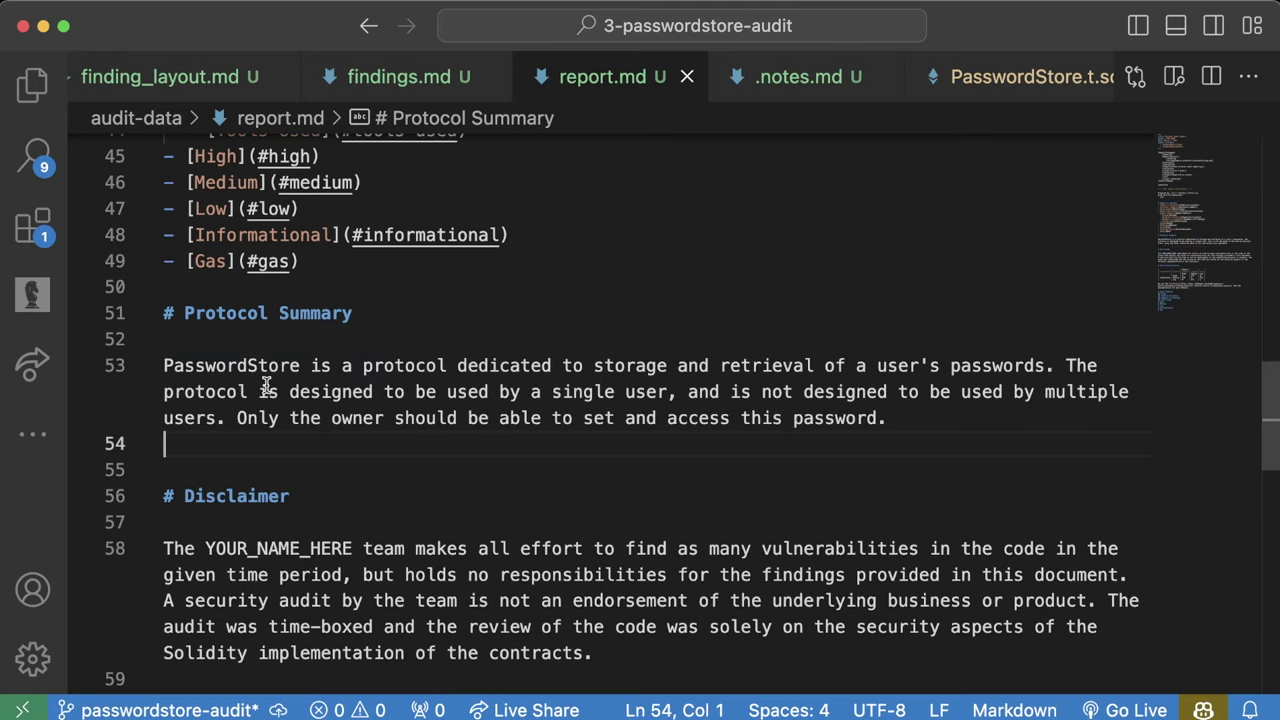
pyautogui.press('BackSpace')
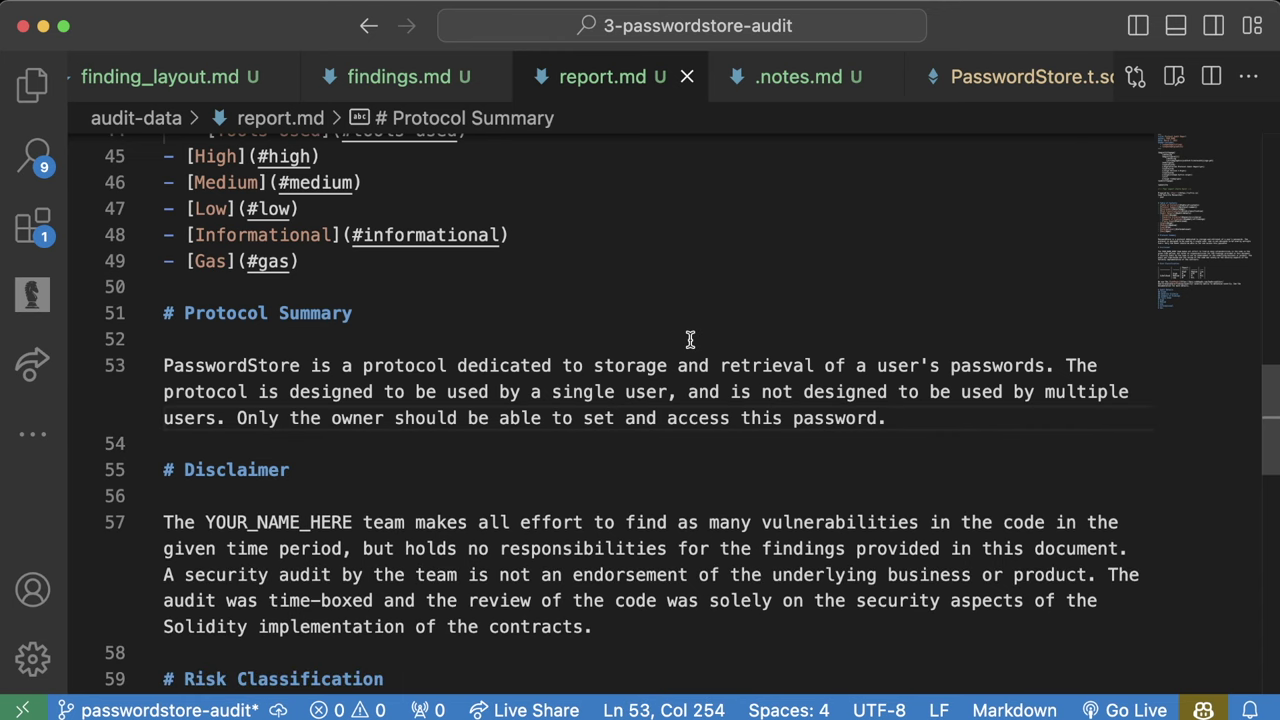
# Review the Disclaimer heading and its paragraph.
pyautogui.click(637, 365)
pyautogui.click(765, 365)
pyautogui.click(983, 365)
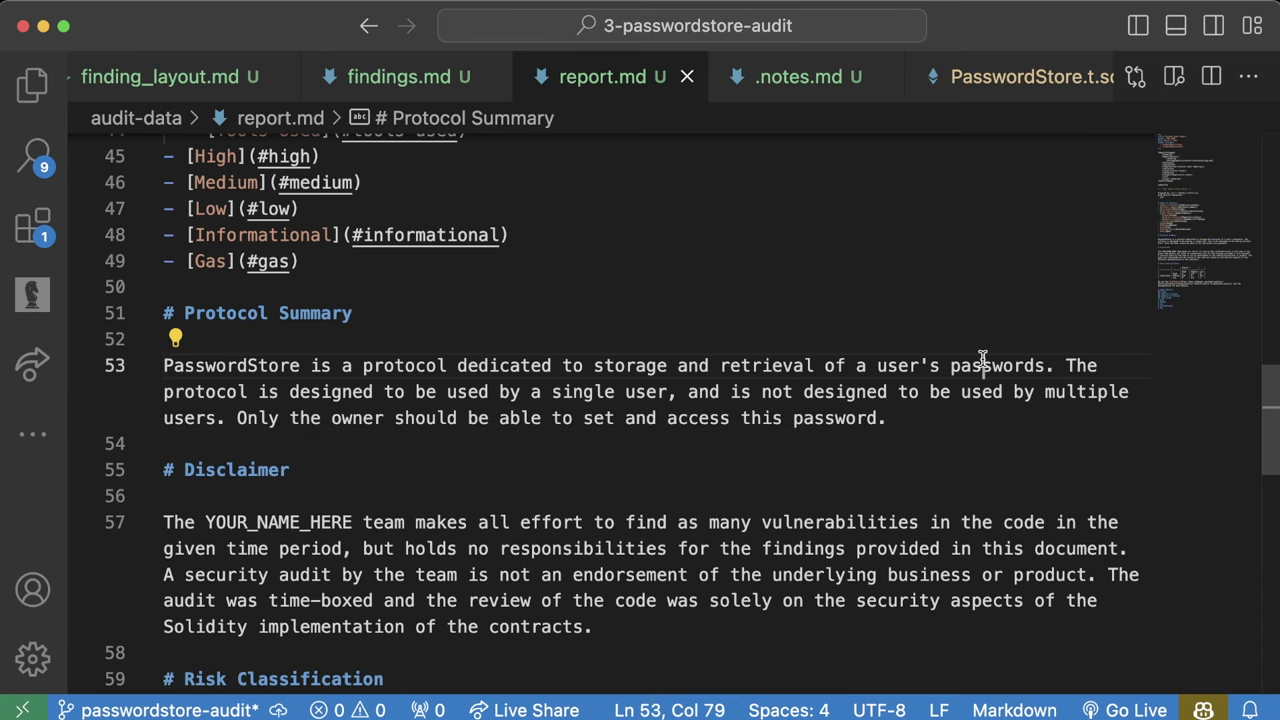
pyautogui.click(1082, 365)
pyautogui.scroll(-3, 293, 391)
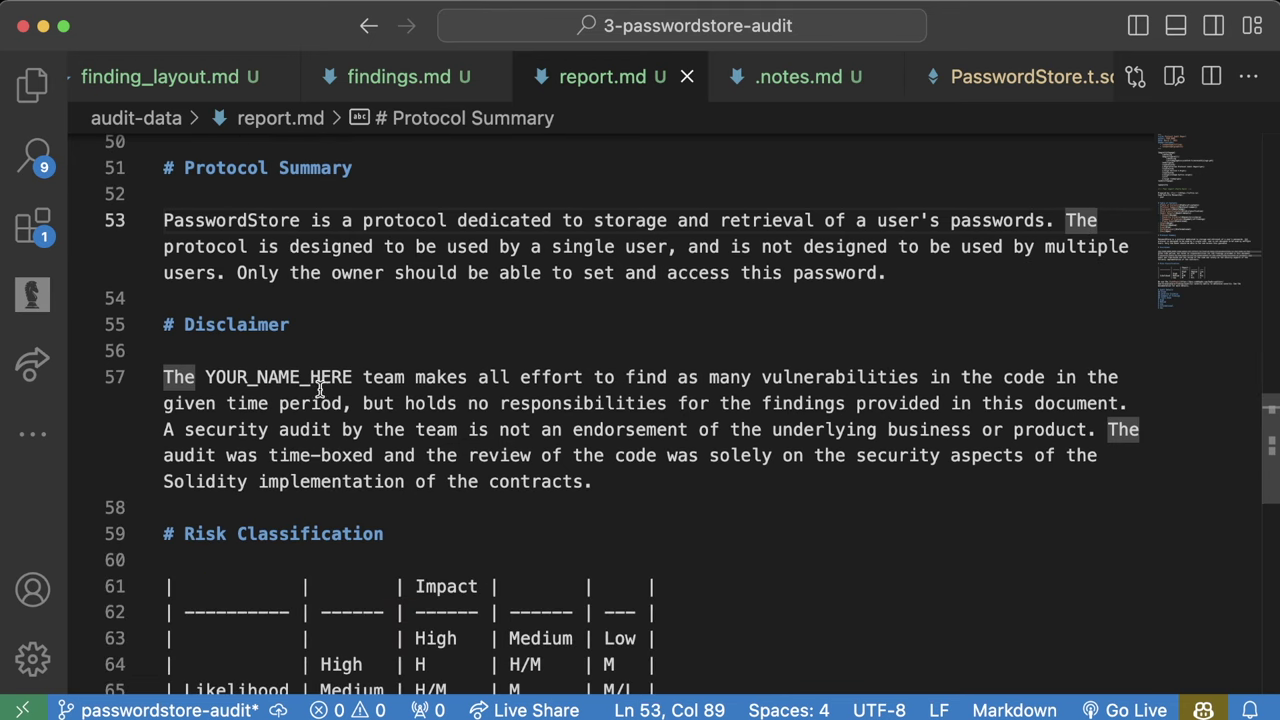
pyautogui.click(333, 377)
pyautogui.click(588, 481)
pyautogui.moveTo(588, 481); pyautogui.dragTo(163, 324)
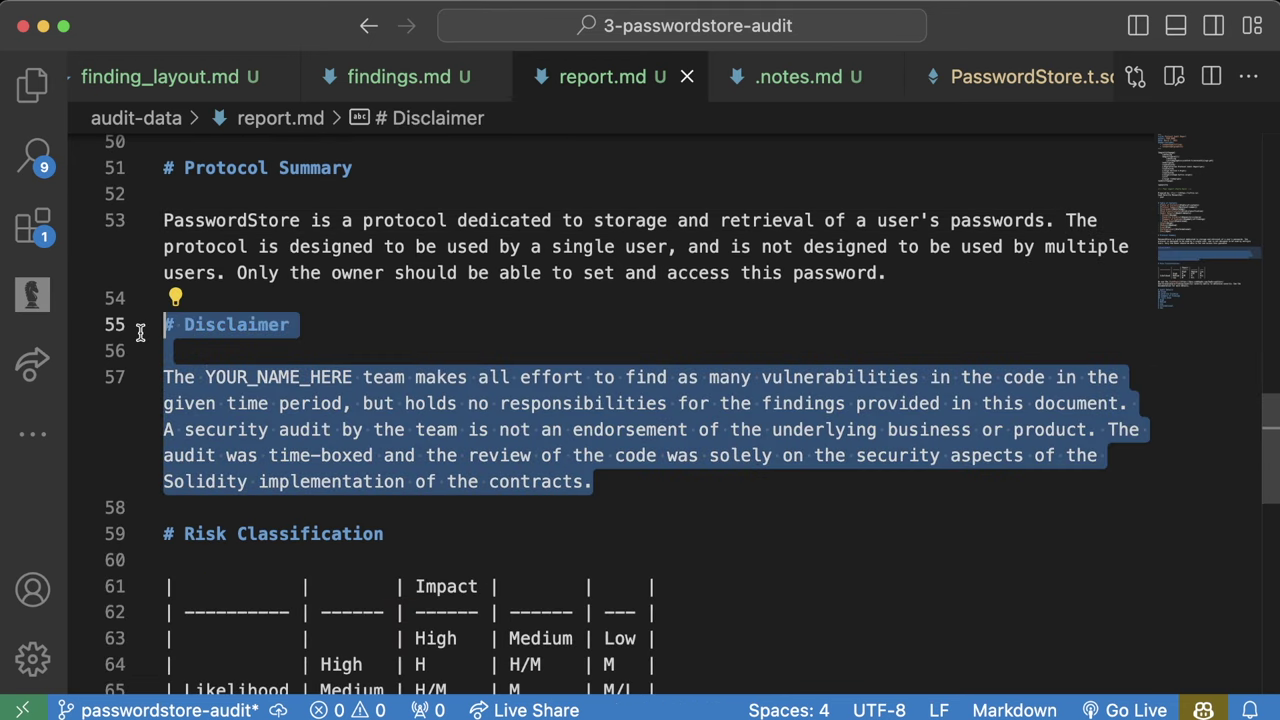
pyautogui.click(425, 347)
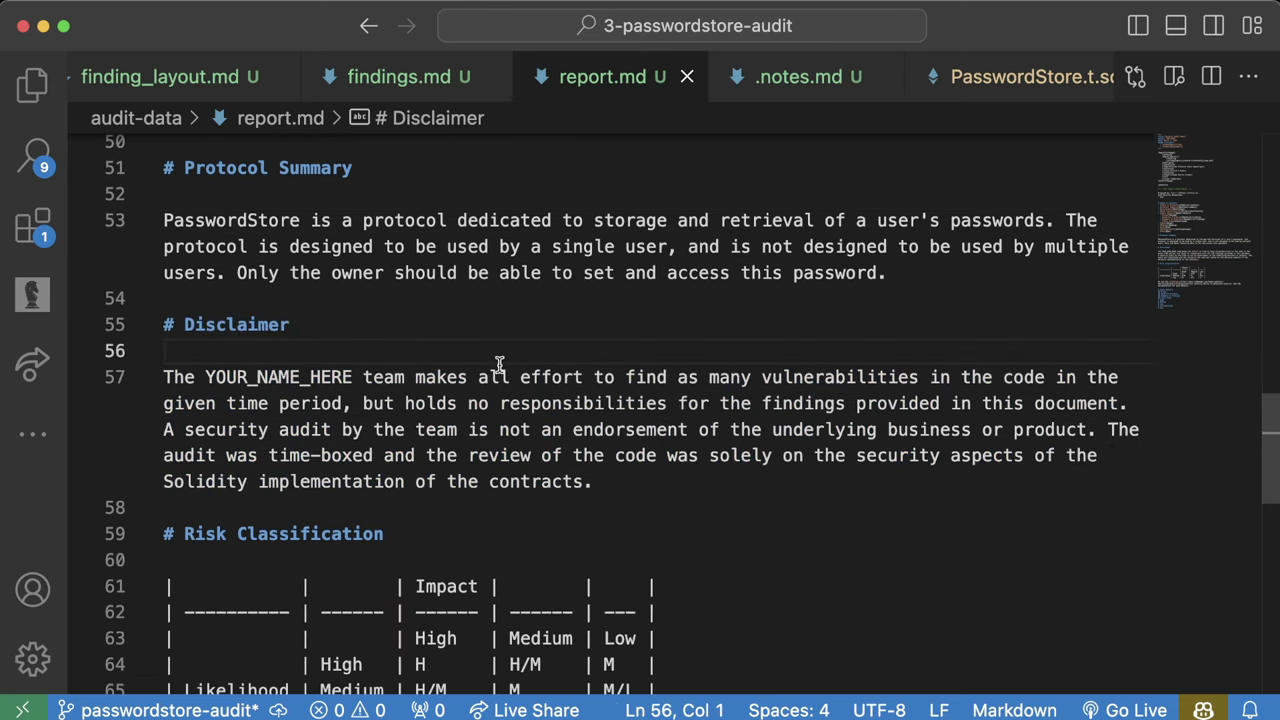
# Review the Risk Classification heading, table and note.
pyautogui.doubleClick(813, 377)
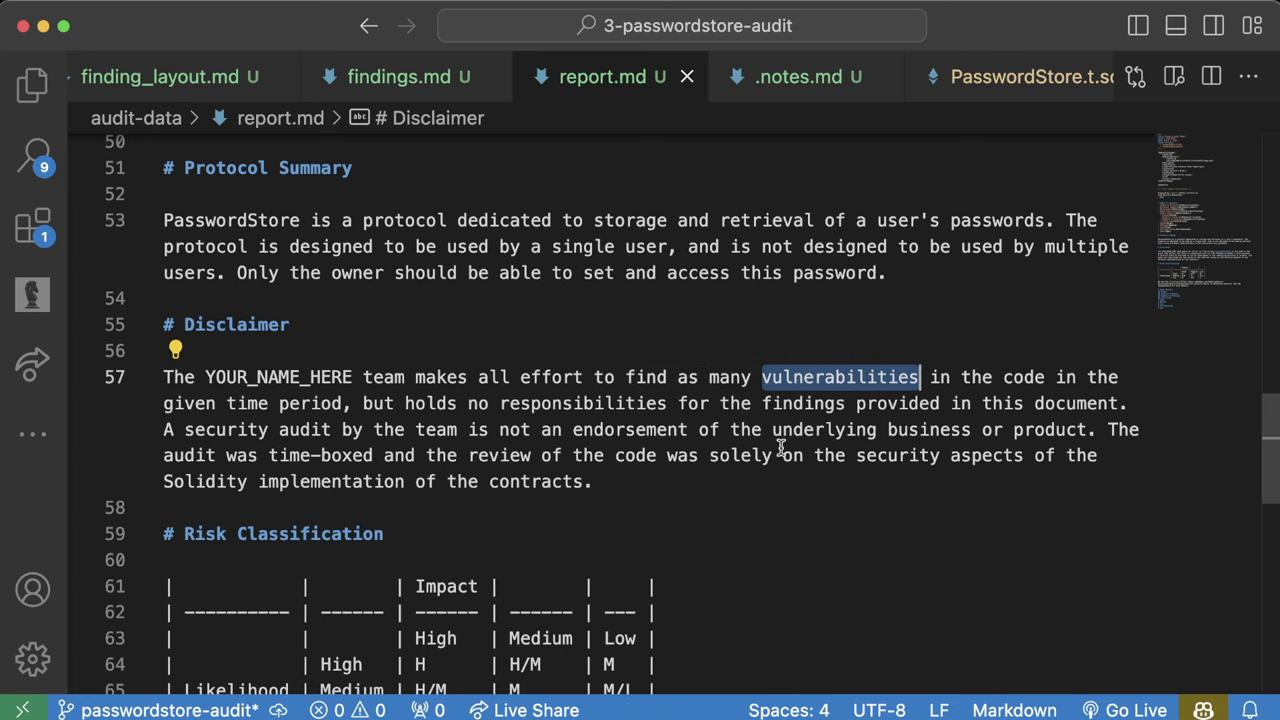
pyautogui.click(727, 487)
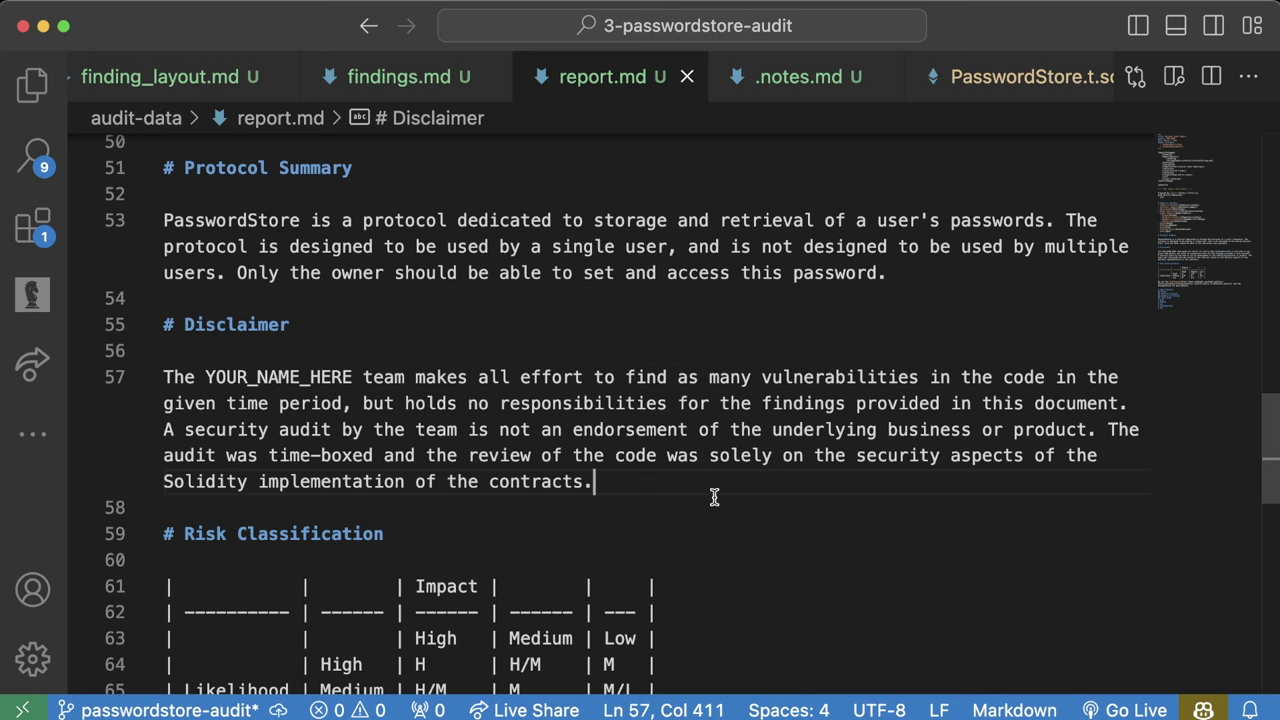
pyautogui.scroll(-5, 714, 497)
pyautogui.moveTo(665, 427); pyautogui.dragTo(165, 243)
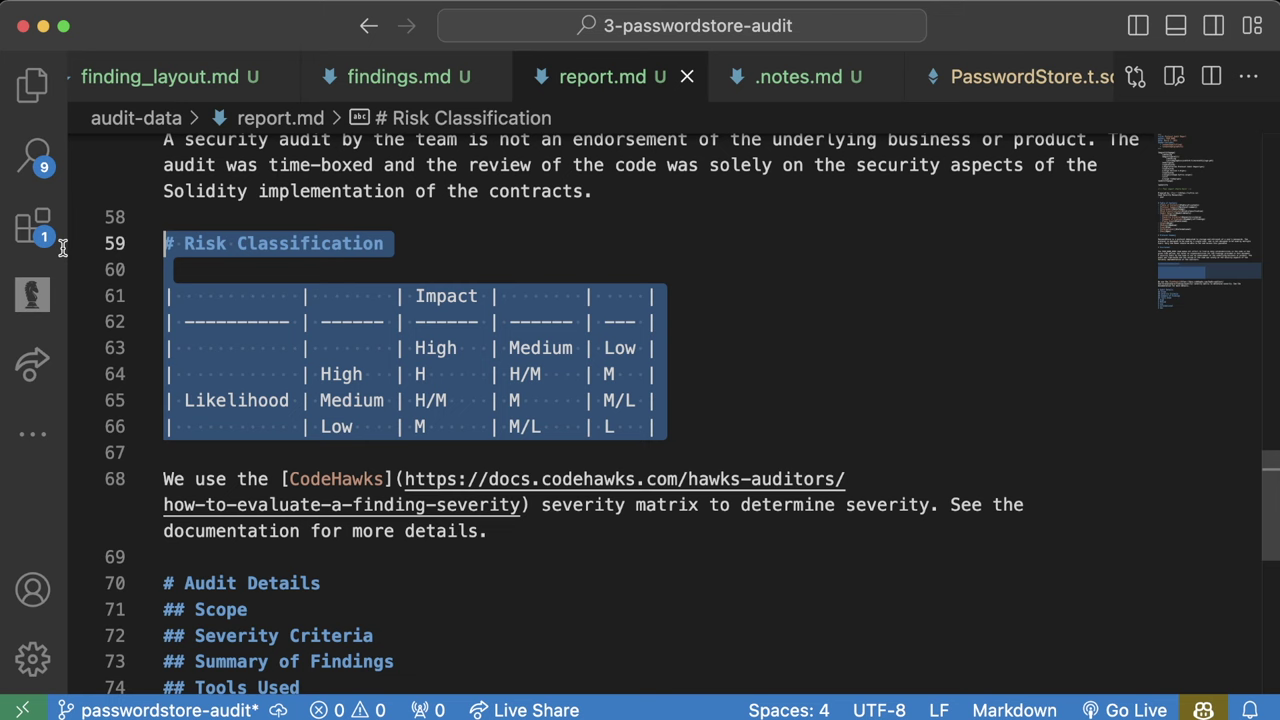
pyautogui.click(356, 221)
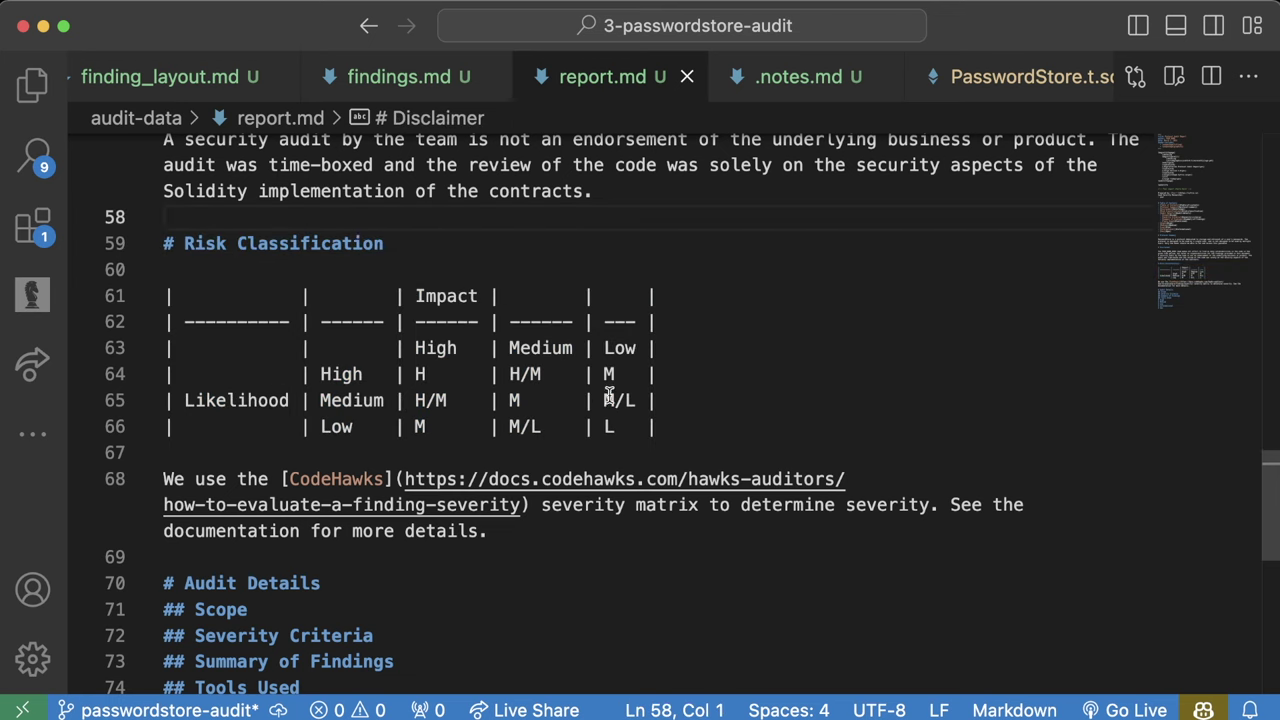
pyautogui.moveTo(488, 531); pyautogui.dragTo(168, 250)
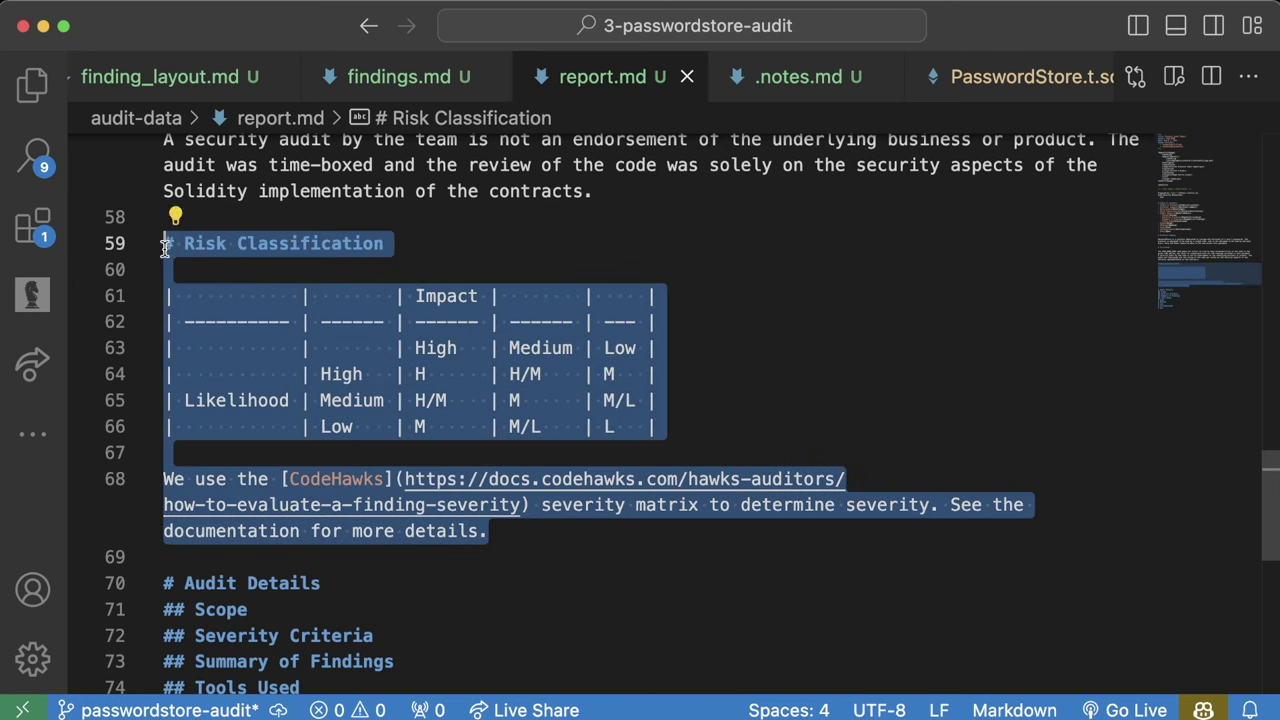
pyautogui.click(244, 226)
pyautogui.scroll(-6, 311, 229)
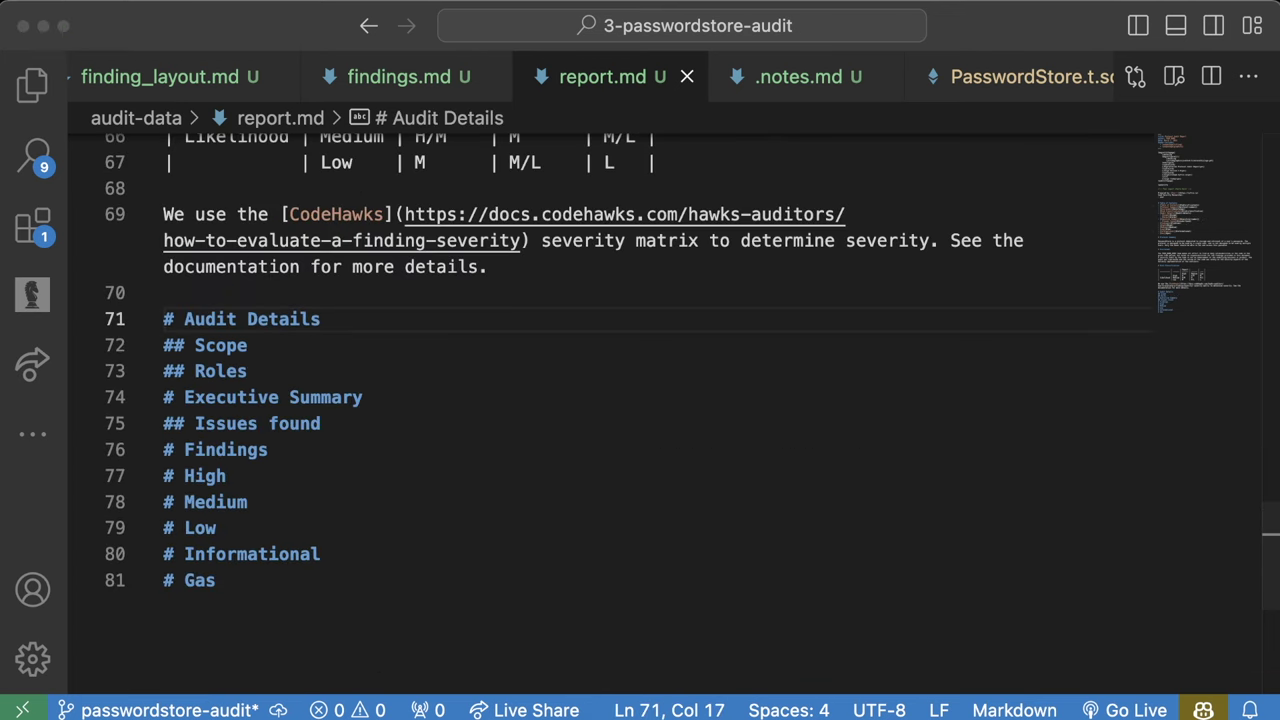
# Add a 'Commit Hash:' line with a code block holding the pasted commit hash, and save.
pyautogui.press('Return')
pyautogui.press('Return')
pyautogui.press('Return')
pyautogui.press('Up')
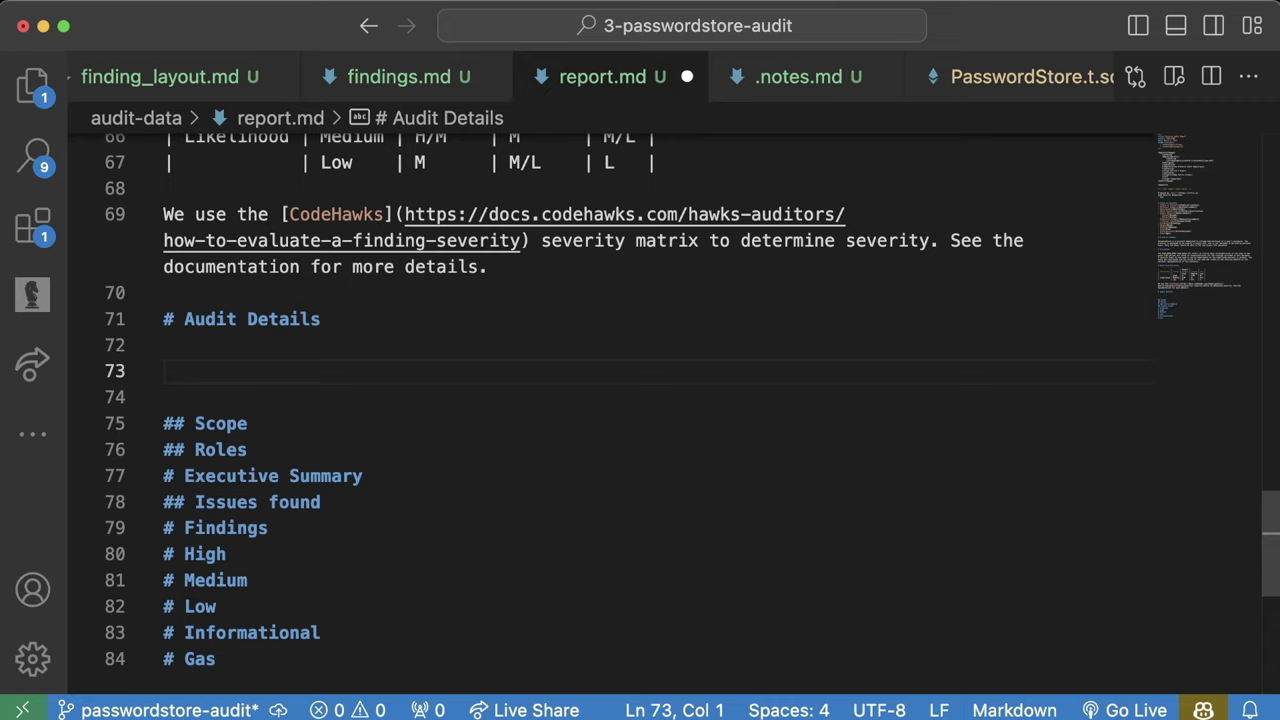
pyautogui.write('Commit Has')
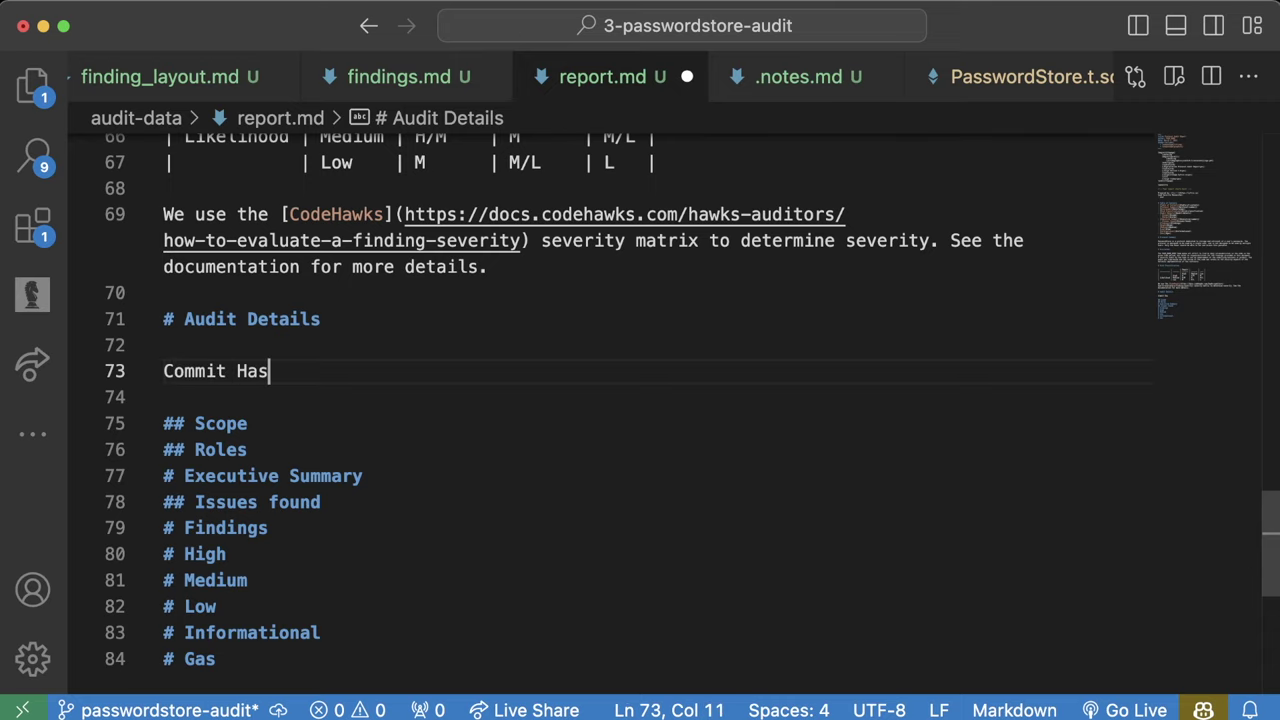
pyautogui.write('h:')
pyautogui.press('Return')
pyautogui.write('```')
pyautogui.press('Return')
pyautogui.press('Return')
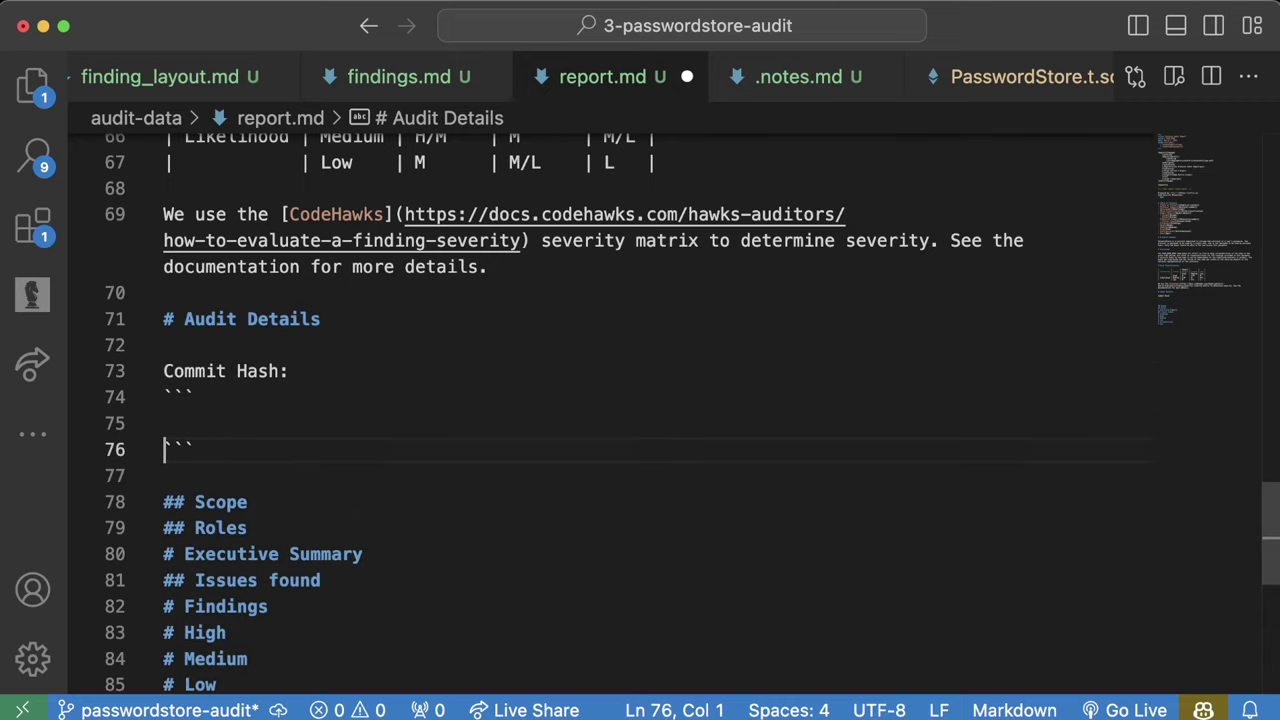
pyautogui.press('Up')
pyautogui.press('super+Tab')
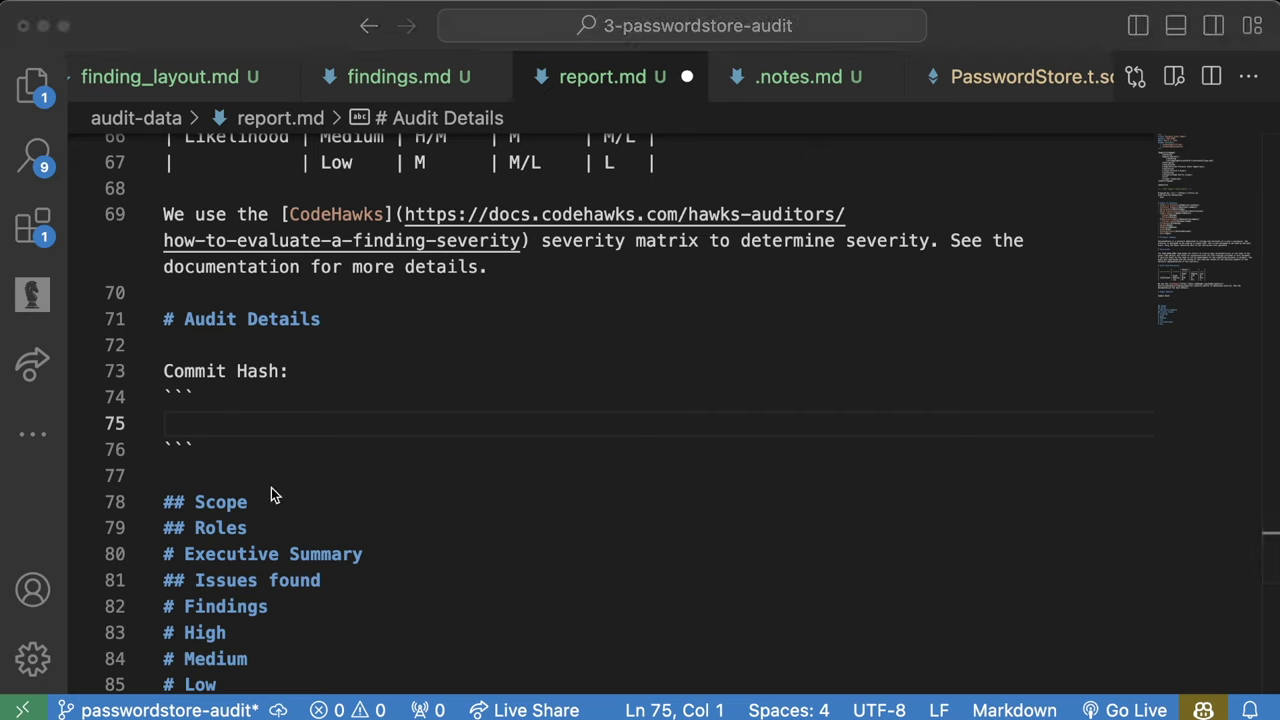
pyautogui.press('super+Tab')
pyautogui.write('2e8f81e263b3a9d18fab4fb5c46805ffc10a9990')
pyautogui.press('super+s')
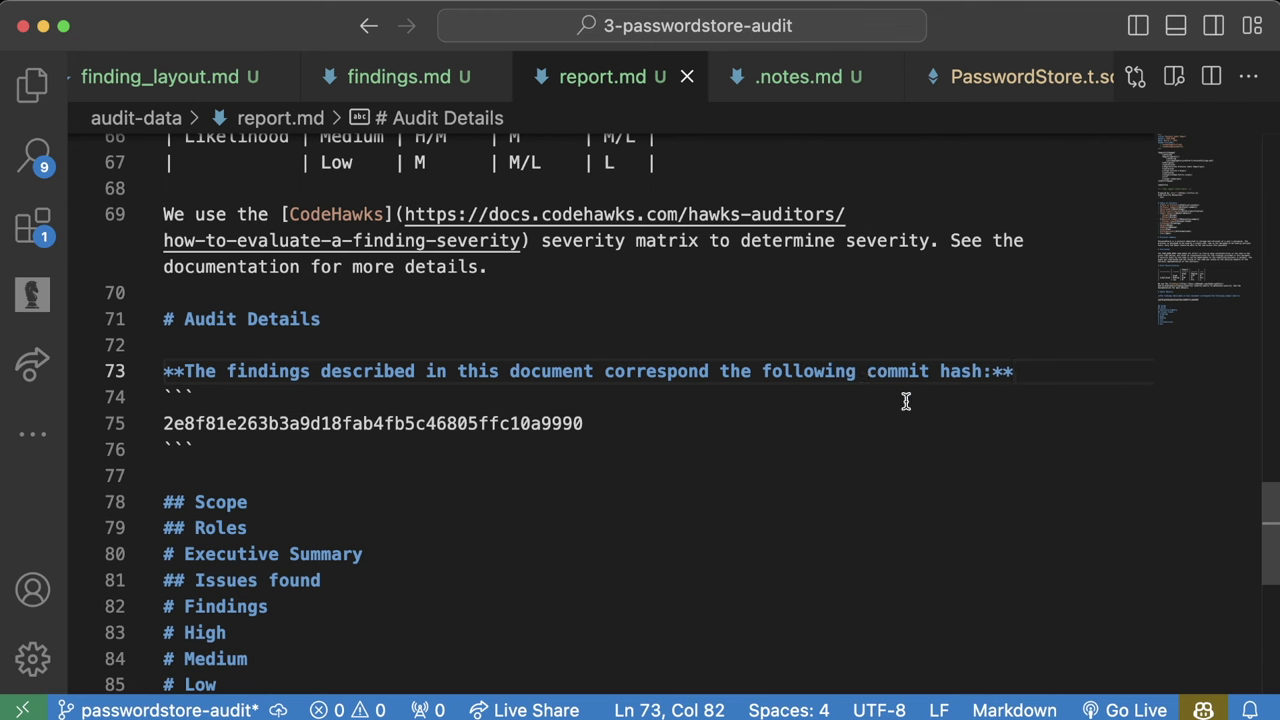
# Copy the in-scope PasswordStore.sol file tree from README.md into the Scope section.
pyautogui.click(303, 502)
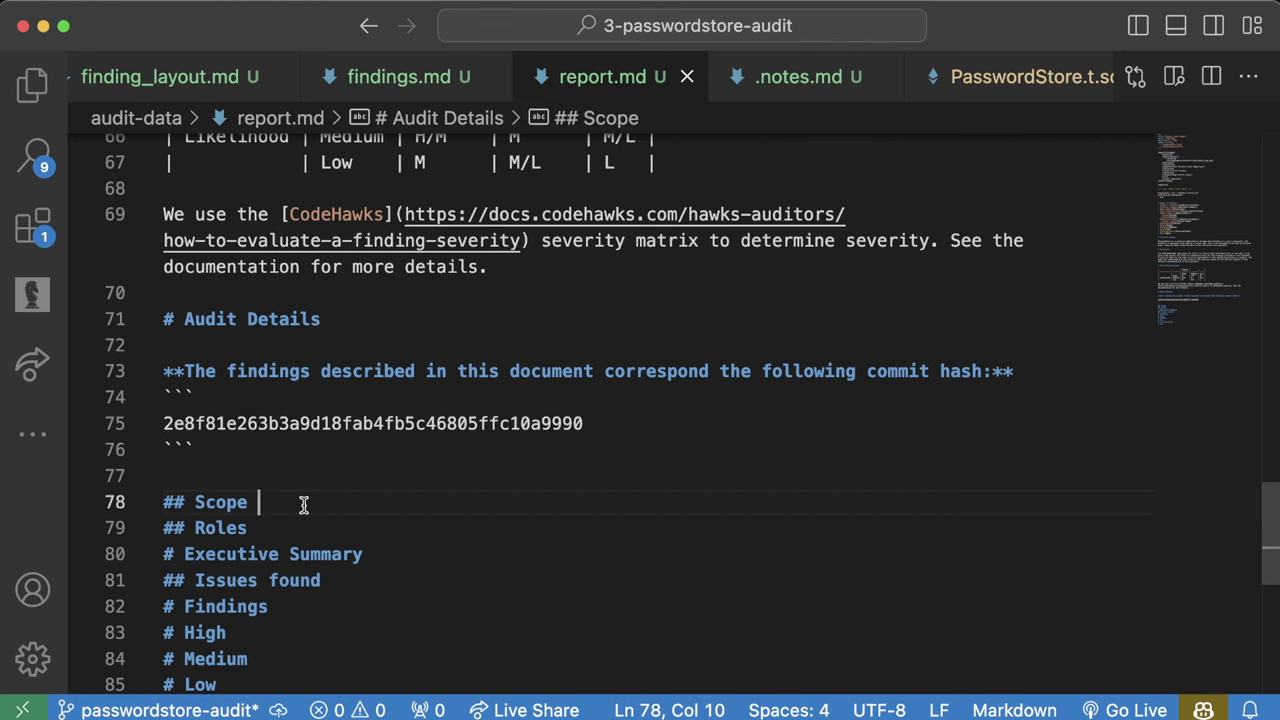
pyautogui.press('Return')
pyautogui.press('Return')
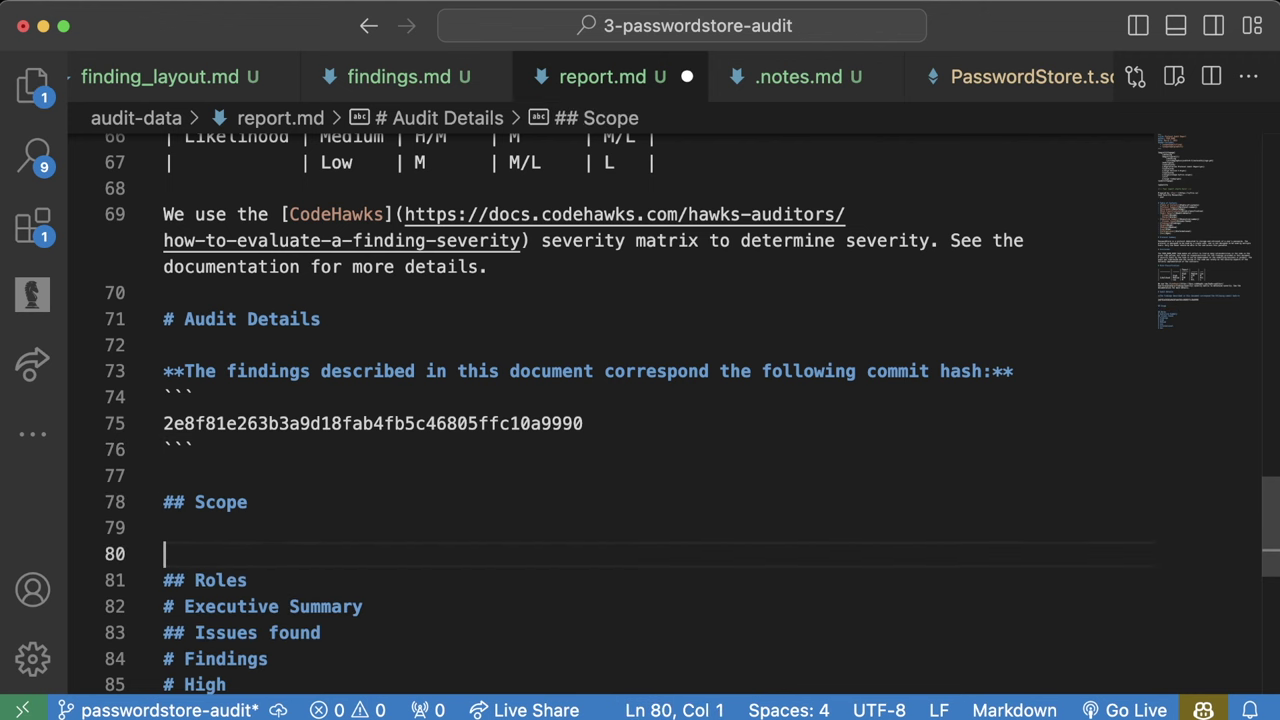
pyautogui.scroll(-3, 329, 501)
pyautogui.press('Return')
pyautogui.click(249, 391)
pyautogui.press('Down')
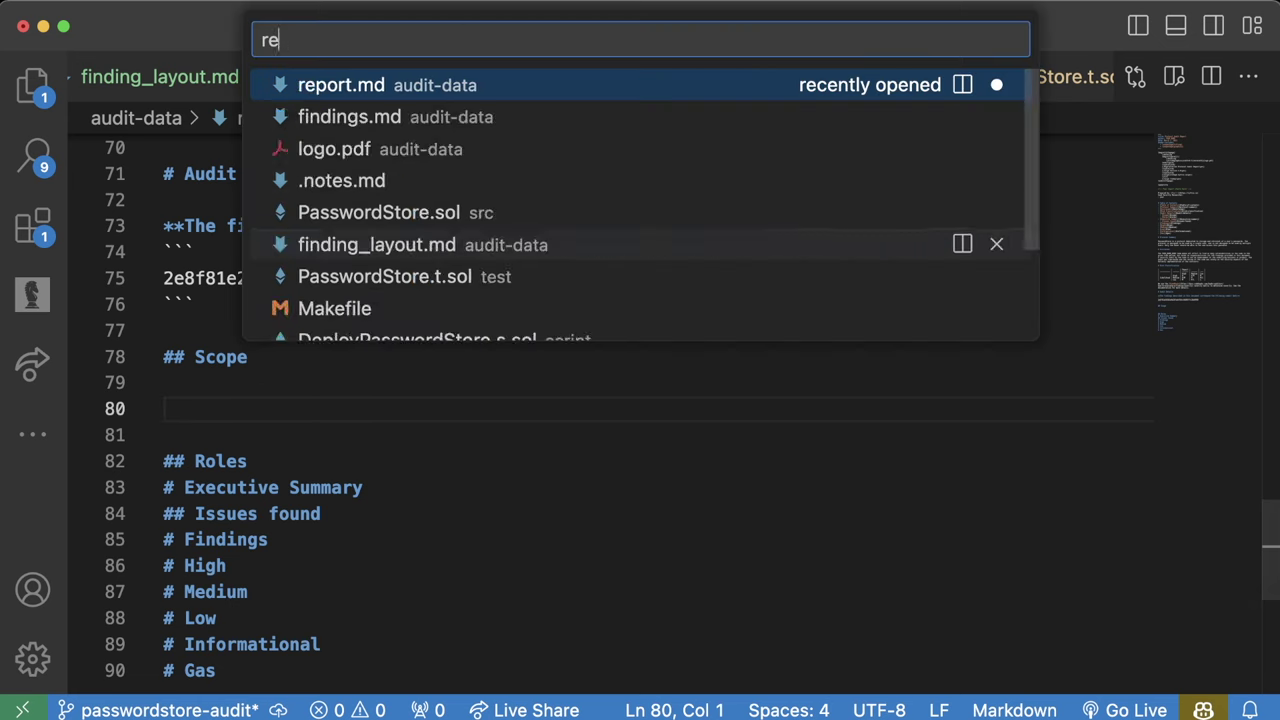
pyautogui.press('super+p')
pyautogui.write('read')
pyautogui.press('Return')
pyautogui.scroll(-15, 600, 310)
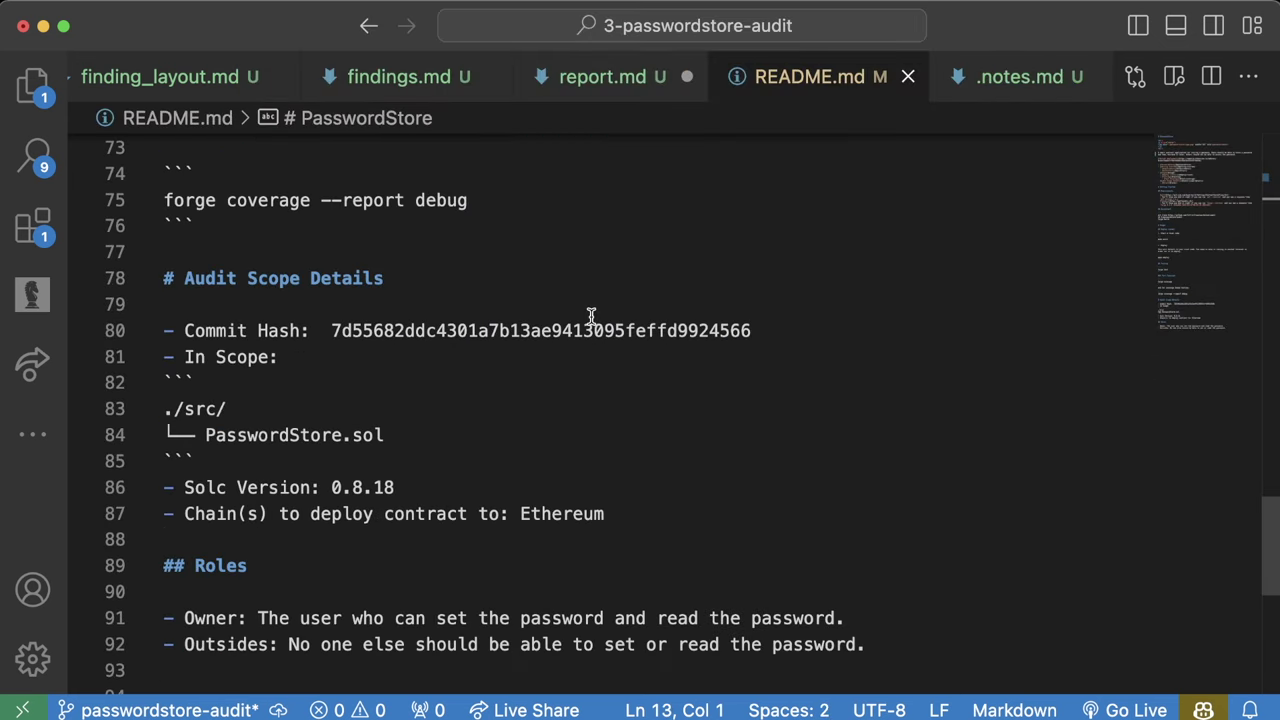
pyautogui.moveTo(200, 466); pyautogui.dragTo(163, 380)
pyautogui.press('super+c')
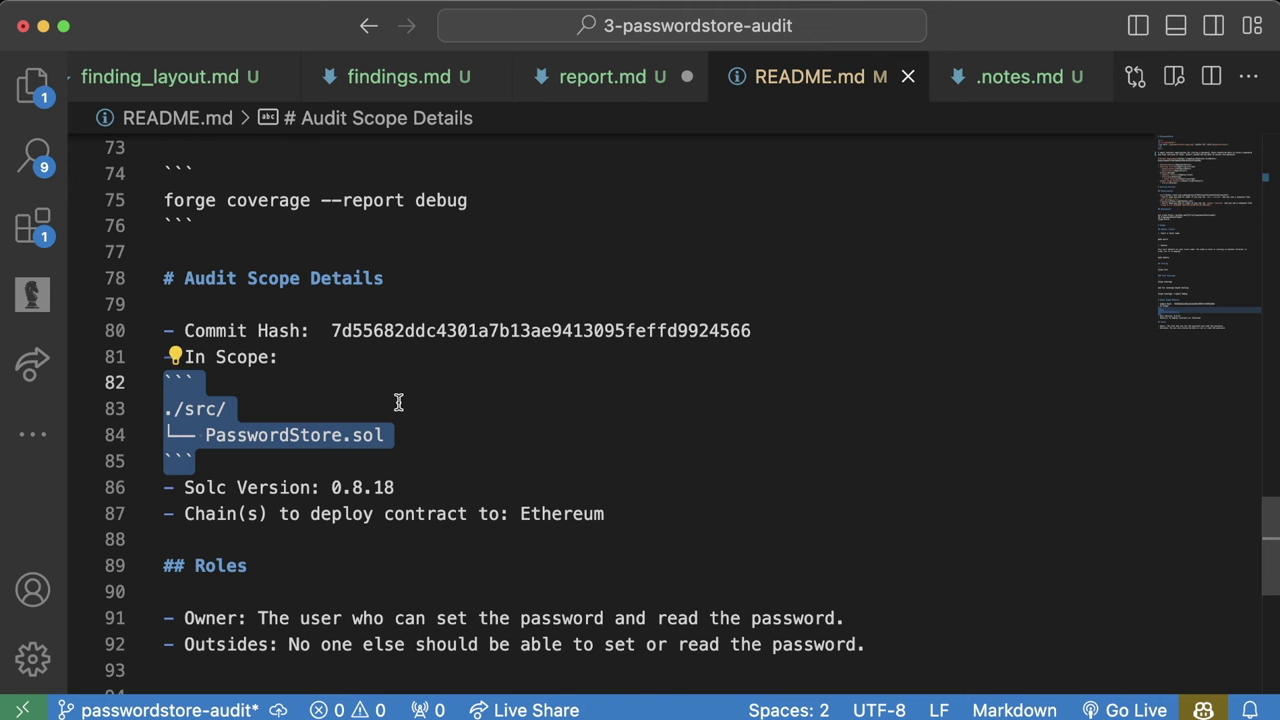
pyautogui.press('super+Tab')
pyautogui.press('super+Tab')
pyautogui.press('super+v')
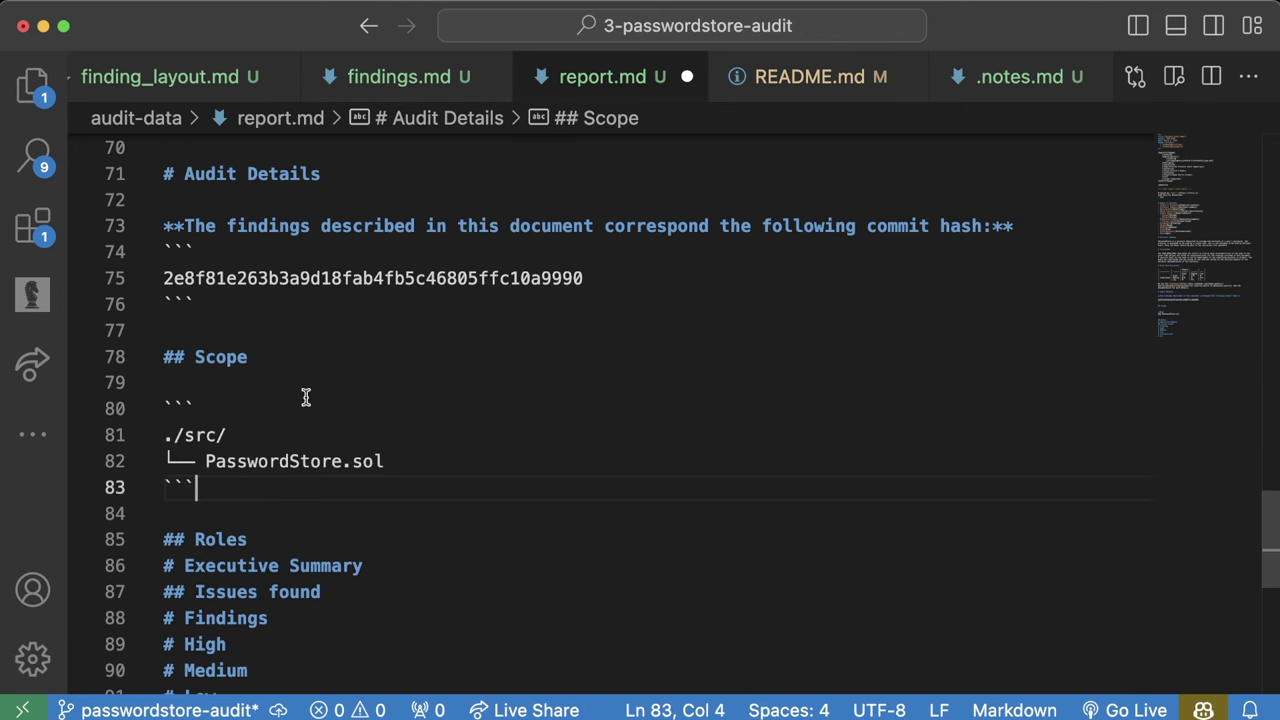
pyautogui.moveTo(200, 462); pyautogui.dragTo(167, 463)
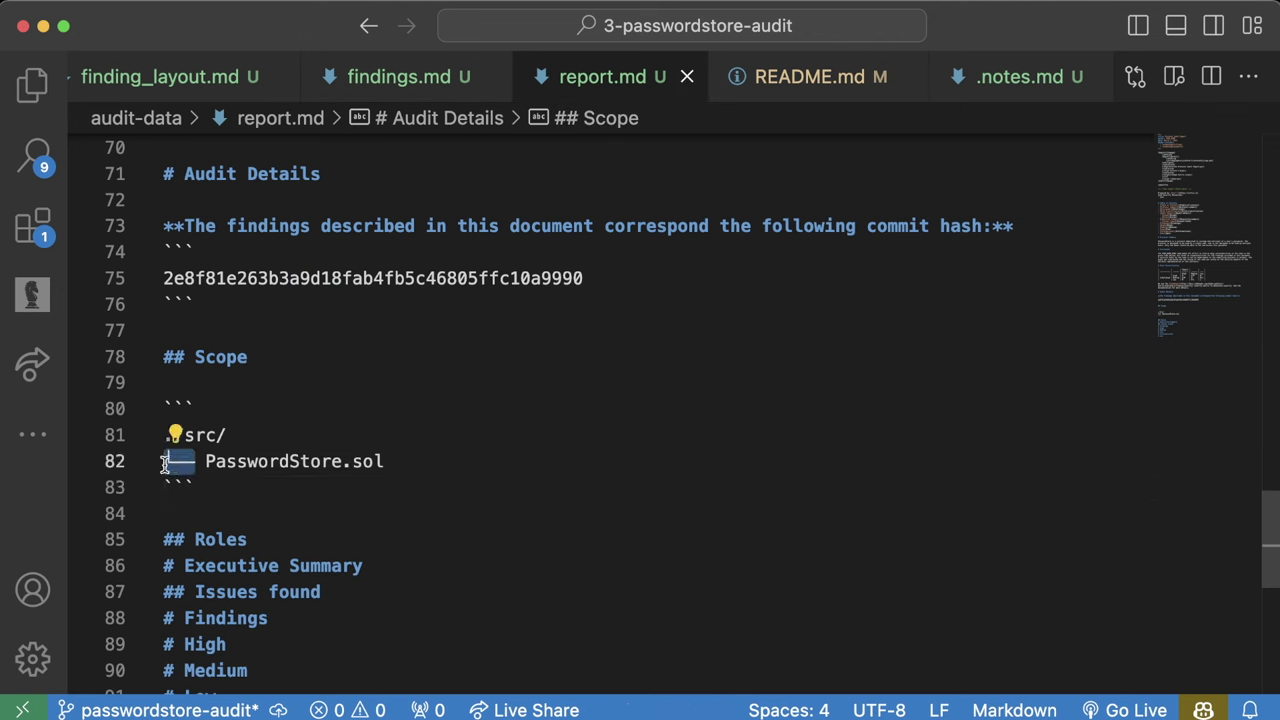
pyautogui.click(266, 440)
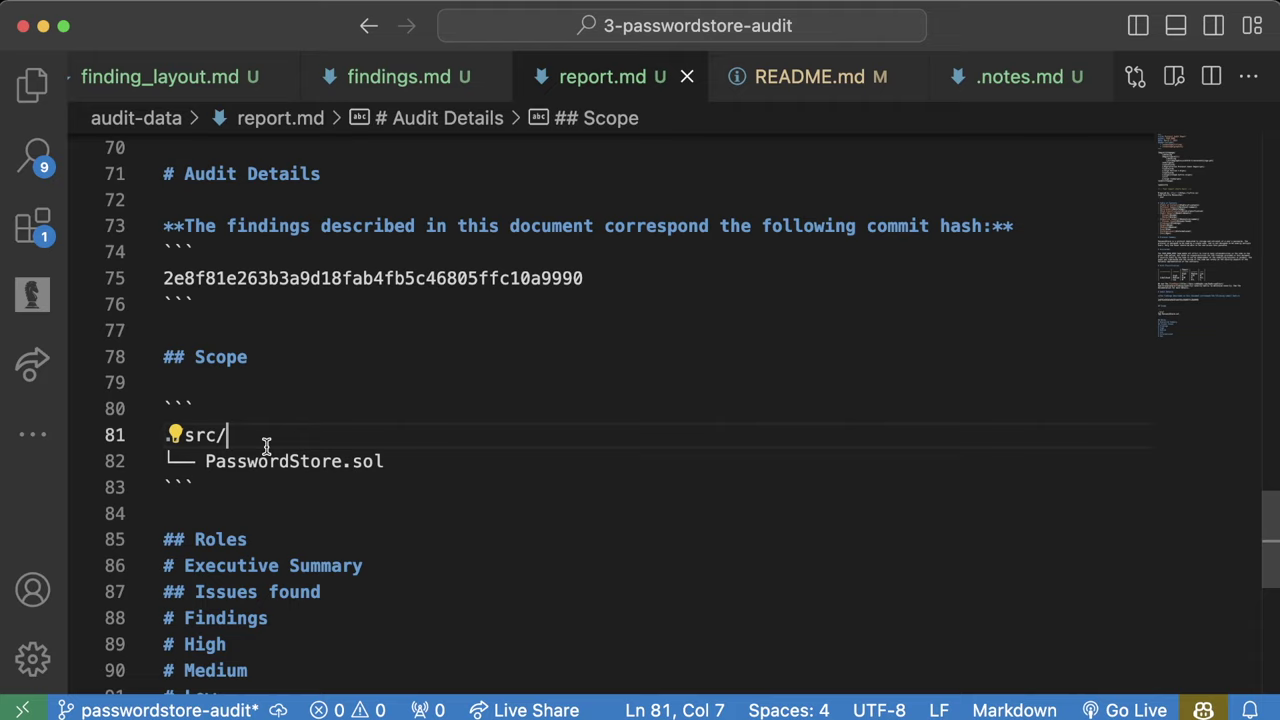
# Paste the Owner and Outsiders role lines from README.md under Roles, correcting 'Outsides' to 'Outsiders'.
pyautogui.click(248, 516)
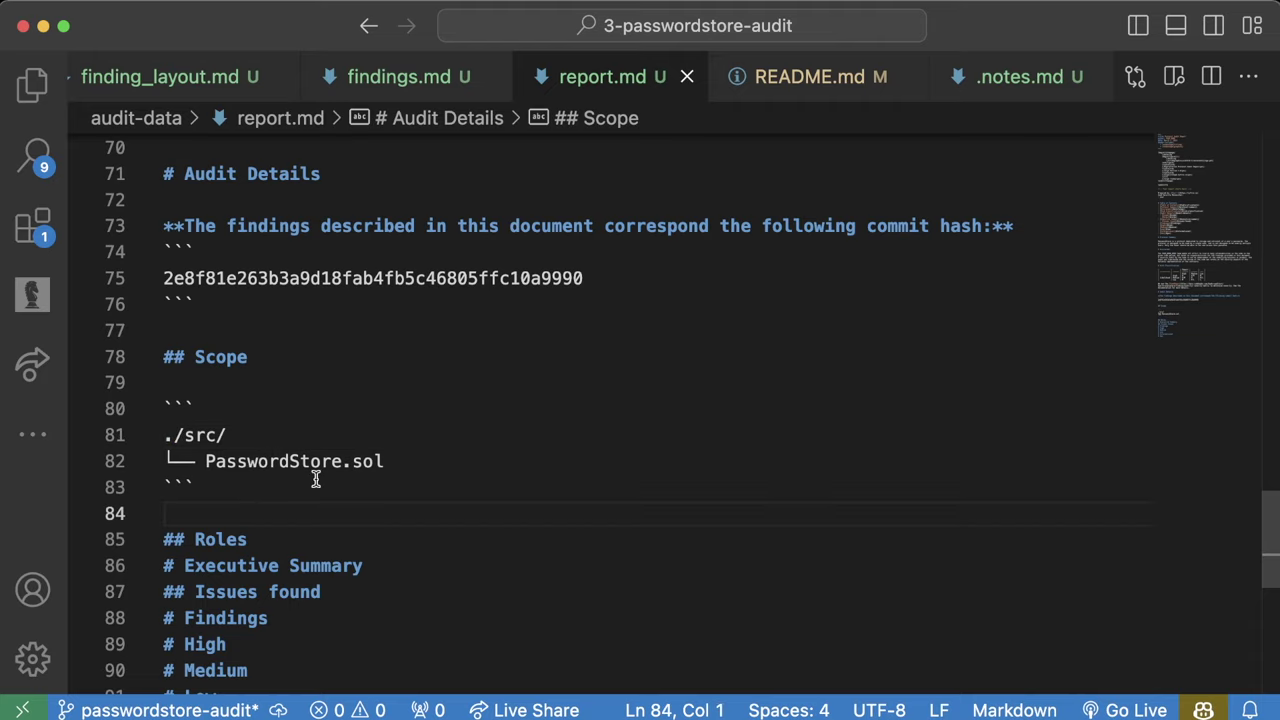
pyautogui.scroll(-4, 409, 450)
pyautogui.click(277, 249)
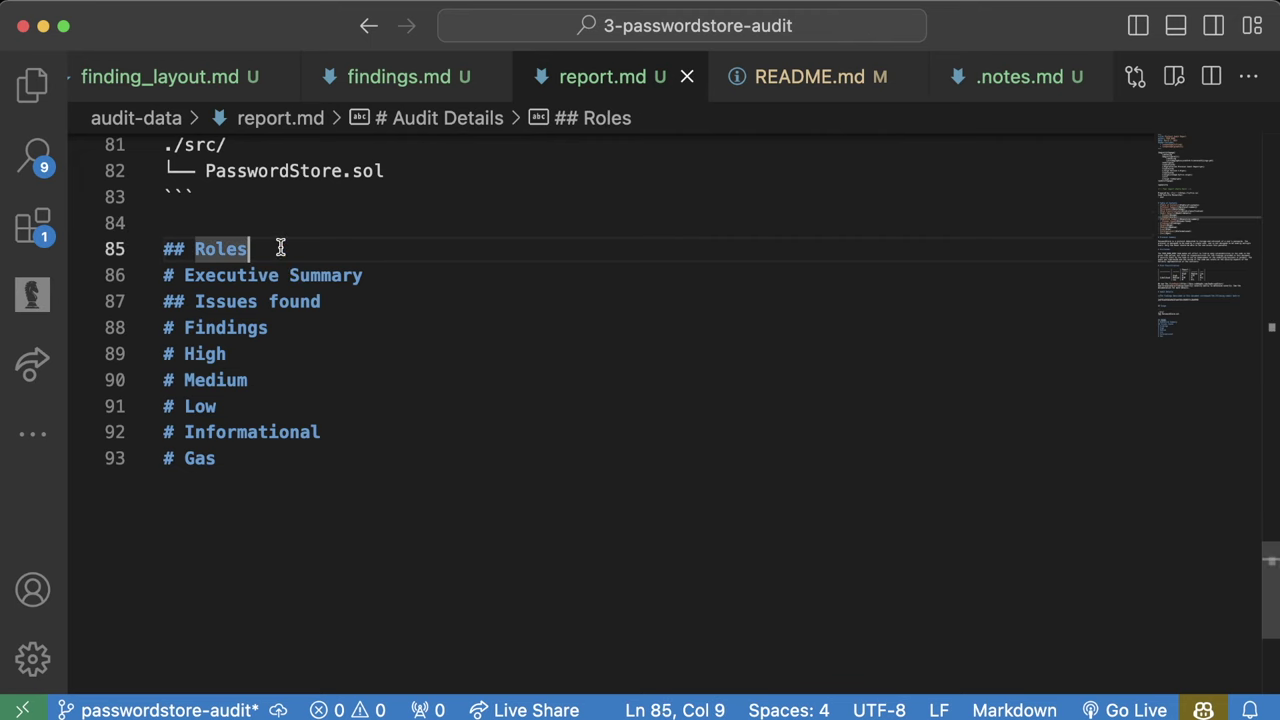
pyautogui.press('Return')
pyautogui.press('Return')
pyautogui.press('Up')
pyautogui.hotkey('ctrl', 'Tab')
pyautogui.moveTo(866, 354); pyautogui.dragTo(145, 327)
pyautogui.press('super+c')
pyautogui.hotkey('ctrl', 'Tab')
pyautogui.click(214, 296)
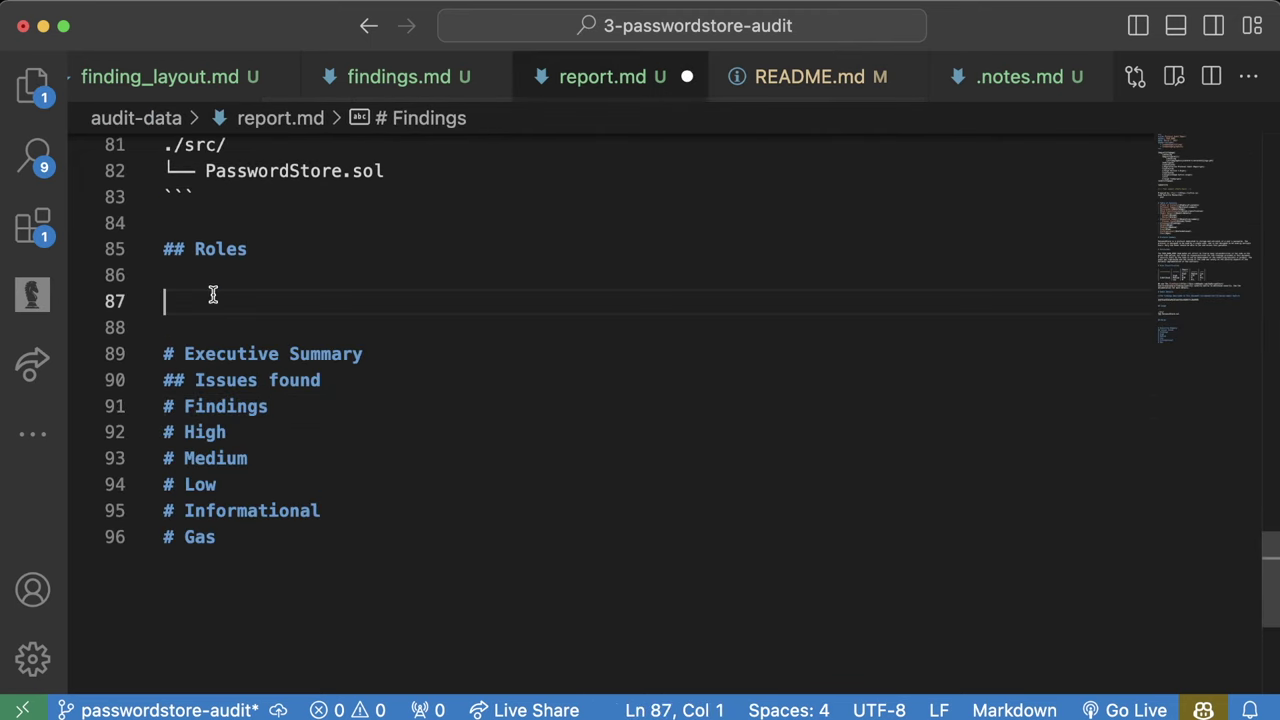
pyautogui.press('super+v')
pyautogui.click(258, 330)
pyautogui.write('r')
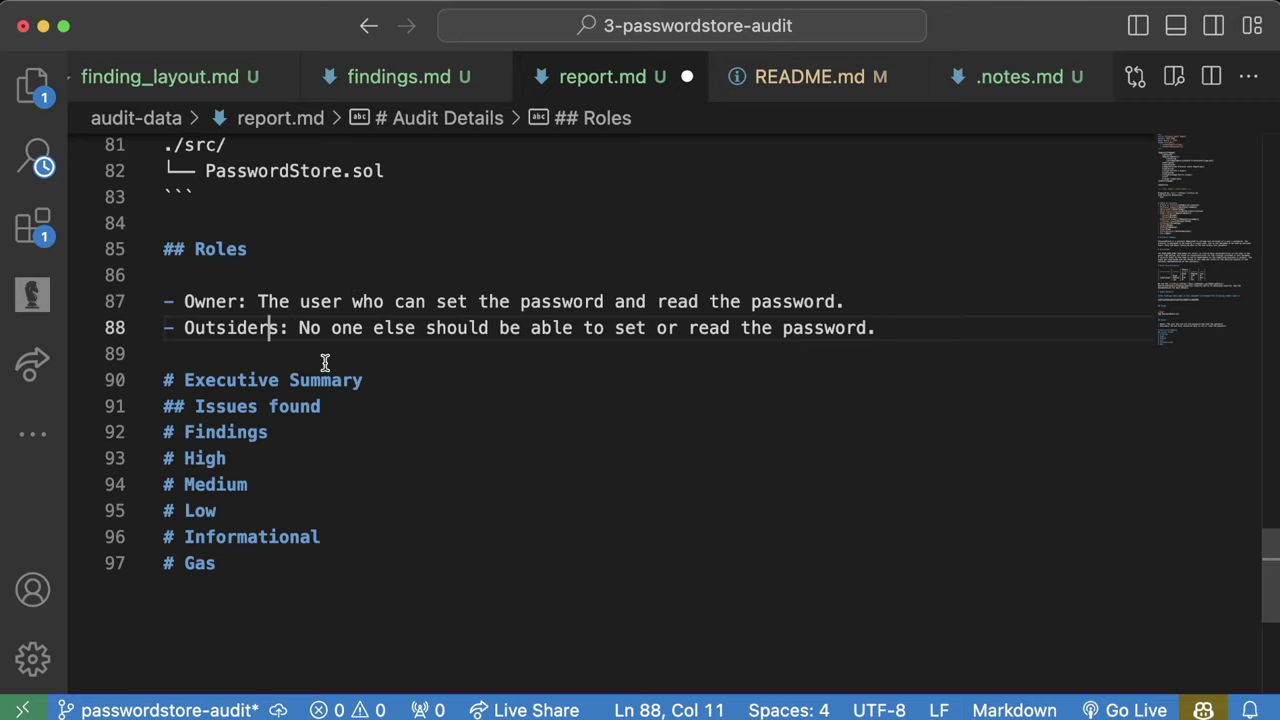
# Paste the italic notes placeholder under Executive Summary and save report.md.
pyautogui.doubleClick(327, 380)
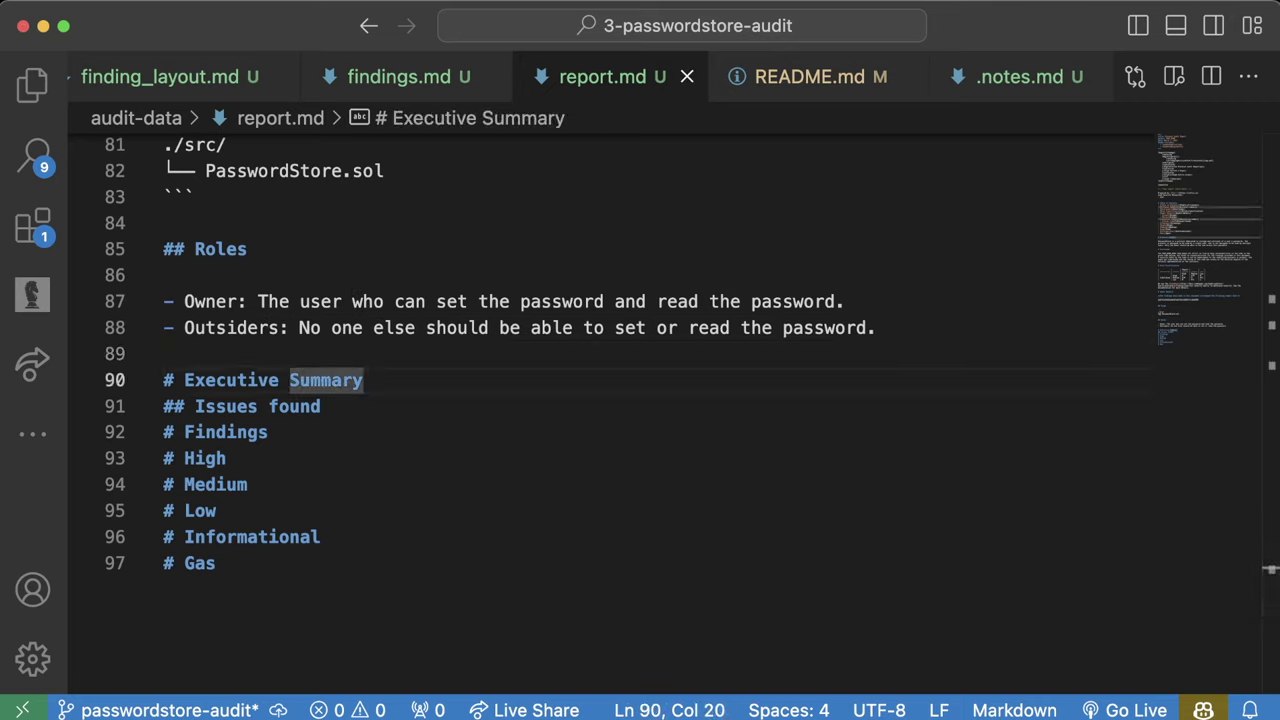
pyautogui.click(404, 382)
pyautogui.press('Return')
pyautogui.press('Return')
pyautogui.press('super+v')
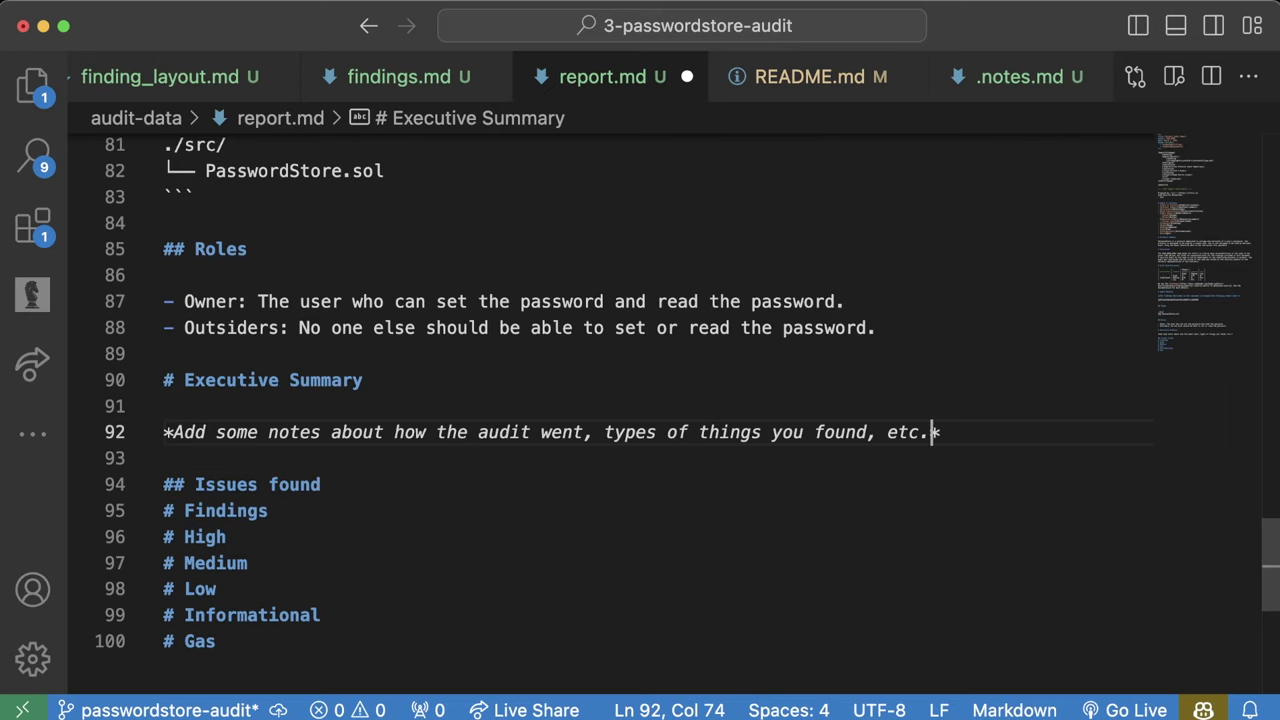
pyautogui.press('super+s')
pyautogui.keyDown('shift'); pyautogui.click(139, 438); pyautogui.keyUp('shift')
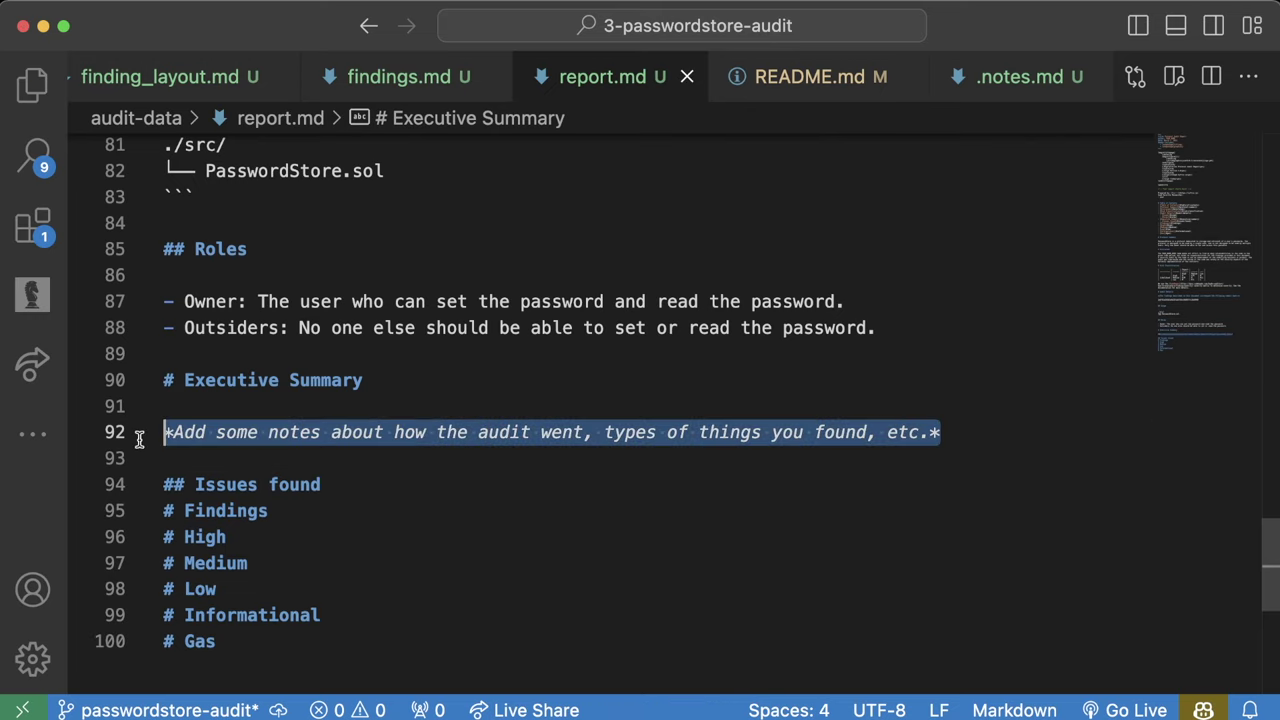
pyautogui.click(305, 402)
# Paste '*We spent X hours with Z auditors using Y tools. etc*' below the Executive Summary note.
pyautogui.click(464, 422)
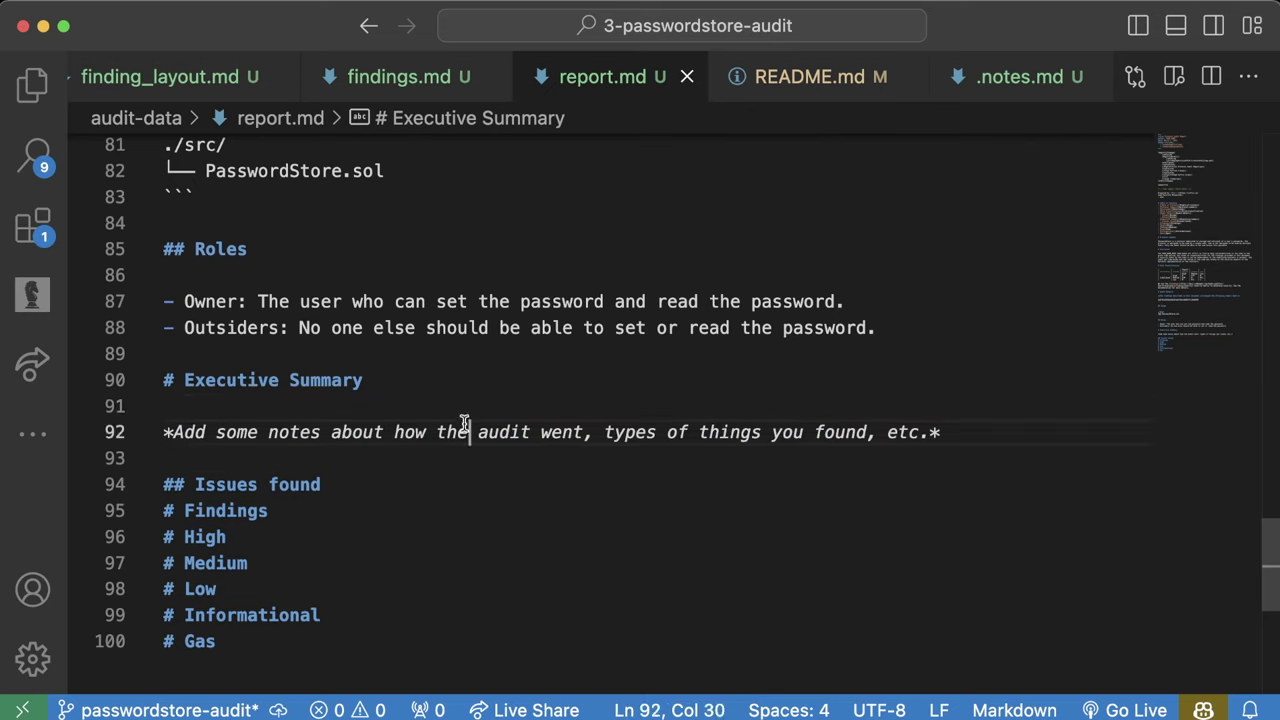
pyautogui.press('super+Right')
pyautogui.press('Return')
pyautogui.press('Return')
pyautogui.press('super+v')
pyautogui.click(458, 486)
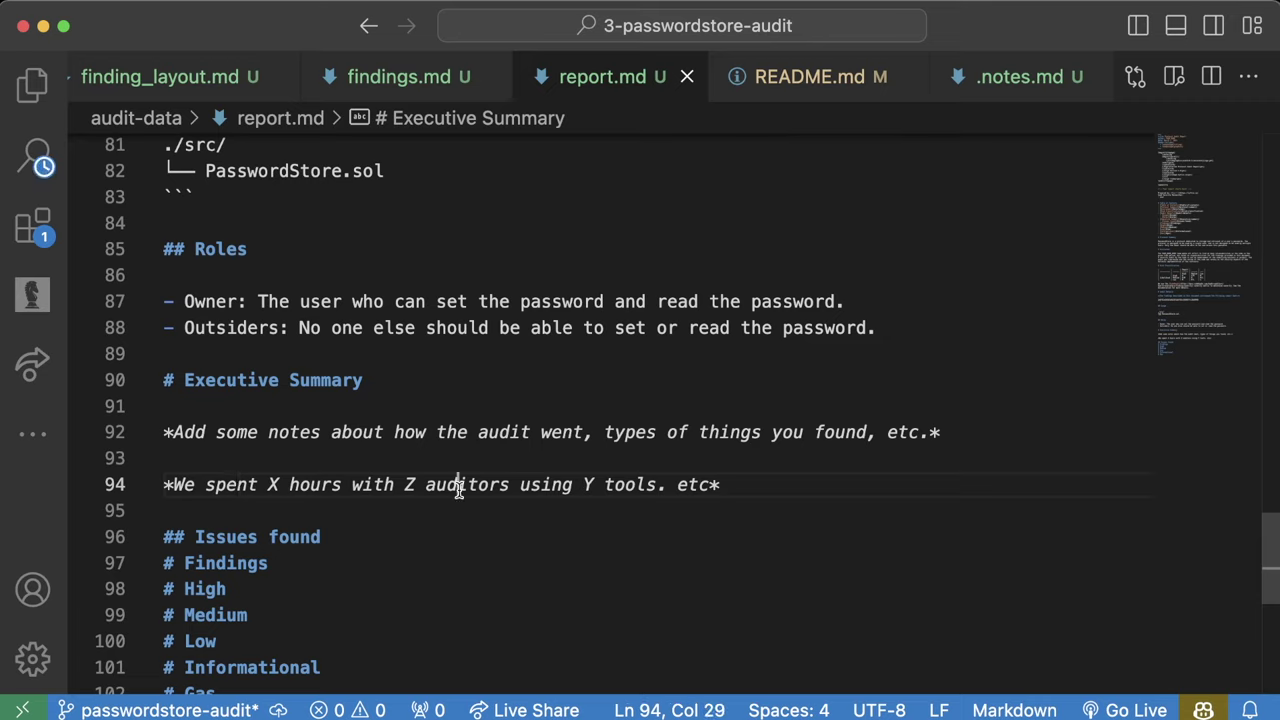
pyautogui.click(584, 486)
pyautogui.moveTo(754, 486); pyautogui.dragTo(165, 486)
pyautogui.click(777, 487)
pyautogui.moveTo(779, 488); pyautogui.dragTo(80, 406)
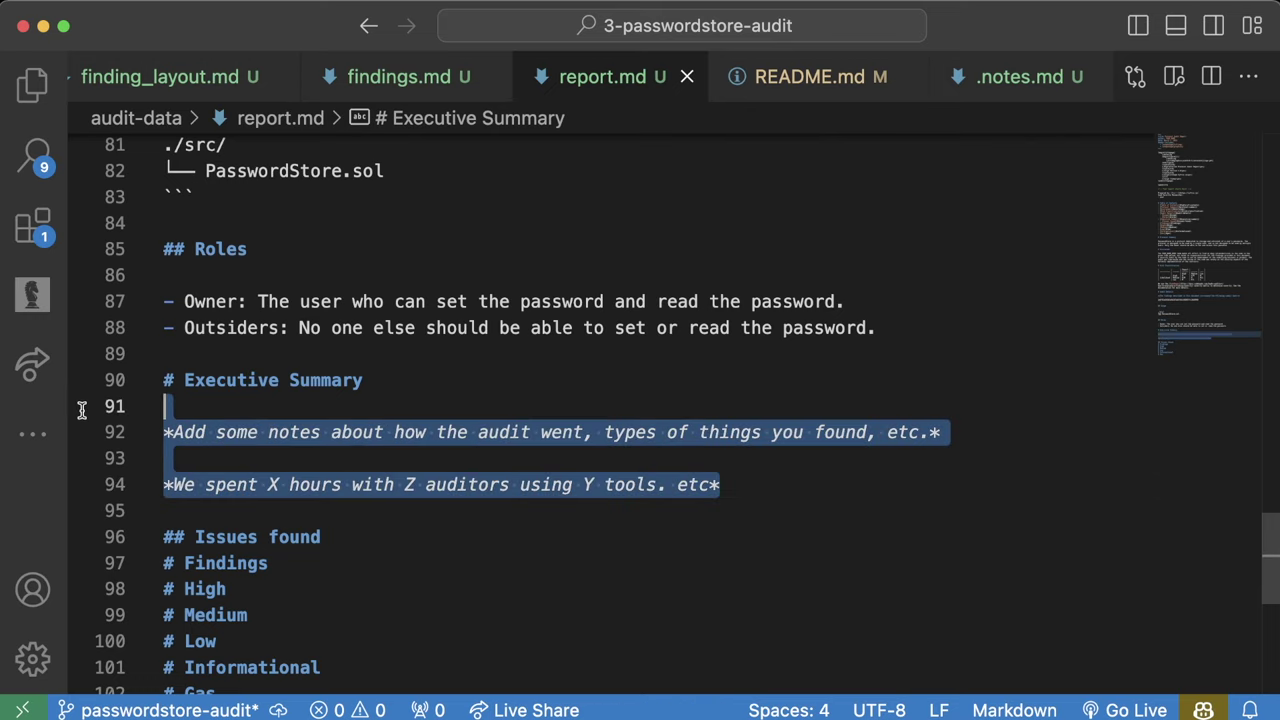
pyautogui.click(583, 417)
pyautogui.scroll(-3, 578, 407)
pyautogui.click(390, 391)
# Start the table under Issues found with 'Severity | Number of issues found' header and separator rows.
pyautogui.press('Return')
pyautogui.press('Return')
pyautogui.press('Return')
pyautogui.press('Return')
pyautogui.press('Up')
pyautogui.press('Up')
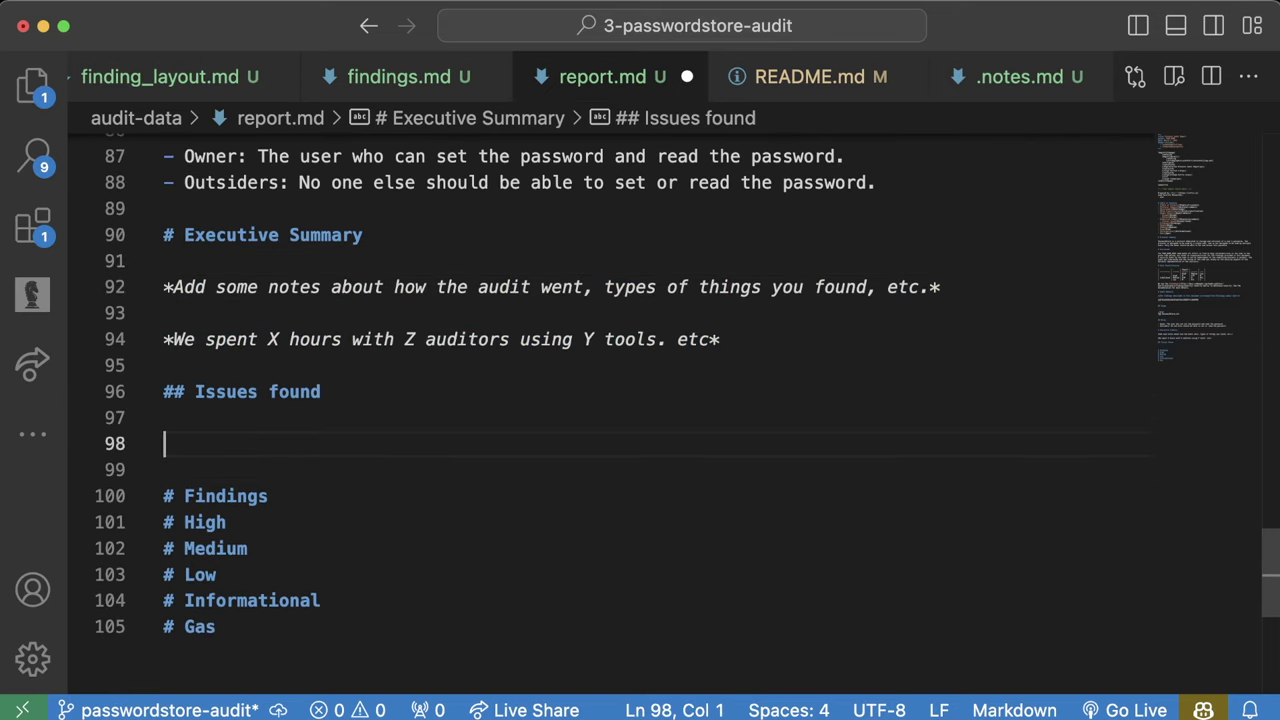
pyautogui.press('Down')
pyautogui.press('Up')
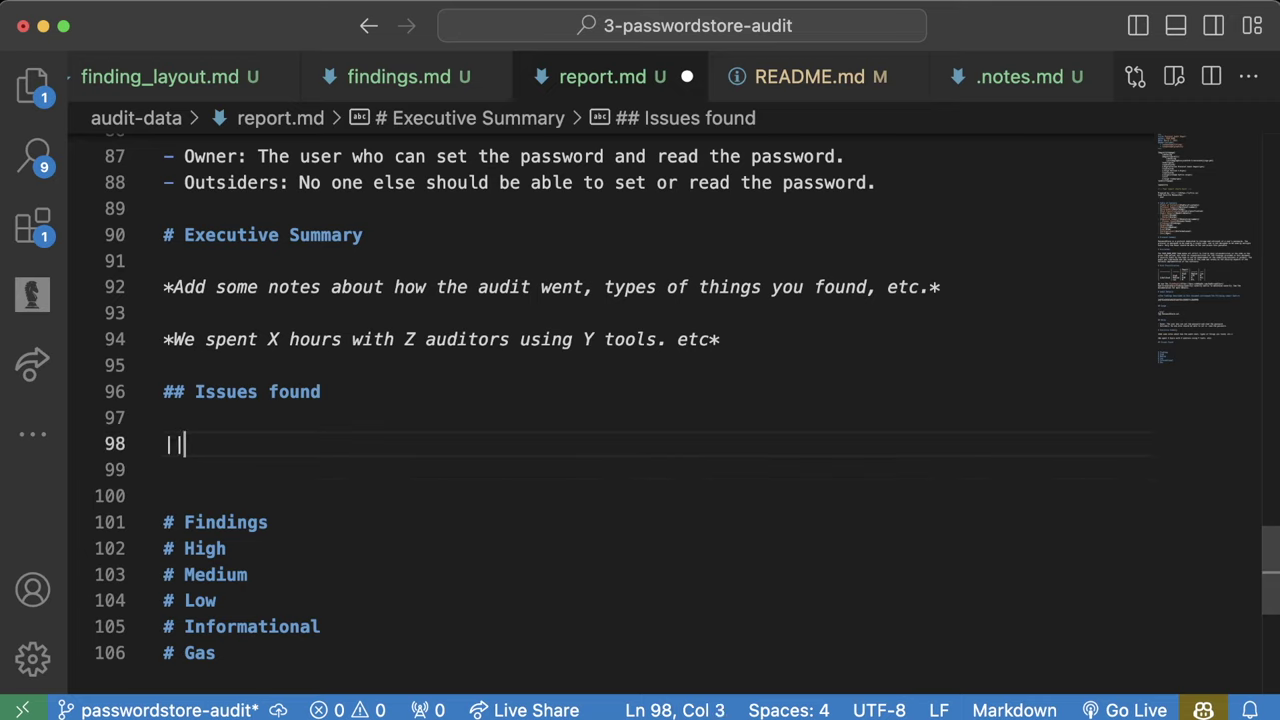
pyautogui.write('|Sver')
pyautogui.press('Tab')
pyautogui.press('Right')
pyautogui.write('Number o f')
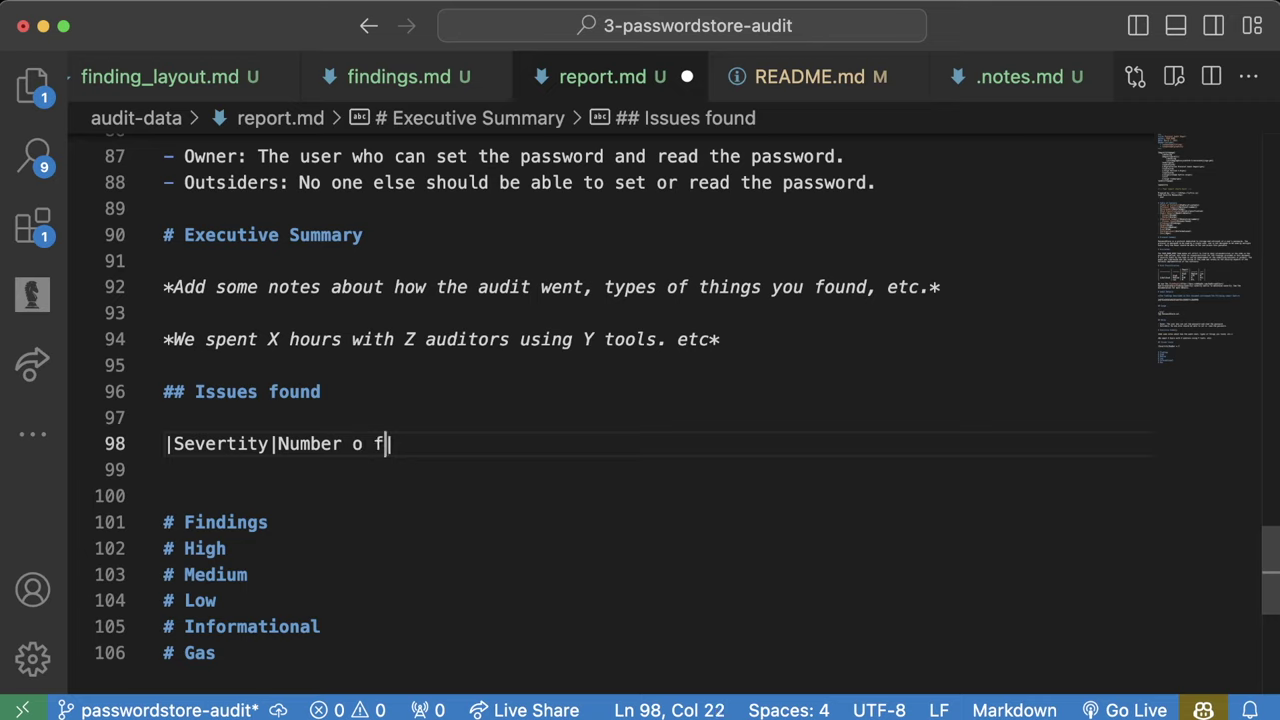
pyautogui.press('BackSpace')
pyautogui.press('BackSpace')
pyautogui.write('f issues found|')
pyautogui.press('Return')
pyautogui.write('|')
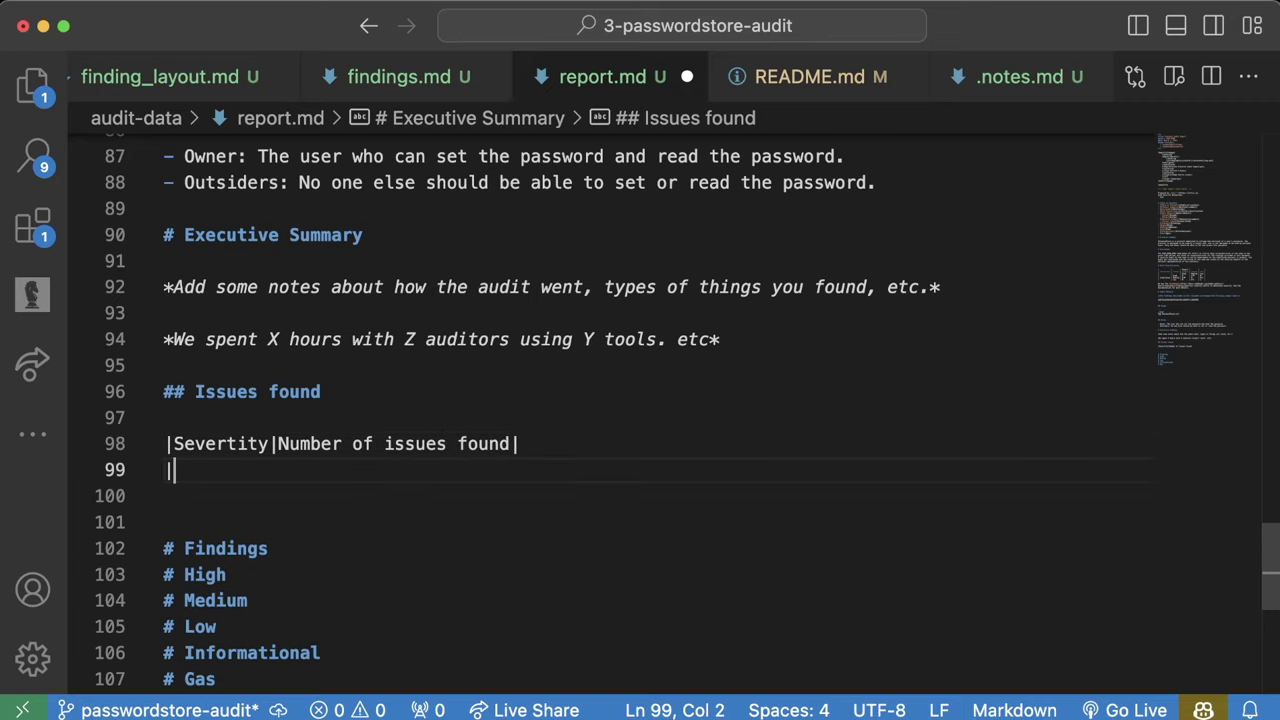
pyautogui.write(' --- | ---')
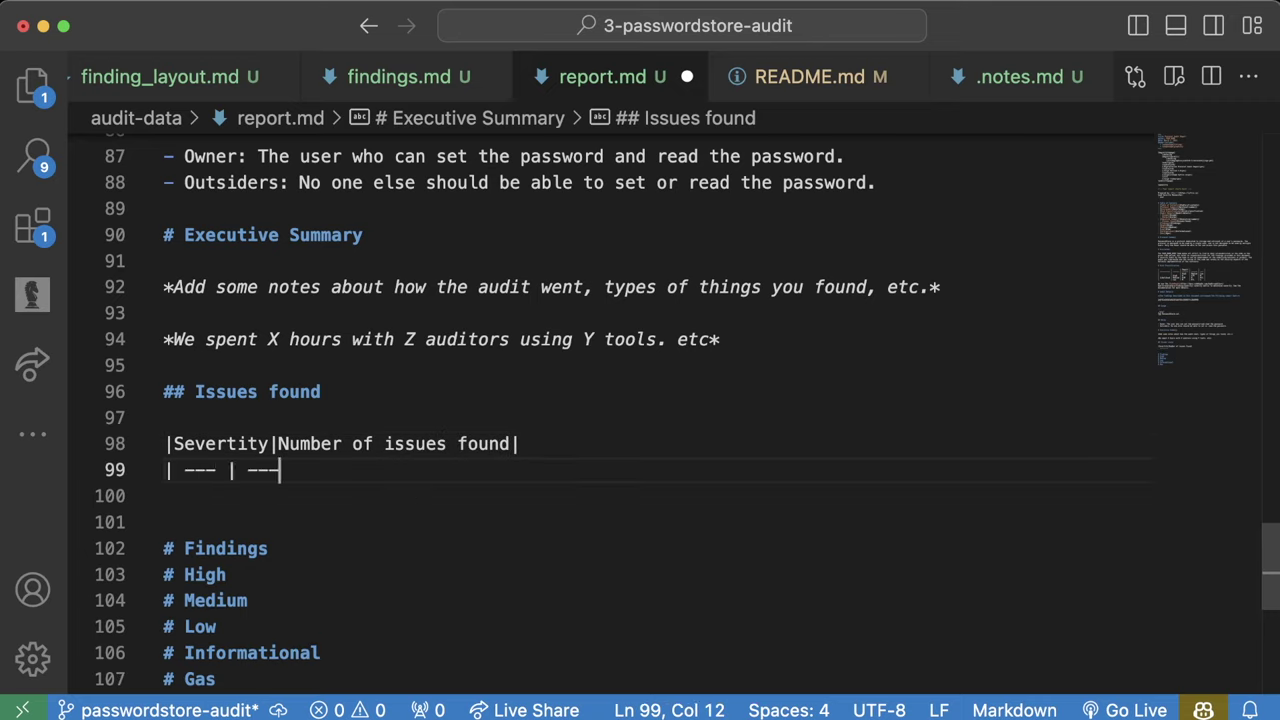
pyautogui.press('cmd+s')
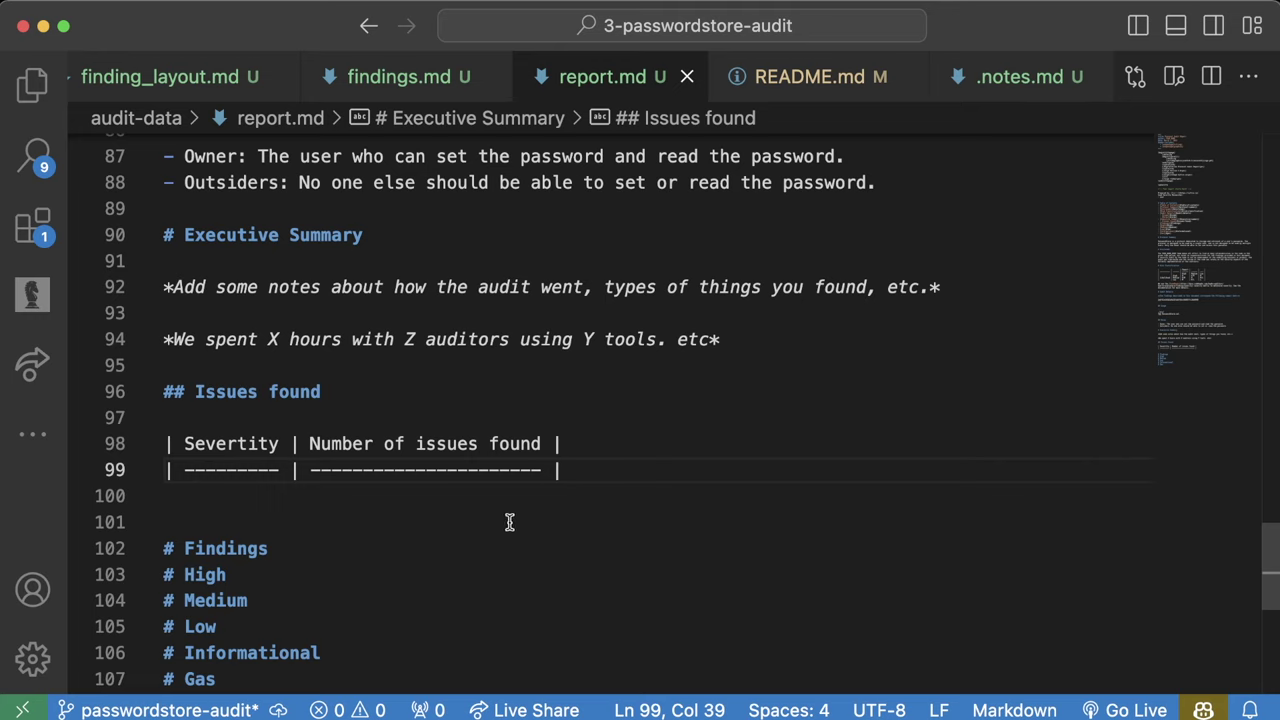
# Format the document and add table rows High, Medium, Low, Info and Total, then save.
pyautogui.press('cmd+shift+p')
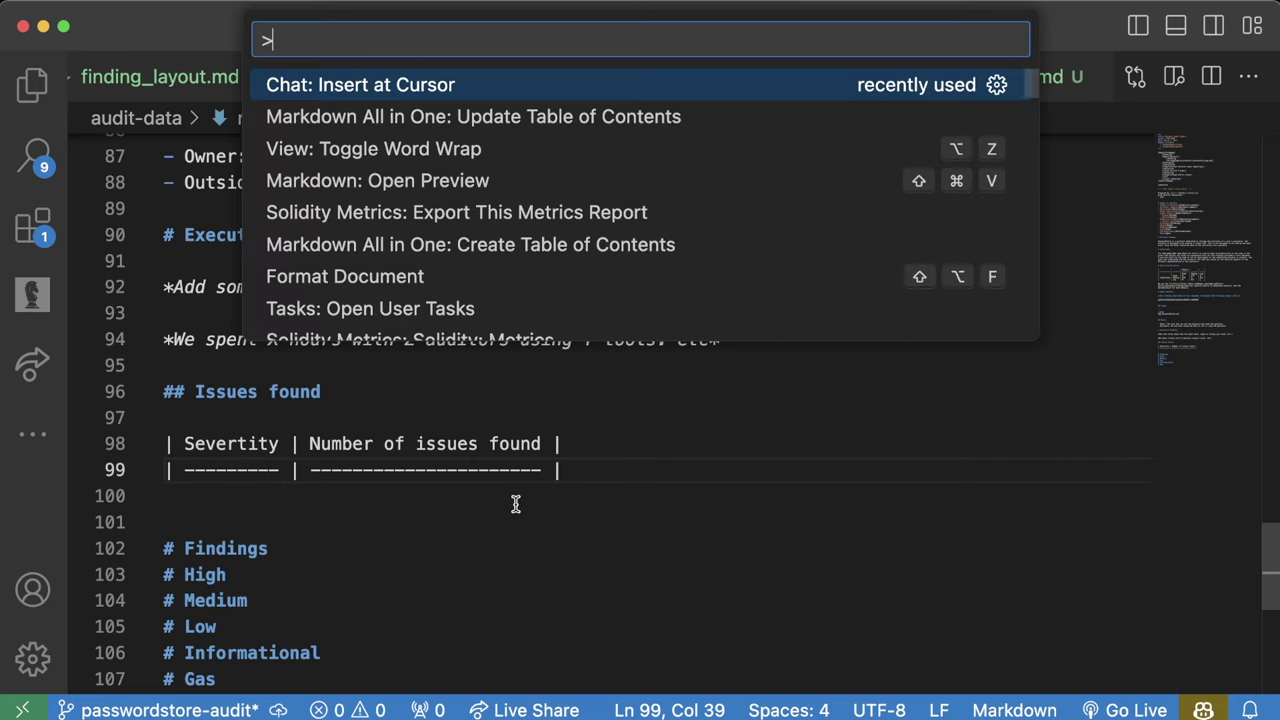
pyautogui.write('form')
pyautogui.press('Return')
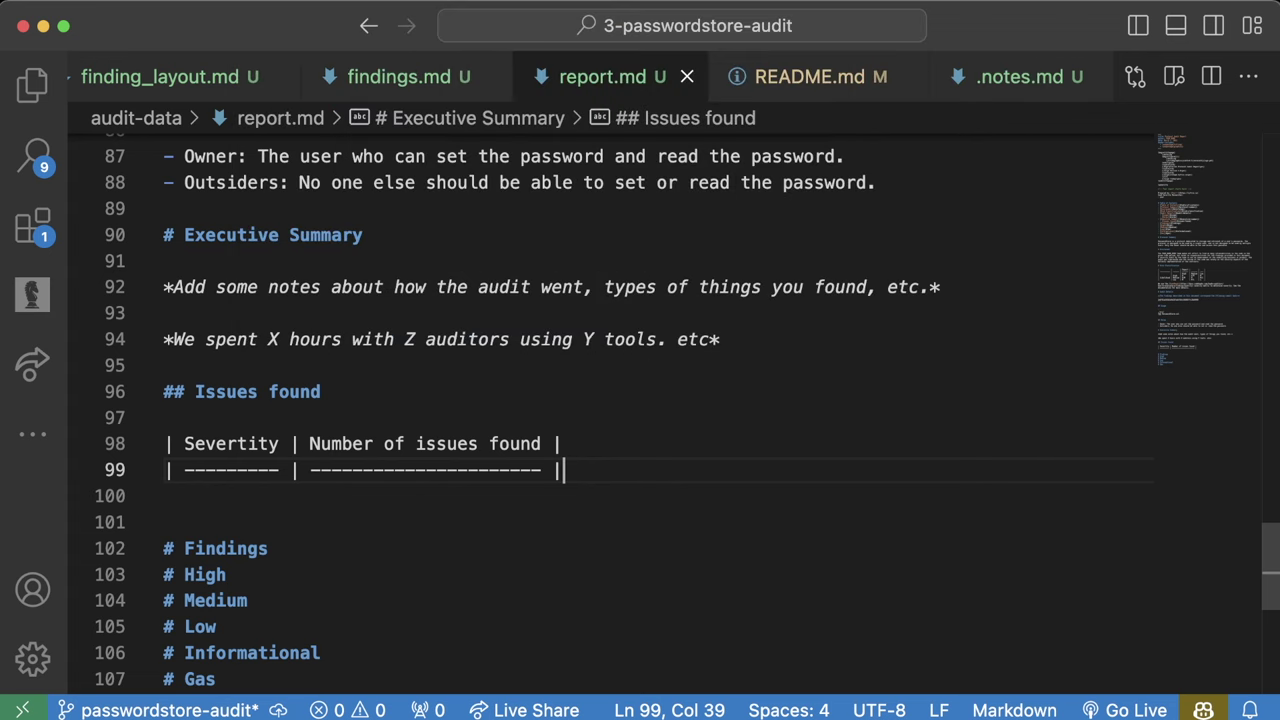
pyautogui.moveTo(337, 500); pyautogui.dragTo(129, 423)
pyautogui.click(560, 443)
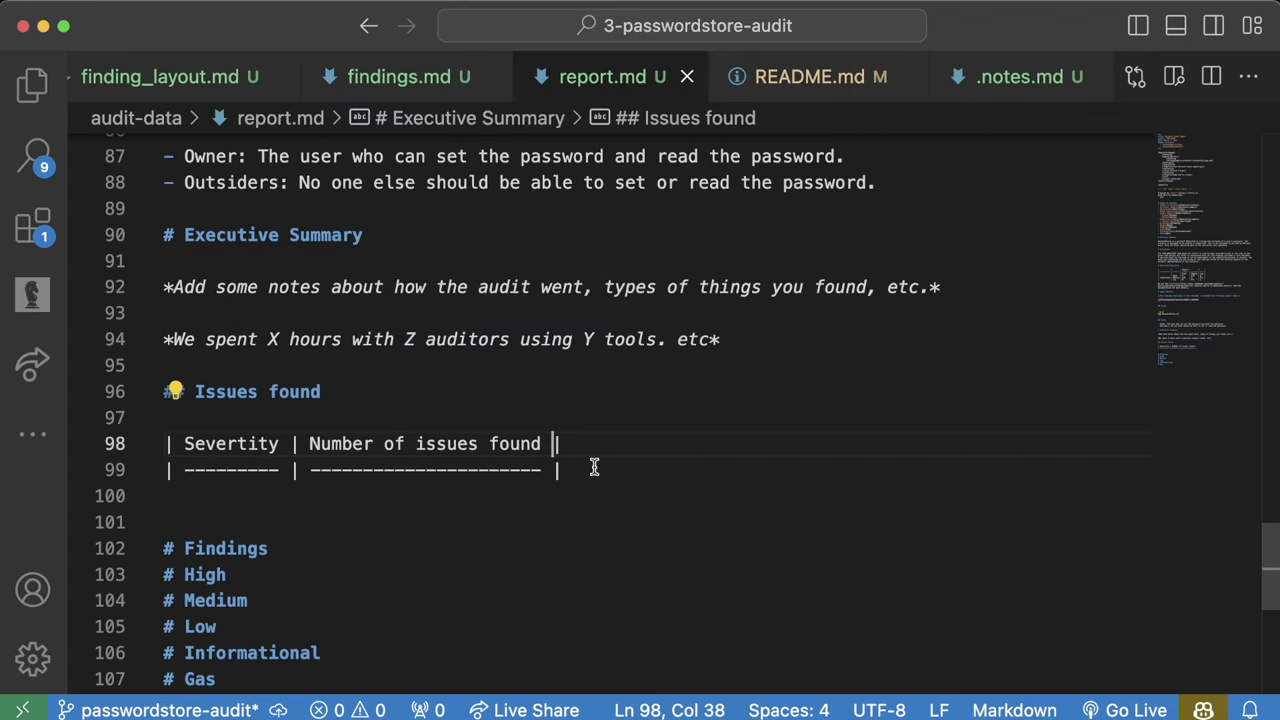
pyautogui.click(594, 467)
pyautogui.press('Return')
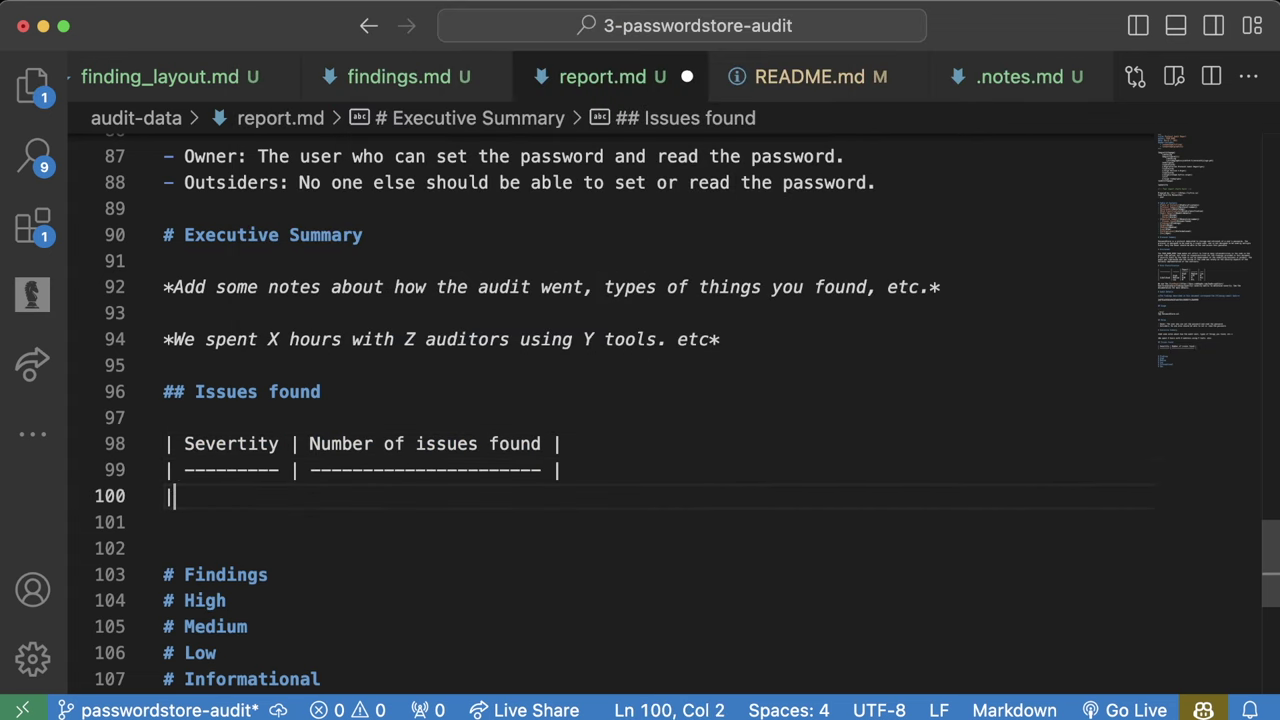
pyautogui.write('| hi')
pyautogui.press('BackSpace')
pyautogui.press('BackSpace')
pyautogui.write('High ||')
pyautogui.press('Return')
pyautogui.write('|Medi')
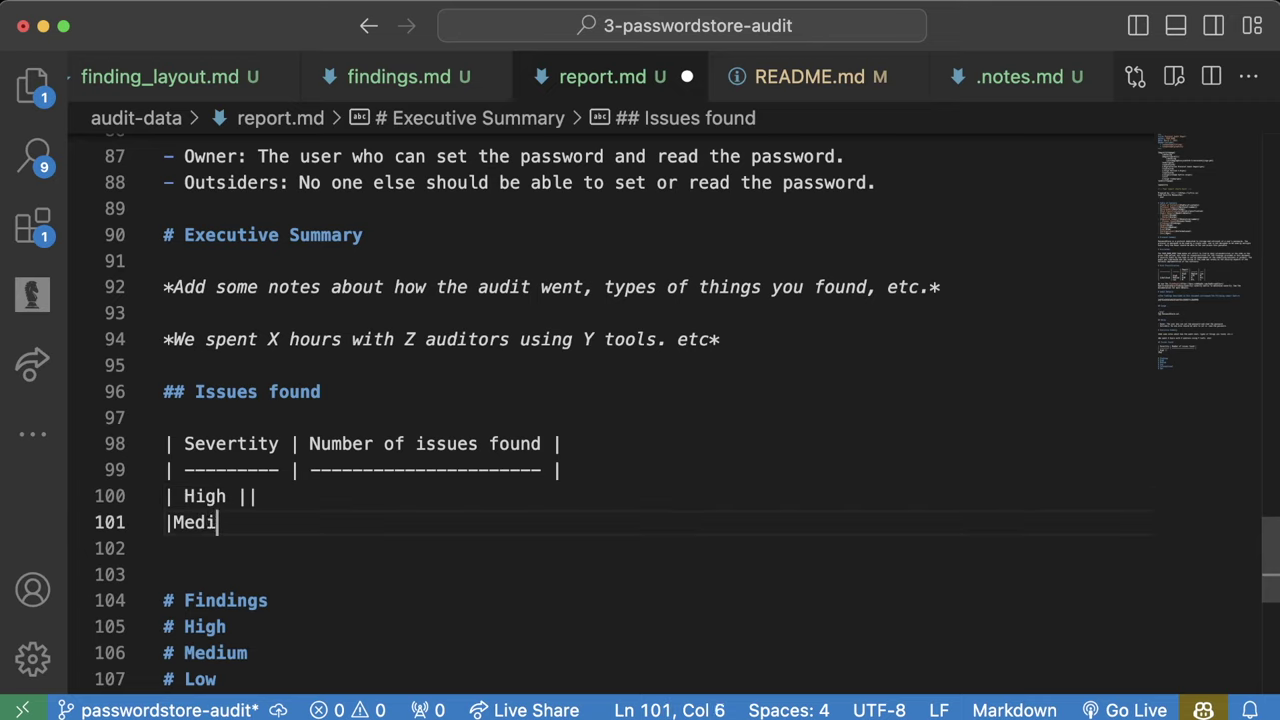
pyautogui.write('um ||')
pyautogui.press('Return')
pyautogui.write('| low')
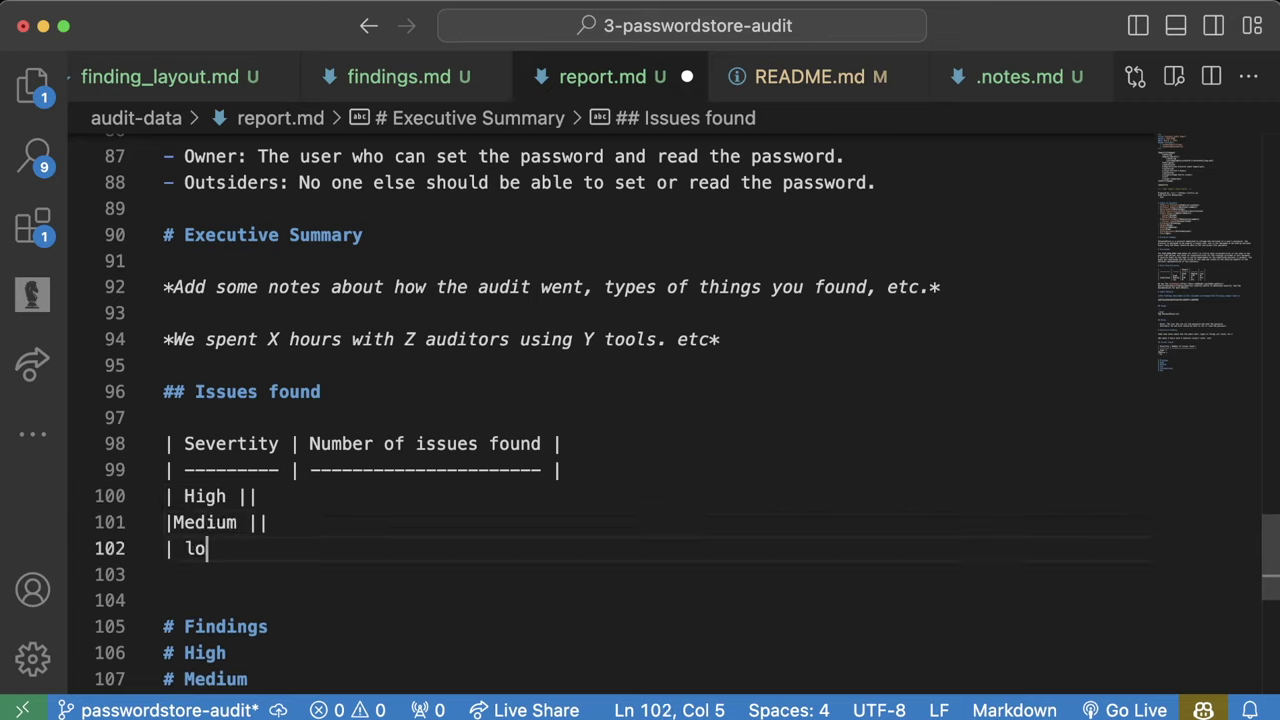
pyautogui.press('BackSpace')
pyautogui.press('BackSpace')
pyautogui.write('Low ||')
pyautogui.press('Return')
pyautogui.write('|Info ||')
pyautogui.press('Return')
pyautogui.write('| Total     ')
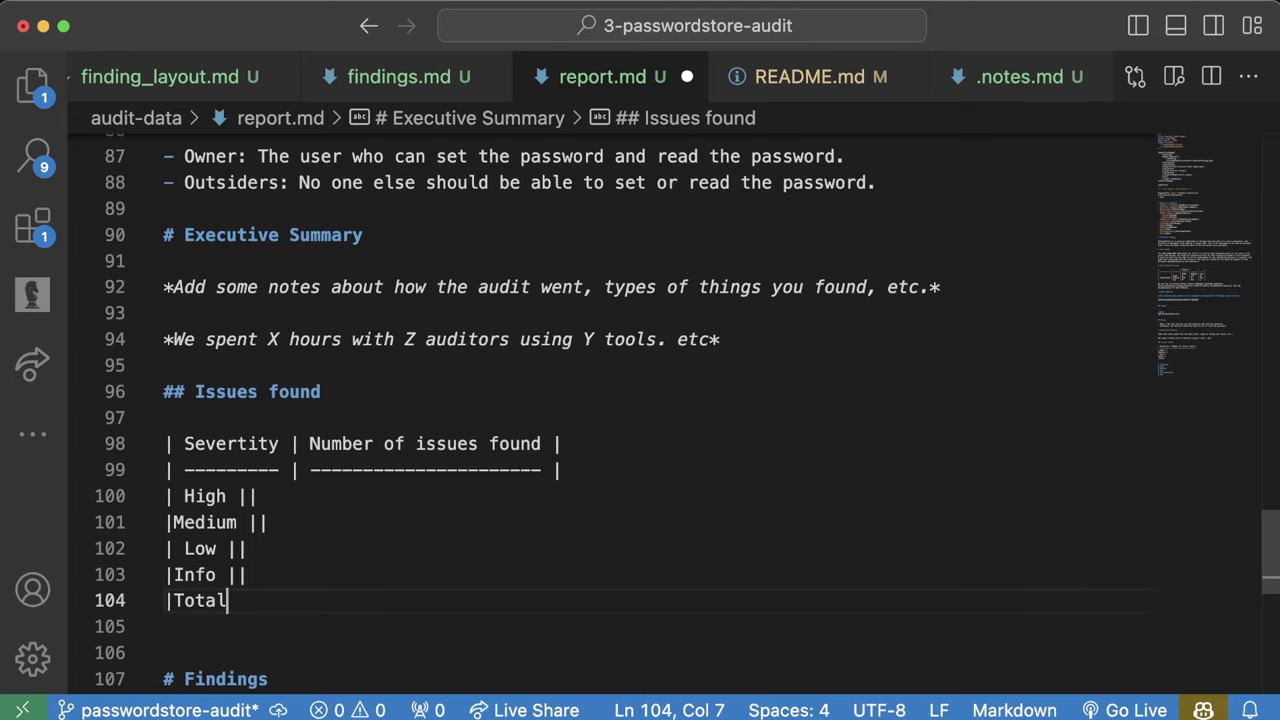
pyautogui.write('|')
pyautogui.press('super+s')
# Fill the issue counts: High 2, Medium 0, Low 0, Info 1, Total 3, and save.
pyautogui.scroll(-3, 568, 468)
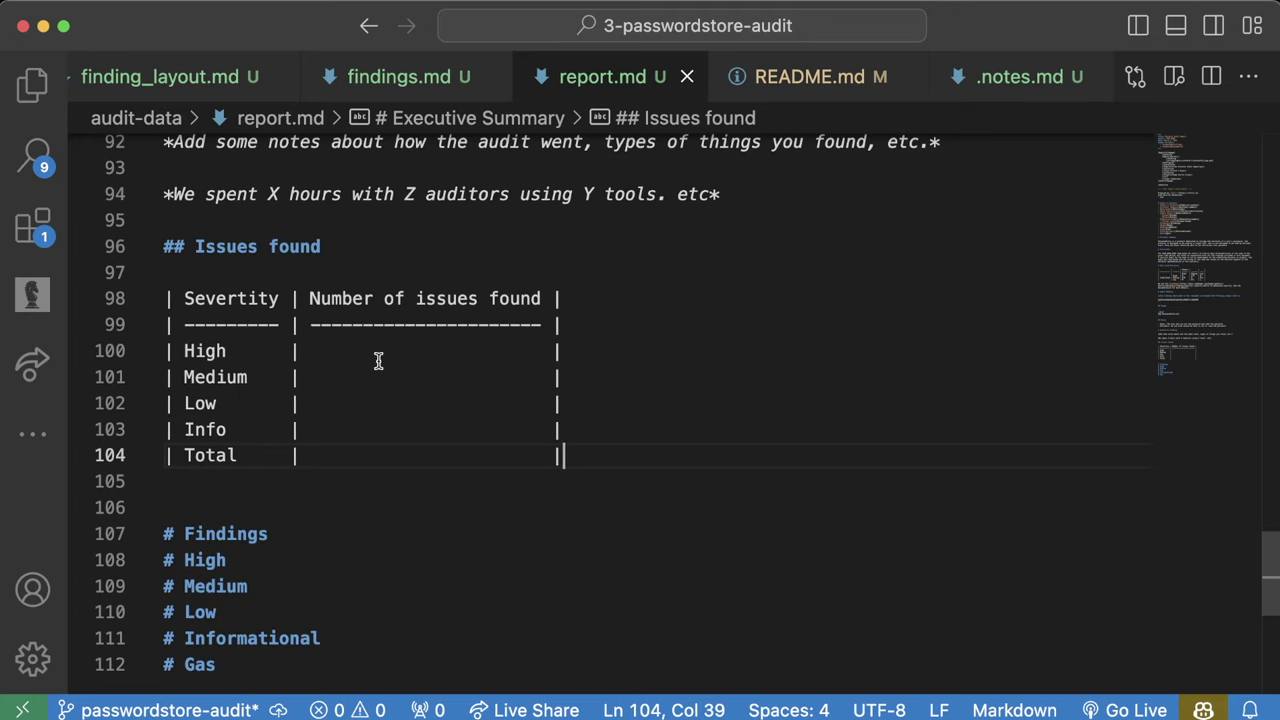
pyautogui.click(354, 346)
pyautogui.write('2')
pyautogui.click(329, 377)
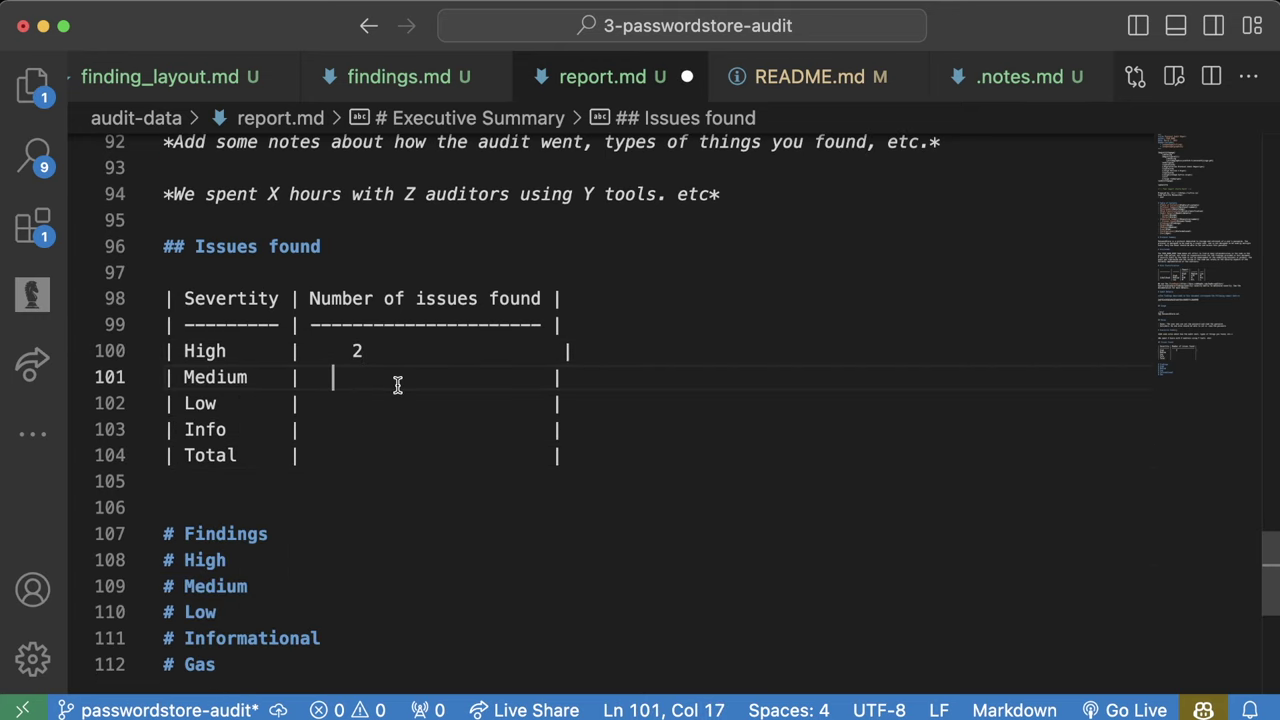
pyautogui.write('0')
pyautogui.click(355, 403)
pyautogui.write('0')
pyautogui.click(345, 428)
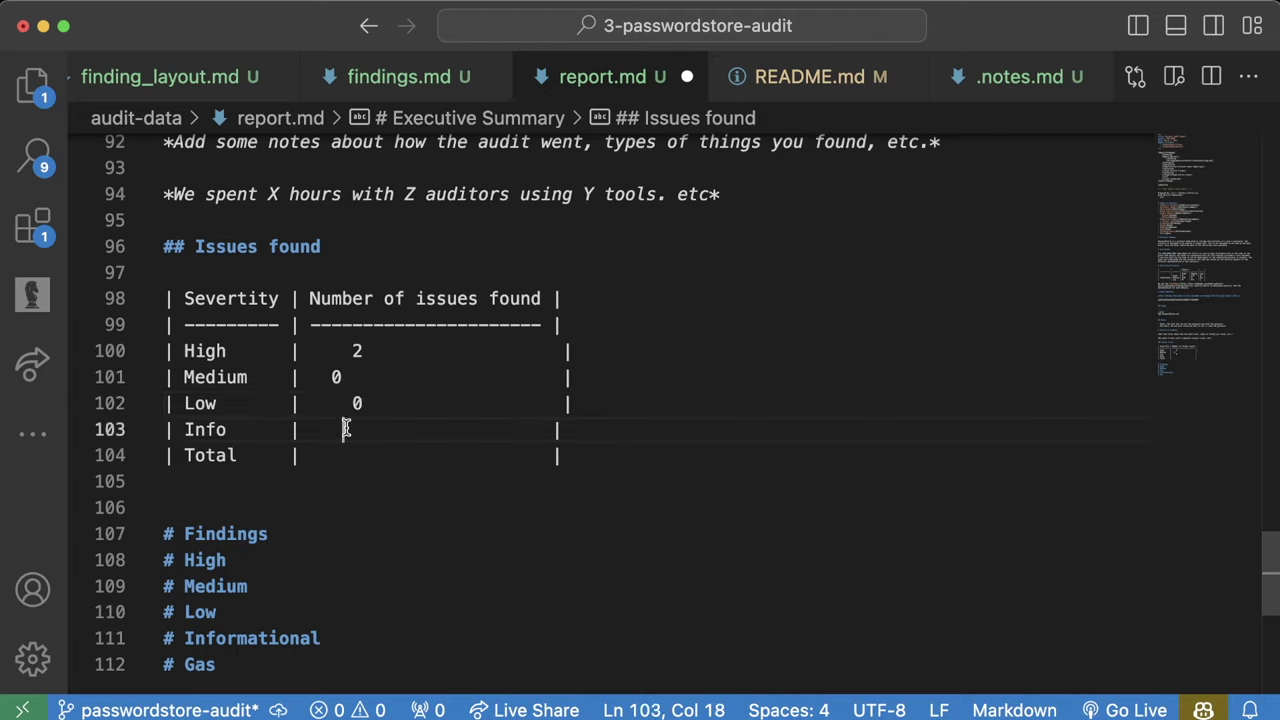
pyautogui.write('1')
pyautogui.click(346, 455)
pyautogui.write('3')
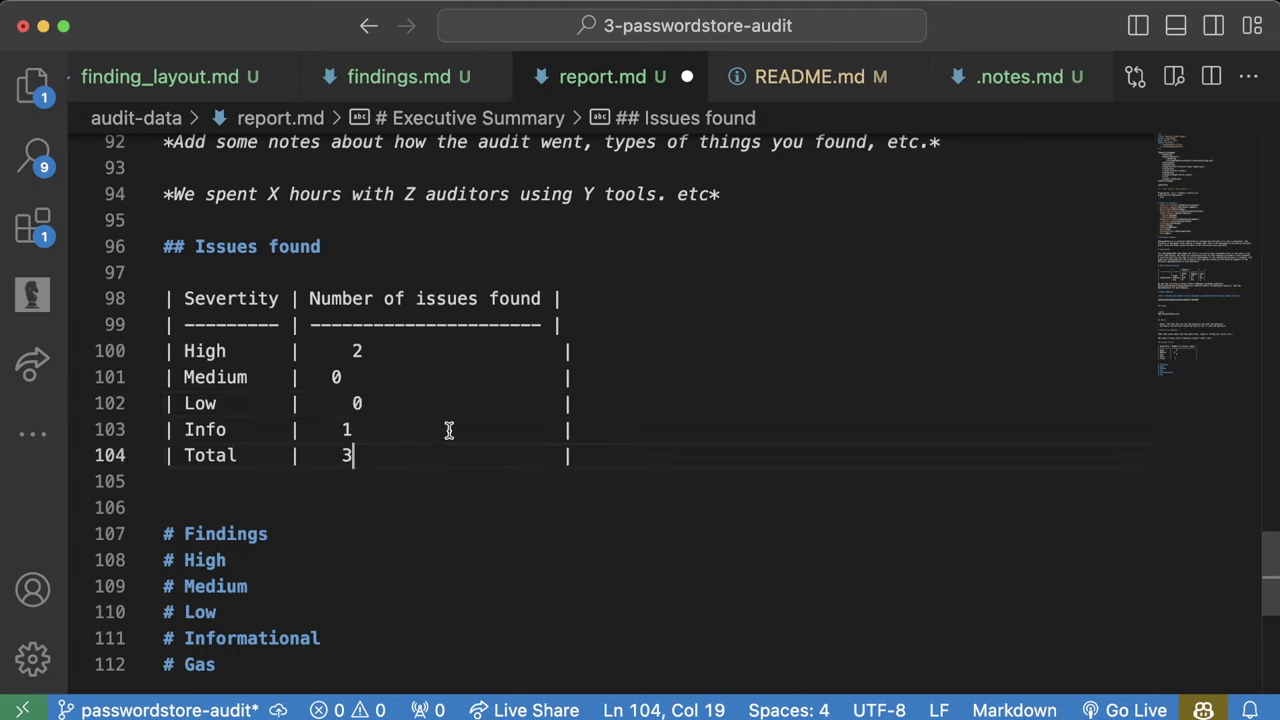
pyautogui.press('super+s')
# Remove the empty line after the severity table and save report.md.
pyautogui.click(694, 392)
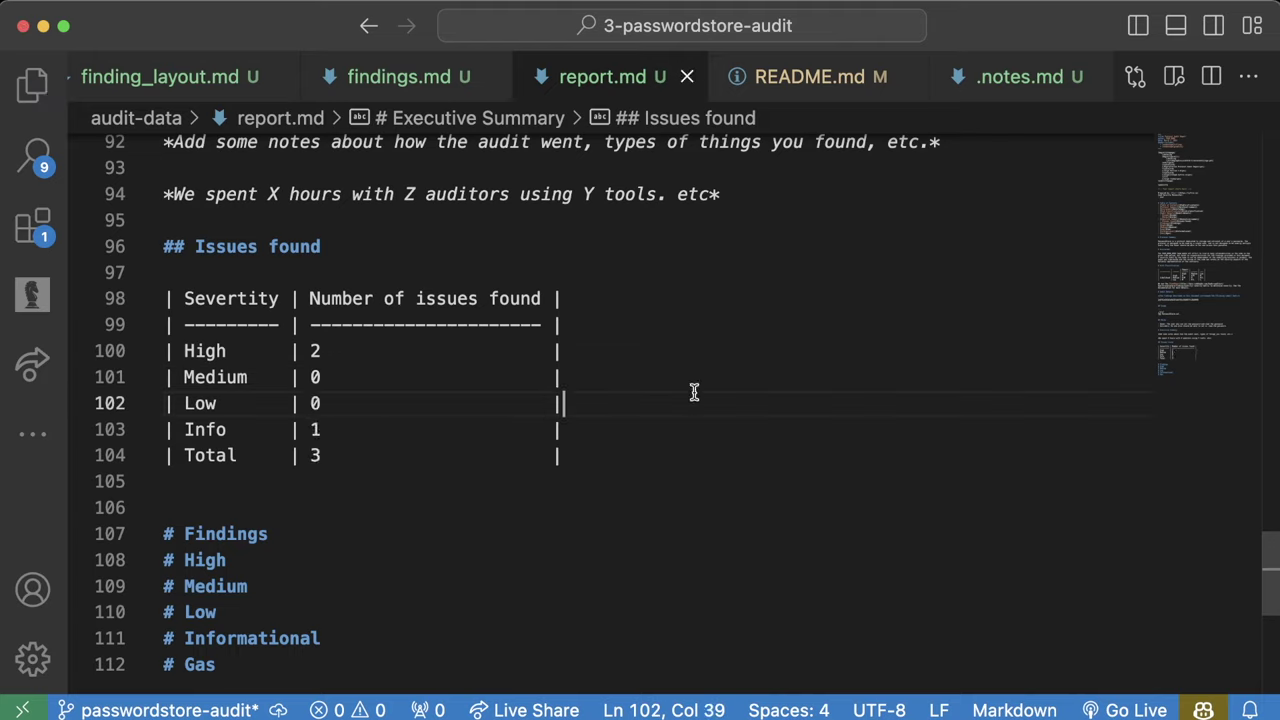
pyautogui.click(628, 455)
pyautogui.click(505, 486)
pyautogui.moveTo(539, 494); pyautogui.dragTo(88, 298)
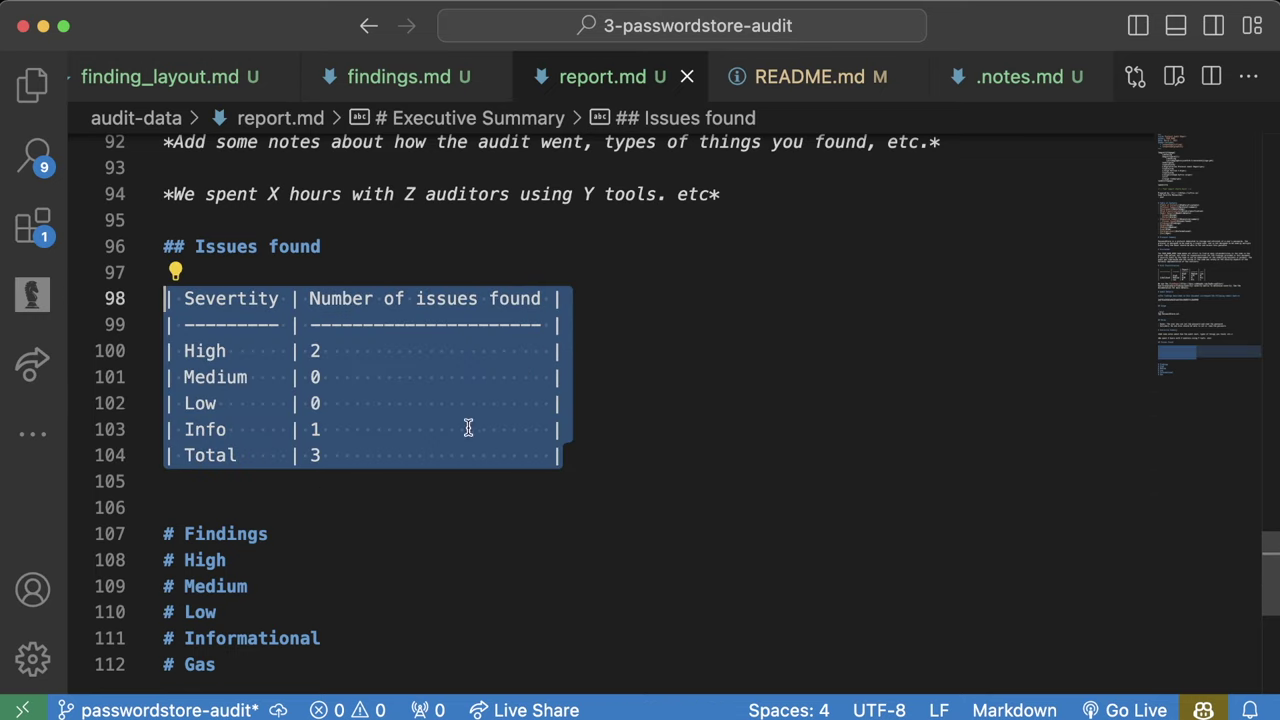
pyautogui.click(415, 476)
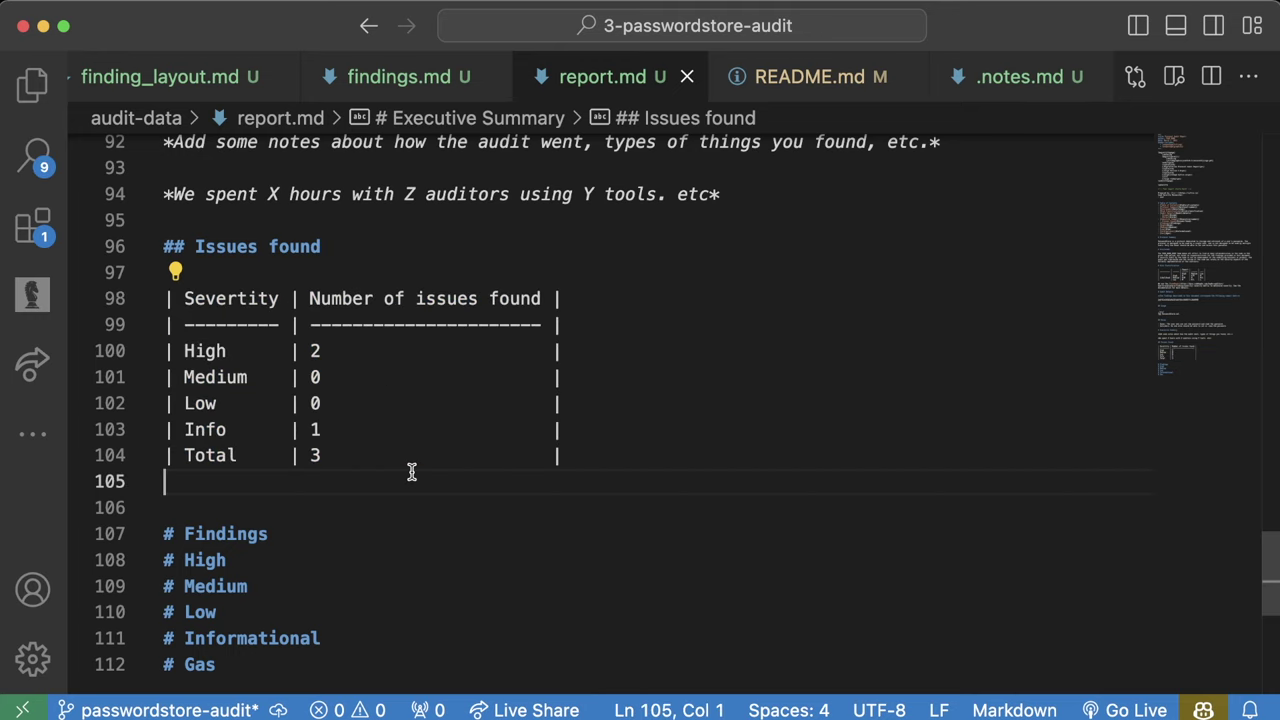
pyautogui.press('BackSpace')
pyautogui.press('super+s')
pyautogui.scroll(-3, 451, 474)
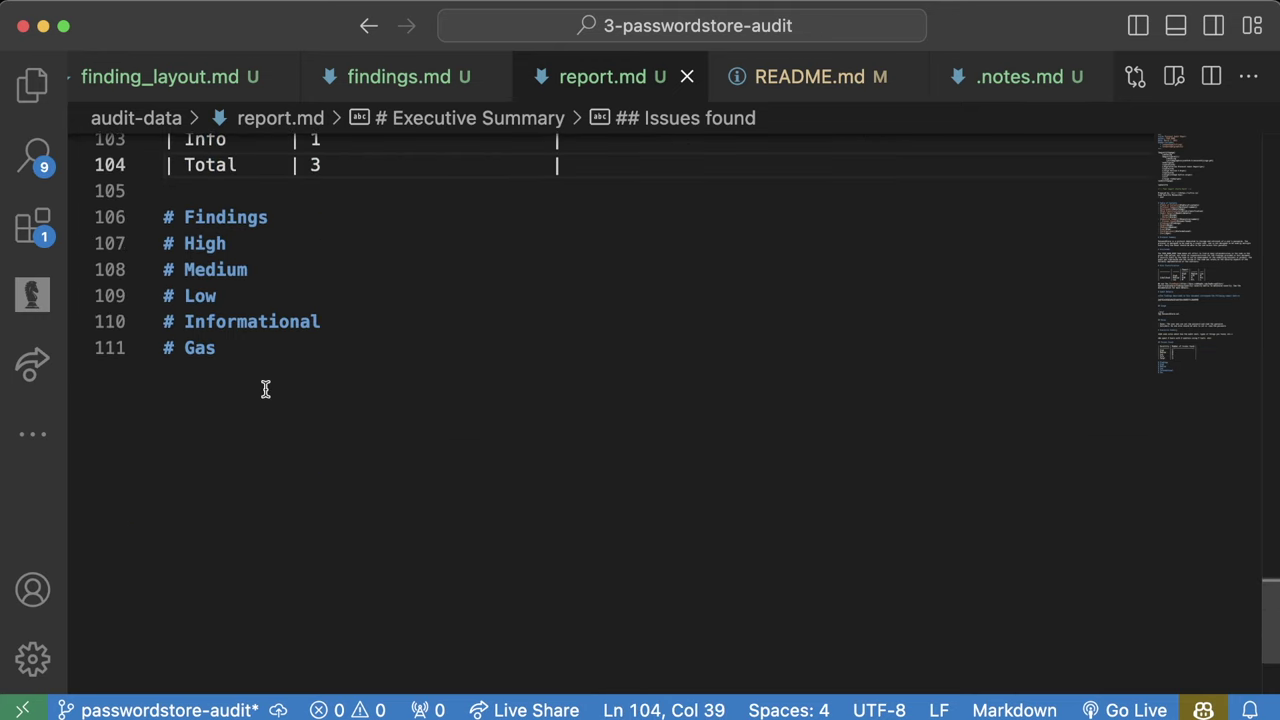
pyautogui.click(508, 295)
pyautogui.scroll(-20, 470, 343)
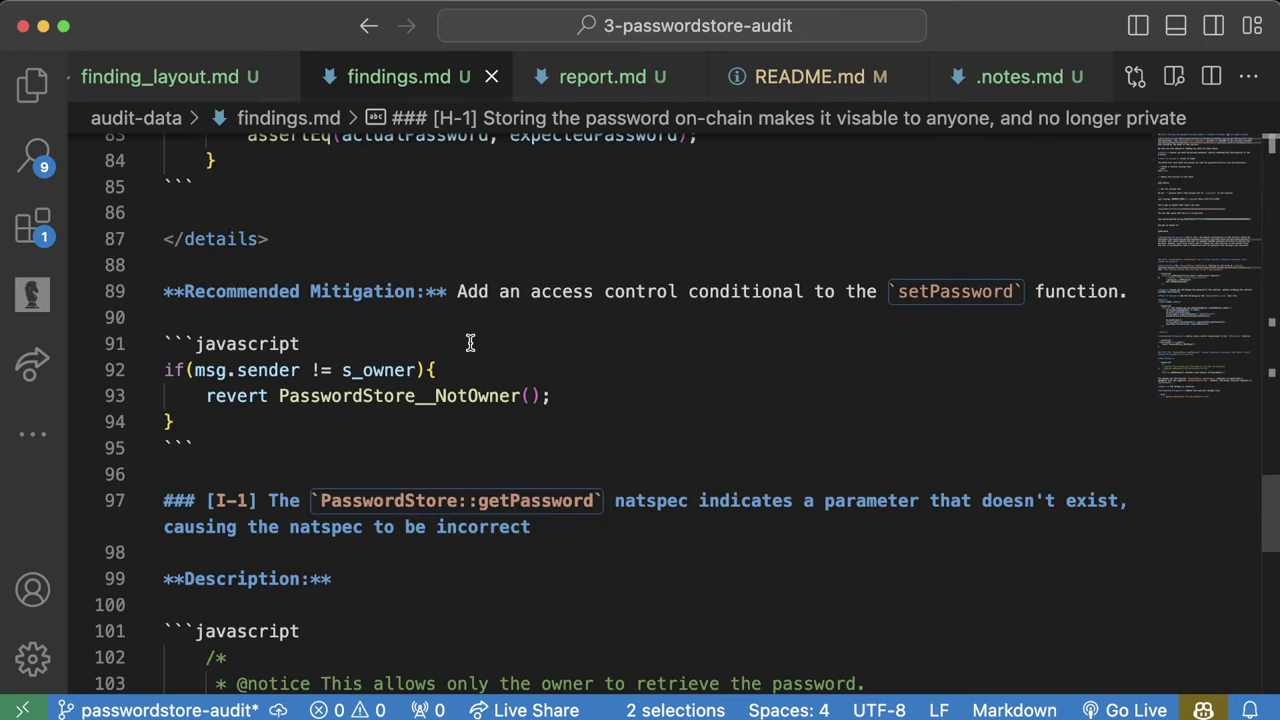
pyautogui.scroll(20, 470, 343)
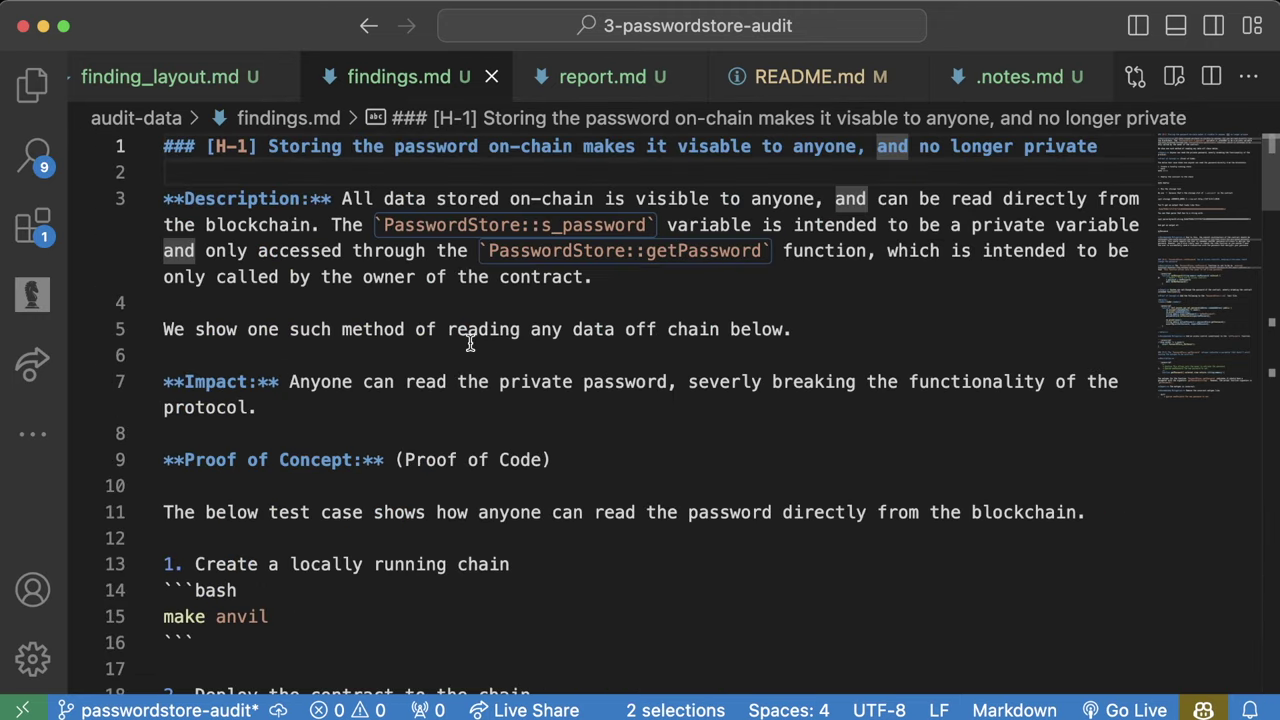
pyautogui.click(147, 147)
pyautogui.click(147, 199)
pyautogui.click(147, 277)
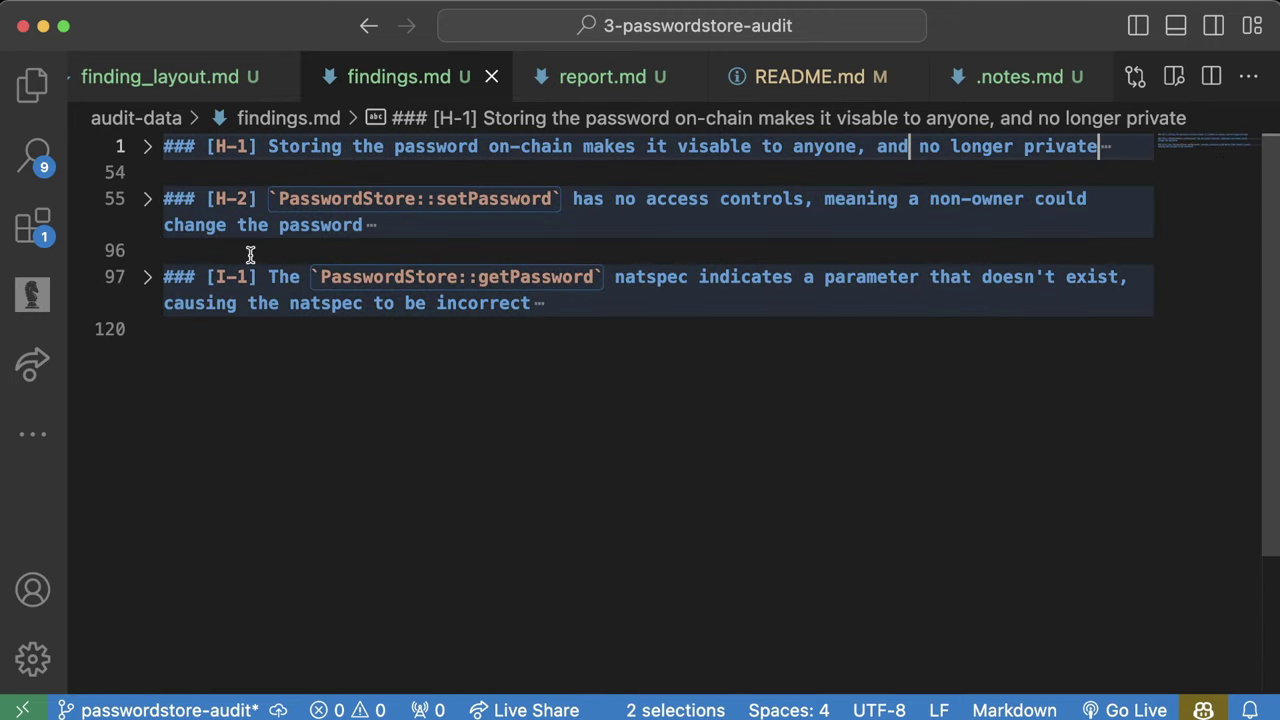
pyautogui.click(177, 246)
pyautogui.moveTo(177, 246); pyautogui.dragTo(152, 152)
pyautogui.press('super+c')
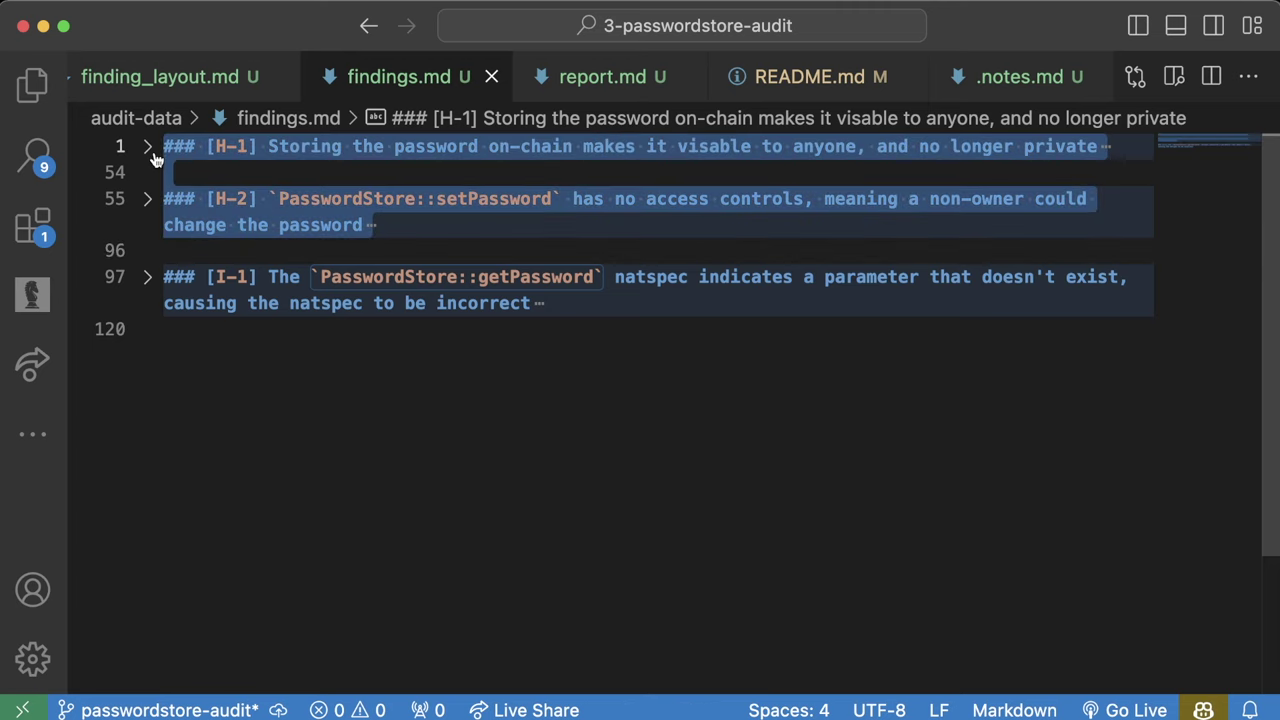
pyautogui.click(600, 77)
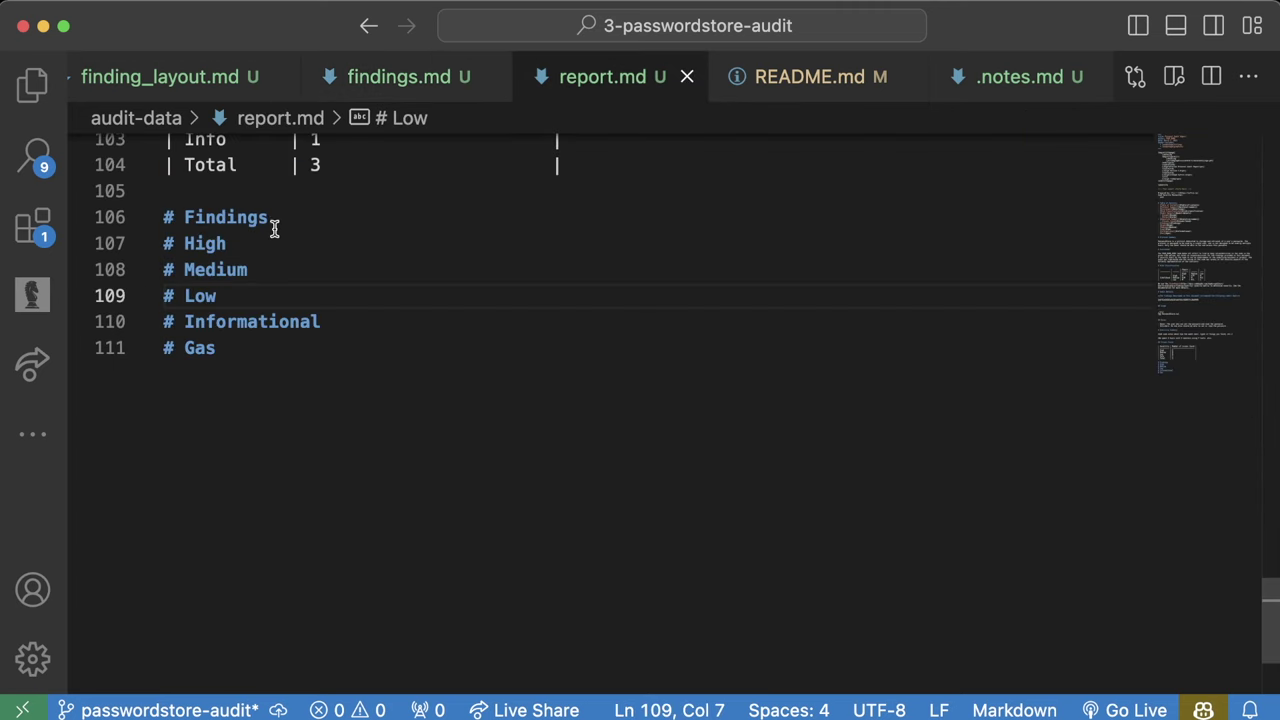
pyautogui.click(172, 244)
pyautogui.write('#')
# Make the Medium, Low, Informational and Gas headings level-2 by adding a #.
pyautogui.click(172, 270)
pyautogui.write('#')
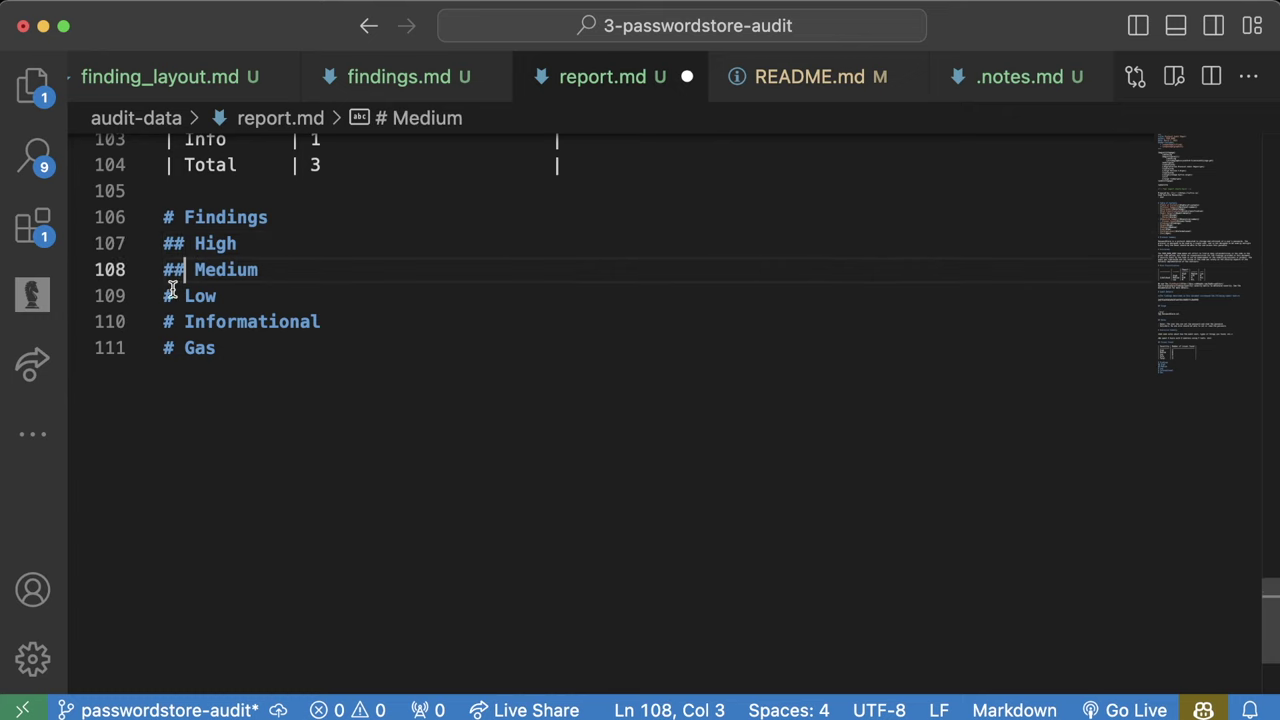
pyautogui.click(172, 296)
pyautogui.write('#')
pyautogui.click(172, 322)
pyautogui.write('#')
pyautogui.click(172, 348)
pyautogui.write('#')
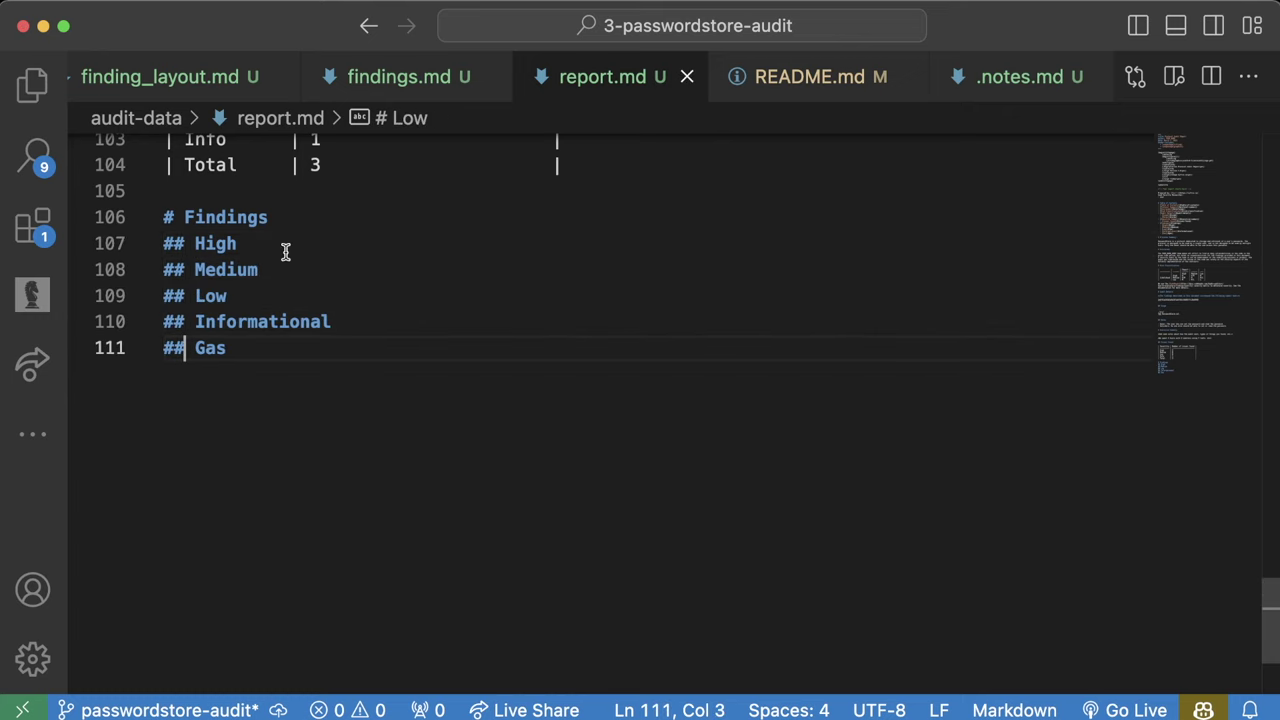
# Paste the high-severity findings beneath the High heading.
pyautogui.click(285, 244)
pyautogui.press('Return')
pyautogui.press('Return')
pyautogui.press('Return')
pyautogui.press('Up')
pyautogui.press('super+v')
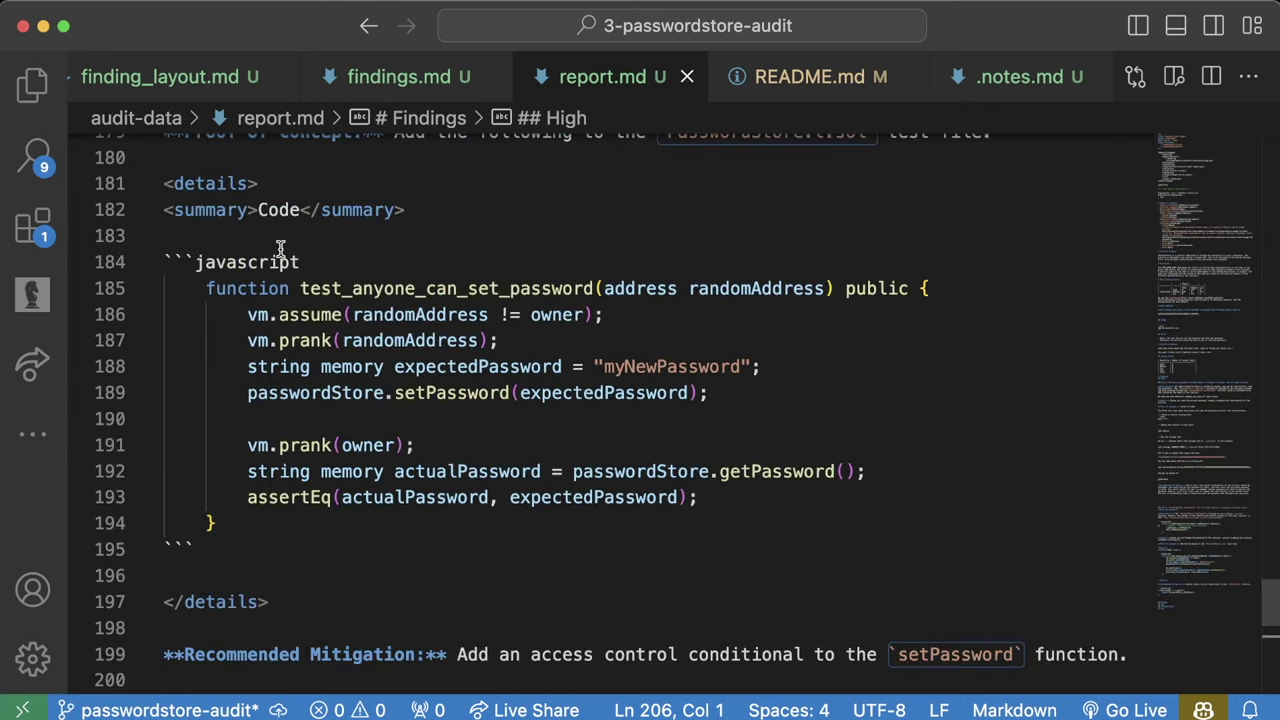
# Copy the I-1 finding from findings.md and paste it under the Informational heading.
pyautogui.click(397, 70)
pyautogui.click(171, 334)
pyautogui.moveTo(171, 334); pyautogui.dragTo(150, 280)
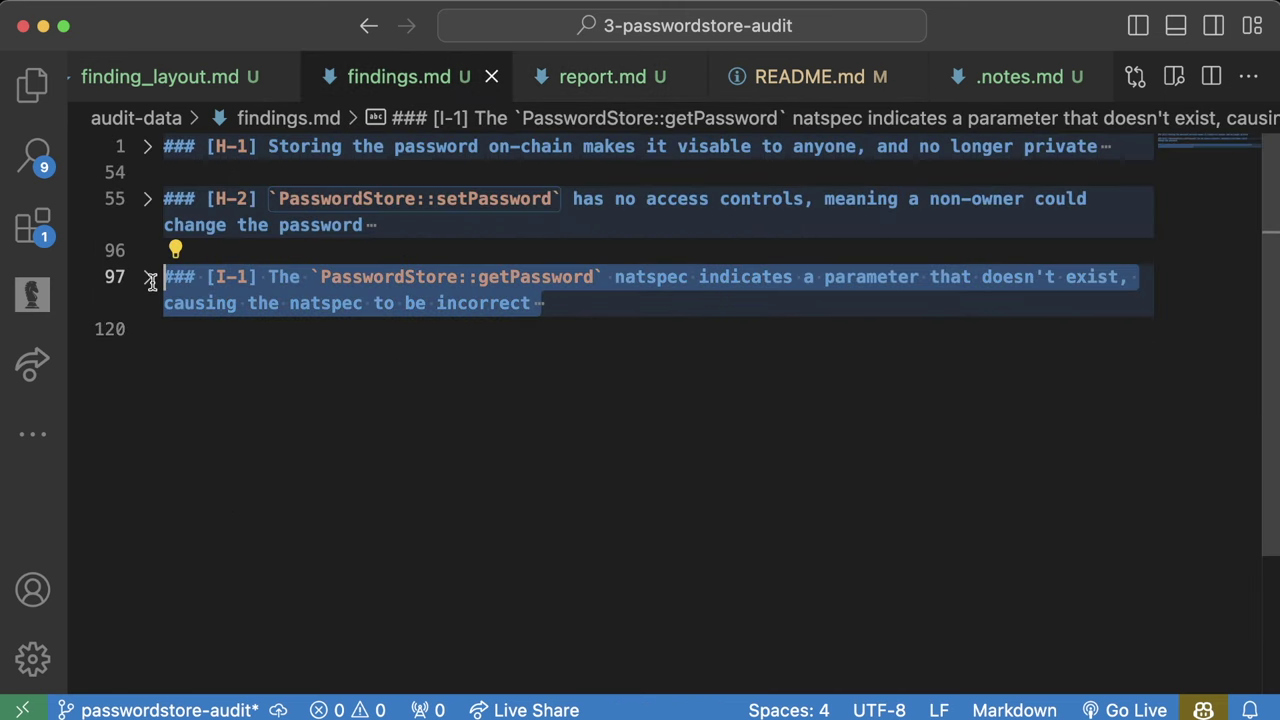
pyautogui.click(600, 80)
pyautogui.click(380, 262)
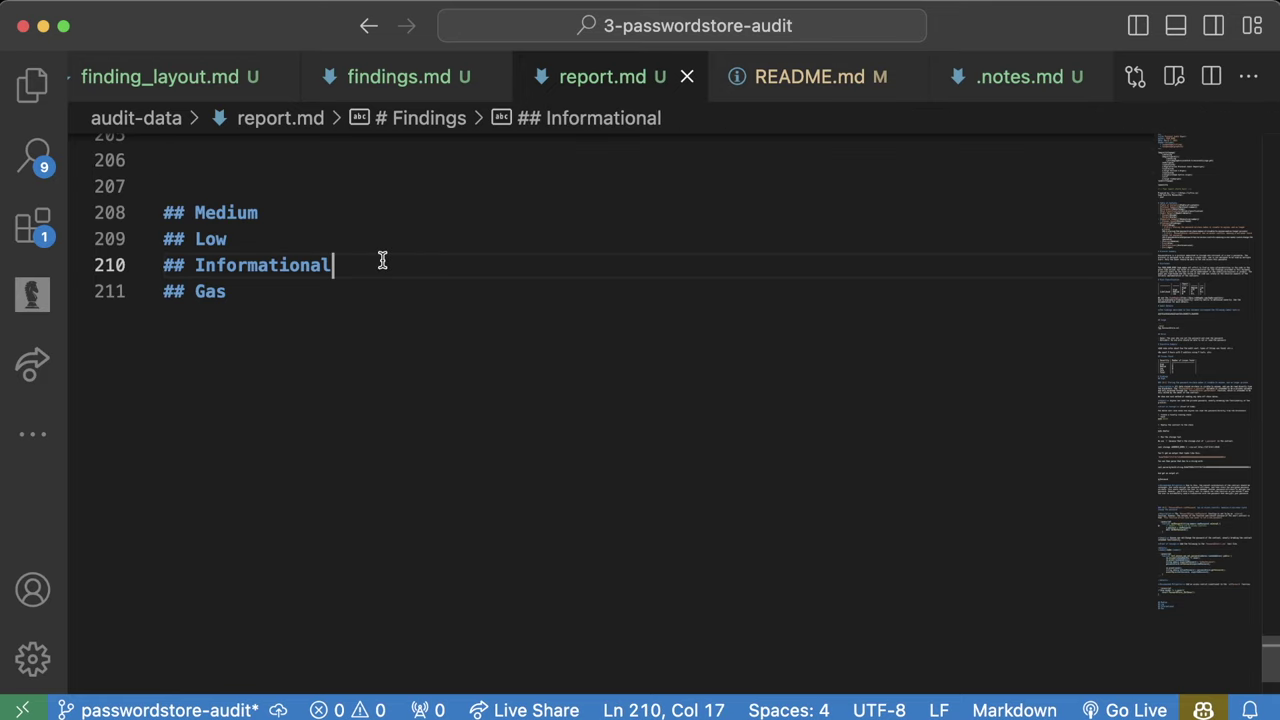
pyautogui.press('Return')
pyautogui.press('Return')
pyautogui.press('Return')
pyautogui.press('Up')
pyautogui.press('super+v')
pyautogui.press('Return')
# Add a new line beneath the Gas heading.
pyautogui.scroll(-6, 349, 377)
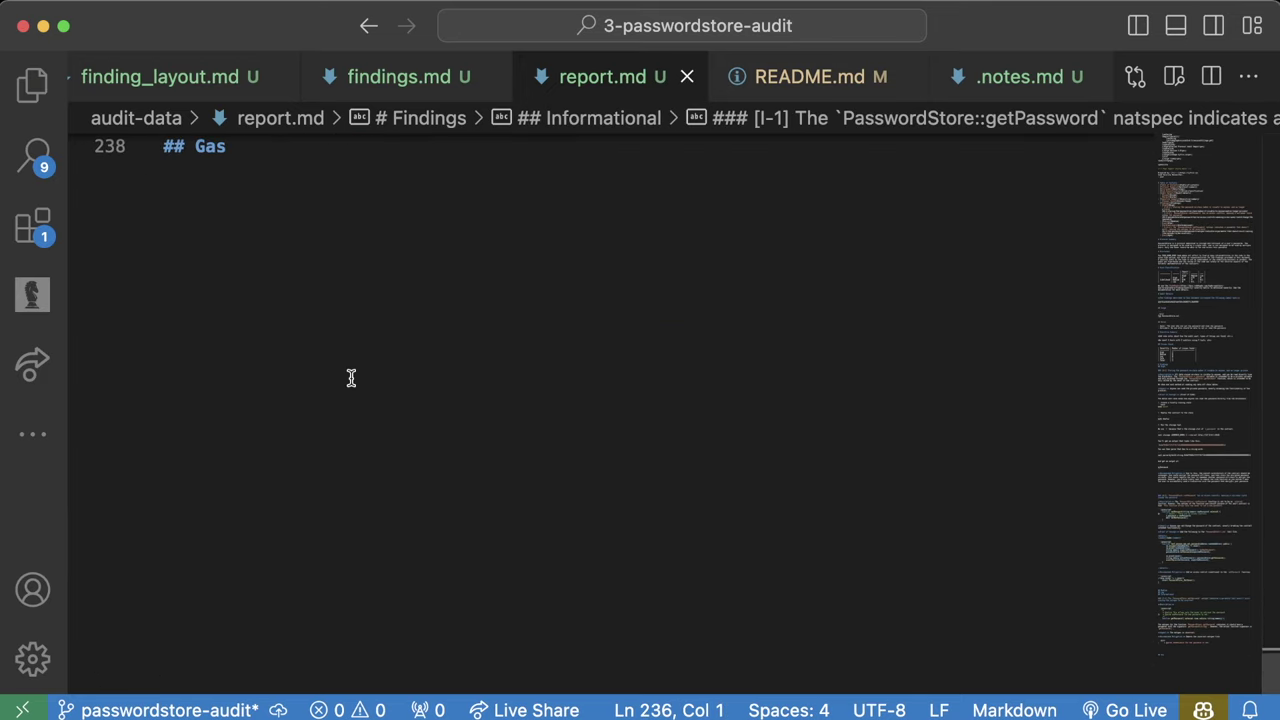
pyautogui.click(246, 169)
pyautogui.press('Return')
pyautogui.scroll(7, 357, 280)
pyautogui.scroll(20, 360, 285)
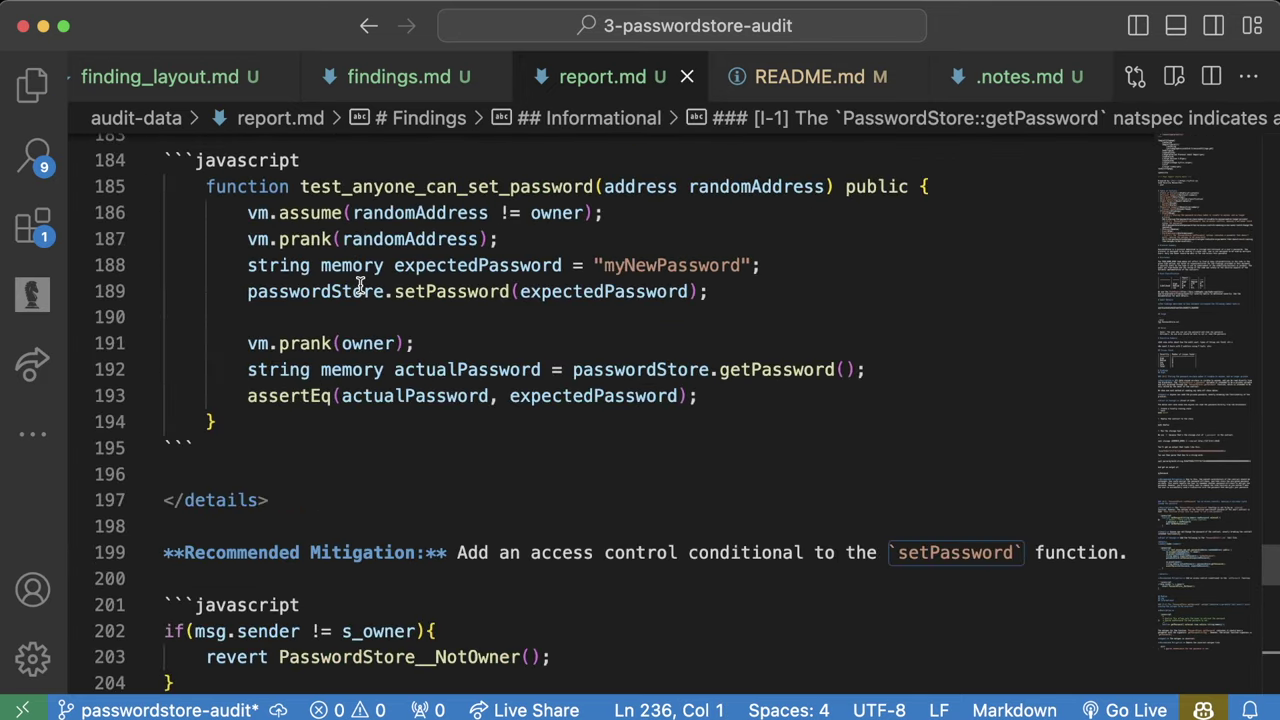
pyautogui.scroll(-20, 275, 373)
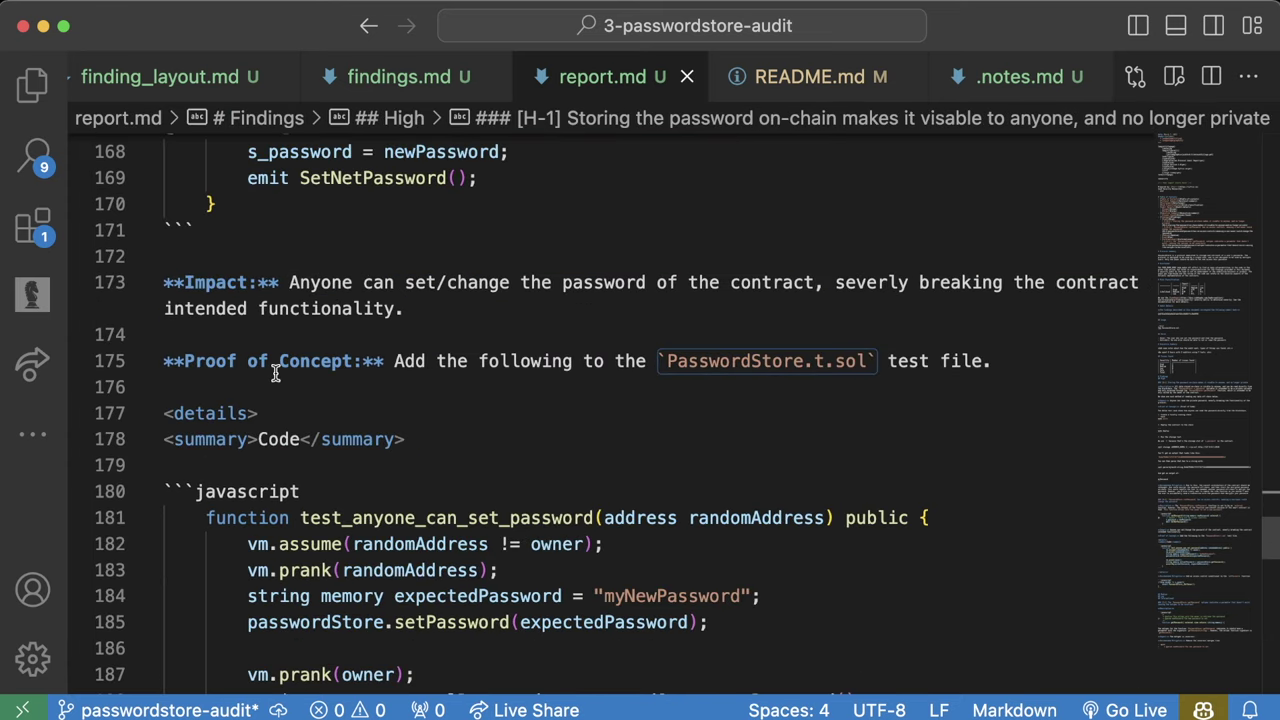
pyautogui.scroll(2, 154, 250)
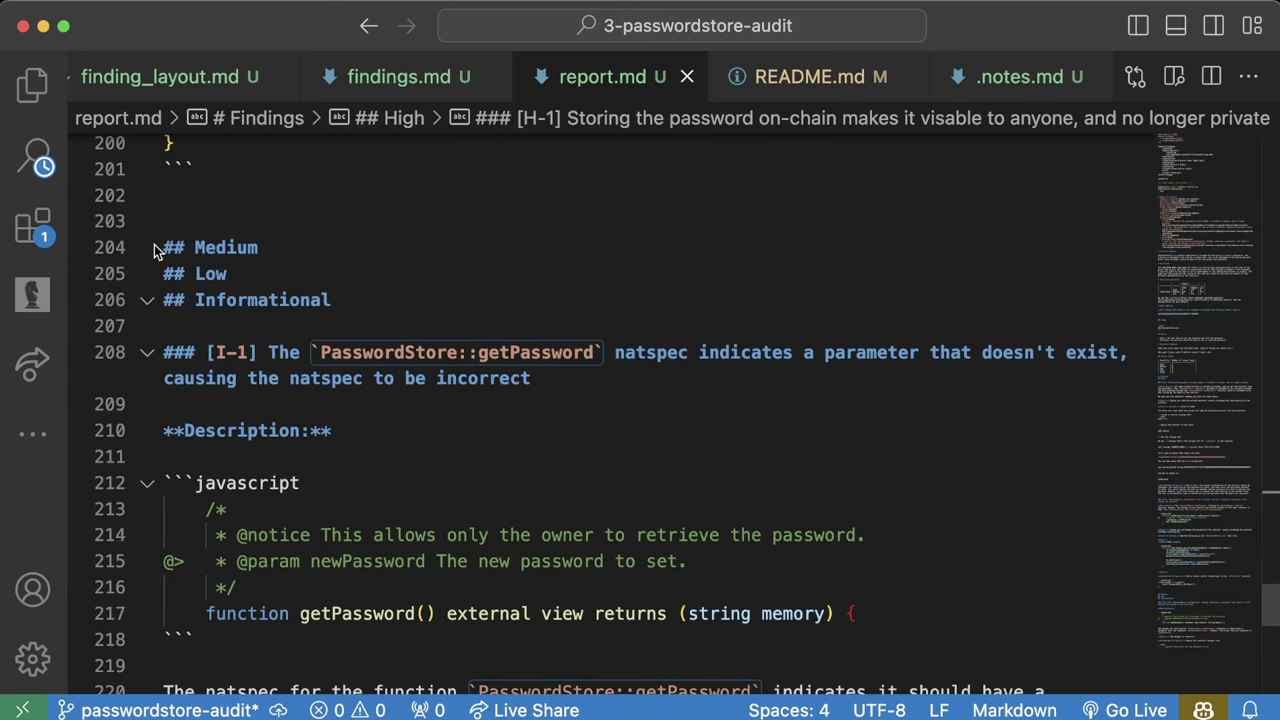
# Delete the empty Medium and Low headings and their extra blank lines.
pyautogui.click(189, 246)
pyautogui.press('super+shift+k')
pyautogui.press('super+shift+k')
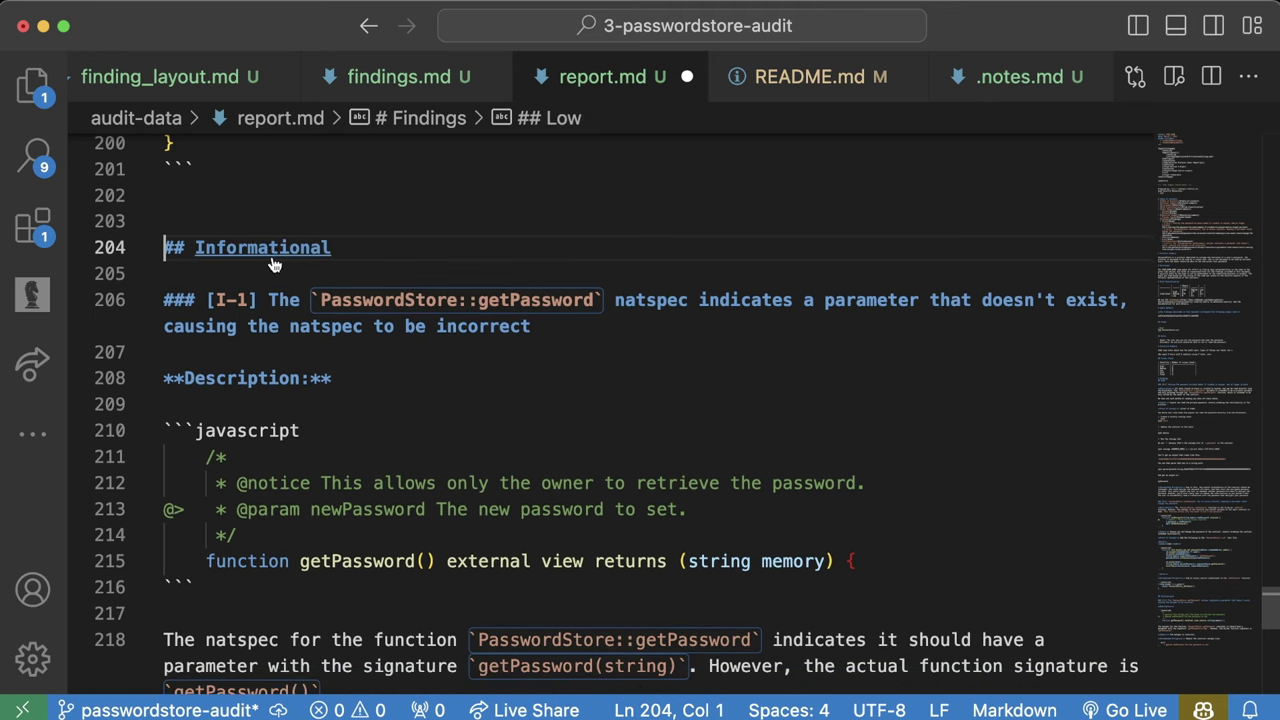
pyautogui.press('BackSpace')
pyautogui.press('BackSpace')
pyautogui.scroll(2, 305, 286)
pyautogui.click(413, 344)
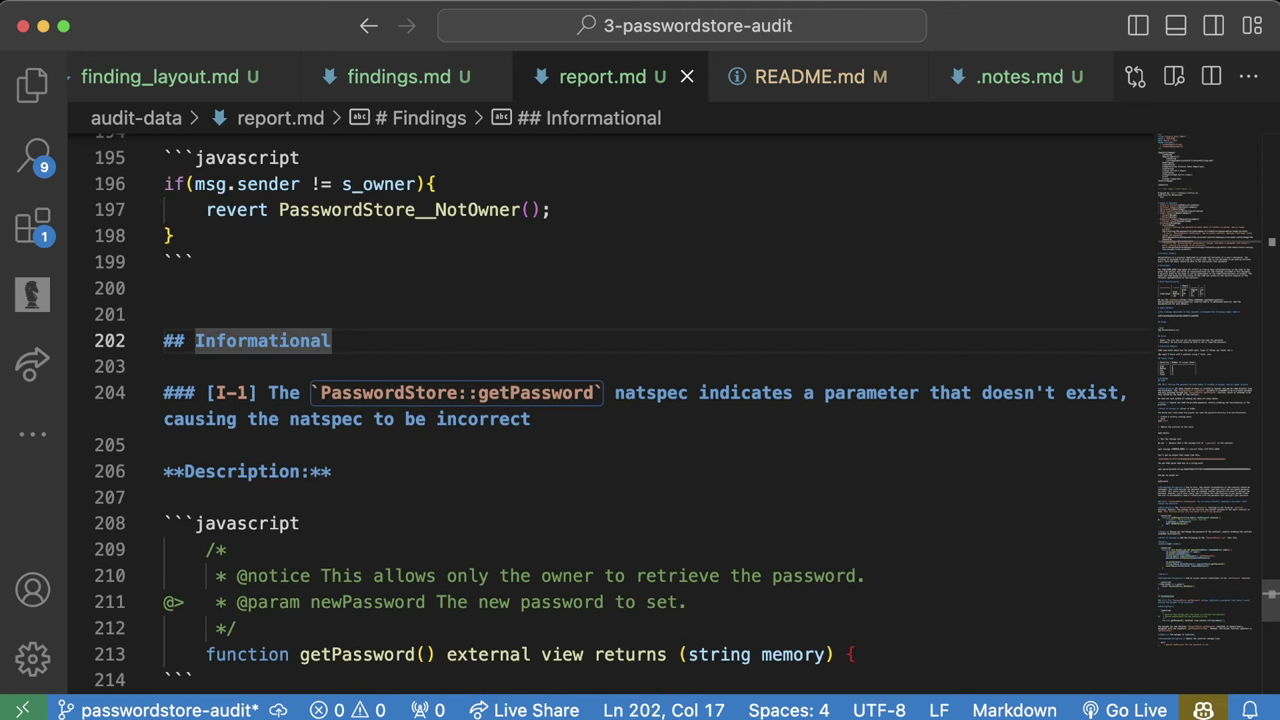
pyautogui.scroll(20, 548, 417)
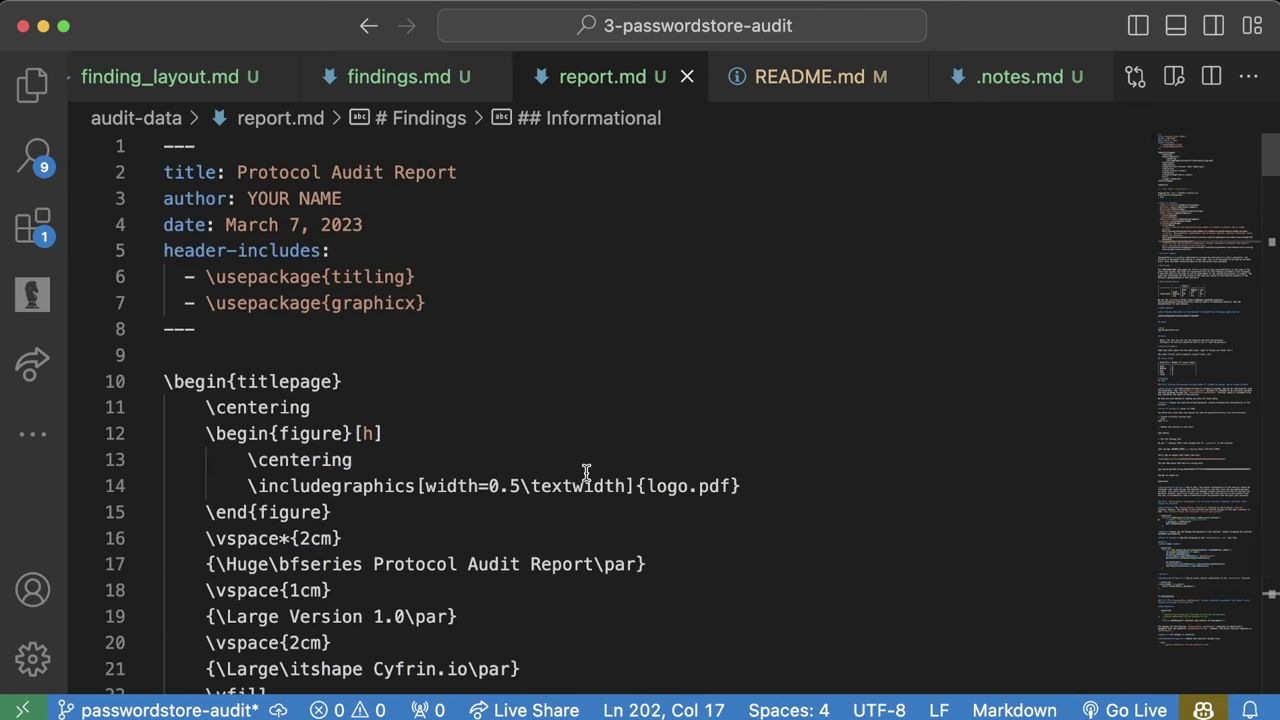
# Change the front-matter date to Nov 1, 2023 and show the project file list.
pyautogui.click(500, 322)
pyautogui.click(248, 224)
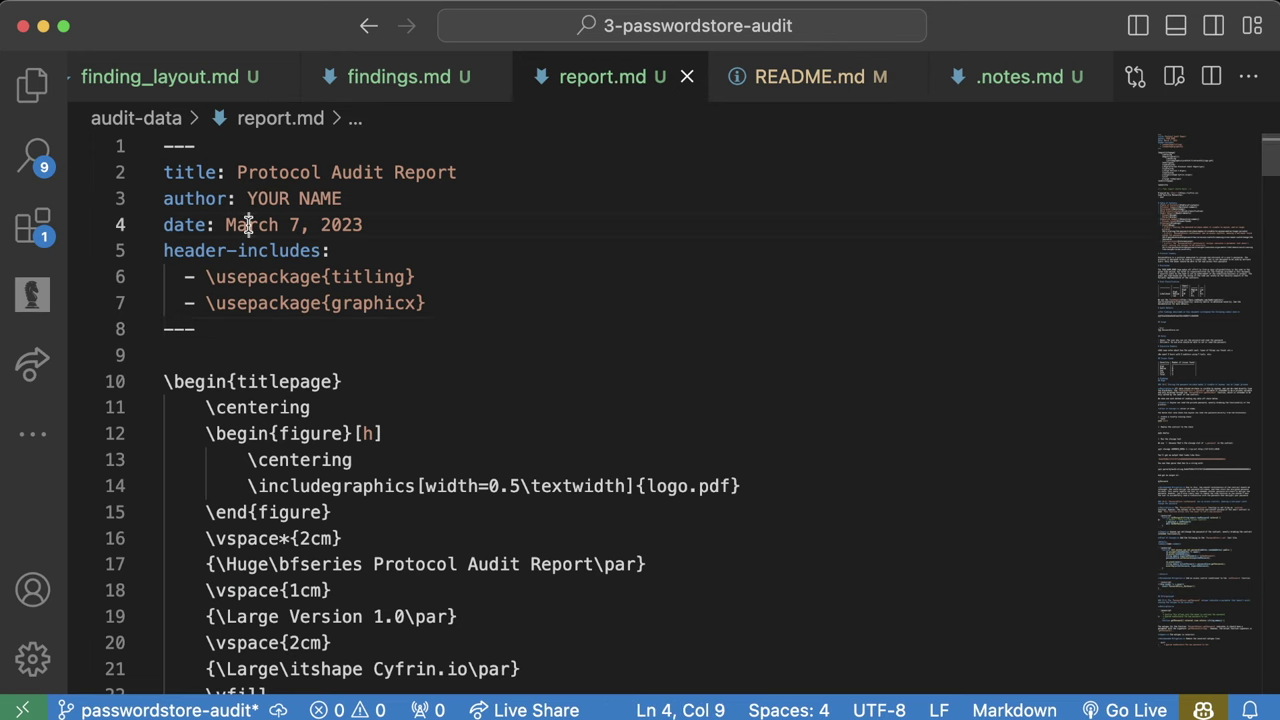
pyautogui.press('Down')
pyautogui.press('Down')
pyautogui.press('Down')
pyautogui.press('Down')
pyautogui.press('Down')
pyautogui.scroll(-20, 600, 240)
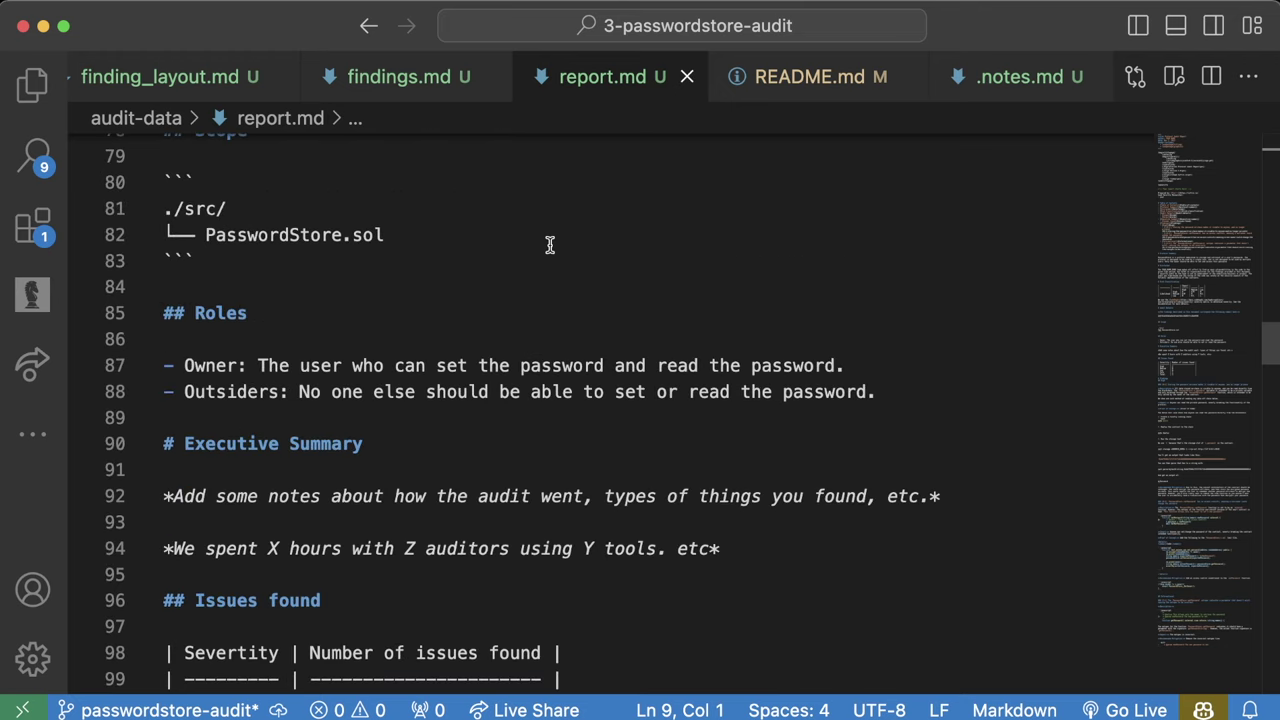
pyautogui.scroll(-13, 549, 245)
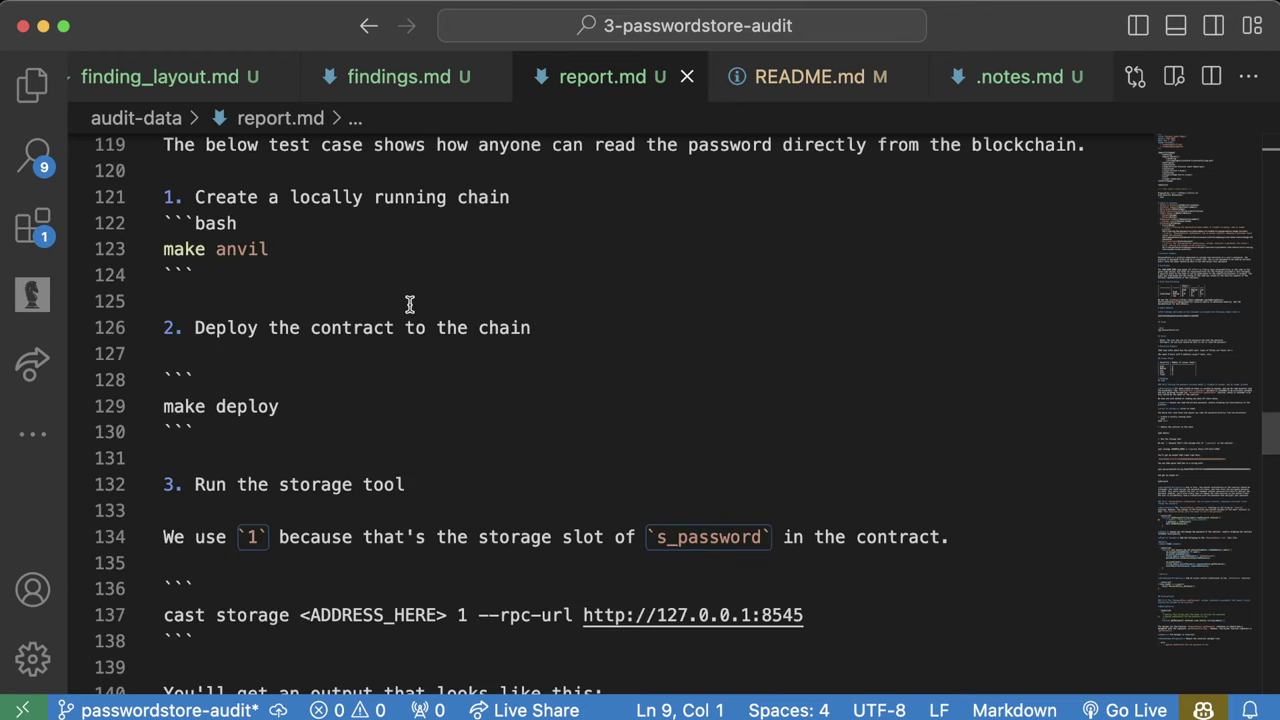
pyautogui.click(540, 327)
pyautogui.scroll(20, 440, 355)
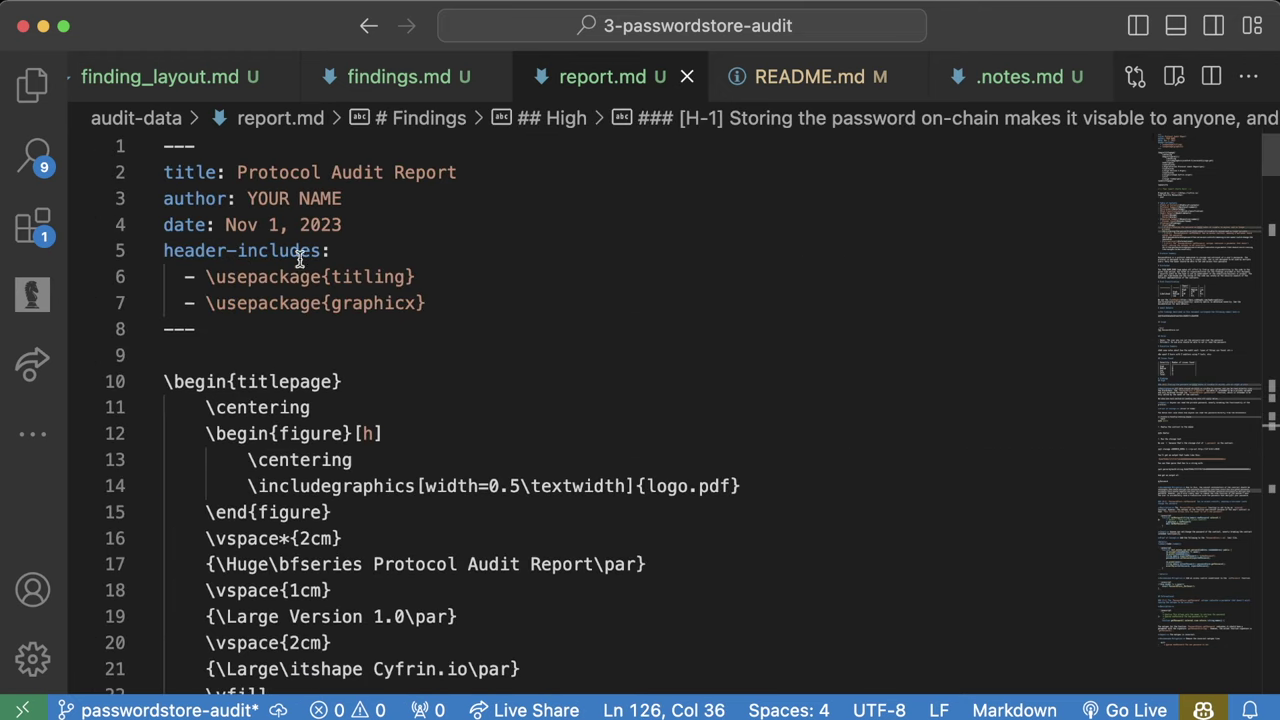
pyautogui.click(32, 84)
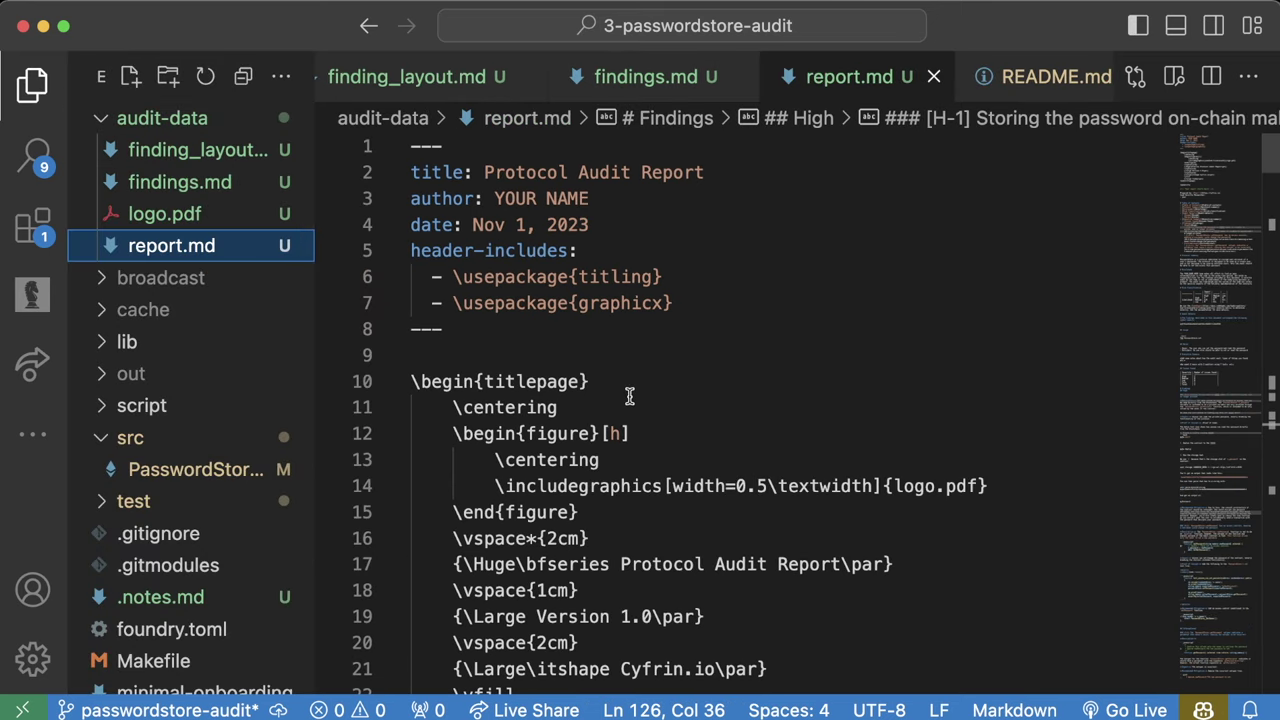
pyautogui.doubleClick(665, 402)
# Copy the pandoc command from the audit-report-templating README in the browser.
pyautogui.press('super+Tab')
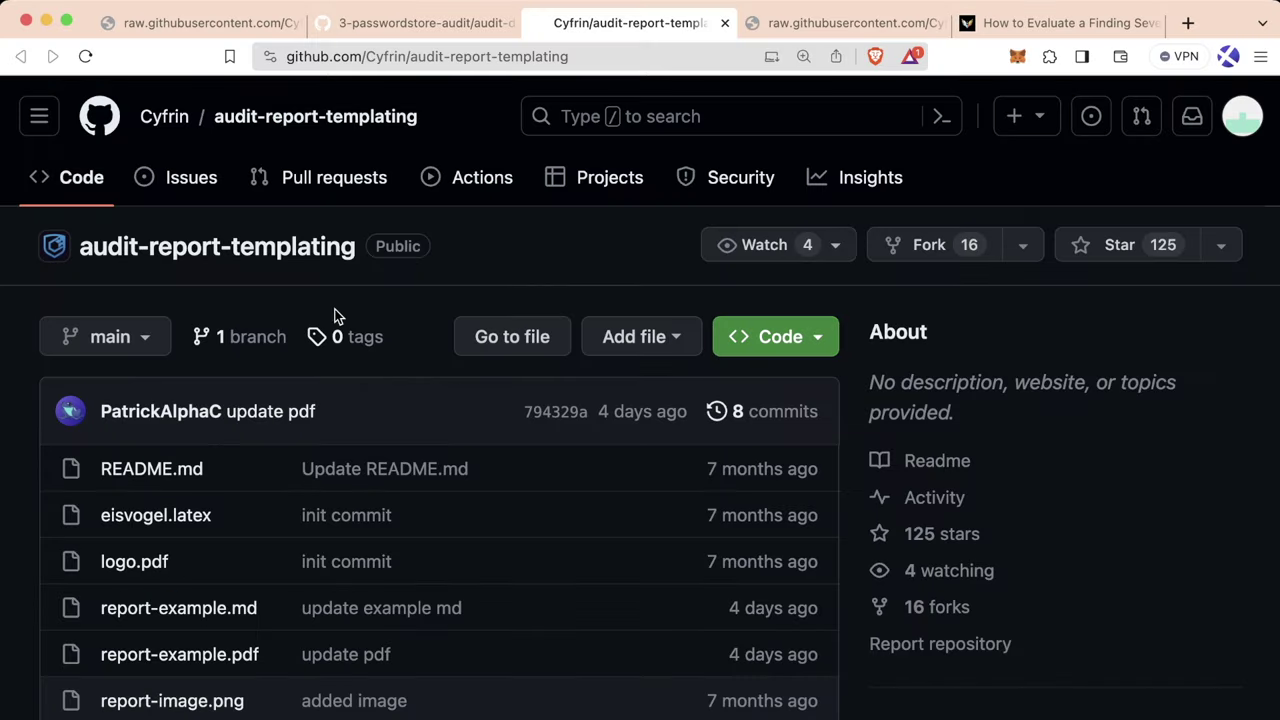
pyautogui.scroll(-20, 398, 346)
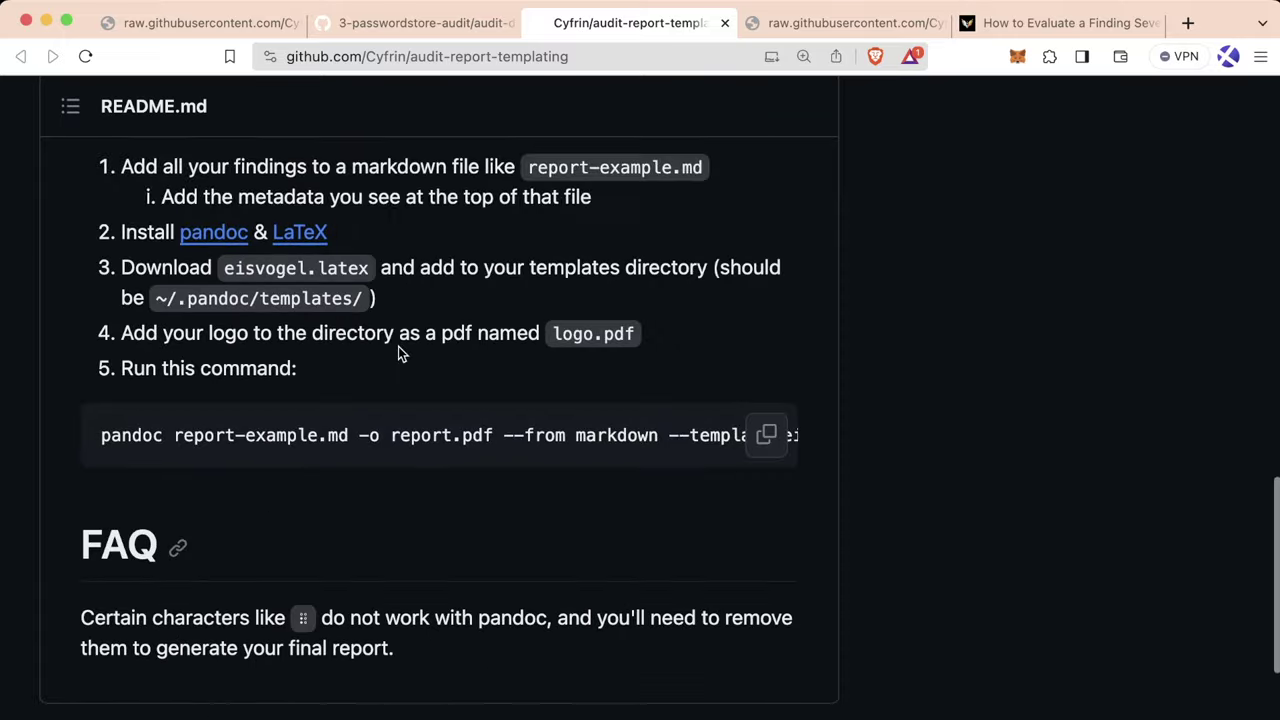
pyautogui.doubleClick(137, 263)
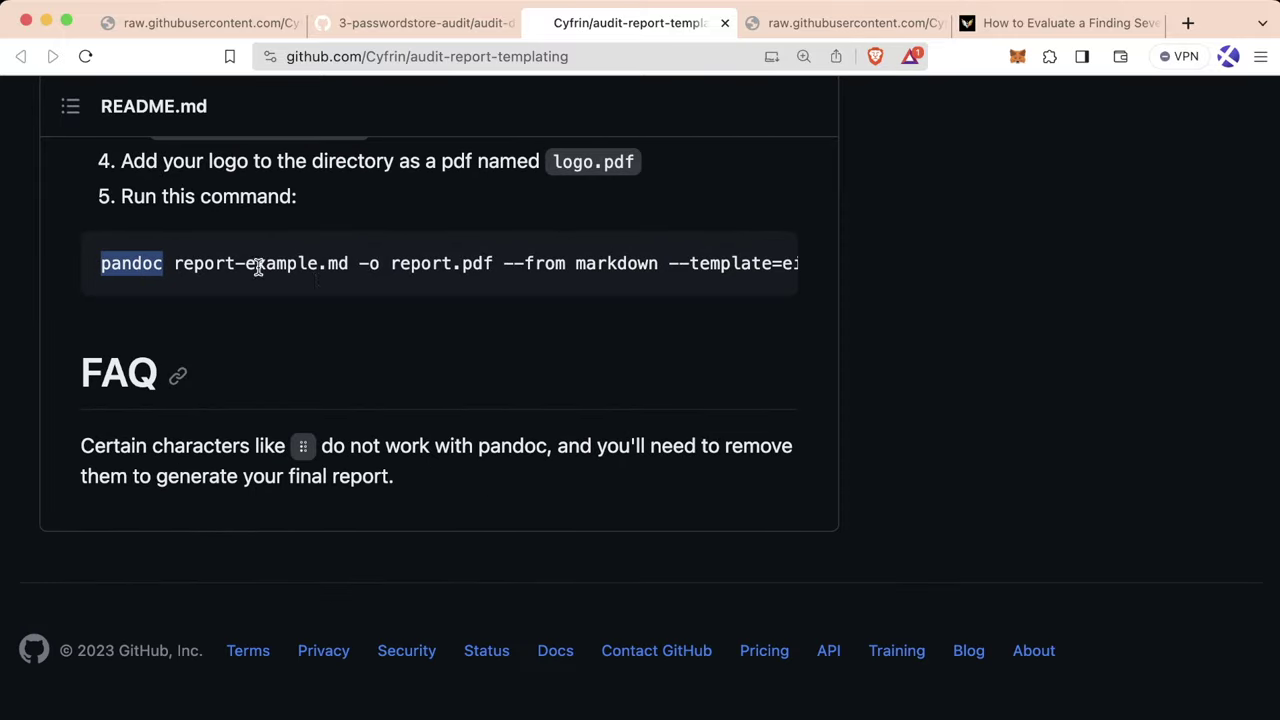
pyautogui.click(790, 269)
pyautogui.click(763, 263)
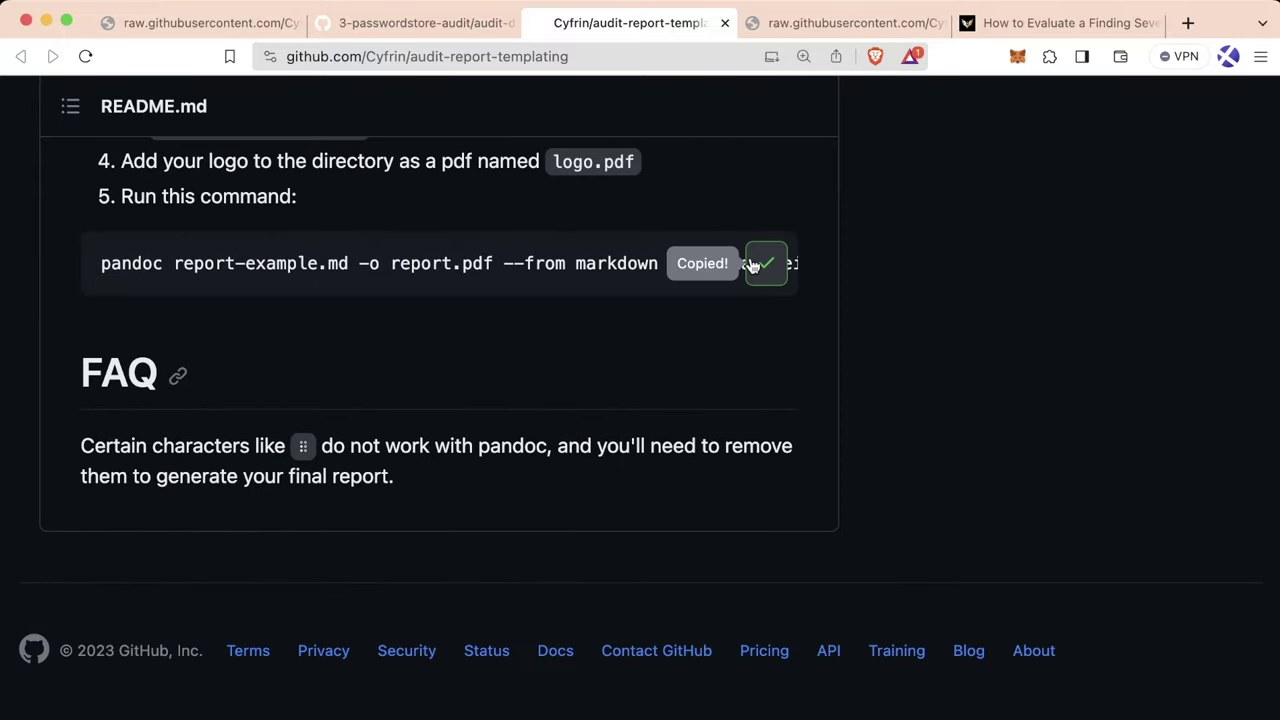
pyautogui.press('super+Tab')
pyautogui.click(714, 376)
# Open the integrated terminal with the file list hidden, and make it taller.
pyautogui.hotkey('ctrl', '`')
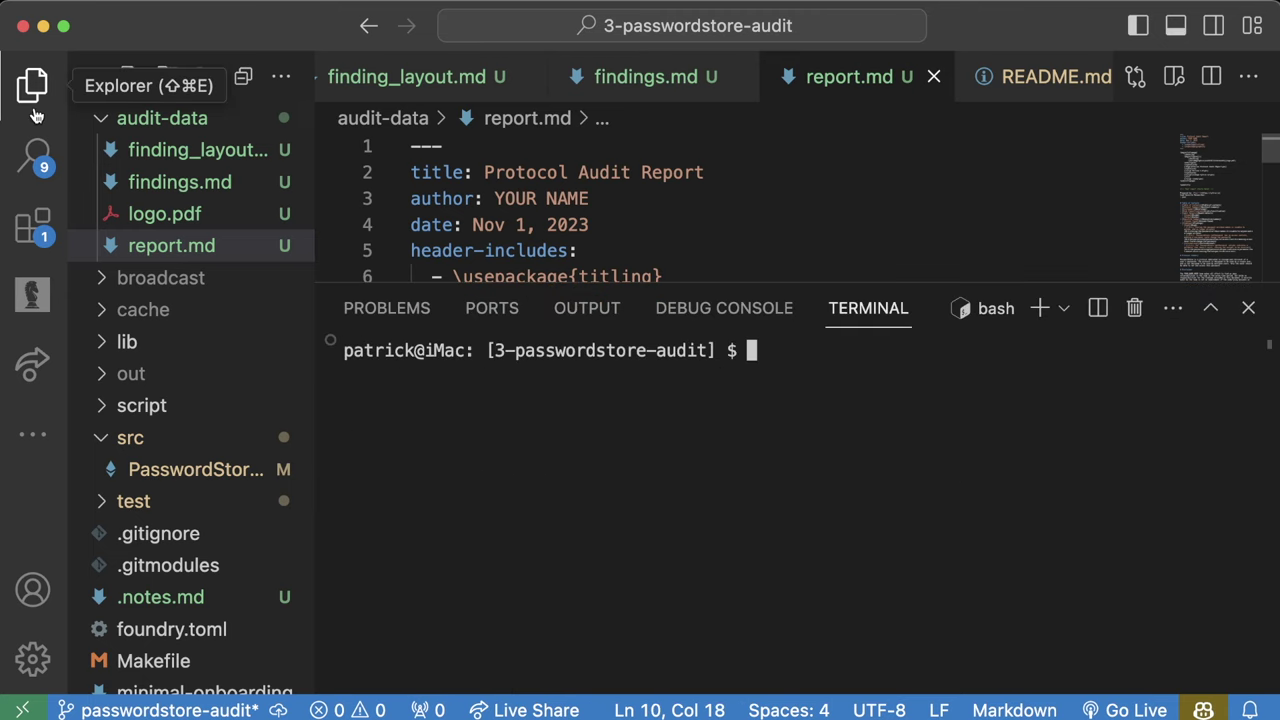
pyautogui.click(32, 84)
pyautogui.moveTo(707, 269); pyautogui.dragTo(707, 204)
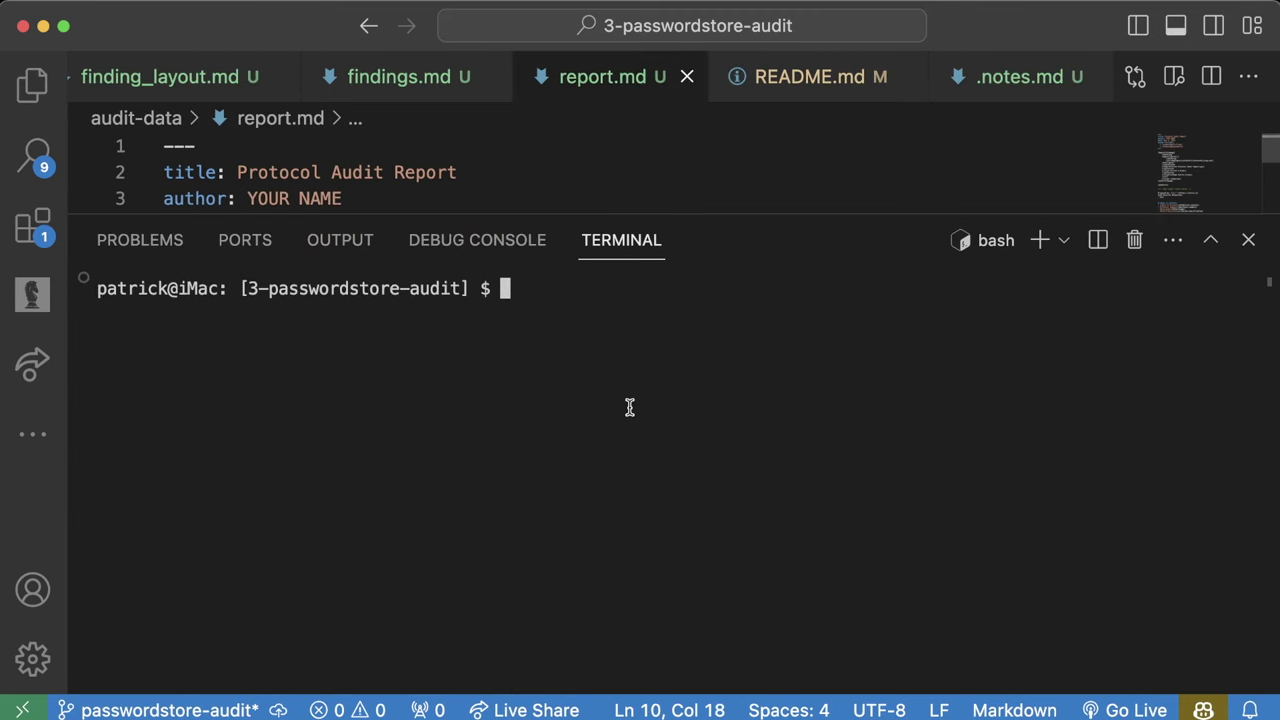
# Paste the pandoc command, replacing report-example.md with report.md as the input.
pyautogui.press('super+v')
pyautogui.hotkey('alt', 'Left')
pyautogui.hotkey('alt', 'Left')
pyautogui.hotkey('alt', 'Left')
pyautogui.hotkey('alt', 'Left')
pyautogui.hotkey('alt', 'Left')
pyautogui.hotkey('alt', 'Left')
pyautogui.hotkey('alt', 'Left')
pyautogui.hotkey('alt', 'Left')
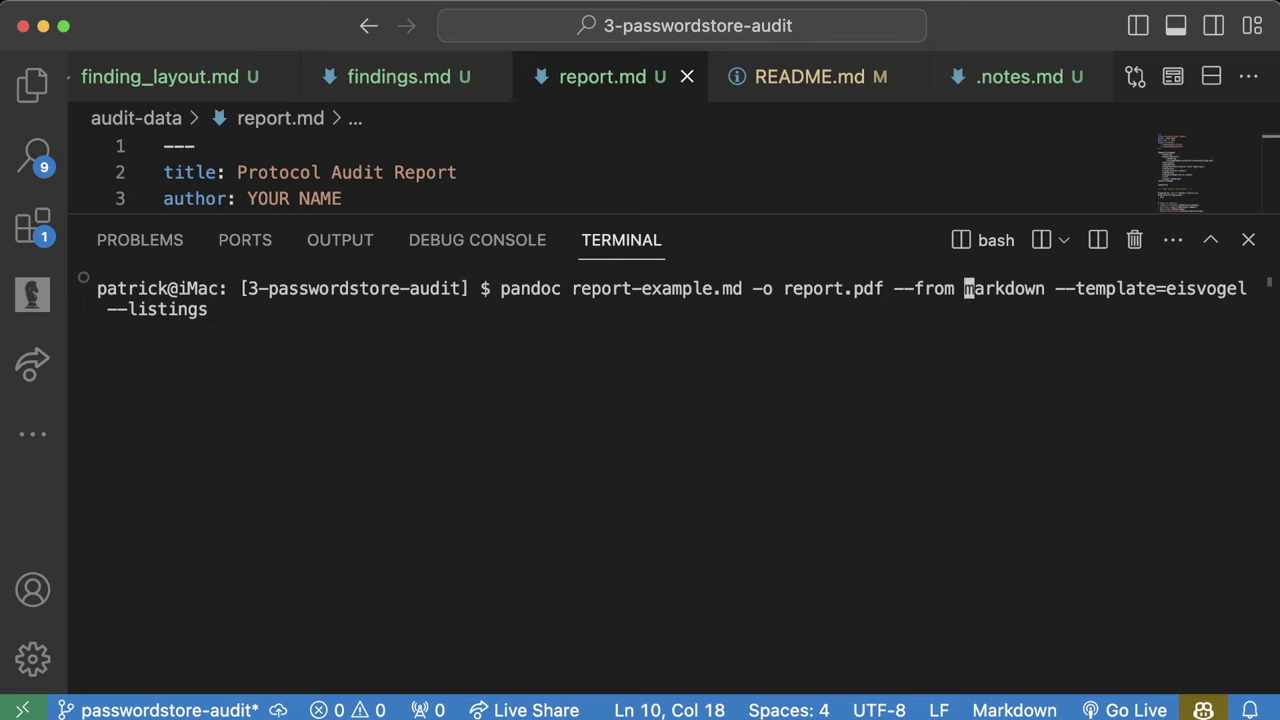
pyautogui.press('Right')
pyautogui.press('Right')
pyautogui.hotkey('ctrl', 'w')
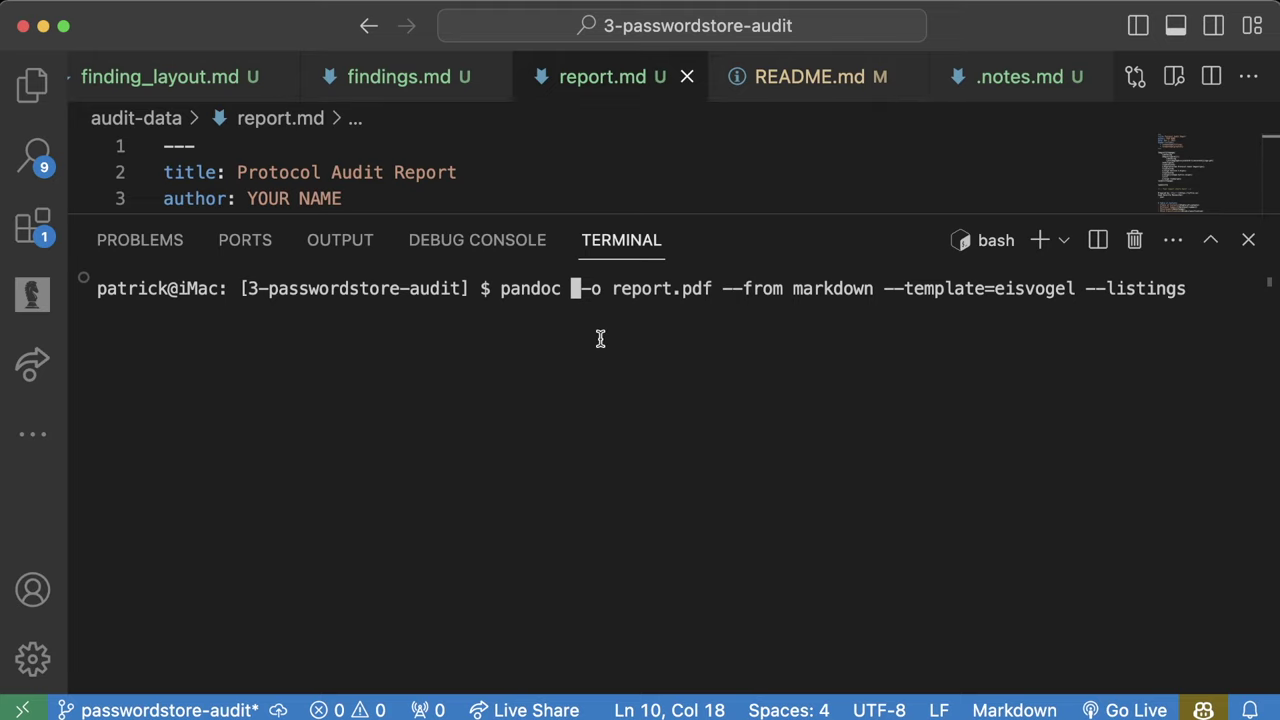
pyautogui.write('report.md')
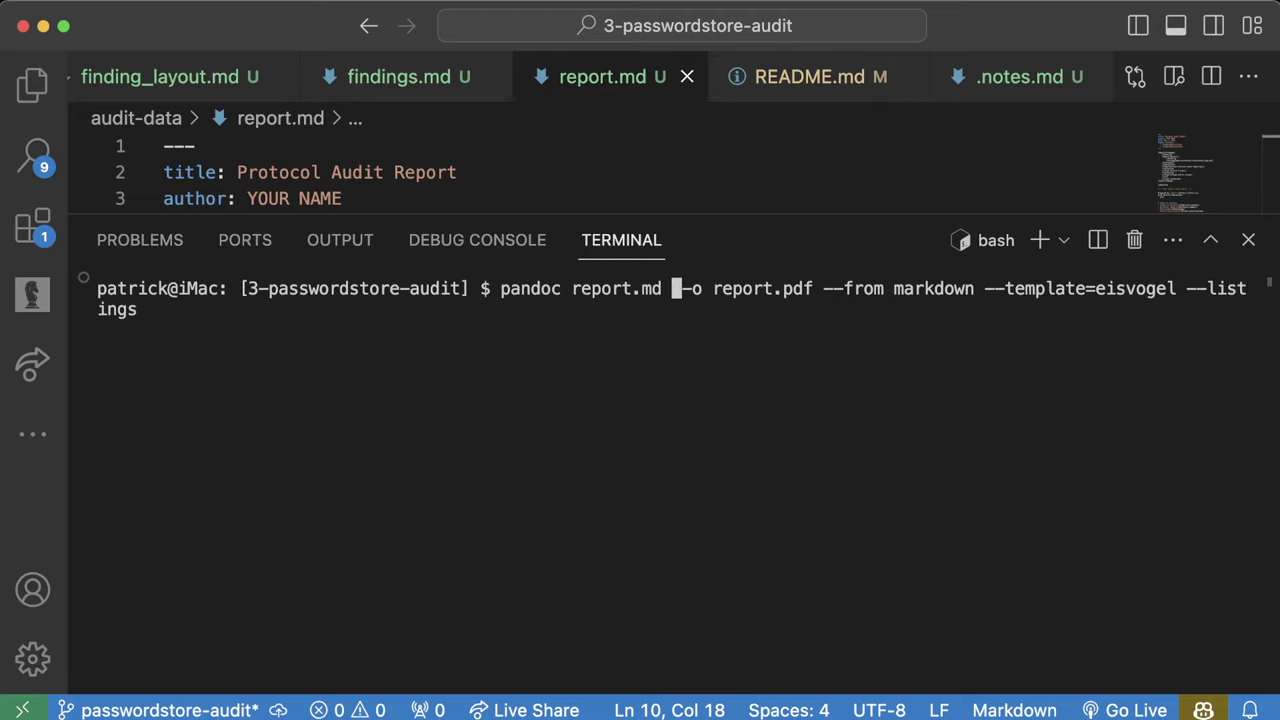
pyautogui.press('Right')
pyautogui.press('Right')
pyautogui.press('BackSpace')
pyautogui.press('Right')
pyautogui.press('Right')
pyautogui.press('Right')
pyautogui.press('Right')
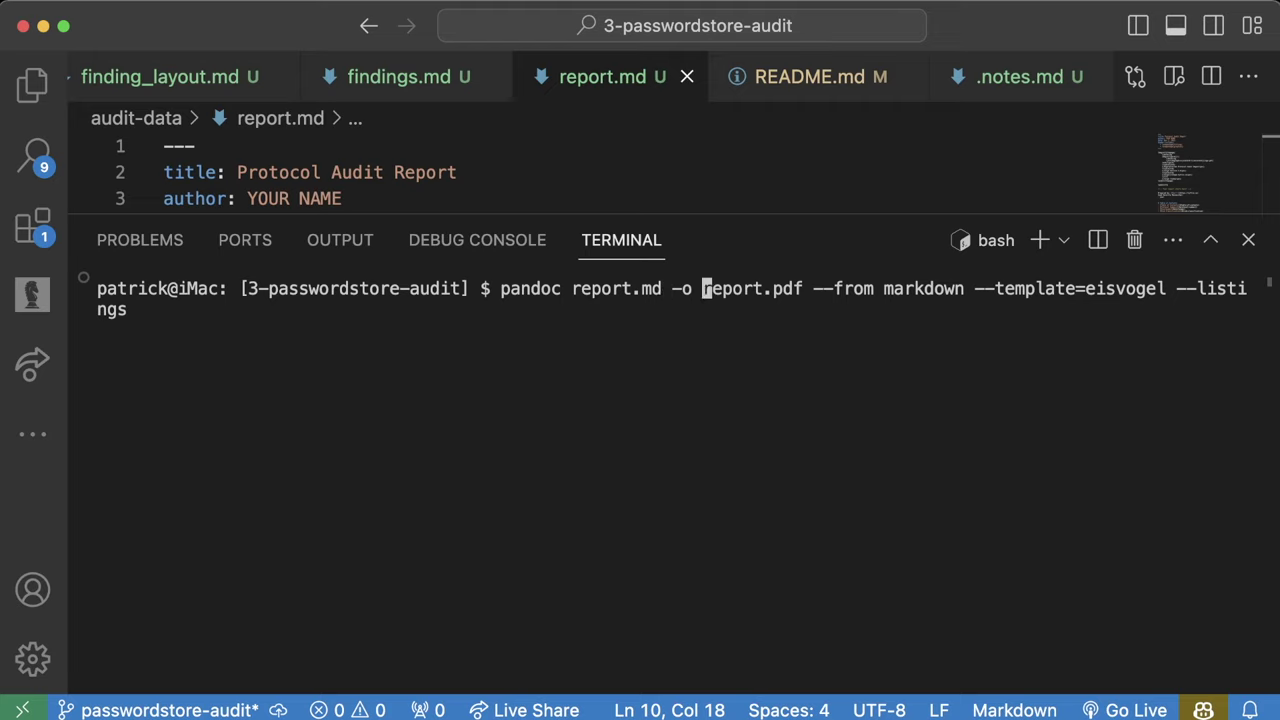
pyautogui.press('Right')
pyautogui.press('Right')
pyautogui.press('Right')
pyautogui.press('Right')
pyautogui.press('Right')
pyautogui.press('Right')
pyautogui.press('Right')
pyautogui.press('Right')
pyautogui.press('Right')
pyautogui.press('Right')
pyautogui.press('Right')
pyautogui.press('Right')
pyautogui.press('Right')
pyautogui.press('Right')
pyautogui.press('Right')
pyautogui.press('Right')
pyautogui.press('Right')
pyautogui.press('Right')
pyautogui.press('Right')
pyautogui.press('Right')
pyautogui.press('Right')
pyautogui.press('Right')
pyautogui.press('Right')
pyautogui.press('Right')
pyautogui.press('Right')
pyautogui.press('Right')
pyautogui.press('Right')
pyautogui.press('Right')
pyautogui.press('Right')
pyautogui.press('Right')
pyautogui.press('Right')
pyautogui.press('Right')
pyautogui.press('Right')
pyautogui.press('Right')
pyautogui.press('Right')
pyautogui.press('Right')
pyautogui.press('Right')
pyautogui.press('Right')
pyautogui.press('Right')
pyautogui.press('Right')
pyautogui.press('Right')
pyautogui.press('Right')
pyautogui.press('Right')
pyautogui.press('Right')
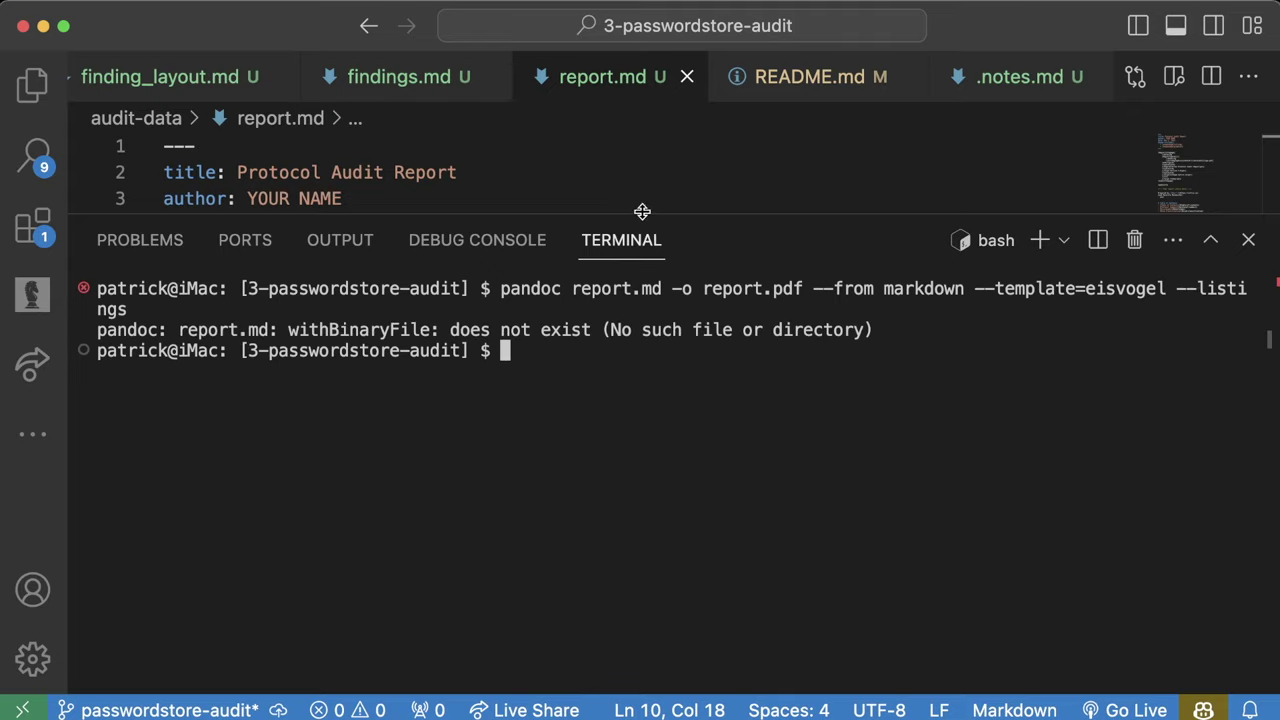
pyautogui.moveTo(643, 211); pyautogui.dragTo(643, 194)
# Change into audit-data/ and recall the pandoc command to run it there.
pyautogui.write('cd audit-data/')
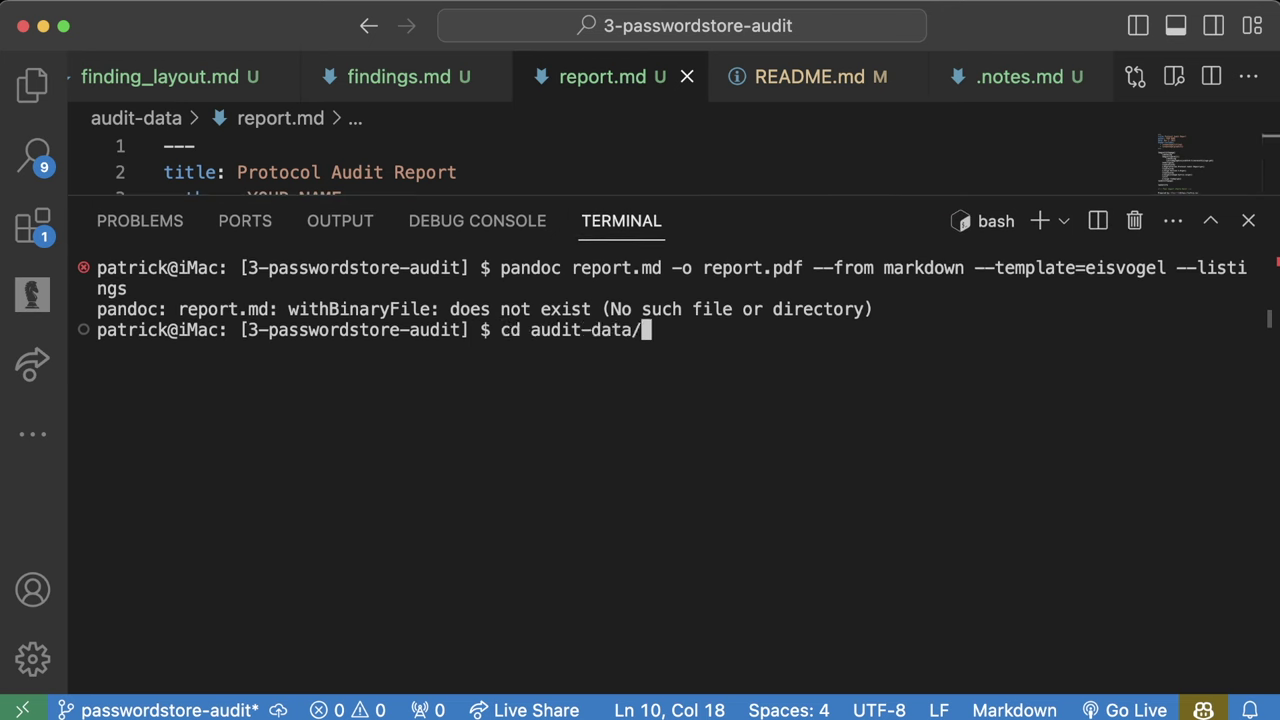
pyautogui.press('Return')
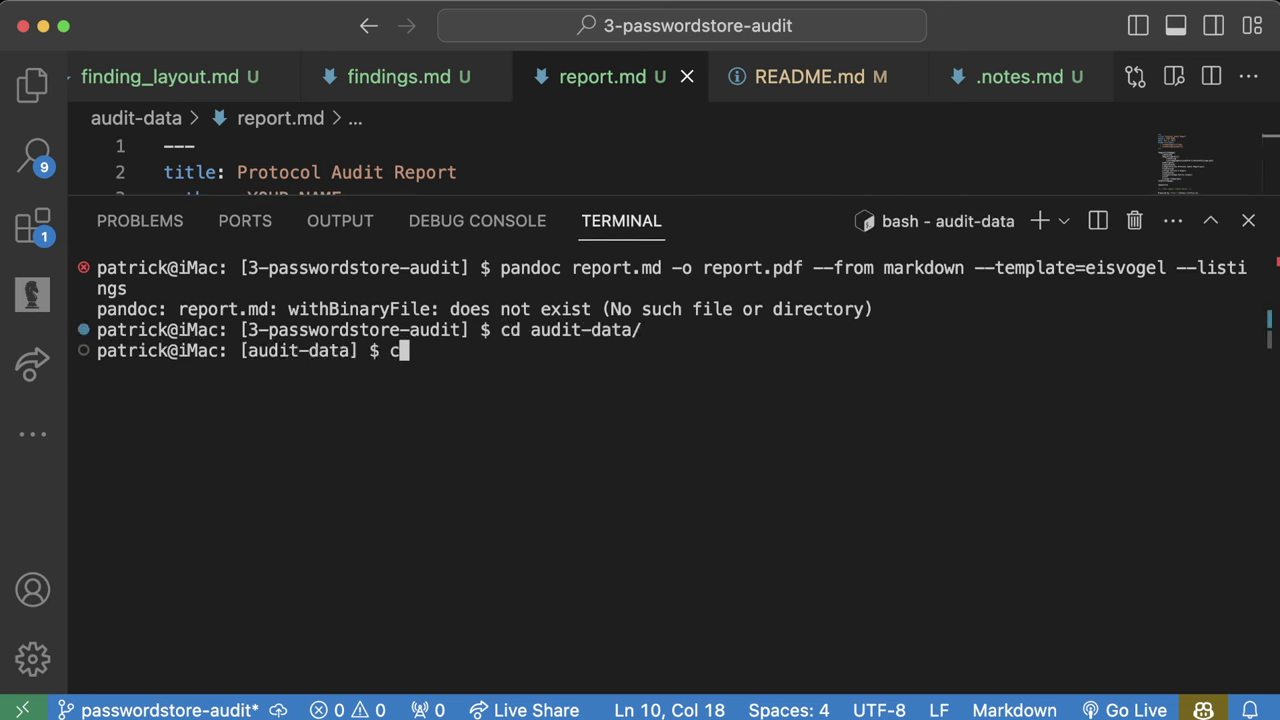
pyautogui.press('Up')
pyautogui.press('Up')
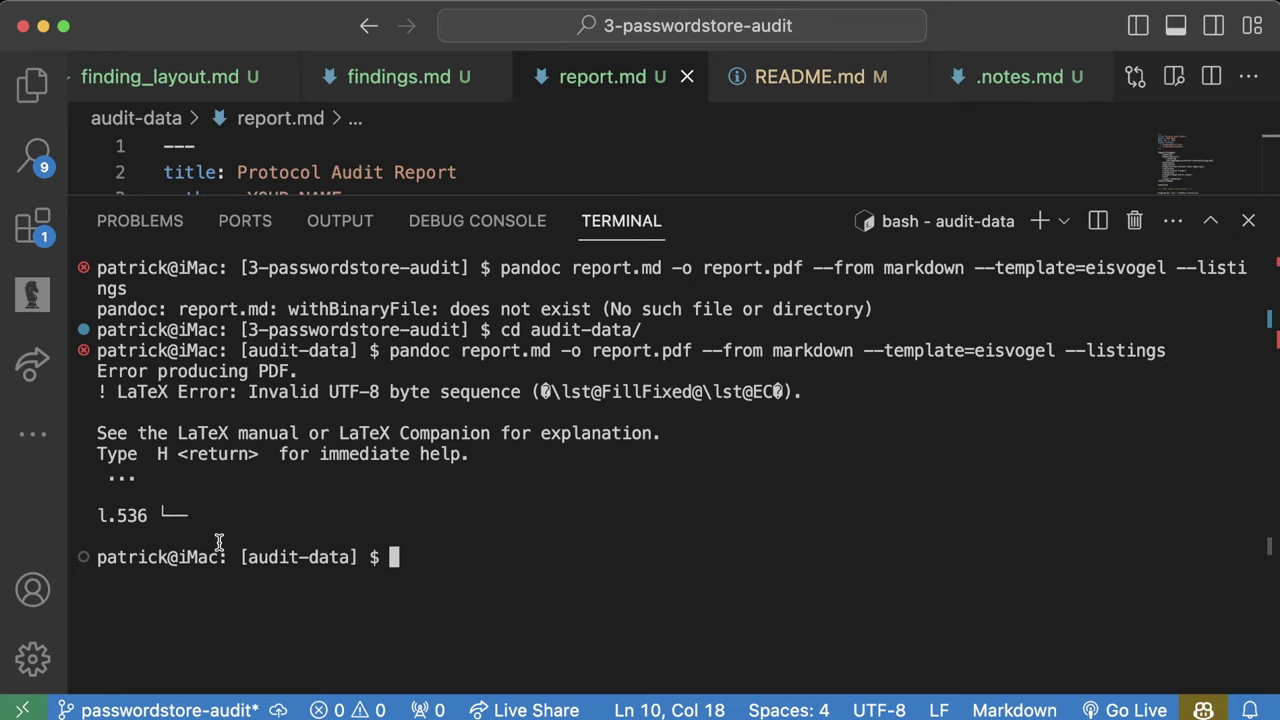
# Inspect the LaTeX invalid UTF-8 error, copy the offending └── characters, and close the terminal.
pyautogui.moveTo(199, 520); pyautogui.dragTo(97, 371)
pyautogui.click(331, 391)
pyautogui.moveTo(355, 393); pyautogui.dragTo(437, 399)
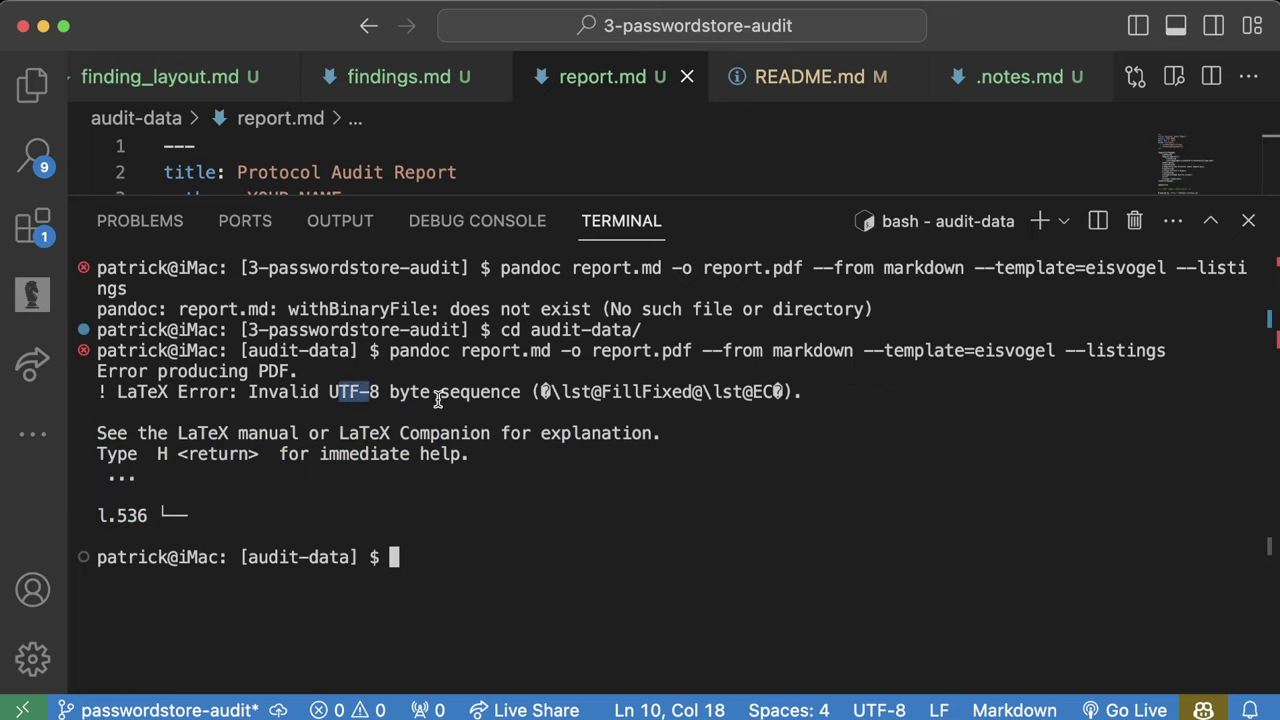
pyautogui.moveTo(541, 391); pyautogui.dragTo(788, 392)
pyautogui.click(312, 440)
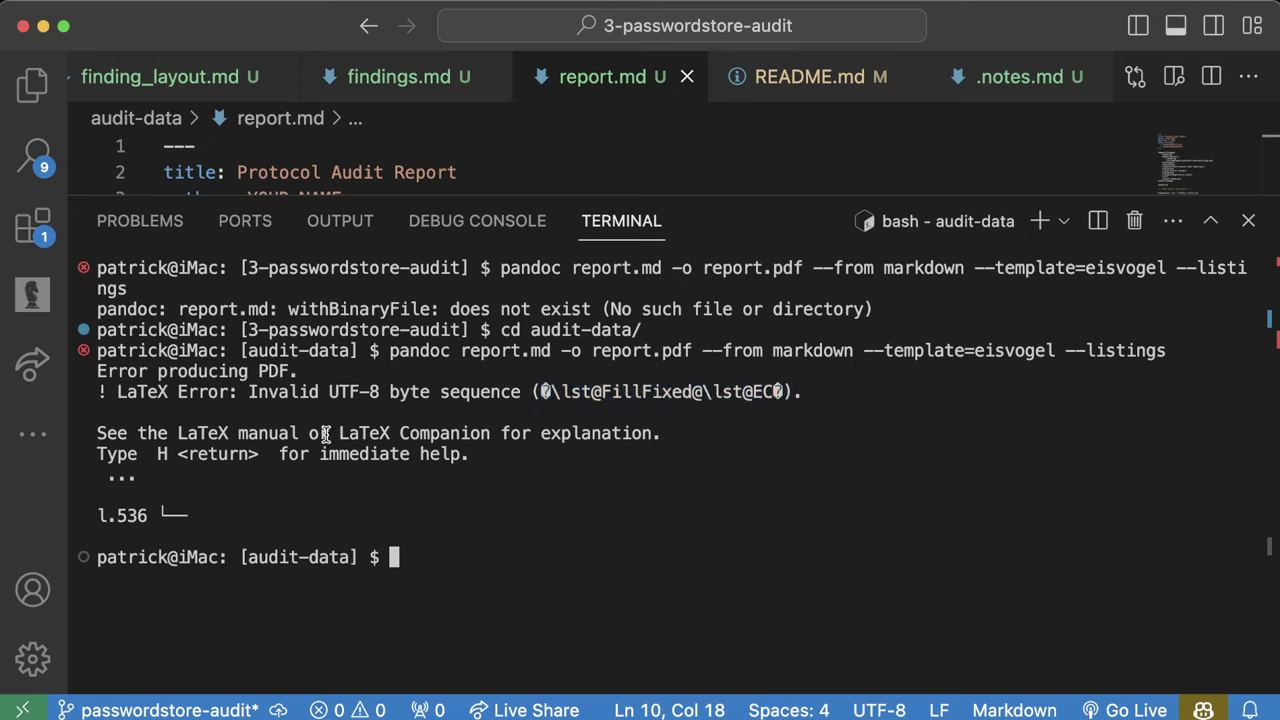
pyautogui.moveTo(165, 495); pyautogui.dragTo(88, 374)
pyautogui.click(252, 385)
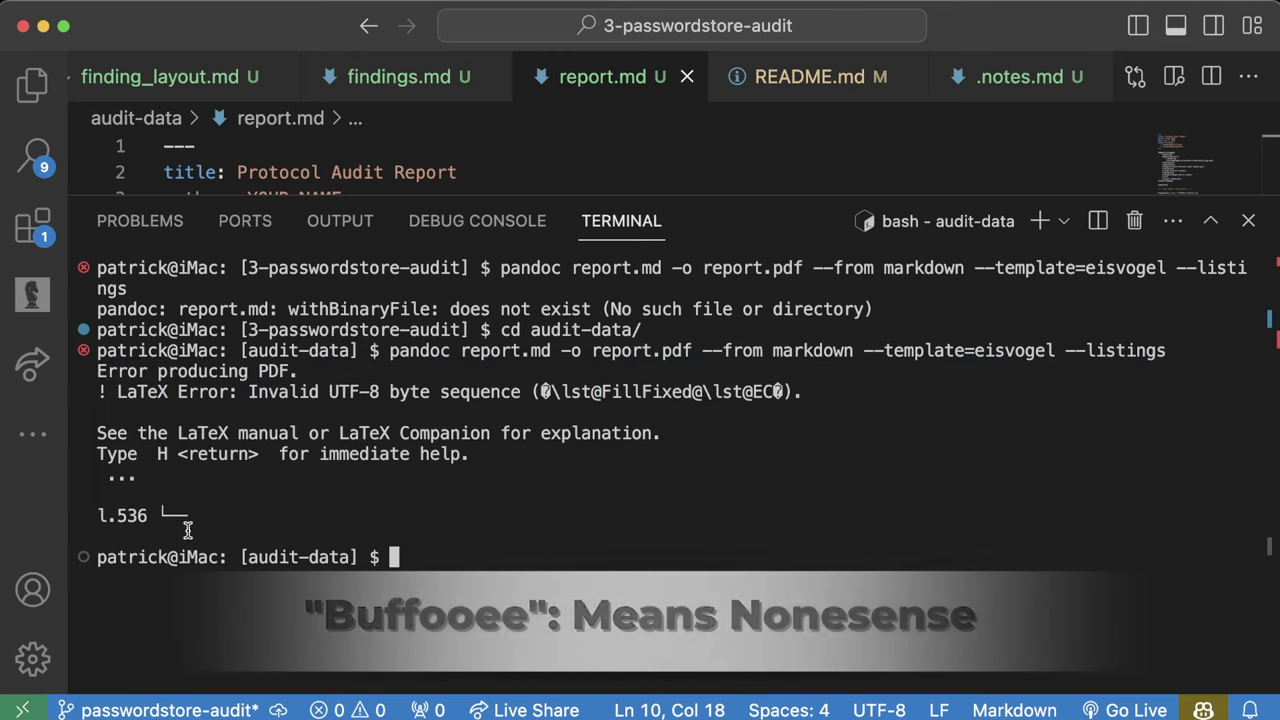
pyautogui.moveTo(228, 495); pyautogui.dragTo(97, 371)
pyautogui.click(143, 430)
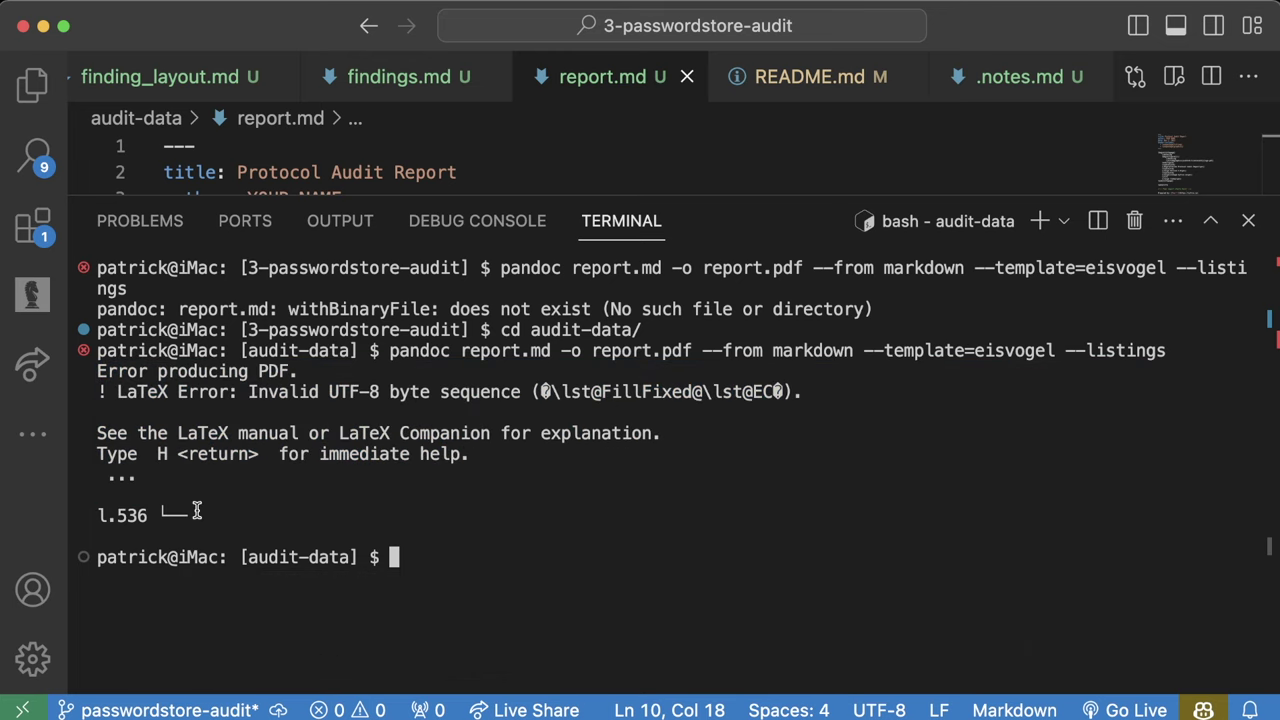
pyautogui.moveTo(195, 515); pyautogui.dragTo(100, 392)
pyautogui.click(157, 484)
pyautogui.moveTo(193, 519); pyautogui.dragTo(172, 518)
pyautogui.press('super+c')
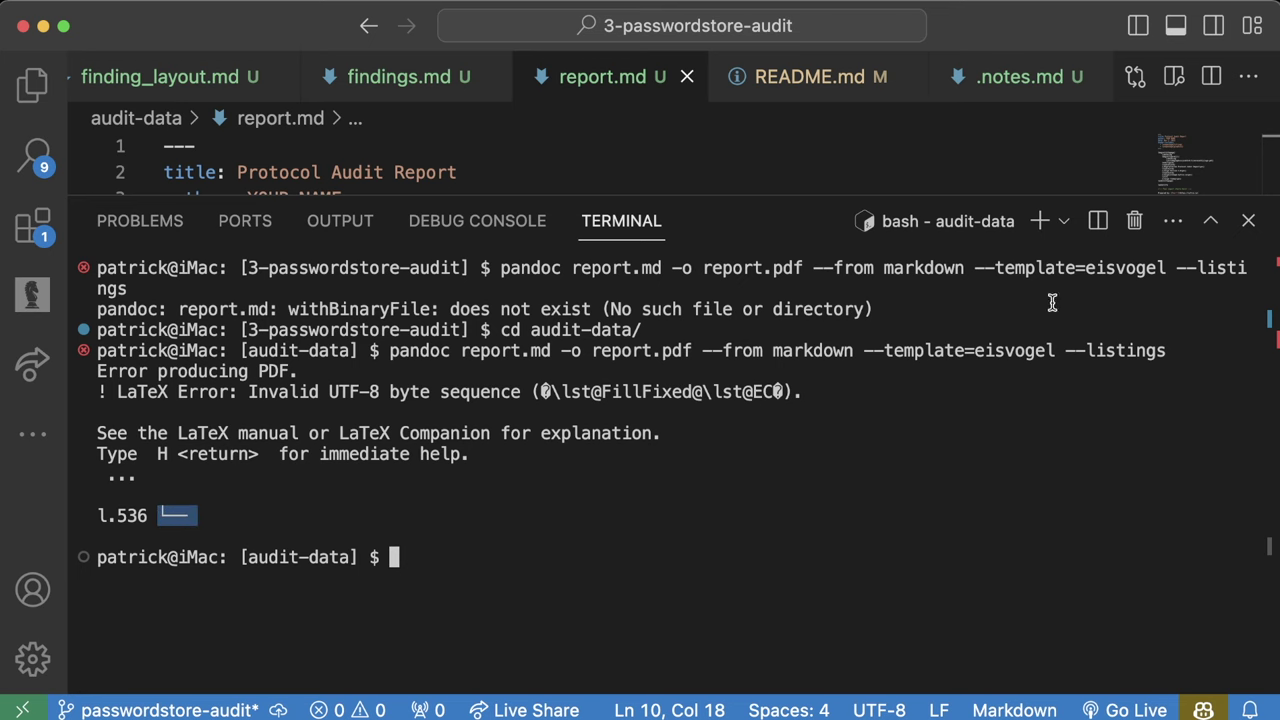
pyautogui.click(1248, 220)
pyautogui.click(729, 260)
# Find └── in report.md and replace it with #-- on line 82.
pyautogui.press('super+f')
pyautogui.press('super+v')
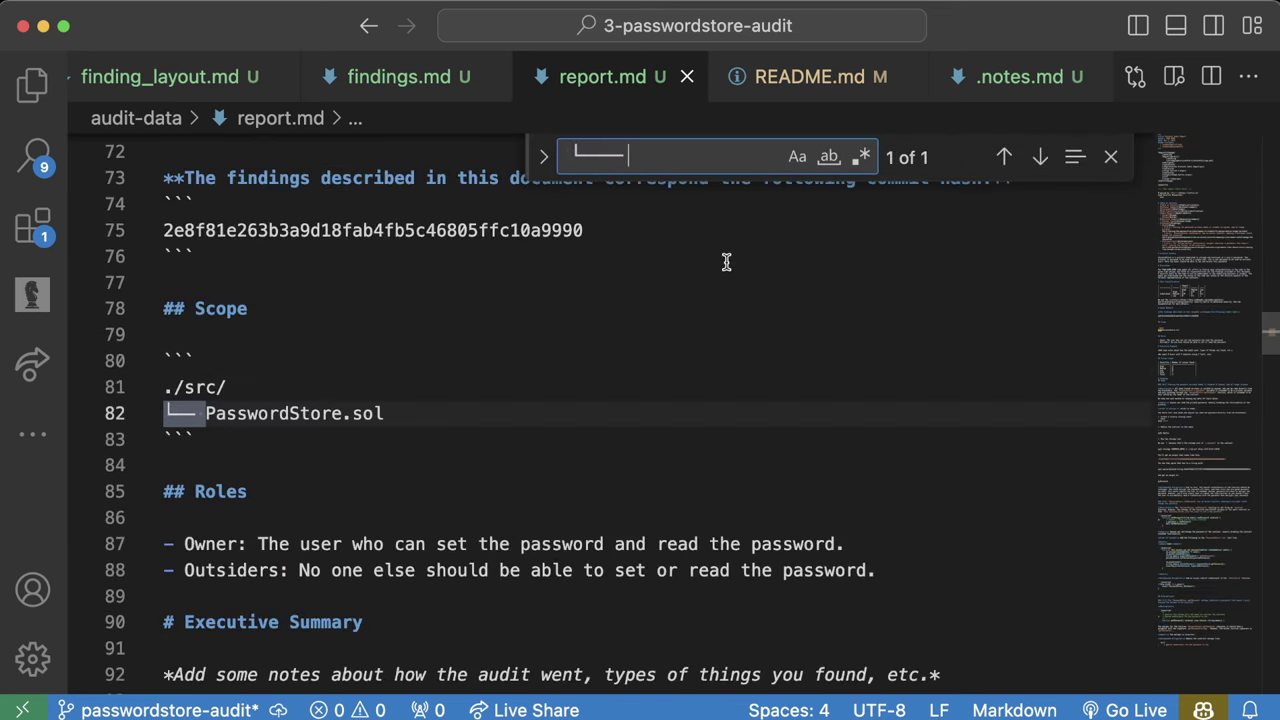
pyautogui.click(200, 434)
pyautogui.click(199, 411)
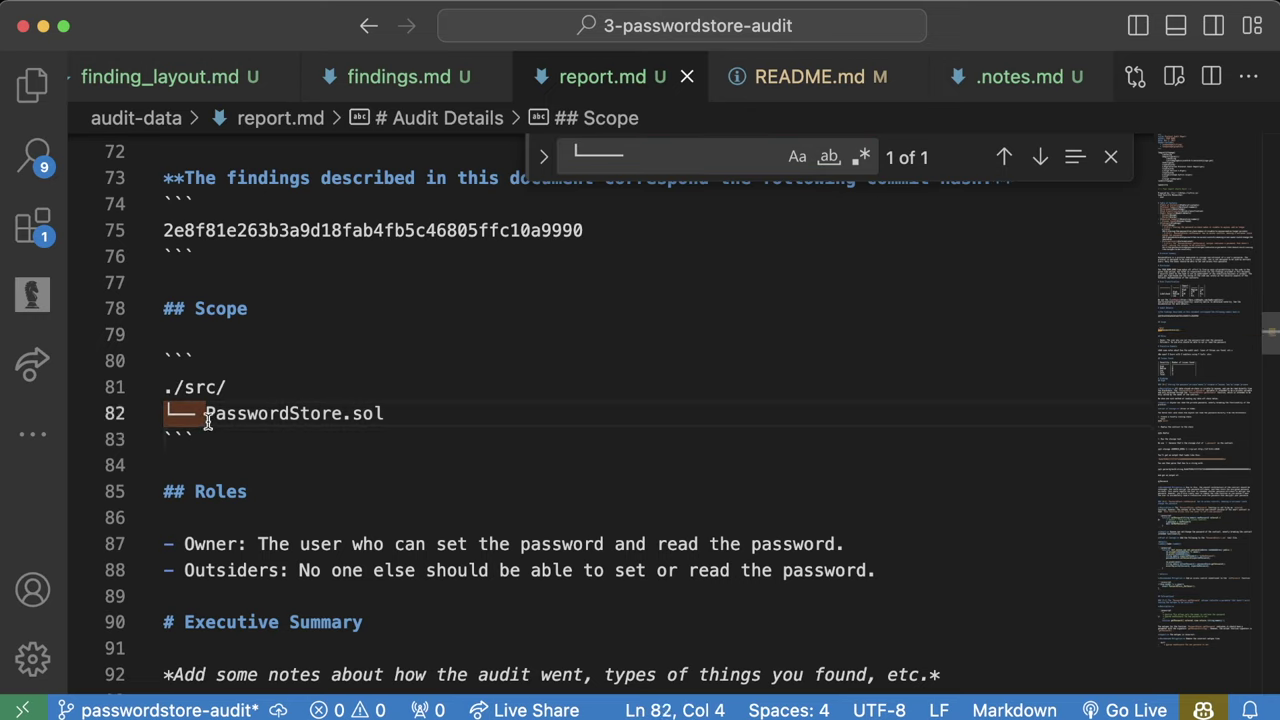
pyautogui.moveTo(208, 422); pyautogui.dragTo(143, 411)
pyautogui.write('#')
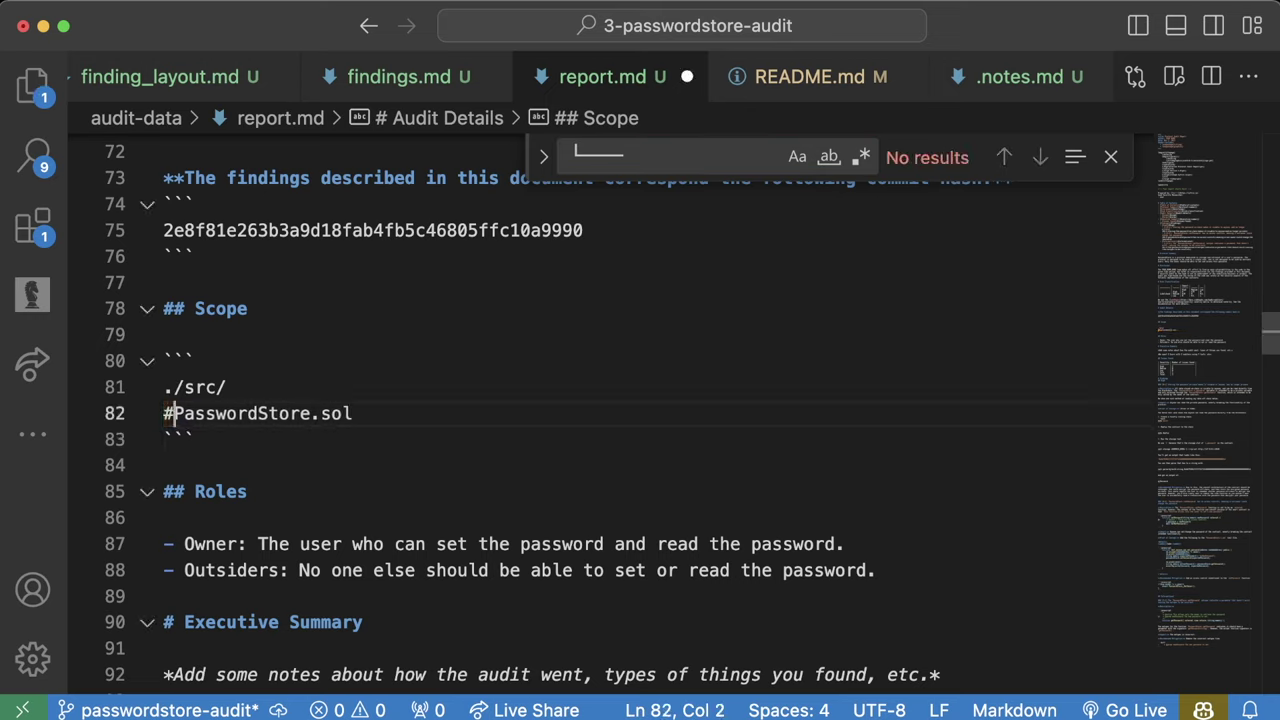
pyautogui.write('--')
pyautogui.press('Up')
pyautogui.press('Up')
pyautogui.click(1110, 157)
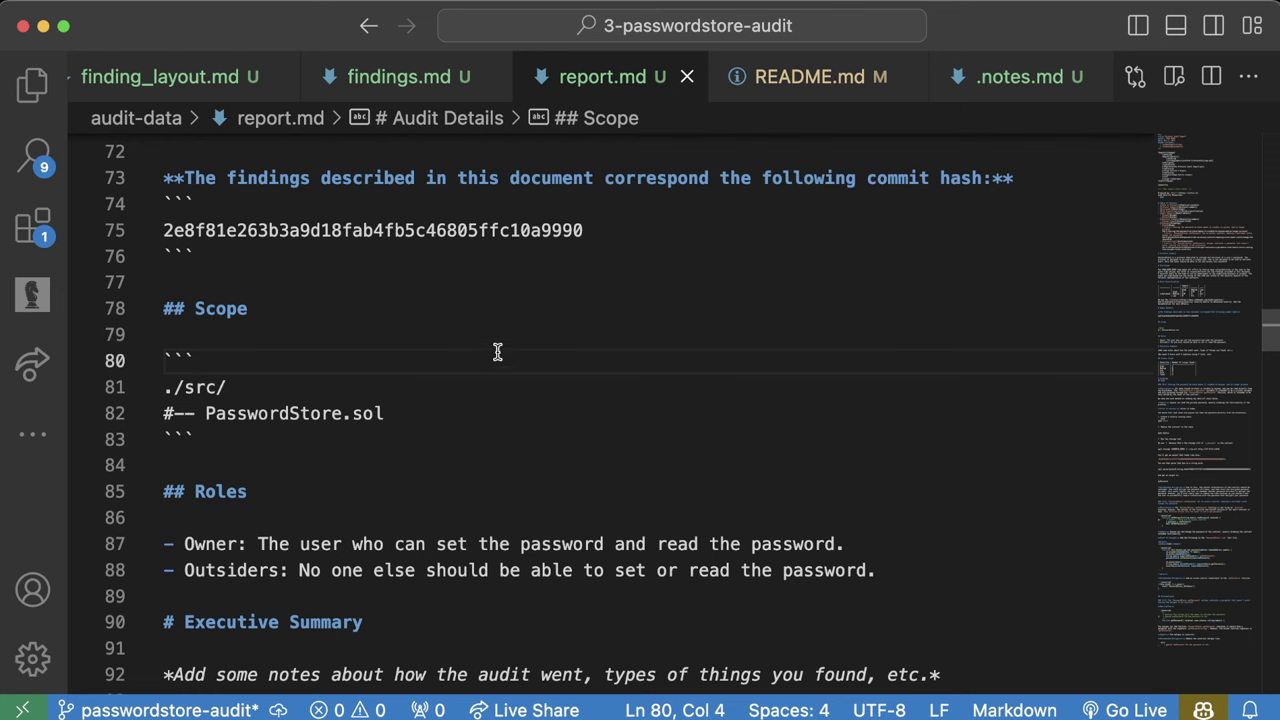
# Clear the terminal and rerun pandoc to generate report.pdf.
pyautogui.hotkey('ctrl', '`')
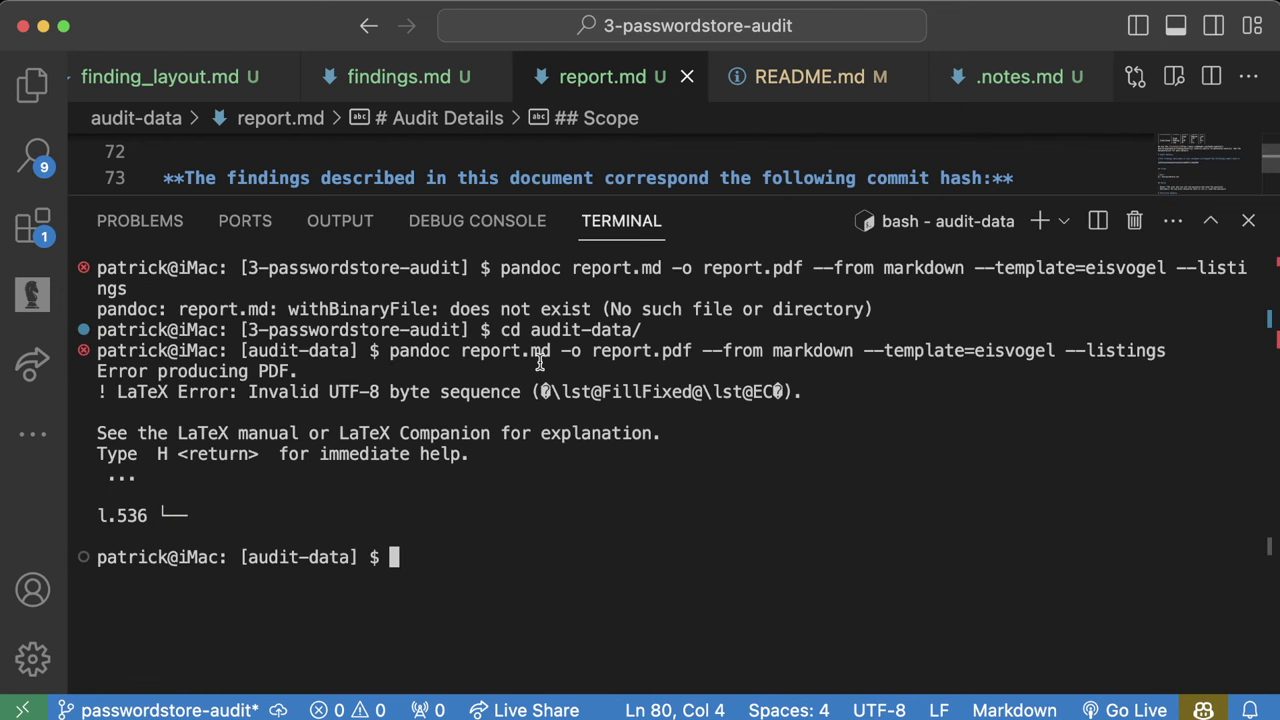
pyautogui.write('clear')
pyautogui.press('Return')
pyautogui.press('Up')
pyautogui.press('Up')
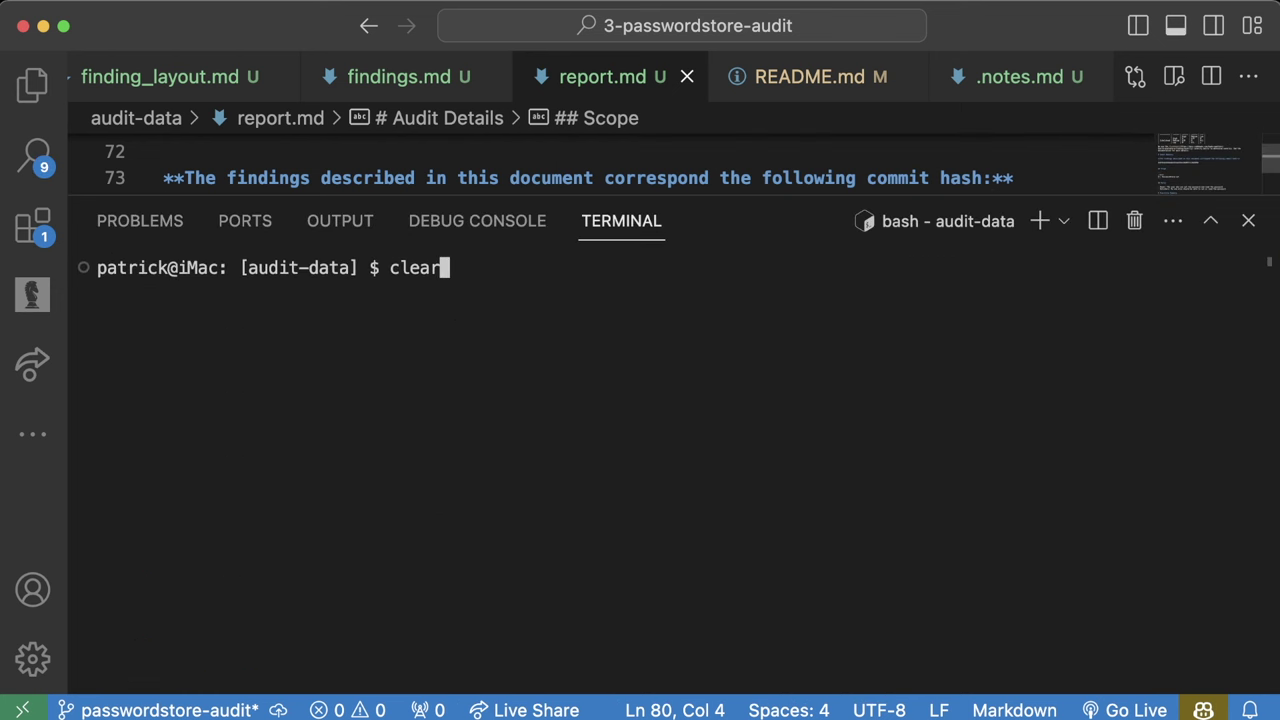
pyautogui.press('Return')
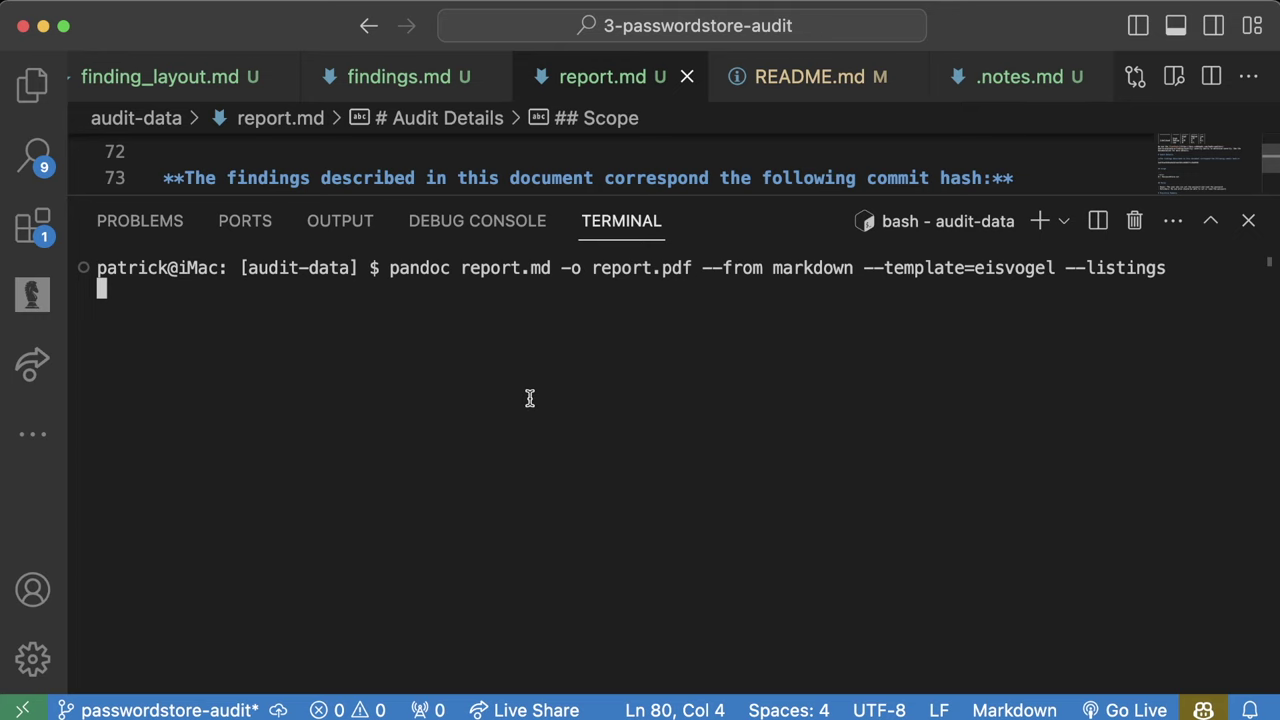
pyautogui.click(1248, 221)
pyautogui.click(32, 84)
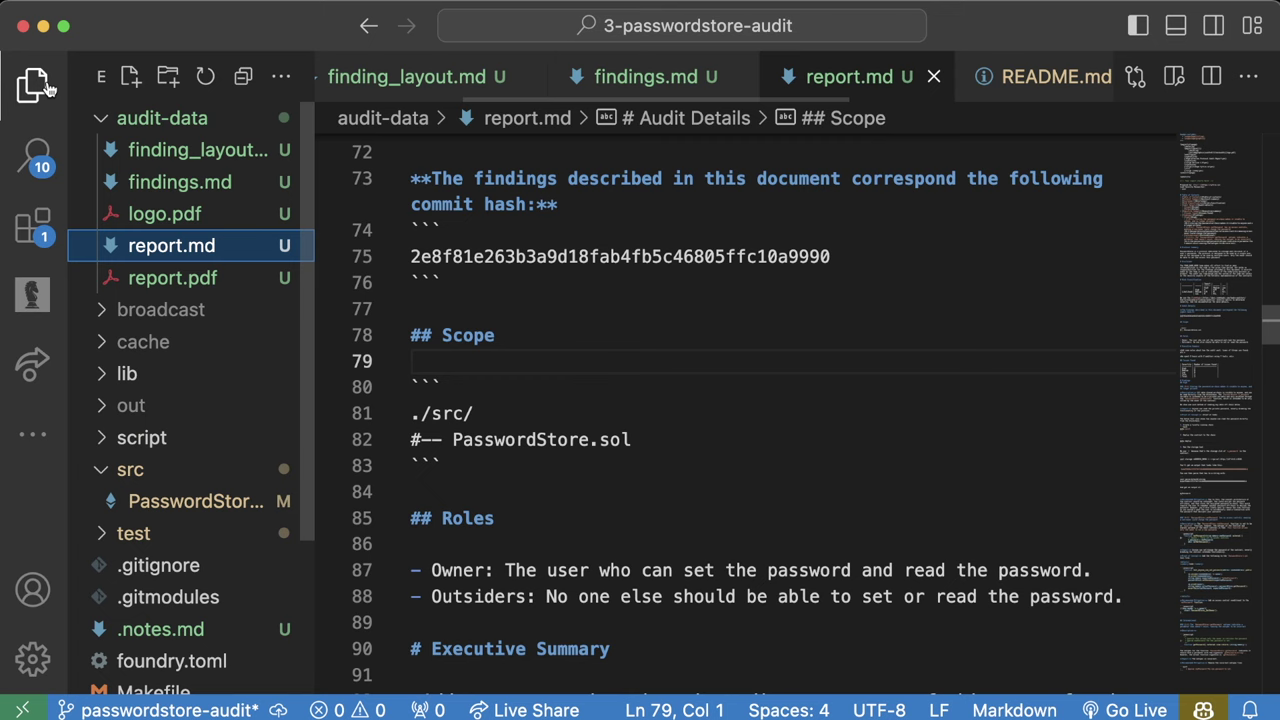
# Open report.pdf with the file list and PDF outline hidden.
pyautogui.click(192, 277)
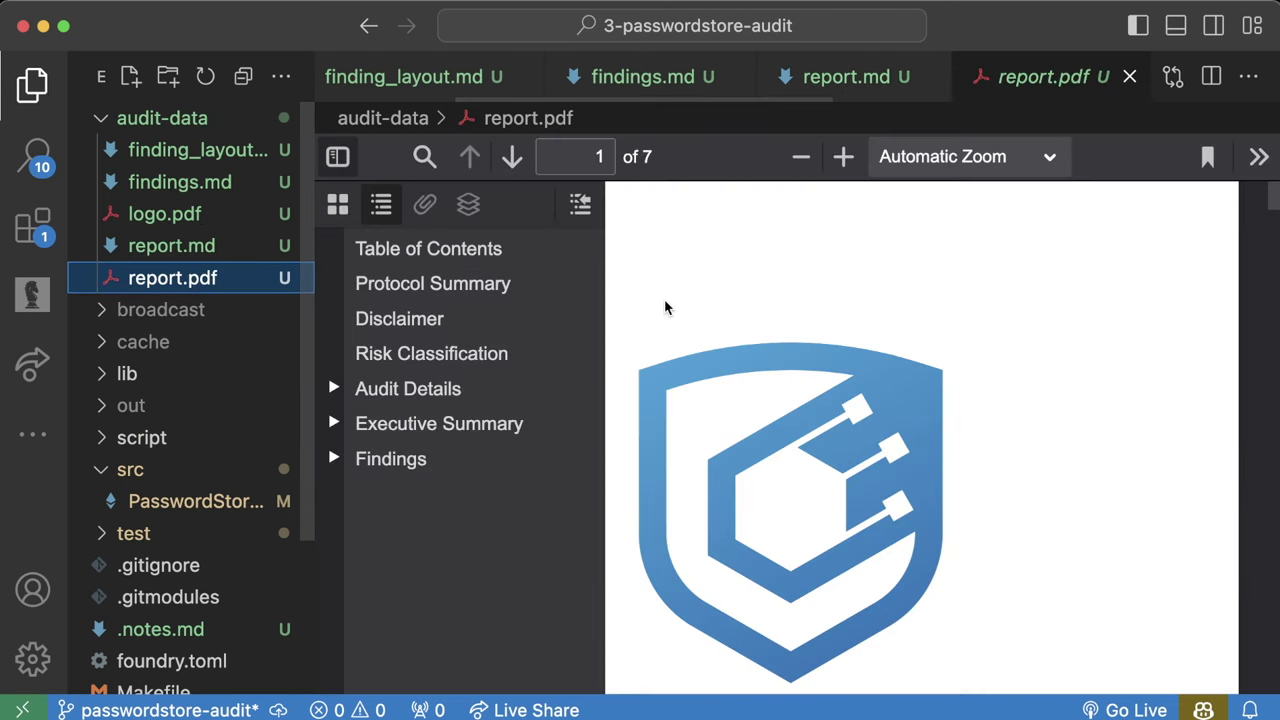
pyautogui.click(32, 84)
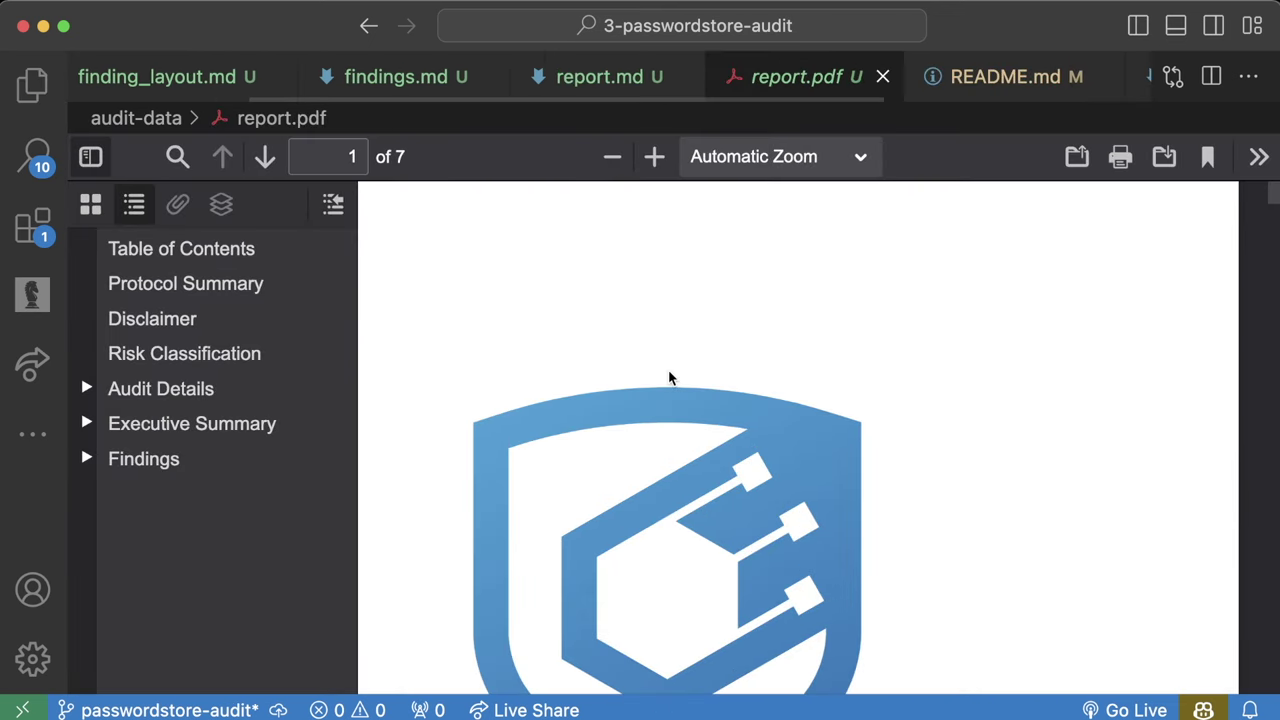
pyautogui.scroll(-5, 629, 368)
pyautogui.scroll(-5, 628, 371)
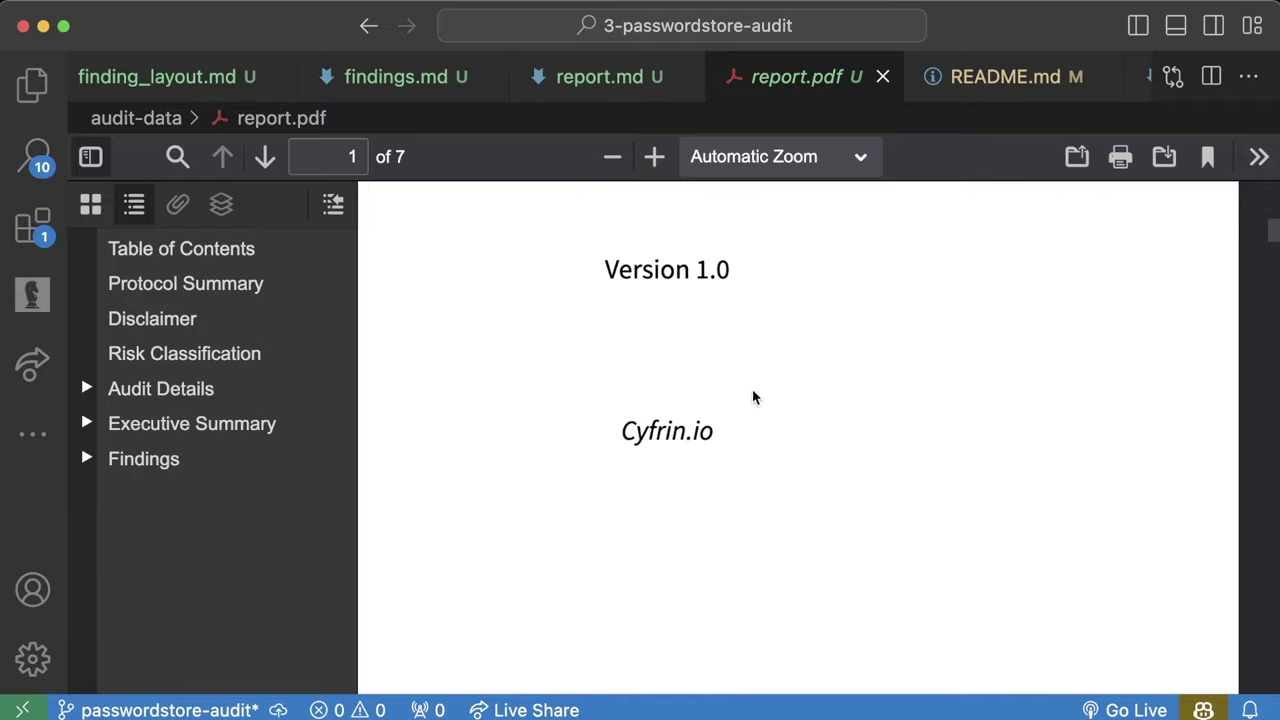
pyautogui.scroll(-3, 755, 398)
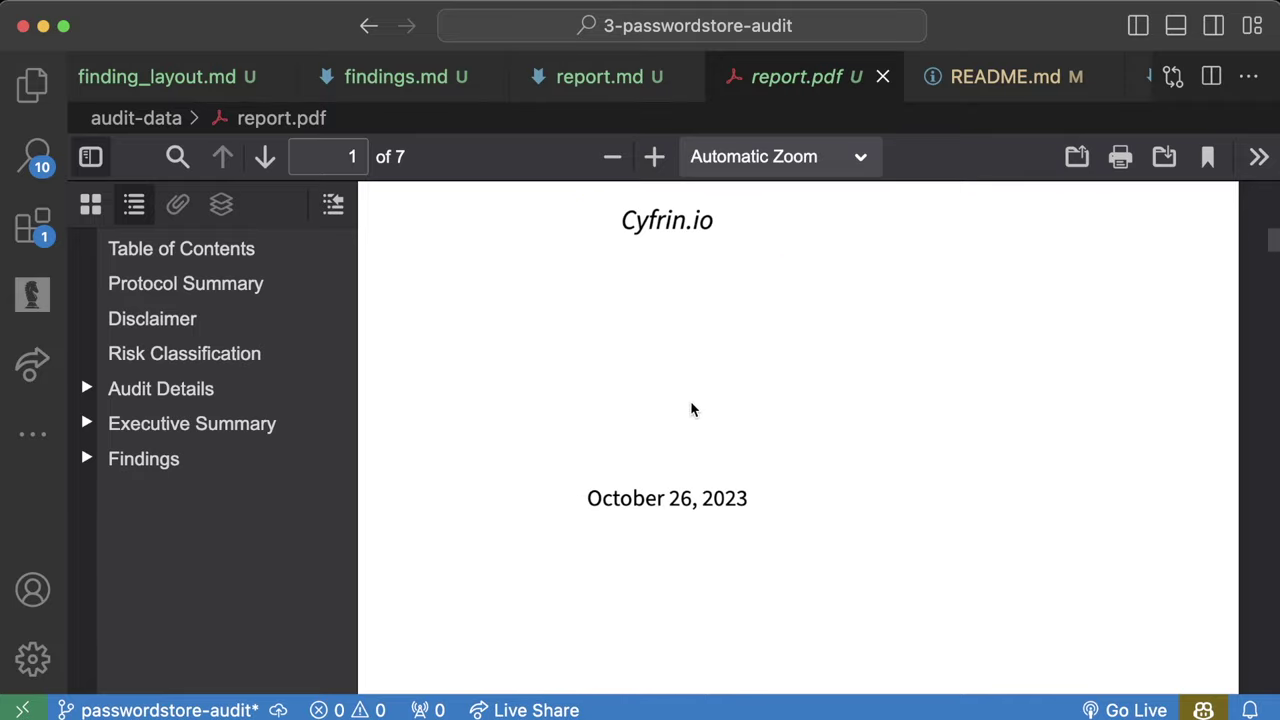
pyautogui.click(90, 157)
# Scroll through all 7 report pages and back to the logo title page.
pyautogui.scroll(-10, 553, 353)
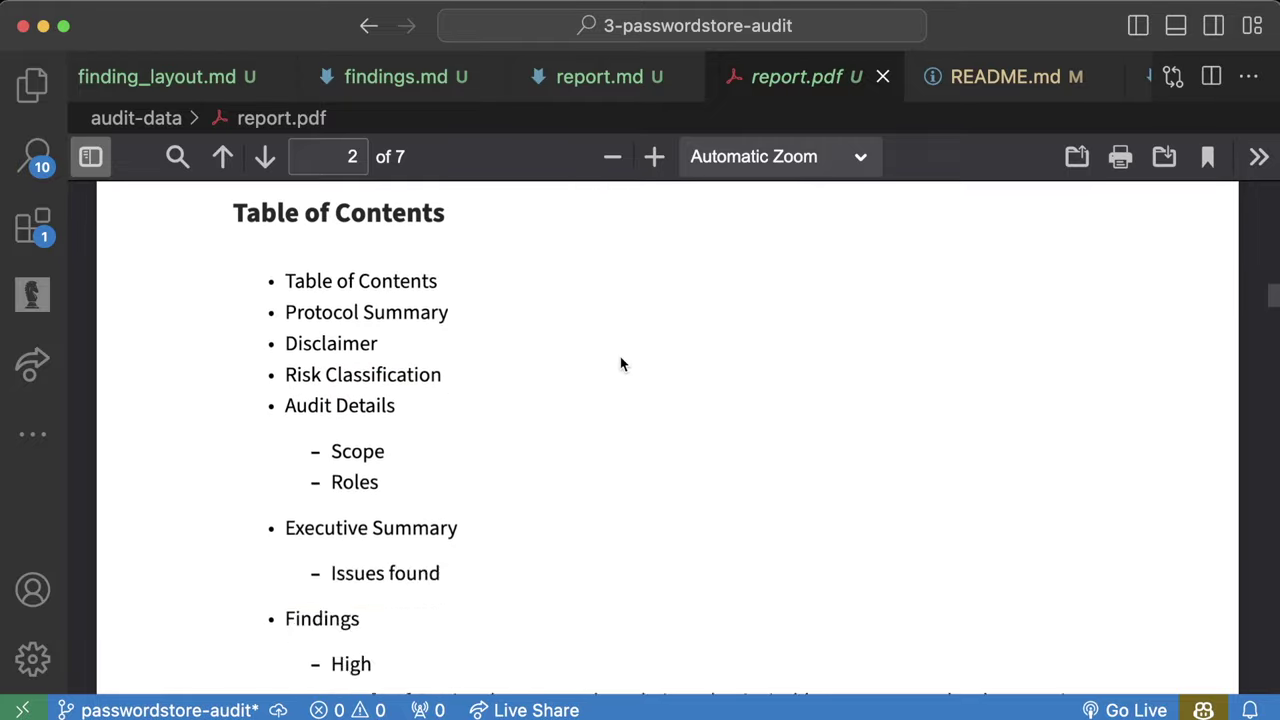
pyautogui.scroll(-15, 620, 364)
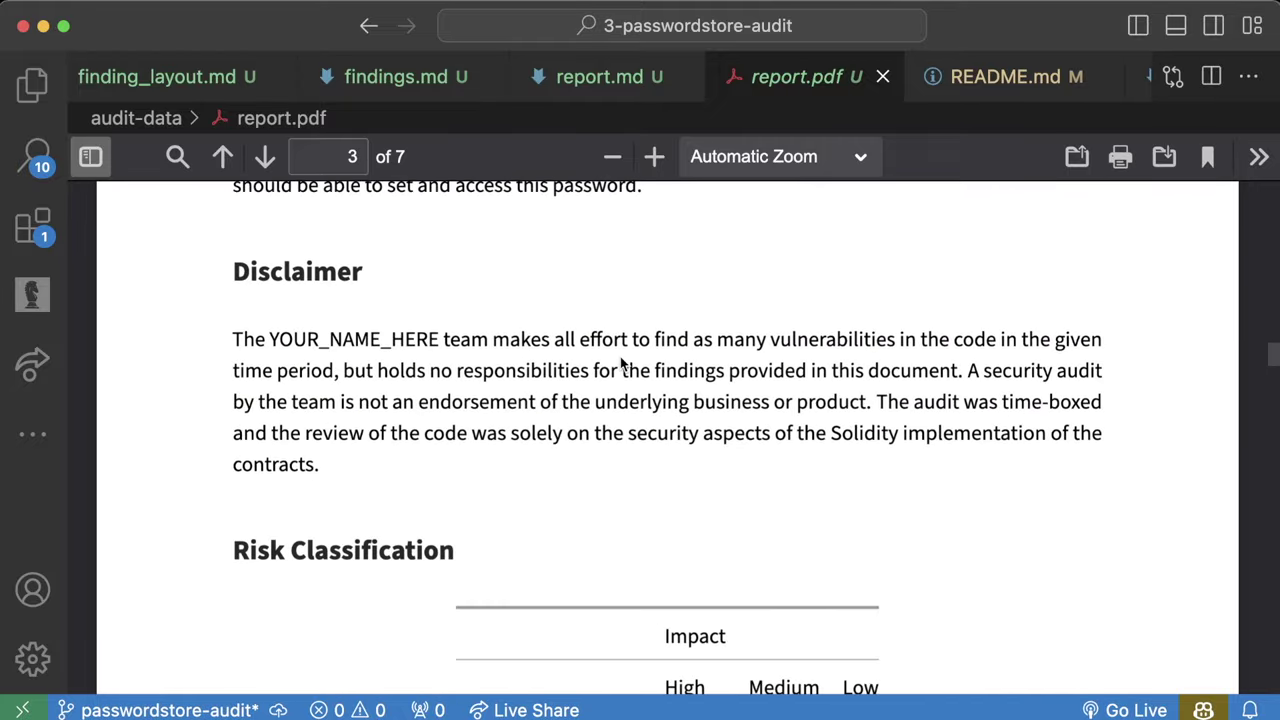
pyautogui.scroll(-20, 620, 364)
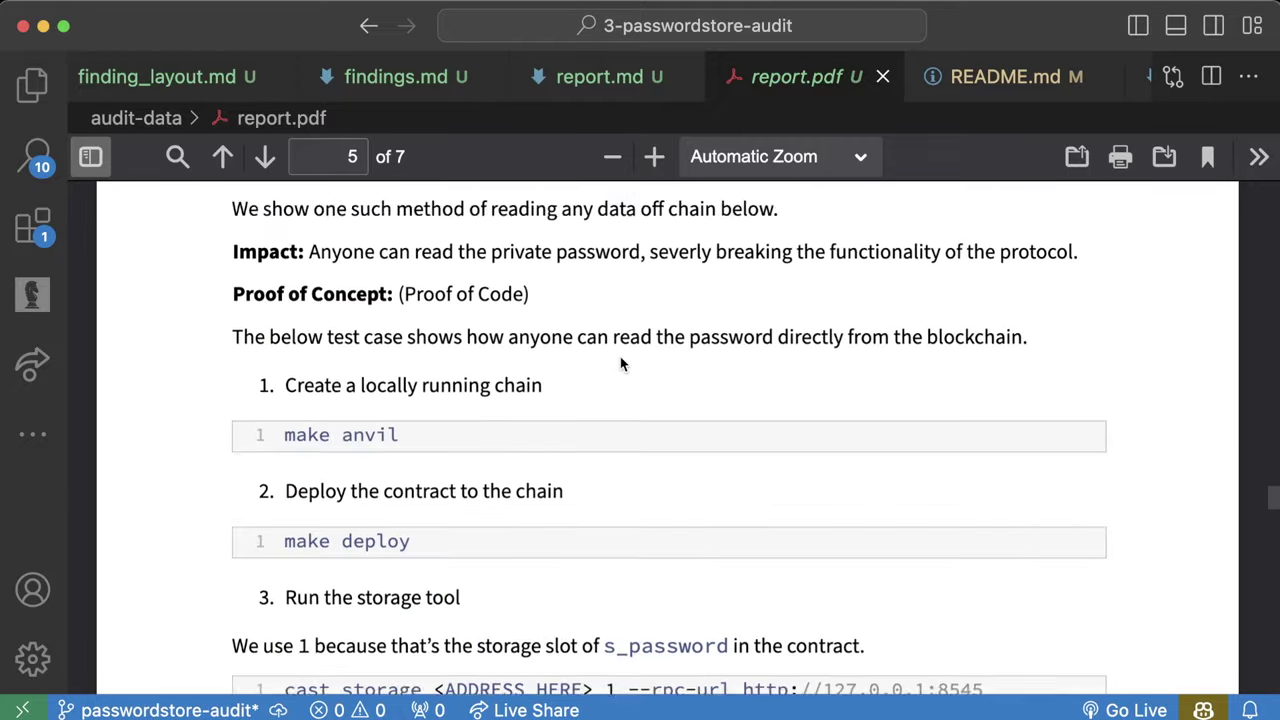
pyautogui.scroll(-20, 620, 364)
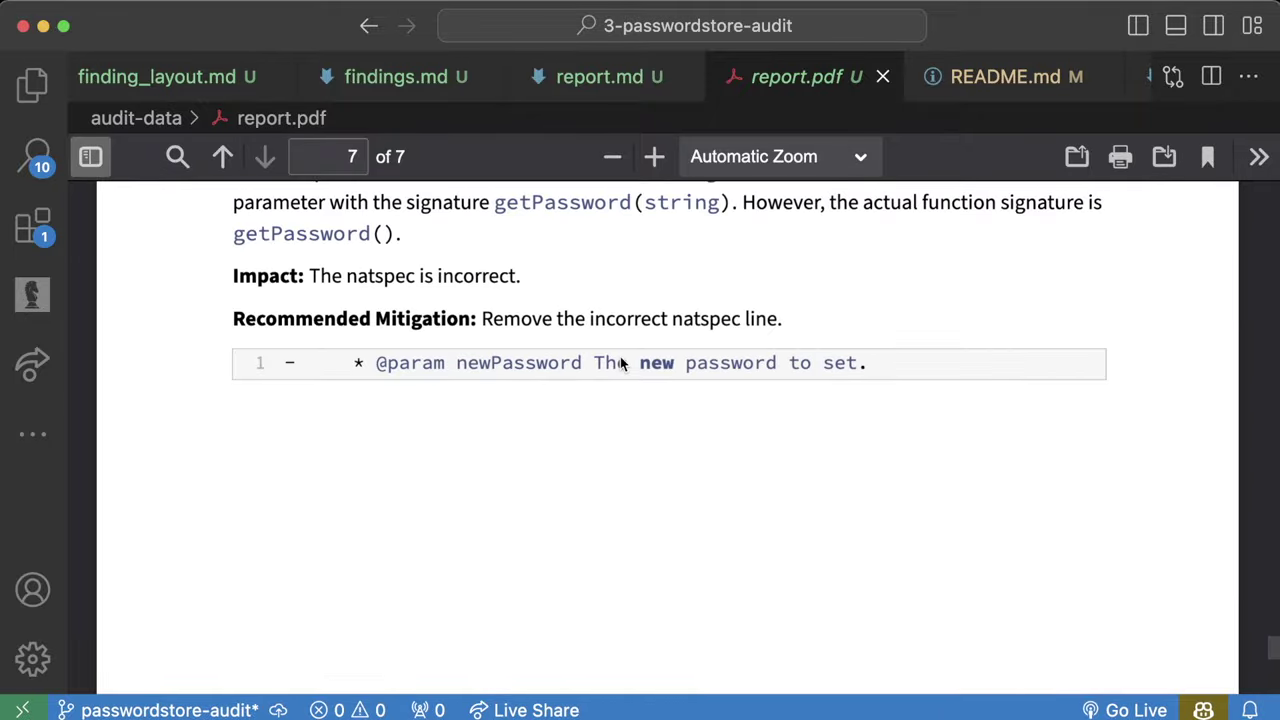
pyautogui.scroll(-5, 620, 364)
pyautogui.scroll(10, 620, 364)
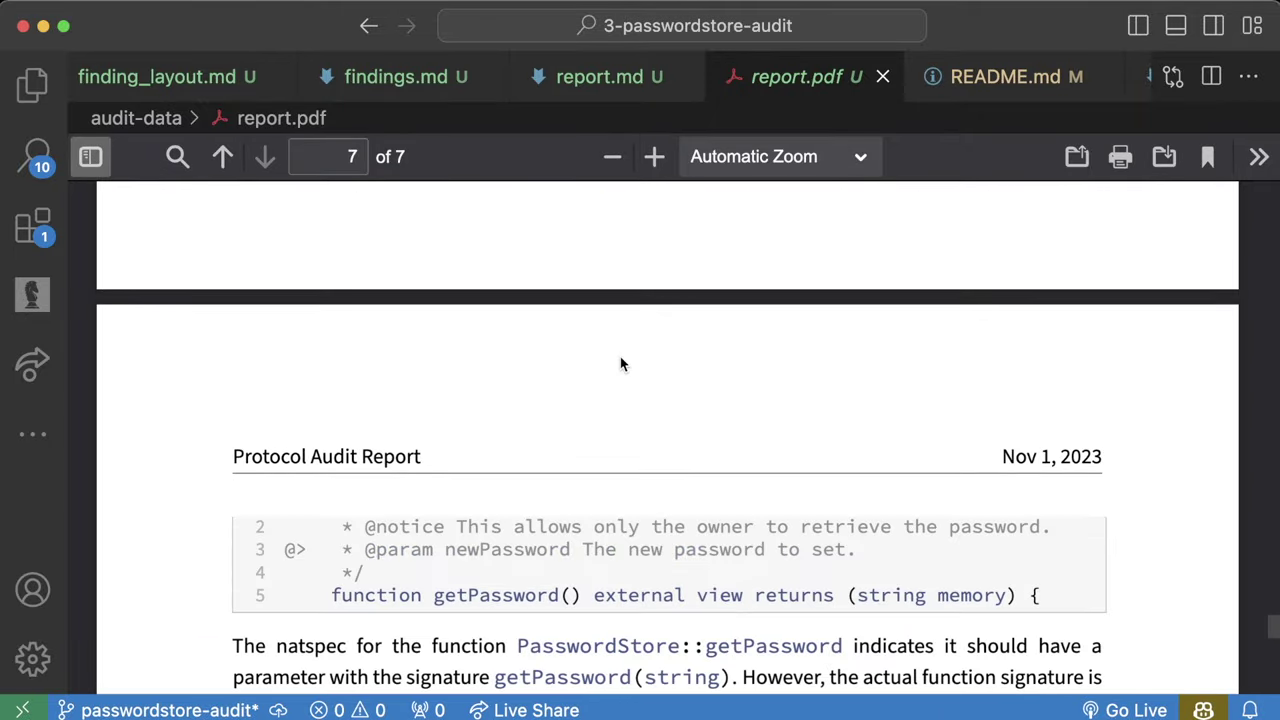
pyautogui.scroll(10, 620, 364)
pyautogui.scroll(20, 620, 364)
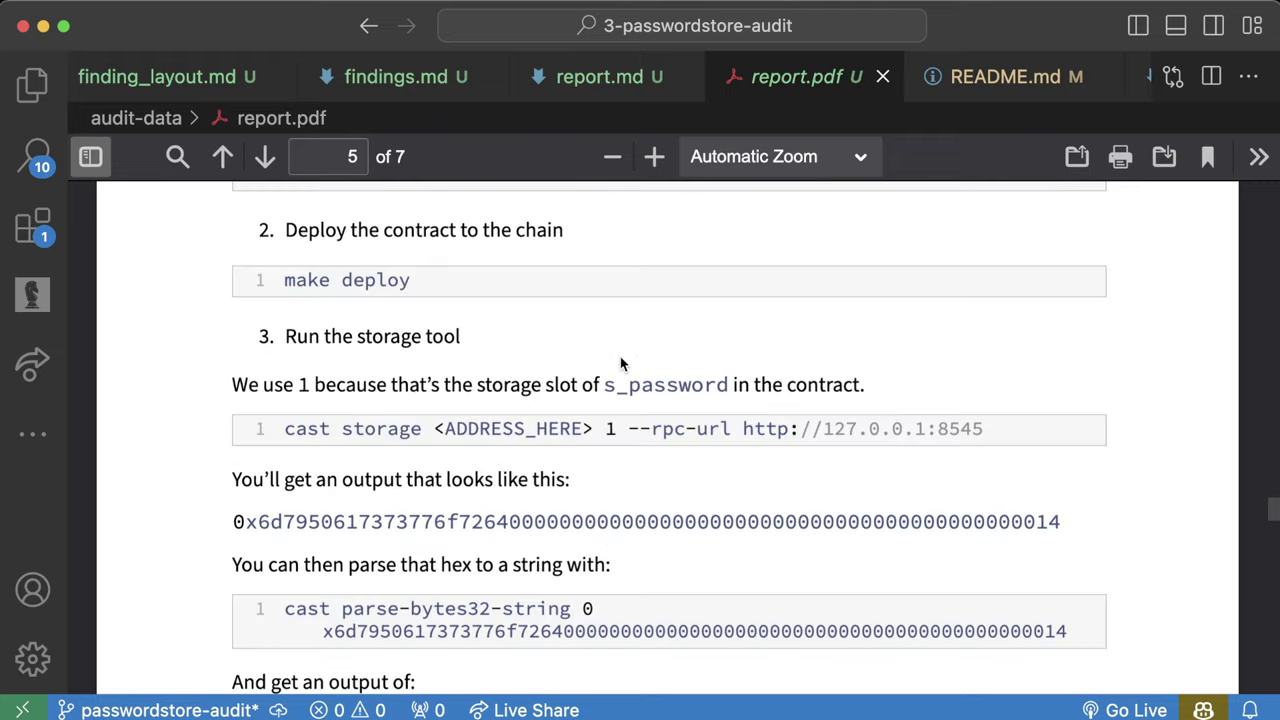
pyautogui.scroll(10, 620, 366)
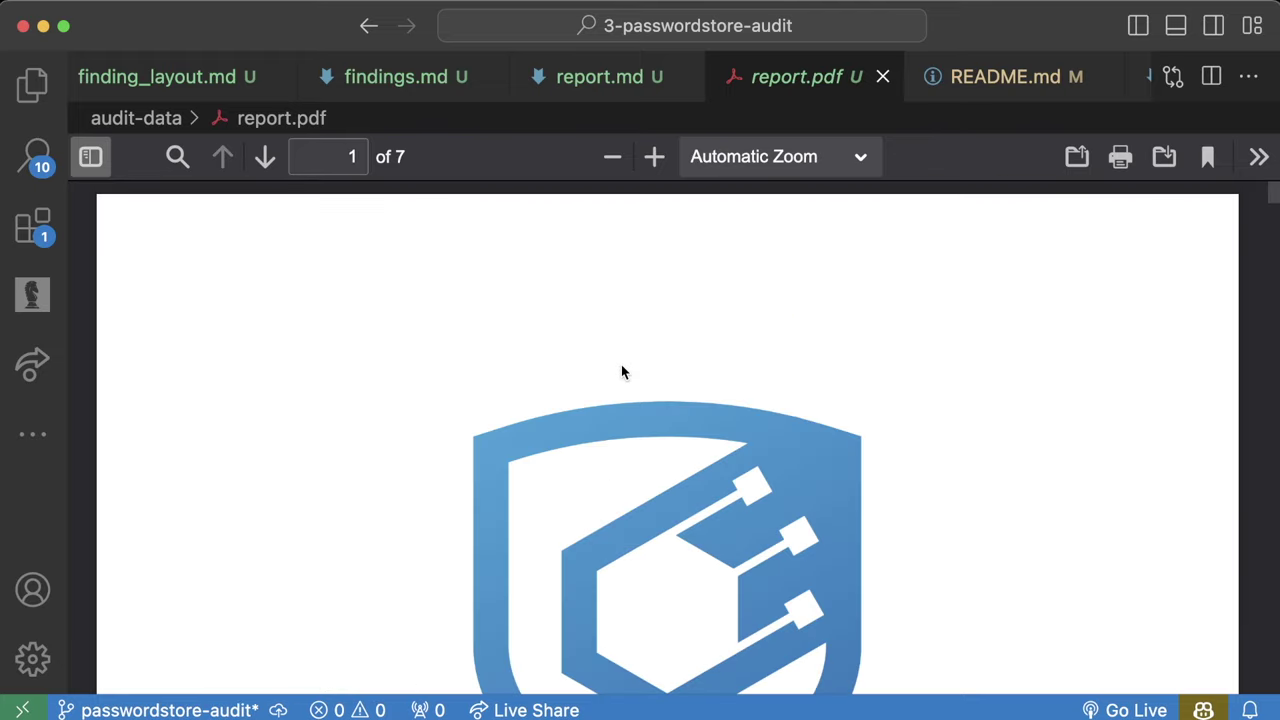
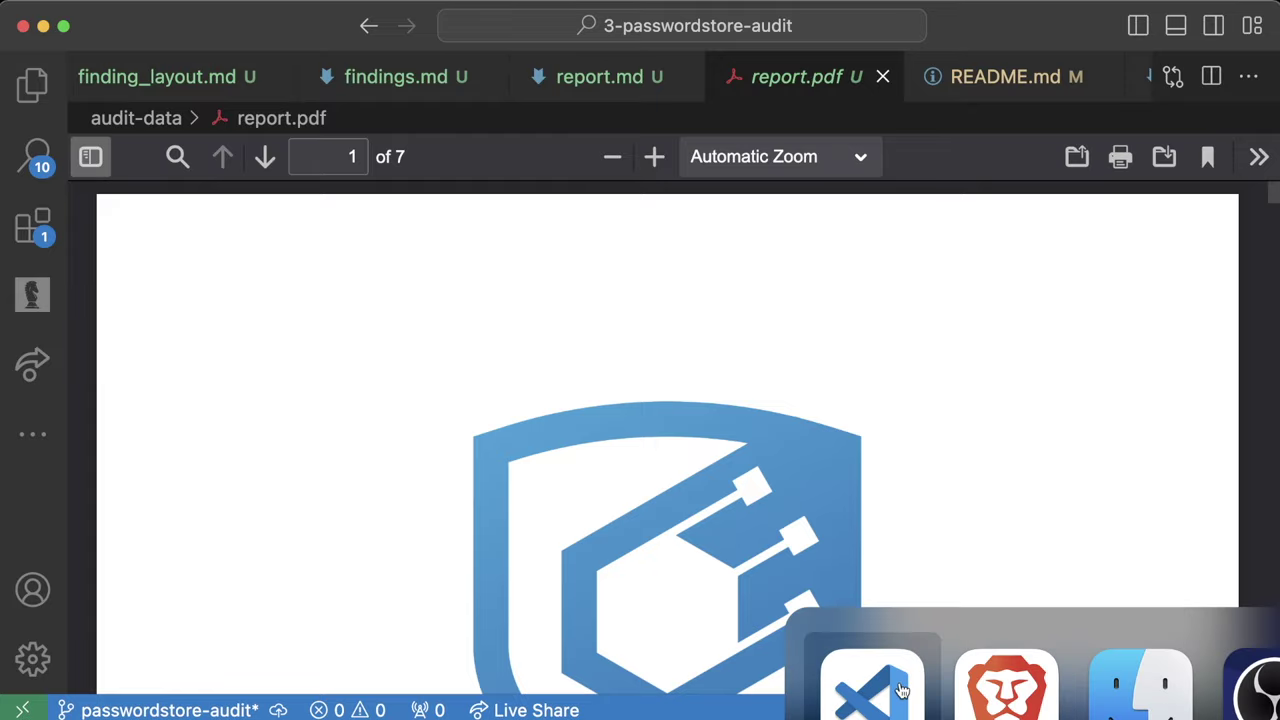
# In Brave, go to your GitHub repositories list from the account menu.
pyautogui.click(1006, 686)
pyautogui.scroll(15, 897, 431)
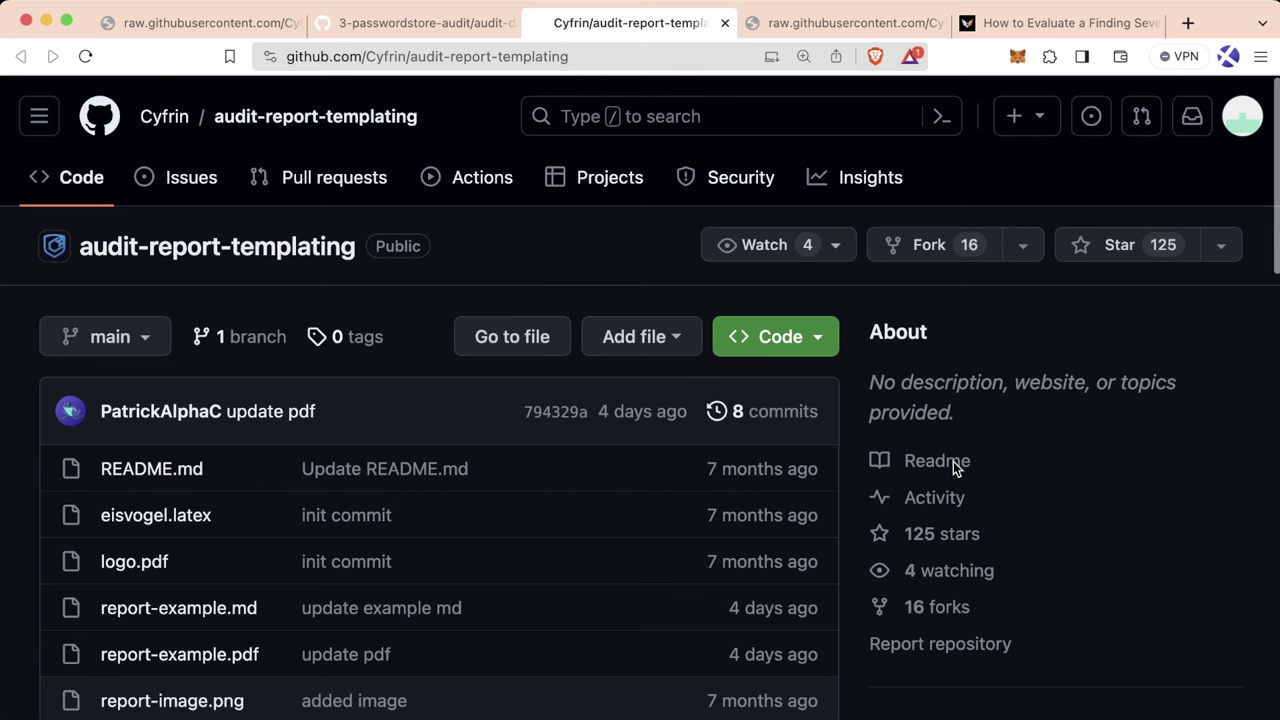
pyautogui.click(1248, 115)
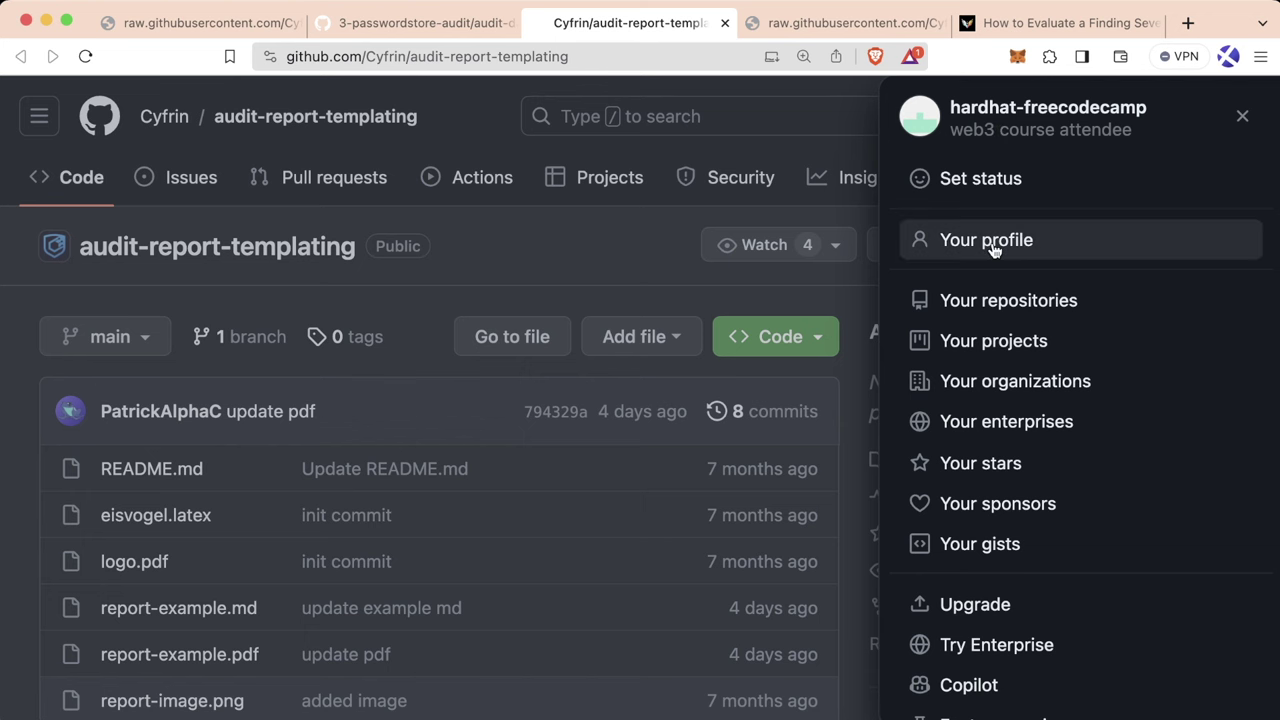
pyautogui.click(995, 300)
# Start a new repository and settle on the name codehawks-security-portfolio.
pyautogui.click(1189, 254)
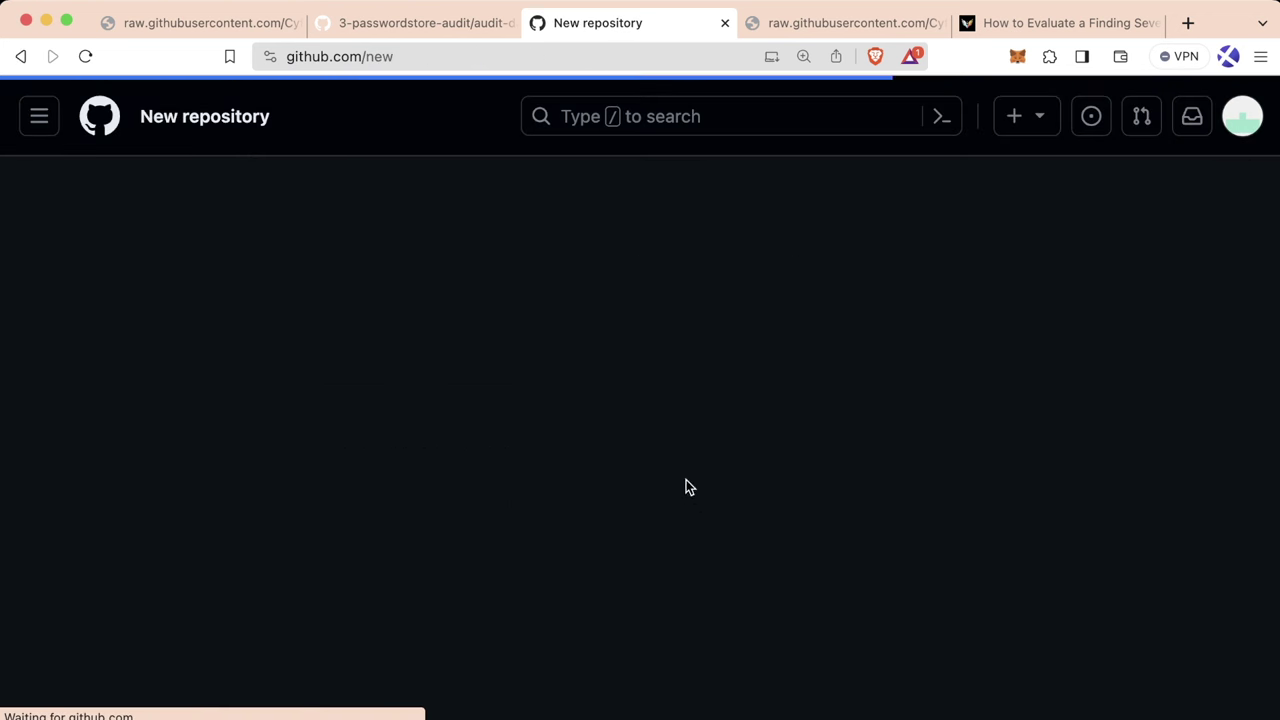
pyautogui.click(545, 422)
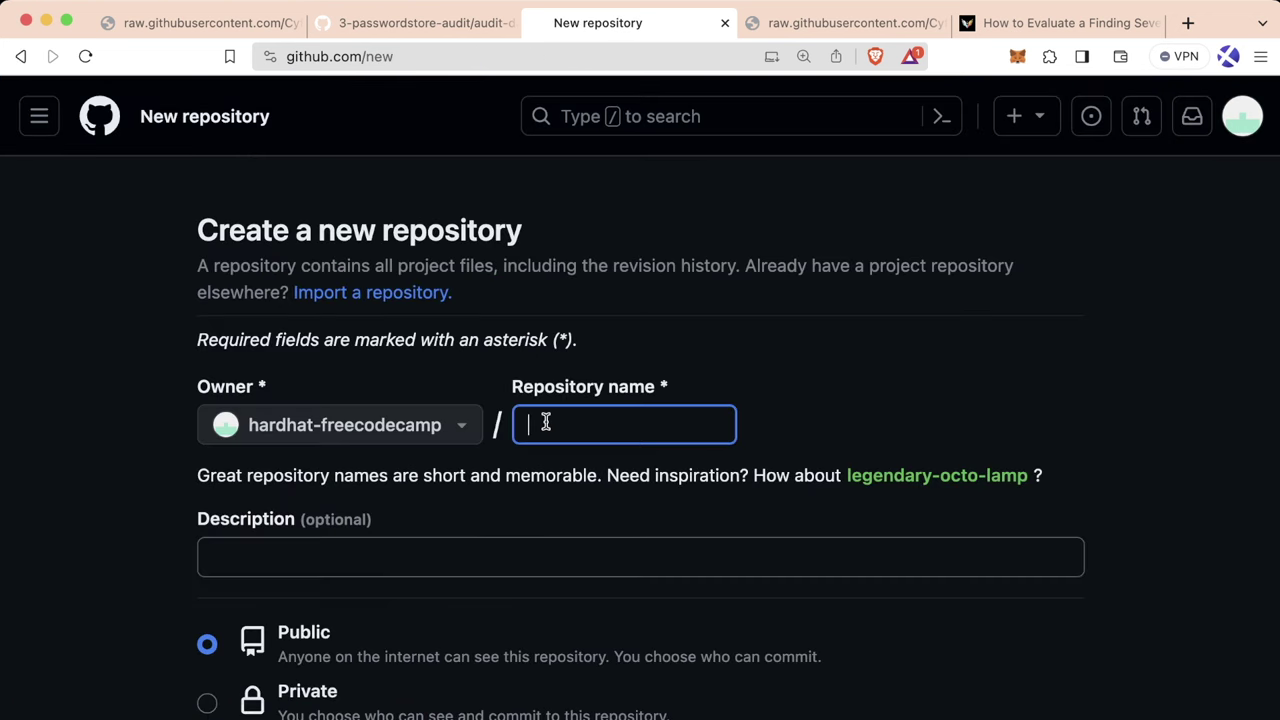
pyautogui.write('my-auid')
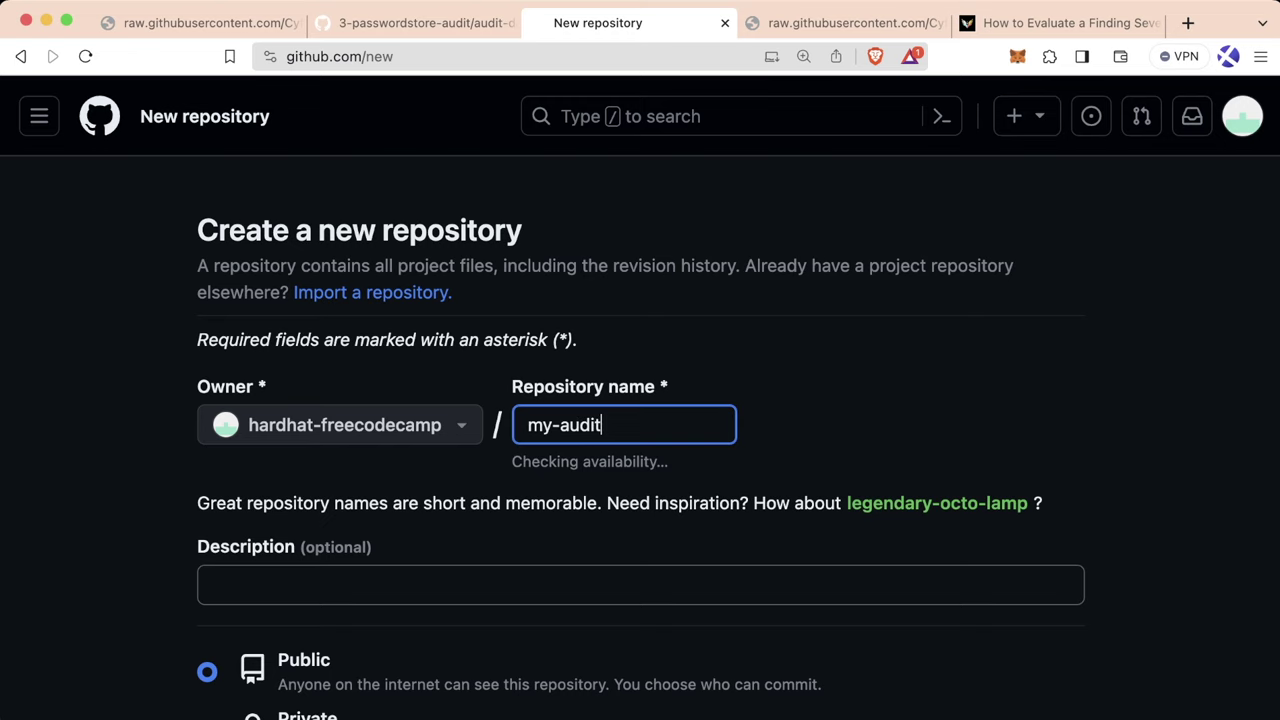
pyautogui.press('super+a')
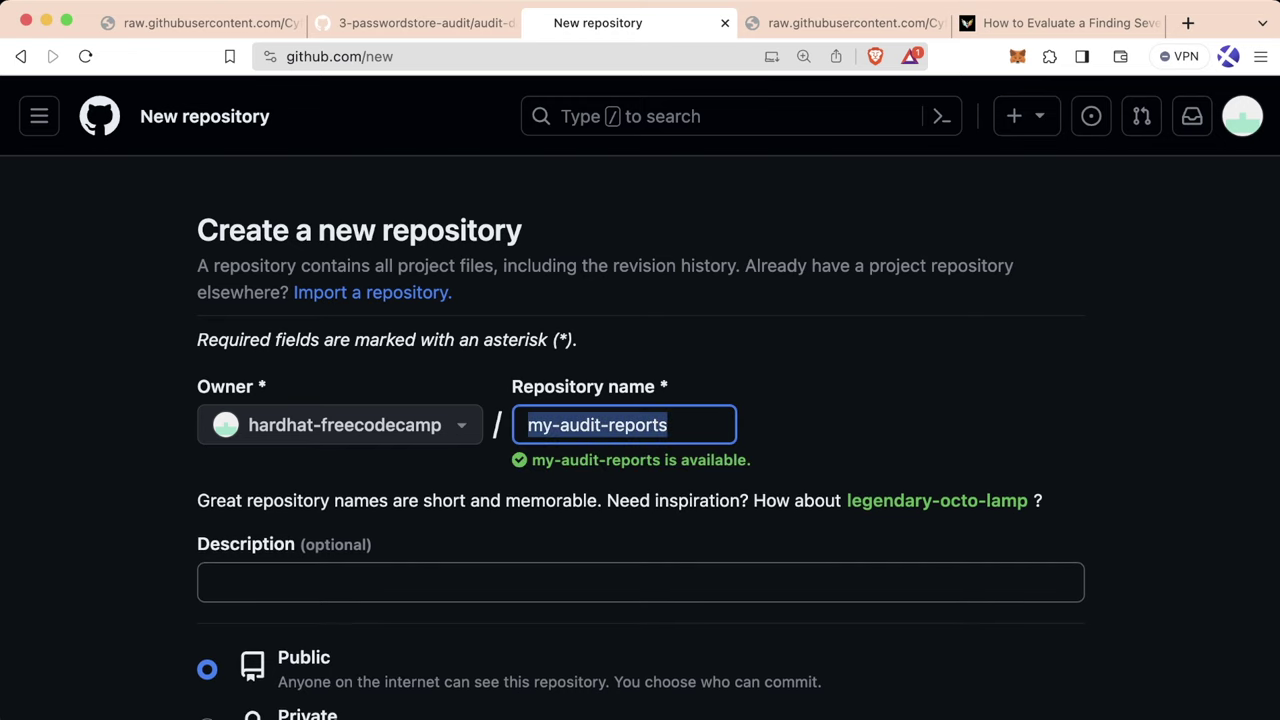
pyautogui.write('security-')
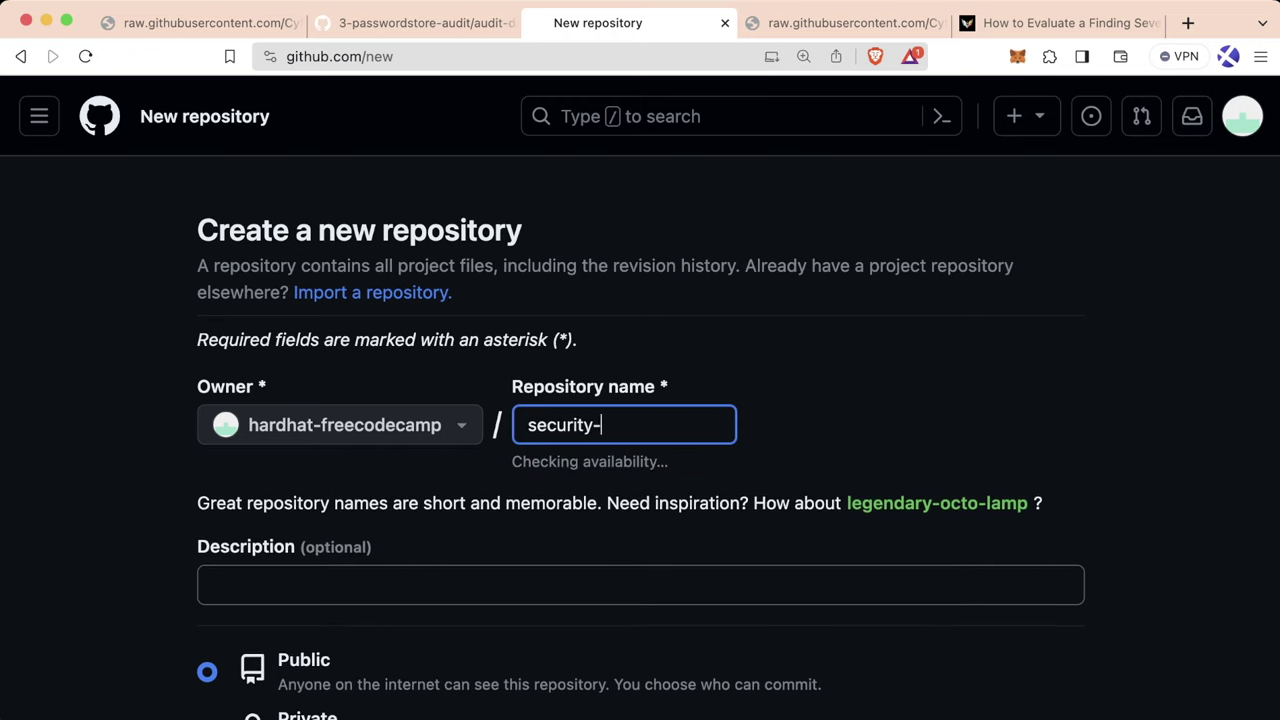
pyautogui.write('reviews-')
pyautogui.press('super+a')
pyautogui.press('BackSpace')
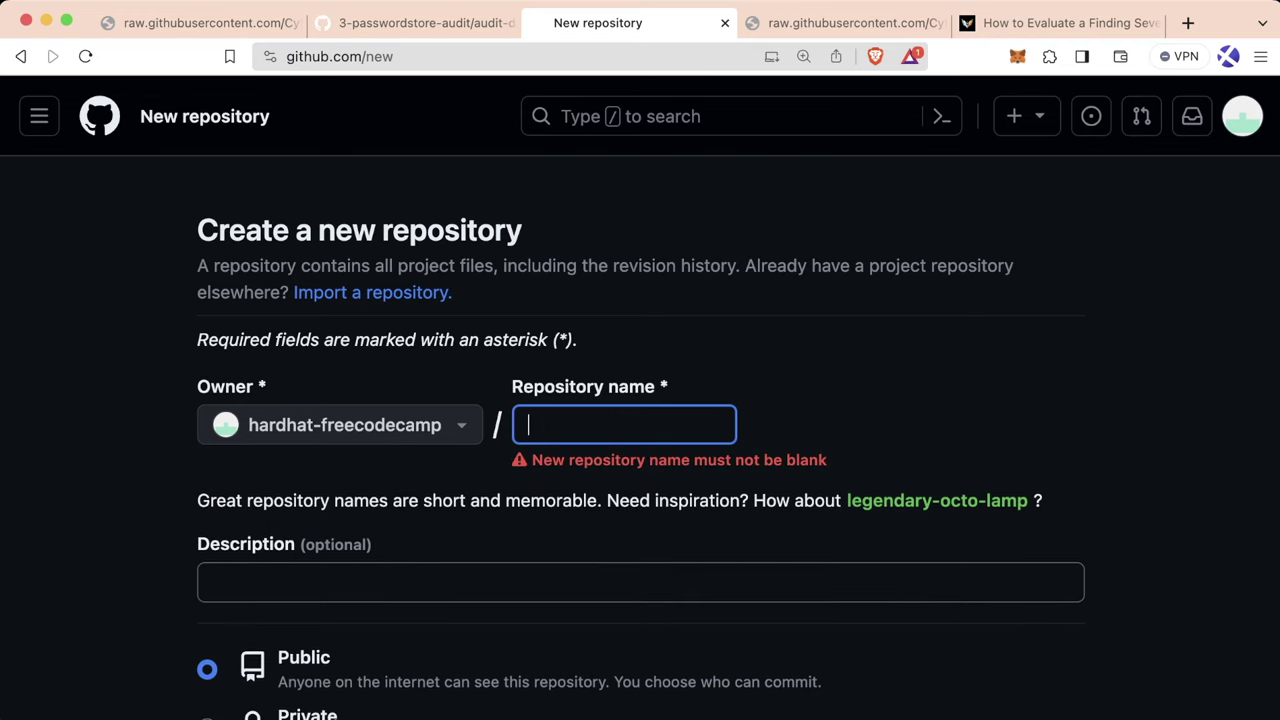
pyautogui.write('updraft-port')
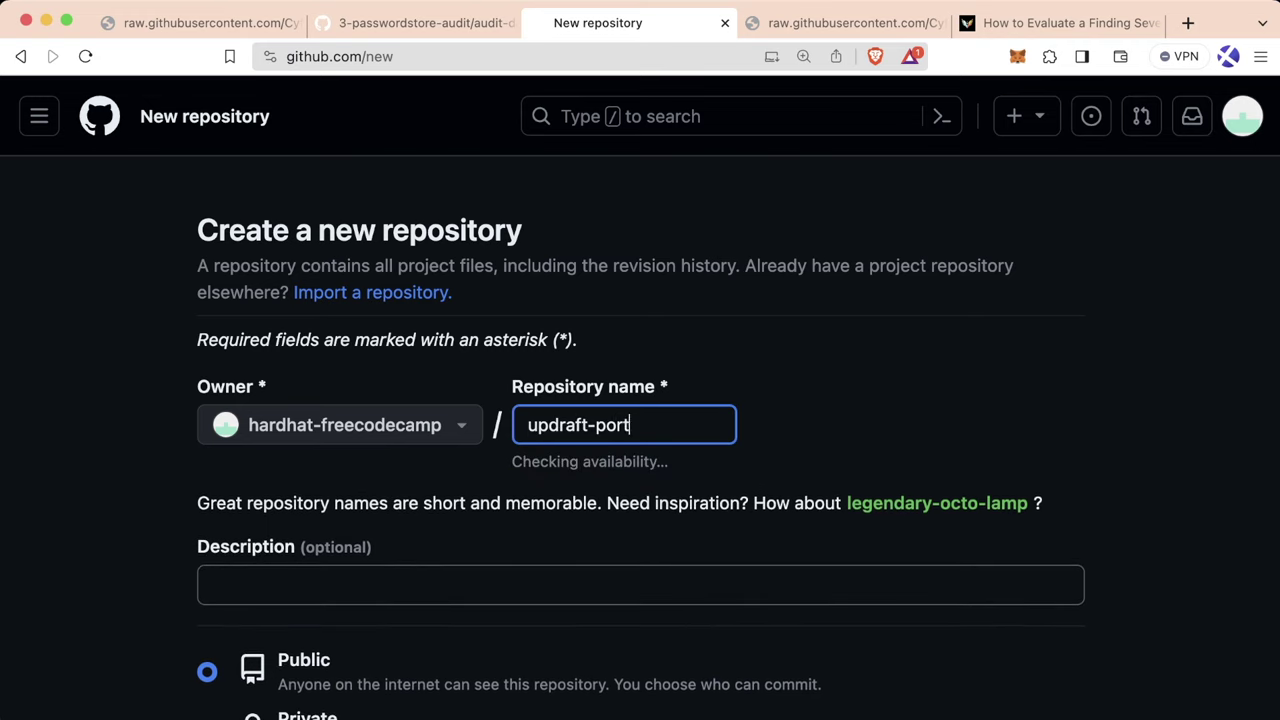
pyautogui.write('folio')
pyautogui.press('super+a')
pyautogui.write('c')
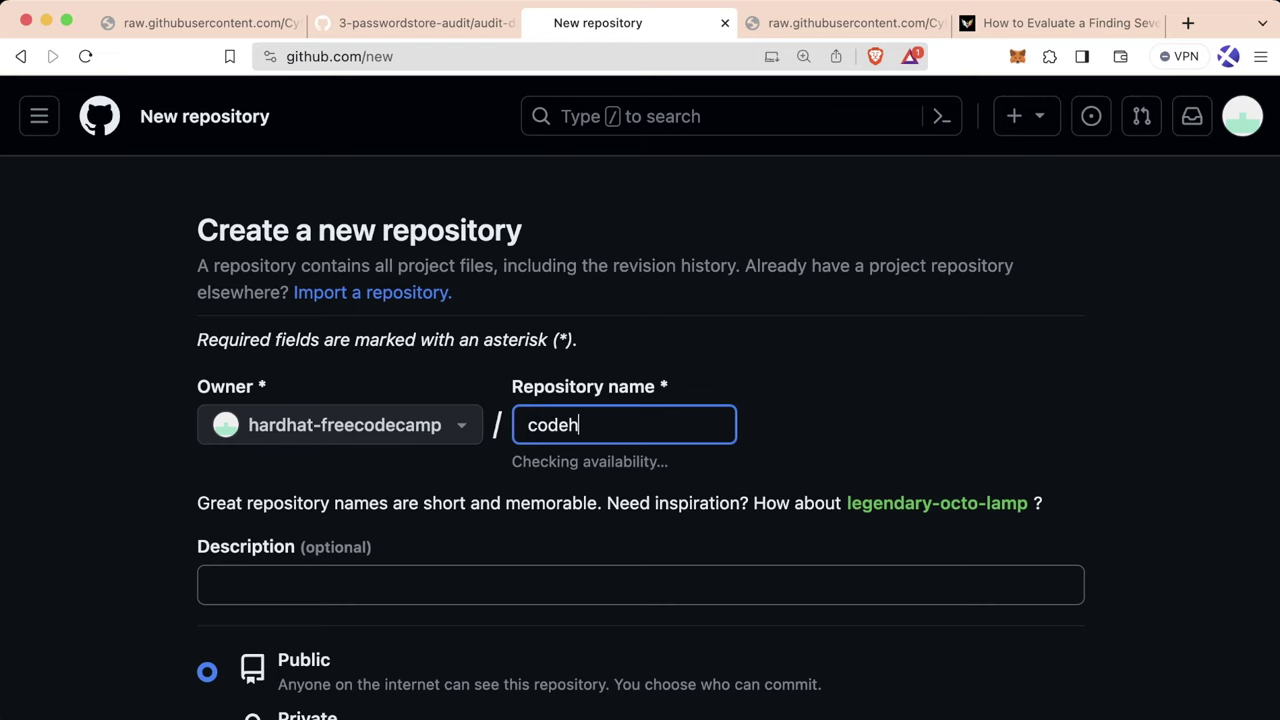
pyautogui.write('odehawks-learning')
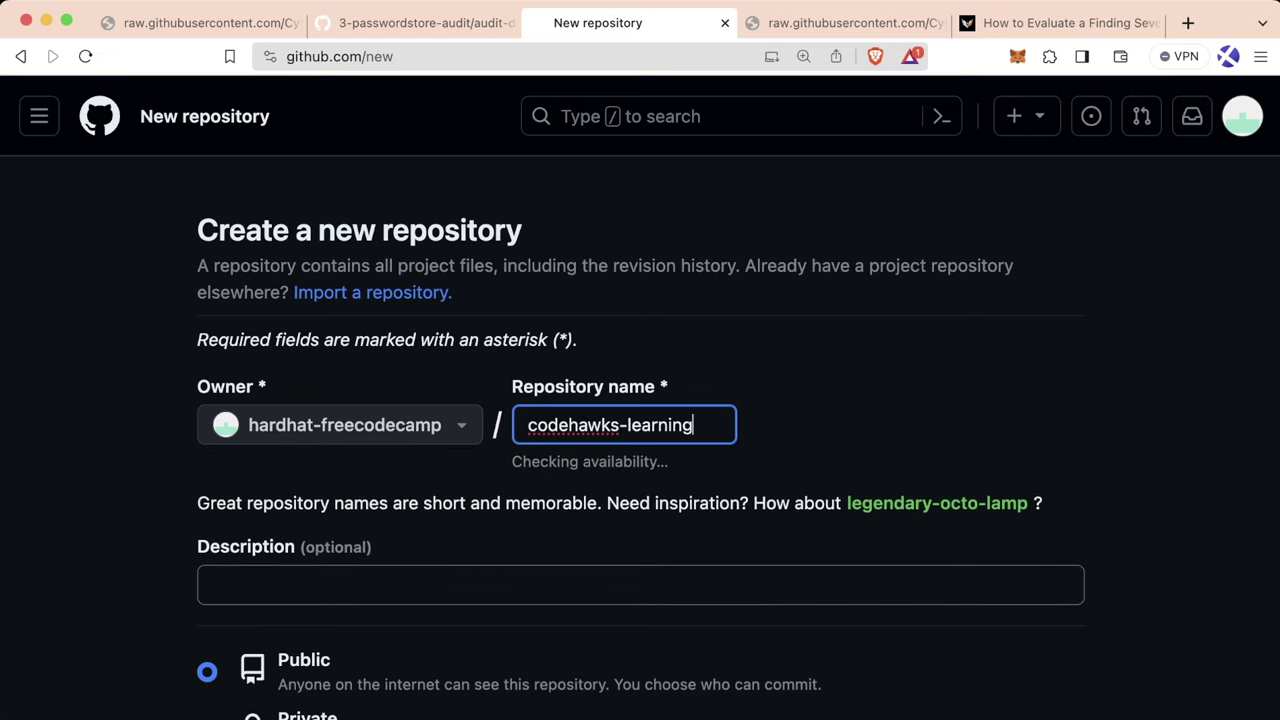
pyautogui.write('s')
pyautogui.press('super+a')
pyautogui.press('BackSpace')
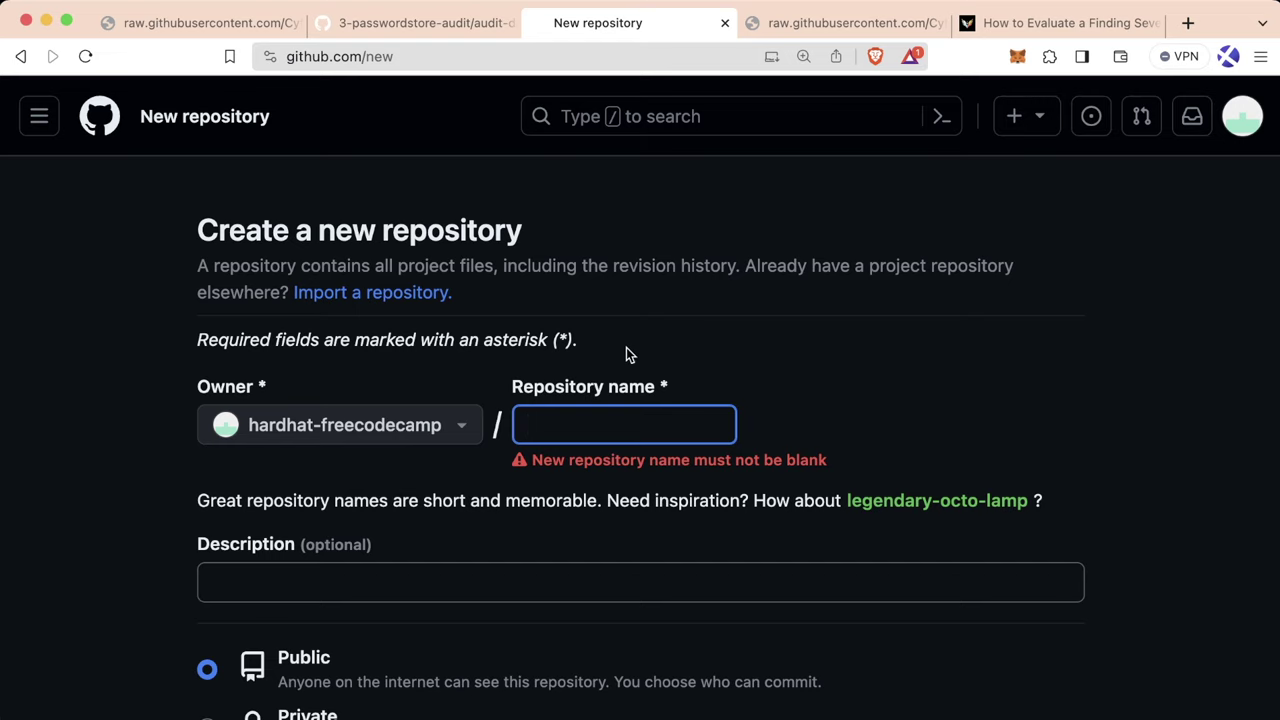
pyautogui.write('cod')
pyautogui.write('ehawks-security-portfolio')
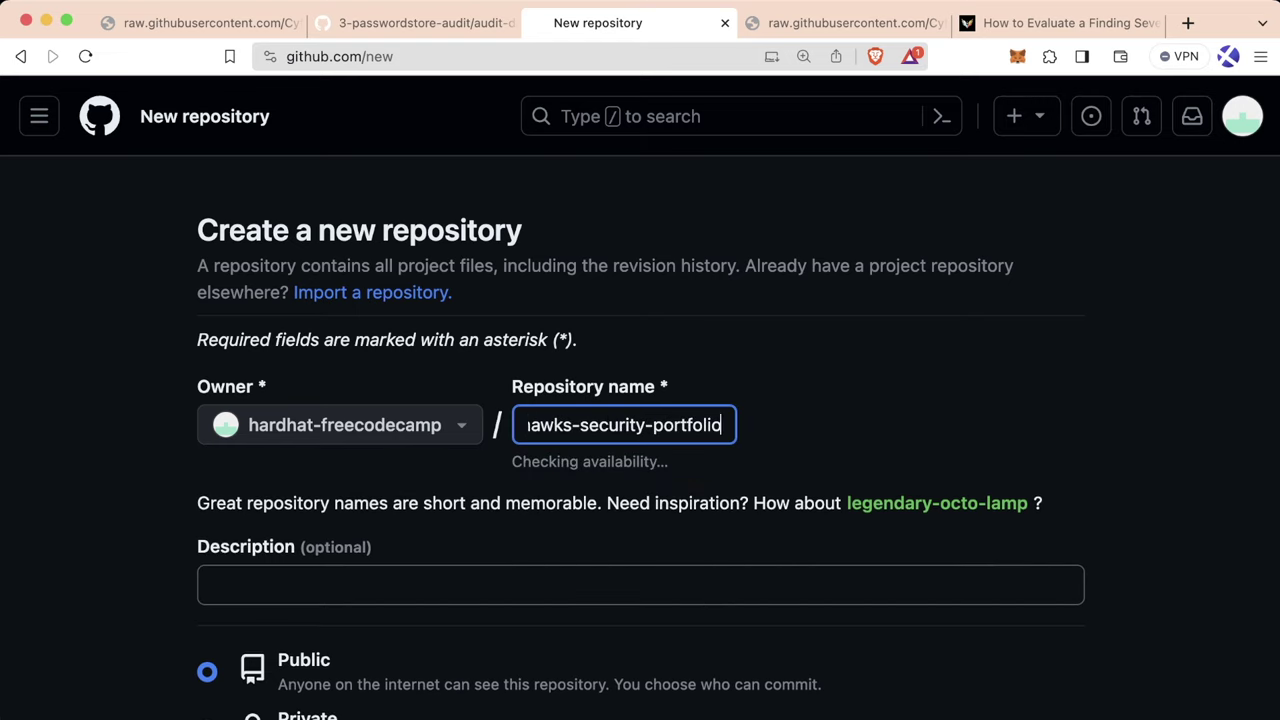
# Create the public codehawks-security-portfolio repository and review its quick-setup page.
pyautogui.click(676, 342)
pyautogui.scroll(-10, 676, 342)
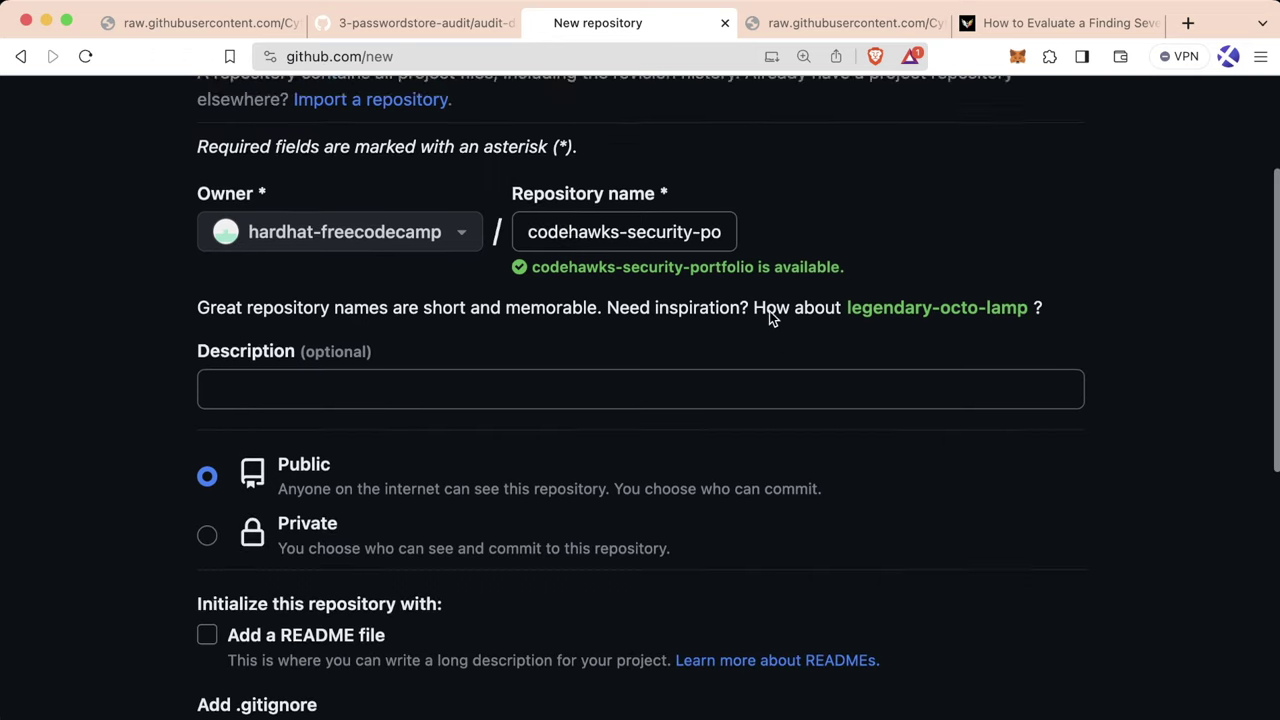
pyautogui.click(982, 516)
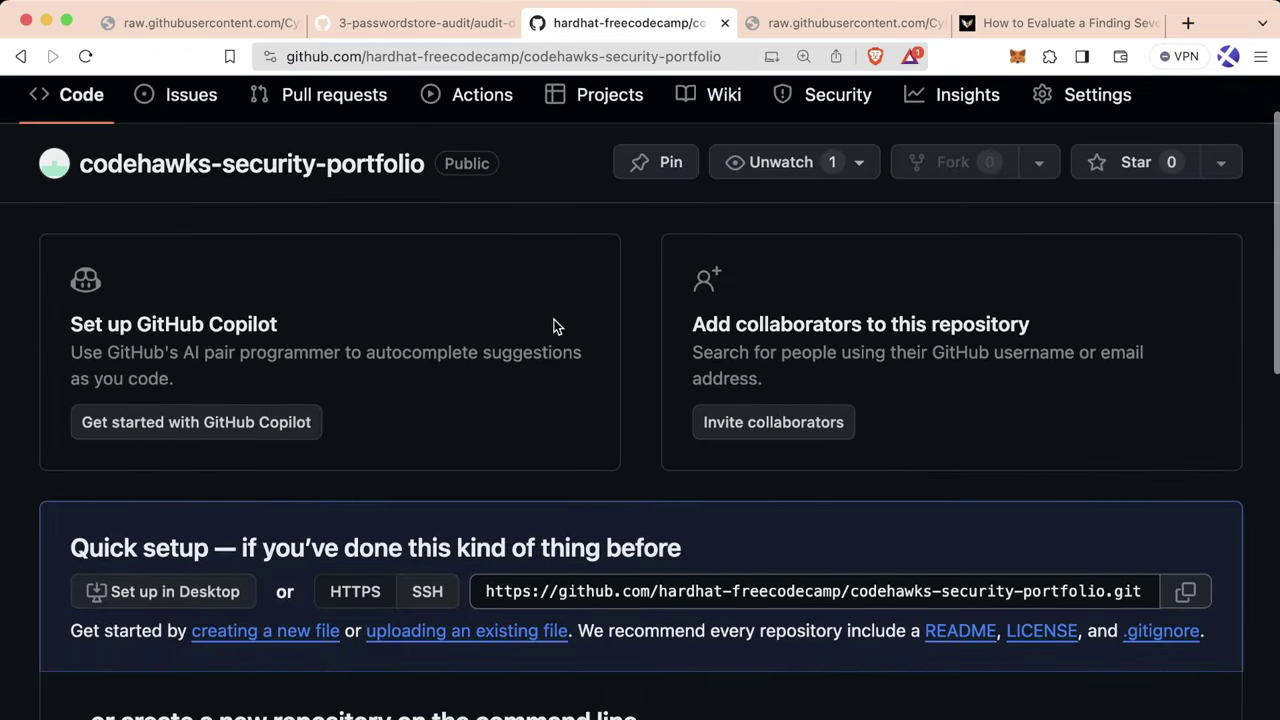
pyautogui.scroll(-8, 430, 363)
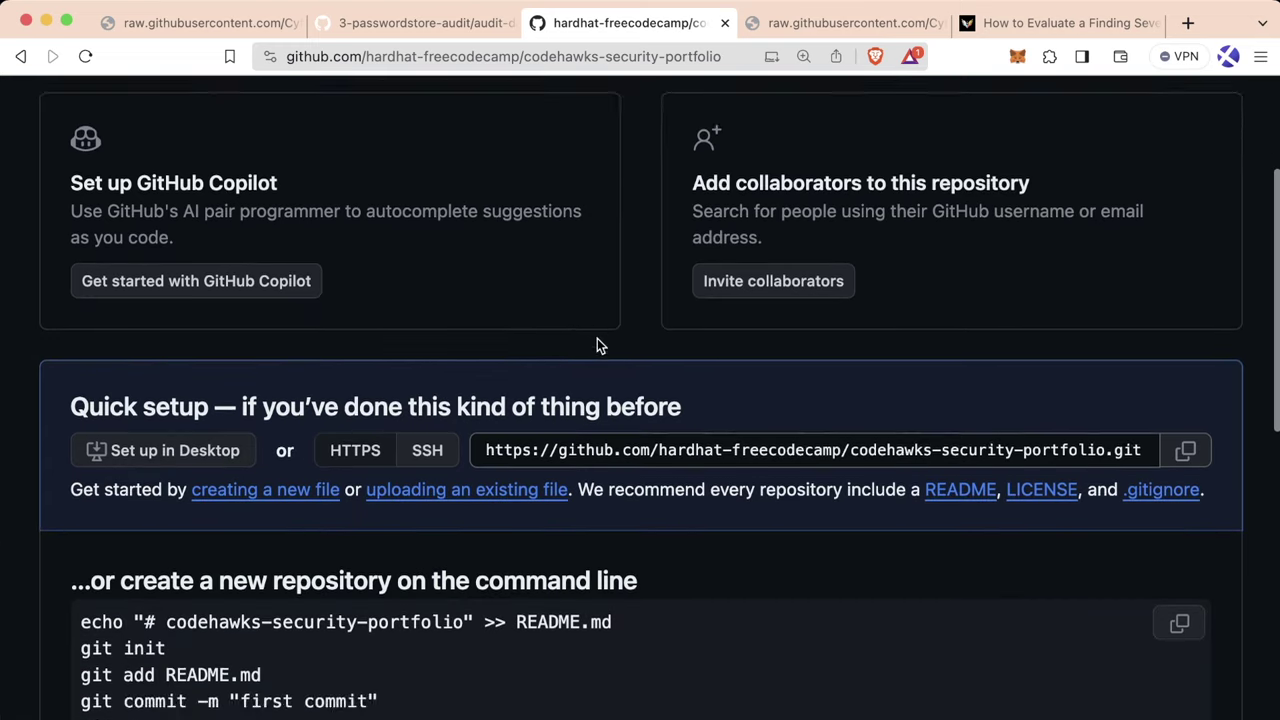
pyautogui.scroll(5, 503, 457)
pyautogui.scroll(3, 501, 323)
pyautogui.scroll(-3, 501, 323)
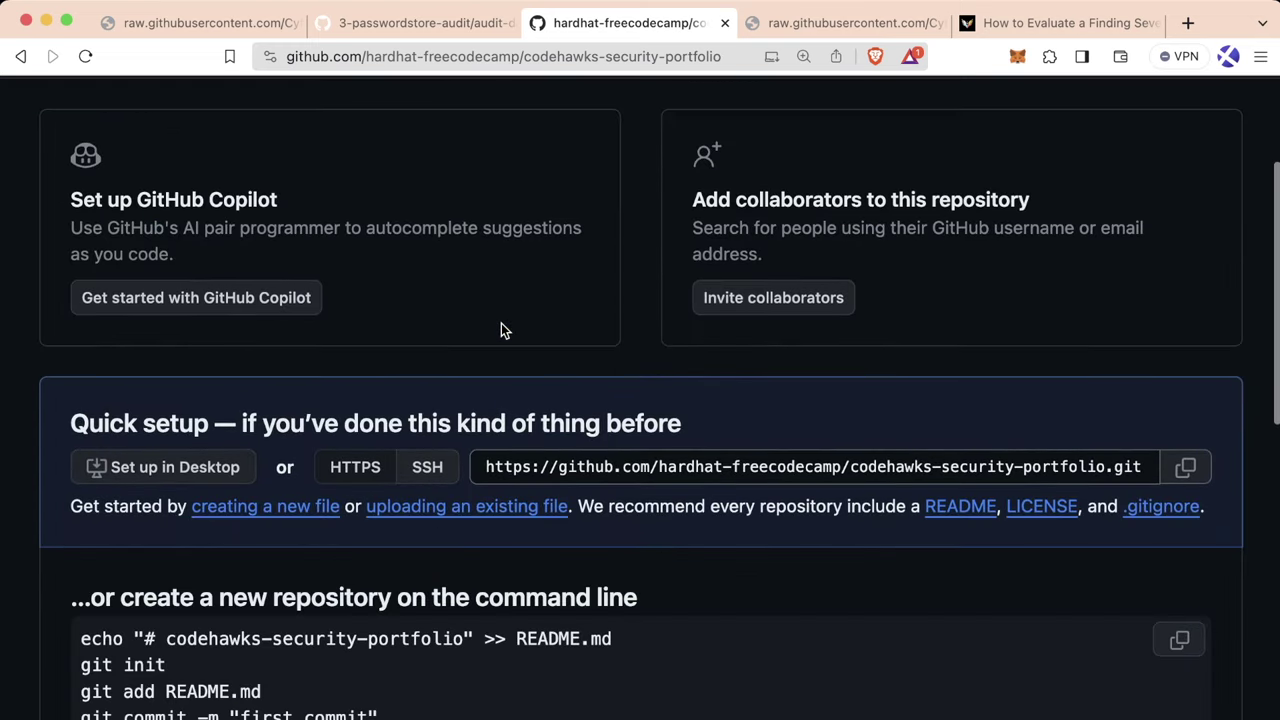
# Open the repo's upload page and locate report.pdf in VS Code's audit-data folder.
pyautogui.click(457, 476)
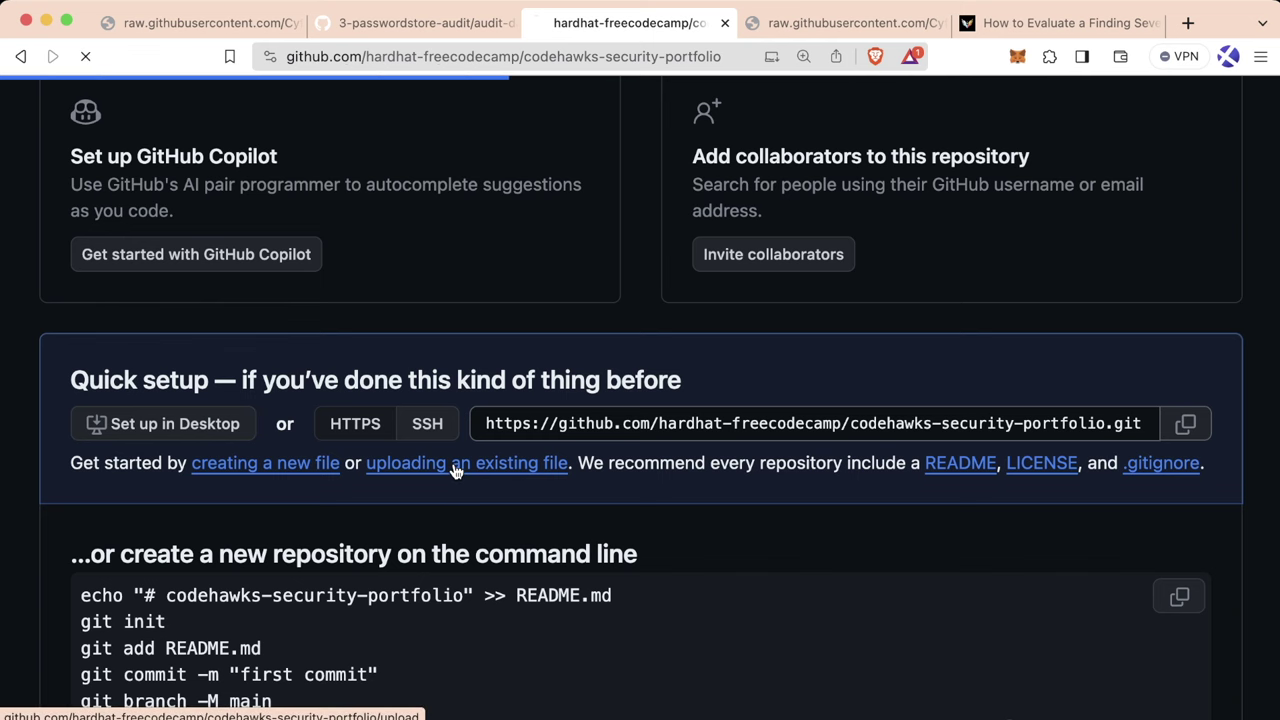
pyautogui.press('super+Tab')
pyautogui.click(33, 90)
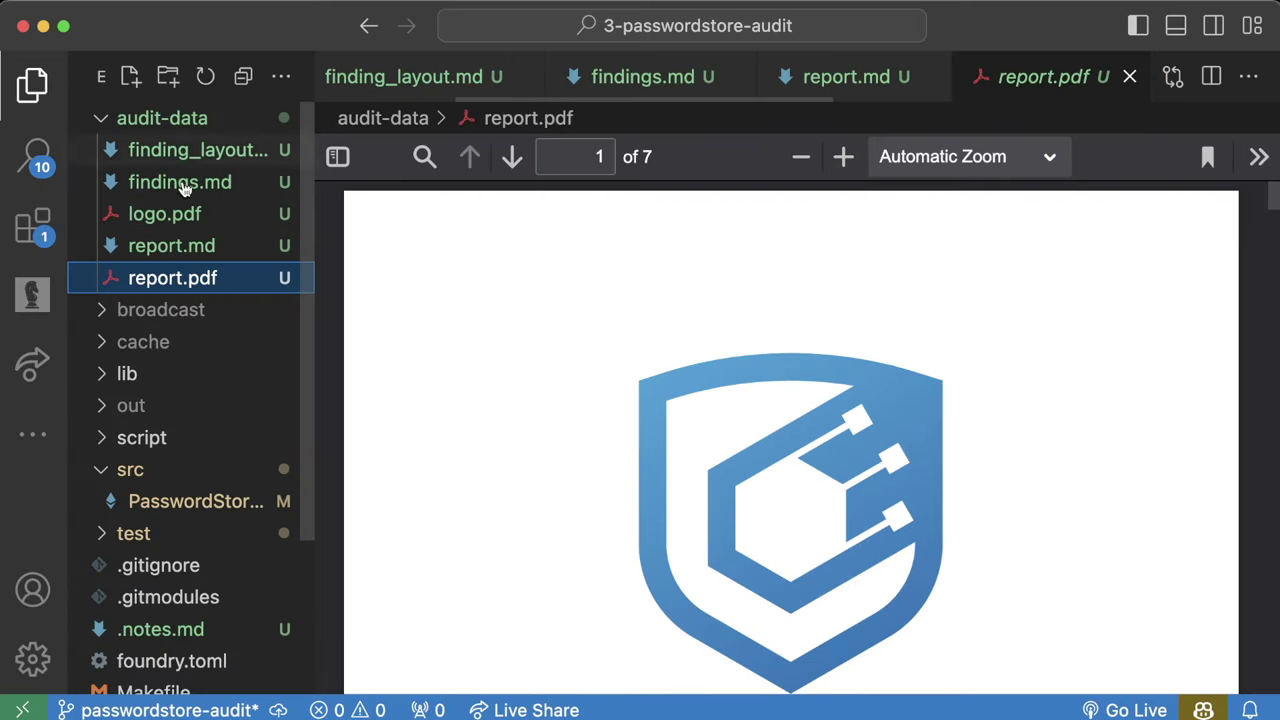
pyautogui.rightClick(184, 281)
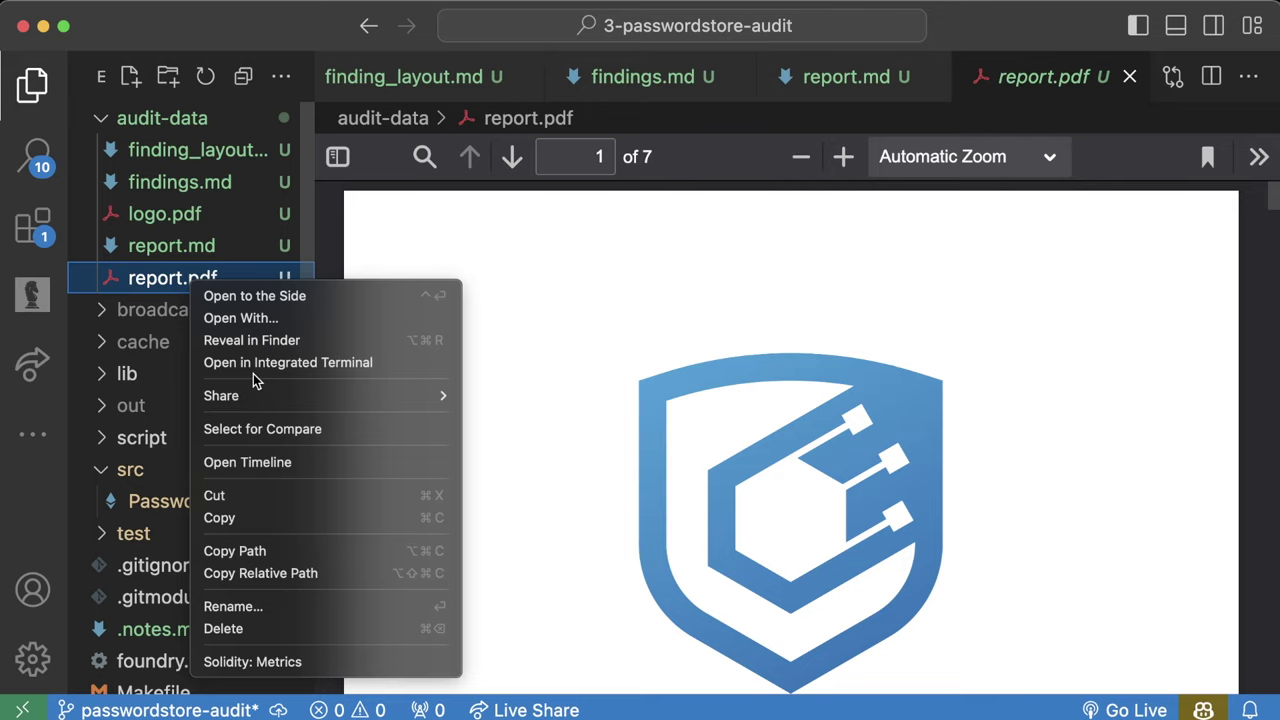
pyautogui.press('Escape')
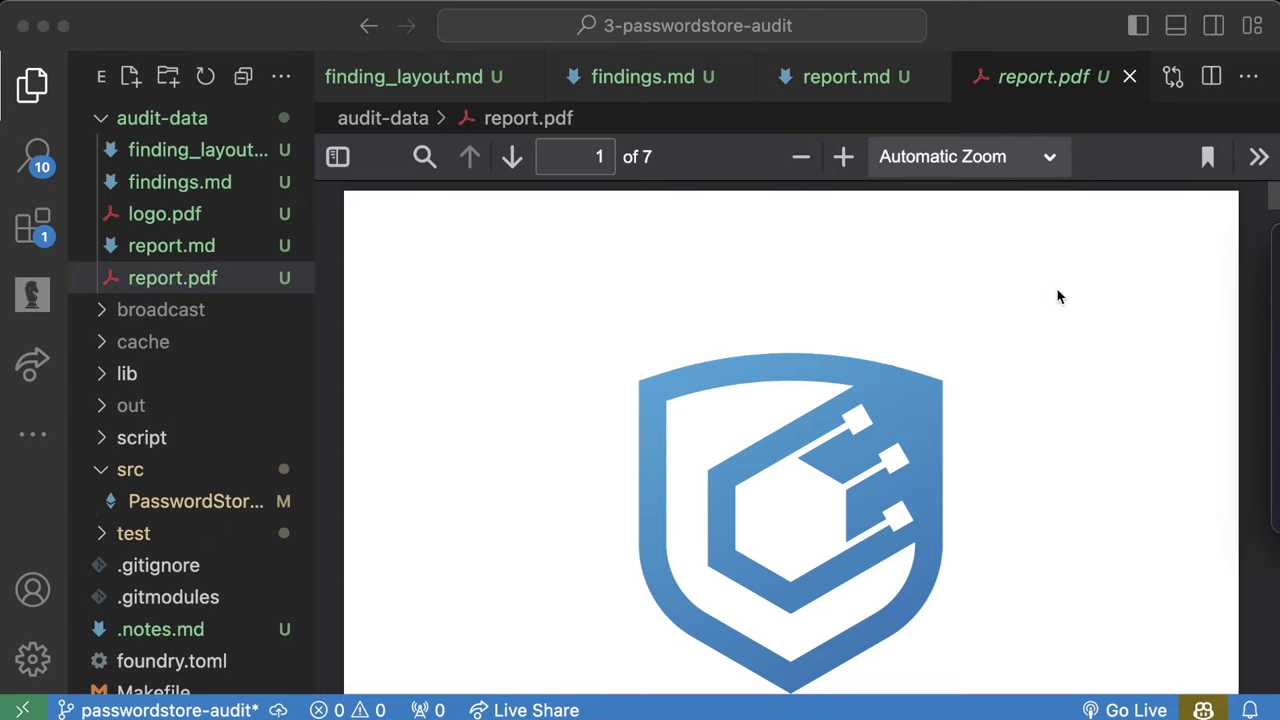
pyautogui.click(1143, 680)
# Rename report.pdf in Finder to 2023-11-01-password-audit.pdf.
pyautogui.press('super+Tab')
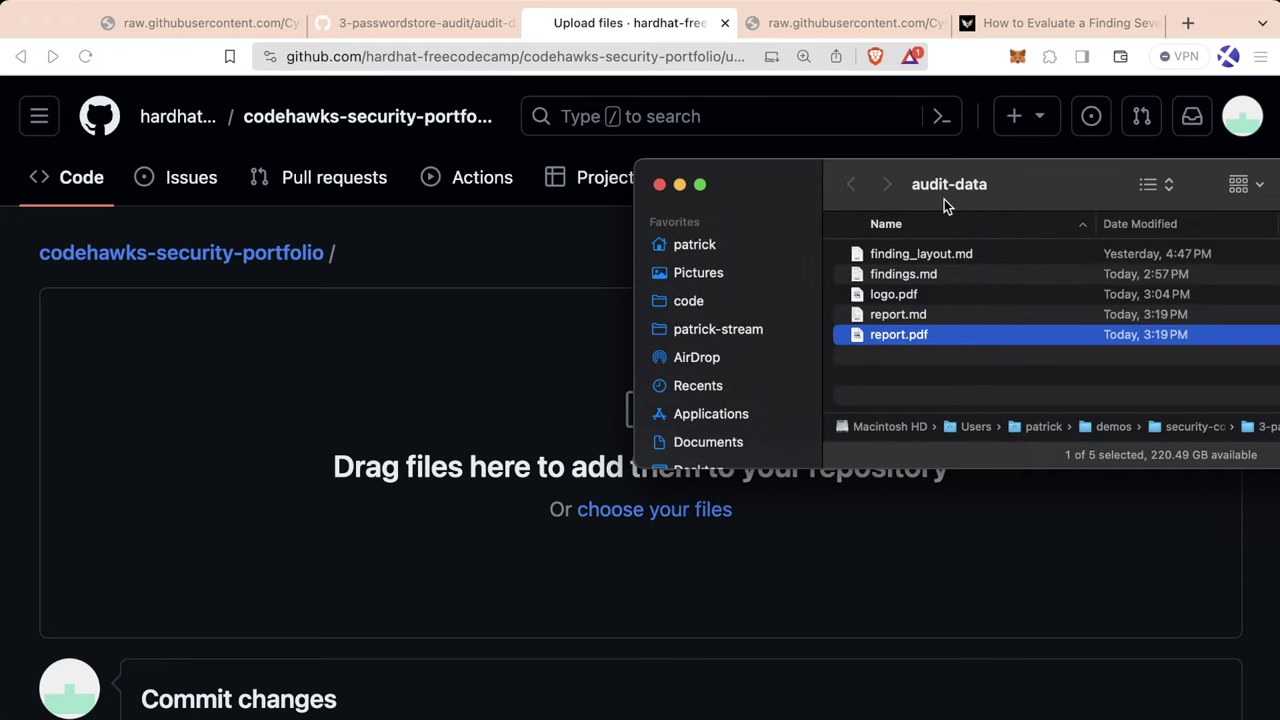
pyautogui.moveTo(893, 342); pyautogui.dragTo(536, 434)
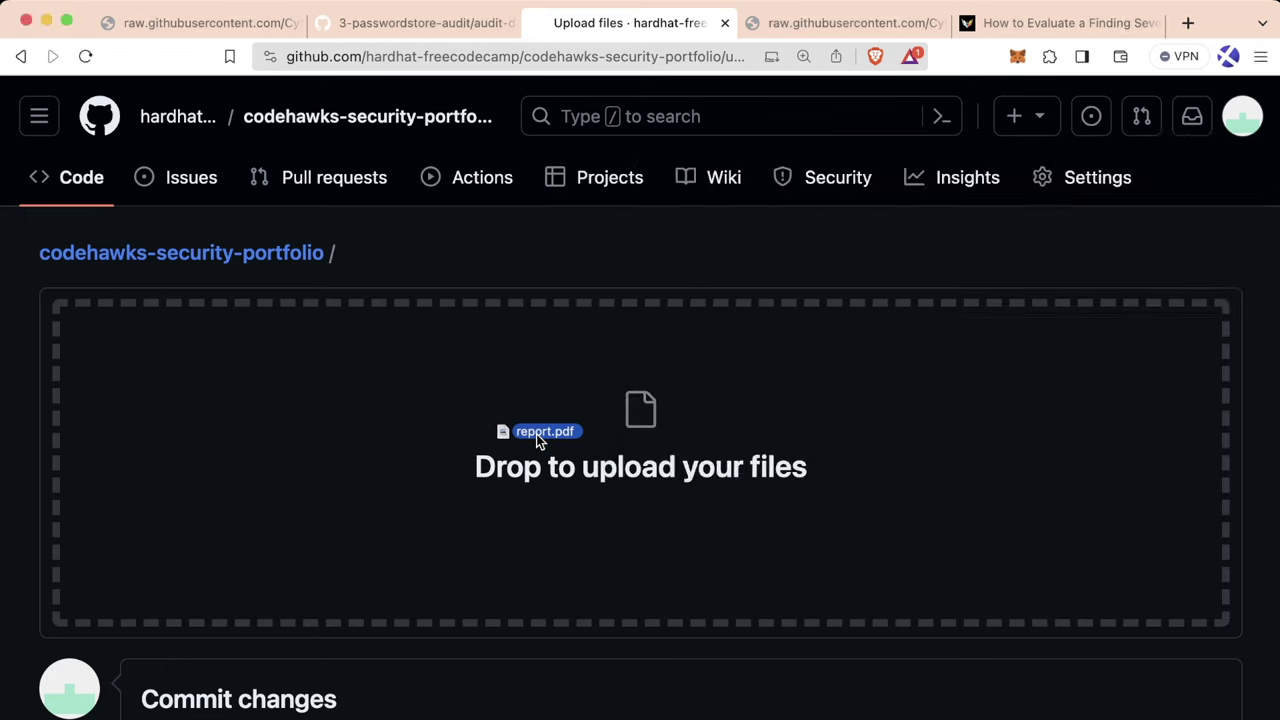
pyautogui.moveTo(1025, 200); pyautogui.dragTo(823, 235)
pyautogui.press('super+equal')
pyautogui.press('super+equal')
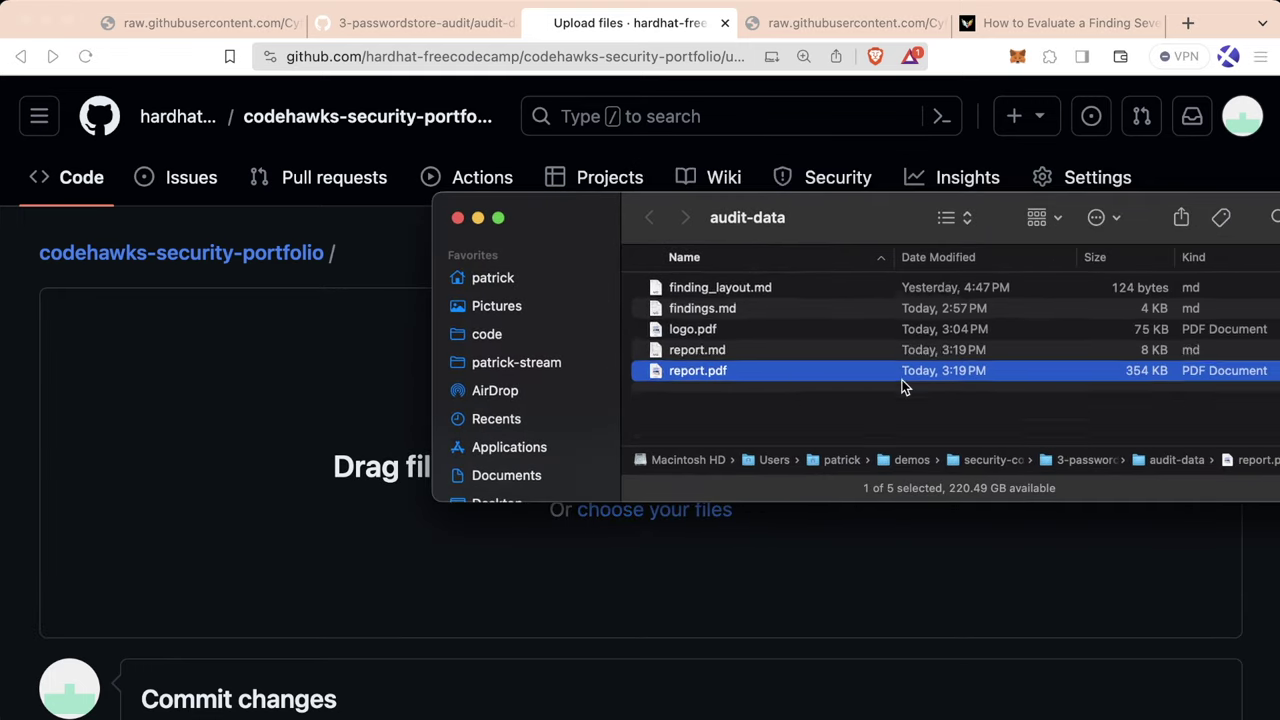
pyautogui.press('Return')
pyautogui.write('2023-')
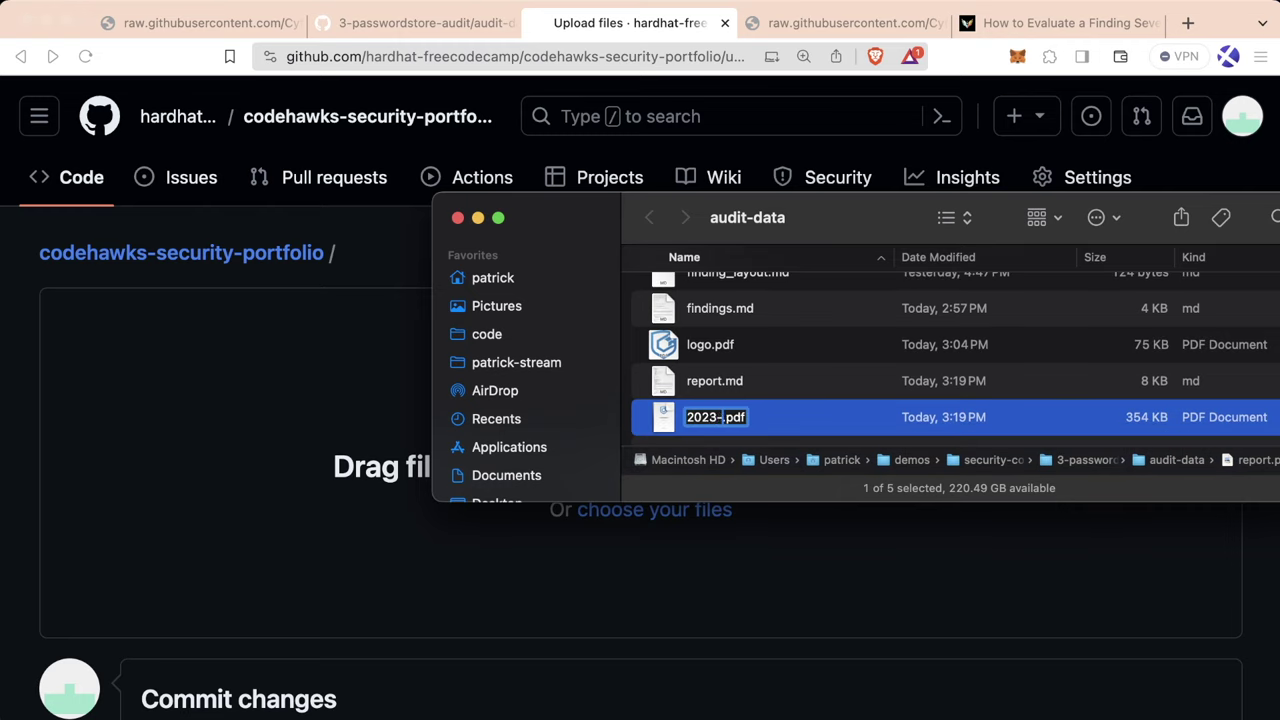
pyautogui.write('11-01-')
pyautogui.write('password-audi')
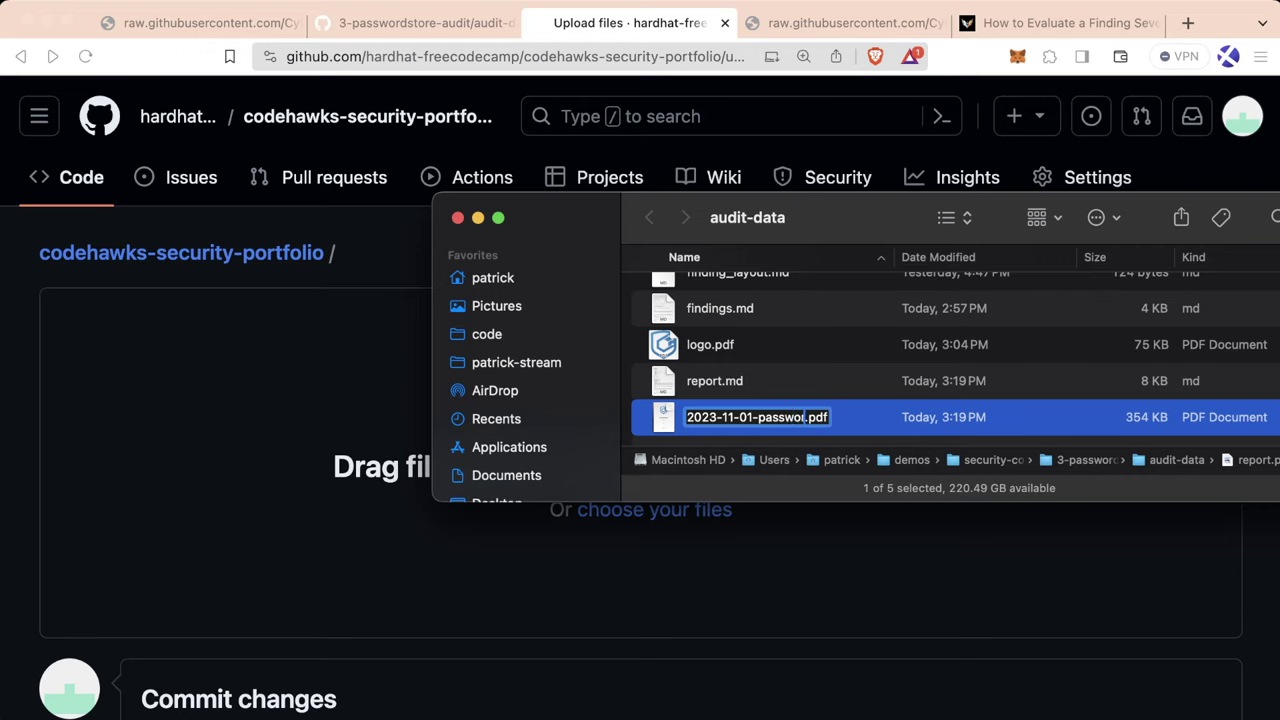
pyautogui.write('t')
pyautogui.press('Return')
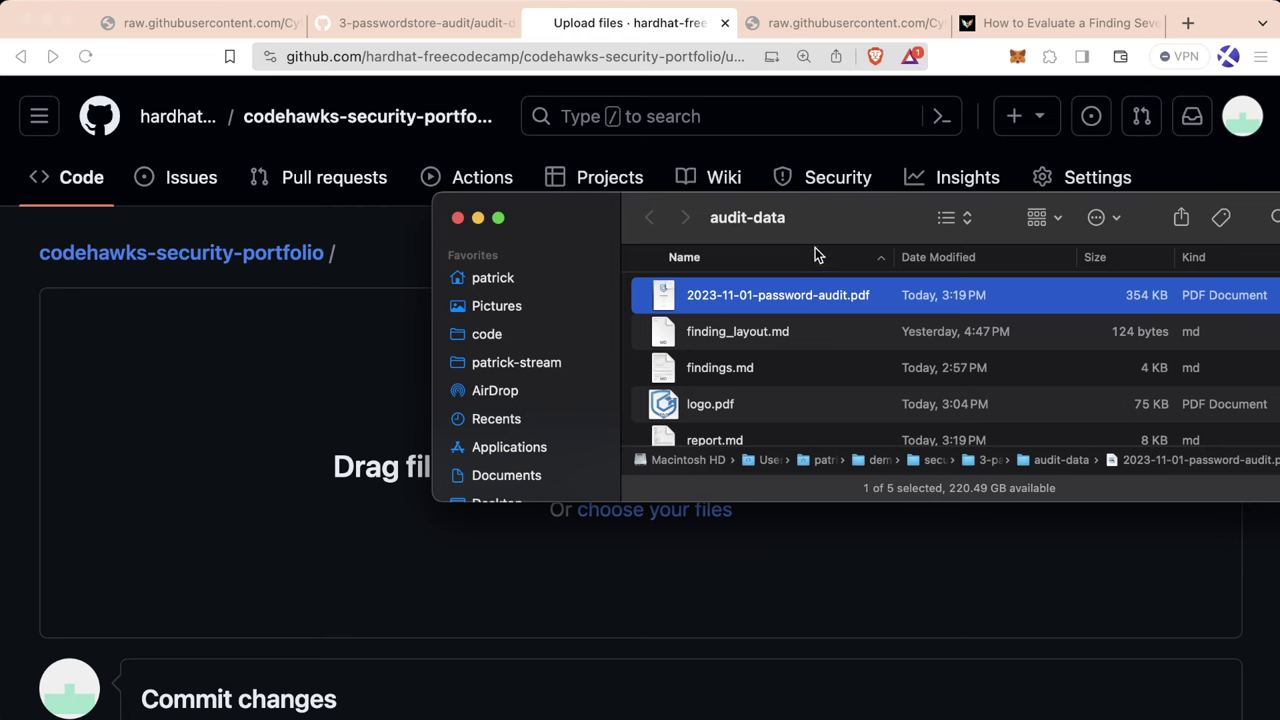
# Upload 2023-11-01-password-audit.pdf to the repository and commit it.
pyautogui.moveTo(838, 214); pyautogui.dragTo(1032, 160)
pyautogui.moveTo(1020, 246); pyautogui.dragTo(489, 443)
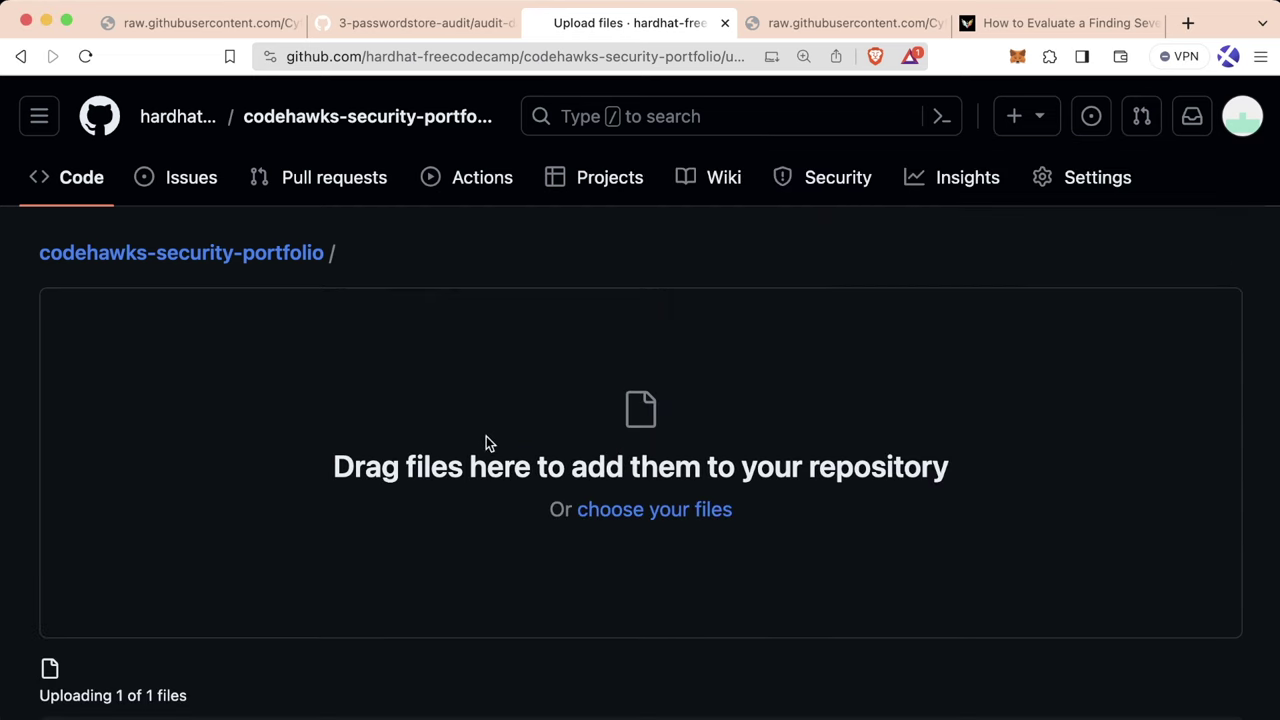
pyautogui.scroll(-5, 866, 257)
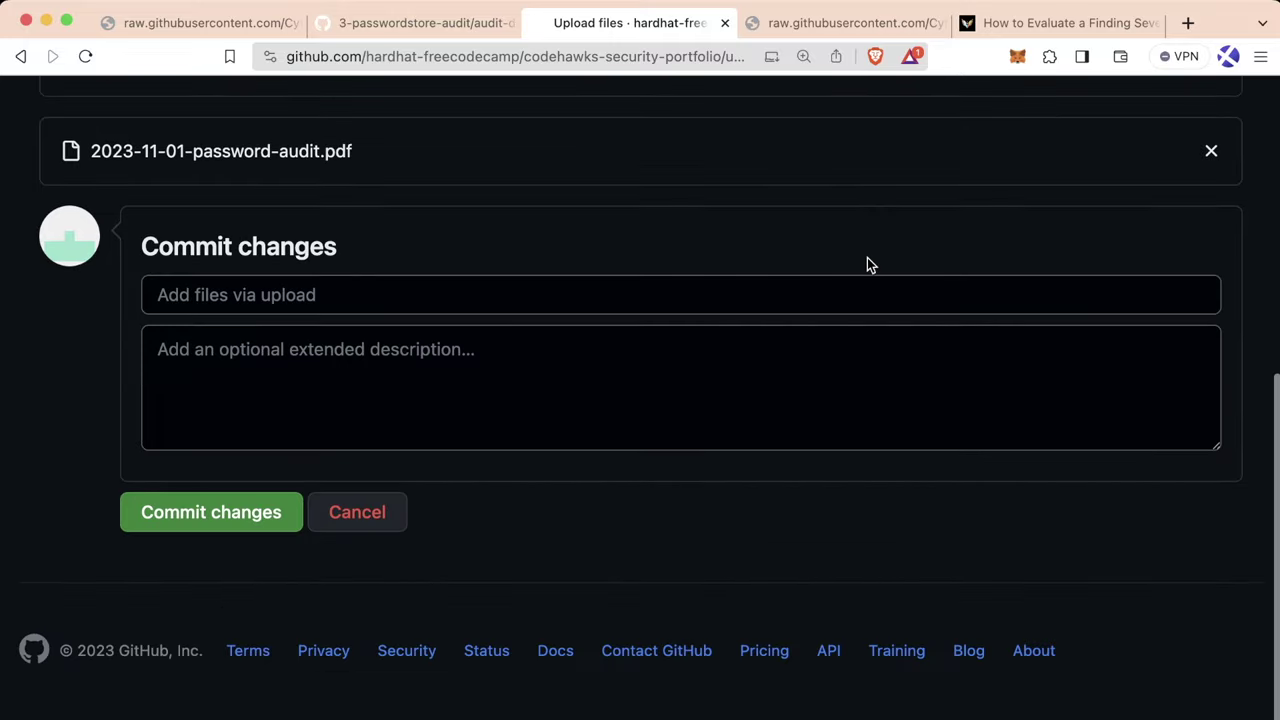
pyautogui.click(215, 514)
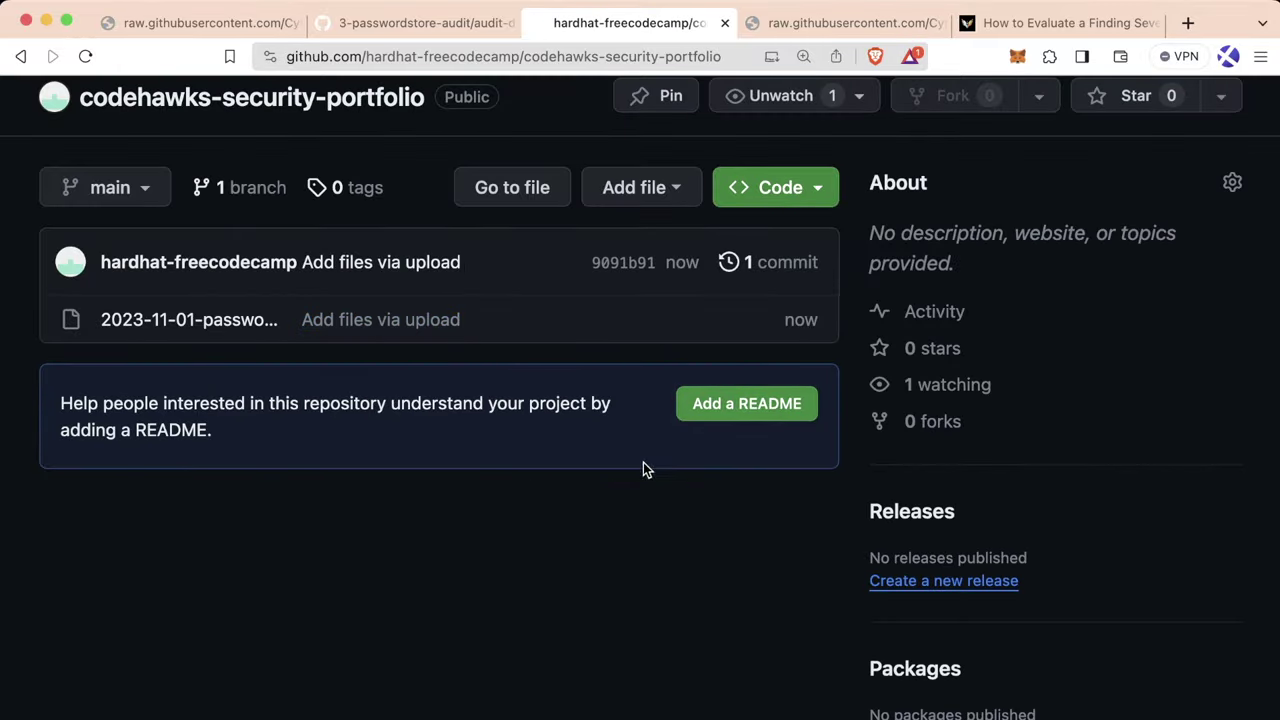
# Open 2023-11-01-password-audit.pdf in the repo and scroll through its first pages.
pyautogui.click(216, 331)
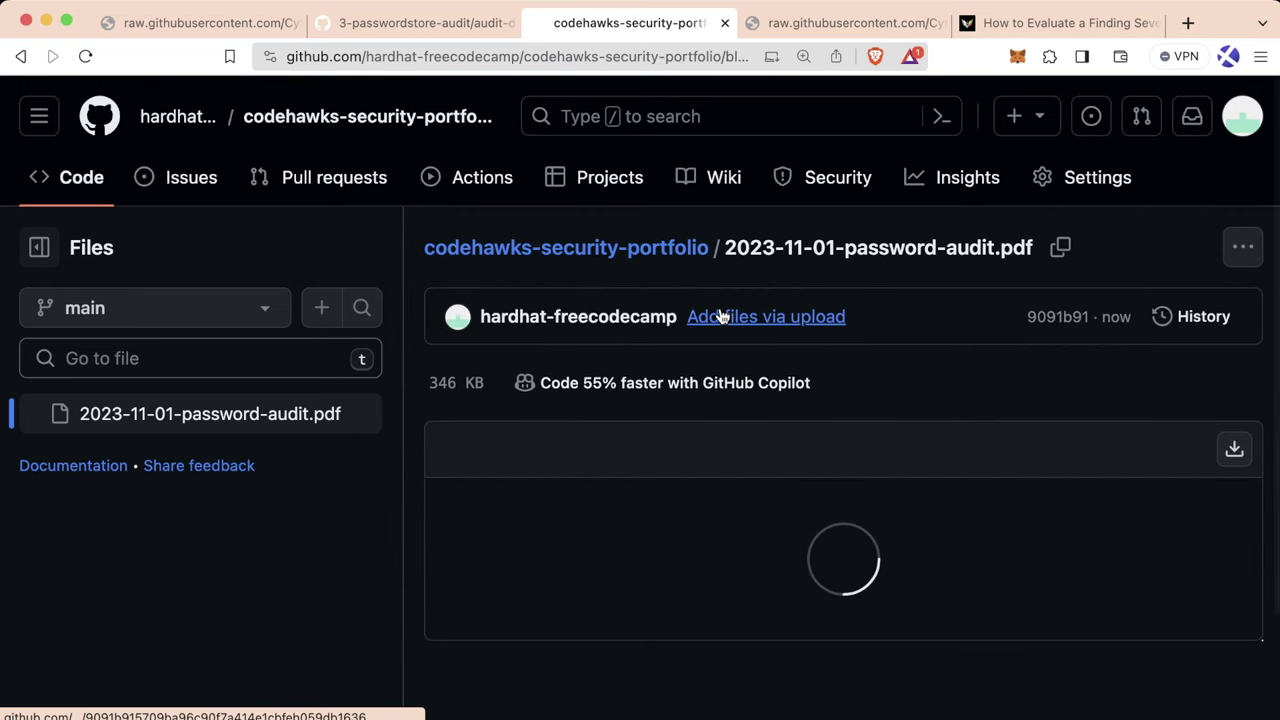
pyautogui.scroll(-3, 719, 316)
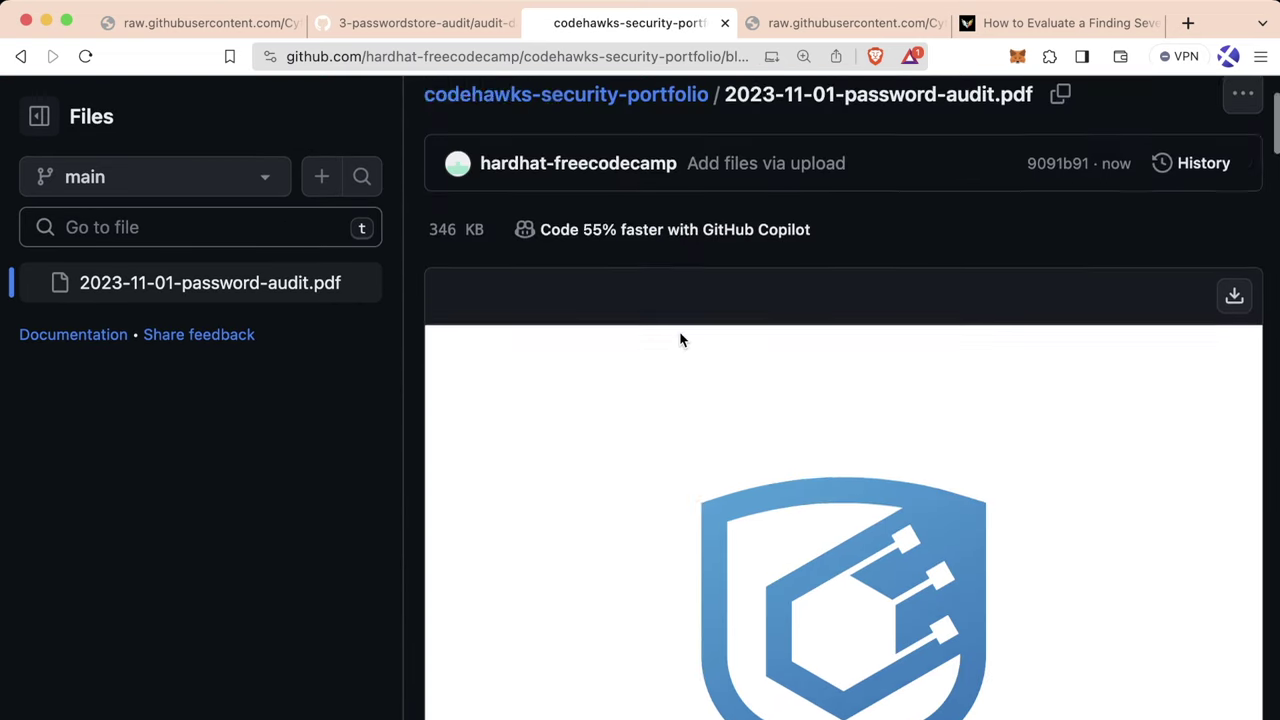
pyautogui.scroll(3, 680, 332)
pyautogui.scroll(-4, 680, 332)
pyautogui.scroll(5, 680, 332)
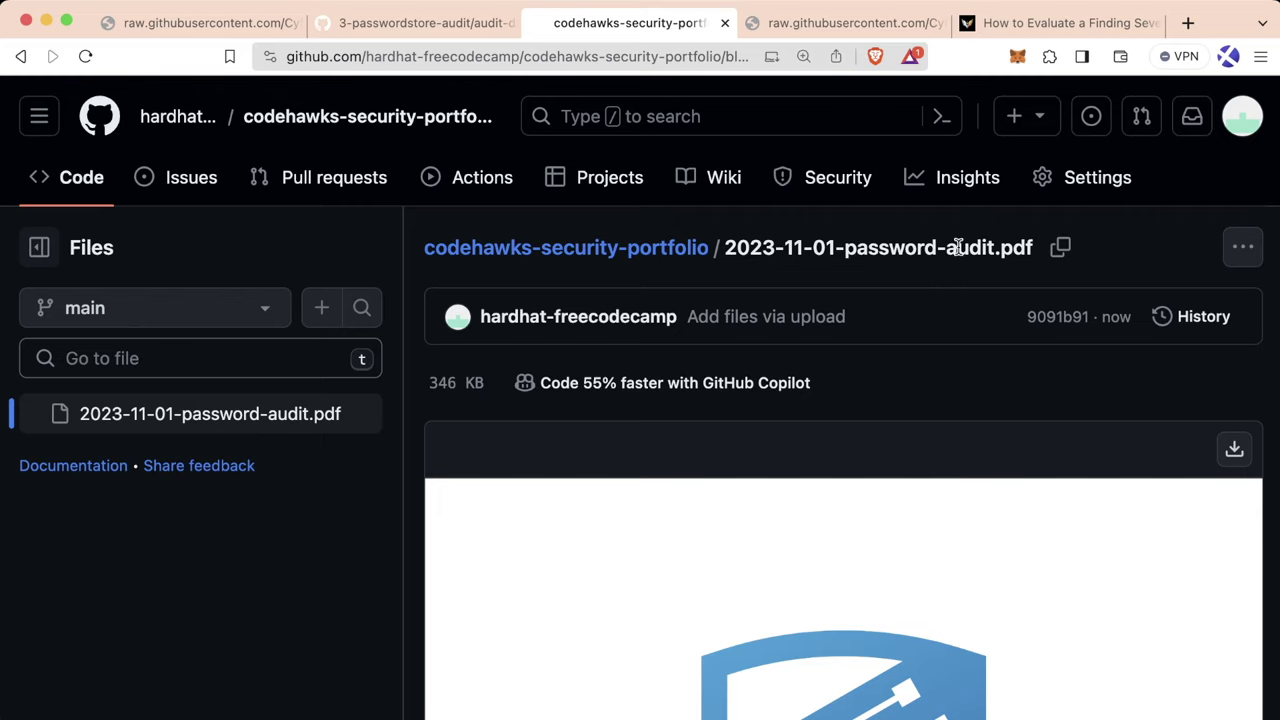
pyautogui.scroll(-5, 865, 295)
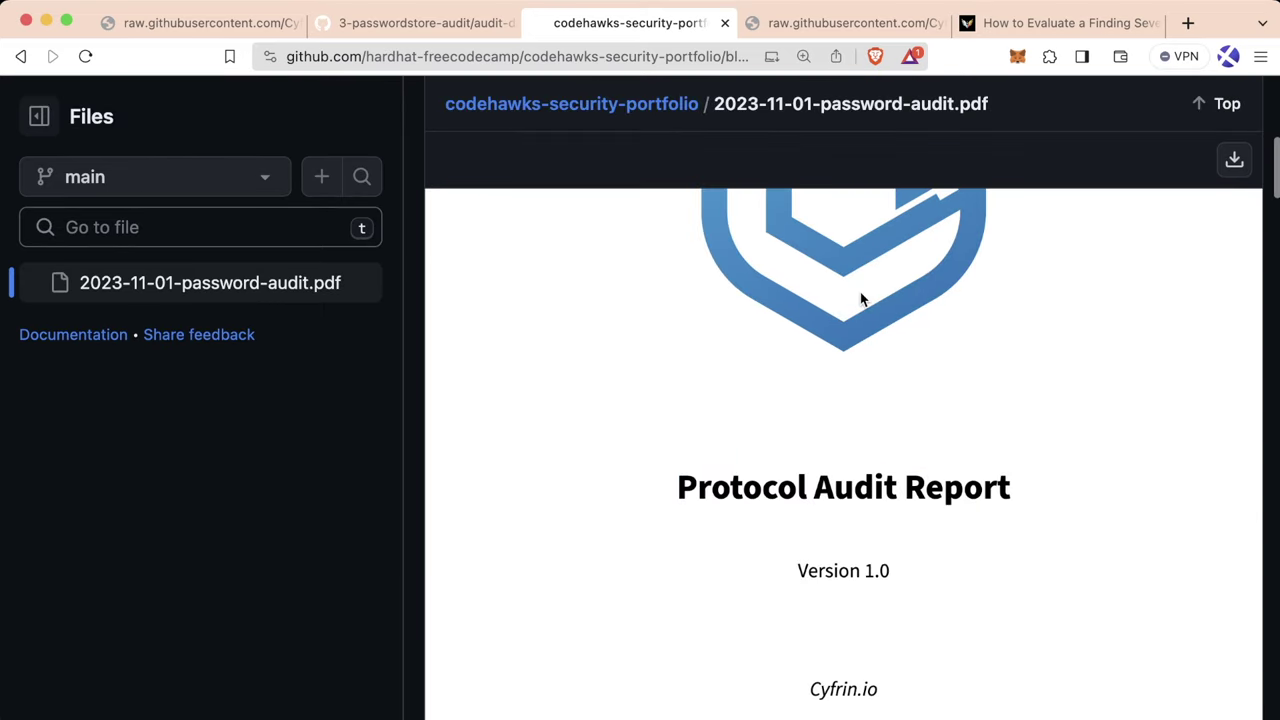
pyautogui.scroll(-20, 860, 302)
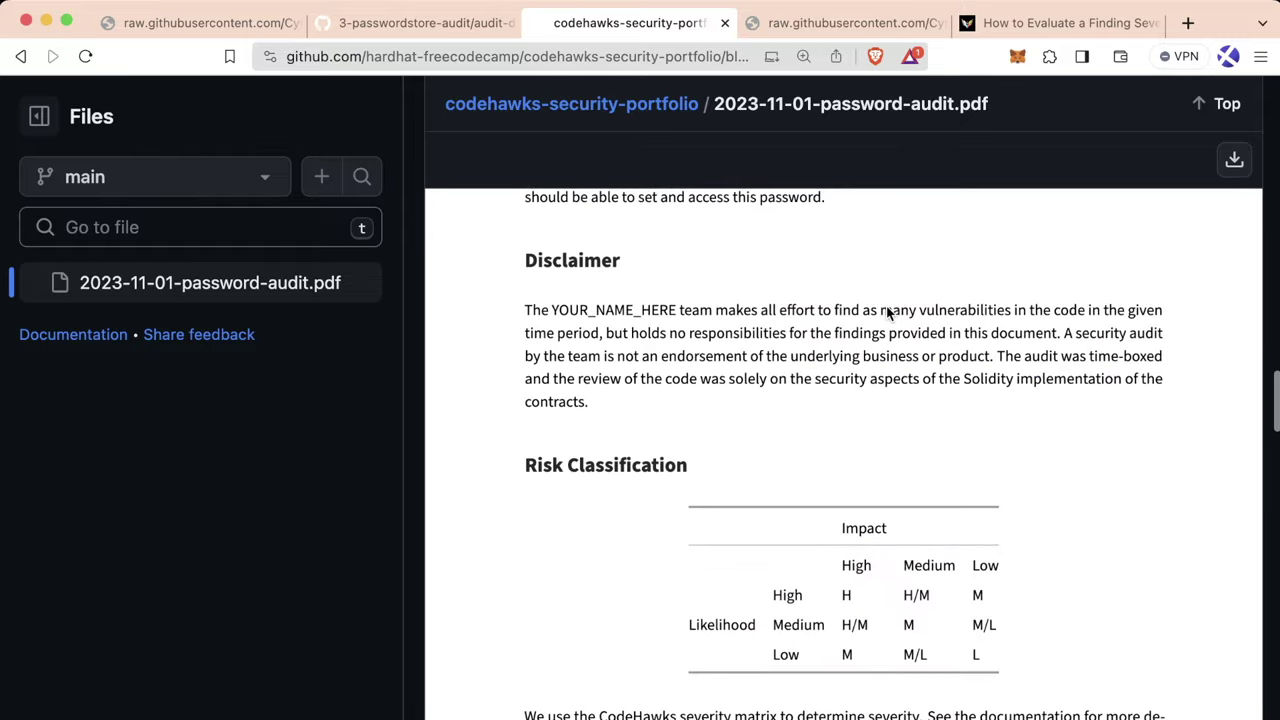
pyautogui.scroll(-20, 884, 310)
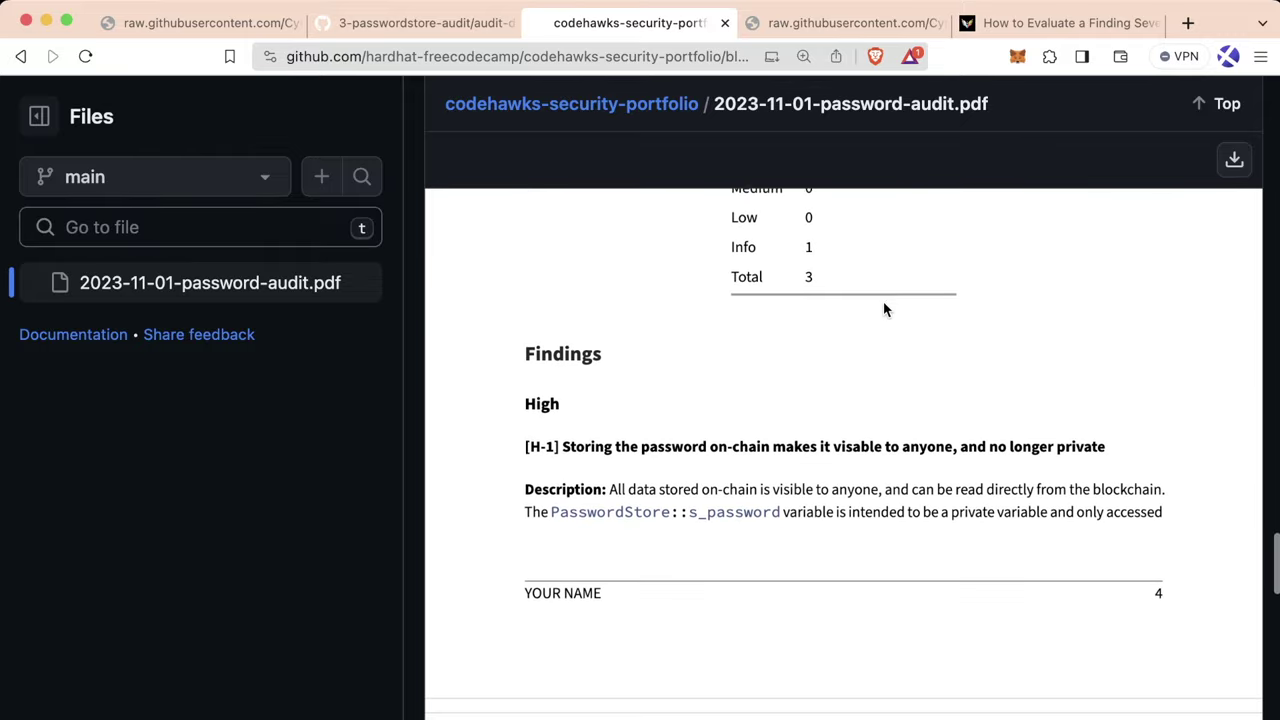
pyautogui.scroll(-10, 884, 310)
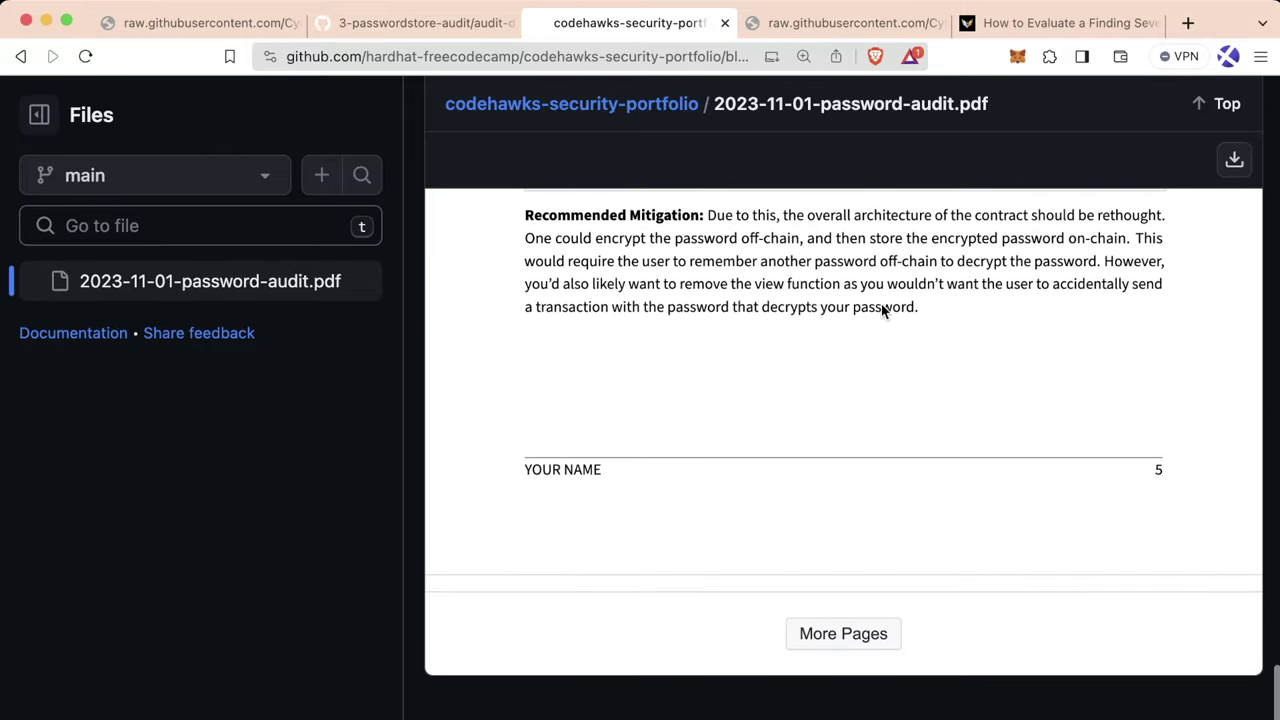
# Load the PDF's remaining pages beyond page 5 and scroll back up.
pyautogui.click(893, 628)
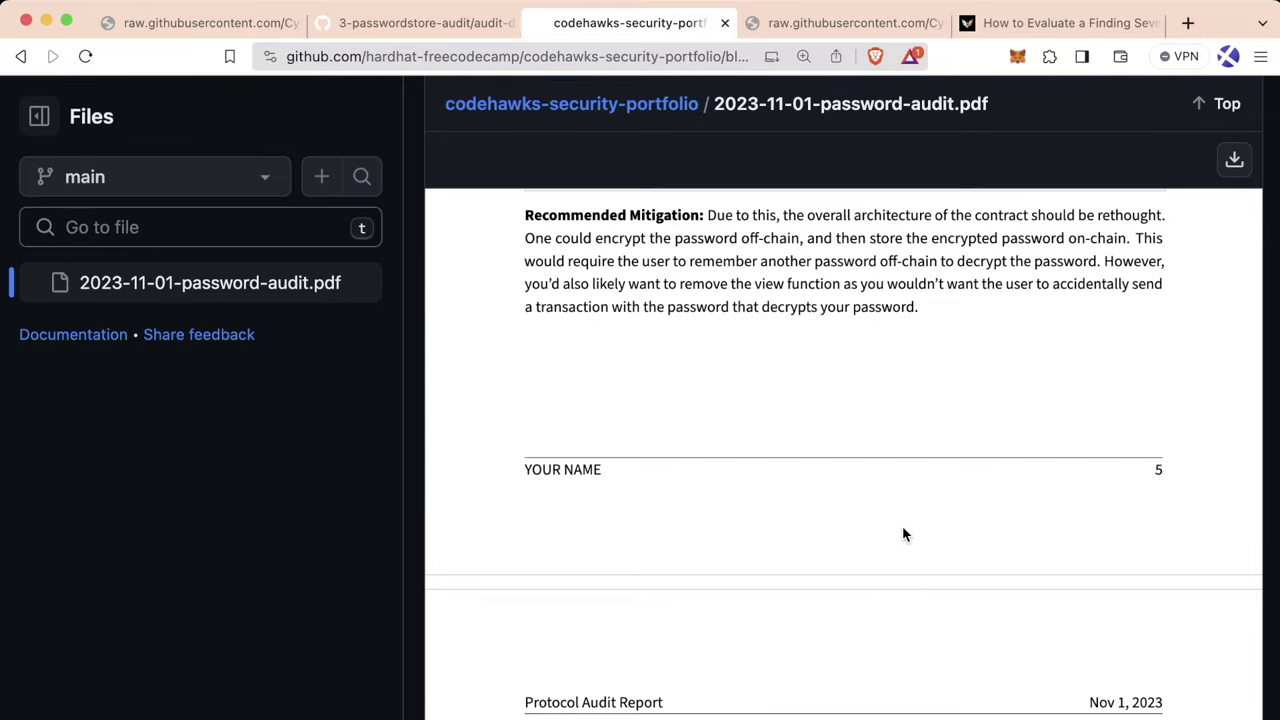
pyautogui.scroll(-10, 905, 510)
pyautogui.scroll(-10, 914, 492)
pyautogui.scroll(20, 914, 492)
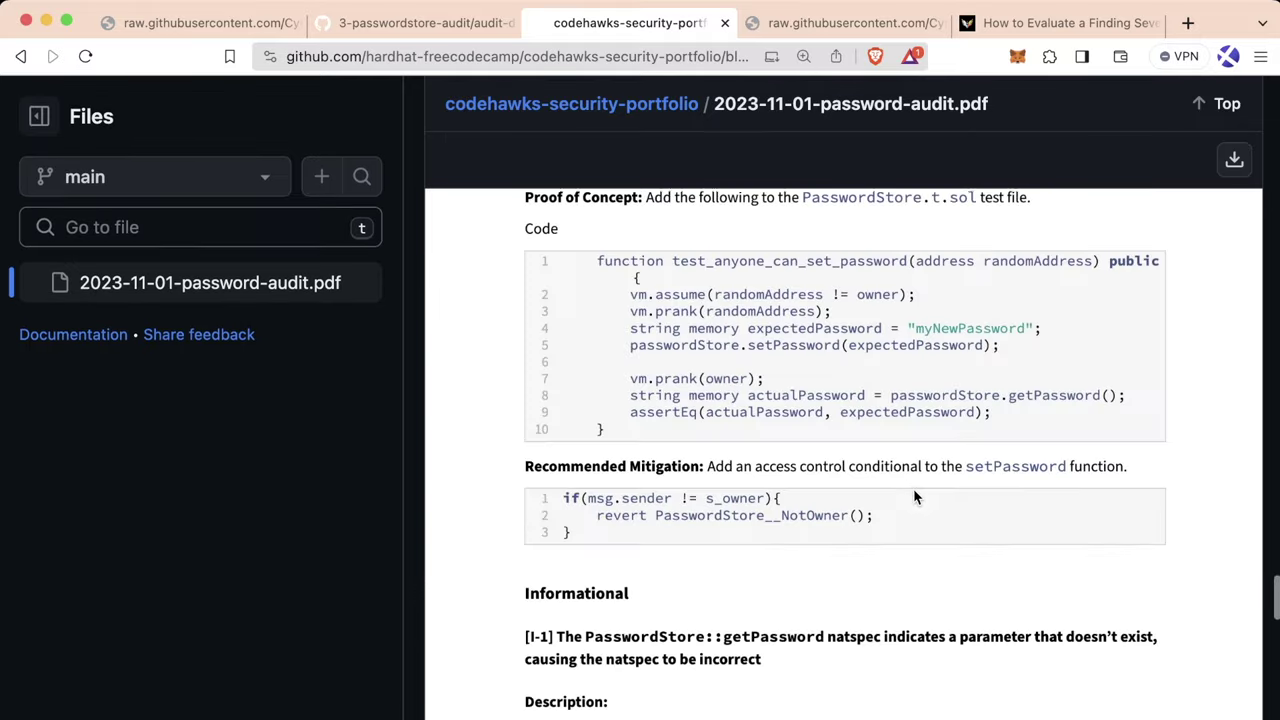
pyautogui.scroll(15, 920, 498)
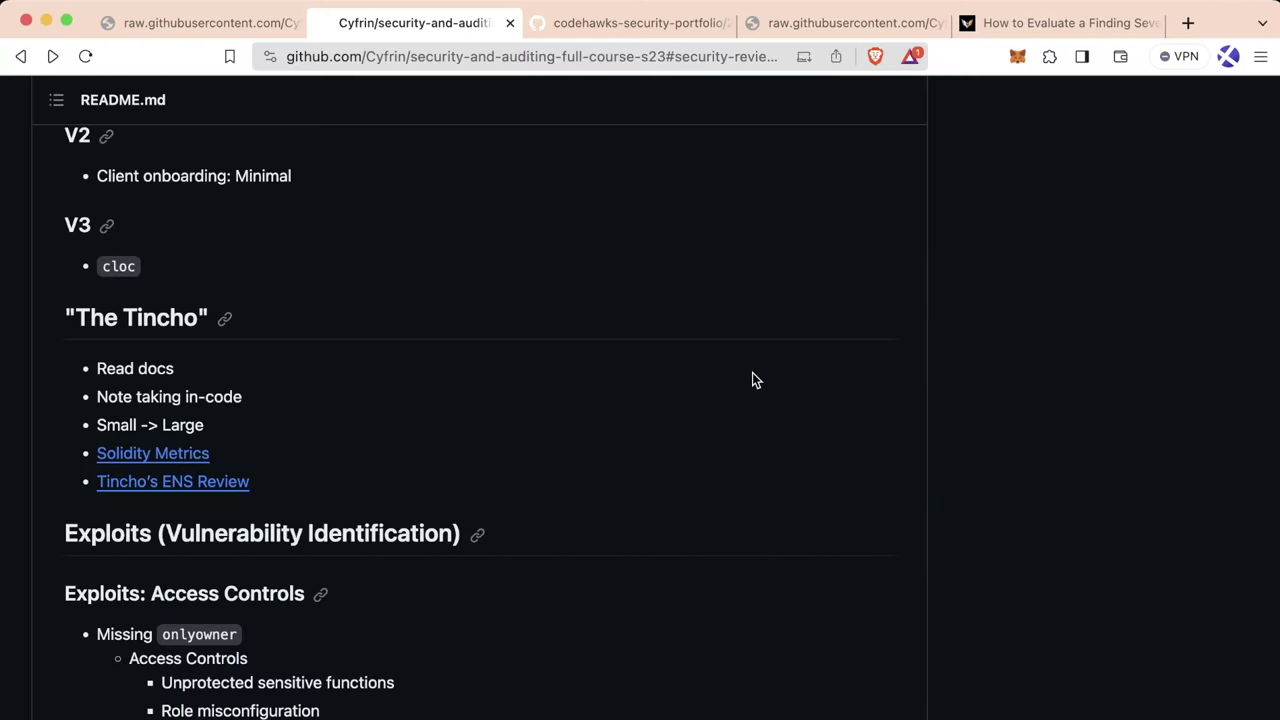
# Scroll through the course README, then glance at report.md in VS Code.
pyautogui.scroll(-15, 755, 378)
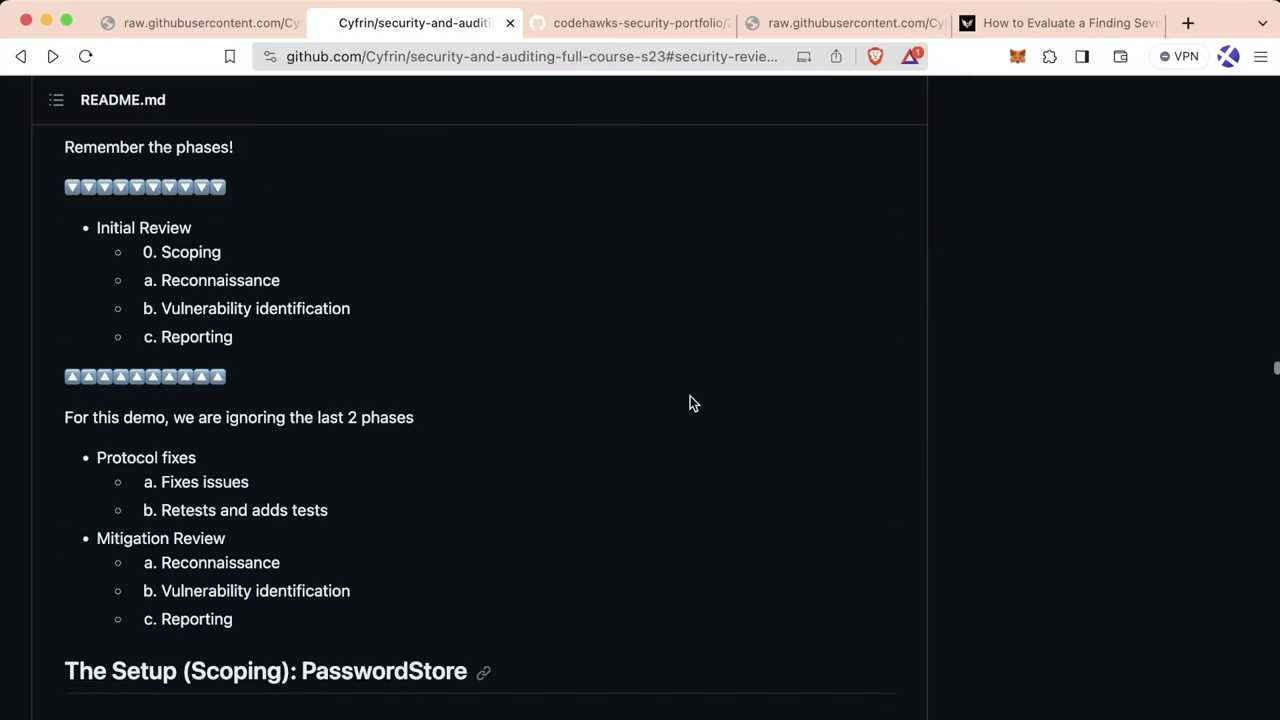
pyautogui.scroll(5, 690, 403)
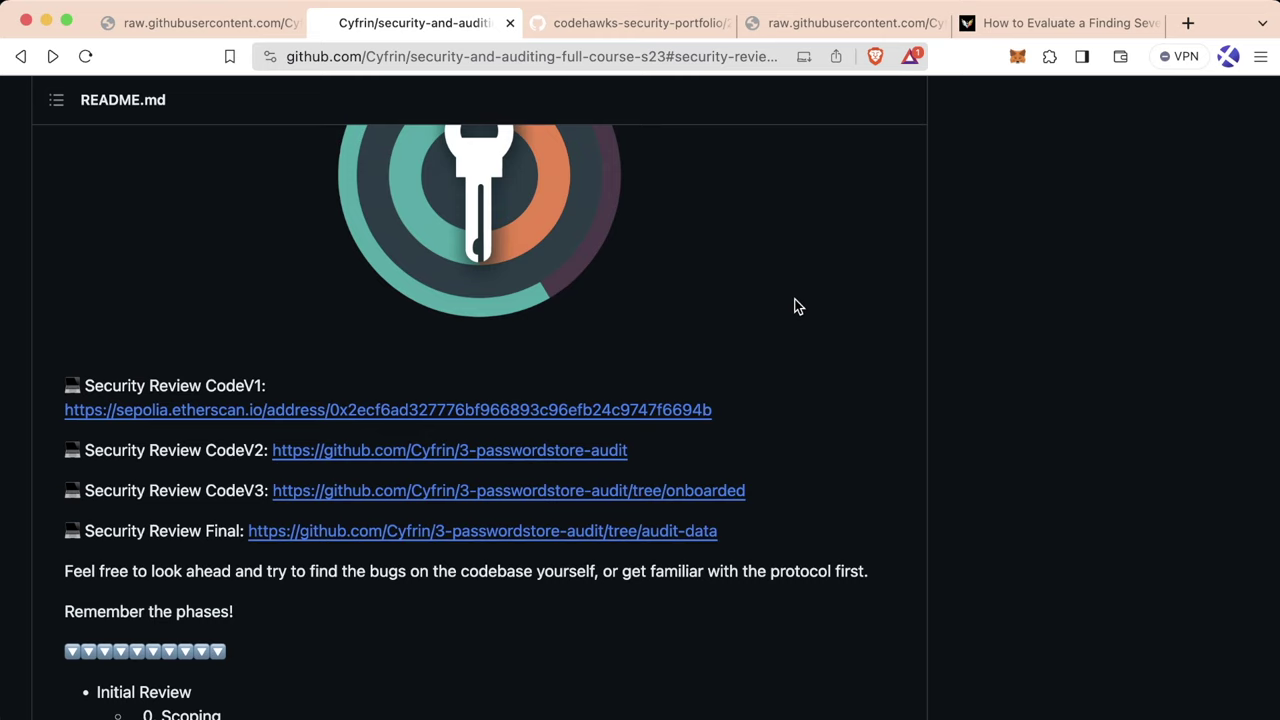
pyautogui.scroll(3, 797, 309)
pyautogui.scroll(-15, 785, 331)
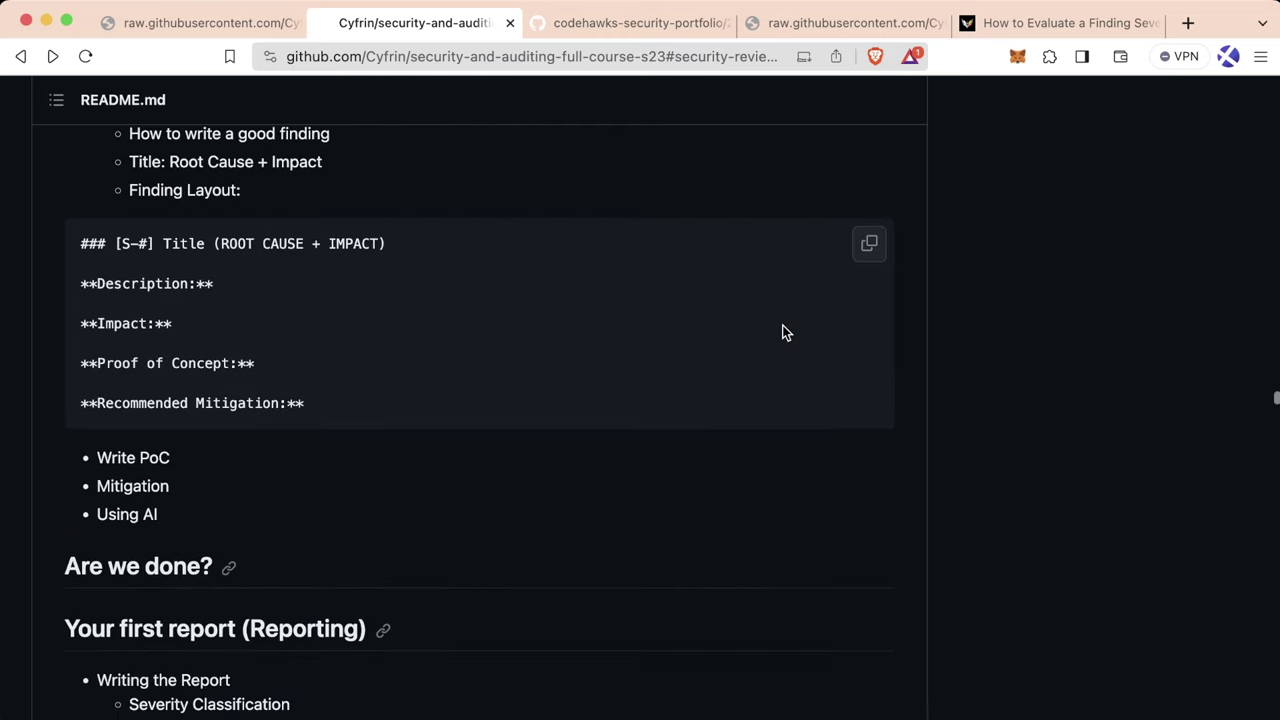
pyautogui.scroll(-10, 785, 333)
pyautogui.scroll(3, 785, 333)
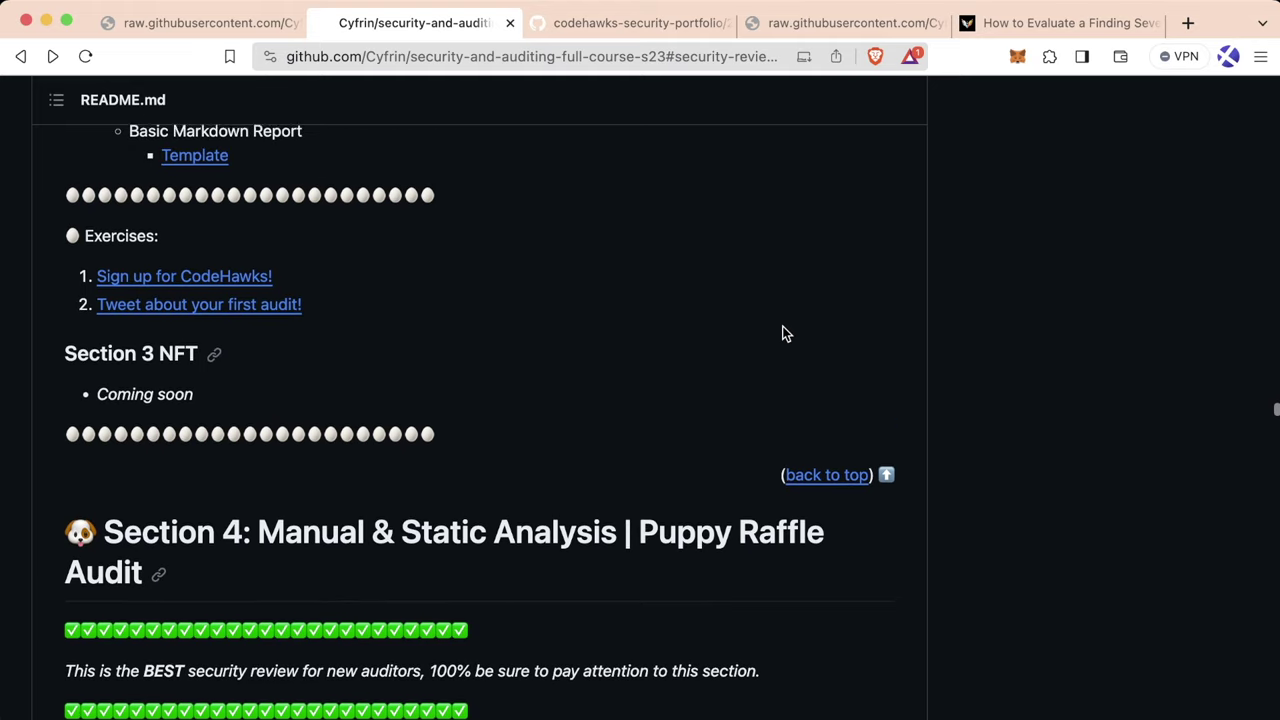
pyautogui.scroll(1, 785, 333)
pyautogui.moveTo(236, 420); pyautogui.dragTo(61, 393)
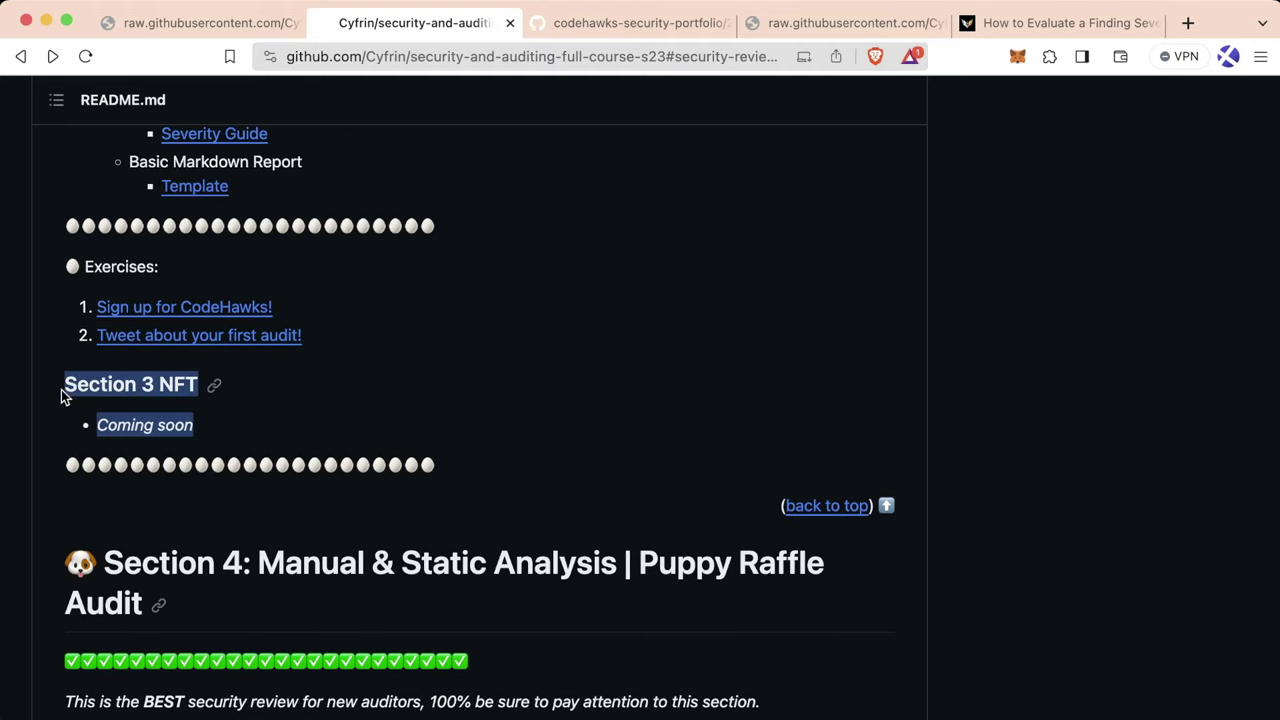
pyautogui.click(302, 398)
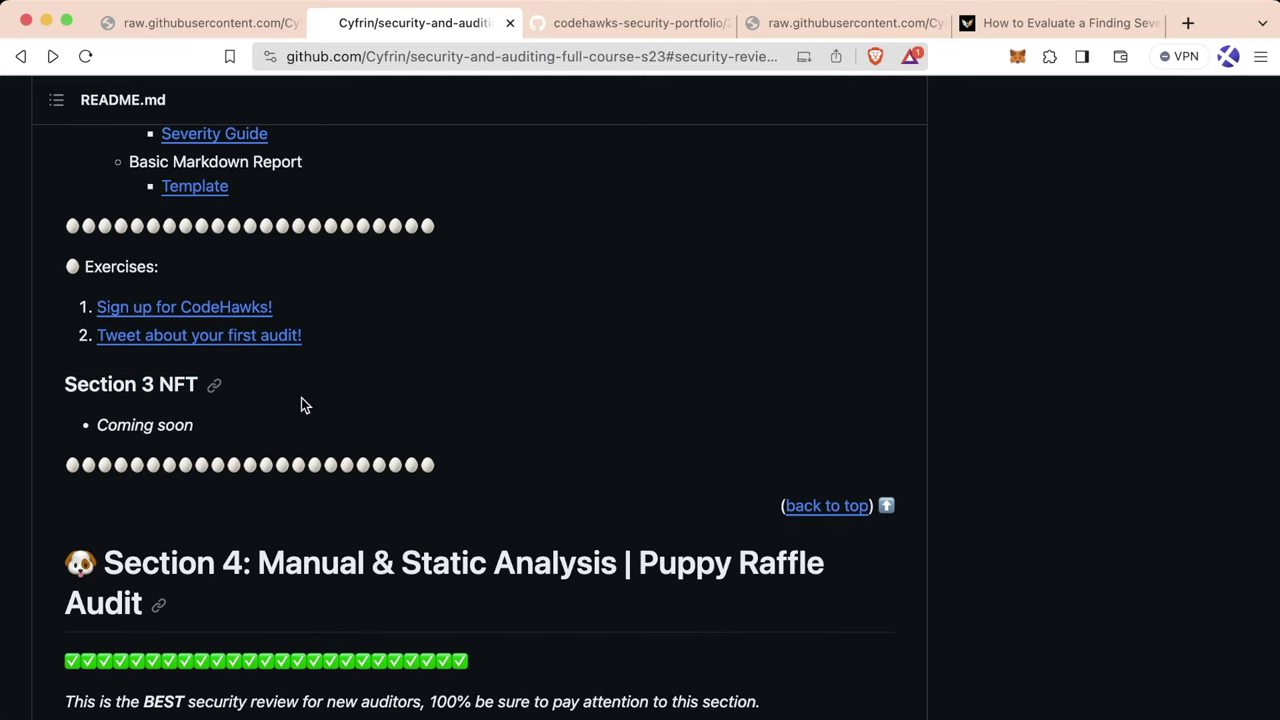
pyautogui.click(1143, 680)
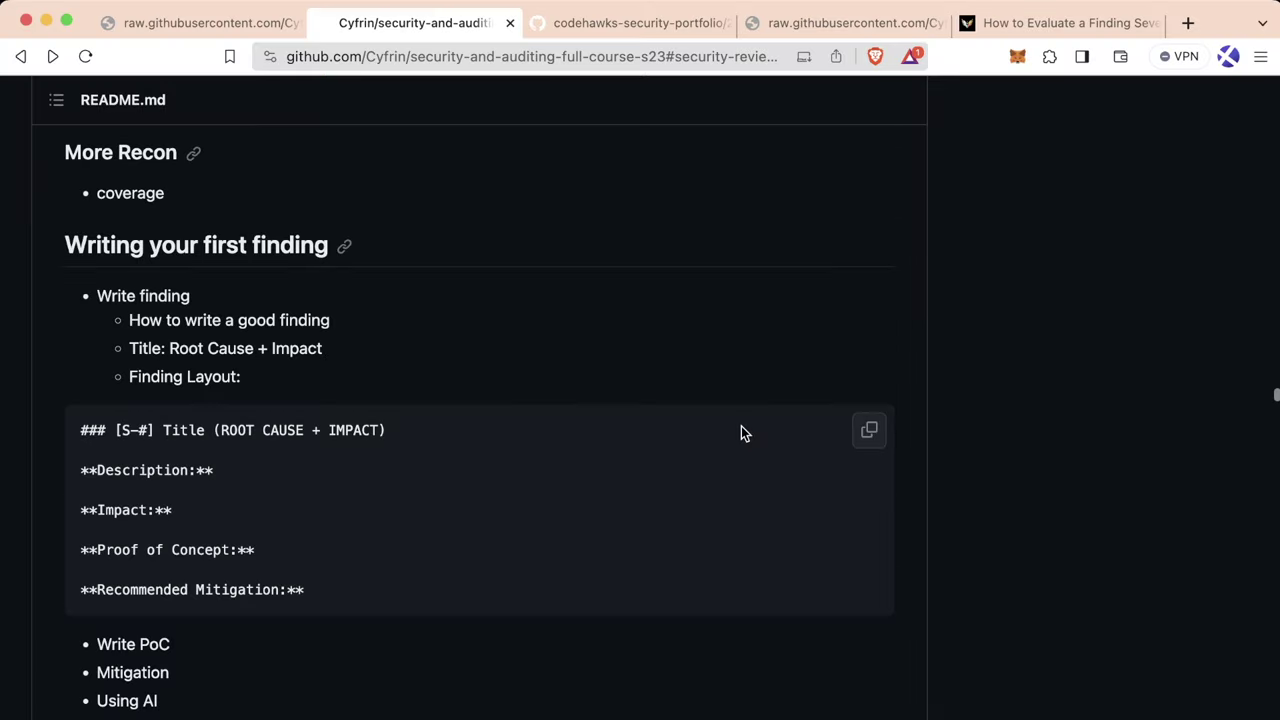
# Open the Security Review CodeV1 PasswordStore contract on Sepolia Etherscan in a new tab.
pyautogui.scroll(15, 743, 430)
pyautogui.scroll(6, 790, 441)
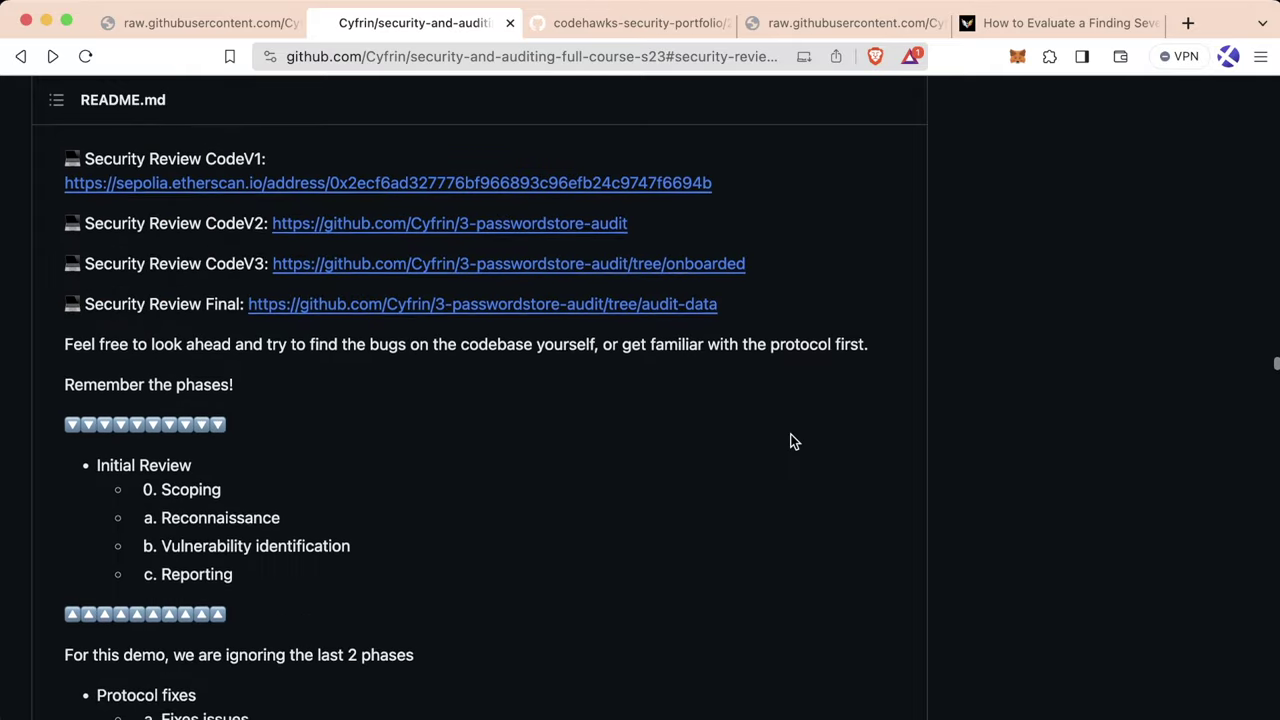
pyautogui.keyDown('super'); pyautogui.click(666, 360); pyautogui.keyUp('super')
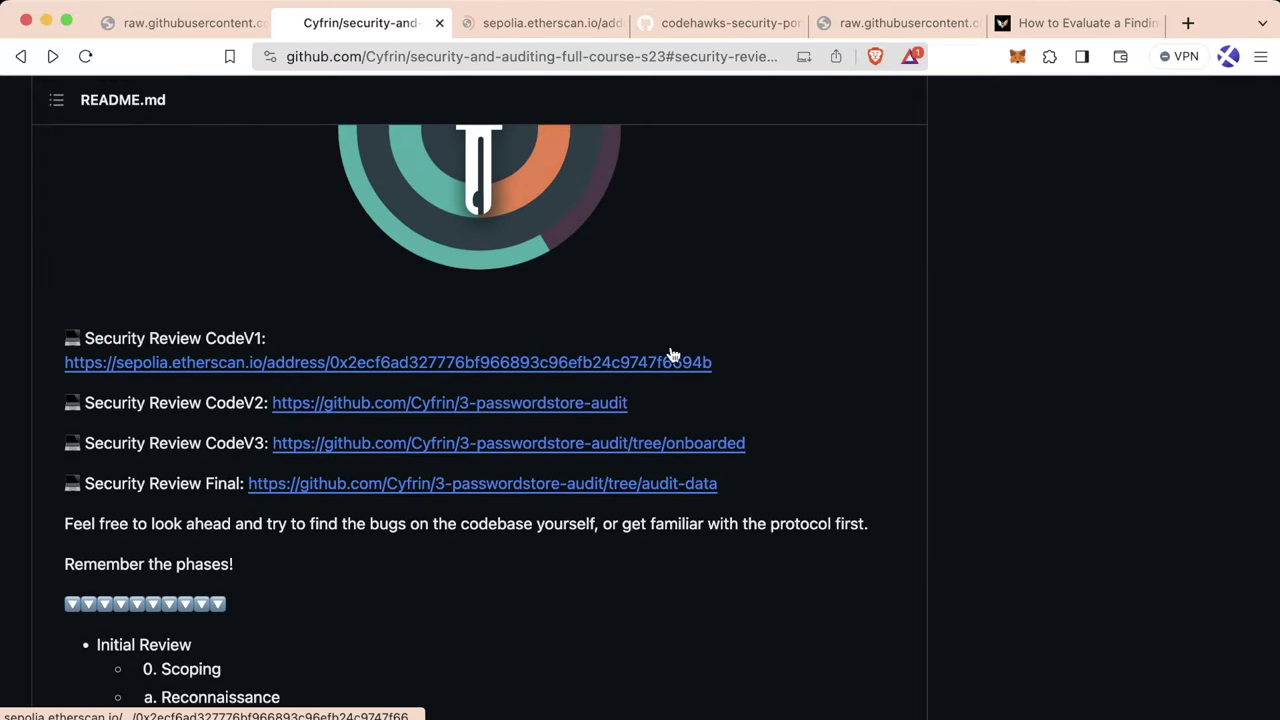
pyautogui.click(546, 24)
pyautogui.scroll(-3, 706, 275)
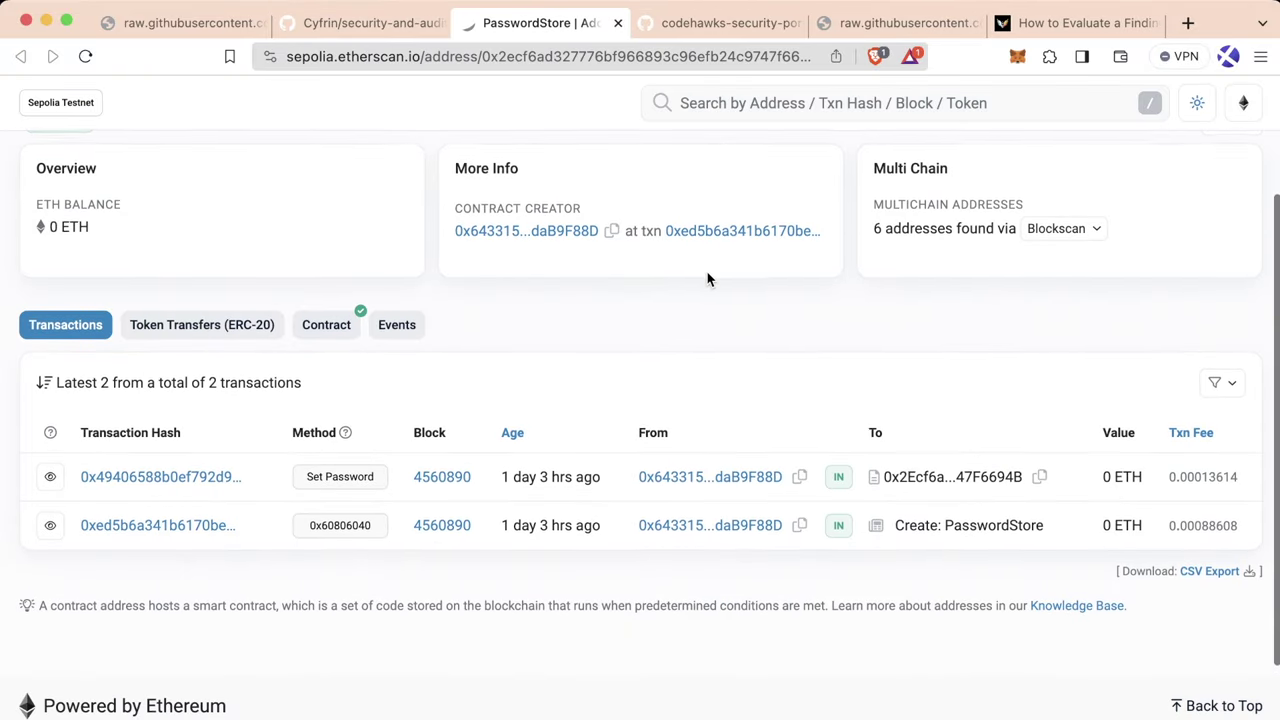
# View PasswordStore's verified source code on Etherscan, then close that tab.
pyautogui.click(336, 326)
pyautogui.scroll(-3, 643, 320)
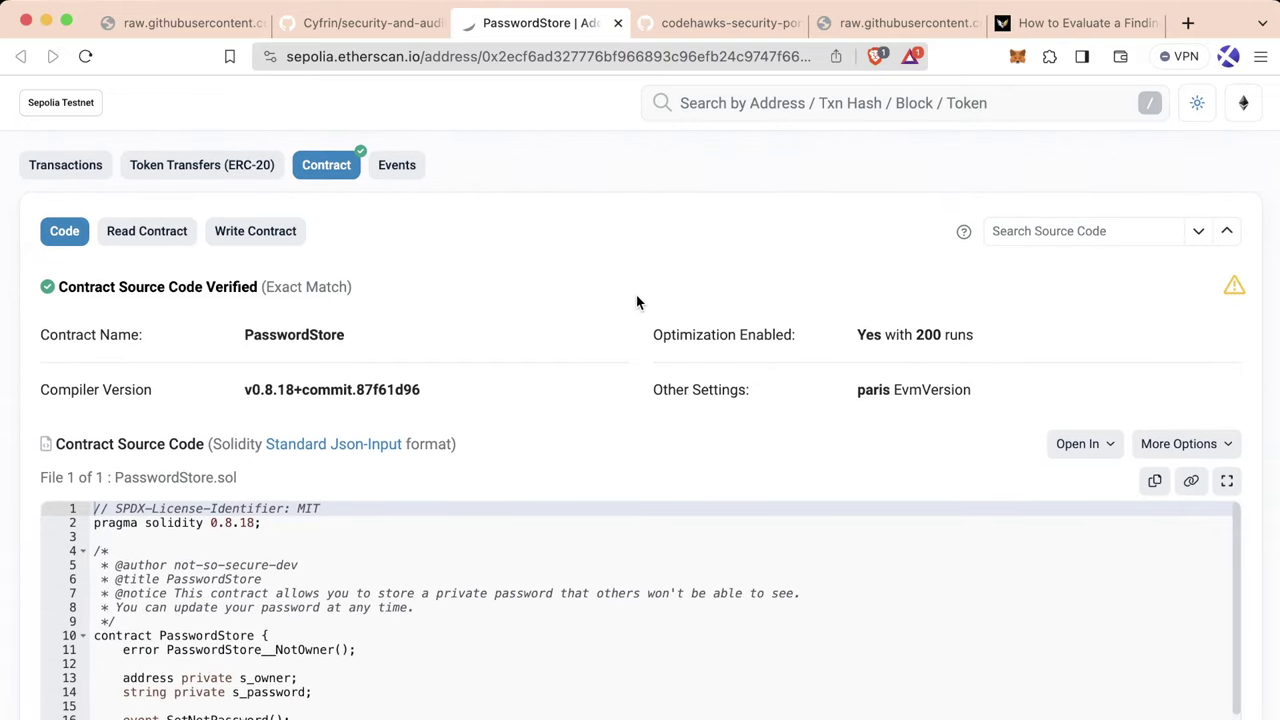
pyautogui.press('super+w')
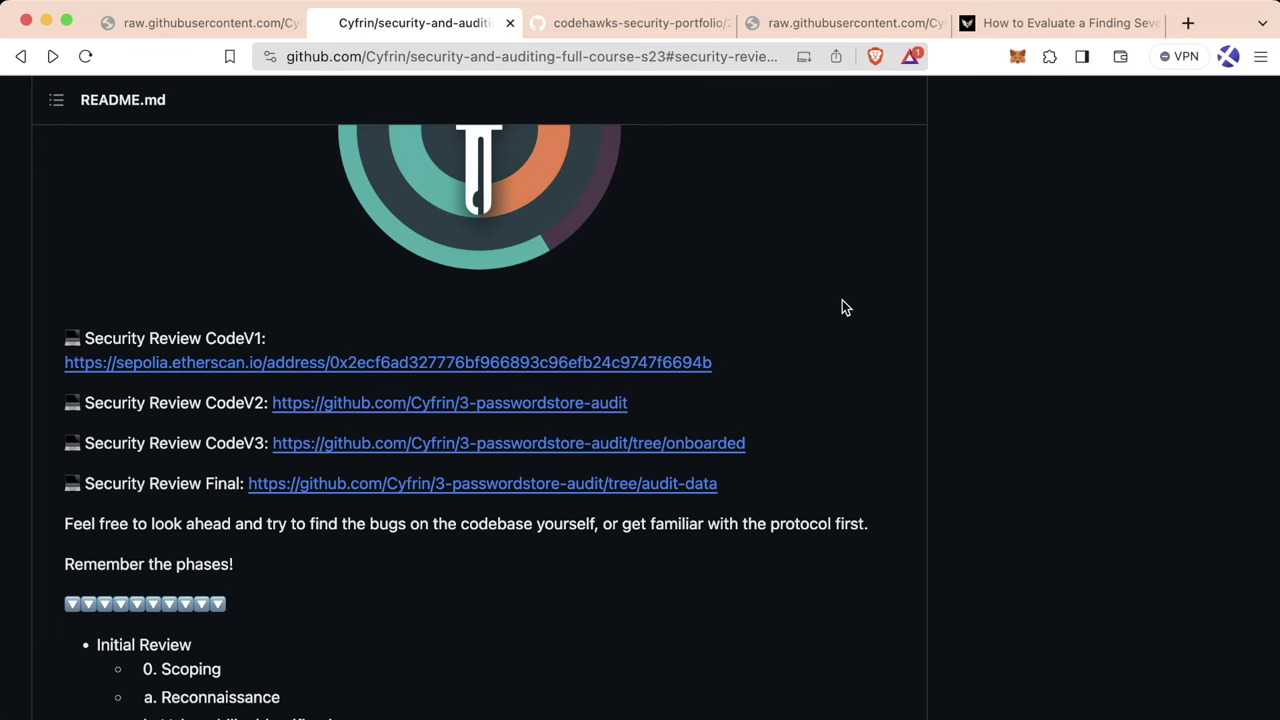
# Open the CodeV3 onboarded branch in a new tab and open minimal-onboarding-filled.md.
pyautogui.keyDown('super'); pyautogui.click(654, 445); pyautogui.keyUp('super')
pyautogui.click(491, 24)
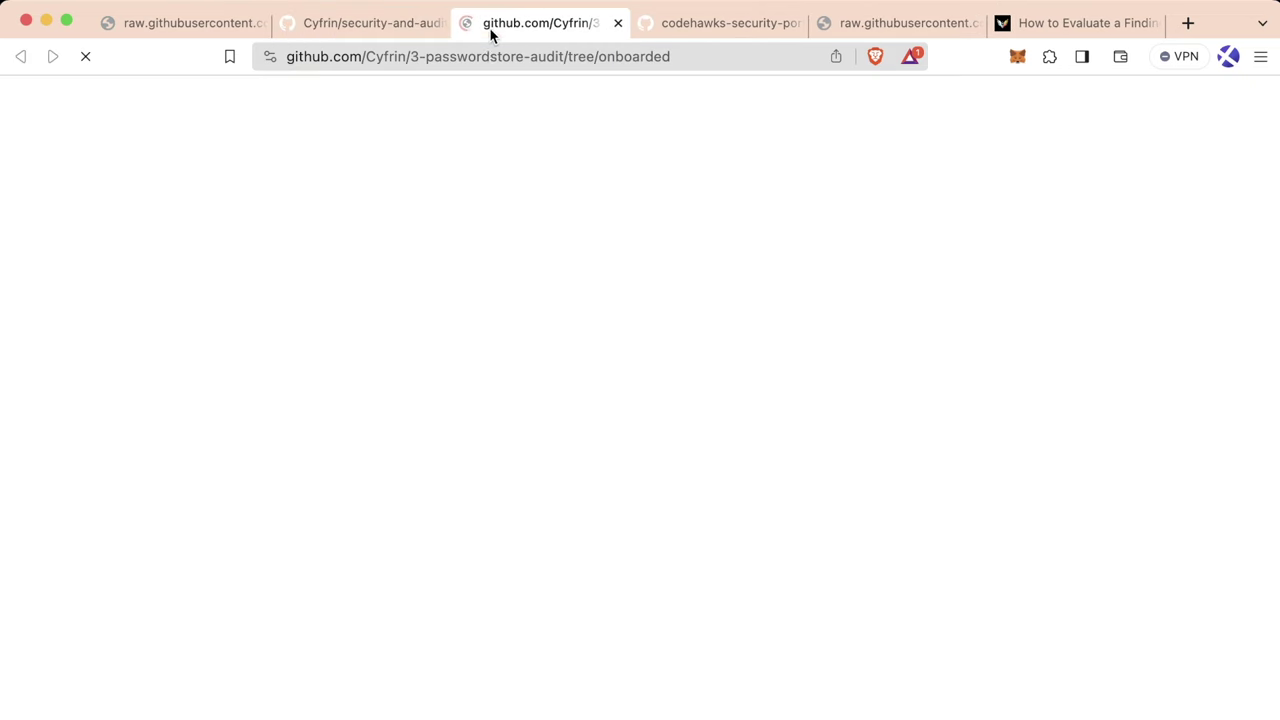
pyautogui.scroll(-5, 720, 329)
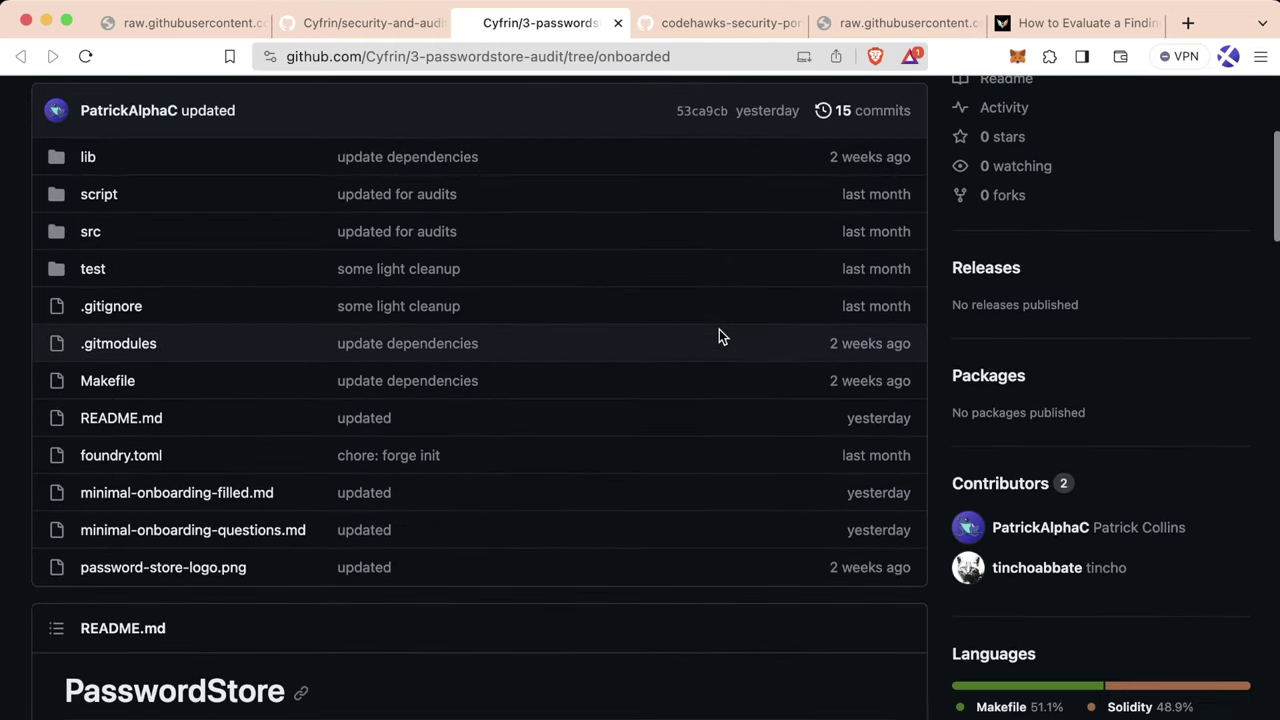
pyautogui.scroll(-1, 719, 335)
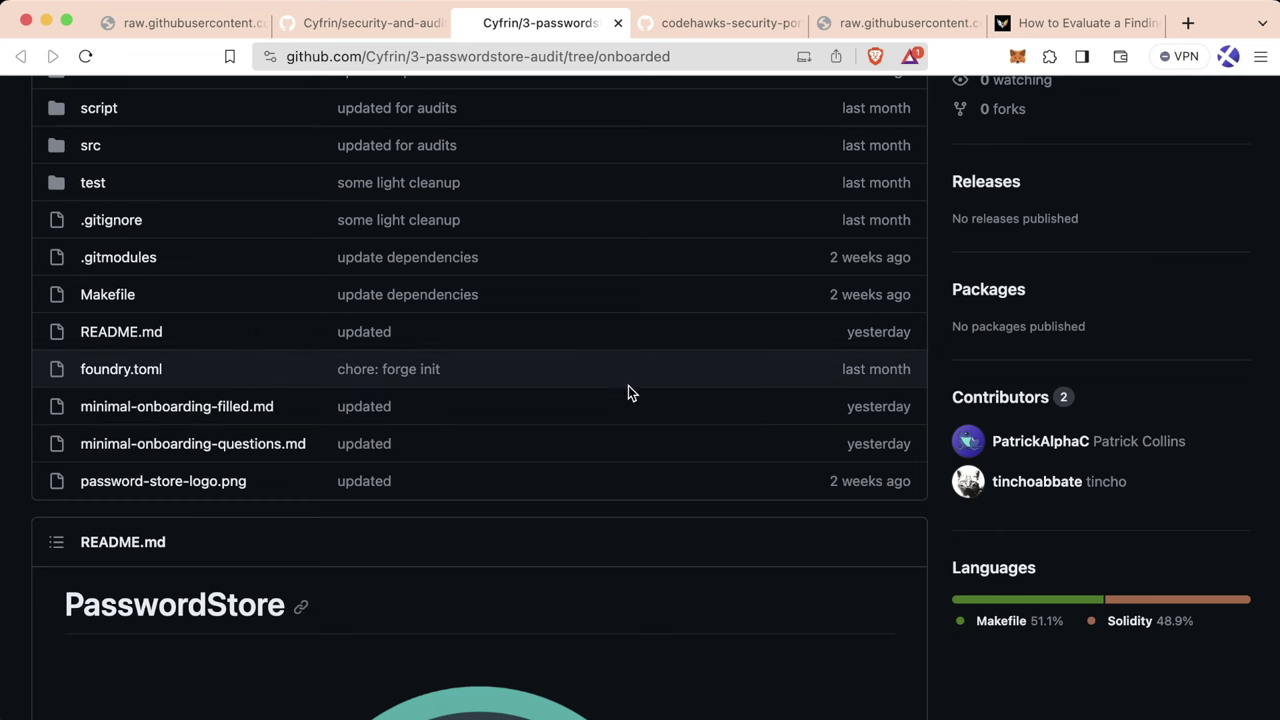
pyautogui.click(252, 414)
# Read through the file, highlighting the About, Quickstart and Commit Hash sections.
pyautogui.scroll(-10, 760, 358)
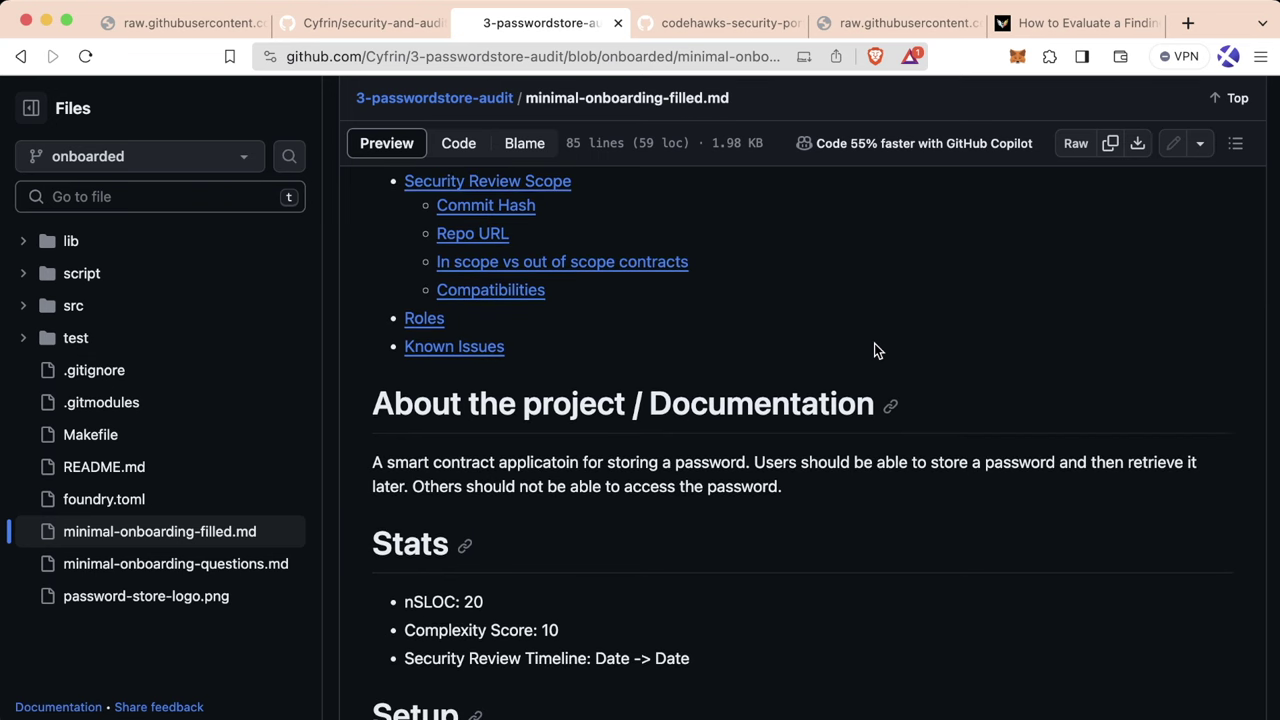
pyautogui.scroll(-4, 875, 350)
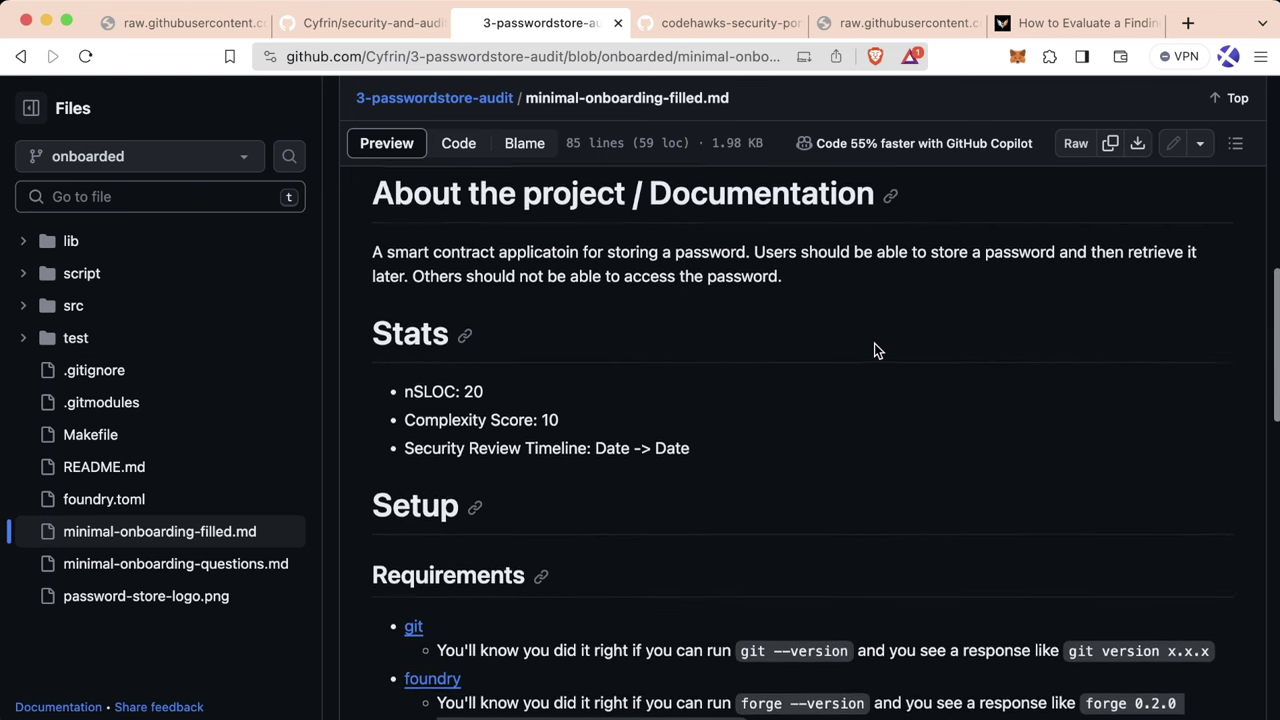
pyautogui.scroll(1, 874, 350)
pyautogui.scroll(-1, 876, 345)
pyautogui.moveTo(783, 292); pyautogui.dragTo(380, 211)
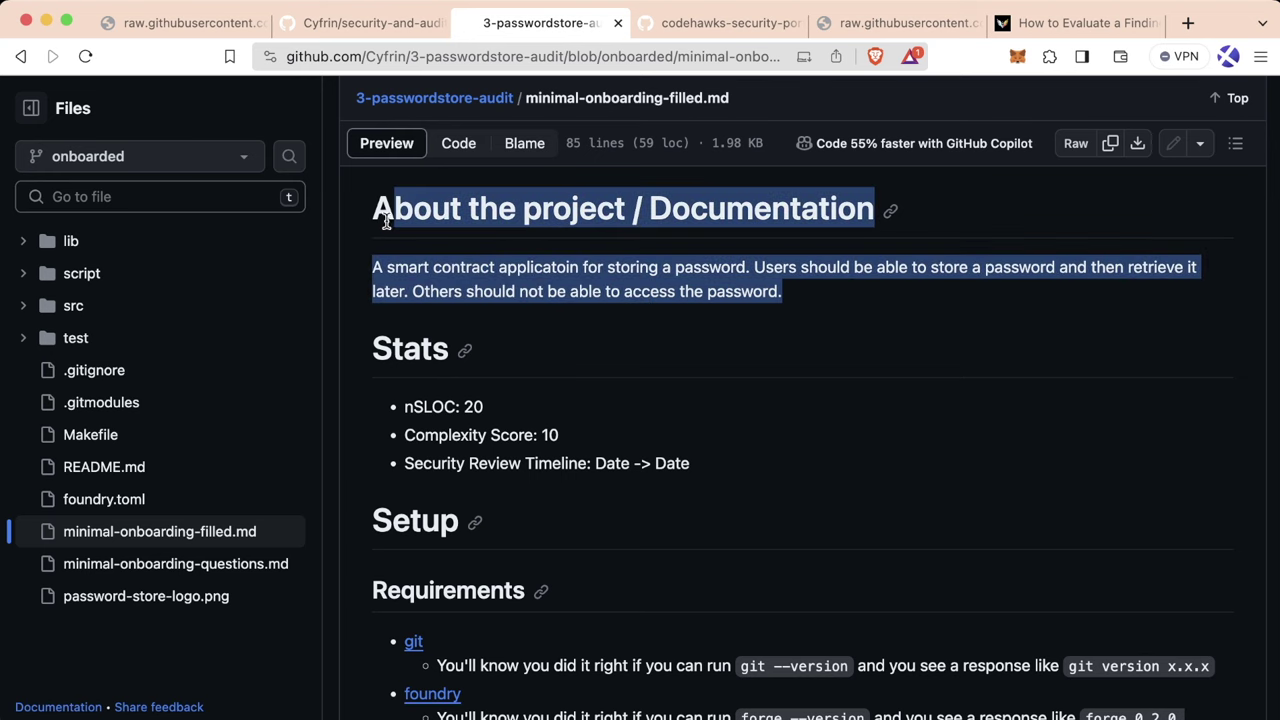
pyautogui.scroll(1, 612, 270)
pyautogui.click(614, 265)
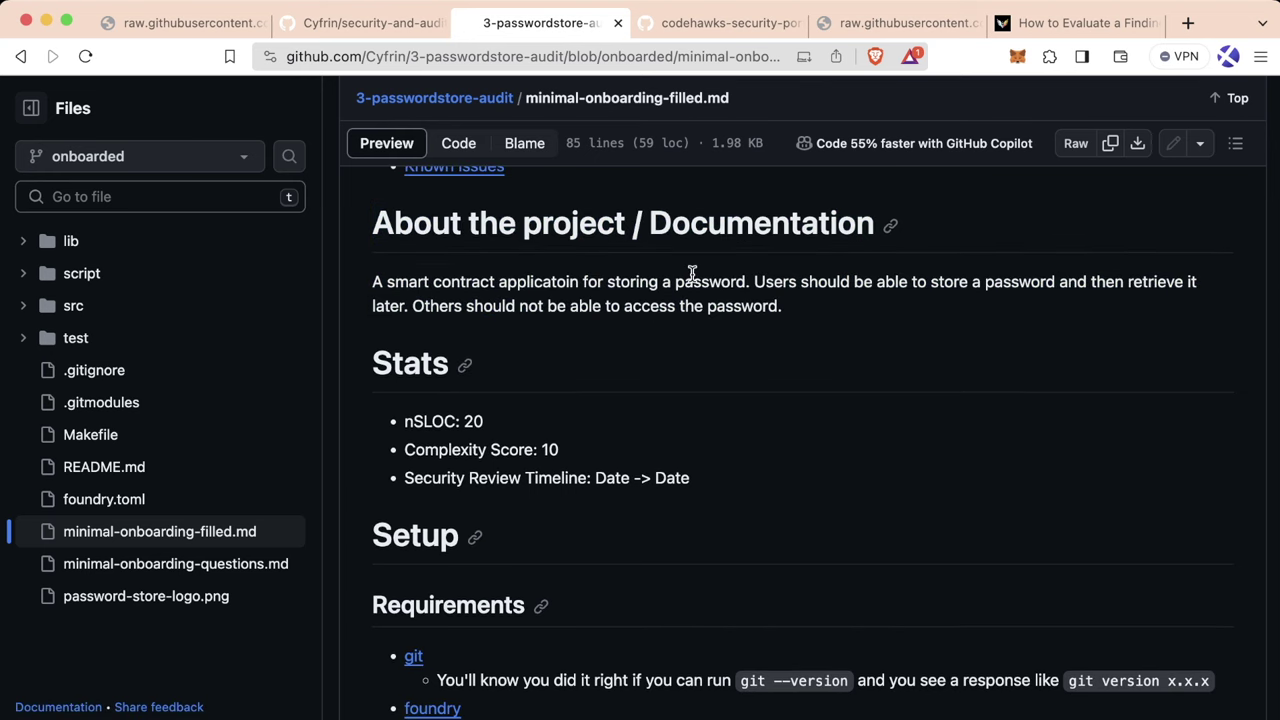
pyautogui.scroll(-5, 694, 274)
pyautogui.tripleClick(588, 328)
pyautogui.scroll(-5, 659, 341)
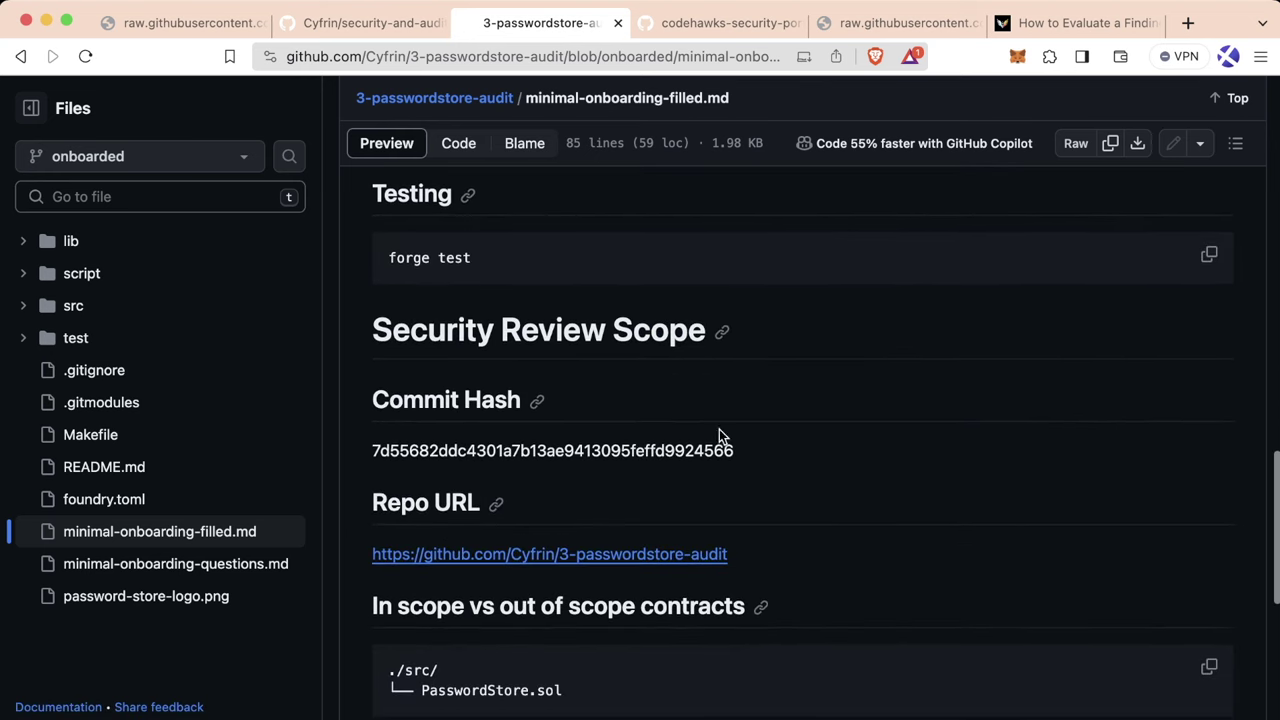
pyautogui.moveTo(745, 452); pyautogui.dragTo(362, 387)
pyautogui.scroll(-2, 843, 336)
pyautogui.click(843, 336)
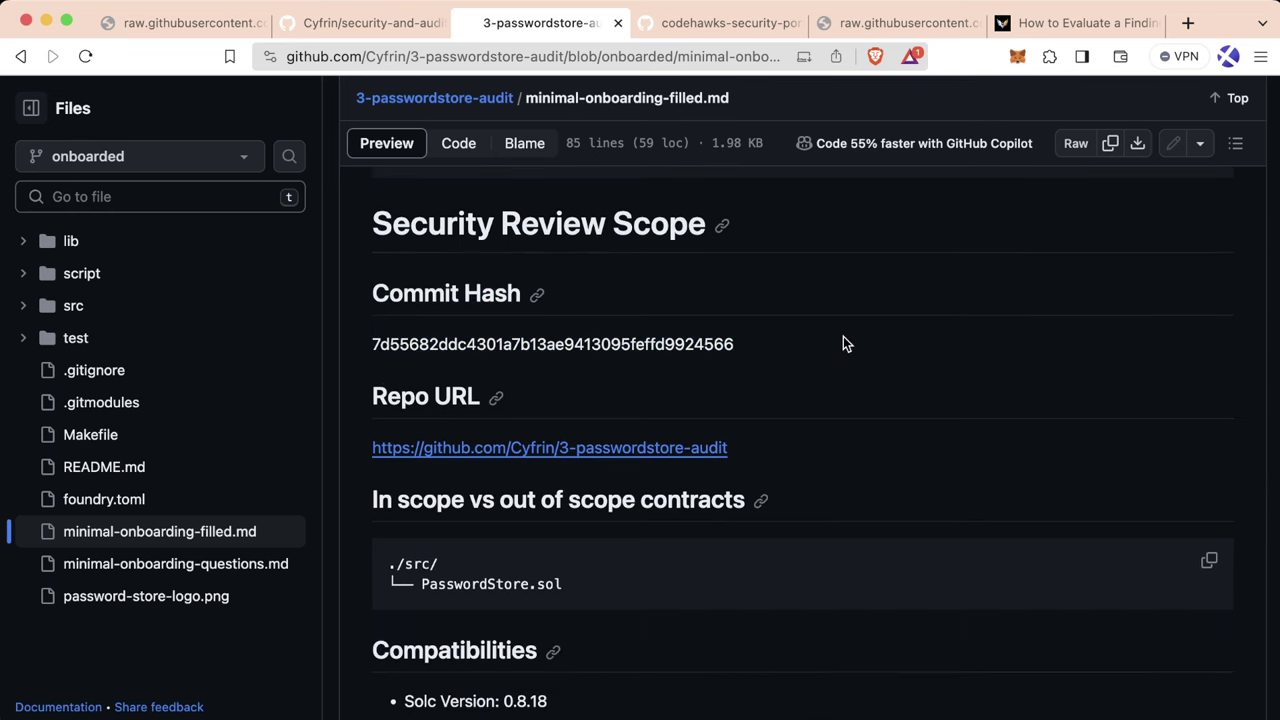
# Mark the ETH chain and token entries, then select the Owner and Outsider role descriptions.
pyautogui.scroll(-5, 843, 336)
pyautogui.scroll(3, 843, 336)
pyautogui.moveTo(560, 403); pyautogui.dragTo(388, 378)
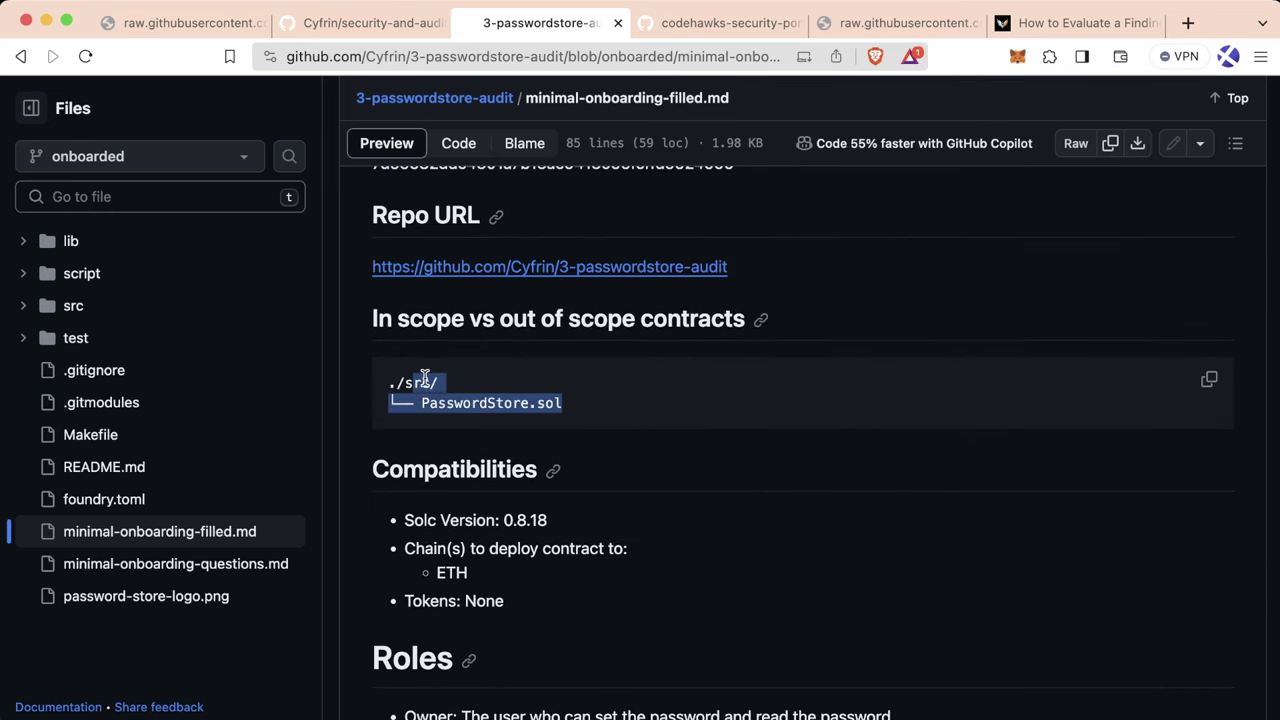
pyautogui.scroll(-2, 548, 377)
pyautogui.moveTo(548, 377); pyautogui.dragTo(407, 378)
pyautogui.moveTo(535, 428); pyautogui.dragTo(376, 416)
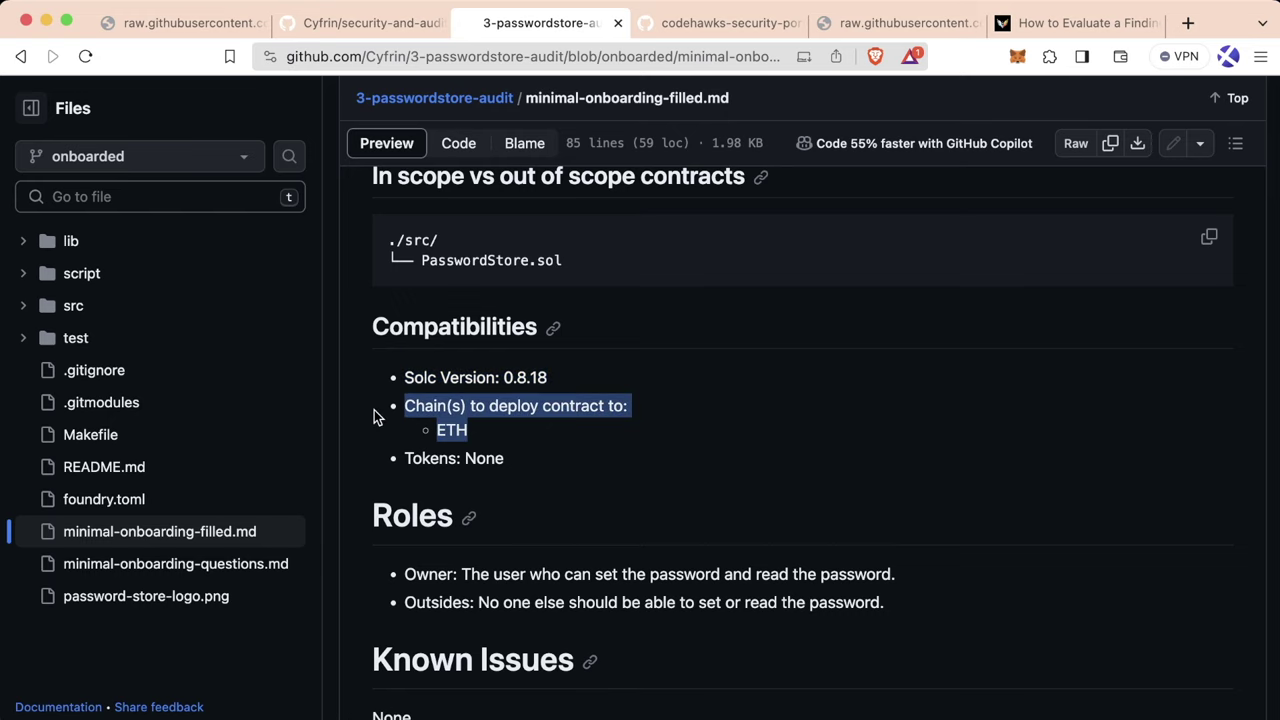
pyautogui.moveTo(537, 458); pyautogui.dragTo(406, 458)
pyautogui.click(550, 432)
pyautogui.scroll(-2, 551, 431)
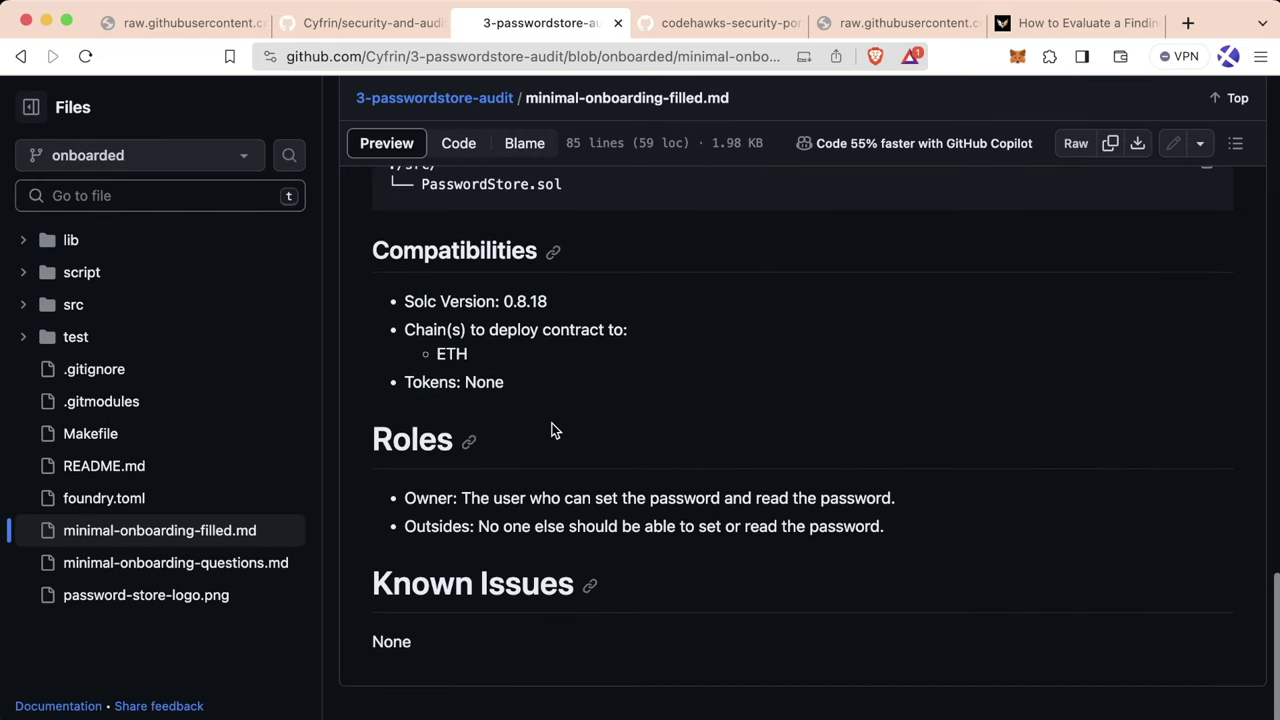
pyautogui.moveTo(888, 527); pyautogui.dragTo(453, 497)
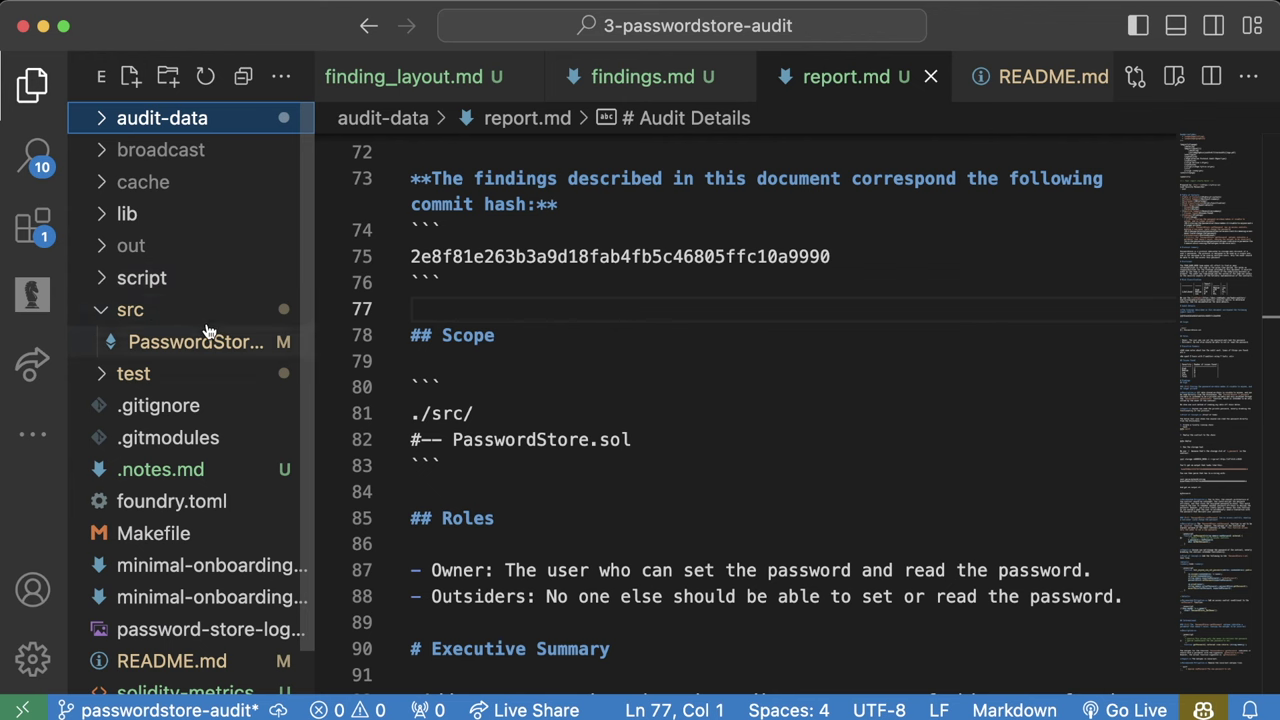
# Run Solidity: Metrics on the src folder.
pyautogui.click(205, 320)
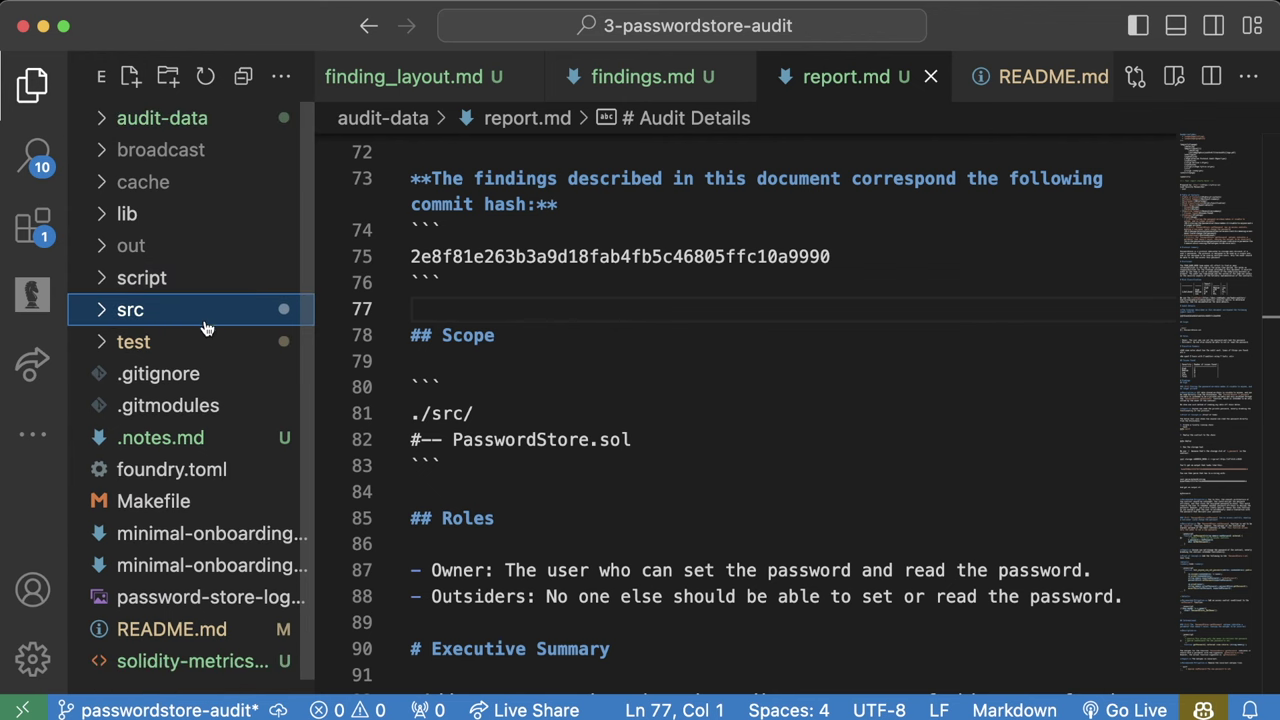
pyautogui.click(205, 320)
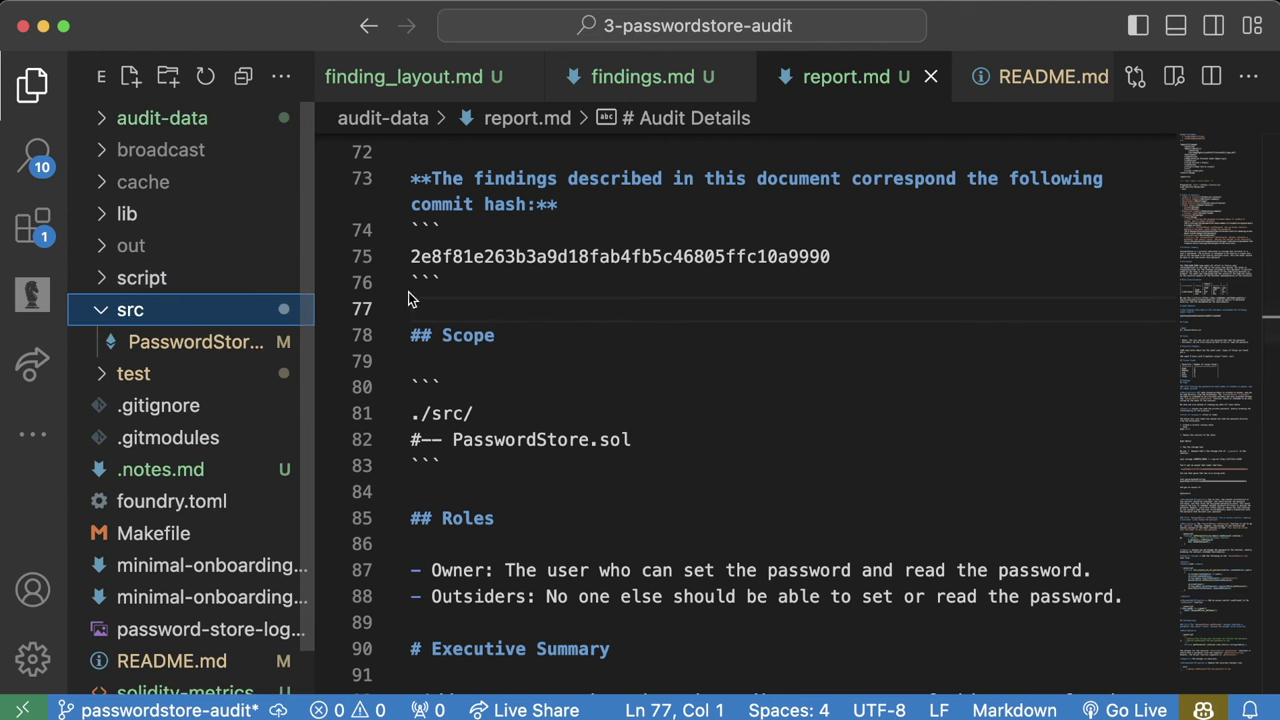
pyautogui.rightClick(240, 313)
pyautogui.moveTo(308, 433)
pyautogui.click(300, 675)
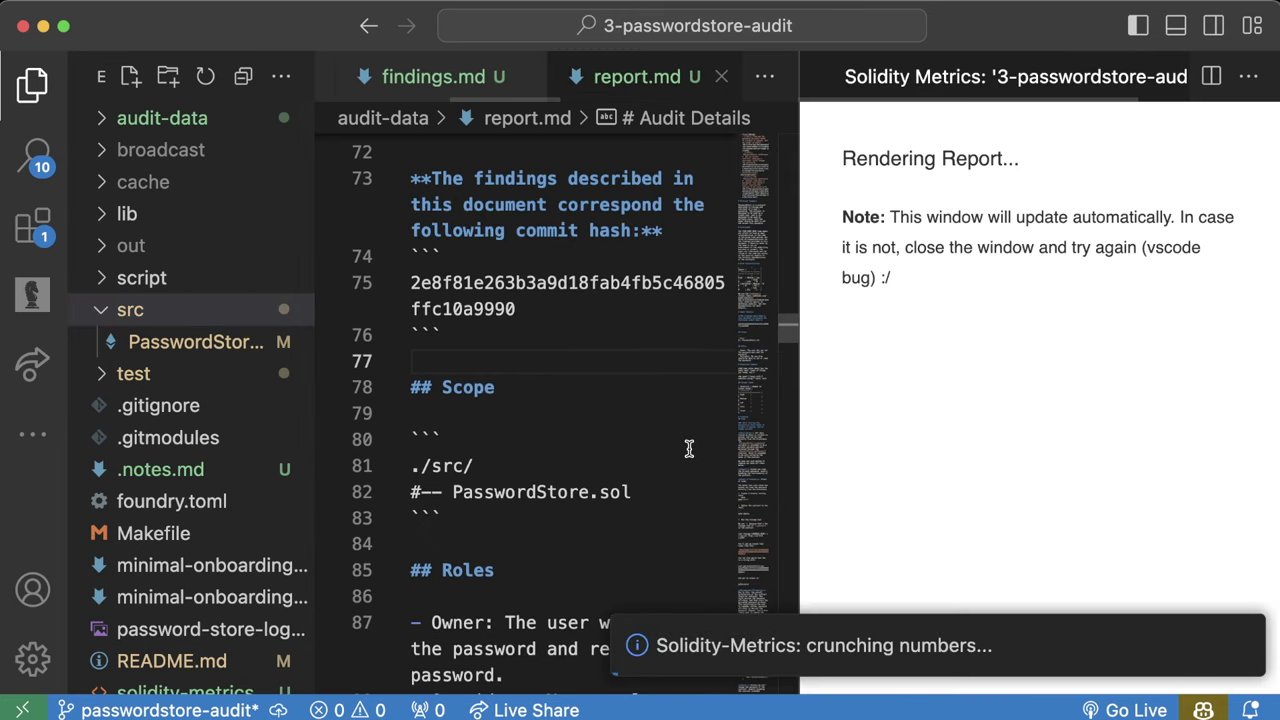
# Close report.md and findings.md, zoom out to see the full metrics table, then return to the browser.
pyautogui.click(720, 77)
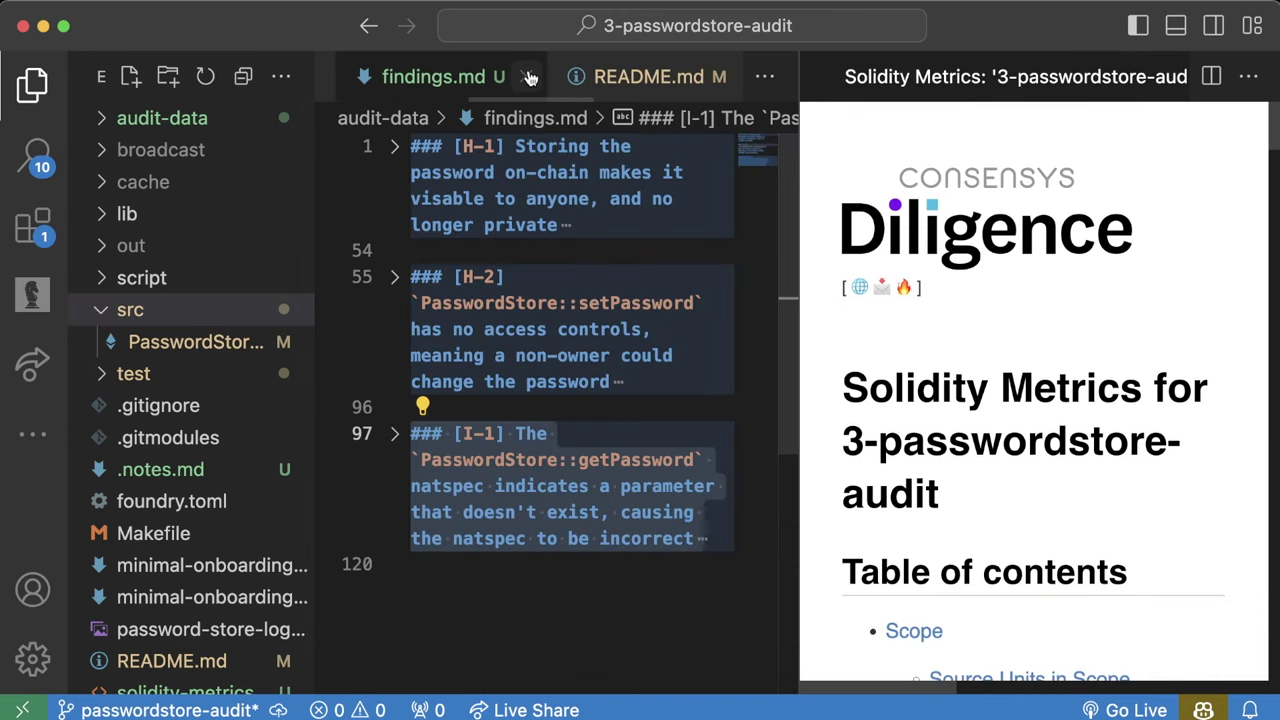
pyautogui.click(32, 84)
pyautogui.scroll(-1, 671, 238)
pyautogui.scroll(-15, 672, 234)
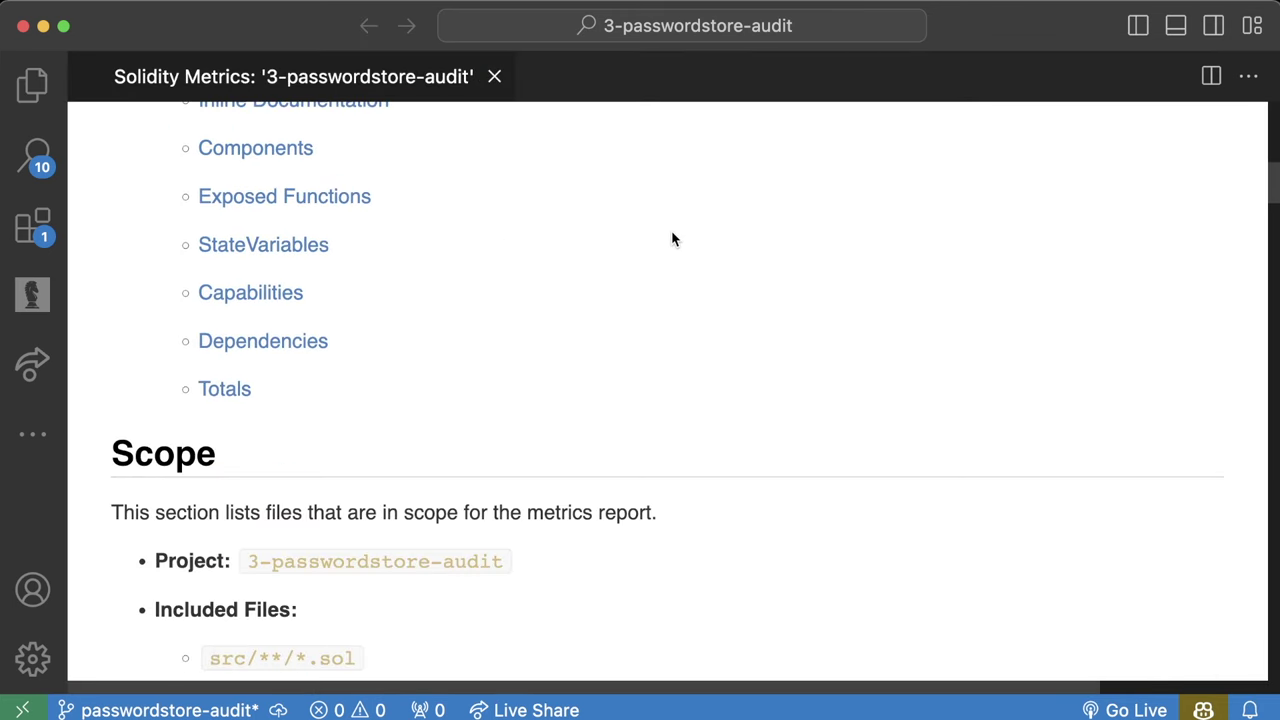
pyautogui.scroll(-3, 730, 310)
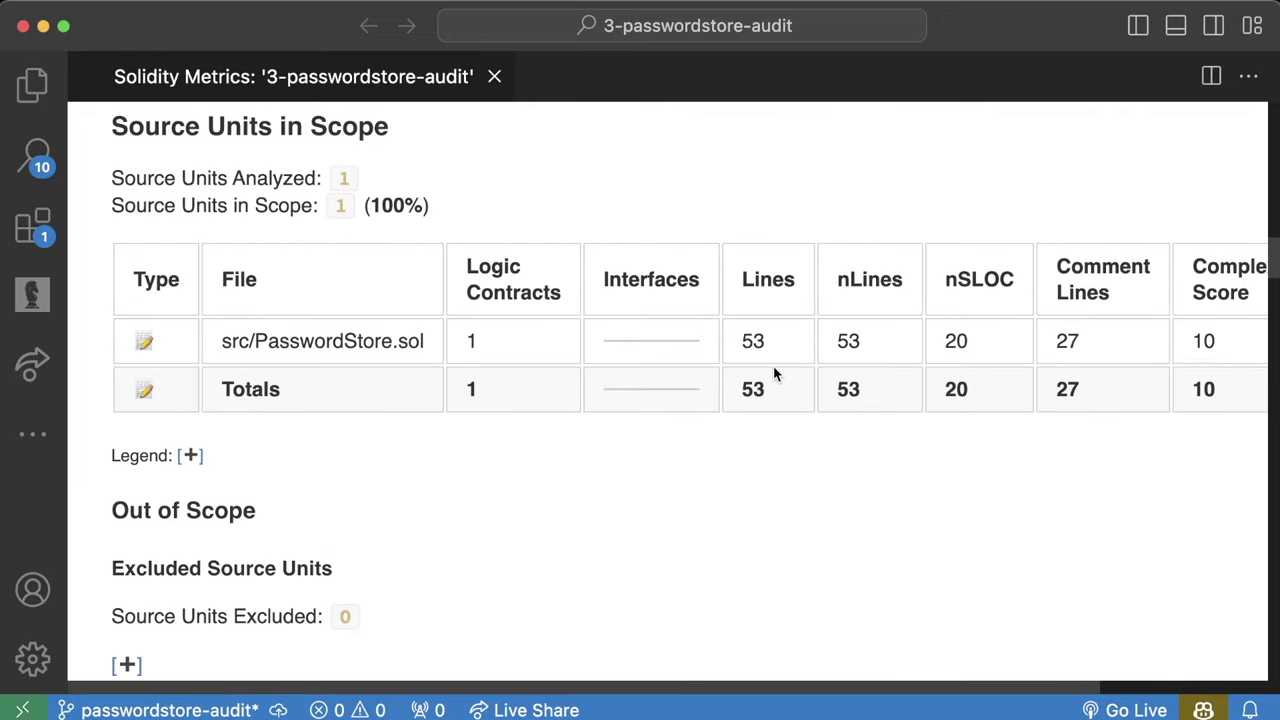
pyautogui.press('super+minus')
pyautogui.scroll(2, 900, 370)
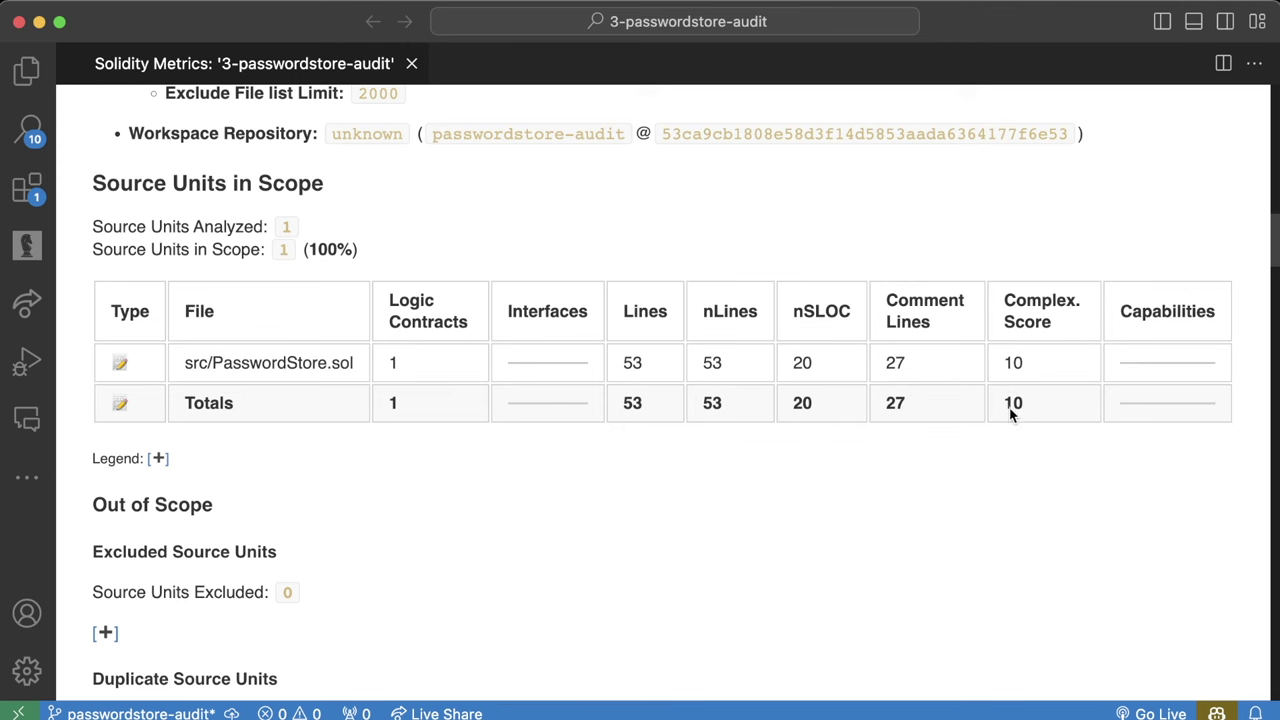
pyautogui.press('super+Tab')
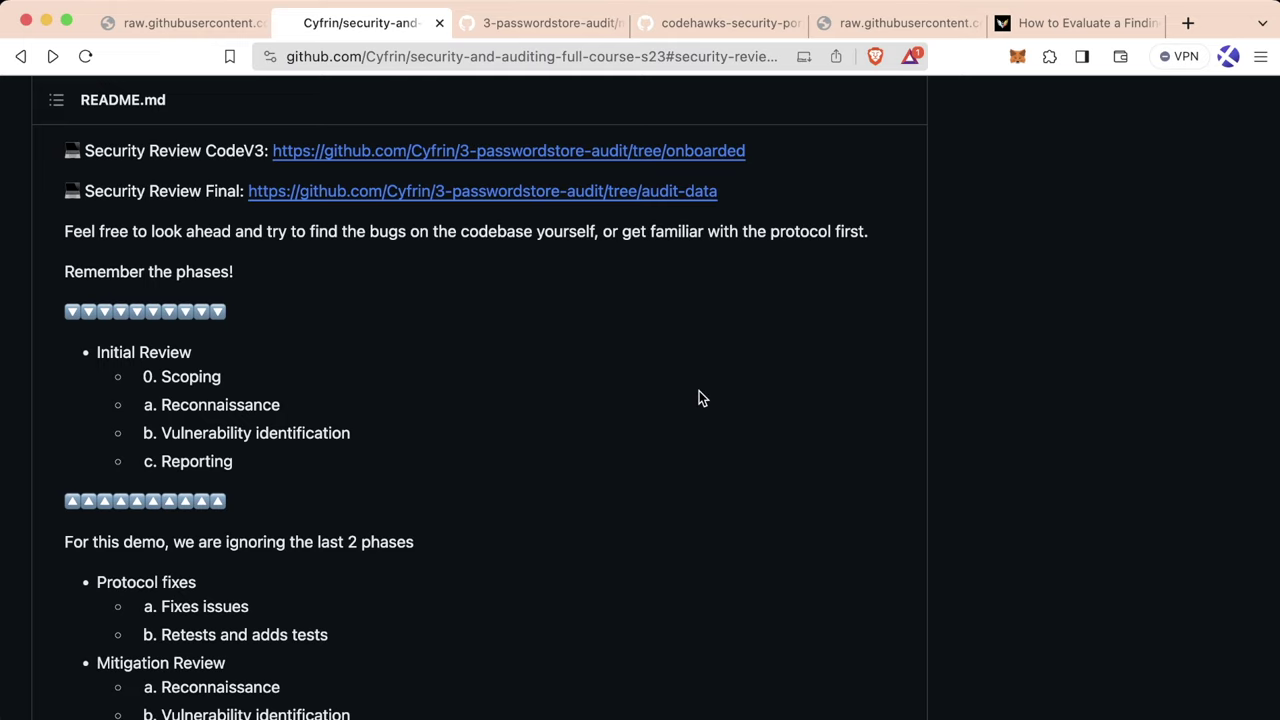
pyautogui.scroll(-2, 699, 393)
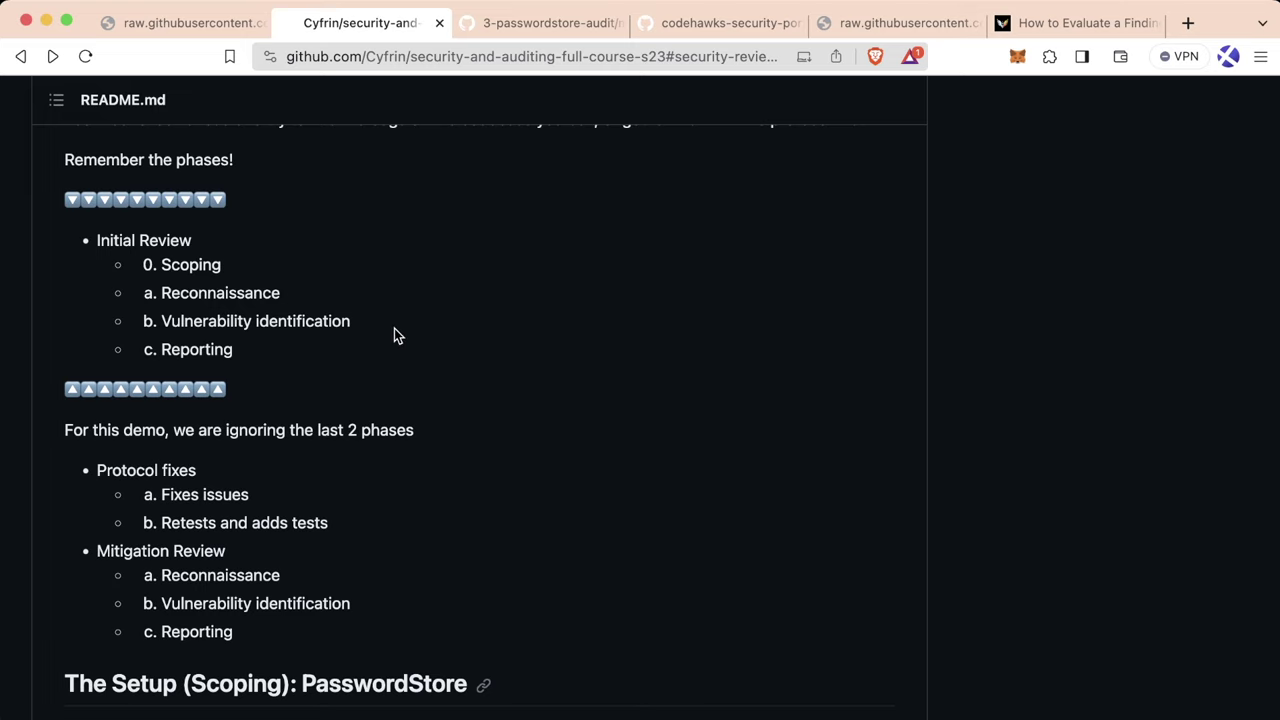
pyautogui.scroll(-1, 468, 329)
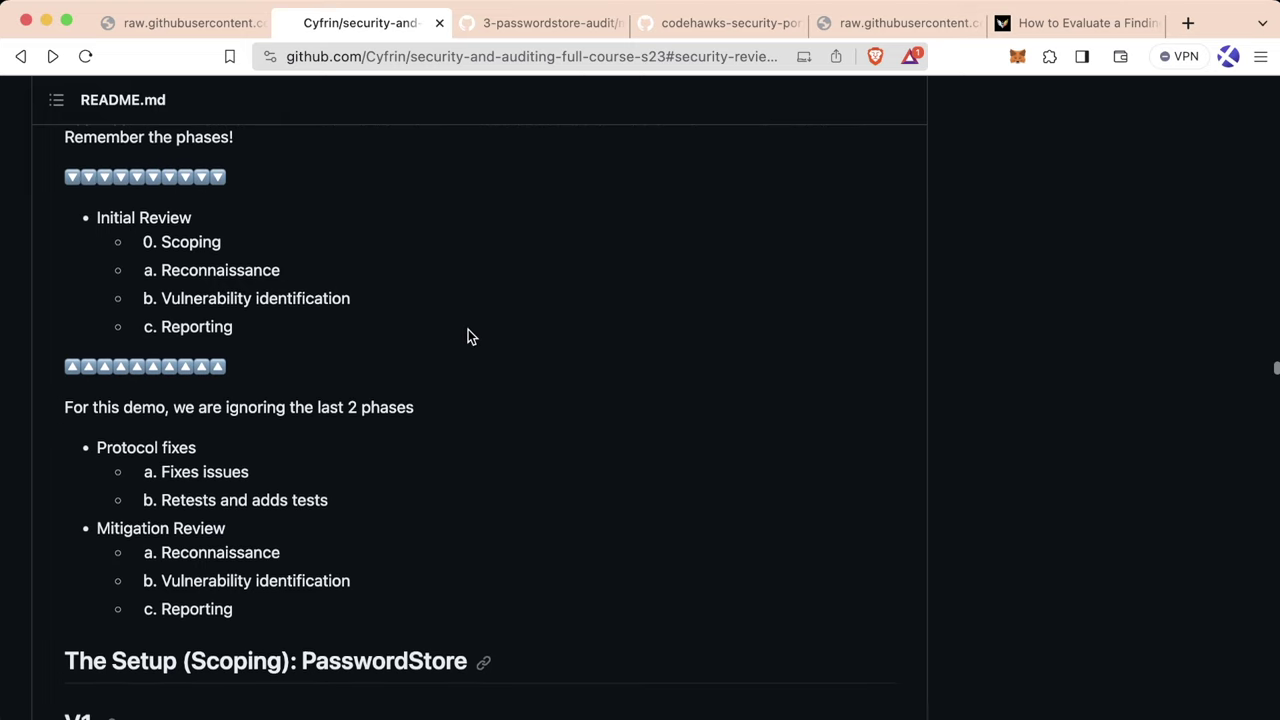
pyautogui.scroll(2, 468, 328)
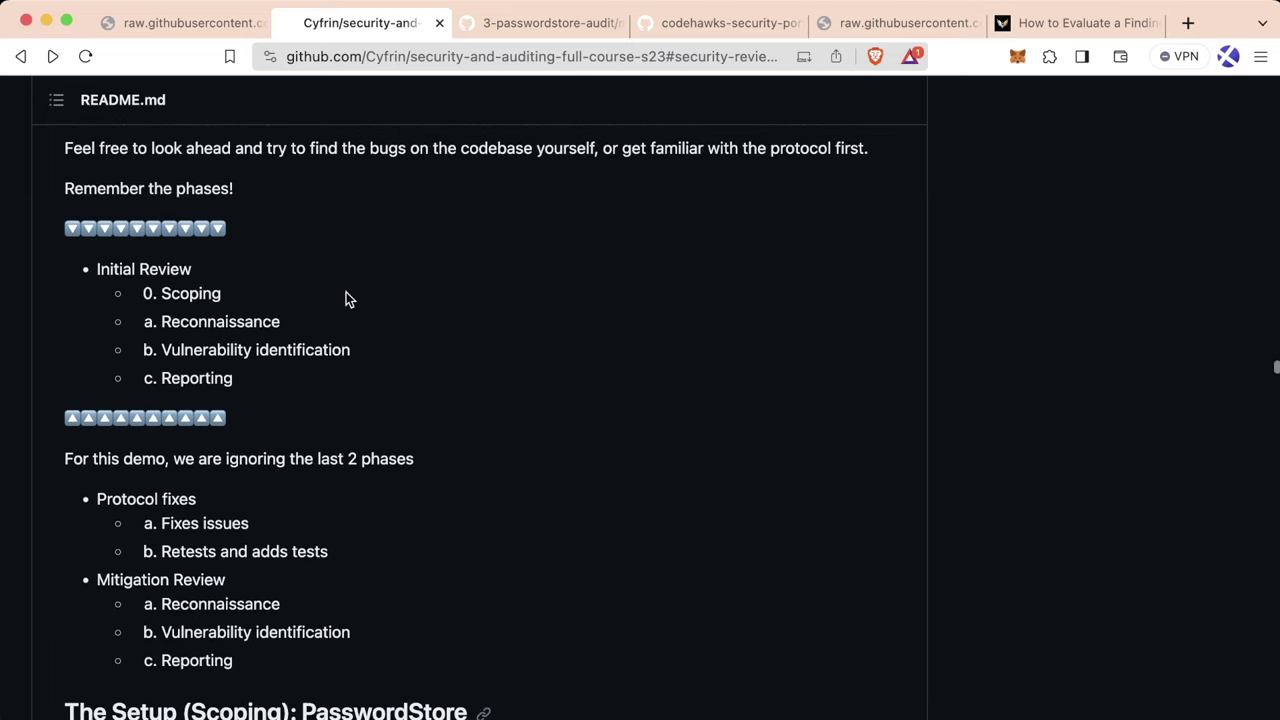
pyautogui.moveTo(241, 295); pyautogui.dragTo(170, 293)
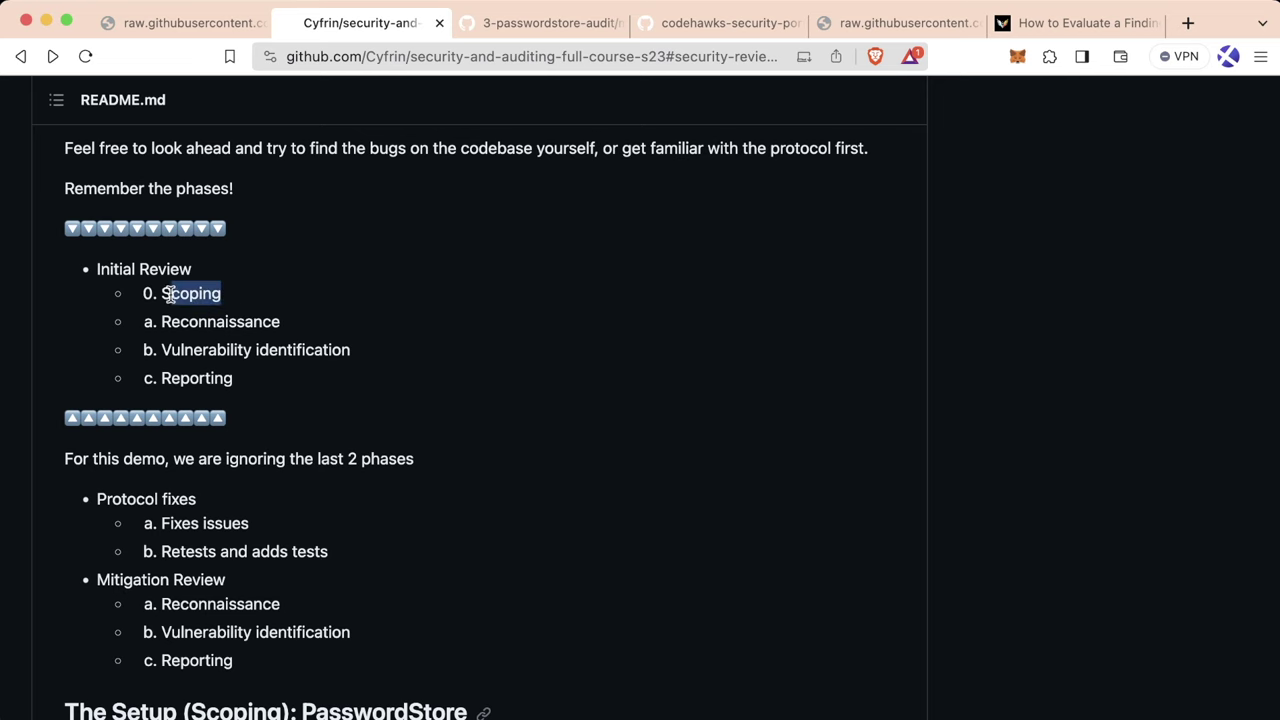
pyautogui.press('super+equal')
pyautogui.press('super+equal')
pyautogui.scroll(-5, 271, 204)
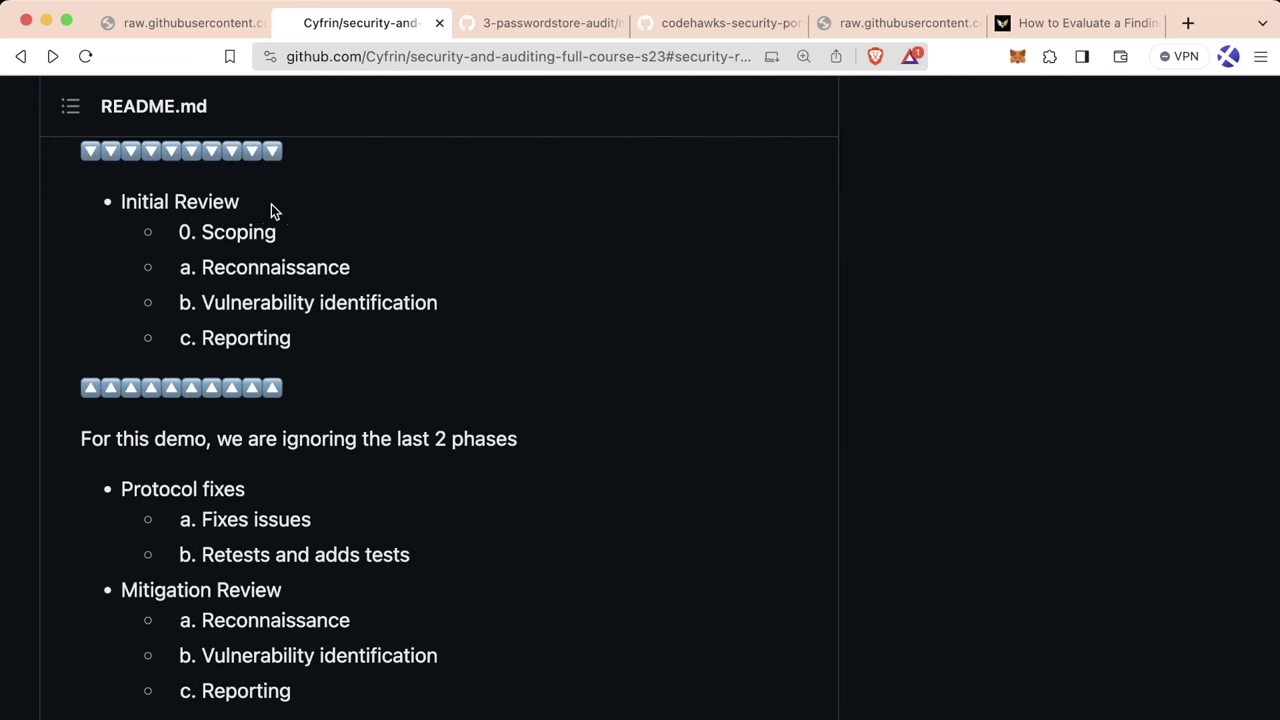
pyautogui.scroll(1, 297, 214)
pyautogui.doubleClick(250, 266)
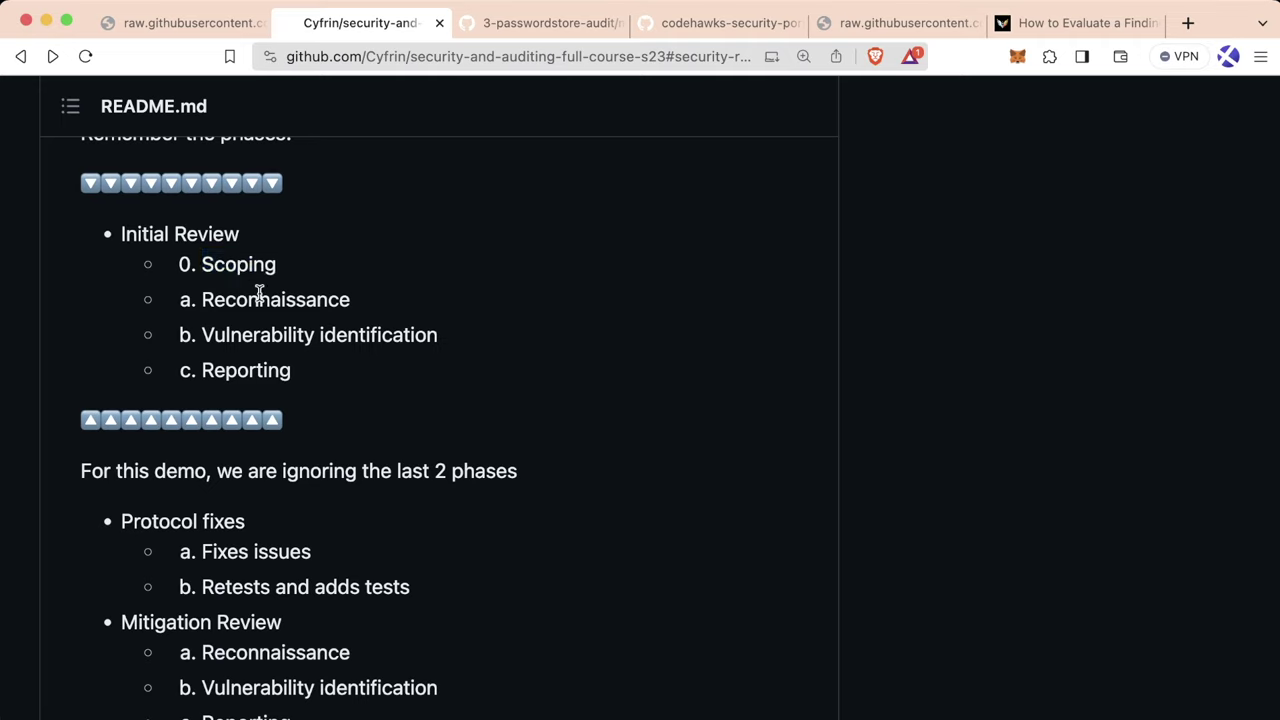
pyautogui.doubleClick(262, 296)
pyautogui.doubleClick(310, 306)
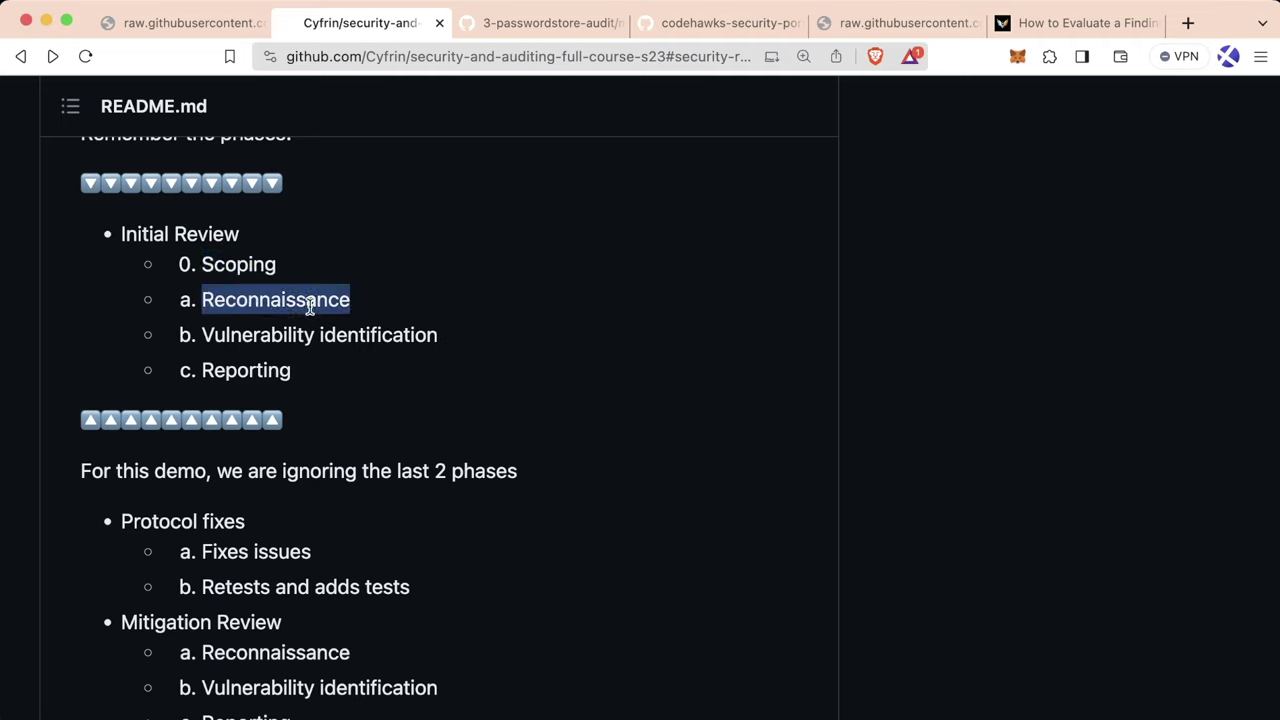
pyautogui.doubleClick(251, 331)
pyautogui.doubleClick(360, 332)
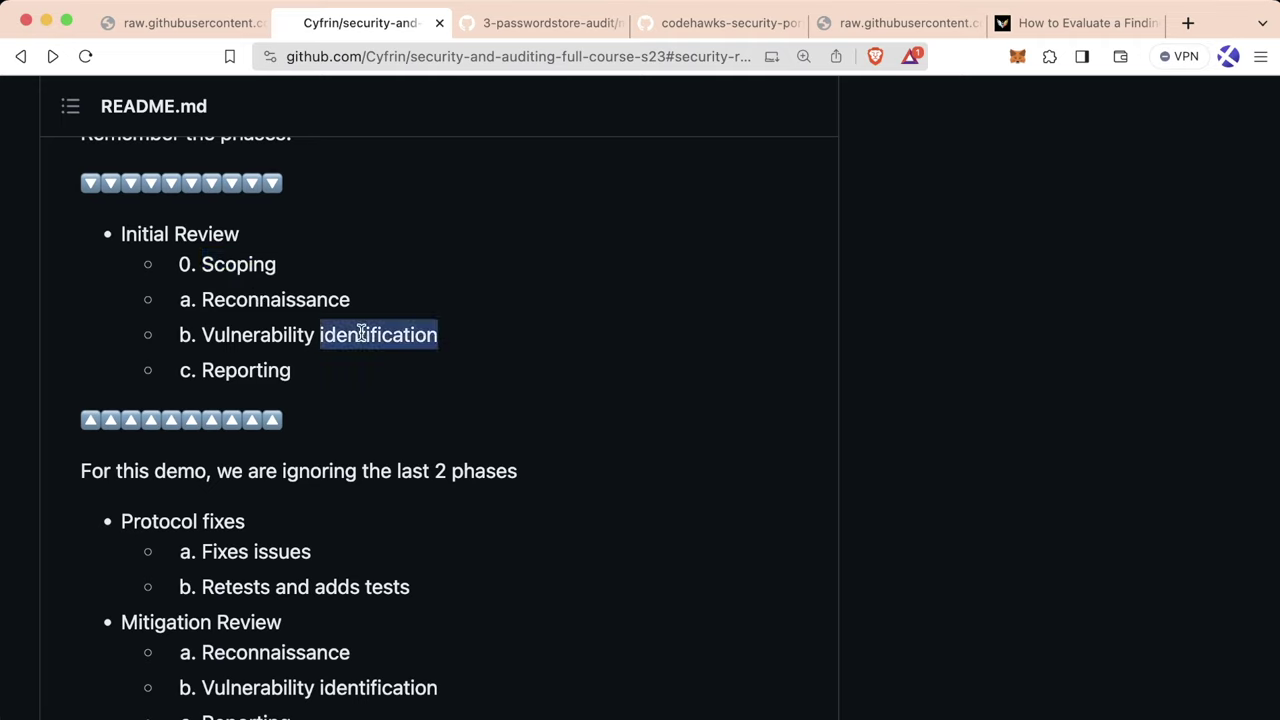
pyautogui.moveTo(481, 333); pyautogui.dragTo(197, 348)
pyautogui.click(449, 338)
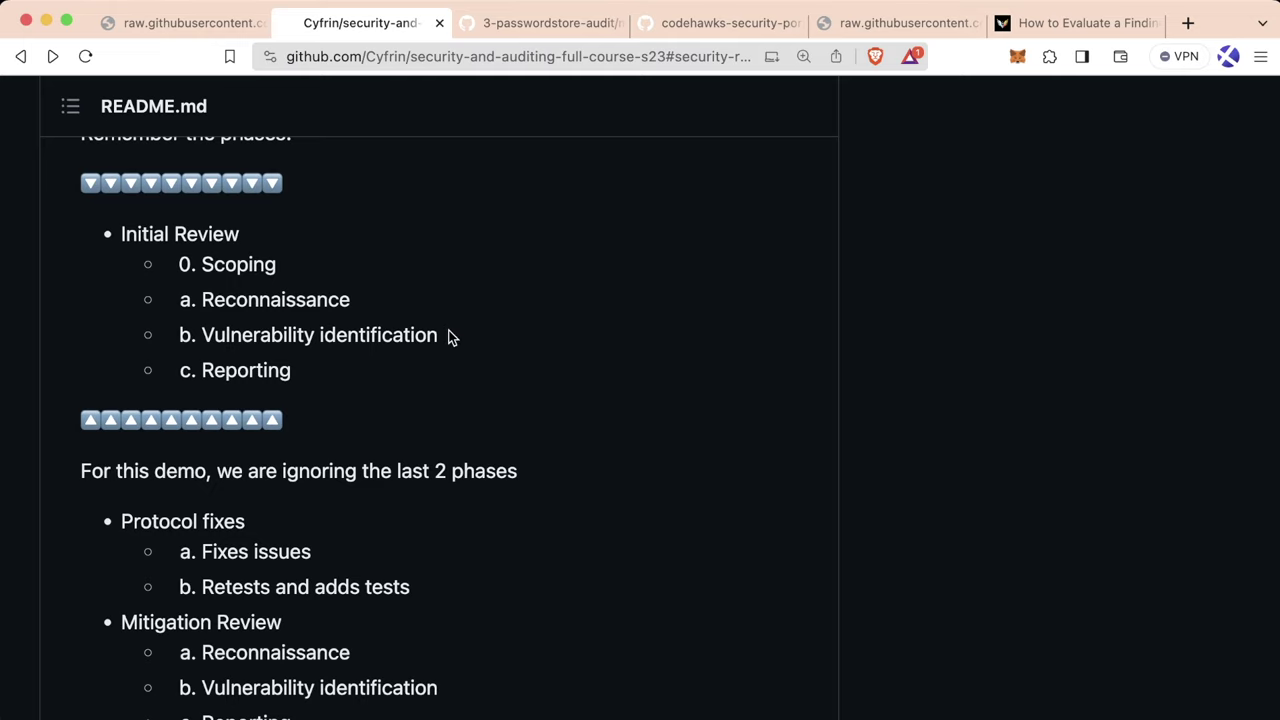
pyautogui.doubleClick(236, 376)
pyautogui.click(326, 366)
pyautogui.scroll(-5, 333, 360)
pyautogui.moveTo(330, 484); pyautogui.dragTo(100, 279)
pyautogui.click(308, 260)
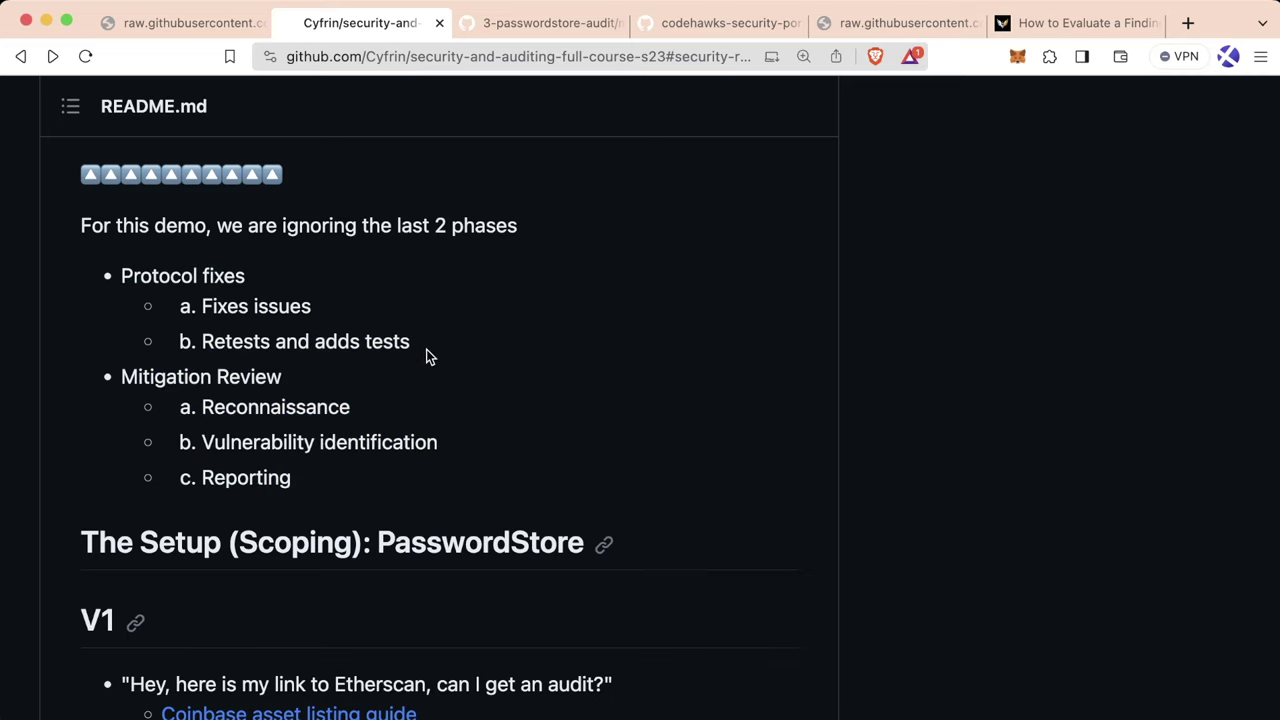
pyautogui.moveTo(136, 393); pyautogui.dragTo(263, 366)
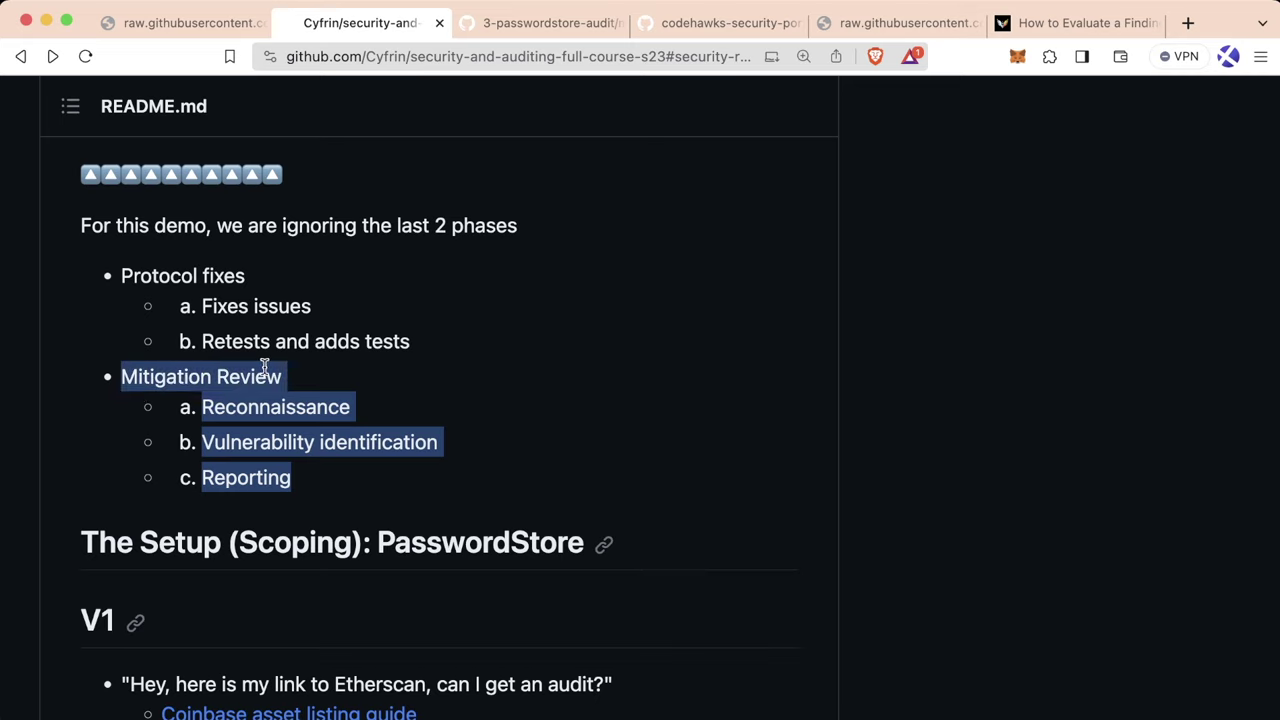
pyautogui.click(355, 376)
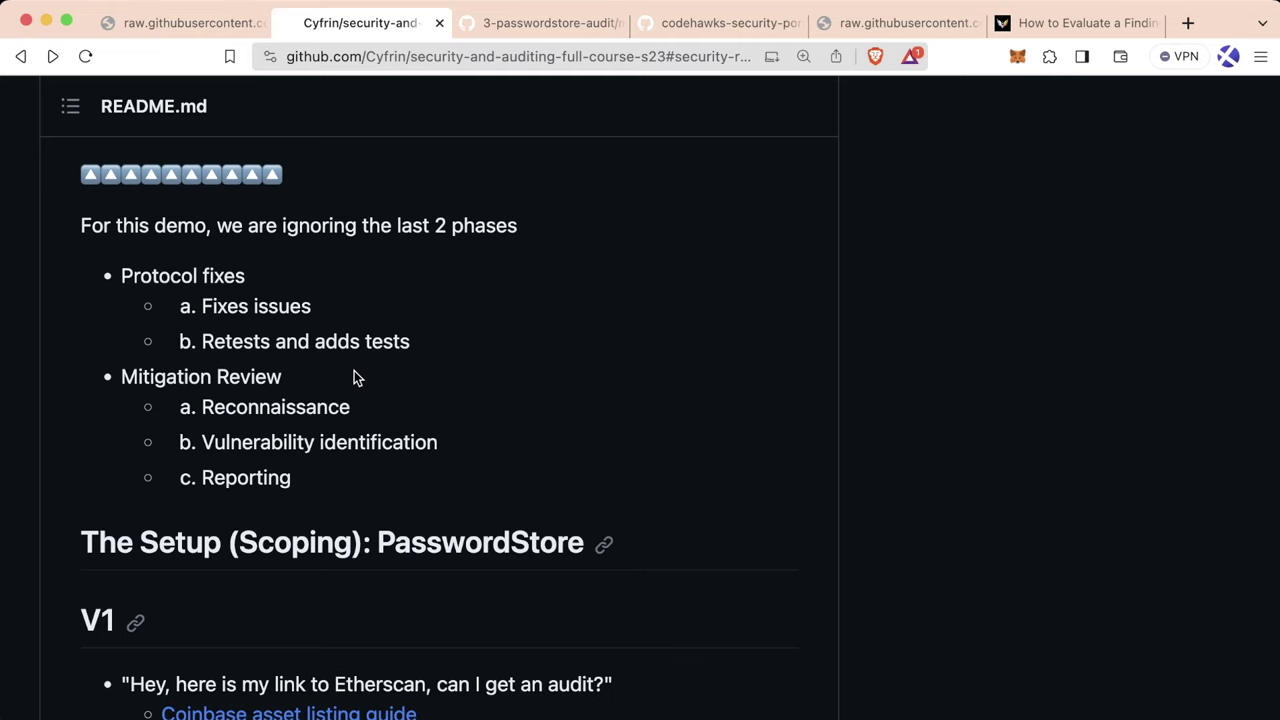
pyautogui.scroll(10, 392, 384)
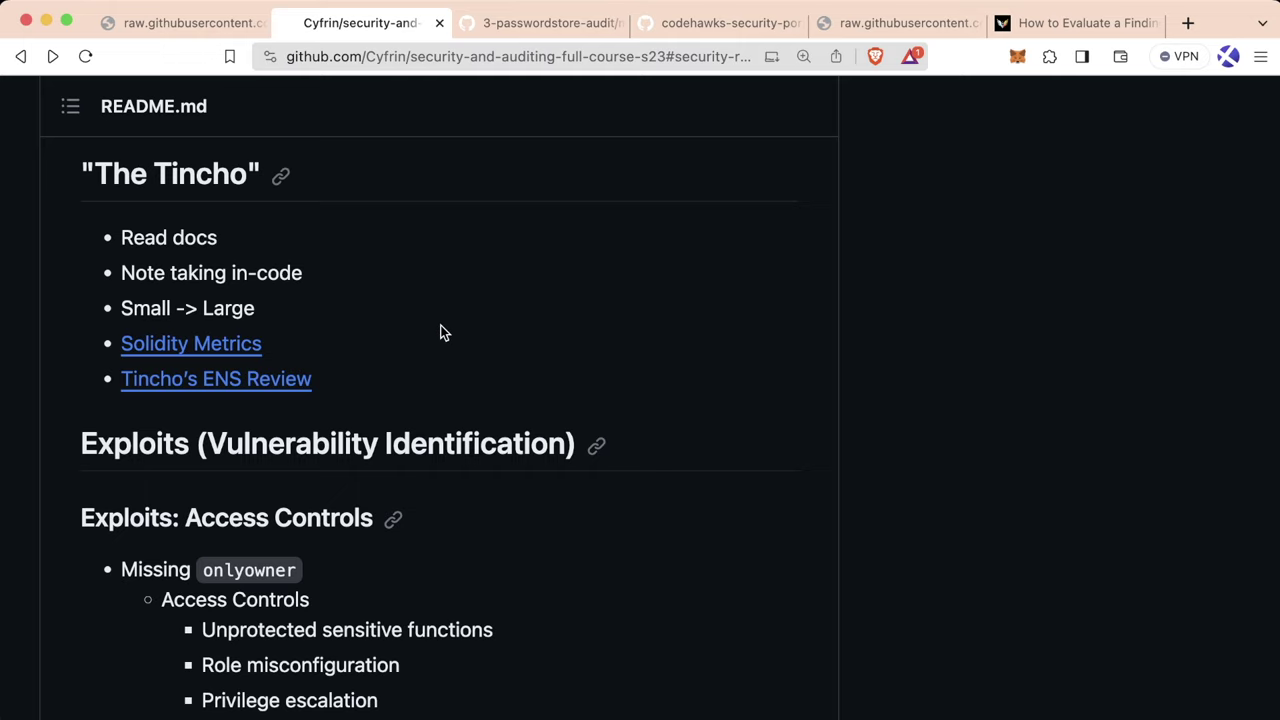
pyautogui.moveTo(221, 246); pyautogui.dragTo(110, 246)
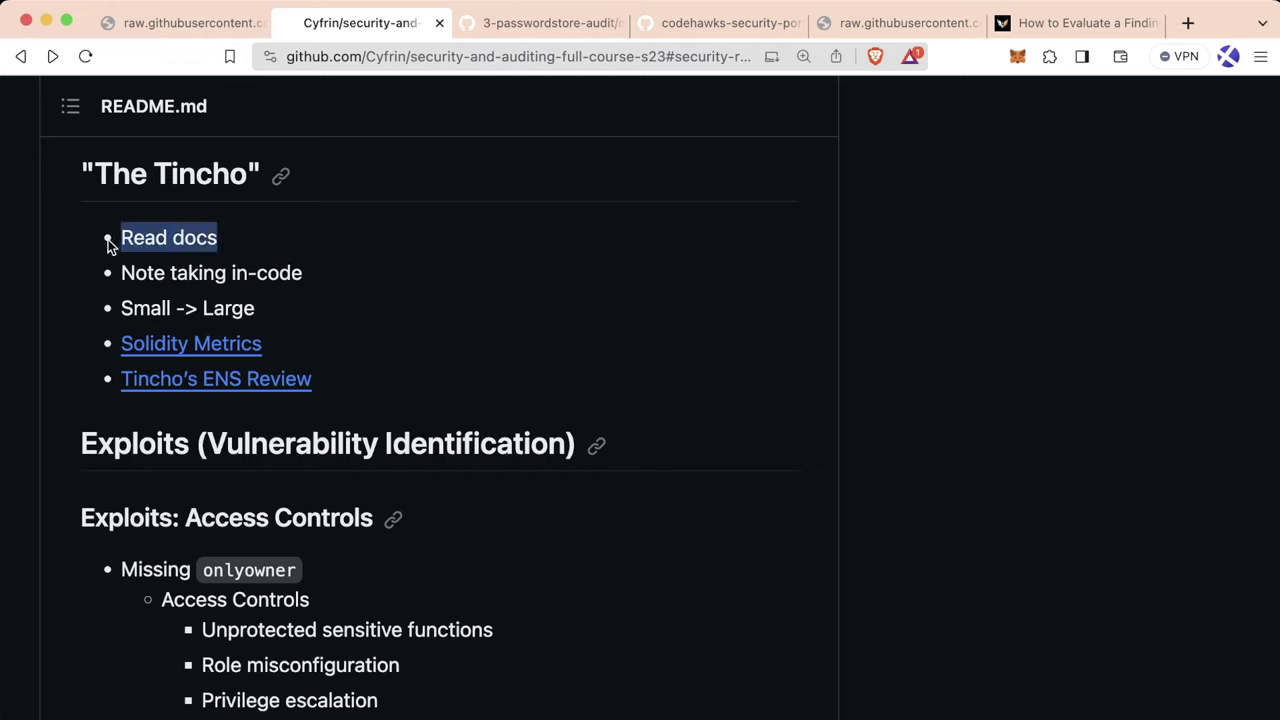
pyautogui.moveTo(305, 258); pyautogui.dragTo(116, 274)
pyautogui.moveTo(297, 305); pyautogui.dragTo(127, 308)
pyautogui.click(183, 306)
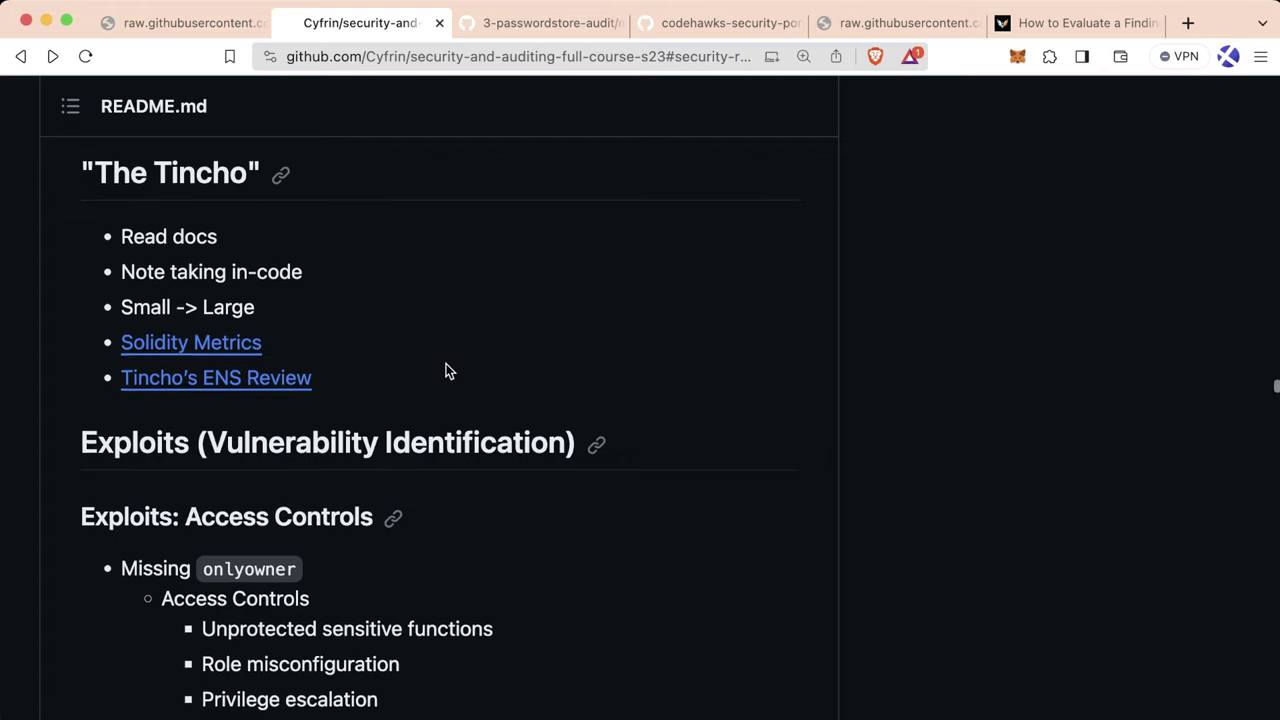
pyautogui.scroll(-5, 450, 368)
pyautogui.scroll(-1, 573, 343)
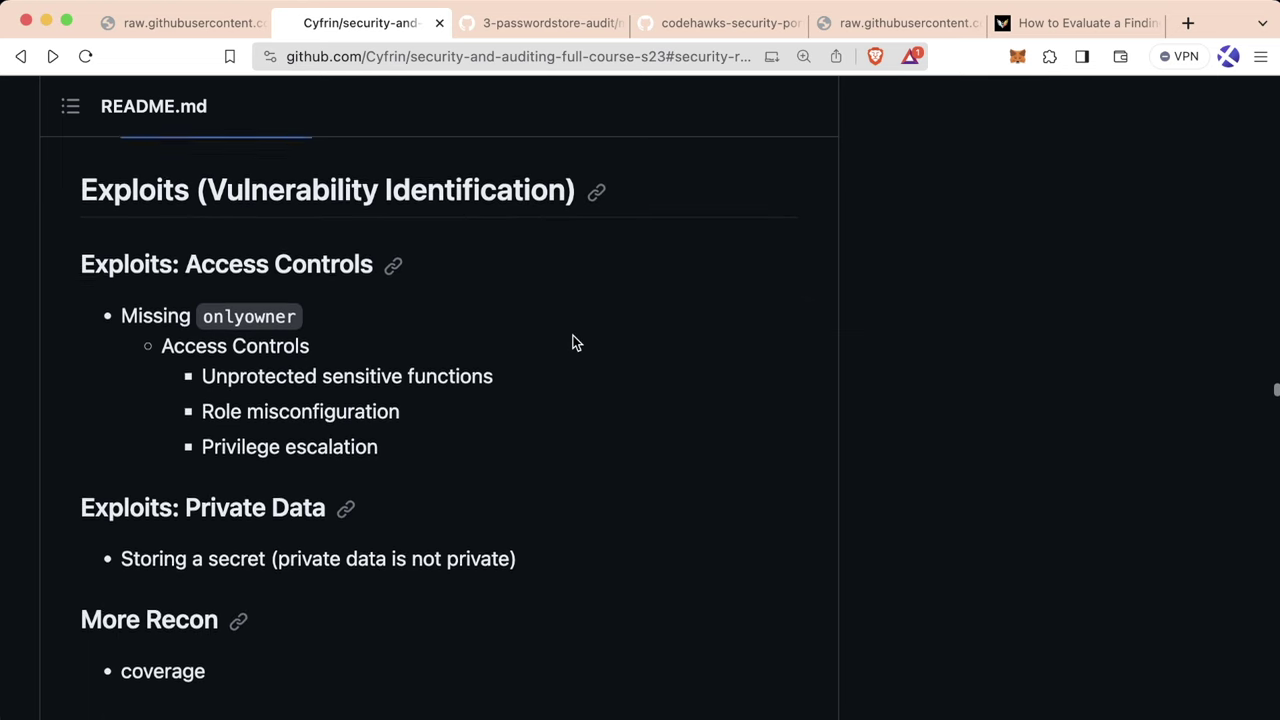
pyautogui.scroll(1, 587, 352)
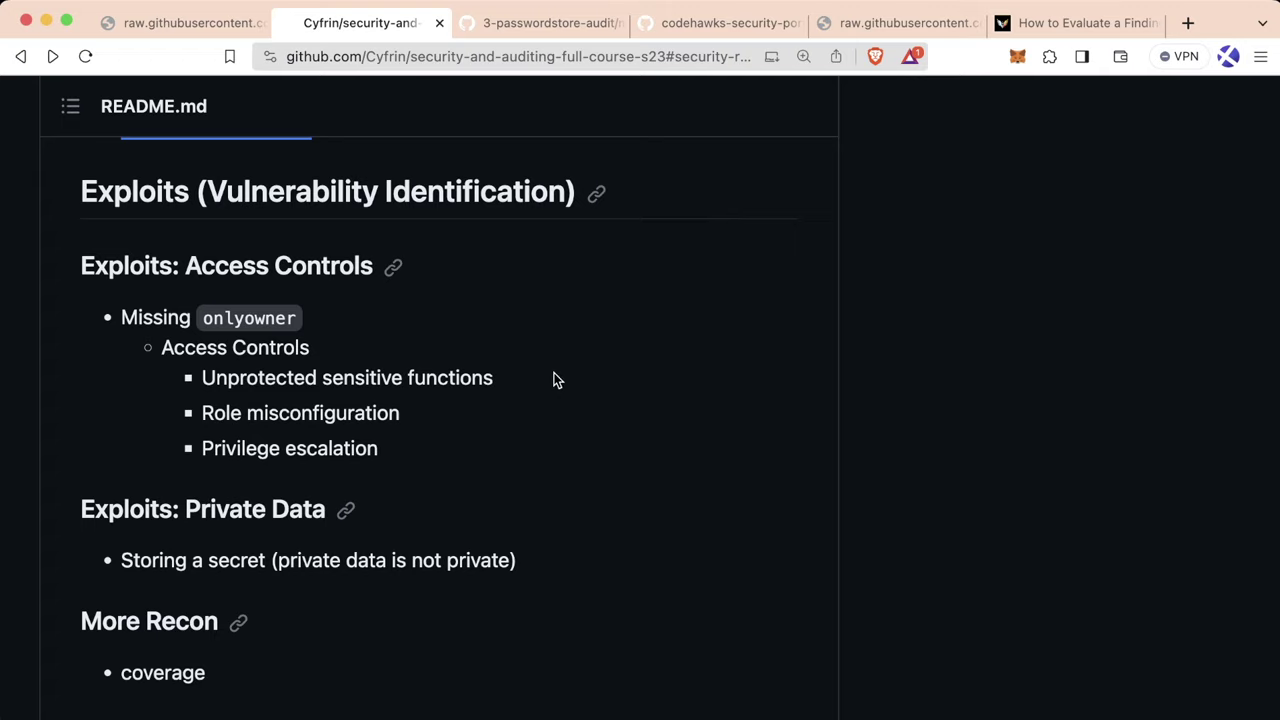
pyautogui.doubleClick(236, 318)
pyautogui.click(324, 322)
pyautogui.doubleClick(249, 325)
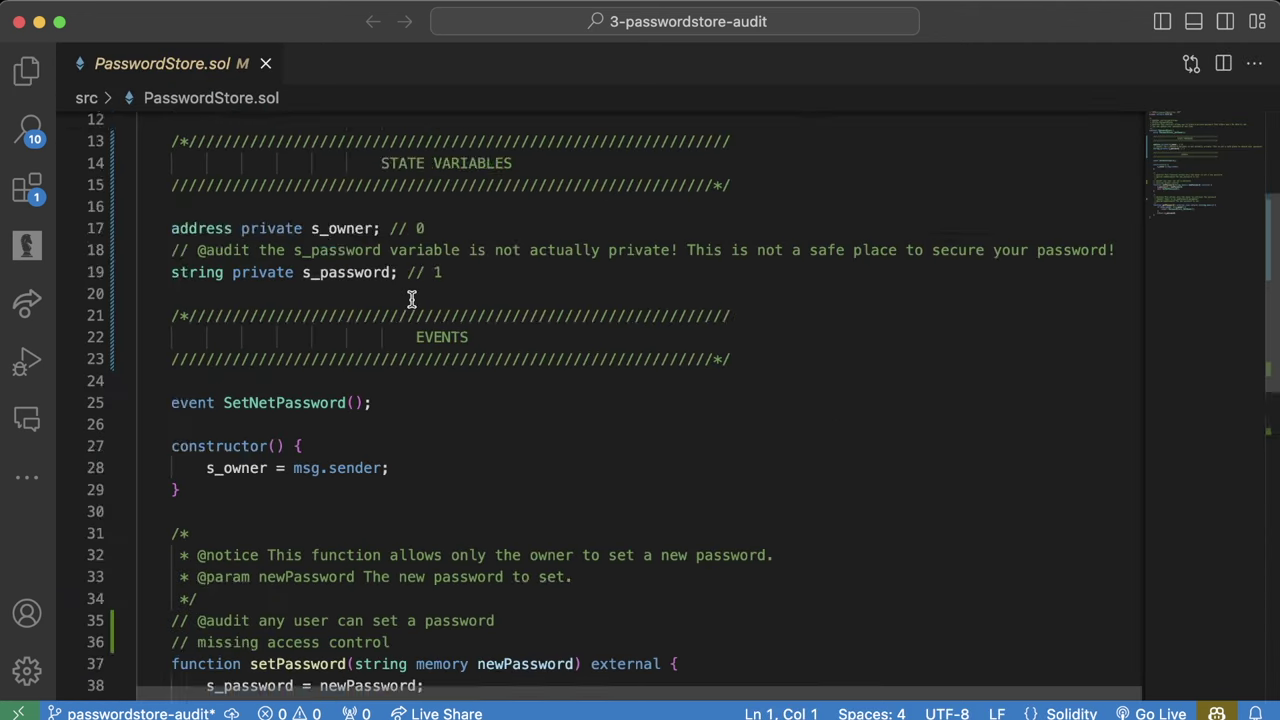
# Delete the comment and audit-note lines above setPassword, then undo to restore them.
pyautogui.scroll(-5, 409, 297)
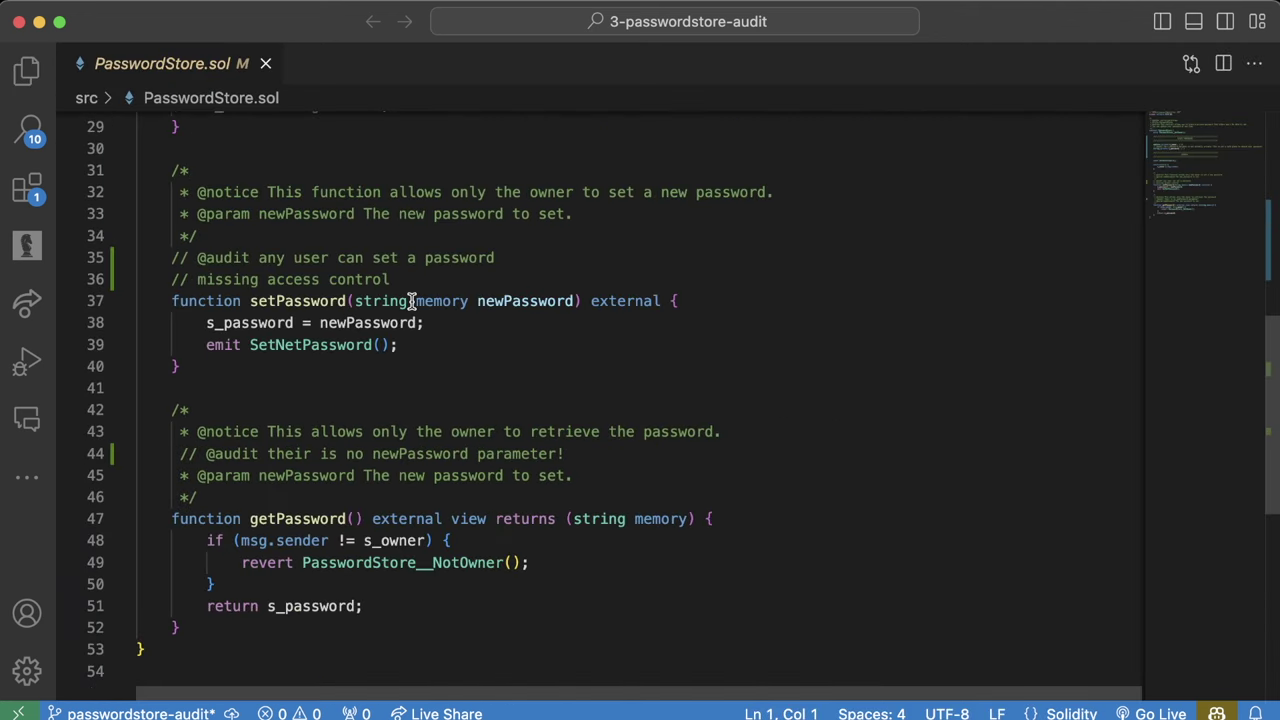
pyautogui.moveTo(197, 366); pyautogui.dragTo(134, 300)
pyautogui.click(670, 301)
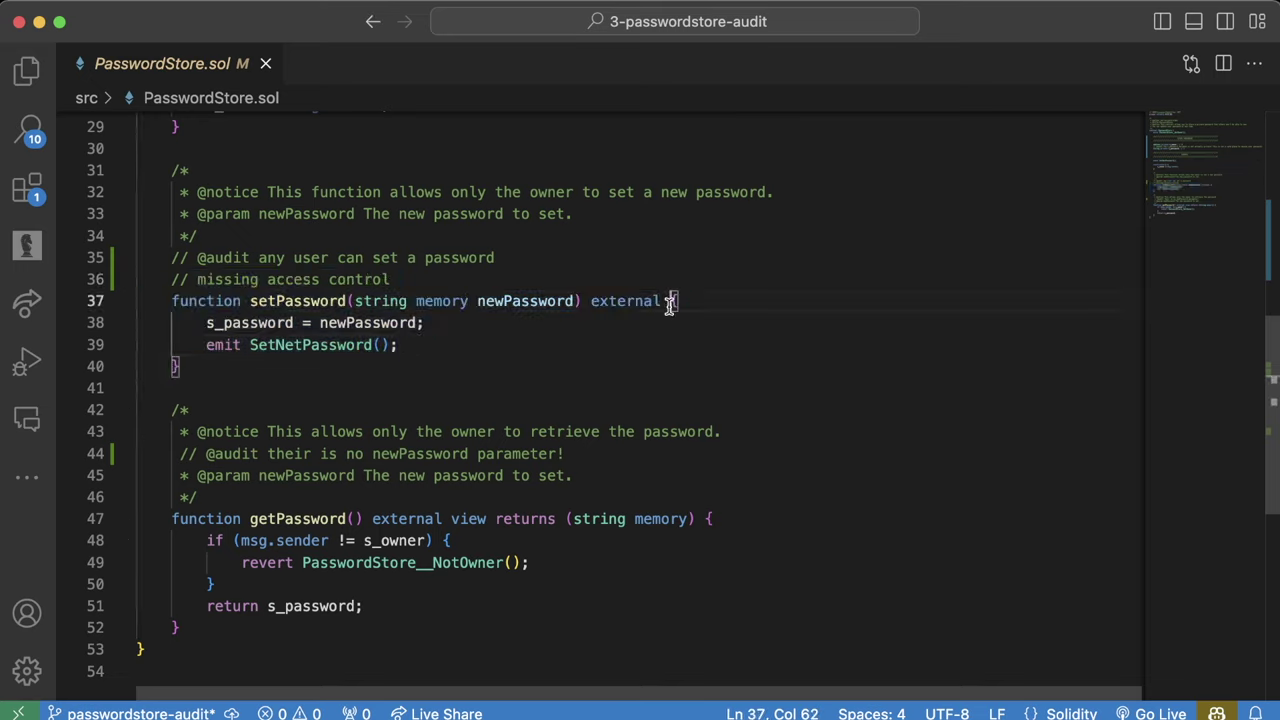
pyautogui.moveTo(682, 301); pyautogui.dragTo(216, 301)
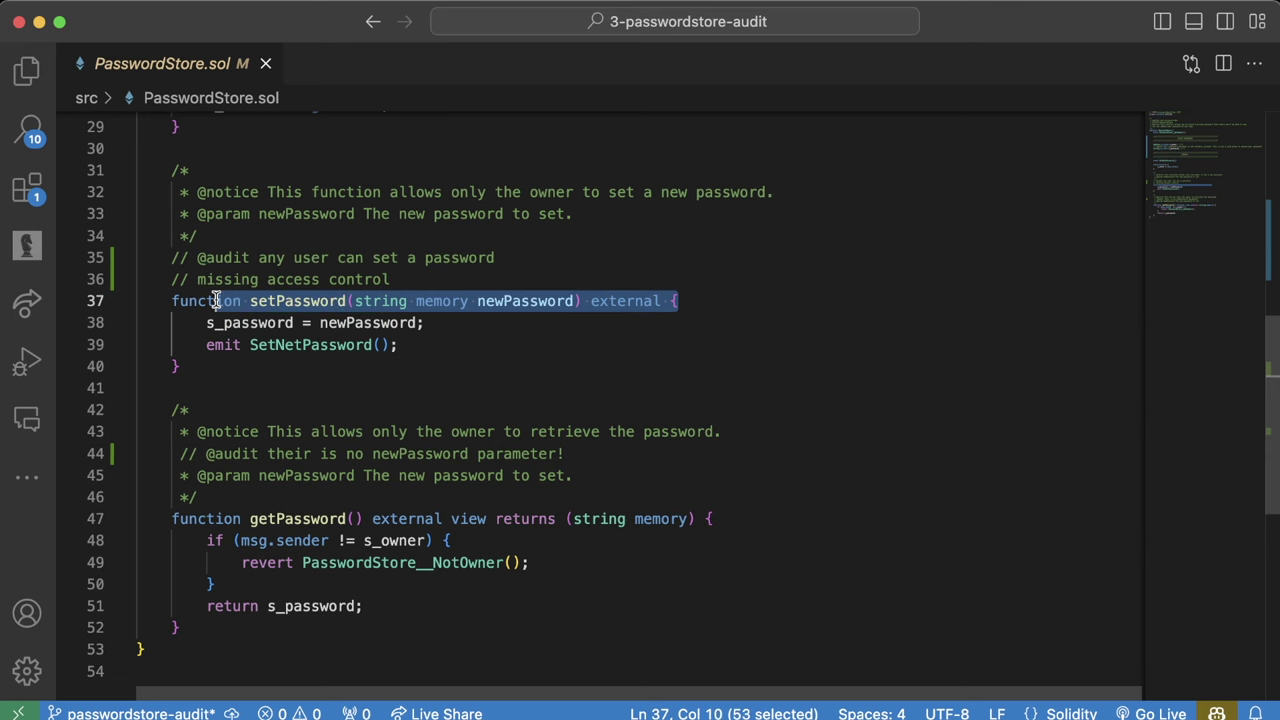
pyautogui.click(417, 281)
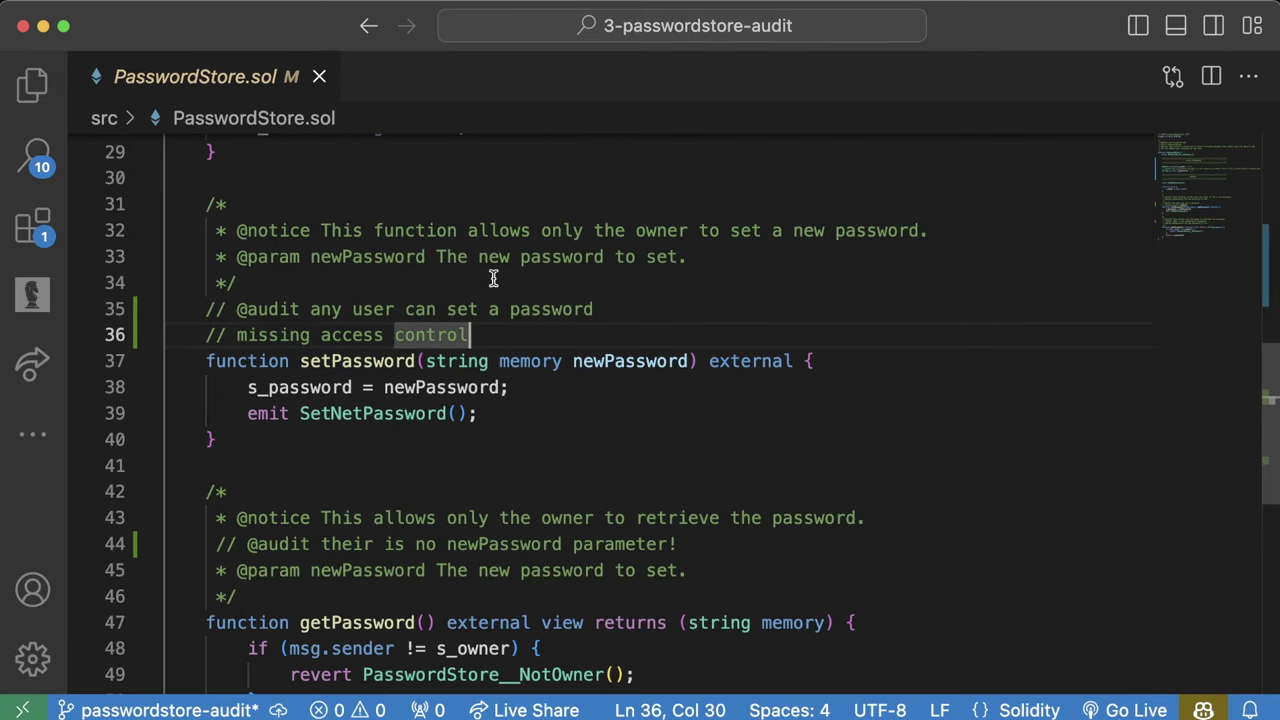
pyautogui.moveTo(490, 280); pyautogui.dragTo(132, 218)
pyautogui.click(493, 210)
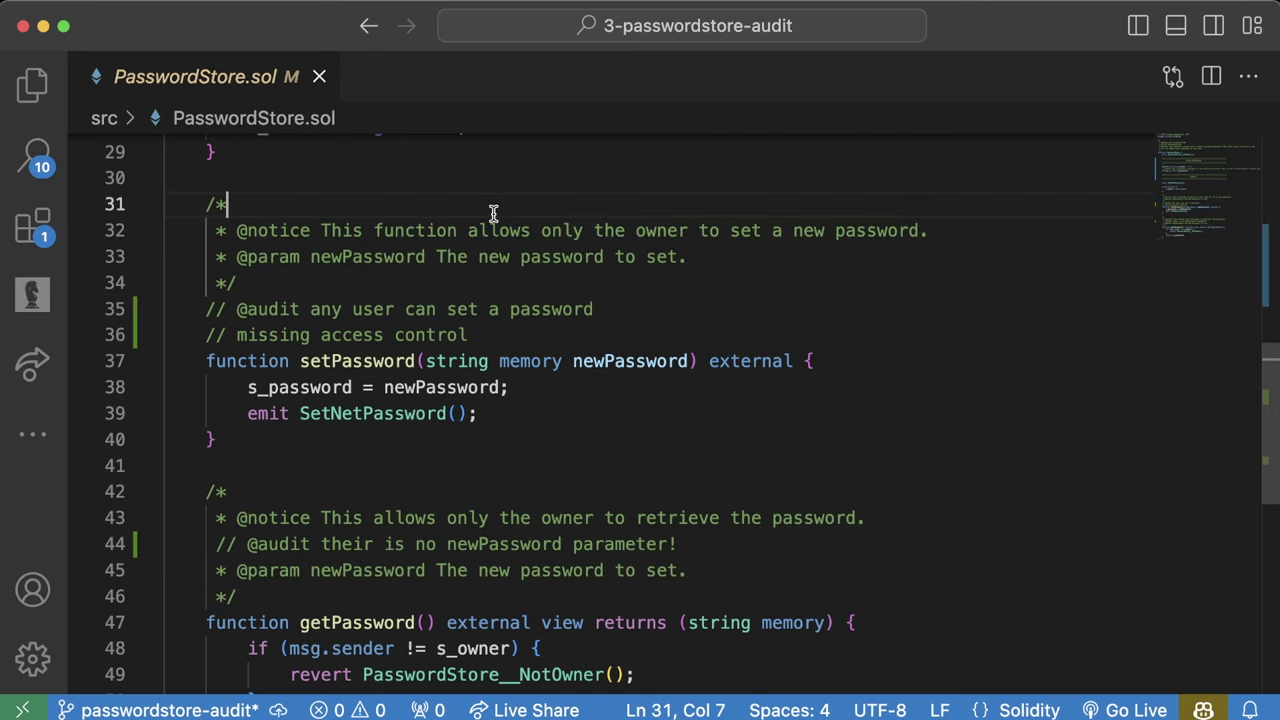
pyautogui.moveTo(271, 286); pyautogui.dragTo(166, 200)
pyautogui.click(337, 256)
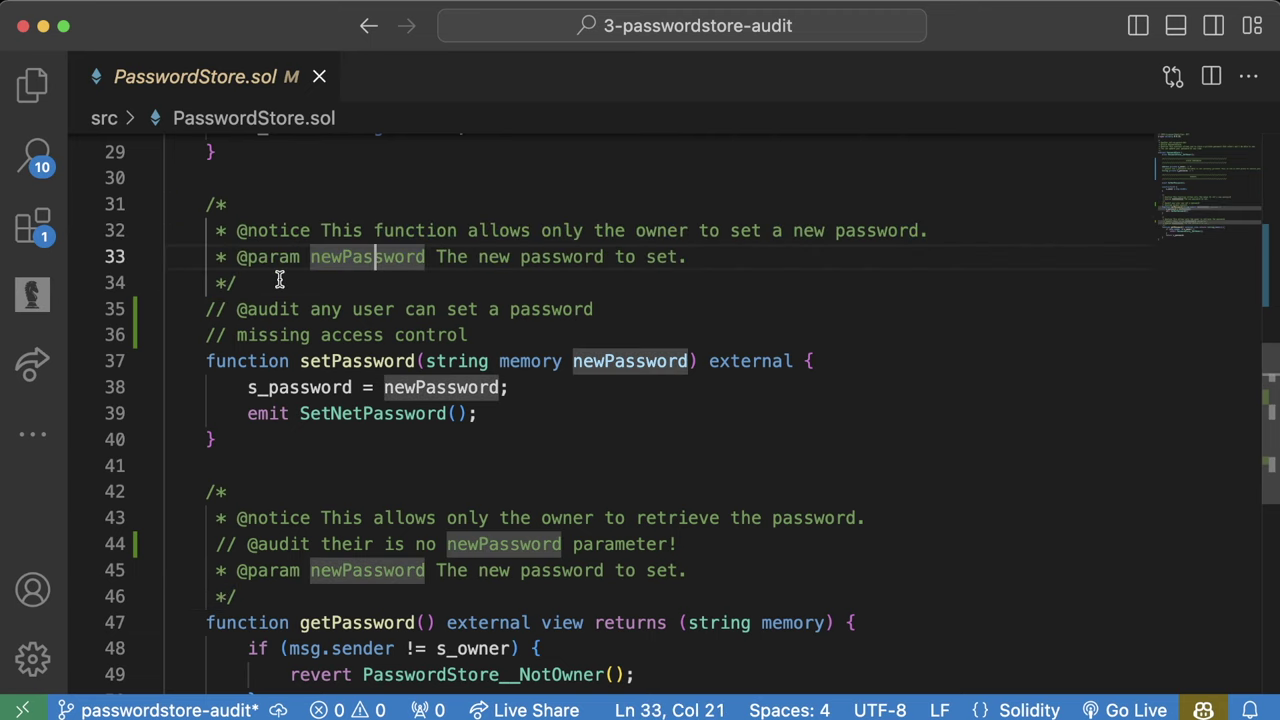
pyautogui.click(246, 206)
pyautogui.press('super+shift+k')
pyautogui.press('super+shift+k')
pyautogui.press('super+shift+k')
pyautogui.press('super+shift+k')
pyautogui.press('super+shift+k')
pyautogui.press('super+shift+k')
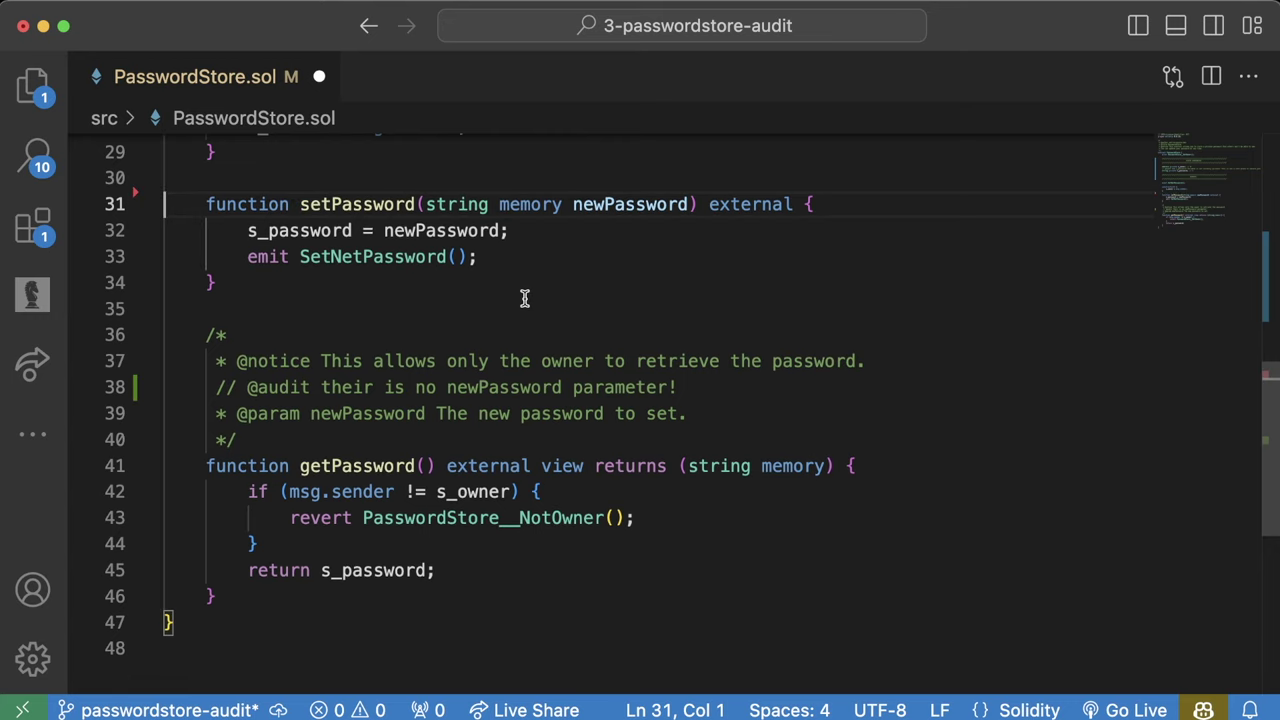
pyautogui.press('super+z')
pyautogui.press('super+z')
pyautogui.press('super+z')
pyautogui.press('super+z')
pyautogui.press('super+z')
pyautogui.press('super+z')
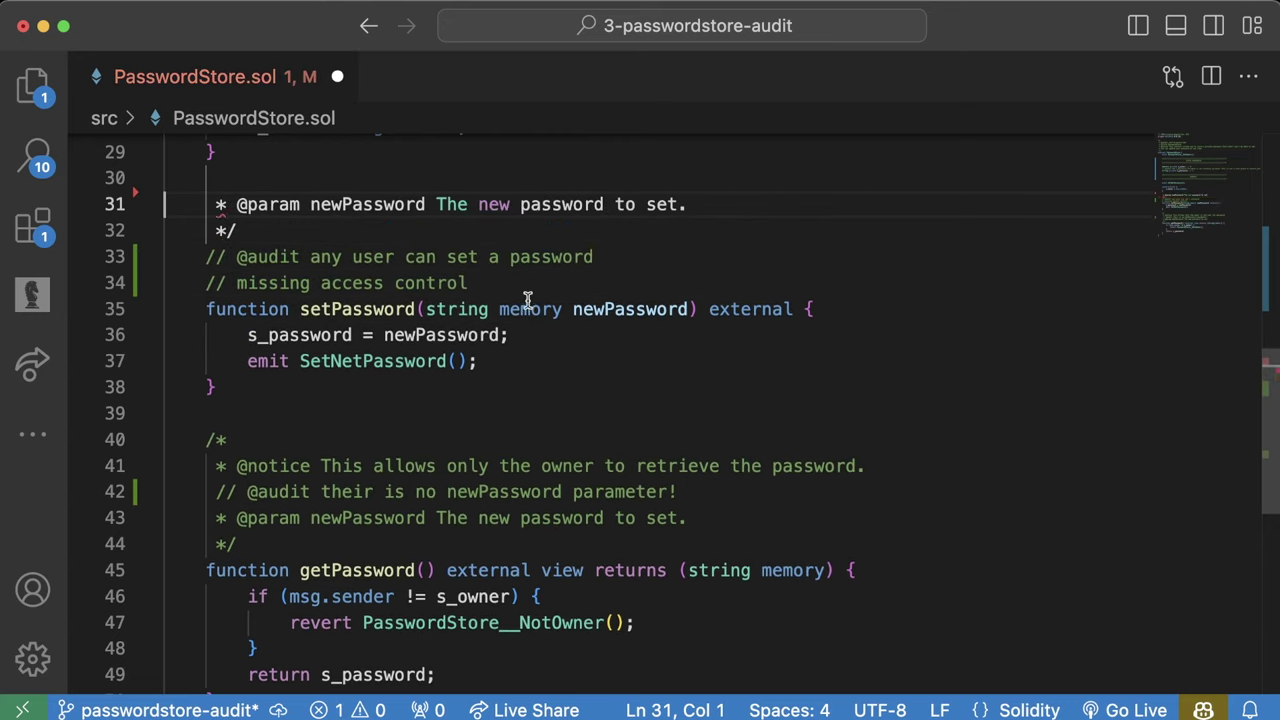
pyautogui.click(537, 289)
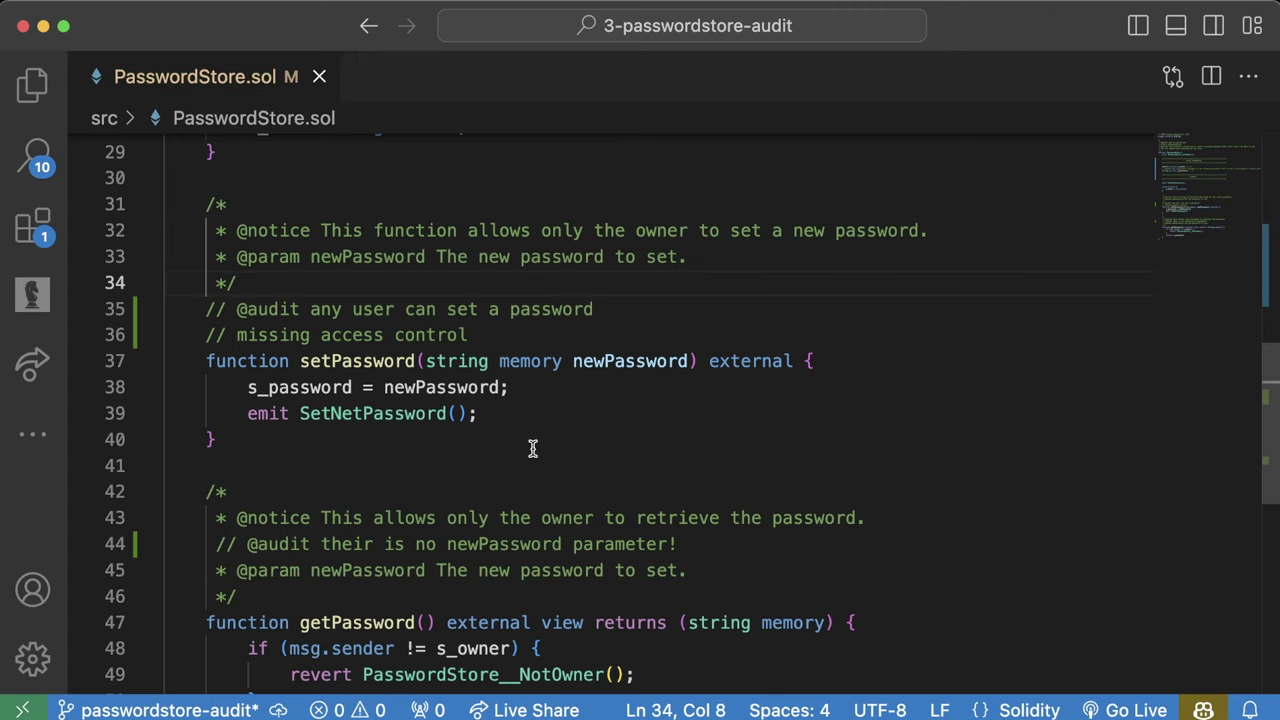
# Compare PasswordStore.sol with the course README's onlyowner notes.
pyautogui.press('super+Tab')
pyautogui.click(525, 388)
pyautogui.scroll(-1, 489, 298)
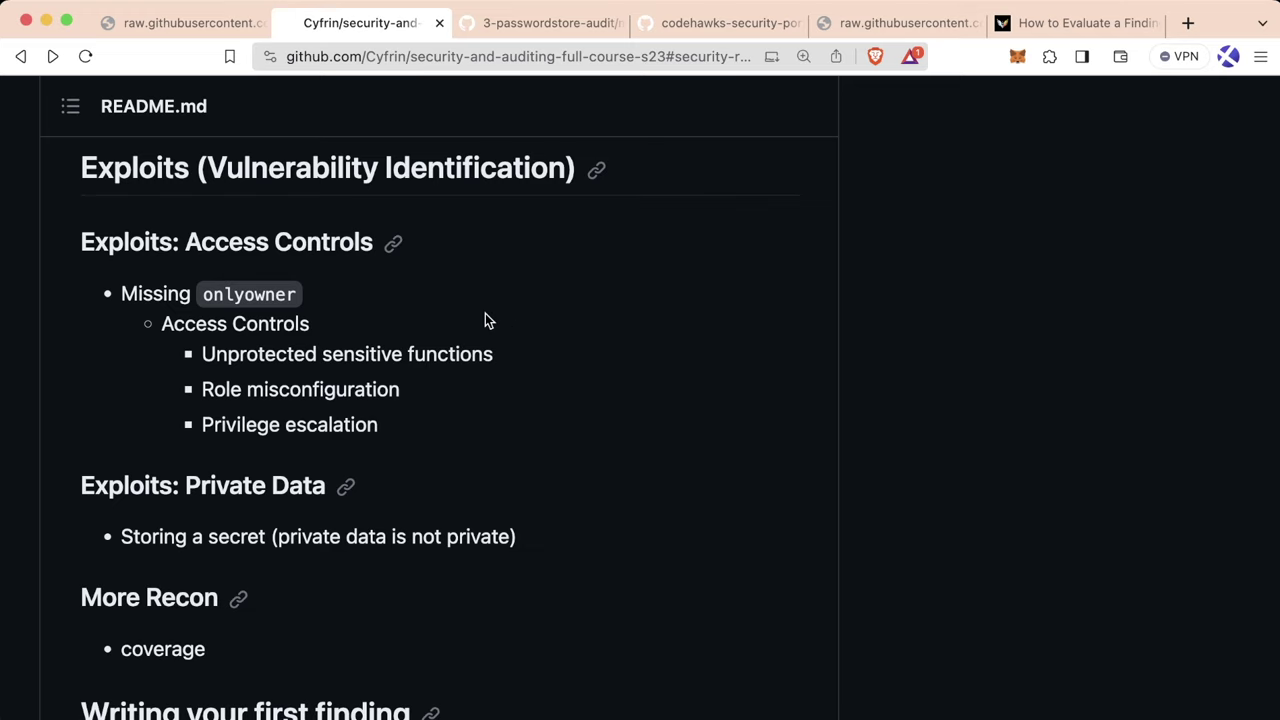
pyautogui.doubleClick(242, 292)
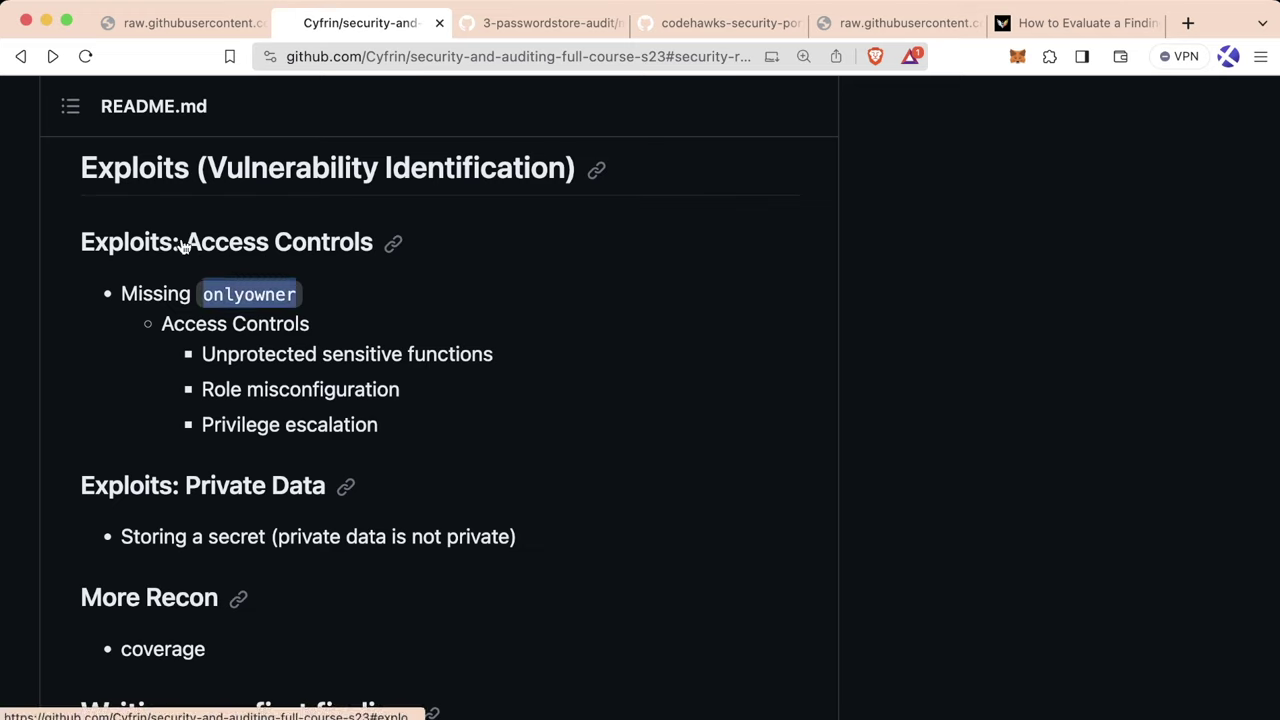
pyautogui.click(482, 328)
pyautogui.press('super+Tab')
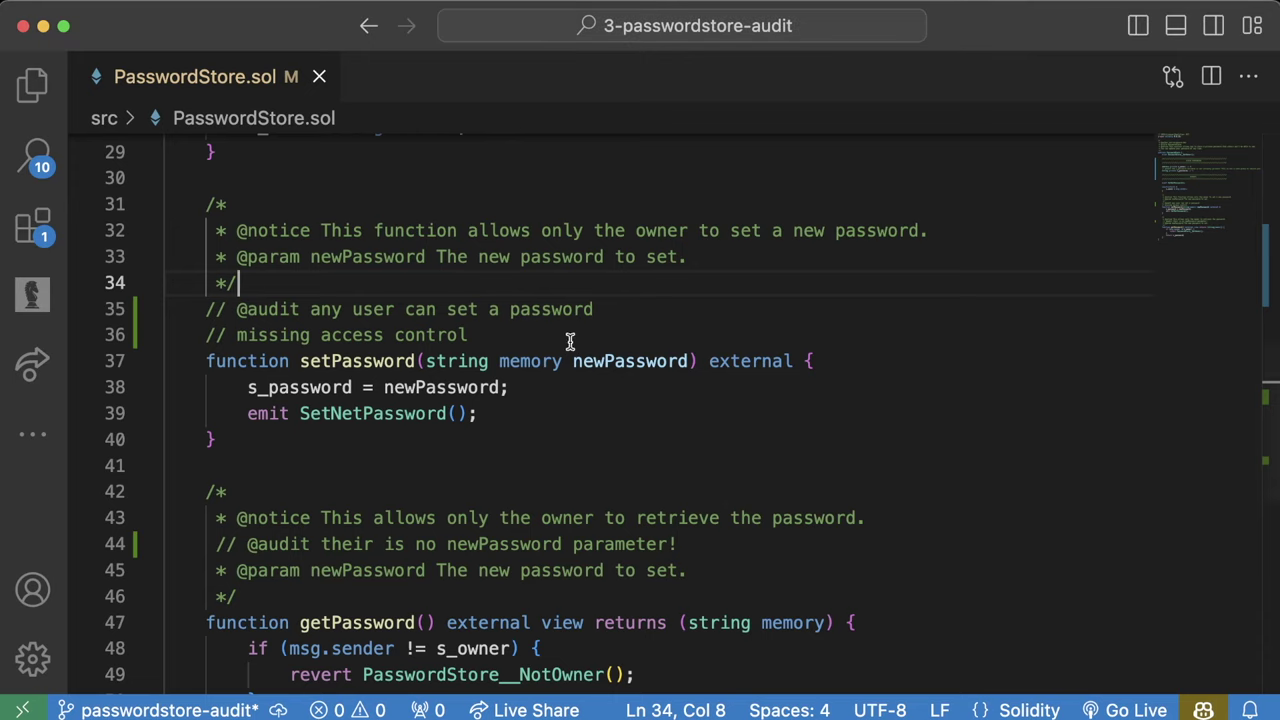
pyautogui.press('super+Tab')
pyautogui.scroll(-4, 580, 360)
pyautogui.scroll(3, 578, 362)
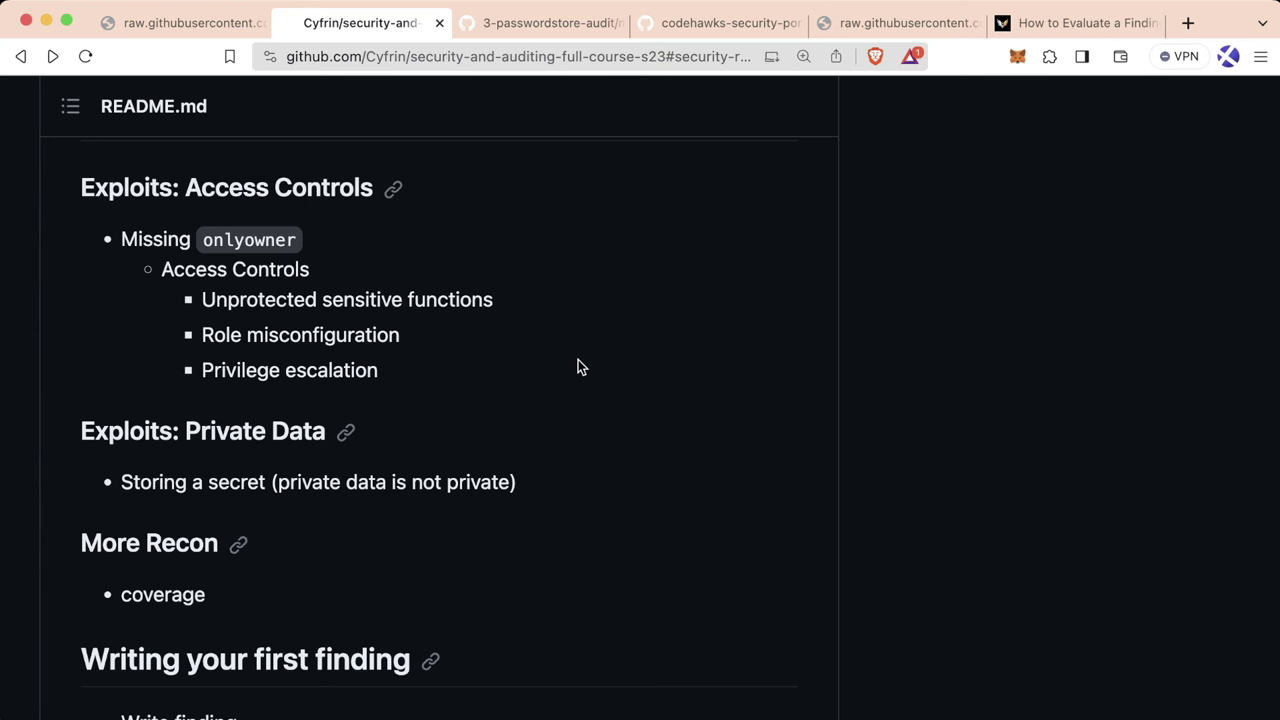
pyautogui.press('super+Tab')
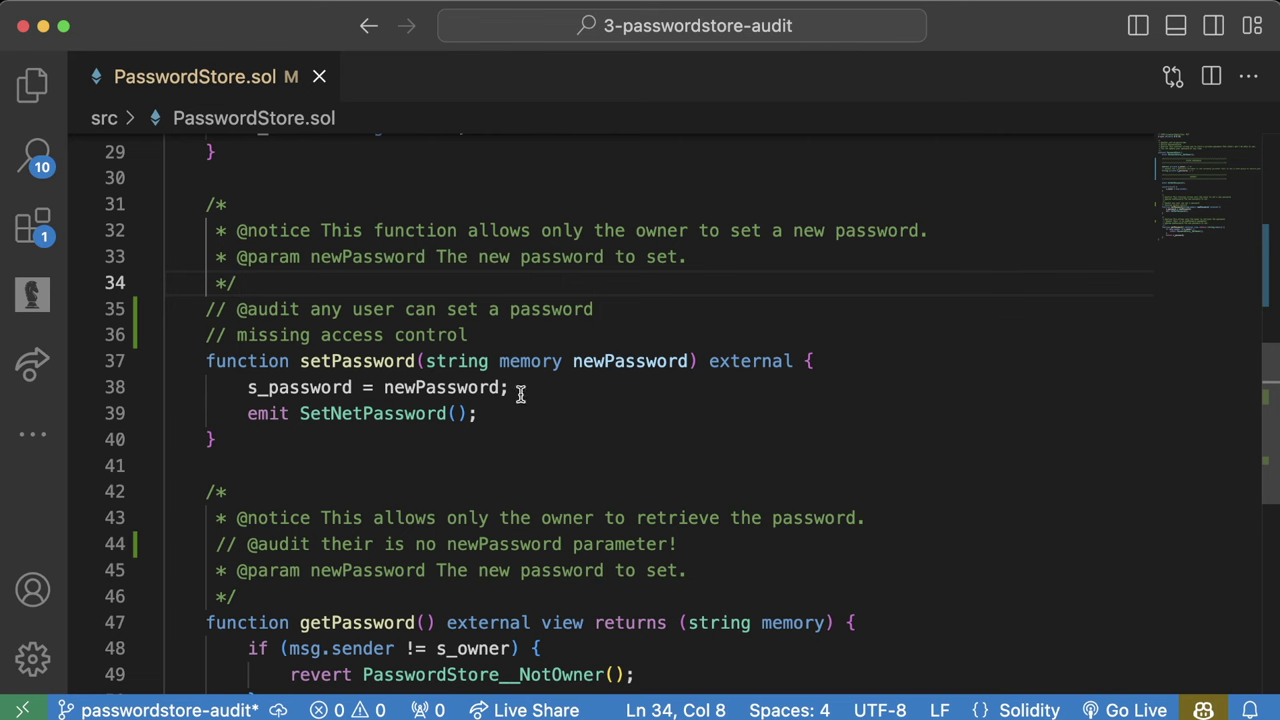
# Match setPassword to the README's Privilege escalation and Missing onlyowner access-control items.
pyautogui.moveTo(251, 440); pyautogui.dragTo(163, 357)
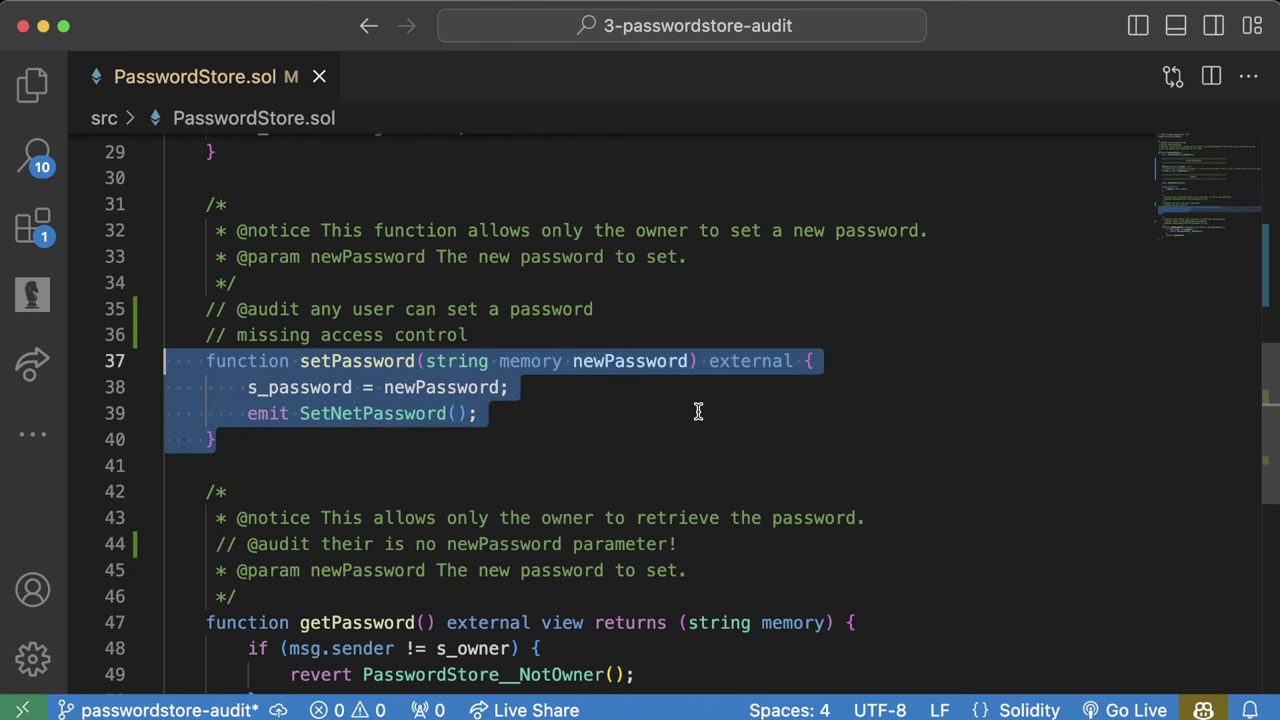
pyautogui.press('super+Tab')
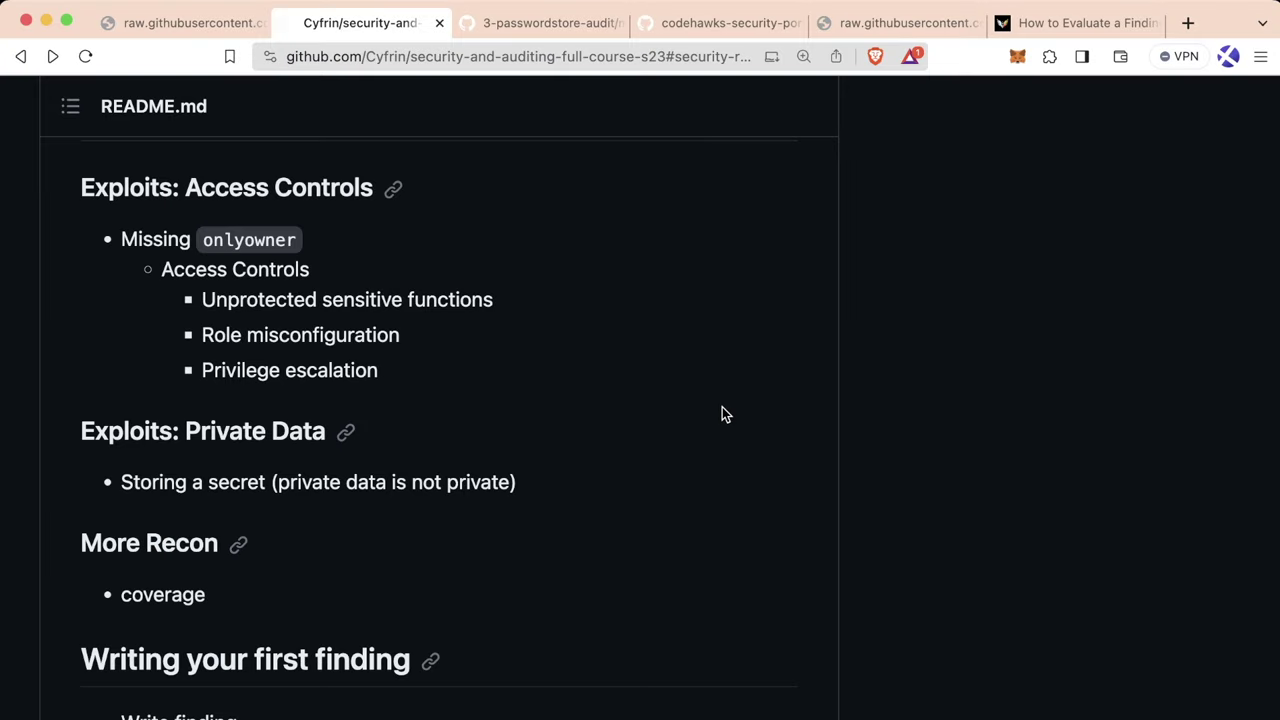
pyautogui.moveTo(466, 363); pyautogui.dragTo(200, 369)
pyautogui.click(466, 354)
pyautogui.moveTo(411, 372); pyautogui.dragTo(163, 242)
pyautogui.click(398, 223)
pyautogui.scroll(-3, 398, 223)
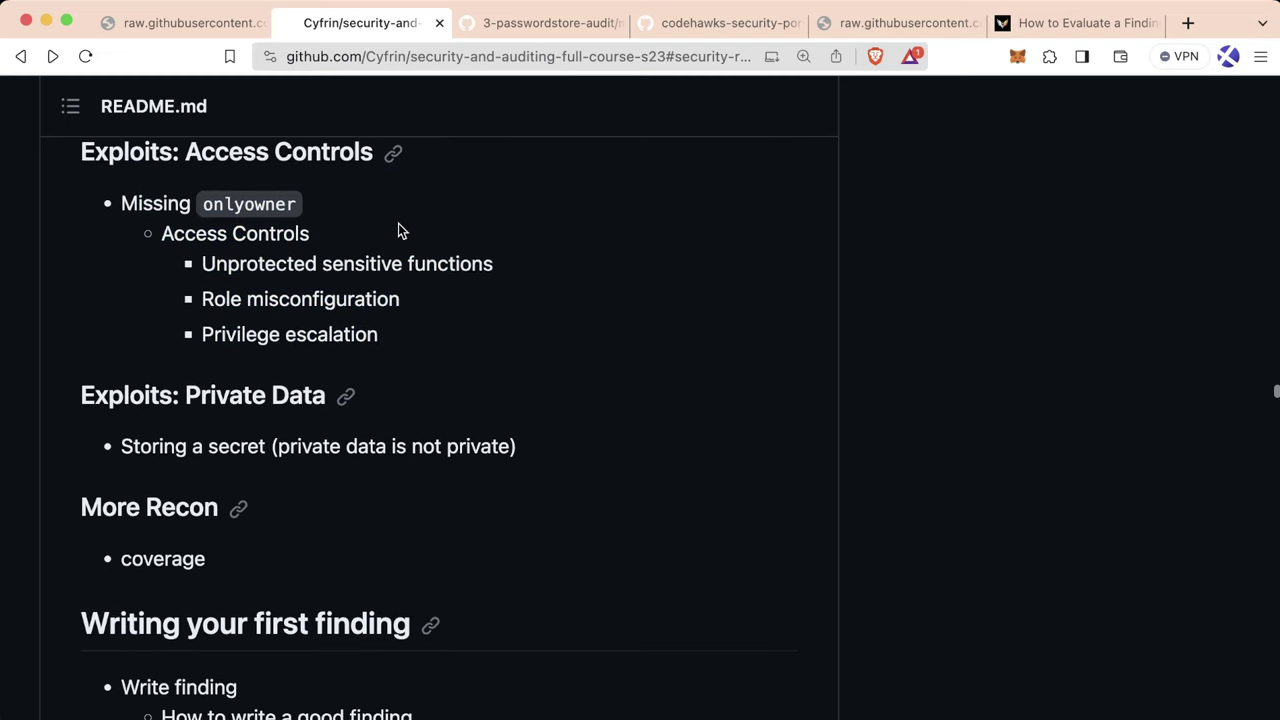
pyautogui.moveTo(517, 357); pyautogui.dragTo(37, 309)
pyautogui.click(414, 277)
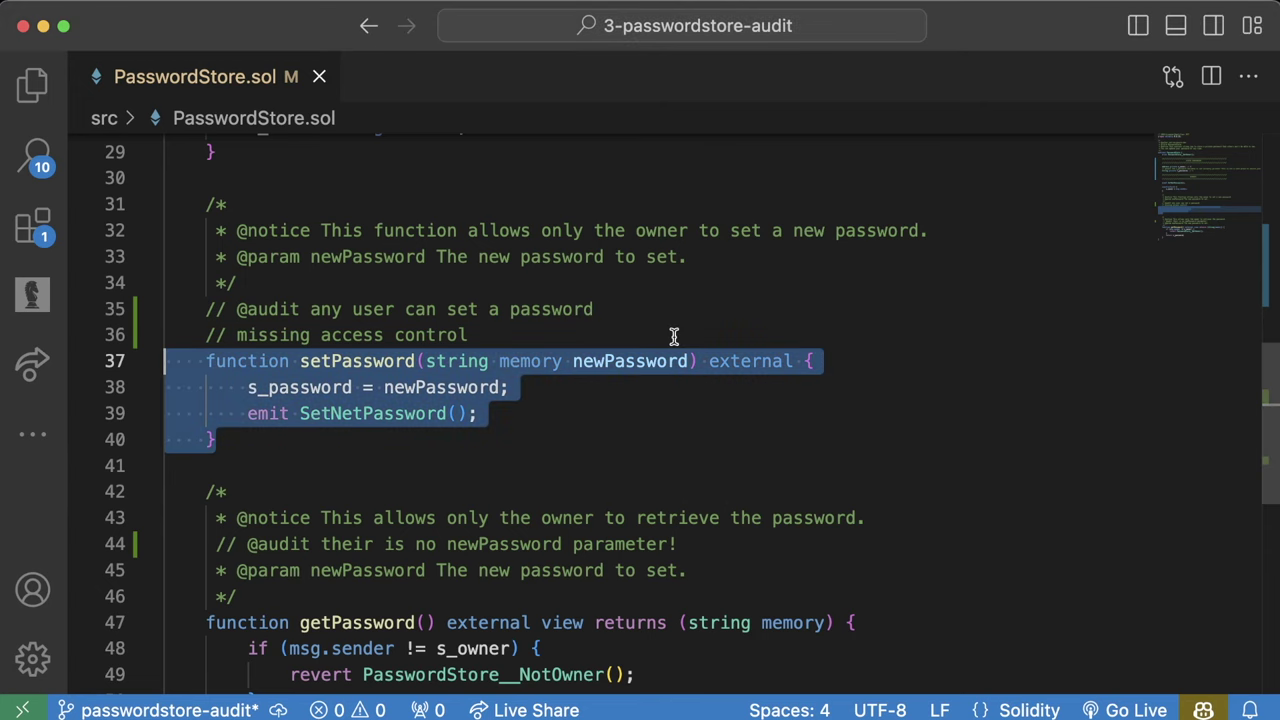
pyautogui.click(674, 336)
pyautogui.scroll(8, 680, 336)
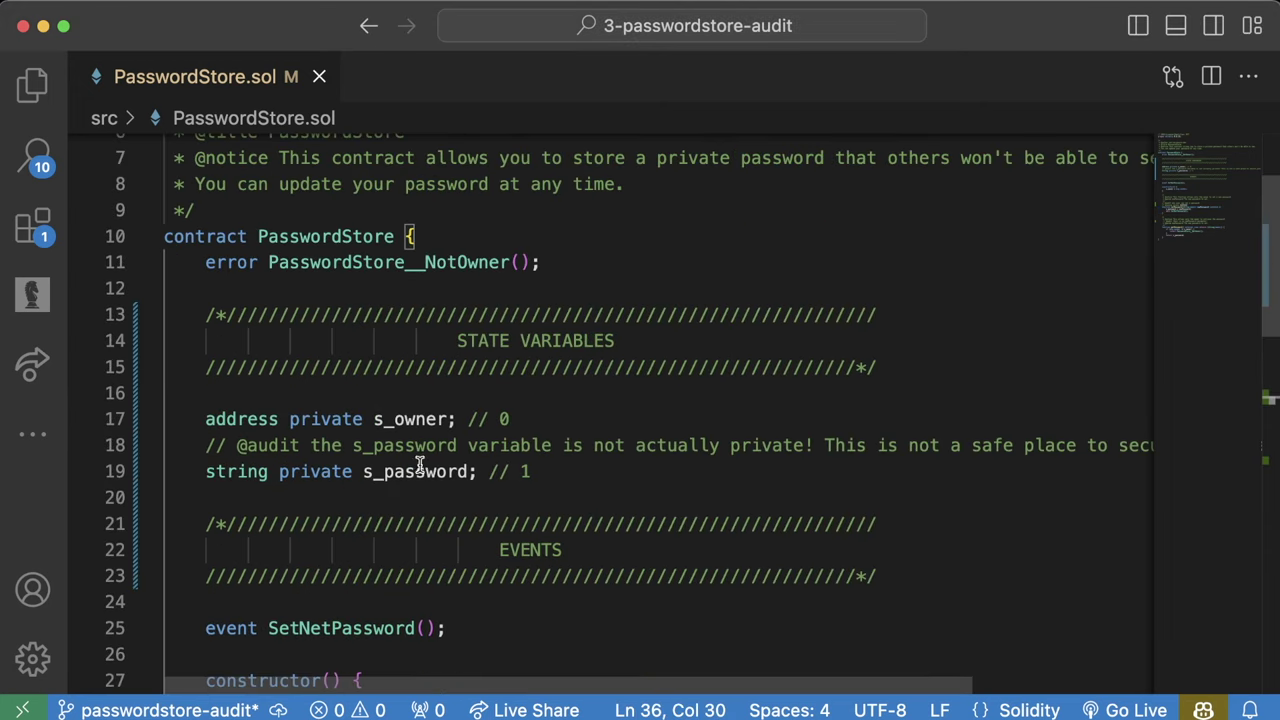
# Zoom the editor in and highlight the private s_password declaration on line 19.
pyautogui.click(422, 471)
pyautogui.doubleClick(422, 471)
pyautogui.scroll(-3, 470, 418)
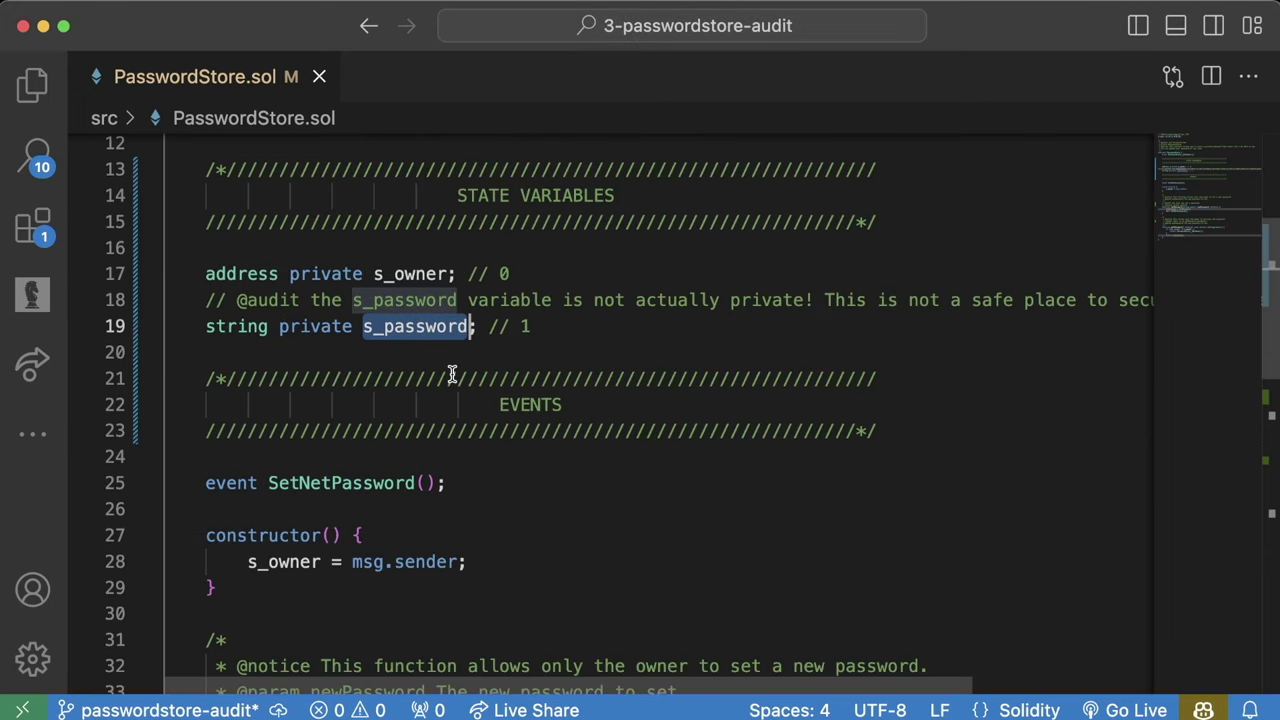
pyautogui.press('super+equal')
pyautogui.doubleClick(418, 391)
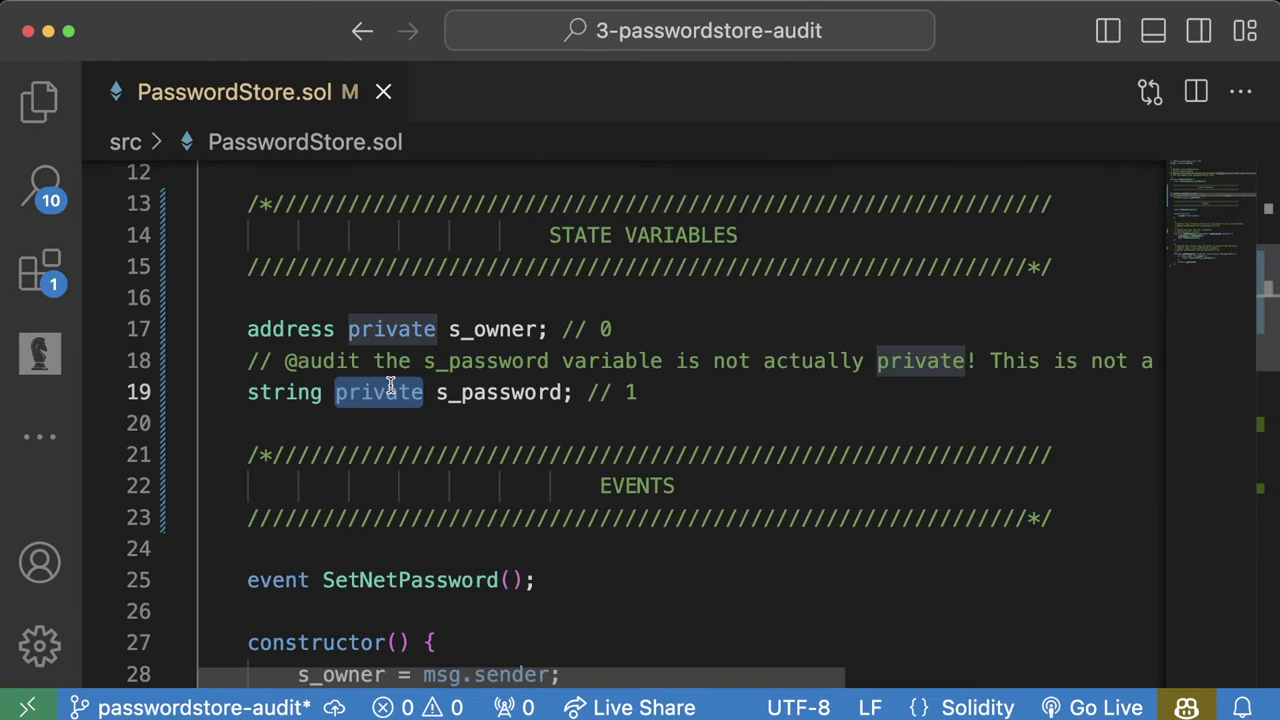
pyautogui.moveTo(703, 394); pyautogui.dragTo(249, 391)
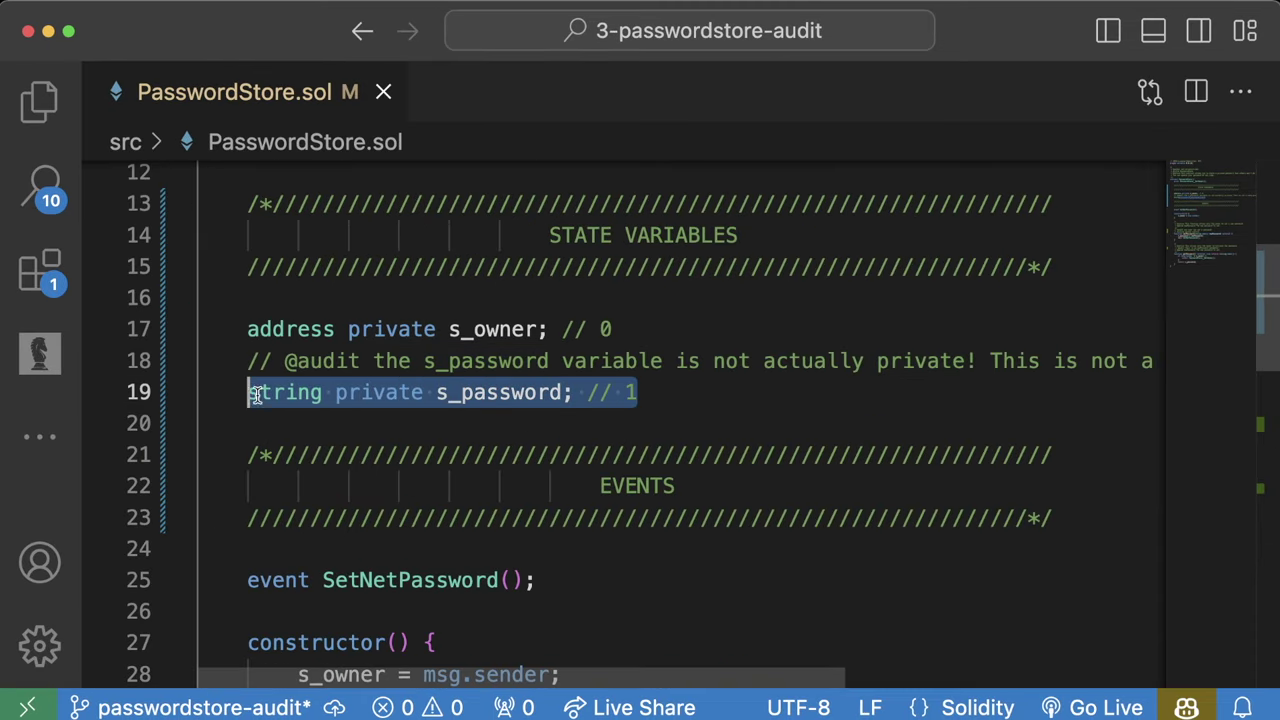
pyautogui.click(497, 400)
pyautogui.doubleClick(497, 400)
# Check s_password against the README's Exploits: Private Data heading and bullet.
pyautogui.press('super+Tab')
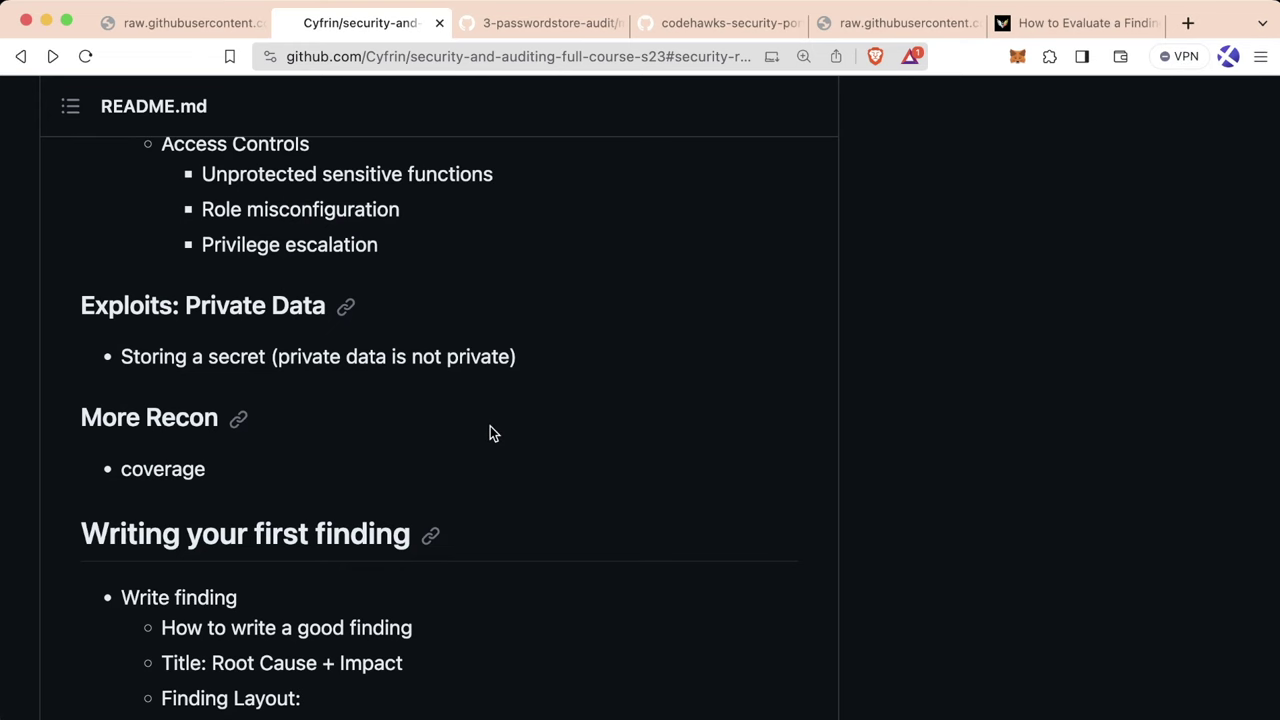
pyautogui.click(262, 362)
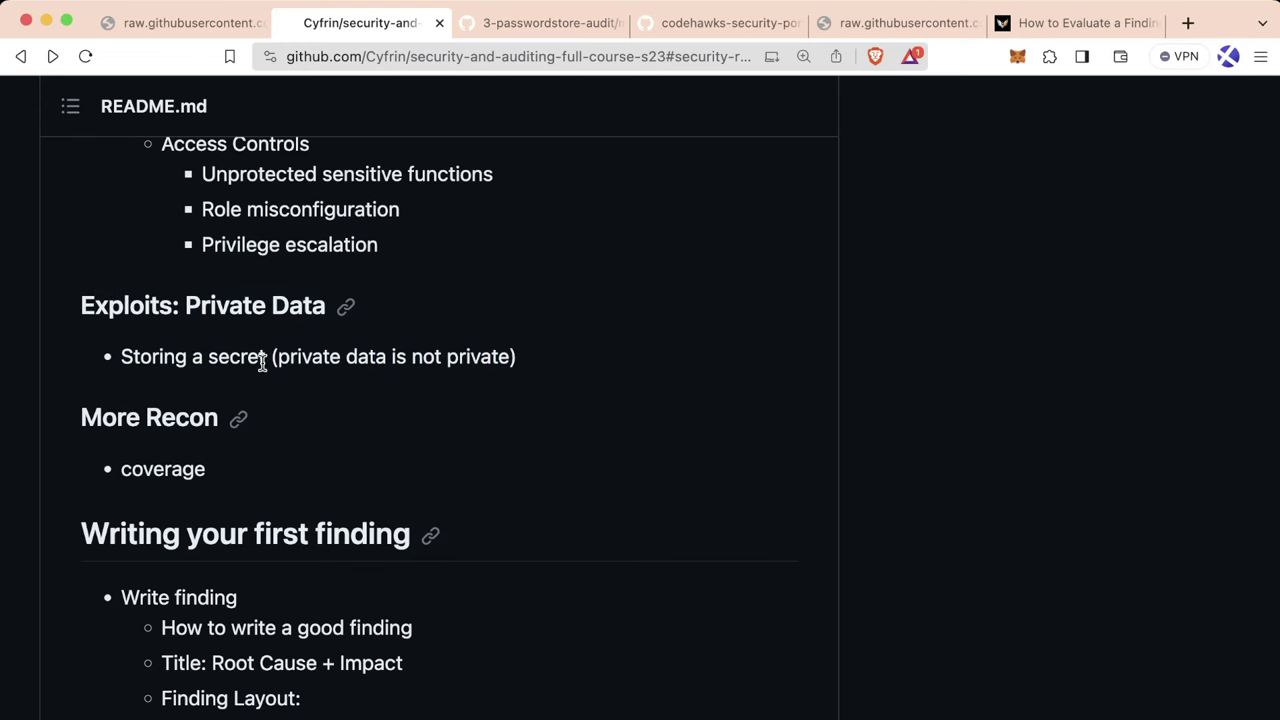
pyautogui.moveTo(531, 357); pyautogui.dragTo(12, 300)
pyautogui.click(543, 348)
pyautogui.scroll(3, 557, 354)
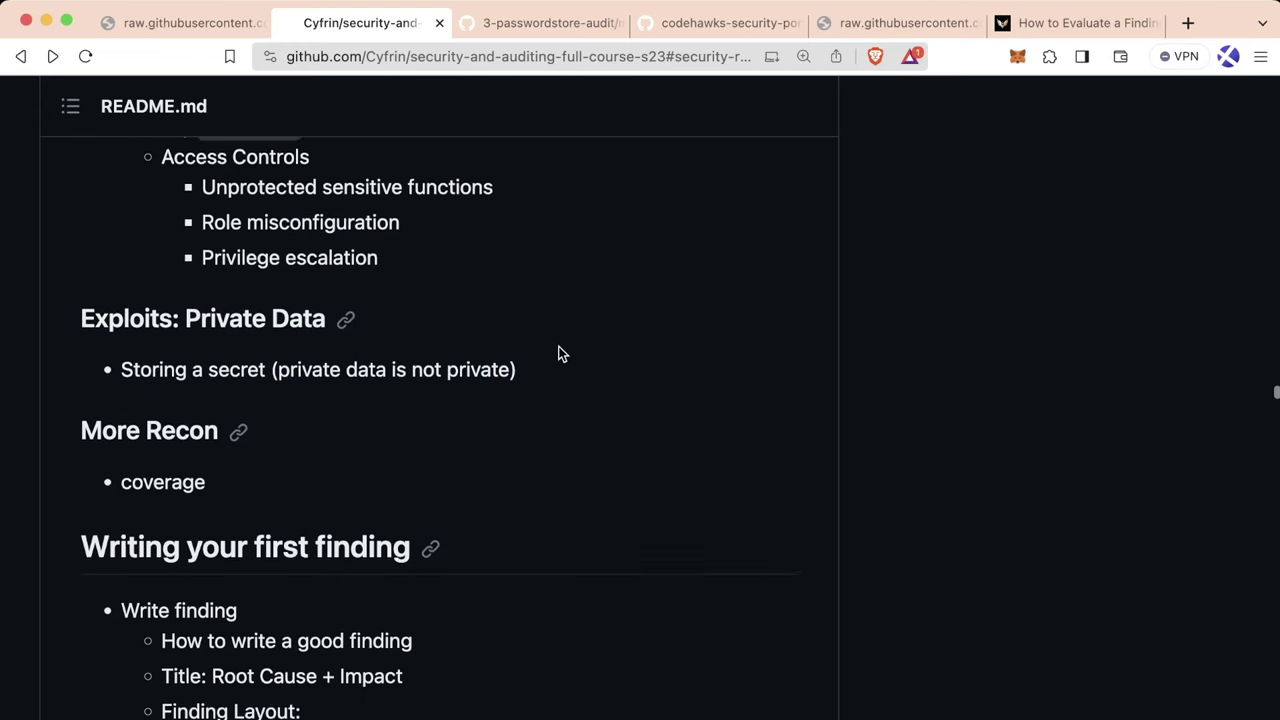
pyautogui.scroll(-1, 558, 354)
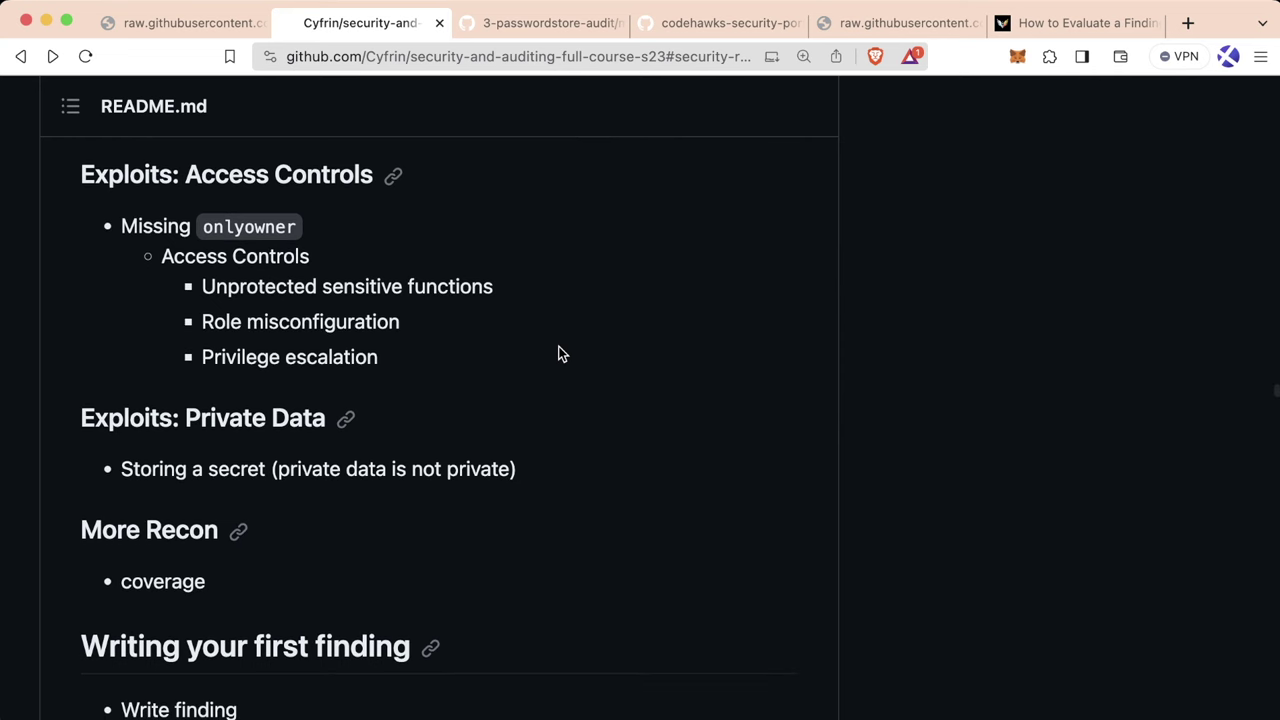
pyautogui.scroll(-1, 562, 354)
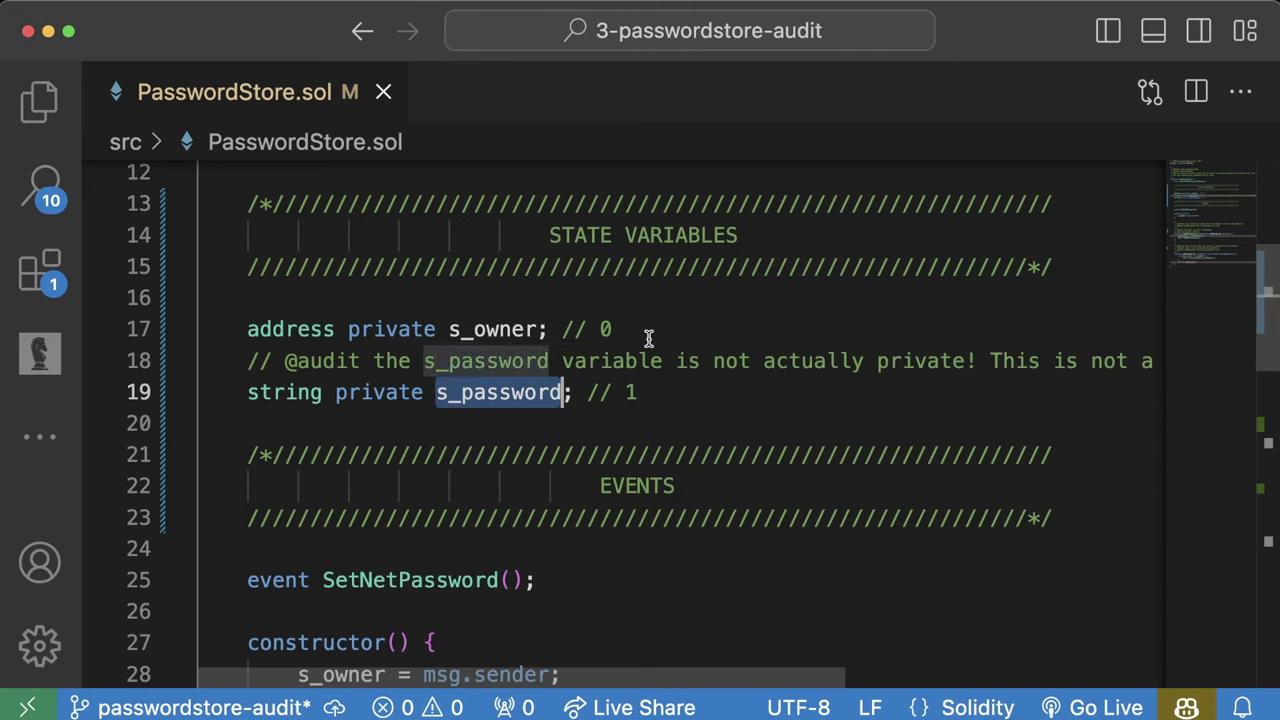
# Open findings.md by searching 'findings' in Quick Open.
pyautogui.click(651, 336)
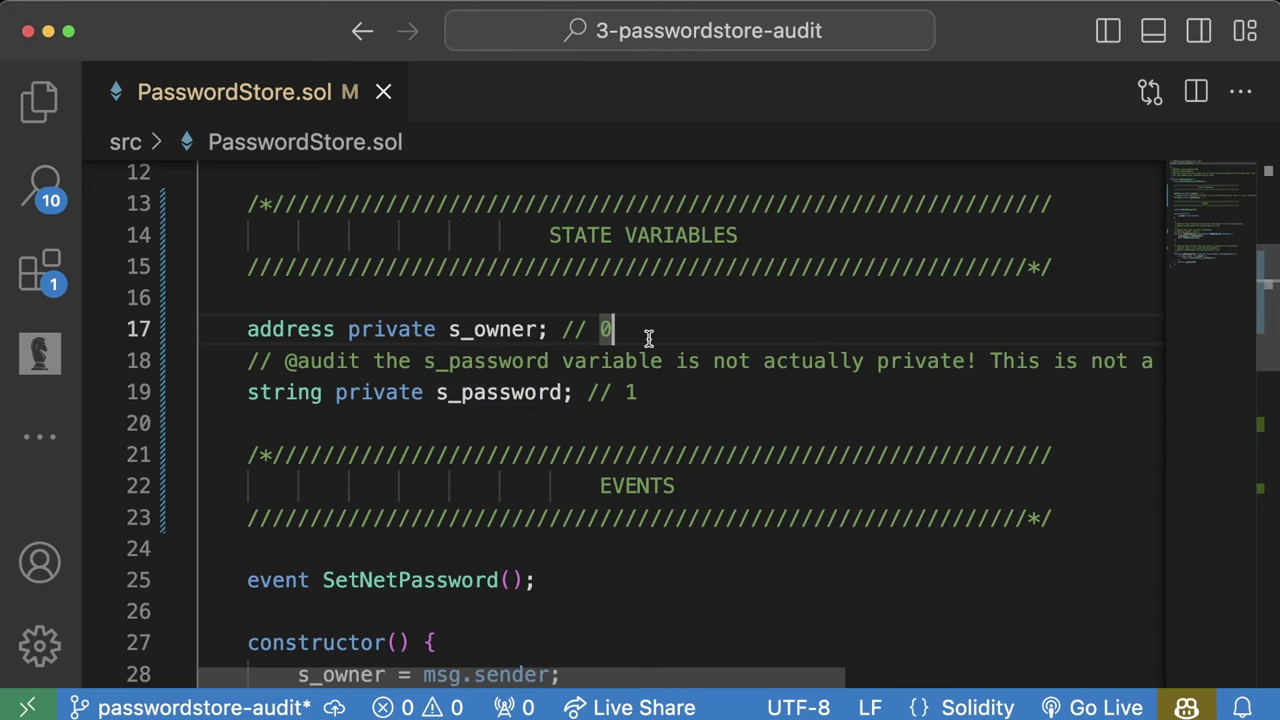
pyautogui.press('super+p')
pyautogui.write('findings')
pyautogui.press('Return')
pyautogui.press('super+Down')
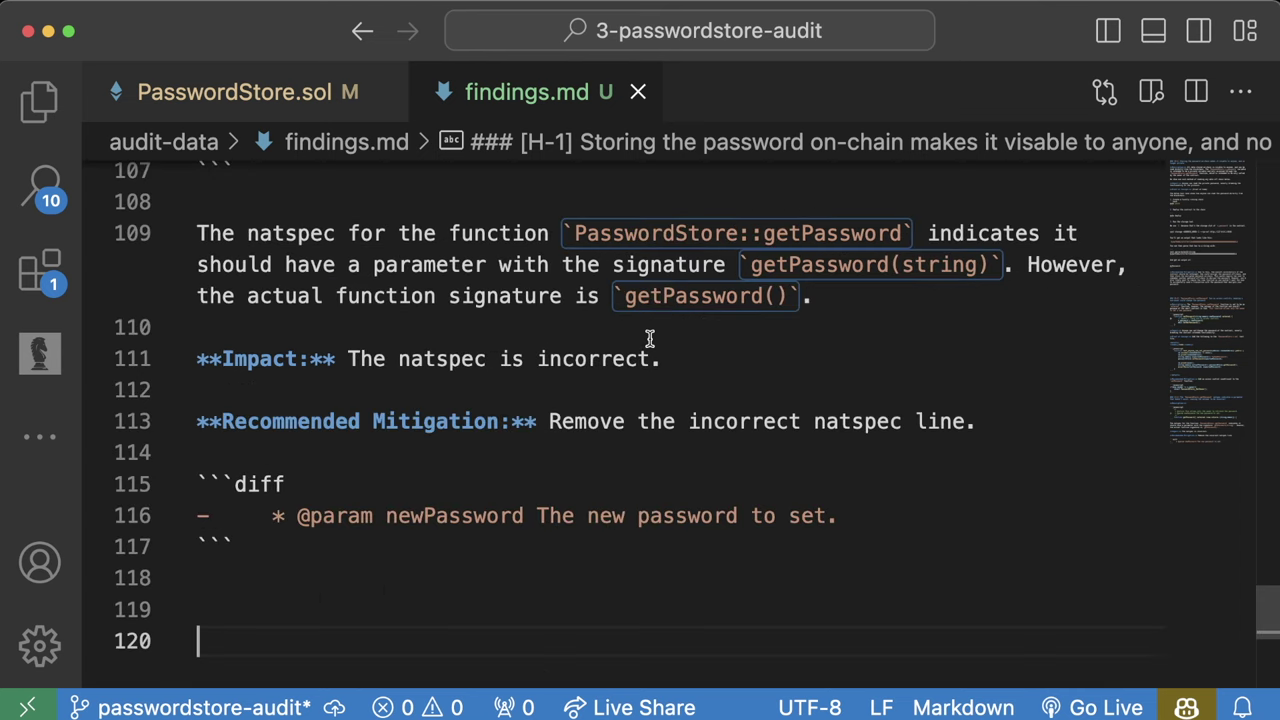
pyautogui.scroll(5, 645, 355)
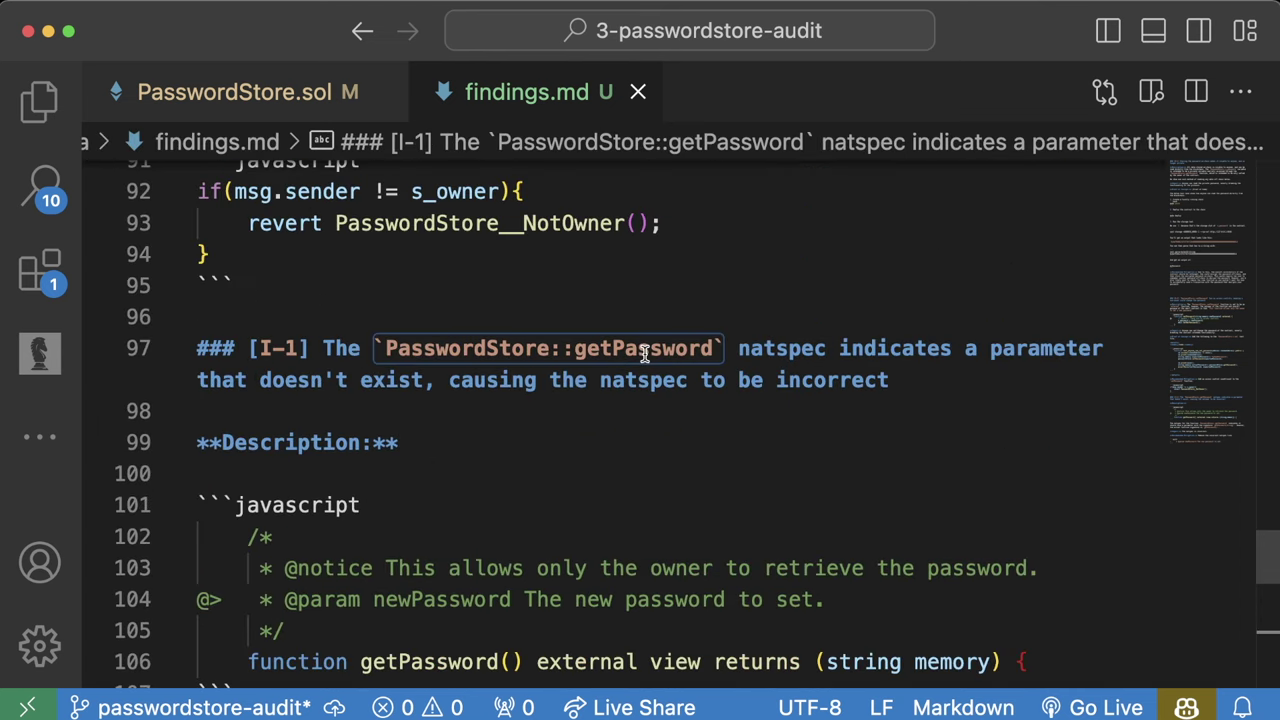
pyautogui.press('super+shift+v')
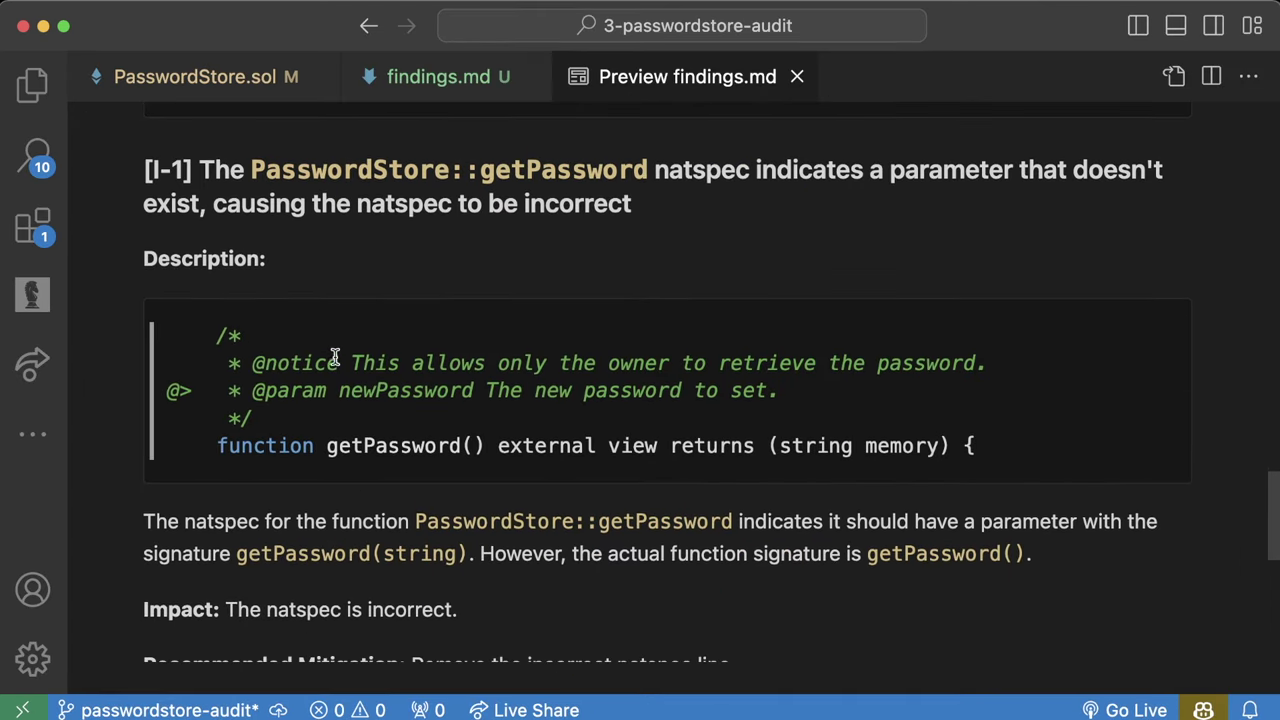
pyautogui.moveTo(253, 392); pyautogui.dragTo(771, 382)
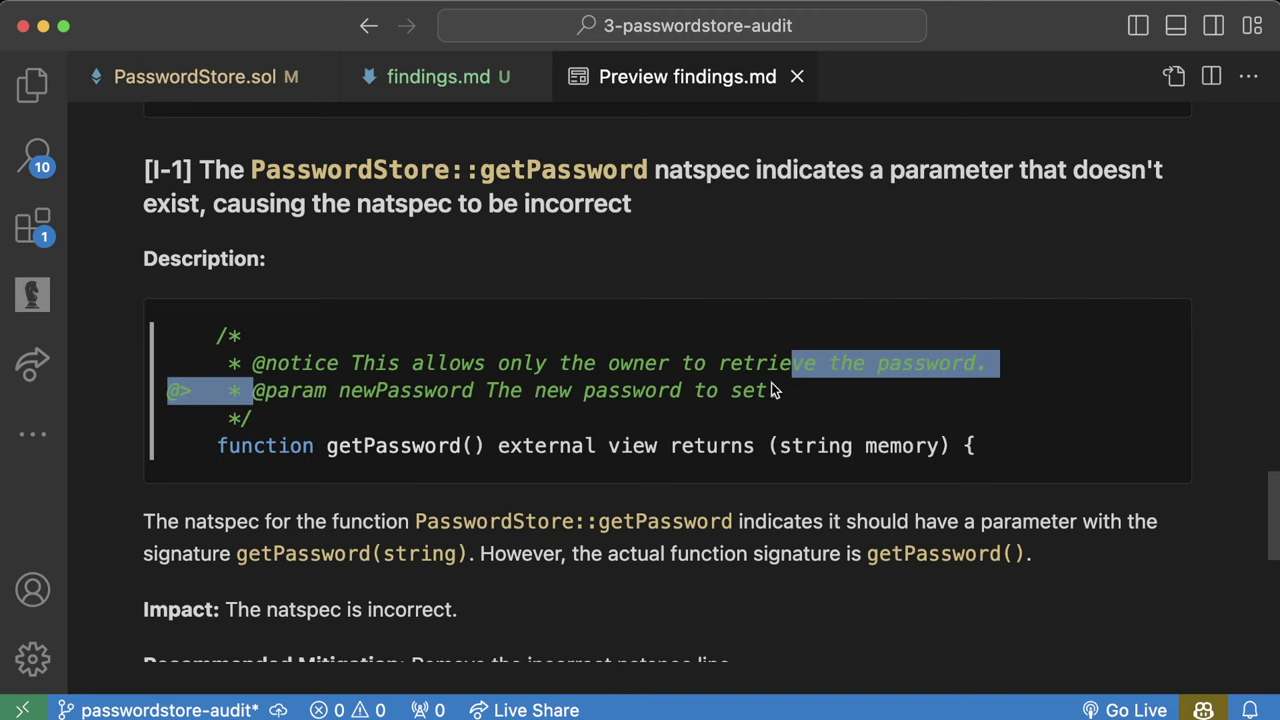
pyautogui.moveTo(595, 447); pyautogui.dragTo(321, 447)
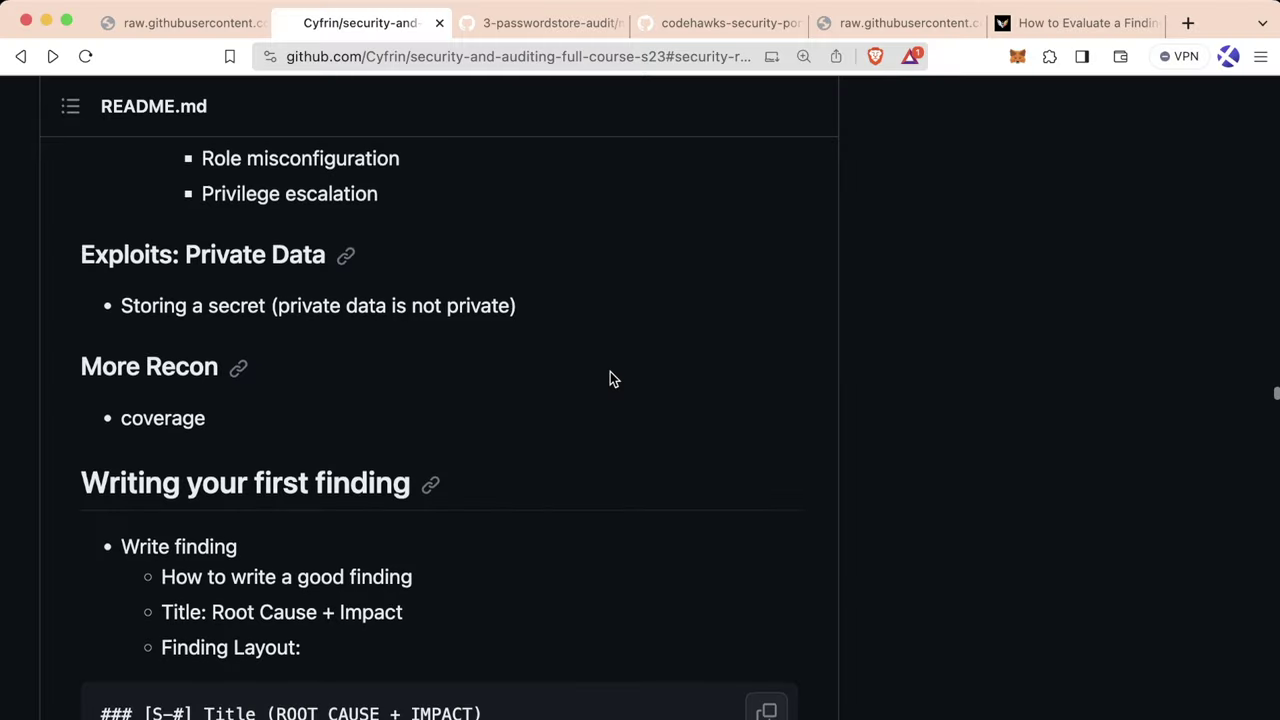
# Scroll the findings preview down to the Write finding section.
pyautogui.scroll(1, 457, 266)
pyautogui.scroll(-5, 500, 289)
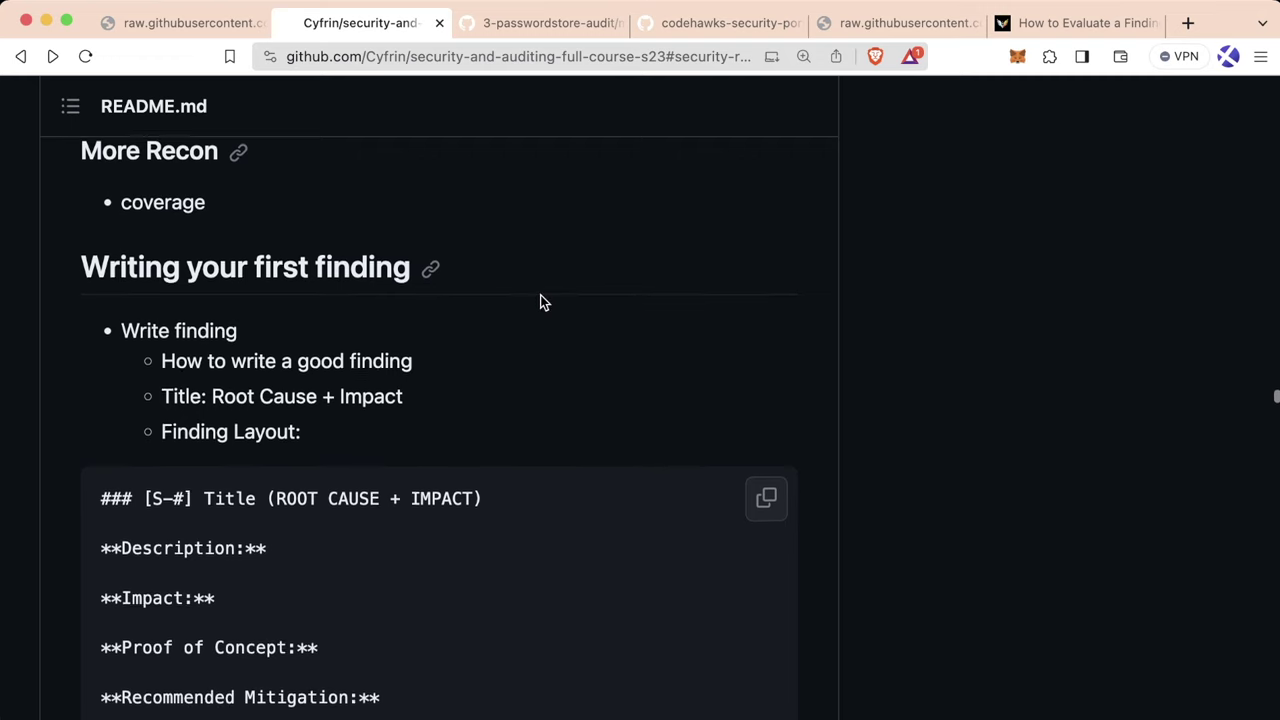
pyautogui.scroll(-1, 540, 302)
pyautogui.moveTo(322, 397); pyautogui.dragTo(131, 277)
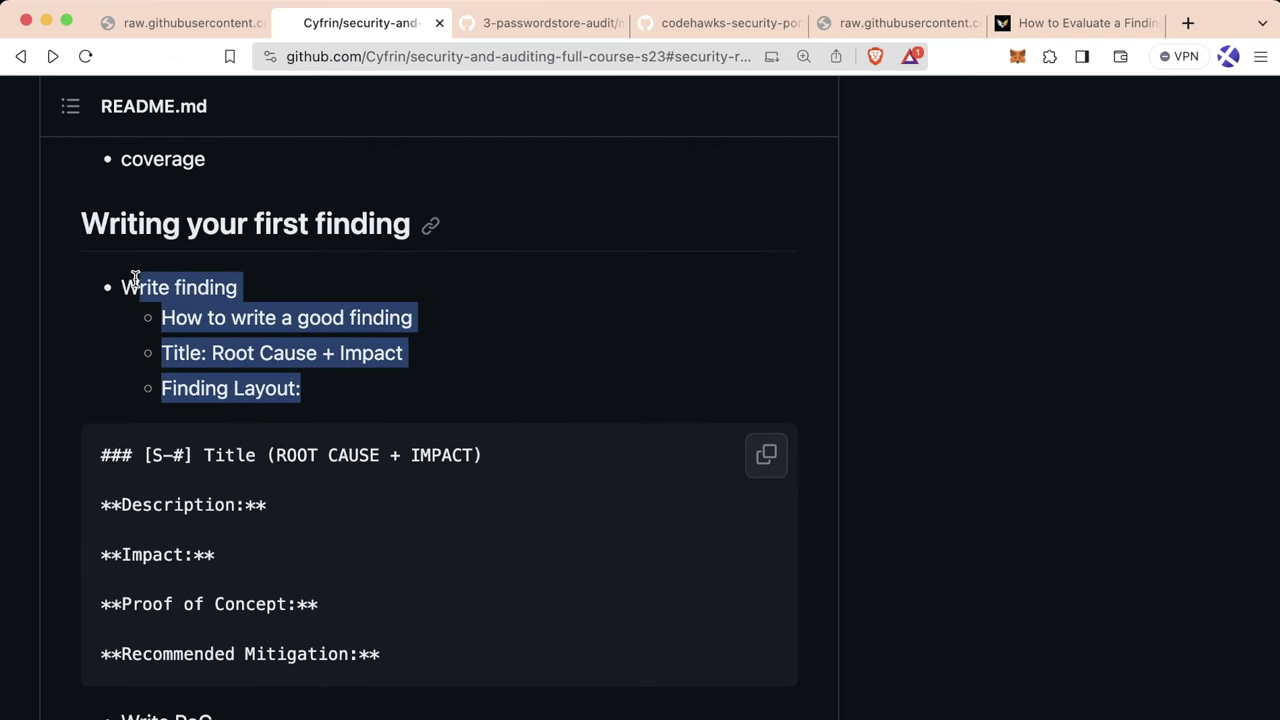
pyautogui.click(398, 280)
pyautogui.scroll(-3, 398, 280)
pyautogui.scroll(-1, 425, 469)
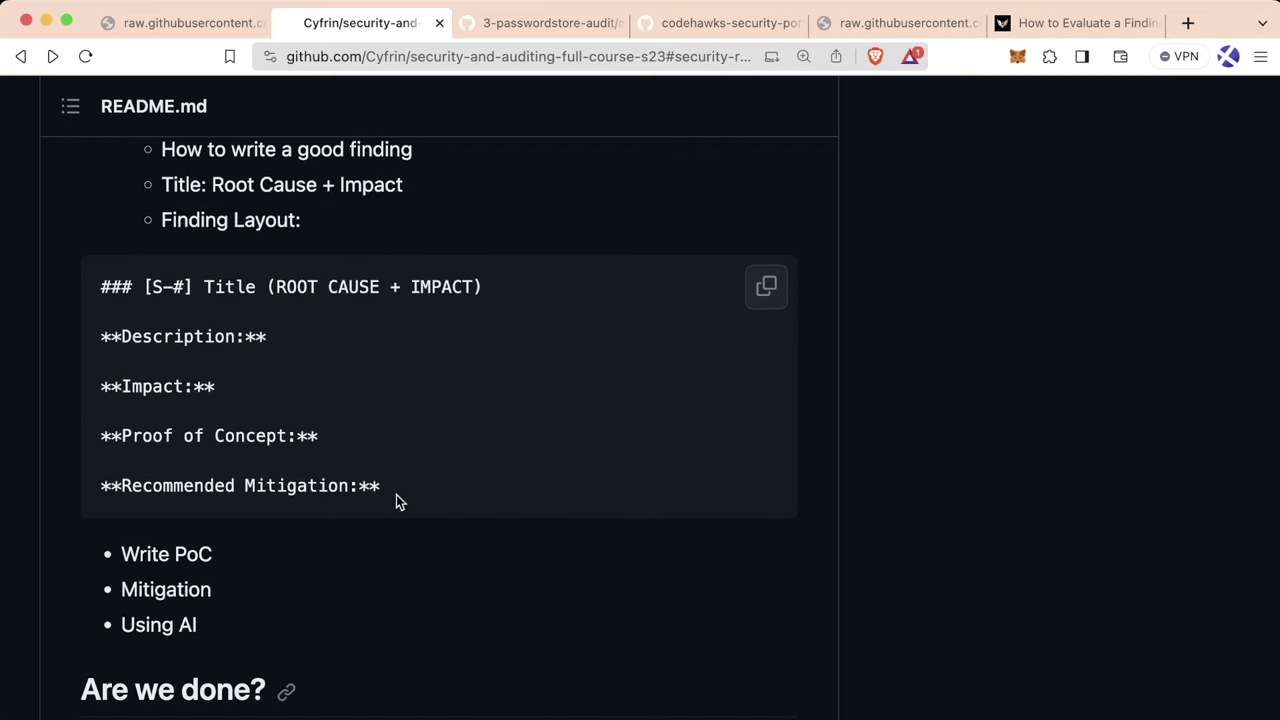
# Highlight the finding template's ROOT CAUSE and IMPACT title placeholders, then close the preview.
pyautogui.moveTo(396, 494); pyautogui.dragTo(102, 288)
pyautogui.click(368, 302)
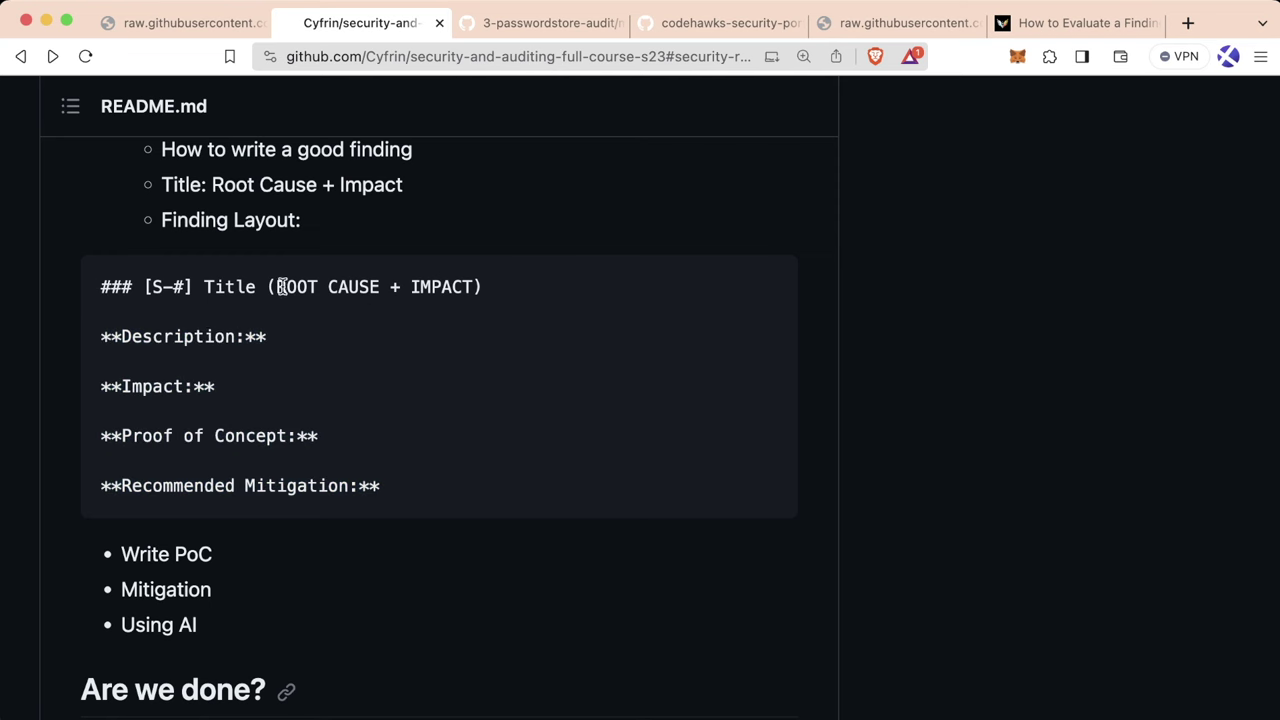
pyautogui.moveTo(281, 287); pyautogui.dragTo(380, 287)
pyautogui.doubleClick(440, 287)
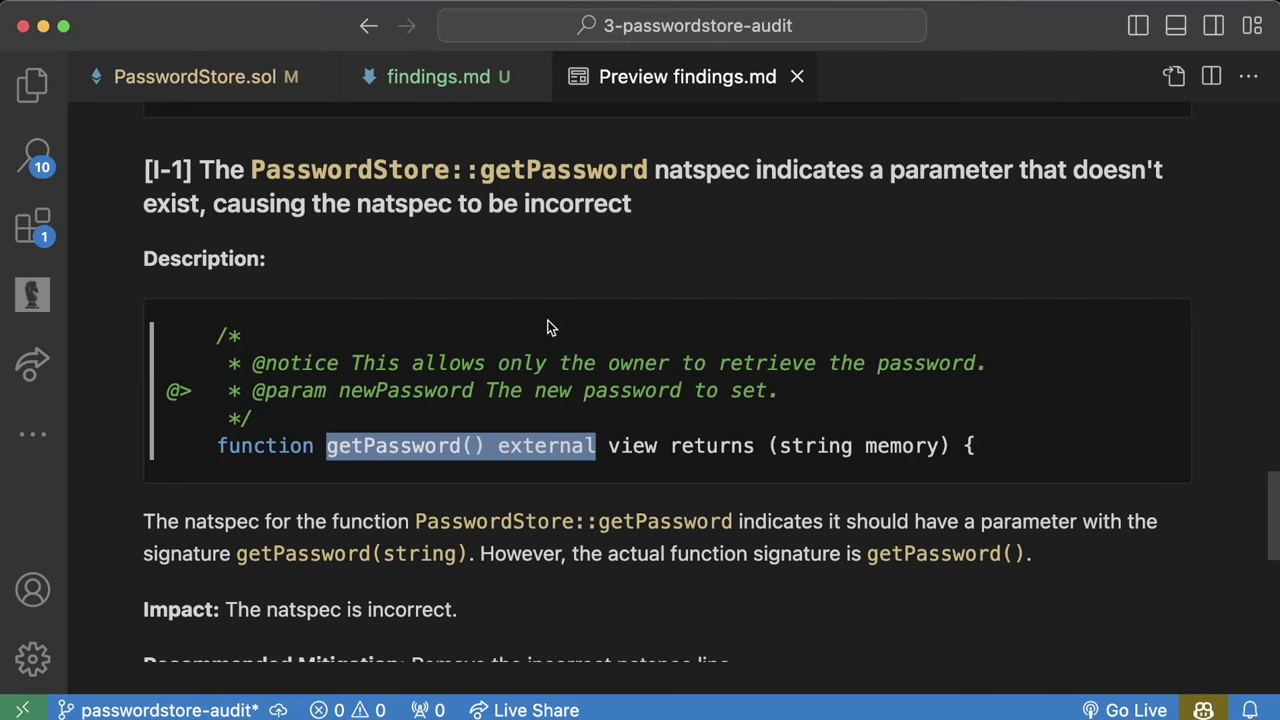
pyautogui.press('super+w')
pyautogui.scroll(20, 523, 206)
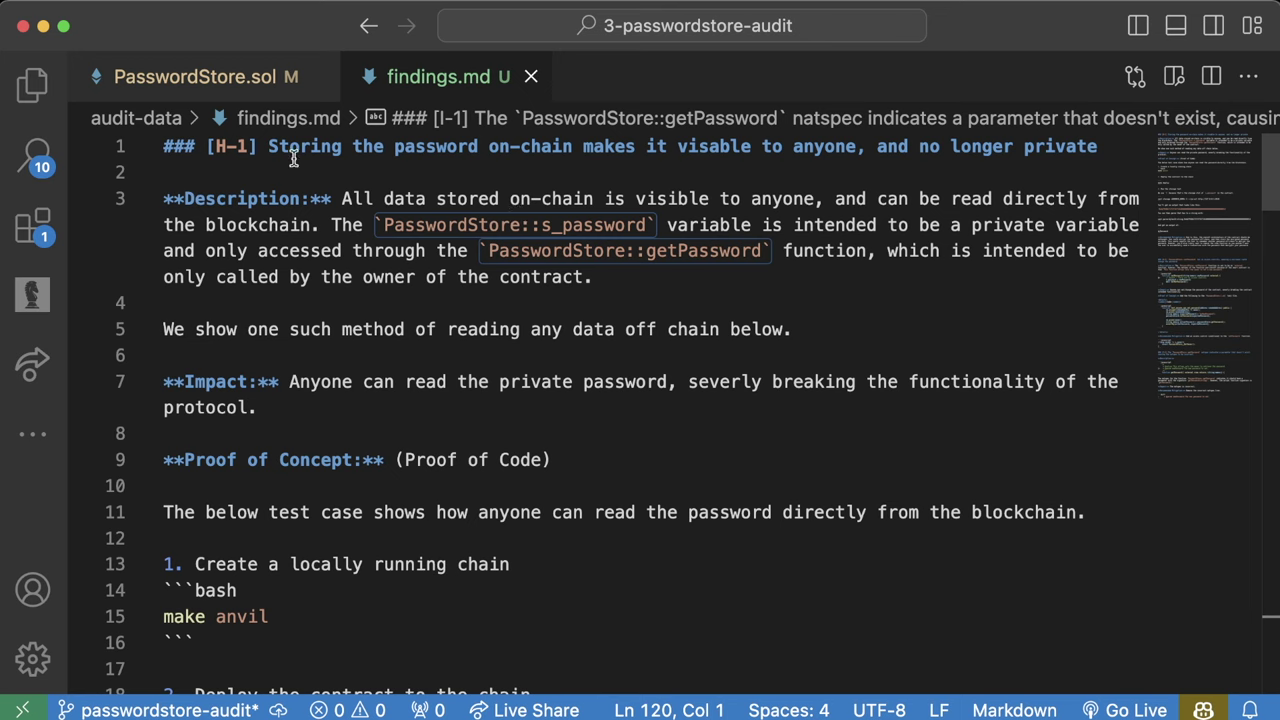
pyautogui.moveTo(268, 146); pyautogui.dragTo(1097, 146)
pyautogui.click(866, 146)
pyautogui.keyDown('shift'); pyautogui.click(268, 150); pyautogui.keyUp('shift')
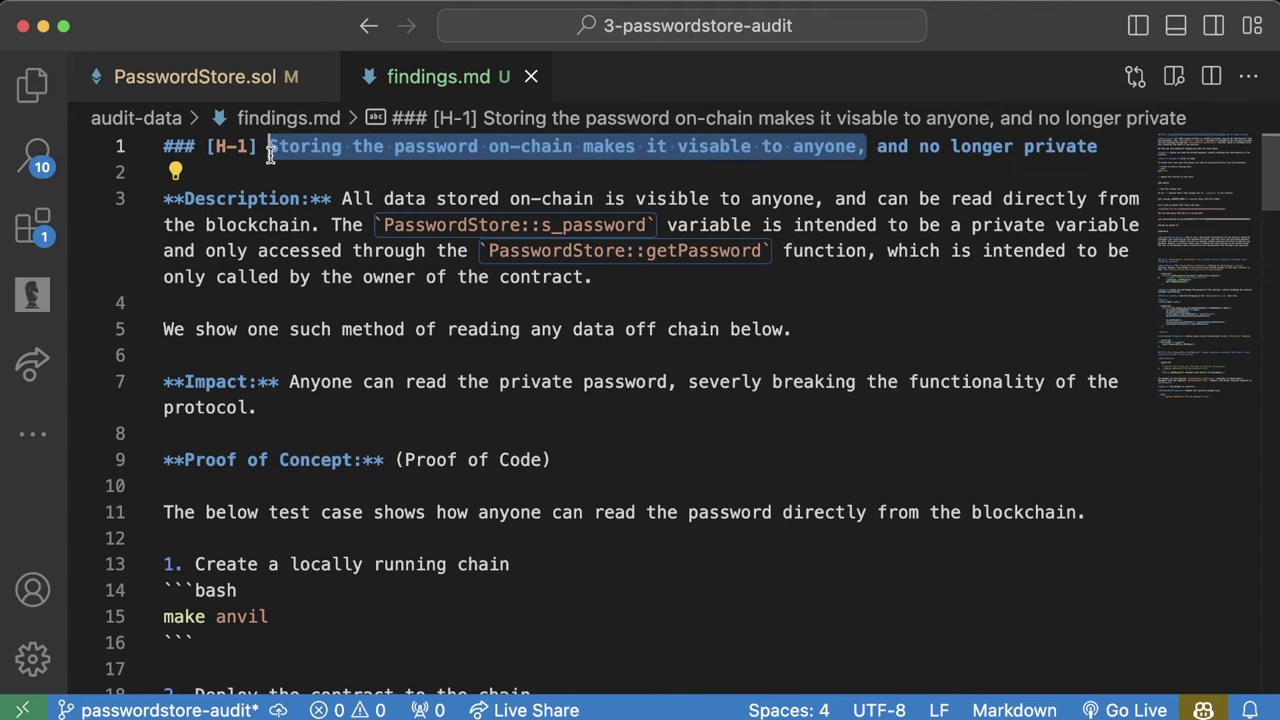
pyautogui.scroll(-5, 522, 355)
pyautogui.click(522, 356)
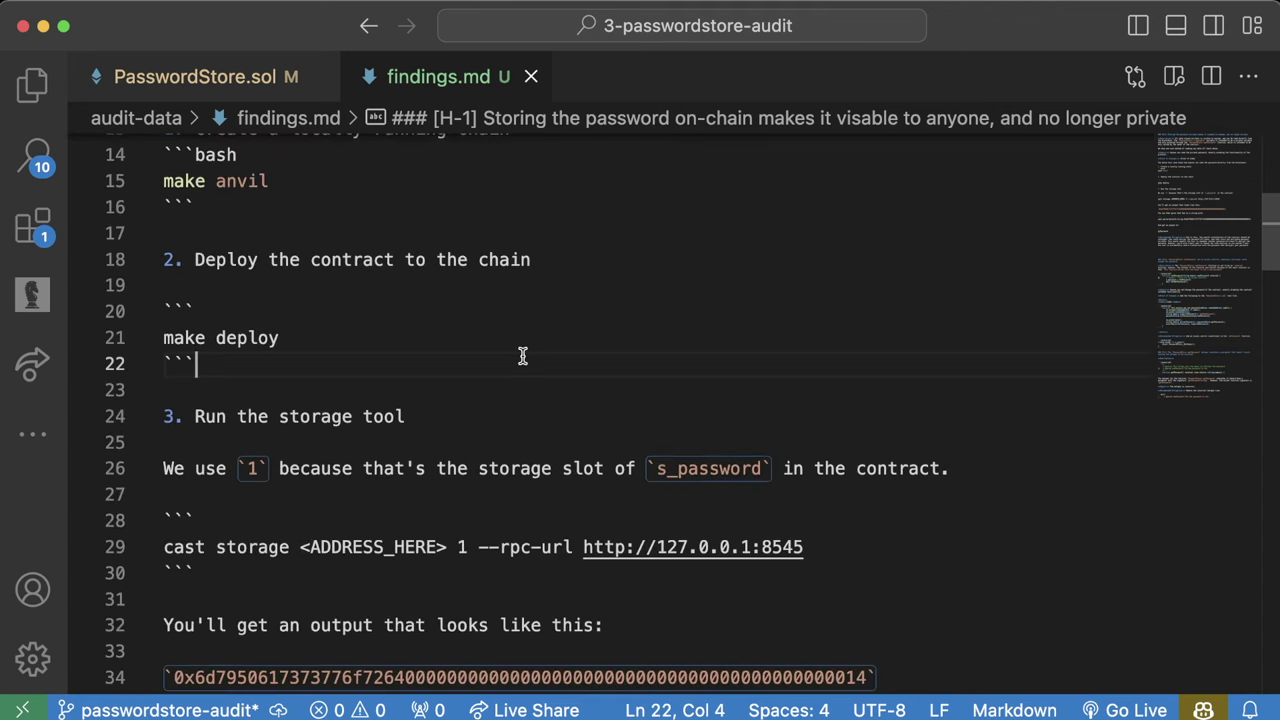
pyautogui.scroll(-12, 522, 356)
pyautogui.scroll(2, 400, 300)
pyautogui.moveTo(269, 314); pyautogui.dragTo(562, 314)
pyautogui.click(584, 314)
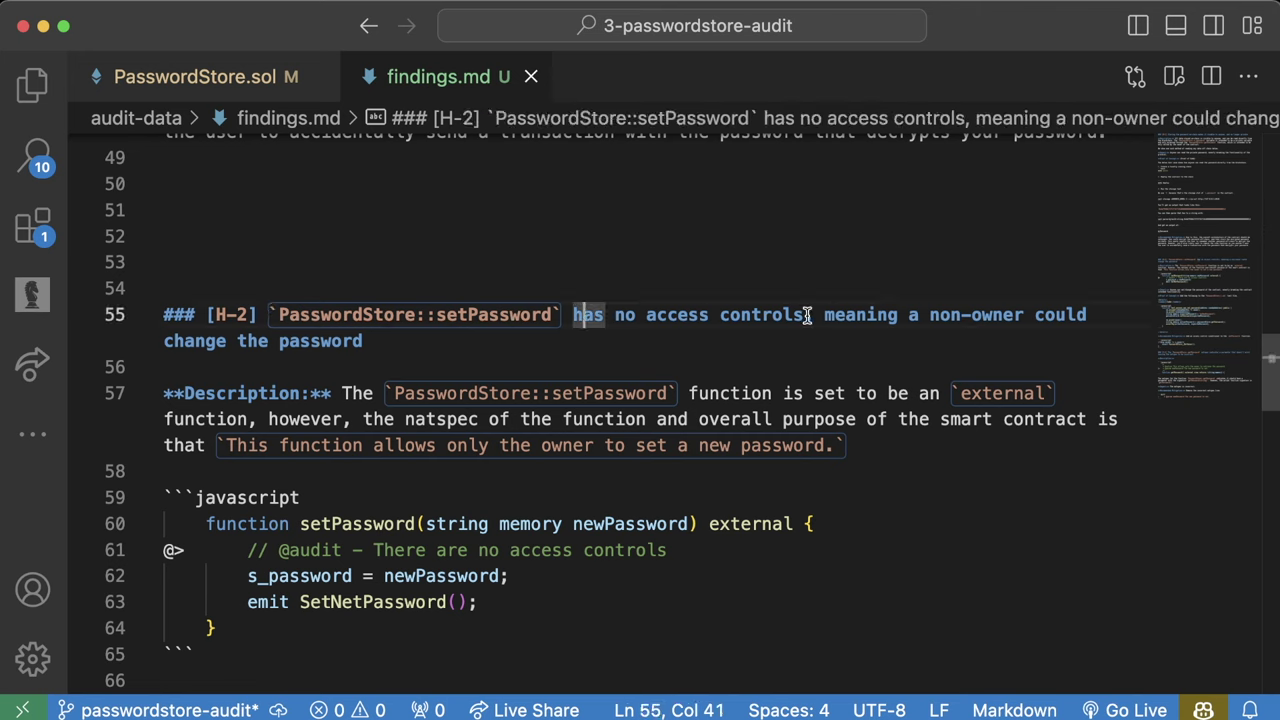
pyautogui.moveTo(822, 315); pyautogui.dragTo(400, 342)
pyautogui.click(403, 343)
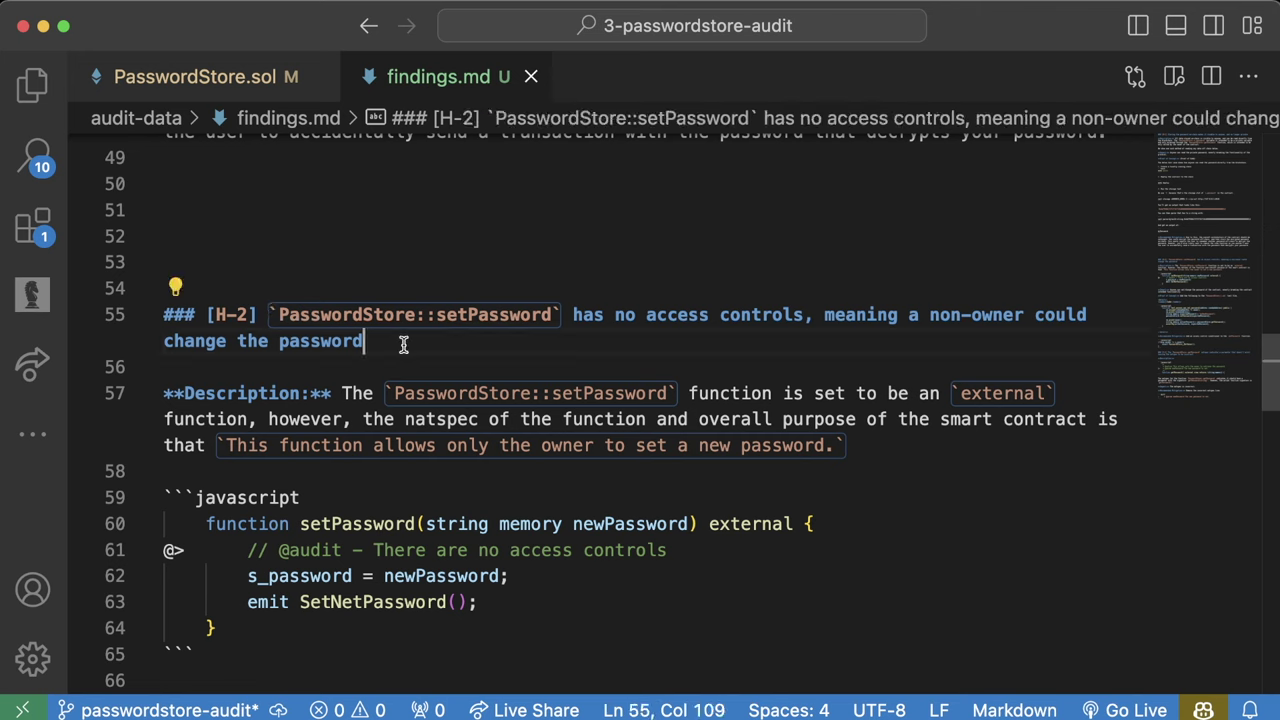
pyautogui.moveTo(269, 314); pyautogui.dragTo(363, 341)
pyautogui.scroll(-12, 694, 333)
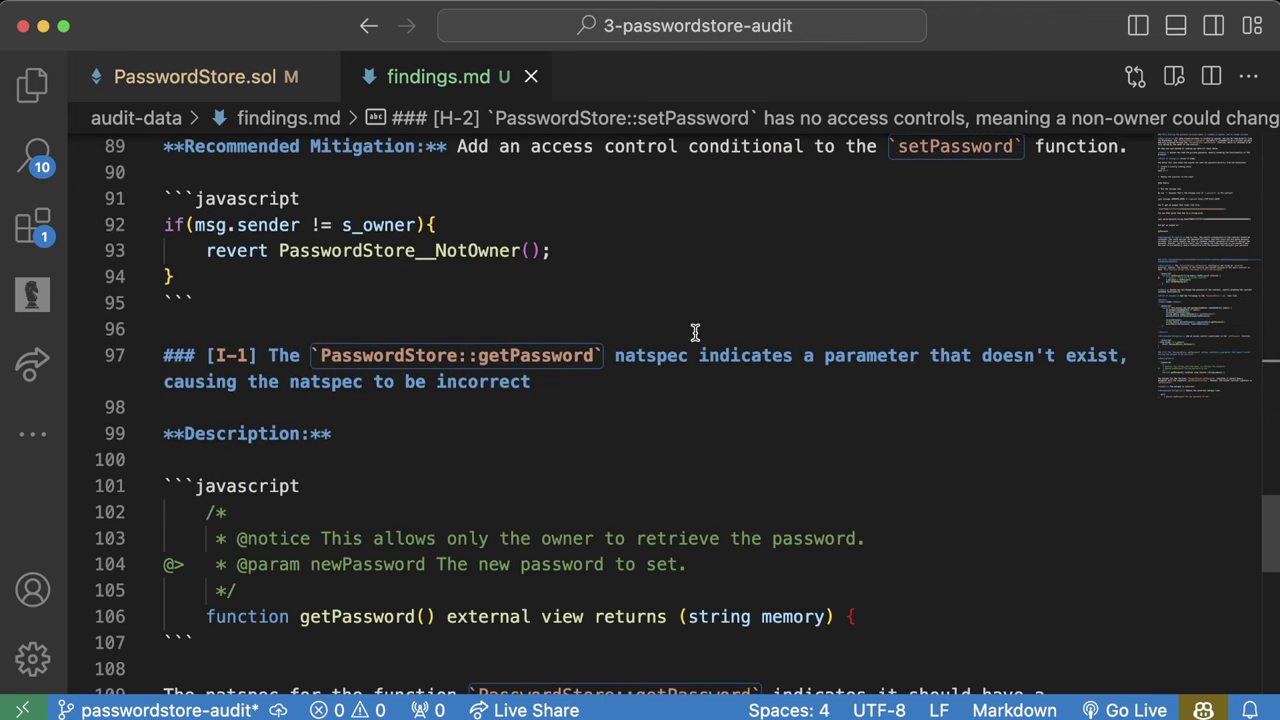
pyautogui.scroll(-5, 694, 333)
pyautogui.scroll(2, 694, 333)
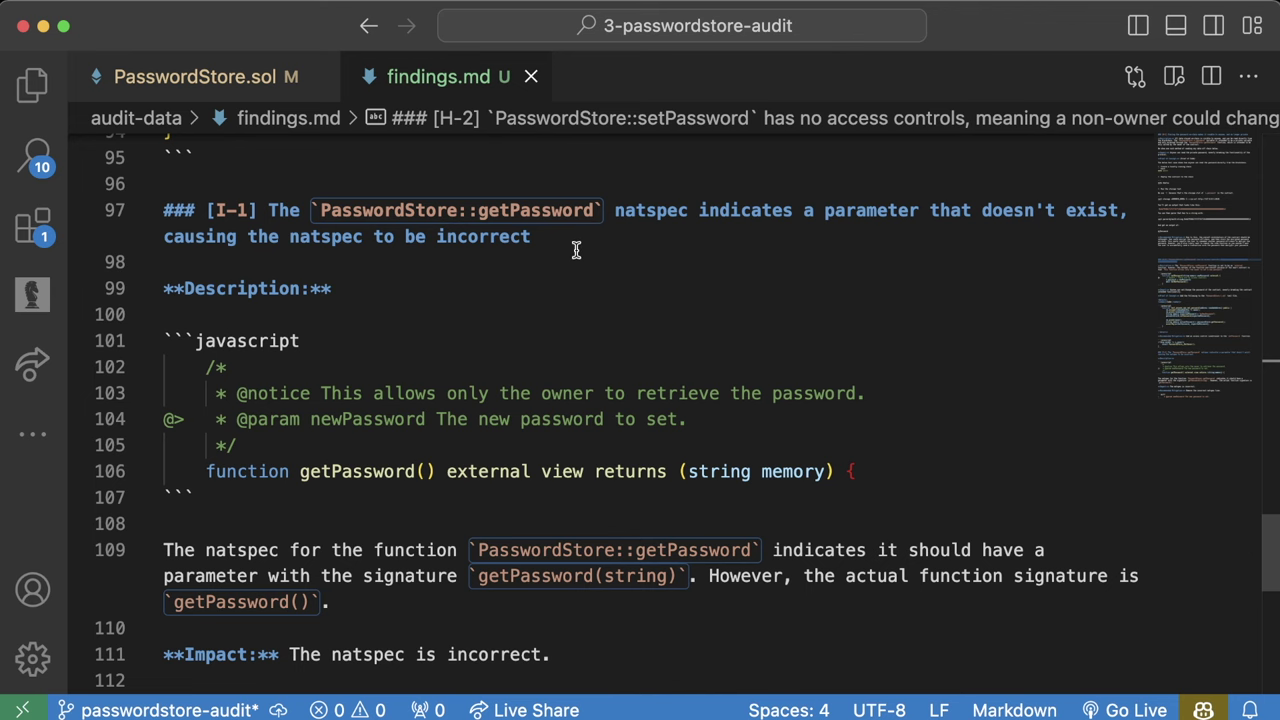
pyautogui.moveTo(562, 237); pyautogui.dragTo(268, 210)
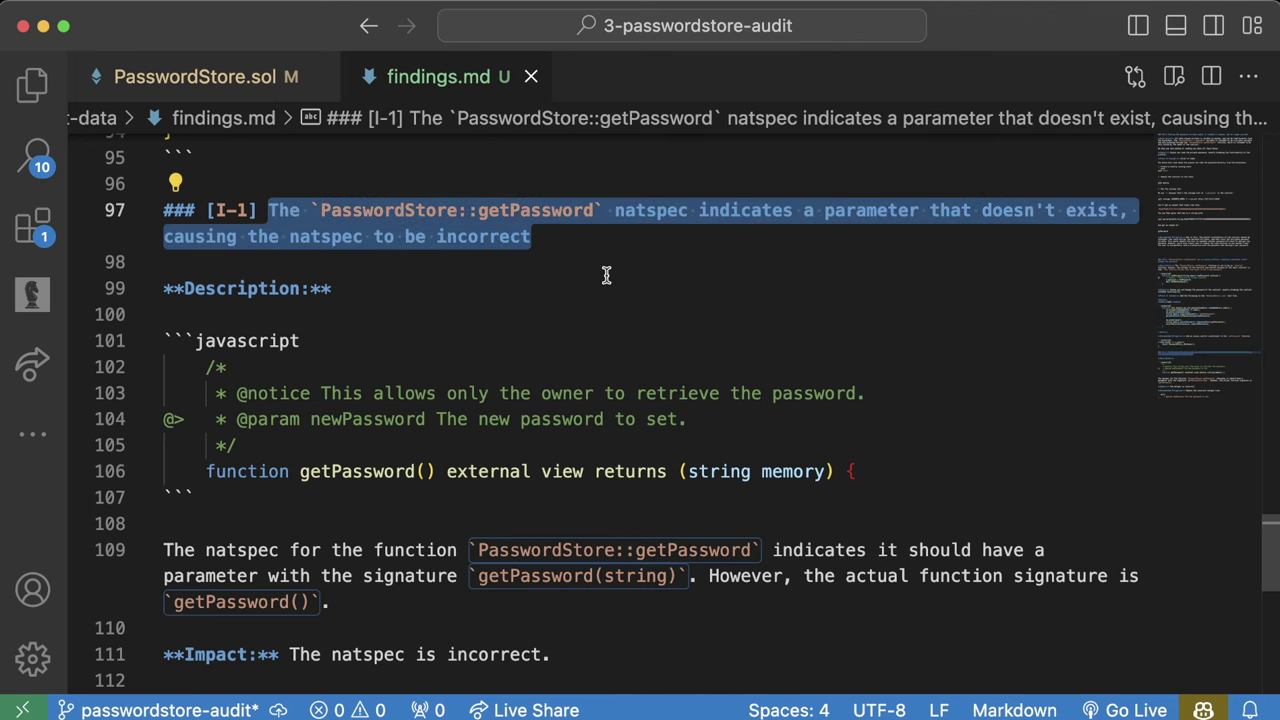
pyautogui.click(586, 285)
pyautogui.scroll(20, 366, 224)
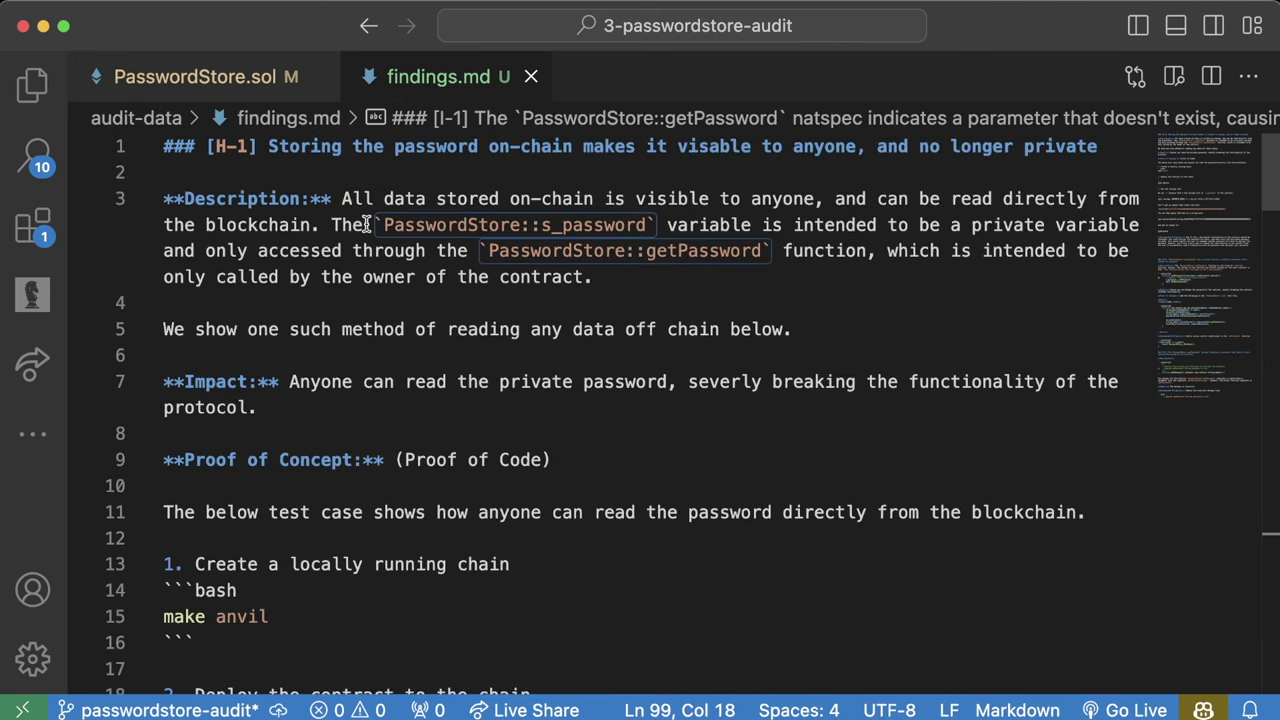
pyautogui.moveTo(632, 291); pyautogui.dragTo(149, 194)
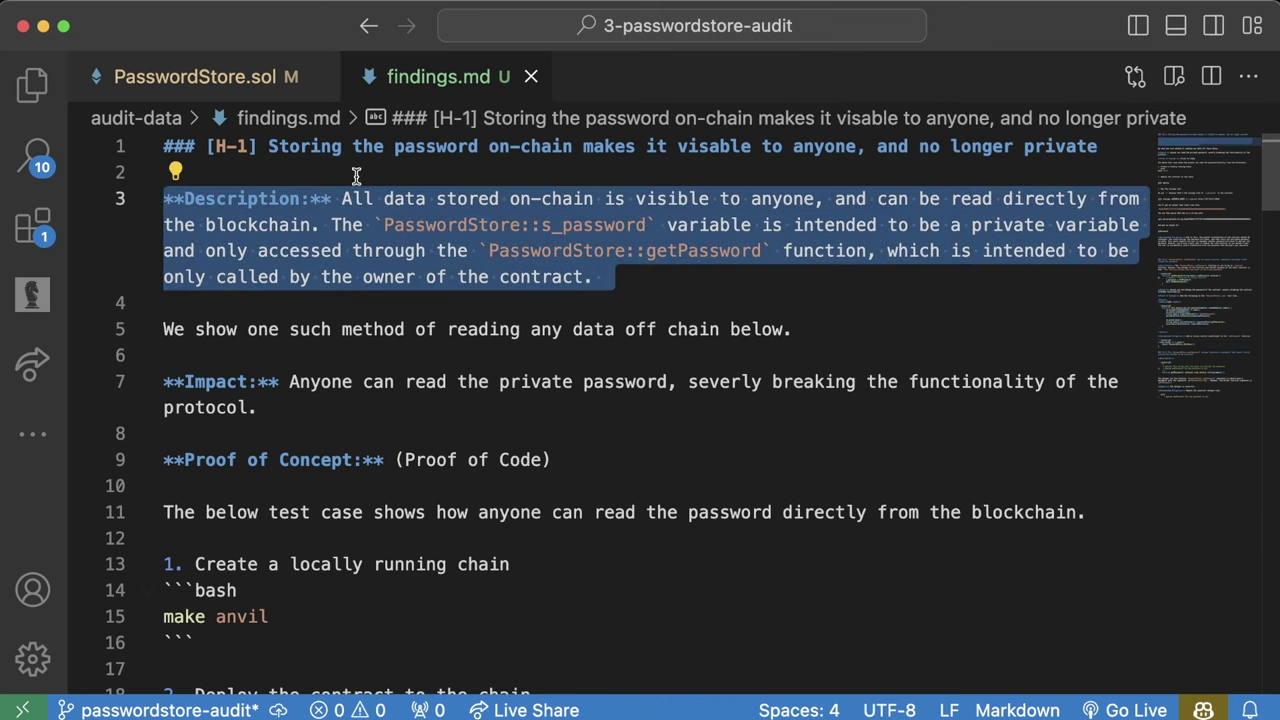
pyautogui.click(470, 146)
pyautogui.doubleClick(175, 146)
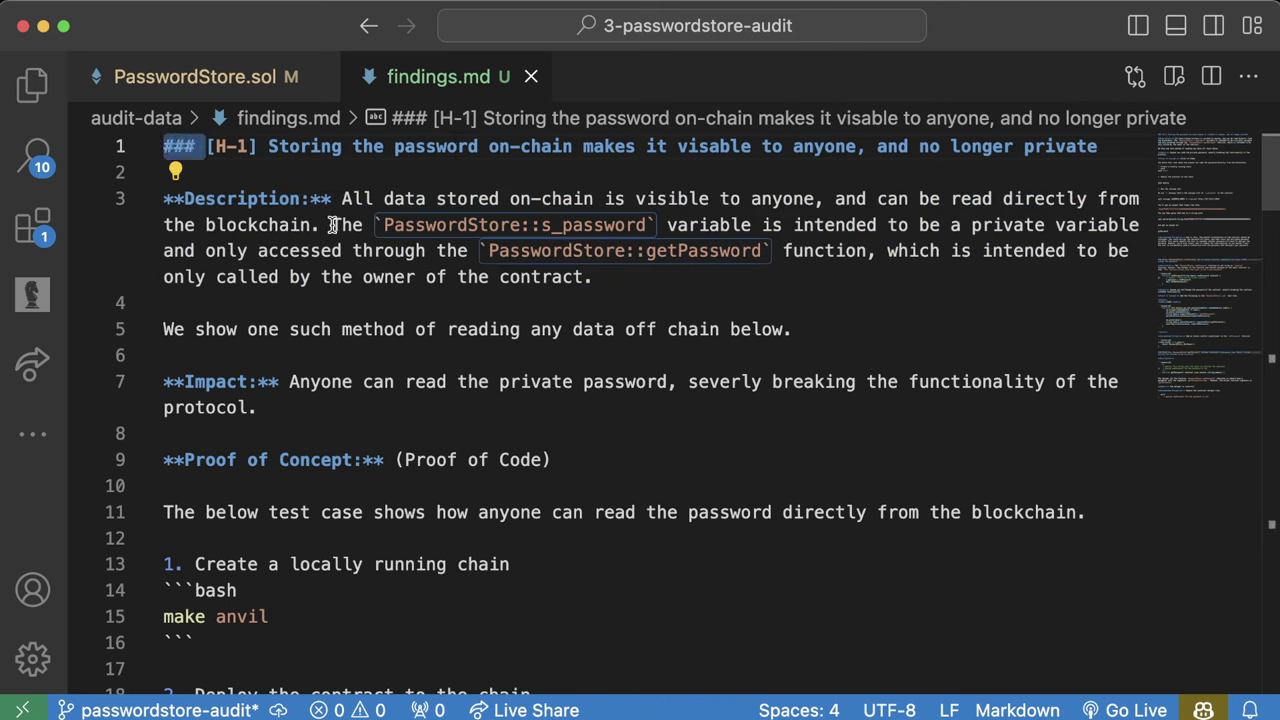
pyautogui.click(376, 225)
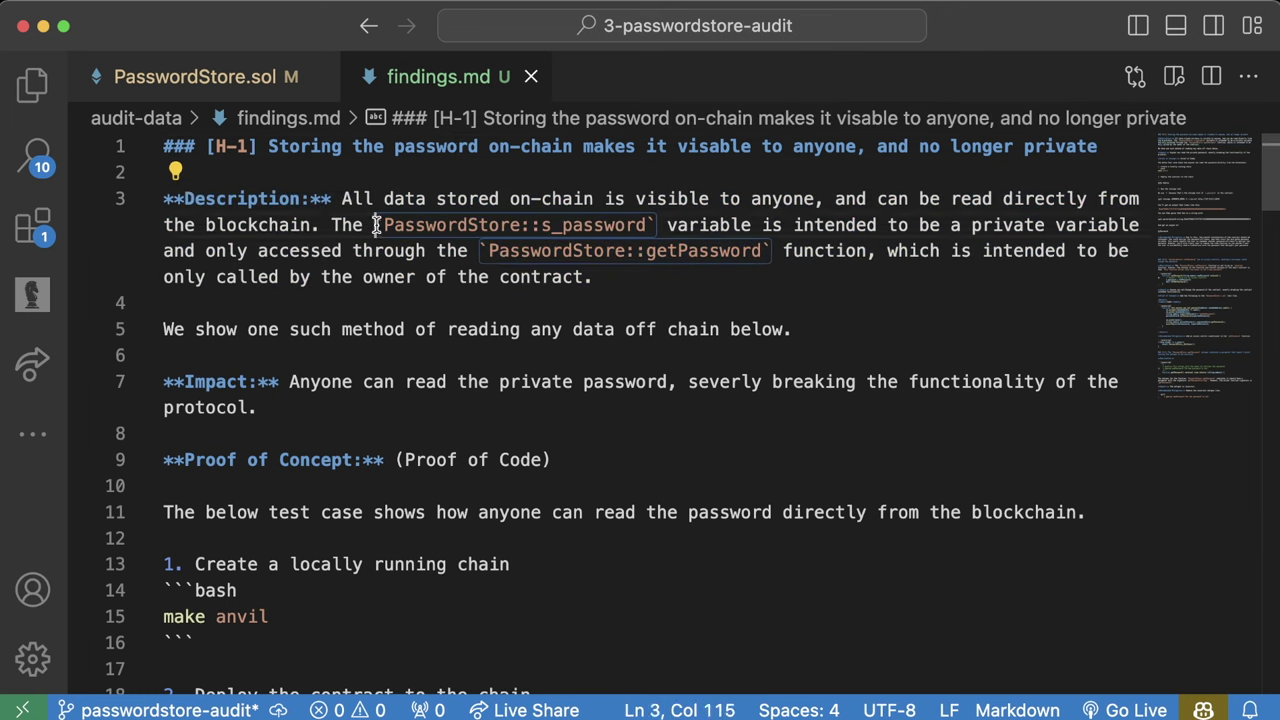
pyautogui.click(540, 225)
pyautogui.doubleClick(582, 225)
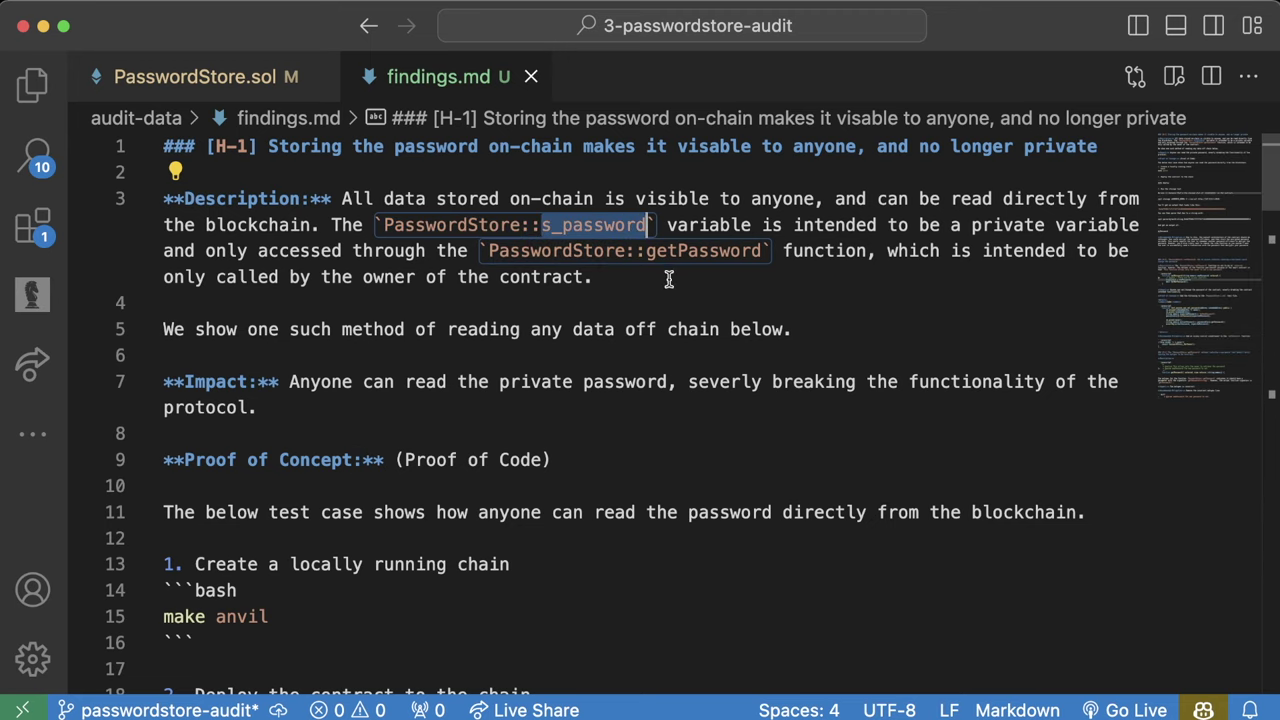
pyautogui.click(658, 277)
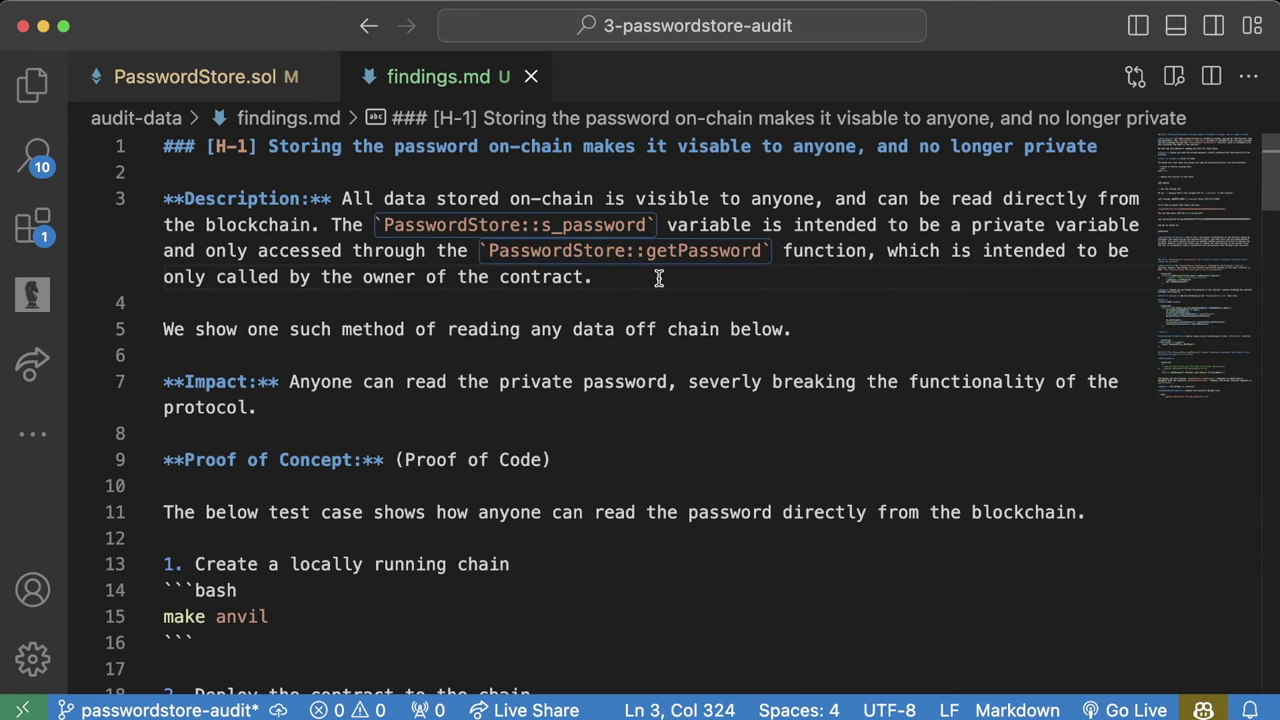
pyautogui.scroll(-3, 658, 277)
pyautogui.click(249, 306)
pyautogui.scroll(-6, 440, 311)
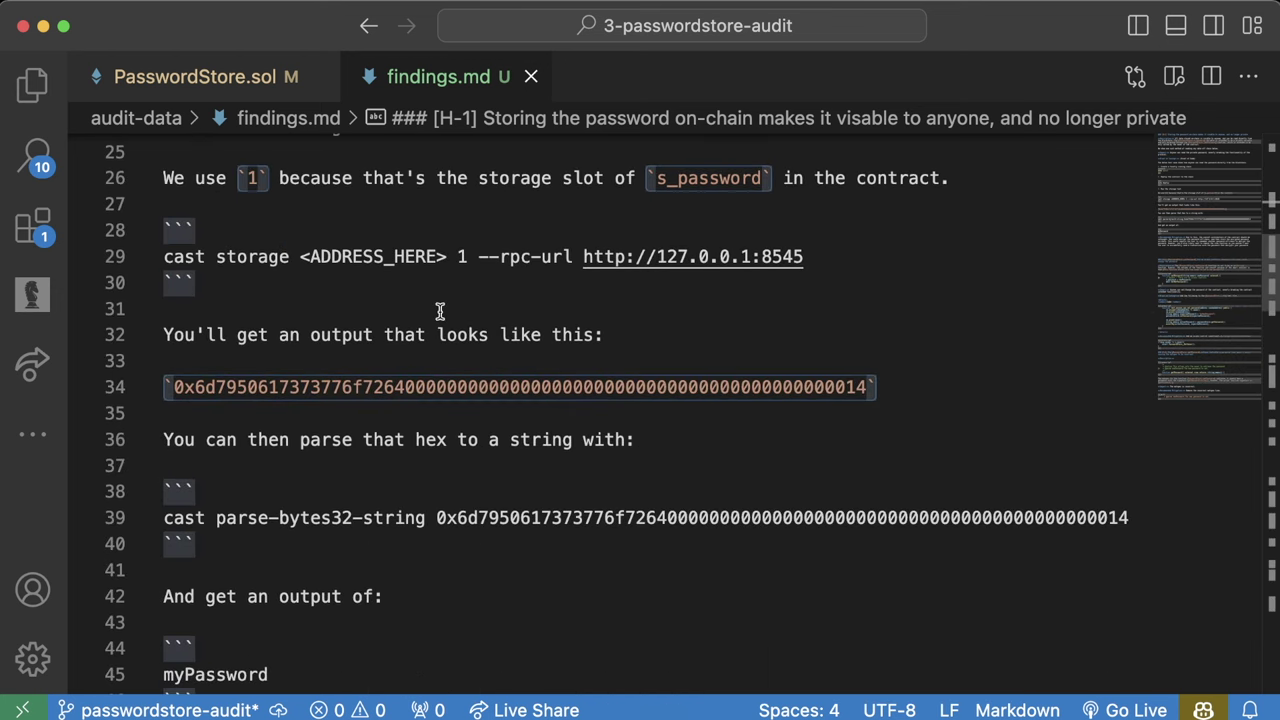
pyautogui.doubleClick(376, 384)
pyautogui.scroll(-4, 589, 277)
pyautogui.click(385, 306)
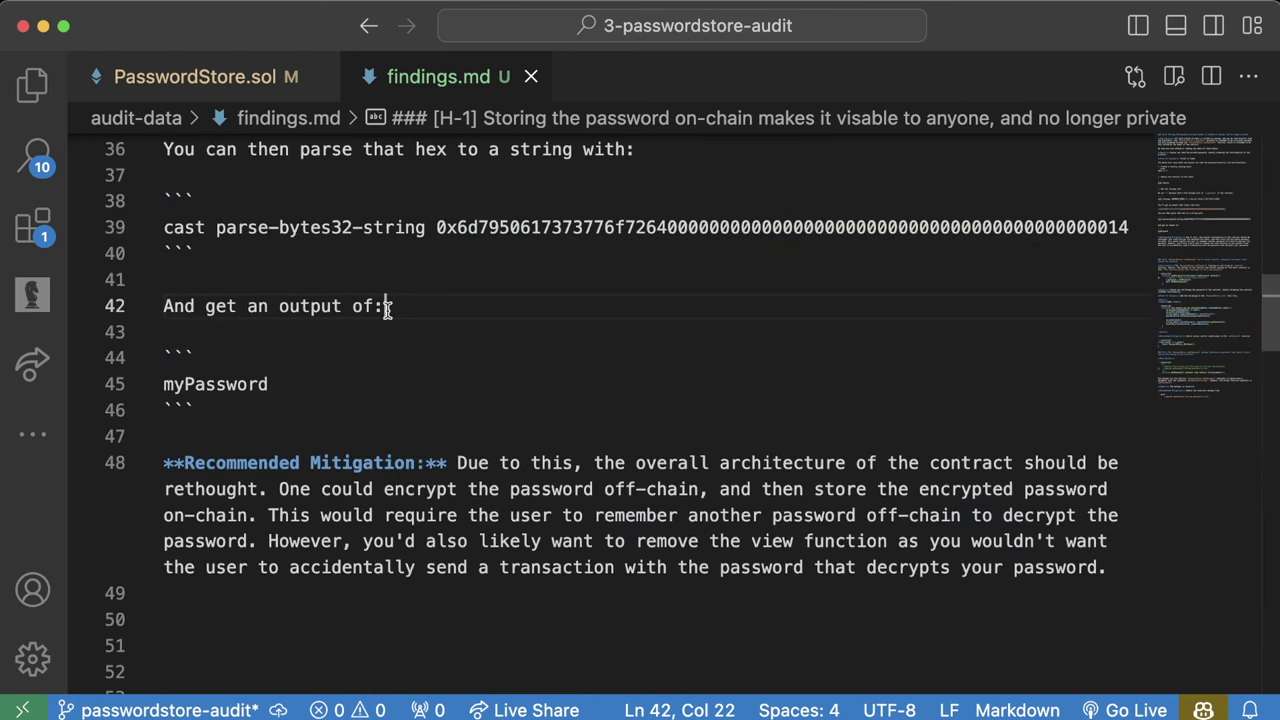
pyautogui.scroll(-2, 387, 308)
pyautogui.click(331, 500)
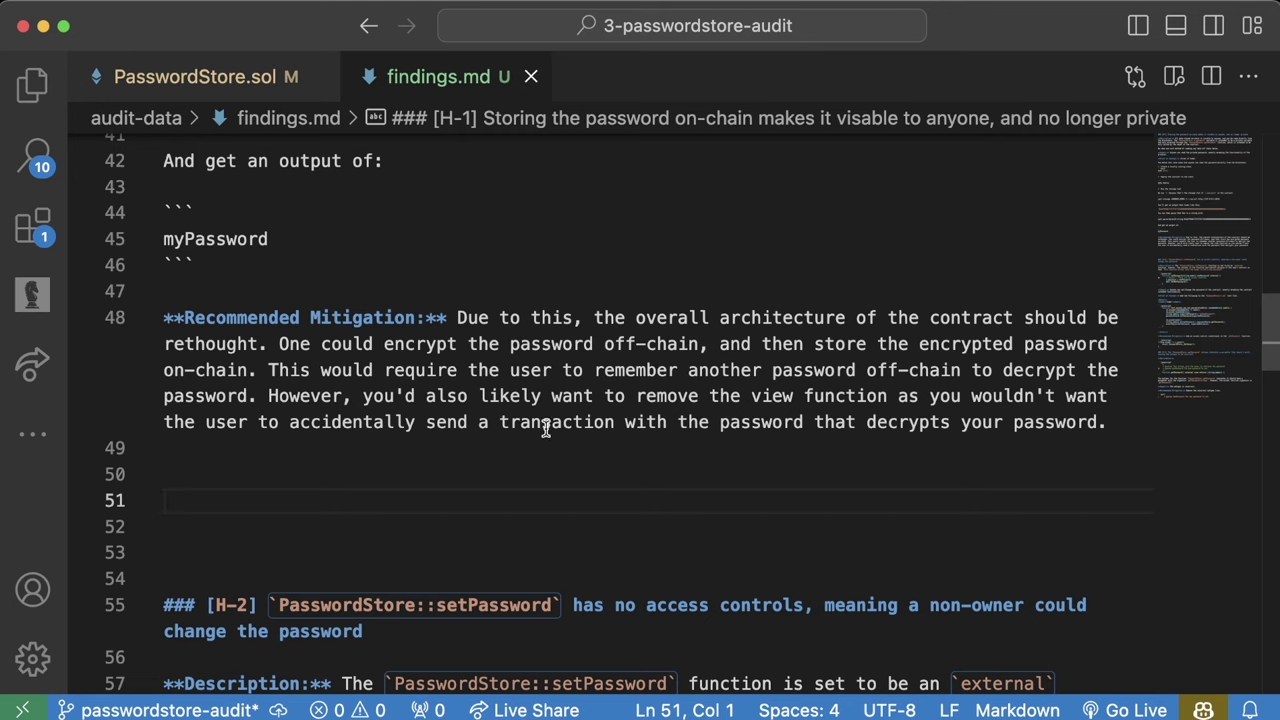
pyautogui.tripleClick(157, 320)
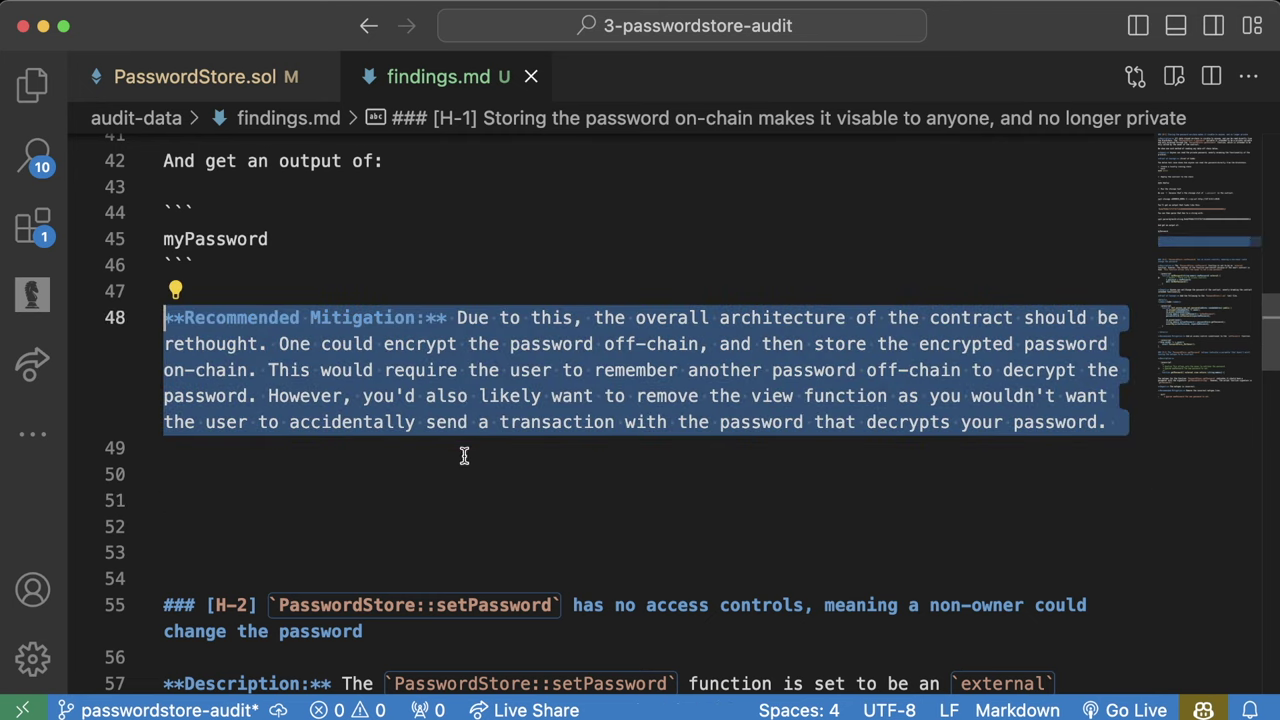
pyautogui.click(407, 534)
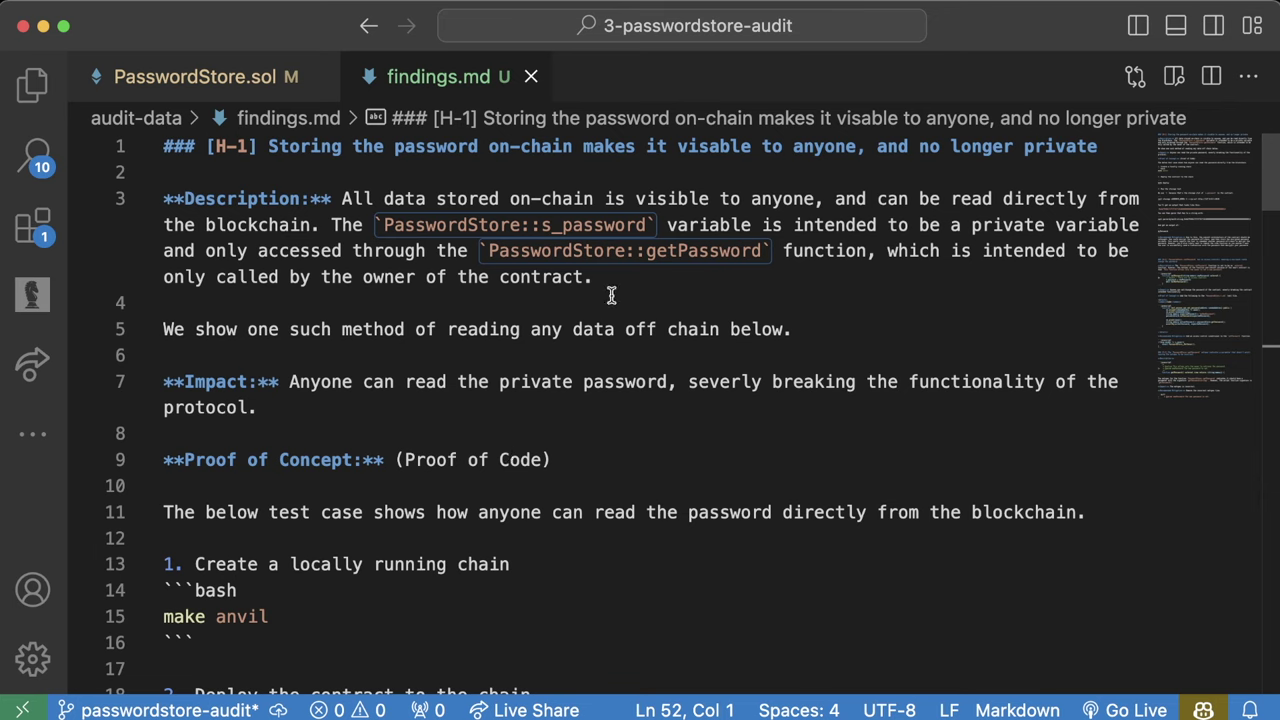
pyautogui.click(848, 146)
pyautogui.click(887, 146)
pyautogui.moveTo(1097, 146); pyautogui.dragTo(140, 146)
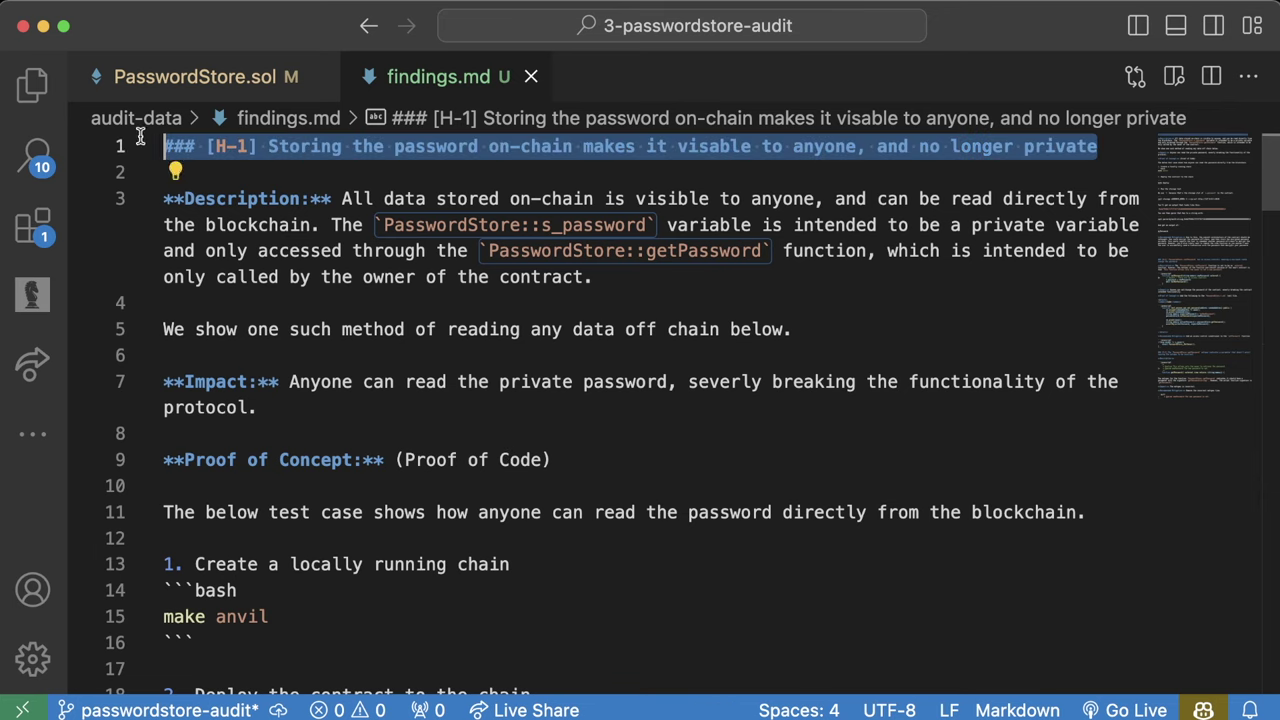
pyautogui.click(527, 310)
pyautogui.scroll(-15, 527, 310)
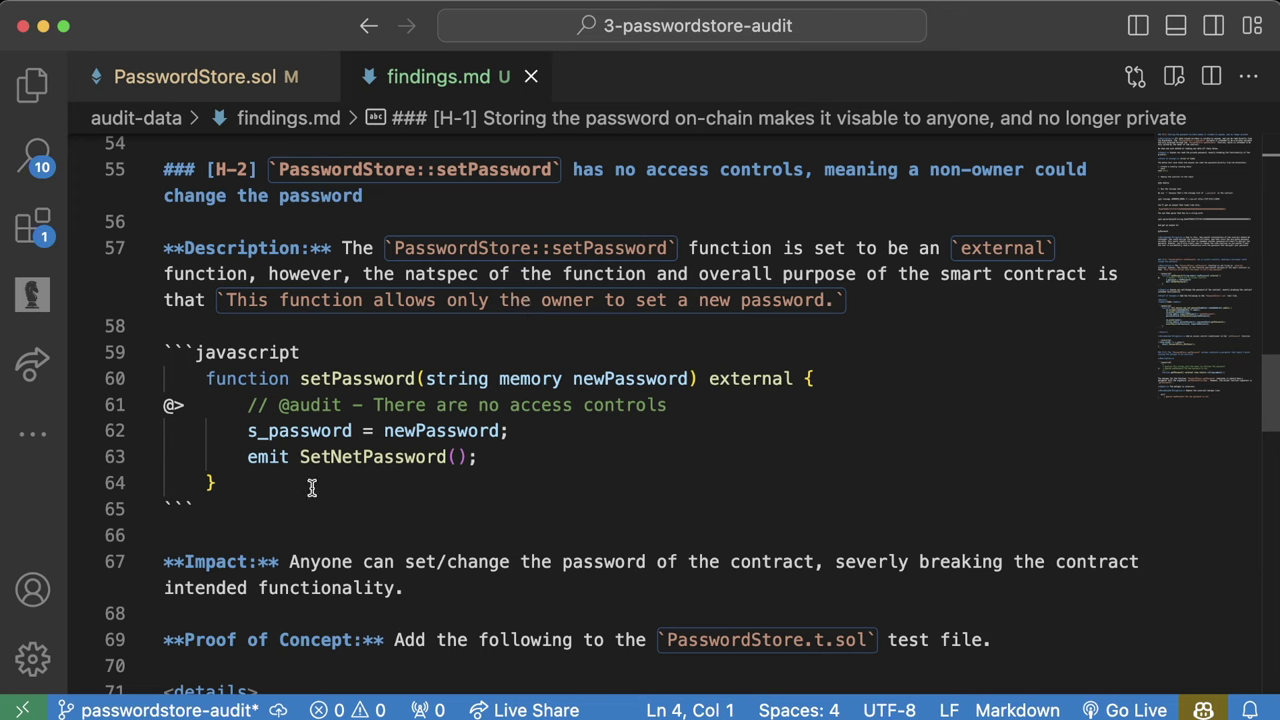
# Highlight H-2's setPassword code block and its no-access-controls audit comment.
pyautogui.moveTo(251, 503); pyautogui.dragTo(164, 352)
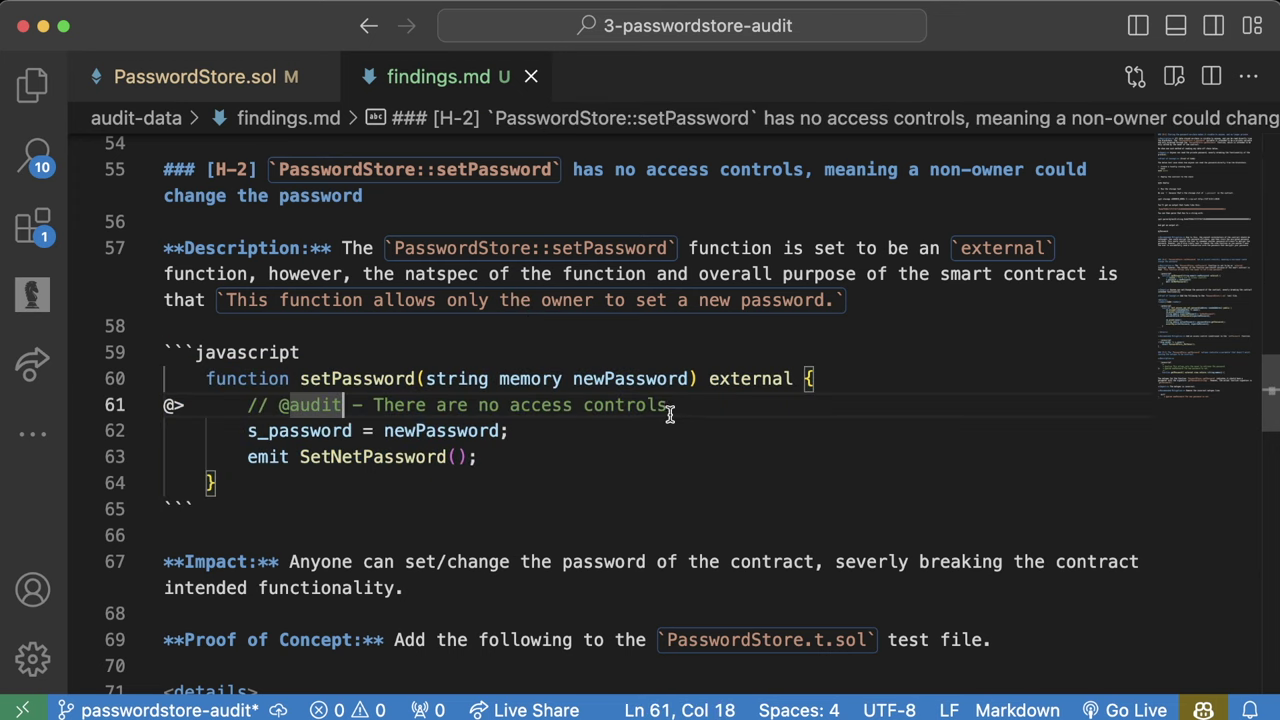
pyautogui.moveTo(671, 404); pyautogui.dragTo(150, 404)
pyautogui.click(399, 488)
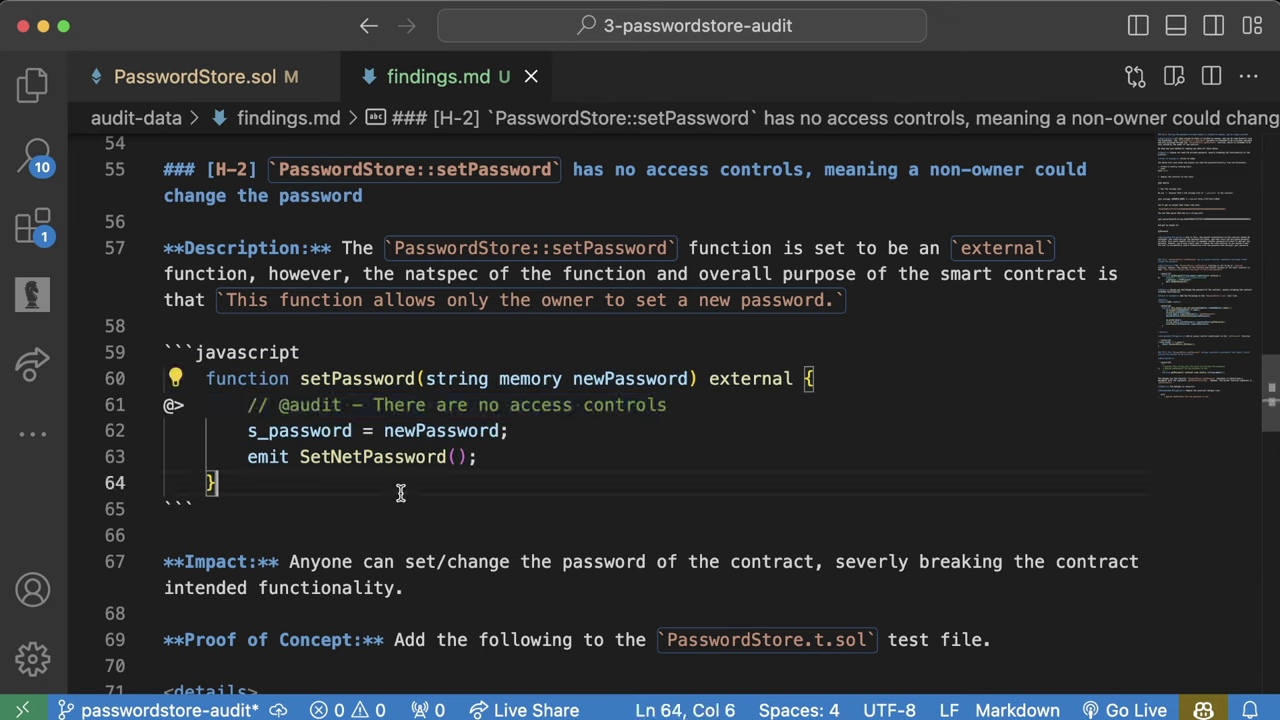
pyautogui.moveTo(402, 505); pyautogui.dragTo(154, 356)
pyautogui.scroll(-14, 254, 358)
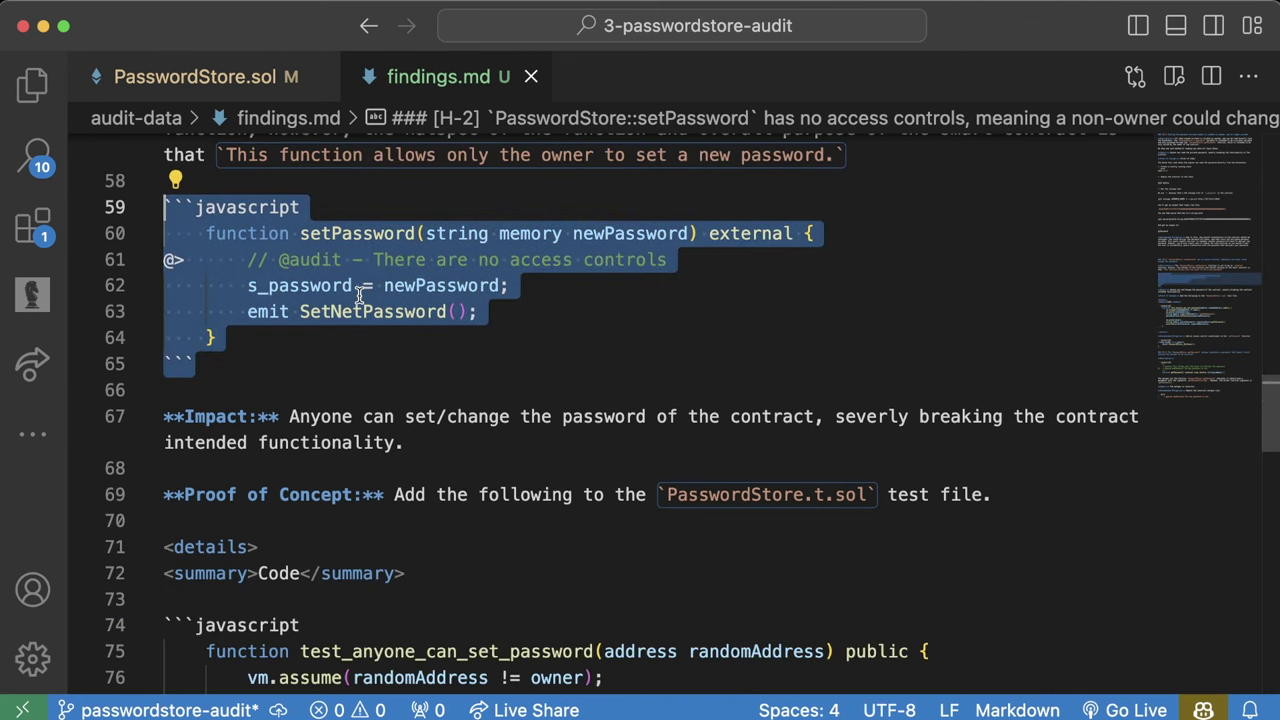
pyautogui.scroll(5, 361, 300)
pyautogui.scroll(-3, 361, 300)
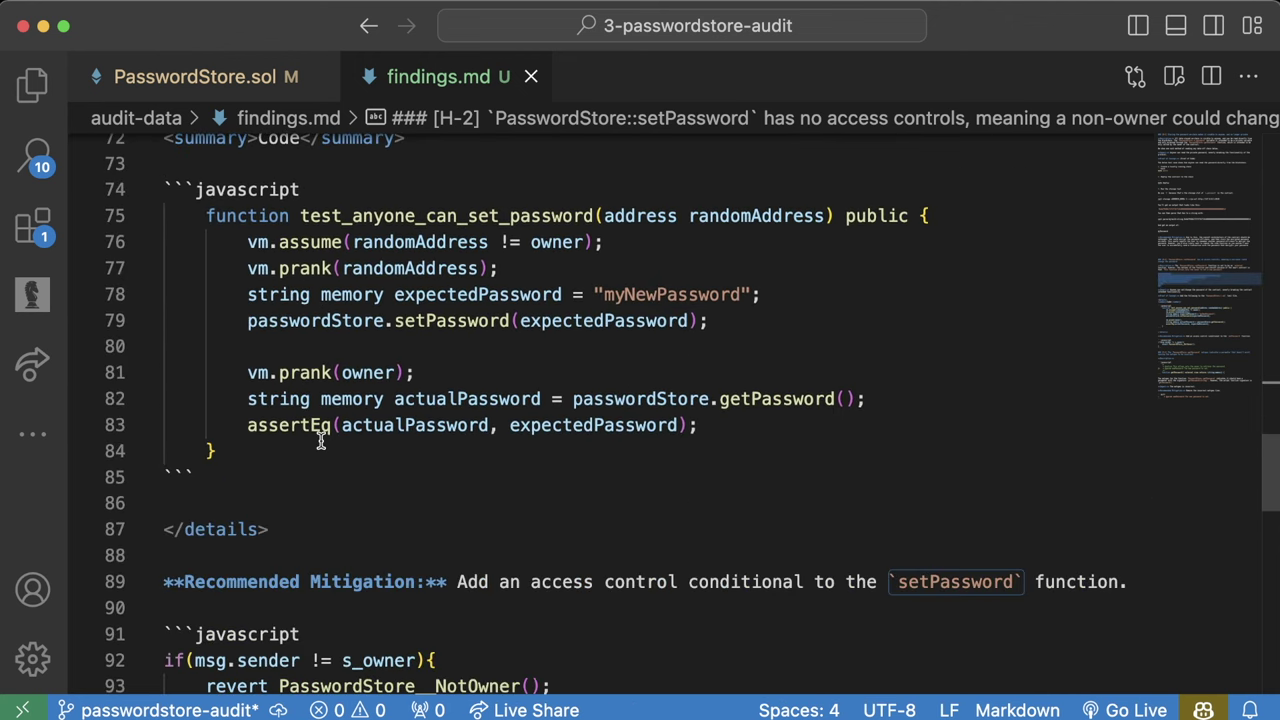
# Review the test_anyone_can_set_password proof-of-concept test function.
pyautogui.click(222, 452)
pyautogui.moveTo(222, 452); pyautogui.dragTo(200, 218)
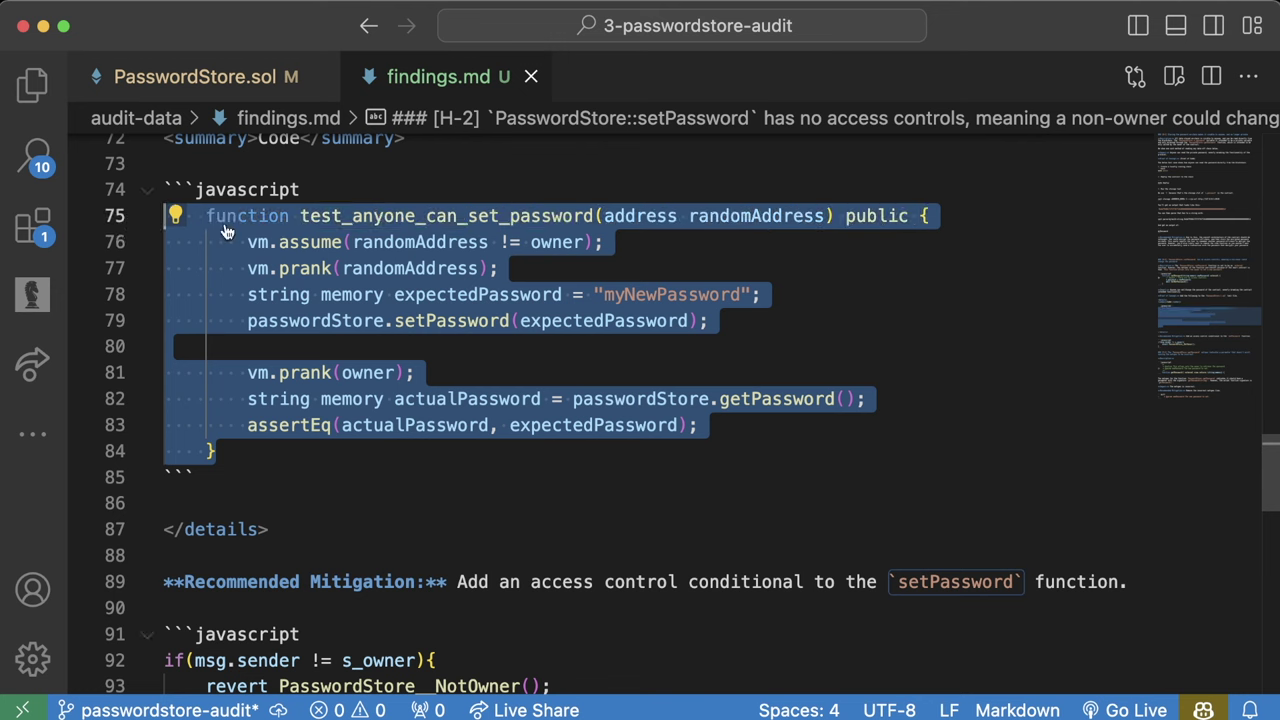
pyautogui.click(374, 242)
pyautogui.doubleClick(376, 218)
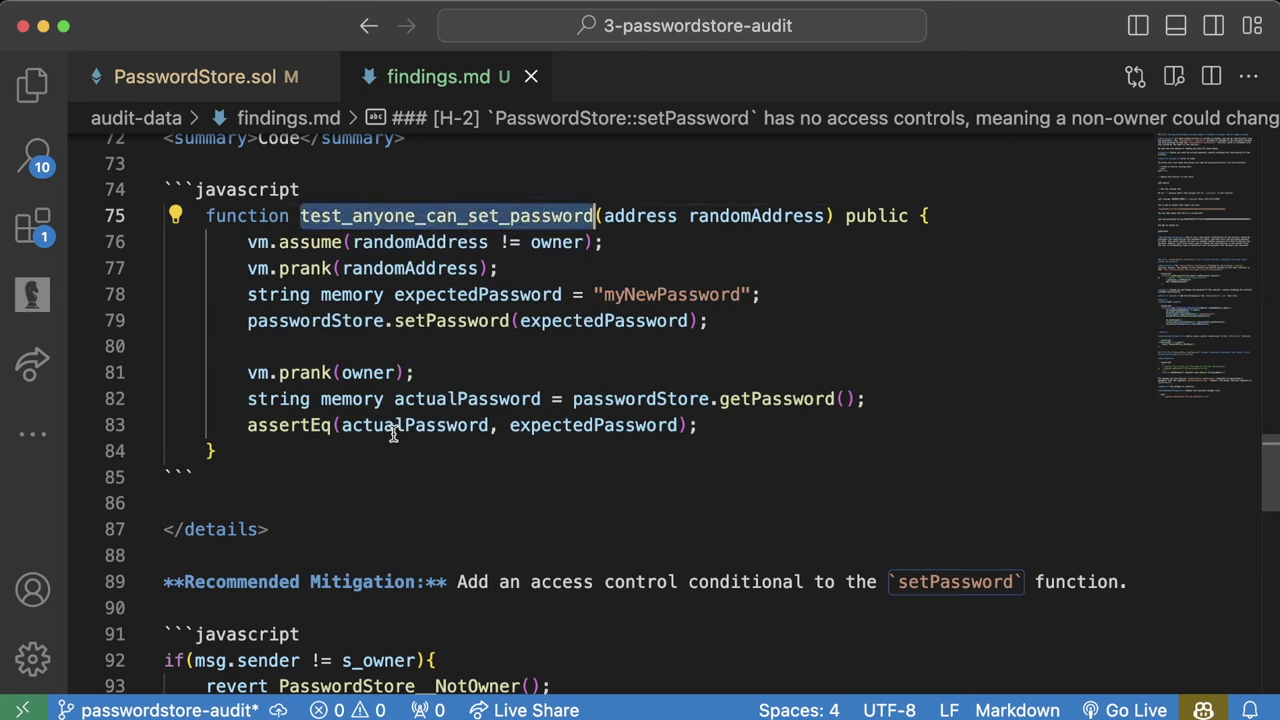
pyautogui.moveTo(215, 452); pyautogui.dragTo(150, 220)
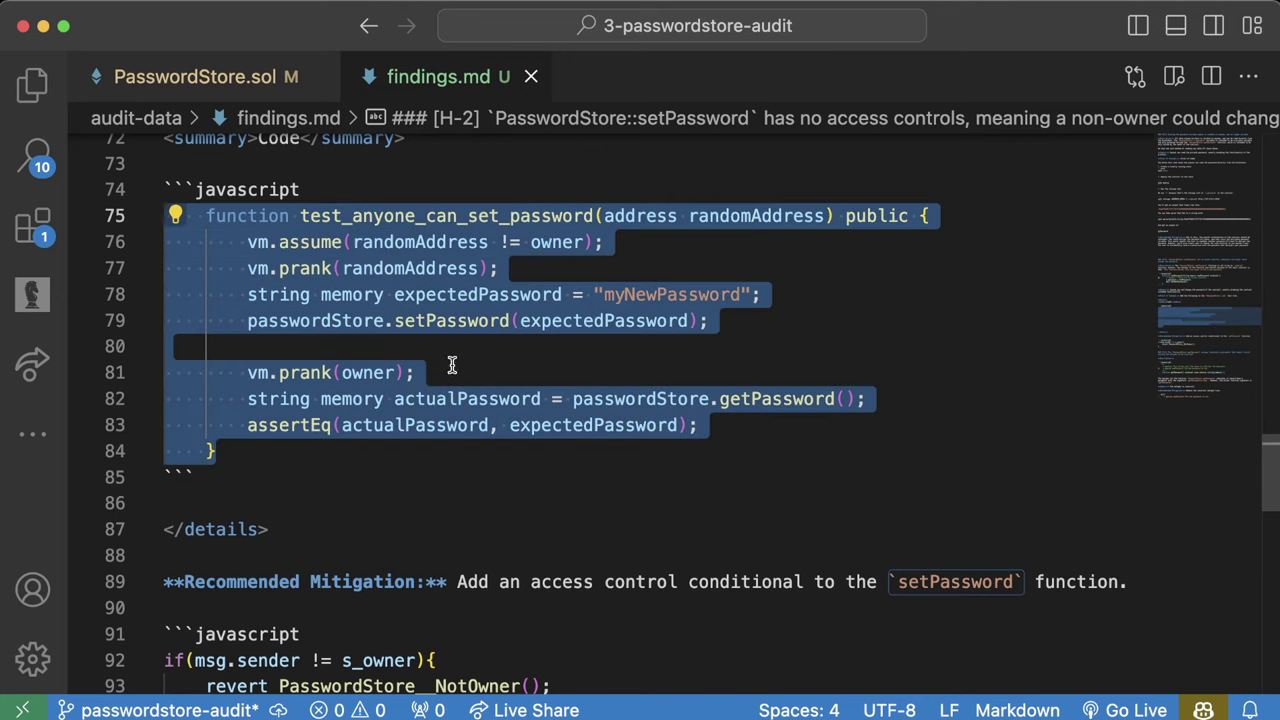
pyautogui.scroll(4, 453, 370)
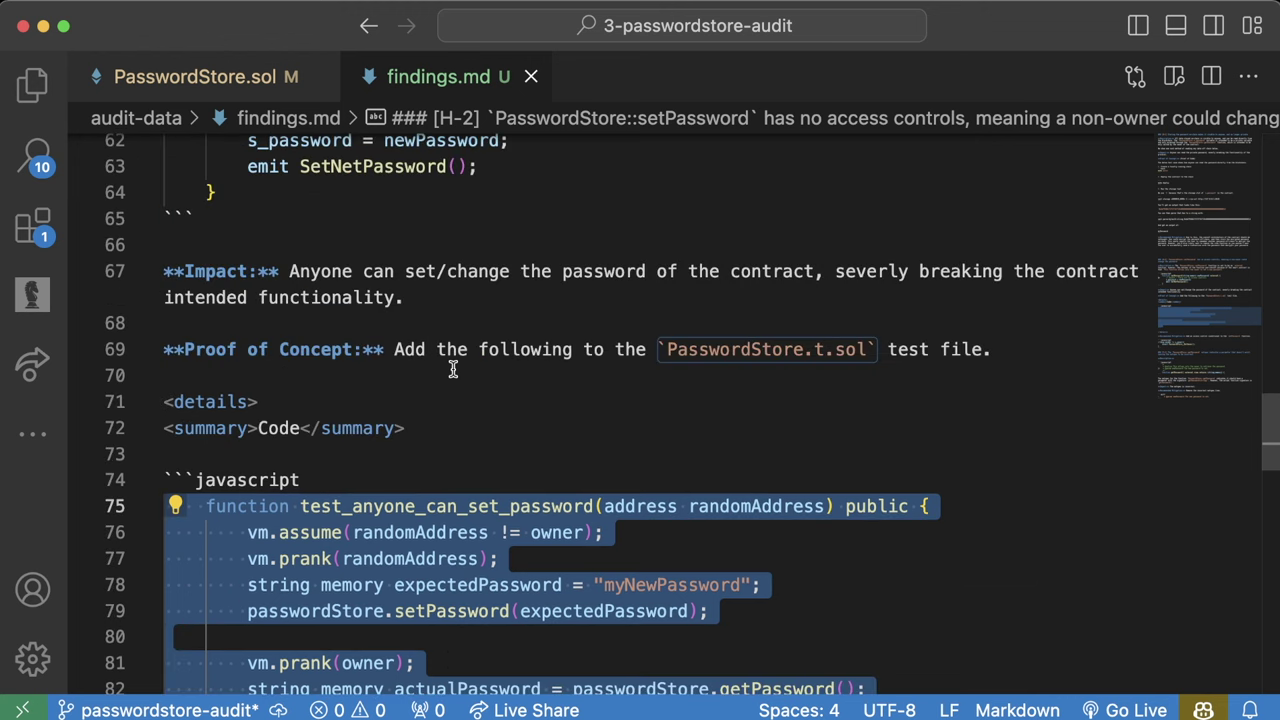
pyautogui.click(431, 394)
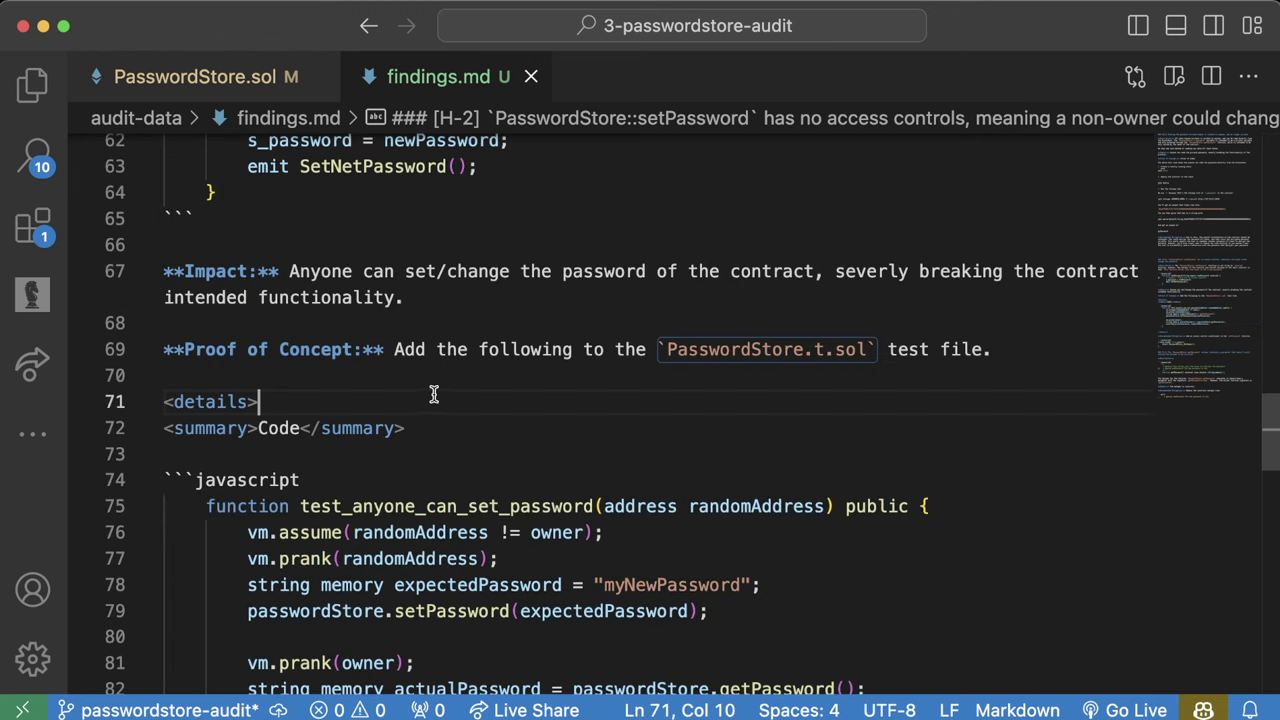
pyautogui.click(430, 387)
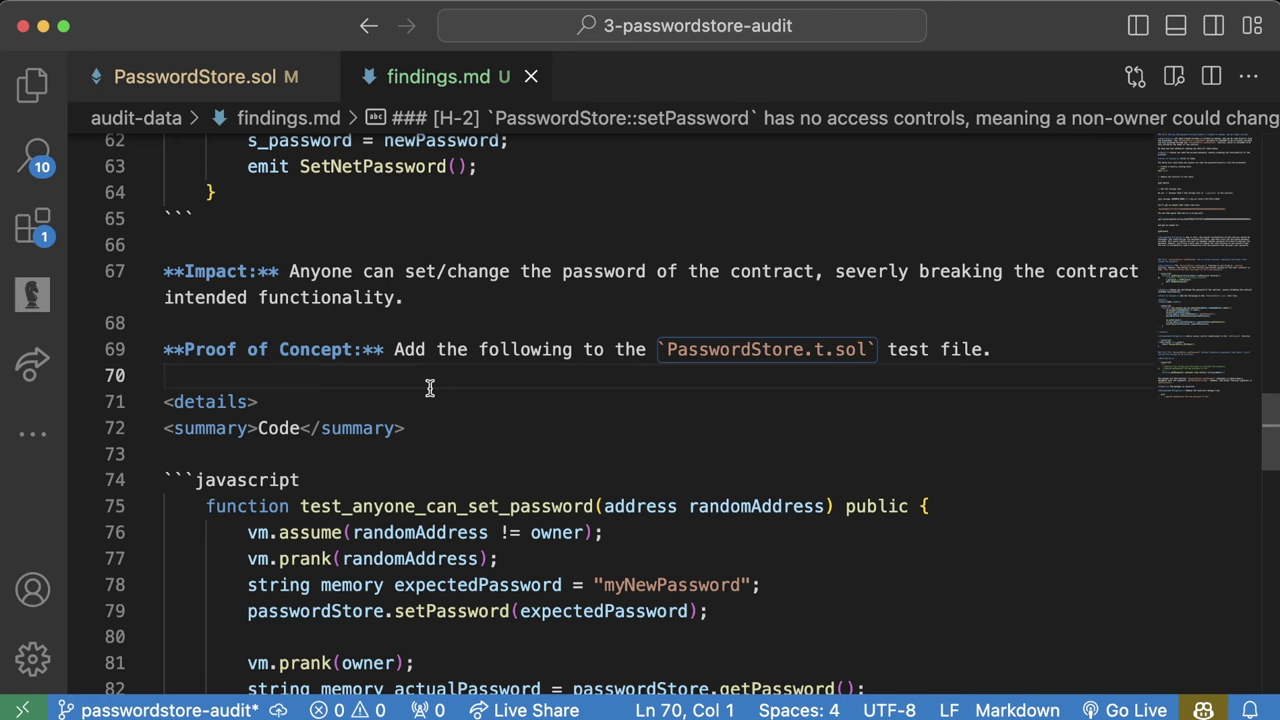
# Mark the I-1 diff mitigation block, put the caret on empty line 114, and switch to the browser README.
pyautogui.scroll(-12, 493, 396)
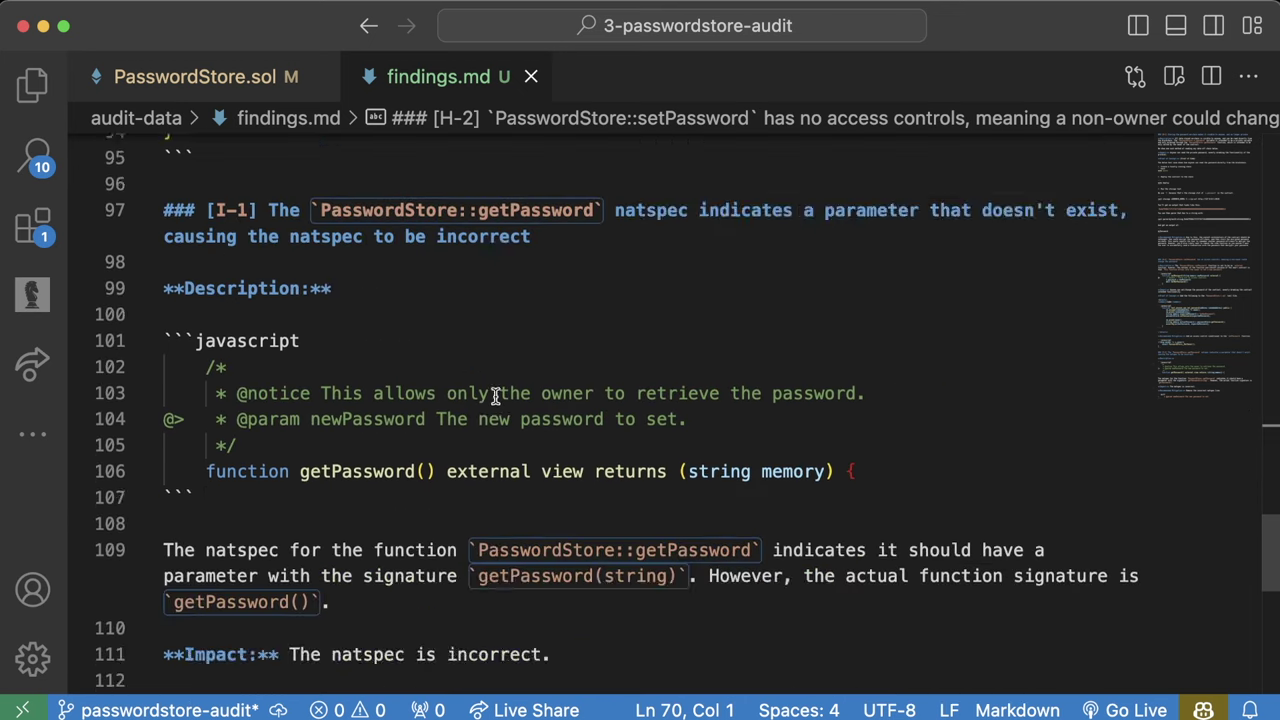
pyautogui.scroll(-2, 345, 318)
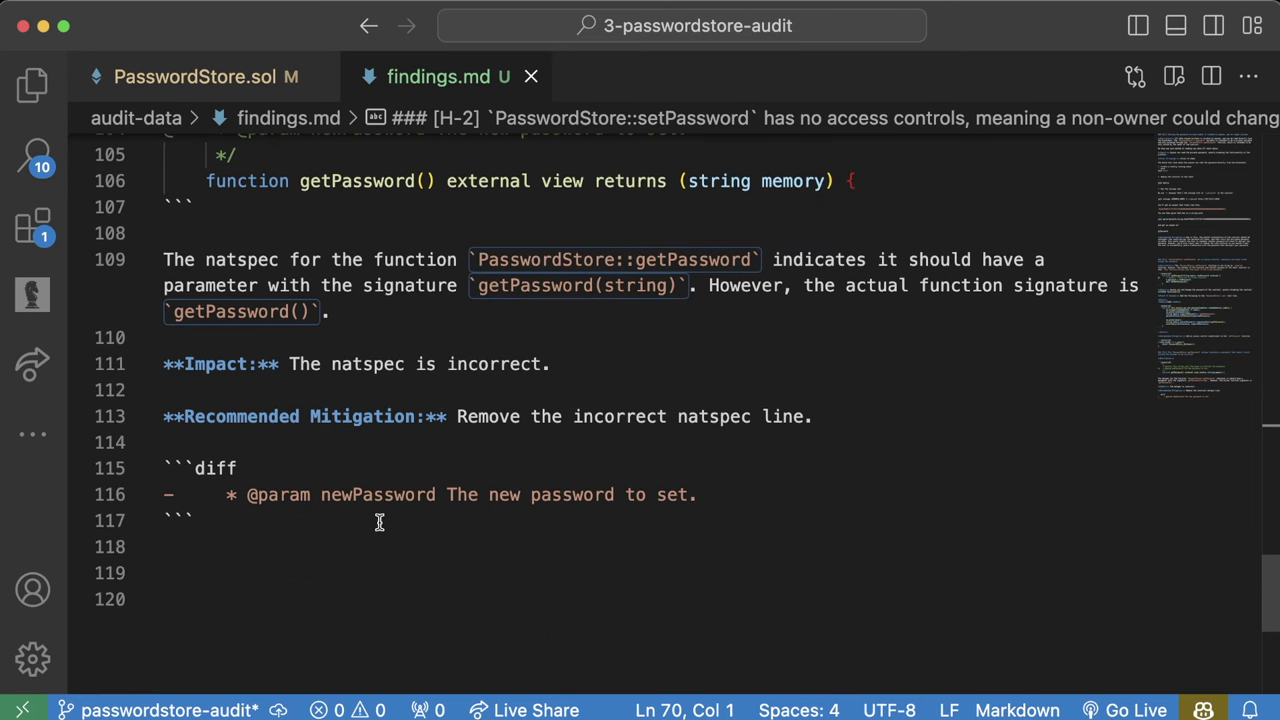
pyautogui.click(297, 548)
pyautogui.moveTo(297, 548); pyautogui.dragTo(163, 457)
pyautogui.click(309, 463)
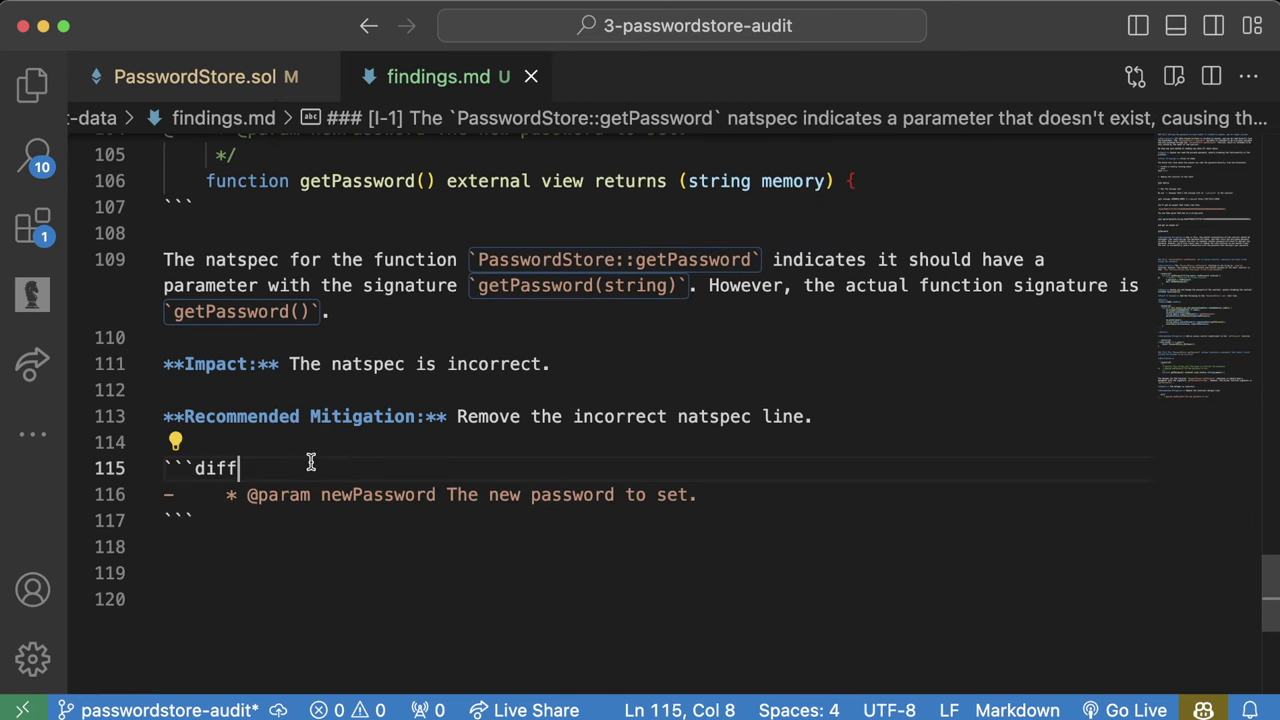
pyautogui.moveTo(297, 548); pyautogui.dragTo(161, 436)
pyautogui.click(297, 438)
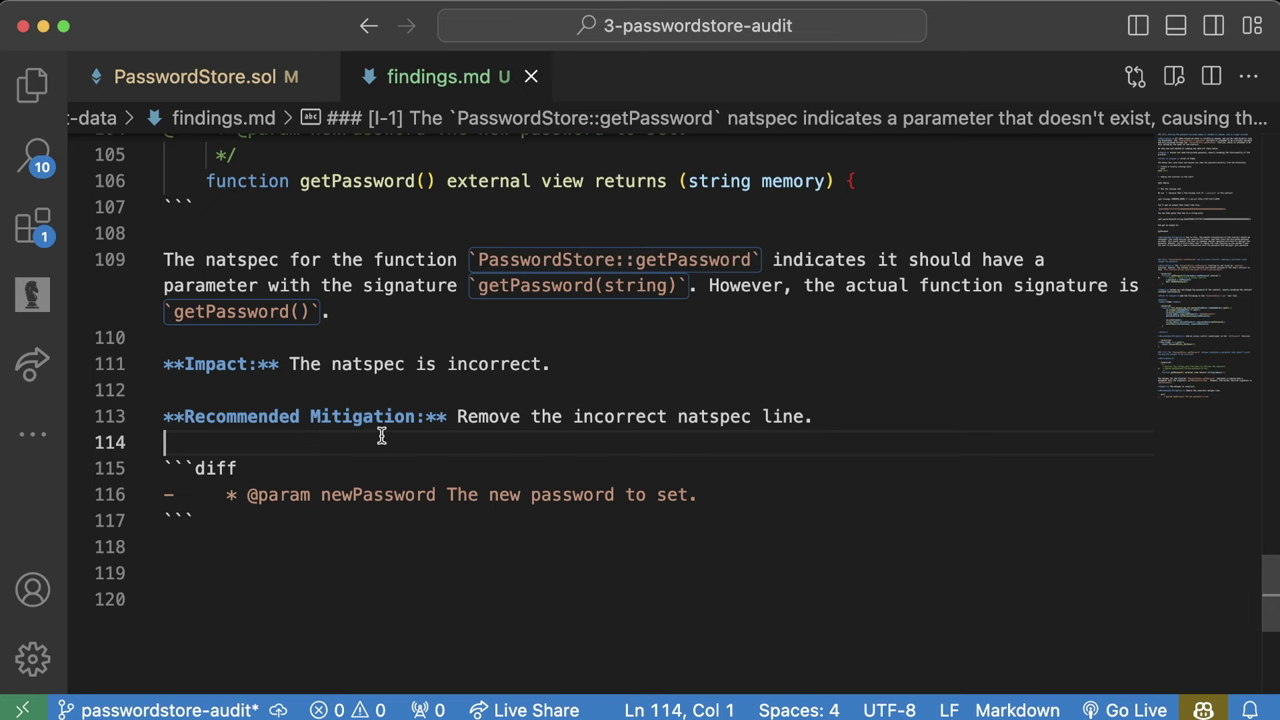
pyautogui.press('super+Tab')
# Scroll the course README down to the Are we done? section.
pyautogui.click(268, 305)
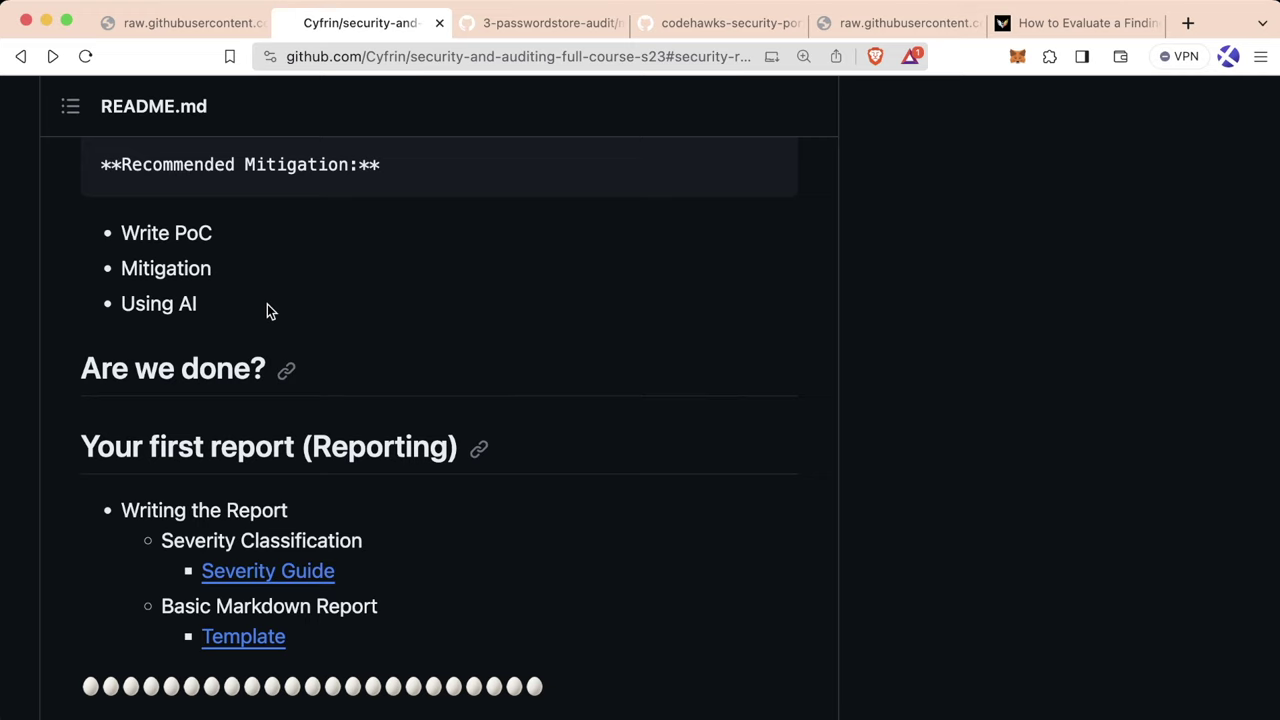
pyautogui.scroll(-1, 287, 308)
pyautogui.moveTo(82, 336); pyautogui.dragTo(280, 336)
pyautogui.scroll(-1, 445, 285)
pyautogui.click(448, 281)
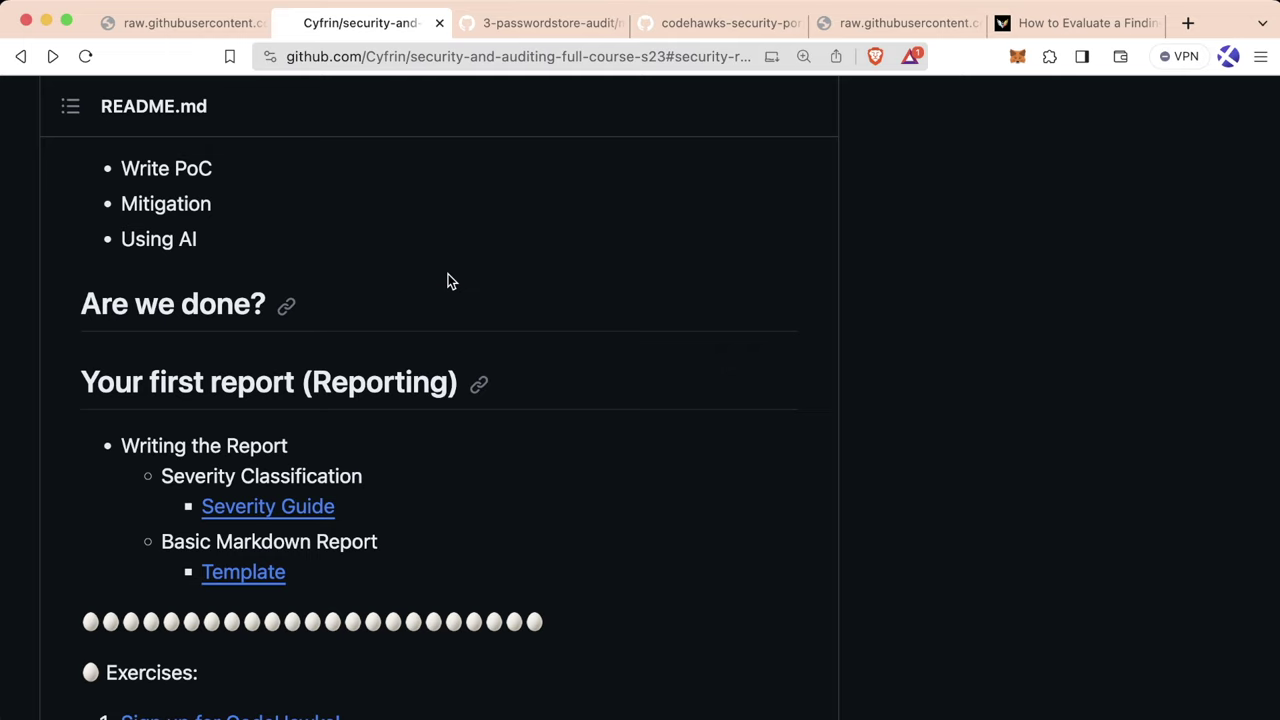
pyautogui.scroll(-2, 448, 281)
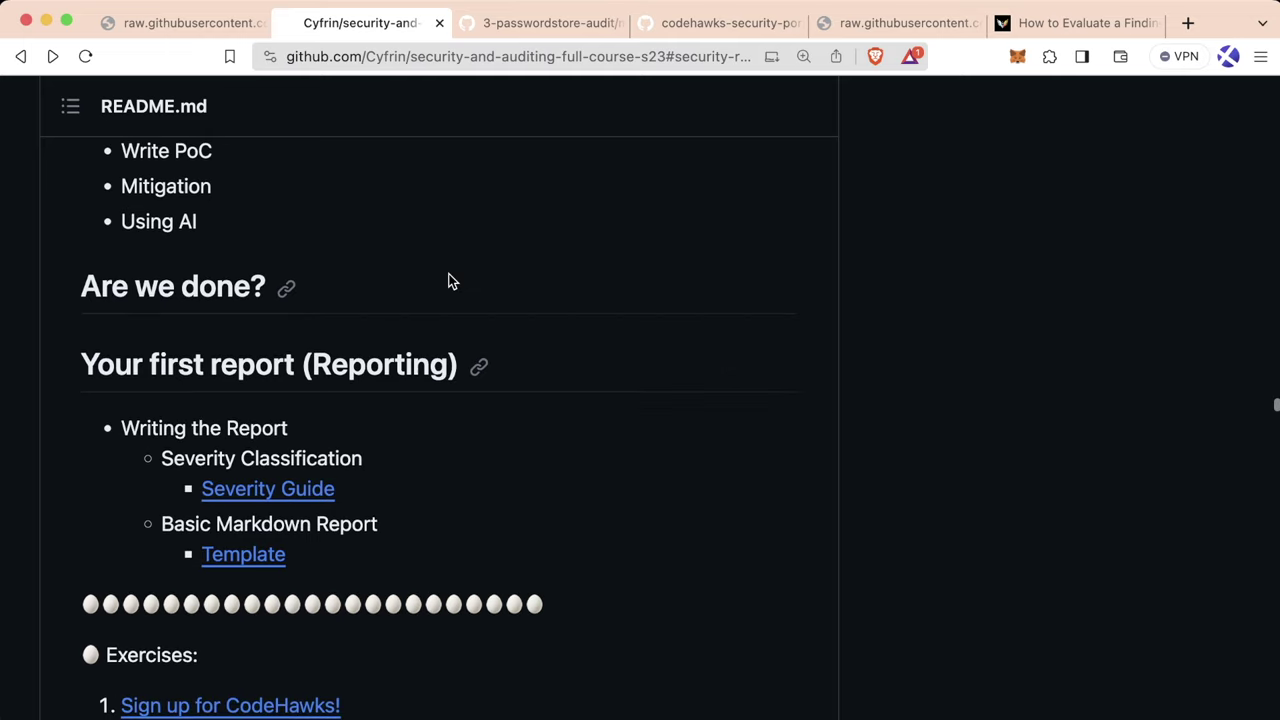
pyautogui.scroll(-1, 461, 344)
# Open the Severity Guide link and read through the CodeHawks severity page.
pyautogui.click(289, 410)
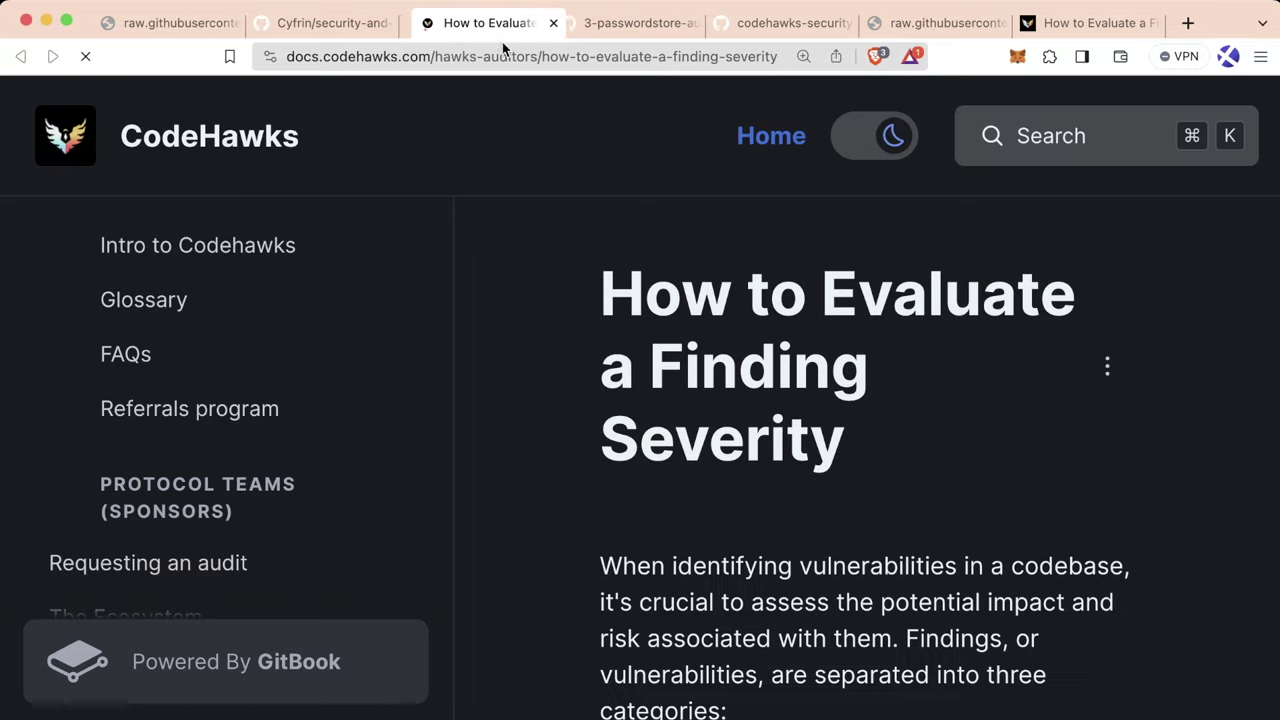
pyautogui.scroll(-2, 630, 350)
pyautogui.scroll(-10, 635, 353)
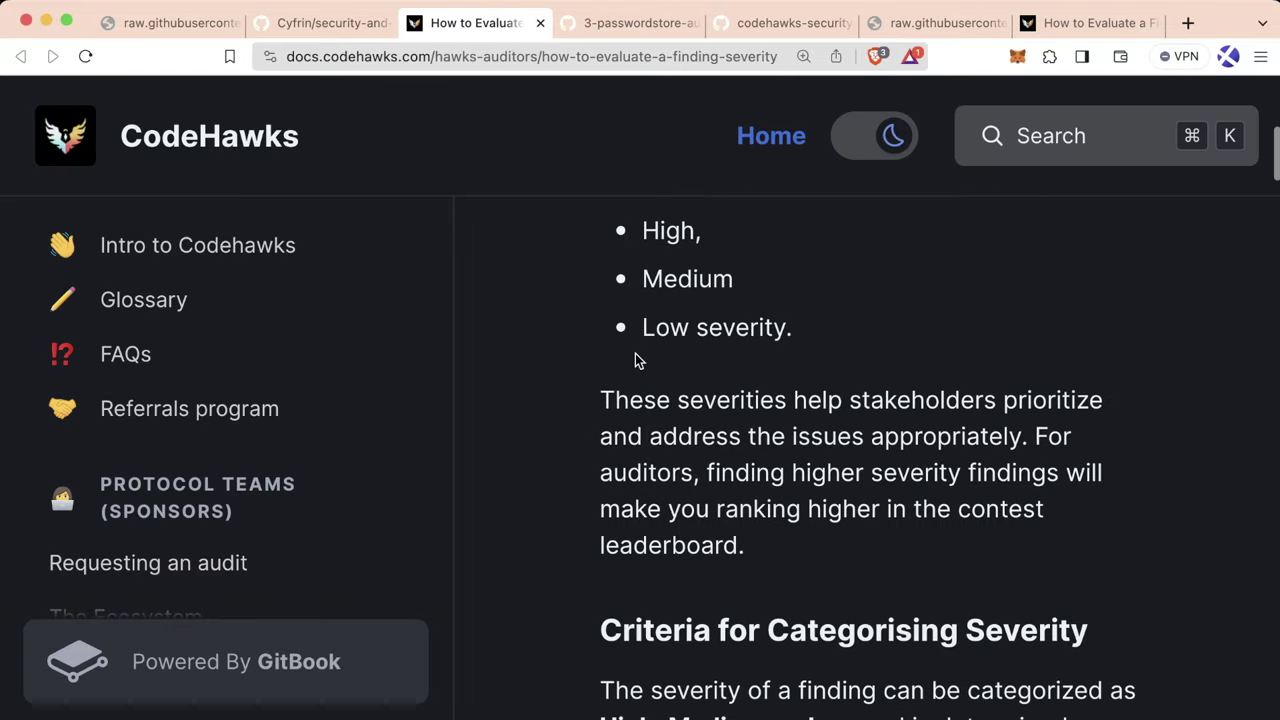
pyautogui.scroll(1, 635, 353)
pyautogui.moveTo(732, 272); pyautogui.dragTo(635, 270)
pyautogui.moveTo(734, 318); pyautogui.dragTo(643, 320)
pyautogui.moveTo(795, 367); pyautogui.dragTo(643, 367)
pyautogui.scroll(-4, 814, 331)
pyautogui.scroll(-10, 814, 333)
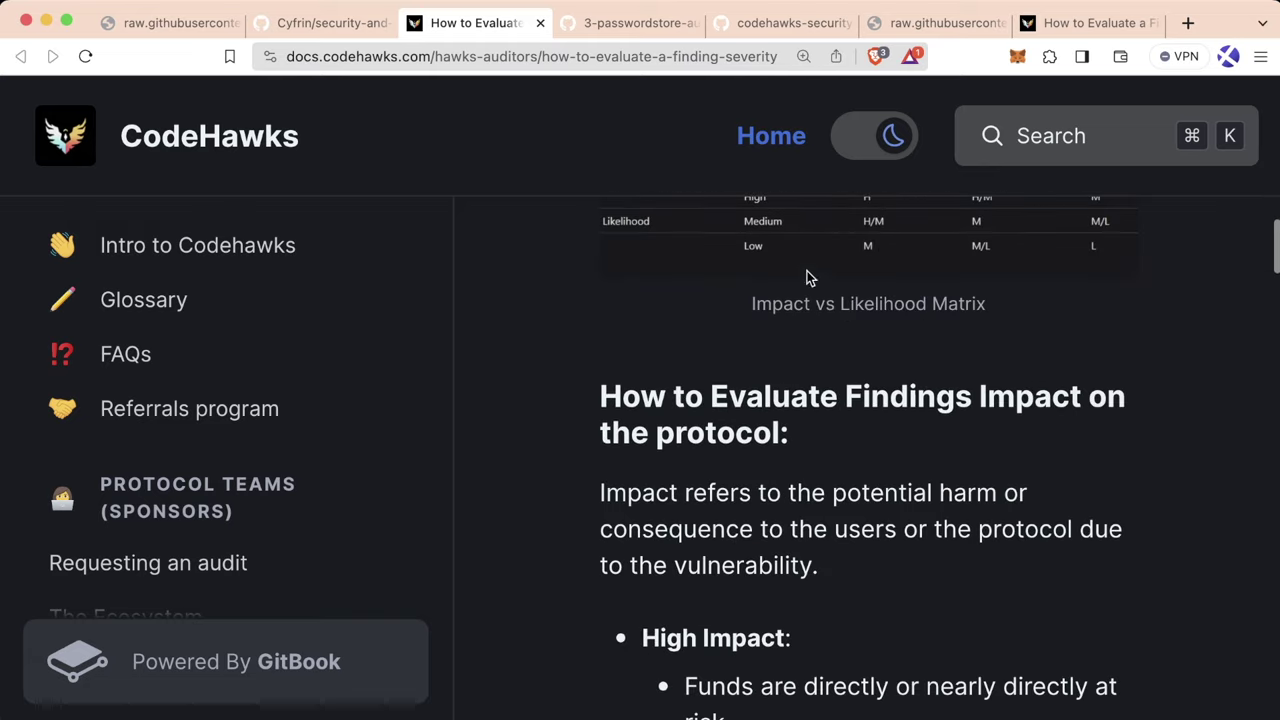
# Enlarge the Impact vs Likelihood matrix, then close it and the severity guide tab.
pyautogui.click(806, 248)
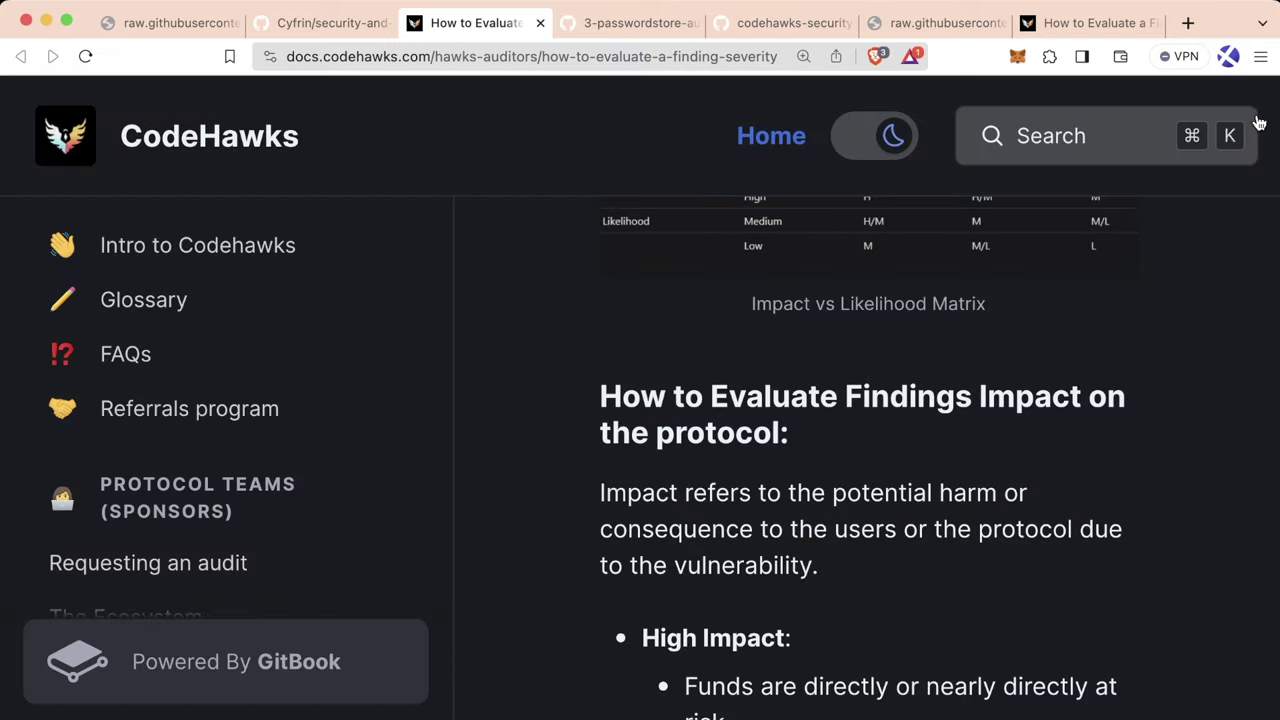
pyautogui.click(1252, 112)
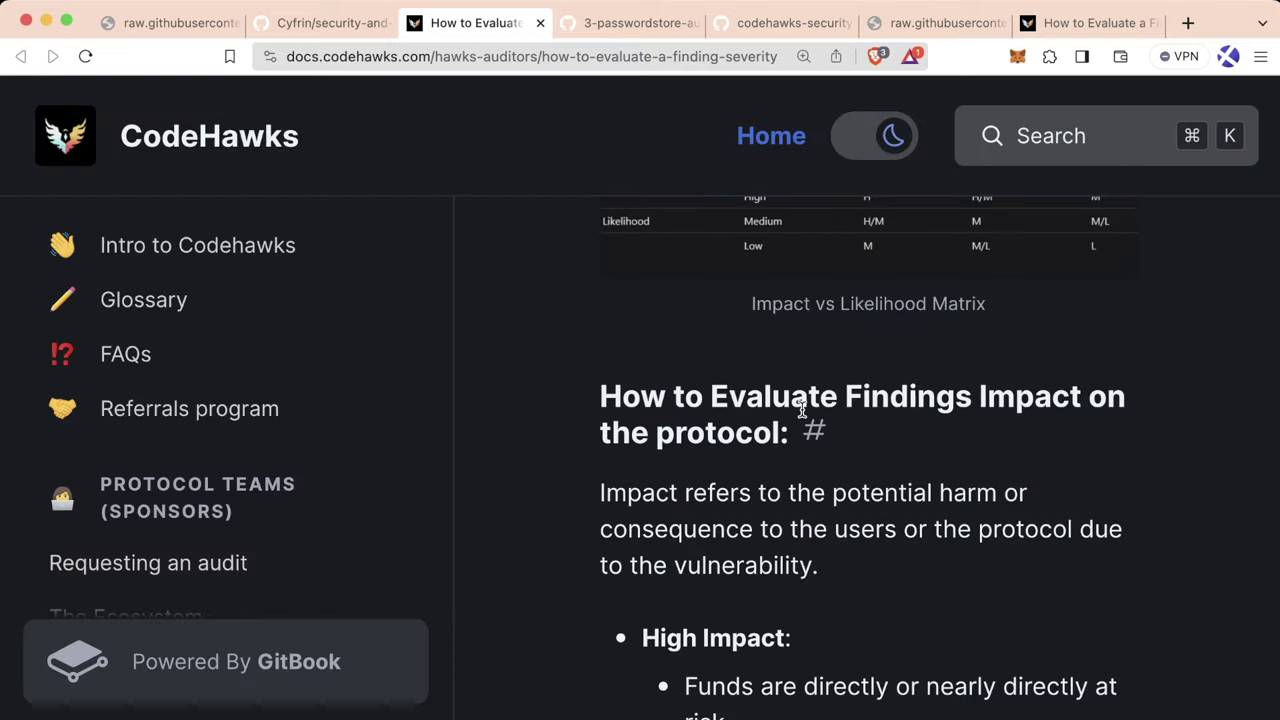
pyautogui.scroll(-4, 800, 410)
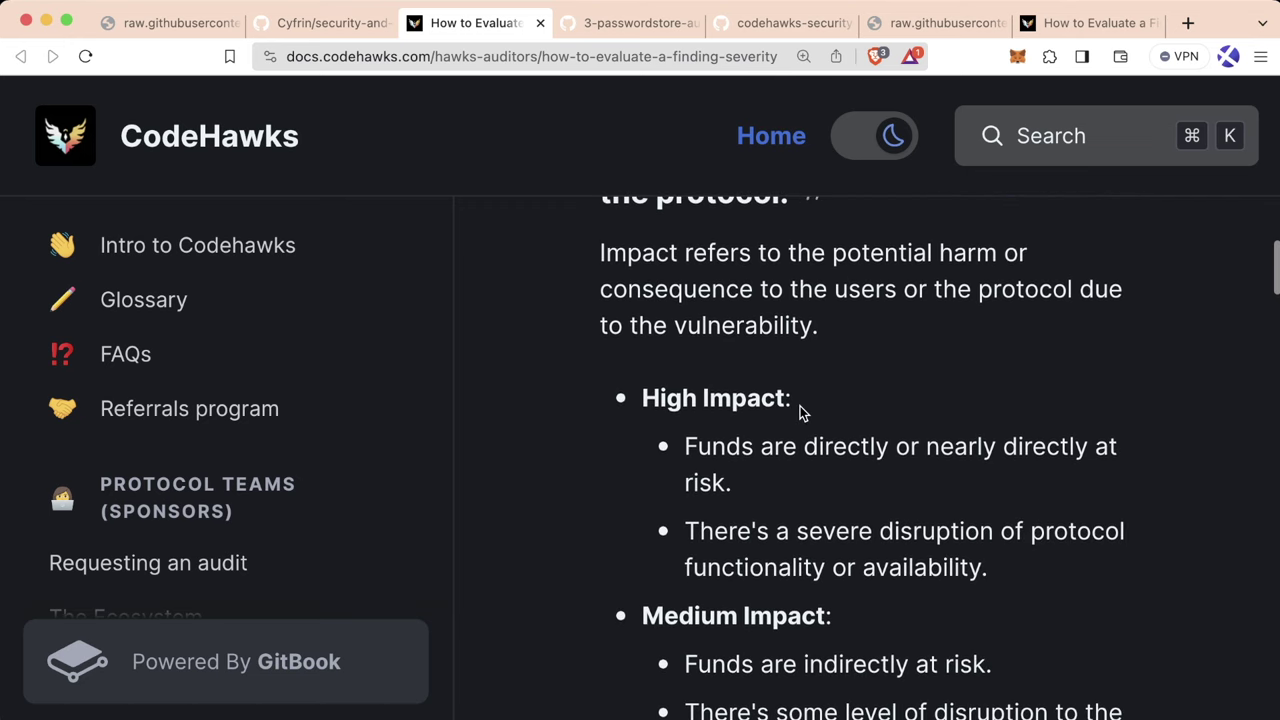
pyautogui.press('super+w')
# Back in findings.md, highlight the full H-1 heading.
pyautogui.press('super+Tab')
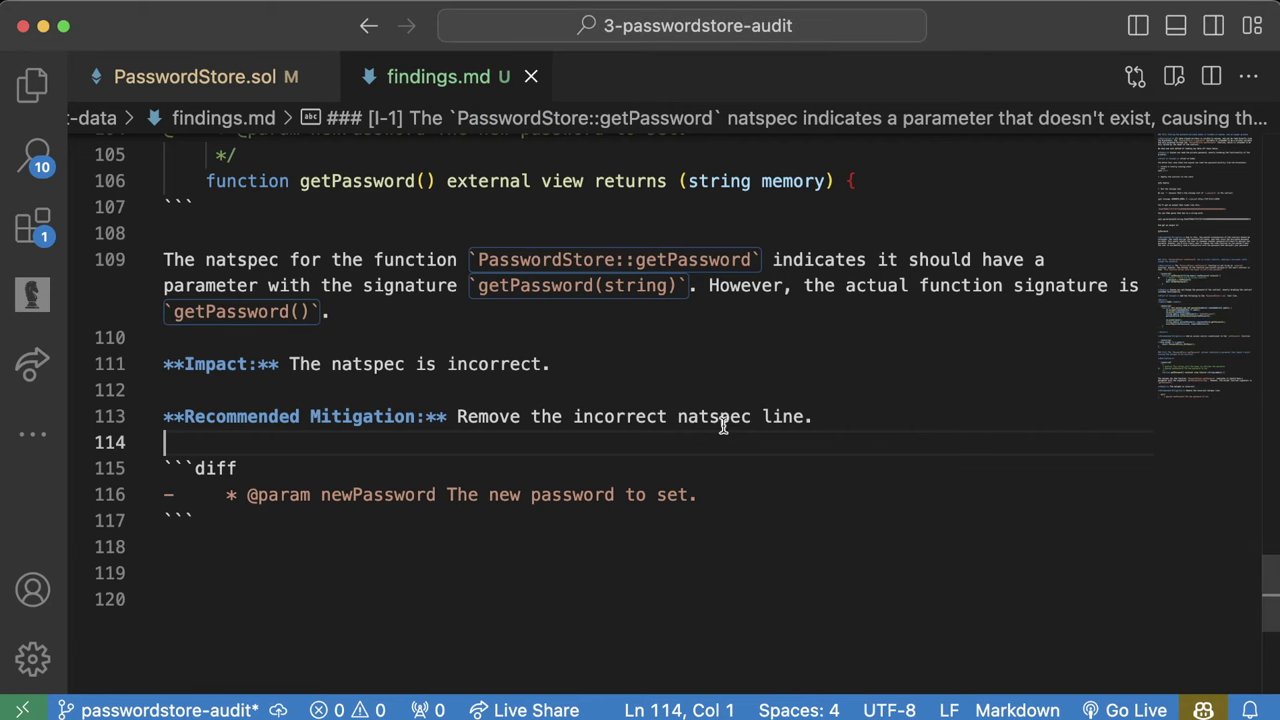
pyautogui.click(700, 371)
pyautogui.scroll(20, 700, 371)
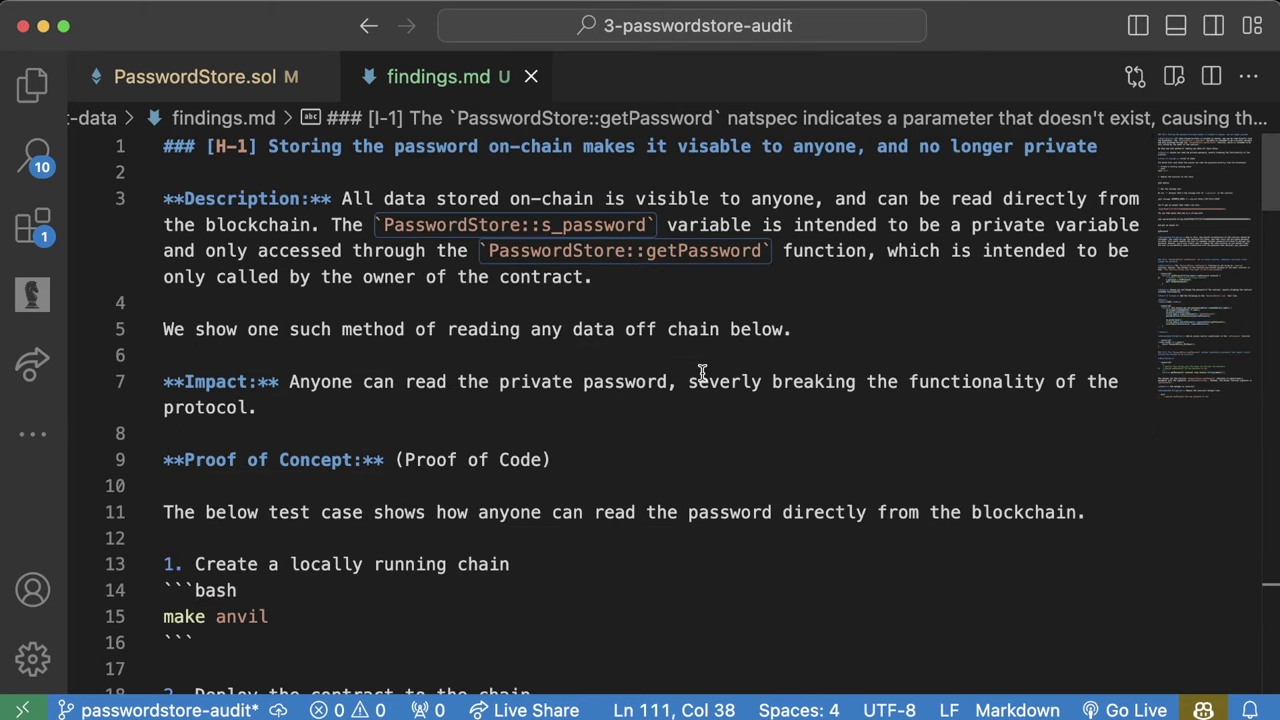
pyautogui.click(270, 165)
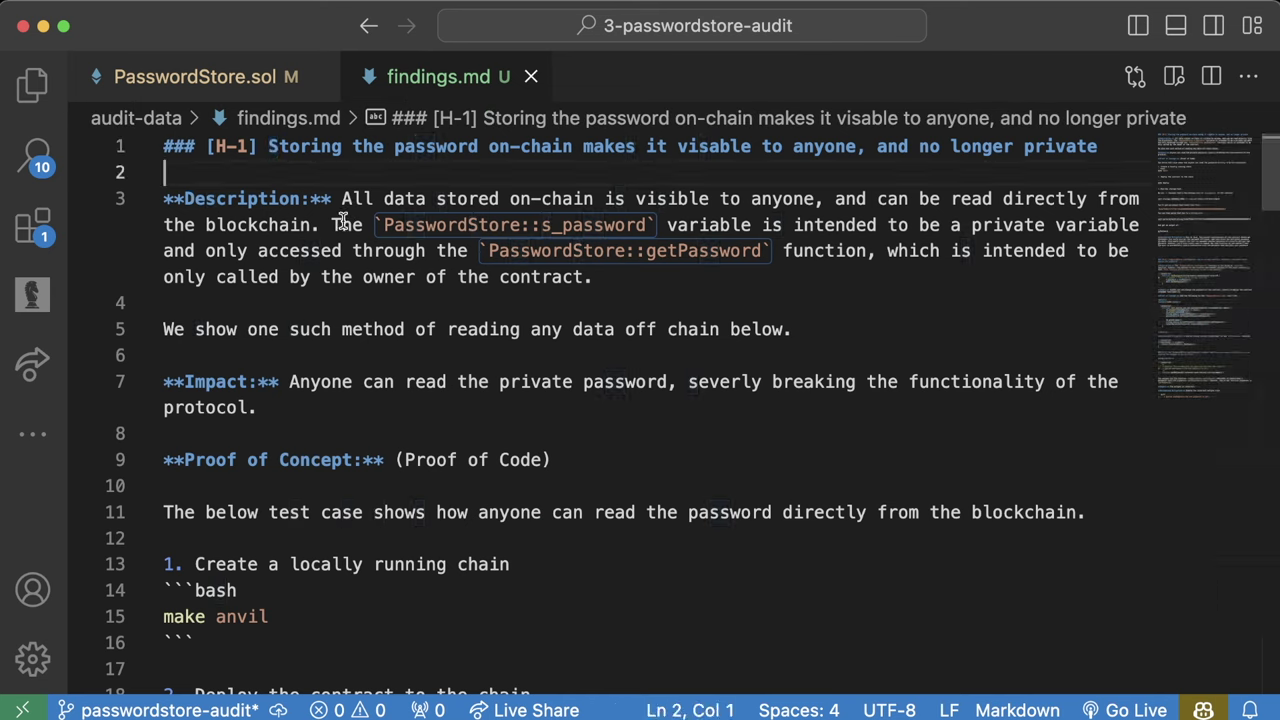
pyautogui.moveTo(552, 146); pyautogui.dragTo(163, 146)
pyautogui.click(1111, 146)
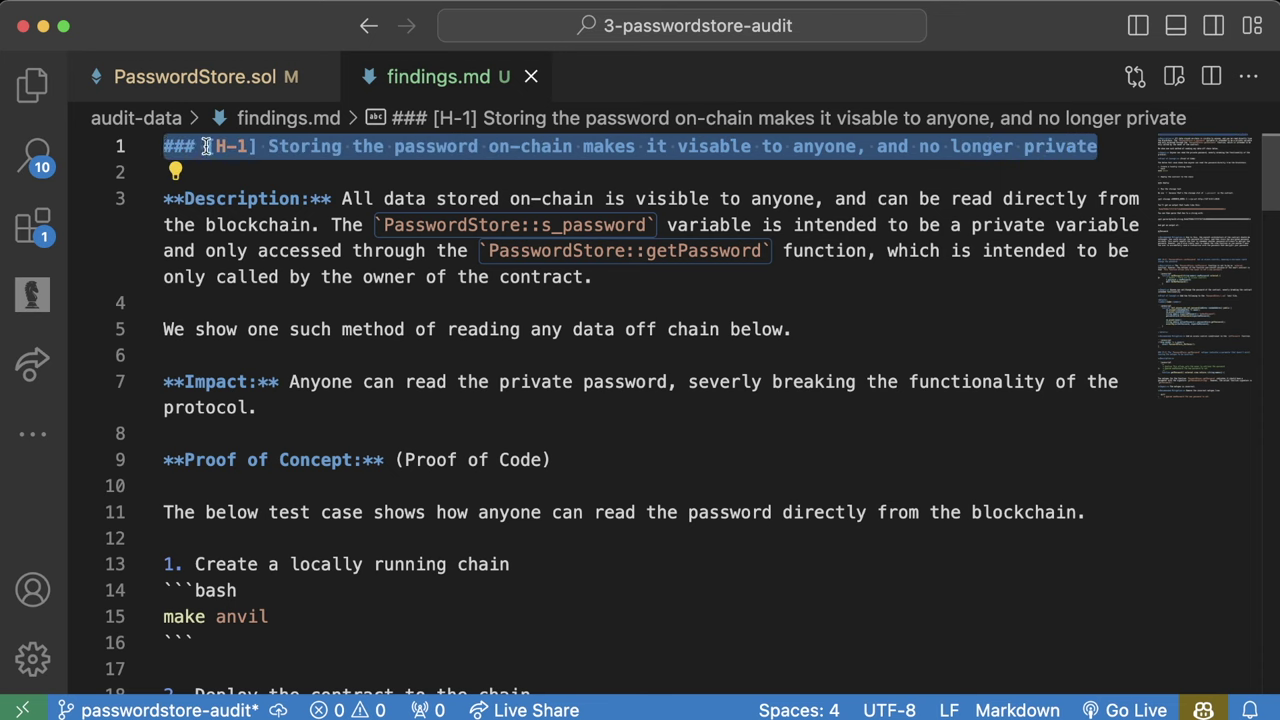
pyautogui.click(501, 177)
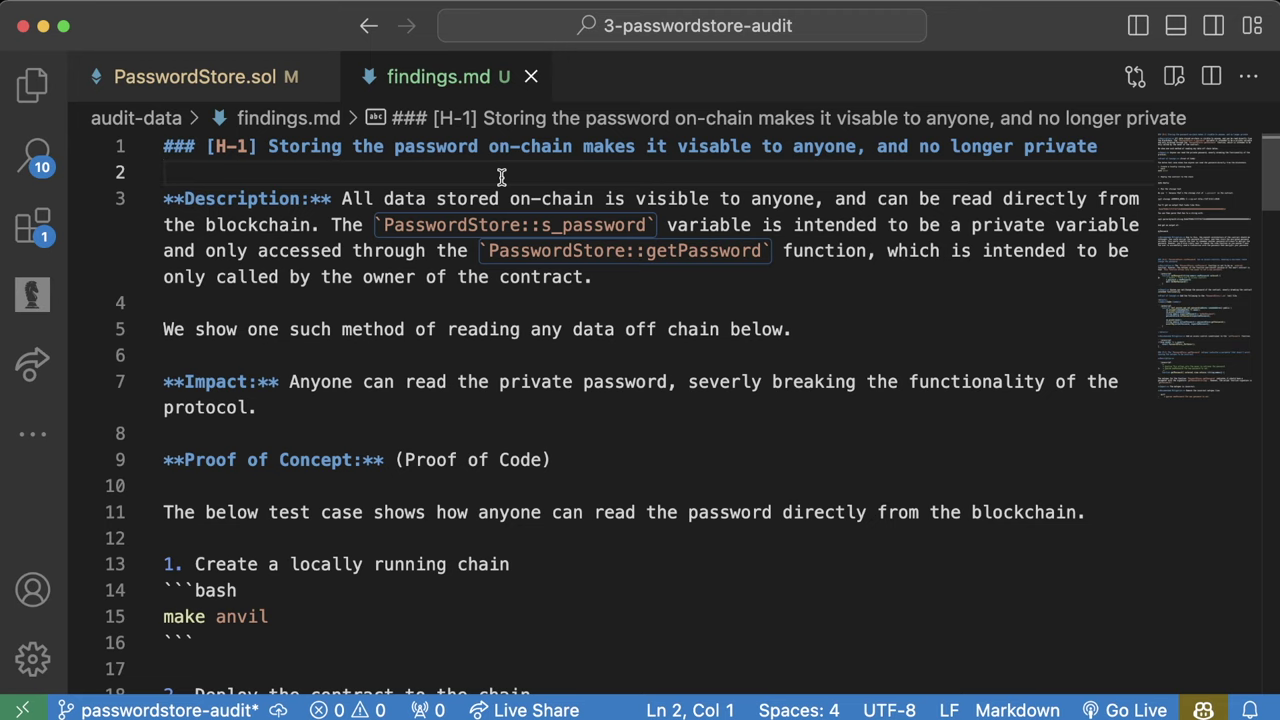
# Highlight PasswordStore::setPassword in the H-2 heading.
pyautogui.scroll(-15, 545, 168)
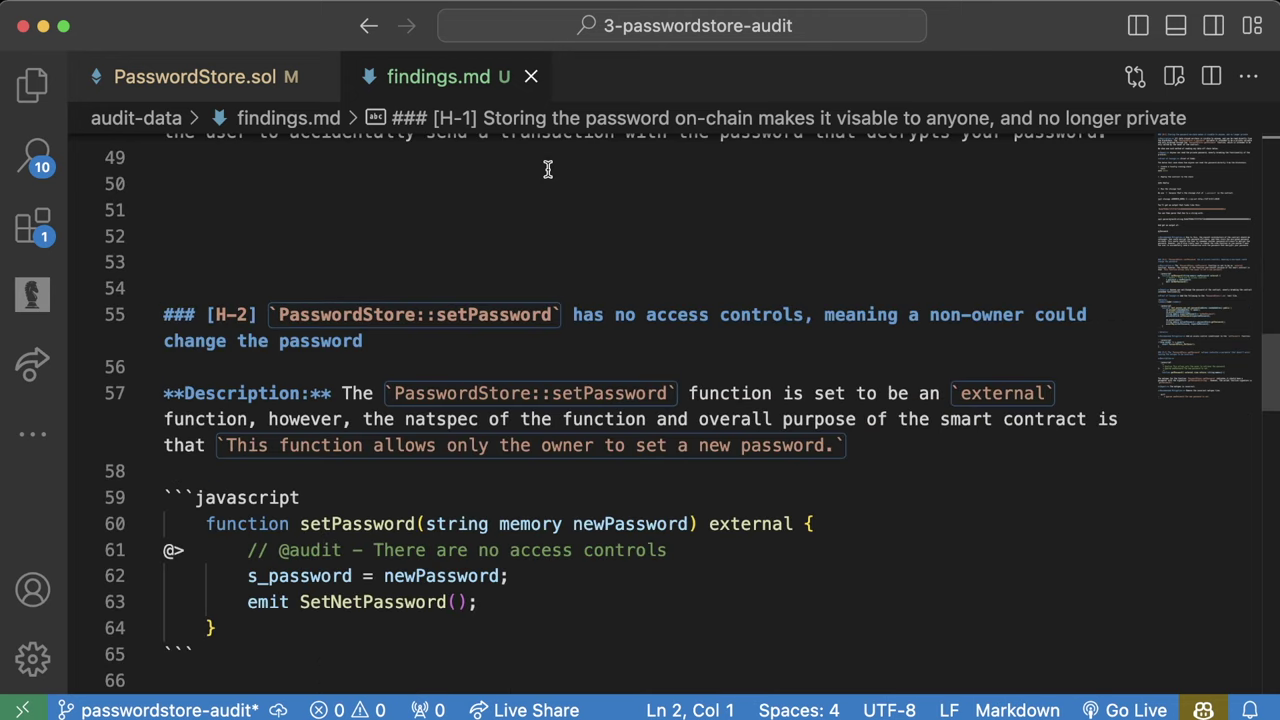
pyautogui.moveTo(563, 318); pyautogui.dragTo(273, 313)
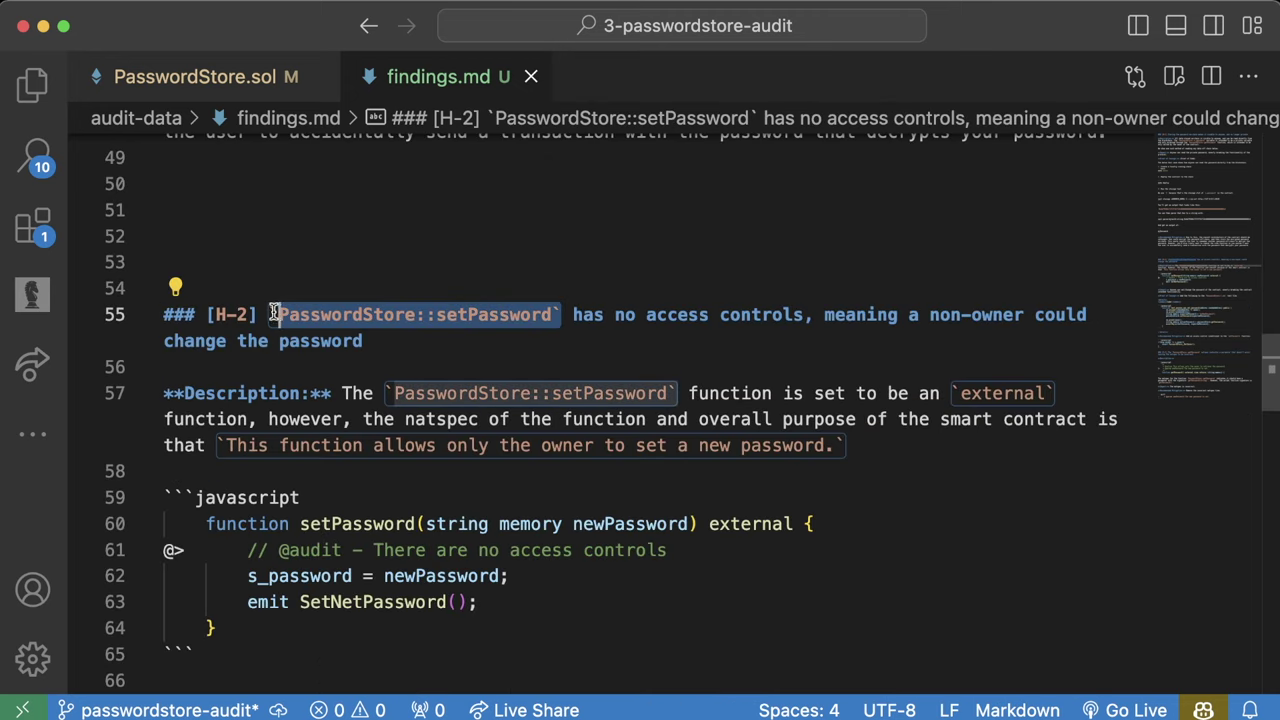
pyautogui.click(258, 313)
pyautogui.scroll(-10, 385, 335)
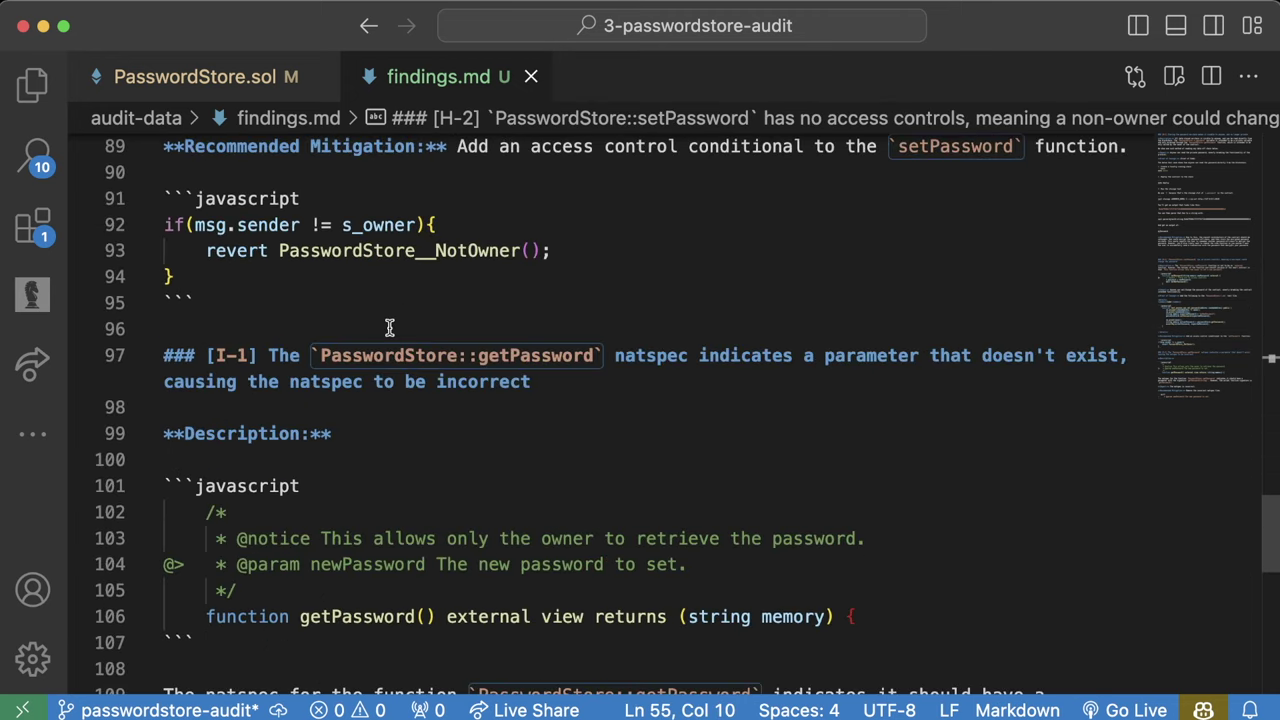
pyautogui.scroll(-3, 390, 328)
# Check the I-1 heading, then switch to the course README in the browser.
pyautogui.moveTo(560, 238); pyautogui.dragTo(165, 212)
pyautogui.click(337, 194)
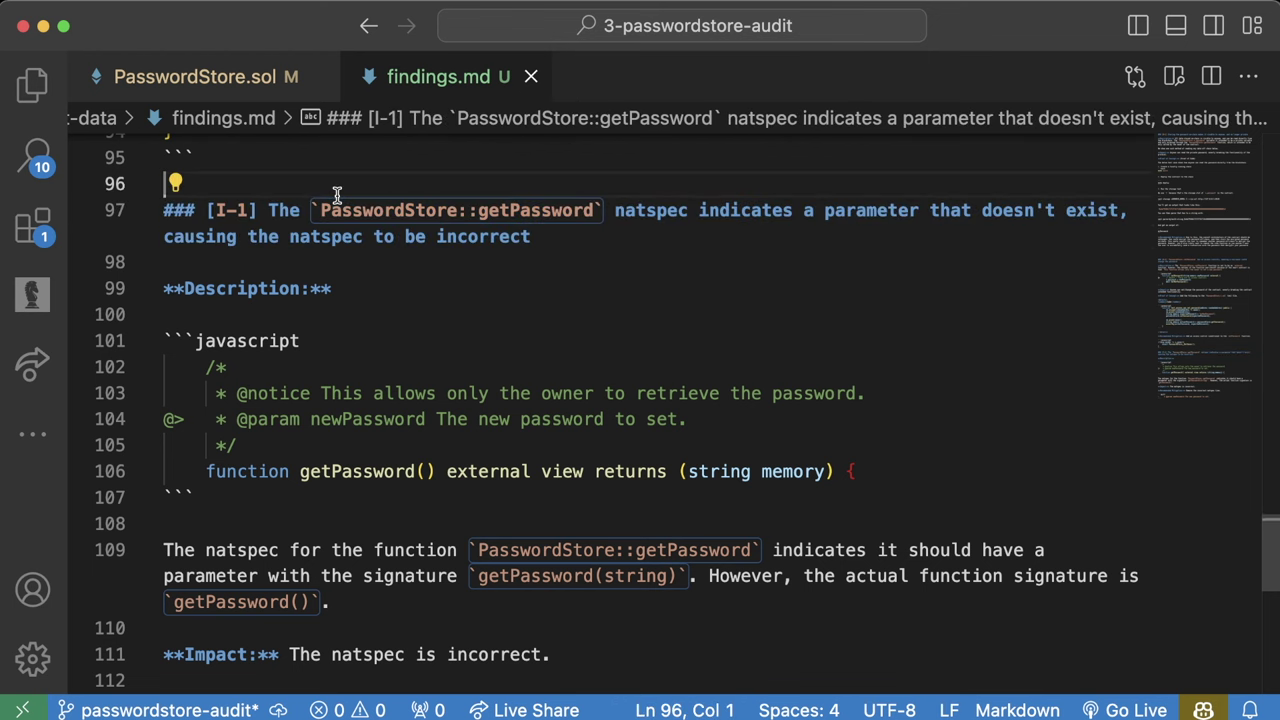
pyautogui.scroll(-5, 323, 180)
pyautogui.scroll(2, 380, 280)
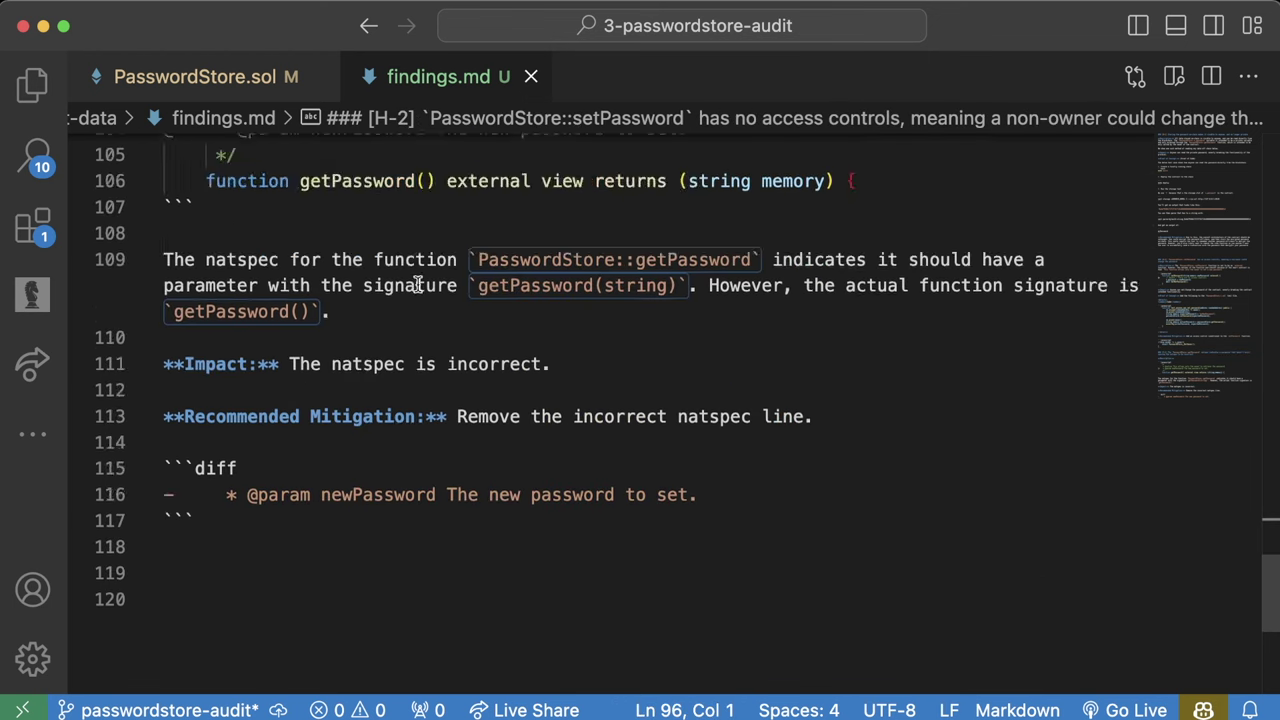
pyautogui.scroll(4, 418, 283)
pyautogui.moveTo(533, 238); pyautogui.dragTo(190, 222)
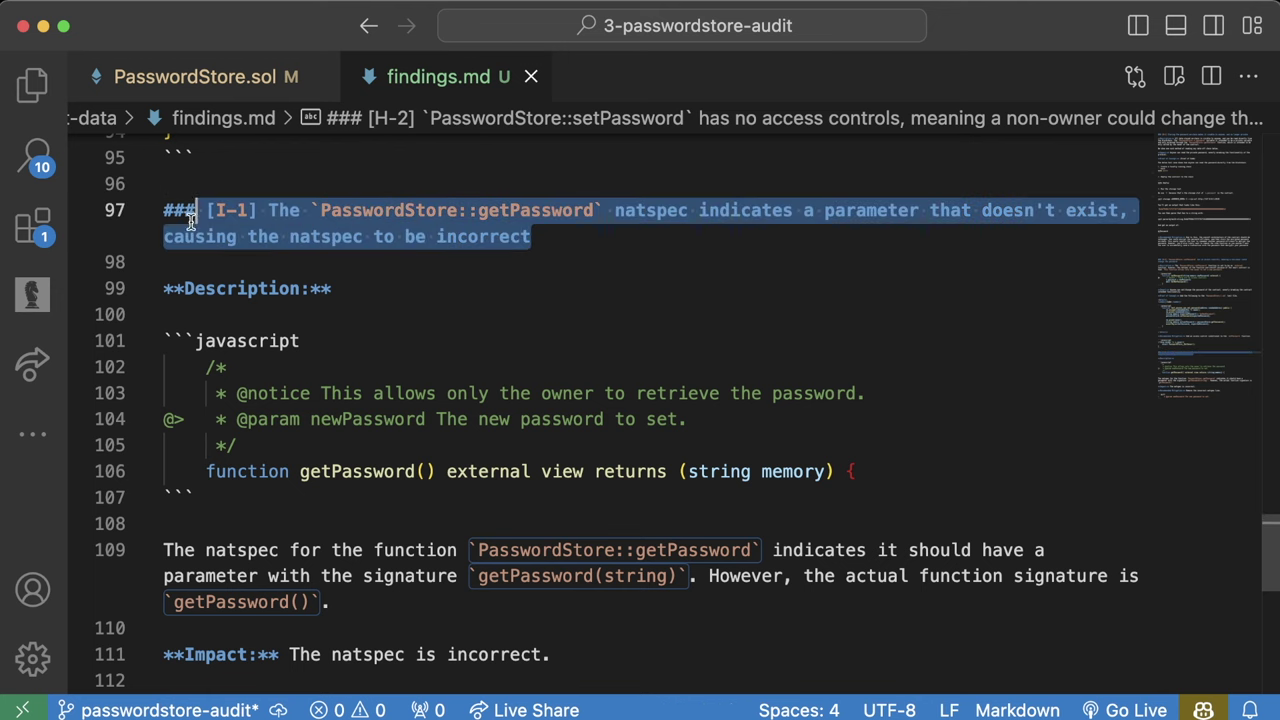
pyautogui.click(512, 266)
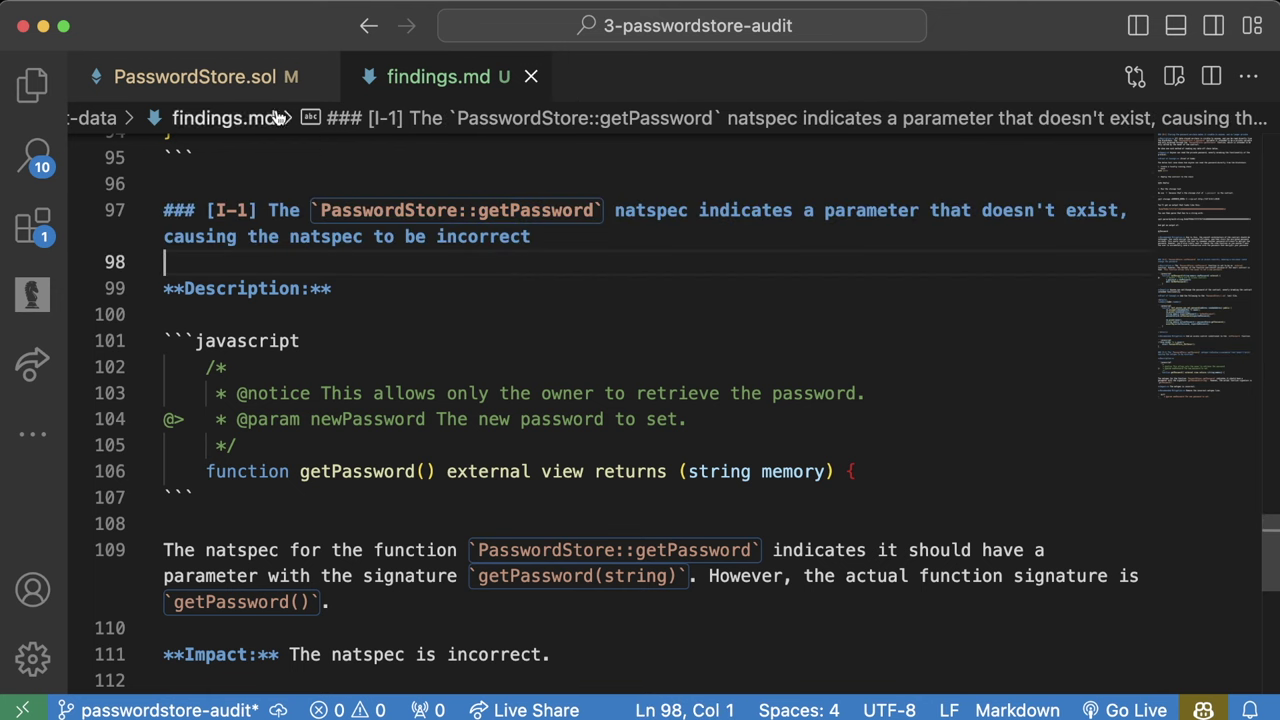
pyautogui.press('super+Tab')
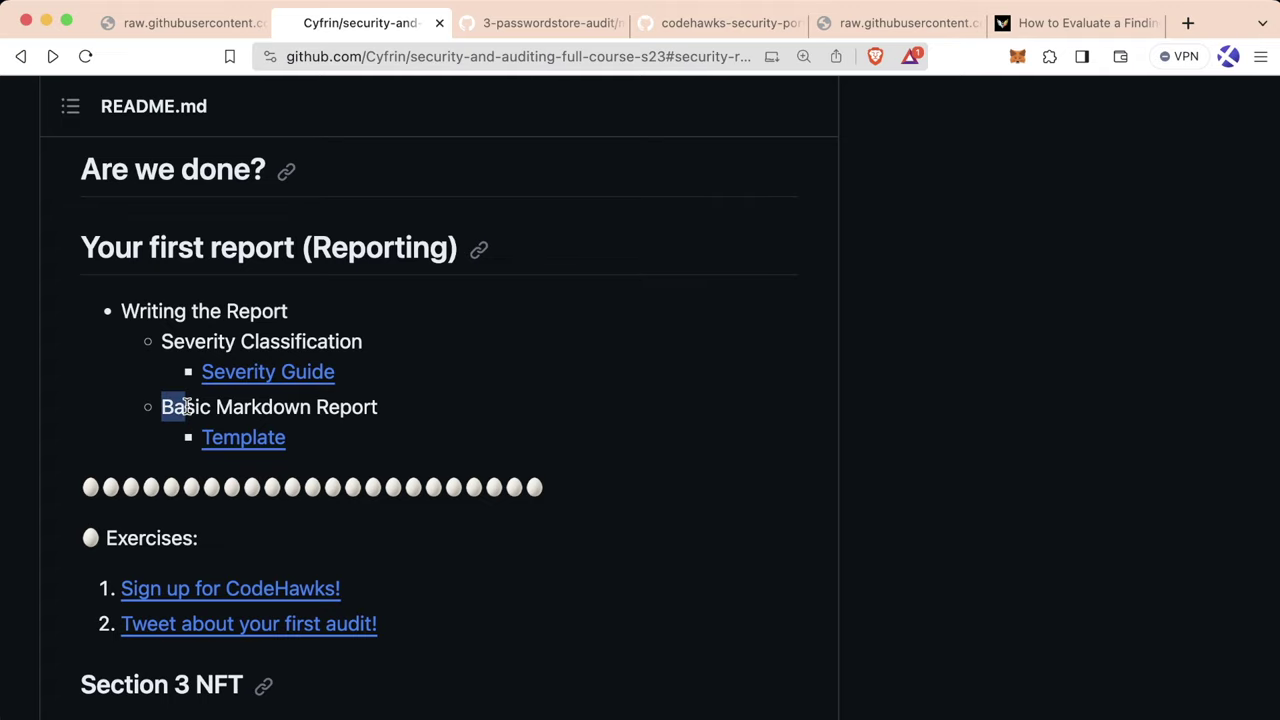
# Follow the Basic Markdown Report Template link to audit-report-templating, then go back to the README.
pyautogui.doubleClick(253, 408)
pyautogui.doubleClick(320, 408)
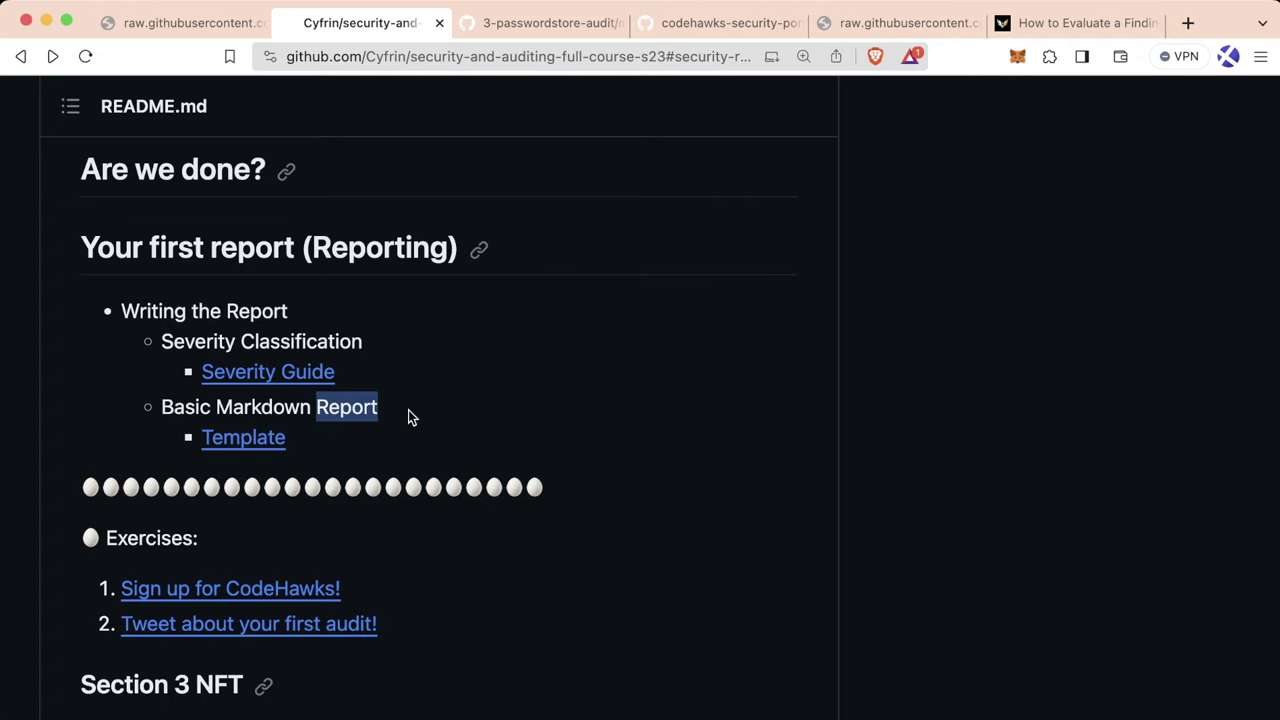
pyautogui.click(280, 443)
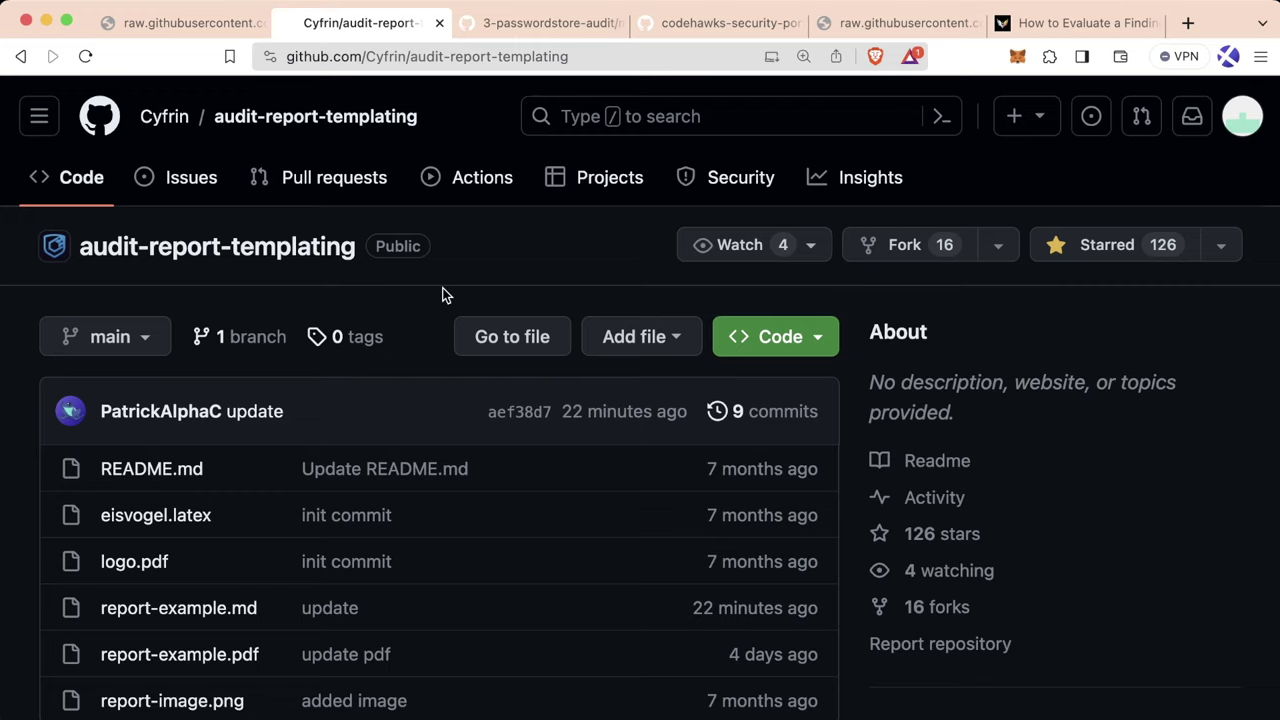
pyautogui.click(20, 56)
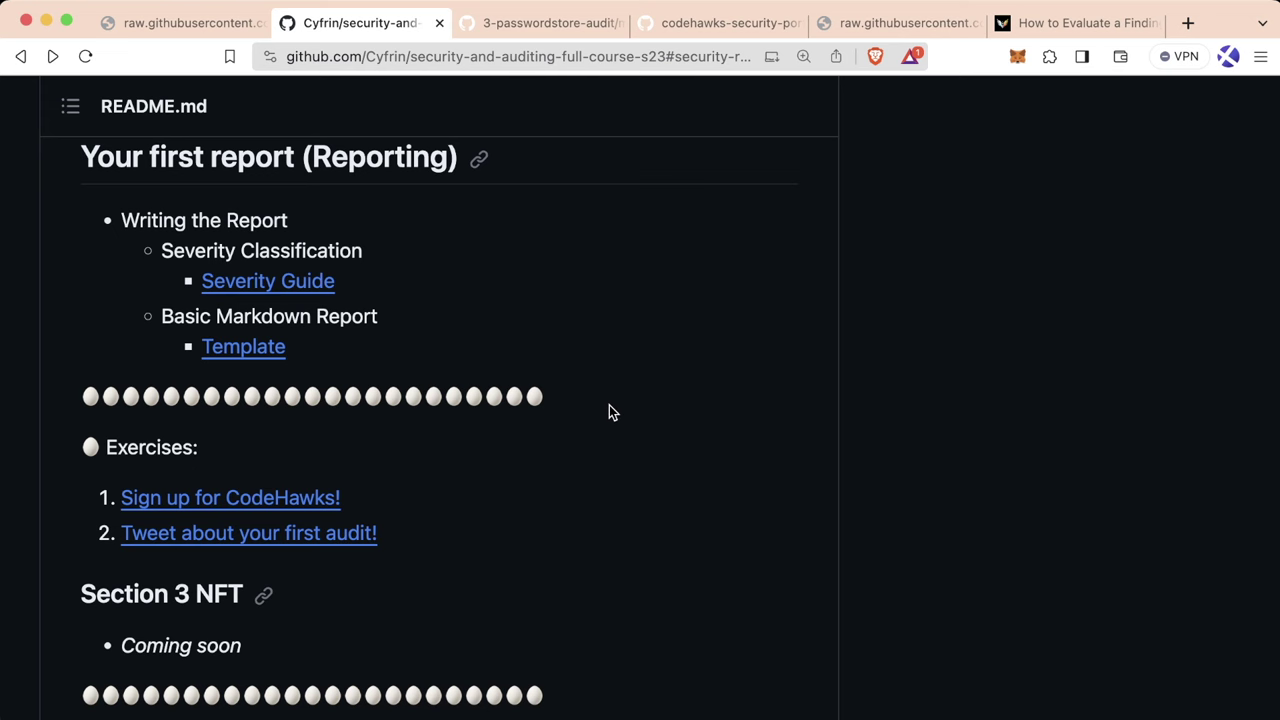
pyautogui.scroll(2, 612, 412)
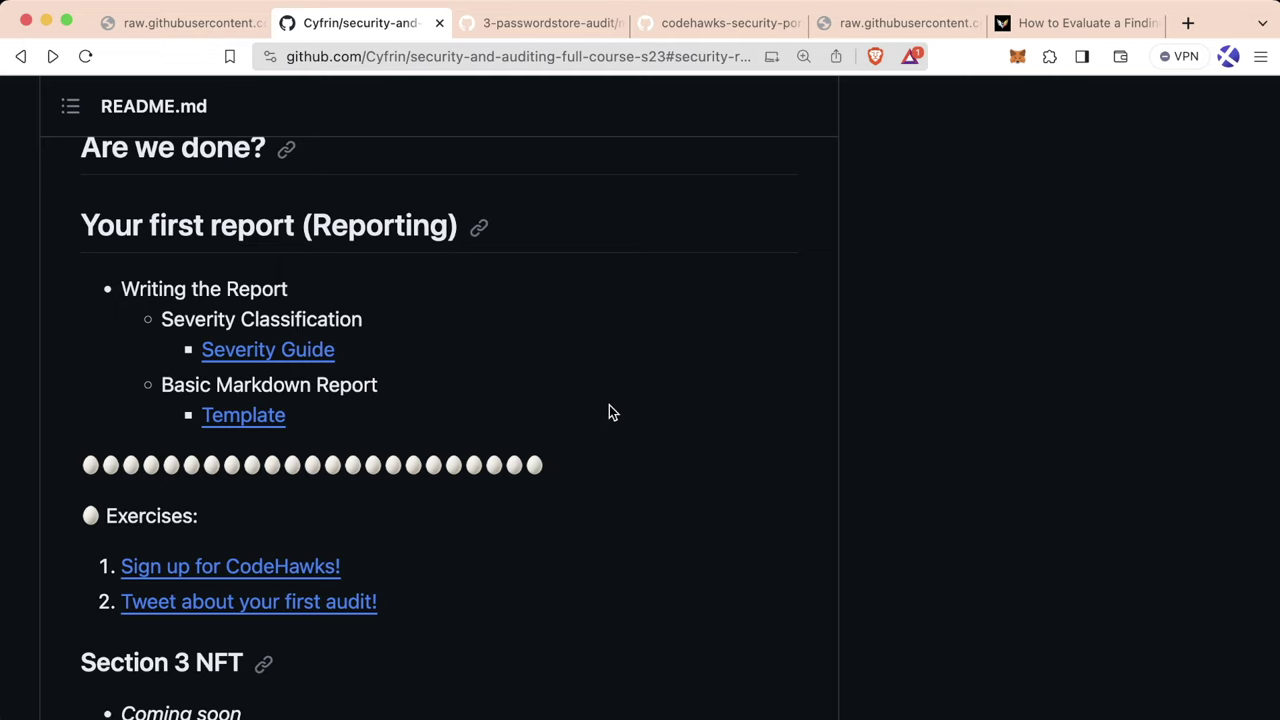
pyautogui.scroll(-5, 612, 412)
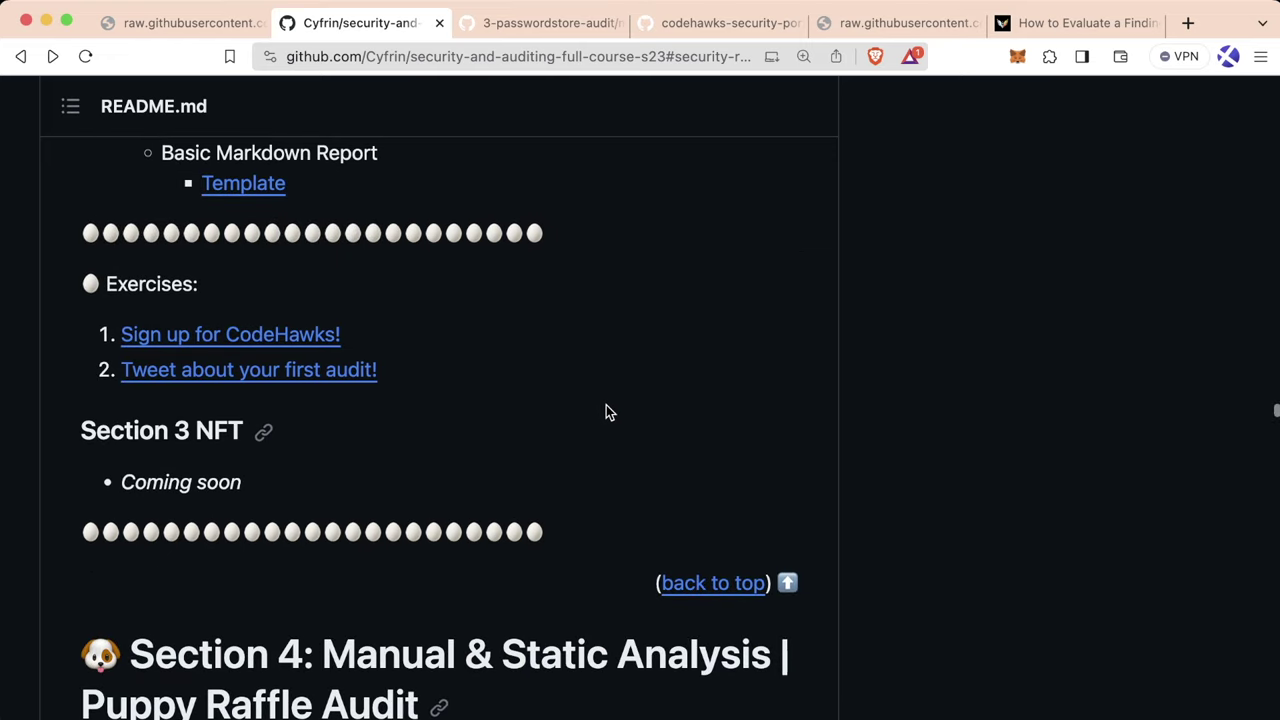
pyautogui.scroll(15, 602, 406)
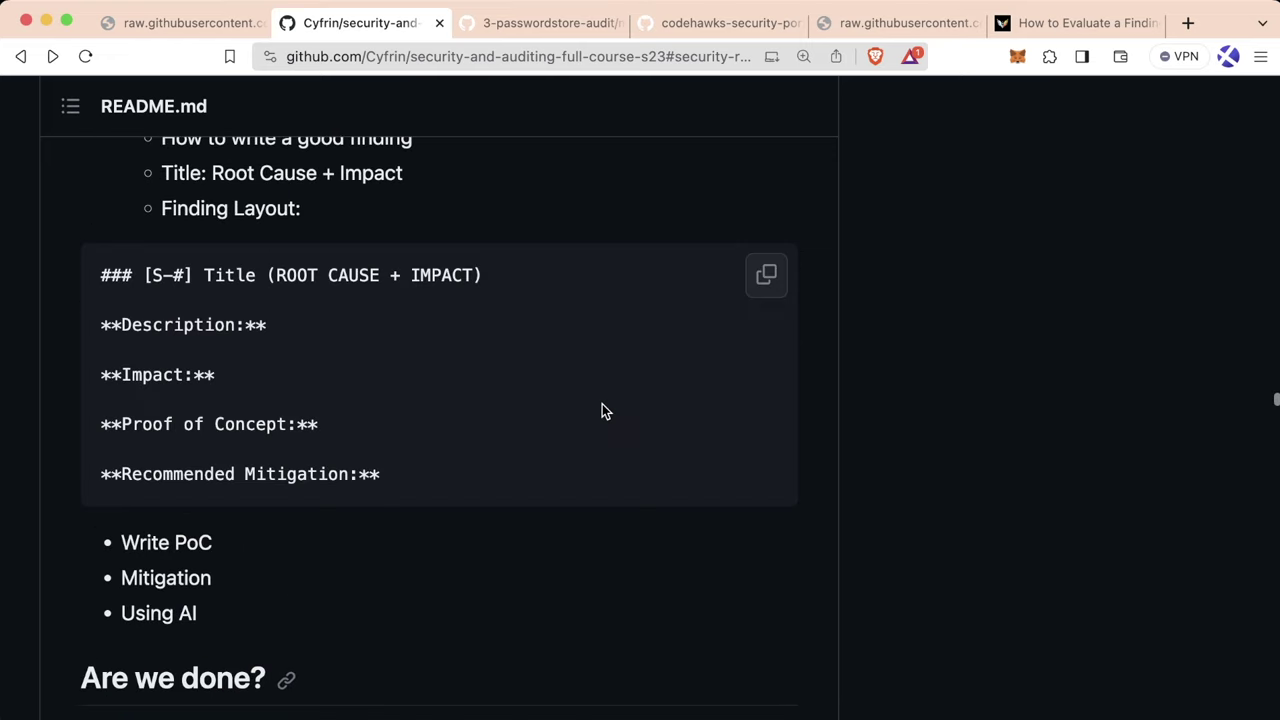
pyautogui.scroll(15, 601, 410)
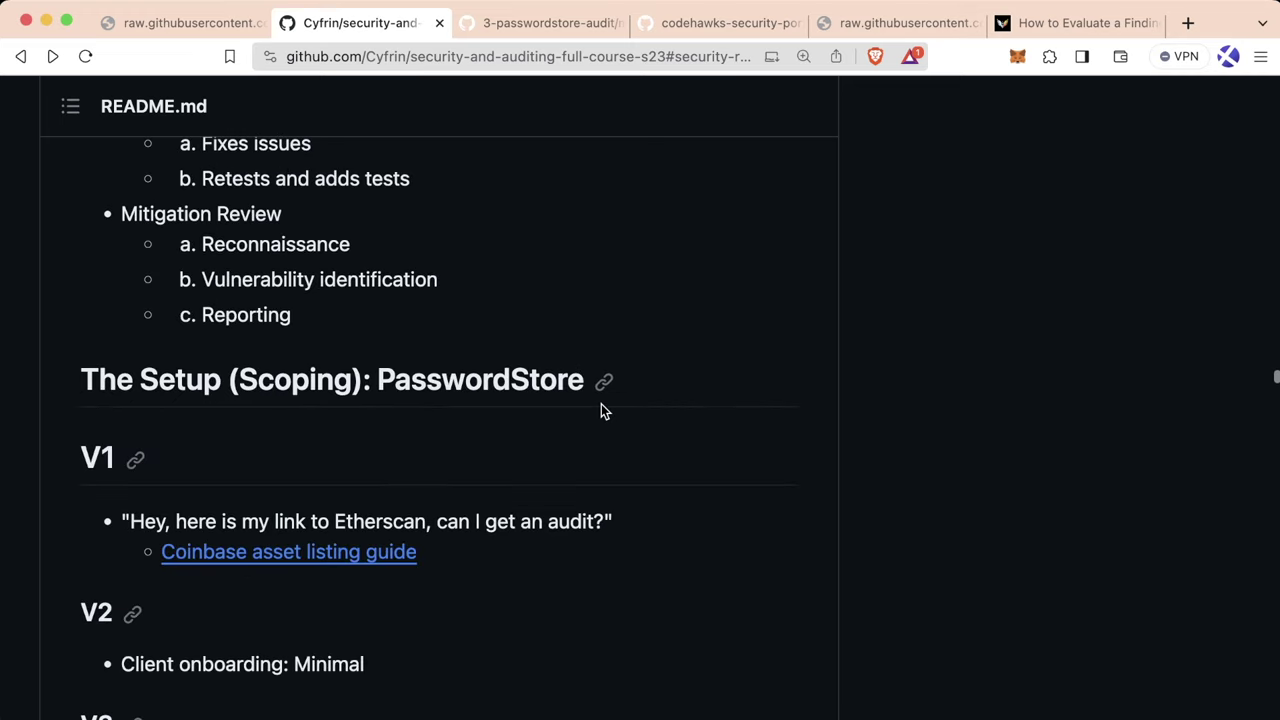
pyautogui.scroll(9, 601, 410)
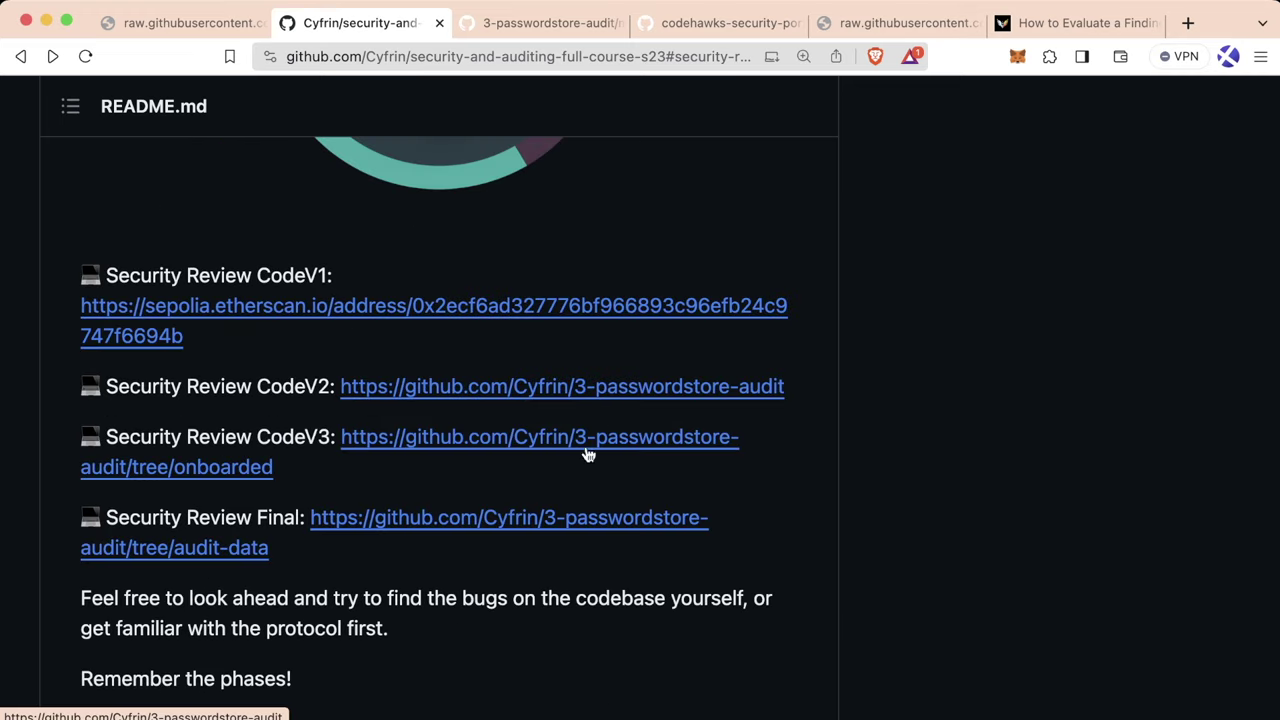
pyautogui.scroll(-1, 450, 490)
pyautogui.moveTo(309, 529); pyautogui.dragTo(85, 225)
pyautogui.click(250, 200)
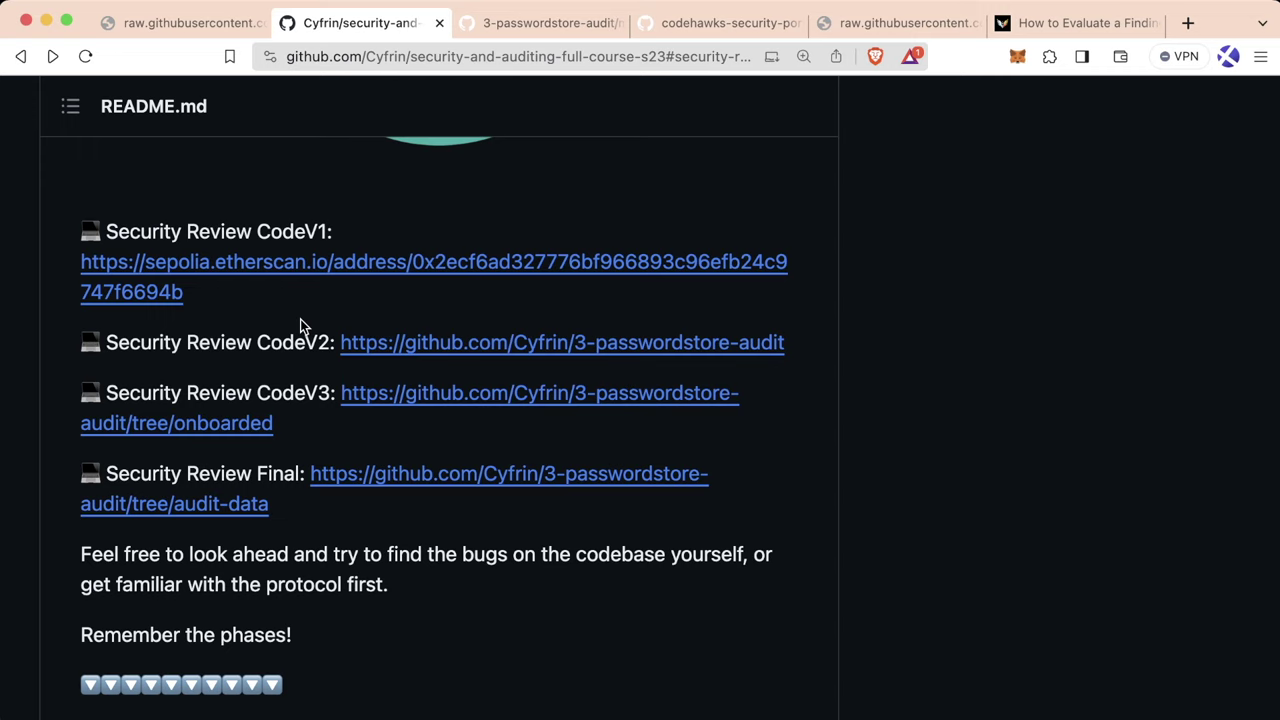
pyautogui.scroll(-6, 300, 322)
pyautogui.scroll(-8, 473, 392)
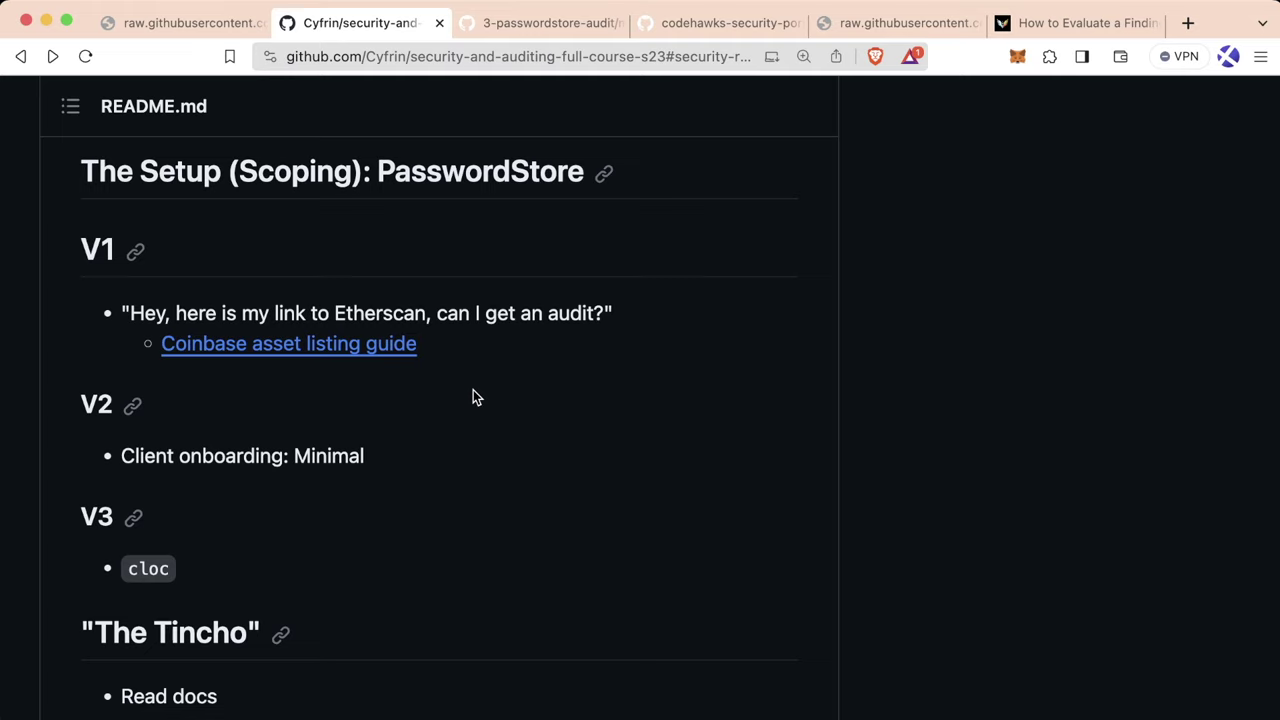
pyautogui.scroll(-5, 475, 397)
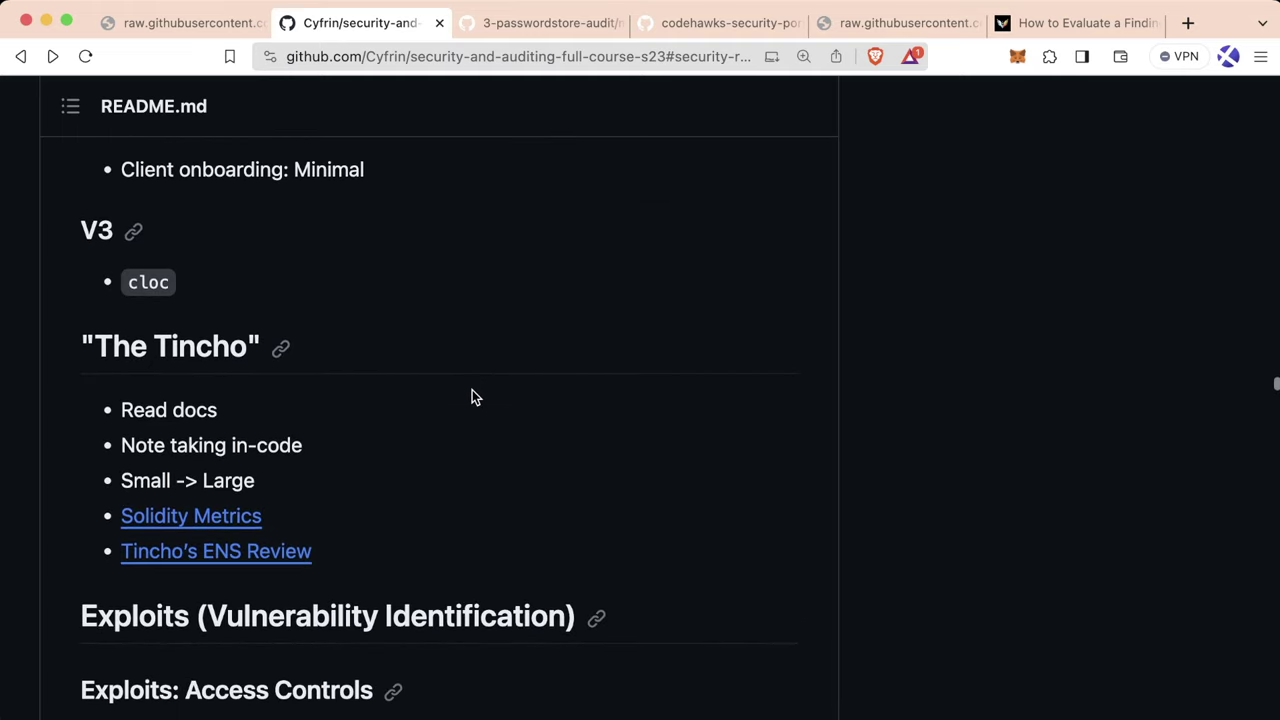
pyautogui.scroll(-6, 475, 397)
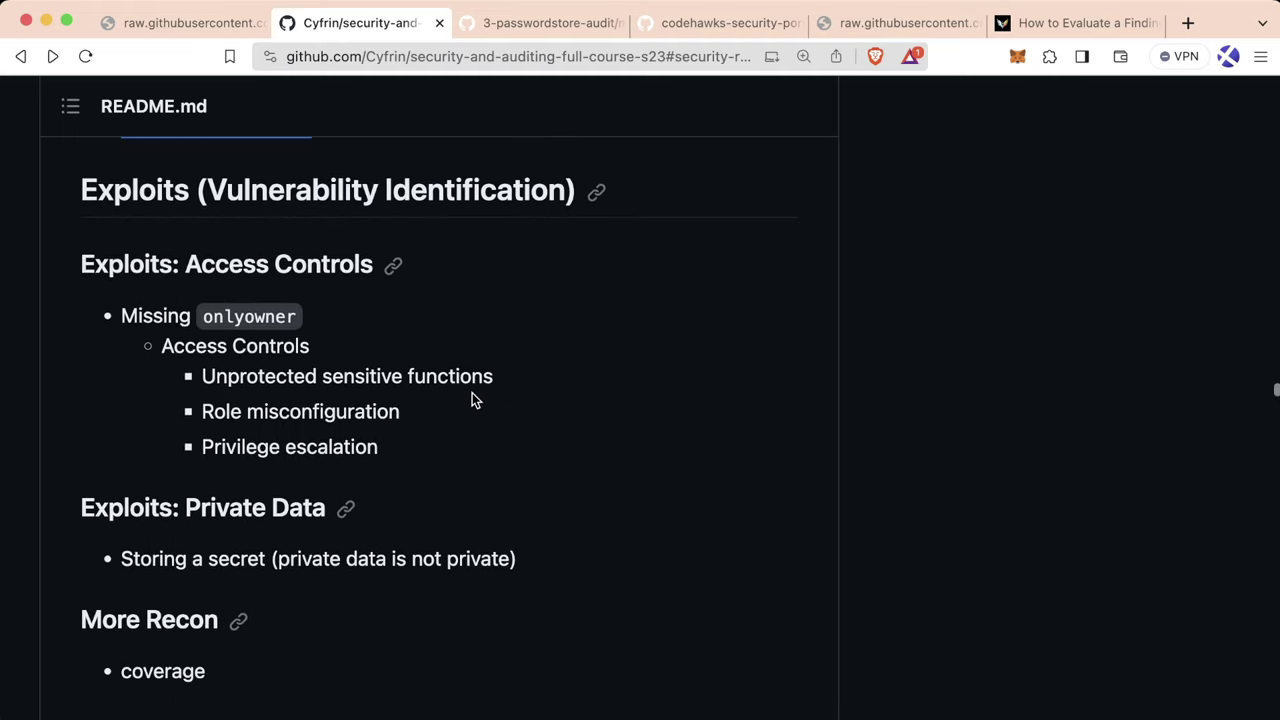
pyautogui.scroll(-7, 472, 393)
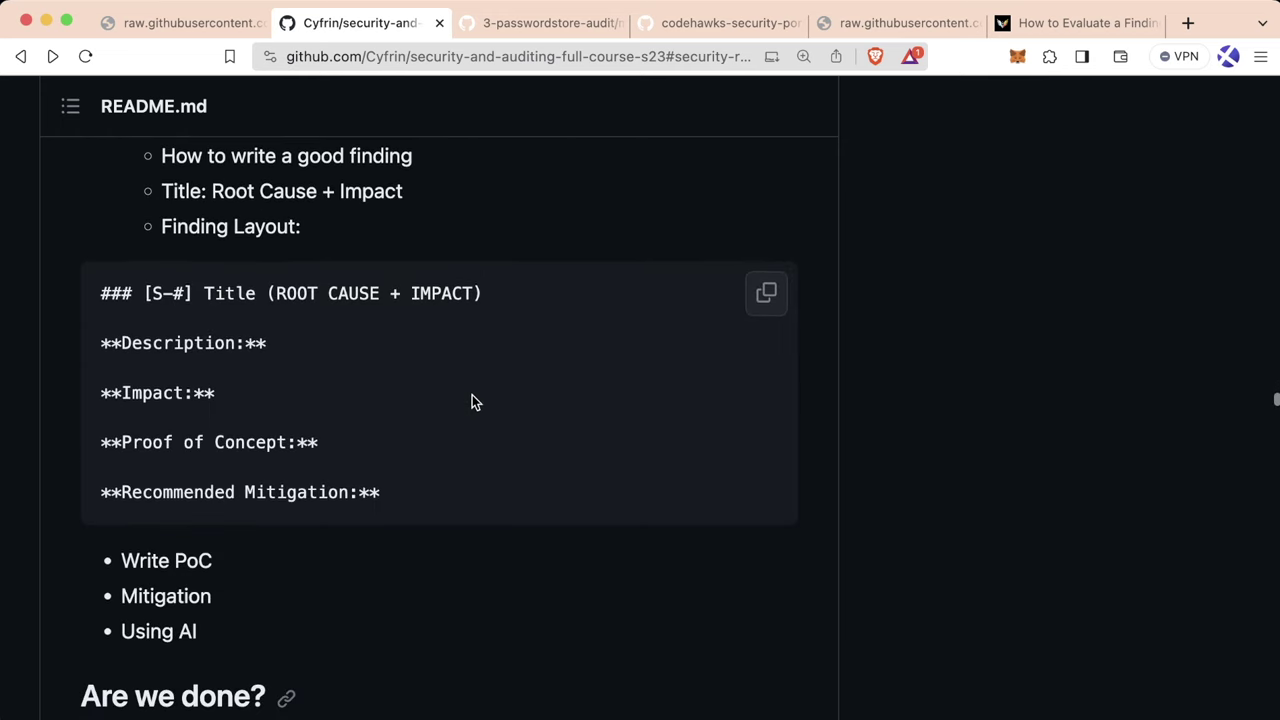
pyautogui.scroll(-5, 472, 402)
pyautogui.scroll(-2, 604, 398)
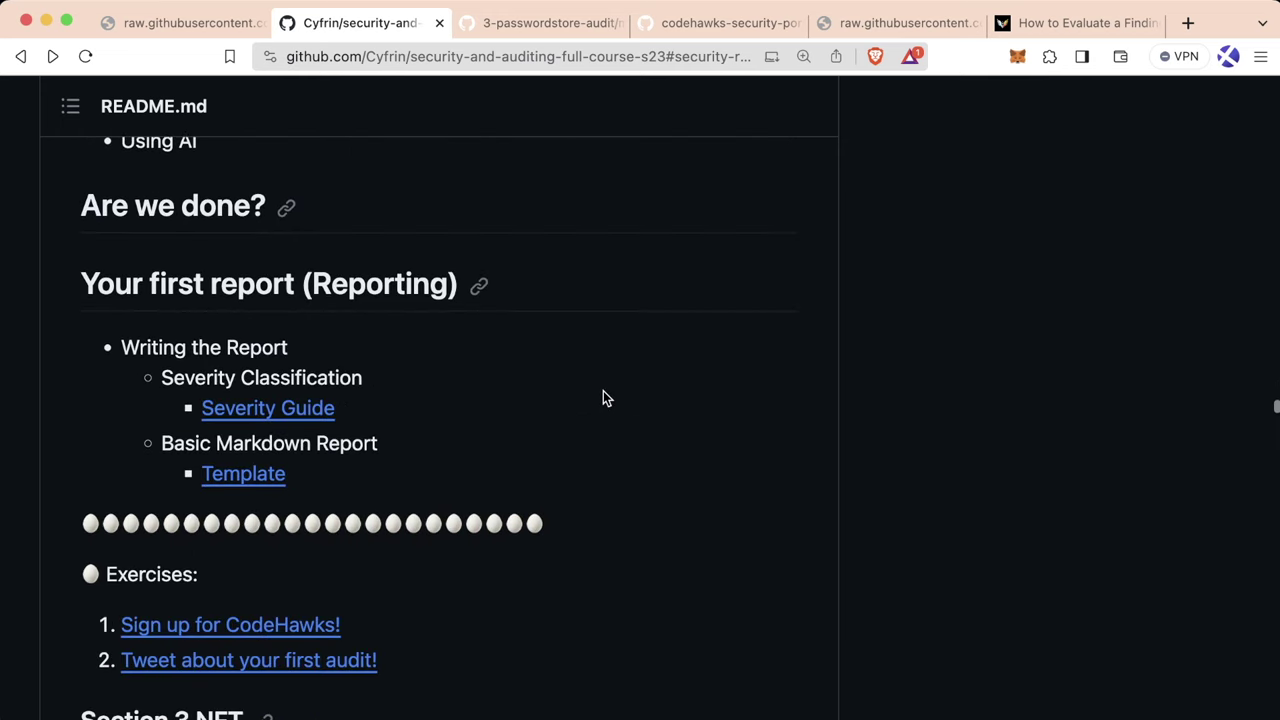
pyautogui.scroll(-2, 603, 398)
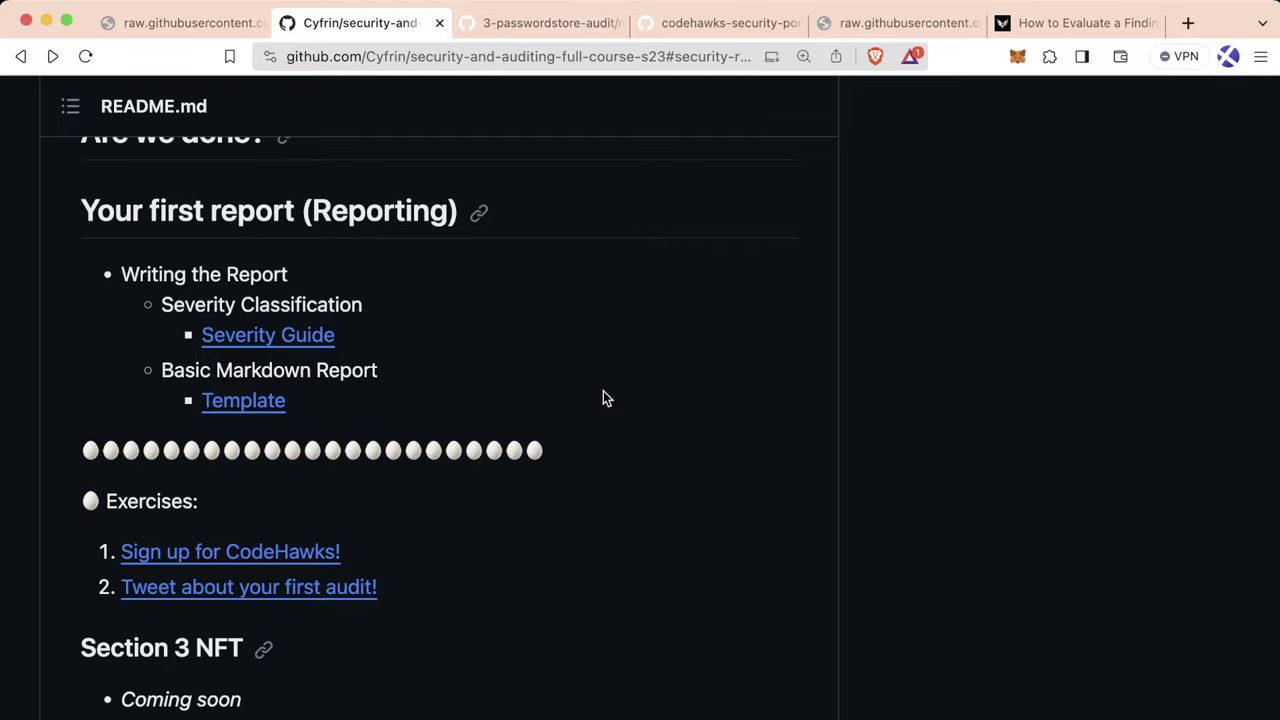
pyautogui.scroll(-2, 603, 397)
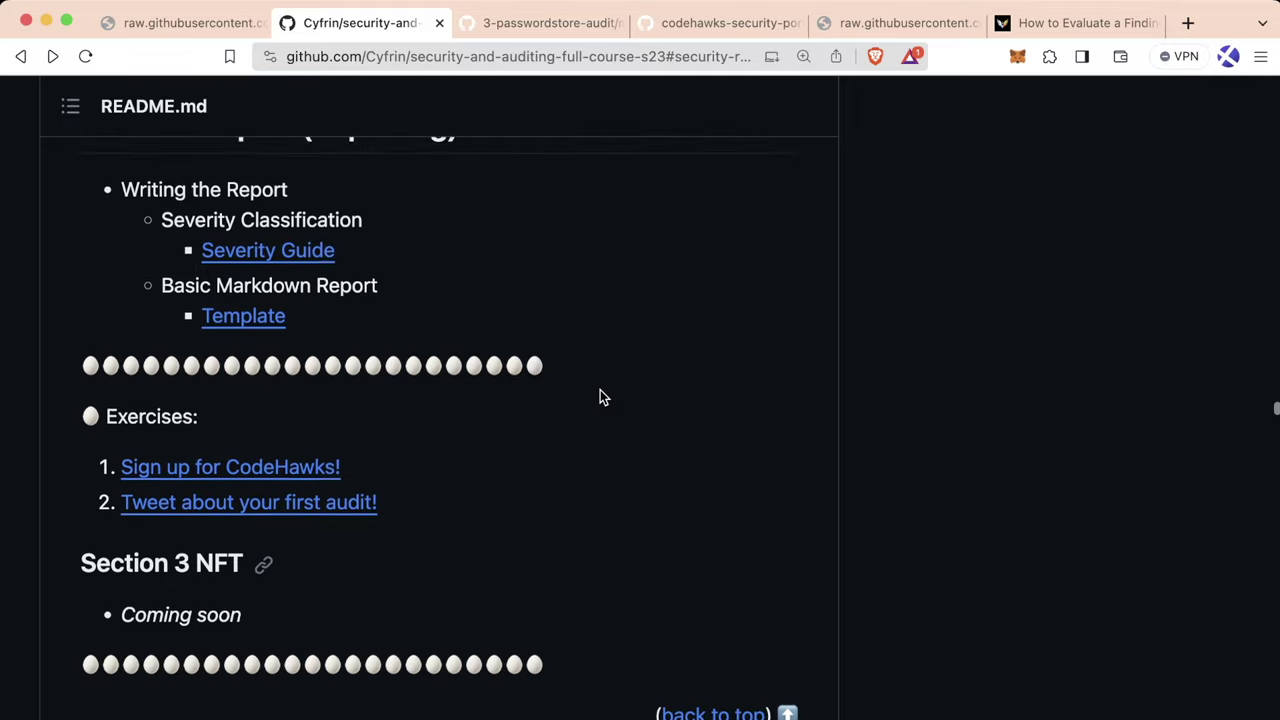
pyautogui.scroll(20, 621, 410)
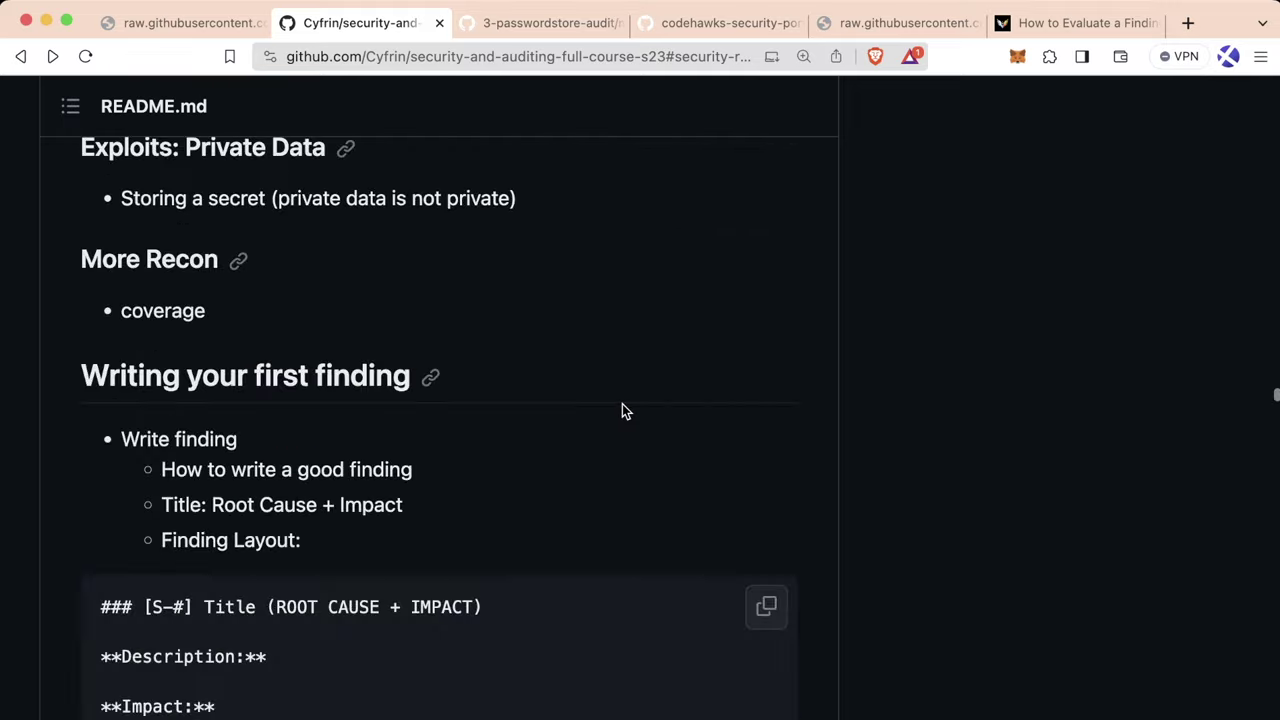
pyautogui.scroll(20, 622, 404)
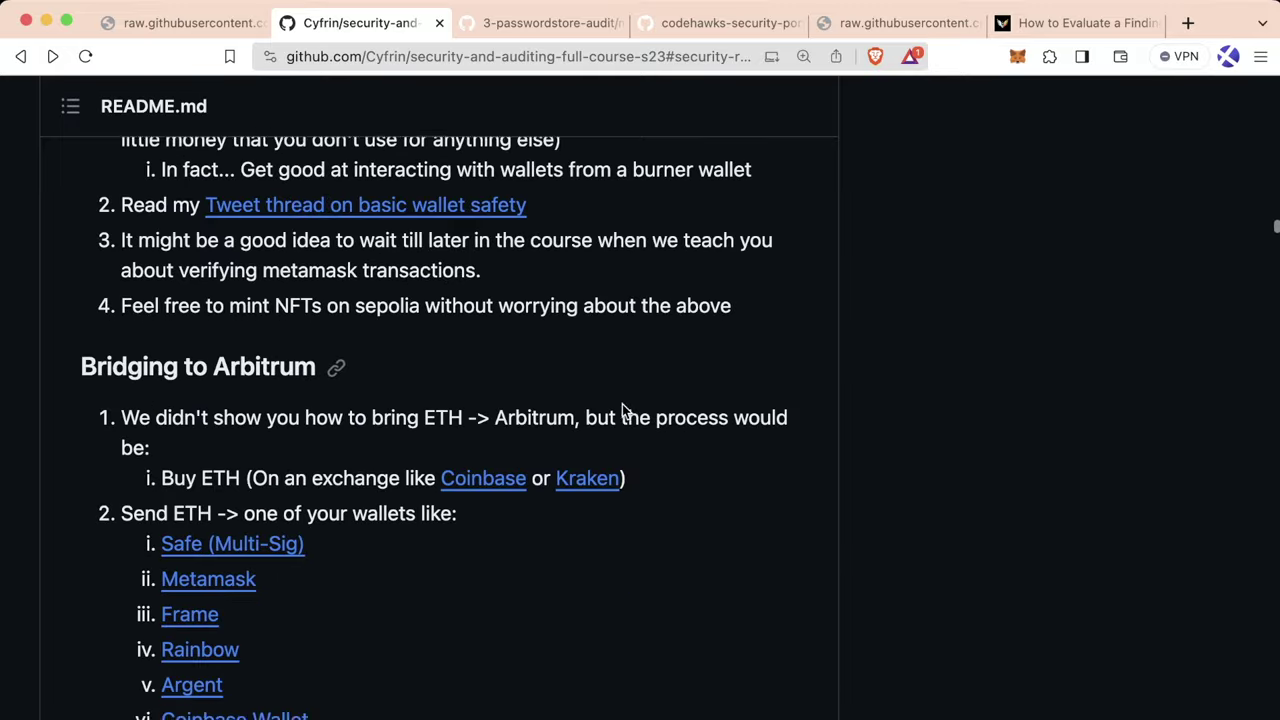
pyautogui.scroll(-10, 540, 360)
# Jump to the PasswordStore audit section of the course README's curriculum list.
pyautogui.scroll(-5, 563, 364)
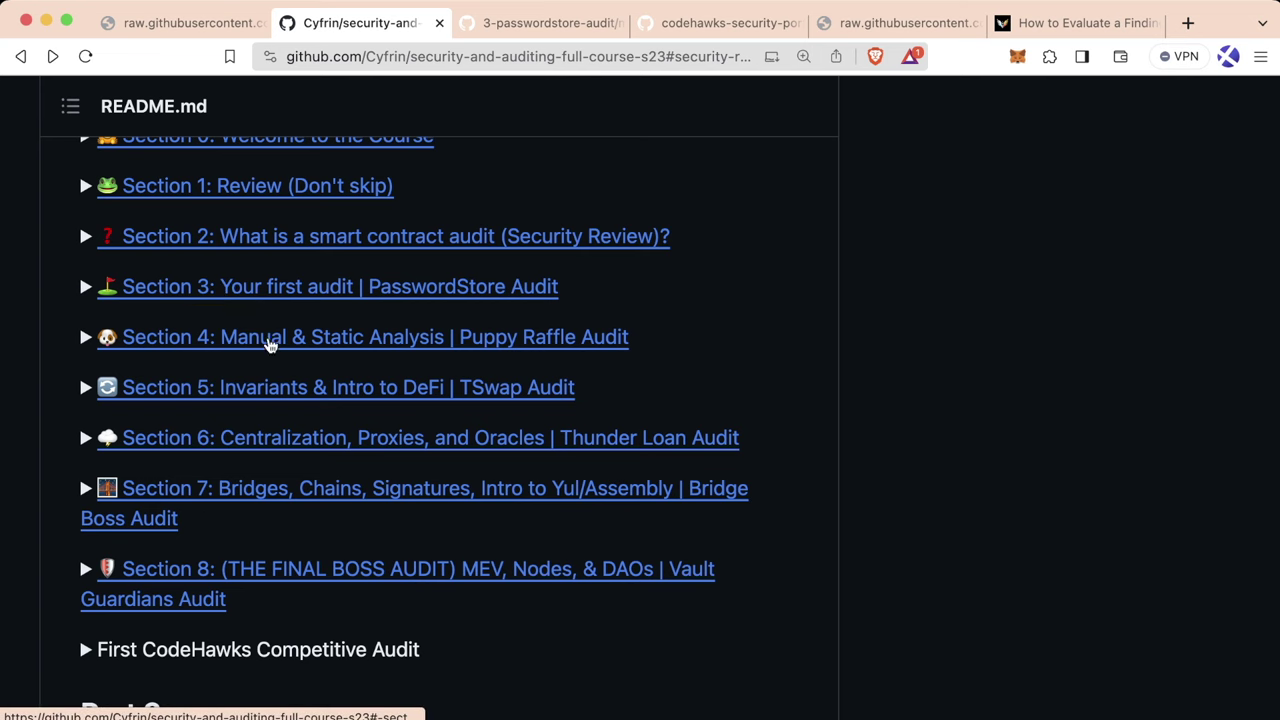
pyautogui.scroll(-1, 323, 478)
pyautogui.scroll(-1, 318, 500)
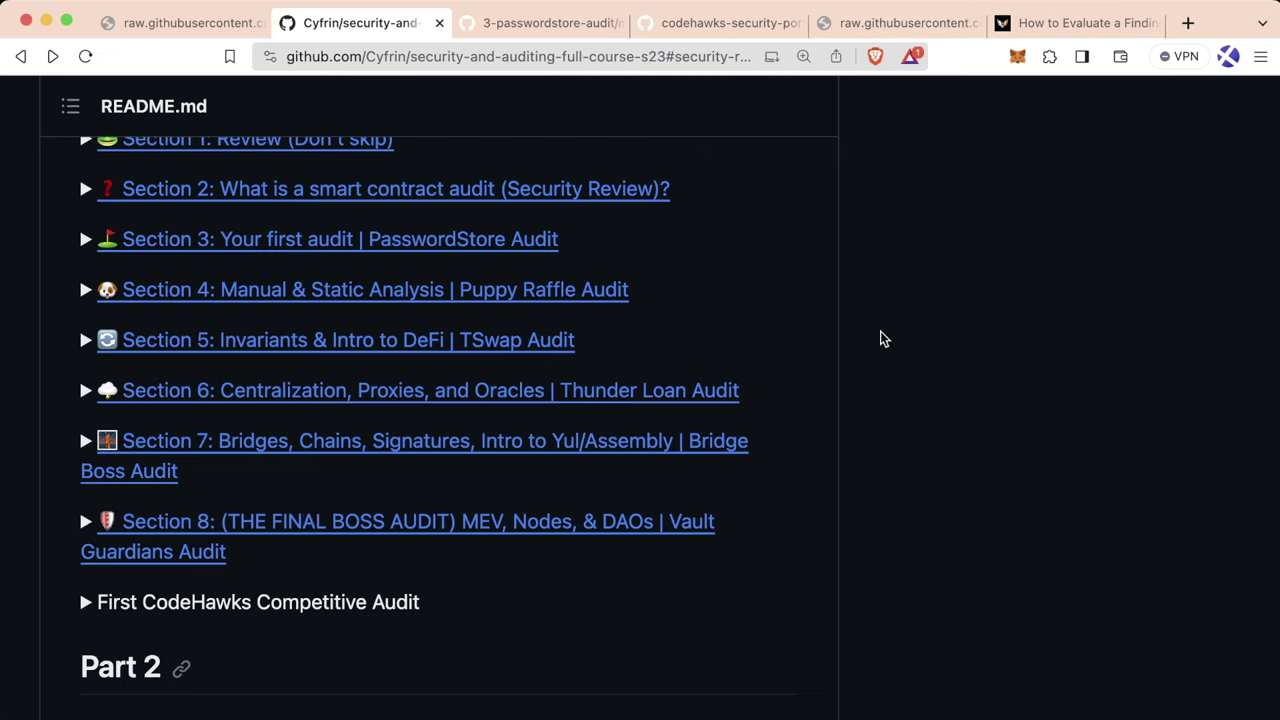
pyautogui.scroll(-3, 889, 331)
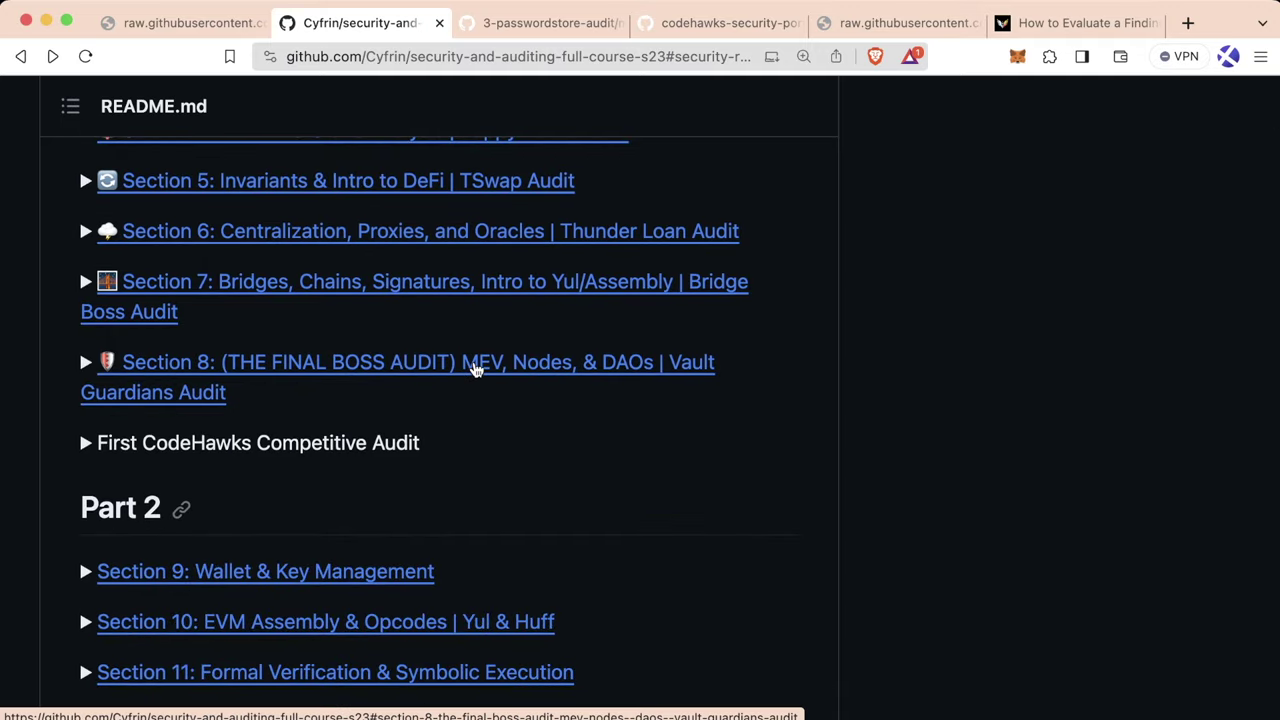
pyautogui.scroll(1, 933, 363)
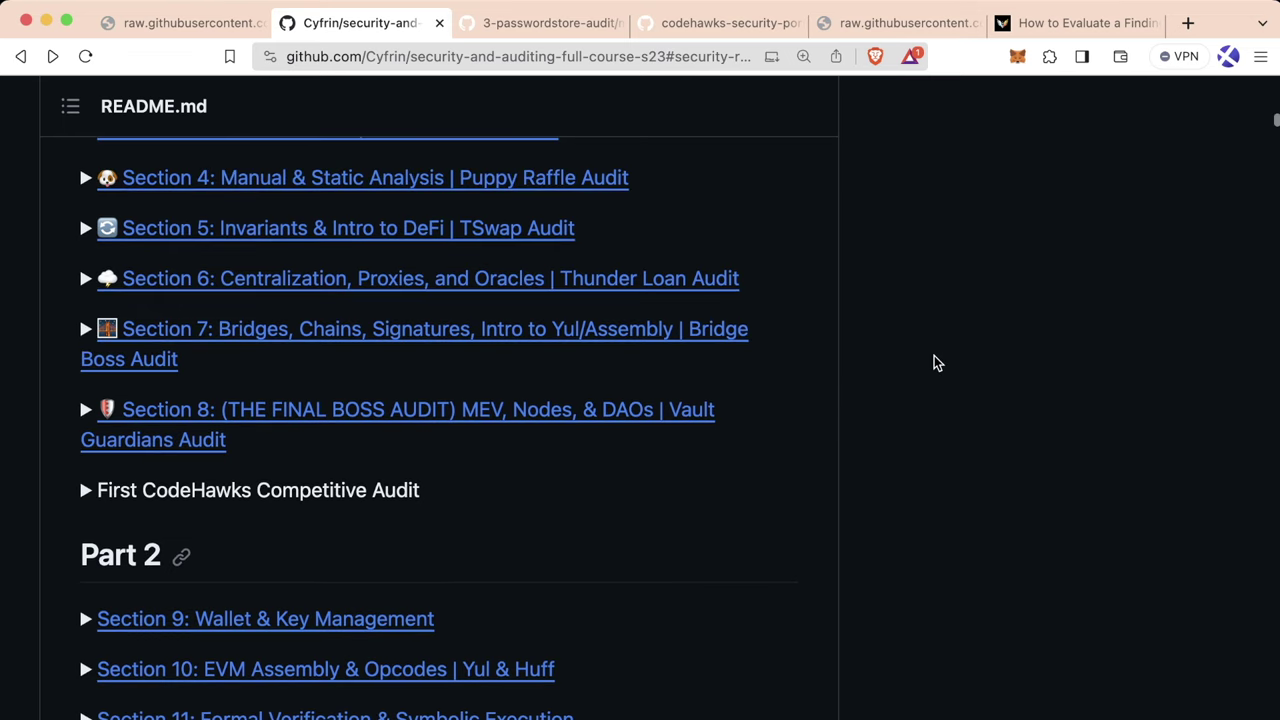
pyautogui.scroll(5, 933, 363)
pyautogui.click(640, 431)
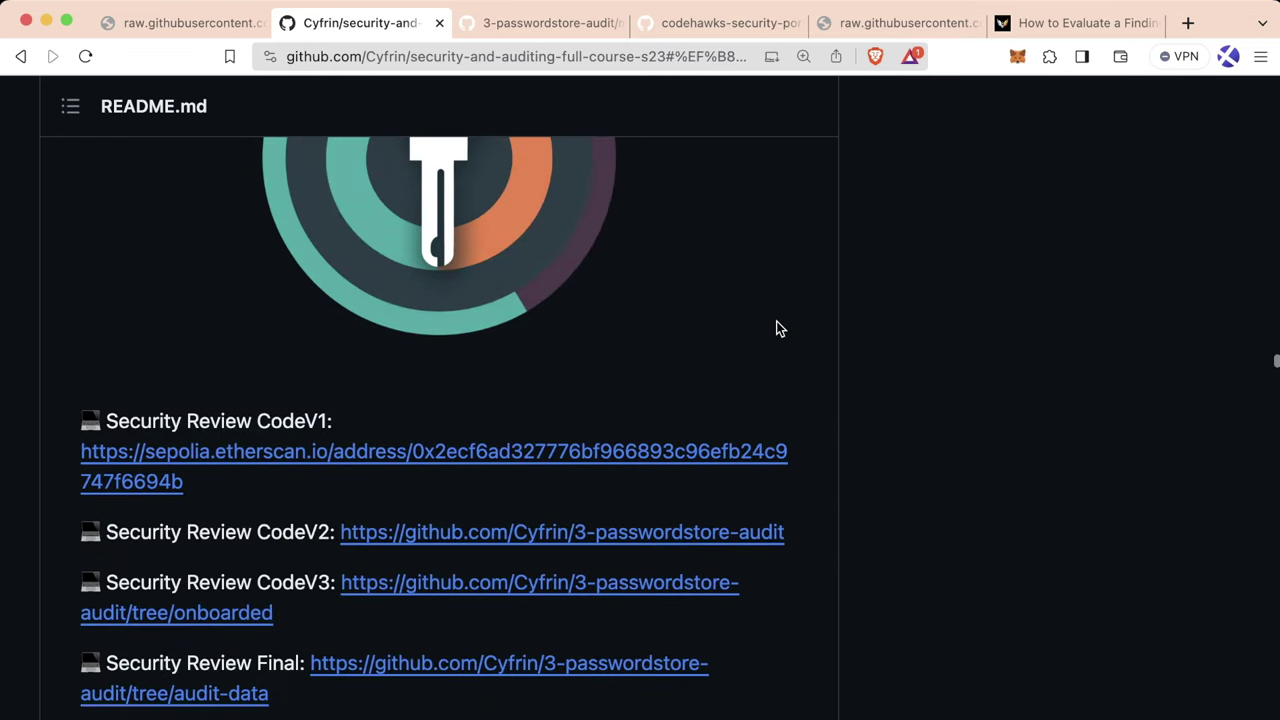
# Open the 'Sign up for CodeHawks!' link in a new browser tab.
pyautogui.scroll(-15, 778, 328)
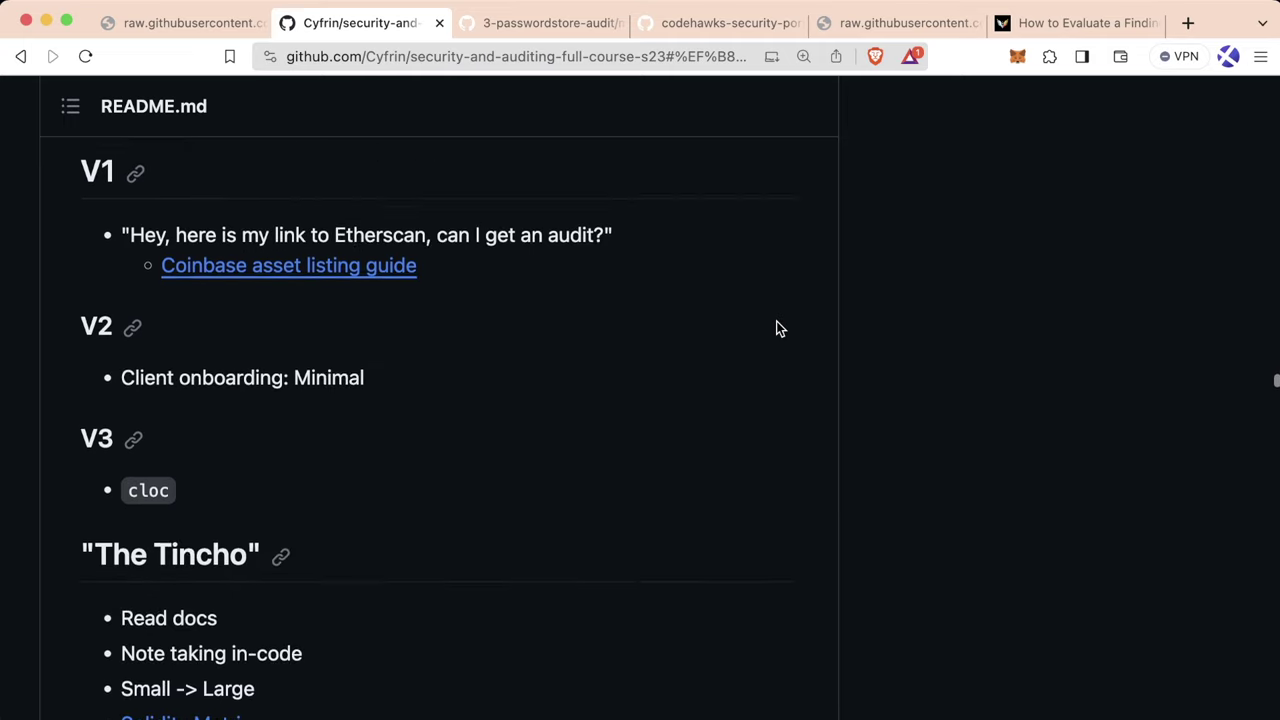
pyautogui.scroll(-20, 778, 328)
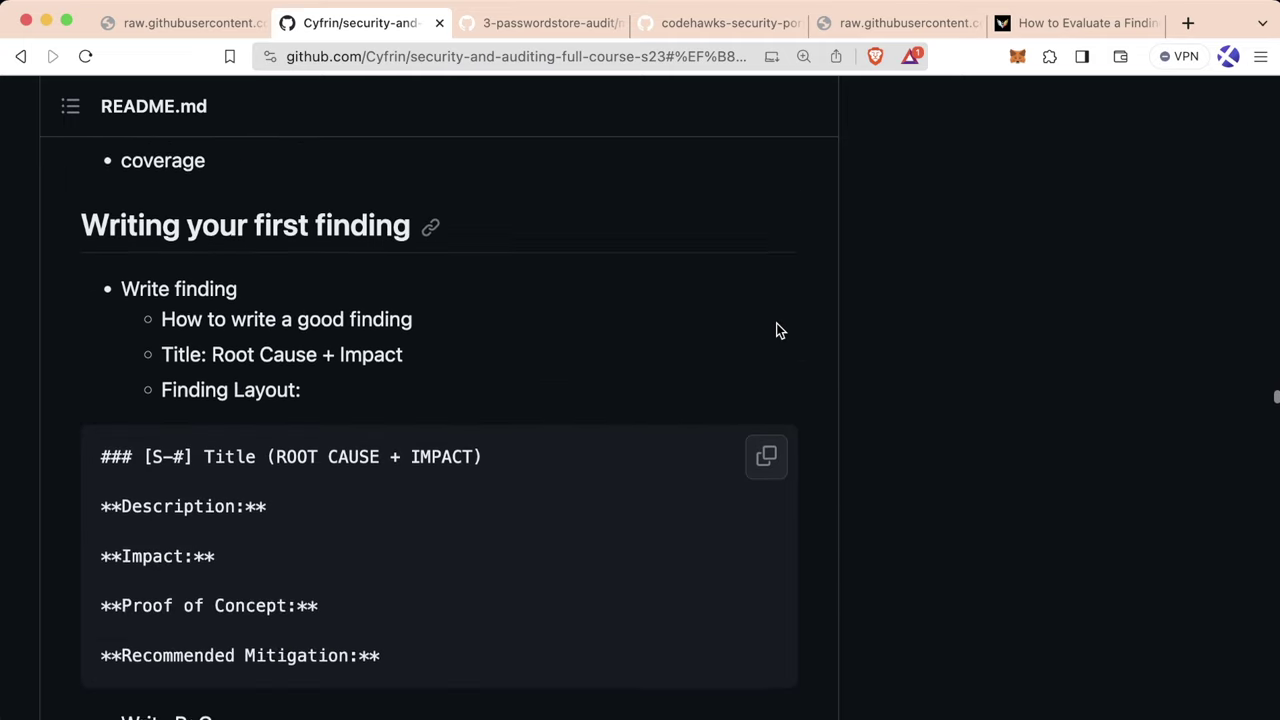
pyautogui.scroll(-15, 779, 330)
pyautogui.keyDown('super'); pyautogui.click(230, 349); pyautogui.keyUp('super')
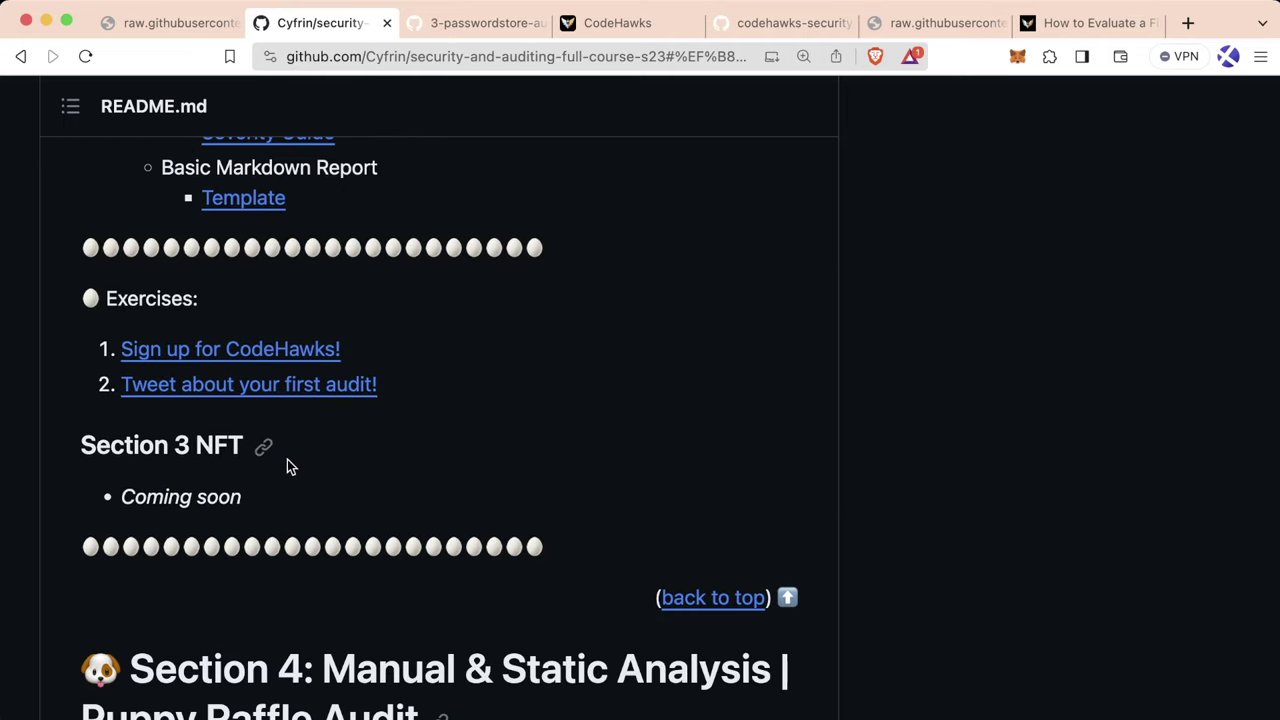
# Highlight Section 3's 'Coming soon' note and 'Tweet about your first audit!' exercise, then view CodeHawks.
pyautogui.scroll(-1, 287, 460)
pyautogui.moveTo(294, 480); pyautogui.dragTo(86, 418)
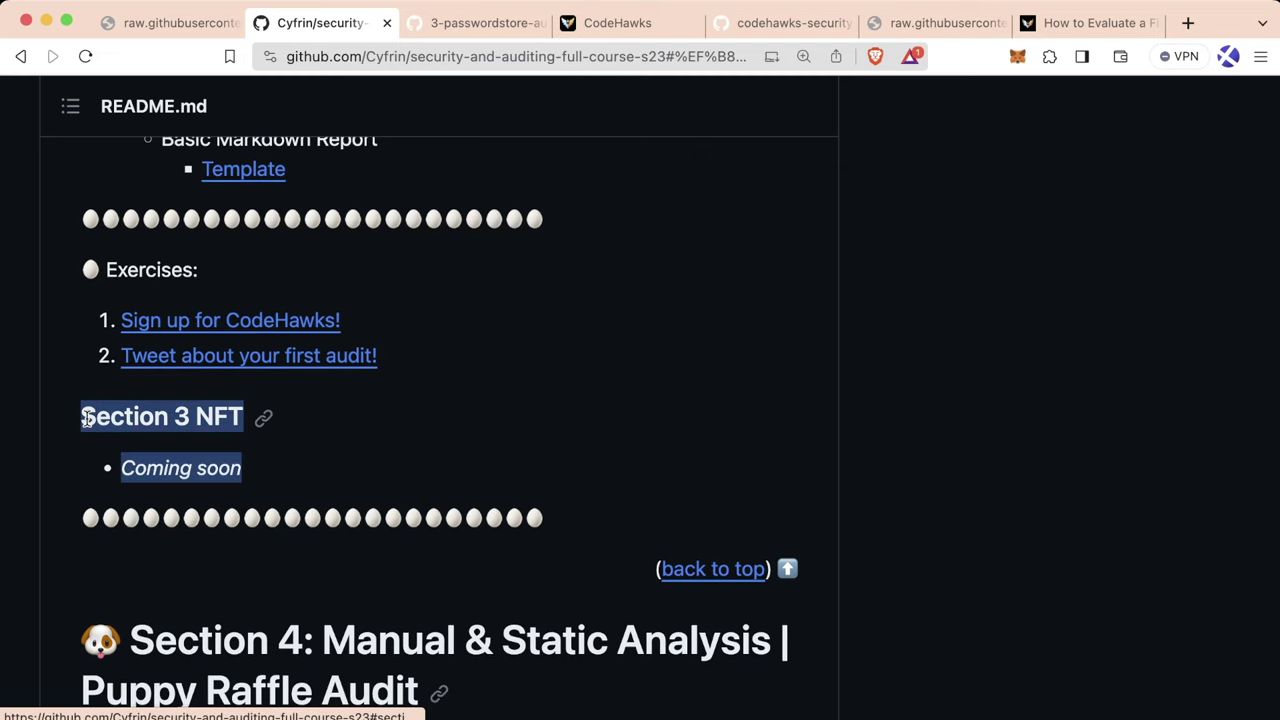
pyautogui.moveTo(286, 457); pyautogui.dragTo(129, 460)
pyautogui.click(129, 460)
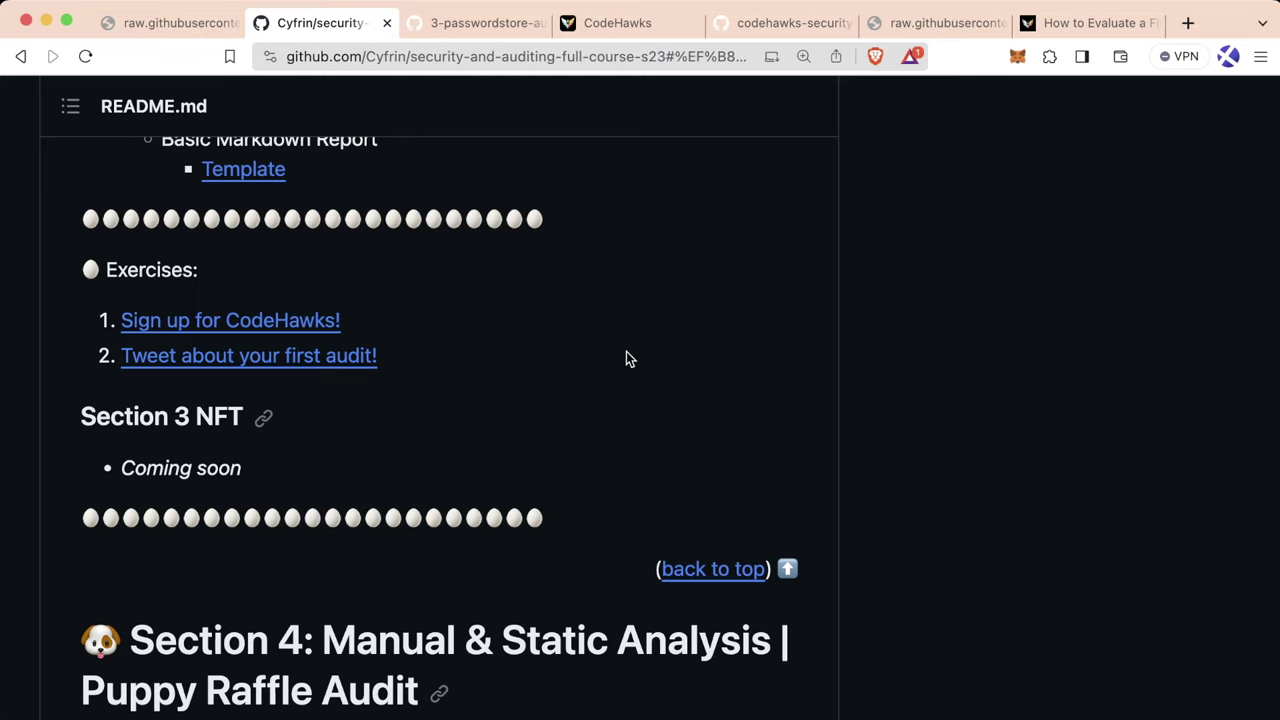
pyautogui.moveTo(455, 362); pyautogui.dragTo(45, 372)
pyautogui.click(90, 362)
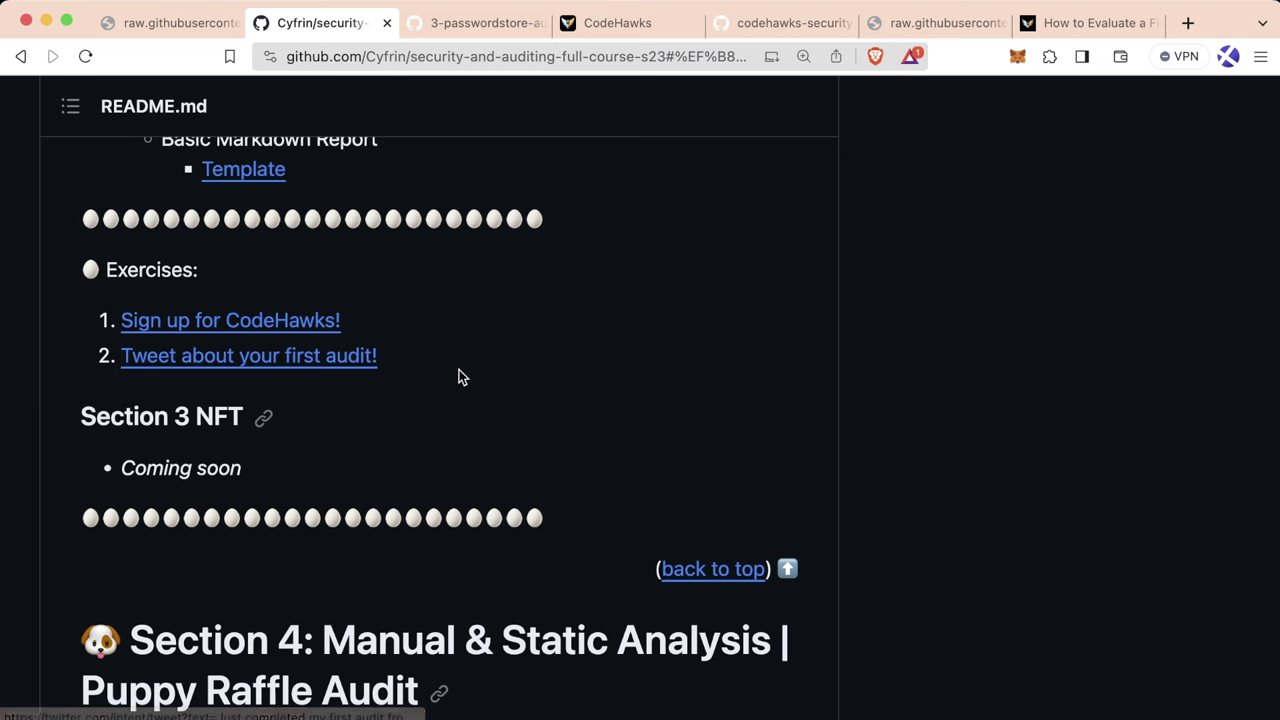
pyautogui.click(620, 24)
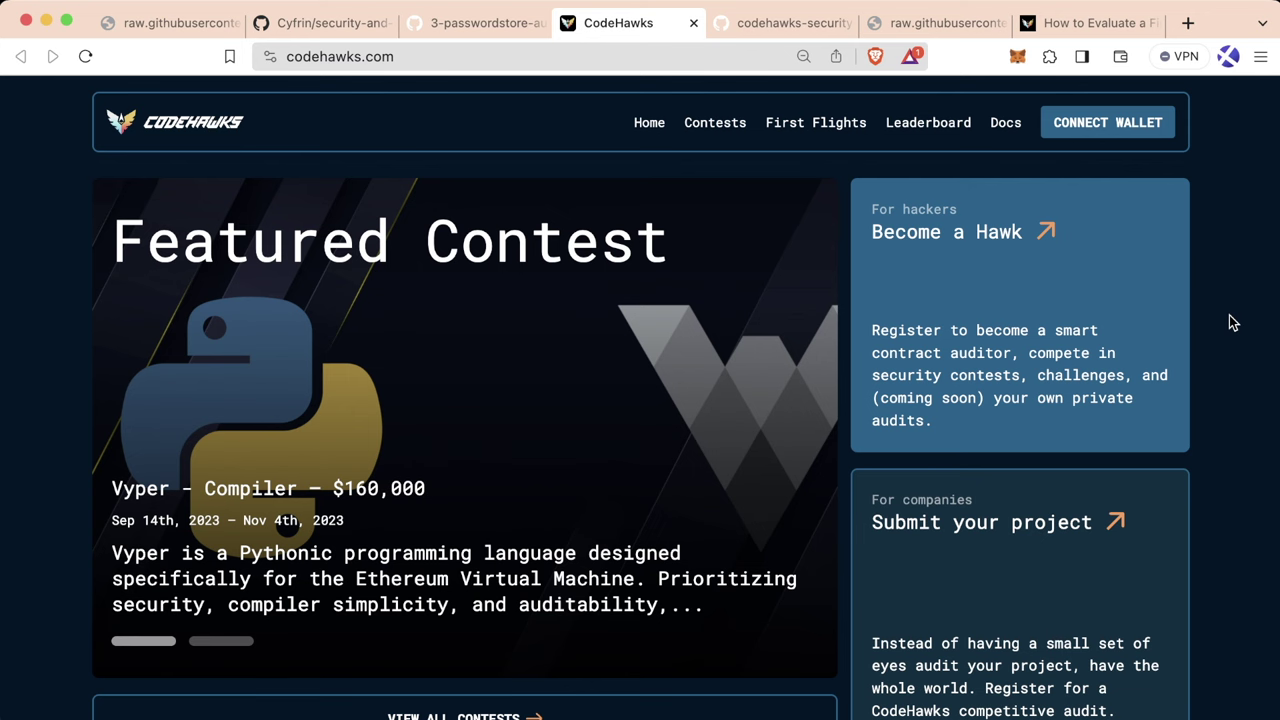
# Cycle among the CodeHawks, 3-passwordstore-audit and README tabs, ending on the Cyfrin course README.
pyautogui.hotkey('ctrl', 'shift', 'Tab')
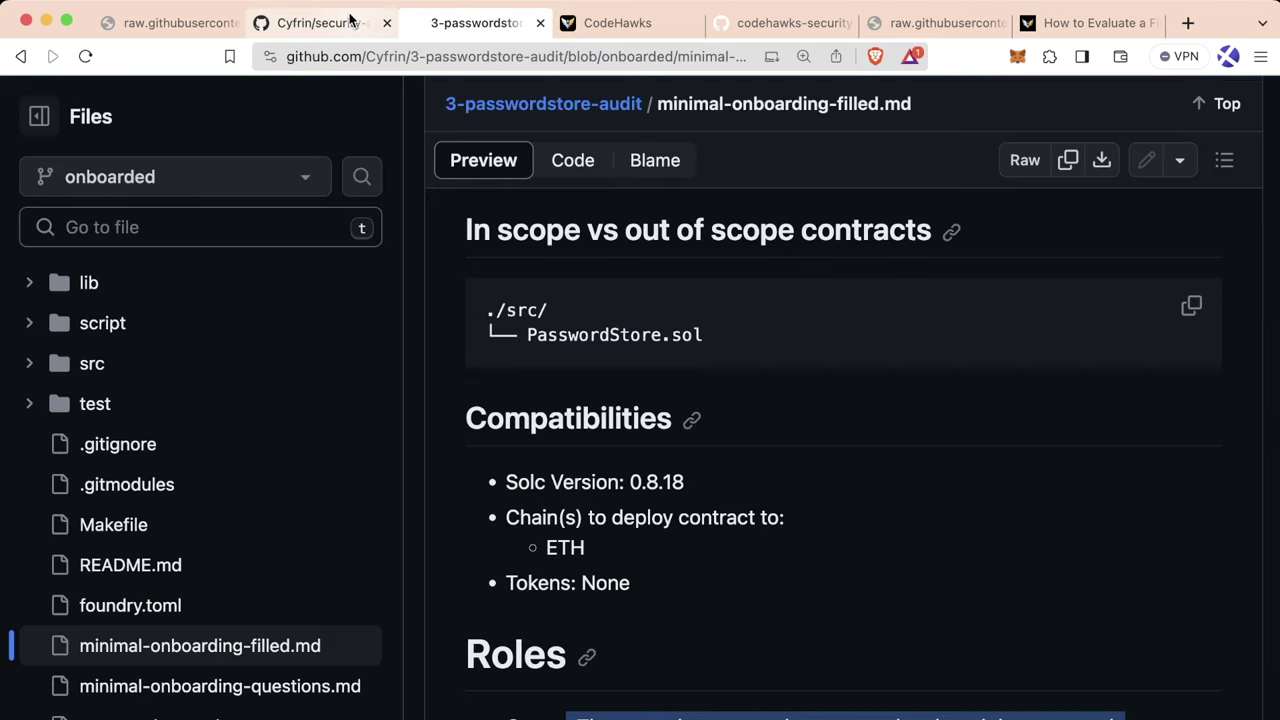
pyautogui.click(330, 22)
pyautogui.scroll(-5, 600, 360)
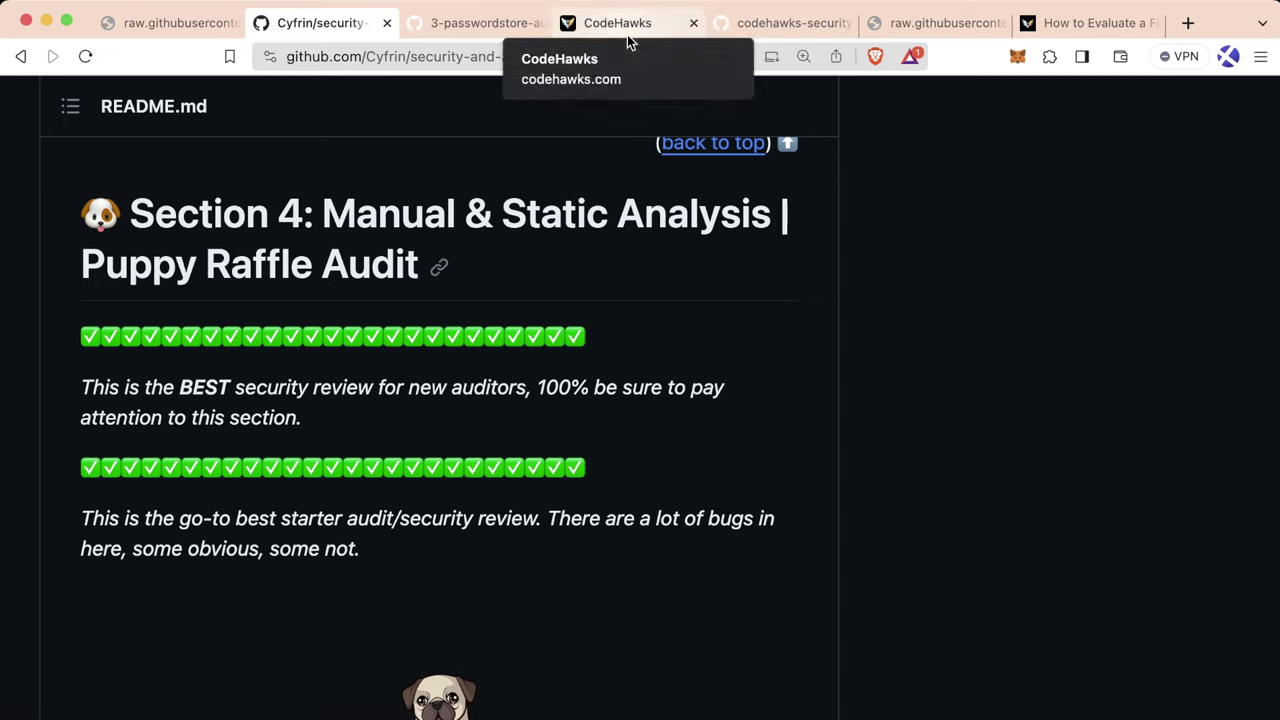
pyautogui.moveTo(627, 34)
pyautogui.mouseDown()
pyautogui.moveTo(580, 24)
pyautogui.moveTo(630, 24)
pyautogui.mouseUp()
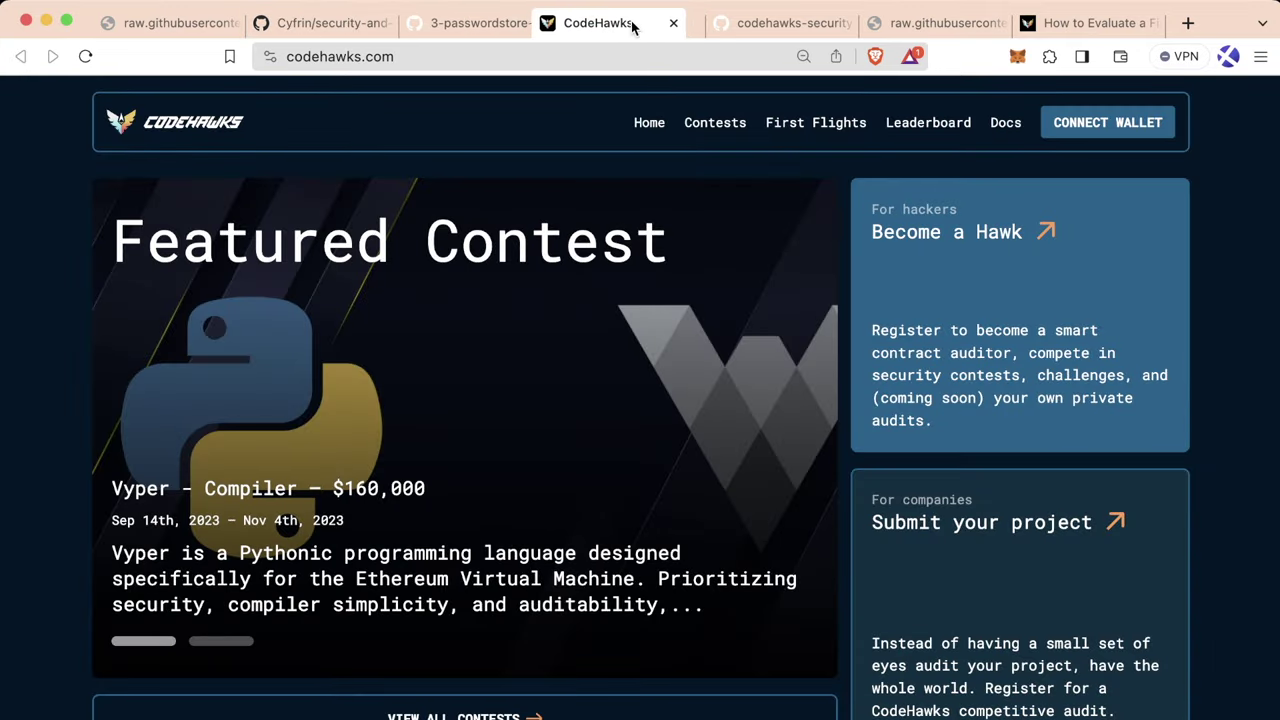
pyautogui.click(455, 30)
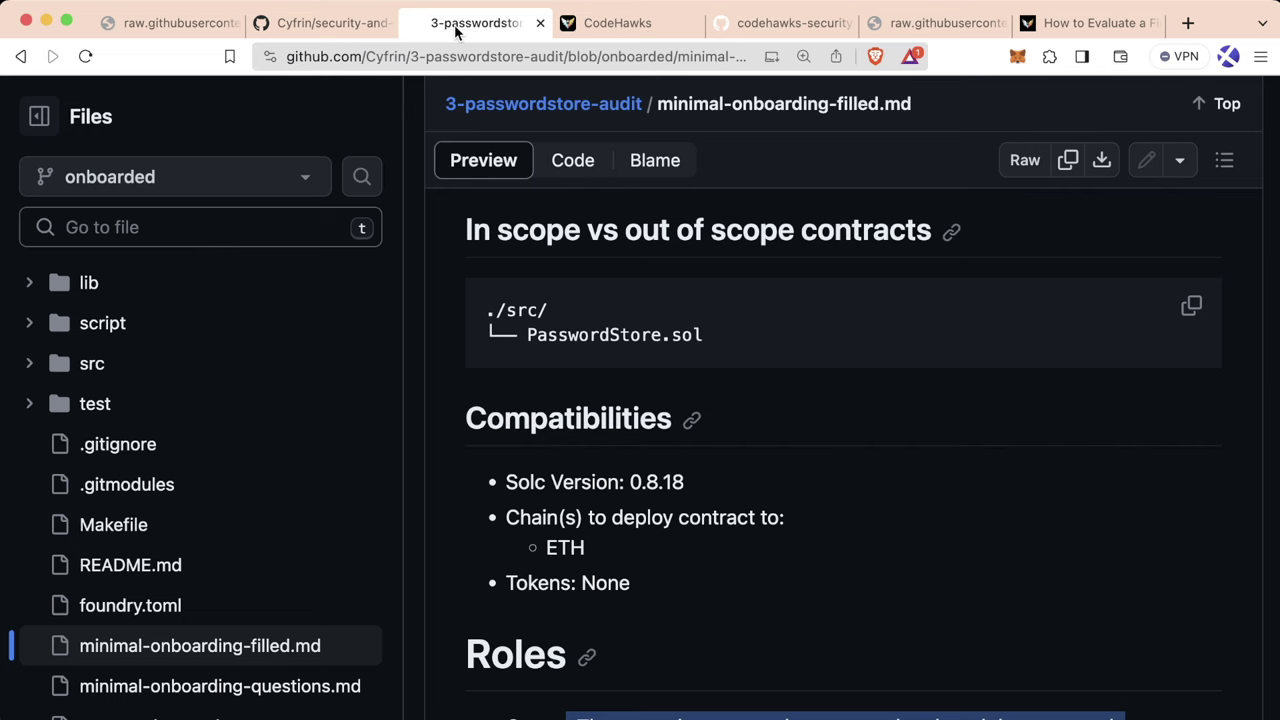
pyautogui.click(360, 26)
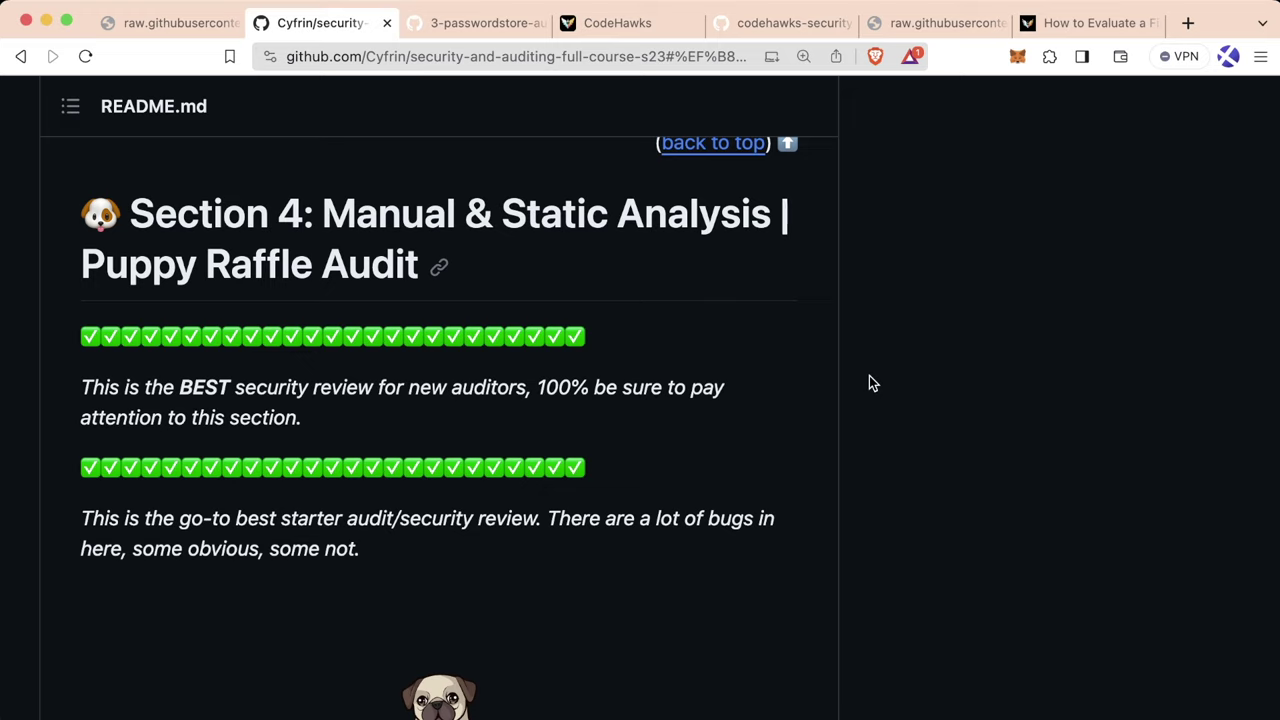
pyautogui.click(603, 24)
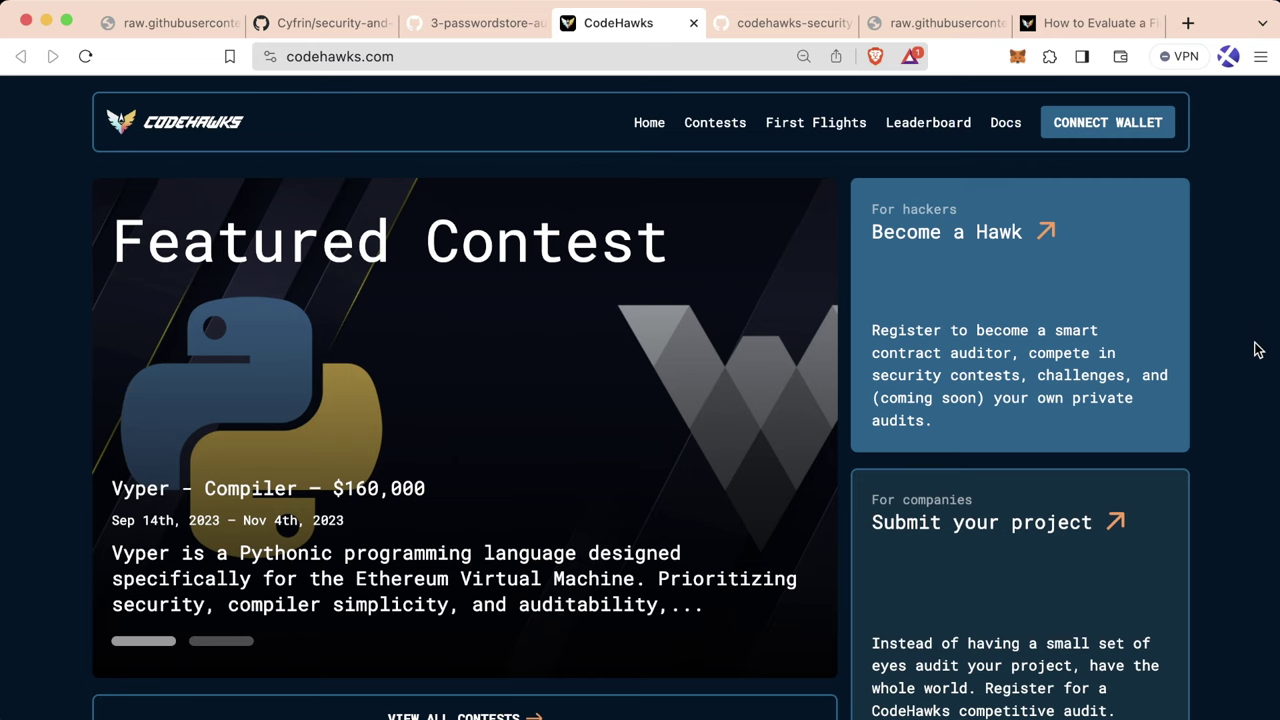
pyautogui.click(490, 26)
pyautogui.hotkey('ctrl', 'shift', 'Tab')
# Highlight the Exercises list and the Section 4: Puppy Raffle Audit heading while reading.
pyautogui.moveTo(408, 317); pyautogui.dragTo(104, 222)
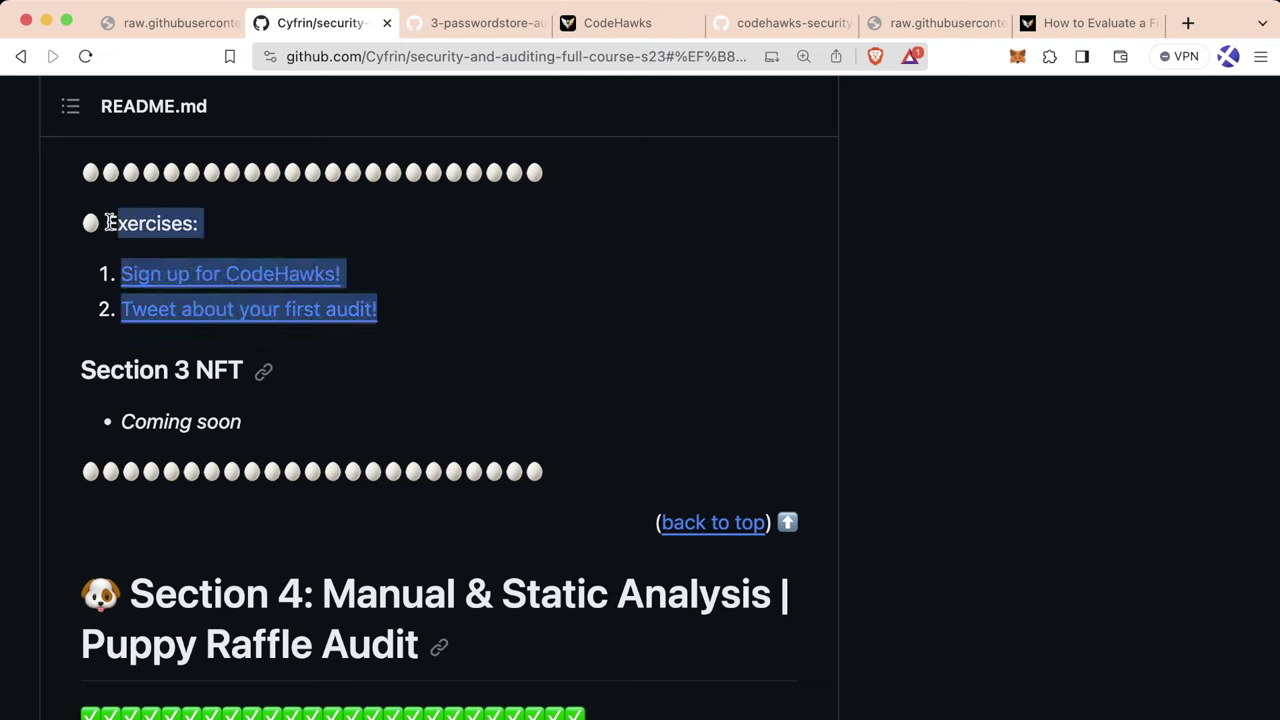
pyautogui.click(548, 275)
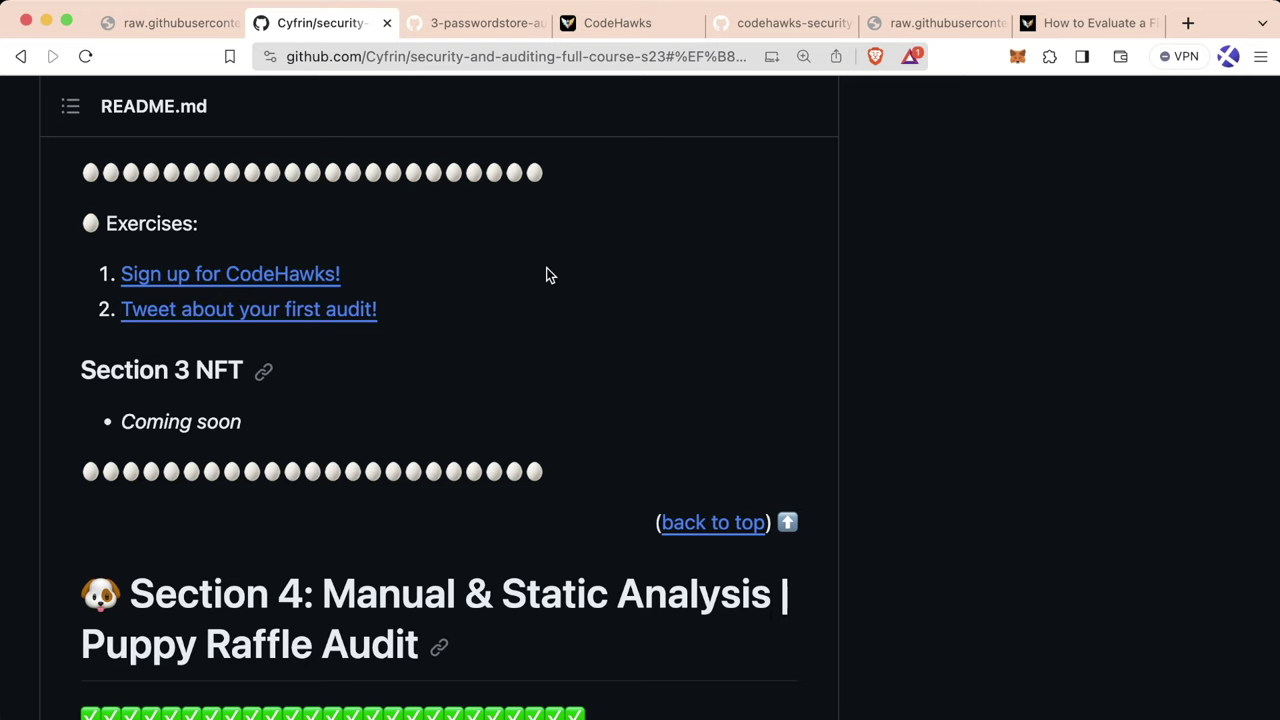
pyautogui.scroll(-3, 547, 275)
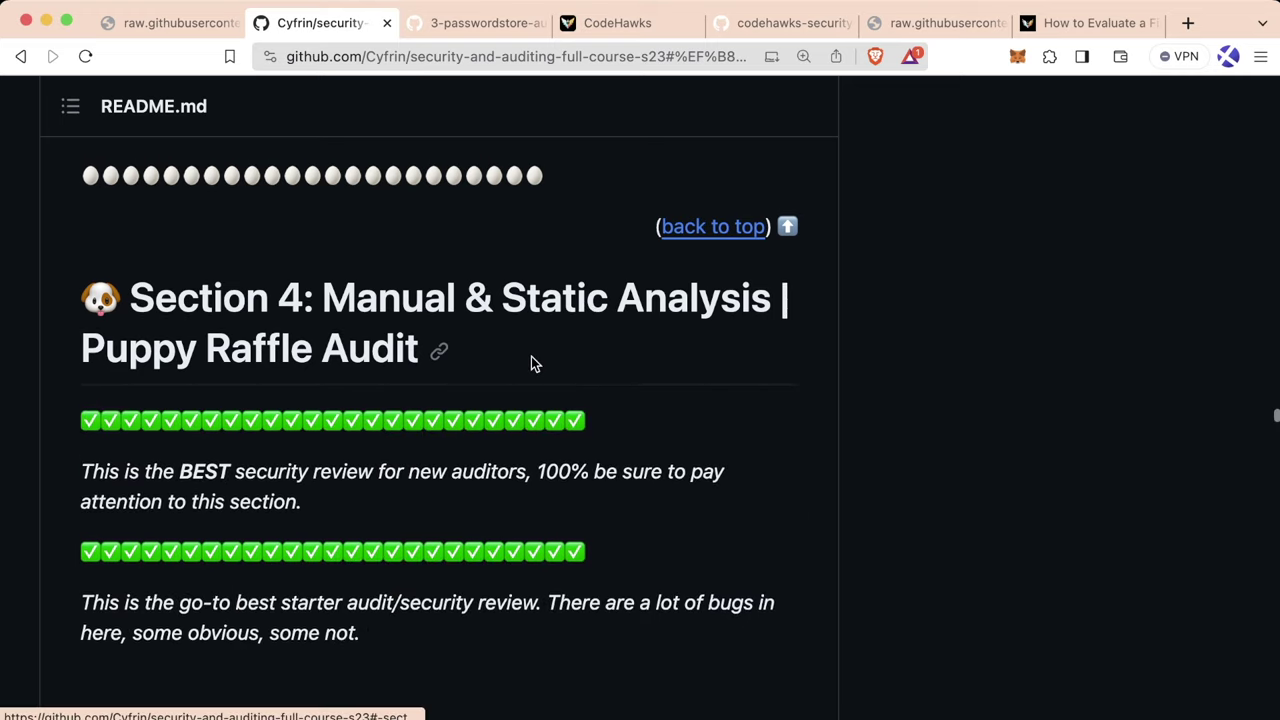
pyautogui.moveTo(531, 360); pyautogui.dragTo(82, 292)
pyautogui.click(534, 358)
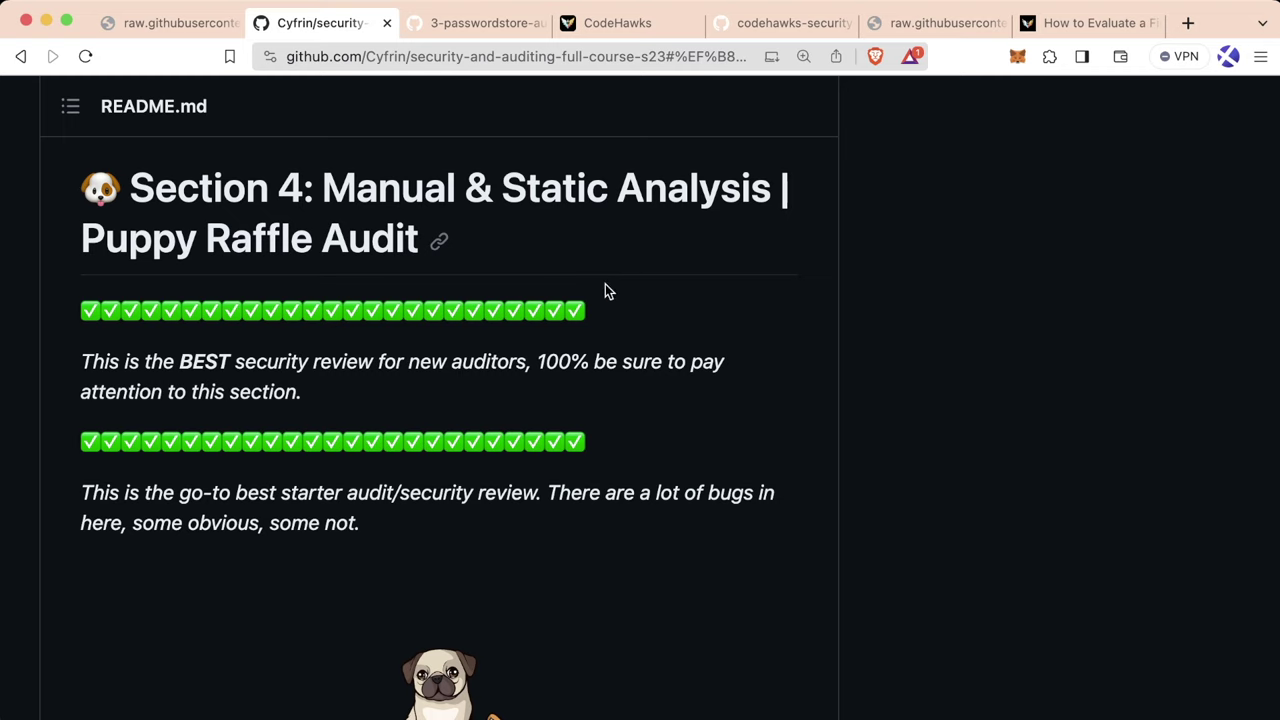
# Read past the Puppy Raffle banner and Security Review Code link, then view CodeHawks.
pyautogui.scroll(-8, 535, 279)
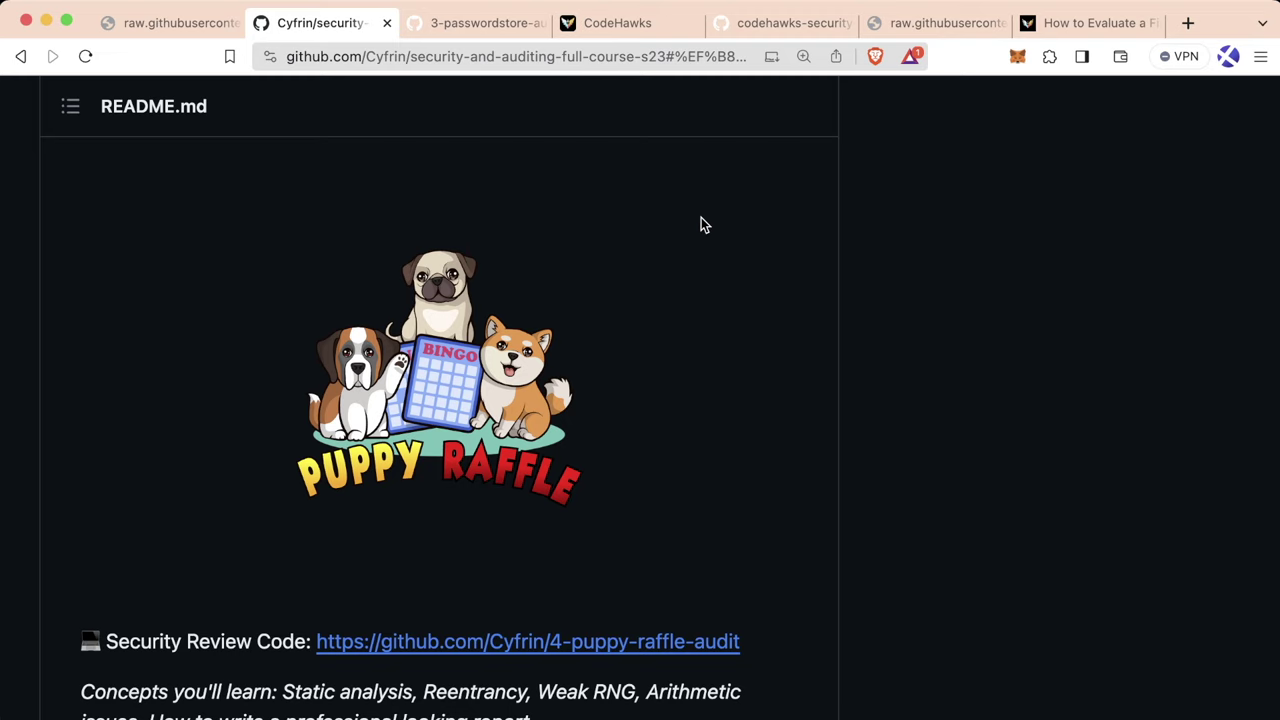
pyautogui.scroll(-5, 721, 268)
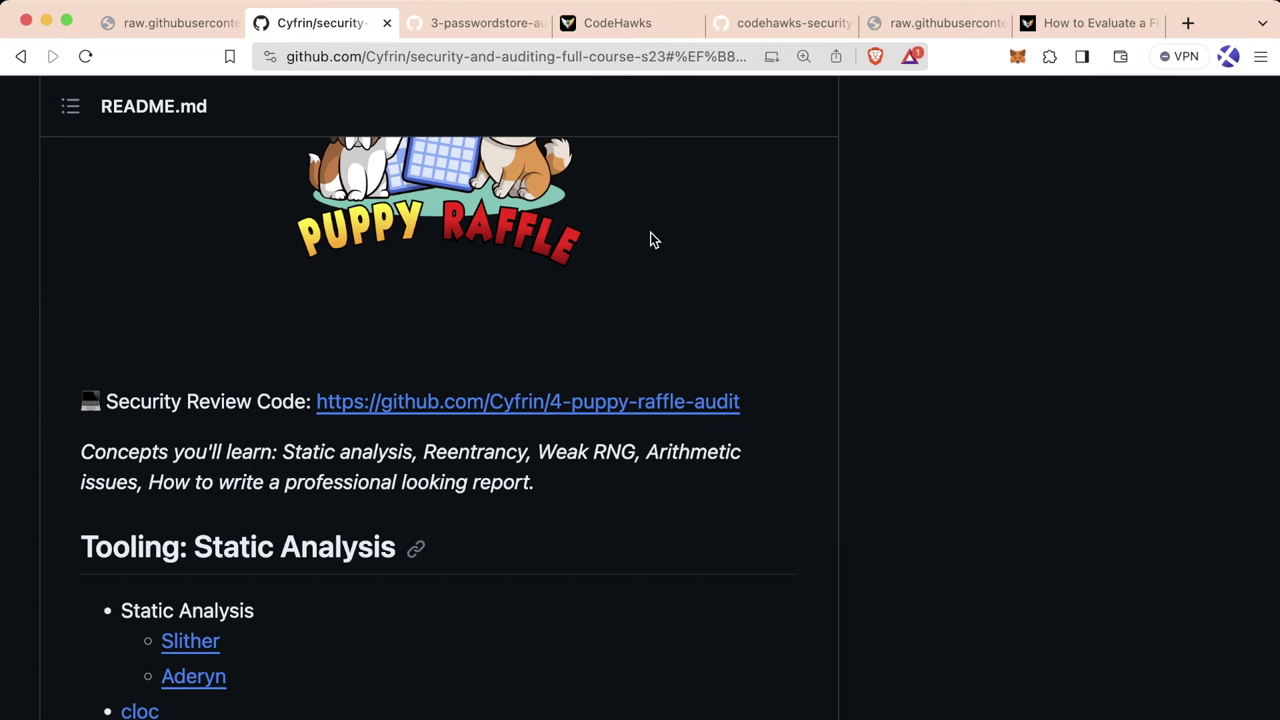
pyautogui.click(644, 30)
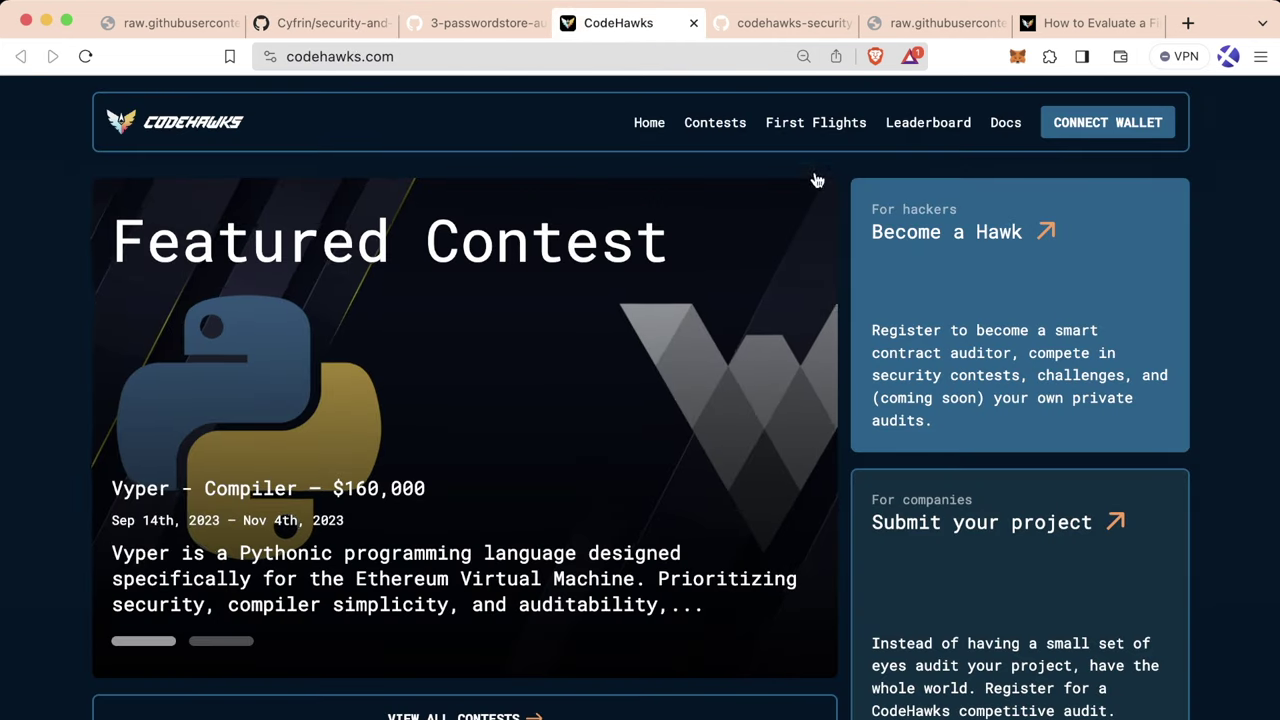
# Show the CodeHawks First Flights listing and highlight the 'First Flight #2: Puppy Raffle' title.
pyautogui.click(800, 123)
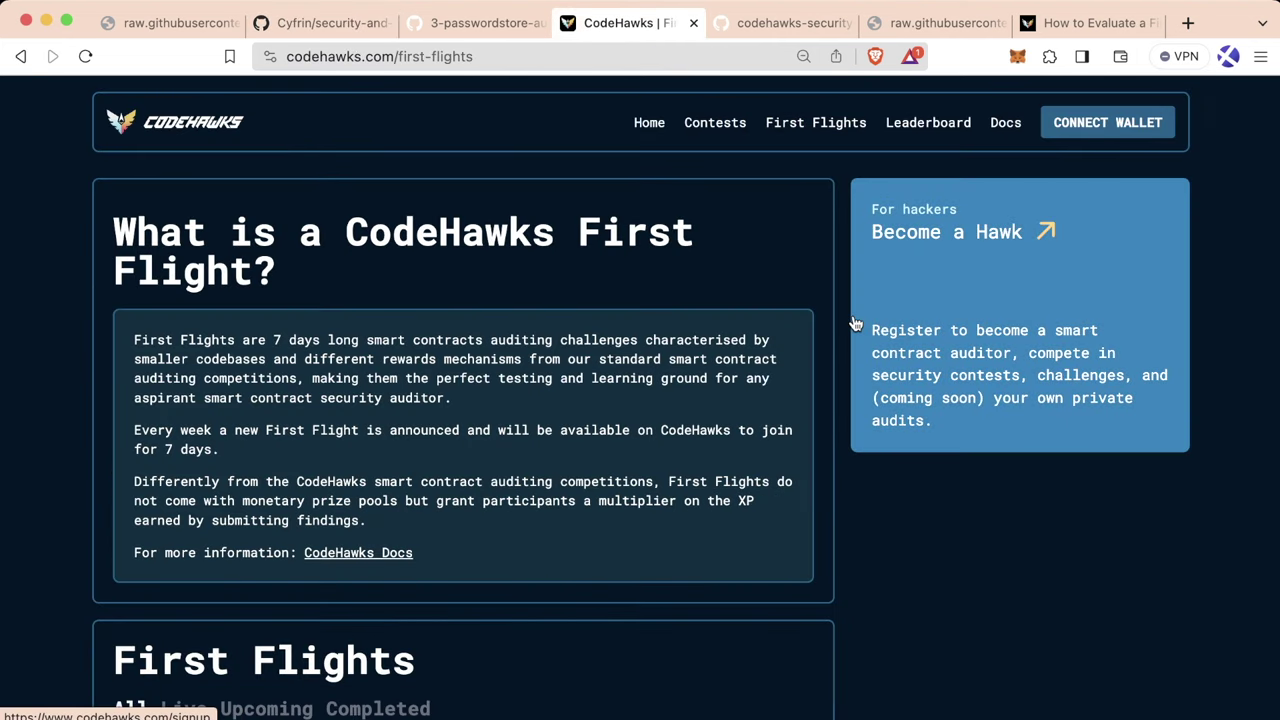
pyautogui.press('super+equal')
pyautogui.scroll(-10, 851, 320)
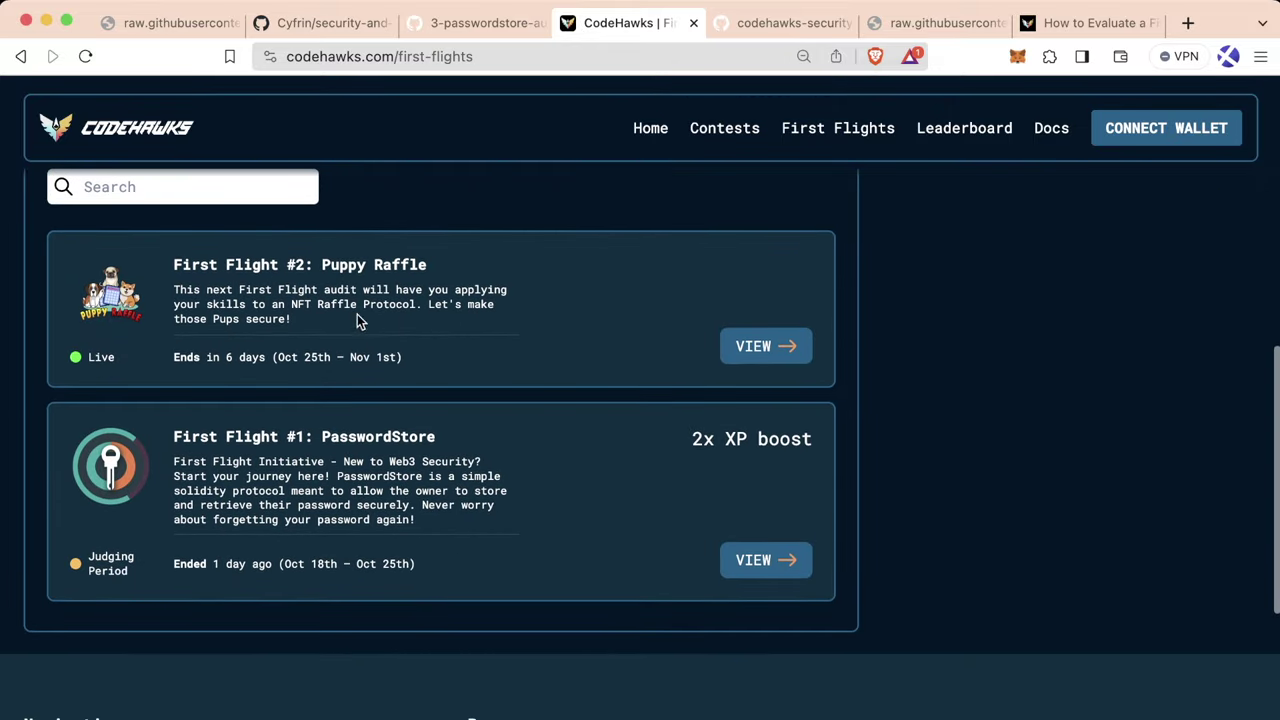
pyautogui.moveTo(174, 264); pyautogui.dragTo(366, 265)
pyautogui.click(440, 270)
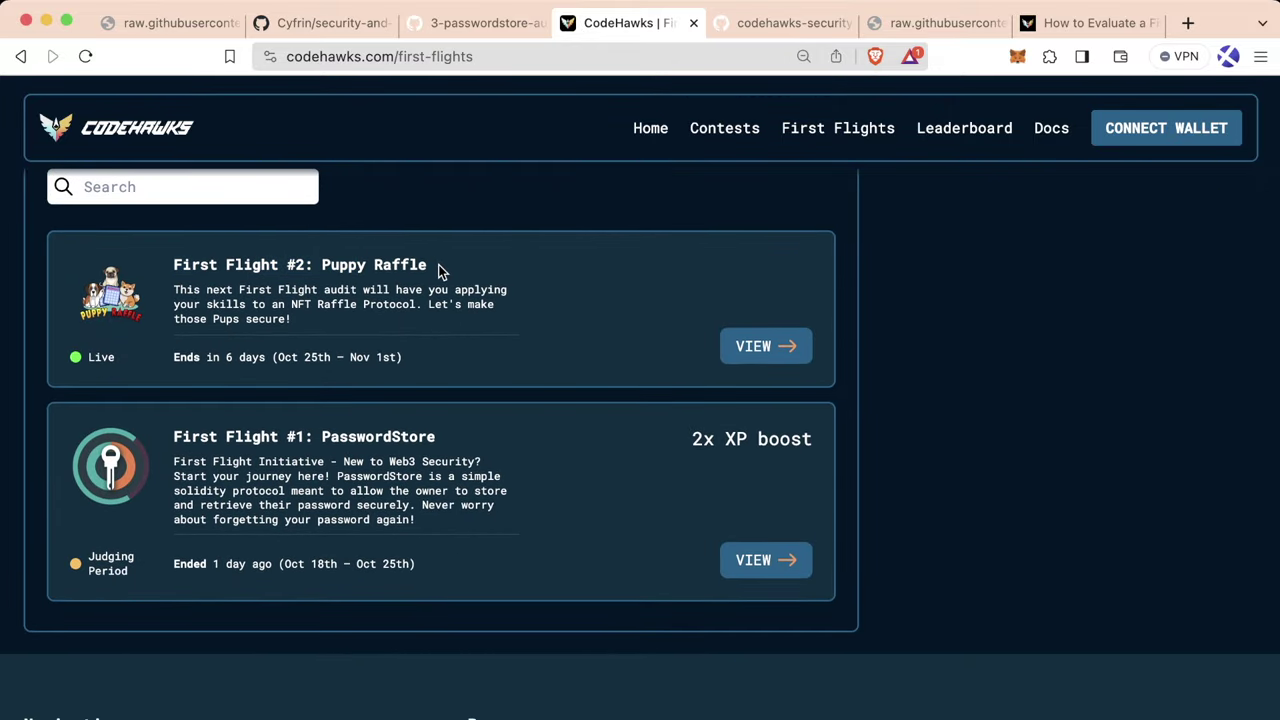
# Zoom in on the live Puppy Raffle card, then return to the Cyfrin course README.
pyautogui.press('super+equal')
pyautogui.press('super+equal')
pyautogui.press('super+equal')
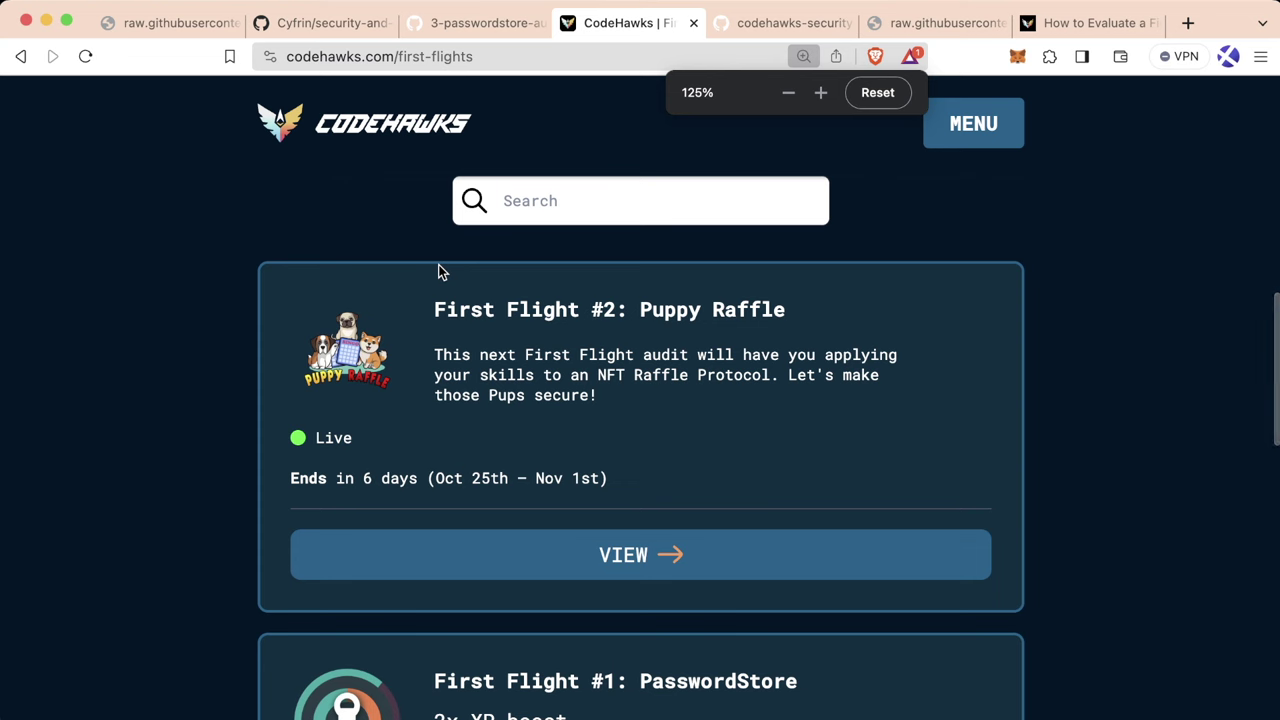
pyautogui.press('super+equal')
pyautogui.scroll(-1, 515, 333)
pyautogui.scroll(-3, 503, 337)
pyautogui.scroll(4, 503, 337)
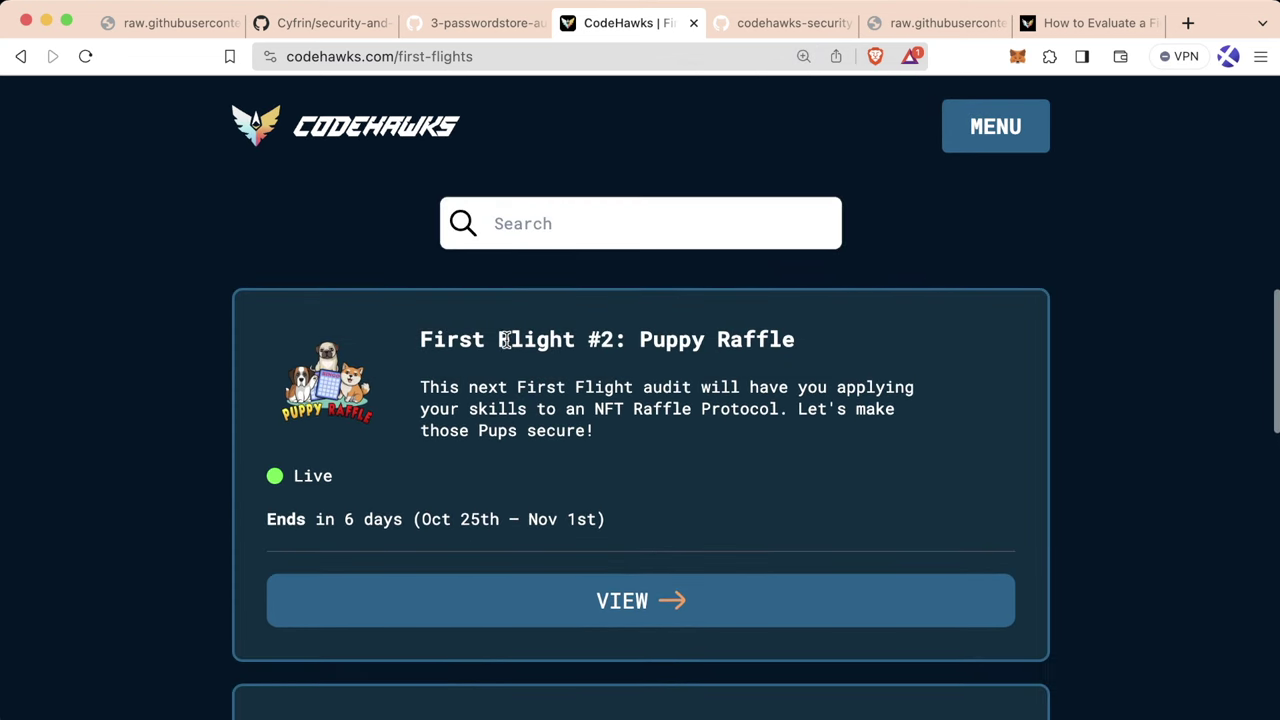
pyautogui.scroll(-1, 506, 340)
pyautogui.scroll(-1, 507, 340)
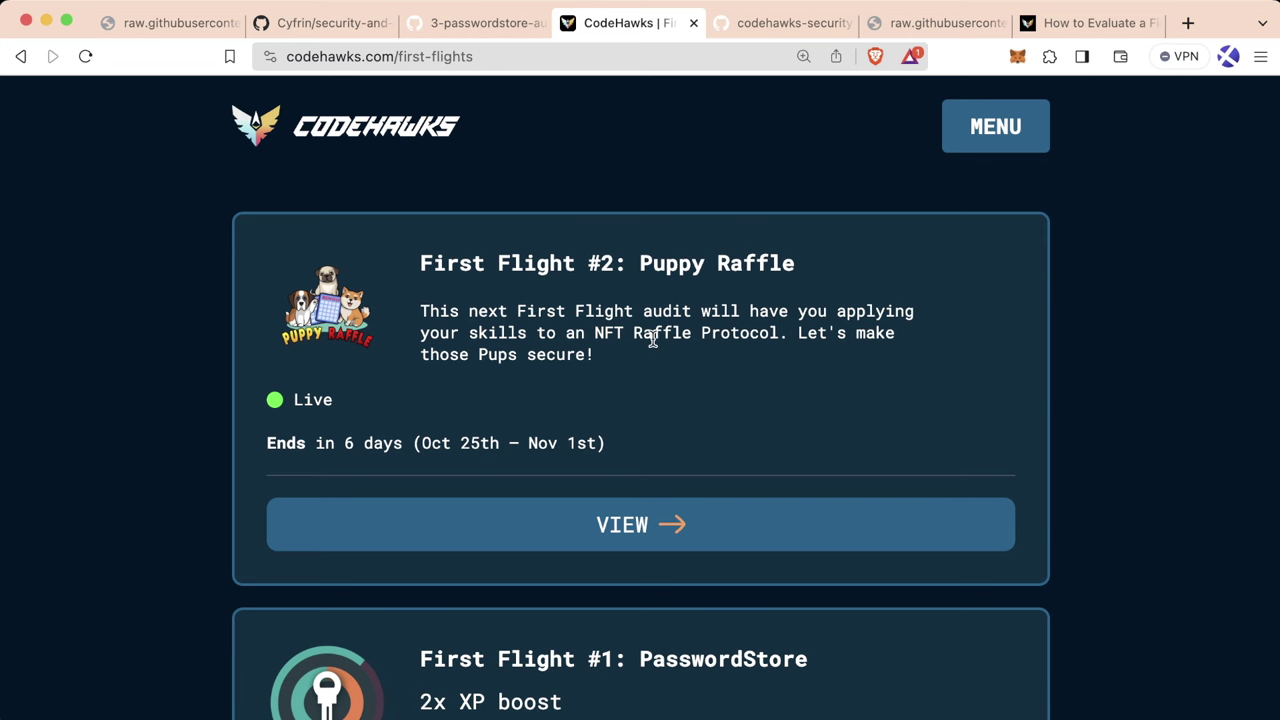
pyautogui.press('super+minus')
pyautogui.press('super+minus')
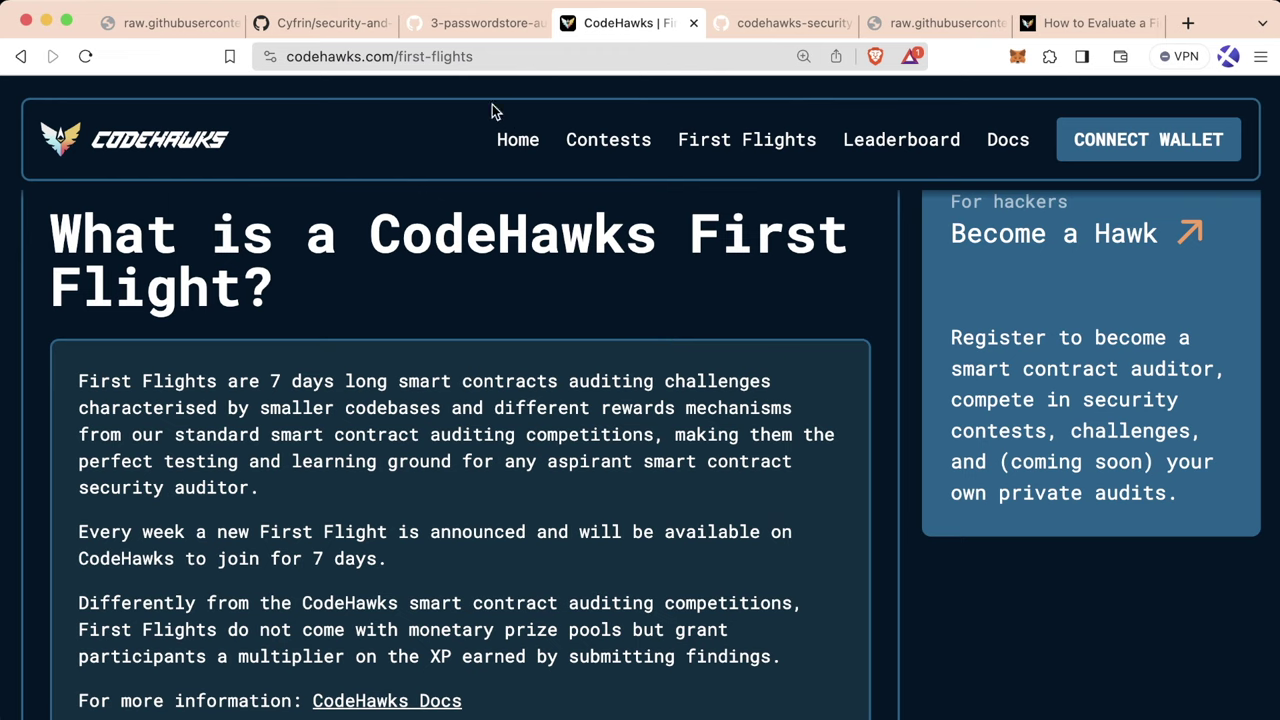
pyautogui.click(458, 24)
pyautogui.click(343, 24)
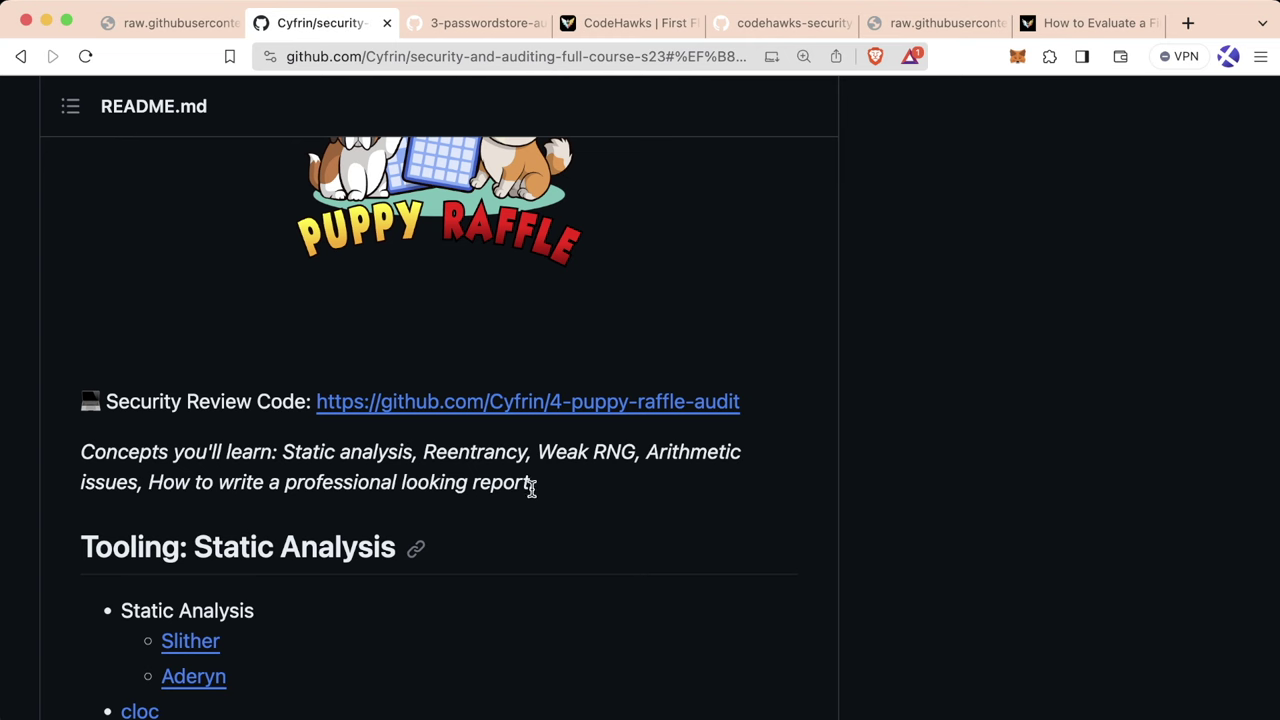
pyautogui.click(617, 23)
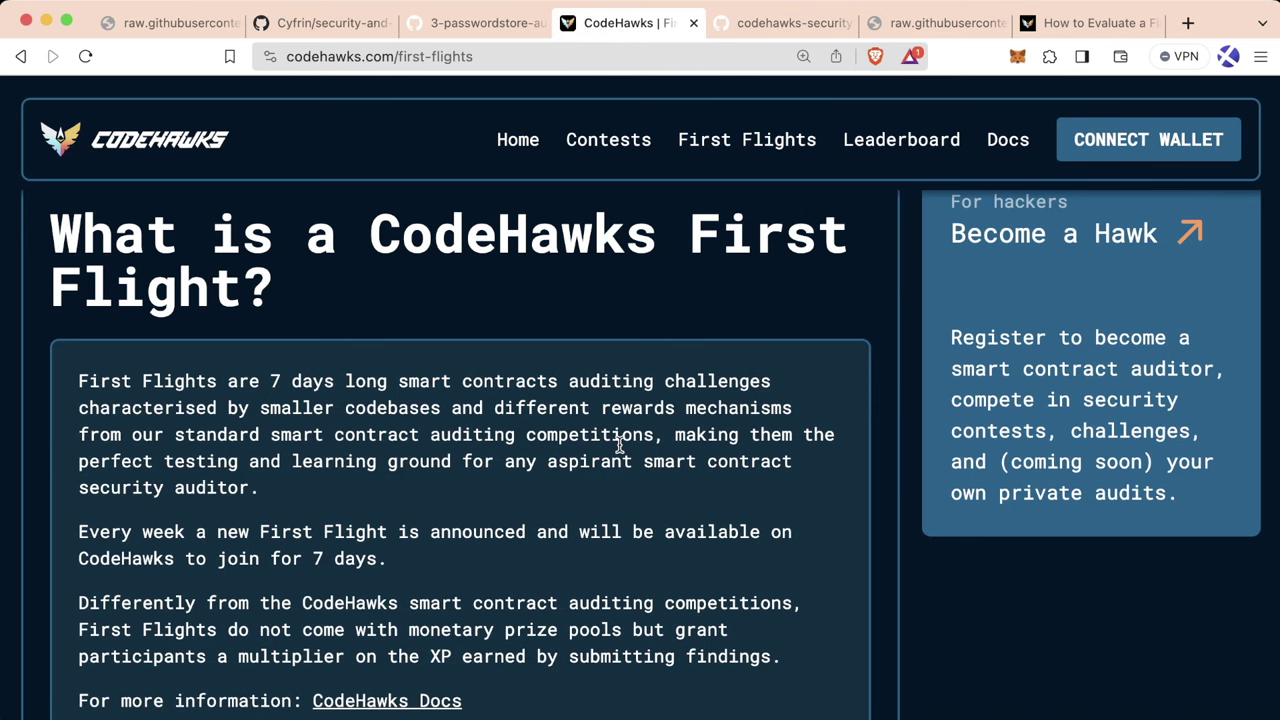
pyautogui.hotkey('ctrl', 'shift', 'Tab')
pyautogui.scroll(1, 853, 370)
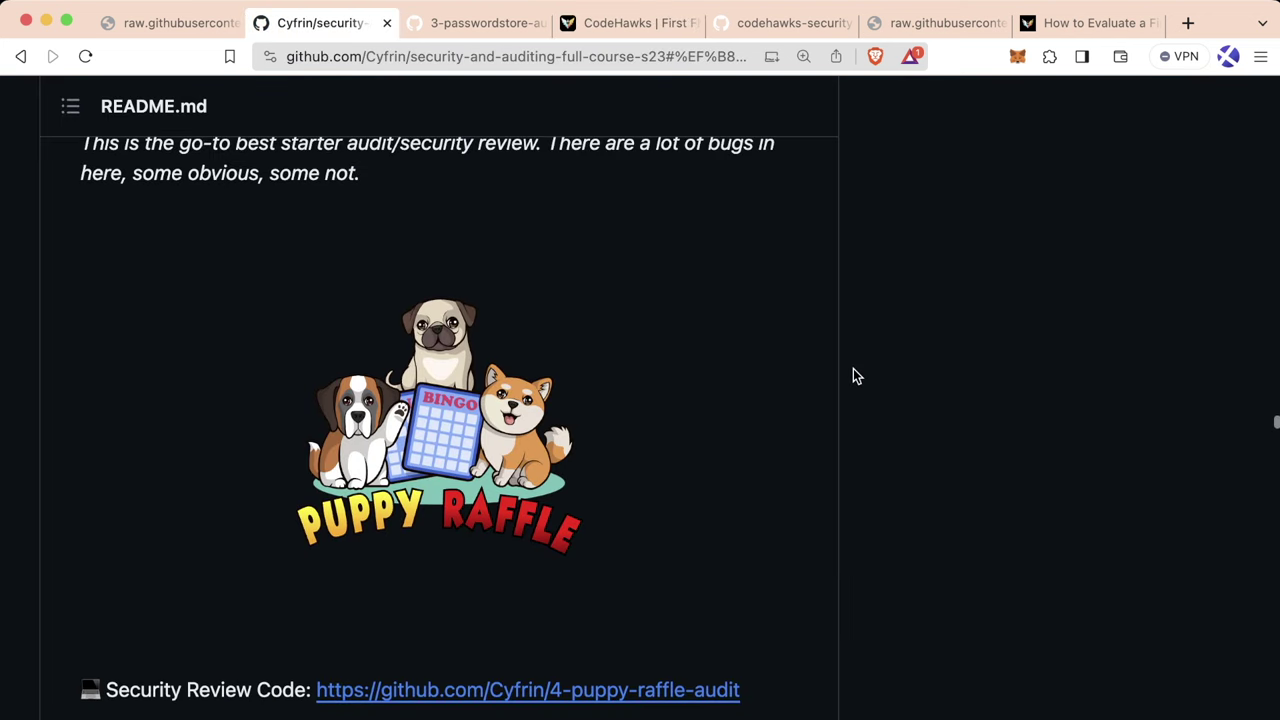
pyautogui.scroll(-7, 853, 370)
pyautogui.scroll(1, 853, 372)
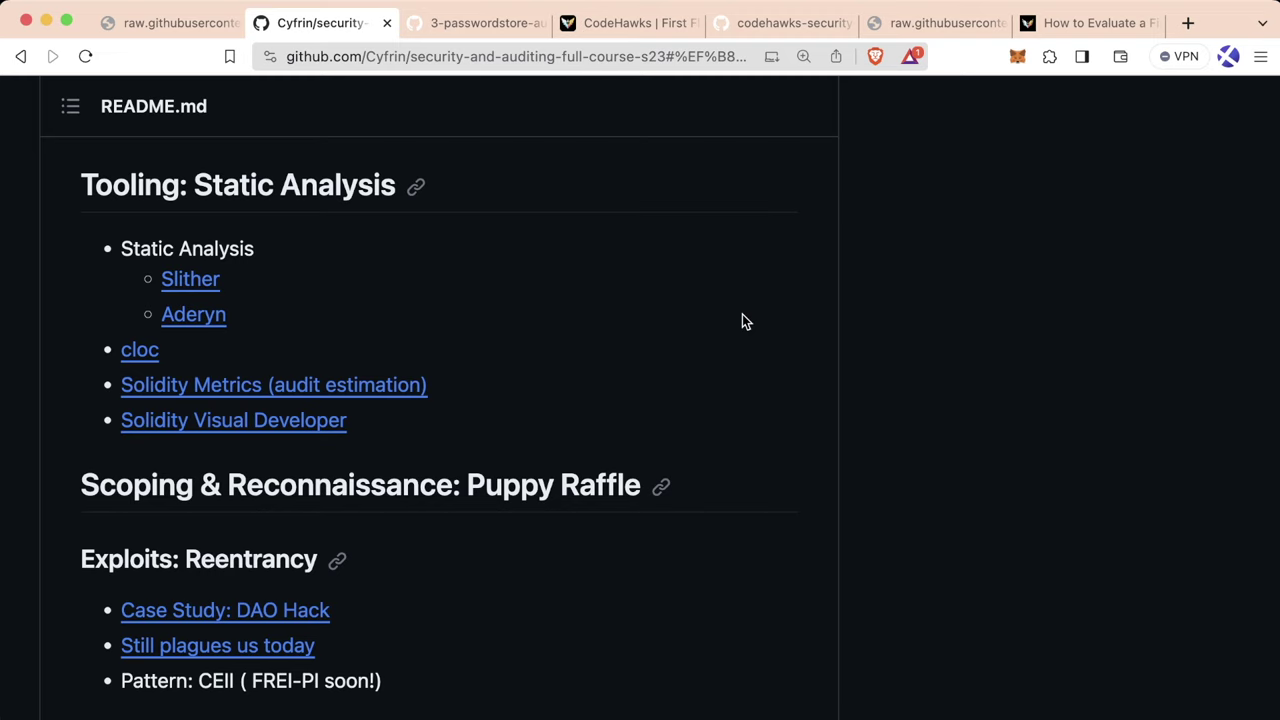
pyautogui.scroll(-5, 757, 315)
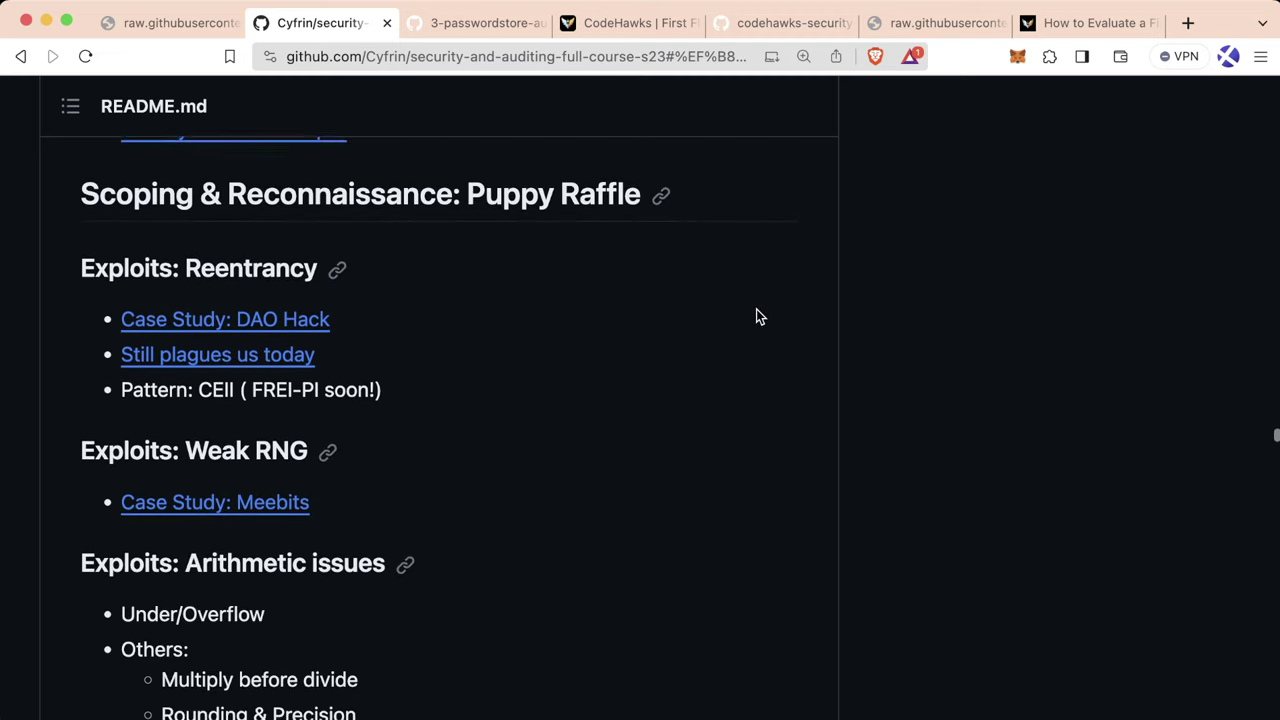
pyautogui.scroll(-10, 756, 316)
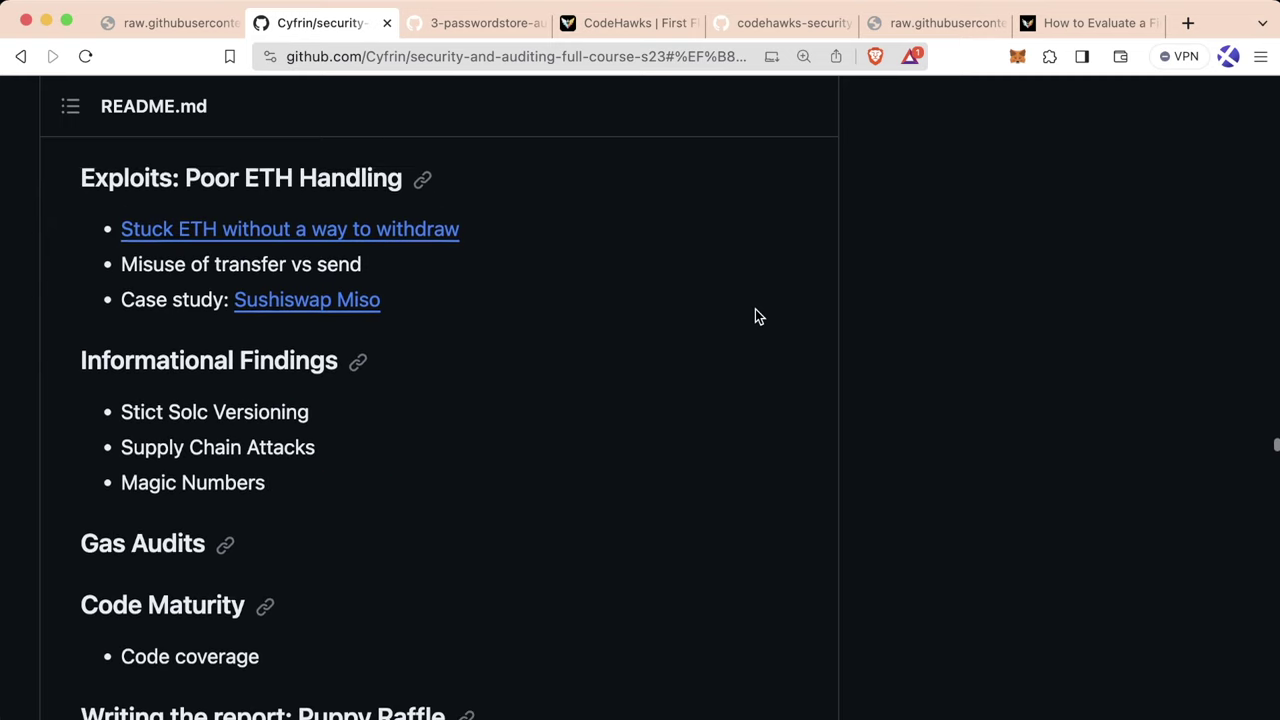
pyautogui.scroll(-6, 757, 316)
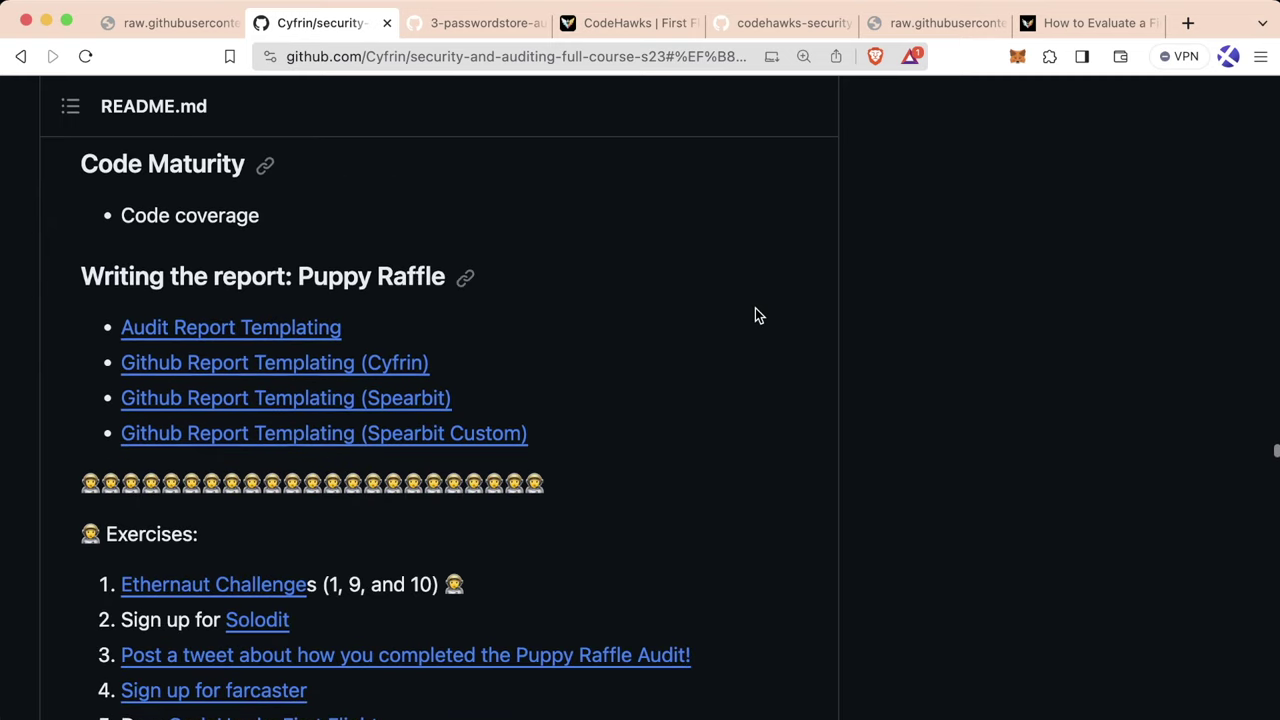
pyautogui.scroll(-1, 757, 316)
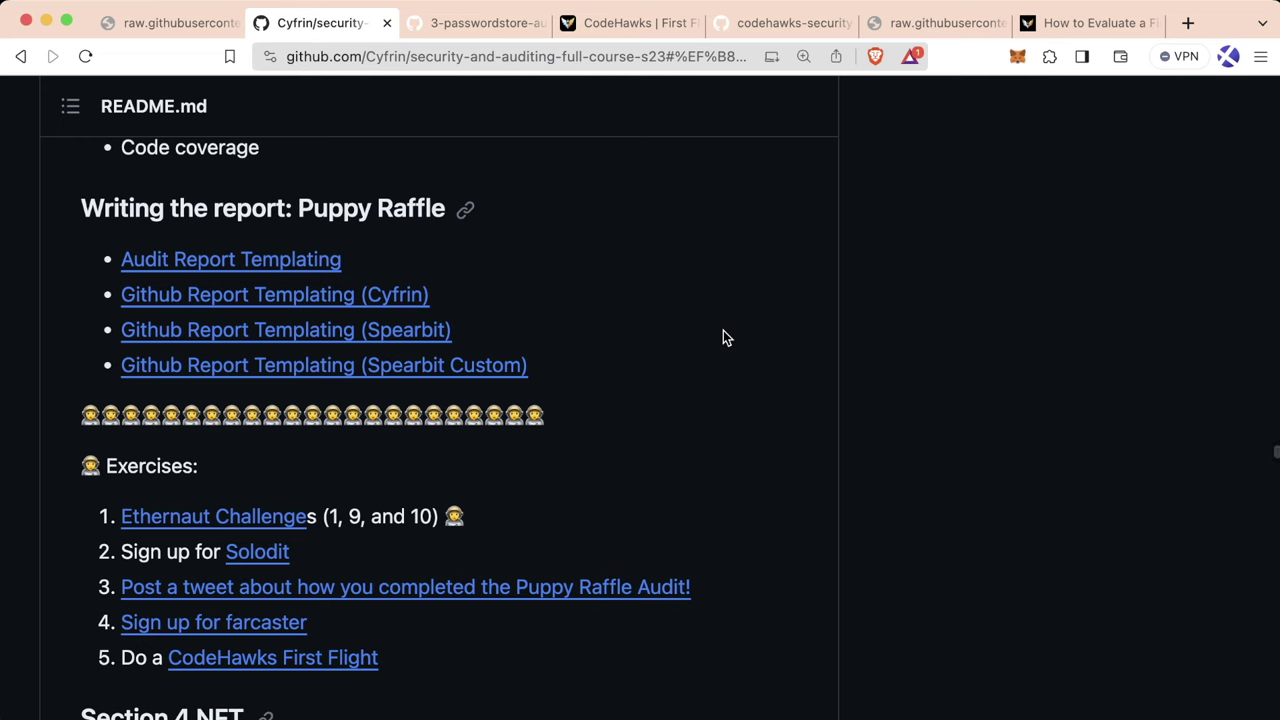
pyautogui.scroll(-2, 724, 331)
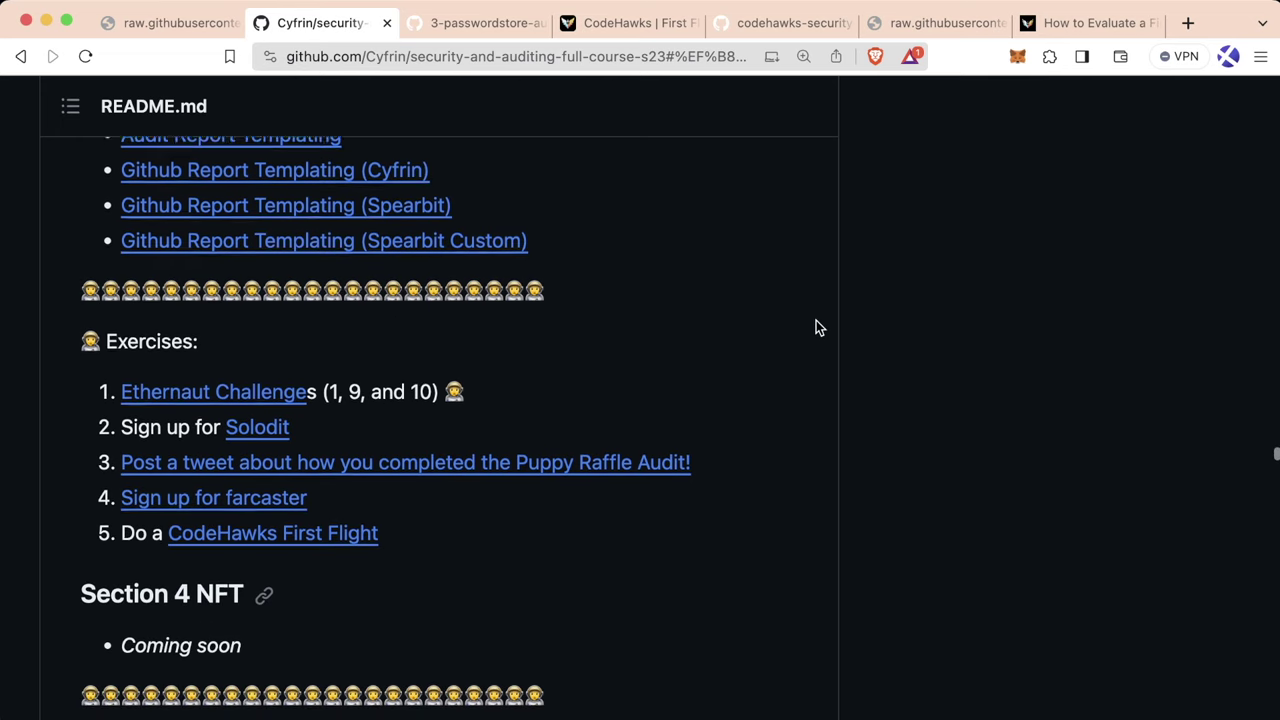
pyautogui.scroll(3, 814, 326)
pyautogui.click(590, 22)
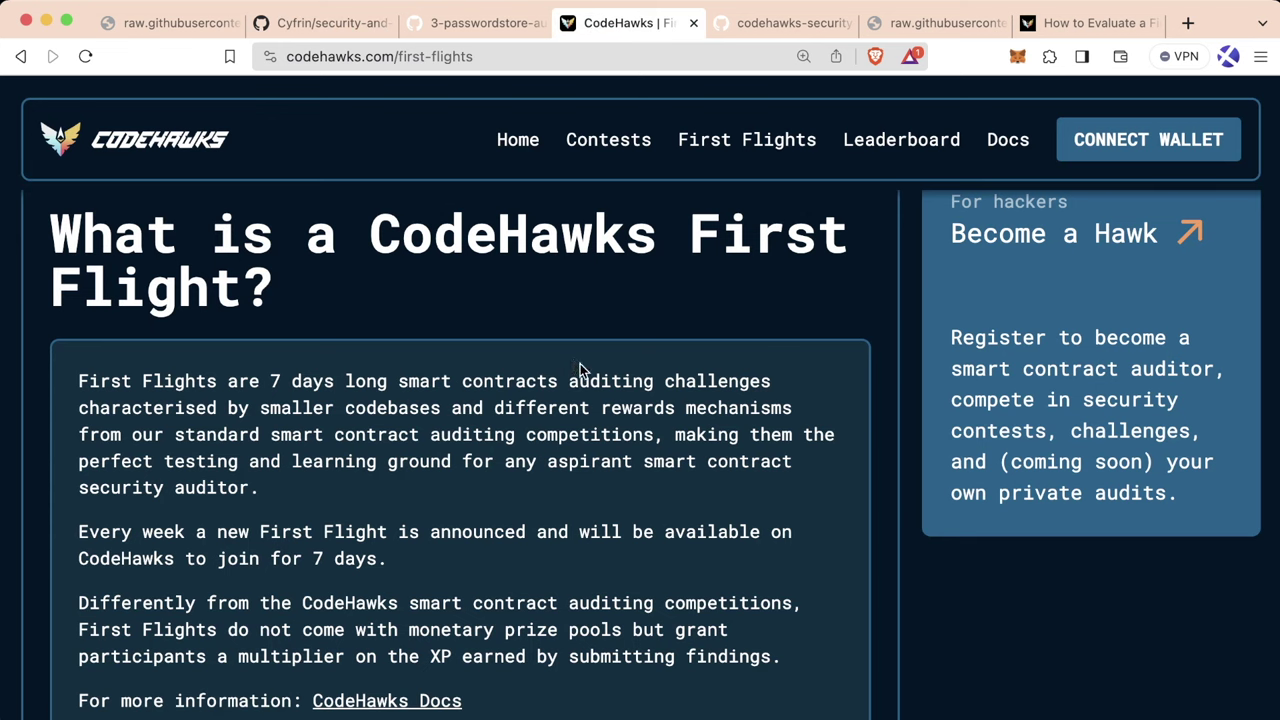
pyautogui.scroll(-3, 590, 378)
pyautogui.scroll(4, 596, 384)
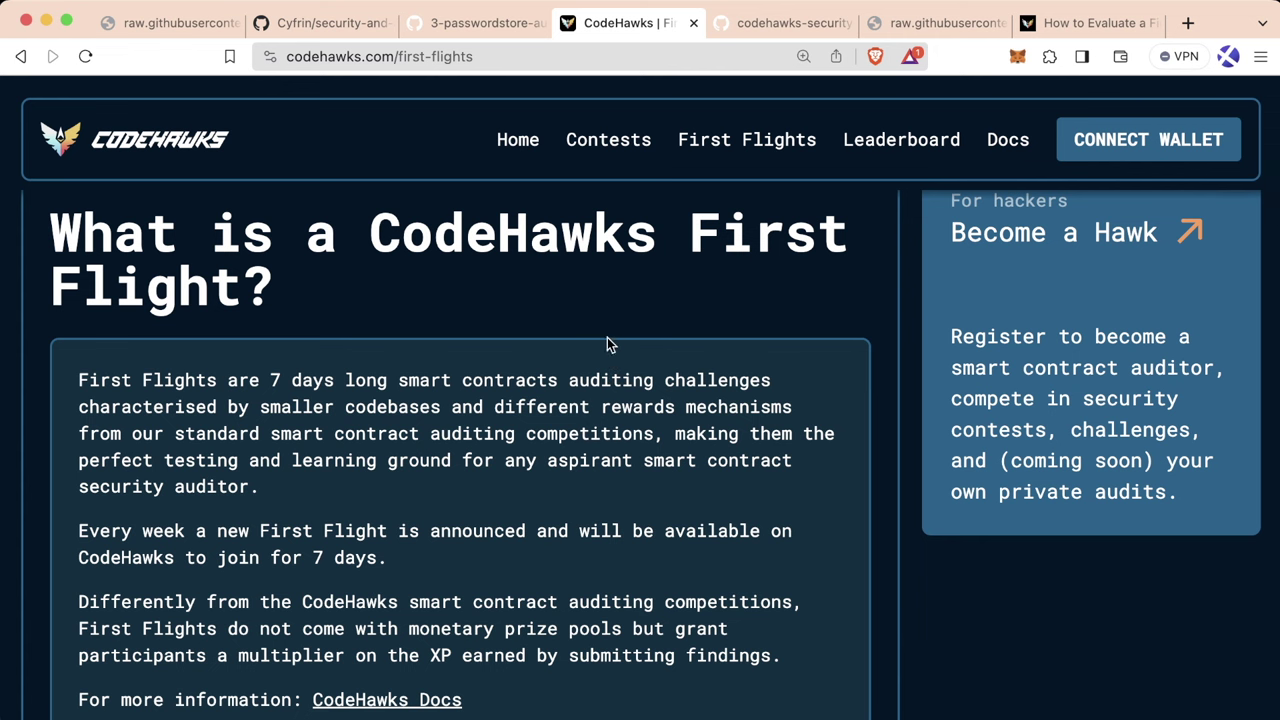
pyautogui.scroll(1, 612, 348)
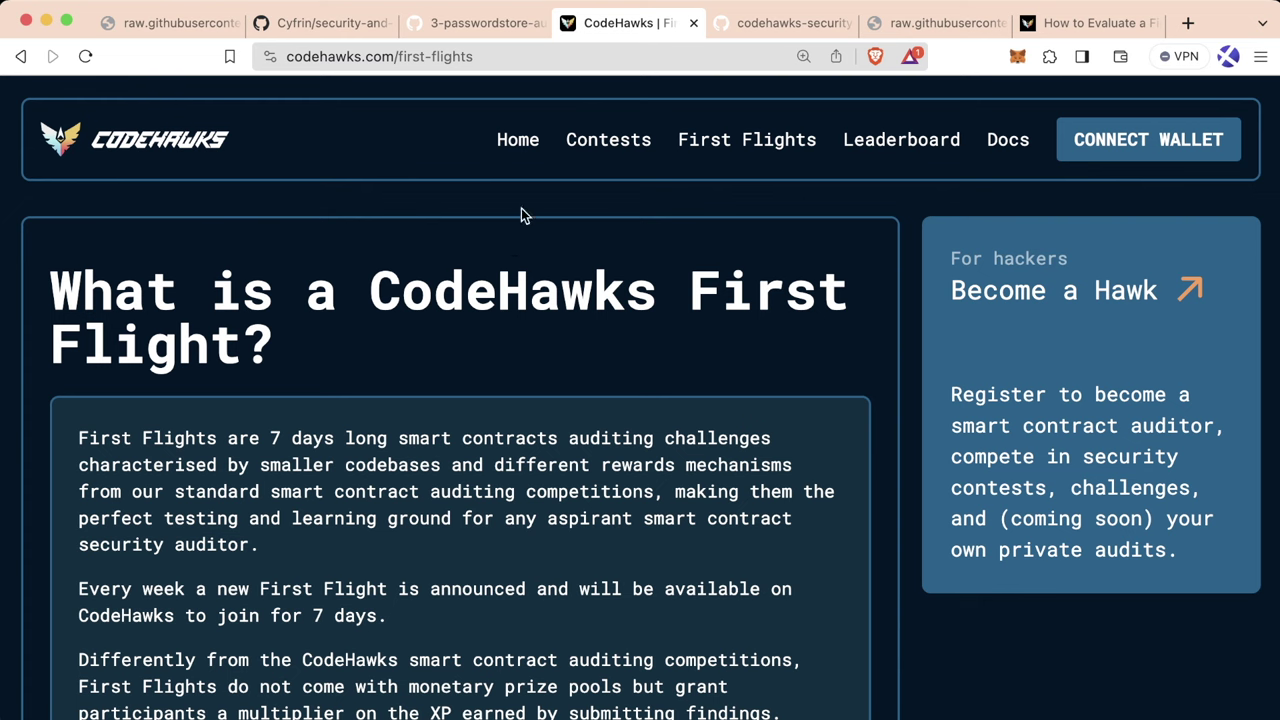
pyautogui.click(320, 22)
pyautogui.scroll(-4, 622, 379)
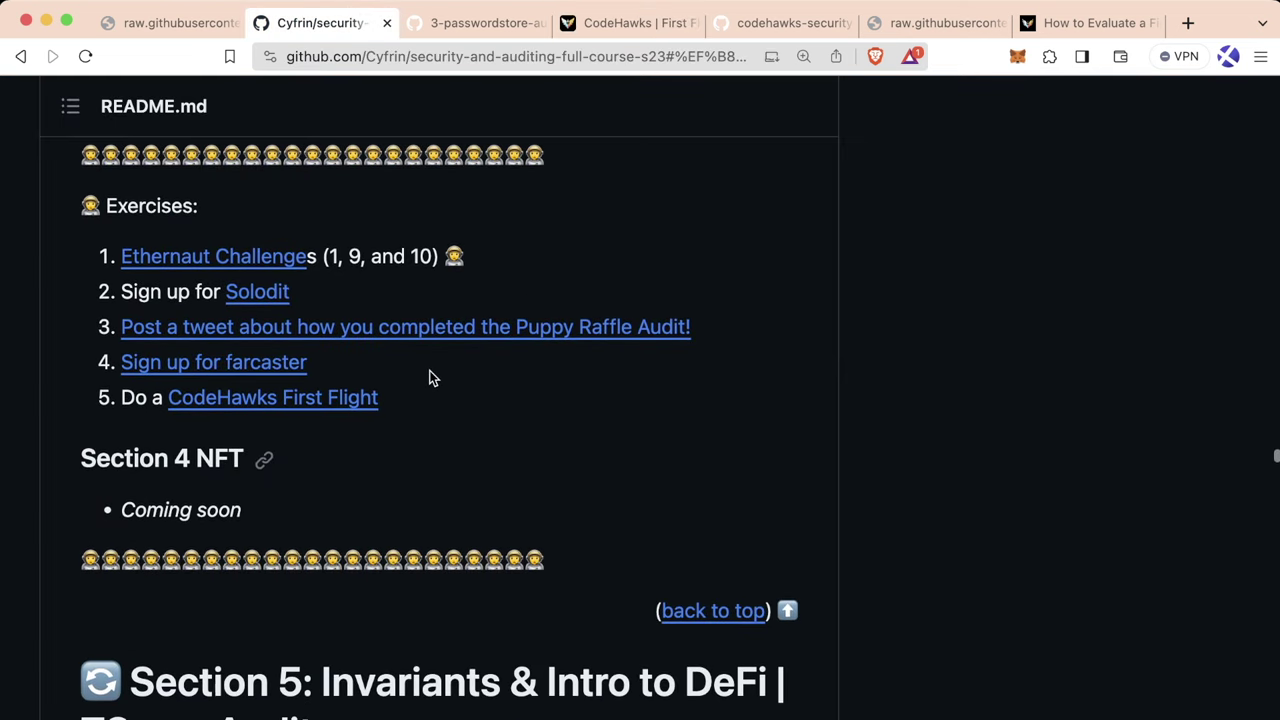
pyautogui.moveTo(438, 403); pyautogui.dragTo(80, 205)
pyautogui.click(295, 217)
pyautogui.scroll(14, 583, 250)
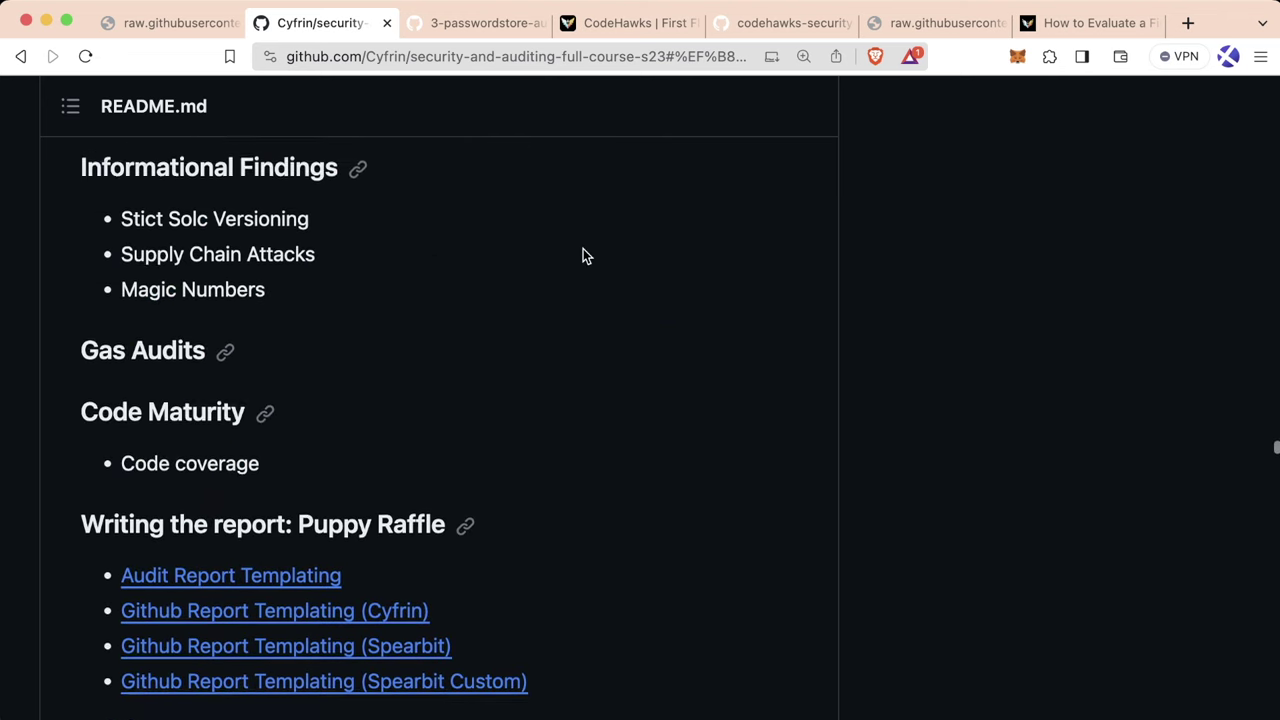
pyautogui.scroll(7, 583, 256)
pyautogui.scroll(-3, 584, 257)
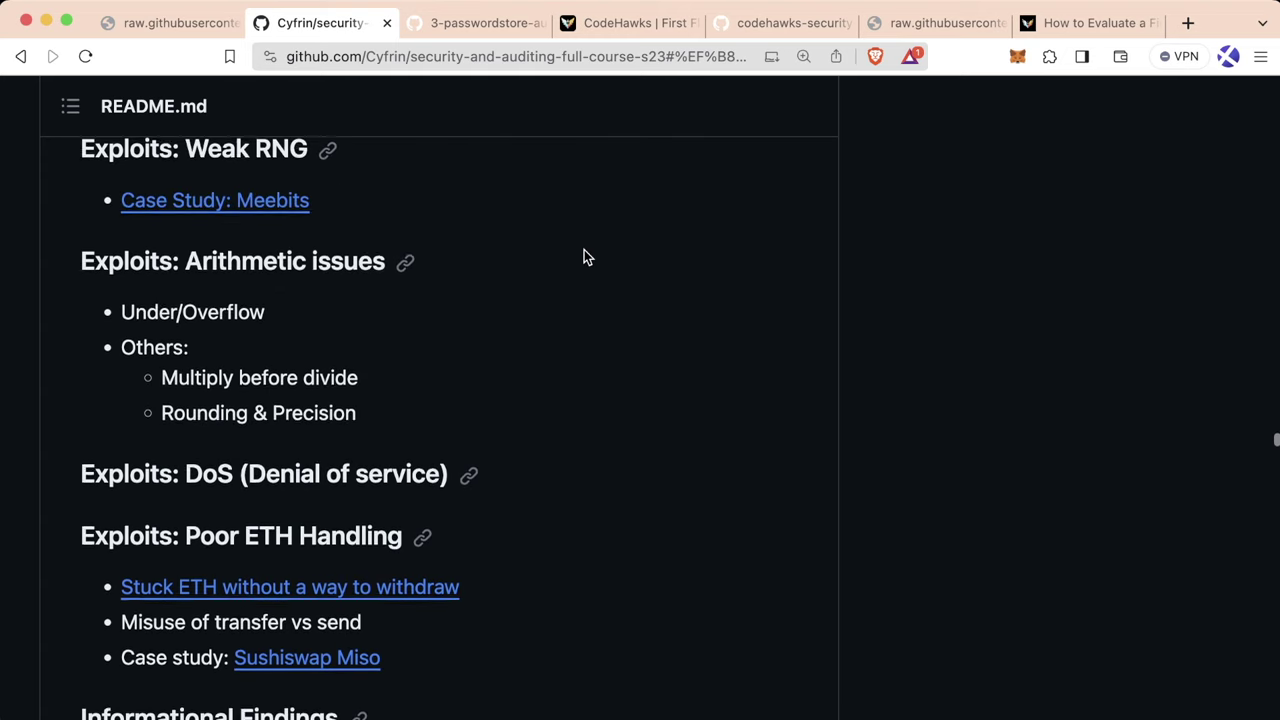
pyautogui.scroll(12, 584, 257)
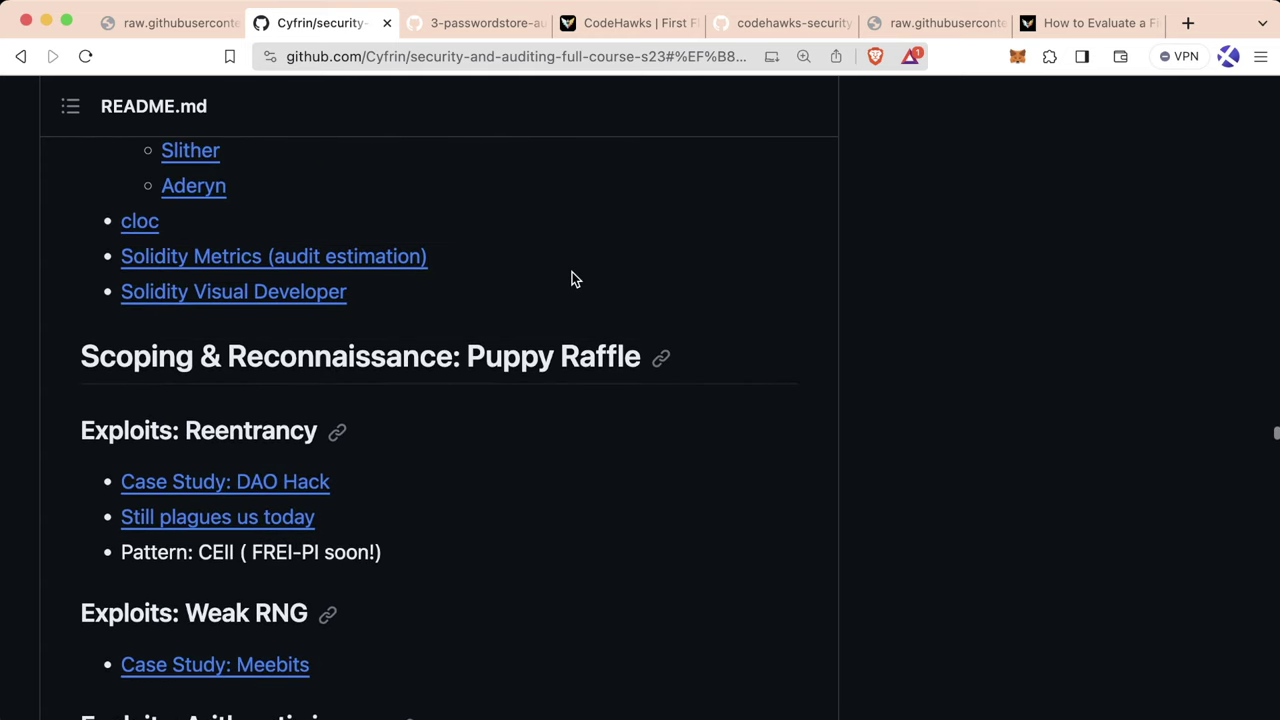
pyautogui.scroll(7, 572, 272)
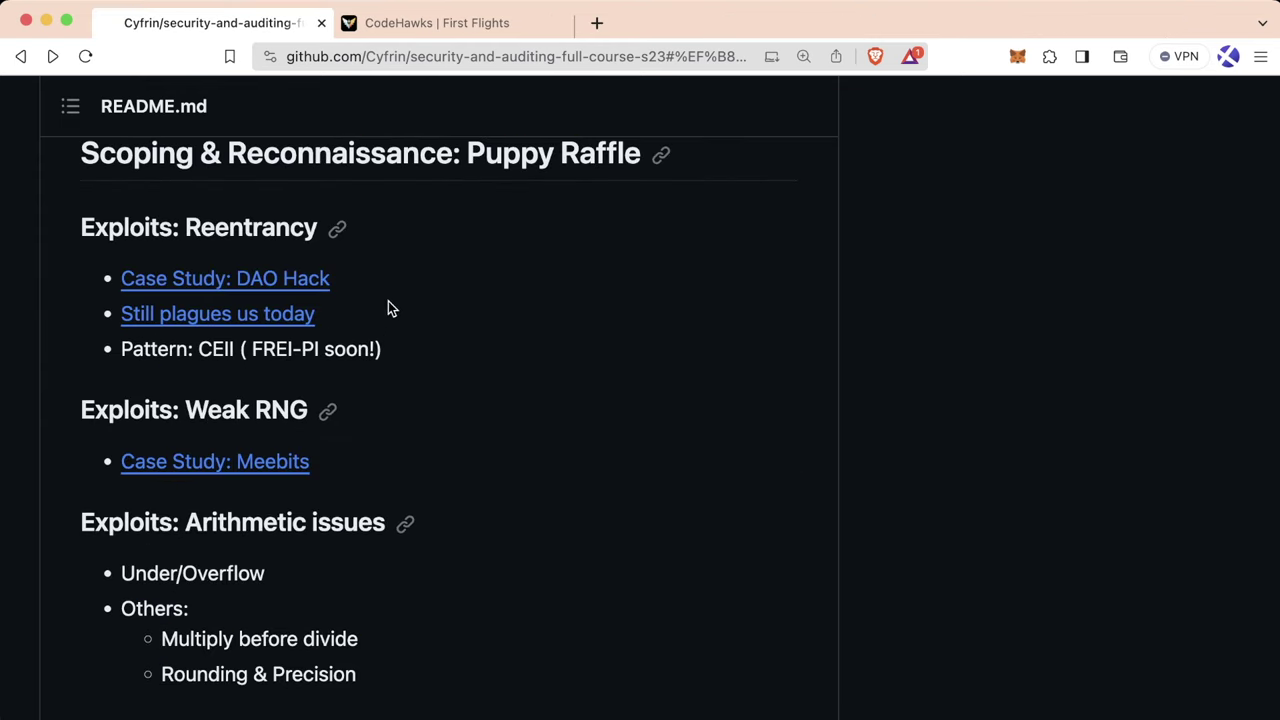
# Highlight the 'Case Study: DAO Hack' link, skim the README, and glance at CodeHawks First Flights.
pyautogui.moveTo(366, 286); pyautogui.dragTo(121, 279)
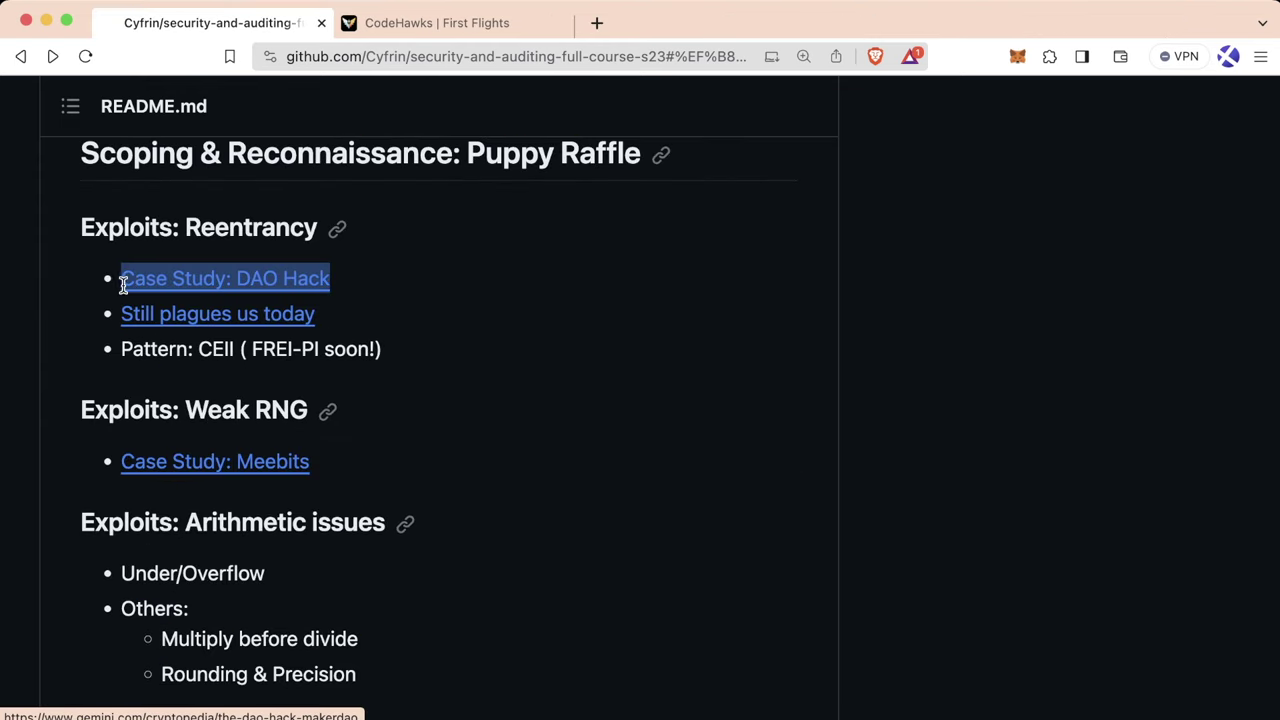
pyautogui.click(493, 307)
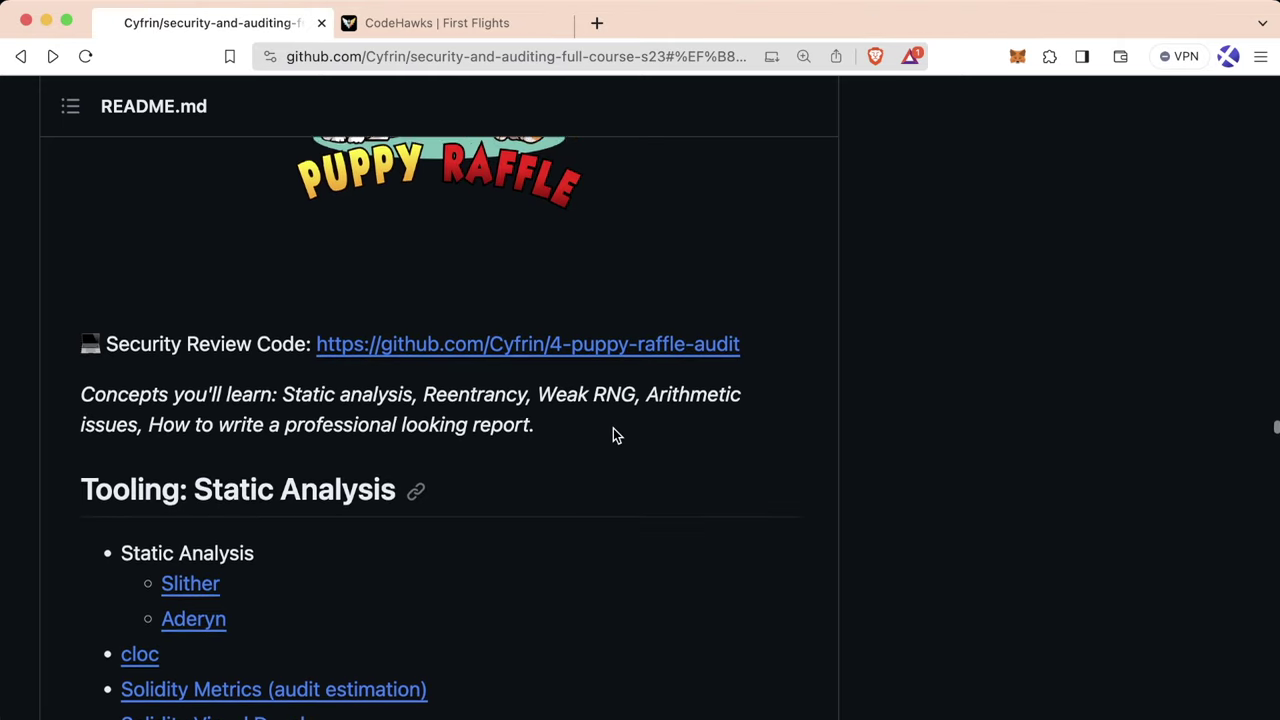
pyautogui.scroll(-1, 613, 428)
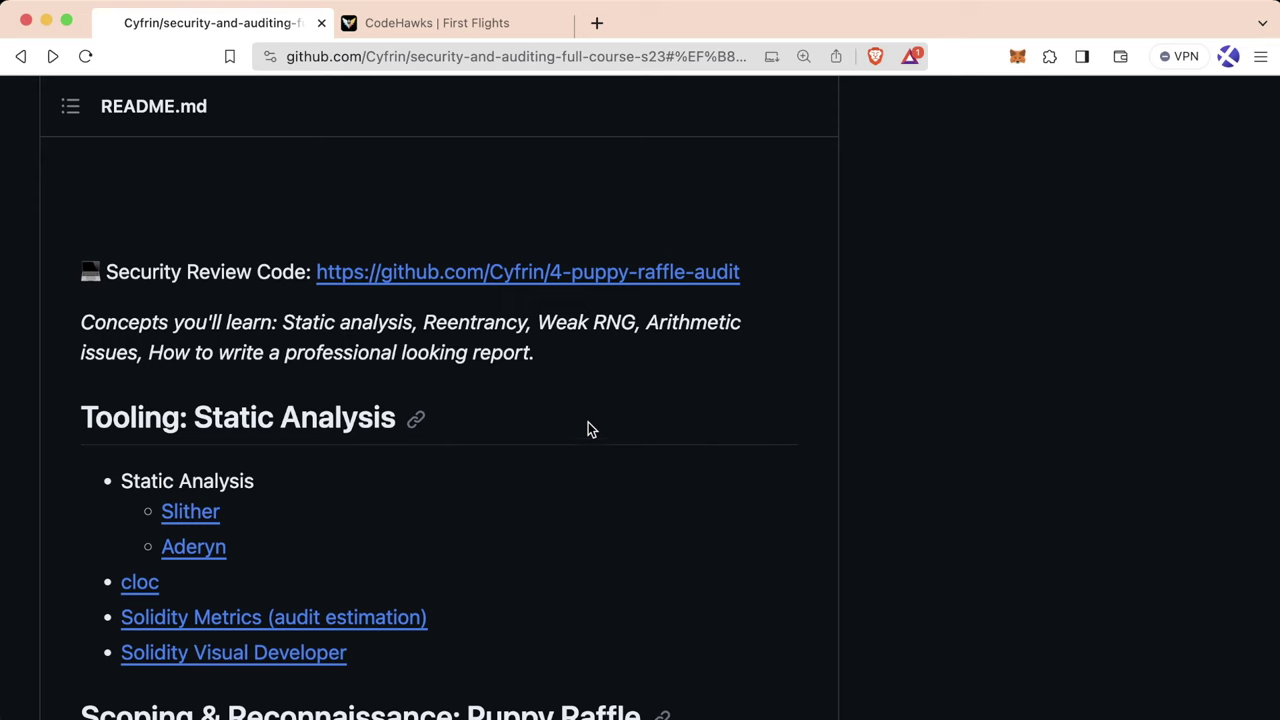
pyautogui.scroll(-15, 588, 428)
pyautogui.scroll(-3, 600, 436)
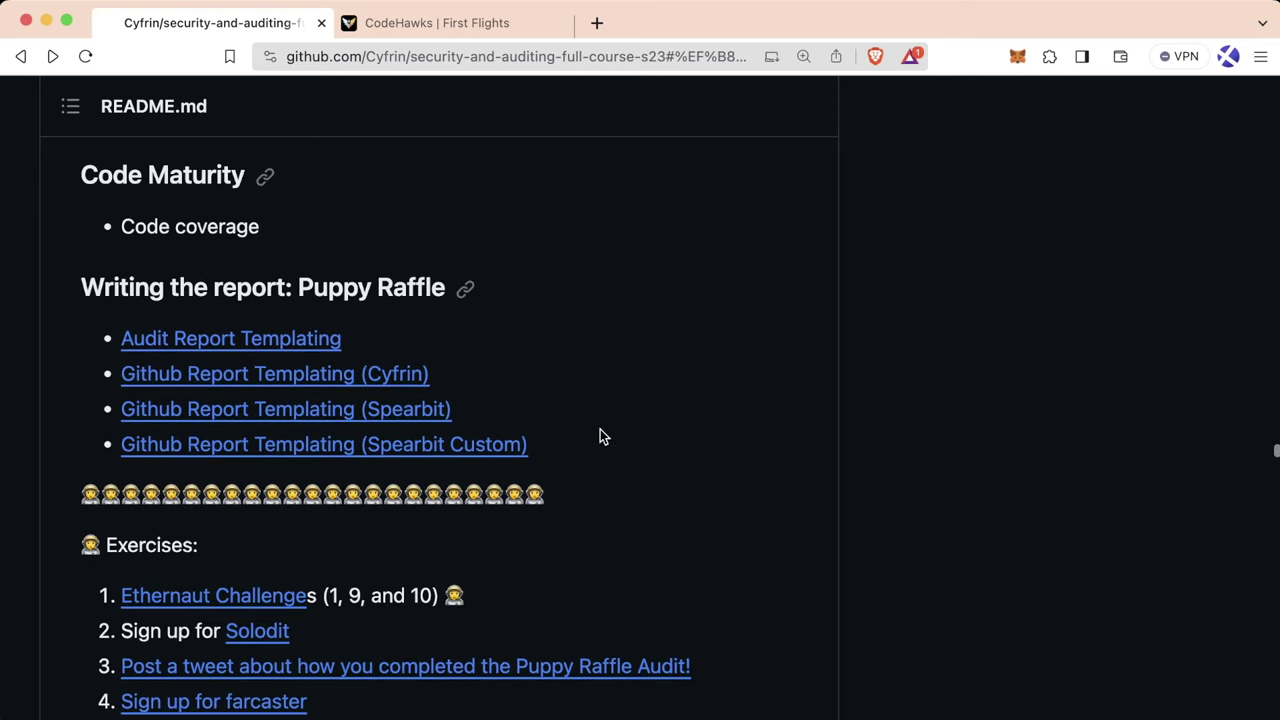
pyautogui.scroll(-3, 600, 436)
pyautogui.scroll(1, 600, 436)
pyautogui.click(486, 24)
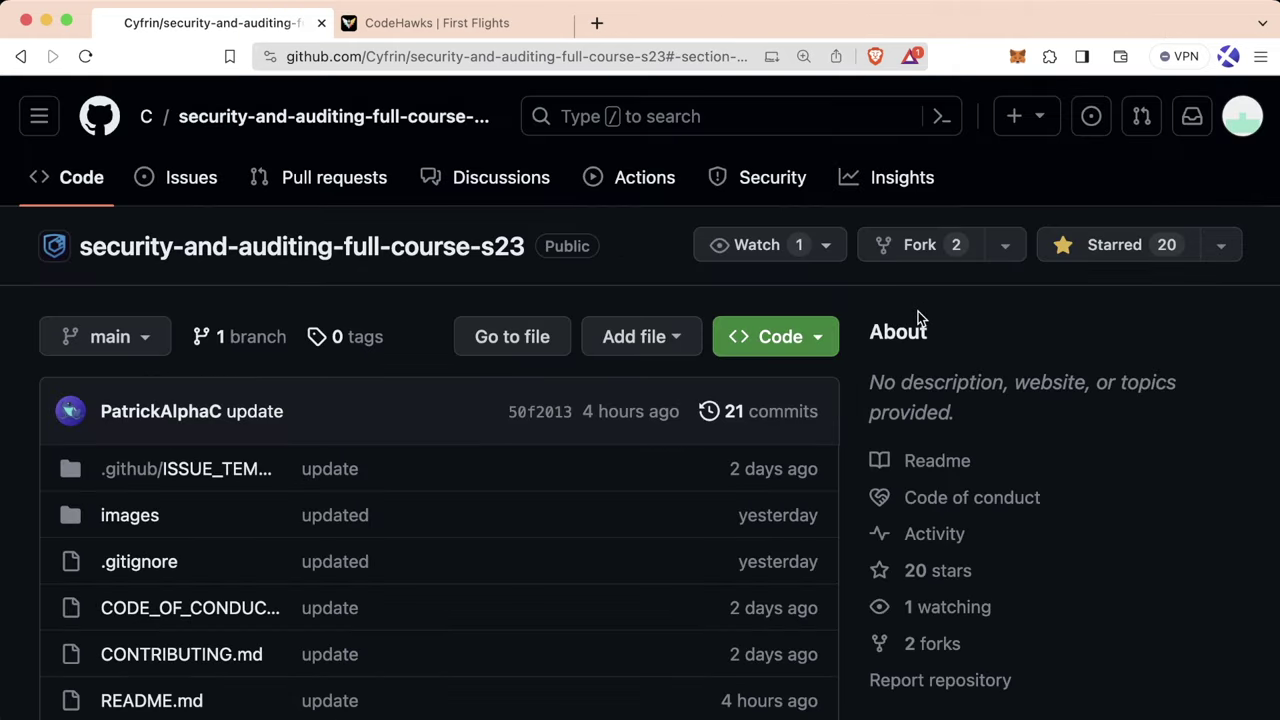
# Jump to the README's Section 4 and open the 4-puppy-raffle-audit repository in a new tab.
pyautogui.scroll(-5, 918, 311)
pyautogui.scroll(-15, 783, 416)
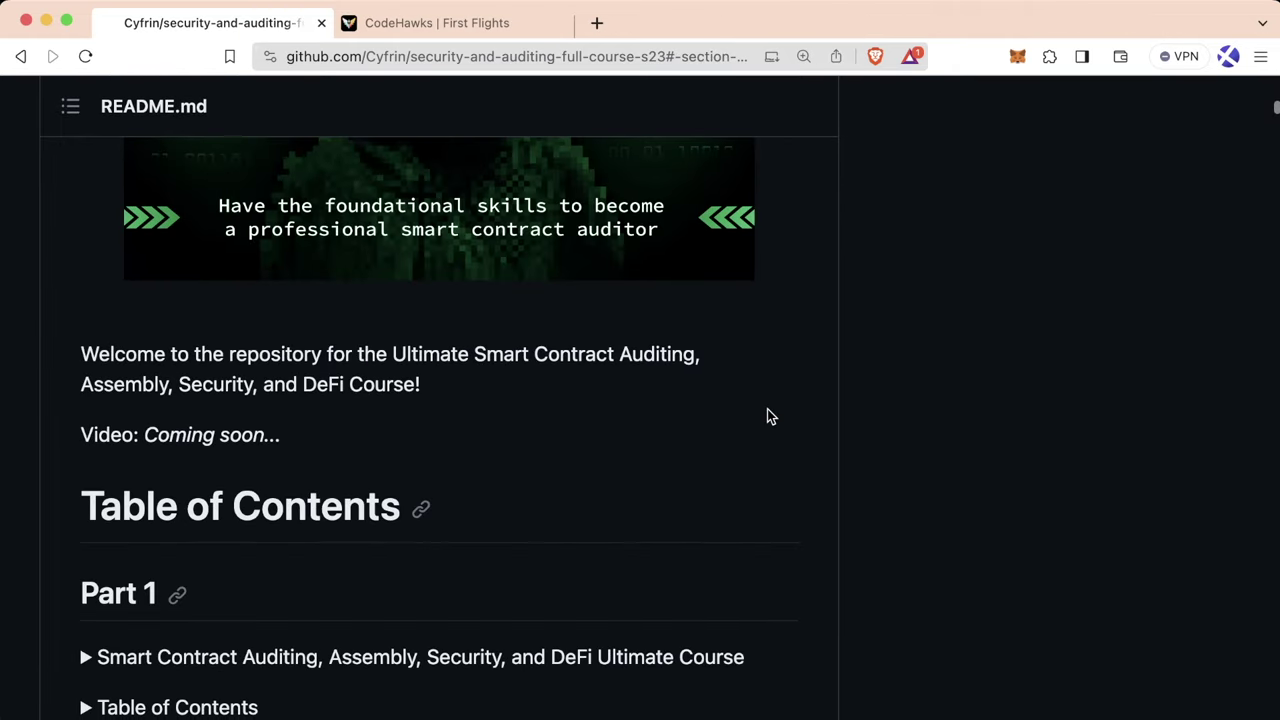
pyautogui.click(207, 408)
pyautogui.scroll(-8, 674, 306)
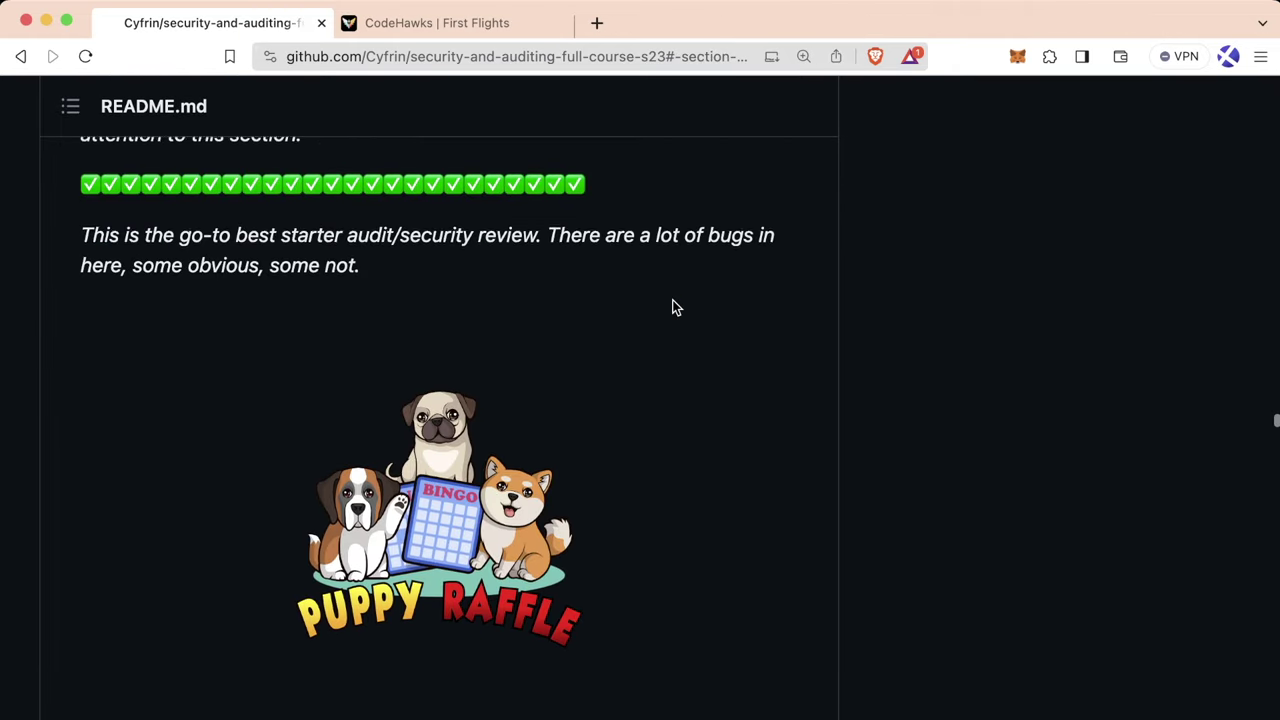
pyautogui.keyDown('super'); pyautogui.click(551, 378); pyautogui.keyUp('super')
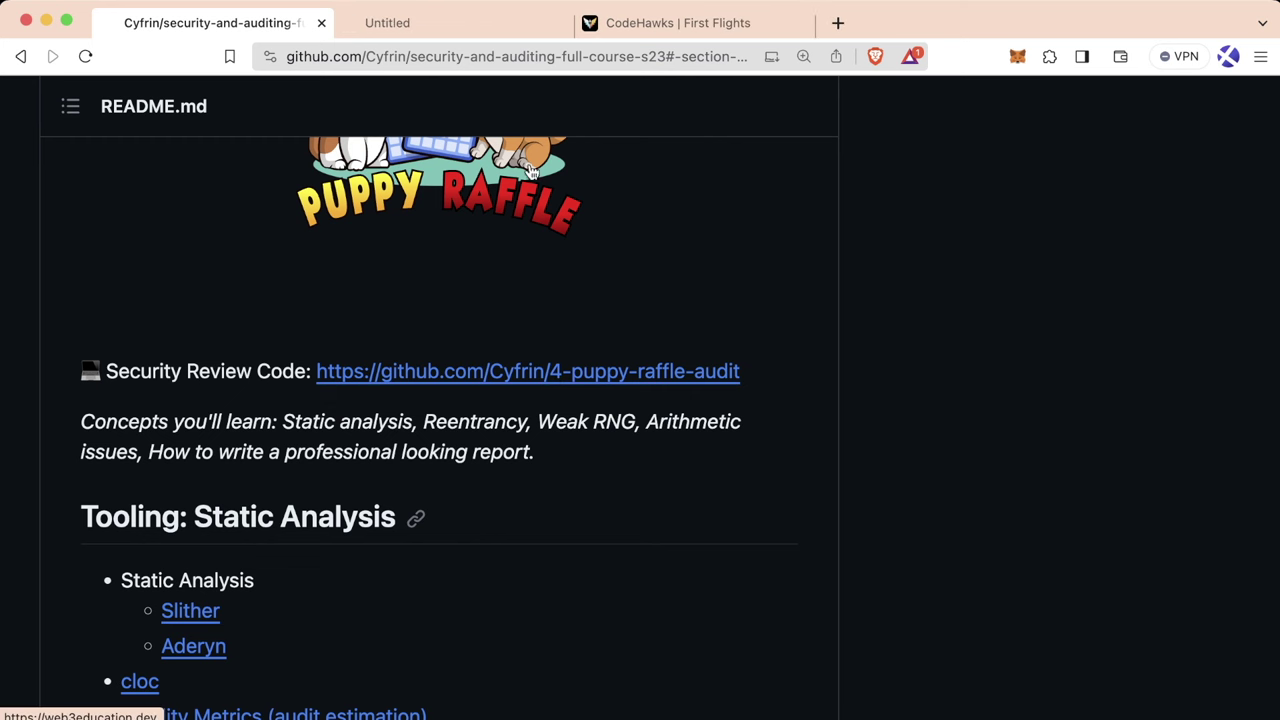
# Star the 4-puppy-raffle-audit repository and inspect its list of branches.
pyautogui.click(465, 23)
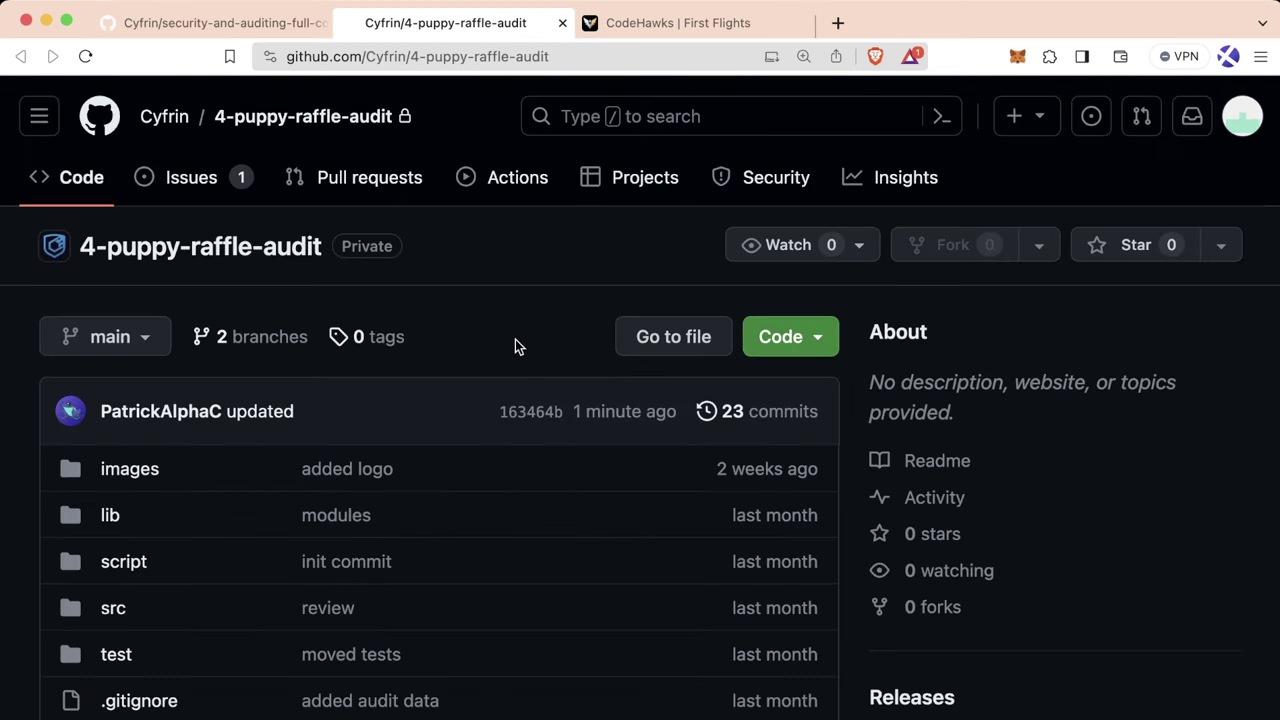
pyautogui.click(1148, 256)
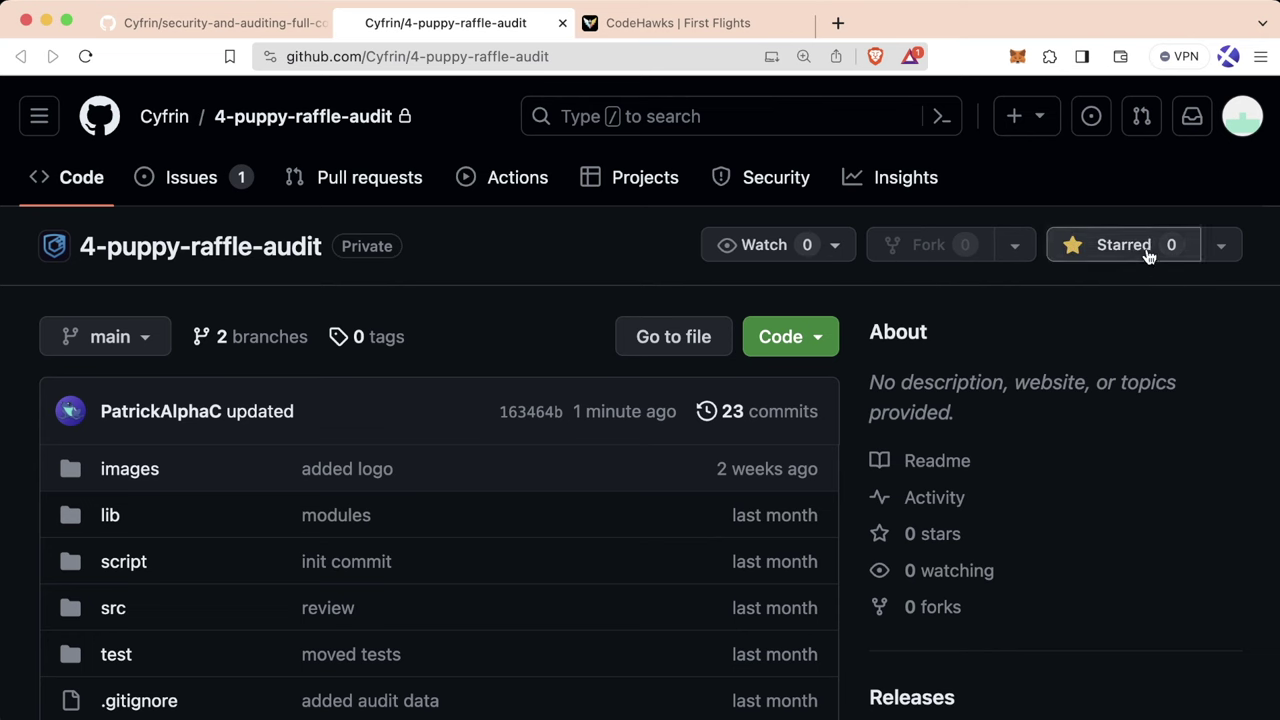
pyautogui.press('super+equal')
pyautogui.press('super+equal')
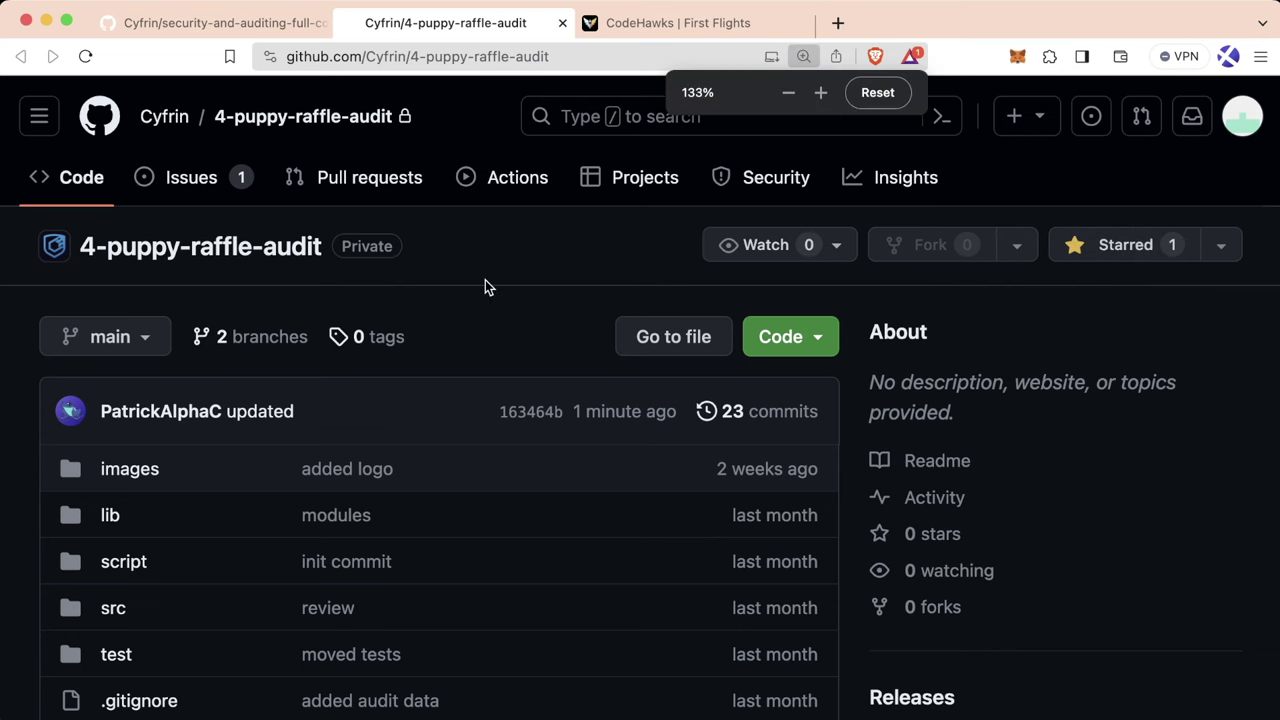
pyautogui.click(112, 367)
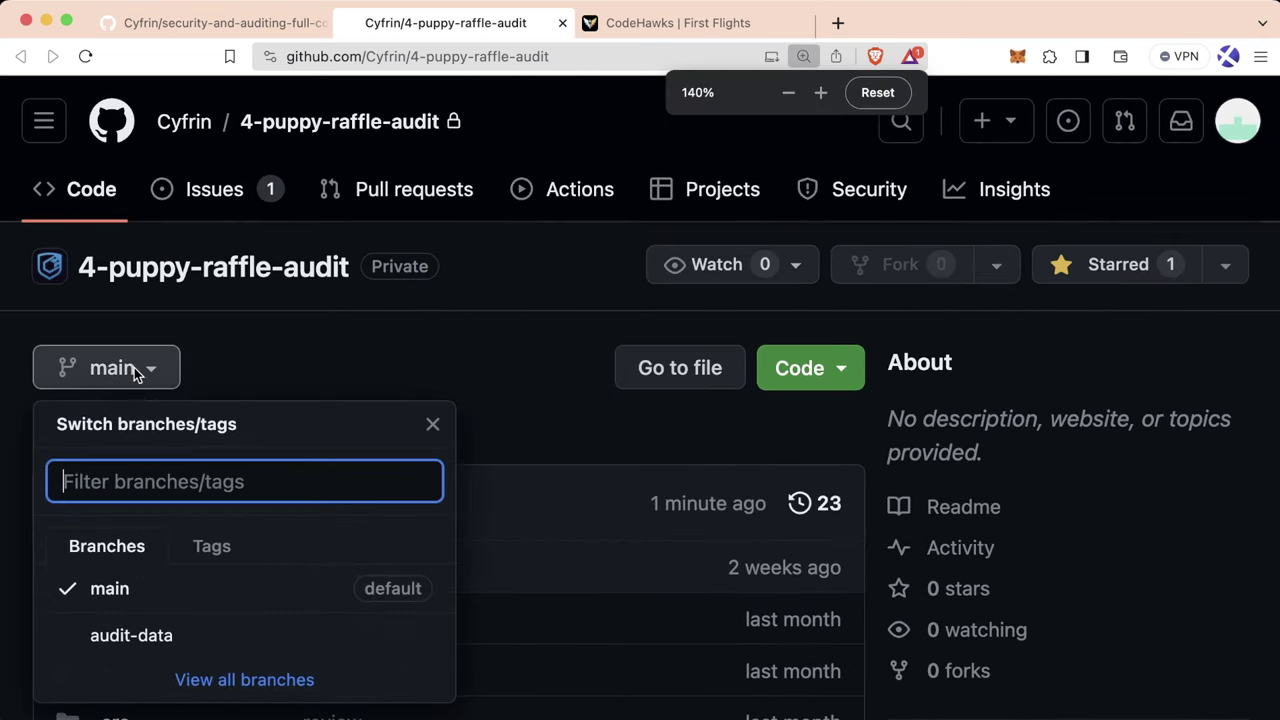
pyautogui.scroll(-1, 230, 590)
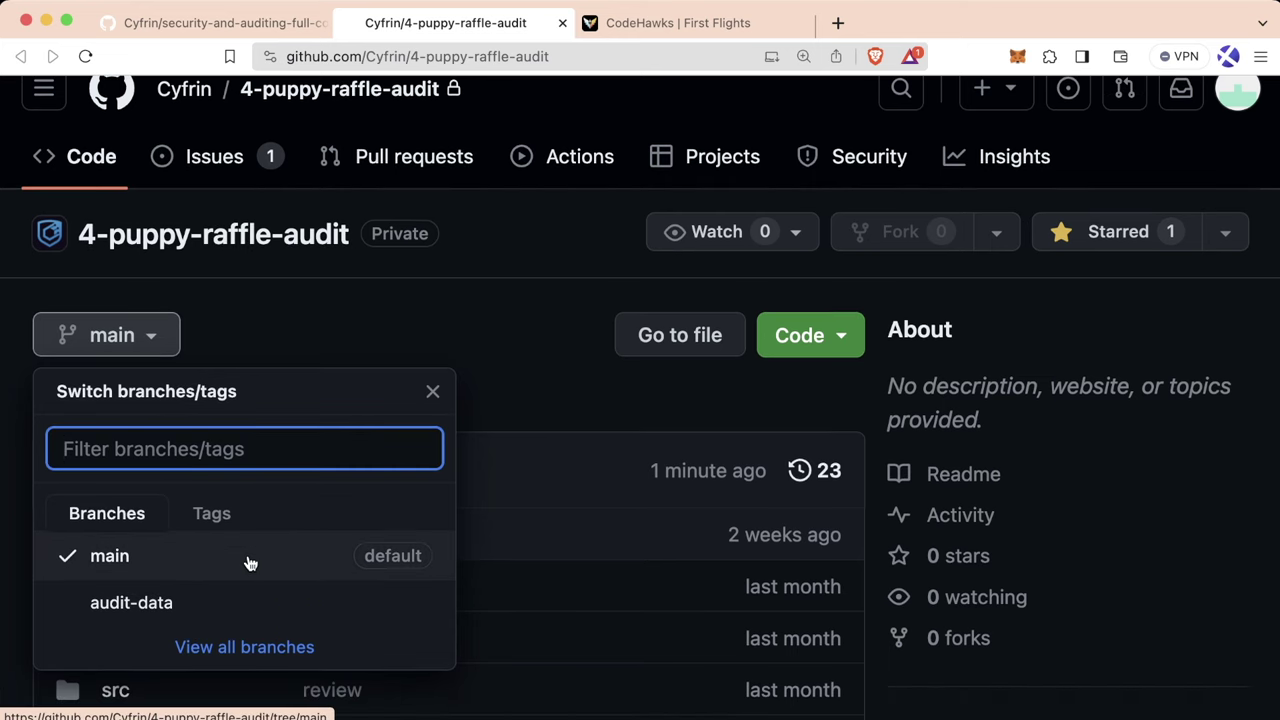
pyautogui.click(488, 331)
pyautogui.press('super+minus')
# Read down the repository README, highlighting the Roles paragraph along the way.
pyautogui.scroll(-3, 546, 328)
pyautogui.scroll(1, 489, 363)
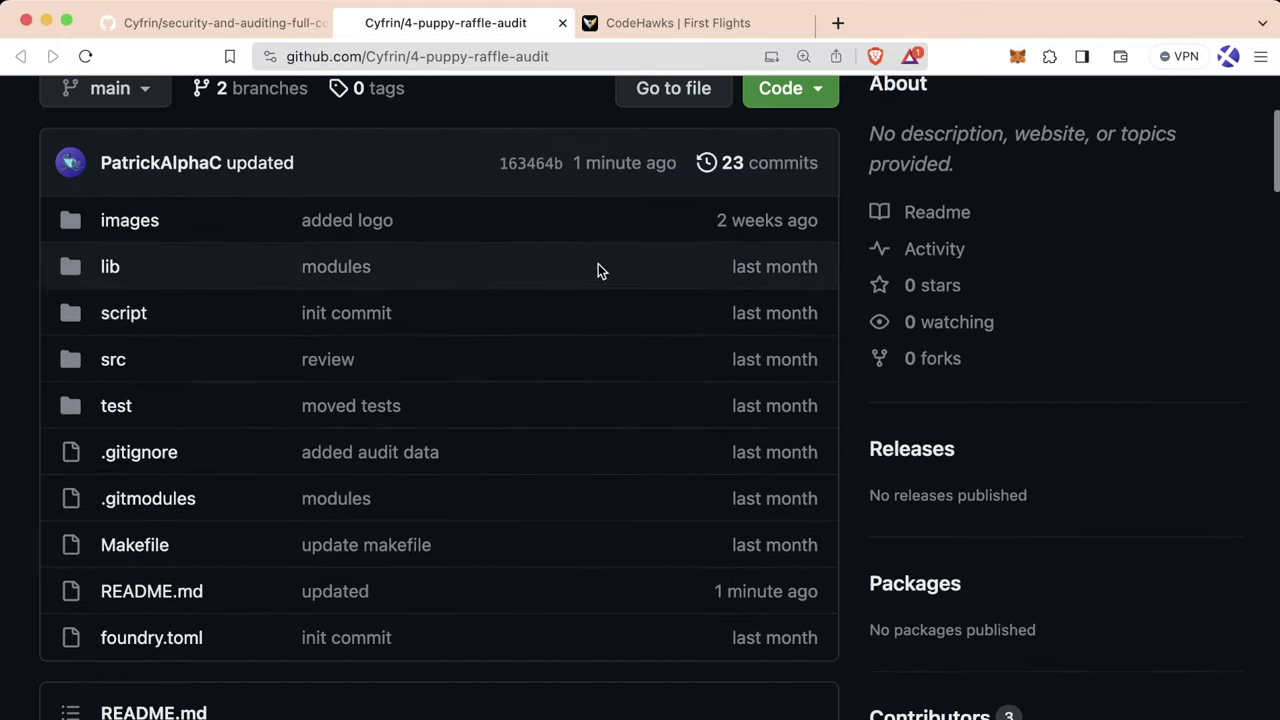
pyautogui.scroll(-6, 597, 269)
pyautogui.scroll(-15, 597, 310)
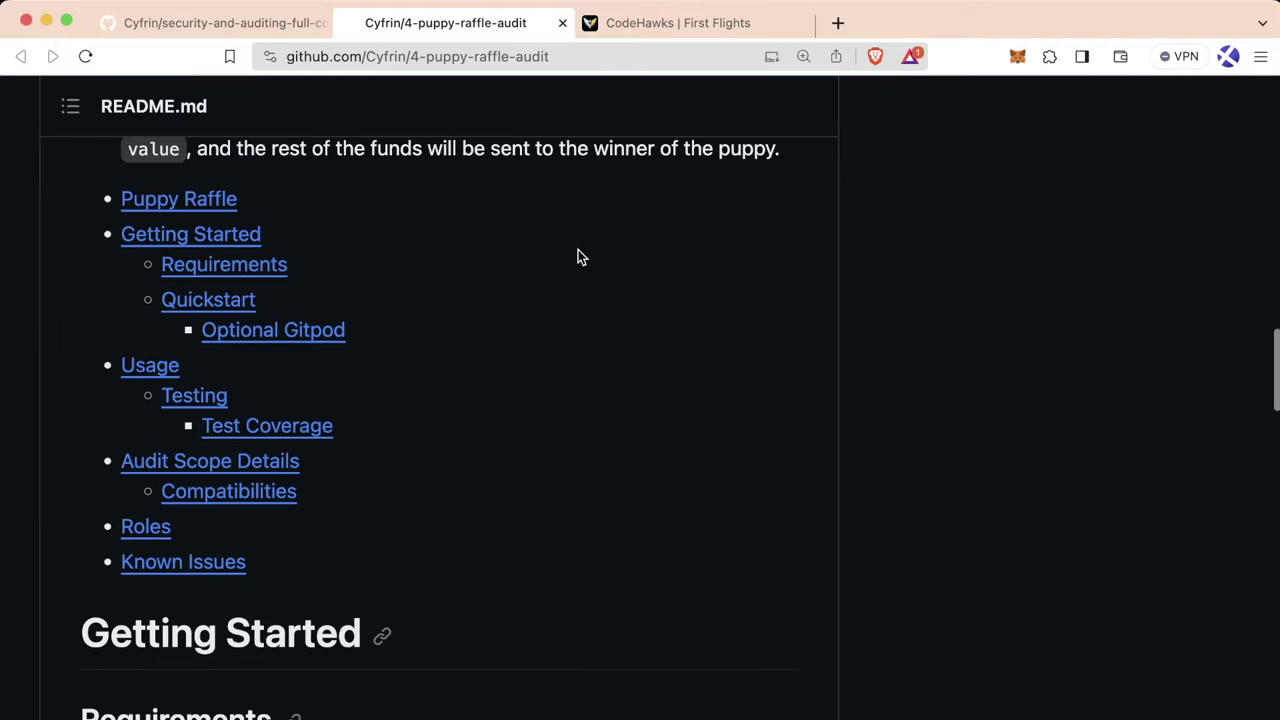
pyautogui.scroll(-15, 590, 314)
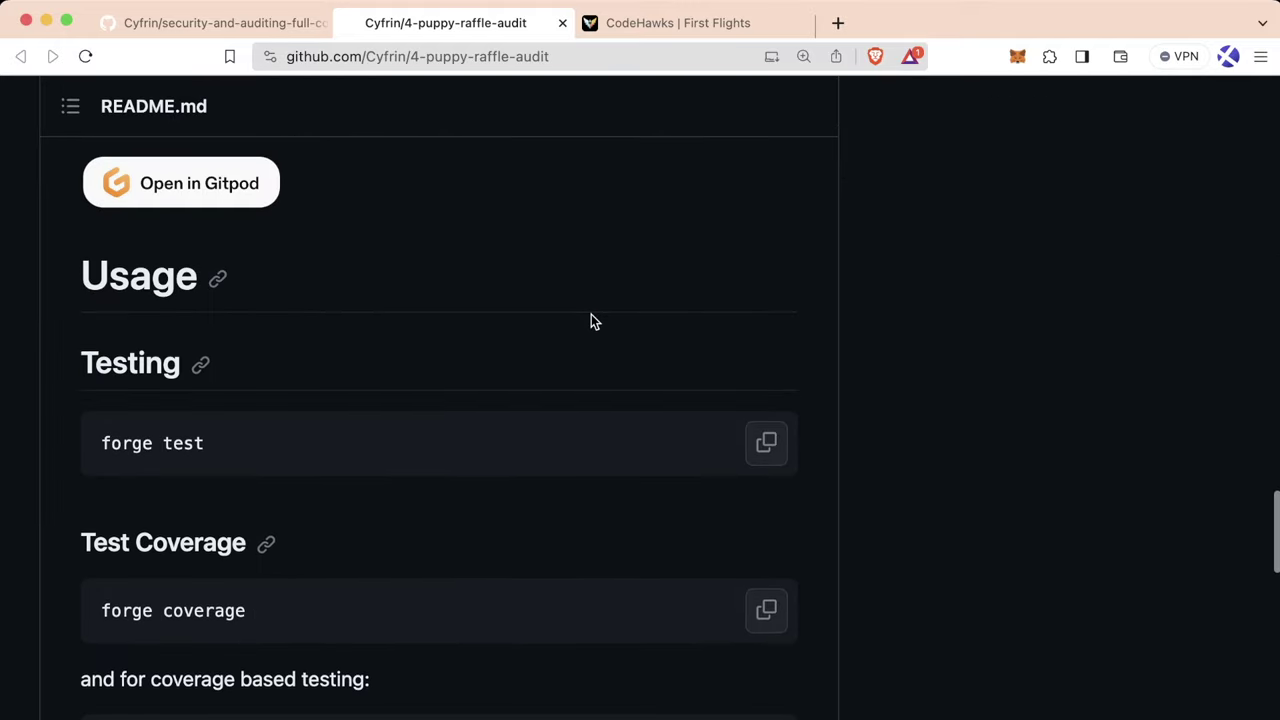
pyautogui.scroll(-3, 615, 280)
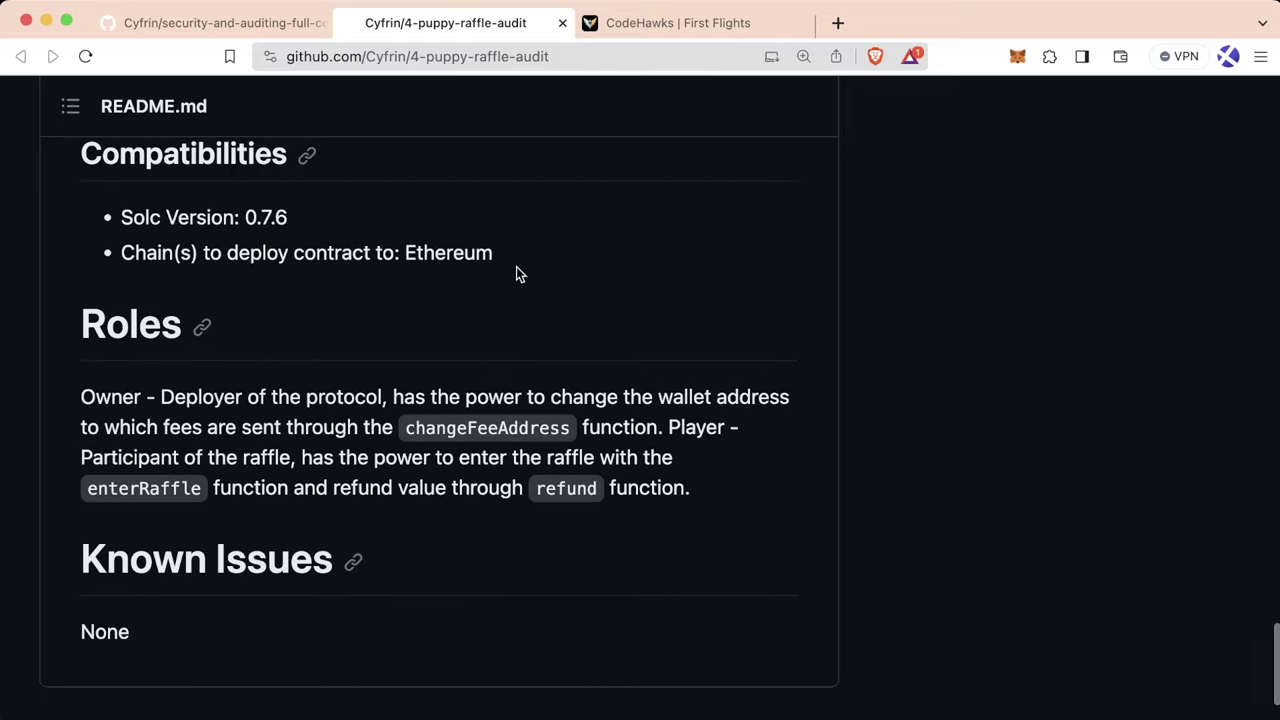
pyautogui.moveTo(514, 268); pyautogui.dragTo(245, 214)
pyautogui.scroll(-1, 329, 343)
pyautogui.click(663, 437)
pyautogui.moveTo(663, 437); pyautogui.dragTo(289, 329)
pyautogui.scroll(-2, 289, 329)
pyautogui.moveTo(130, 474); pyautogui.dragTo(80, 474)
pyautogui.click(366, 329)
# Highlight the audit commit hash and in-scope ./src/PuppyRaffle.sol path, then return to the top.
pyautogui.scroll(10, 370, 340)
pyautogui.scroll(-10, 370, 346)
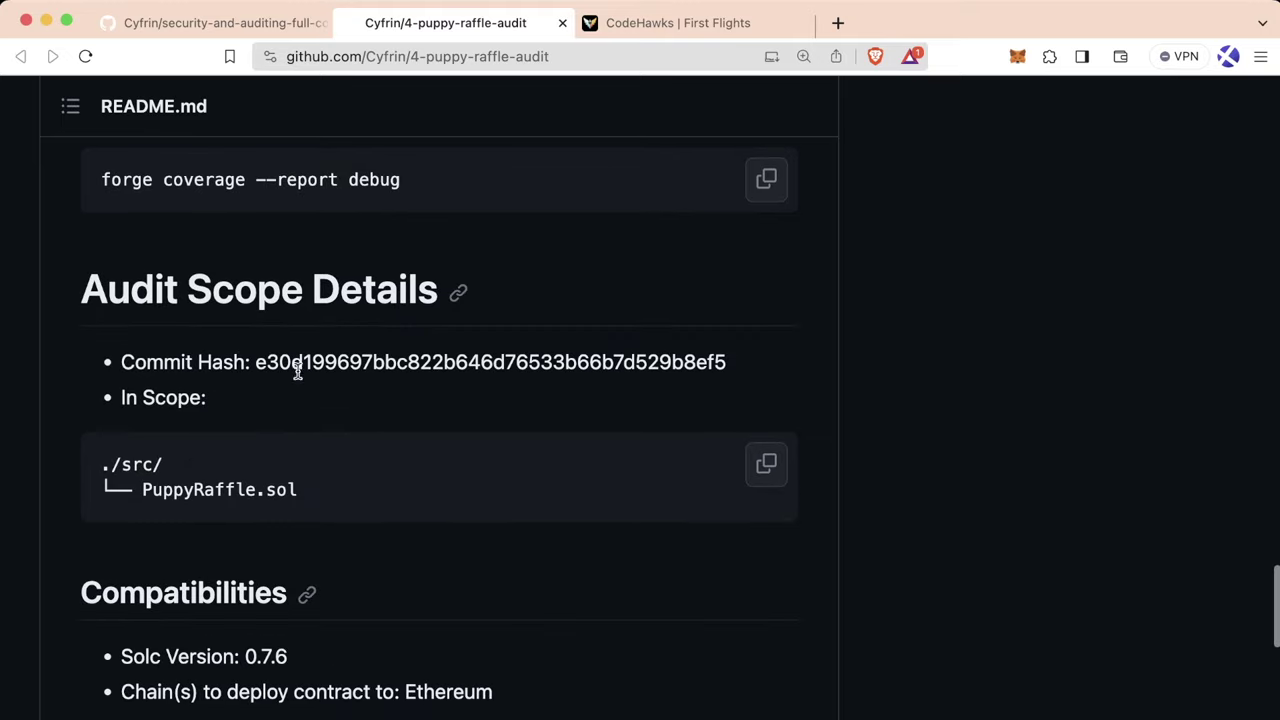
pyautogui.moveTo(300, 420); pyautogui.dragTo(106, 368)
pyautogui.click(373, 508)
pyautogui.moveTo(374, 508); pyautogui.dragTo(115, 427)
pyautogui.click(498, 382)
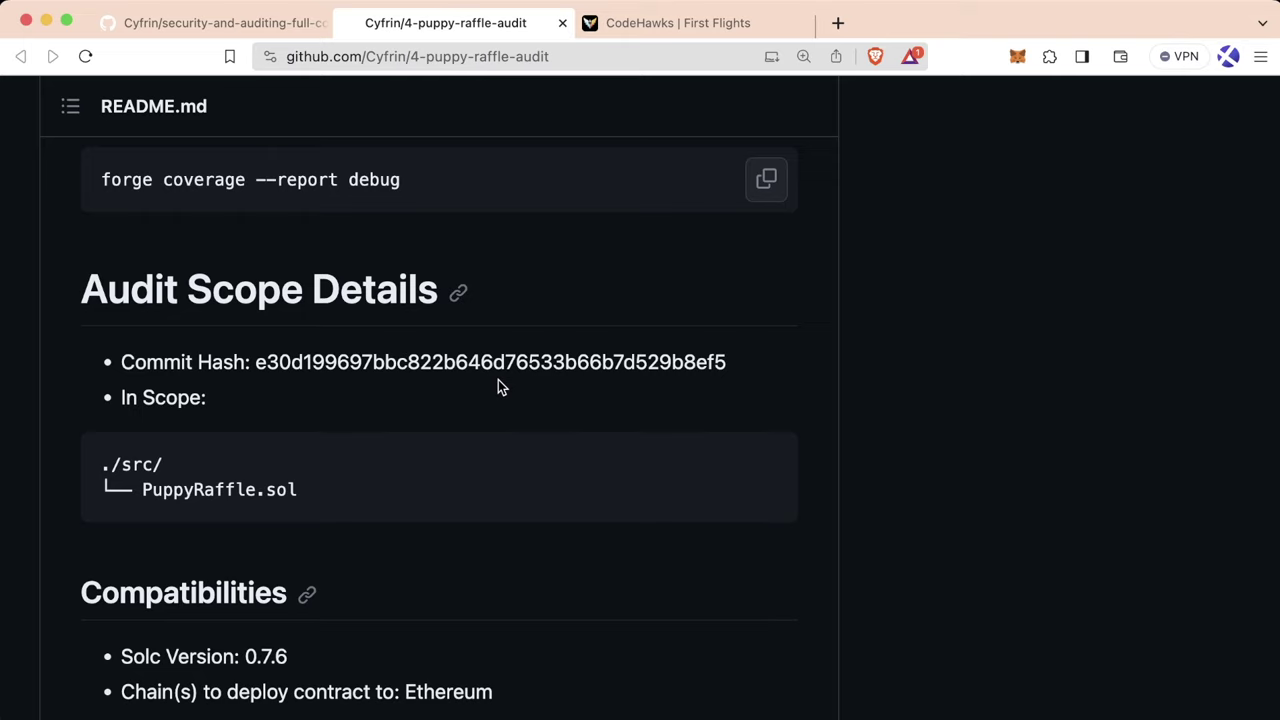
pyautogui.scroll(-4, 395, 283)
pyautogui.scroll(2, 388, 366)
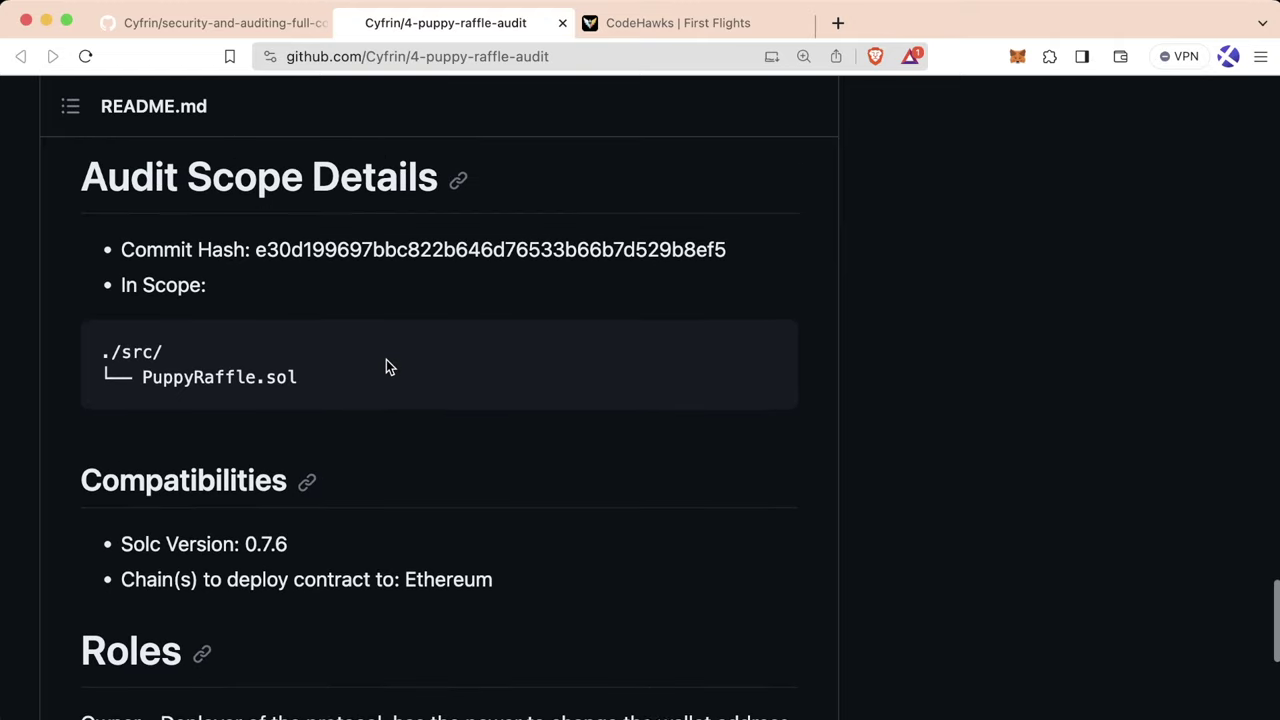
pyautogui.scroll(5, 380, 365)
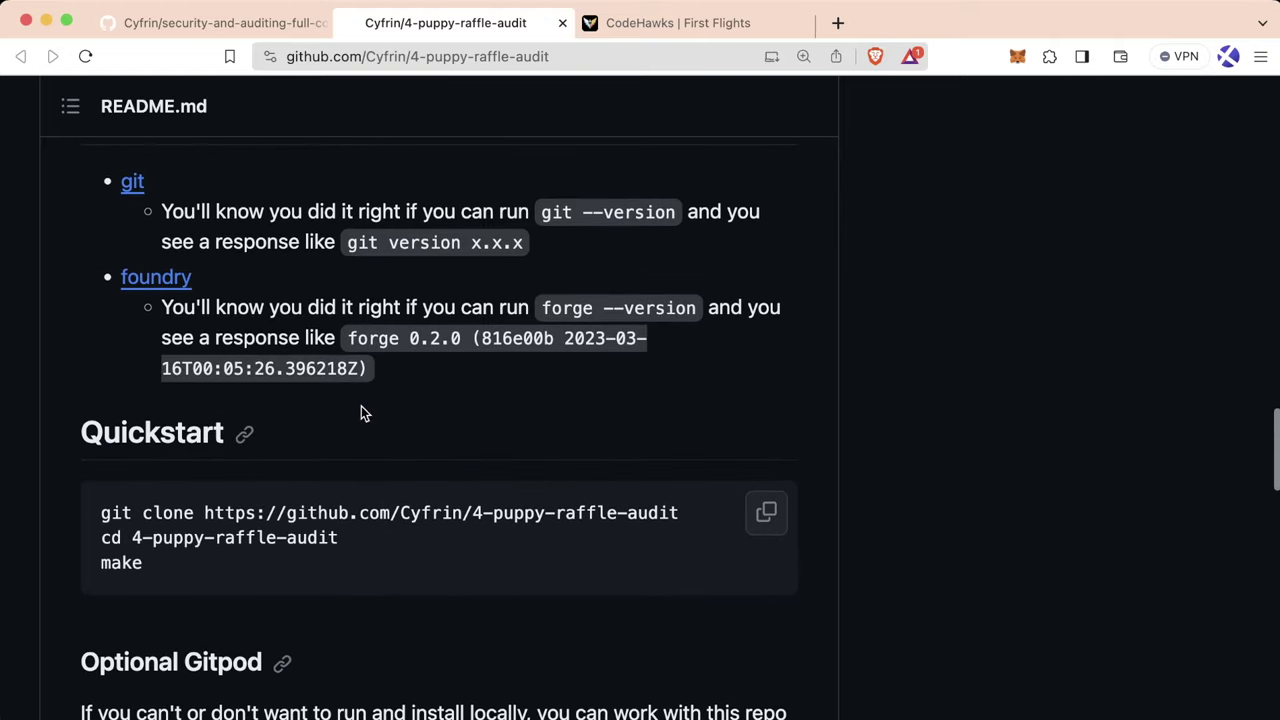
pyautogui.scroll(15, 582, 388)
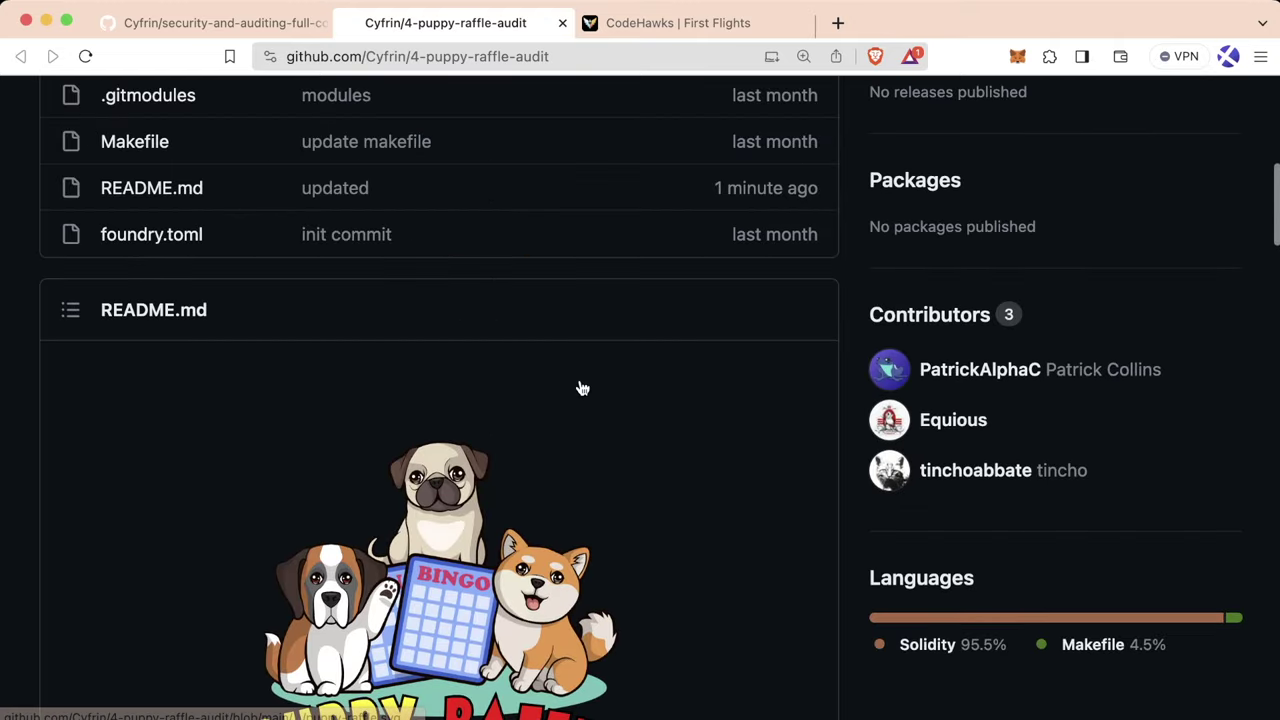
pyautogui.scroll(-2, 582, 388)
pyautogui.scroll(4, 578, 386)
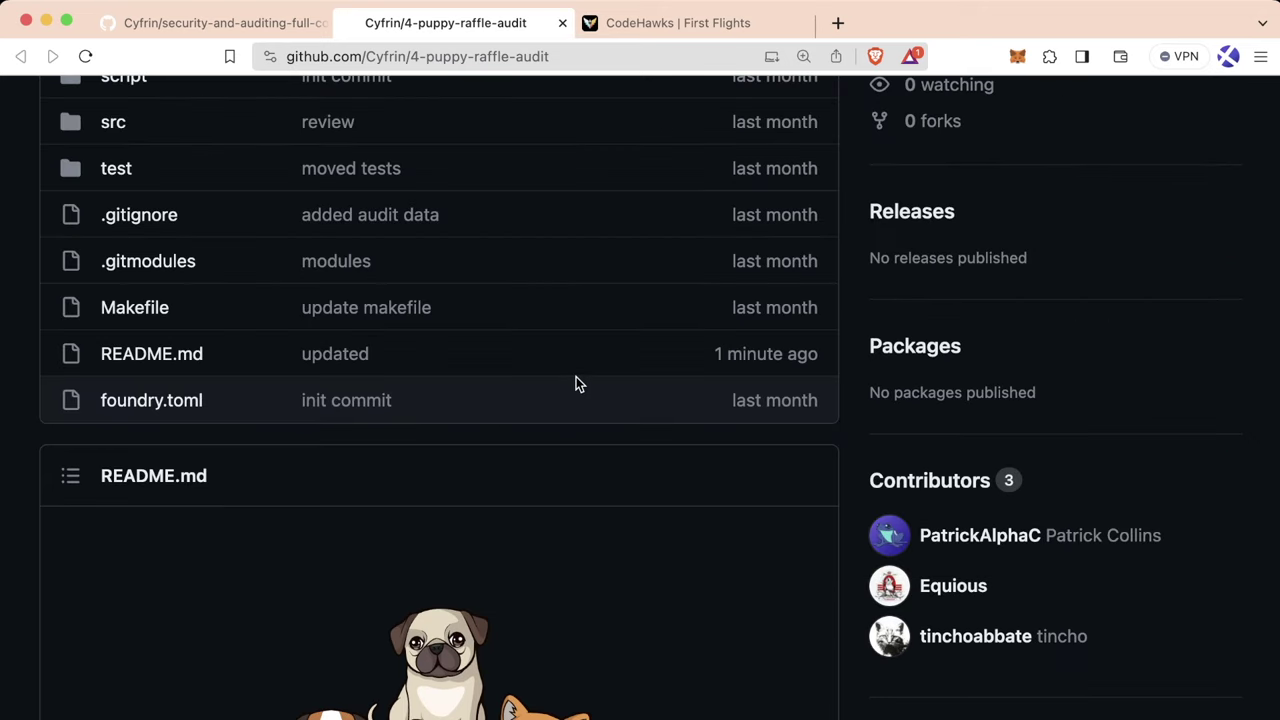
pyautogui.scroll(6, 577, 383)
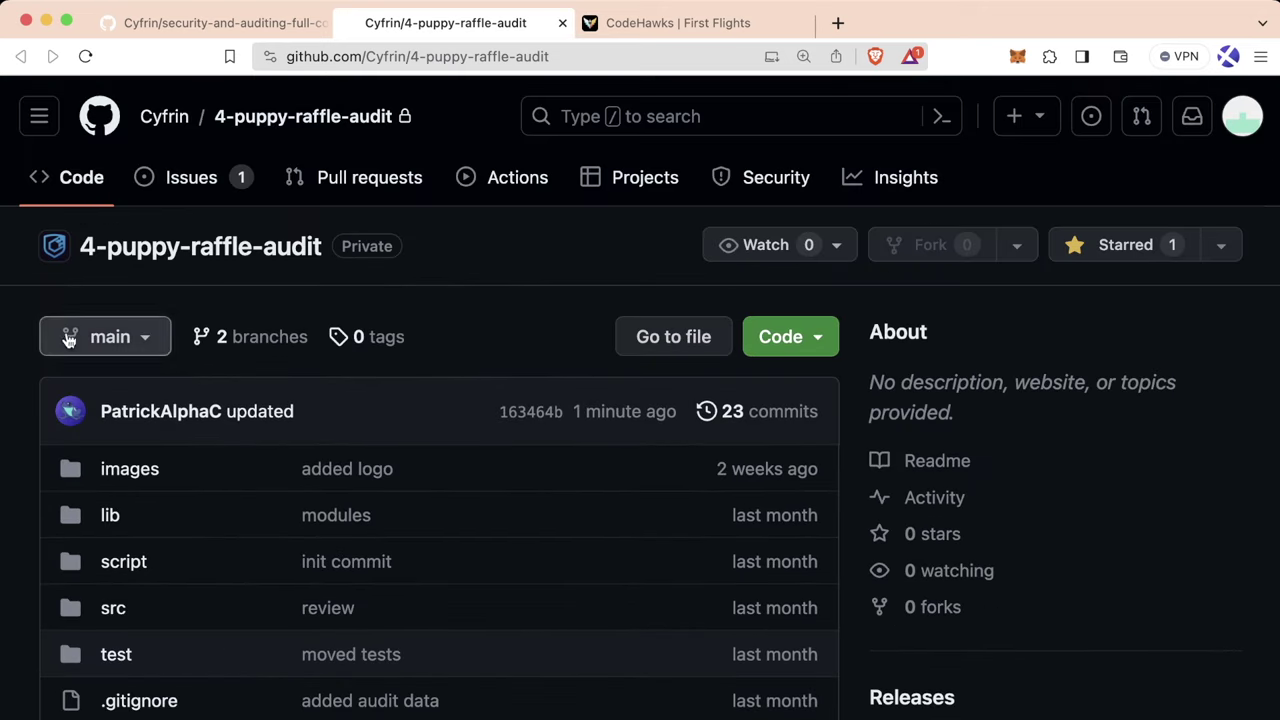
pyautogui.click(69, 340)
pyautogui.click(163, 574)
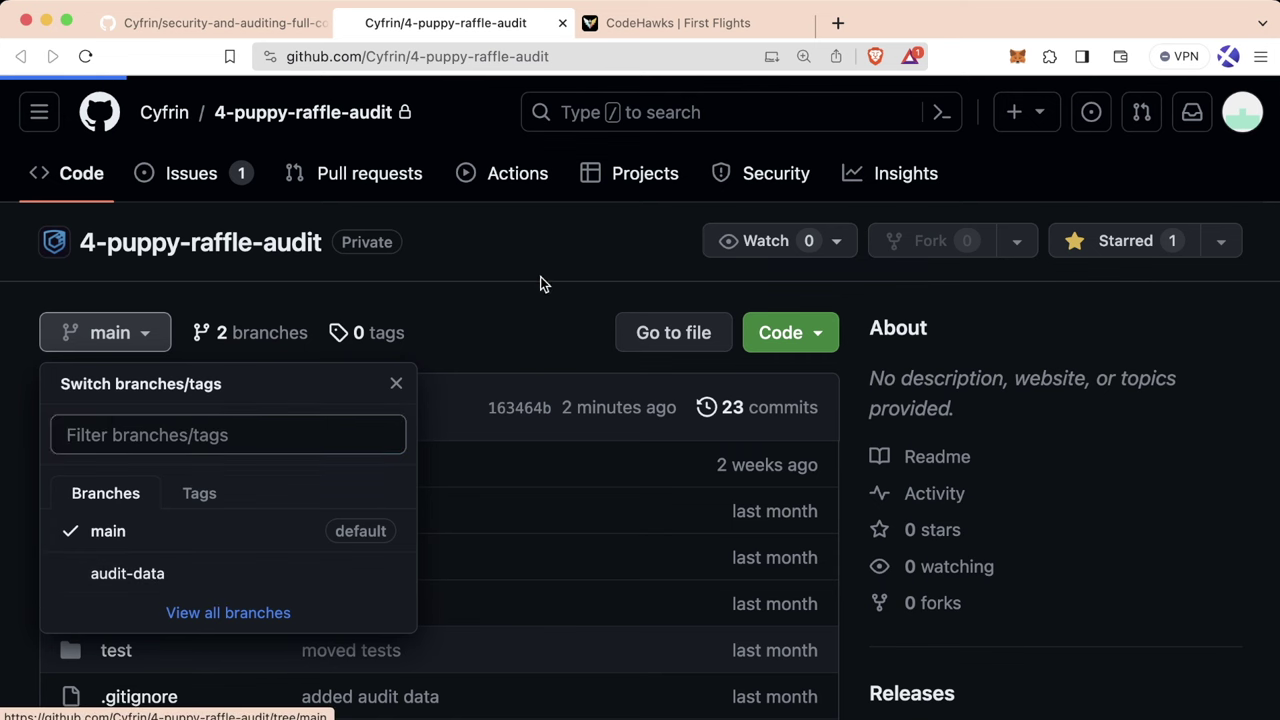
pyautogui.scroll(-5, 543, 291)
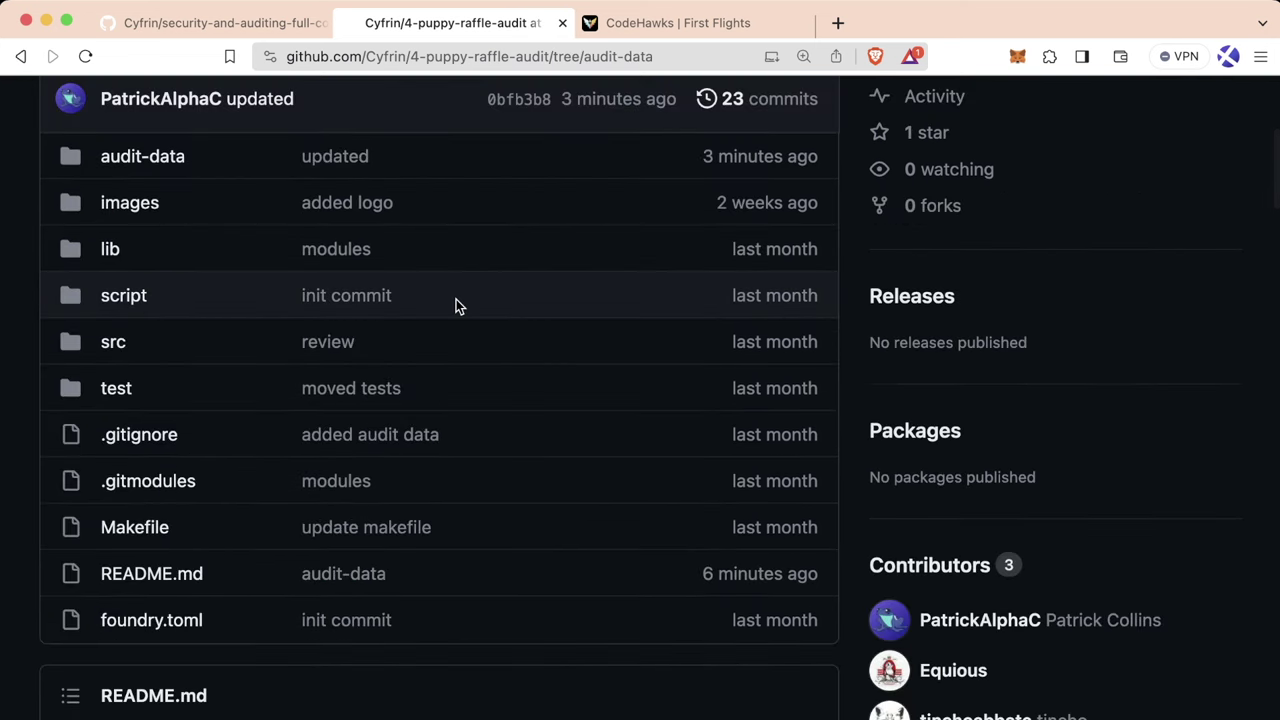
pyautogui.scroll(1, 456, 299)
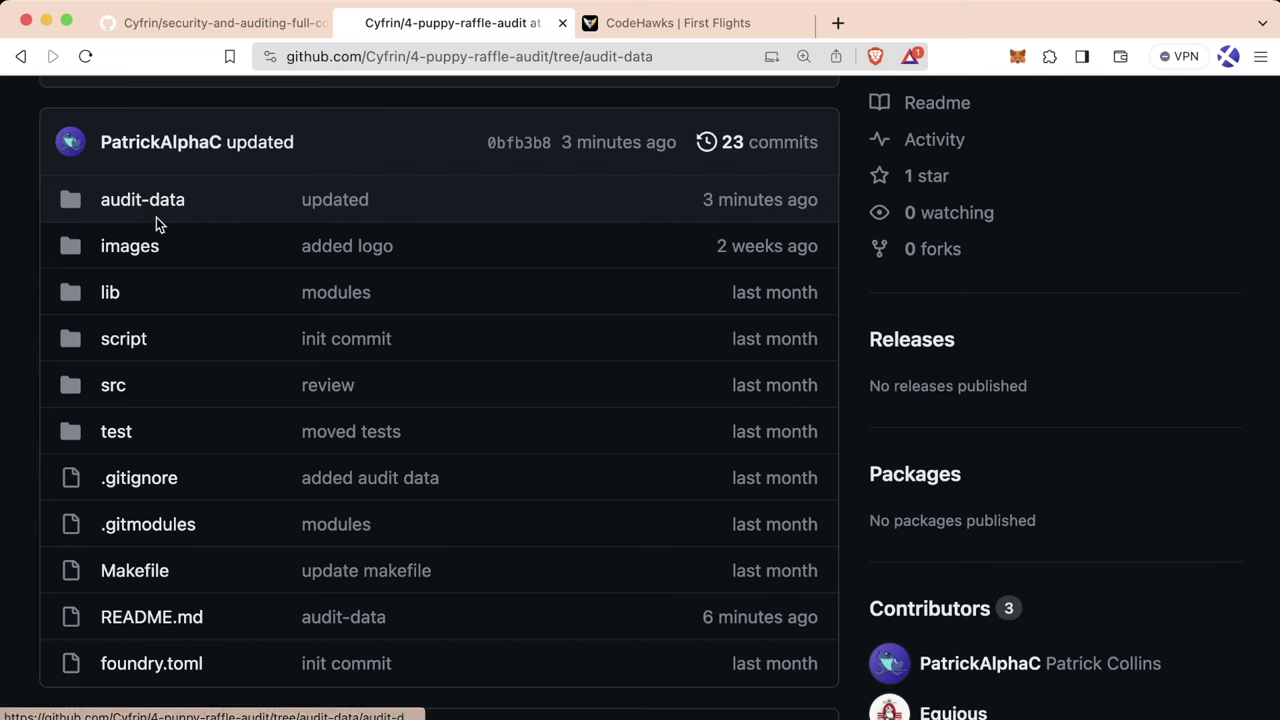
pyautogui.click(20, 60)
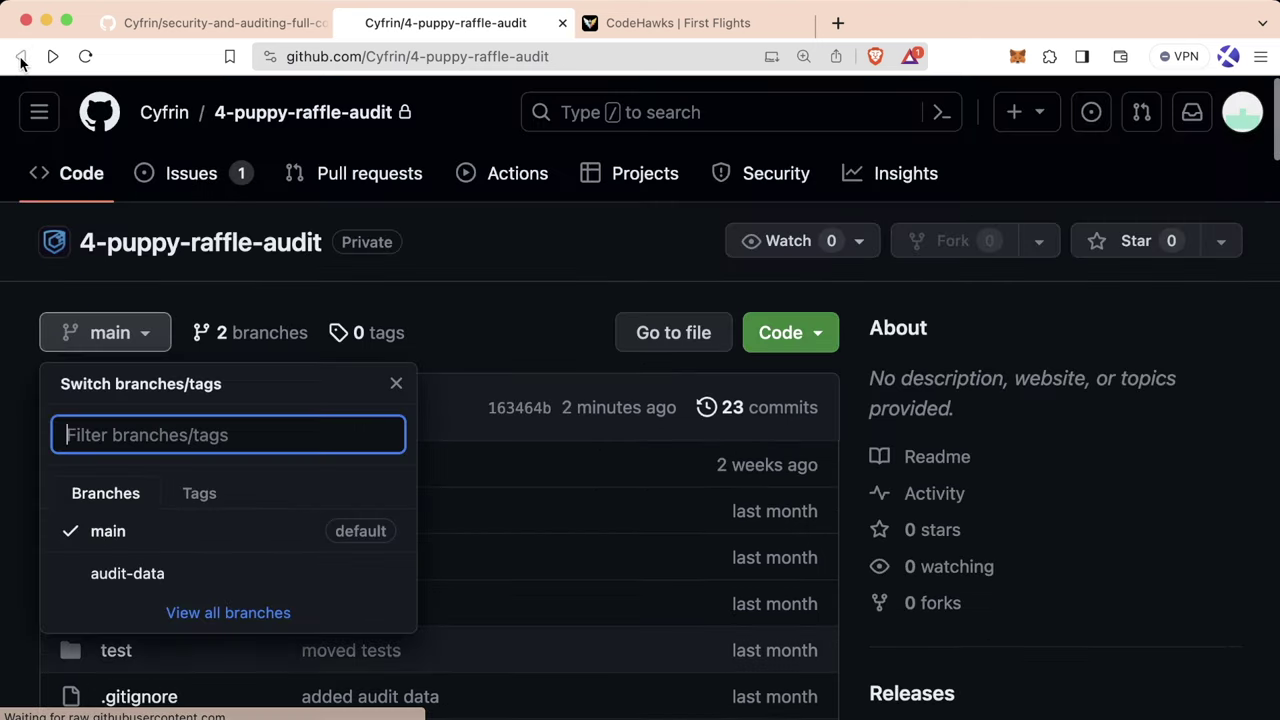
pyautogui.click(586, 262)
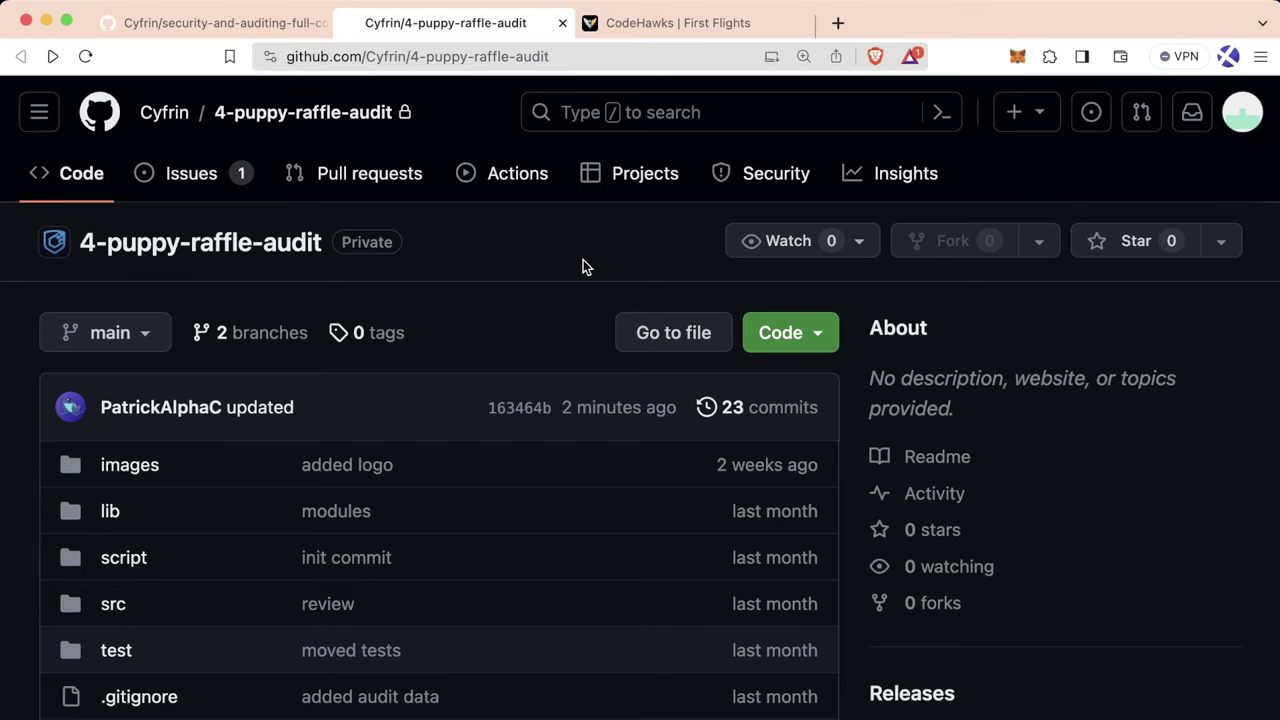